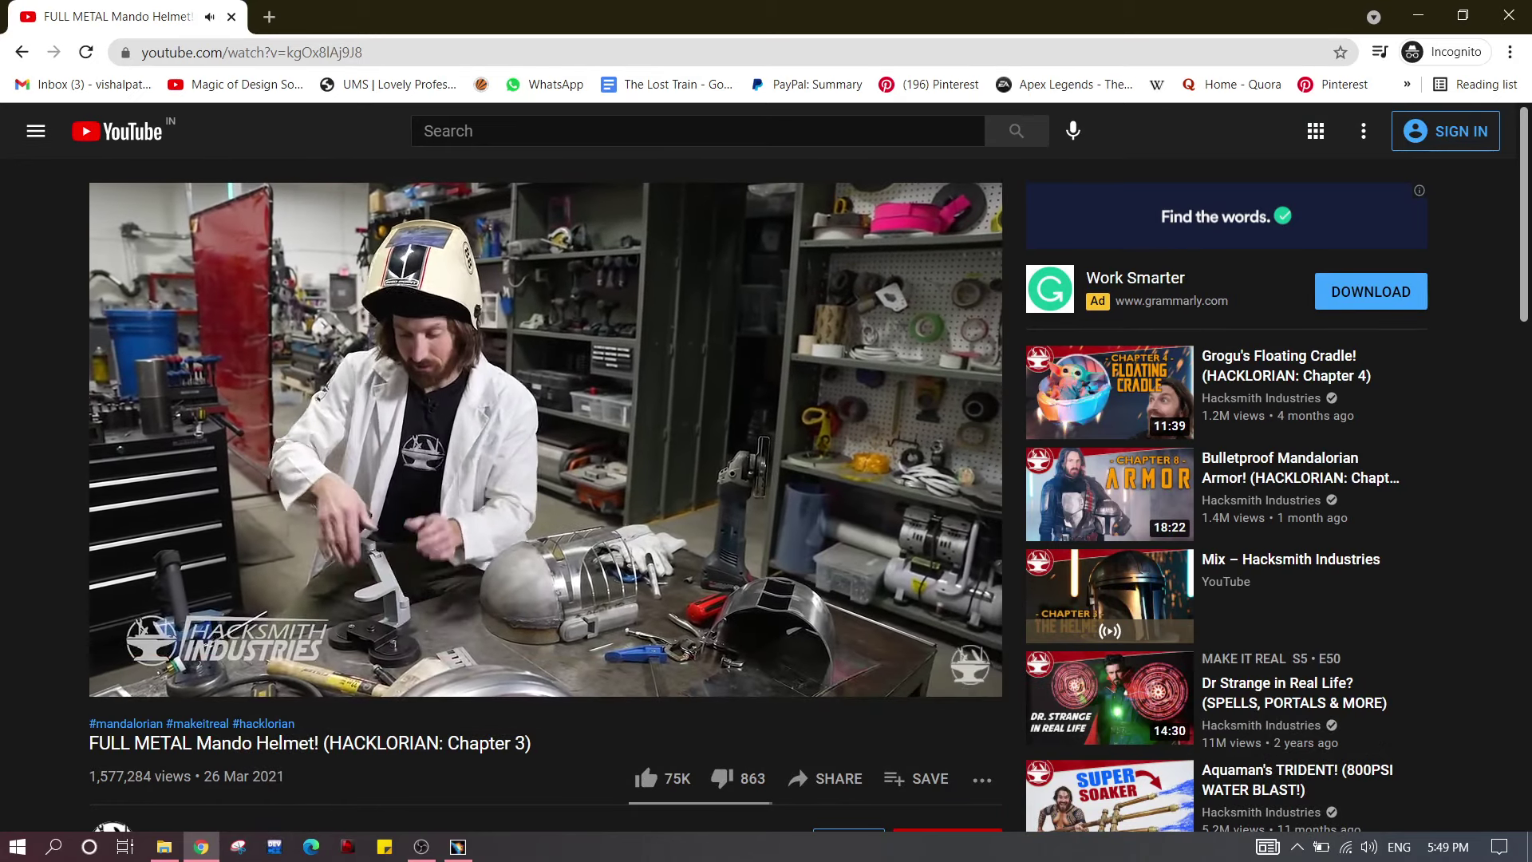
Step: Watch the welding scene of the FULL METAL Mando Helmet video in full screen, and pause it back in the normal view
left_click(576, 450)
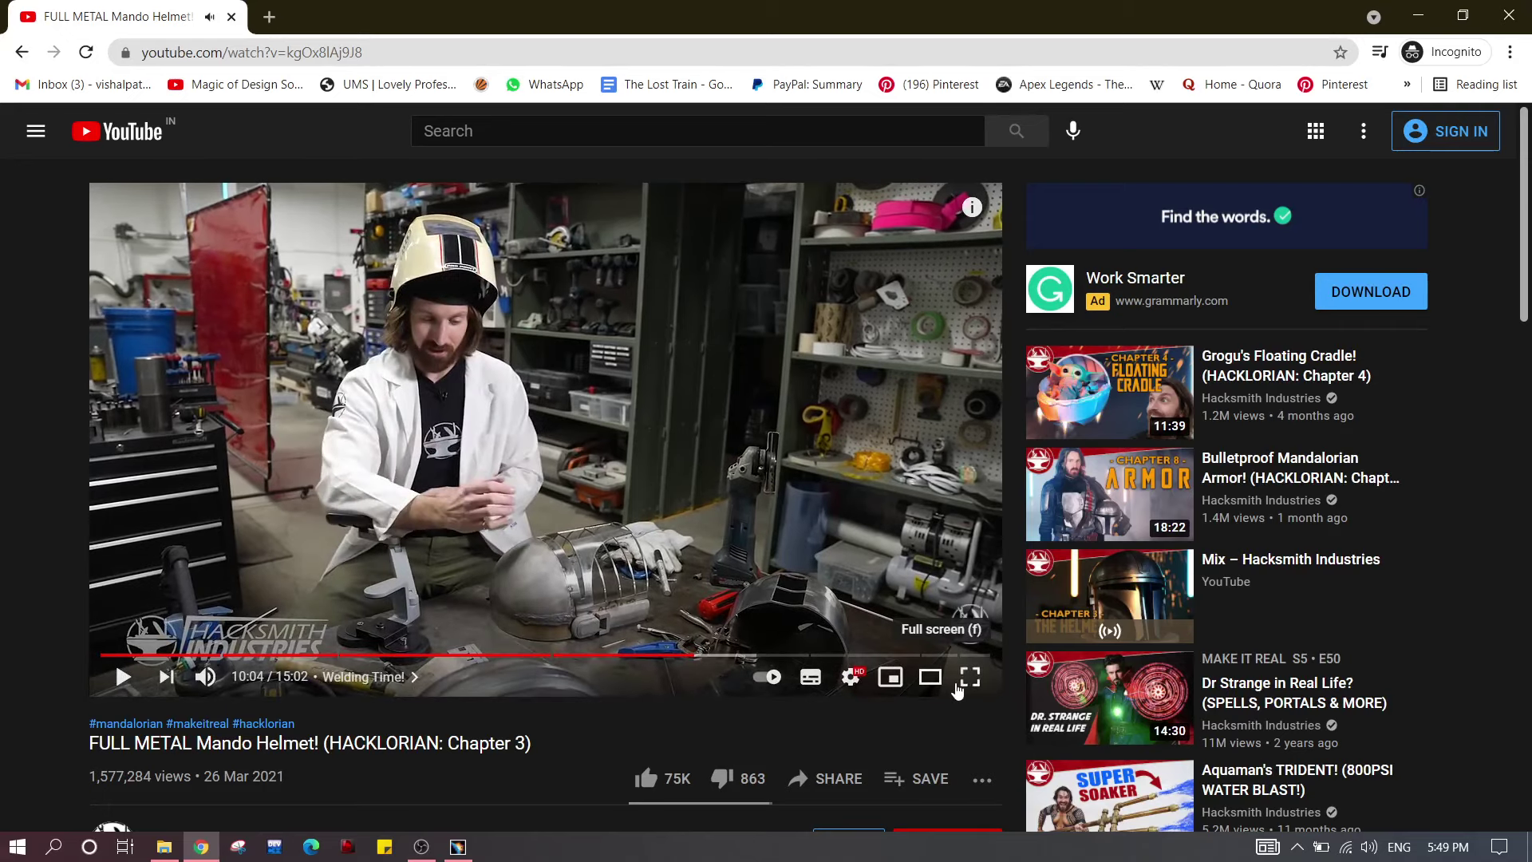
left_click(970, 677)
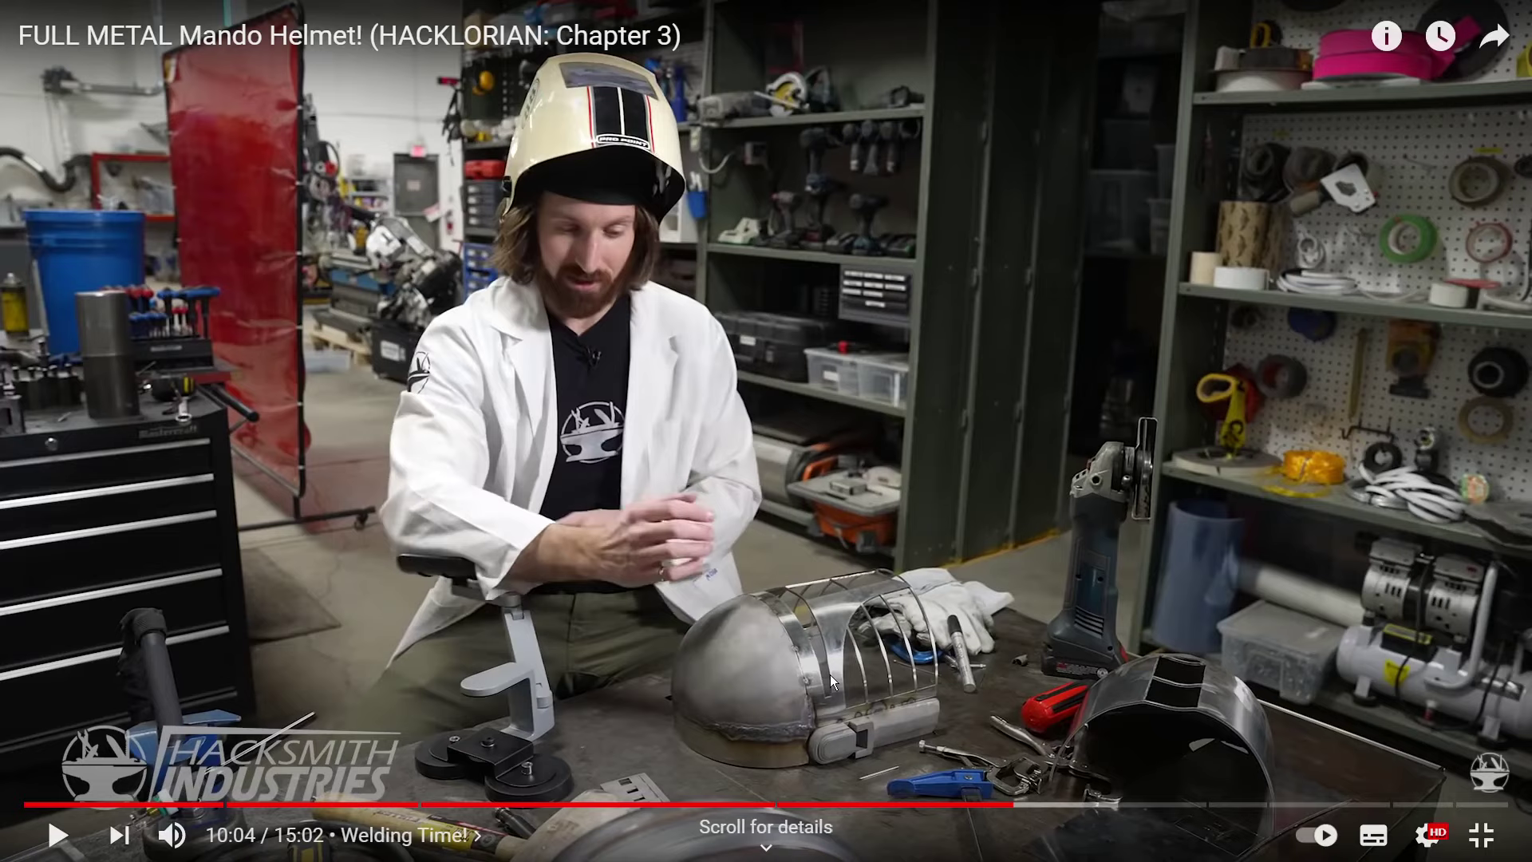
key("space")
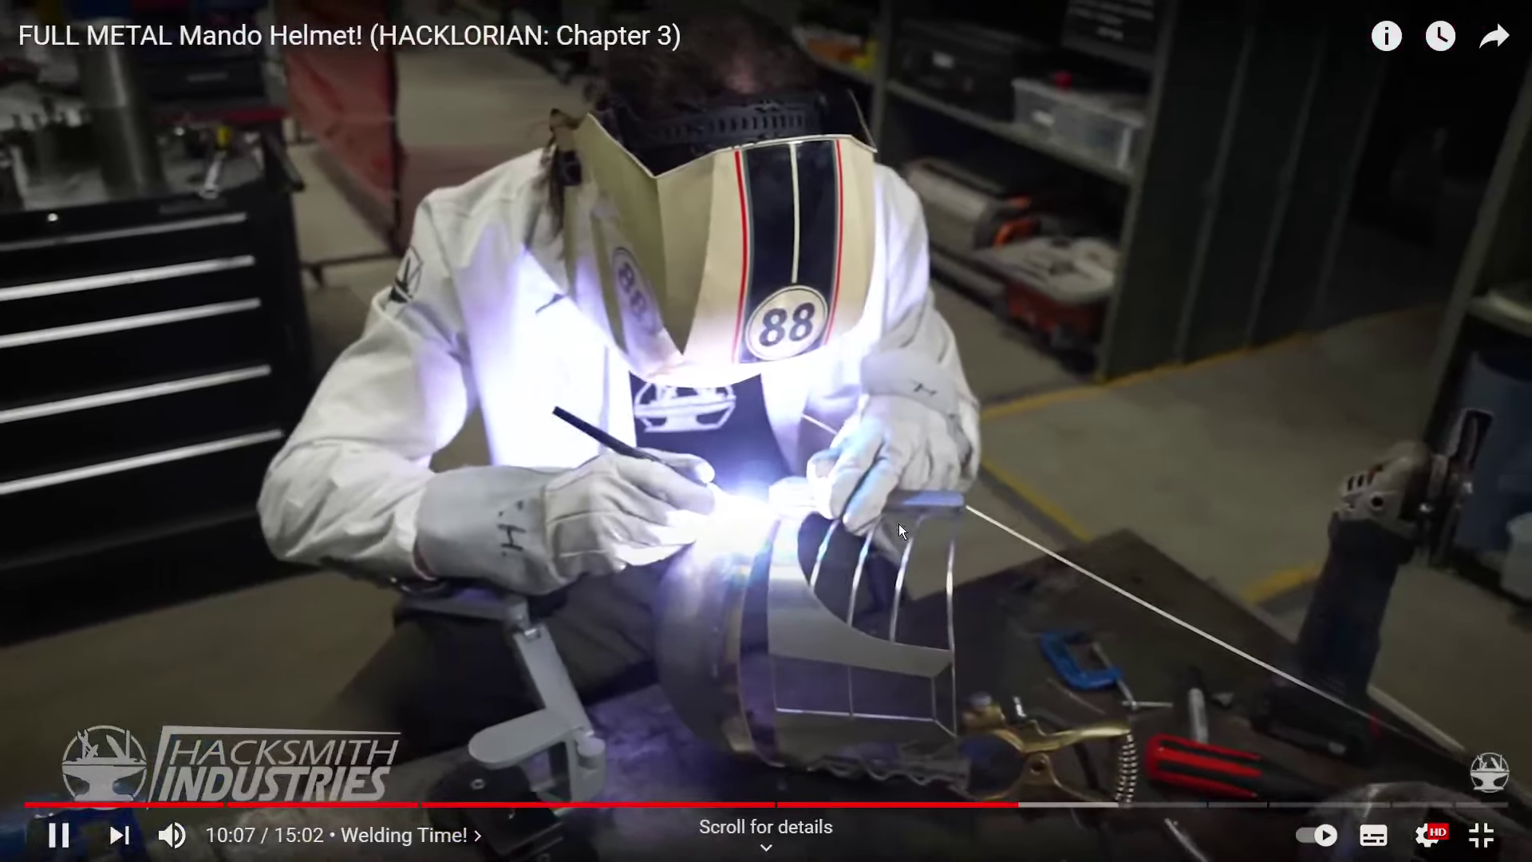
double_click(898, 481)
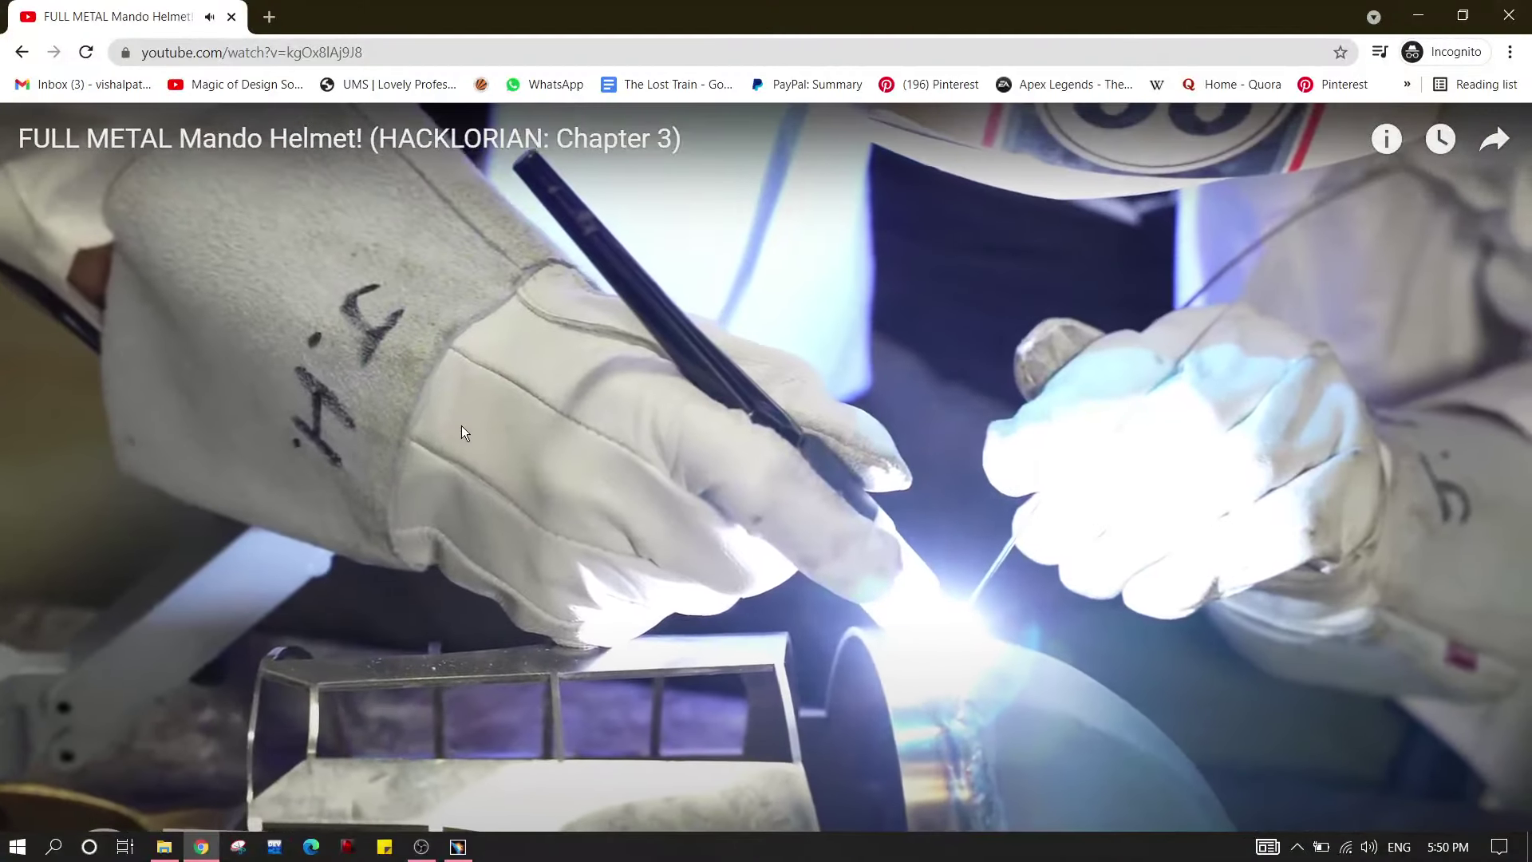
left_click(464, 399)
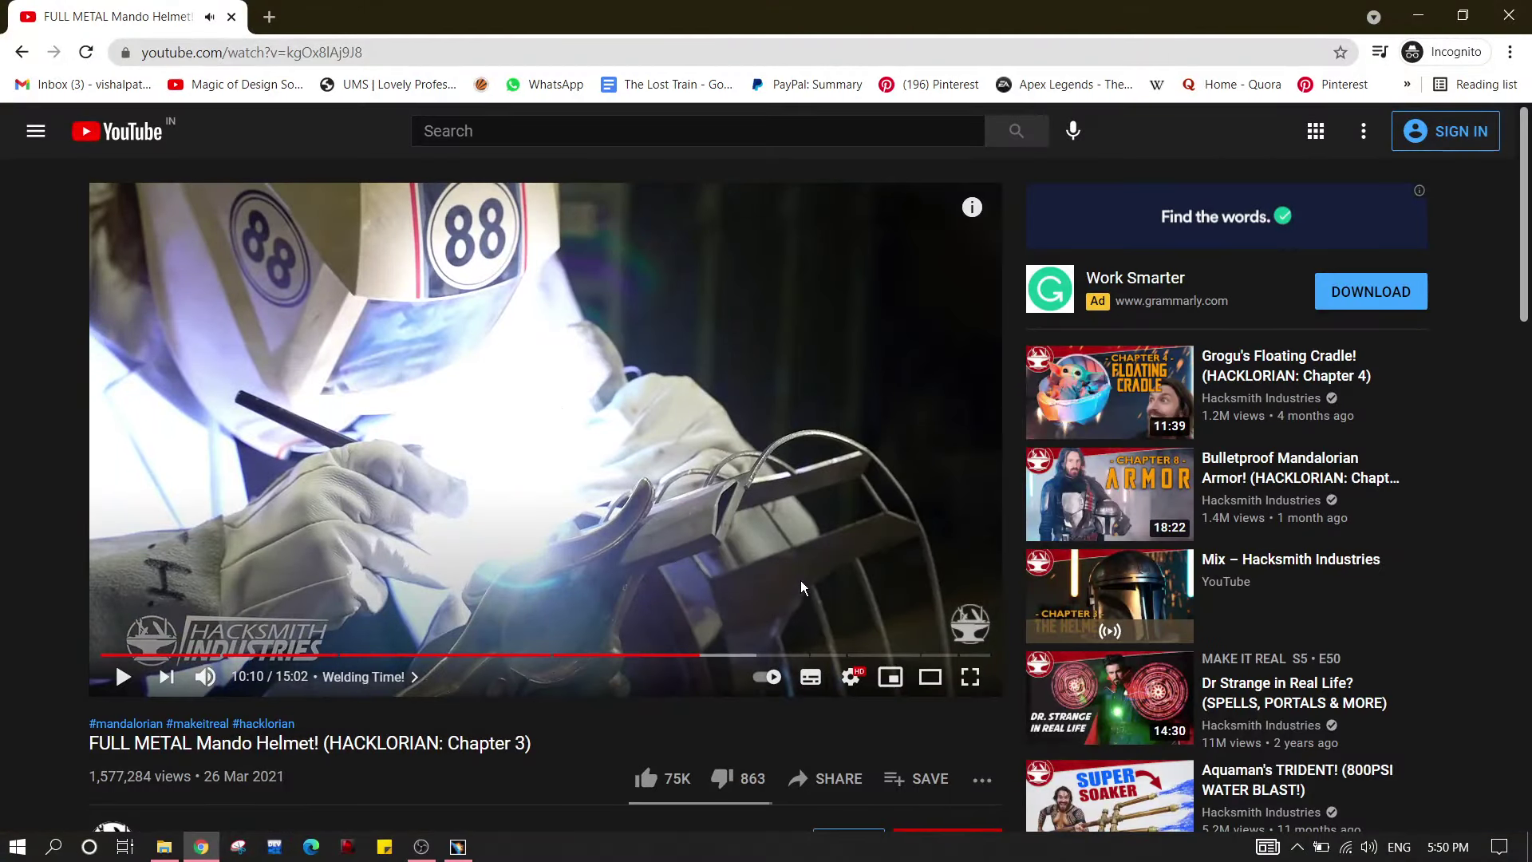
Step: Switch to CATIA, replay Simulation.2 from the start with a 0.1 step, and examine the arm mechanism from several sides
left_click(457, 847)
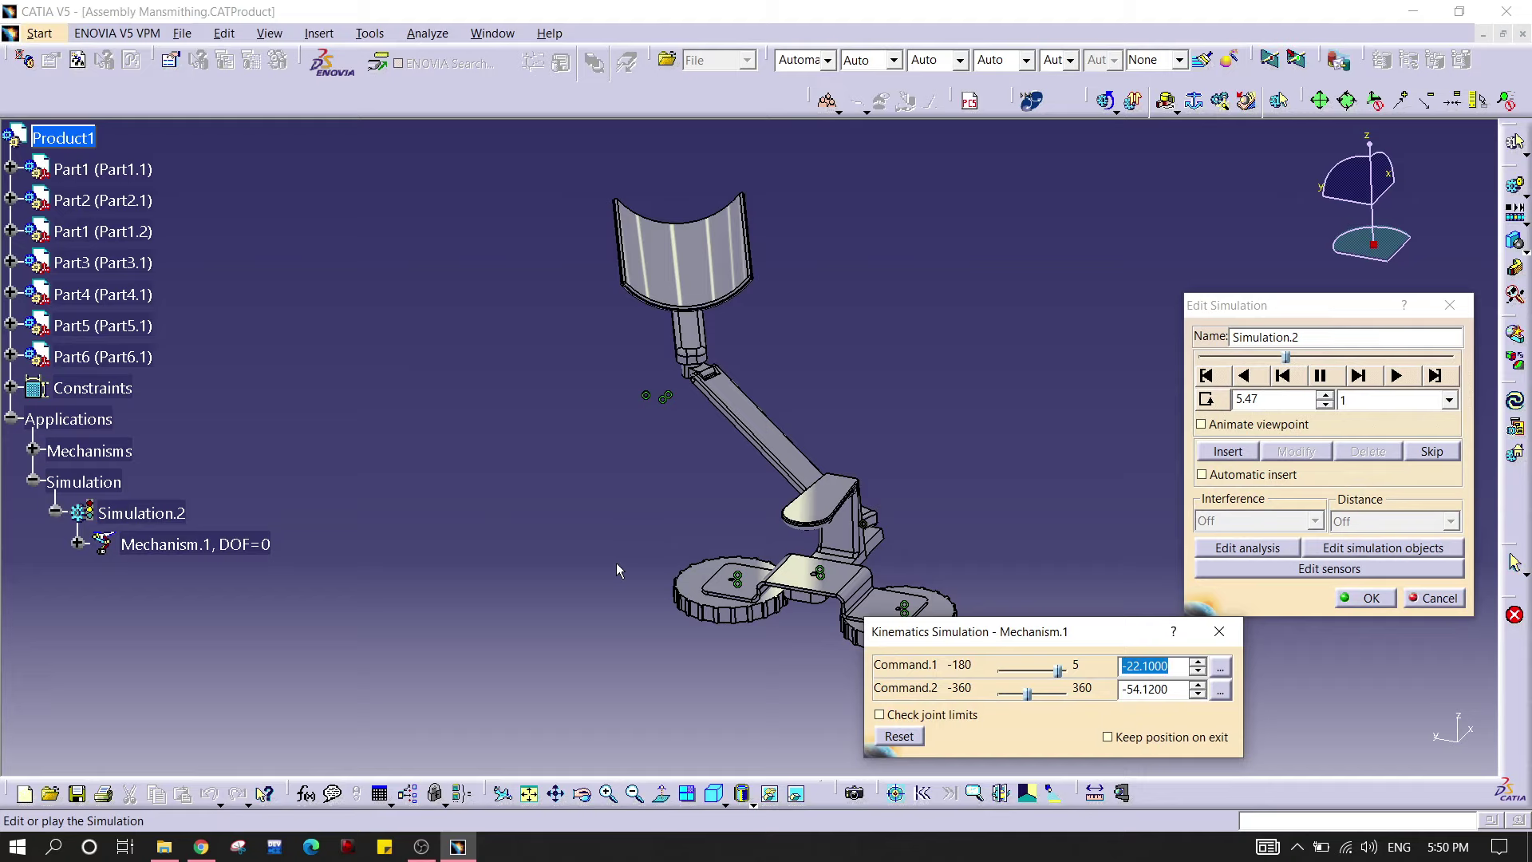
mouse_move(906, 547)
middle_mouse_down()
mouse_move(648, 371)
mouse_move(678, 351)
middle_mouse_up()
left_click(1208, 376)
left_click(1449, 400)
left_click(1393, 431)
middle_click_drag(802, 399, 762, 385)
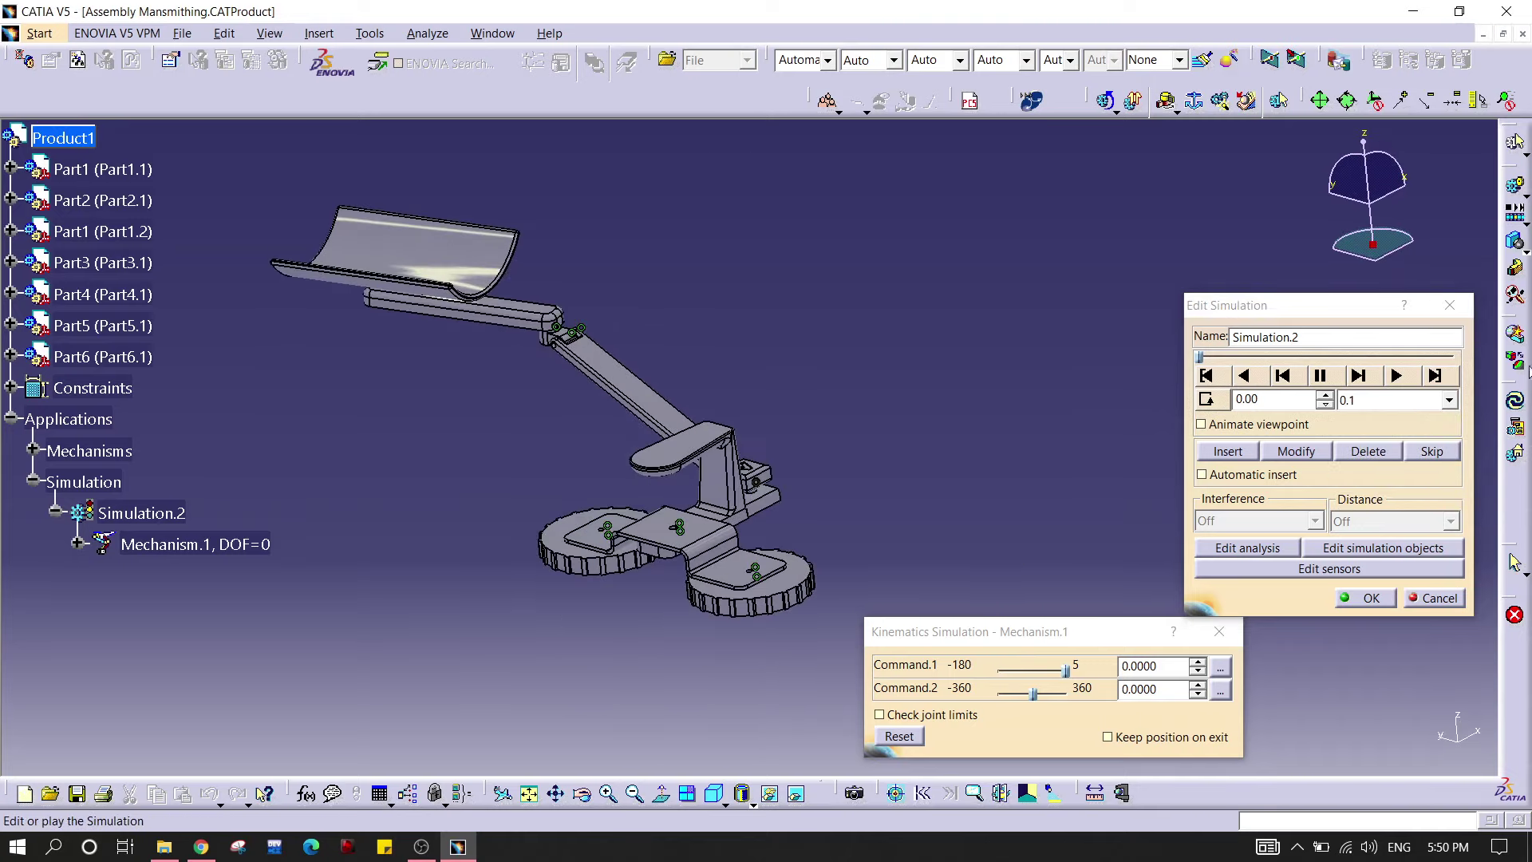
left_click(1396, 376)
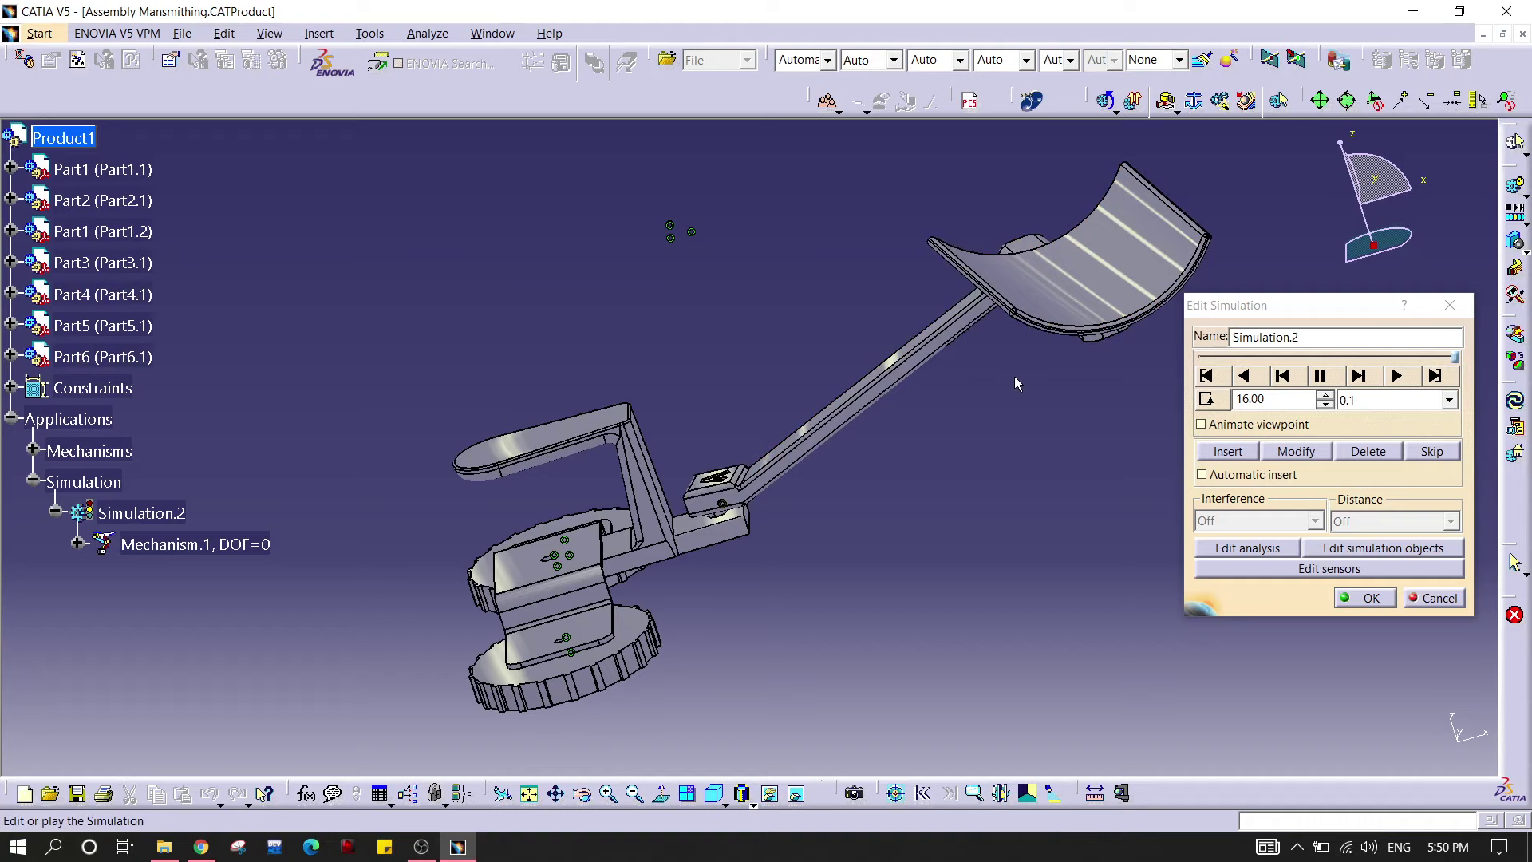
middle_click_drag(749, 386, 1020, 442)
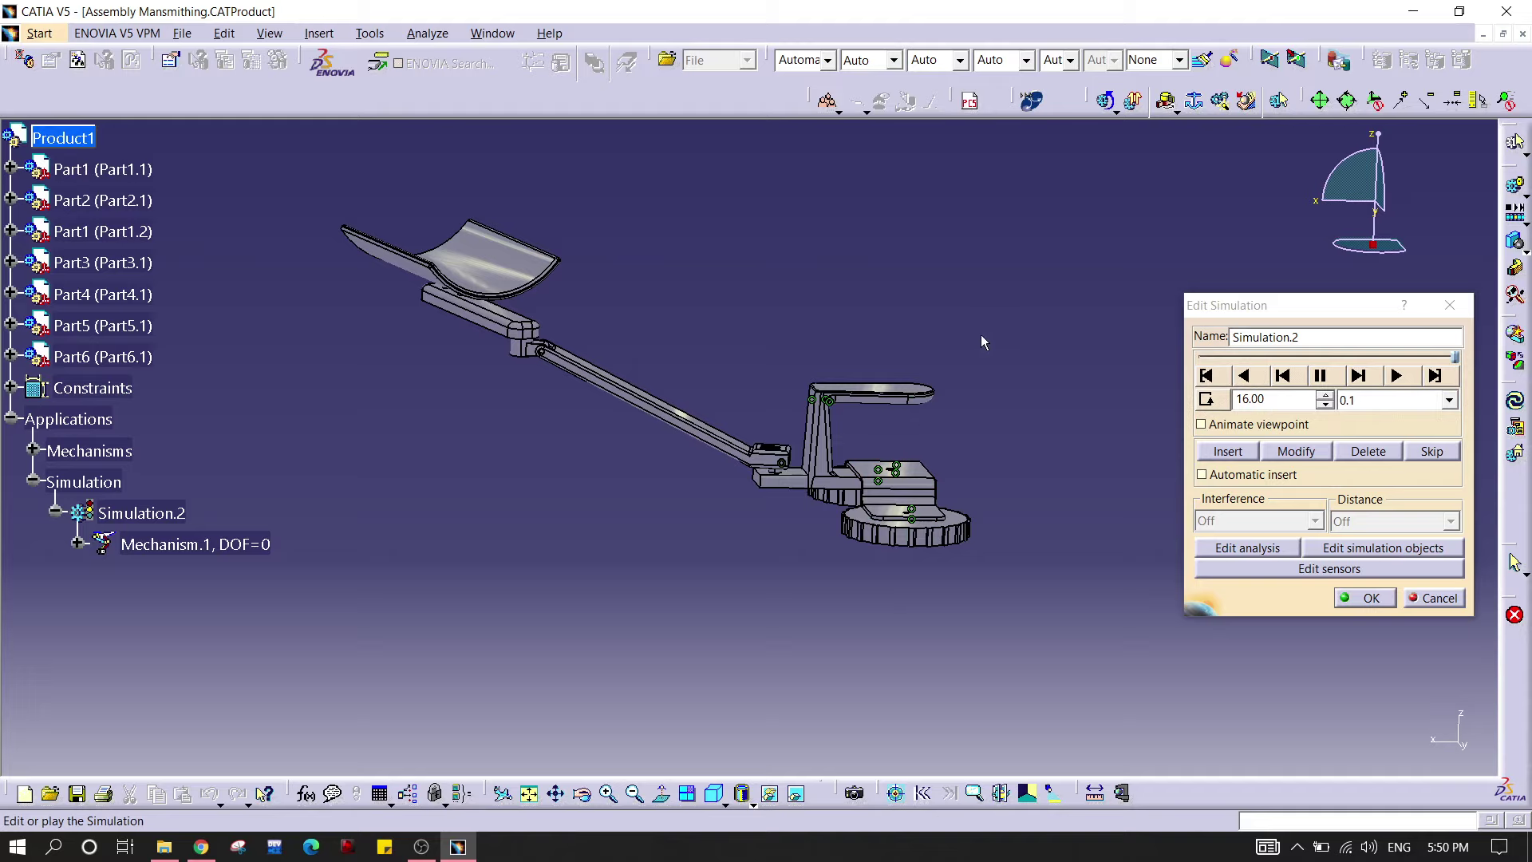
middle_click_drag(980, 333, 815, 371)
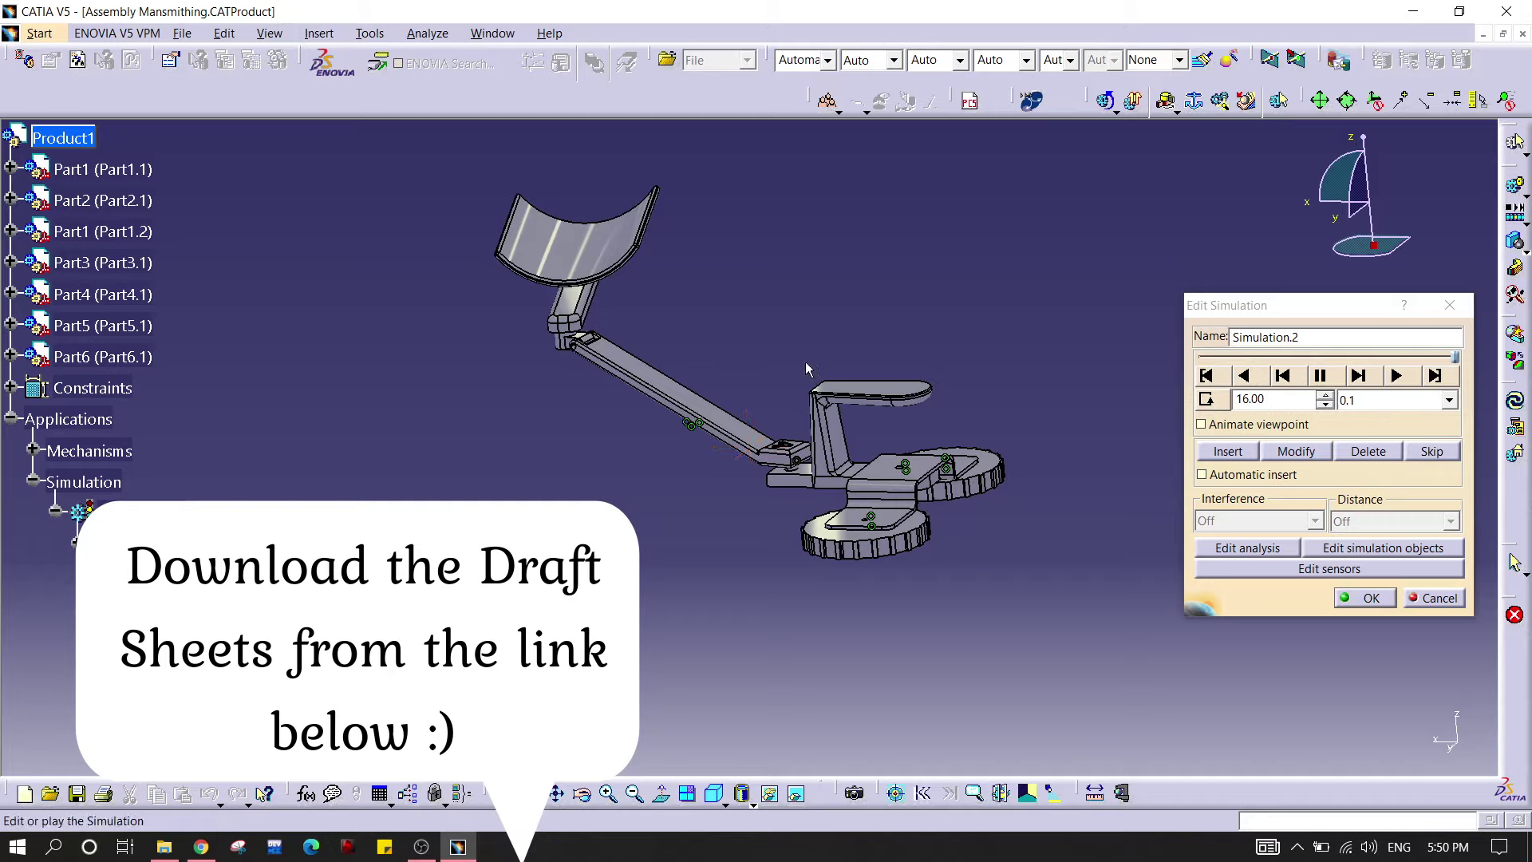
middle_click_drag(865, 337, 680, 443)
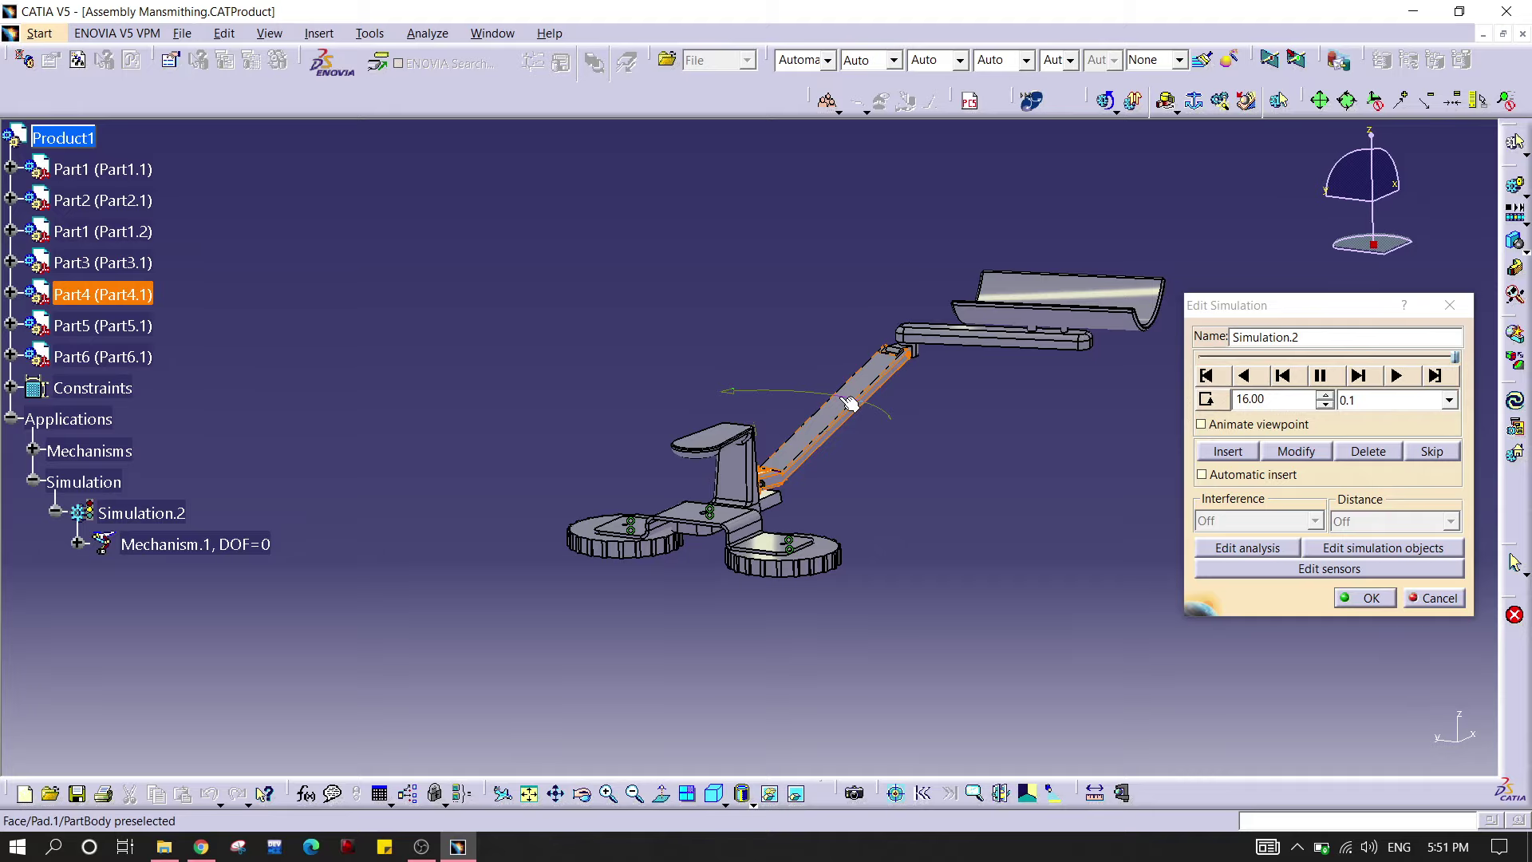
Step: Switch to the Downloads folder, open the photo of the hand-drawn Mansmithing device, and examine its labelled components and joints
left_click(1412, 13)
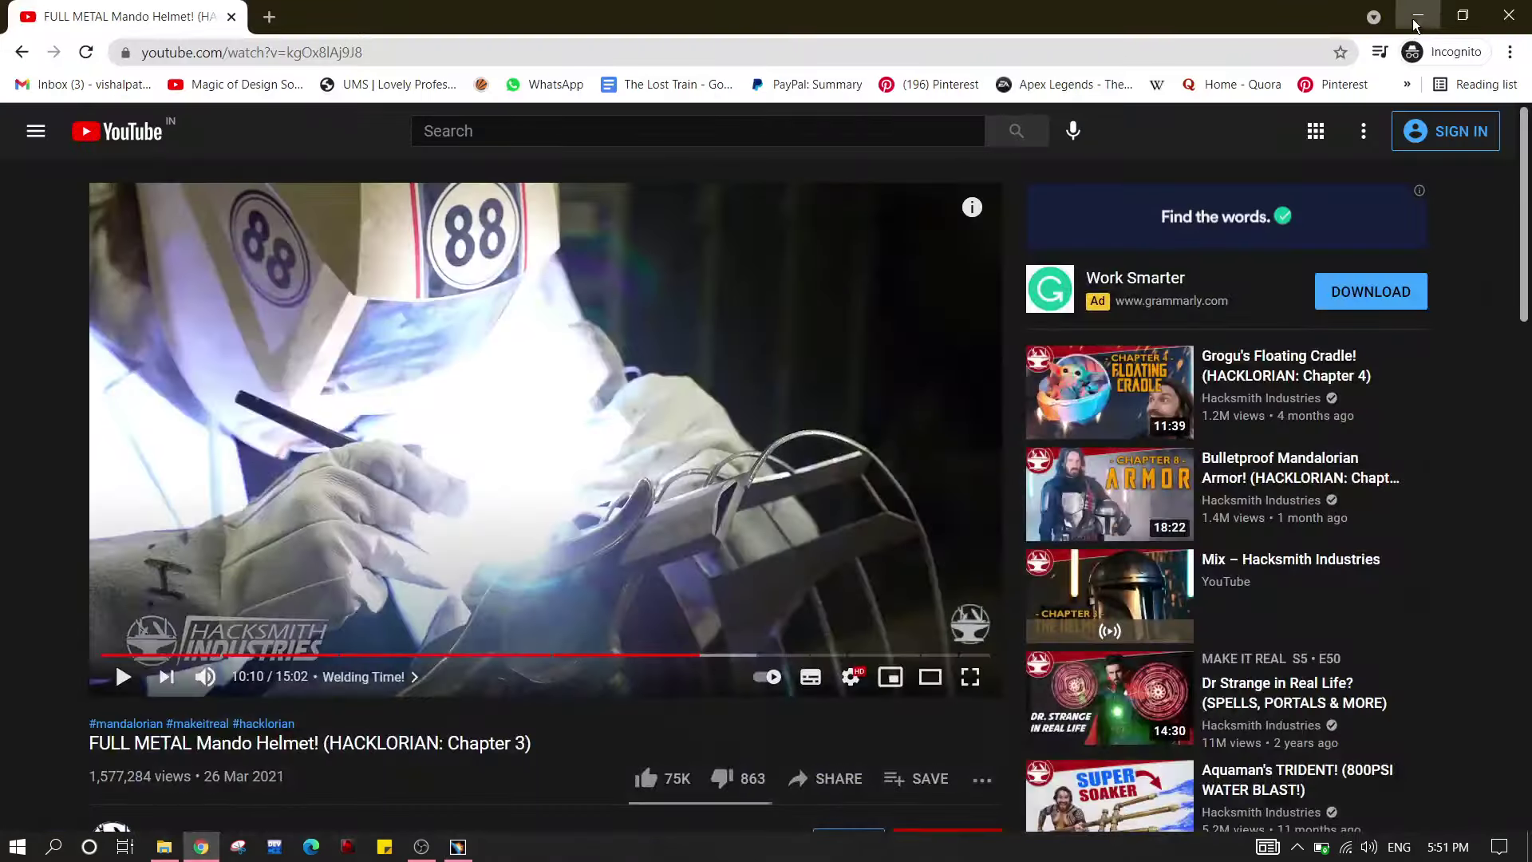
left_click(1412, 19)
left_click(164, 847)
double_click(485, 552)
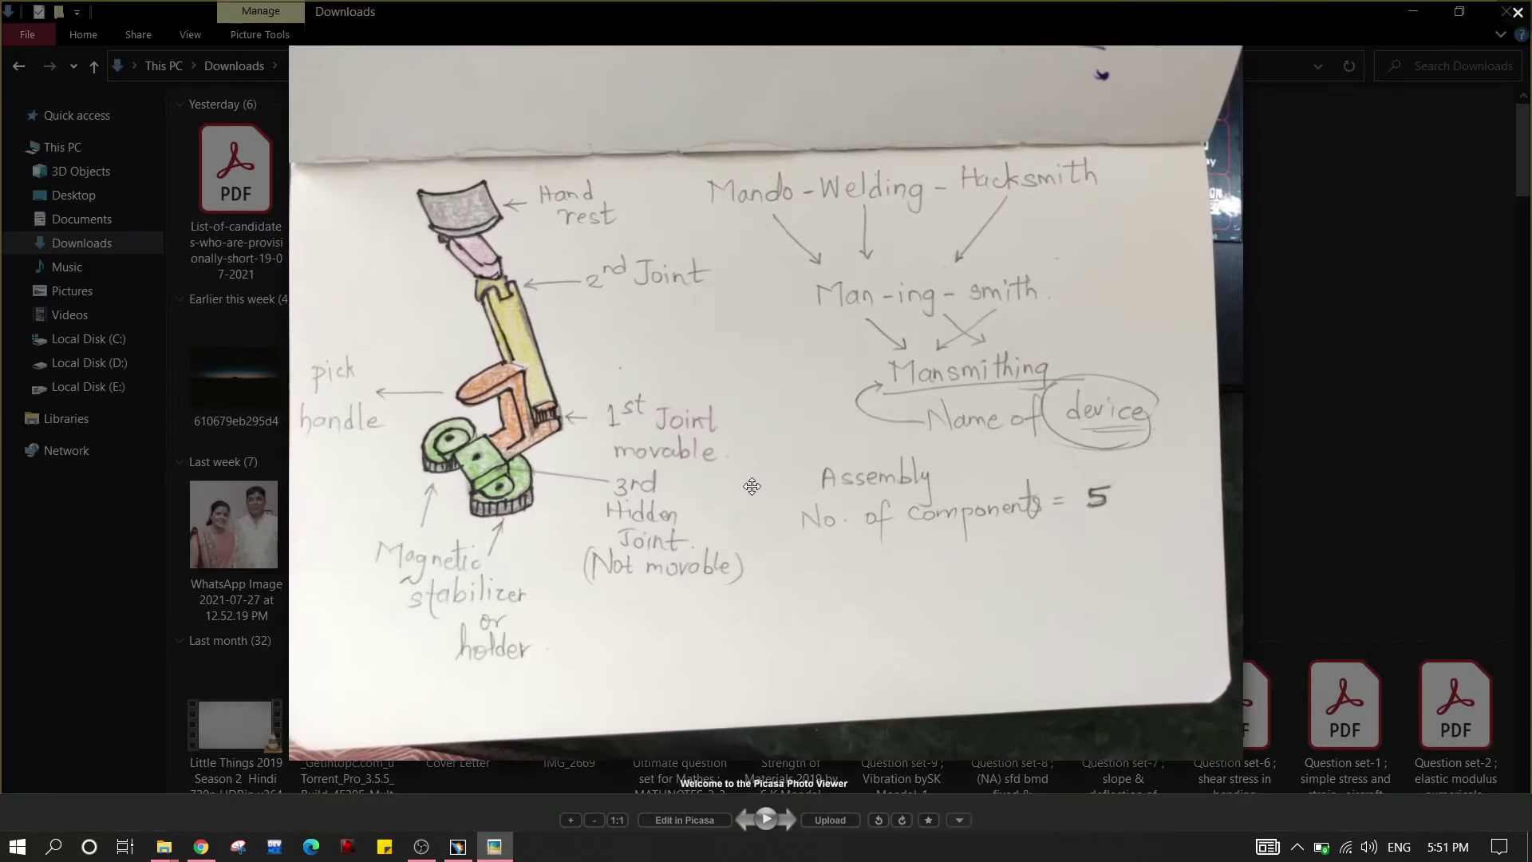
scroll(752, 486, "up", 2)
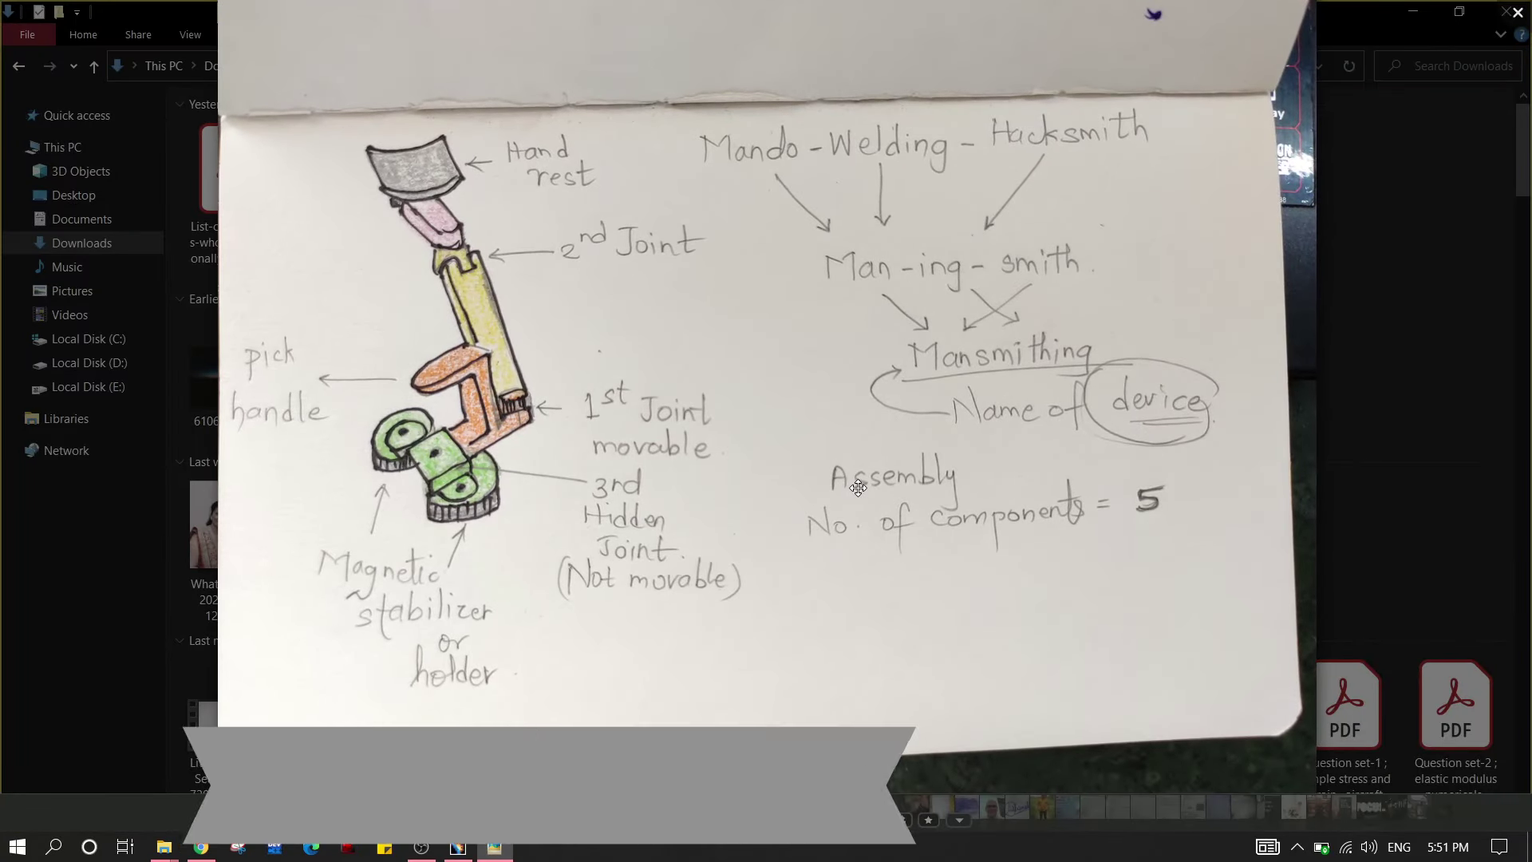
scroll(818, 392, "up", 2)
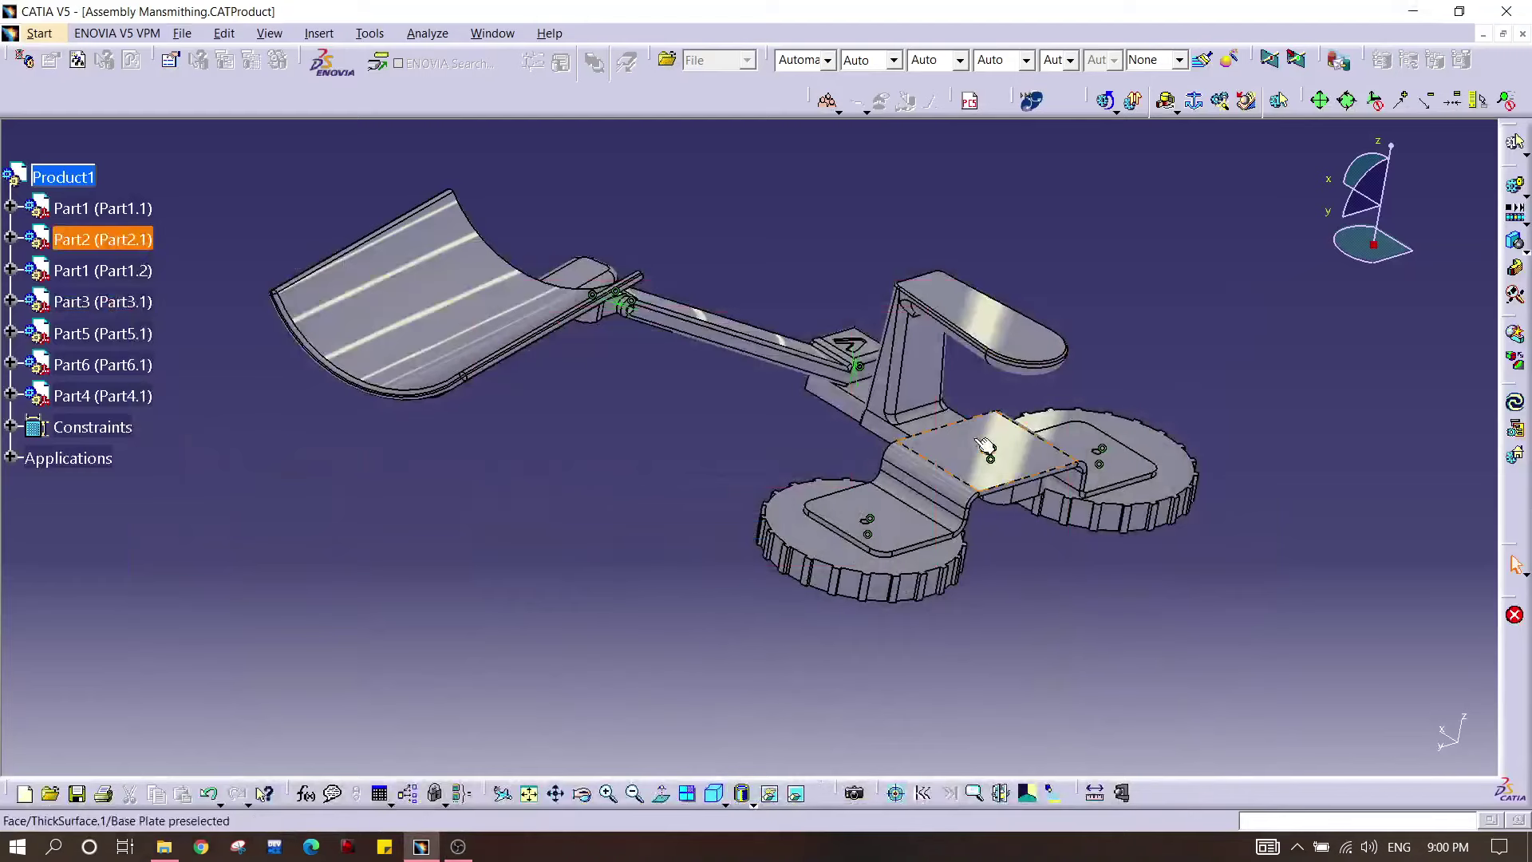
middle_click_drag(1172, 315, 1047, 458)
middle_click_drag(806, 599, 774, 361)
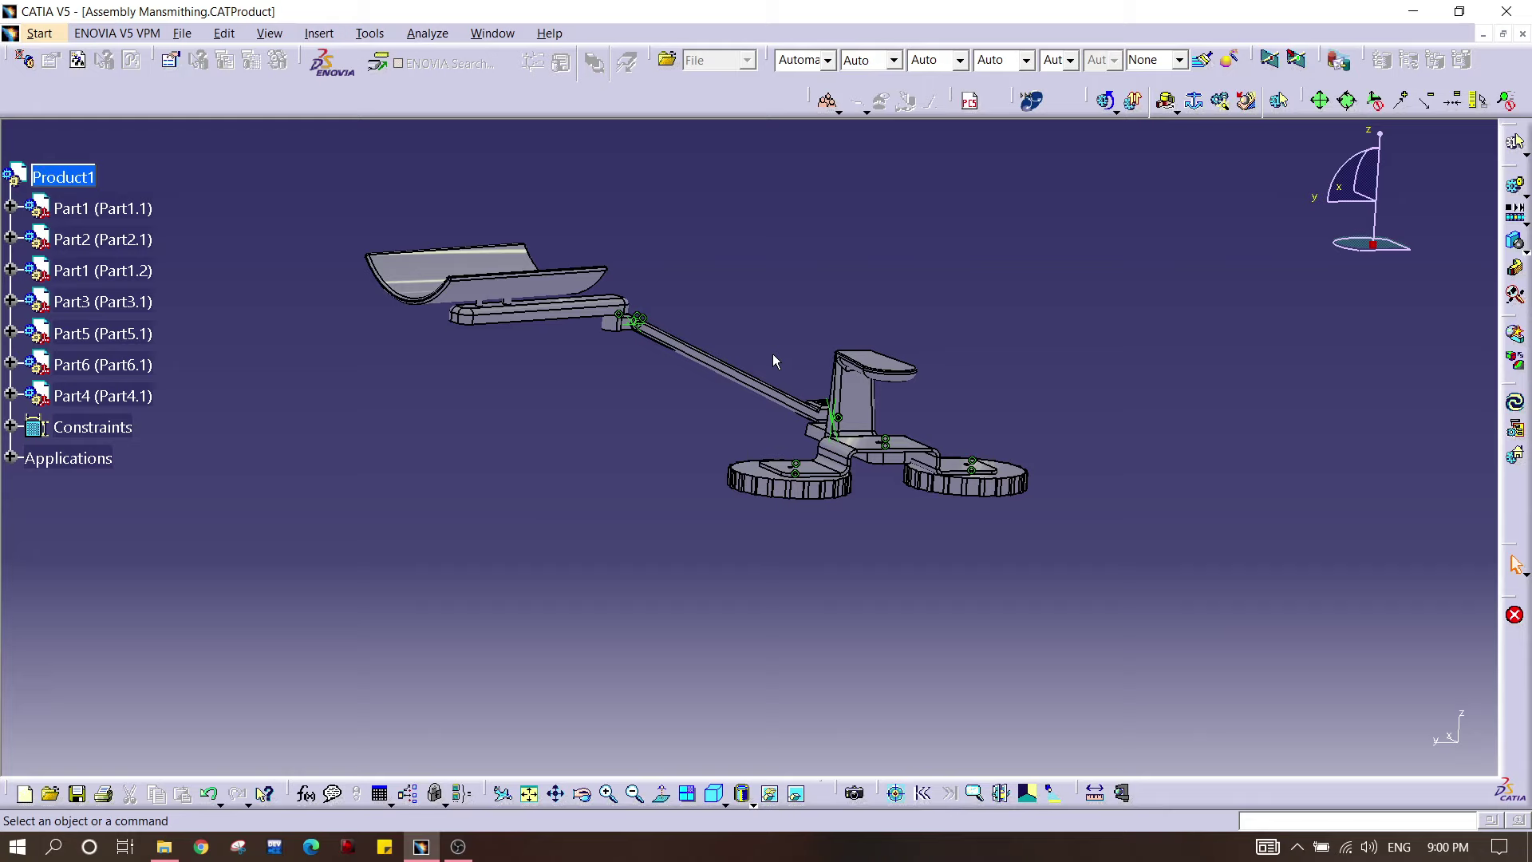
middle_click_drag(435, 359, 918, 450)
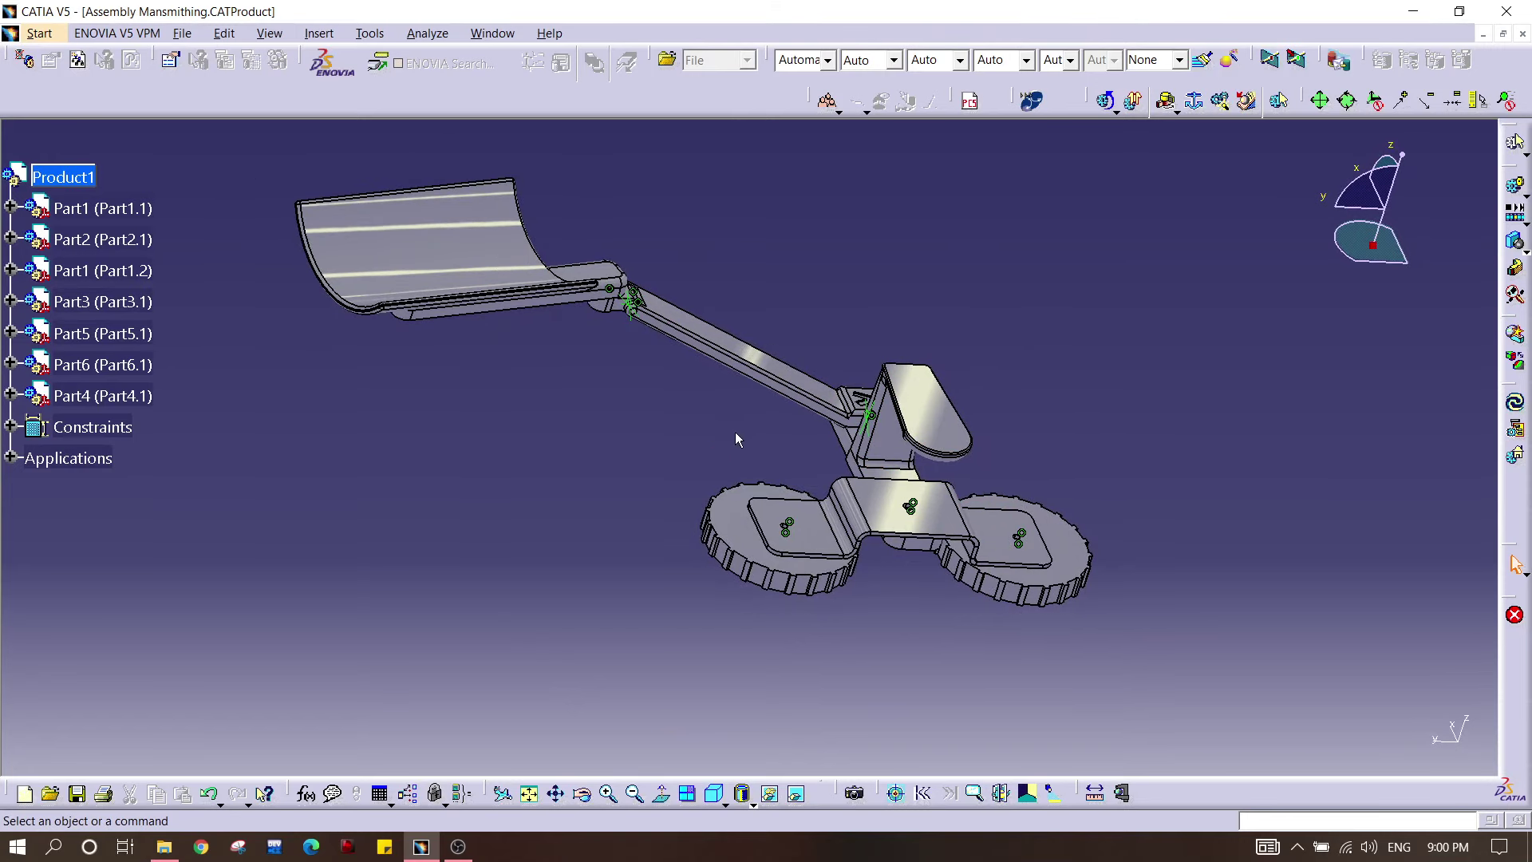
middle_click_drag(787, 267, 846, 272)
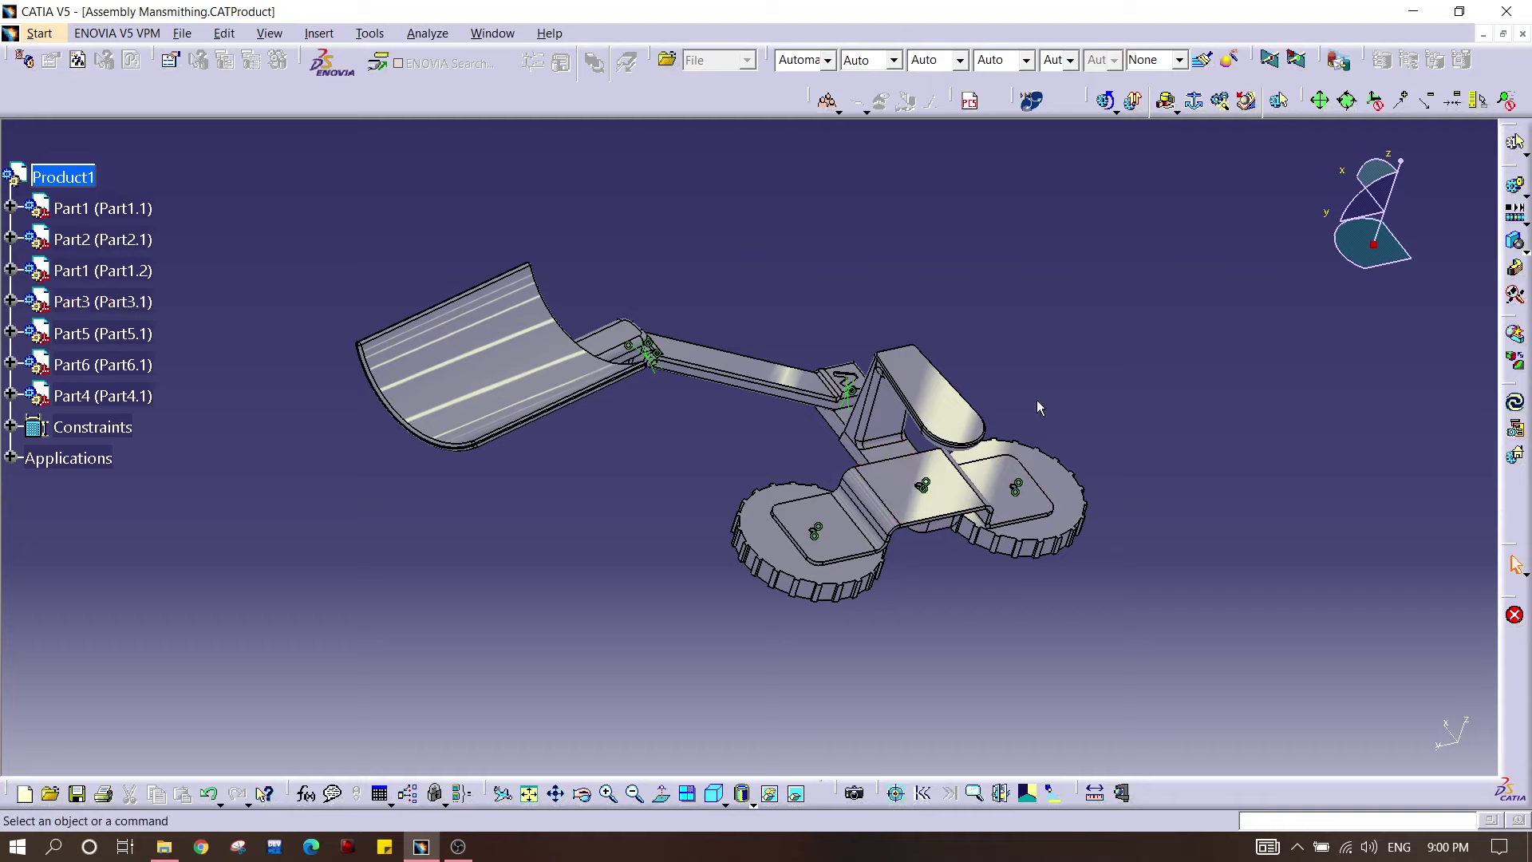
middle_click_drag(1079, 317, 738, 367)
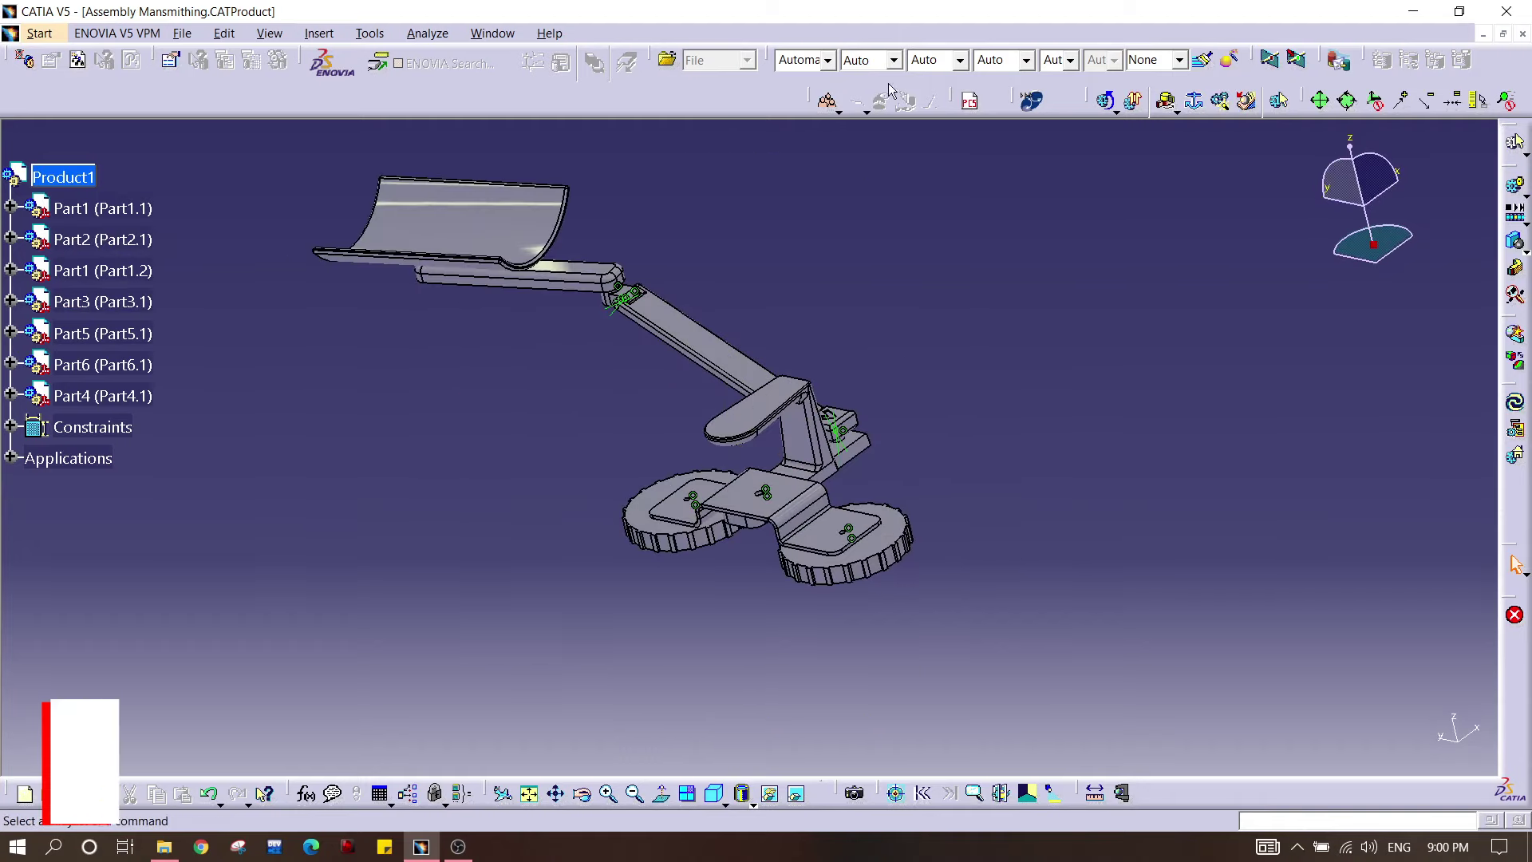
Step: Create a new part named Part7 in Part Design, keeping the default options
left_click(39, 32)
mouse_move(72, 74)
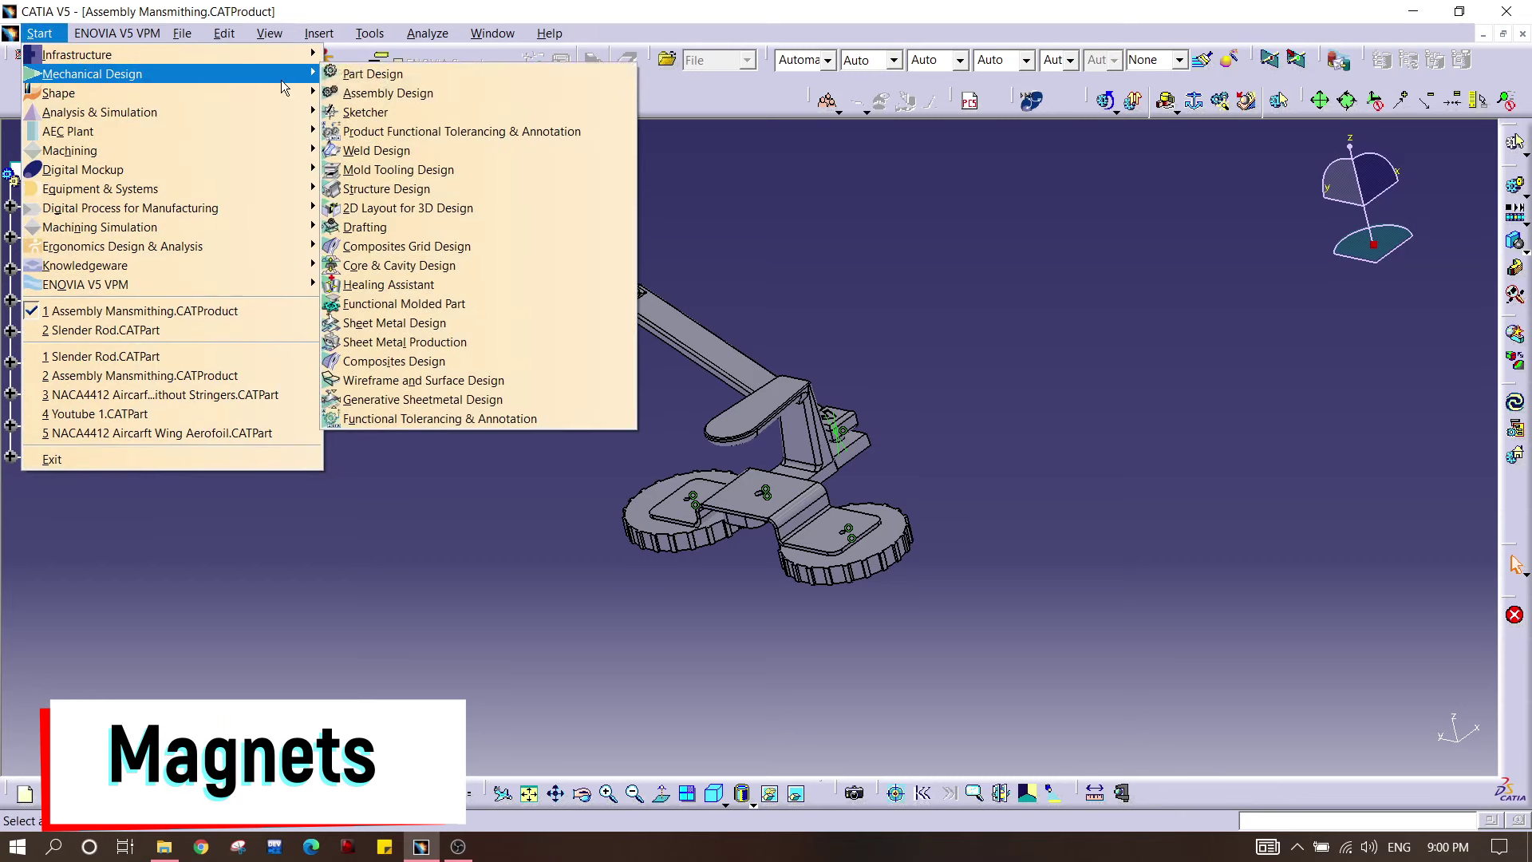
left_click(374, 80)
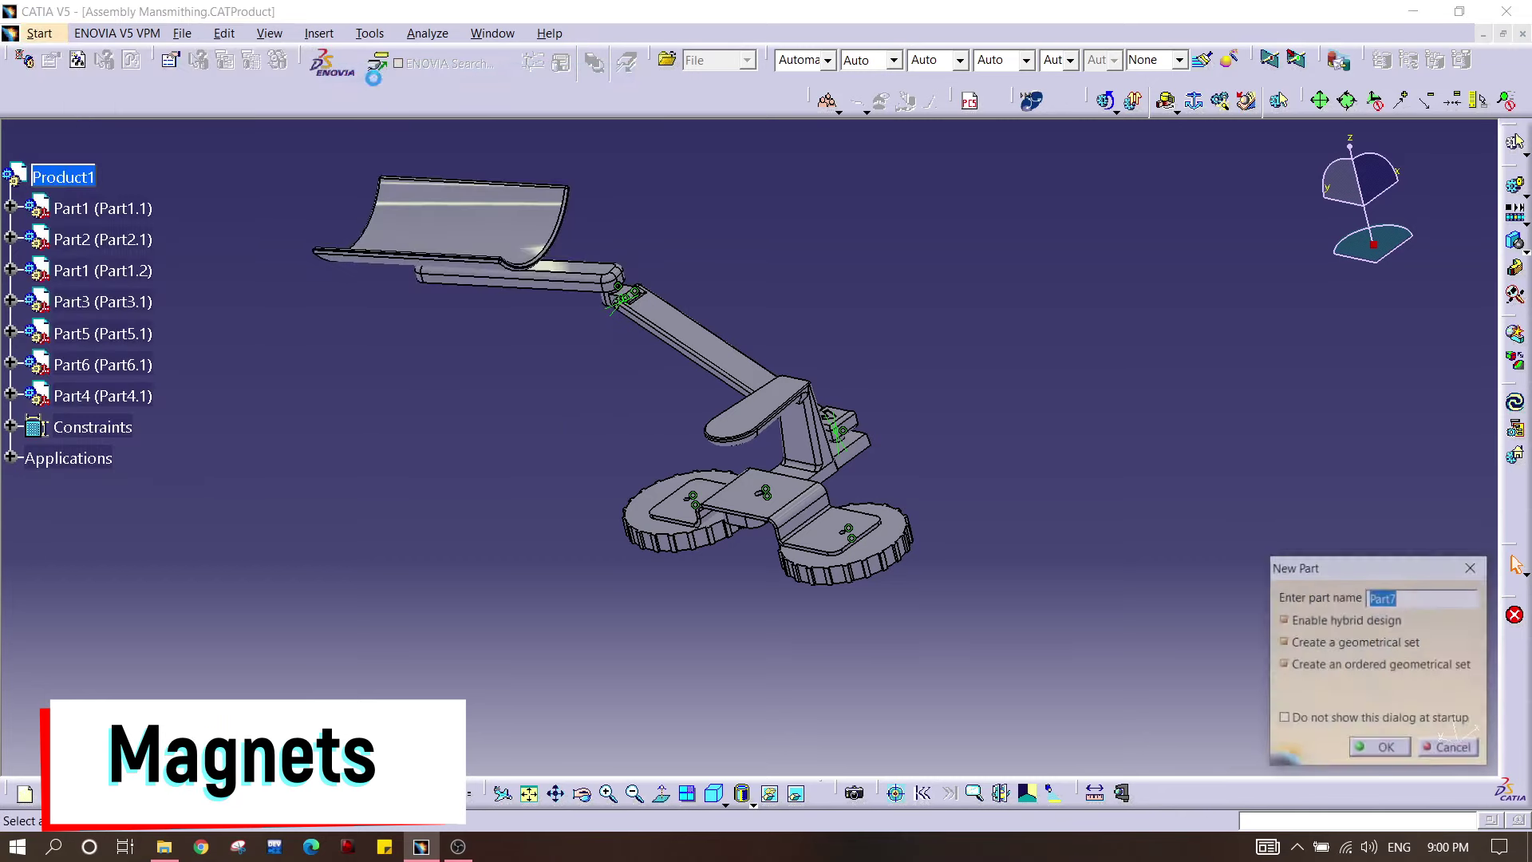
left_click(1380, 747)
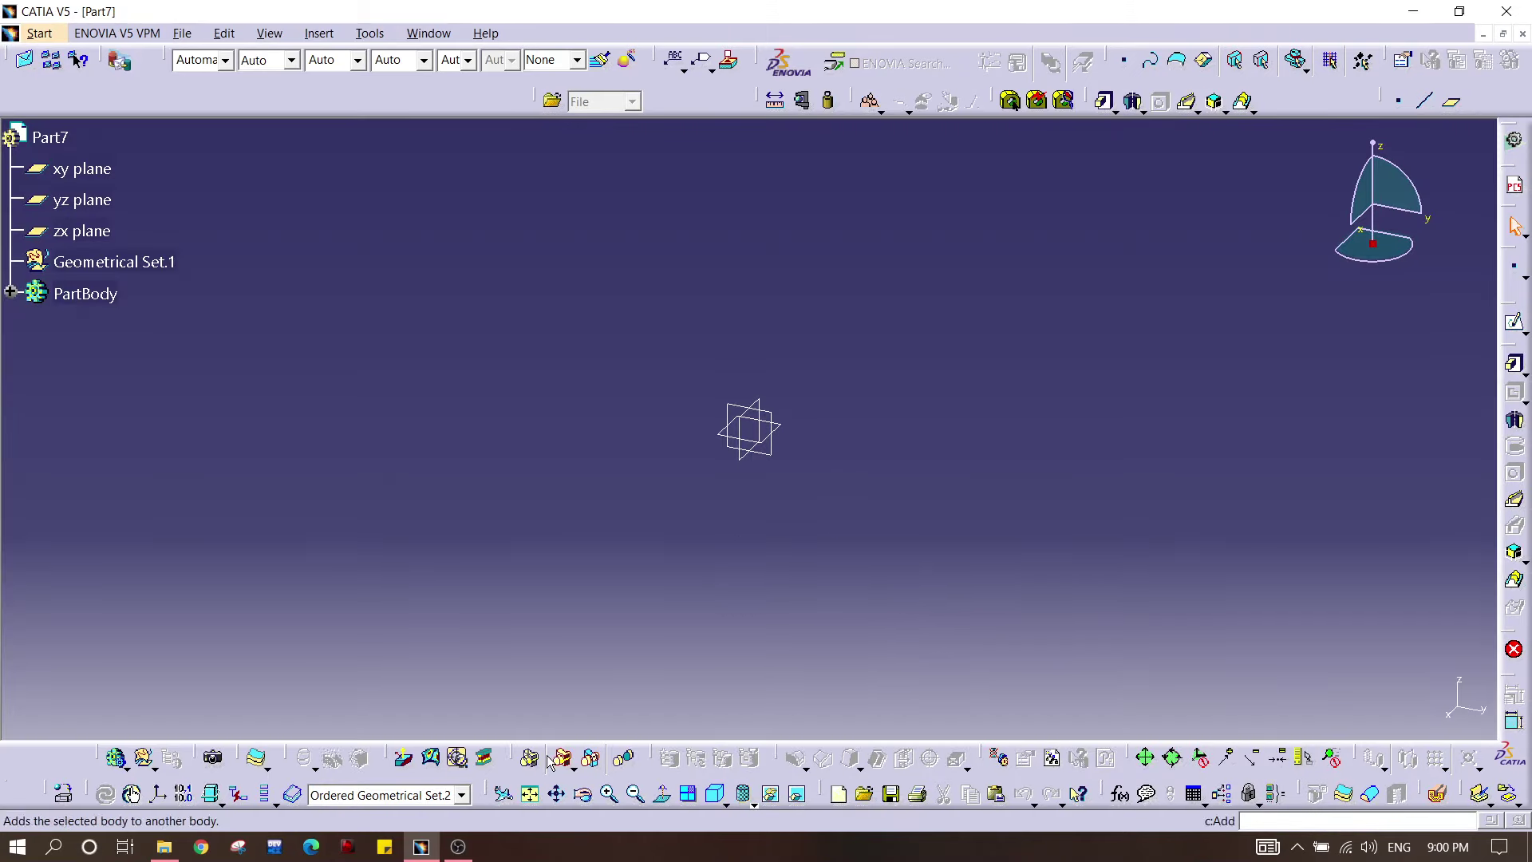
Step: Open the Magnets Draft PDF from the Mansmithing folder and examine the radius and angle dimensions of the right view
left_click(176, 851)
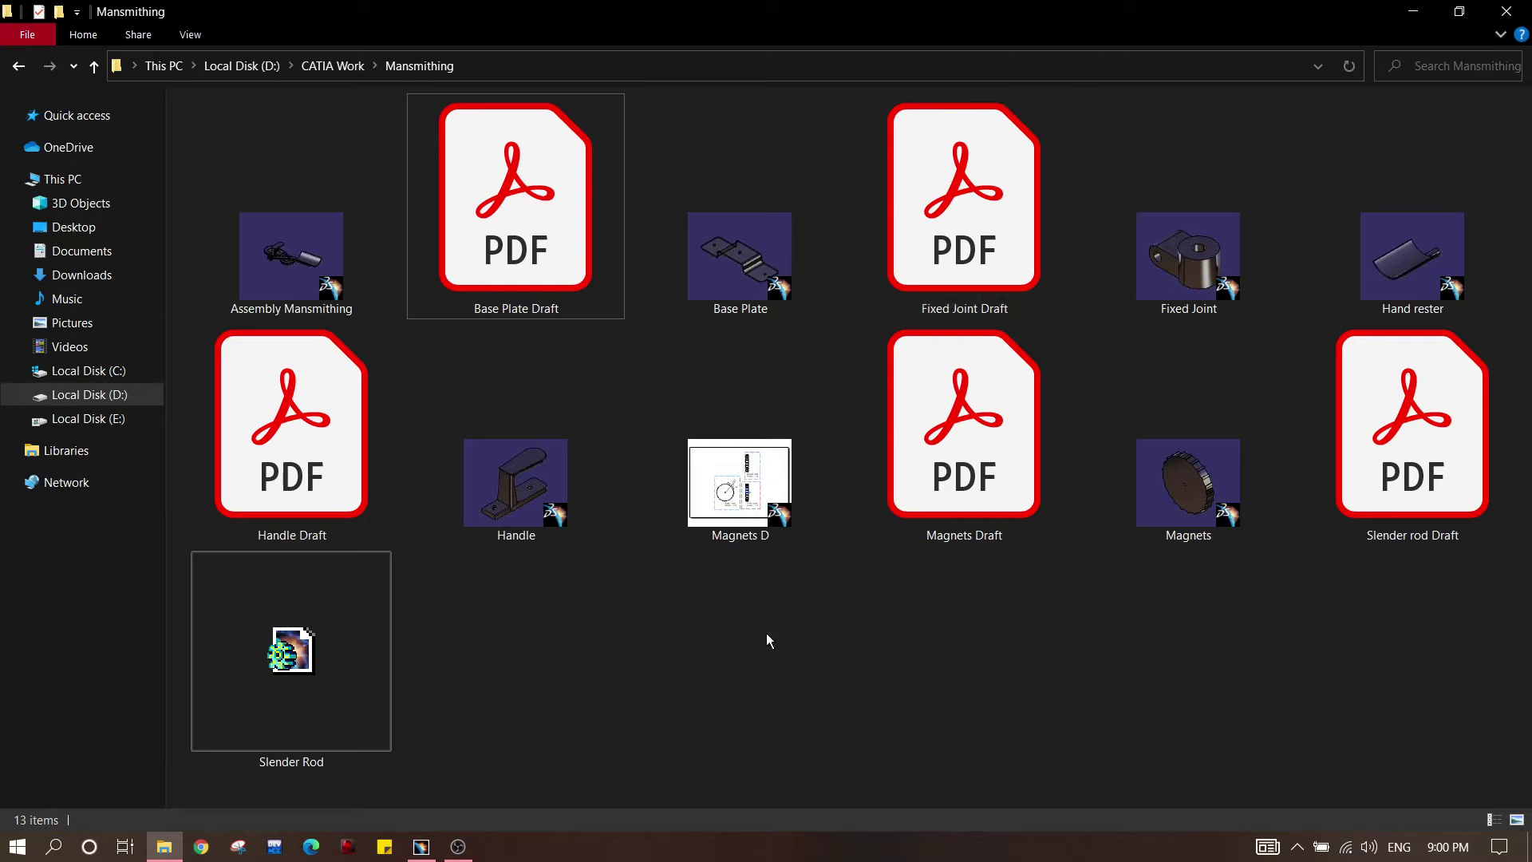
double_click(990, 511)
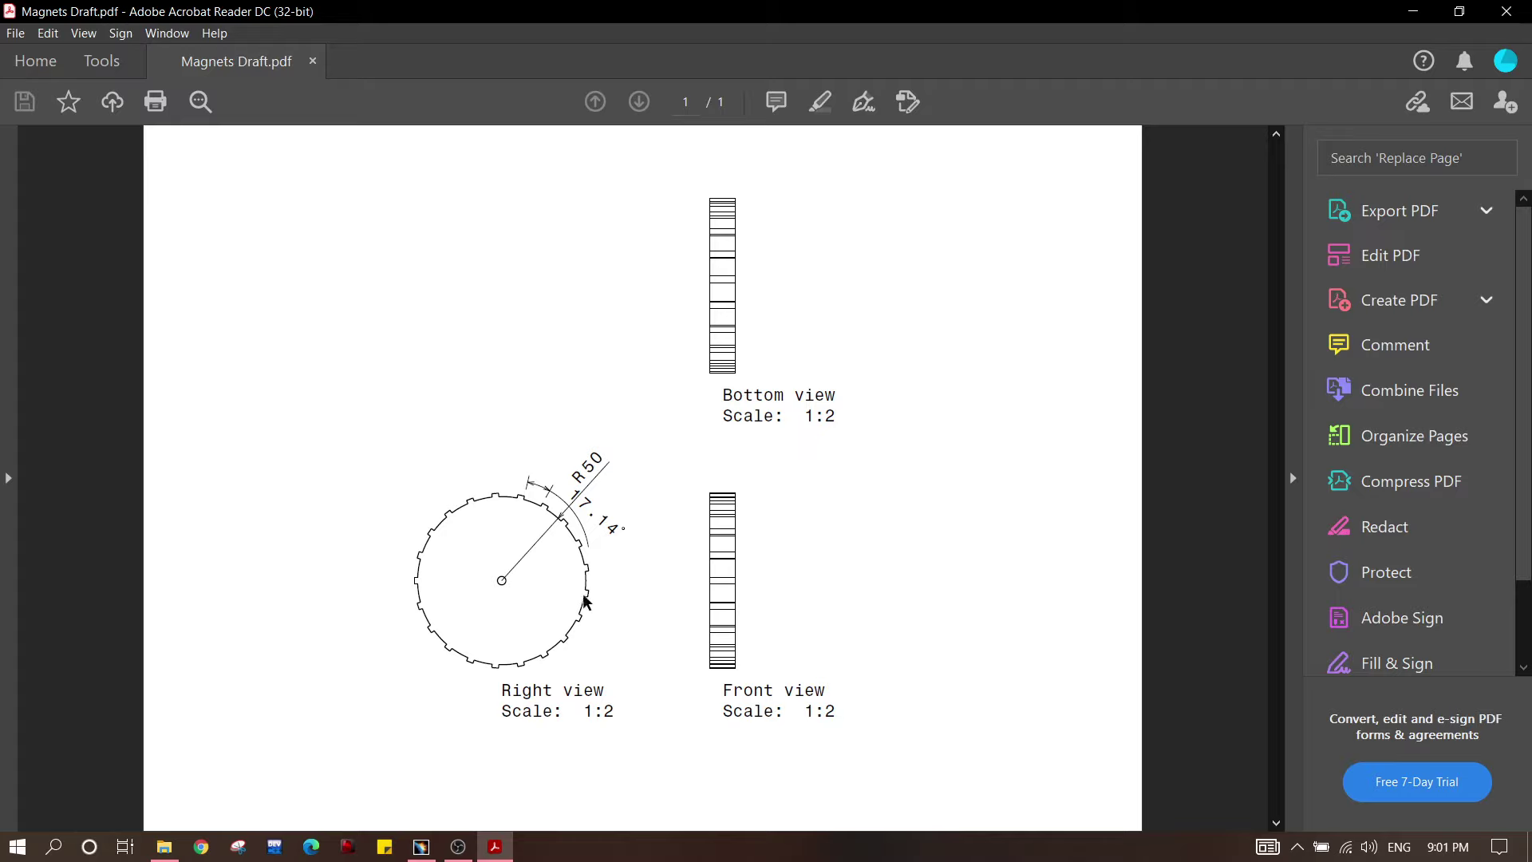
left_click_drag(573, 494, 637, 551)
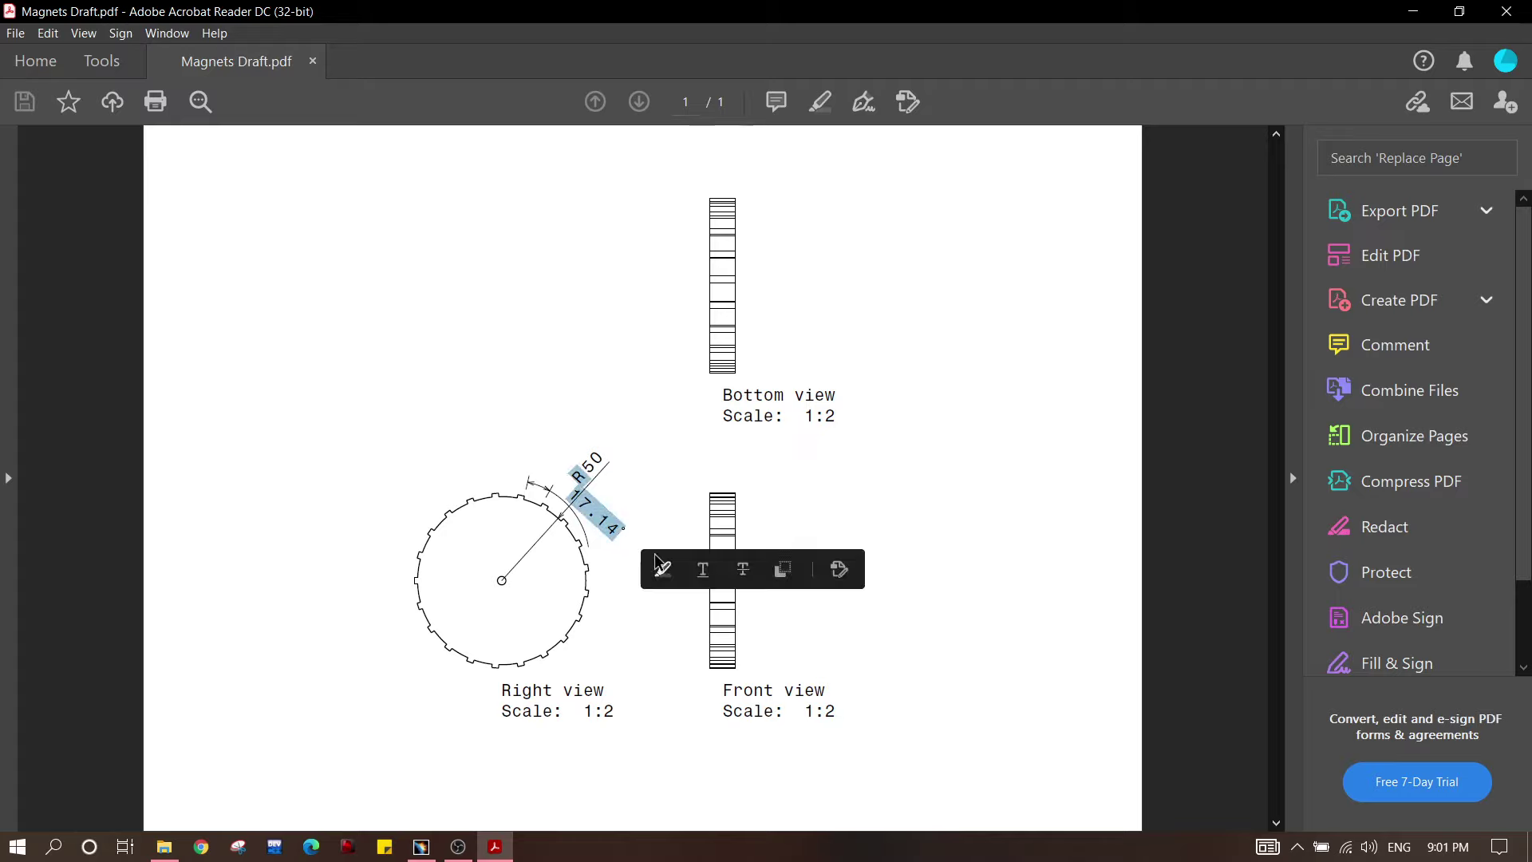
left_click(635, 511)
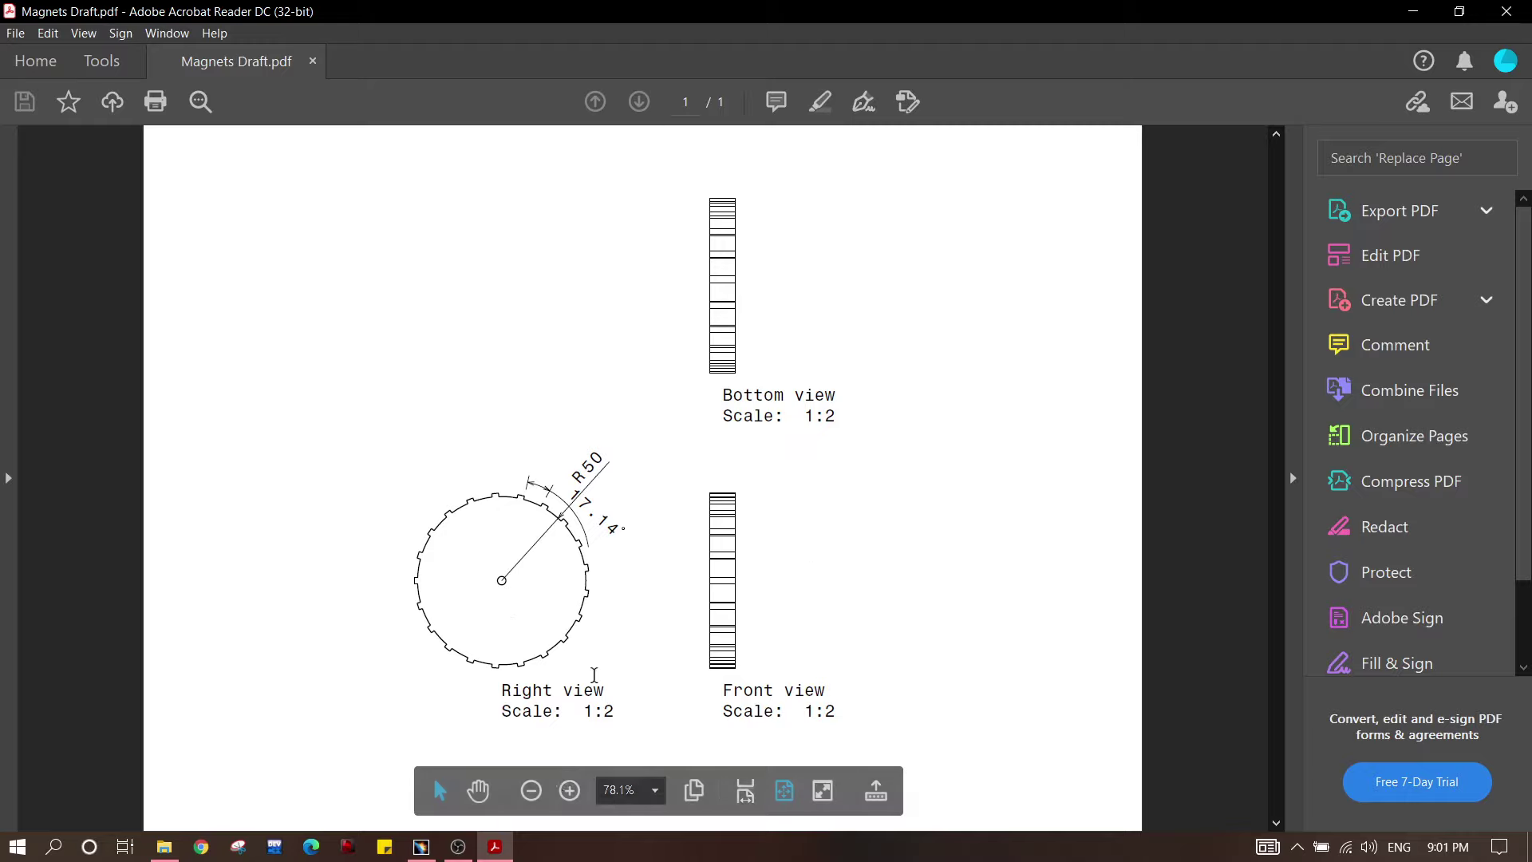
Step: Switch back to CATIA and sketch a circle about 126 mm in diameter on the yz plane, centred on the origin
left_click(421, 844)
left_click(773, 399)
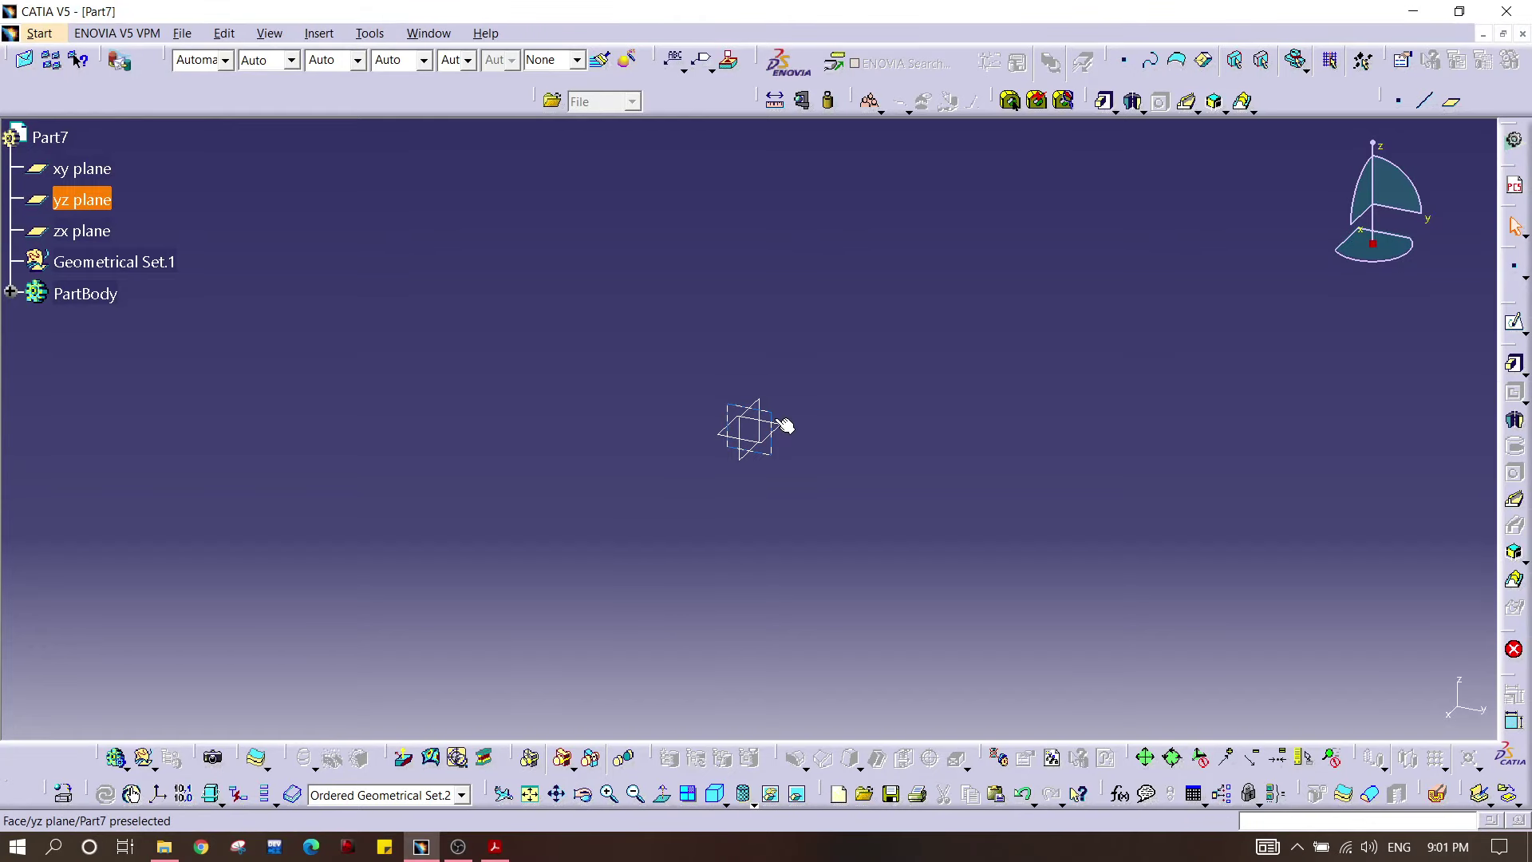
left_click(1503, 325)
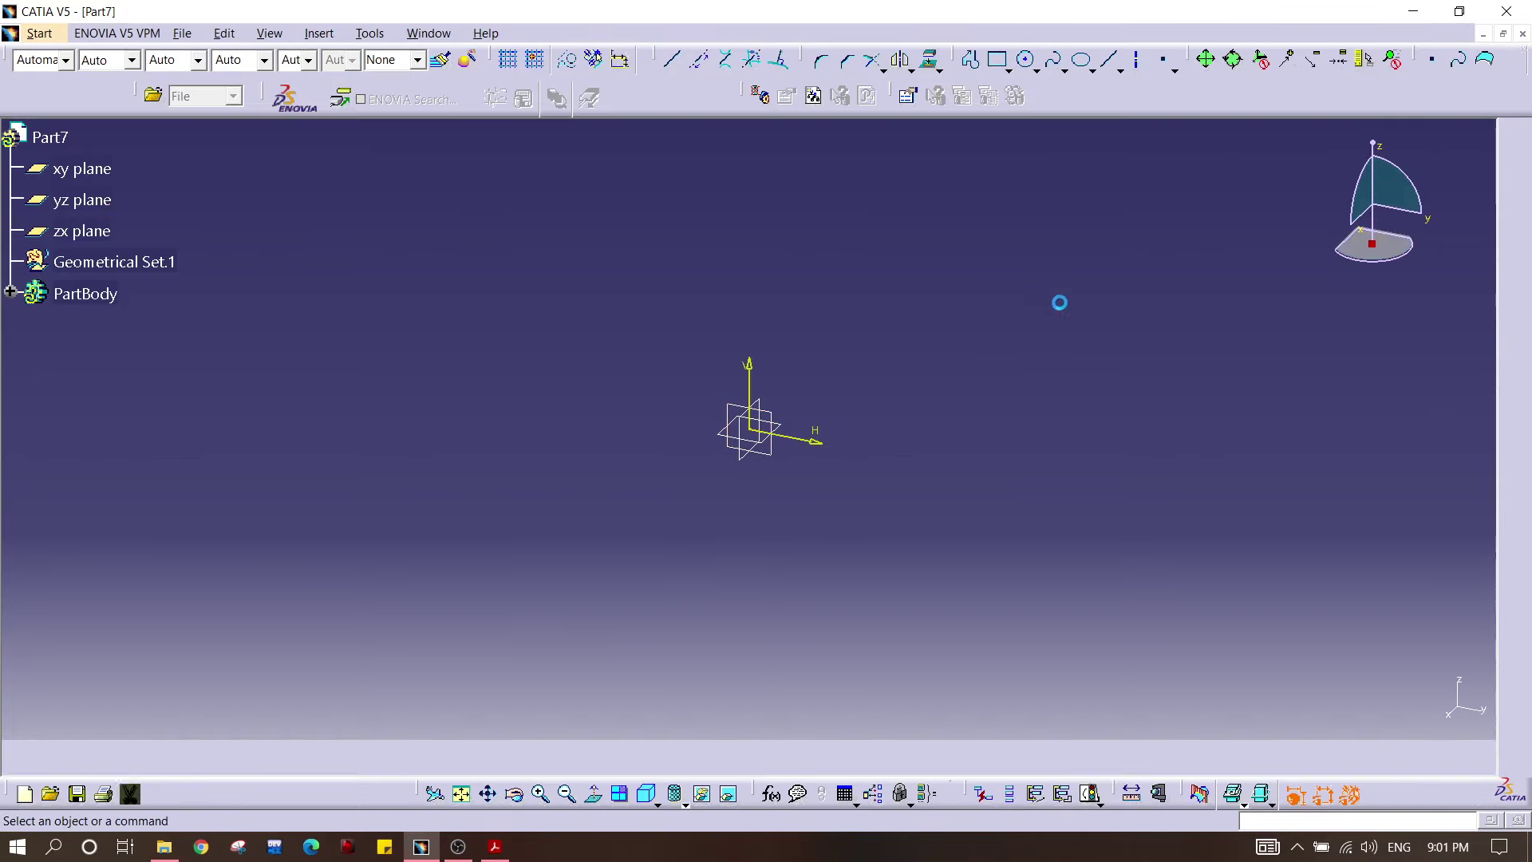
left_click(1037, 71)
left_click(1050, 83)
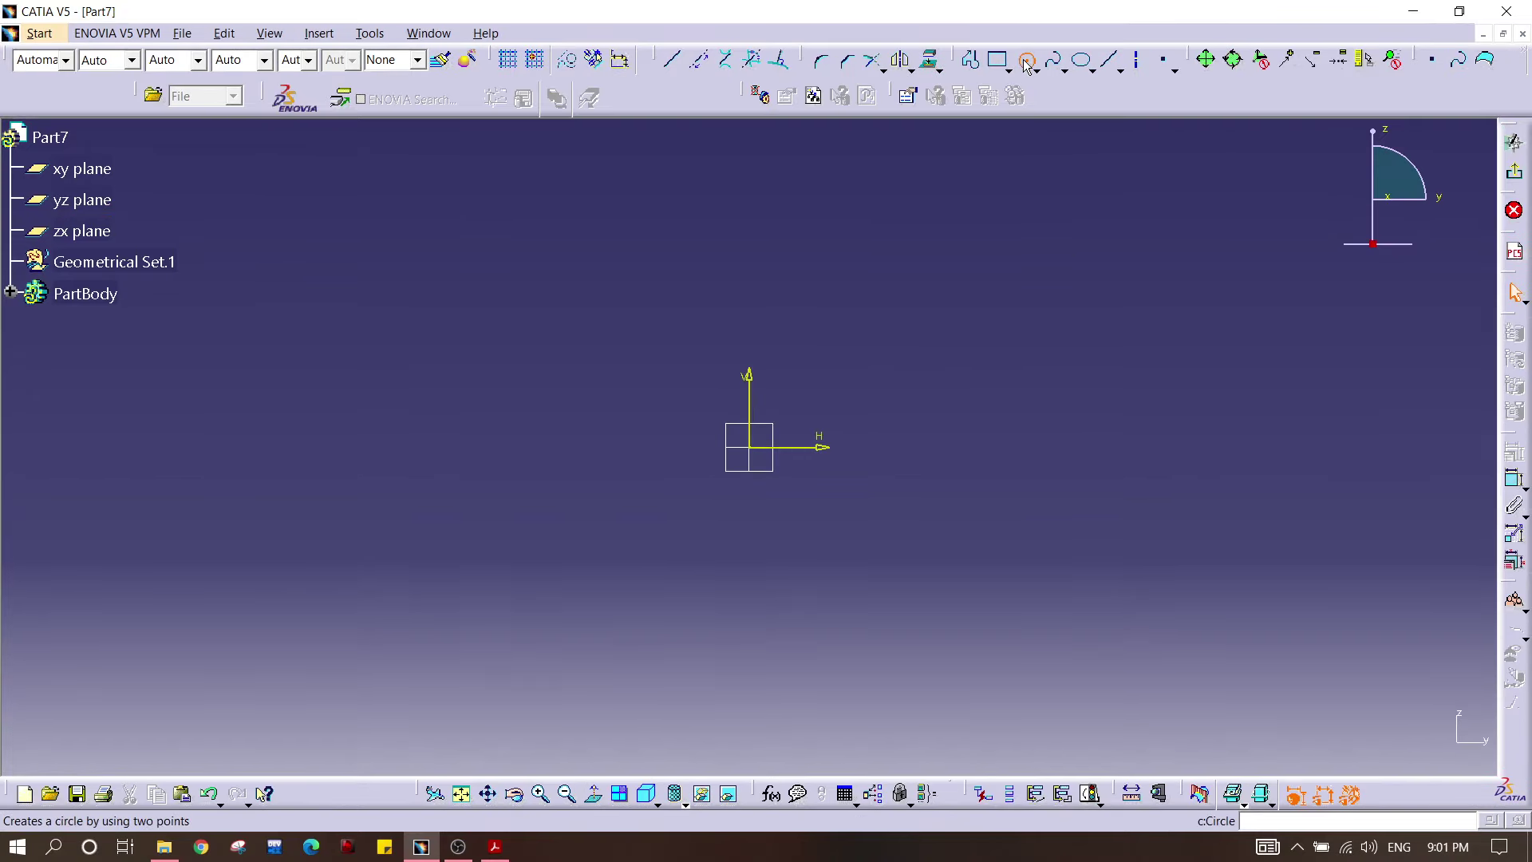
left_click(756, 446)
left_click(838, 301)
Step: Dimension the circle's diameter and set it to 50 mm
left_click(1515, 479)
left_click(908, 376)
left_click(994, 339)
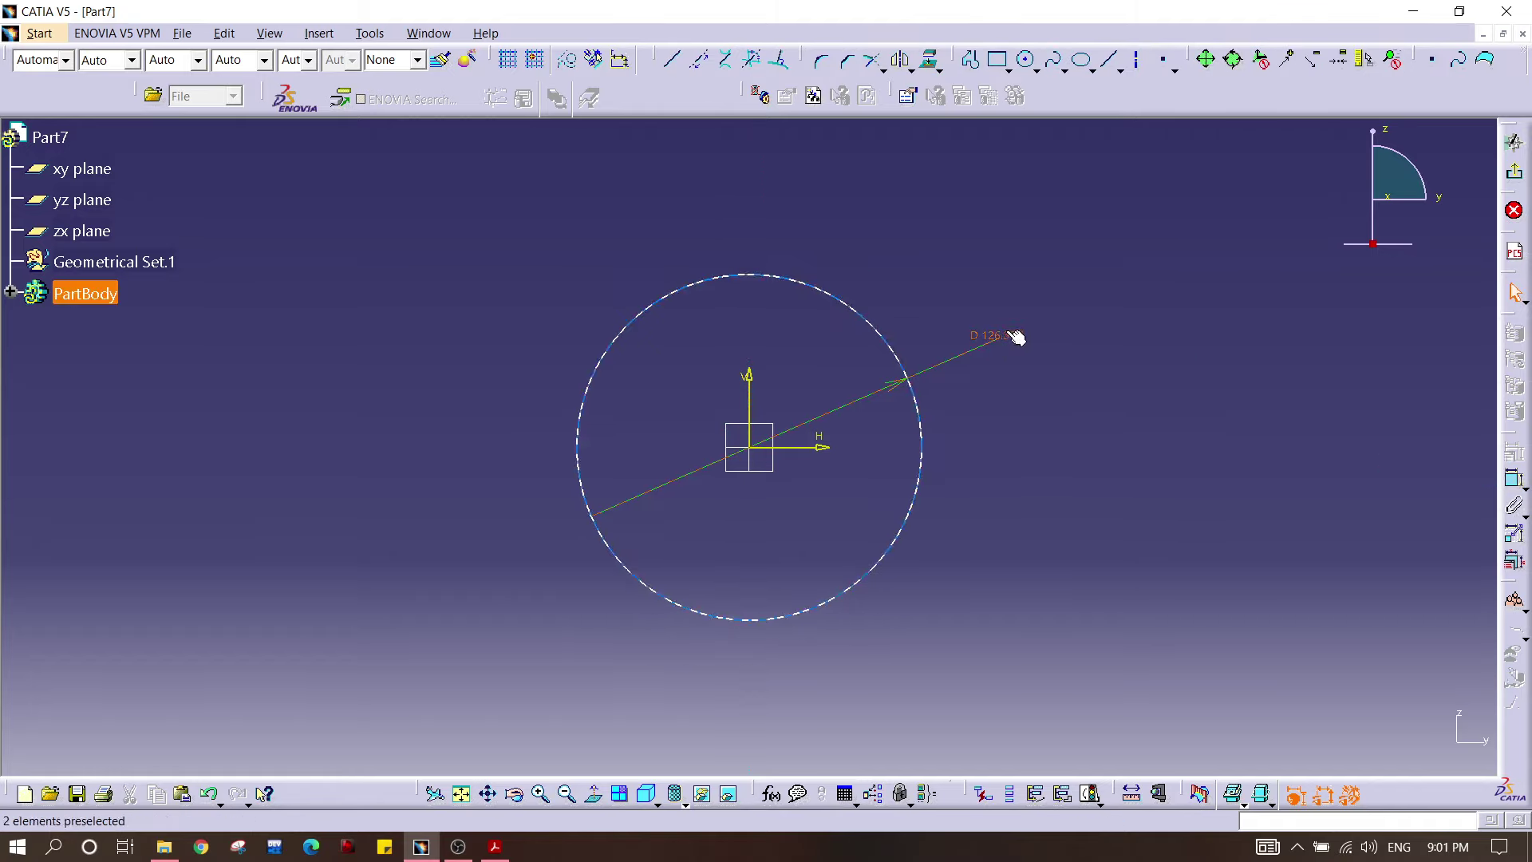
double_click(1000, 336)
type("05")
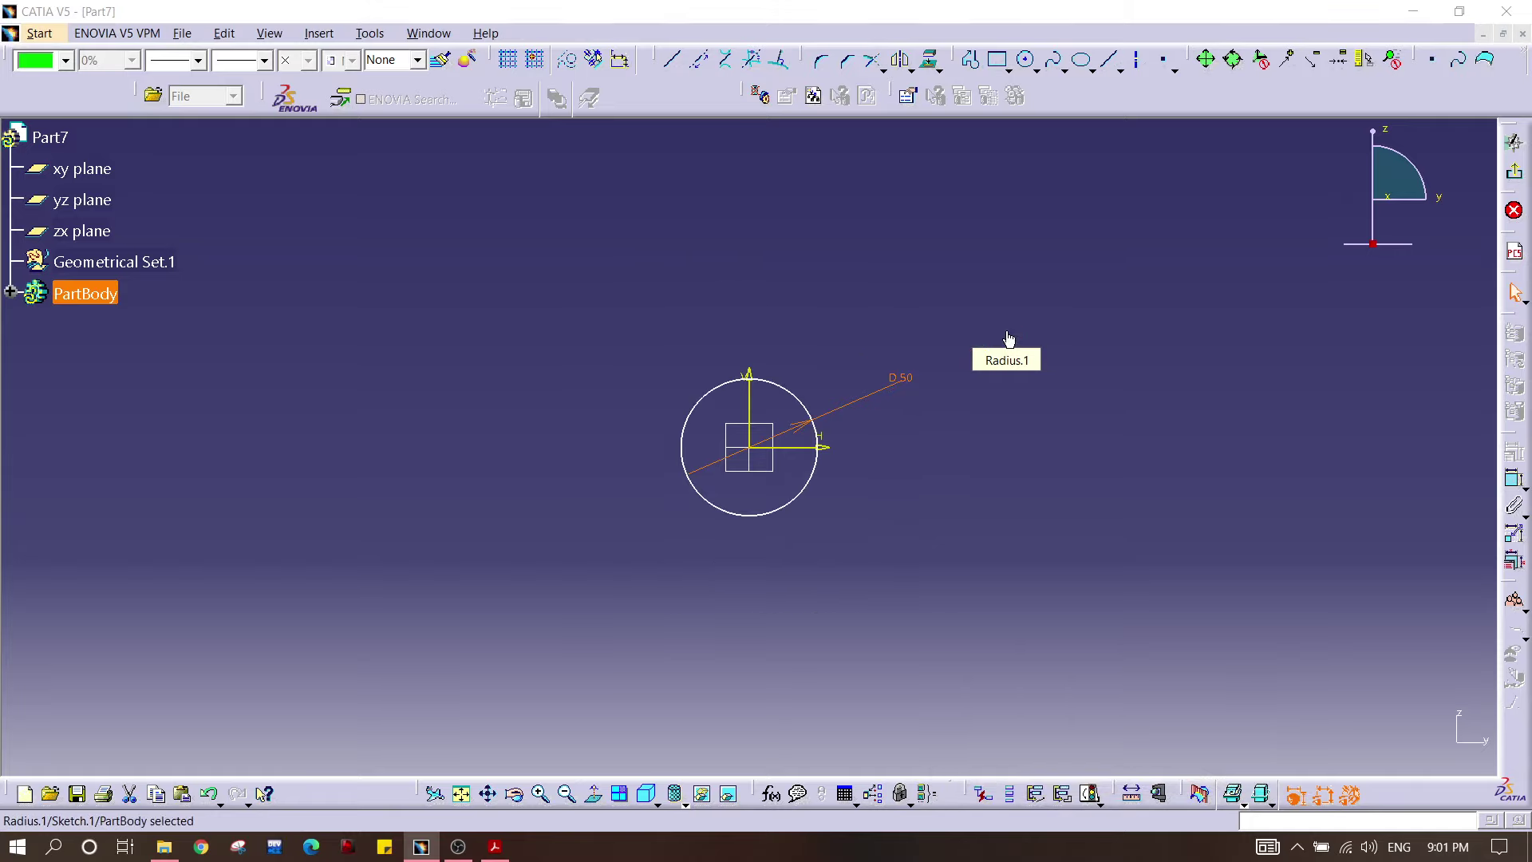
Step: Check the magnet draft again and set the circle's diameter to 100 mm
key("alt+Tab")
key("alt+Tab")
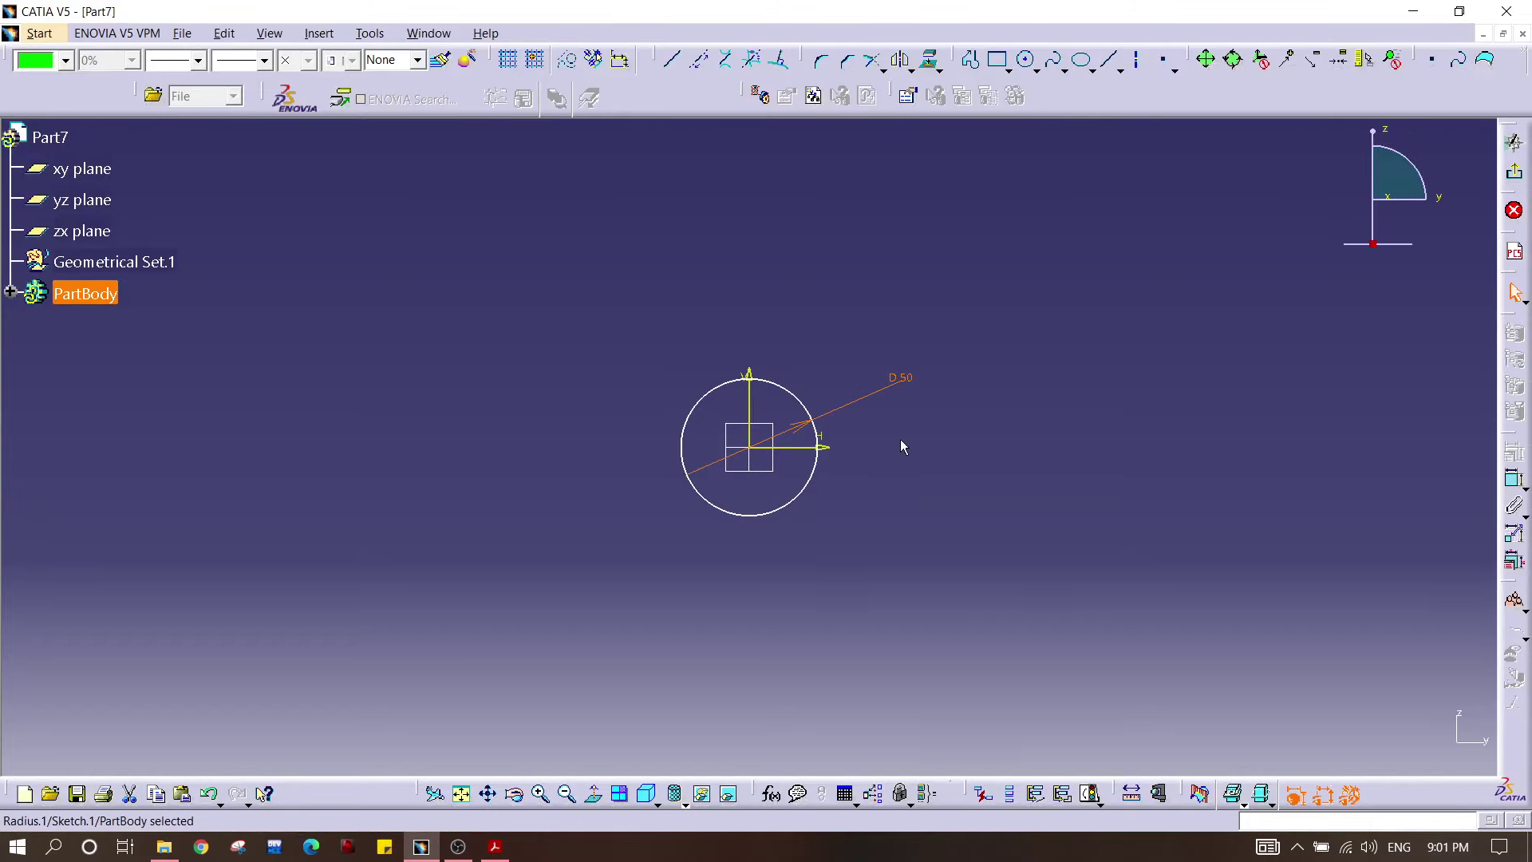
double_click(897, 384)
type("100")
key("Return")
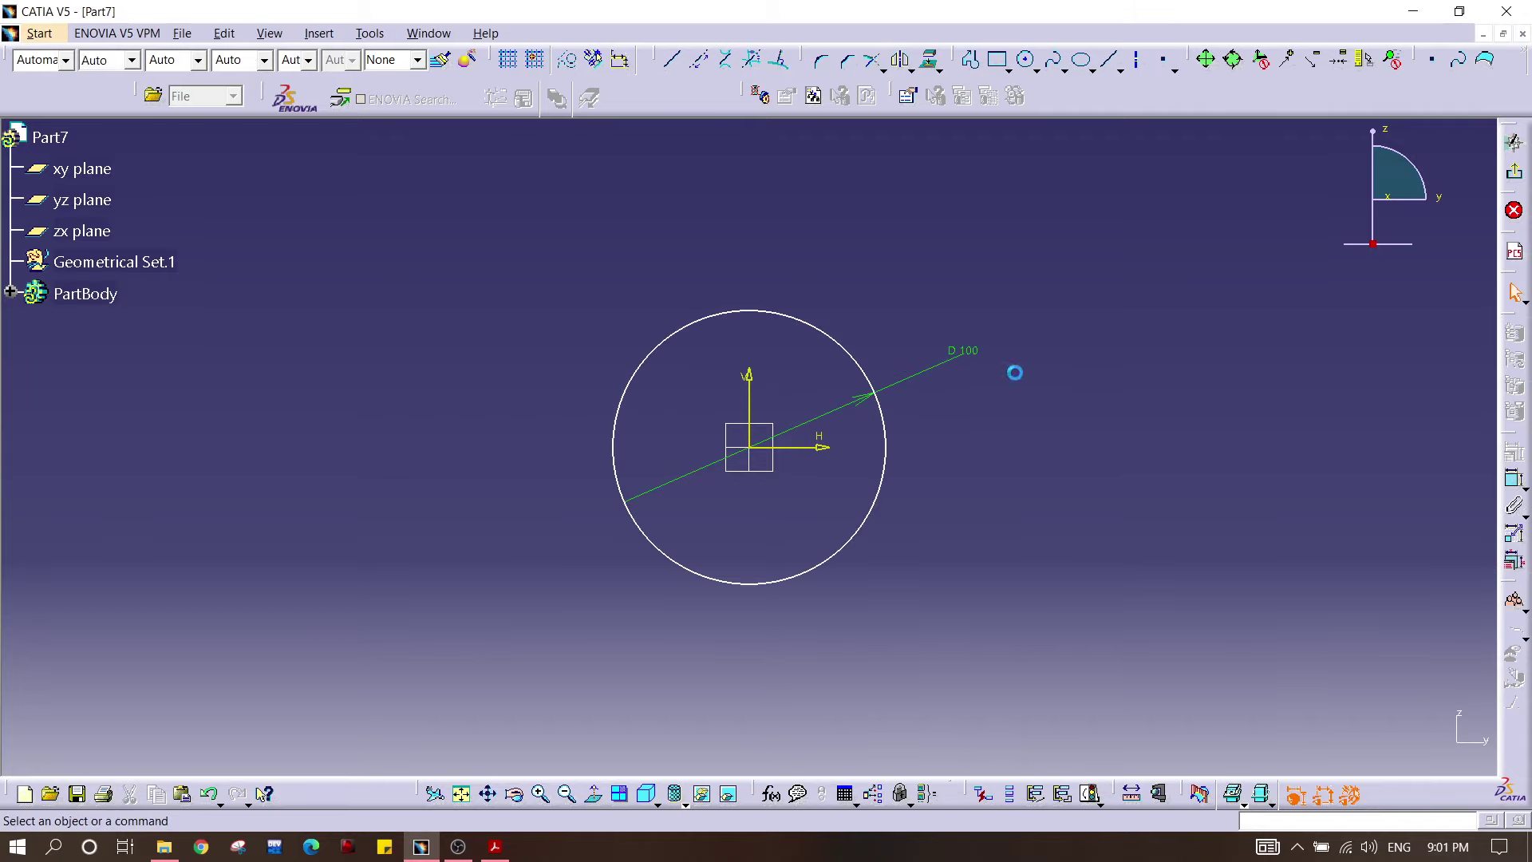
Step: Sketch a small circle about 12 mm in diameter, centred on the origin inside the 100 mm circle
left_click(1025, 63)
scroll(764, 457, "up", 3)
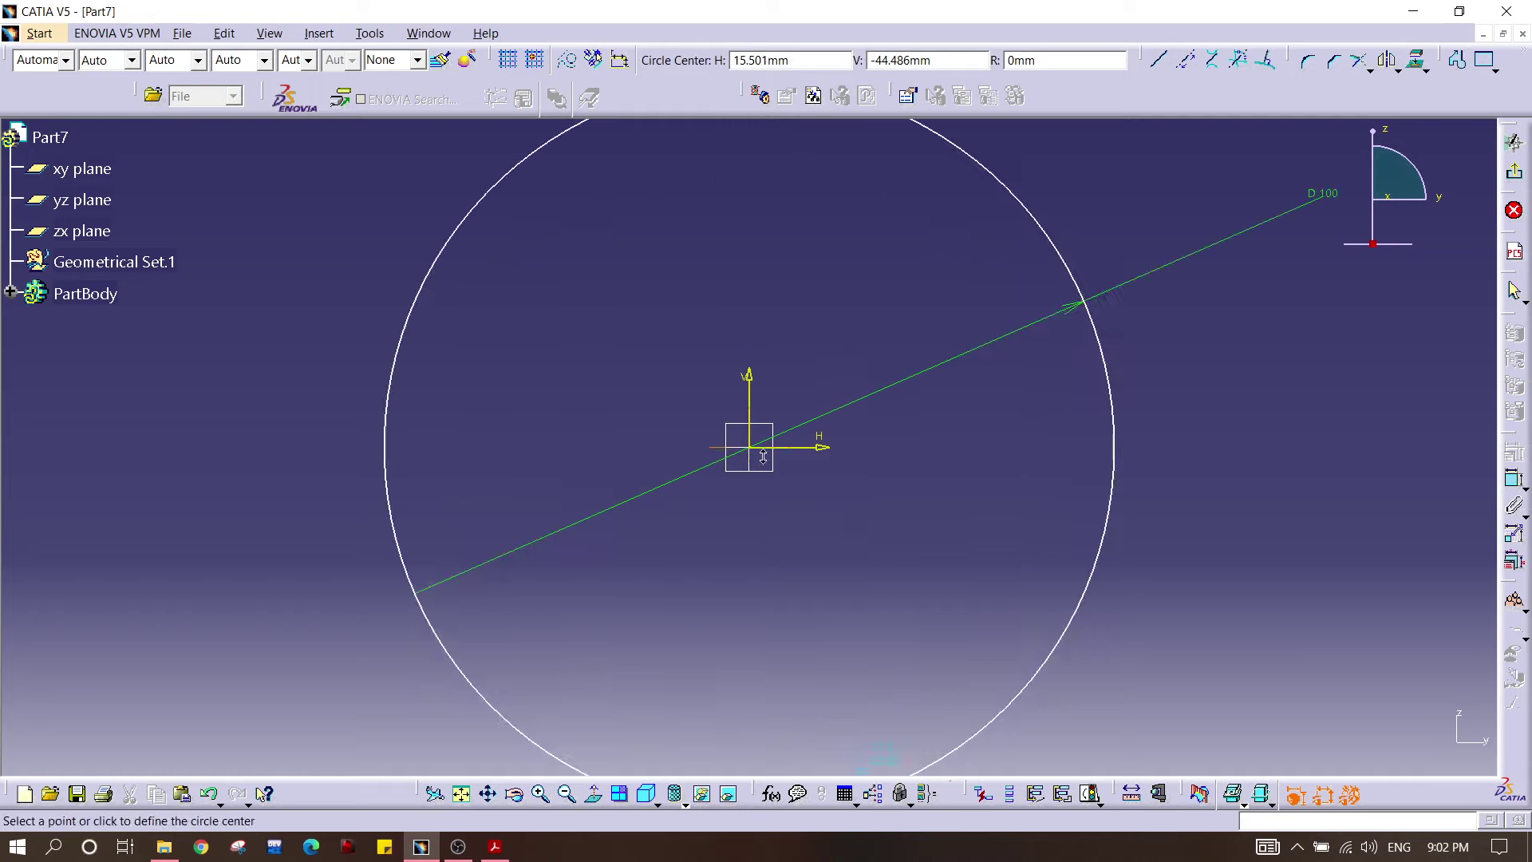
left_click(754, 450)
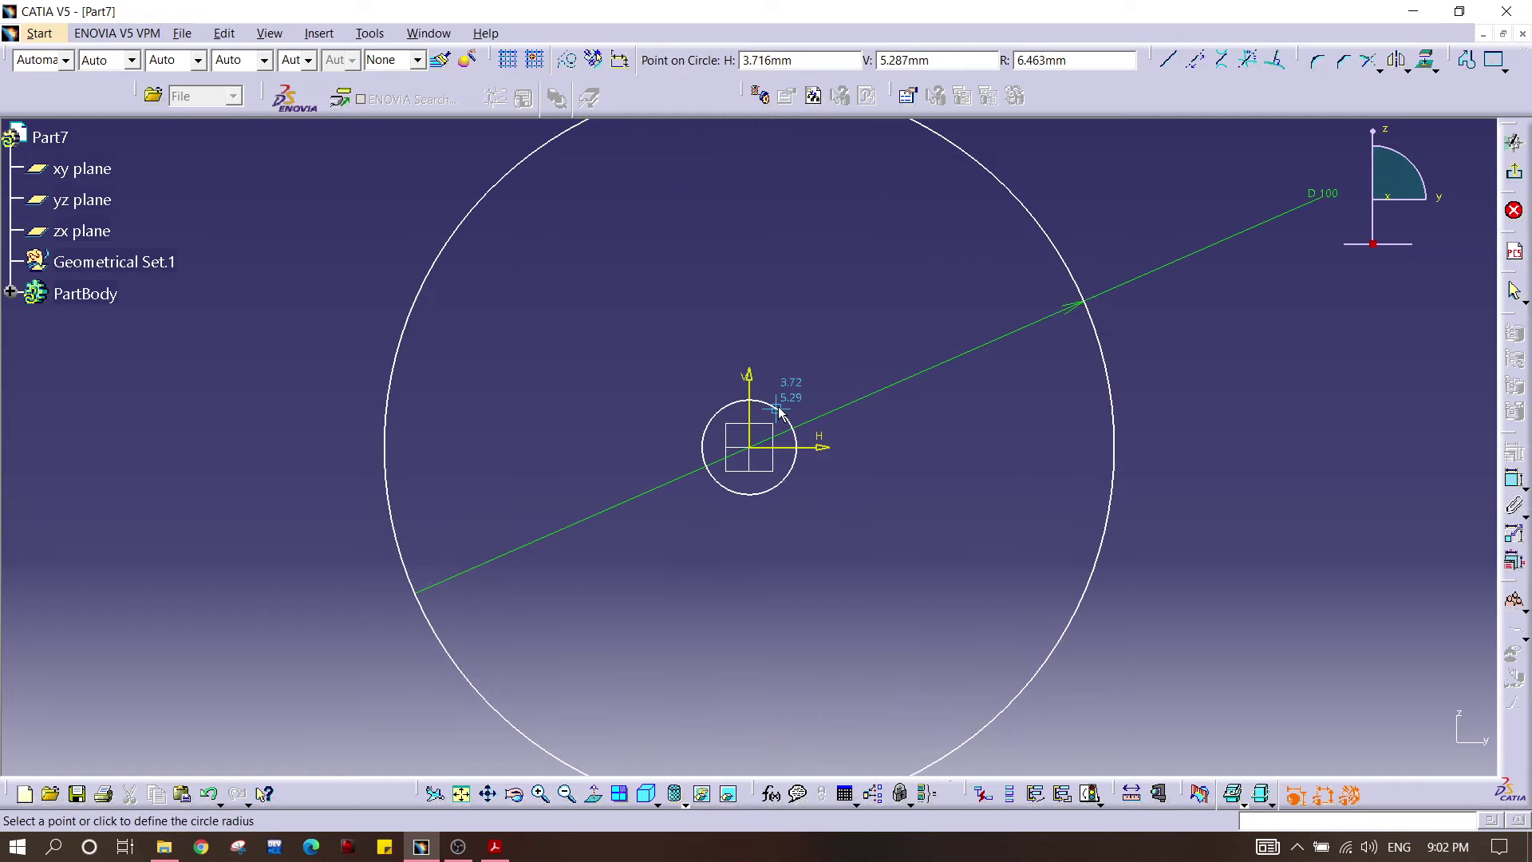
left_click(786, 423)
Step: Dimension the small circle's diameter, set it to 8 mm and exit the sketch
left_click(1514, 479)
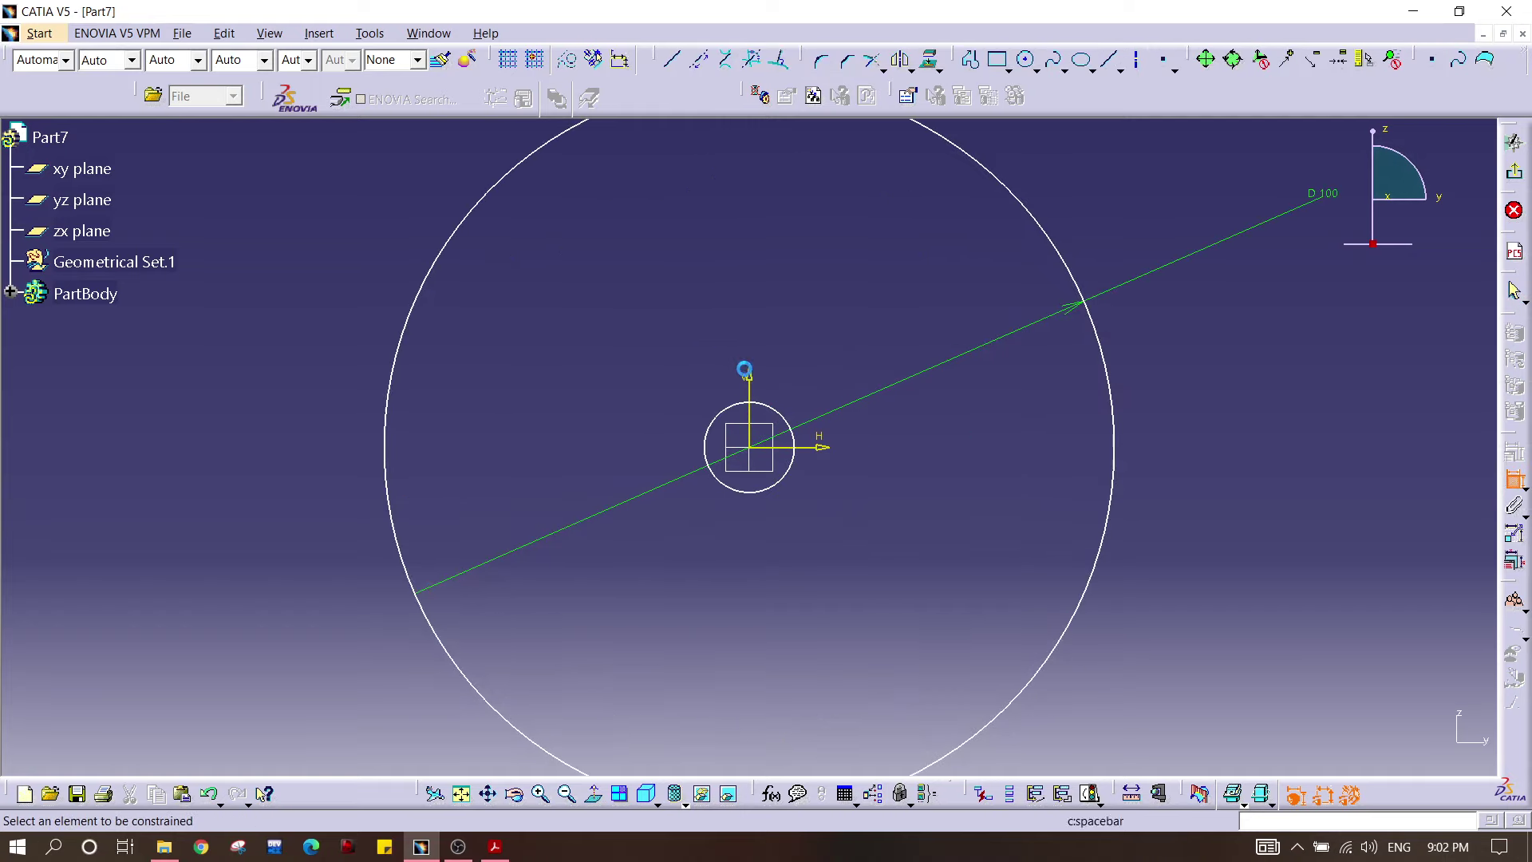
left_click(773, 405)
double_click(830, 372)
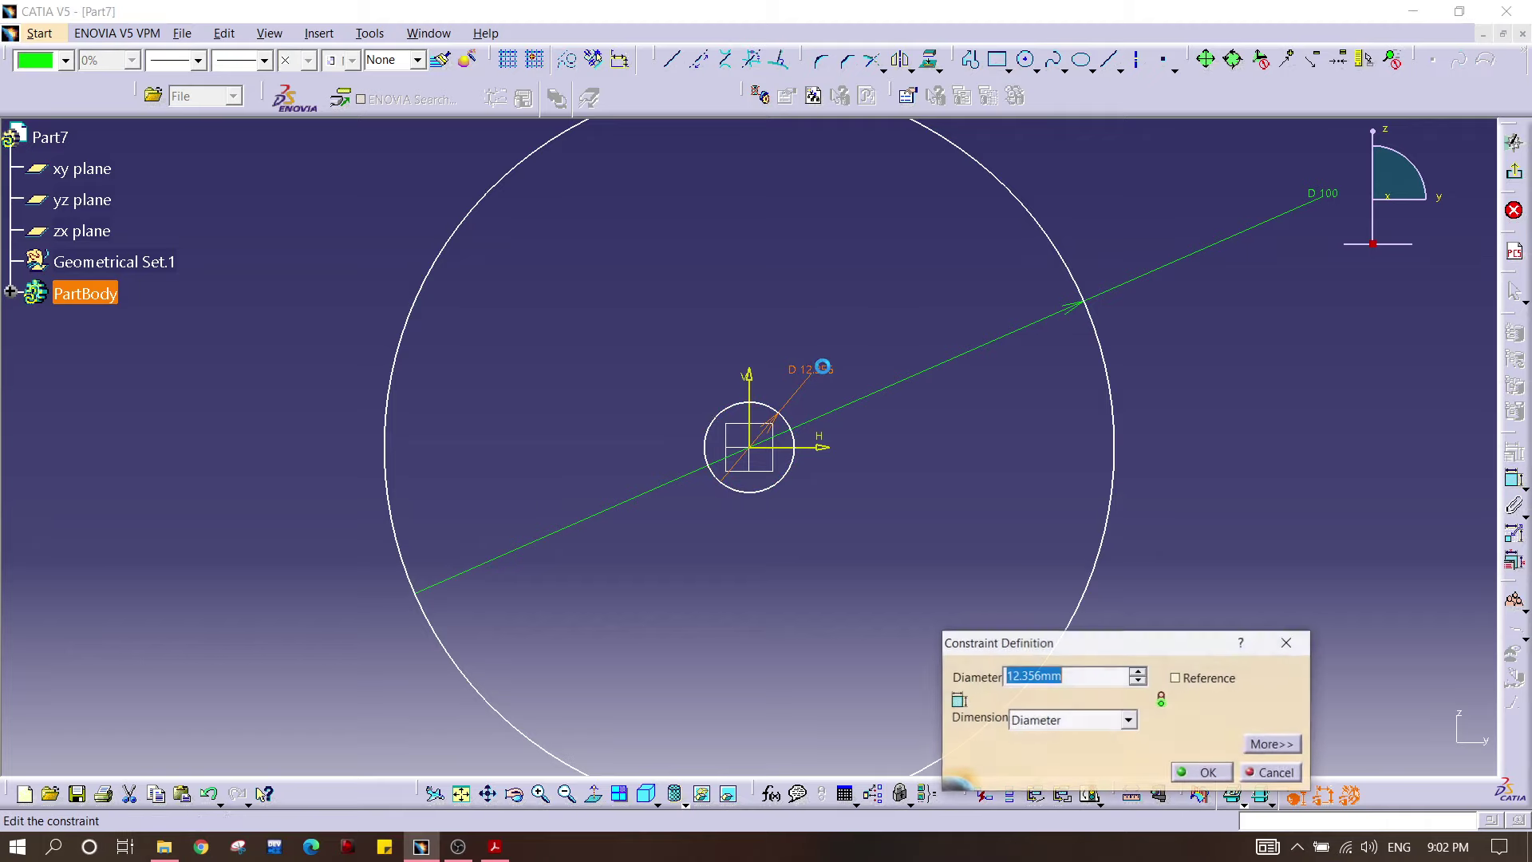
type("8")
key("Return")
left_click(954, 288)
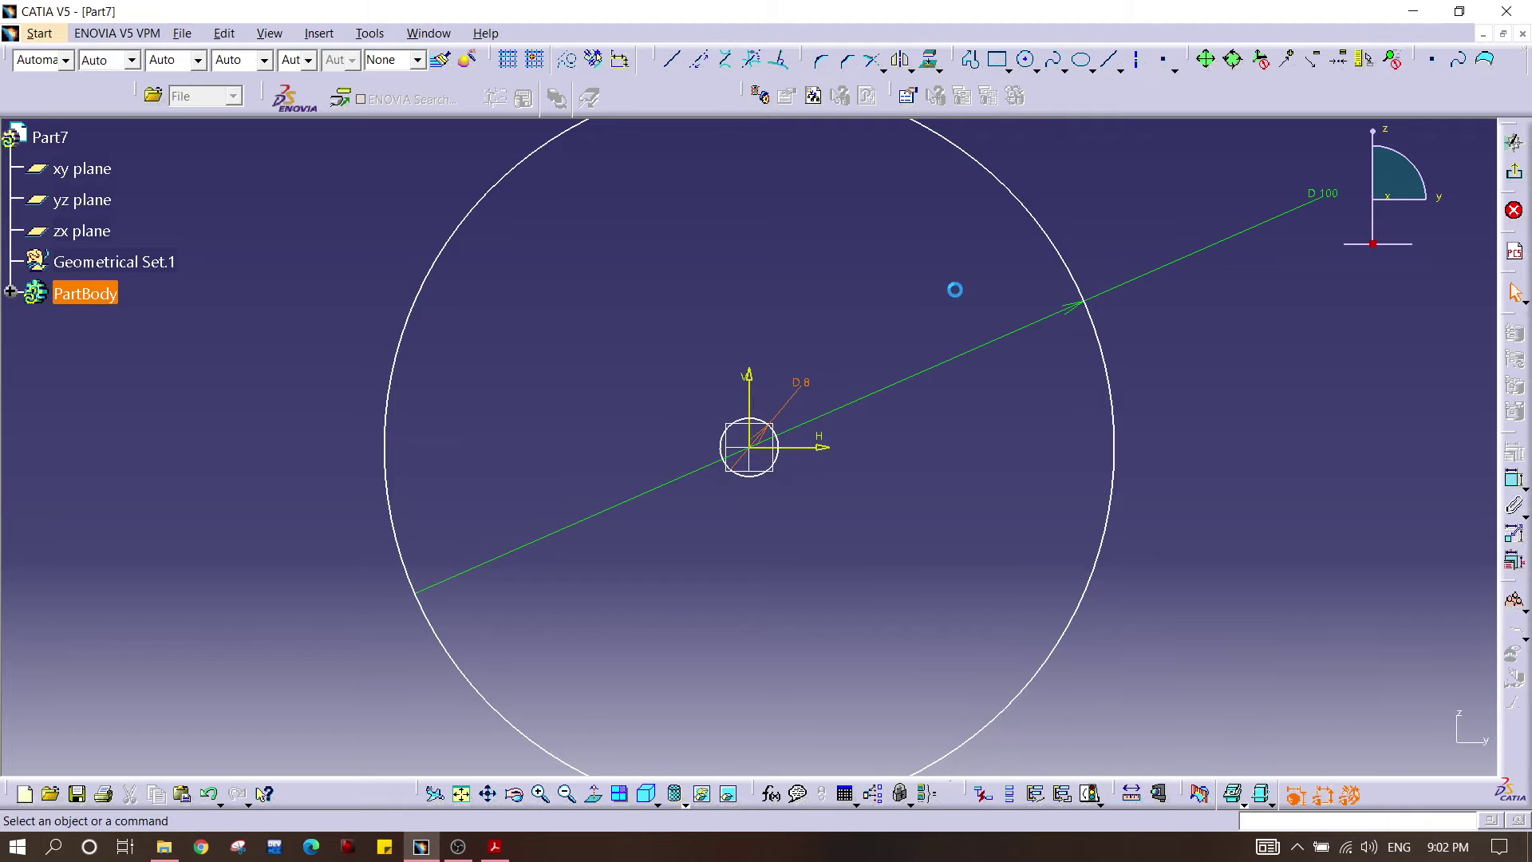
left_click(1514, 210)
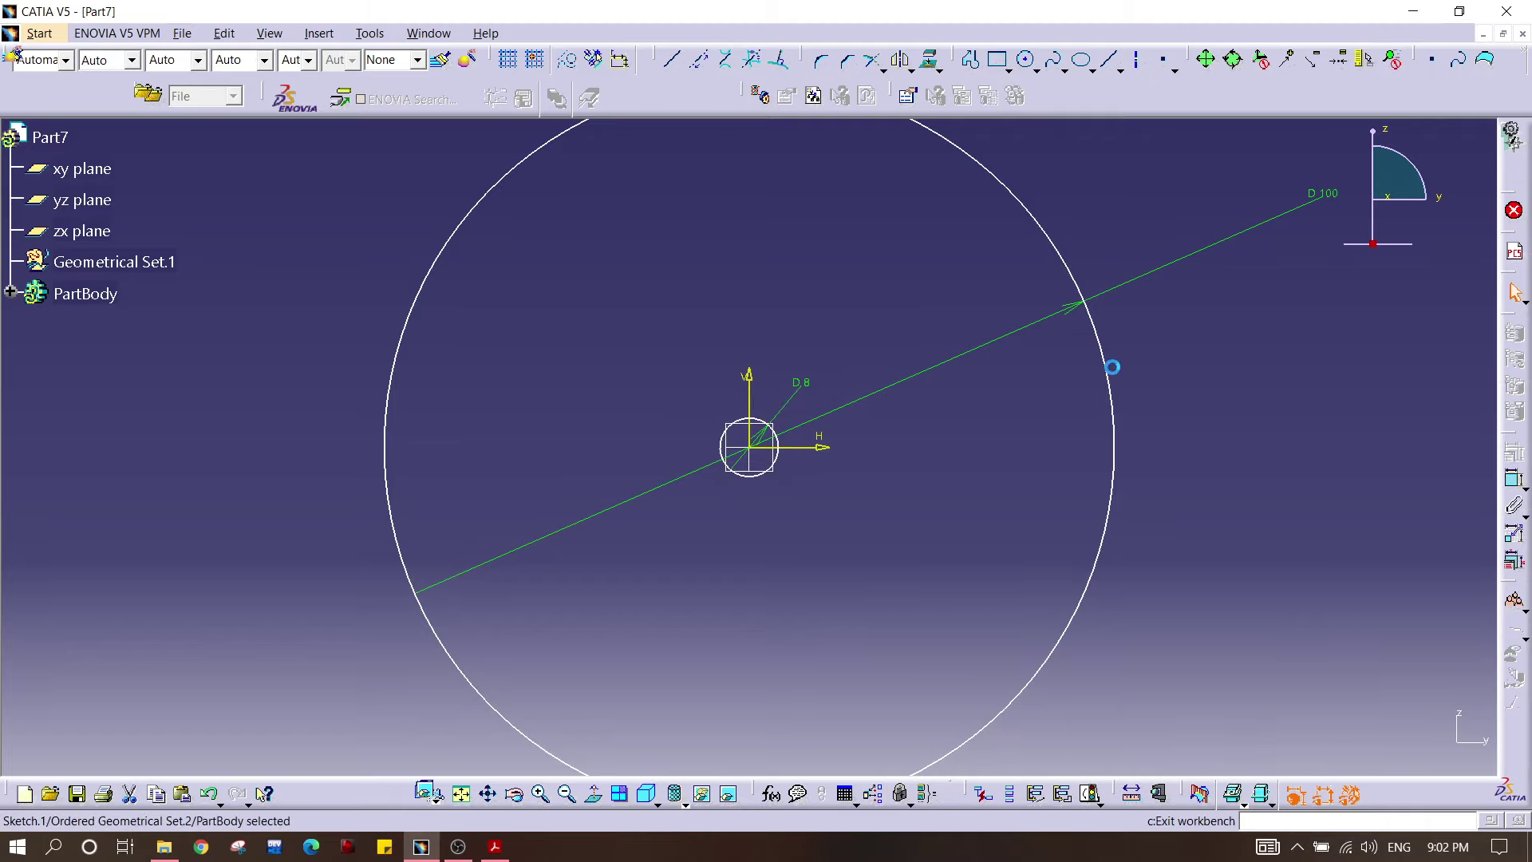
middle_click_drag(949, 419, 905, 330)
middle_click_drag(741, 361, 559, 447)
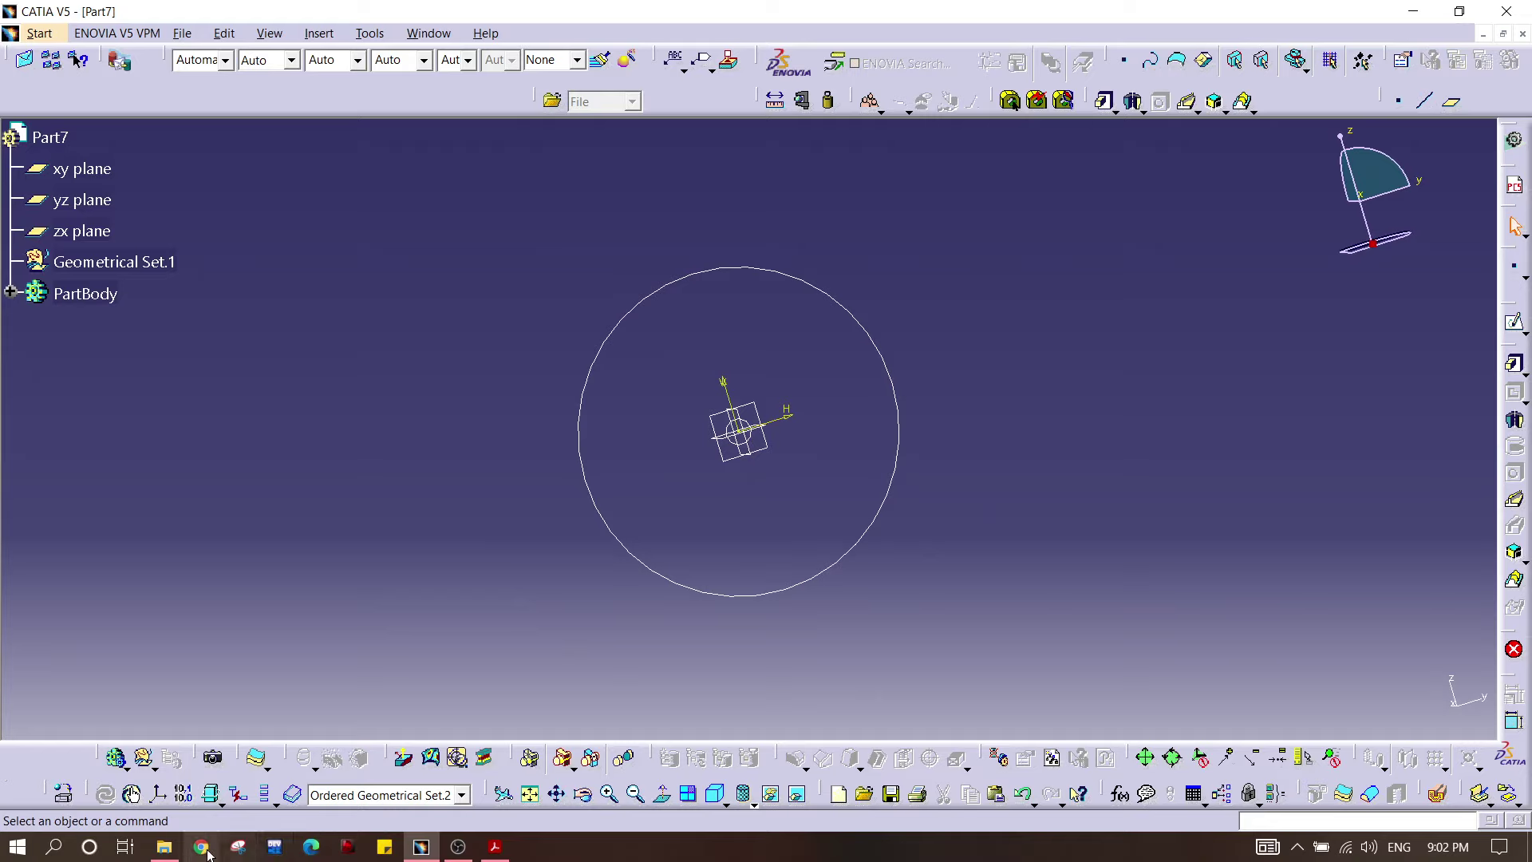
Step: Open the Base Plate Draft PDF from the Mansmithing folder and examine the hole radii in the front view
left_click(178, 849)
left_click(783, 659)
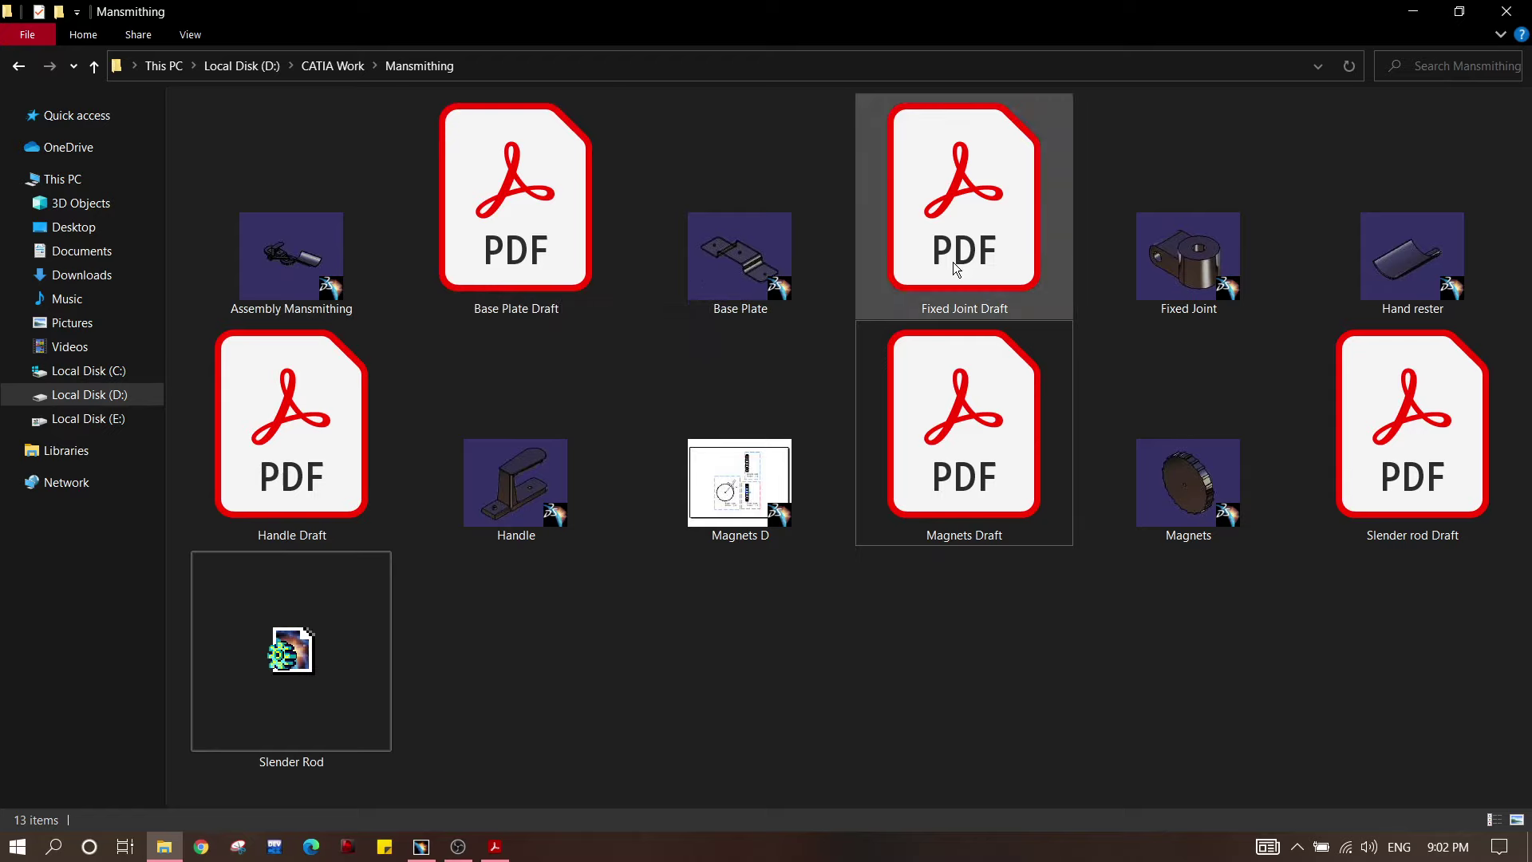
double_click(576, 224)
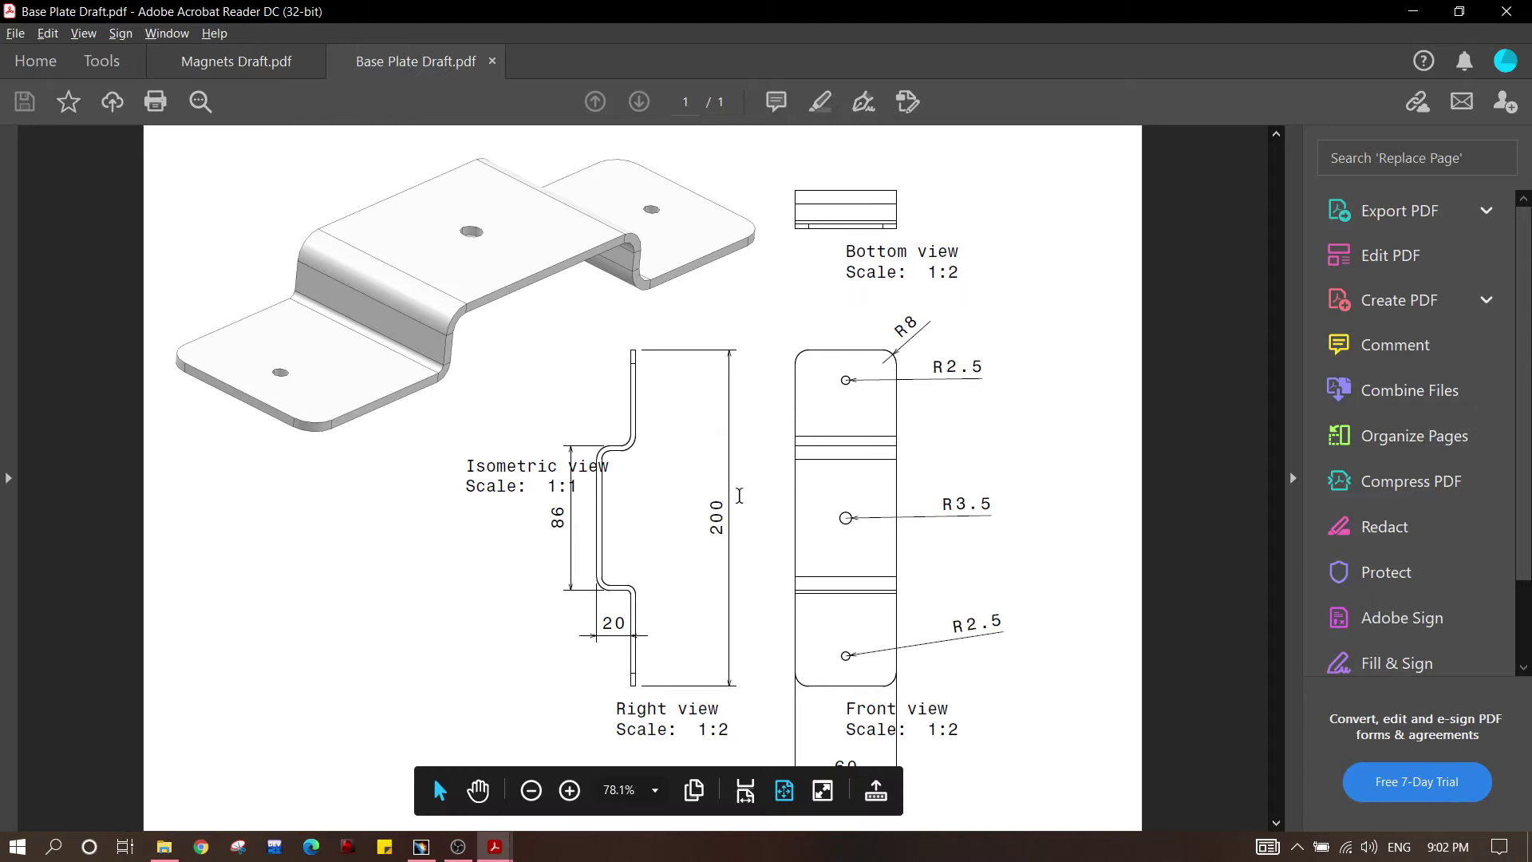
left_click_drag(936, 368, 1036, 370)
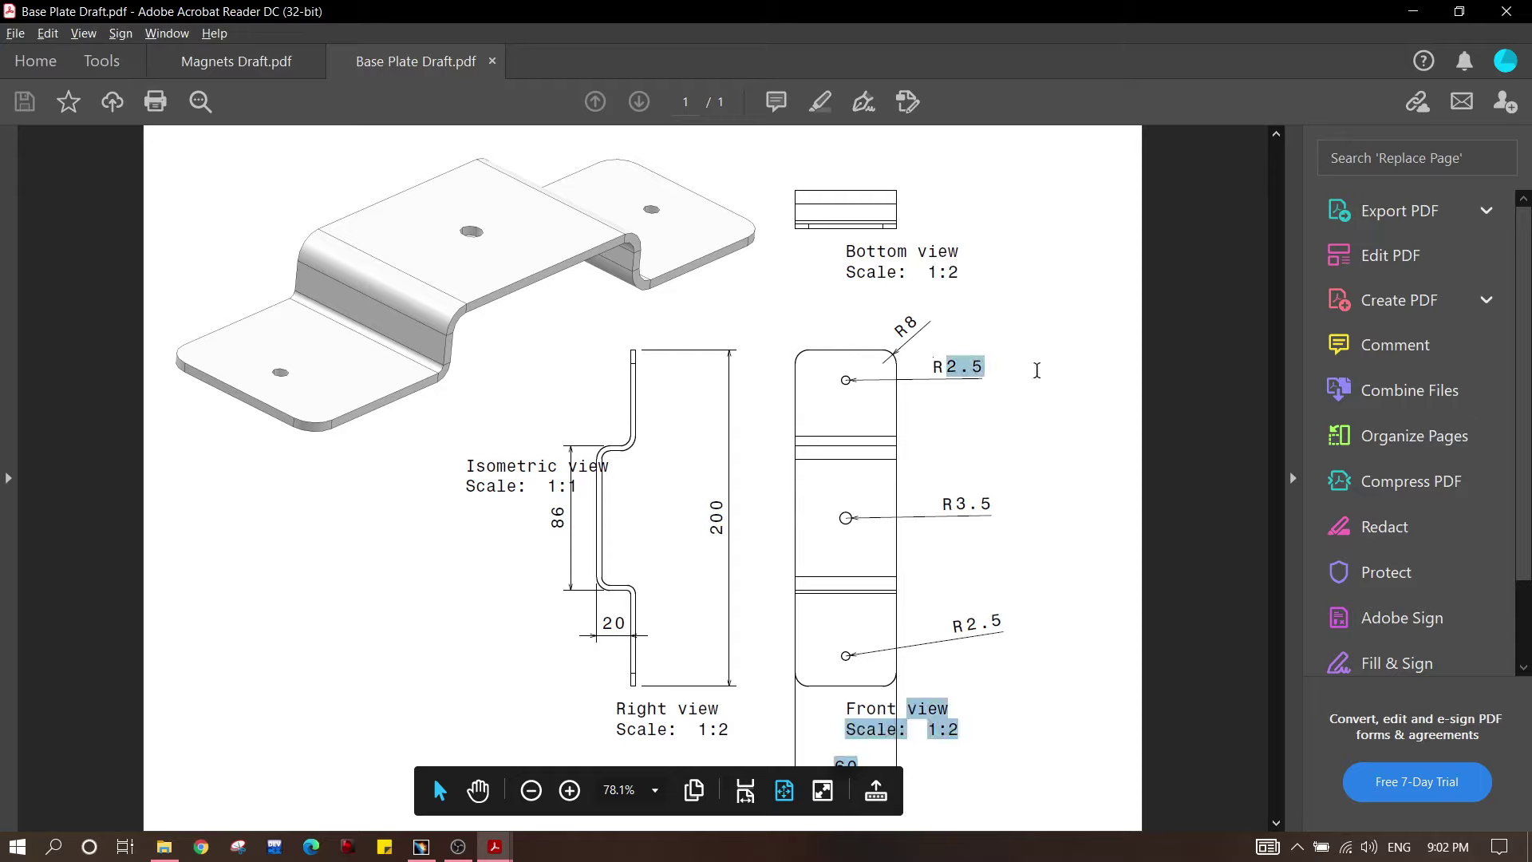
left_click(1044, 390)
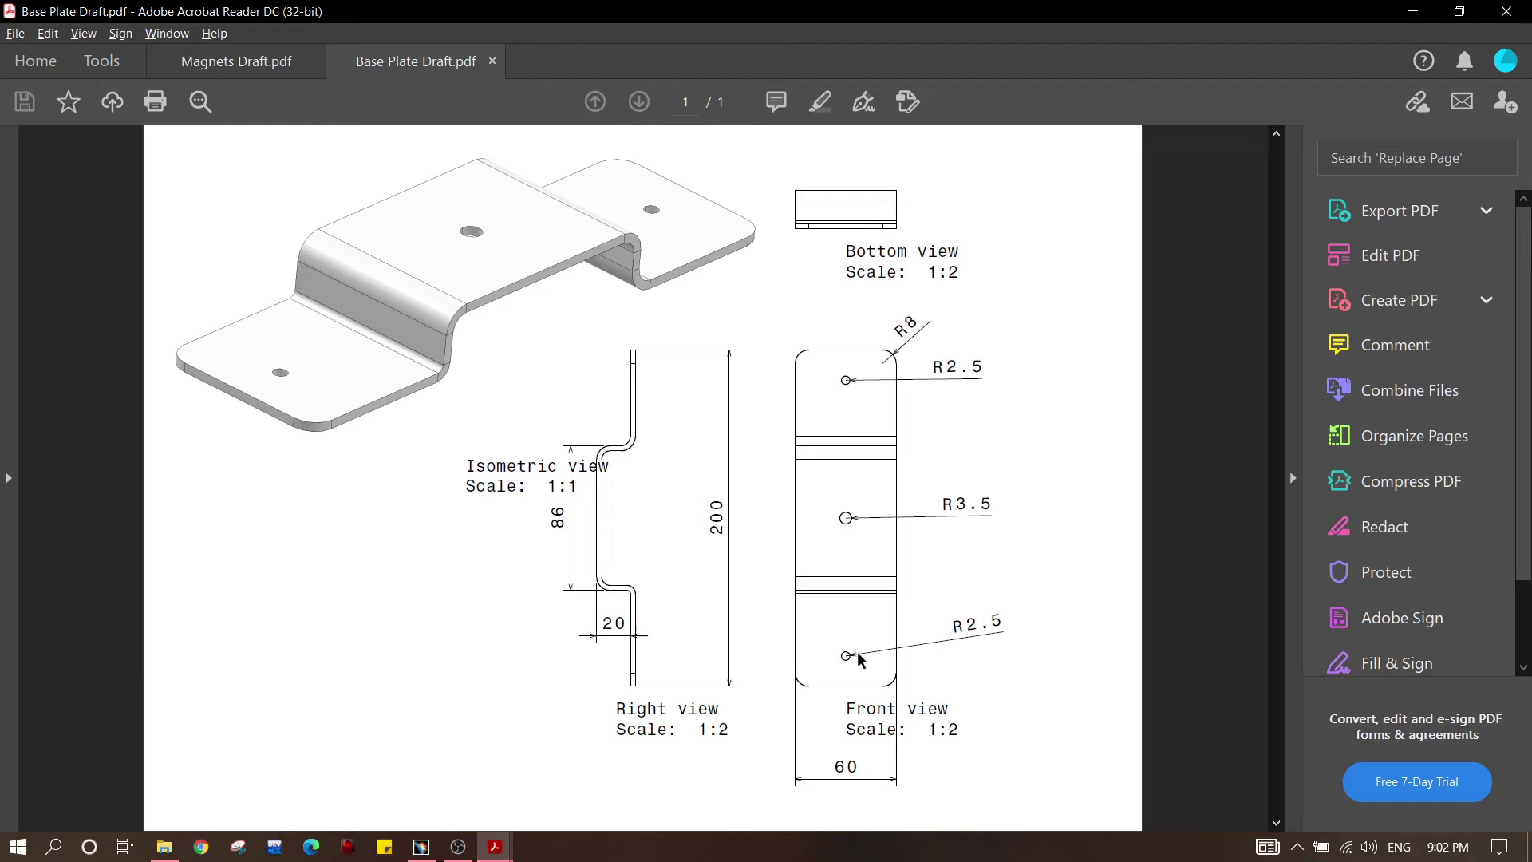
left_click(1413, 14)
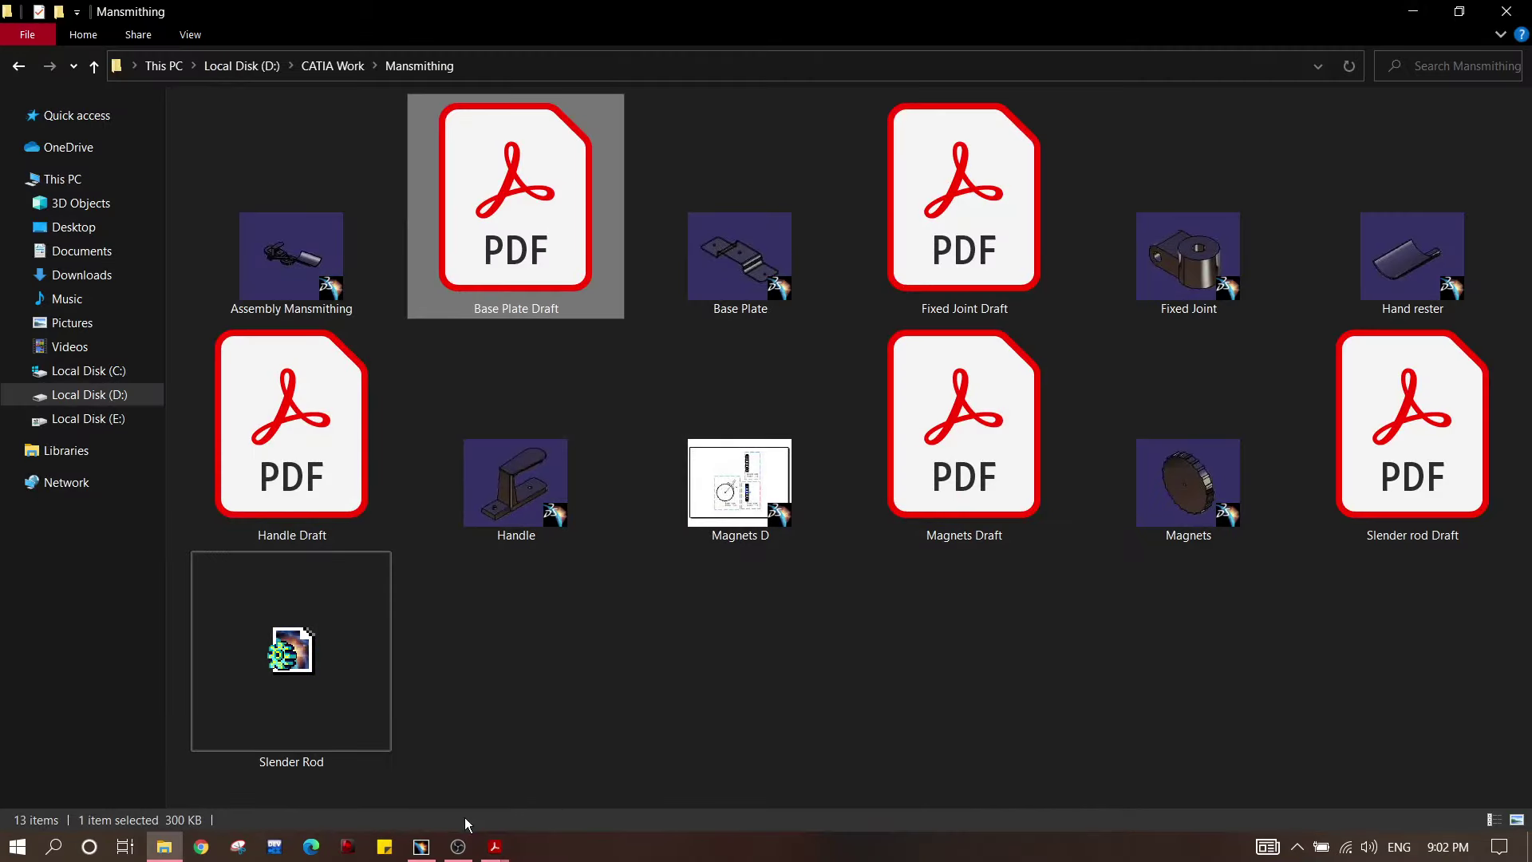
Step: Switch back to CATIA, reopen the disc sketch, set the small circle's diameter to 5 mm and exit the sketch
left_click(422, 846)
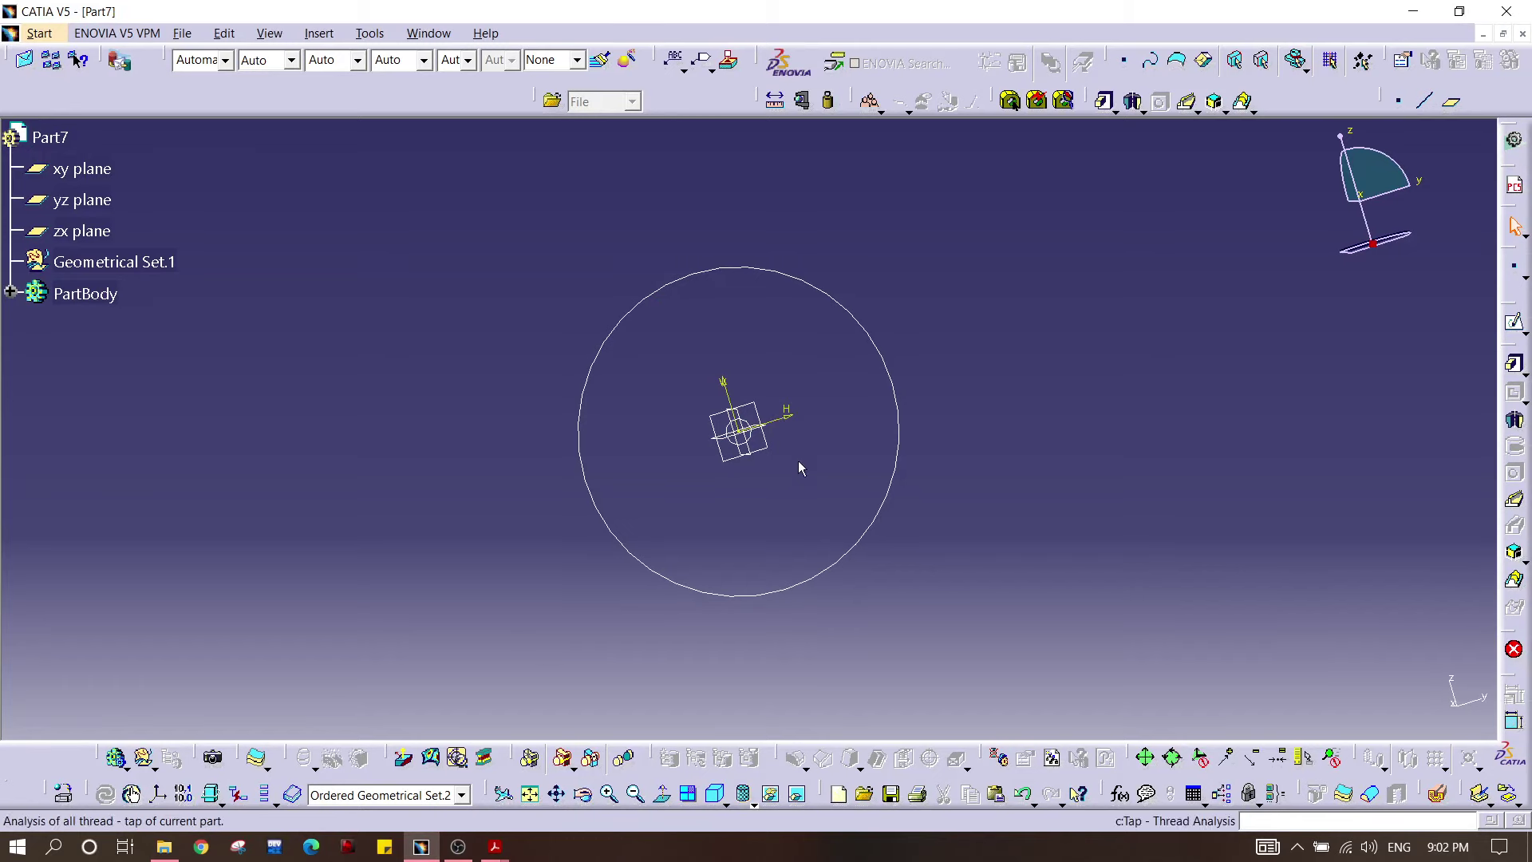
middle_click_drag(798, 461, 573, 343, "ctrl")
left_click(9, 294)
double_click(127, 354)
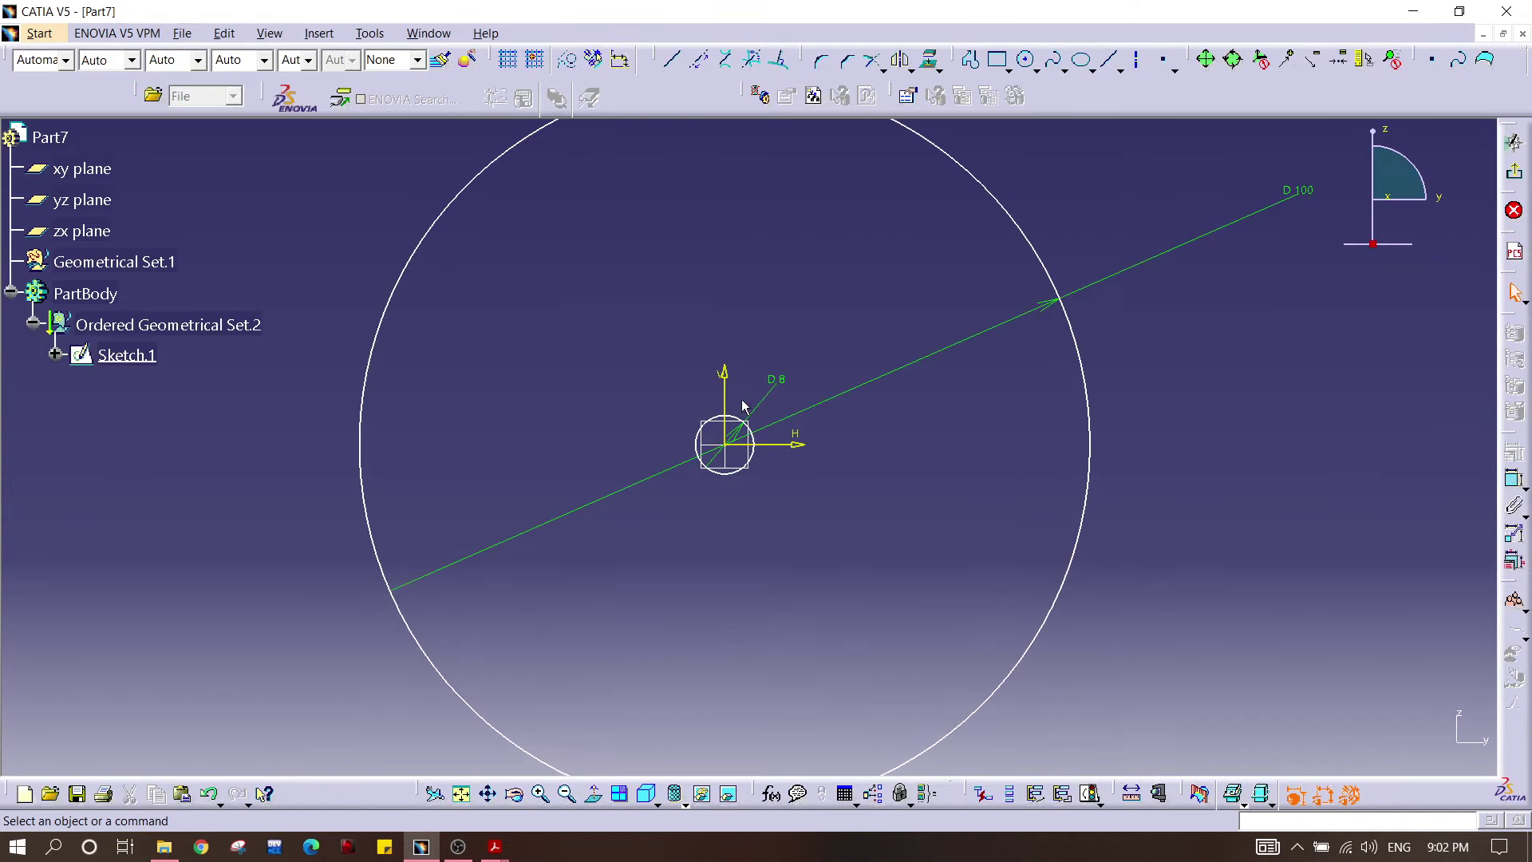
double_click(775, 381)
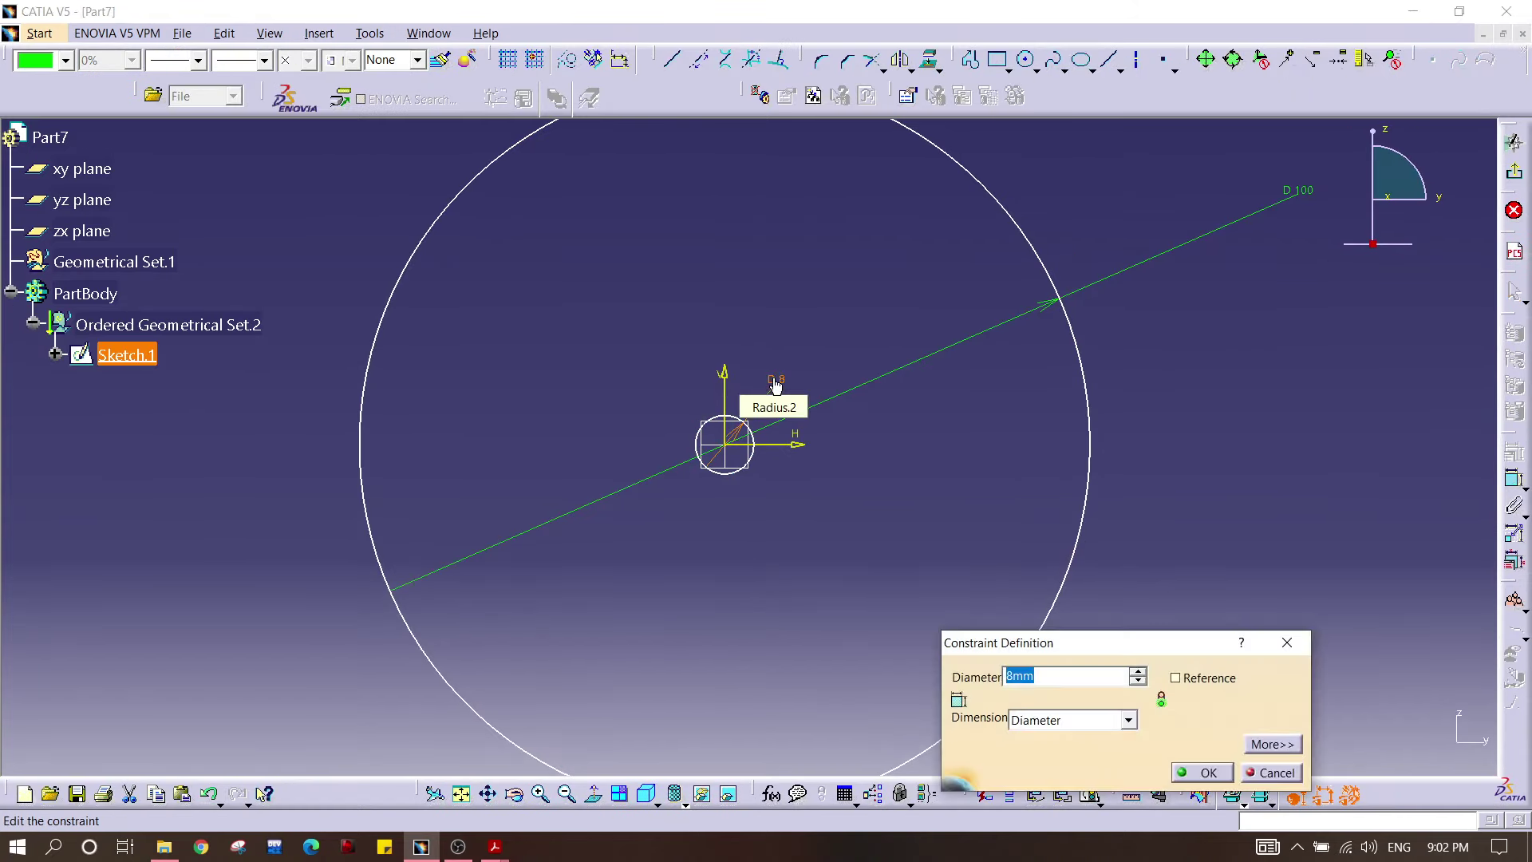
type("5")
key("Return")
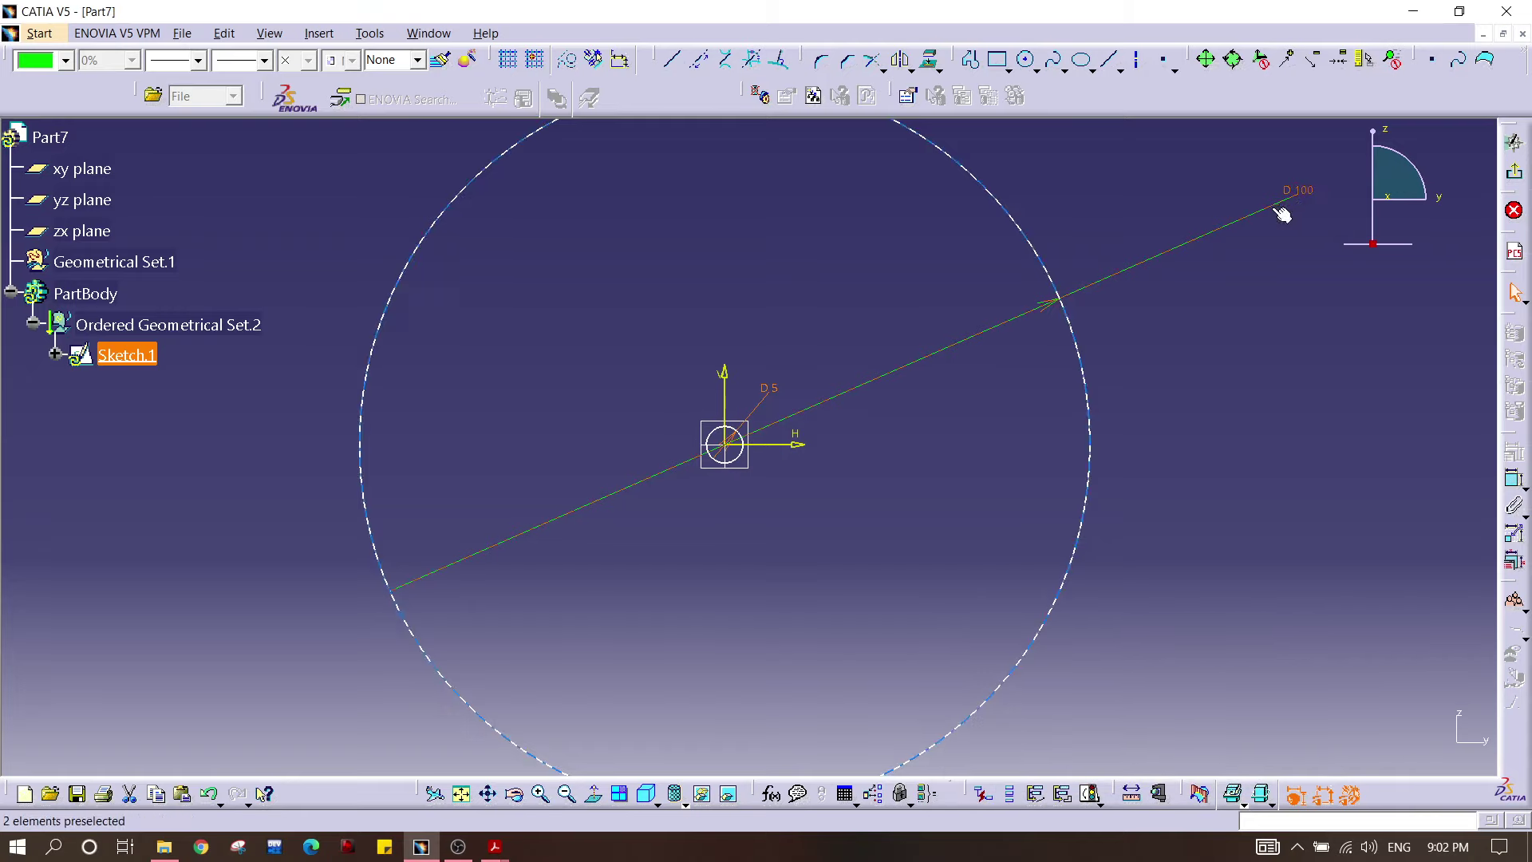
left_click(1466, 274)
left_click(1484, 58)
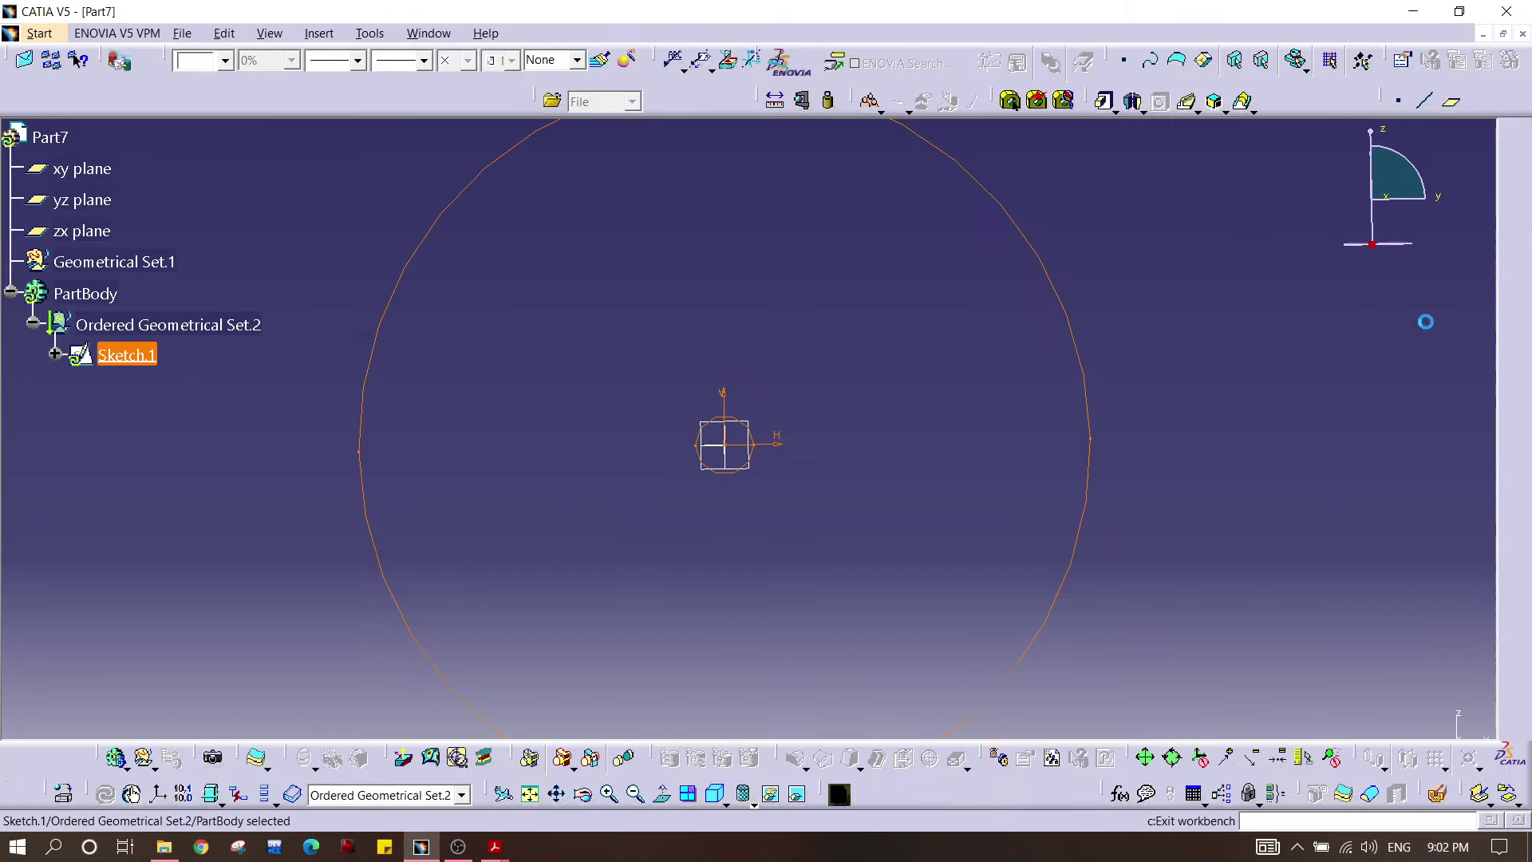
Step: Pad the two-circle sketch to a length of 15 mm, consulting the side views in the Magnets Draft PDF
middle_click_drag(1239, 364, 1249, 419)
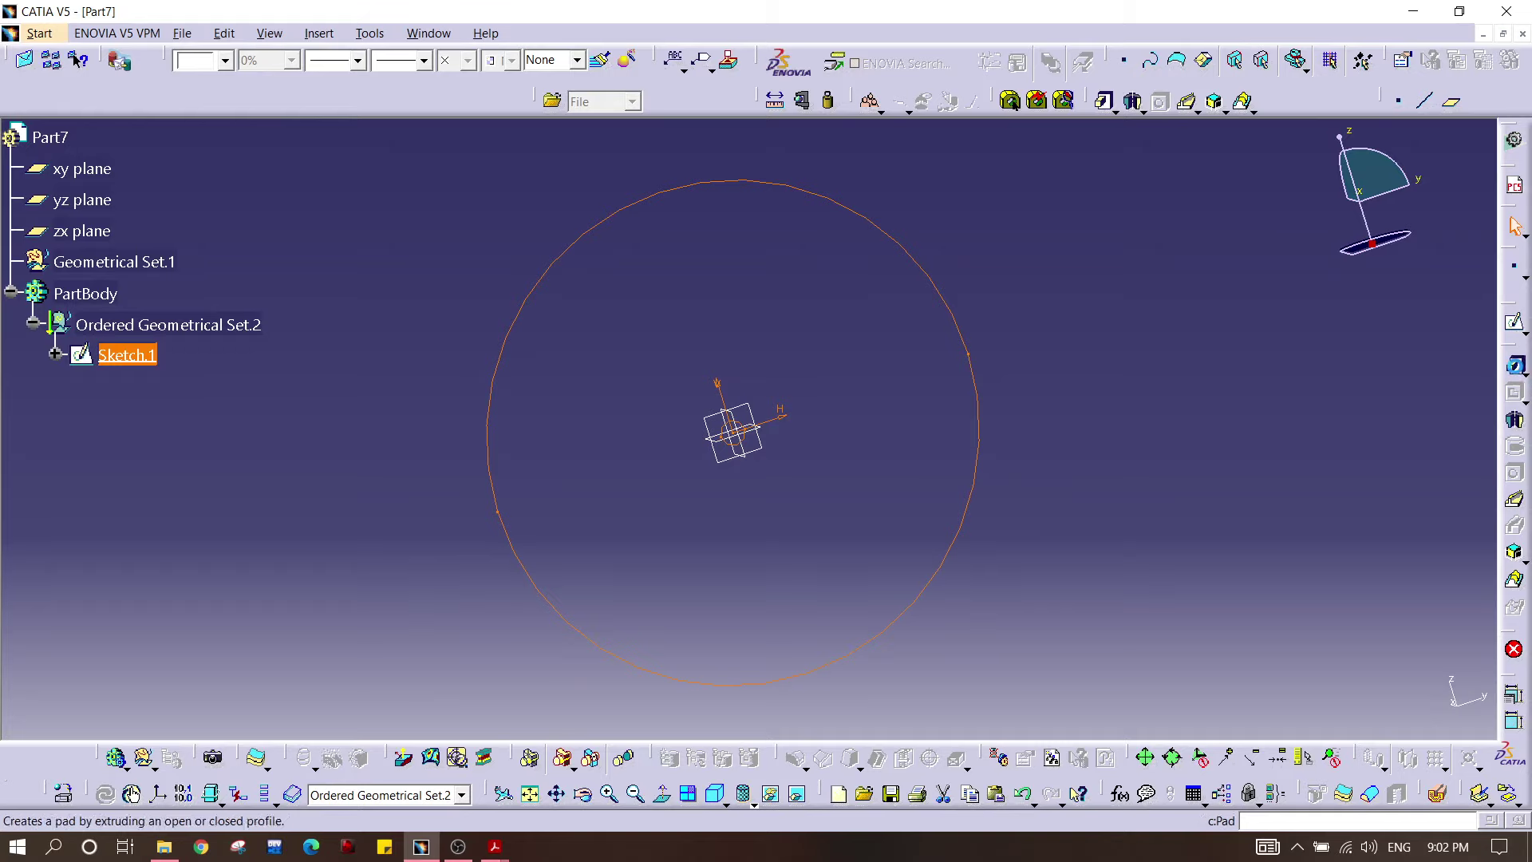
left_click(1515, 365)
left_click(926, 470)
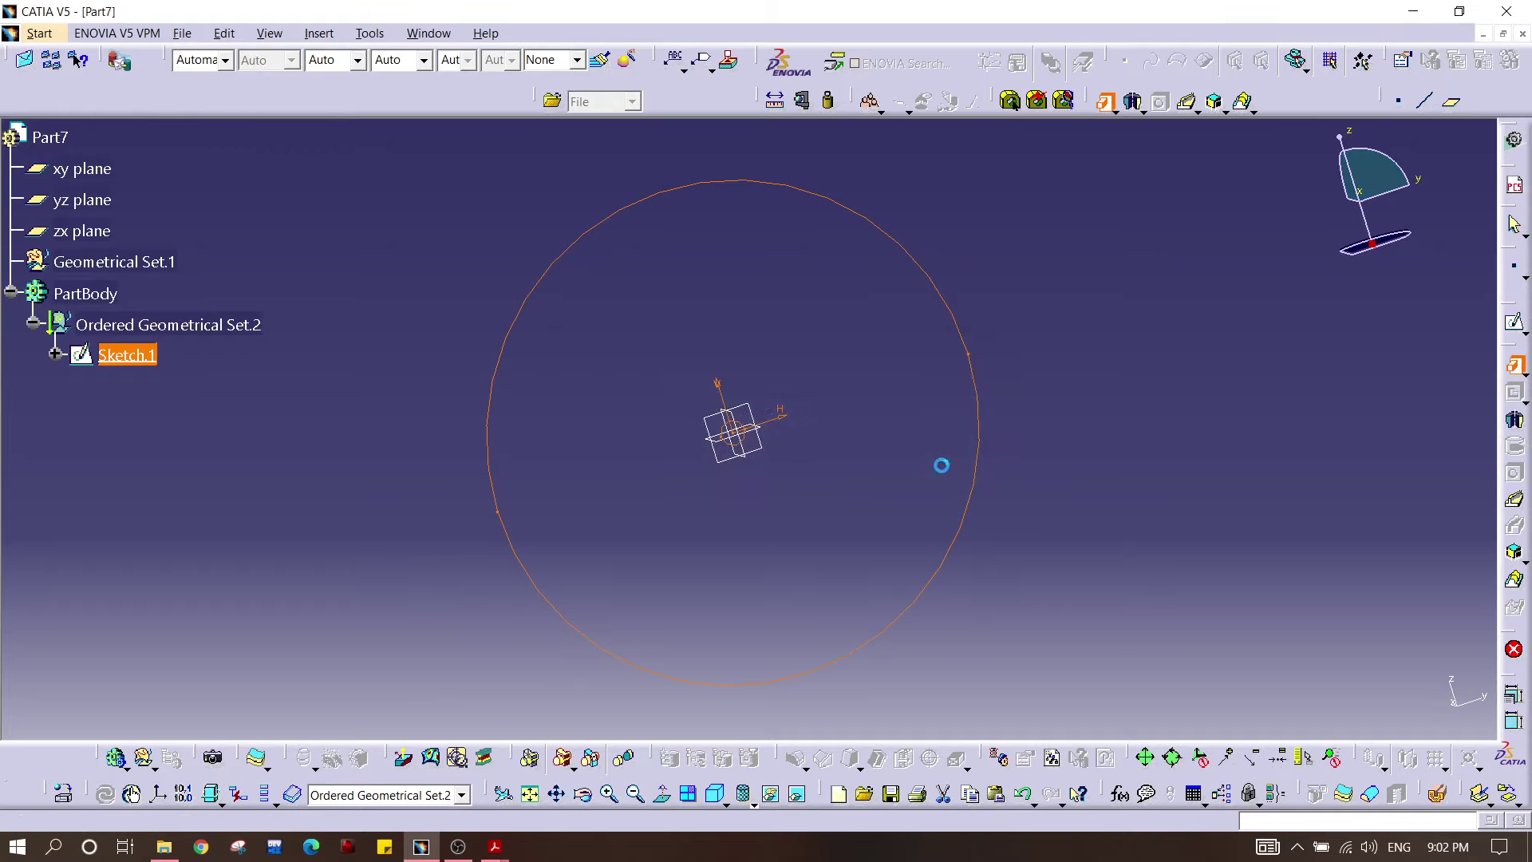
middle_click_drag(1003, 287, 798, 396)
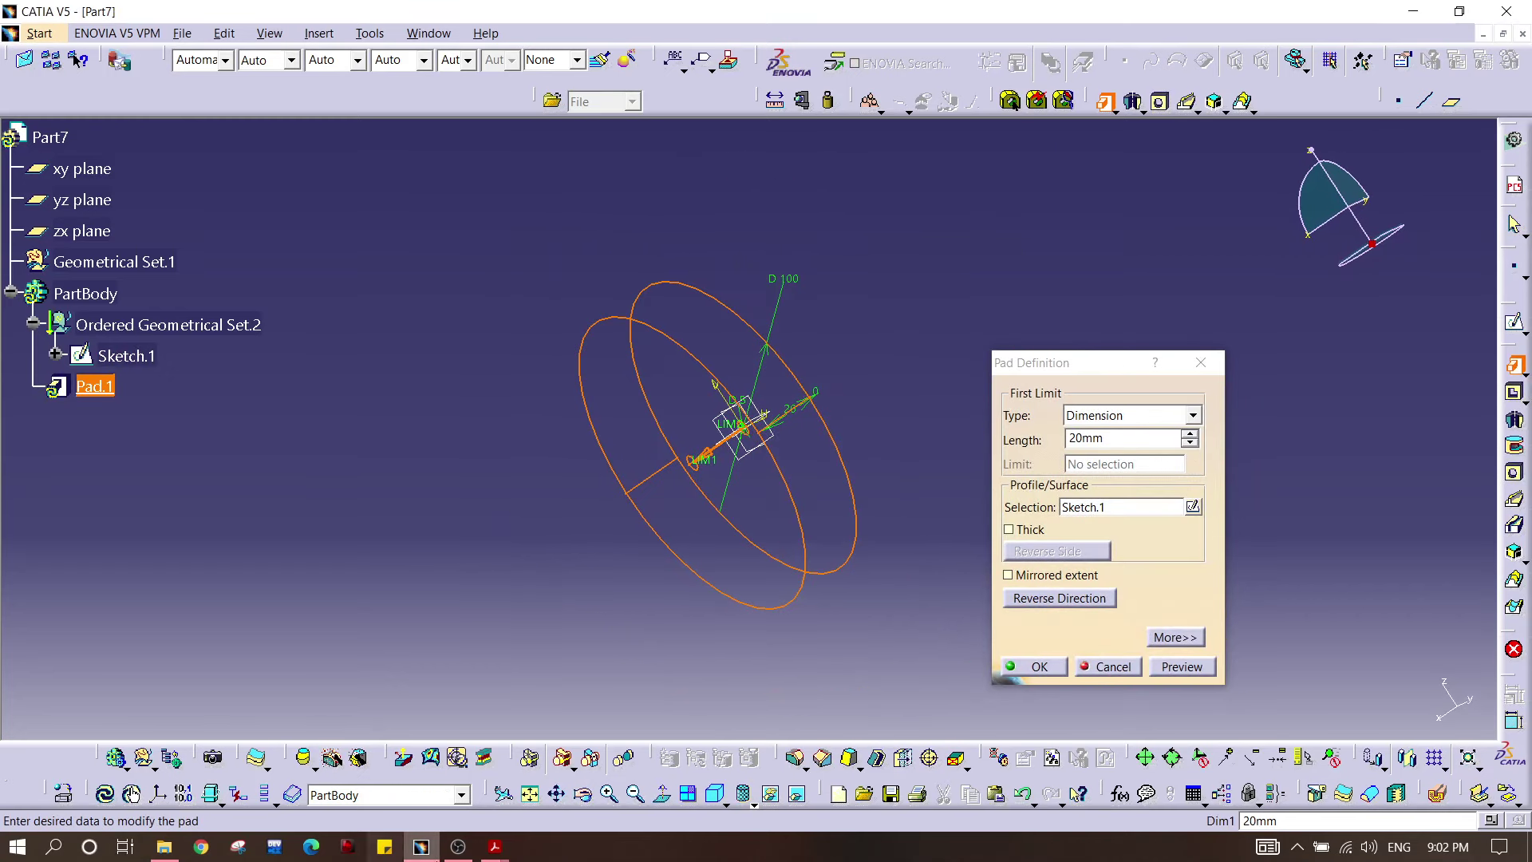
mouse_move(515, 845)
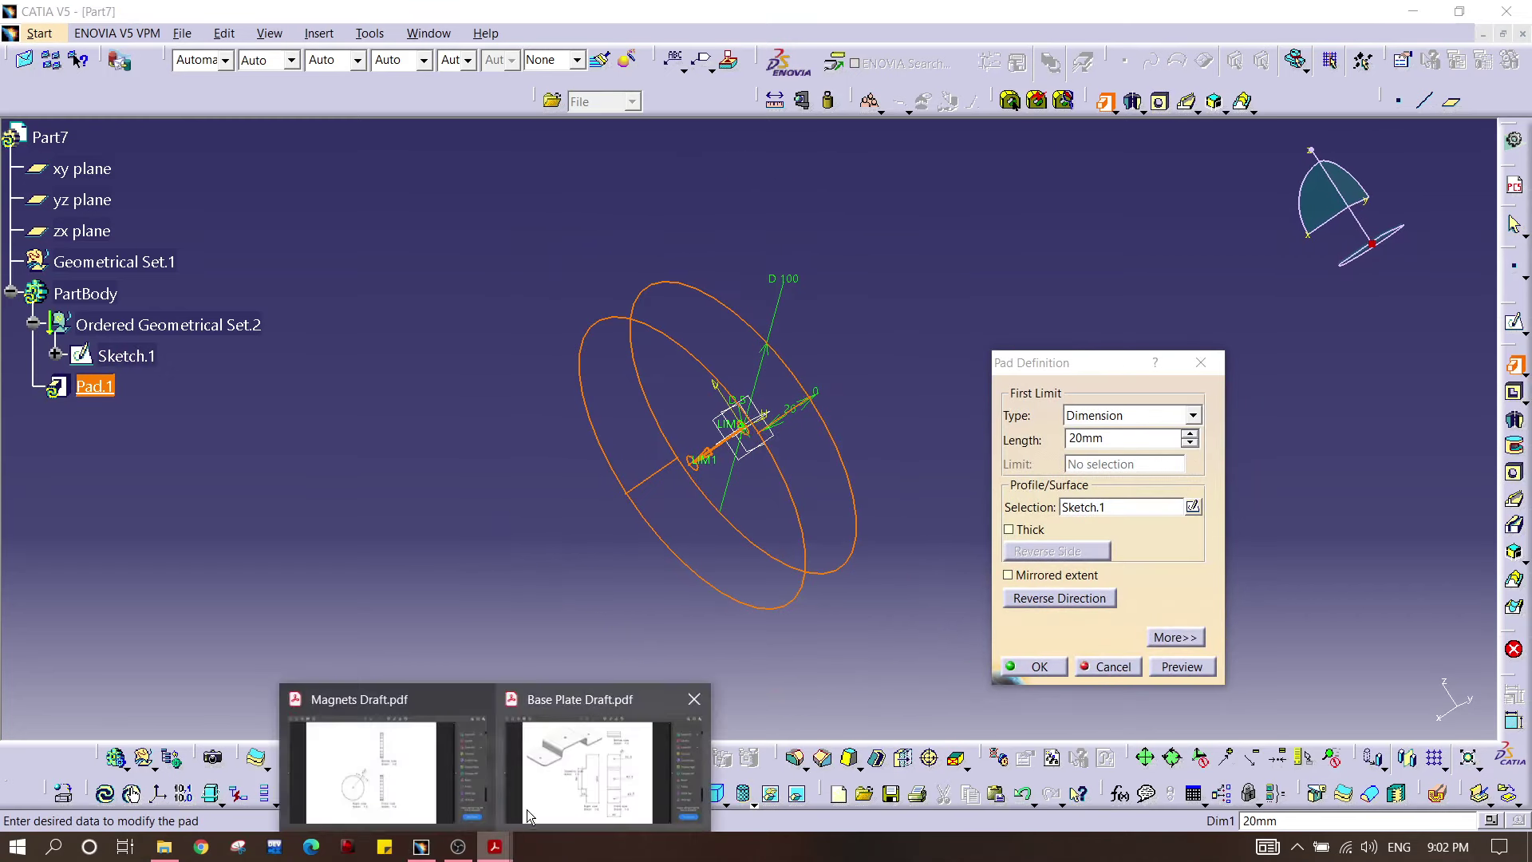
left_click(424, 783)
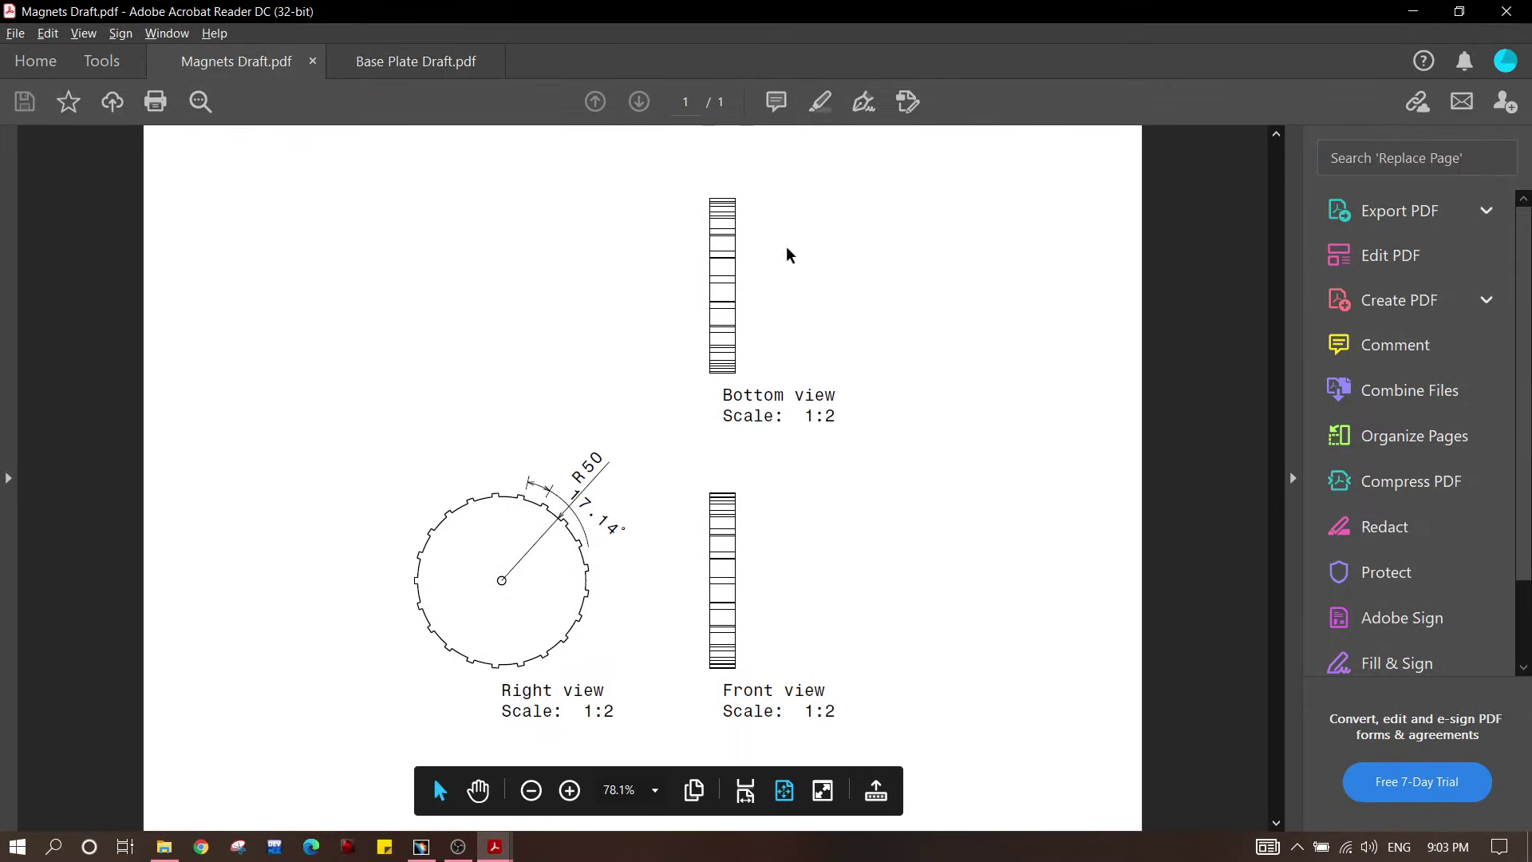
mouse_move(505, 849)
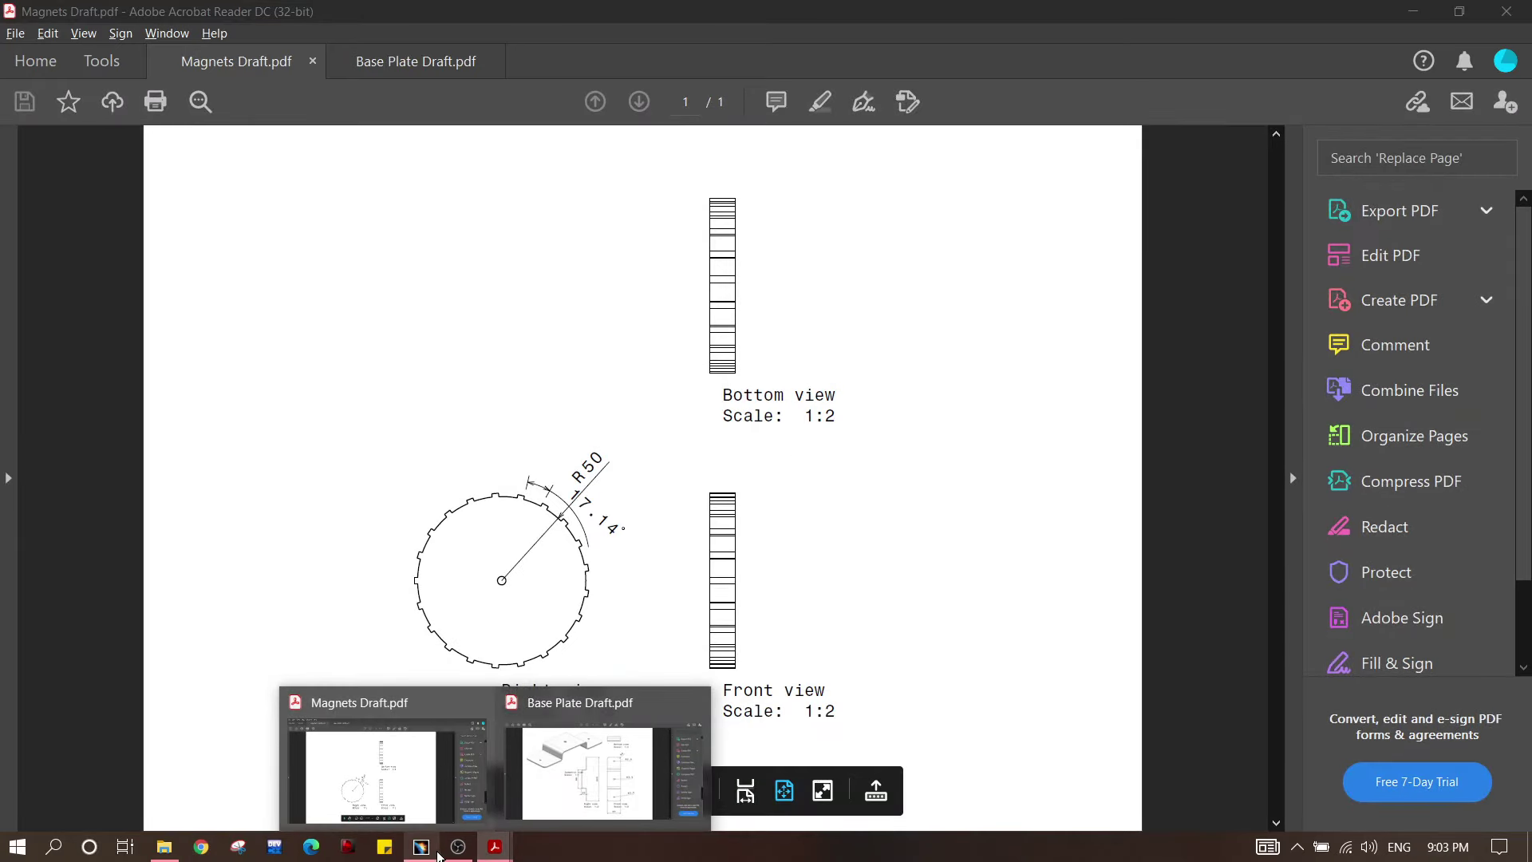
left_click(427, 849)
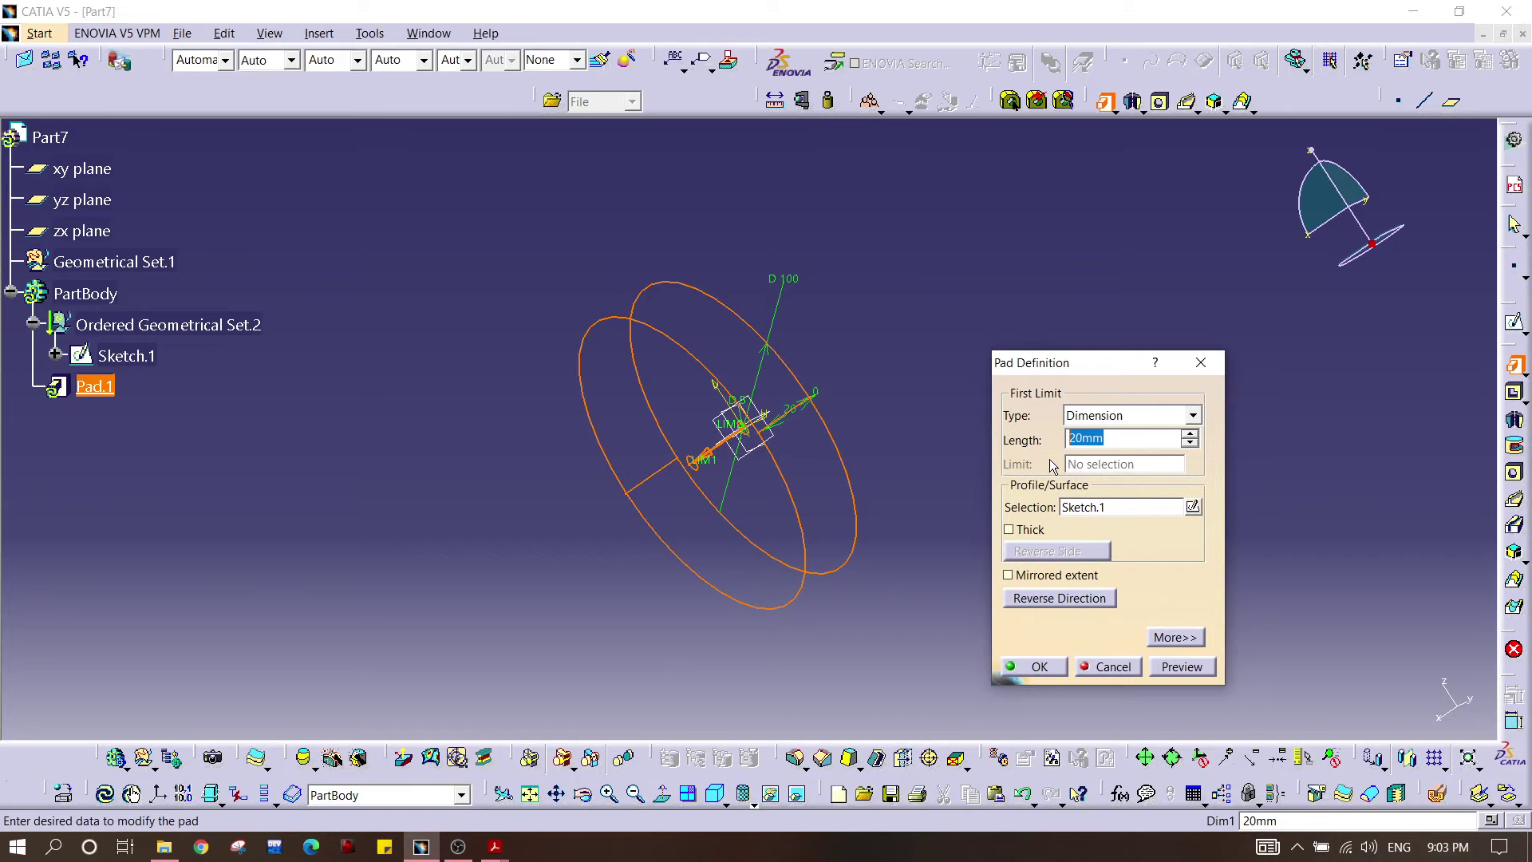
type("15mm")
key("Return")
Step: Set the part's display mode to Shading with Edges
middle_click_drag(763, 391, 893, 630)
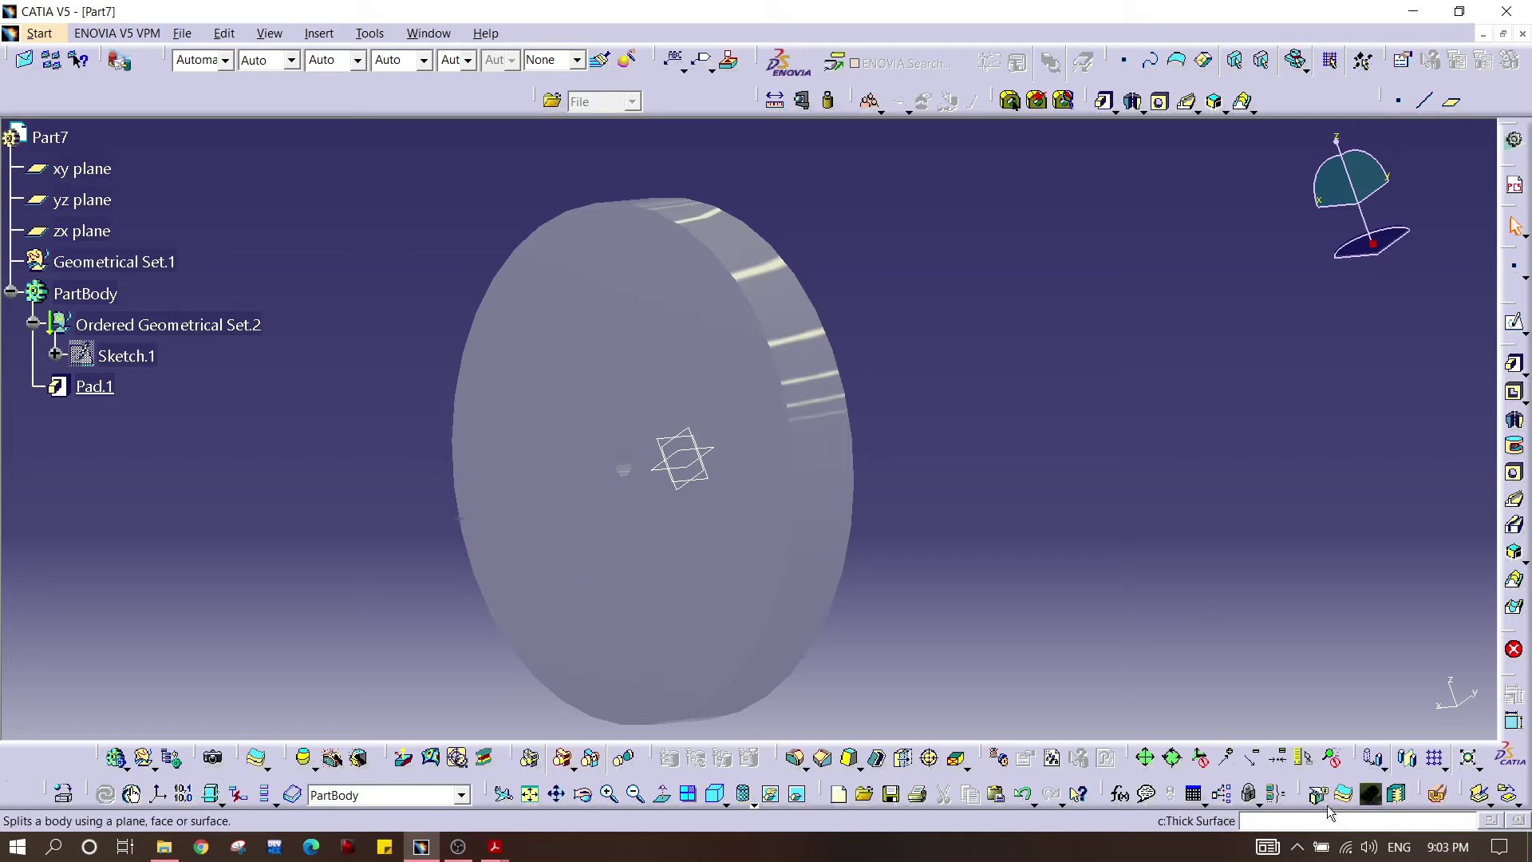
left_click(752, 805)
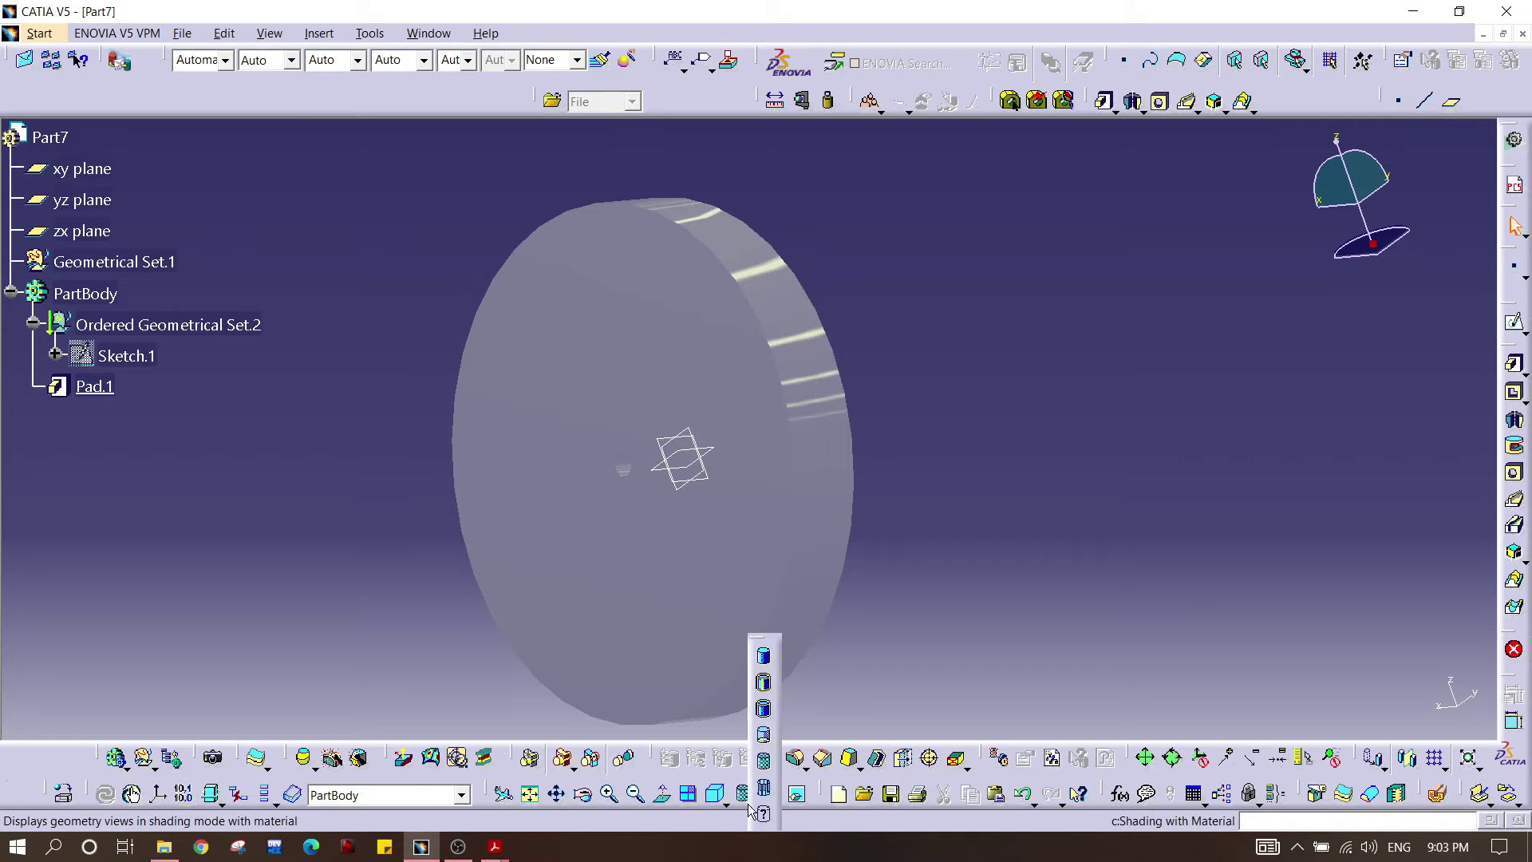
left_click(769, 685)
middle_click_drag(417, 336, 411, 399)
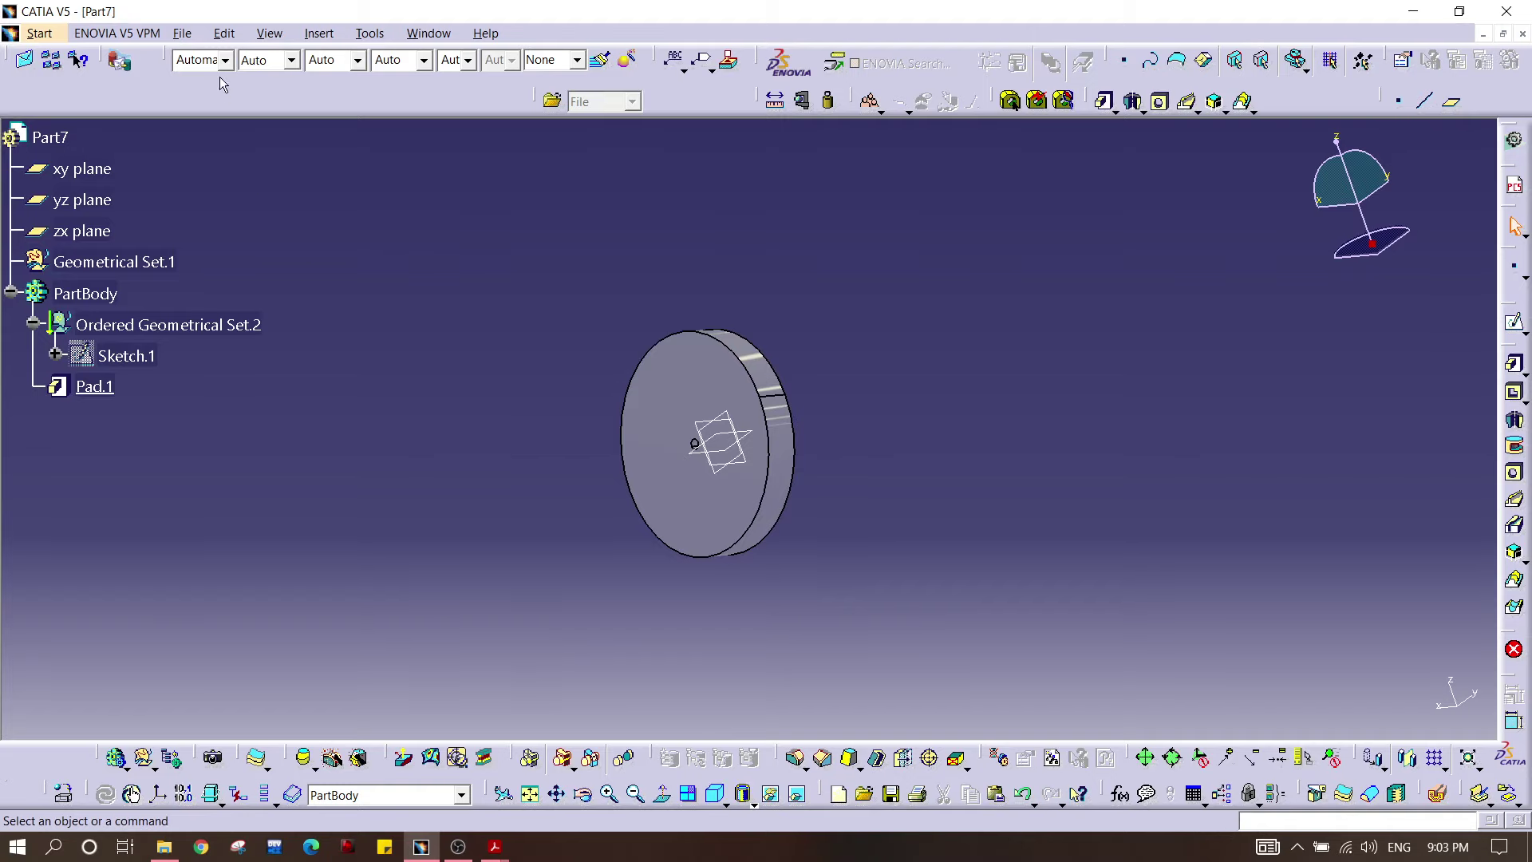
left_click(227, 36)
mouse_move(270, 34)
mouse_move(382, 373)
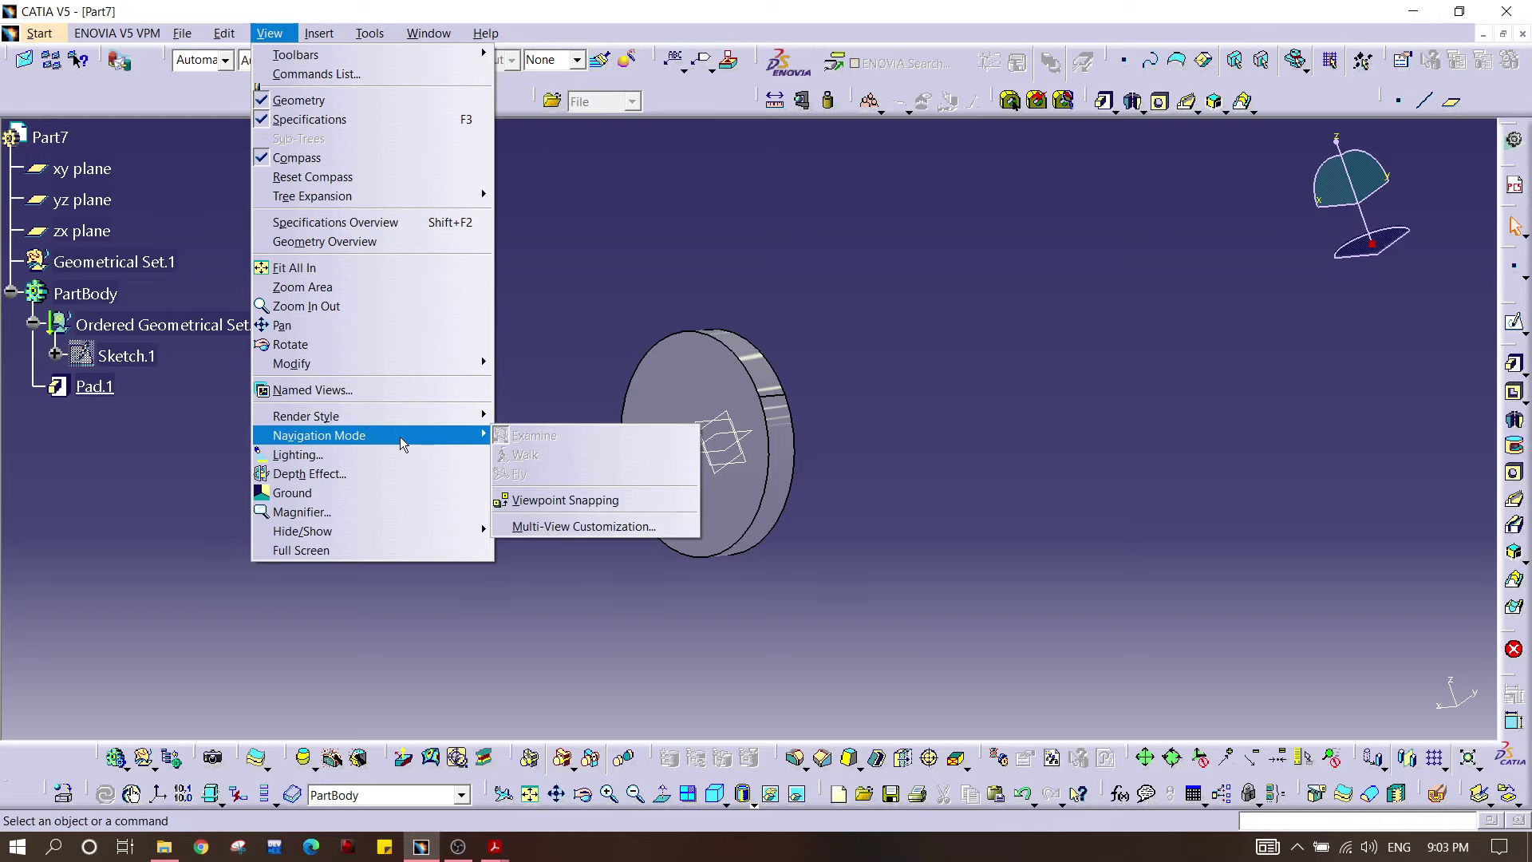
mouse_move(408, 422)
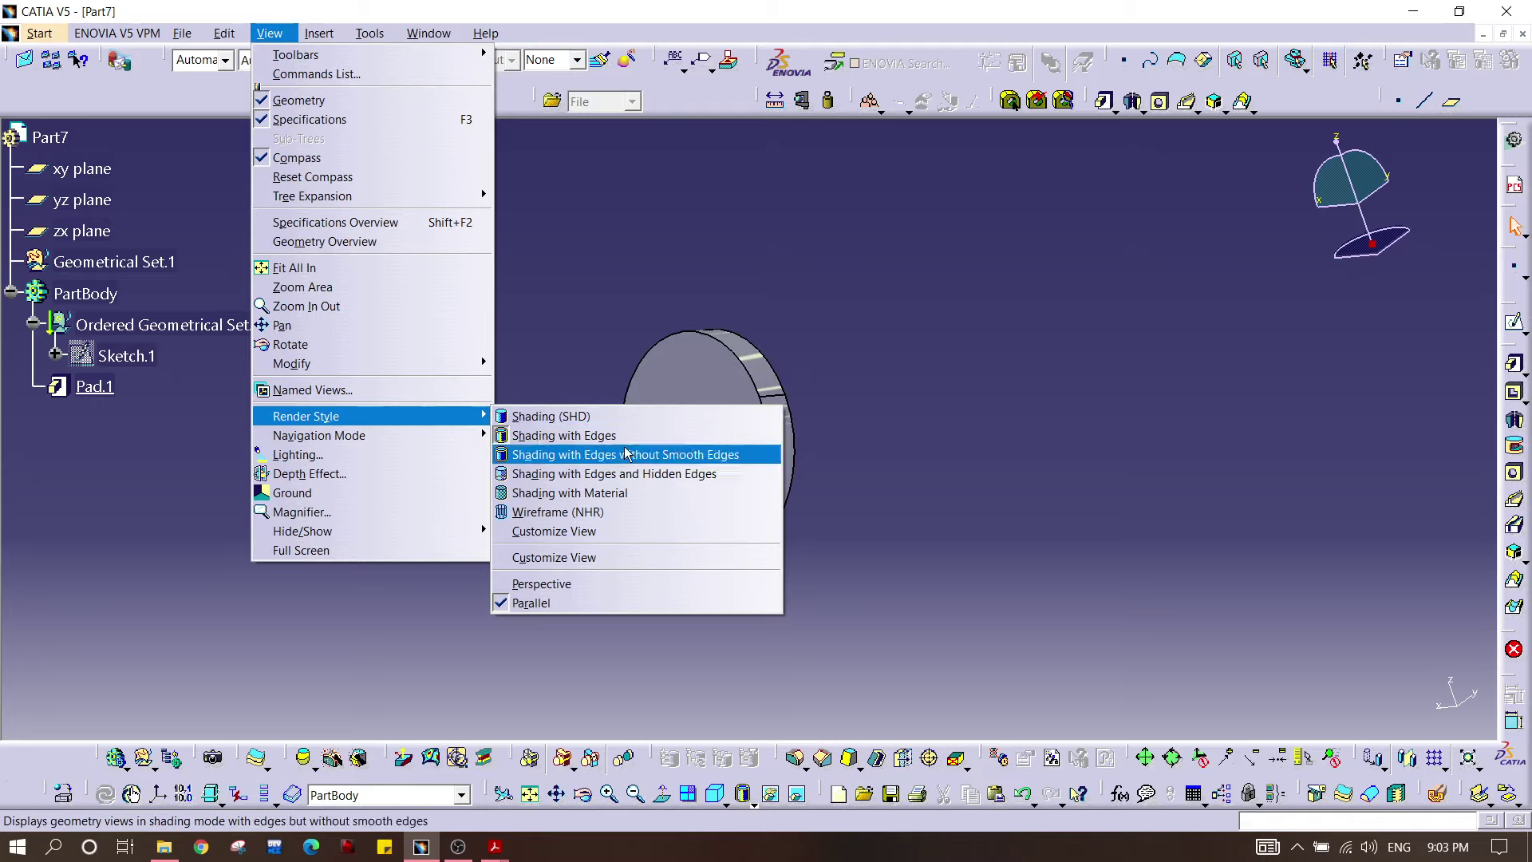
left_click(614, 495)
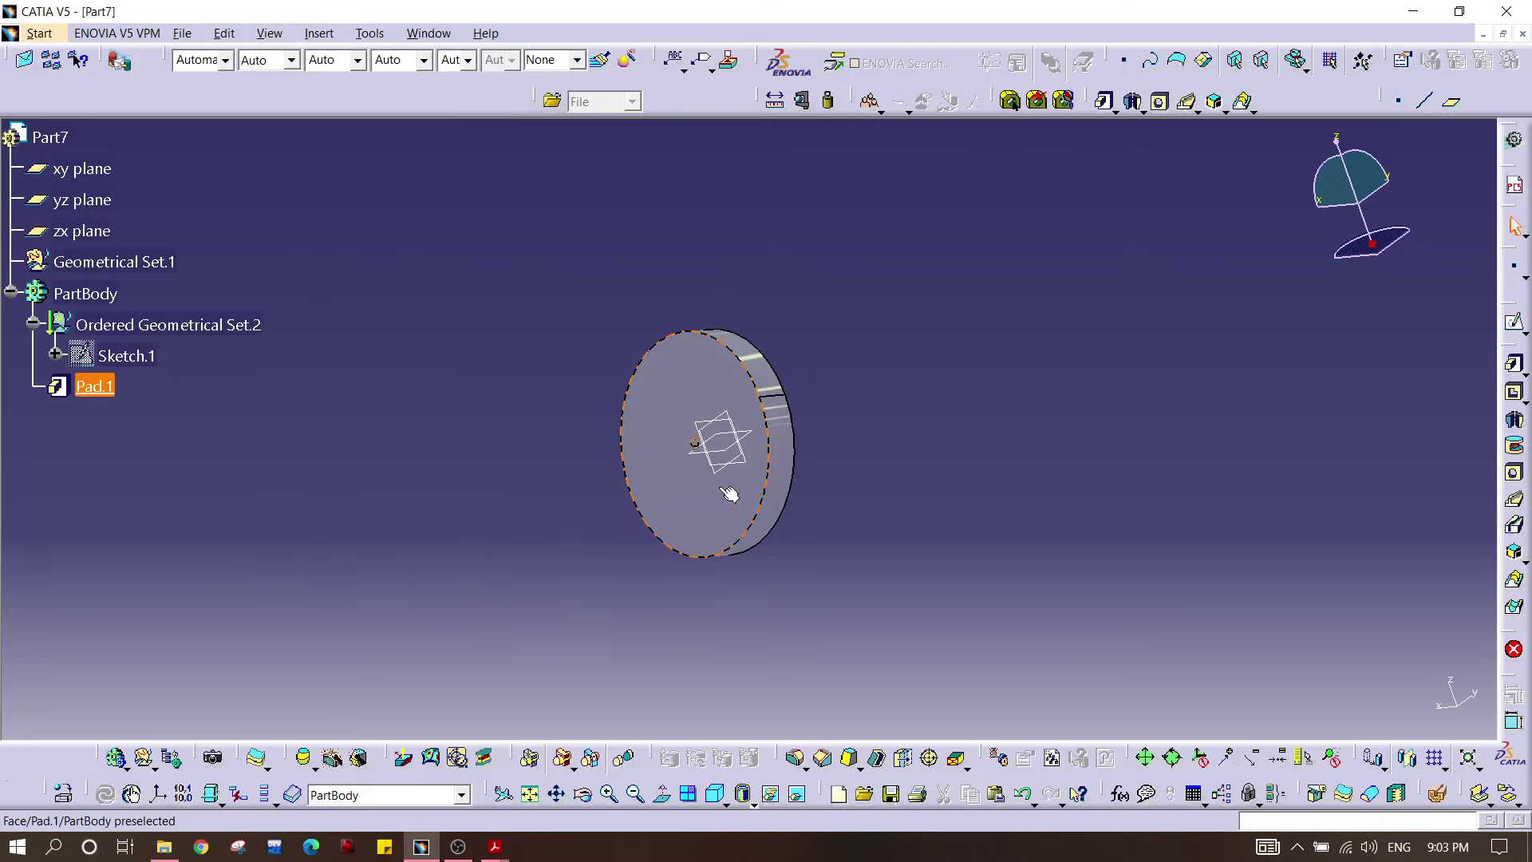
Step: Create a reference plane offset 49 mm from the zx plane, near the disc's rim
middle_click_drag(702, 467, 872, 316)
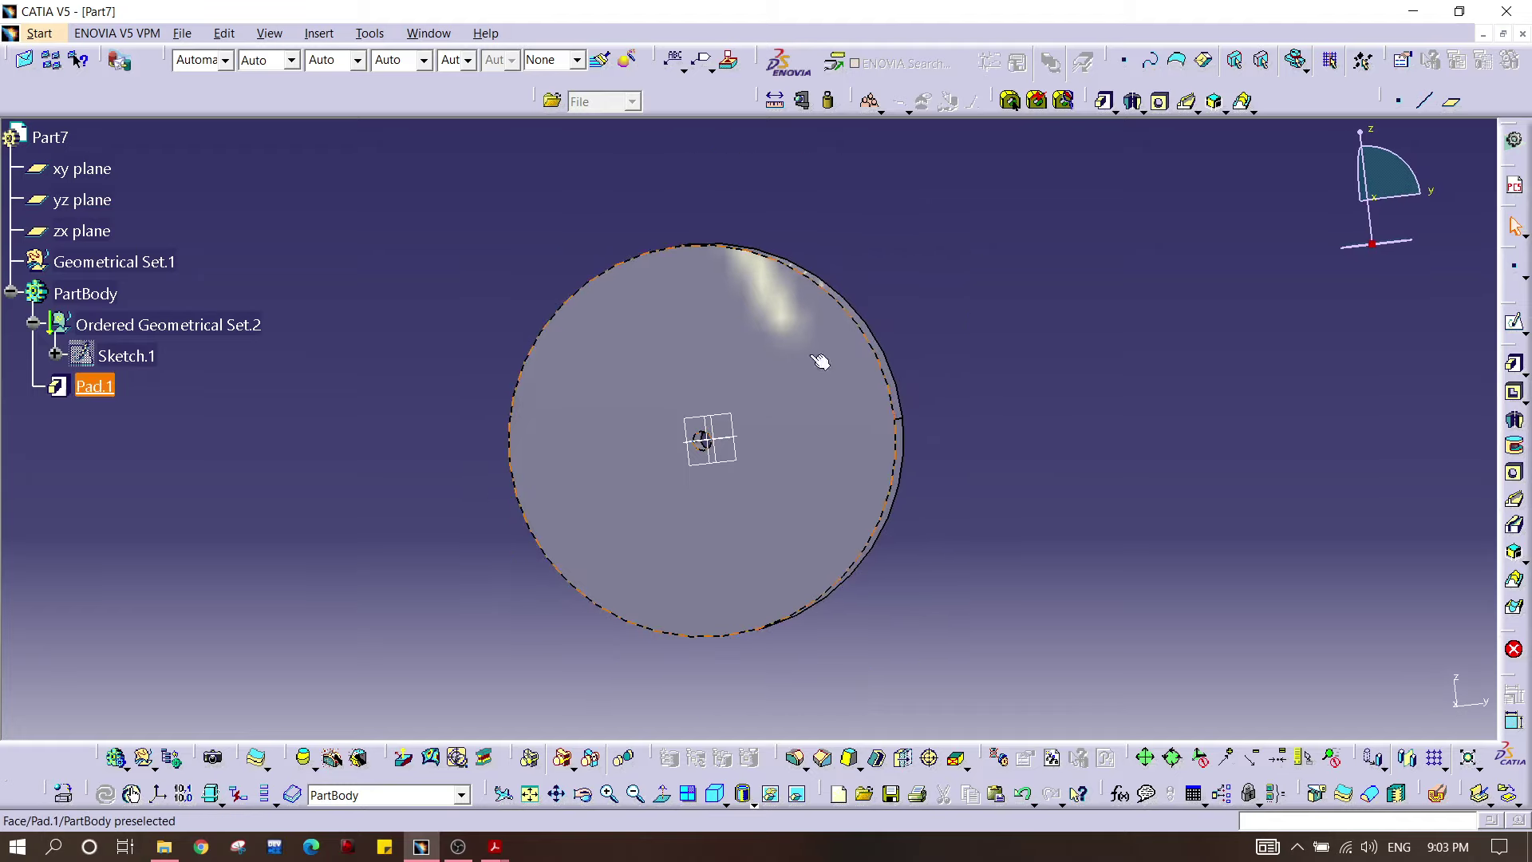
left_click(710, 432)
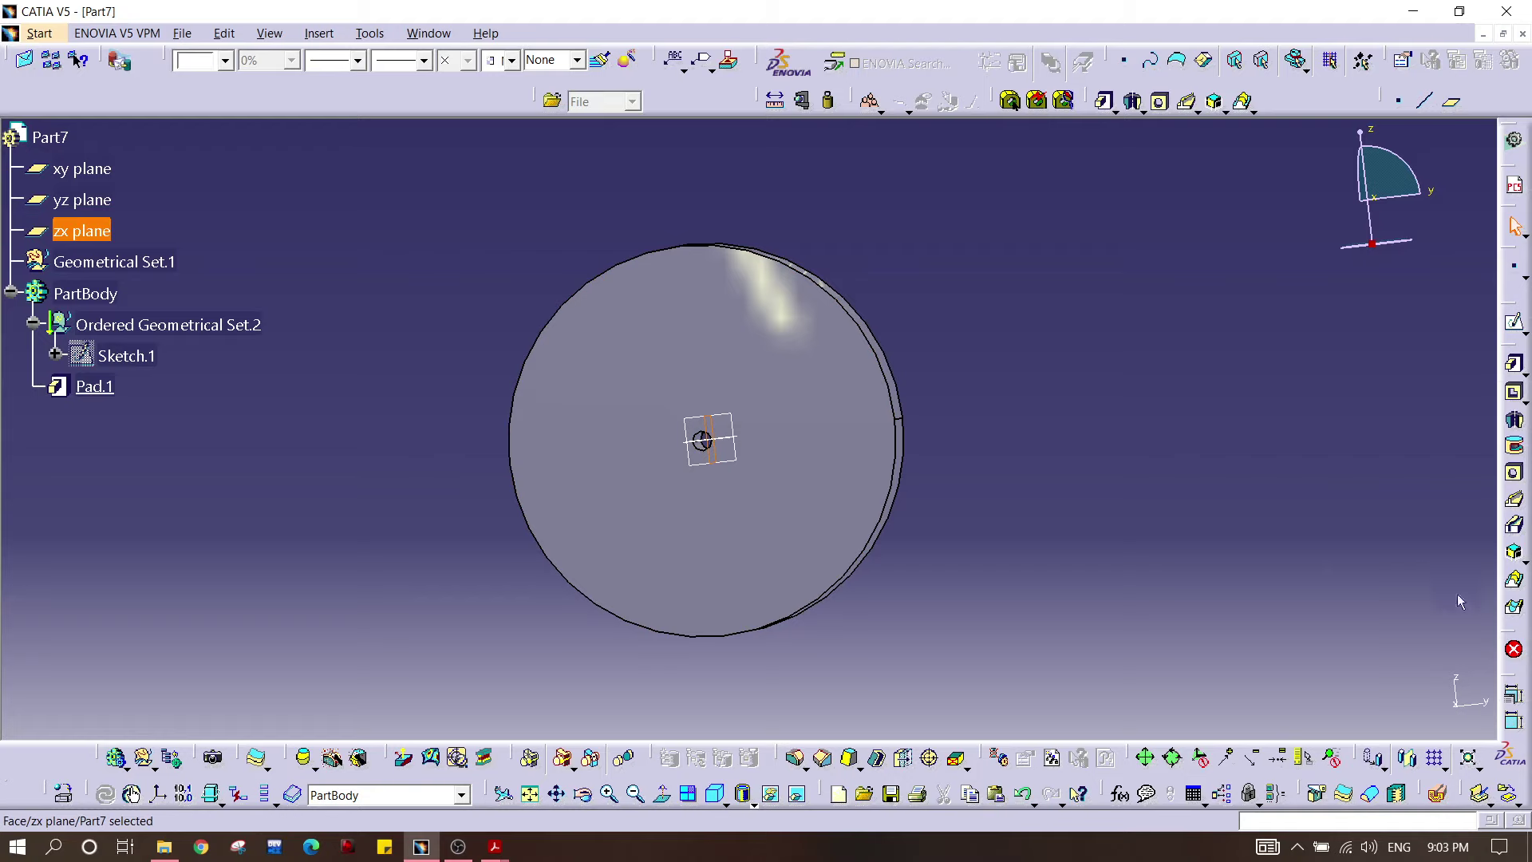
middle_click_drag(714, 364, 813, 330)
left_click(705, 491)
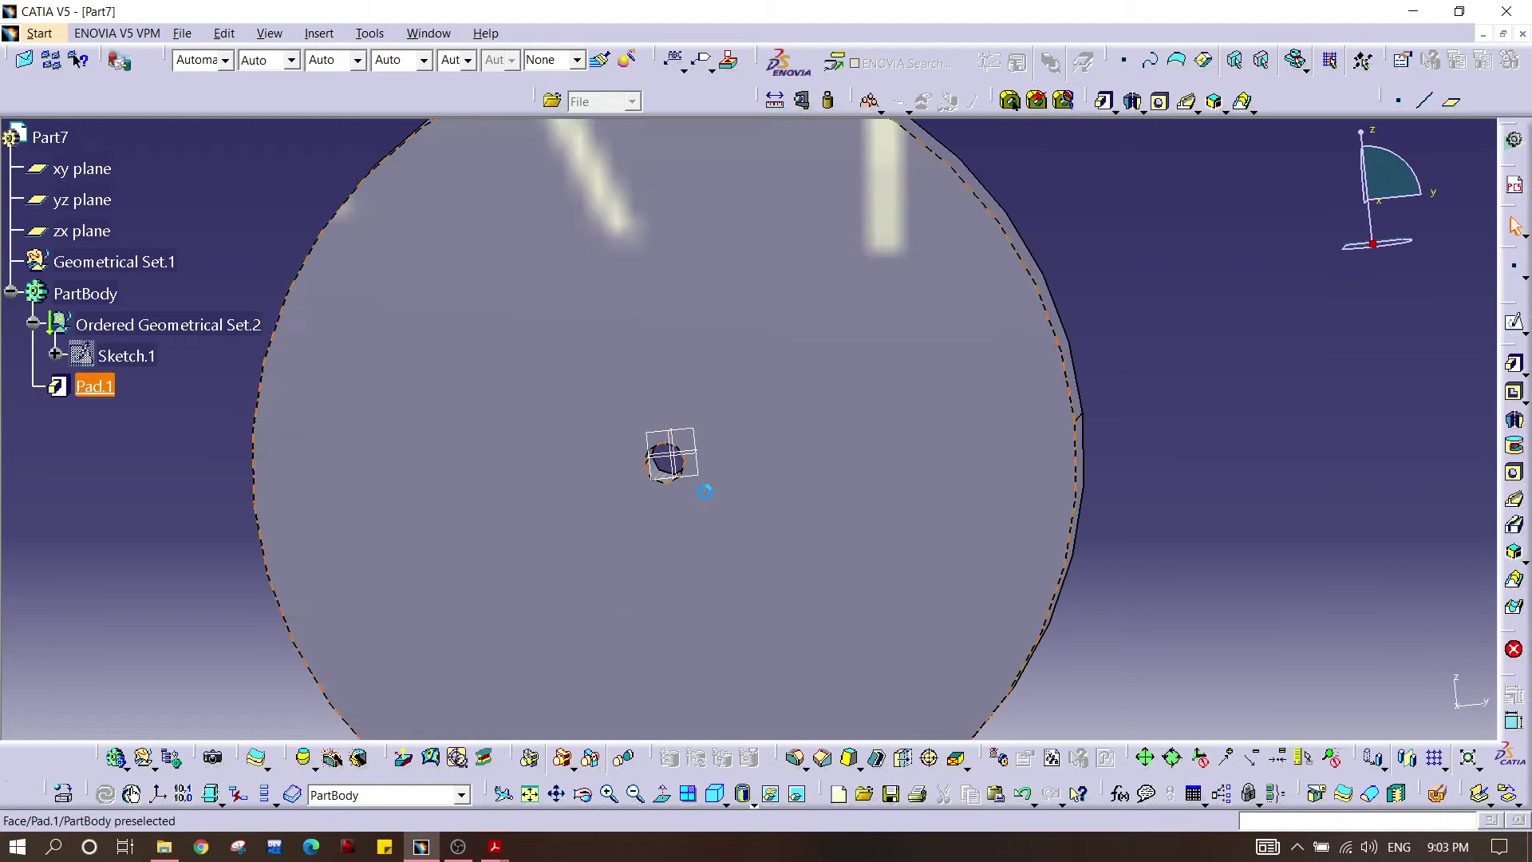
middle_click_drag(684, 471, 850, 417)
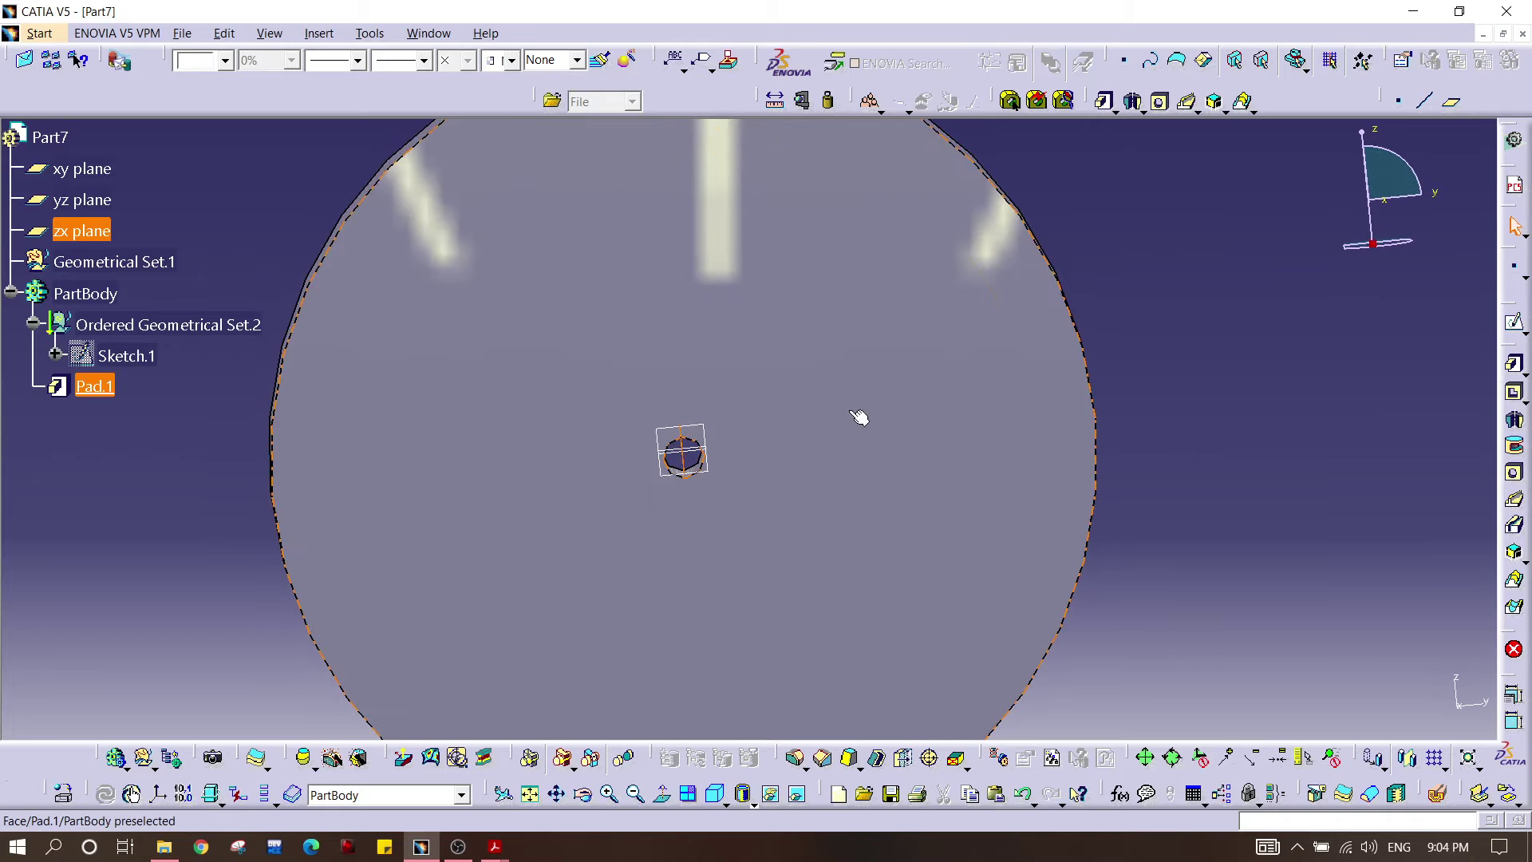
middle_click_drag(692, 349, 861, 384)
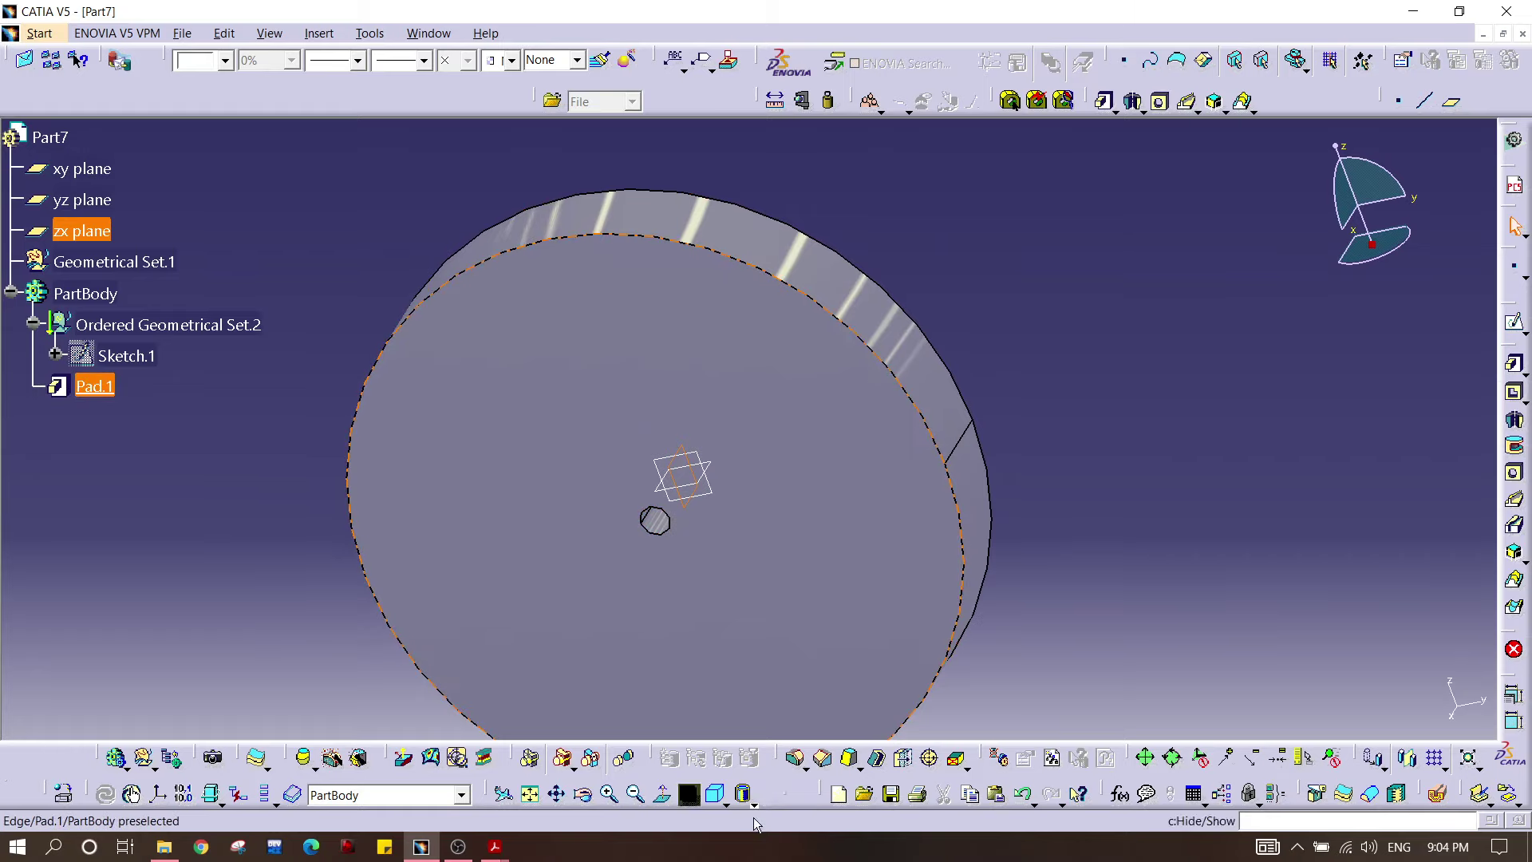
left_click(1451, 102)
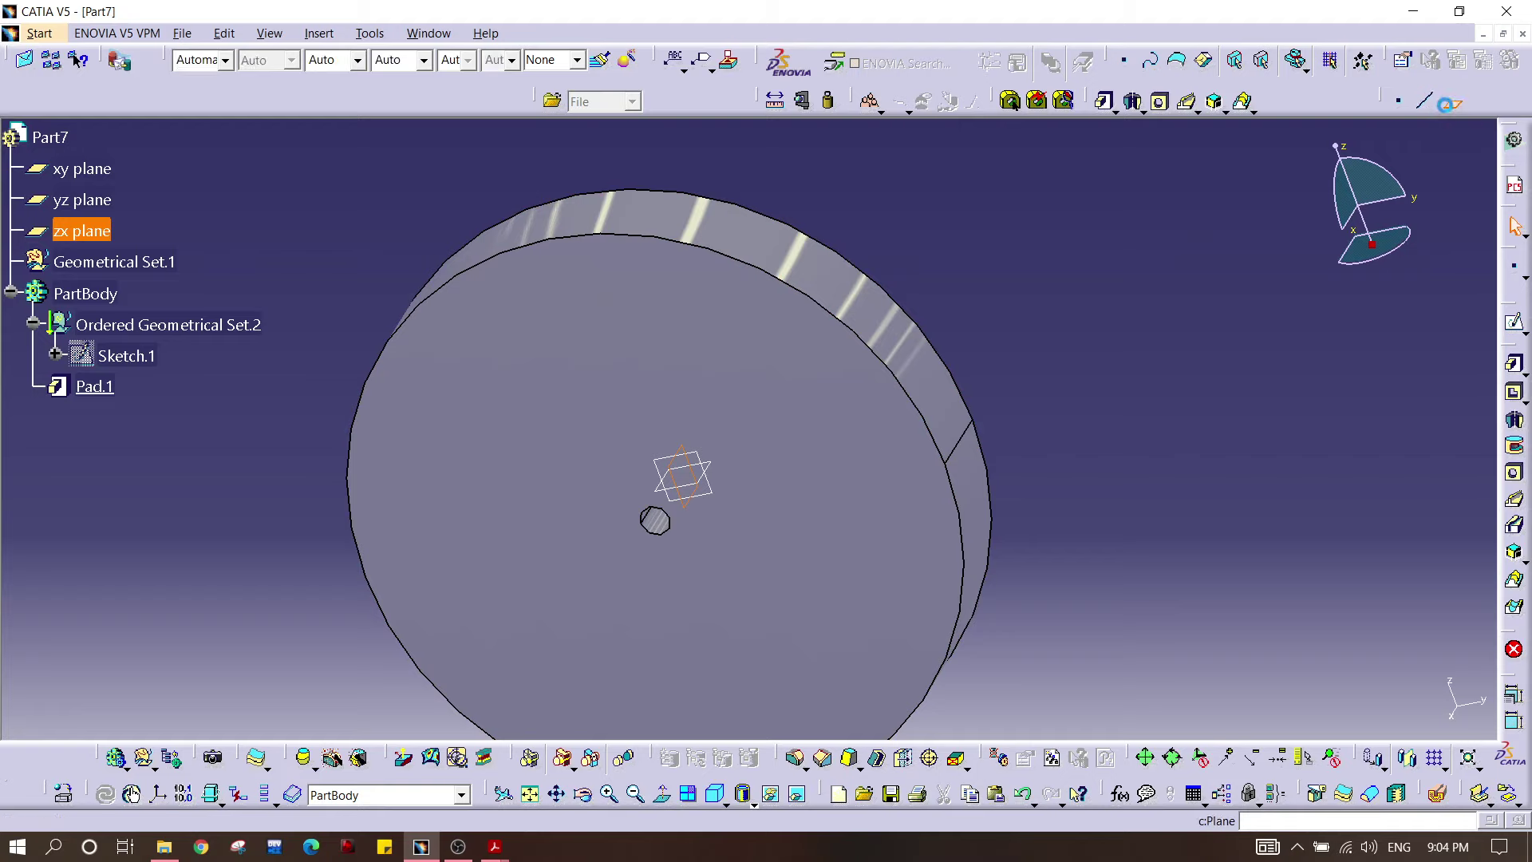
middle_click_drag(748, 379, 895, 367)
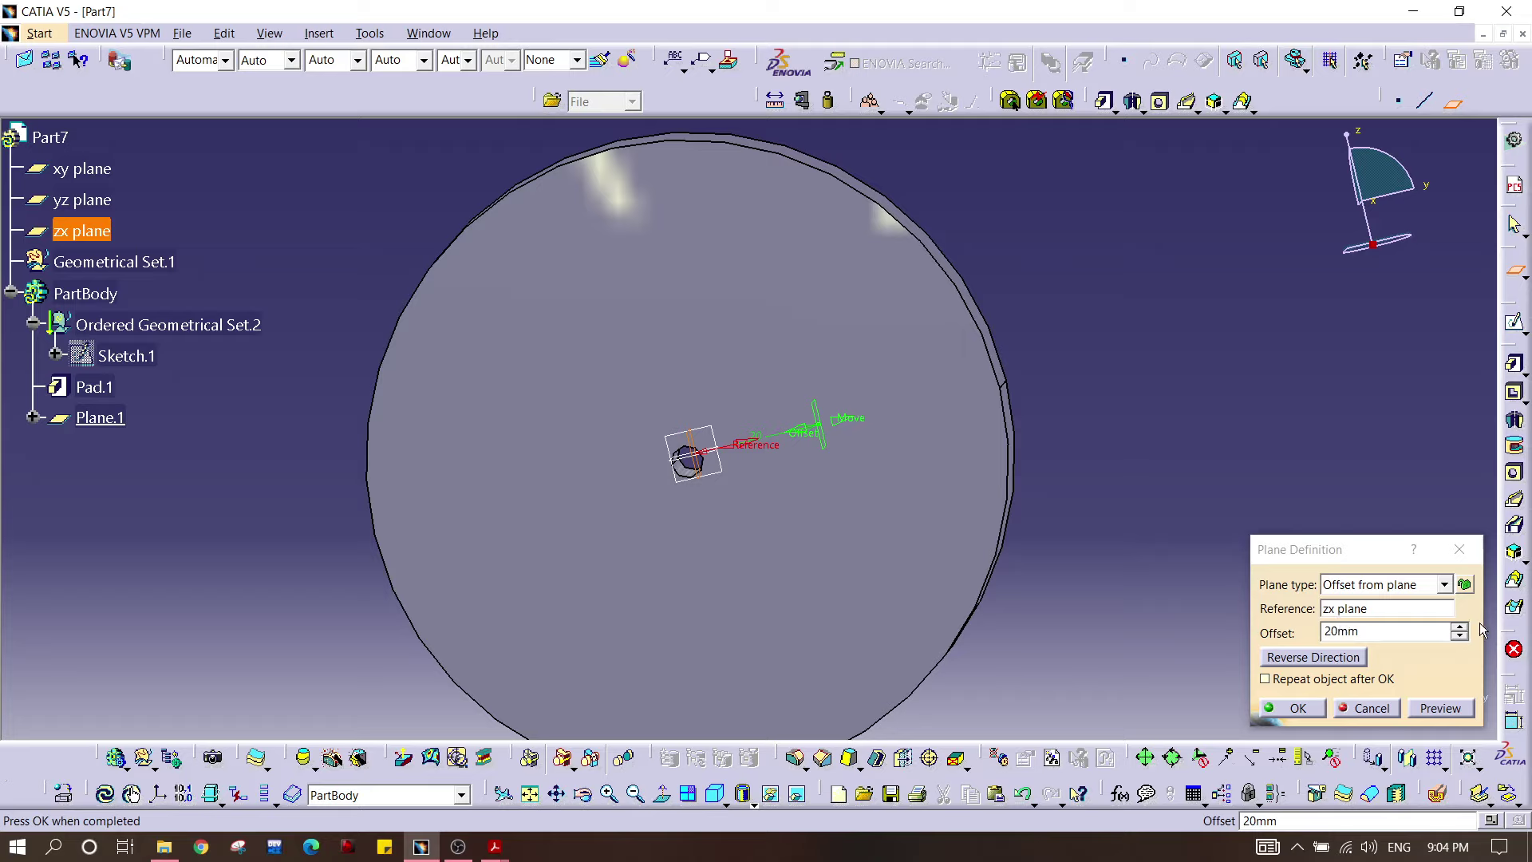
double_click(1392, 630)
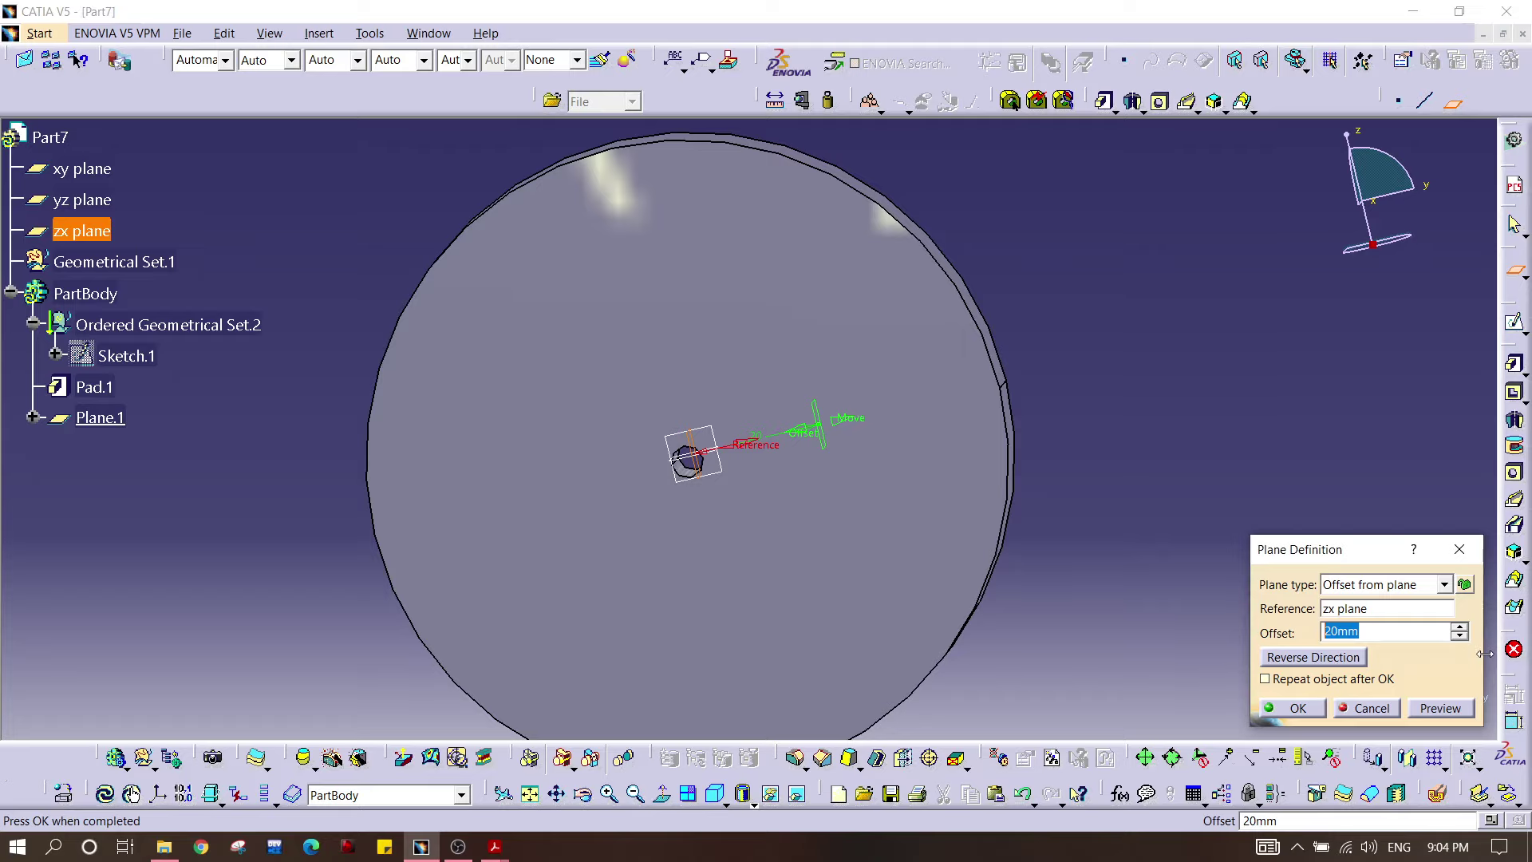
key("Return")
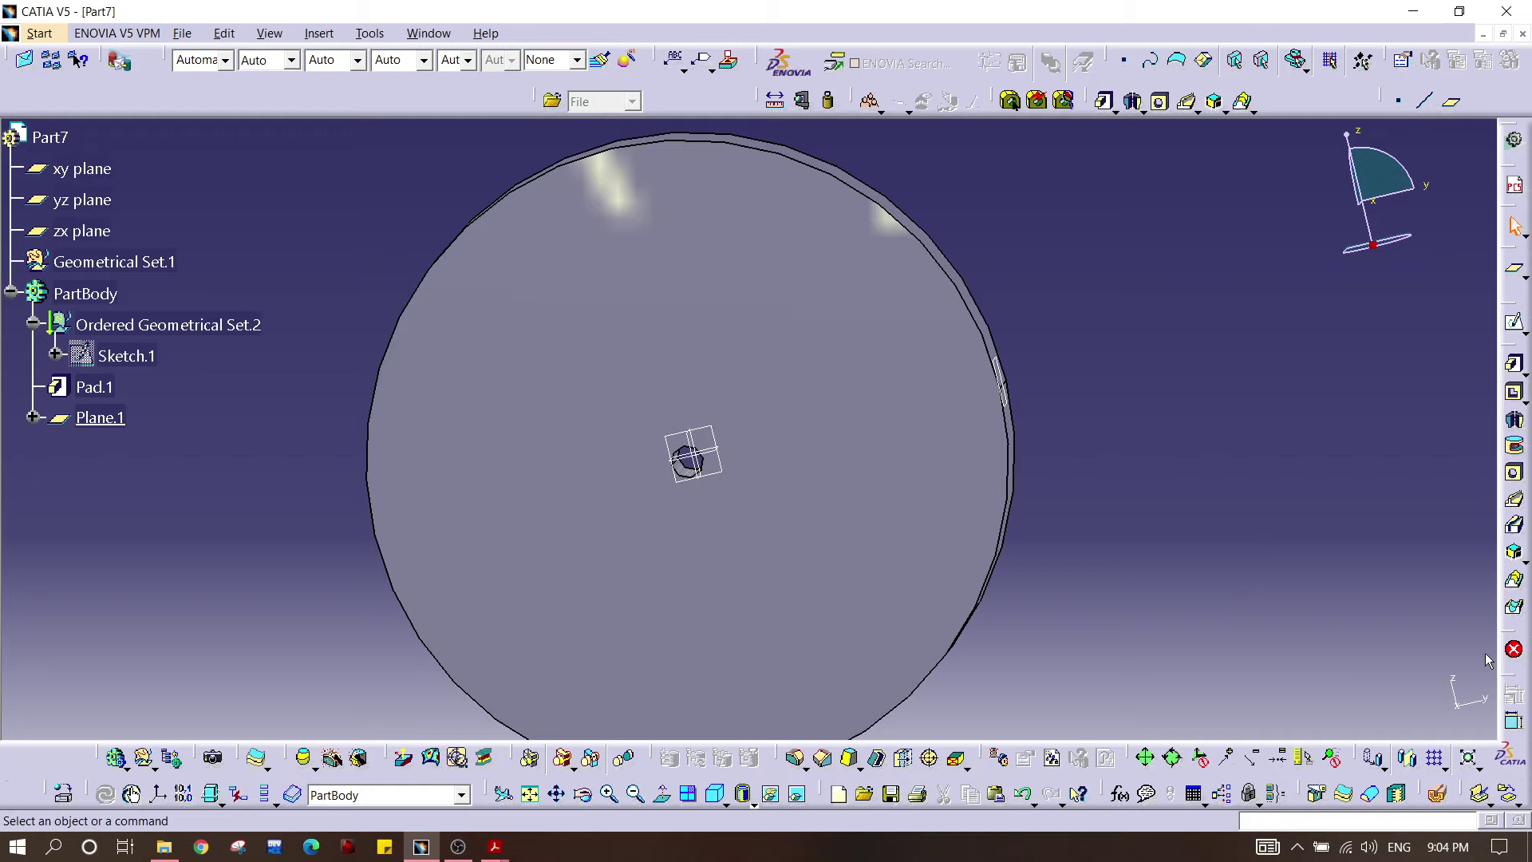
Step: Change the new reference plane's offset from the zx plane to 48 mm
double_click(100, 418)
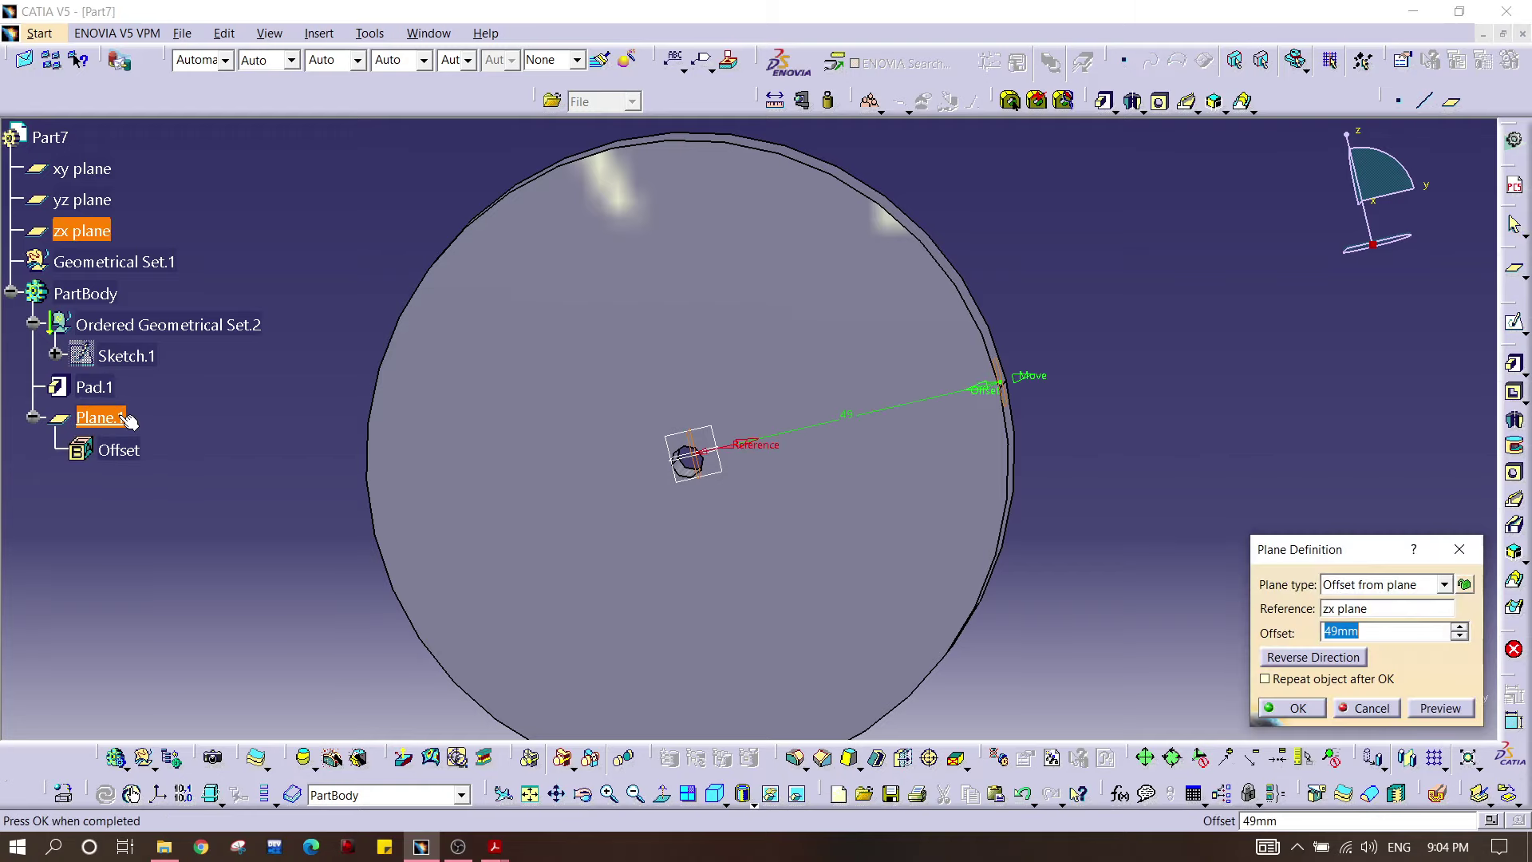
type("48")
key("Return")
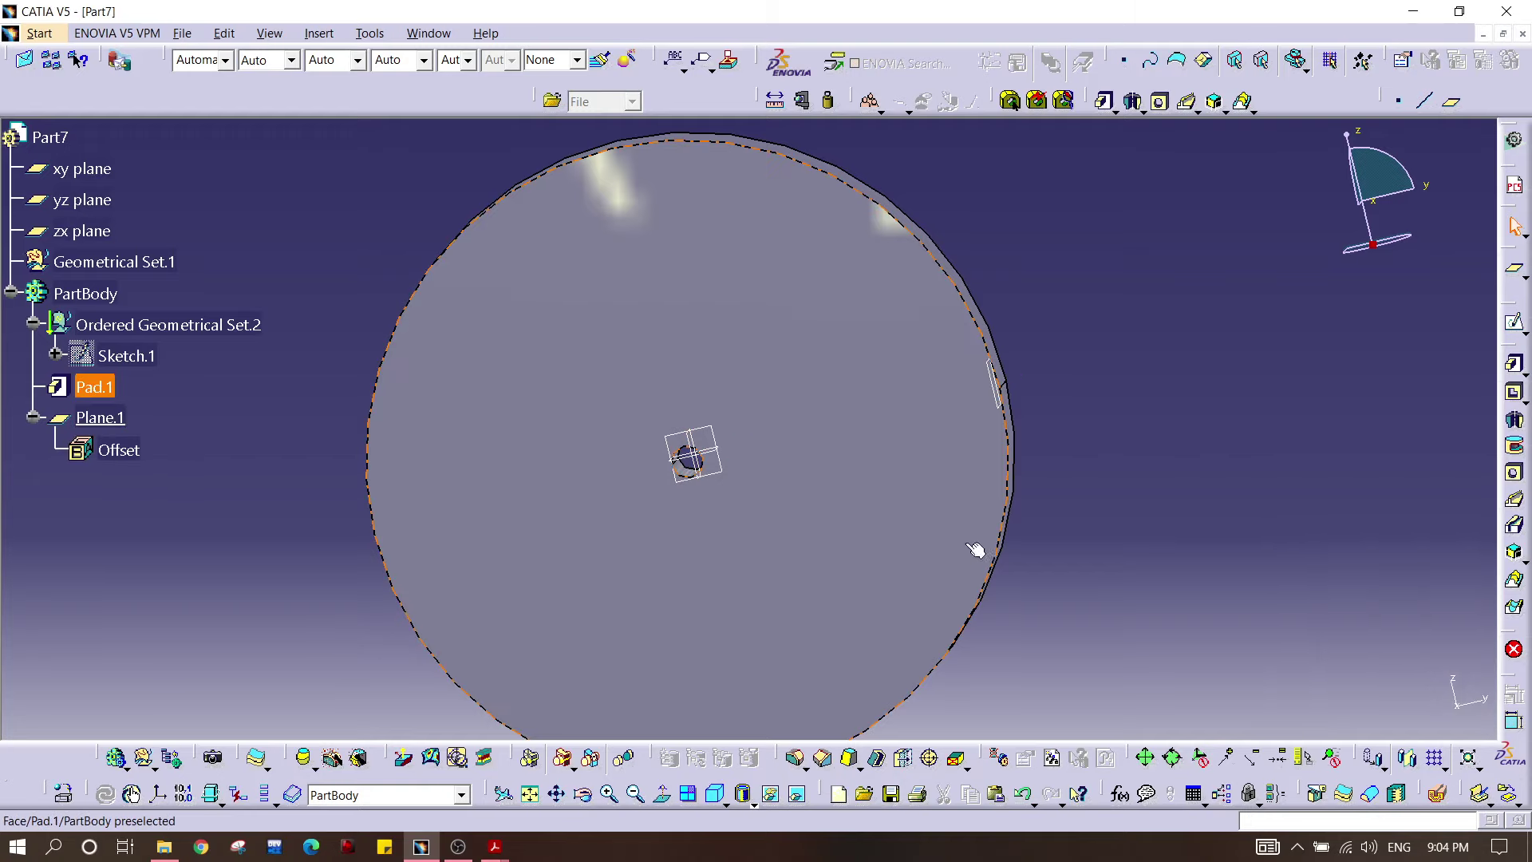
Step: Start a sketch on the offset plane near the disc's rim and fit the part in view
middle_click_drag(883, 405, 987, 347)
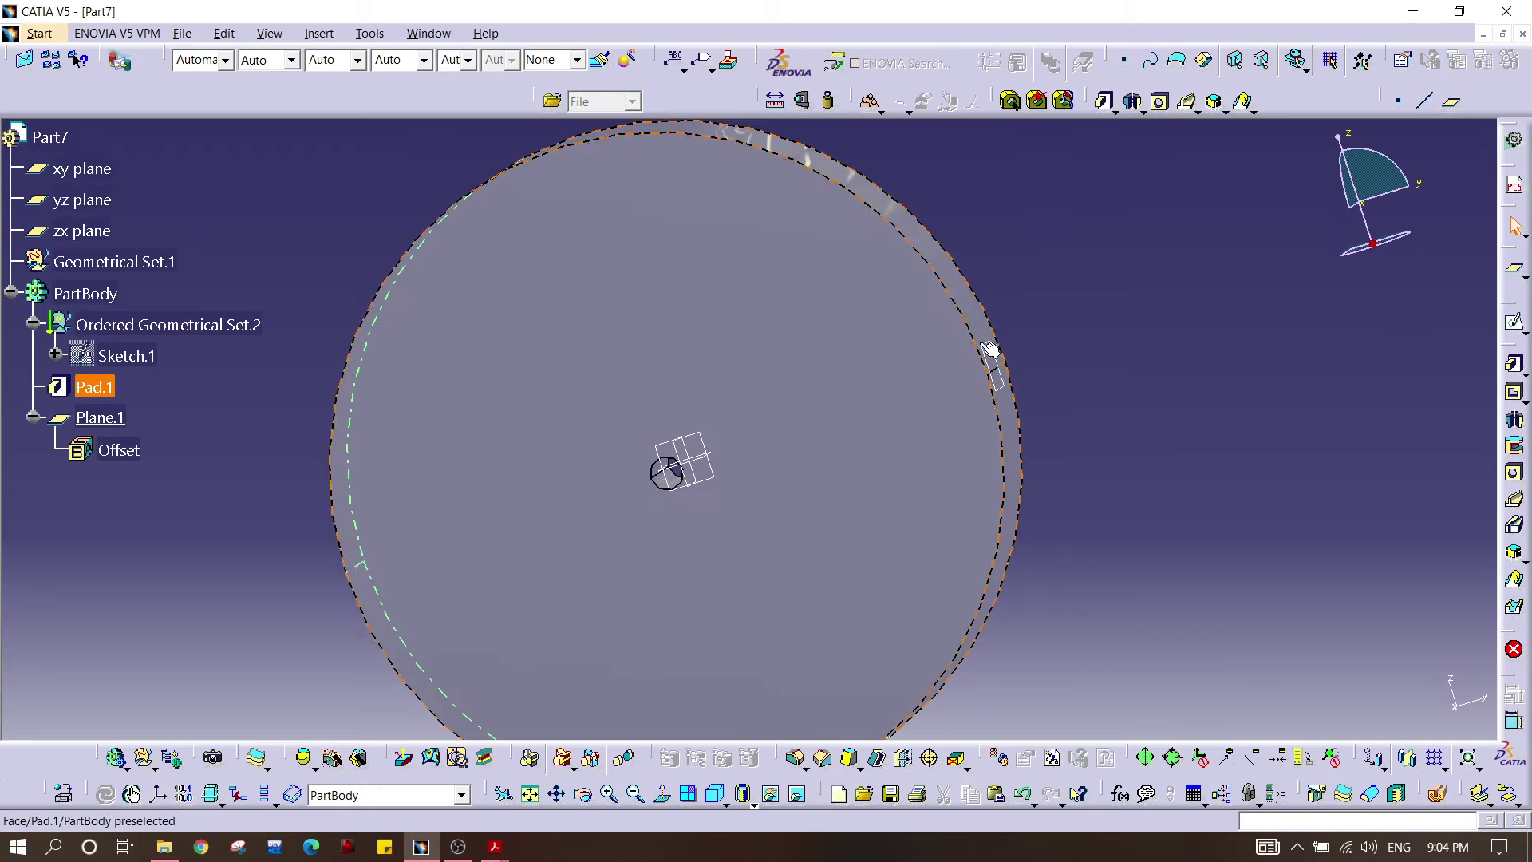
left_click(991, 353)
left_click(1514, 321)
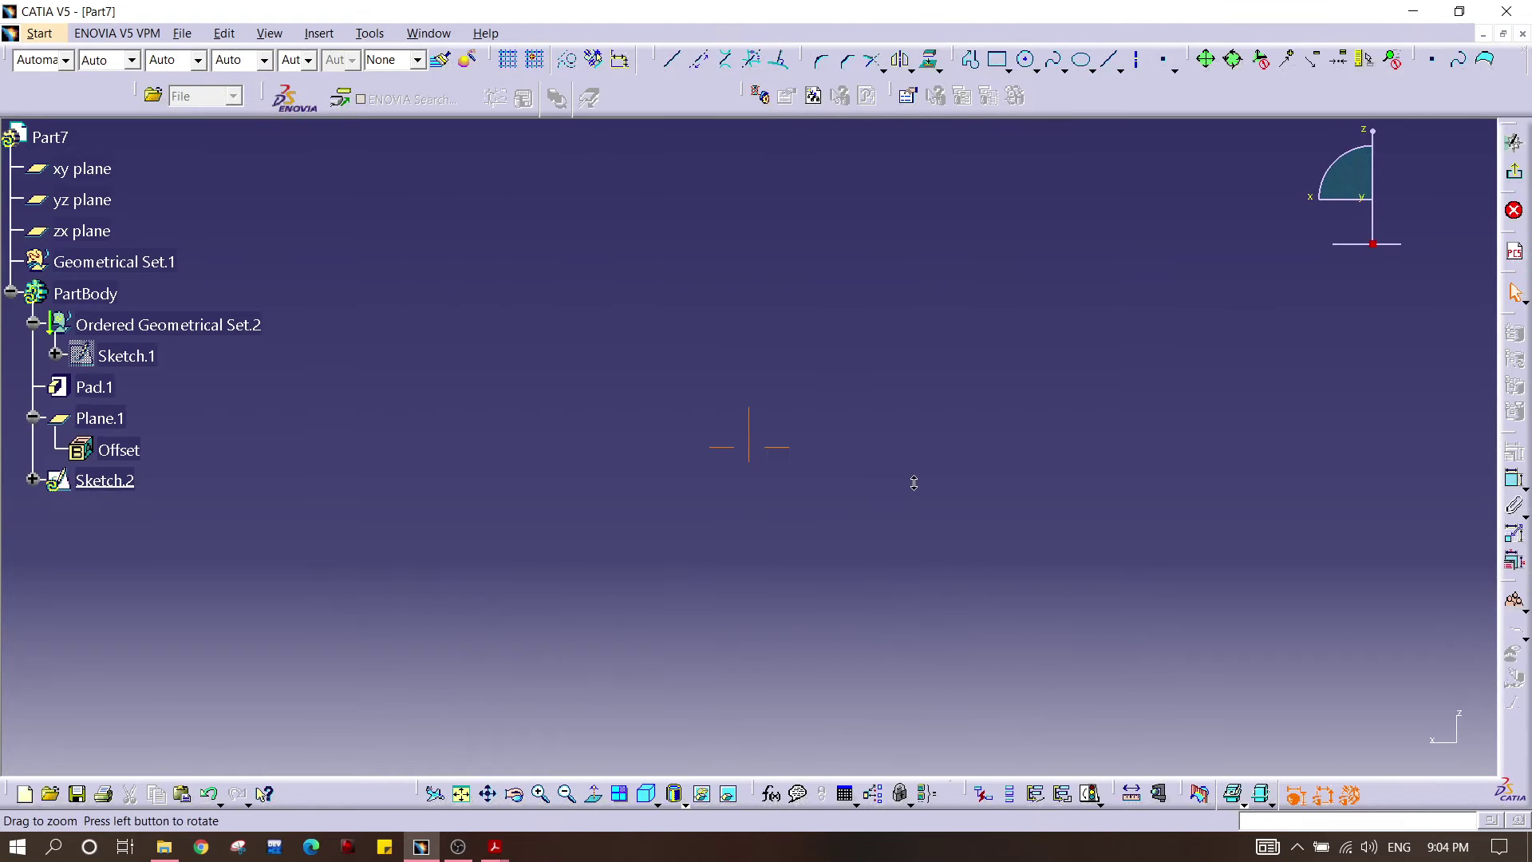
left_click(459, 794)
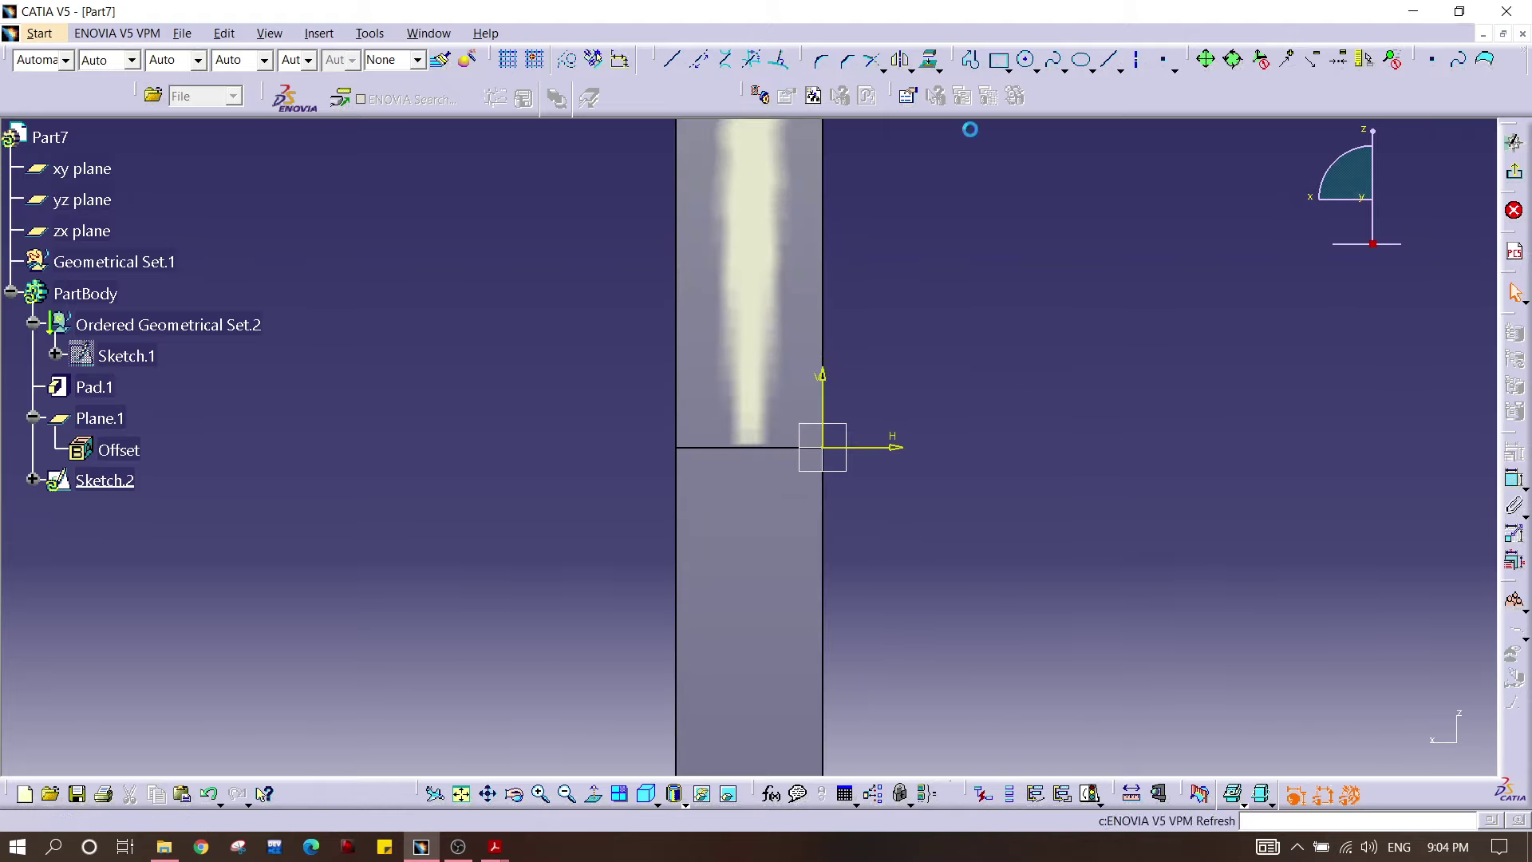
Step: Sketch a horizontal rectangle about 7 mm high across the disc's thickness, extending beyond both faces and enclosing the origin
left_click(997, 59)
left_click(572, 406)
left_click(947, 476)
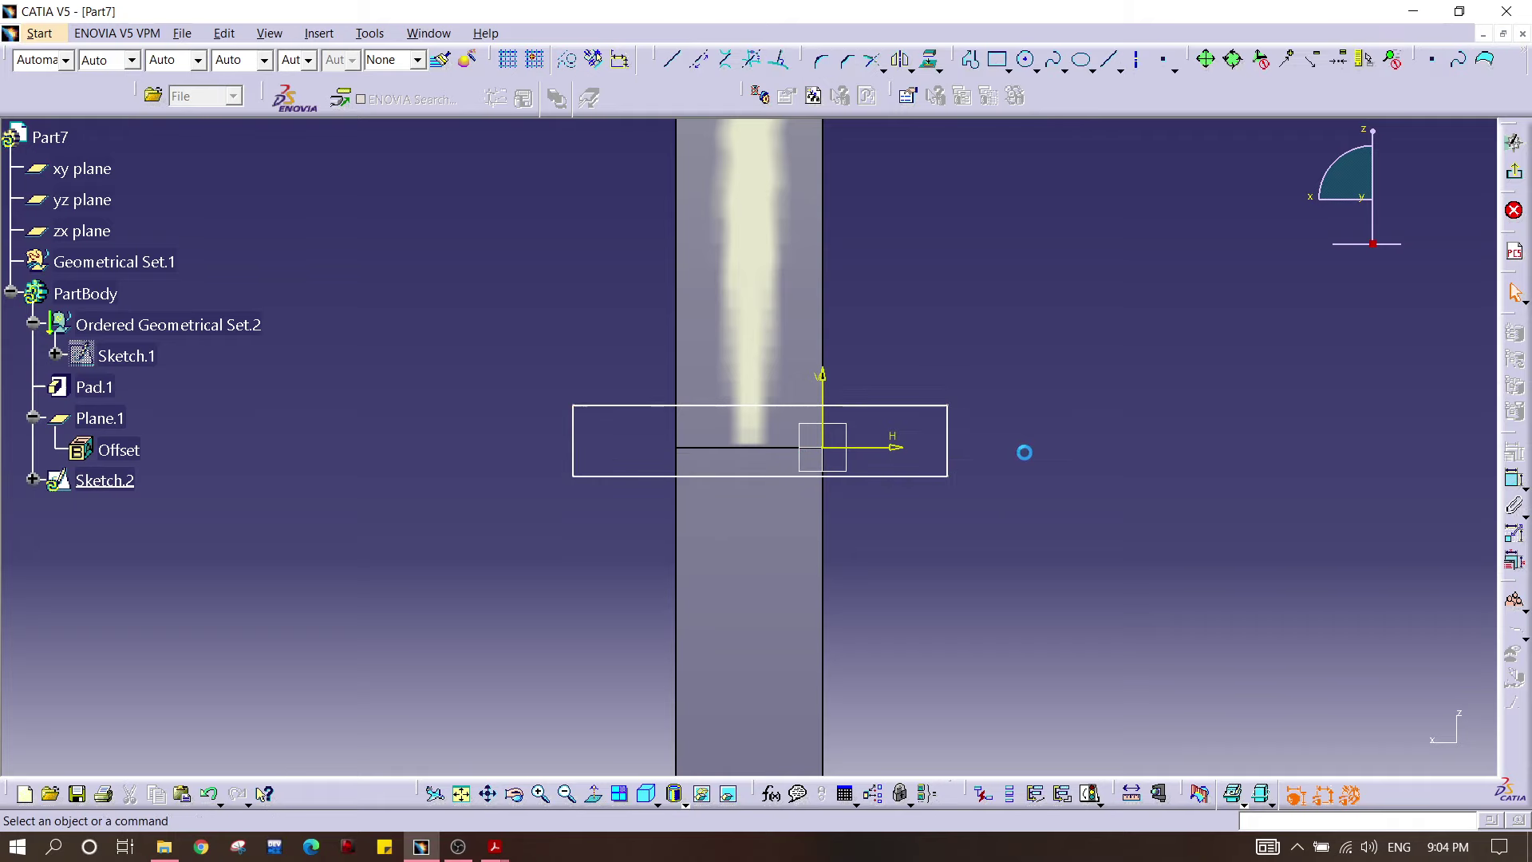
middle_click_drag(1024, 438, 1022, 412)
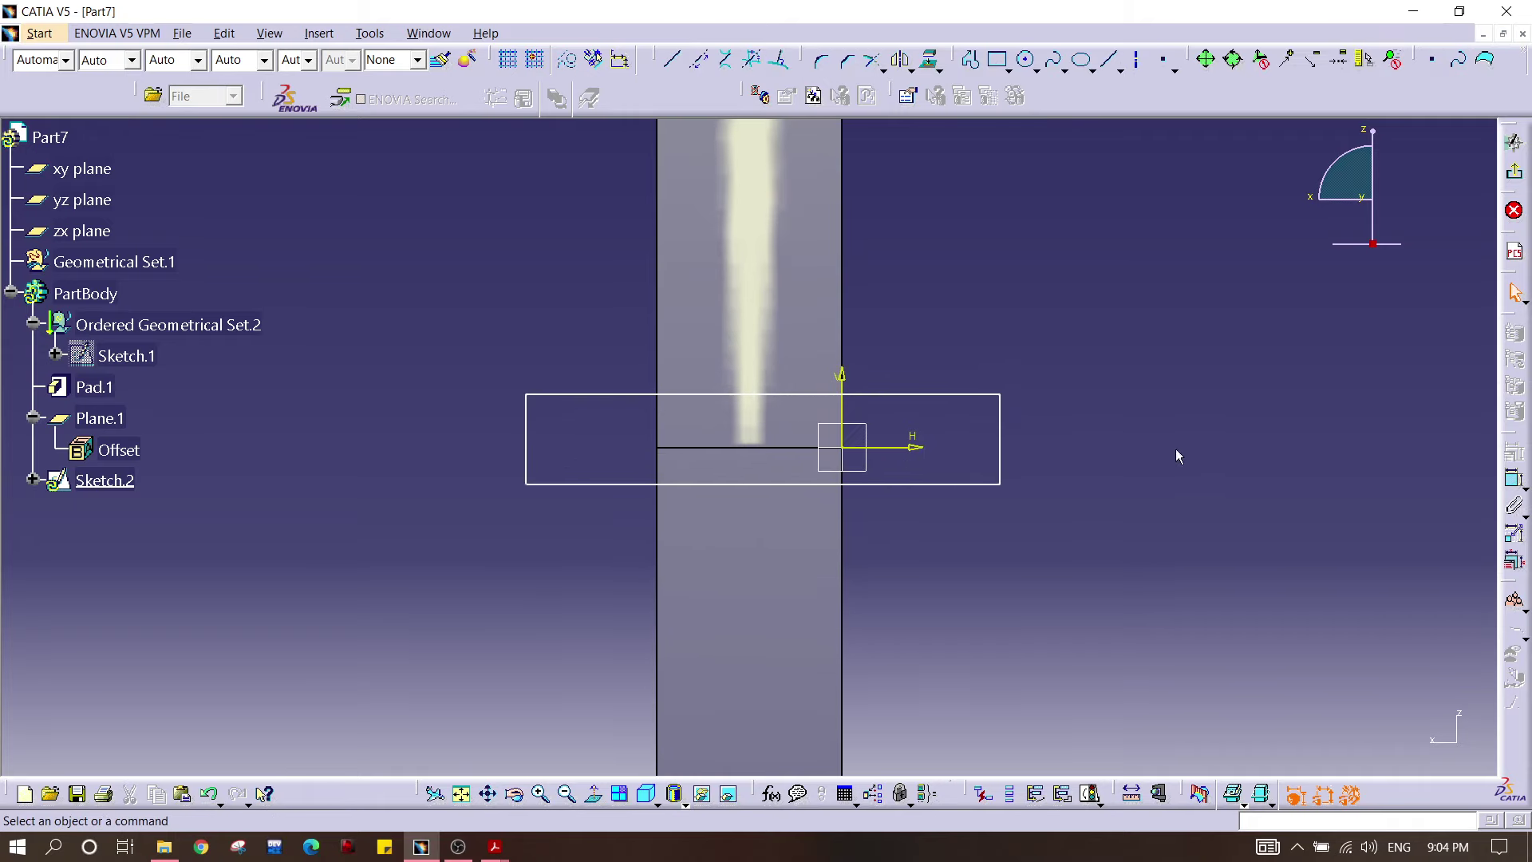
Step: Make the rectangle's short side nearest the origin coincident with the vertical sketch axis
left_click(1000, 415)
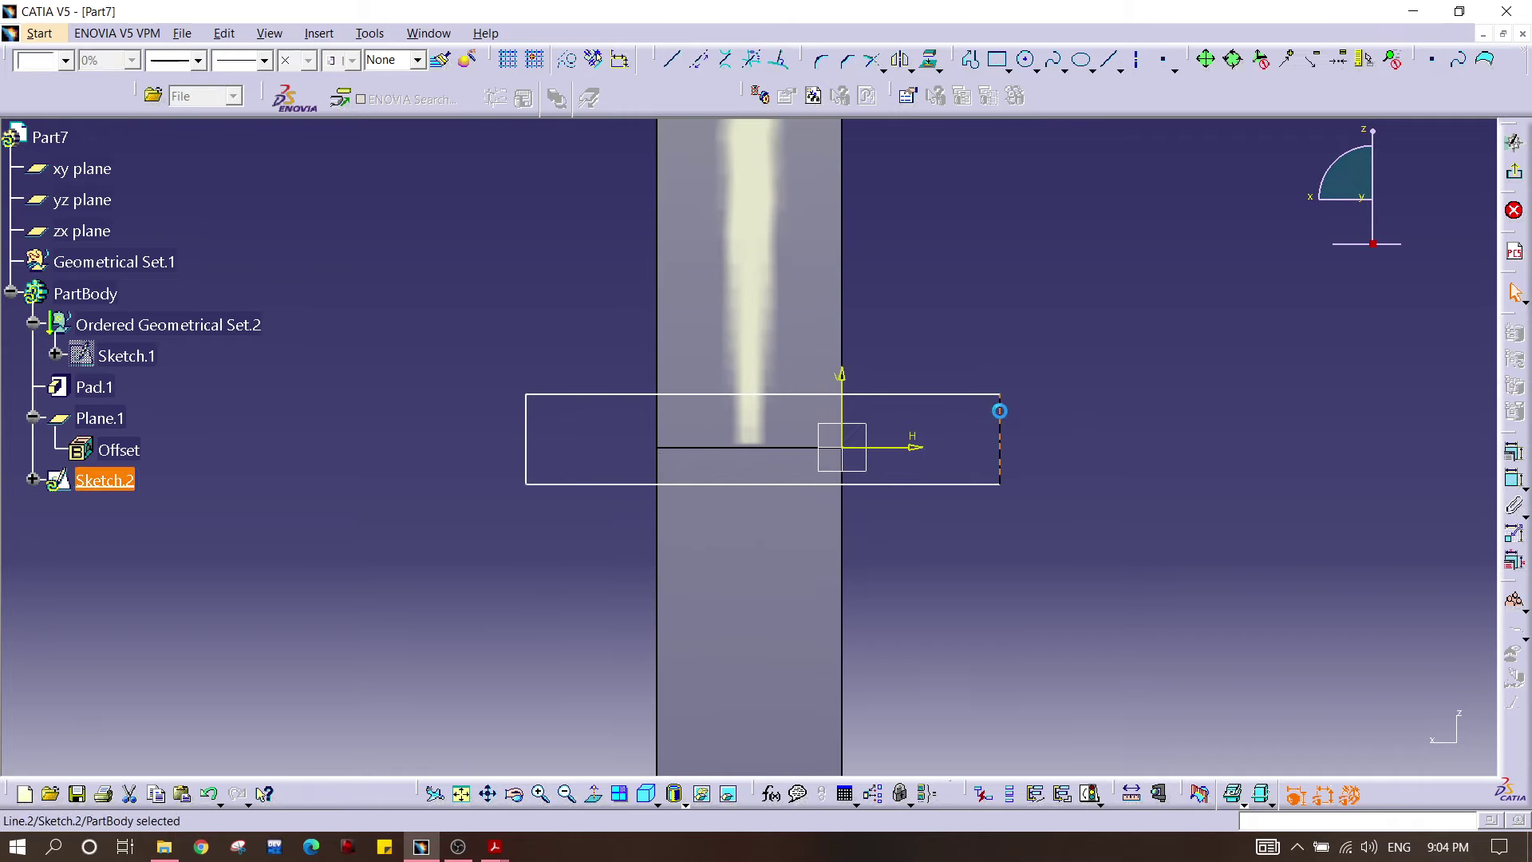
left_click(840, 375, "ctrl")
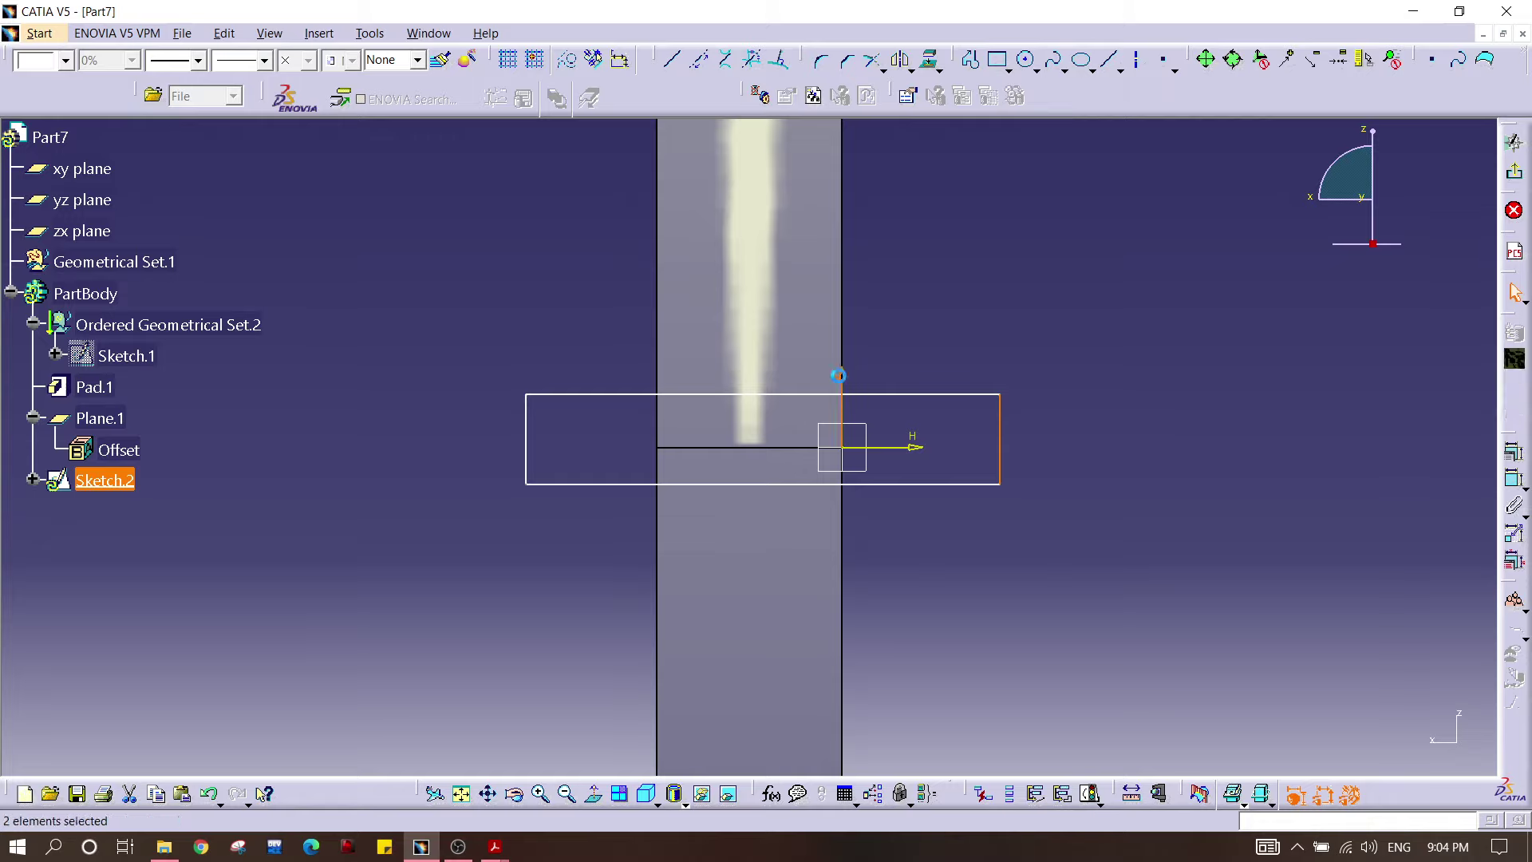
left_click(1514, 483)
right_click(1134, 354)
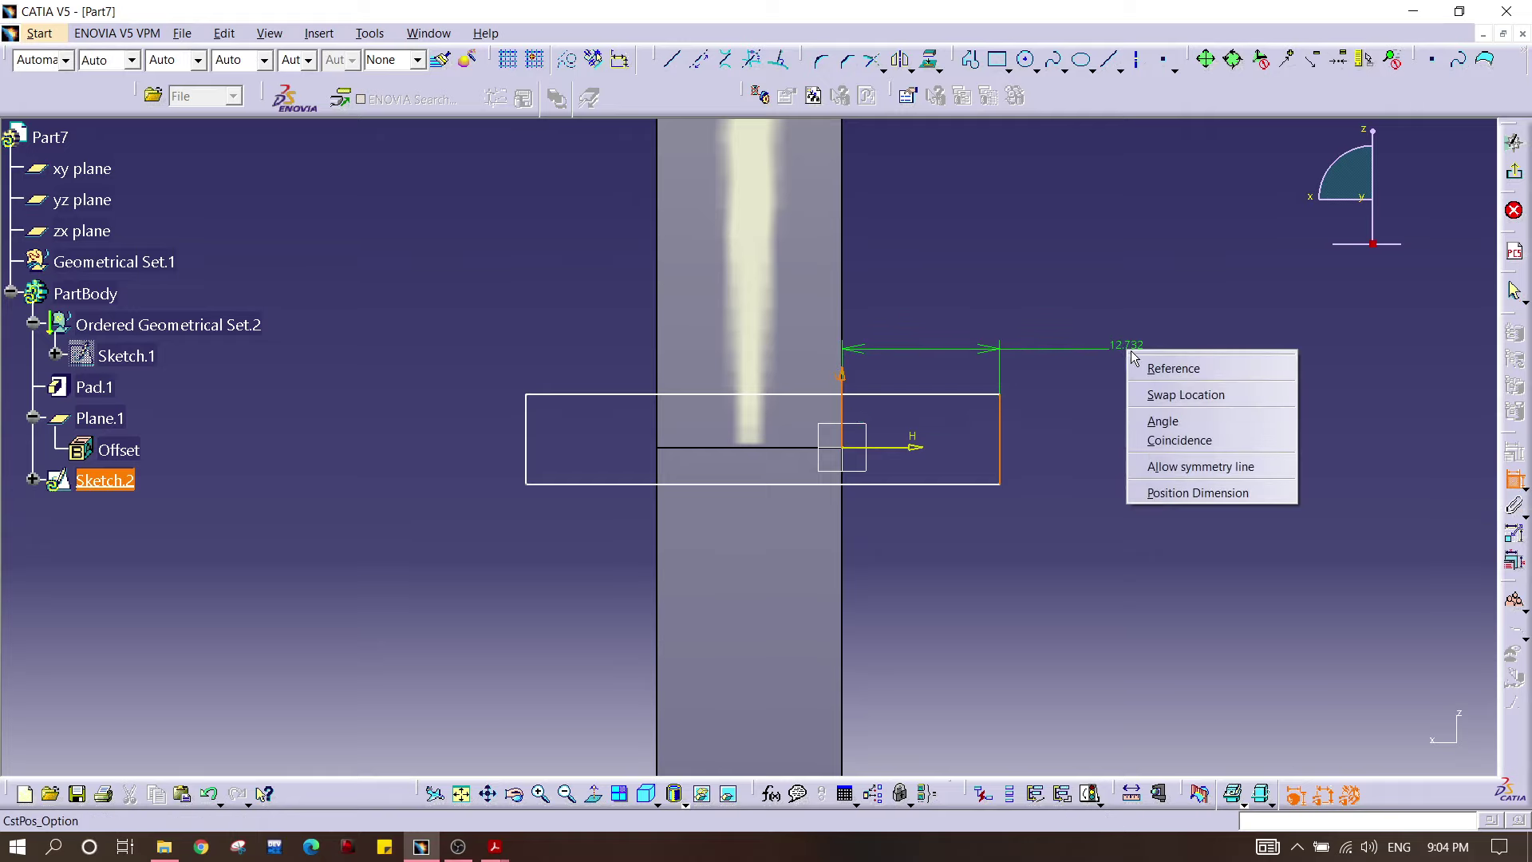
left_click(1212, 449)
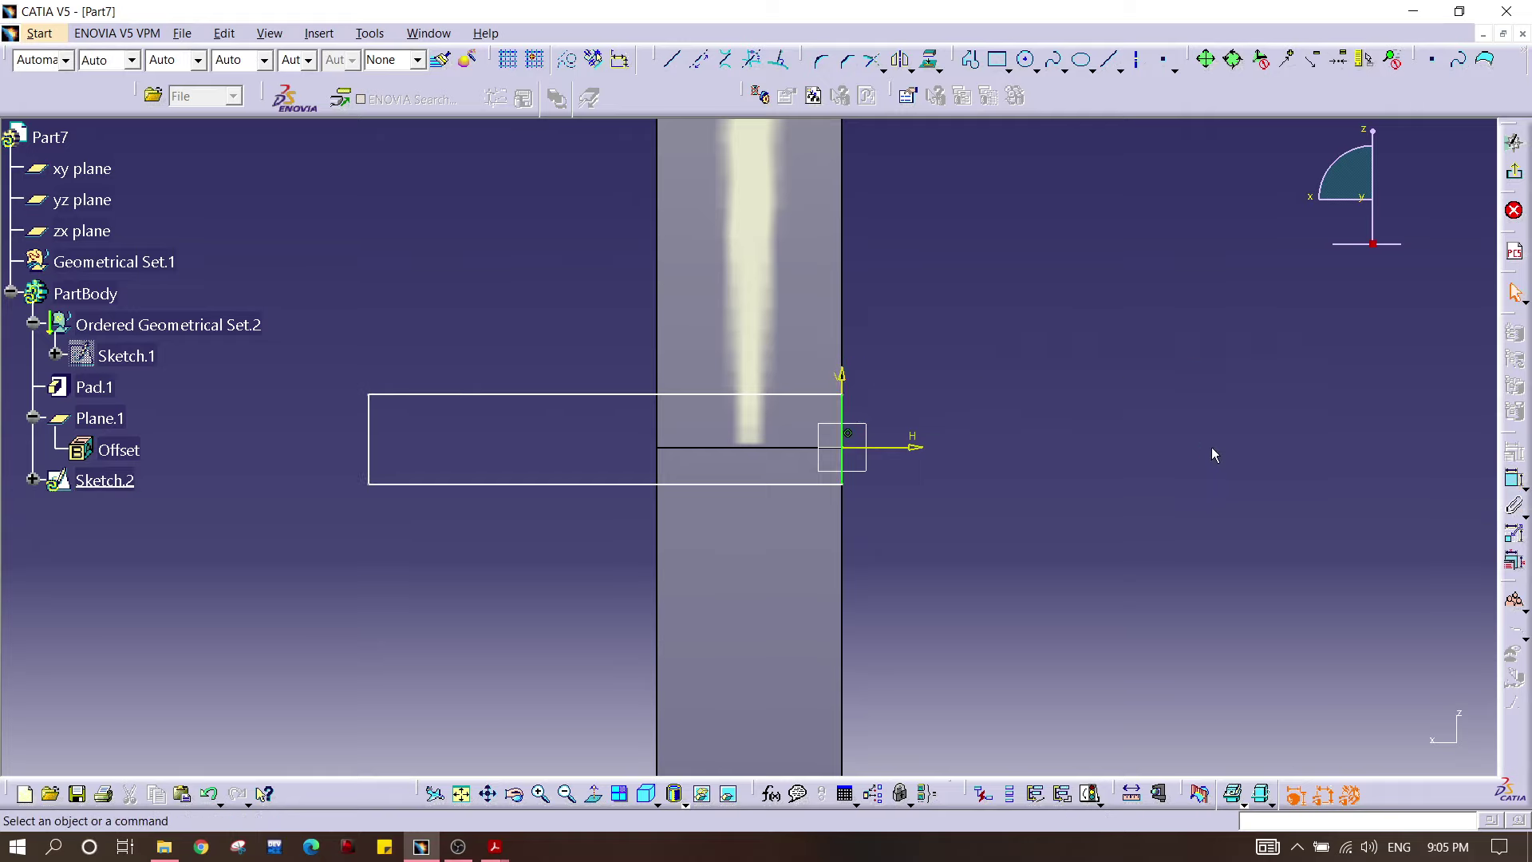
Step: Make the rectangle's opposite short side coincident with the disc's far face edge
left_click(370, 401)
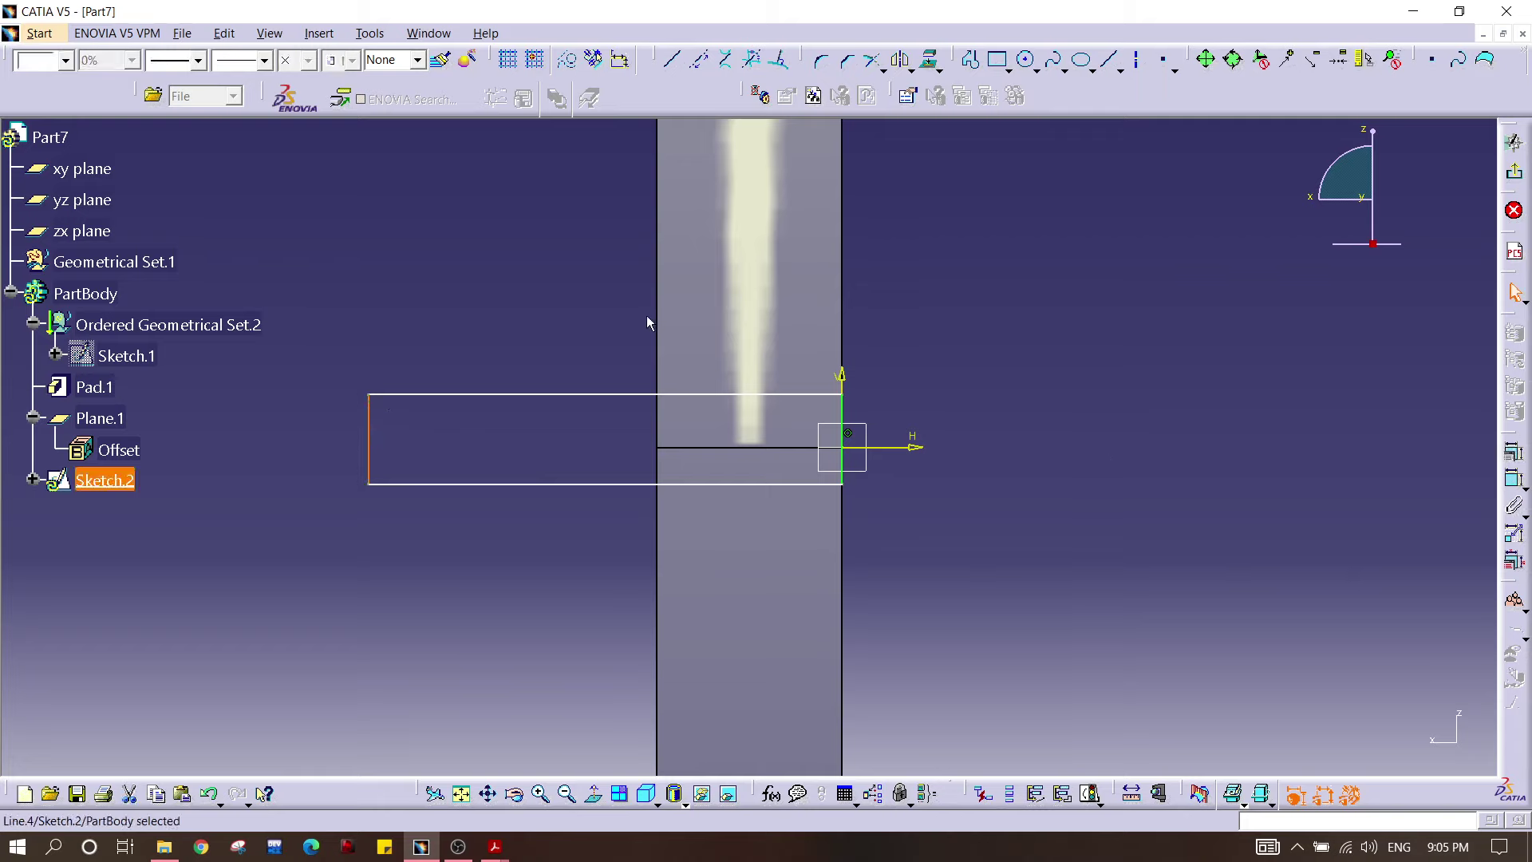
left_click(665, 307, "ctrl")
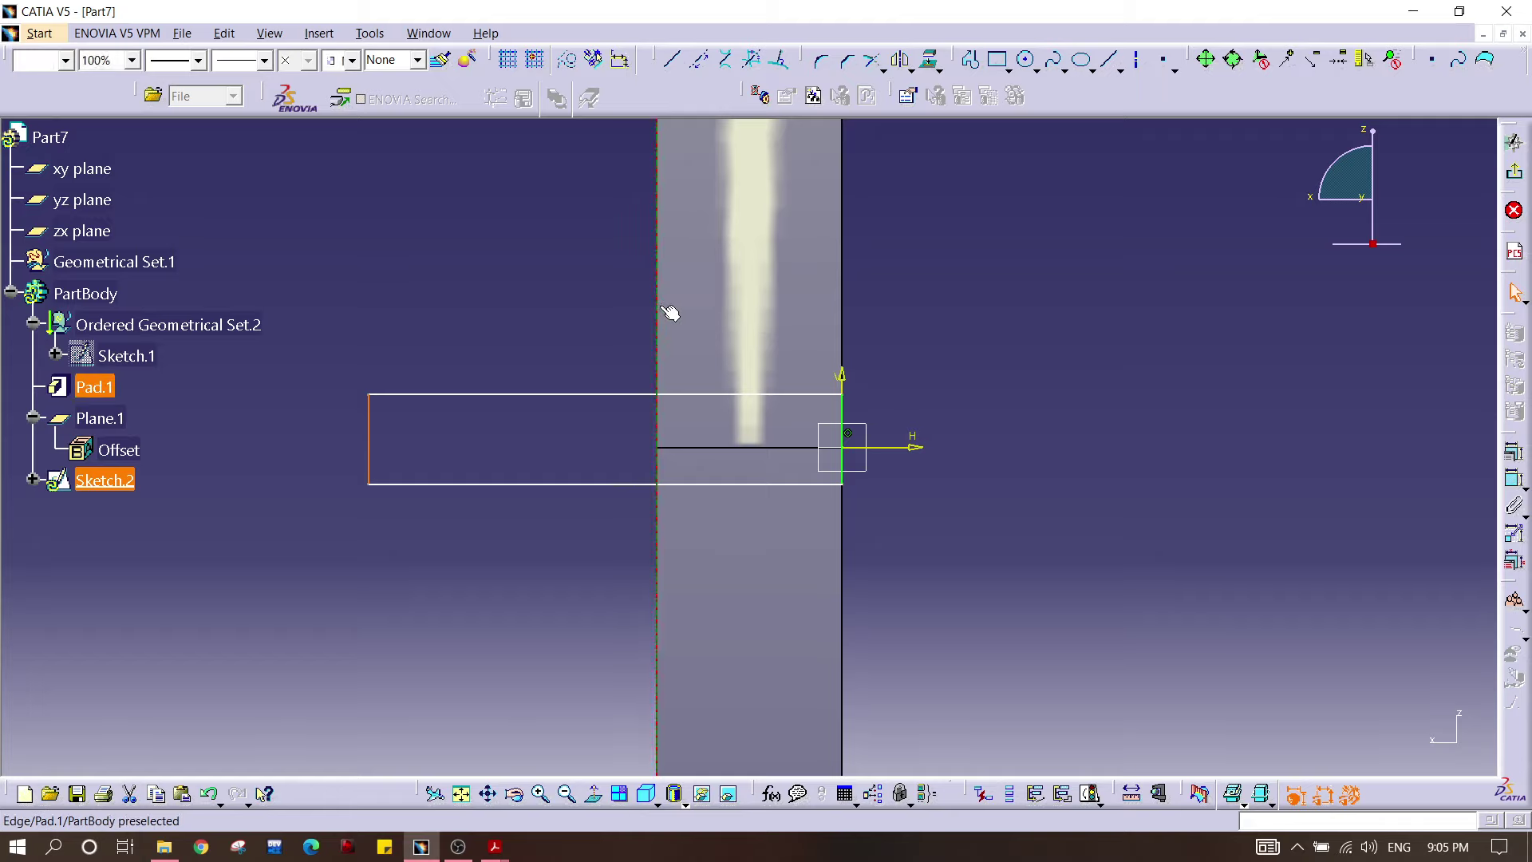
left_click(1517, 482)
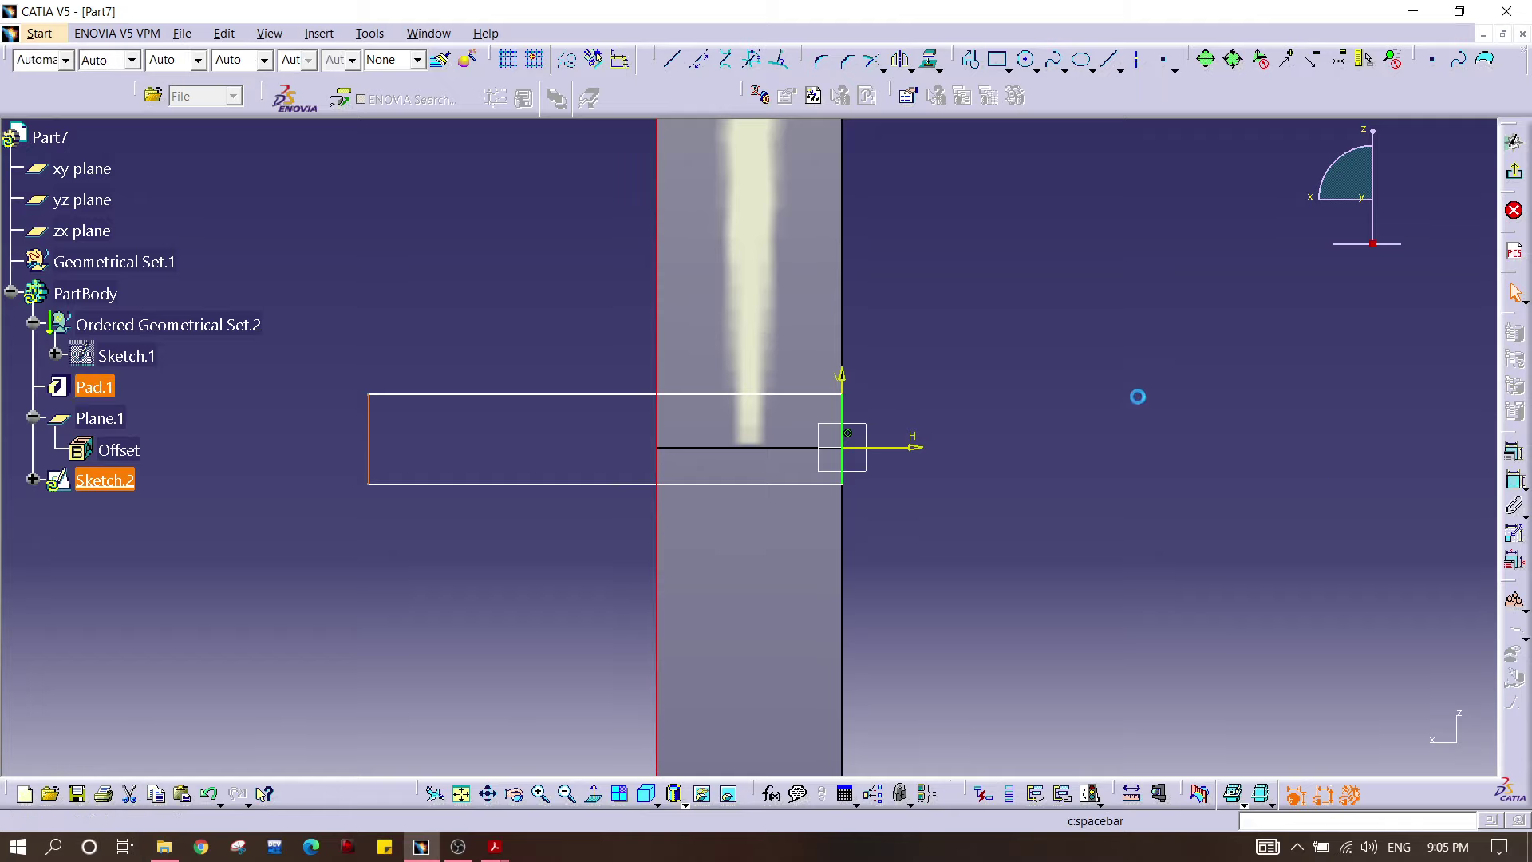
right_click(1108, 352)
left_click(1197, 479)
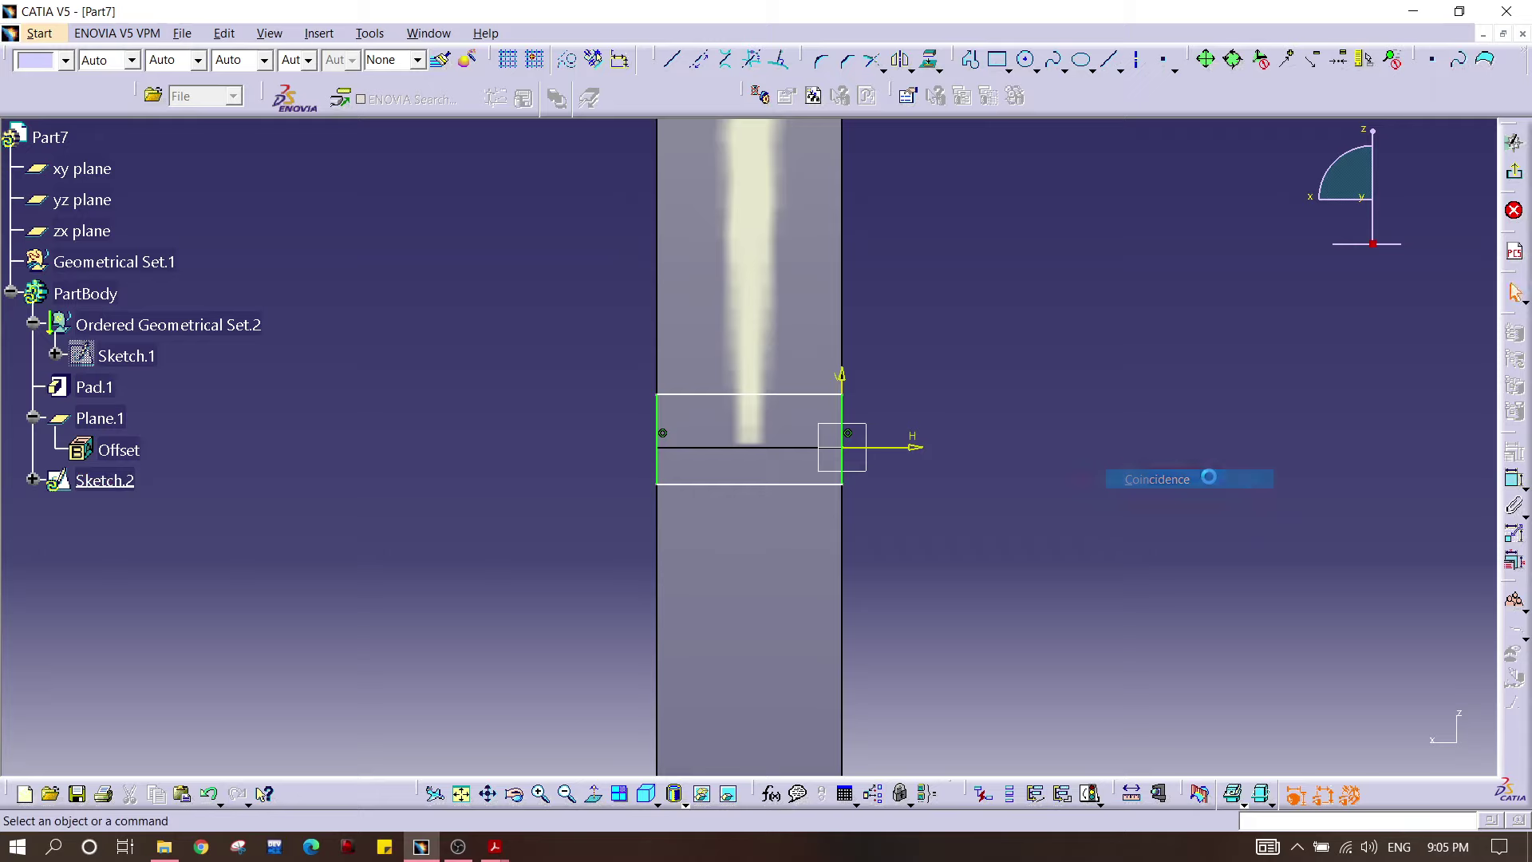
Step: Dimension the rectangle's height between its two long sides and enter a smaller value for it
left_click(824, 394)
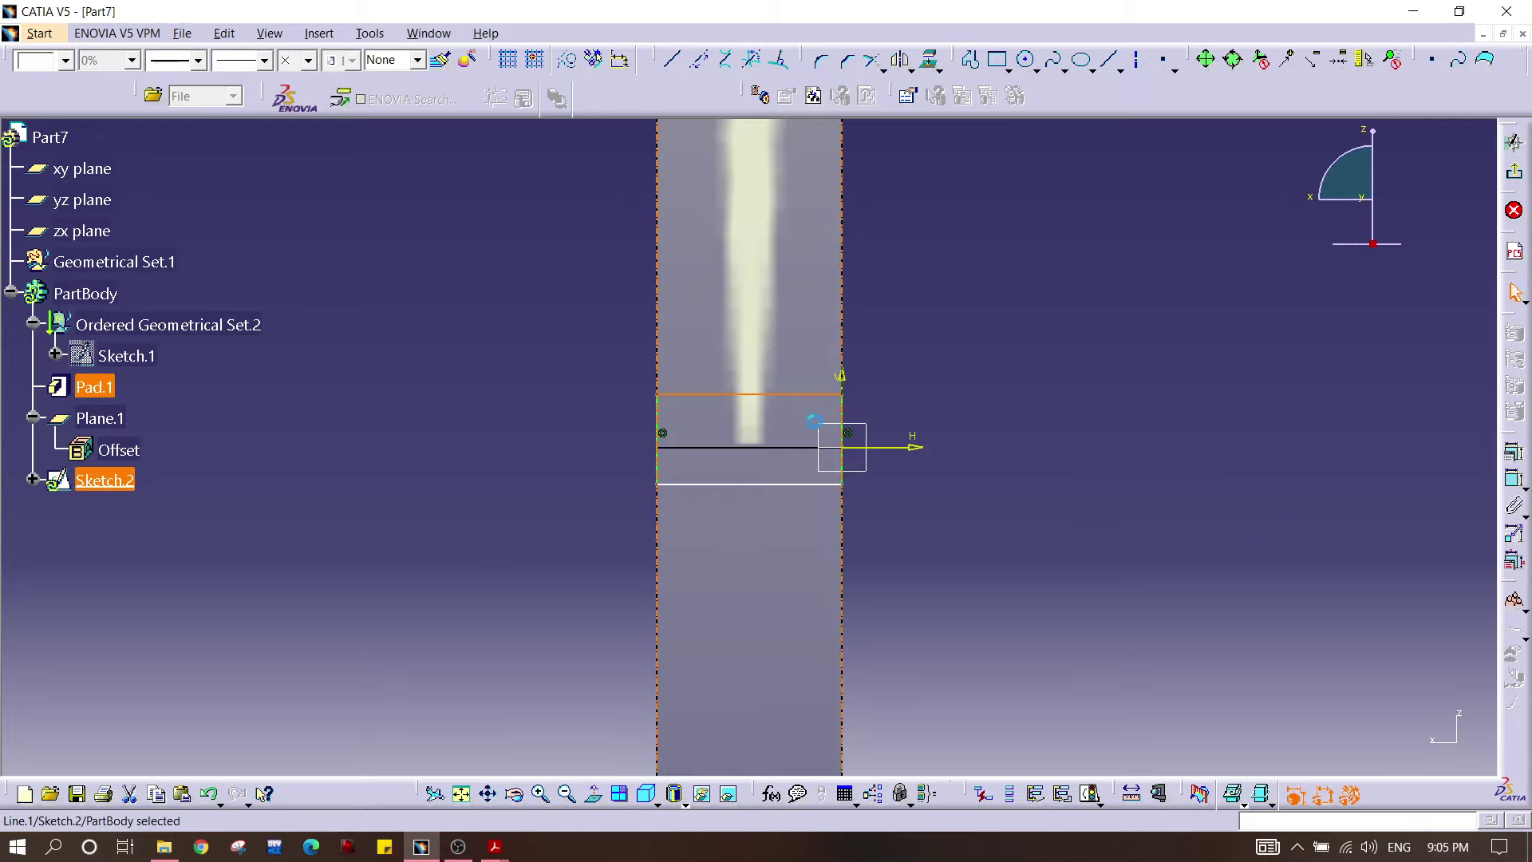
left_click(801, 487, "ctrl")
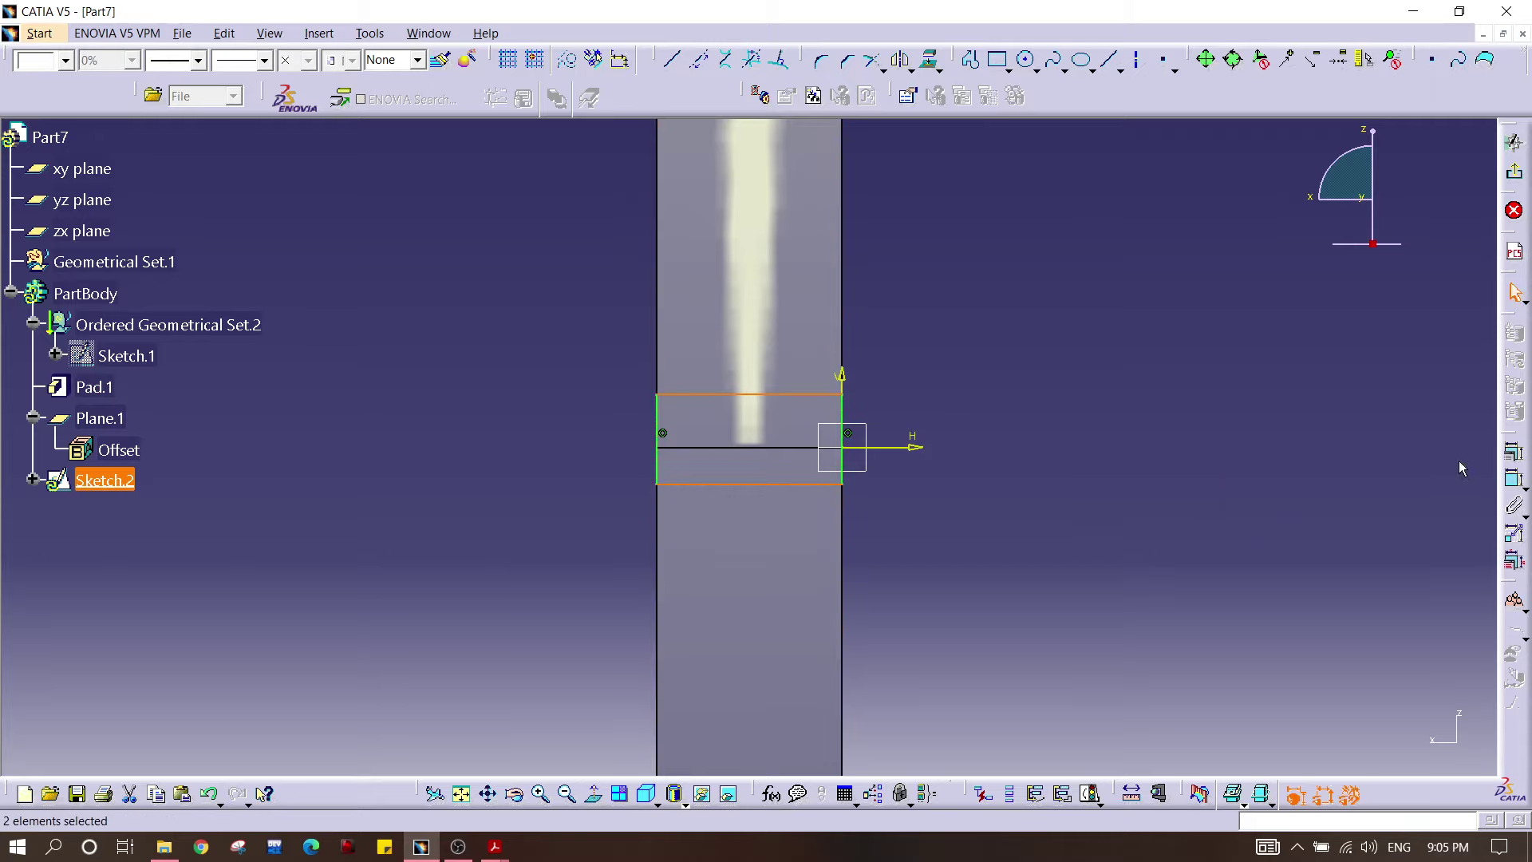
left_click(1514, 478)
left_click(1163, 424)
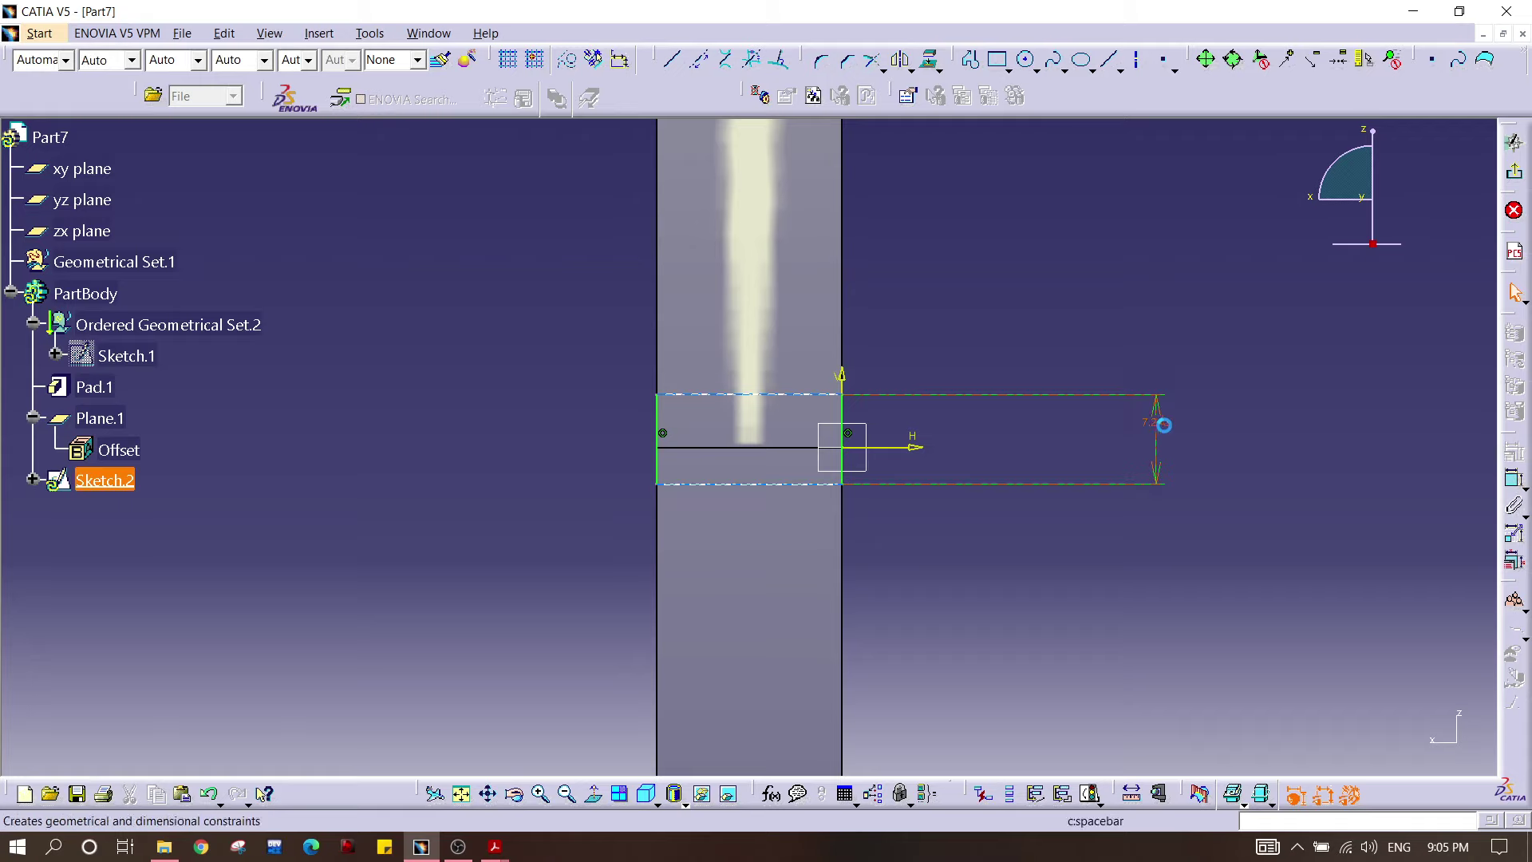
double_click(1169, 432)
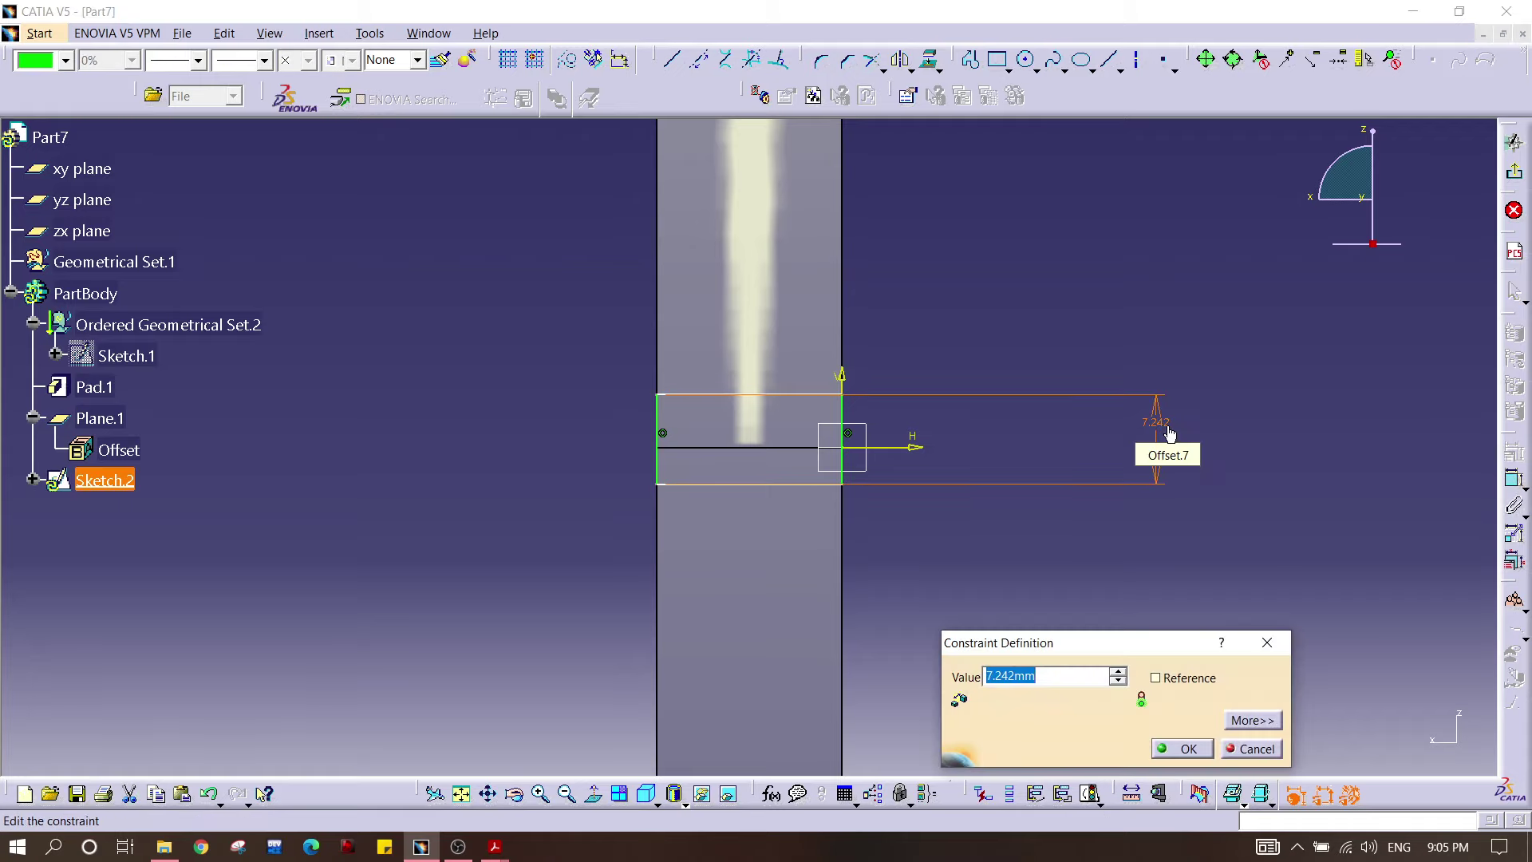
key("Return")
left_click(1272, 372)
Step: Constrain the rectangle's two long sides to be symmetric about the horizontal sketch axis
middle_click_drag(1274, 374, 961, 524)
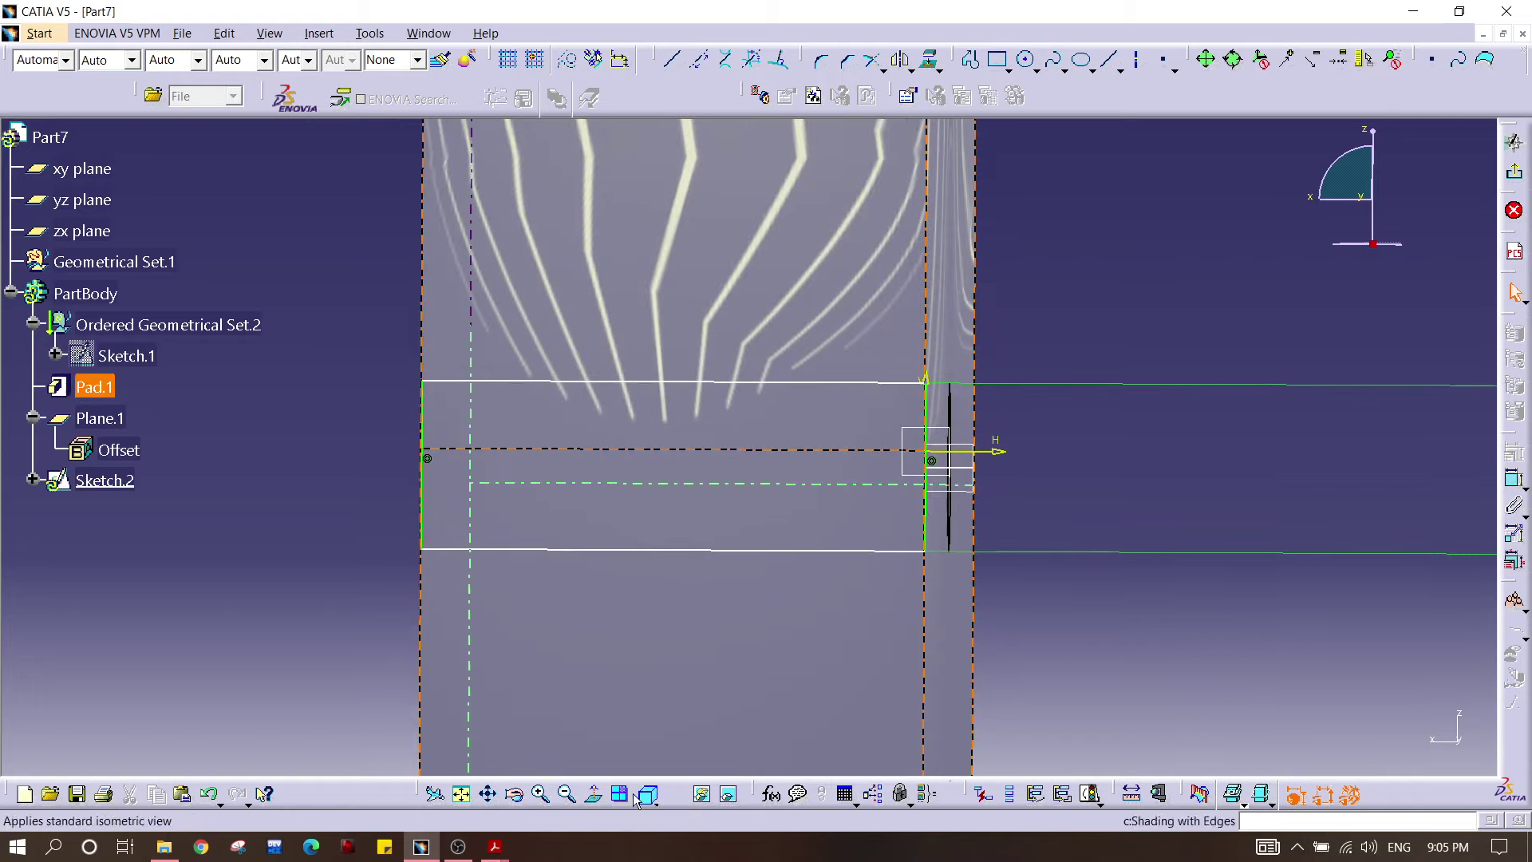
left_click(595, 794)
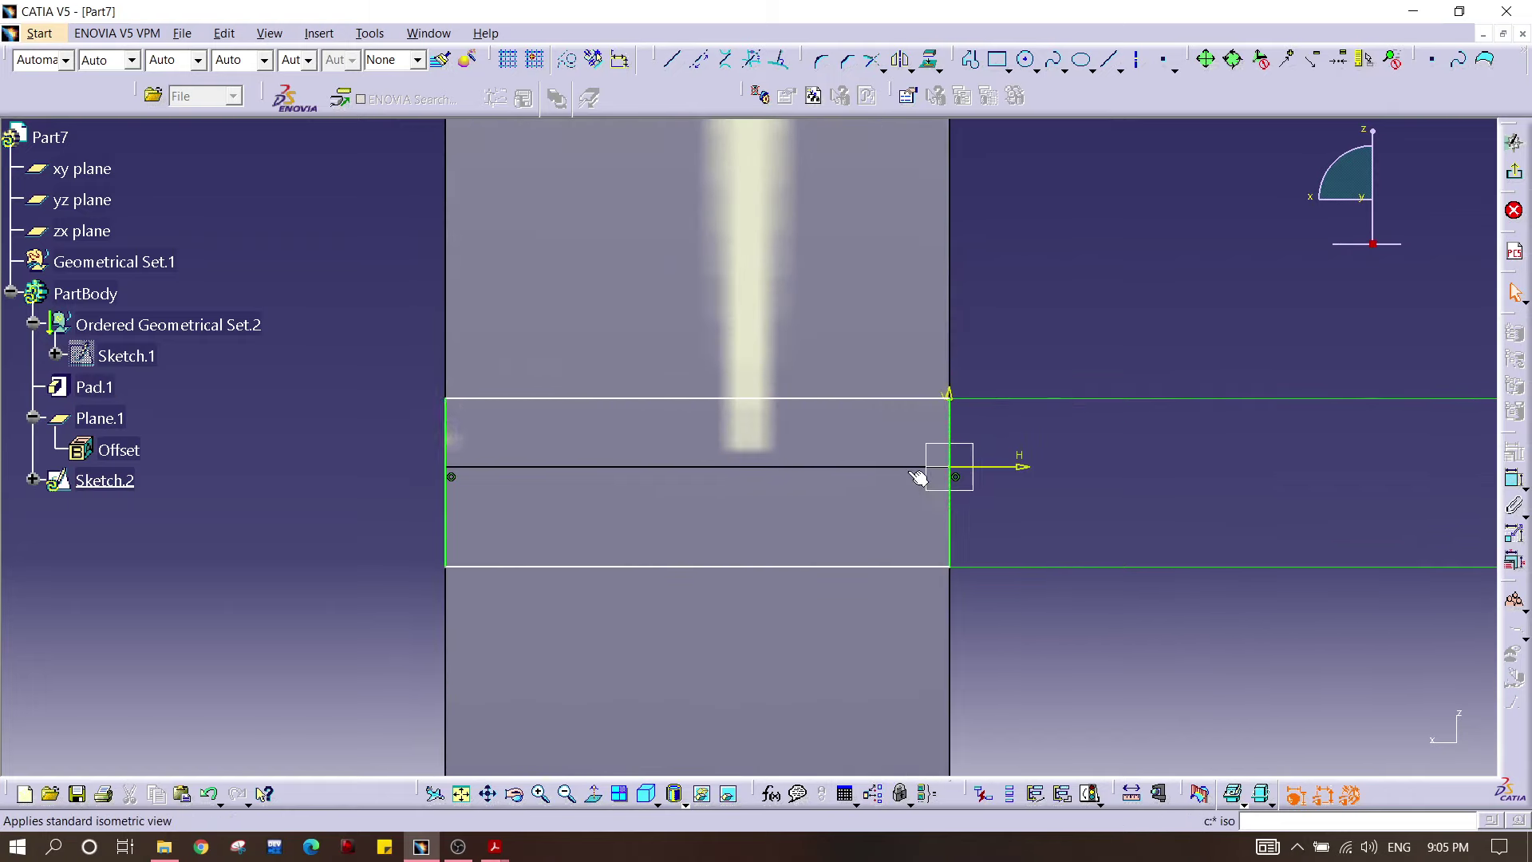
left_click(894, 399)
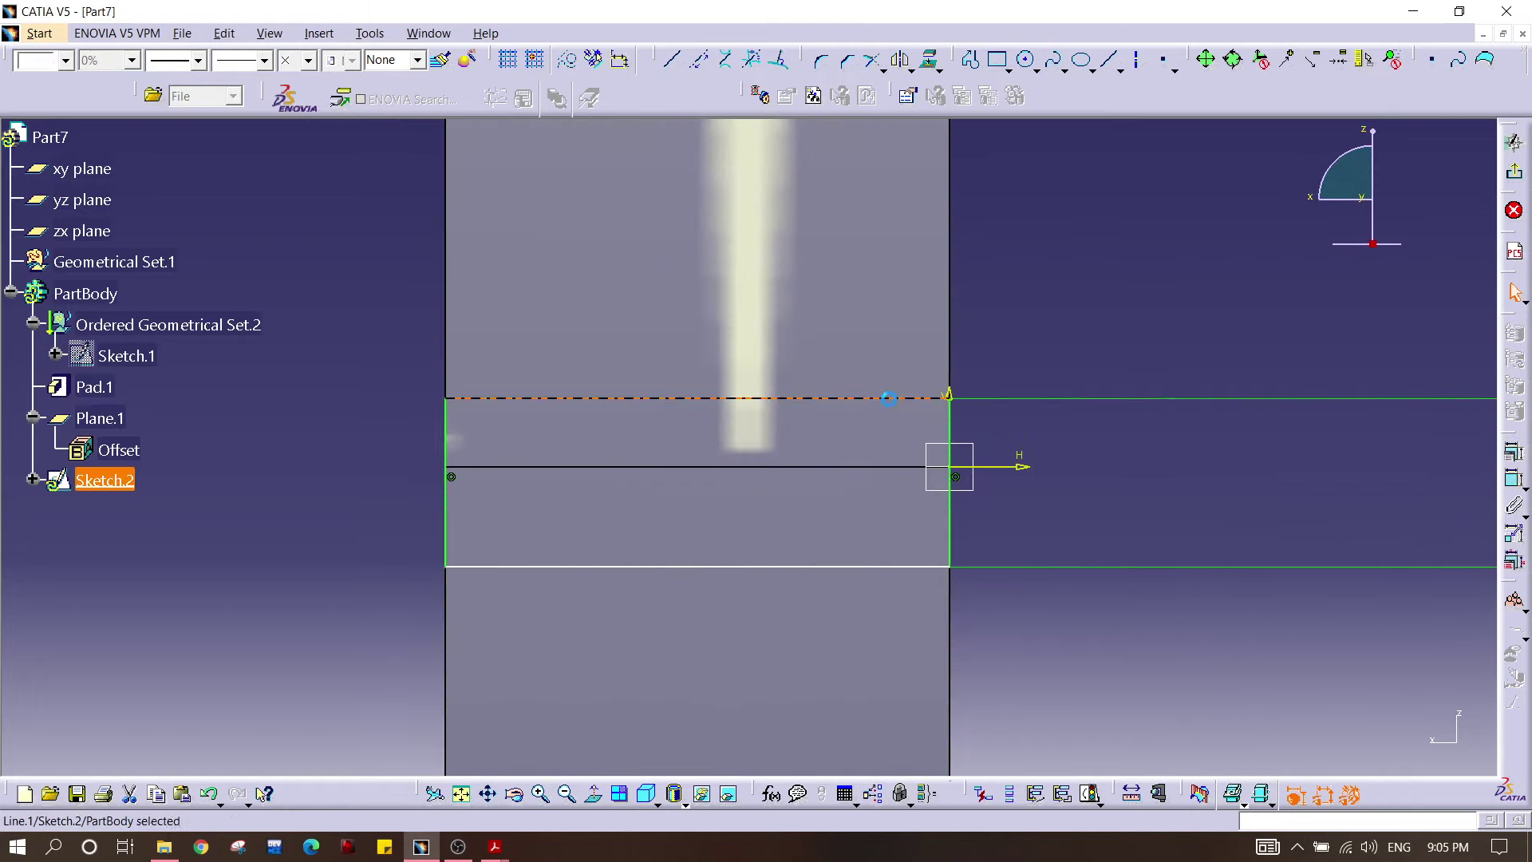
left_click(886, 567, "ctrl")
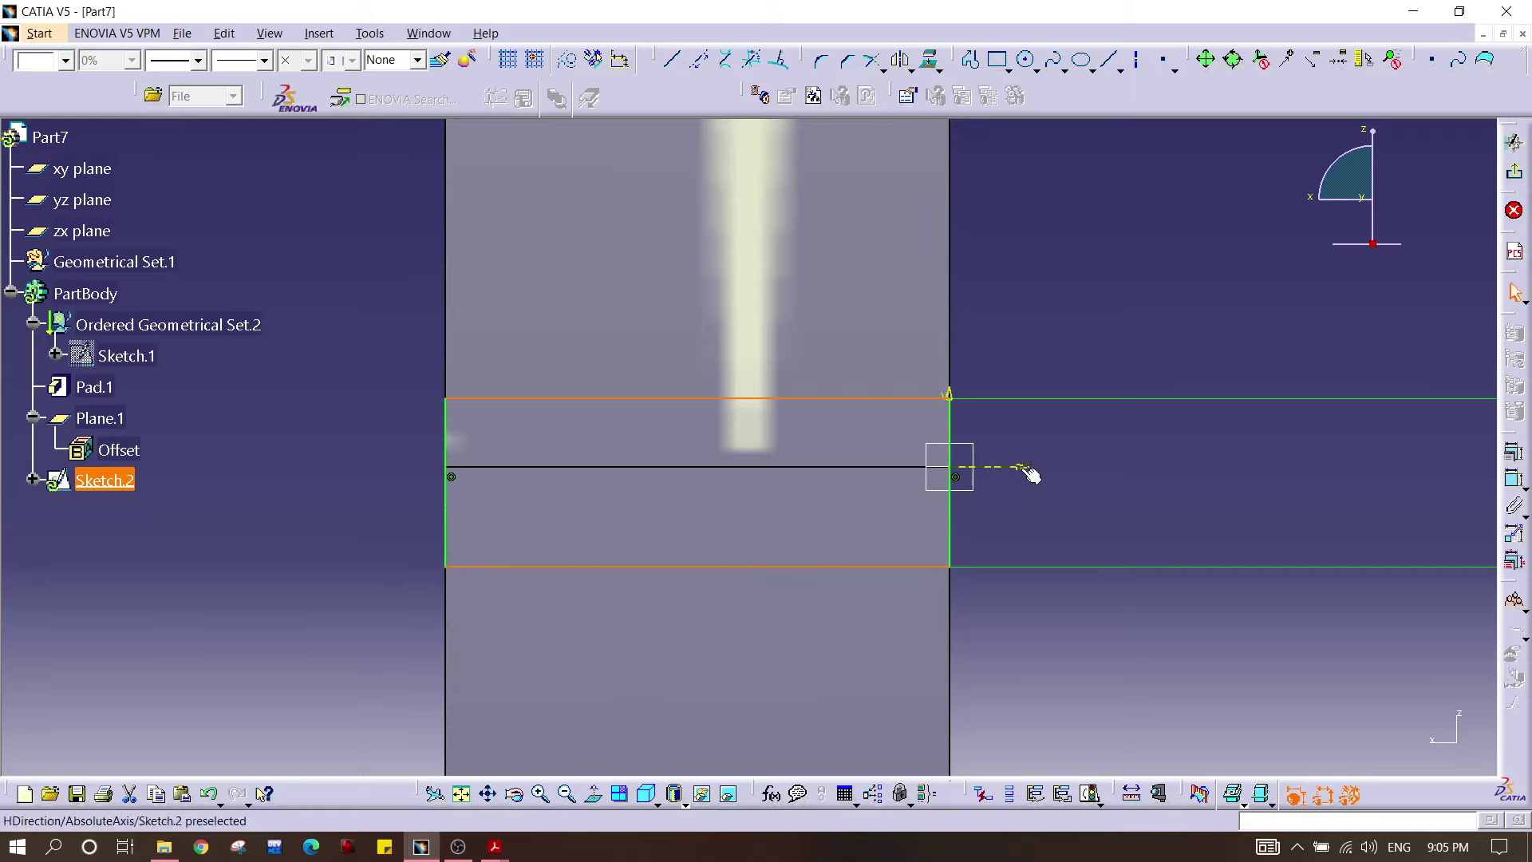
left_click(1025, 469, "ctrl")
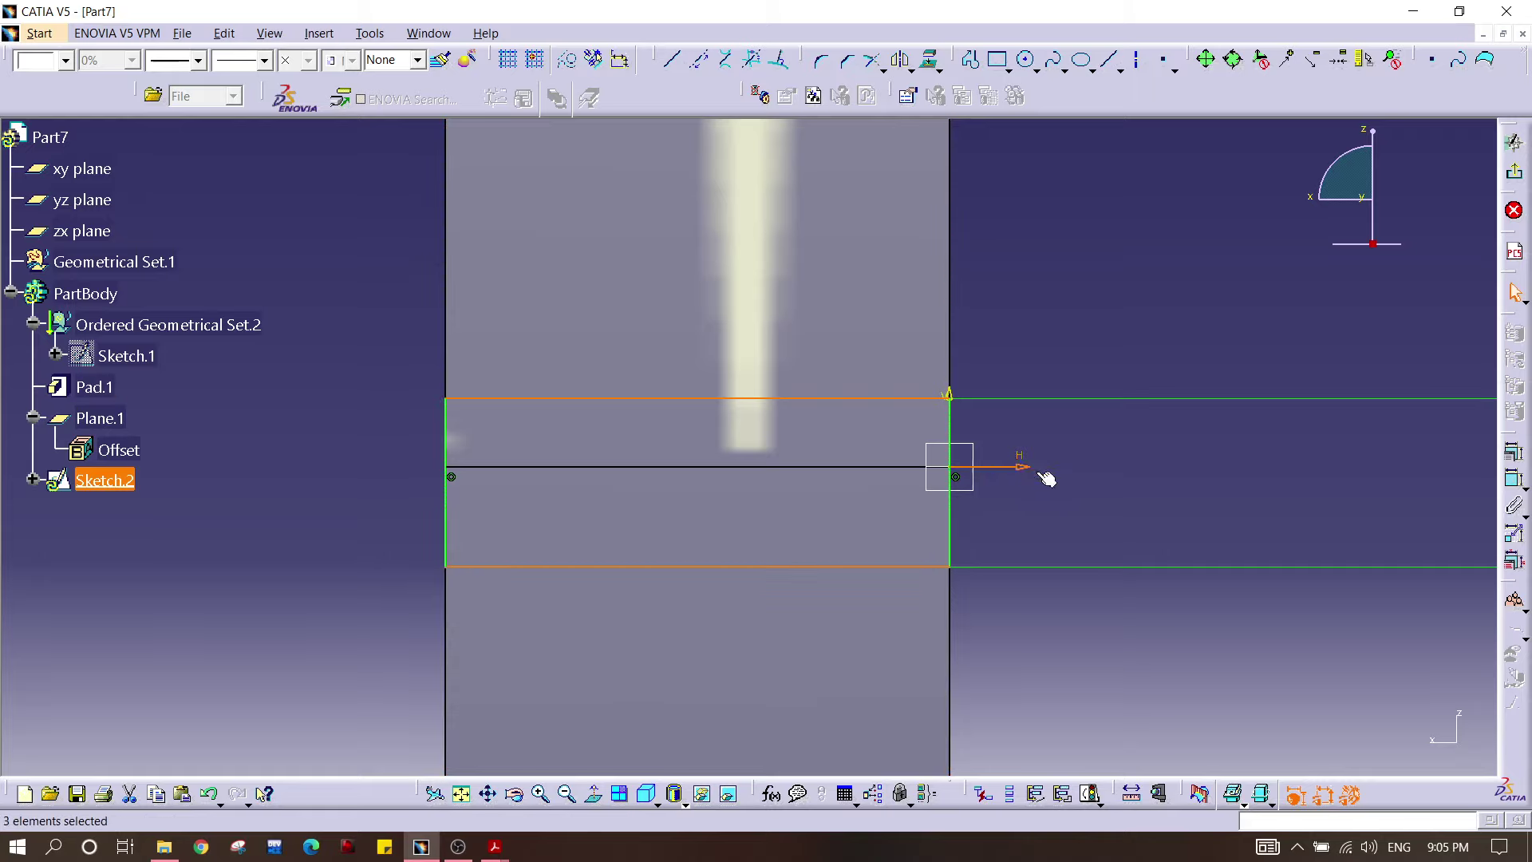
left_click(1514, 452)
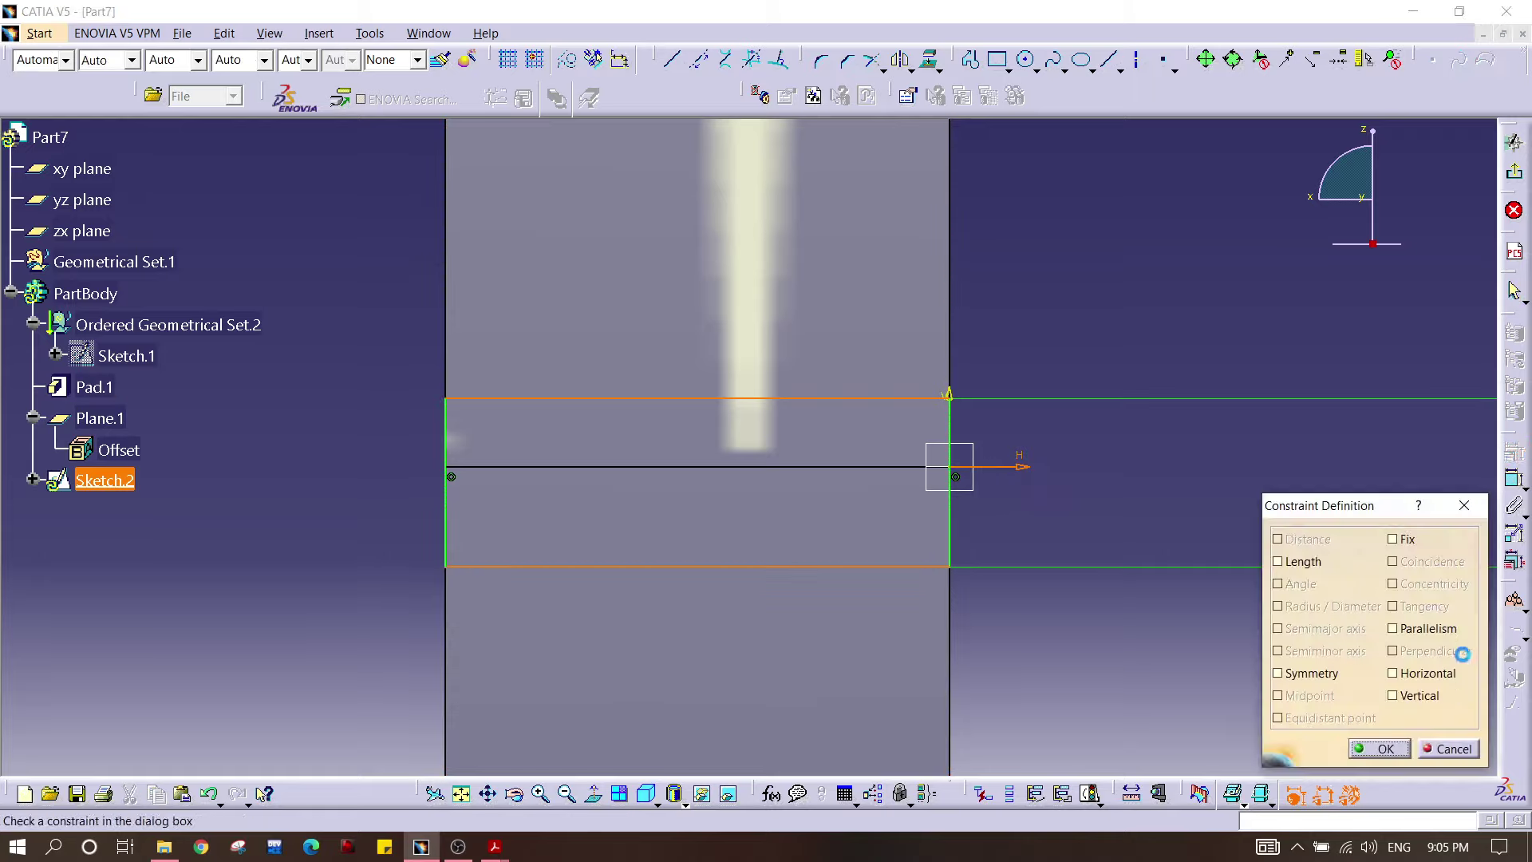
left_click(1321, 677)
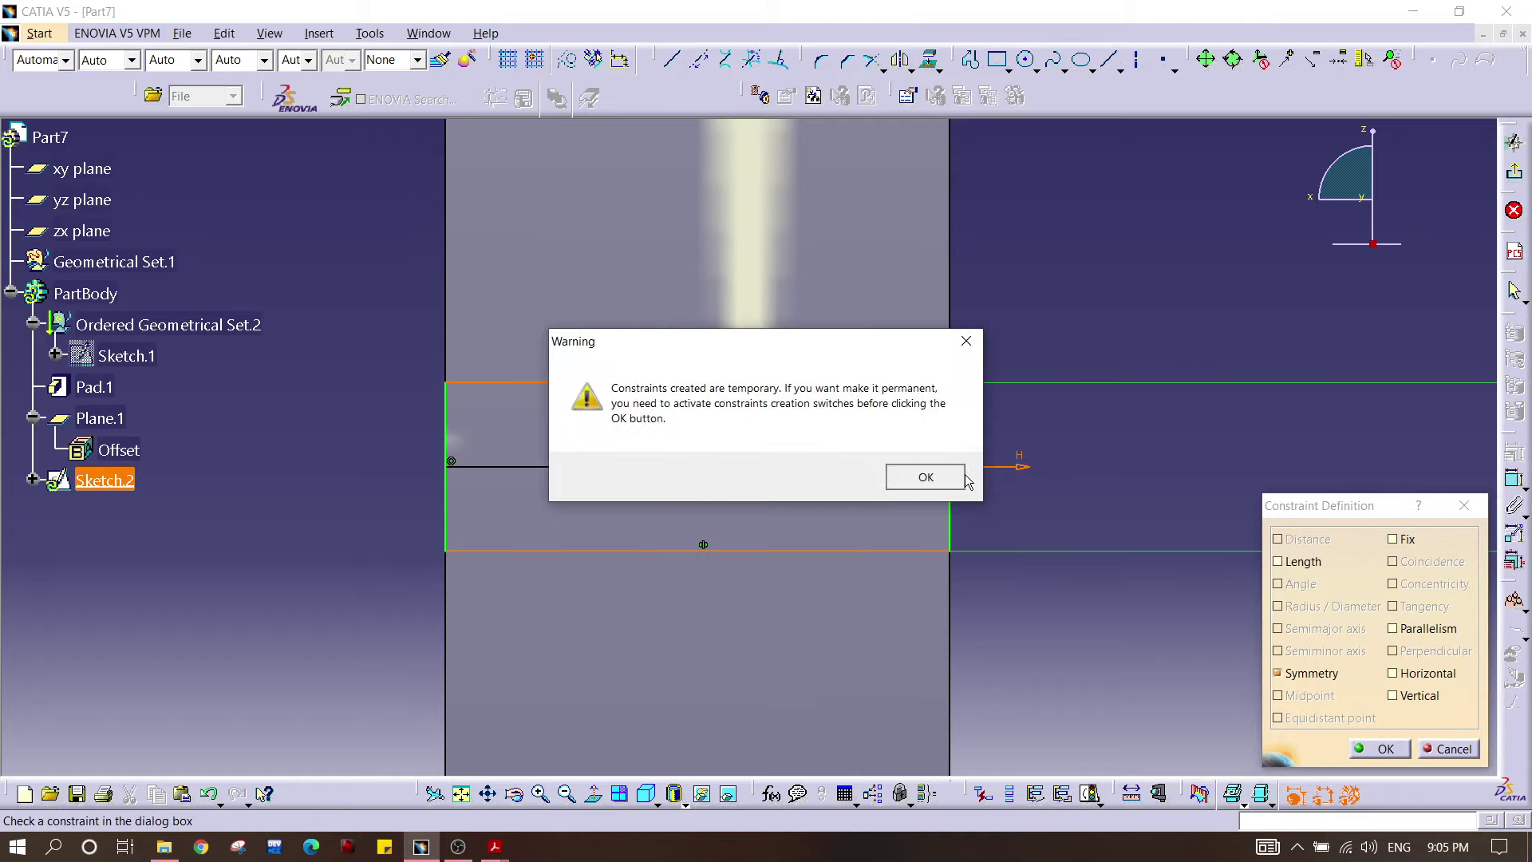
left_click(962, 477)
left_click(1373, 747)
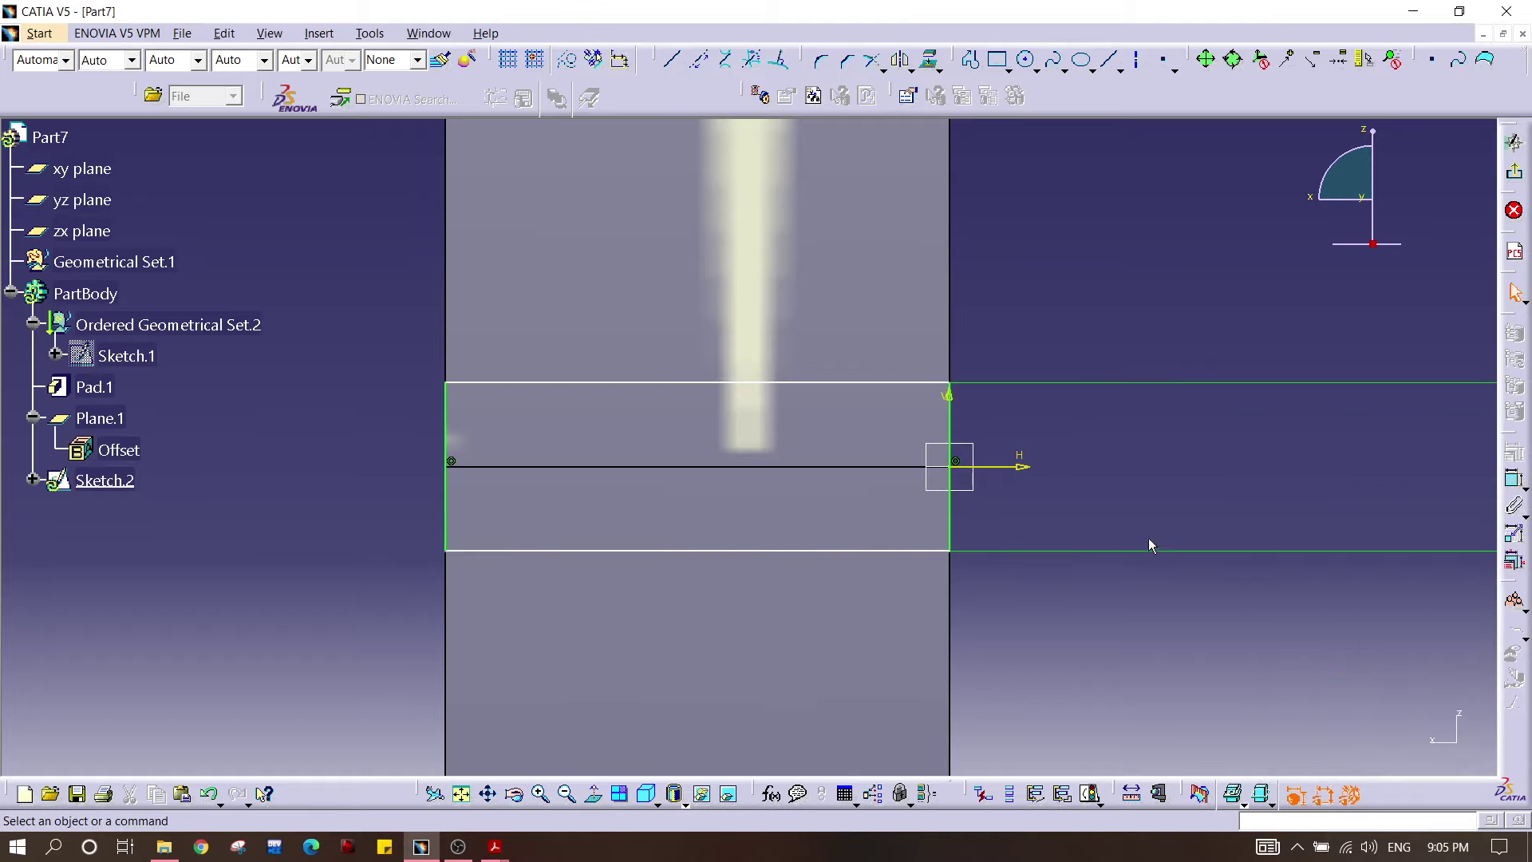
Step: Dimension the distance from the rectangle's upper long side to the horizontal sketch axis
left_click(1019, 466)
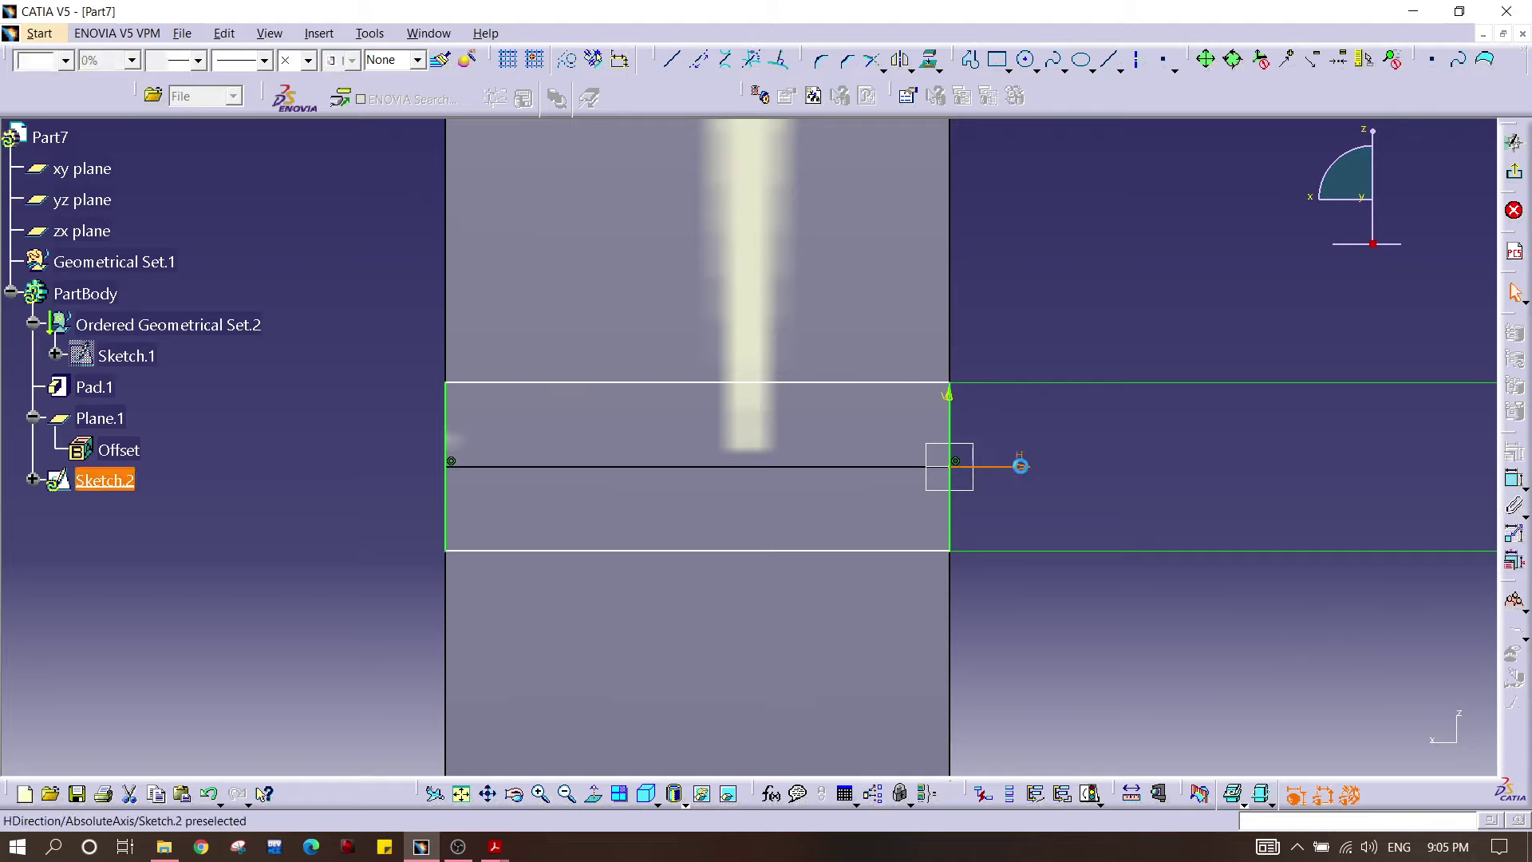
left_click(940, 384, "ctrl")
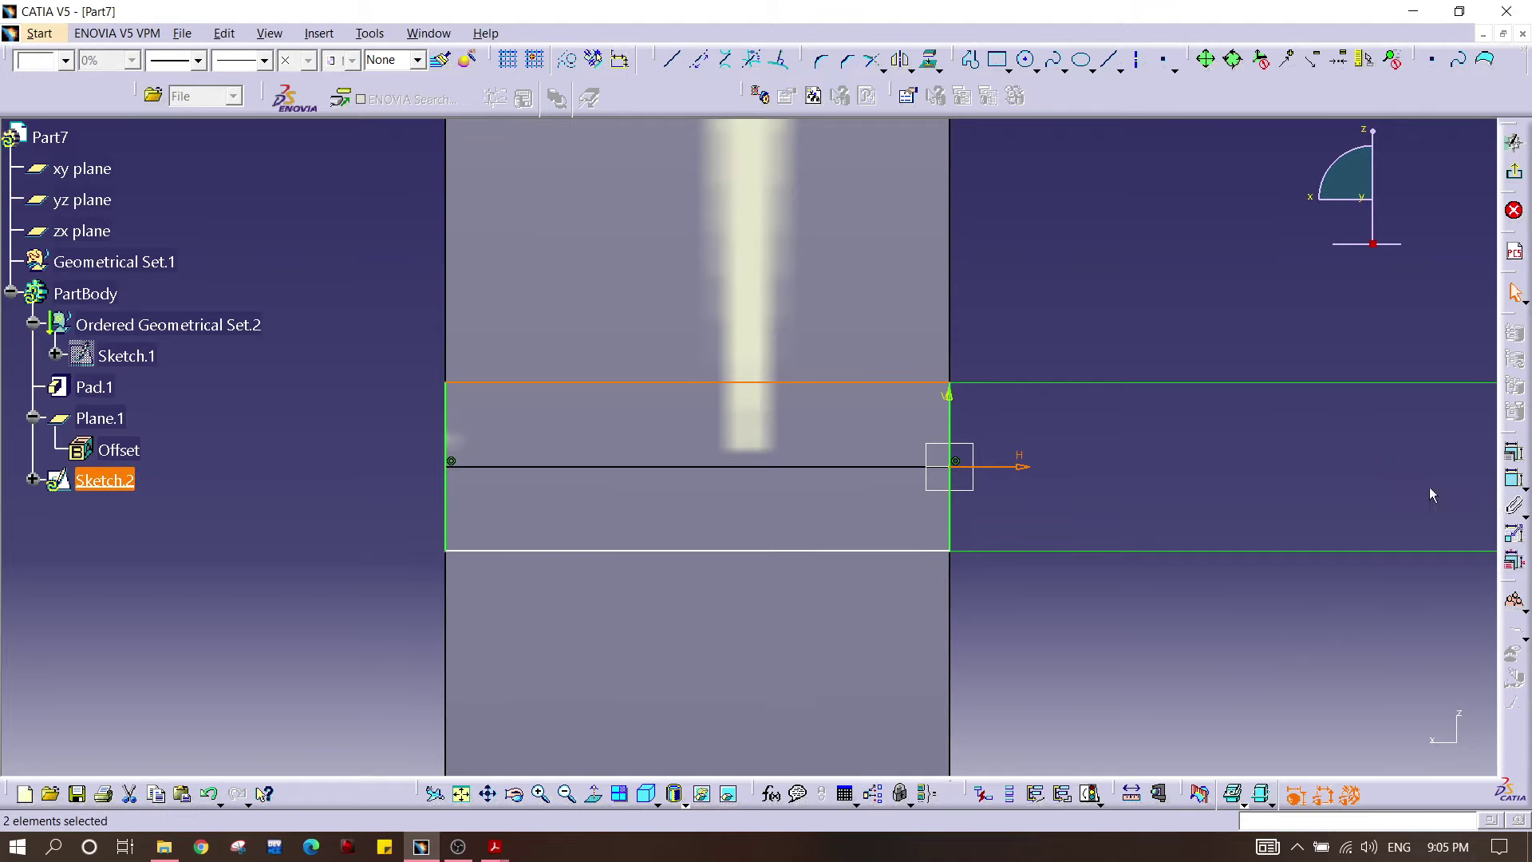
left_click(1513, 479)
left_click(1207, 437)
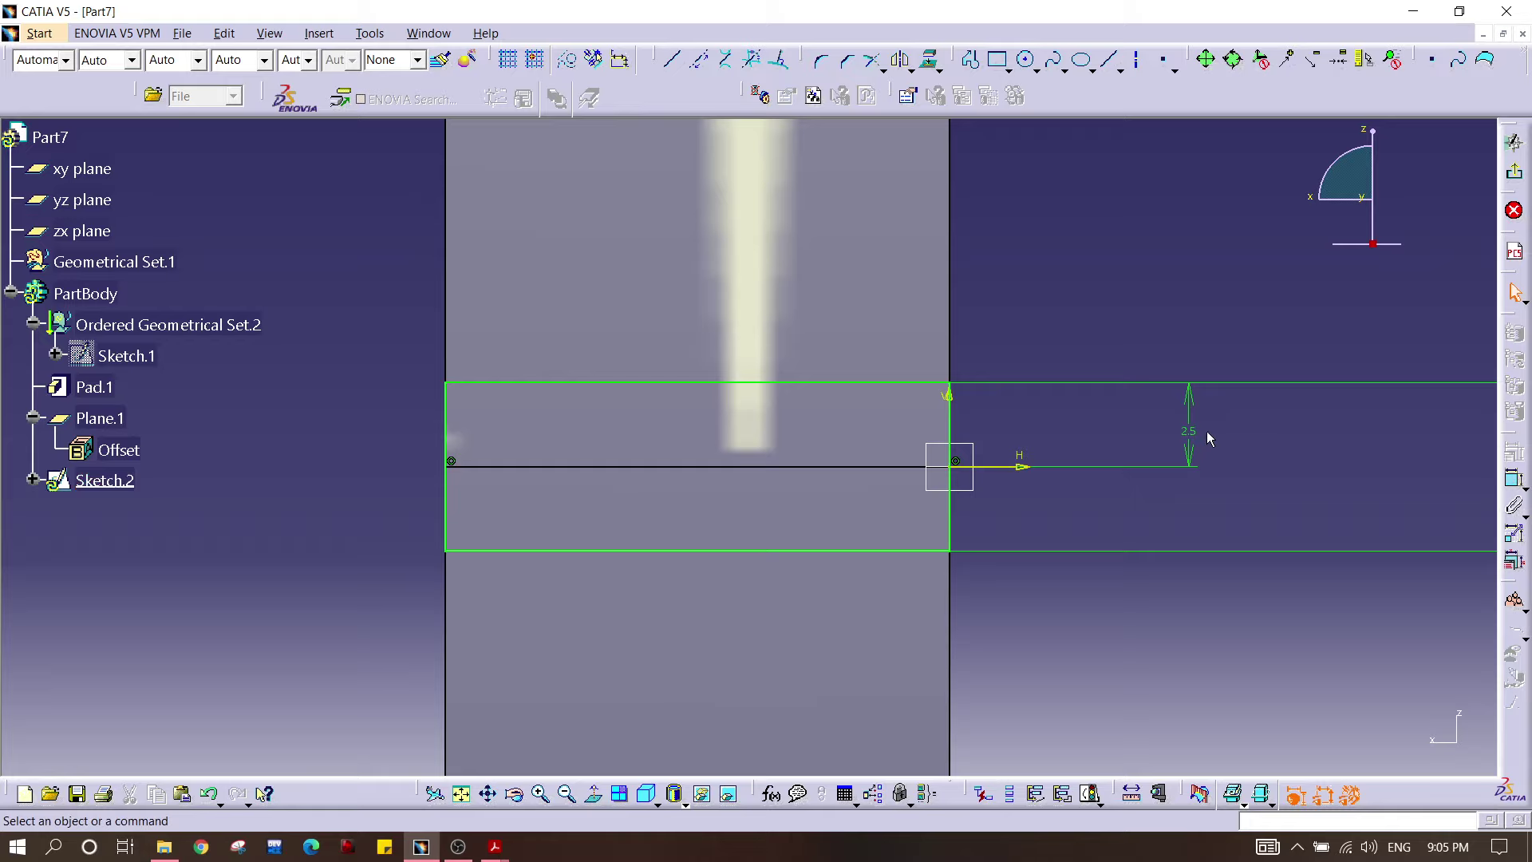
middle_click_drag(1024, 304, 1014, 335)
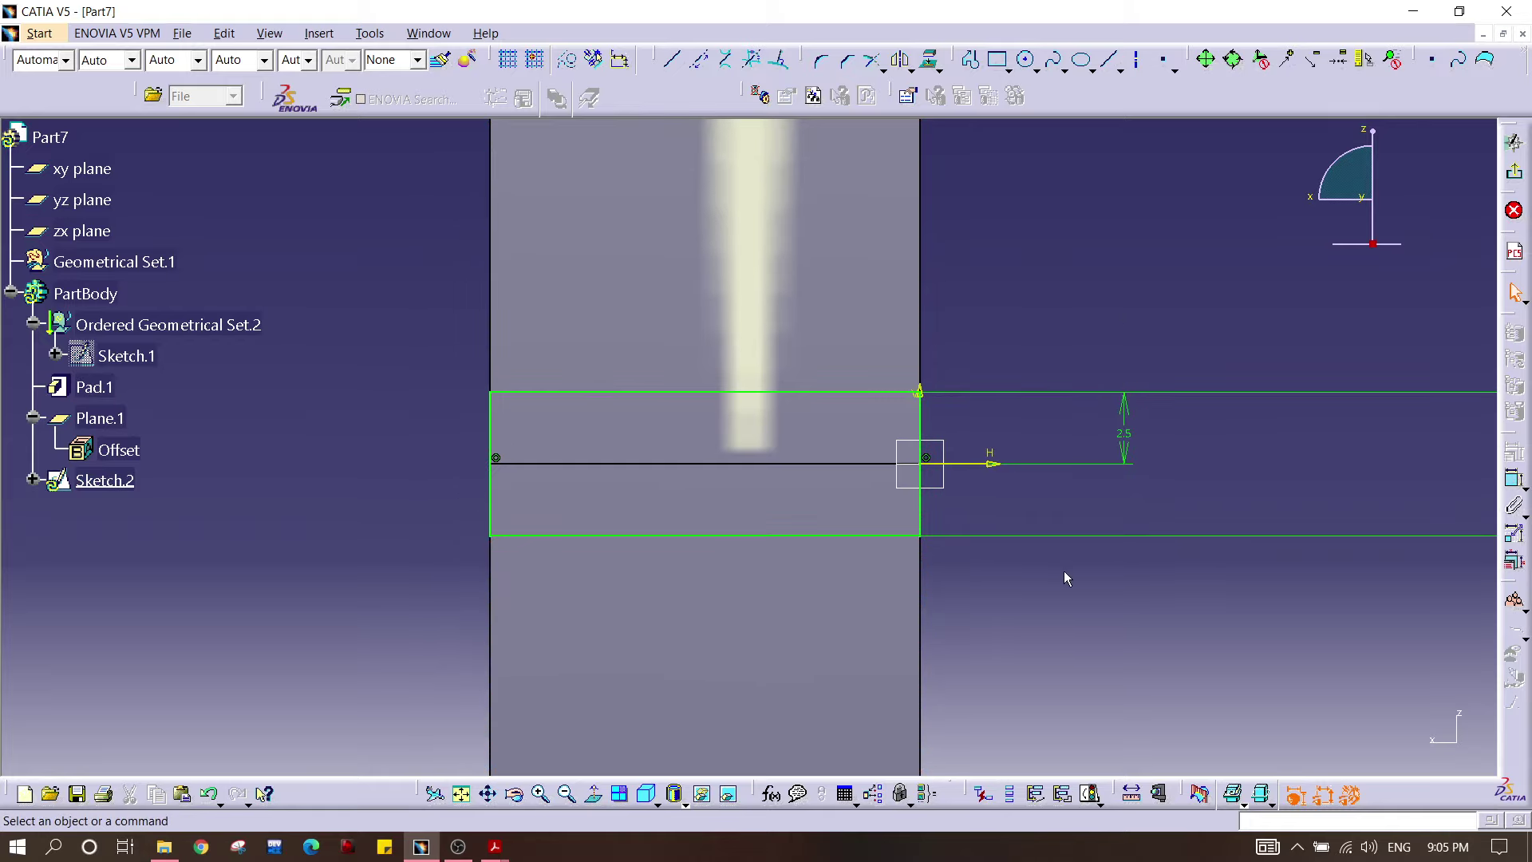
middle_click_drag(1106, 281, 1098, 365)
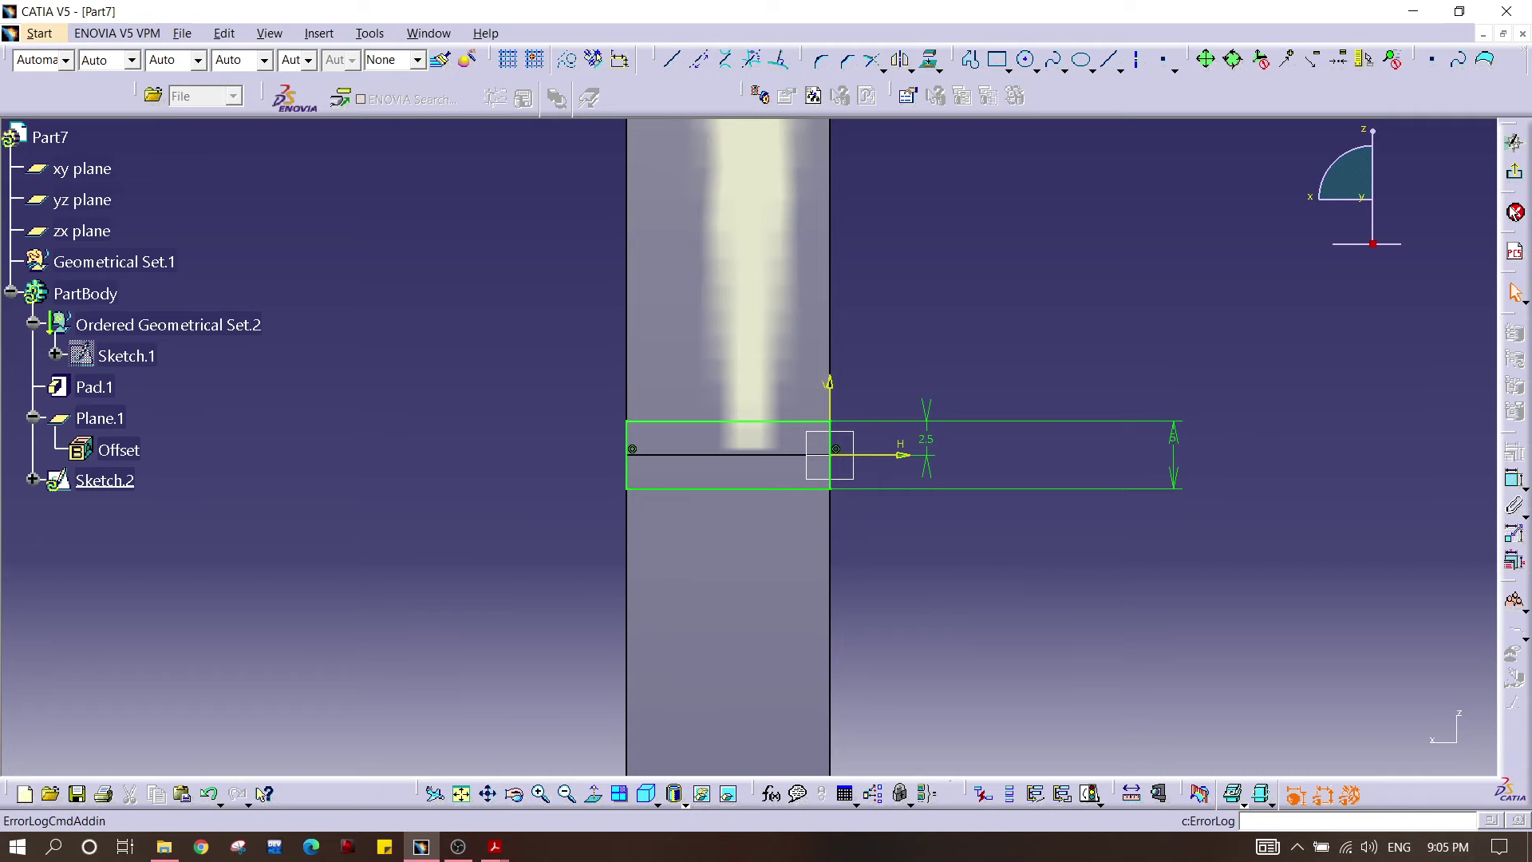
Step: Exit the sketch and extrude the rectangle outward from the disc's rim as a 4 mm pad
left_click(1514, 142)
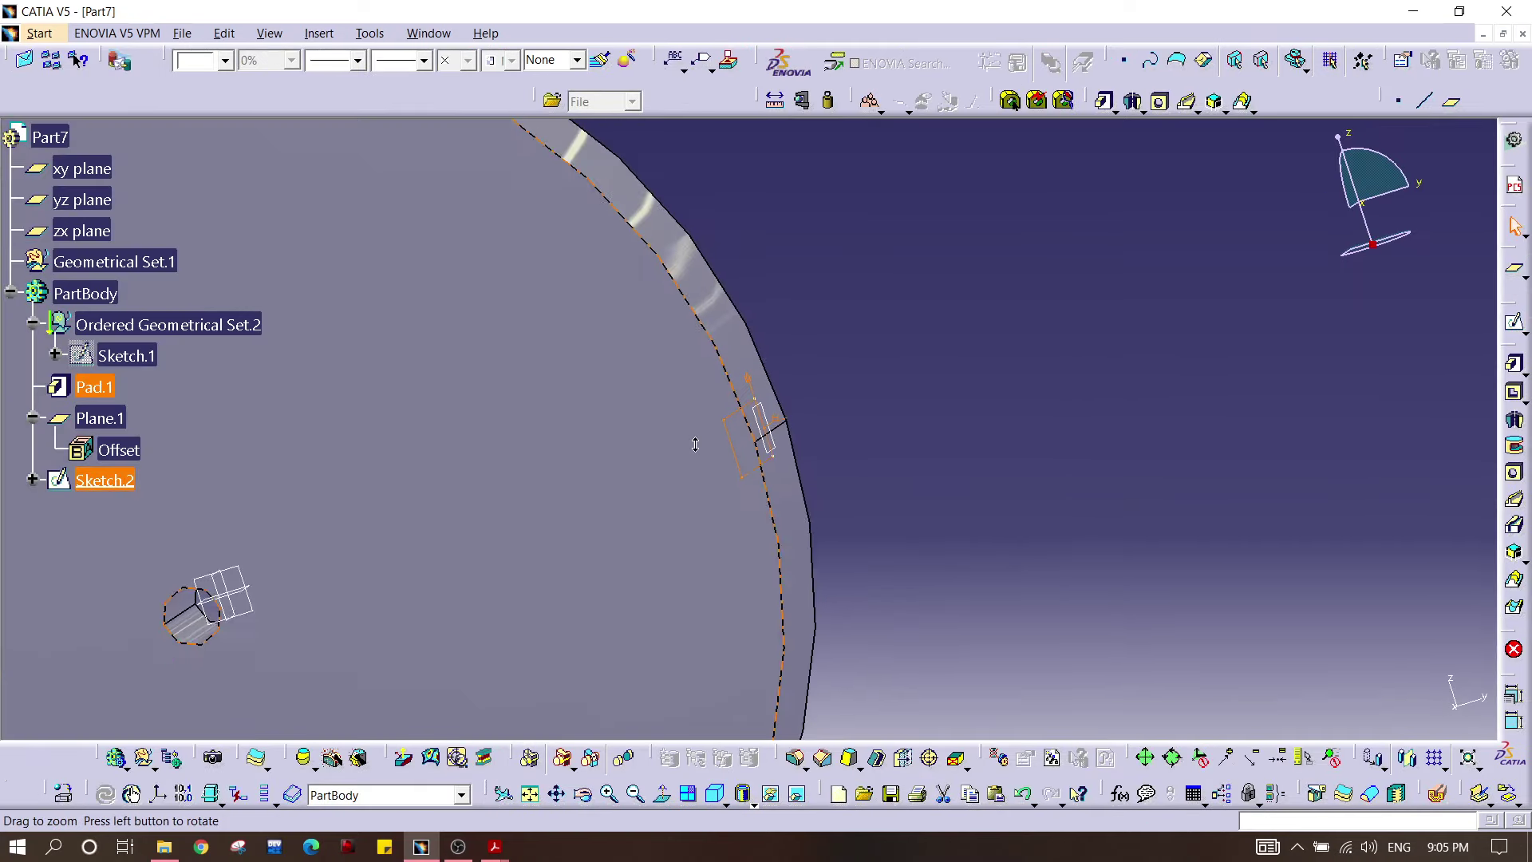
left_click(1514, 363)
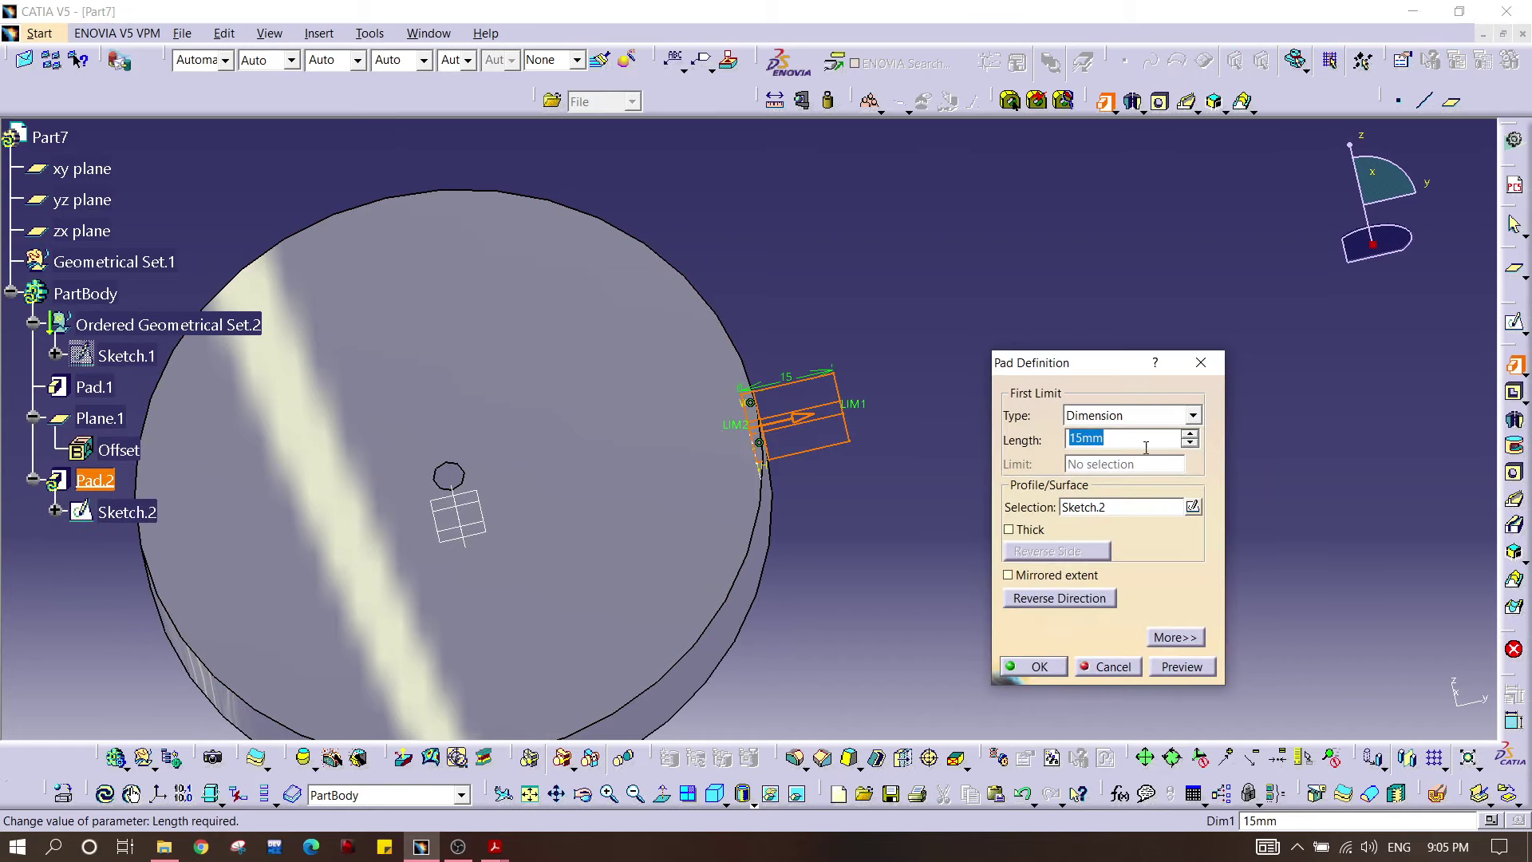
left_click(1190, 443)
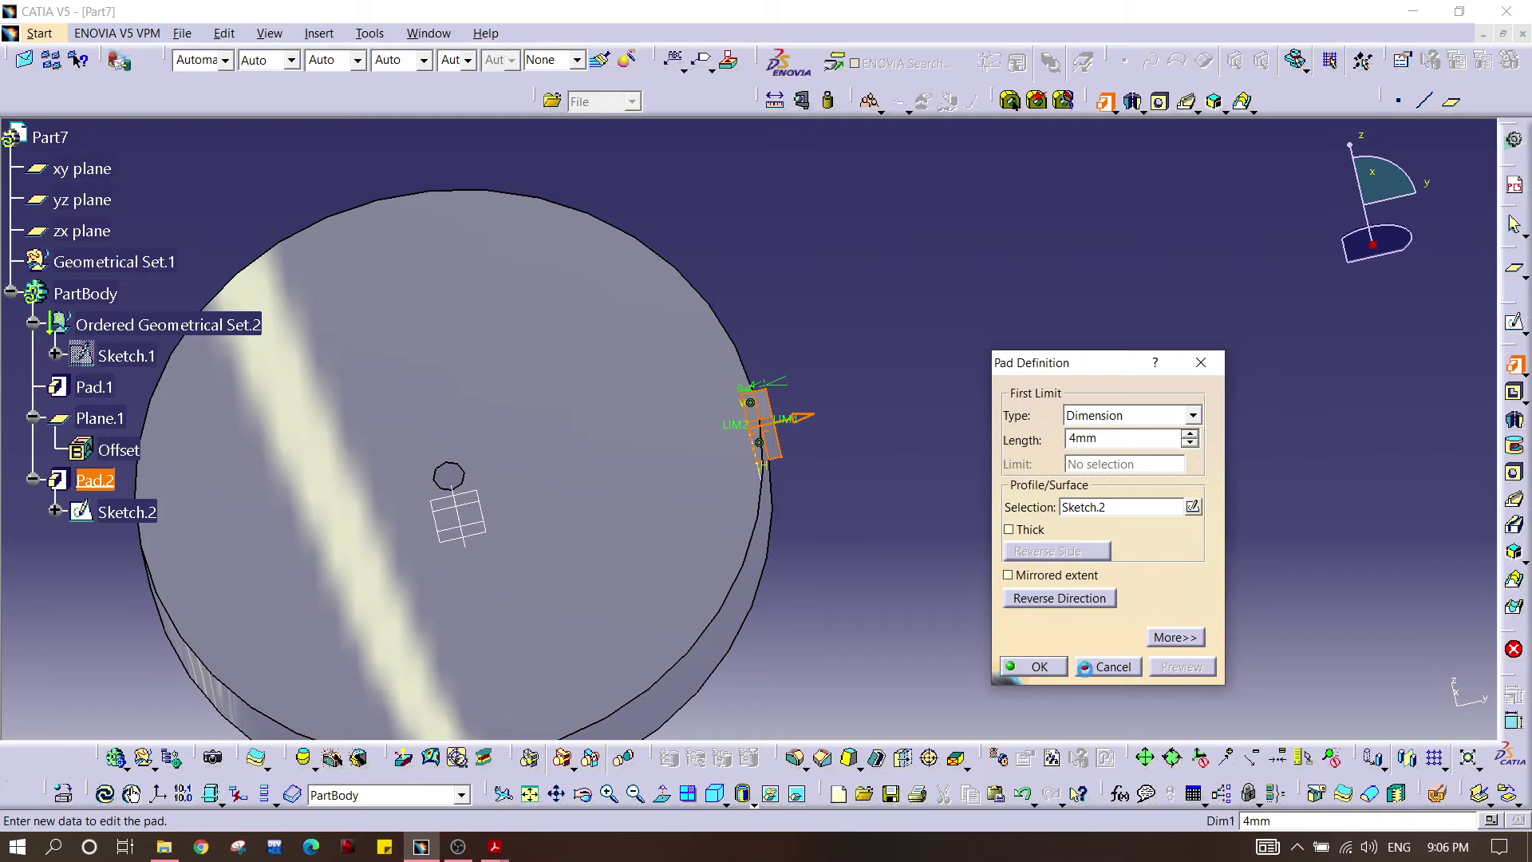
left_click(1038, 667)
Step: Start a circular pattern with the tooth pad on the disc's rim as the object
middle_click_drag(926, 530, 836, 395)
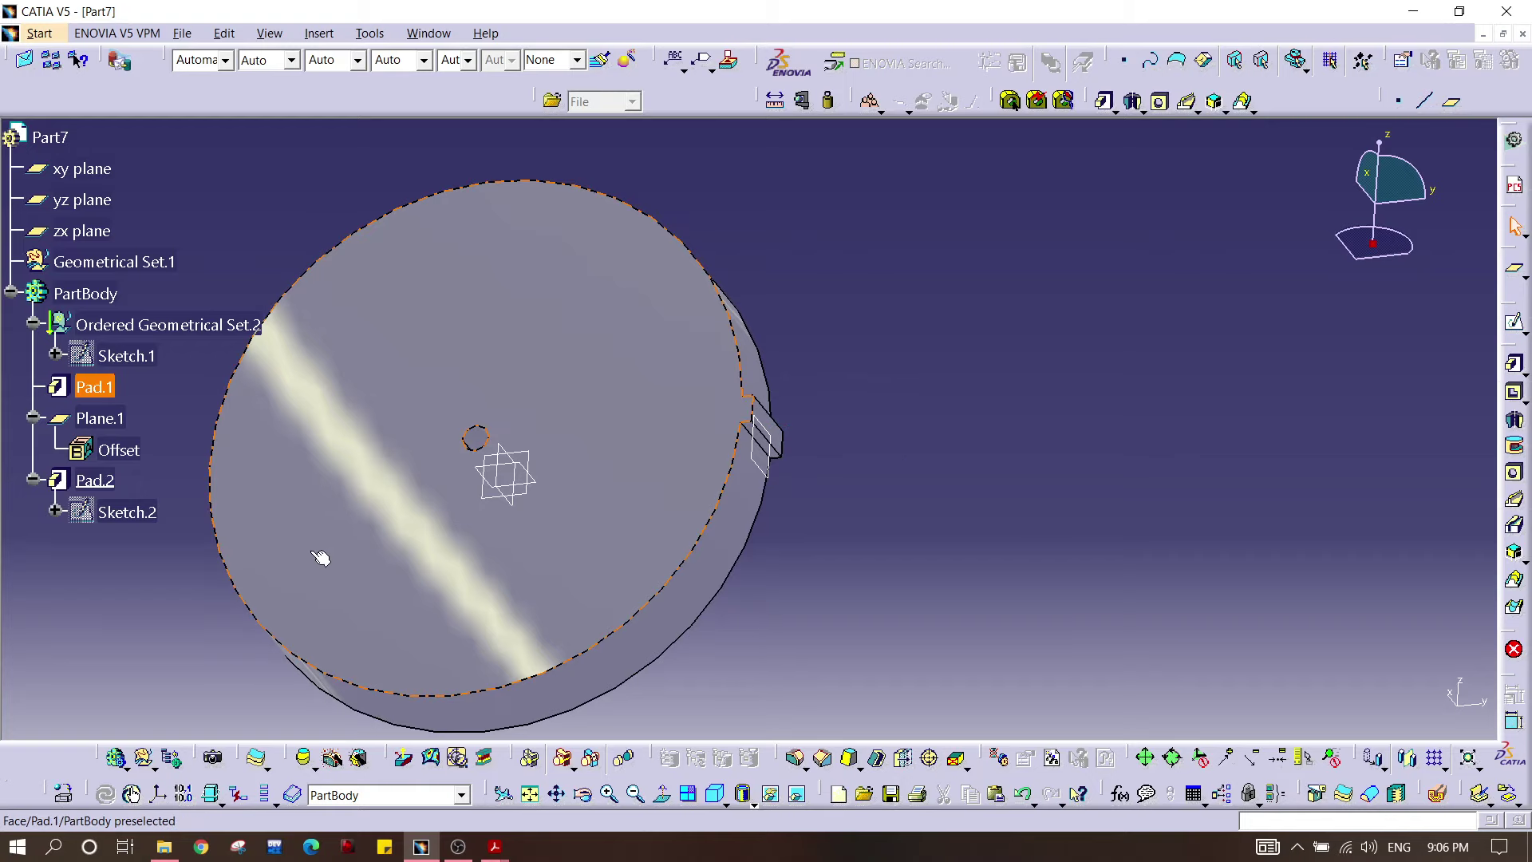
left_click(764, 434)
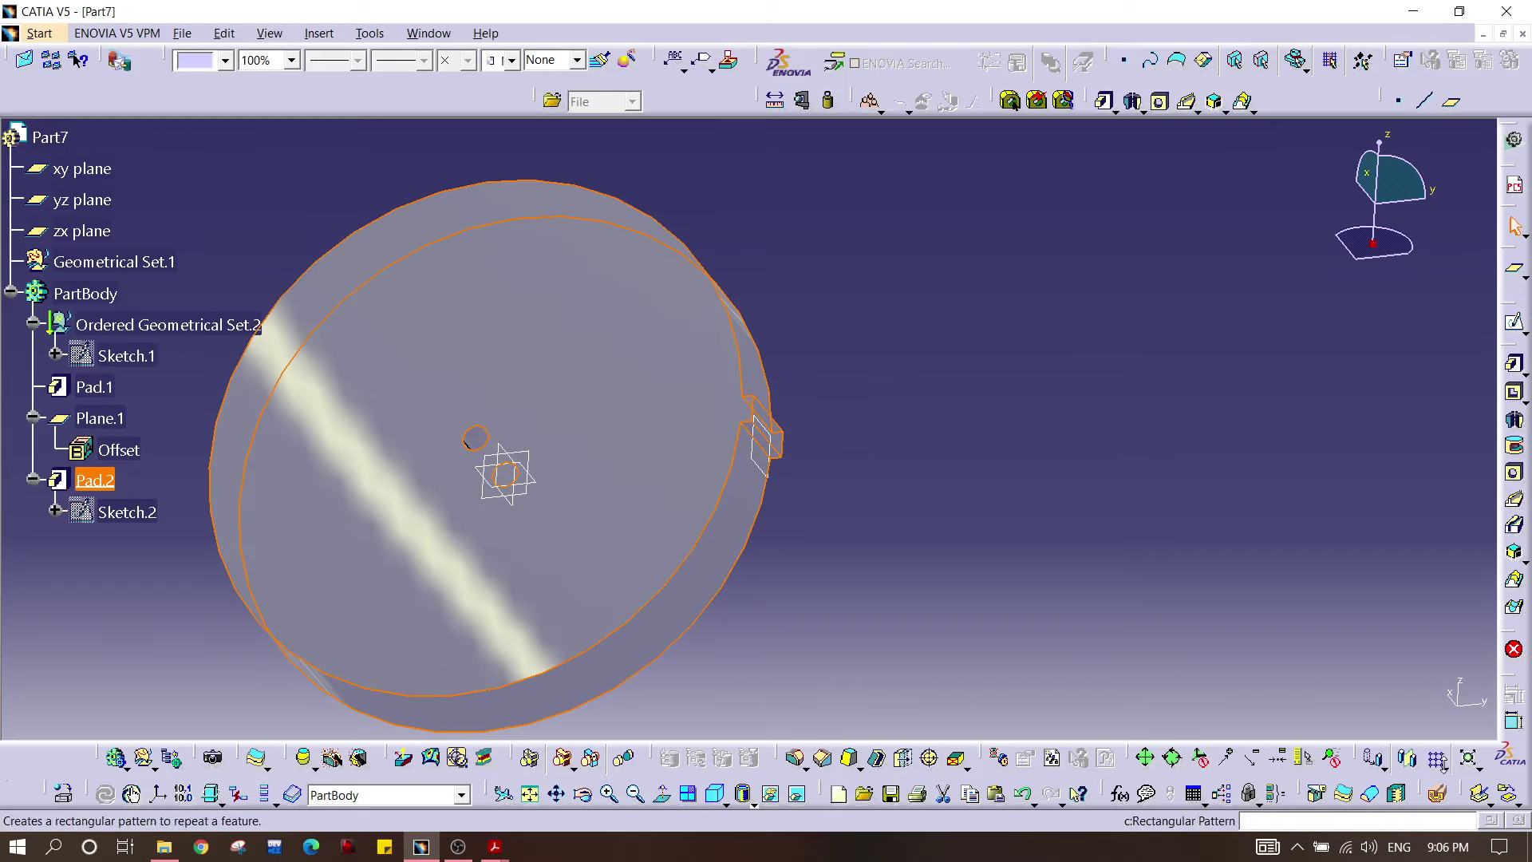
left_click(1444, 768)
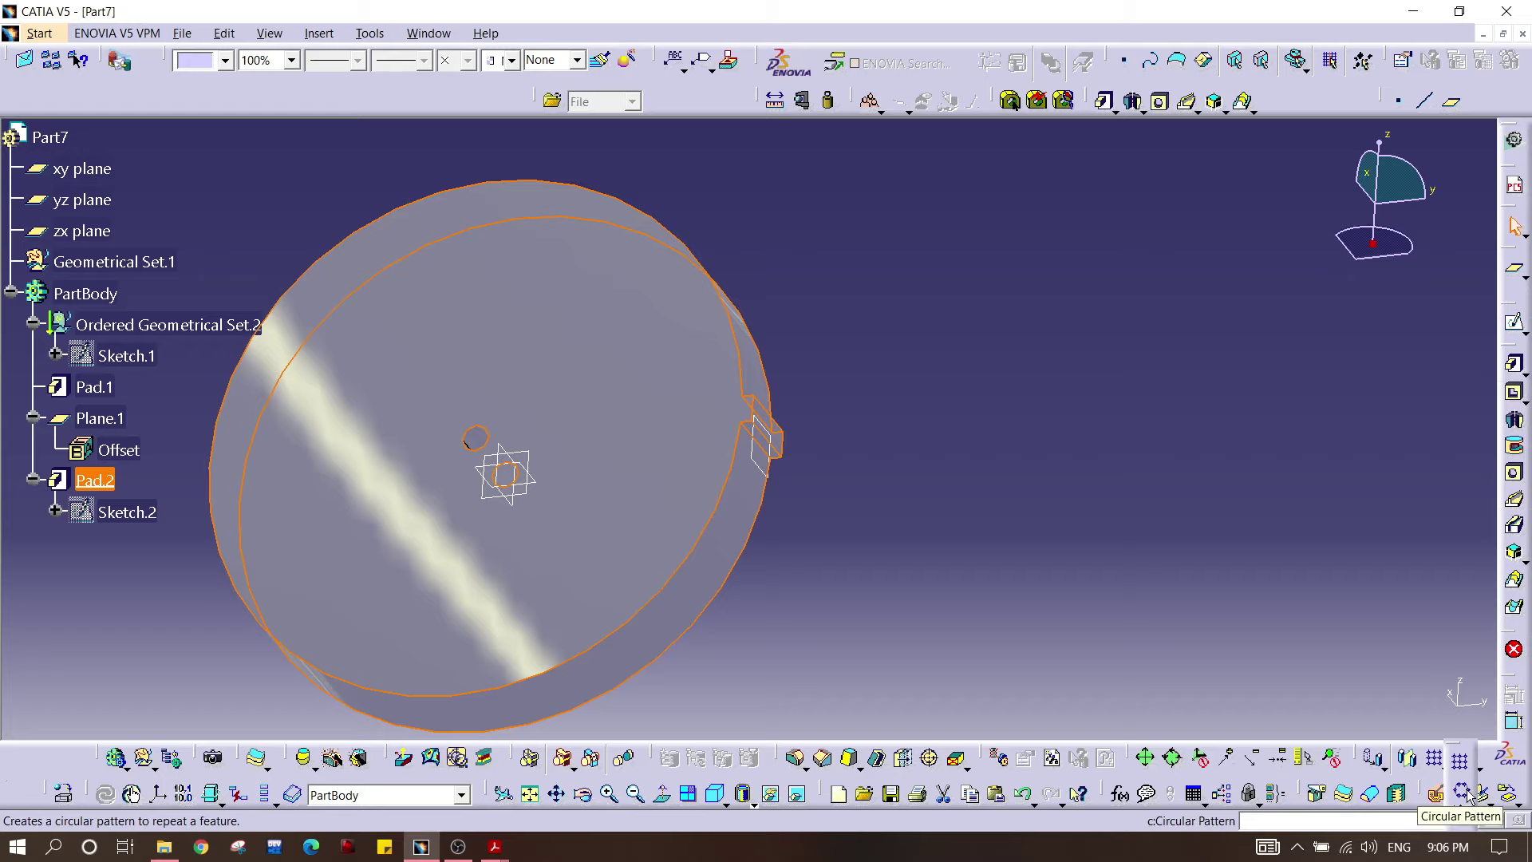
left_click(1466, 792)
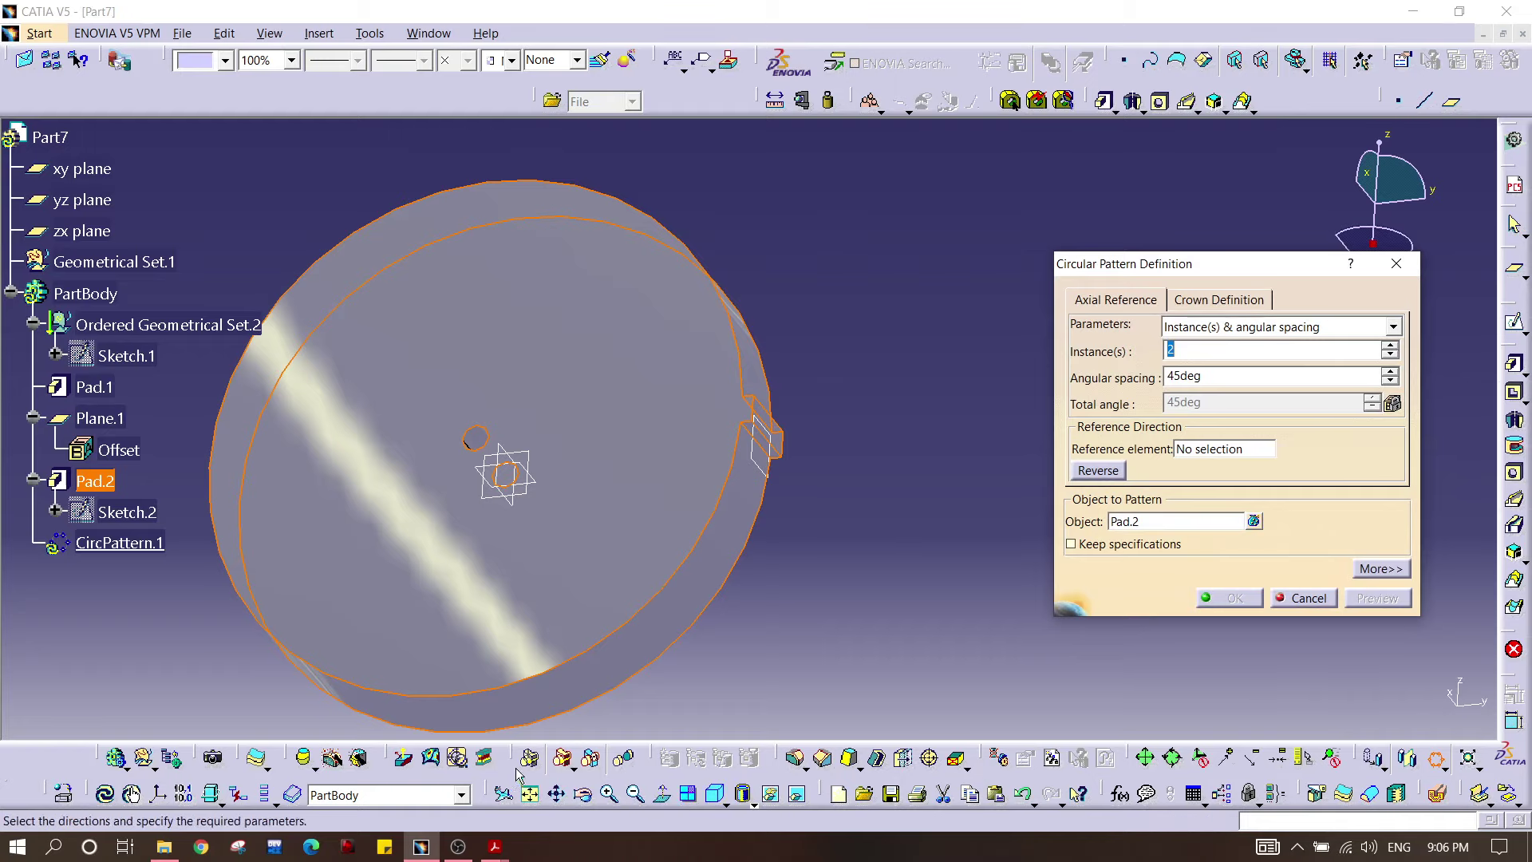
left_click(224, 33)
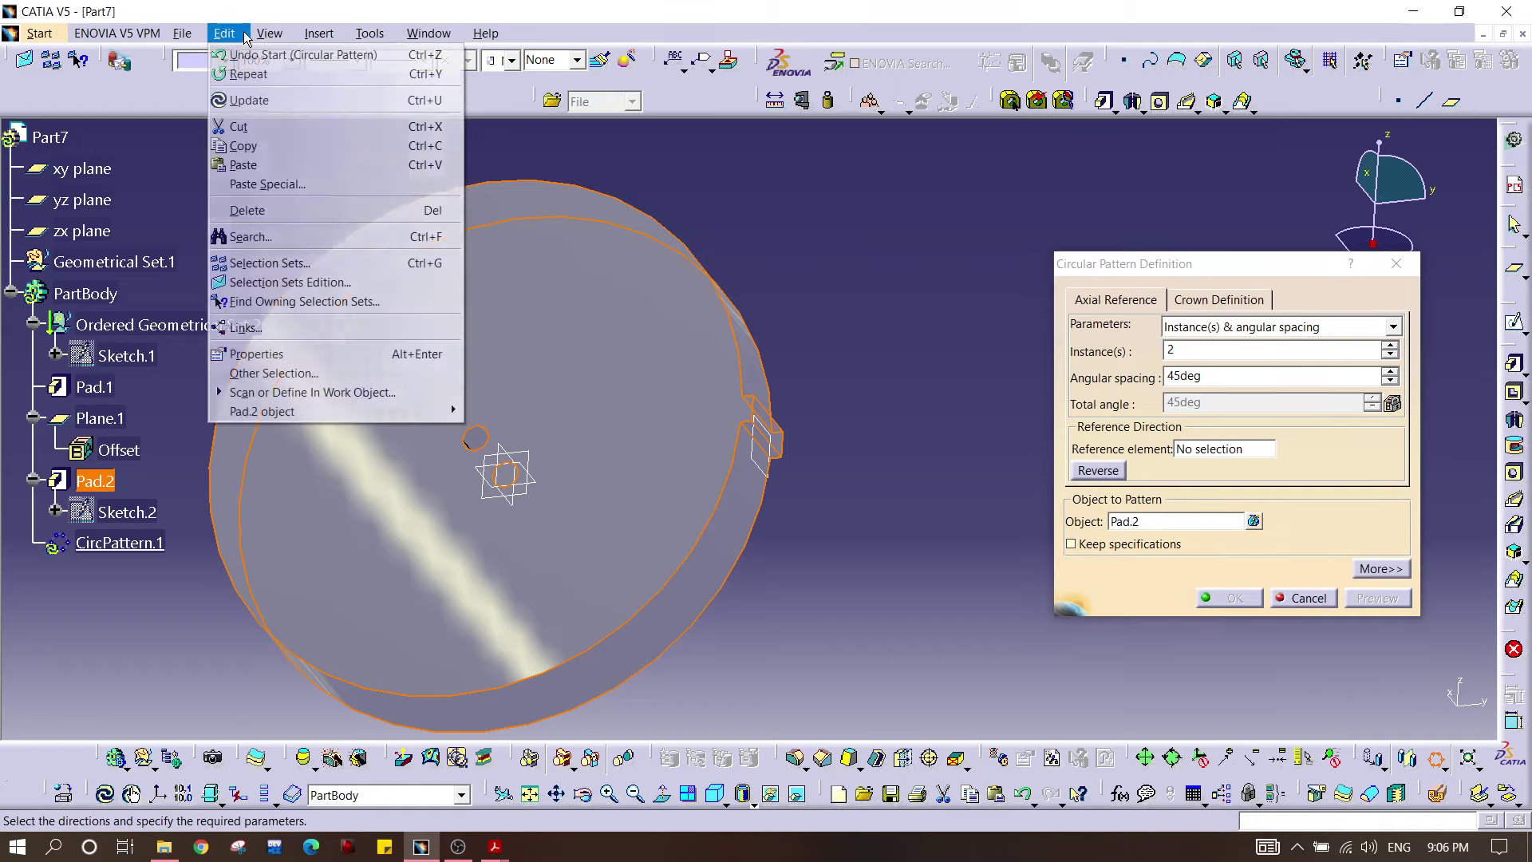
mouse_move(319, 33)
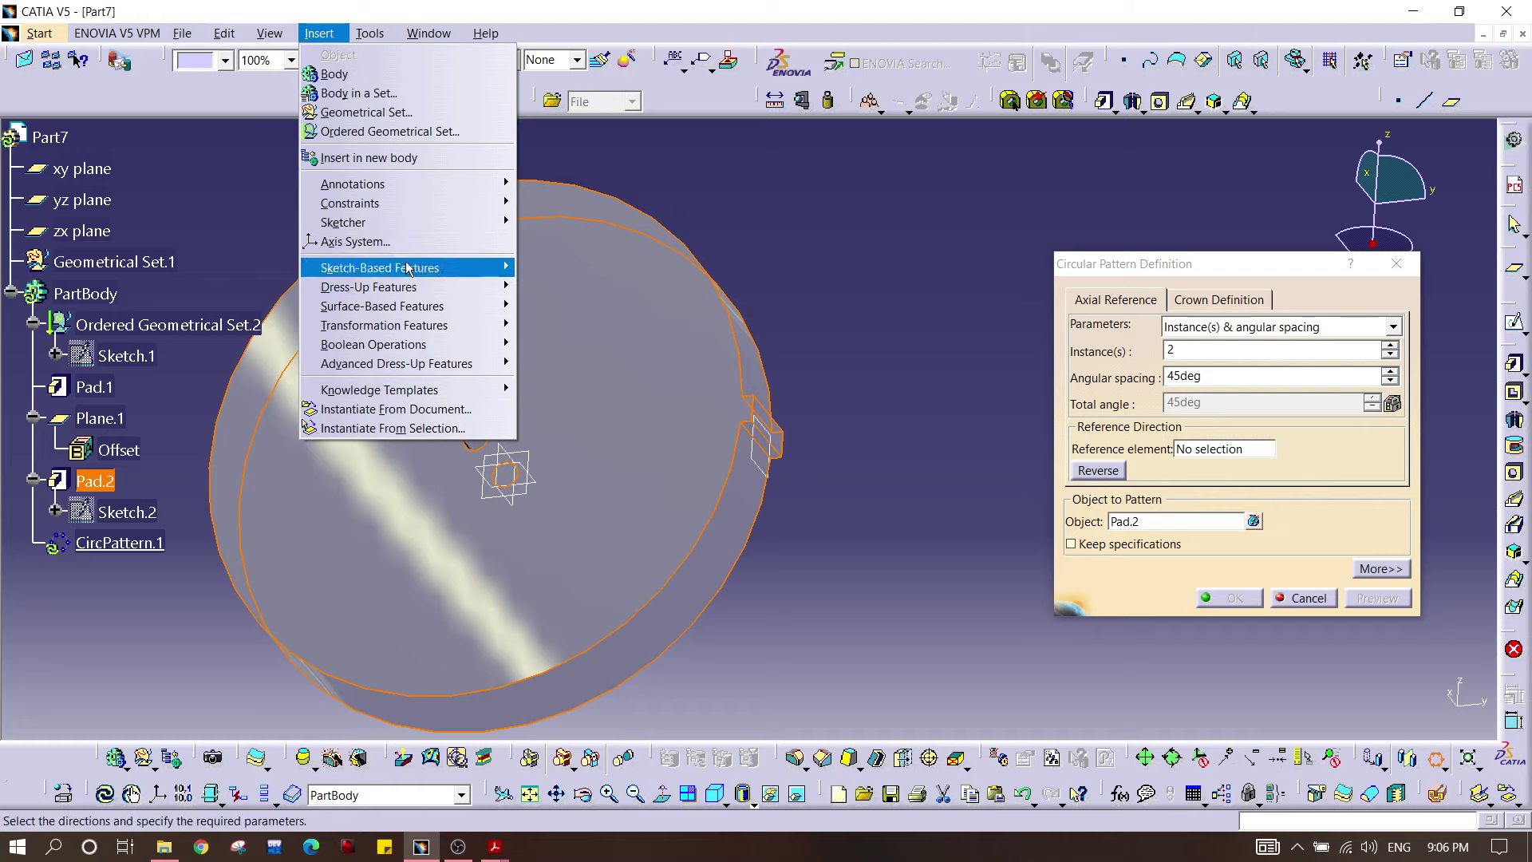
mouse_move(409, 266)
mouse_move(438, 295)
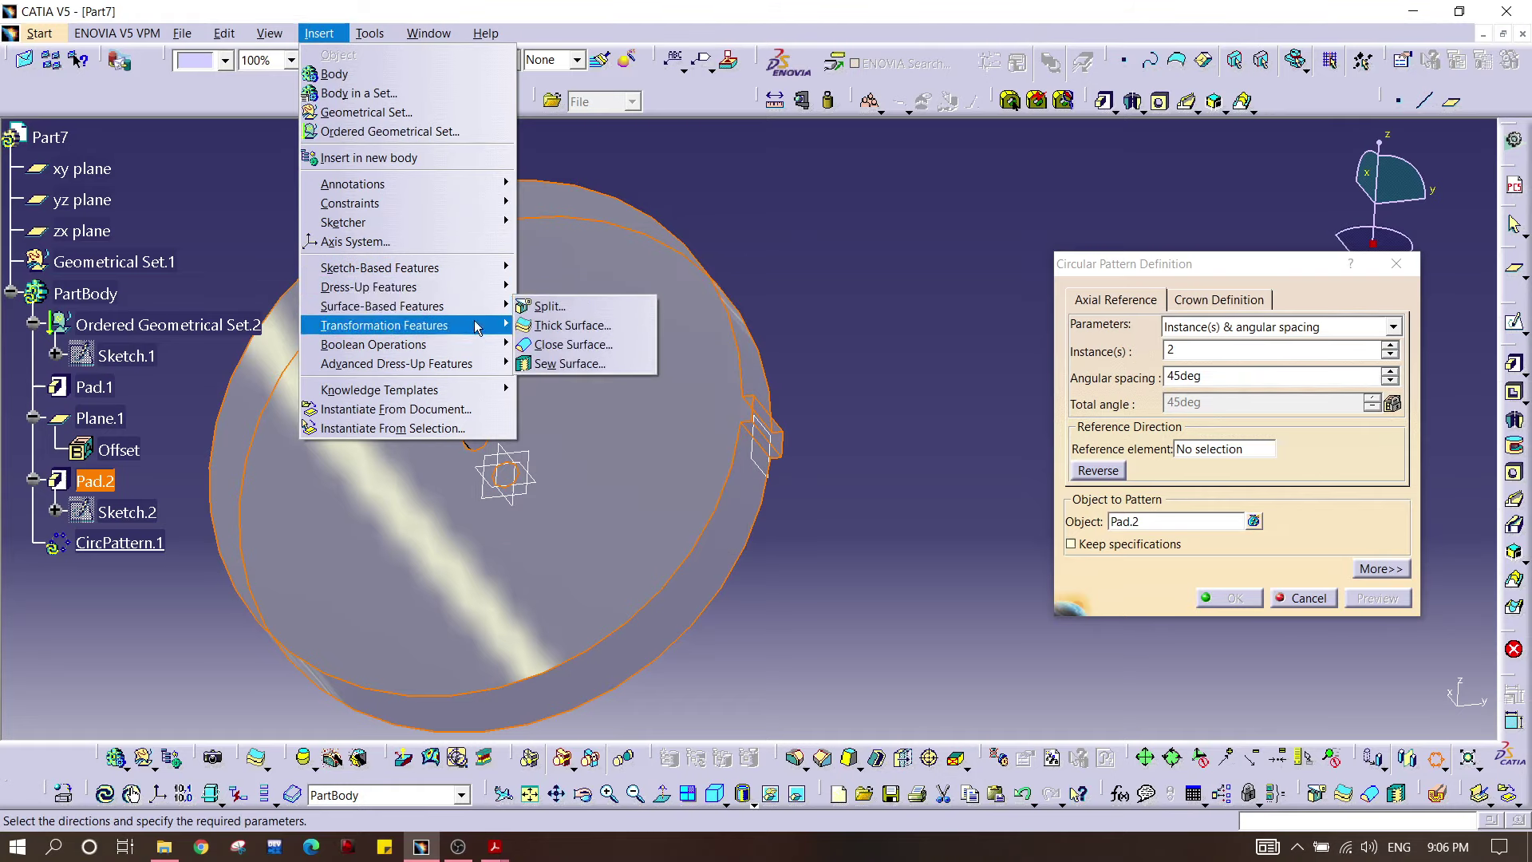
mouse_move(477, 327)
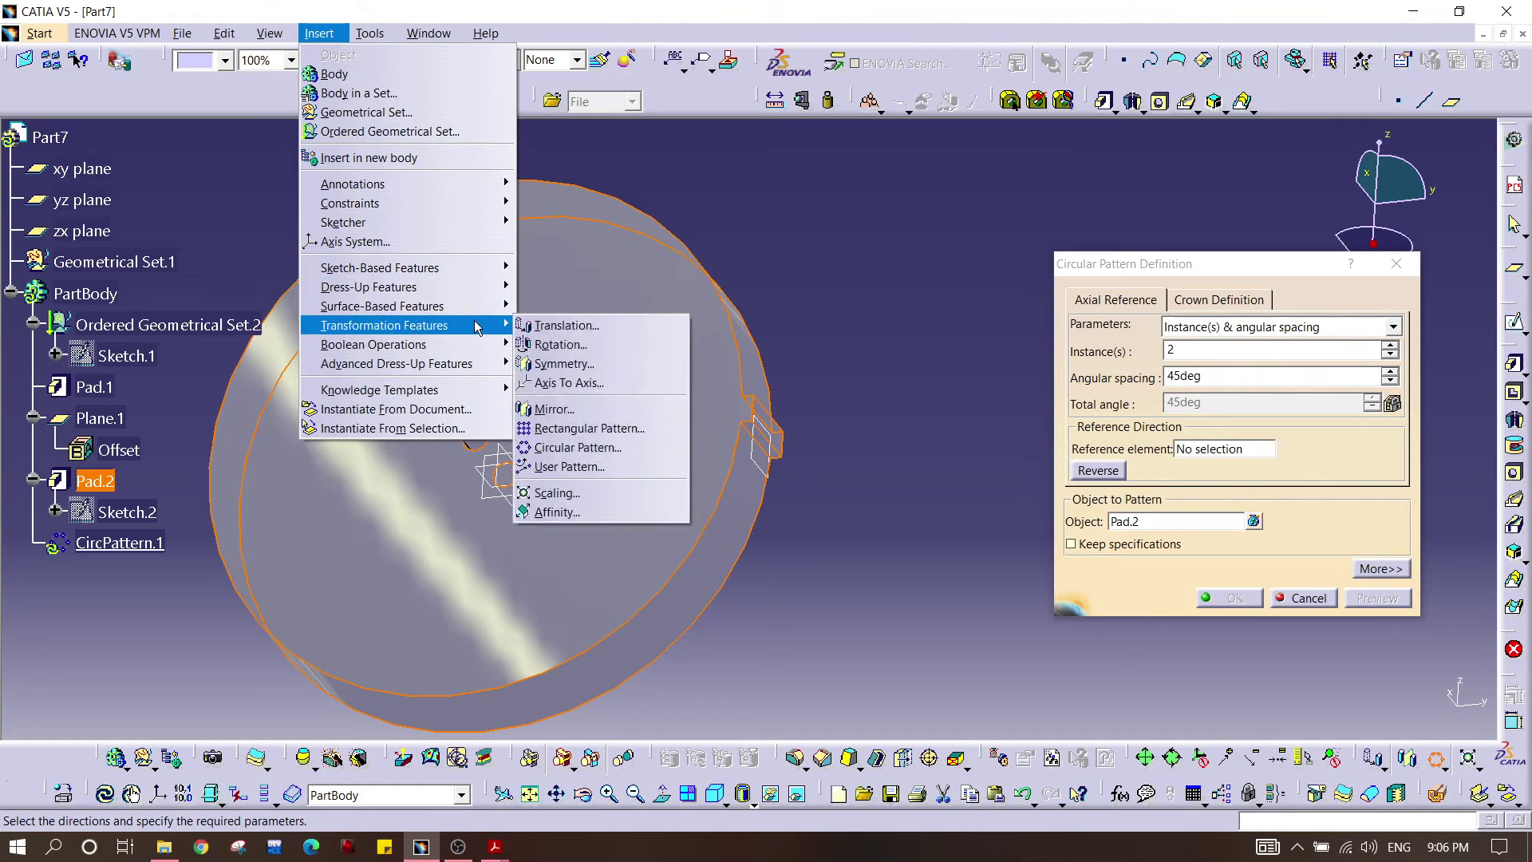
left_click(631, 448)
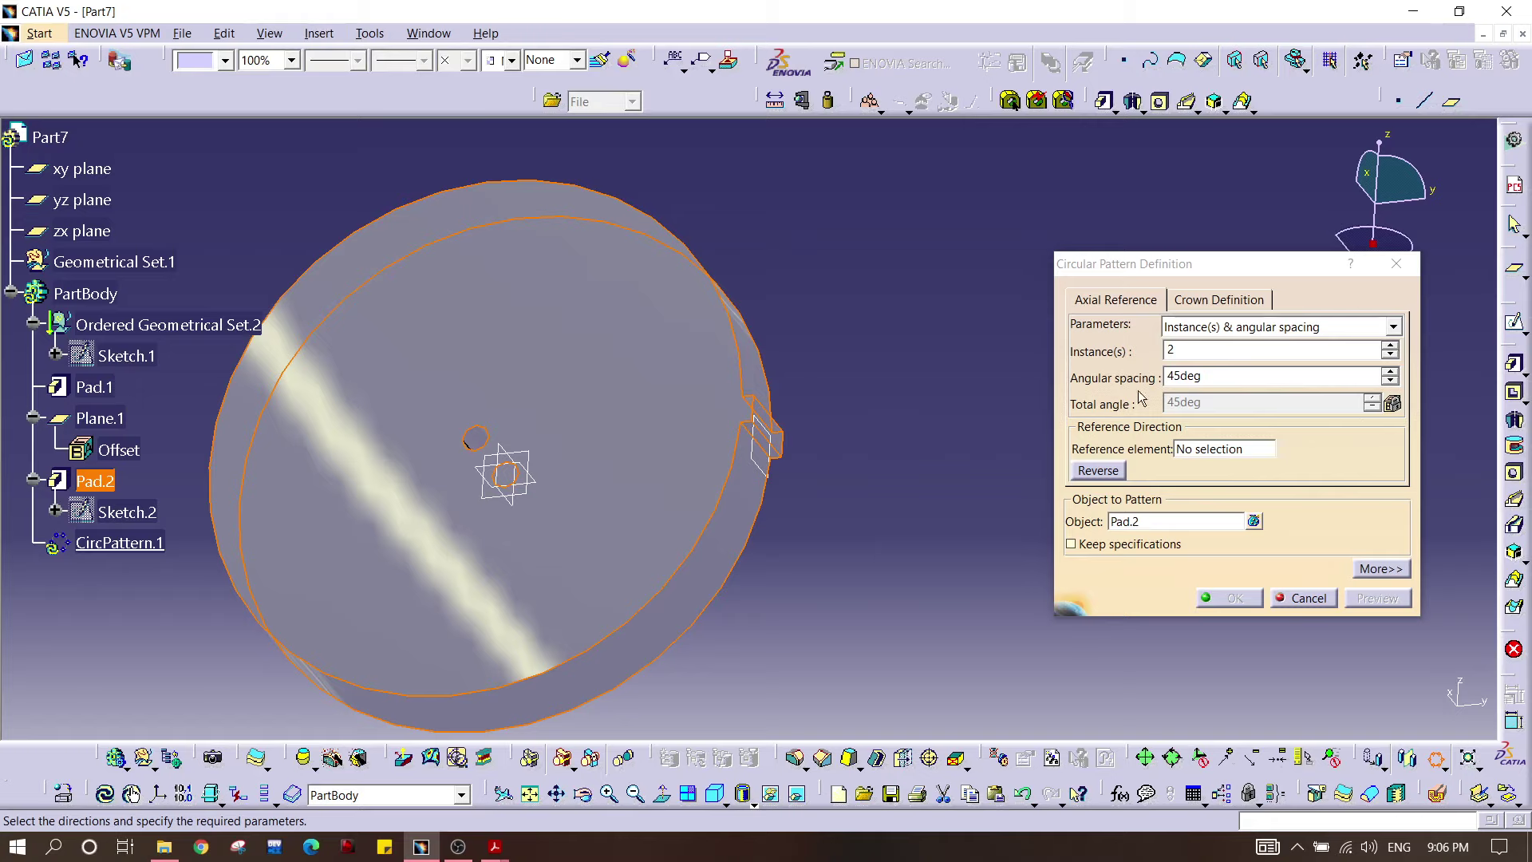
Step: Set the tooth pattern to a complete crown of 30 instances, with the disc's flat face as the reference element
left_click(1275, 327)
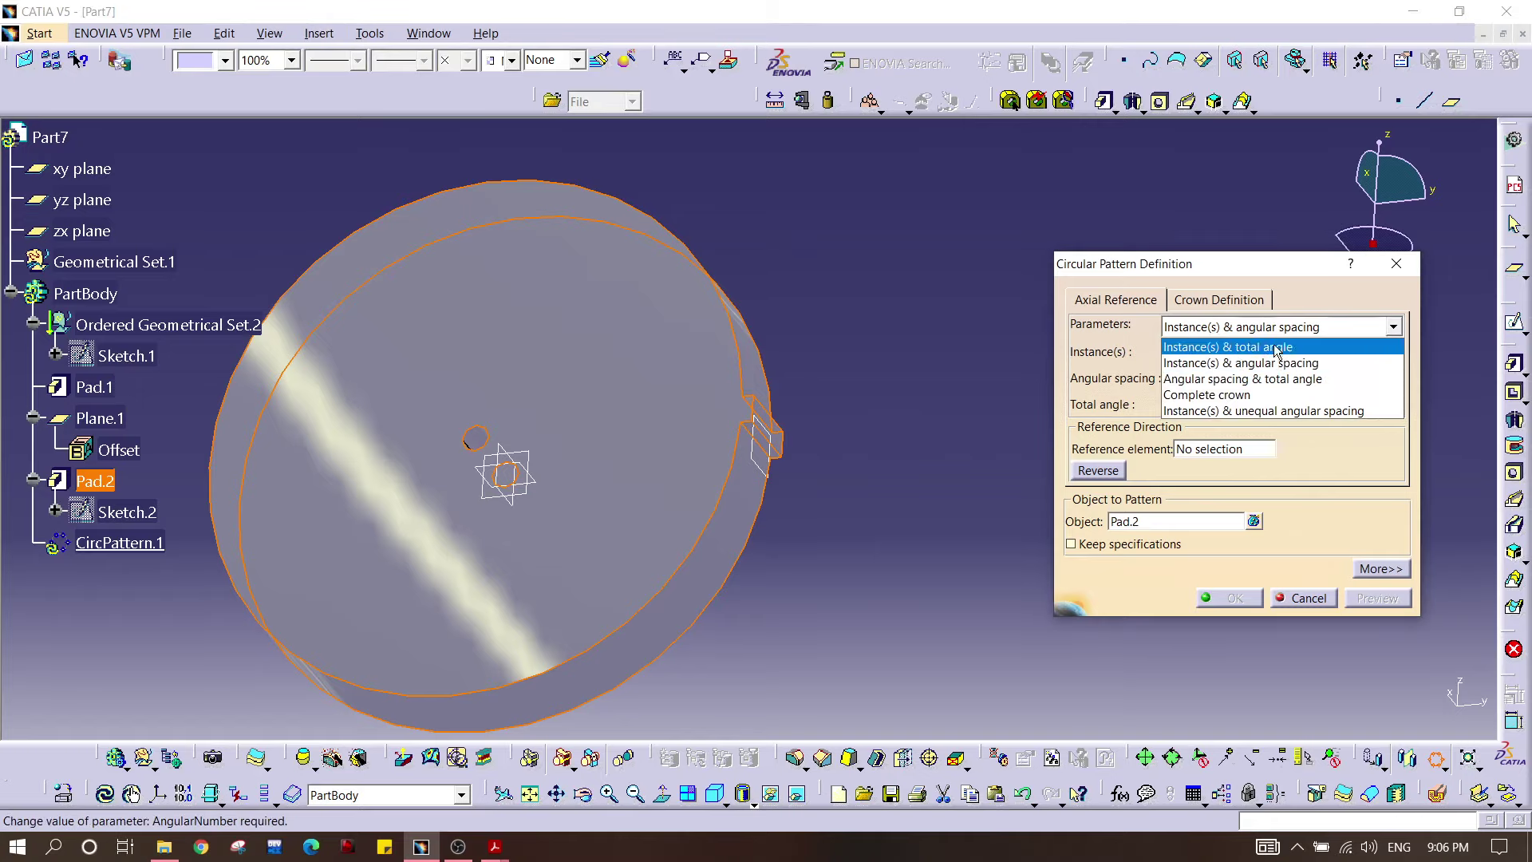
left_click(1269, 395)
double_click(1211, 354)
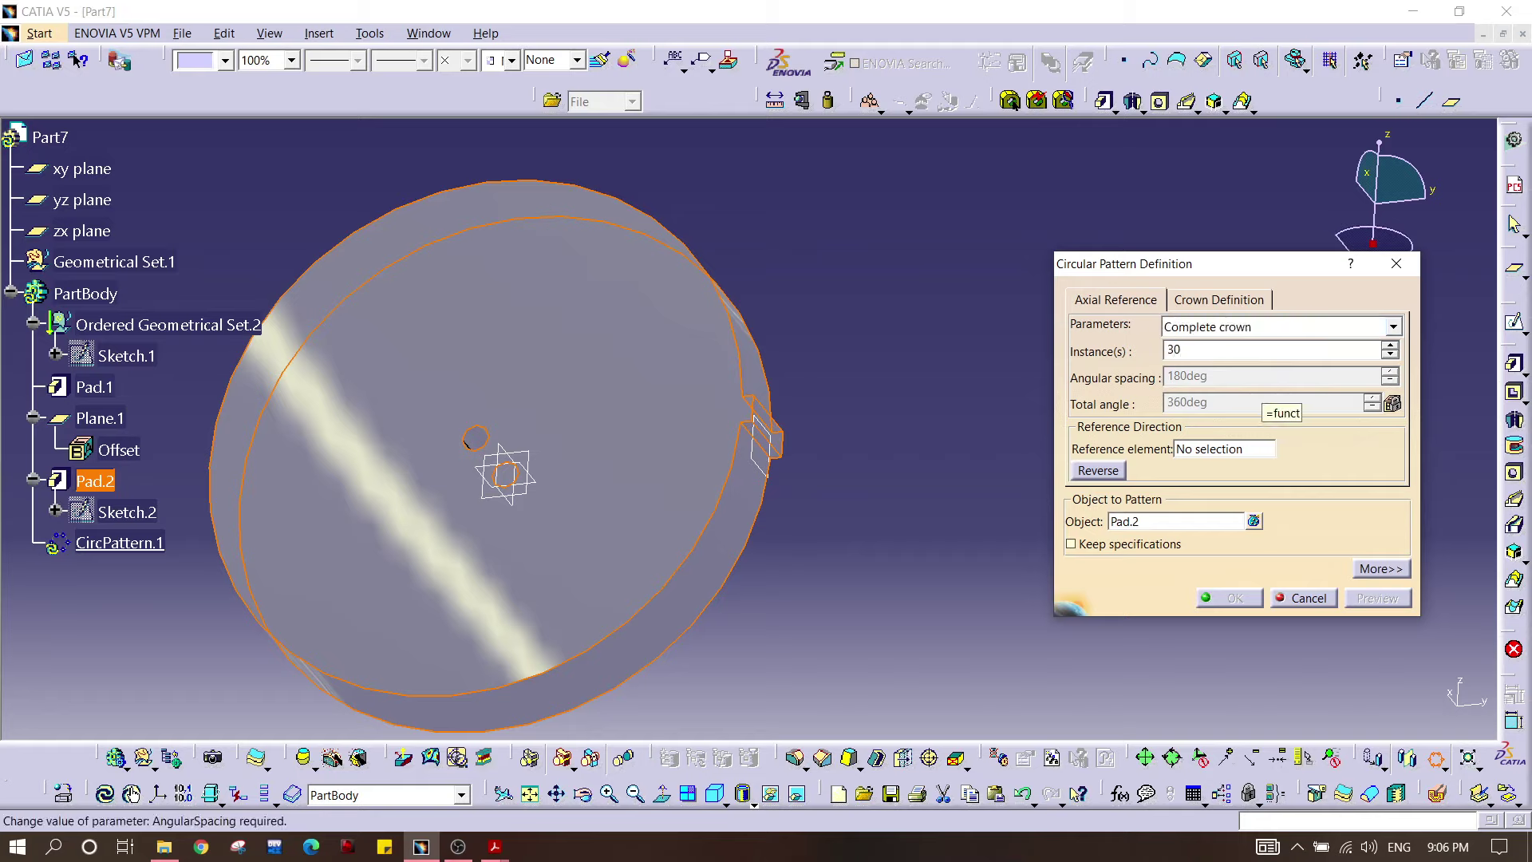
left_click(1229, 453)
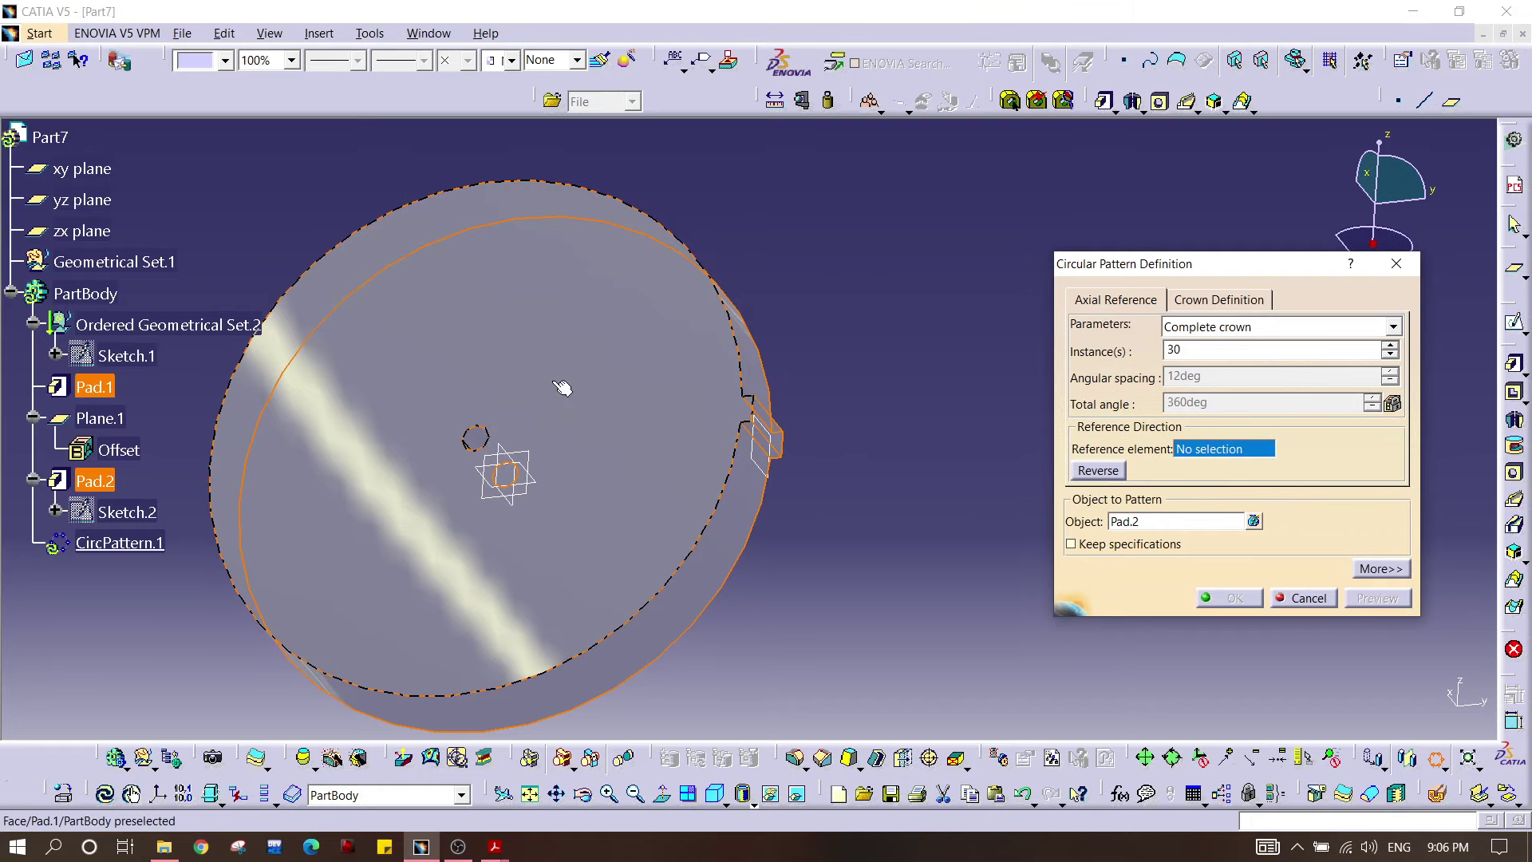
left_click(561, 386)
Step: Define the pattern by angular spacing and total angle, enter the 17.14° tooth spacing from Magnets Draft.pdf in Acrobat Reader, and preview it in CATIA
middle_click_drag(554, 381, 515, 435)
left_click(1263, 330)
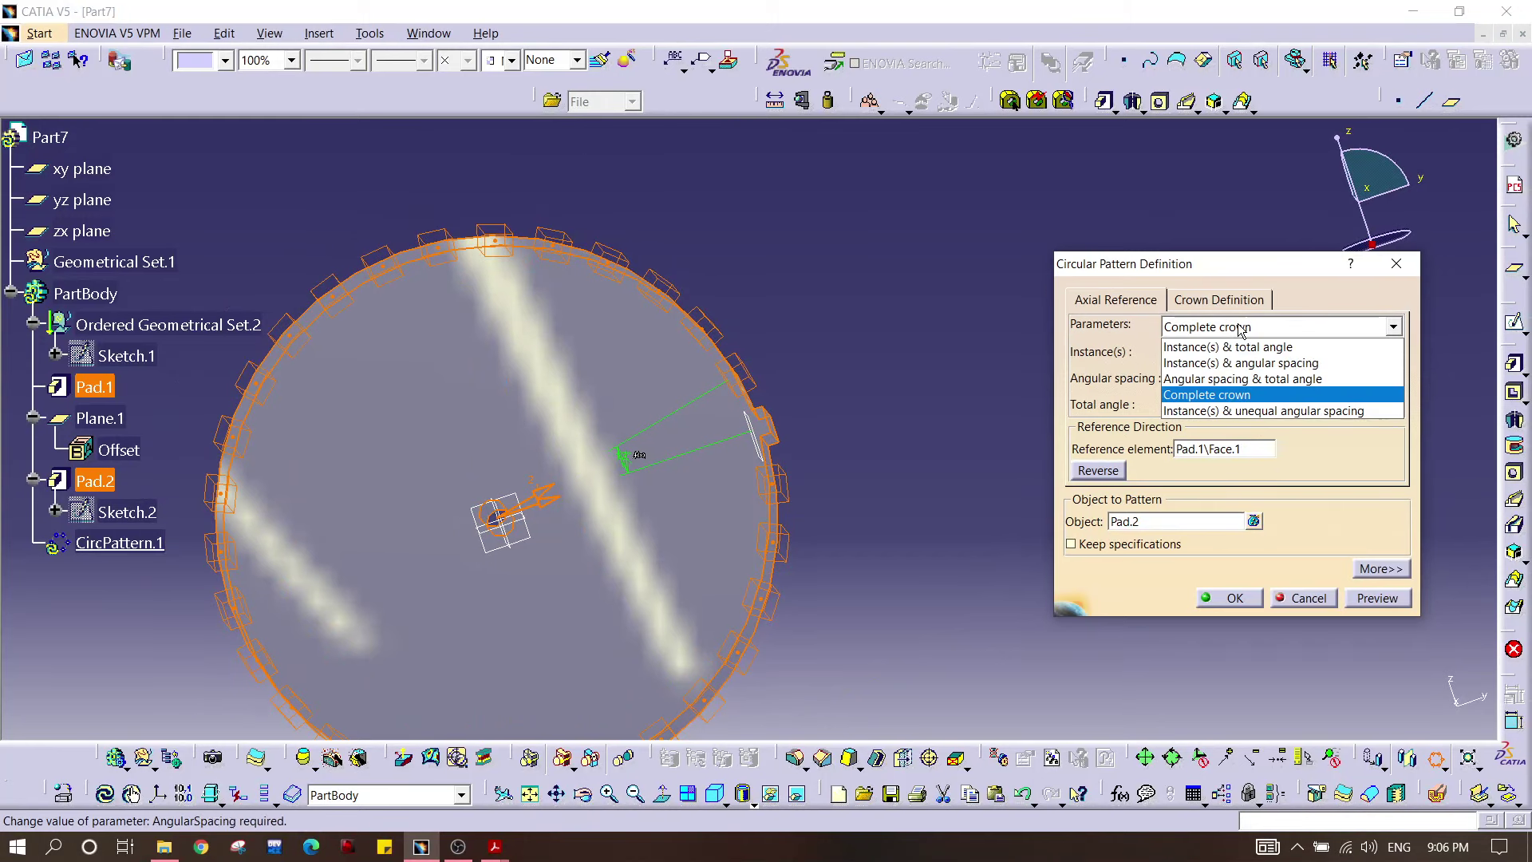
left_click(1264, 381)
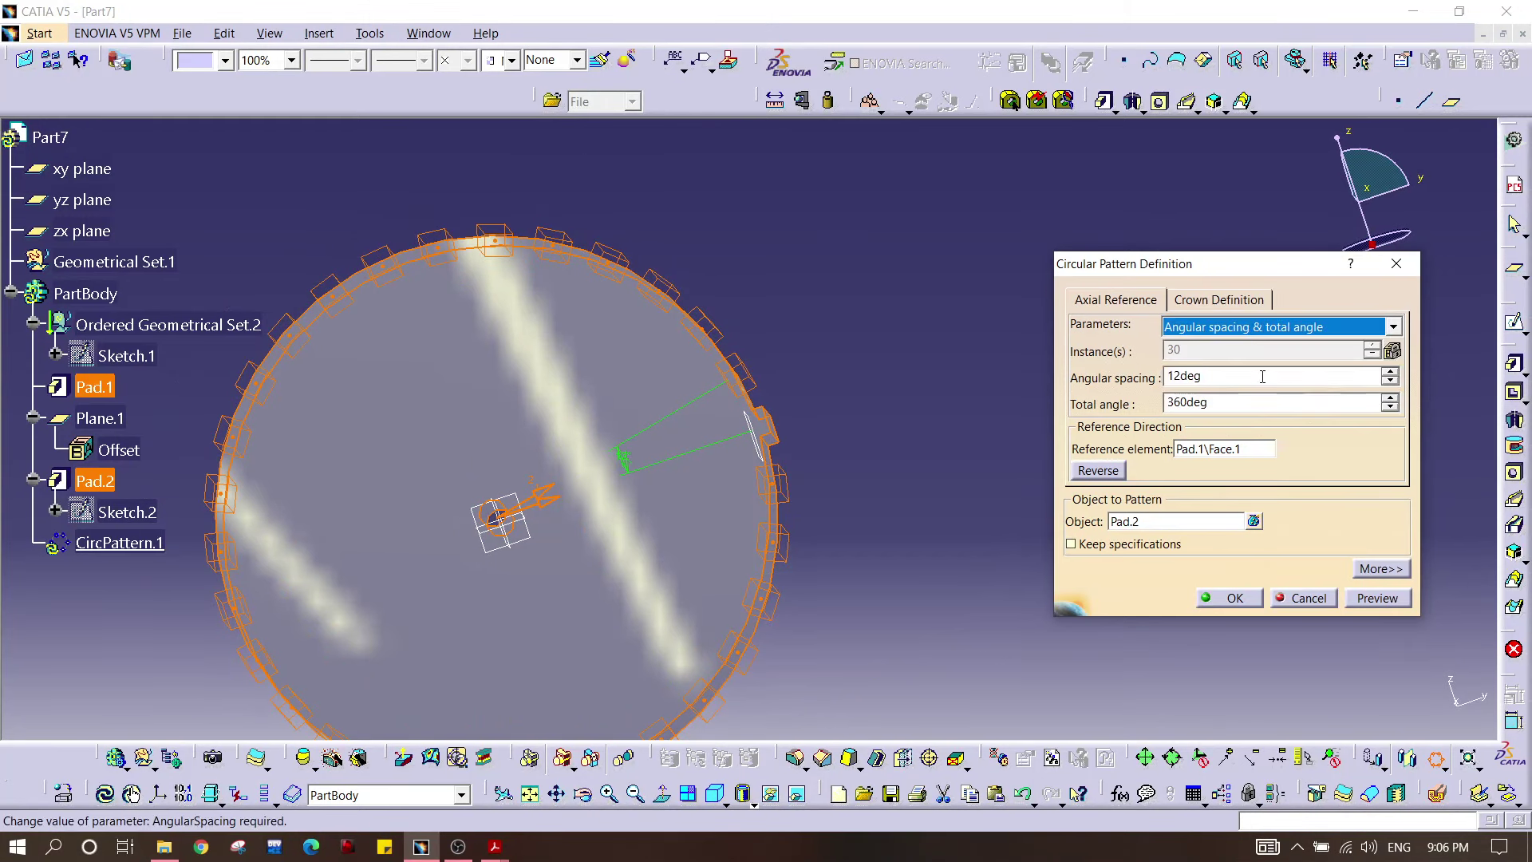
left_click(1234, 376)
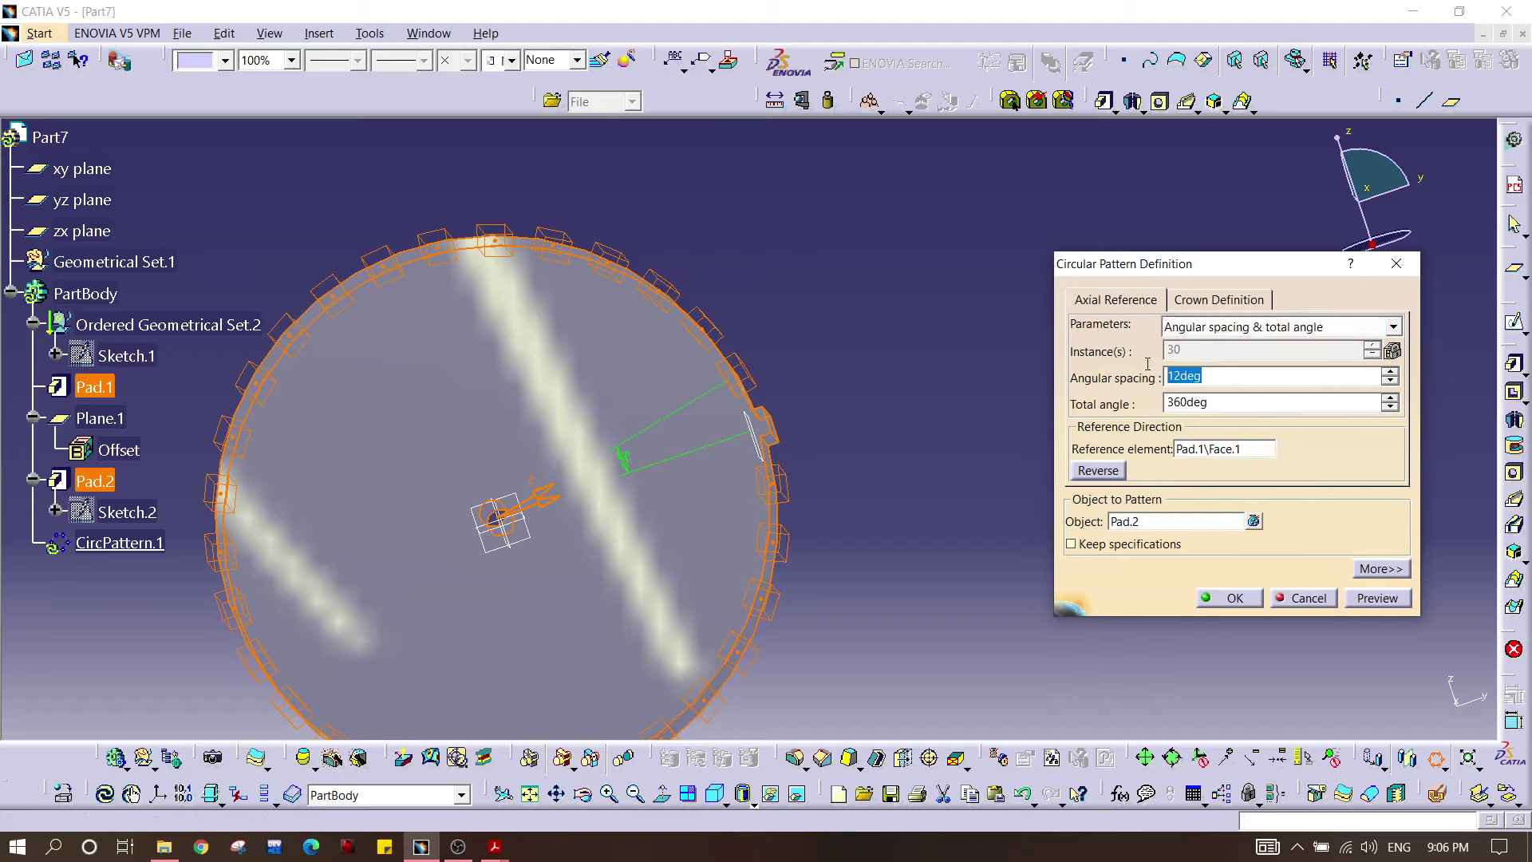
left_click(490, 849)
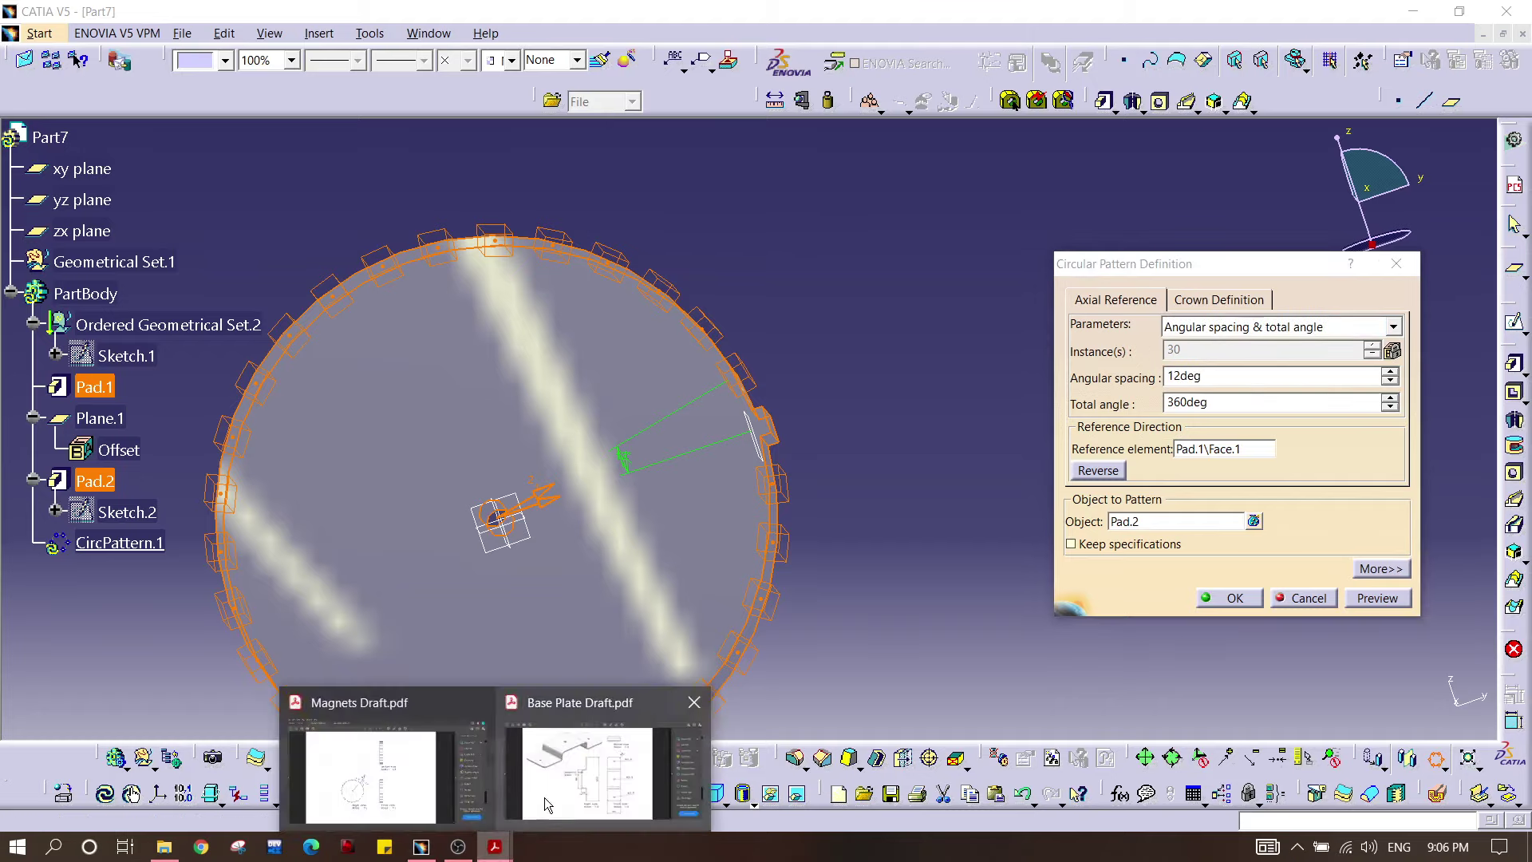
left_click(376, 772)
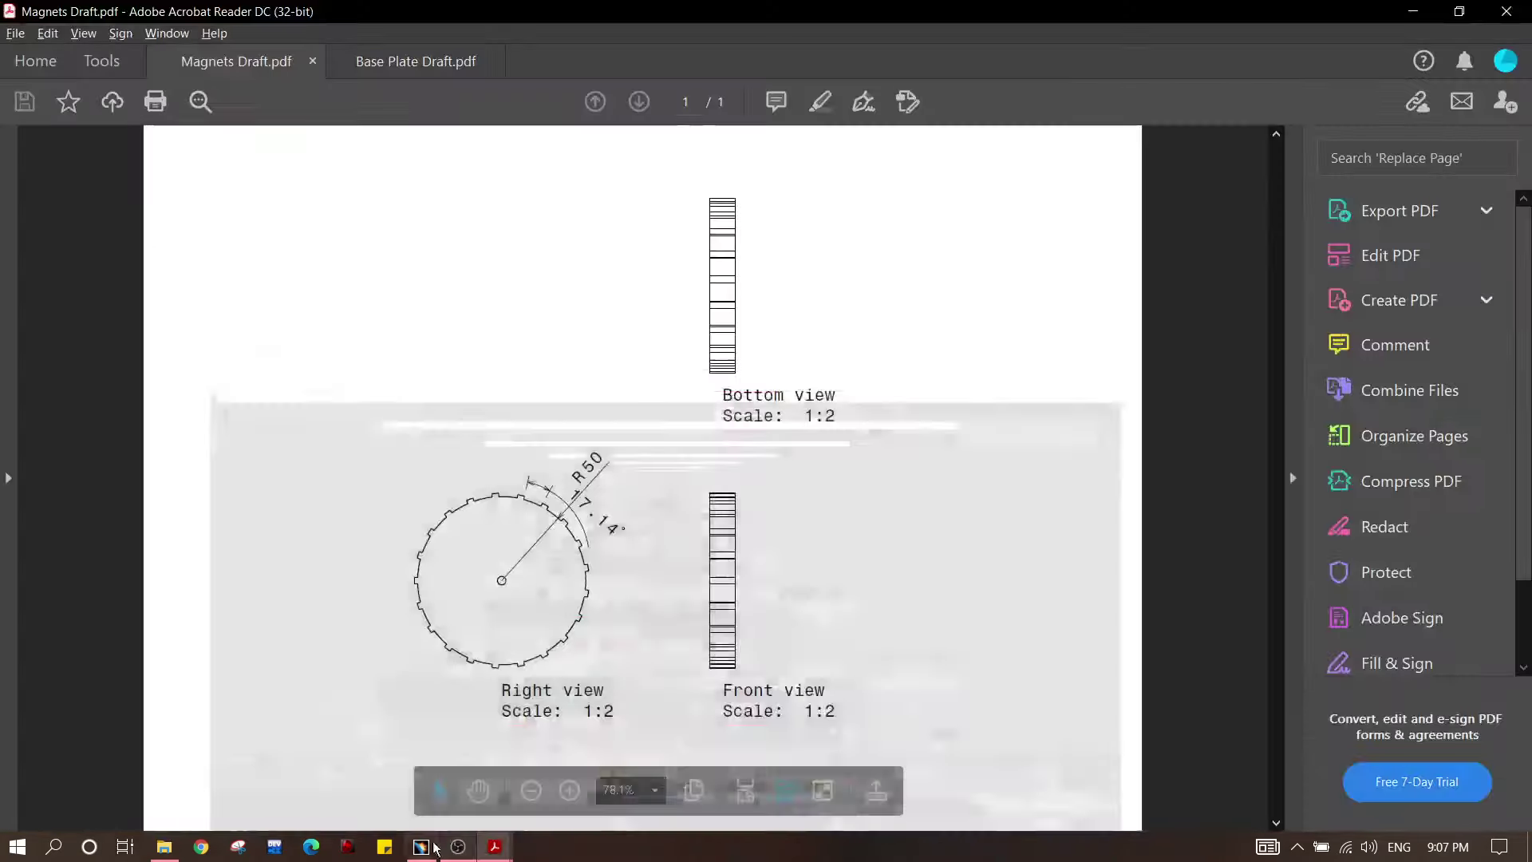
left_click(439, 847)
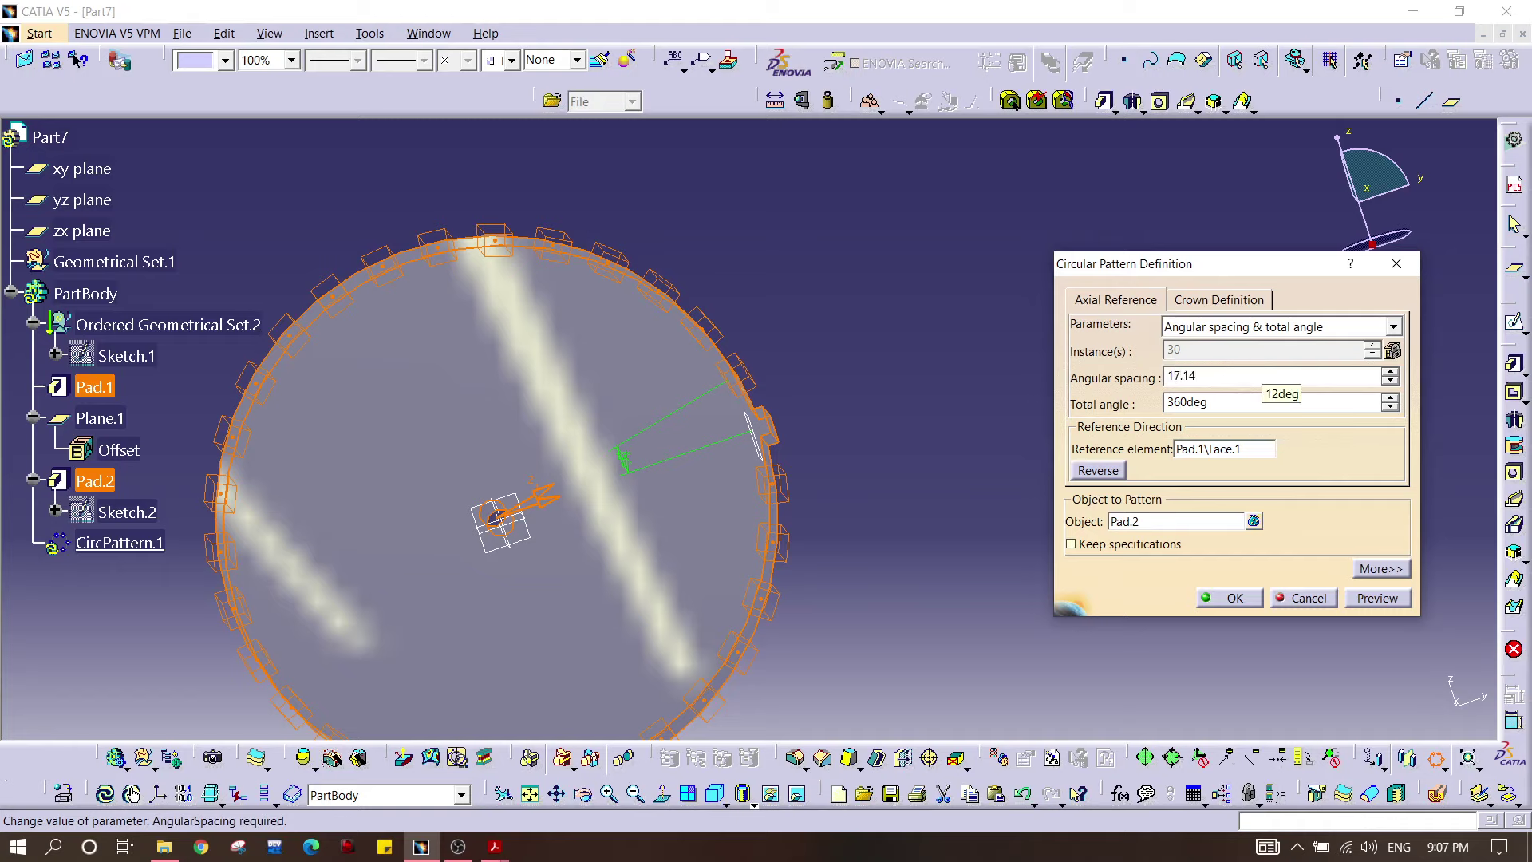
left_click(1376, 599)
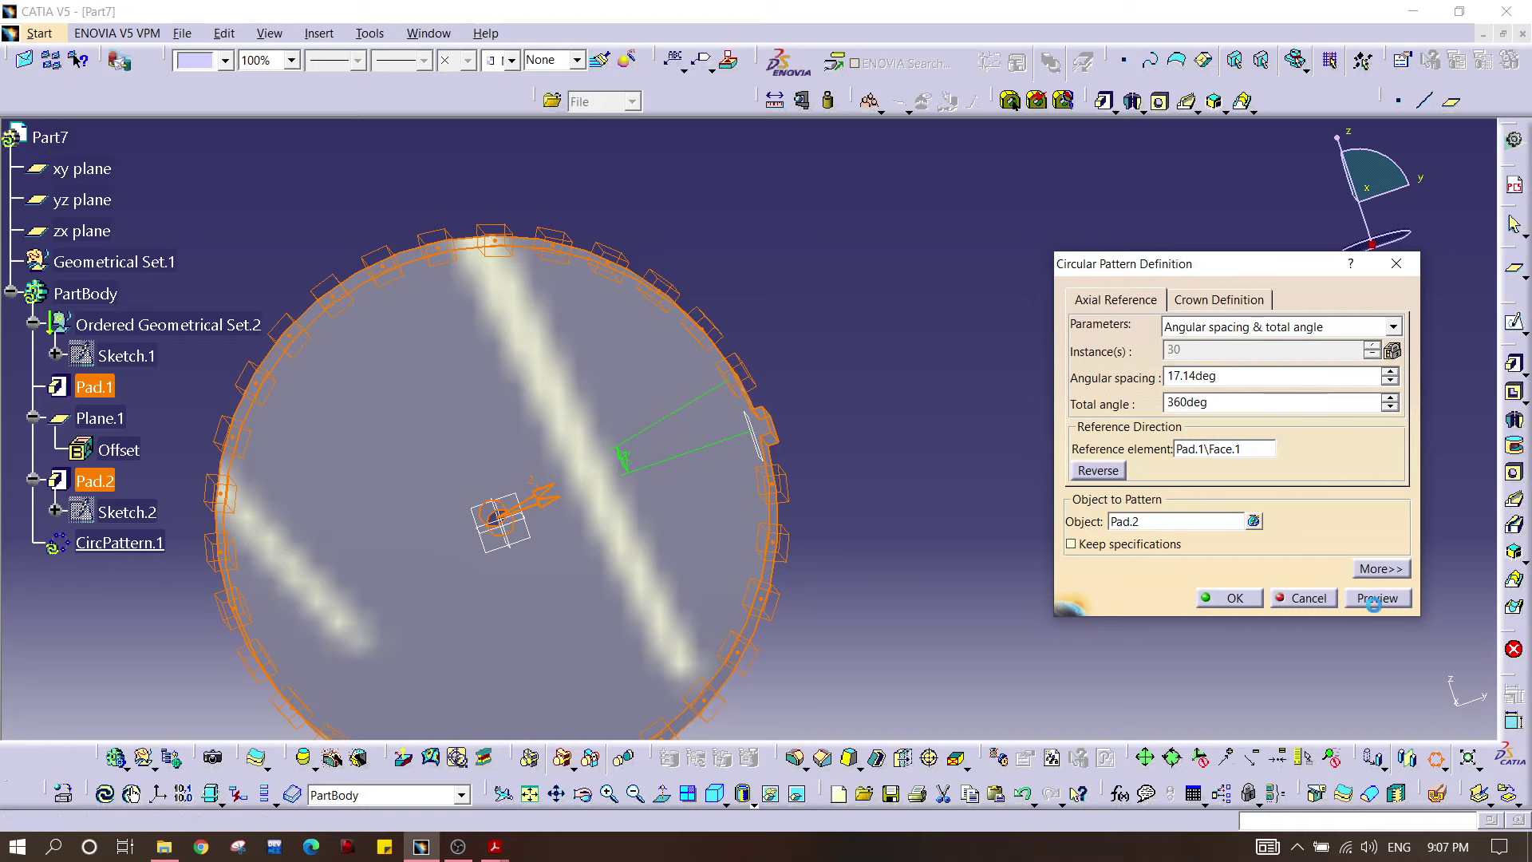
Step: Confirm the circular tooth pattern on the disc and open Save As for the finished magnet part
left_click(1234, 599)
middle_click_drag(974, 292, 794, 506)
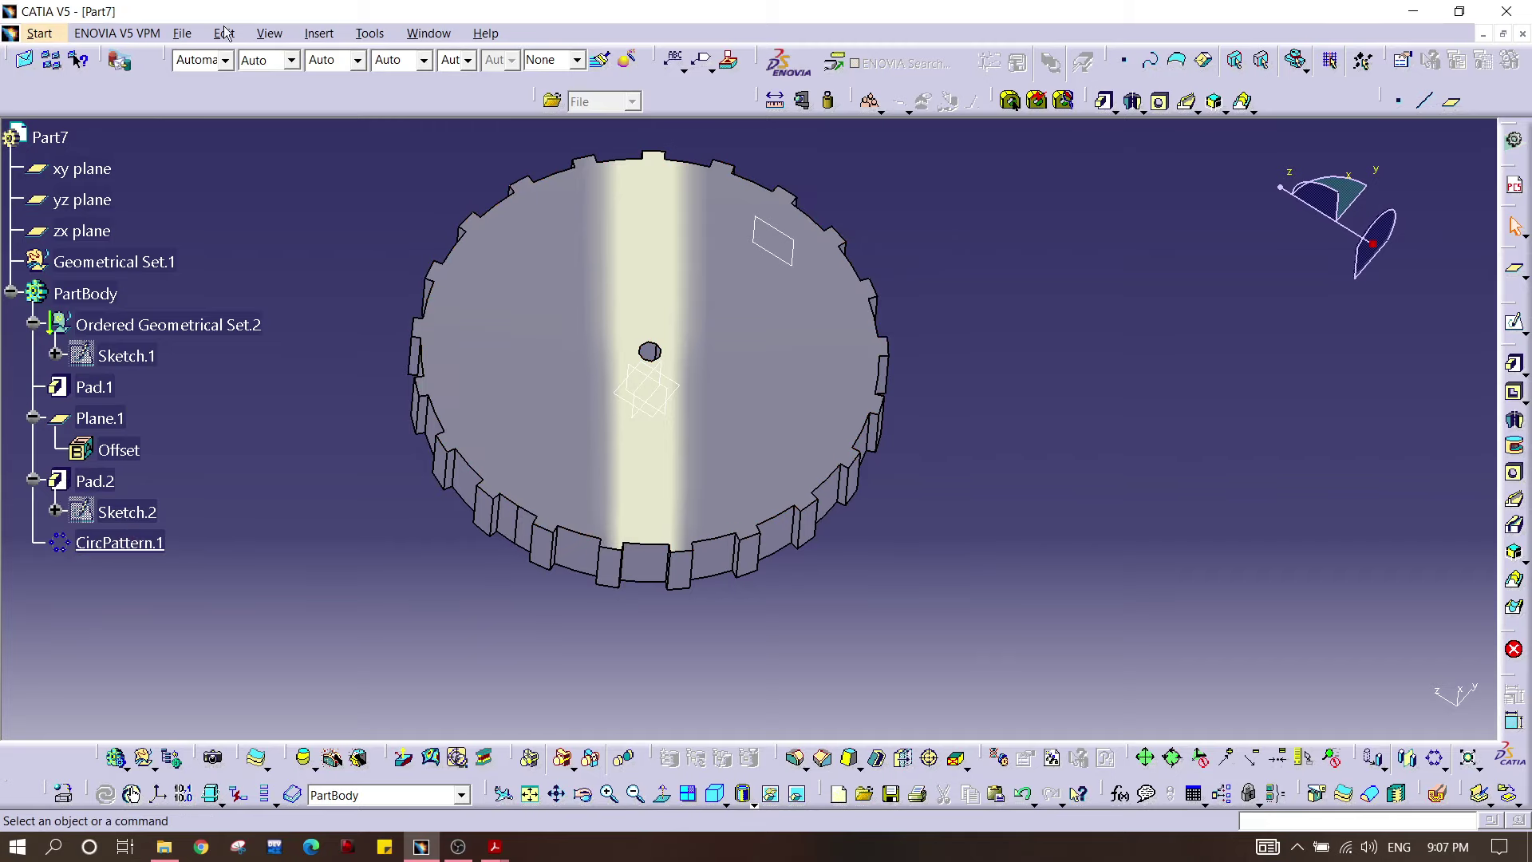
left_click(183, 34)
left_click(459, 161)
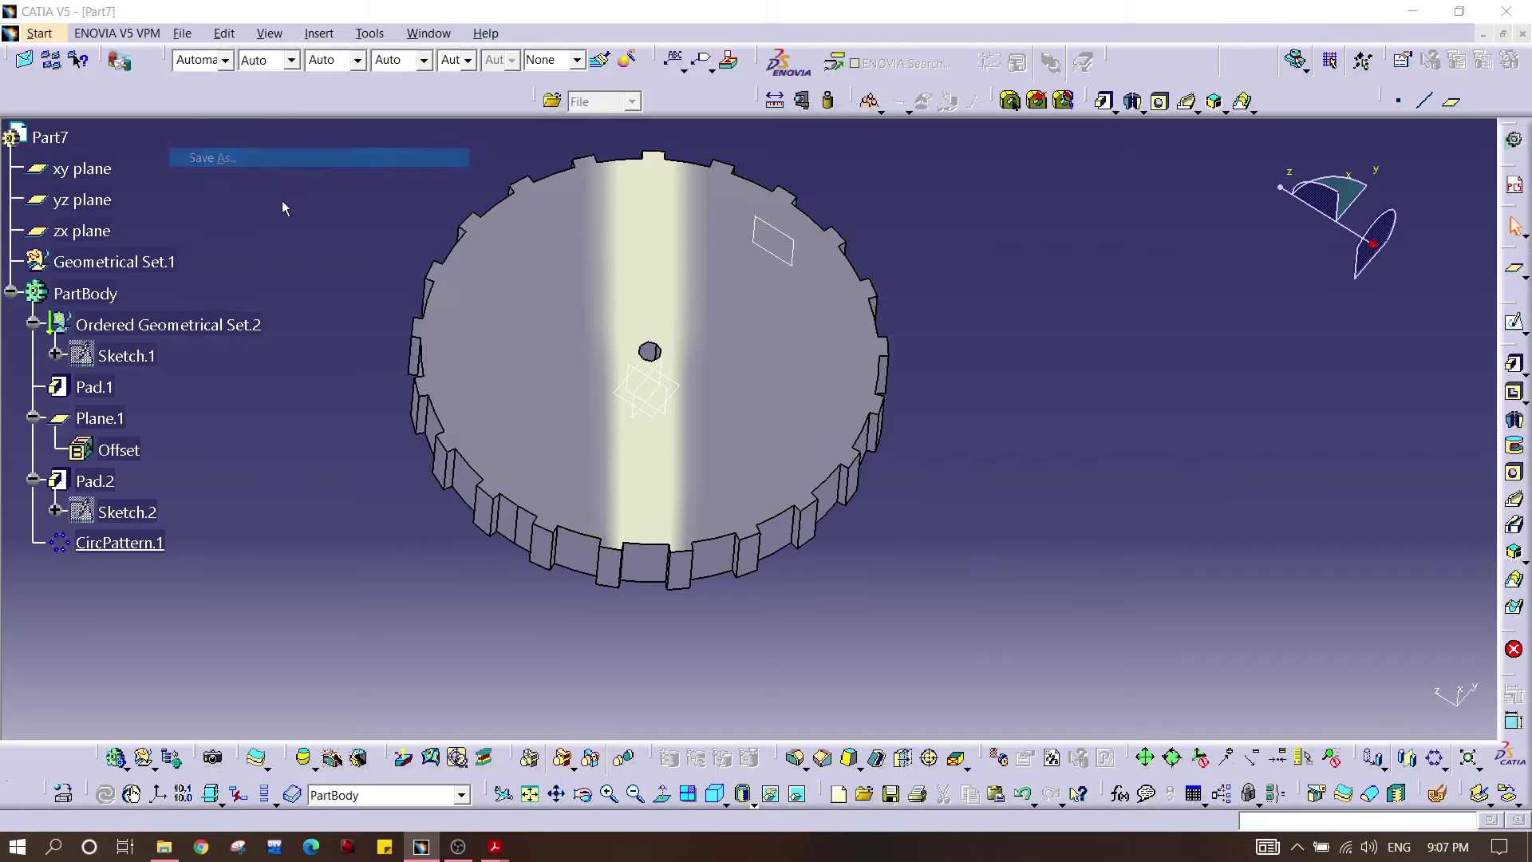
left_click(1509, 15)
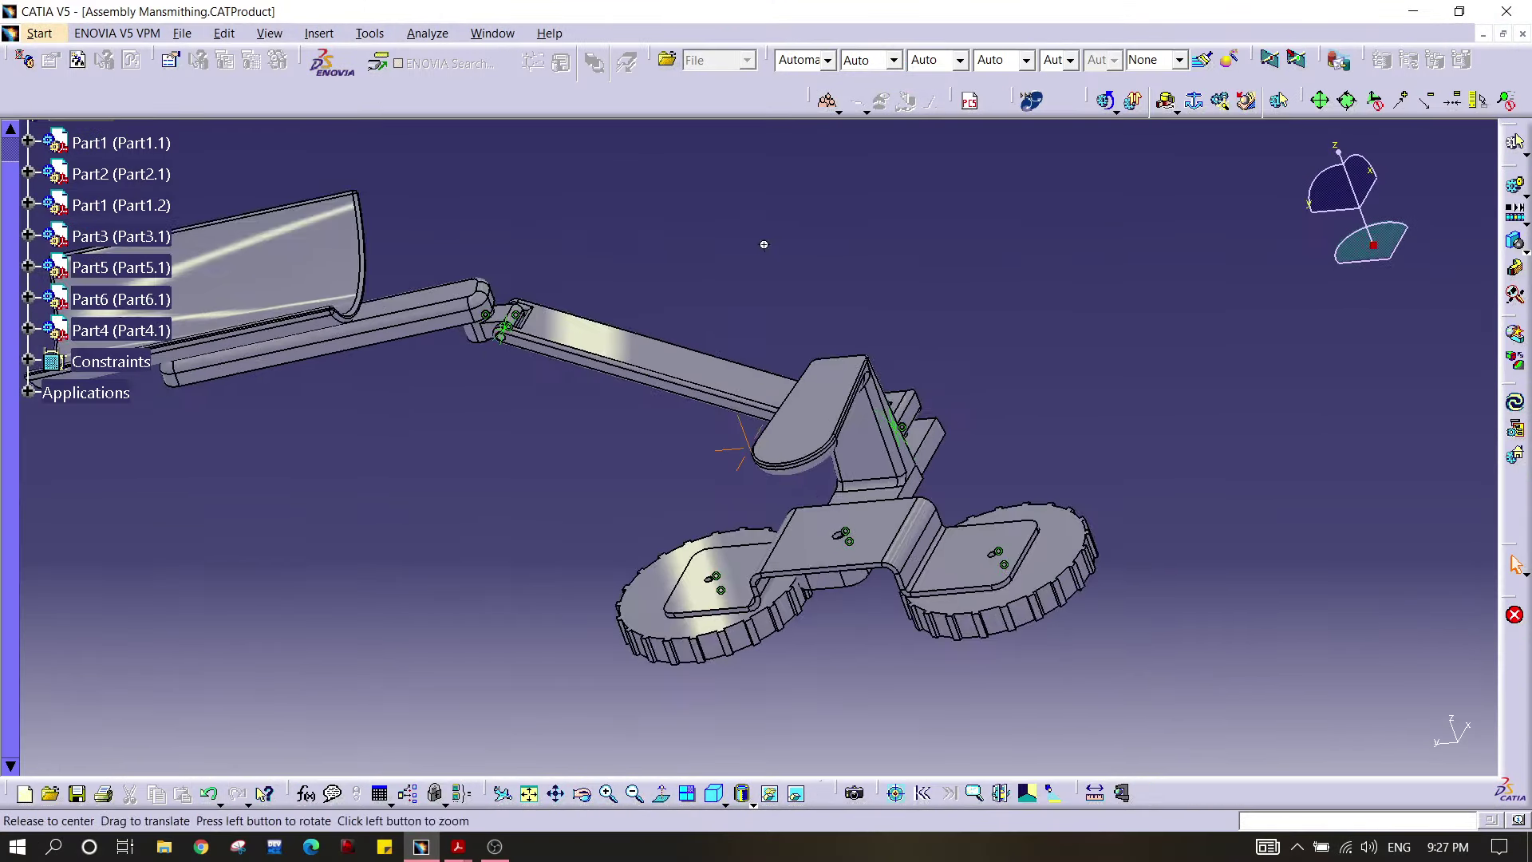
Step: Create the new part Part9 in Wireframe and Surface Design with the default options, and open a sketch on the yz plane
middle_click_drag(798, 447, 793, 477)
left_click(39, 32)
mouse_move(63, 80)
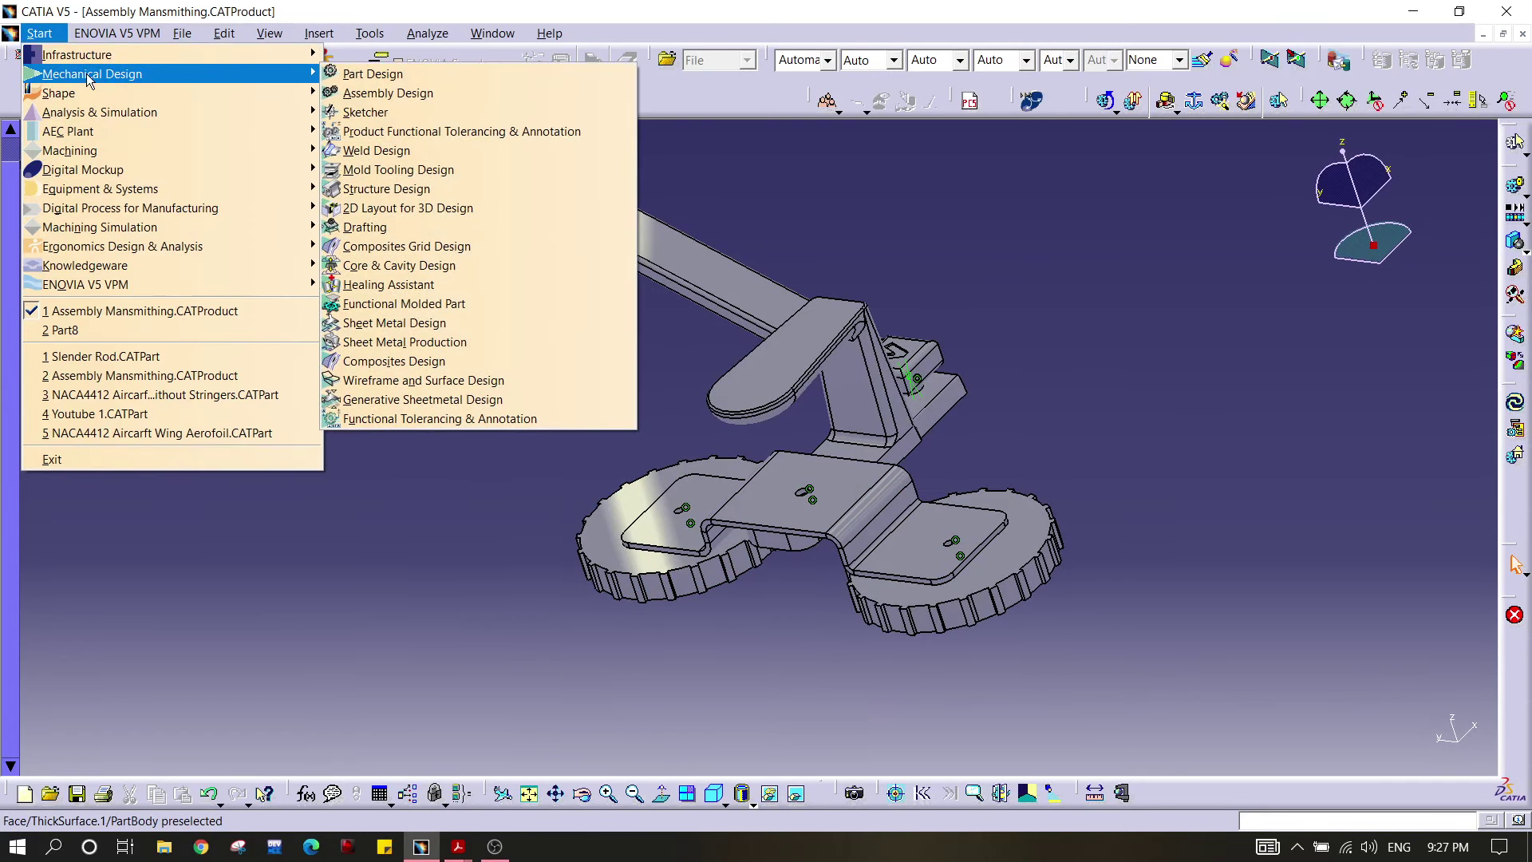
left_click(432, 381)
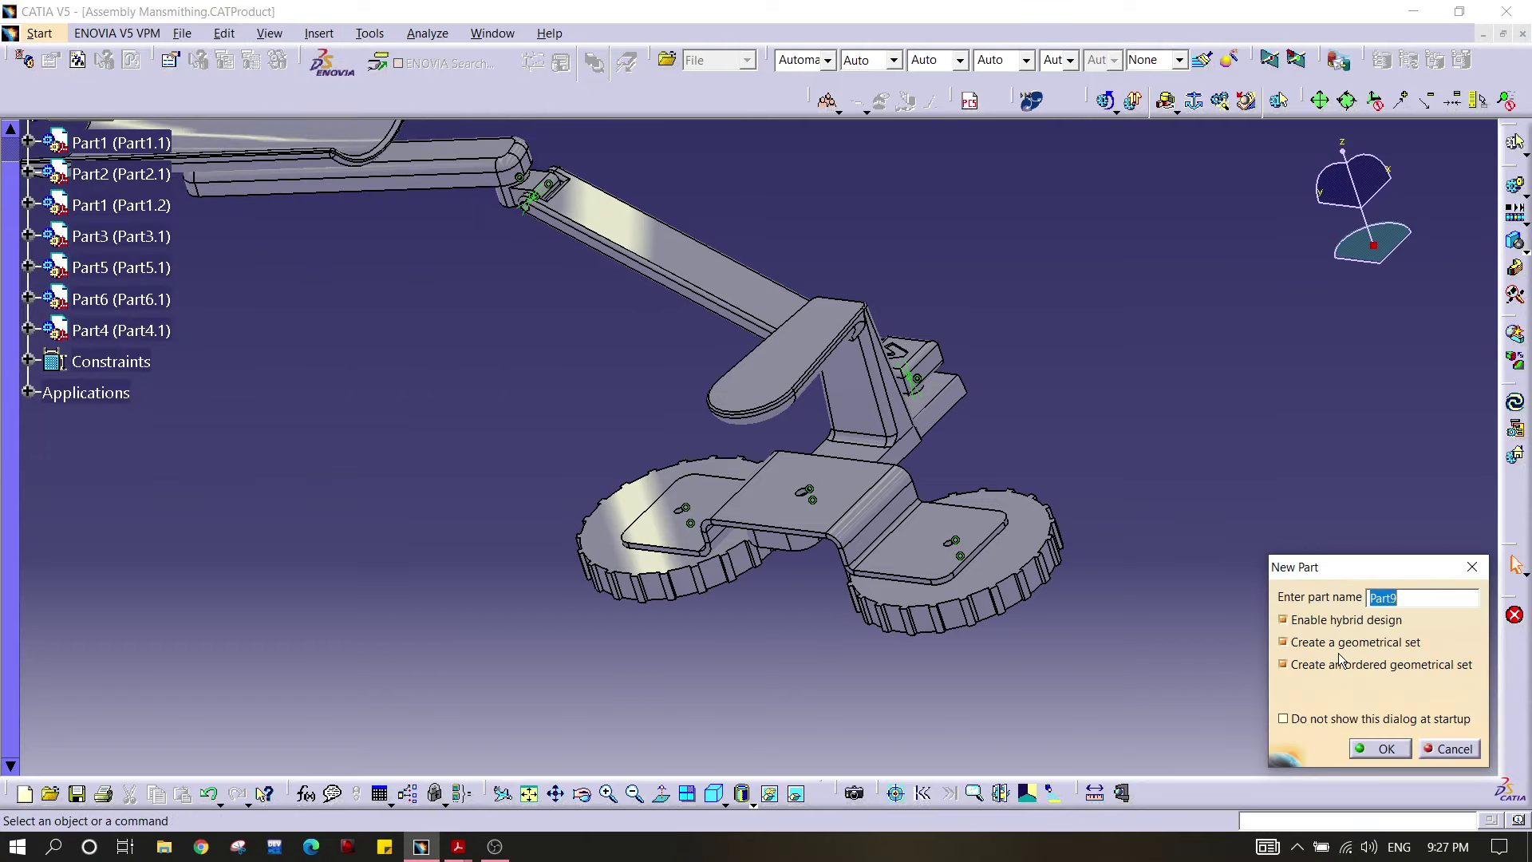
key("Return")
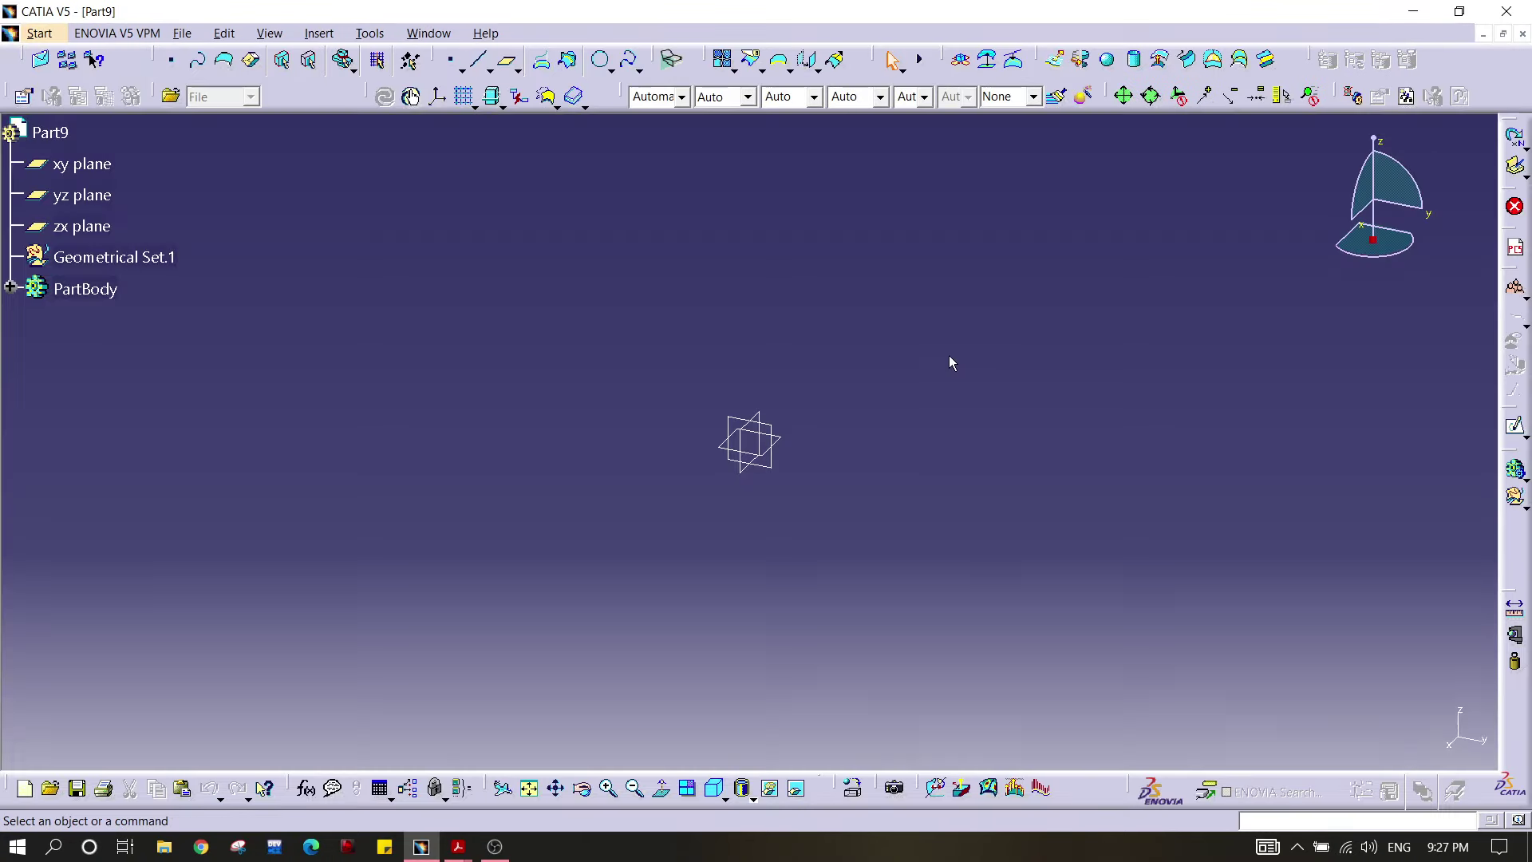
left_click(780, 433)
left_click(1505, 429)
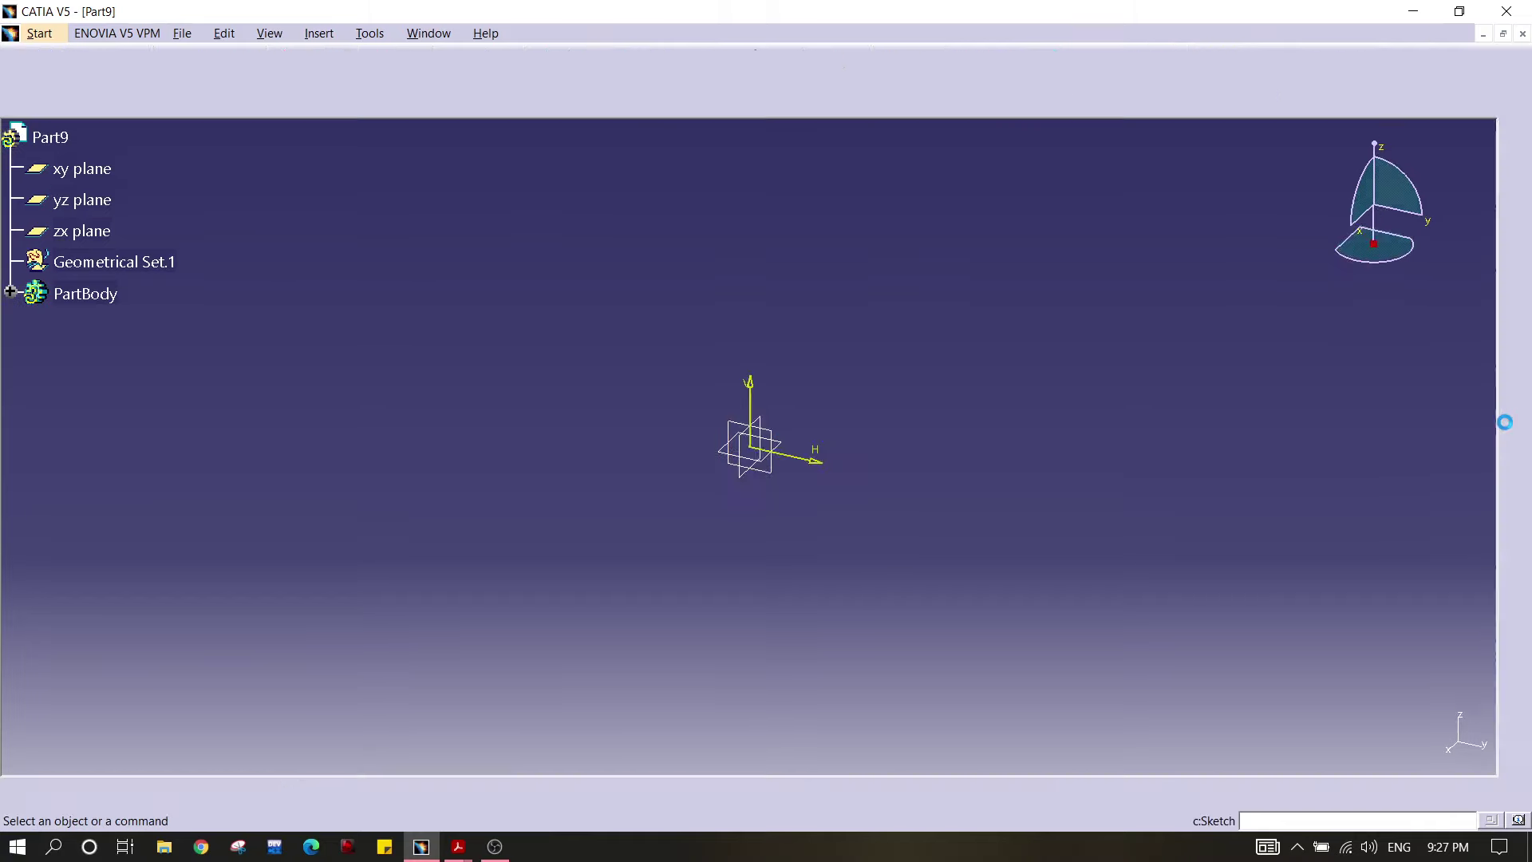
Step: Open Base Plate Draft.pdf in Acrobat Reader, examine the right view's length, raised-section width and height dimensions full screen, and return to CATIA
mouse_move(458, 847)
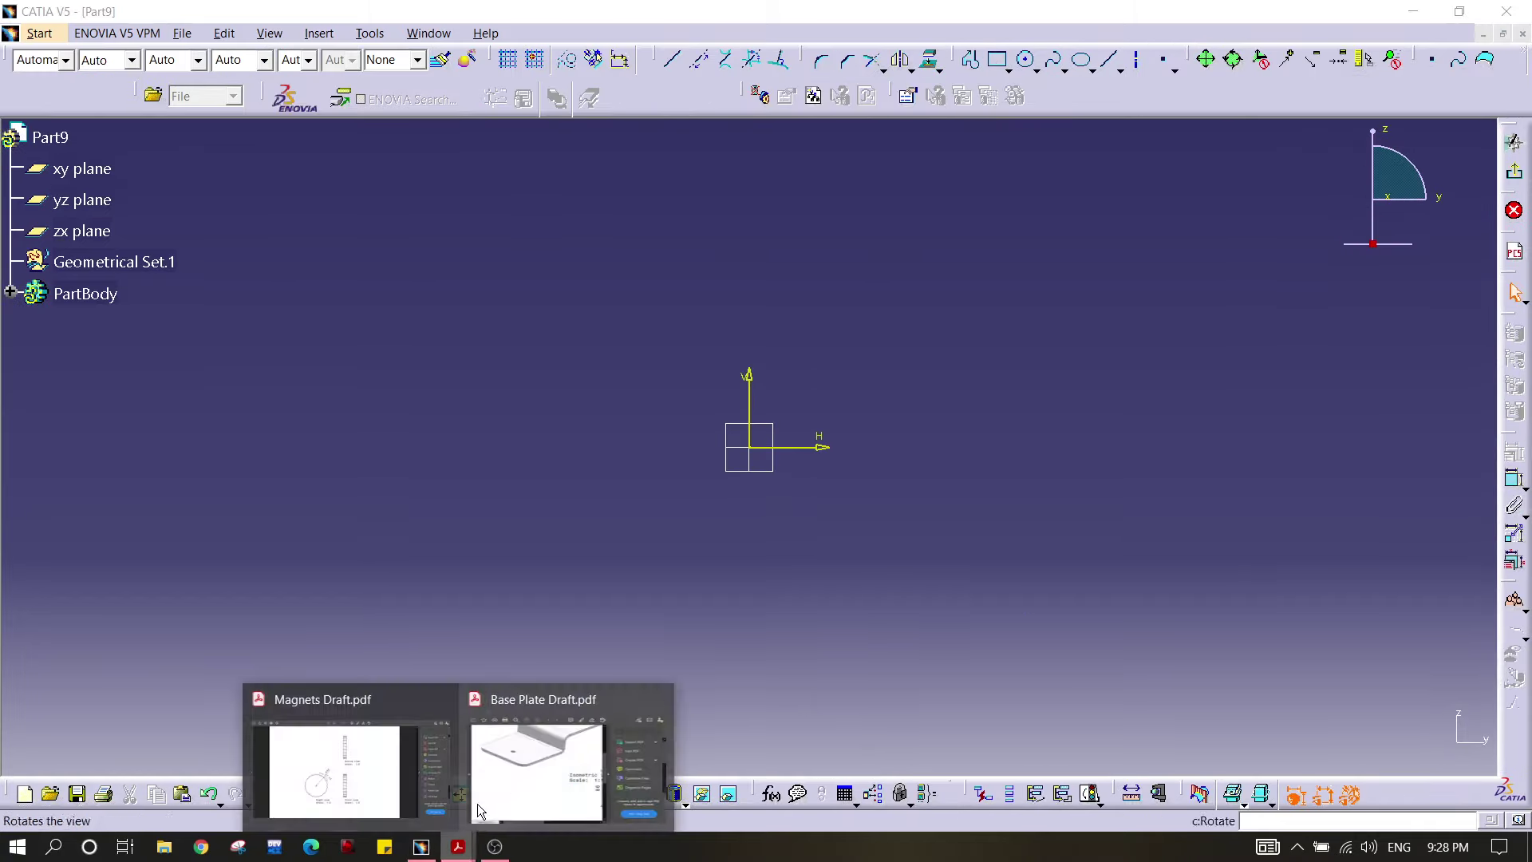
left_click(556, 769)
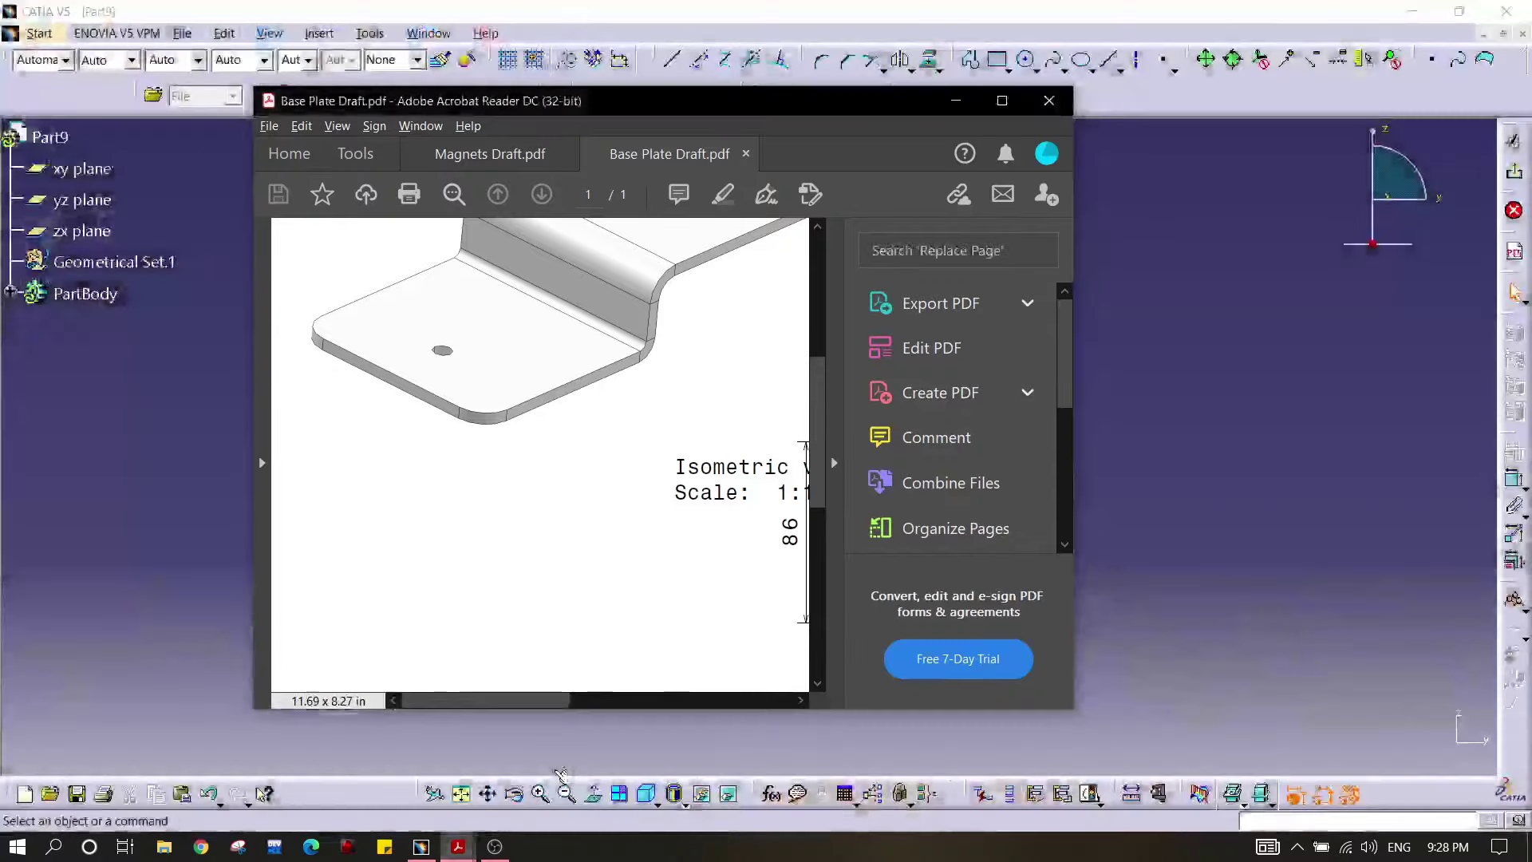
left_click(1003, 102)
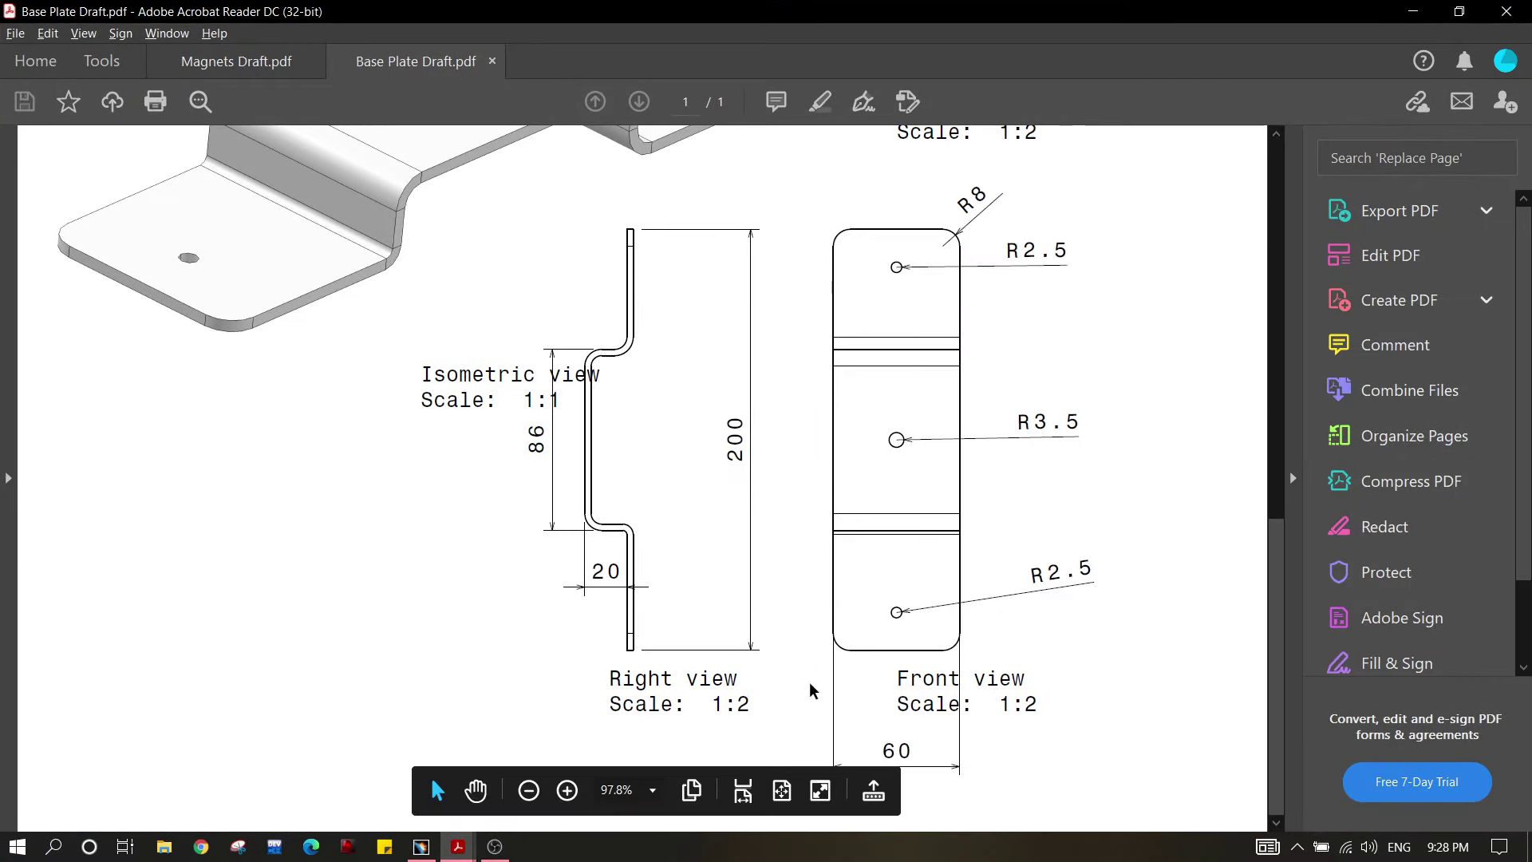
left_click(819, 792)
scroll(831, 512, "up", 2)
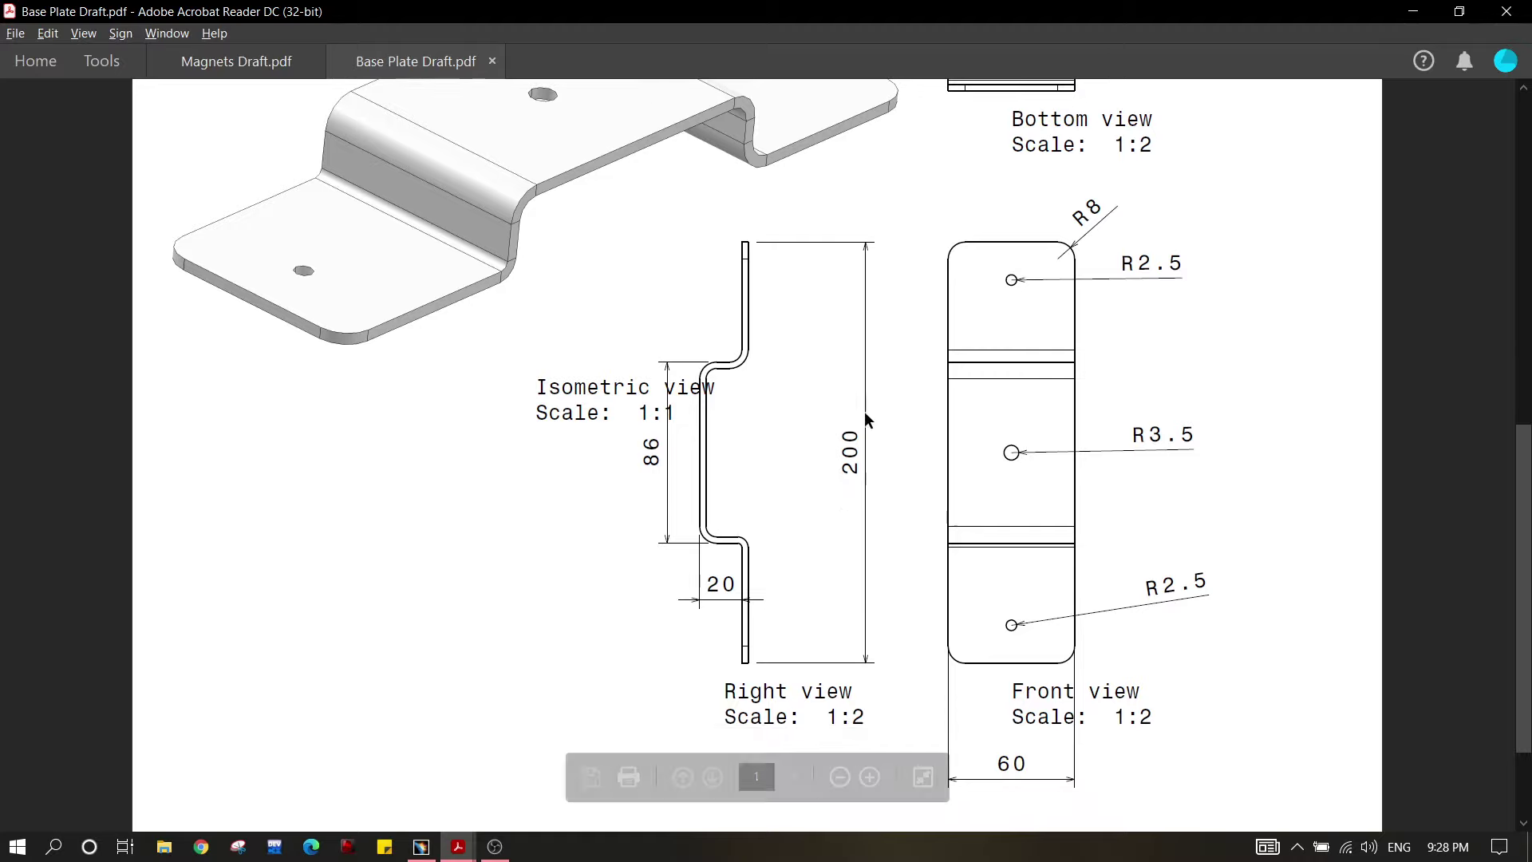
left_click_drag(851, 434, 787, 565)
left_click(784, 565)
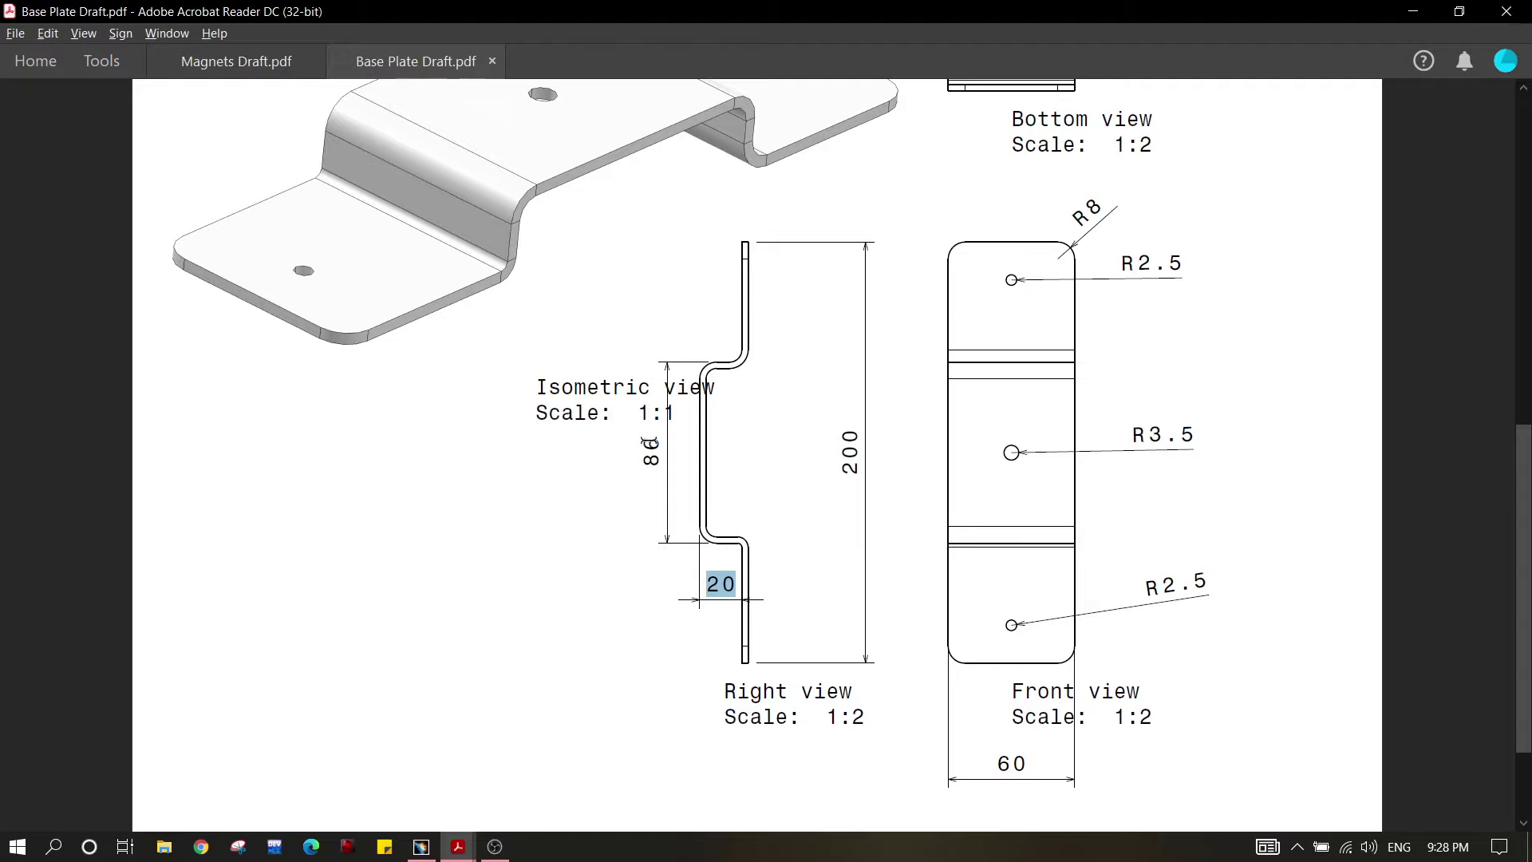
left_click(817, 499)
key("alt+Tab")
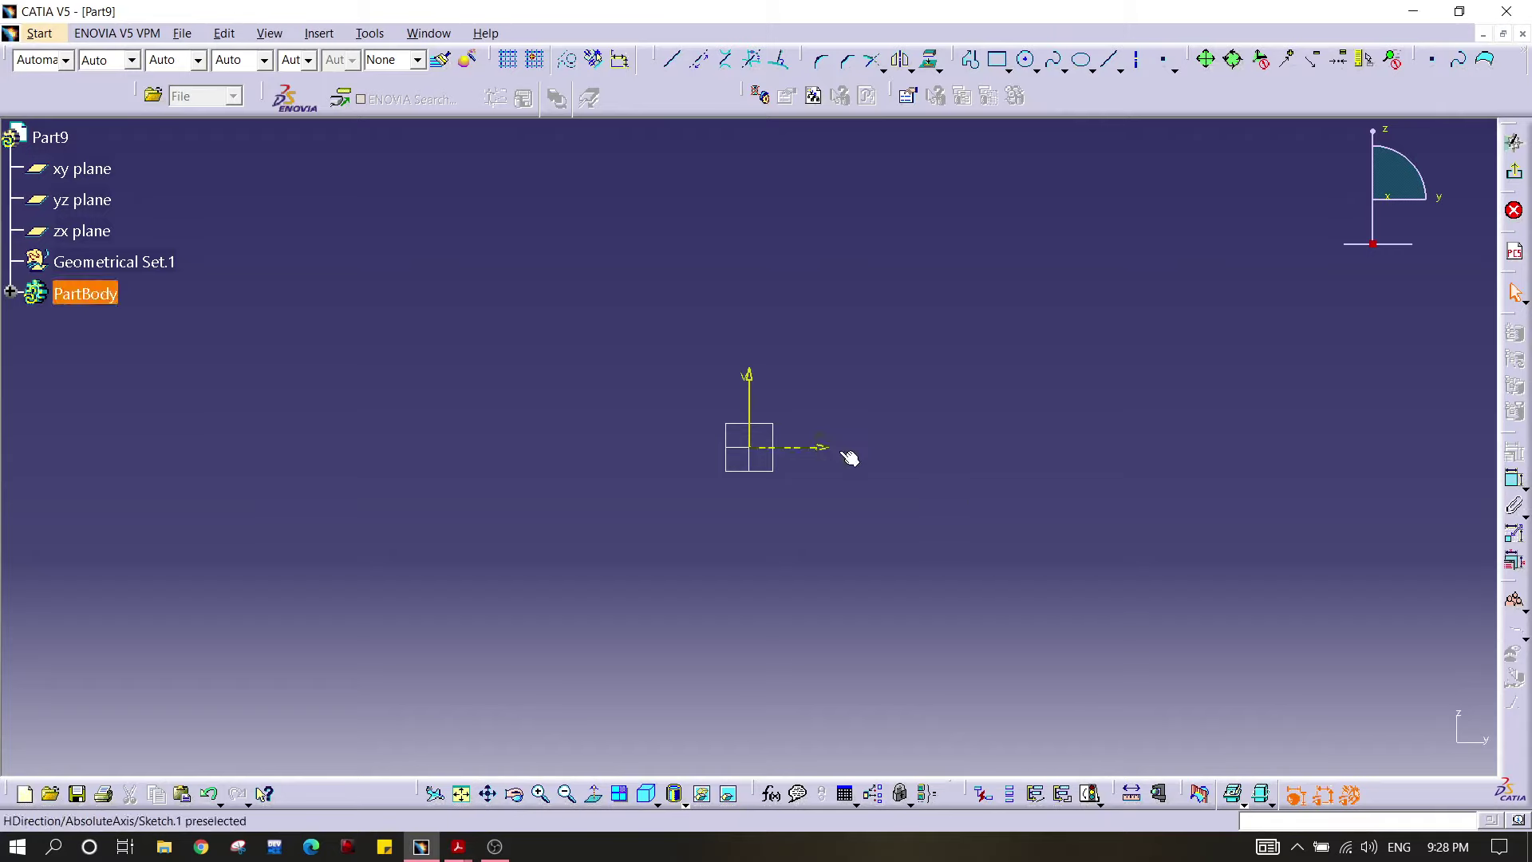
Step: Sketch an open five-segment hat-shaped profile around the origin, with a raised middle section and a flange on each side near the horizontal axis
left_click(970, 59)
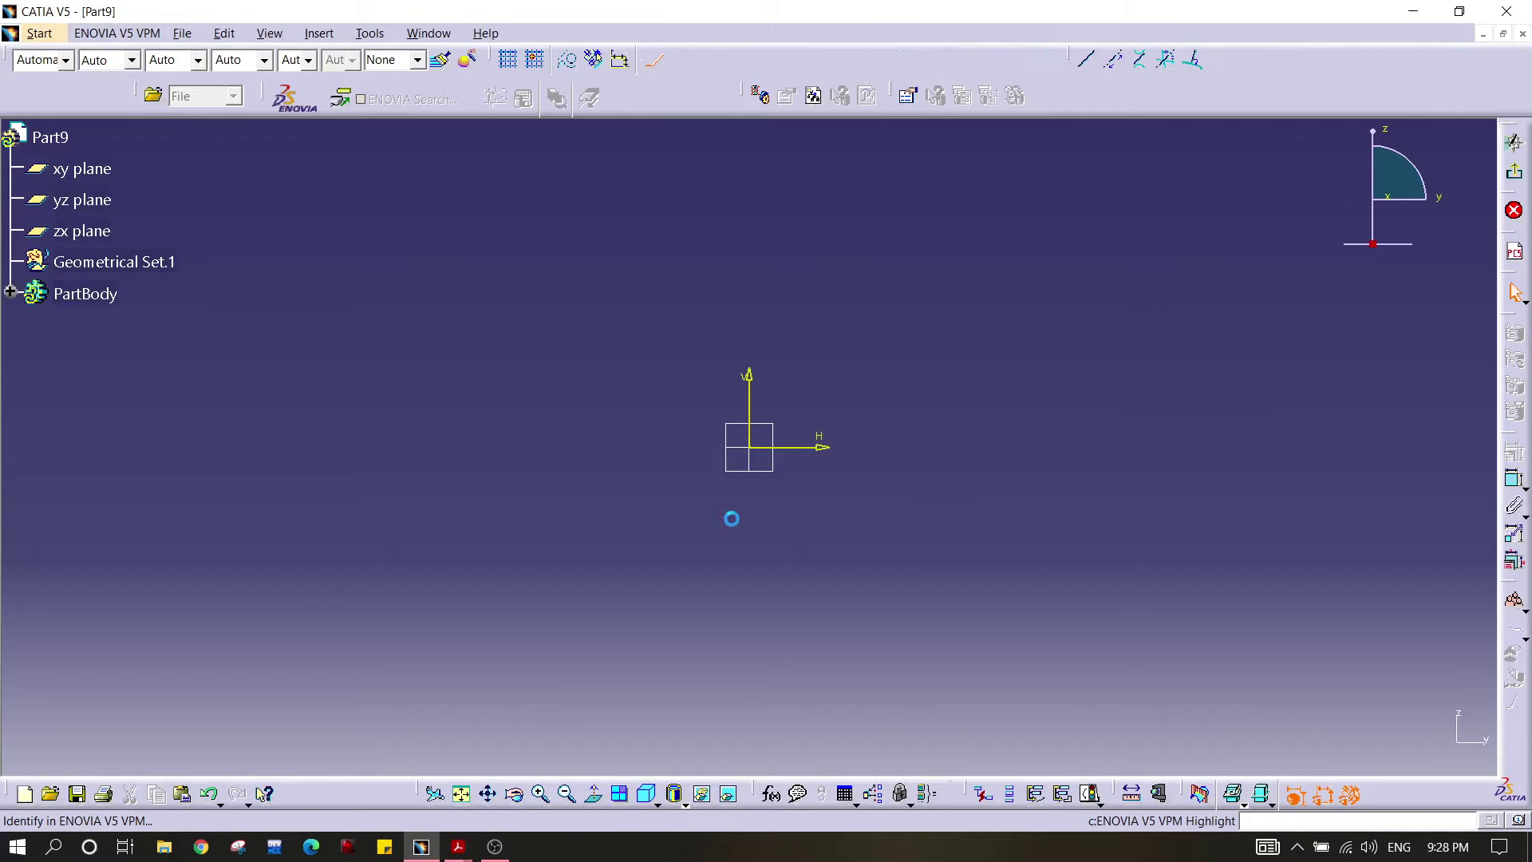
left_click(534, 452)
left_click(643, 452)
left_click(644, 313)
left_click(878, 314)
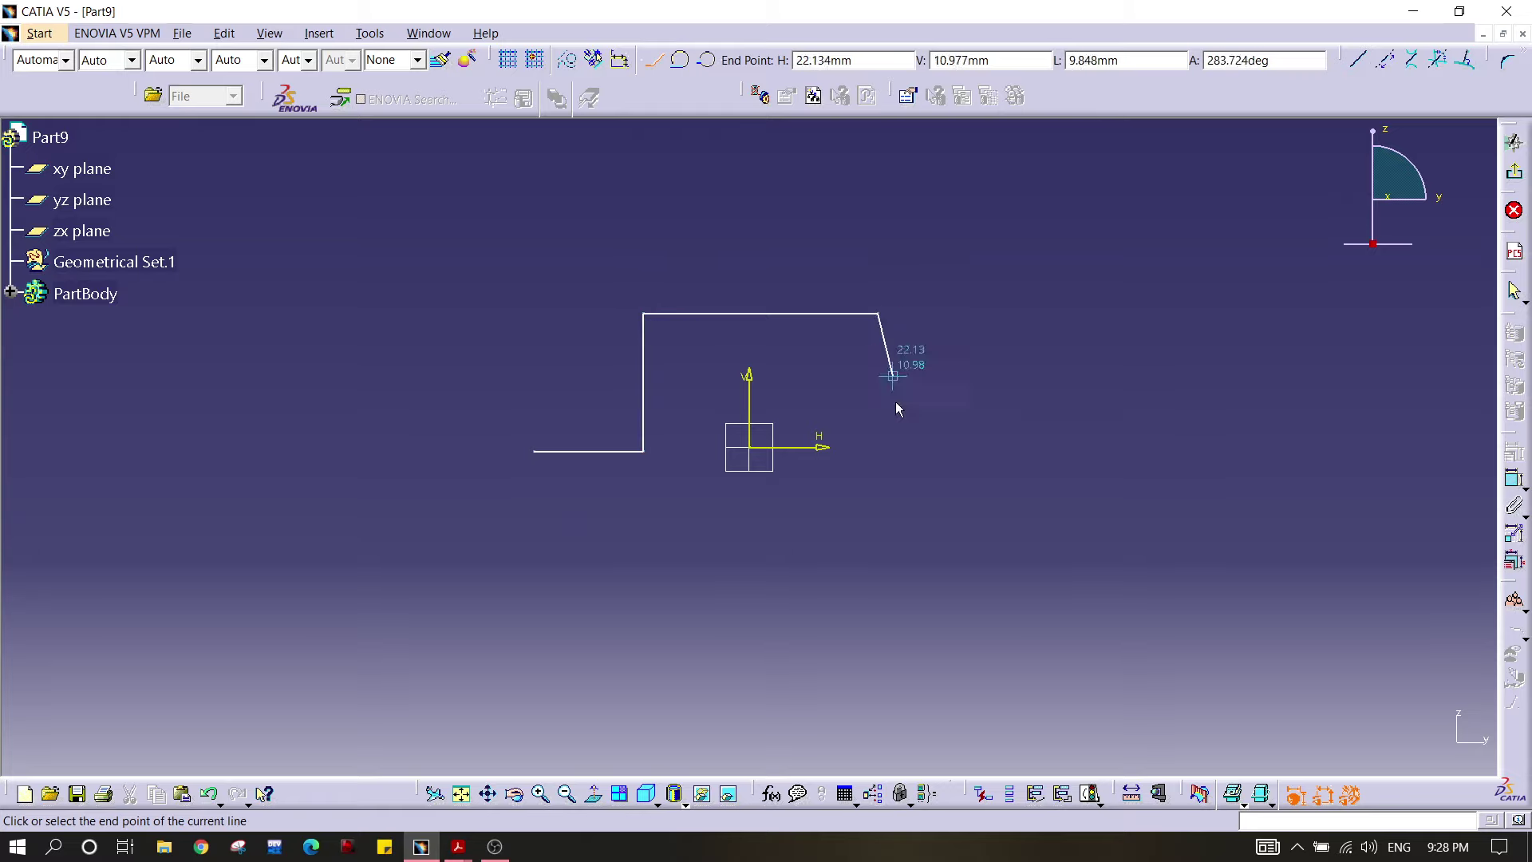
left_click(878, 443)
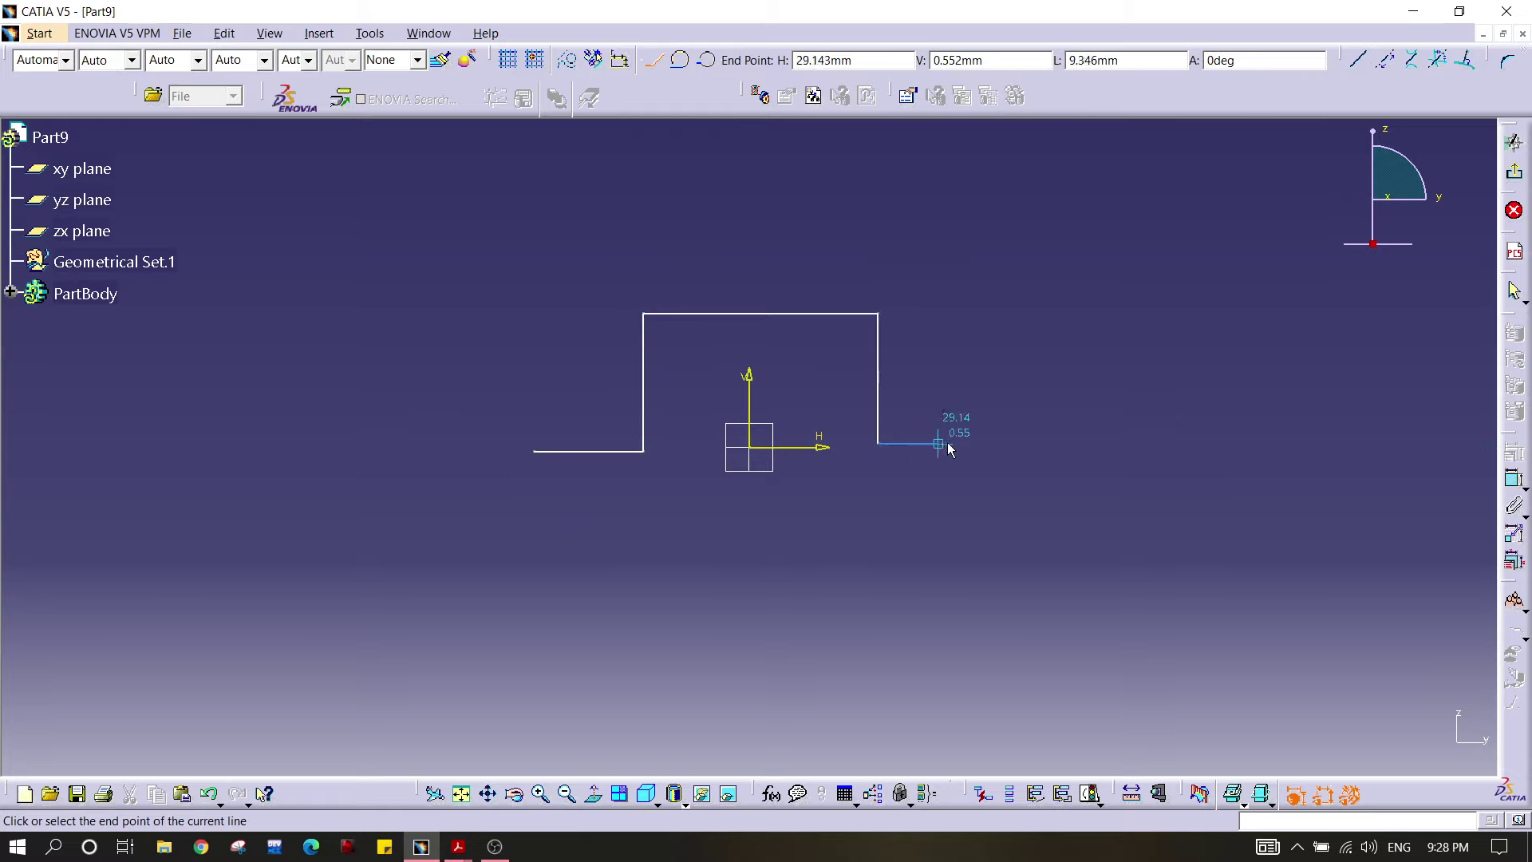
left_click(970, 444)
double_click(968, 444)
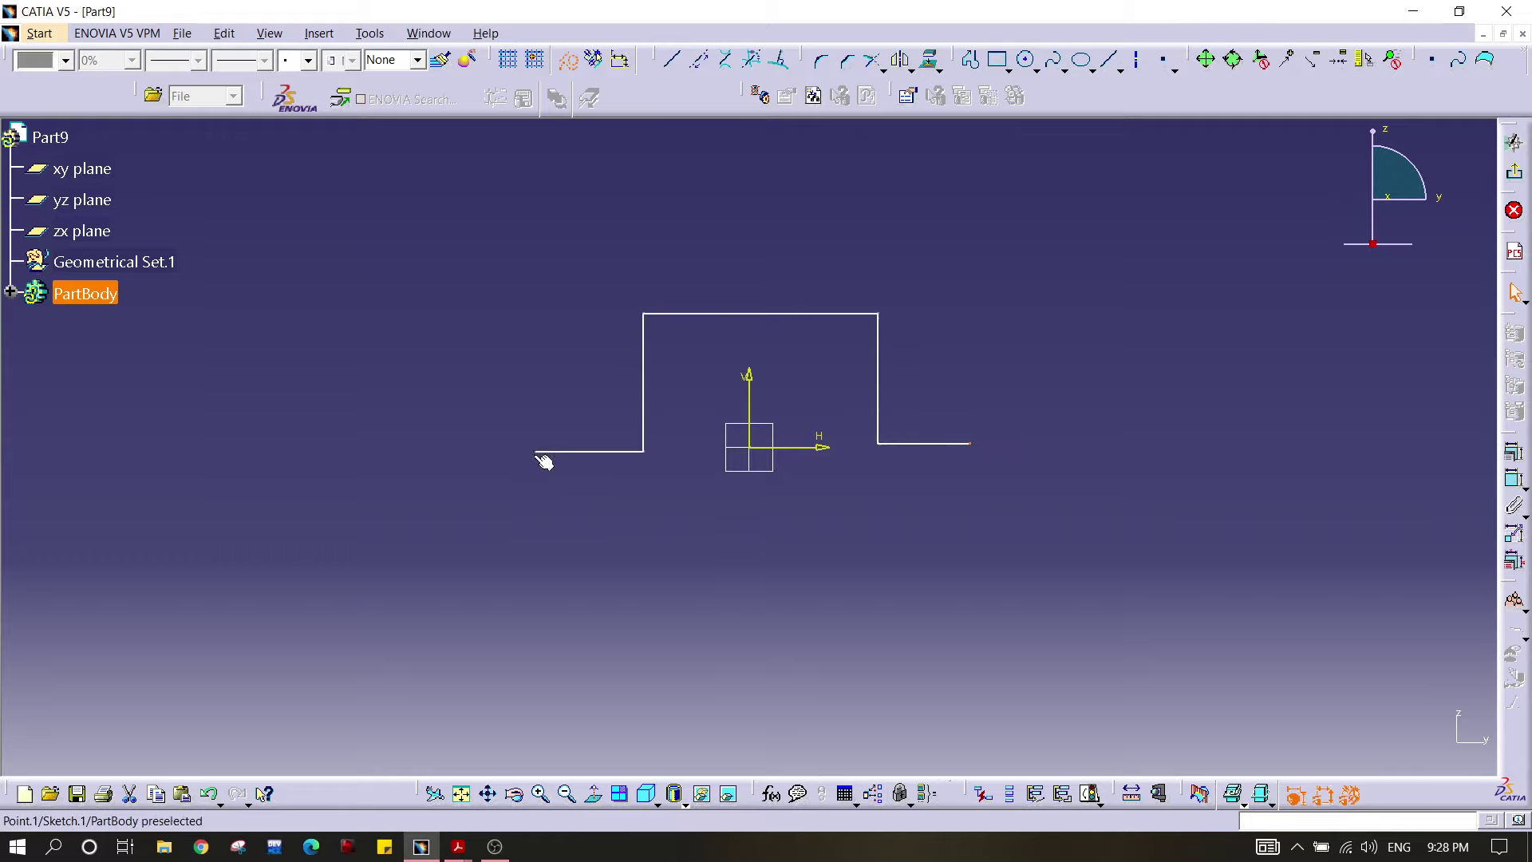
Step: Dimension the profile's overall length as 200 mm and move its right vertical side inward so the raised top is about 58 mm wide
left_click(1512, 479)
left_click(708, 541)
double_click(719, 539)
type("200mm")
key("Return")
mouse_move(893, 452)
middle_mouse_down()
mouse_move(842, 631)
mouse_move(1005, 496)
middle_mouse_up()
mouse_move(1178, 405)
left_mouse_down()
mouse_move(844, 410)
mouse_move(867, 391)
left_mouse_up()
Step: Constrain the right flange line of the profile to be coincident with the sketch's horizontal axis
left_click_drag(1048, 437, 851, 459)
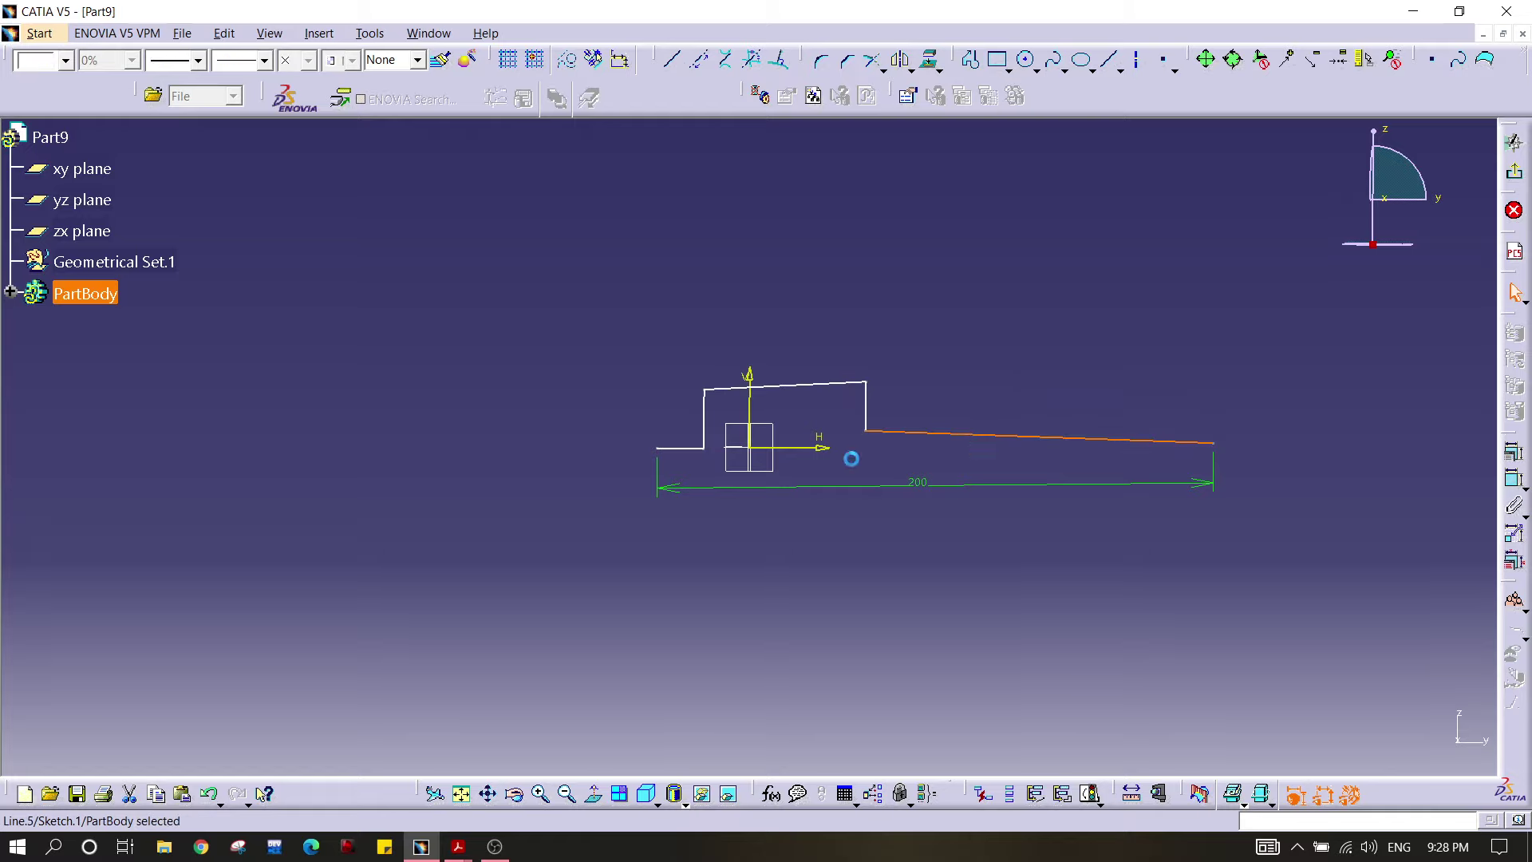
left_click(821, 446, "ctrl")
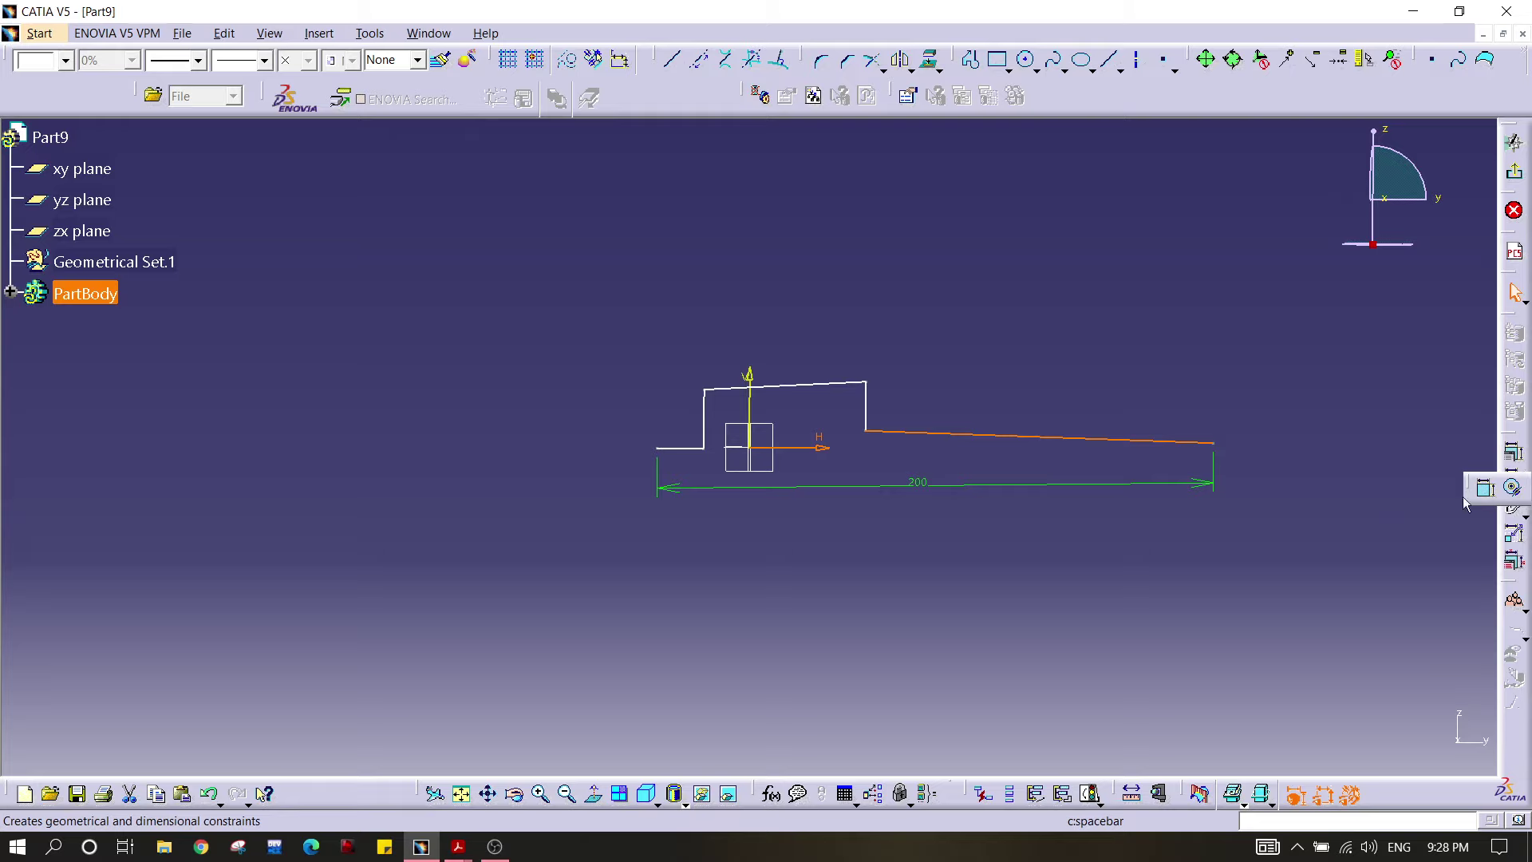
left_click(1514, 479)
right_click(1258, 507)
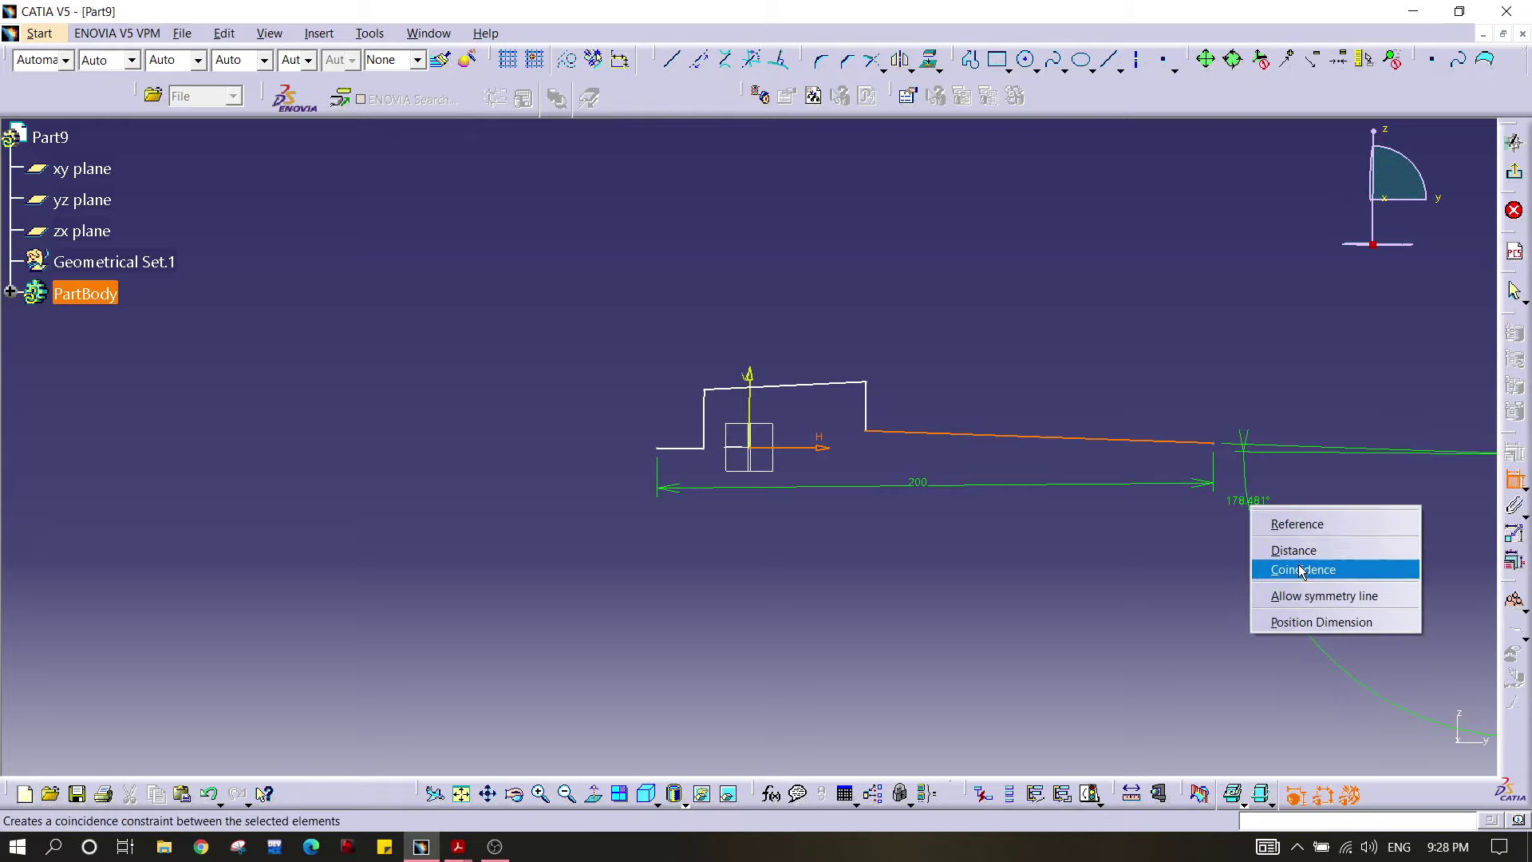
left_click(1308, 570)
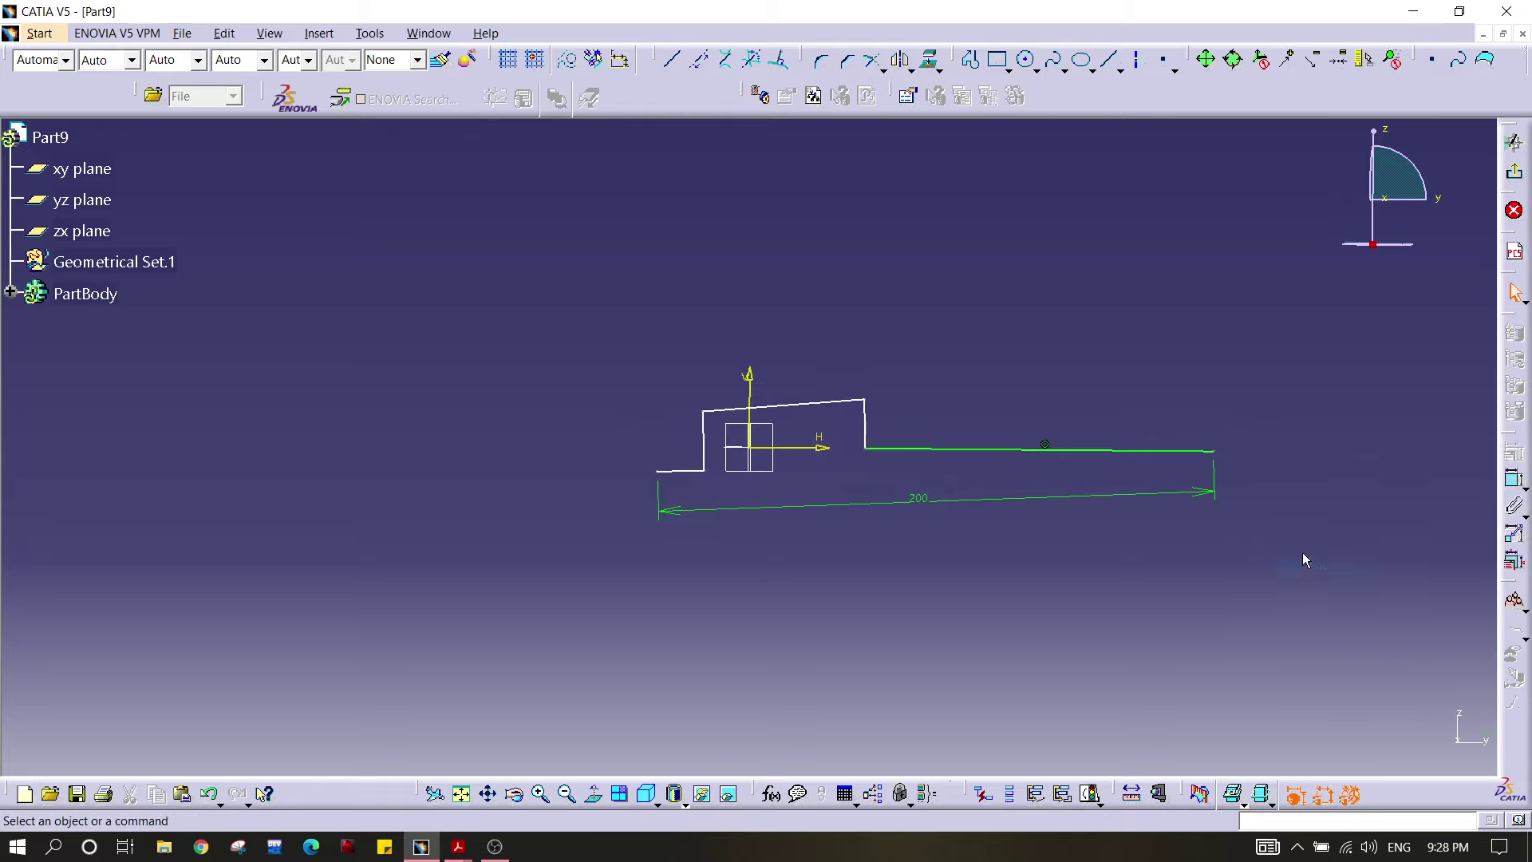
Step: Constrain the left flange line of the profile to be coincident with the sketch's horizontal axis
left_click(694, 471)
left_click(820, 448, "ctrl")
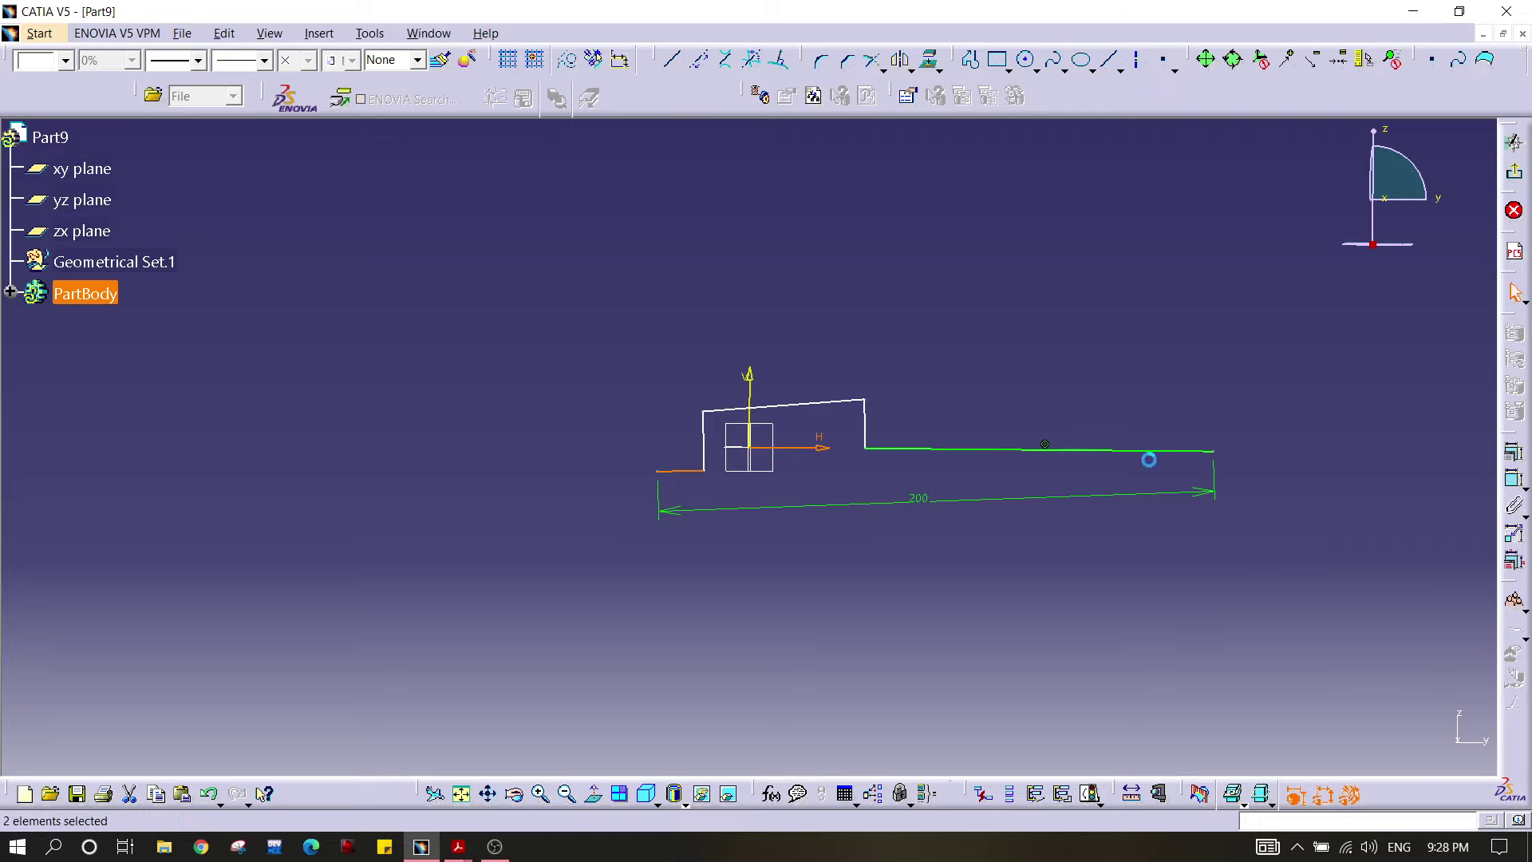
left_click(1507, 482)
right_click(1313, 487)
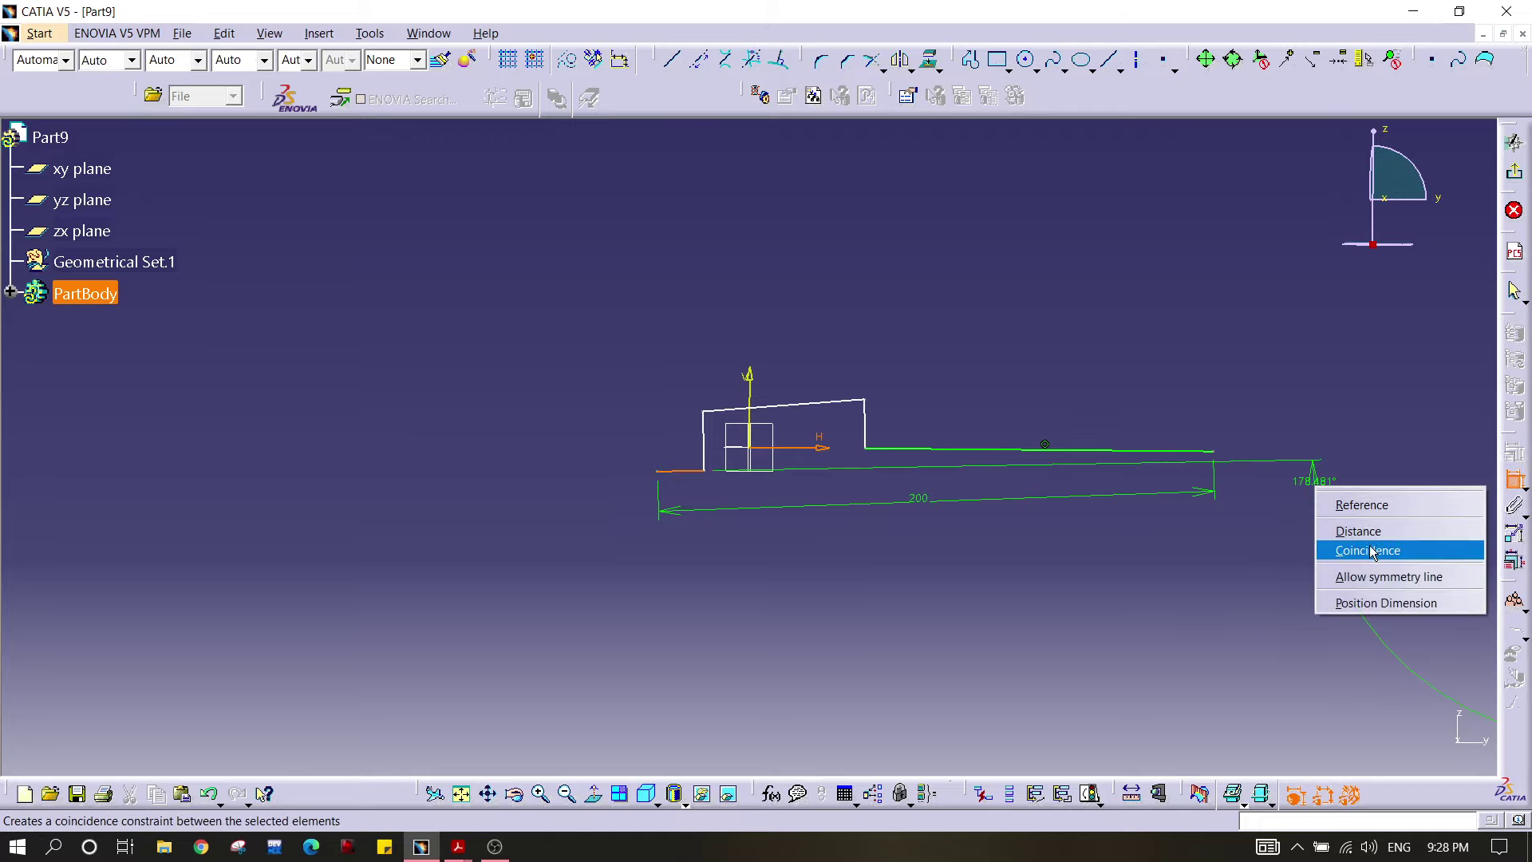
left_click(1374, 551)
left_click(593, 793)
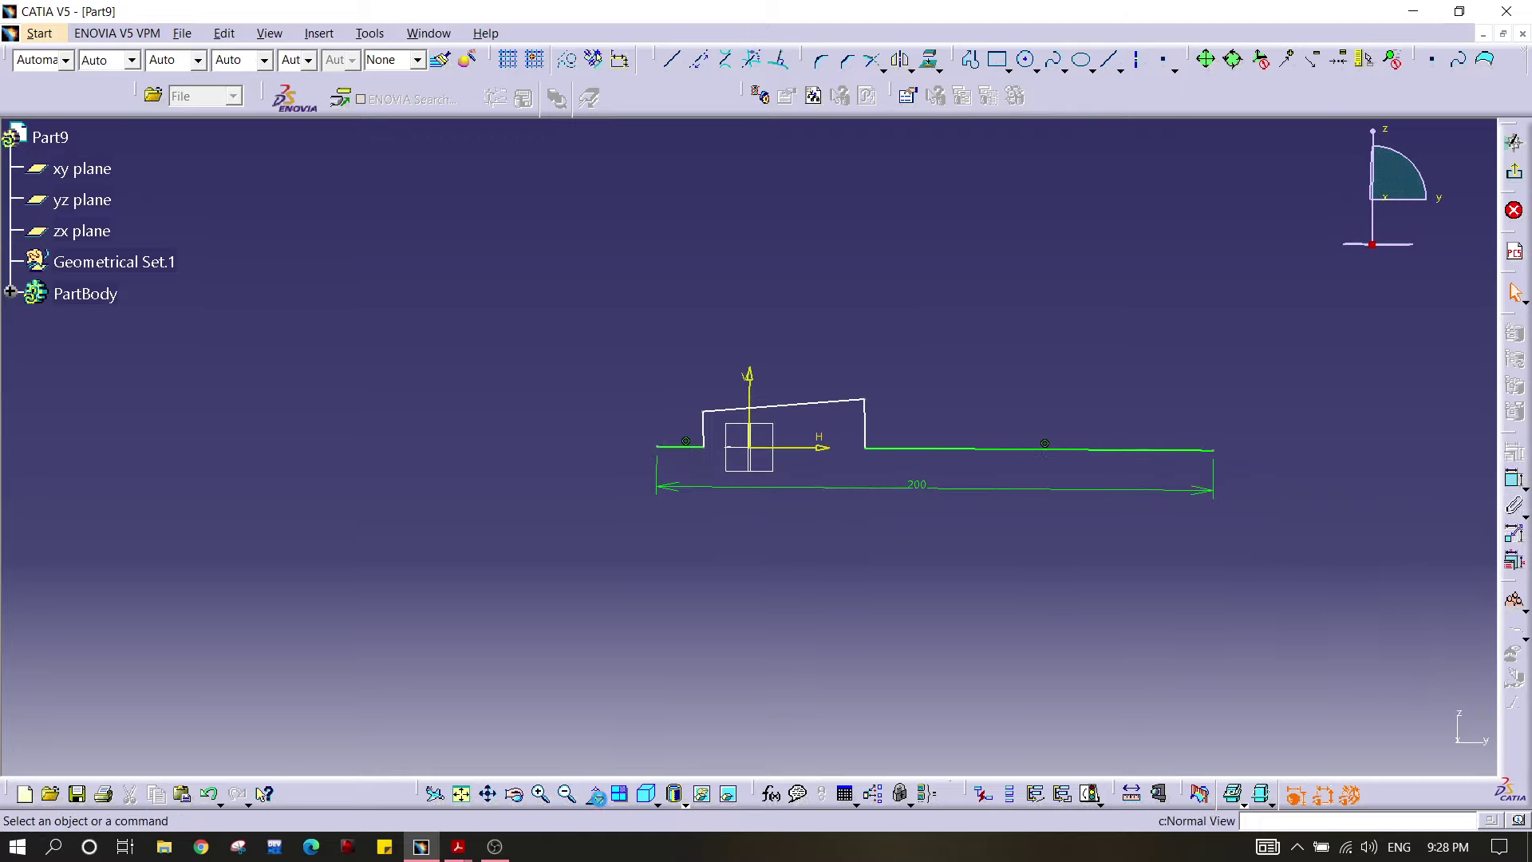
middle_click_drag(895, 518, 902, 341)
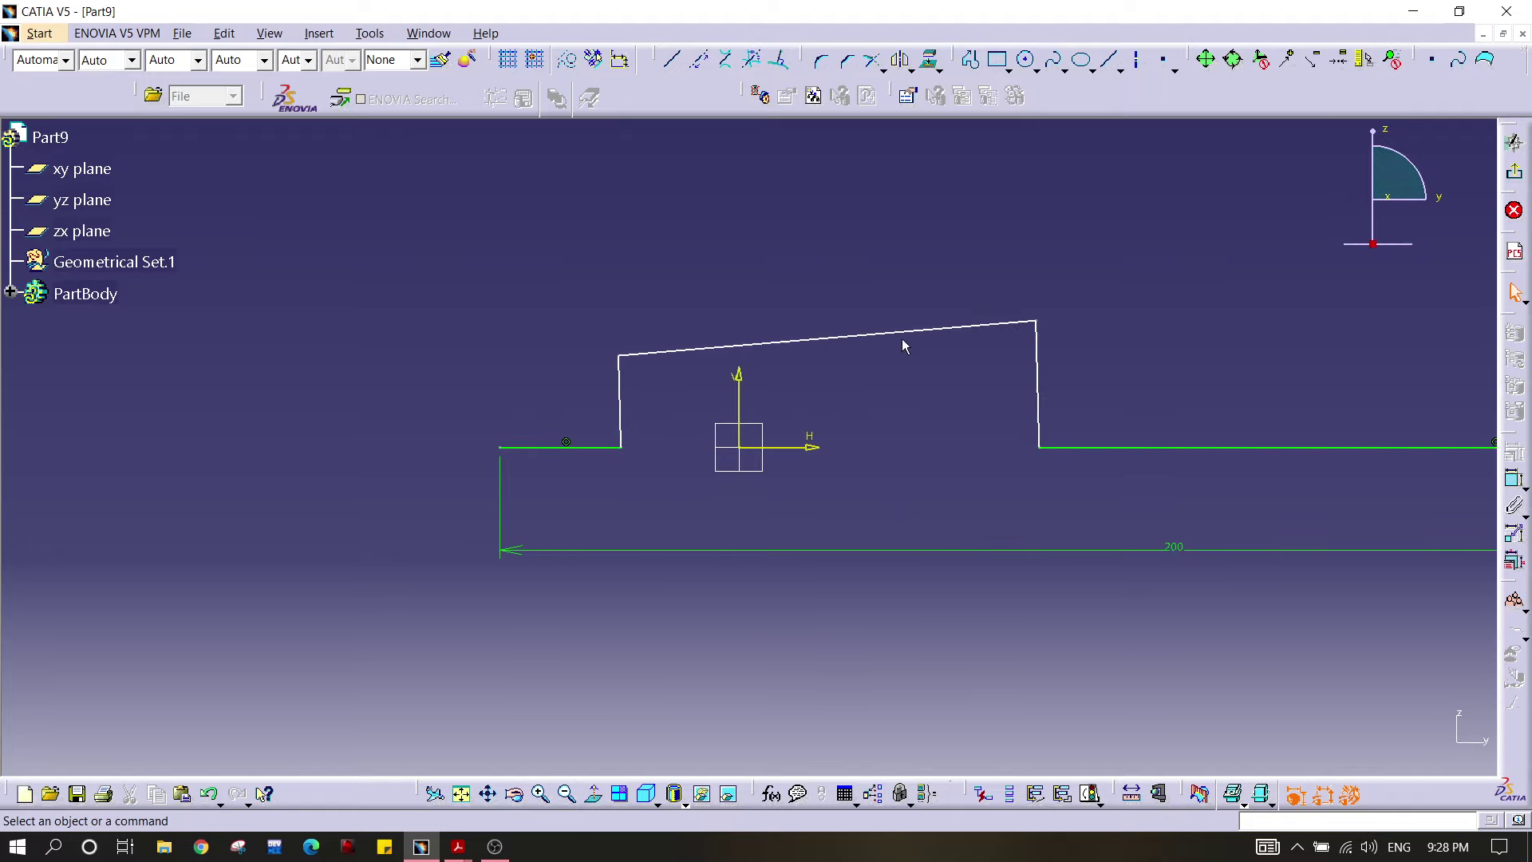
left_click(910, 331)
left_click(814, 447, "ctrl")
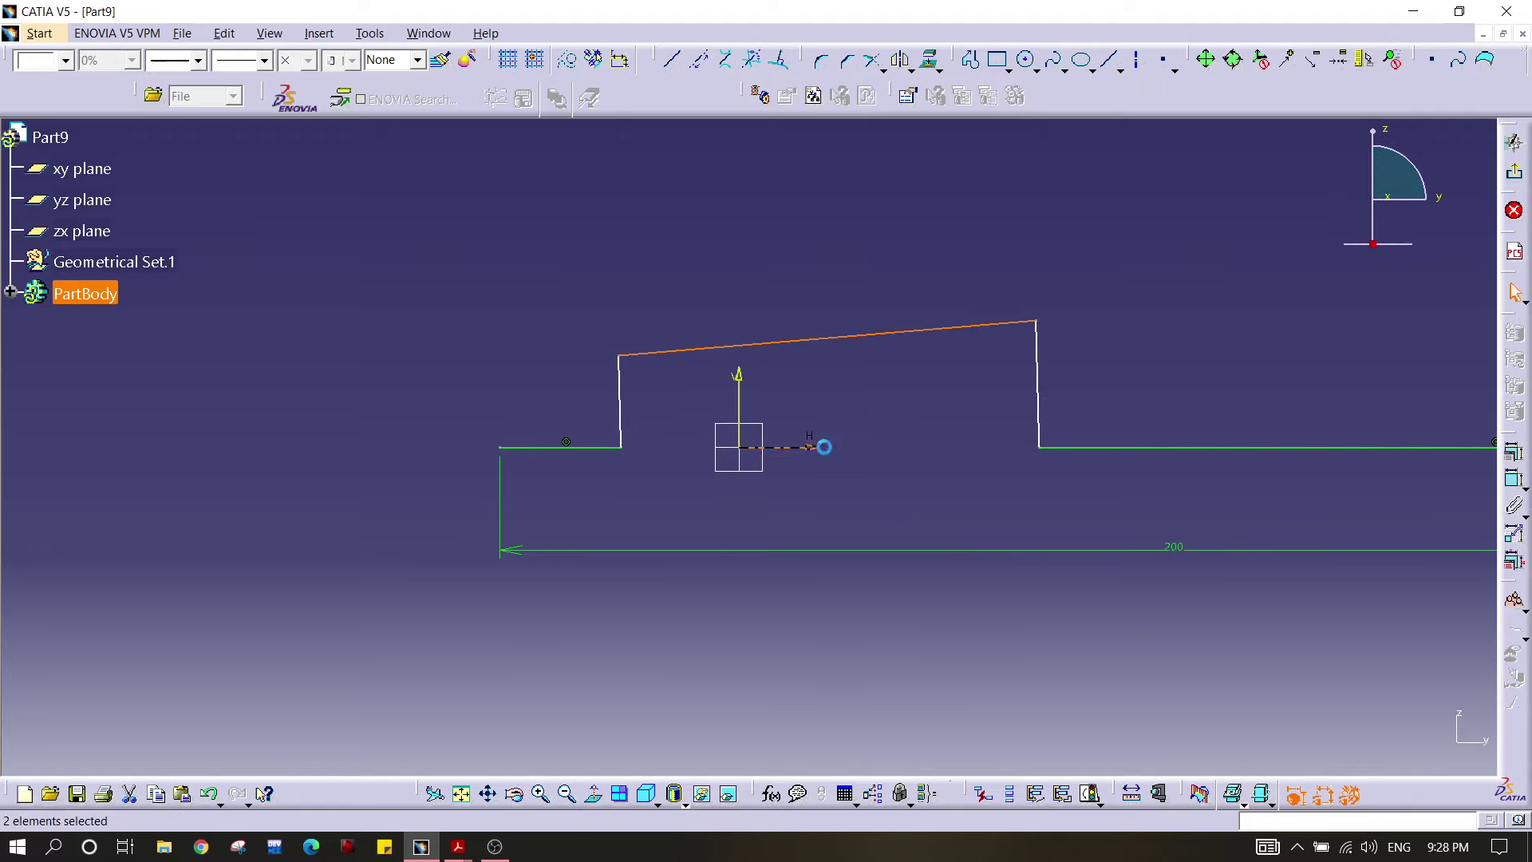
left_click(1514, 479)
right_click(980, 450)
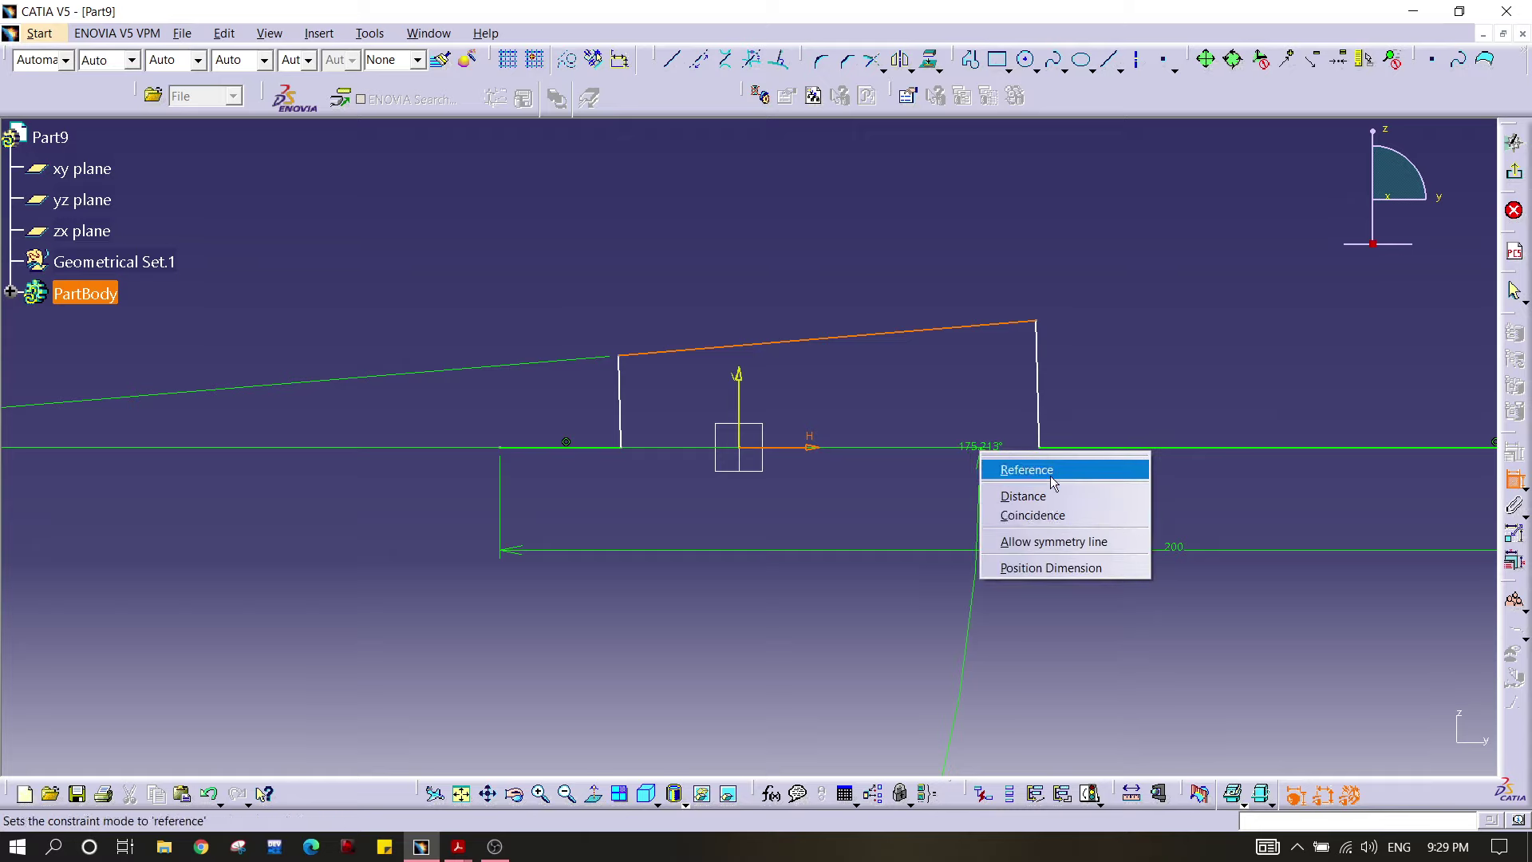
left_click(1051, 478)
key("Escape")
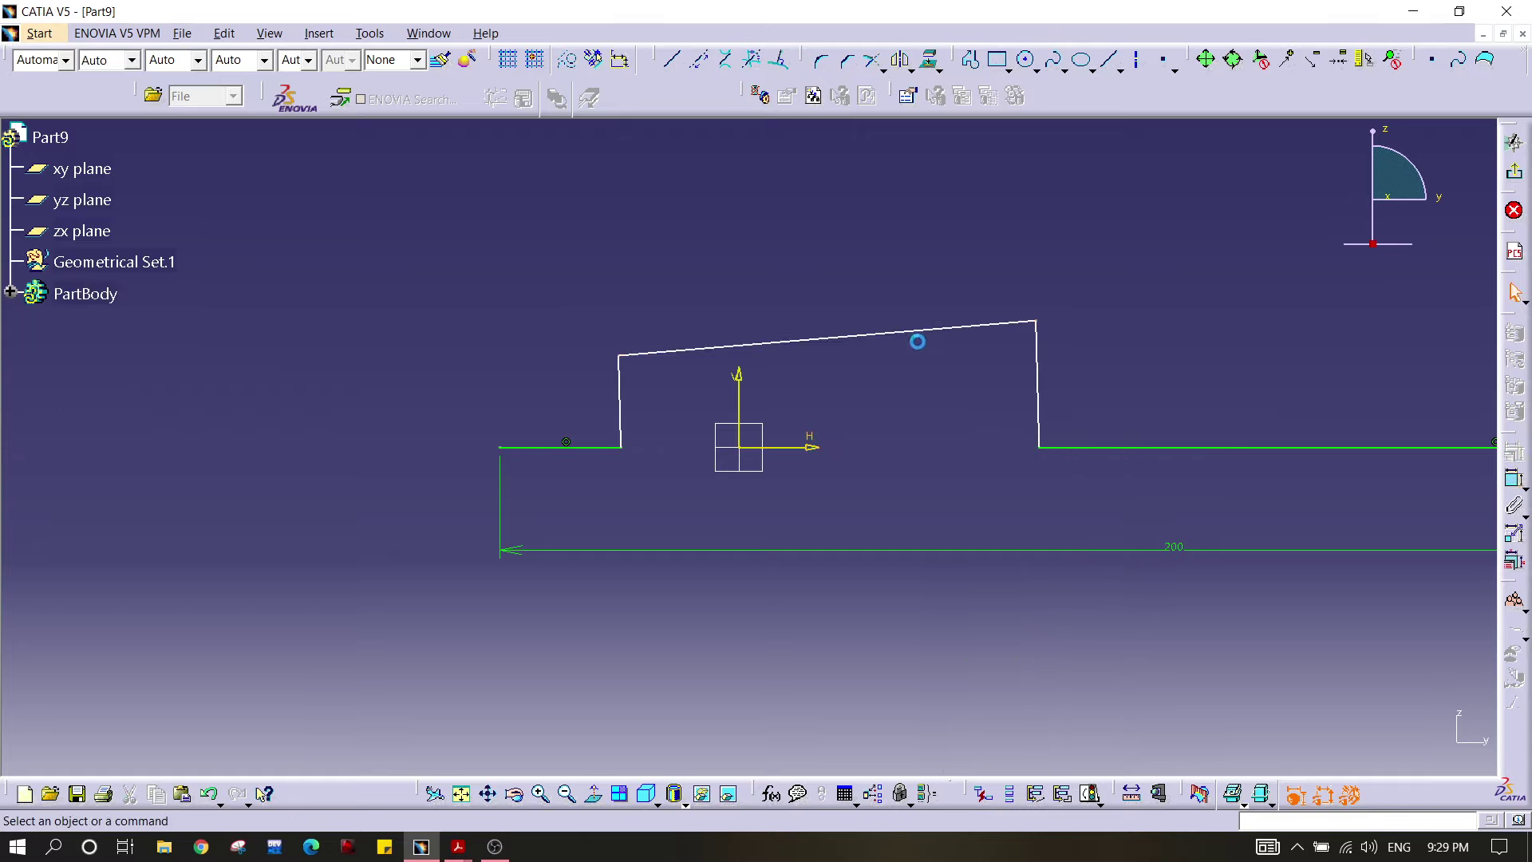
Step: Apply a horizontal constraint to the top line of the raised section
left_click(930, 338)
left_click(1514, 480)
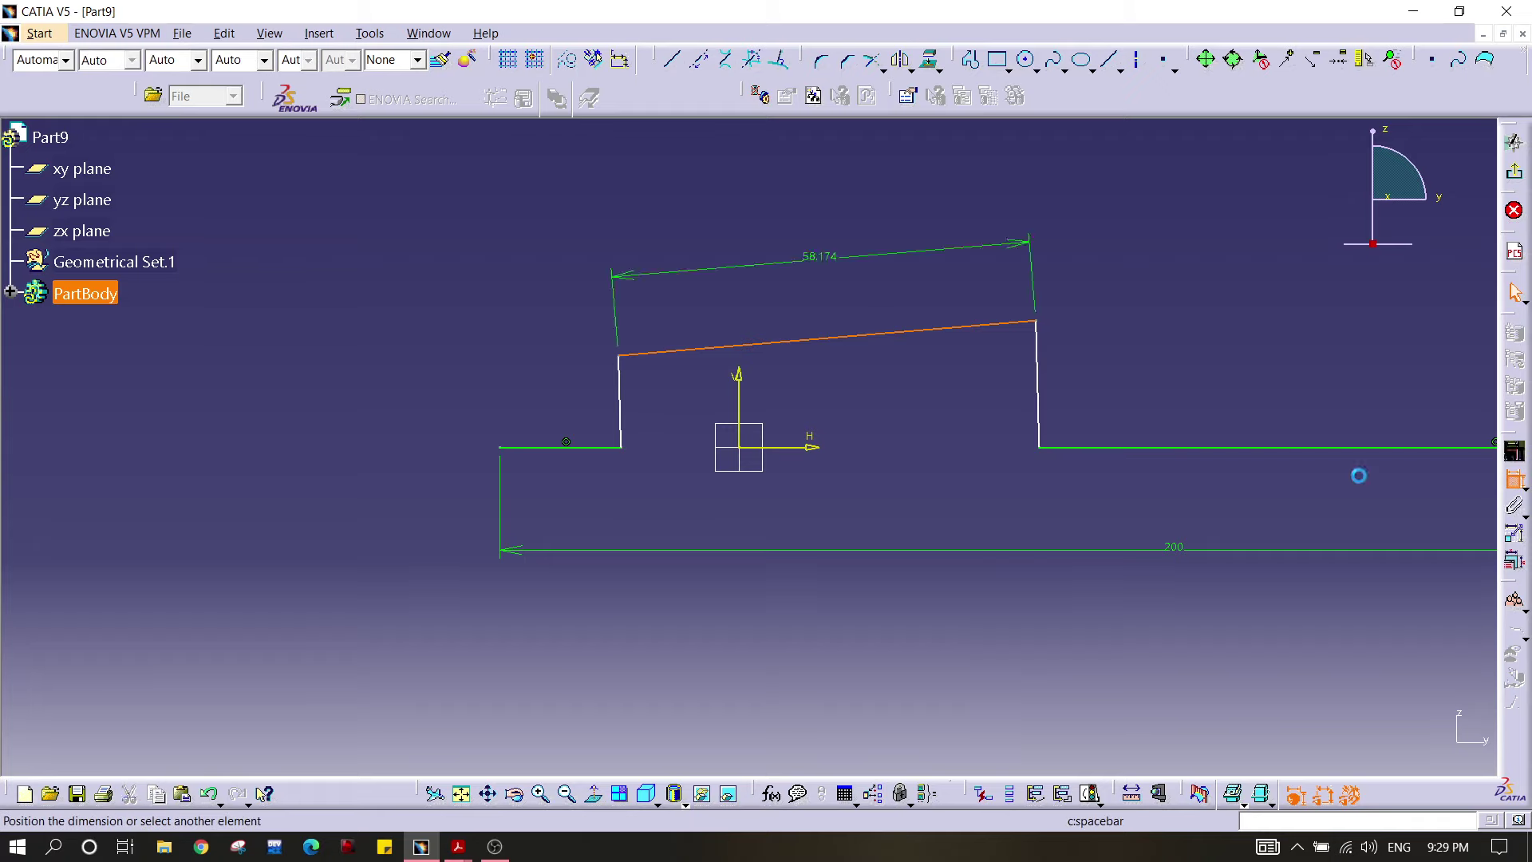
right_click(1316, 476)
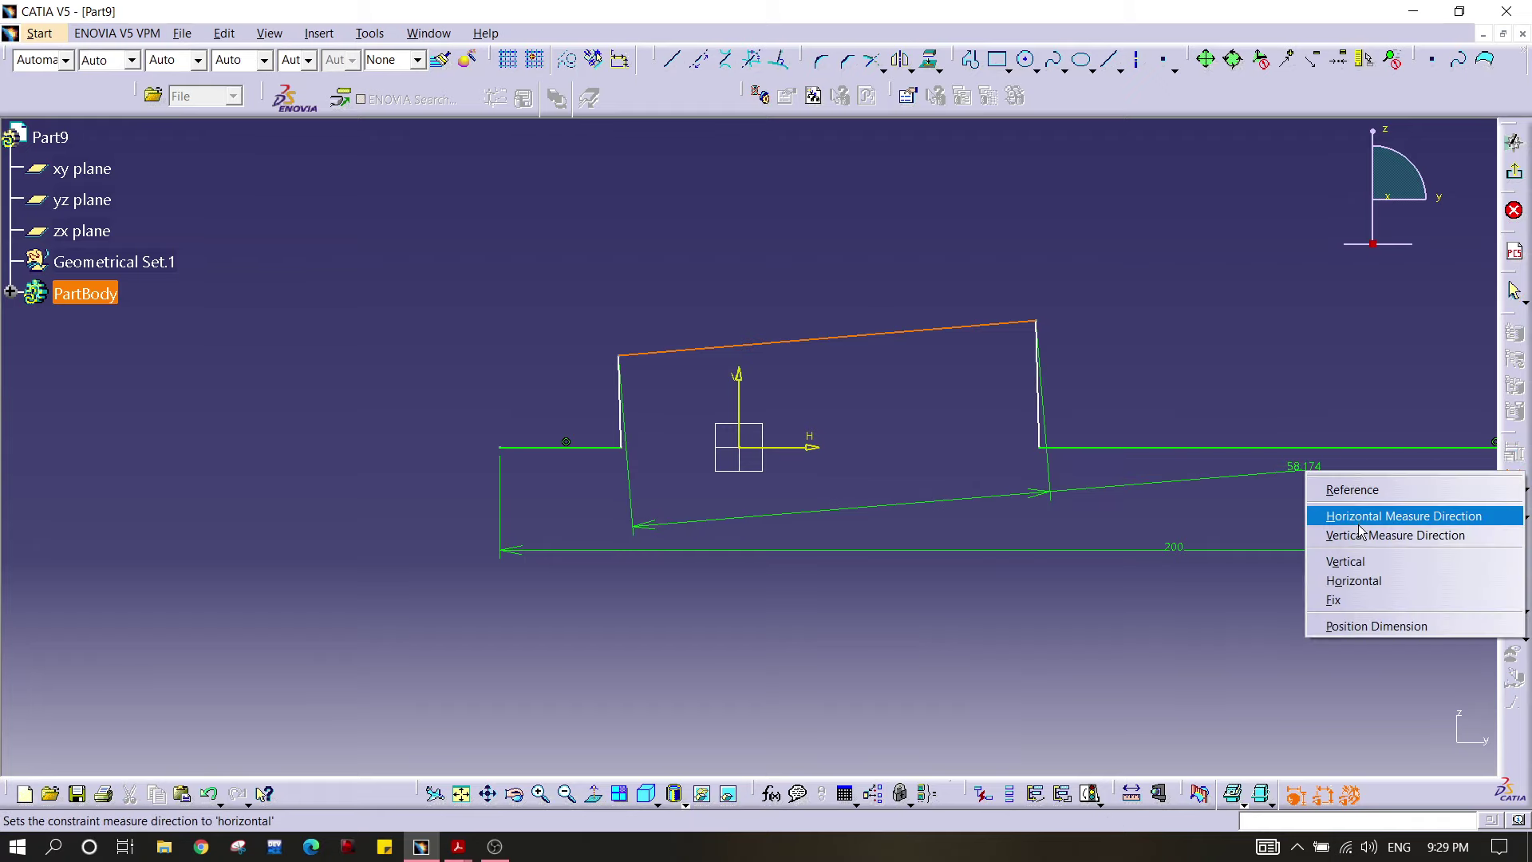
left_click(1369, 576)
Step: Try to apply a parallelism constraint between the two vertical sides of the raised section
left_click(1041, 391)
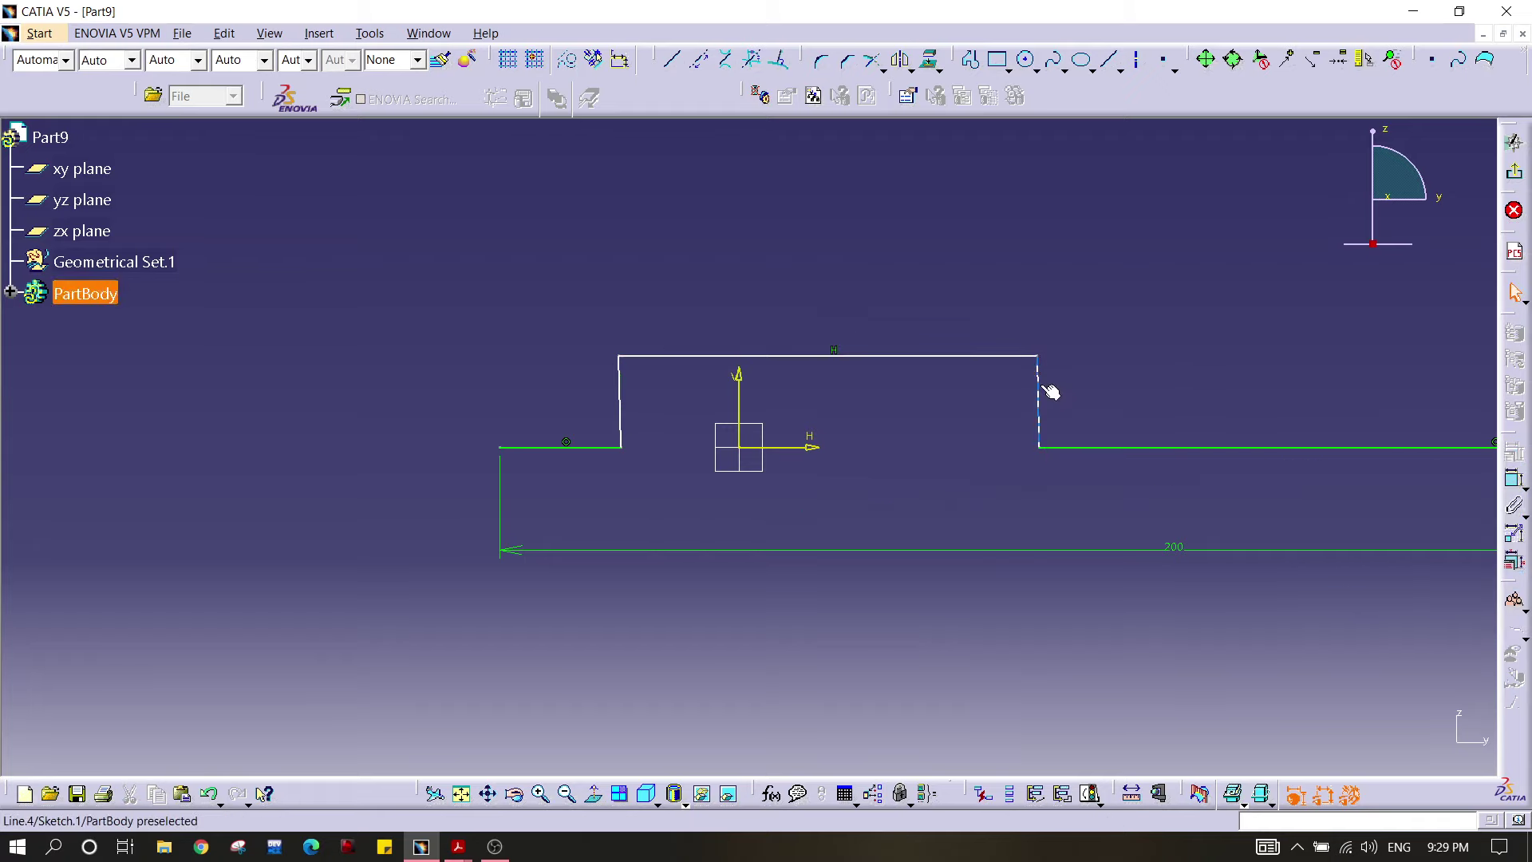
left_click(620, 395, "ctrl")
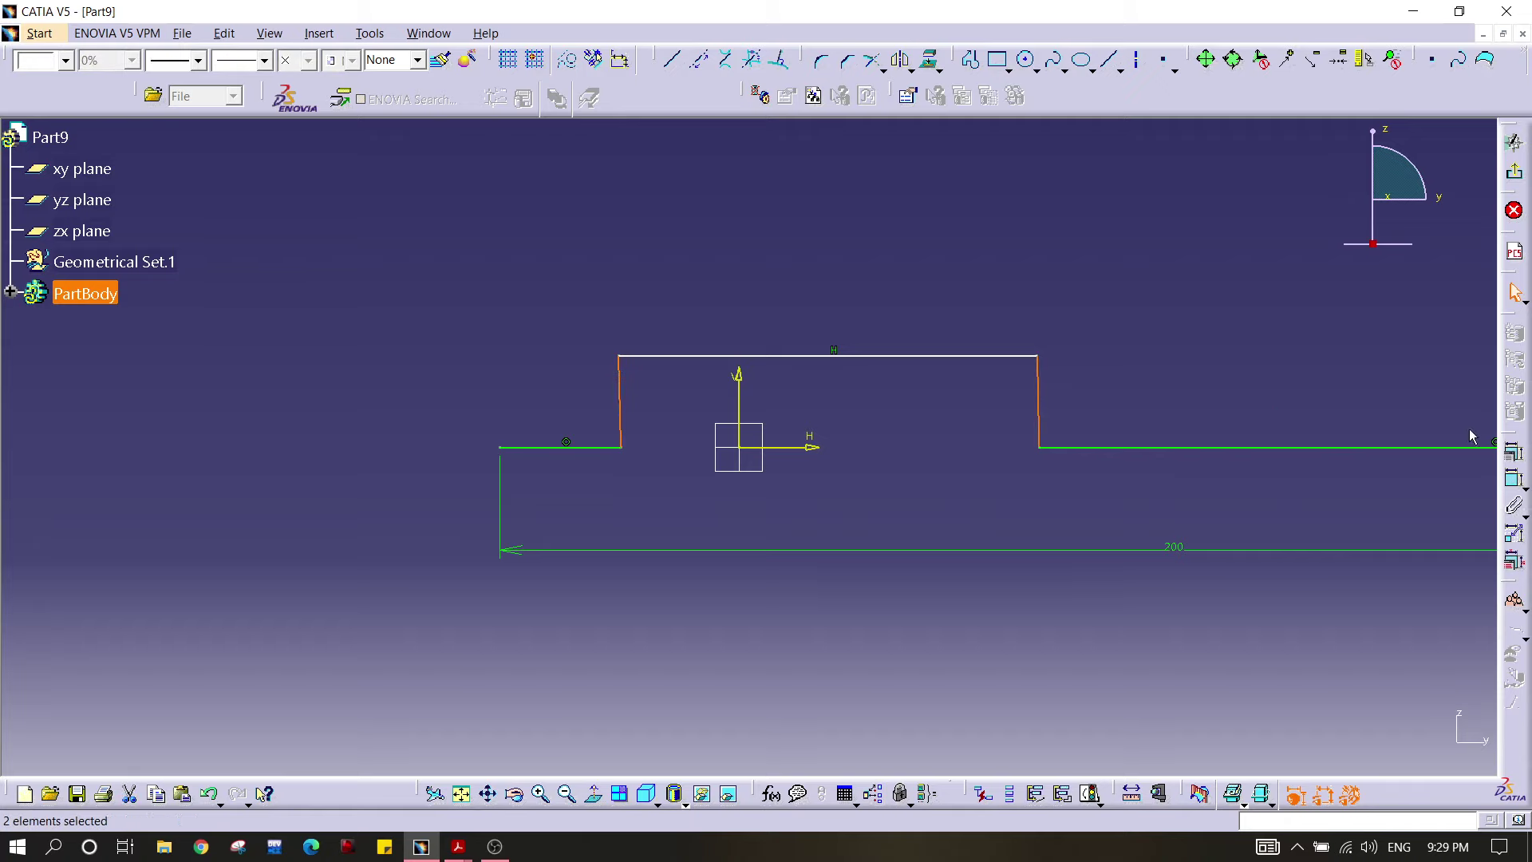
left_click(1514, 532)
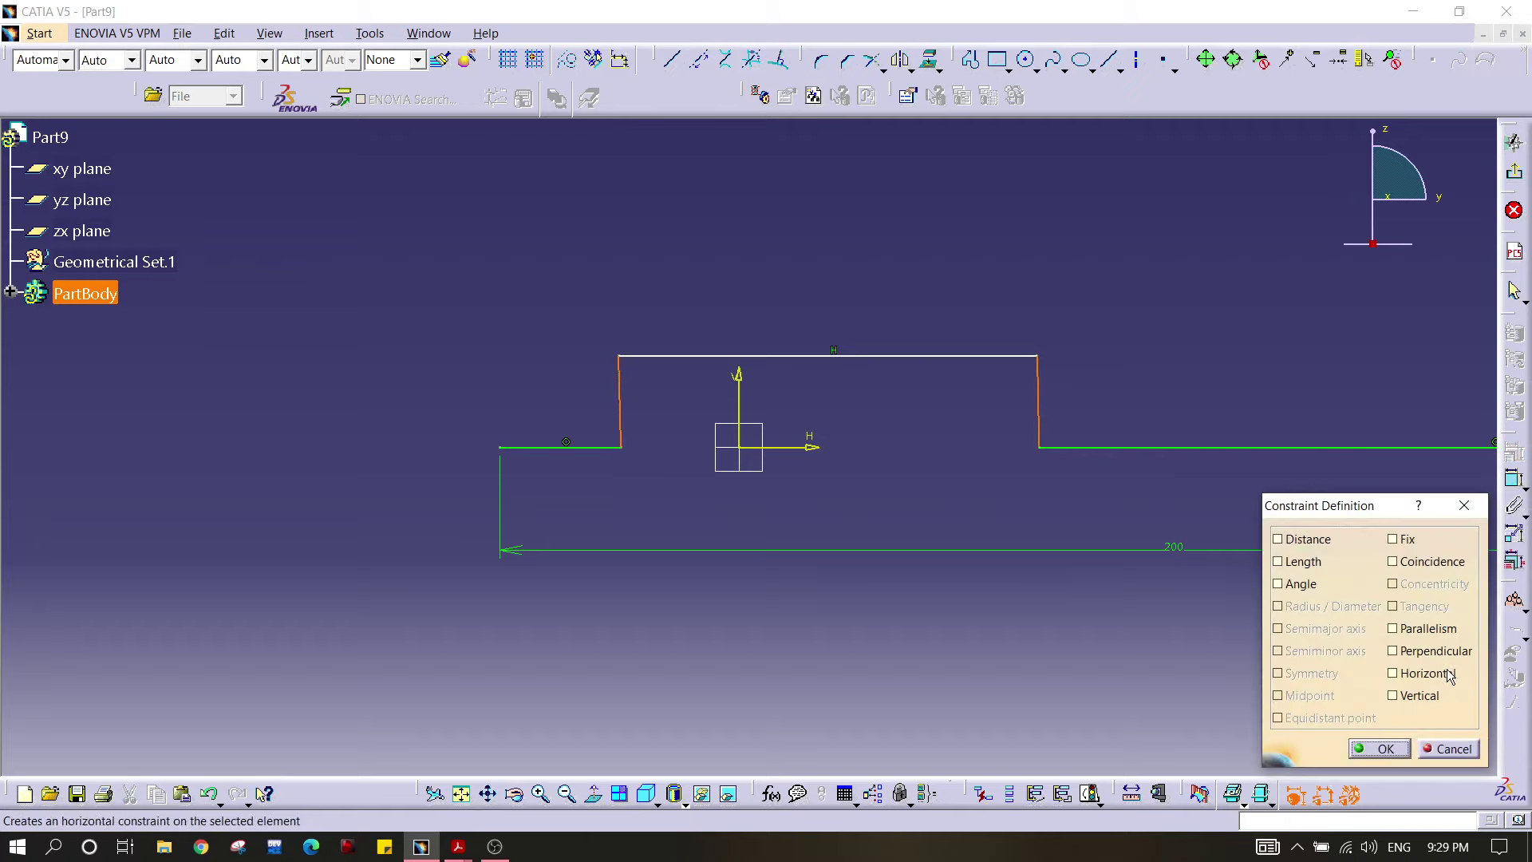
left_click(1417, 635)
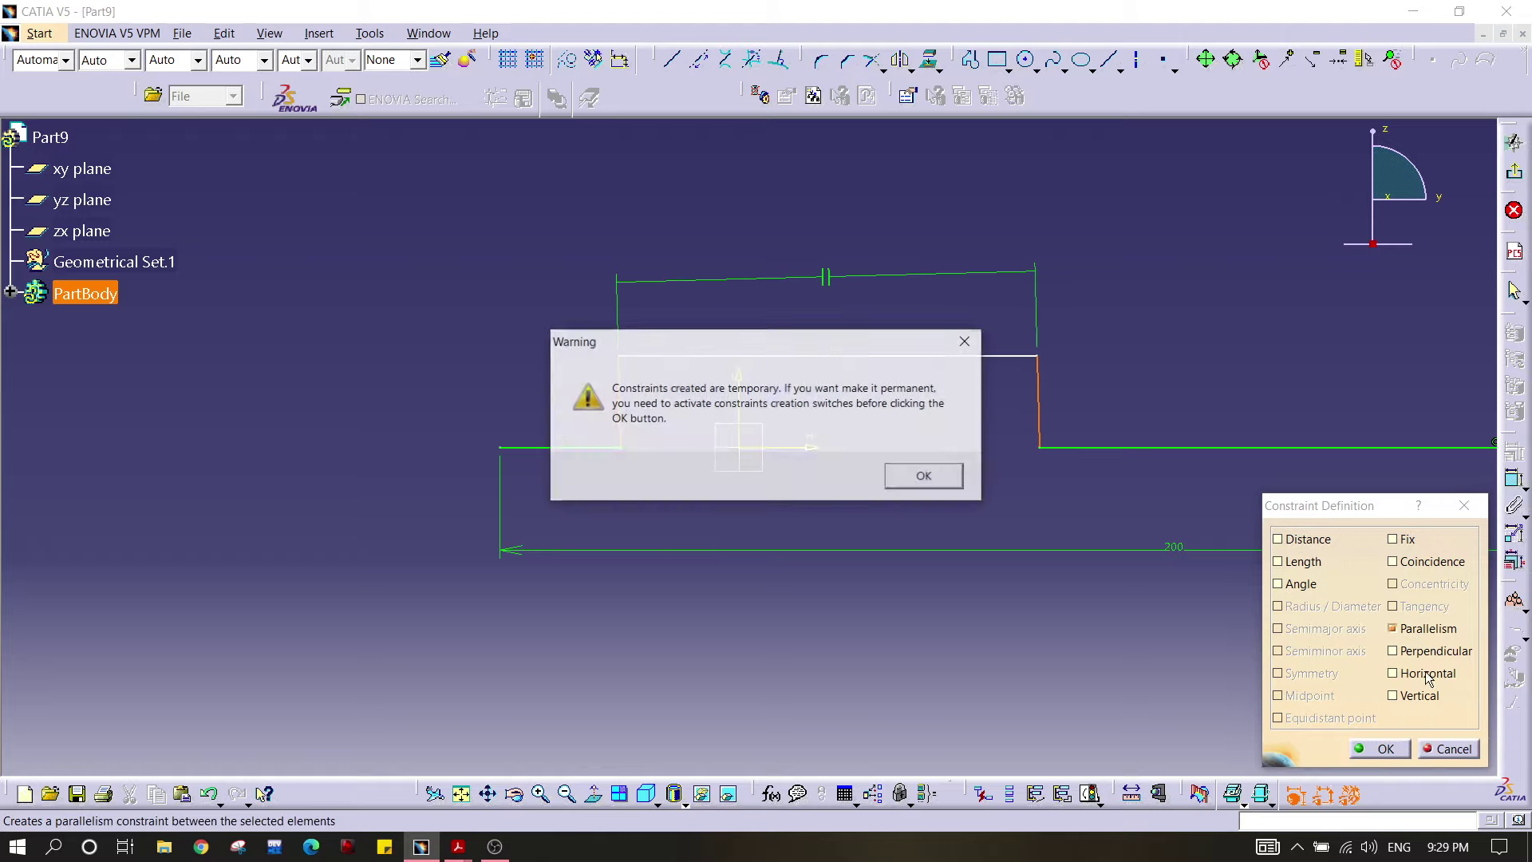
left_click(925, 476)
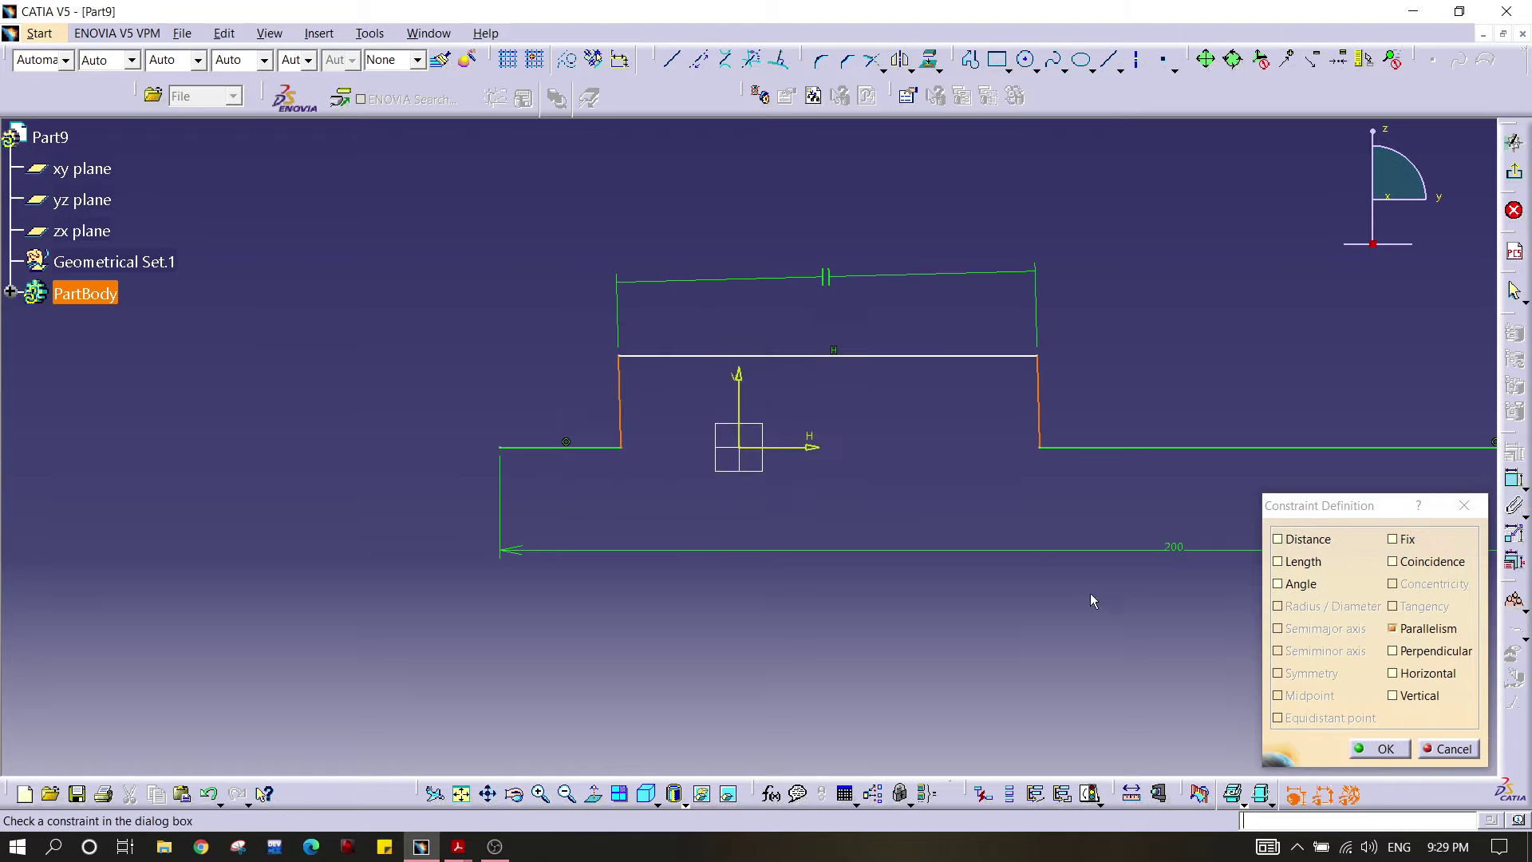
left_click(1380, 749)
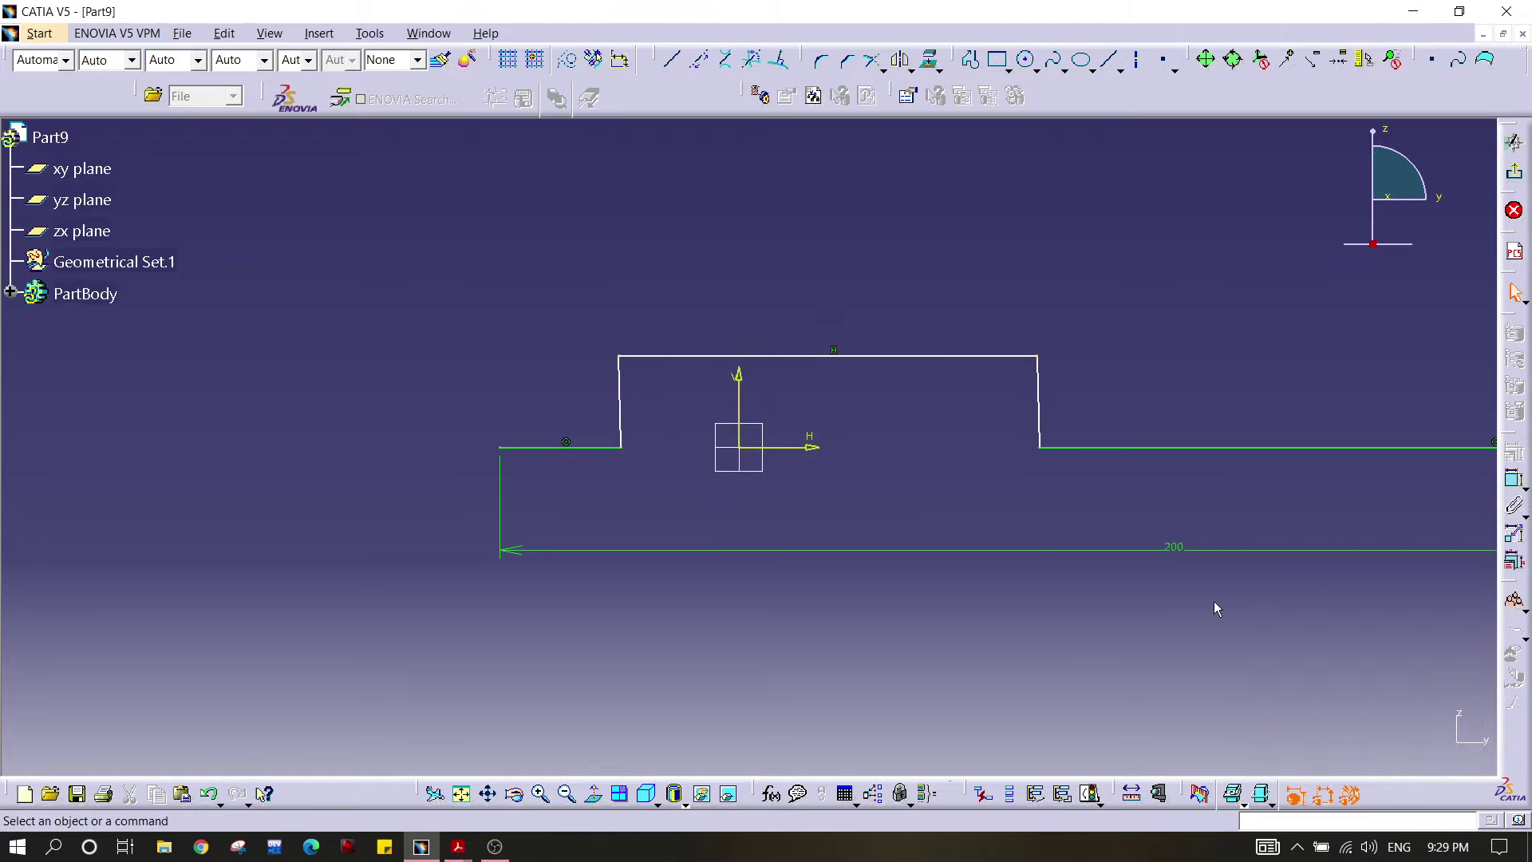
Step: Undo the last two sketch operations and restore them
key("ctrl+z")
key("ctrl+z")
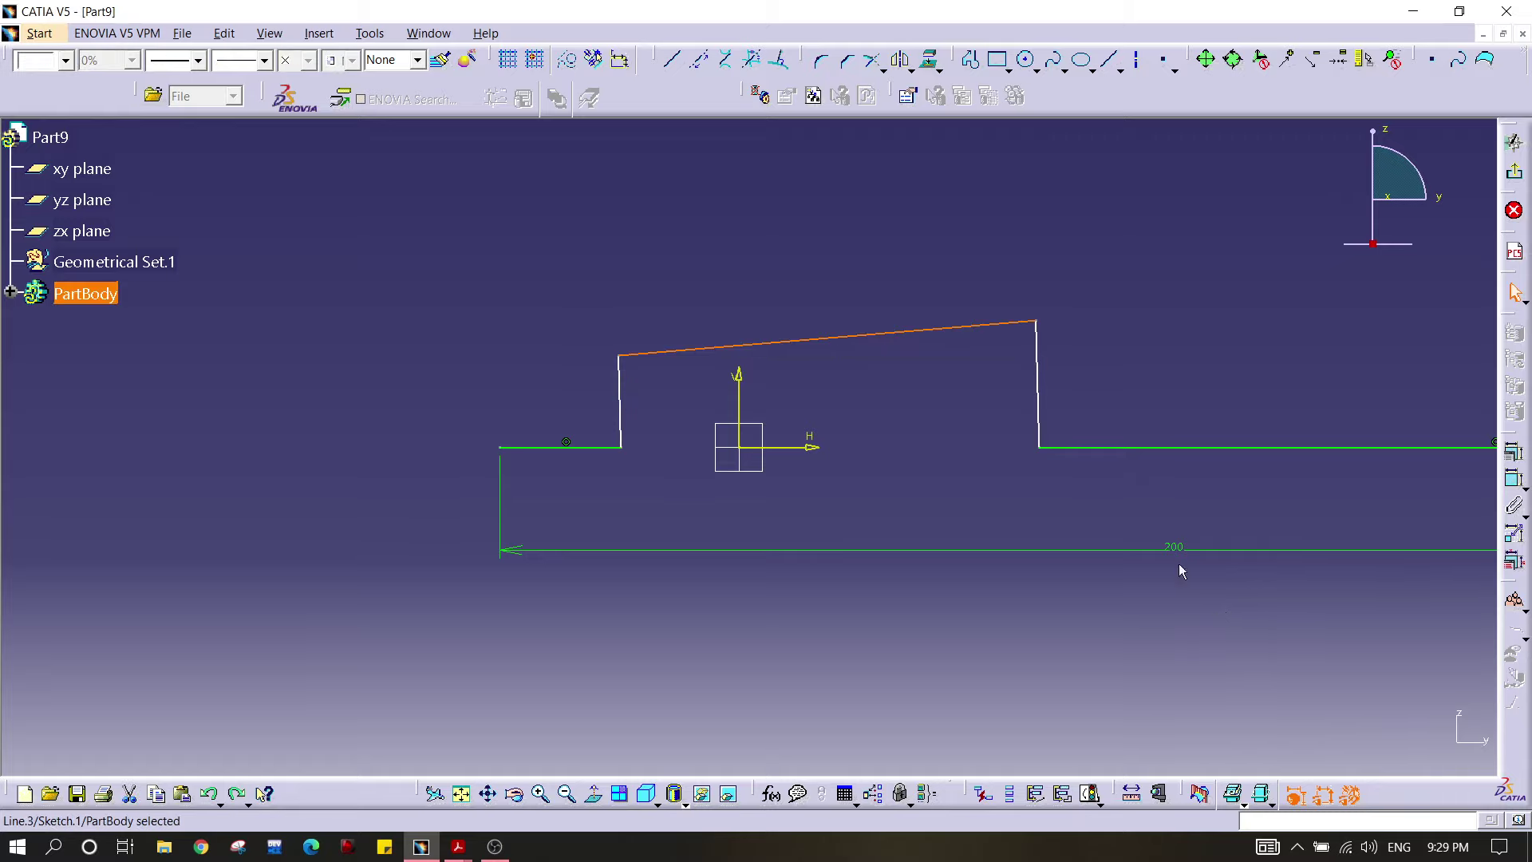
key("ctrl+y")
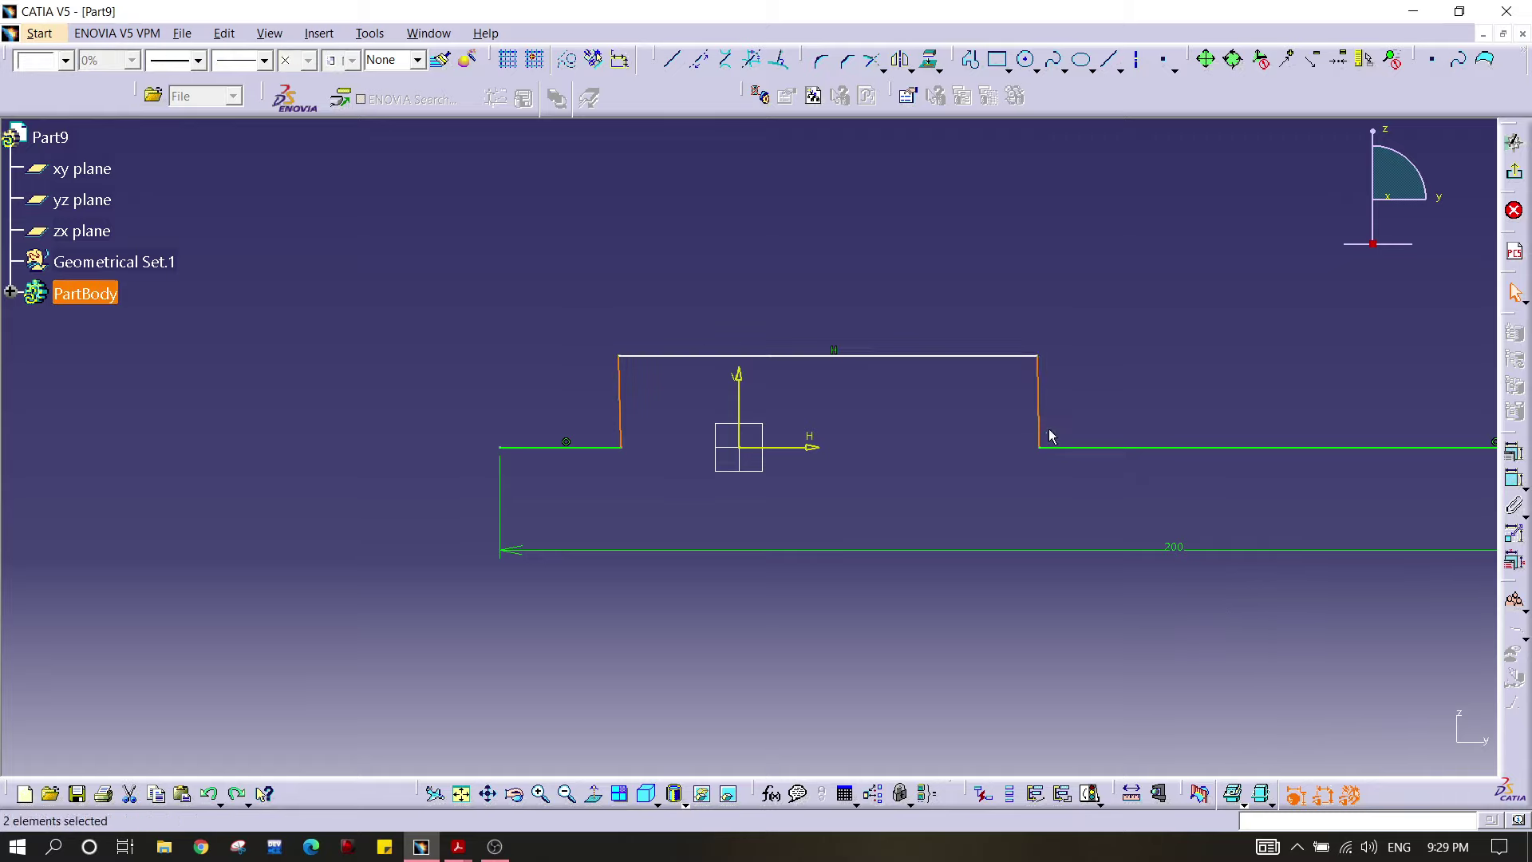
key("ctrl+y")
Step: Apply a vertical constraint to the right side line of the raised section
left_click(1040, 403)
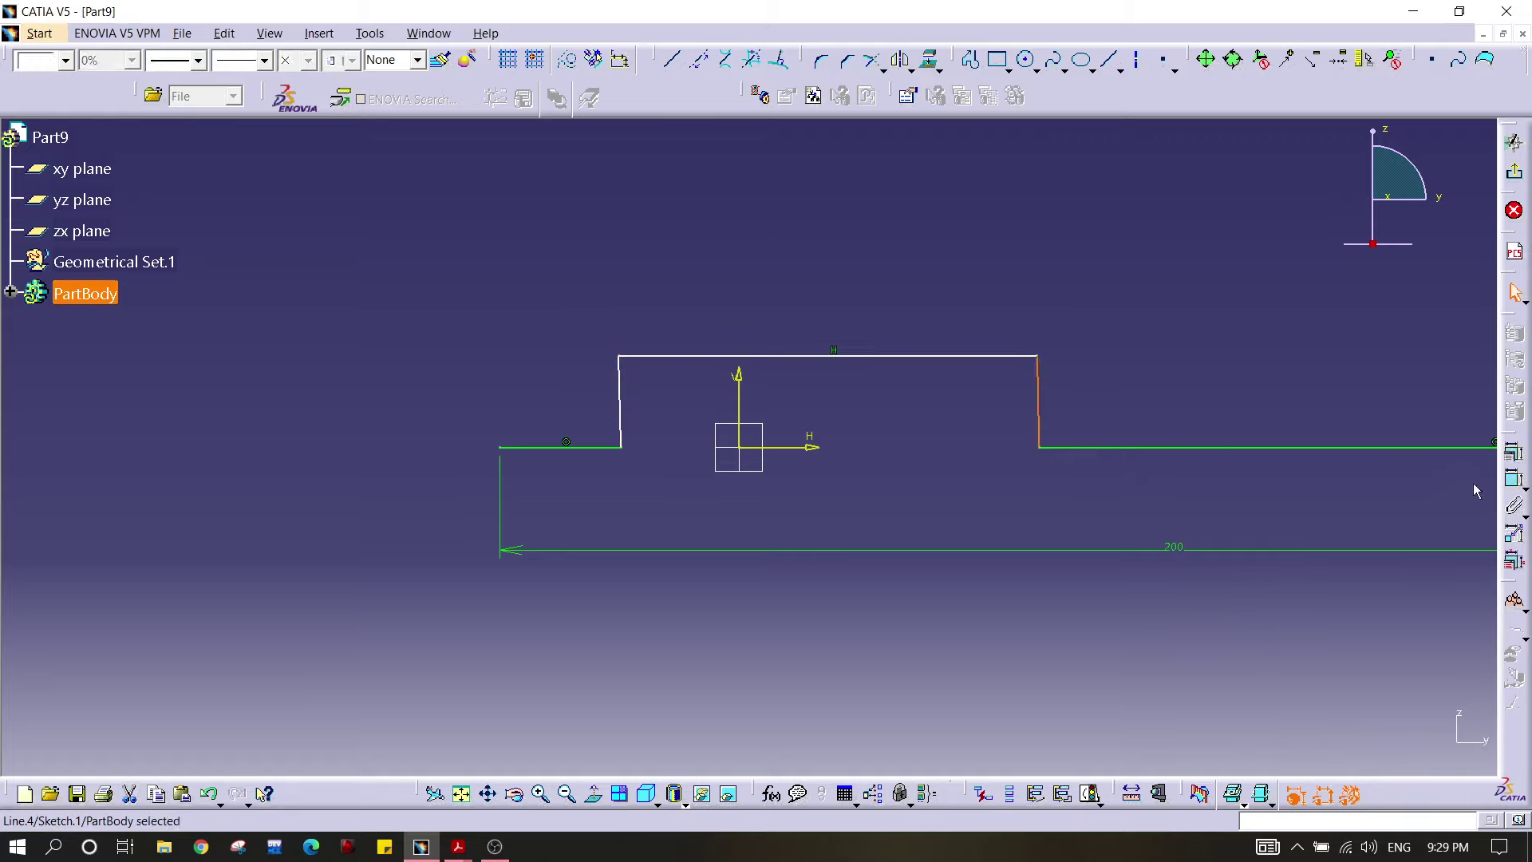
left_click(1515, 480)
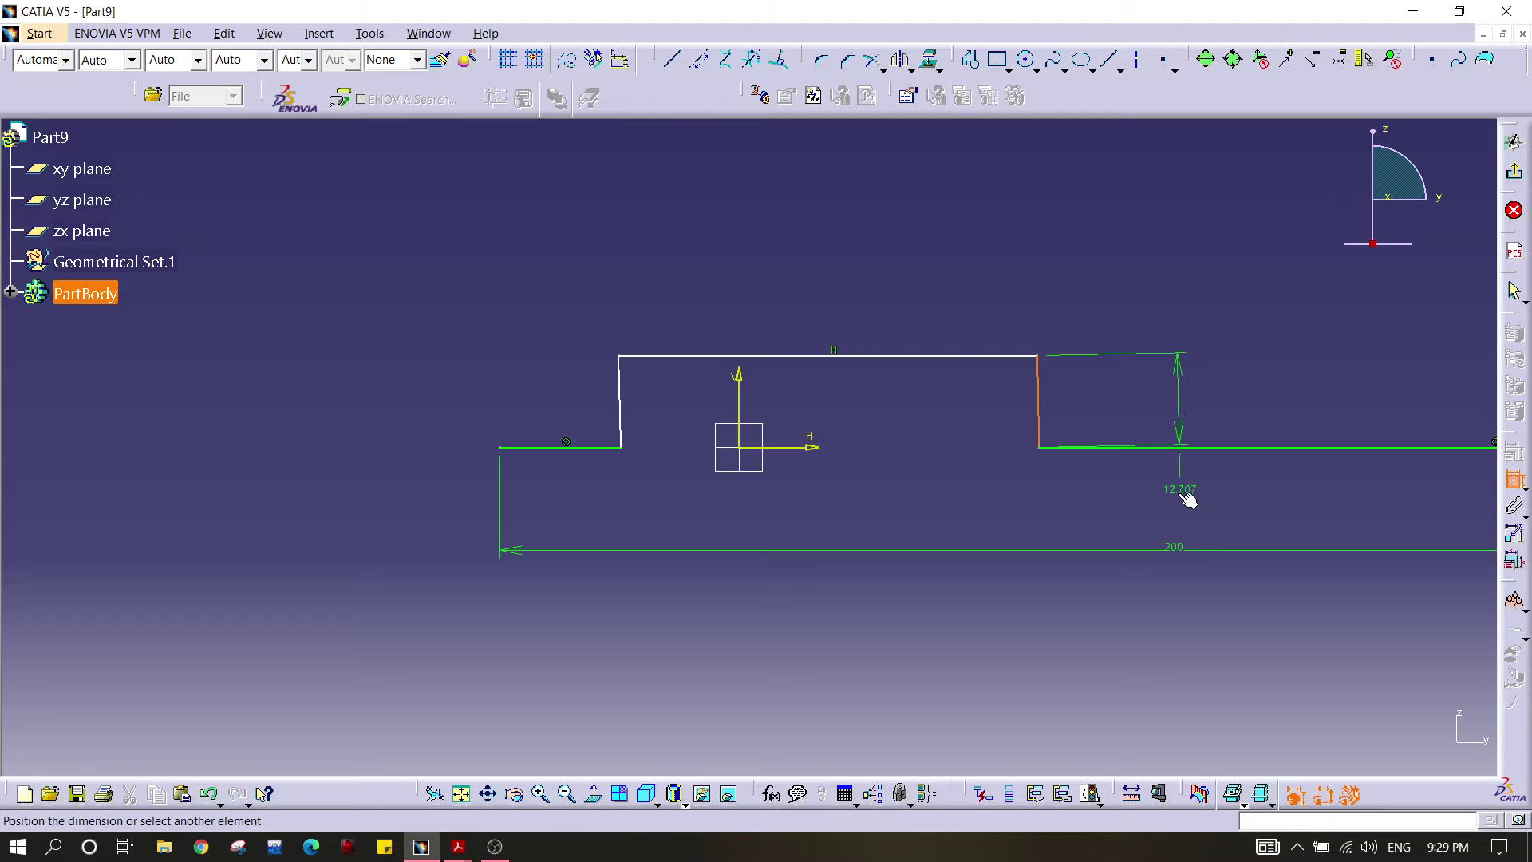
right_click(1180, 489)
left_click(1256, 607)
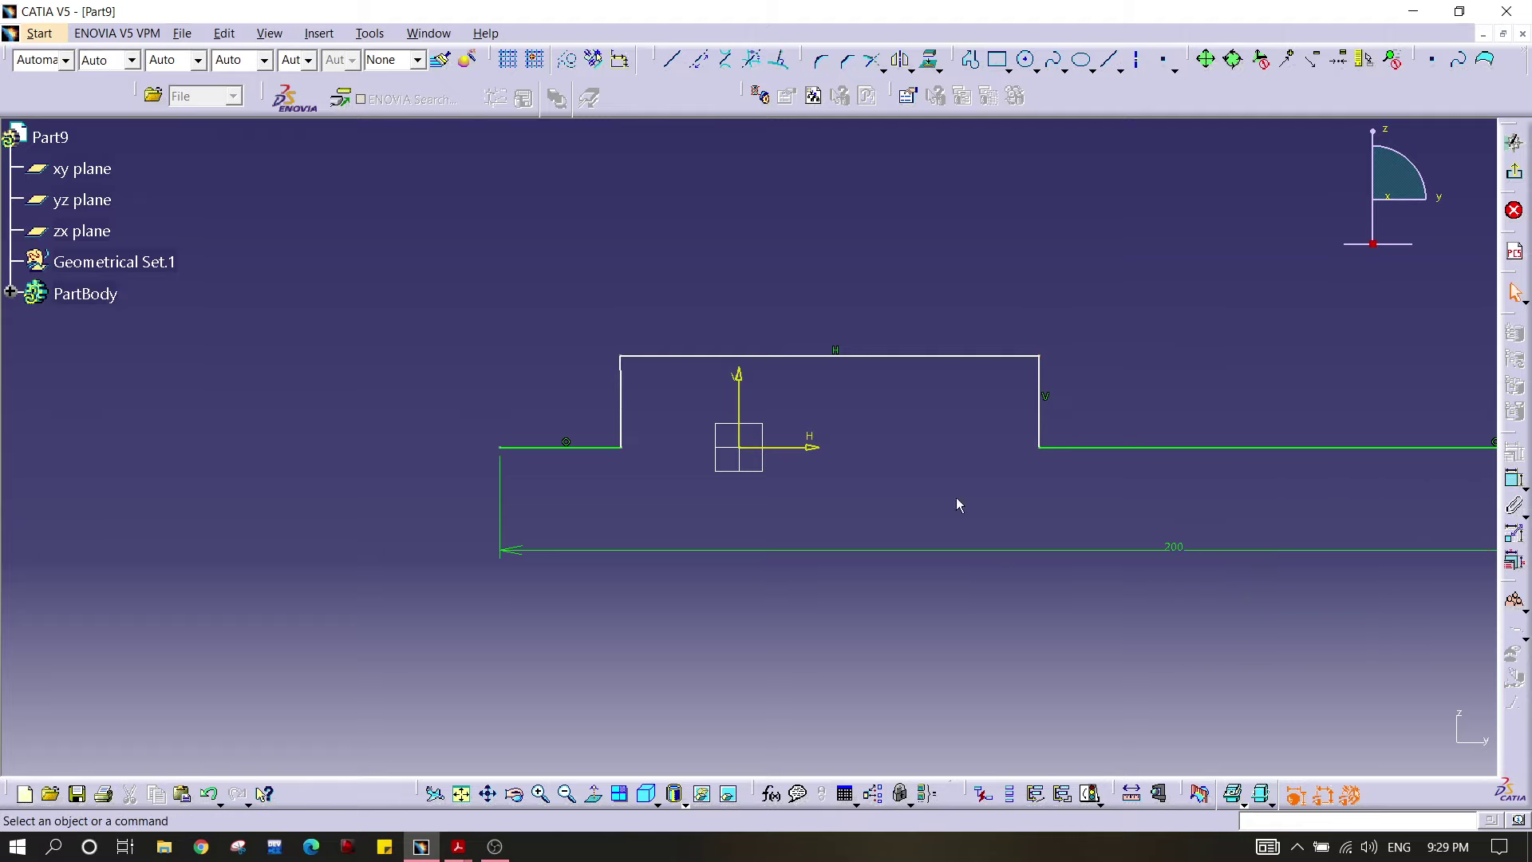
Step: Apply a vertical constraint to the left side line of the raised section
left_click(622, 403)
left_click(1516, 481)
right_click(1042, 539)
left_click(1079, 632)
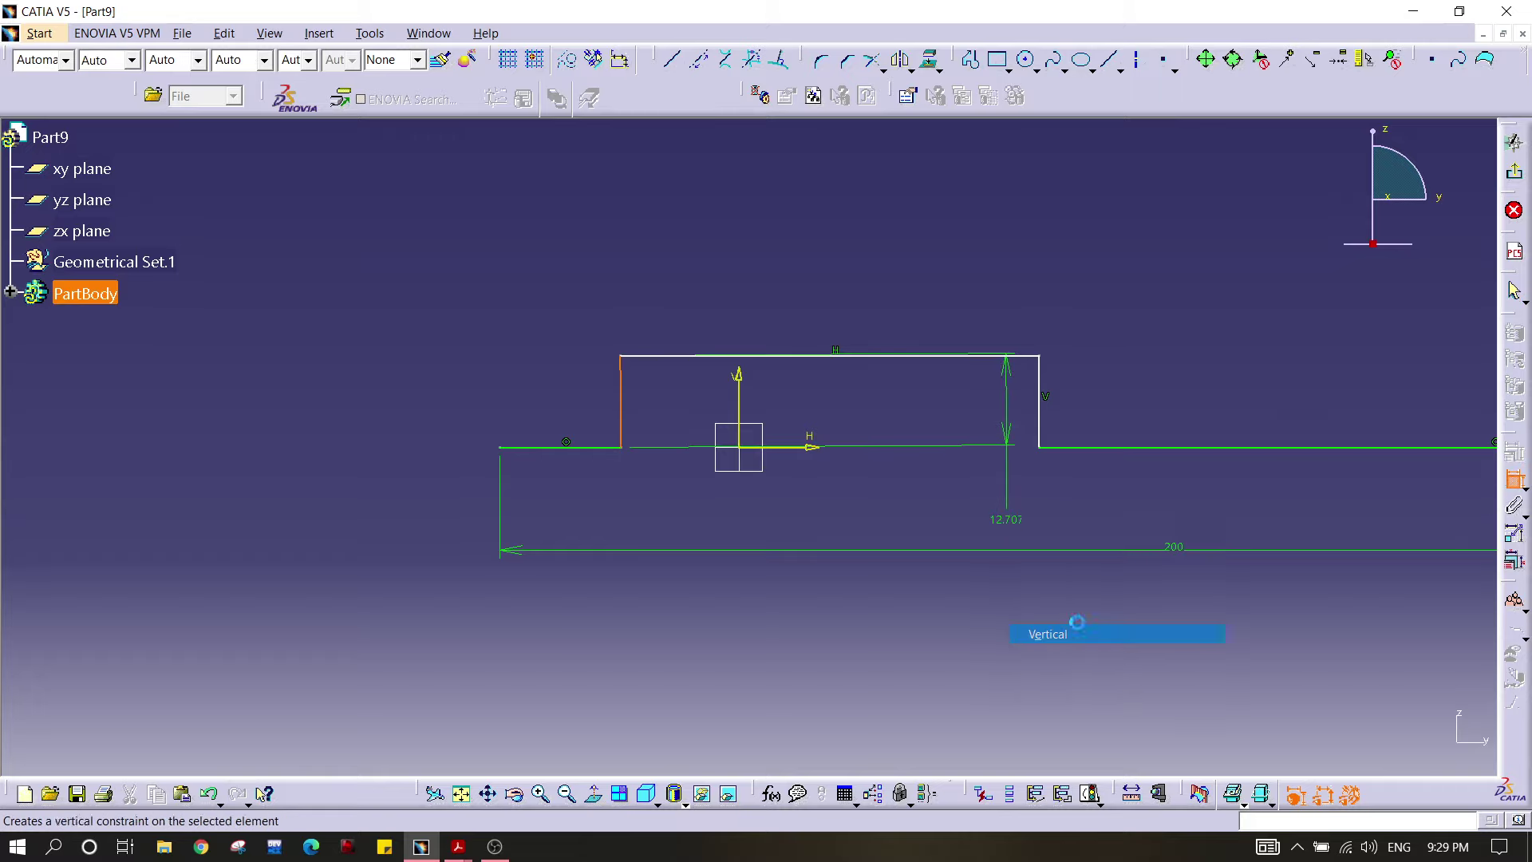
Step: Dimension the top line of the raised section and set its length to 86 mm
middle_click_drag(886, 413, 878, 465)
middle_click_drag(745, 443, 437, 519)
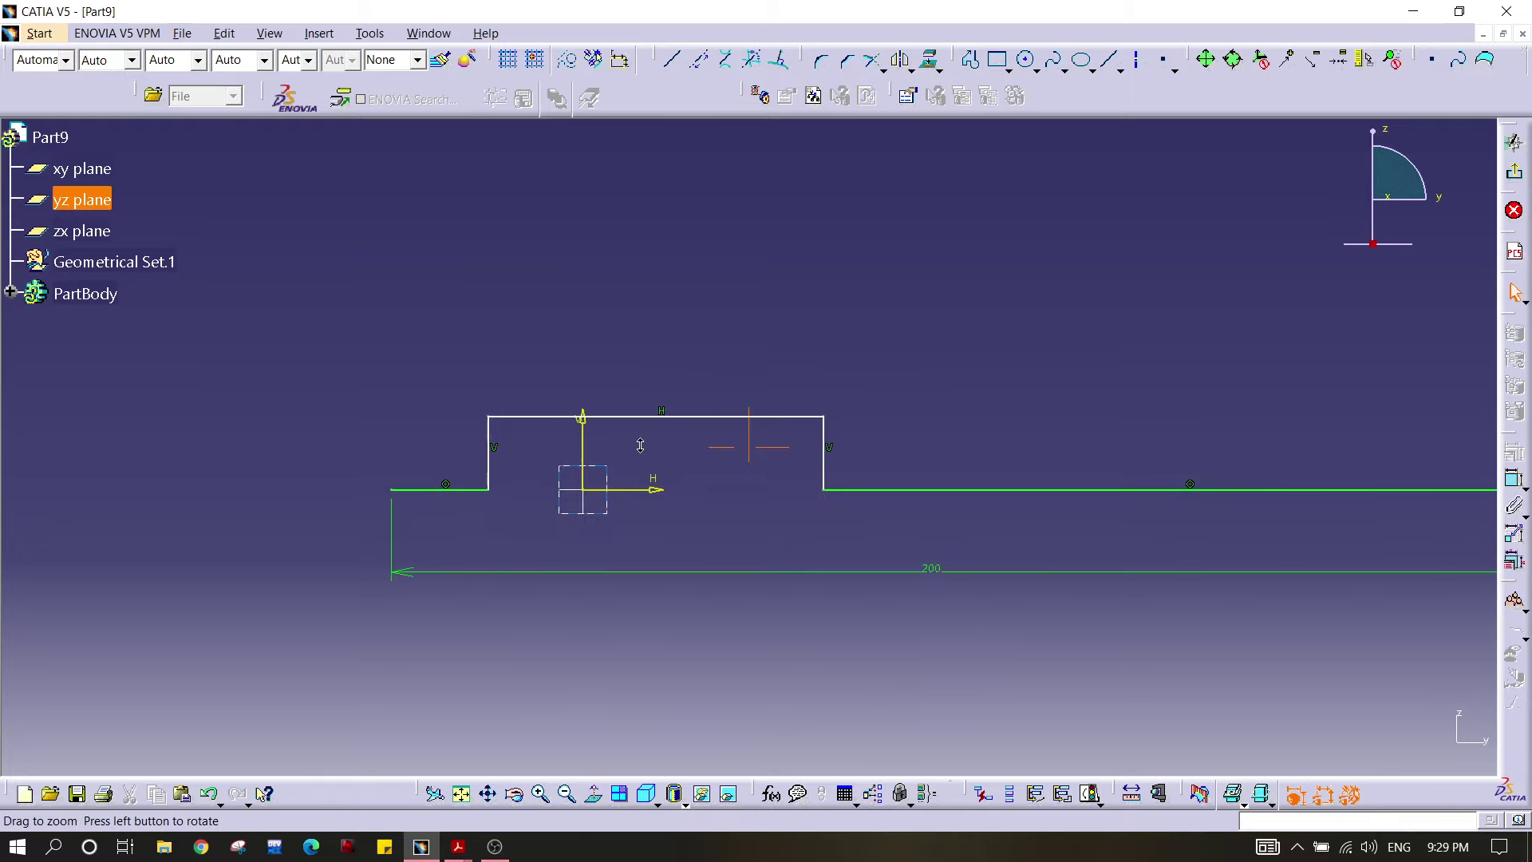
left_click(729, 416)
left_click(1514, 479)
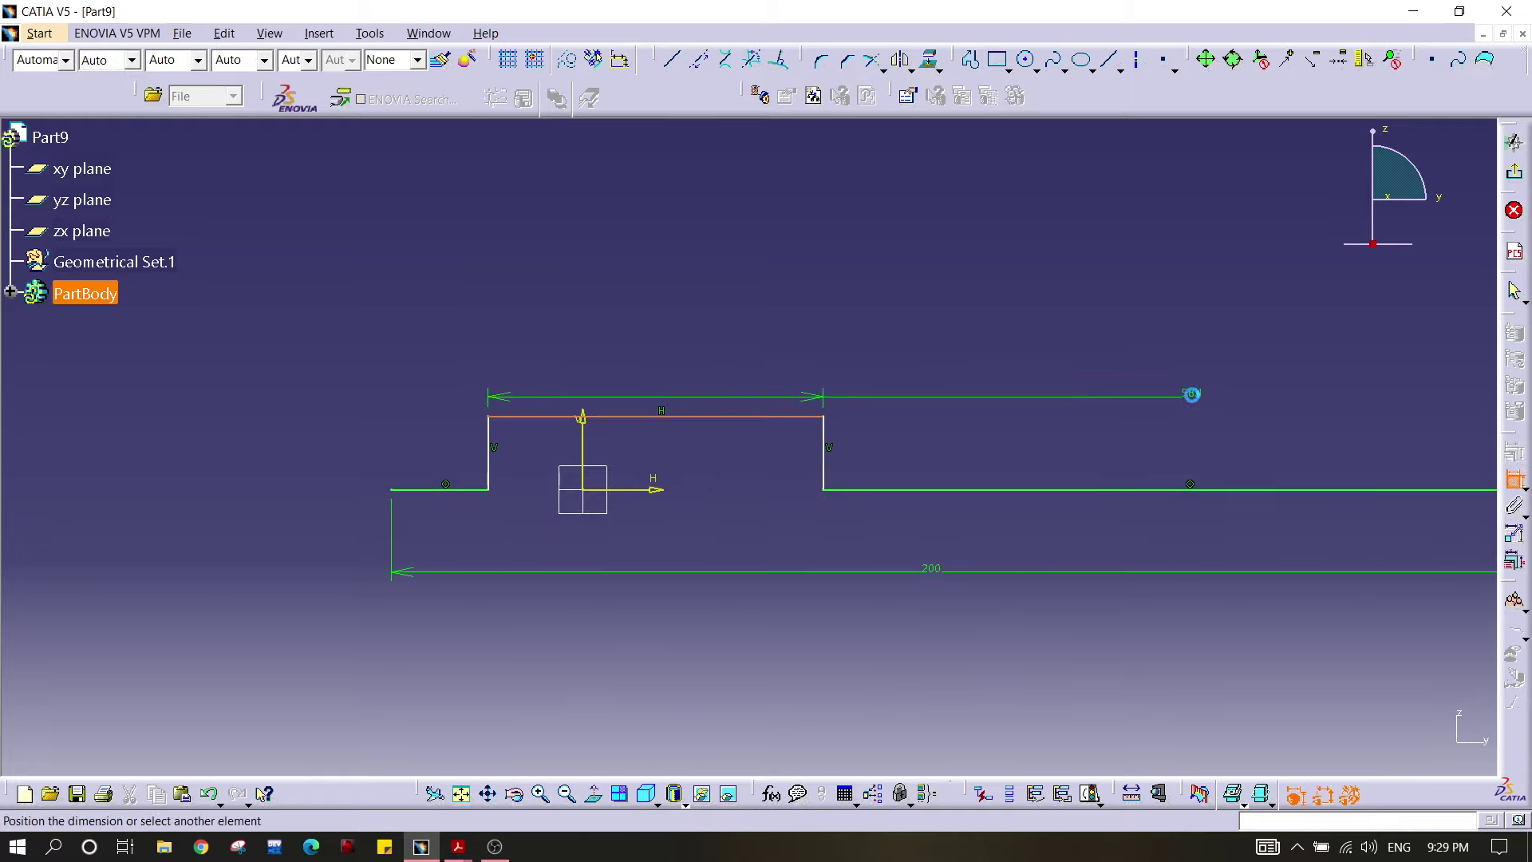
left_click(1194, 396)
type("8")
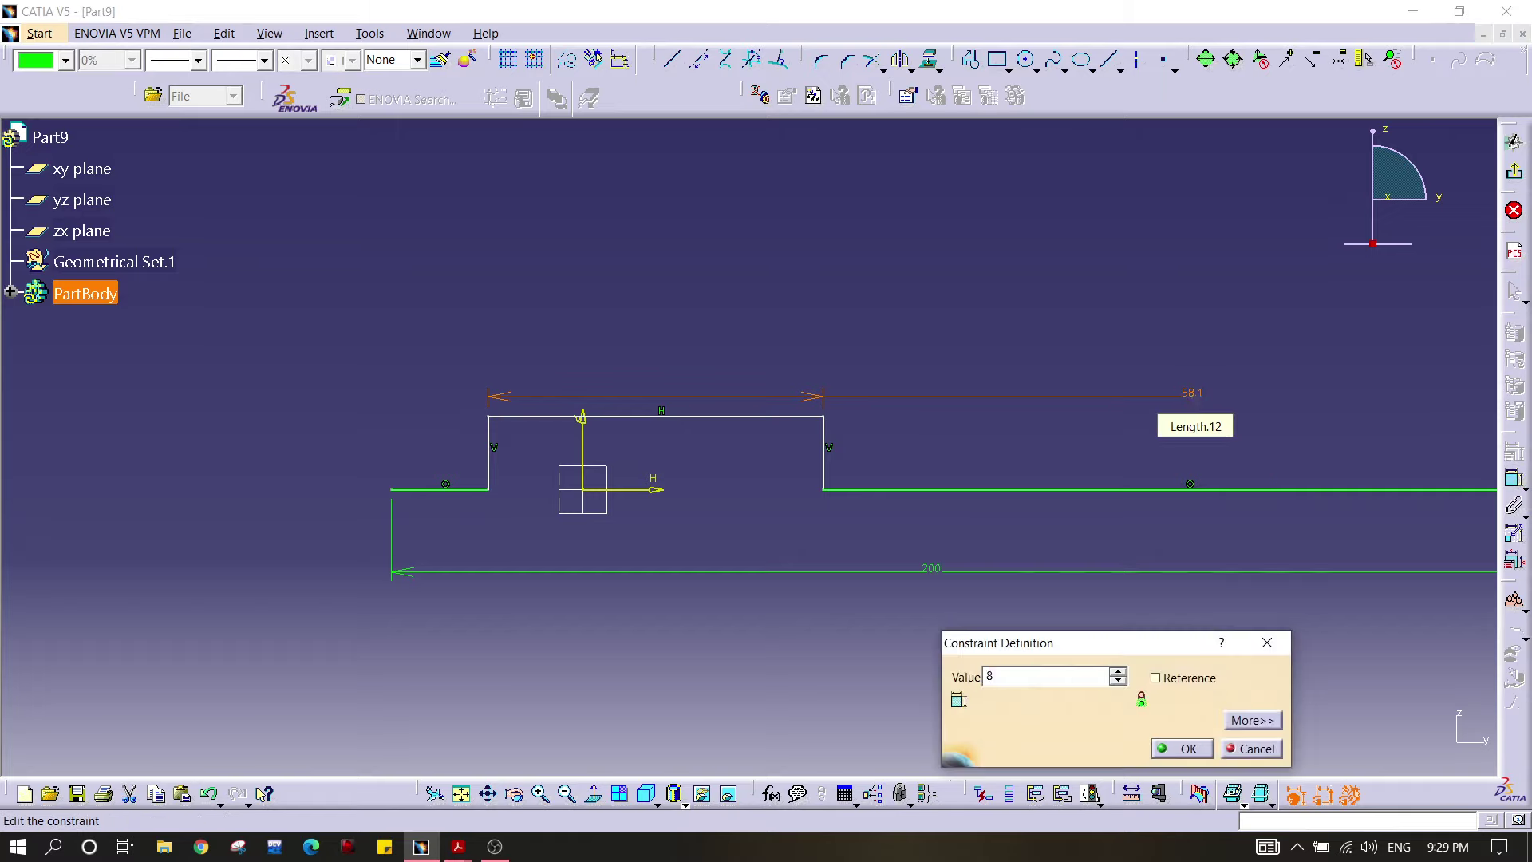
type("6mm")
key("Return")
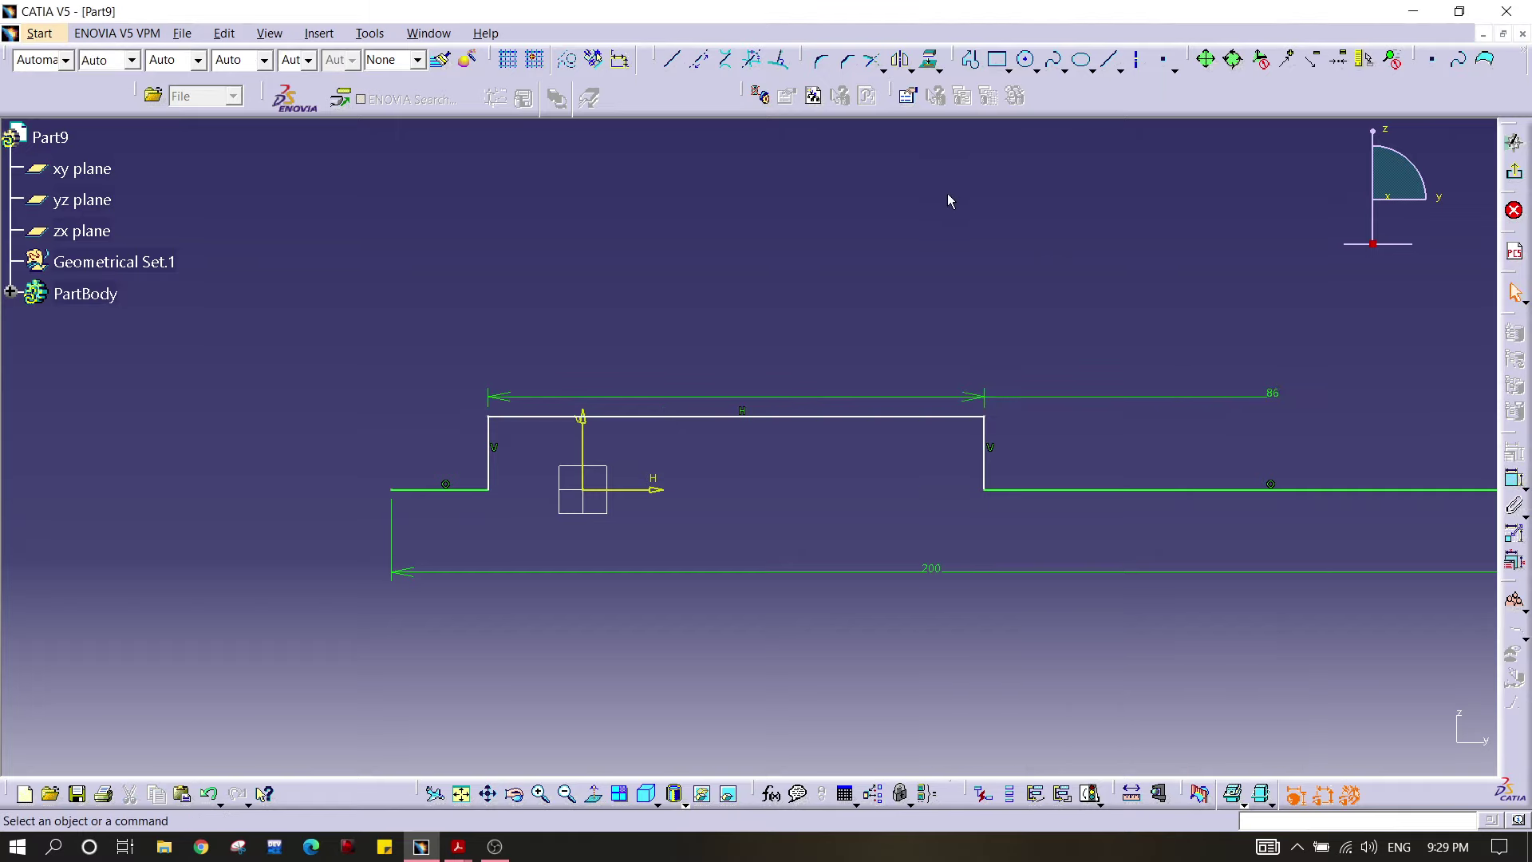
Step: Dimension the height between the raised top line and the right flange line and set it to 20 mm
left_click(914, 417)
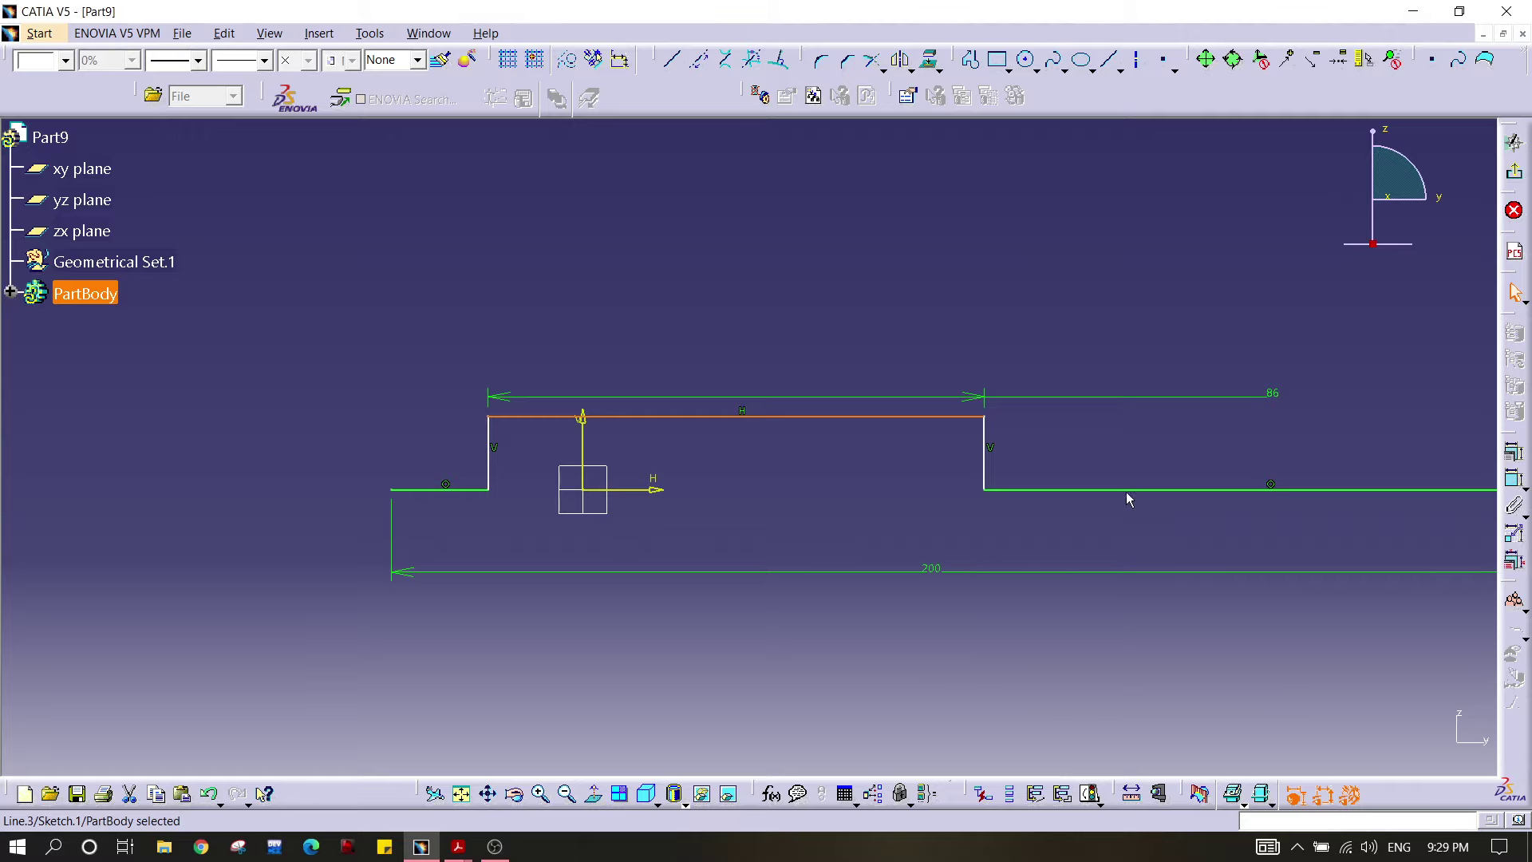
left_click(1163, 490, "ctrl")
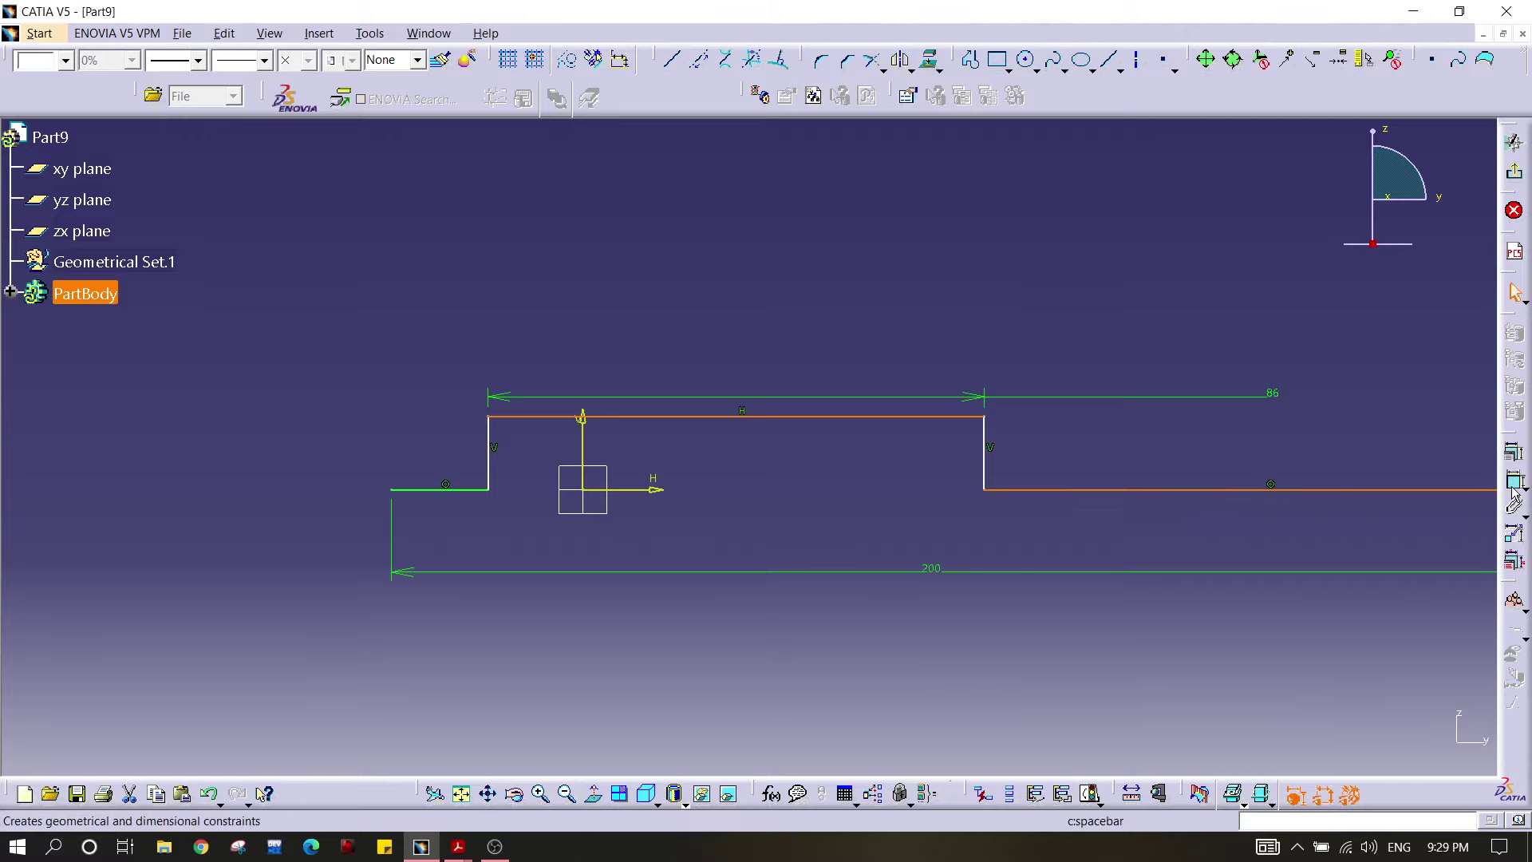
left_click(1514, 483)
left_click(1160, 455)
left_click(1158, 447)
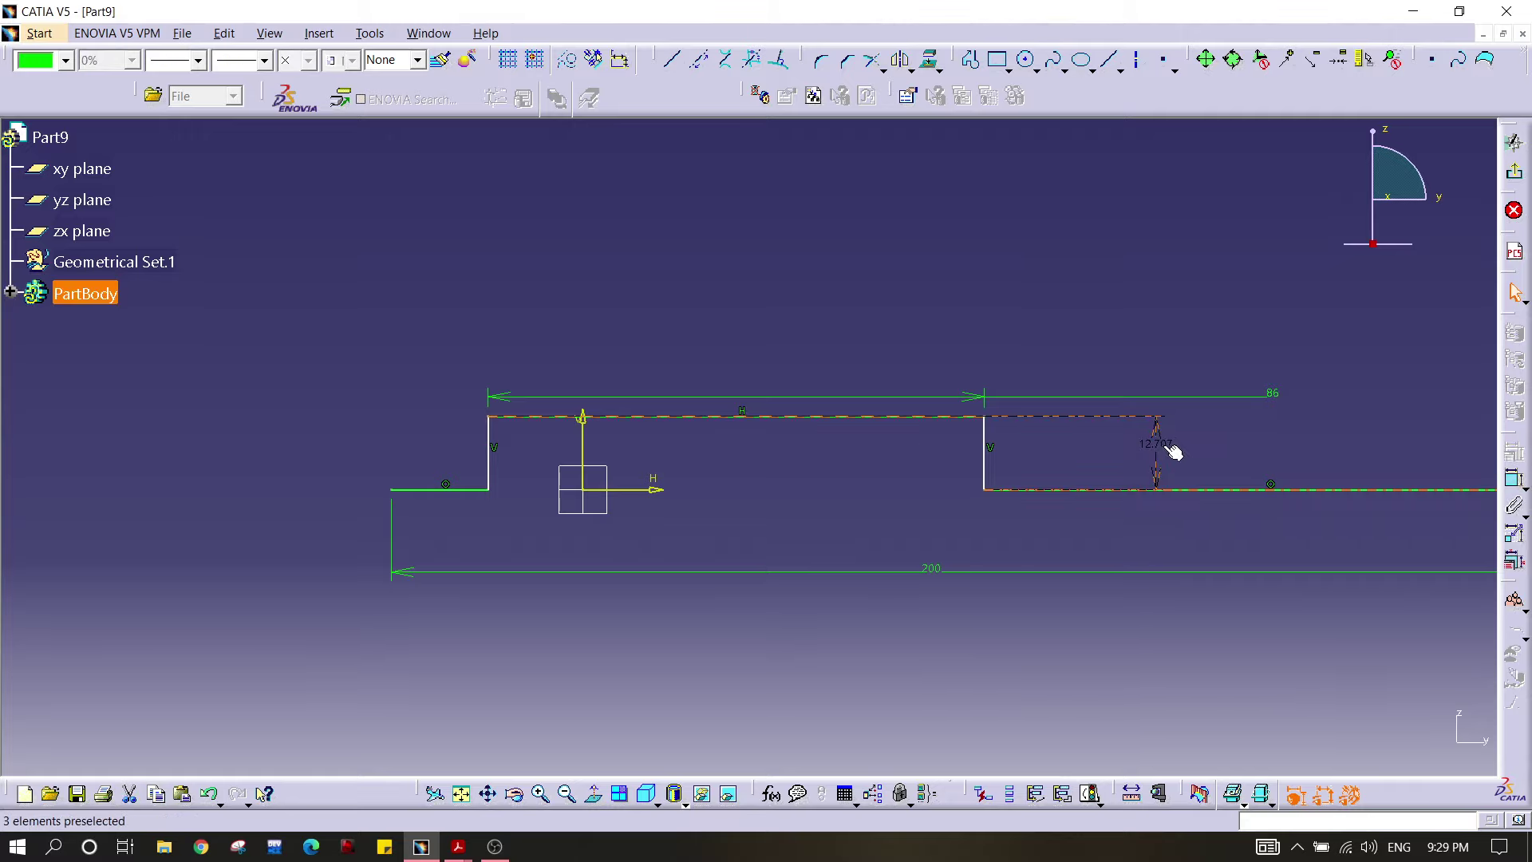
double_click(1164, 440)
type("20")
key("Return")
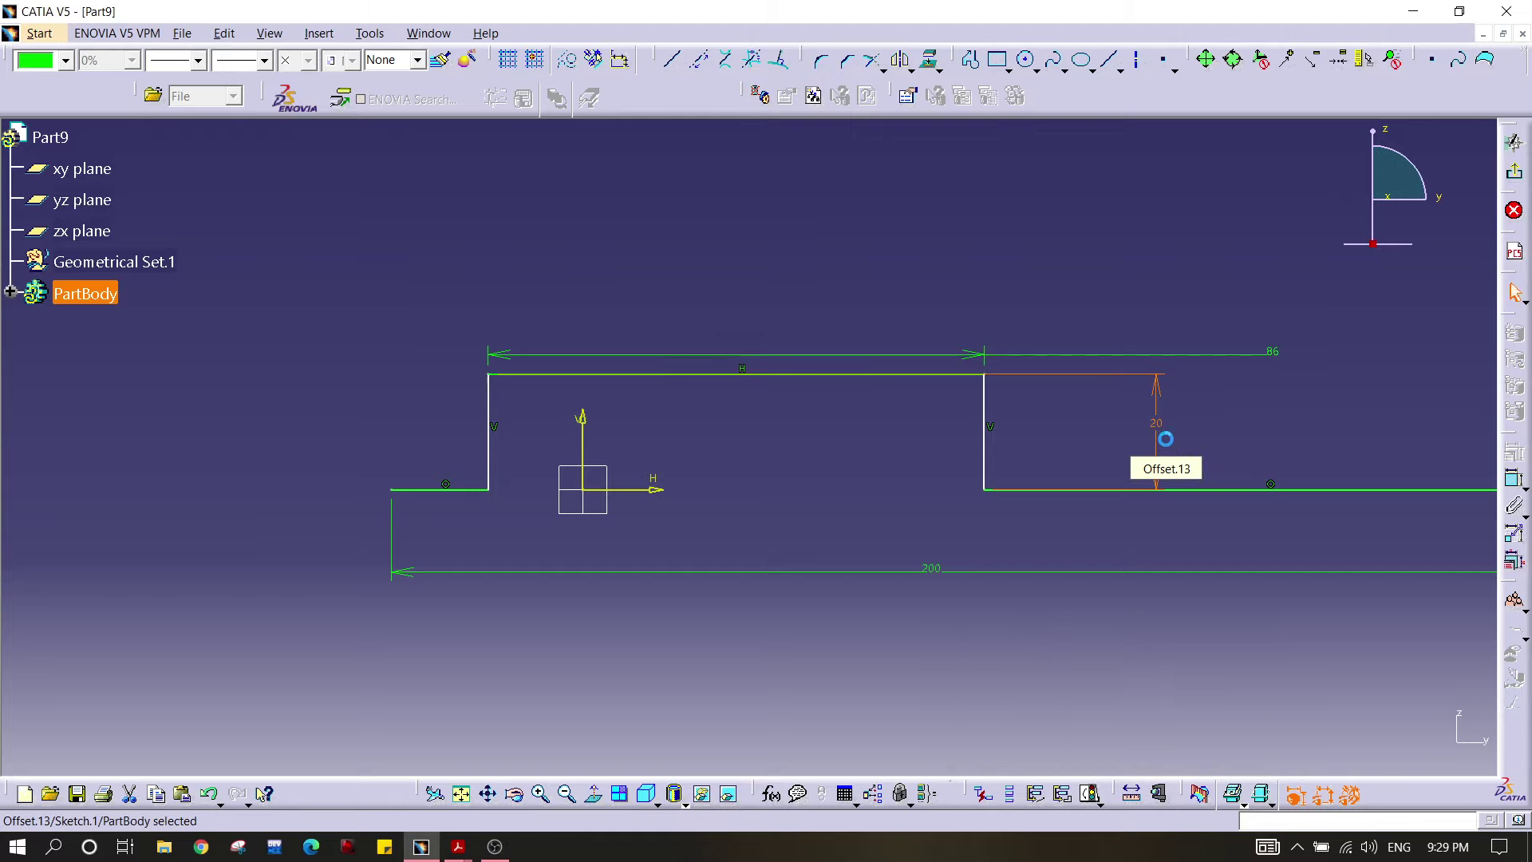
left_click(1004, 287)
Step: Add a length dimension to the right flange line, placed above the profile
mouse_move(1004, 287)
middle_mouse_down()
mouse_move(968, 343)
mouse_move(845, 370)
middle_mouse_up()
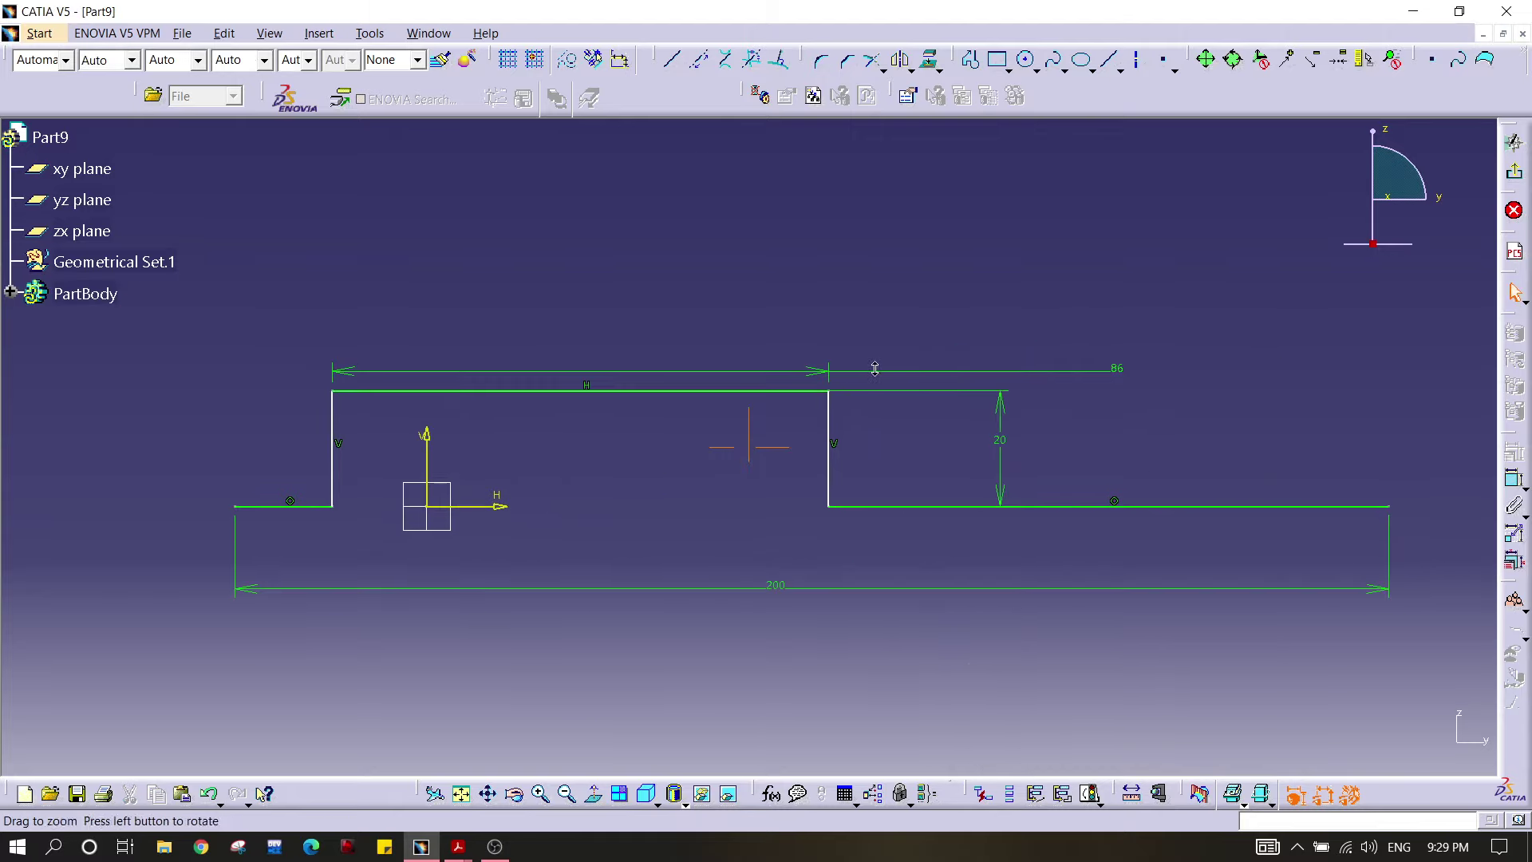
left_click(1266, 509)
left_click(1514, 477)
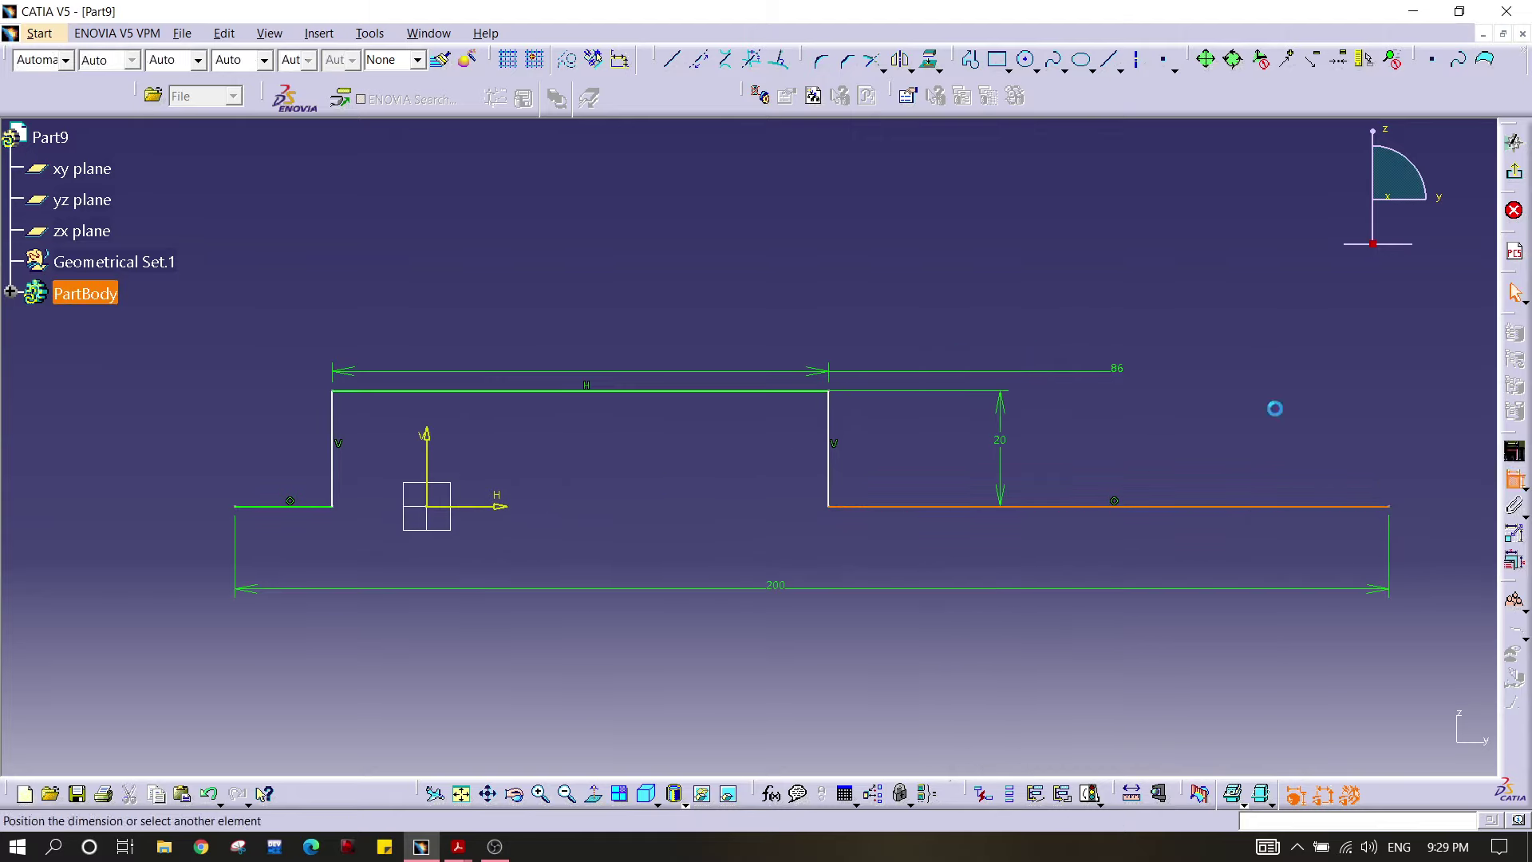
left_click(1081, 256)
Step: Check the side view in Base Plate Draft.pdf in Acrobat Reader, return to CATIA and set the right flange's length to 57 mm
mouse_move(458, 846)
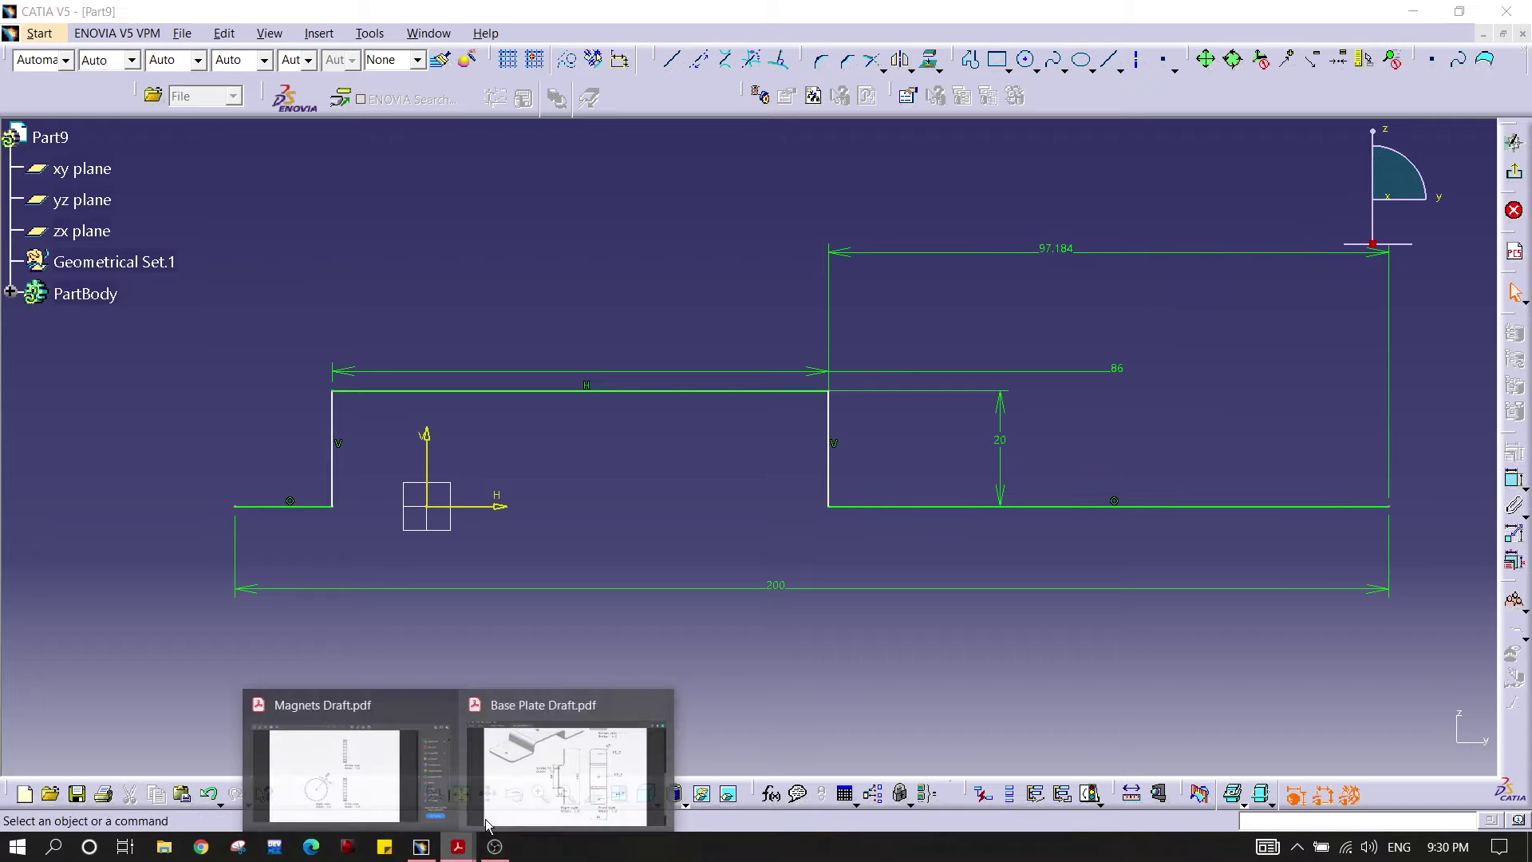
left_click(571, 766)
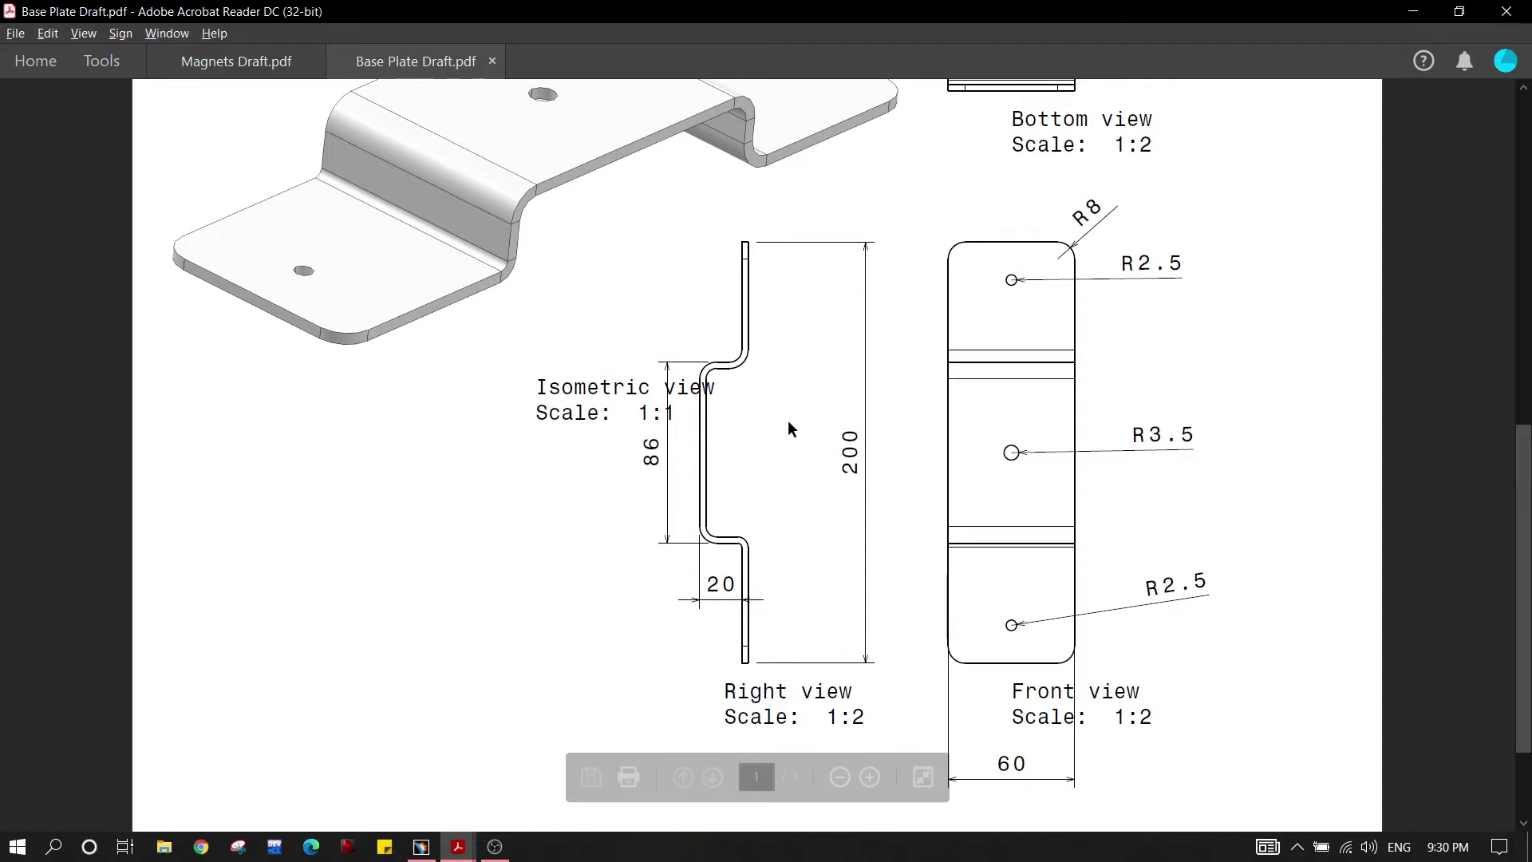
key("alt+Tab")
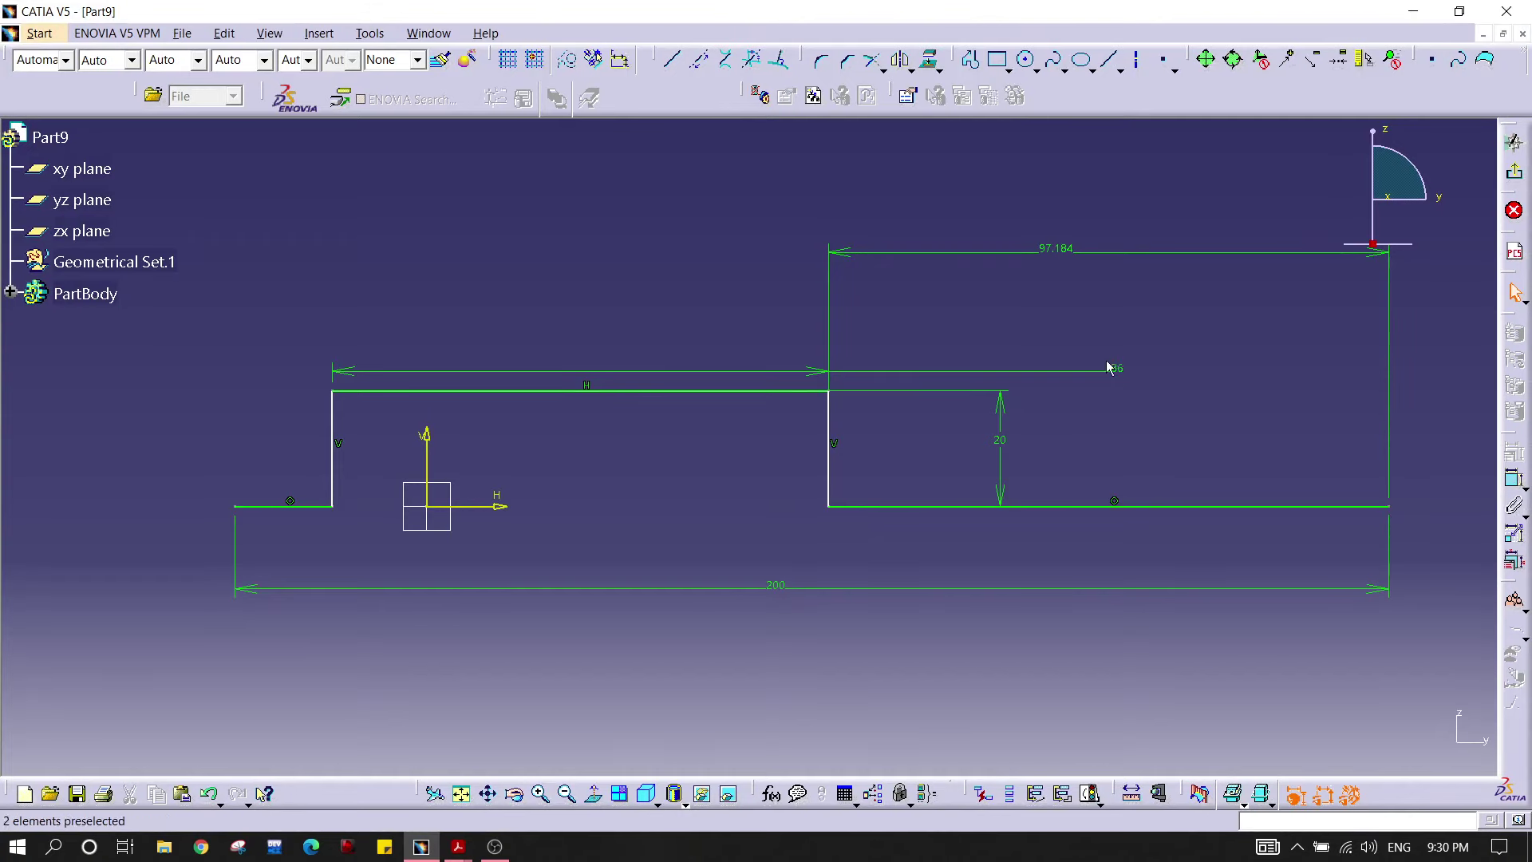
double_click(1064, 251)
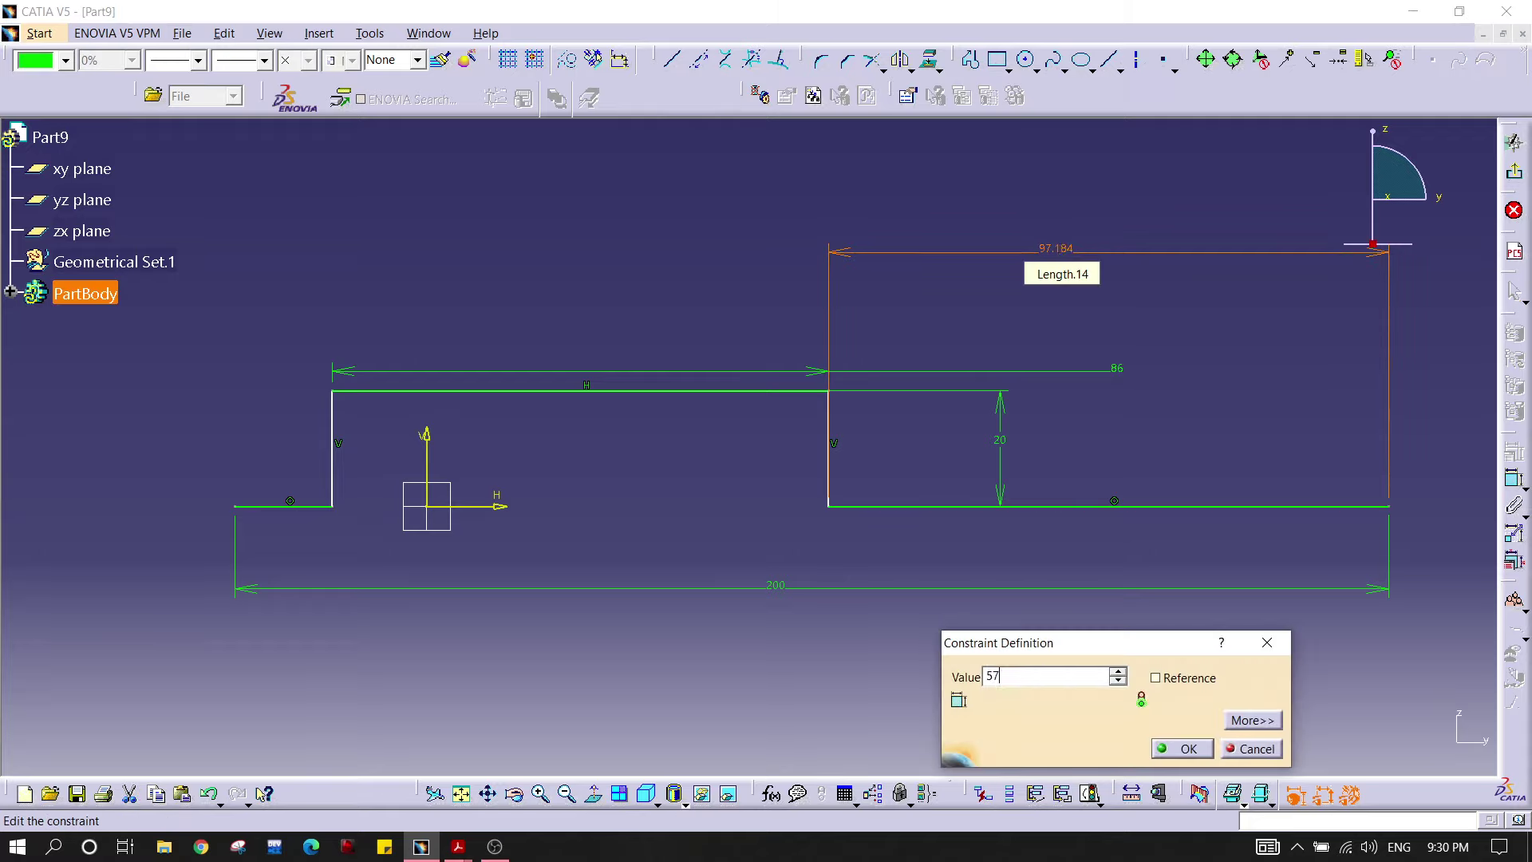
key("Return")
left_click(869, 515)
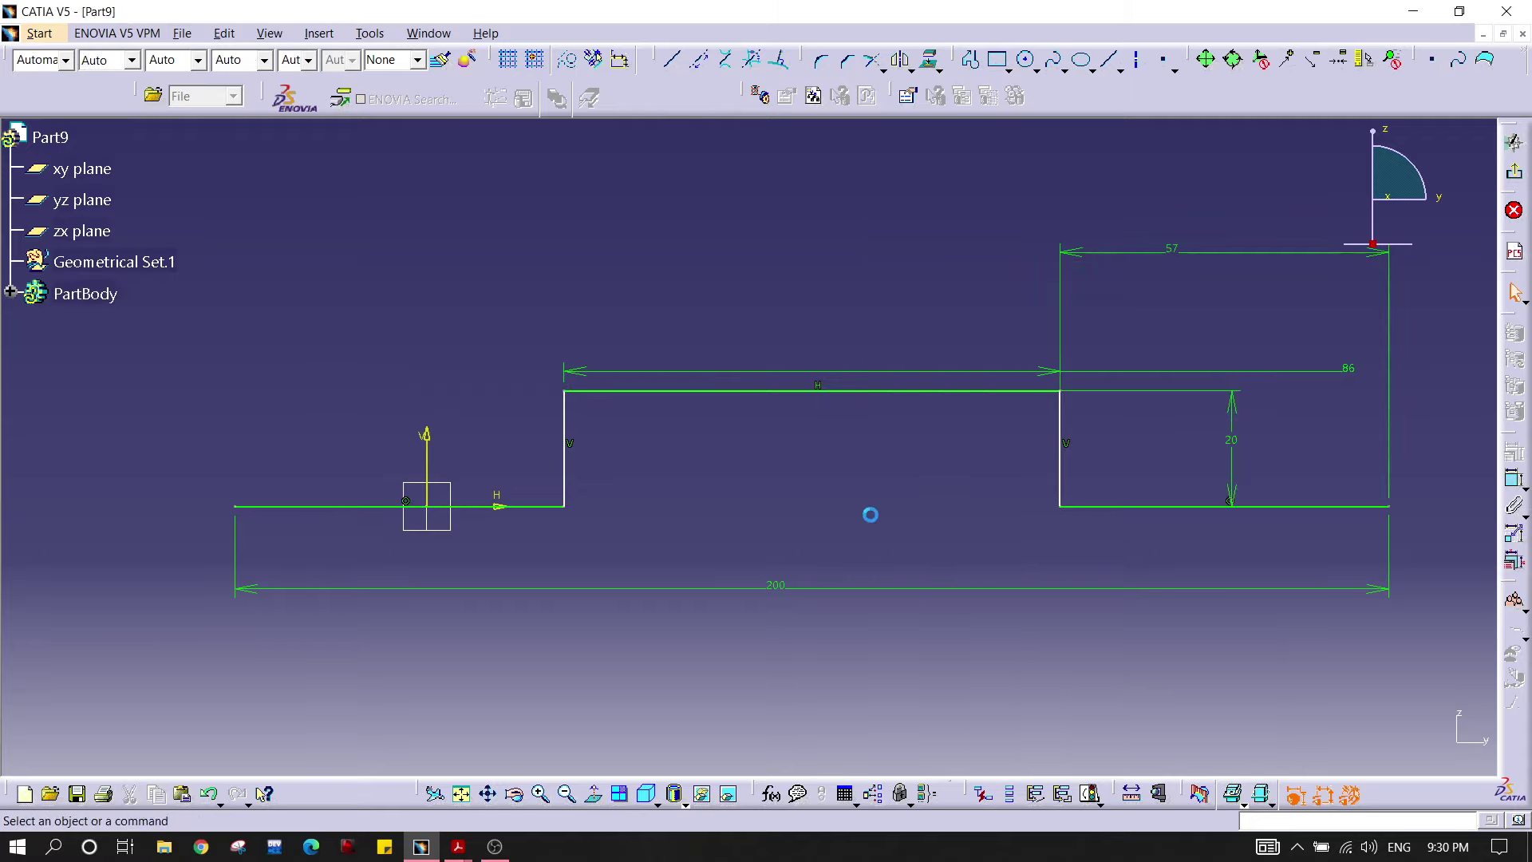
Step: Make the profile's two outer end points symmetric about the sketch's vertical axis
left_click(237, 508)
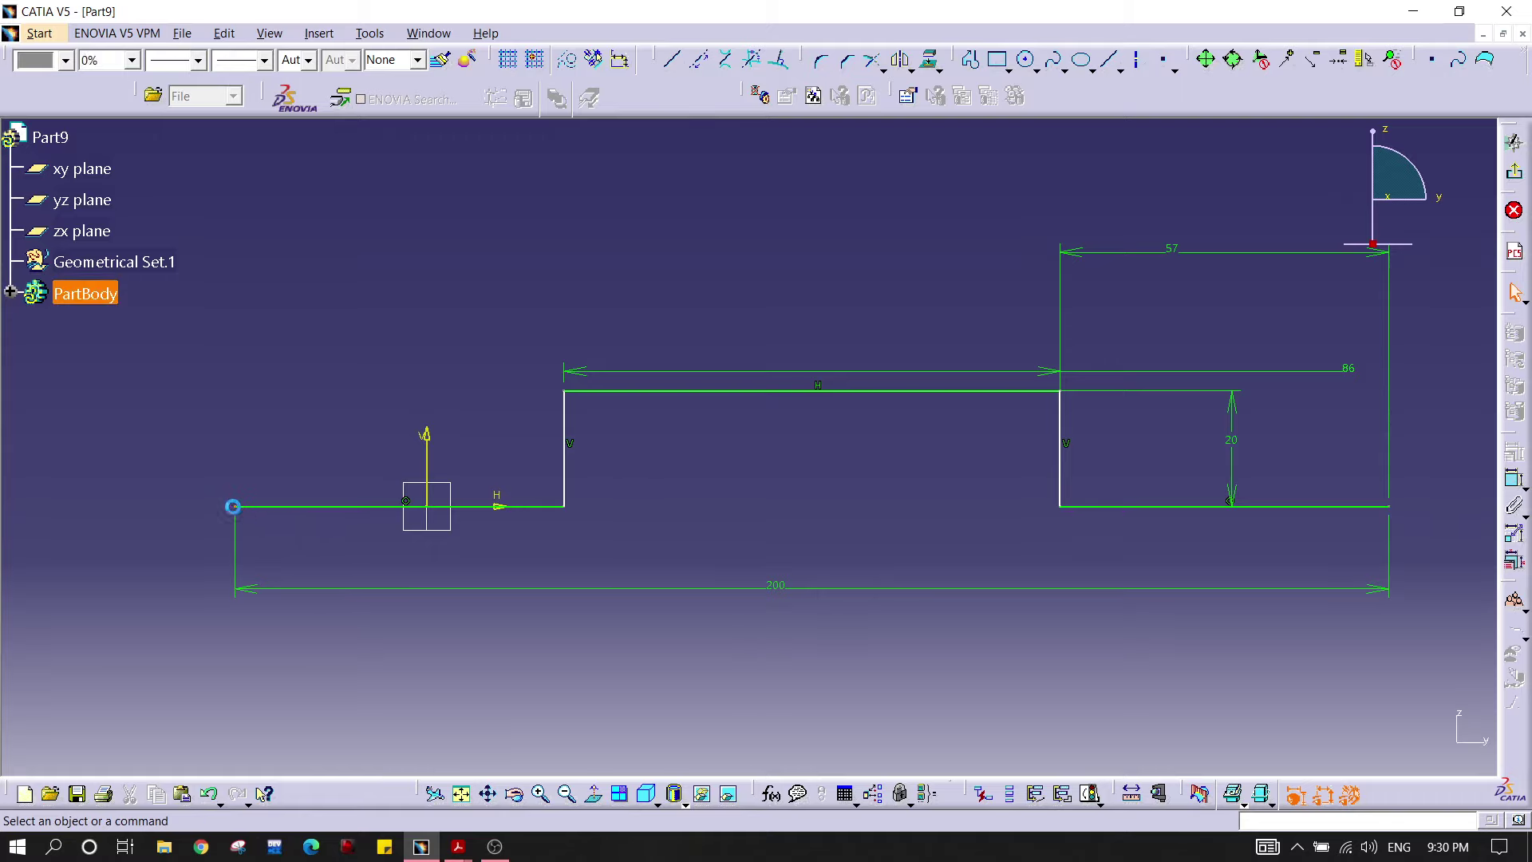
left_click(1395, 511, "ctrl")
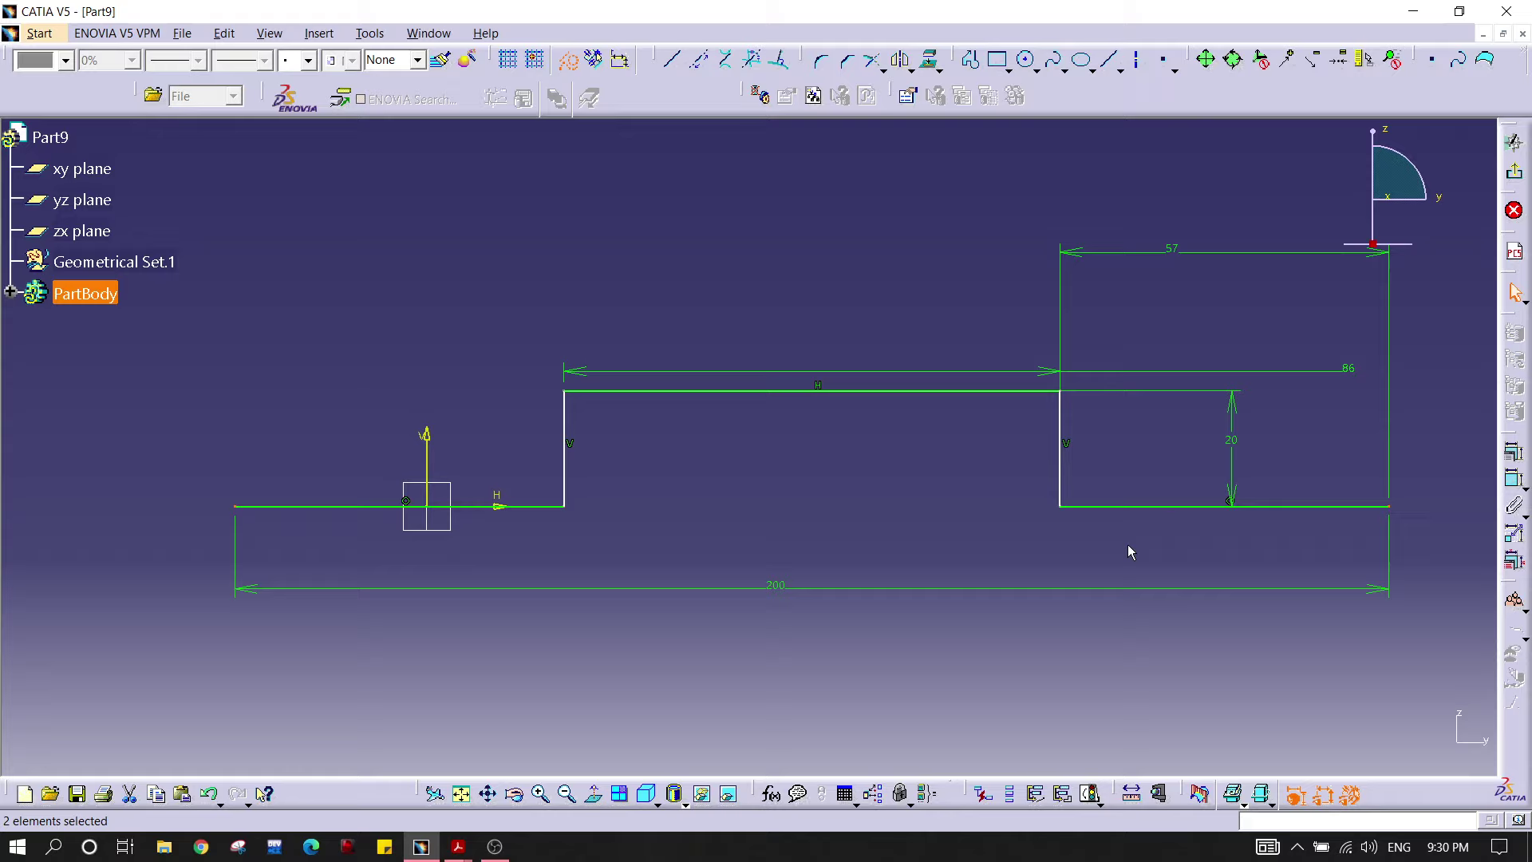
left_click(429, 436, "ctrl")
left_click(1516, 457)
left_click(1278, 673)
left_click(1380, 749)
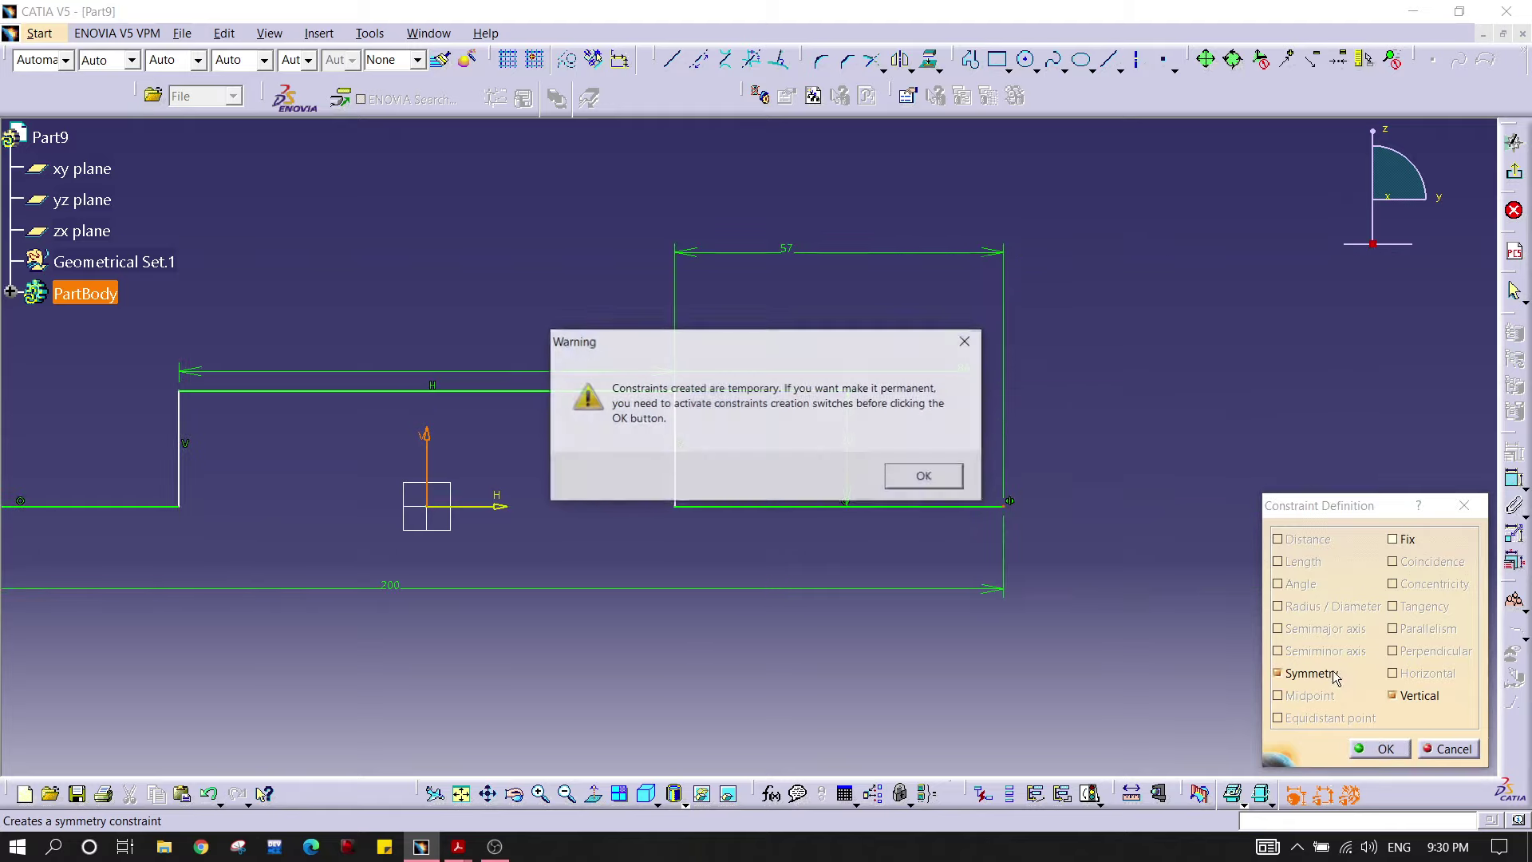
left_click(922, 475)
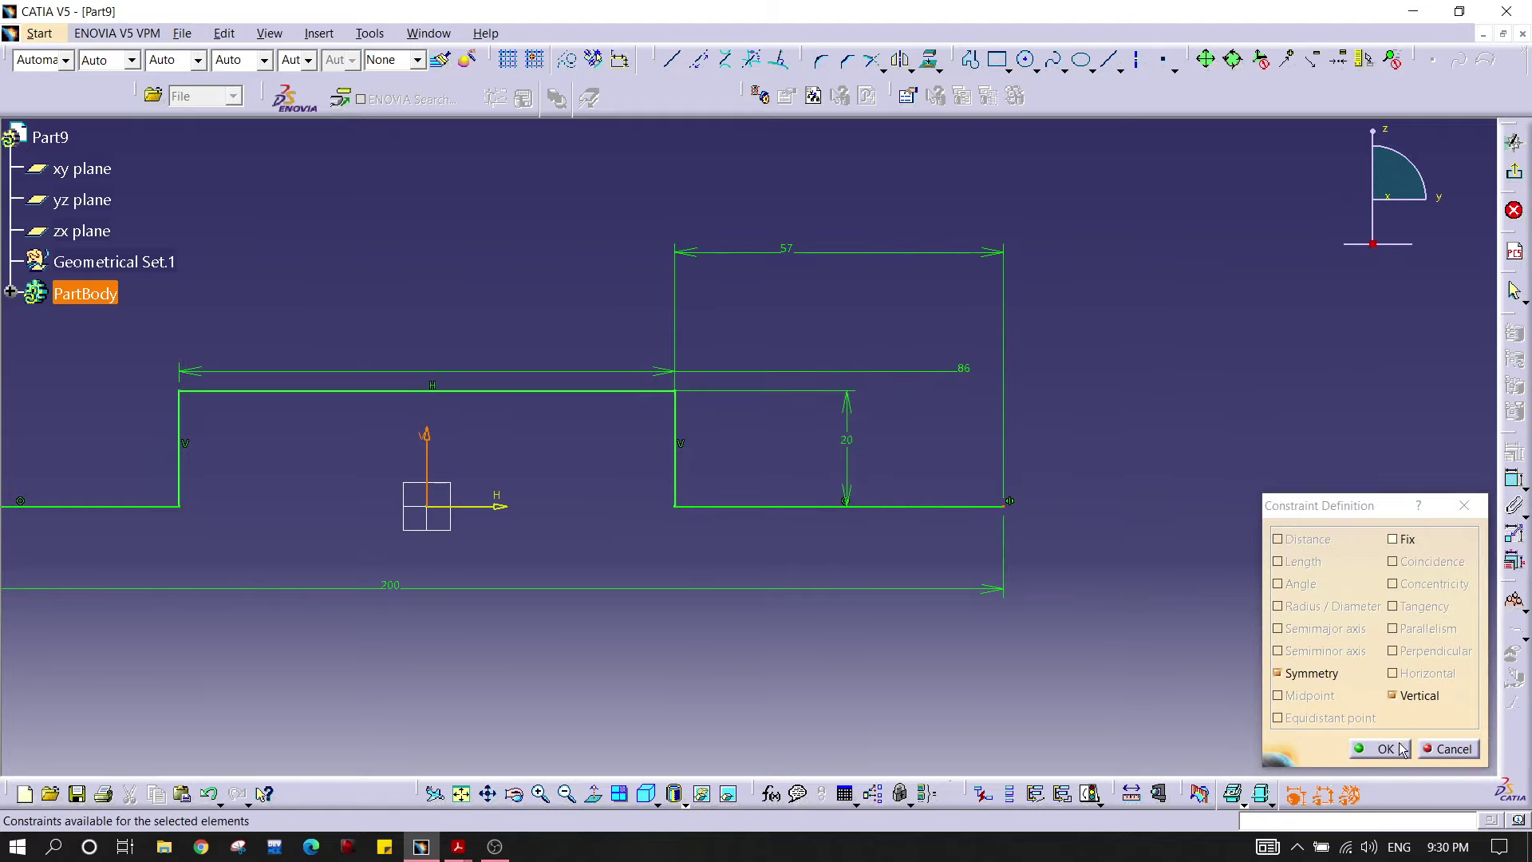
Step: Dimension the distance between the left side line of the raised section and the sketch's vertical axis
mouse_move(278, 524)
middle_mouse_down()
mouse_move(686, 553)
mouse_move(568, 516)
middle_mouse_up()
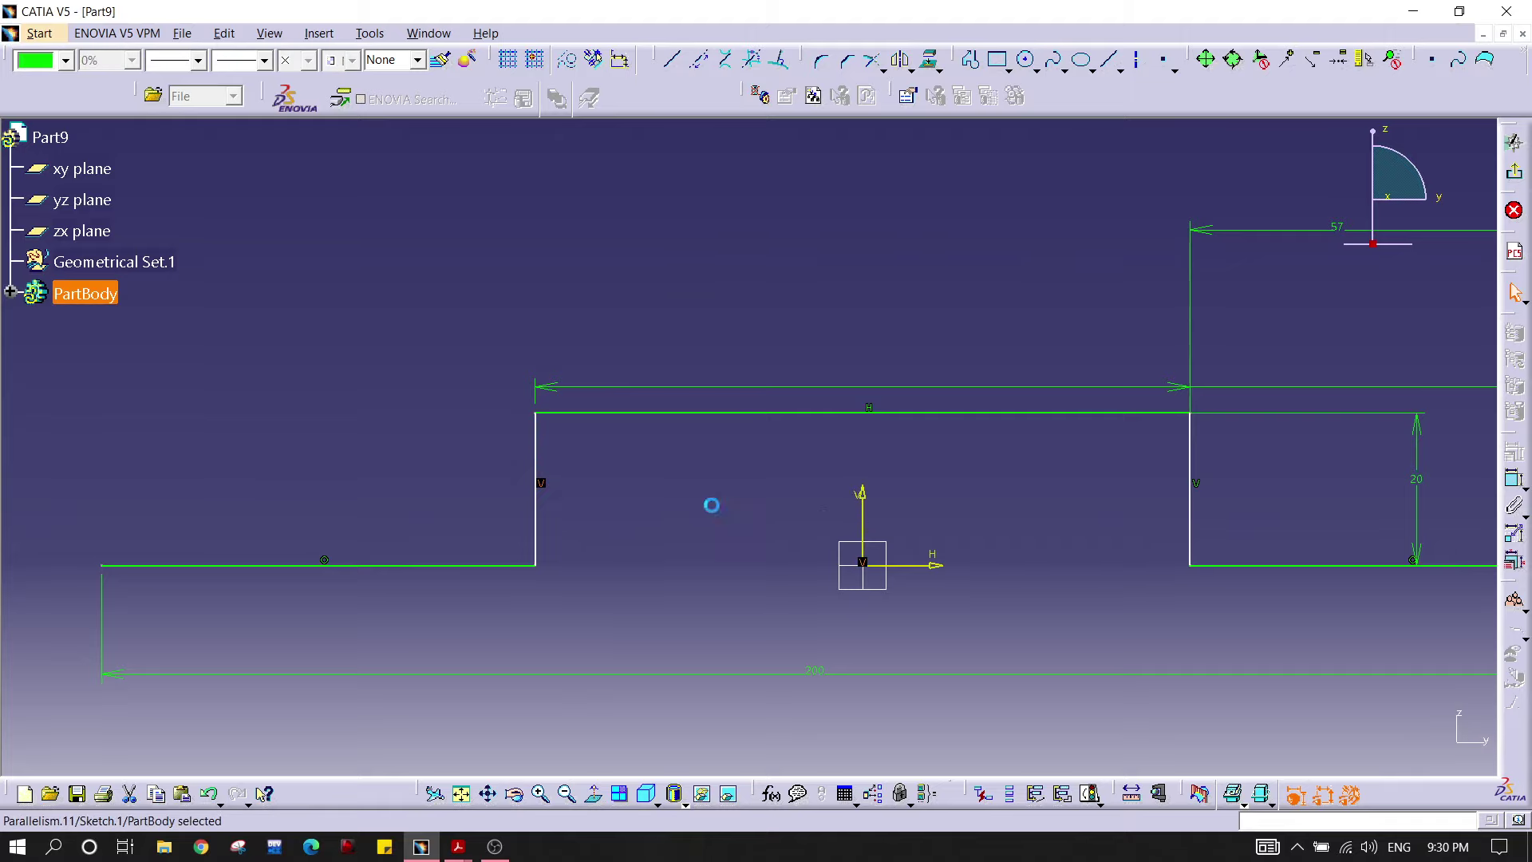
left_click(537, 538)
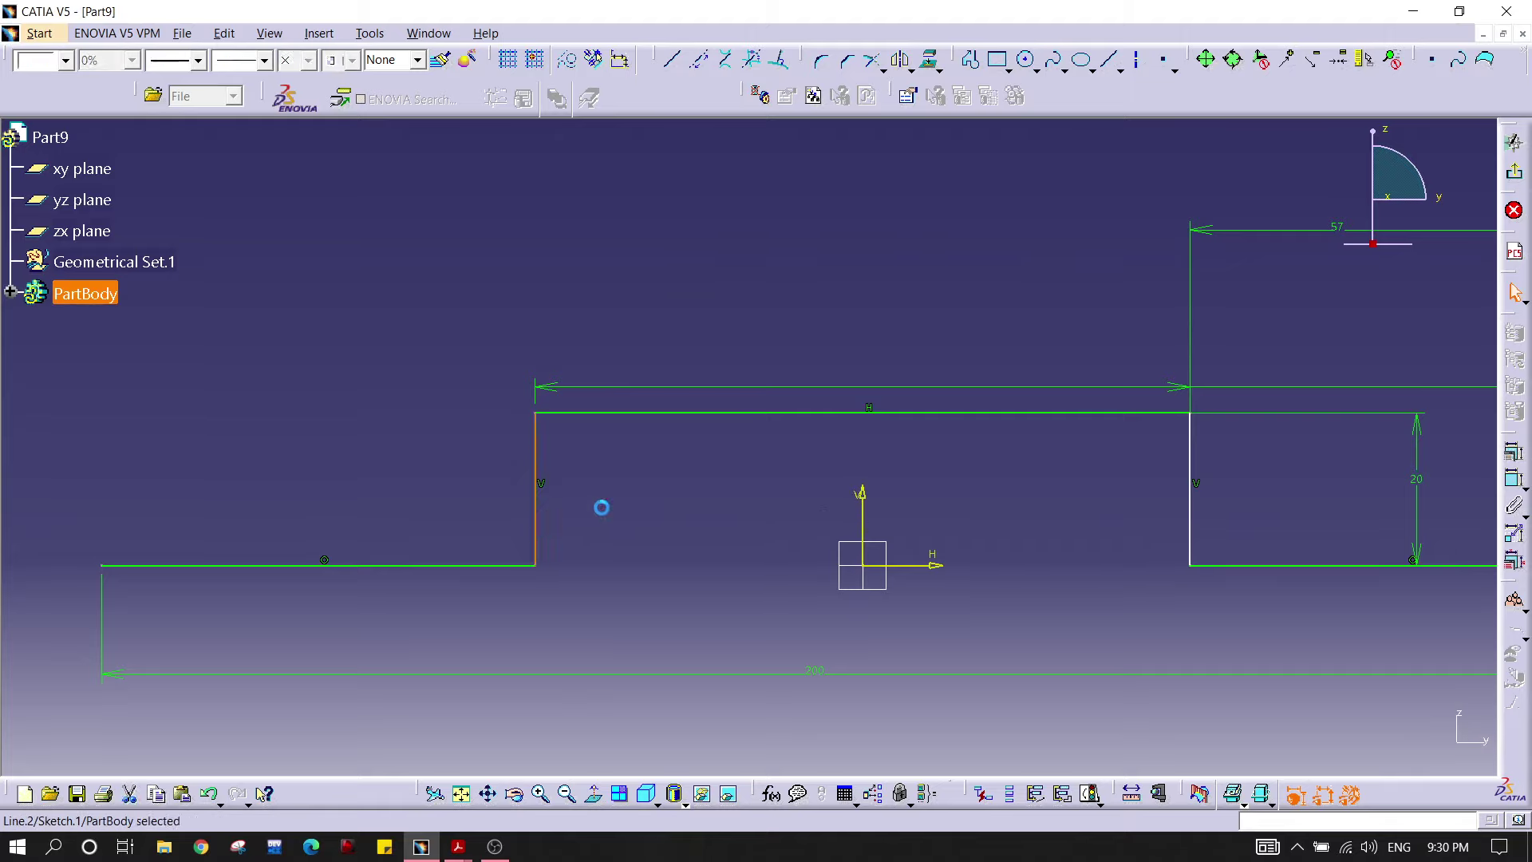
left_click(865, 503)
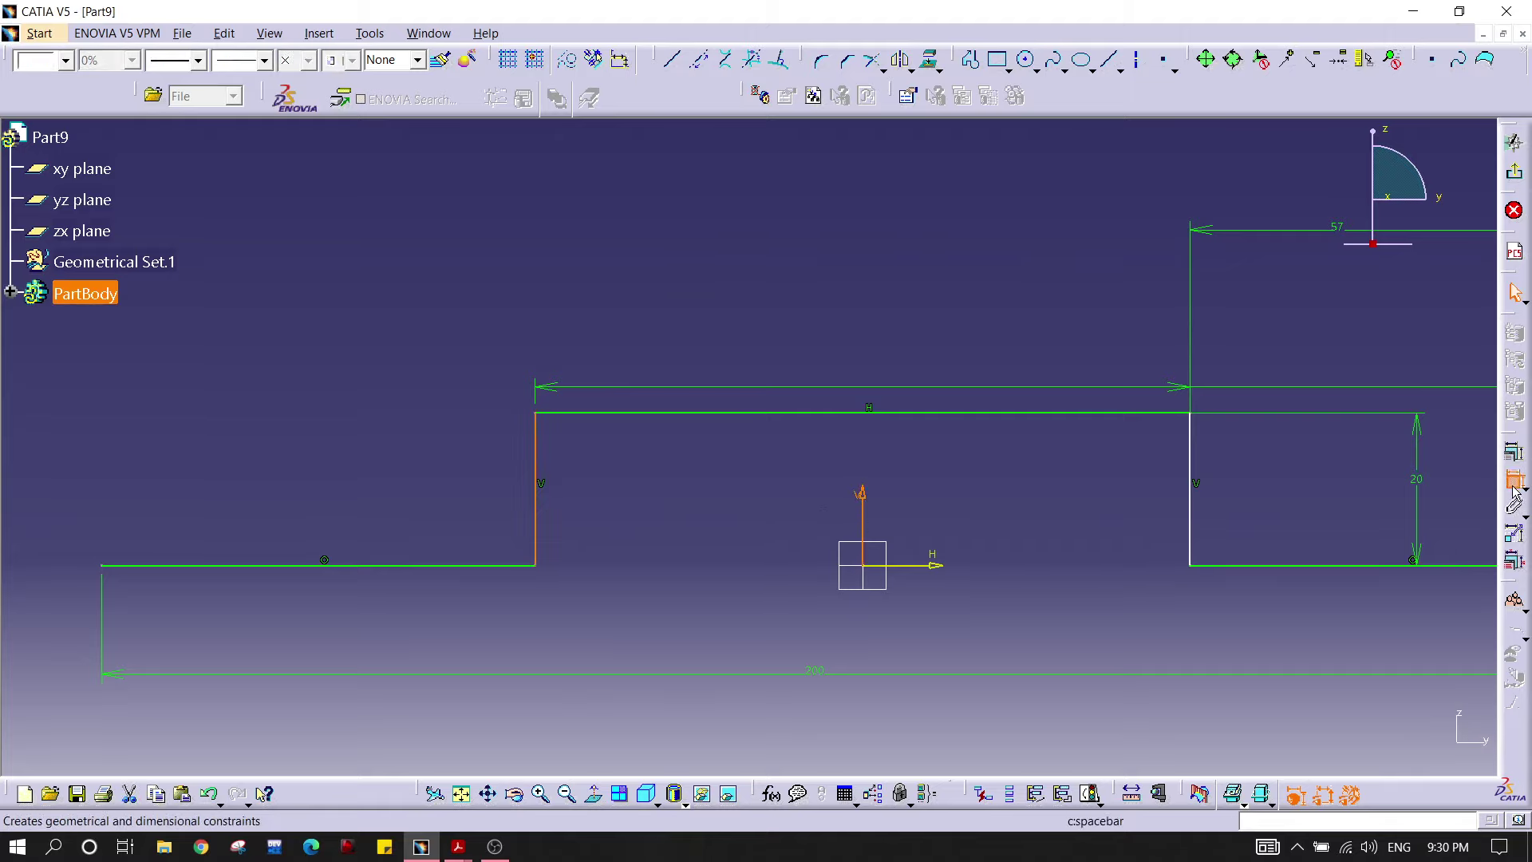
left_click(780, 313)
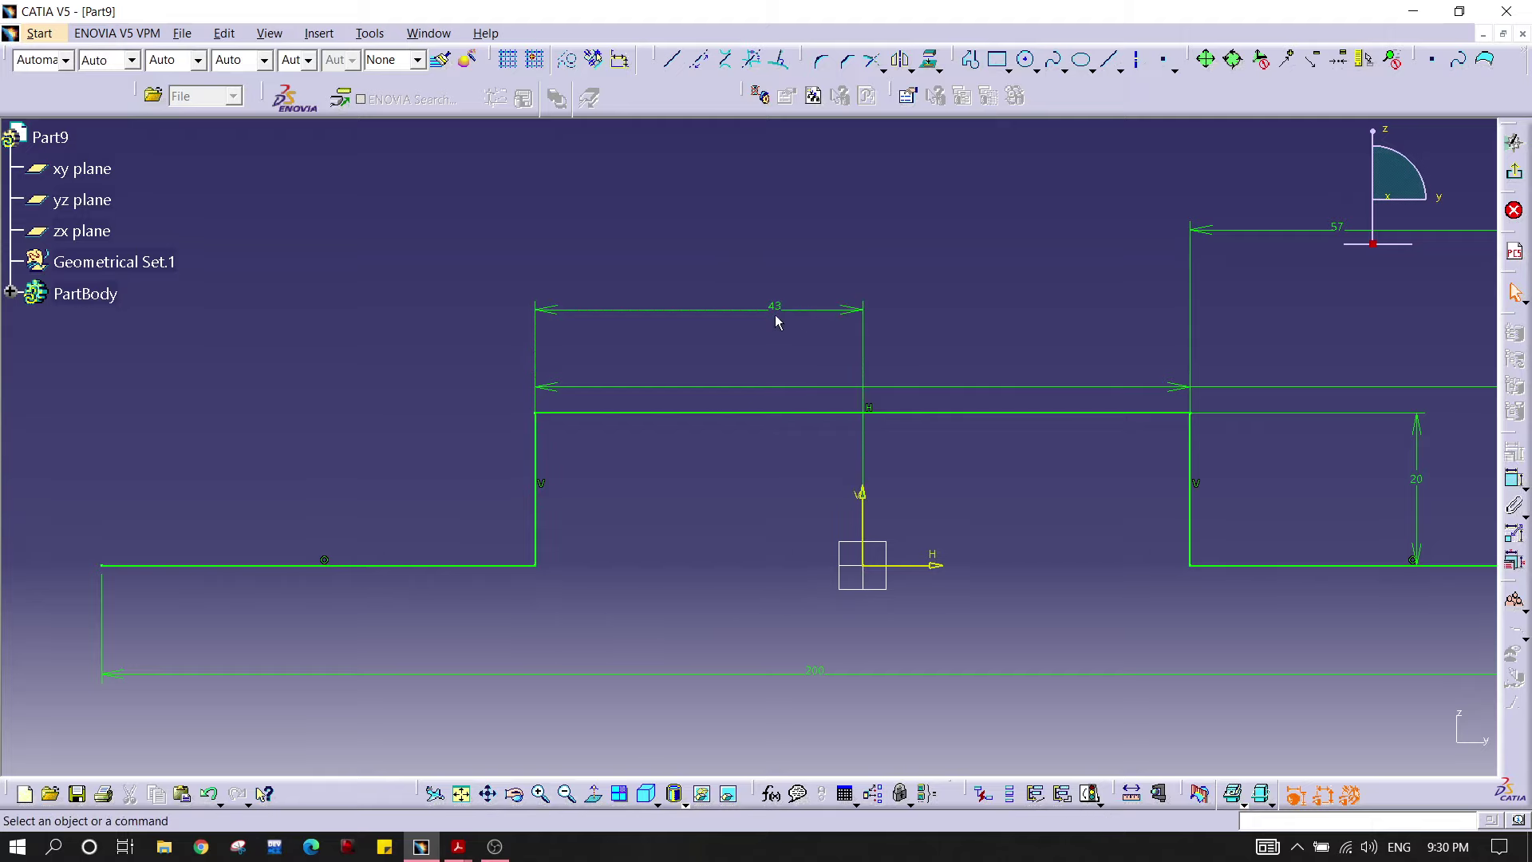
Step: Set the distance between the raised section's left side line and the vertical axis to 86/2 mm
double_click(775, 309)
type("86/2")
key("Return")
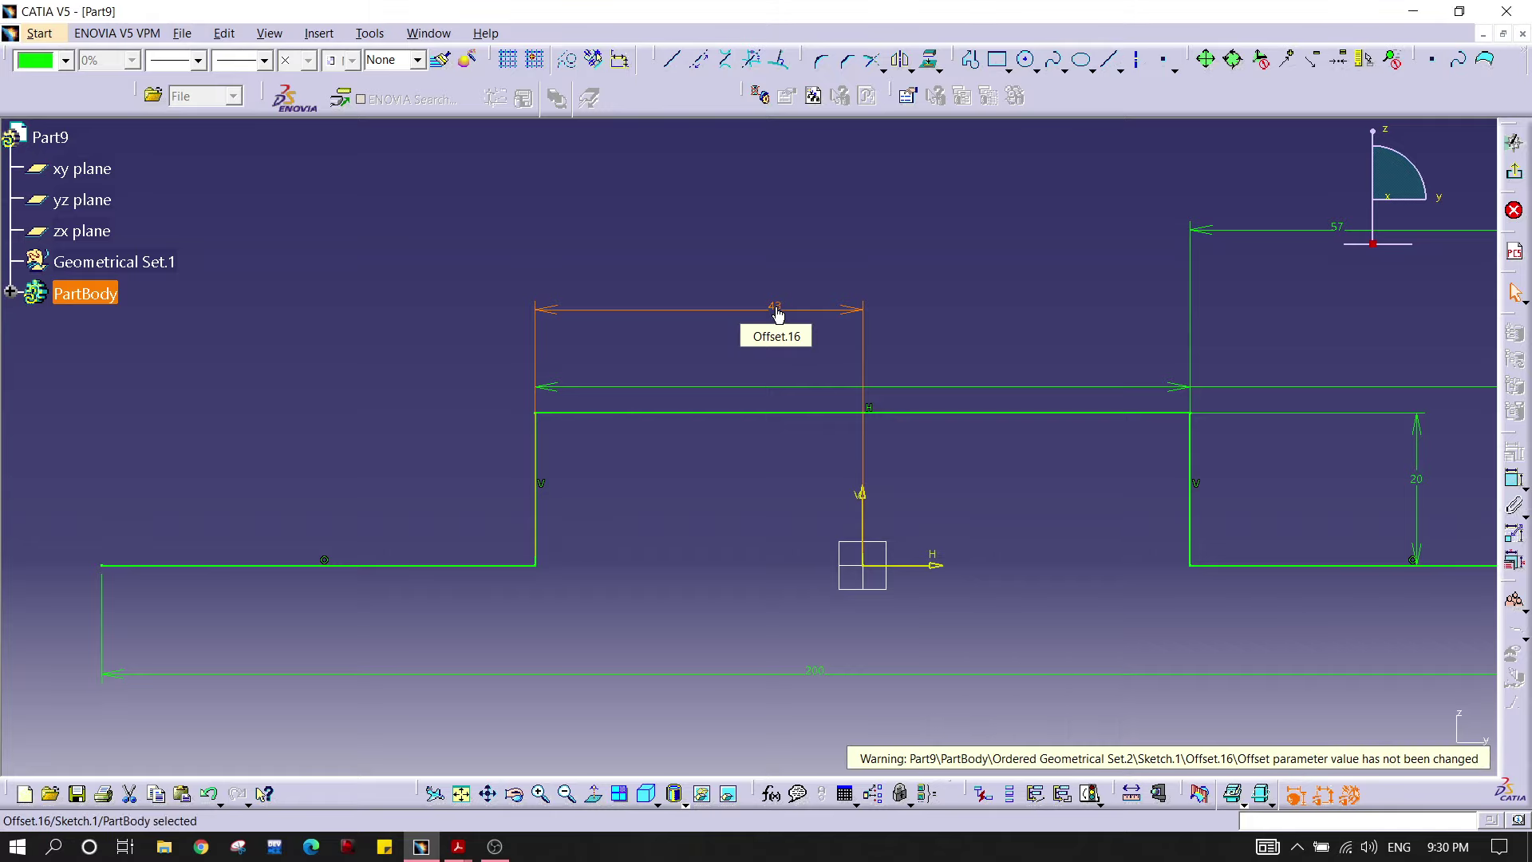
left_click(1070, 273)
Step: Check Base Plate Draft.pdf in Acrobat Reader, return to CATIA and round the raised section's upper left corner about 5.5 mm, converting the length to a distance
mouse_move(1071, 274)
middle_mouse_down()
mouse_move(1035, 285)
mouse_move(1038, 585)
mouse_move(1022, 587)
mouse_move(1012, 496)
middle_mouse_up()
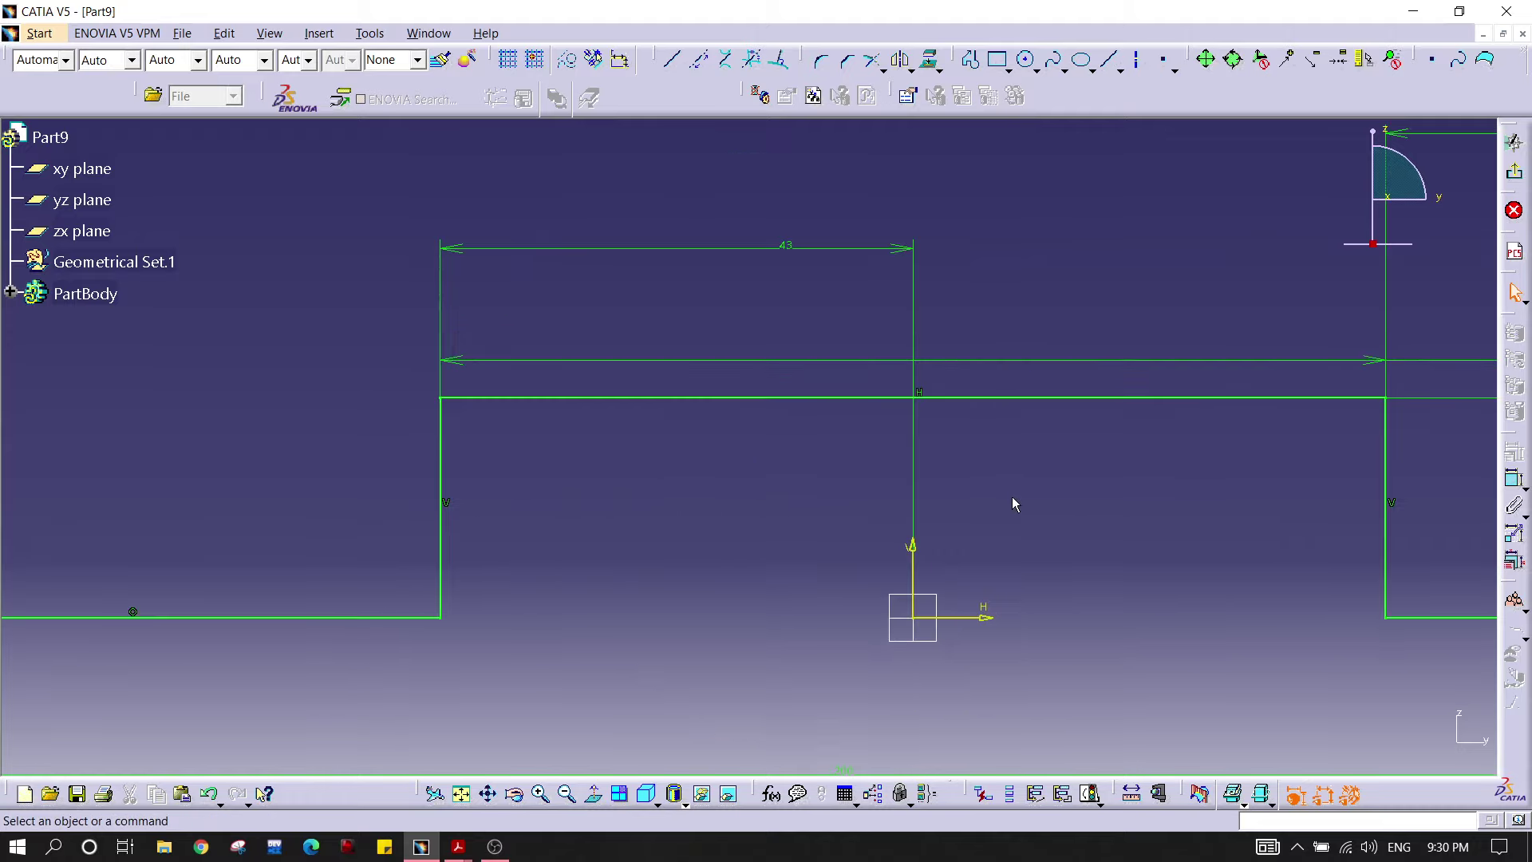
key("alt+Tab")
scroll(822, 367, "up", 1)
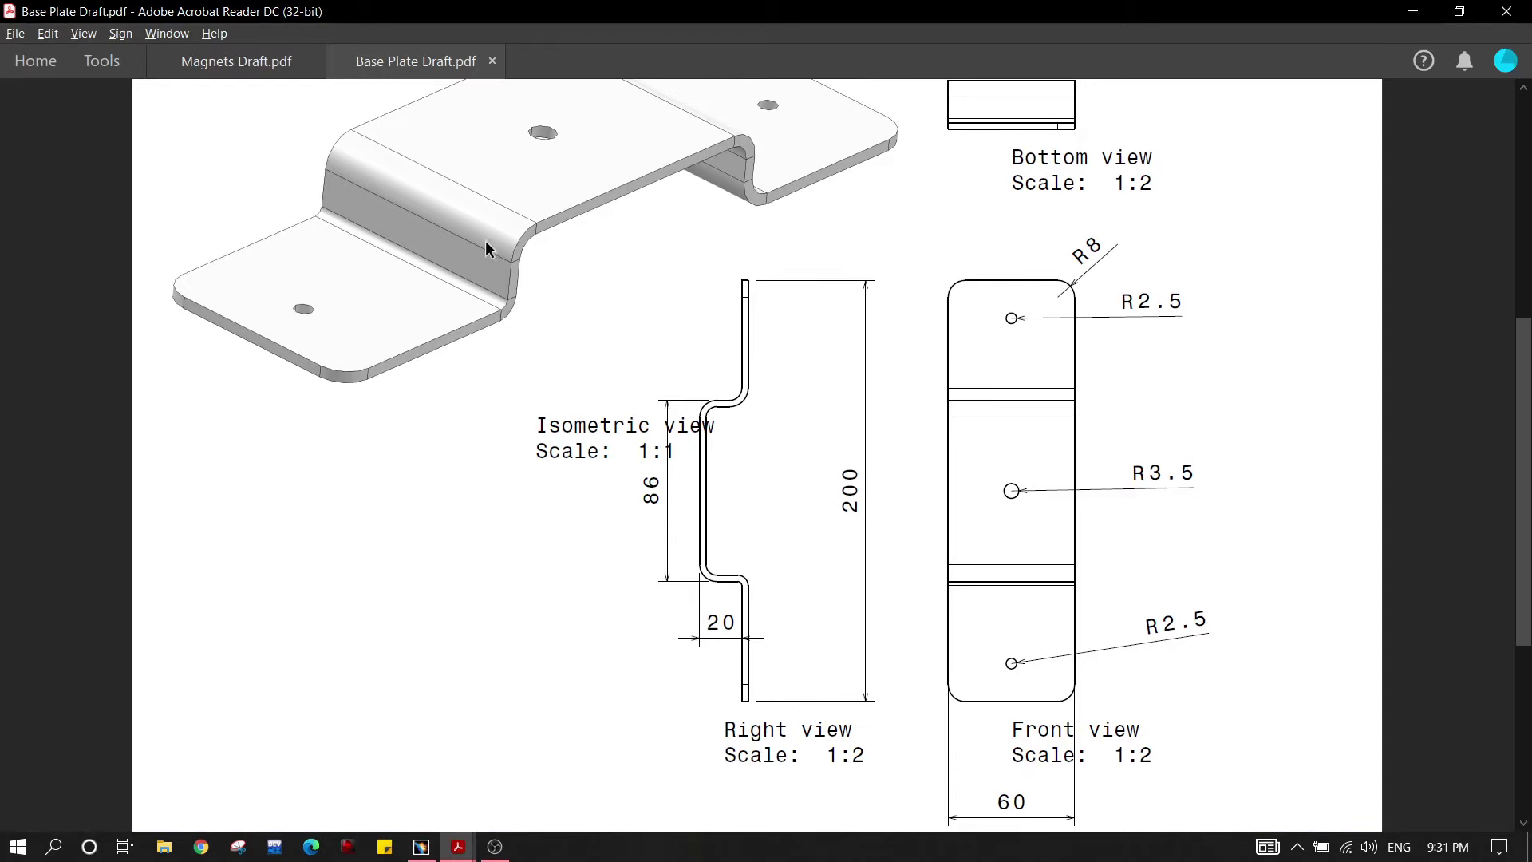
key("alt+Tab")
mouse_move(634, 201)
middle_mouse_down("ctrl")
mouse_move(764, 329)
mouse_move(766, 351)
middle_mouse_up("ctrl")
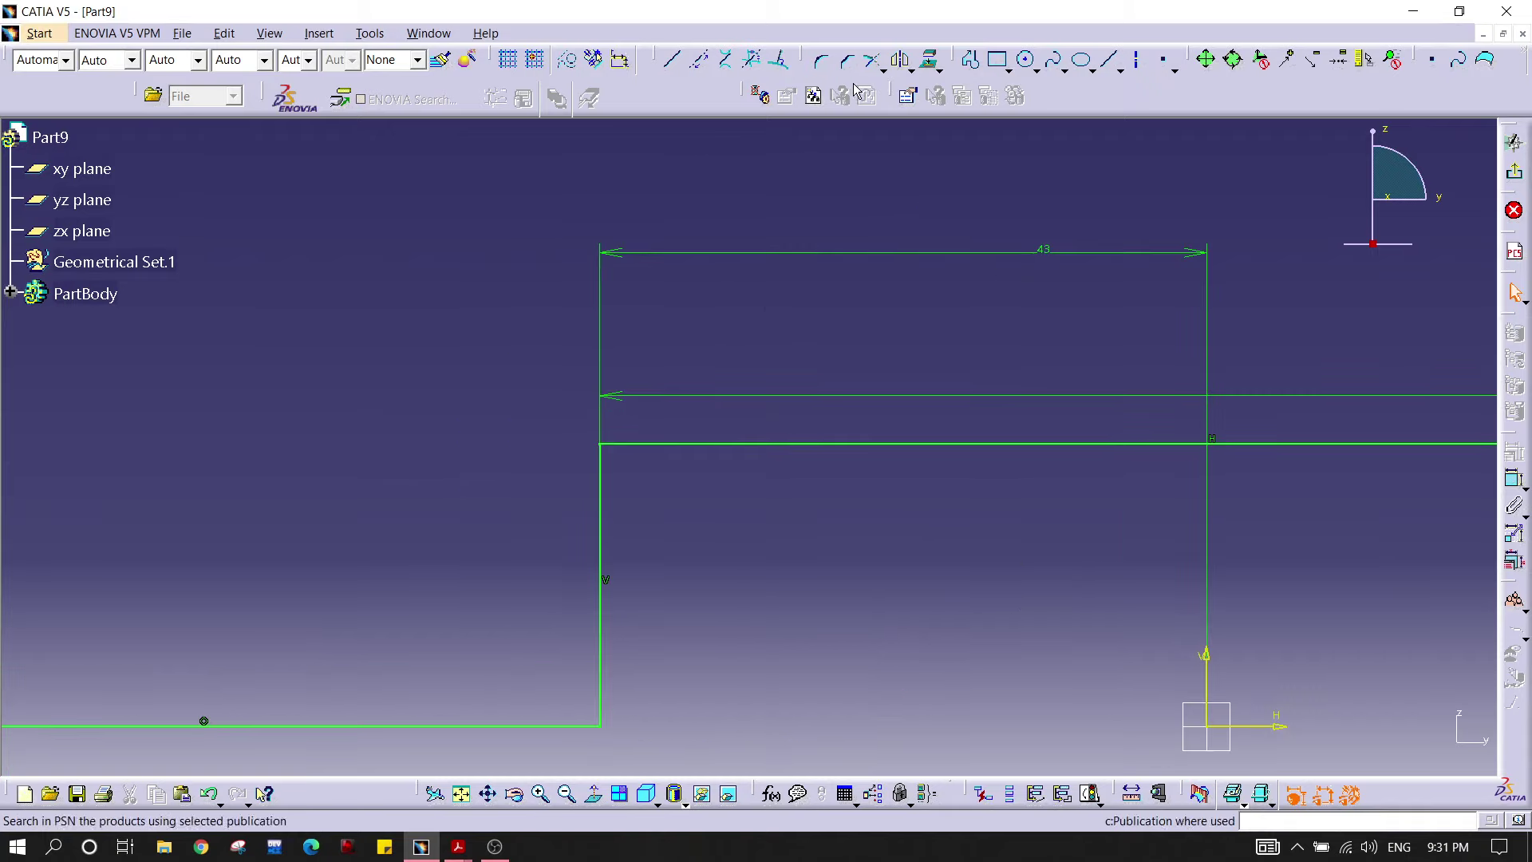
left_click(825, 67)
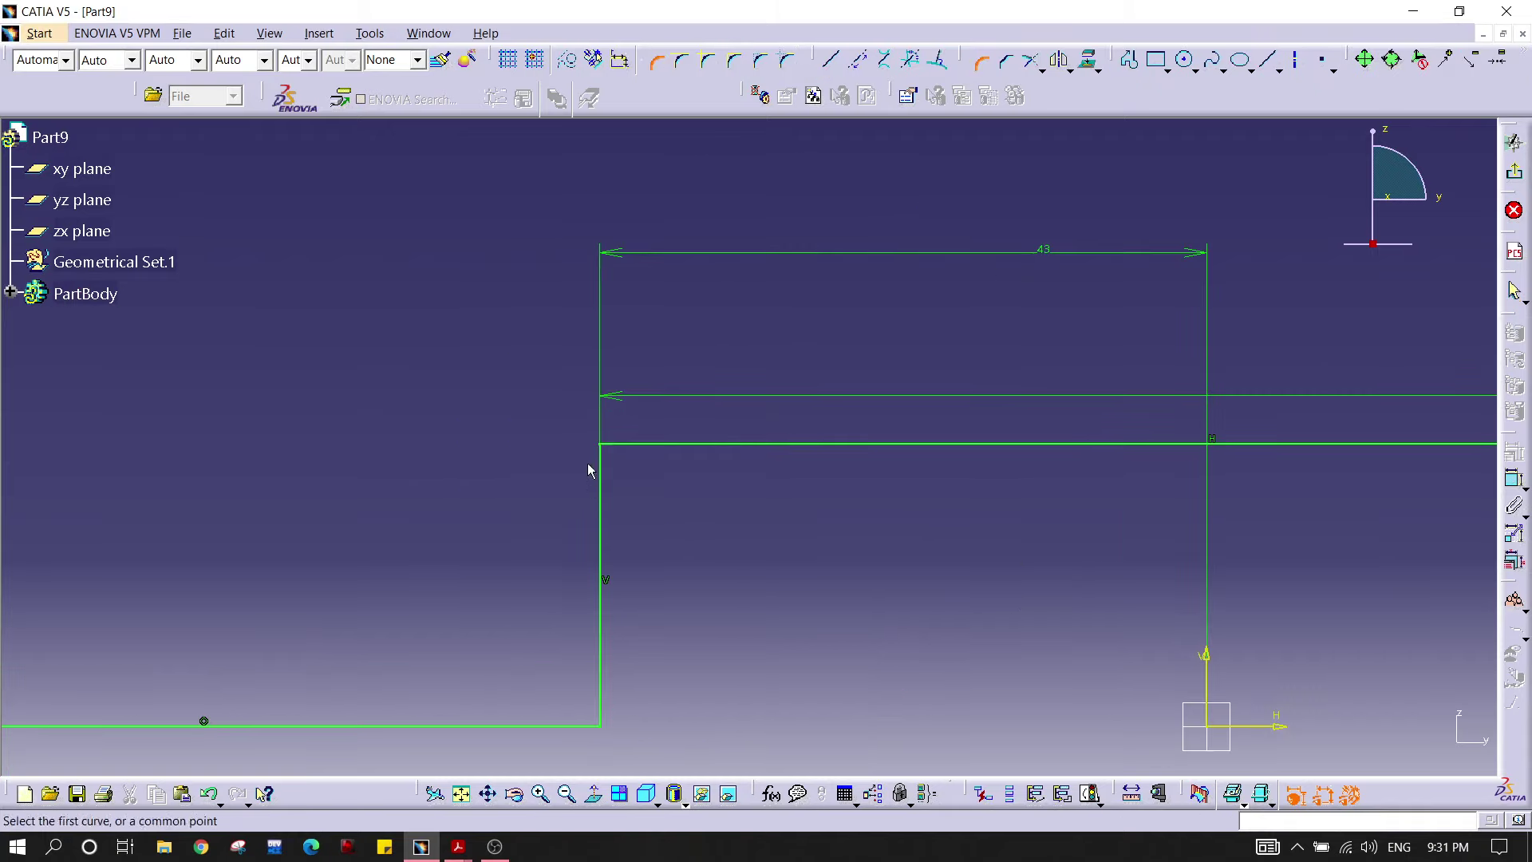
left_click(607, 448)
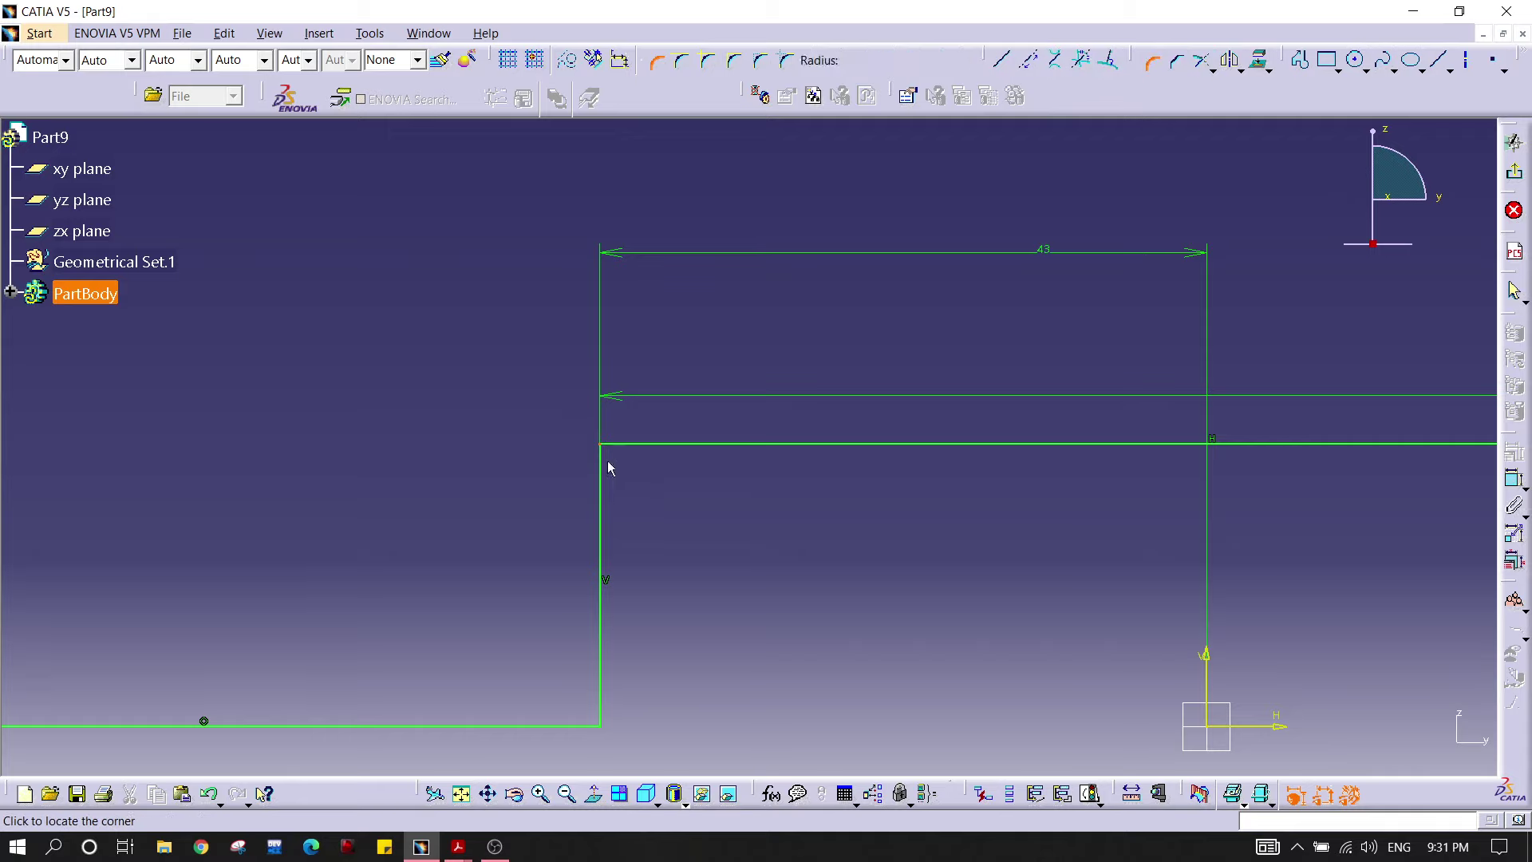
left_click(634, 471)
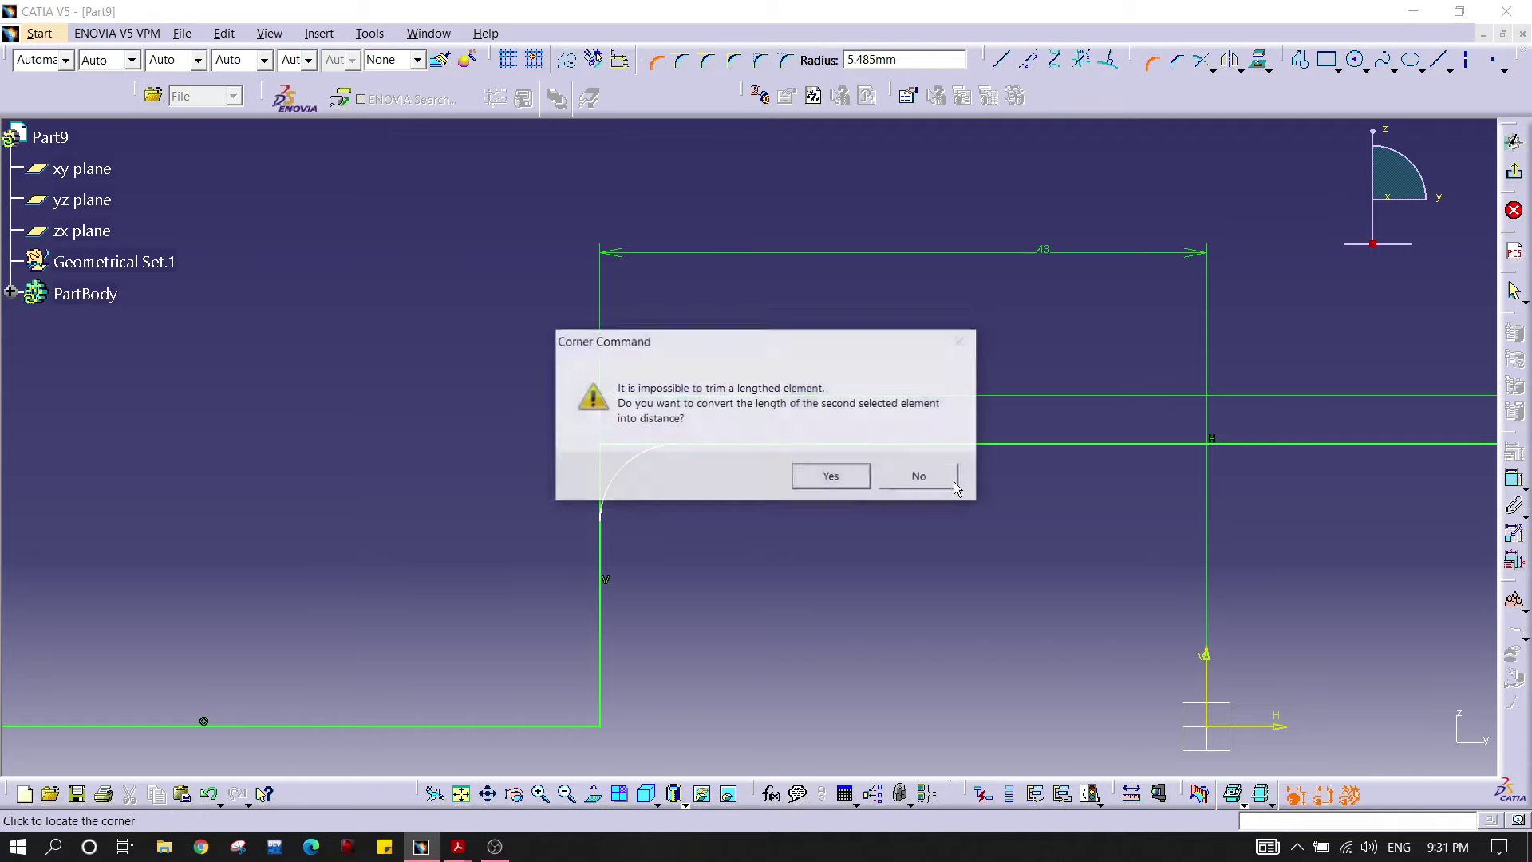
left_click(867, 483)
Step: Round the raised section's upper right corner with a radius of about 3 mm
mouse_move(1053, 463)
middle_mouse_down()
mouse_move(581, 388)
mouse_move(587, 419)
middle_mouse_up()
middle_click_drag(1218, 470, 905, 428)
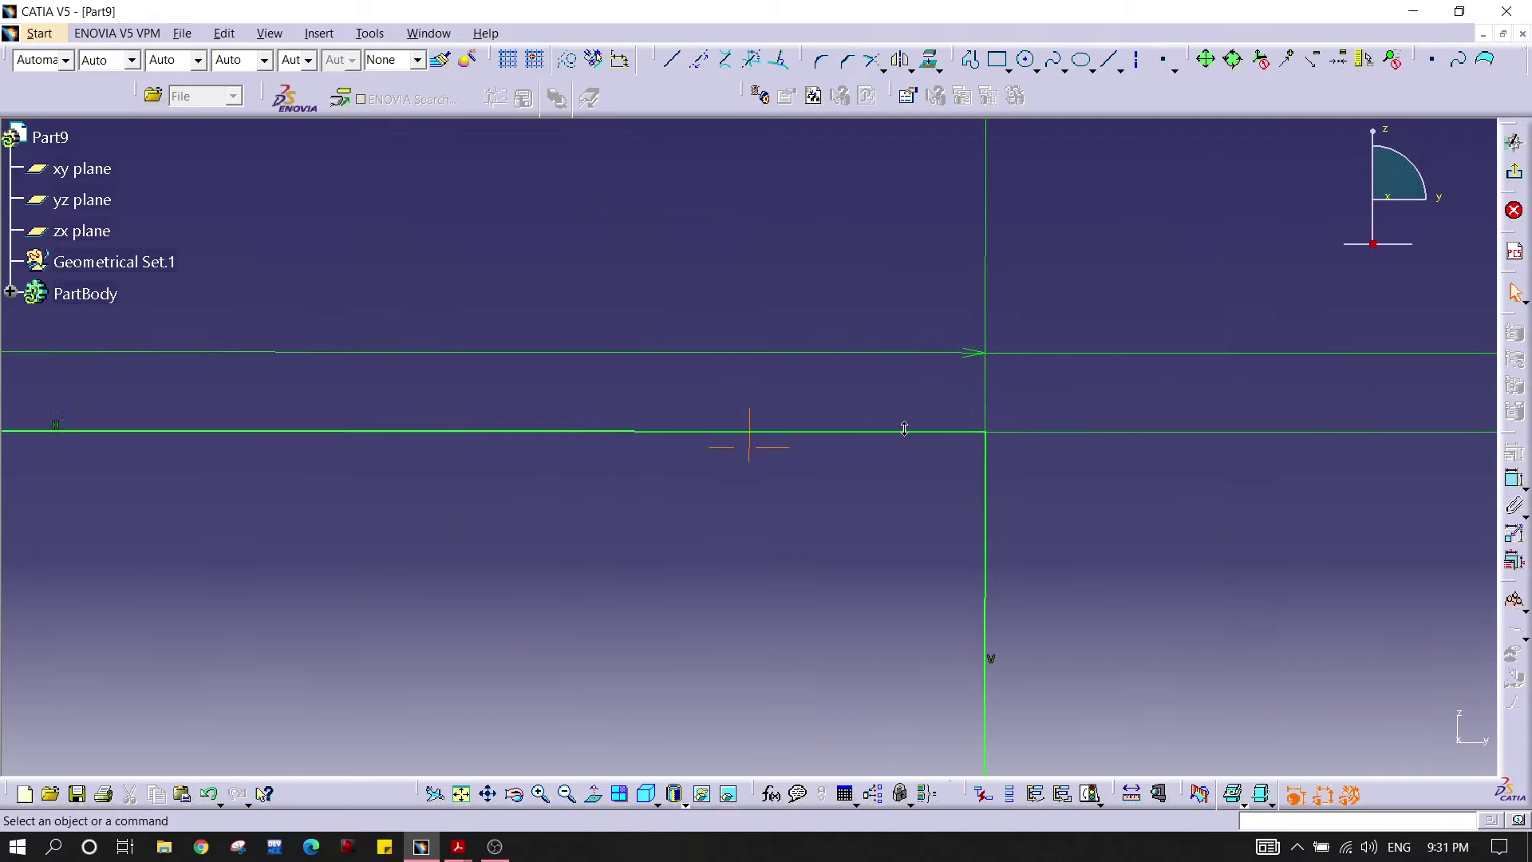
left_click(819, 60)
left_click(994, 441)
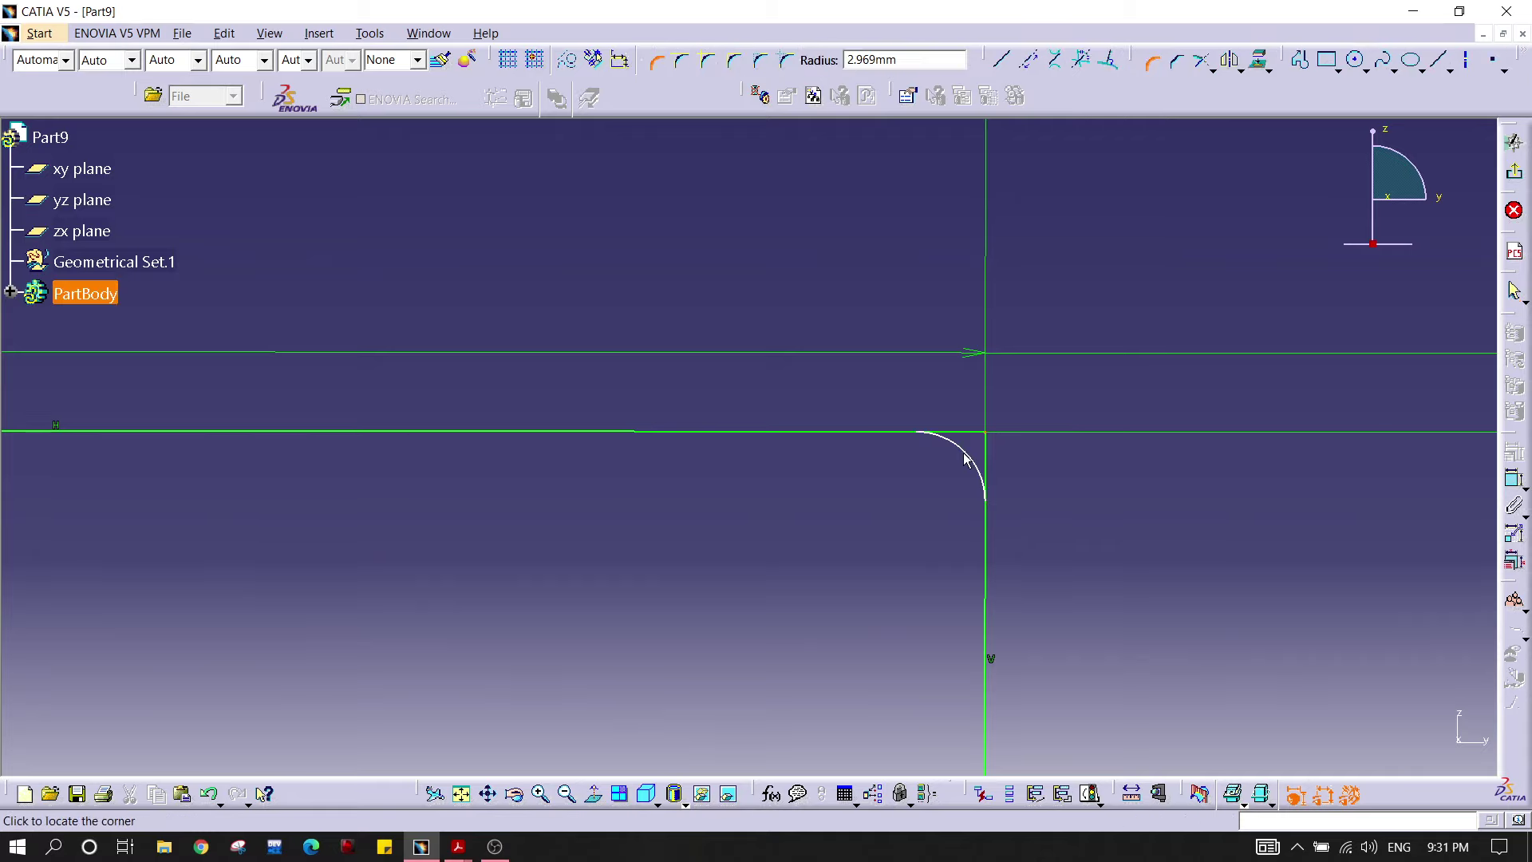
left_click(970, 459)
Step: Round the lower corner where the right side line meets the right flange
mouse_move(1050, 465)
middle_mouse_down()
mouse_move(1043, 328)
mouse_move(965, 523)
mouse_move(913, 349)
middle_mouse_up()
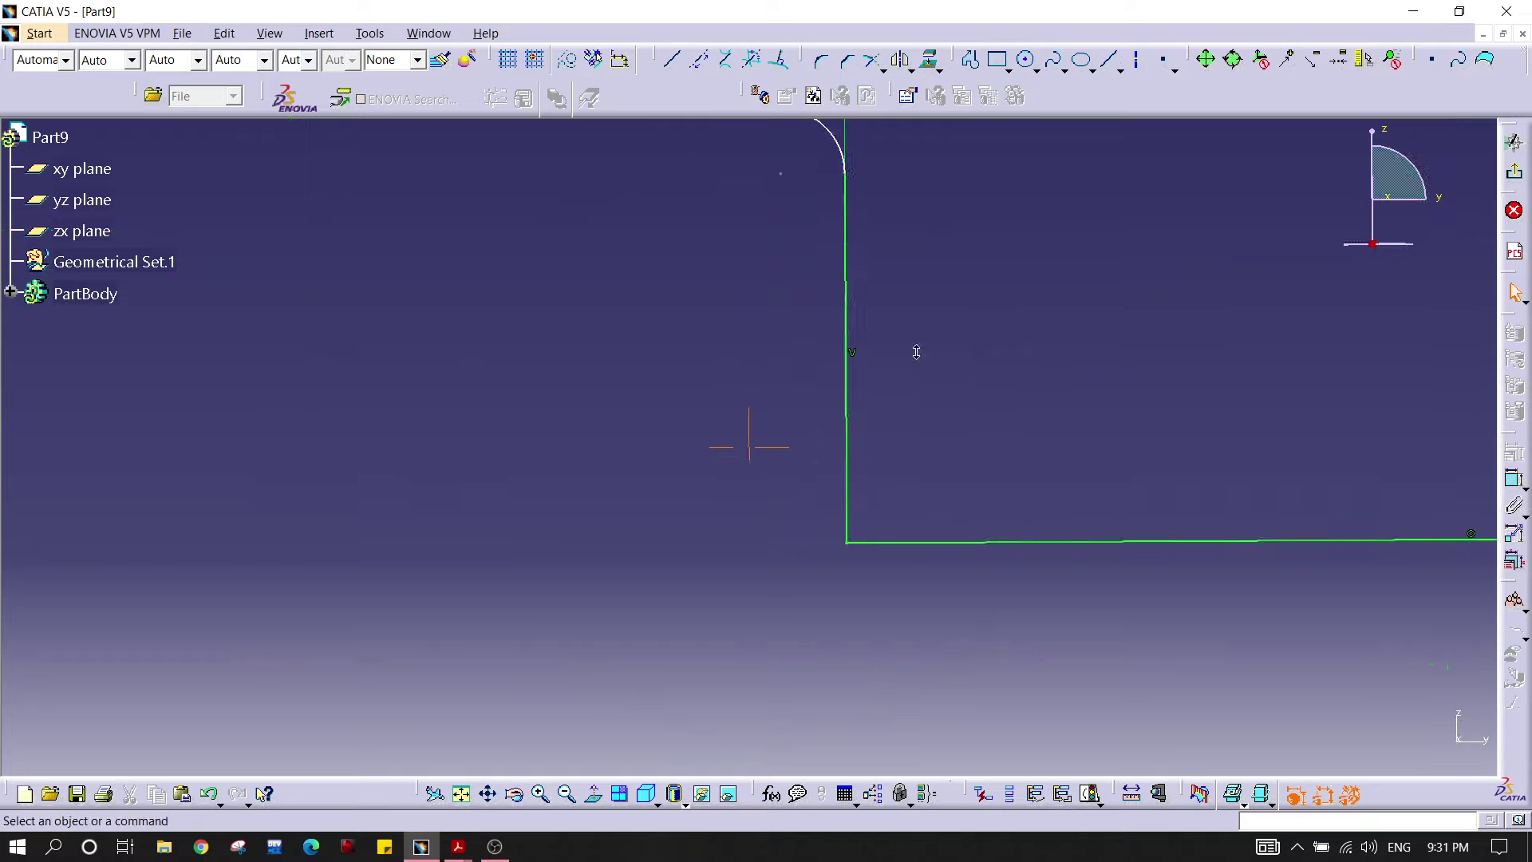
left_click(820, 64)
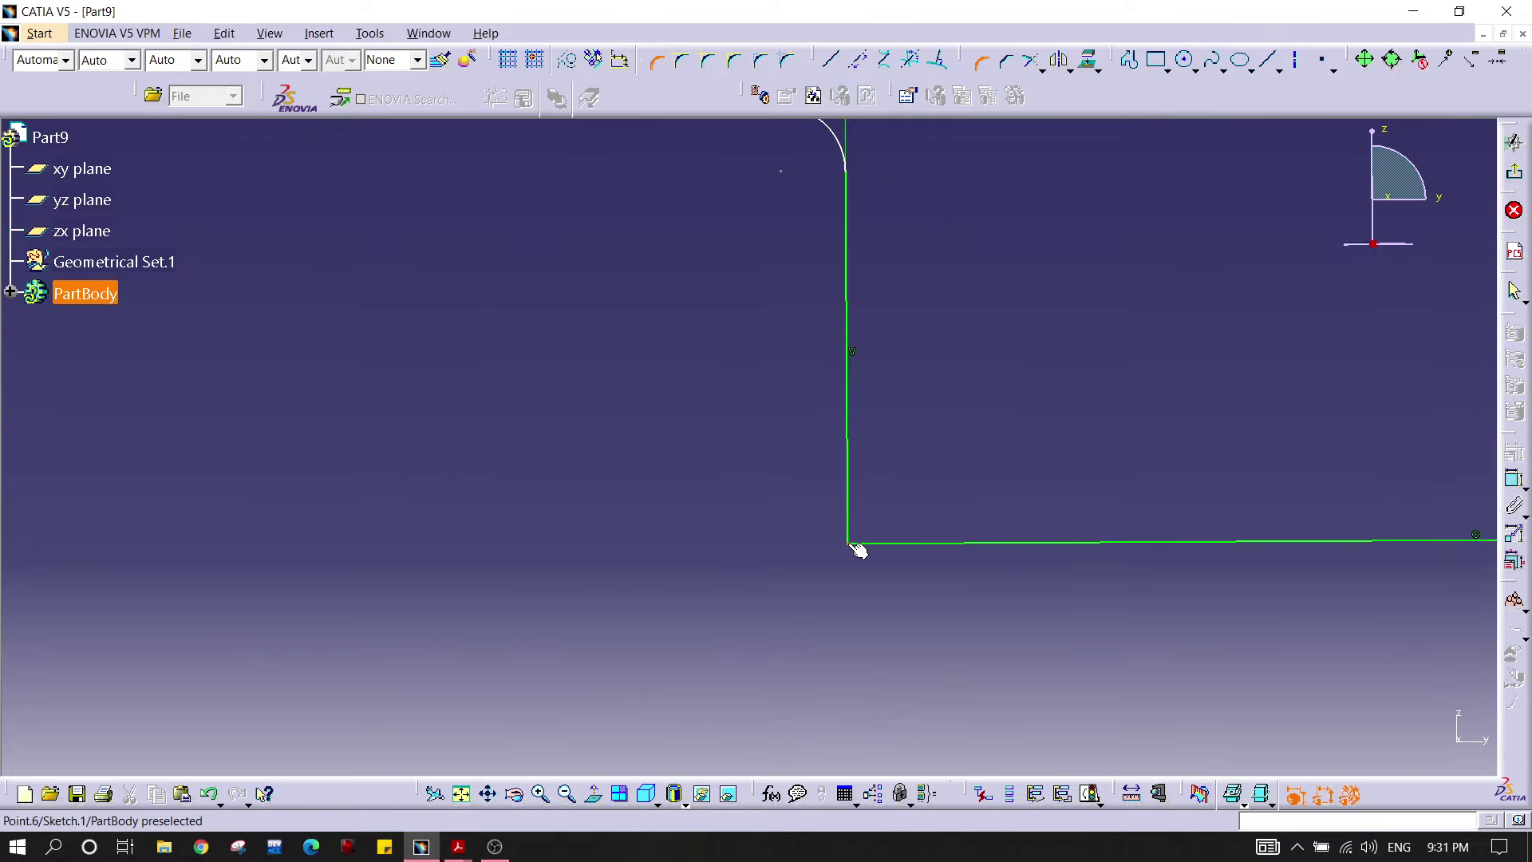
left_click(855, 547)
left_click(883, 510)
left_click(828, 476)
Step: Round the lower corner where the left side line meets the left flange
mouse_move(686, 343)
middle_mouse_down("ctrl")
mouse_move(502, 537)
mouse_move(920, 530)
mouse_move(921, 301)
middle_mouse_up("ctrl")
left_click(832, 66)
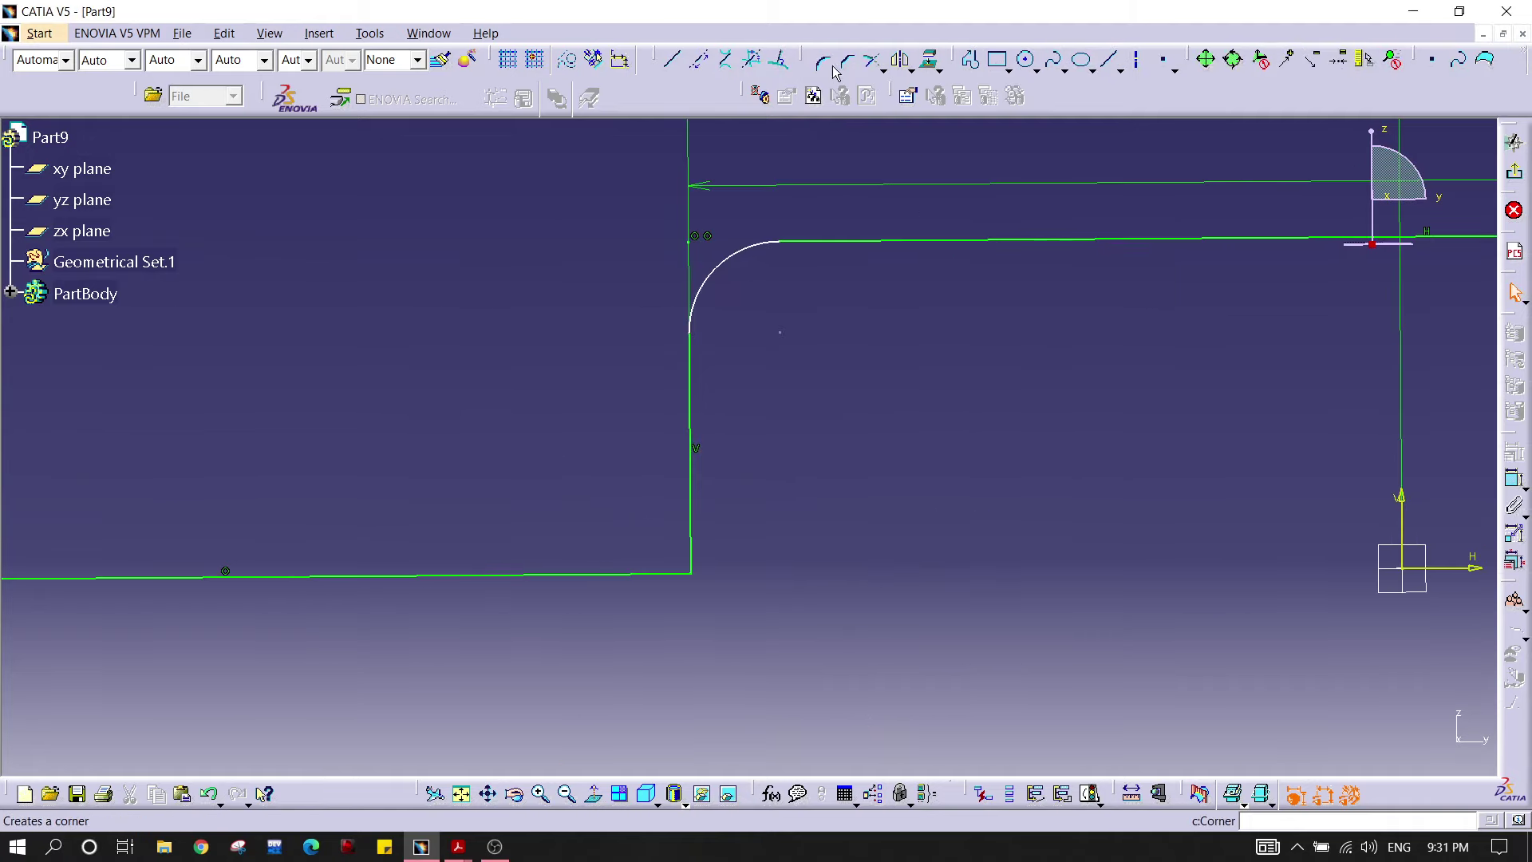
left_click(691, 573)
left_click(651, 537)
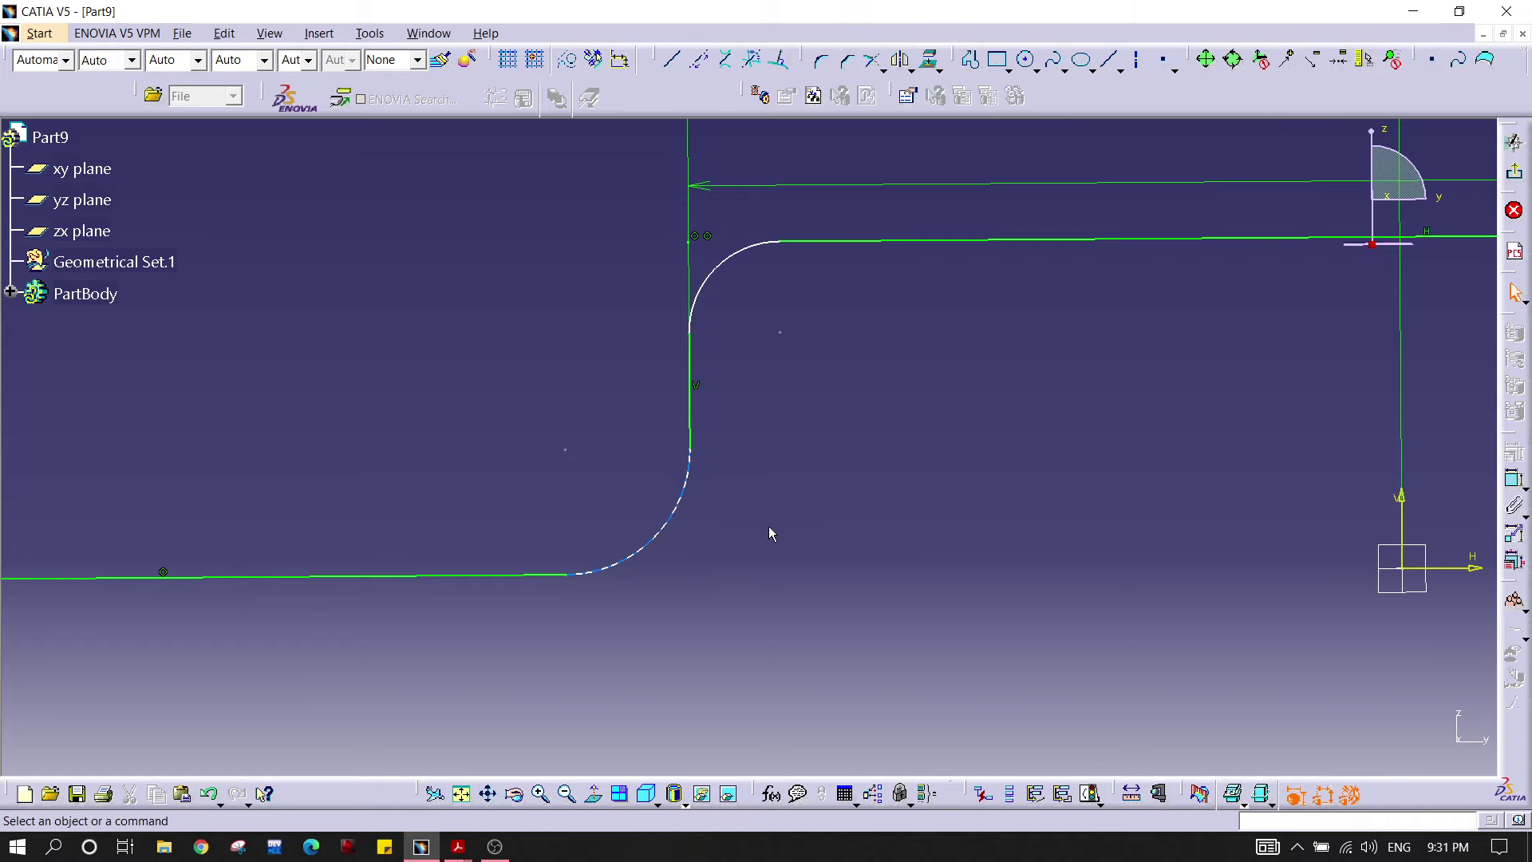
Step: Check Base Plate Draft.pdf in Acrobat Reader, return to CATIA and dimension the upper left corner arc with a radius of 8 mm
key("alt+Tab")
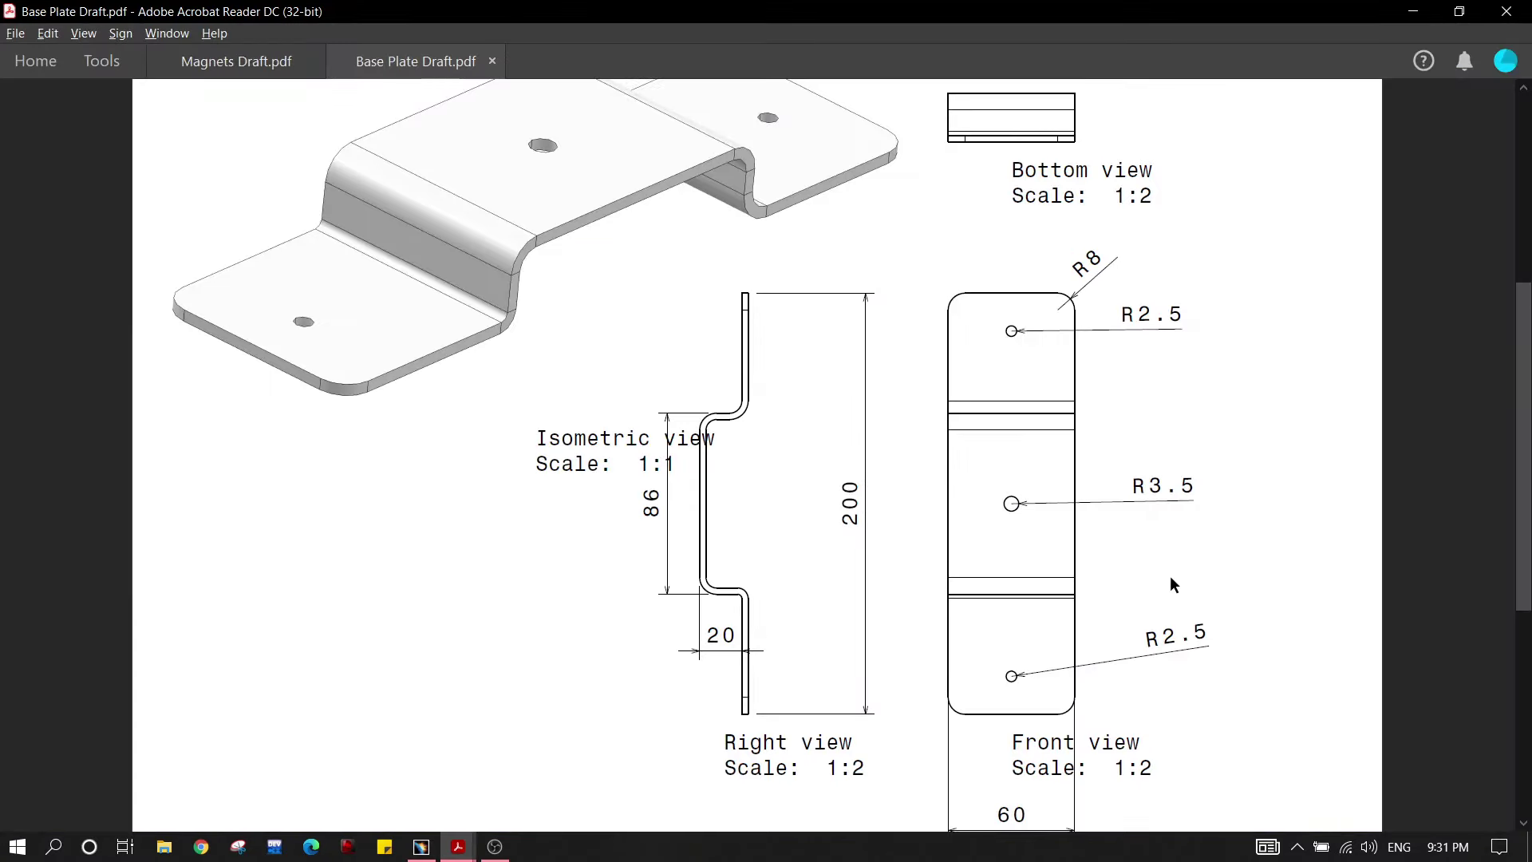
key("alt+Tab")
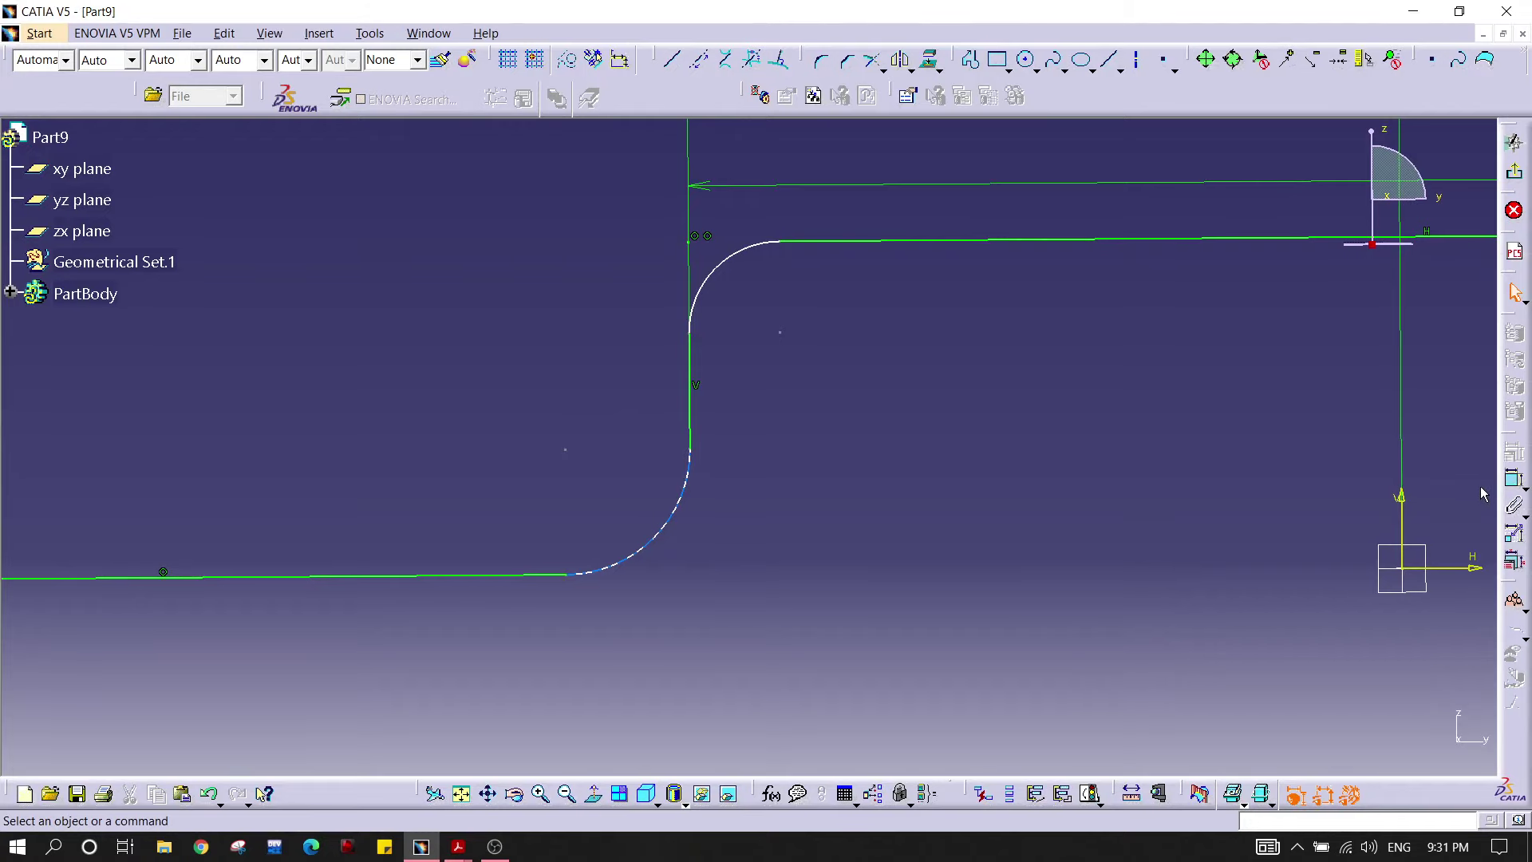
left_click(1514, 481)
middle_click_drag(1004, 401, 994, 491)
mouse_move(656, 415)
middle_mouse_down()
mouse_move(774, 471)
mouse_move(875, 423)
middle_mouse_up()
left_click(956, 399)
left_click(781, 391)
double_click(785, 382)
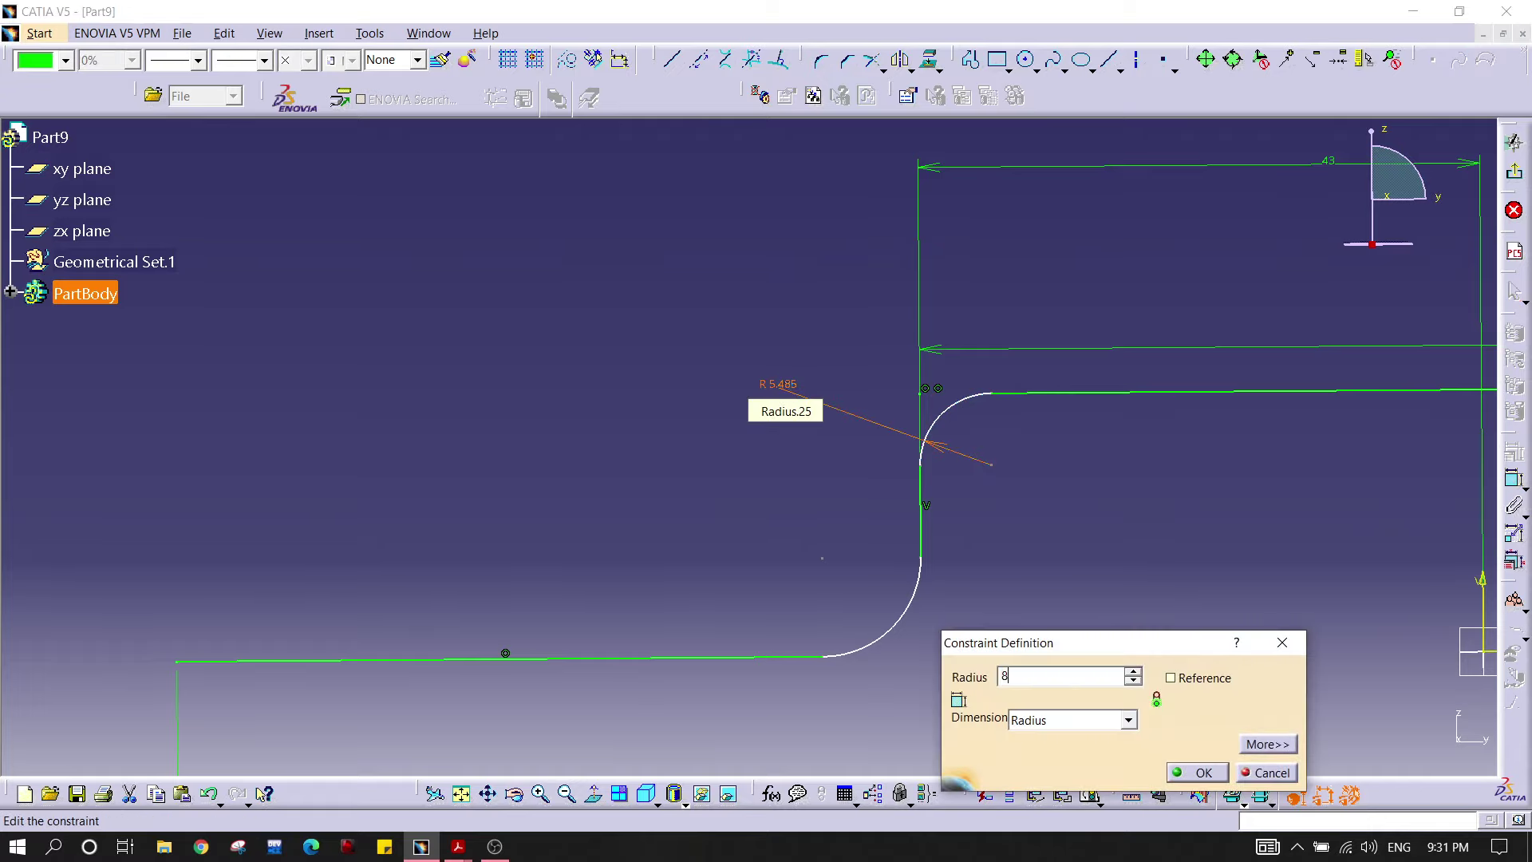
type("8")
key("Return")
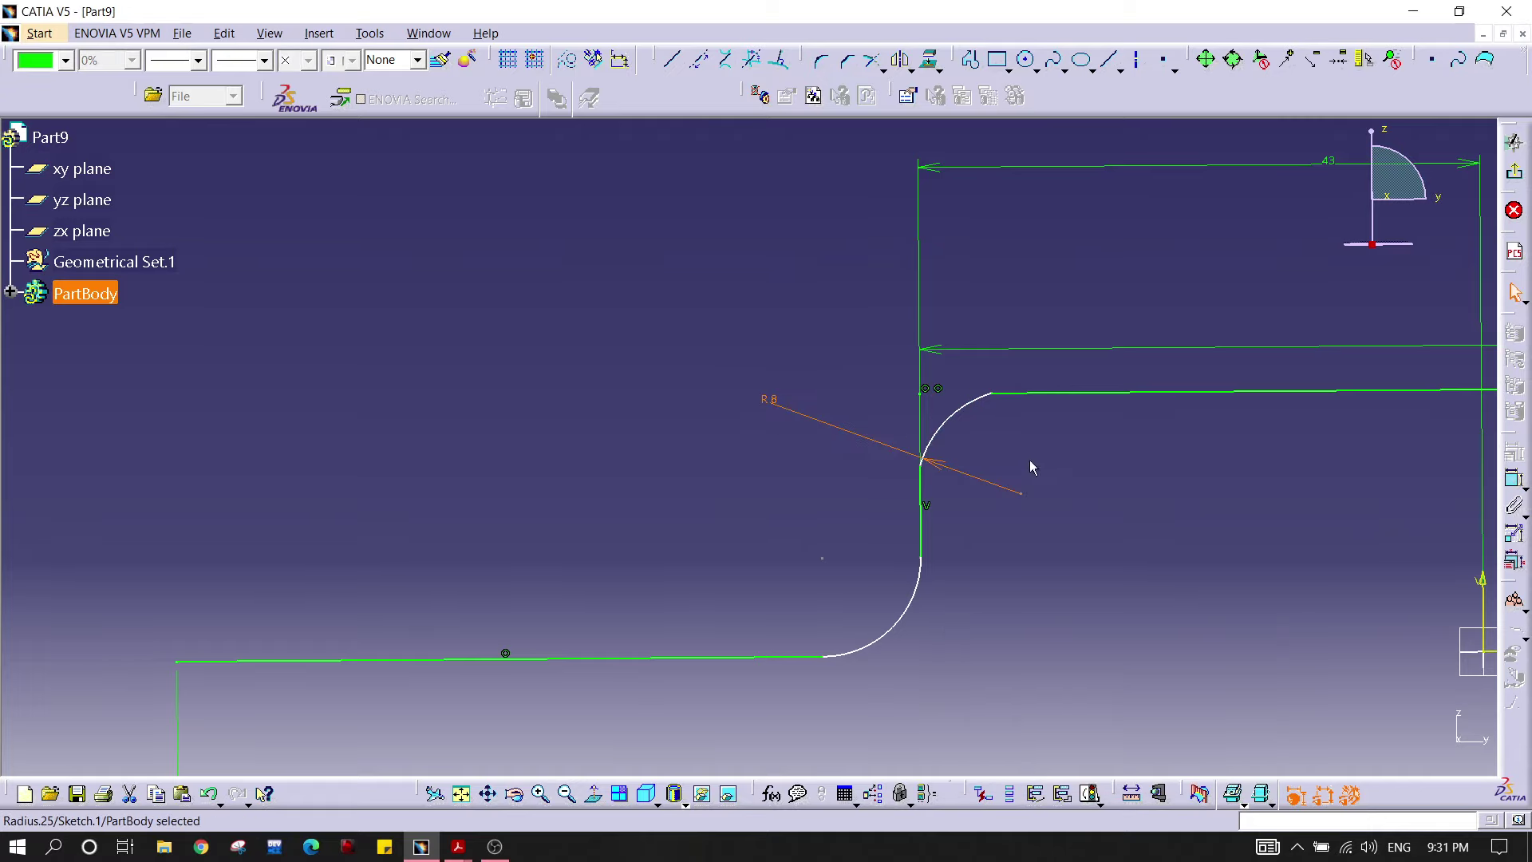
left_click(1047, 477)
Step: Add a tangency constraint between the upper left corner arc and the raised section's top line
left_click(962, 415)
left_click(1025, 392, "ctrl")
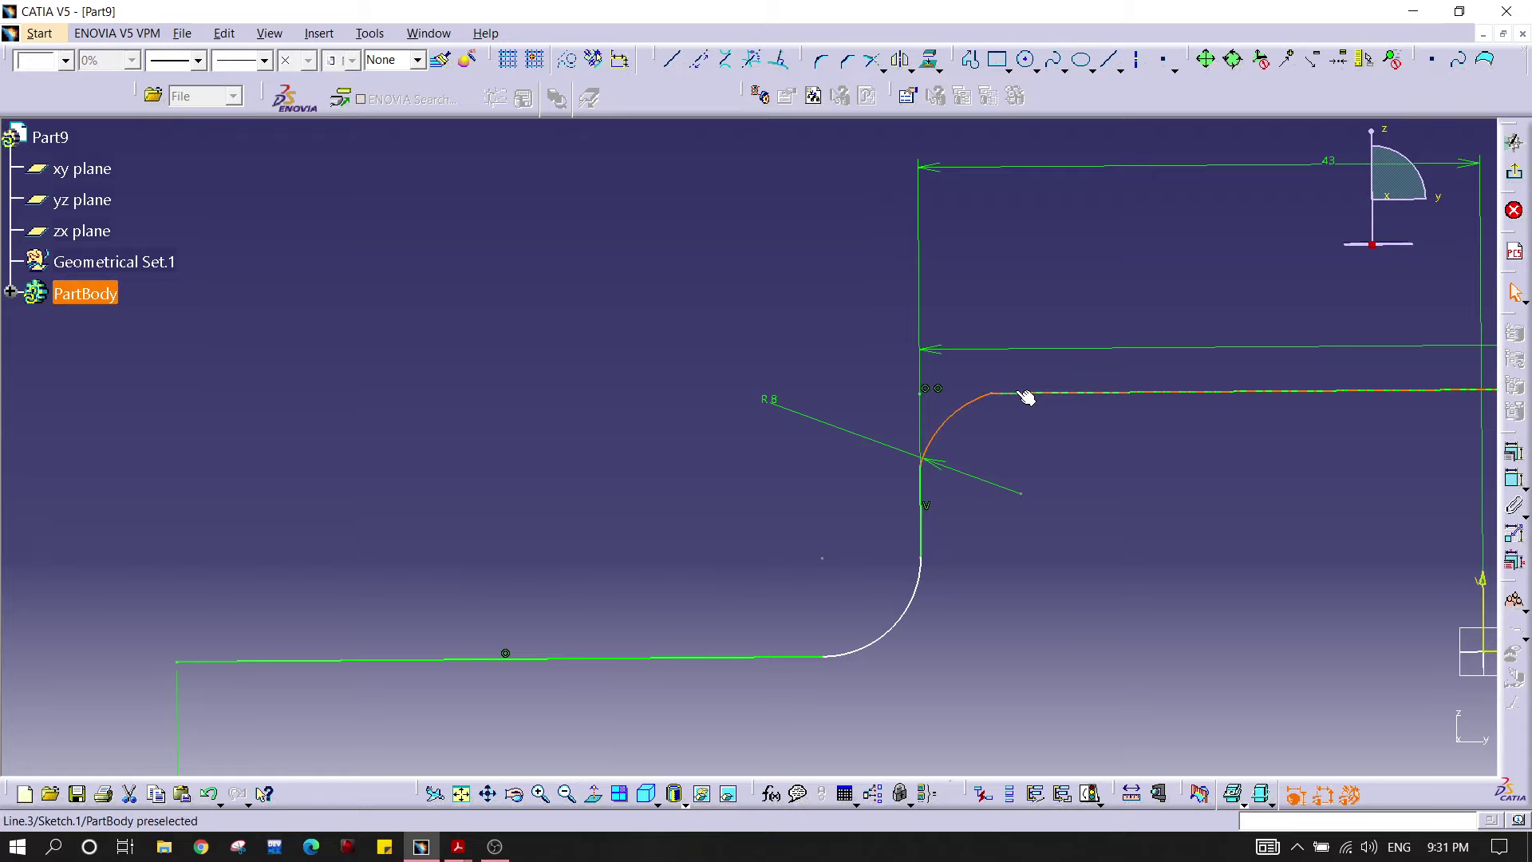
left_click(1516, 489)
right_click(1108, 478)
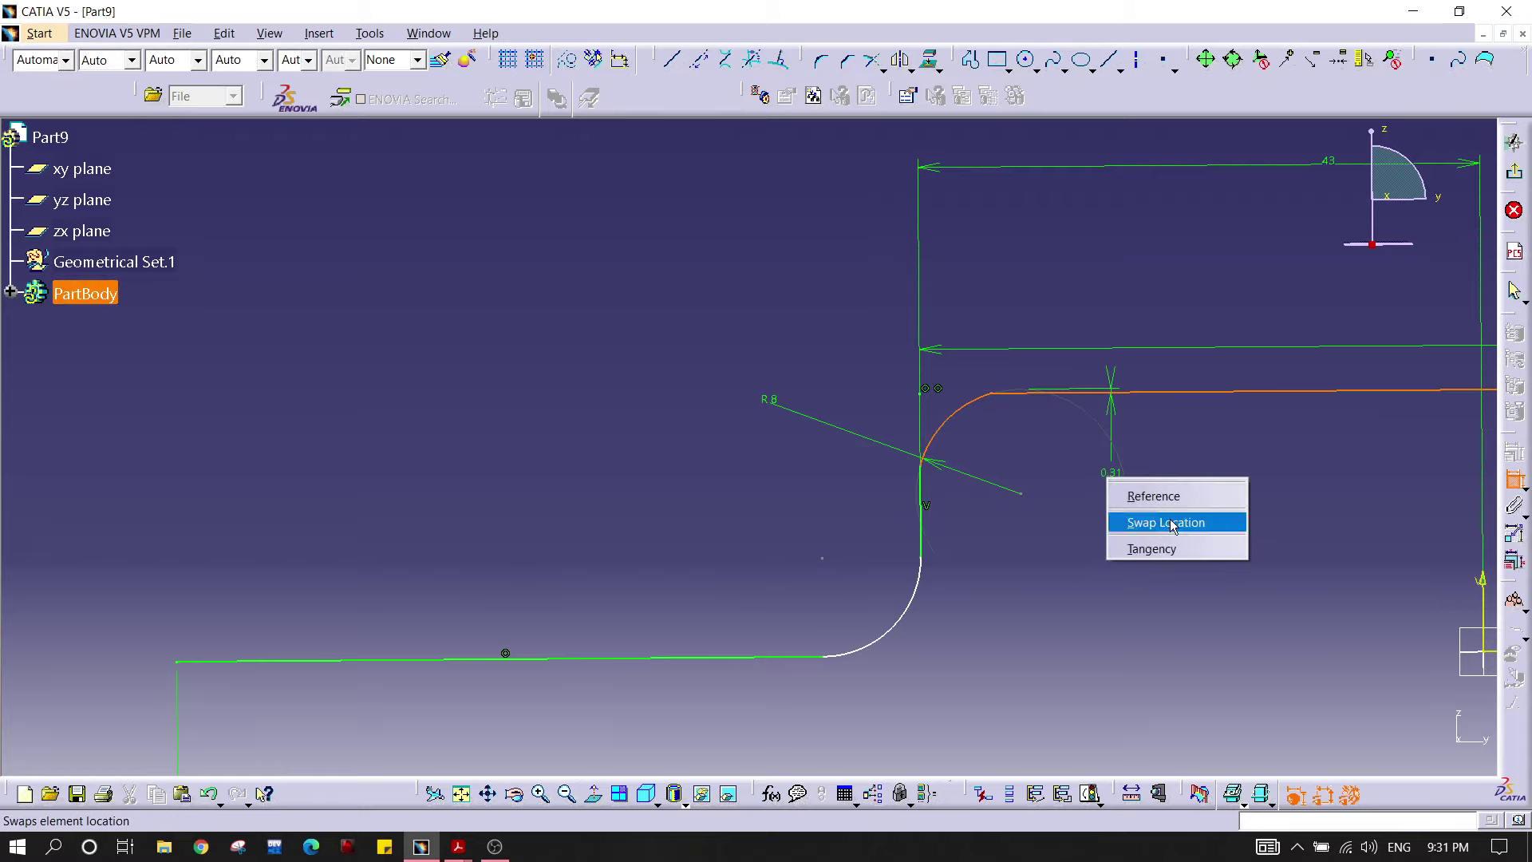
left_click(1182, 541)
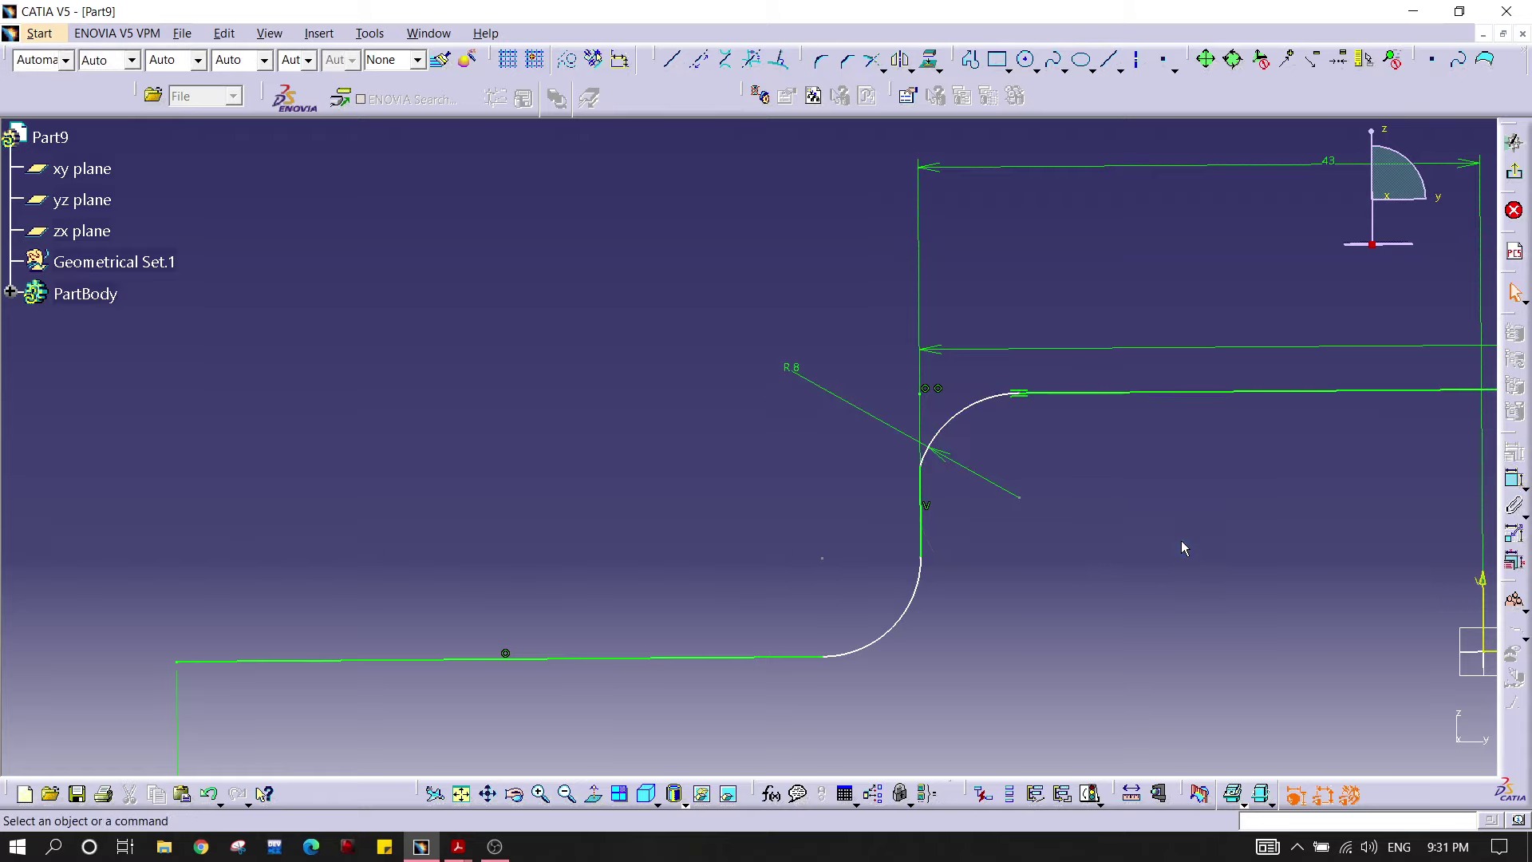
Step: Try to make the upper left corner arc tangent to the left side line, and undo the attempt
left_click(963, 429)
left_click(922, 519, "ctrl")
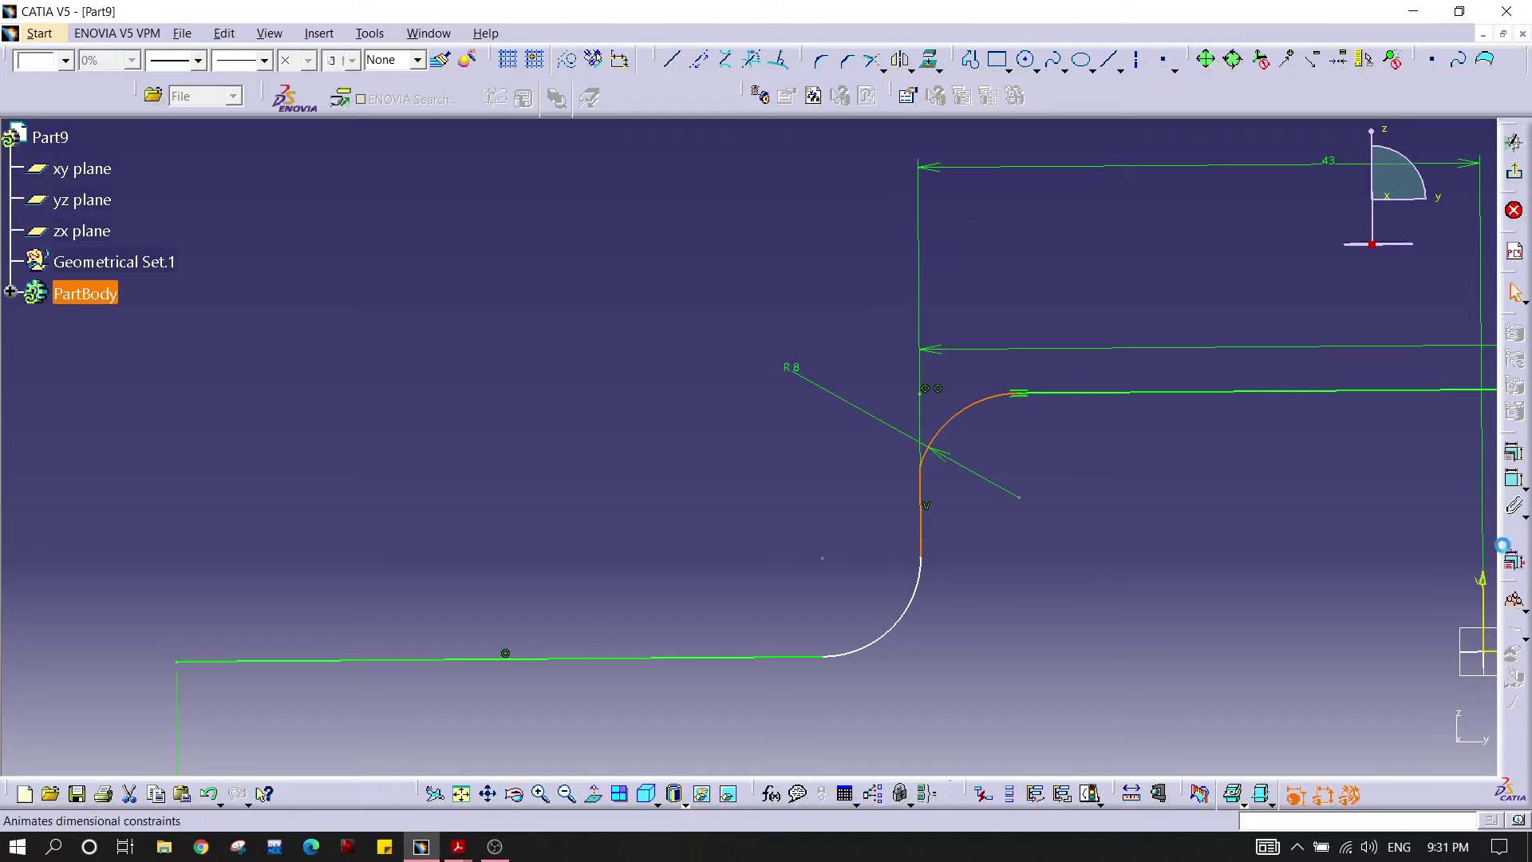
left_click(1514, 479)
right_click(1159, 501)
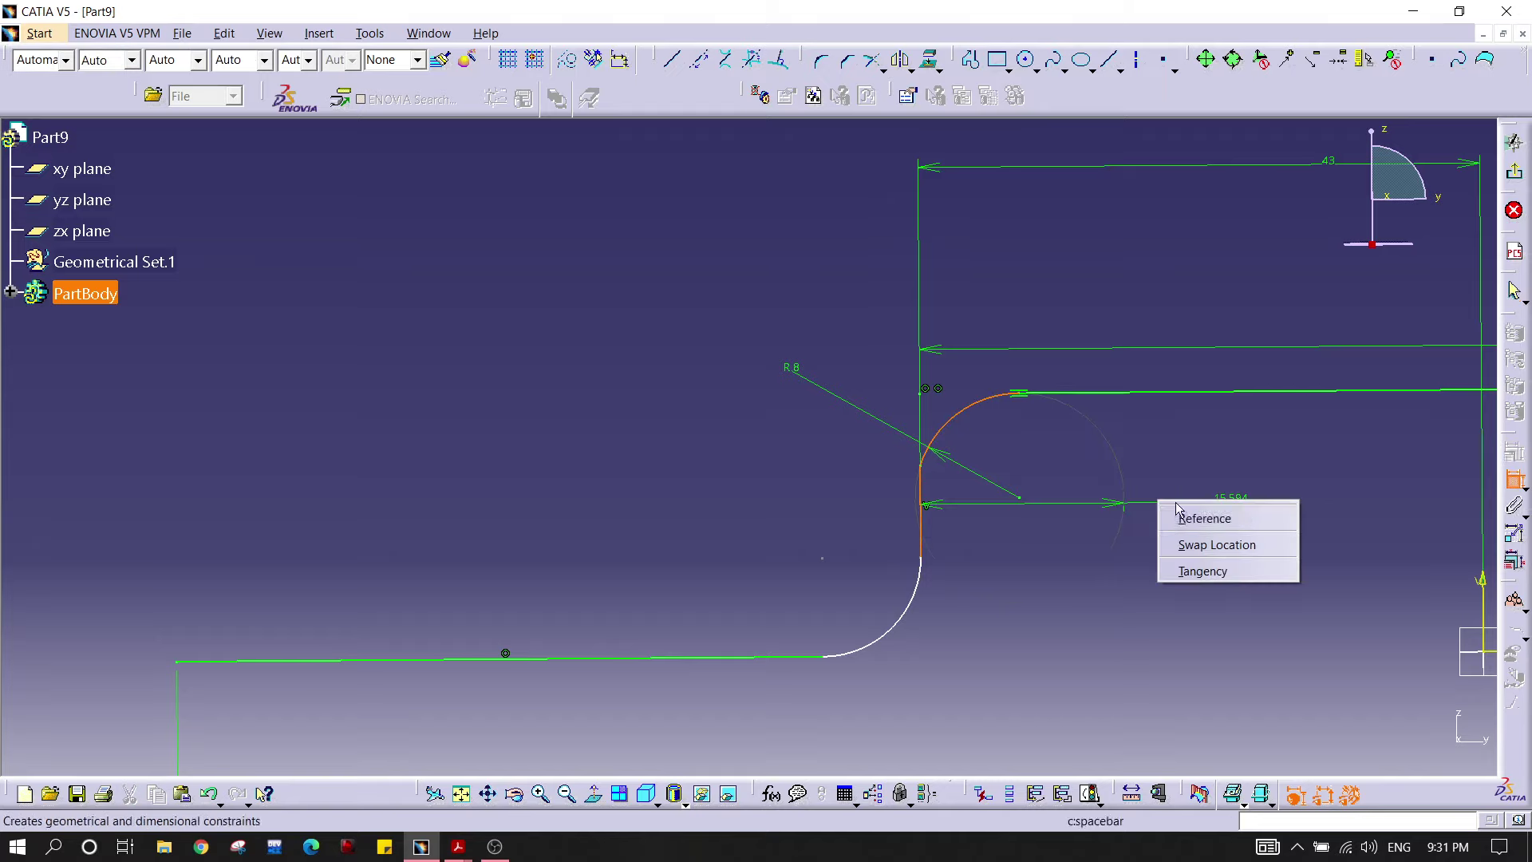
left_click(1203, 572)
key("ctrl+z")
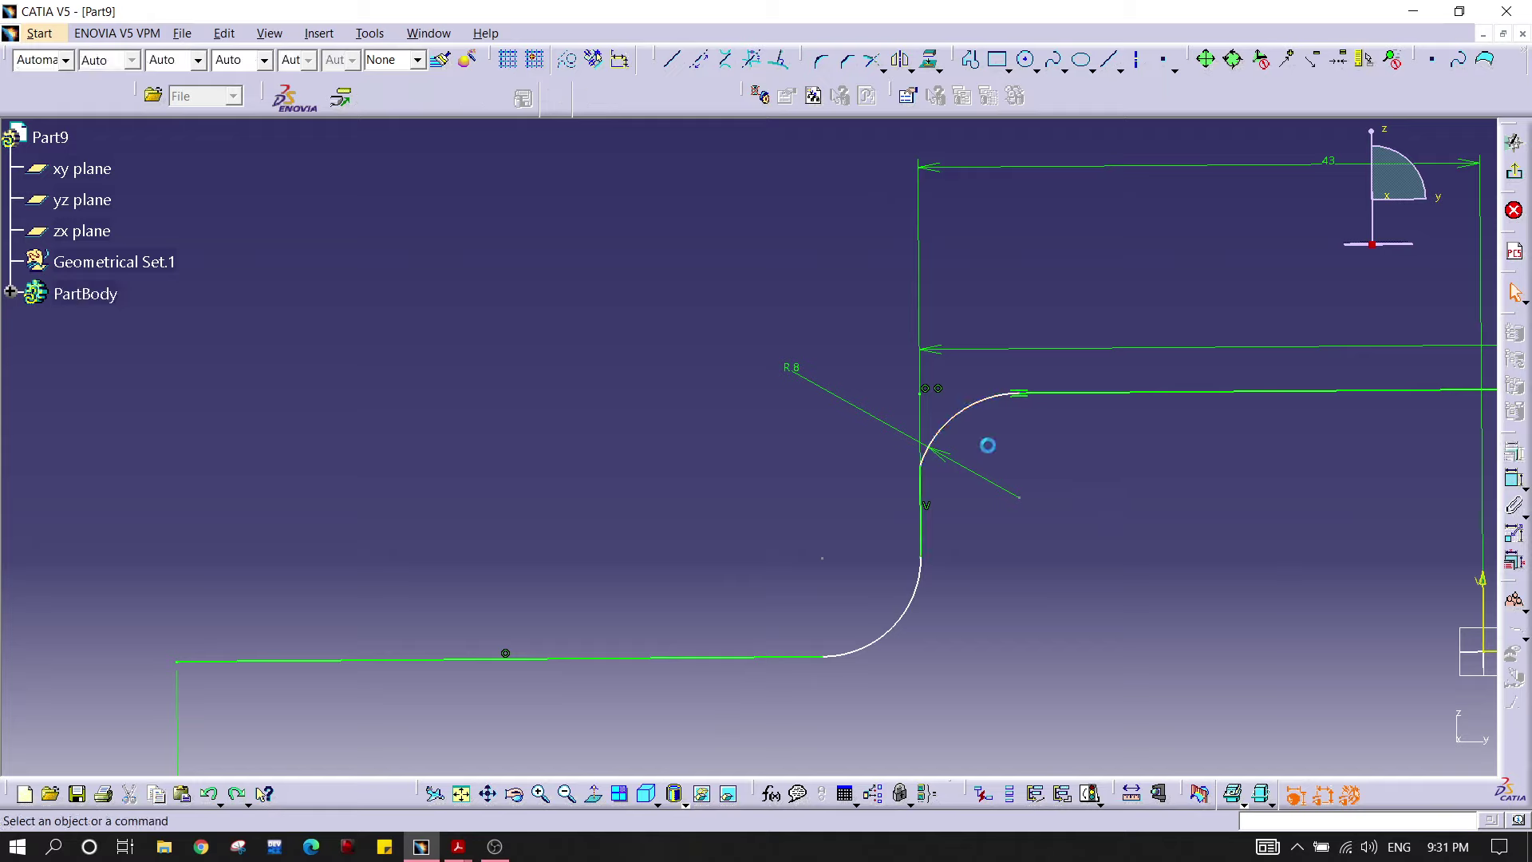
Step: Dimension the lower left corner arc and set its radius to 8 mm
middle_click_drag(987, 446, 821, 417)
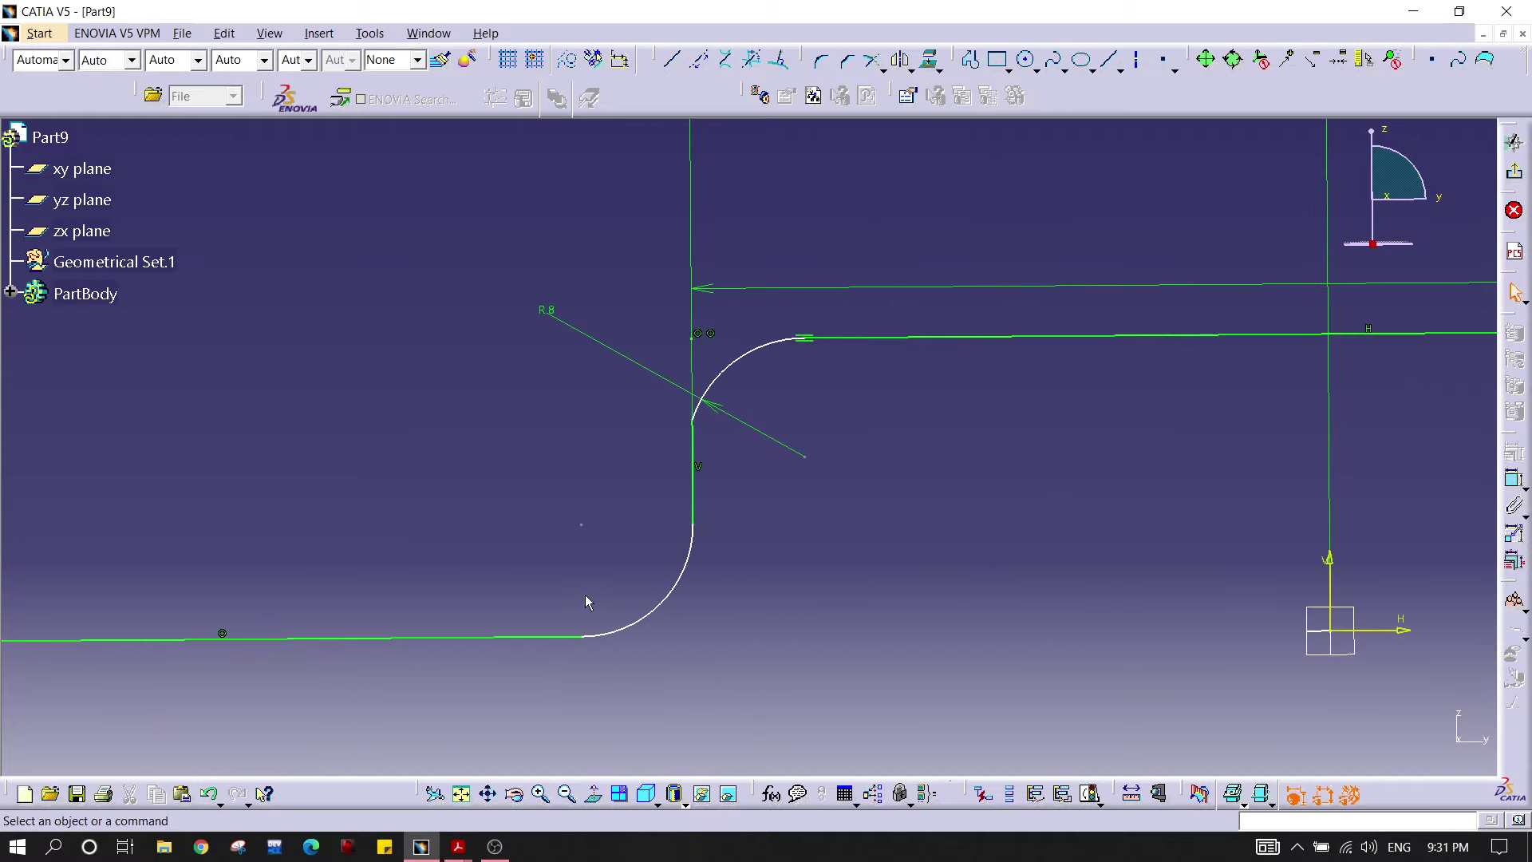
left_click(669, 595)
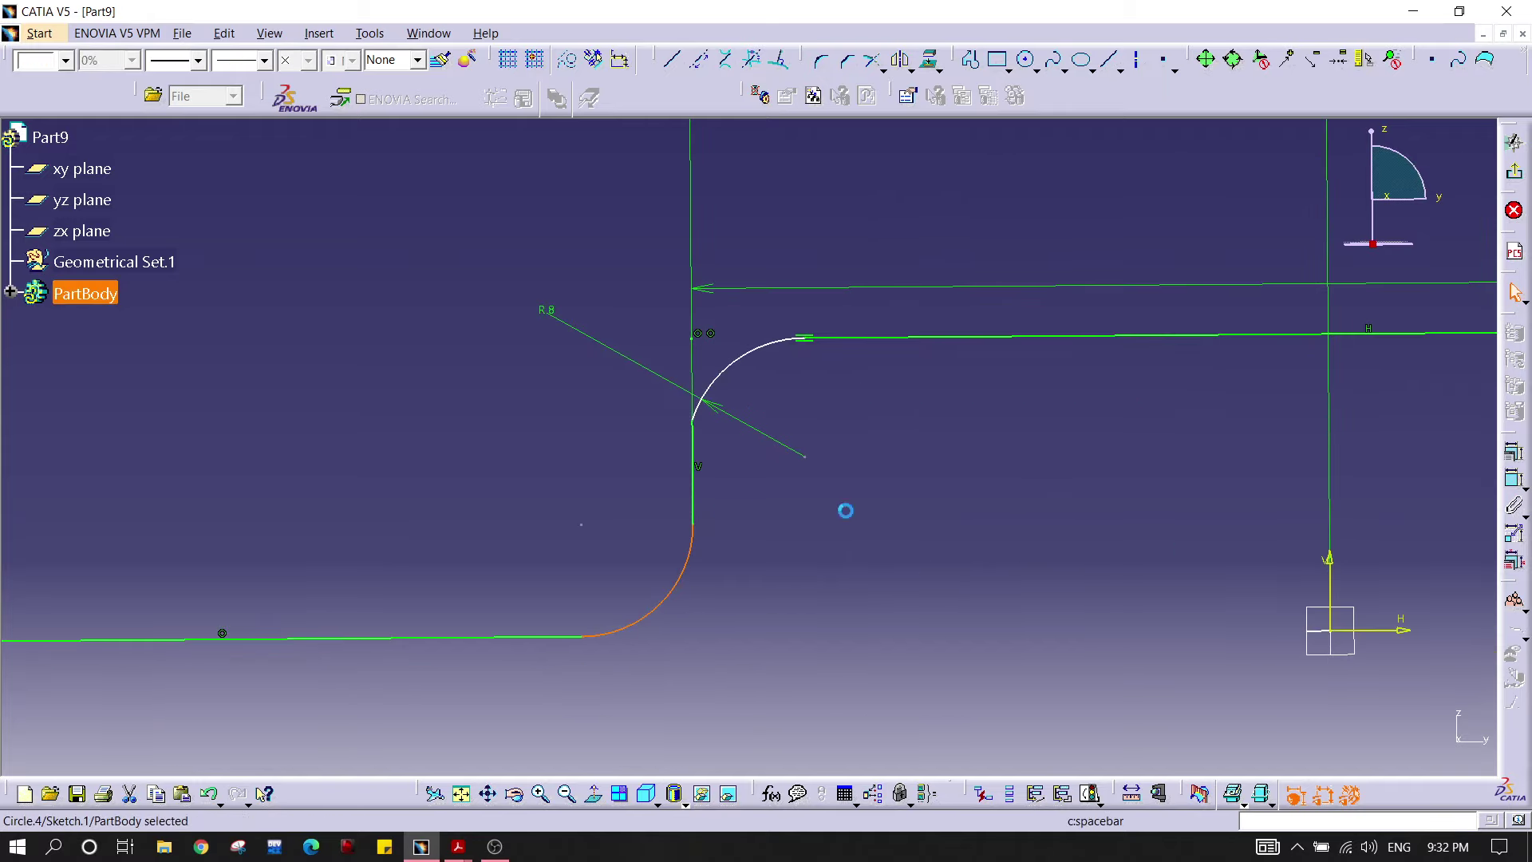
left_click(1514, 478)
left_click(645, 503)
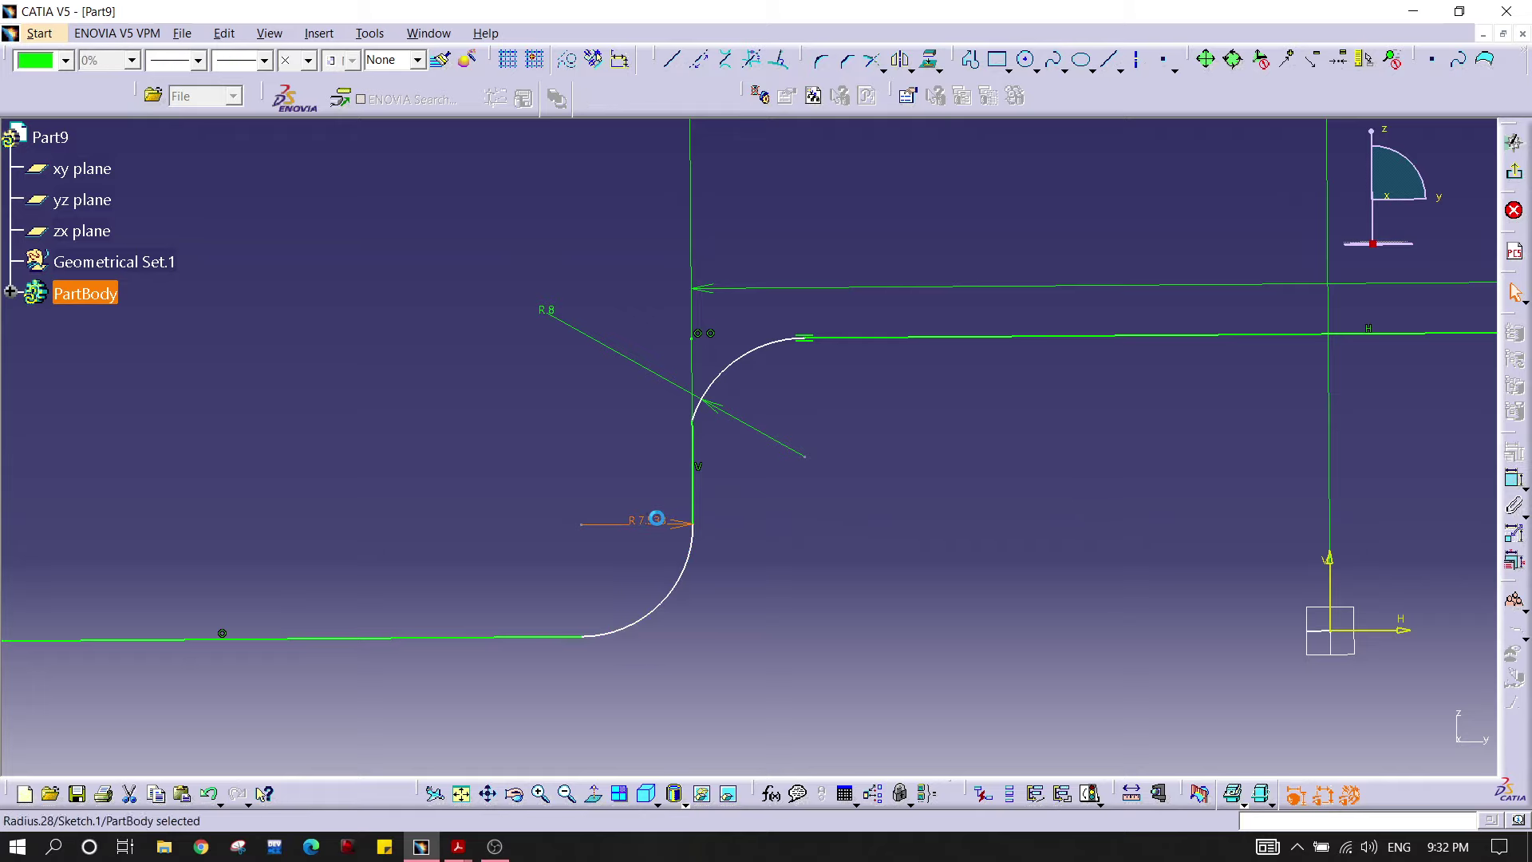
double_click(653, 519)
key("Return")
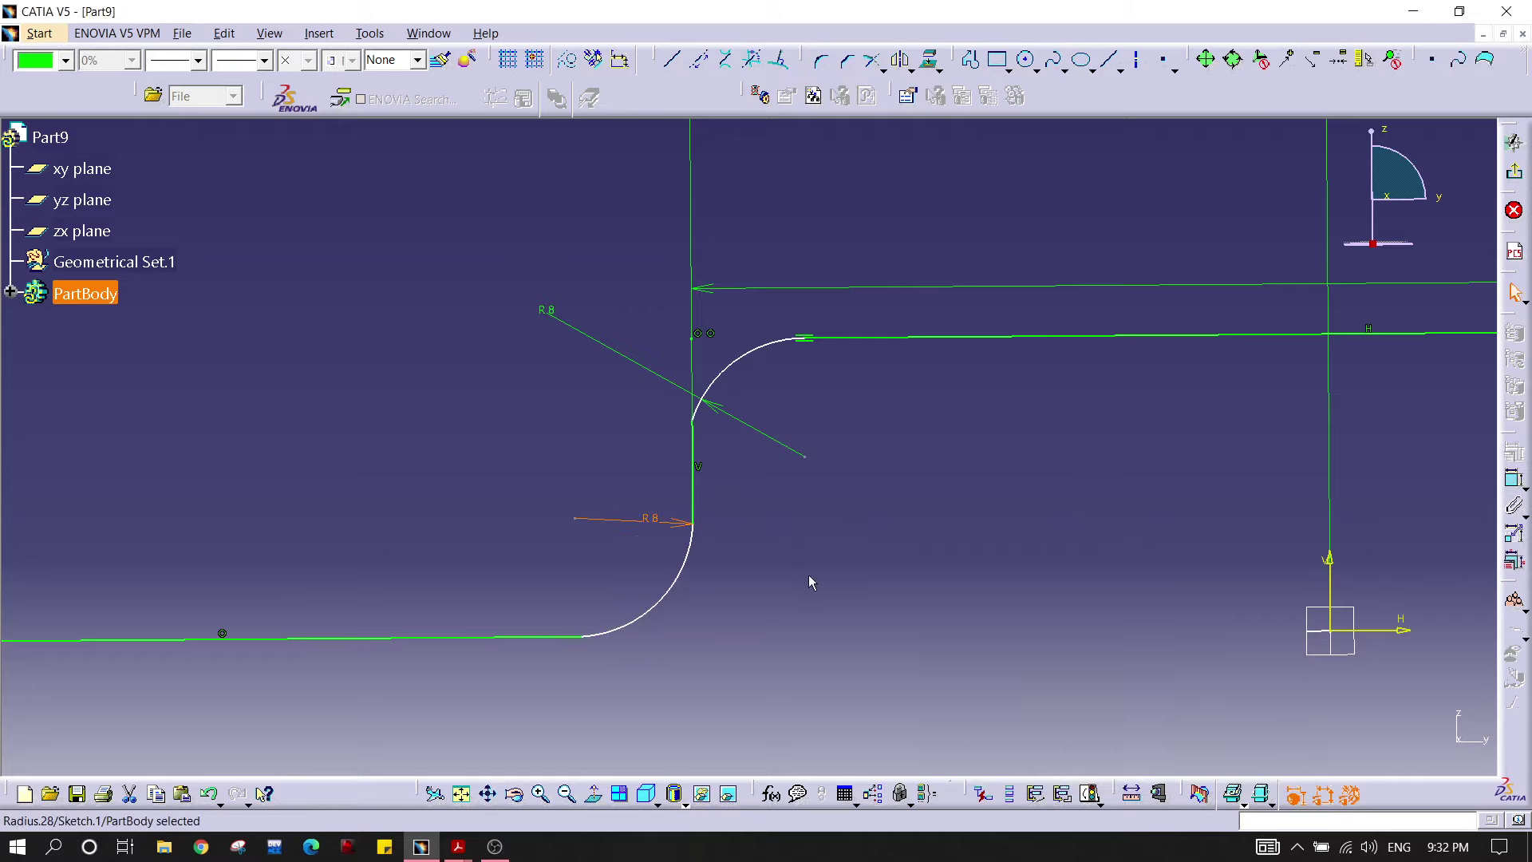
Step: Make the left side line tangent to the lower left corner arc and to the upper left corner arc
left_click(694, 489)
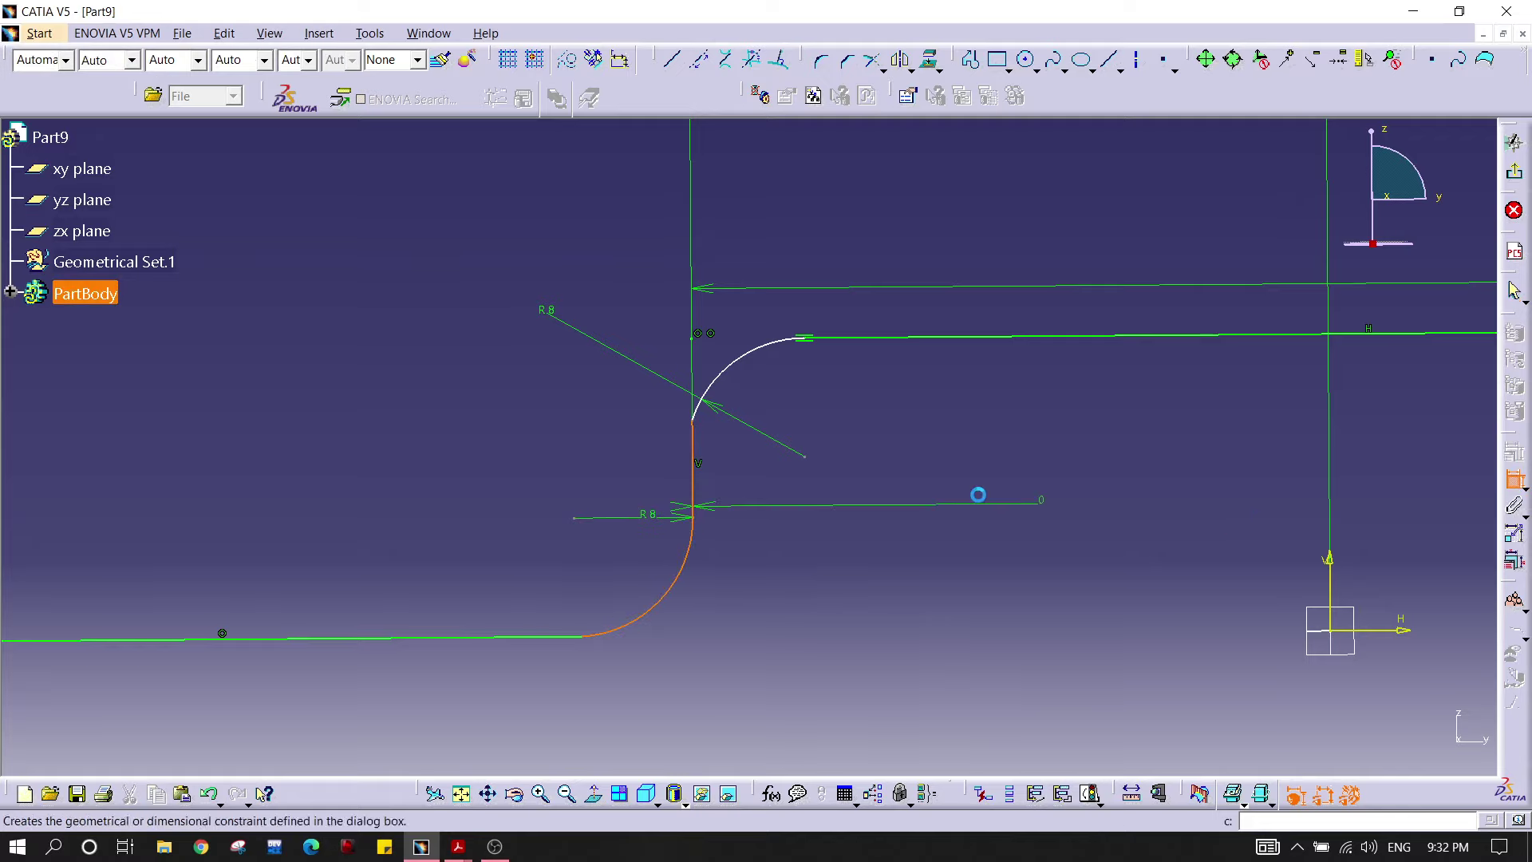
right_click(980, 498)
left_click(1024, 568)
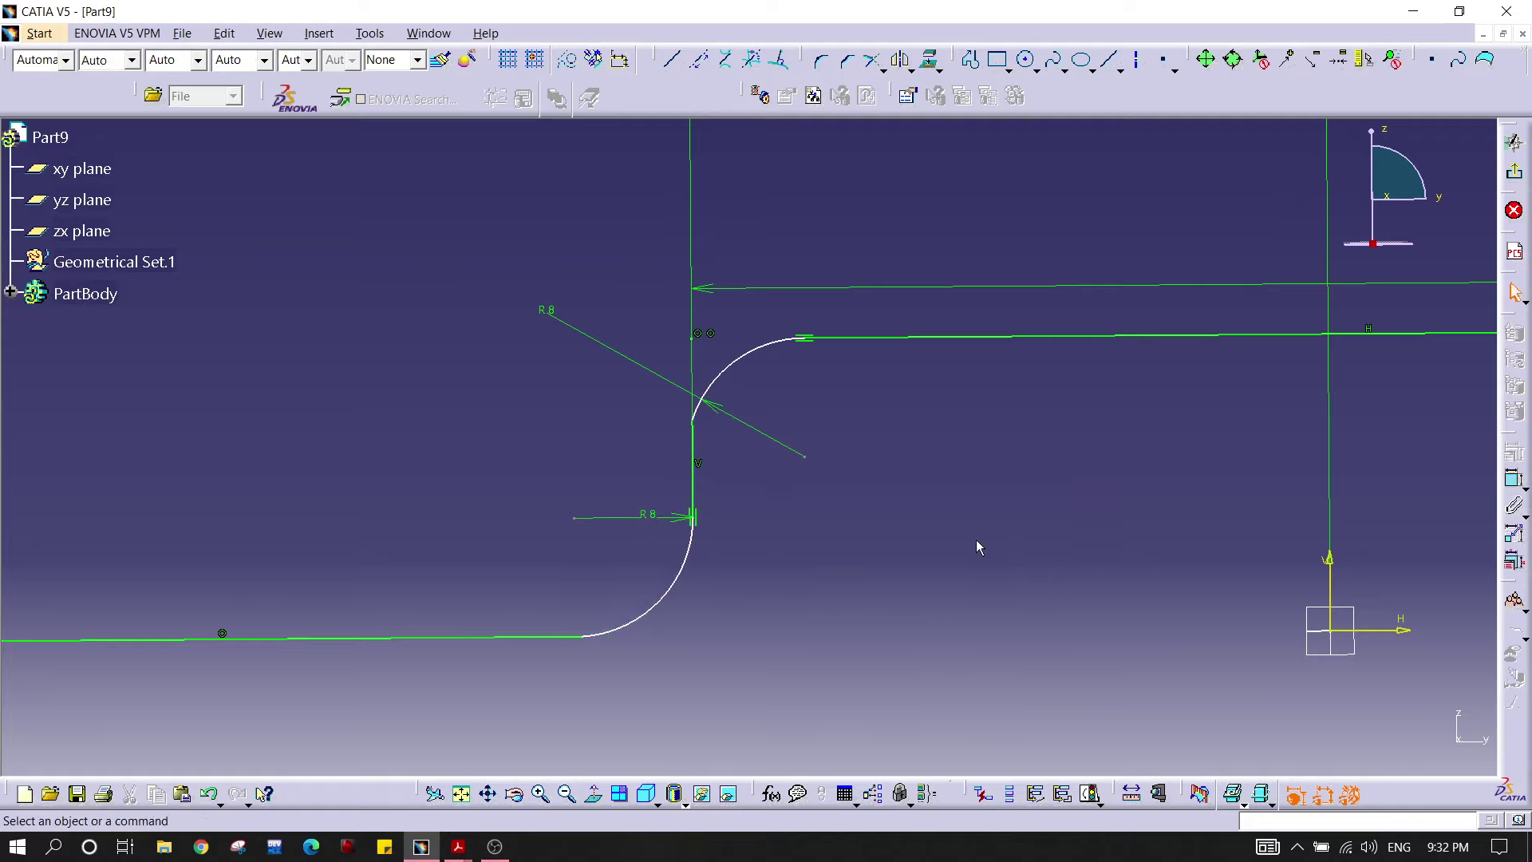
left_click(694, 445)
left_click(724, 389, "ctrl")
left_click(1511, 477)
right_click(855, 369)
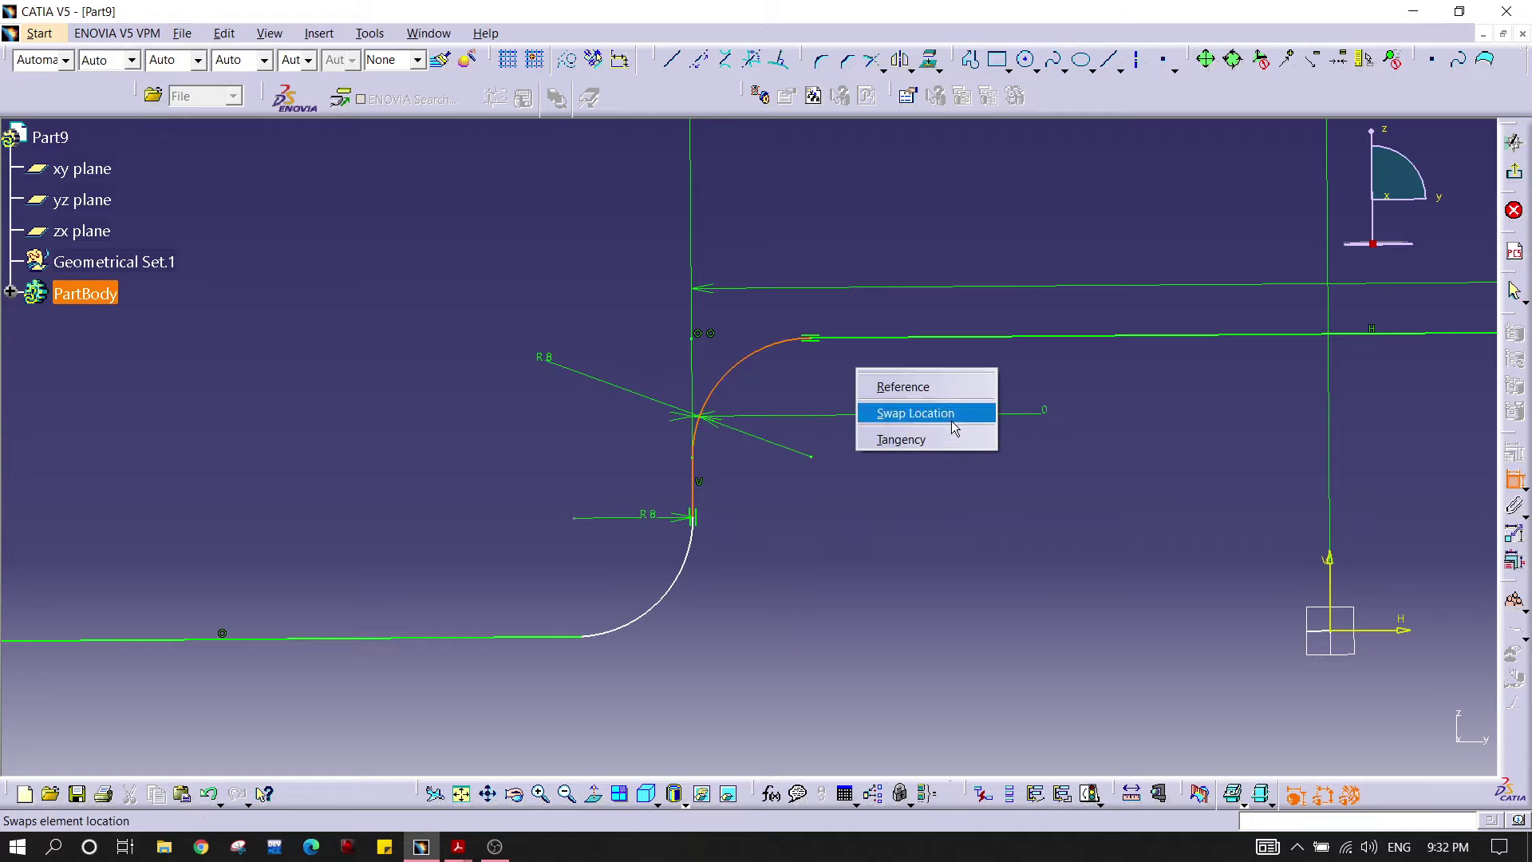
left_click(974, 438)
Step: Try to constrain the lower left corner arc to the left flange line, and undo the resulting offset dimension
mouse_move(953, 436)
middle_mouse_down()
mouse_move(661, 394)
mouse_move(565, 565)
mouse_move(982, 515)
middle_mouse_up()
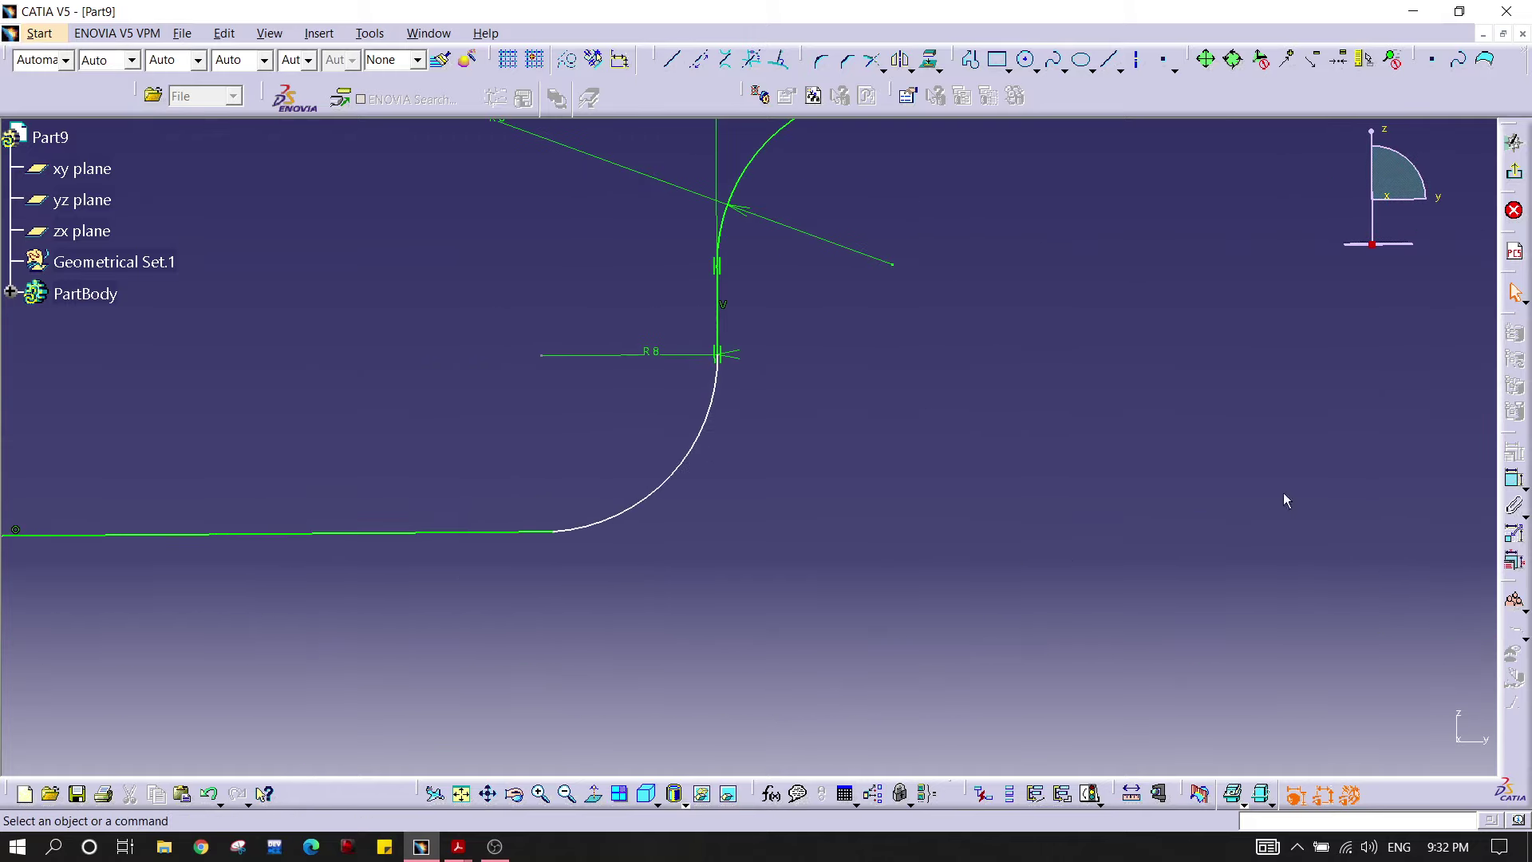
left_click(1514, 479)
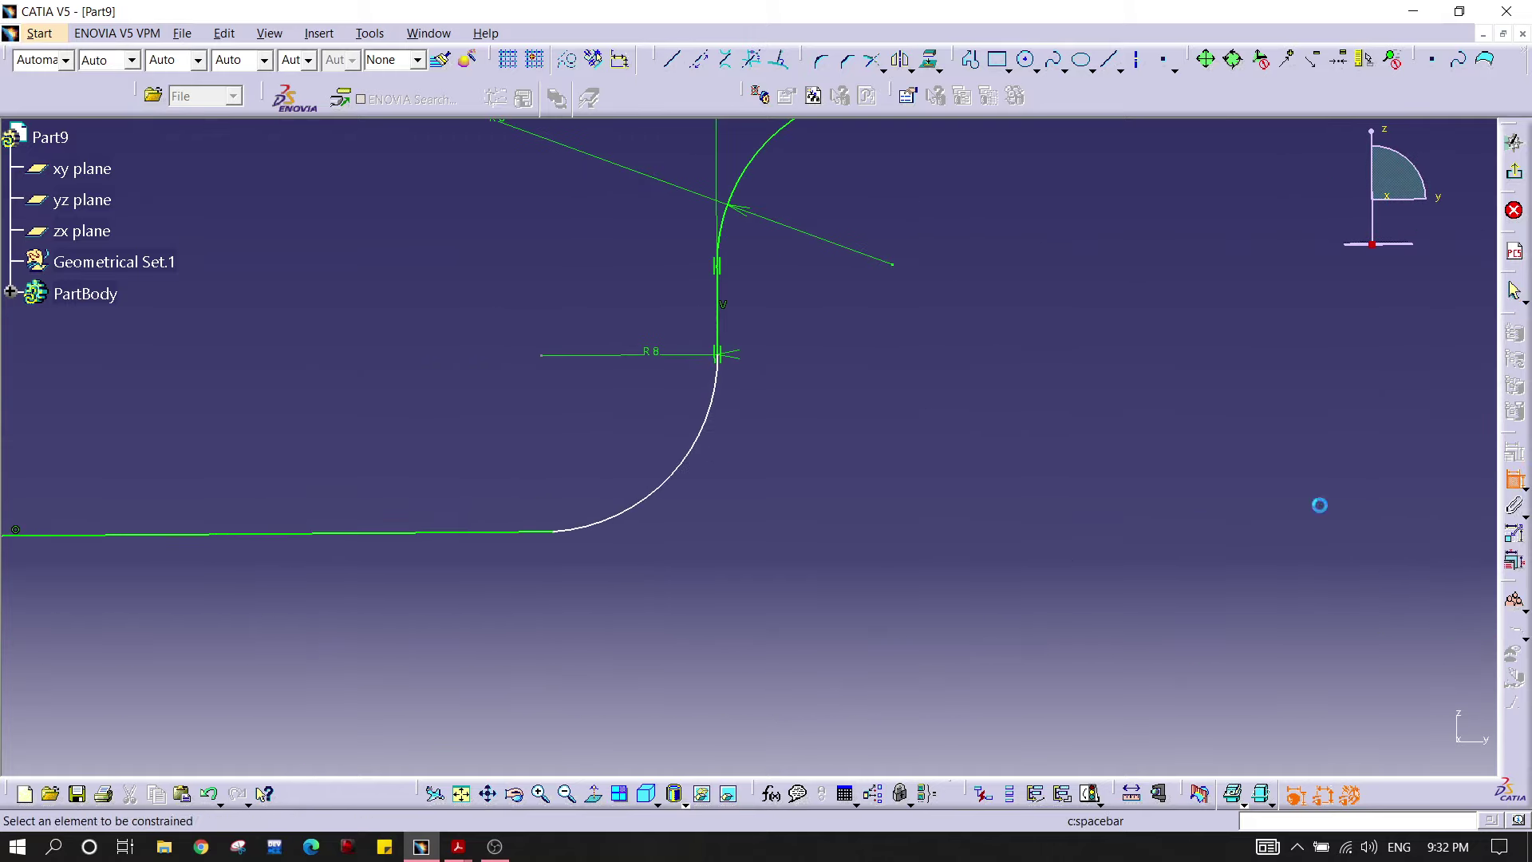
left_click(491, 536)
left_click(659, 501)
left_click(613, 475)
right_click(615, 472)
key("Escape")
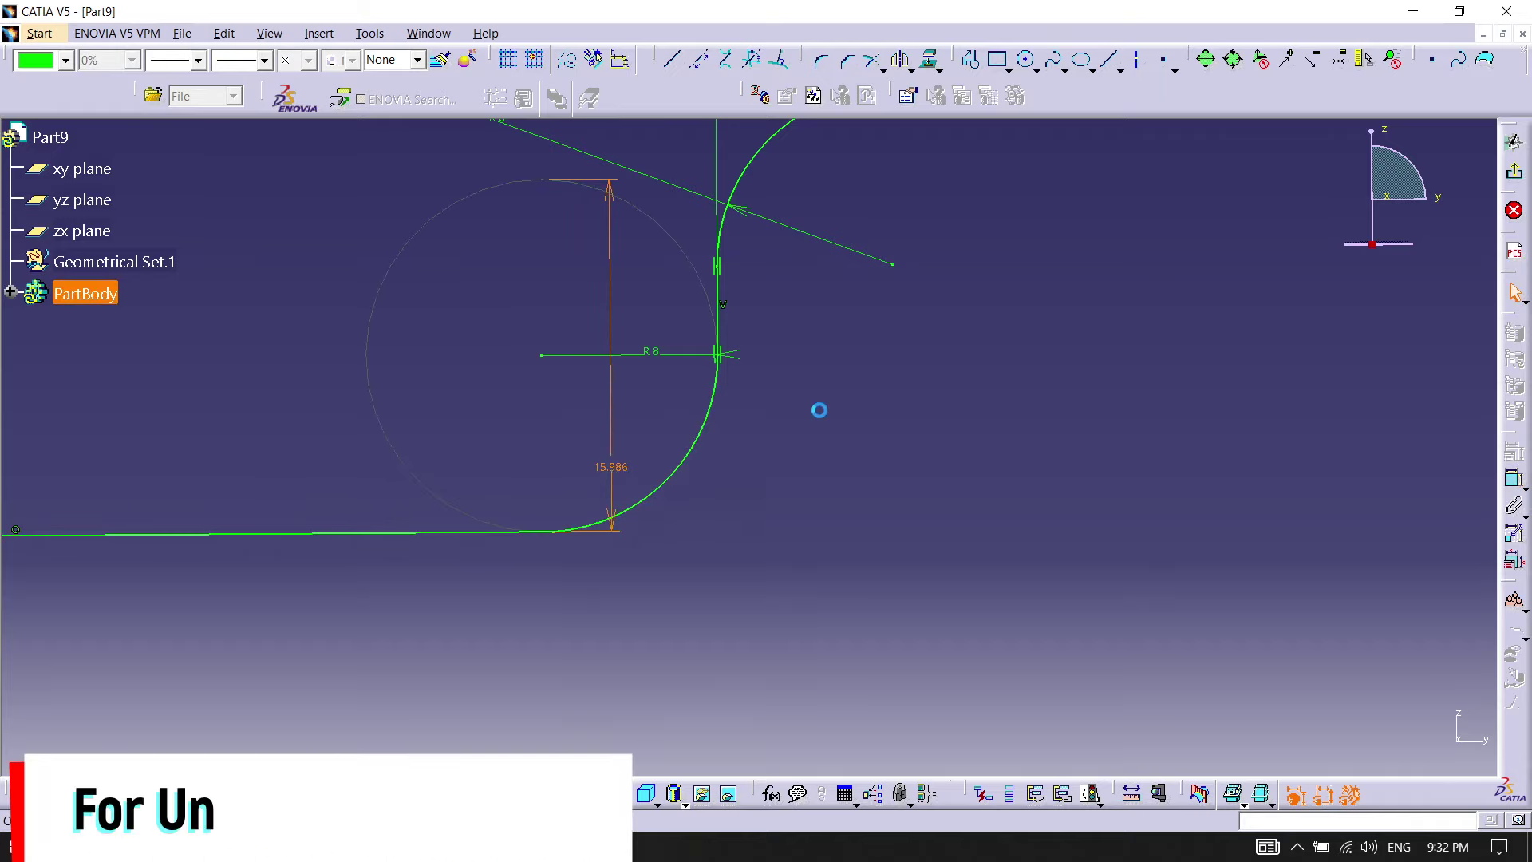
double_click(607, 466)
key("Return")
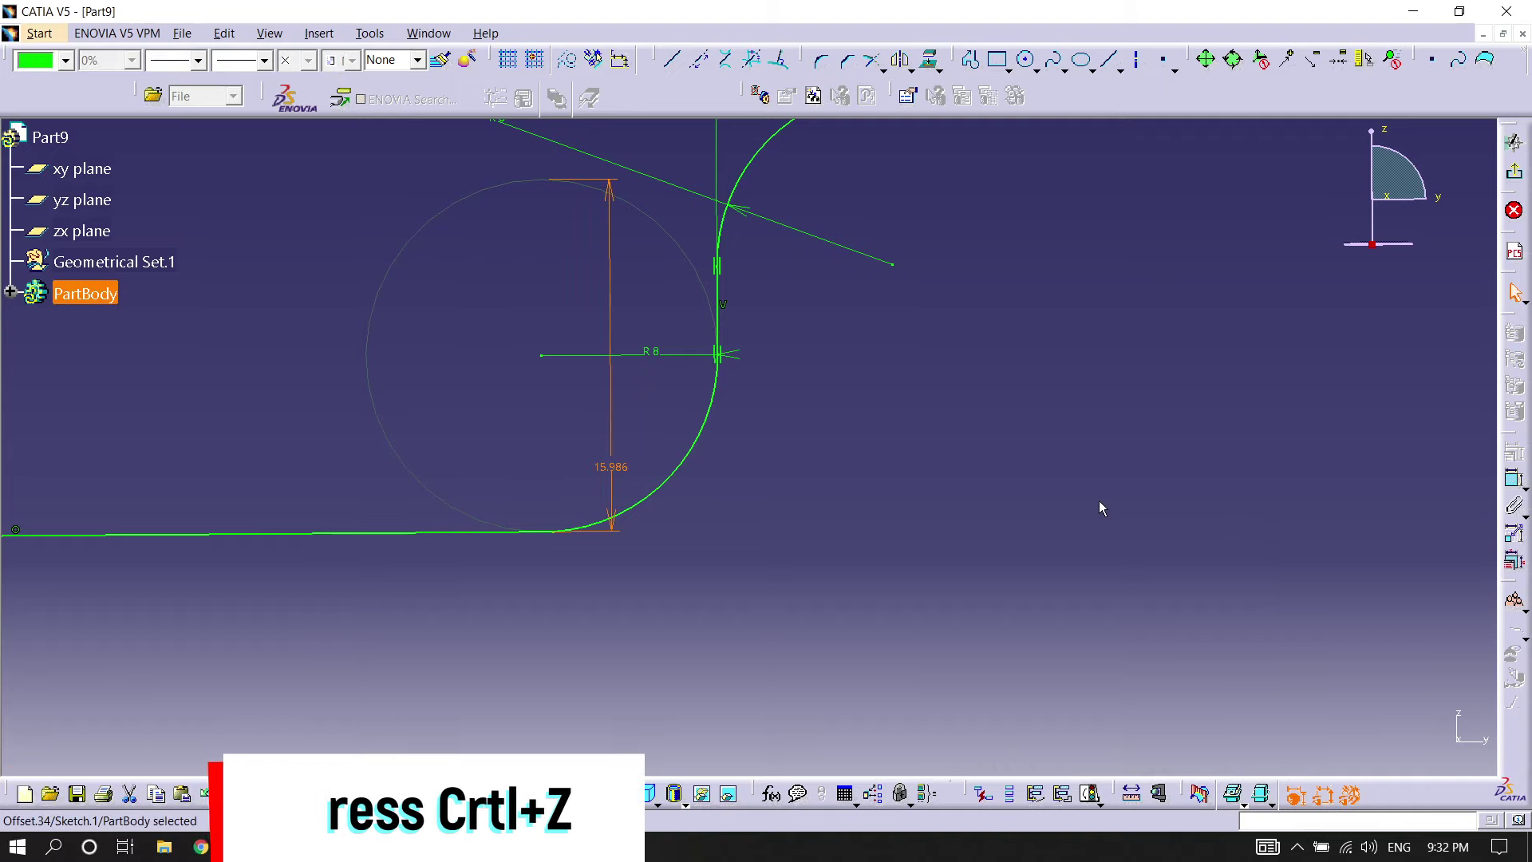
key("Escape")
key("ctrl+z")
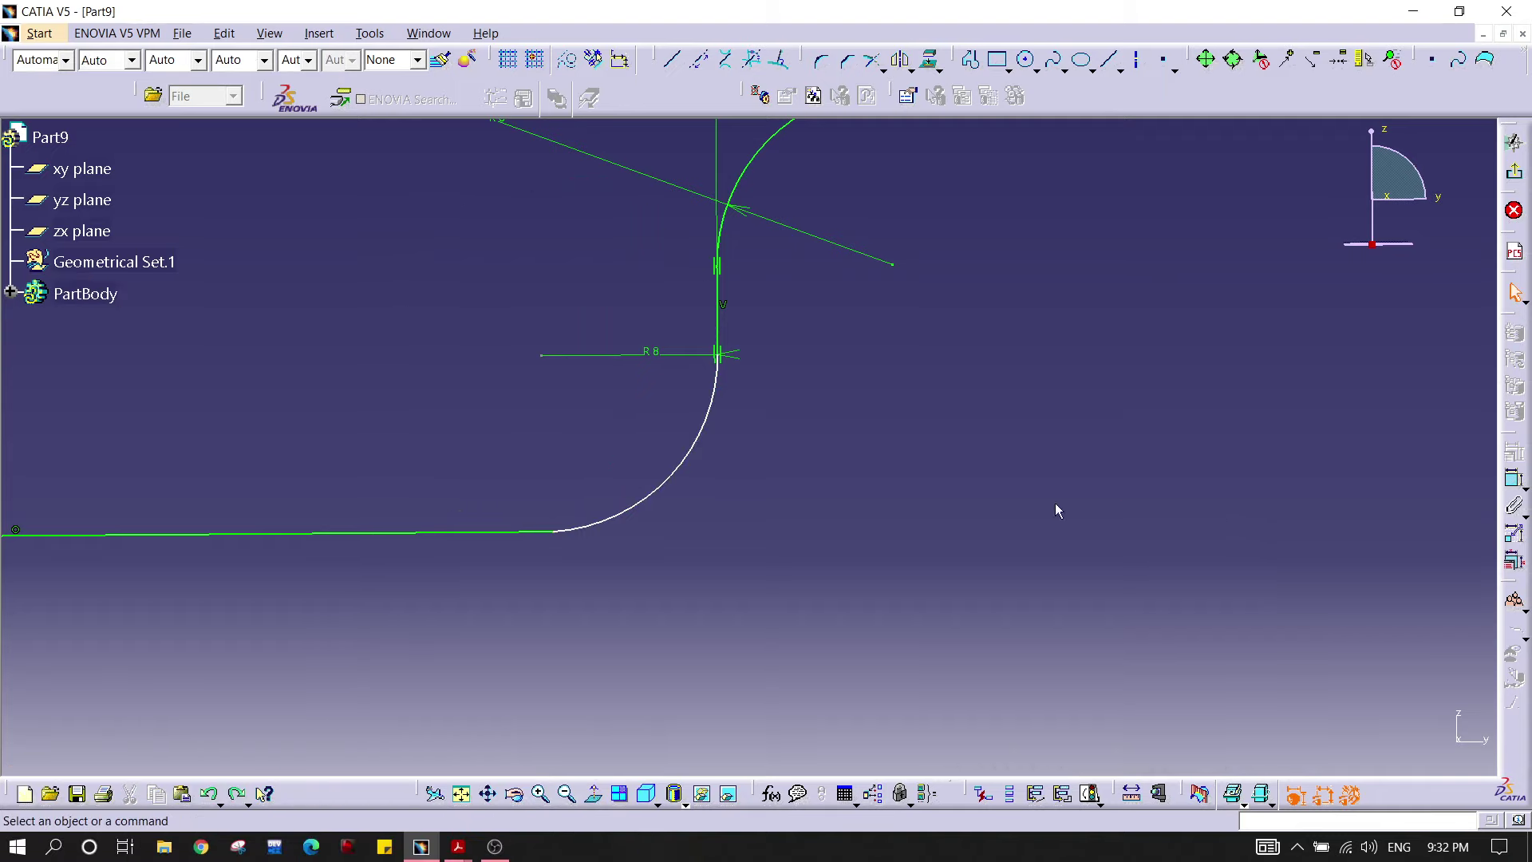
Step: Make the lower left corner arc tangent to the left flange line
mouse_move(673, 458)
middle_mouse_down()
mouse_move(739, 438)
mouse_move(1083, 559)
middle_mouse_up()
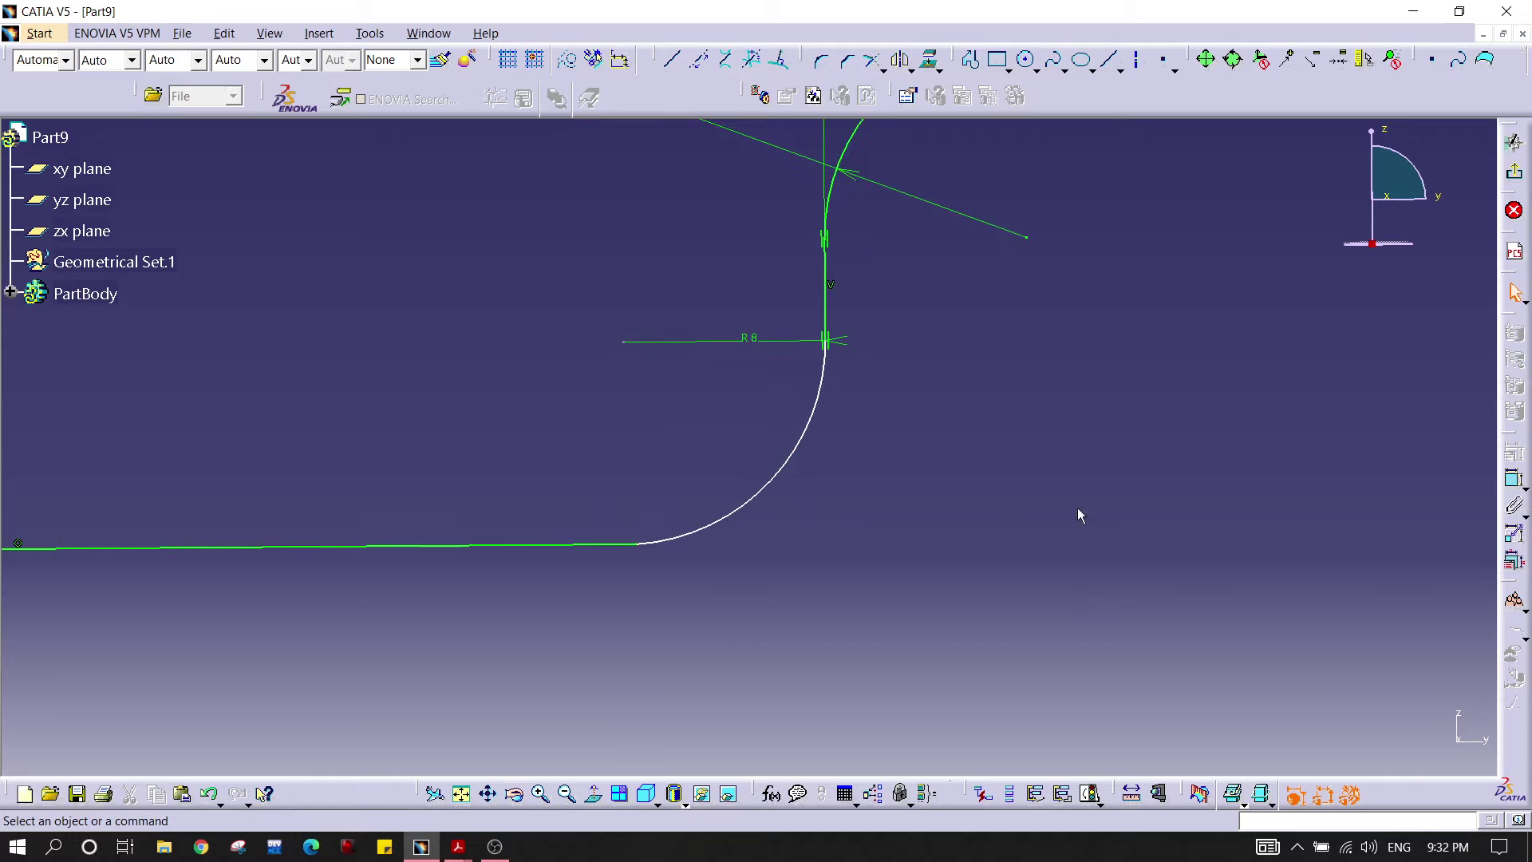
left_click(573, 548)
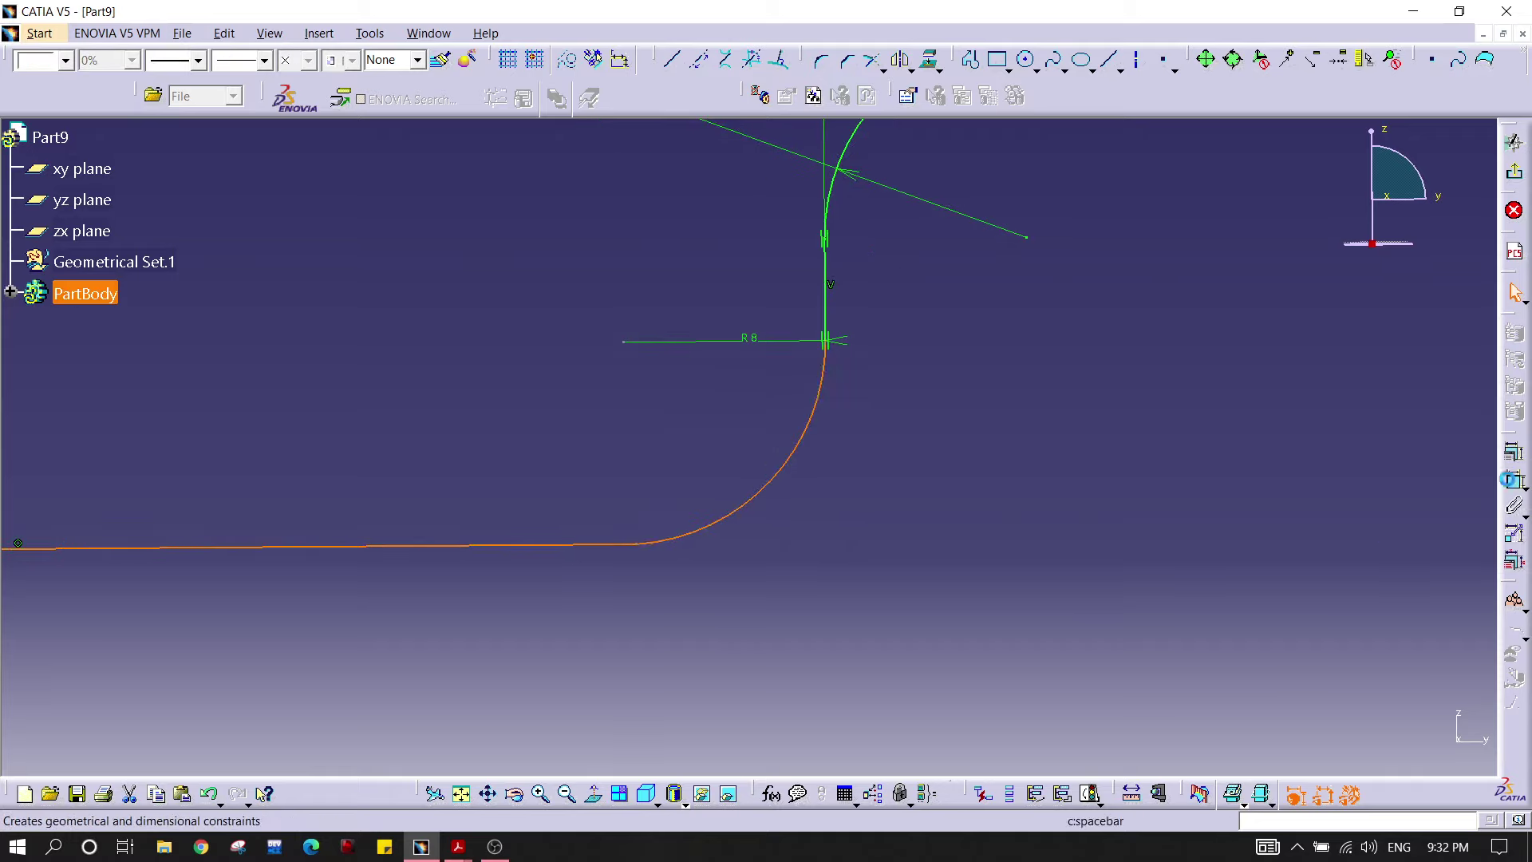
left_click(1514, 479)
right_click(648, 451)
left_click(693, 521)
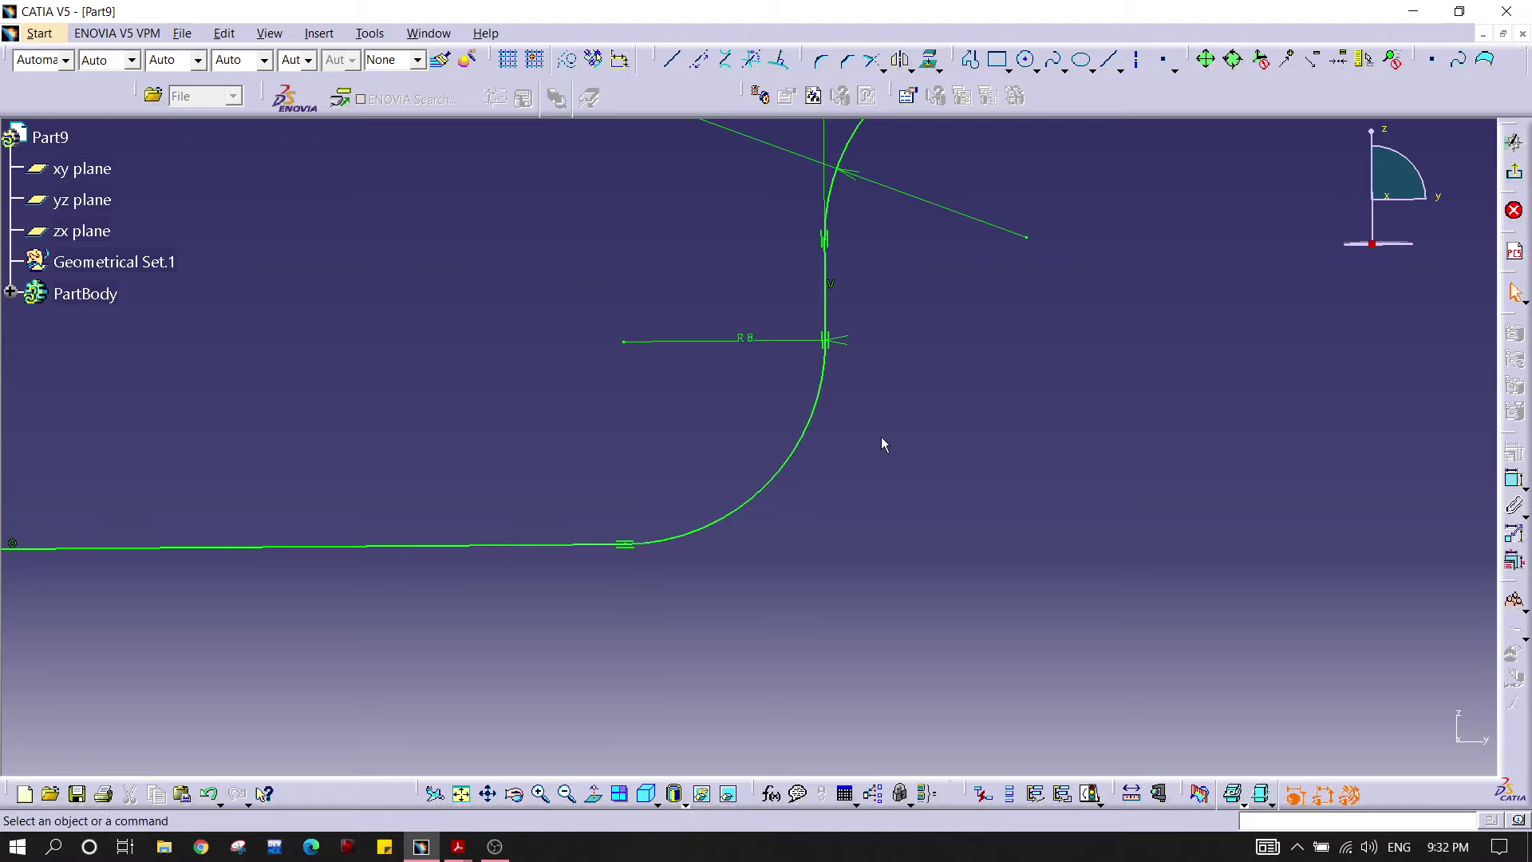
Step: Dimension the upper right corner arc and set its radius to 8 mm
mouse_move(881, 437)
middle_mouse_down()
mouse_move(1070, 431)
mouse_move(717, 485)
middle_mouse_up()
mouse_move(1002, 479)
middle_mouse_down()
mouse_move(616, 482)
mouse_move(609, 458)
middle_mouse_up()
middle_click_drag(748, 438, 675, 417)
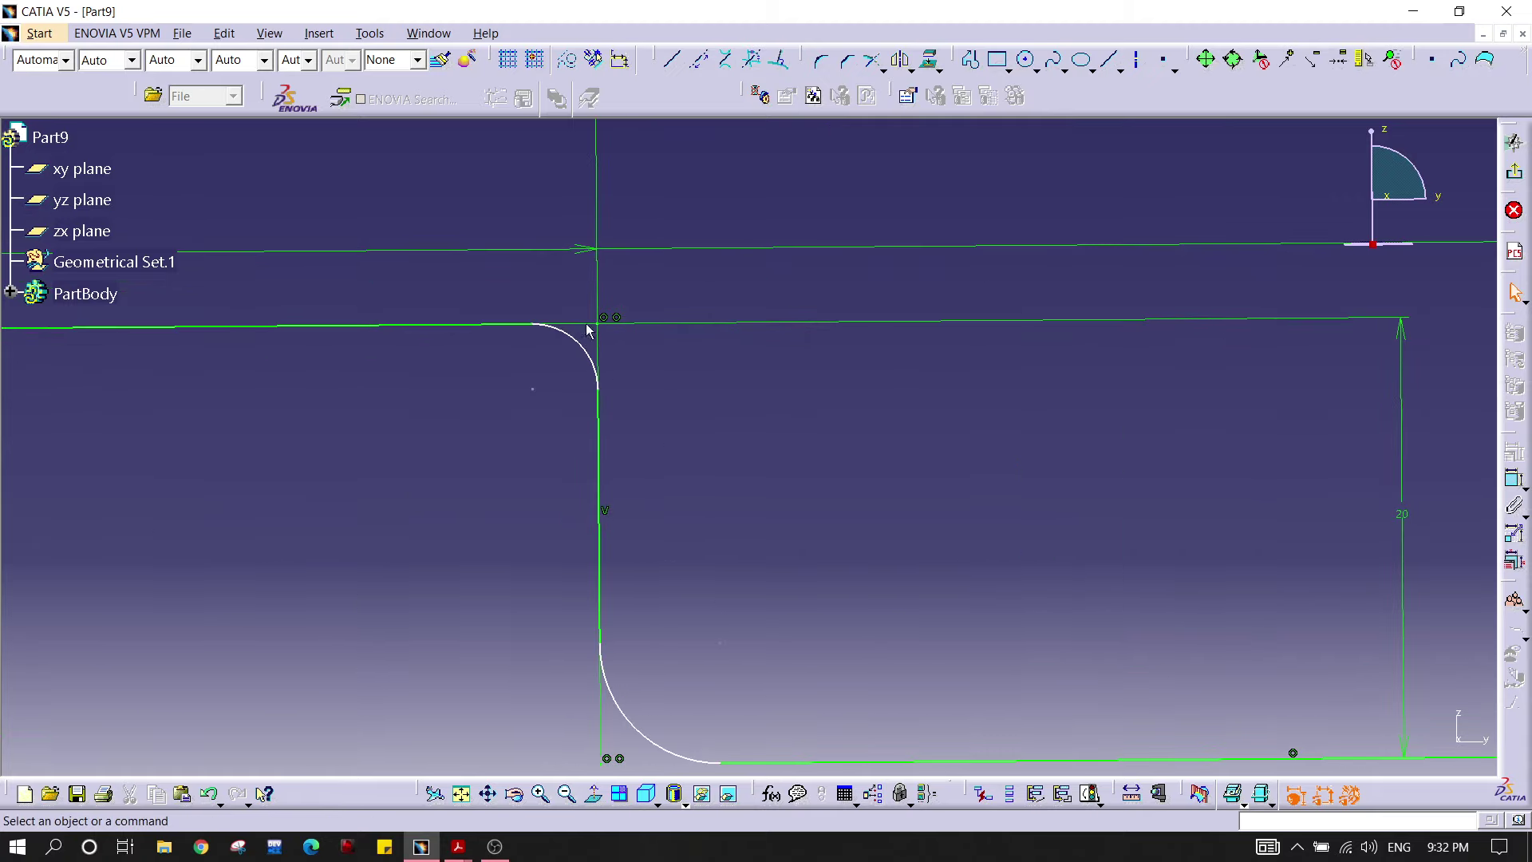
left_click(594, 352)
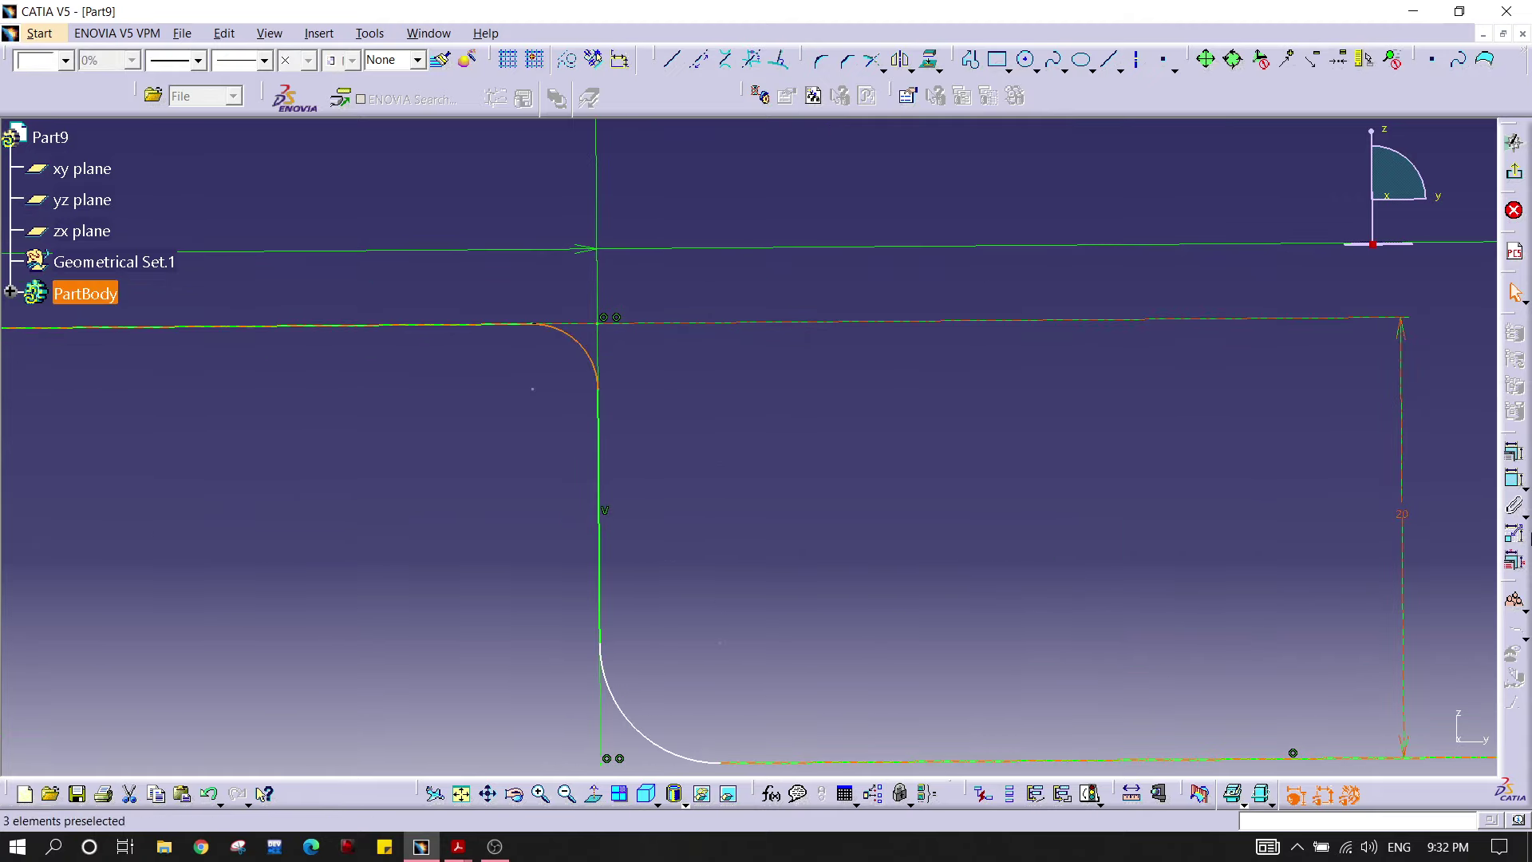
left_click(1512, 479)
left_click(963, 398)
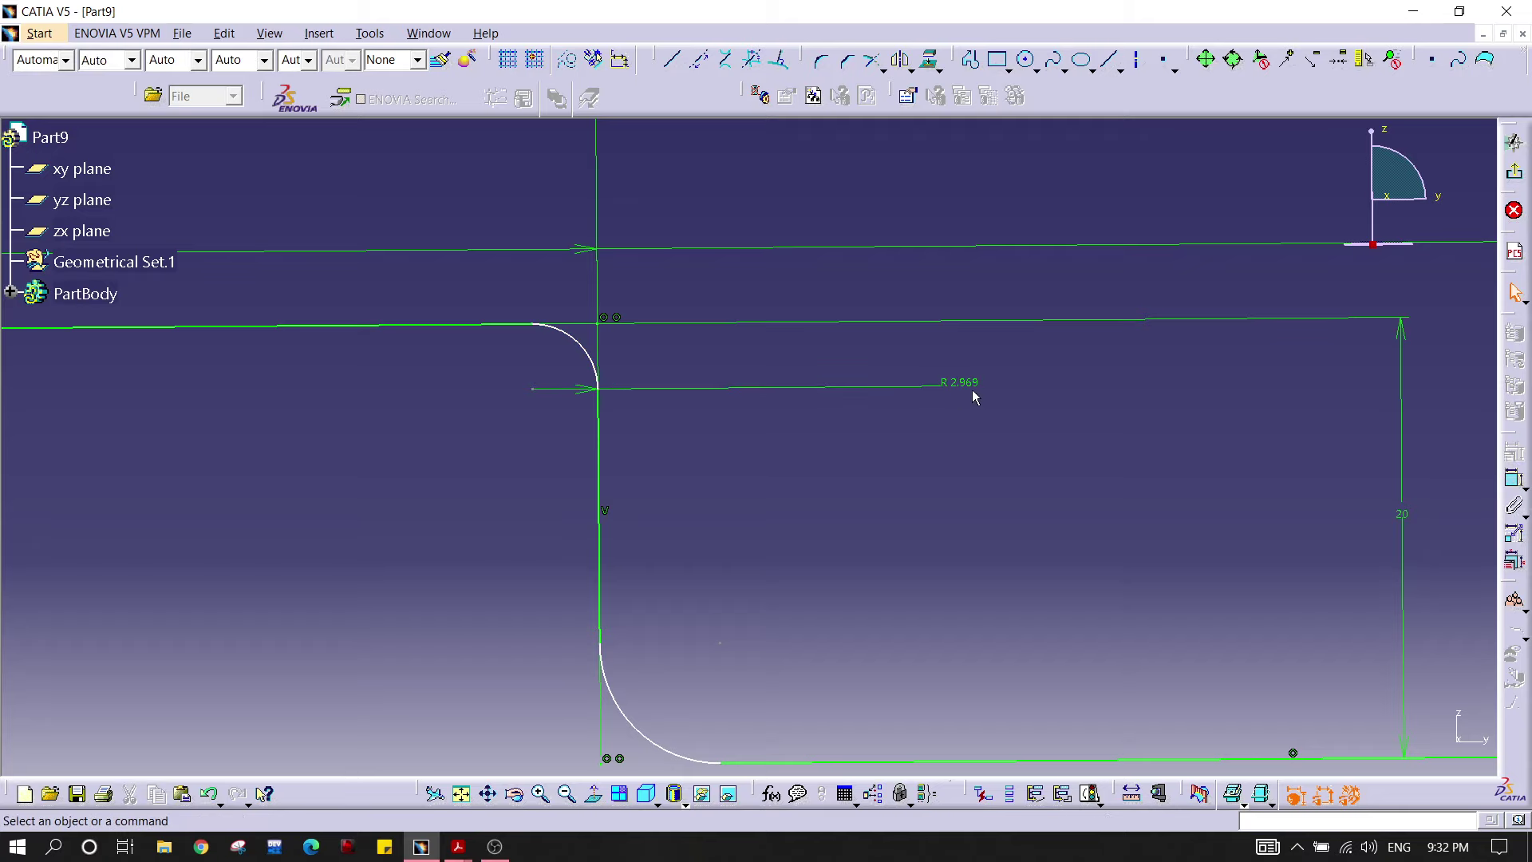
double_click(962, 384)
type("8")
key("Return")
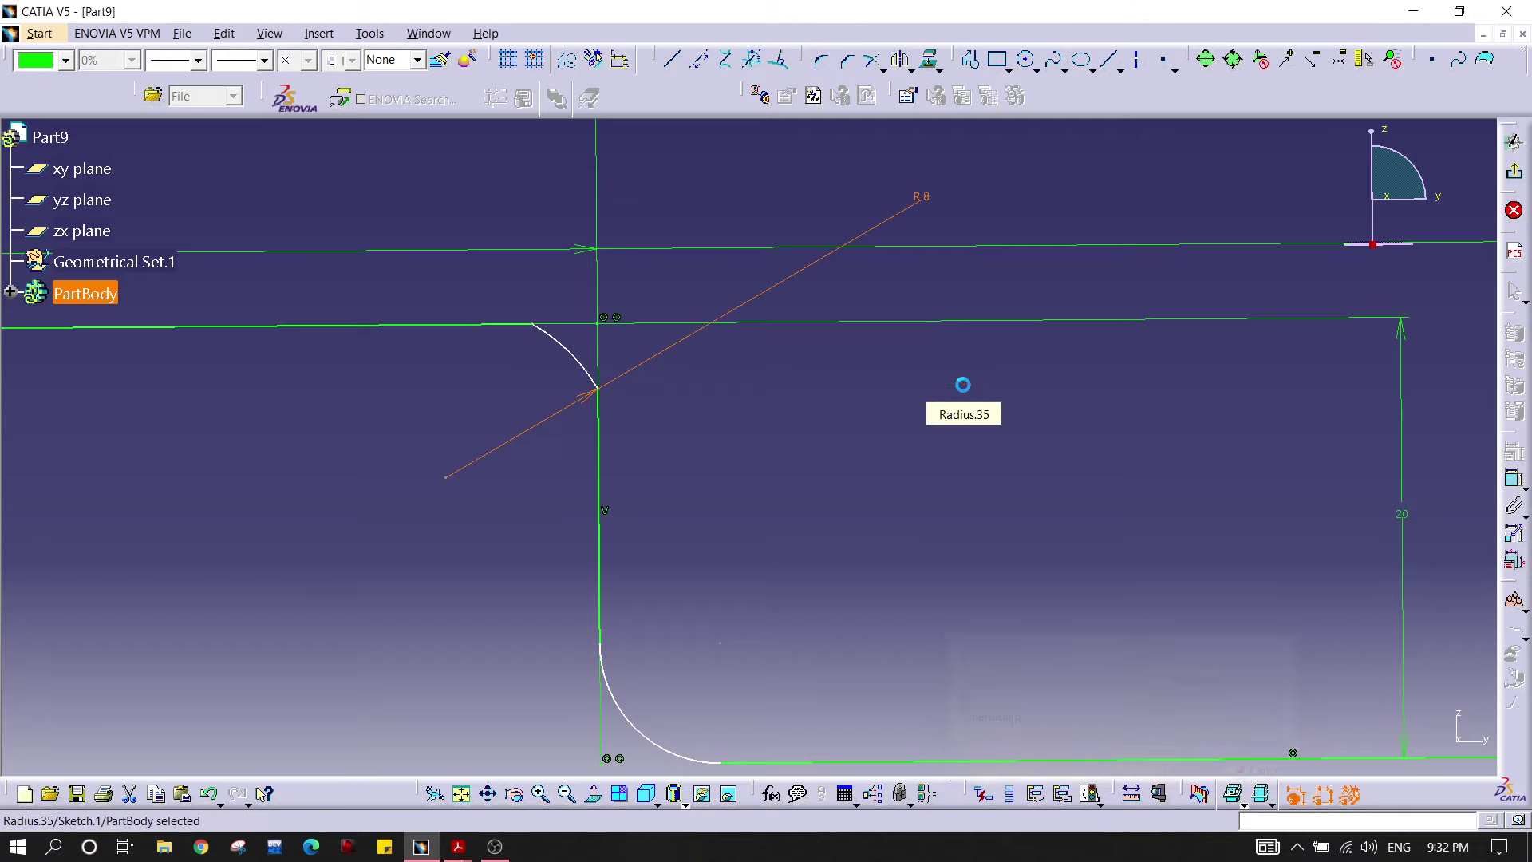
Step: Make the upper right corner arc tangent to the profile's top line
mouse_move(968, 404)
middle_mouse_down()
mouse_move(913, 520)
mouse_move(922, 484)
middle_mouse_up()
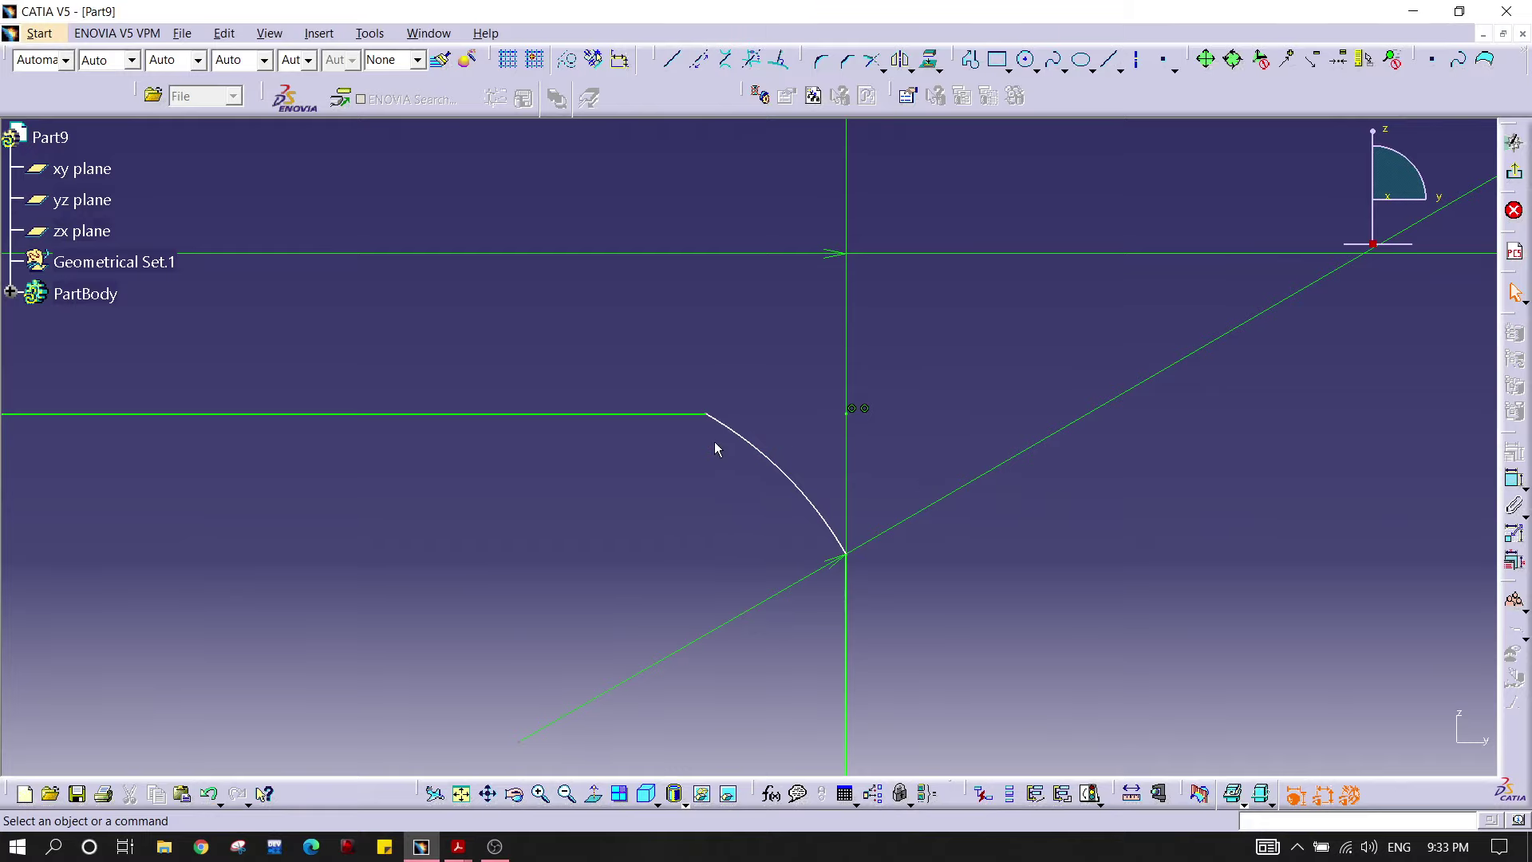
left_click(680, 416)
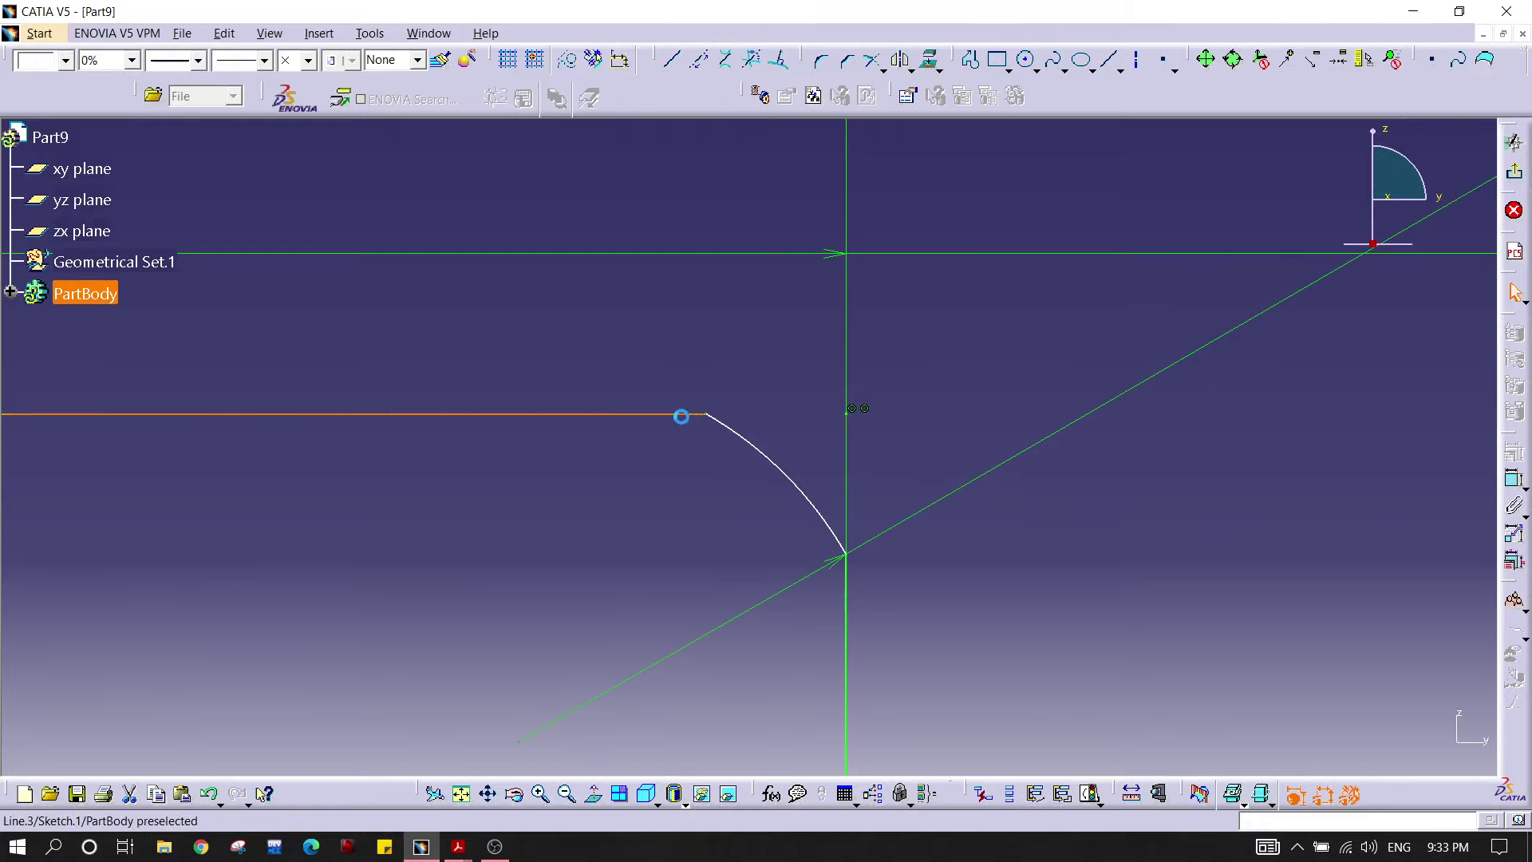
left_click(770, 454, "ctrl")
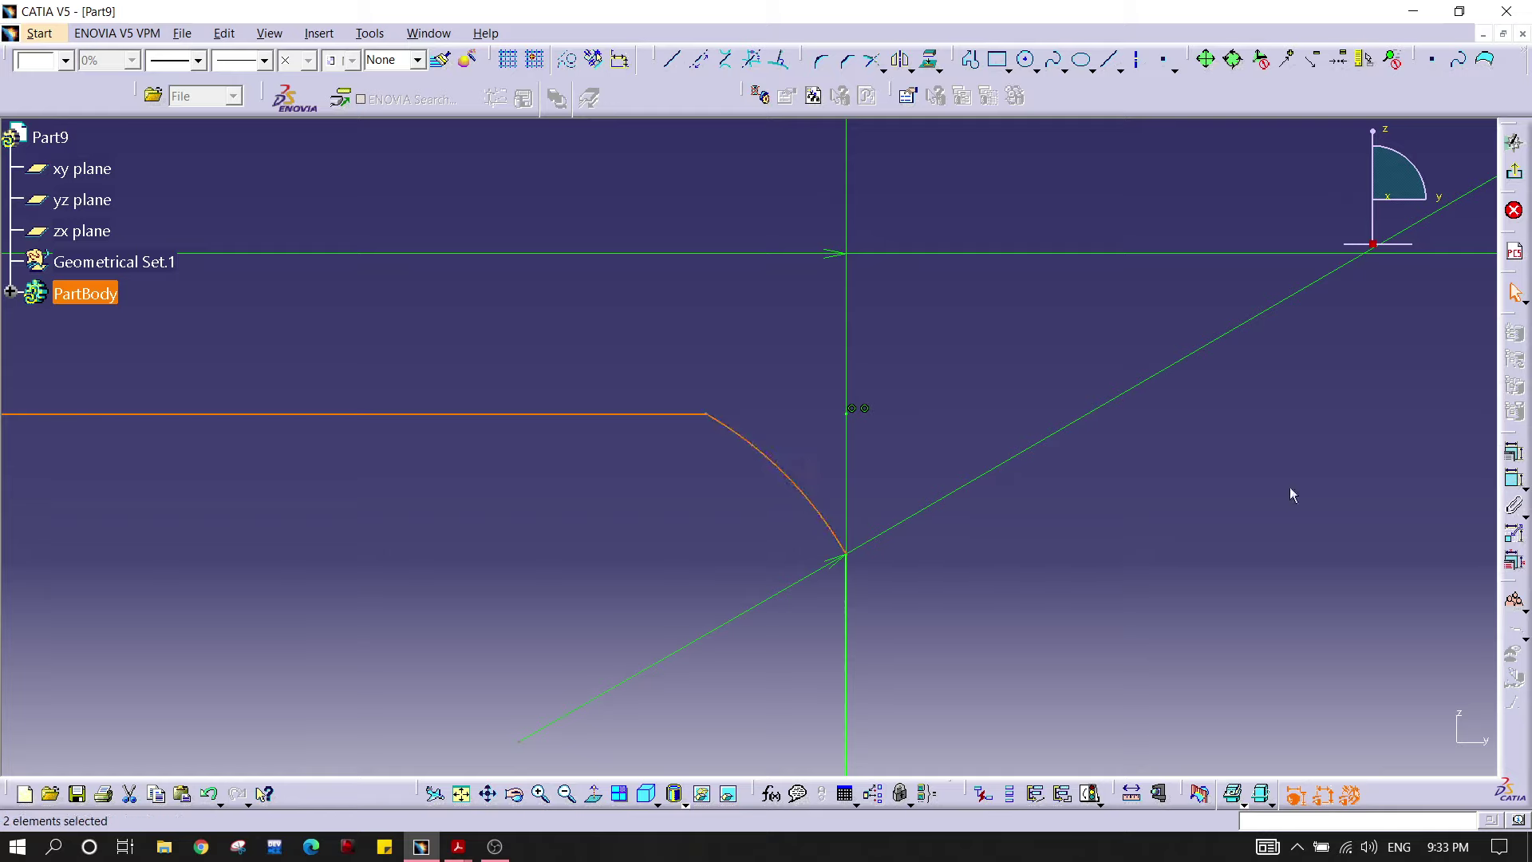
left_click(1514, 479)
right_click(758, 364)
left_click(835, 438)
Step: Make the upper right corner arc tangent to the vertical right side line
mouse_move(924, 439)
middle_mouse_down()
mouse_move(935, 340)
mouse_move(815, 428)
middle_mouse_up()
left_click(771, 411)
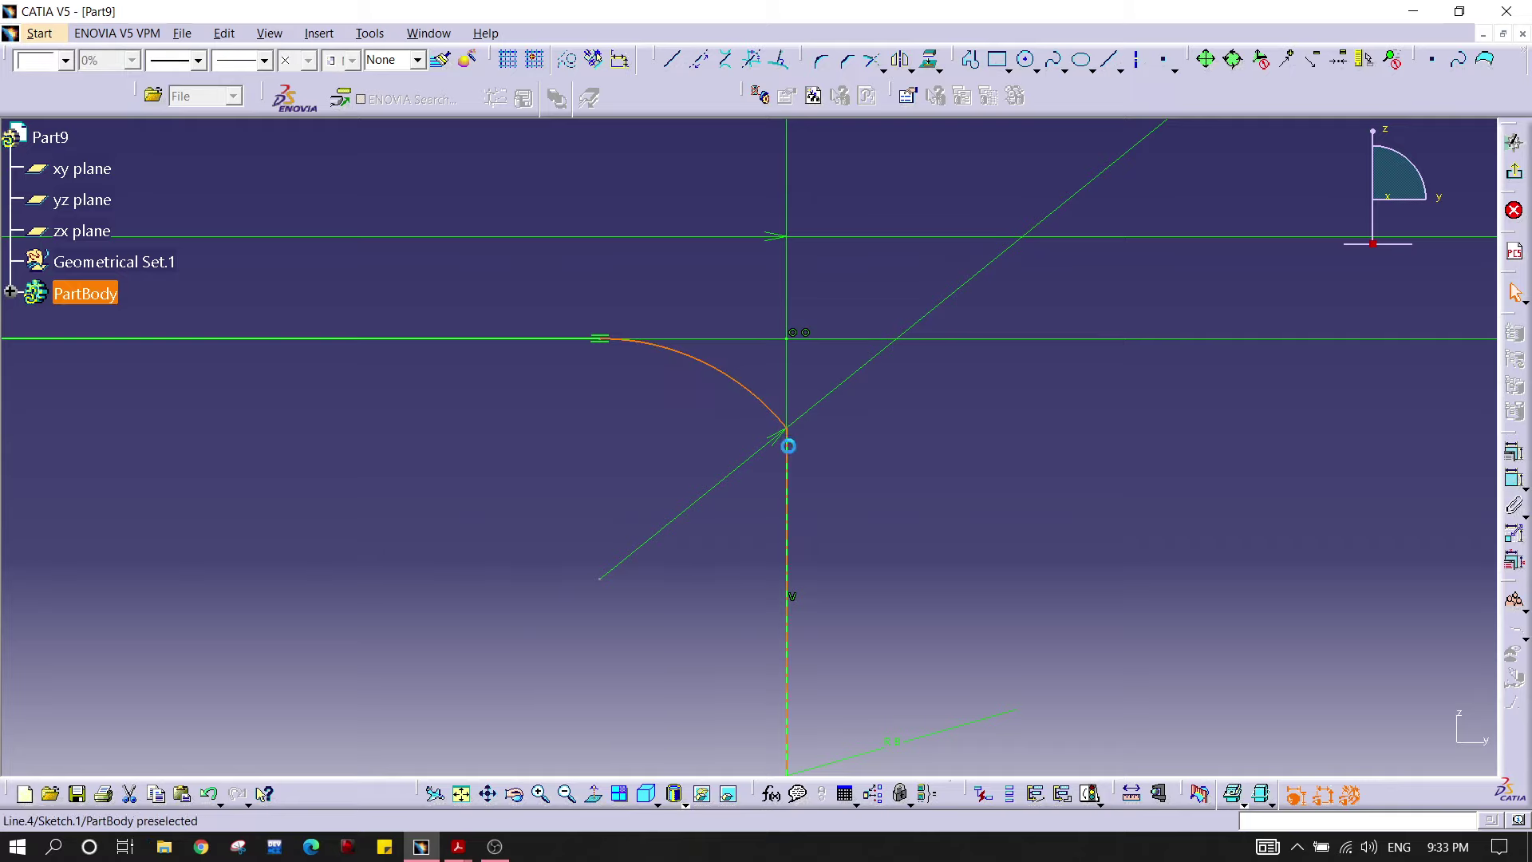
left_click(814, 463)
left_click(788, 506)
left_click(781, 423, "ctrl")
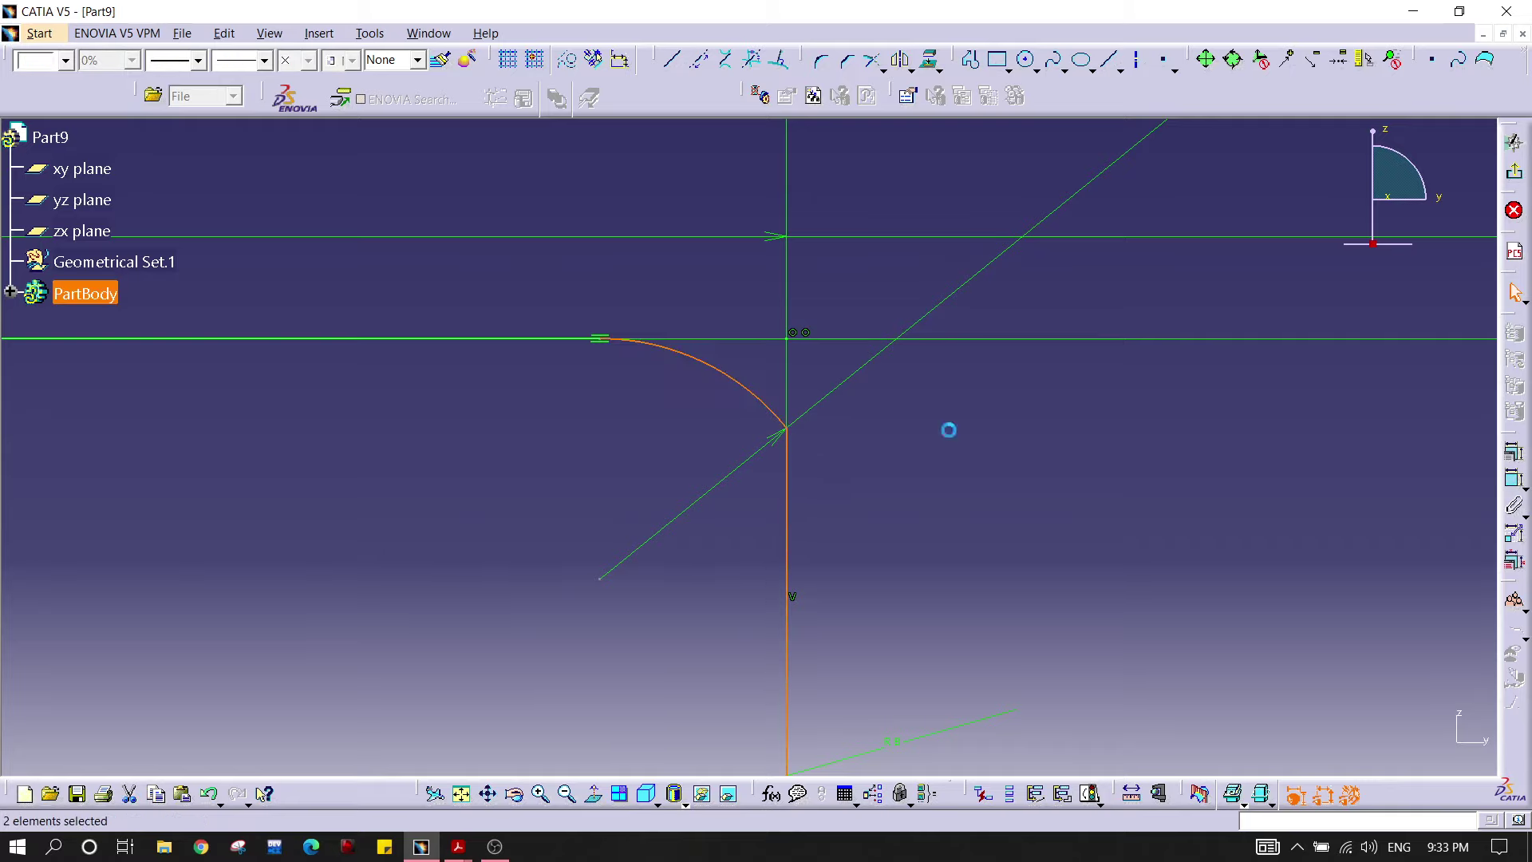
left_click(1514, 479)
right_click(898, 434)
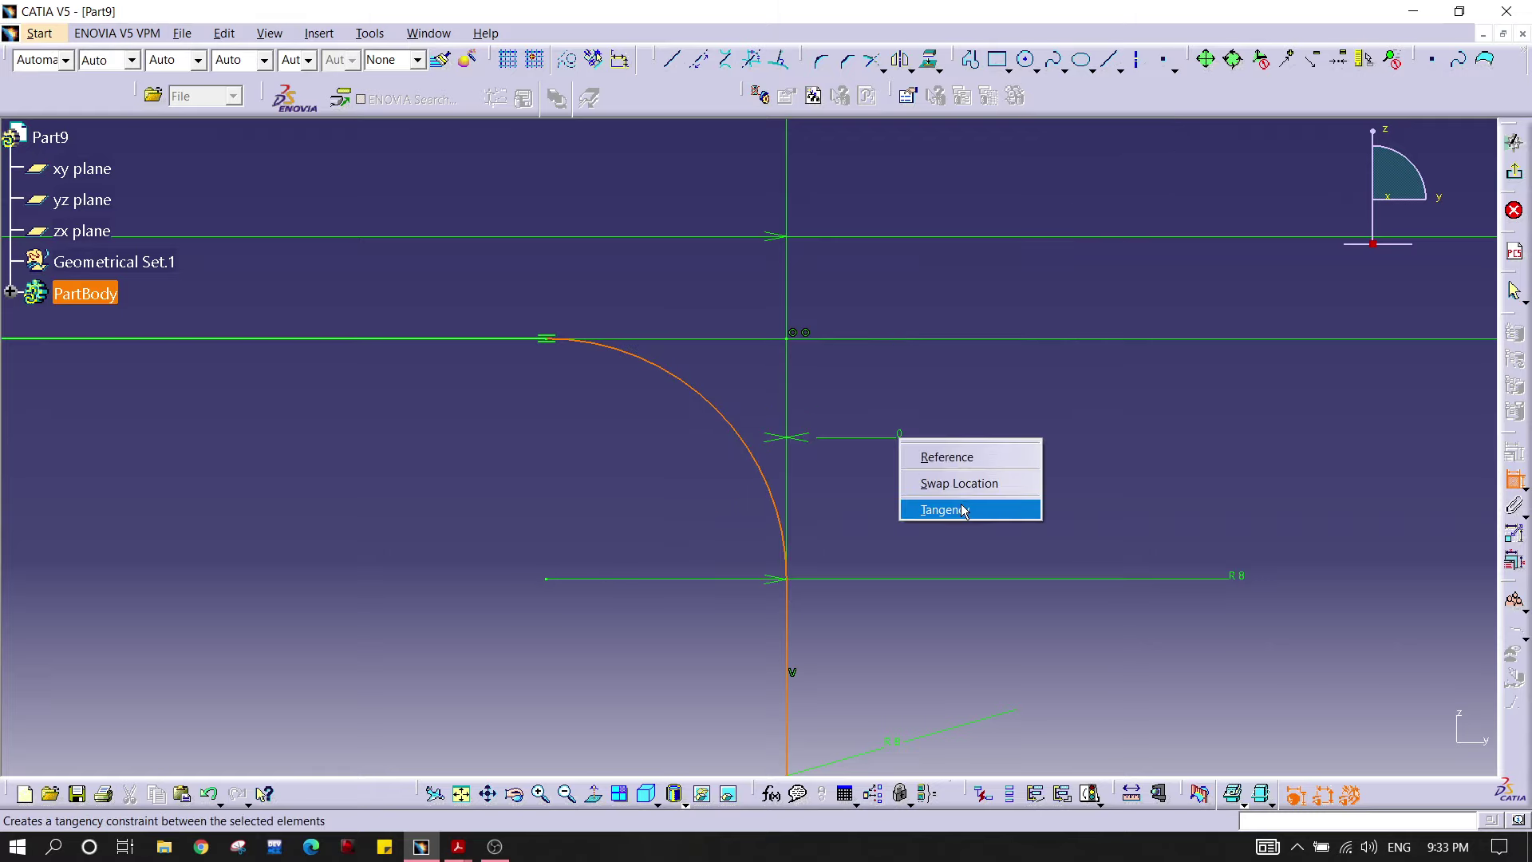
left_click(949, 508)
Step: Make the lower right corner arc tangent to the vertical right side line
mouse_move(899, 434)
middle_mouse_down()
mouse_move(901, 397)
mouse_move(818, 574)
middle_mouse_up()
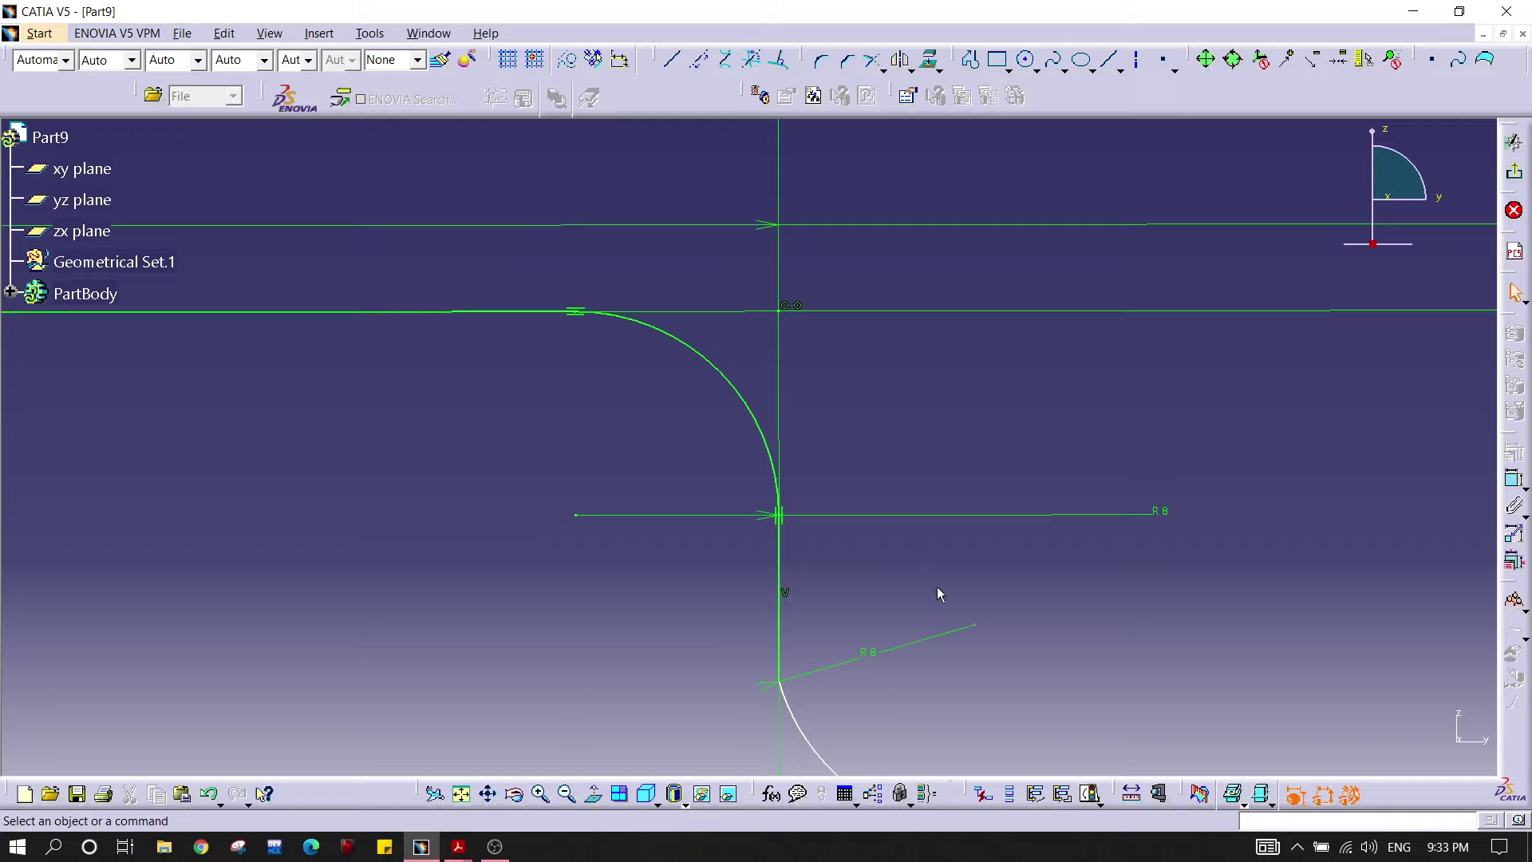
mouse_move(841, 498)
middle_mouse_down()
mouse_move(662, 318)
mouse_move(661, 275)
middle_mouse_up()
mouse_move(652, 568)
middle_mouse_down()
mouse_move(705, 468)
mouse_move(412, 399)
middle_mouse_up()
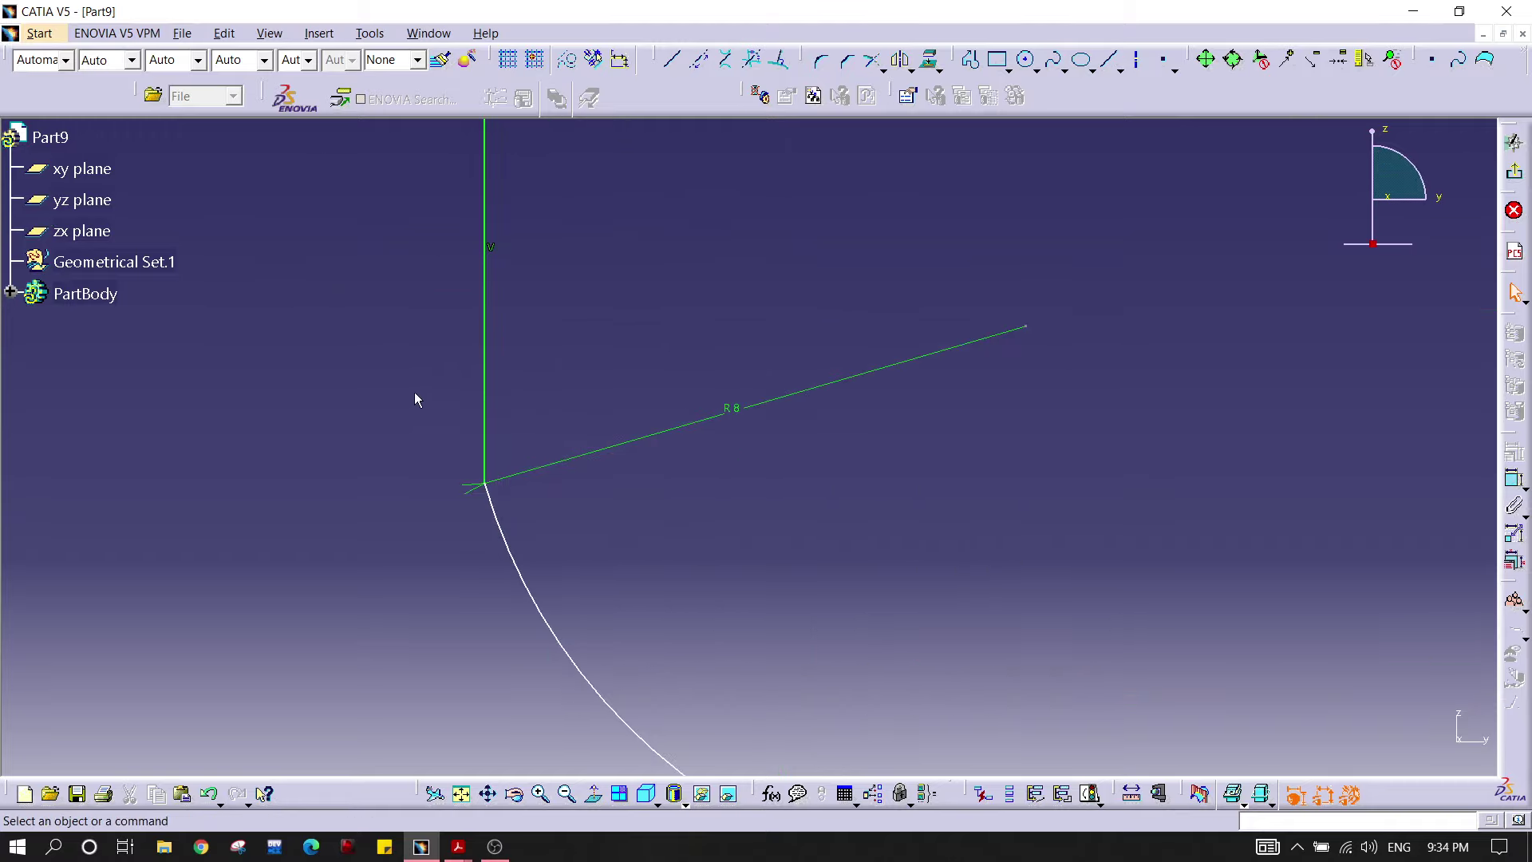
left_click(488, 348)
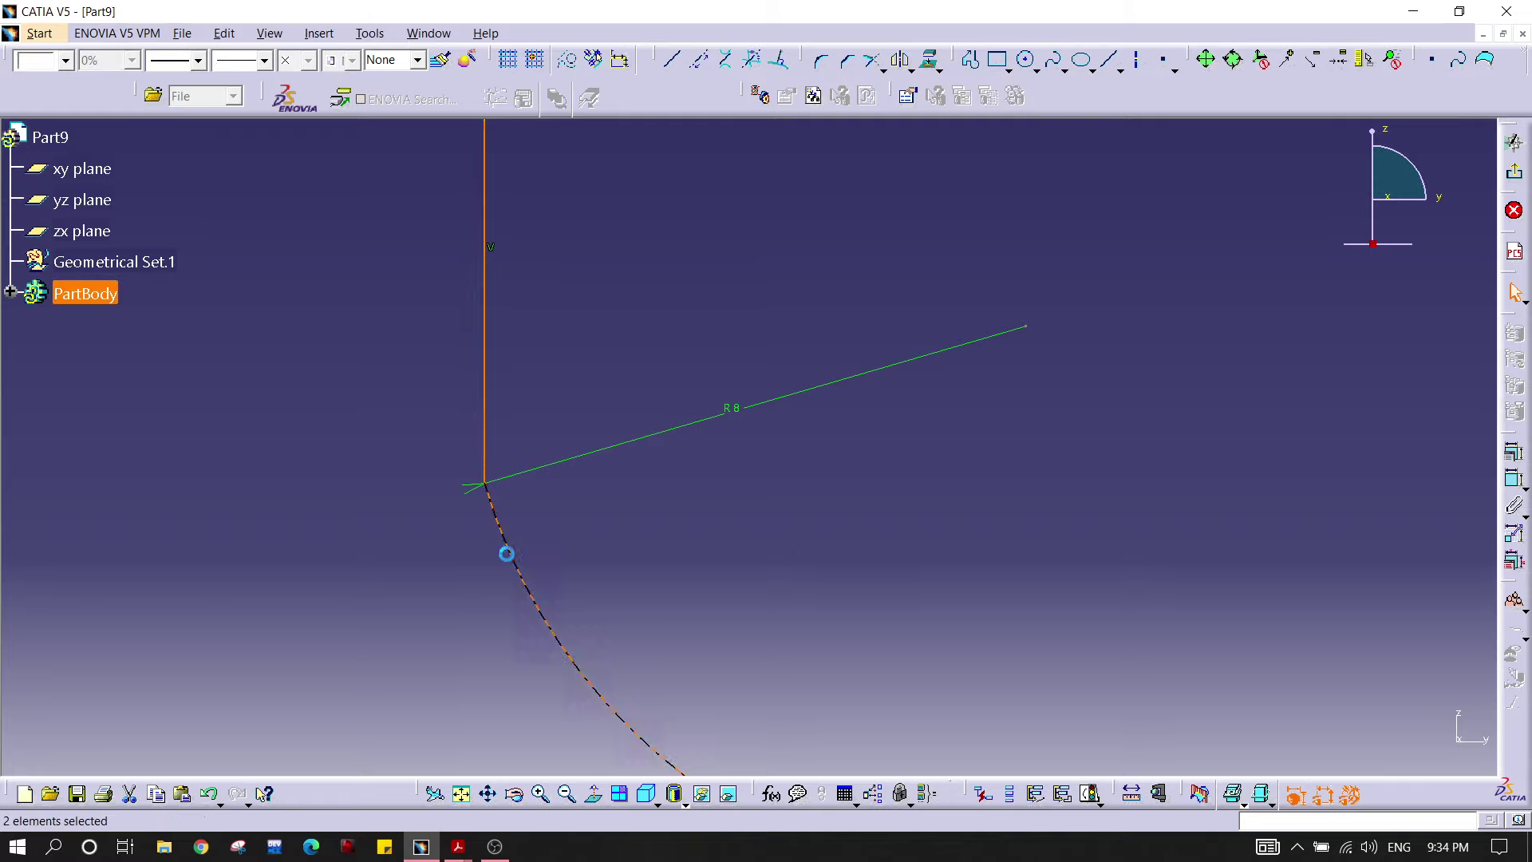
right_click(881, 546)
left_click(931, 609)
Step: Make the lower right corner arc tangent to the right flange line and exit the sketch
middle_click_drag(913, 561, 846, 475)
left_click(942, 588)
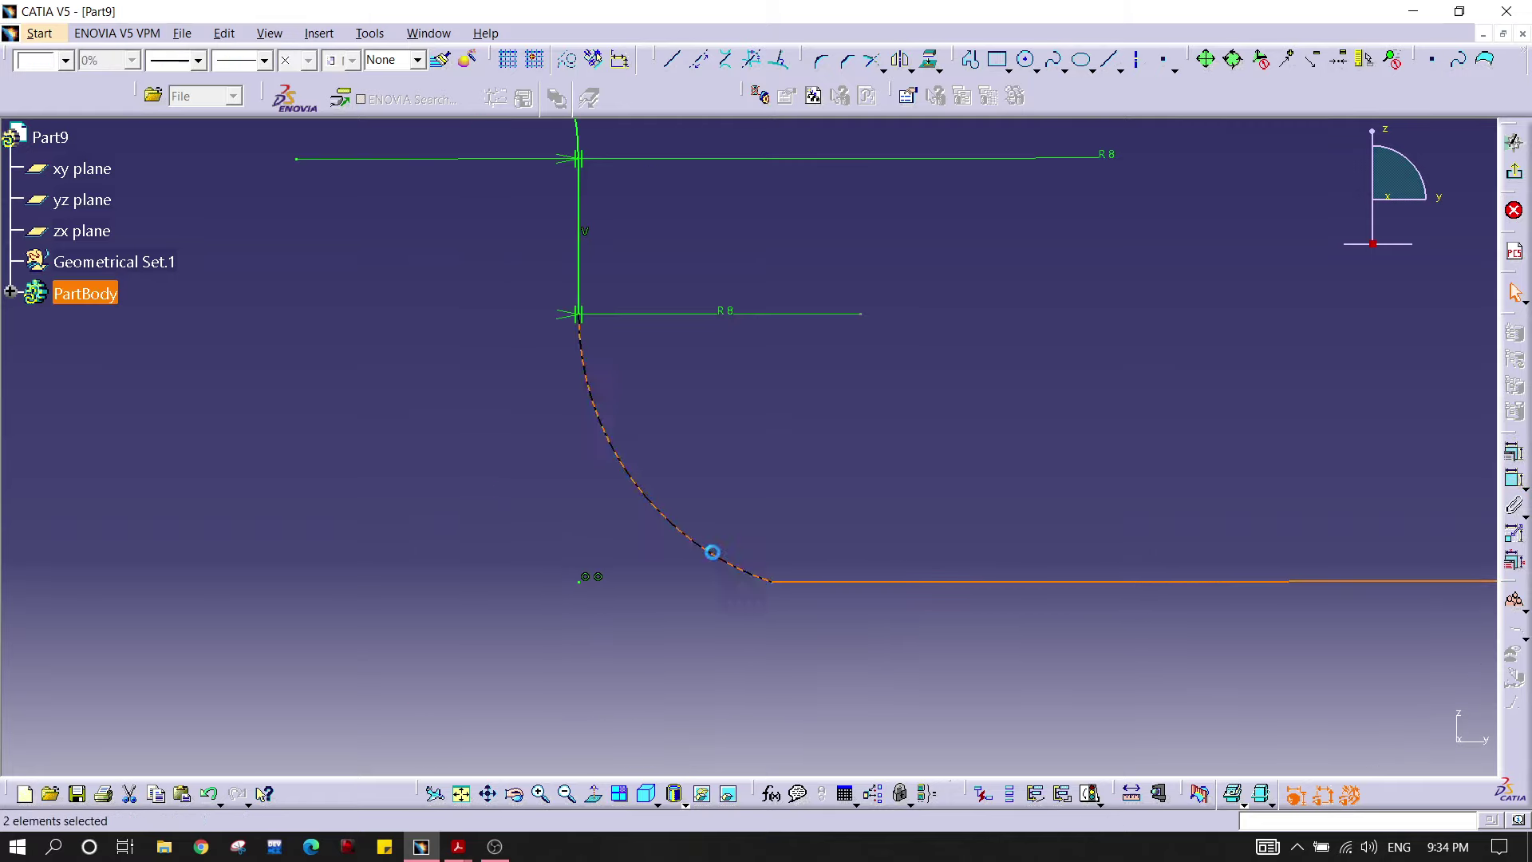
right_click(975, 461)
left_click(1026, 524)
mouse_move(892, 403)
middle_mouse_down()
mouse_move(688, 557)
mouse_move(952, 539)
mouse_move(993, 485)
middle_mouse_up()
left_click(1514, 171)
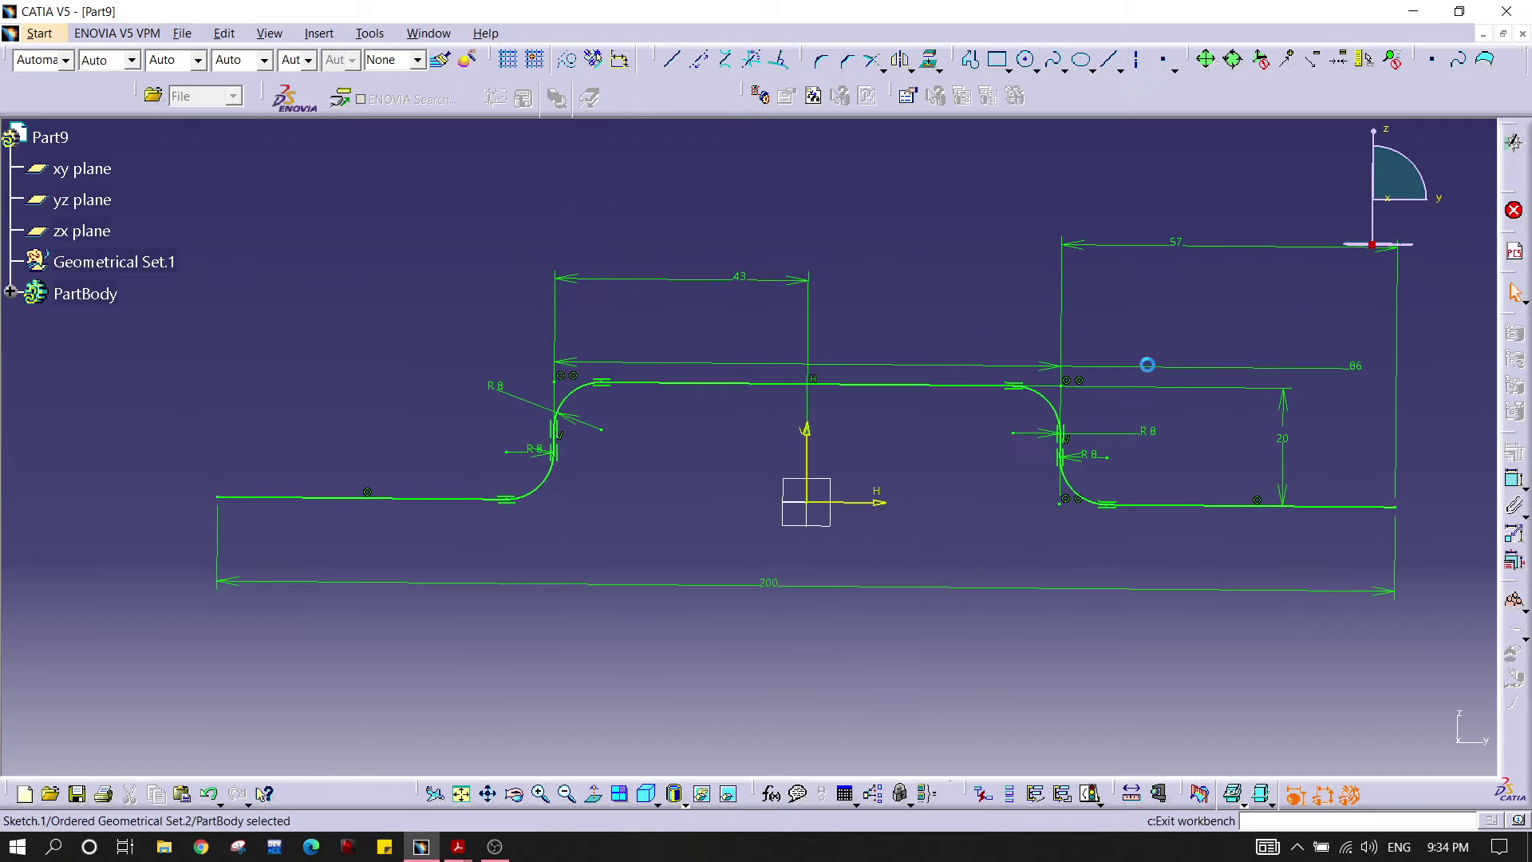
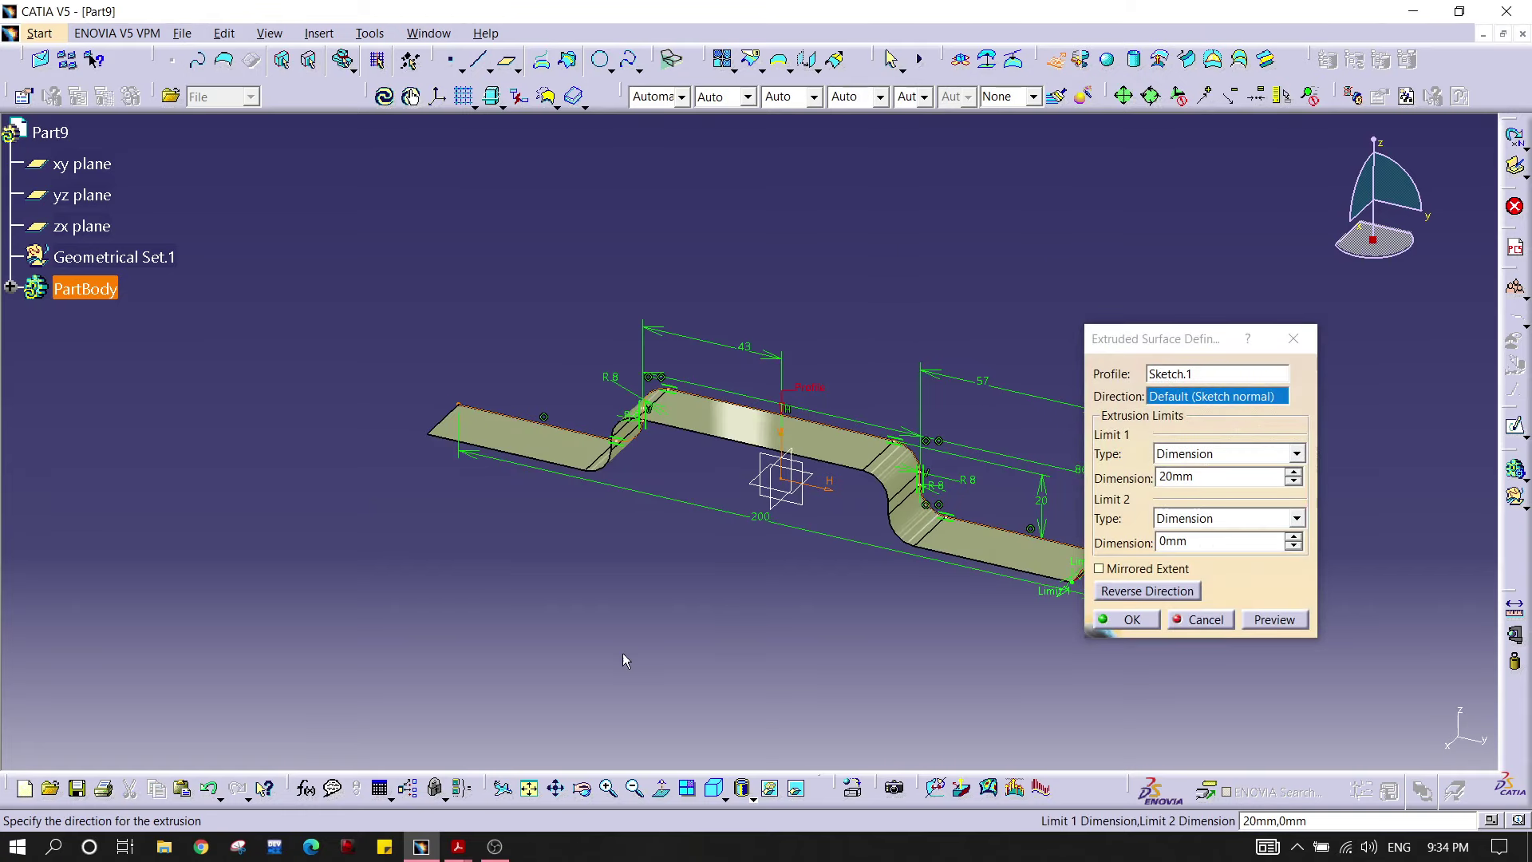
Step: Check the plate width in Base Plate Draft.pdf and extrude the profile surface 30 mm with mirrored extent
mouse_move(458, 846)
left_click(551, 758)
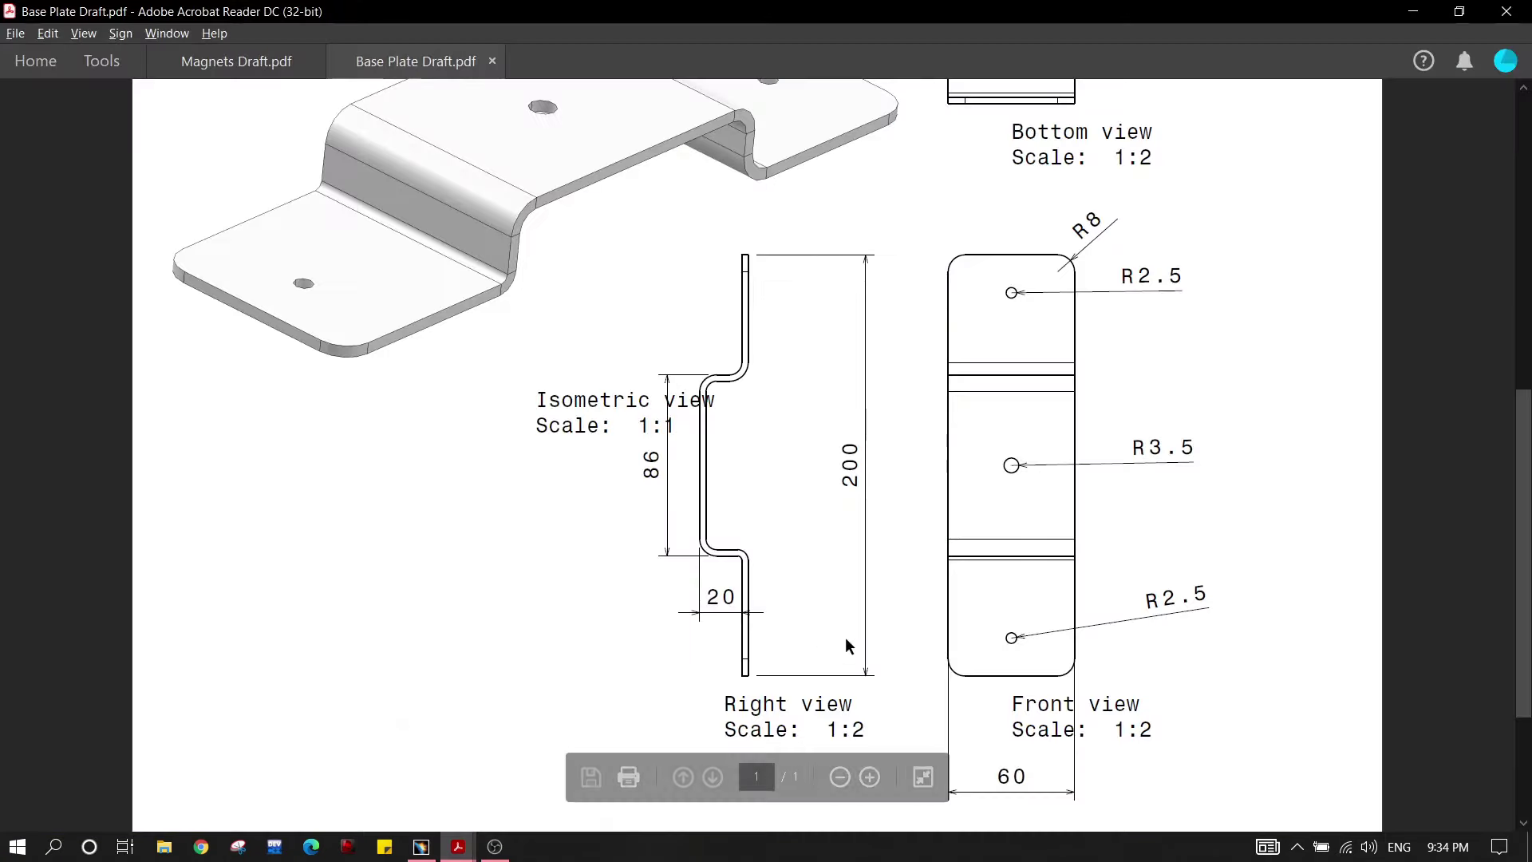
key("alt+Tab")
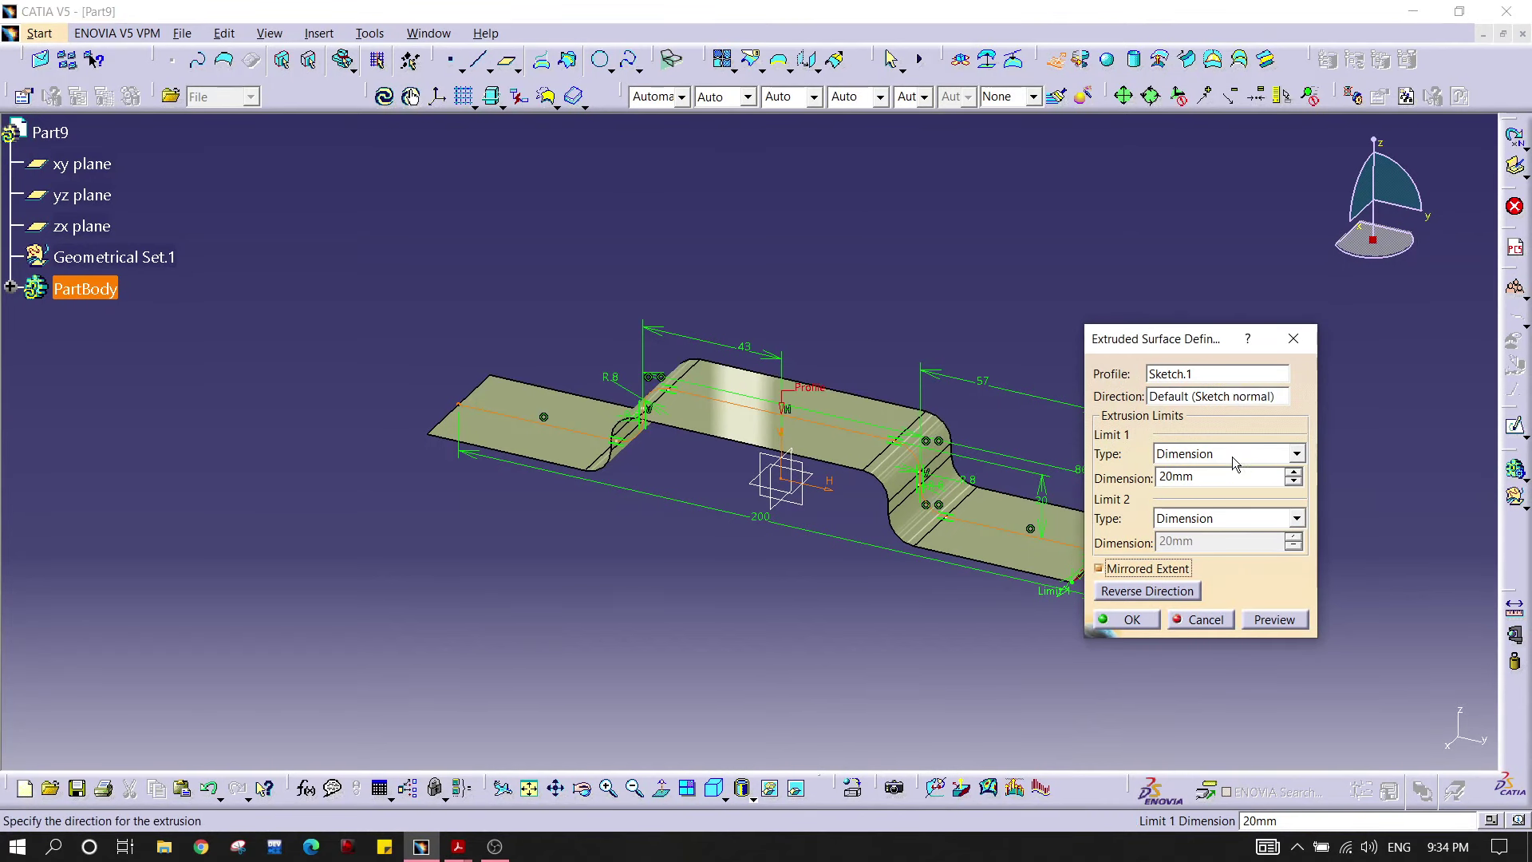
type("30")
left_click(1276, 622)
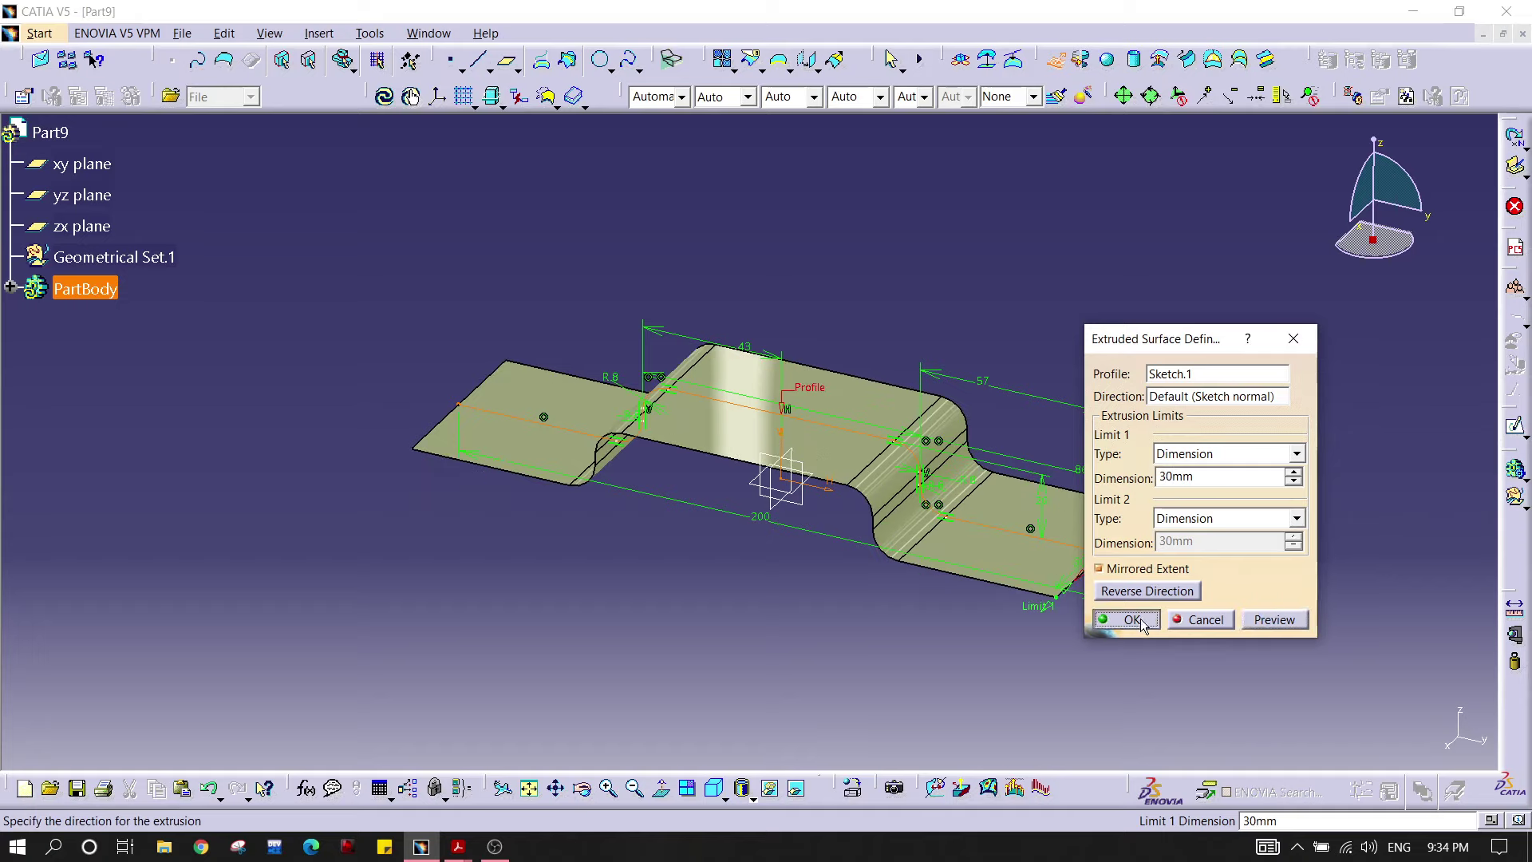
left_click(1132, 620)
Step: Switch from the surface workbench to the Part Design workbench
middle_click_drag(605, 367, 530, 359)
left_click(71, 33)
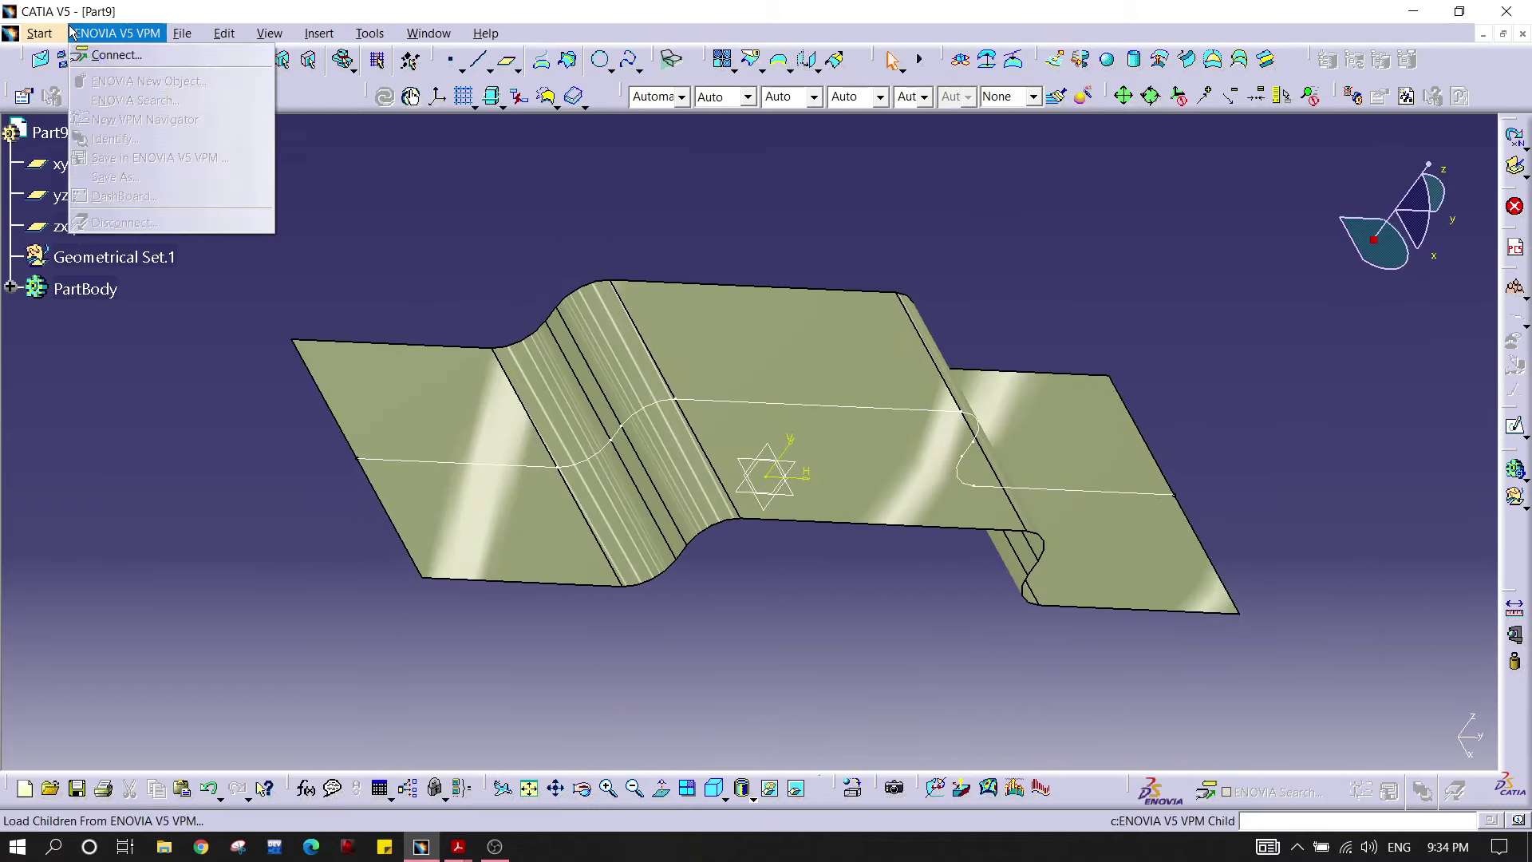
mouse_move(39, 33)
mouse_move(120, 71)
left_click(375, 73)
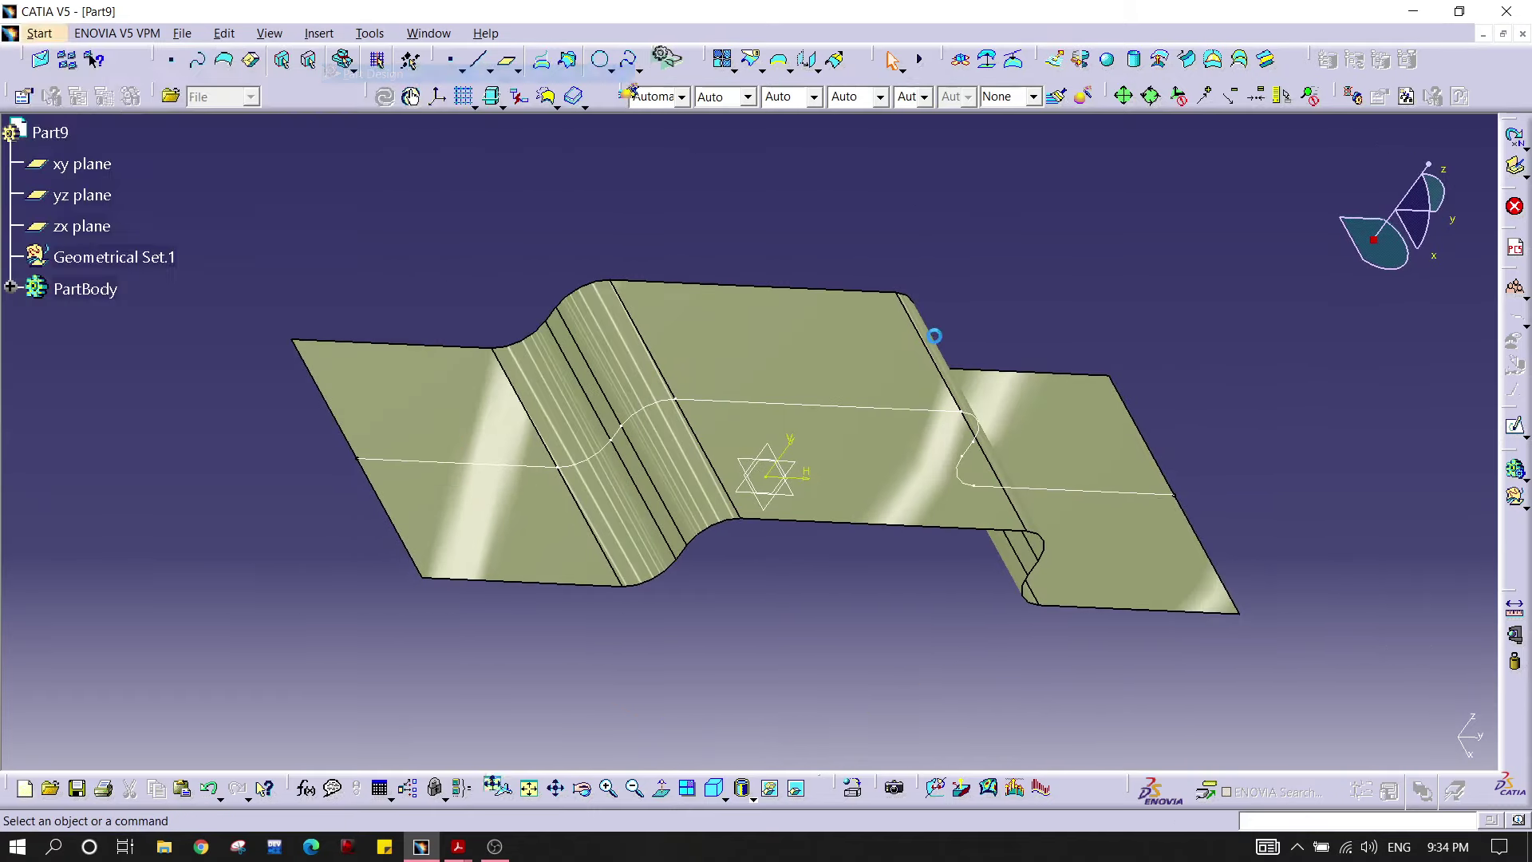
middle_click_drag(1180, 290, 1038, 490)
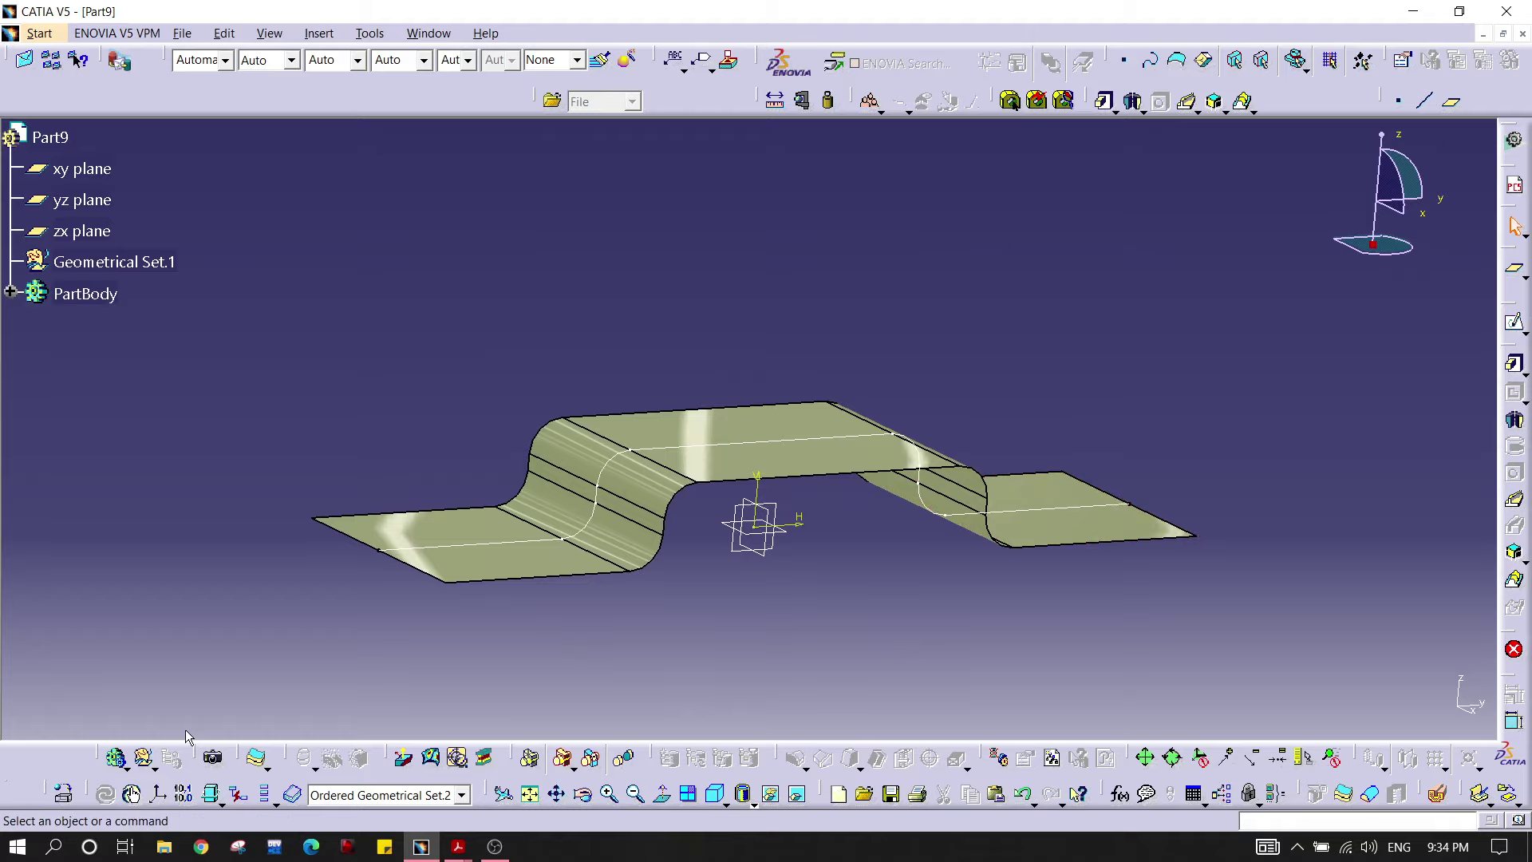
Step: Thicken the extruded surface with a 2 mm first offset, consulting Base Plate Draft.pdf while defining it
left_click(248, 763)
left_click(889, 466)
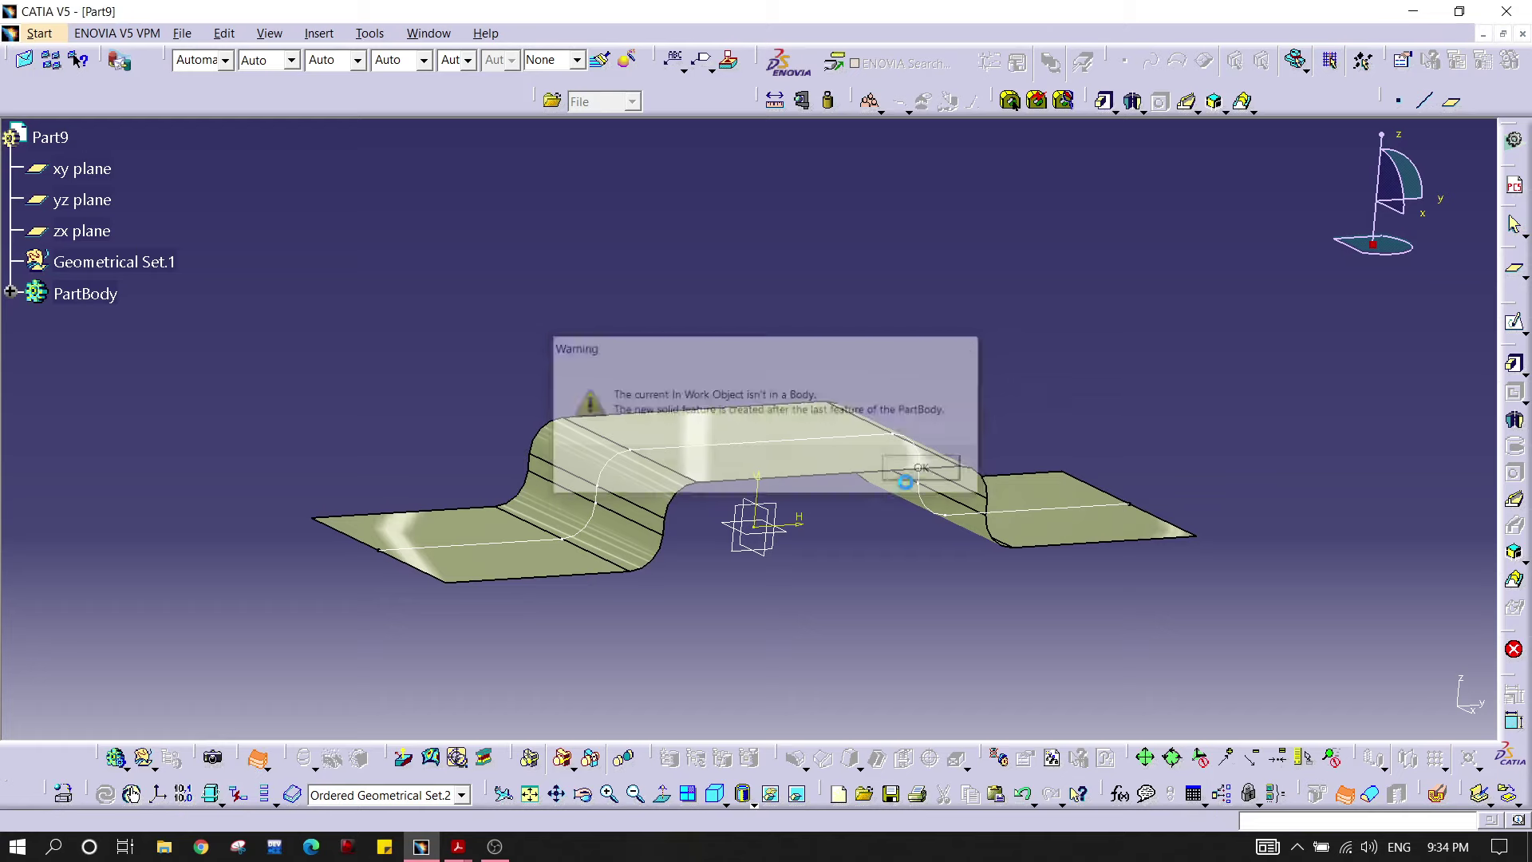
left_click(729, 434)
middle_click_drag(633, 572, 506, 403)
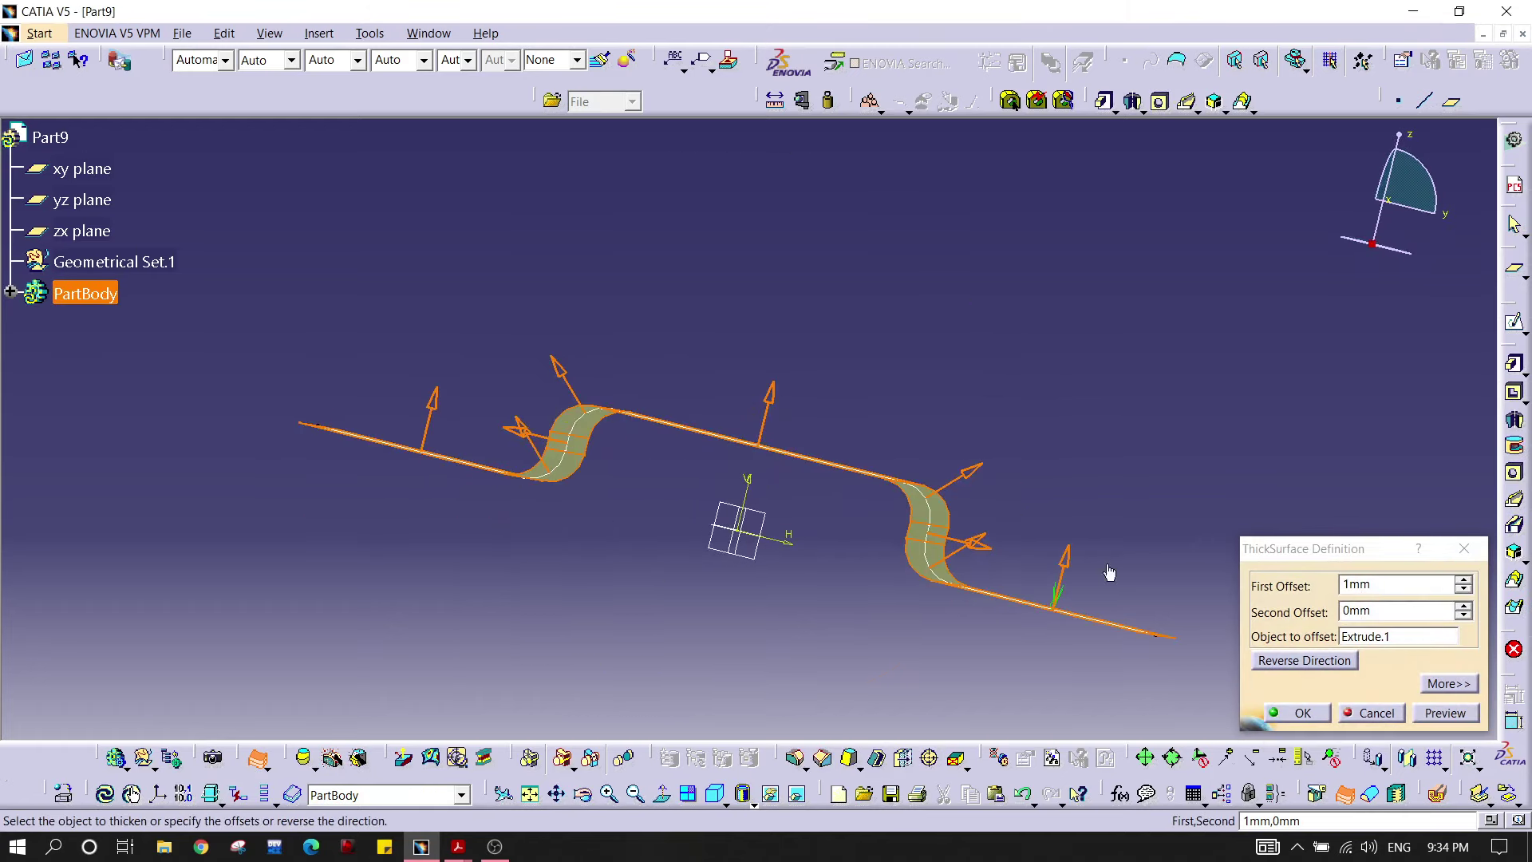
mouse_move(458, 847)
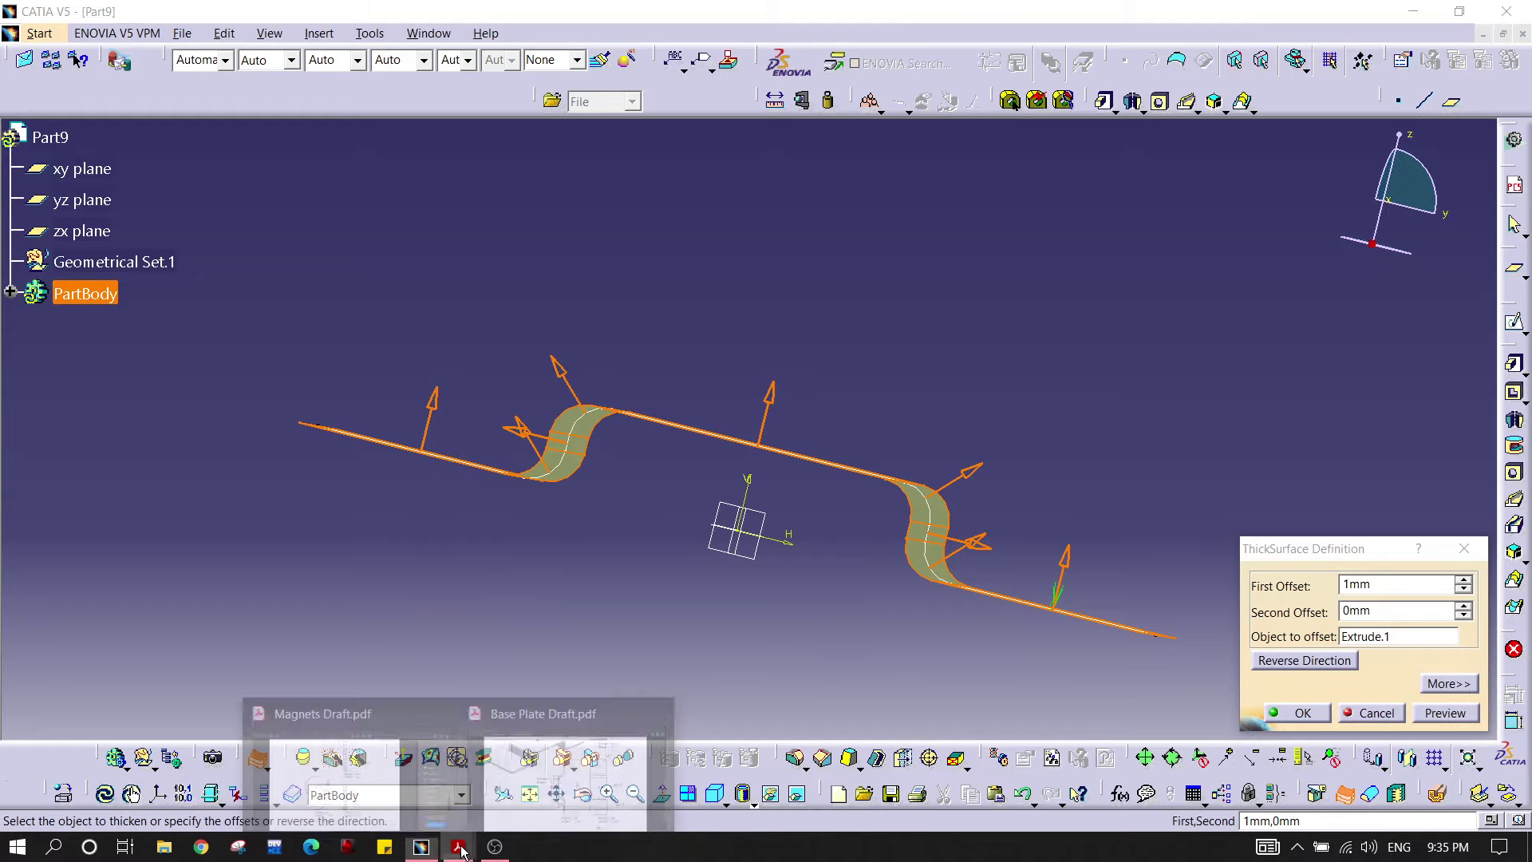
left_click(538, 788)
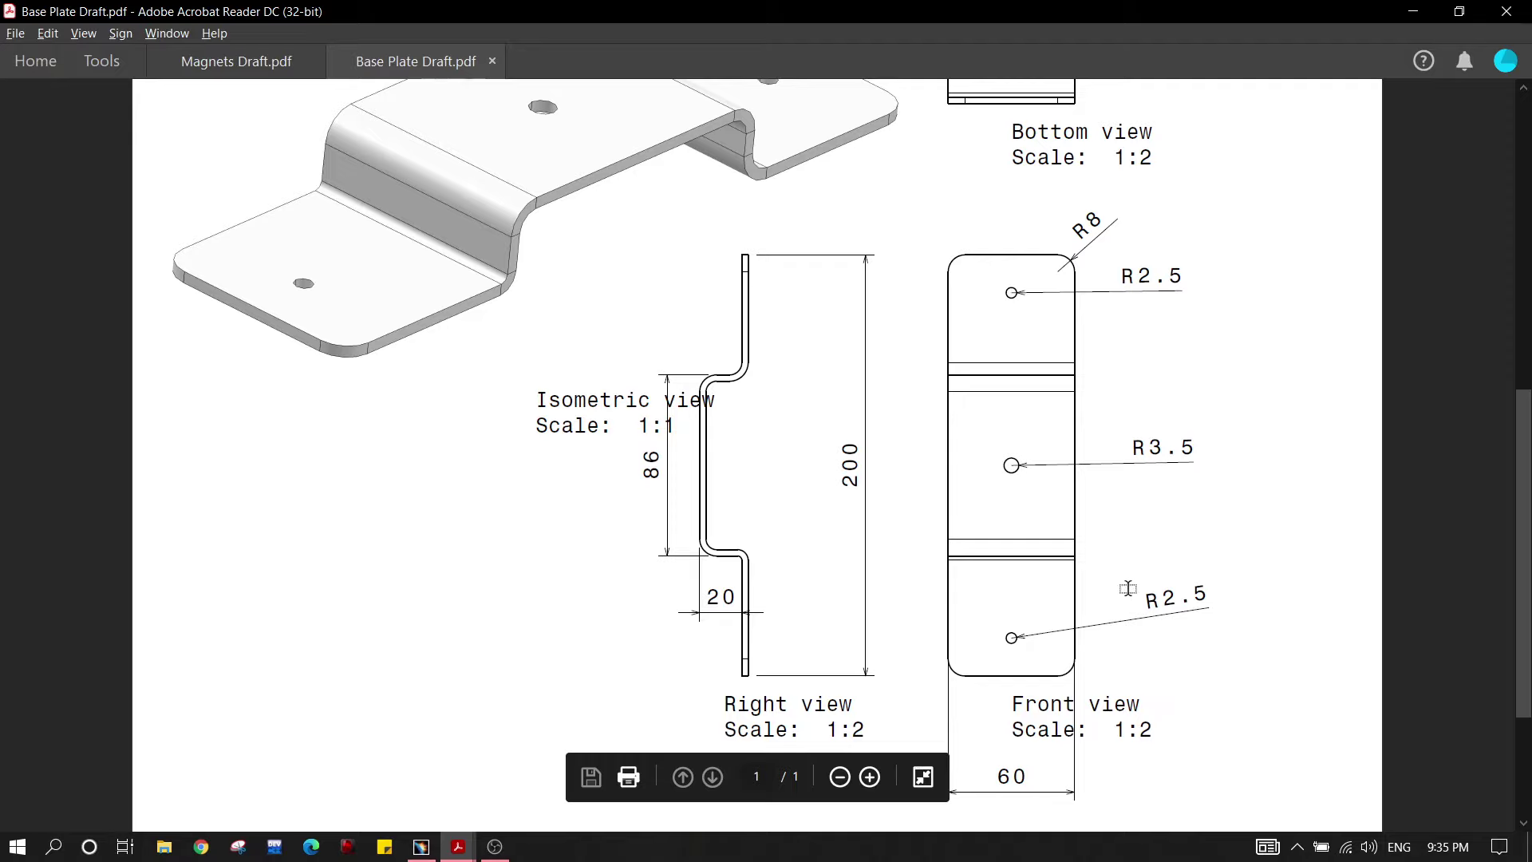
key("alt+Tab")
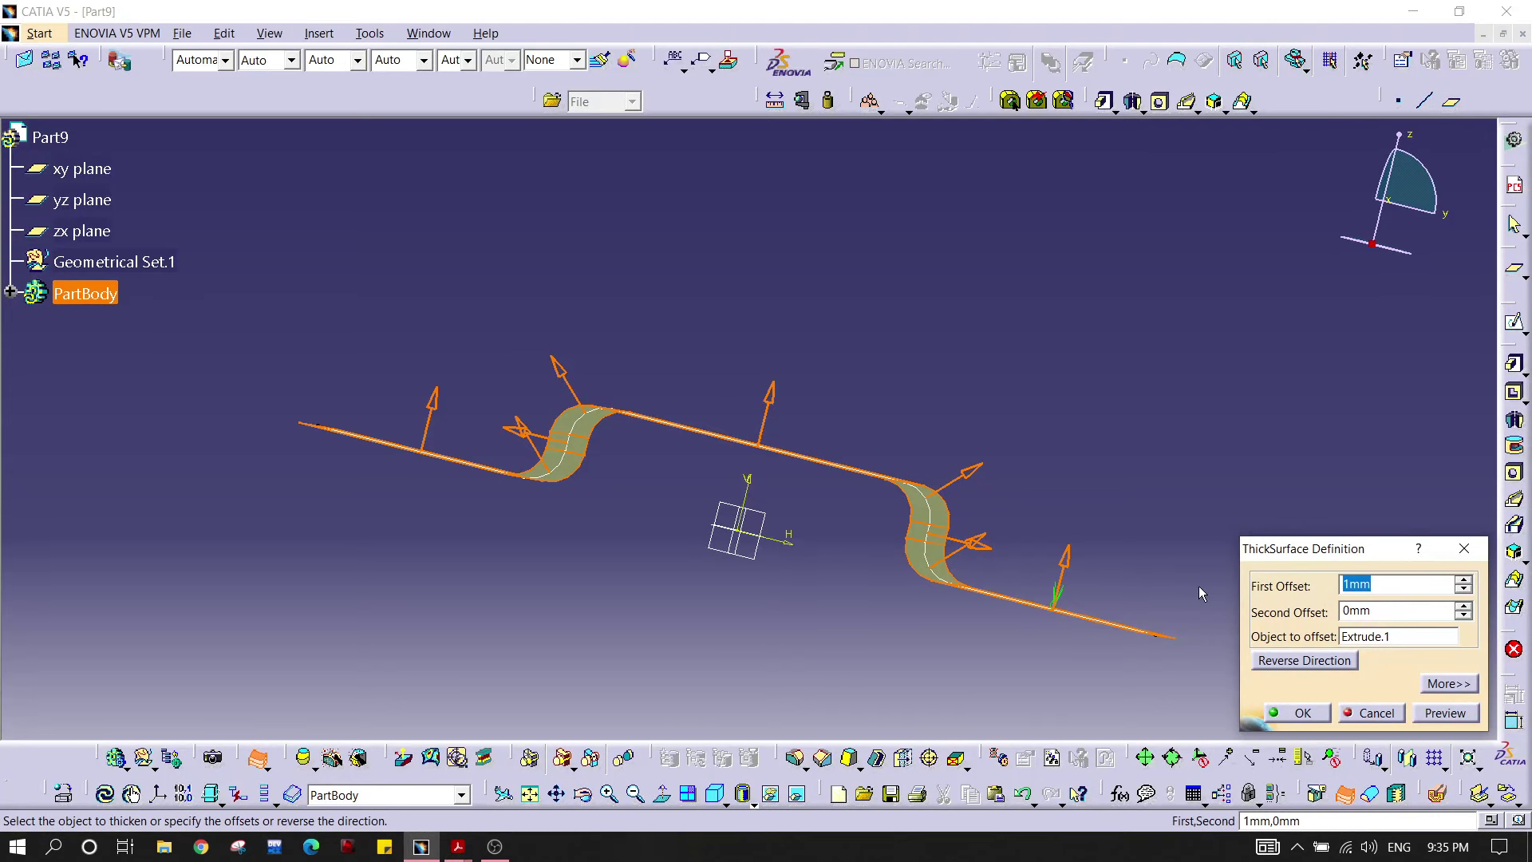
key("Return")
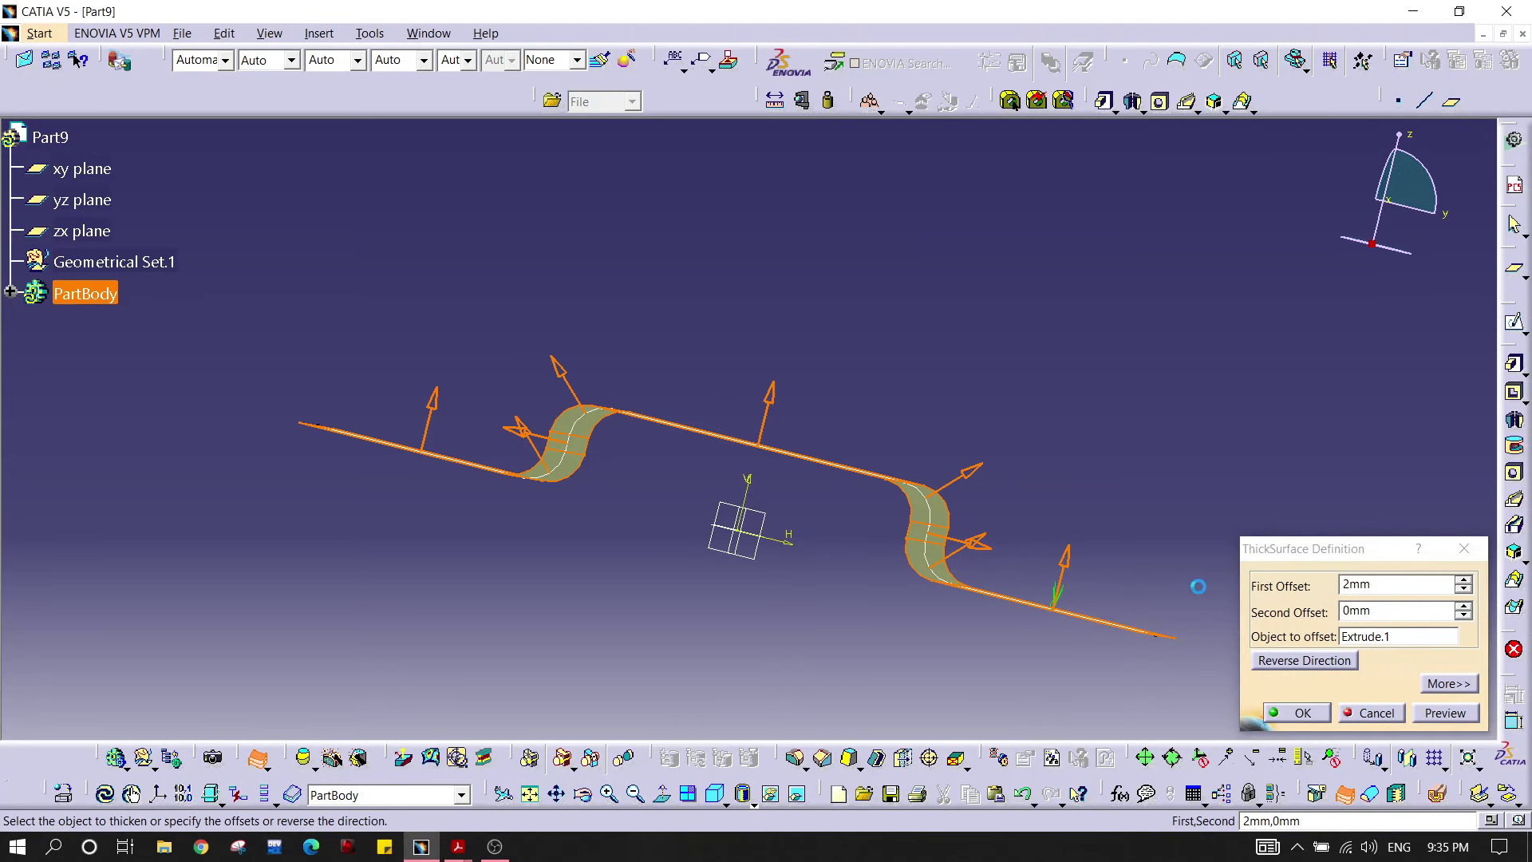
left_click(1207, 561)
Step: Expand the part body in the tree and review the thick surface's definition, keeping its settings
middle_click_drag(684, 533, 834, 541)
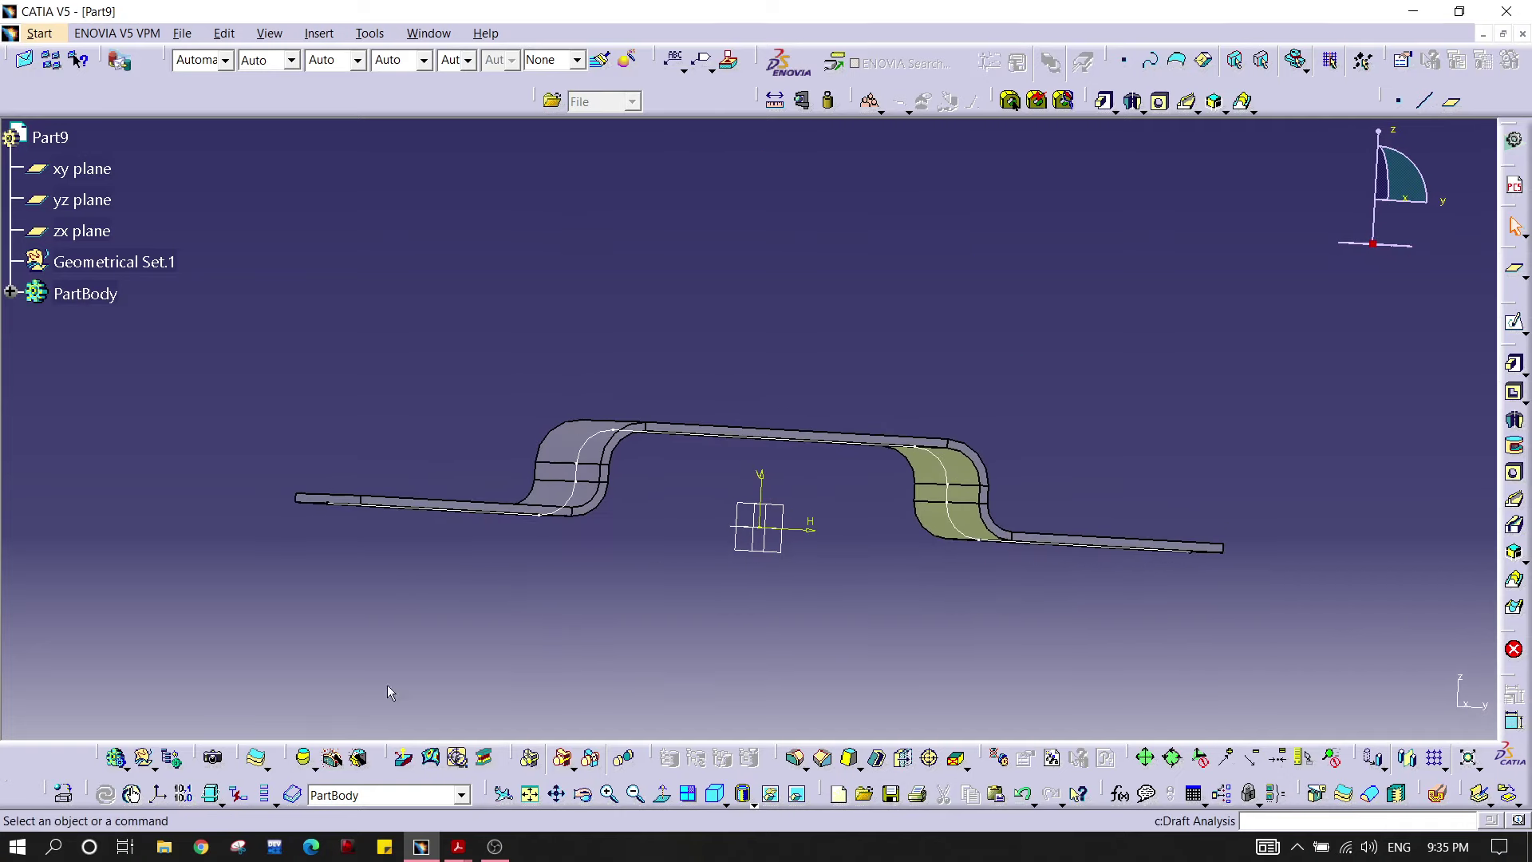
left_click(11, 293)
double_click(151, 416)
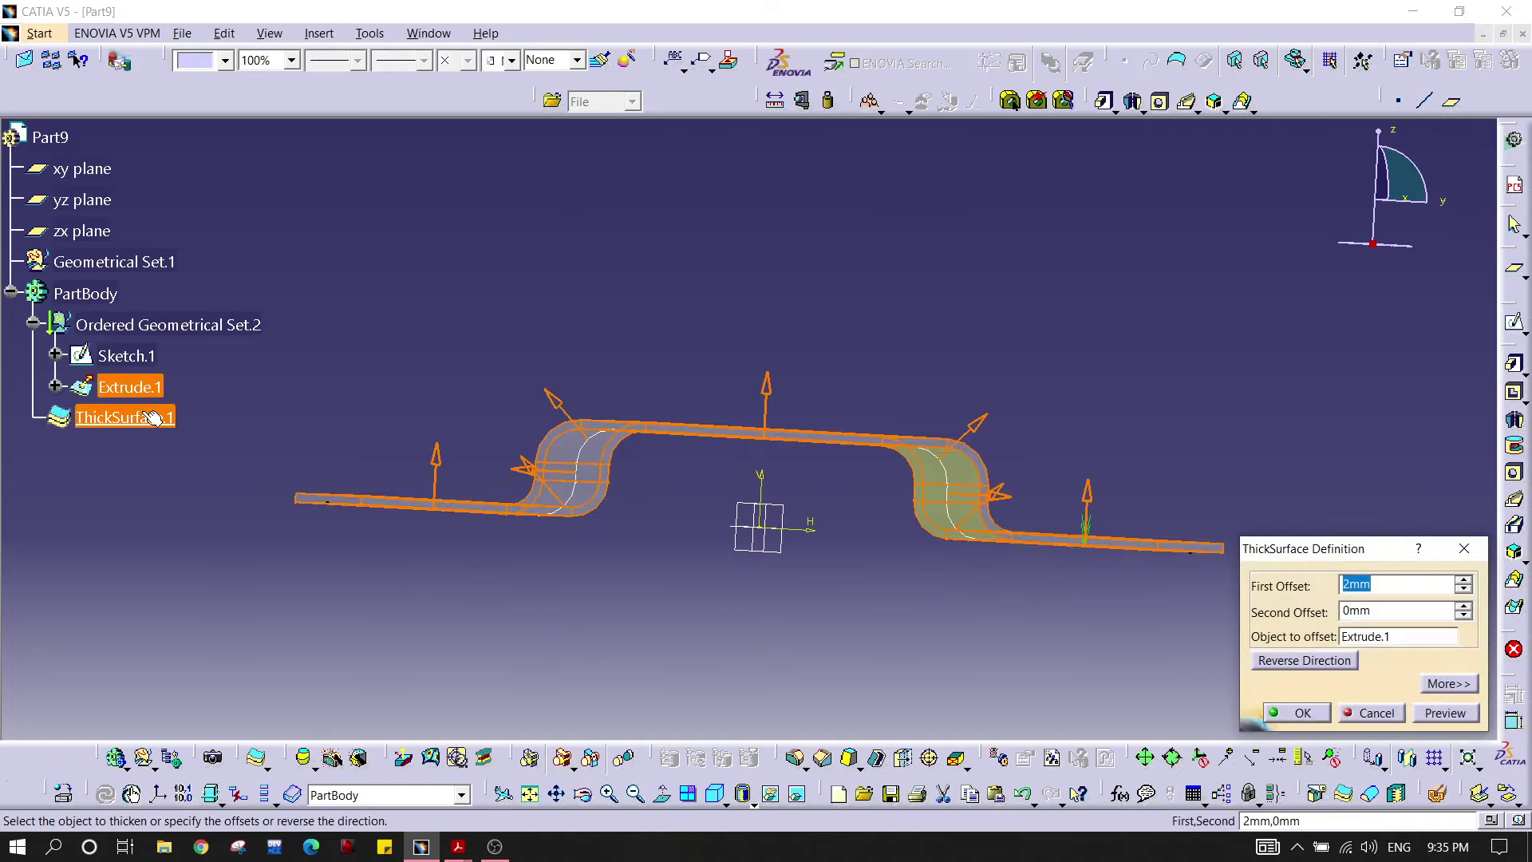
key("Return")
left_click(564, 249)
Step: Hide the extruded surface beneath the thickened plate
middle_click_drag(889, 282, 926, 335)
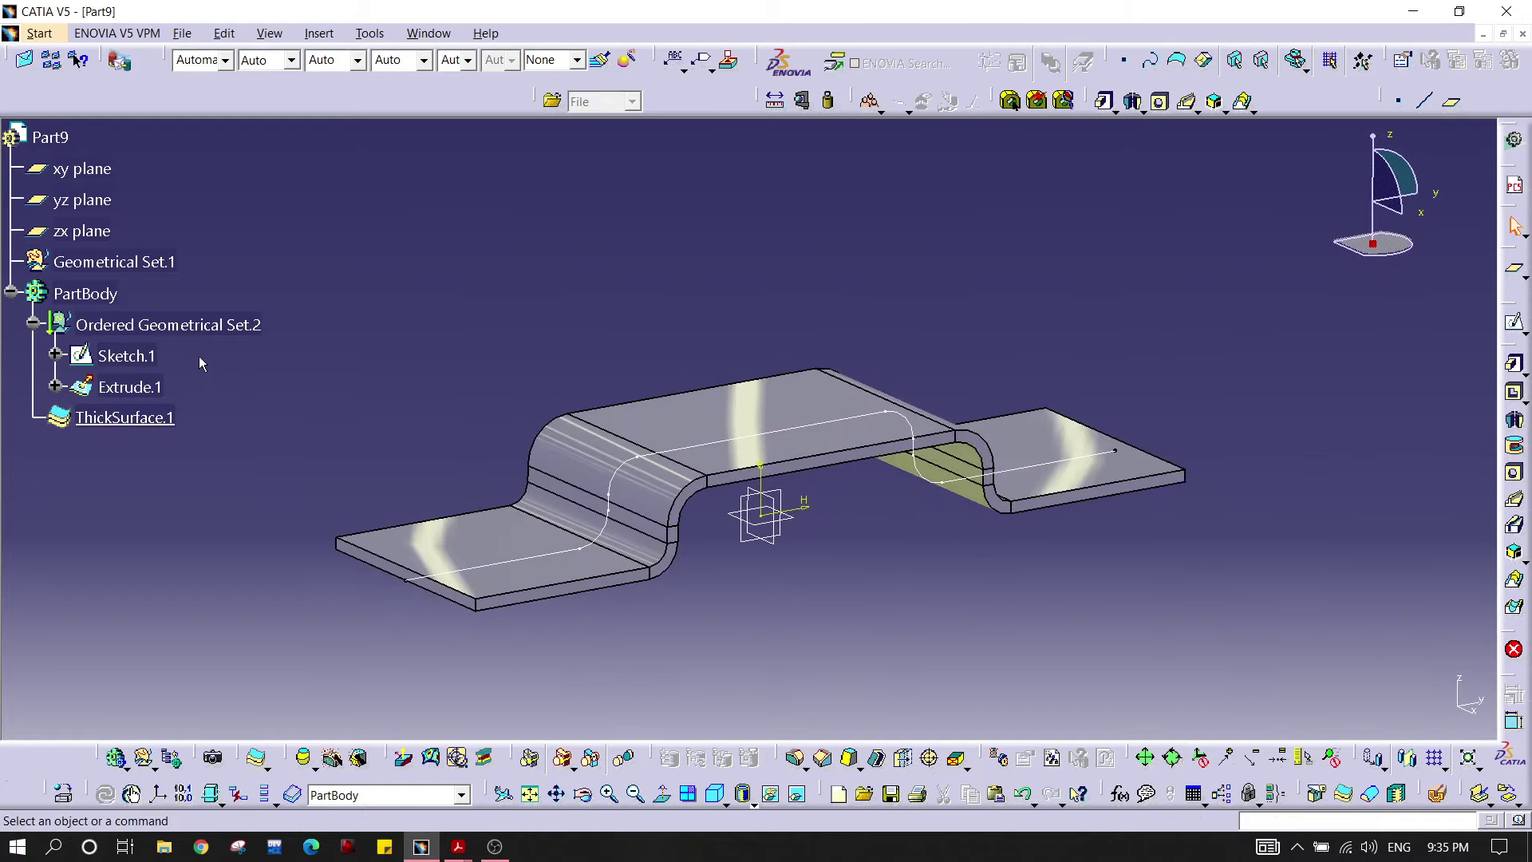
left_click(128, 386)
right_click(128, 386)
left_click(206, 435)
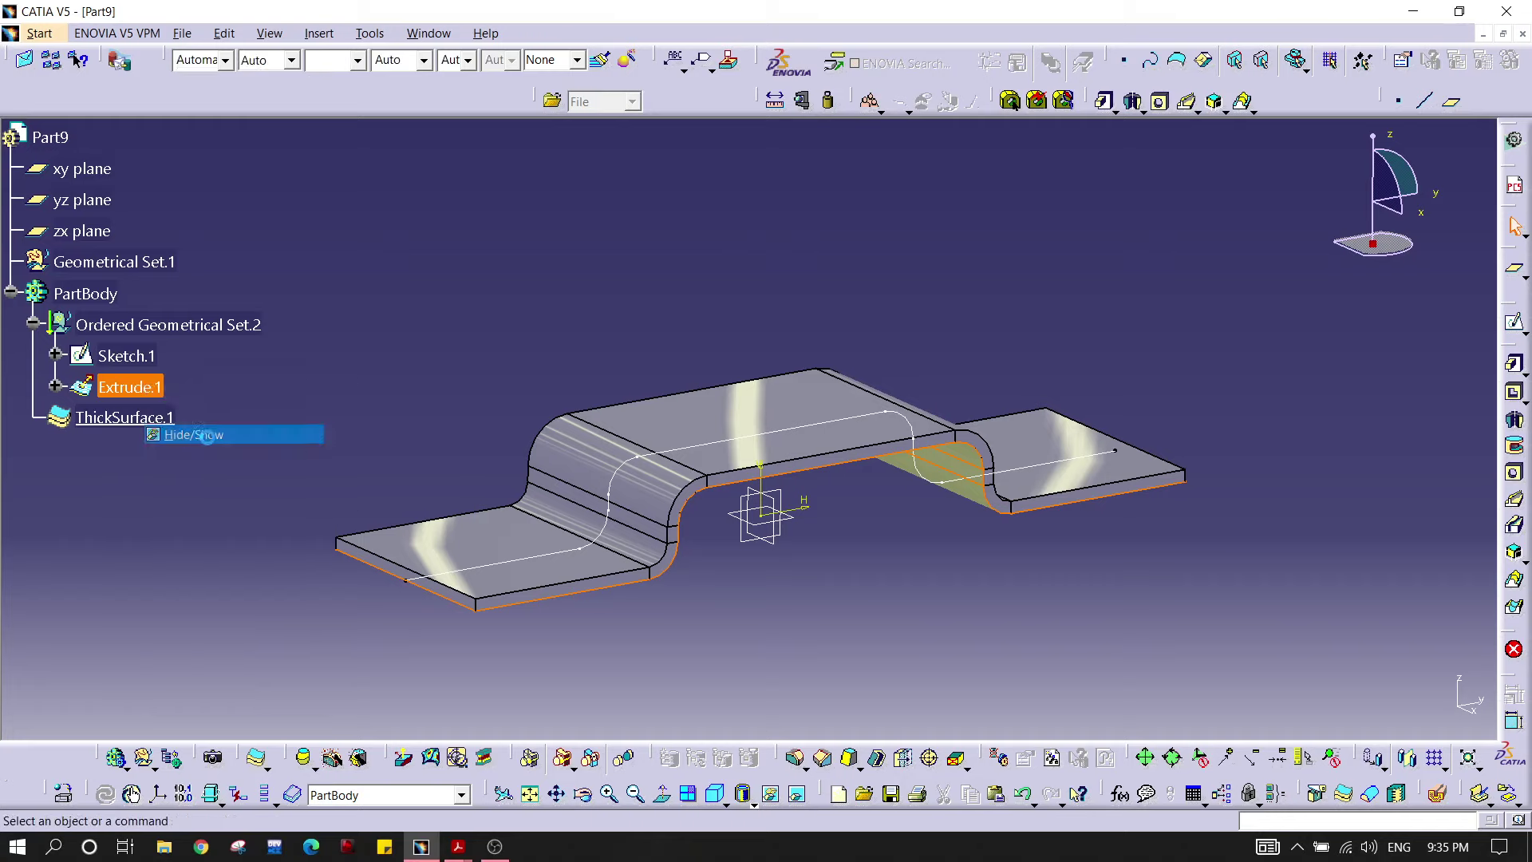
Step: Start an edge fillet and select the four short vertical corner edges at both ends of the plate
middle_click_drag(564, 531, 1029, 504)
left_click(801, 759)
left_click(800, 759)
middle_click_drag(989, 658, 802, 359)
middle_click_drag(858, 502, 446, 322)
left_click(822, 456)
middle_click_drag(822, 456, 730, 359)
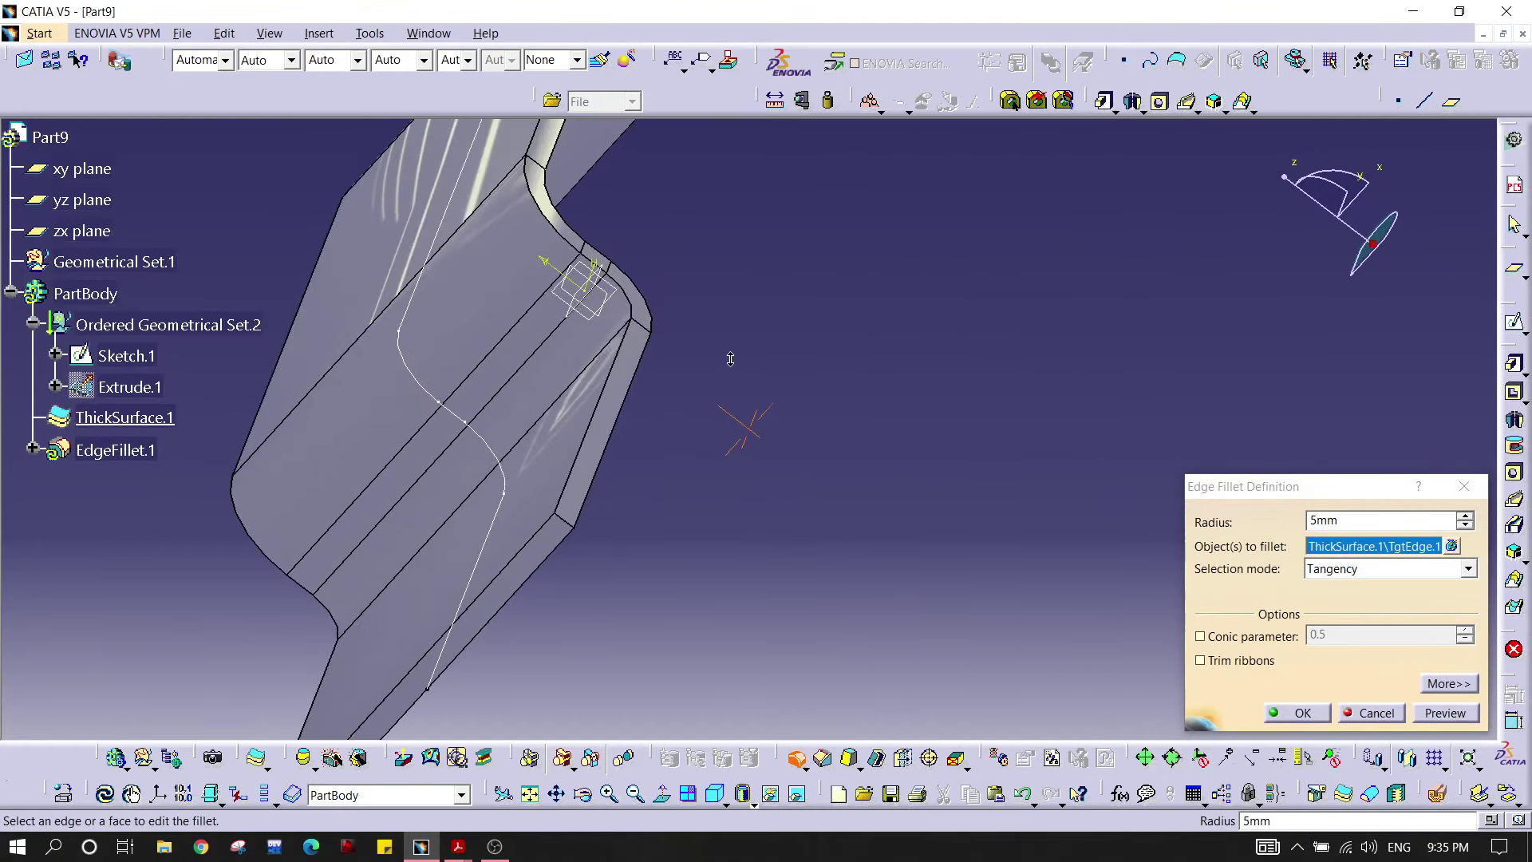
left_click(561, 520)
middle_click_drag(931, 250, 698, 241)
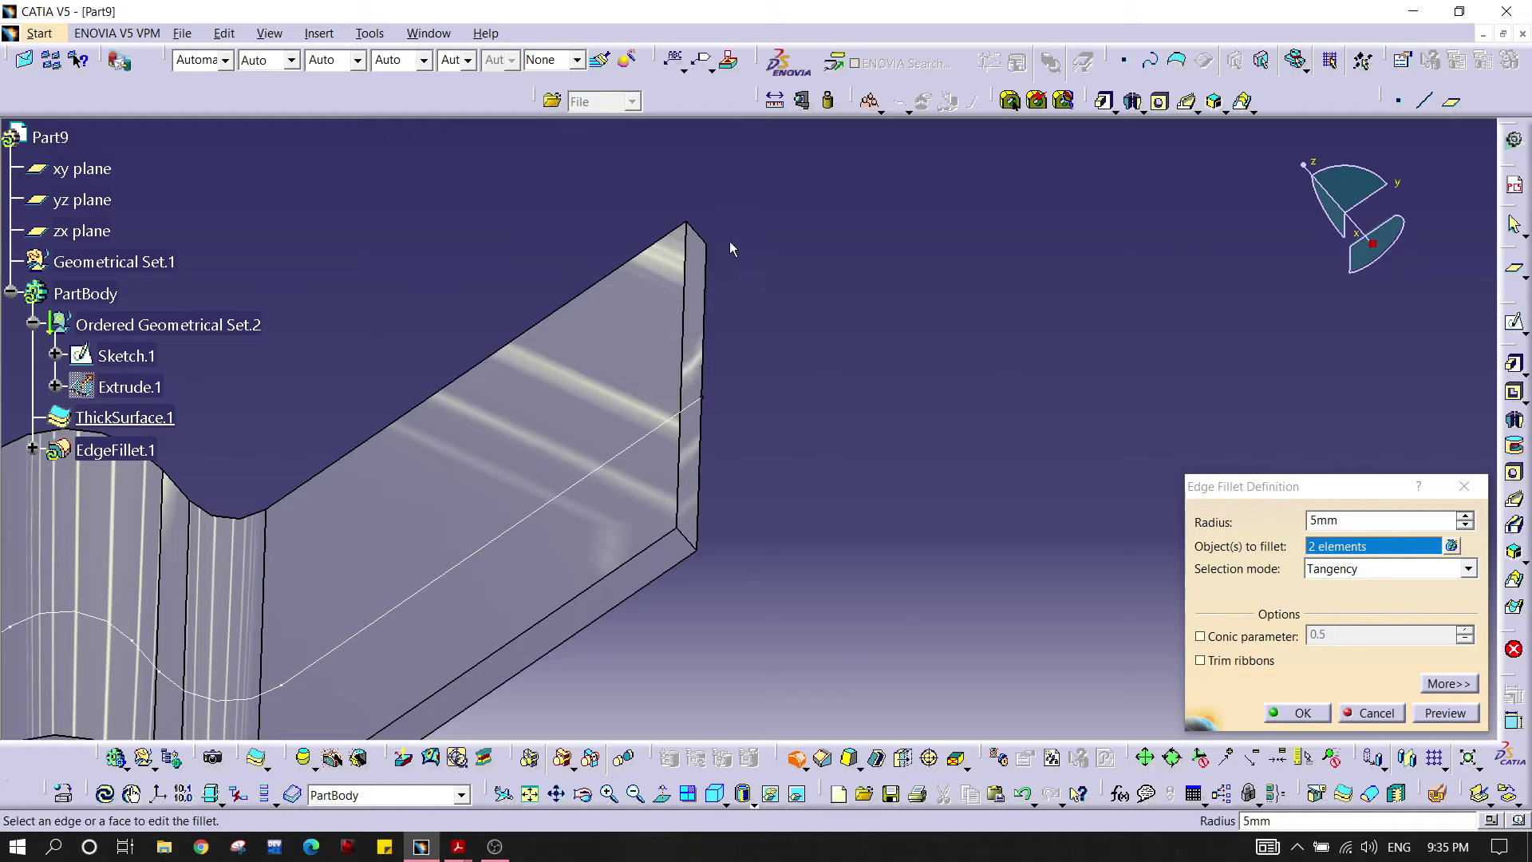
left_click(707, 239)
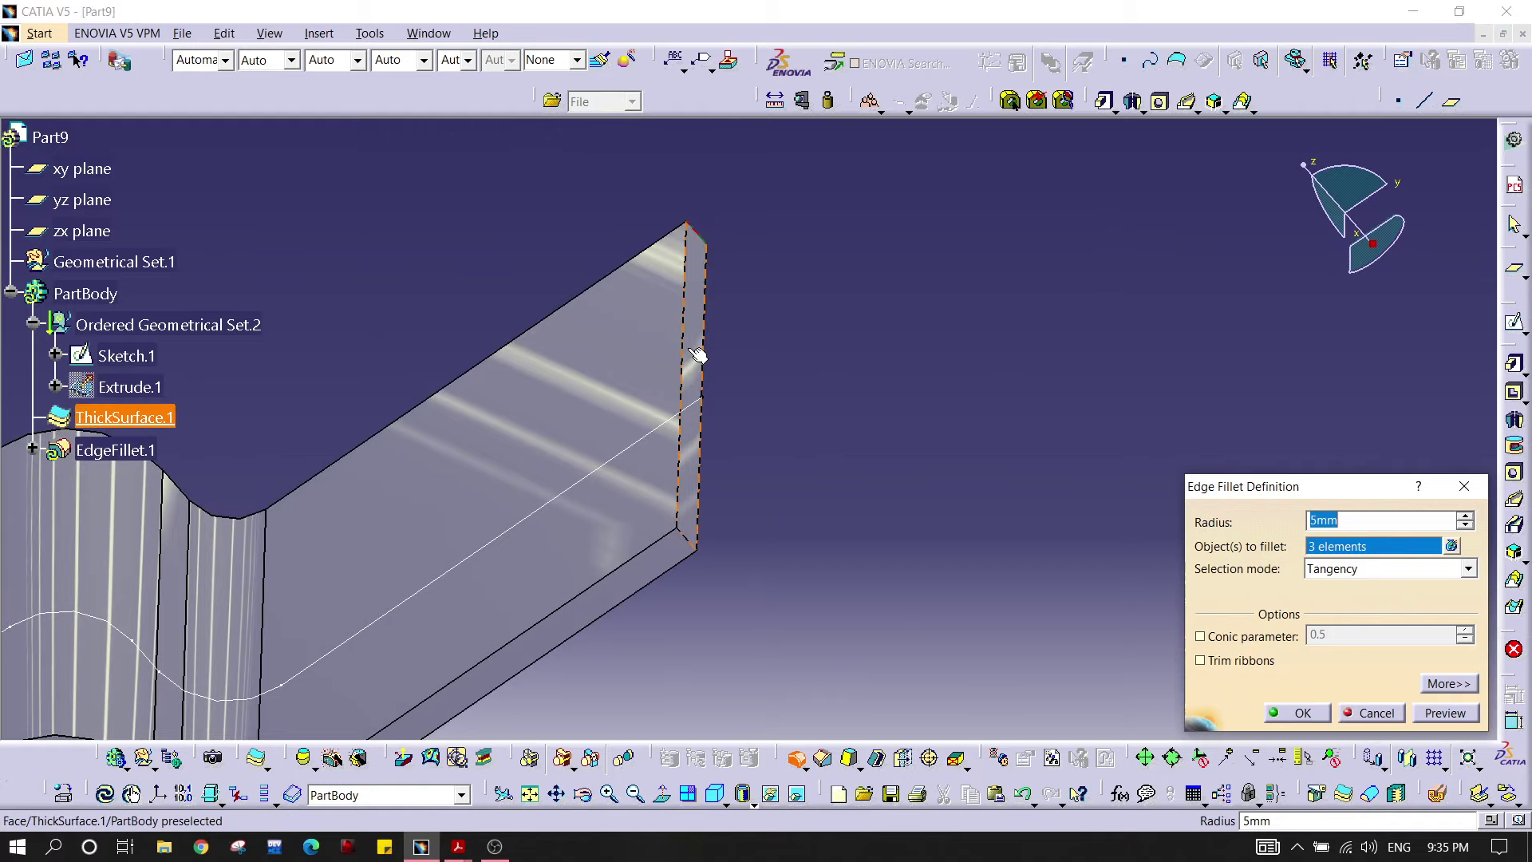
left_click(694, 539)
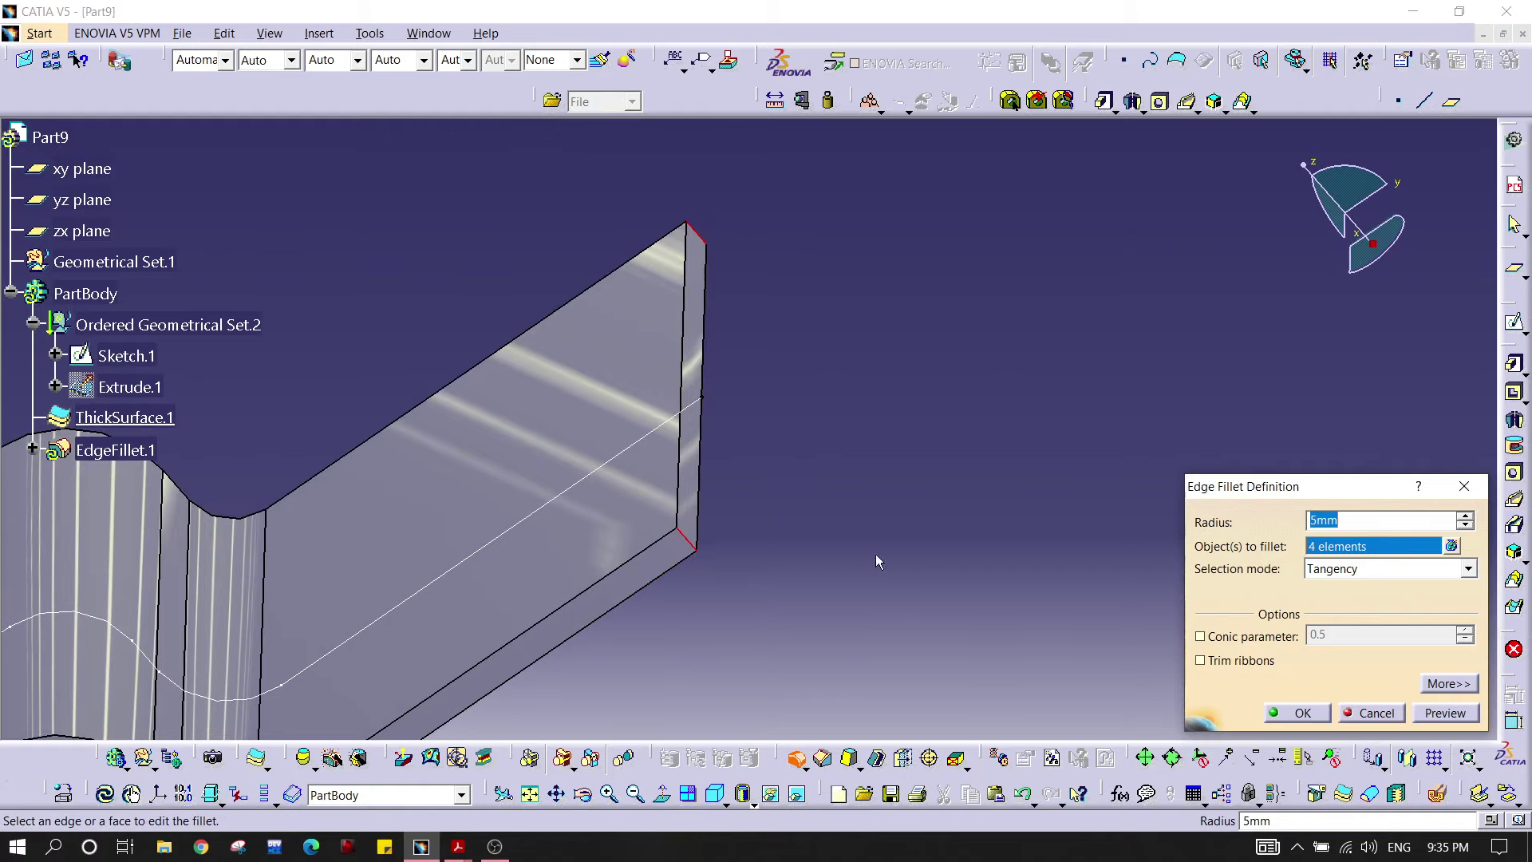
Step: Preview the corner fillets, check the corner radius in Base Plate Draft.pdf, and apply them with an 8 mm radius
middle_click_drag(626, 386, 1095, 573)
left_click(1449, 712)
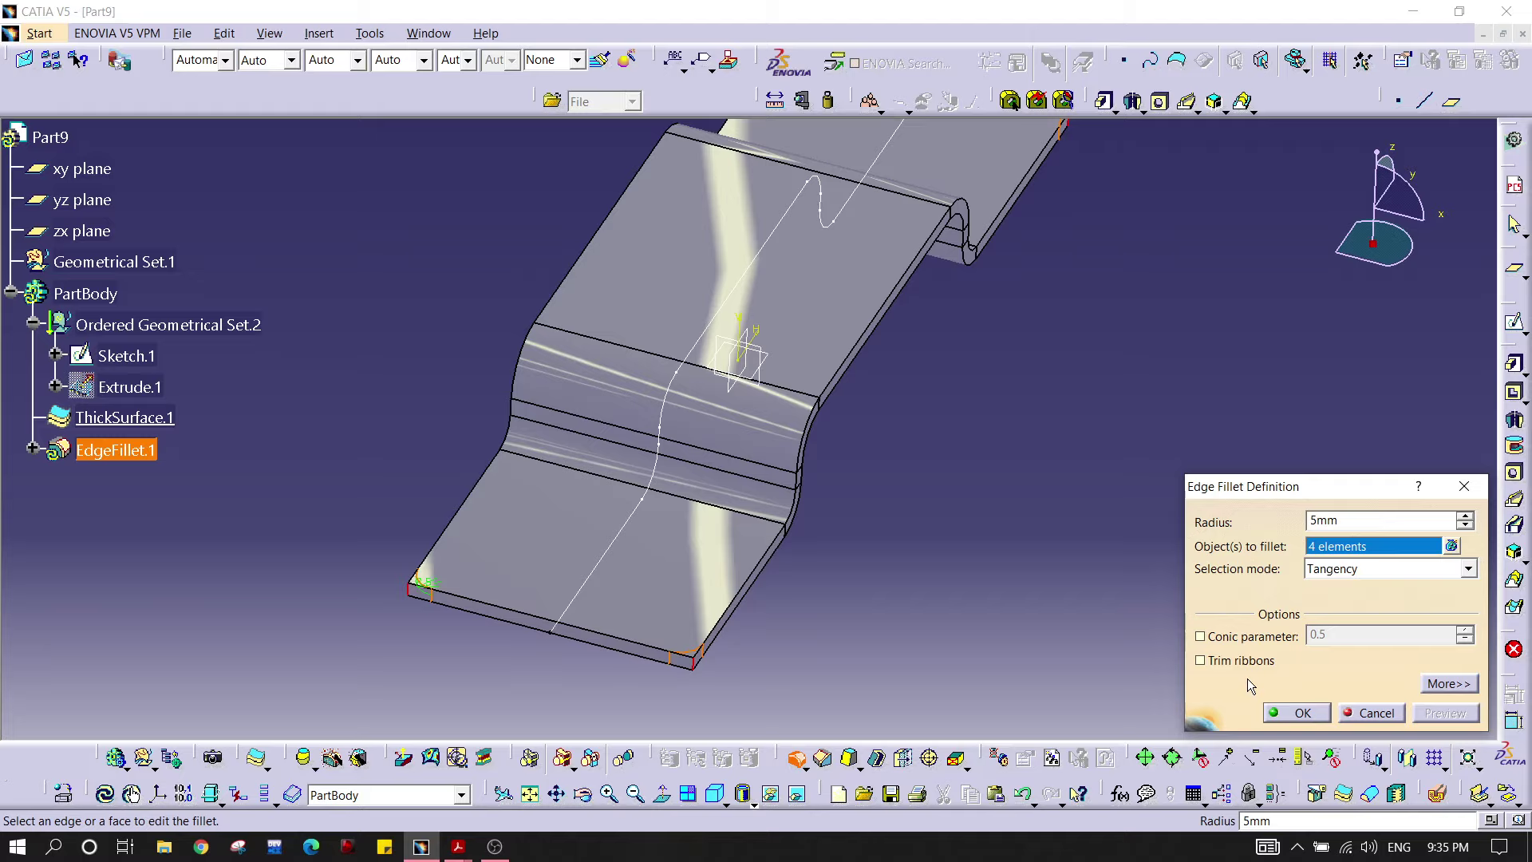
middle_click_drag(822, 551, 683, 611)
key("alt+Tab")
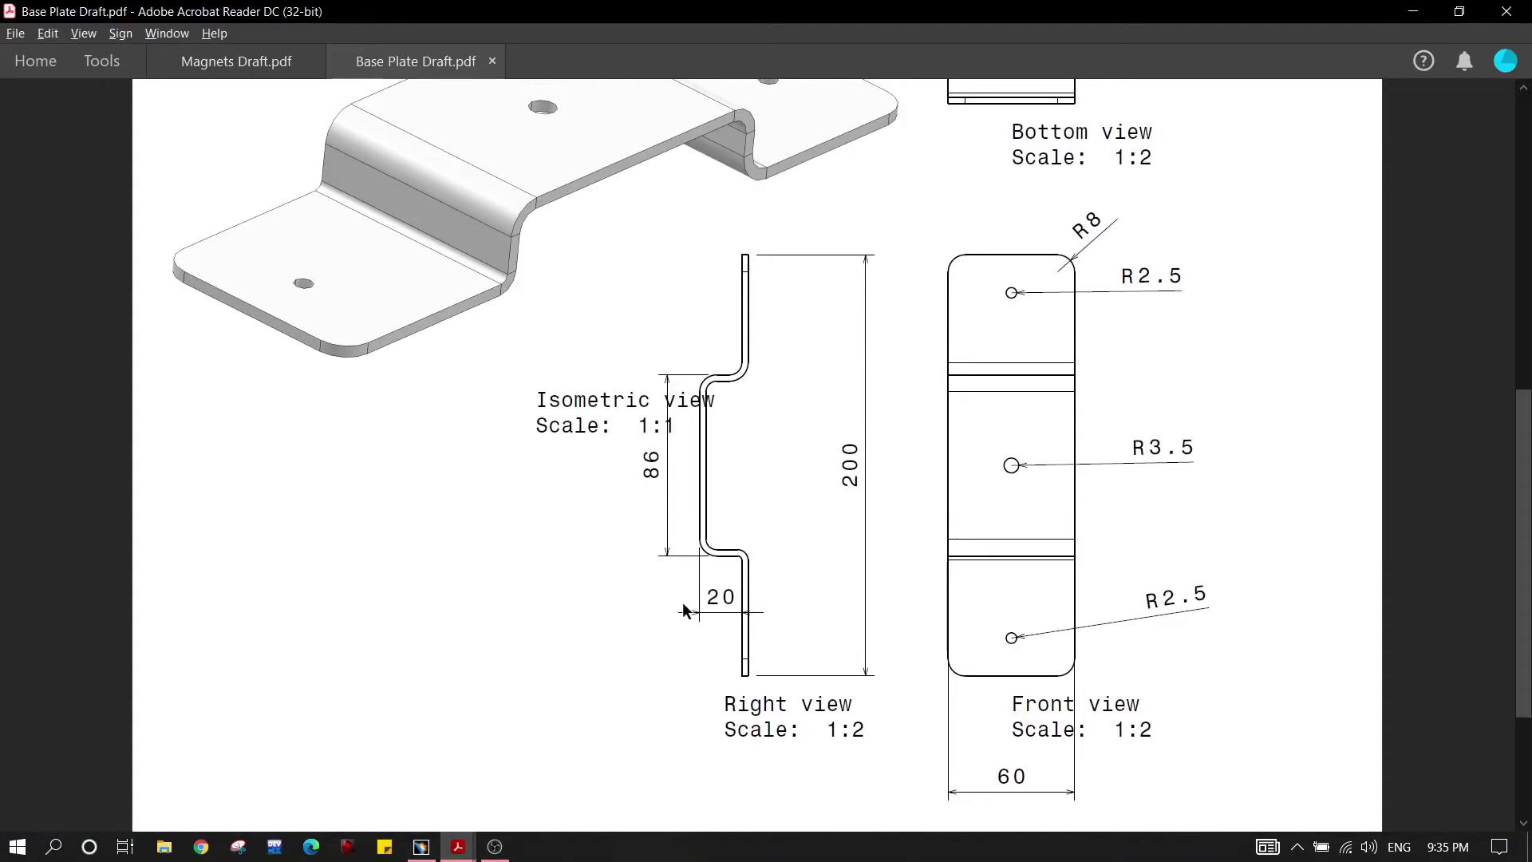
key("alt+Tab")
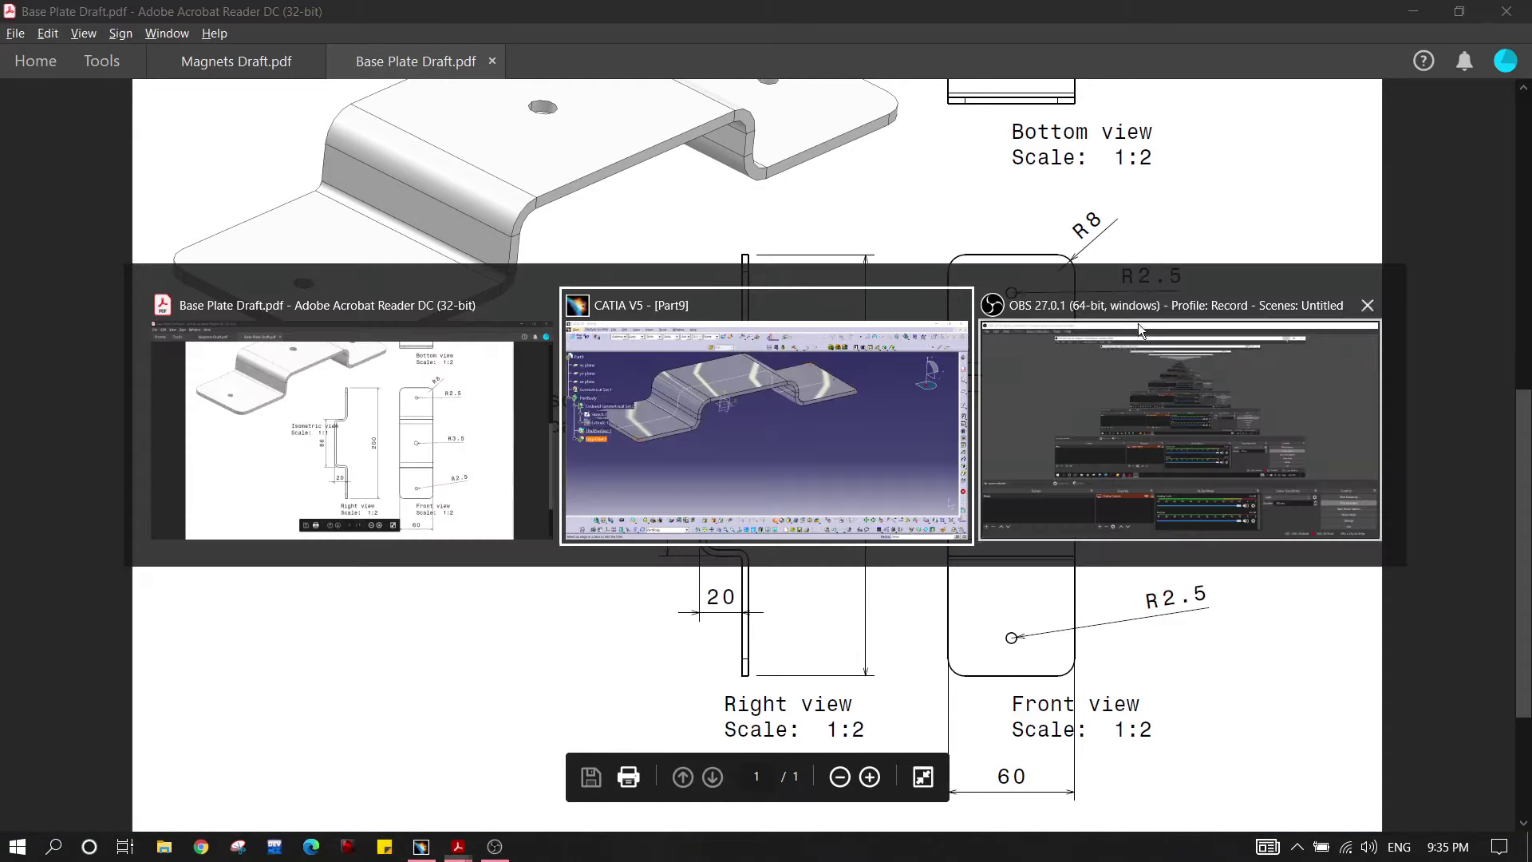
double_click(1359, 517)
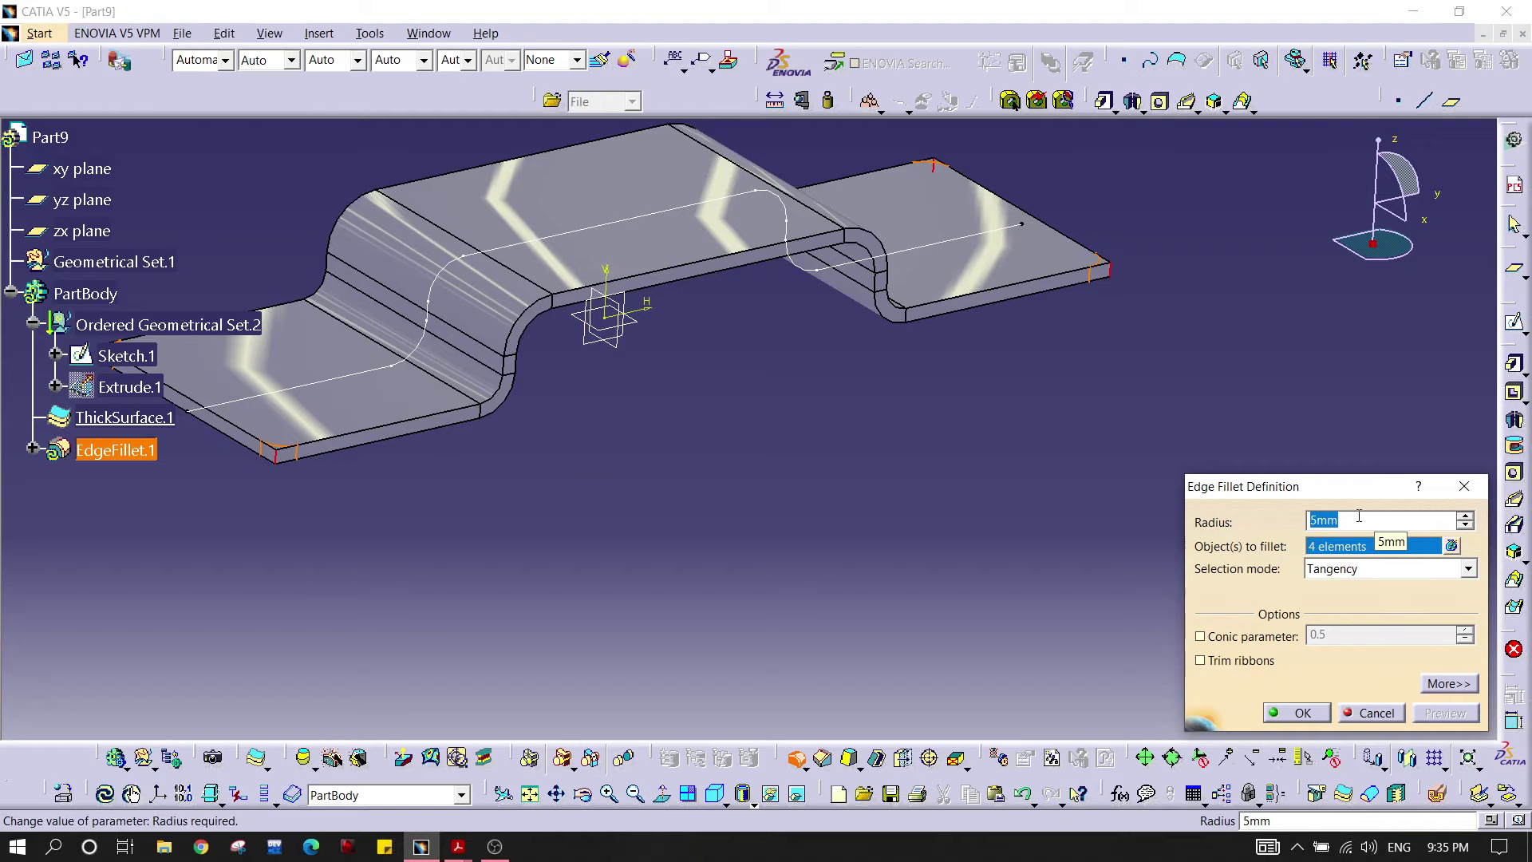
key("Return")
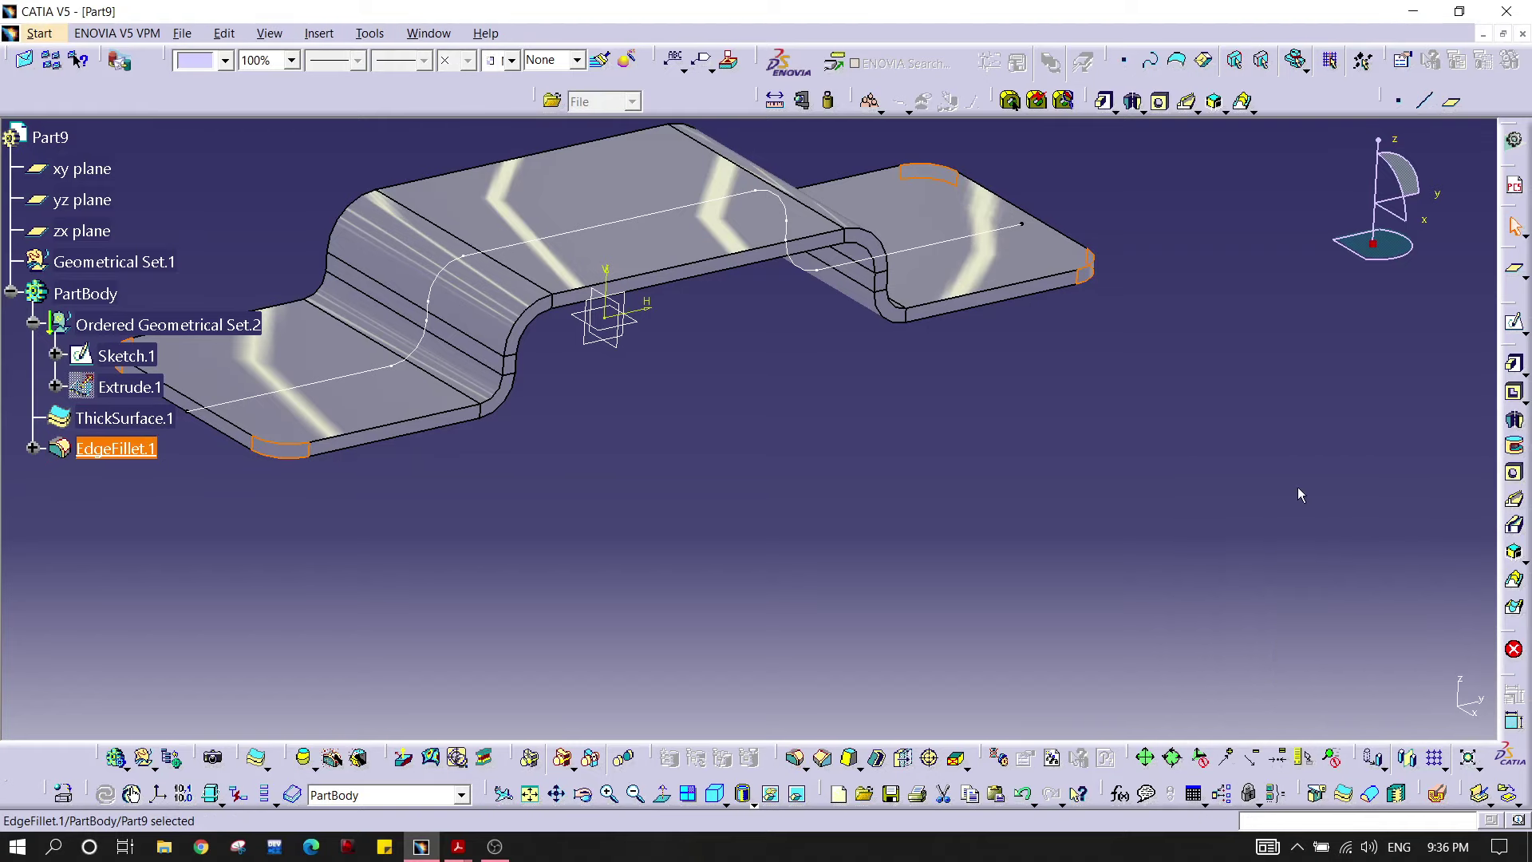
Step: Hide the white profile sketch curve running through the plate
left_click(1297, 489)
middle_click_drag(729, 325, 770, 430)
mouse_move(768, 351)
middle_mouse_down()
mouse_move(770, 288)
mouse_move(793, 257)
mouse_move(752, 472)
mouse_move(956, 446)
mouse_move(1033, 314)
mouse_move(828, 313)
middle_mouse_up()
right_click(831, 310)
left_click(898, 351)
Step: Create a sketch on the plate's raised middle top face and draw a circle about 16 mm in diameter centred on the origin
mouse_move(1124, 412)
middle_mouse_down()
mouse_move(1099, 524)
mouse_move(862, 394)
mouse_move(899, 599)
middle_mouse_up()
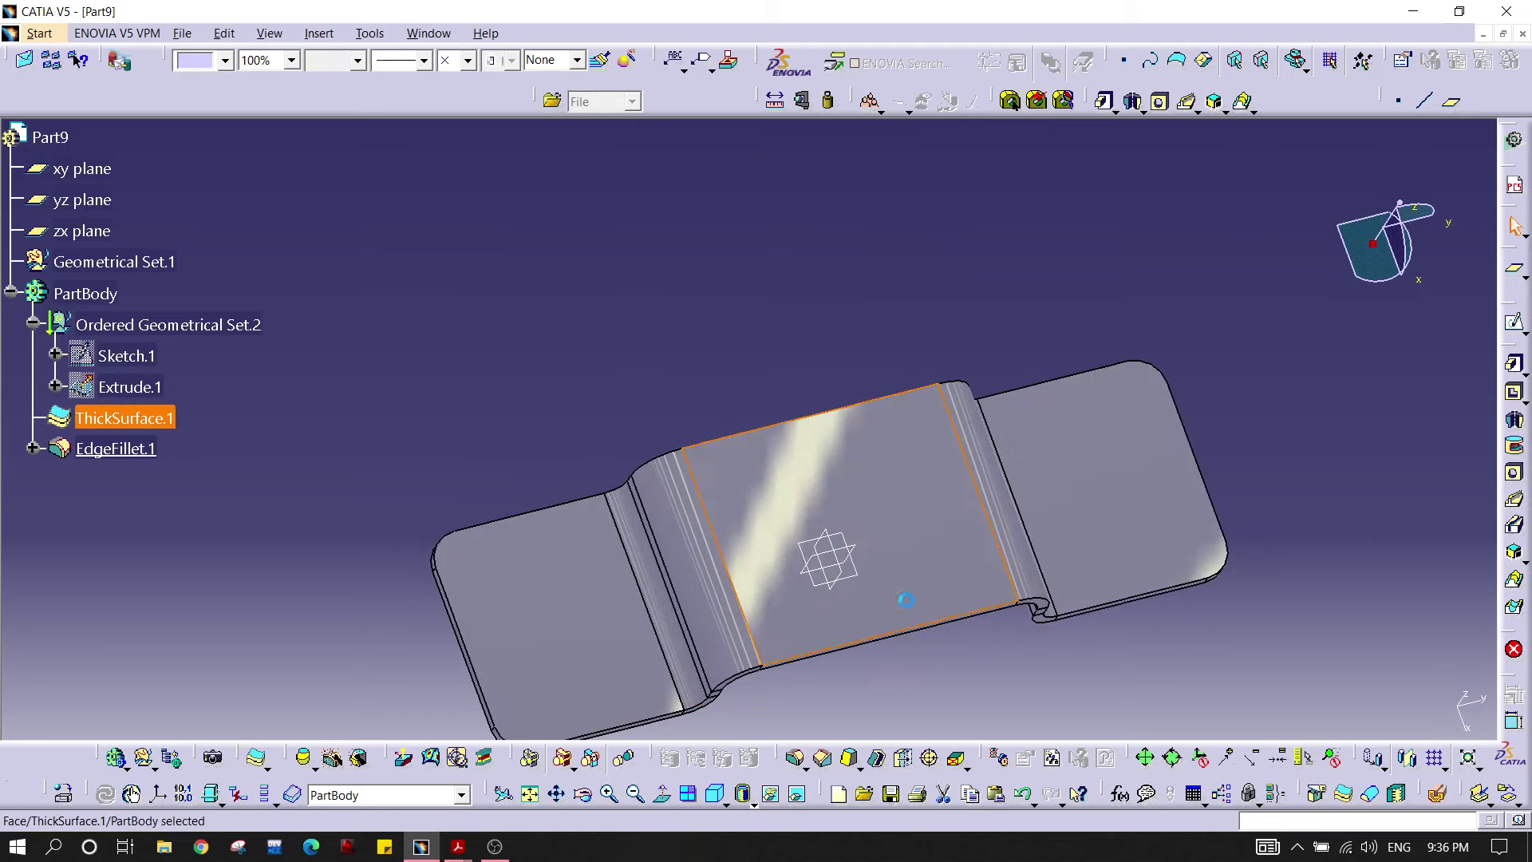
left_click(1514, 321)
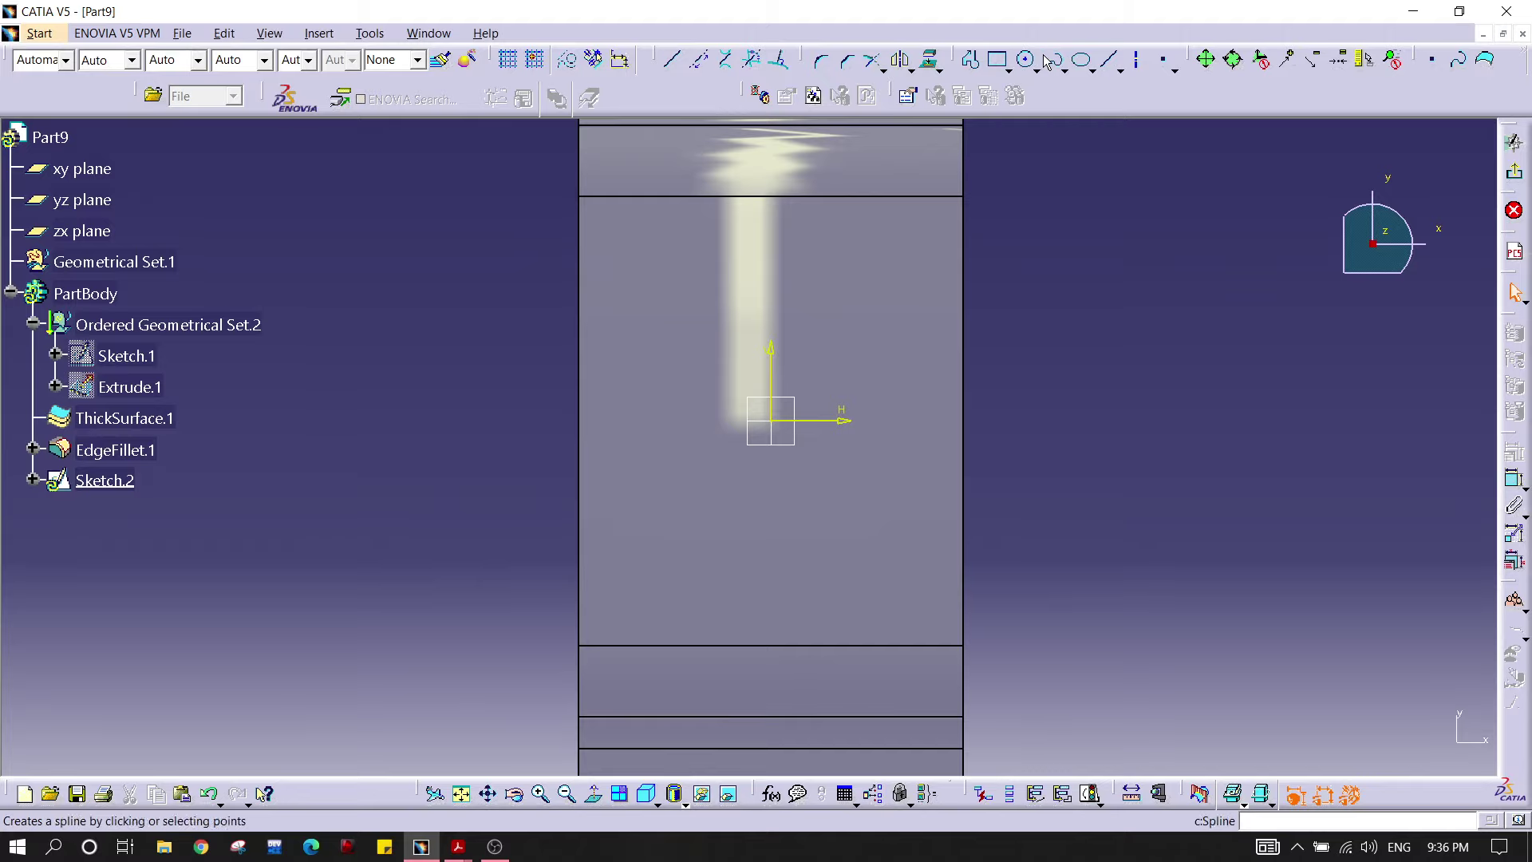
left_click(1081, 59)
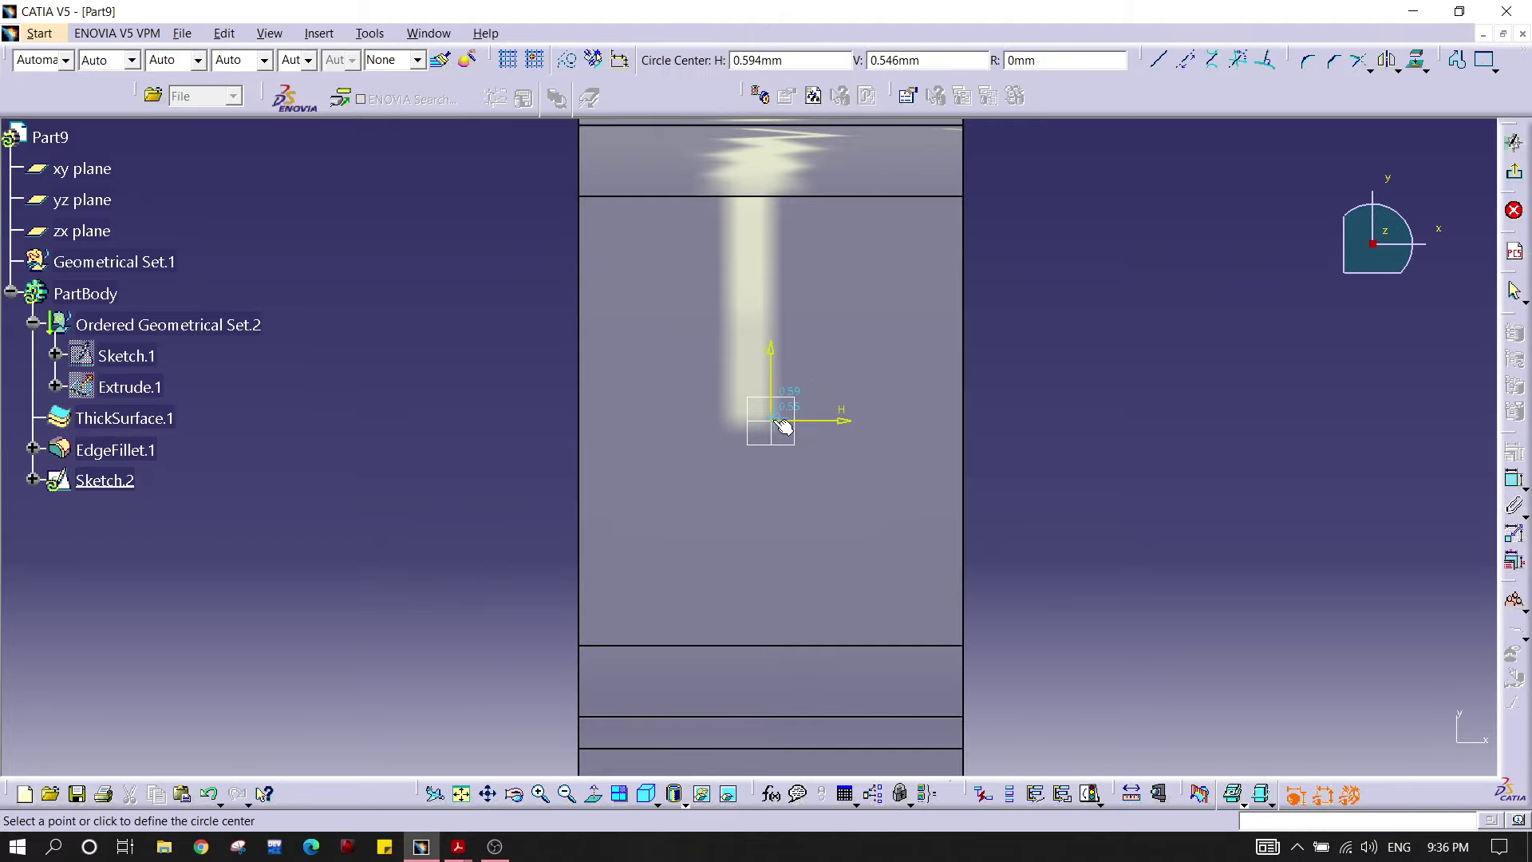
left_click(774, 422)
left_click(827, 420)
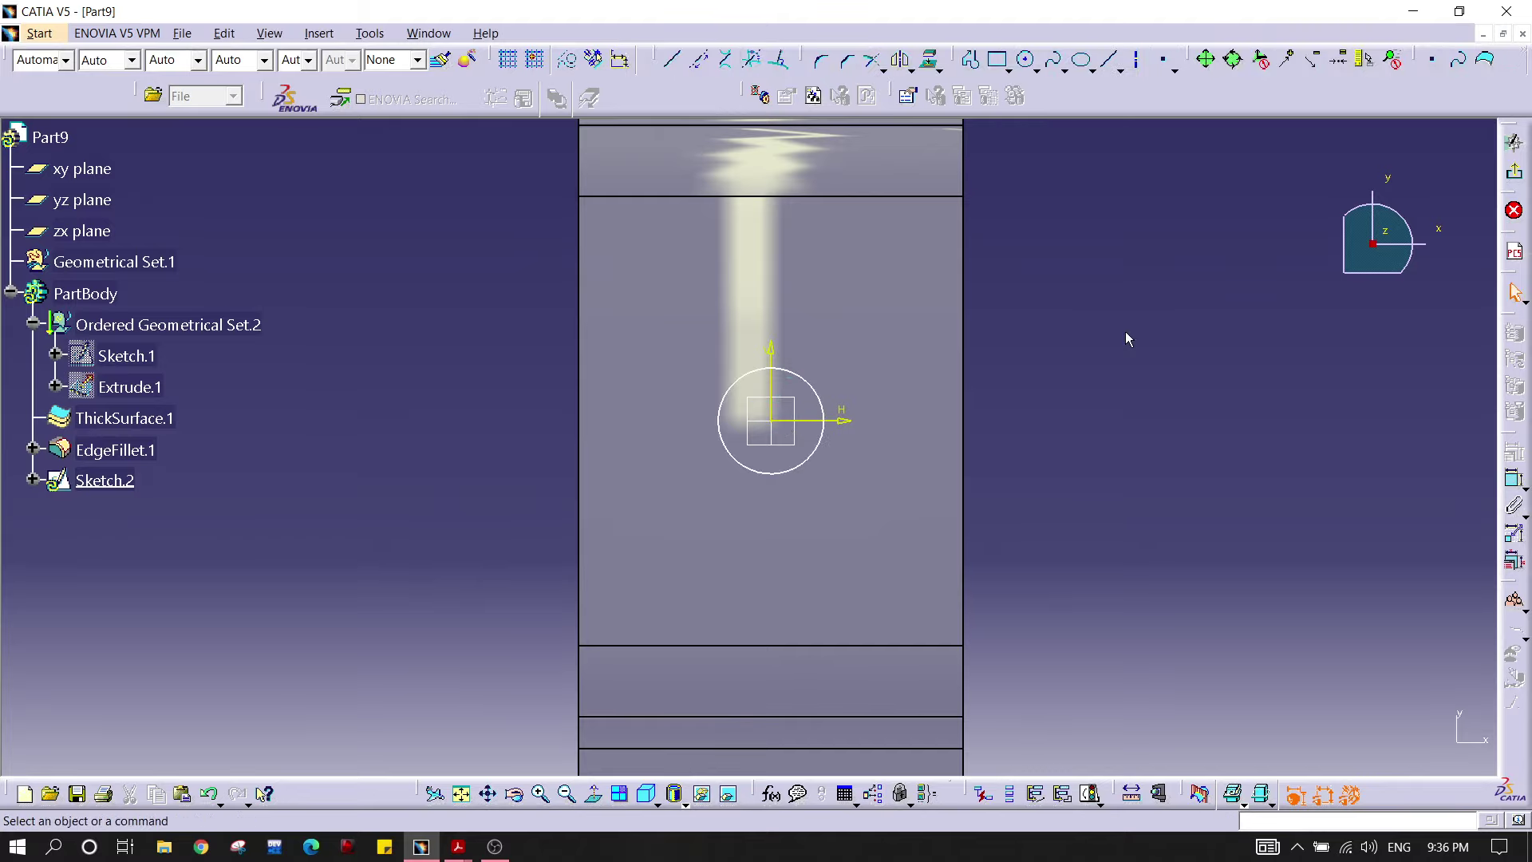
Step: Check the centre hole size in the draft, then constrain the circle's diameter to 7 mm
key("alt+Tab")
key("alt+Tab")
left_click(807, 384)
left_click(1060, 349)
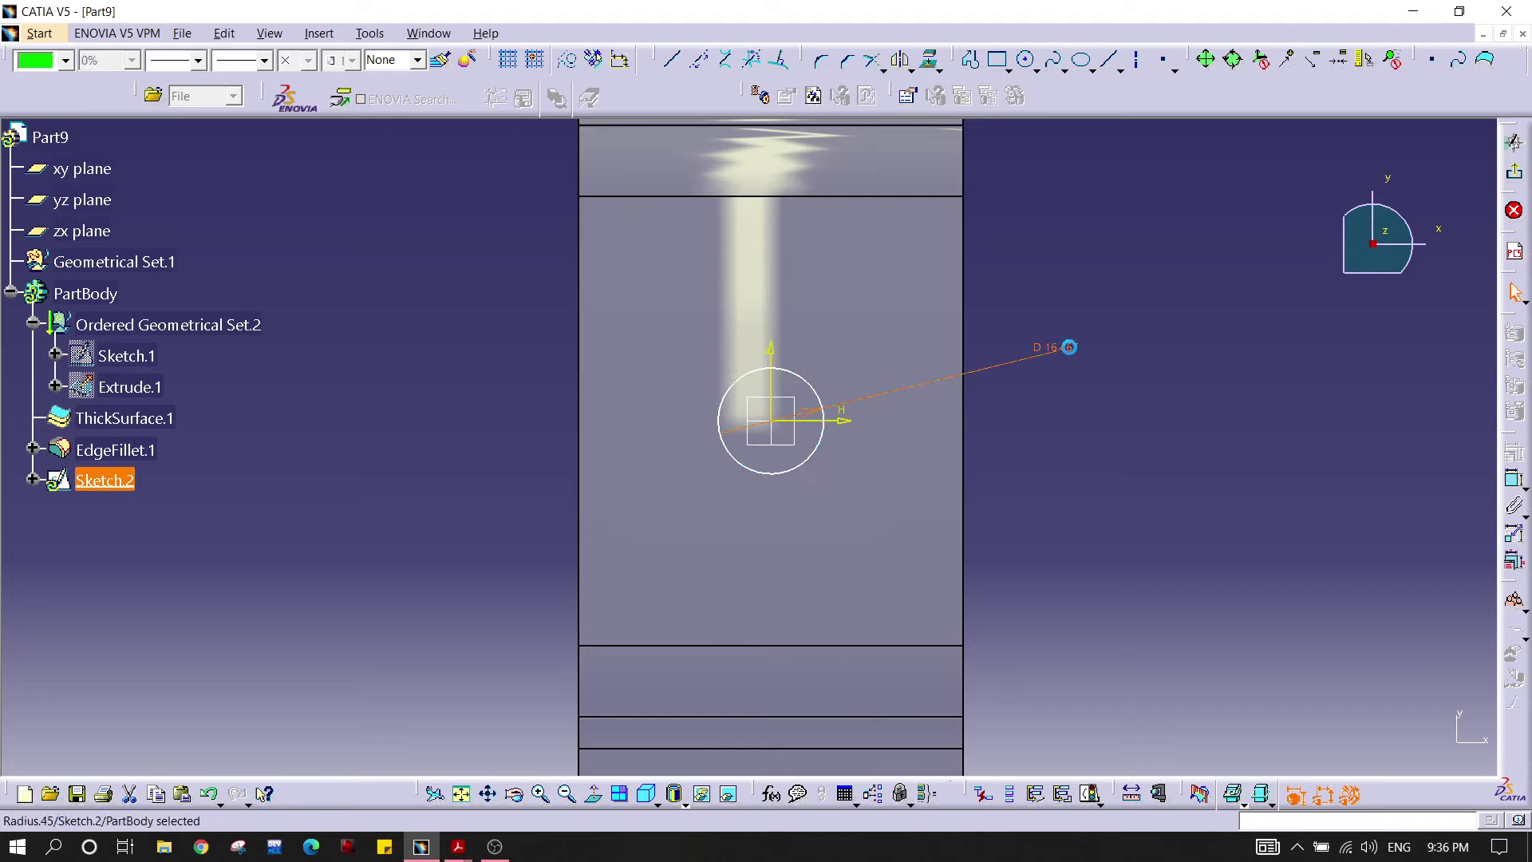
double_click(1068, 347)
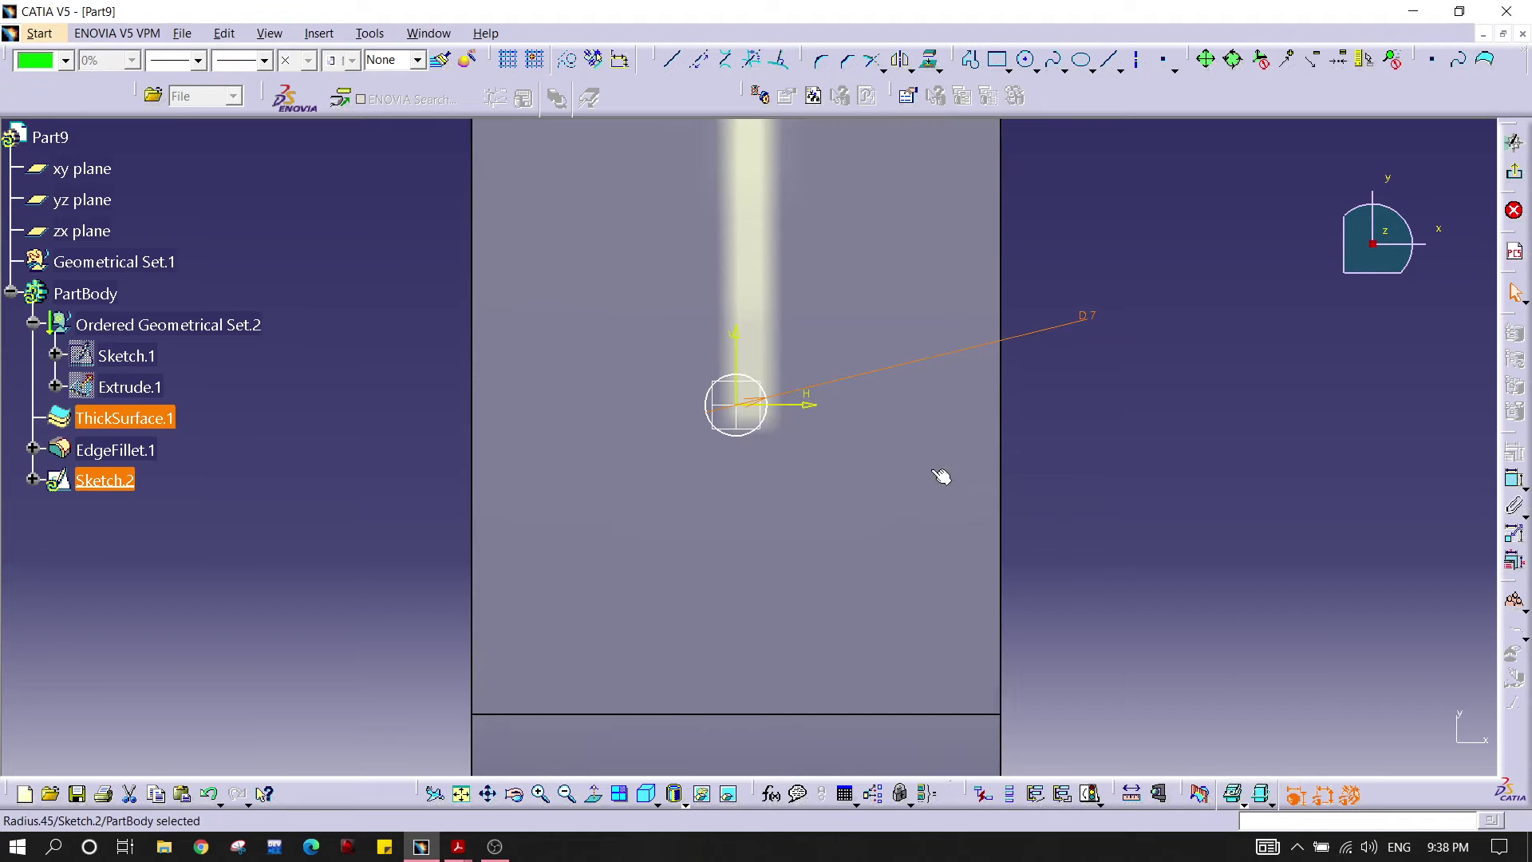
left_click(1142, 482)
middle_click_drag(1142, 482, 1142, 519)
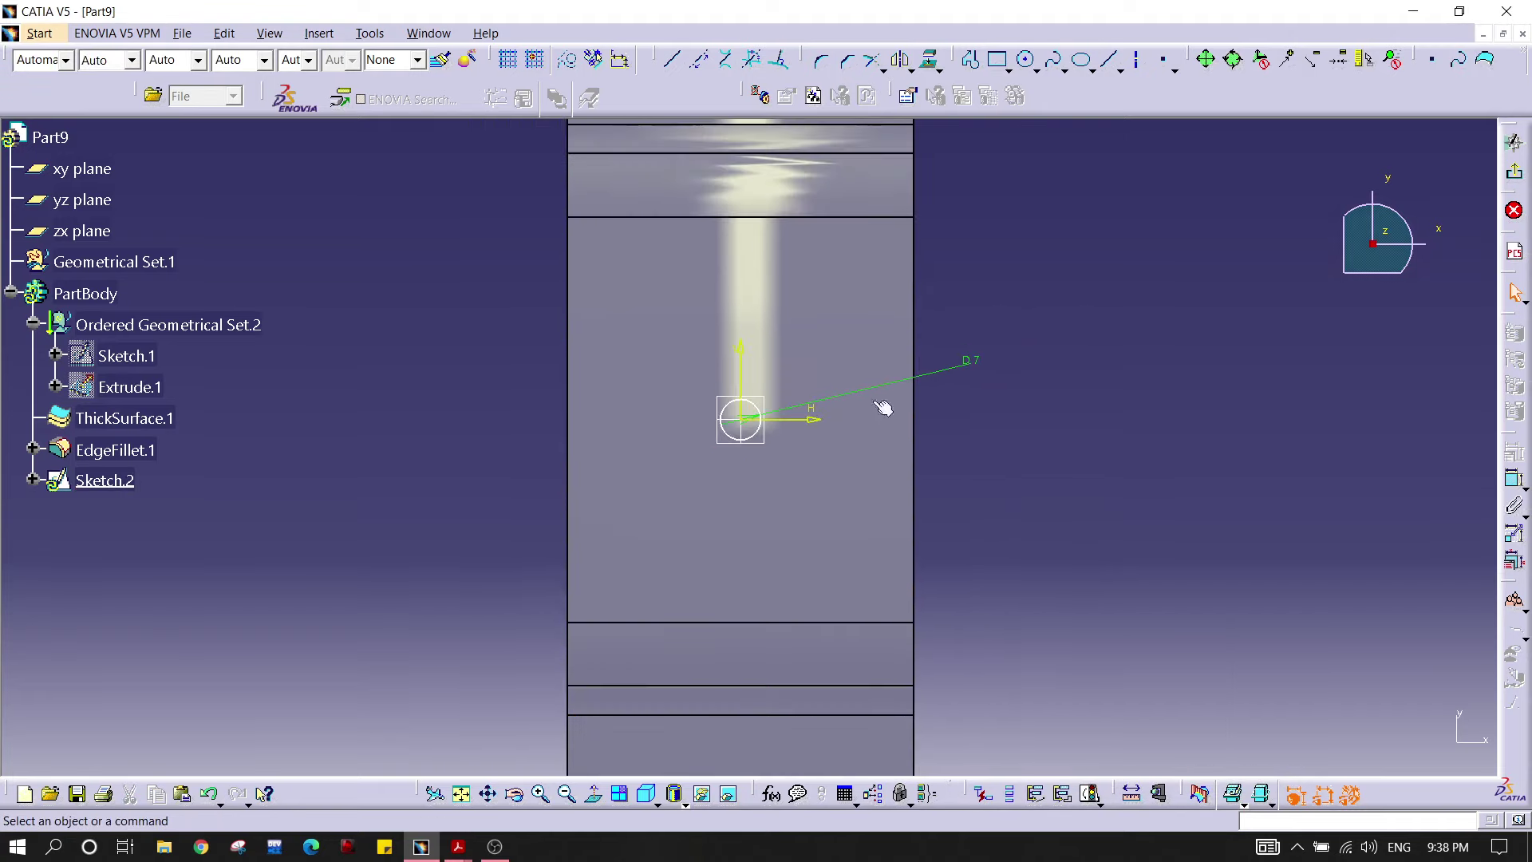
Step: Dimension the distance between the two bend edges bounding the raised middle face
left_click(1514, 479)
left_click(875, 216)
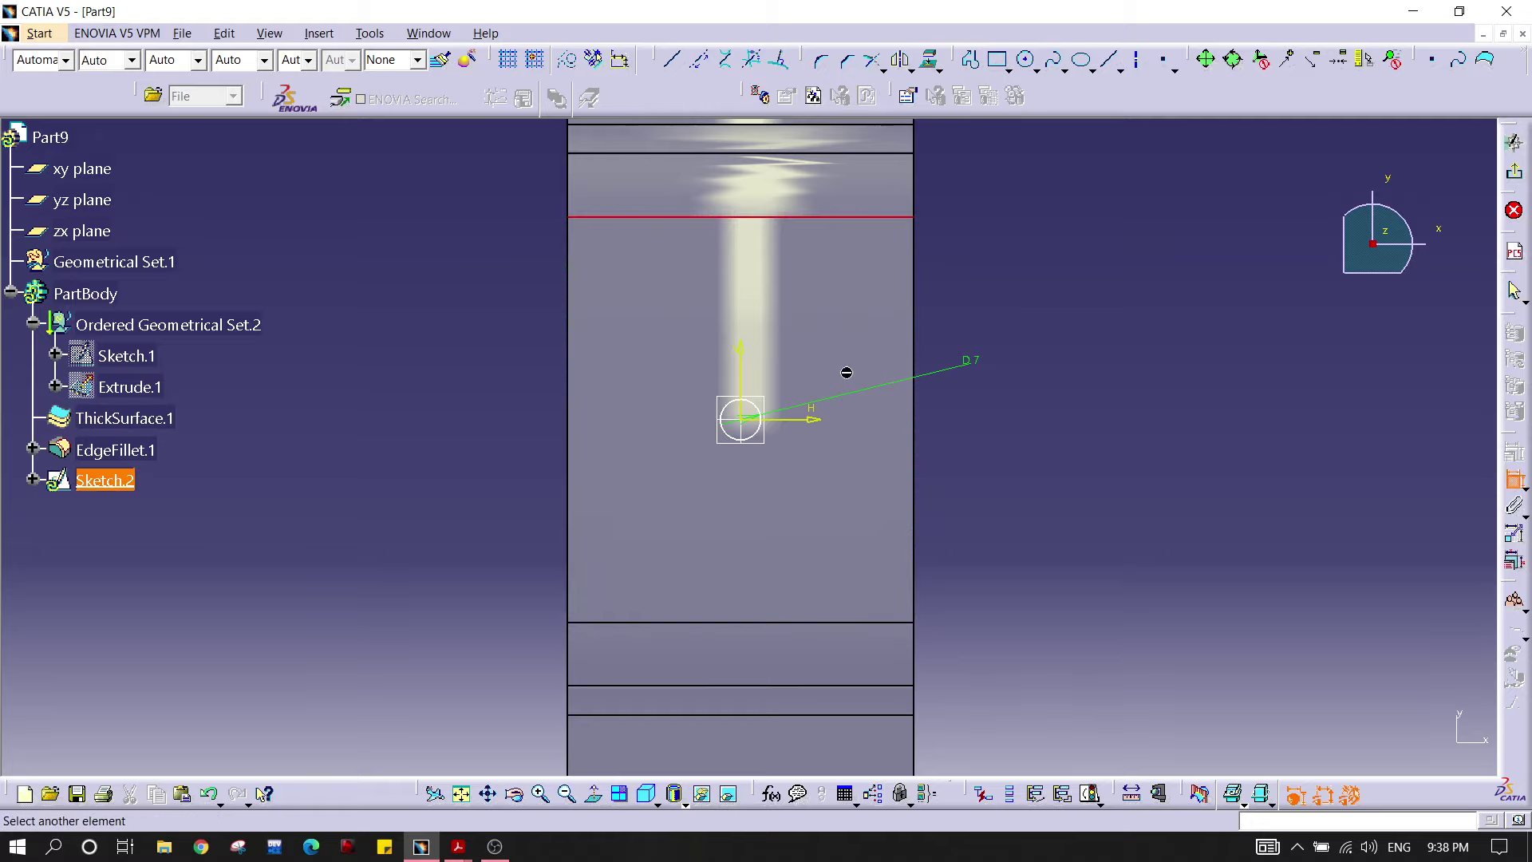
left_click(824, 621)
left_click(1107, 445)
middle_click_drag(992, 455, 930, 472)
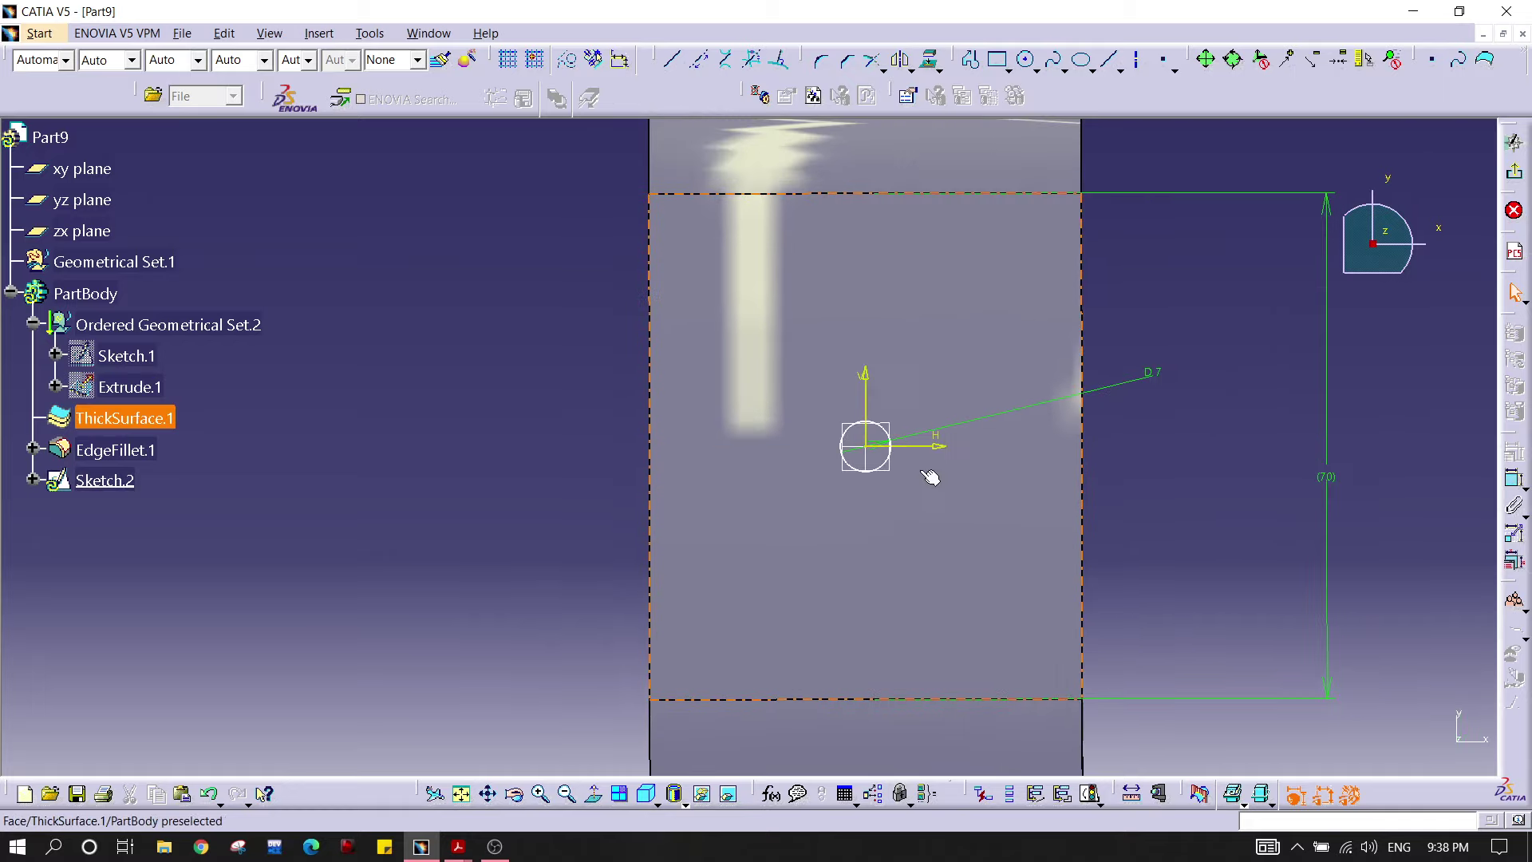
Step: Dimension the circle's offset from the lower bend edge of the middle face and set it to 70/2 mm
left_click(885, 443)
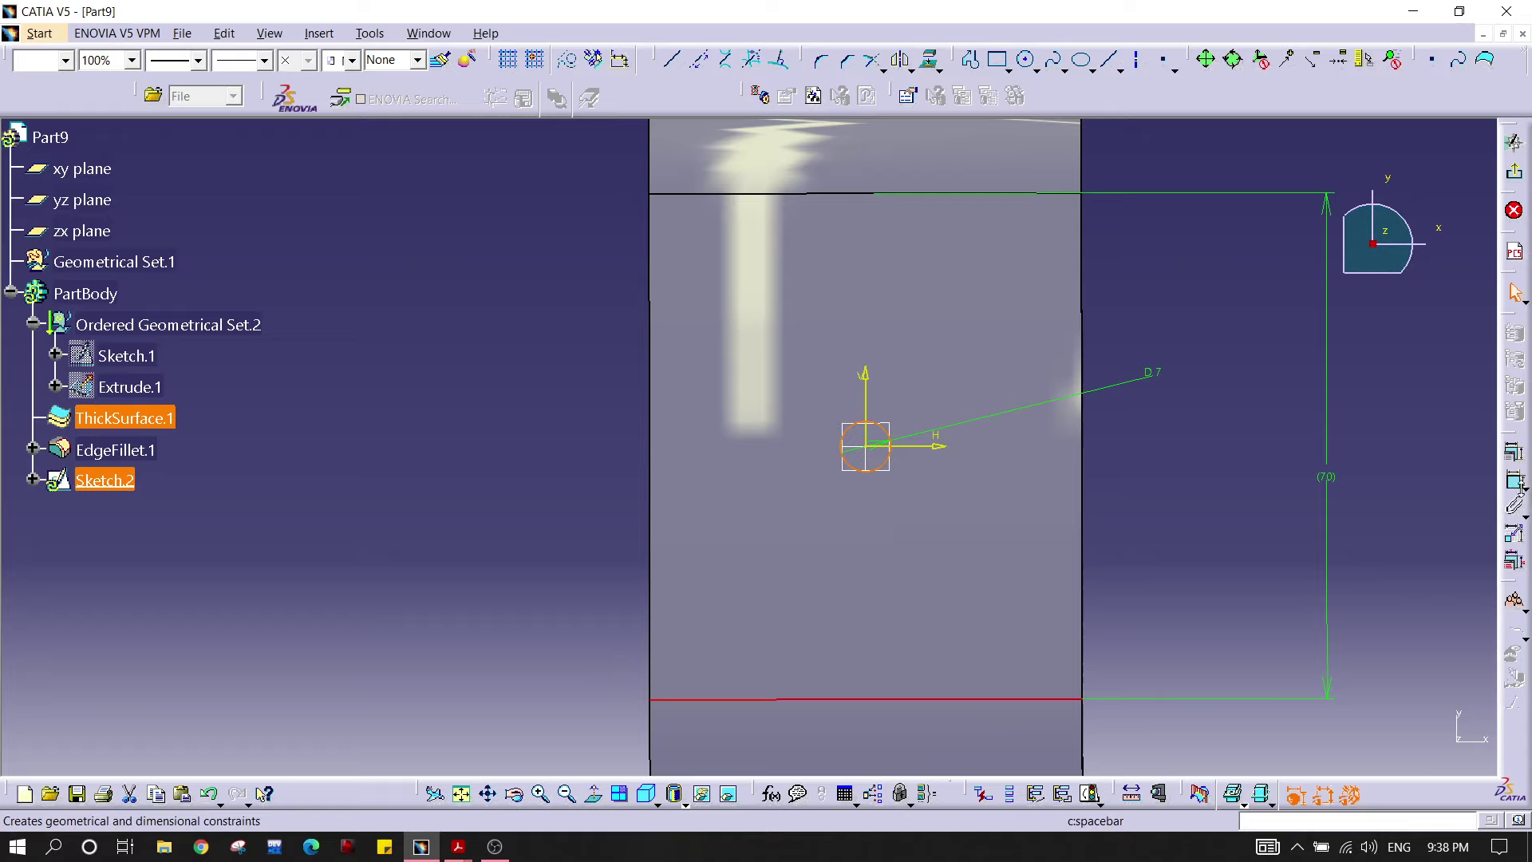
left_click(1514, 482)
left_click(1253, 496)
double_click(1255, 496)
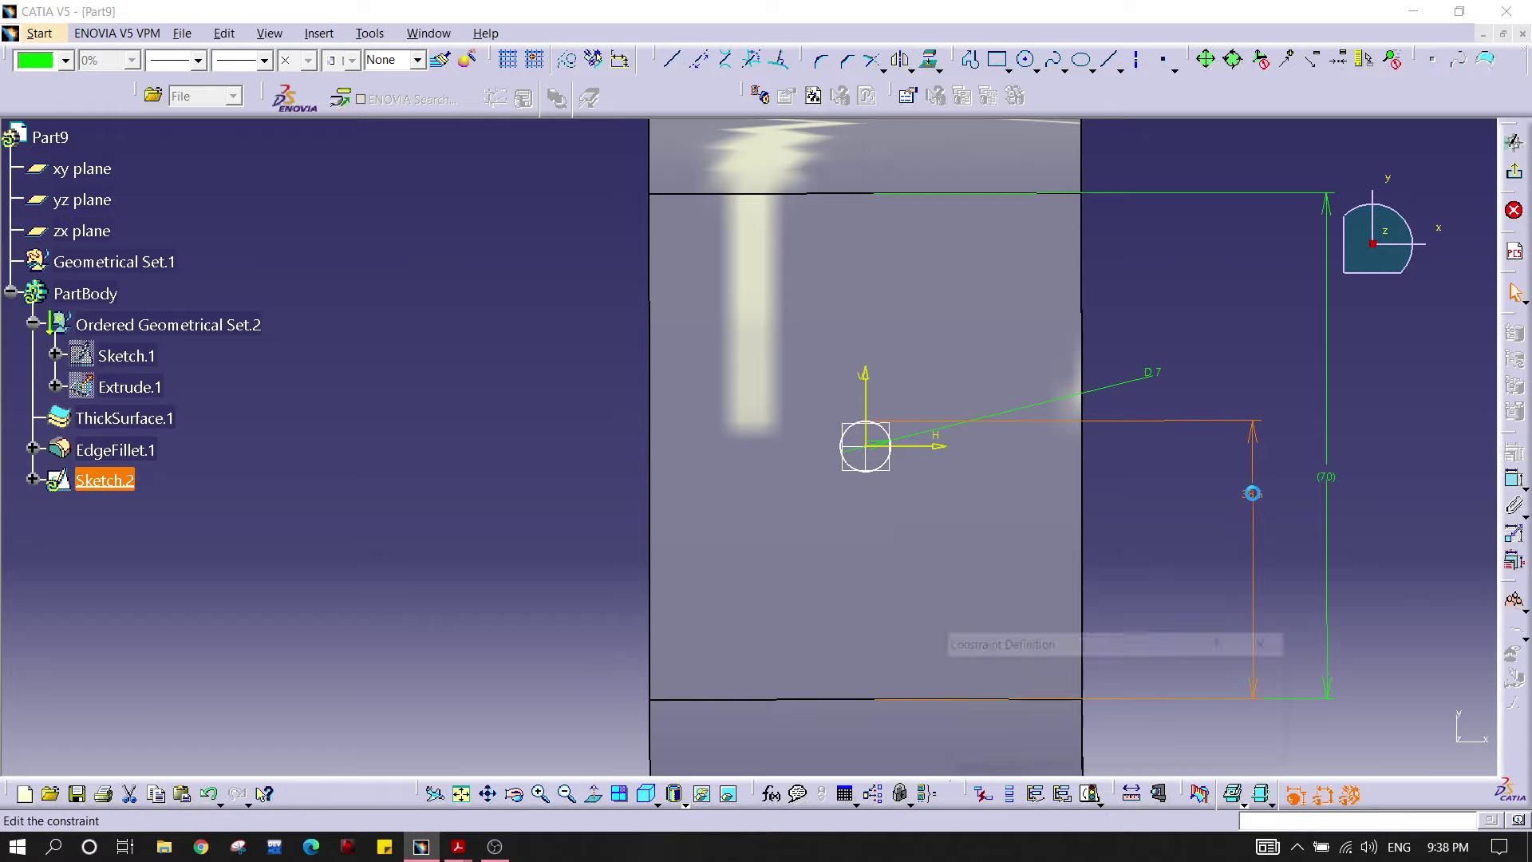
type("70/")
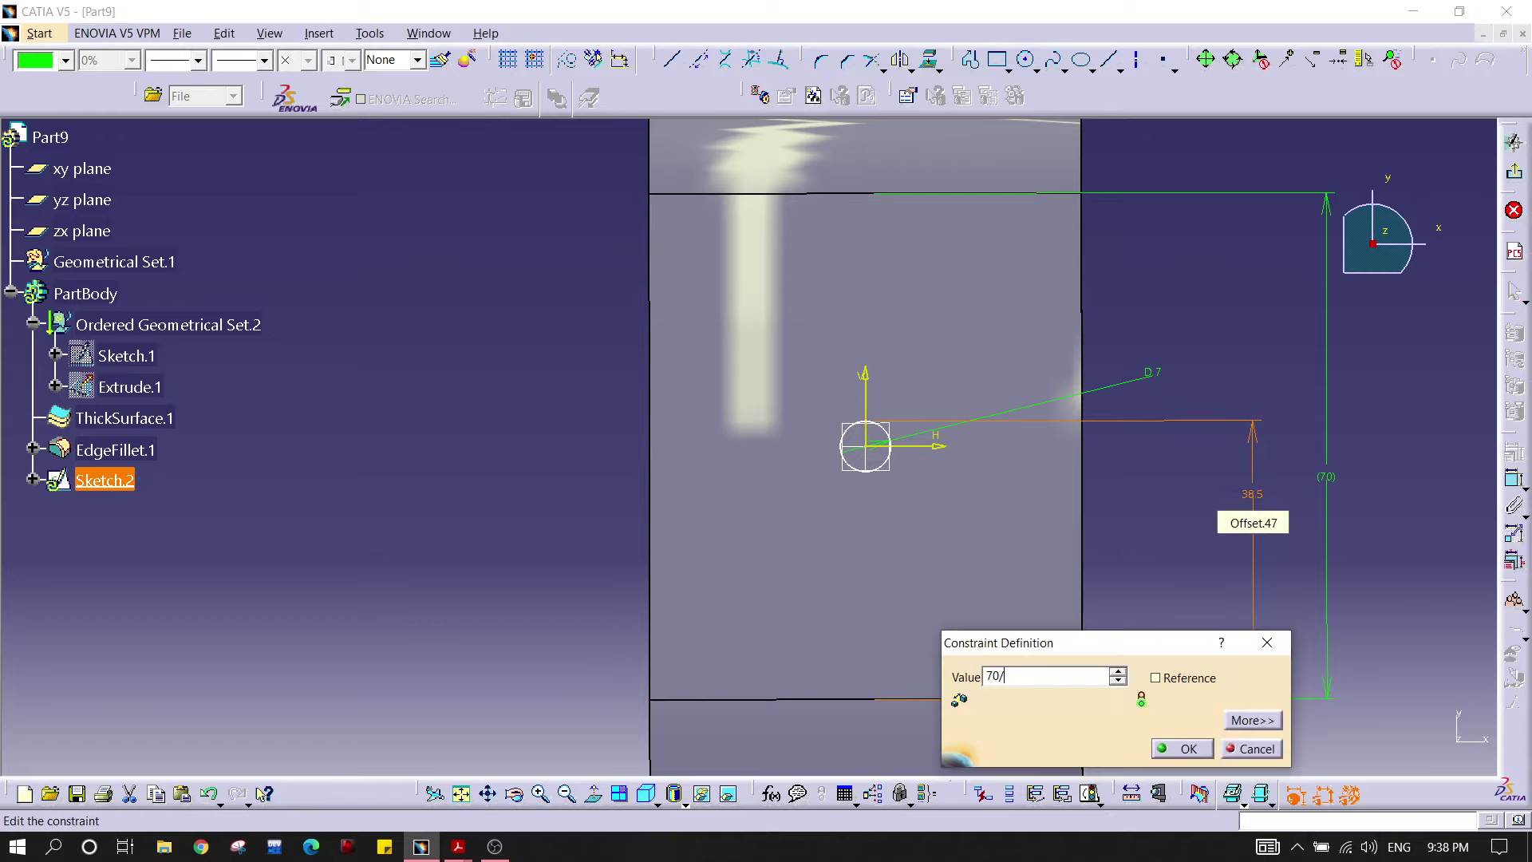
type("2")
key("Return")
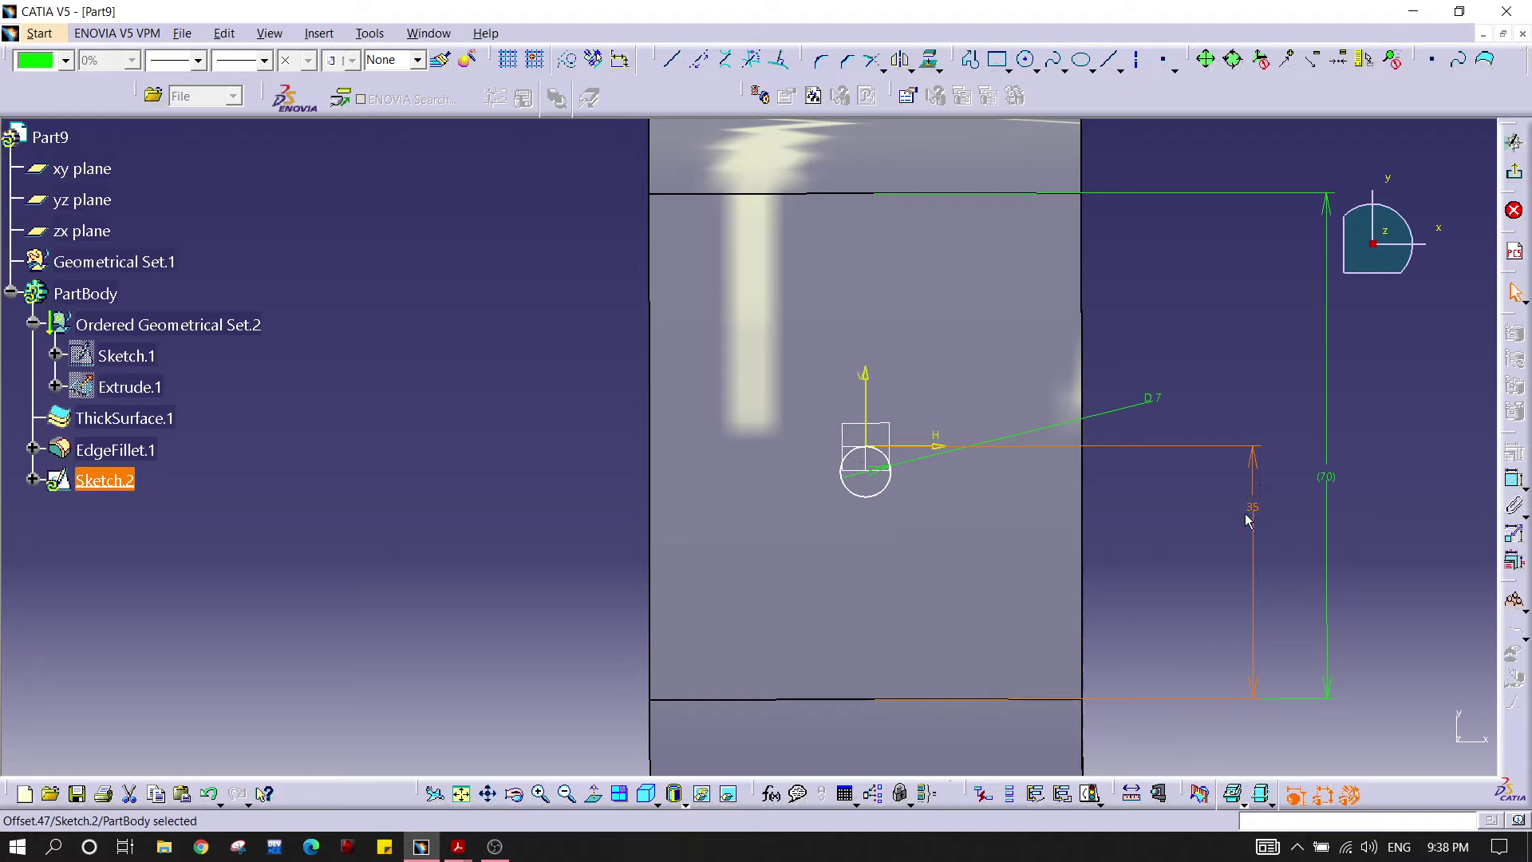
Step: Set the circle's offset from the lower bend edge to 35+3.5 mm and exit the sketch
double_click(1253, 507)
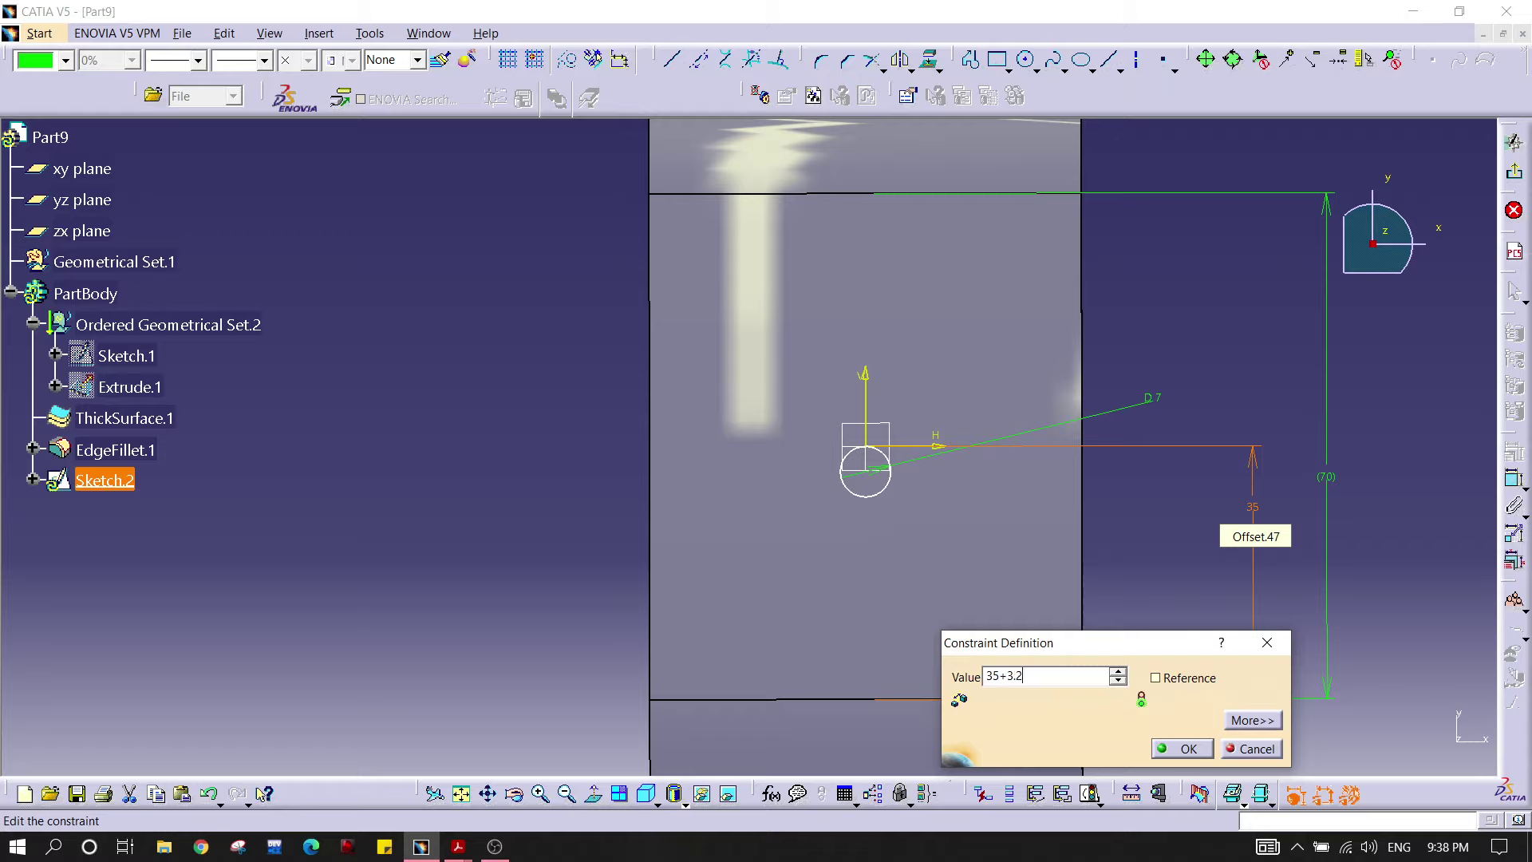
type("35+3.5")
key("Return")
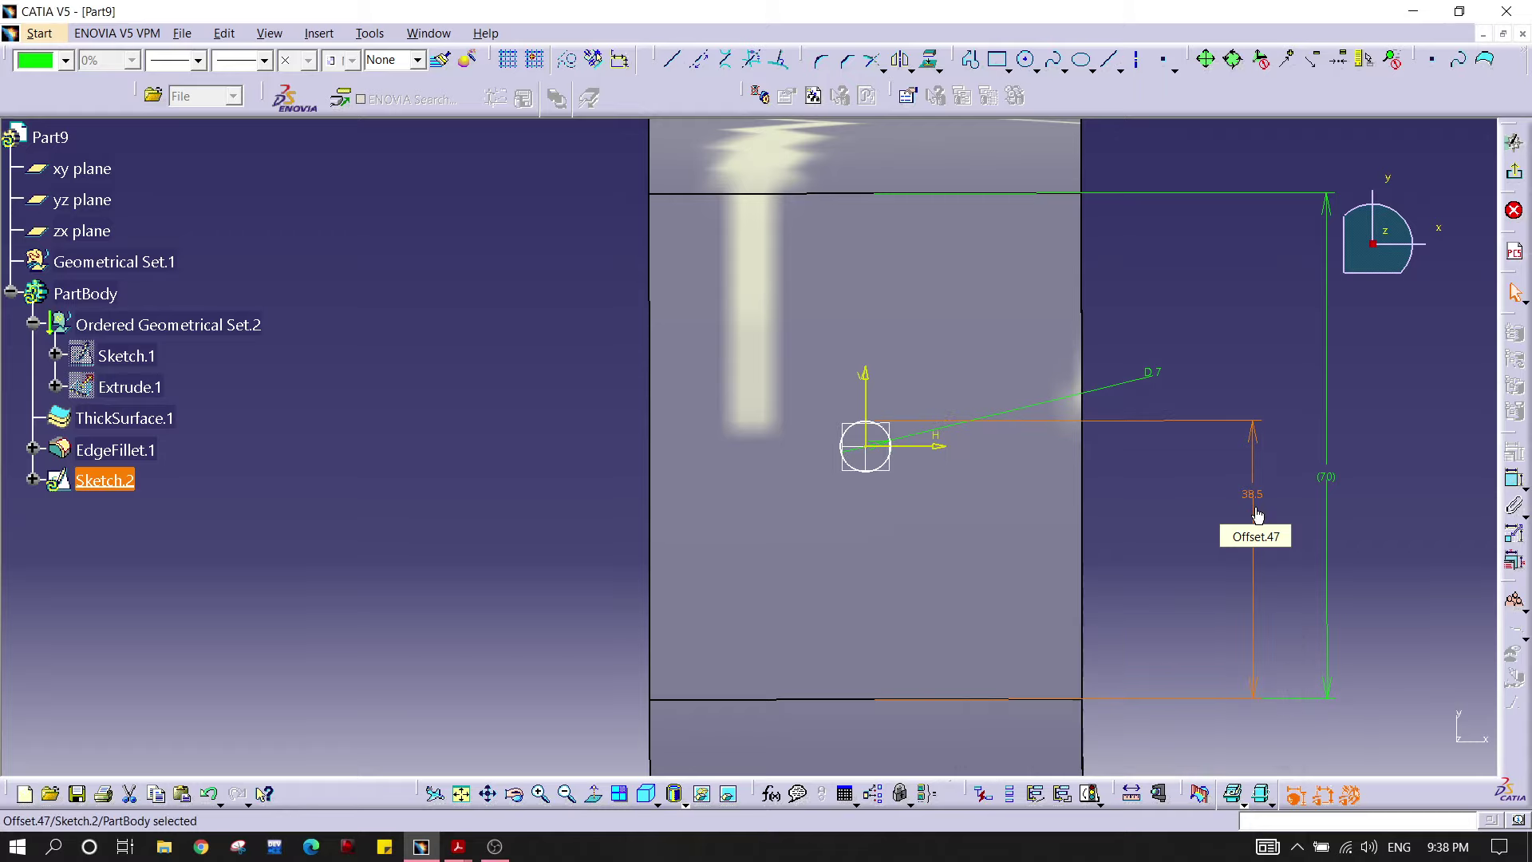
left_click(1203, 509)
mouse_move(721, 502)
middle_mouse_down()
mouse_move(708, 496)
mouse_move(692, 298)
middle_mouse_up()
left_click(567, 793)
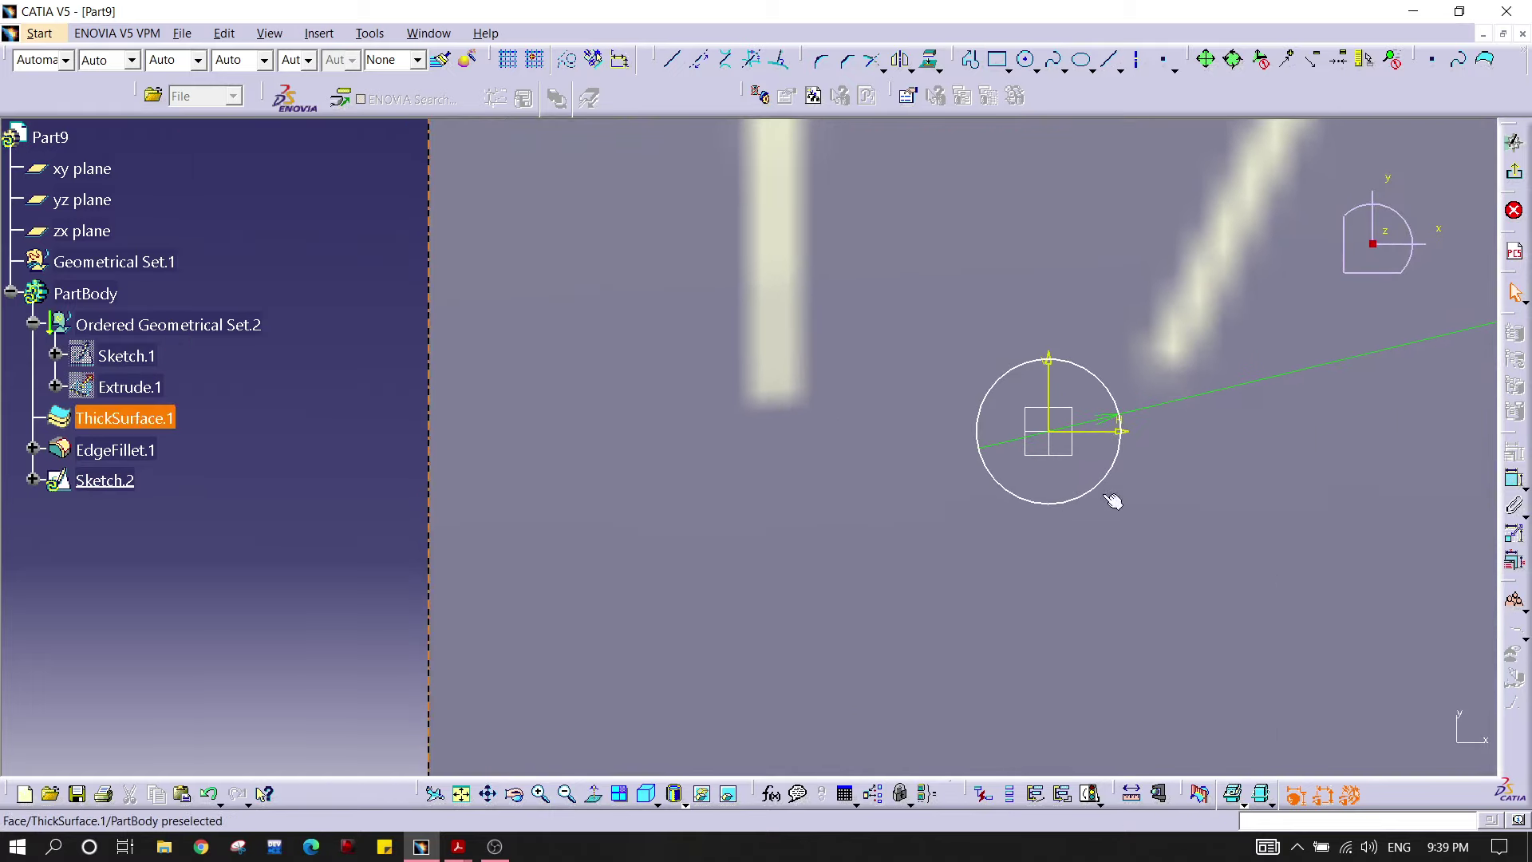
middle_click_drag(820, 364, 803, 518)
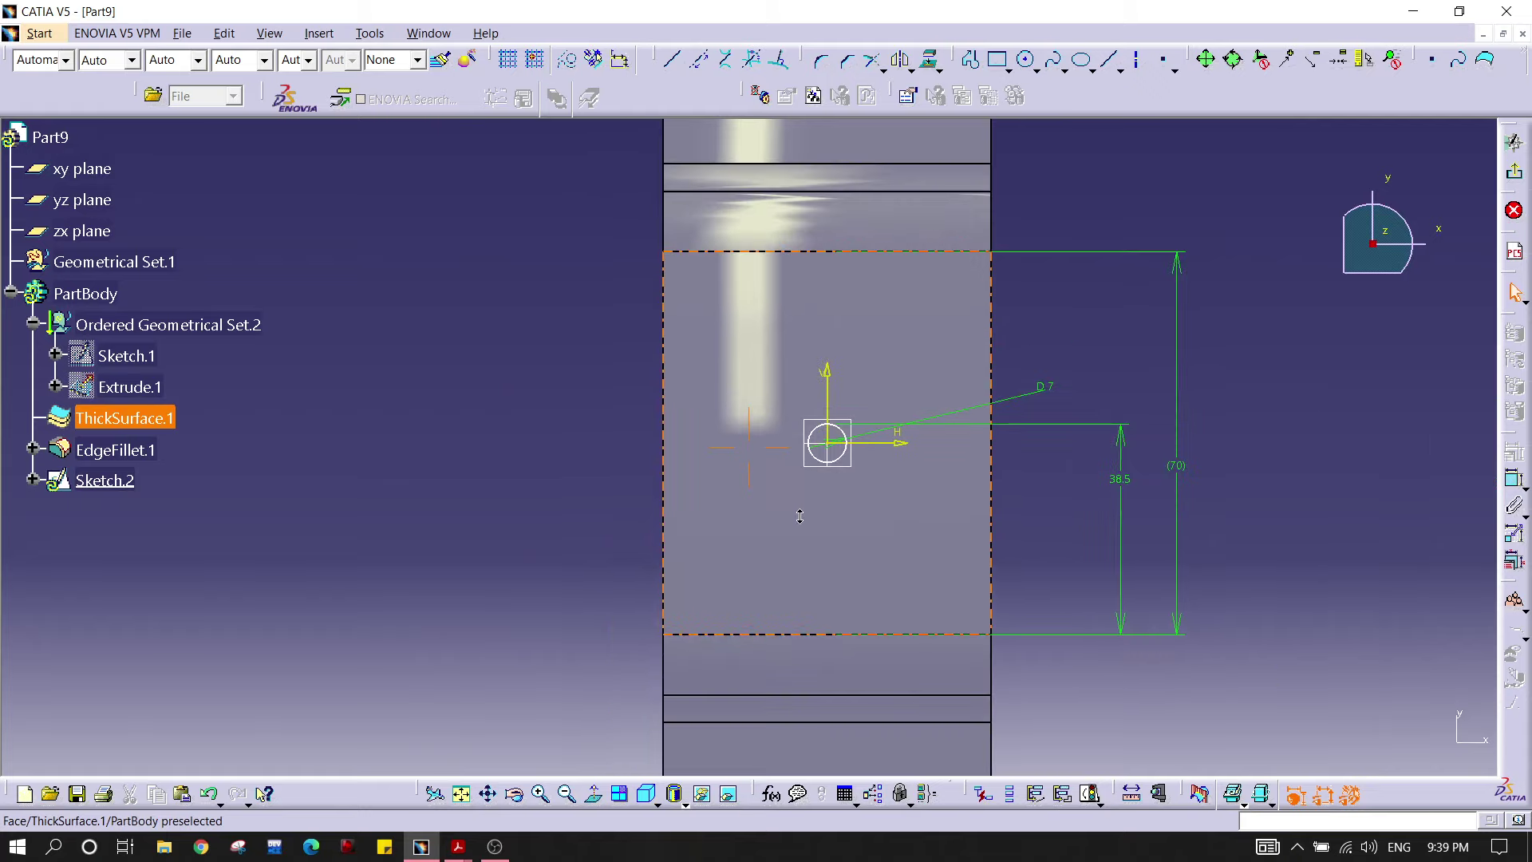
middle_click_drag(1120, 530, 848, 495)
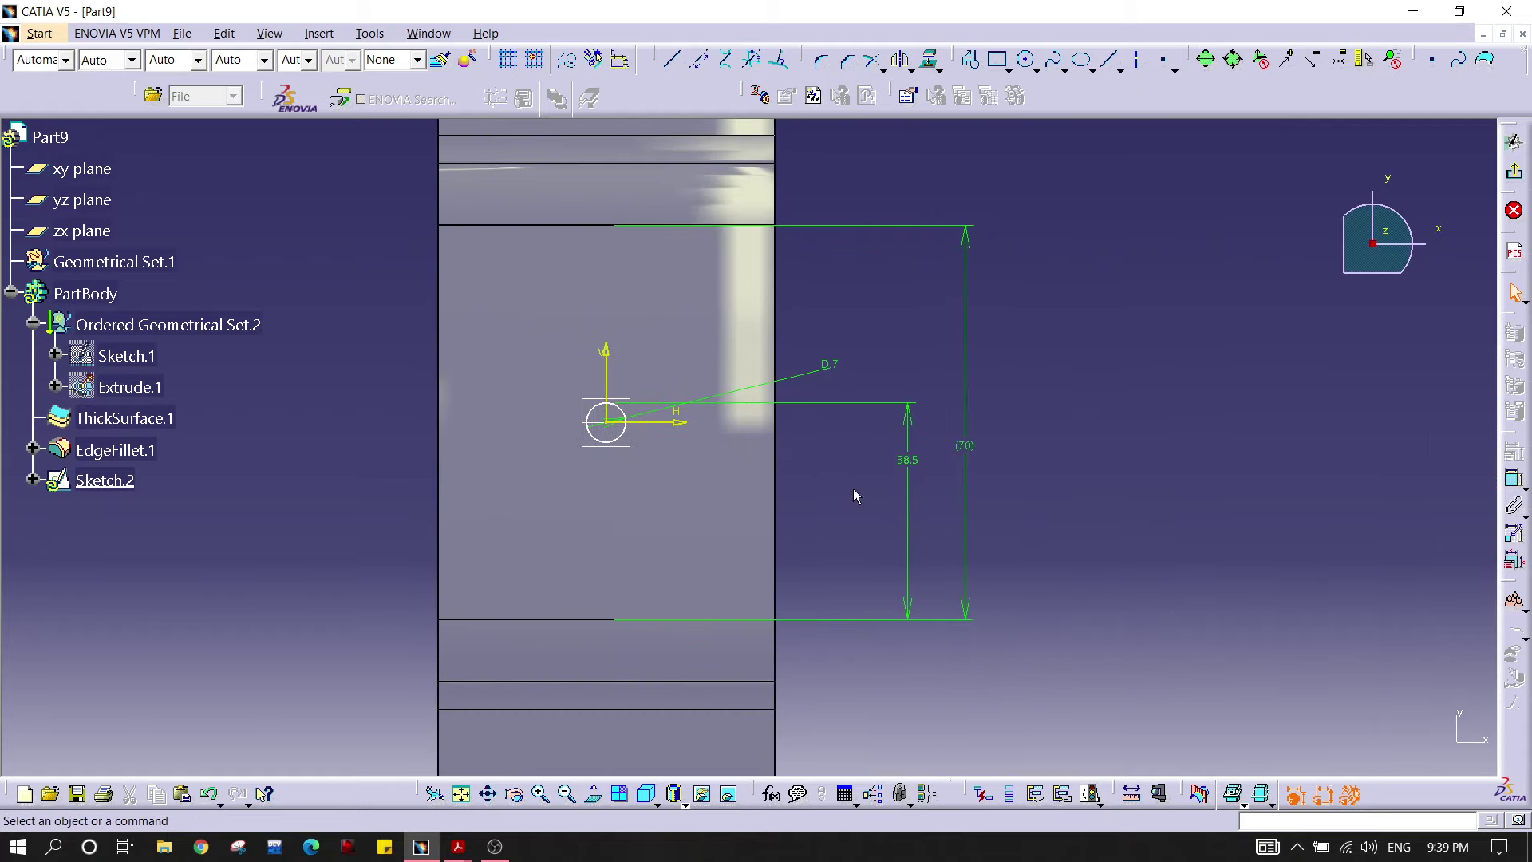
left_click(1514, 142)
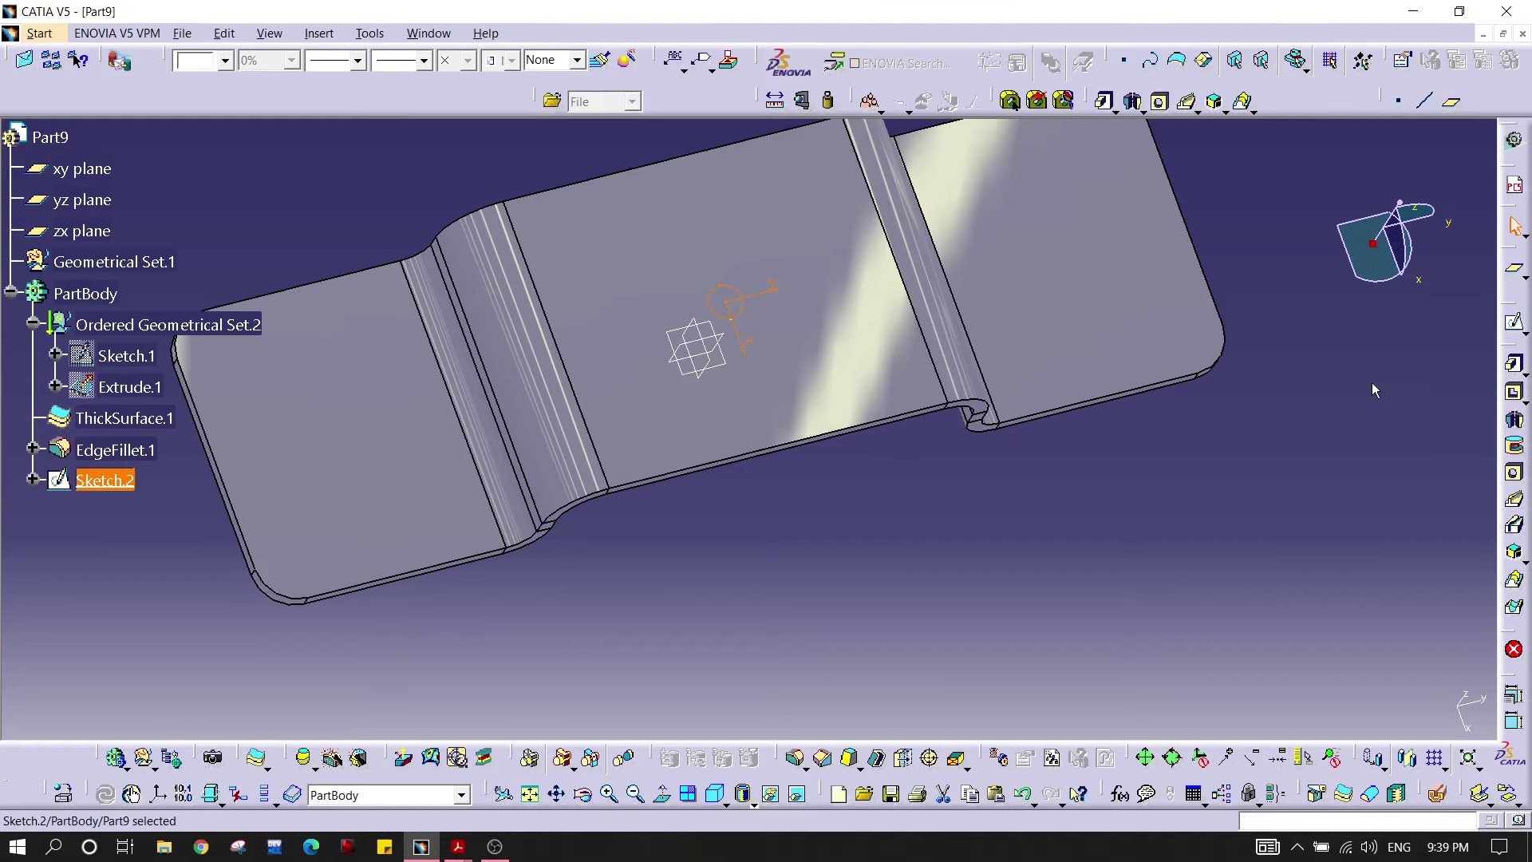
Step: Cut the circle through the raised middle of the plate with a 20 mm deep pocket
left_click(1514, 393)
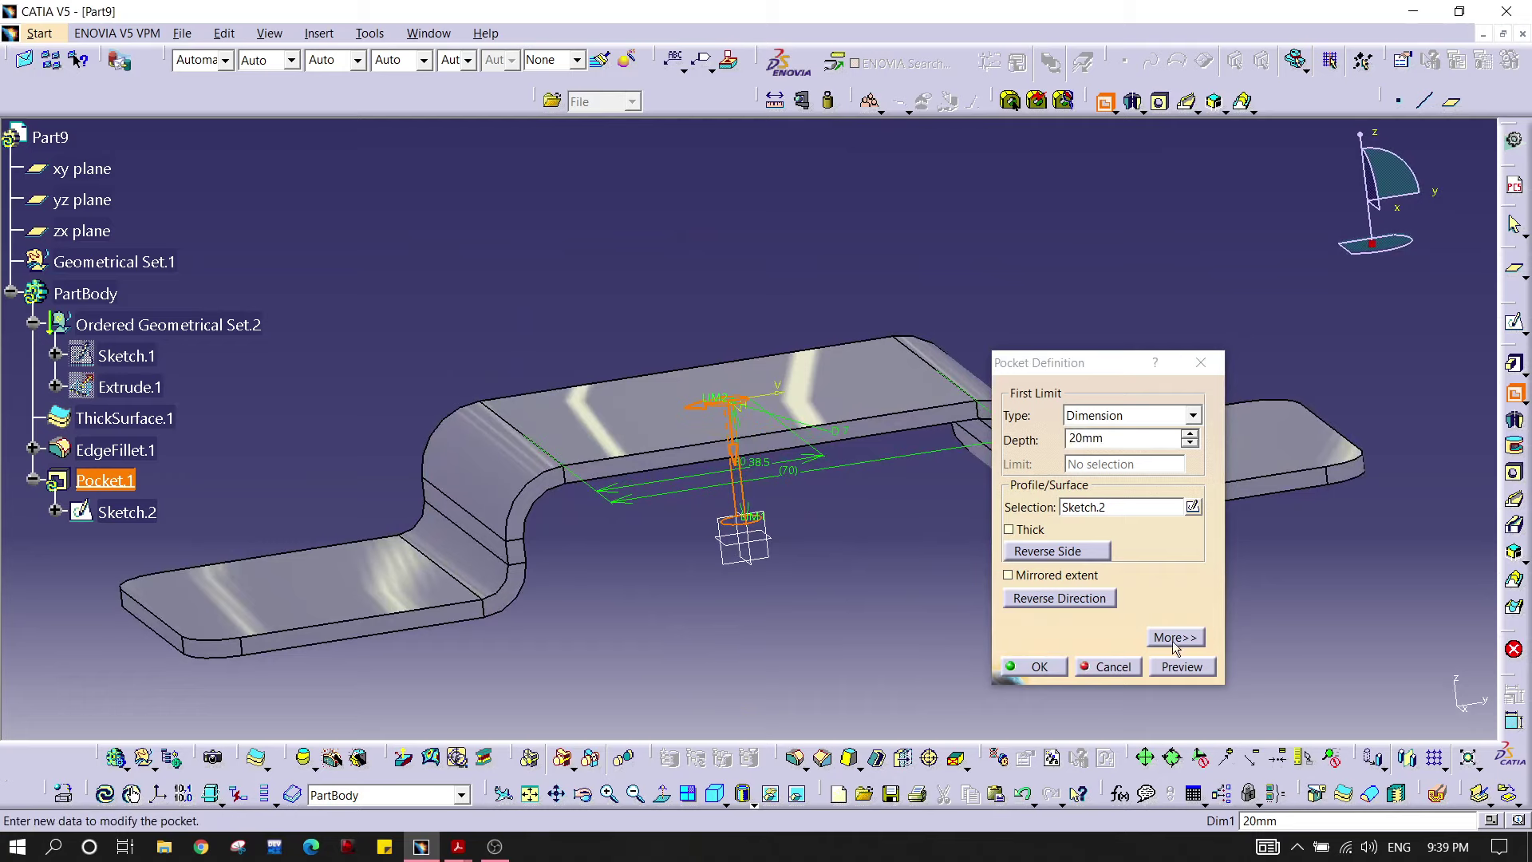
left_click(1196, 673)
left_click(1018, 669)
Step: Open a new sketch on the top face of one end flange and look up its hole radius in the draft
middle_click_drag(688, 296, 767, 479)
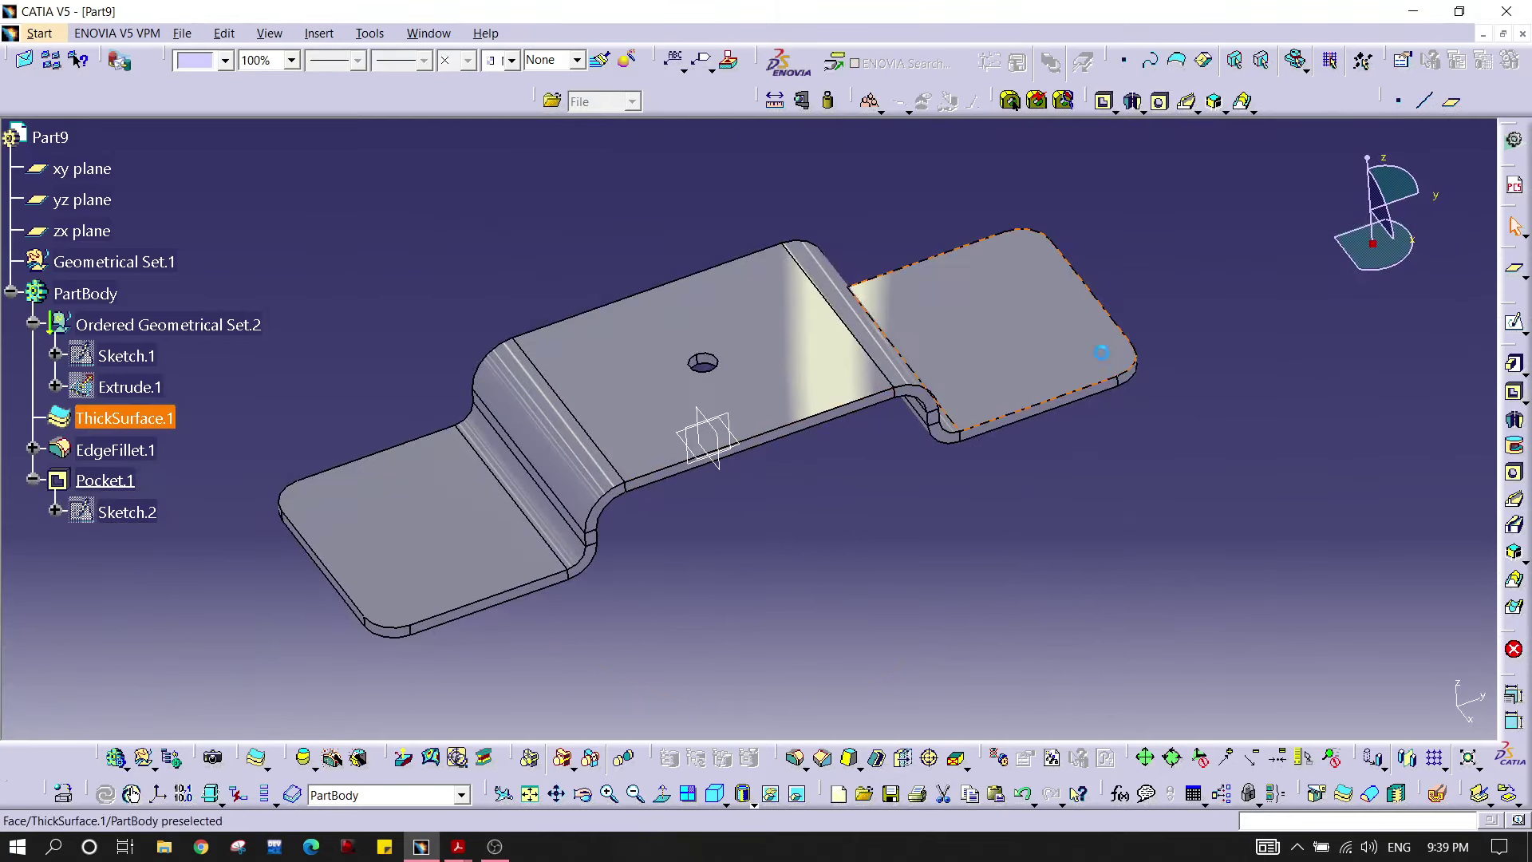
left_click(1514, 316)
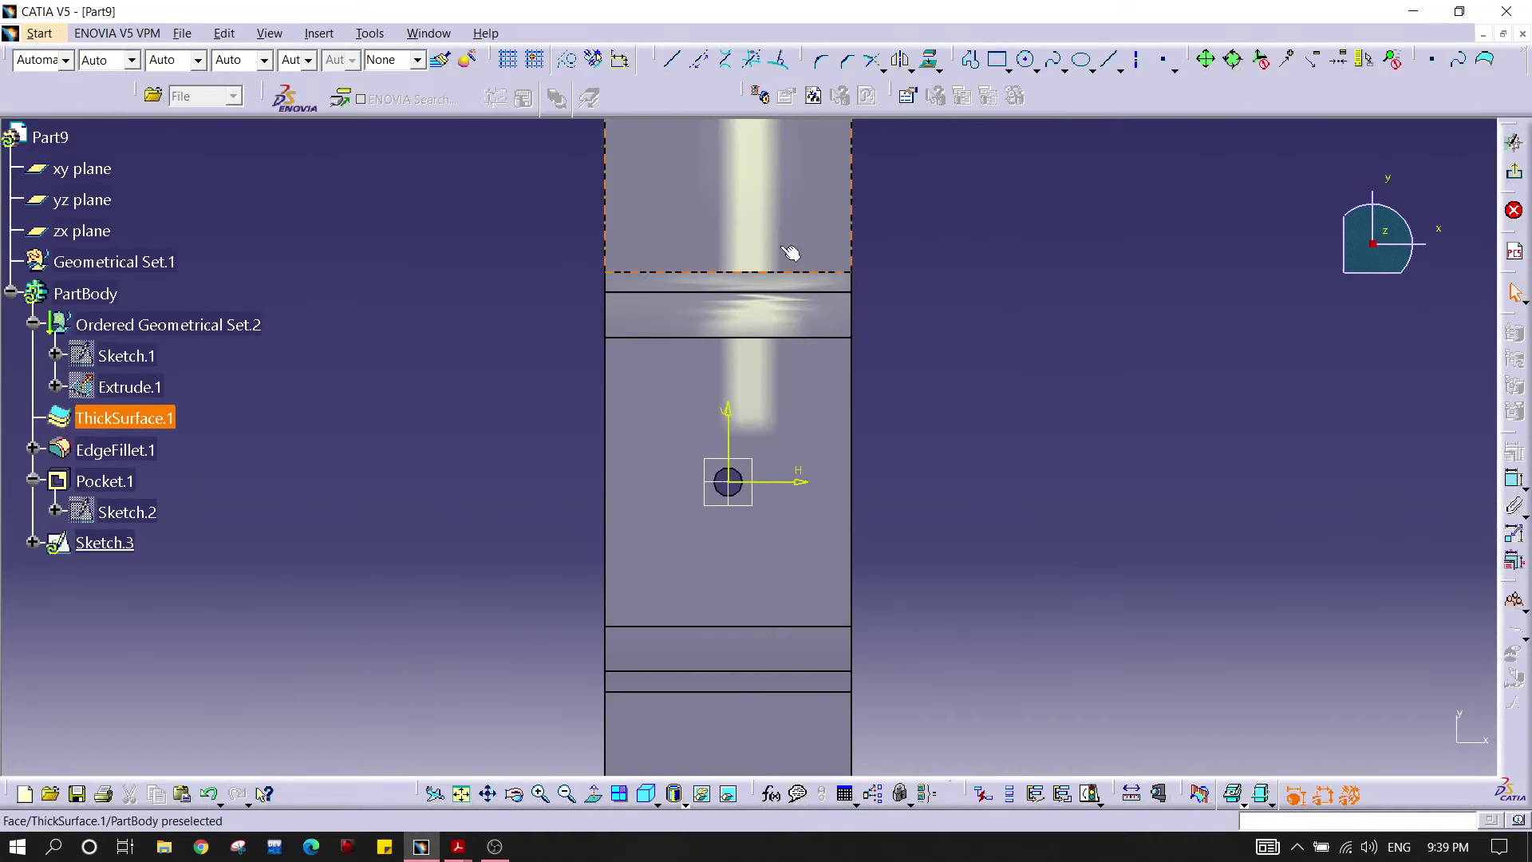
mouse_move(790, 252)
middle_mouse_down()
mouse_move(765, 415)
mouse_move(761, 363)
middle_mouse_up()
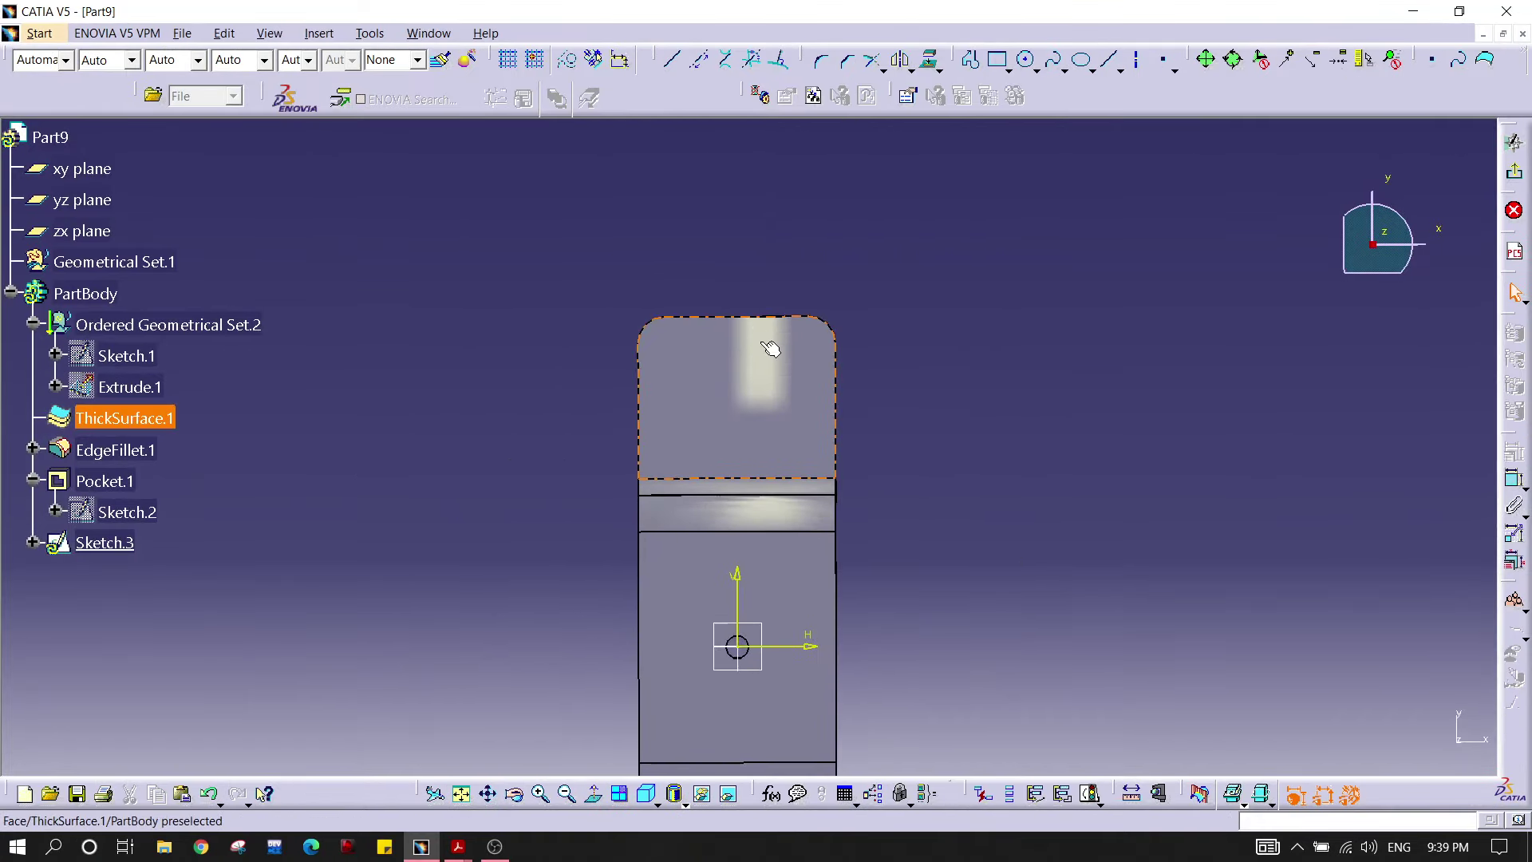
key("alt+Tab")
key("alt+Tab")
key("alt+Tab")
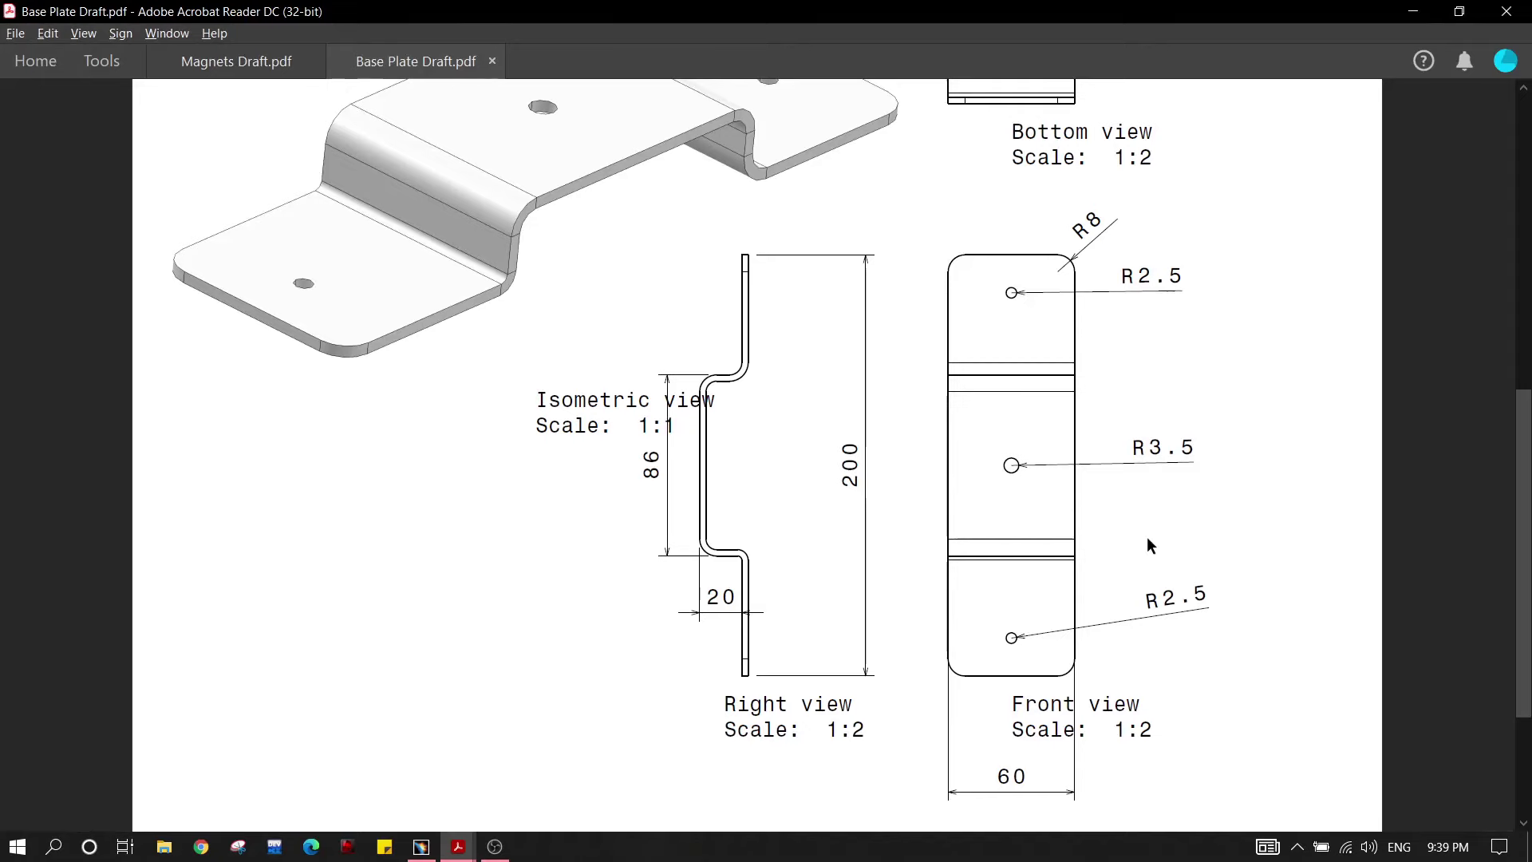
left_click(1197, 297)
key("alt+Tab")
Step: Draw a small circle centred on the sketch origin, inside the outline of the centre hole
mouse_move(749, 445)
middle_mouse_down()
mouse_move(753, 551)
mouse_move(718, 472)
middle_mouse_up()
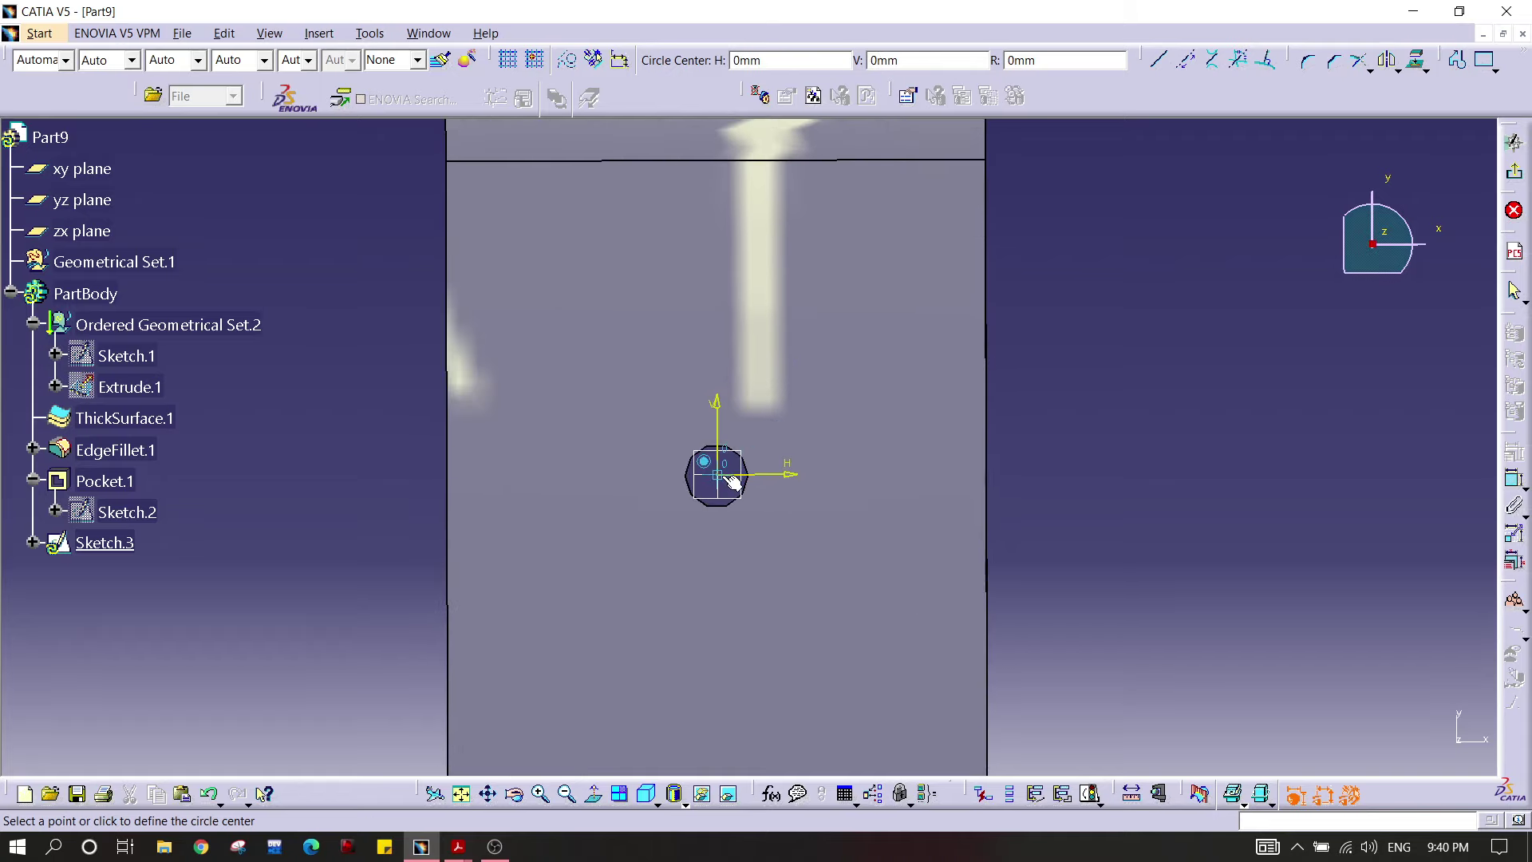
left_click(718, 475)
left_click(740, 482)
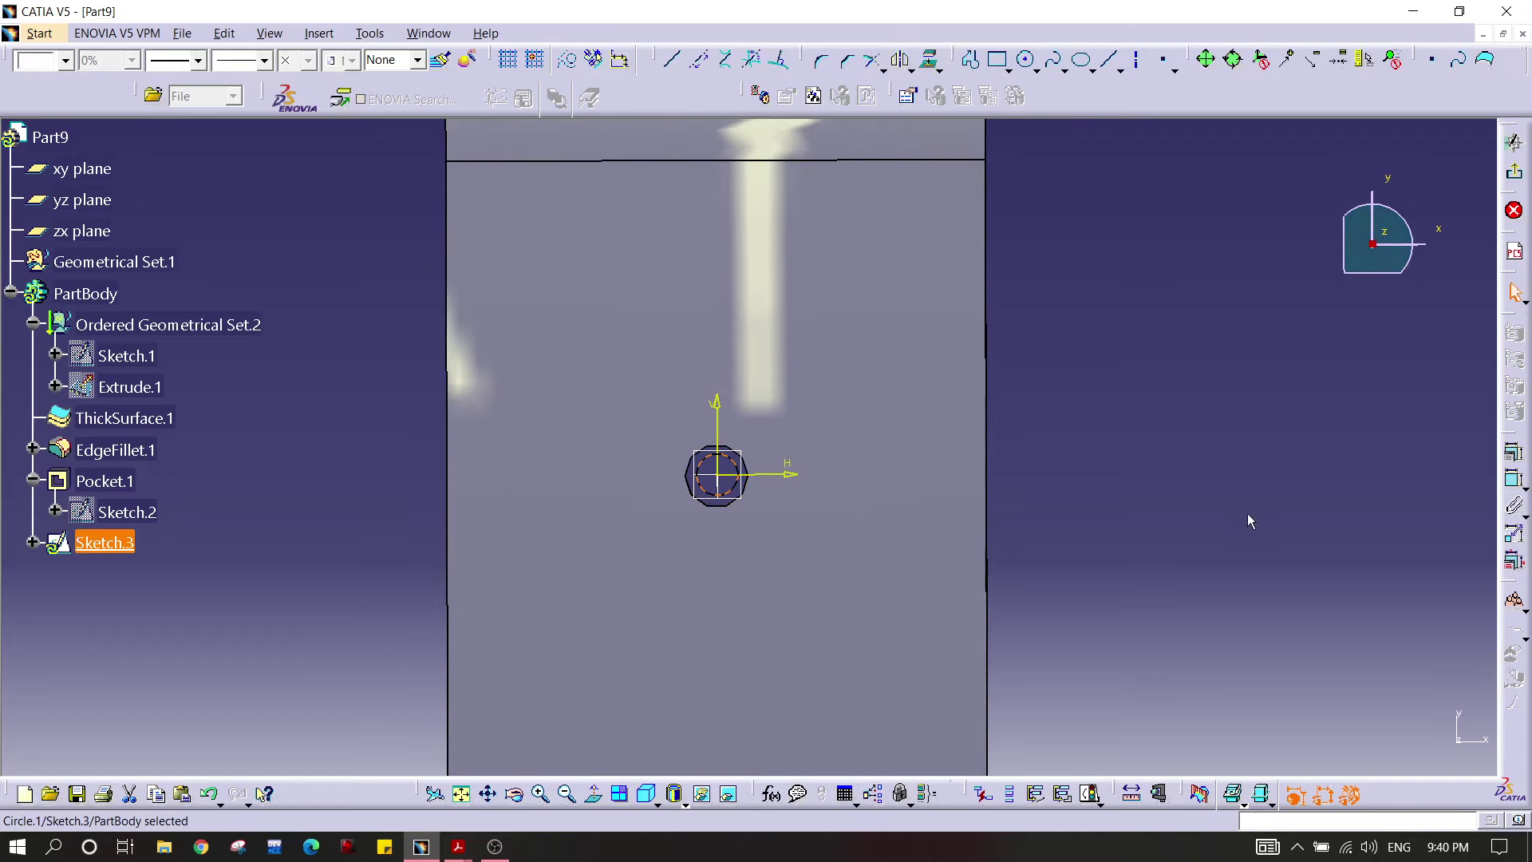
Step: Dimension the small circle's diameter at 5 mm
left_click(1514, 480)
left_click(1014, 471)
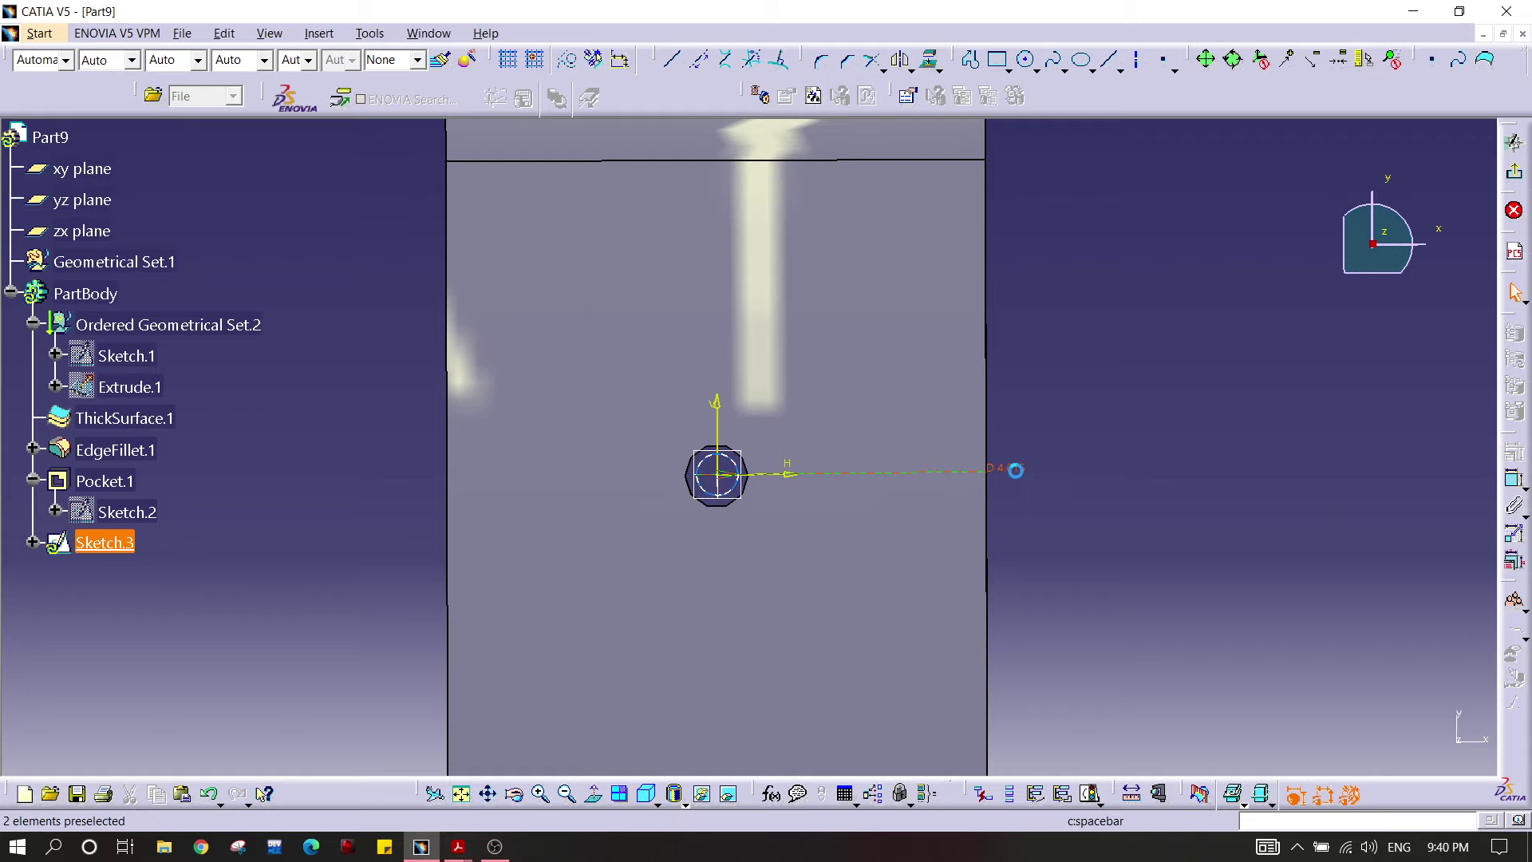
double_click(1019, 469)
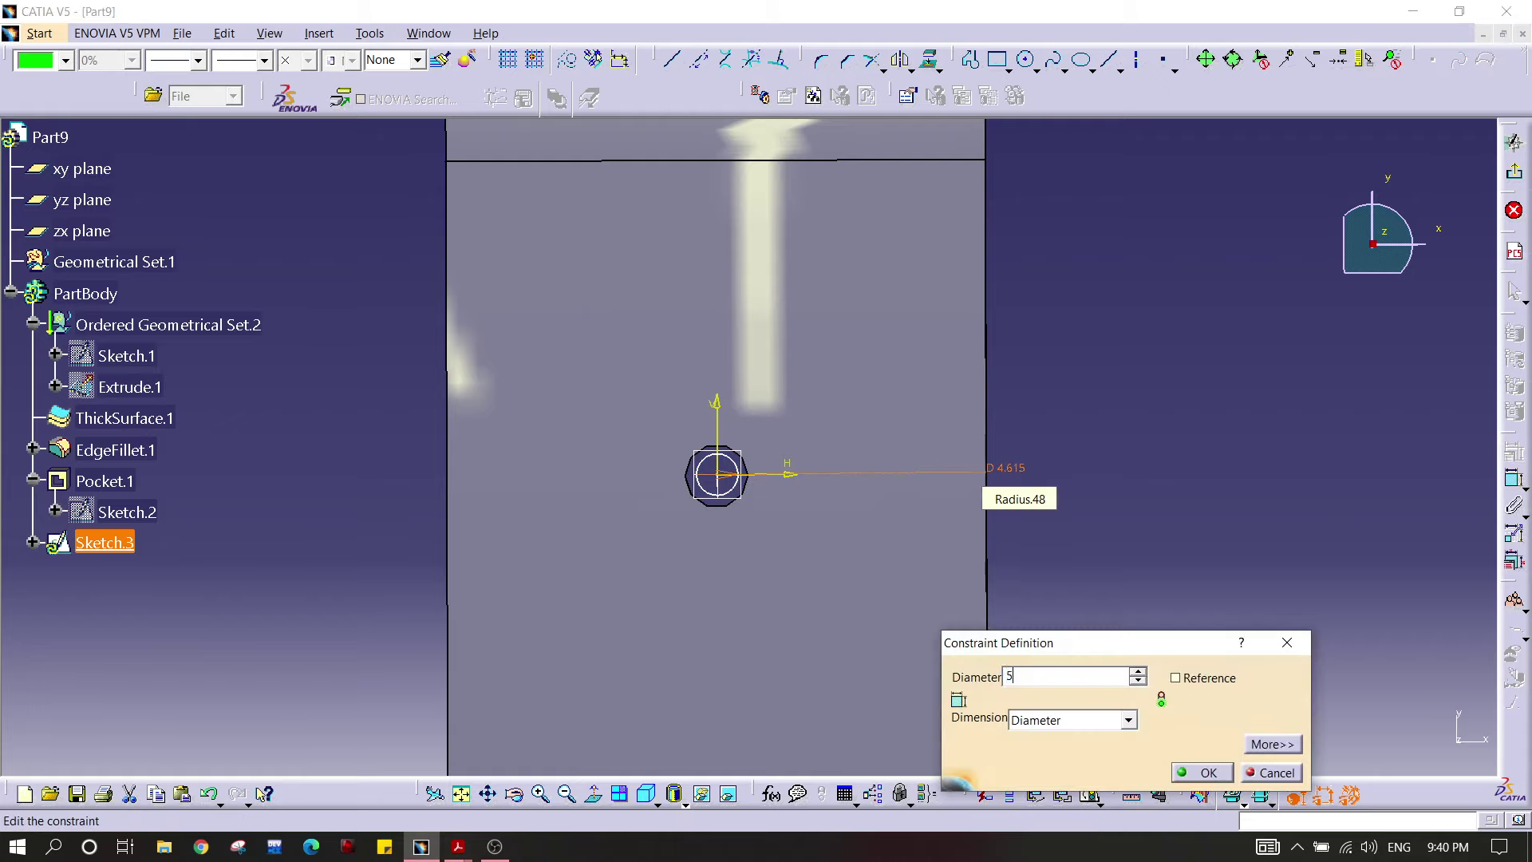
key("Return")
Step: Set the circle's offset from the outer end edge of the lower flange to 18 mm
middle_click_drag(1106, 364, 1197, 301)
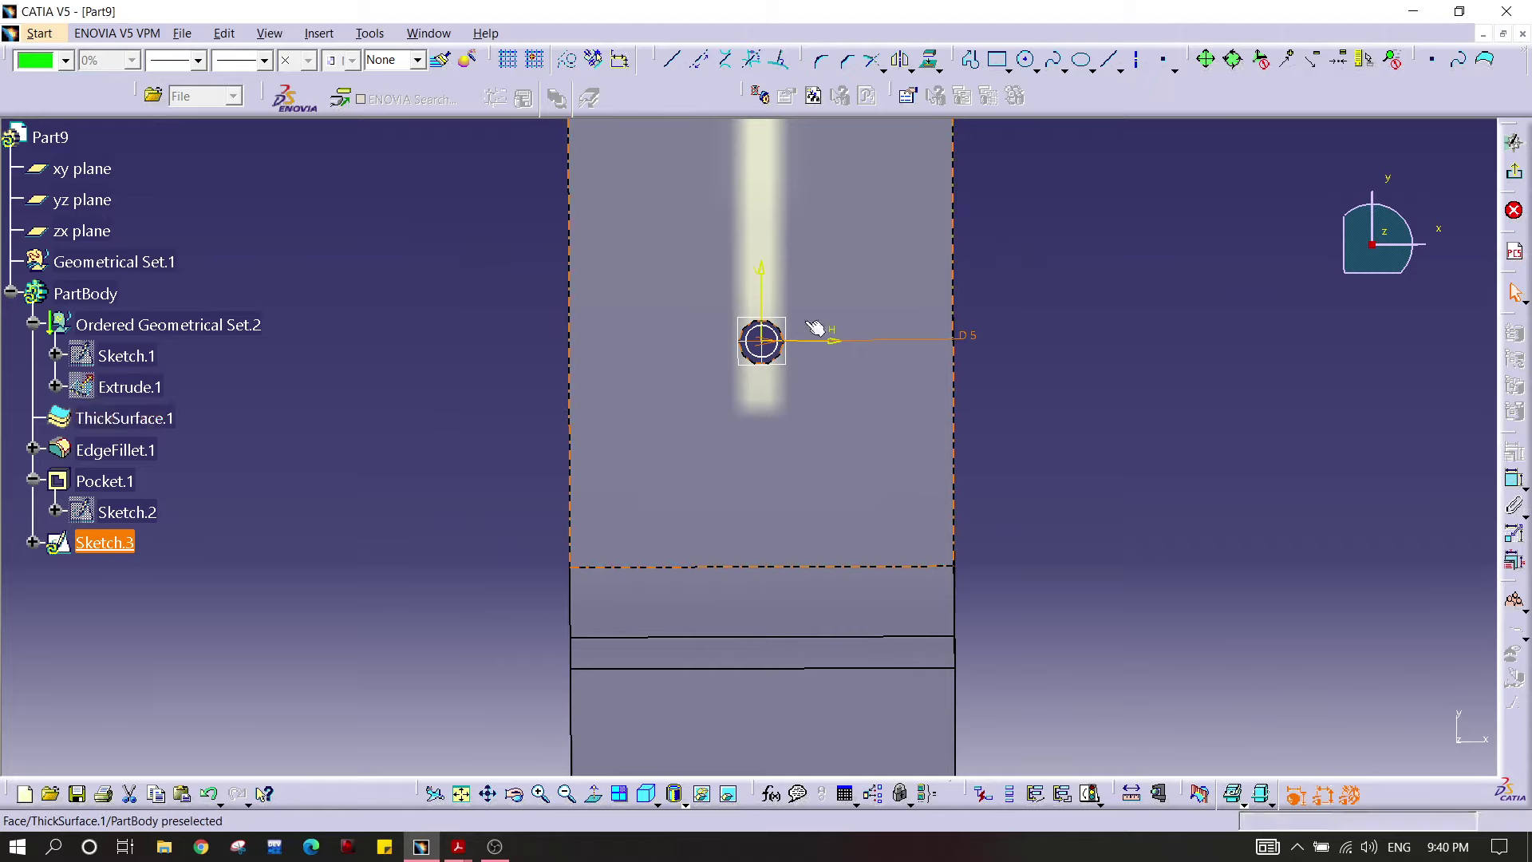
left_click(780, 352)
middle_click_drag(1101, 412, 1093, 209)
middle_click_drag(1064, 667, 1069, 470)
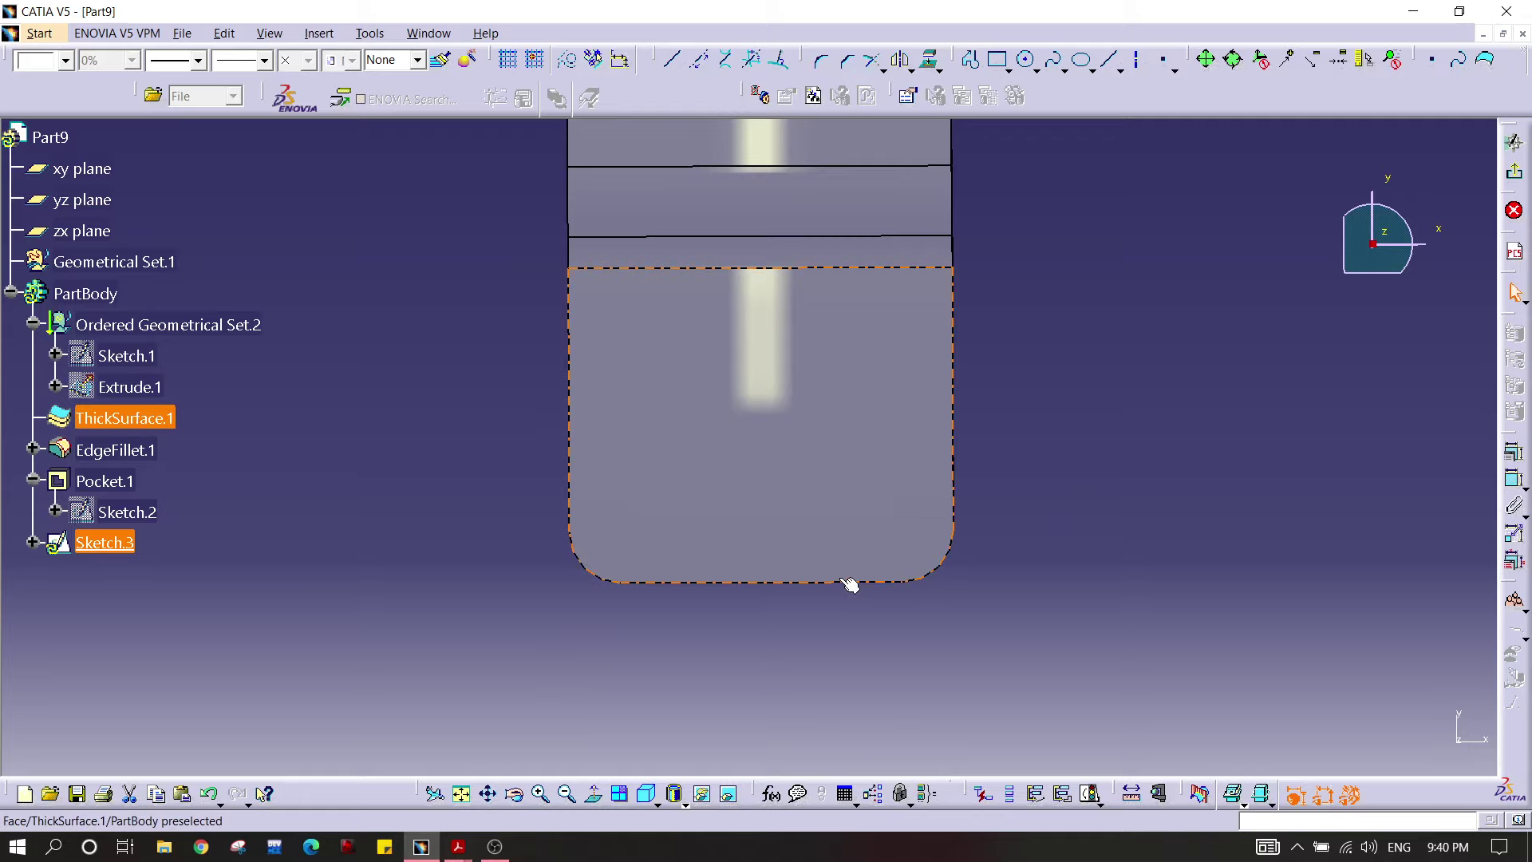
left_click(843, 587, "ctrl")
left_click(1508, 477)
left_click(1248, 453)
double_click(1249, 460)
type("18")
key("Return")
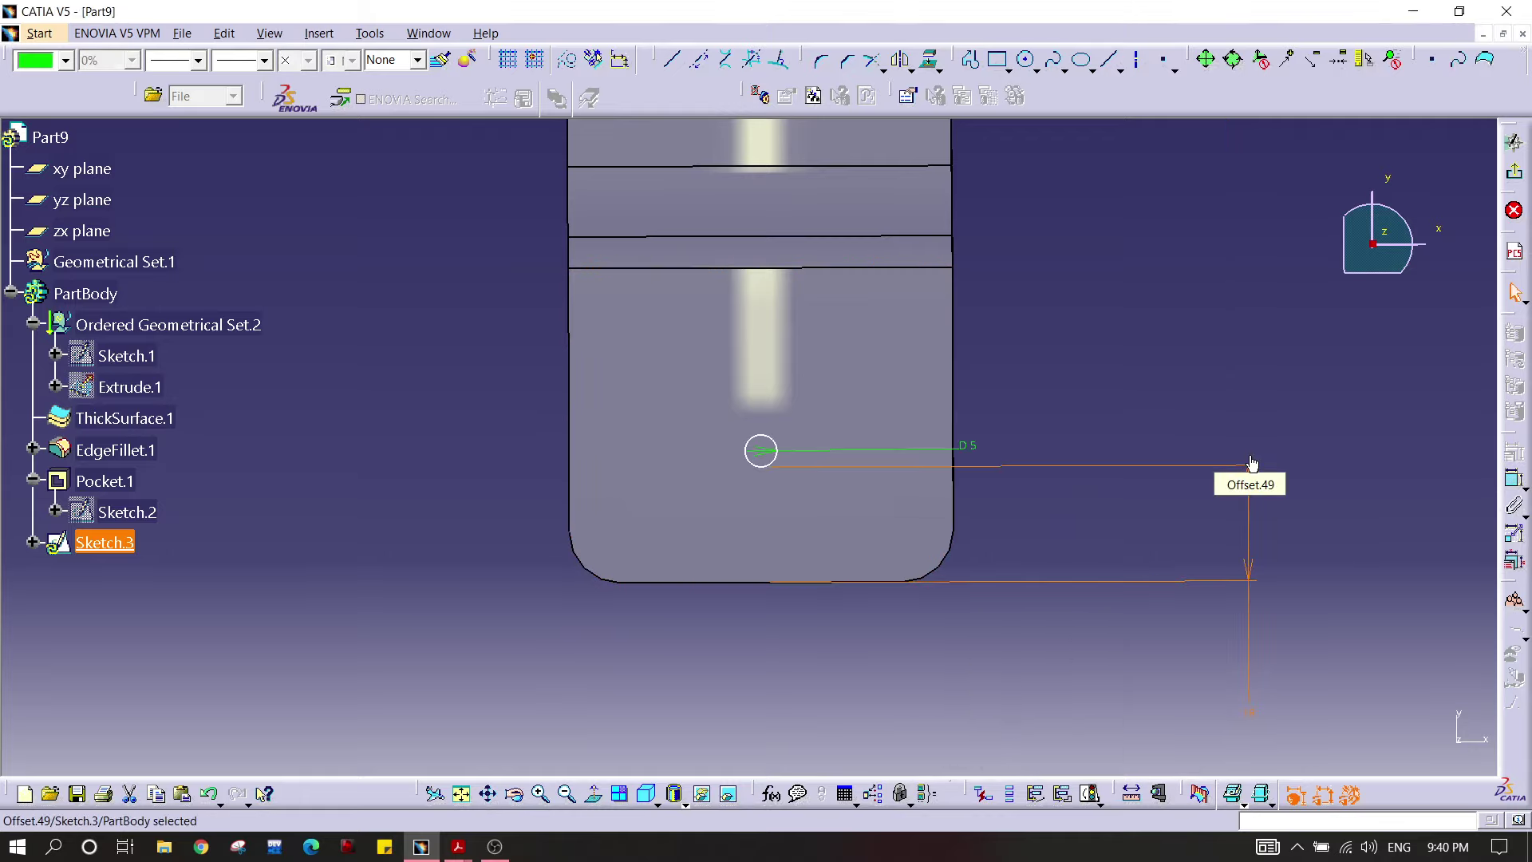
Step: Mirror the 5 mm circle about the sketch's horizontal axis onto the opposite flange and exit the sketch
middle_click_drag(1104, 366, 1151, 546)
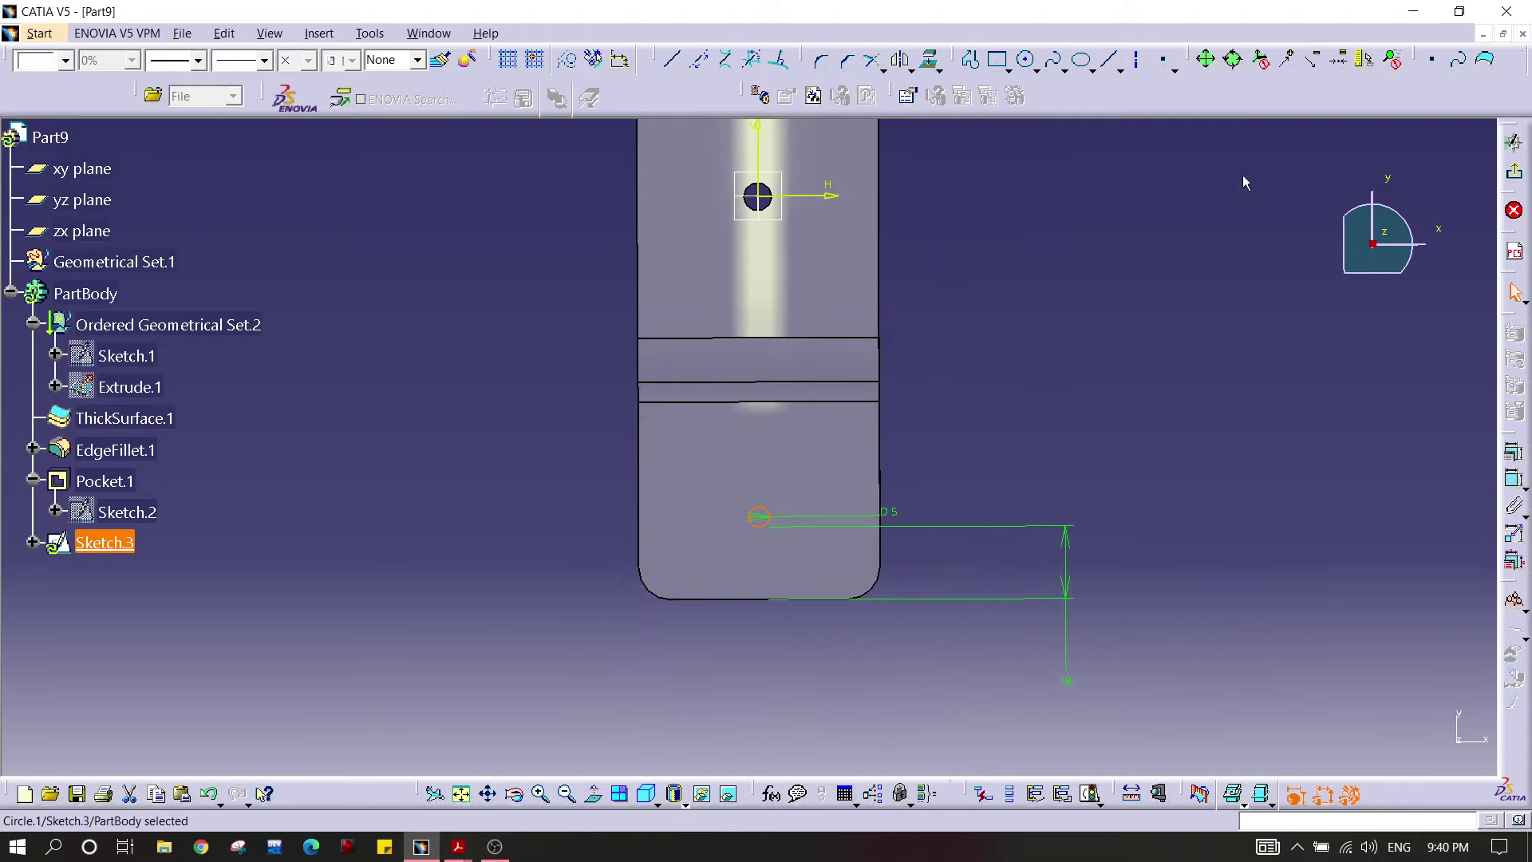
middle_click_drag(1080, 391, 1402, 444)
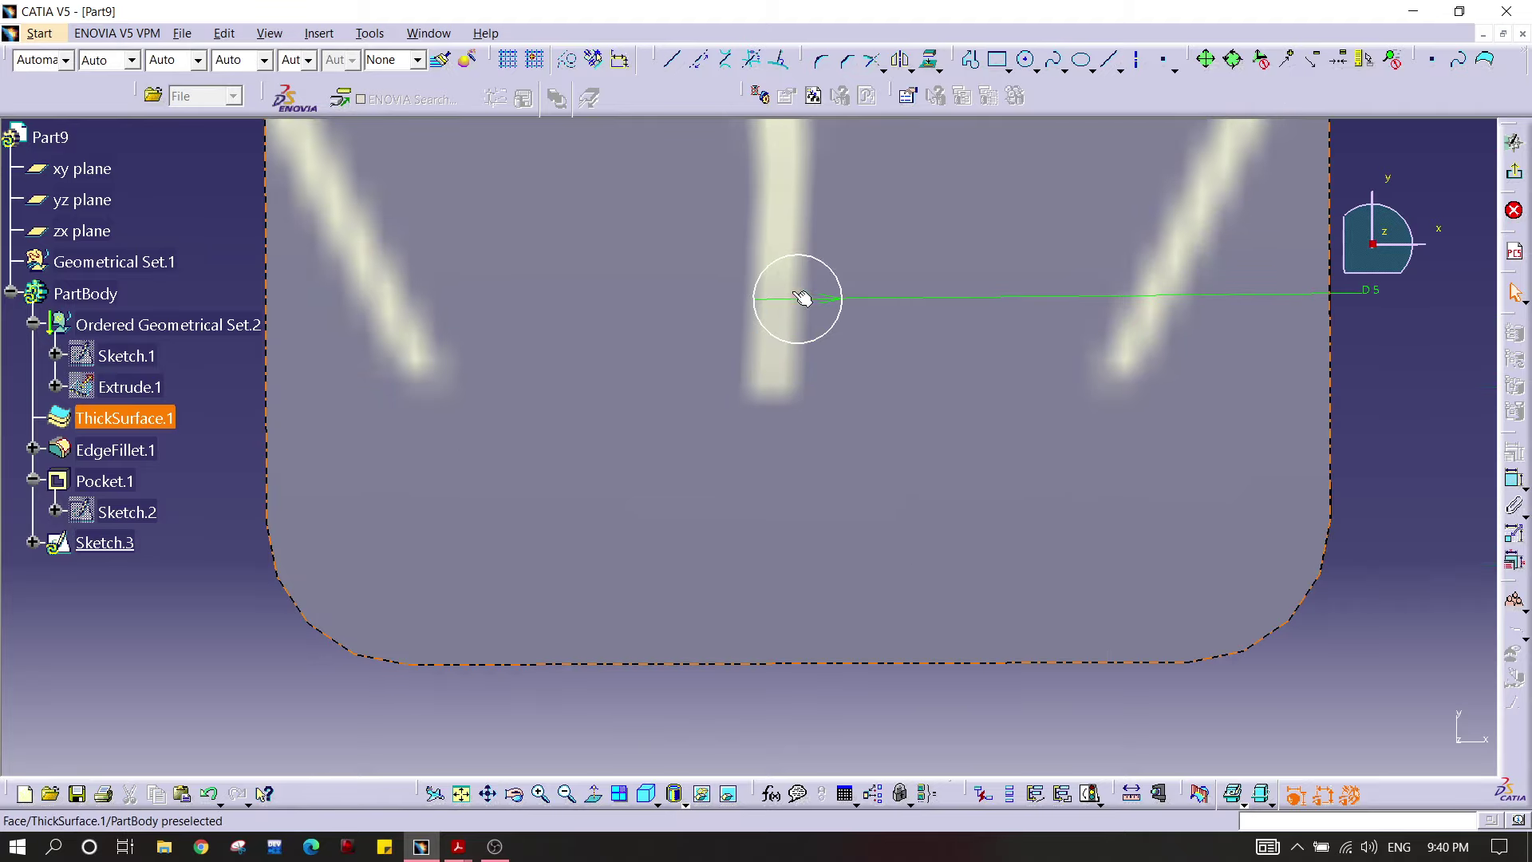
mouse_move(985, 256)
middle_mouse_down()
mouse_move(1000, 297)
mouse_move(967, 497)
middle_mouse_up()
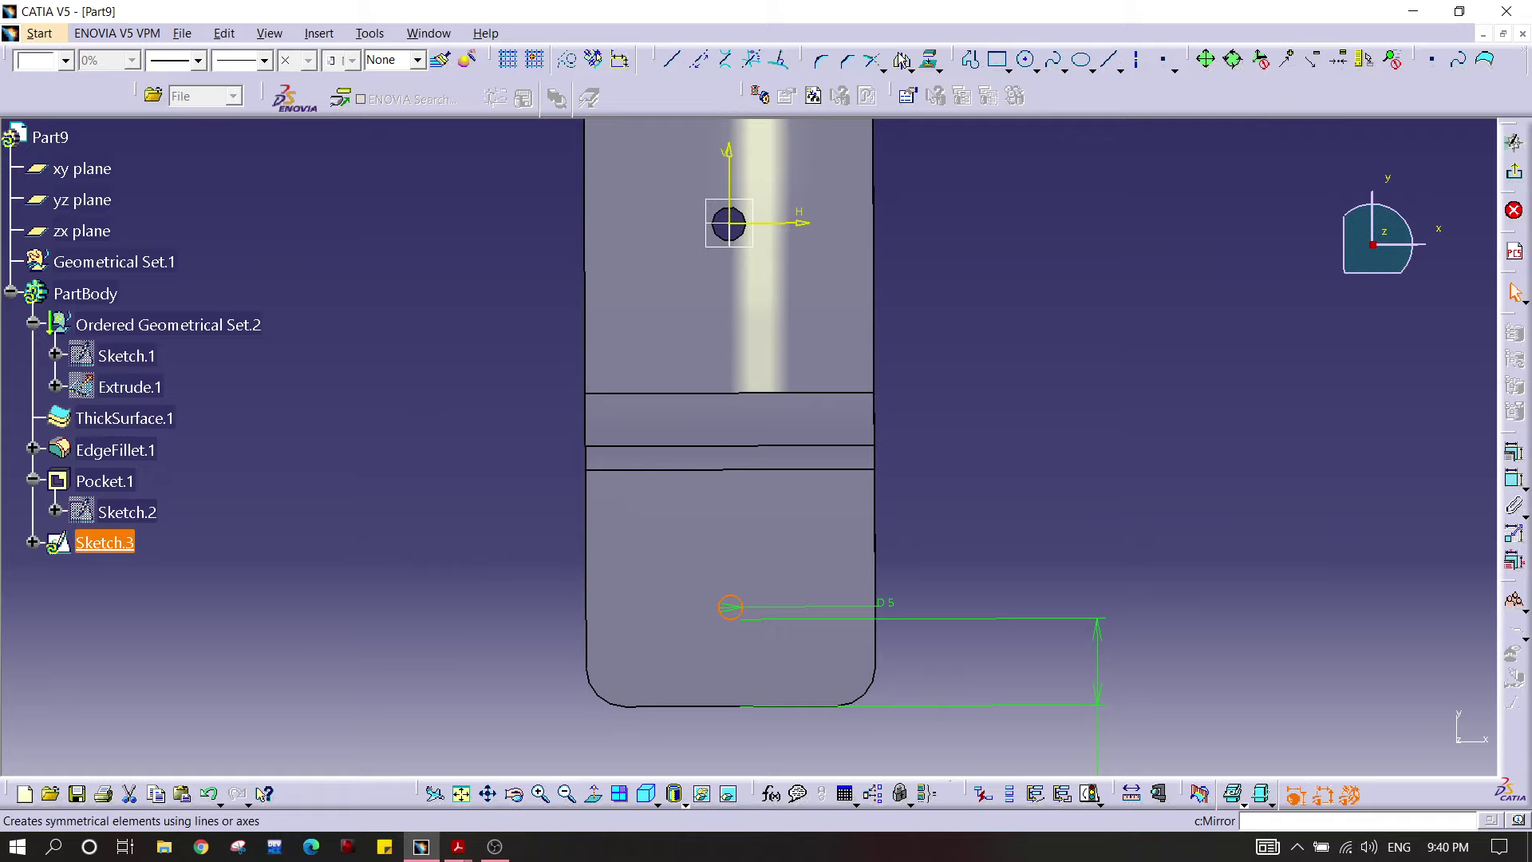
middle_click_drag(900, 315, 900, 446)
middle_click_drag(963, 285, 974, 380)
middle_click_drag(892, 325, 900, 359)
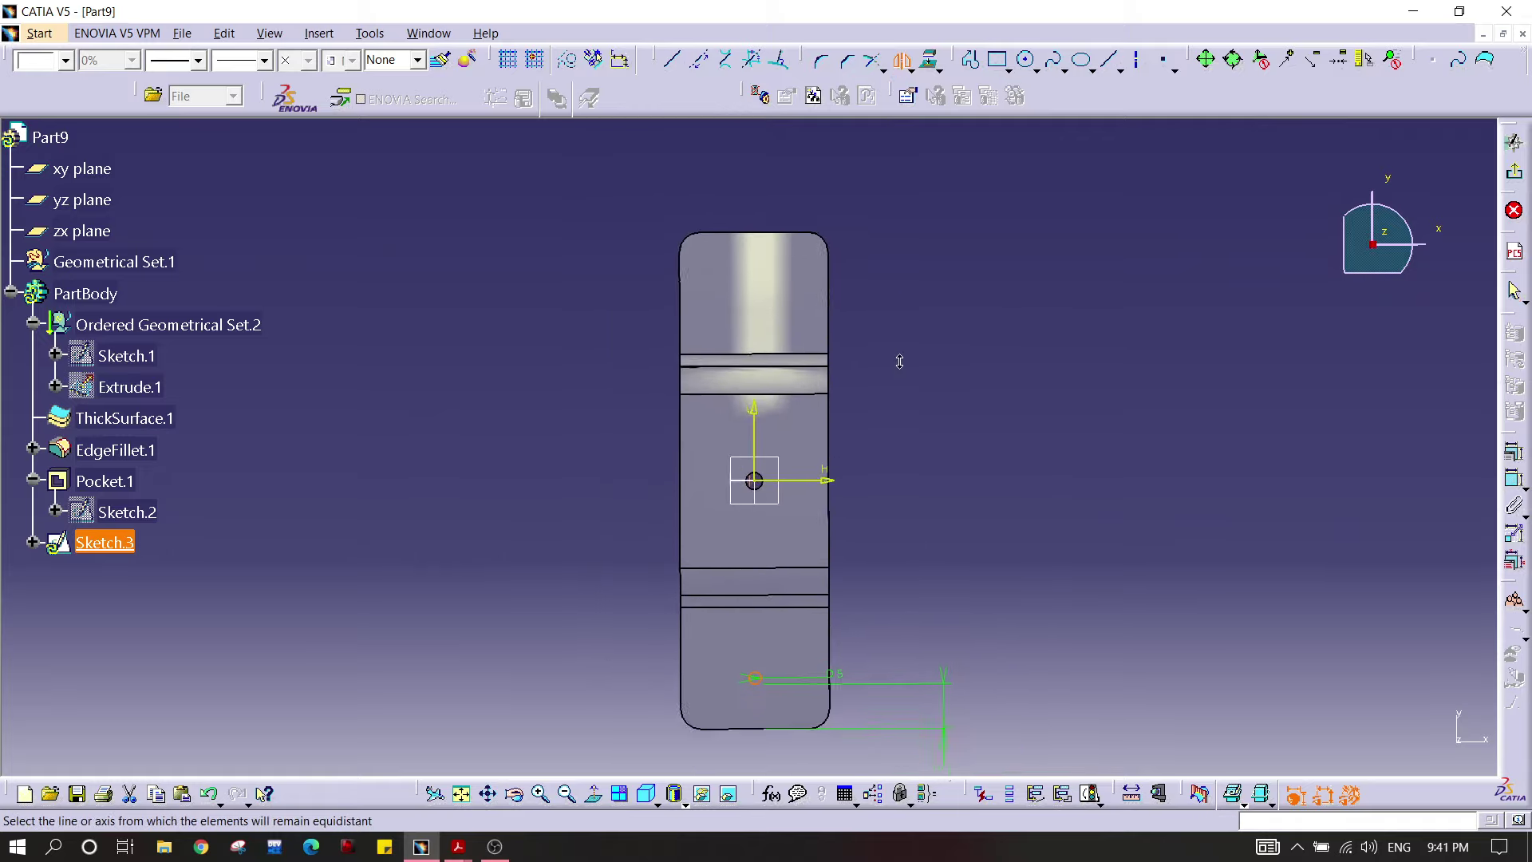
left_click(822, 485)
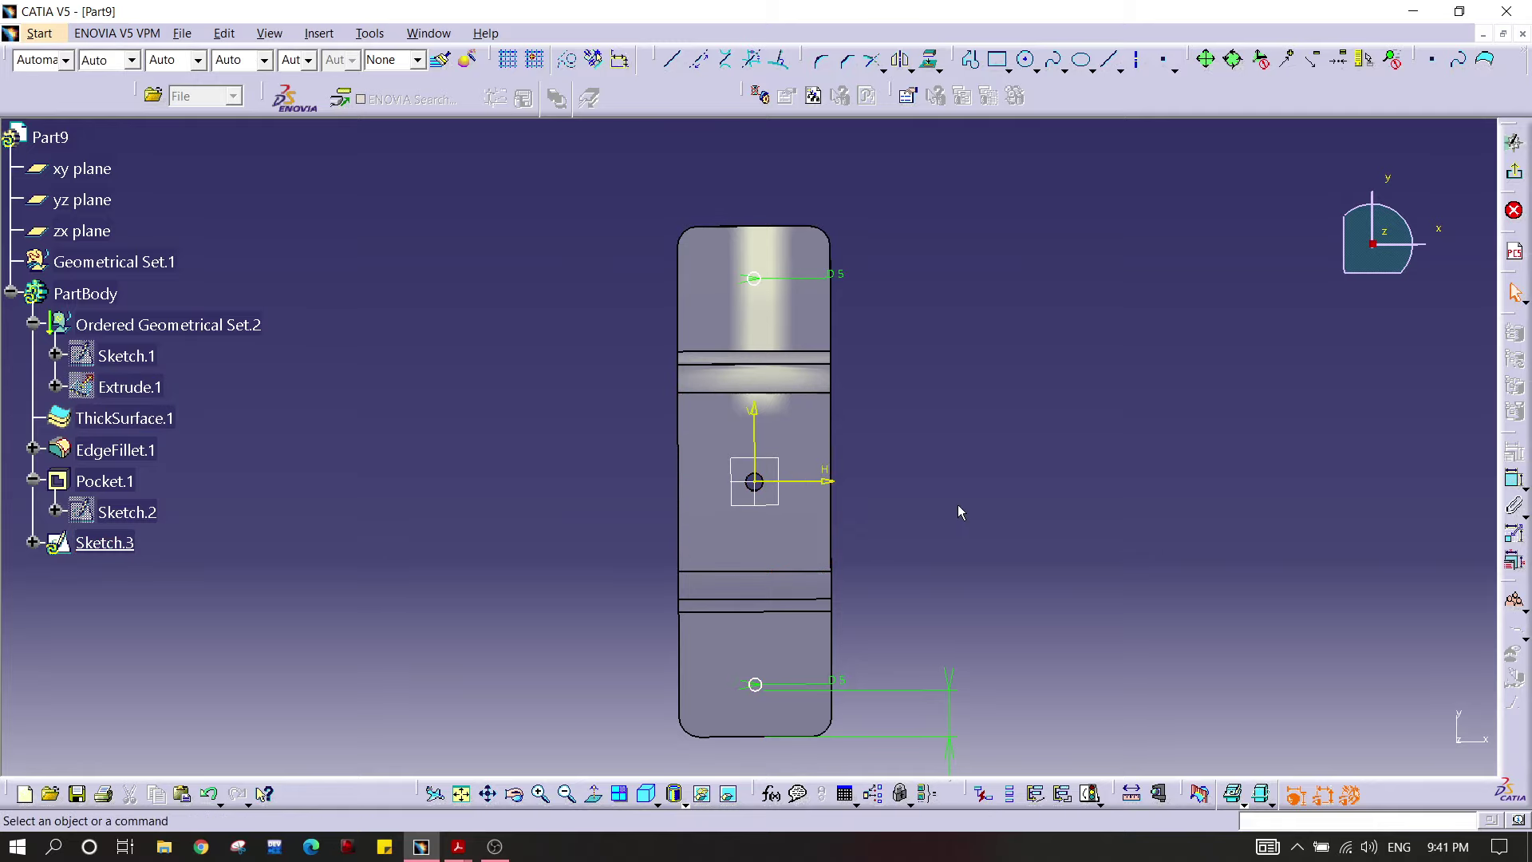
left_click(1516, 176)
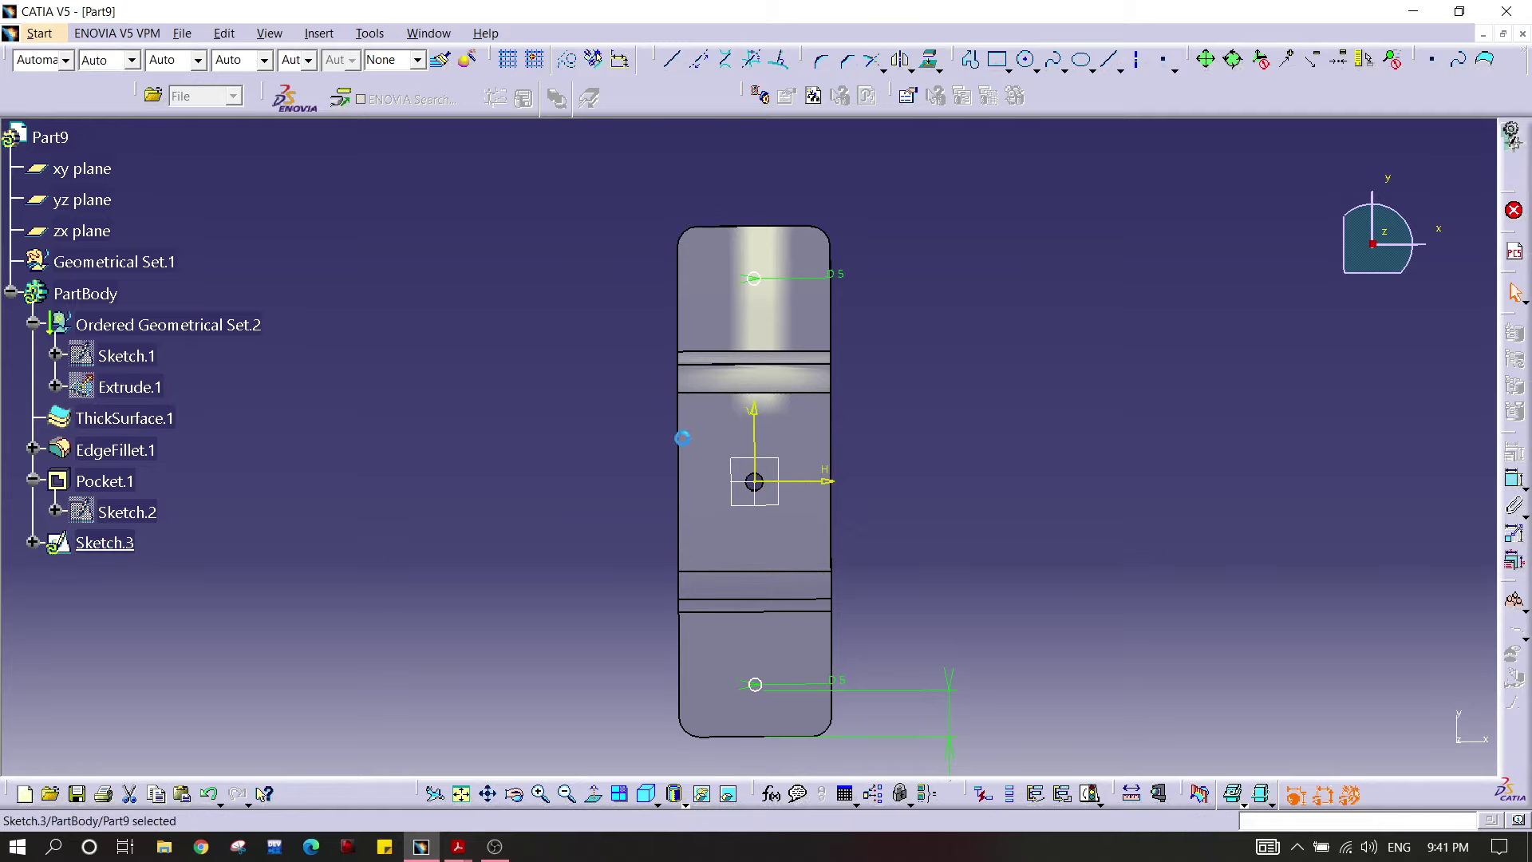
Step: Cut the two circles through the end flanges with a 20 mm deep pocket
mouse_move(979, 479)
middle_mouse_down()
mouse_move(935, 368)
mouse_move(948, 312)
middle_mouse_up()
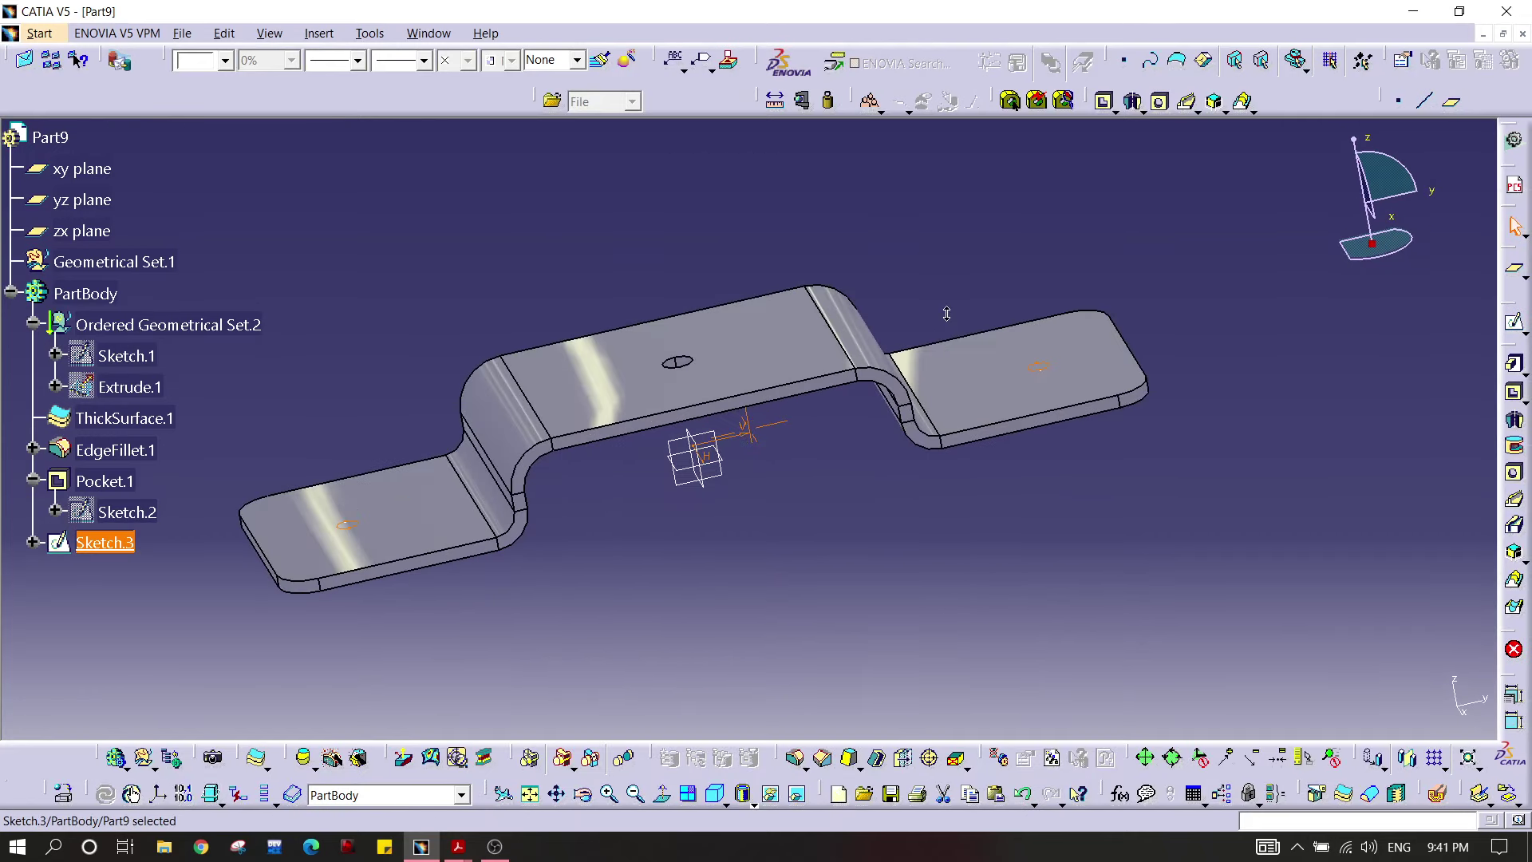
left_click(1514, 392)
left_click(1205, 665)
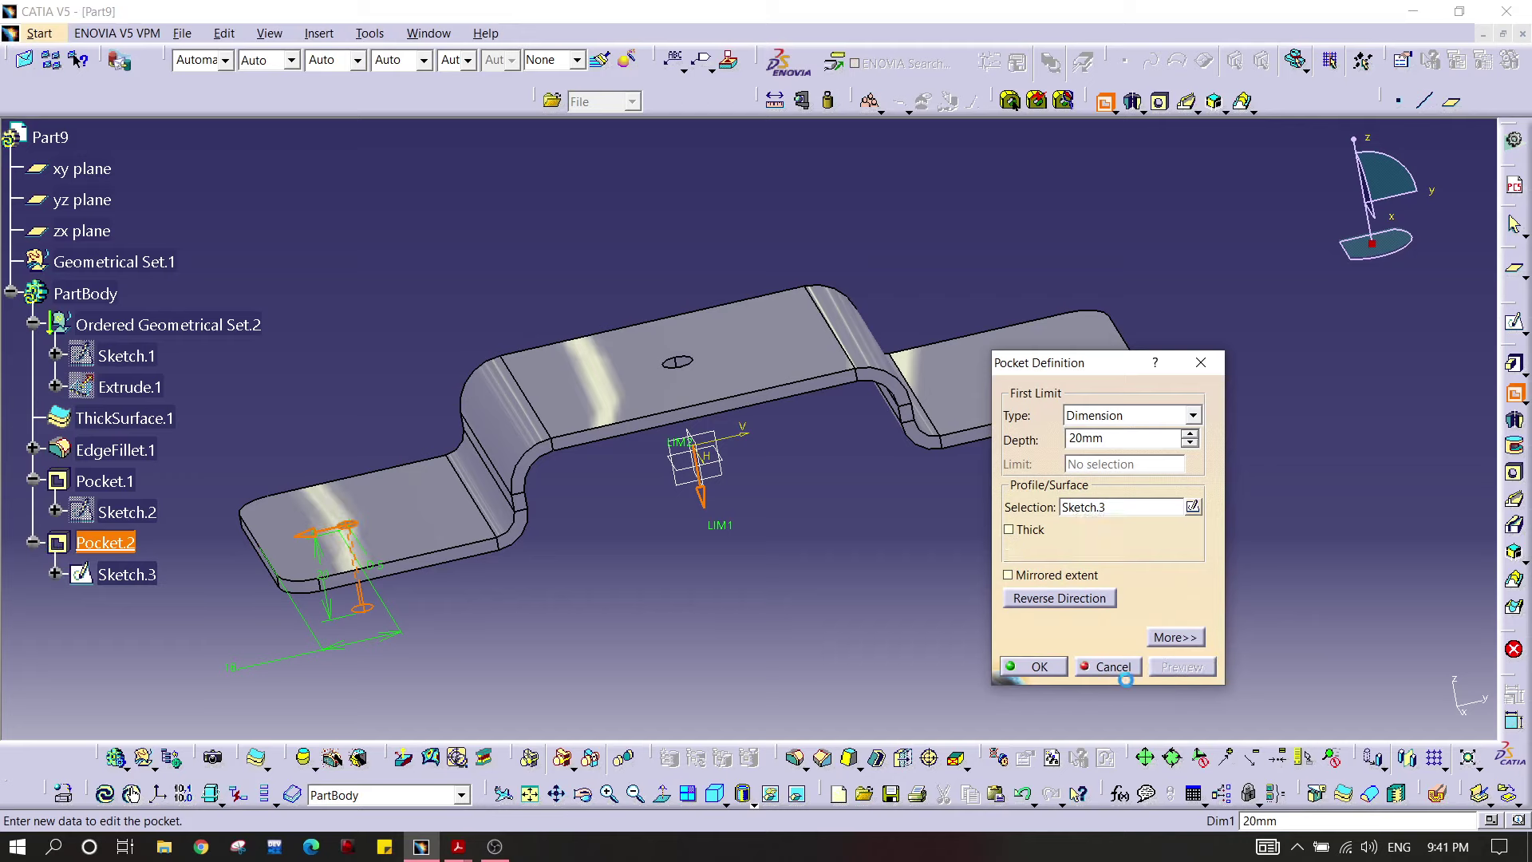
left_click(1058, 667)
mouse_move(725, 414)
middle_mouse_down()
mouse_move(1146, 379)
mouse_move(961, 513)
mouse_move(834, 551)
mouse_move(783, 435)
mouse_move(931, 520)
mouse_move(973, 574)
mouse_move(969, 621)
middle_mouse_up()
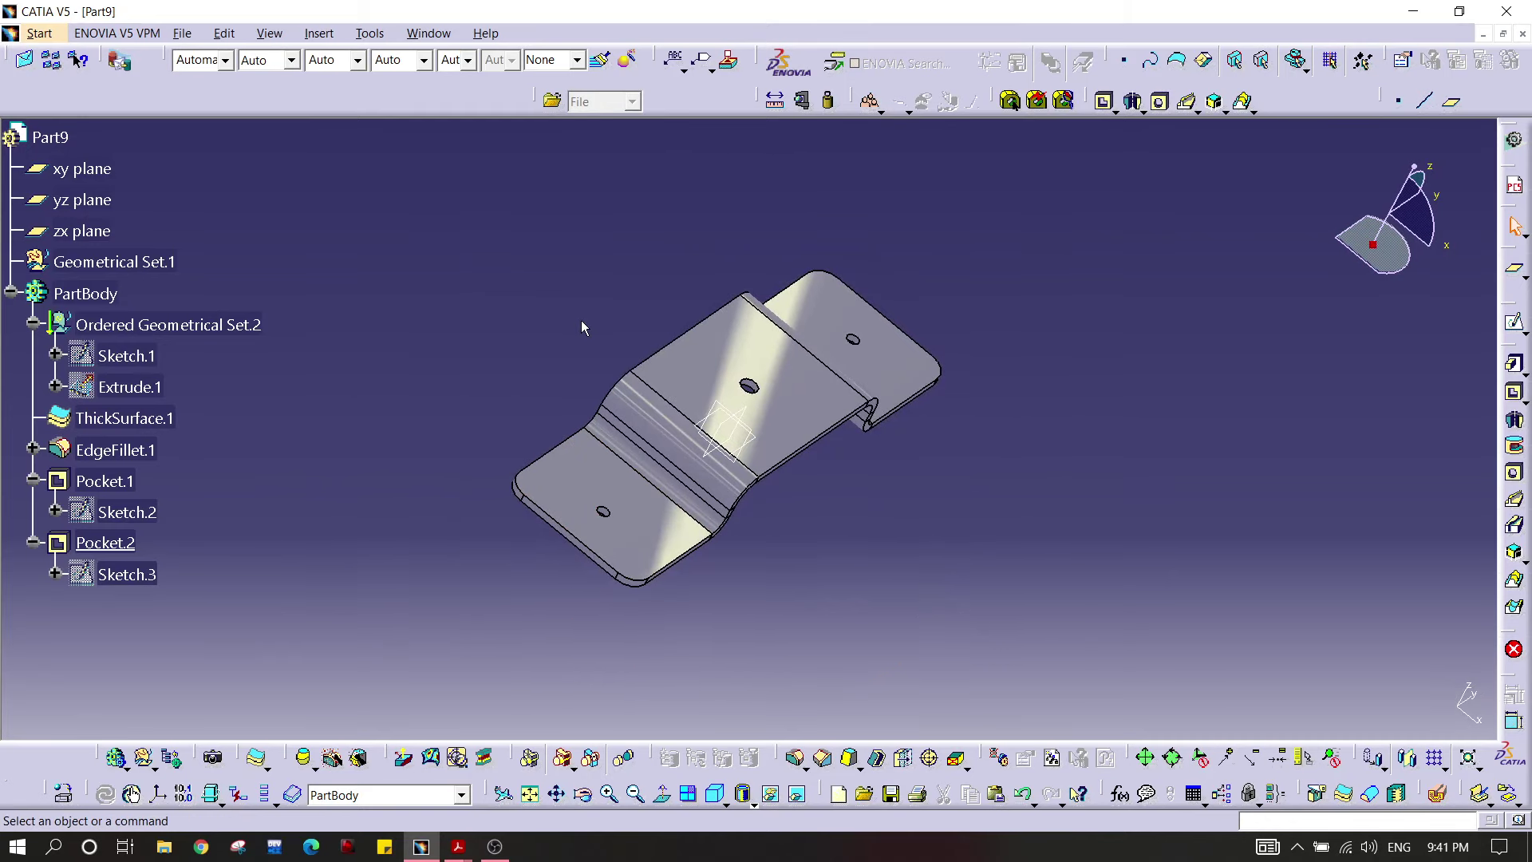
Step: Save the finished base plate part
left_click(182, 33)
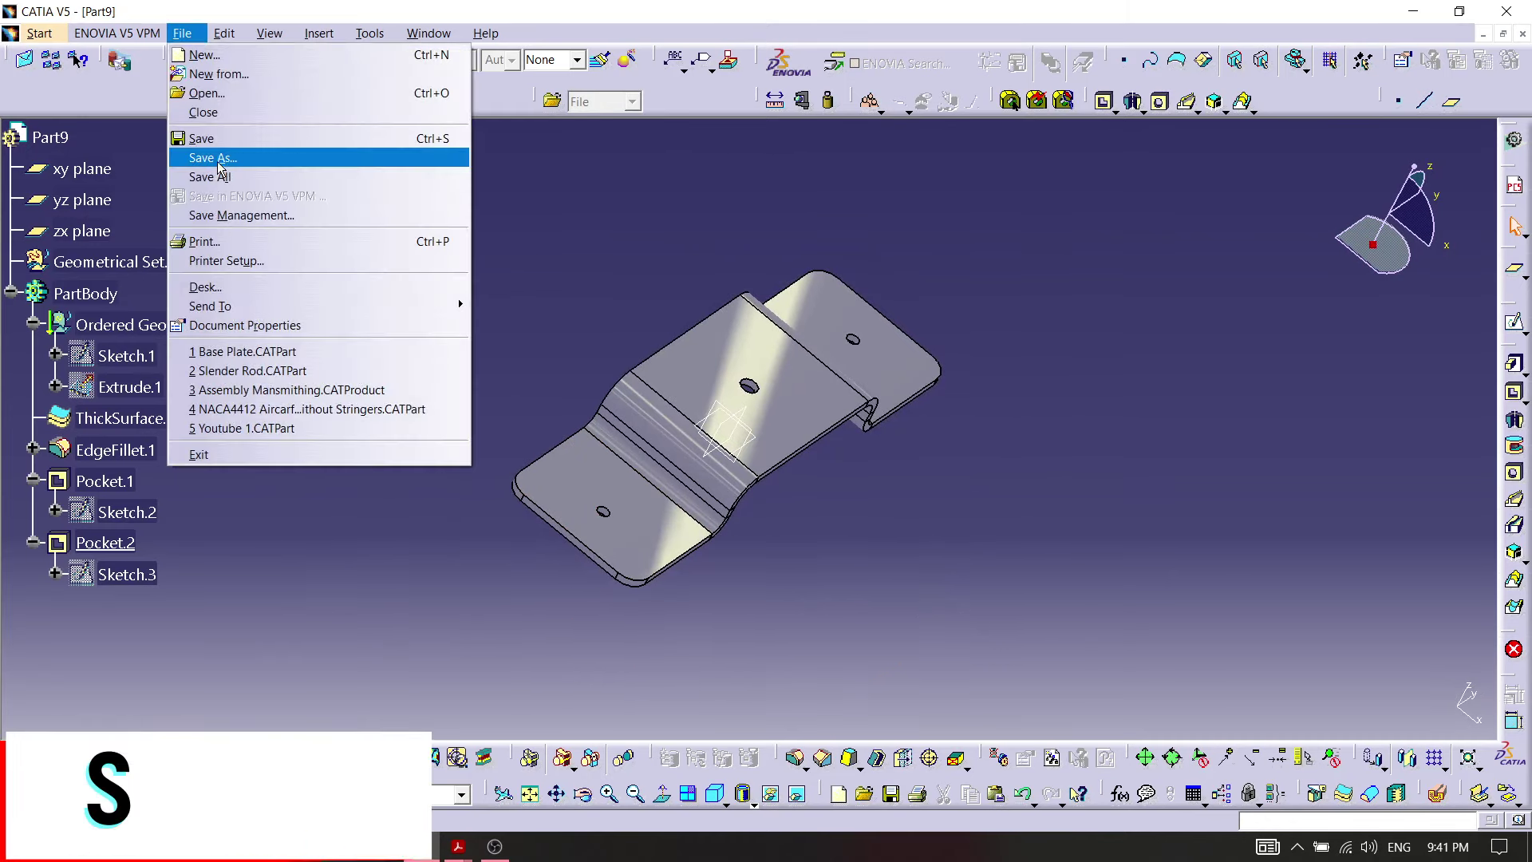
left_click(220, 144)
left_click(1508, 15)
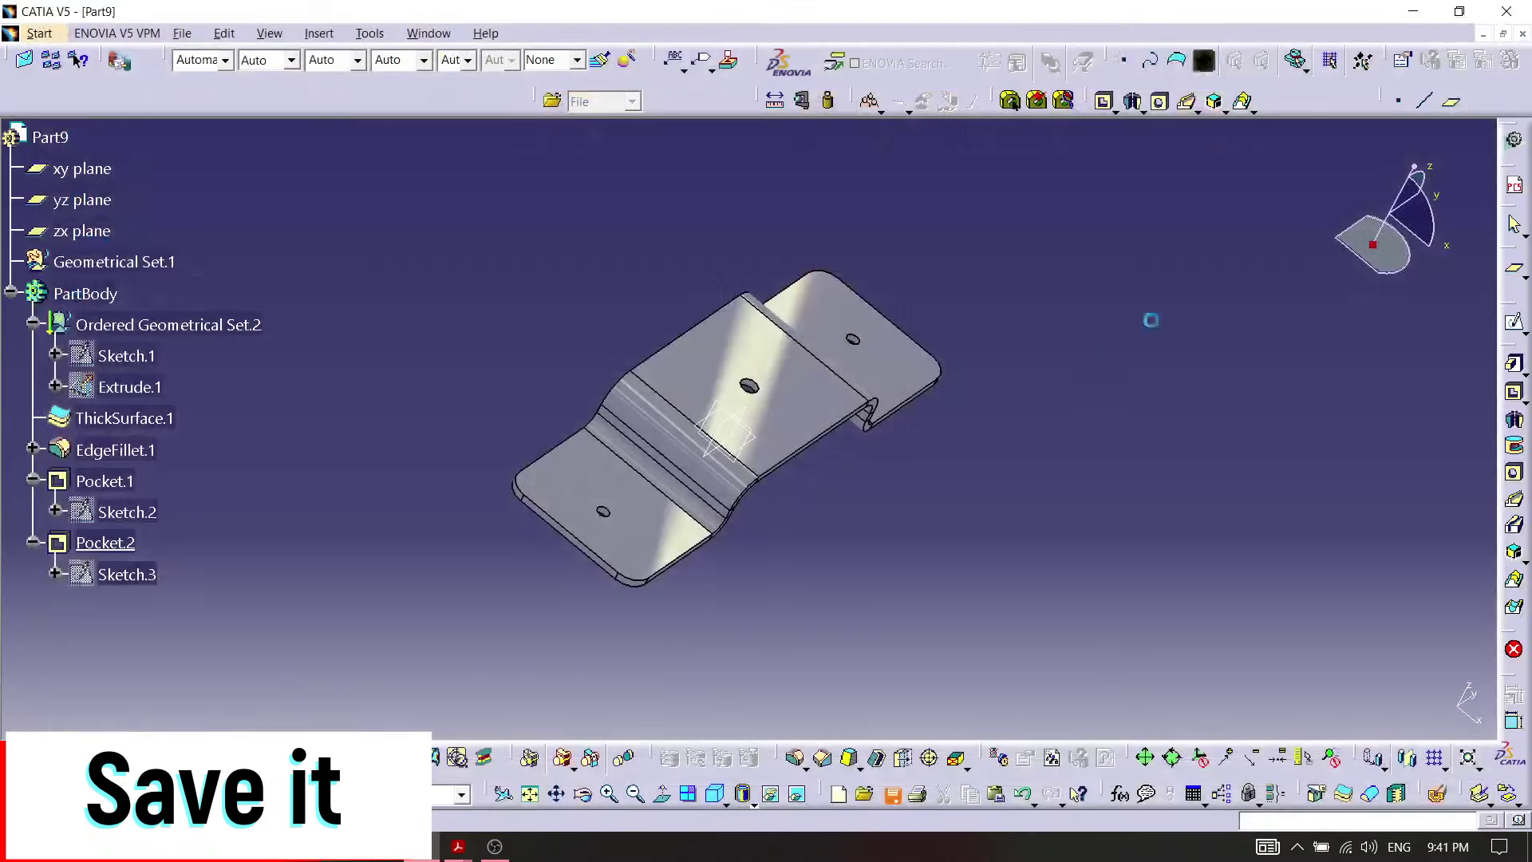
Step: Examine the handle area of the arm-support assembly and create a new Part Design part named Part7
middle_click_drag(1019, 482, 815, 545)
middle_click_drag(807, 452, 934, 686)
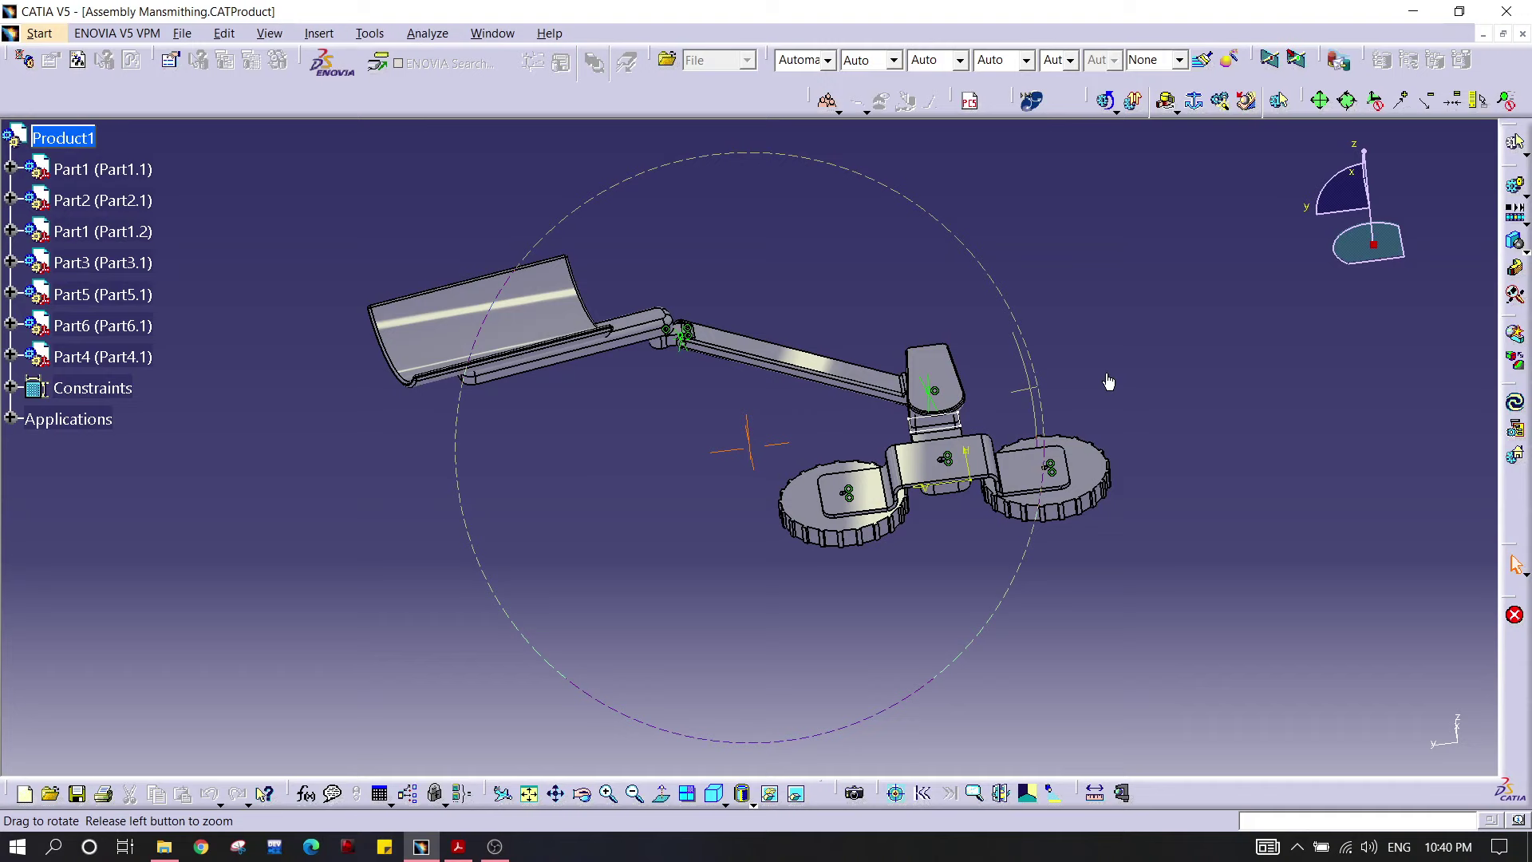
middle_click_drag(1105, 380, 776, 427)
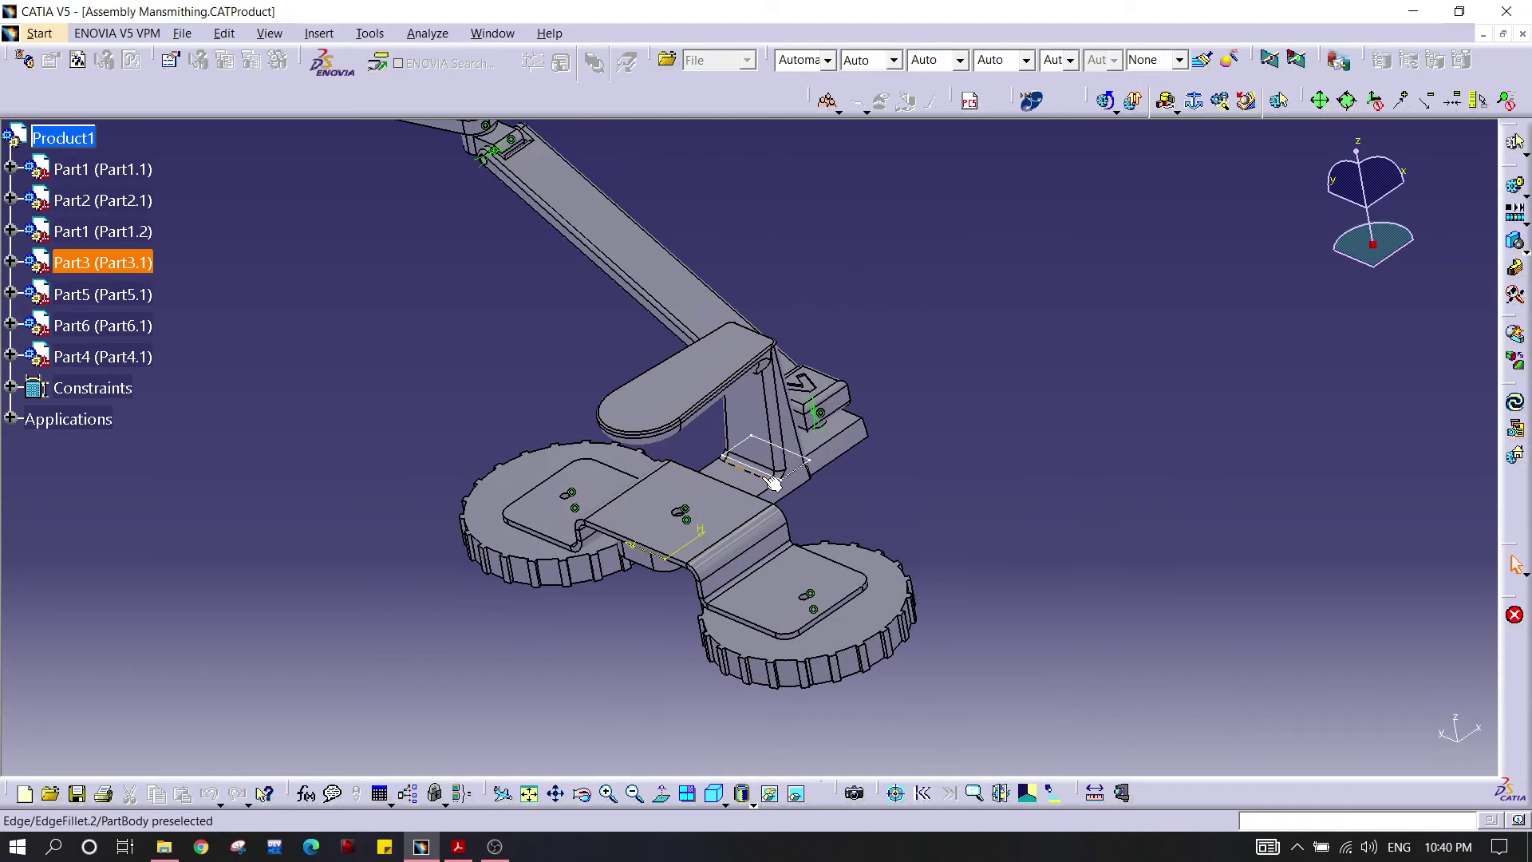
left_click(39, 33)
mouse_move(88, 73)
left_click(367, 74)
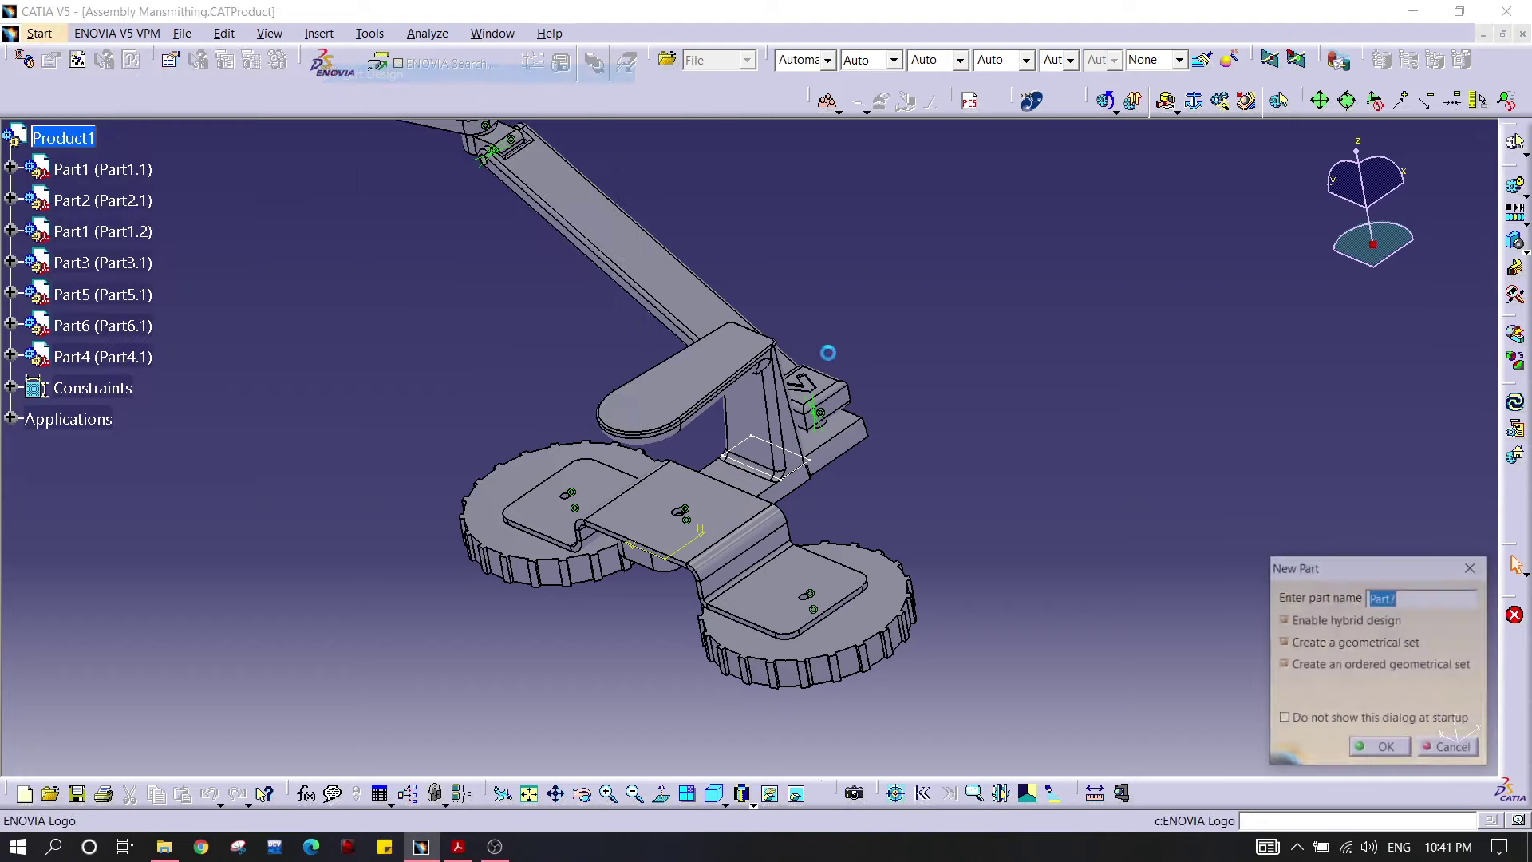
left_click(1385, 750)
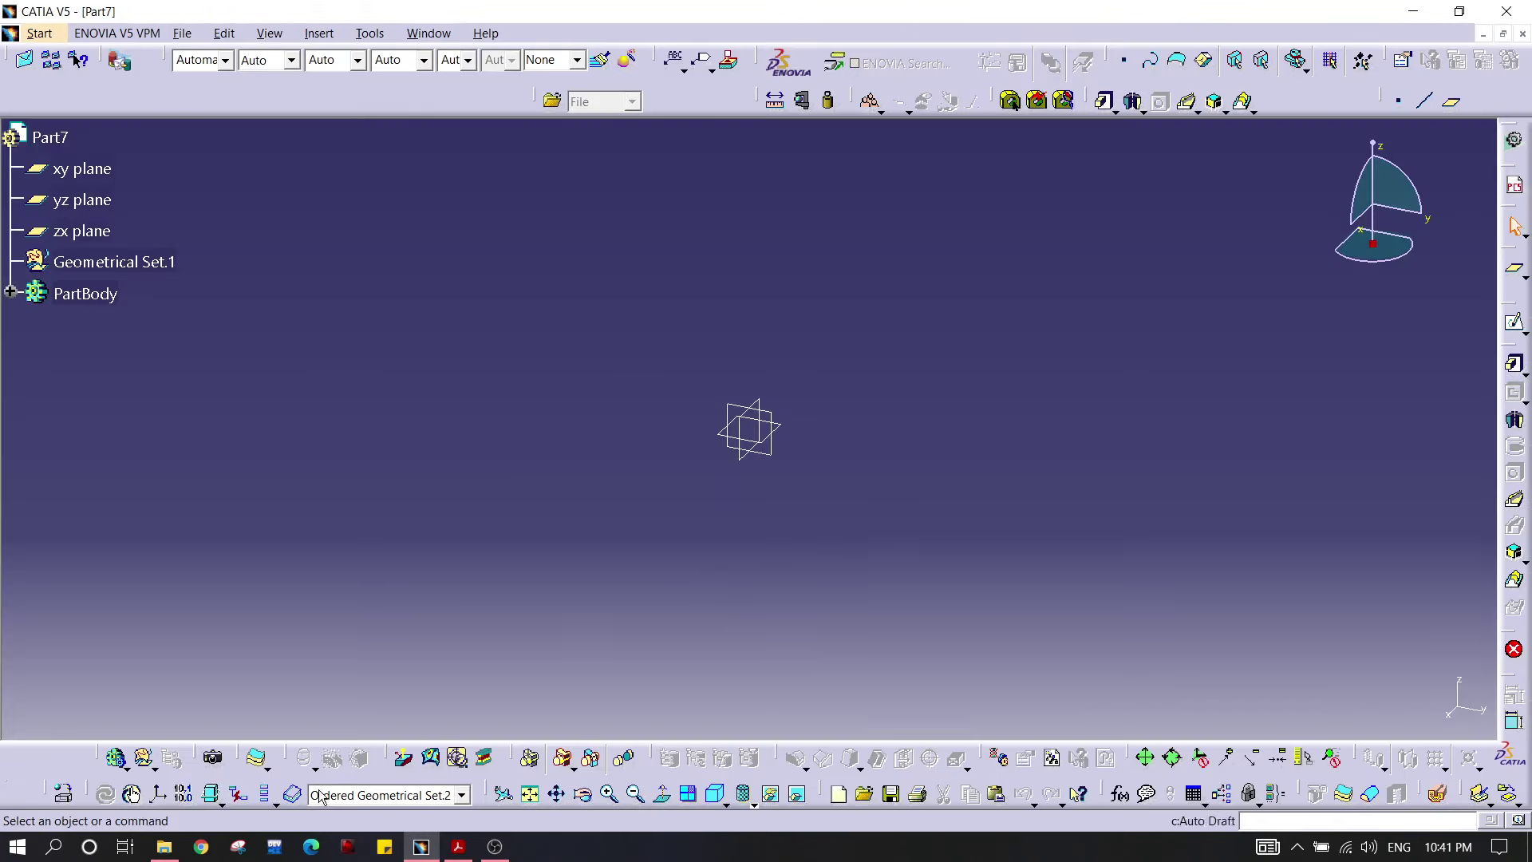
Step: Open the Handle Draft PDF, check the base length dimensions in its bottom view, and return to the empty part
left_click(163, 848)
double_click(358, 471)
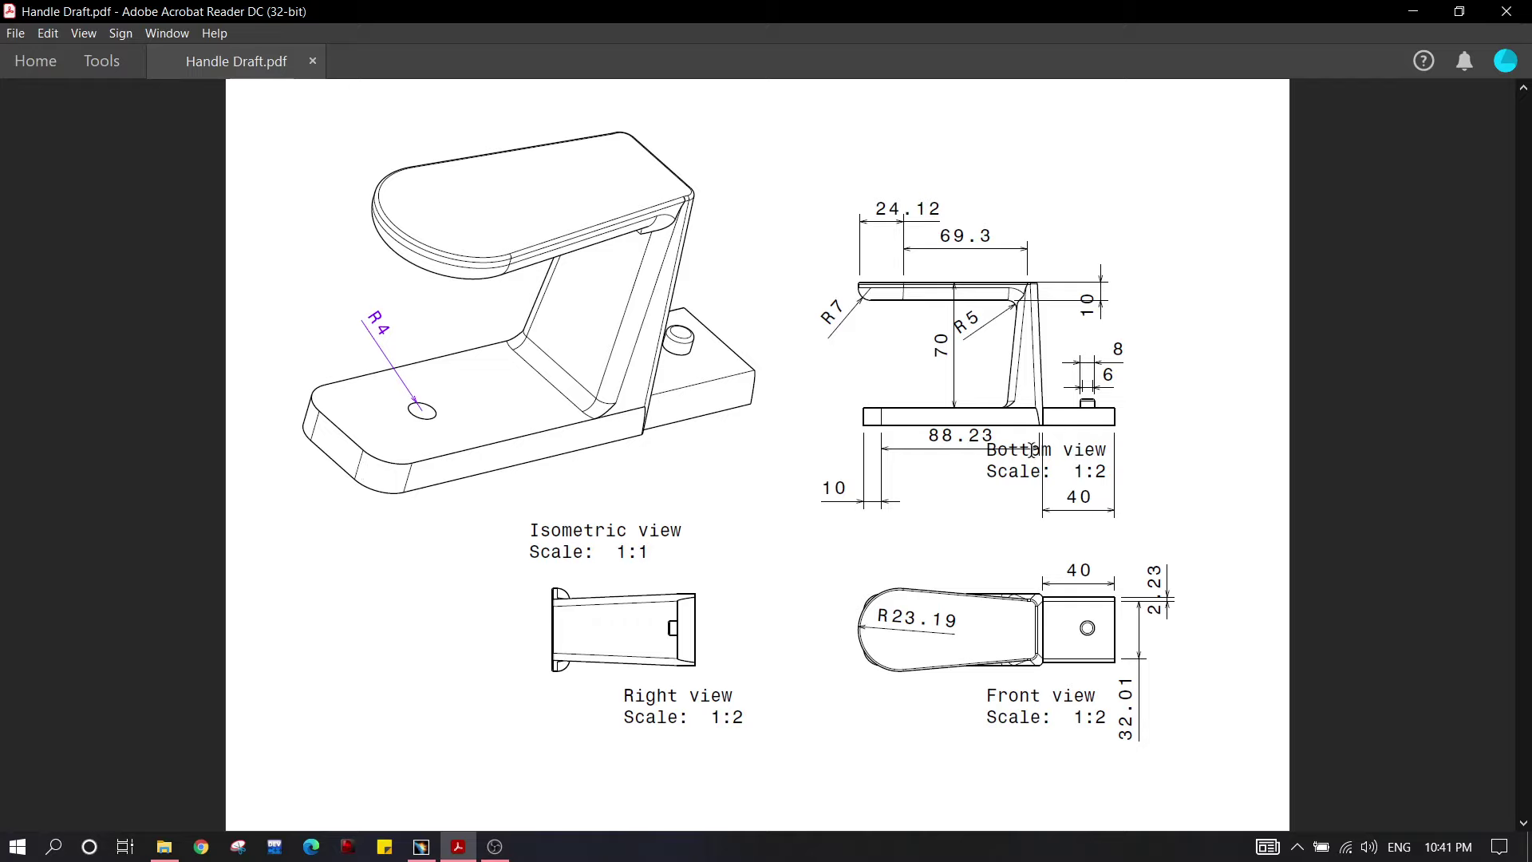
left_click_drag(1017, 440, 841, 442)
left_click(886, 453)
key("alt+Tab")
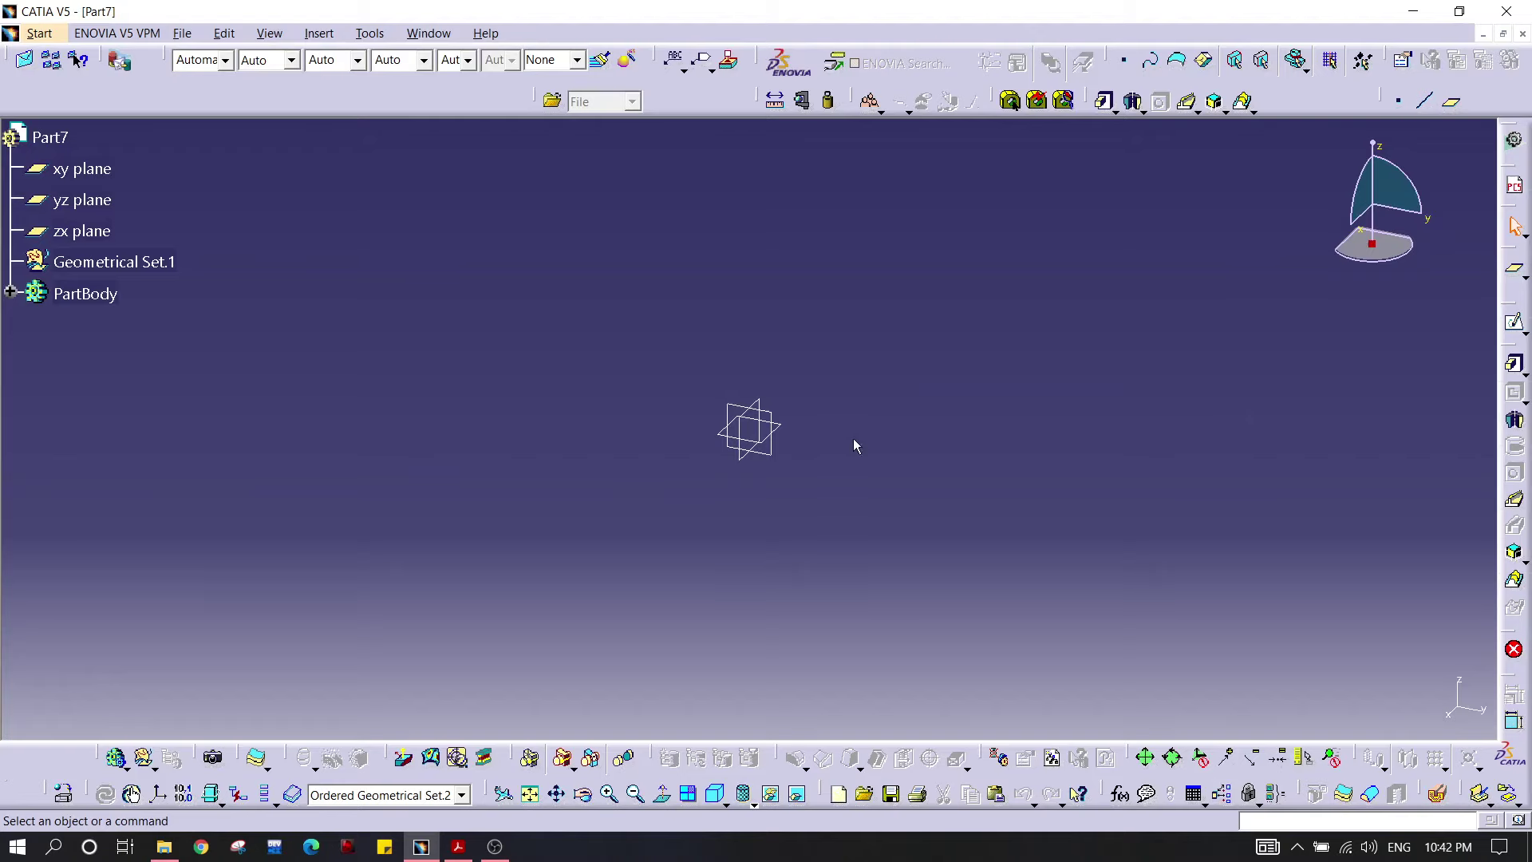
Step: Sketch a rectangle about 178 by 57 mm on the yz plane, with one corner on the origin
left_click(770, 415)
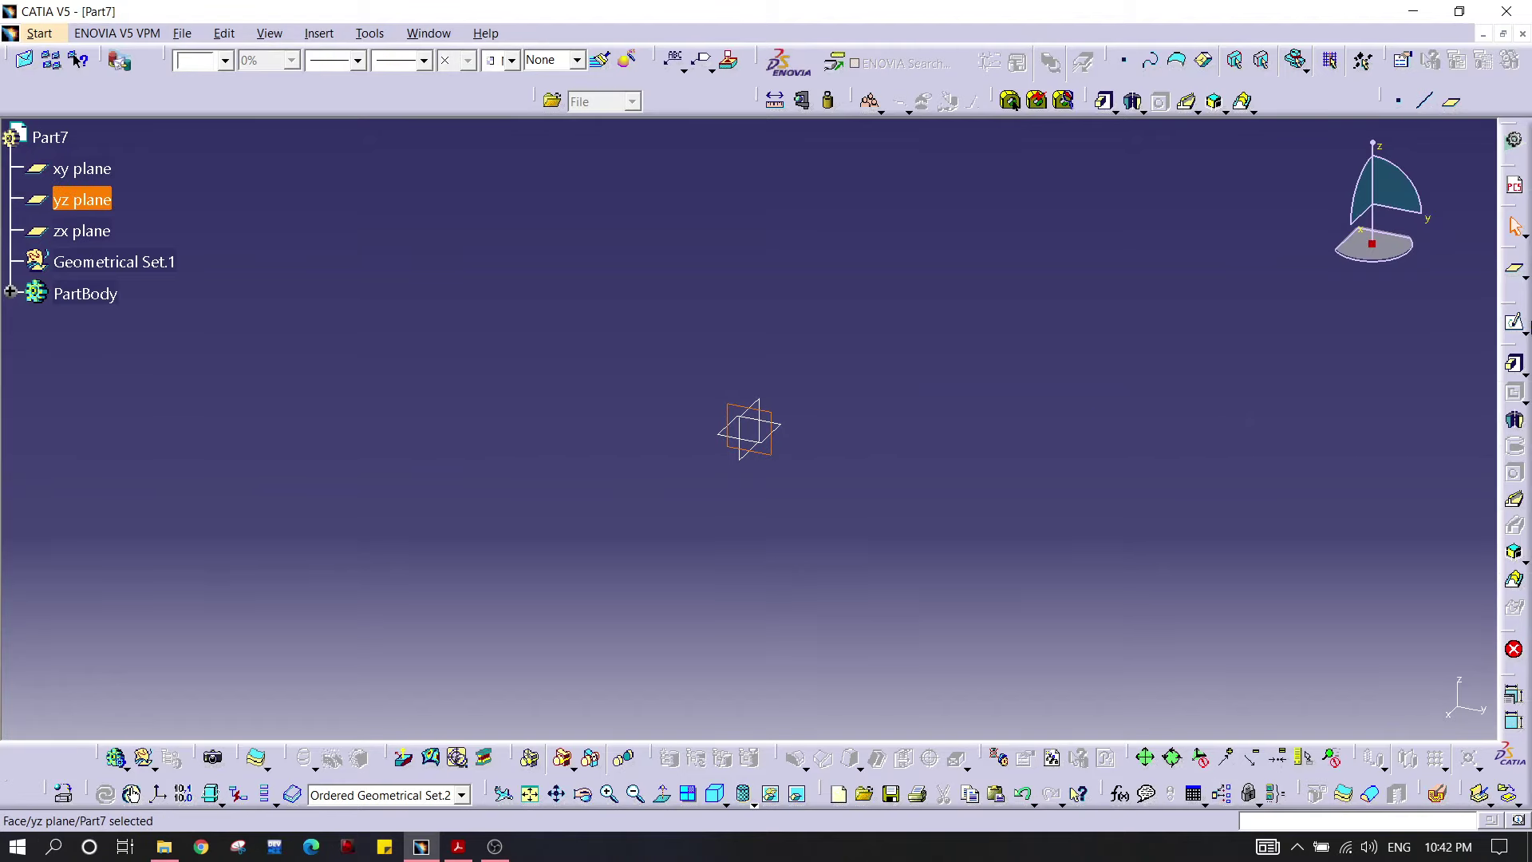
left_click(1514, 322)
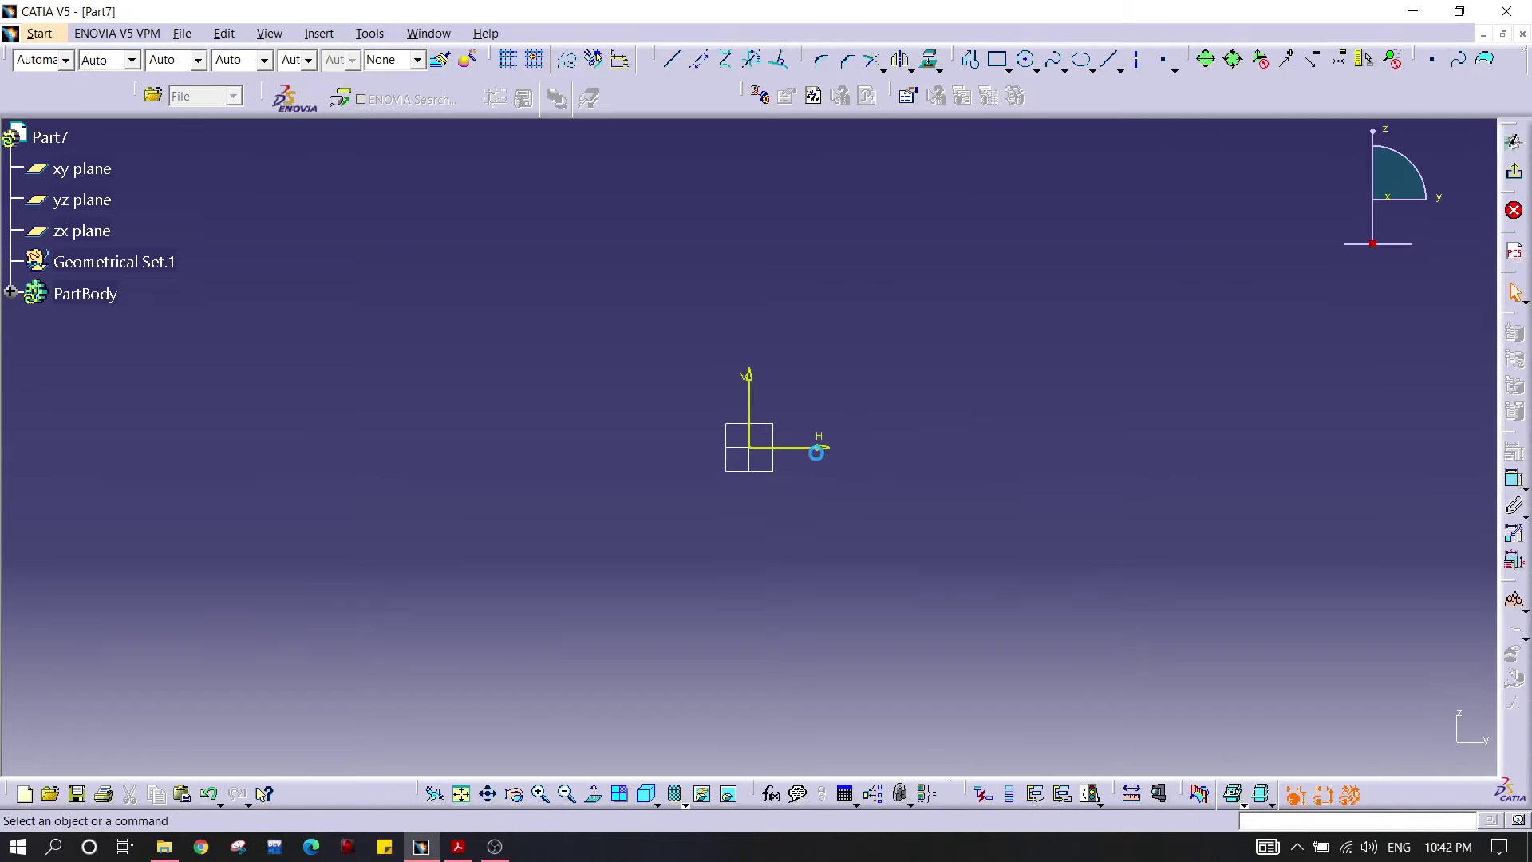
left_click(997, 59)
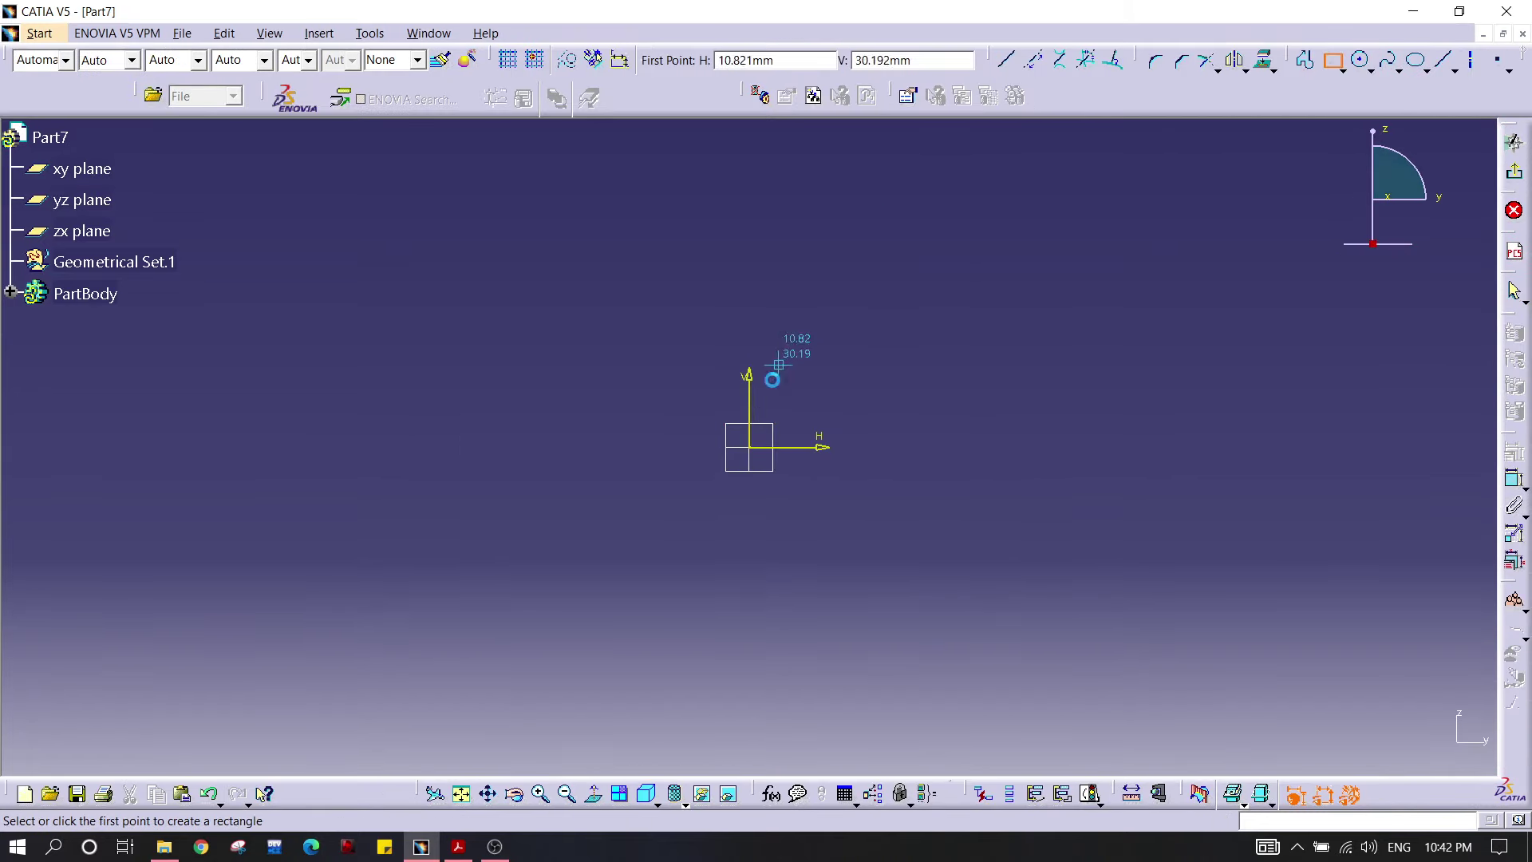
left_click(753, 449)
left_click(1235, 290)
Step: Dimension the rectangle's height between its upper edge and the horizontal axis, placing the dimension beside the rectangle
mouse_move(1120, 397)
middle_mouse_down()
mouse_move(993, 438)
mouse_move(1000, 407)
middle_mouse_up()
left_click(1039, 299)
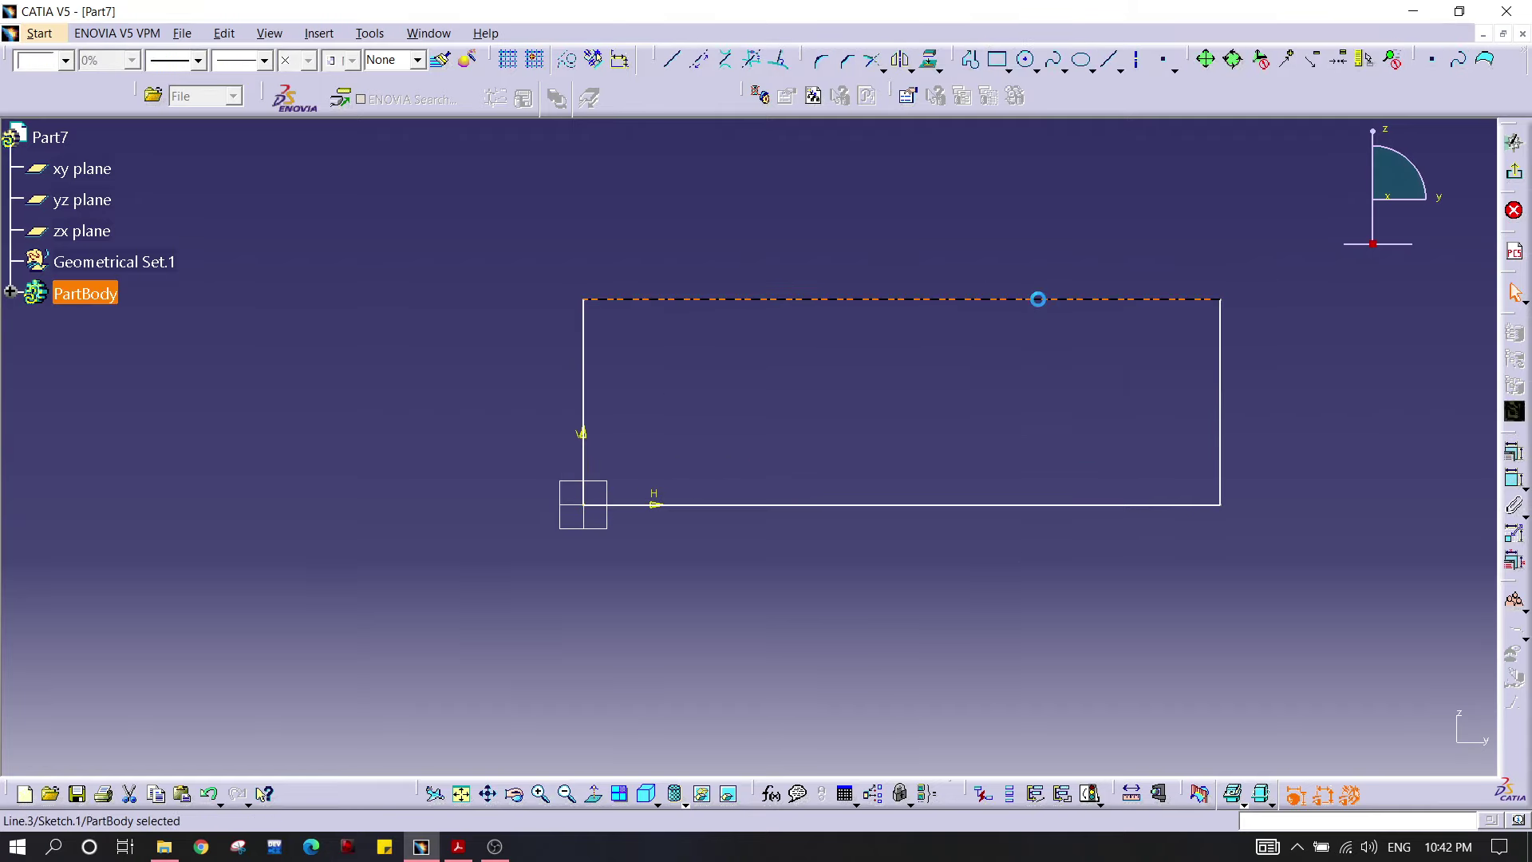
left_click(659, 506, "ctrl")
left_click(1514, 479)
right_click(1140, 442)
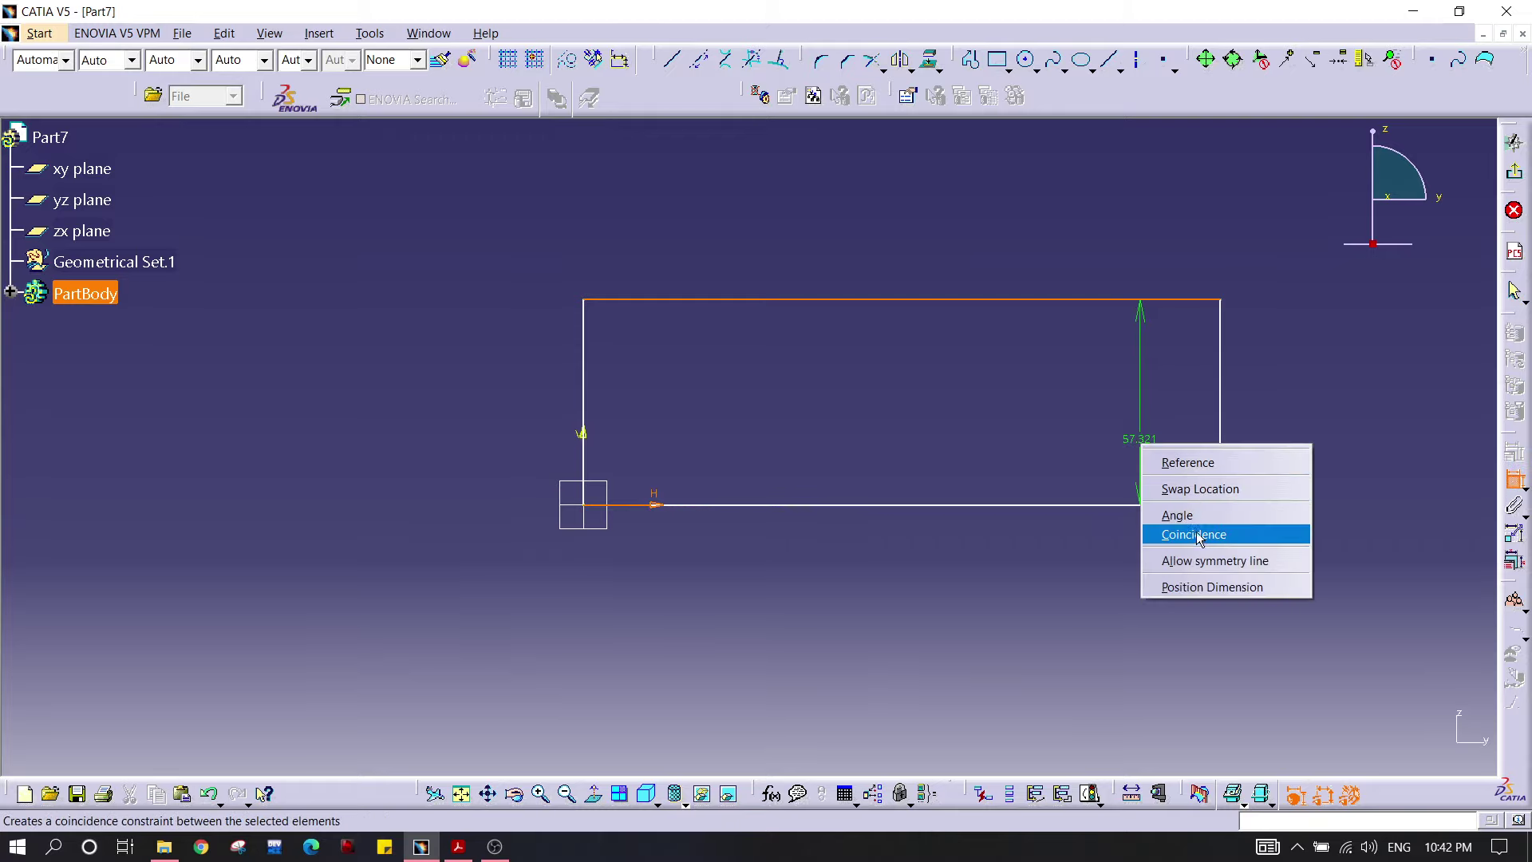
left_click(1280, 558)
left_click(1313, 387)
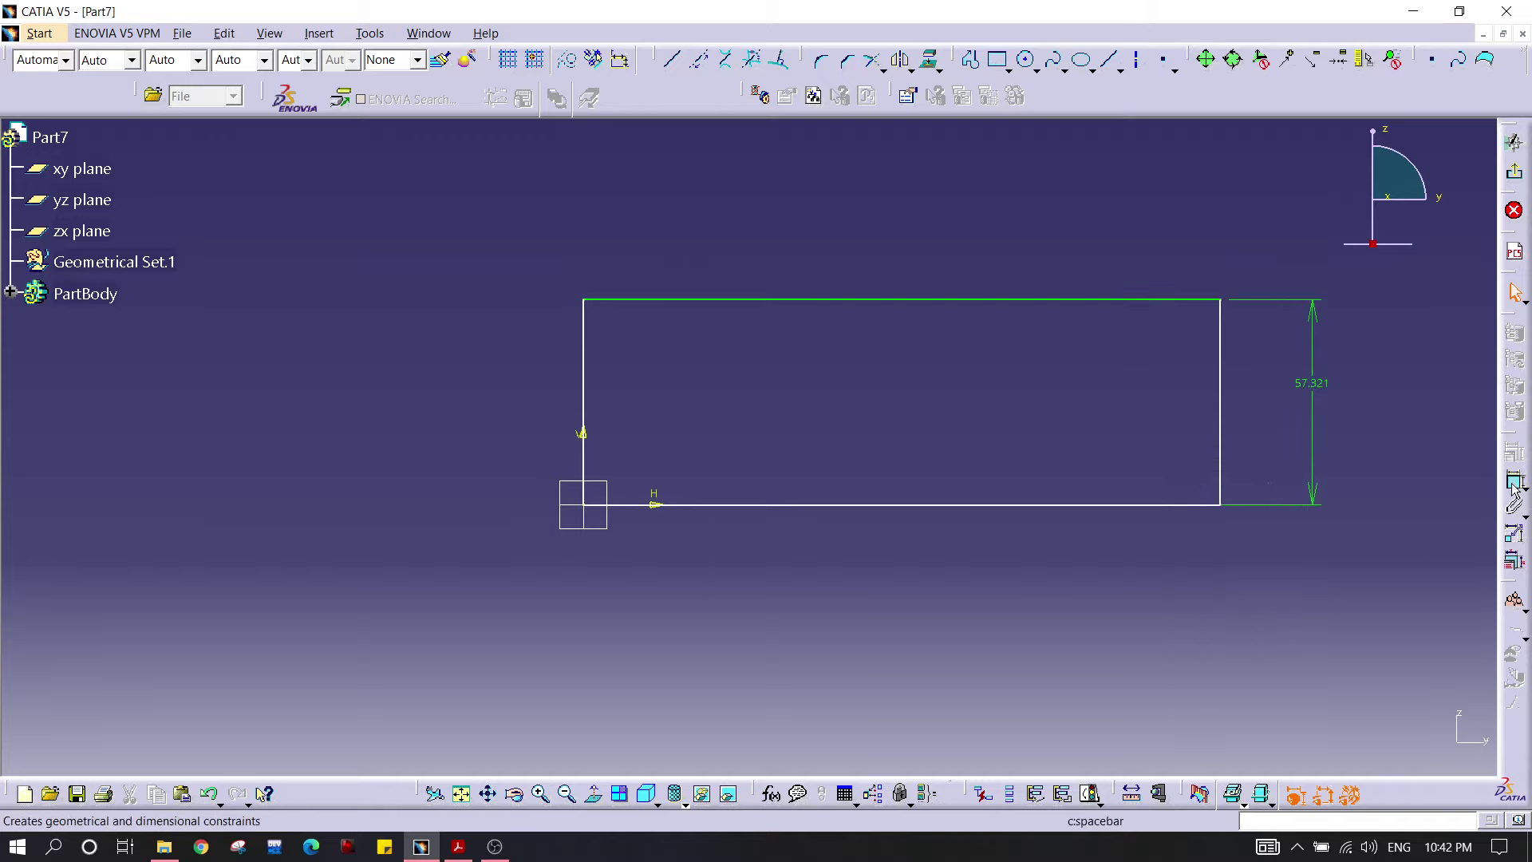
Step: Dimension the rectangle's width from the vertical axis at 100 mm and set its height to 40 mm
left_click(1217, 412)
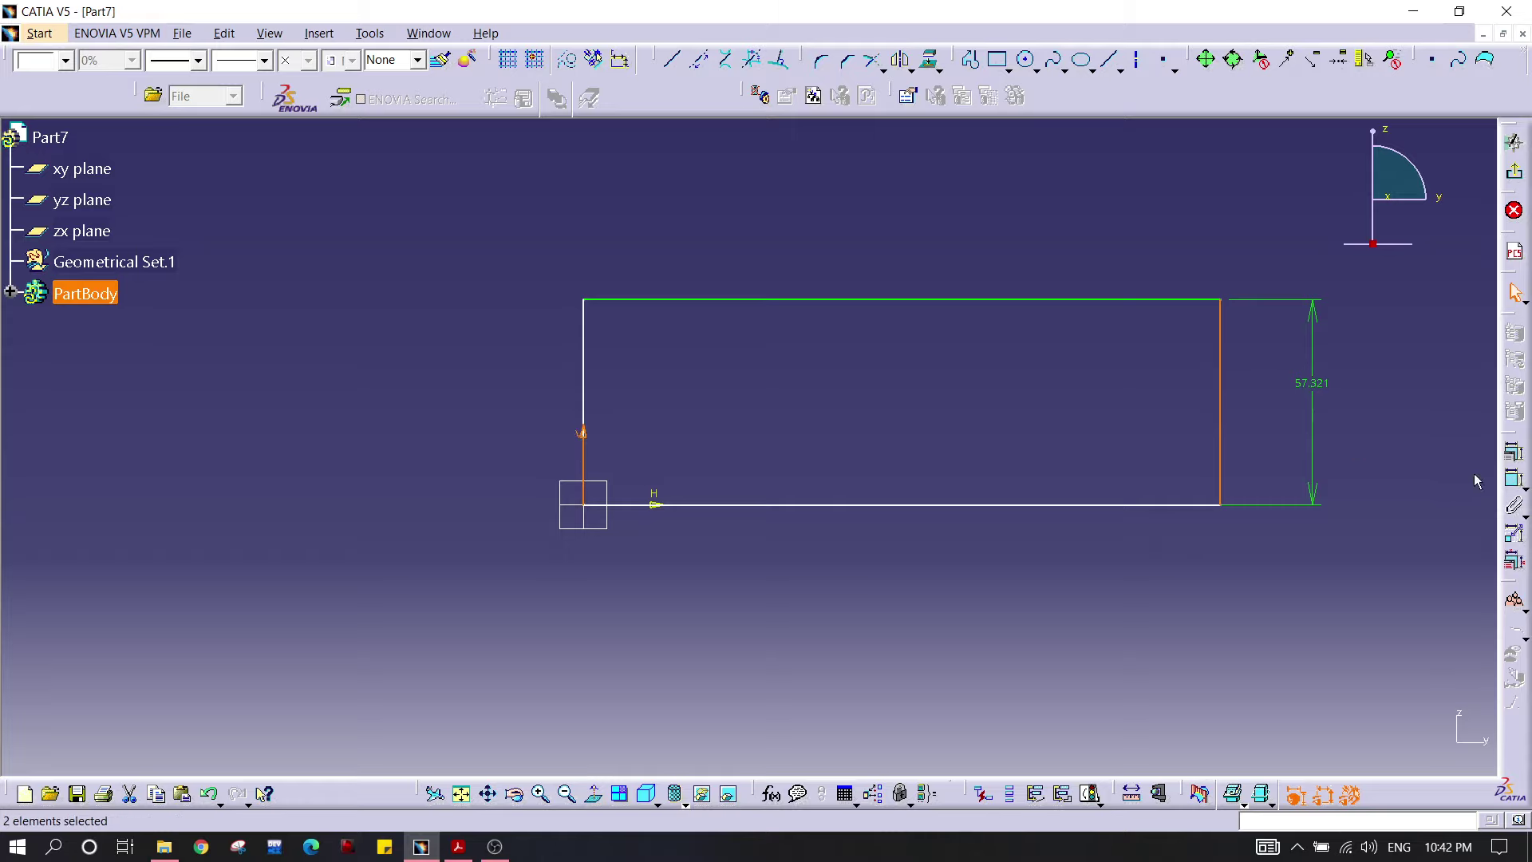
left_click(1513, 479)
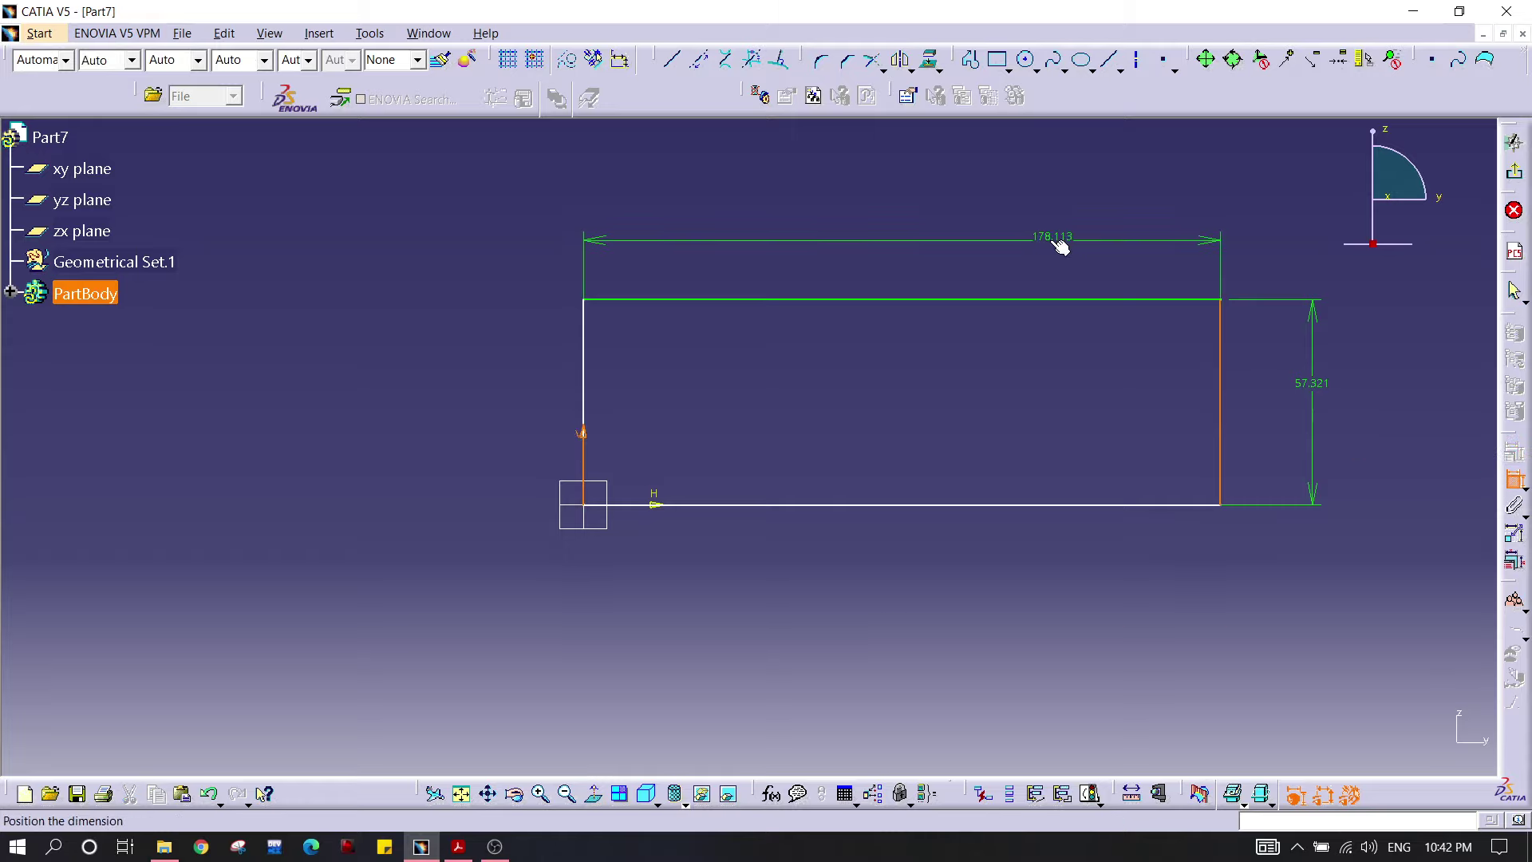
double_click(1059, 243)
type("10")
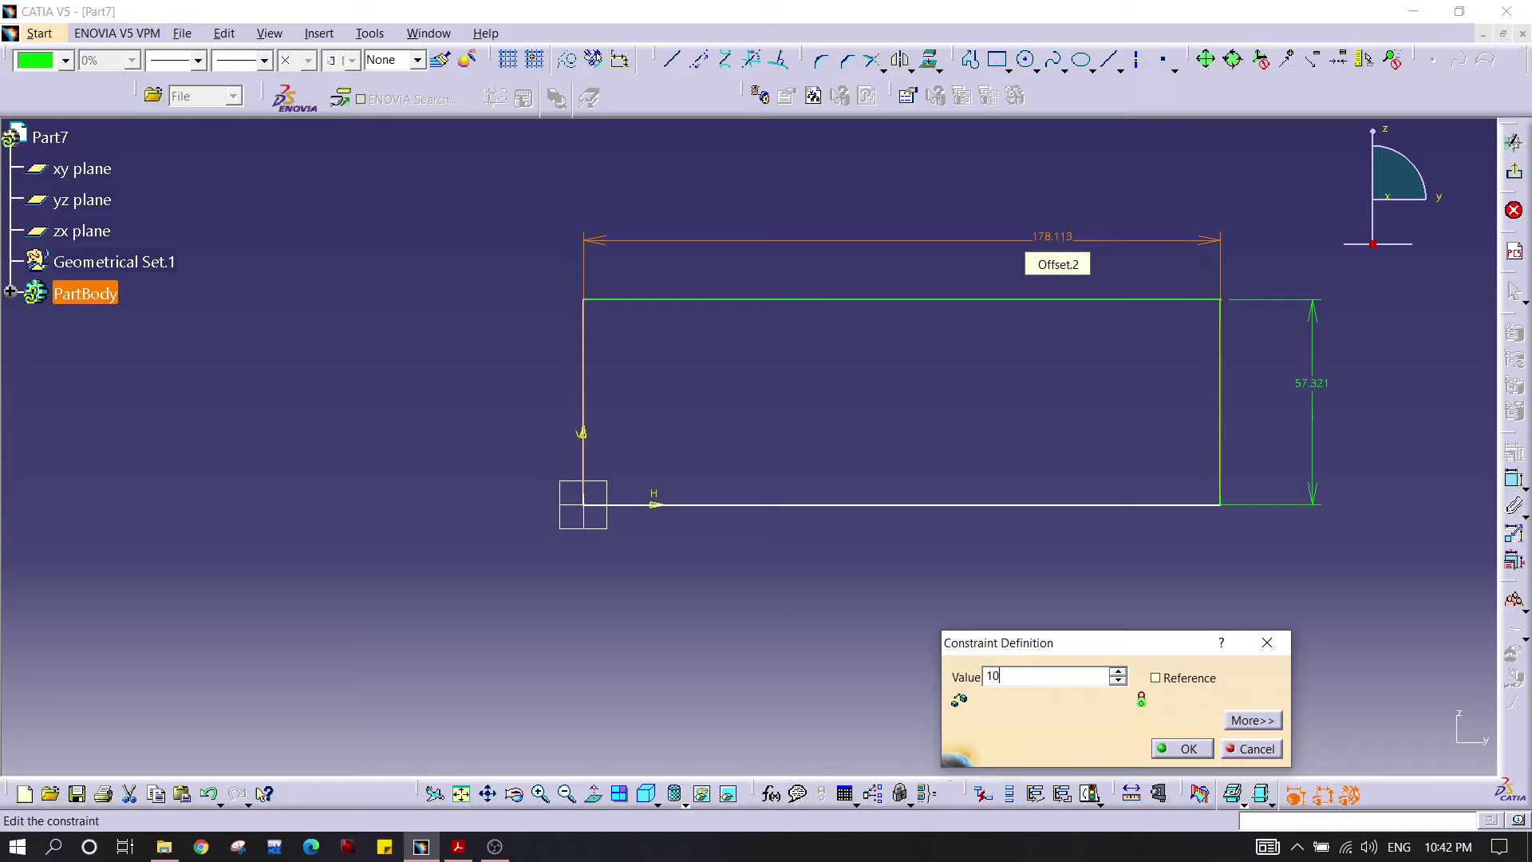
type("0")
key("Return")
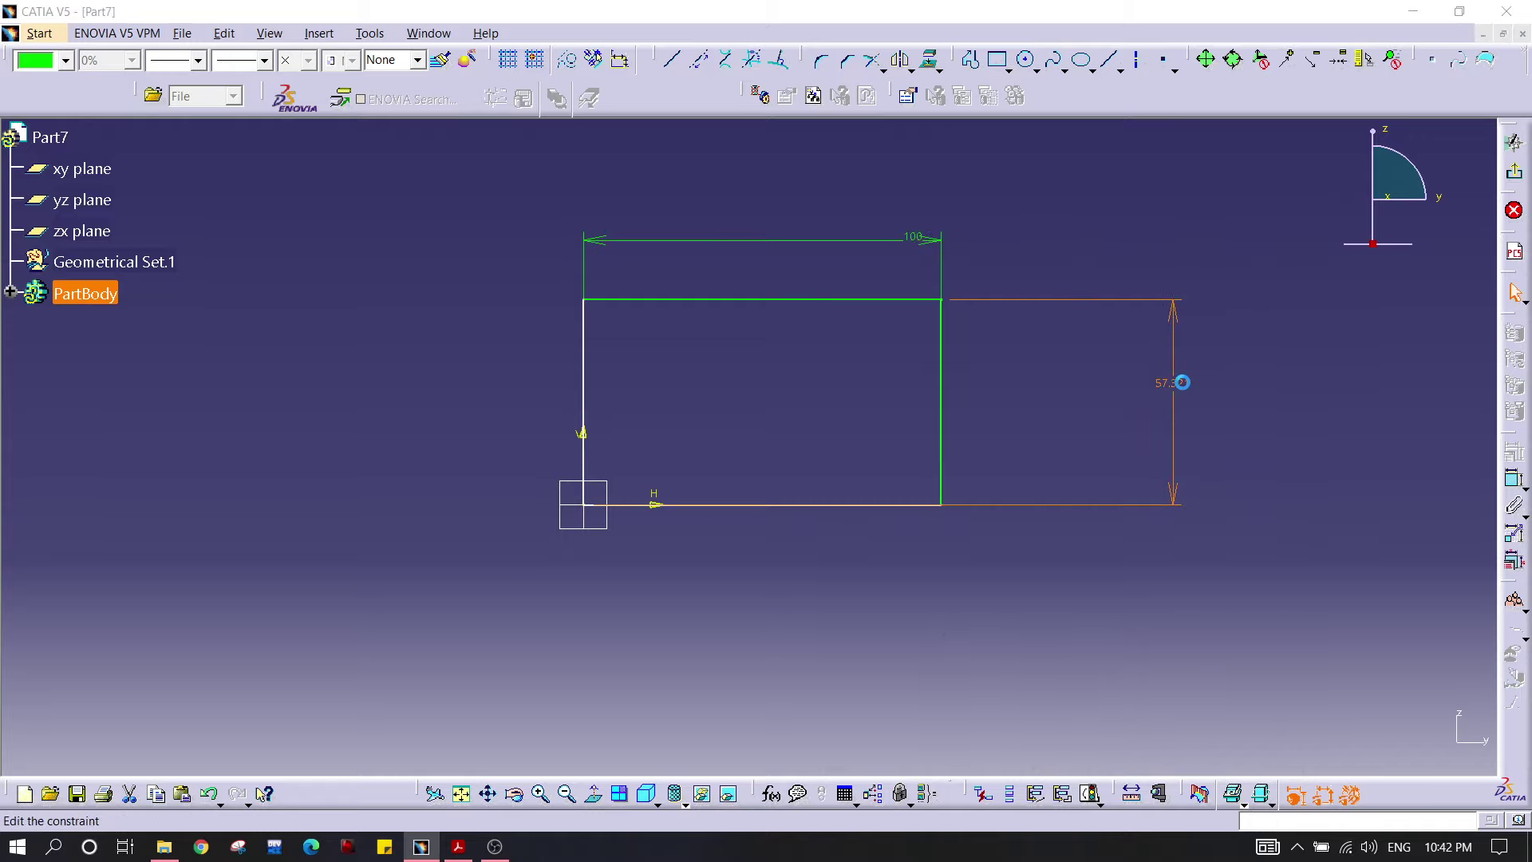
double_click(1185, 387)
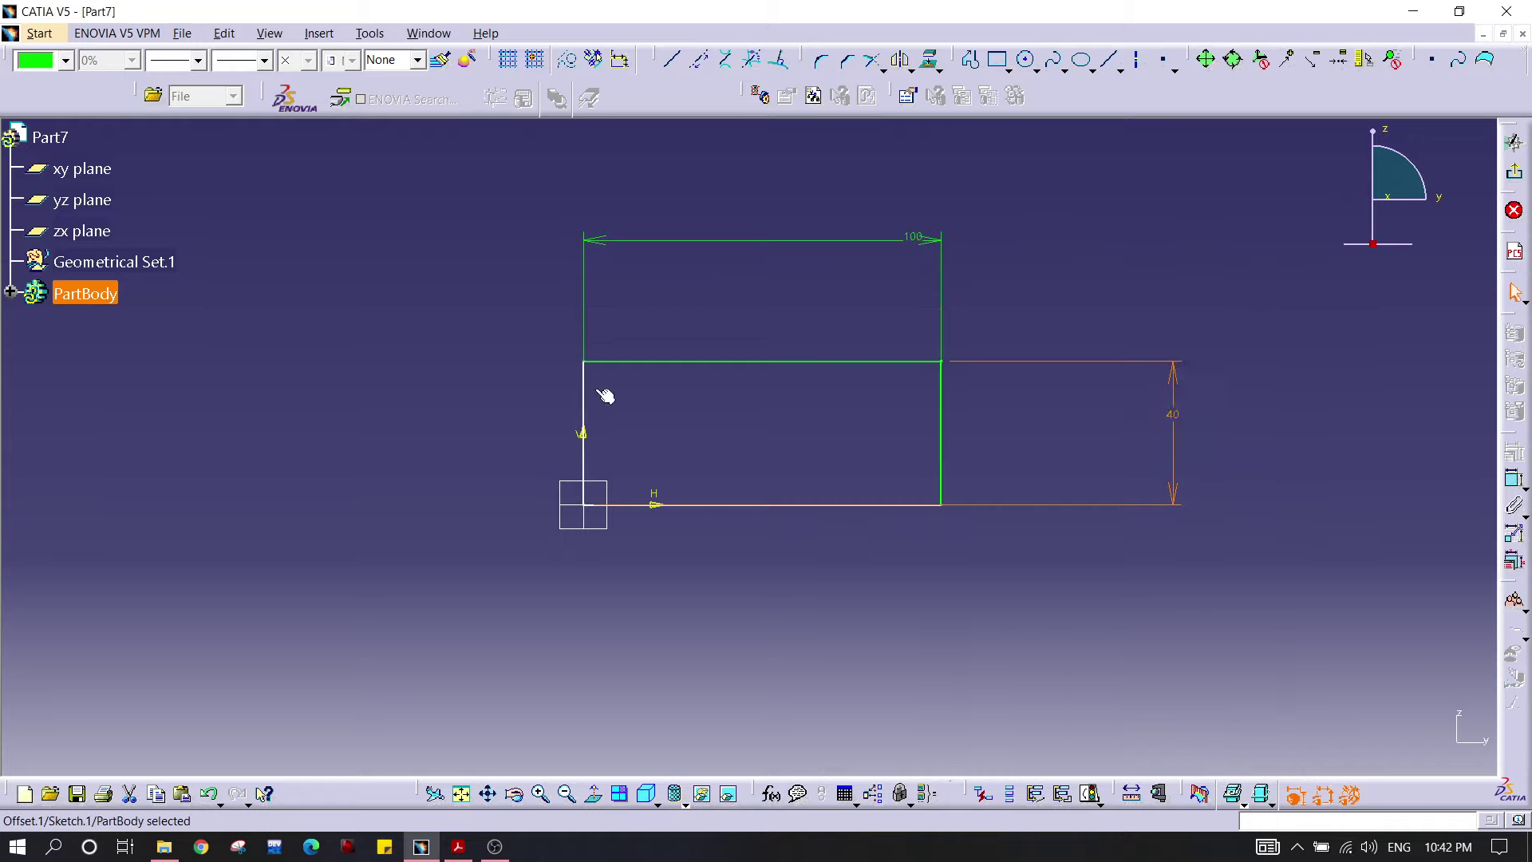
Step: Add an angle constraint between the rectangle's left and bottom edges, placing the dimension outside the origin corner
middle_click_drag(591, 463, 597, 319)
middle_click_drag(482, 484, 580, 529)
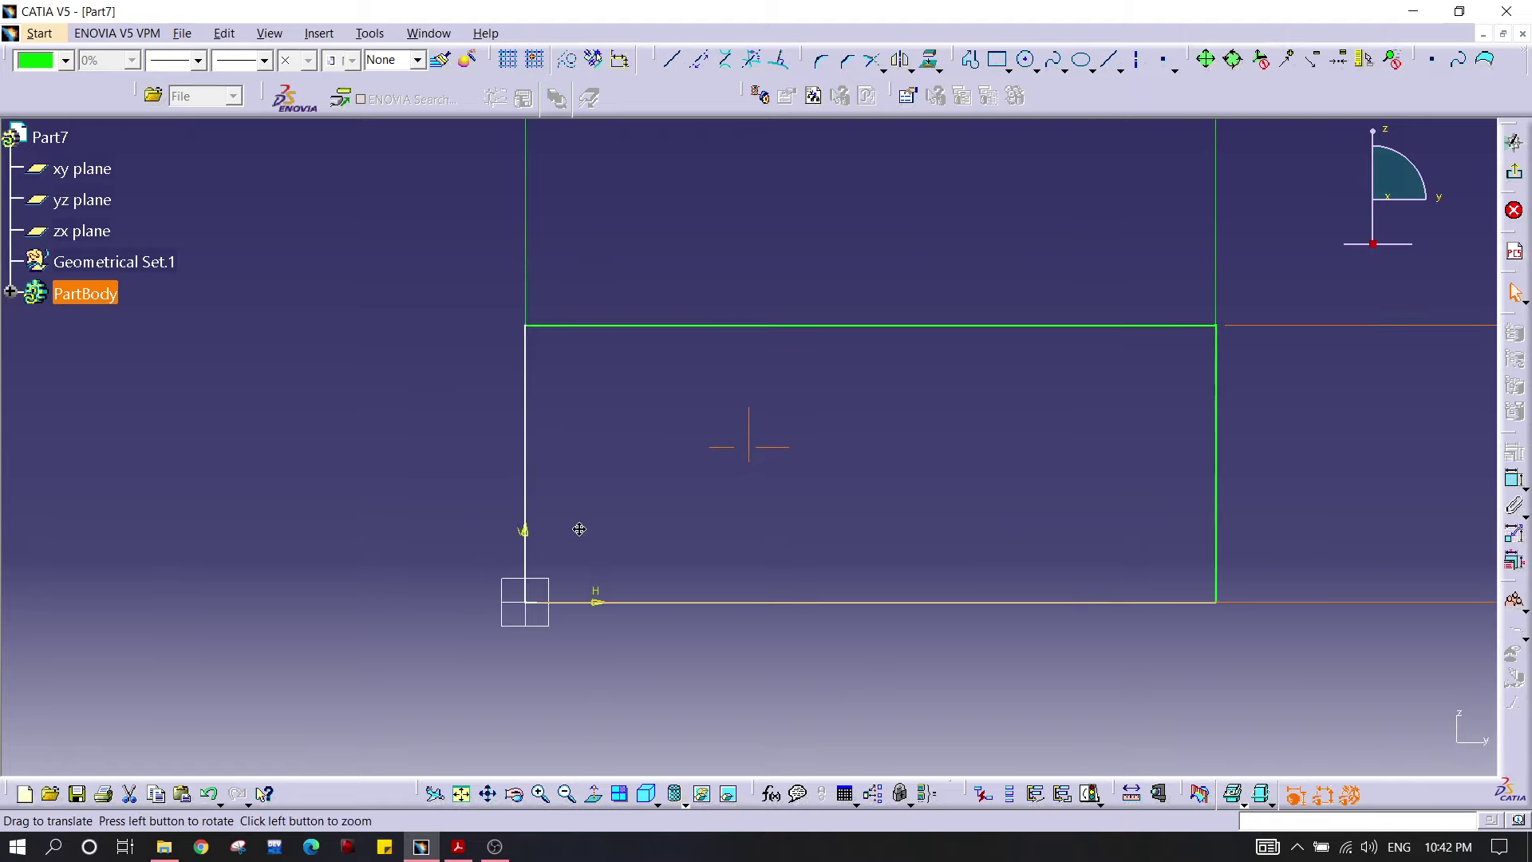
left_click(525, 462)
left_click(806, 604, "ctrl")
left_click(1514, 479)
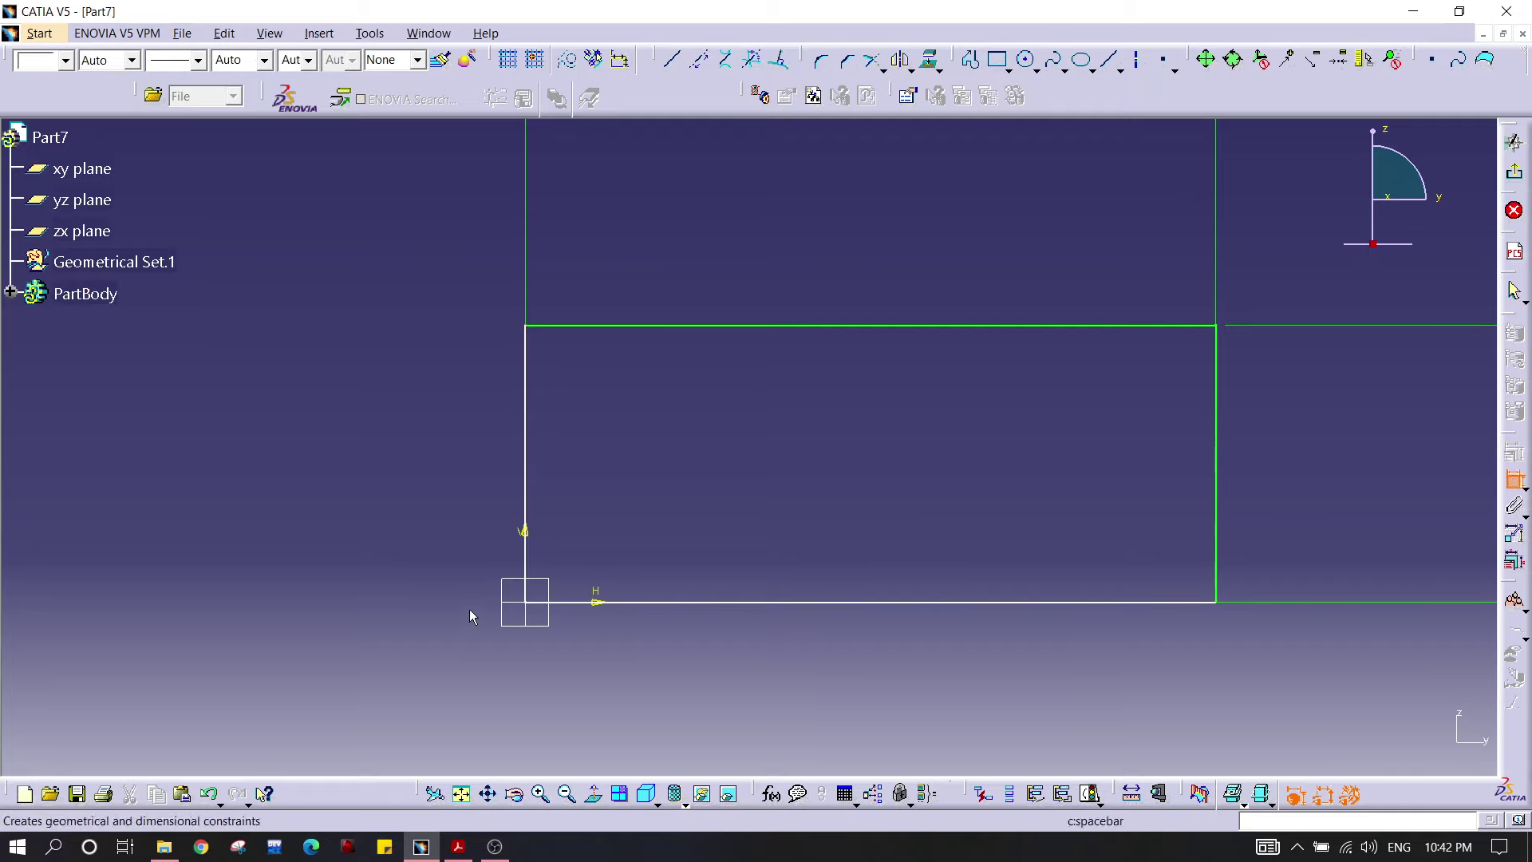
left_click(826, 604)
left_click(526, 469)
left_click(428, 509)
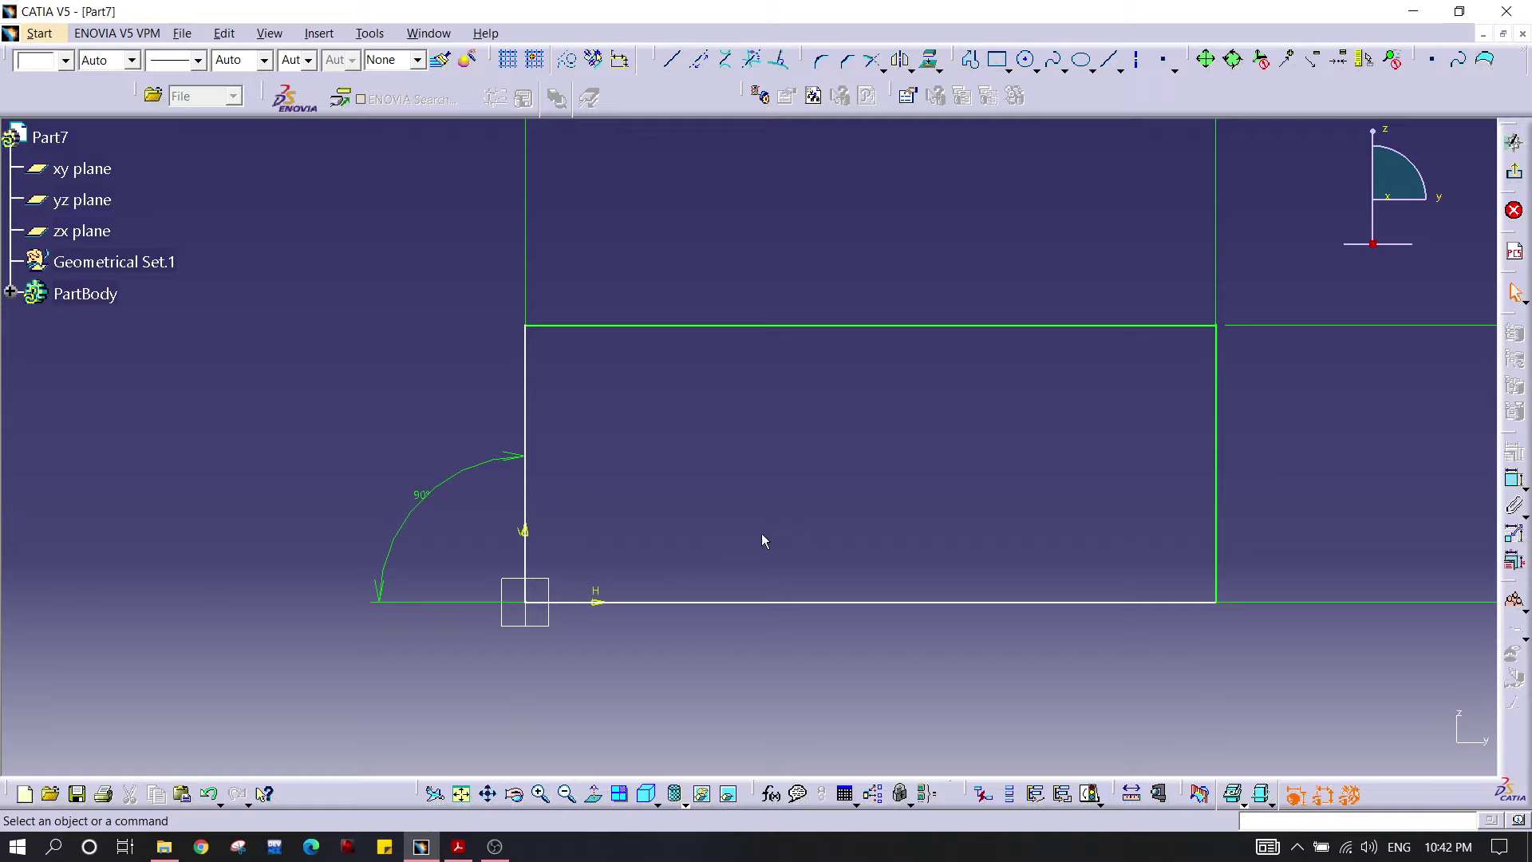
Step: Sketch a small circle inside the left half of the rectangle, with its centre about 22 mm above the bottom edge
mouse_move(960, 472)
middle_mouse_down()
mouse_move(914, 456)
mouse_move(918, 475)
mouse_move(916, 444)
middle_mouse_up()
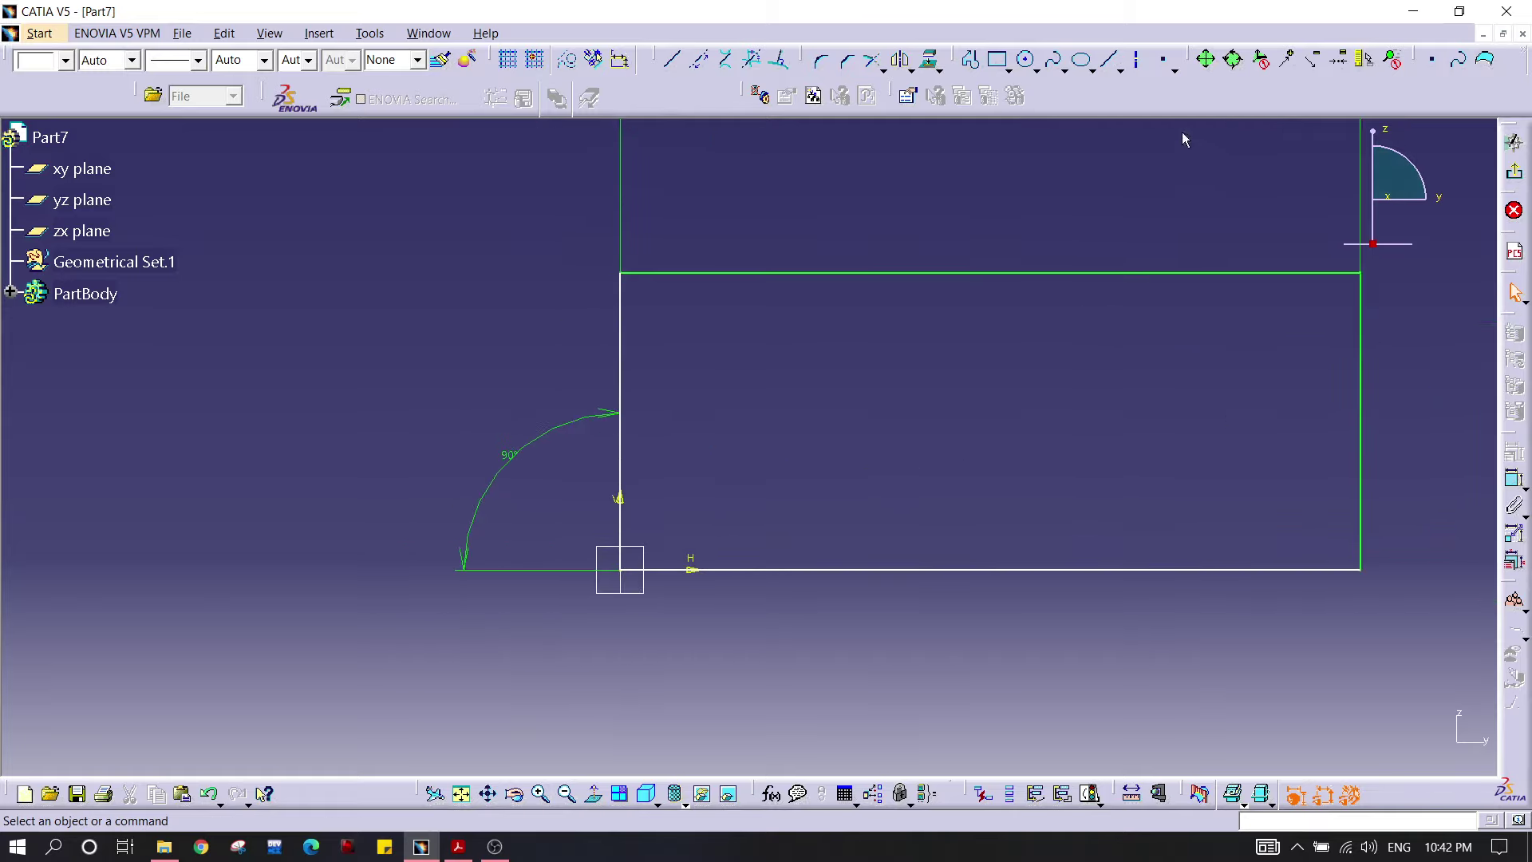
left_click(1025, 60)
left_click(802, 407)
left_click(844, 408)
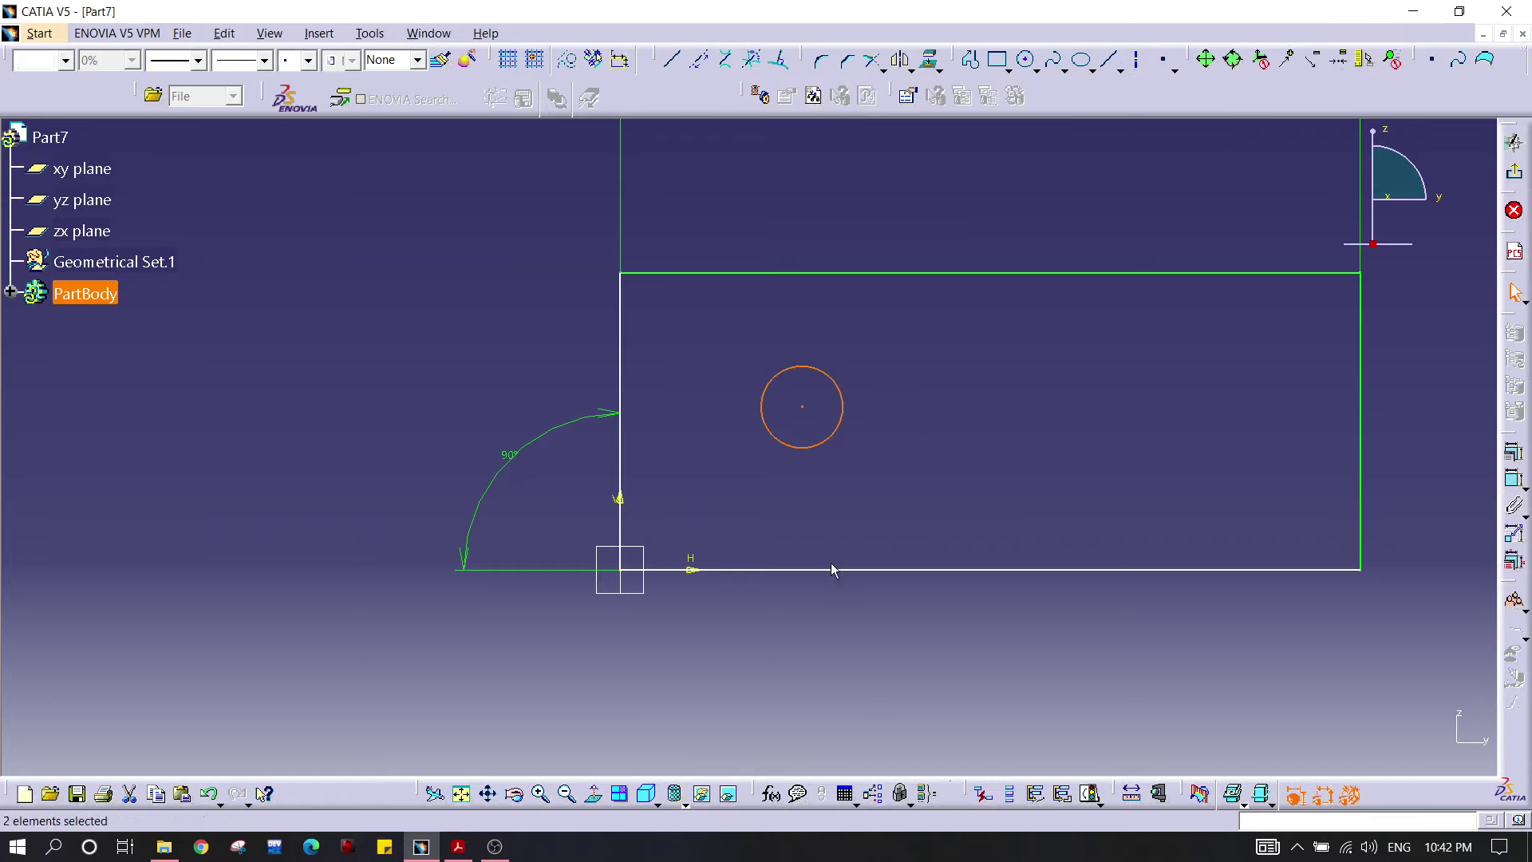
Step: Dimension the vertical distance between the circle's centre and the rectangle's bottom edge, placing it beside the circle
left_click(856, 571, "ctrl")
left_click(1071, 461)
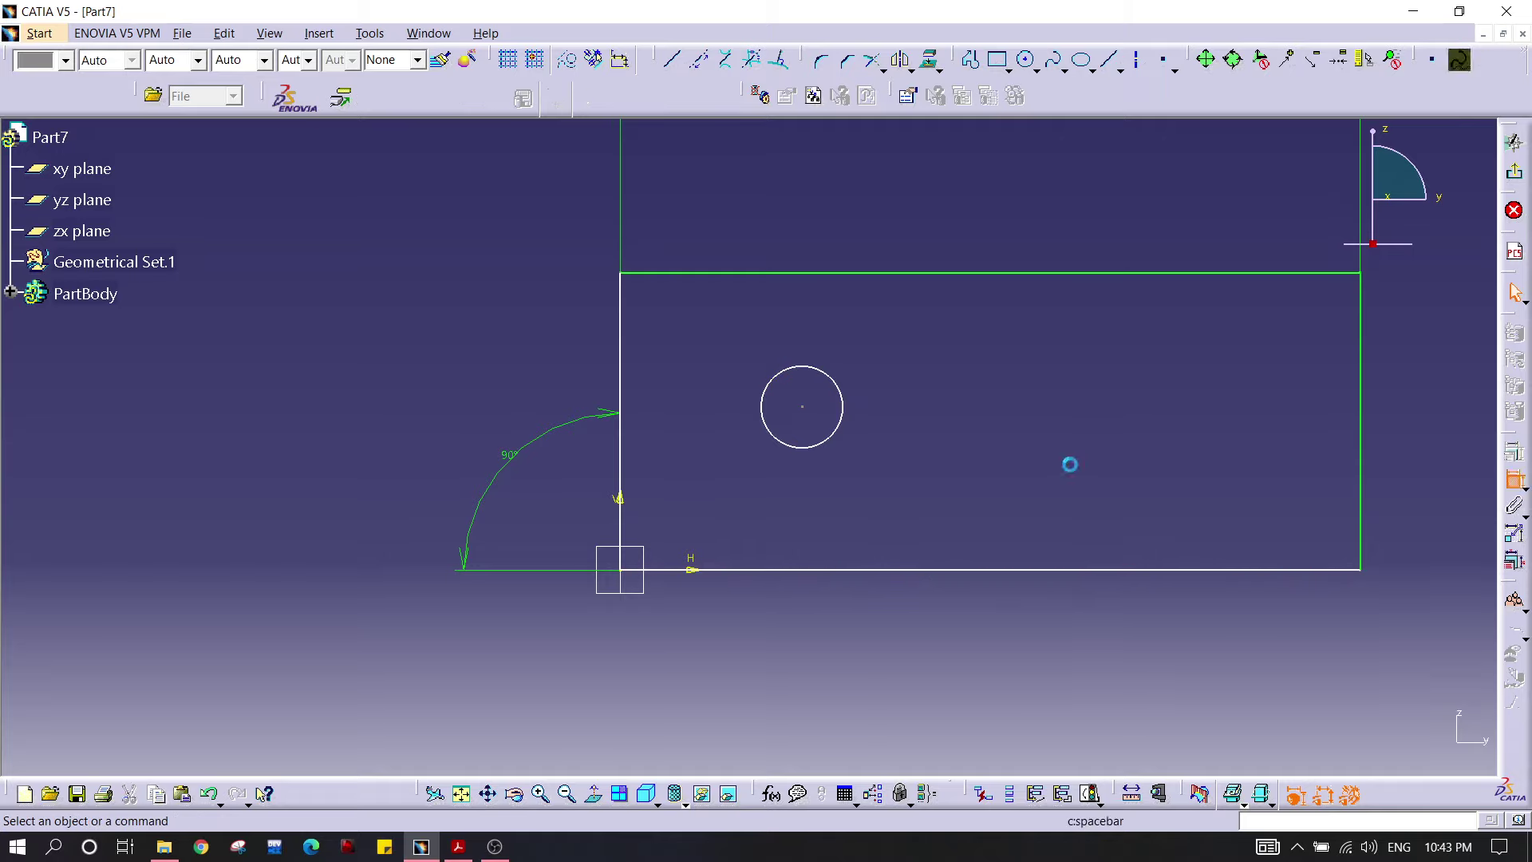
left_click(804, 410)
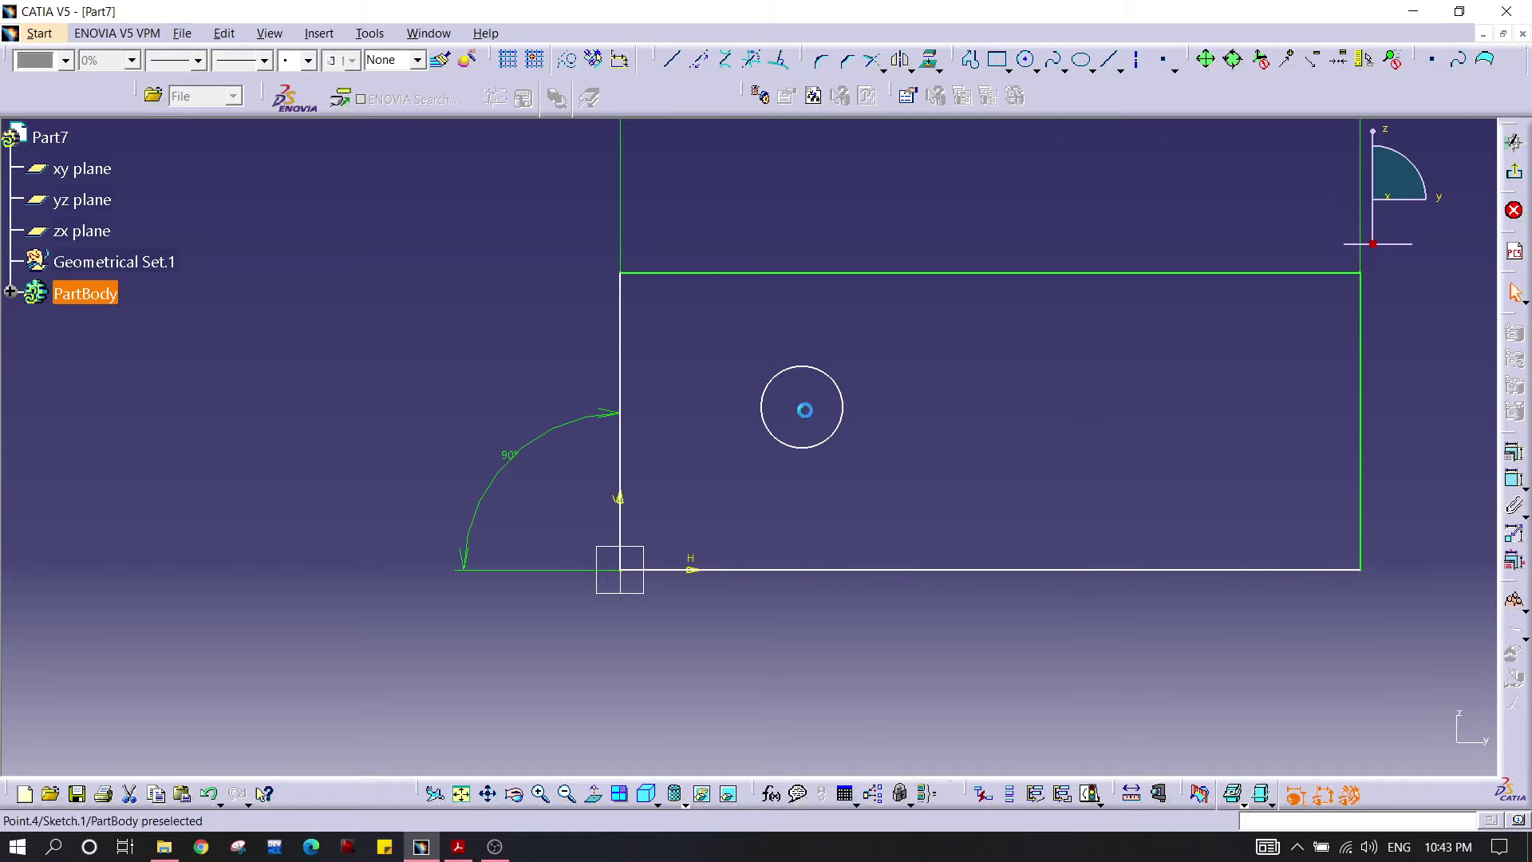
left_click(827, 569)
left_click(840, 441, "ctrl")
left_click(567, 60)
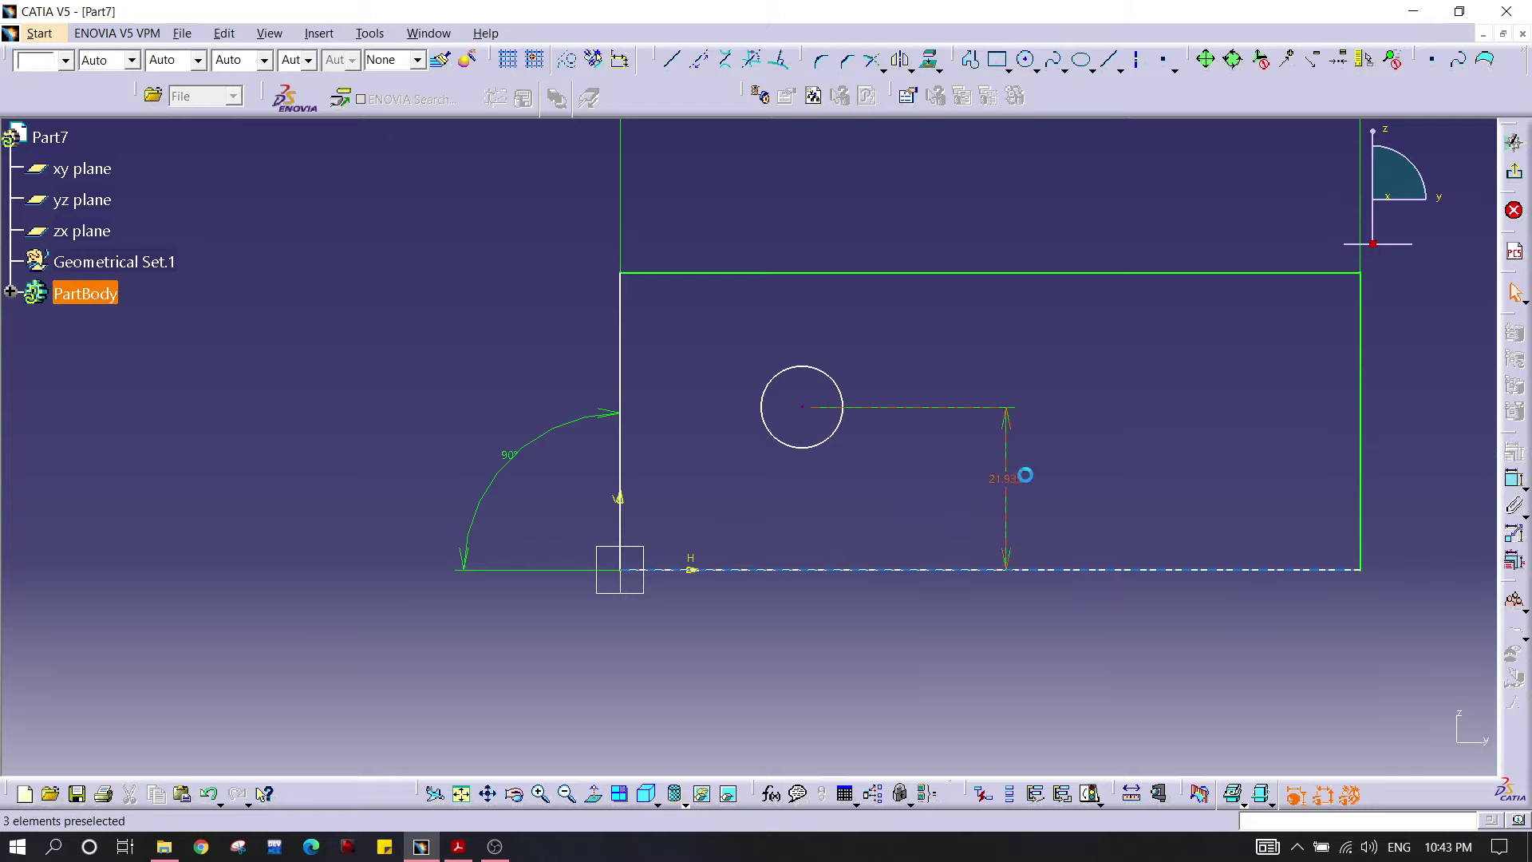
left_click(1026, 475)
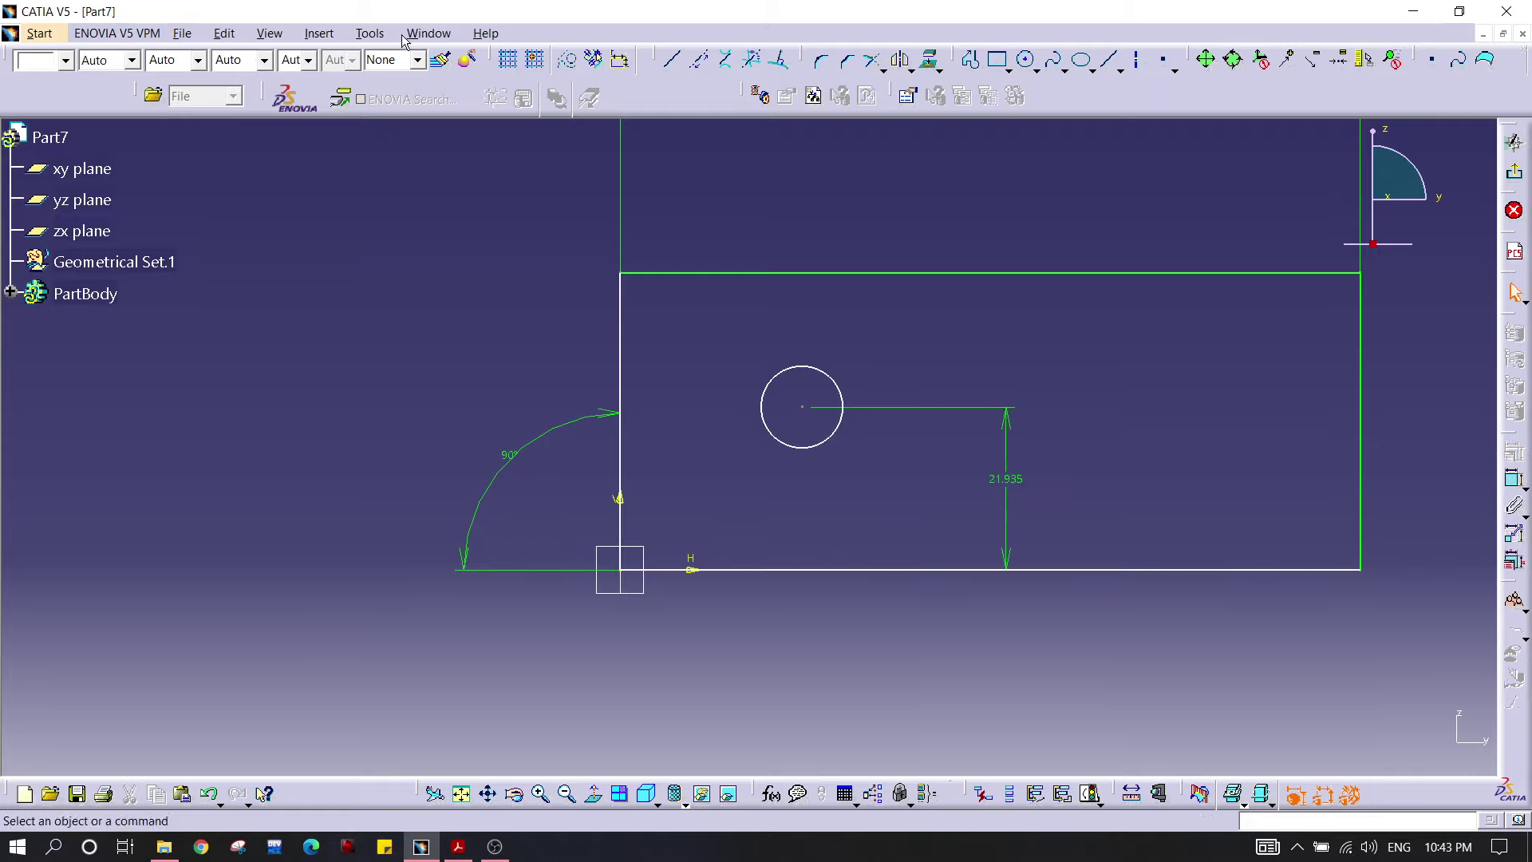
Step: Check the hole's position dimensions in the base sketch of Handle.CATPart and return to Part7
left_click(428, 32)
left_click(477, 158)
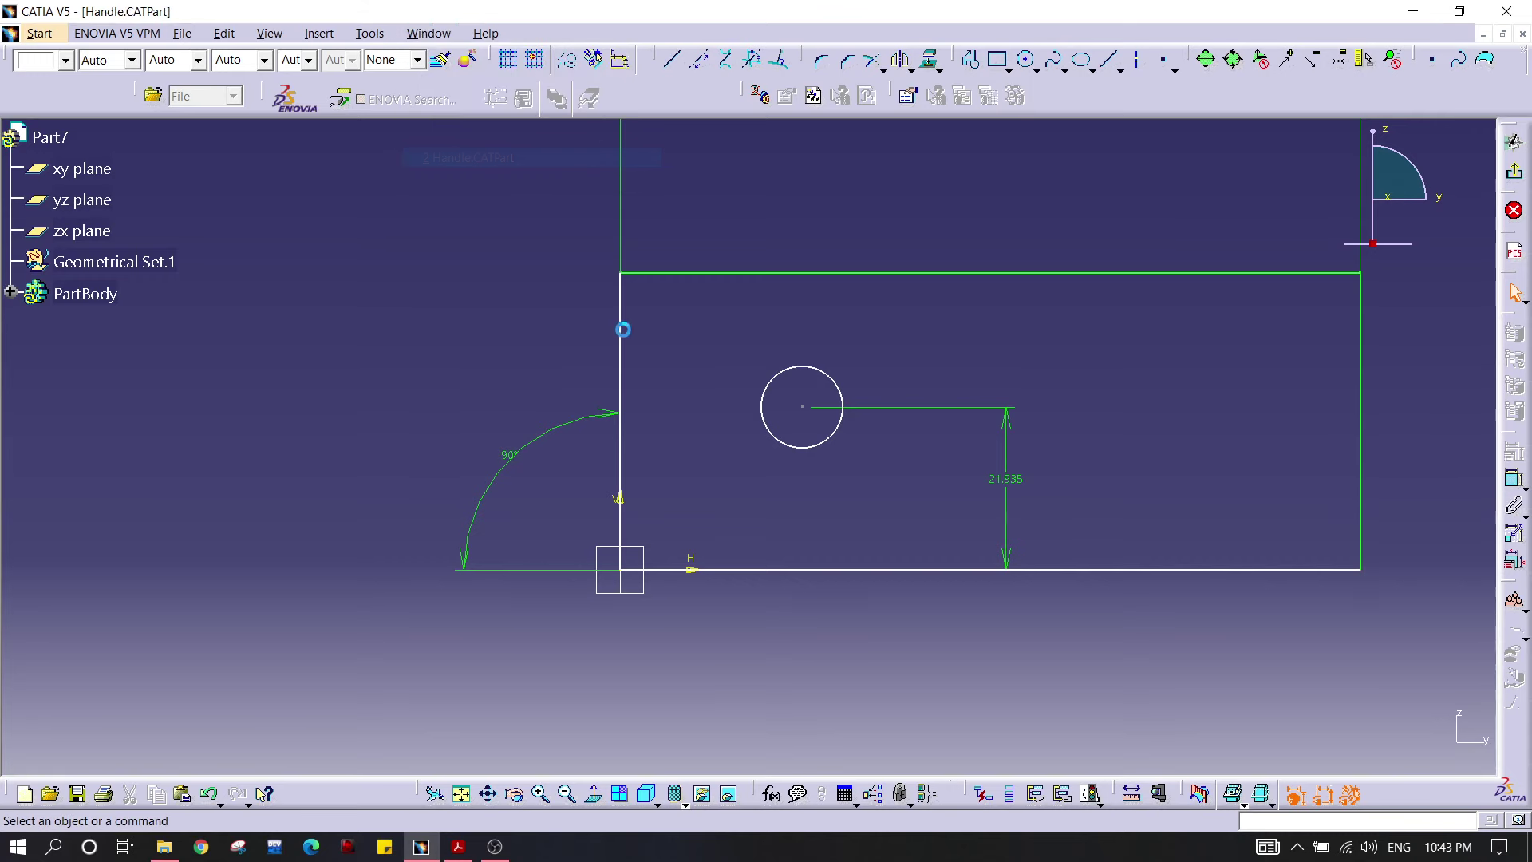
middle_click_drag(568, 513, 749, 507)
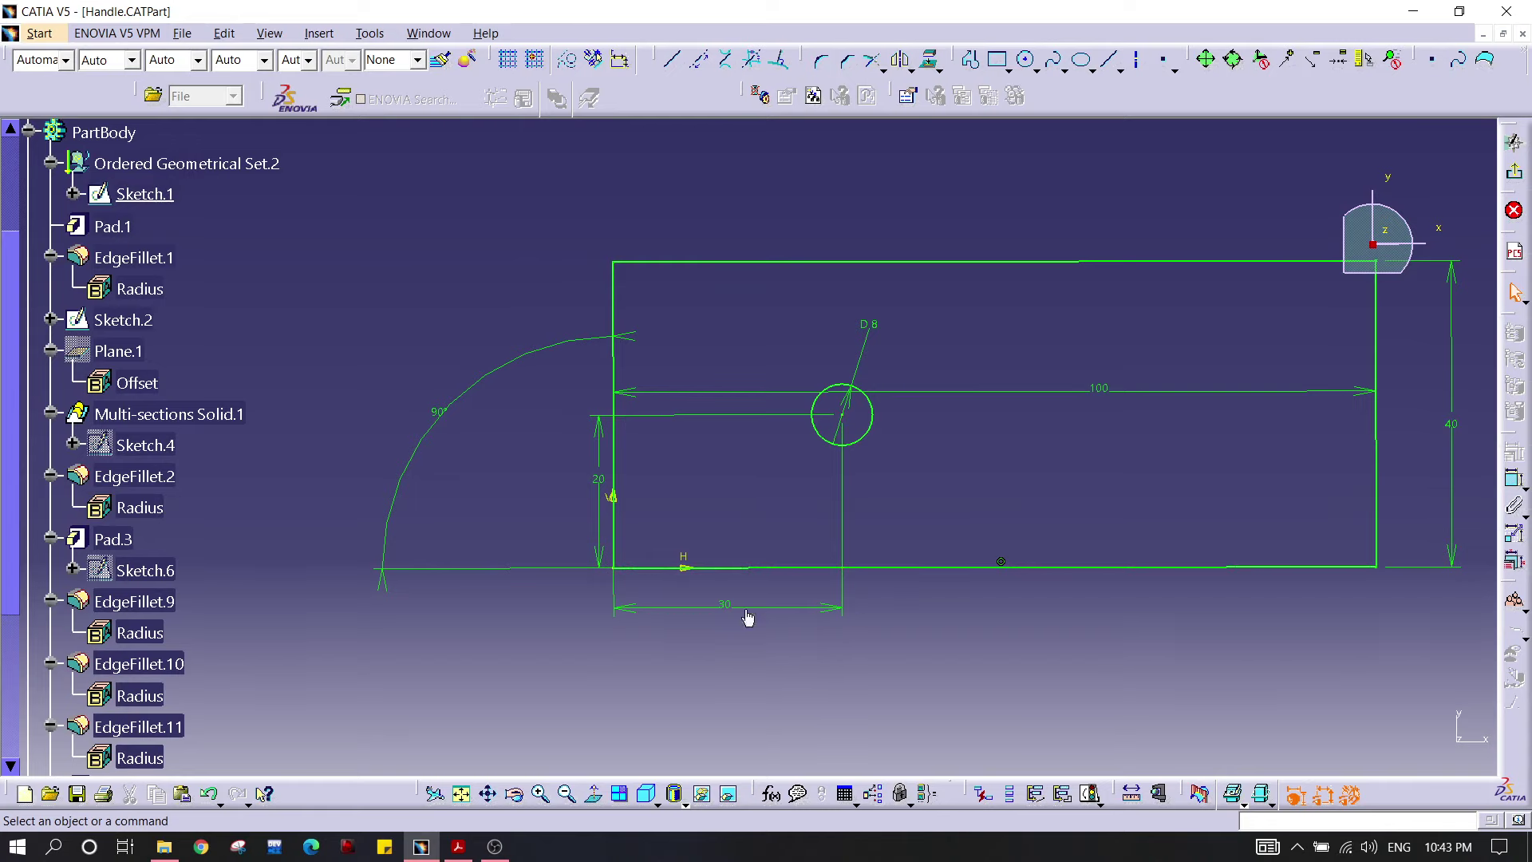
key("alt+Tab")
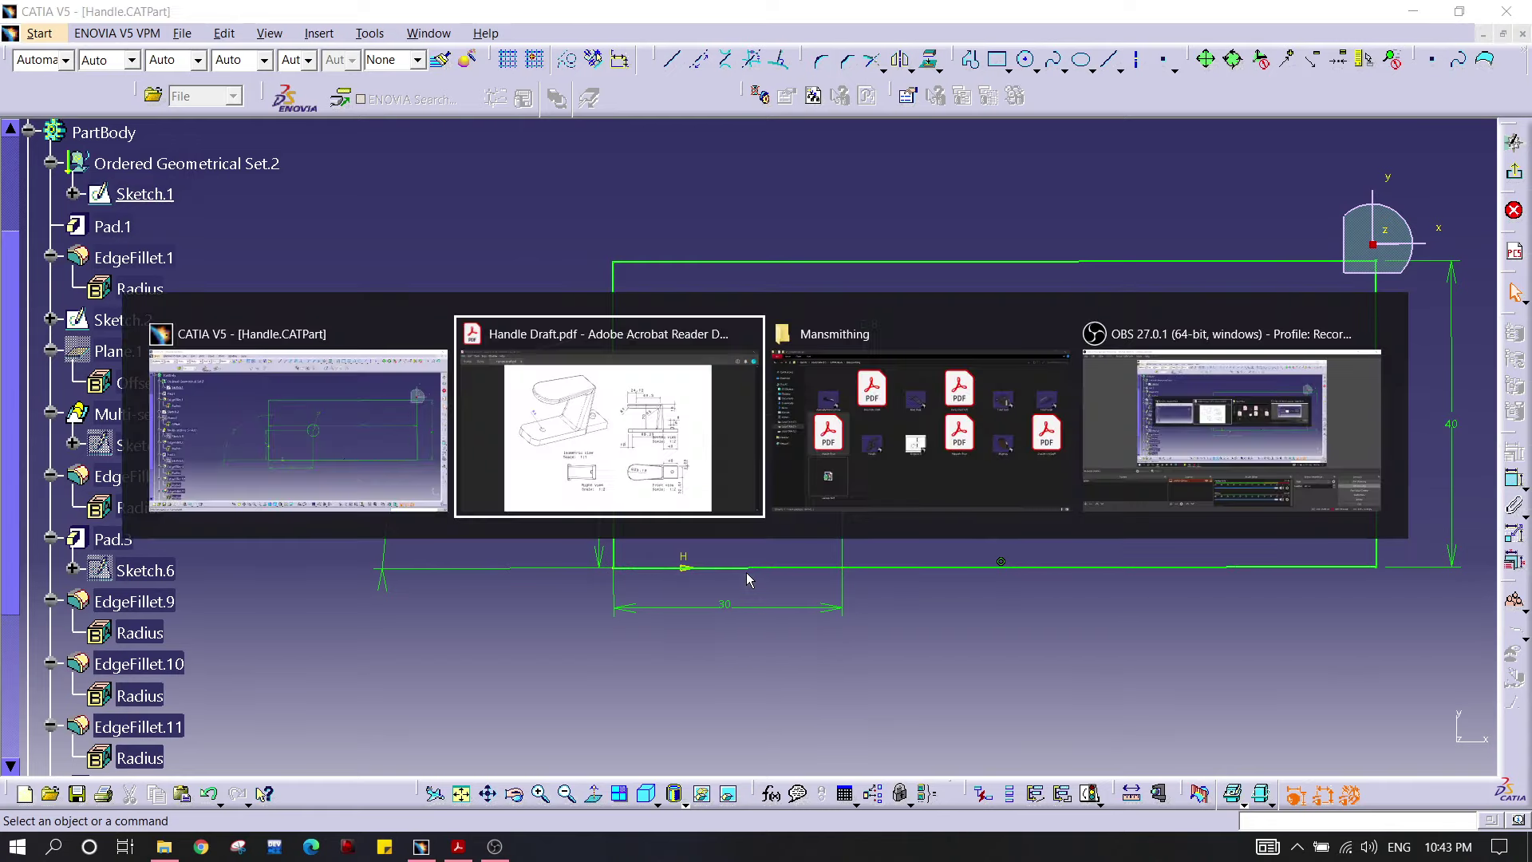
key("alt+Tab")
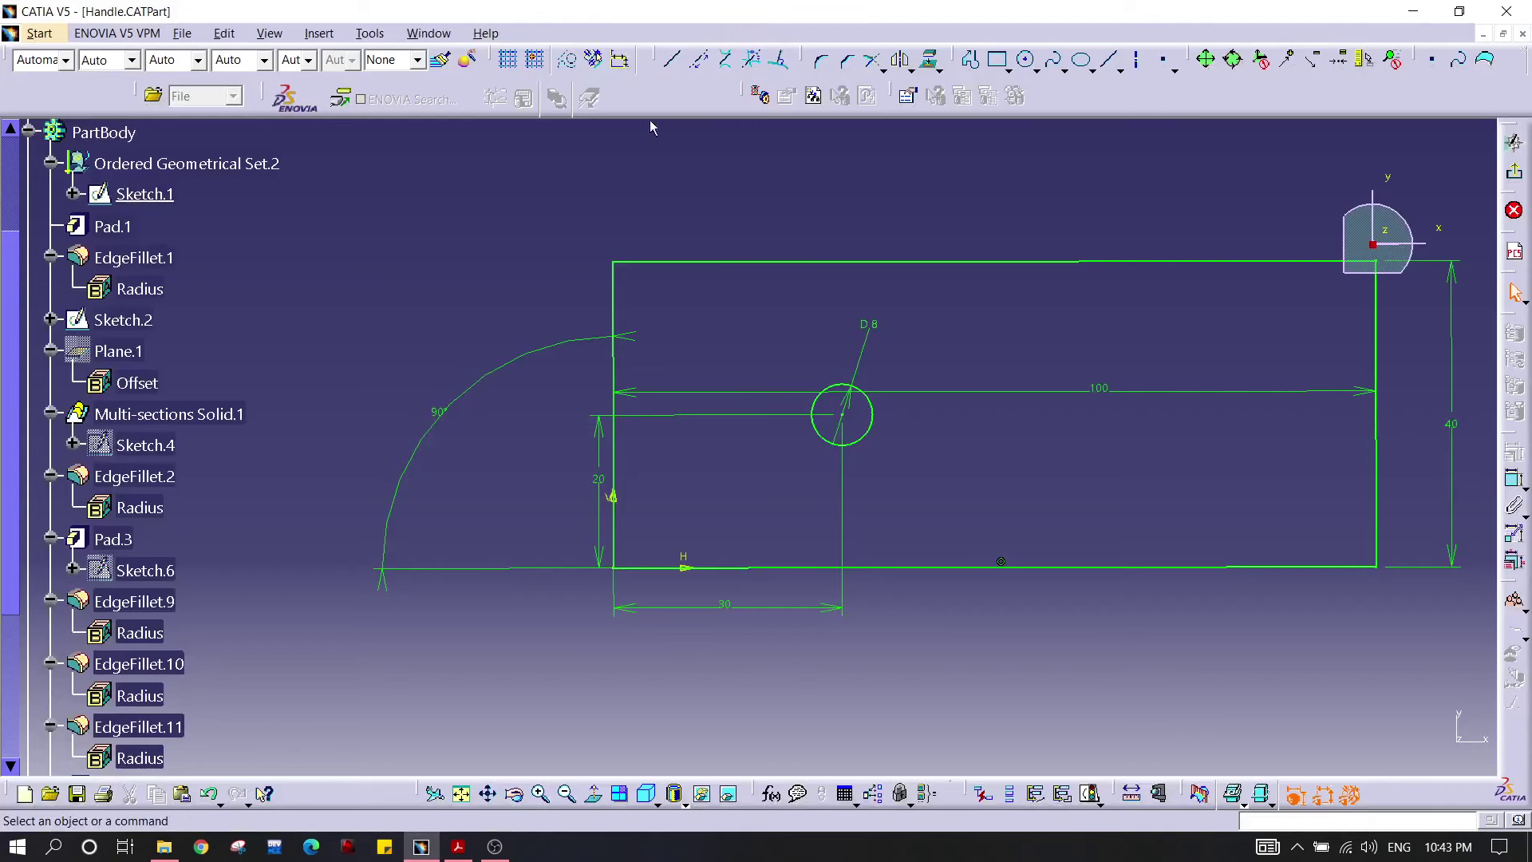
left_click(429, 33)
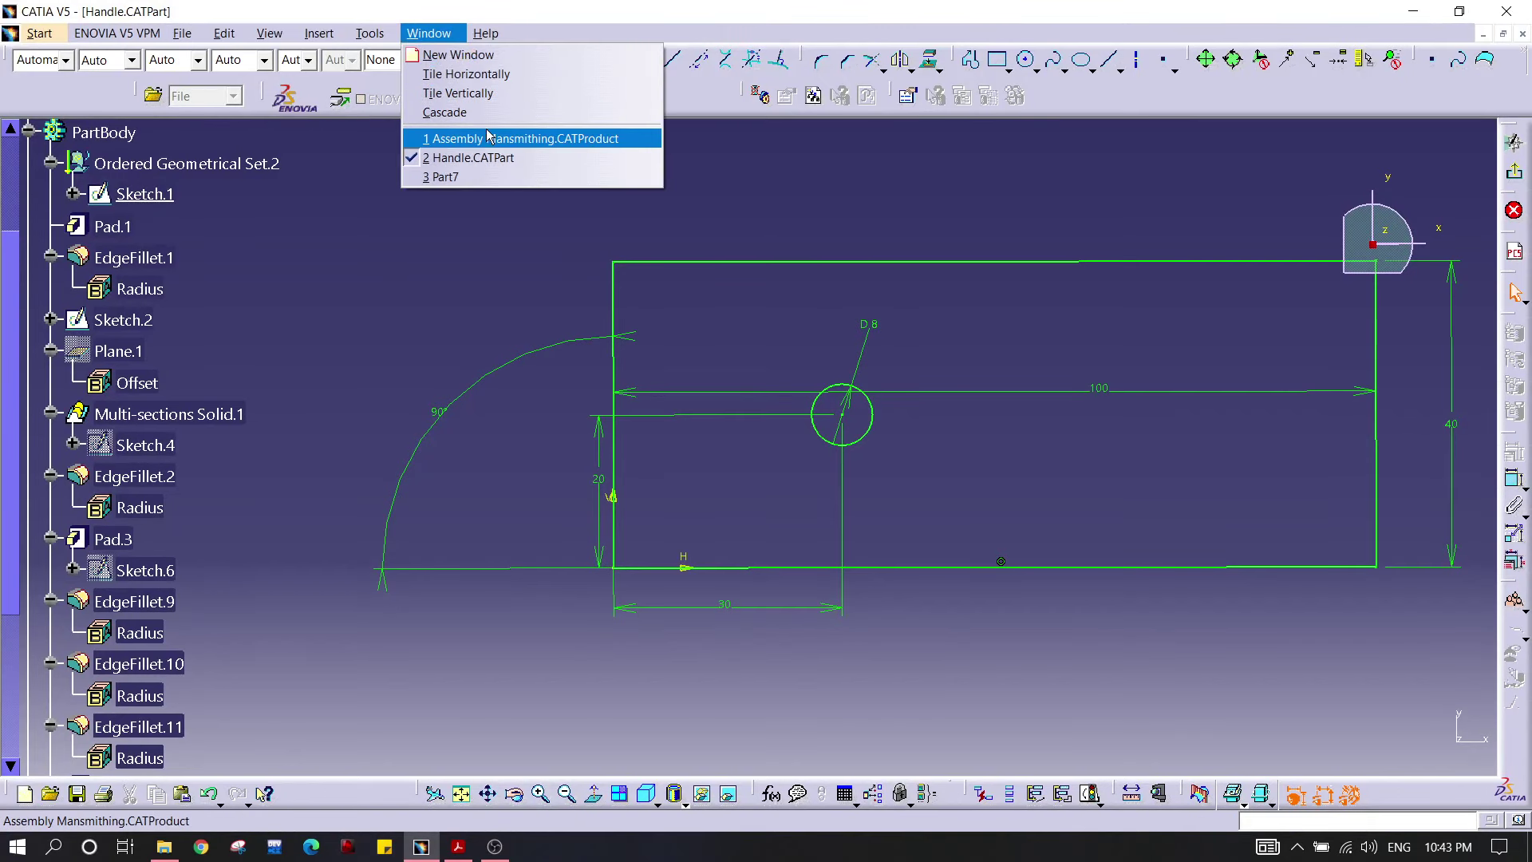
left_click(489, 177)
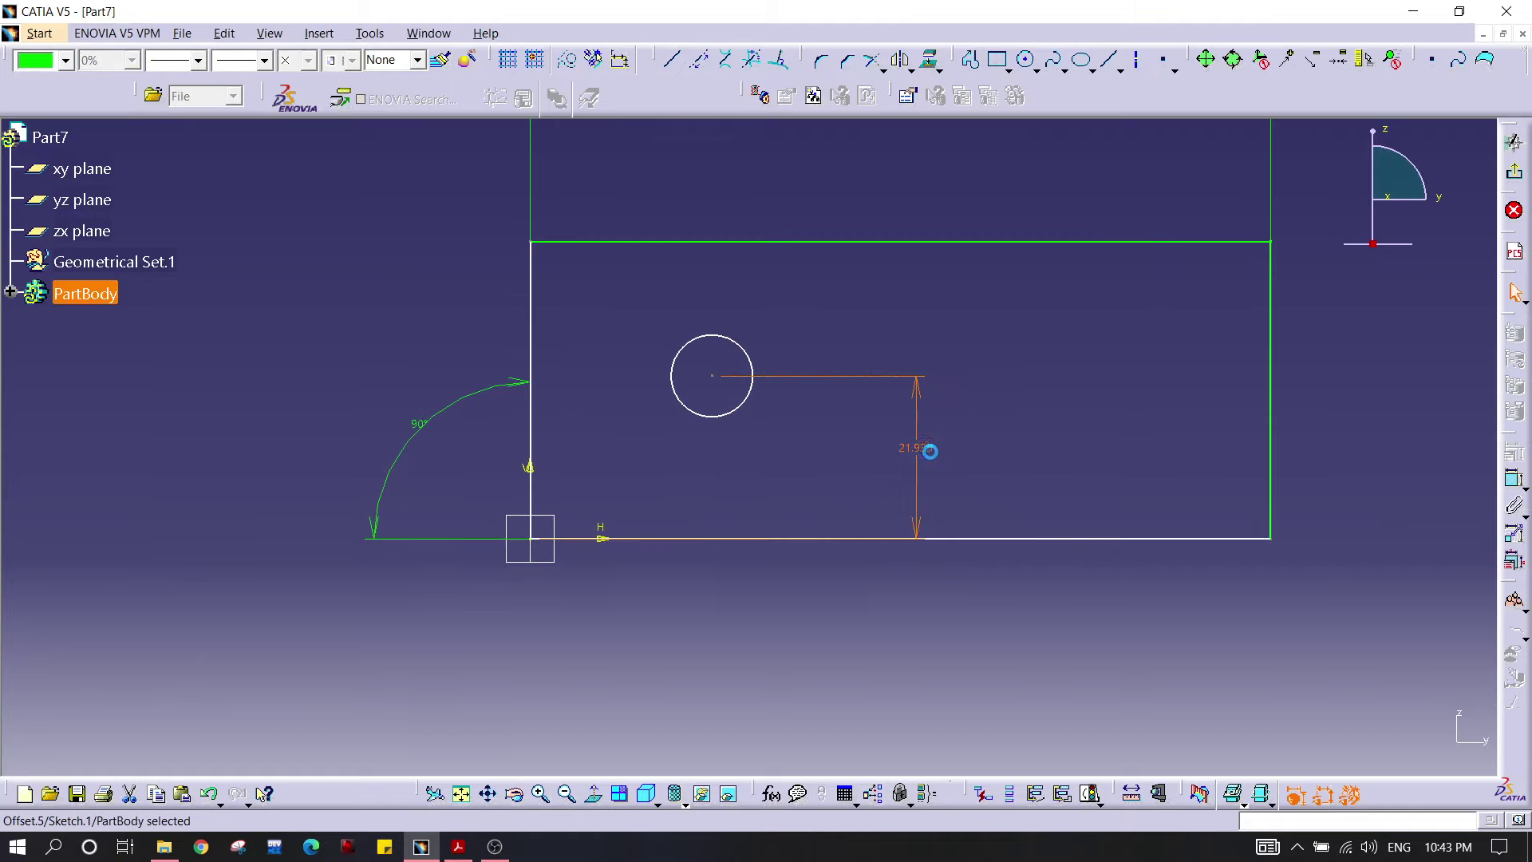
Step: Set the height of the circle's centre above the rectangle's bottom edge to 20 mm
double_click(920, 446)
type("20")
key("Return")
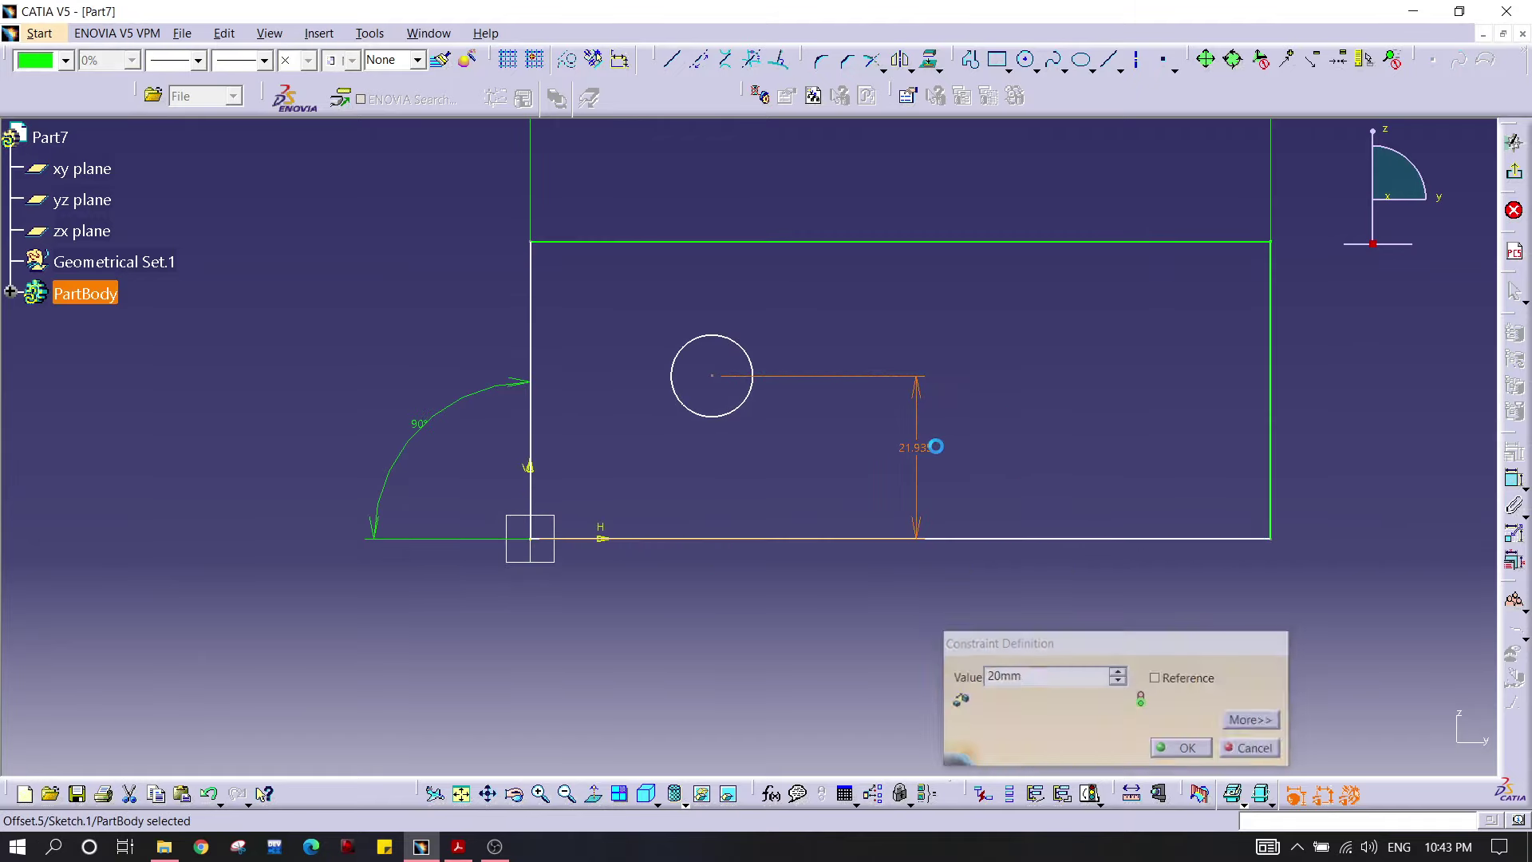
left_click(1127, 385)
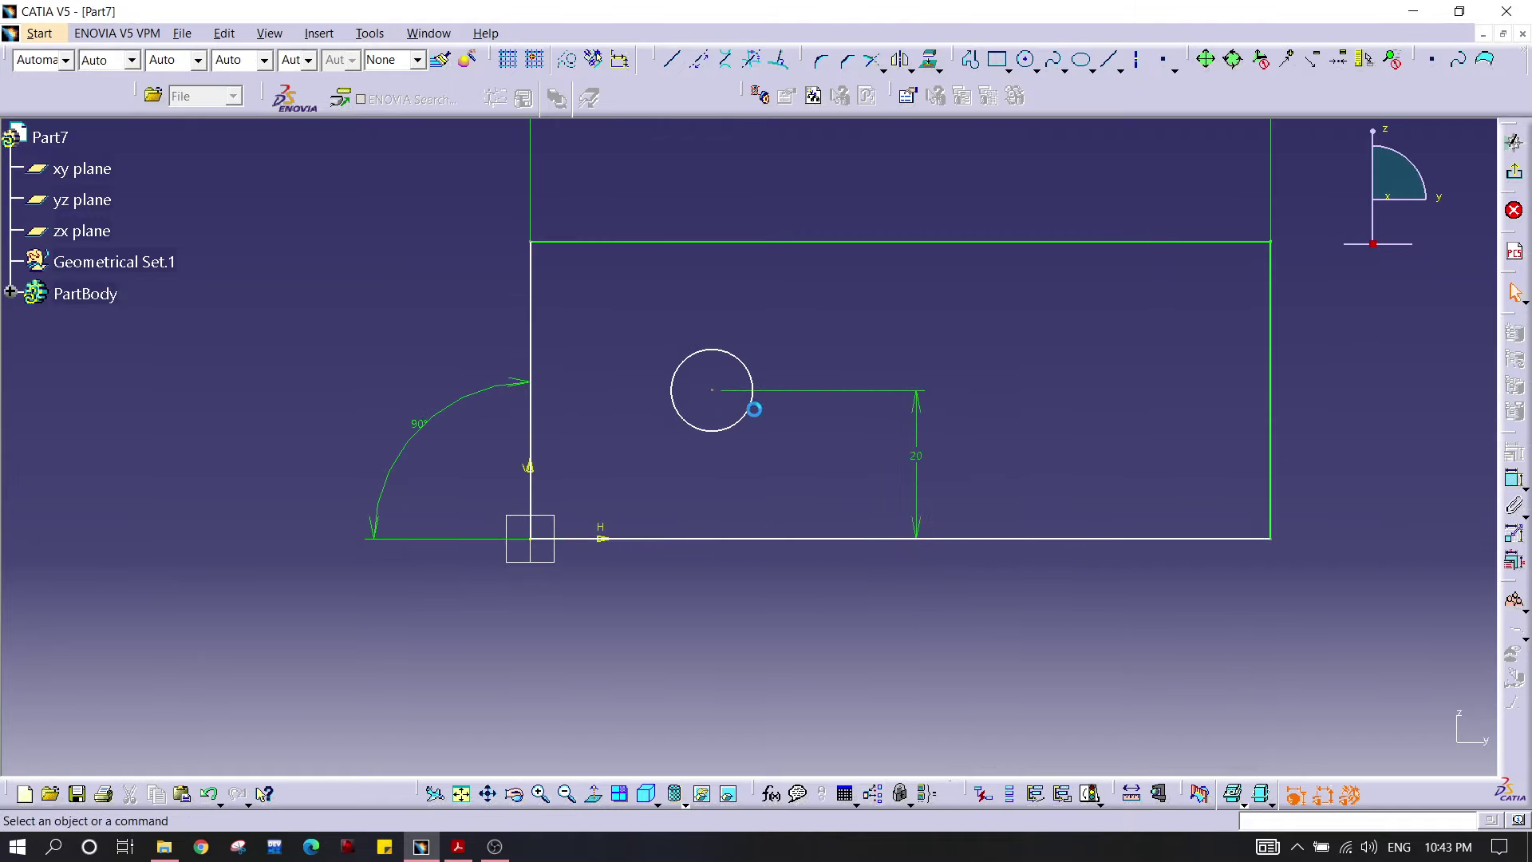
Step: Dimension the circle's centre from the rectangle's left edge below the sketch and set the distance to 30 mm
left_click(712, 391)
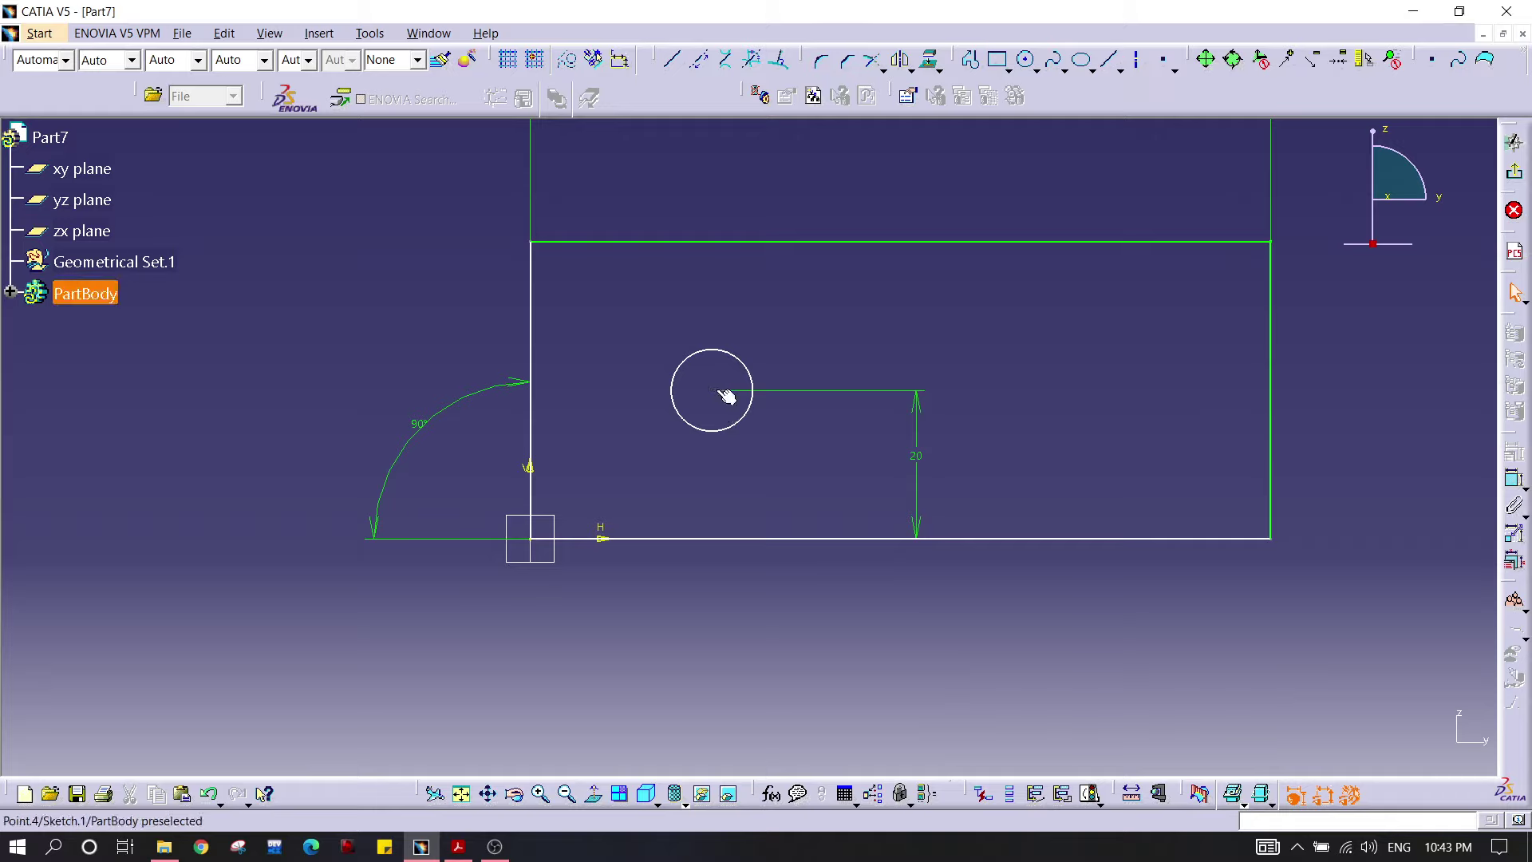
left_click(531, 334, "ctrl")
left_click(1514, 479)
left_click(615, 648)
double_click(608, 659)
type("30")
key("Return")
left_click(939, 600)
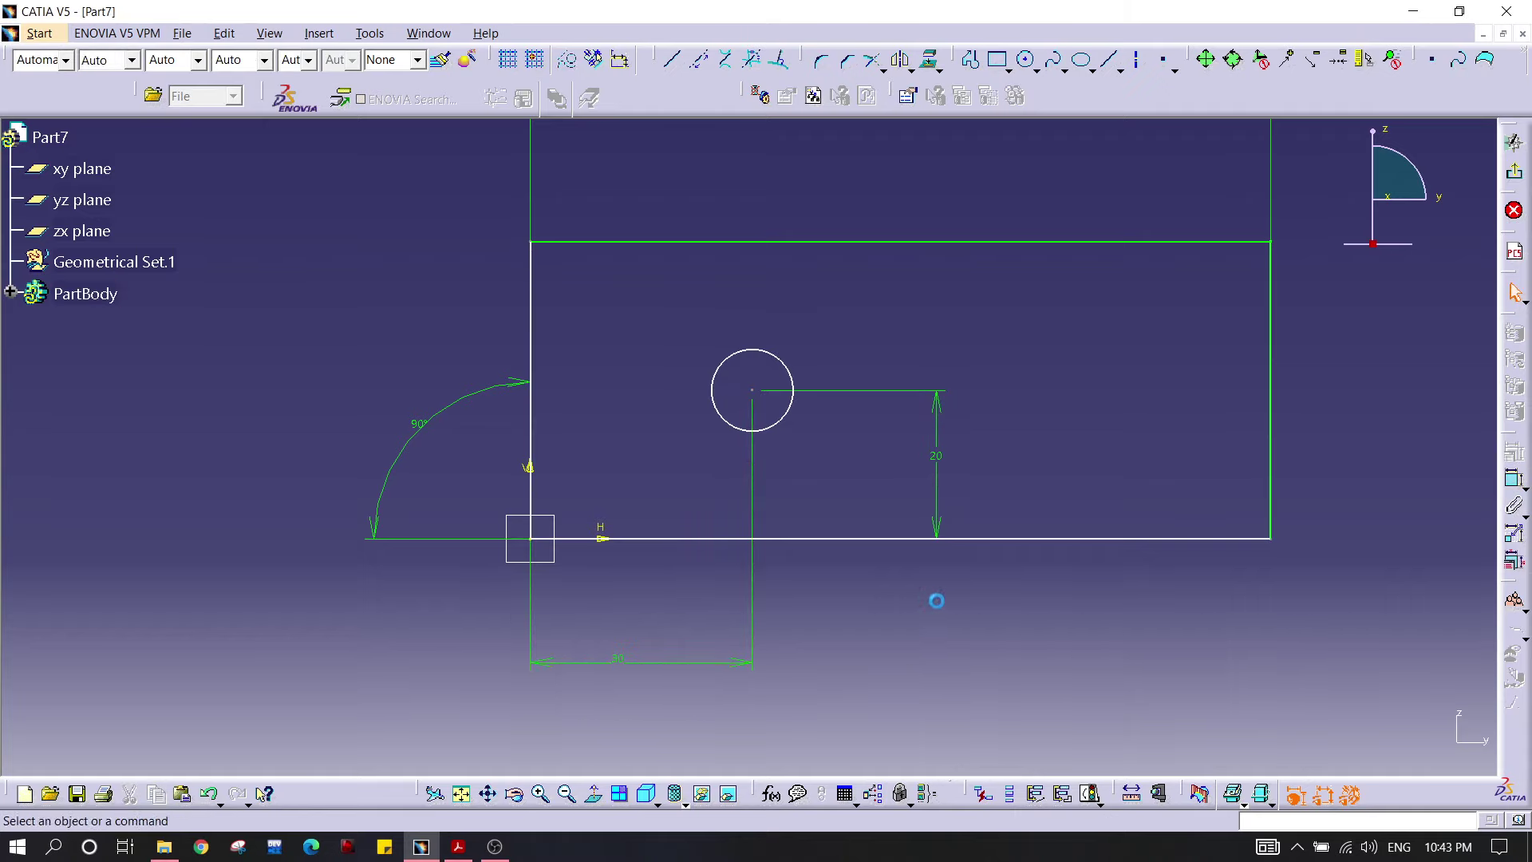
Step: Check the base hole's radius in the isometric view of the Handle Draft PDF and return to the CATIA sketch
key("alt+Tab")
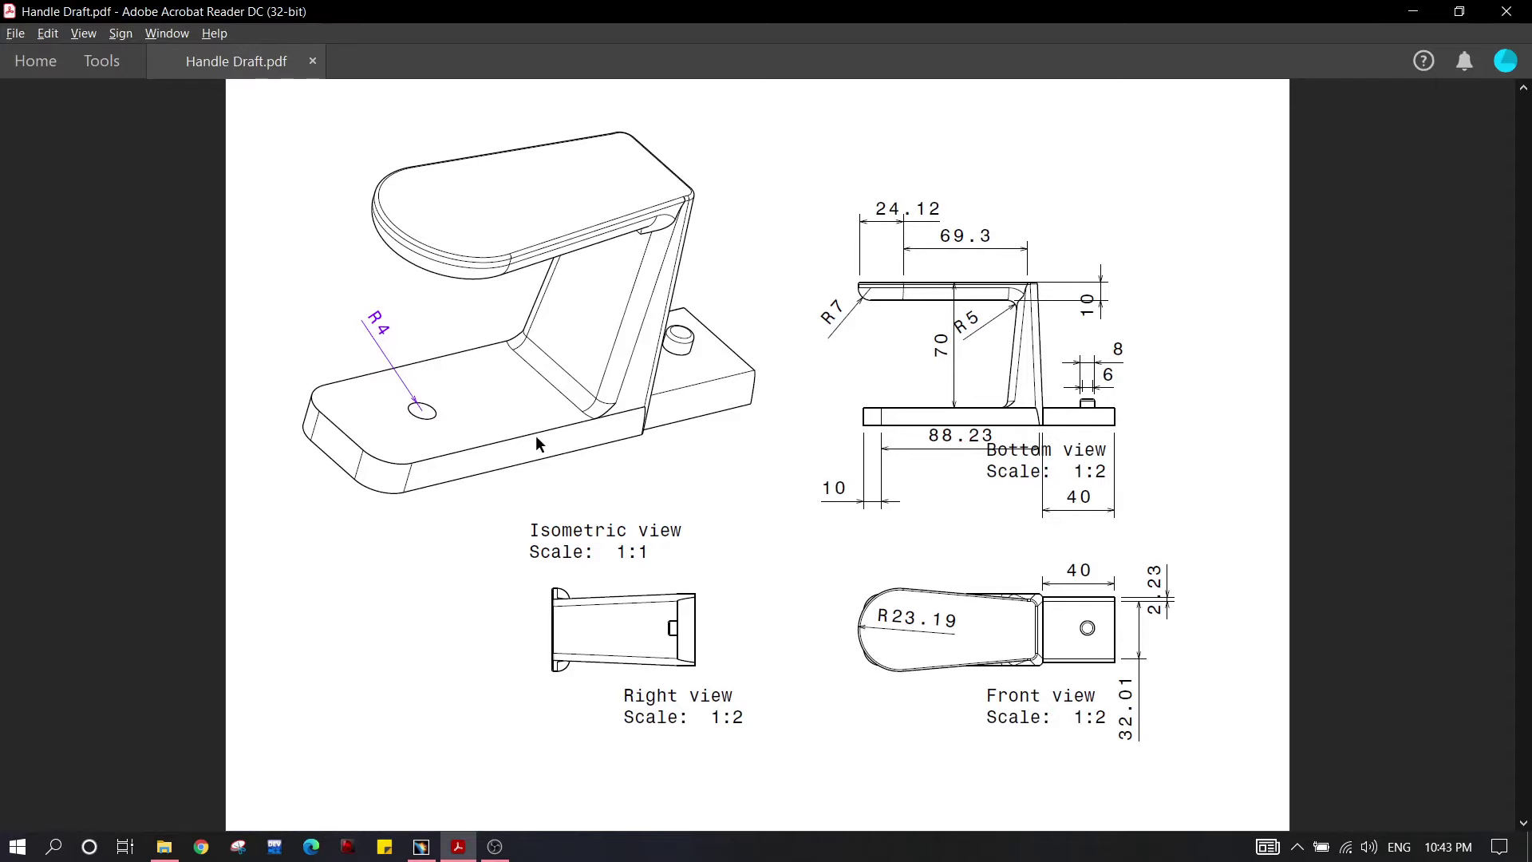
key("alt+Tab")
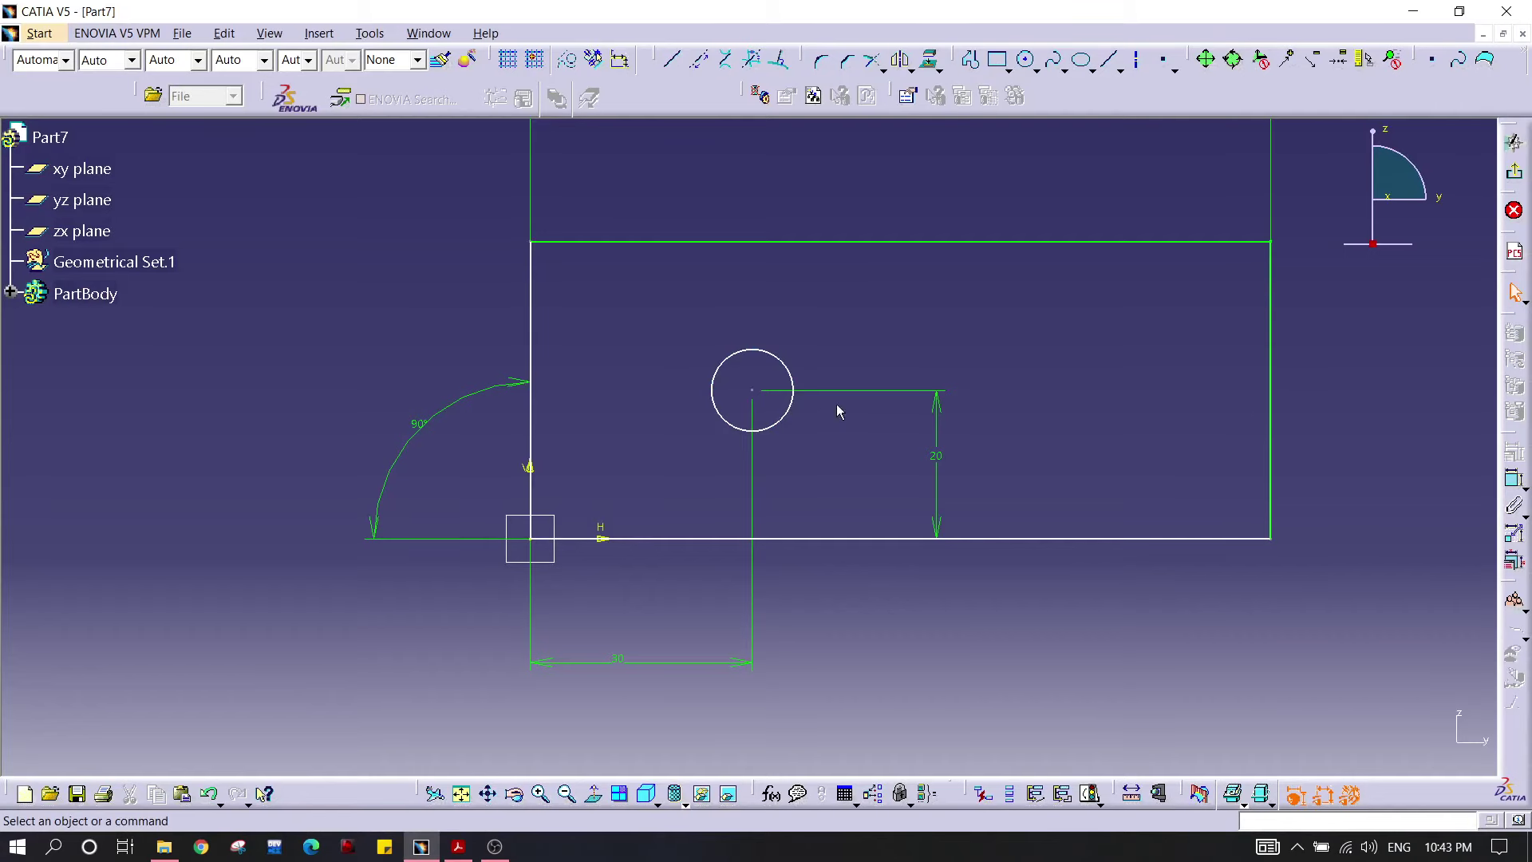
Step: Dimension the circle's diameter and set it to 8 mm
left_click(792, 376)
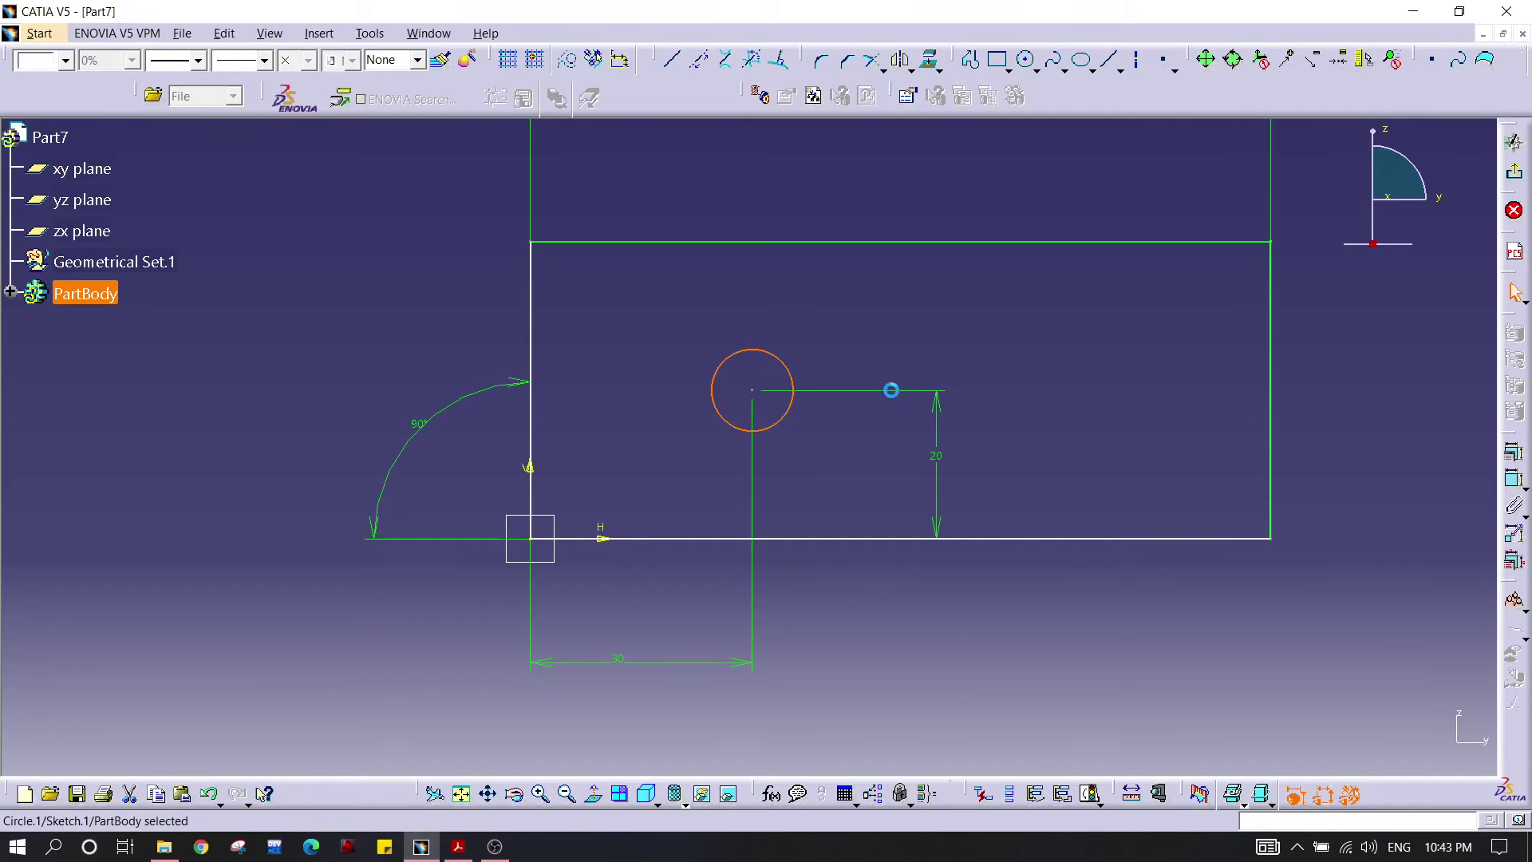
left_click(1514, 479)
left_click(411, 308)
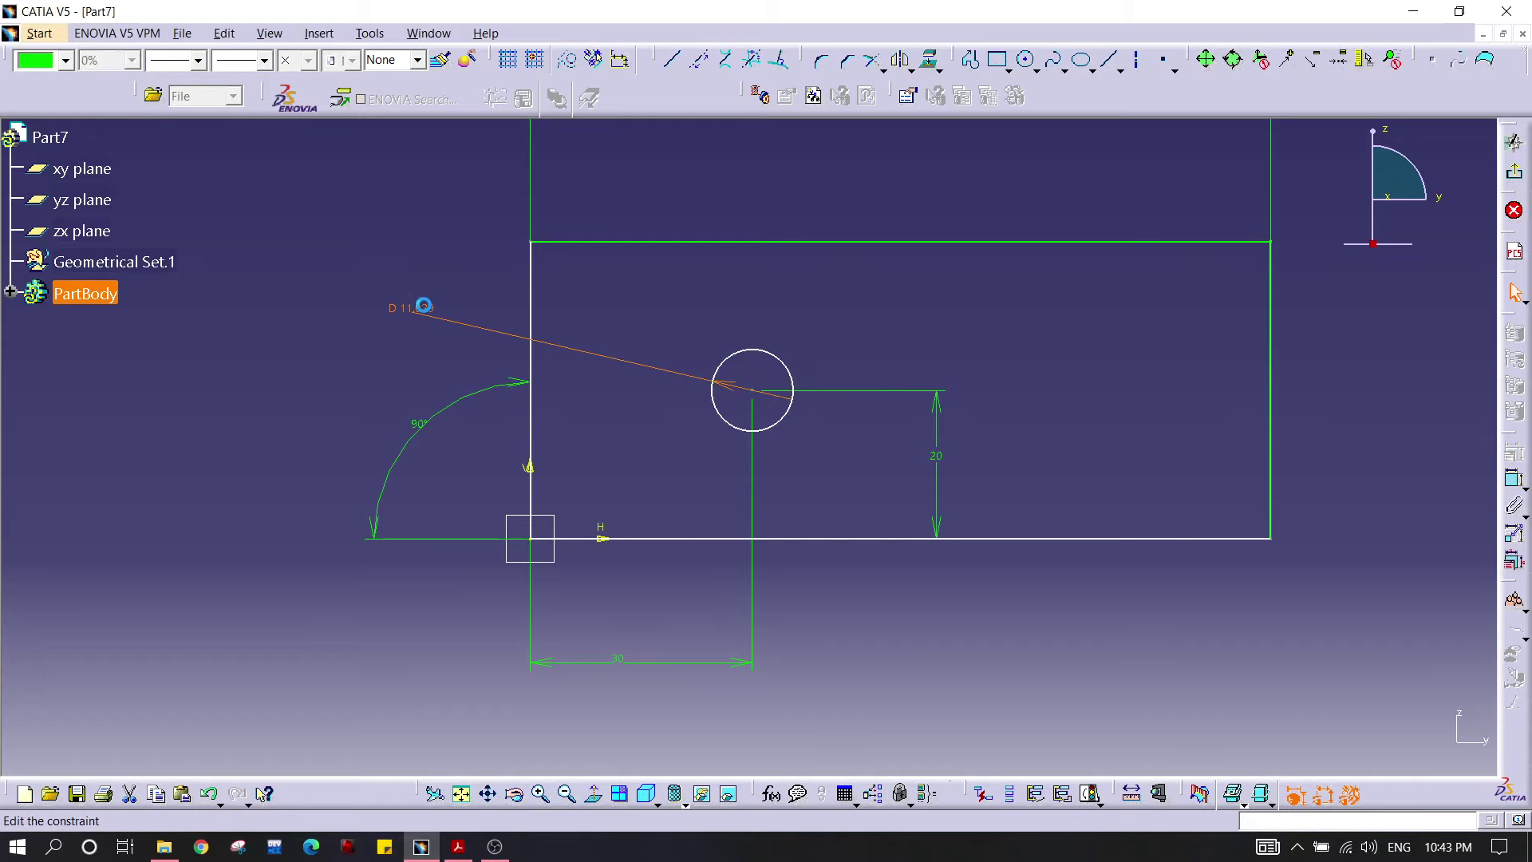
double_click(424, 305)
type("8")
key("Return")
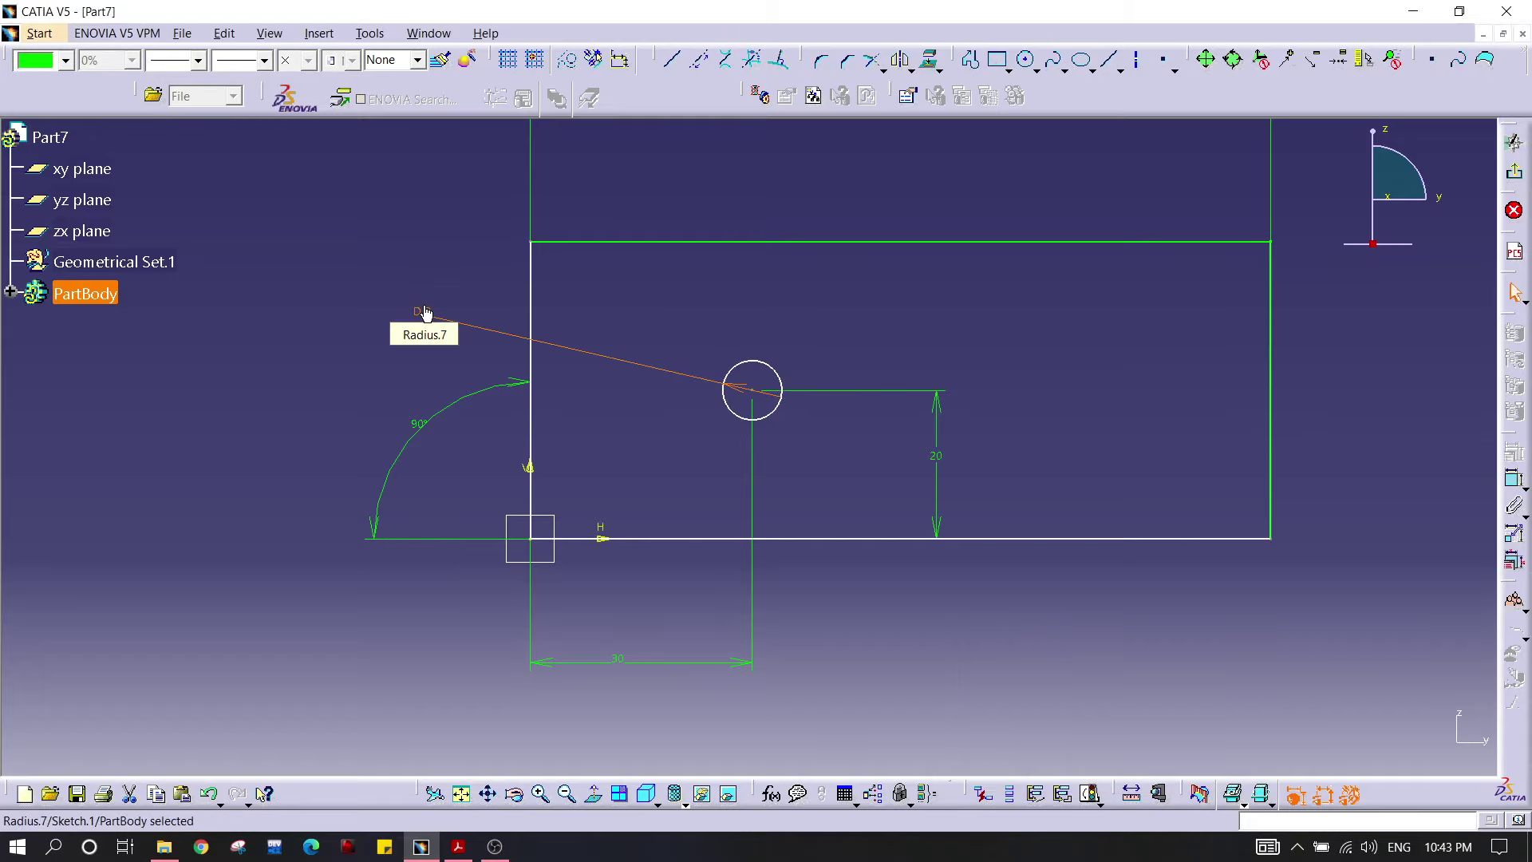
Step: Make the rectangle's bottom line coincident with the sketch's horizontal axis
left_click(645, 544)
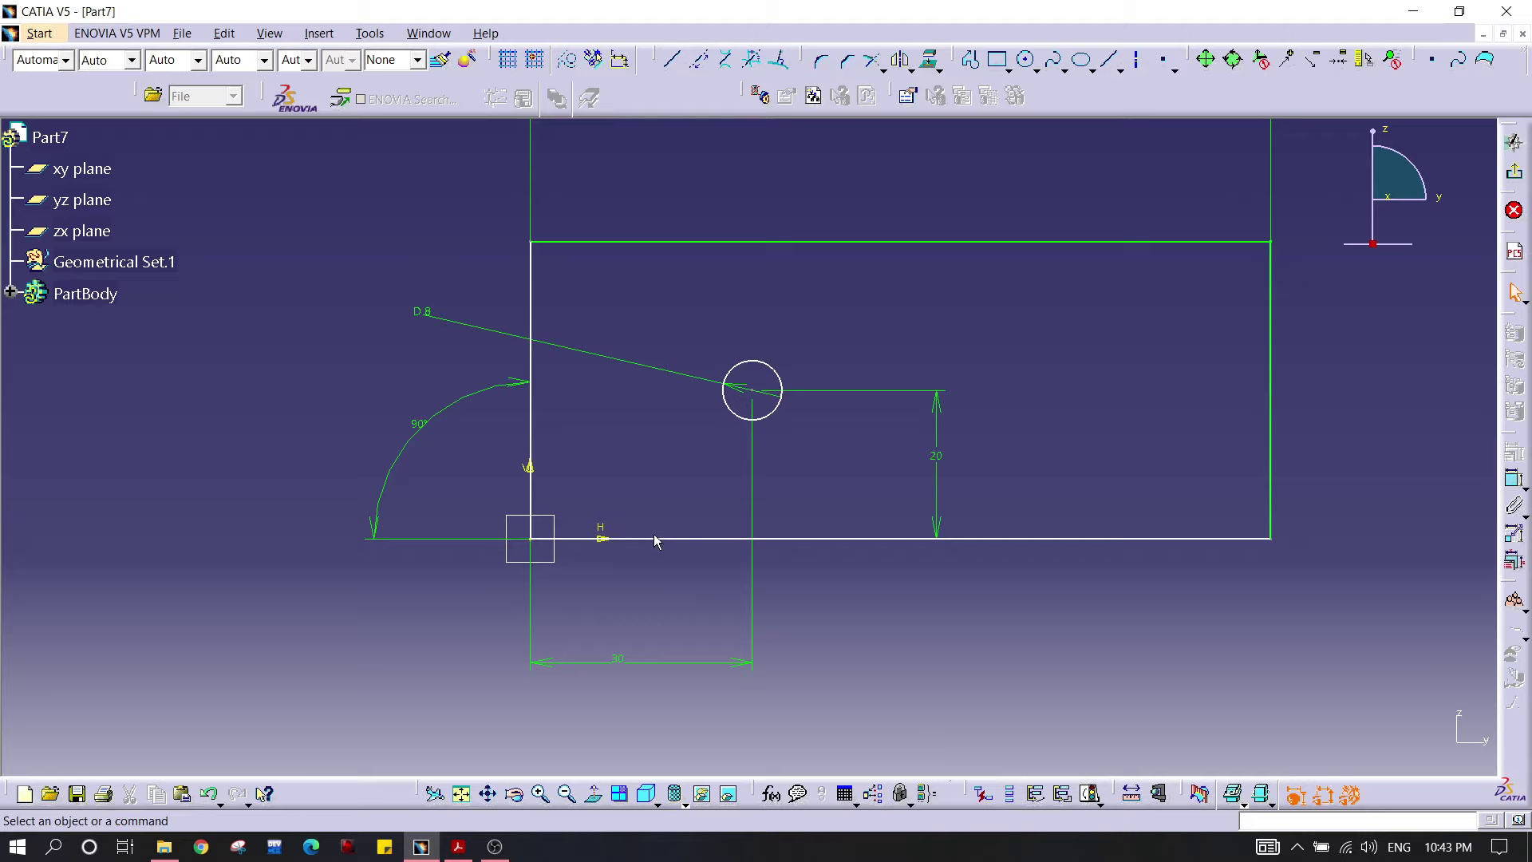
left_click(656, 541)
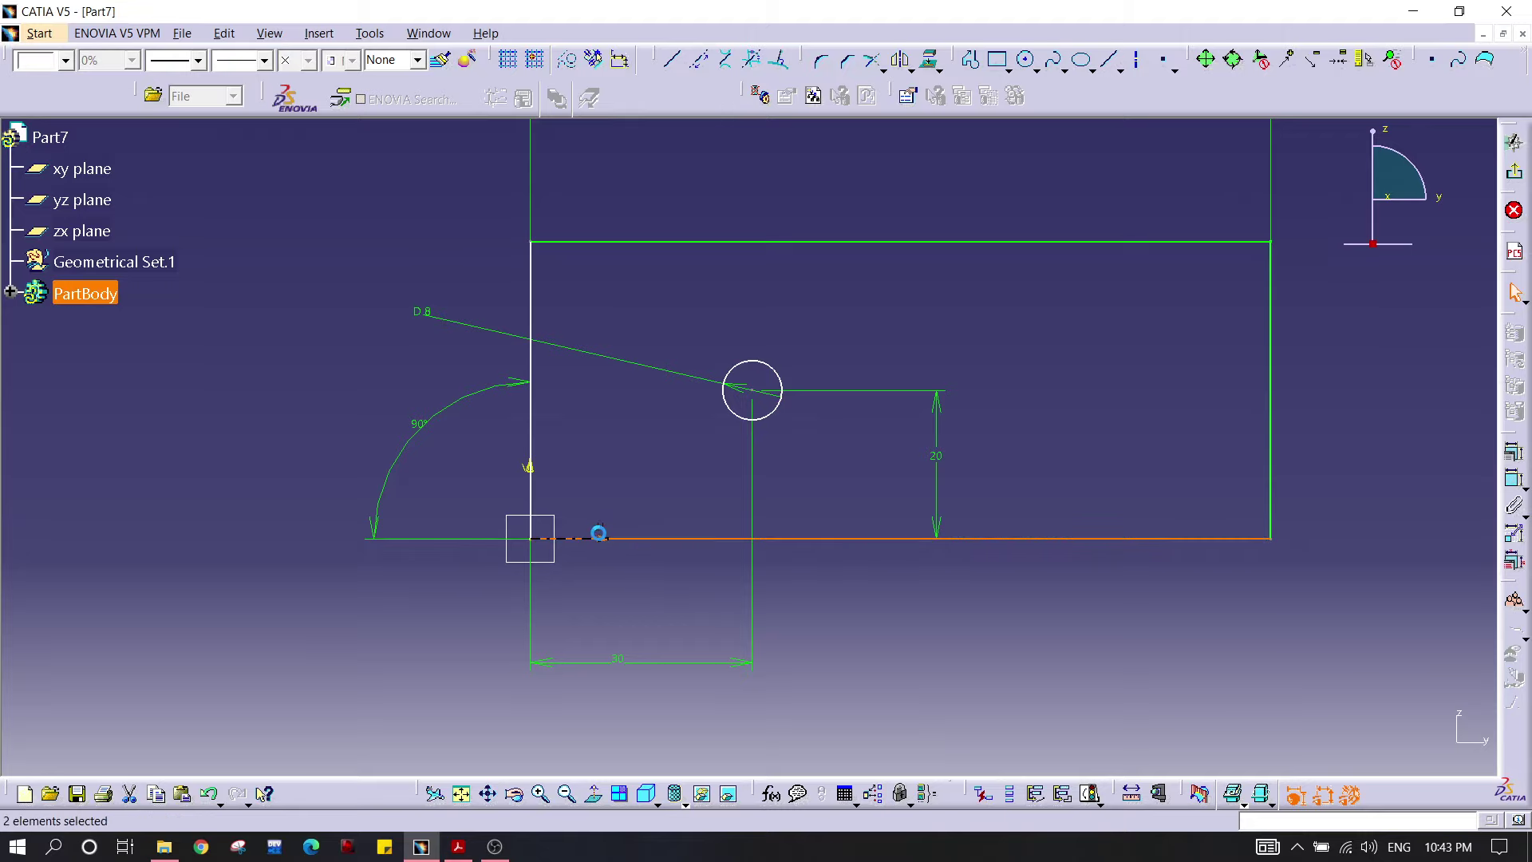
right_click(1095, 595)
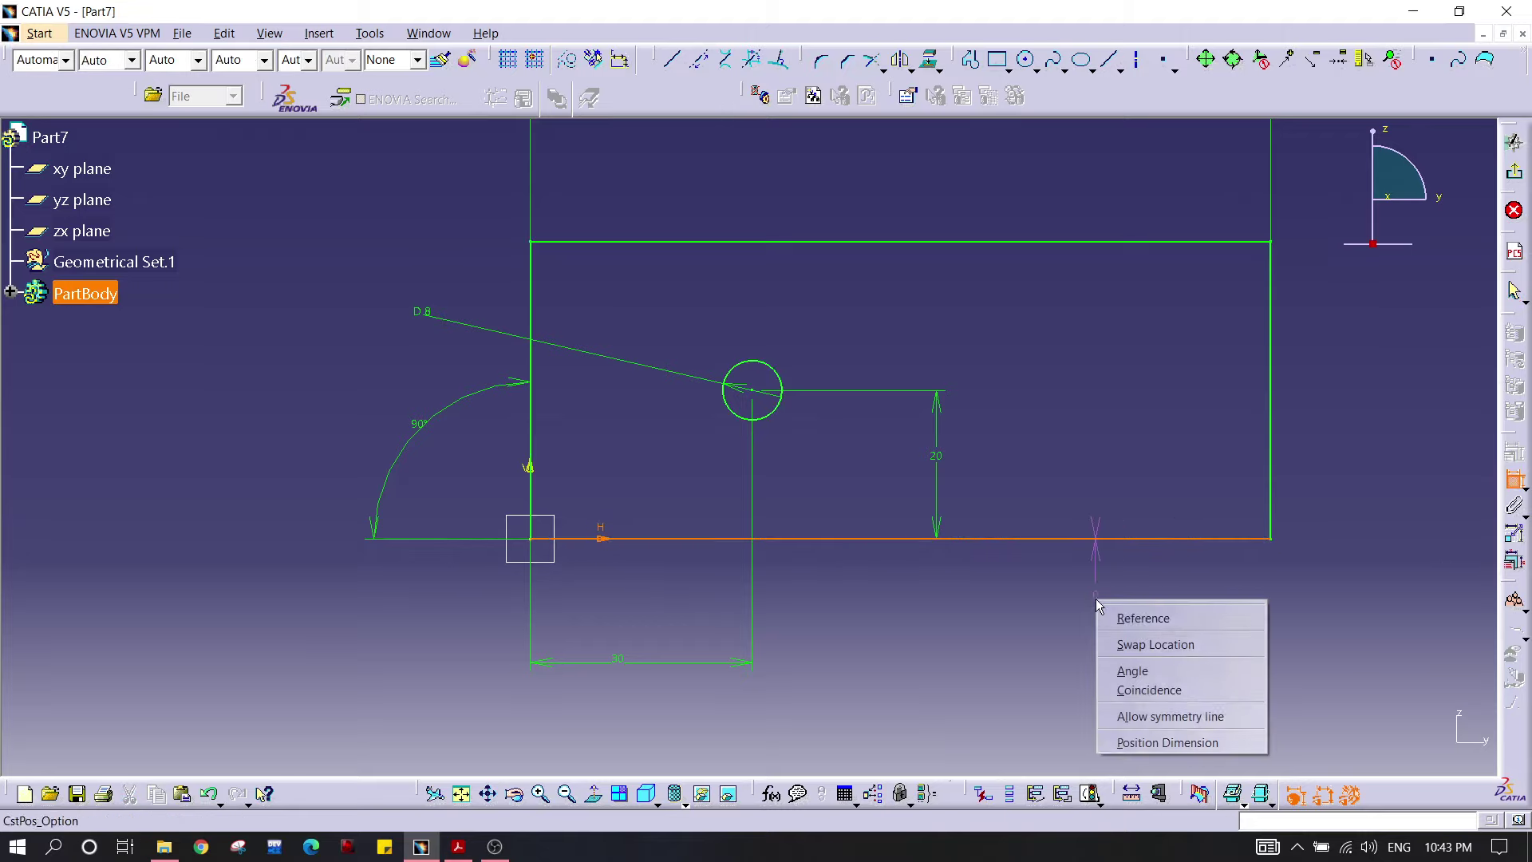
left_click(1179, 688)
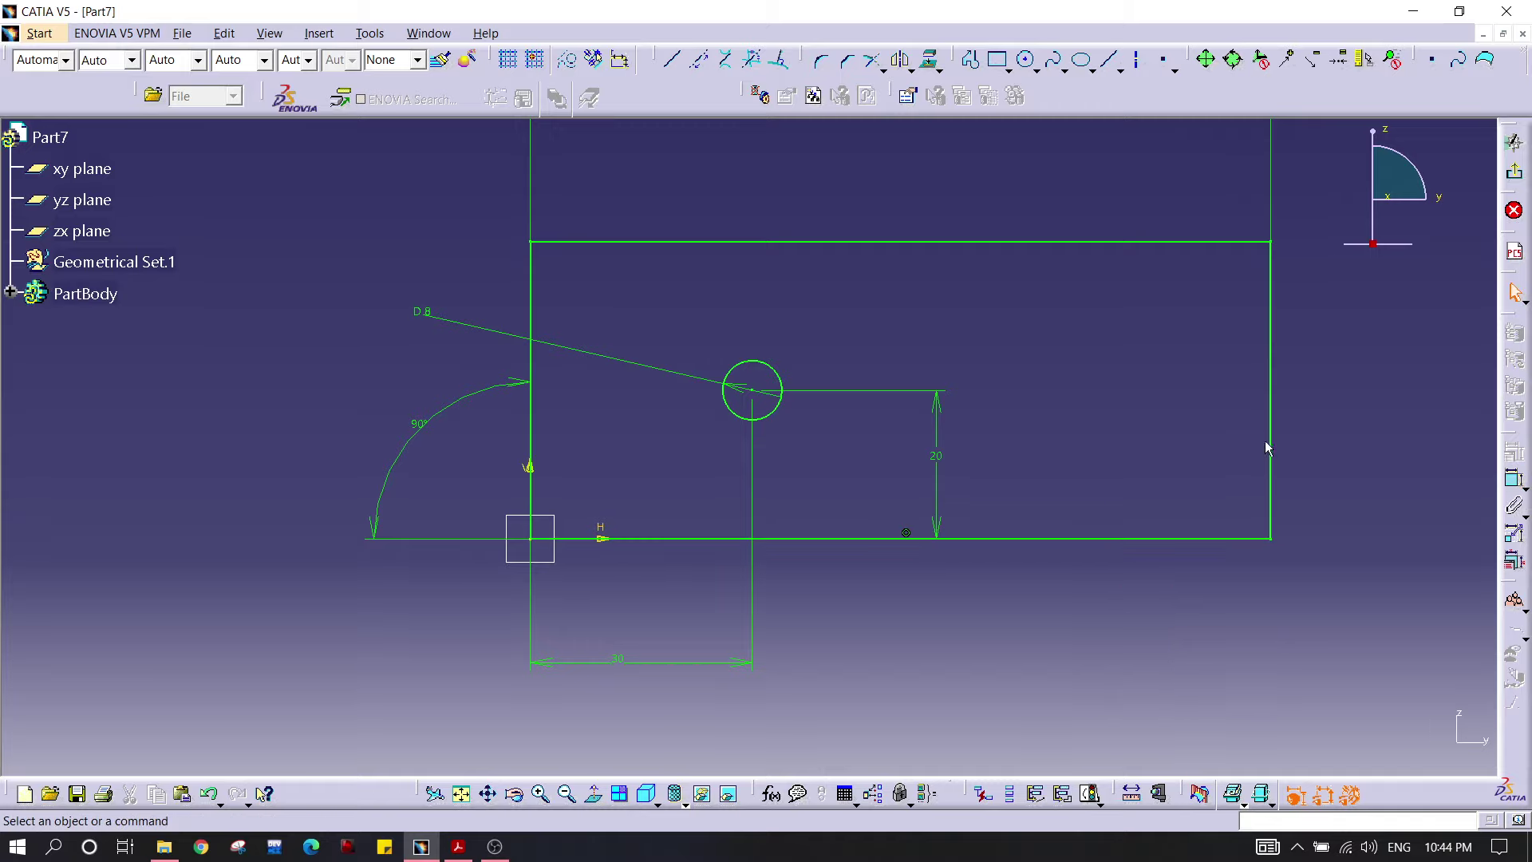
Step: Exit the finished base sketch with the rectangle and circle and return to the 3D part
mouse_move(857, 375)
middle_mouse_down()
mouse_move(766, 347)
mouse_move(742, 367)
middle_mouse_up()
left_click(766, 346)
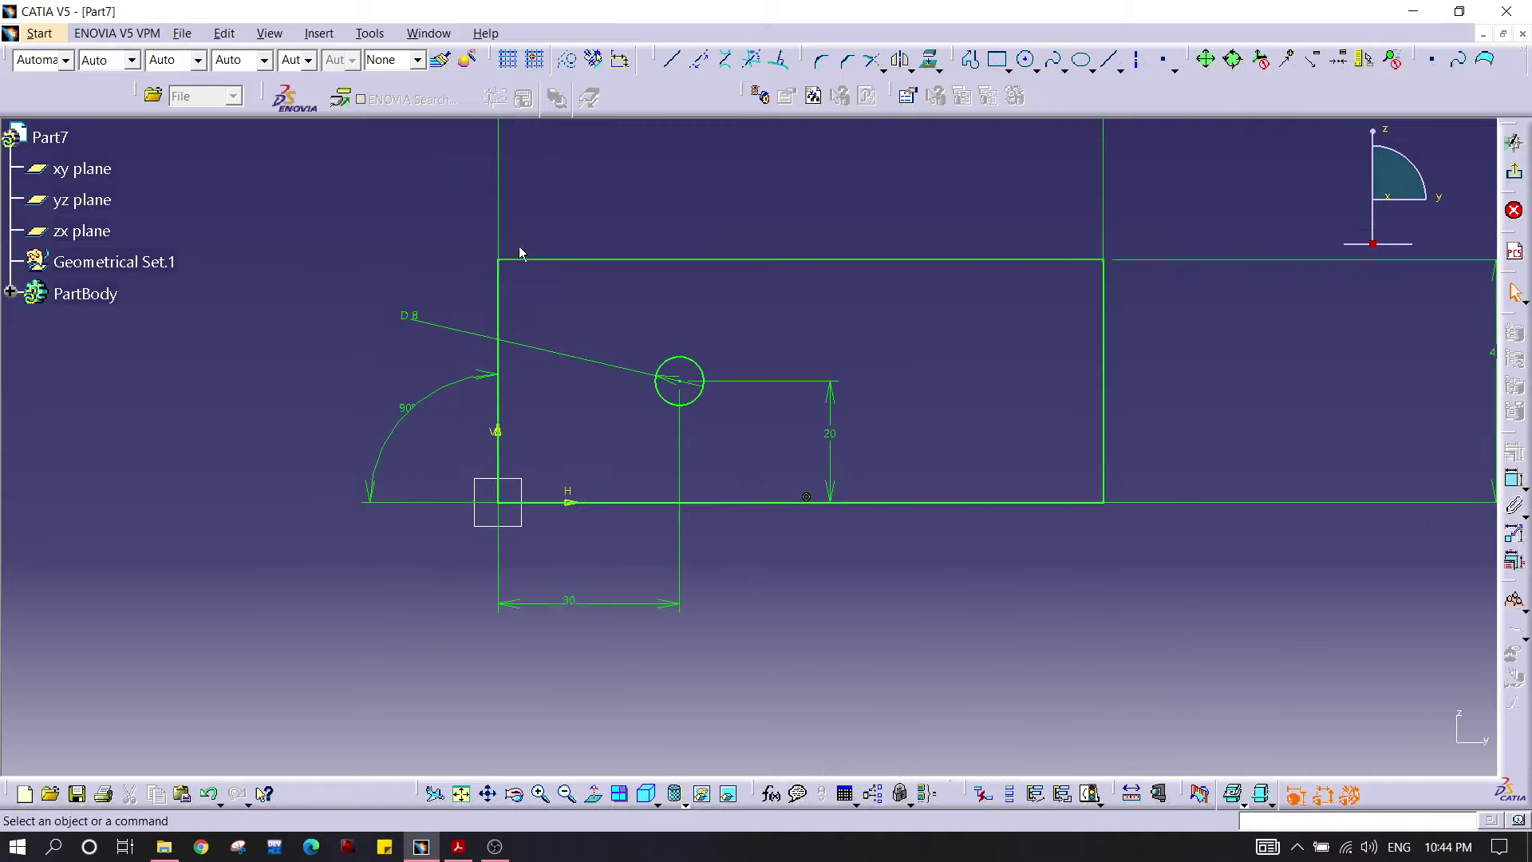
middle_click_drag(916, 316, 686, 337)
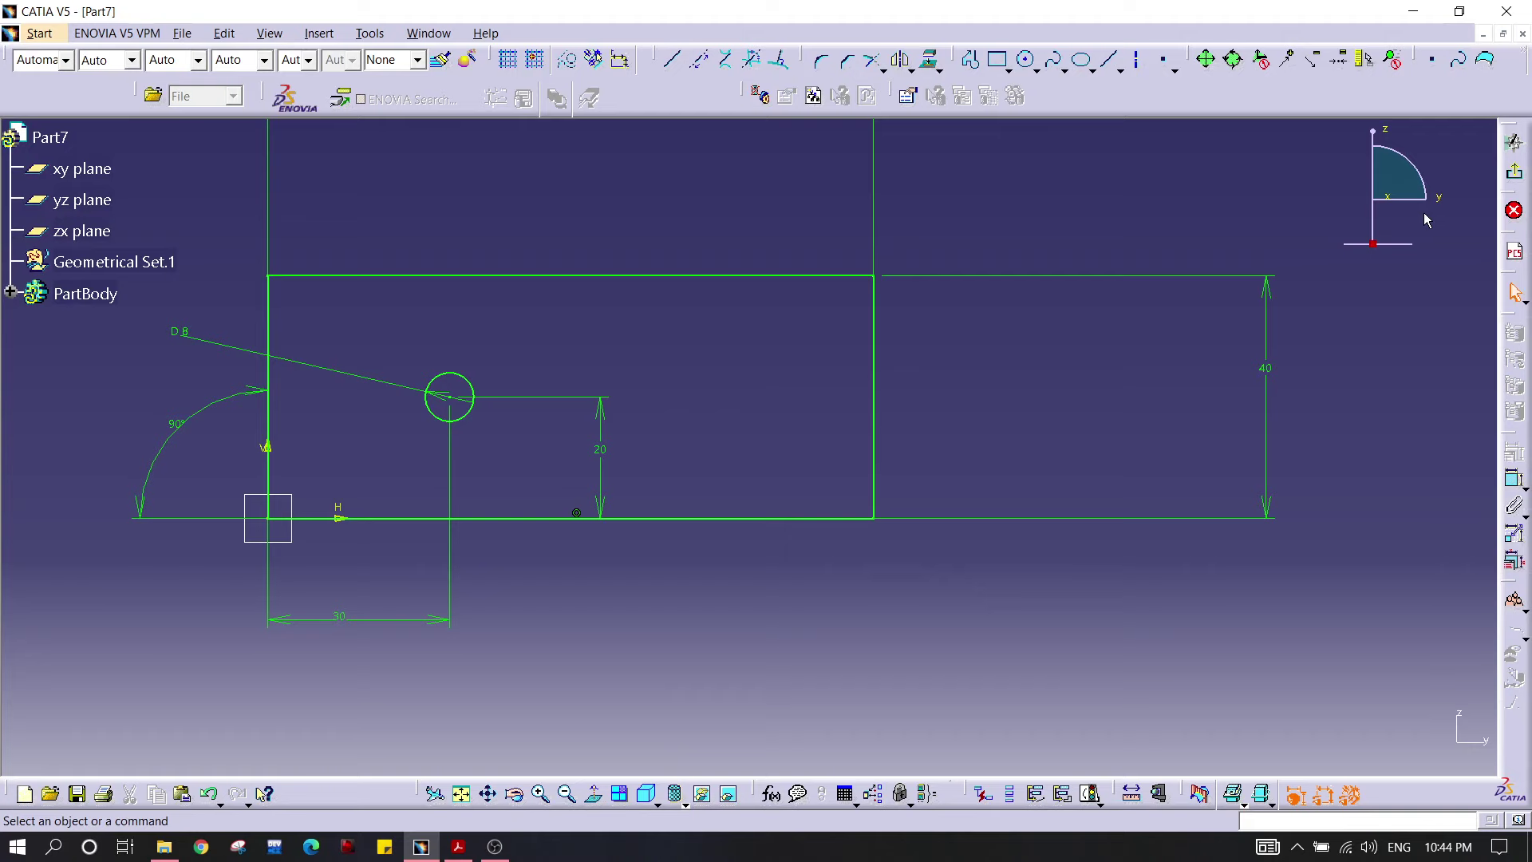
left_click(1514, 210)
mouse_move(1277, 296)
middle_mouse_down()
mouse_move(896, 407)
mouse_move(718, 304)
mouse_move(660, 506)
mouse_move(891, 302)
mouse_move(633, 469)
mouse_move(758, 399)
middle_mouse_up()
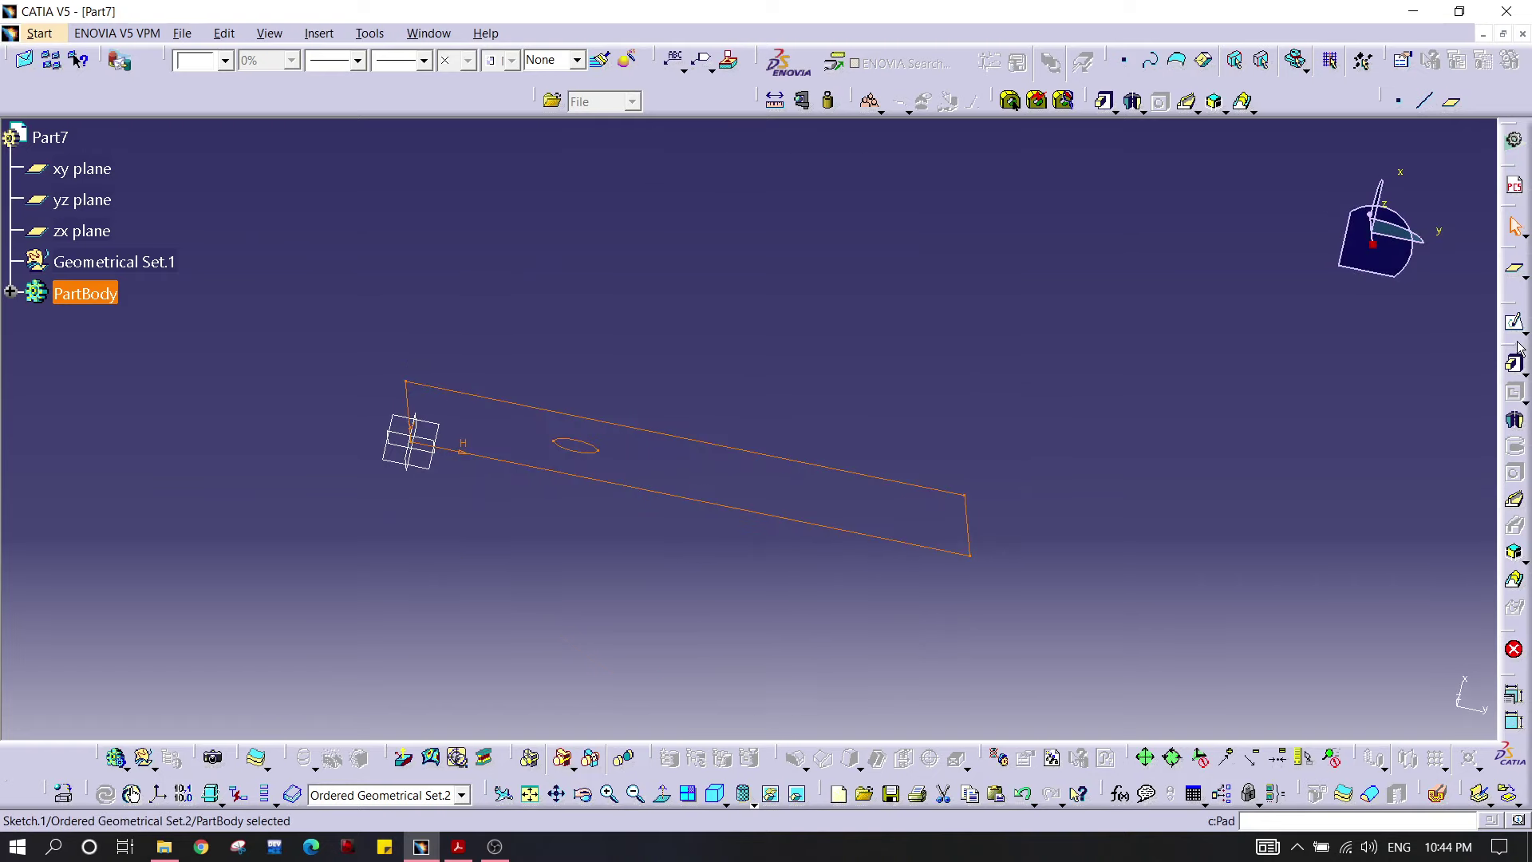
left_click(1522, 369)
left_click(1463, 375)
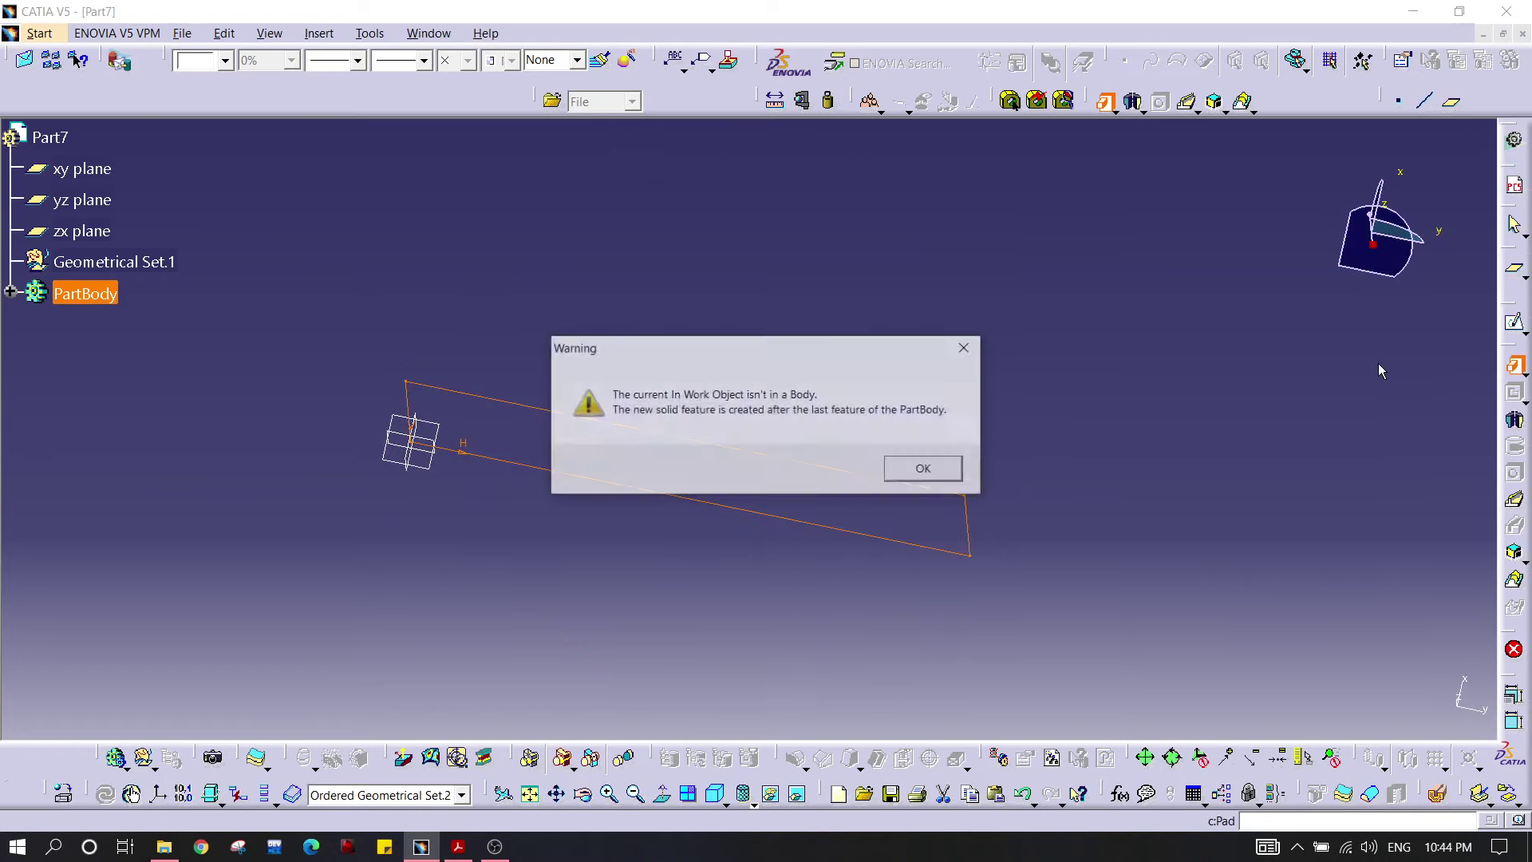
left_click(925, 469)
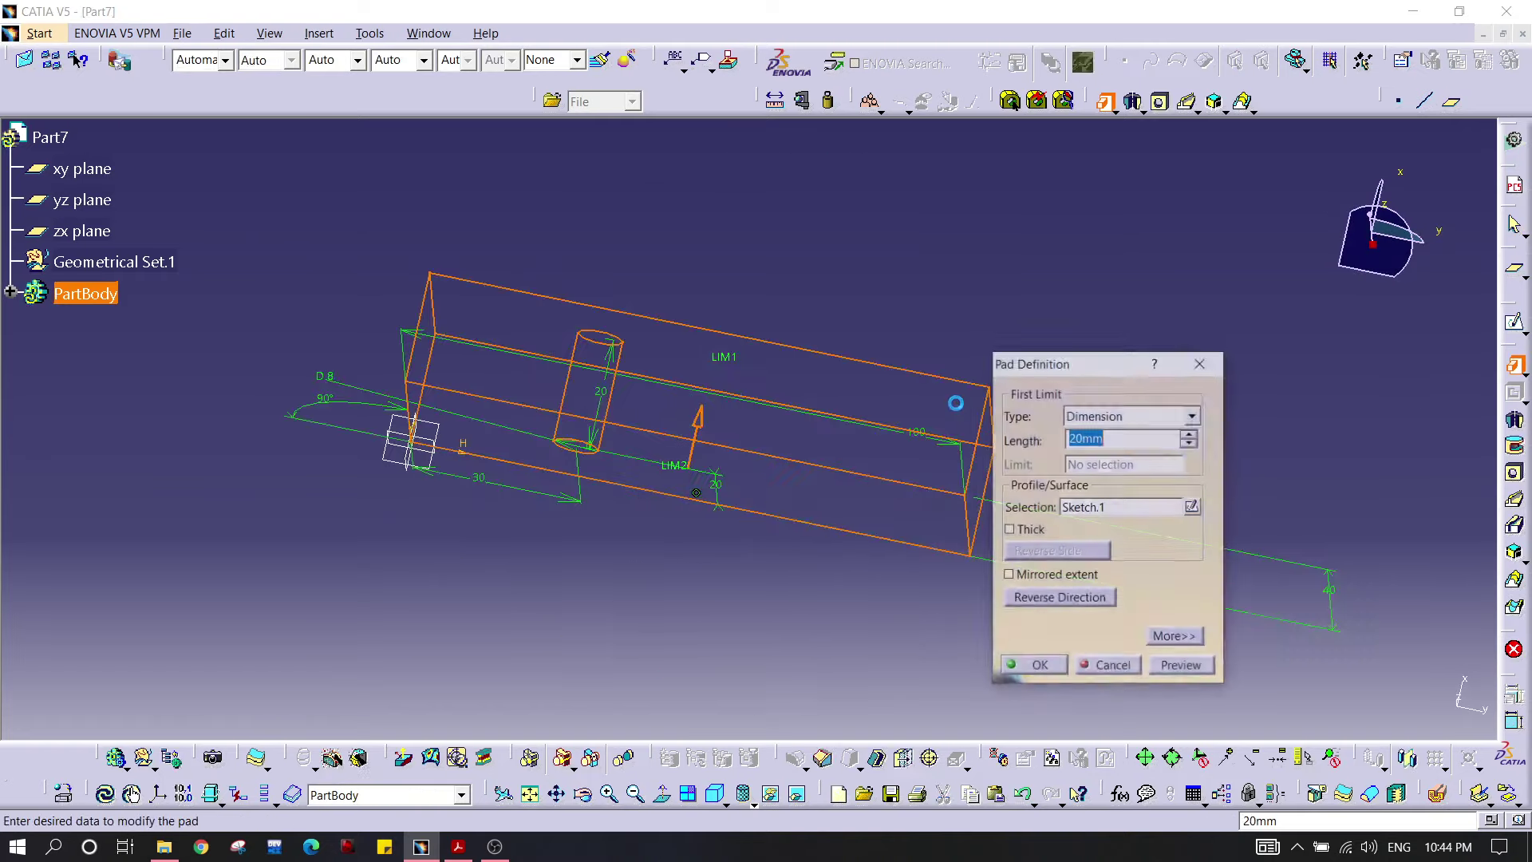
Step: Check the base's thickness in the Handle Draft.pdf drawing and in the Pad.1 definition of Handle.CATPart, ending back in Part7
key("alt+Tab")
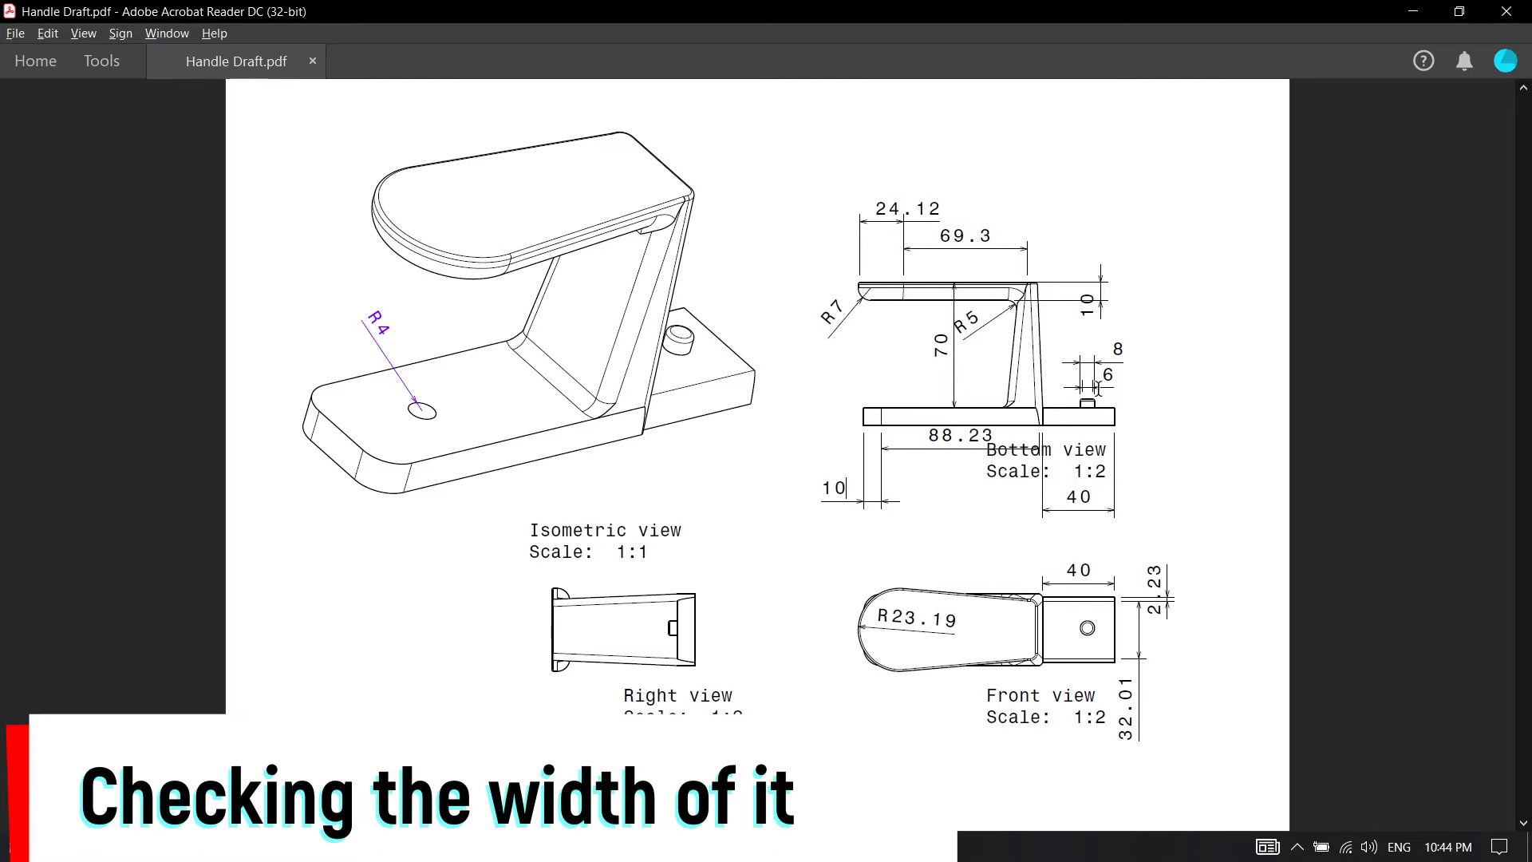
key("alt+Tab")
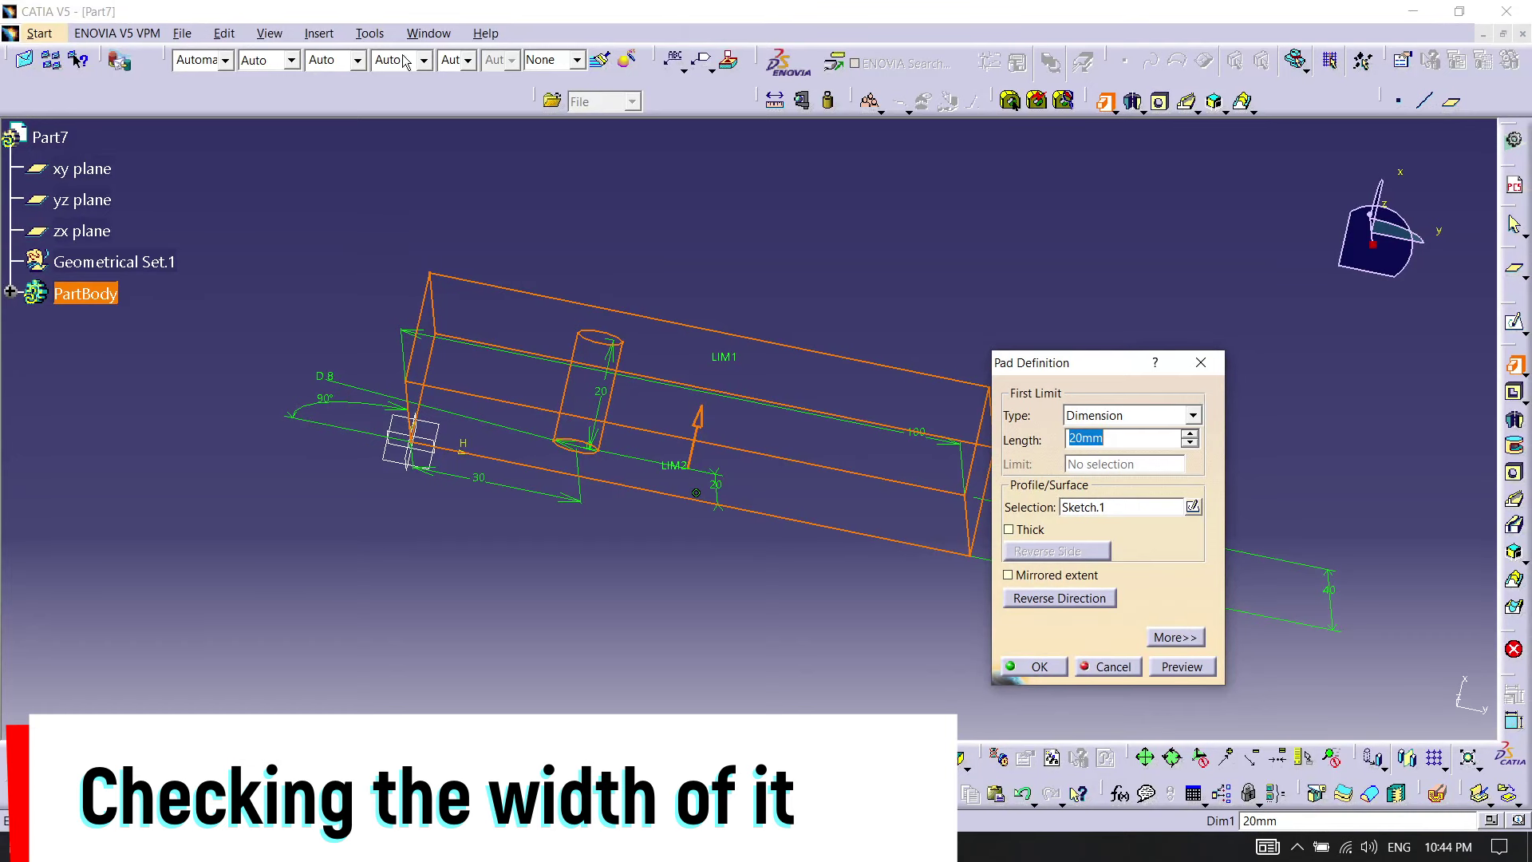
left_click(429, 32)
left_click(470, 158)
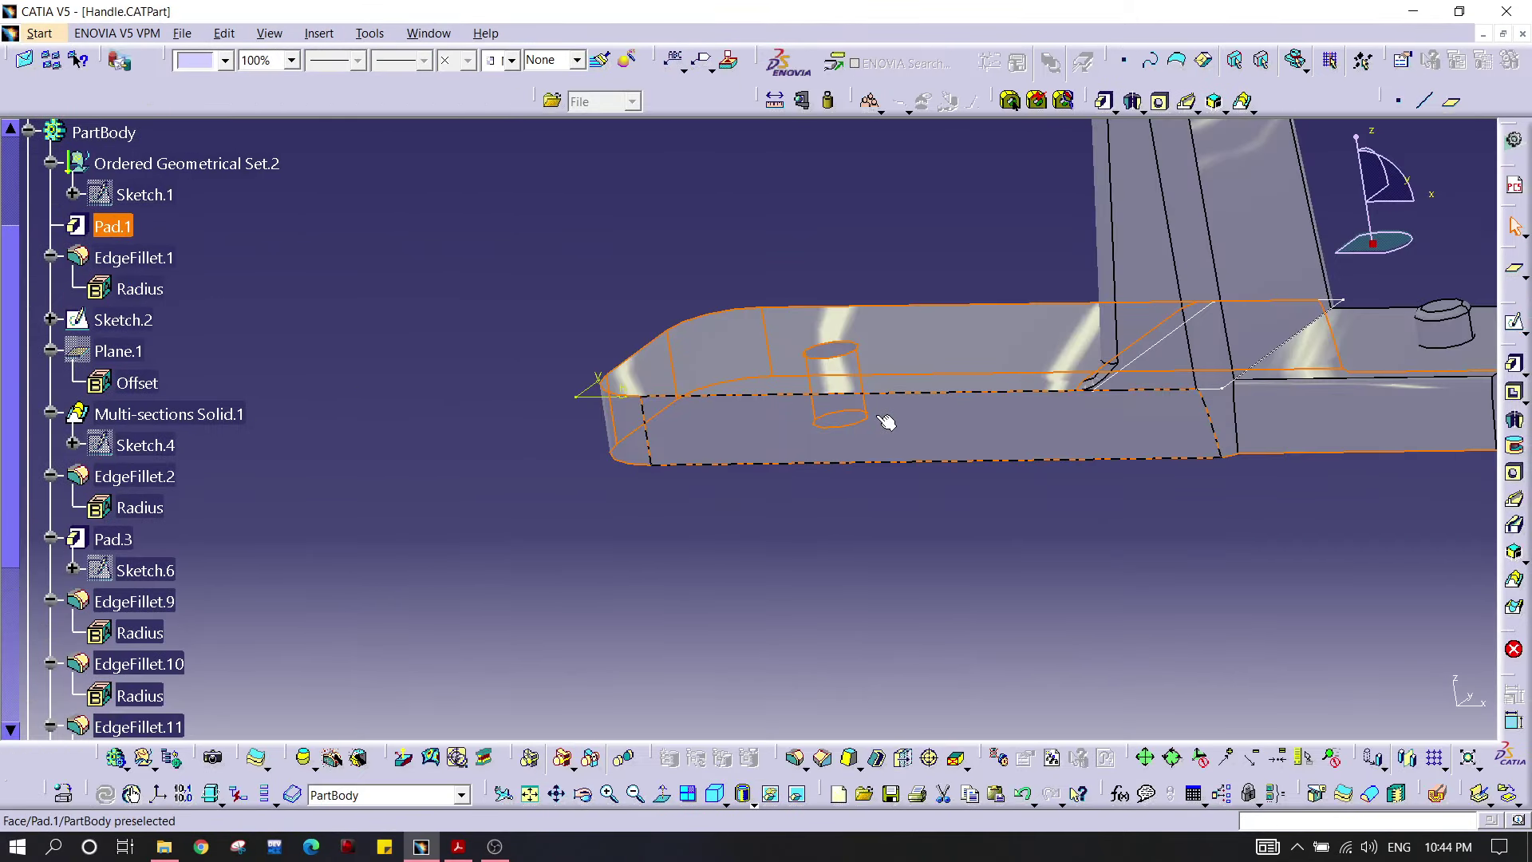
middle_click_drag(879, 418, 506, 366)
double_click(121, 222)
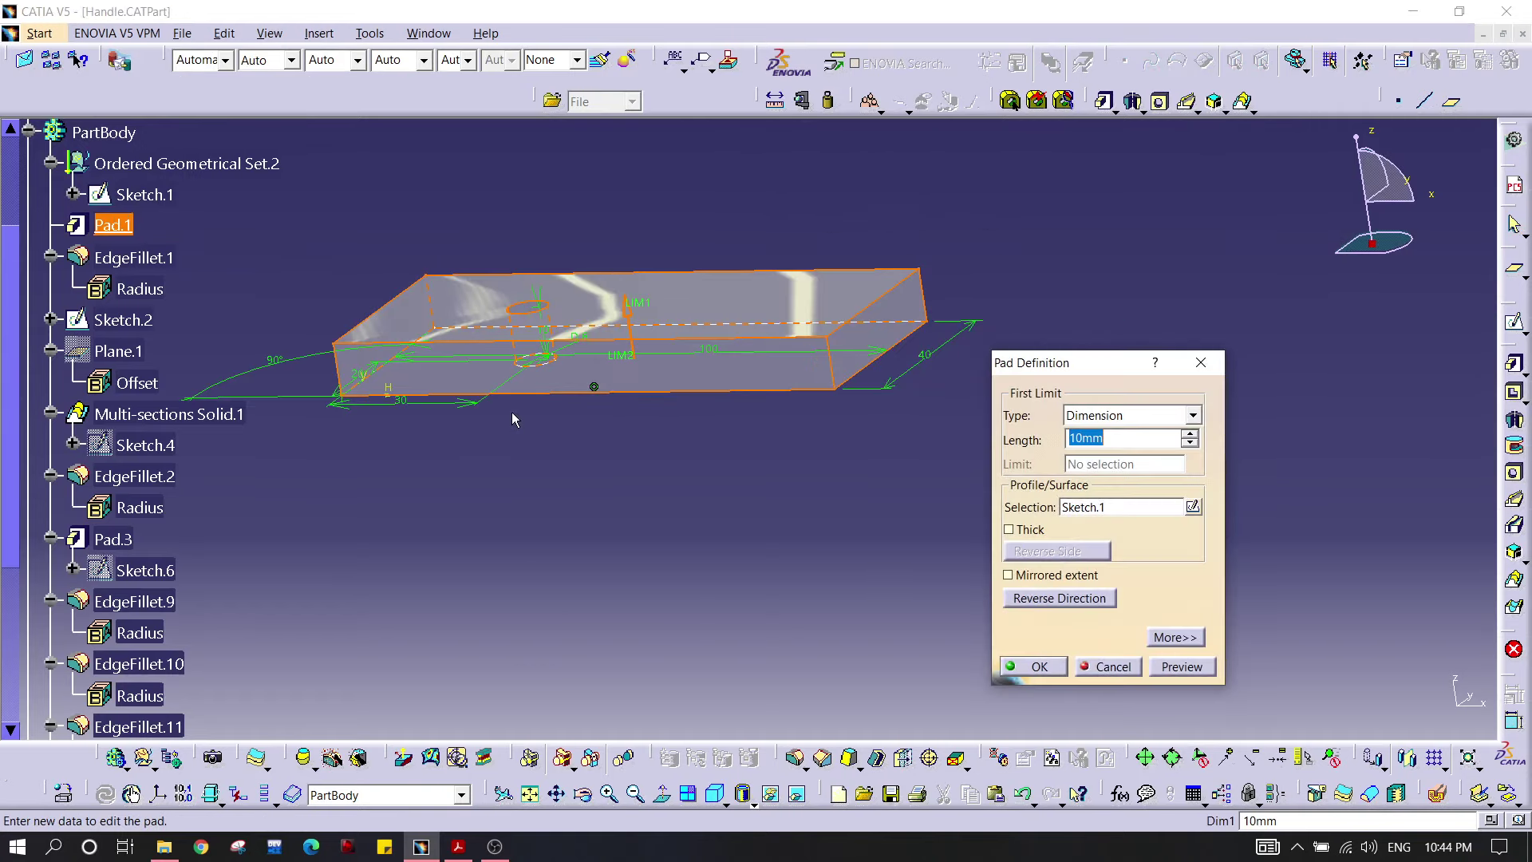
middle_click_drag(441, 390, 528, 363)
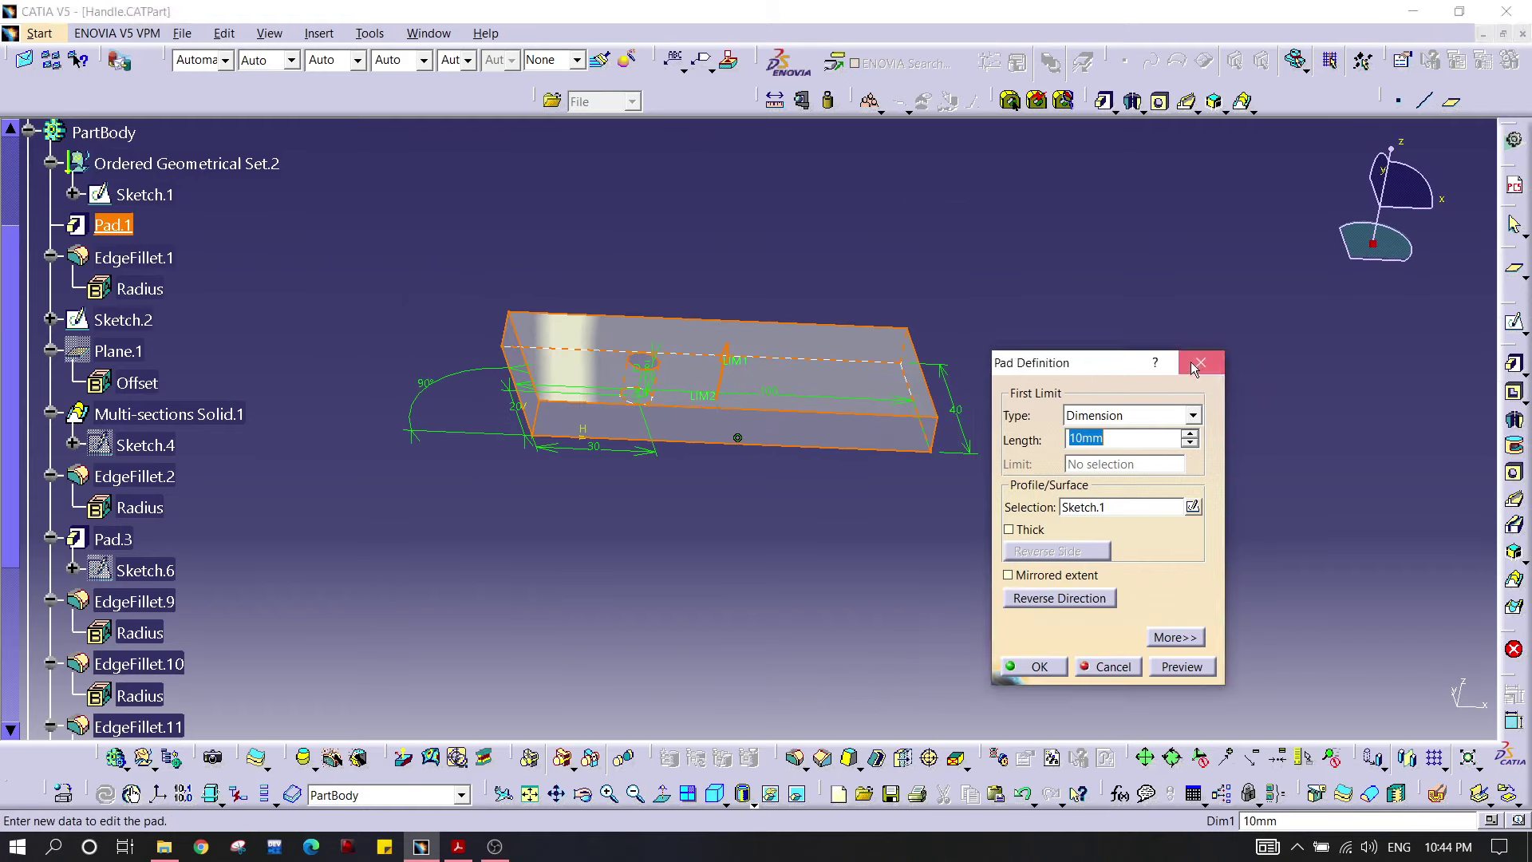
left_click(1199, 363)
left_click(169, 413)
left_click(428, 33)
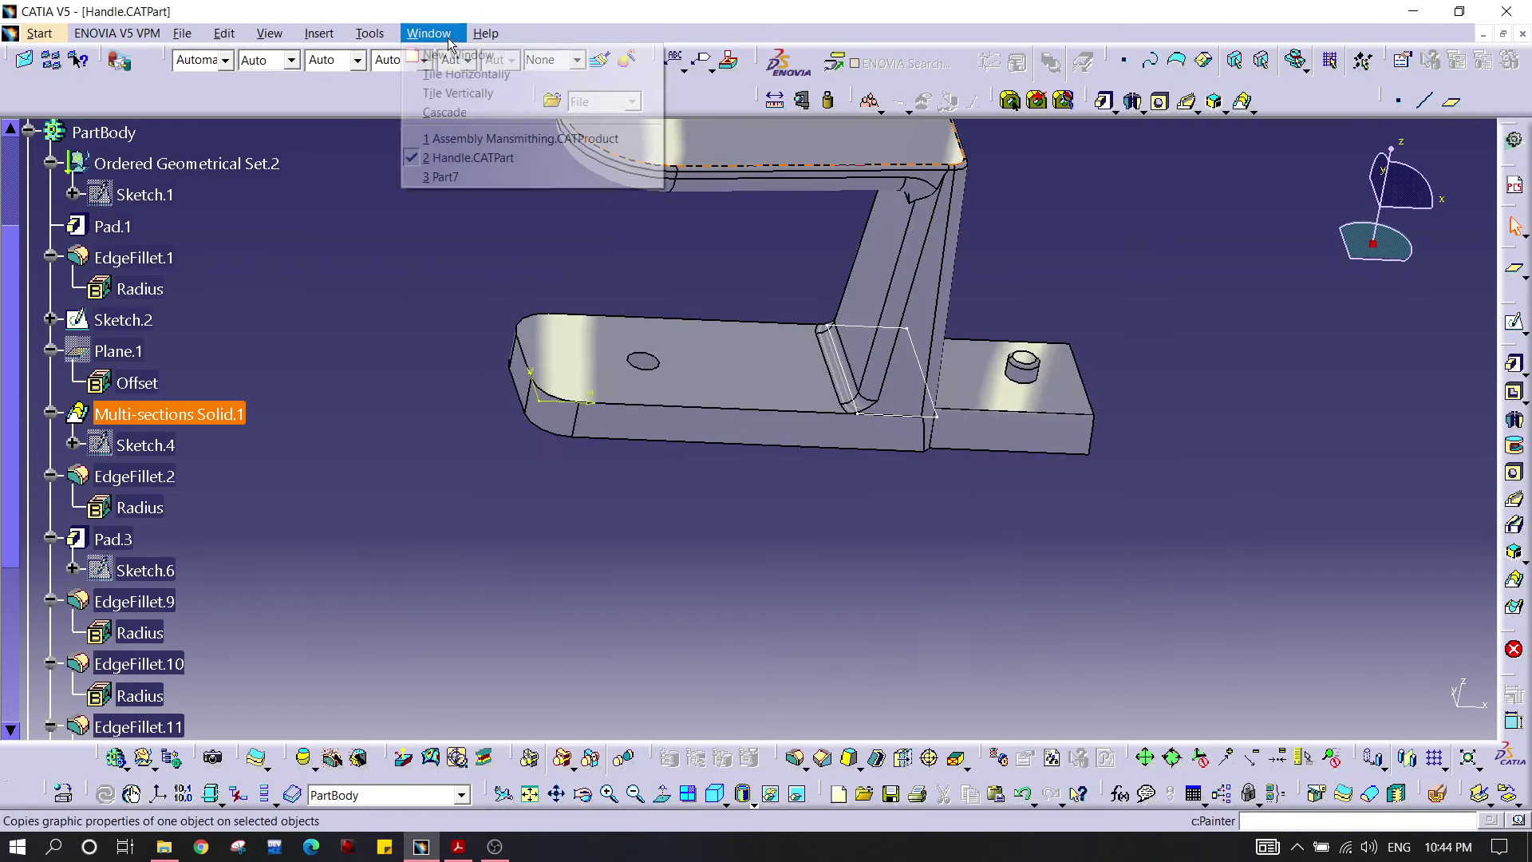
left_click(495, 176)
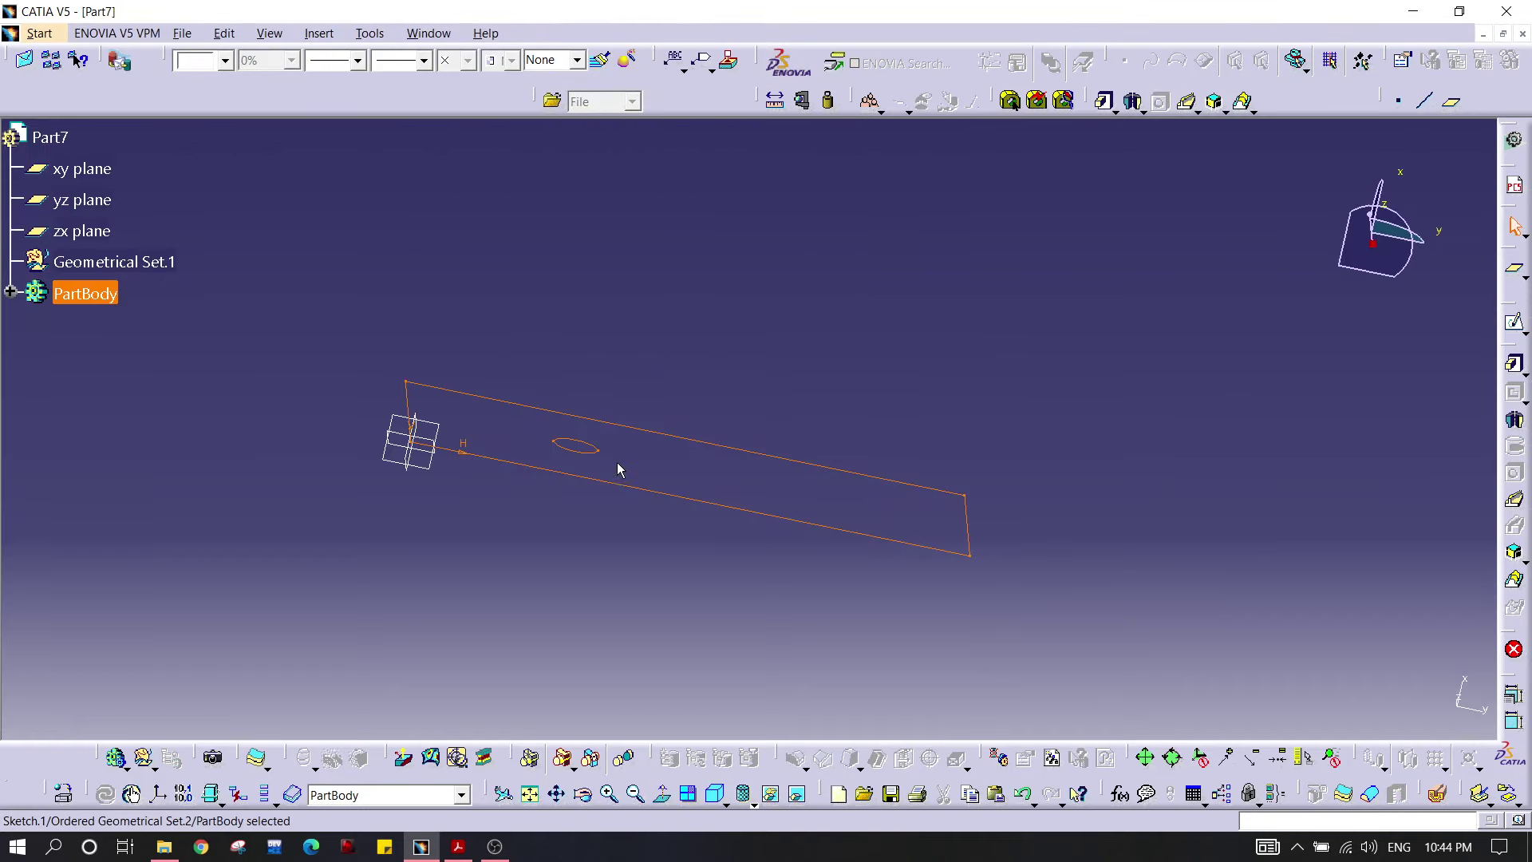
Step: Pad the base sketch with the rectangle and circular hole to a length of 10 mm
left_click(1507, 369)
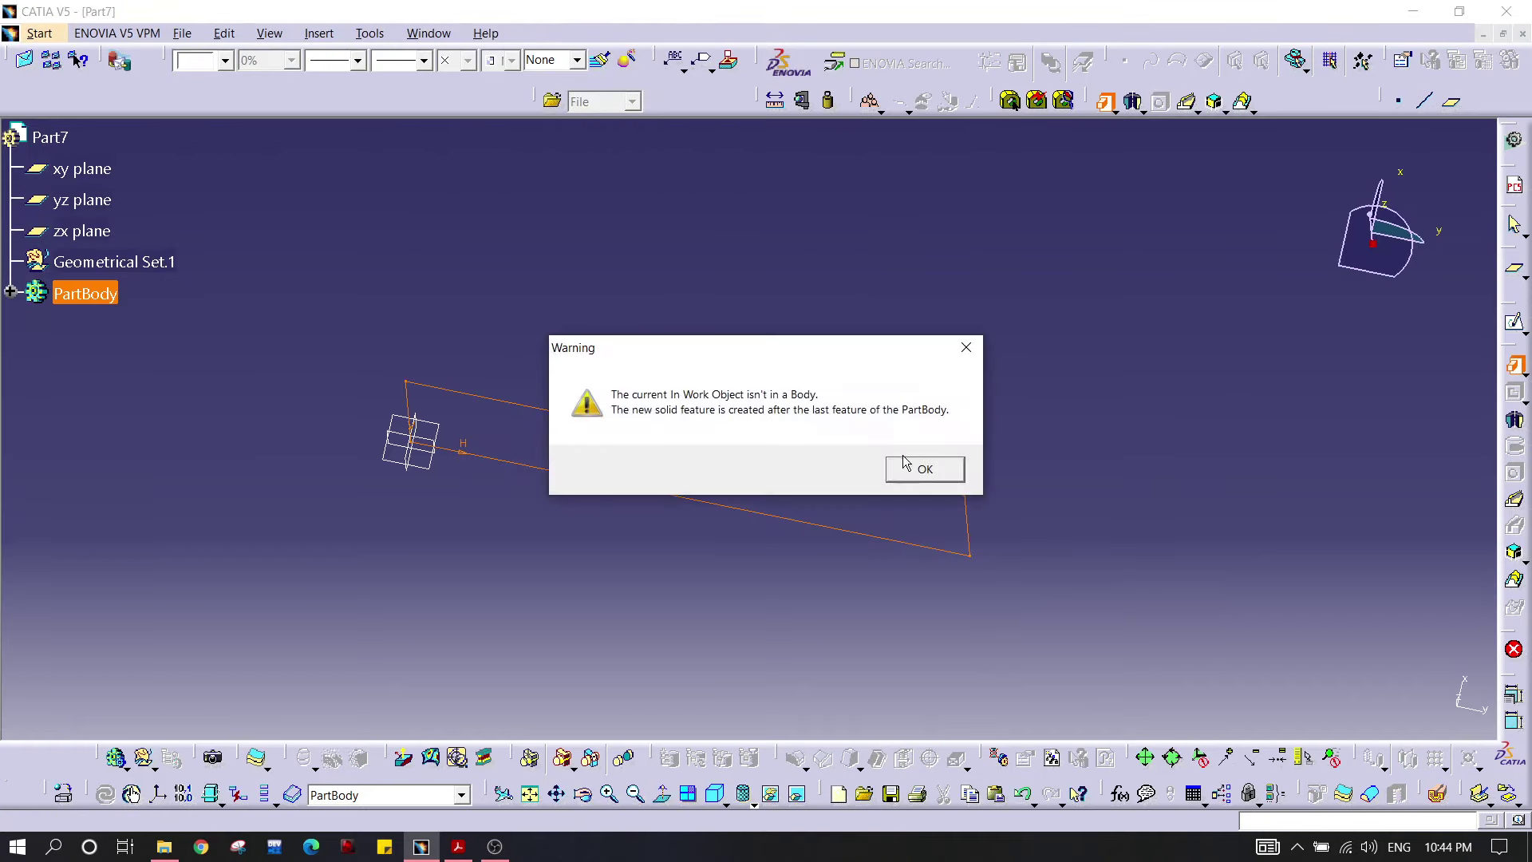
left_click(923, 466)
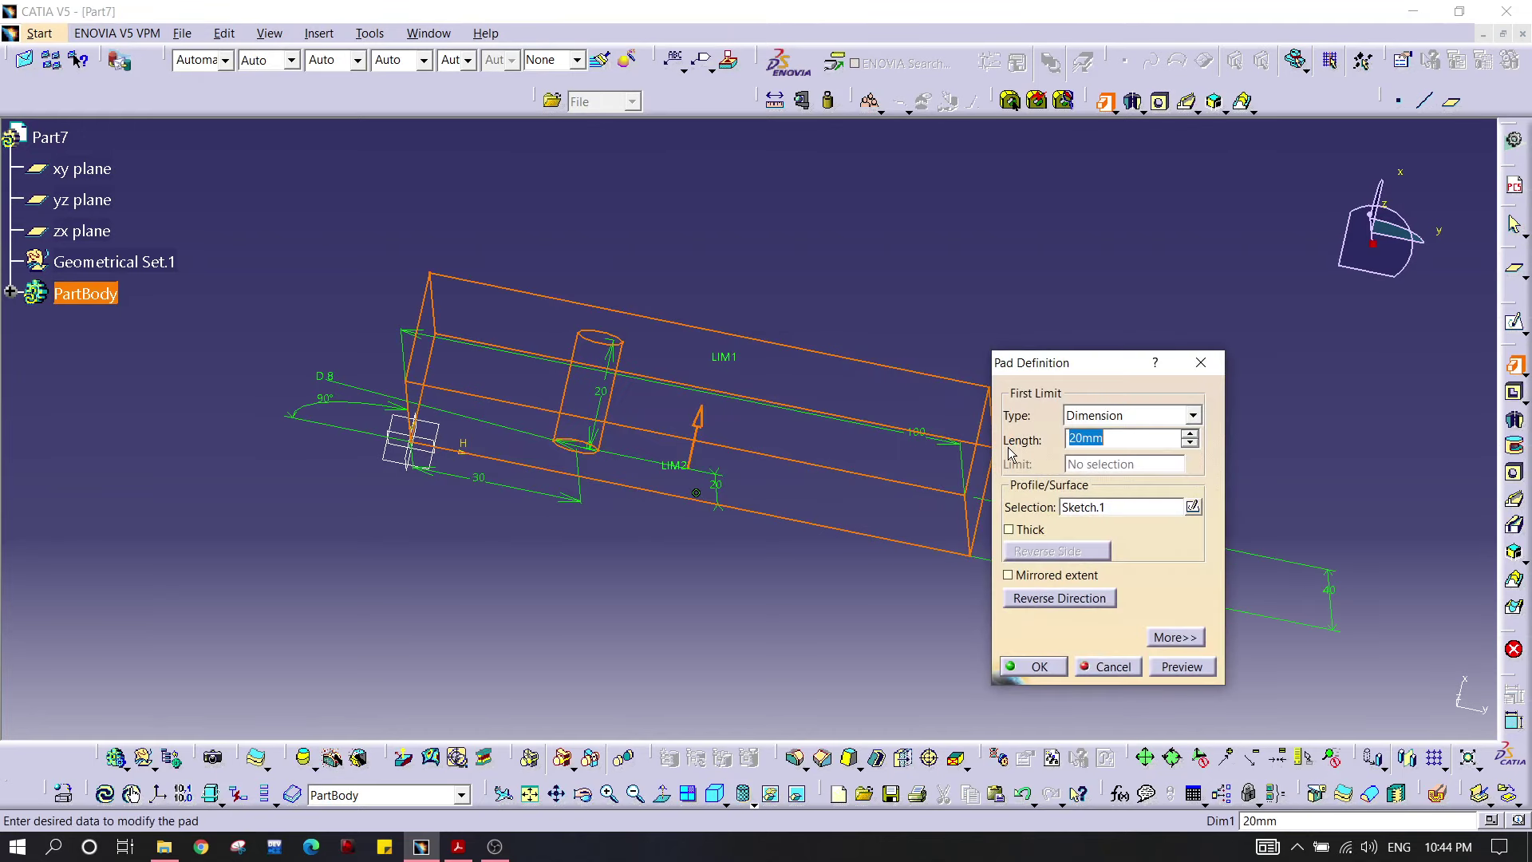
key("Return")
left_click(1017, 455)
middle_click_drag(683, 226, 821, 417)
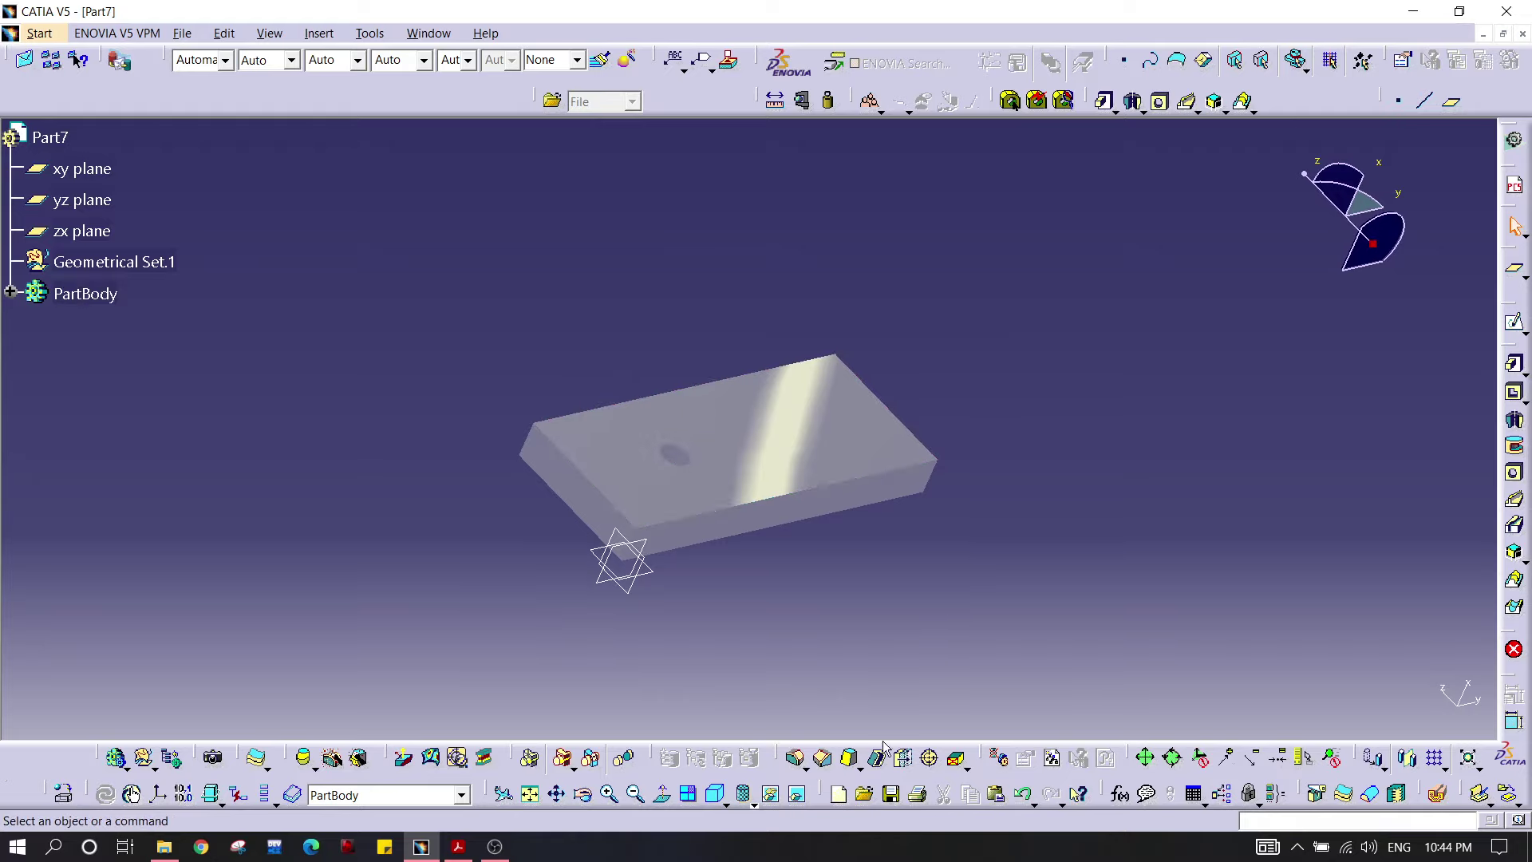
Step: Set the model's display to shaded with its edges shown
left_click(744, 796)
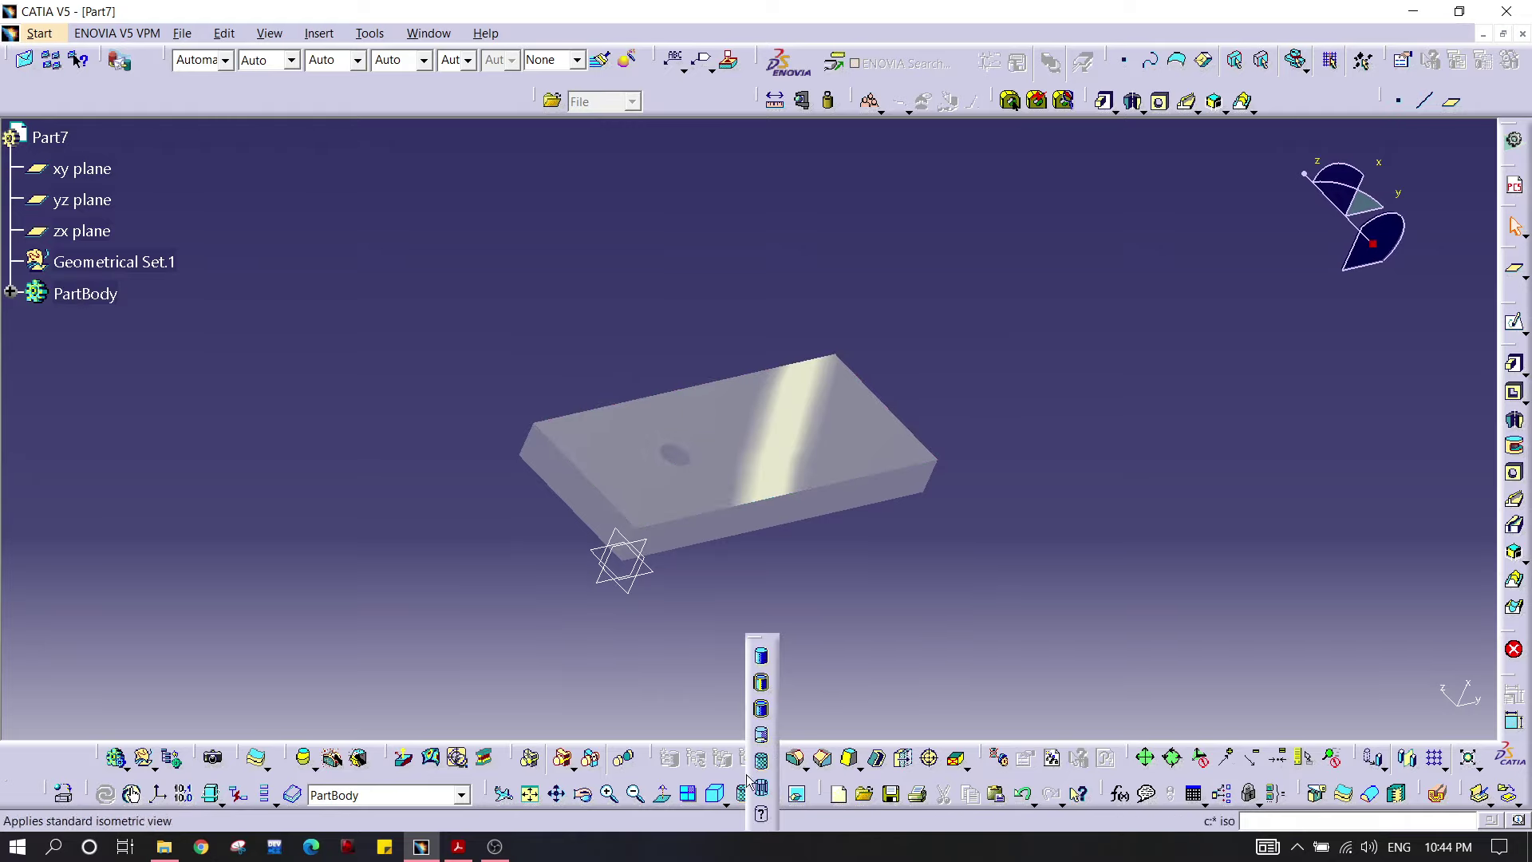
left_click(762, 710)
mouse_move(766, 623)
middle_mouse_down()
mouse_move(831, 625)
mouse_move(869, 449)
middle_mouse_up()
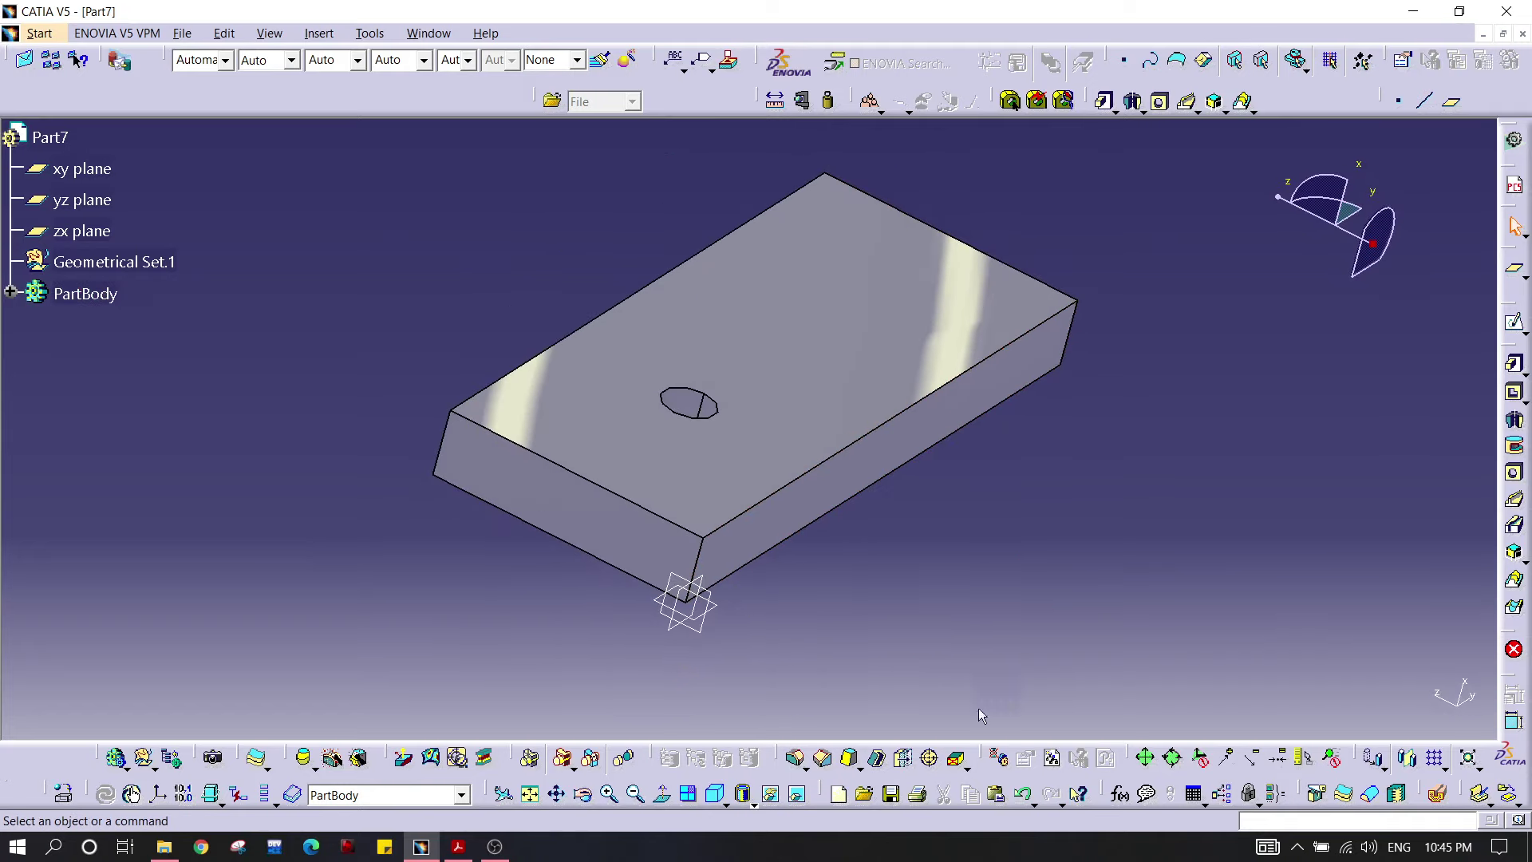
Step: Round the two short vertical corner edges at the plate's hole end with a 10 mm edge fillet
left_click(796, 758)
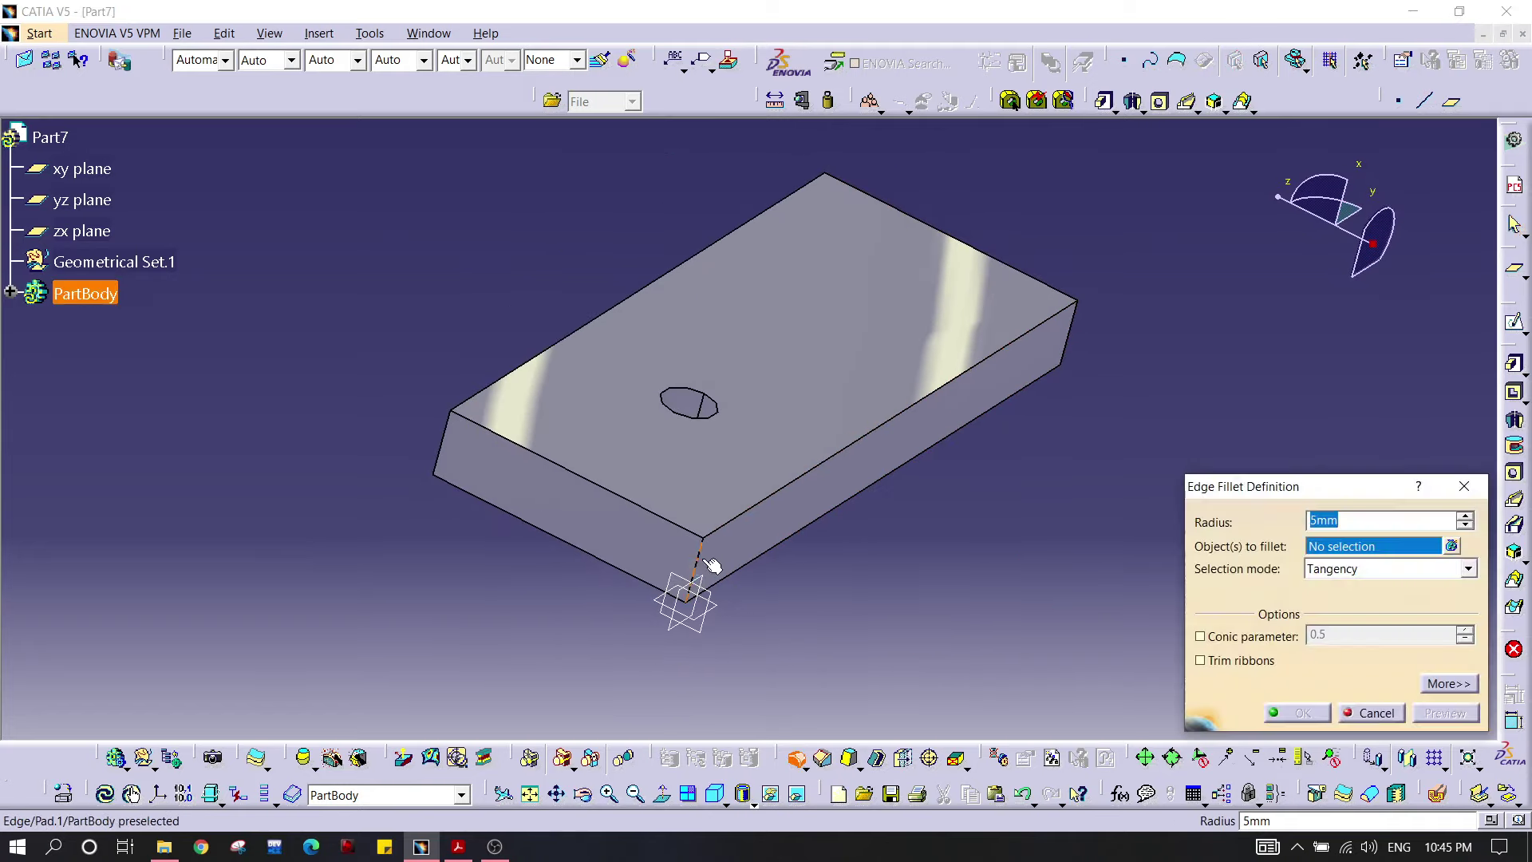
left_click(703, 563)
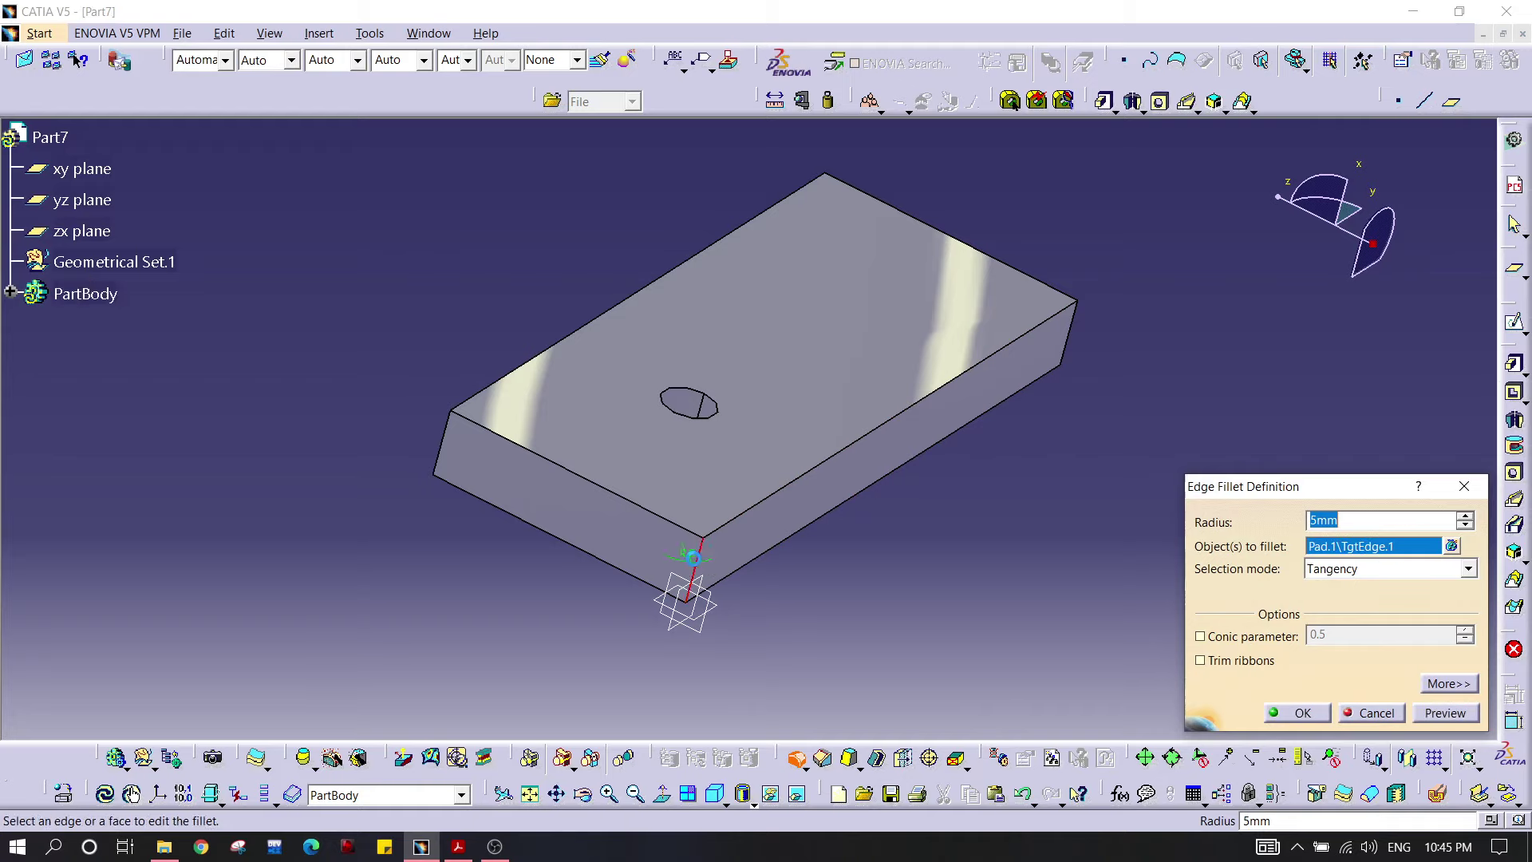
left_click(459, 431)
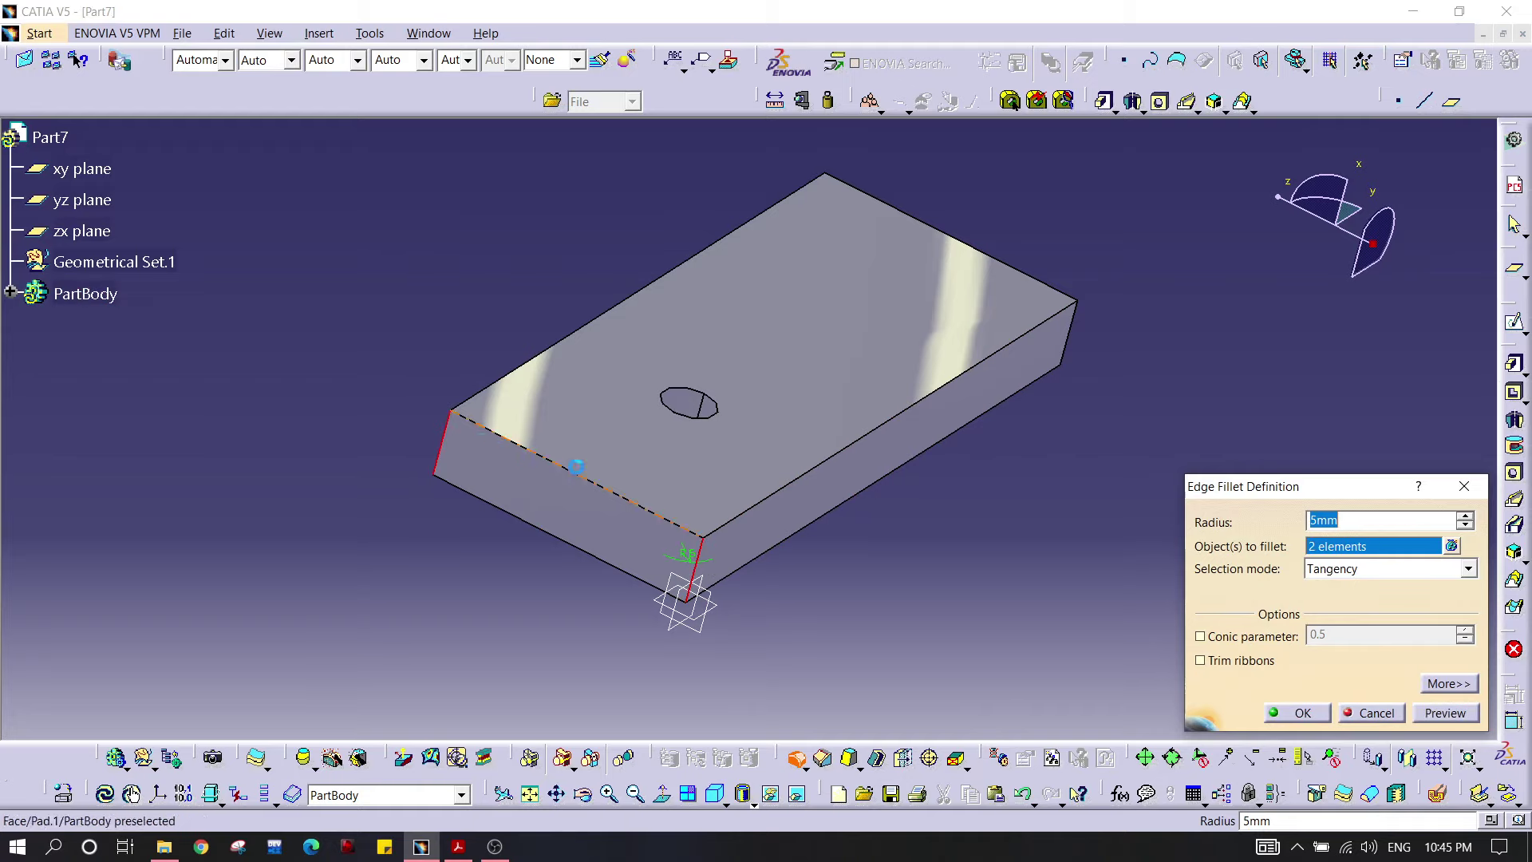
left_click(1436, 715)
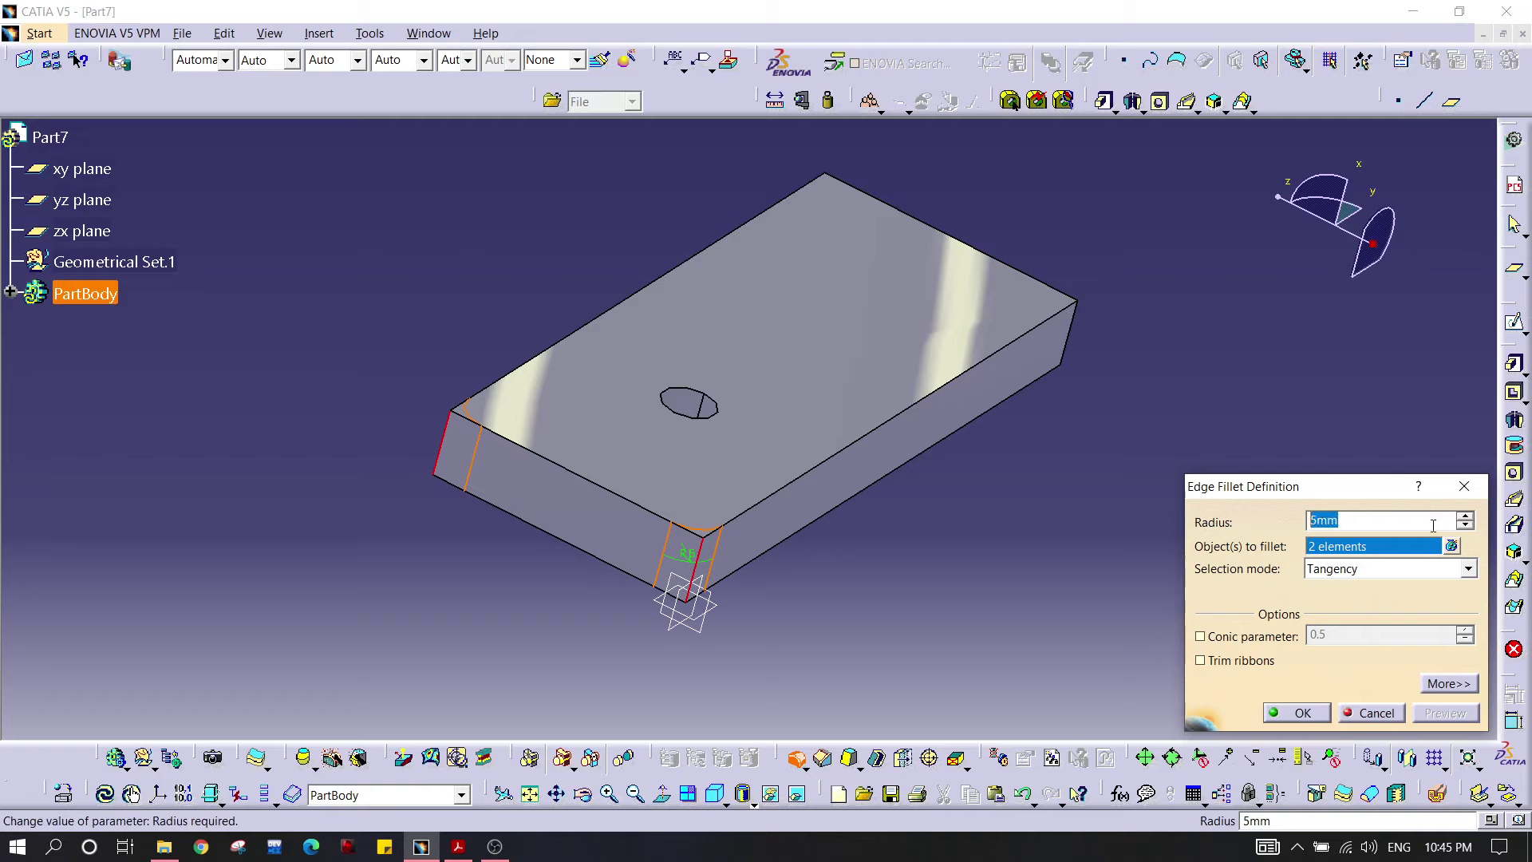
type("10")
key("Return")
left_click(1272, 502)
Step: Start a sketch on the plate's large face and draw a rectangle that overlaps its unfilleted end and extends past both long sides
middle_click_drag(998, 399, 981, 591)
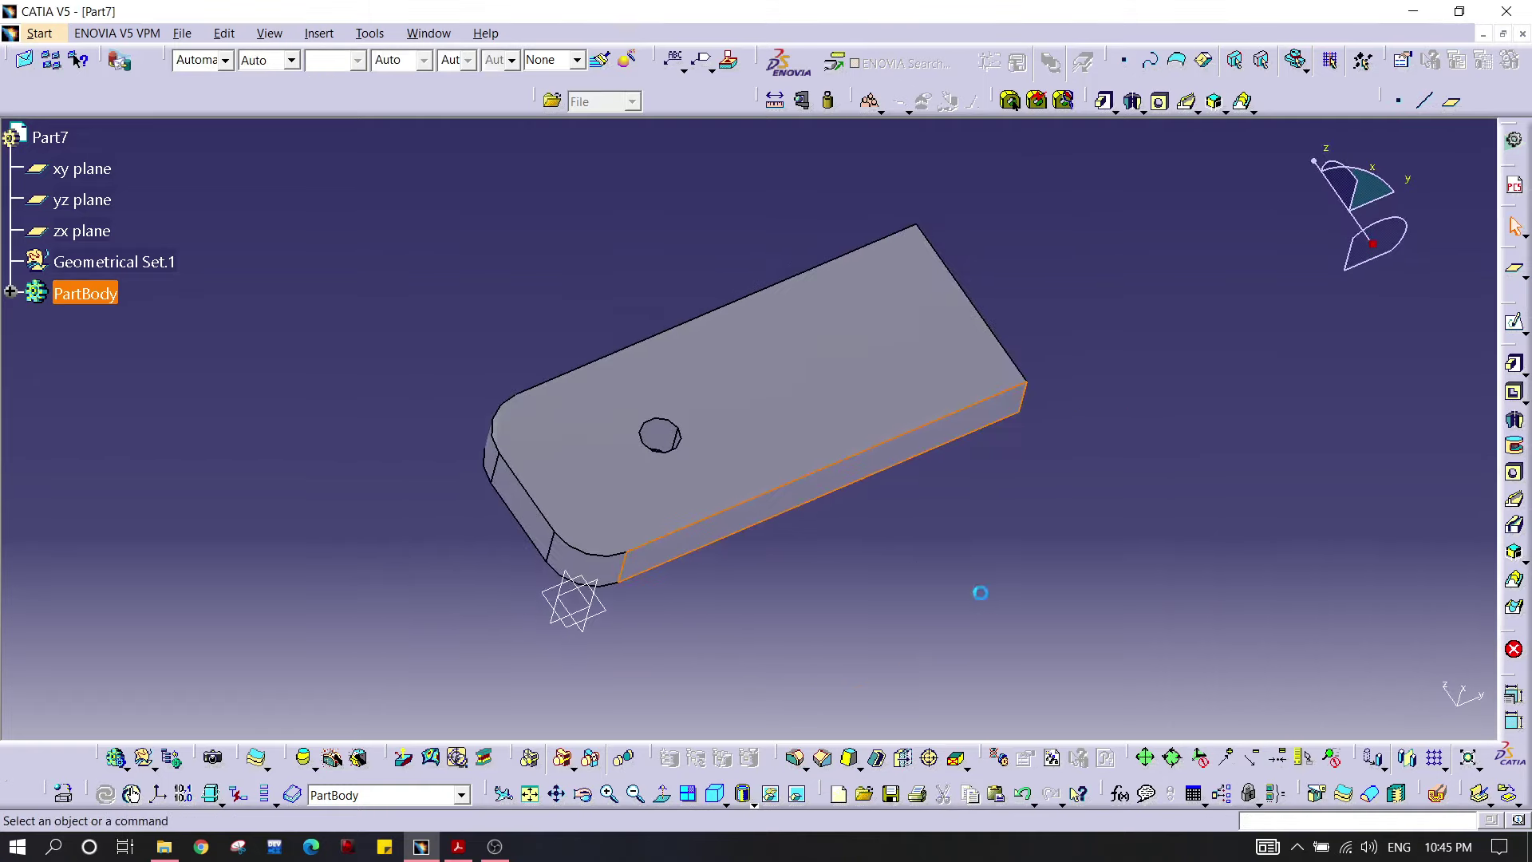
left_click(925, 350)
left_click(1514, 322)
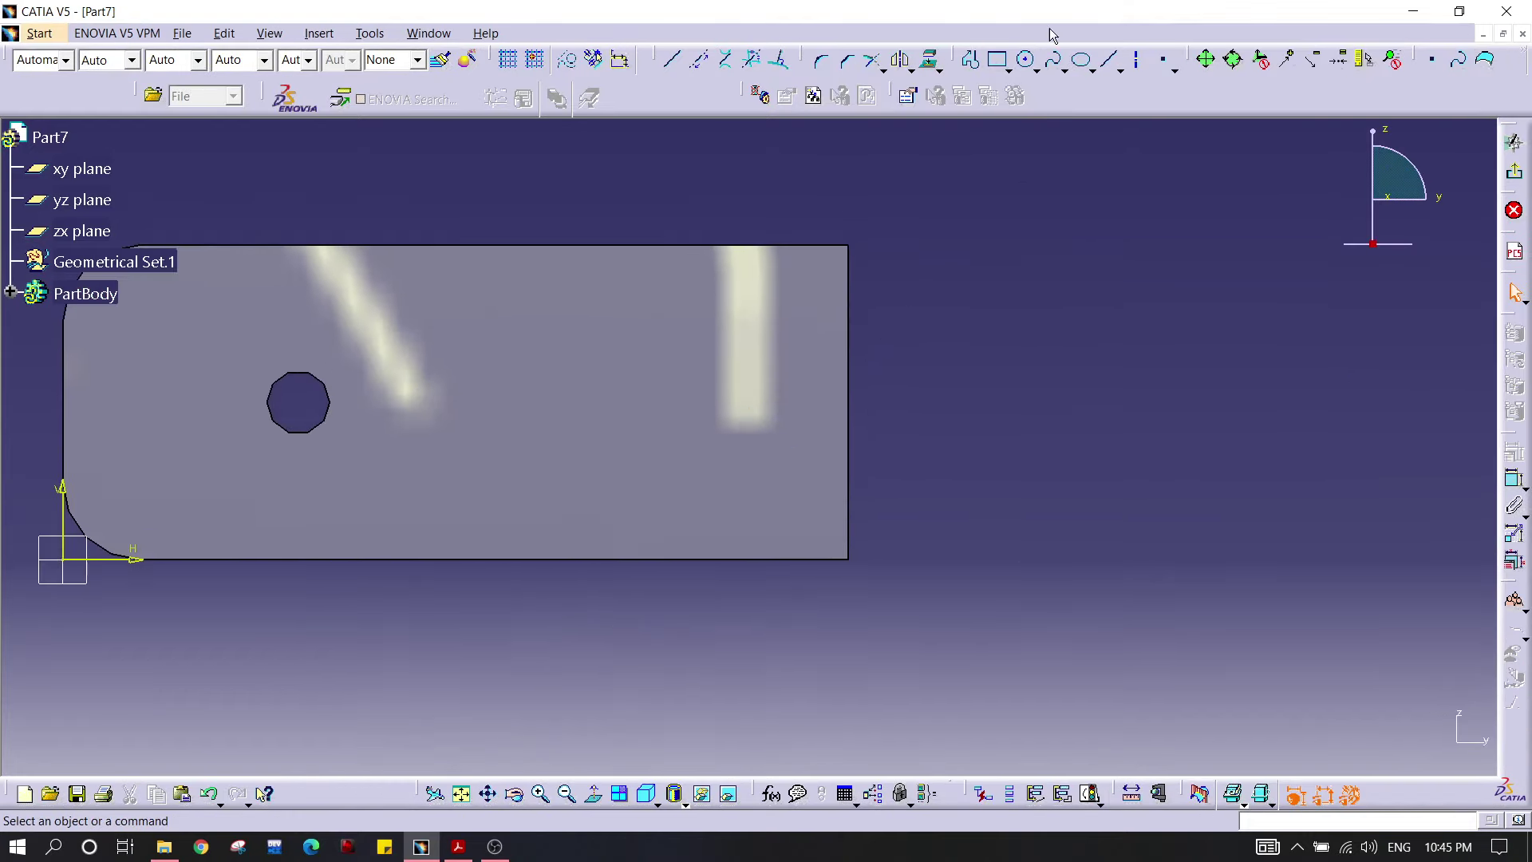
left_click(997, 60)
left_click(750, 156)
left_click(1001, 638)
Step: Make the rectangle's outer vertical side coincident with the plate's square end edge
left_click(1001, 340)
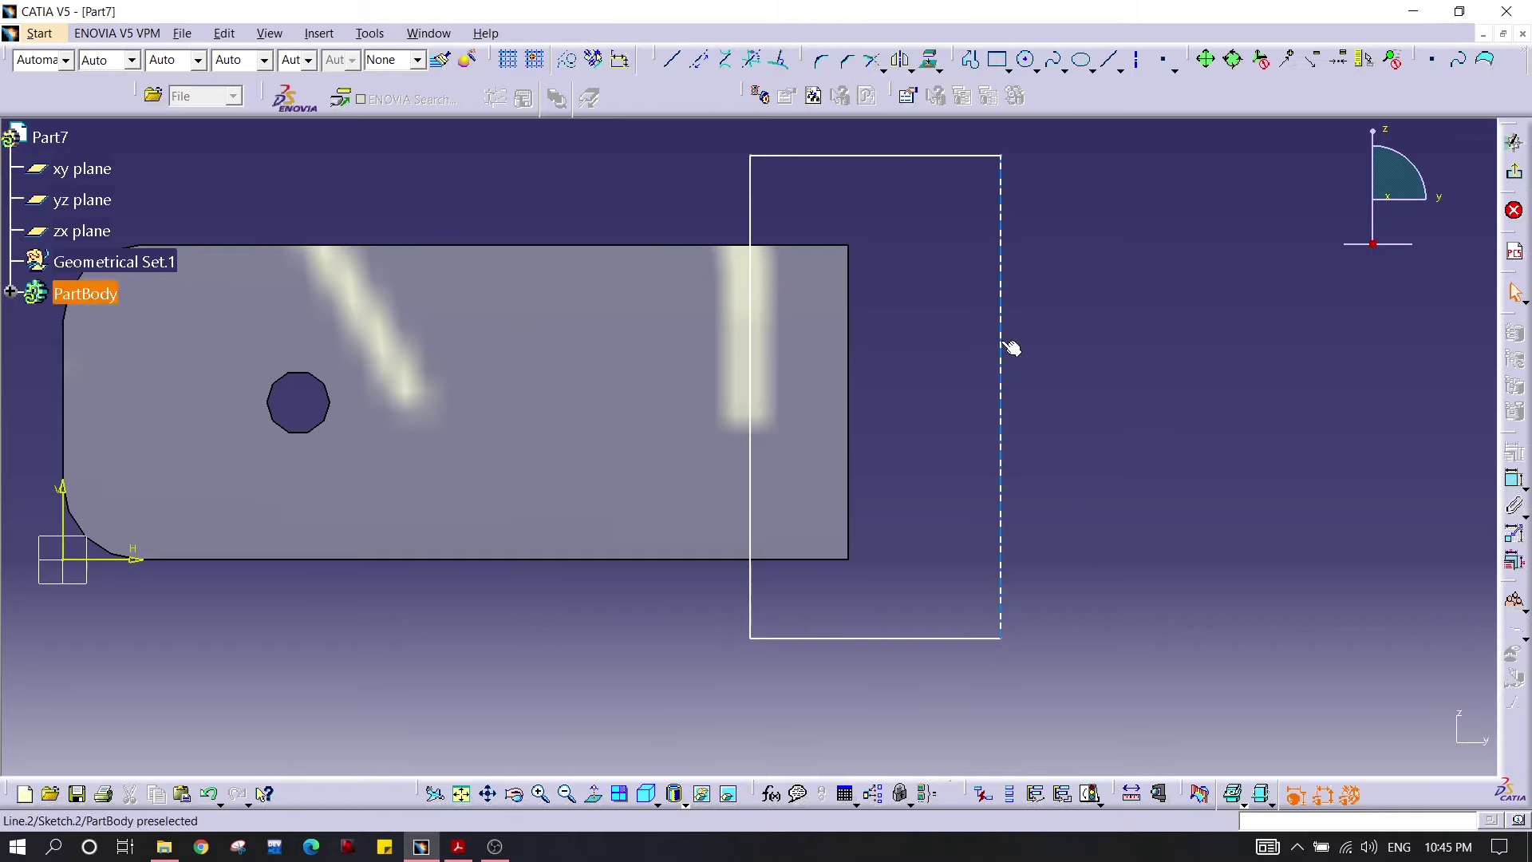
left_click(851, 332, "ctrl")
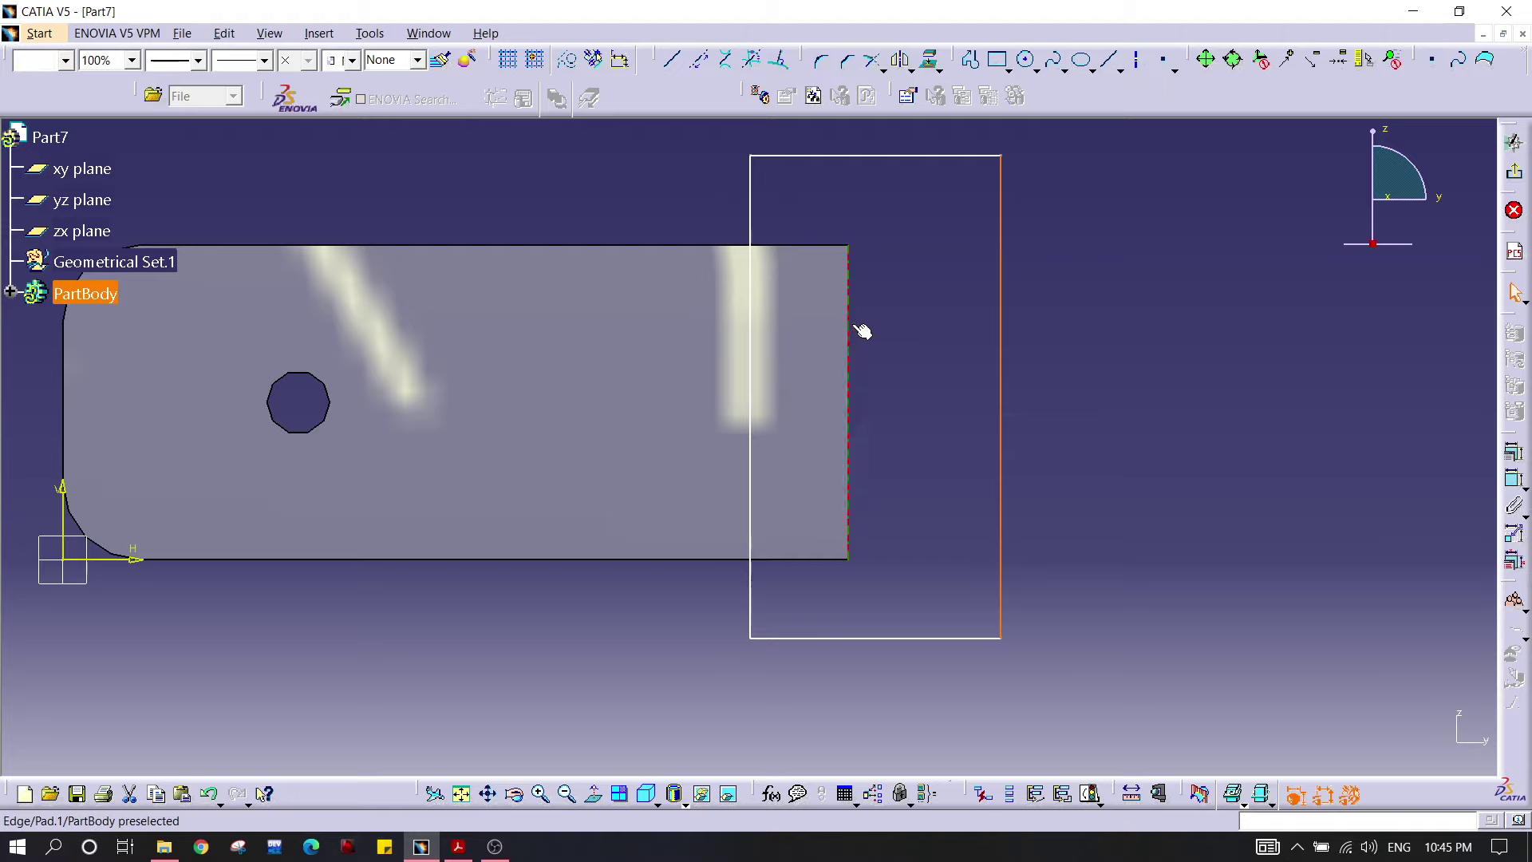
left_click(1514, 484)
right_click(1155, 369)
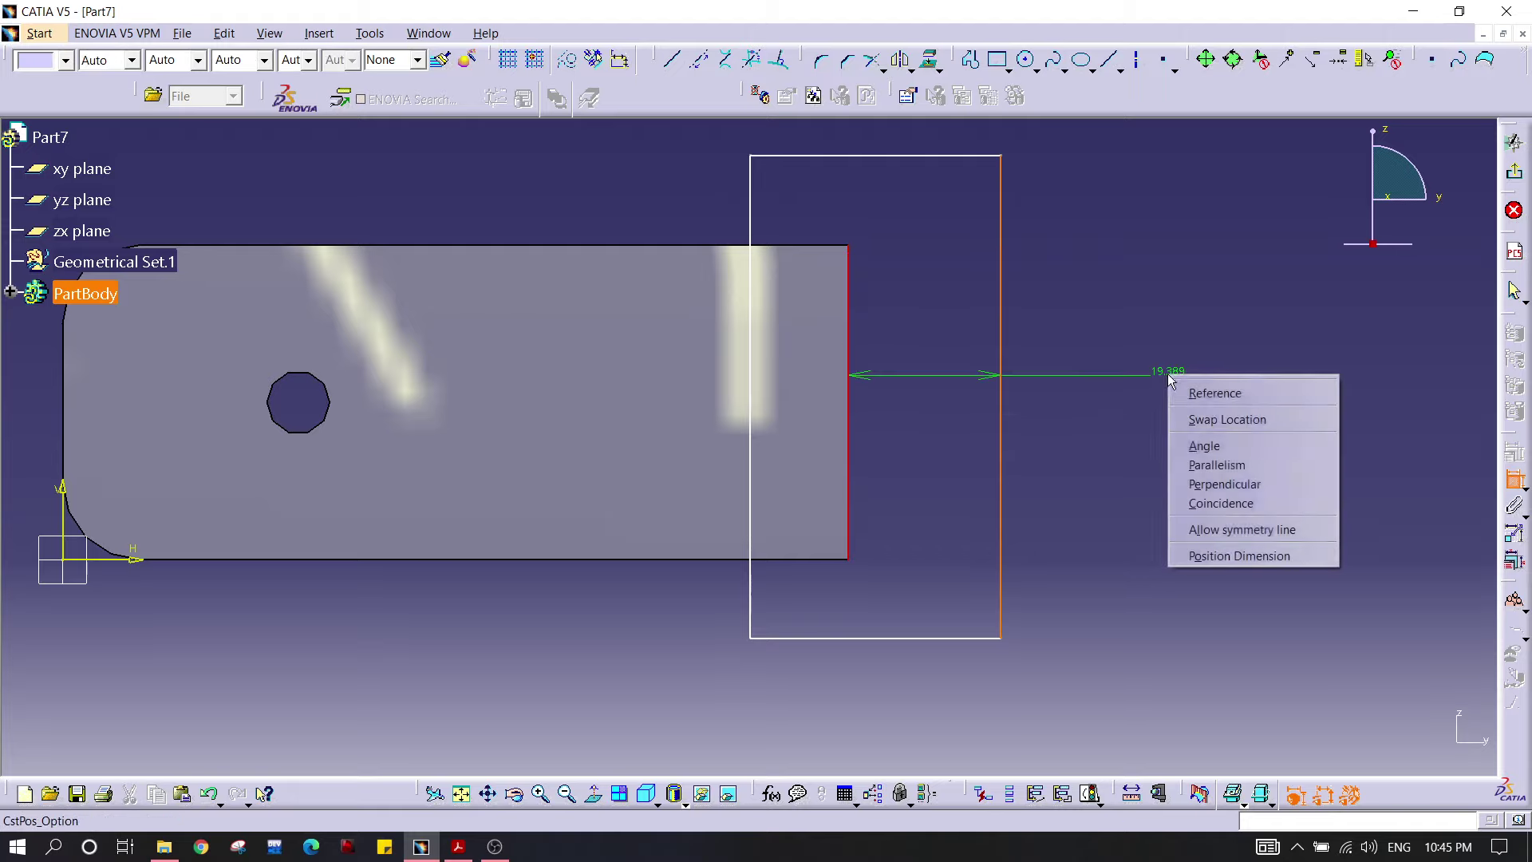
left_click(1221, 500)
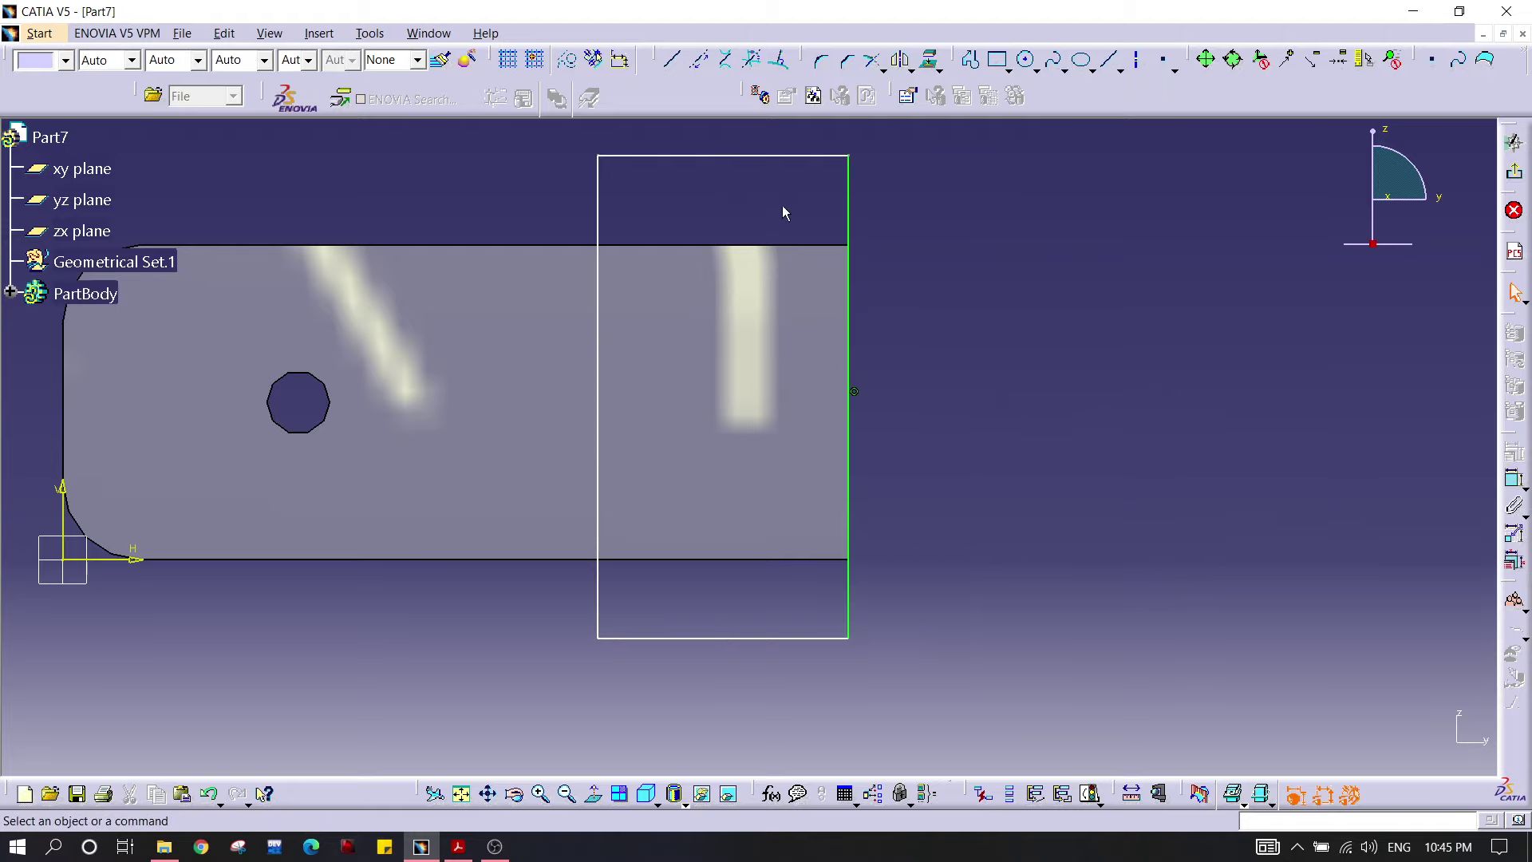
Step: Make the rectangle's upper side coincident with the plate's upper long edge
left_click(757, 156)
left_click(767, 248, "ctrl")
left_click(1514, 484)
right_click(1118, 365)
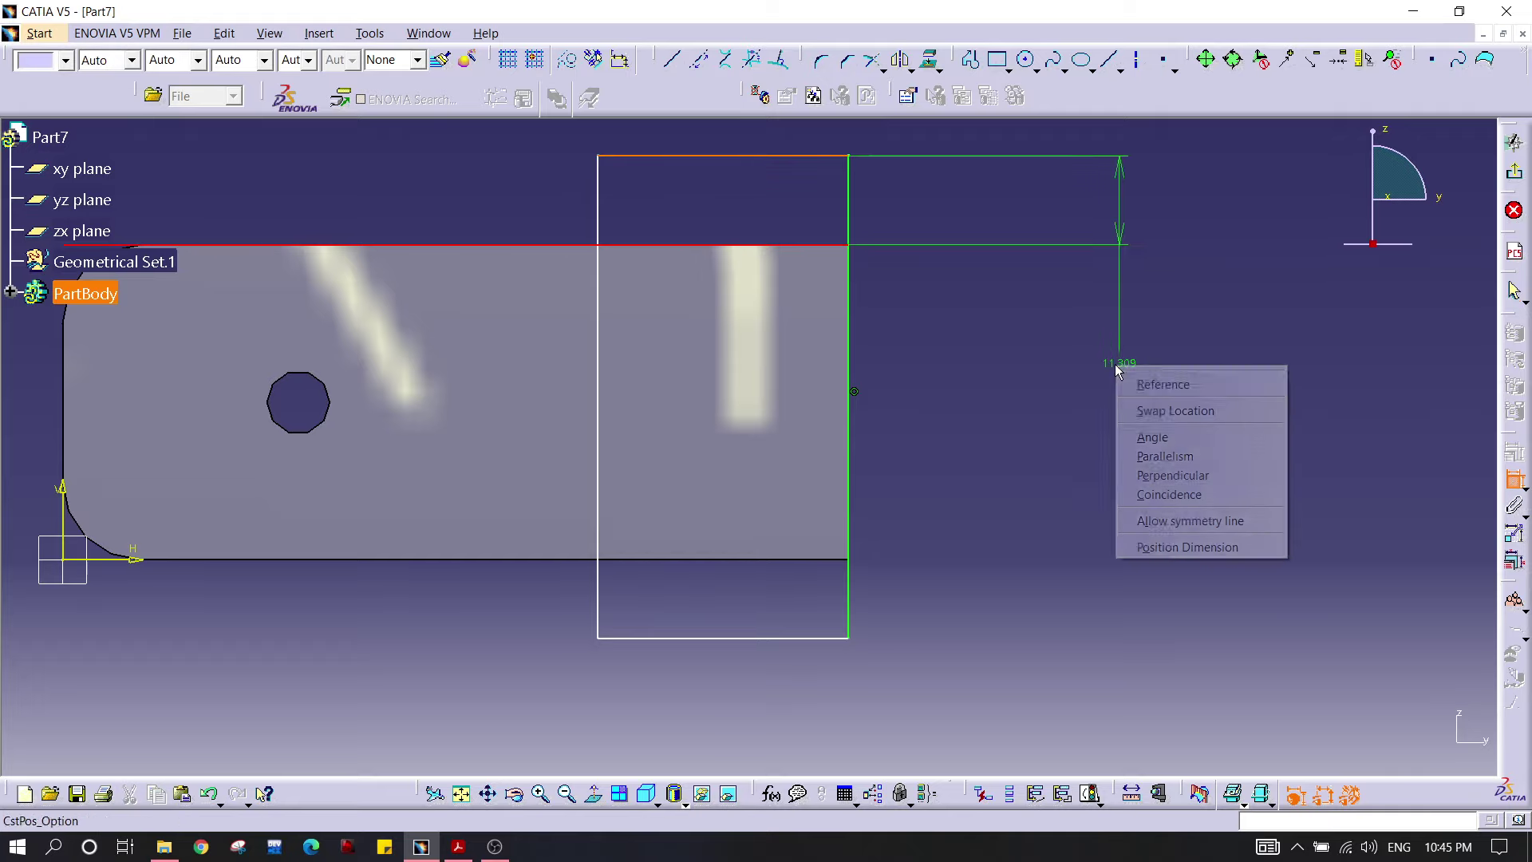
left_click(1193, 495)
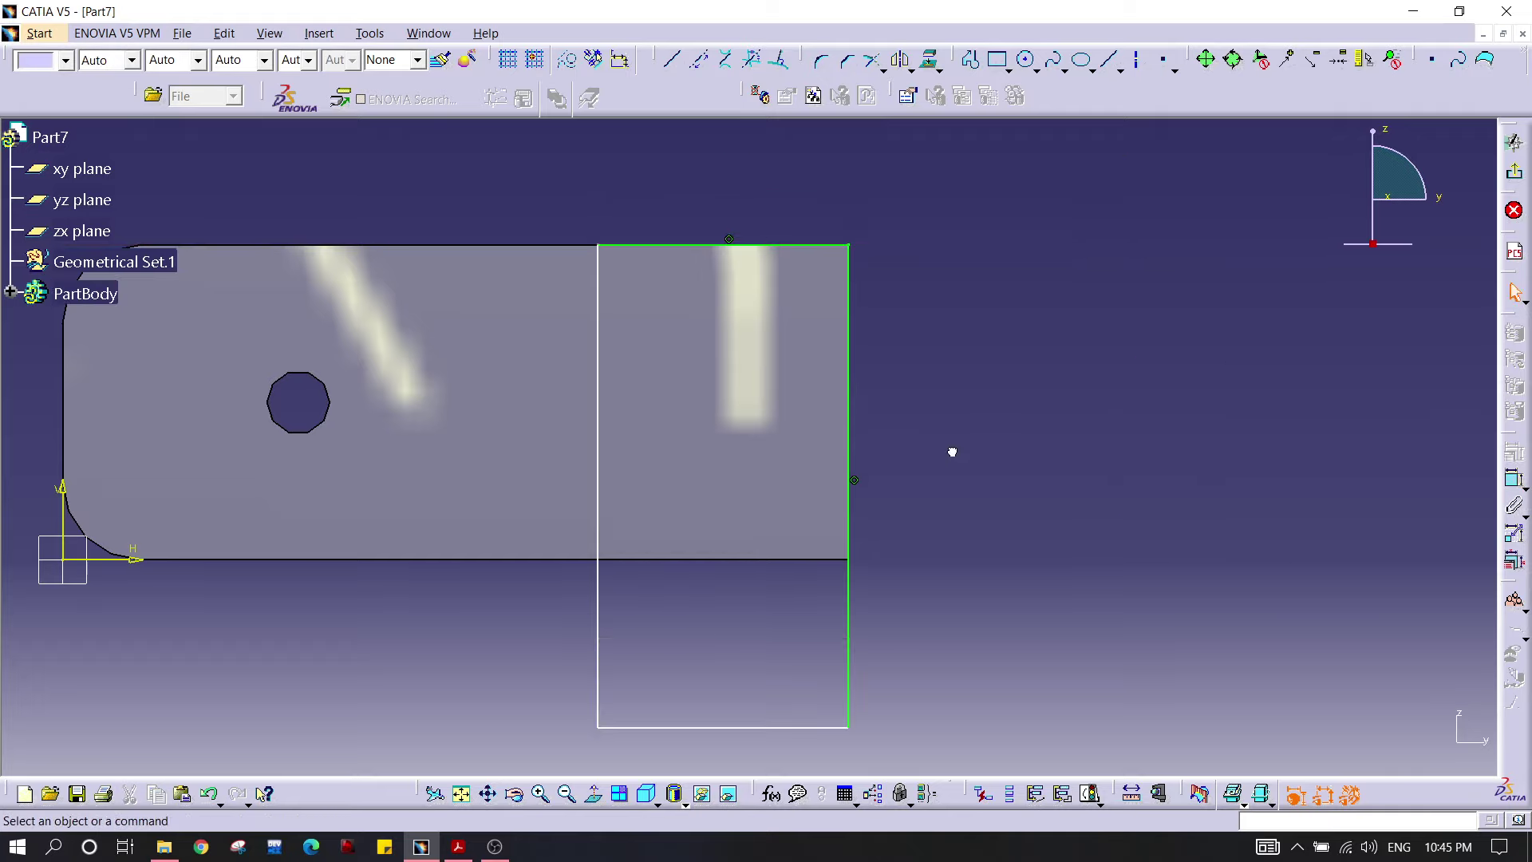
Step: Make the rectangle's lower side coincident with the plate's lower long edge
left_click(778, 727)
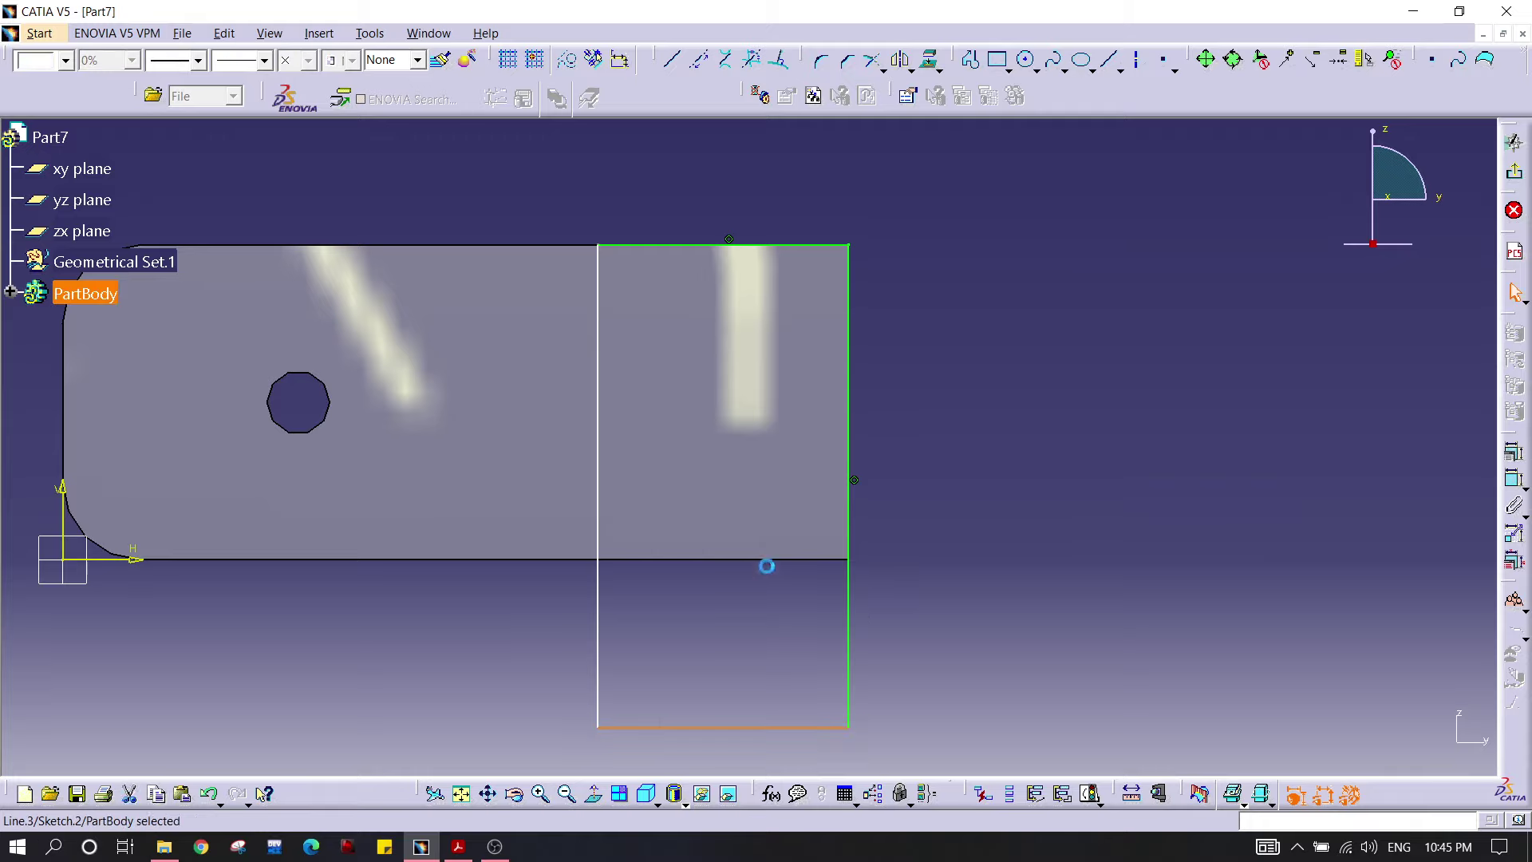
left_click(789, 560, "ctrl")
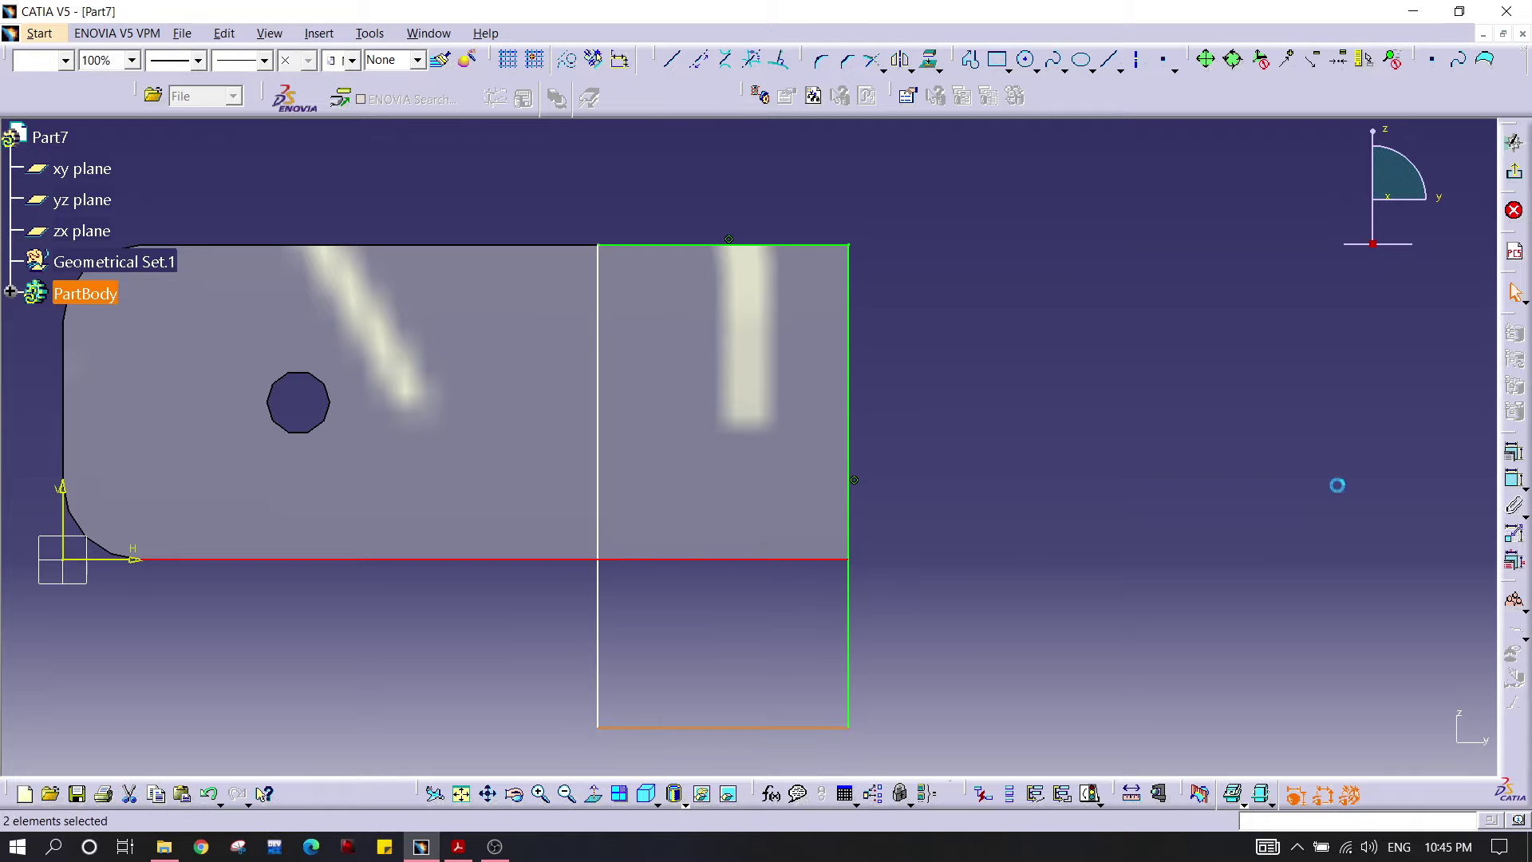
left_click(1514, 478)
right_click(1253, 444)
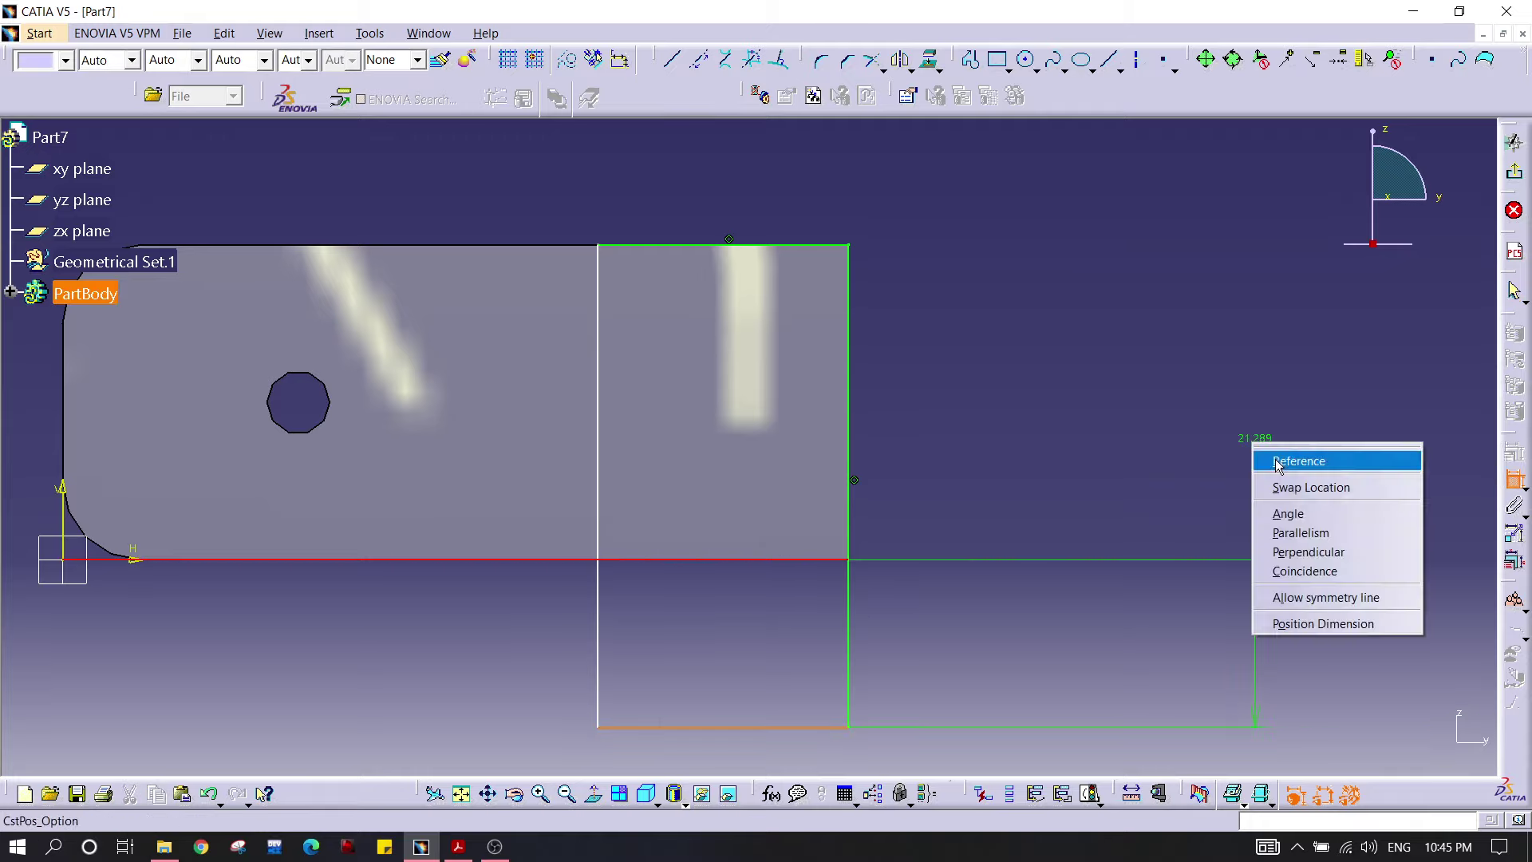
left_click(1306, 571)
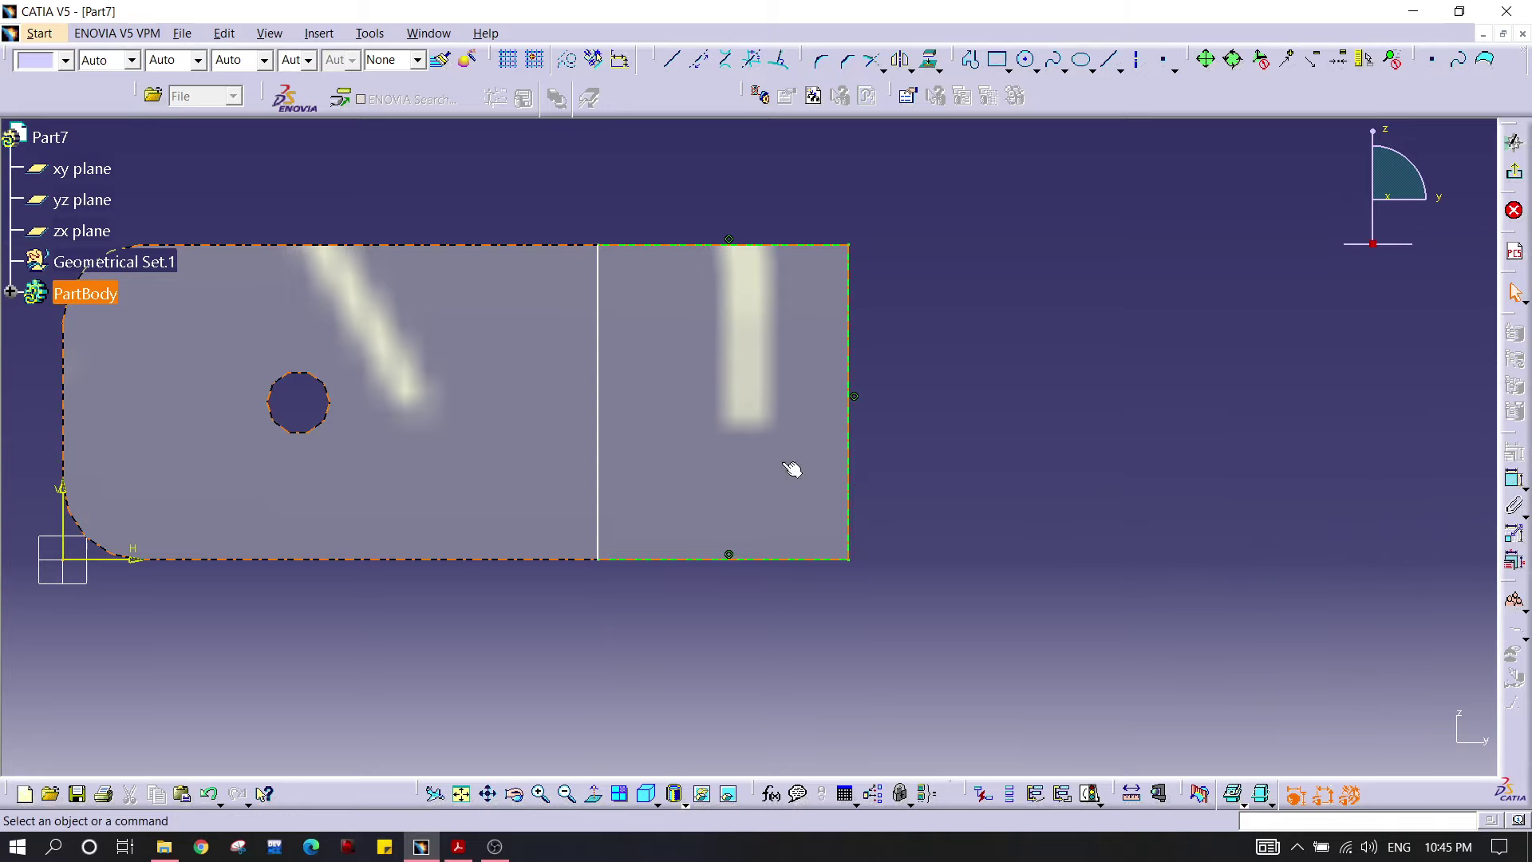
Step: Dimension the rectangle's width between its inner side and the plate's square end as 20 mm, and exit the sketch
left_click(849, 329, "ctrl")
left_click(1514, 479)
left_click(990, 388)
double_click(992, 389)
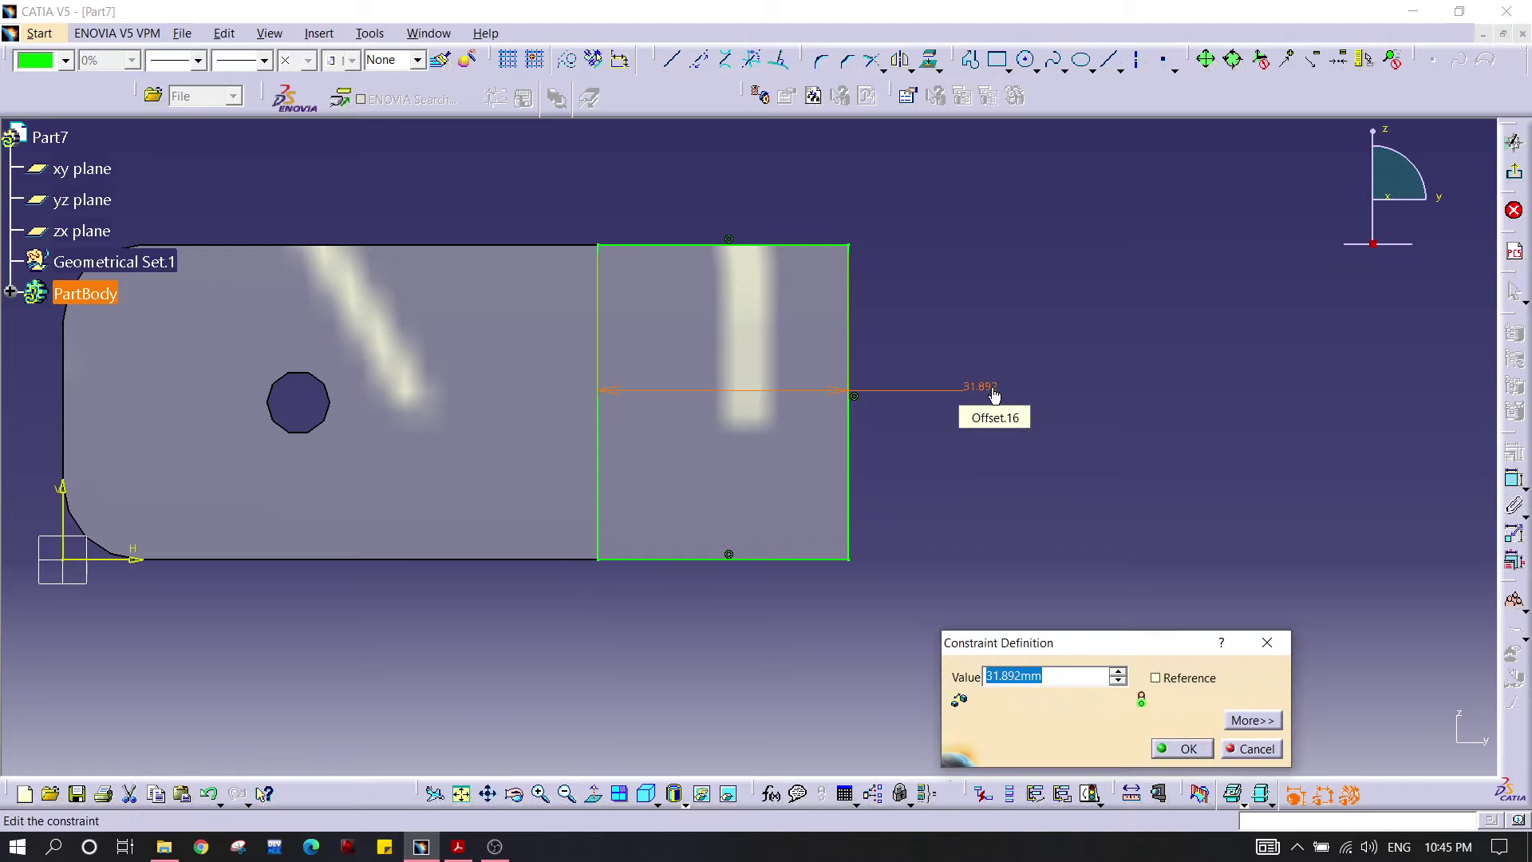
type("20")
key("Return")
mouse_move(806, 568)
middle_mouse_down()
mouse_move(818, 622)
mouse_move(773, 232)
mouse_move(745, 435)
mouse_move(889, 547)
mouse_move(933, 554)
mouse_move(803, 448)
middle_mouse_up()
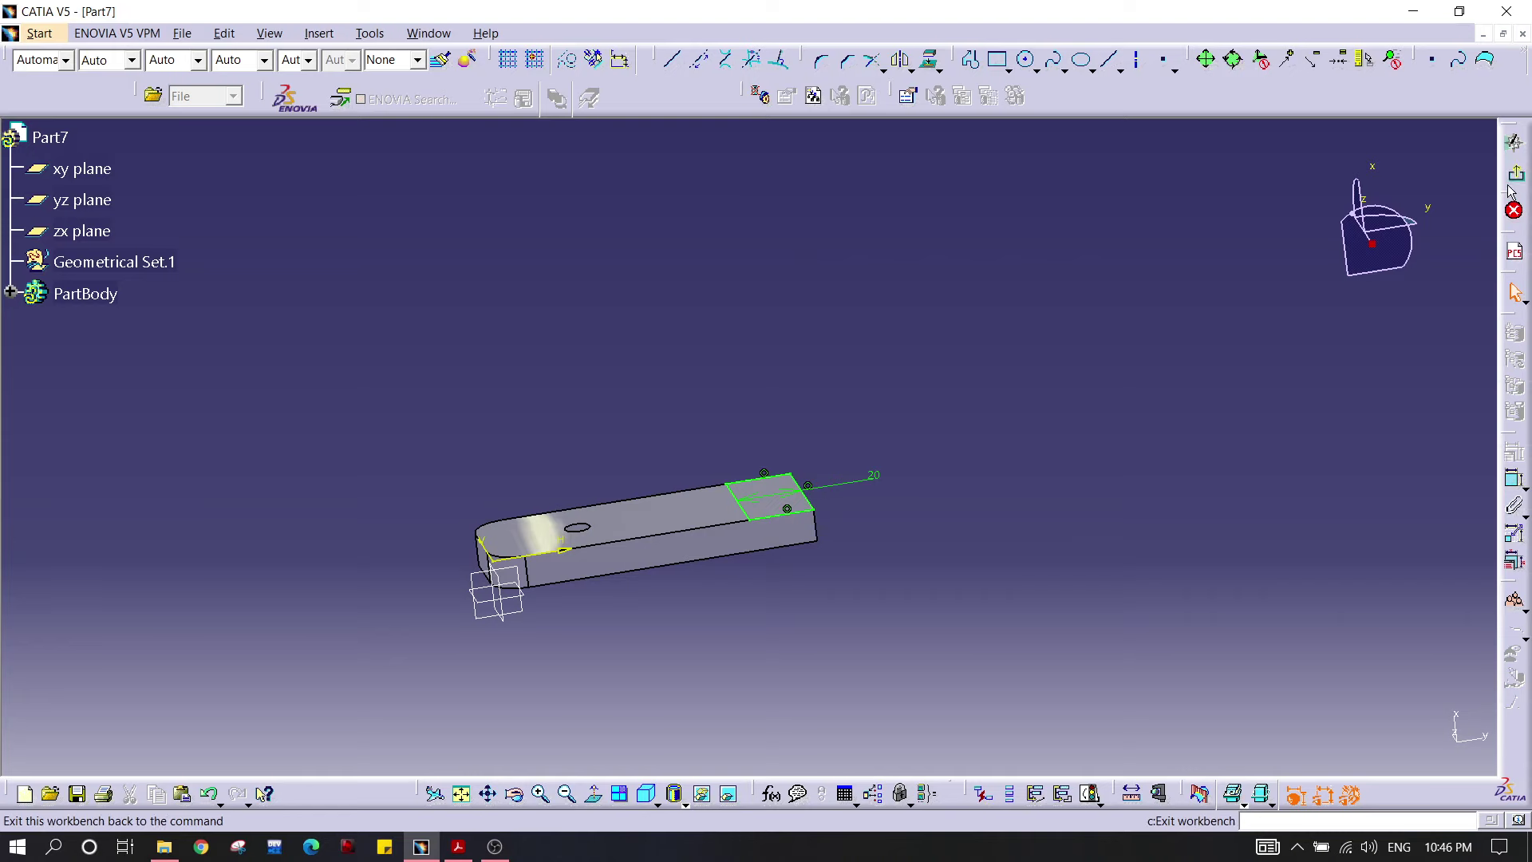
left_click(1514, 141)
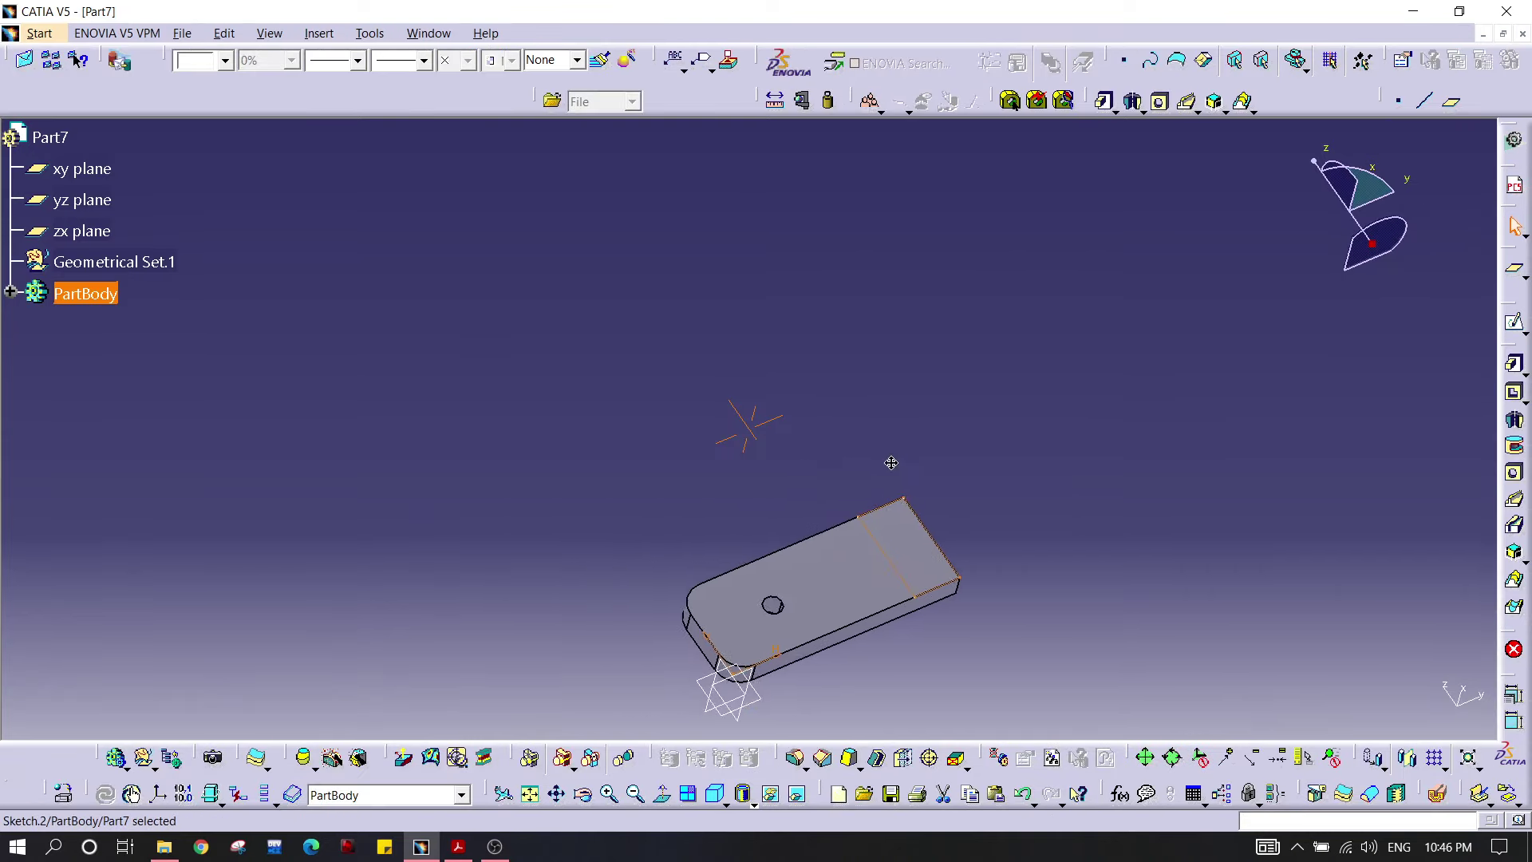
Step: Create a reference plane offset 80 mm from the yz plane, above the plate
middle_click_drag(956, 467, 850, 415)
middle_click_drag(827, 306, 667, 599)
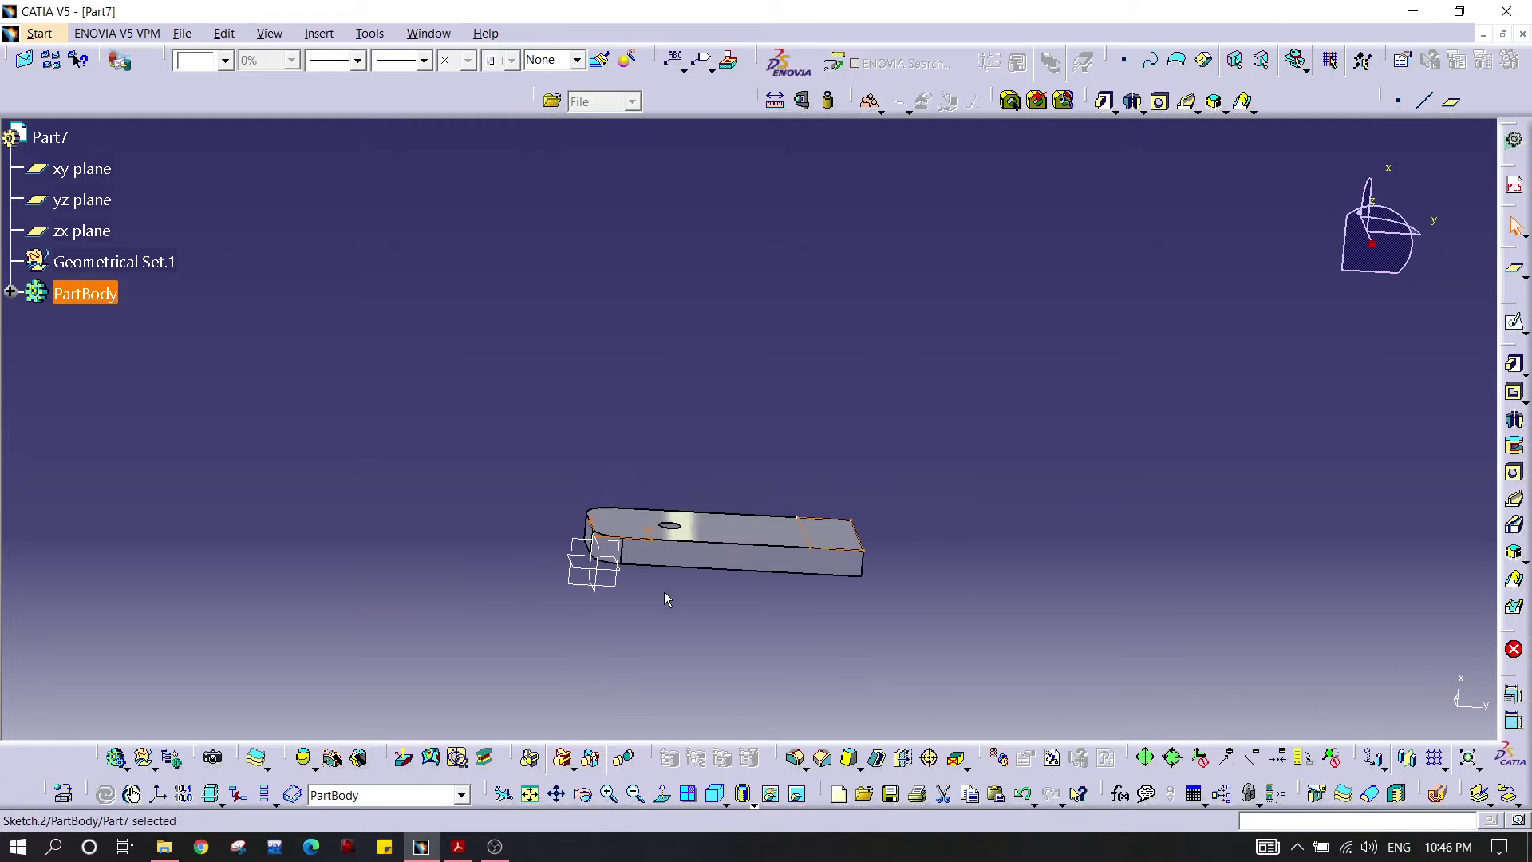
left_click(578, 570)
left_click(1451, 104)
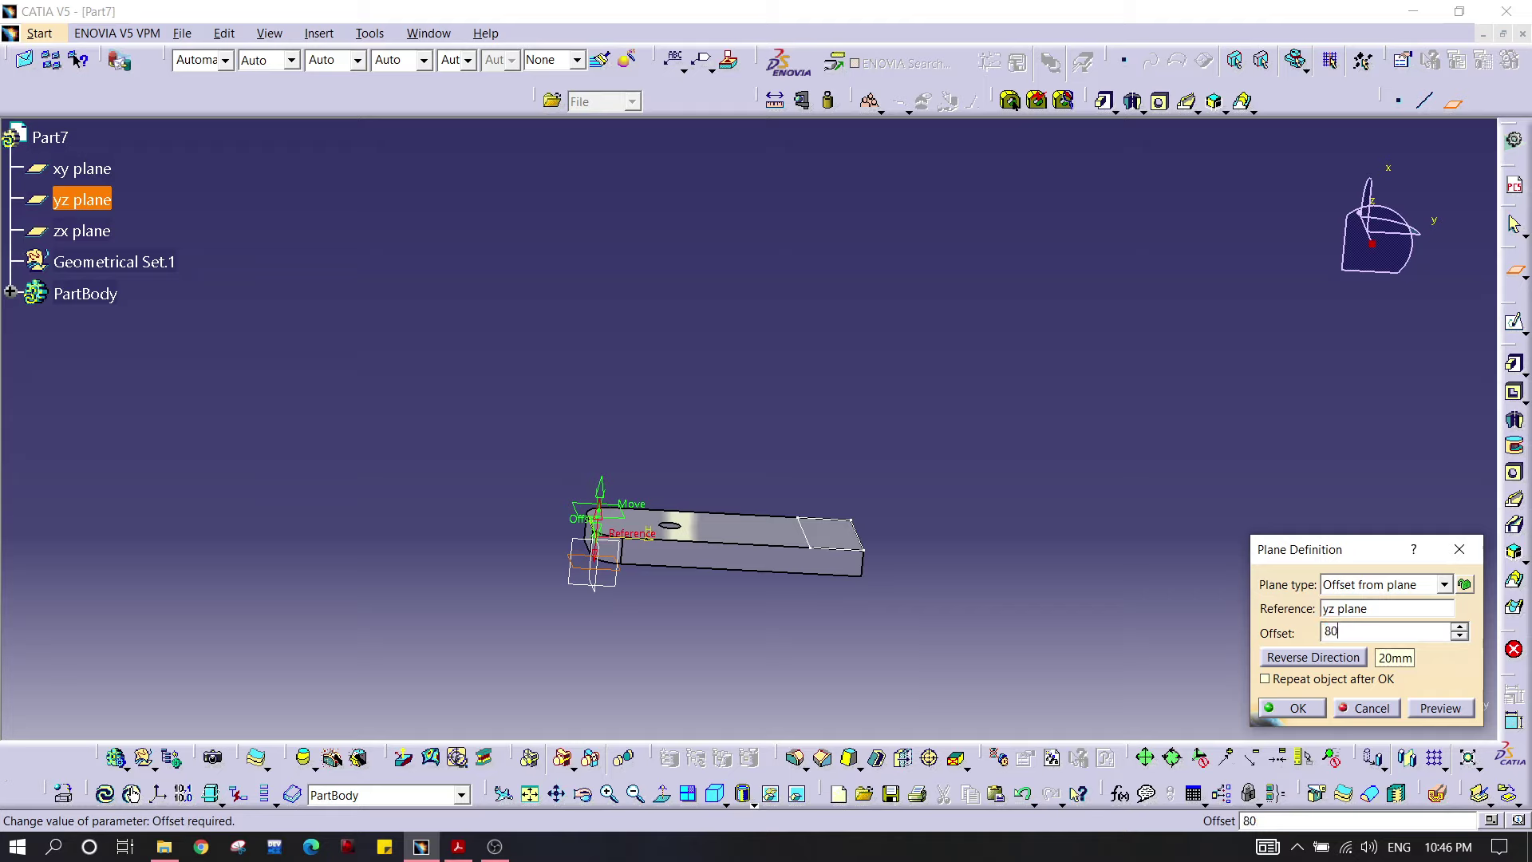
type("80")
key("Return")
Step: Edit the new reference plane's definition to increase its offset from the yz plane
middle_click_drag(836, 369, 679, 435)
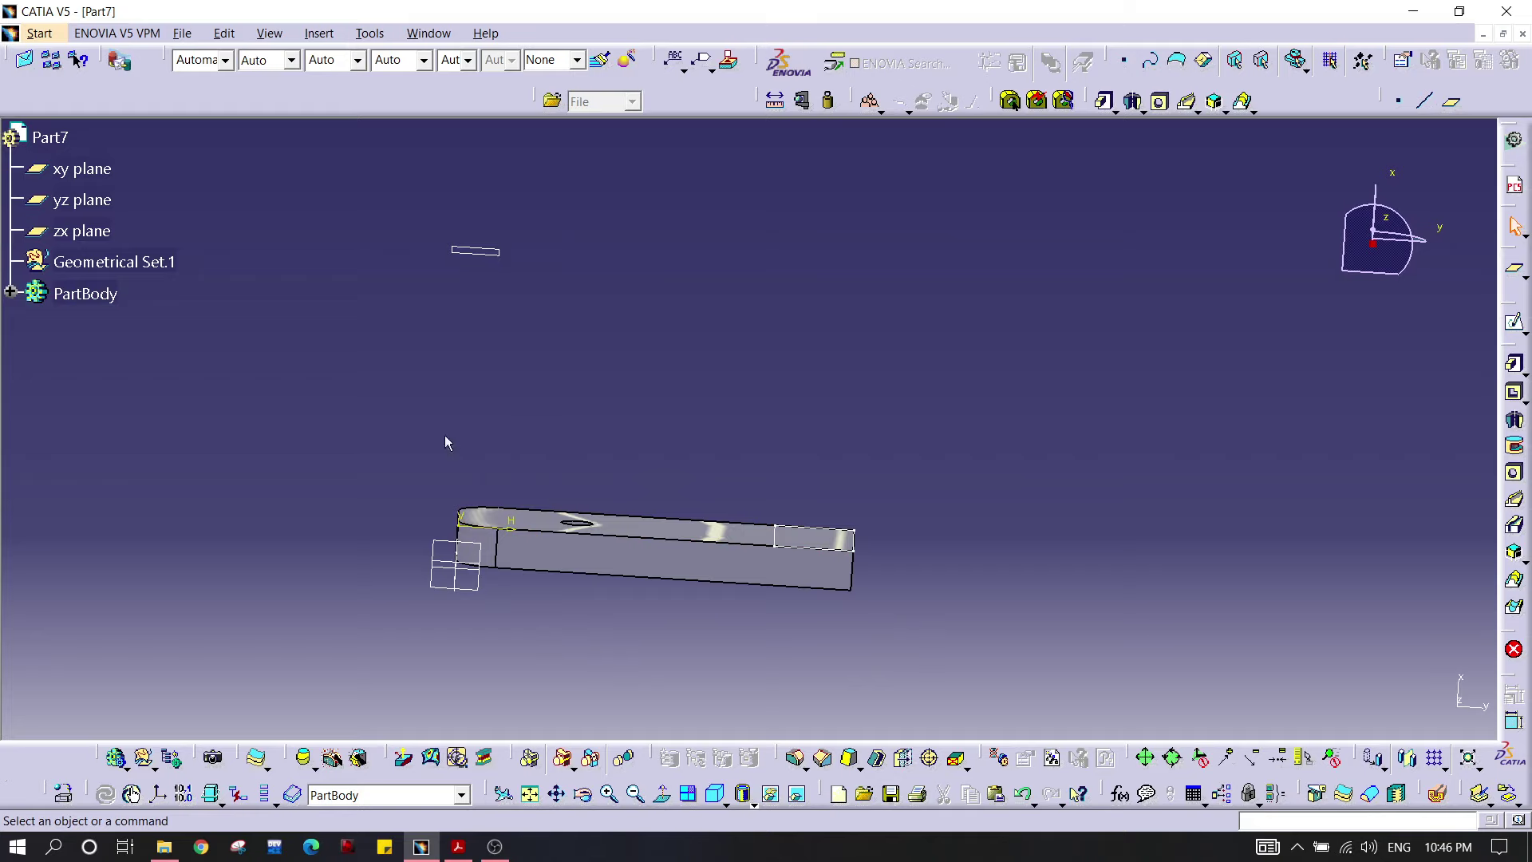
left_click(11, 294)
double_click(109, 483)
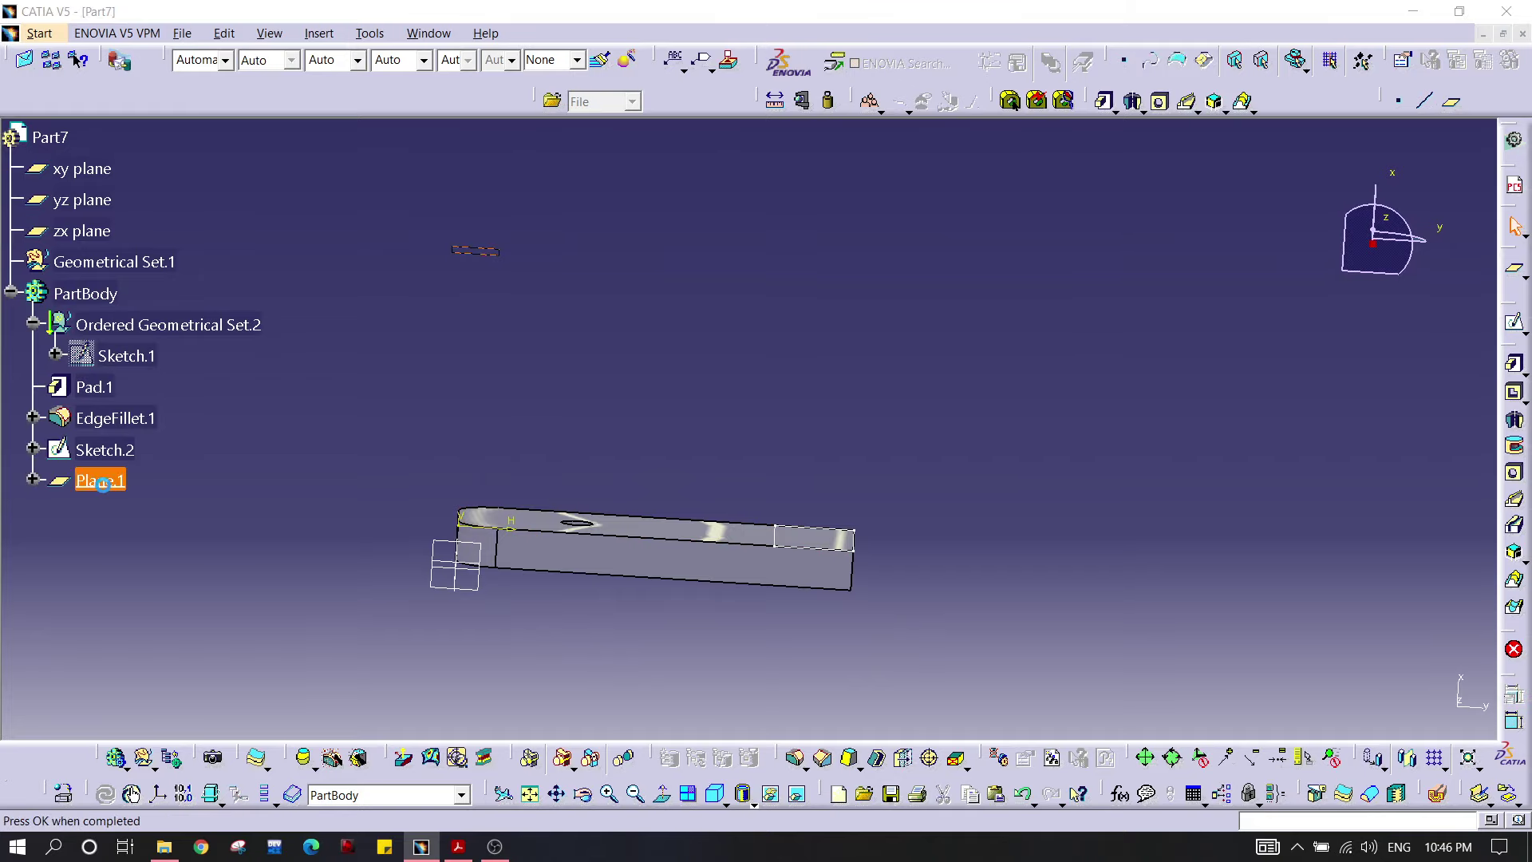
key("Return")
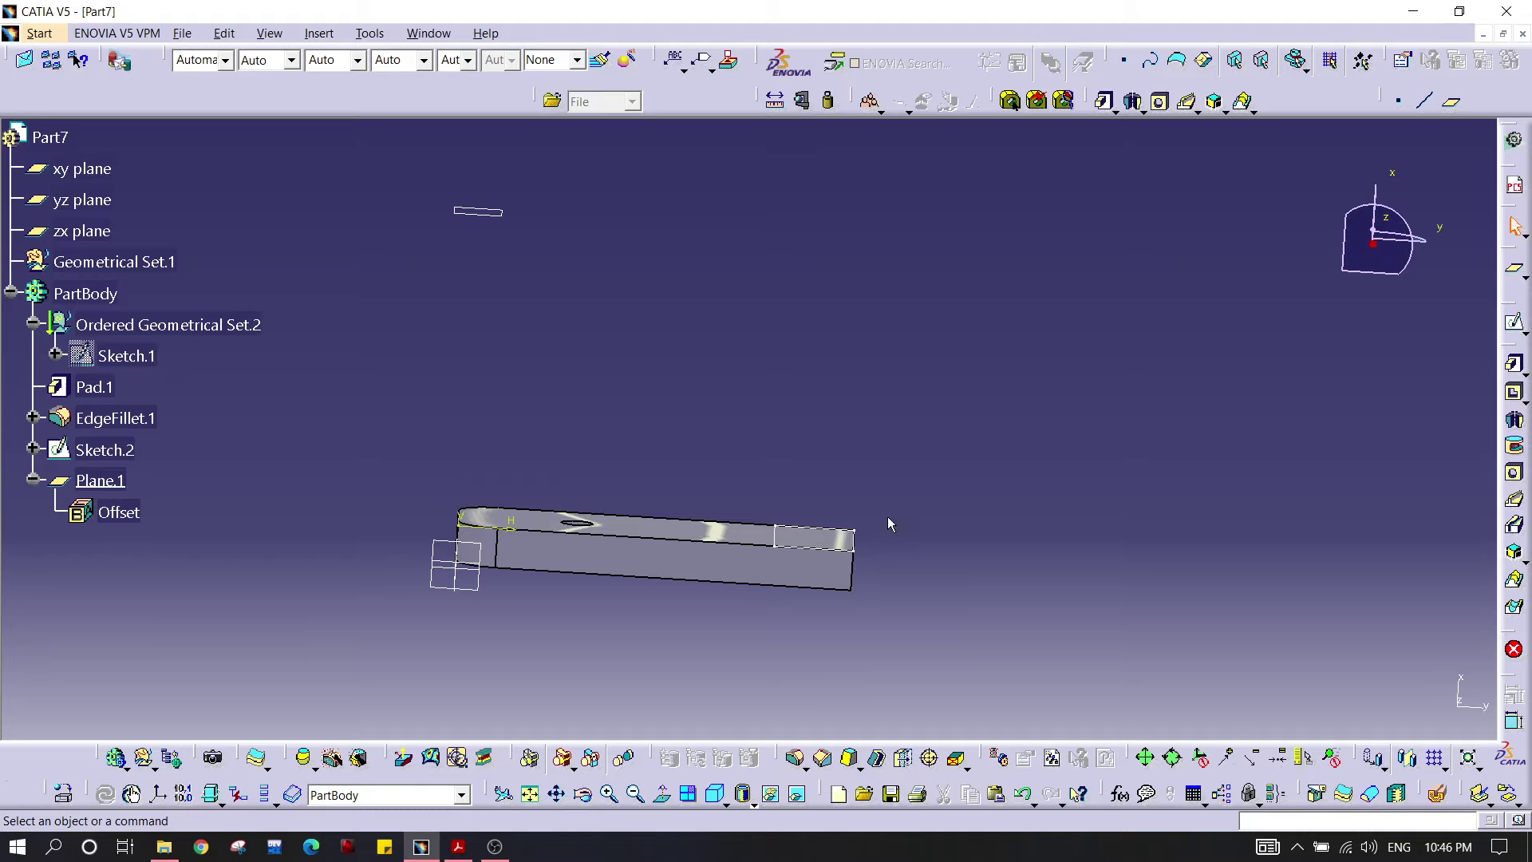
Step: Start a sketch on the offset plane and draw a tall narrow rectangle inside the plate's square end, about 9 mm from its upper edge
left_click(499, 214)
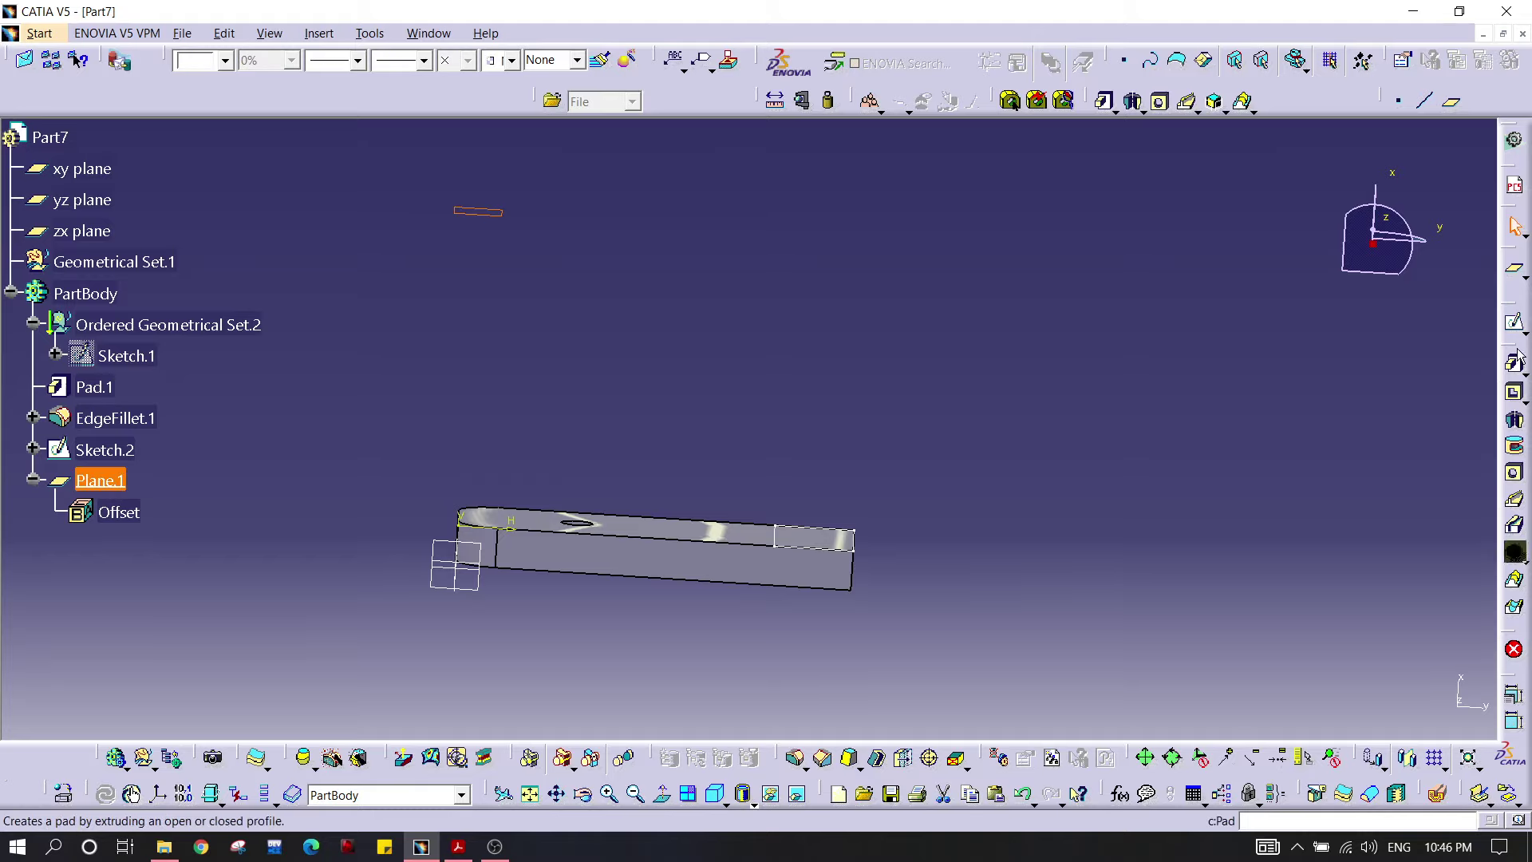
left_click(1514, 694)
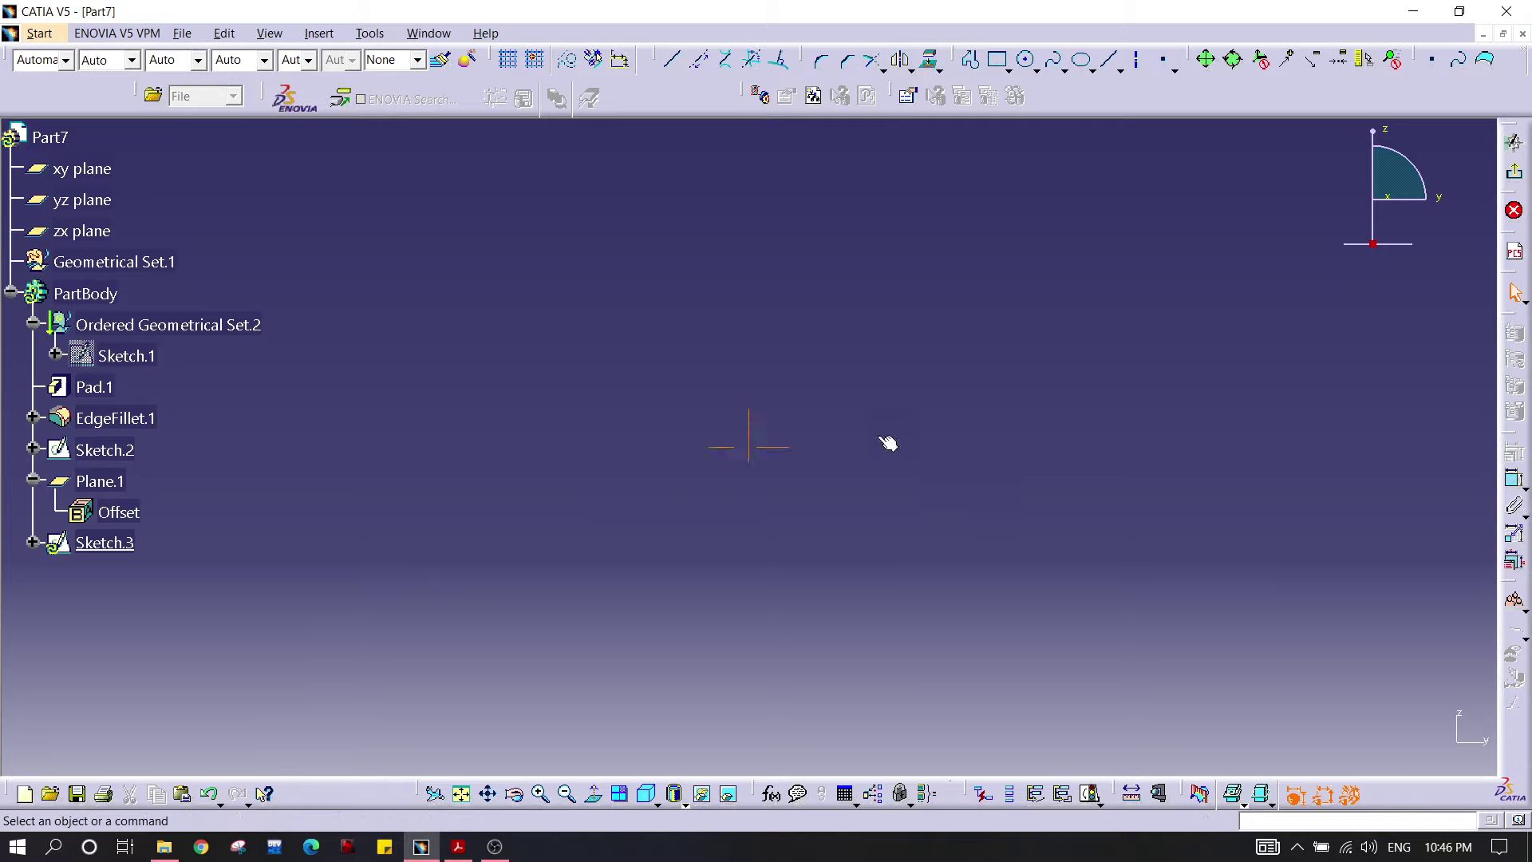
left_click(461, 792)
middle_click_drag(1147, 464, 988, 414)
left_click(997, 59)
left_click(712, 315)
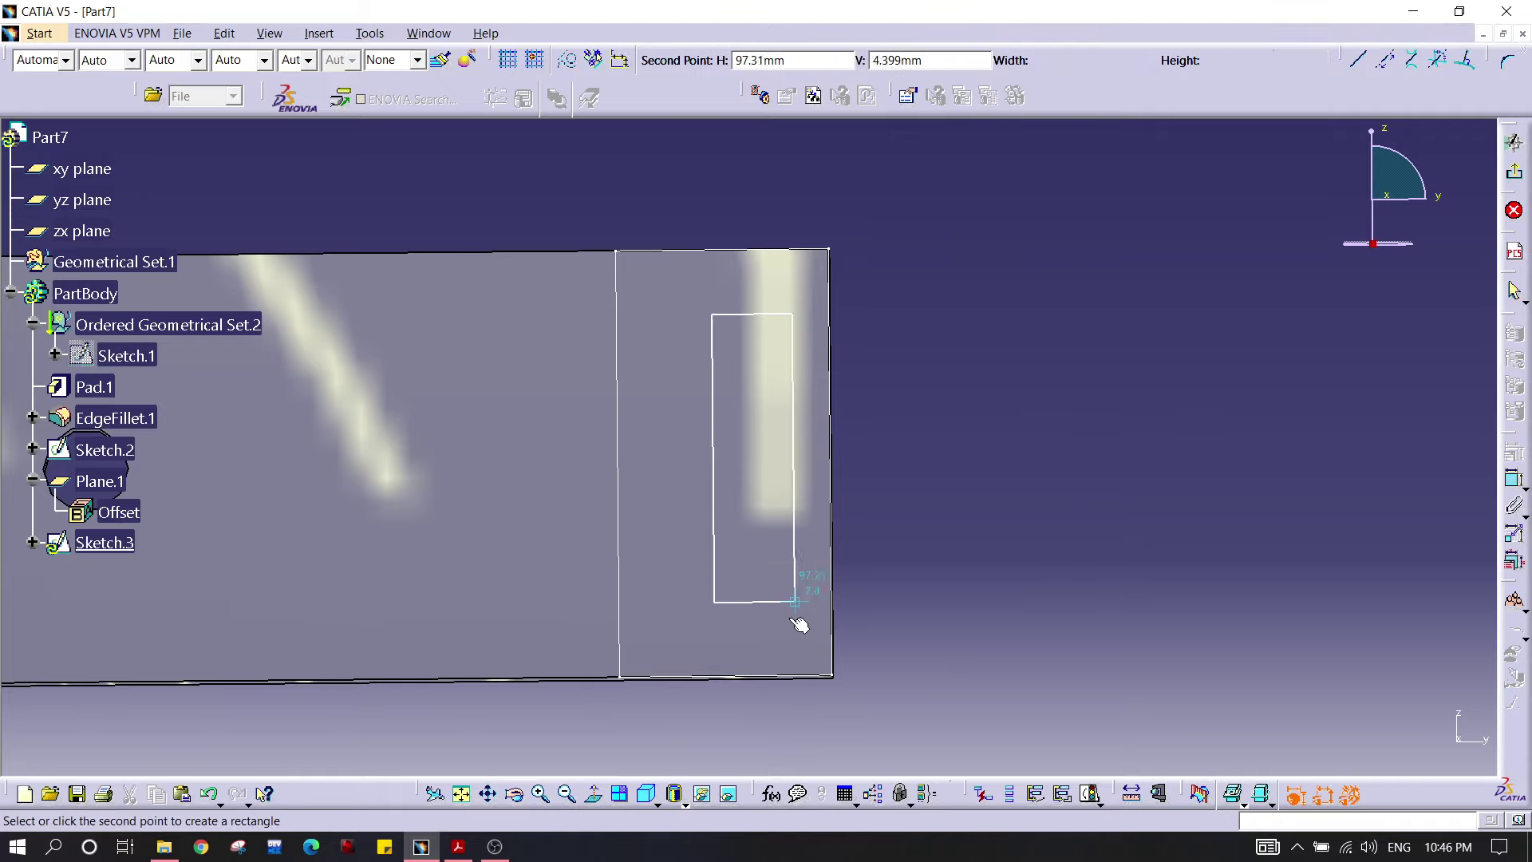
left_click(785, 629)
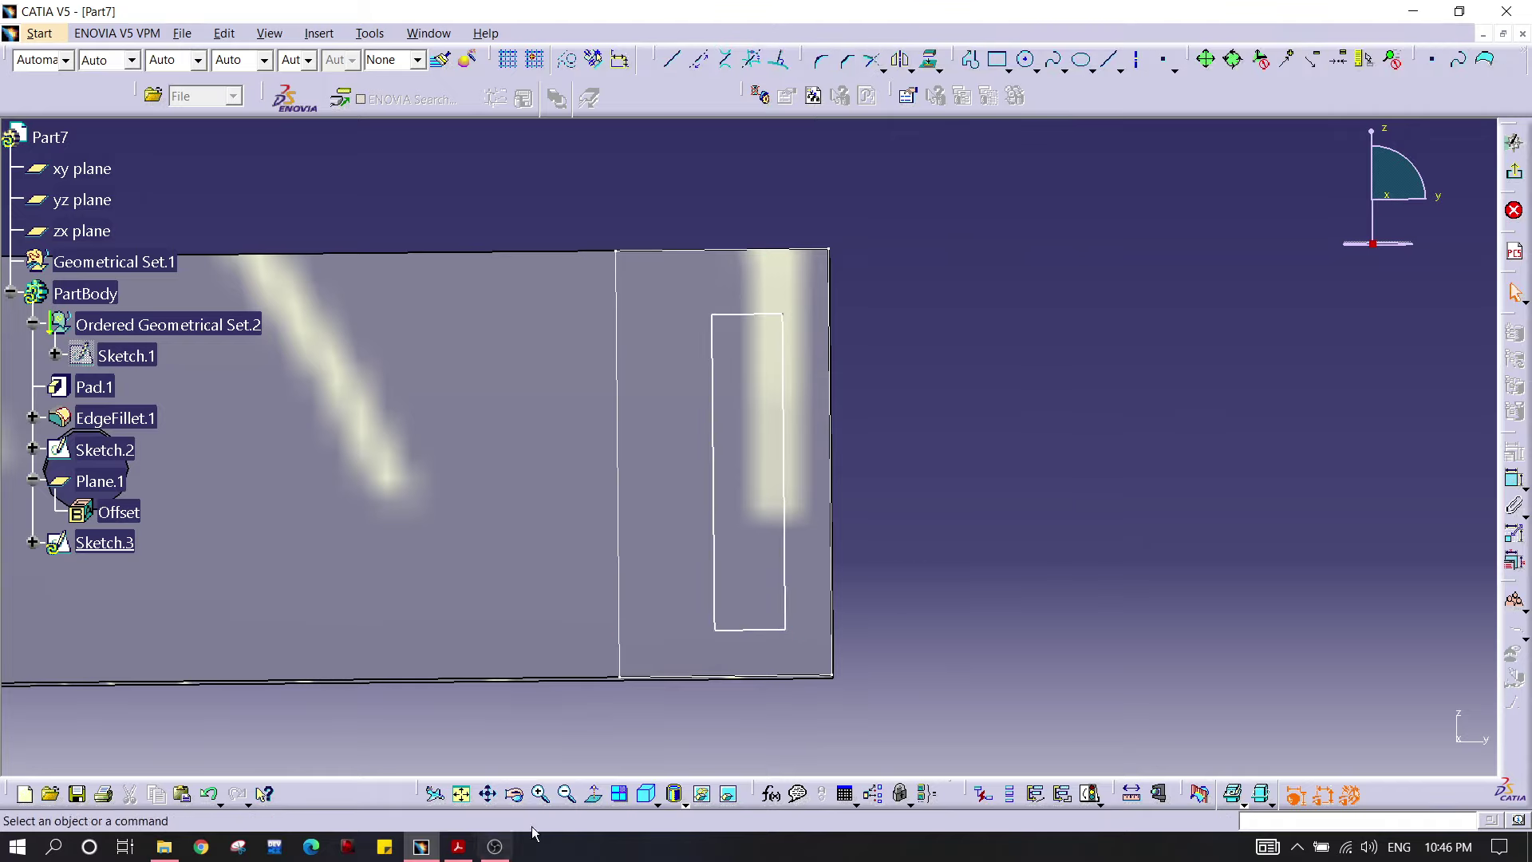
Step: Dimension the distance between the narrow rectangle's upper side and the plate's upper long edge as 3 mm
left_click(594, 793)
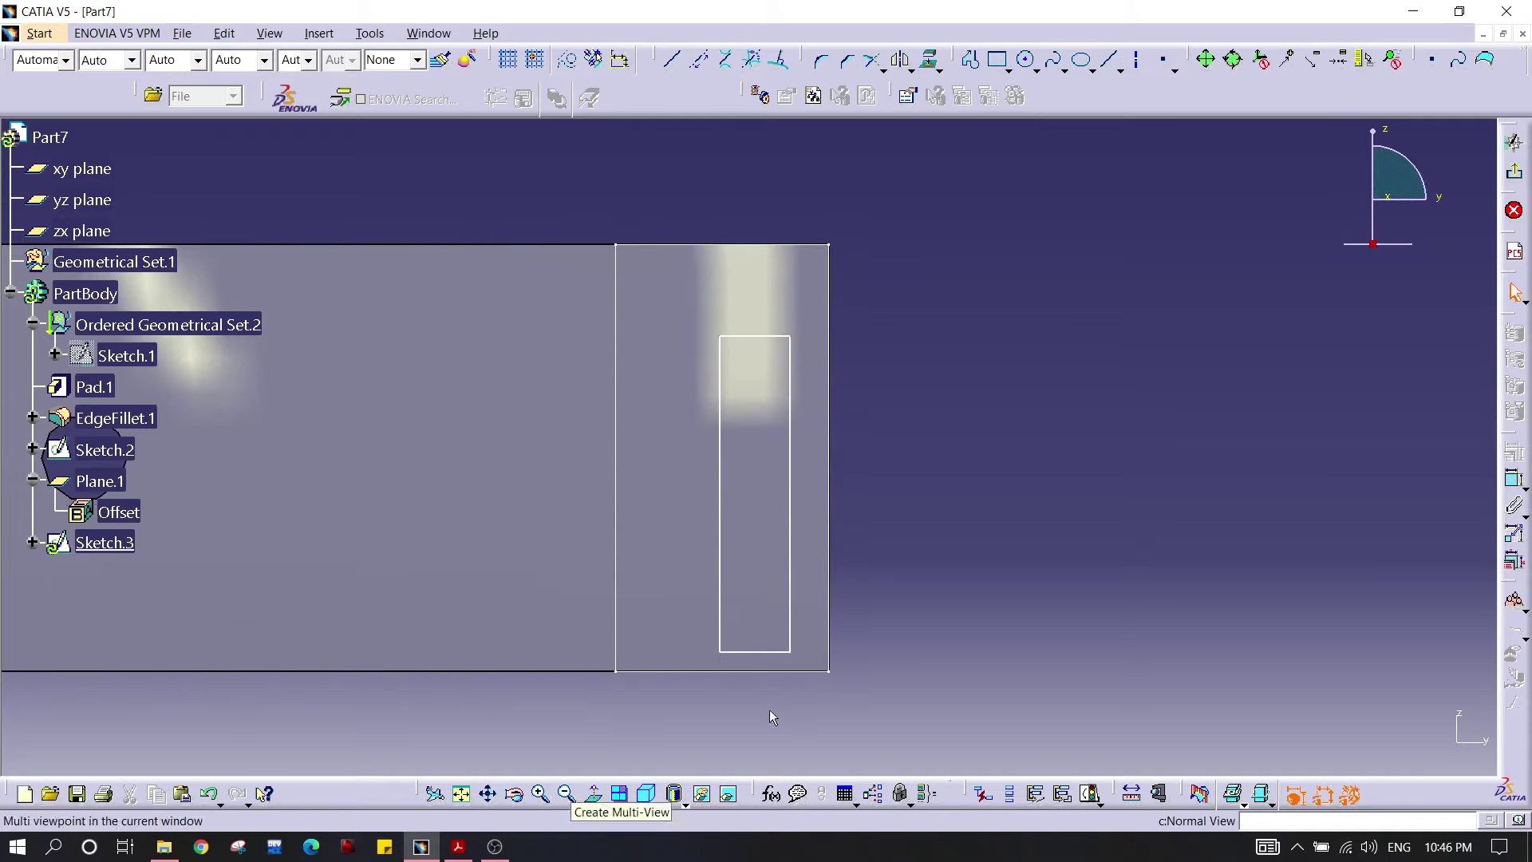
left_click(771, 337)
left_click(778, 245, "ctrl")
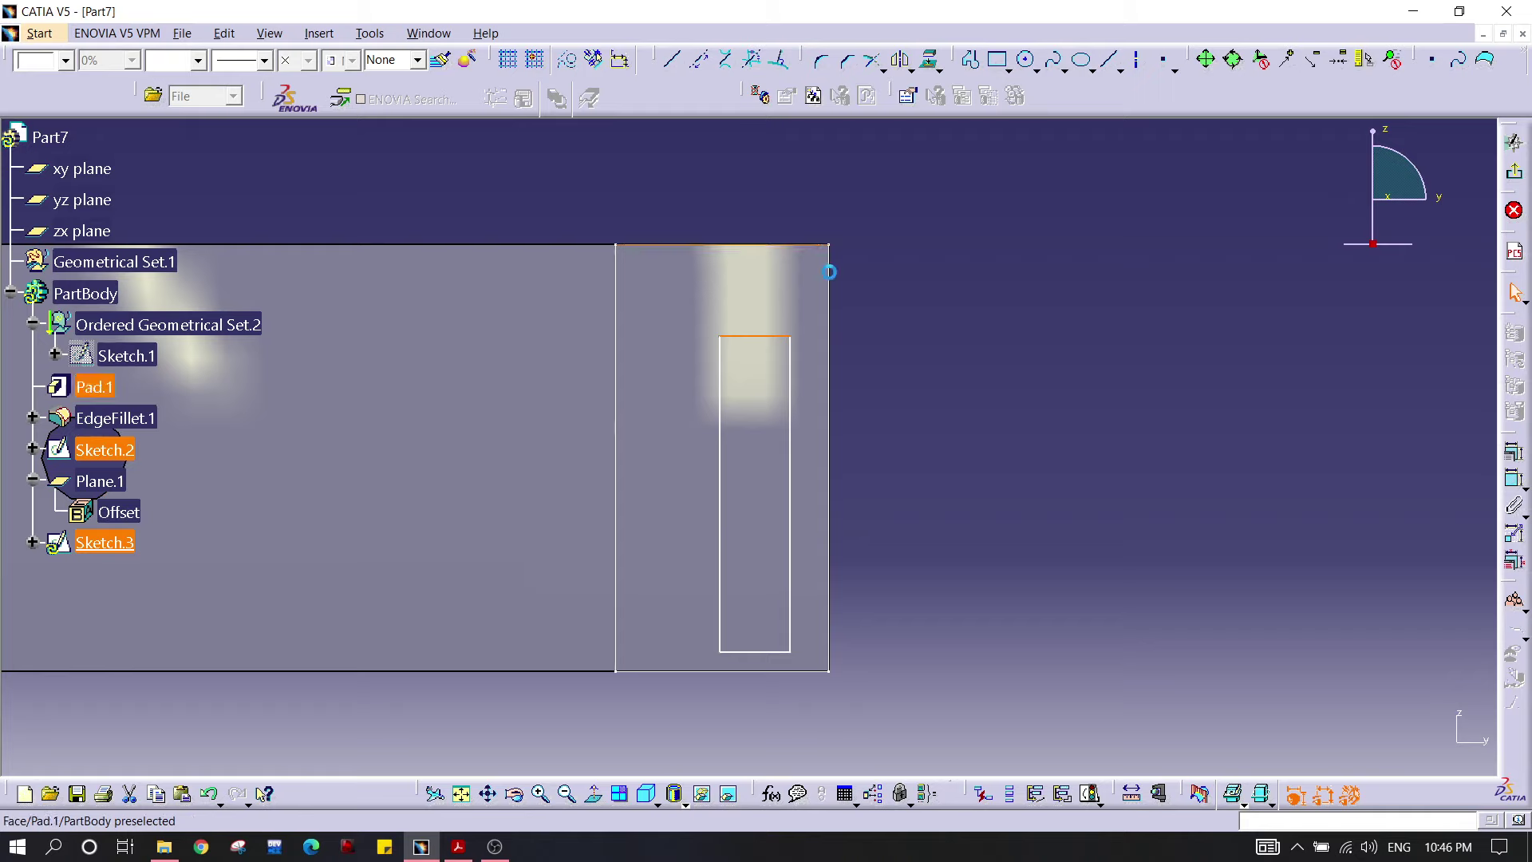
left_click(1514, 479)
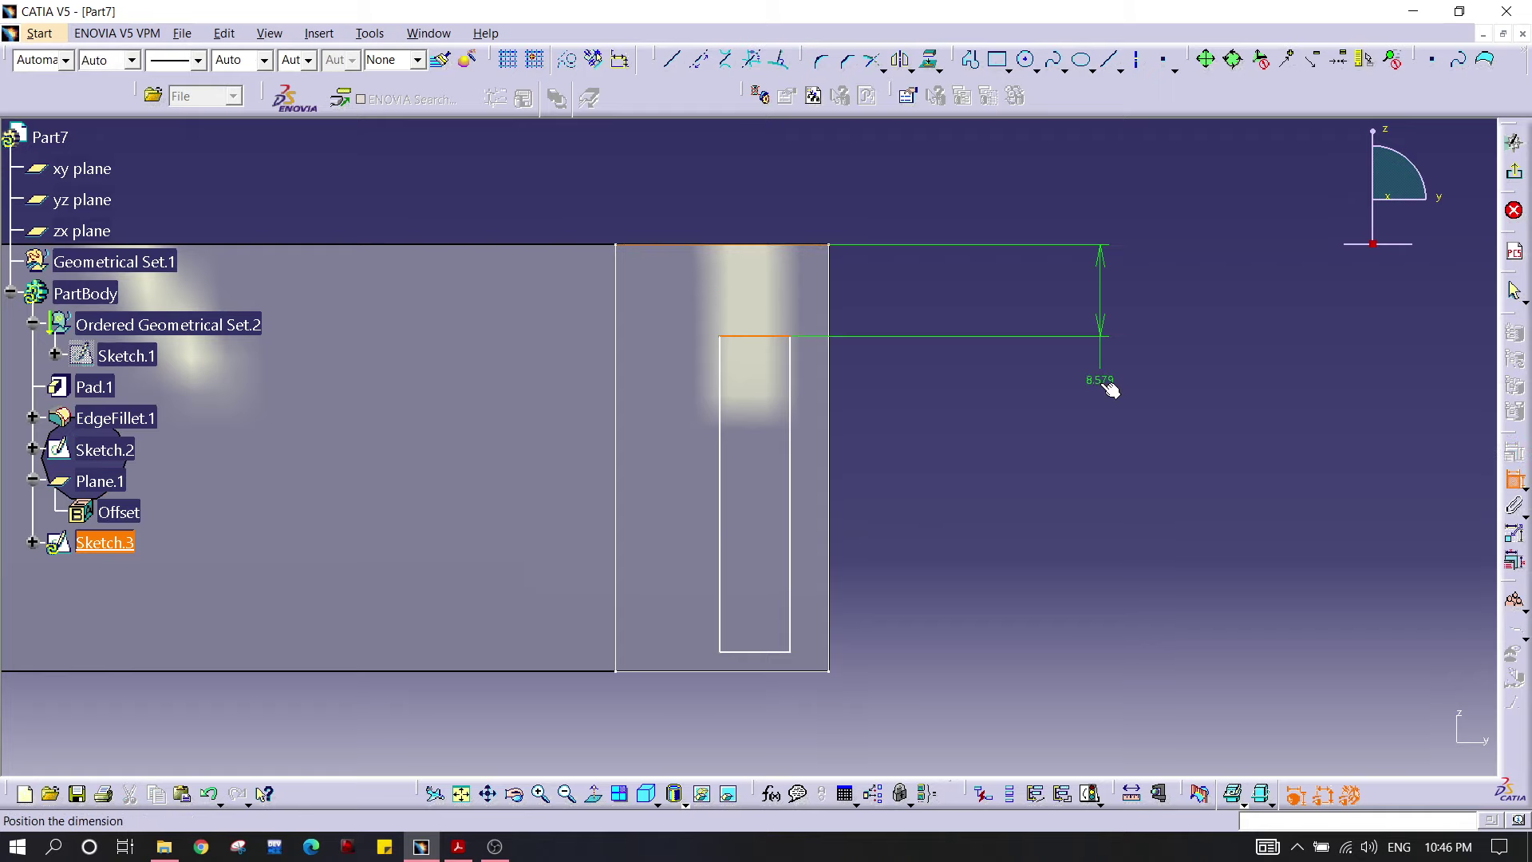
left_click(1111, 385)
double_click(1105, 383)
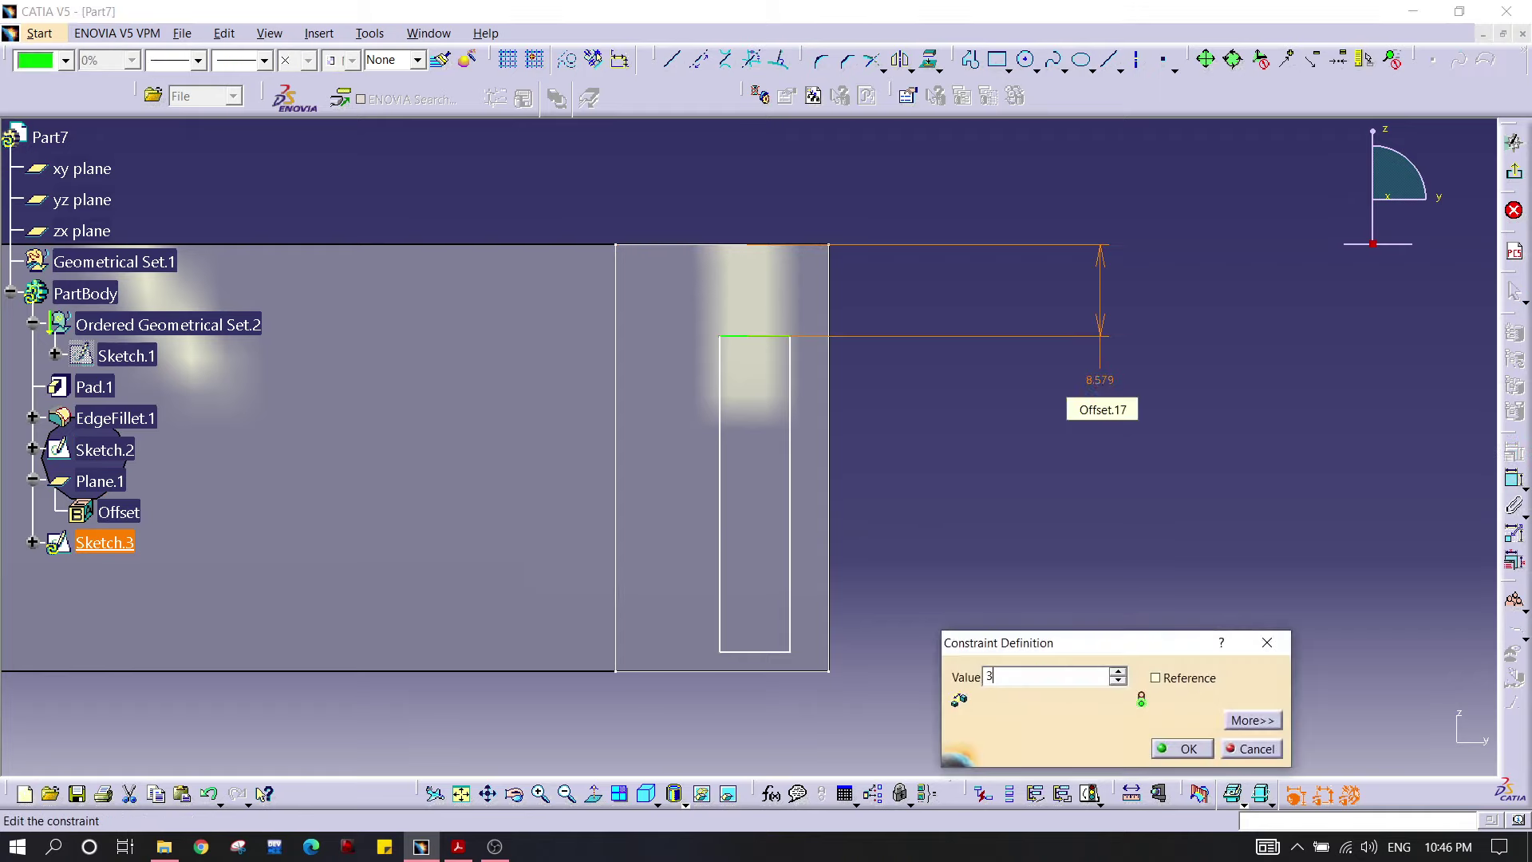
type("3")
key("Return")
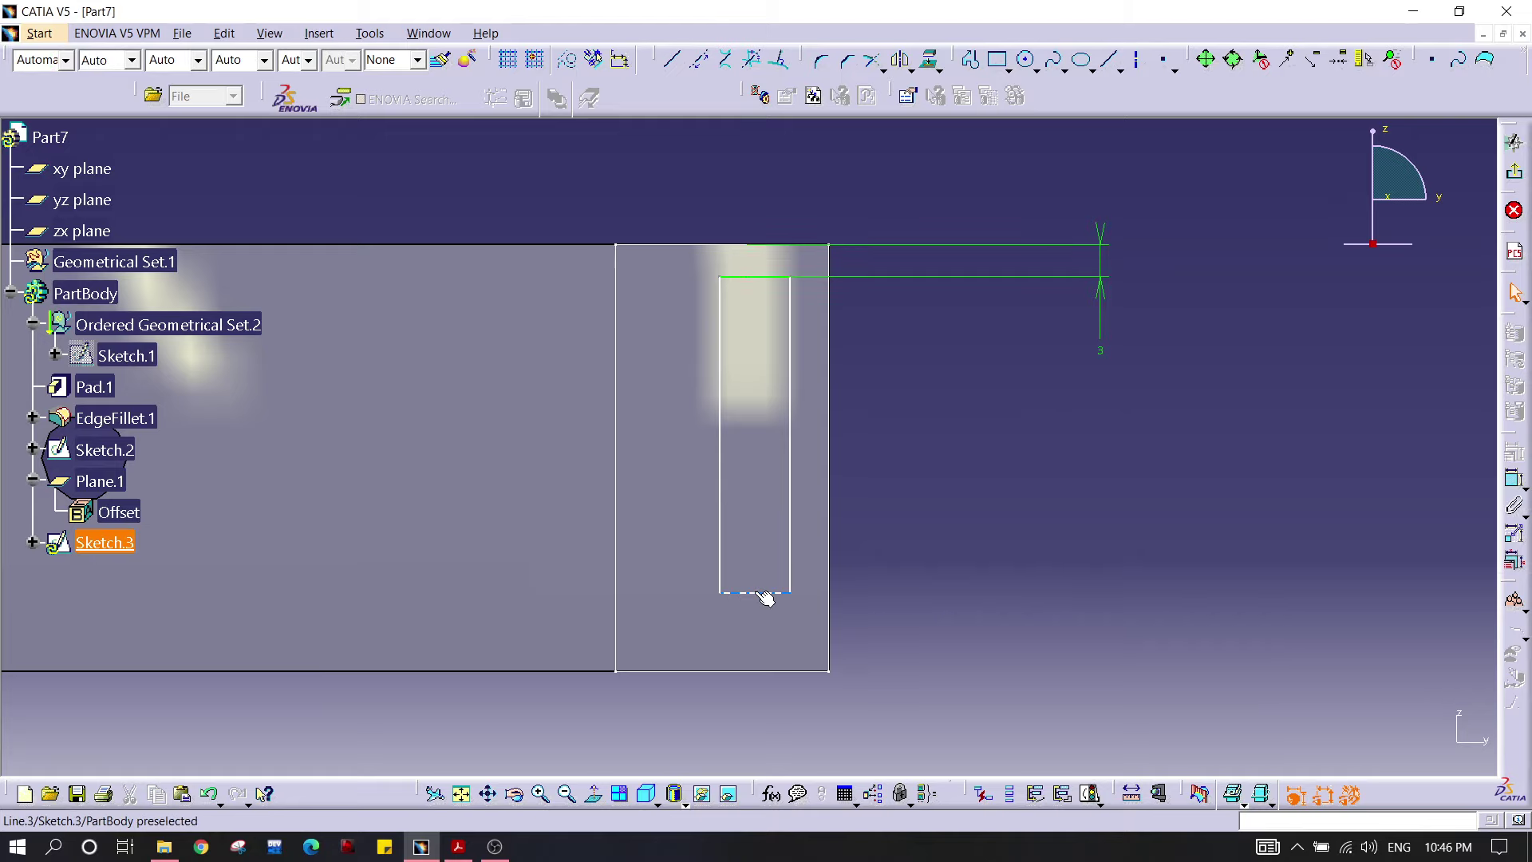
Step: Dimension the distance between the narrow rectangle's lower side and the plate's lower long edge as 3 mm
left_click(763, 593)
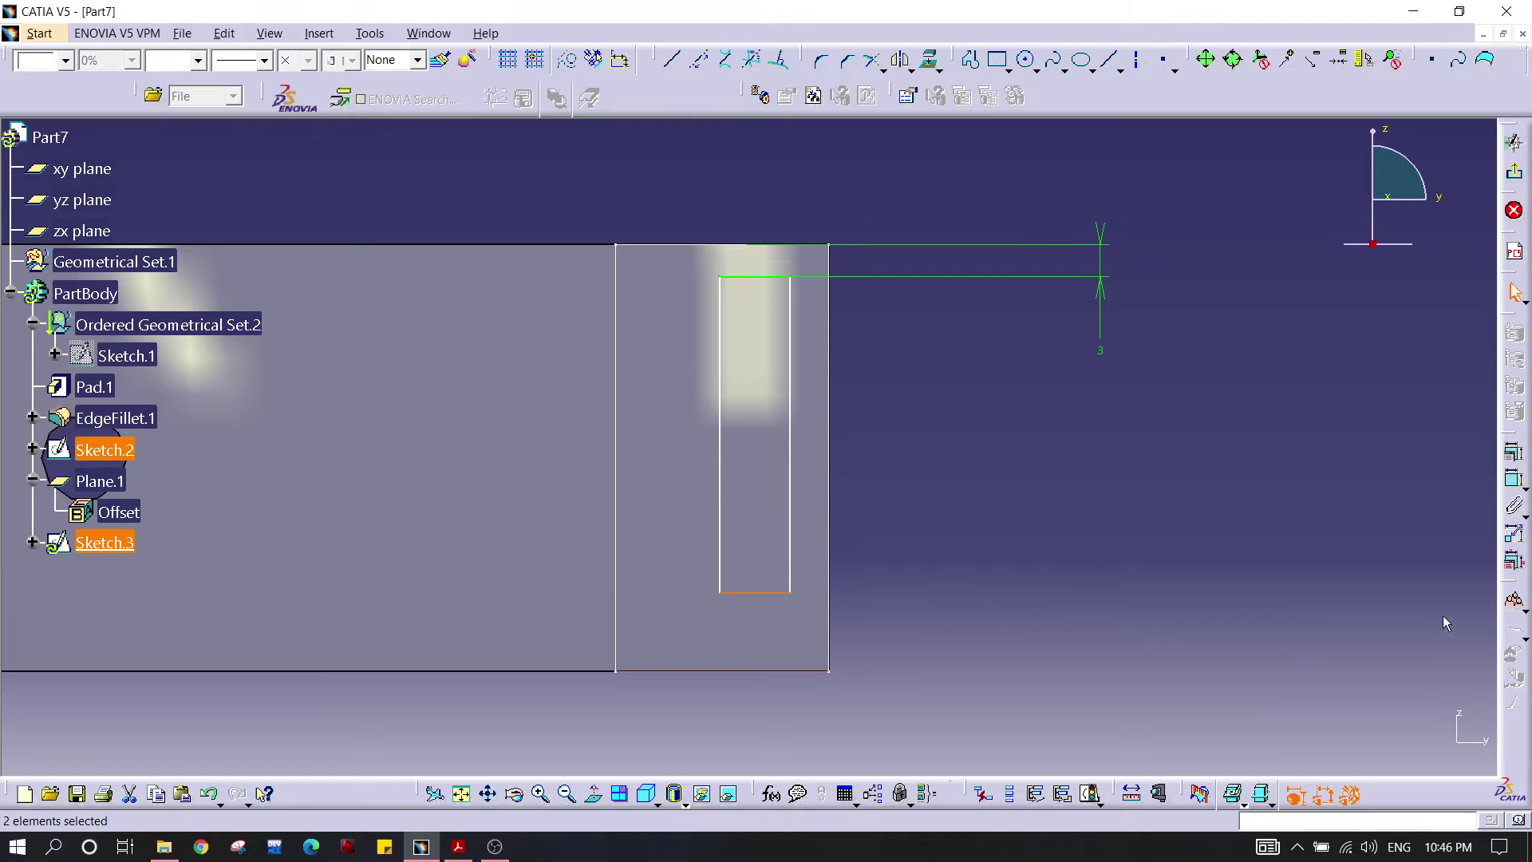
left_click(1514, 532)
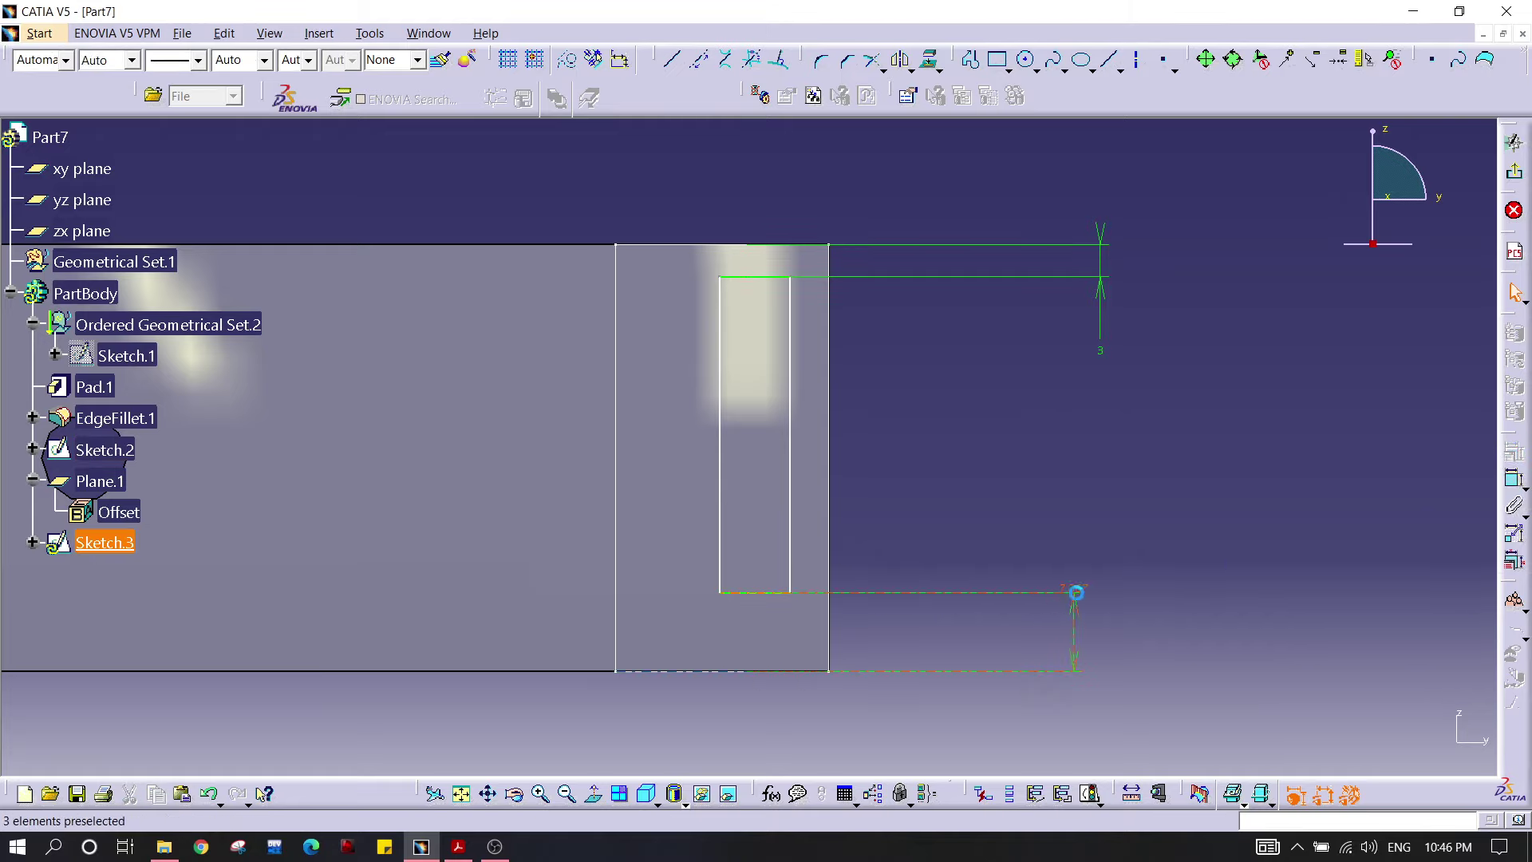
left_click(1076, 592)
double_click(1077, 592)
type("3")
key("Return")
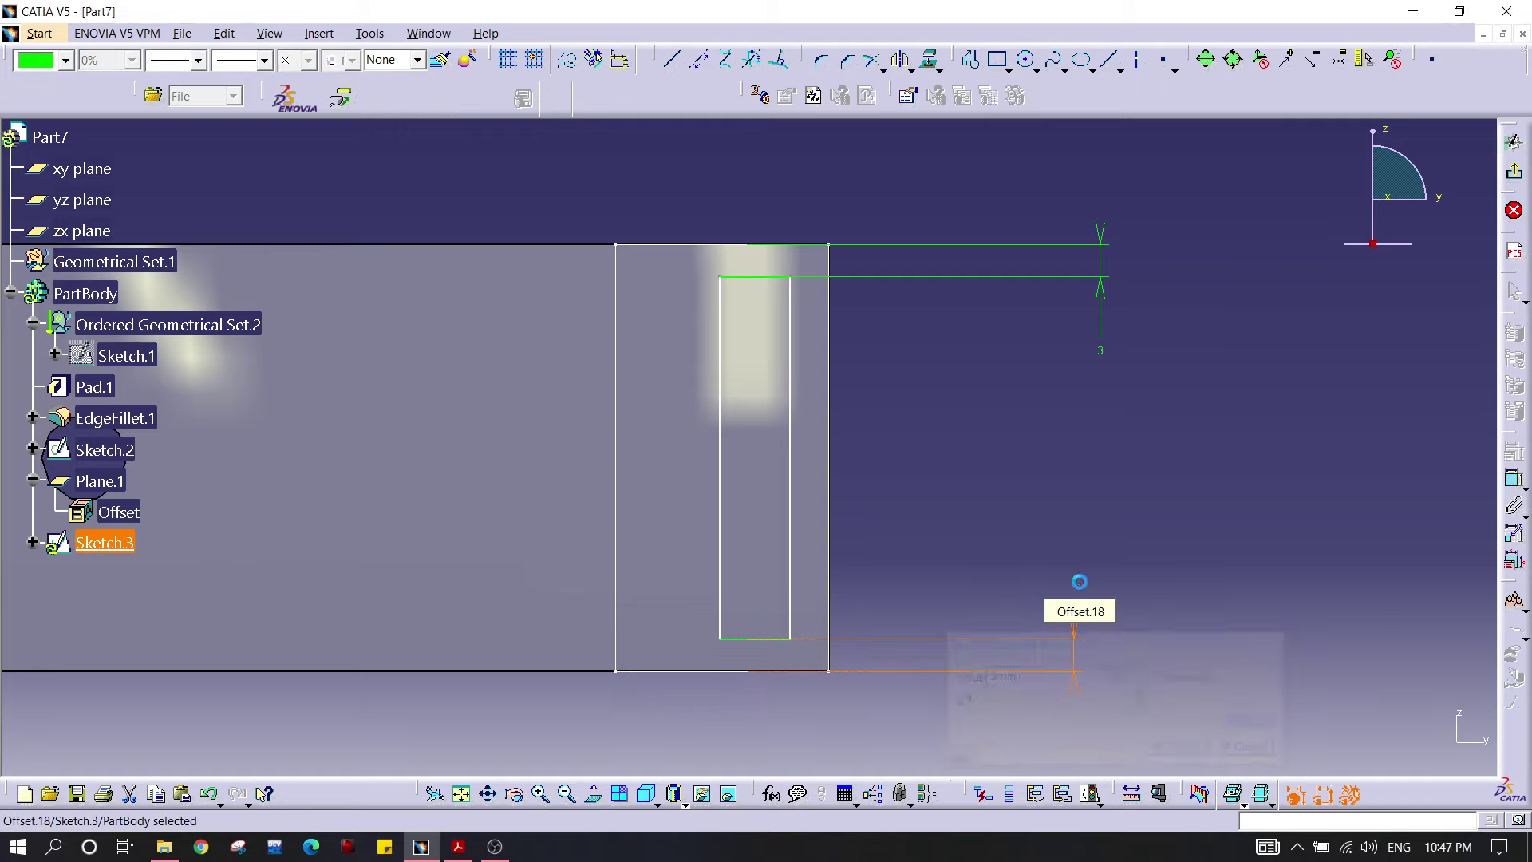
Step: Dimension the distance between the inner vertical sides of the narrow rectangle and the 20 mm wide rectangle as 8 mm
left_click(723, 402)
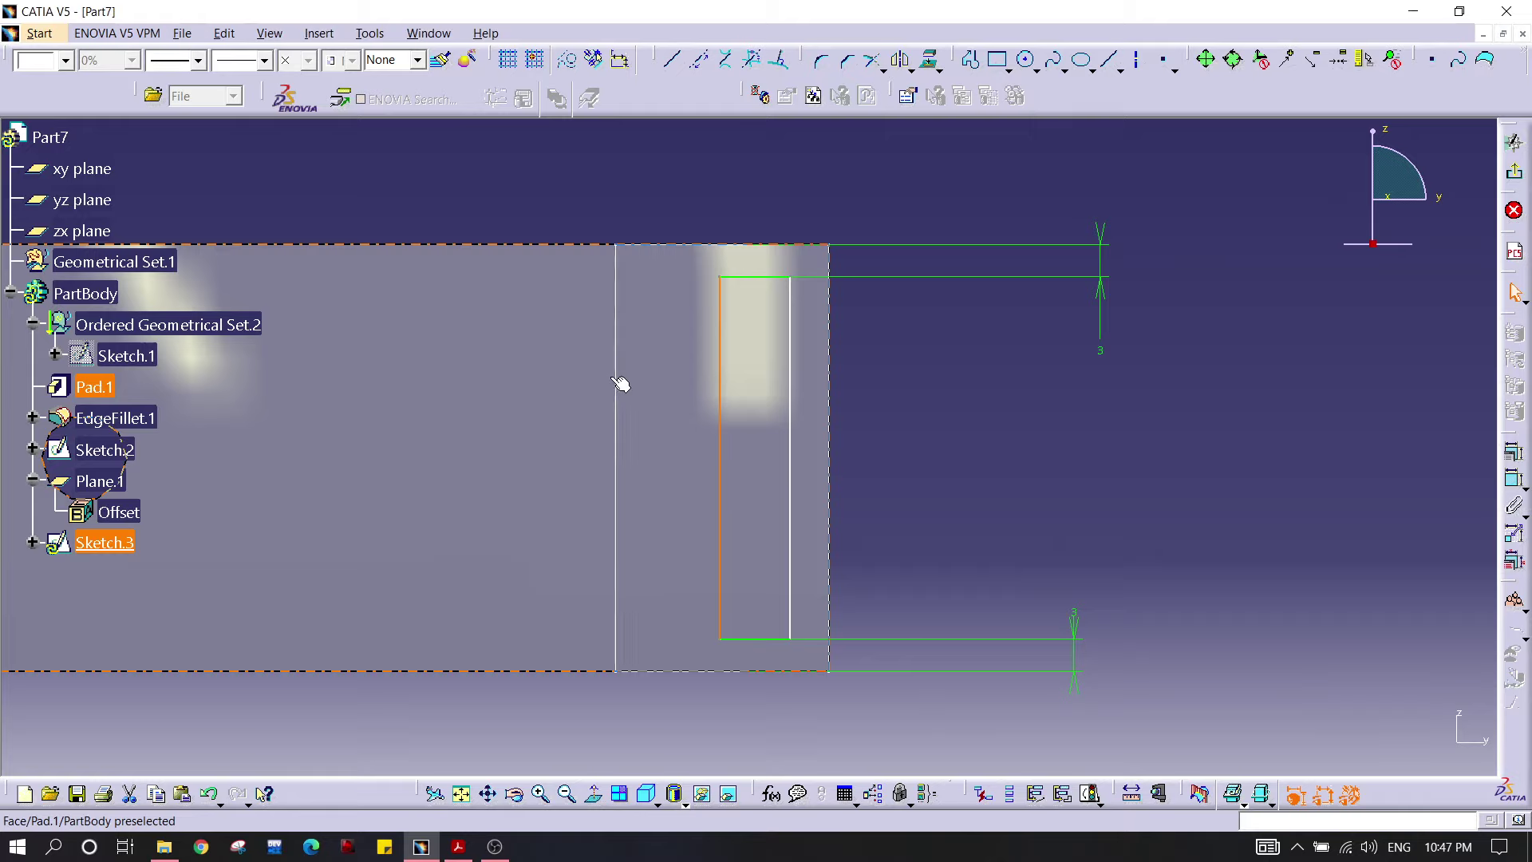
left_click(1514, 478)
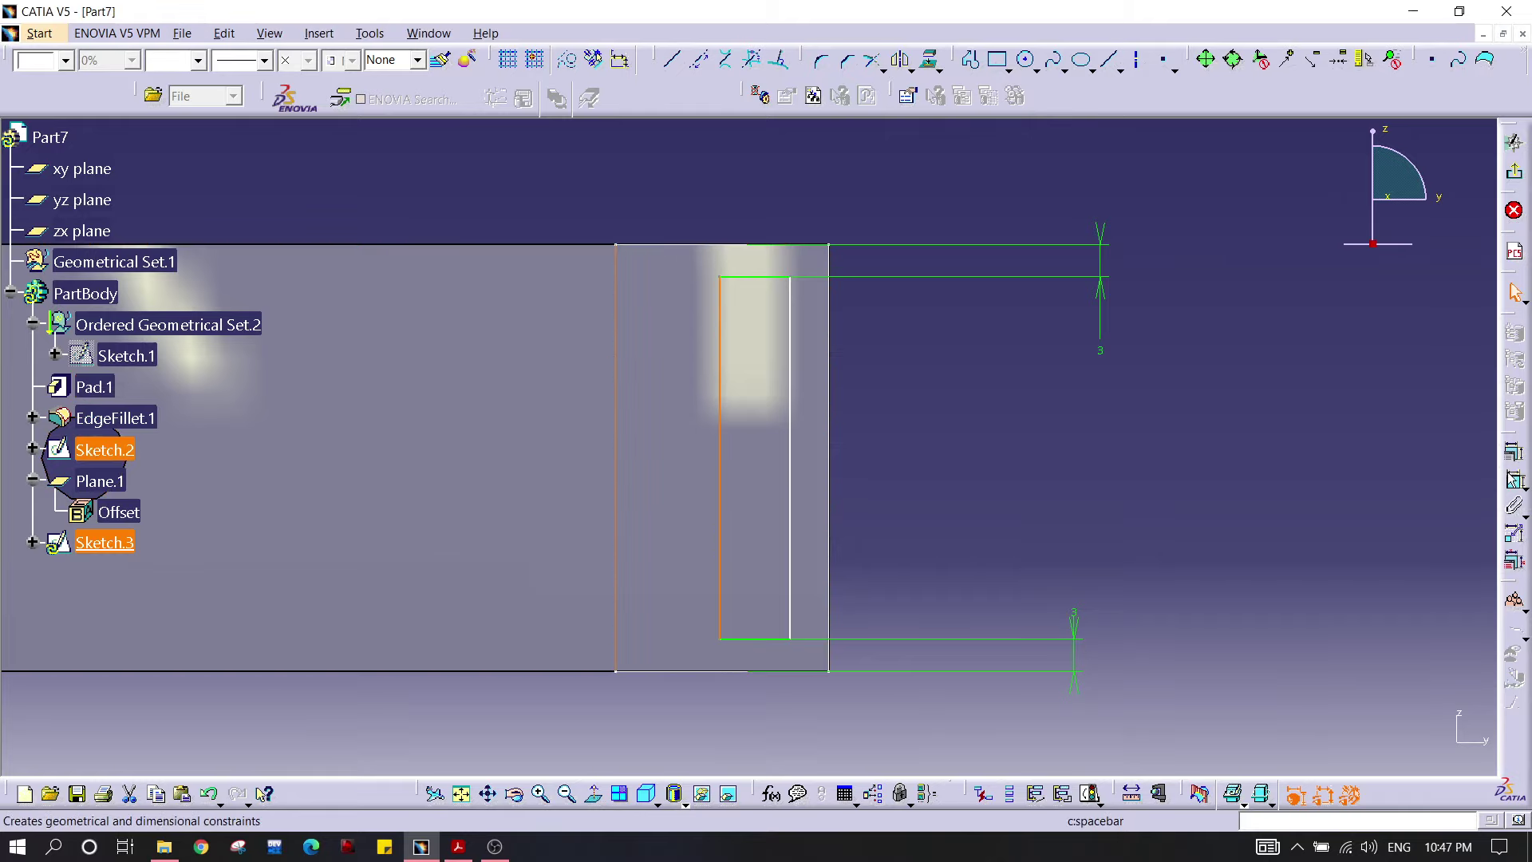
left_click(715, 186)
double_click(714, 186)
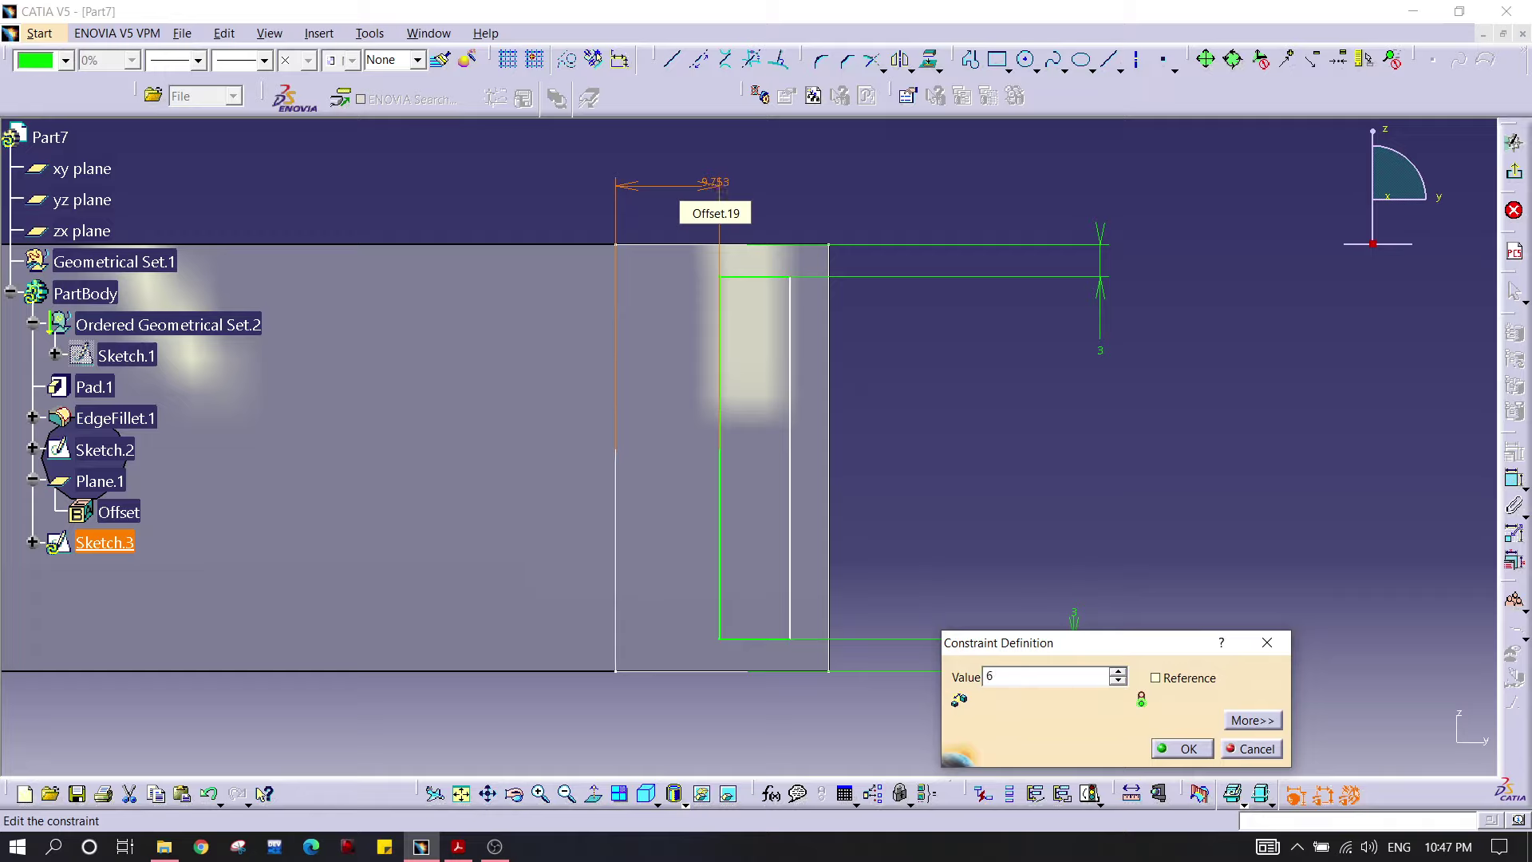
key("Return")
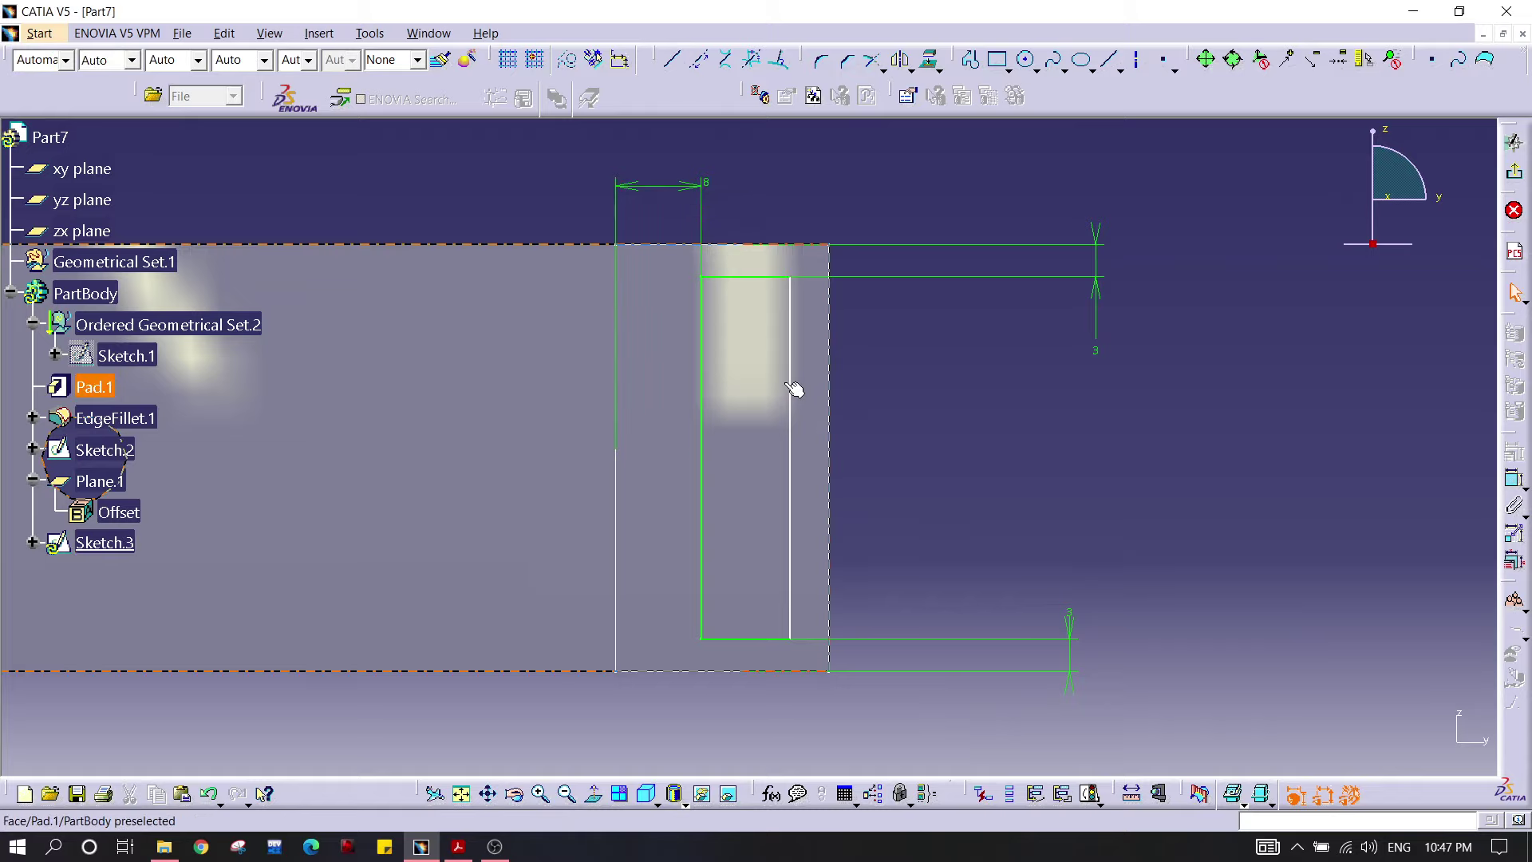
Step: Dimension the distance between the narrow rectangle's outer vertical side and the plate's square end as 3 mm
left_click(828, 354)
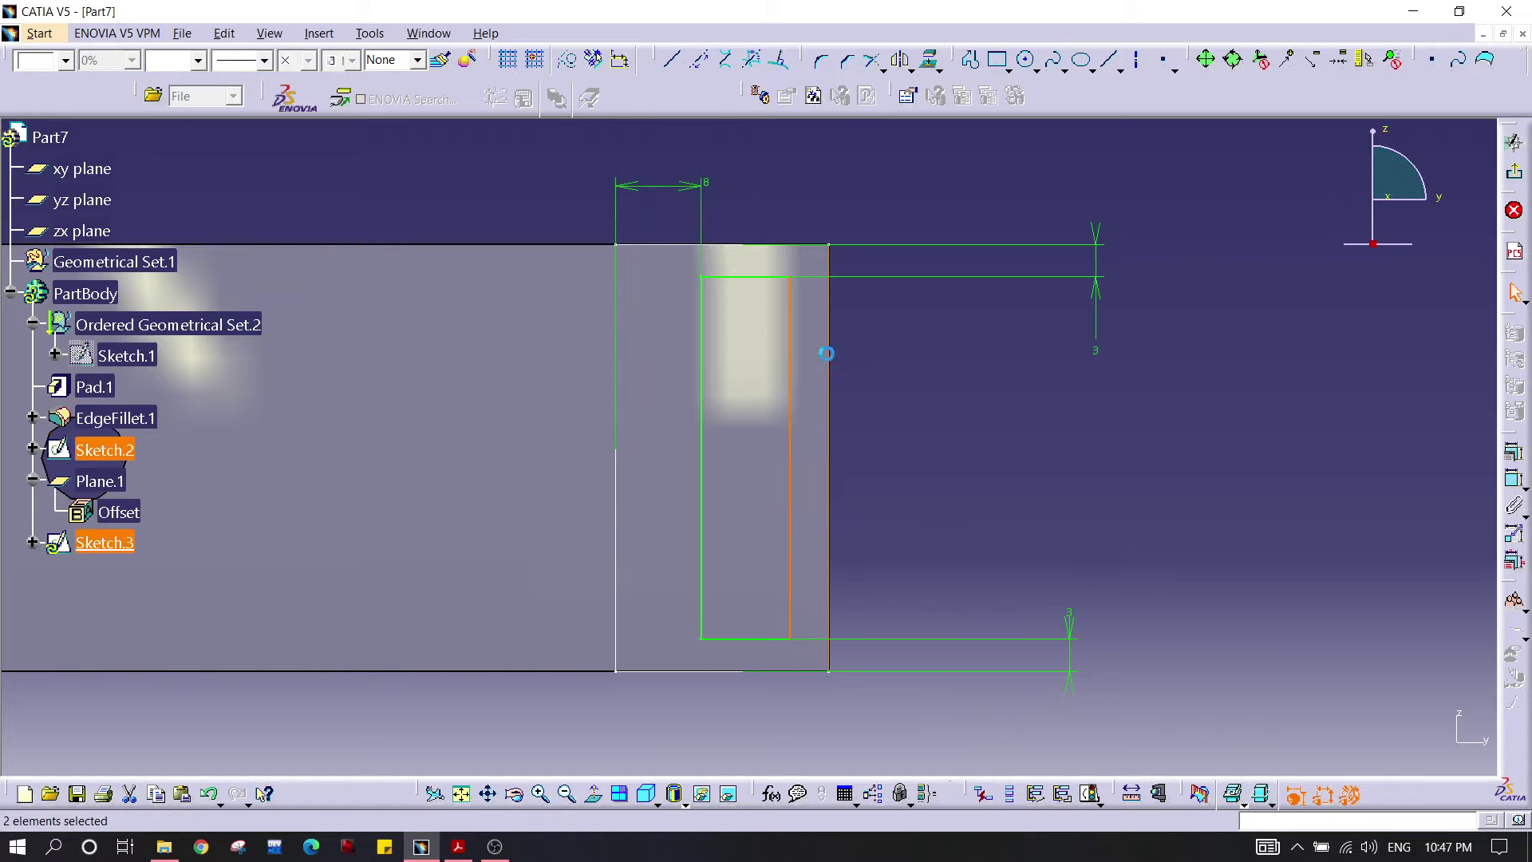
left_click(1514, 452)
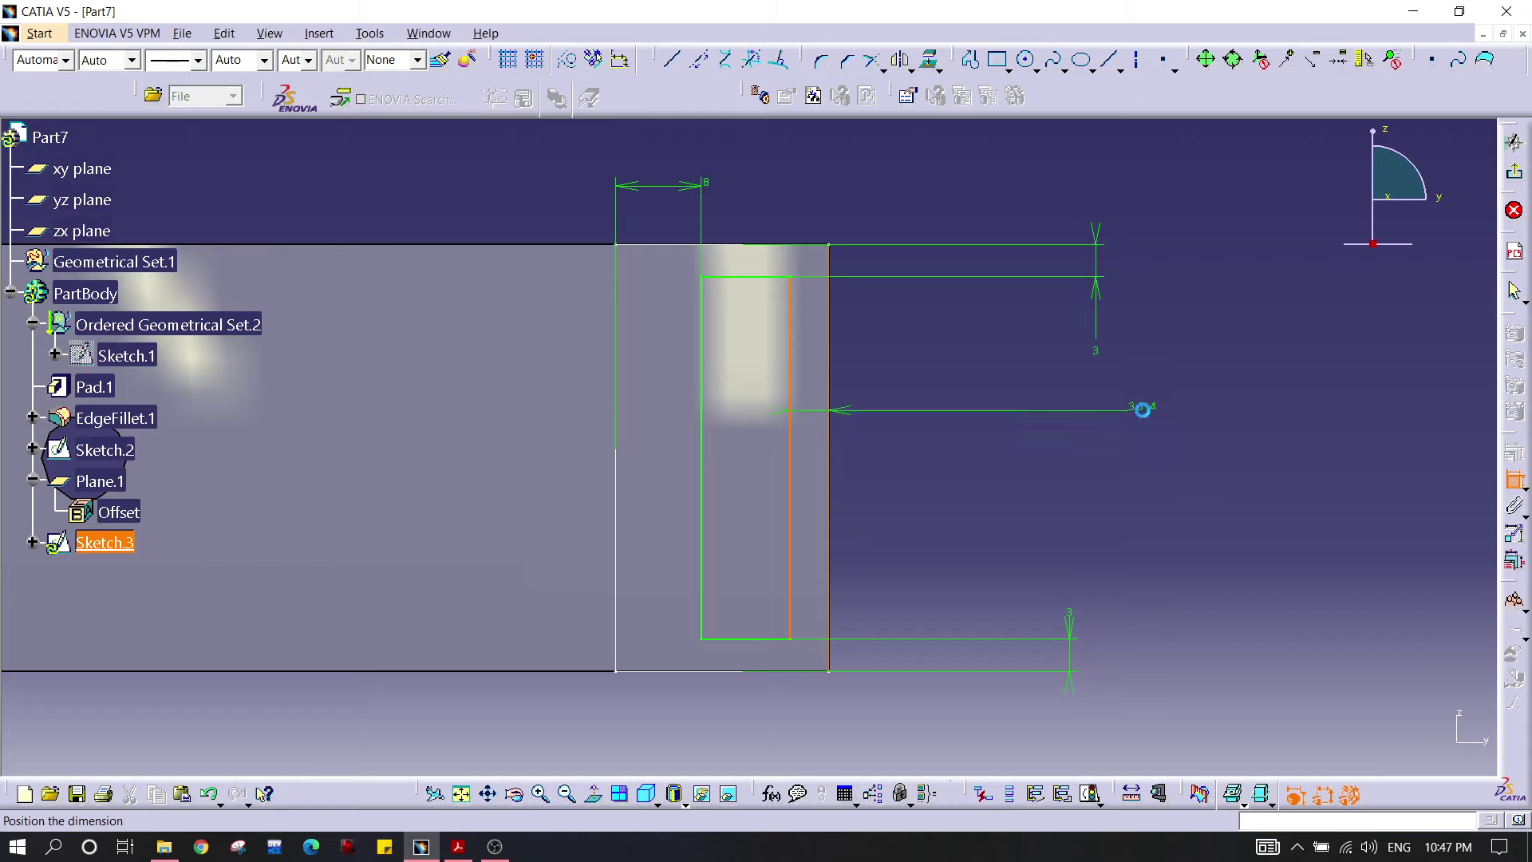
double_click(1154, 405)
type("3.614mm")
key("Return")
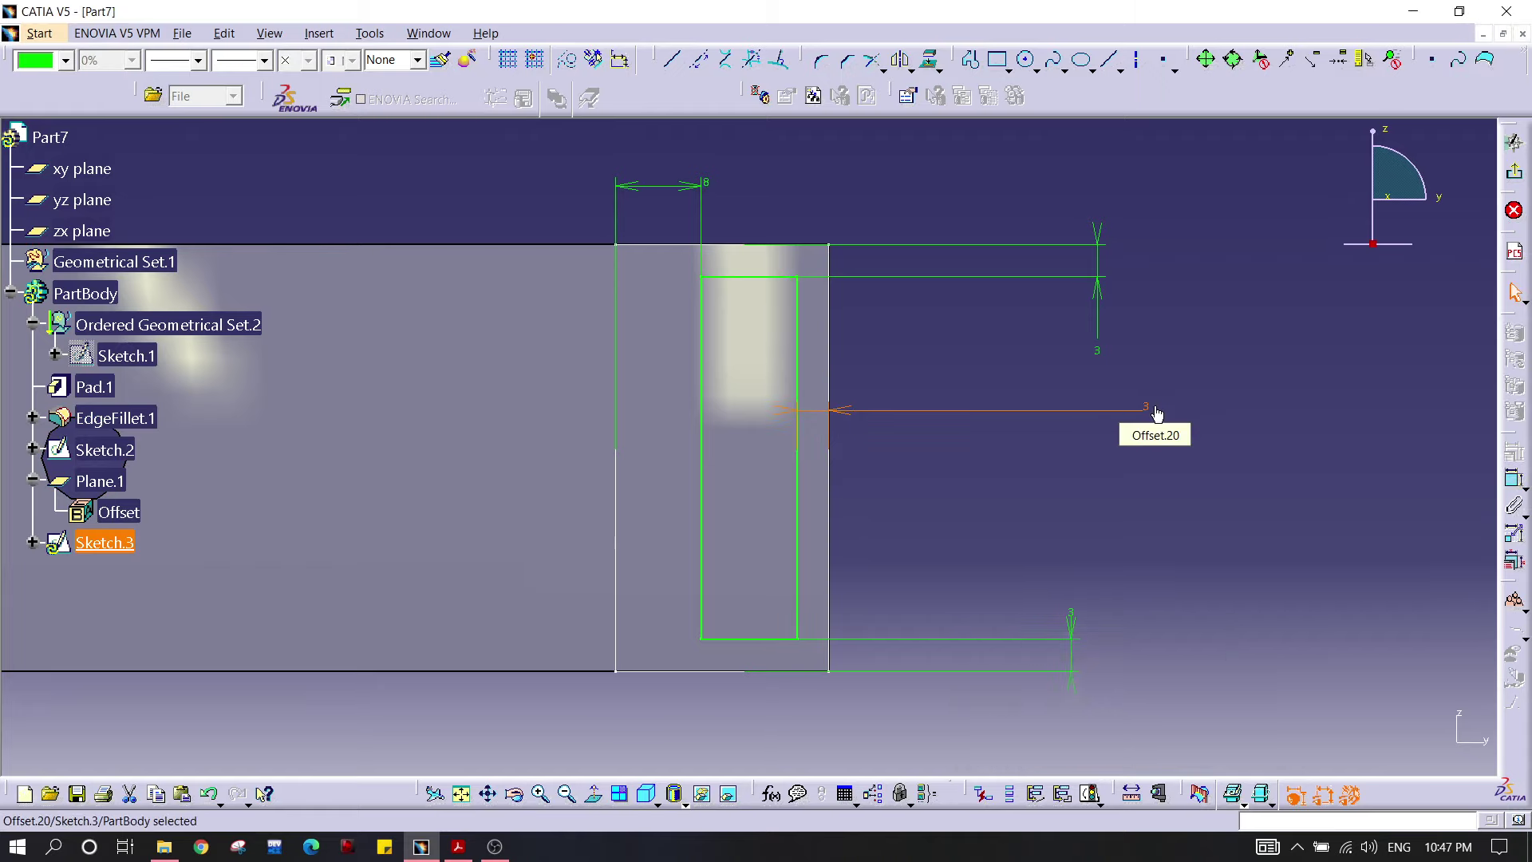
left_click(918, 535)
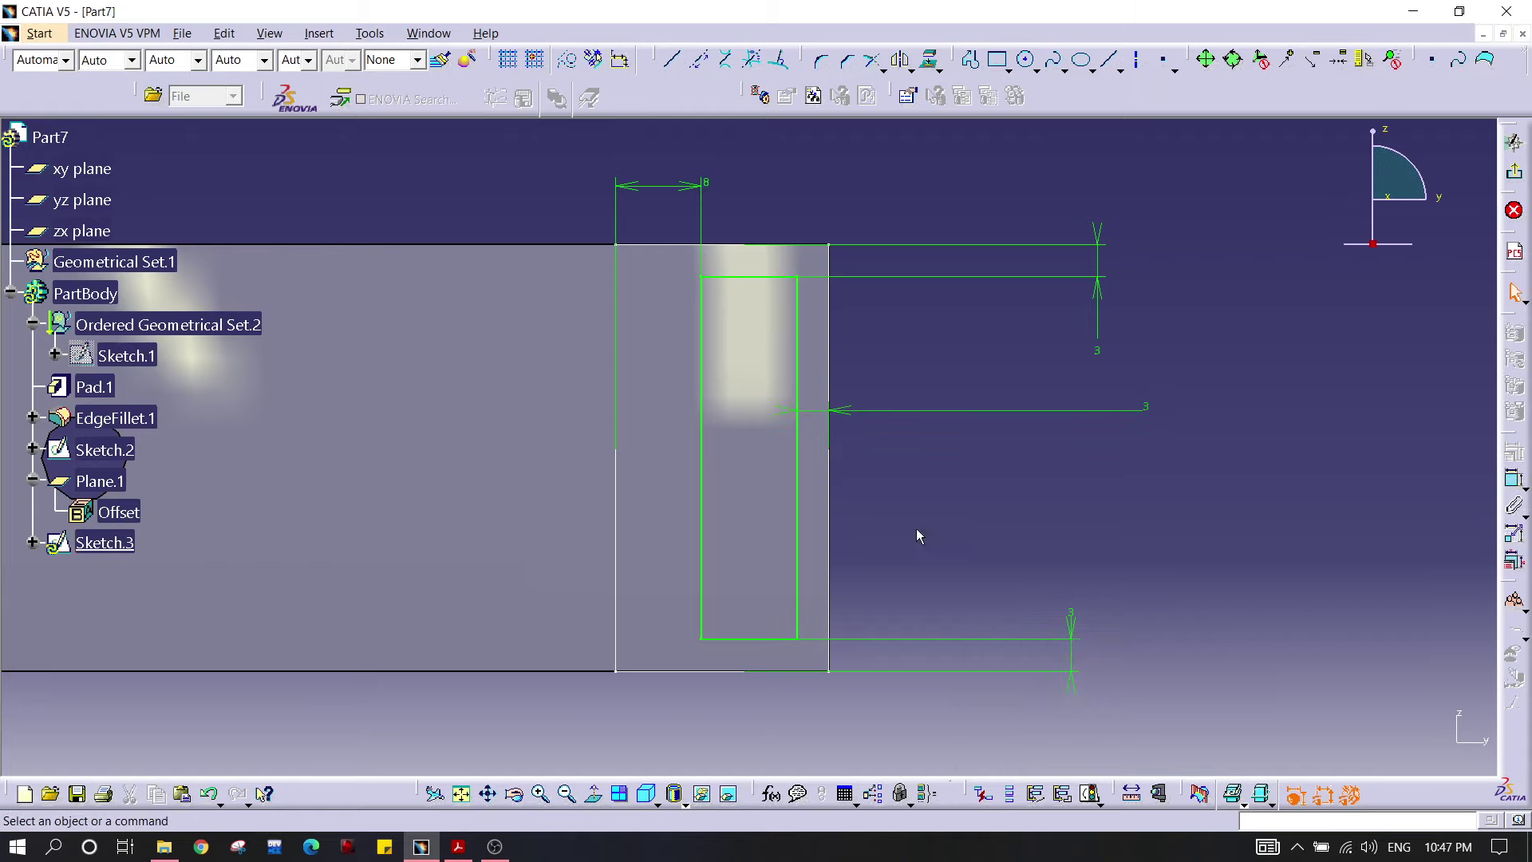
Step: Set the distance between the inner vertical sides of the narrow rectangle and the 20 mm wide rectangle to 9 mm and exit the sketch
double_click(704, 184)
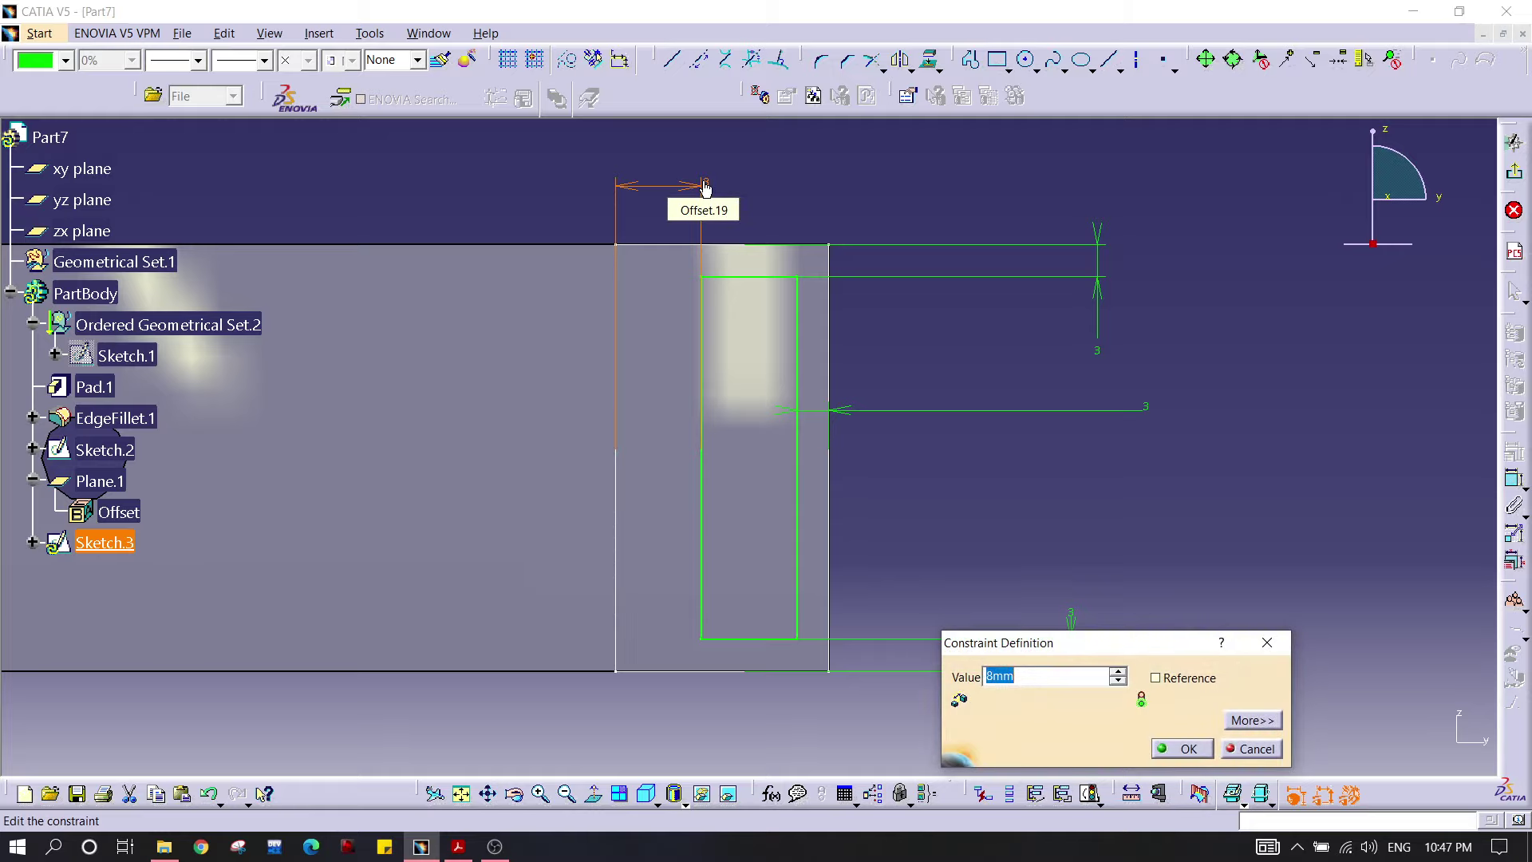
key("Return")
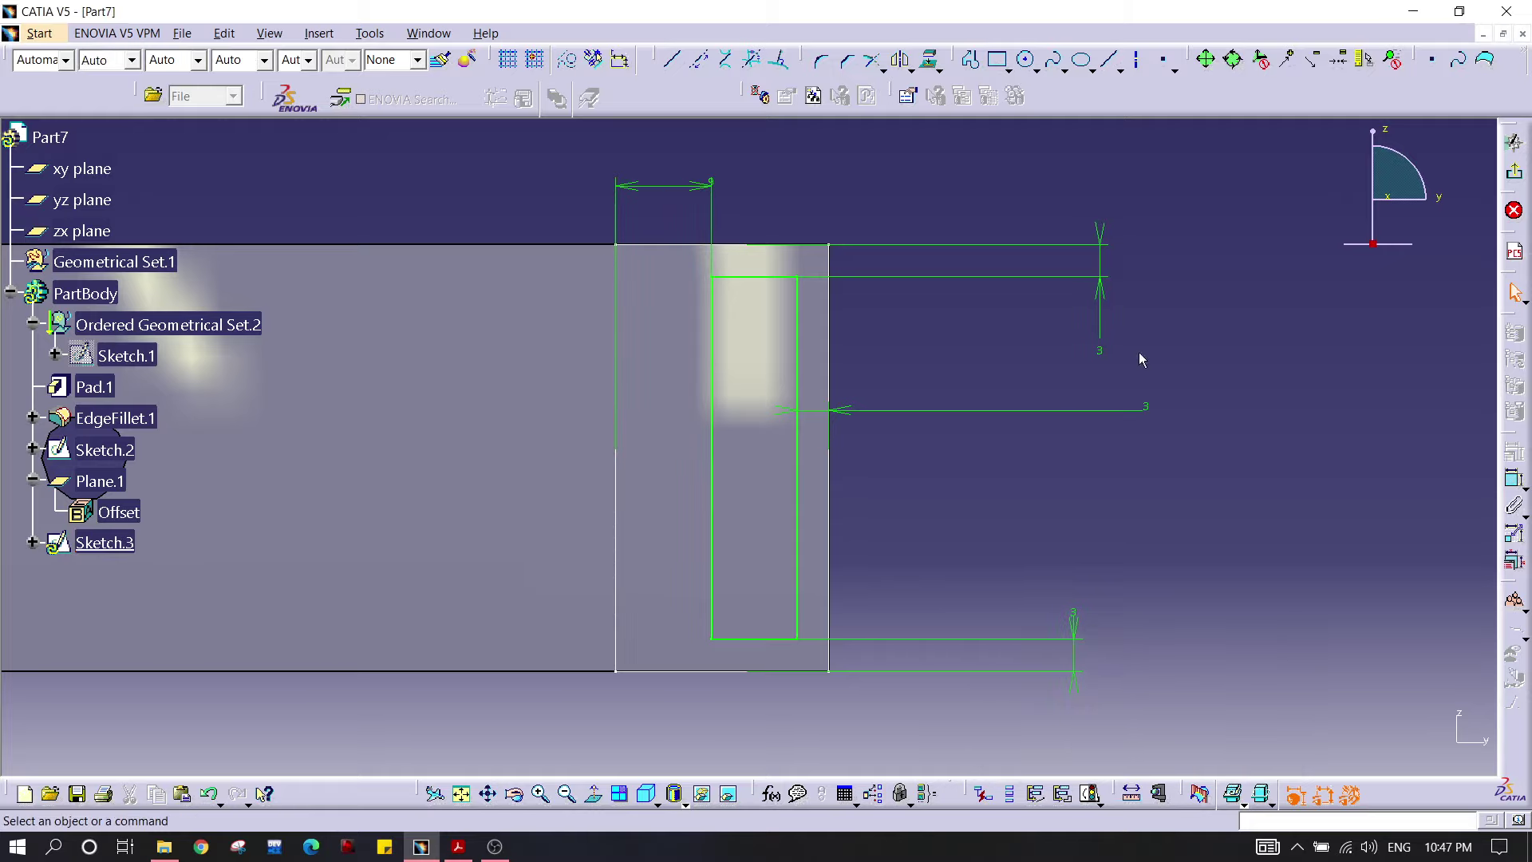
mouse_move(715, 187)
left_mouse_down()
mouse_move(660, 164)
mouse_move(681, 180)
left_mouse_up()
left_click(673, 181)
left_click(745, 175)
middle_click_drag(963, 463, 544, 498)
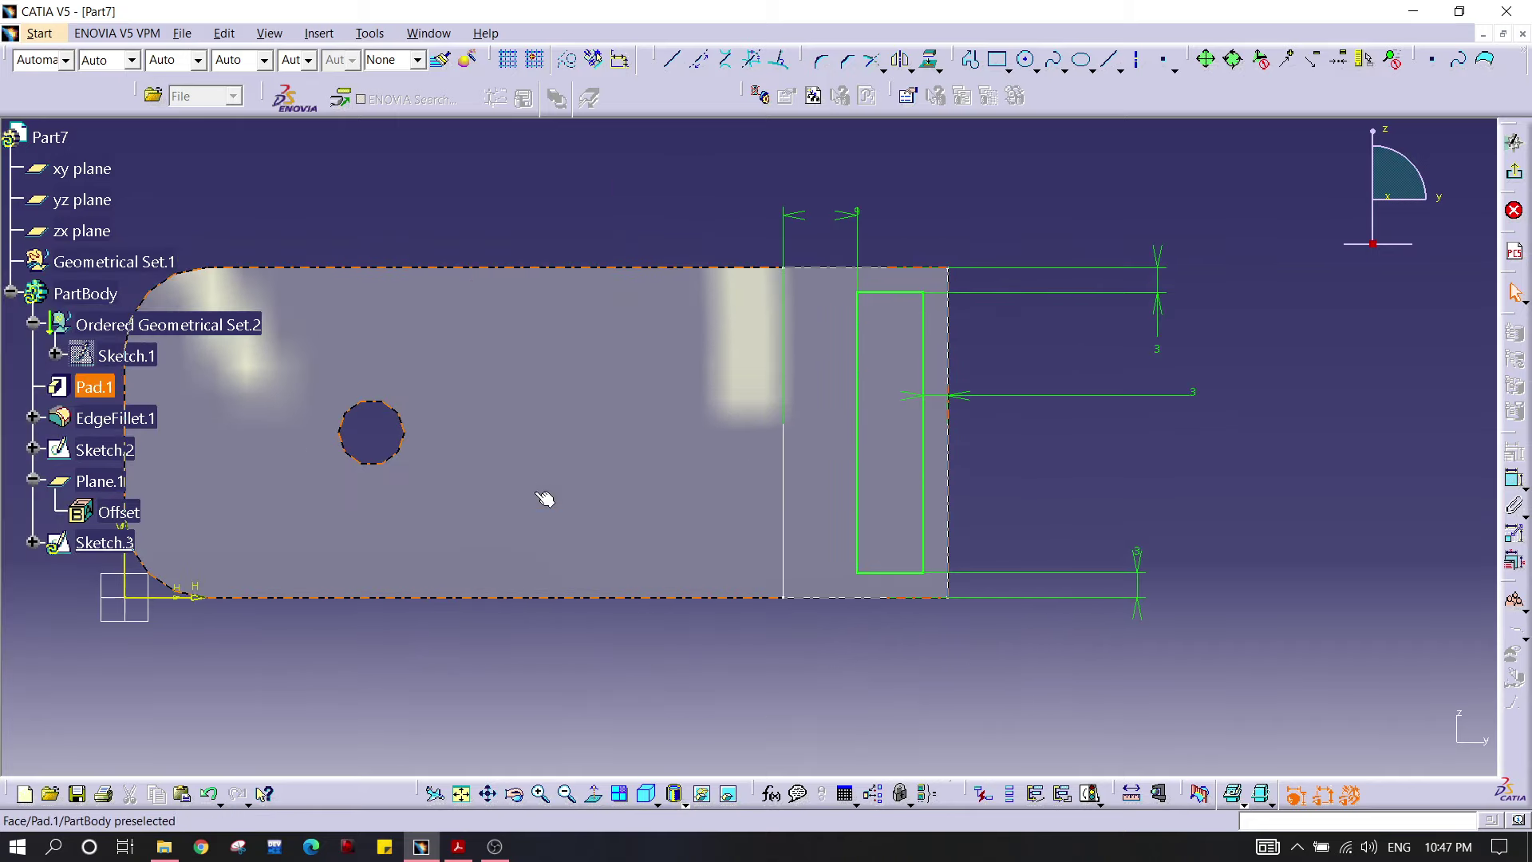
left_click(1514, 170)
Step: Create a multi-sections solid from the rectangle on the base plate (Sketch.2) to the narrow rectangle on the offset plane (Sketch.3)
mouse_move(928, 453)
middle_mouse_down()
mouse_move(790, 530)
mouse_move(780, 520)
mouse_move(788, 574)
mouse_move(791, 441)
middle_mouse_up()
left_click(925, 417)
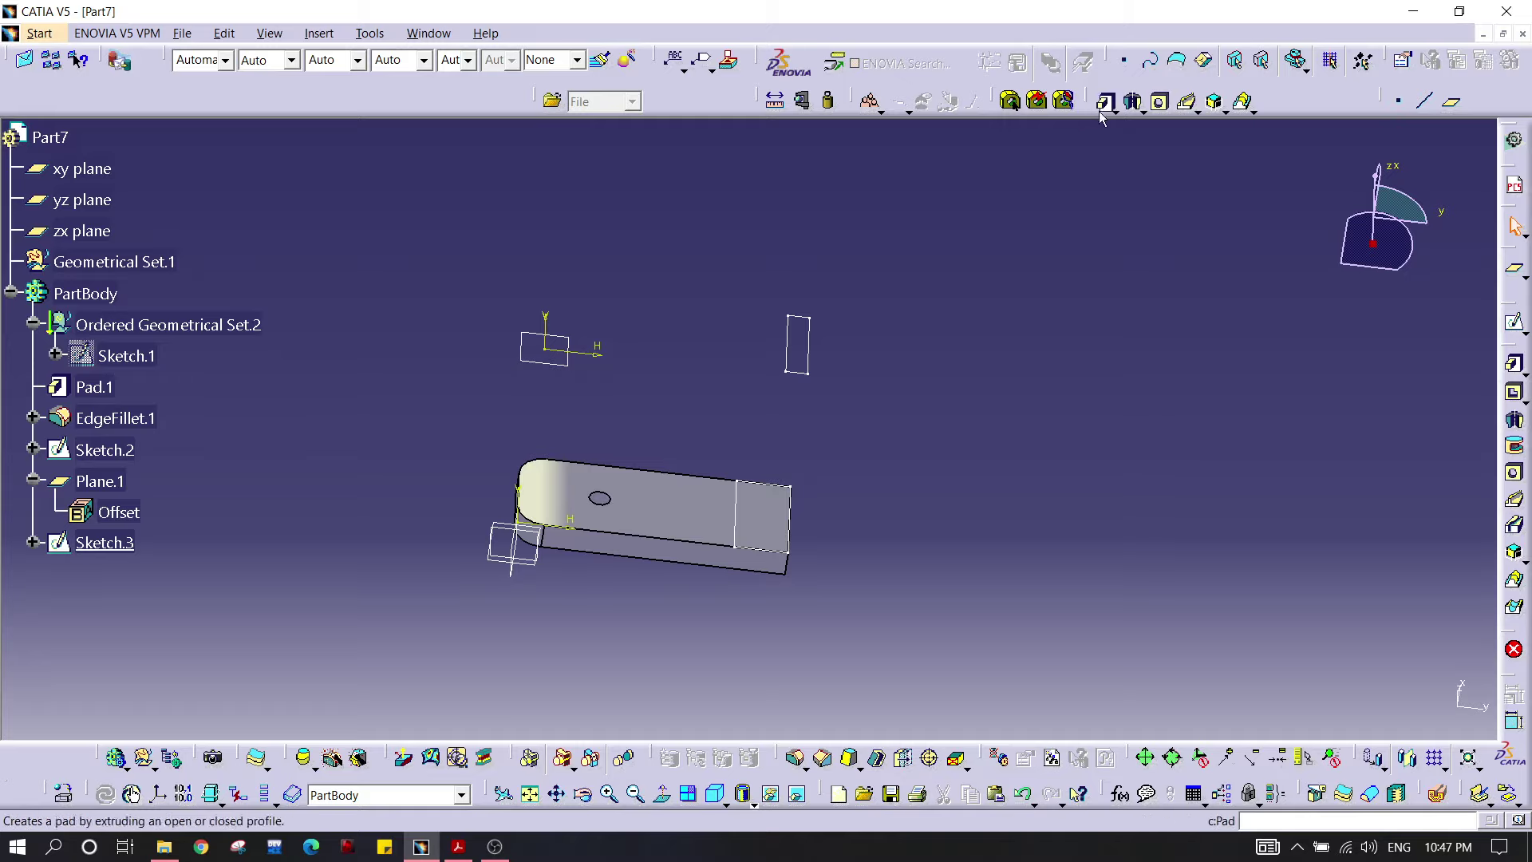
left_click(1245, 102)
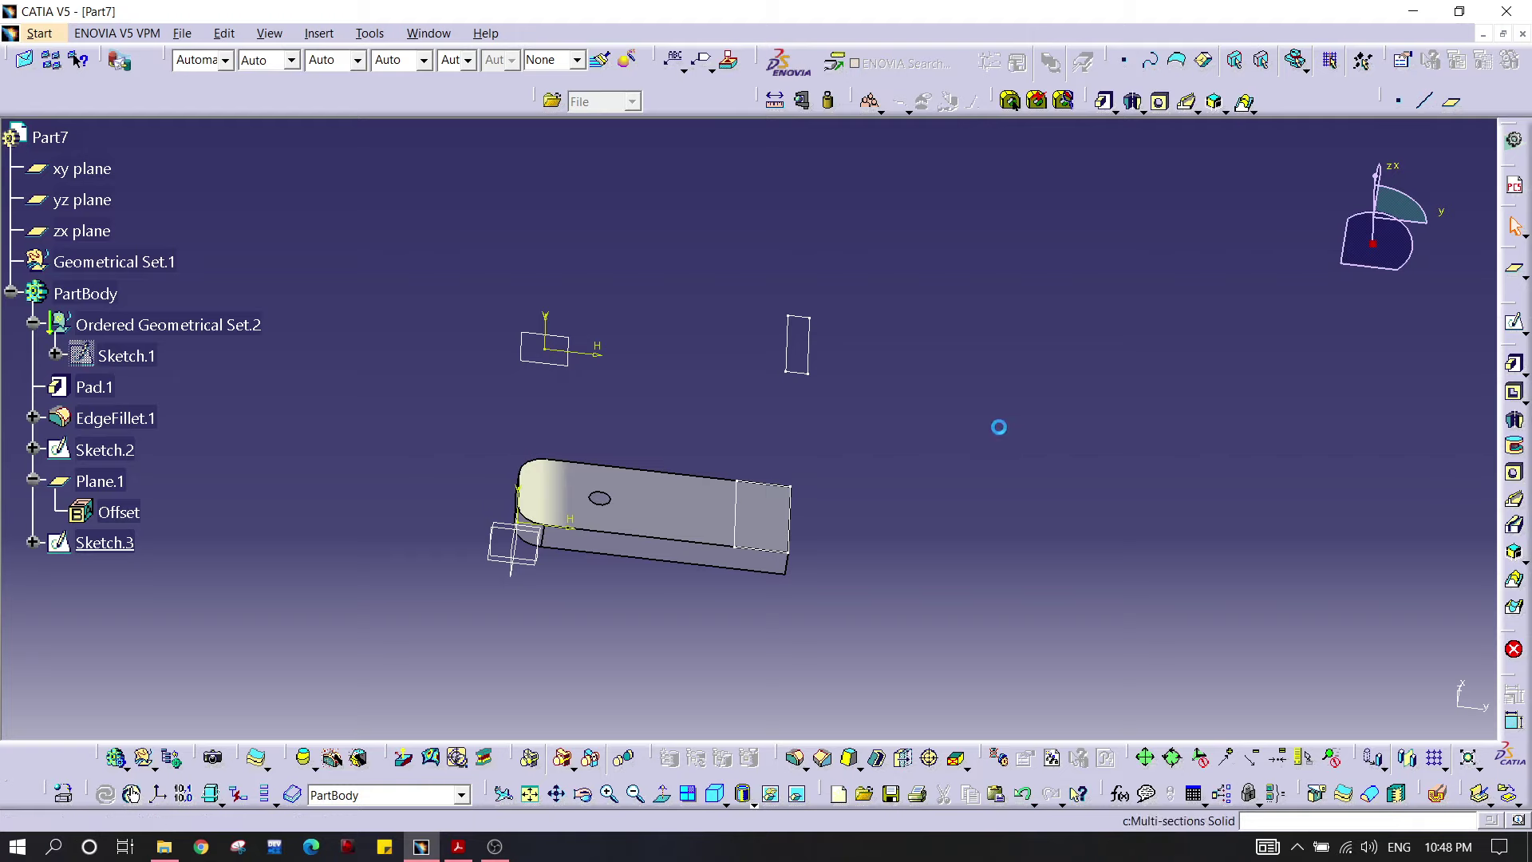
mouse_move(792, 613)
middle_mouse_down()
mouse_move(702, 534)
mouse_move(790, 569)
mouse_move(798, 551)
middle_mouse_up()
left_click(846, 501)
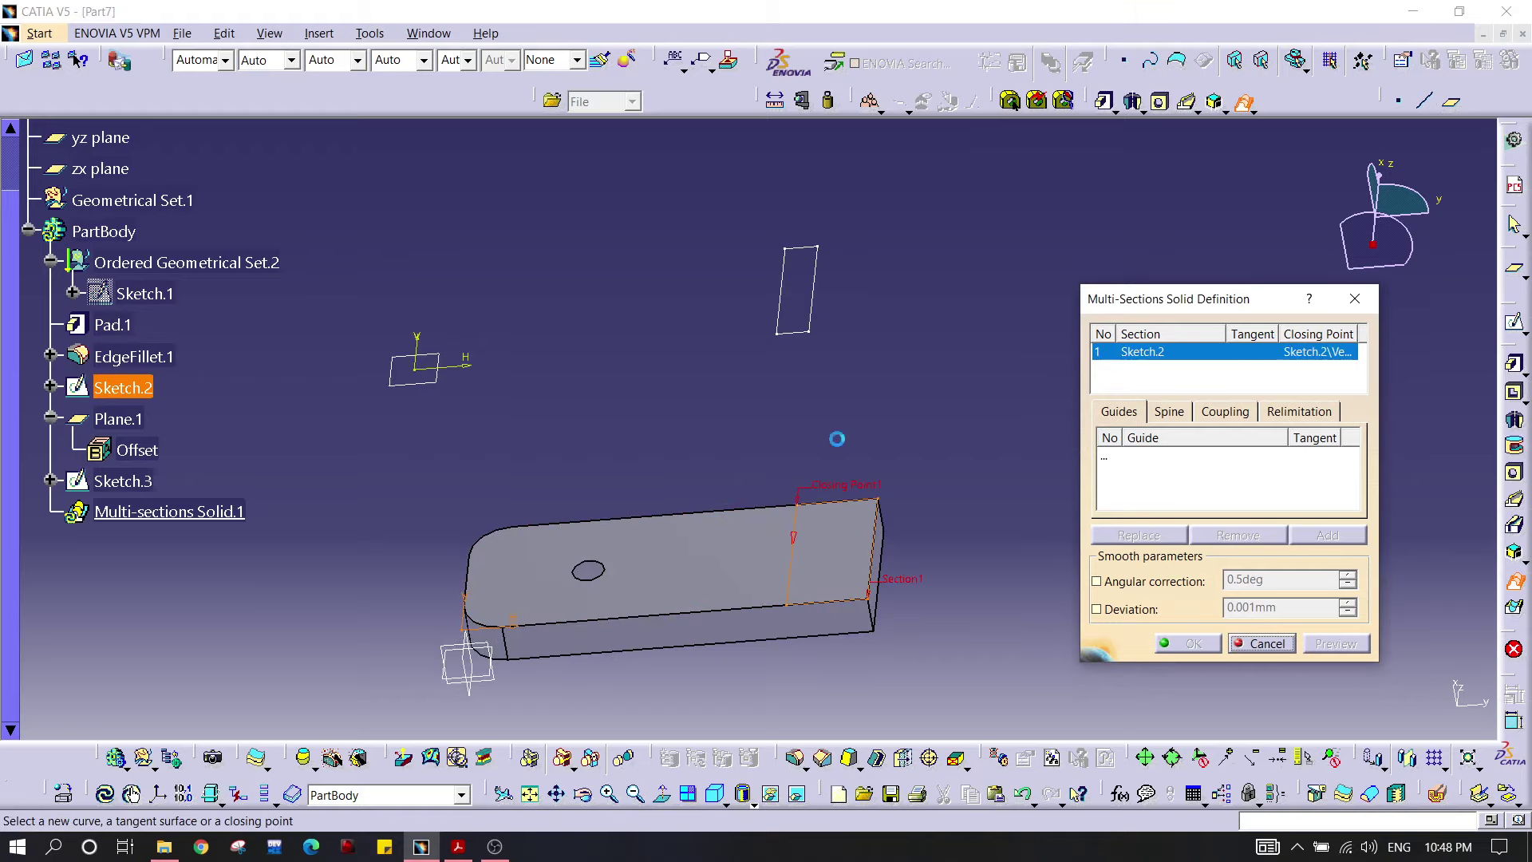
left_click(806, 250)
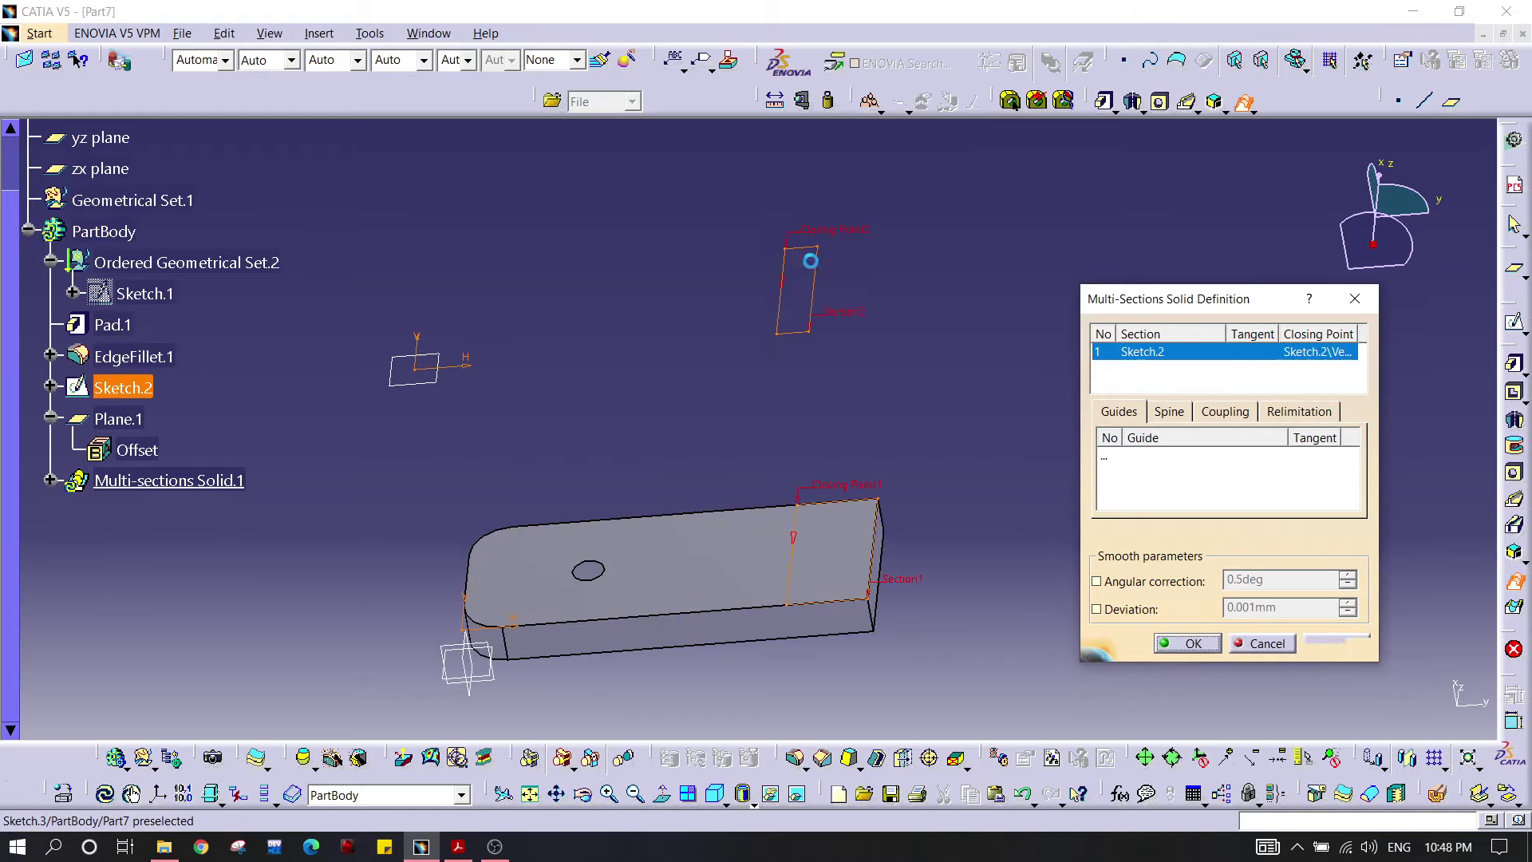
left_click(1329, 645)
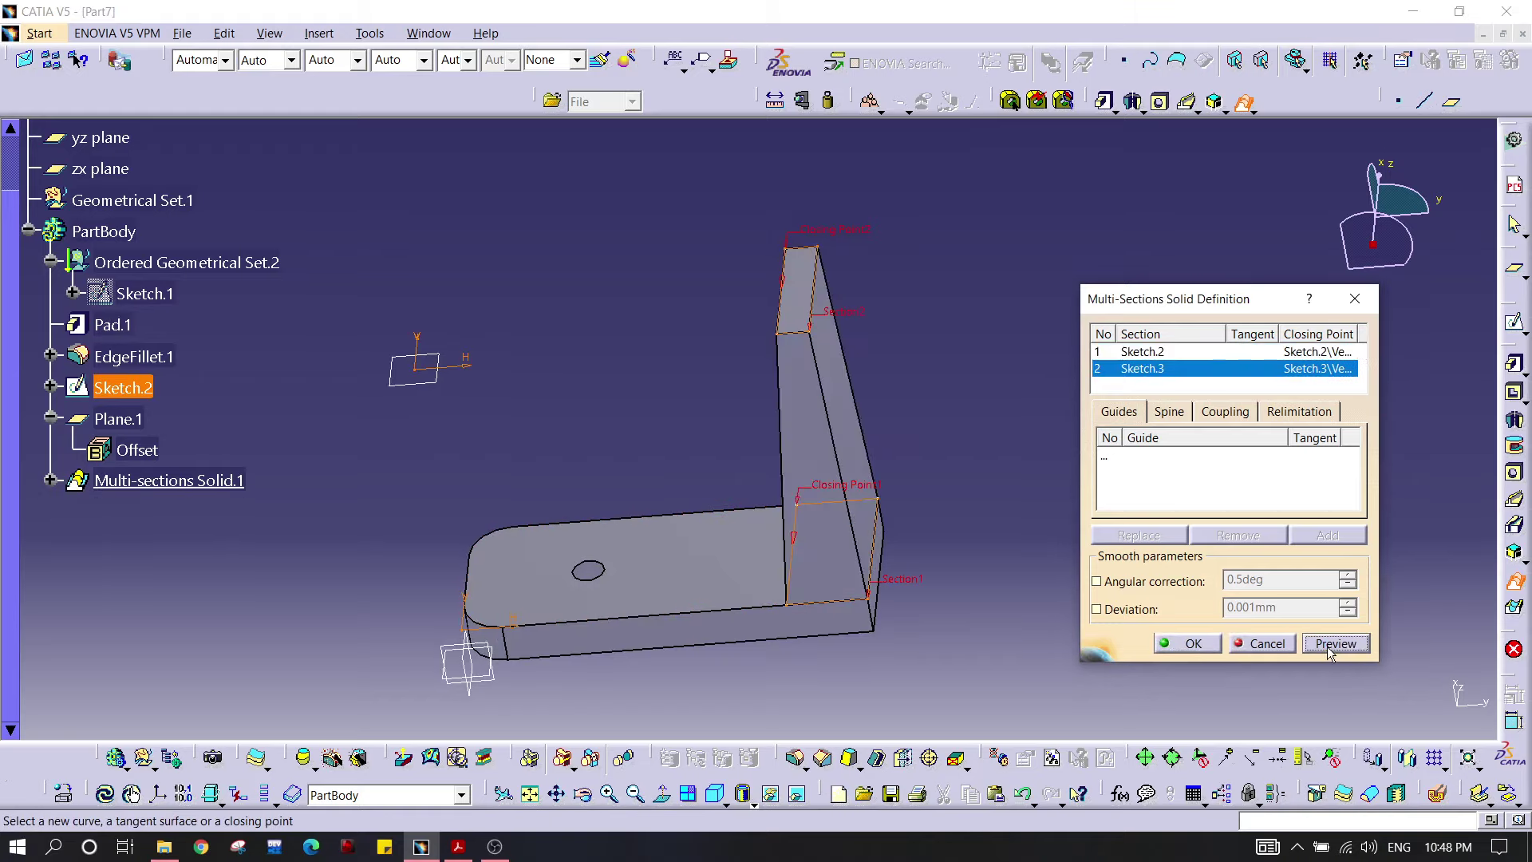
left_click(1188, 644)
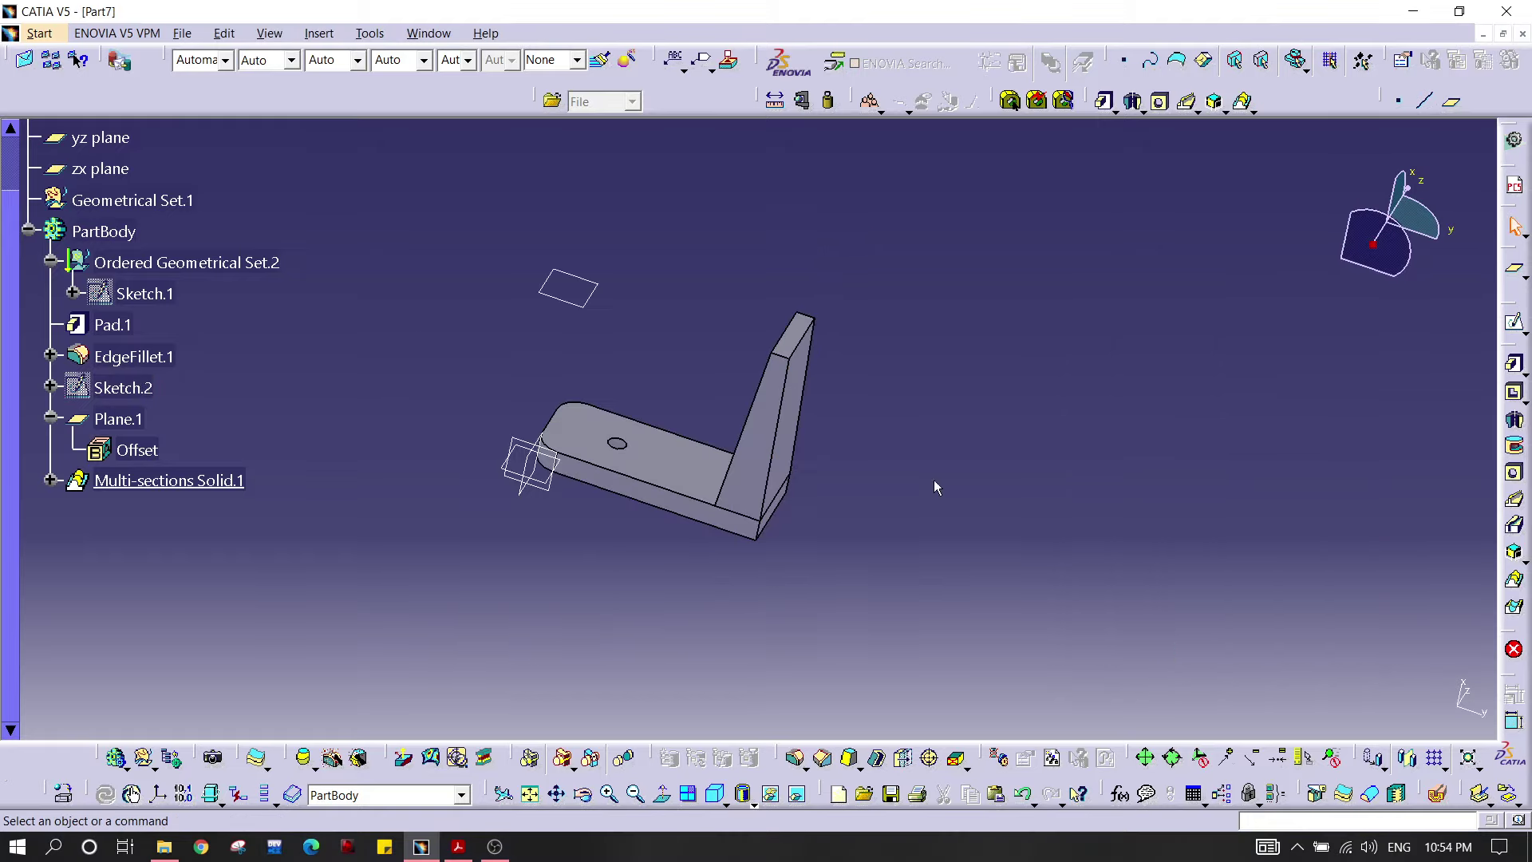
Step: Apply a 10 mm edge fillet to the two long edges on the outer side of the tapered upright
middle_click_drag(934, 480, 905, 318)
middle_click_drag(1085, 318, 918, 435)
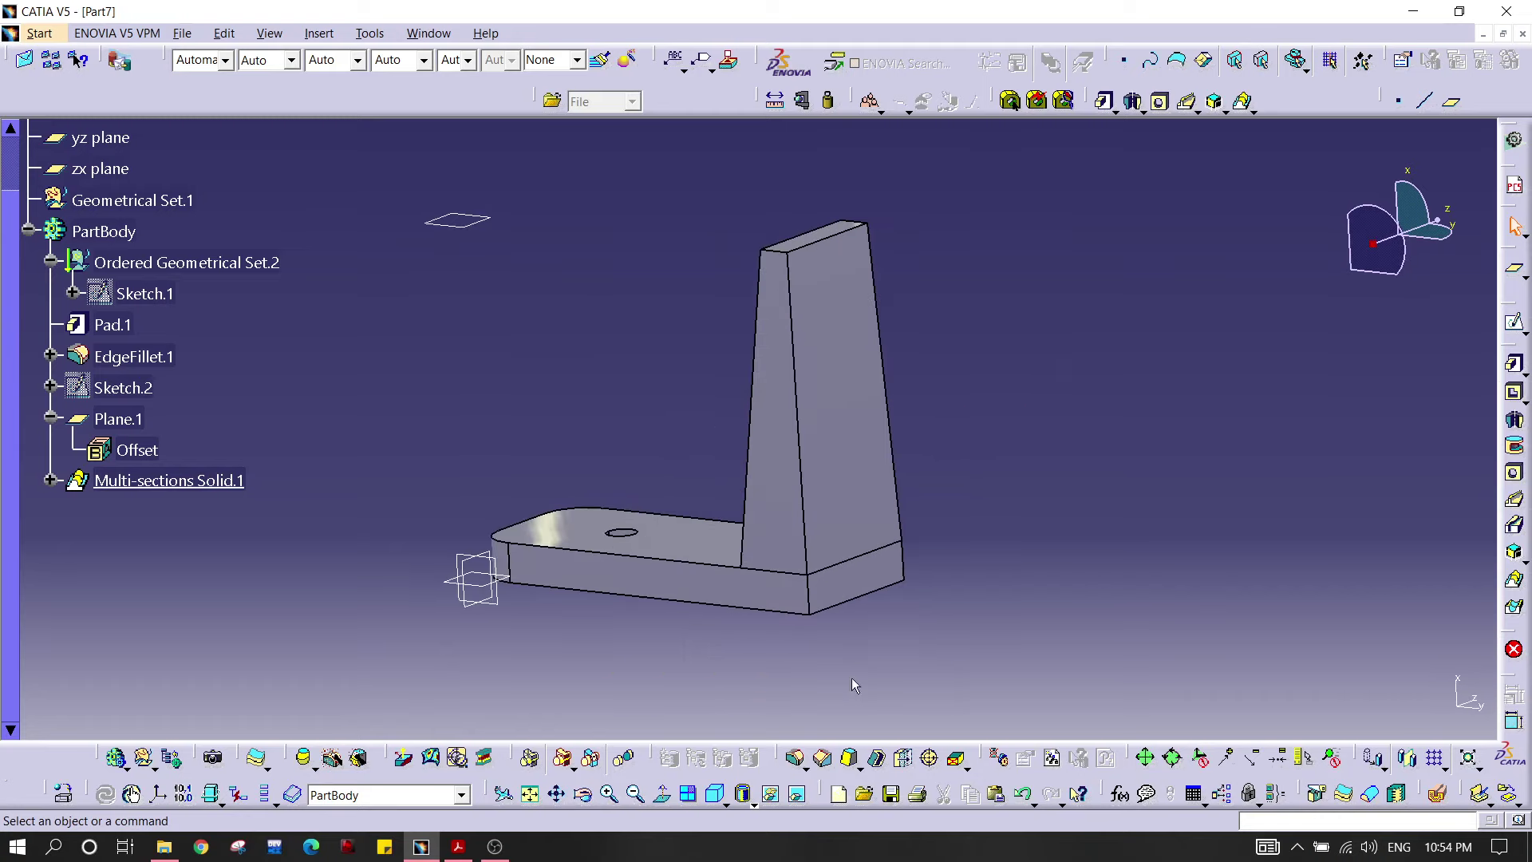
left_click(796, 759)
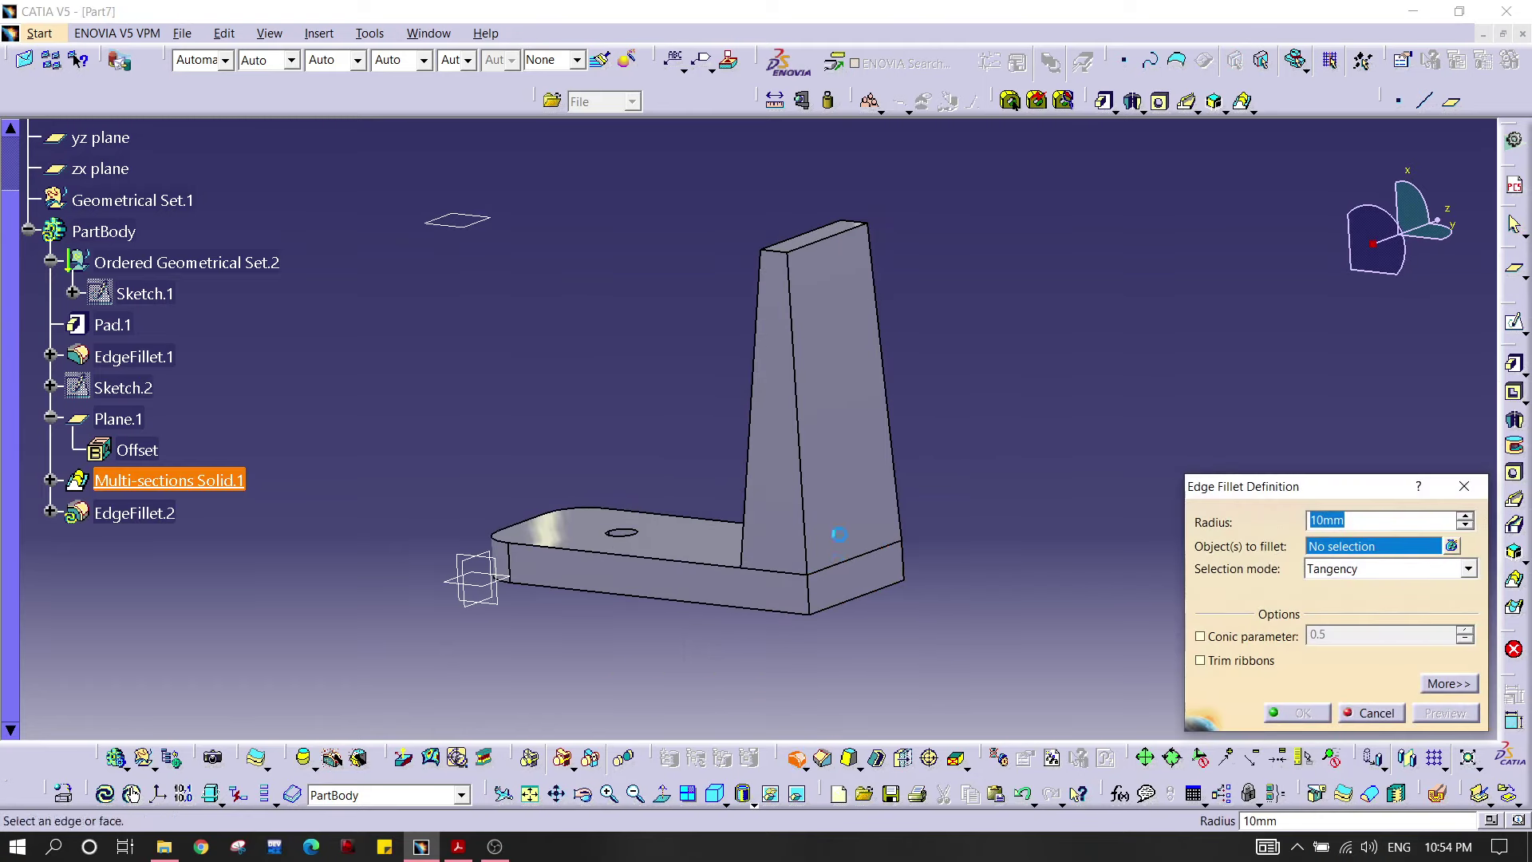
left_click(797, 421)
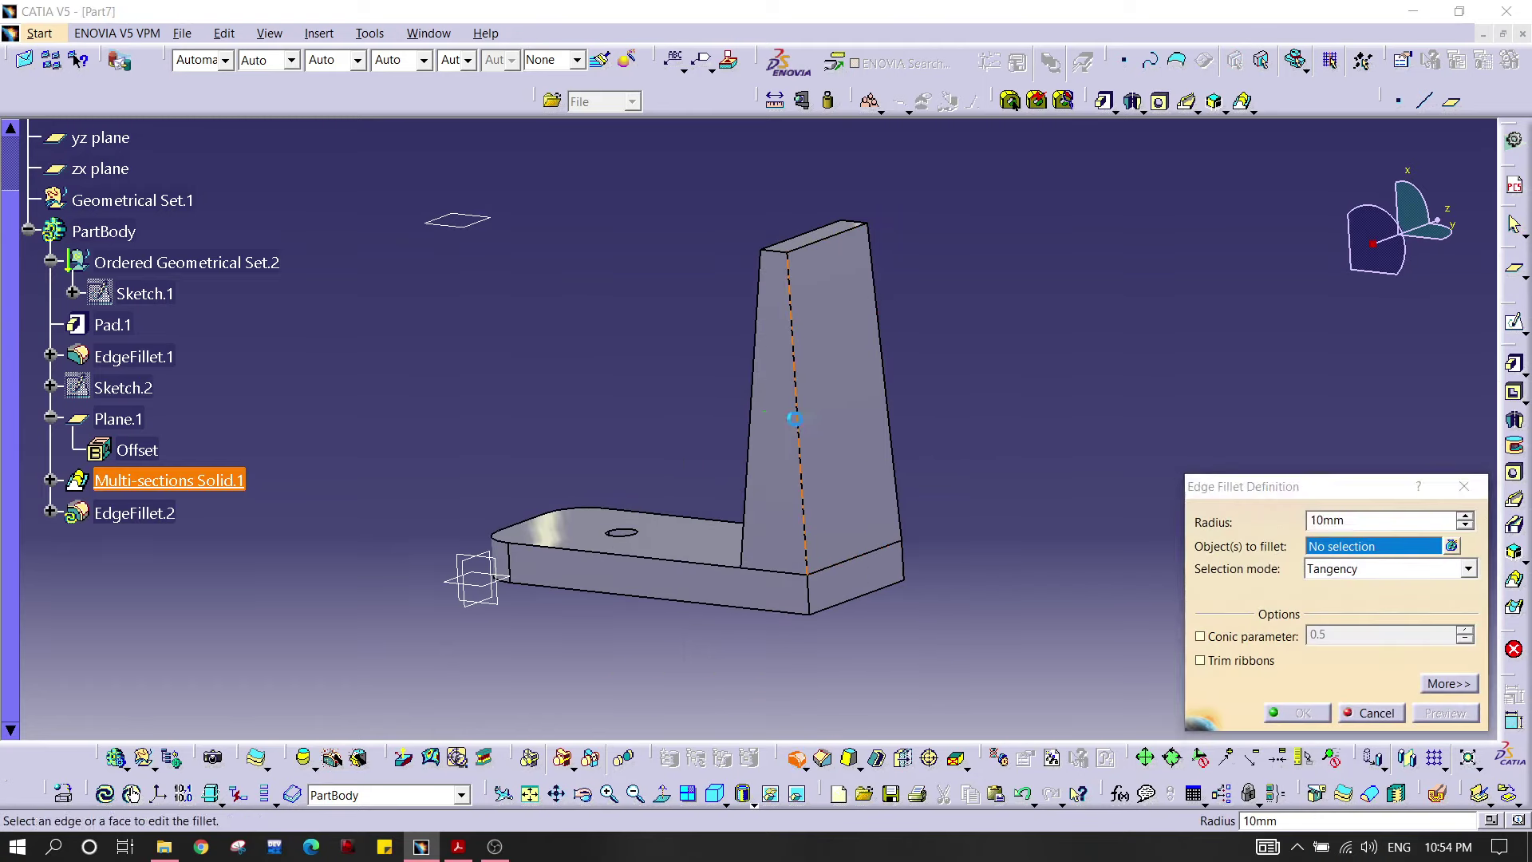
left_click(888, 407)
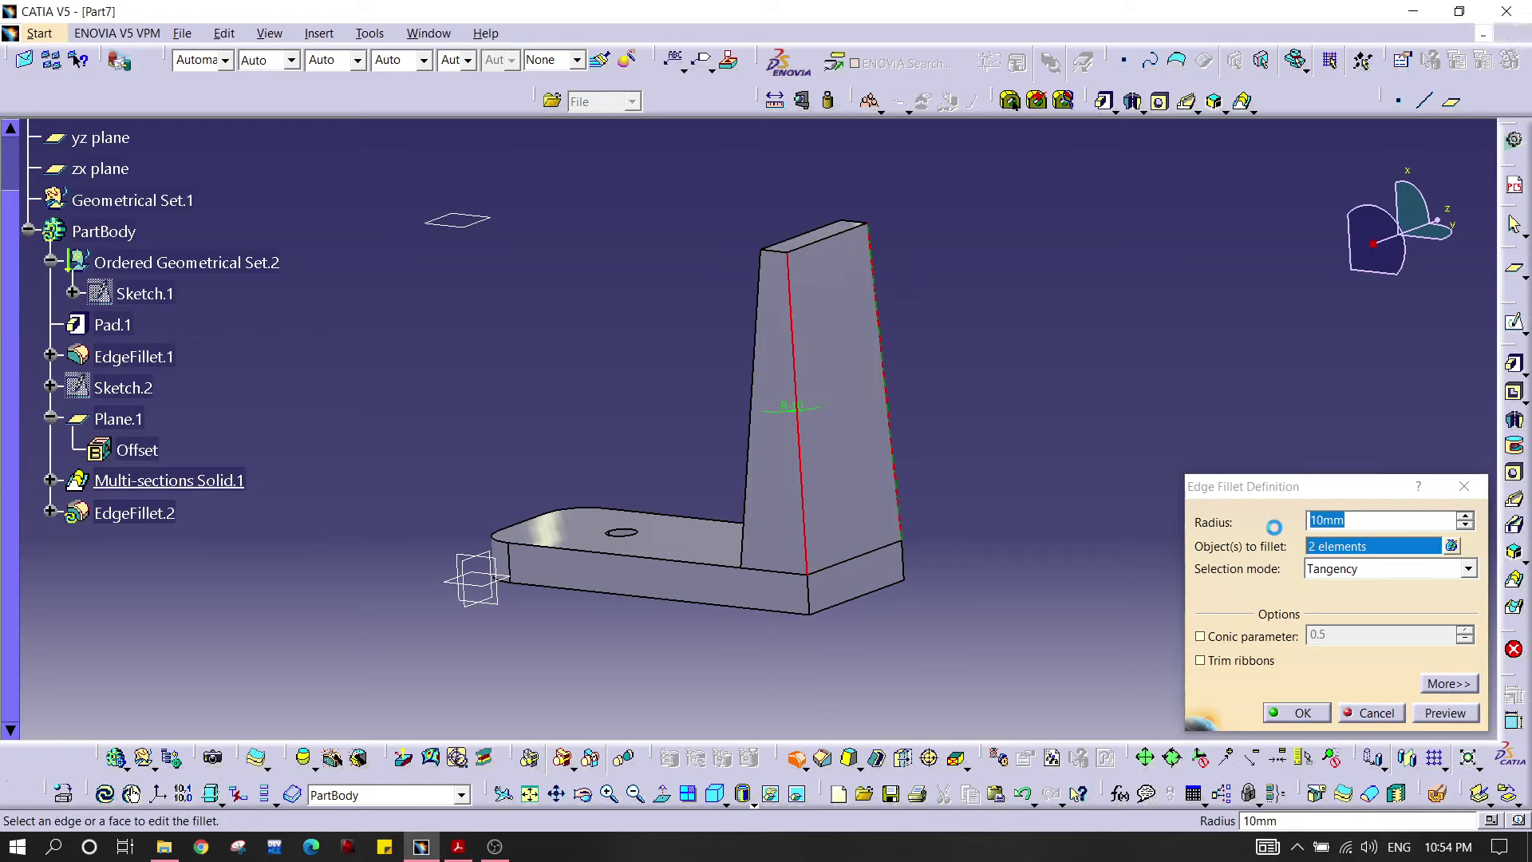
key("Return")
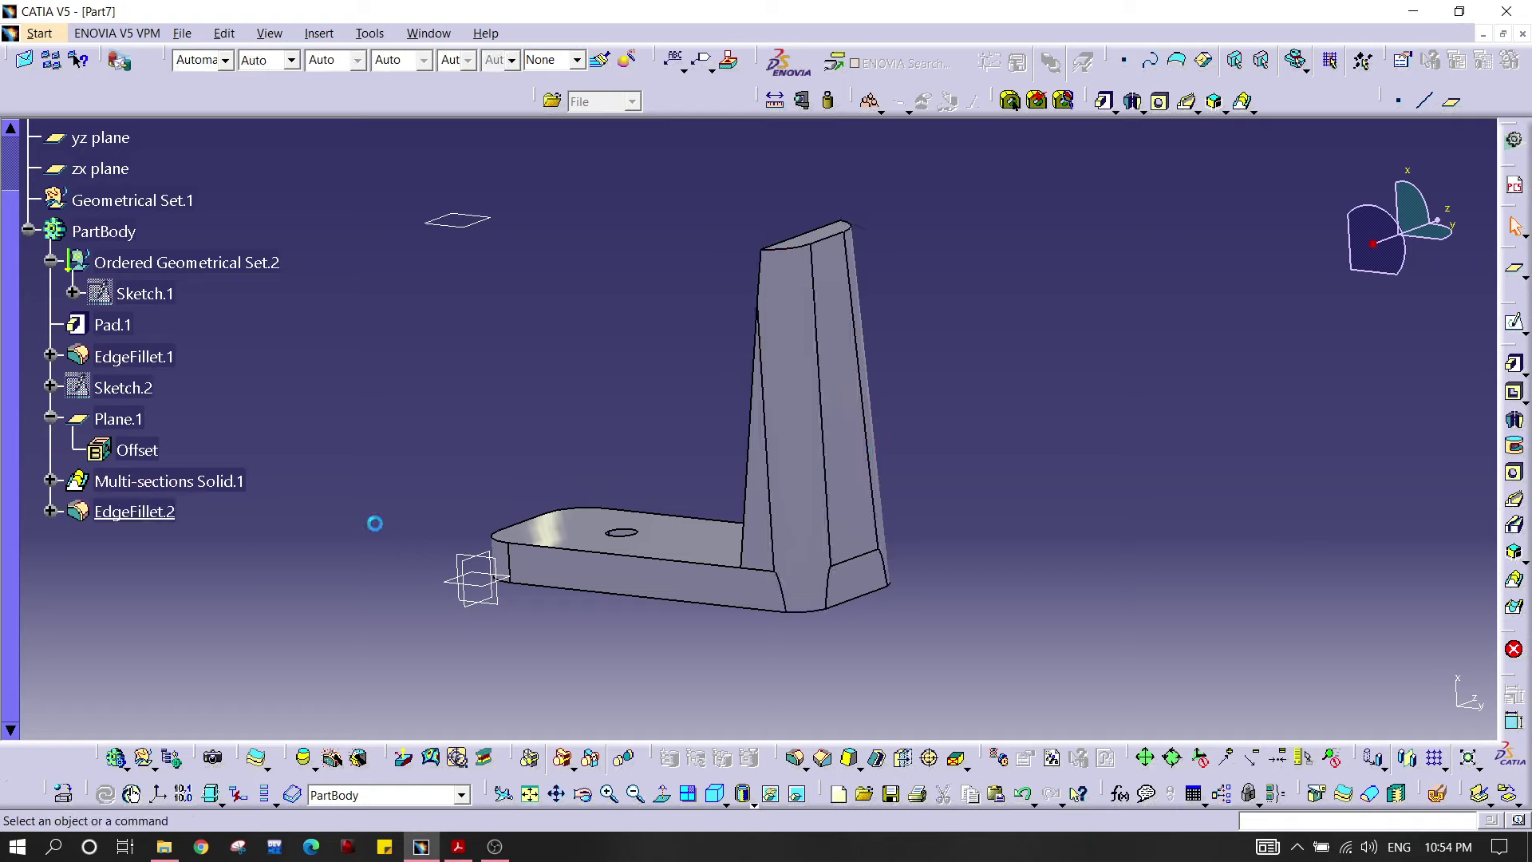
Step: Set the radius of the edge fillet on the upright's outer long edges to 4 mm
double_click(134, 511)
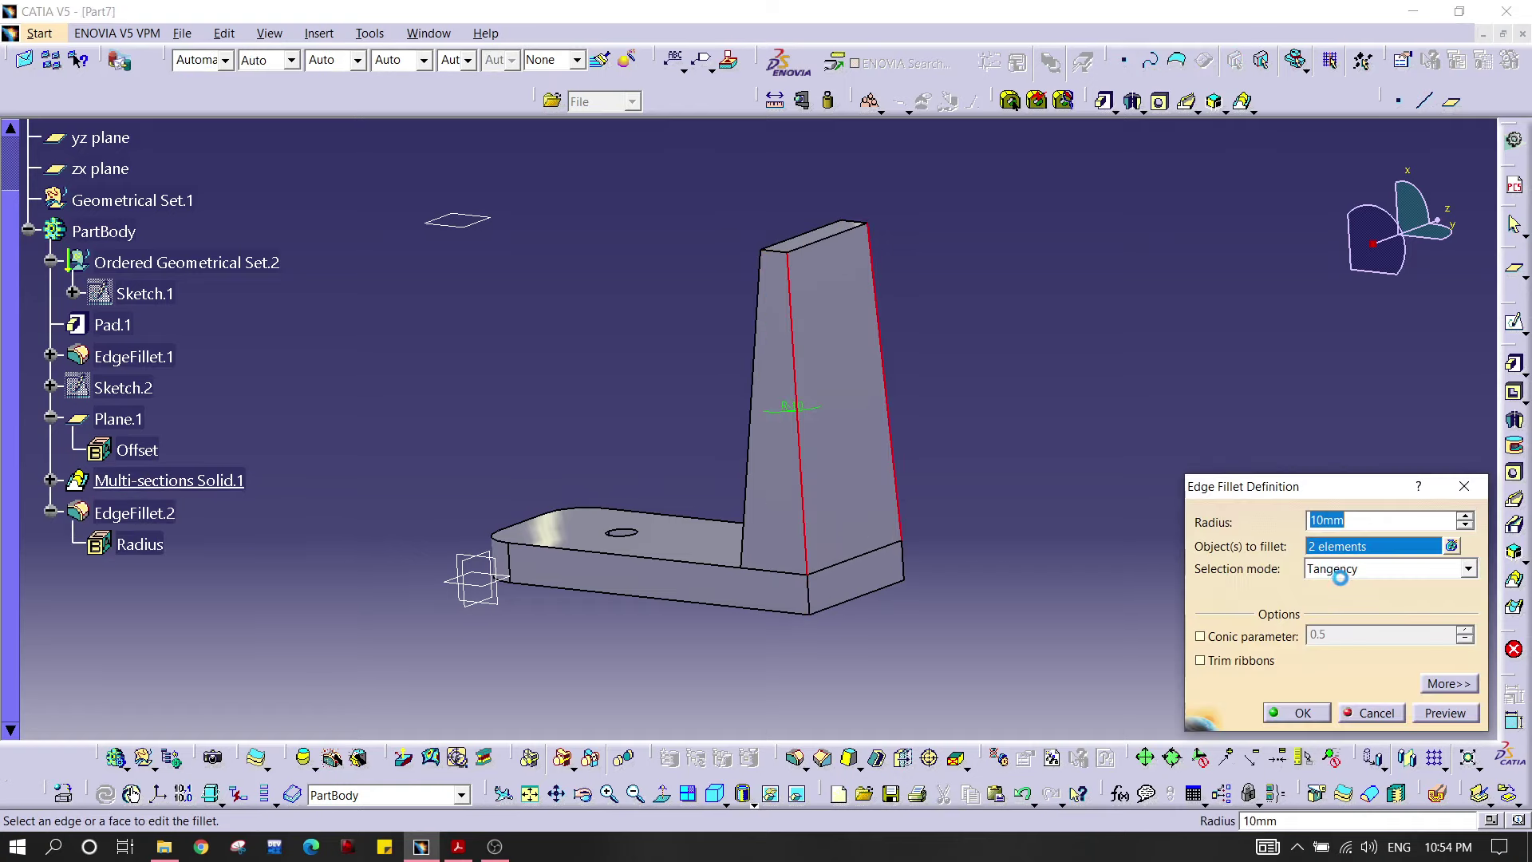
key("Return")
left_click(878, 535)
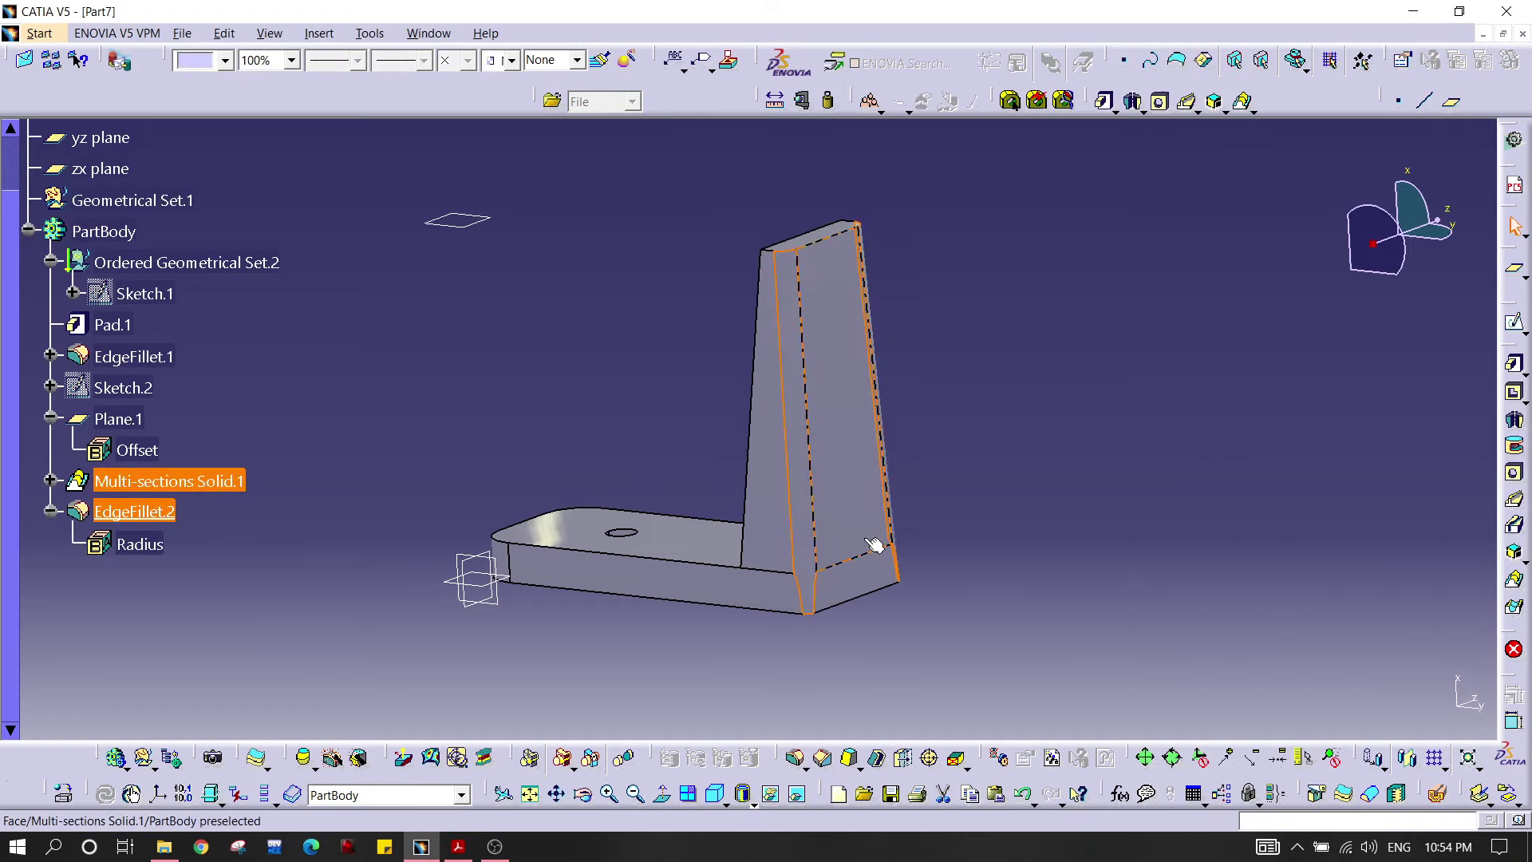
left_click(984, 457)
Step: Apply a 4 mm edge fillet to the two long edges on the inner side of the upright
middle_click_drag(643, 427, 882, 448)
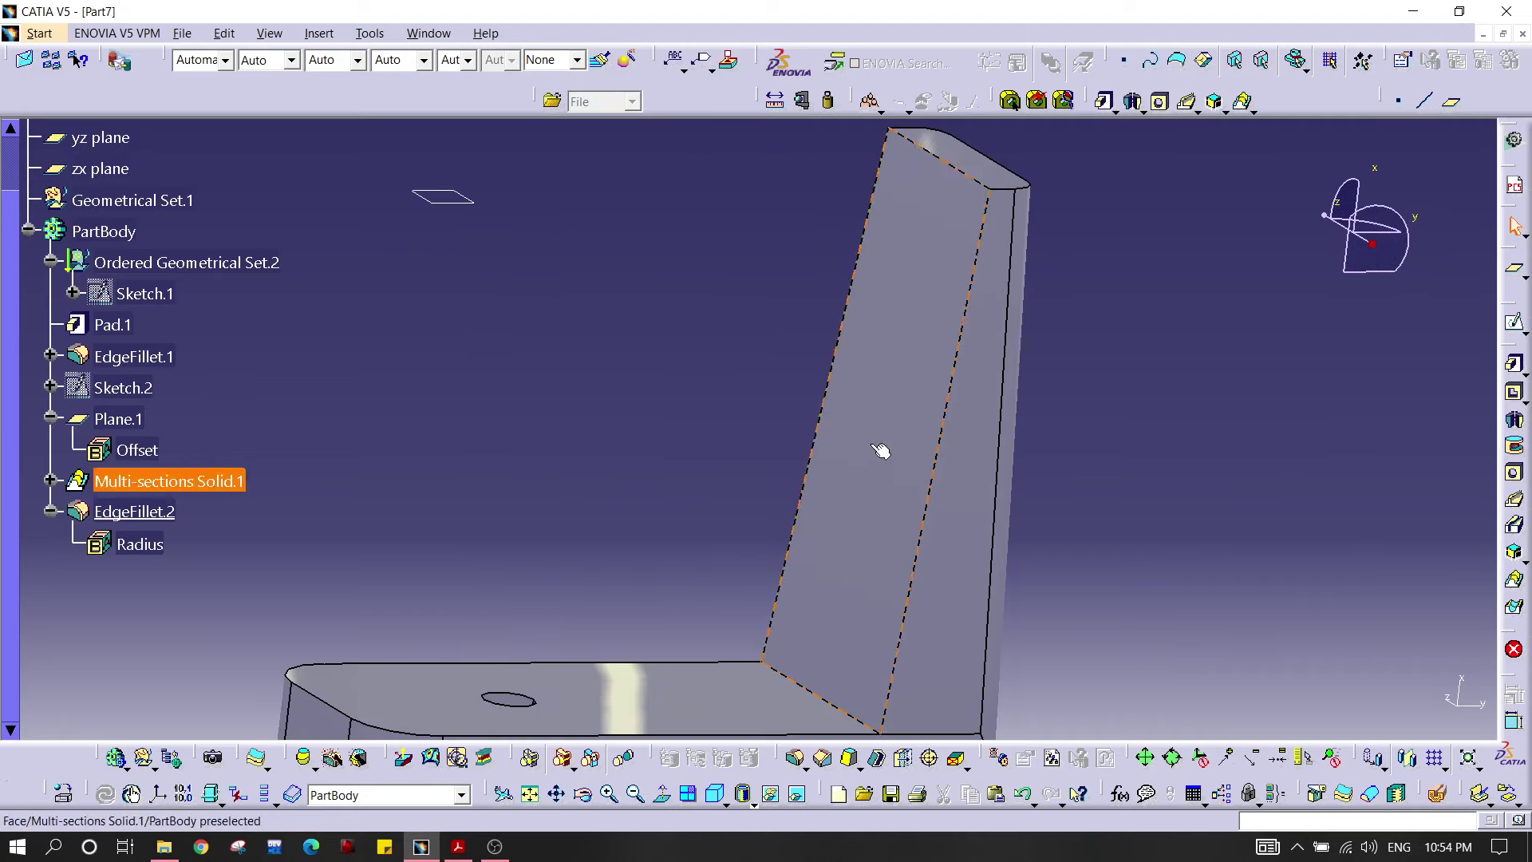
left_click(799, 762)
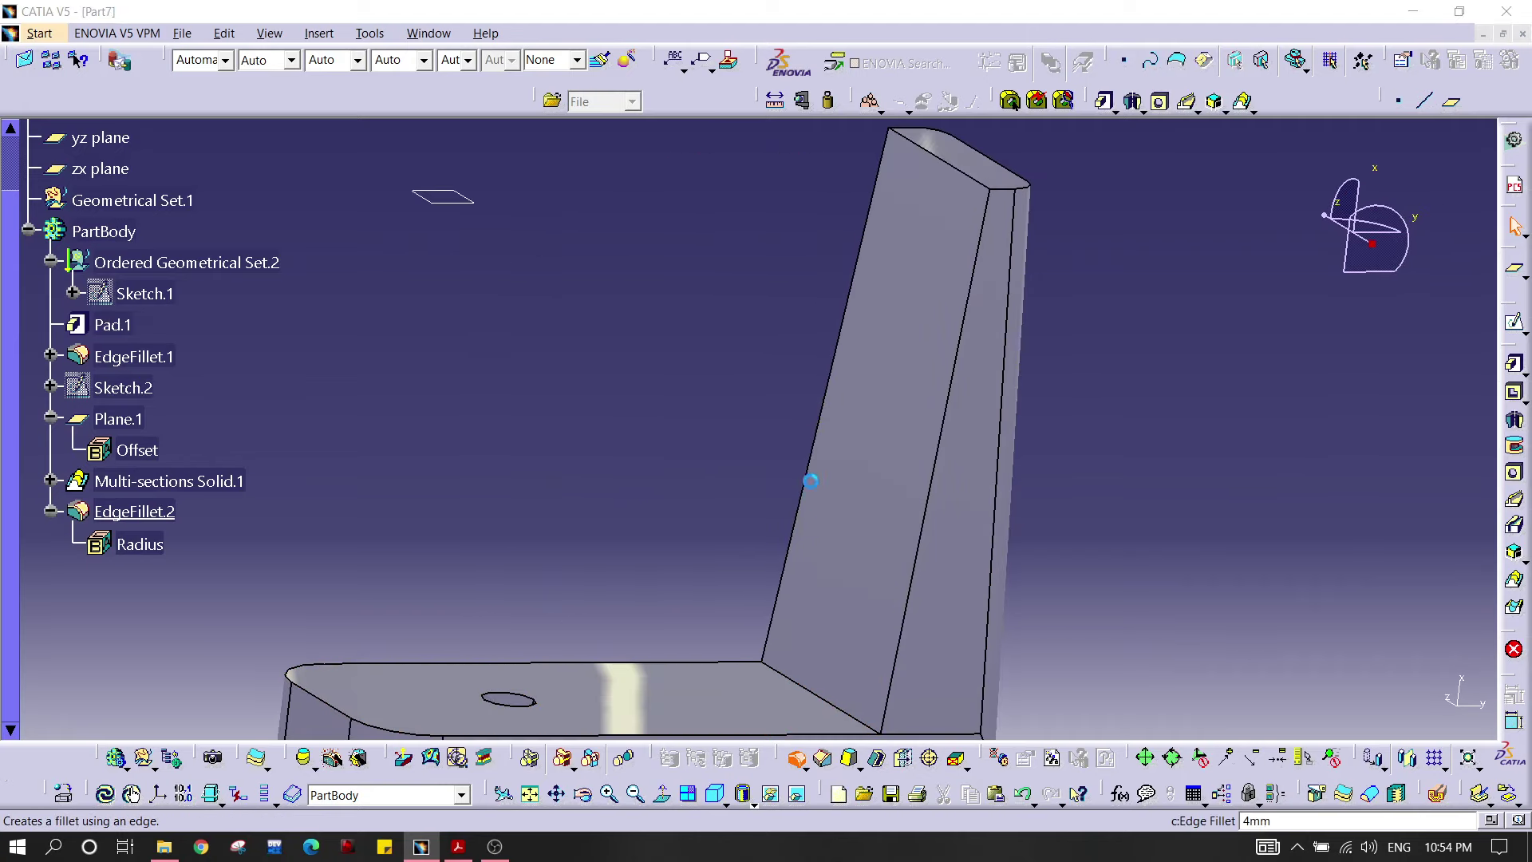
left_click(826, 392)
left_click(949, 421)
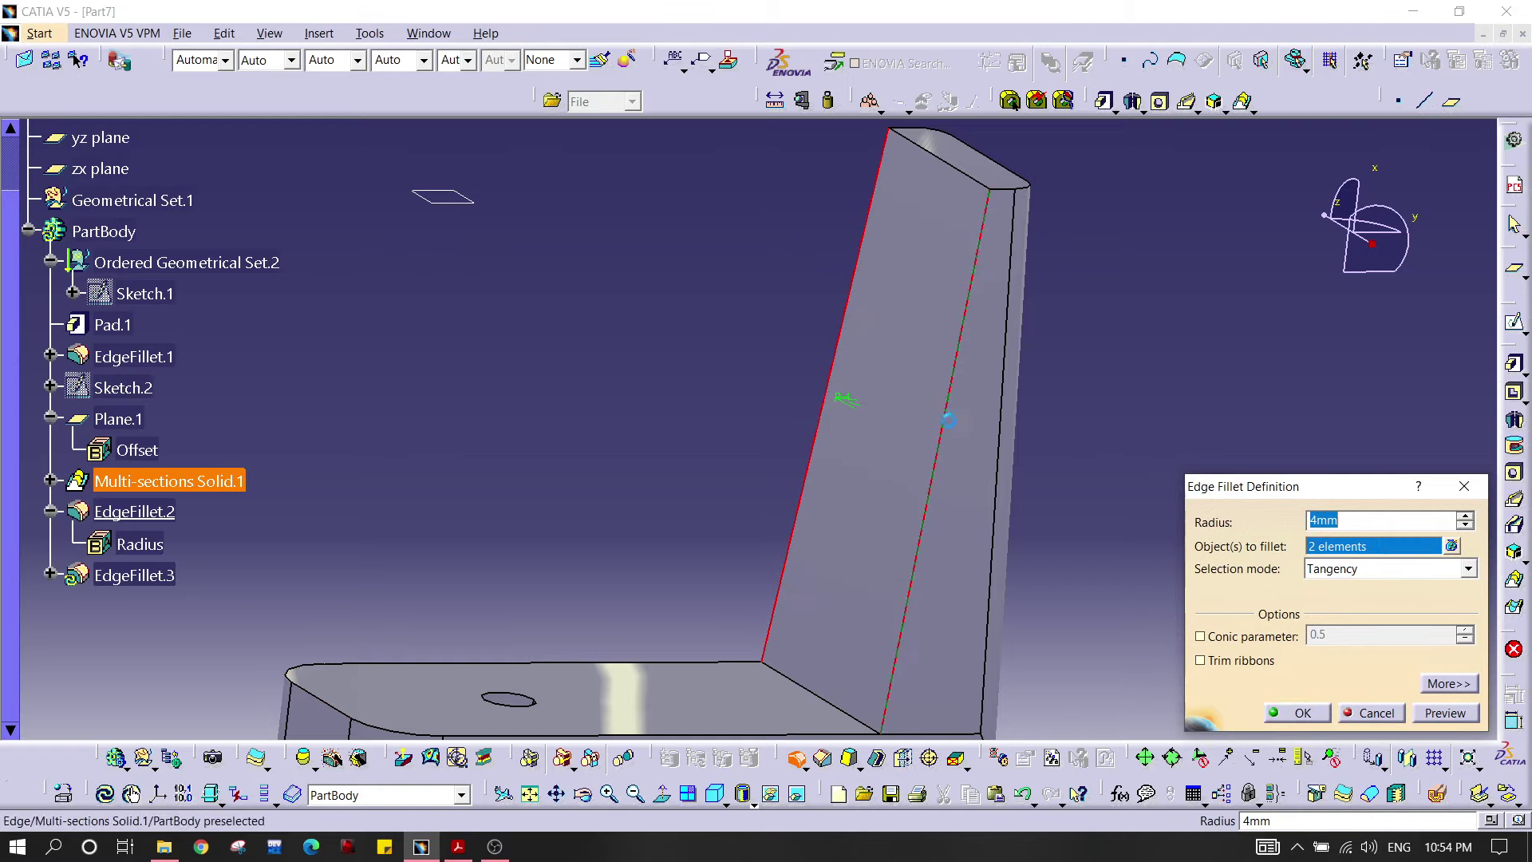
left_click(1445, 712)
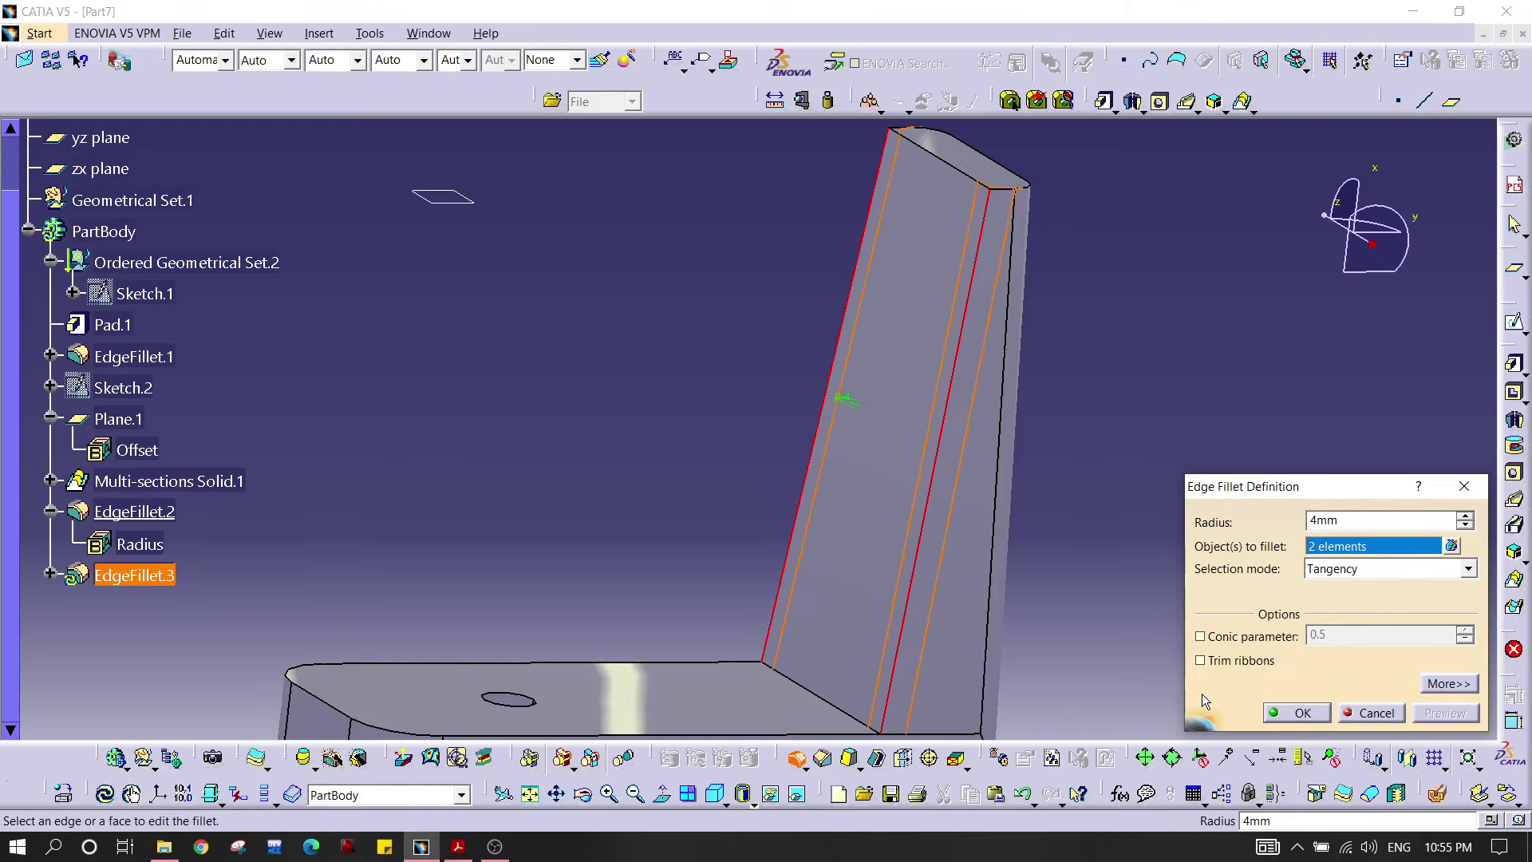
left_click(1286, 713)
Step: Apply a 4 mm edge fillet to the edge where the upright's inner face meets the base plate
middle_click_drag(1139, 465, 1118, 306)
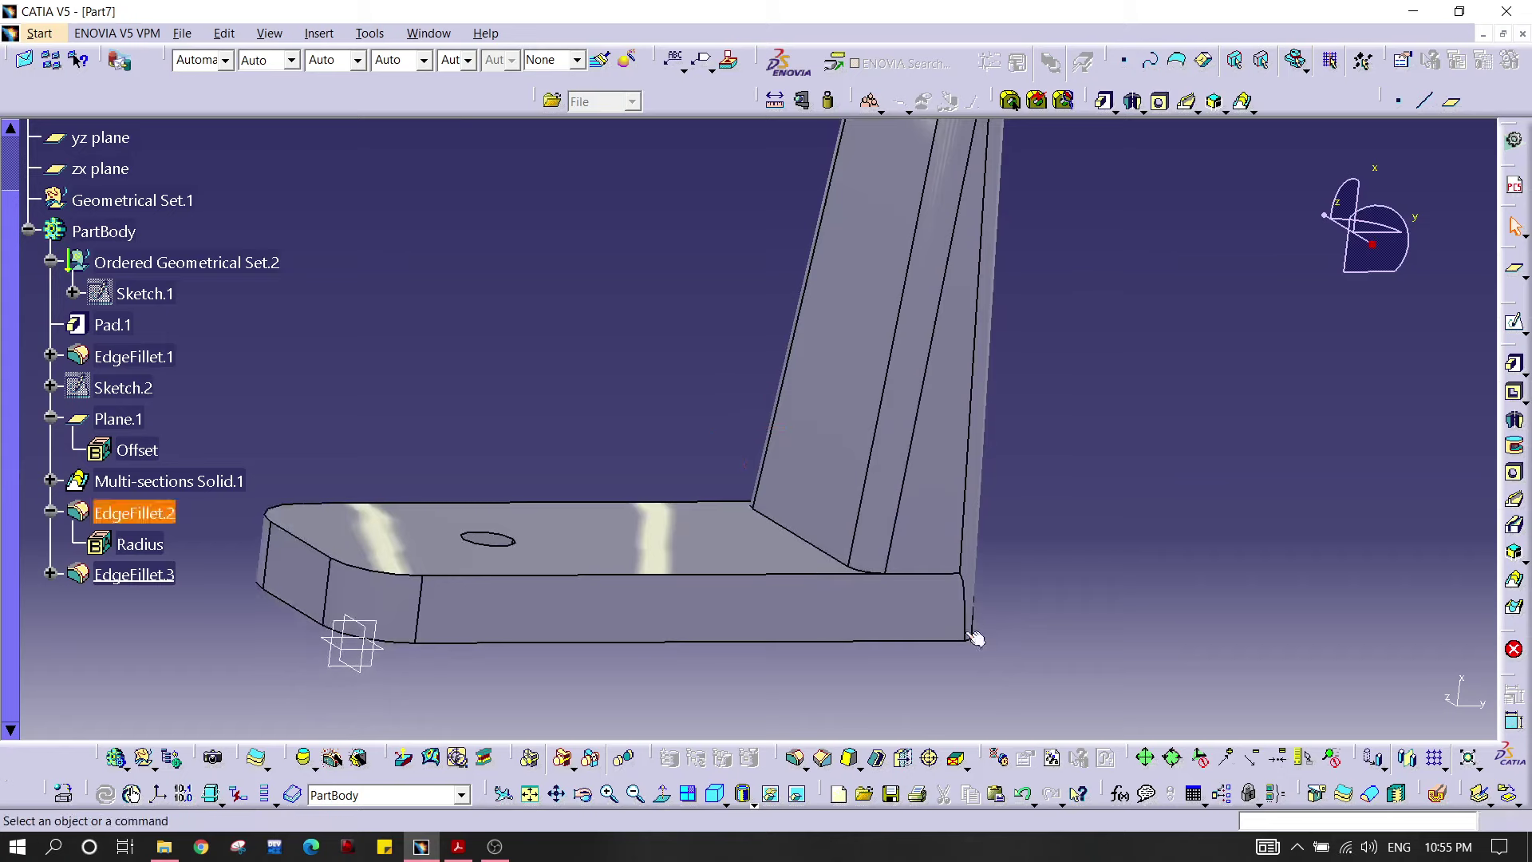
left_click(796, 758)
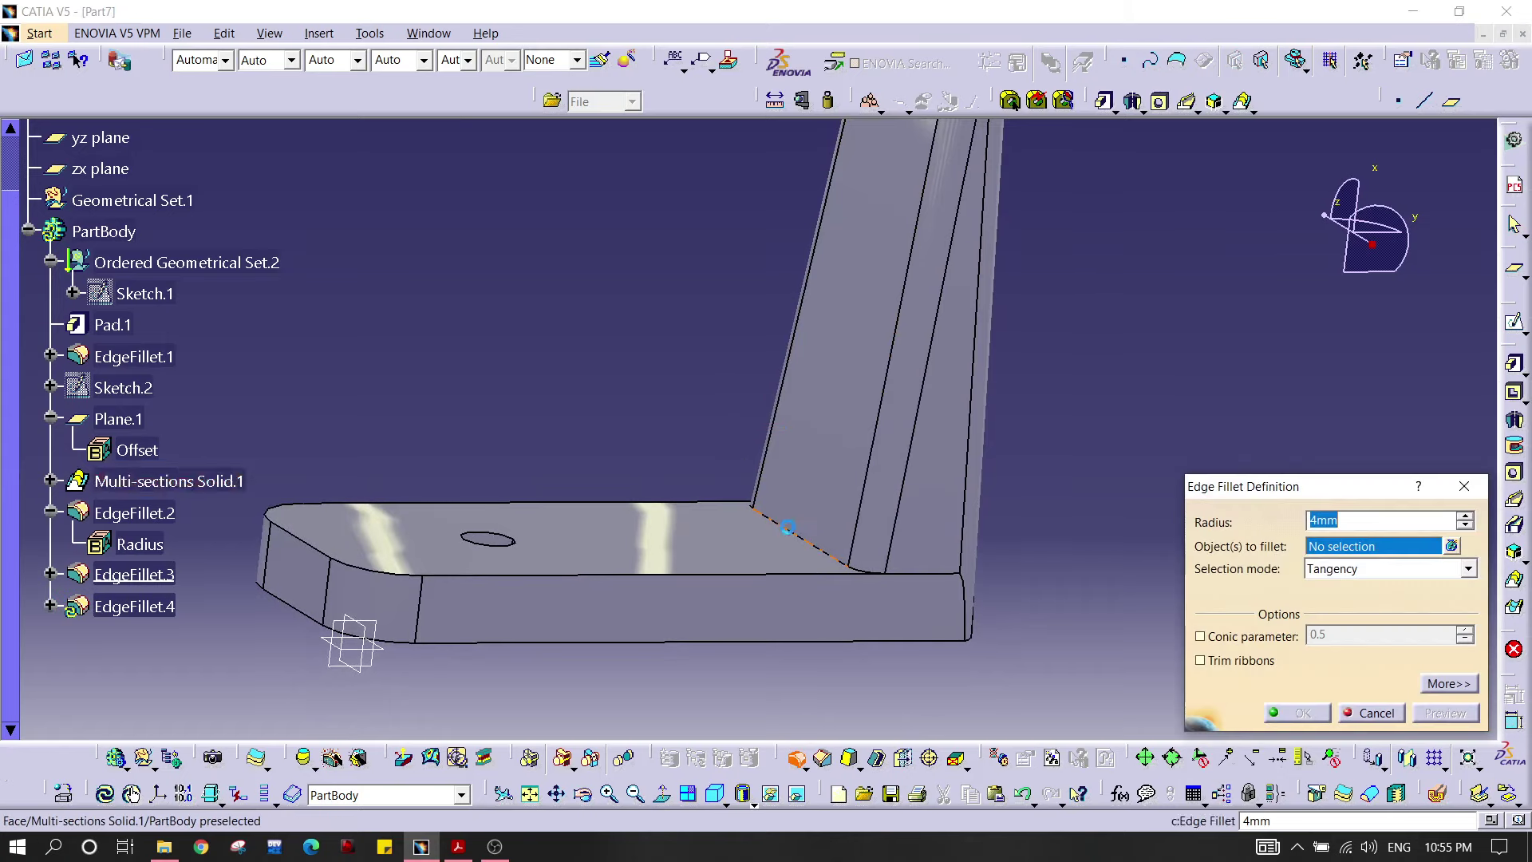
left_click(799, 537)
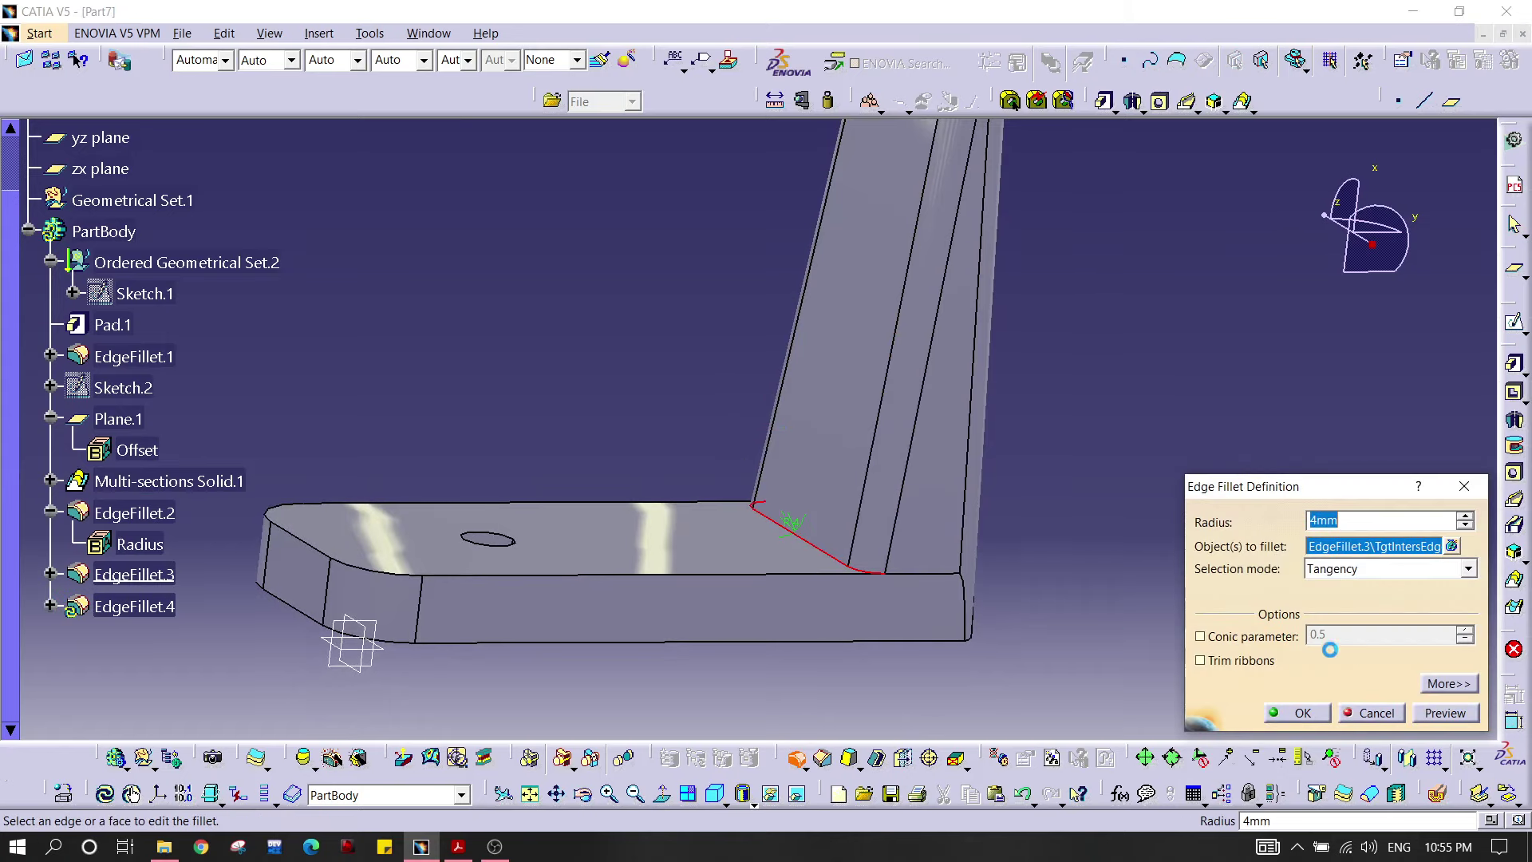
left_click(1445, 713)
left_click(1298, 713)
Step: Start a sketch on the top face of the upright and view it normal to the sketch plane
middle_click_drag(769, 314, 790, 445)
middle_click_drag(885, 374, 787, 383)
left_click(787, 383)
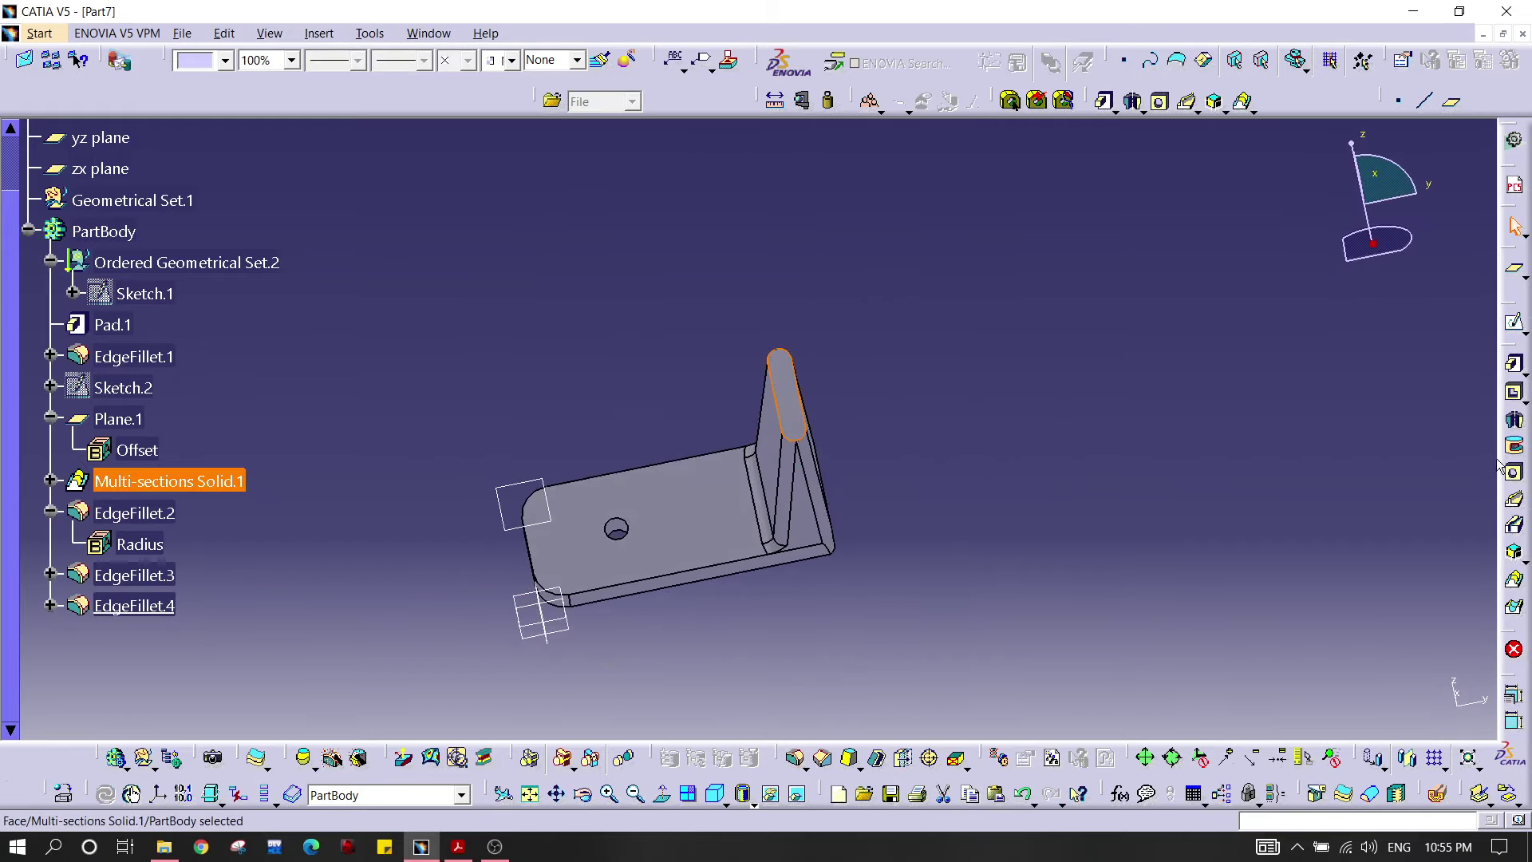
left_click(1514, 322)
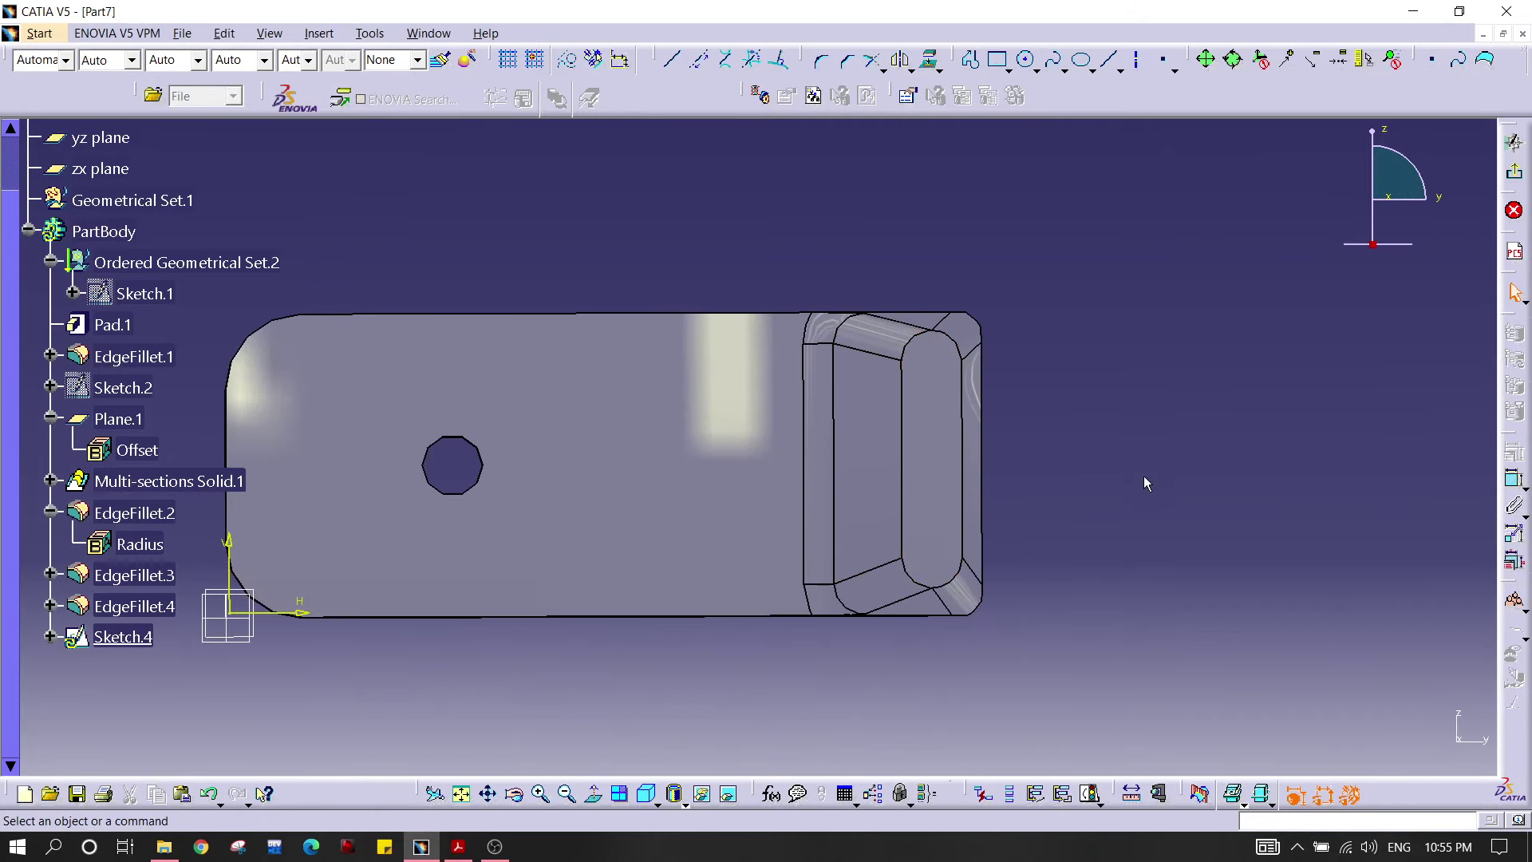
left_click(593, 794)
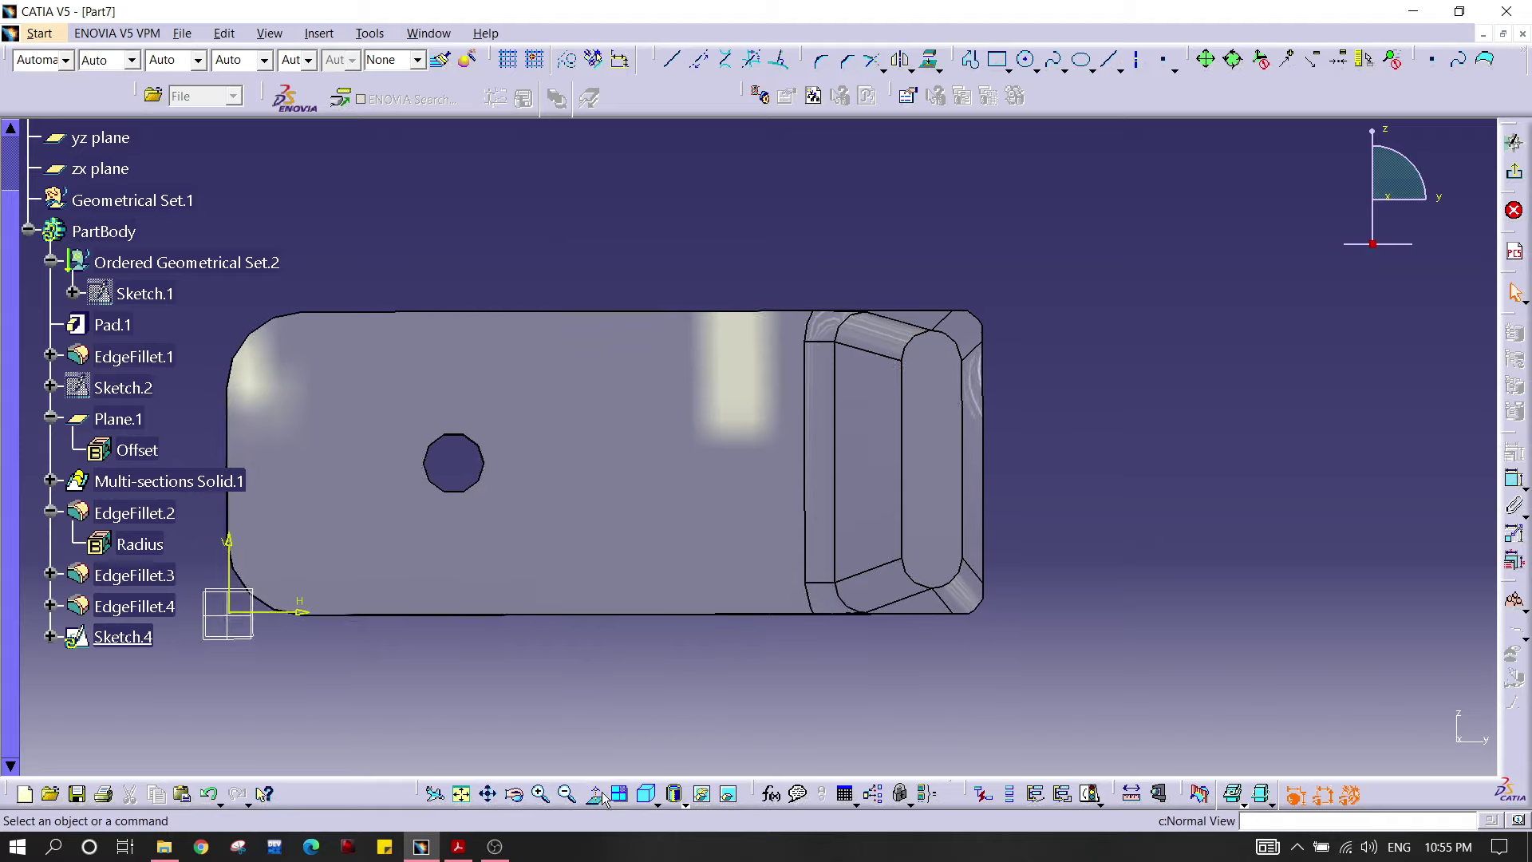
Step: Project the two straight long edges of the upright's top face into the sketch and convert them to construction elements
left_click(902, 415)
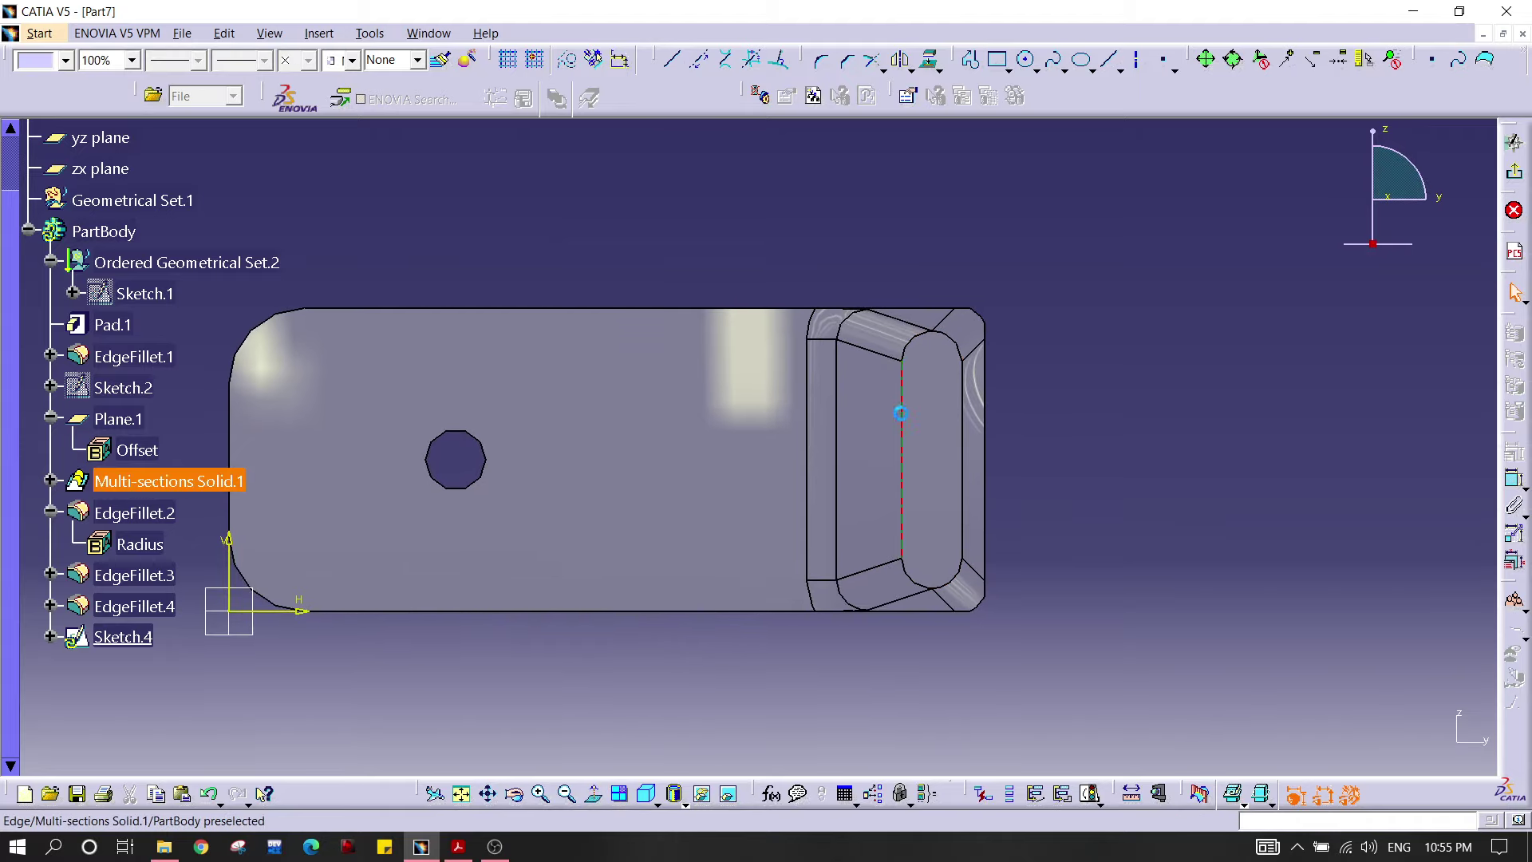
left_click(931, 61)
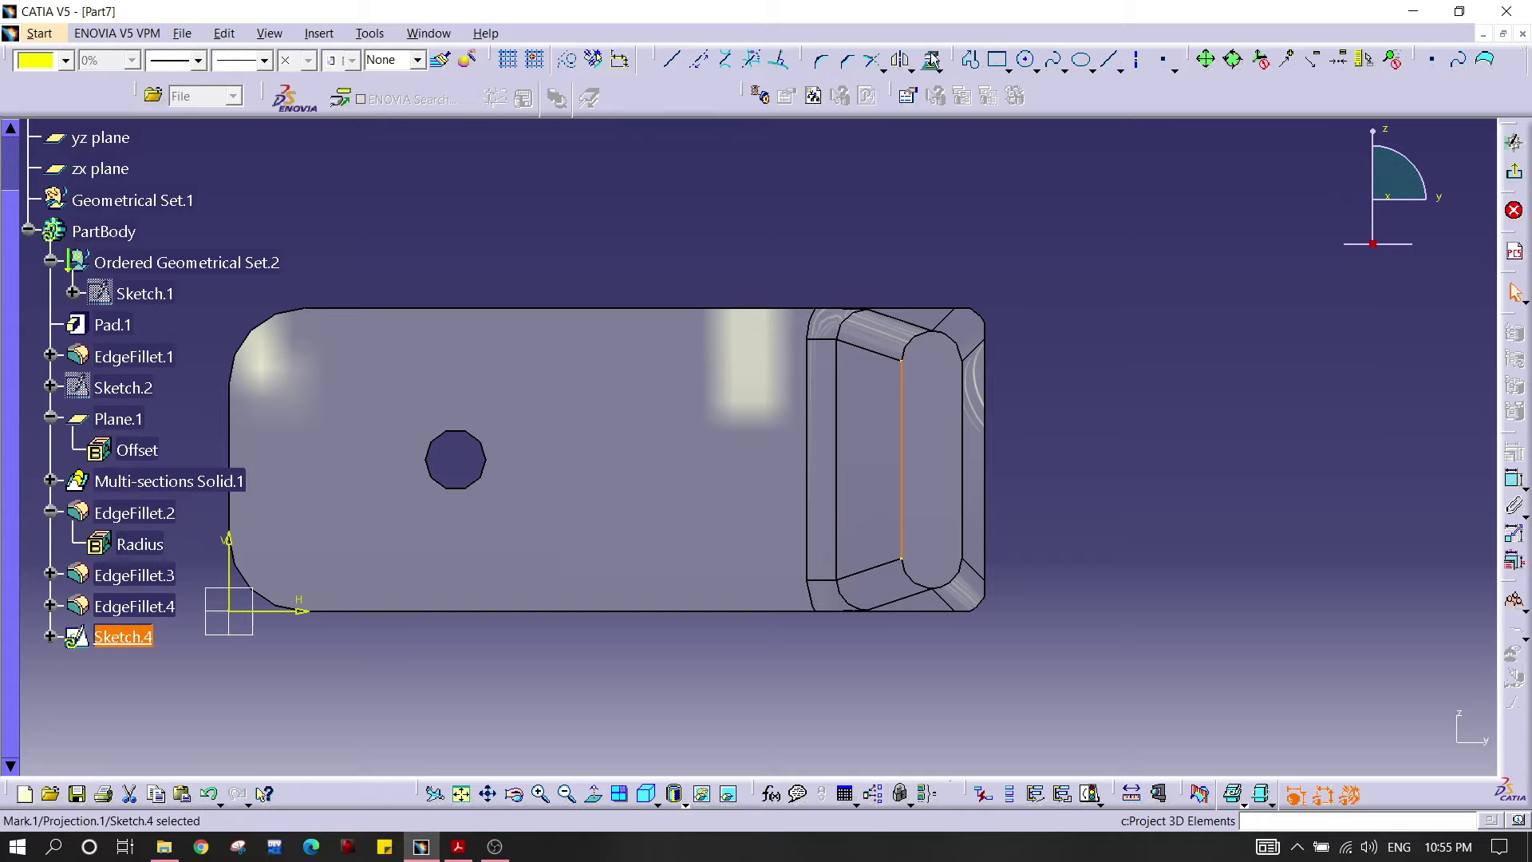
left_click(566, 59)
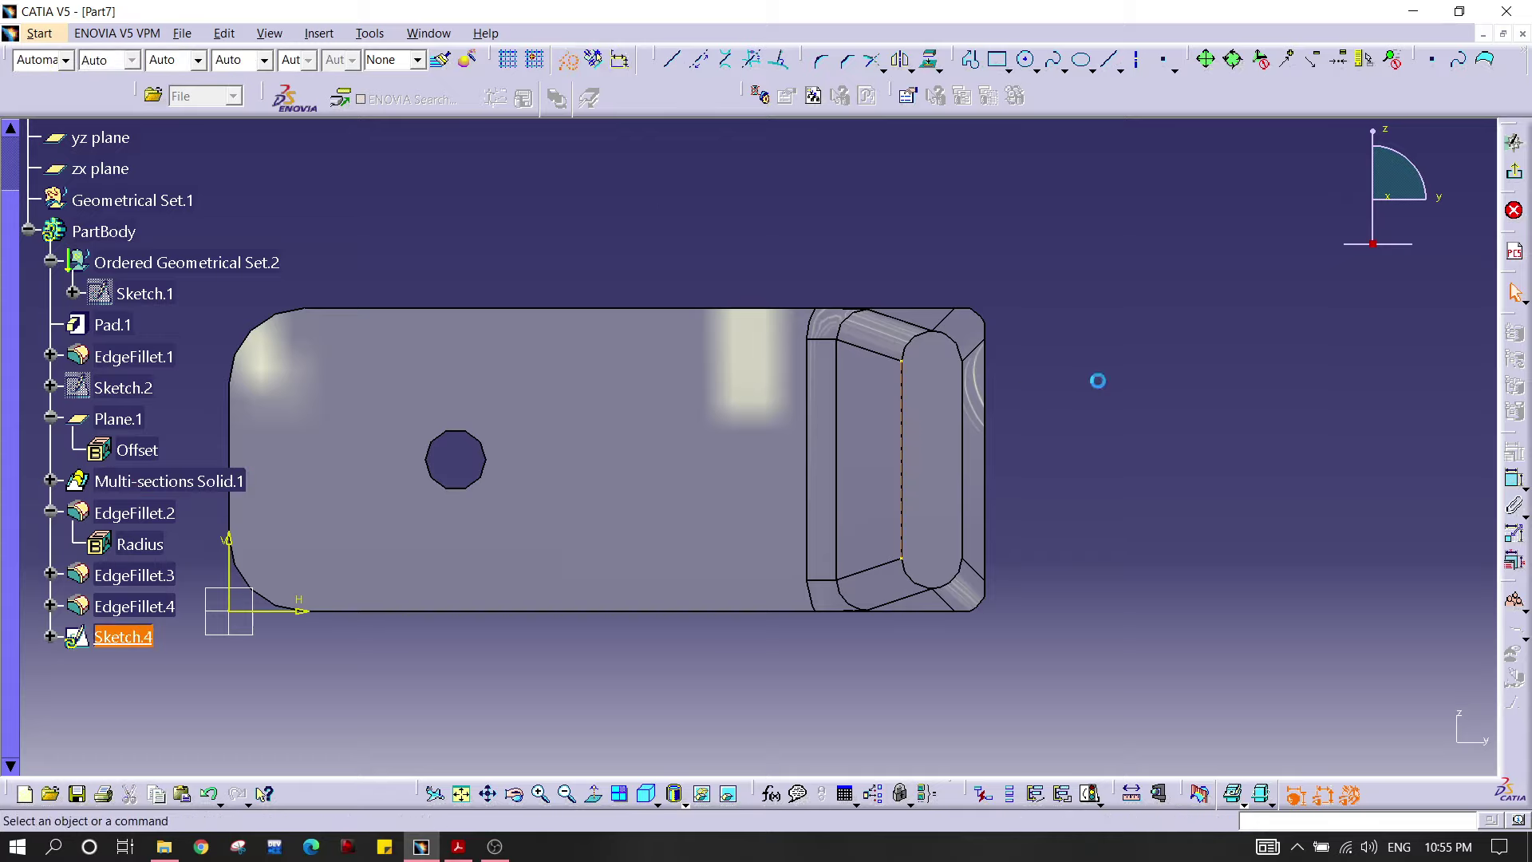
left_click(972, 411)
left_click(932, 61)
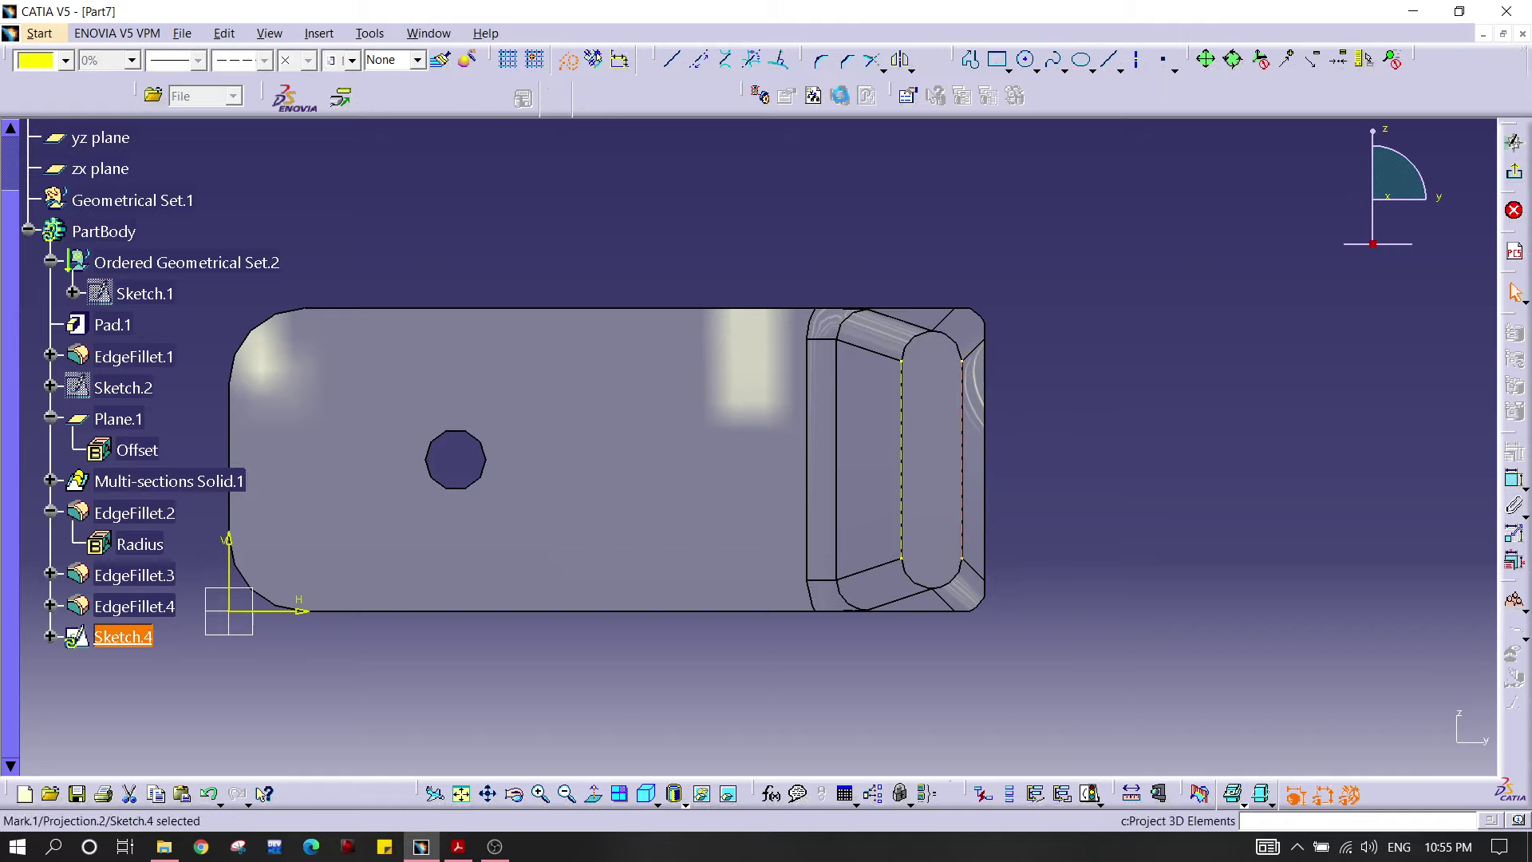
left_click(570, 64)
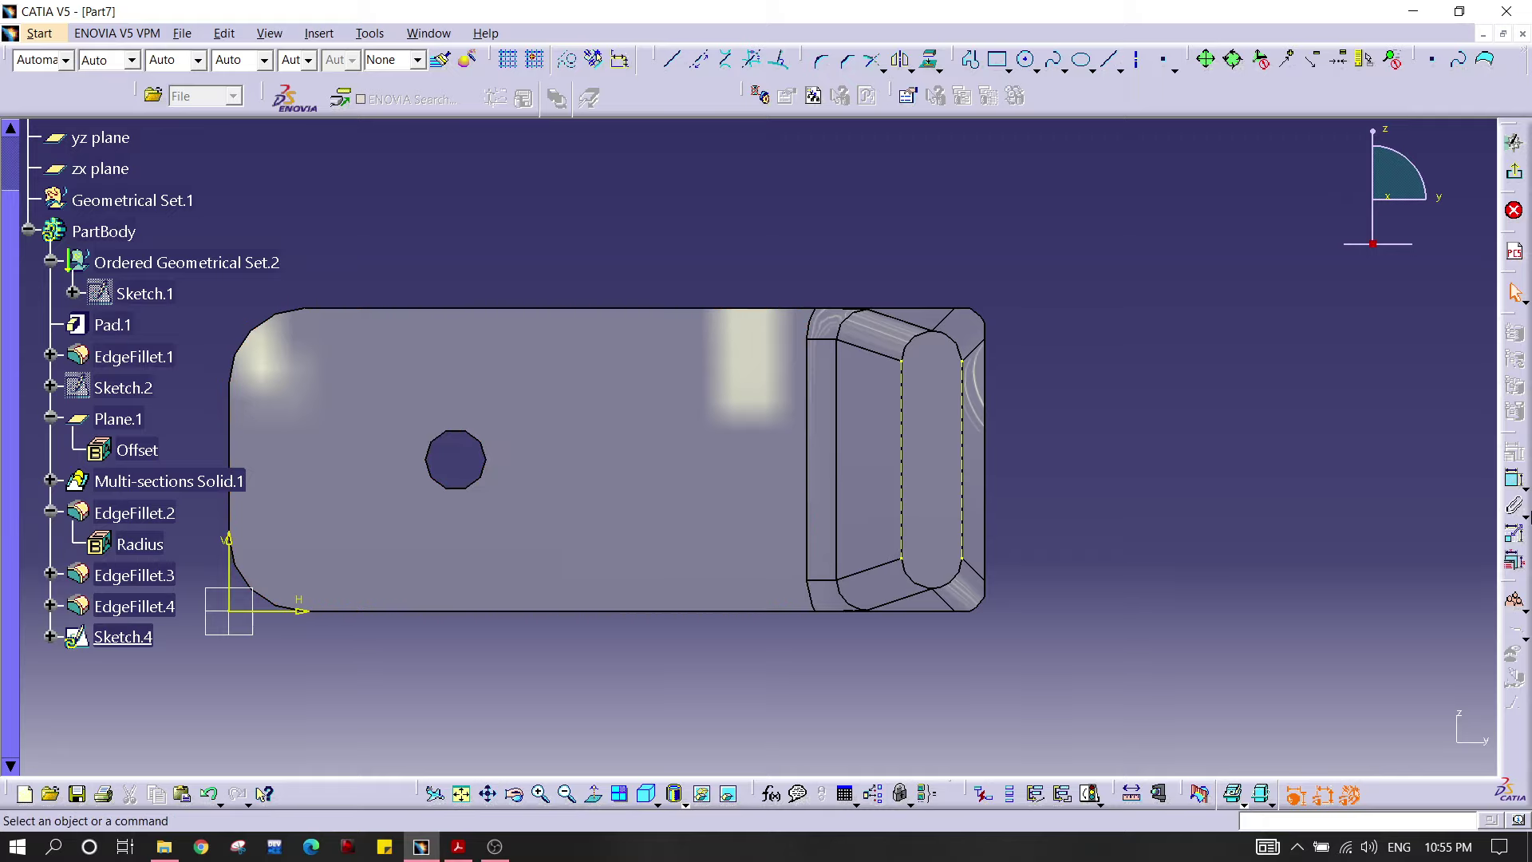
Step: Switch to Handle Draft.pdf in Acrobat Reader, examine the bottom view's dimensions for the upper grip, and return to the sketch in CATIA
middle_click_drag(1265, 391, 1309, 404)
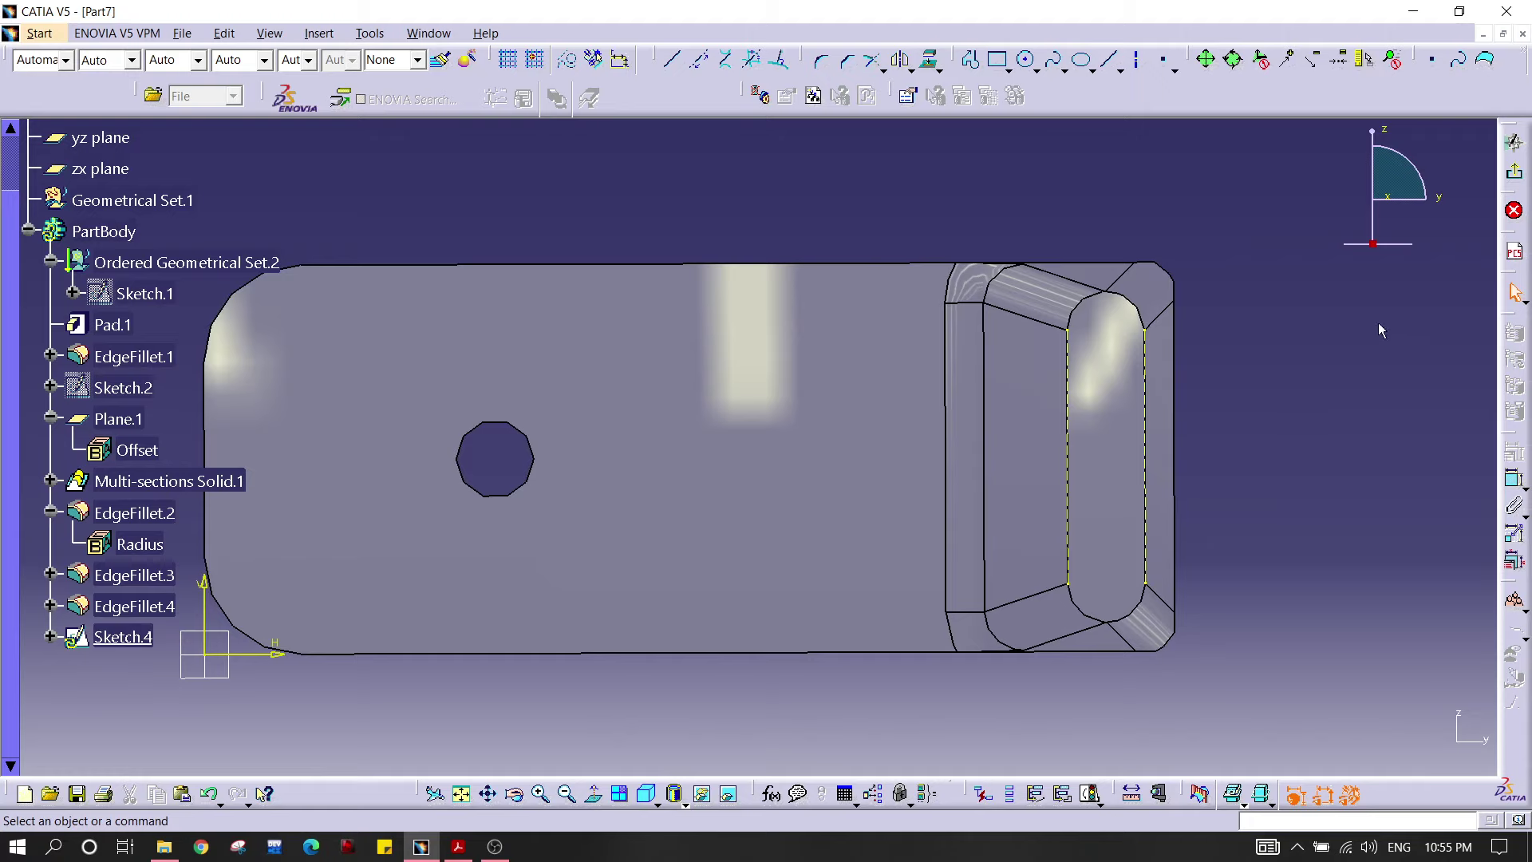
middle_click_drag(1209, 329, 1210, 357)
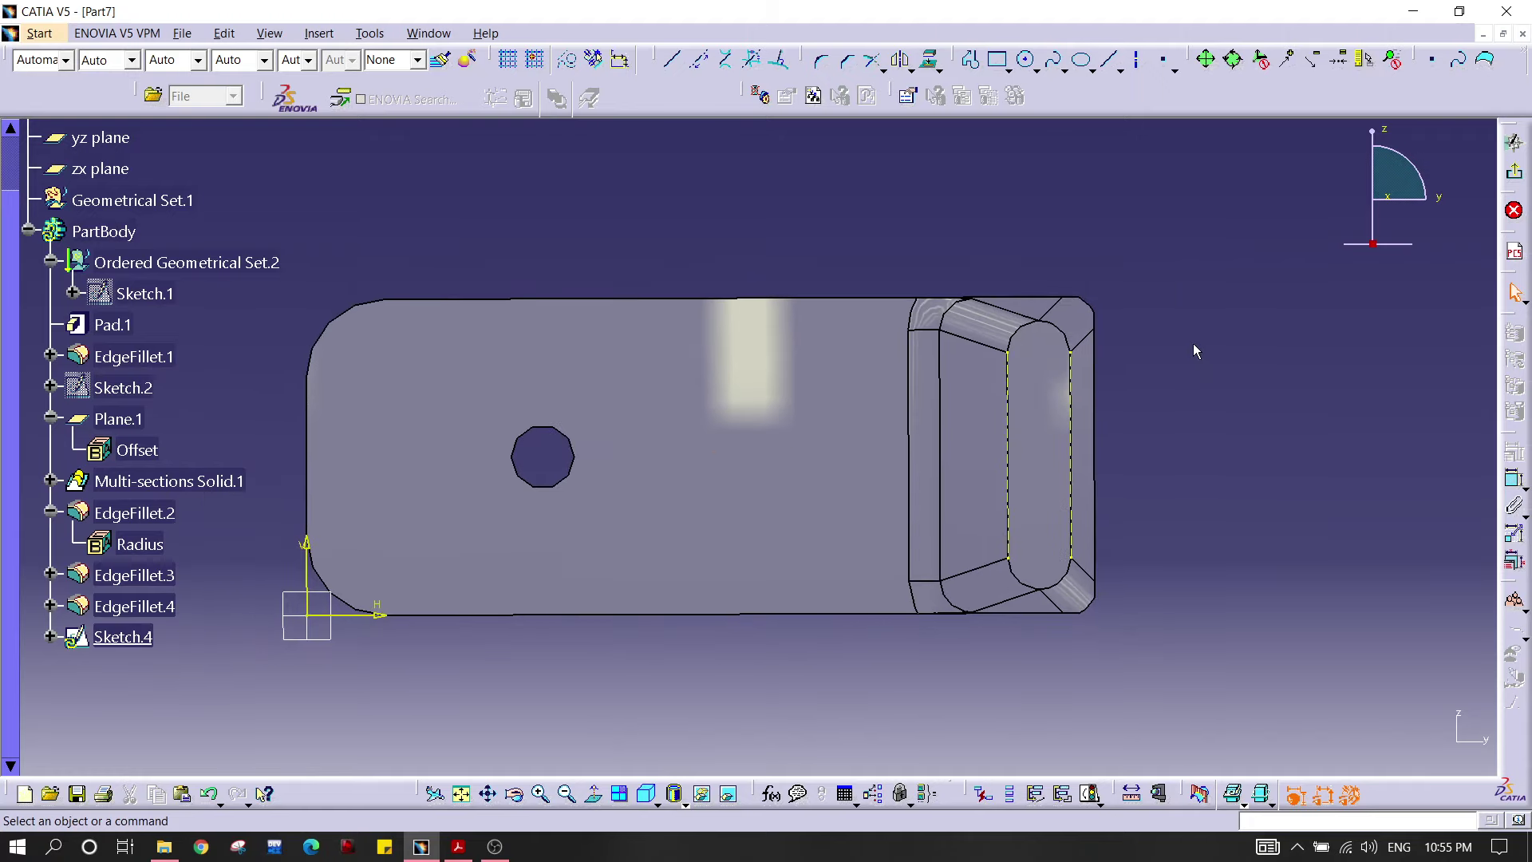
key("alt+Tab")
key("alt+Tab")
key("alt+Tab")
key("alt+Tab")
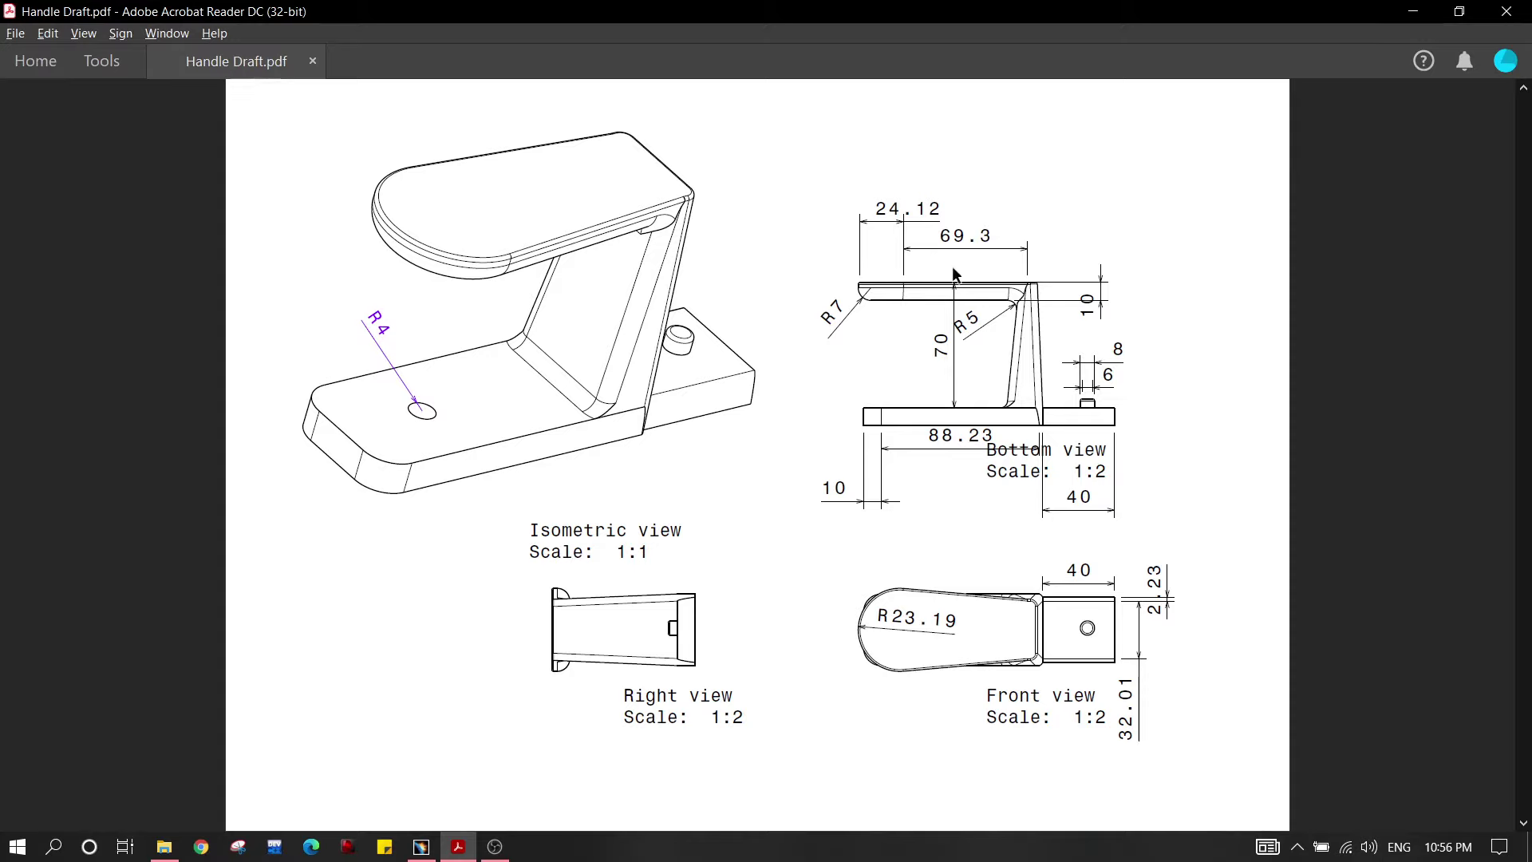
left_click_drag(872, 205, 994, 241)
left_click(1002, 366)
left_click(914, 345)
left_click_drag(1112, 304, 1162, 275)
left_click(1175, 285)
key("alt+Tab")
key("alt+Tab")
key("Tab")
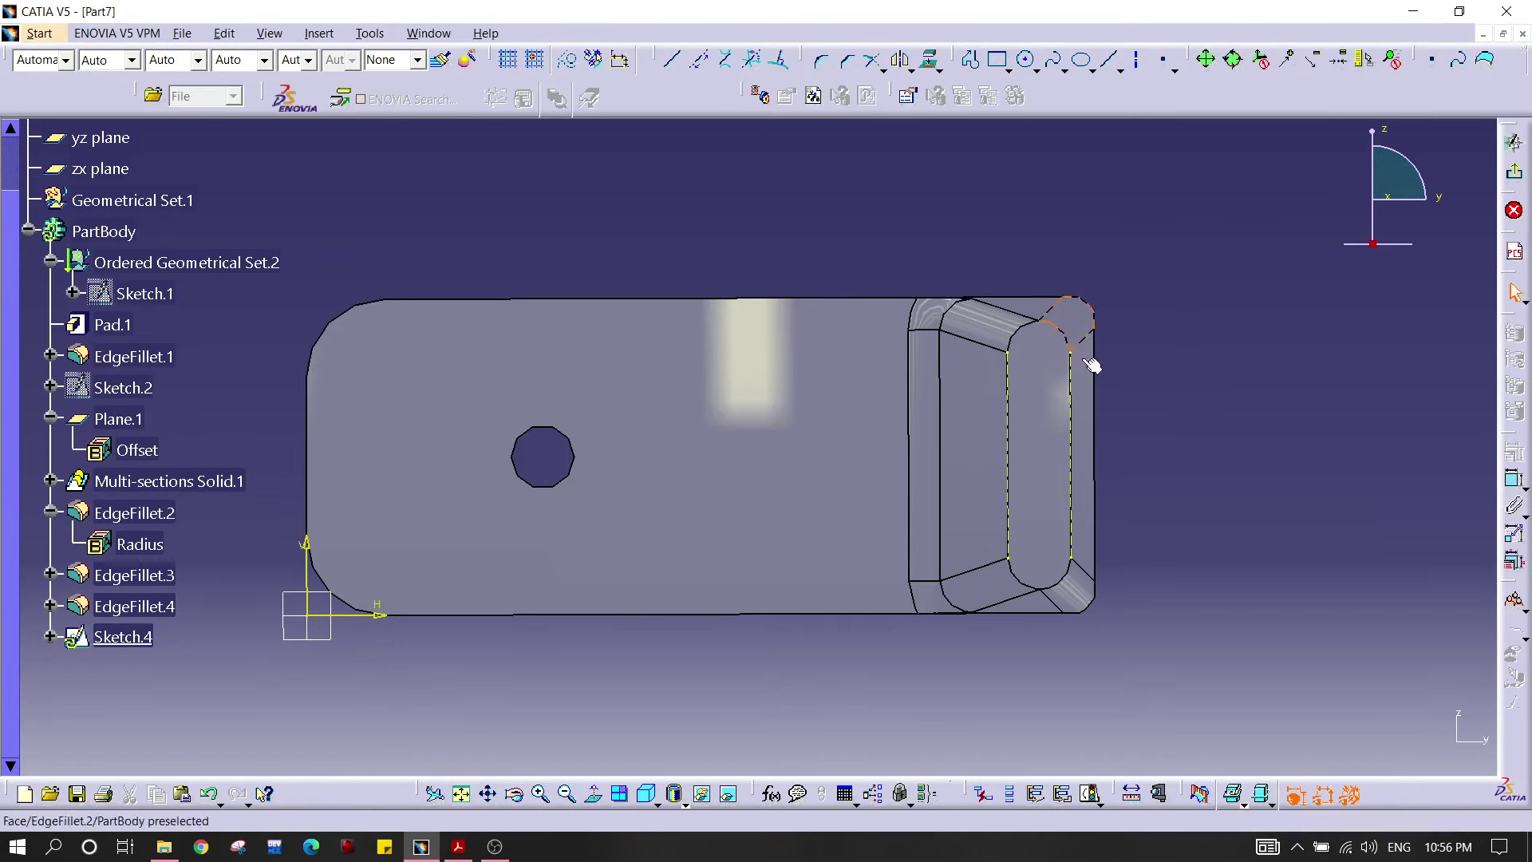
Step: Sketch a slanted line from the upper rounded end of the upright's top face past the plate's upper edge, about 15.6° from horizontal
middle_click_drag(1085, 310, 1201, 315)
left_click(672, 59)
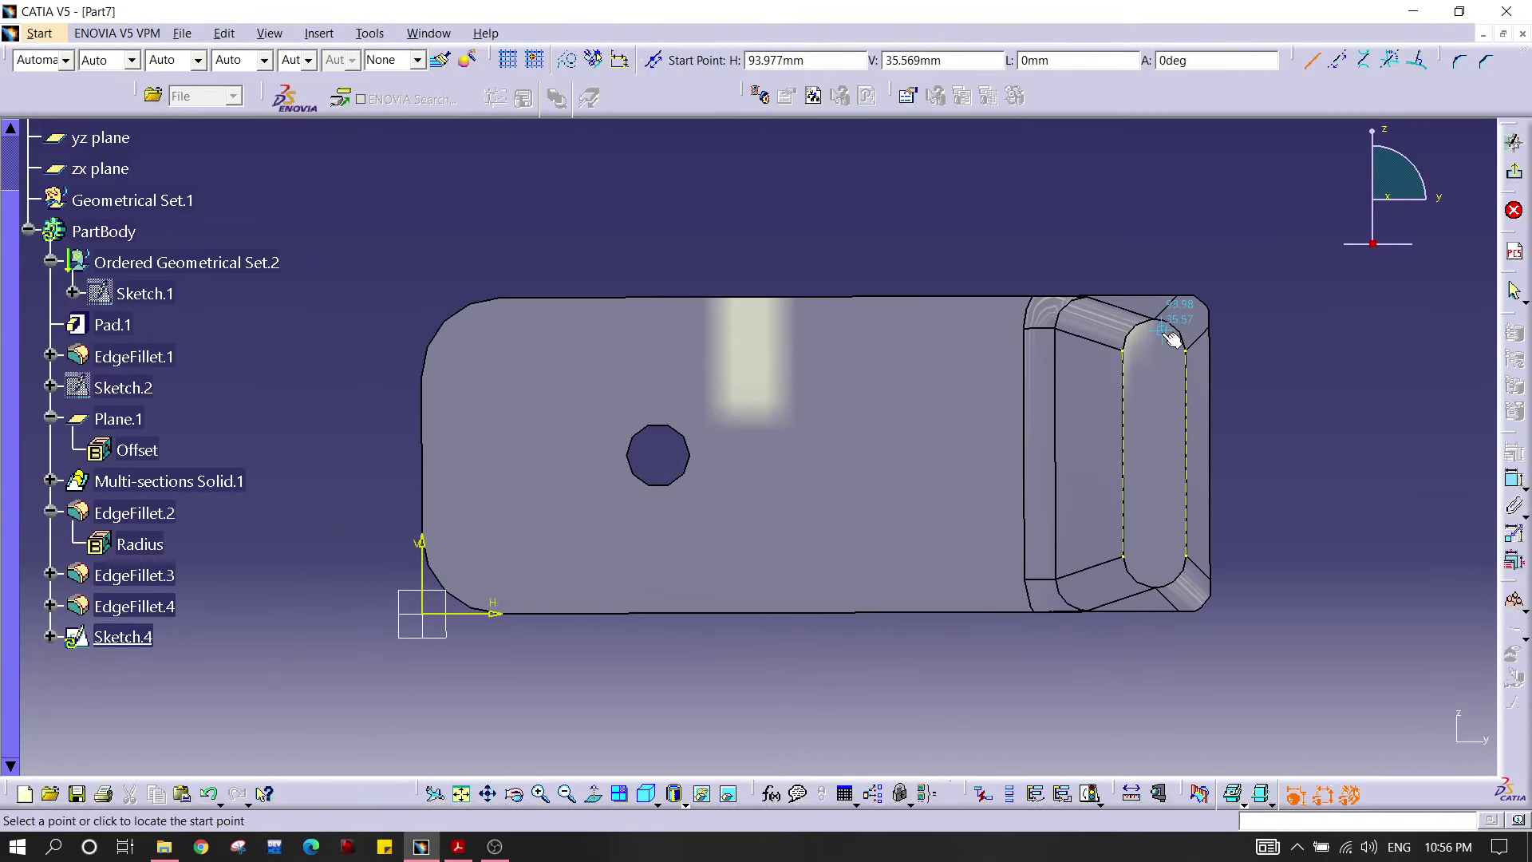
left_click(1164, 335)
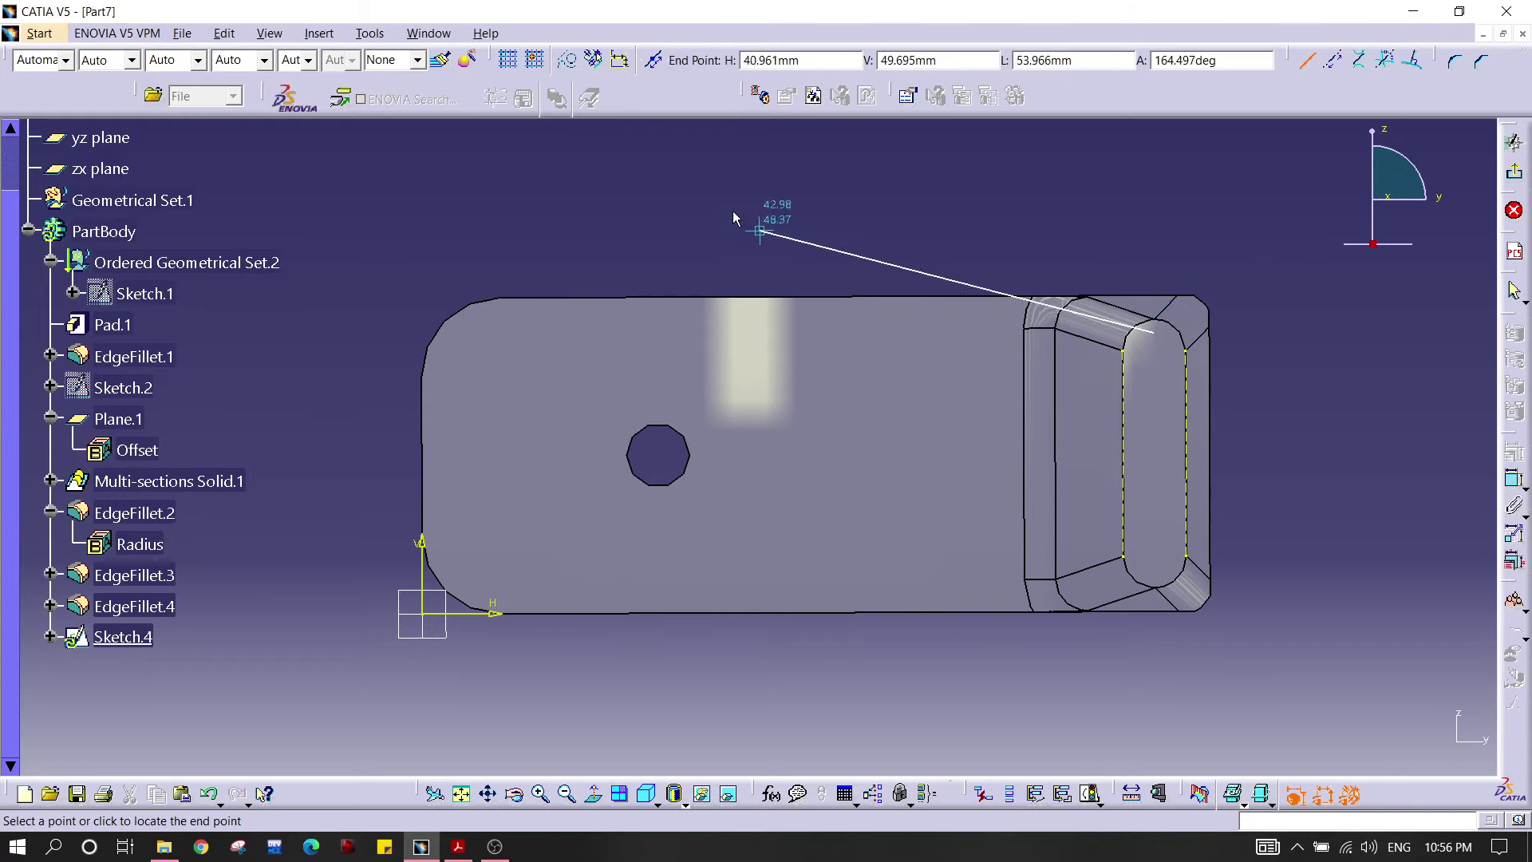
left_click(653, 194)
Step: Make the slanted line's start point coincident with the apex vertex on the rounded end of the upright's top face
middle_click_drag(1205, 258, 852, 430)
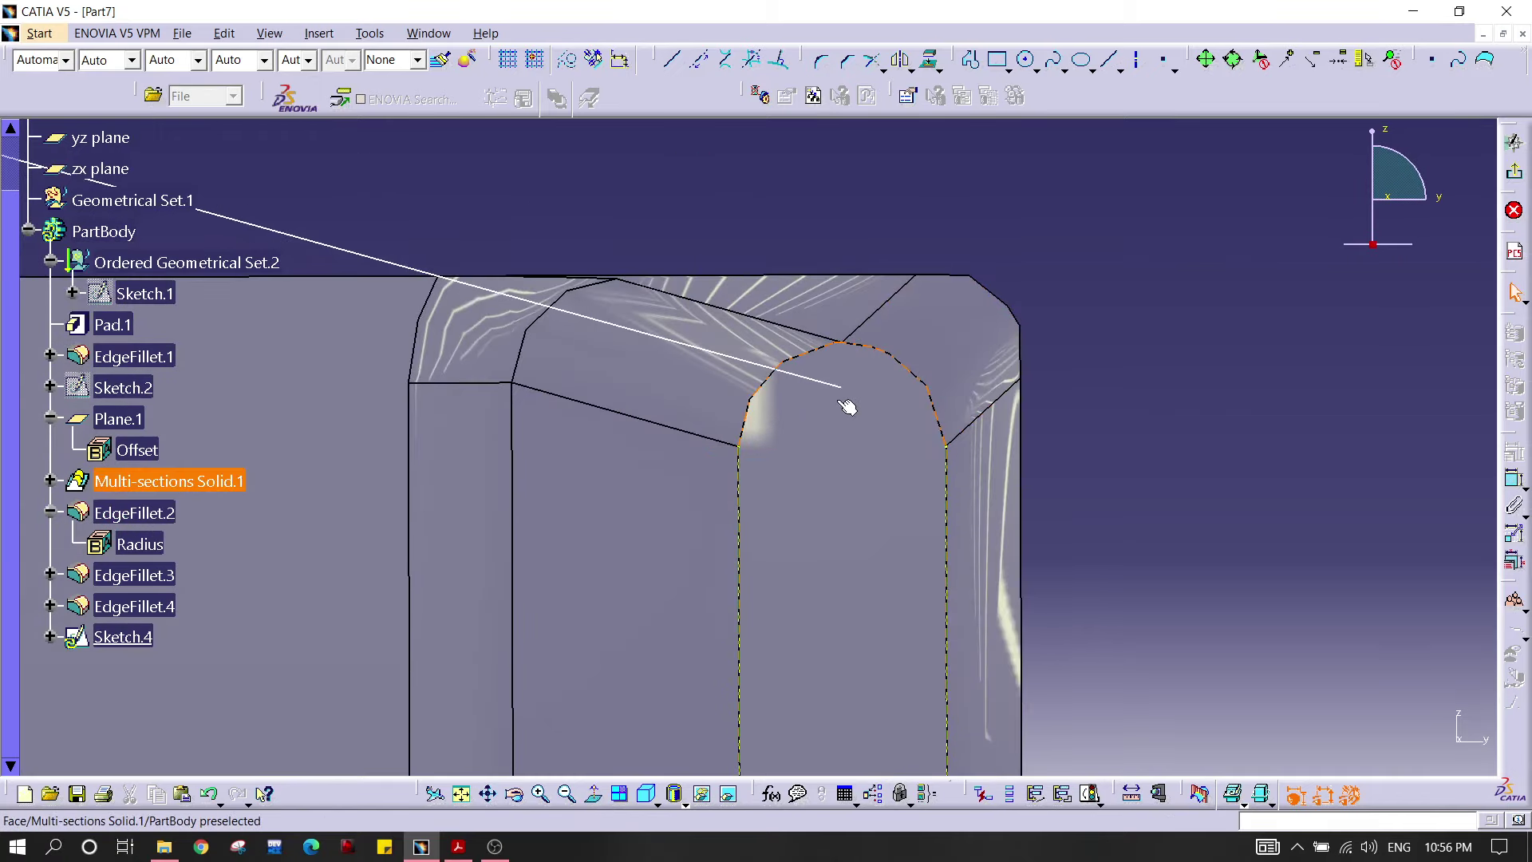
left_click(854, 352)
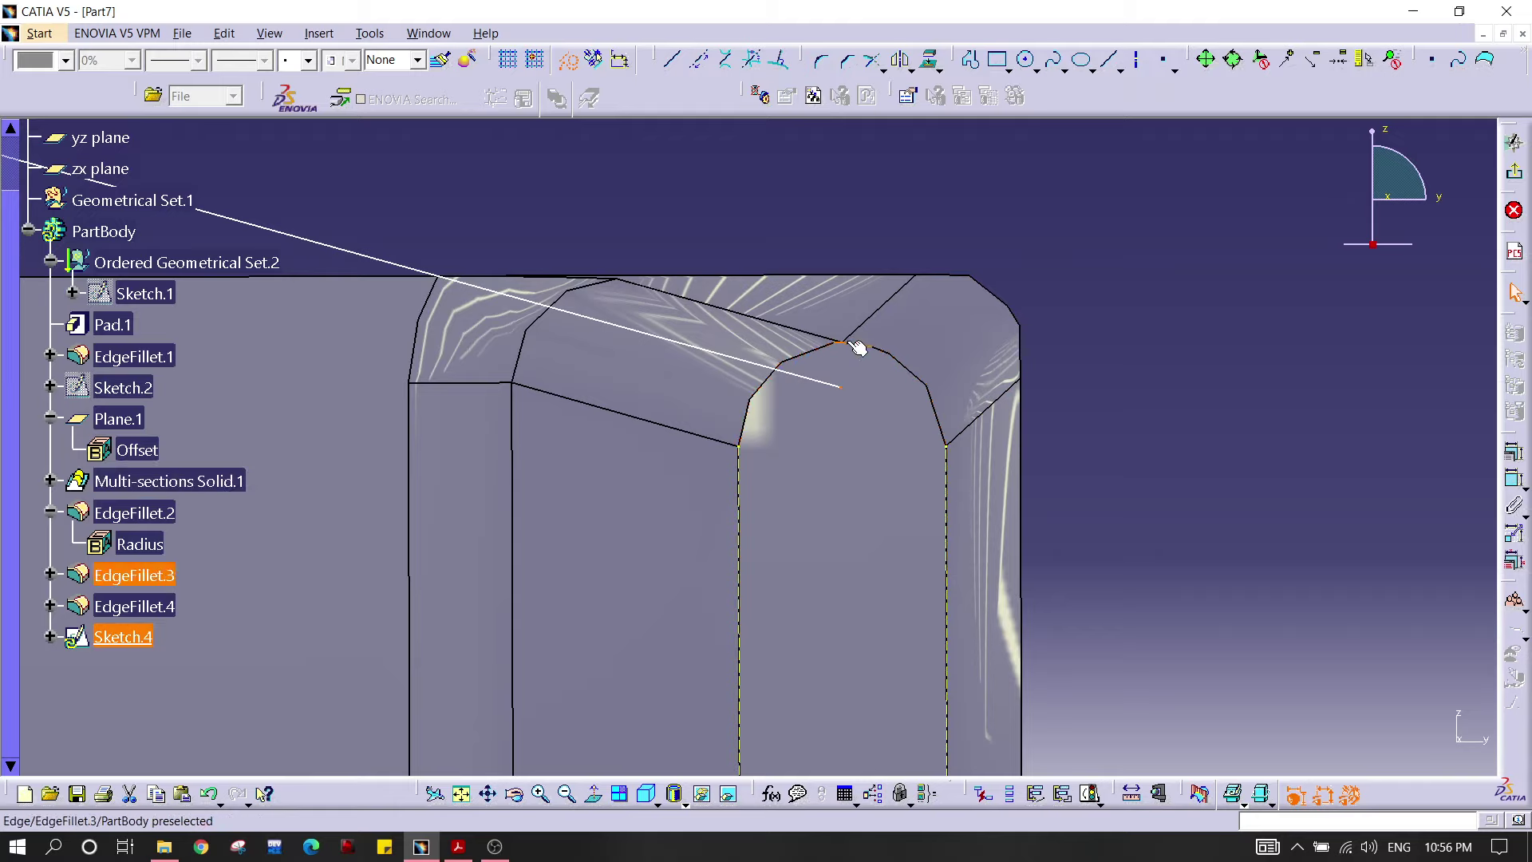
left_click(838, 348, "ctrl")
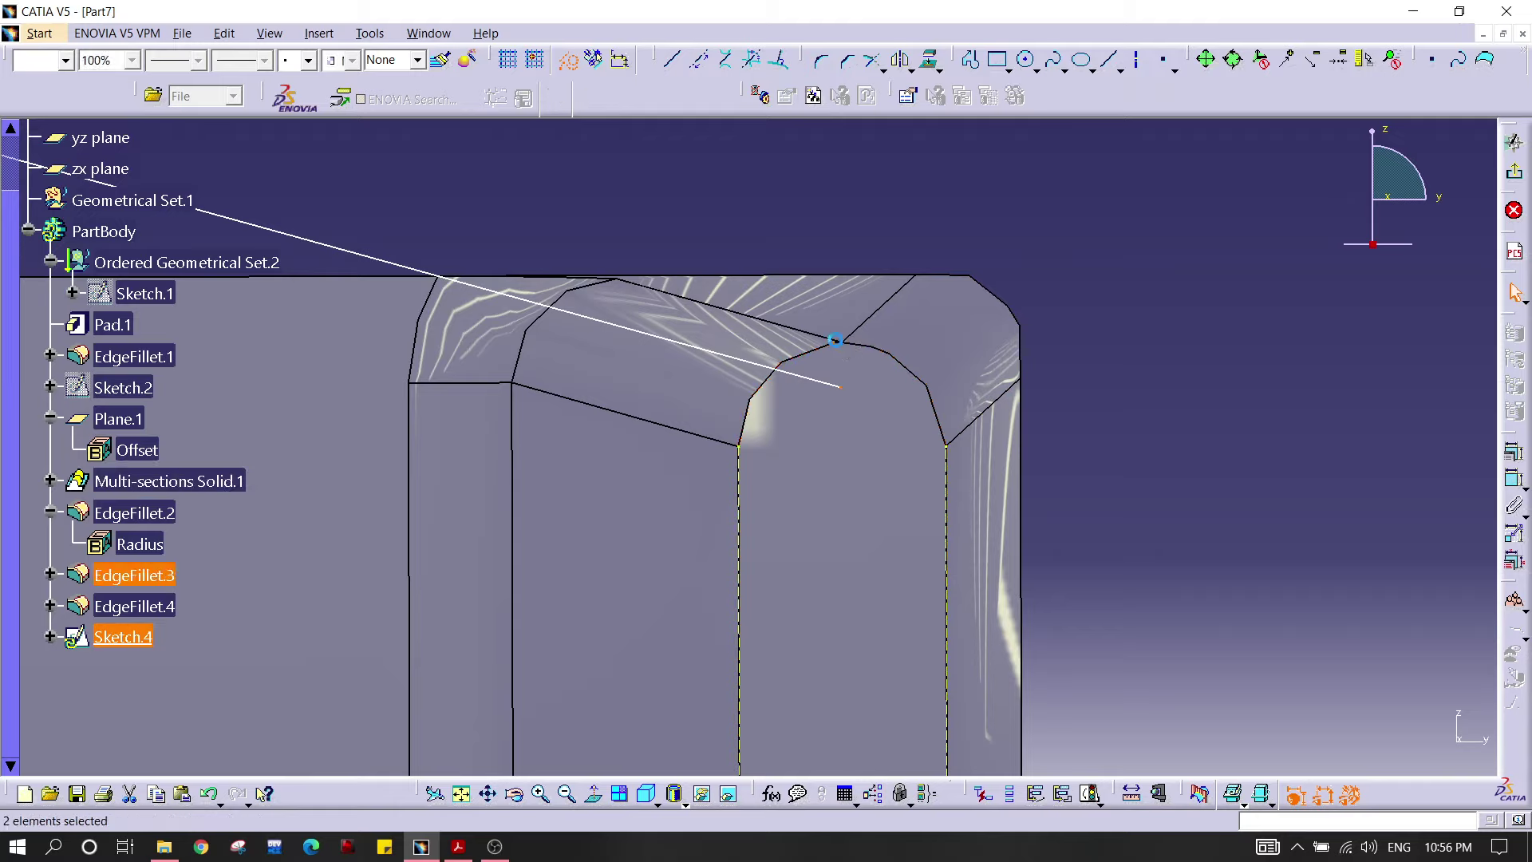
left_click(1514, 452)
right_click(1252, 373)
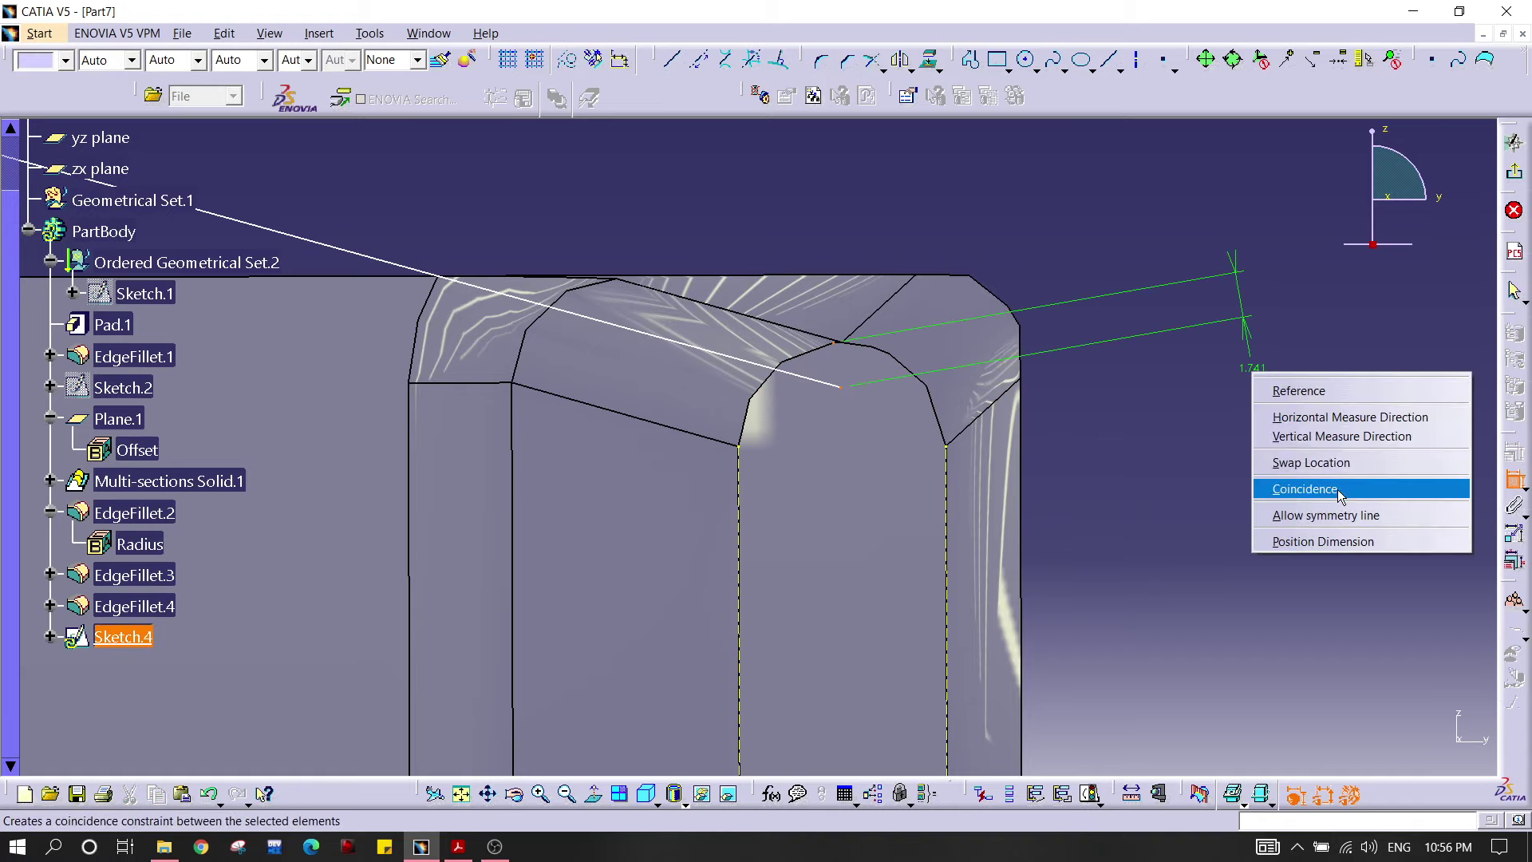
left_click(1306, 489)
Step: Sketch a horizontal axis about 129 mm long across the base plate, about 18.5 mm above the sketch's H axis
middle_click_drag(1122, 375, 1053, 543)
middle_click_drag(918, 543, 946, 471)
middle_click_drag(726, 386, 928, 452)
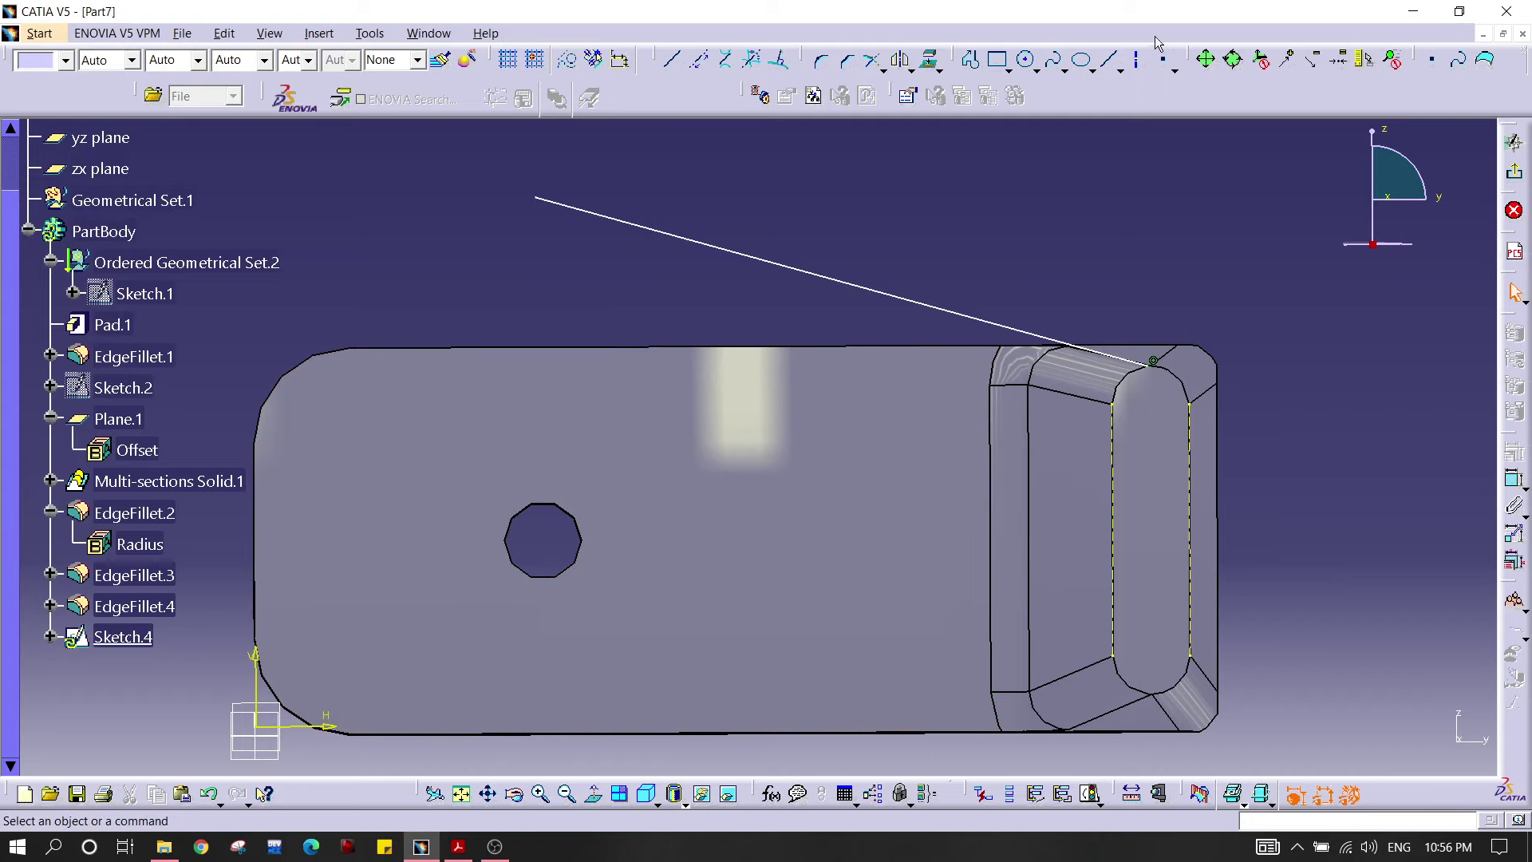
left_click(1108, 59)
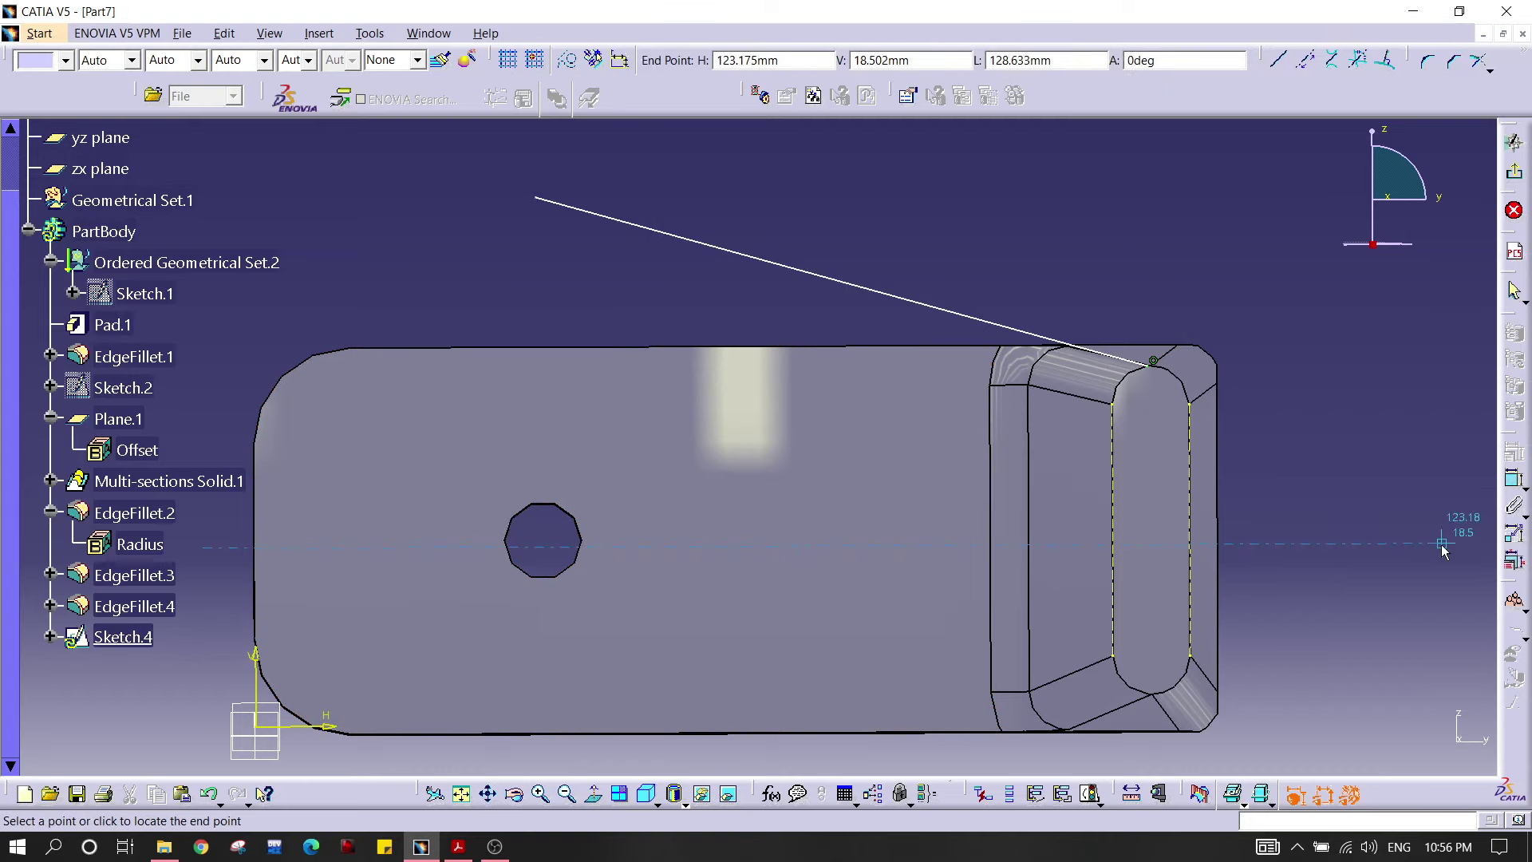
middle_click_drag(302, 591, 495, 445)
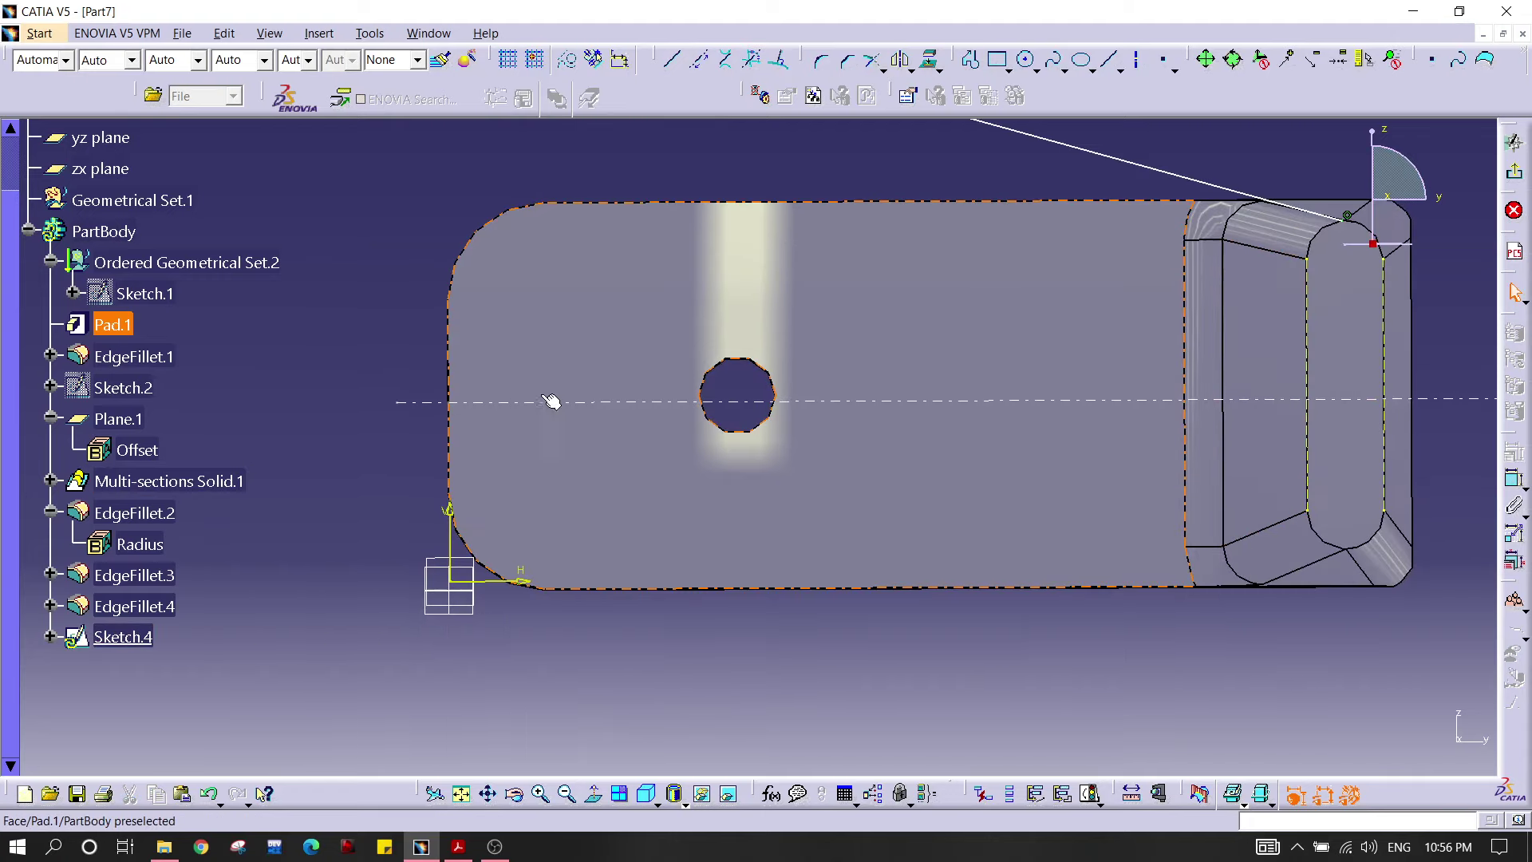
Step: Constrain the horizontal axis's offset from the sketch's H axis to 20 mm
left_click(417, 402)
left_click(510, 580, "ctrl")
left_click(1514, 479)
left_click(343, 449)
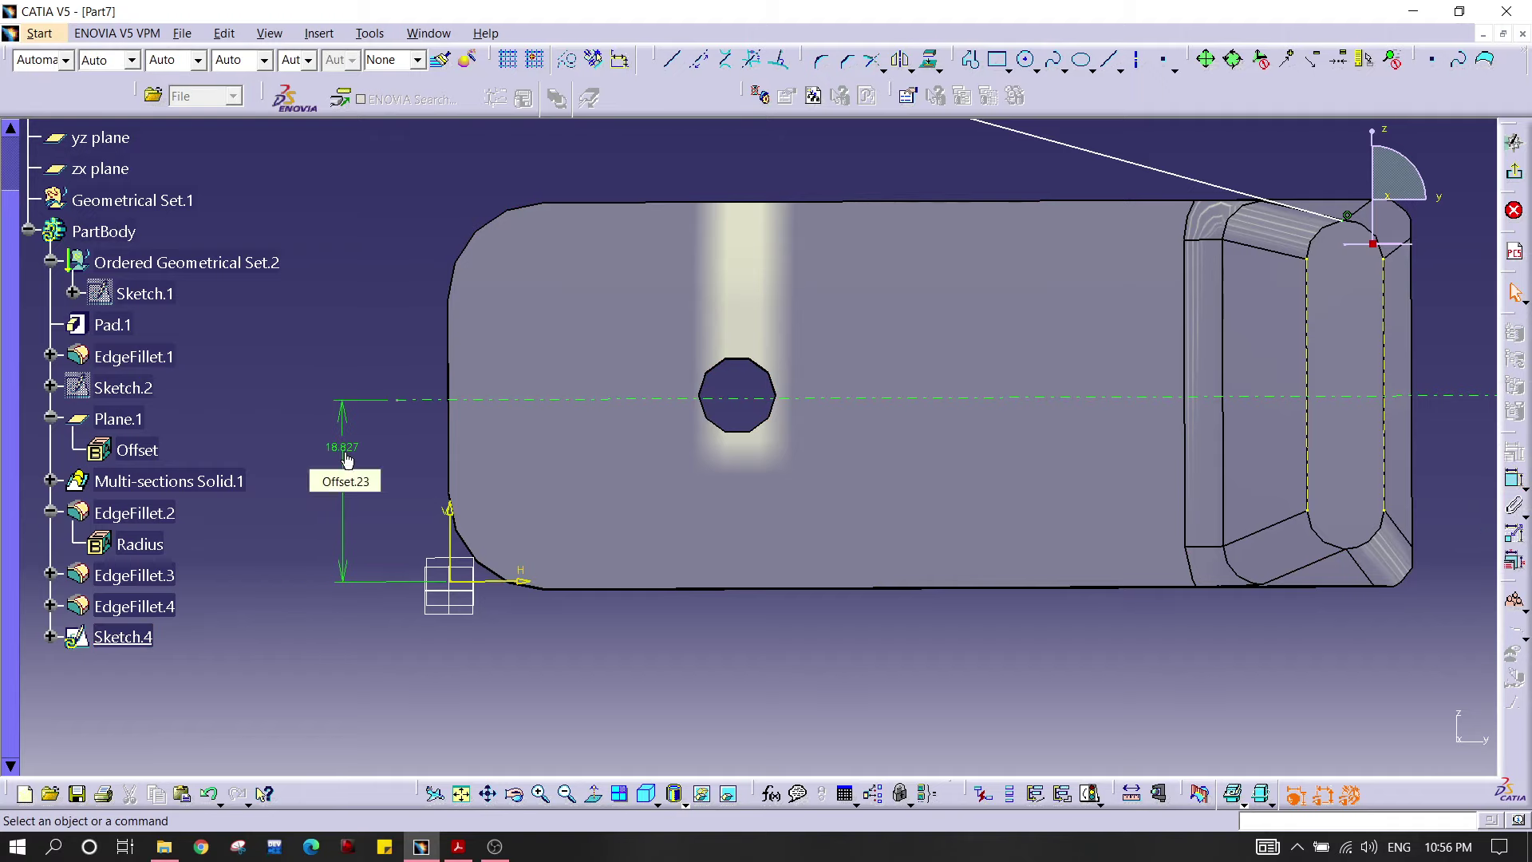
double_click(344, 453)
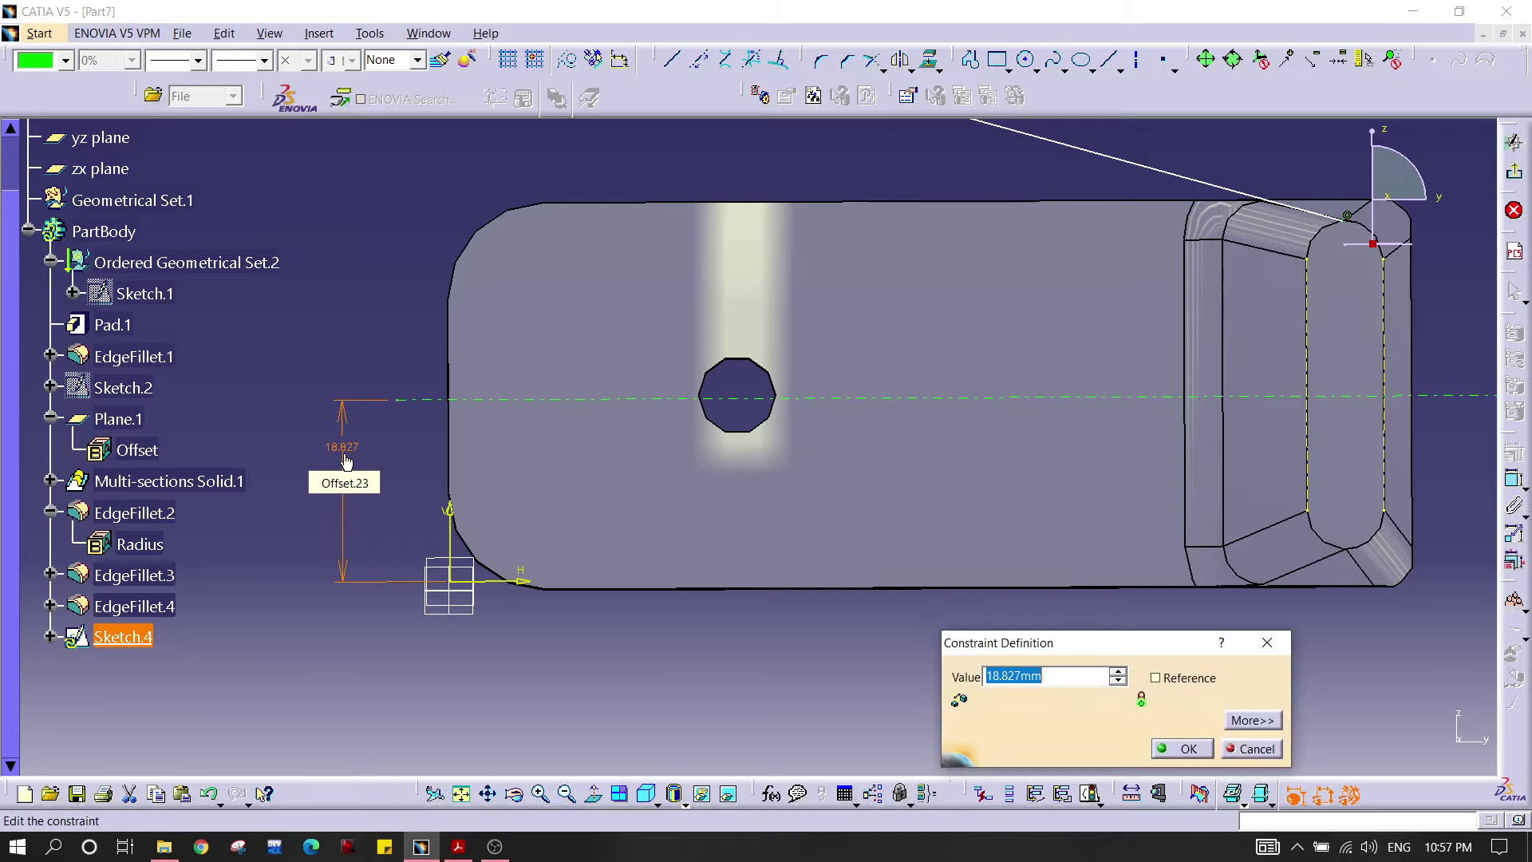
type("20")
key("Return")
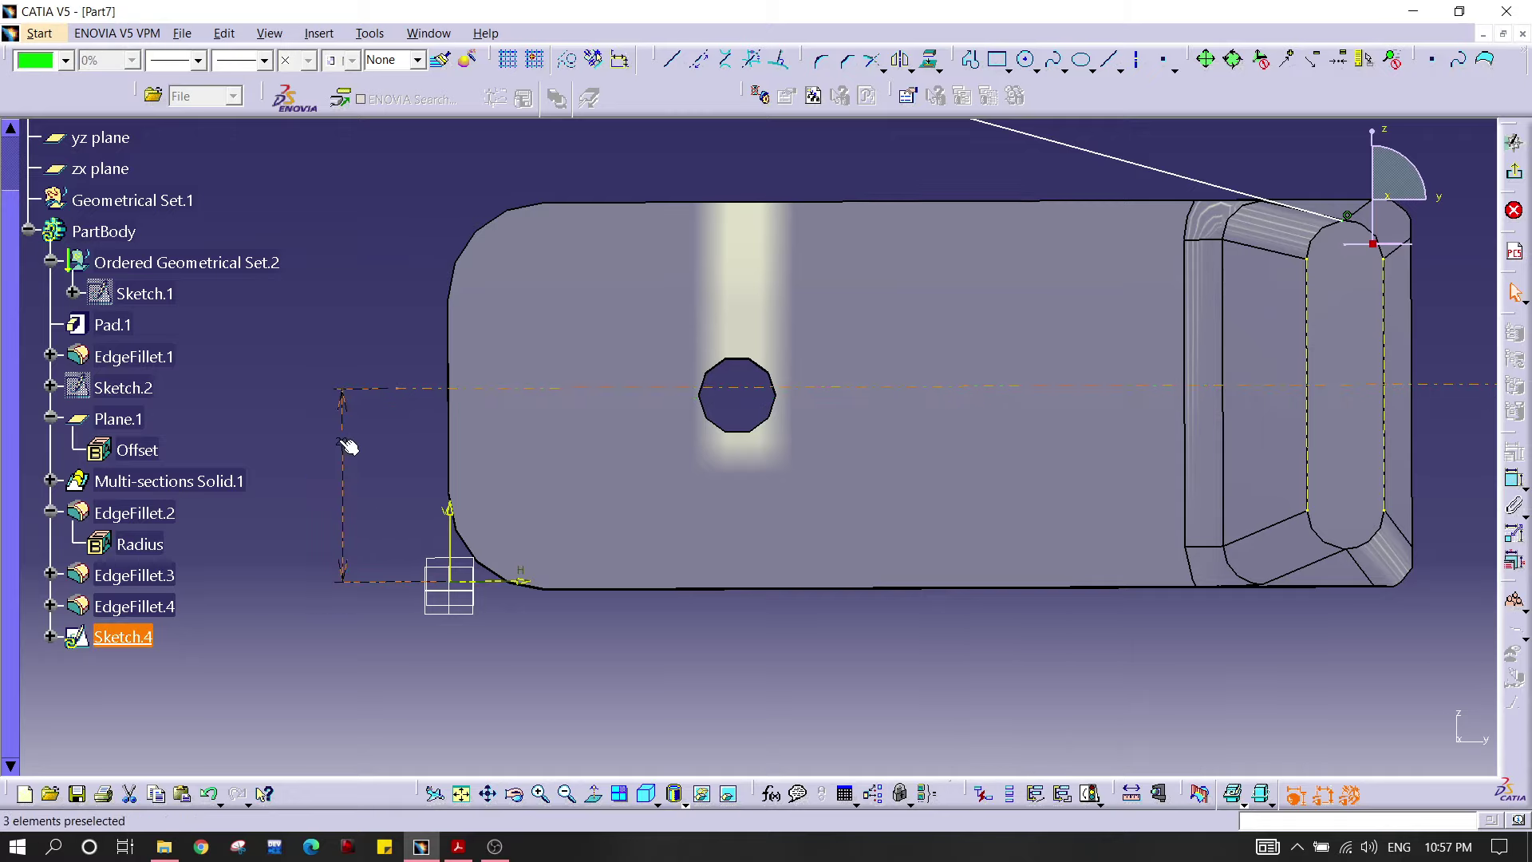
Step: Set the horizontal axis's offset from the H axis to 15 mm and check its position against the plate
double_click(343, 447)
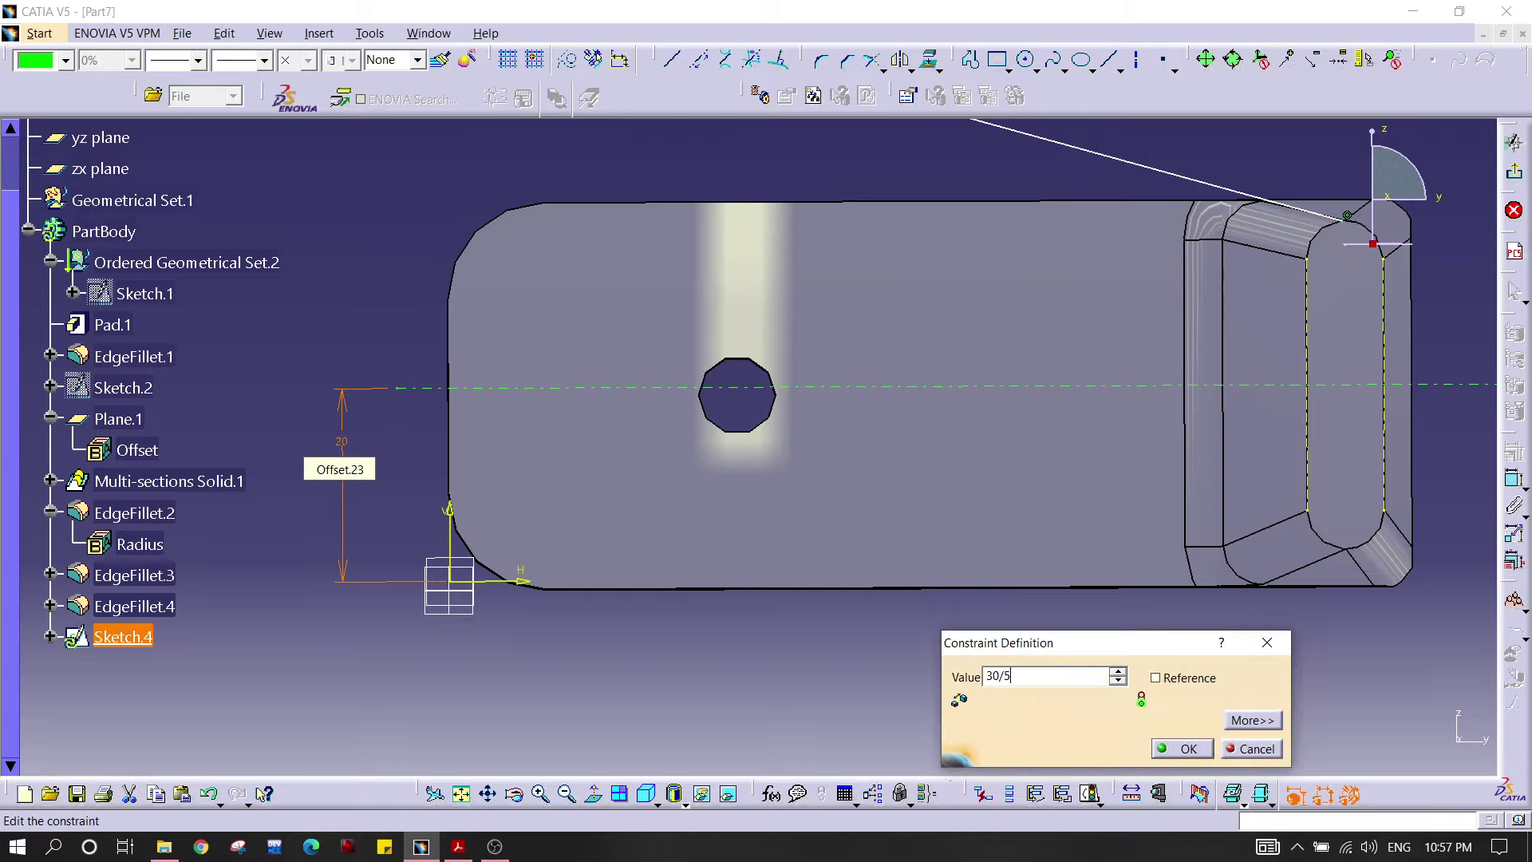
key("Return")
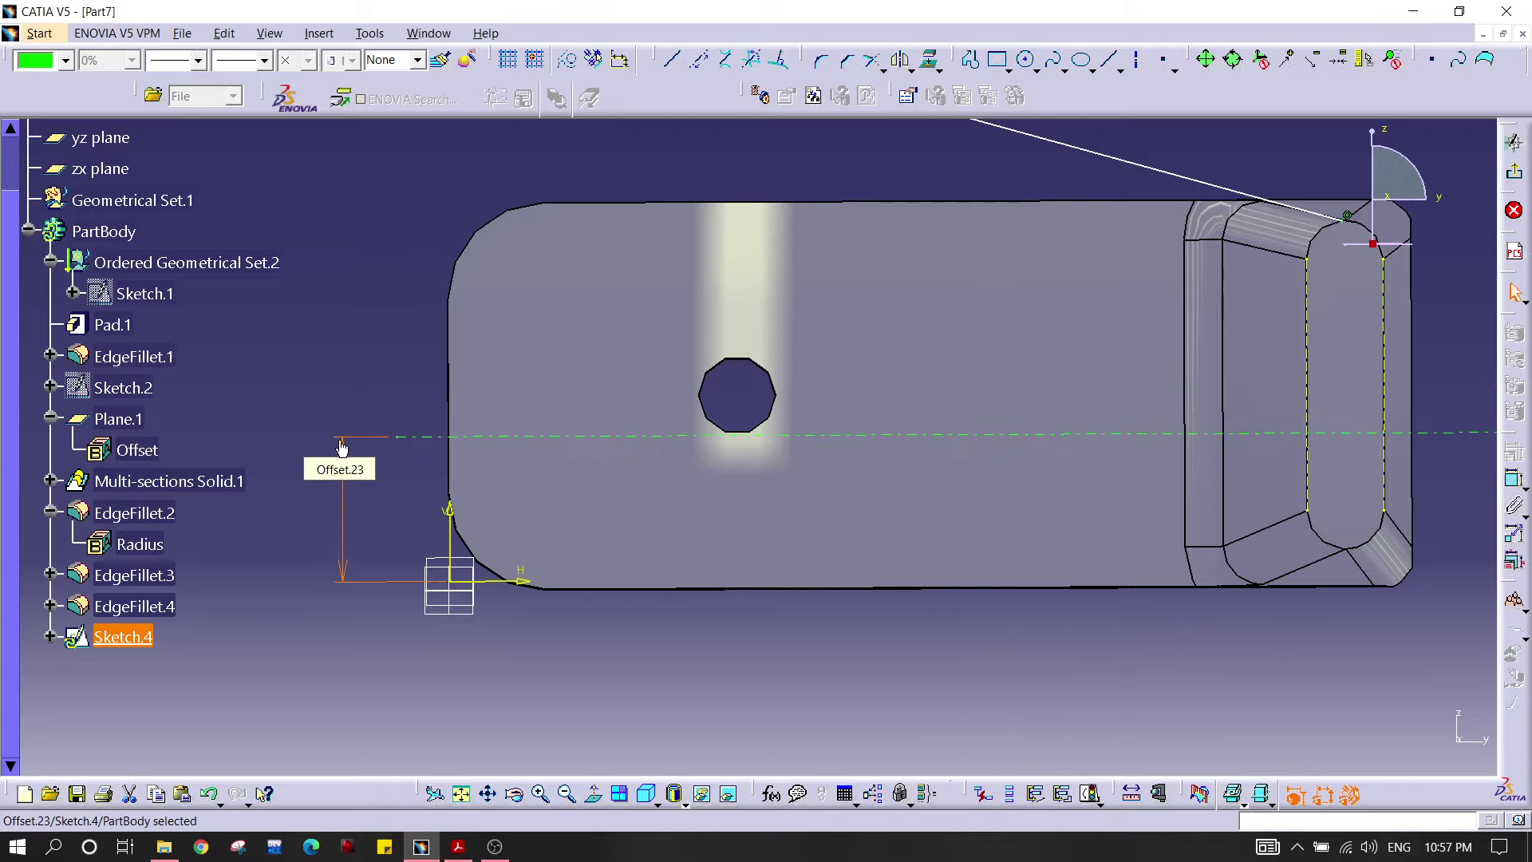
left_click(347, 298)
middle_click_drag(713, 488, 844, 465)
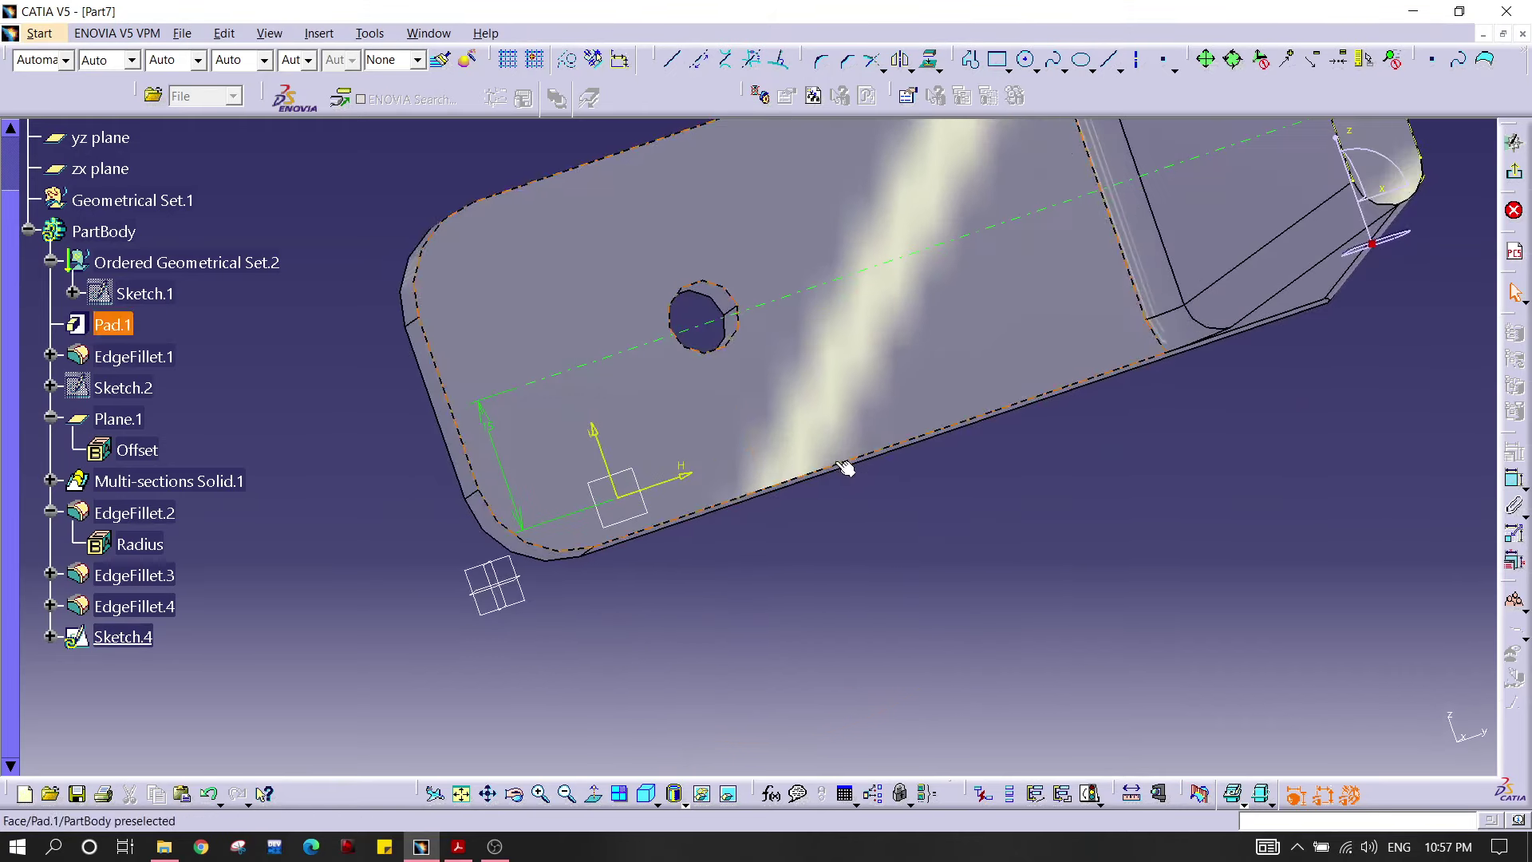
left_click(594, 794)
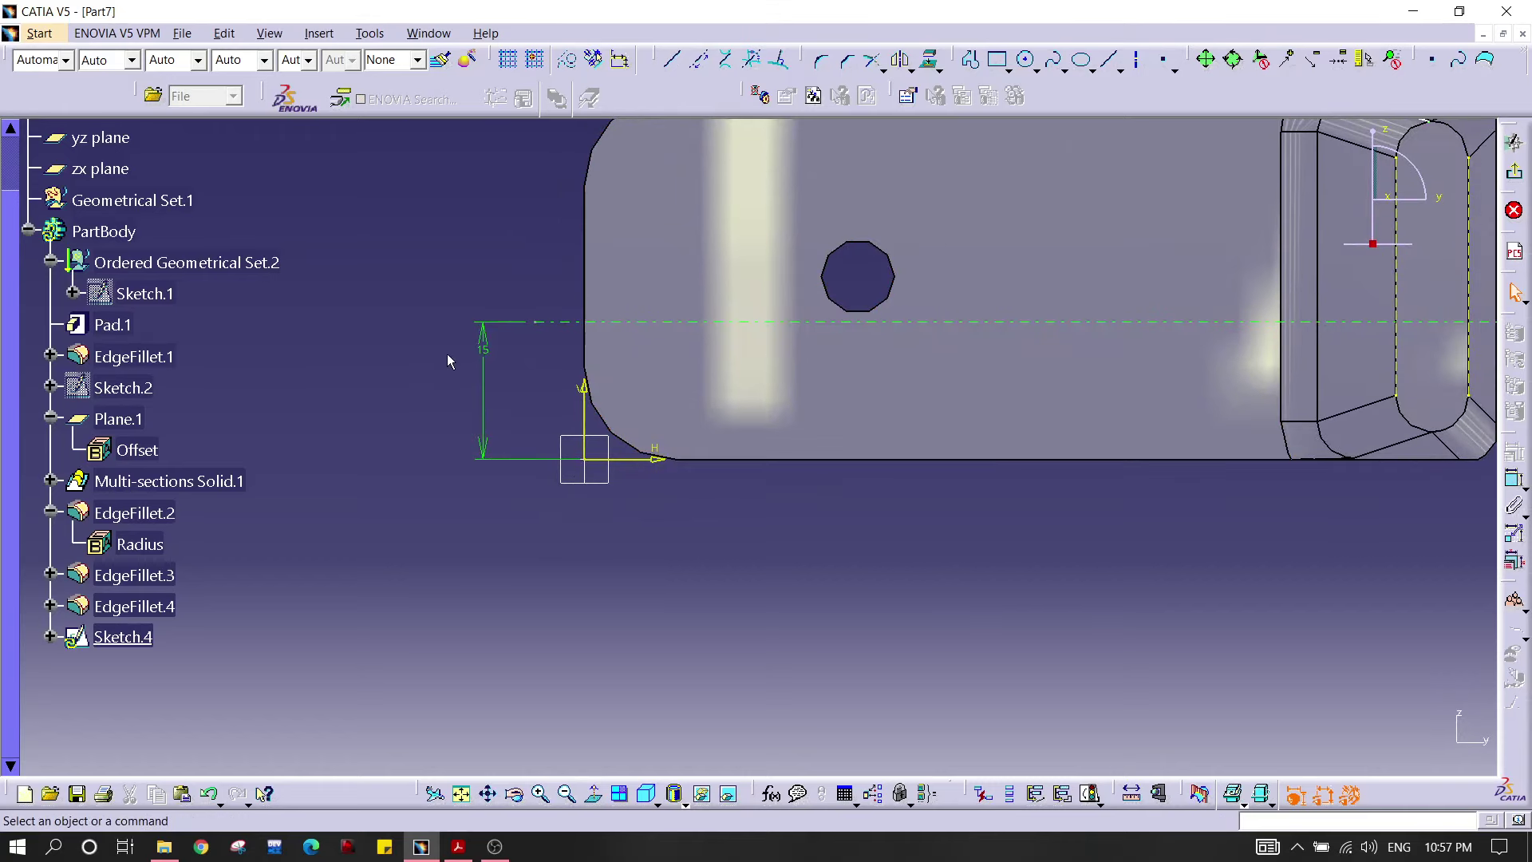
Step: Set the horizontal axis's offset from the H axis back to 20 mm
double_click(482, 348)
type("20")
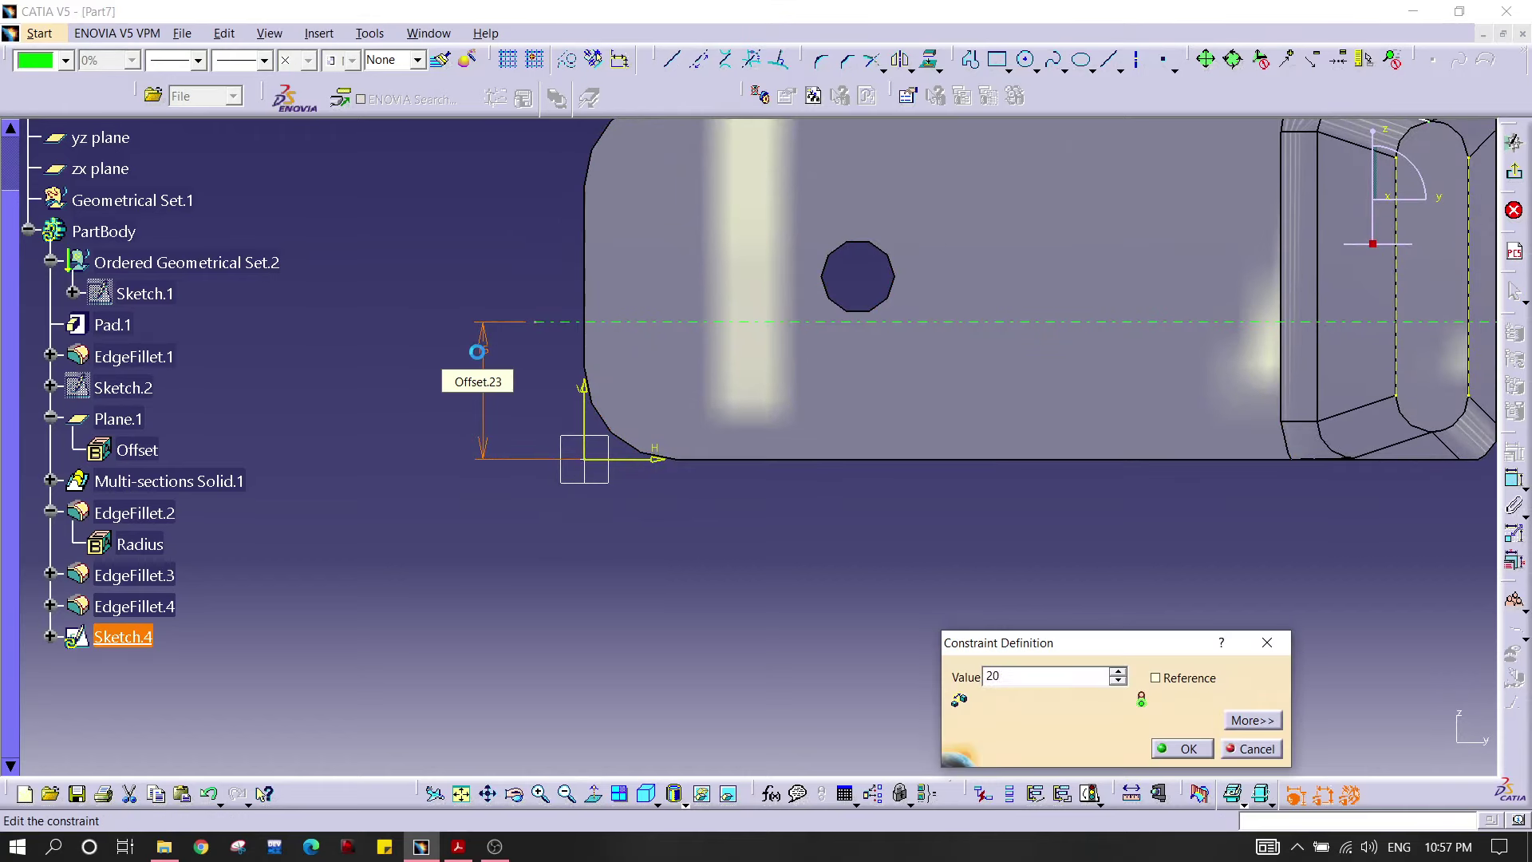
key("Return")
mouse_move(641, 254)
middle_mouse_down()
mouse_move(527, 261)
mouse_move(634, 321)
mouse_move(623, 387)
mouse_move(627, 346)
middle_mouse_up()
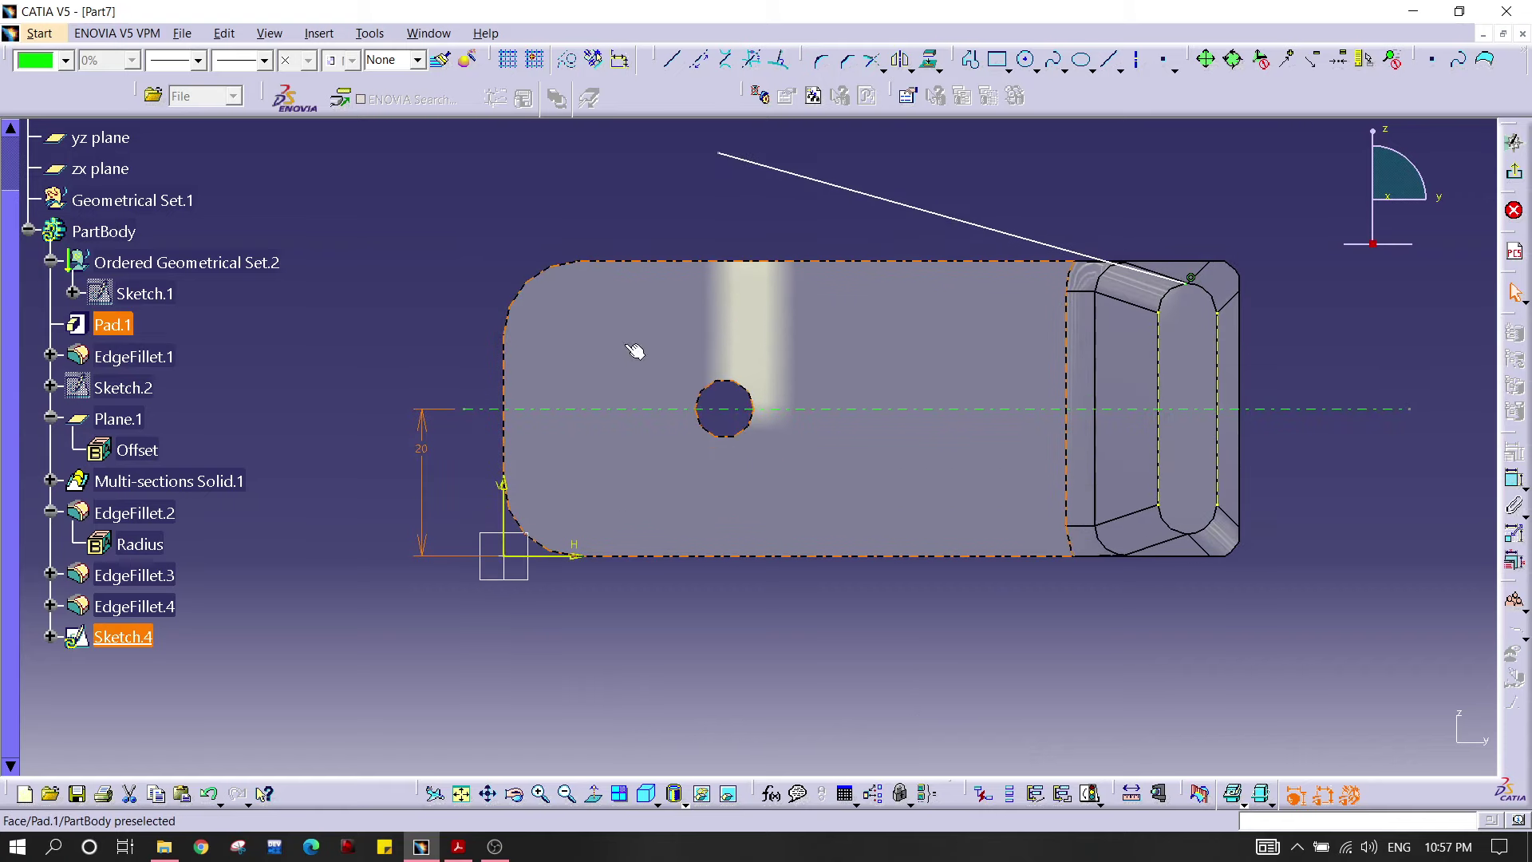
left_click(1331, 503)
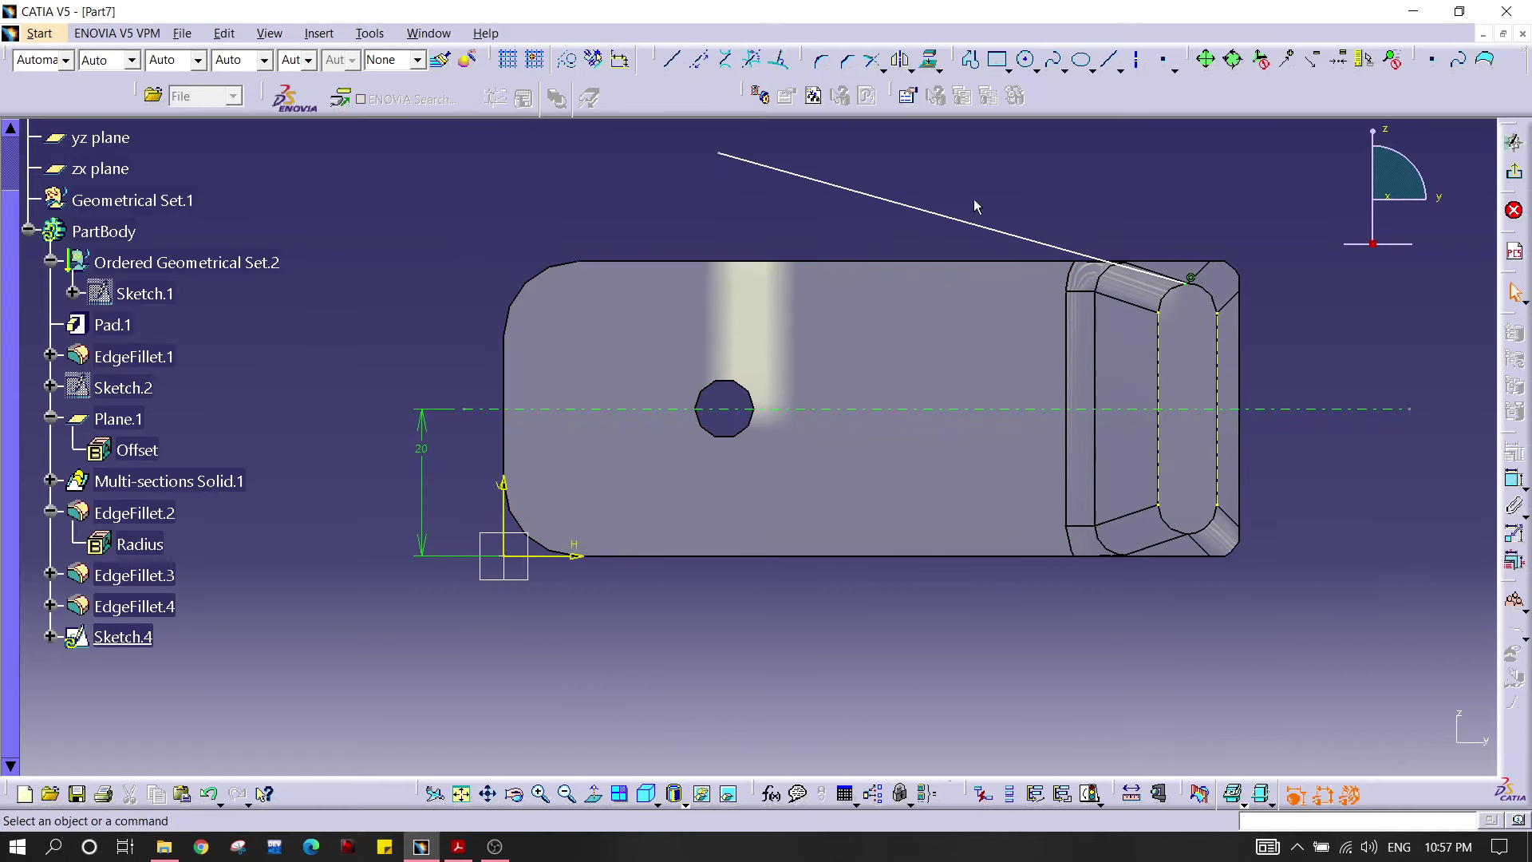
Step: Constrain the angle between the slanted line and the horizontal axis to 5 degrees
left_click(961, 220)
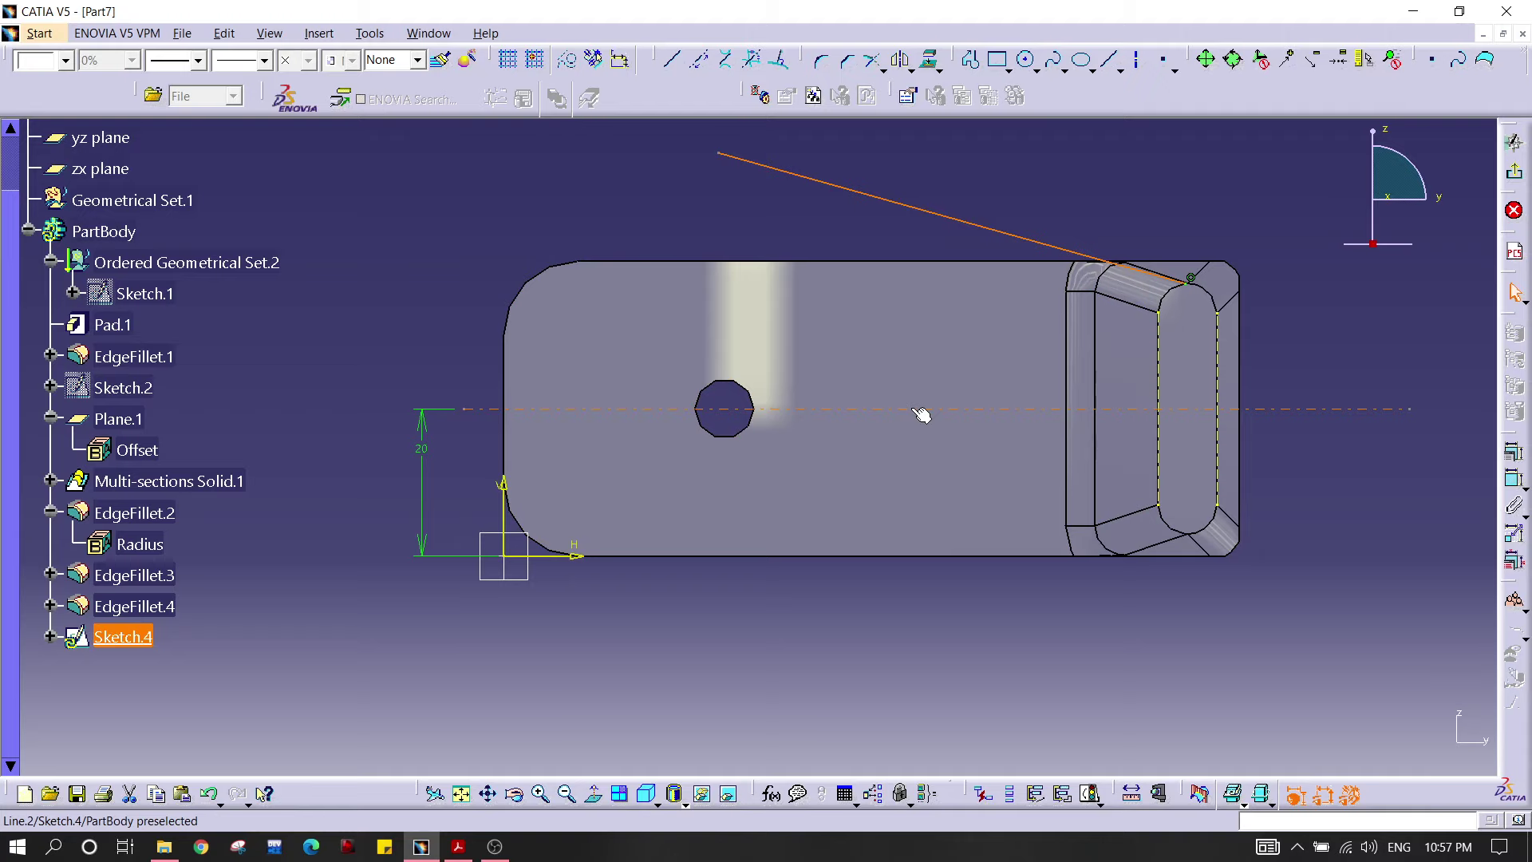
left_click(1514, 479)
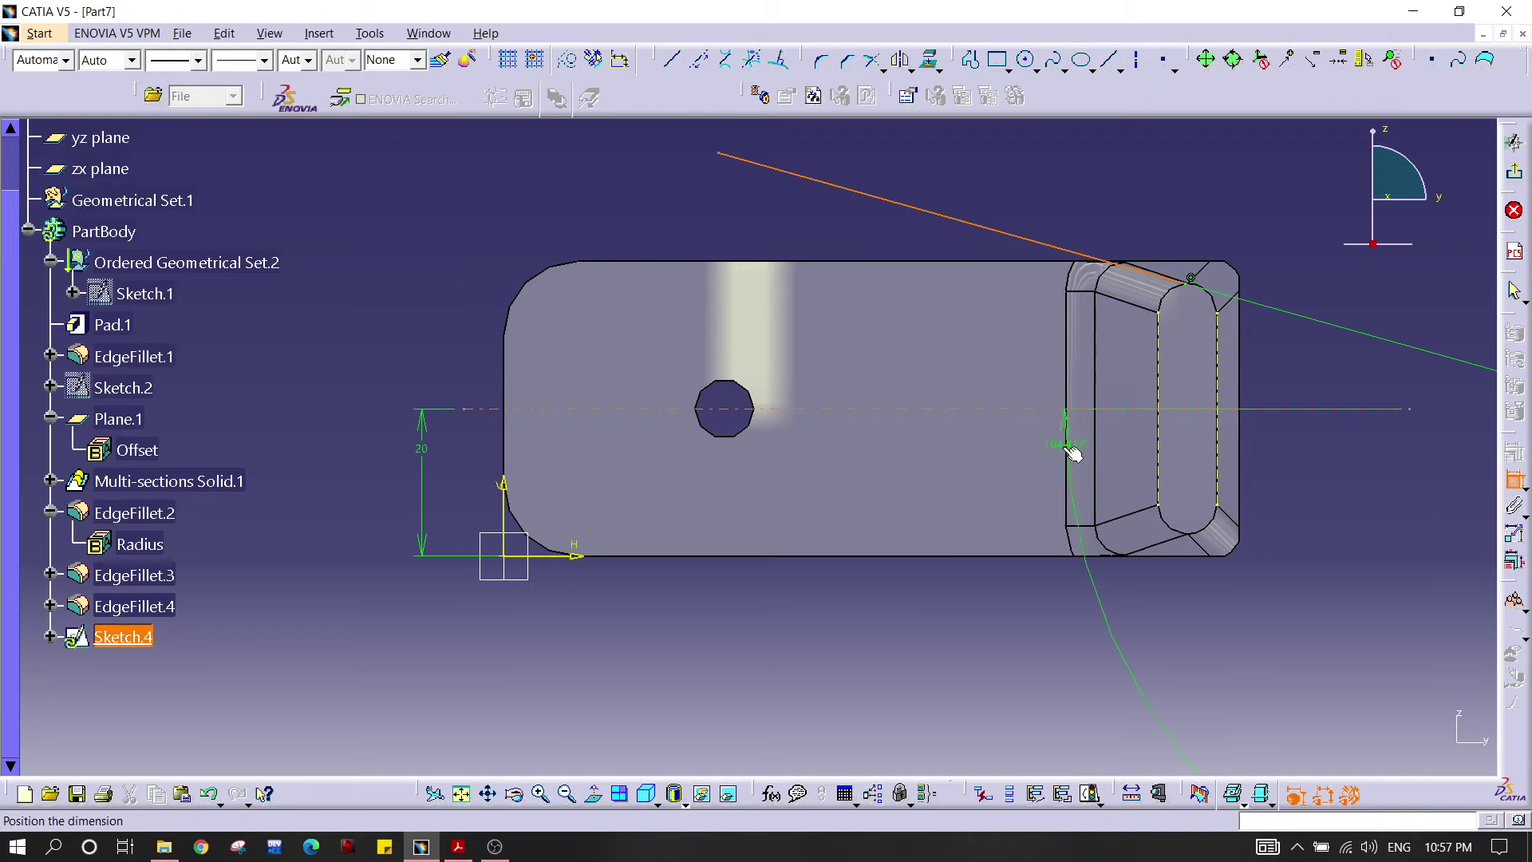
left_click(499, 294)
double_click(498, 290)
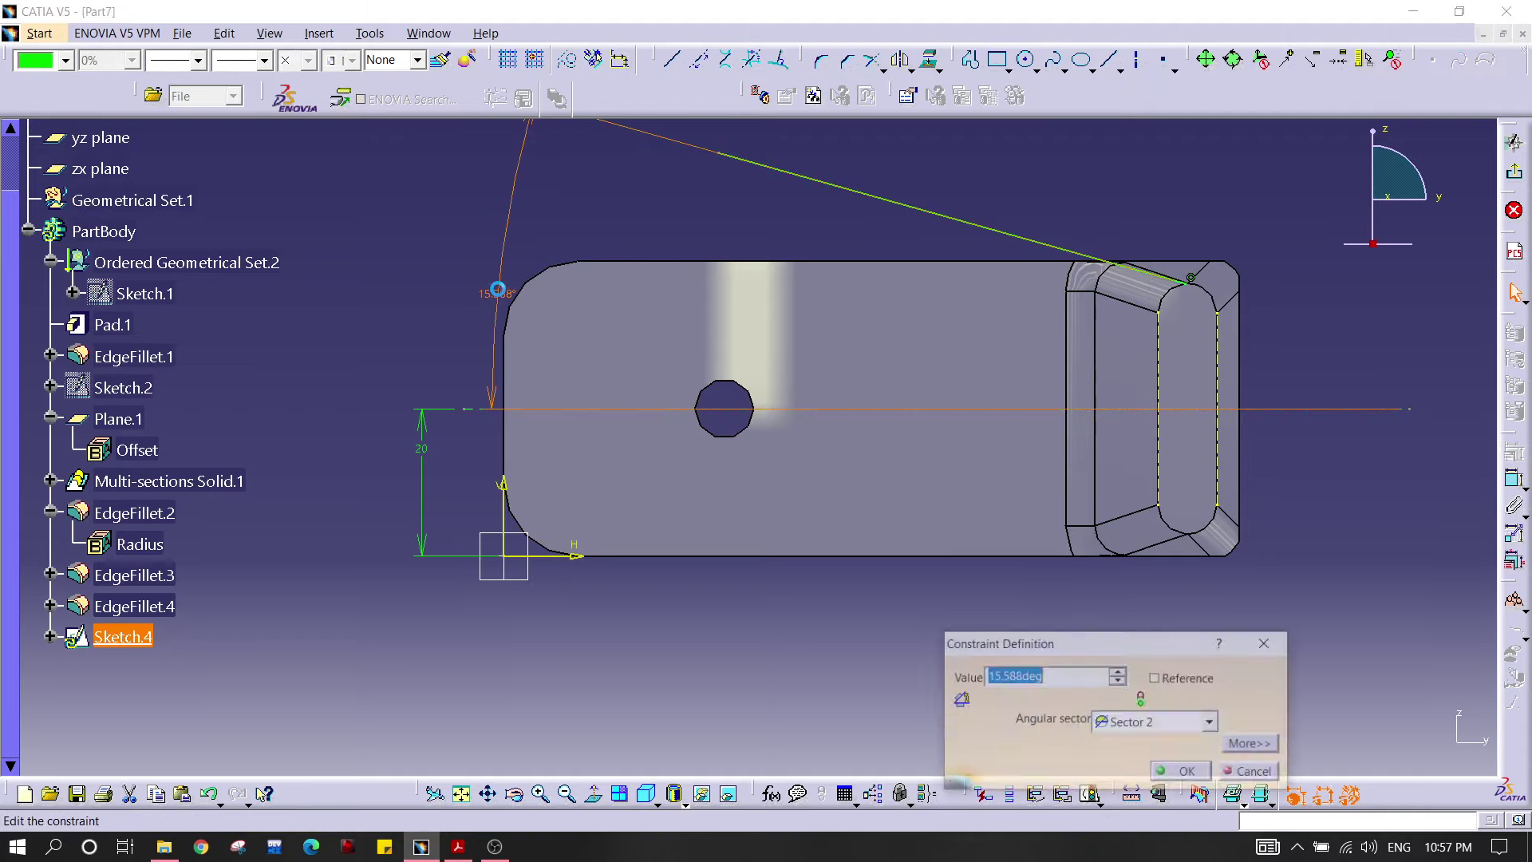
type("5")
key("Return")
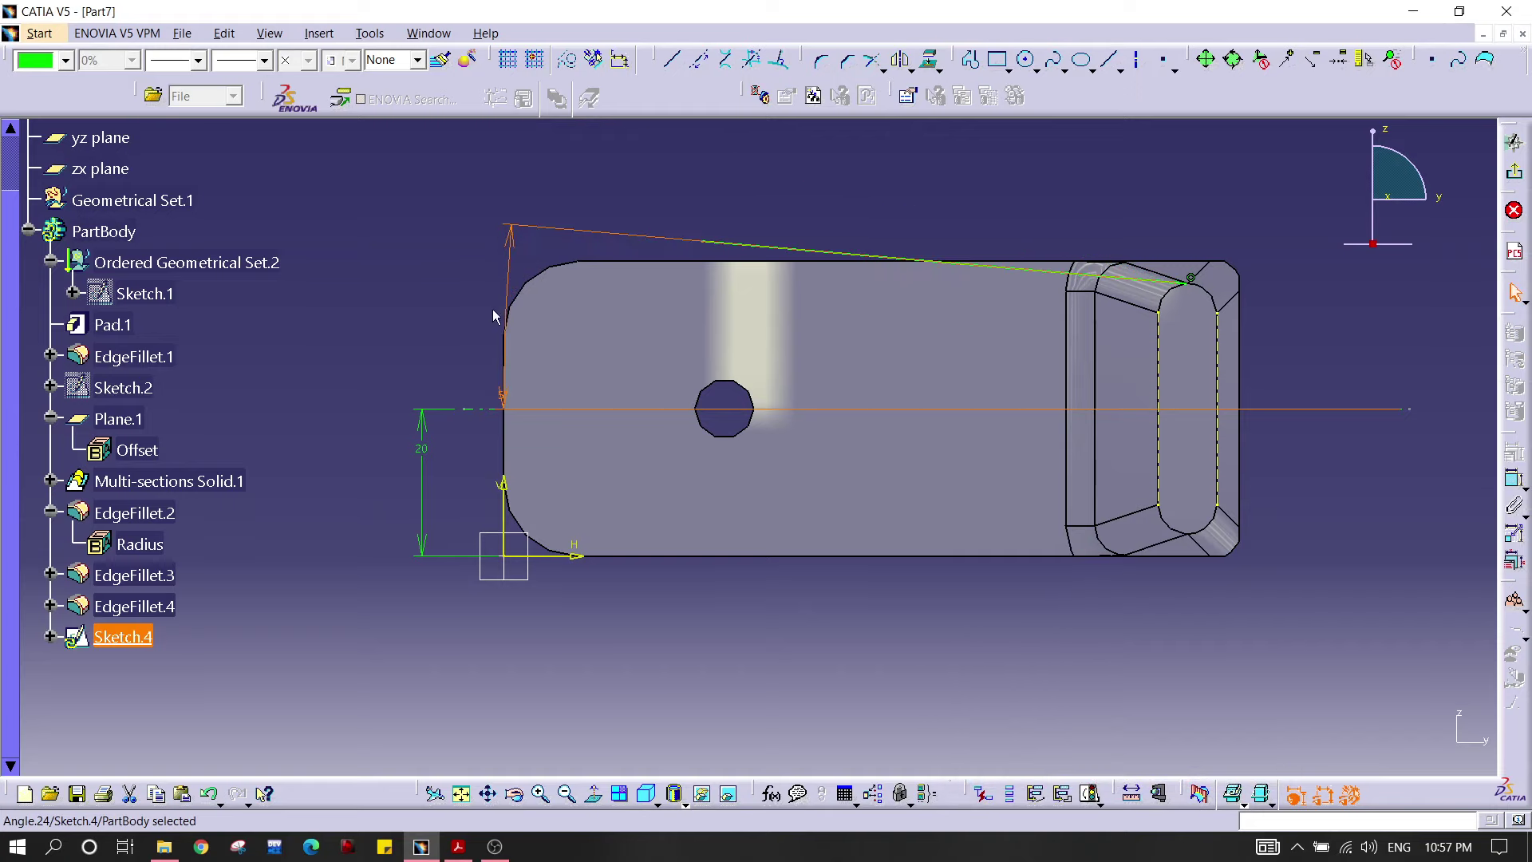
left_click(758, 224)
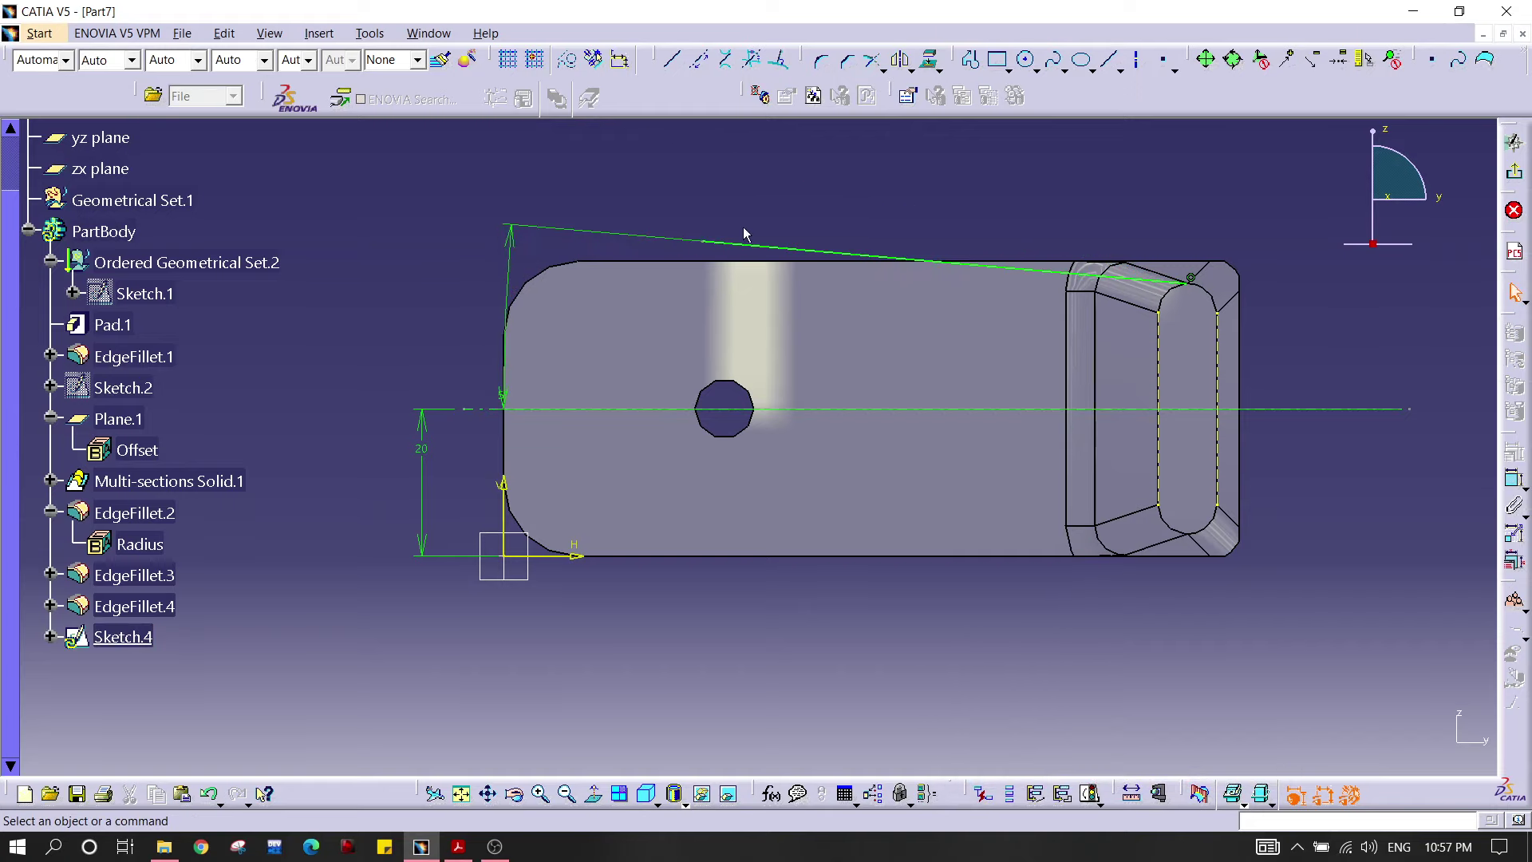
Step: Extend the slanted line's free end beyond the plate's rounded end, making the line about 101 mm long
left_click_drag(706, 245, 445, 227)
left_click(494, 243)
middle_click_drag(474, 278, 547, 311)
left_click(530, 292)
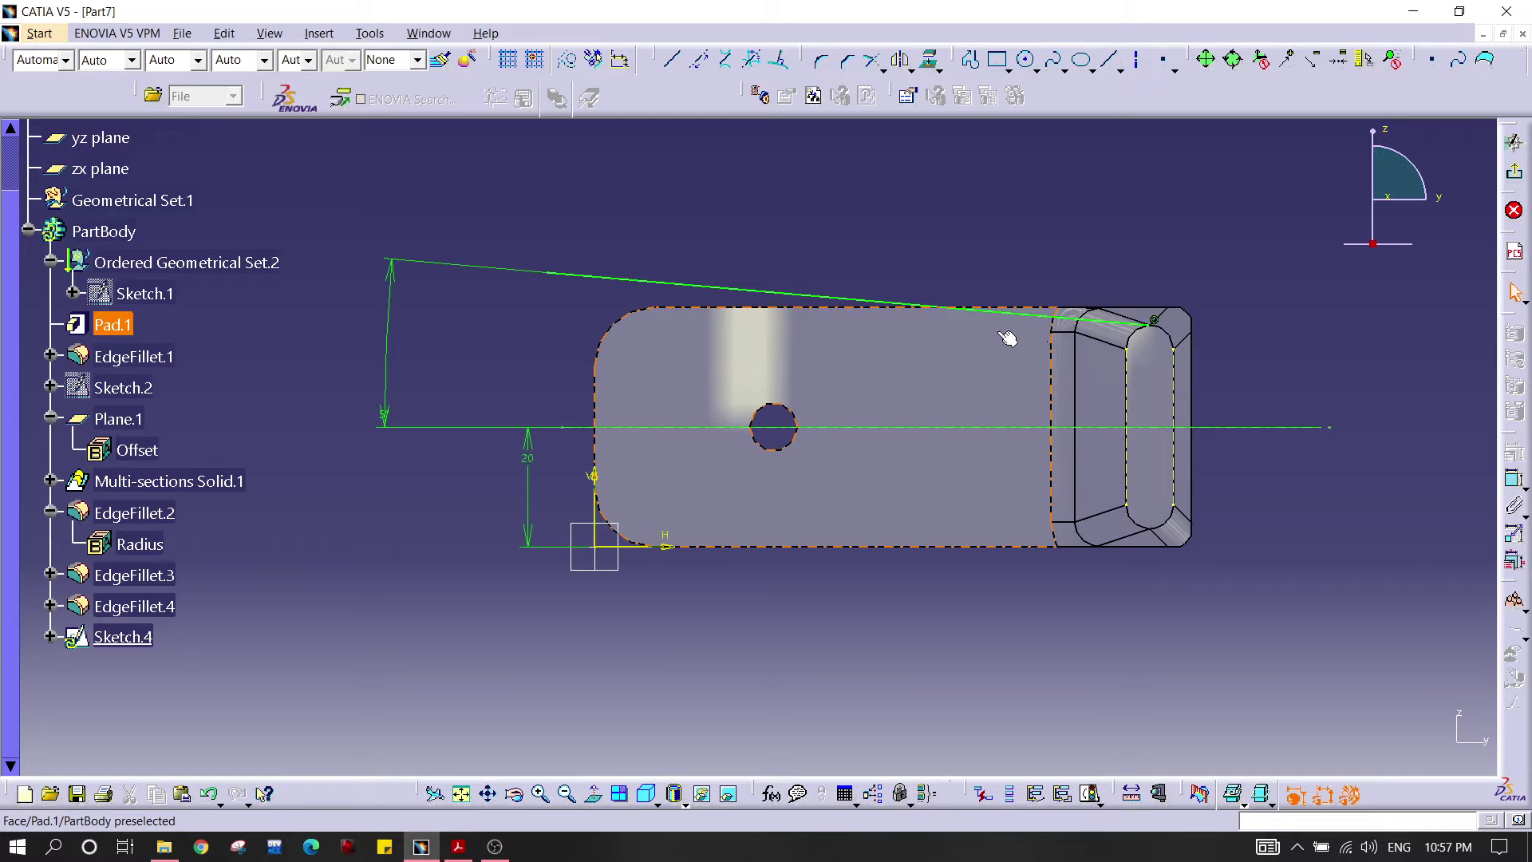
middle_click_drag(1219, 414, 1122, 332)
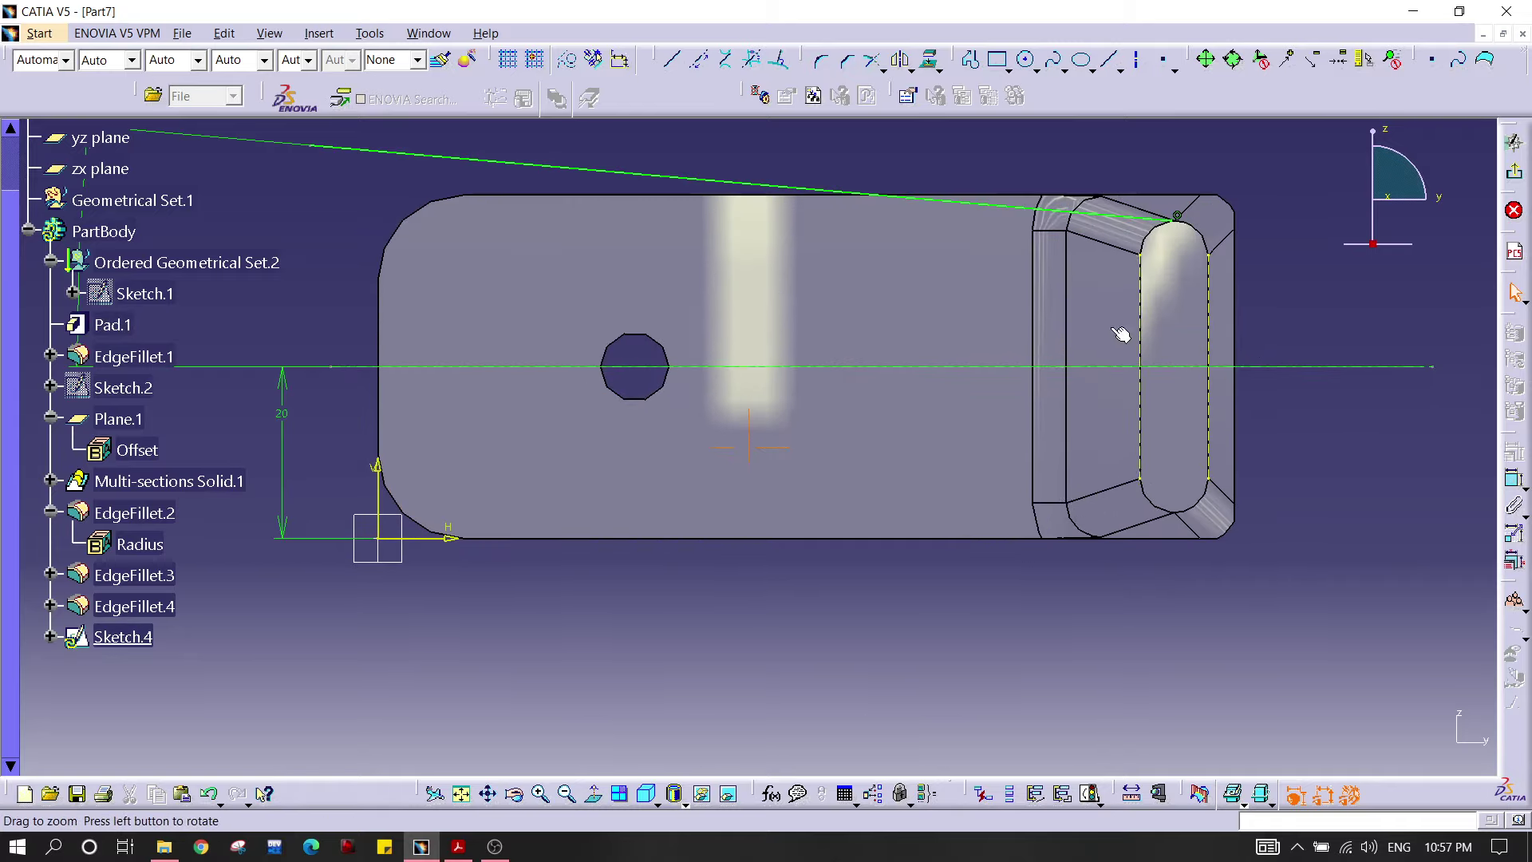
middle_click_drag(600, 312, 751, 315)
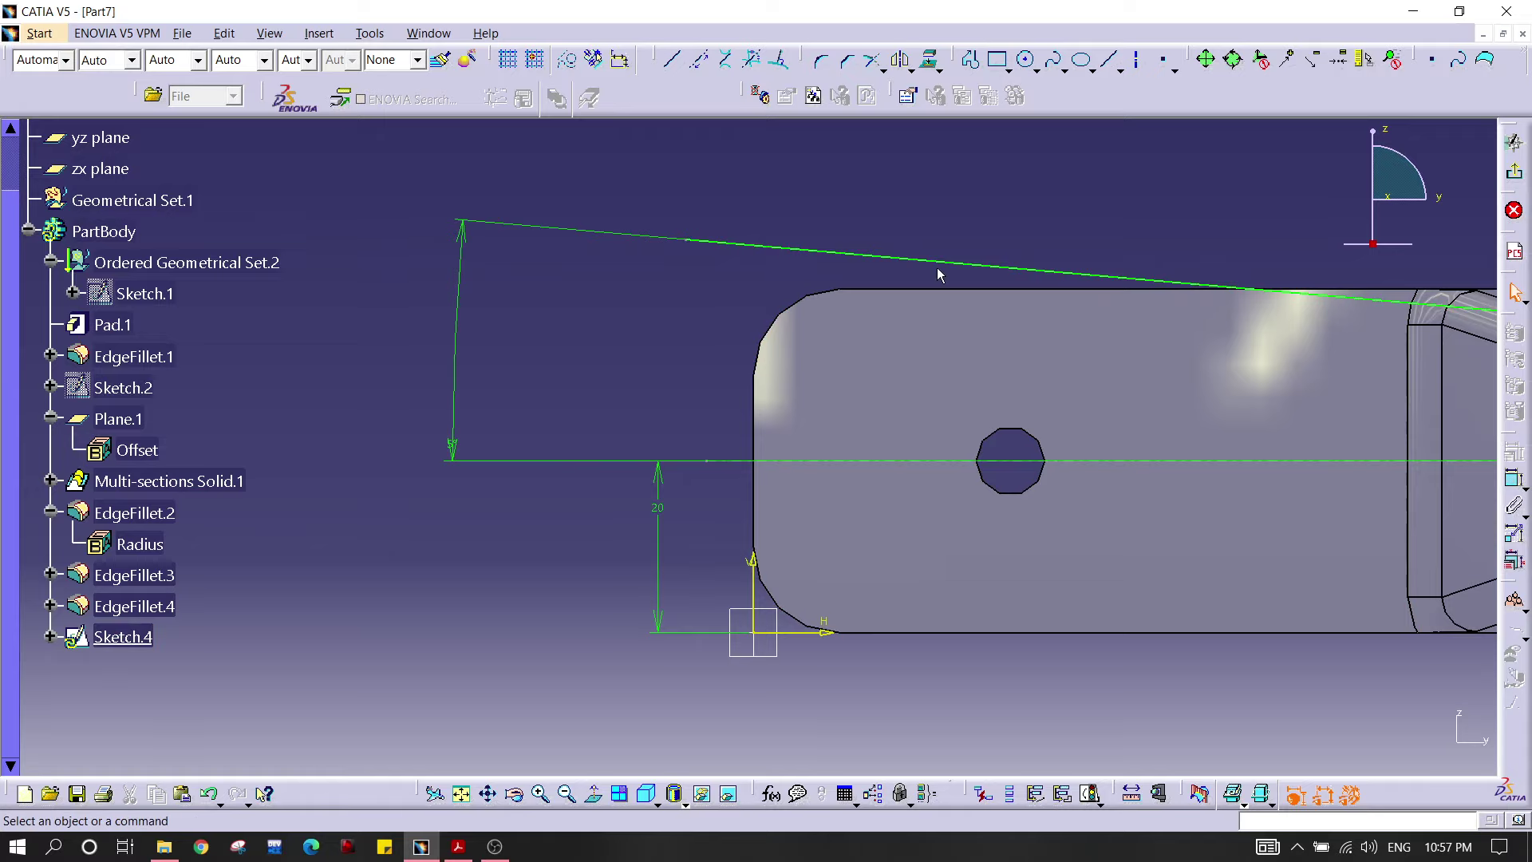
Step: Dimension the slanted line's length to 70 mm, checking the upper grip's length in Handle Draft.pdf in Acrobat Reader before returning to CATIA
left_click(971, 268)
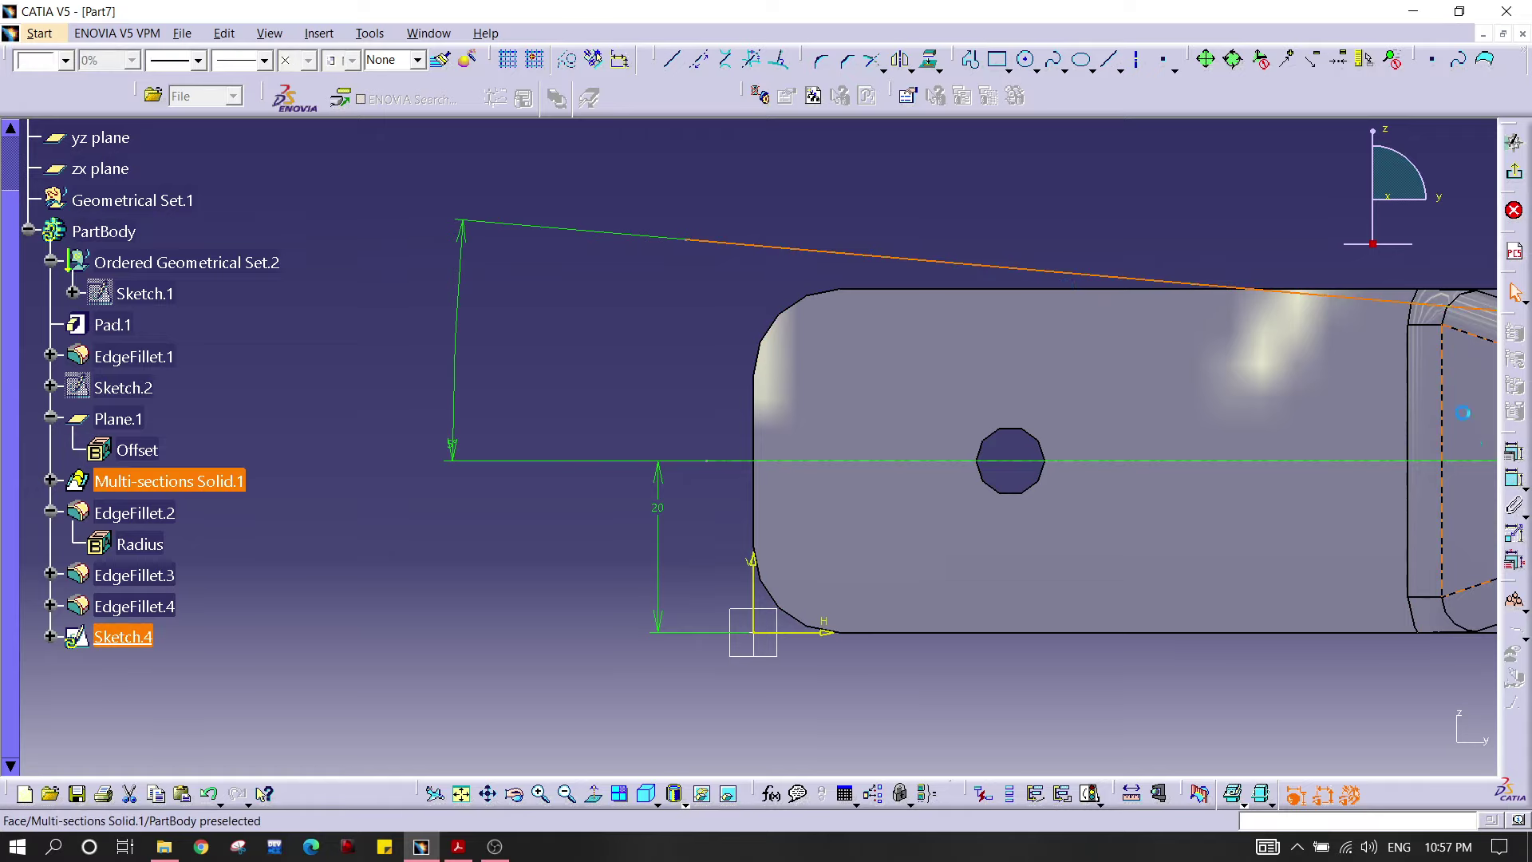
left_click(1516, 482)
left_click(1101, 201)
key("alt+Tab")
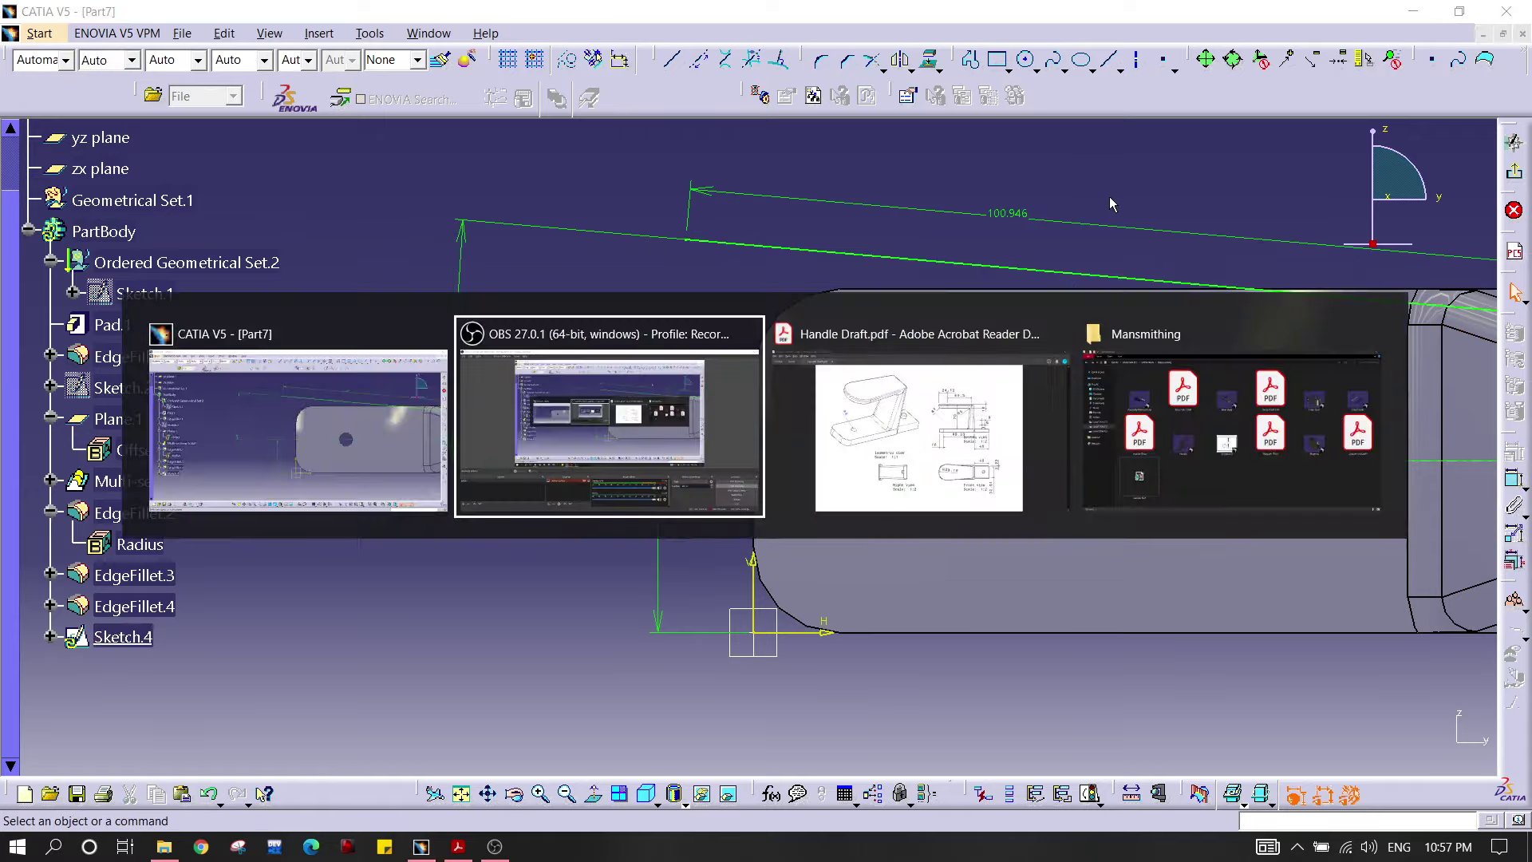
key("alt+Tab")
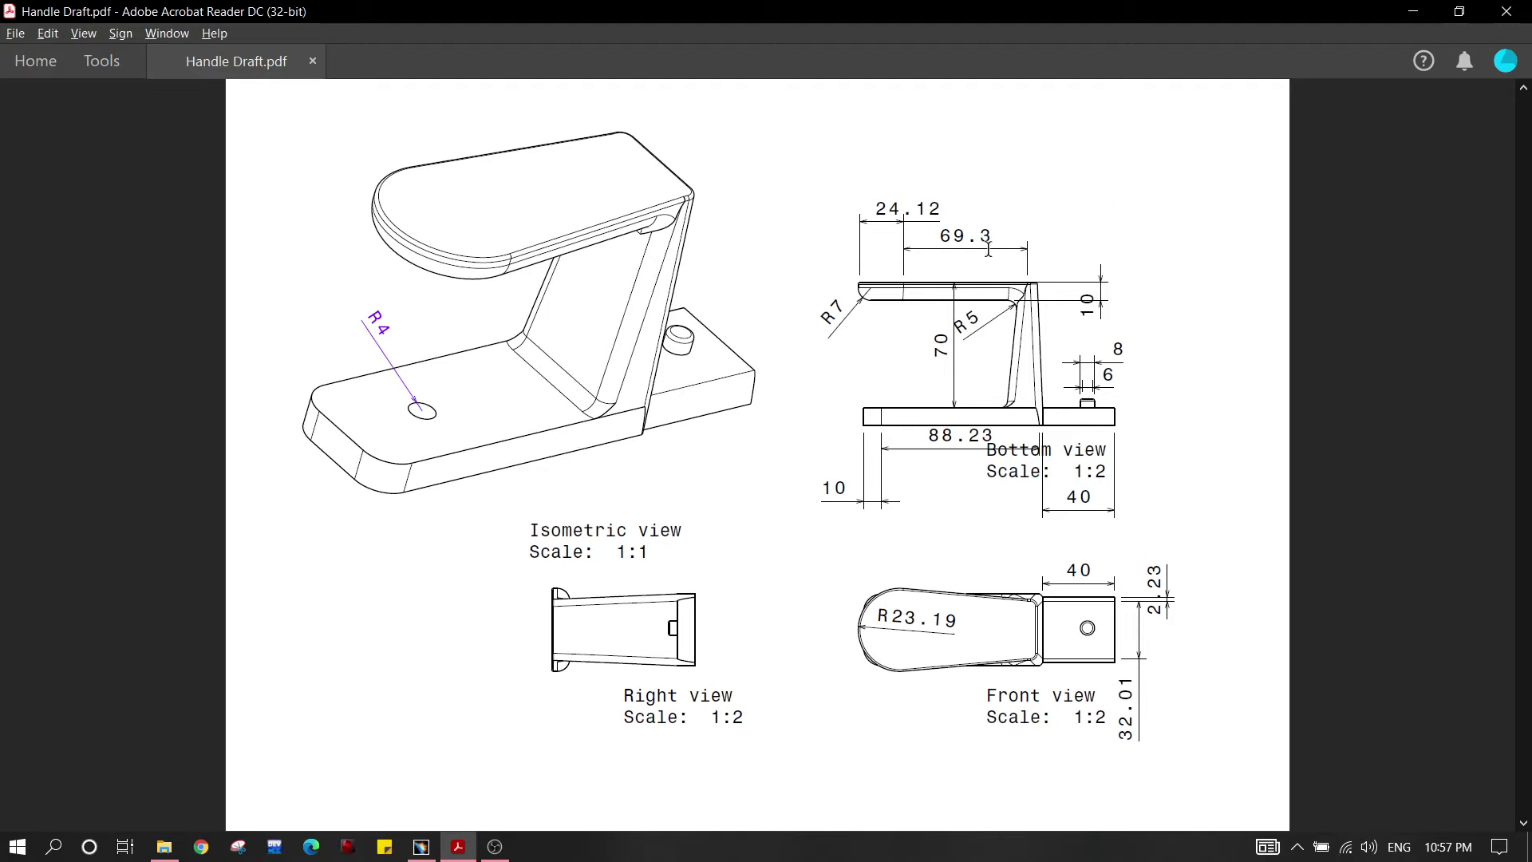
key("alt+Tab")
double_click(1016, 214)
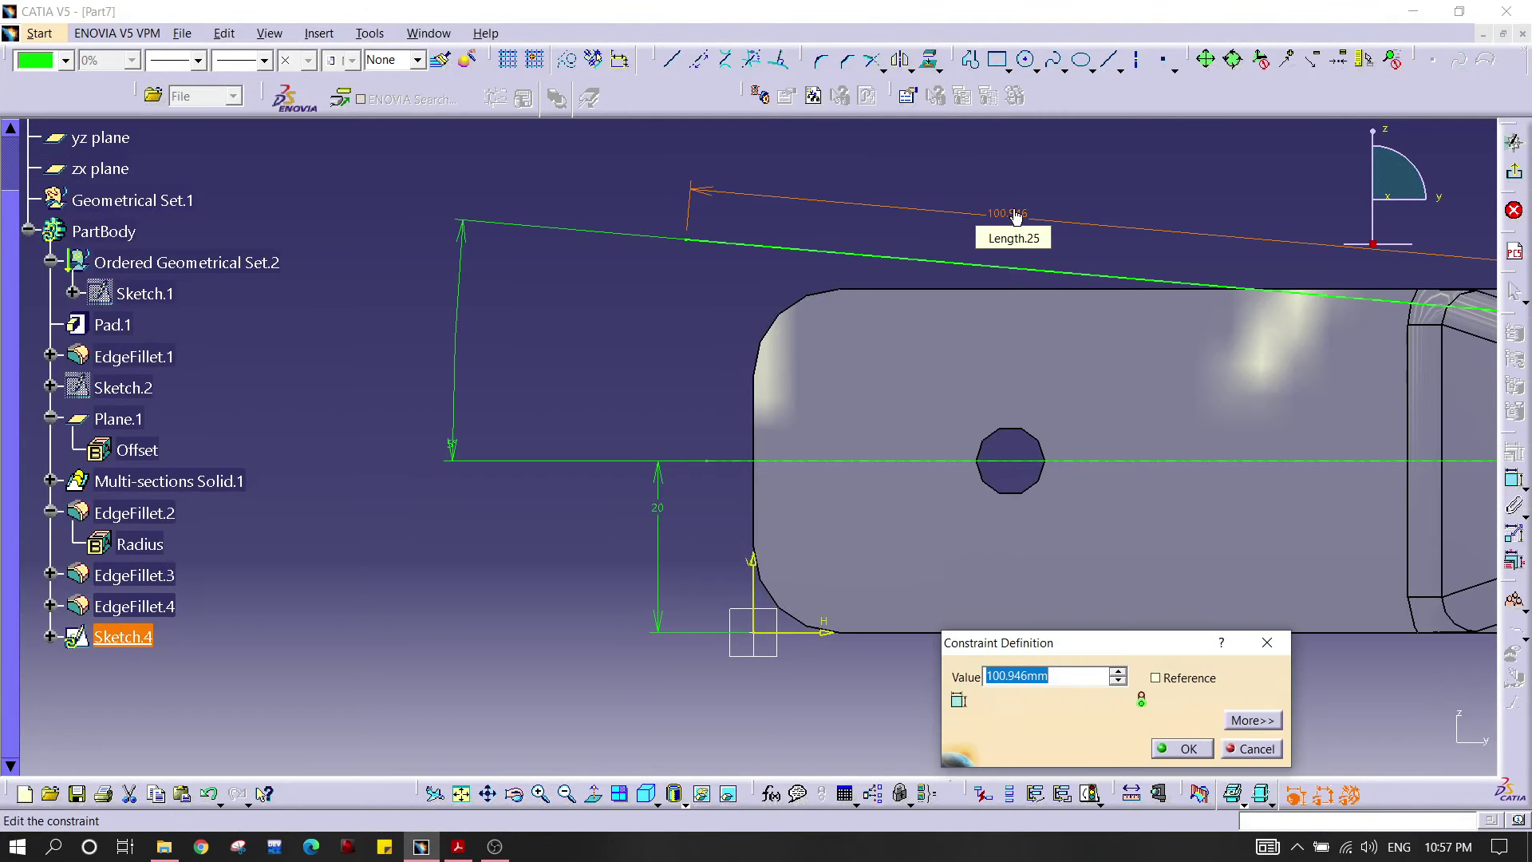
key("Return")
left_click(869, 208)
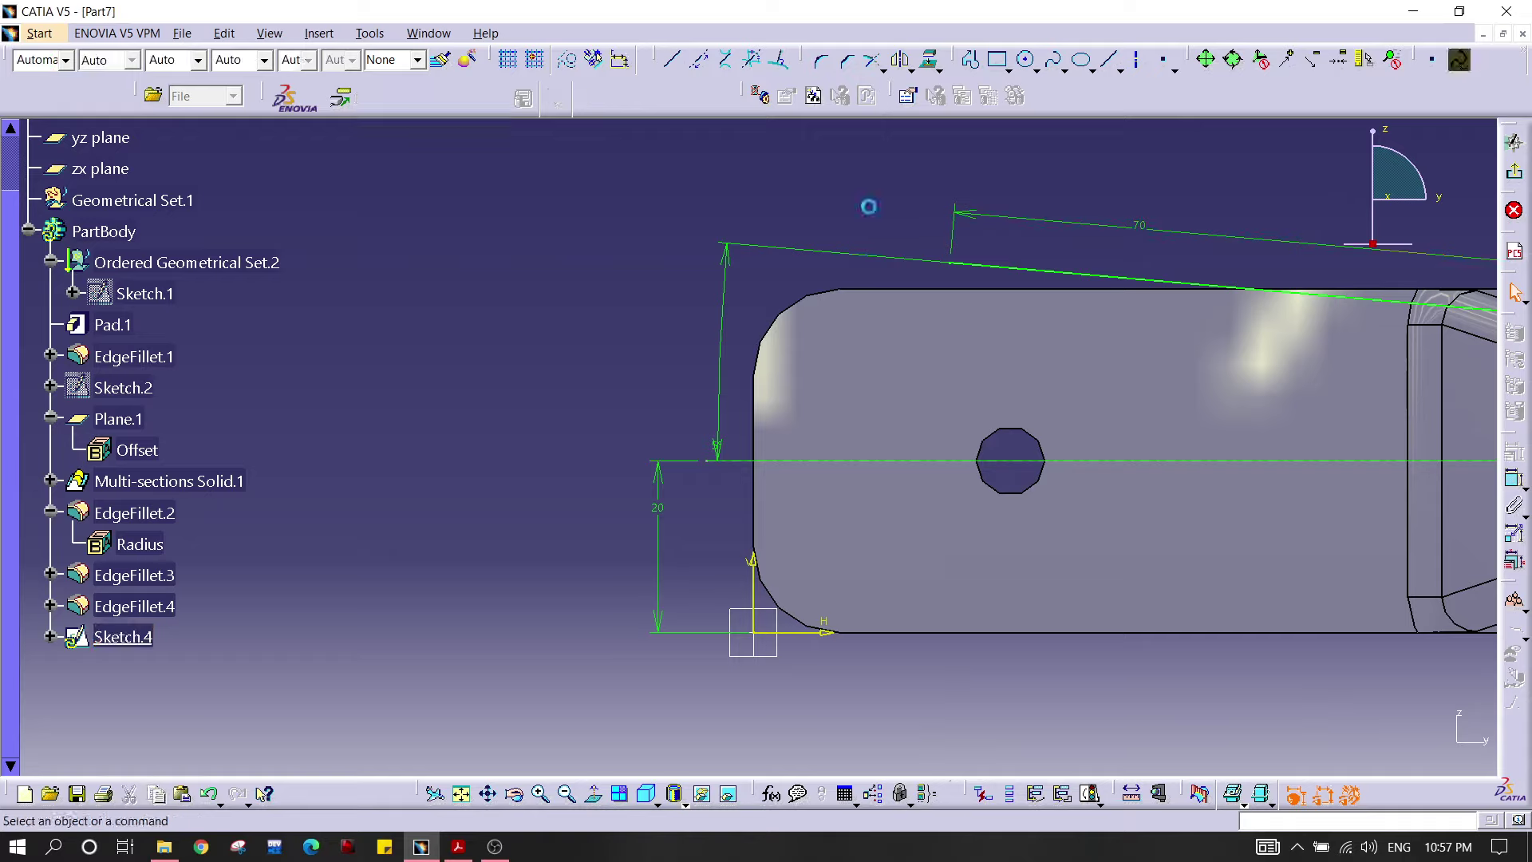
Step: Switch to Handle.CATPart and open the upper grip's Sketch.6 under Pad.3, viewed normal to its sketch plane
mouse_move(1166, 279)
middle_mouse_down()
mouse_move(714, 226)
mouse_move(717, 309)
mouse_move(718, 272)
middle_mouse_up()
left_click(429, 33)
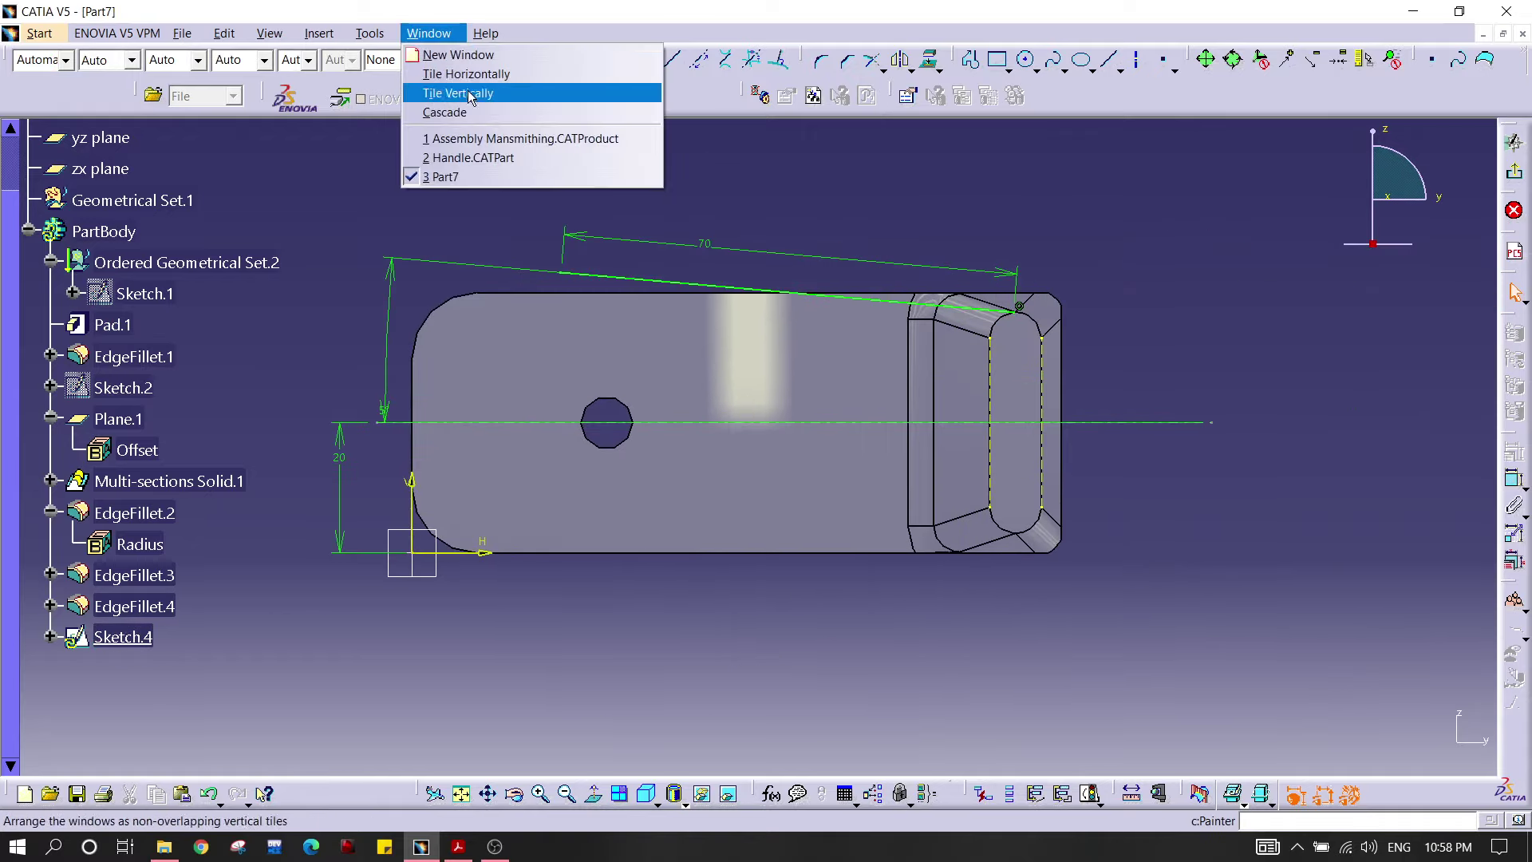
left_click(472, 157)
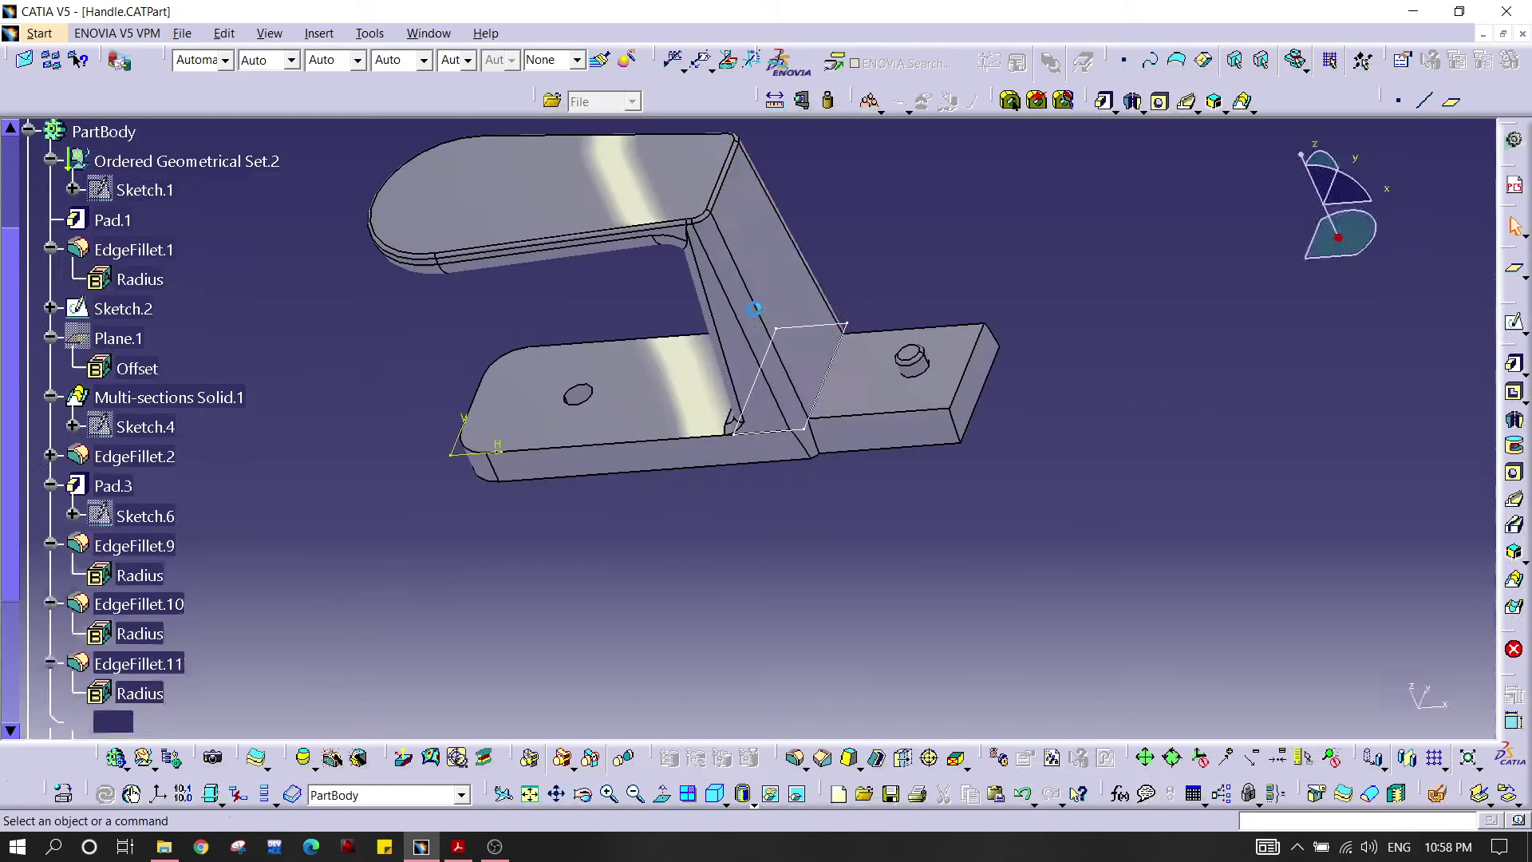
left_click(550, 155)
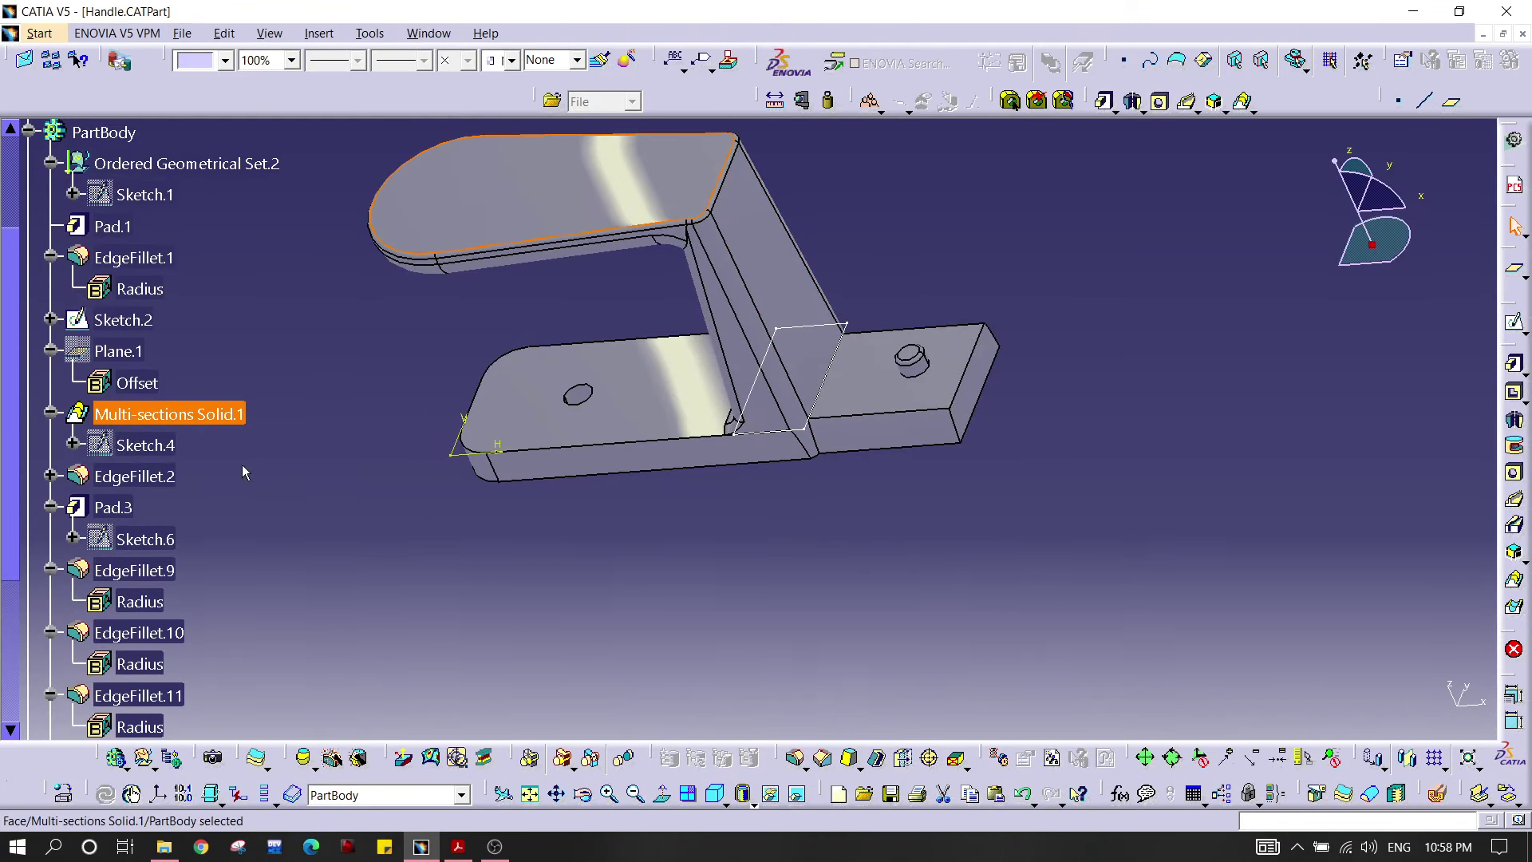
left_click(143, 447)
left_click(140, 505)
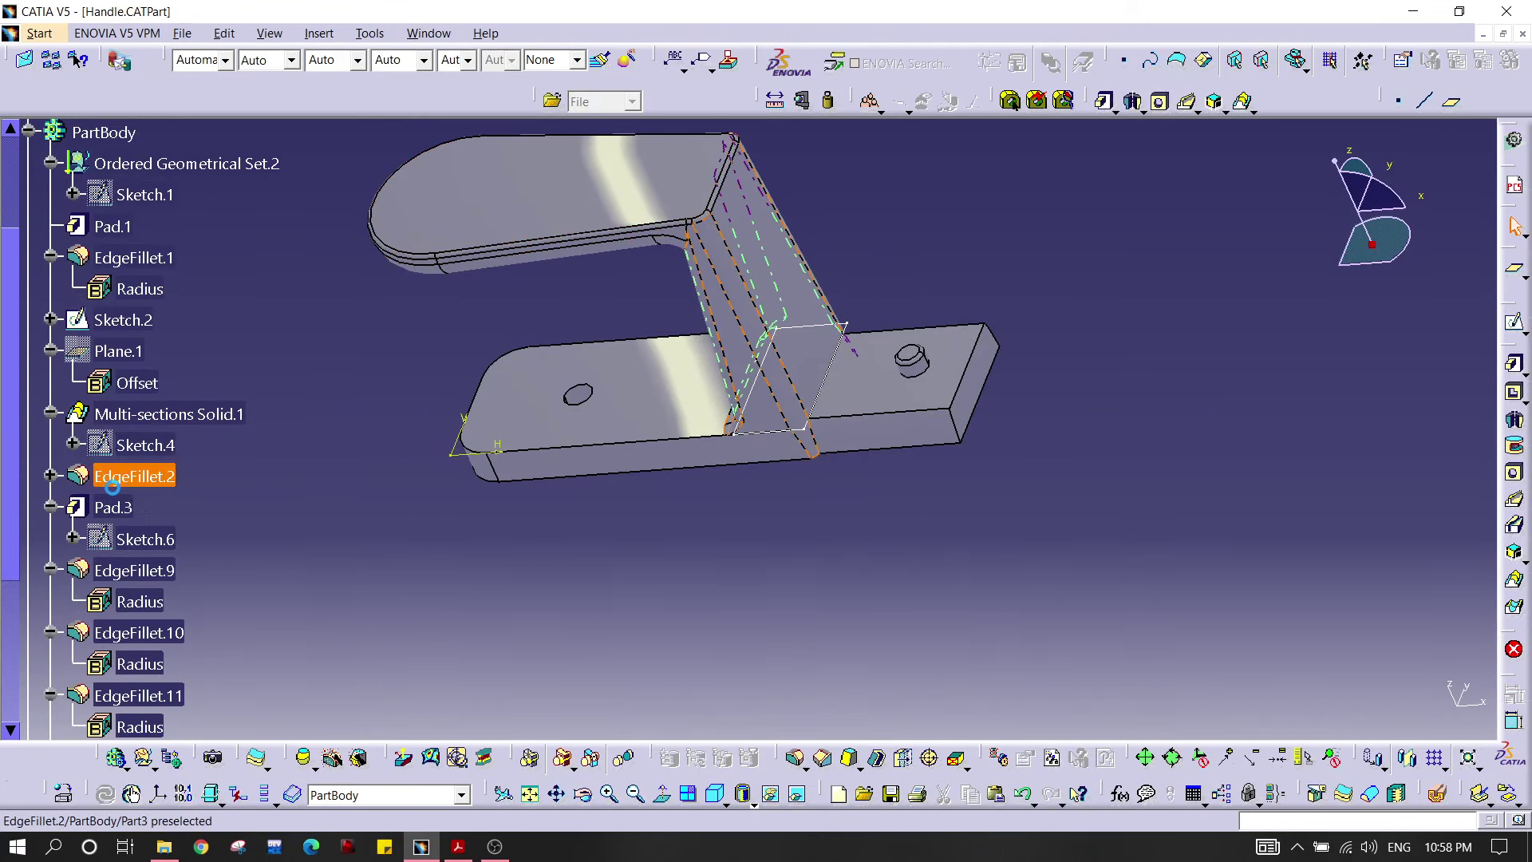
double_click(128, 541)
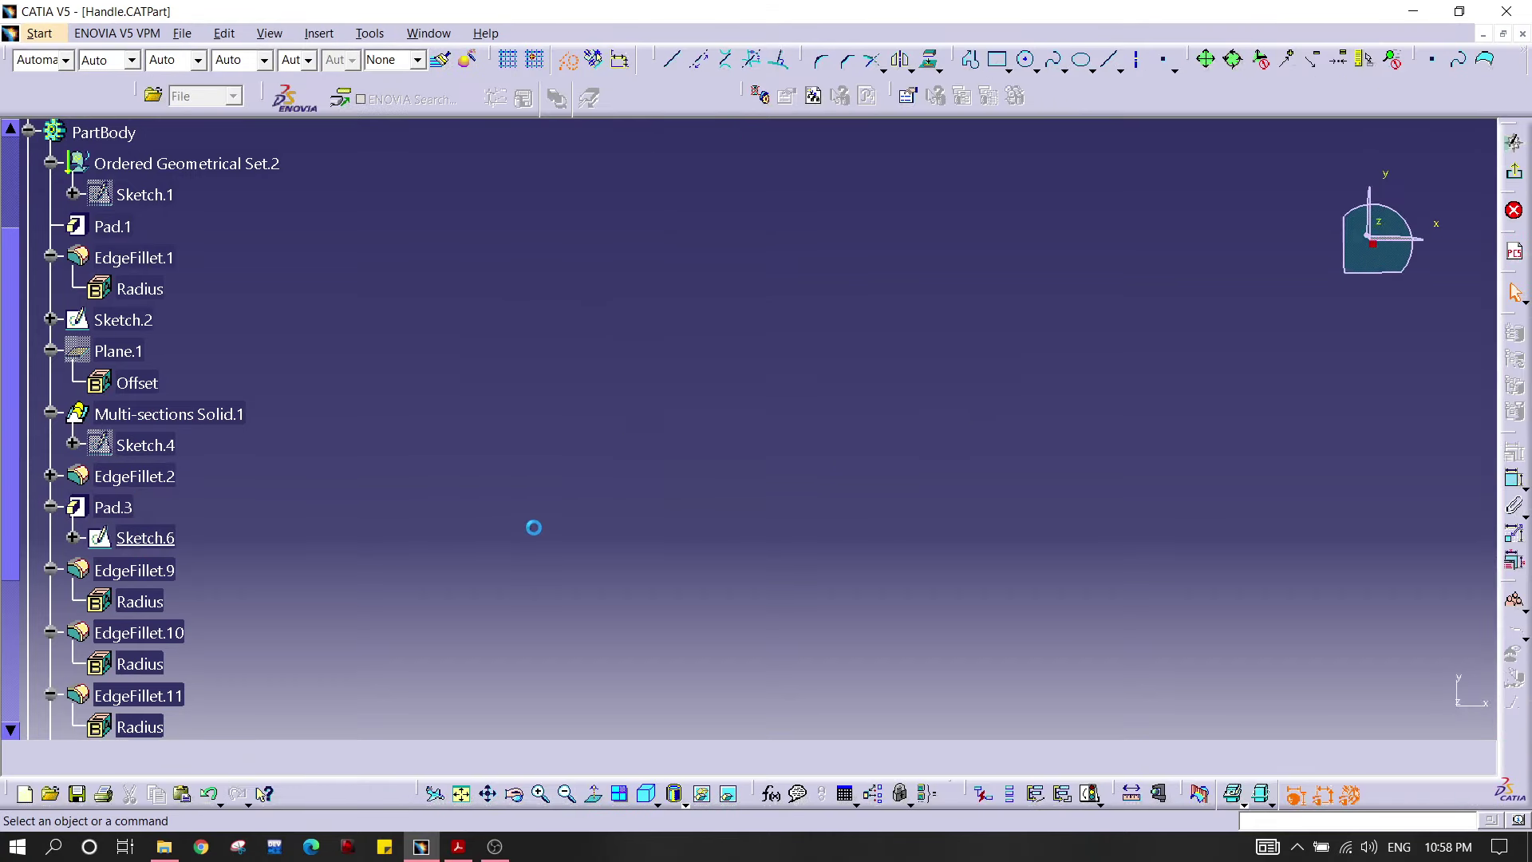
left_click(462, 793)
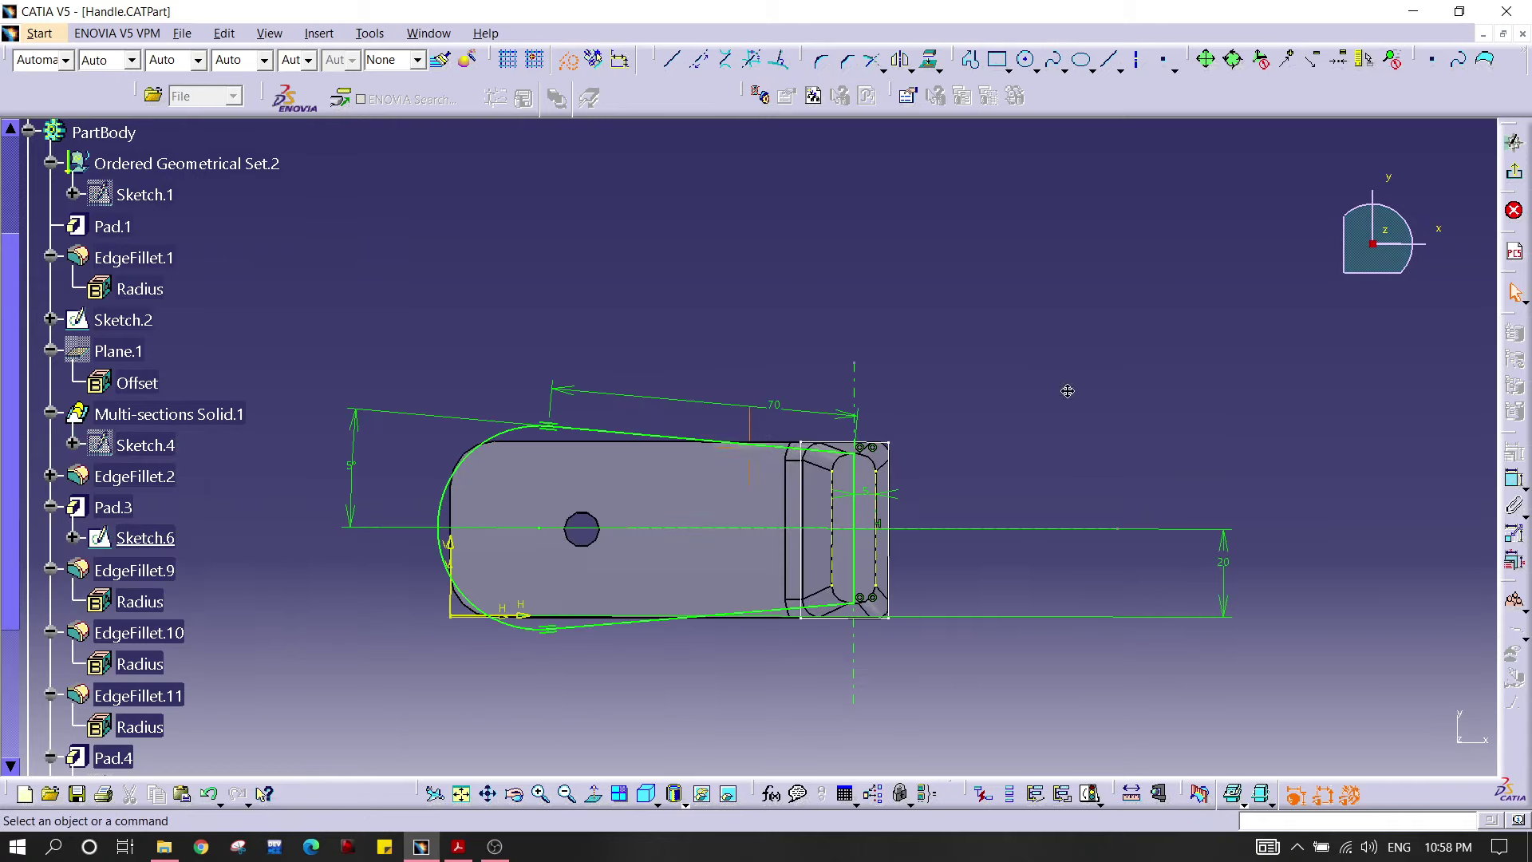
Step: Examine the reference grip outline with its slanted lines, end arc and closing line, and return to Part7
left_click(408, 36)
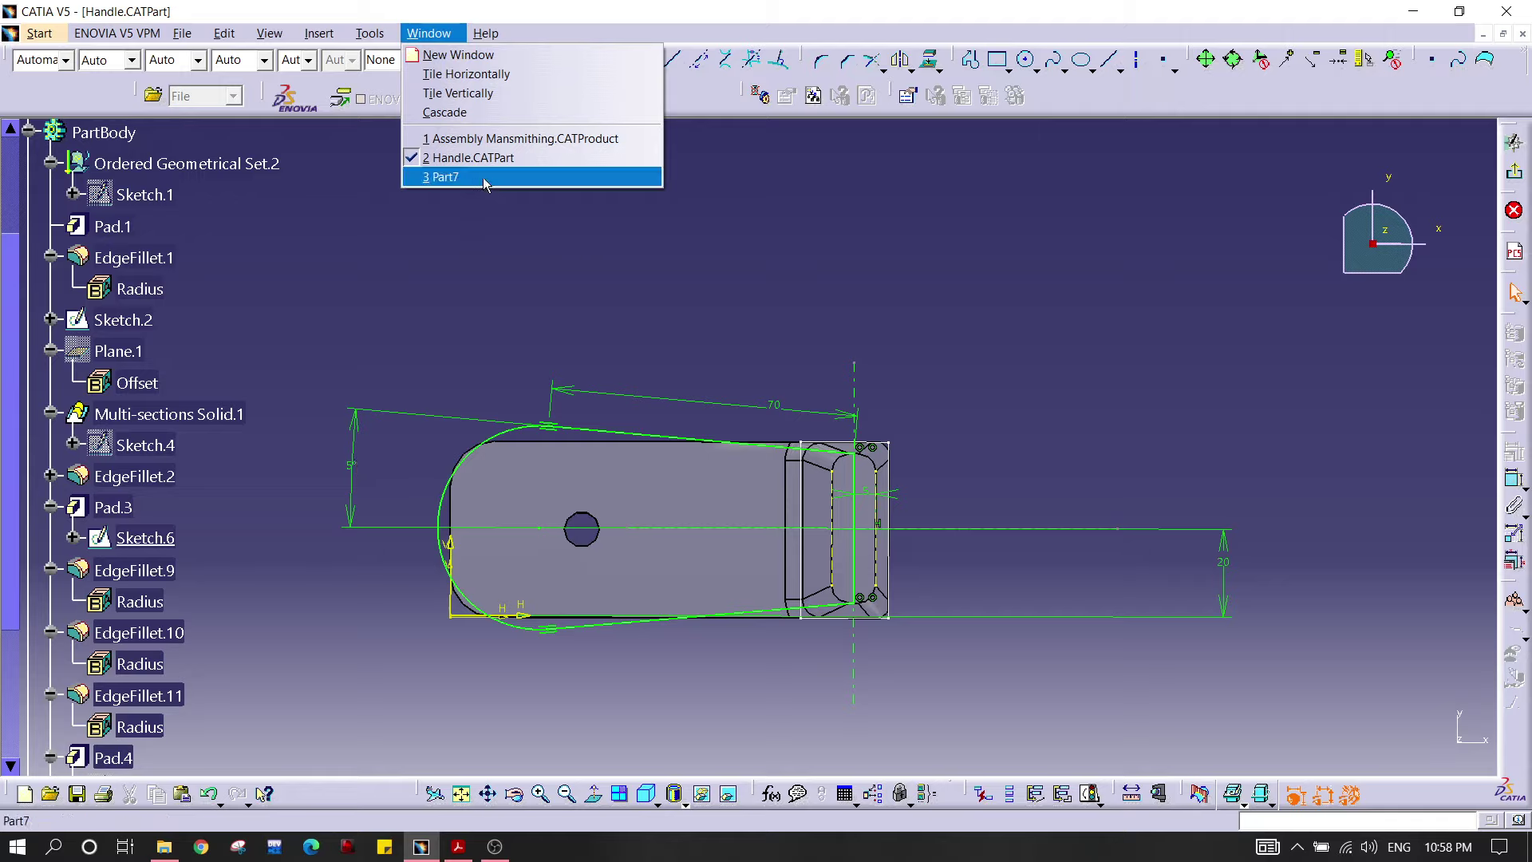
left_click(1036, 487)
mouse_move(957, 502)
middle_mouse_down()
mouse_move(886, 417)
mouse_move(846, 272)
mouse_move(842, 359)
middle_mouse_up()
left_click(886, 417)
middle_click_drag(814, 343, 934, 478)
left_click(934, 479)
middle_click_drag(934, 479, 930, 575)
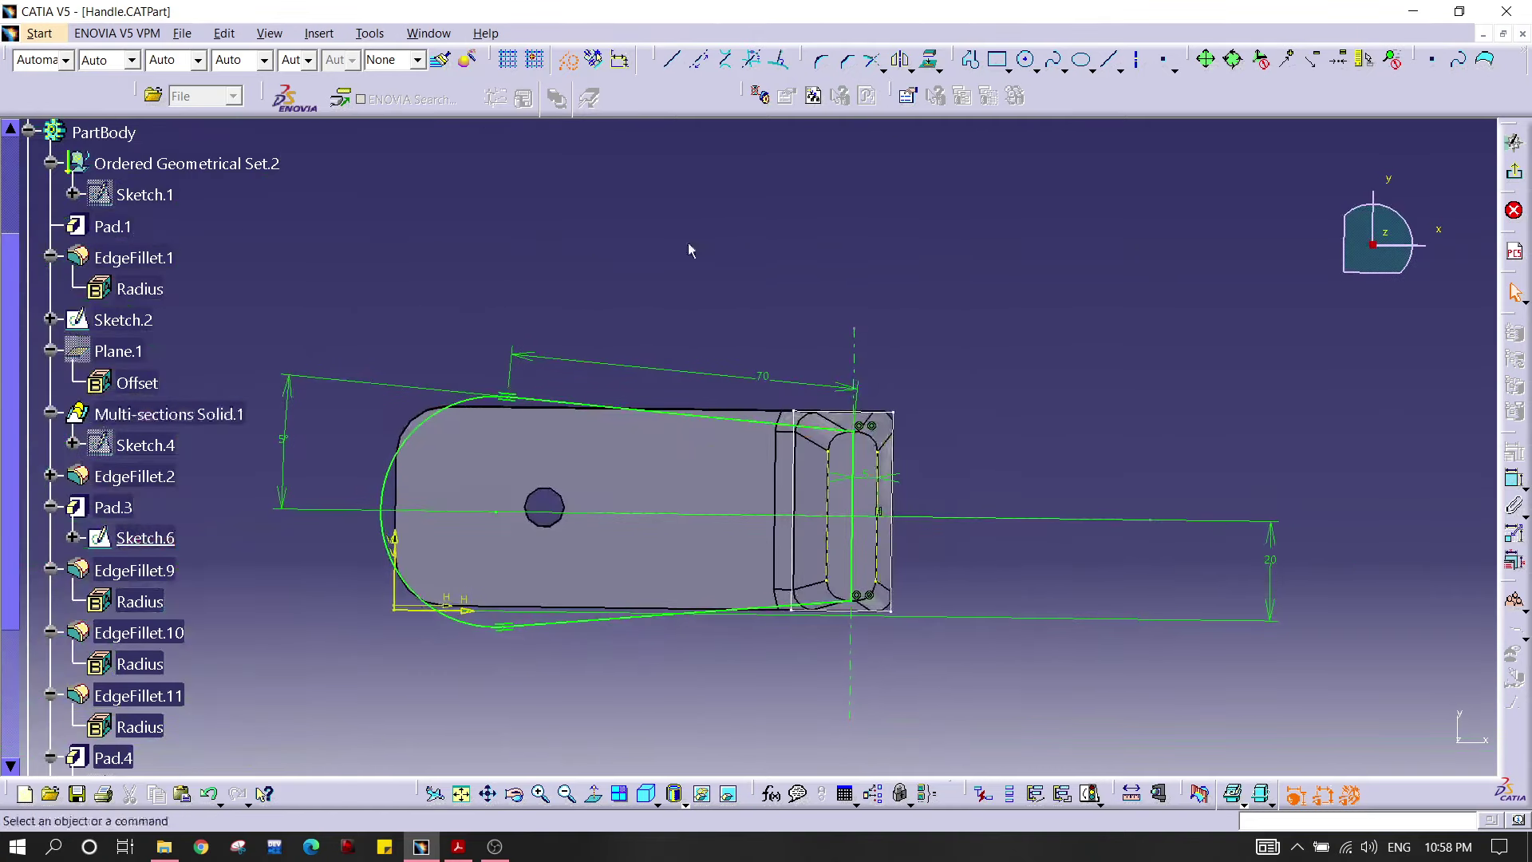
left_click(429, 33)
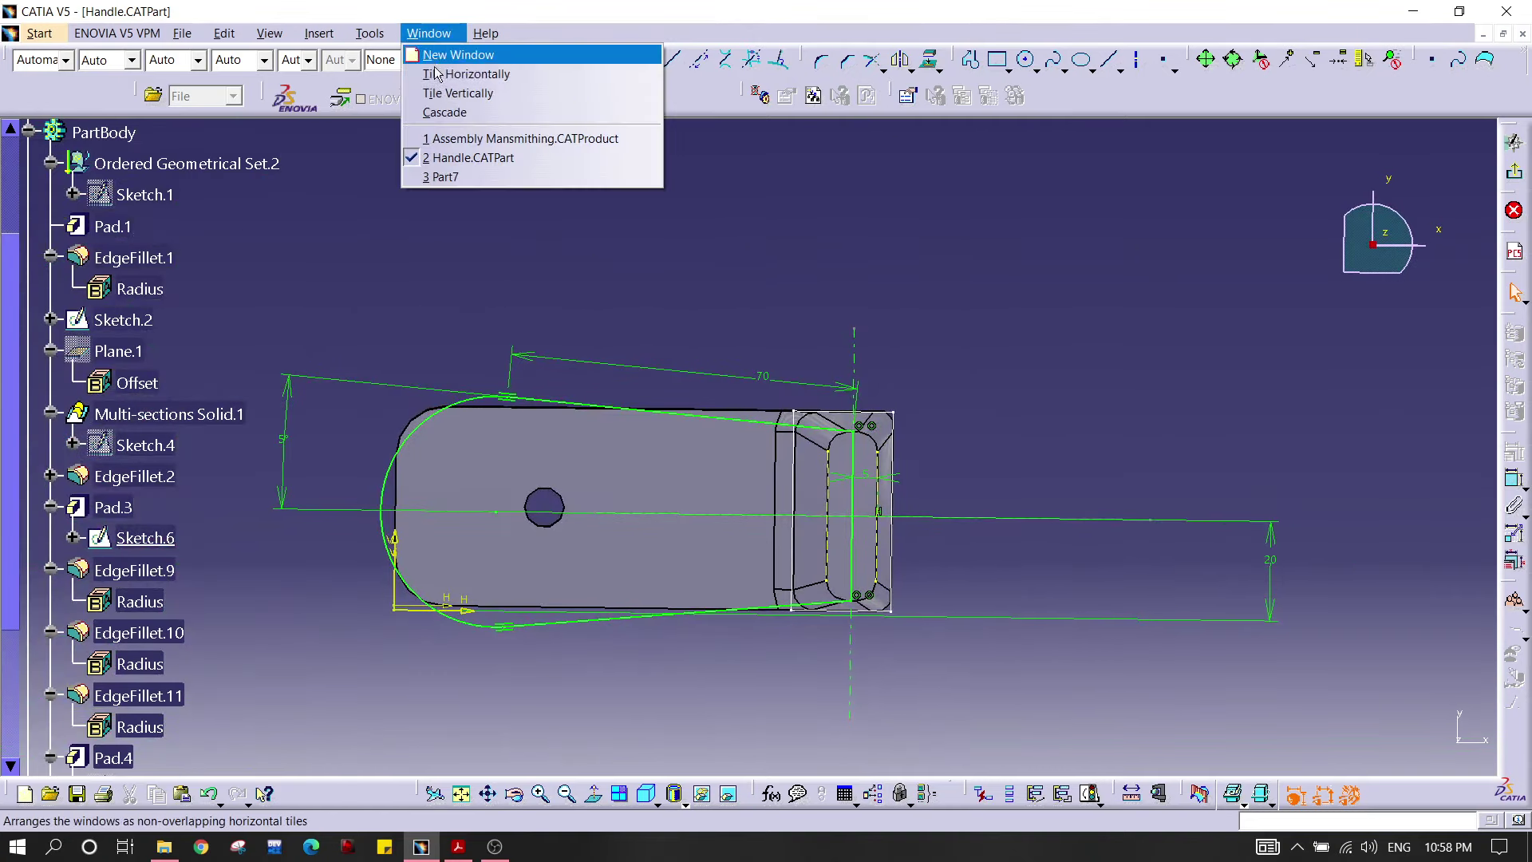
left_click(453, 177)
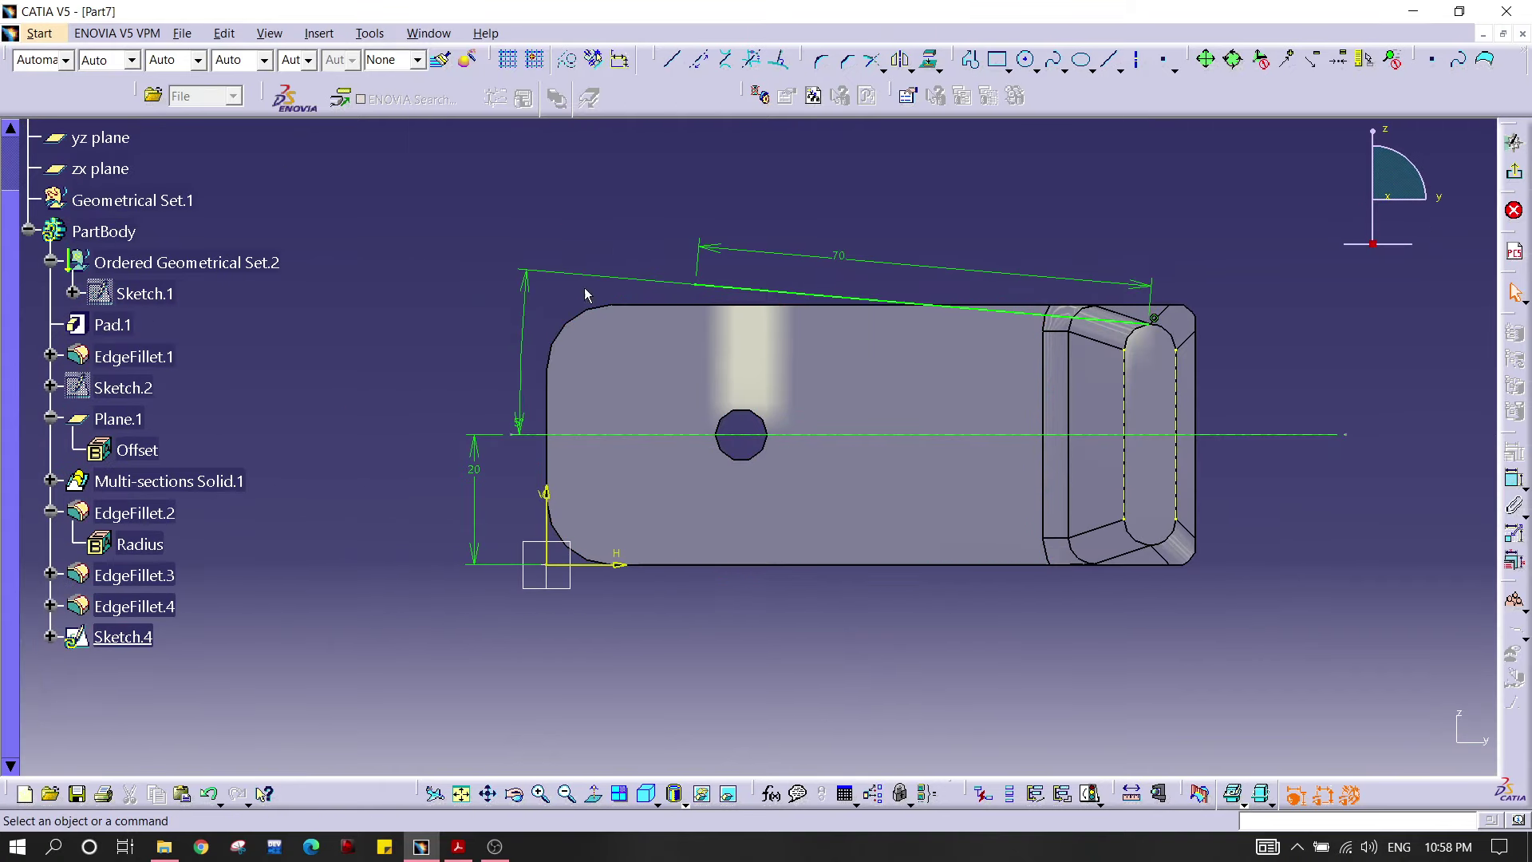
Step: Mirror the 70 mm slanted line about the horizontal axis
left_click(815, 296)
left_click(900, 59)
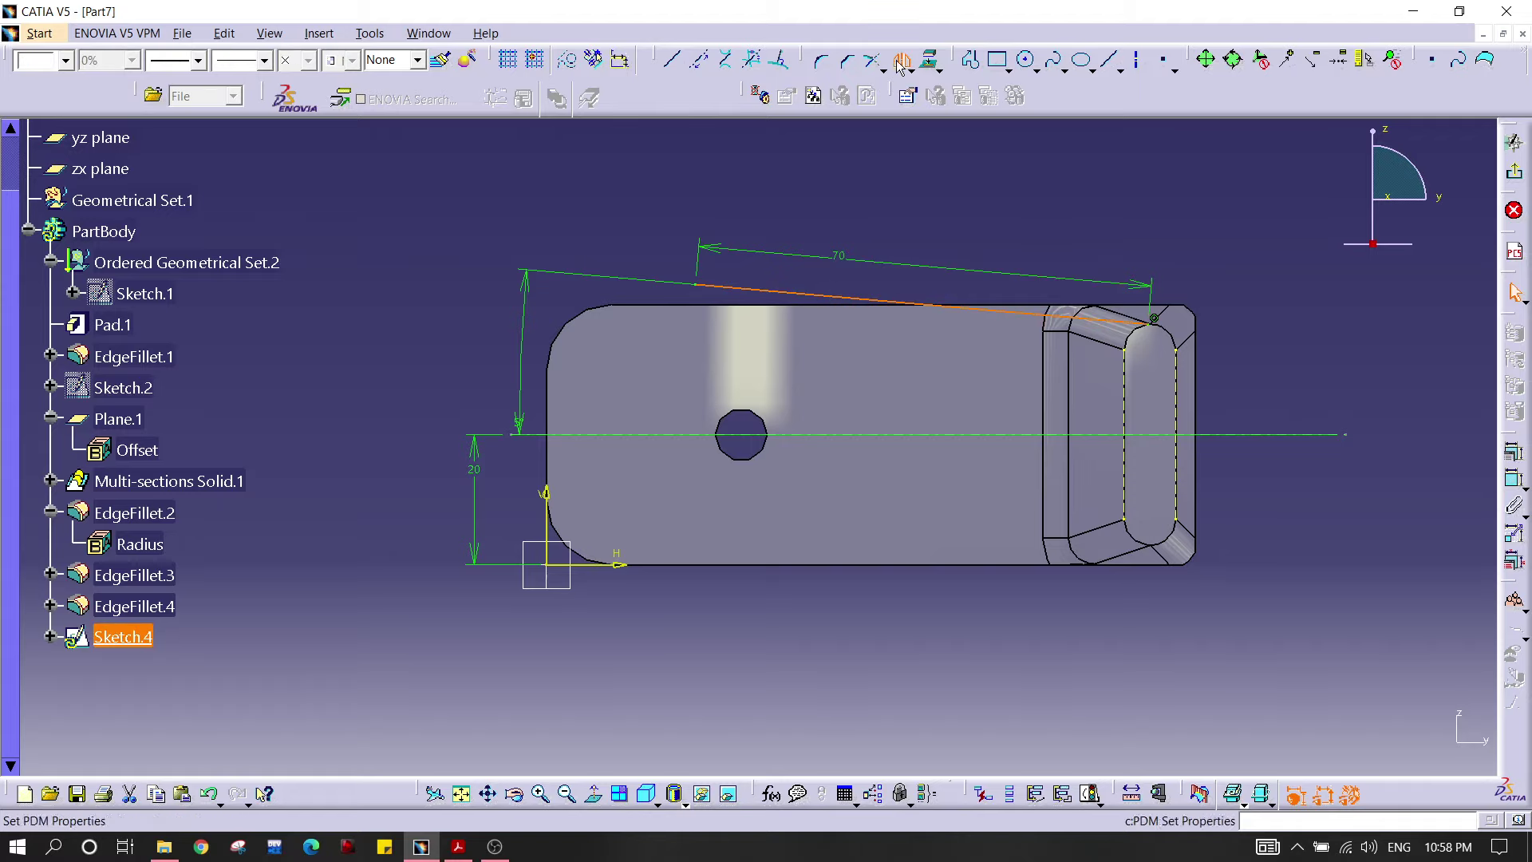
left_click(517, 435)
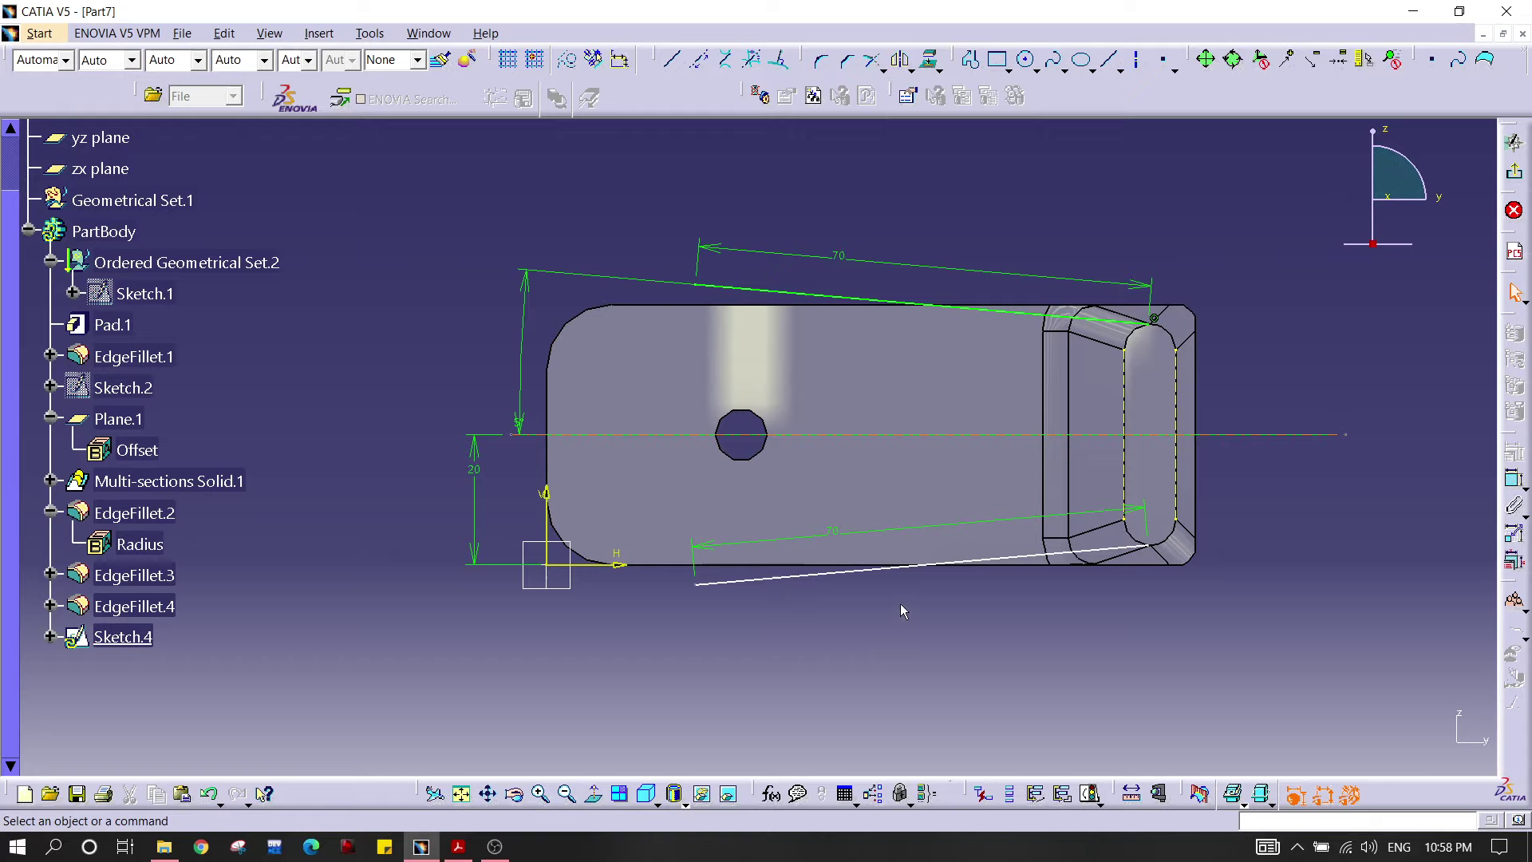
Step: Dimension the angle between the mirrored slanted line and the horizontal axis
left_click(794, 577)
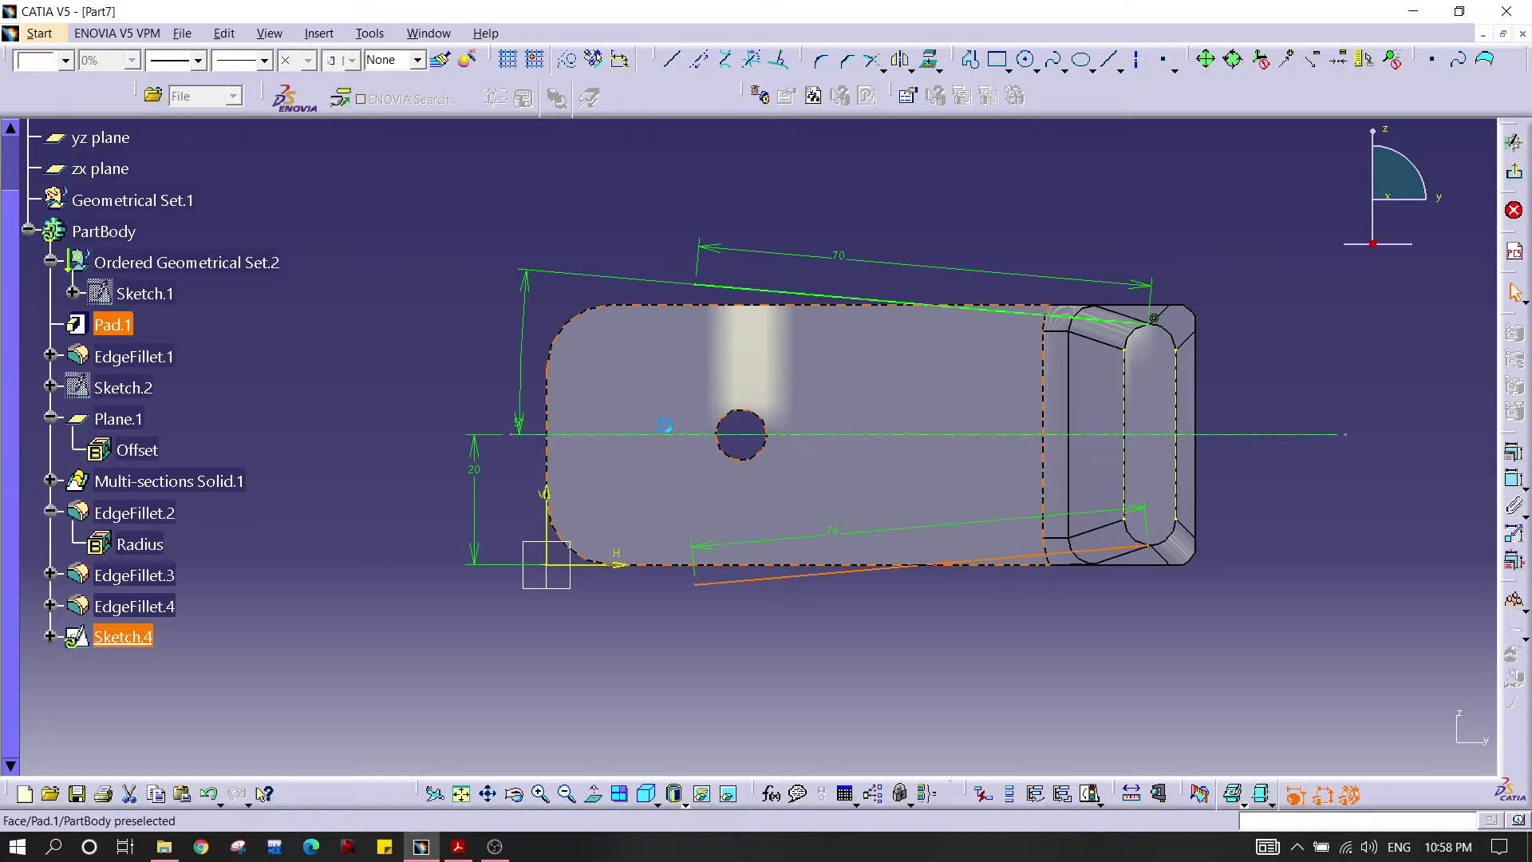
left_click(669, 439, "ctrl")
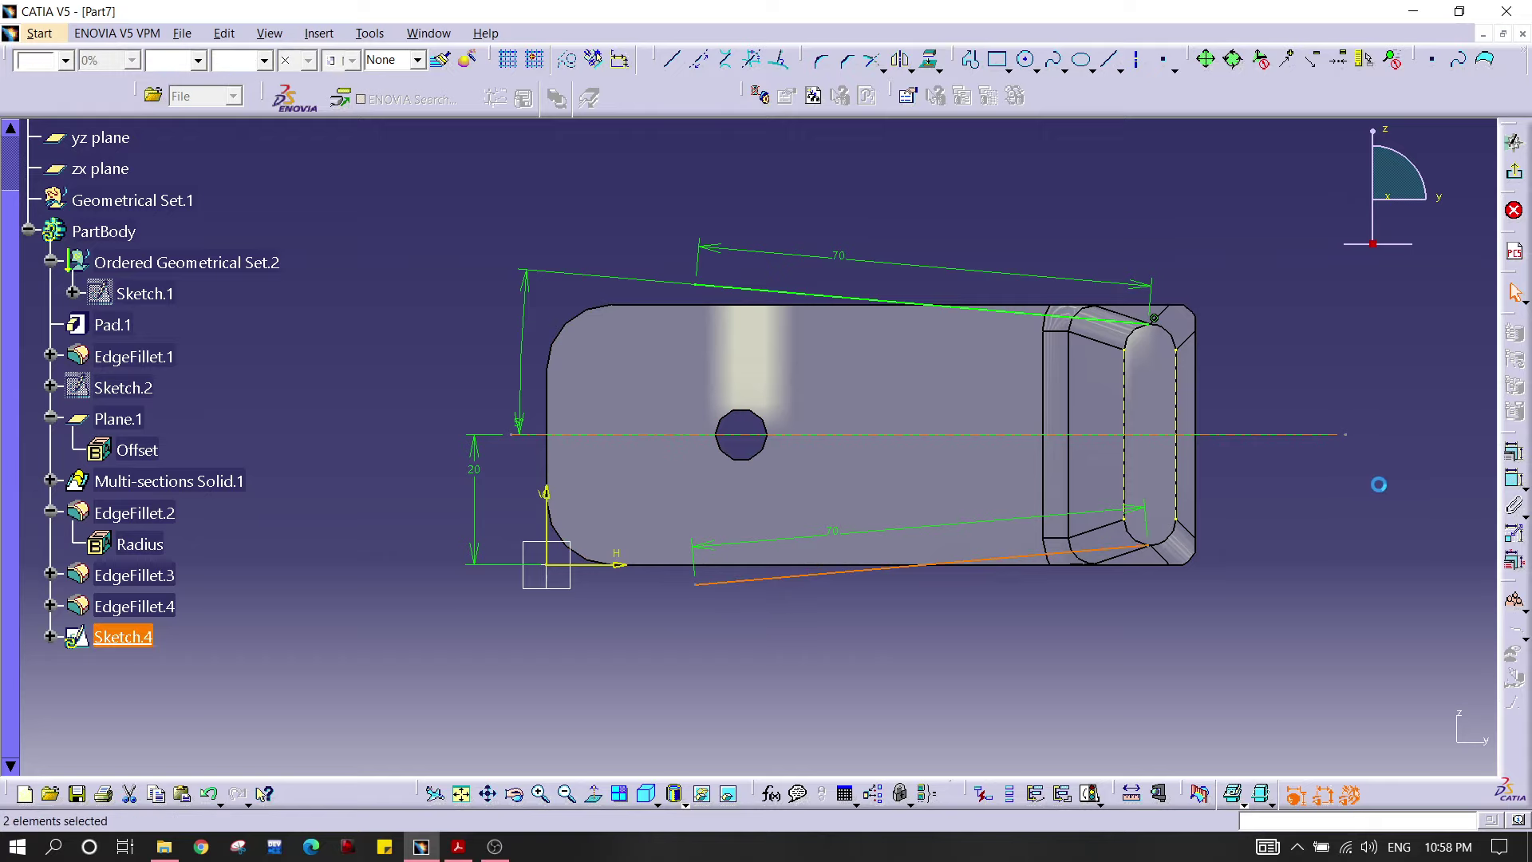
left_click(1514, 479)
left_click(297, 503)
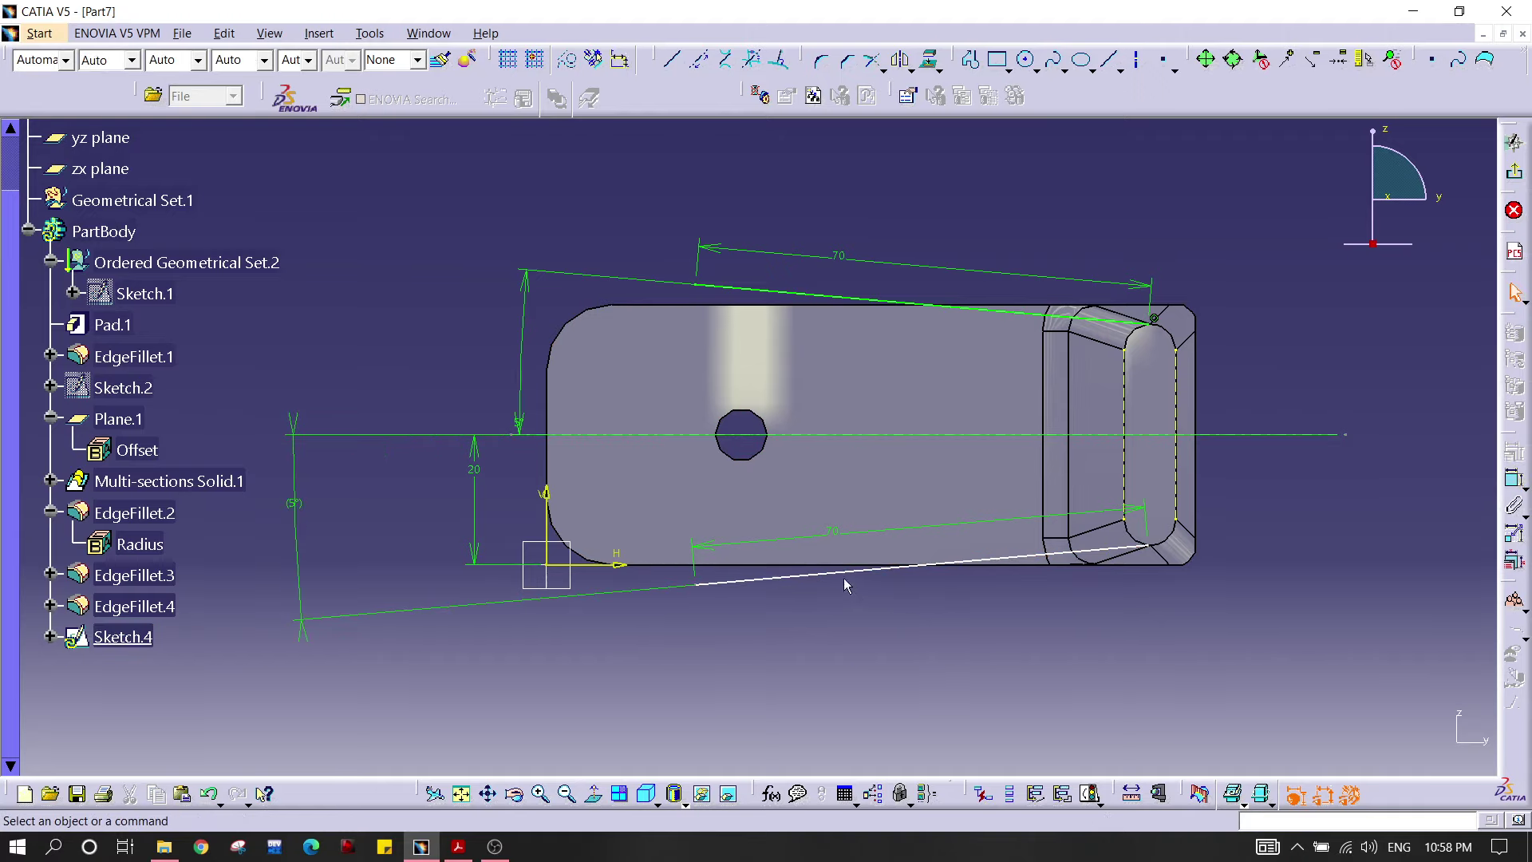
Step: Draw a straight line joining the two slanted lines' ends on the upright's top face
middle_click_drag(1066, 610, 999, 423)
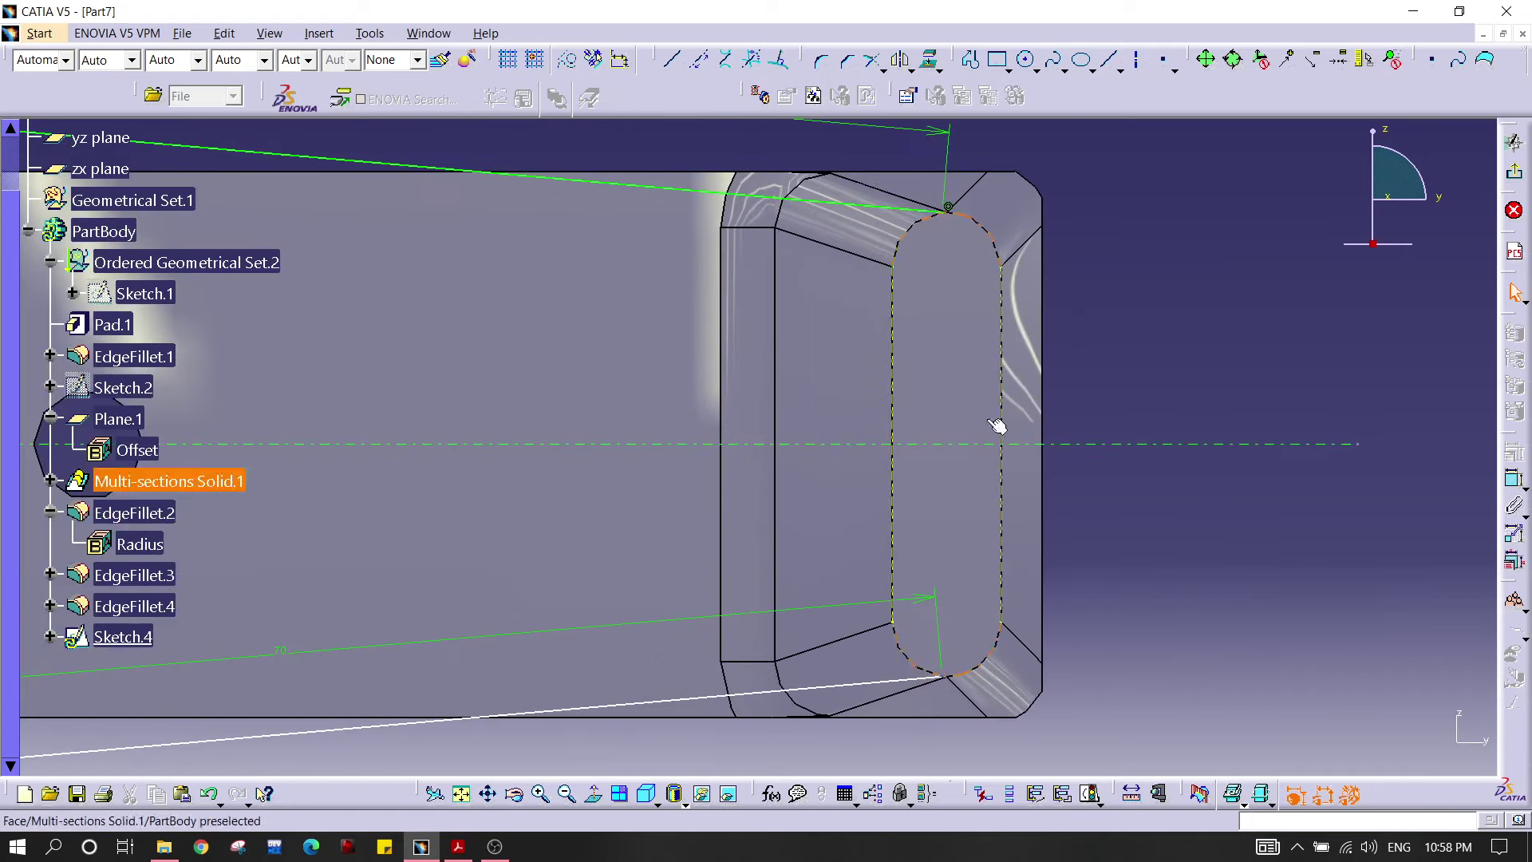
left_click(1113, 63)
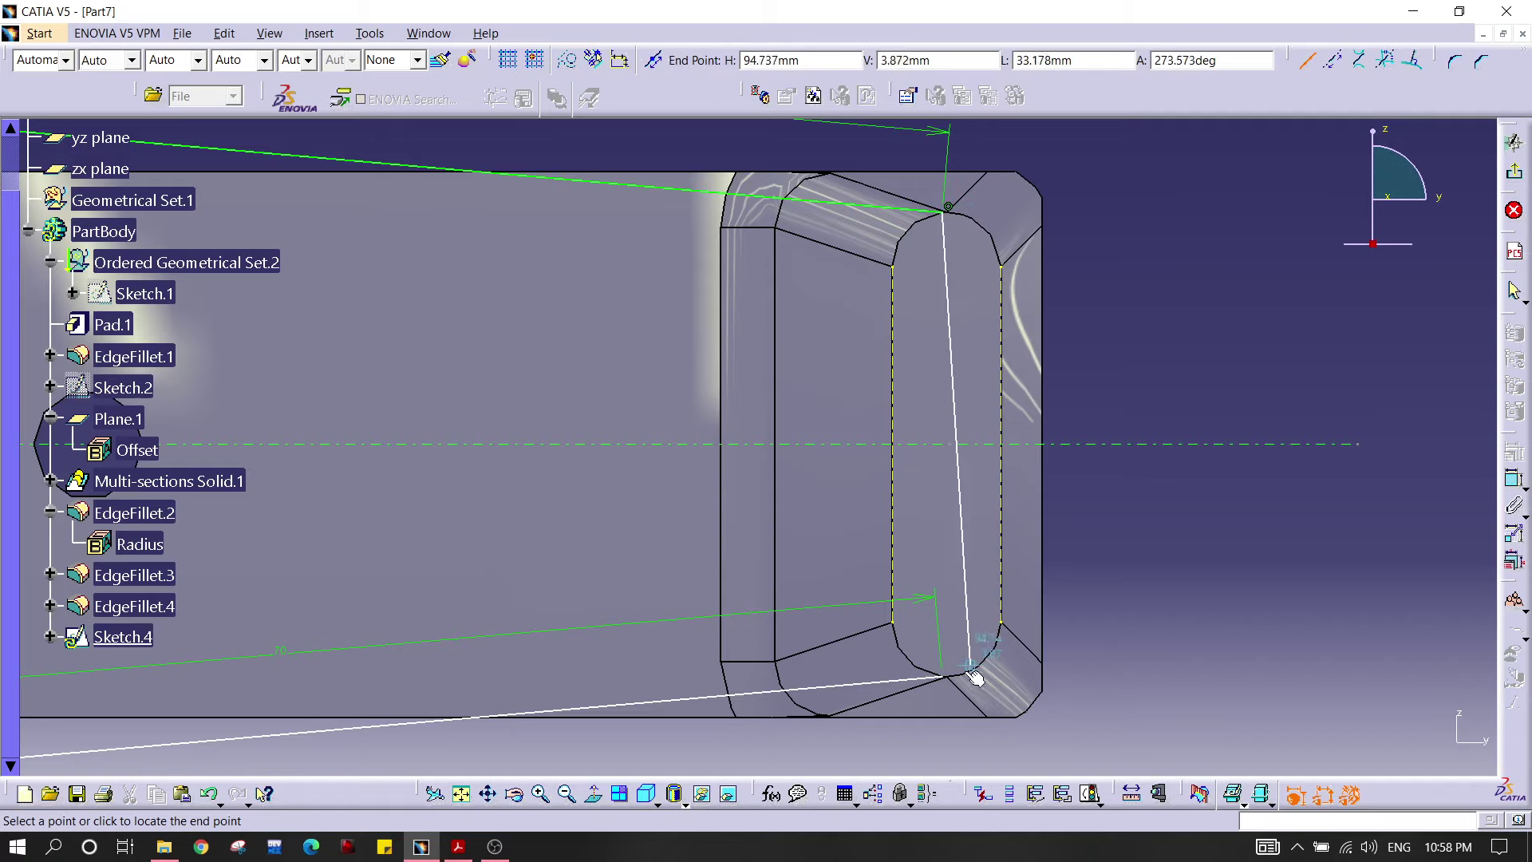
left_click(942, 676)
left_click(1142, 575)
Step: Draw a Three Point Arc Starting With Limits joining the slanted lines' free ends, bulging outward past the plate's rounded end
middle_click_drag(977, 425, 918, 499)
middle_click_drag(364, 459, 720, 456)
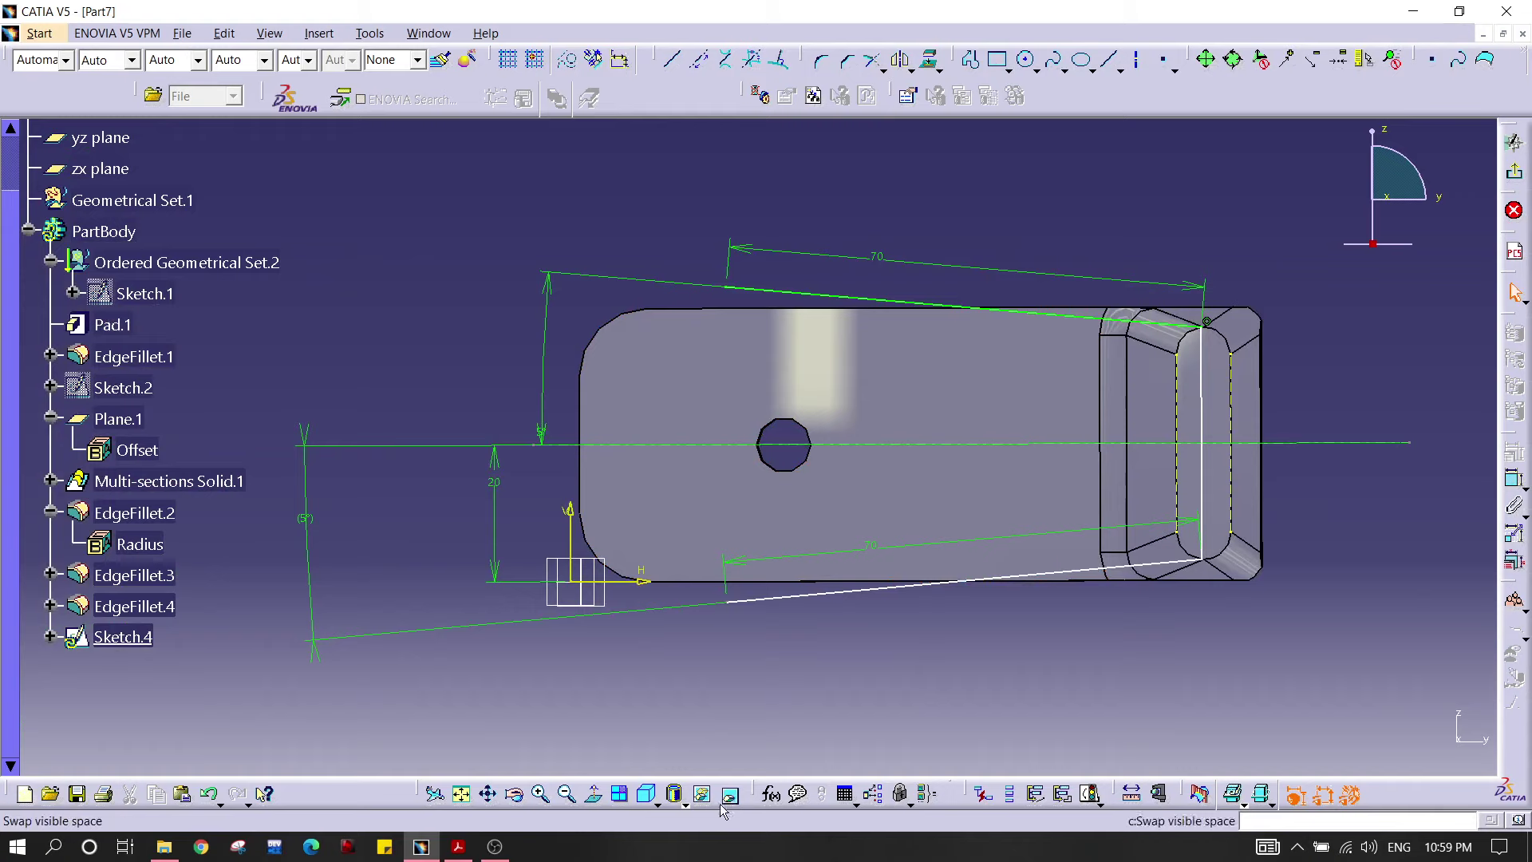
left_click(592, 794)
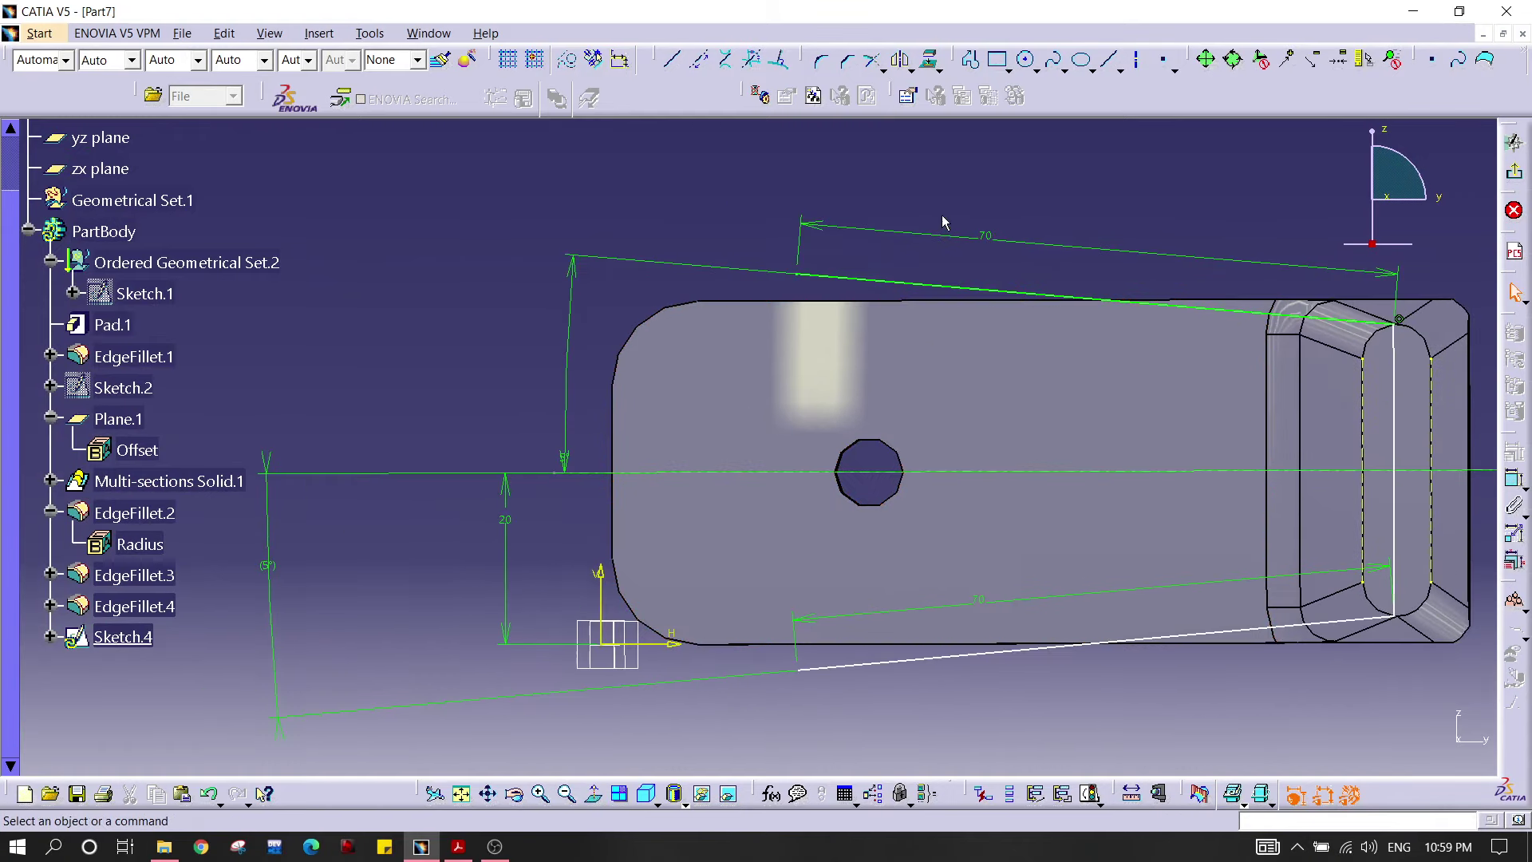
left_click(1035, 68)
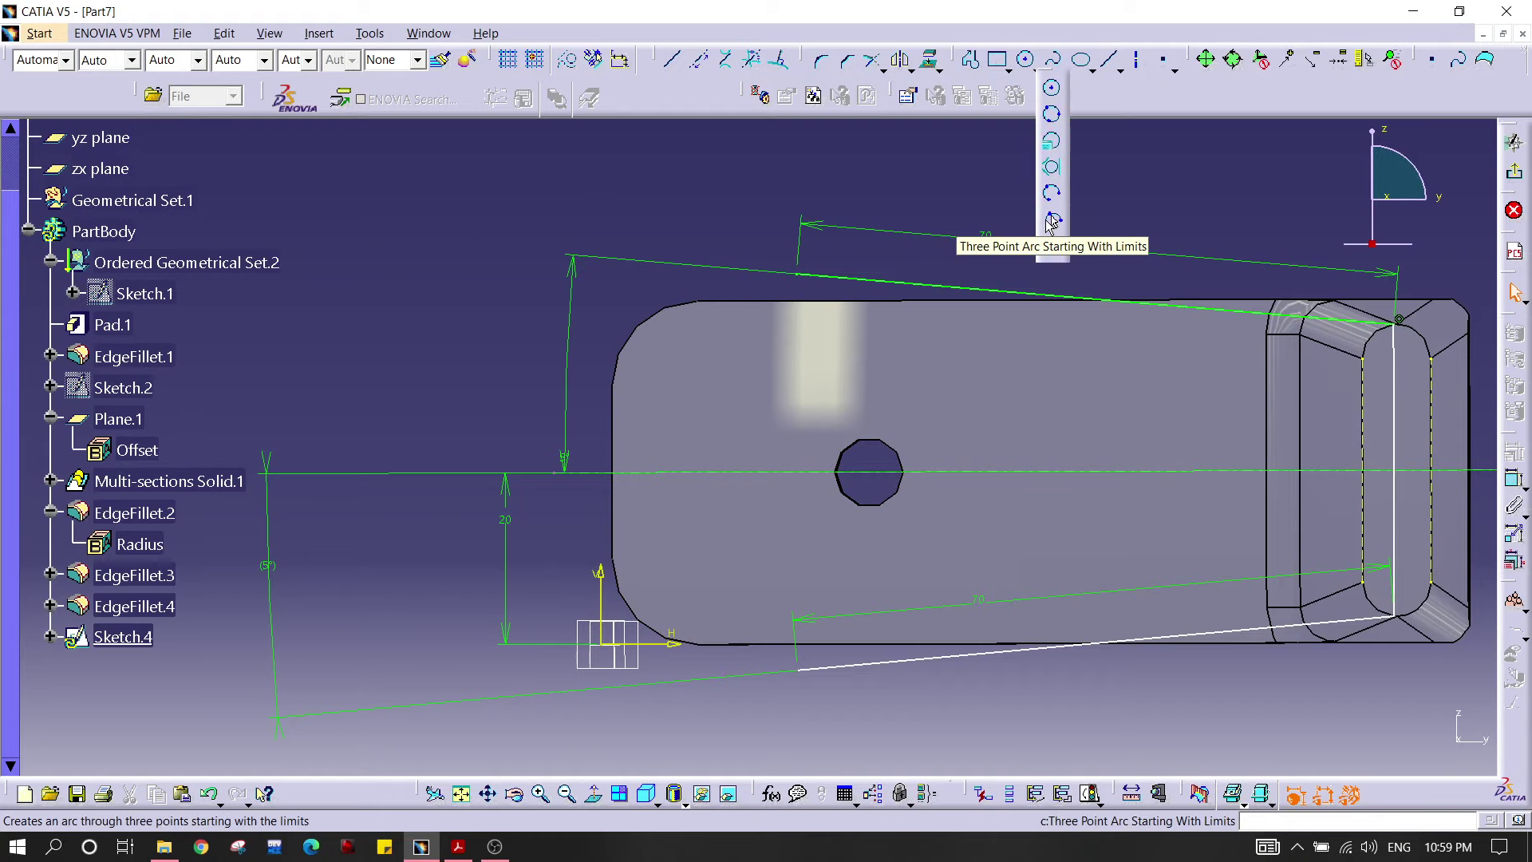
left_click(1052, 222)
left_click(799, 275)
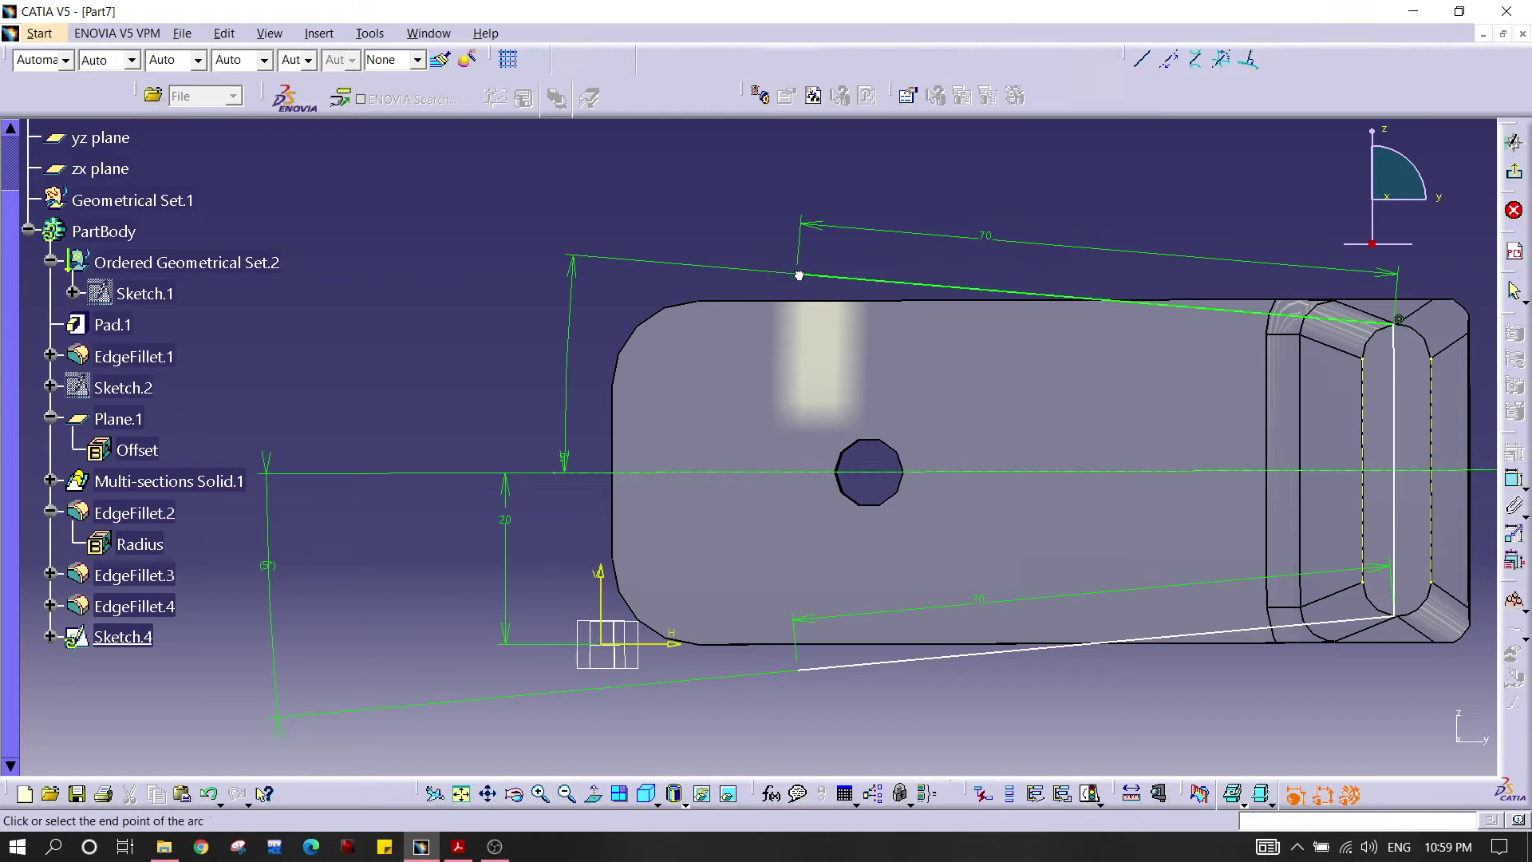
left_click(798, 671)
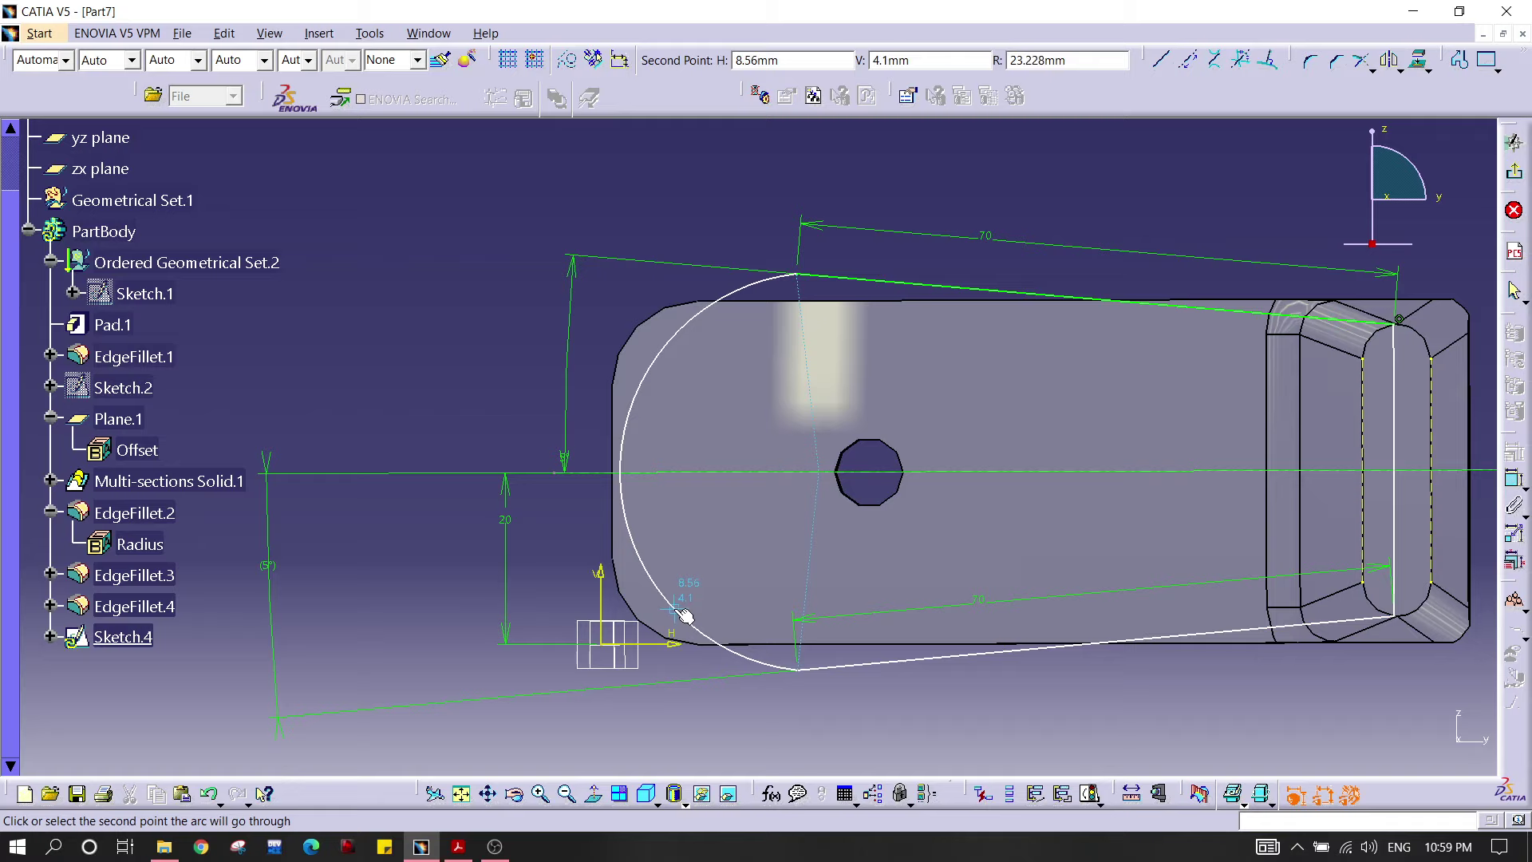
left_click(639, 614)
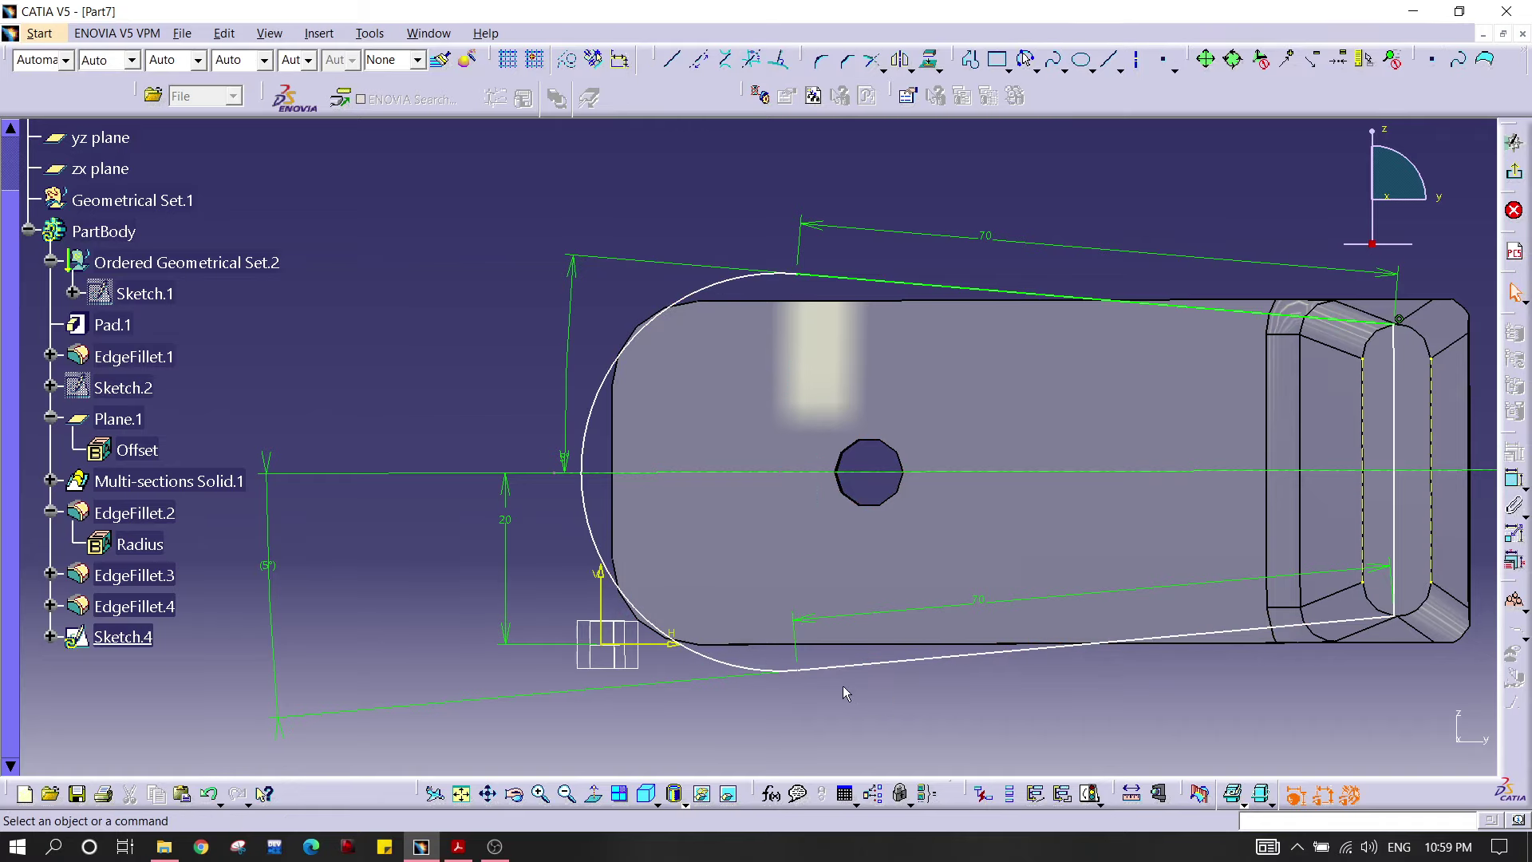
Step: Make the end arc tangent to the original slanted line
middle_click_drag(862, 676, 803, 362)
middle_click_drag(876, 202, 874, 431)
mouse_move(870, 256)
middle_mouse_down()
mouse_move(831, 266)
mouse_move(824, 242)
middle_mouse_up()
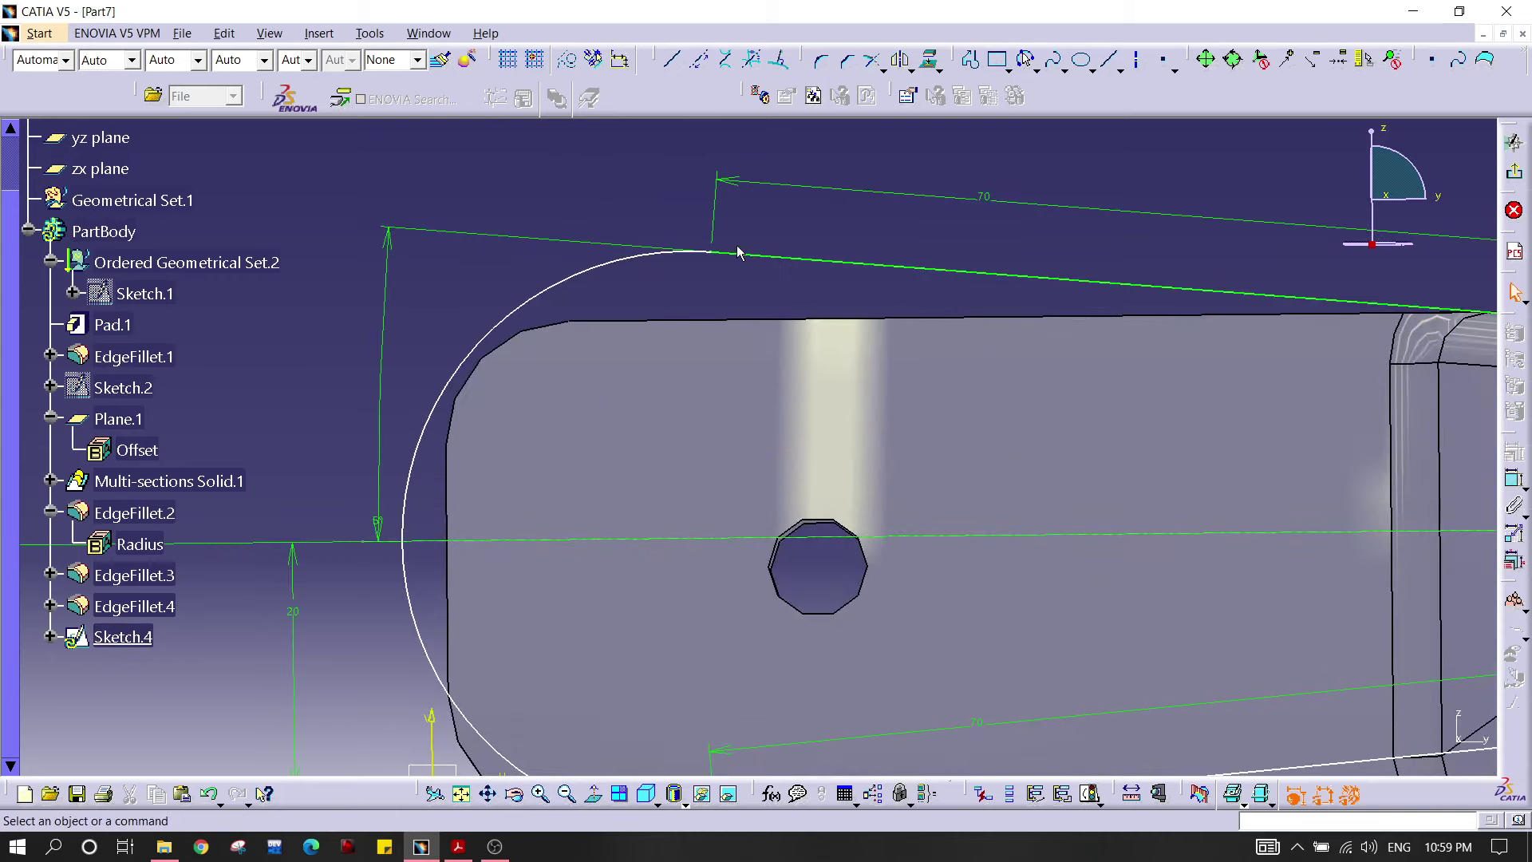
left_click(773, 258)
left_click(653, 268, "ctrl")
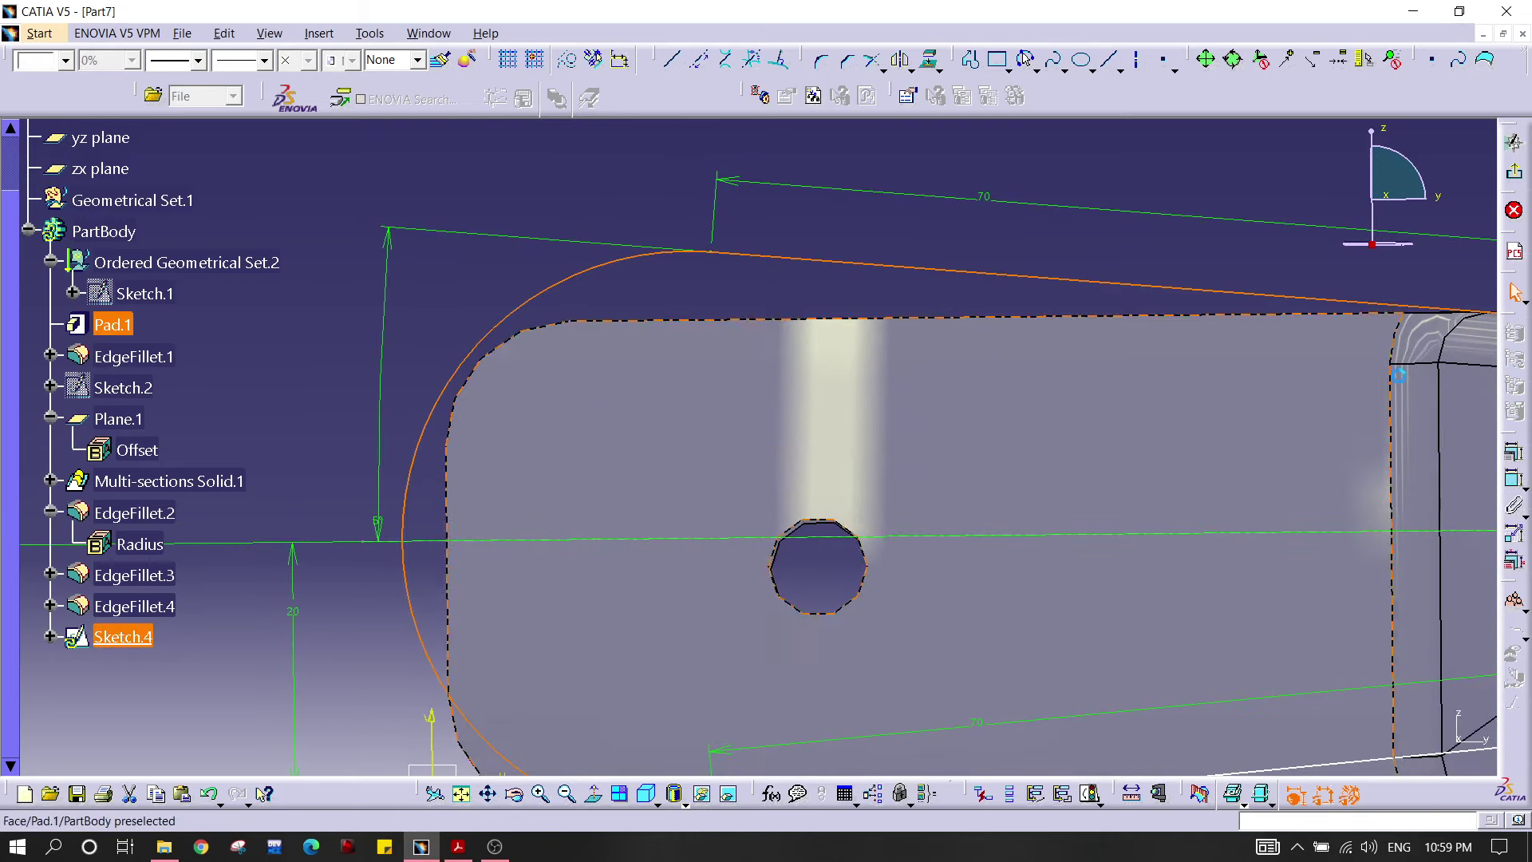
left_click(1514, 480)
right_click(890, 304)
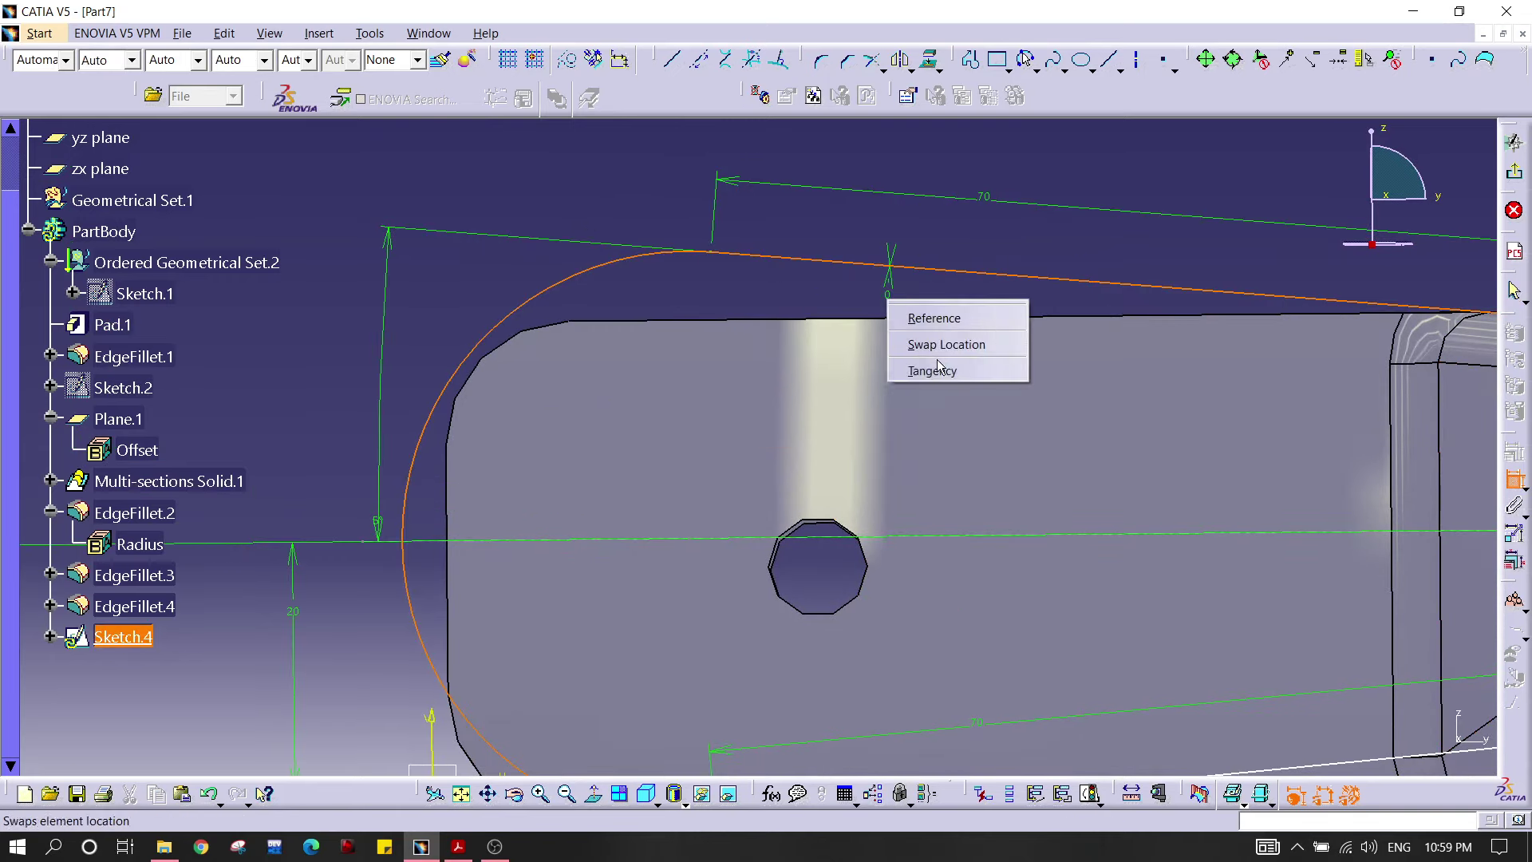
left_click(918, 368)
Step: Make the end arc tangent to the mirrored slanted line
middle_click_drag(825, 214, 803, 302)
middle_click_drag(803, 302, 808, 143)
left_click(851, 423)
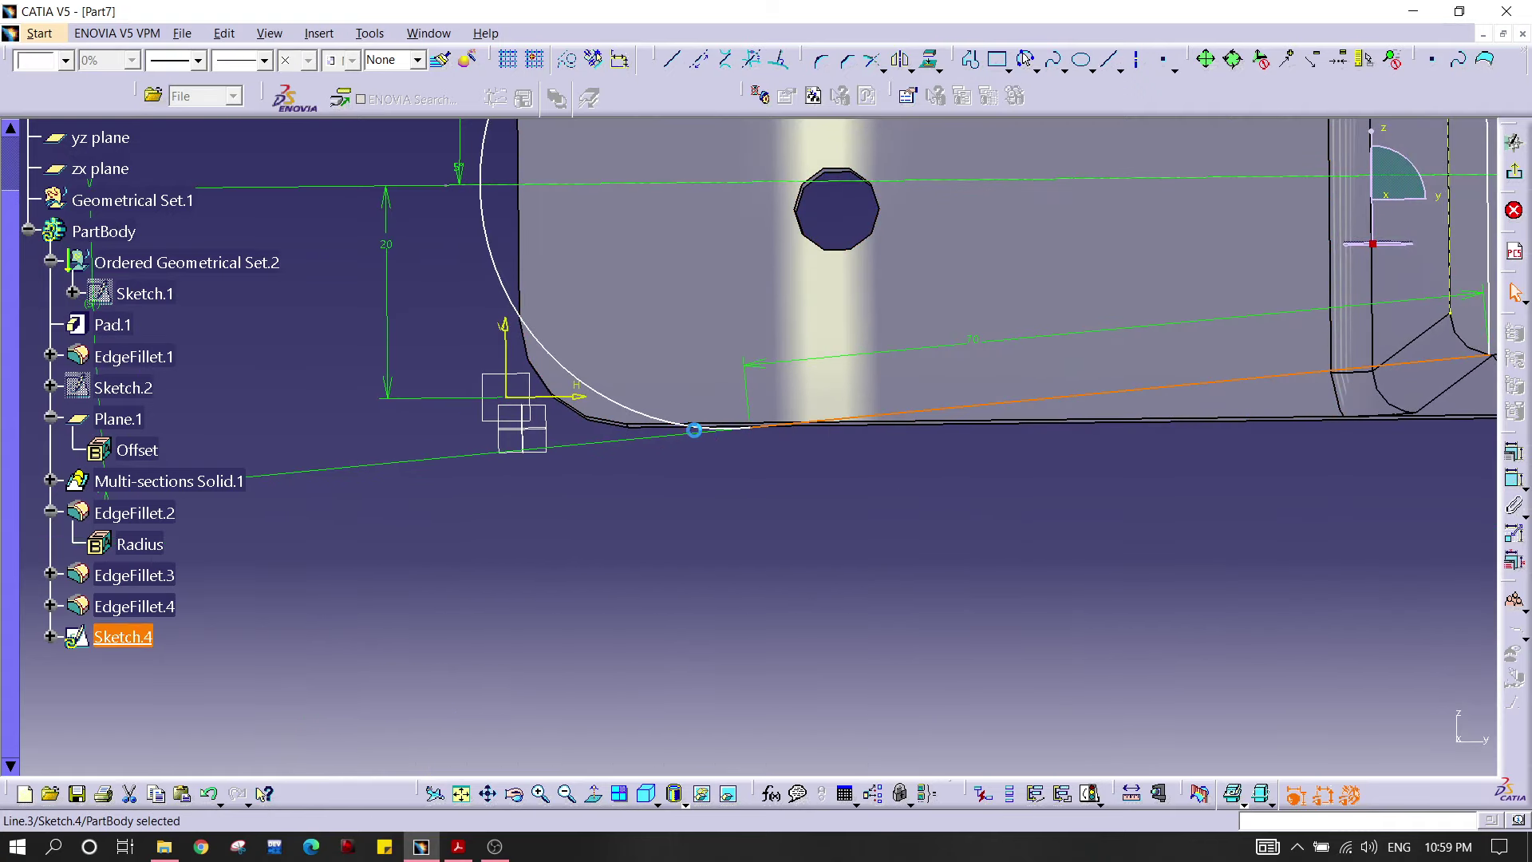
left_click(1514, 481)
right_click(1051, 489)
left_click(1077, 561)
Step: Check with Sketch Analysis whether the grip outline is a closed profile, and exit the sketch
middle_click_drag(961, 414, 992, 359)
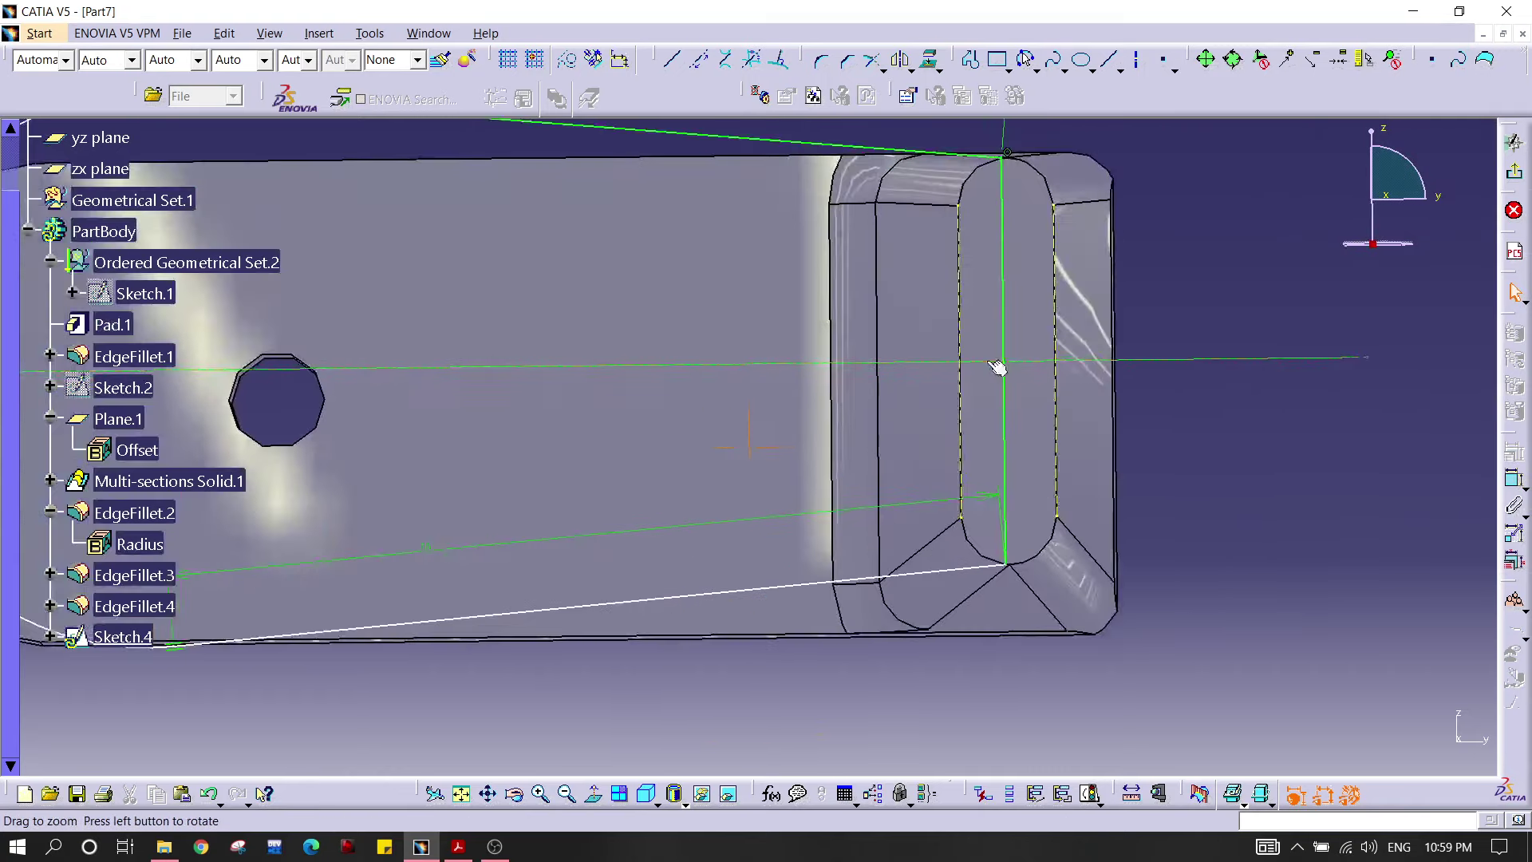
middle_click_drag(765, 333, 978, 422)
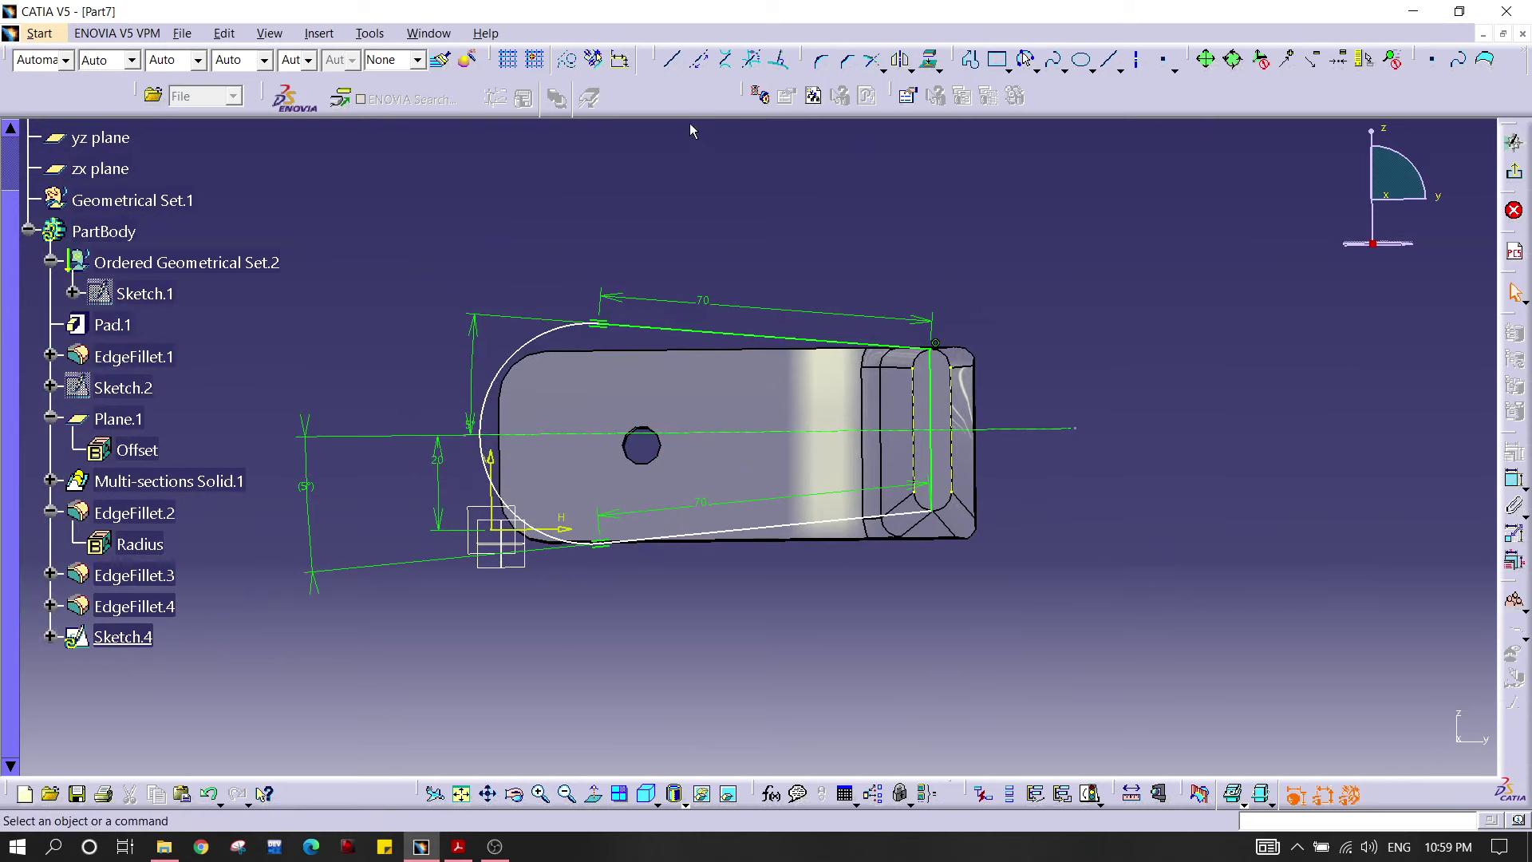
left_click(429, 32)
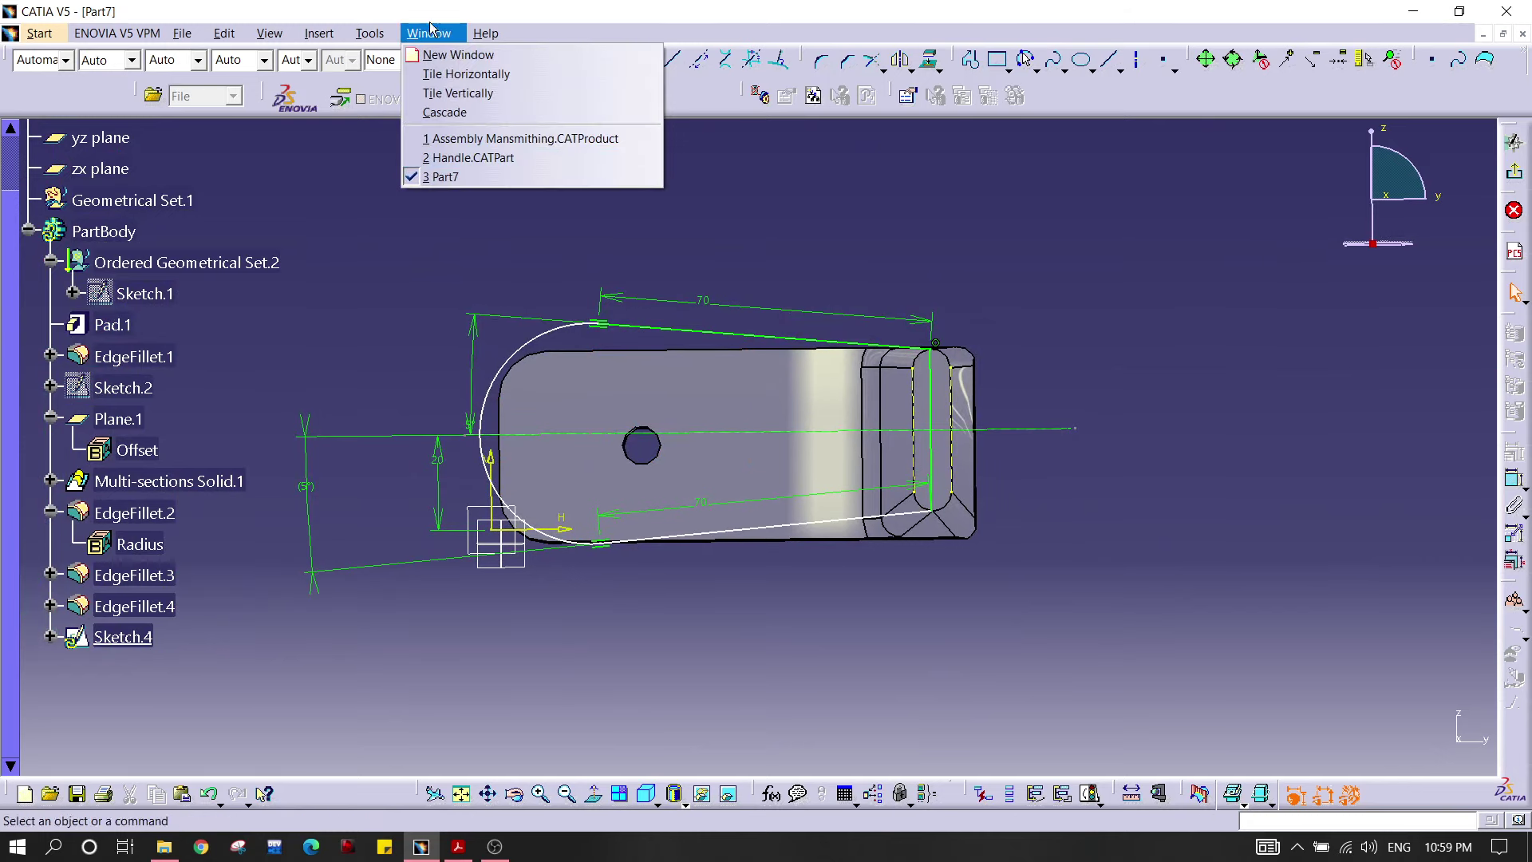
mouse_move(323, 34)
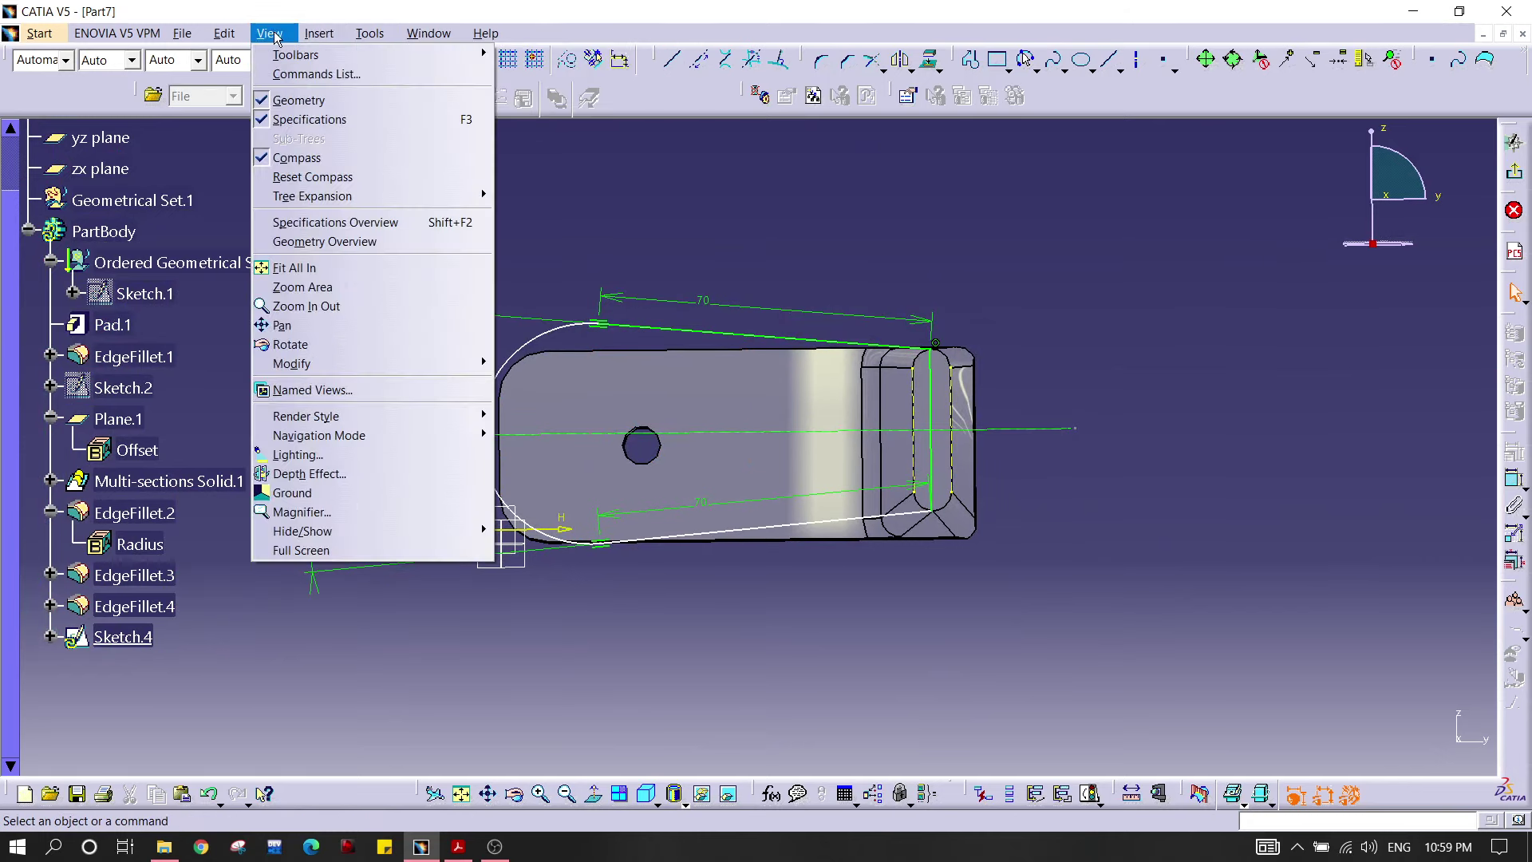
mouse_move(370, 32)
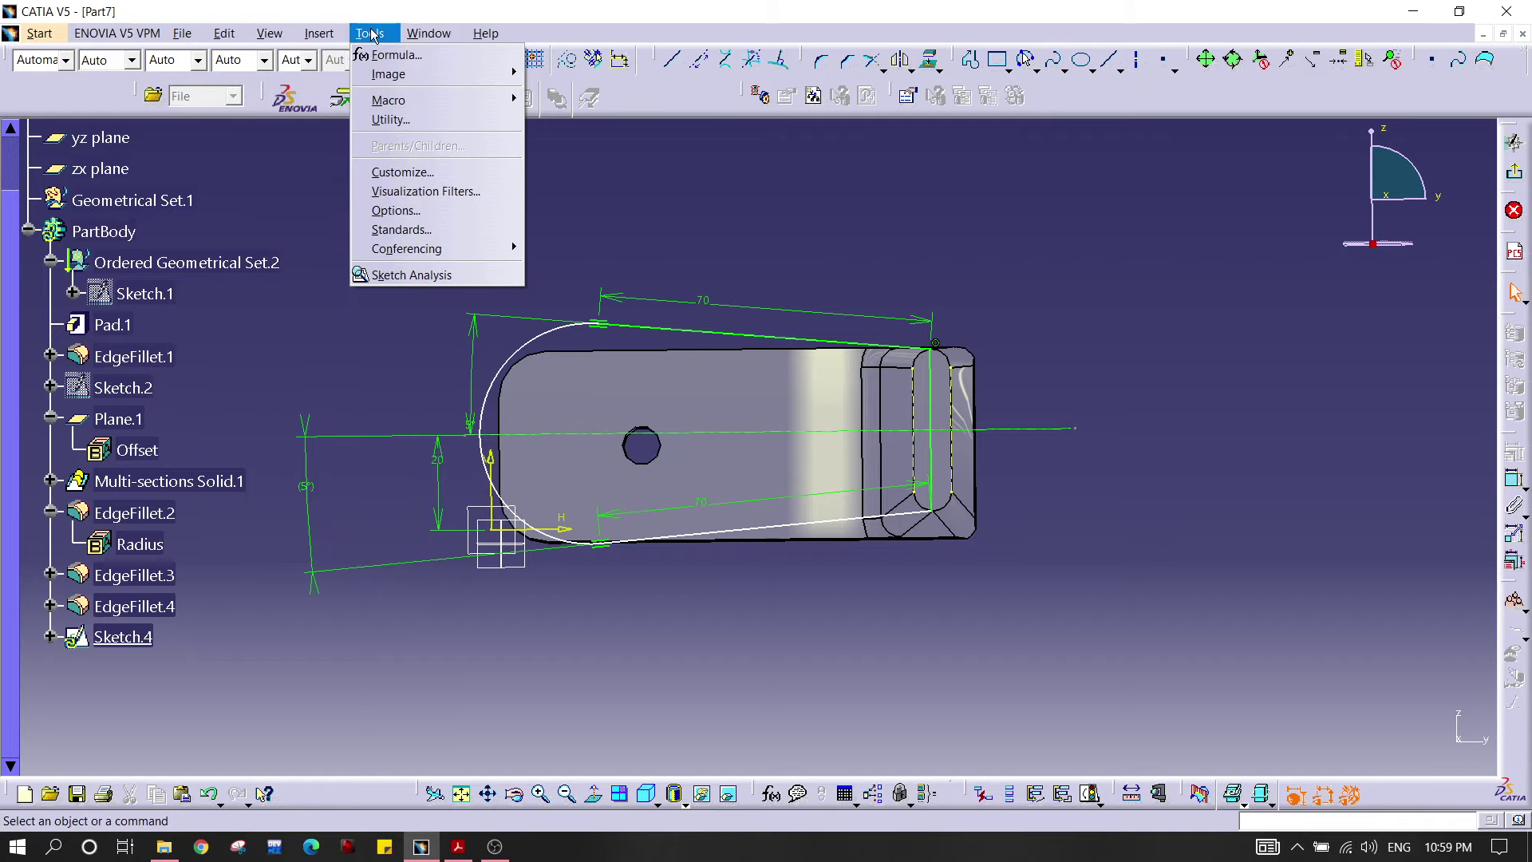
left_click(411, 275)
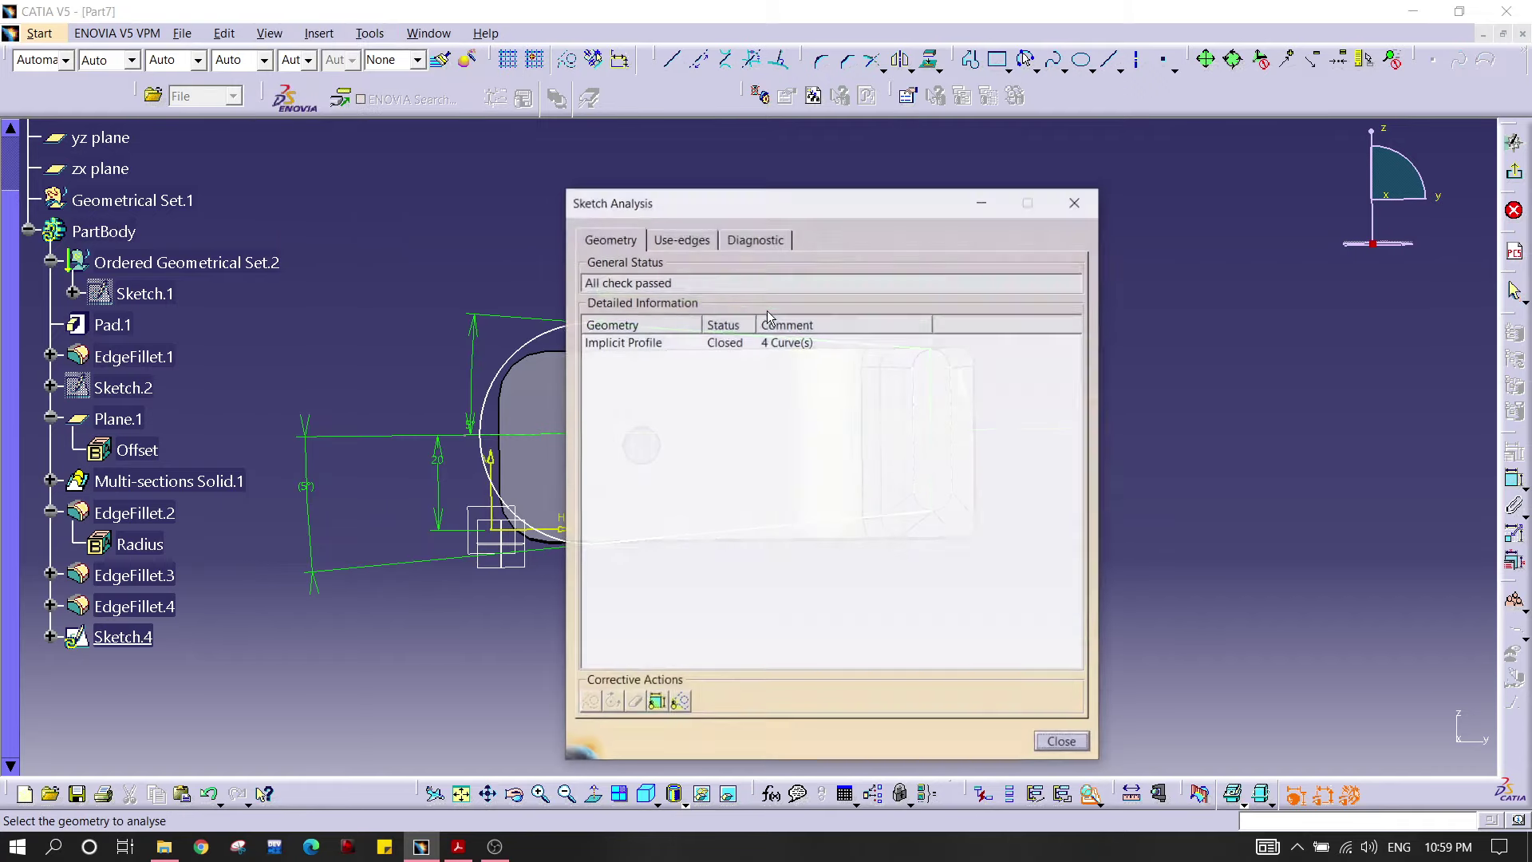
left_click(738, 341)
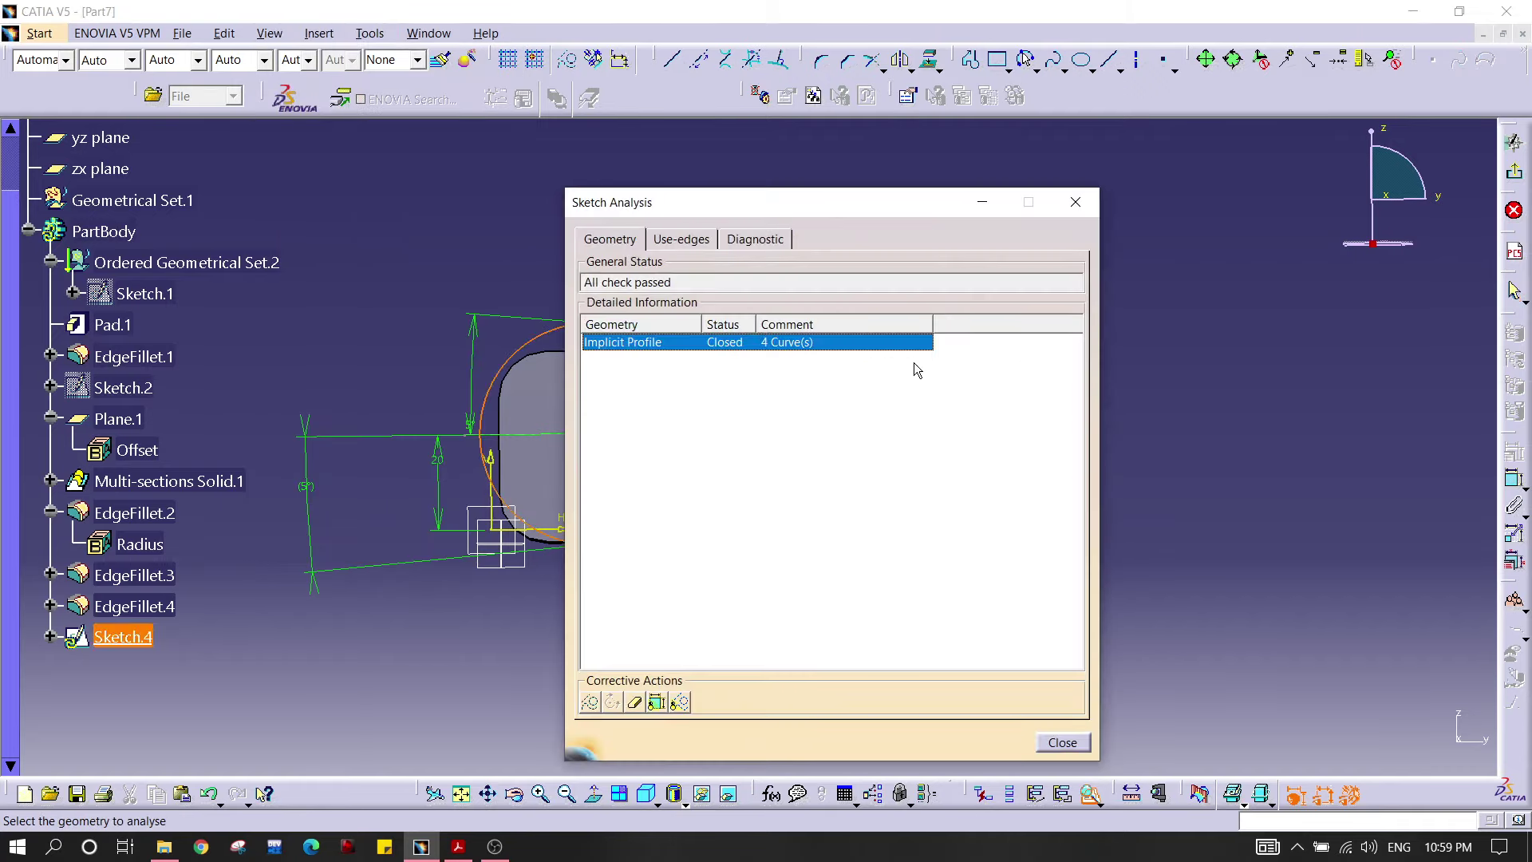
left_click(1058, 210)
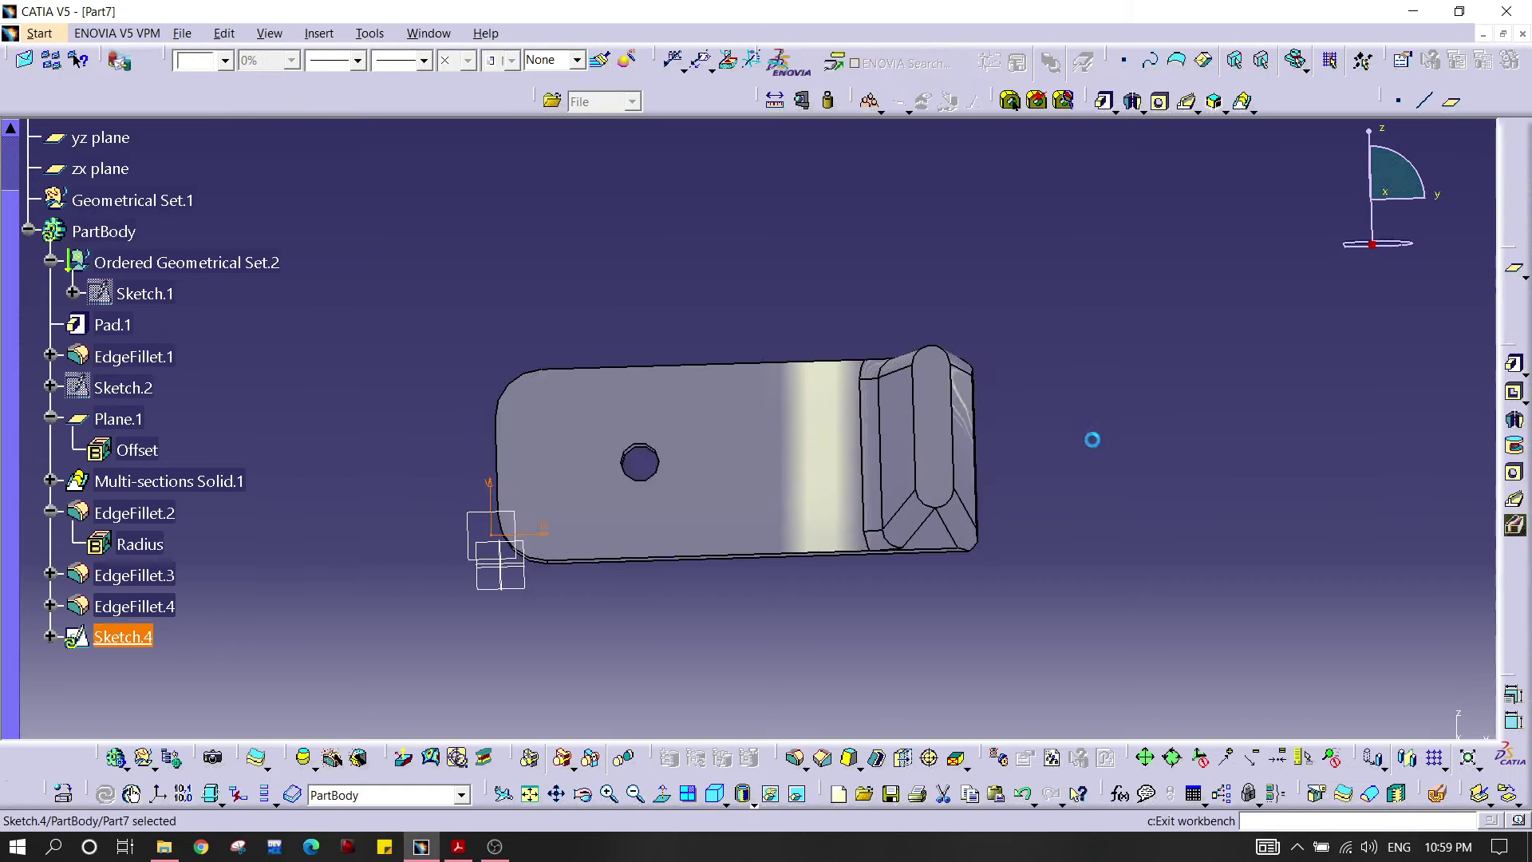
Step: Pad the grip outline sketch 10 mm with its direction reversed so it extends down toward the base plate
mouse_move(866, 552)
middle_mouse_down()
mouse_move(817, 290)
mouse_move(830, 281)
middle_mouse_up()
middle_click_drag(1065, 379, 941, 536)
left_click(1516, 363)
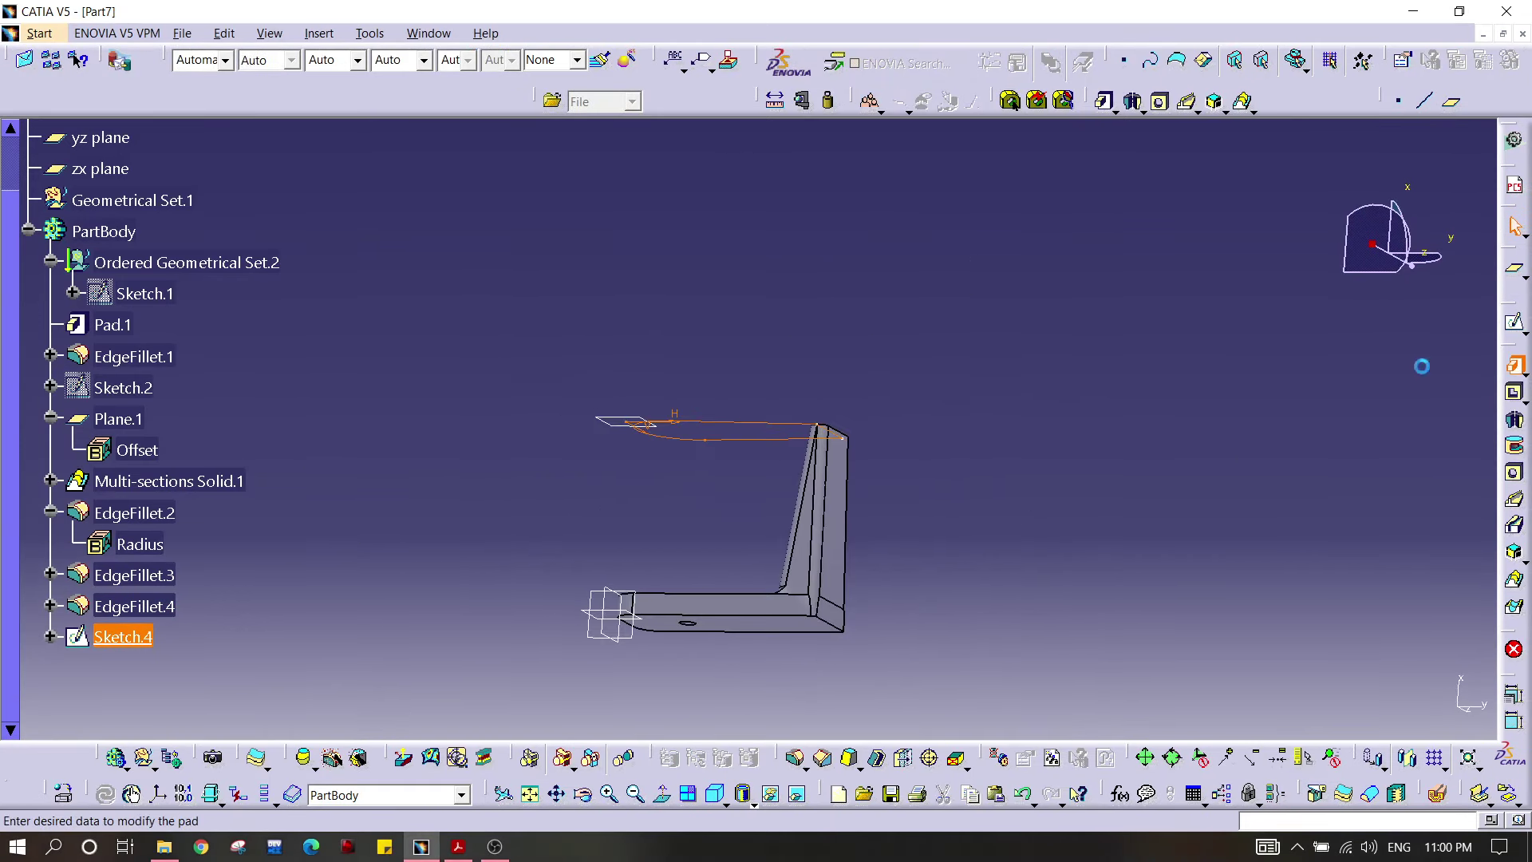
mouse_move(799, 359)
middle_mouse_down()
mouse_move(783, 307)
mouse_move(748, 365)
middle_mouse_up()
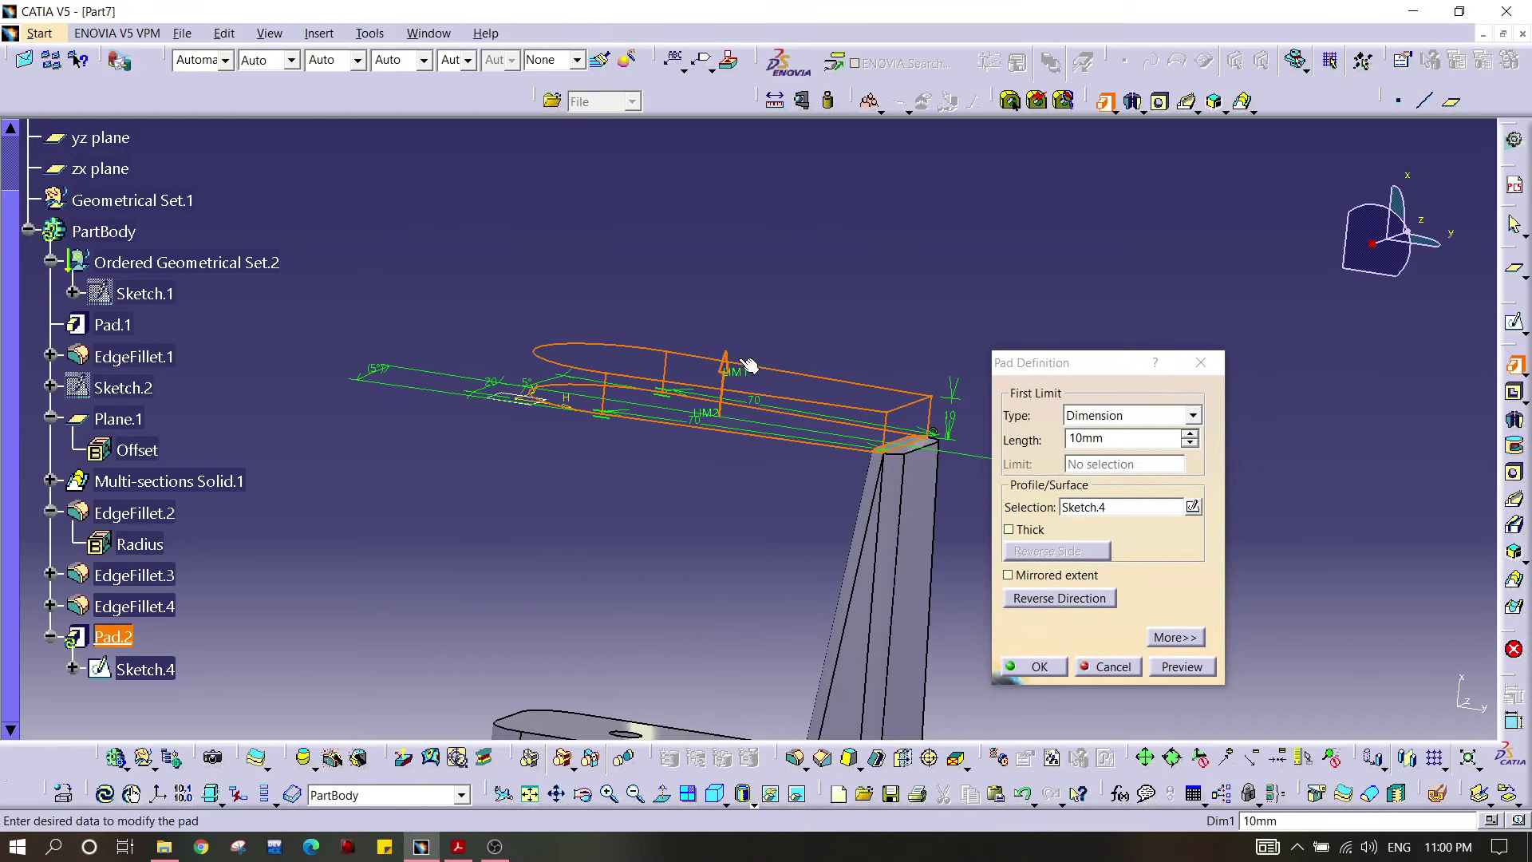
left_click(726, 360)
middle_click_drag(617, 458, 639, 487)
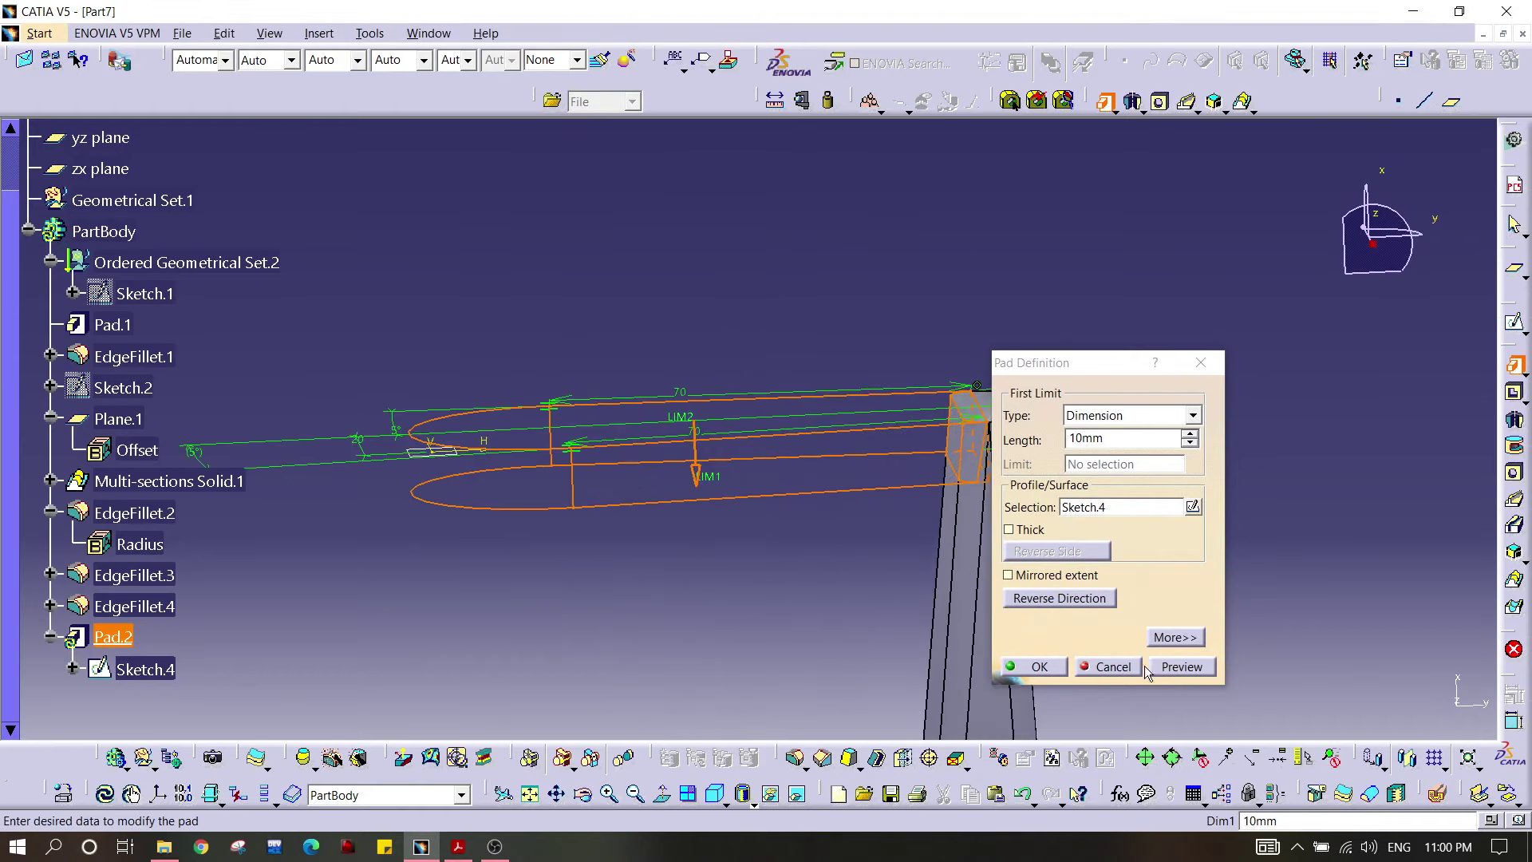
left_click(1159, 668)
left_click(1037, 667)
Step: Apply a 7 mm edge fillet around the underside face of the upper grip, taking the radius from the Handle Draft drawing
middle_click_drag(1167, 343, 884, 729)
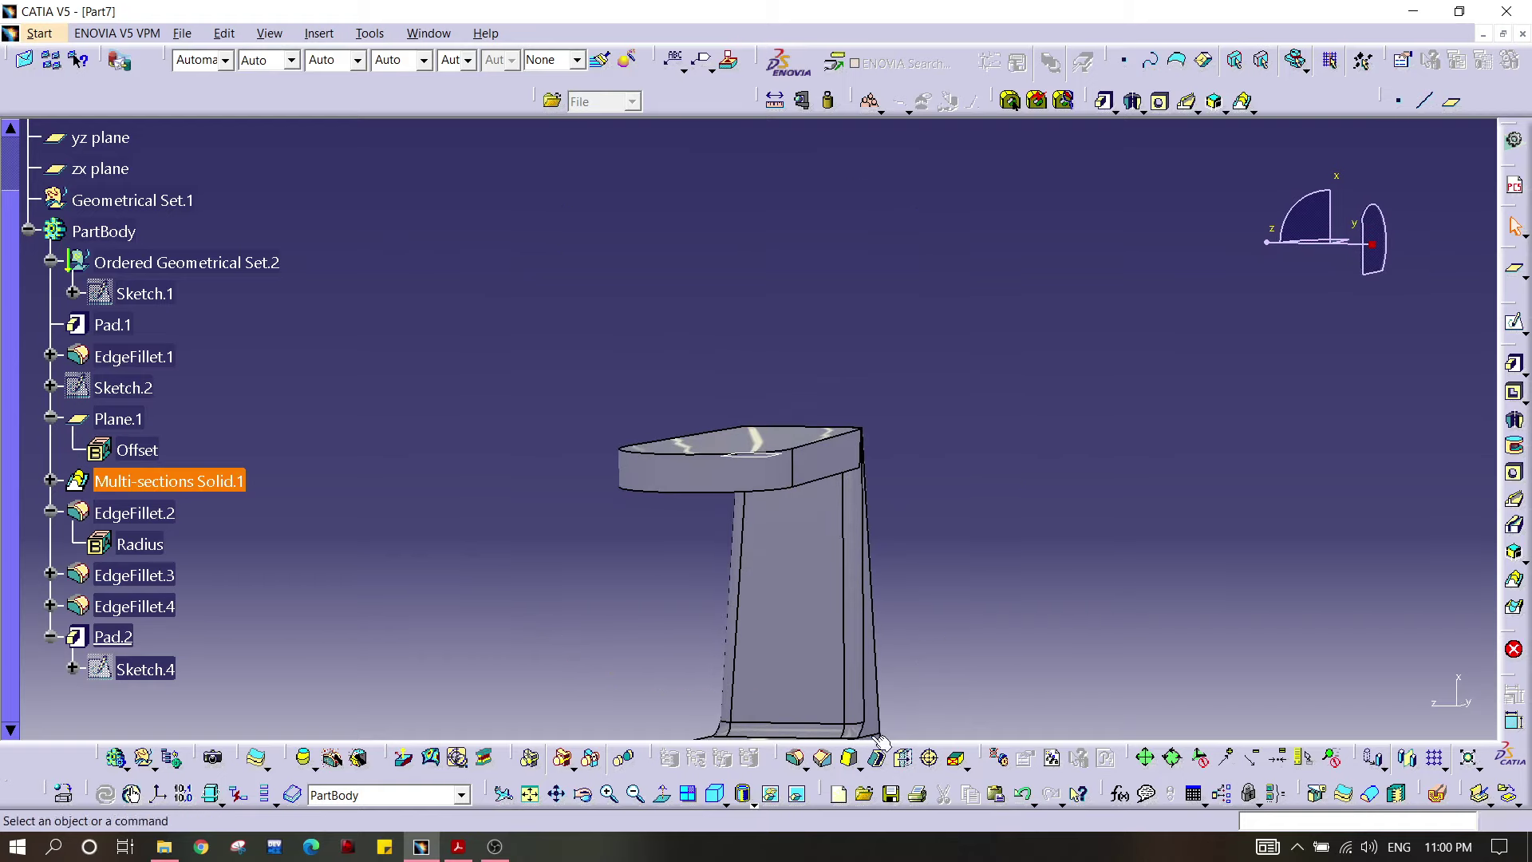
left_click(797, 758)
middle_click_drag(781, 695, 780, 574)
left_click(780, 574)
middle_click_drag(779, 458, 782, 642)
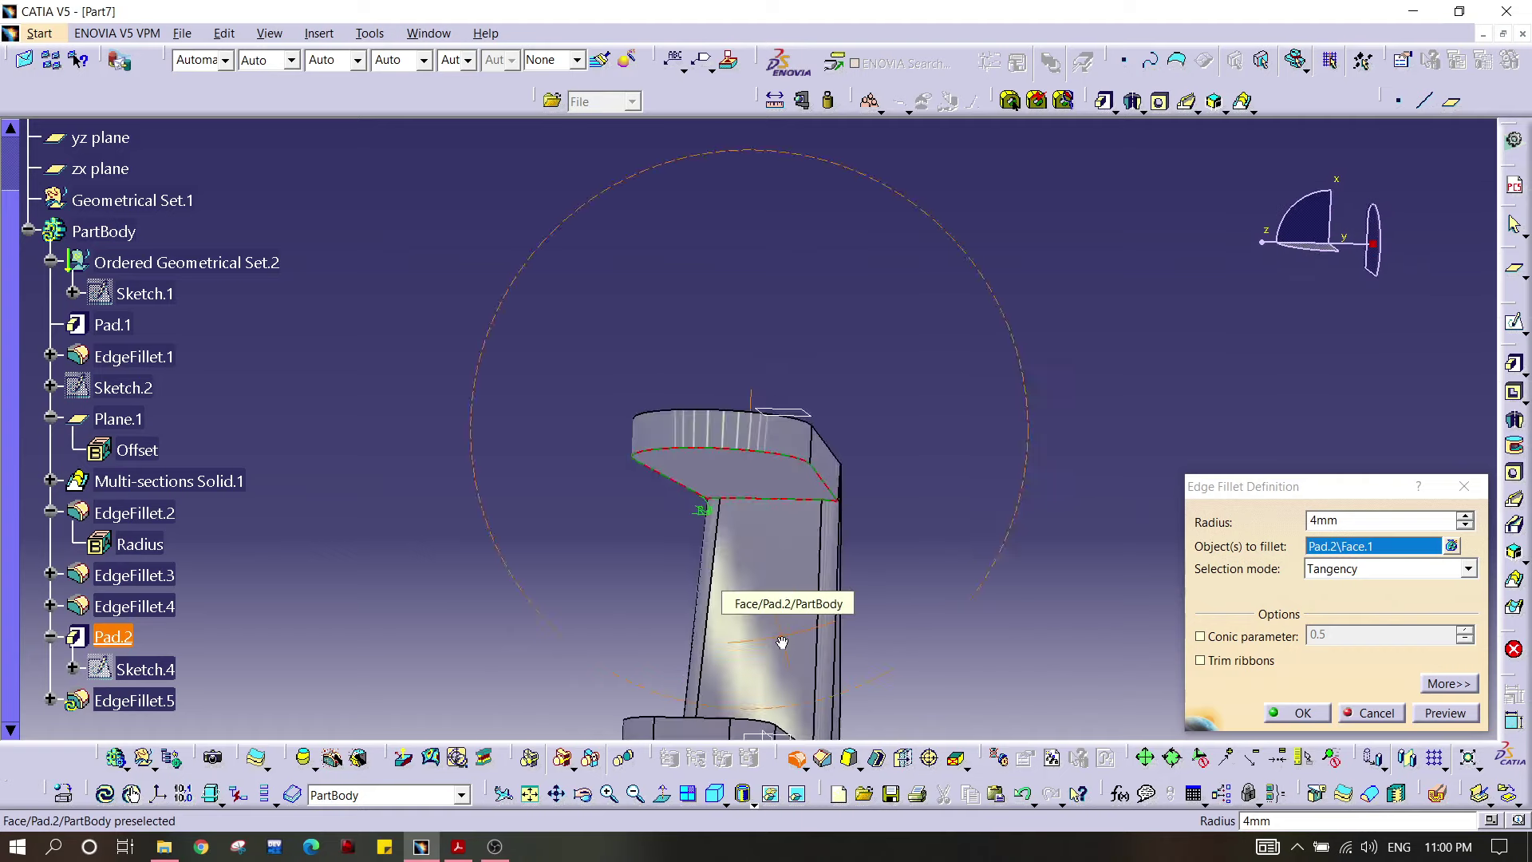
left_click(1431, 714)
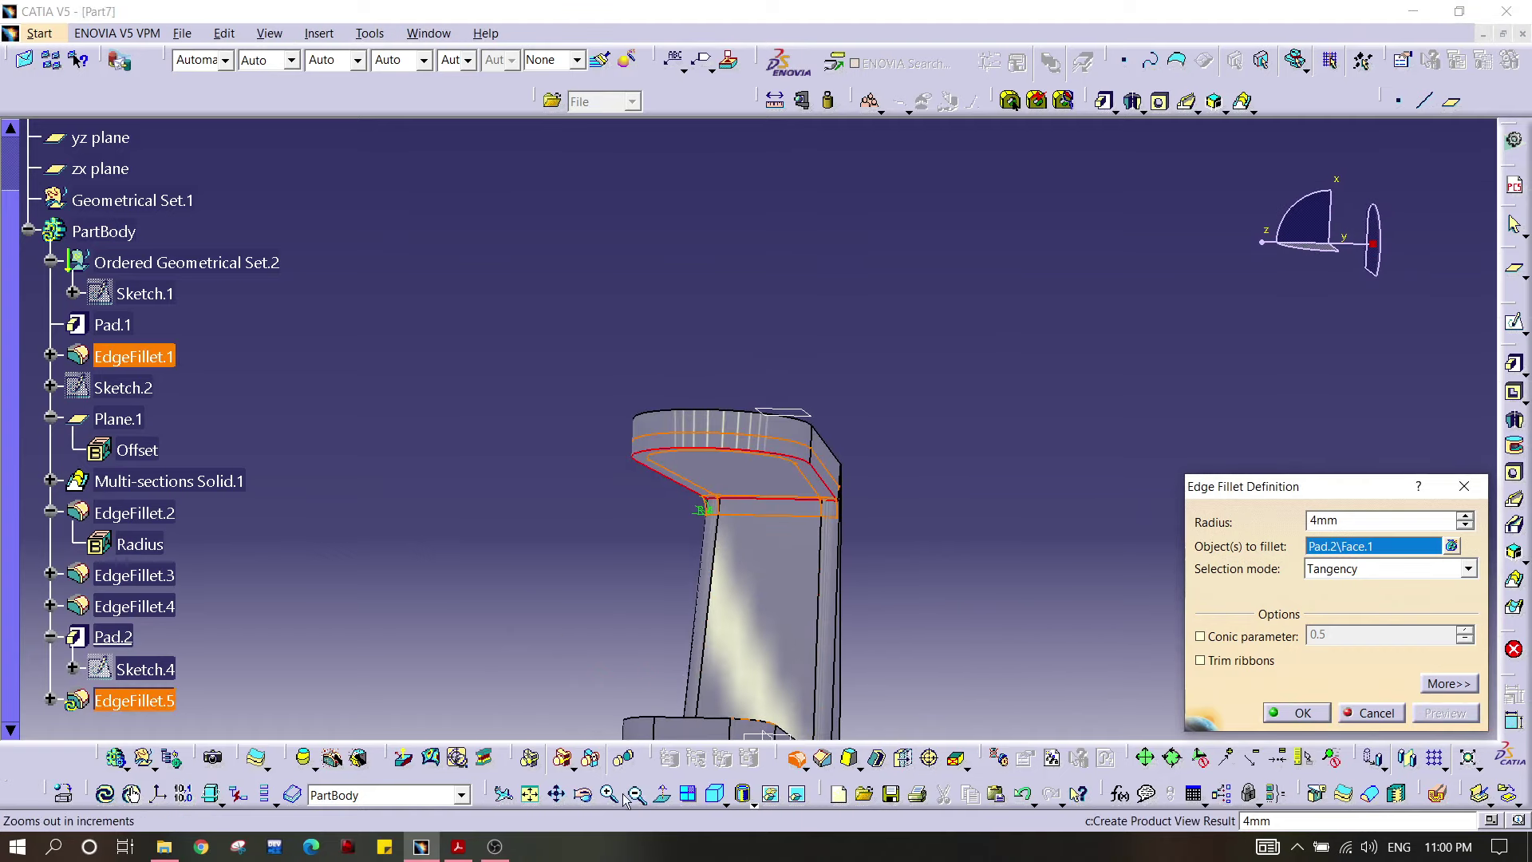
left_click(471, 850)
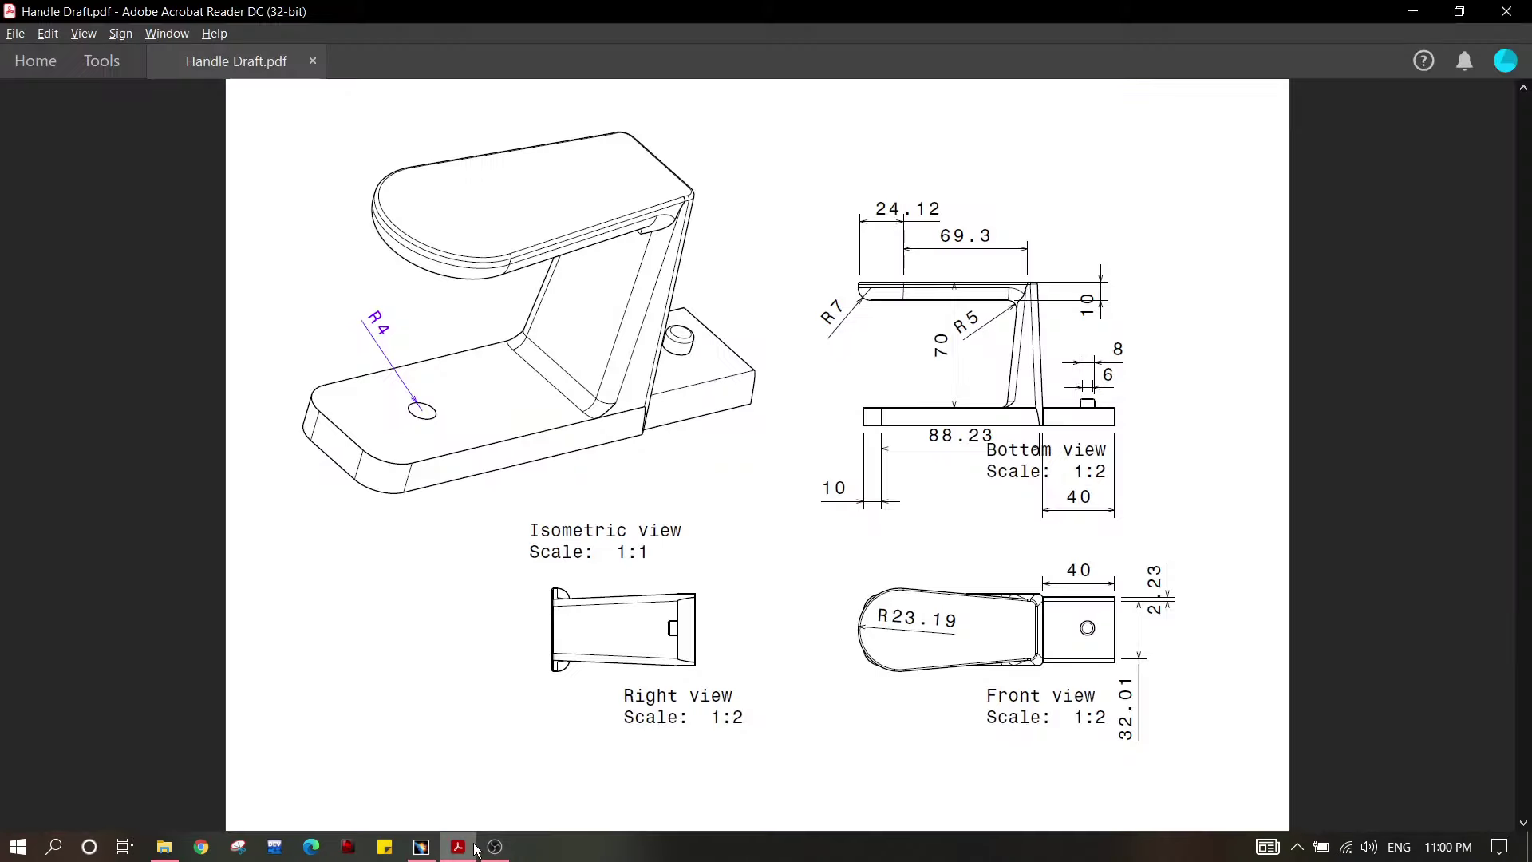
key("alt+Tab")
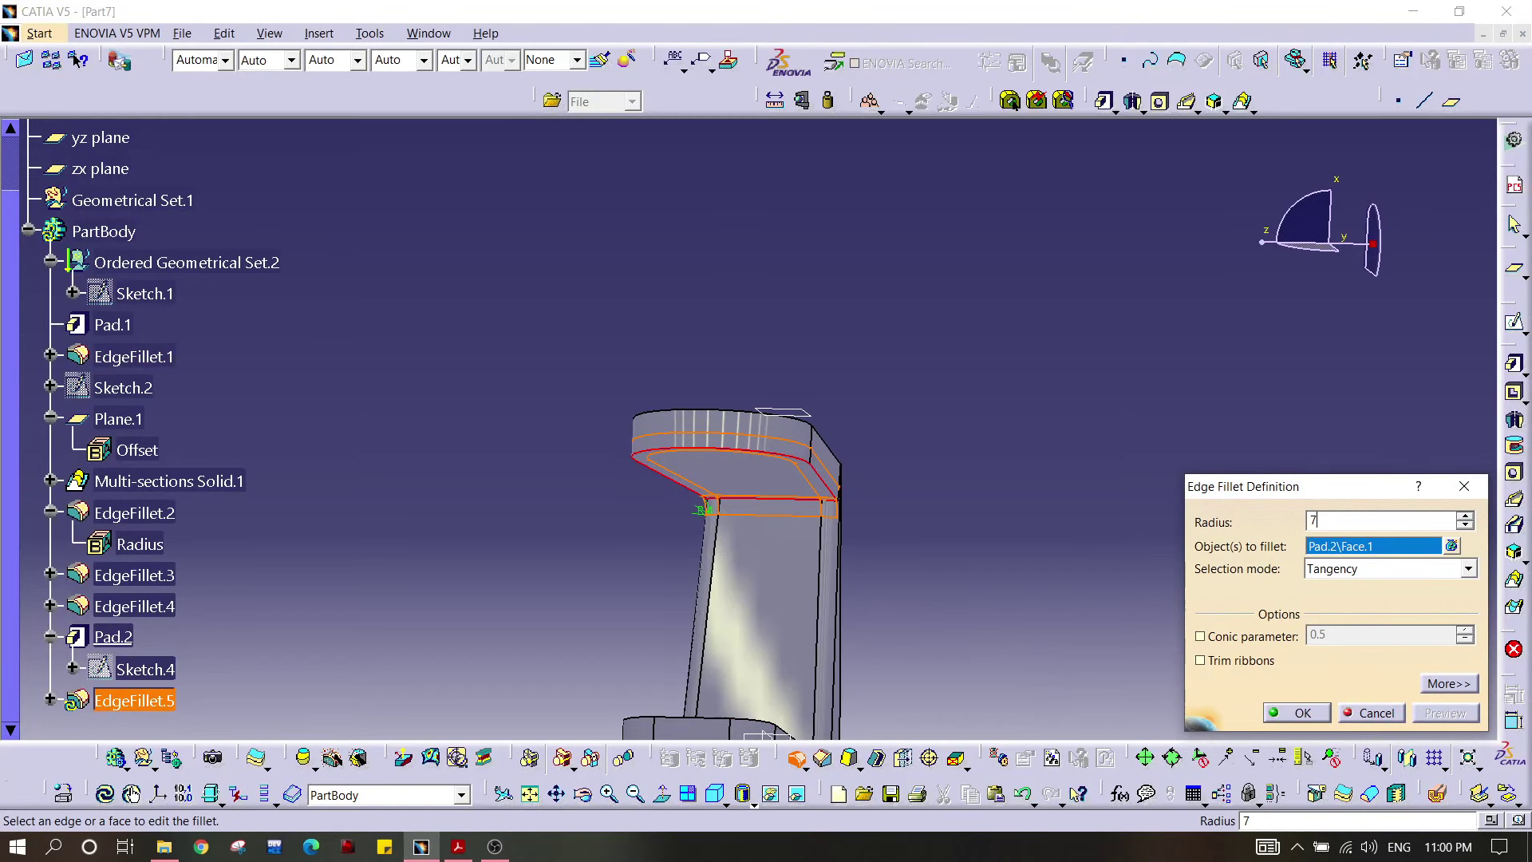
key("Return")
middle_click_drag(875, 383, 873, 452)
Step: Examine the Handle Draft drawing and the back of the model for the dimensions of the block extending behind the base plate
key("alt+Tab")
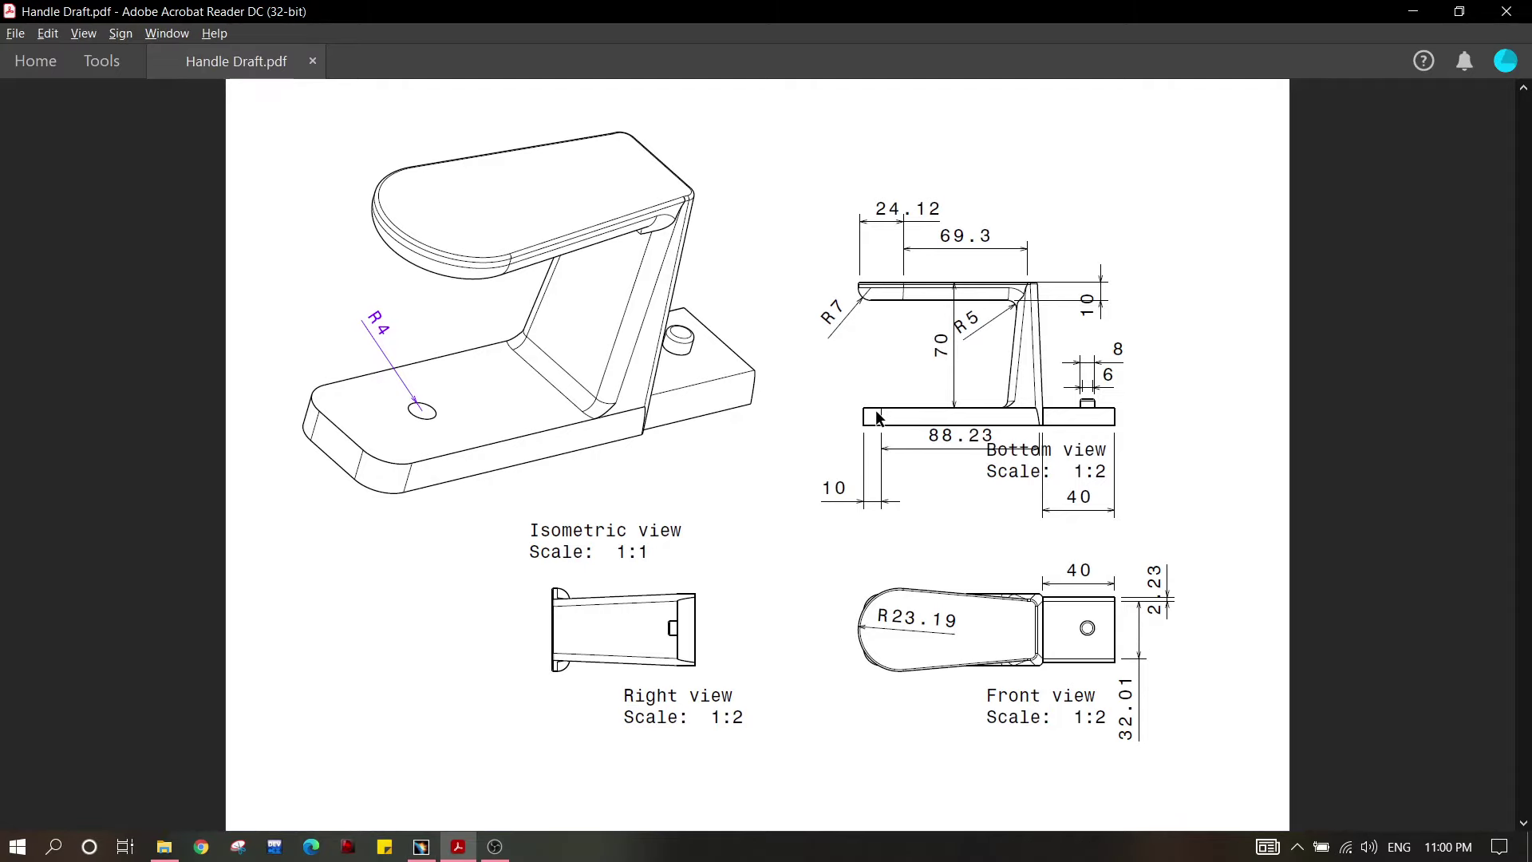
key("alt+Tab")
middle_click_drag(932, 477, 948, 439)
middle_click_drag(1173, 501, 839, 512)
key("alt+Tab")
left_click_drag(1141, 346, 1152, 351)
left_click(1161, 388)
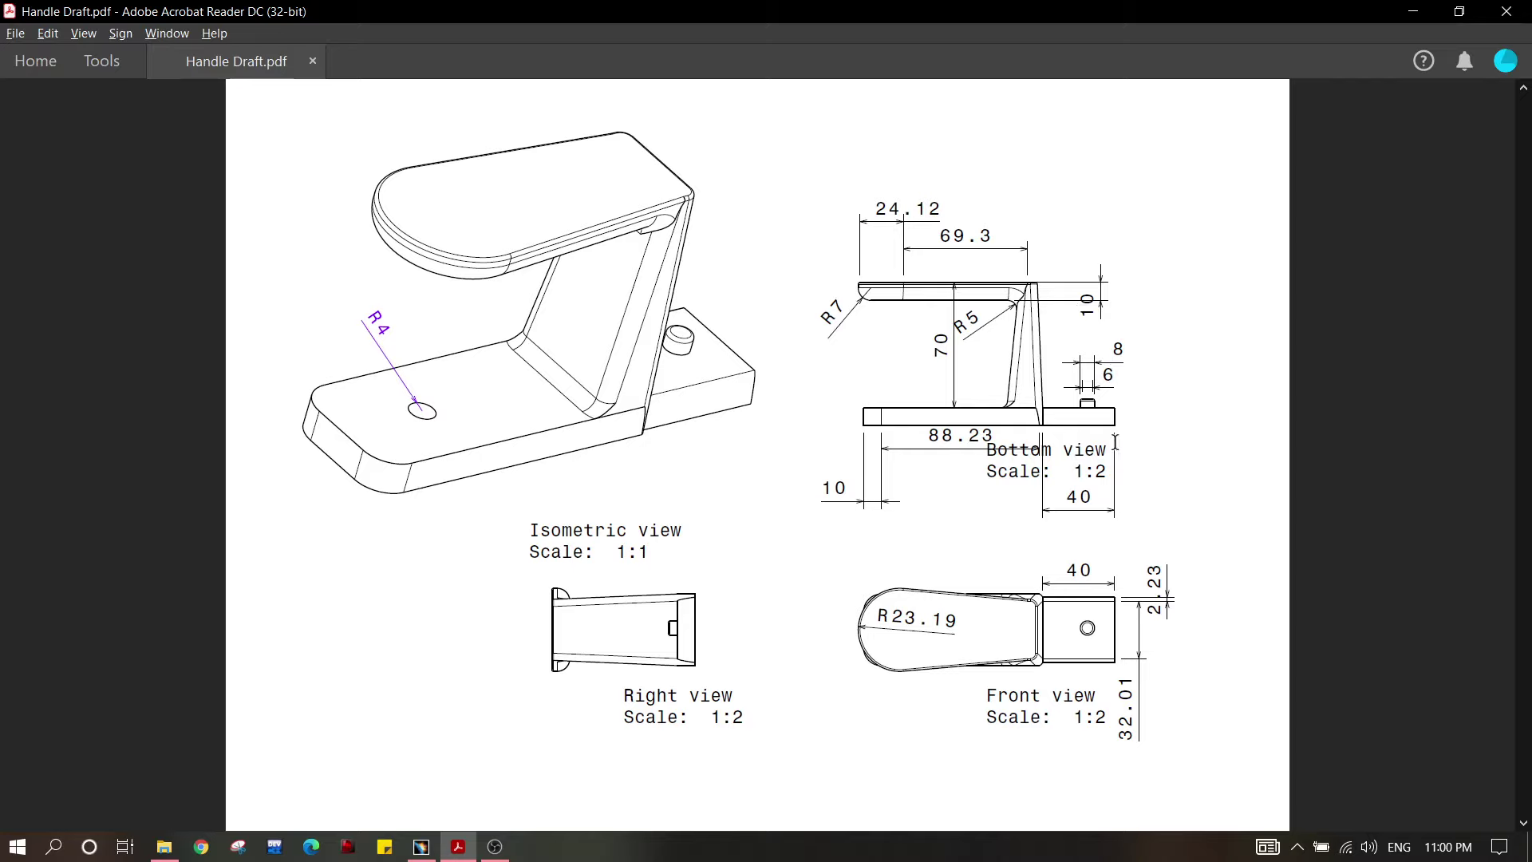
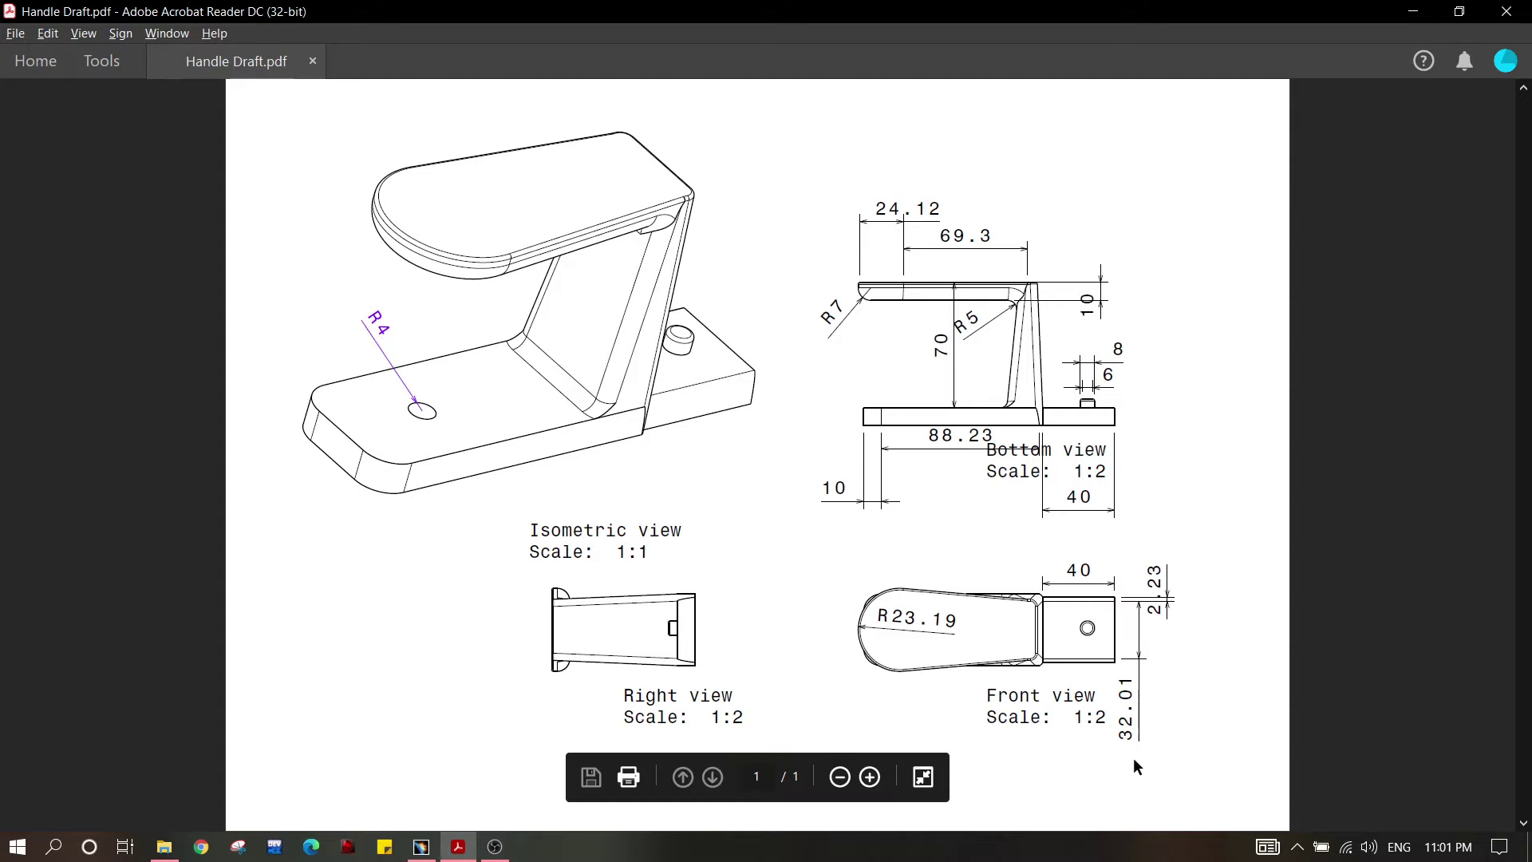
key("alt+Tab")
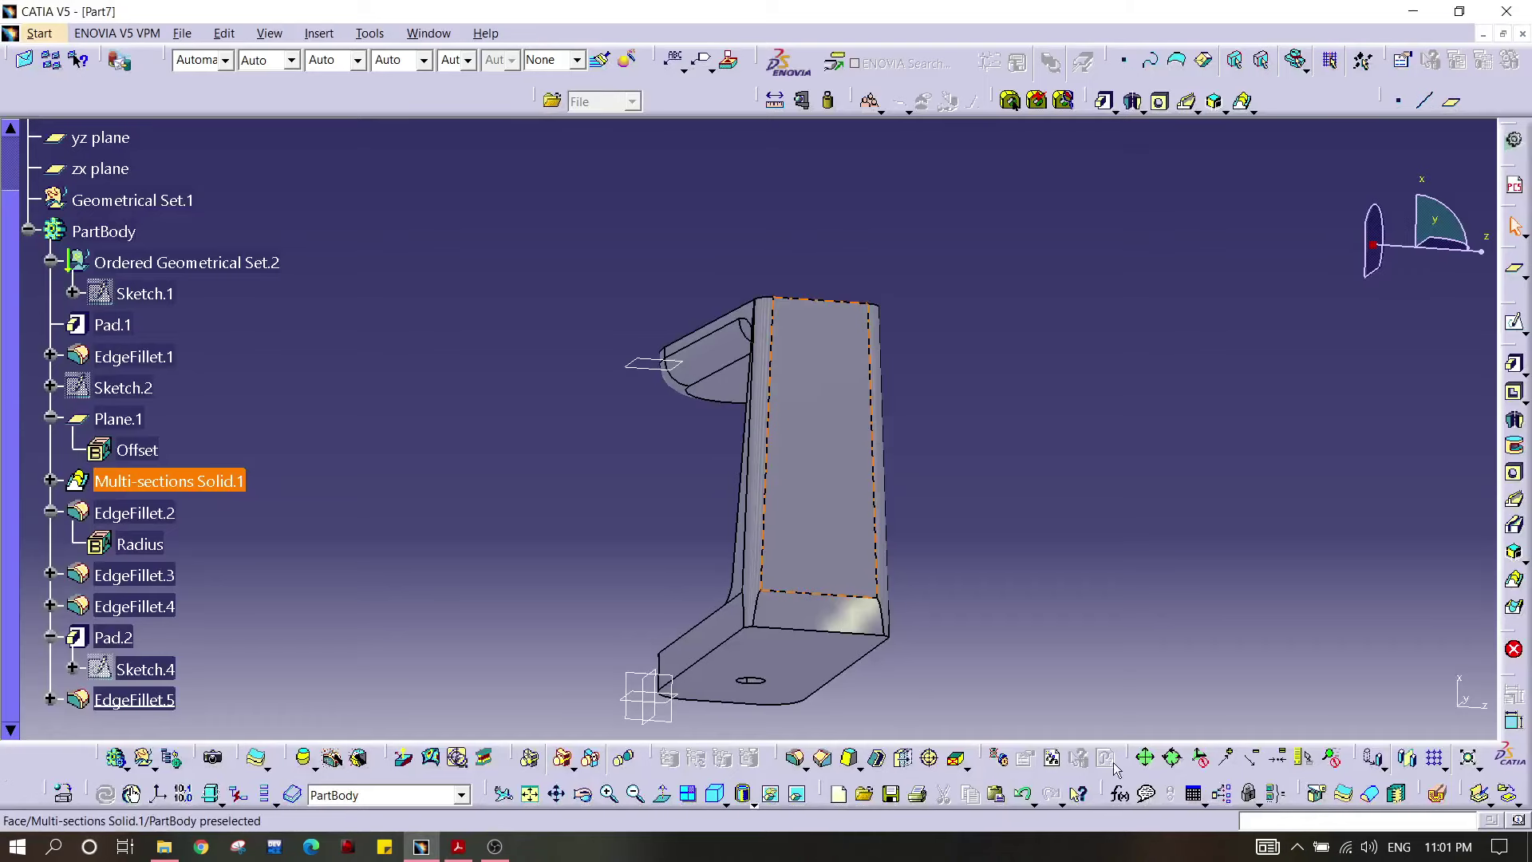
Step: Start a sketch on the base plate's rear end face and draw a rectangle about 26 mm long just beyond the plate's bottom edge
left_click(871, 626)
left_click(1514, 321)
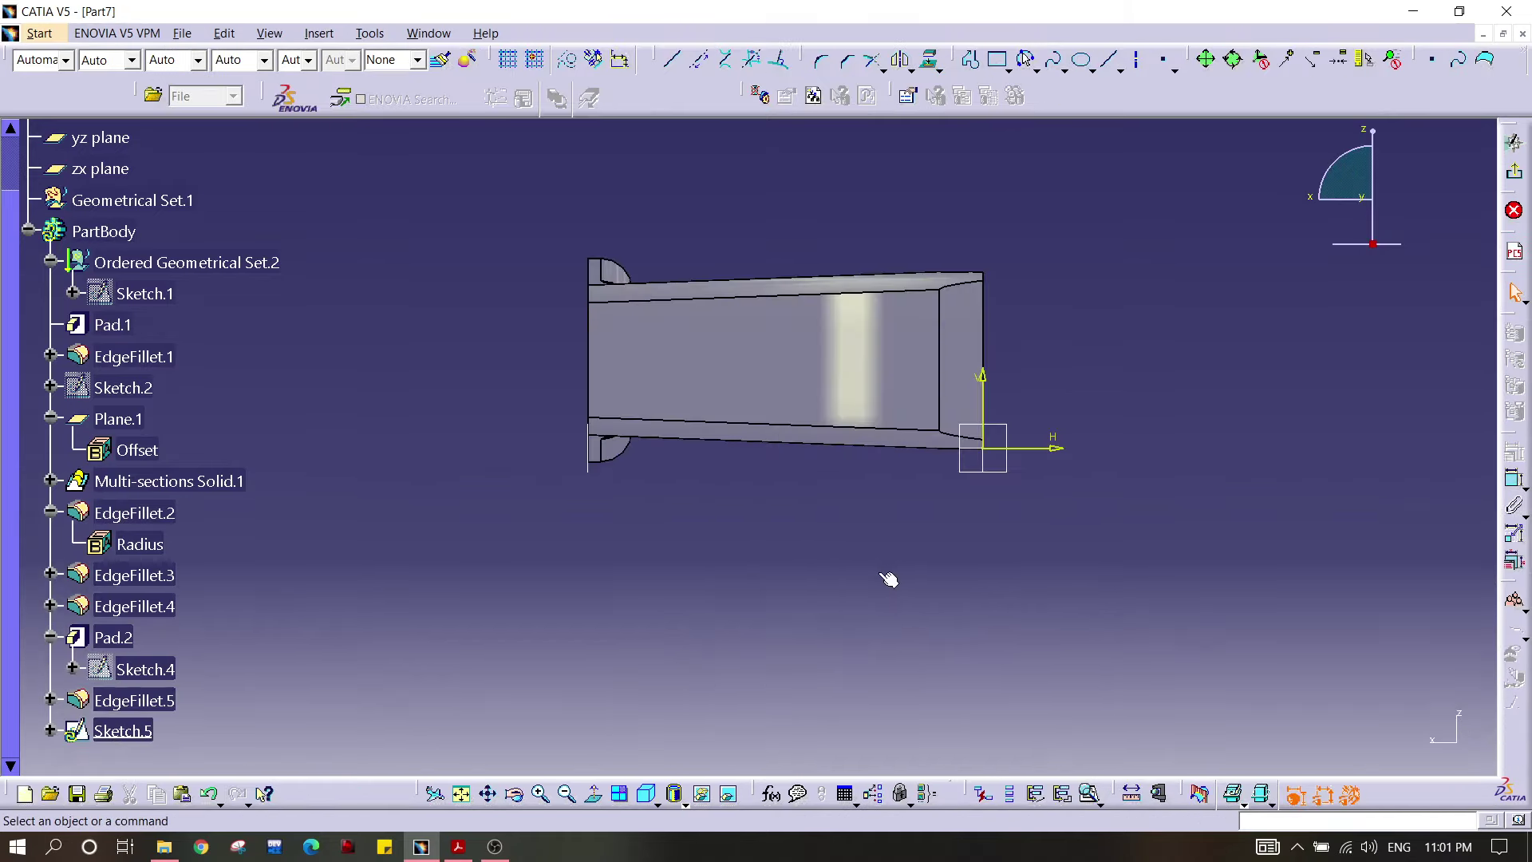
mouse_move(1016, 315)
middle_mouse_down()
mouse_move(851, 349)
mouse_move(854, 292)
mouse_move(835, 503)
middle_mouse_up()
left_click(848, 386)
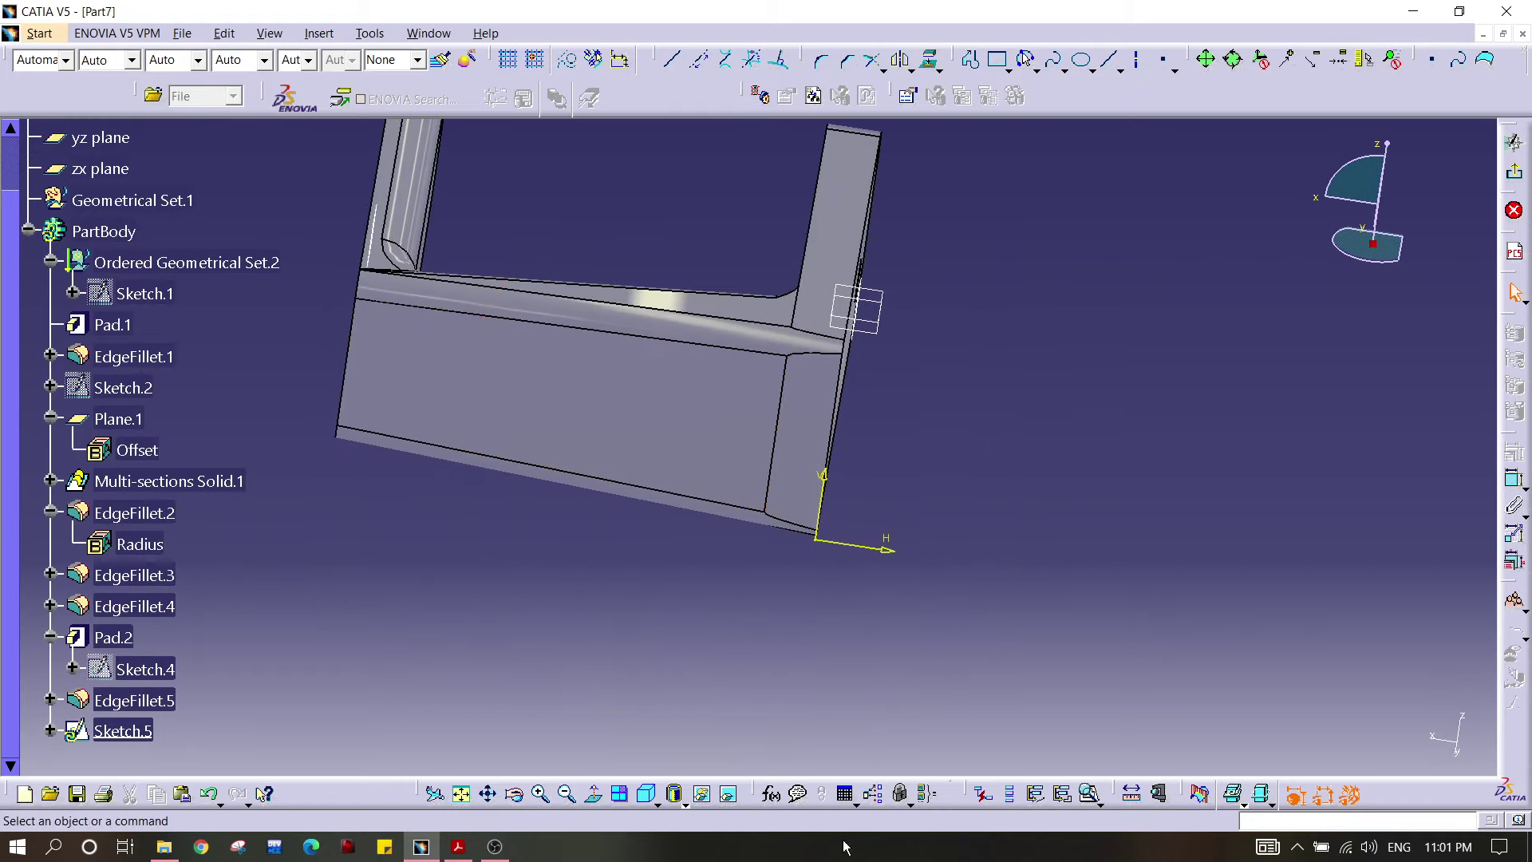
left_click(588, 794)
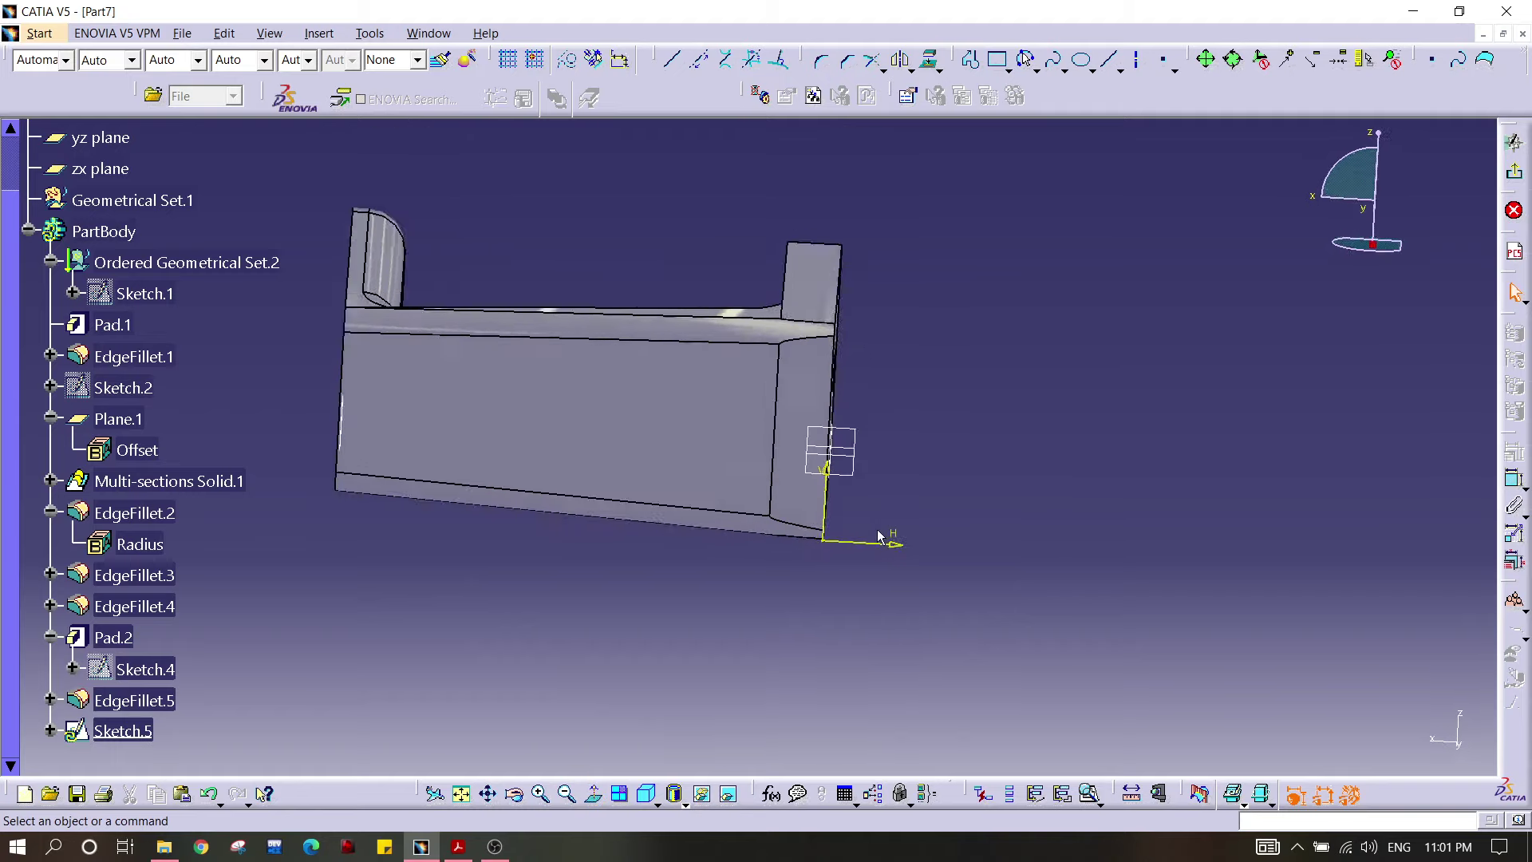
middle_click_drag(875, 503, 878, 424)
mouse_move(1020, 358)
middle_mouse_down()
mouse_move(947, 364)
mouse_move(944, 380)
mouse_move(984, 130)
middle_mouse_up()
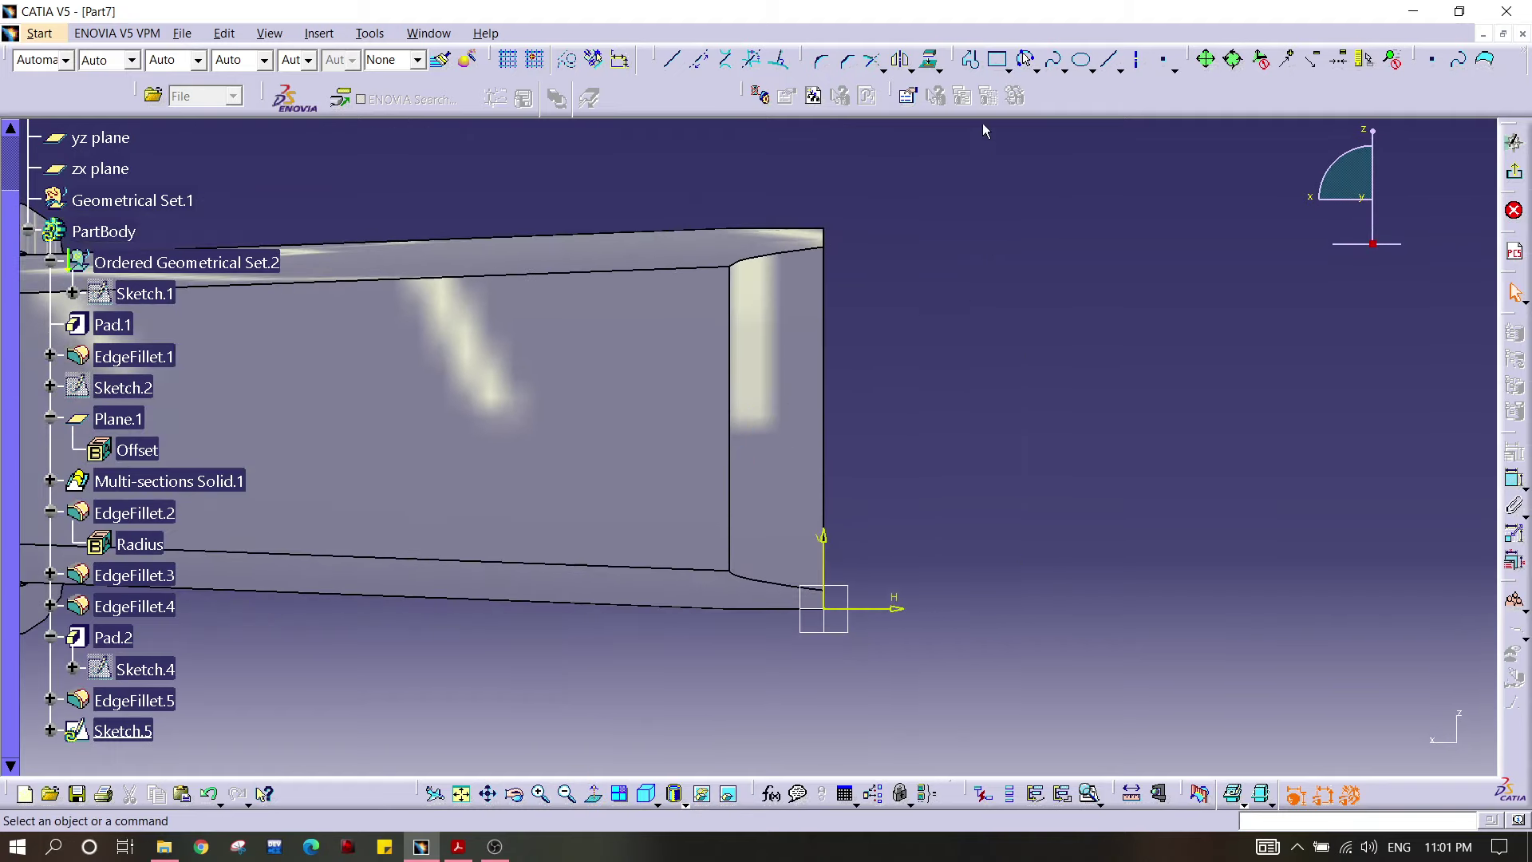
left_click(992, 63)
left_click(883, 273)
left_click(1026, 518)
left_click(1052, 375)
Step: Make the rectangle's outer long side coincident with the bottom edge of the plate's rear end face
left_click(1026, 349)
left_click(825, 349, "ctrl")
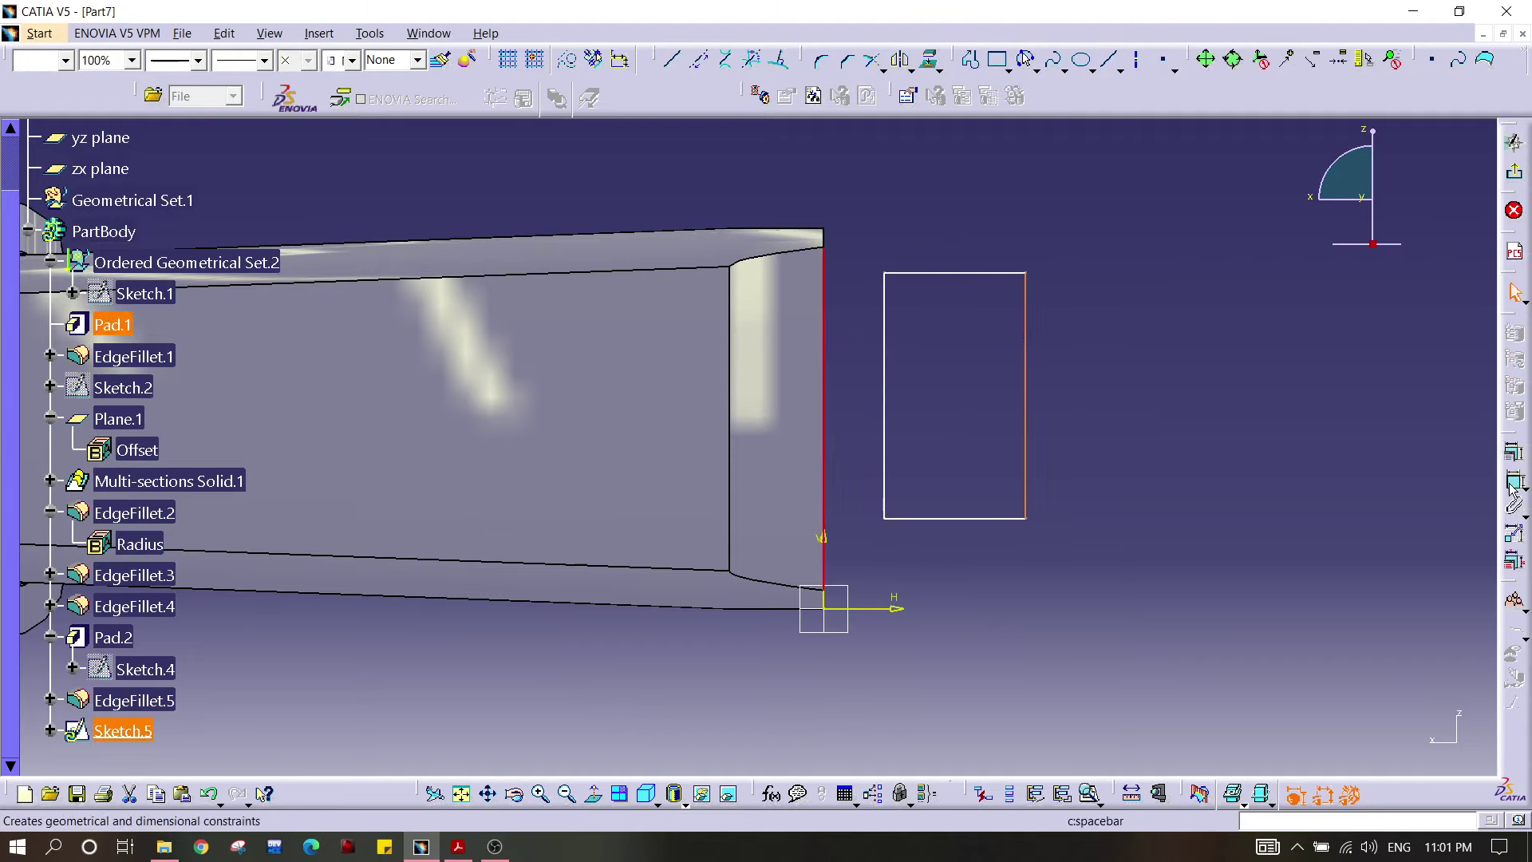
left_click(1512, 483)
right_click(1191, 393)
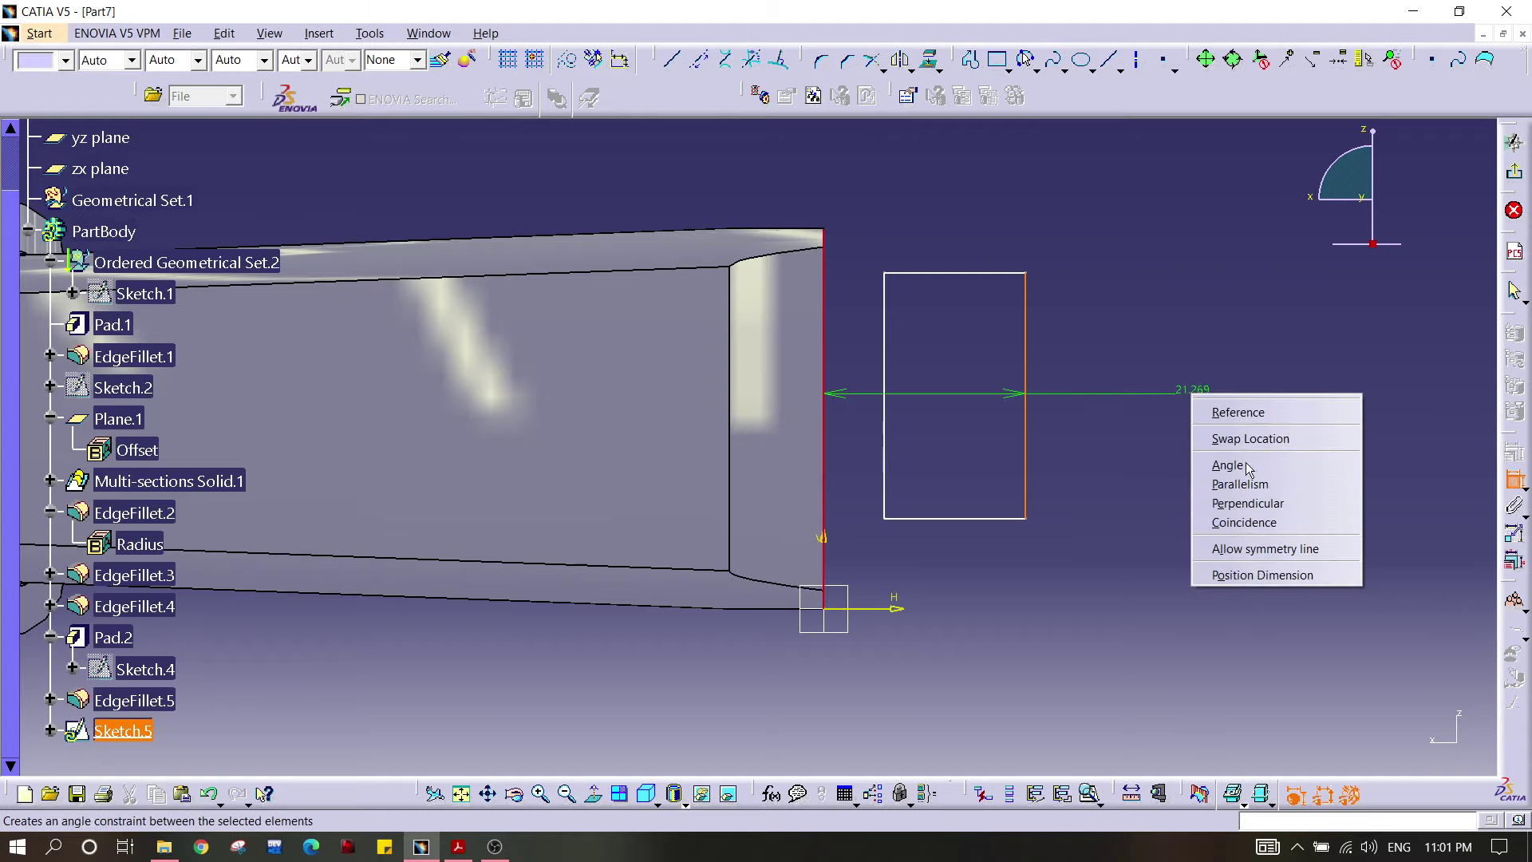
left_click(1244, 522)
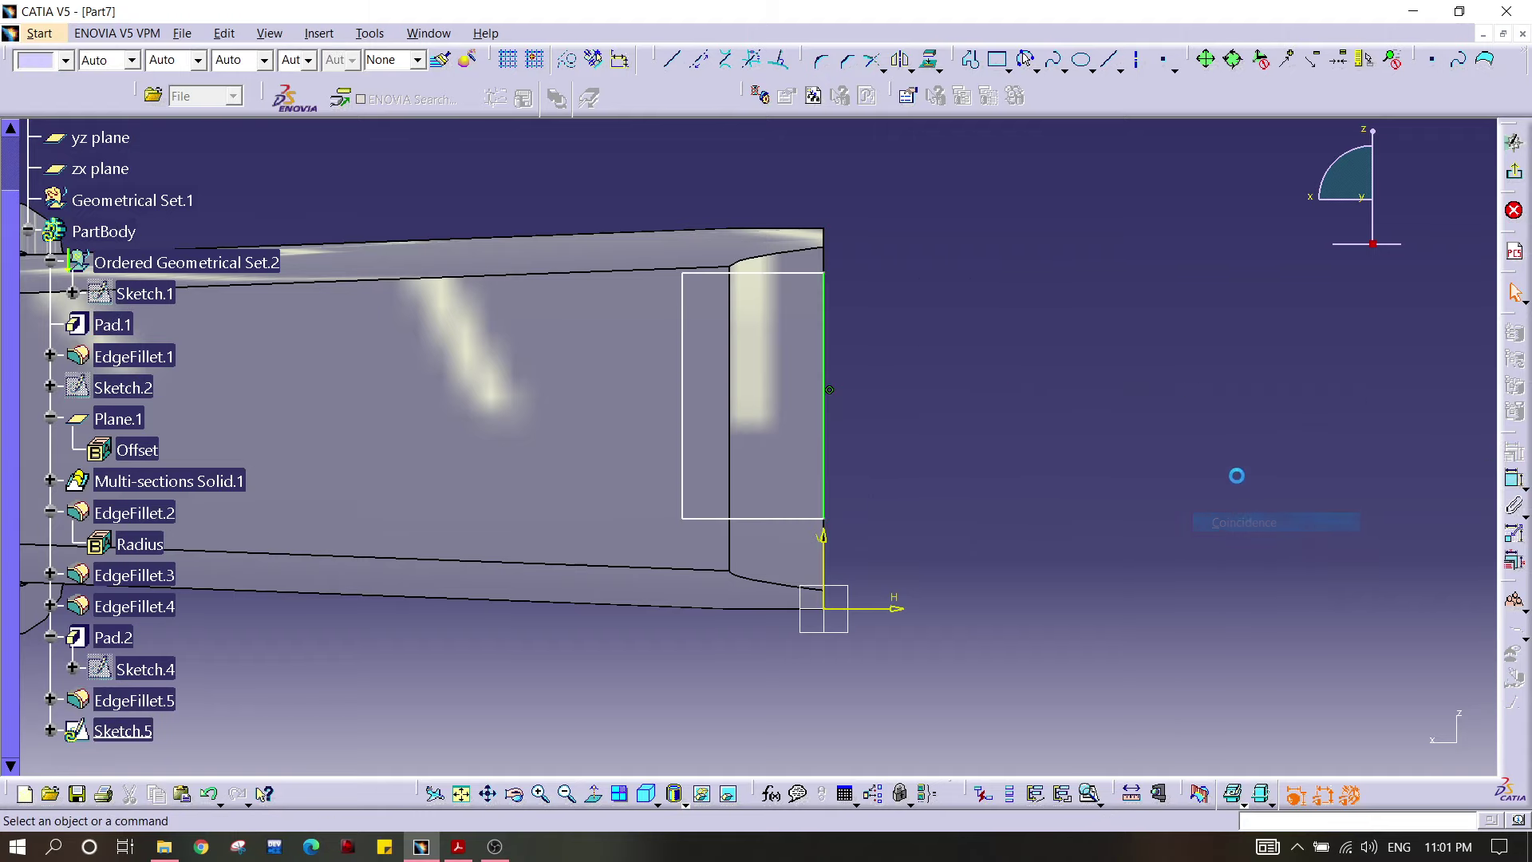
Step: Make the rectangle's other long side coincident with the edge where the end face meets the upright
left_click(683, 360)
left_click(729, 376, "ctrl")
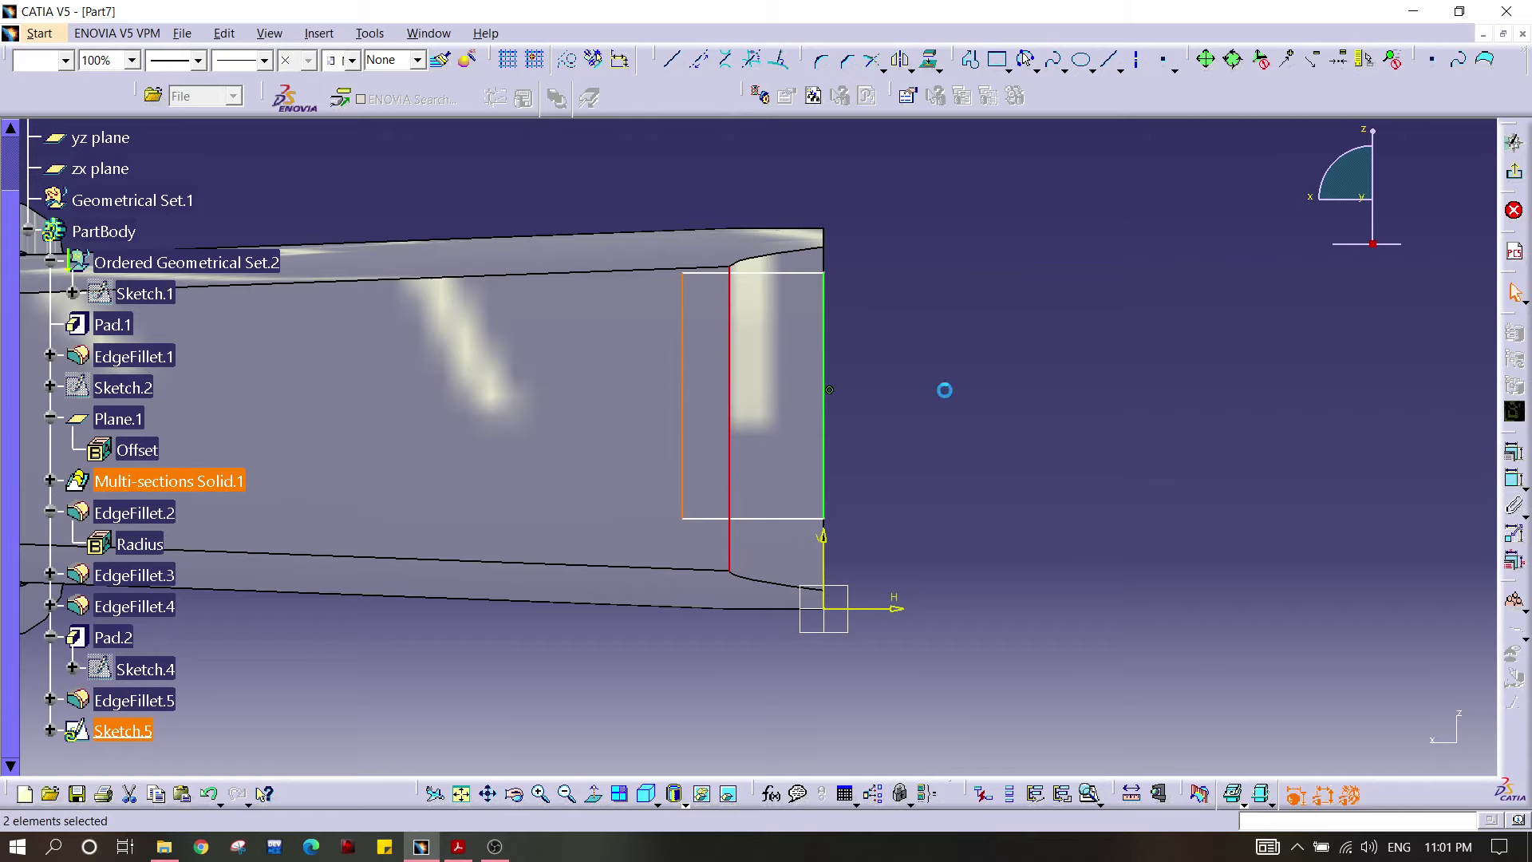
left_click(1514, 478)
right_click(1026, 336)
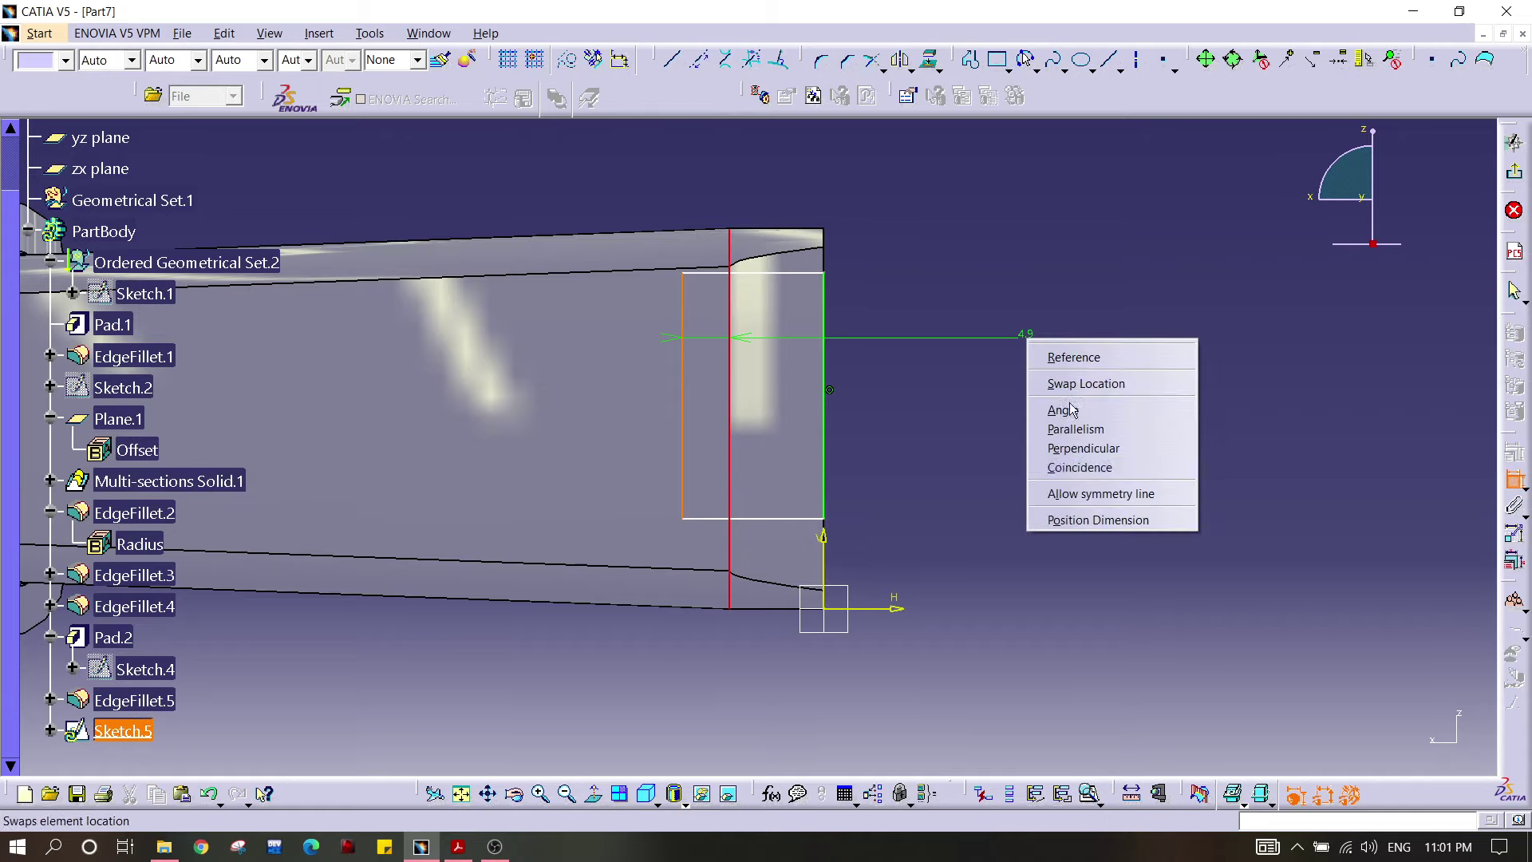
left_click(1081, 467)
Step: Dimension the distance between the rectangle's two short sides and set it to 30 mm
left_click(803, 274)
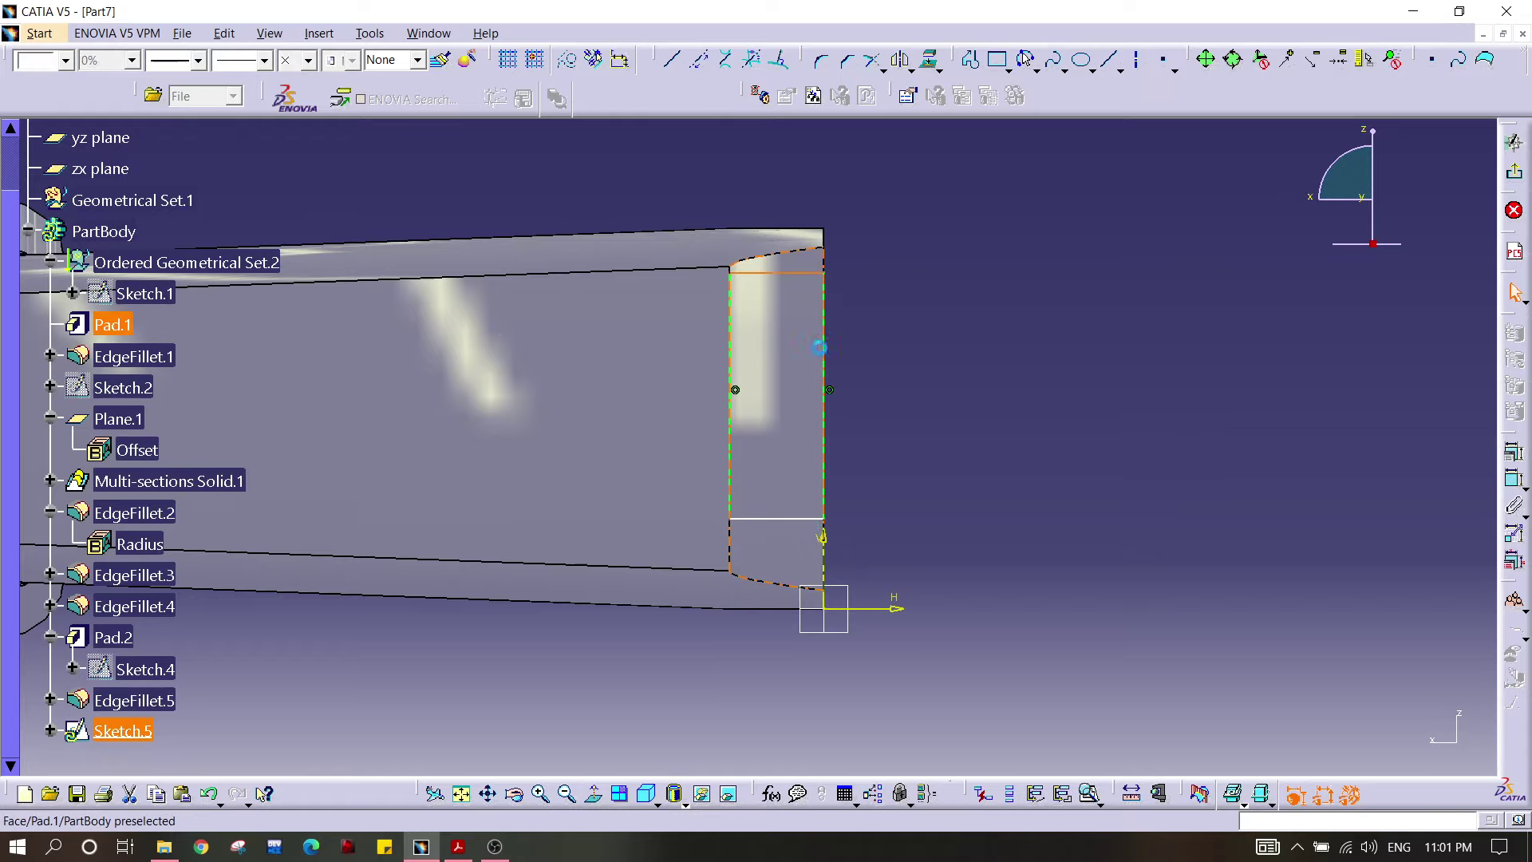
left_click(803, 519, "ctrl")
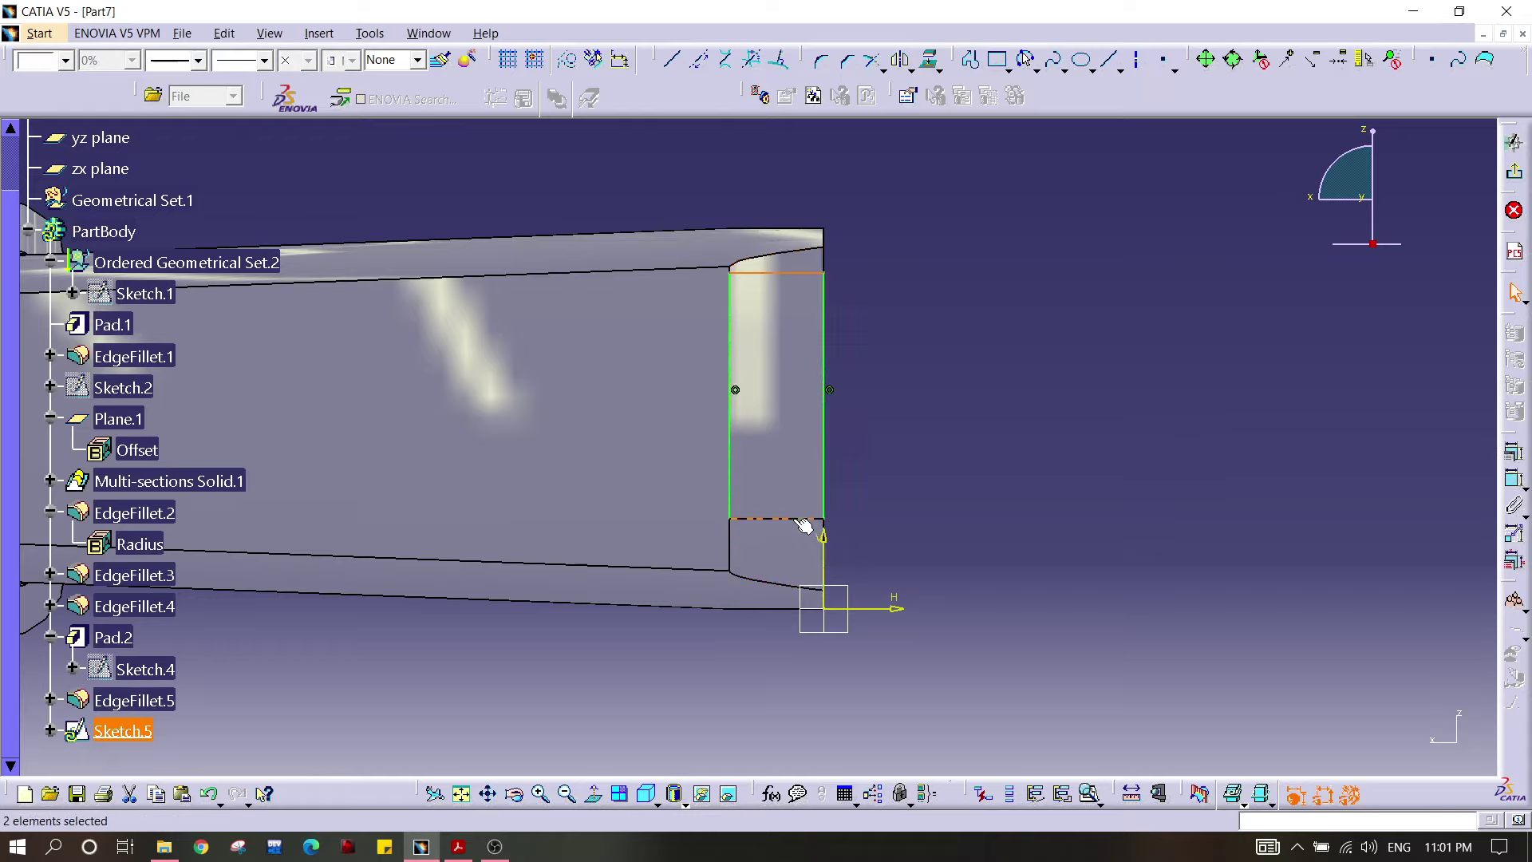
left_click(1514, 479)
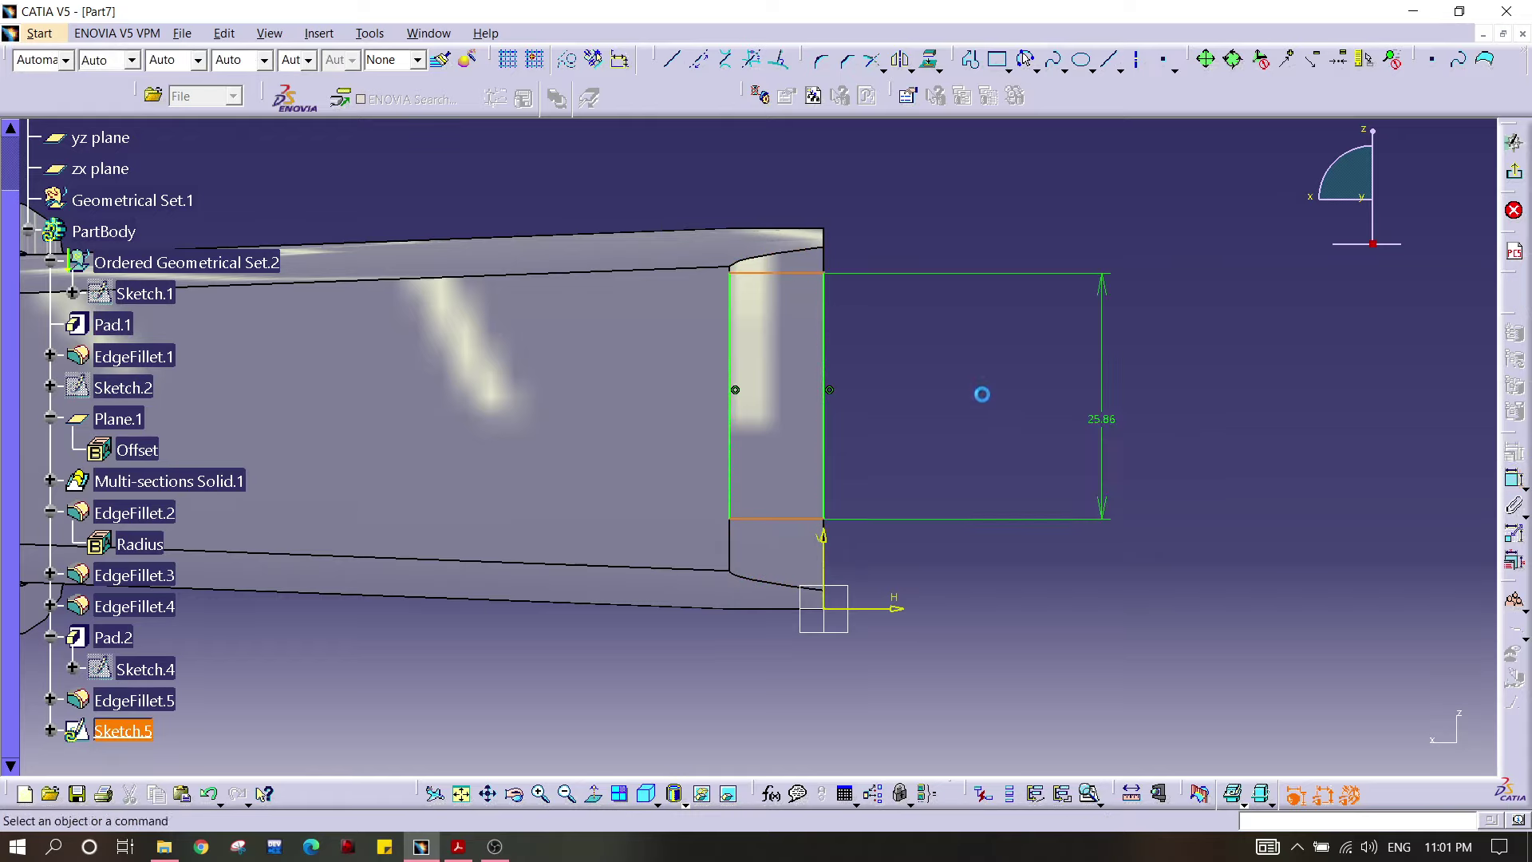
left_click(1109, 429)
double_click(1105, 423)
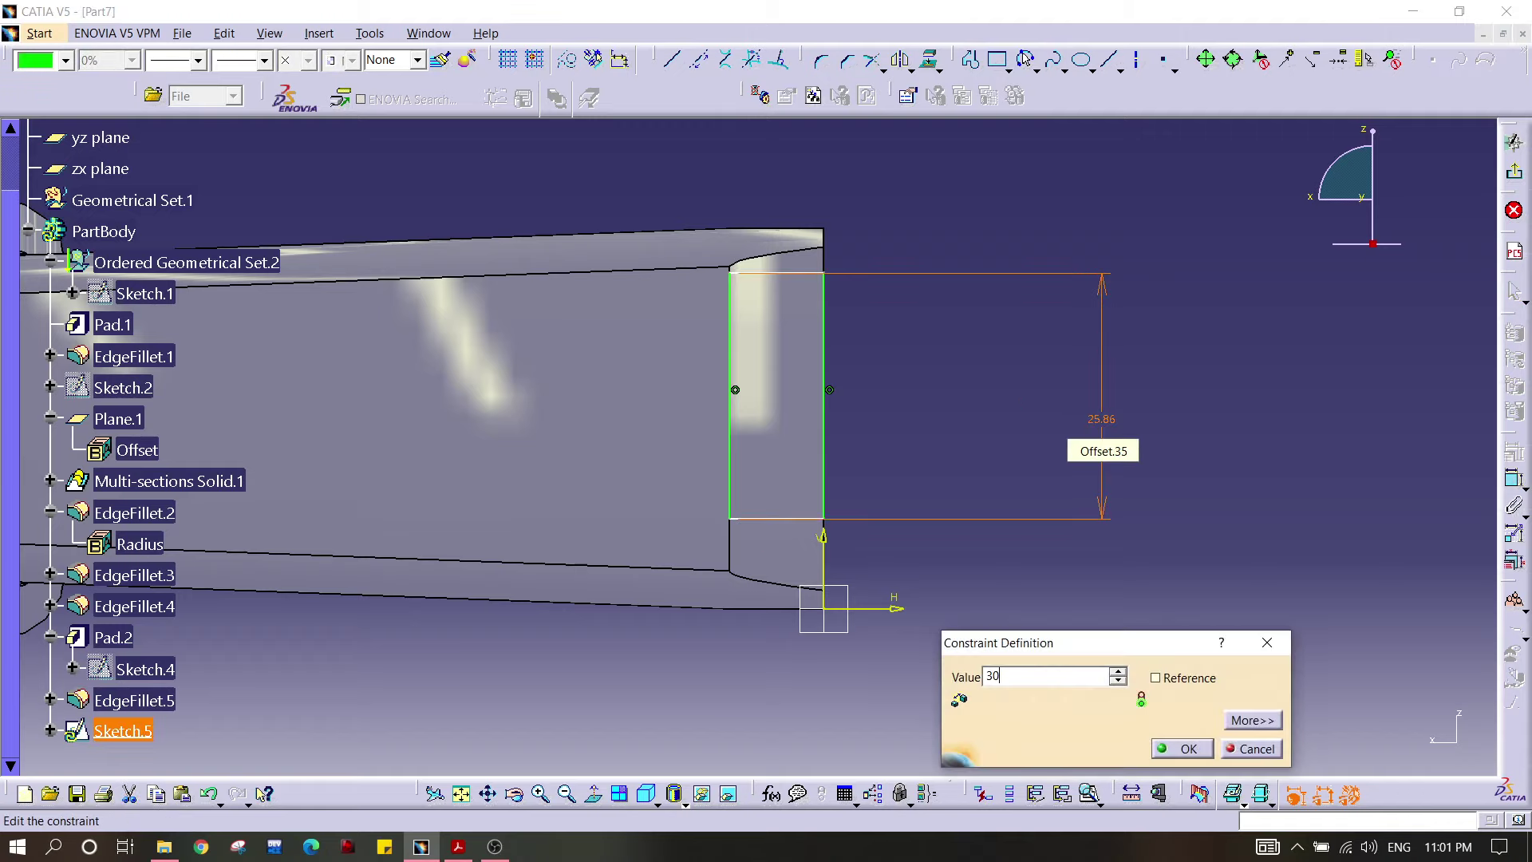
key("Return")
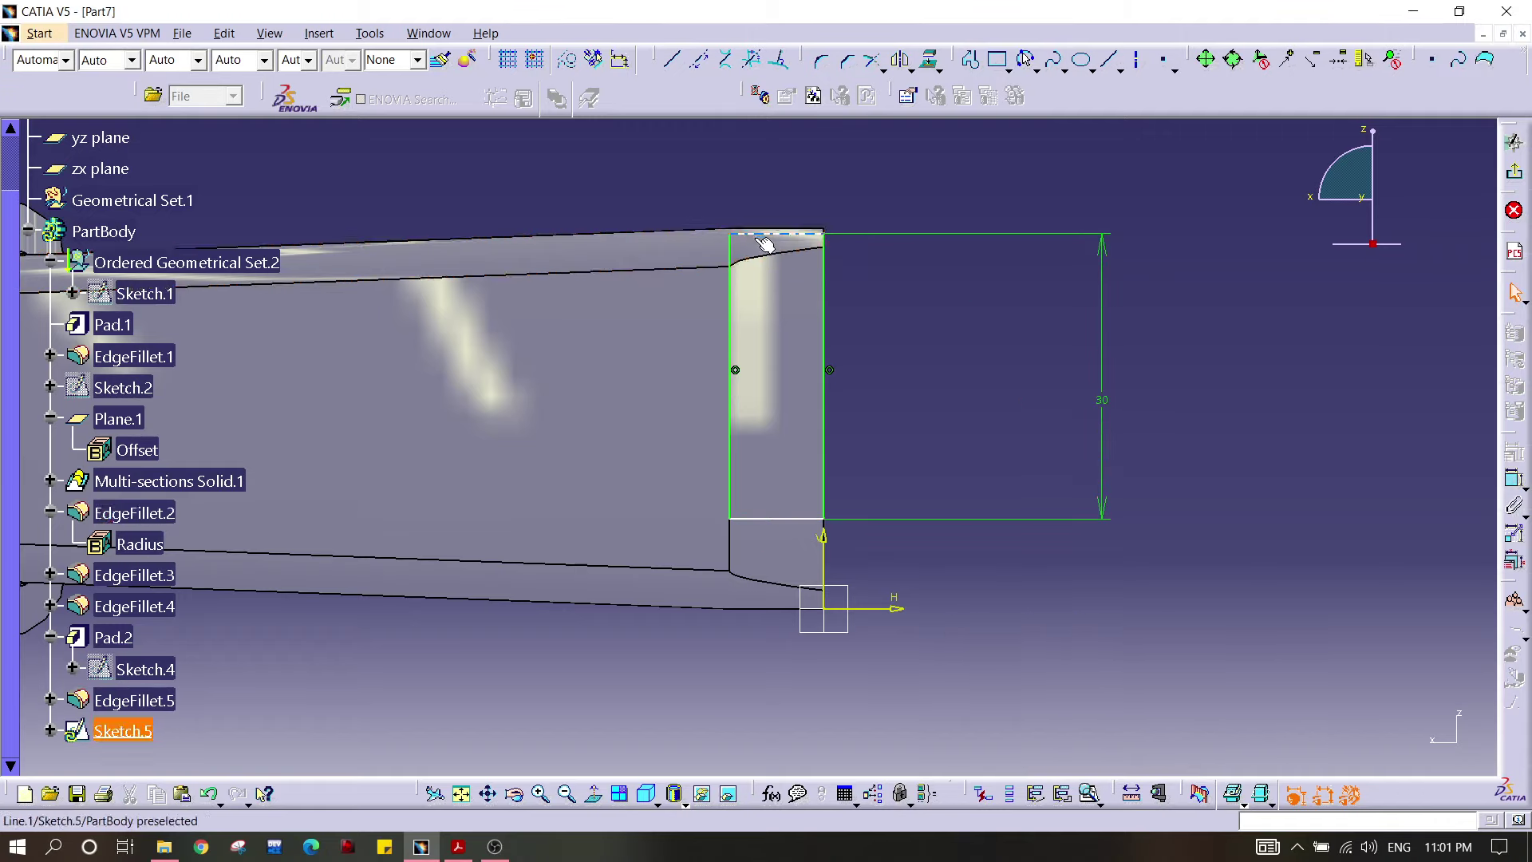
Step: Place the rectangle's short side farther from the sketch origin 3 mm inside the end face's corner, and exit the sketch
left_click_drag(759, 240, 759, 276)
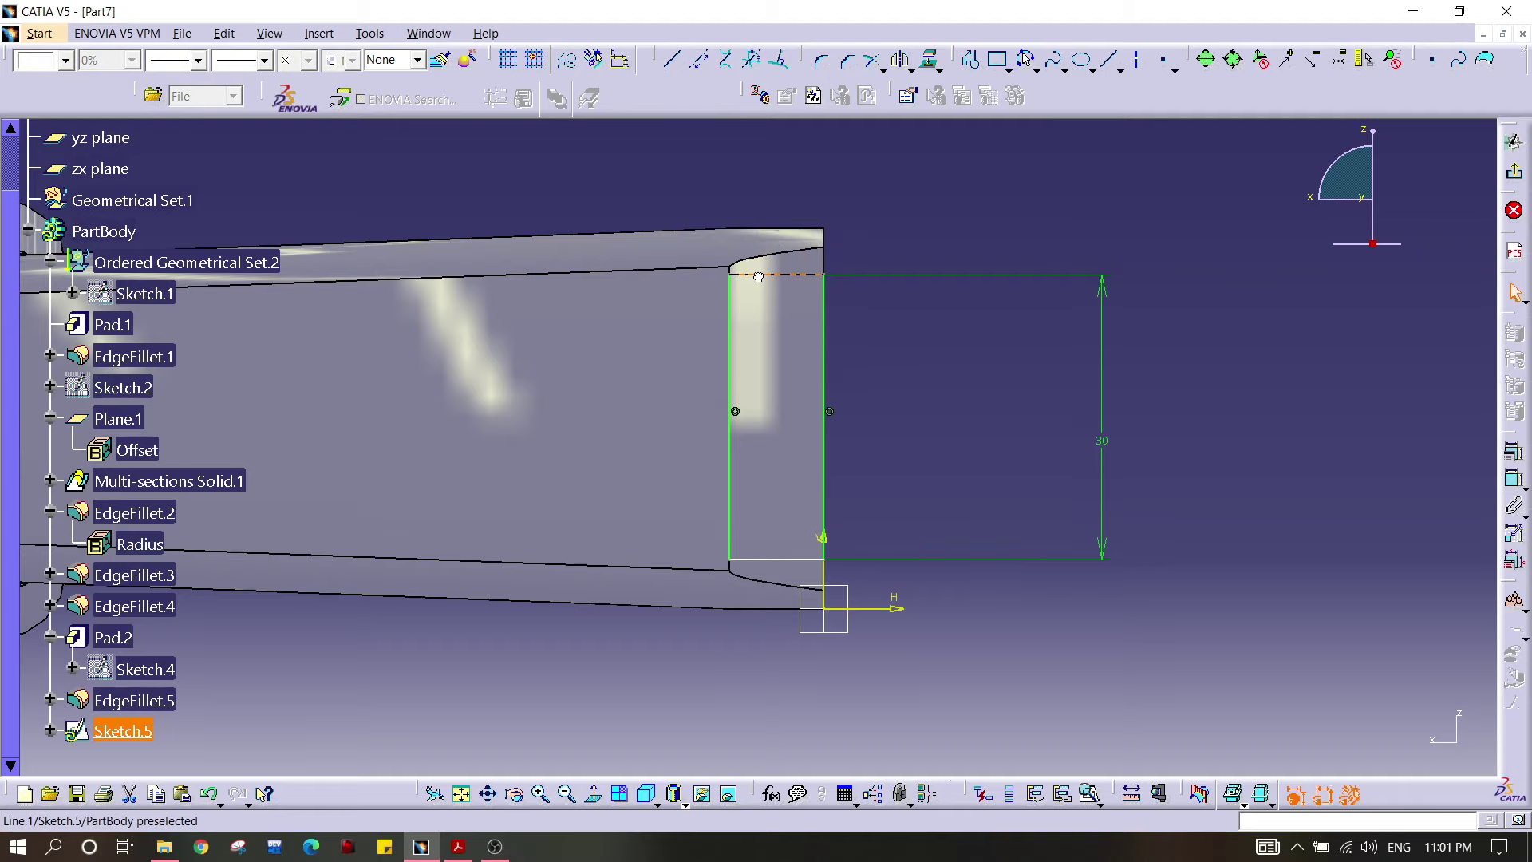
left_click(961, 387)
middle_click_drag(968, 428, 927, 355)
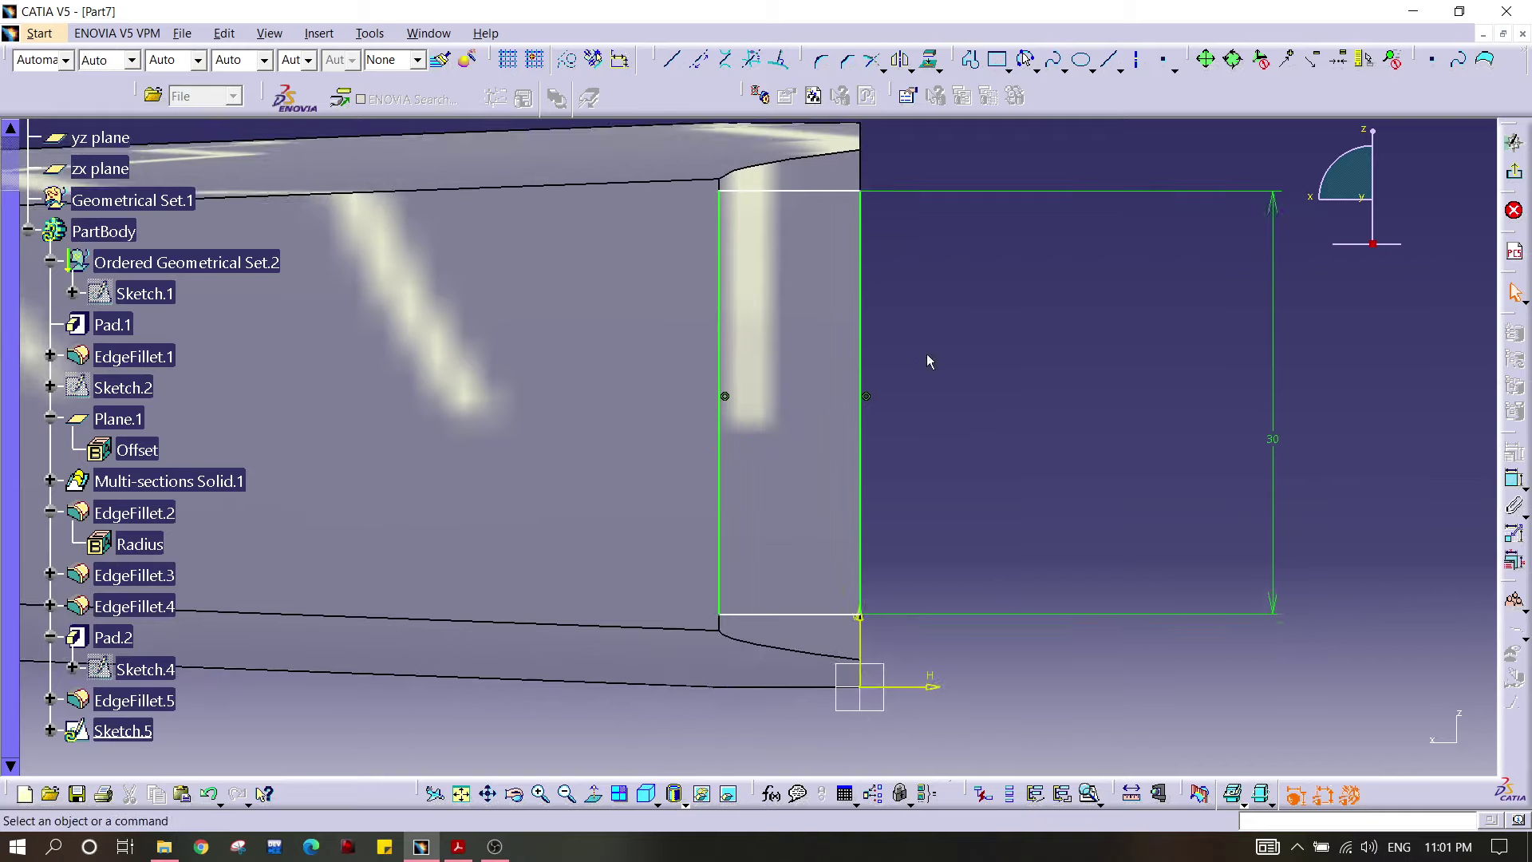
left_click(861, 152)
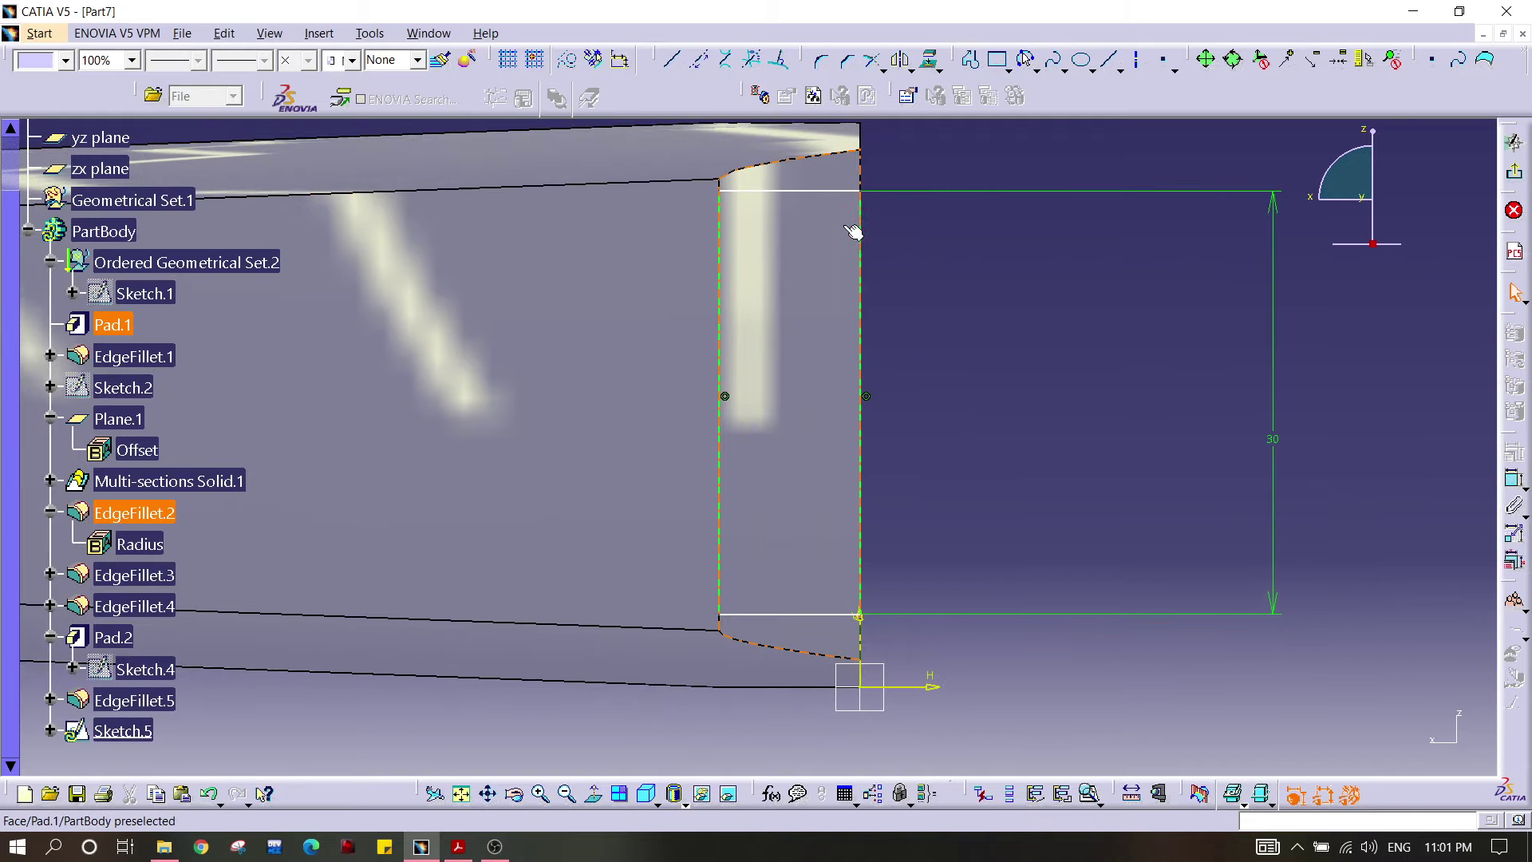
left_click(848, 190, "ctrl")
left_click(1514, 479)
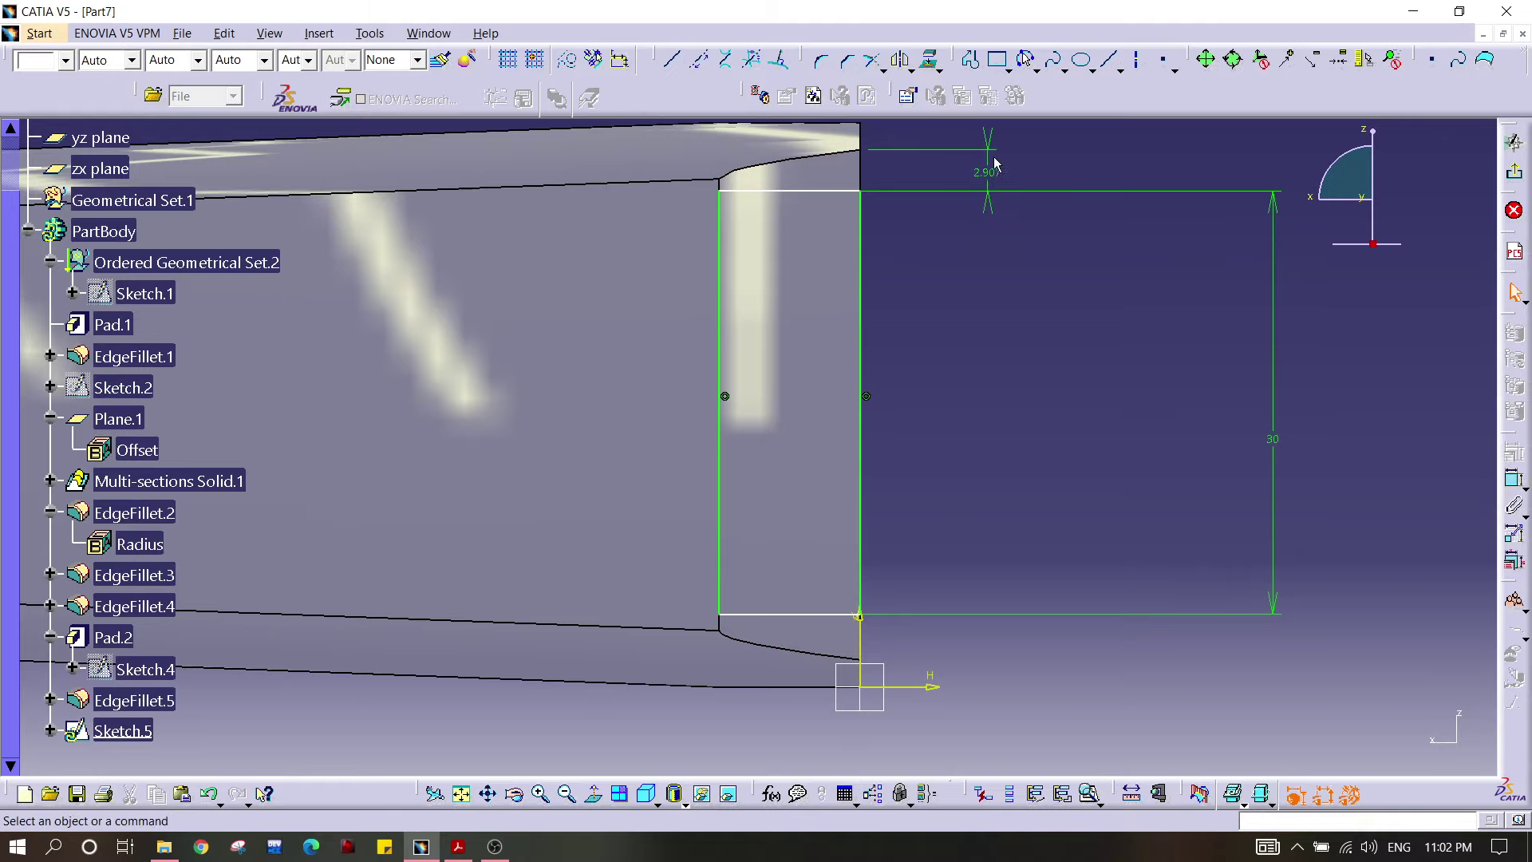
left_click(992, 171)
double_click(998, 174)
key("Return")
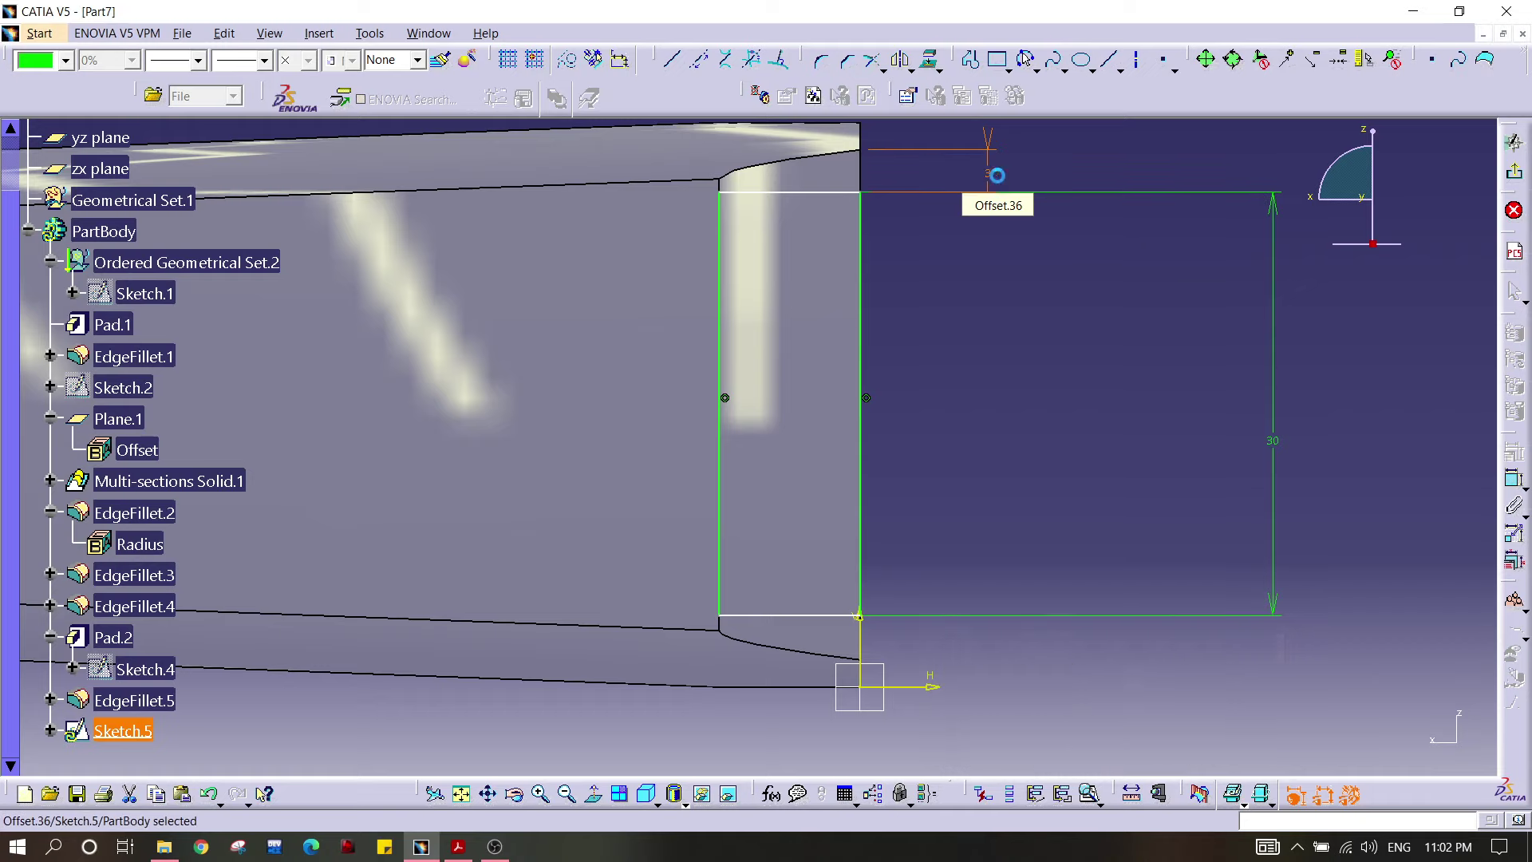
left_click(1087, 270)
middle_click_drag(1176, 385, 1205, 416)
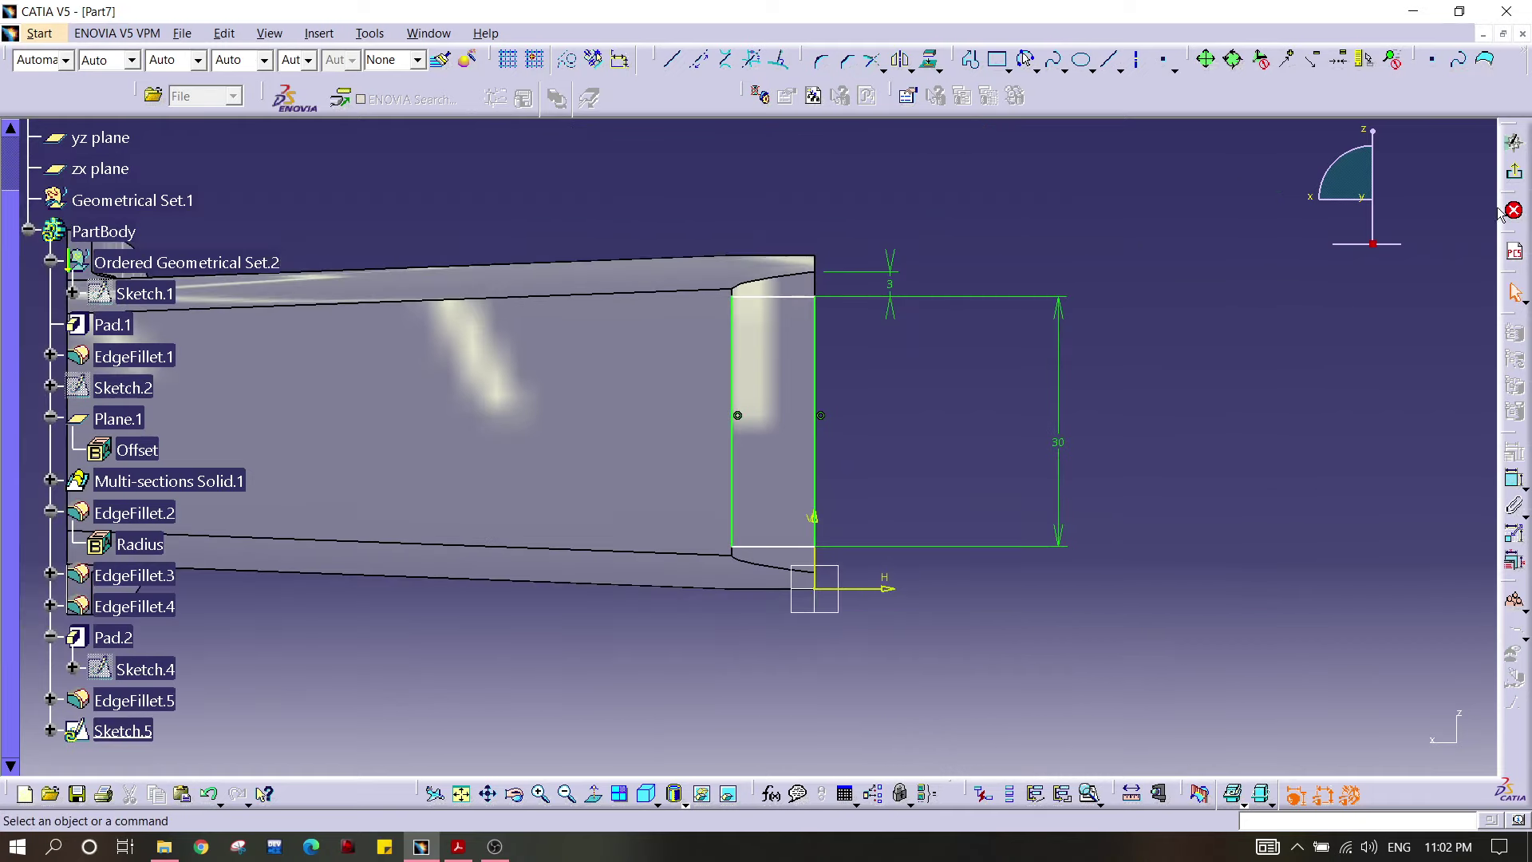
left_click(1510, 211)
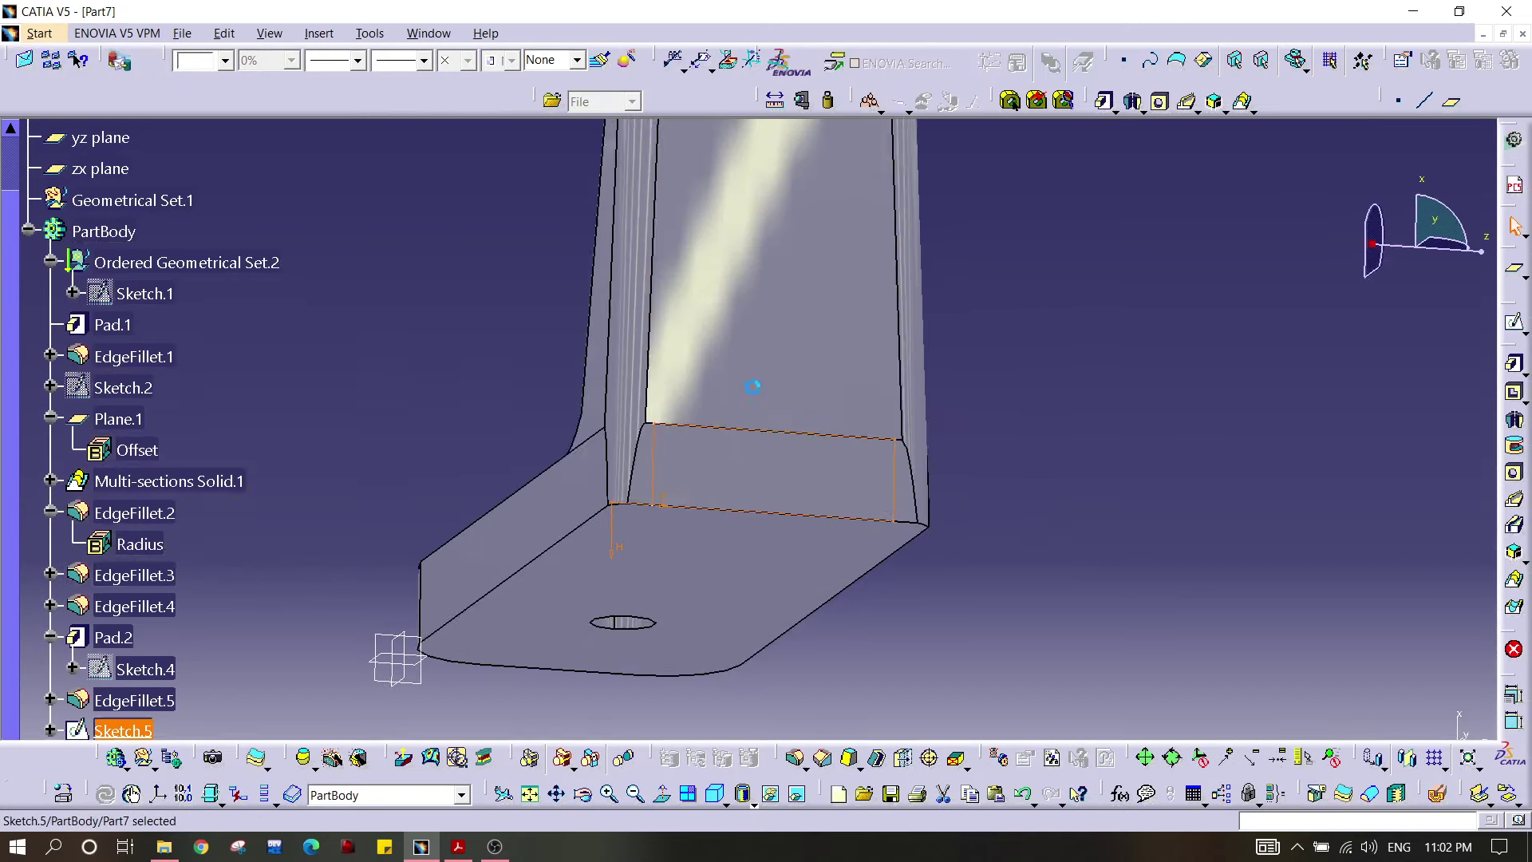
Step: Pad the rectangle on the plate's rear end face 40 mm outward and check the resulting block against the Handle Draft drawing
mouse_move(695, 285)
middle_mouse_down()
mouse_move(696, 375)
mouse_move(852, 548)
mouse_move(902, 415)
middle_mouse_up()
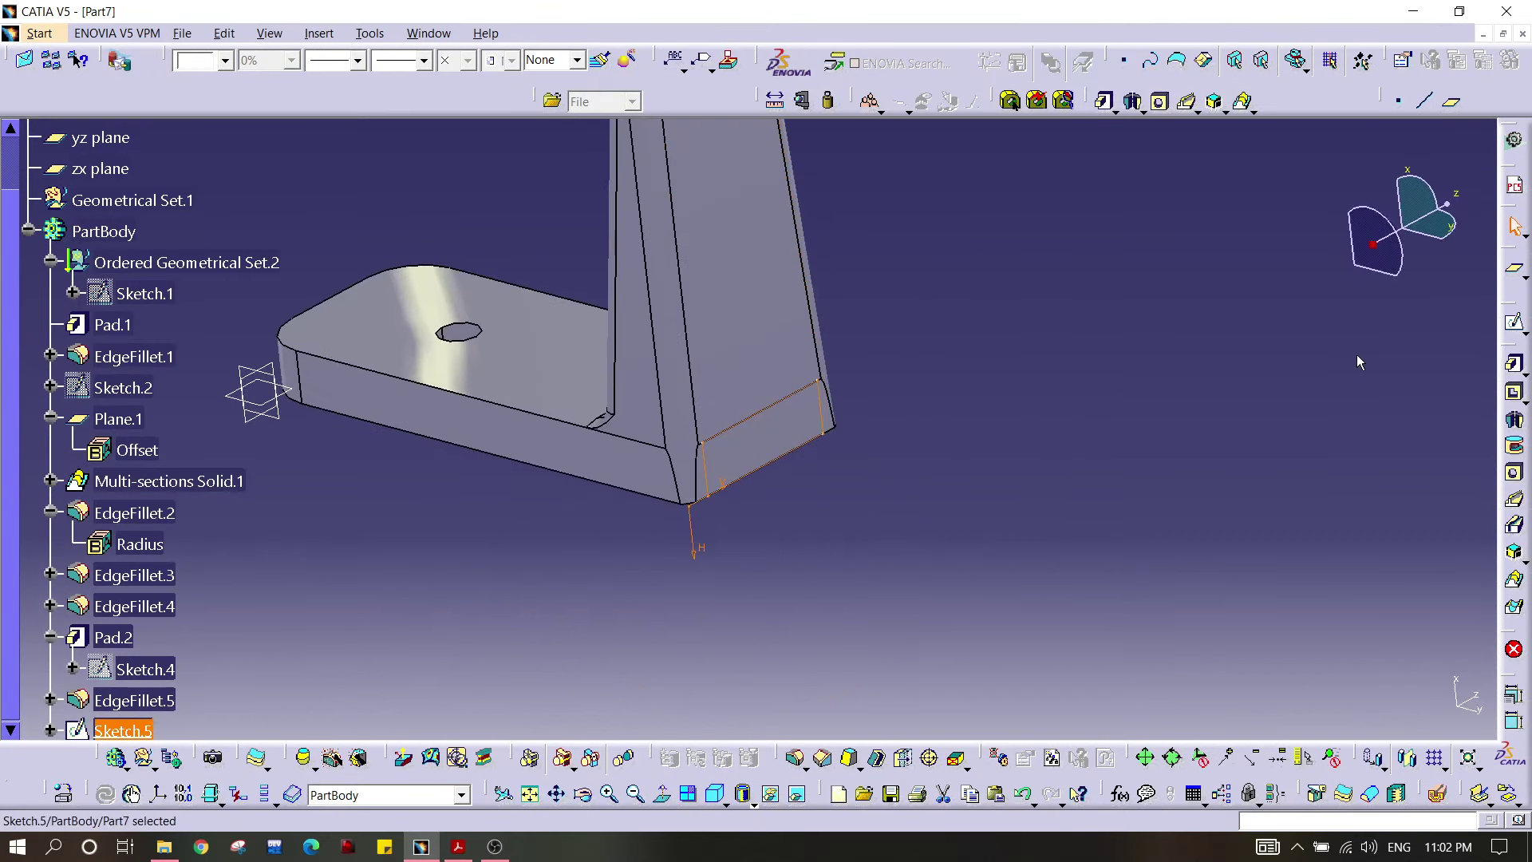
left_click(1514, 365)
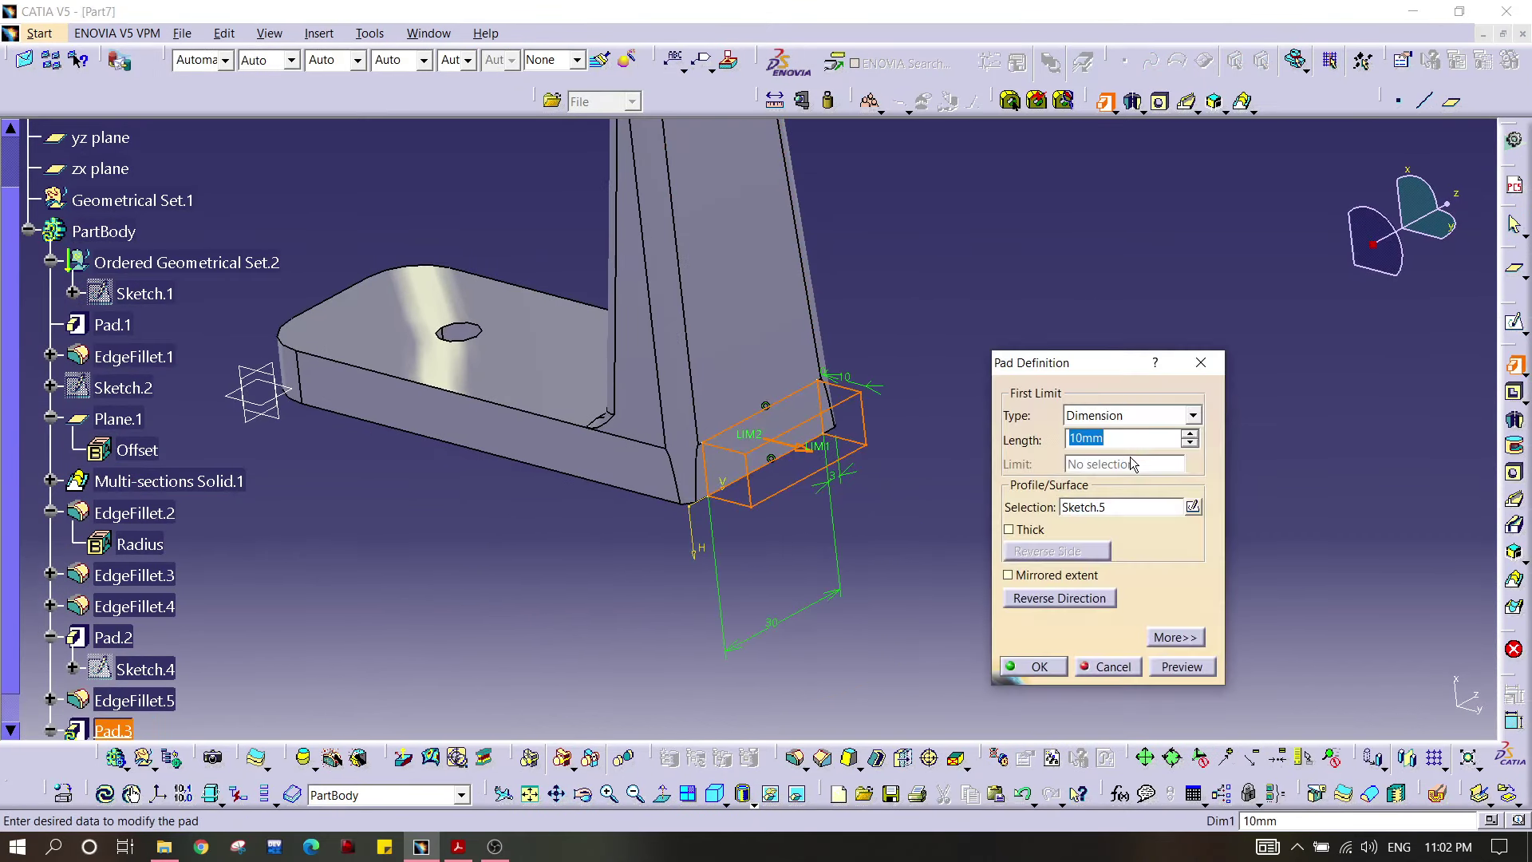
key("Return")
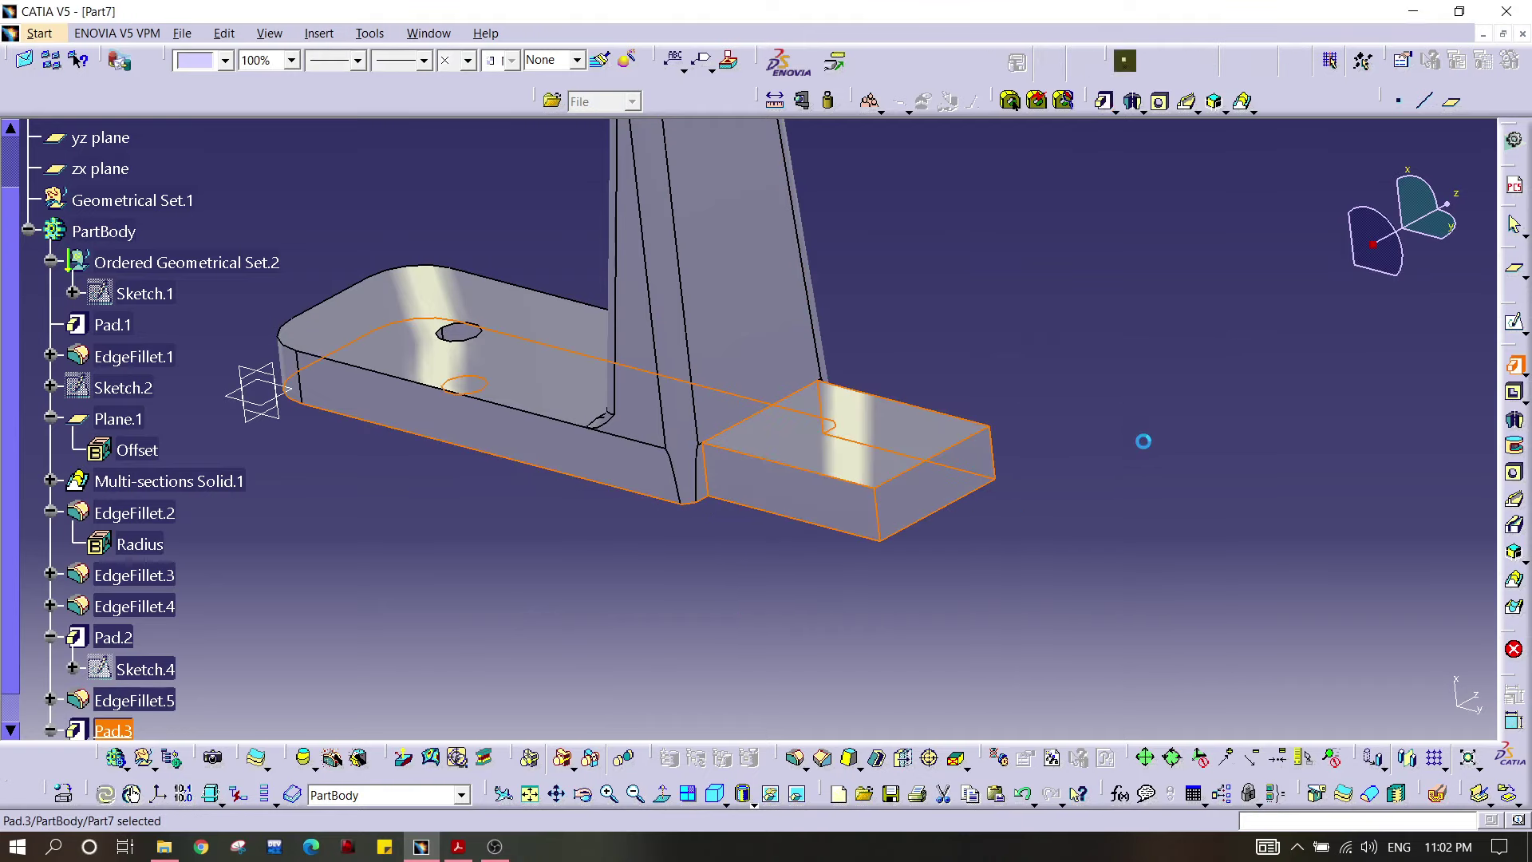
middle_click_drag(693, 425, 700, 375)
key("alt+Tab")
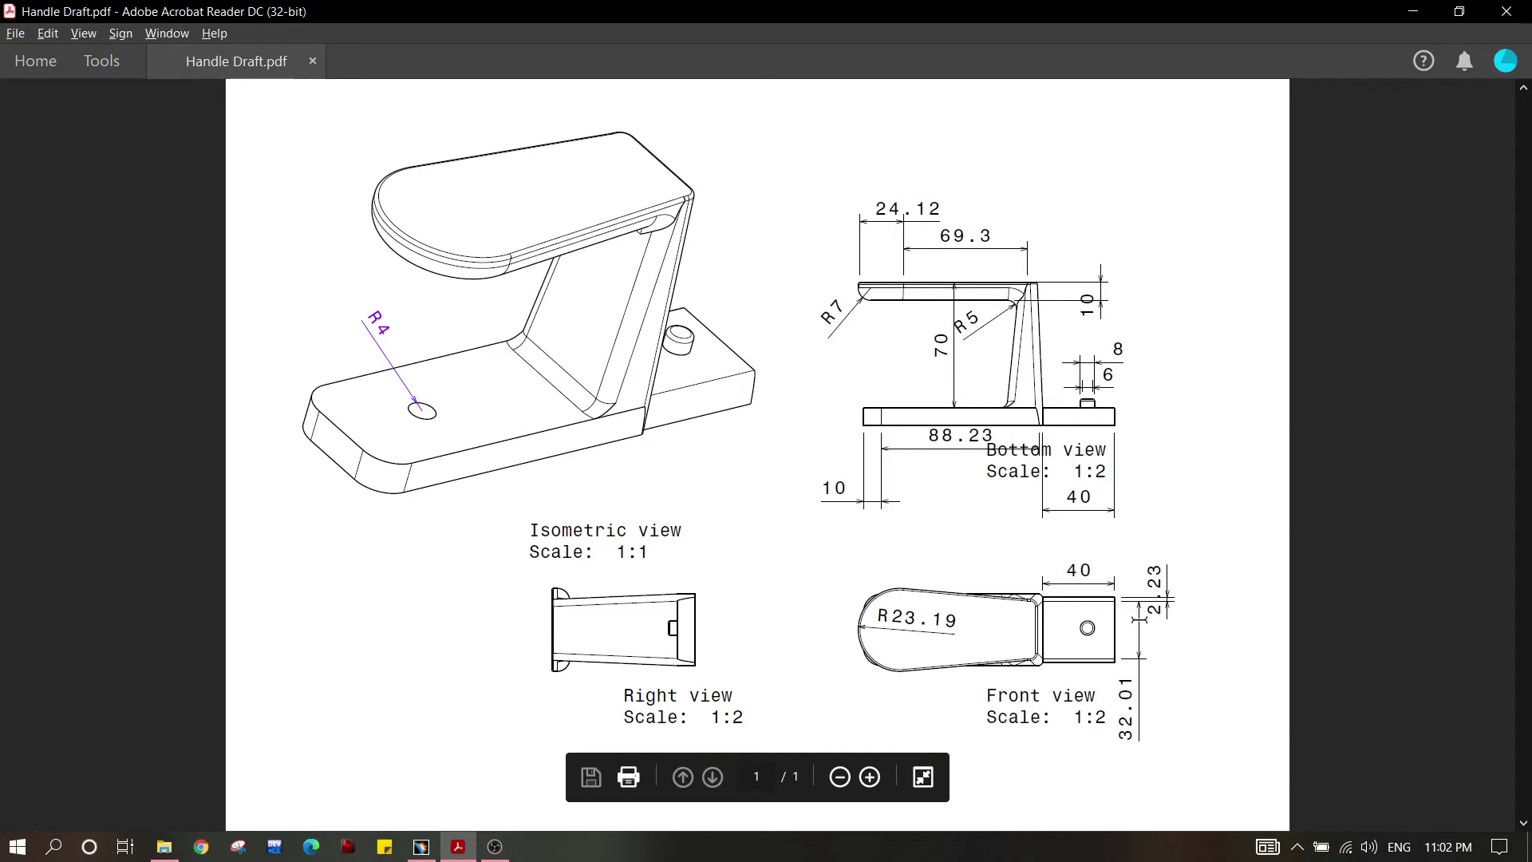
key("alt+Tab")
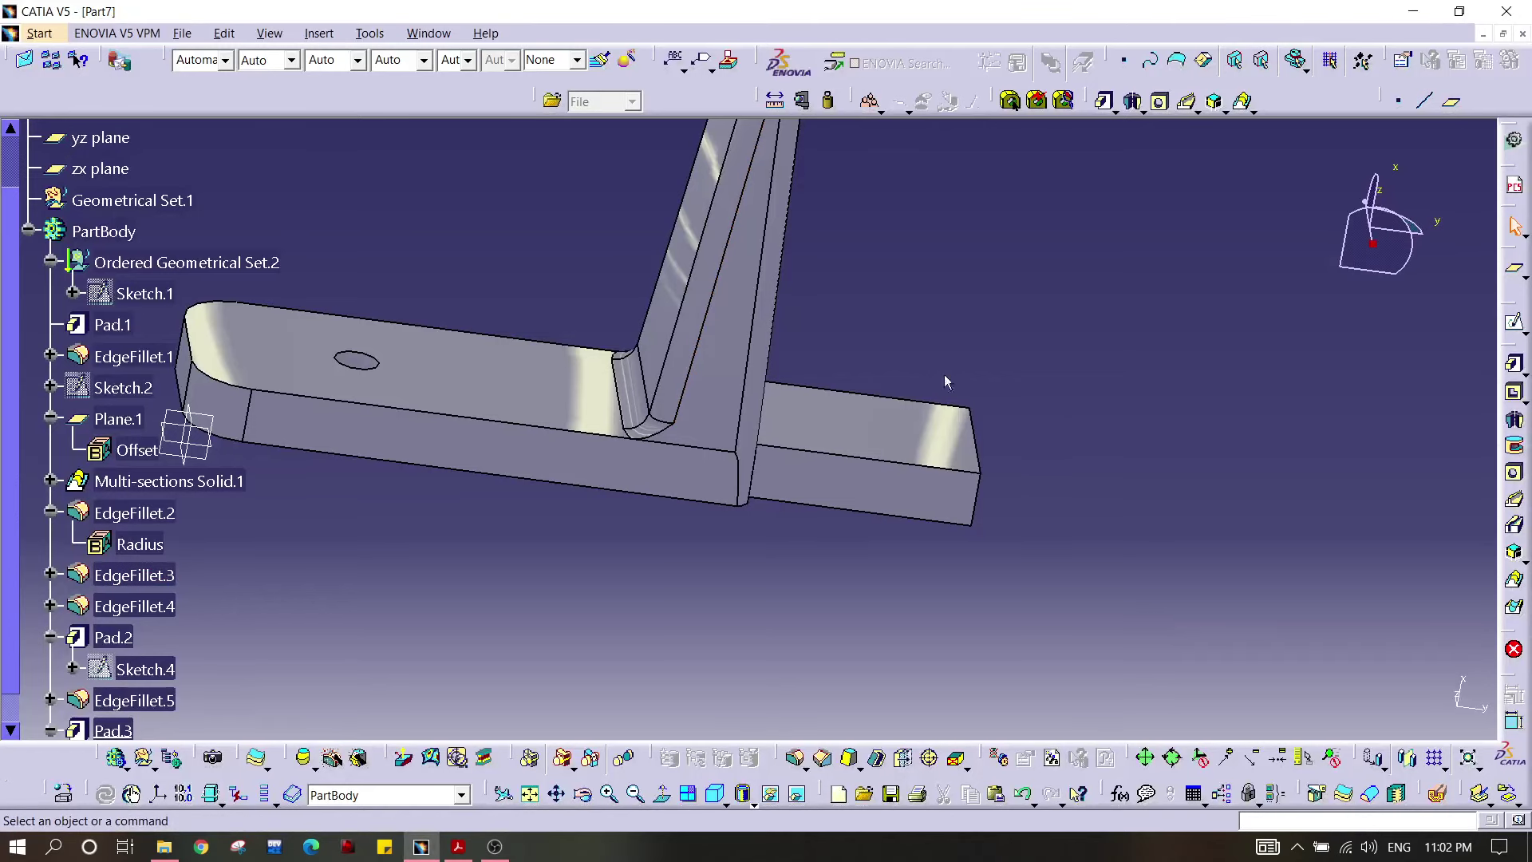
middle_click_drag(902, 448, 982, 423)
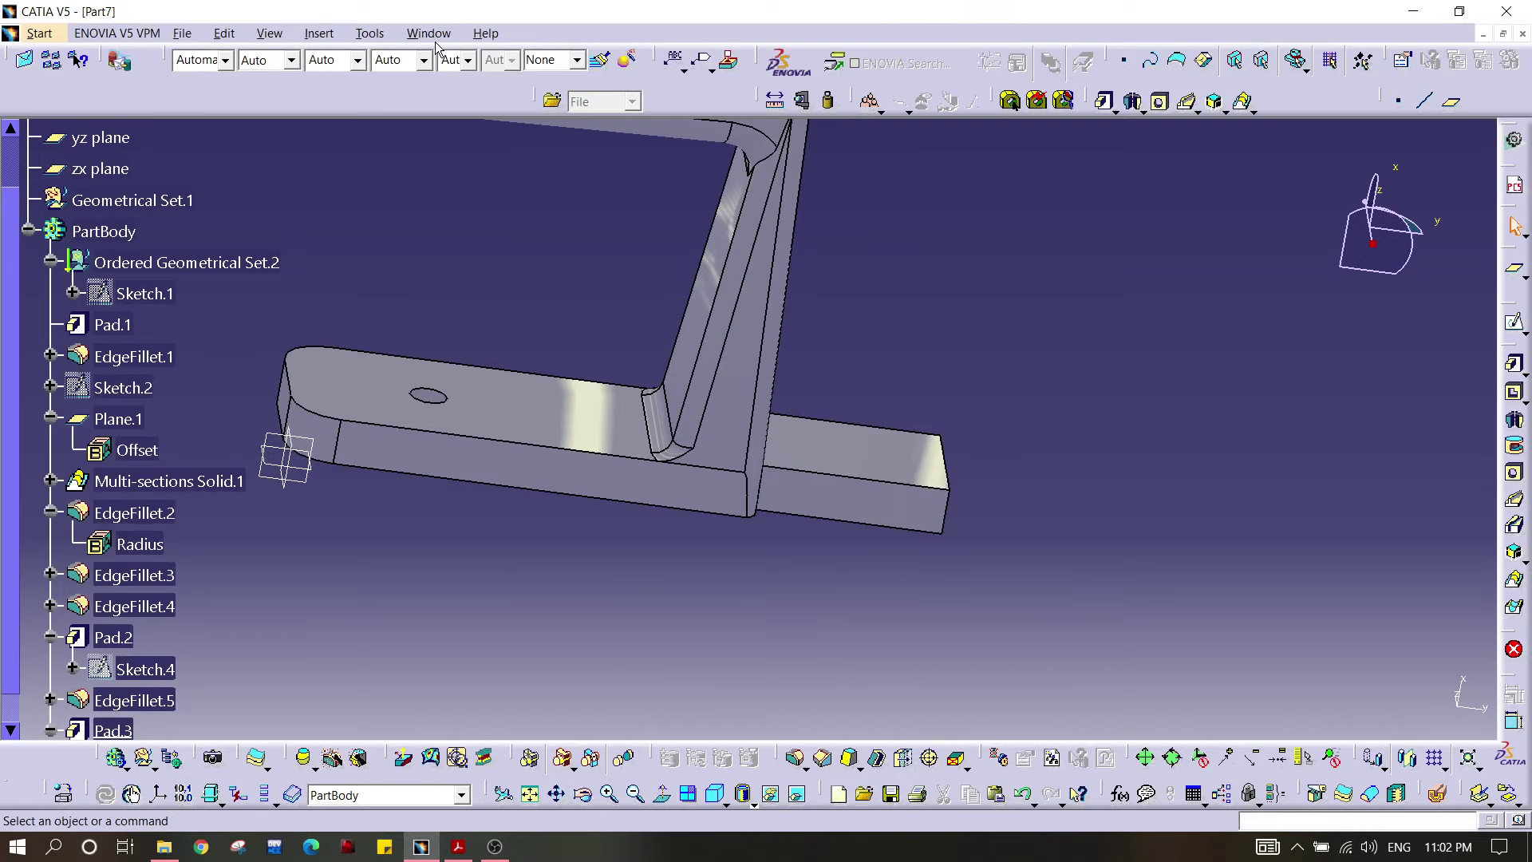
Step: Switch to Handle.CATPart, leave its open sketch, and look through the features of the finished handle
left_click(428, 33)
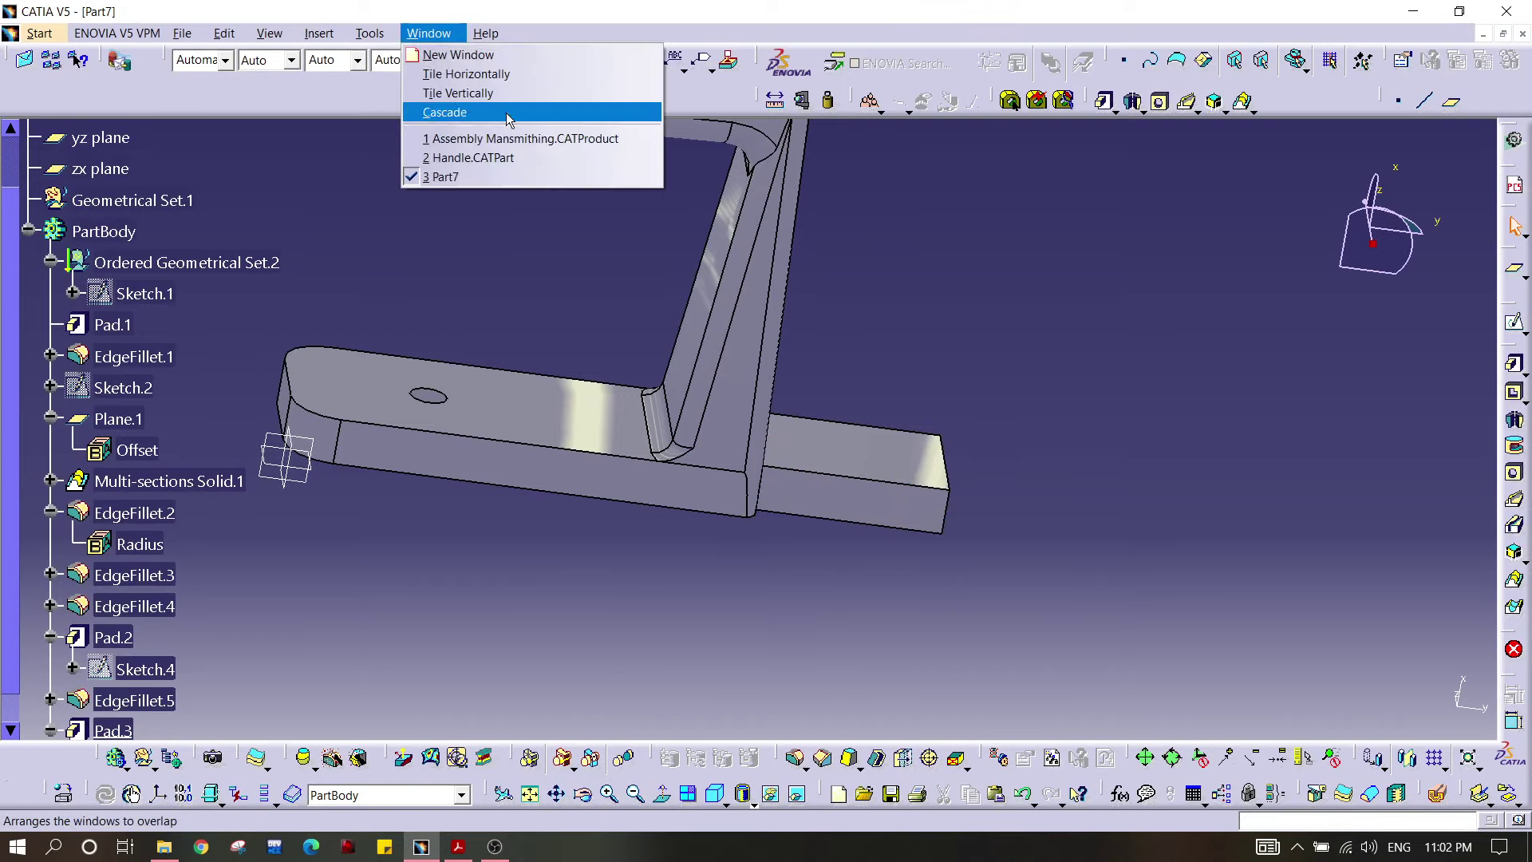
left_click(507, 157)
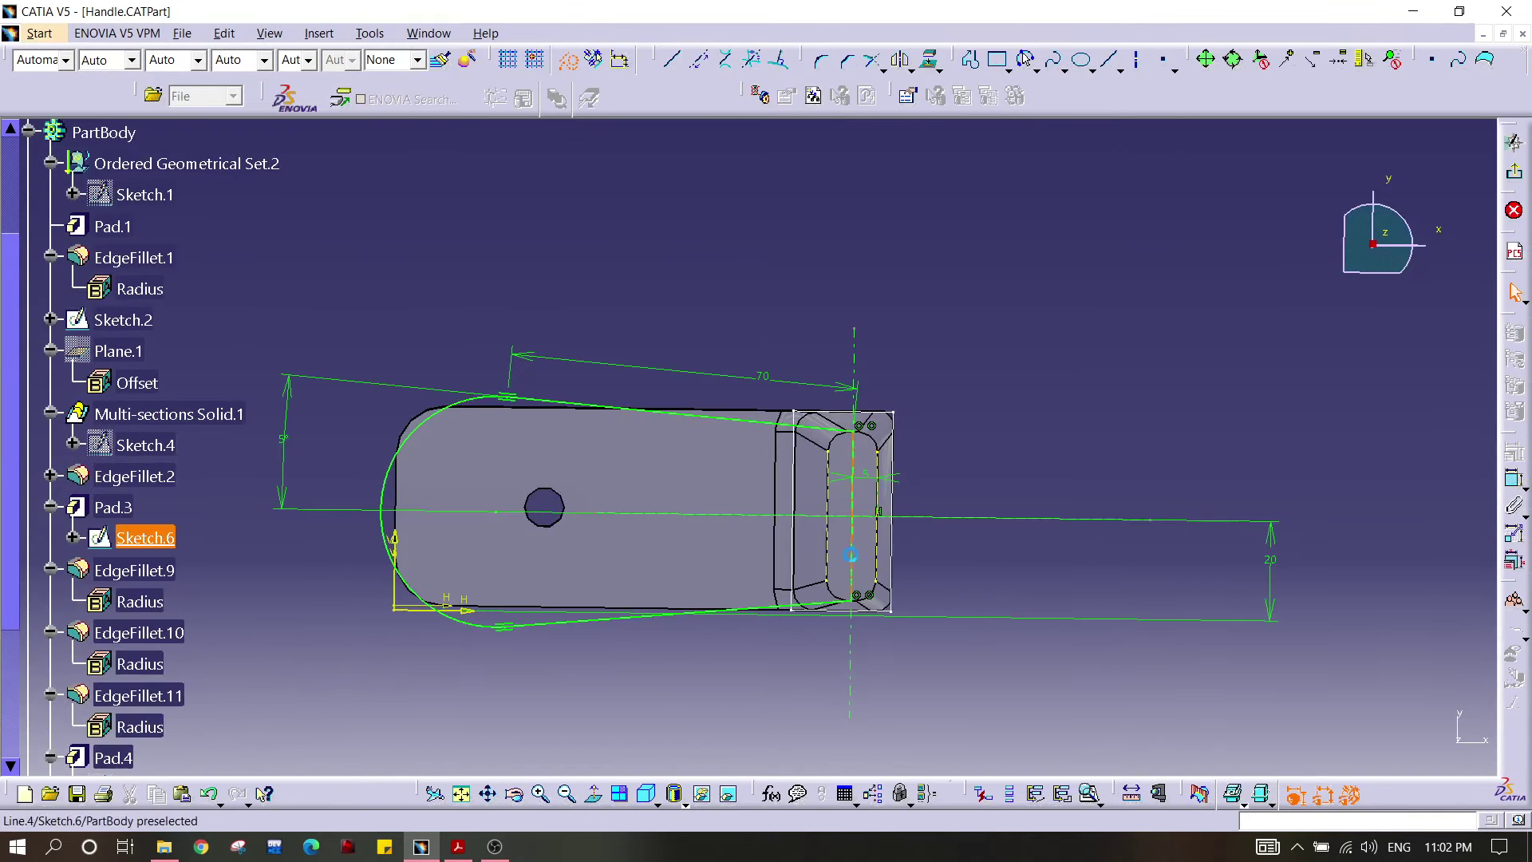
mouse_move(482, 554)
middle_mouse_down()
mouse_move(711, 520)
mouse_move(1424, 249)
middle_mouse_up()
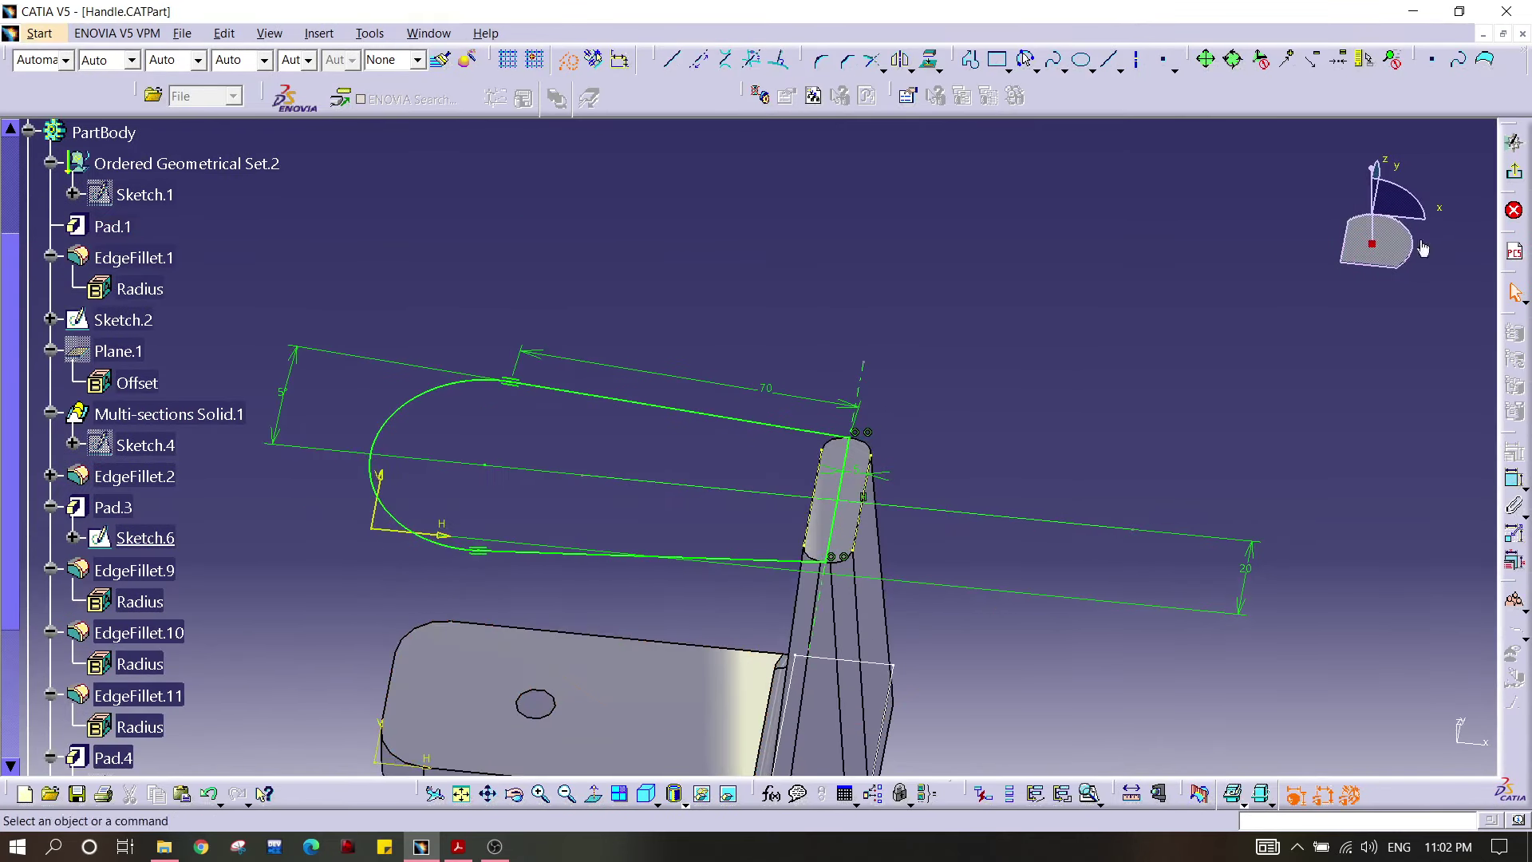
left_click(1515, 210)
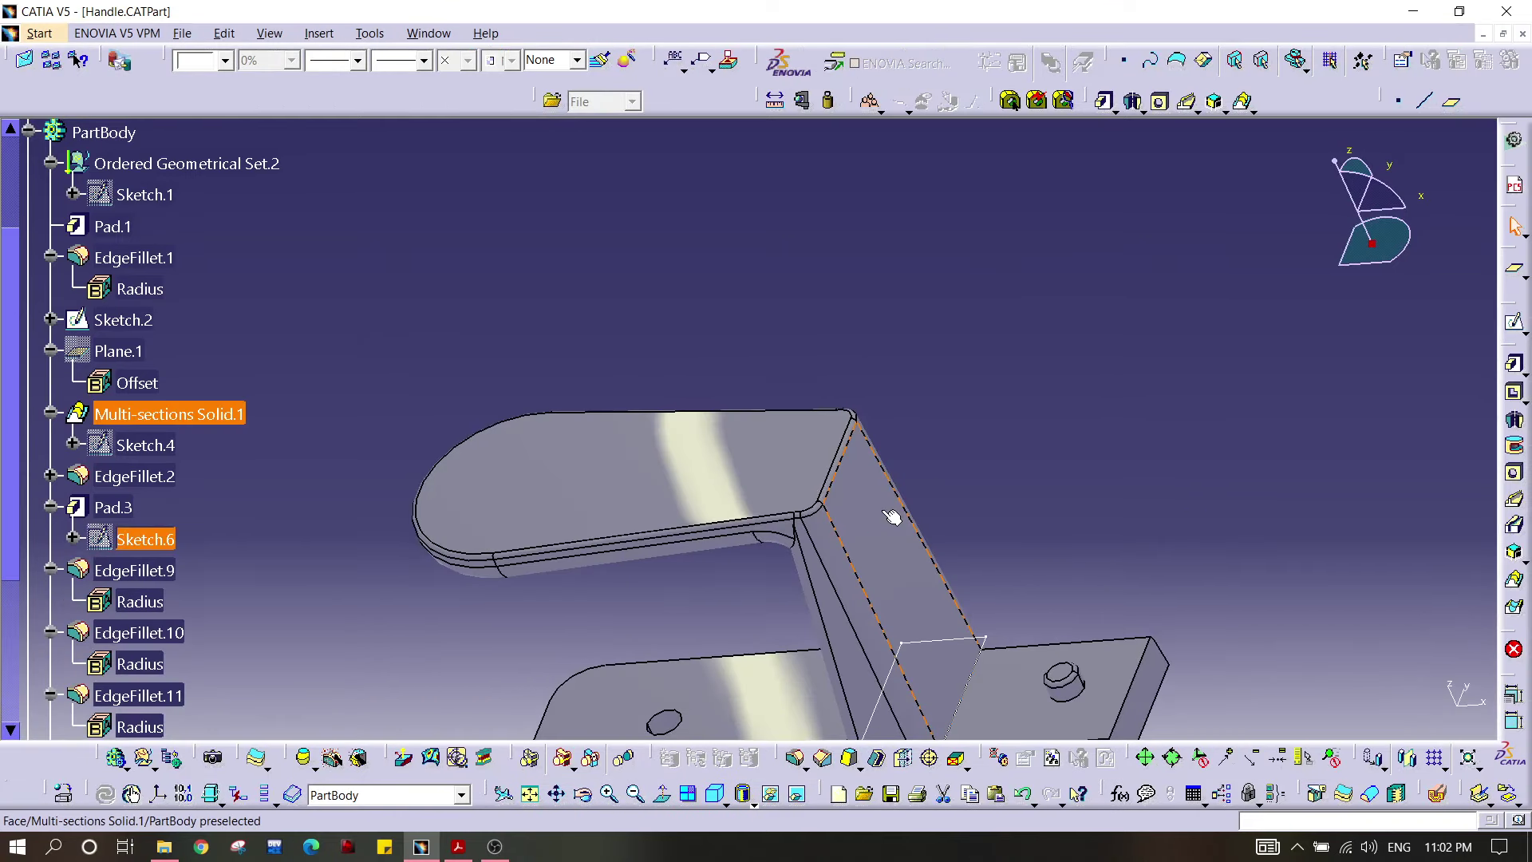
scroll(304, 514, "down", 3)
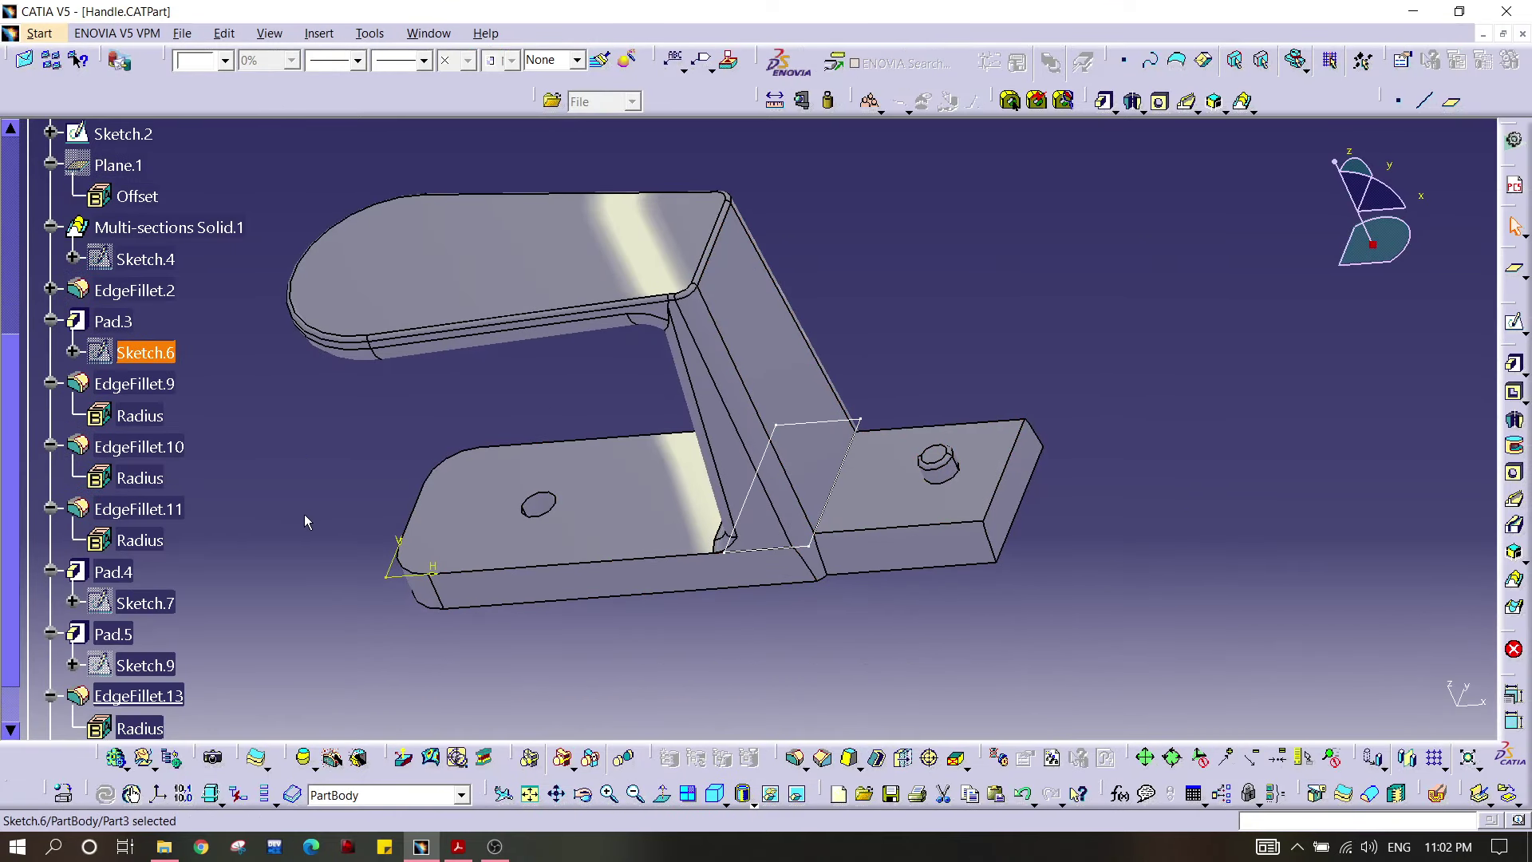
scroll(304, 514, "down", 5)
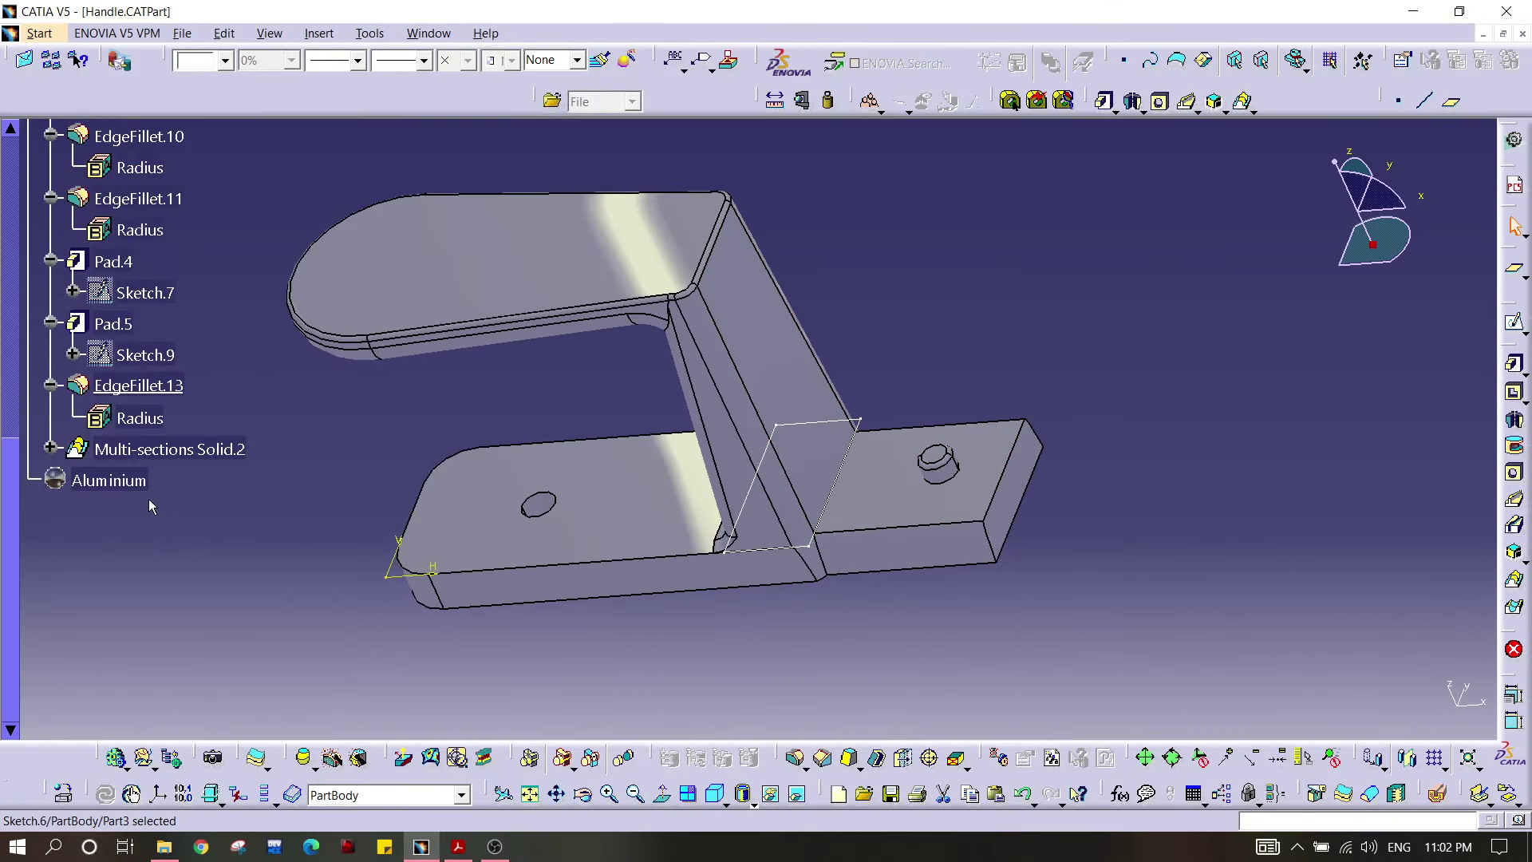
Step: Examine the position and diameter dimensions in the sketch of the pin on the reference handle's rear block, then exit the sketch
left_click(933, 472)
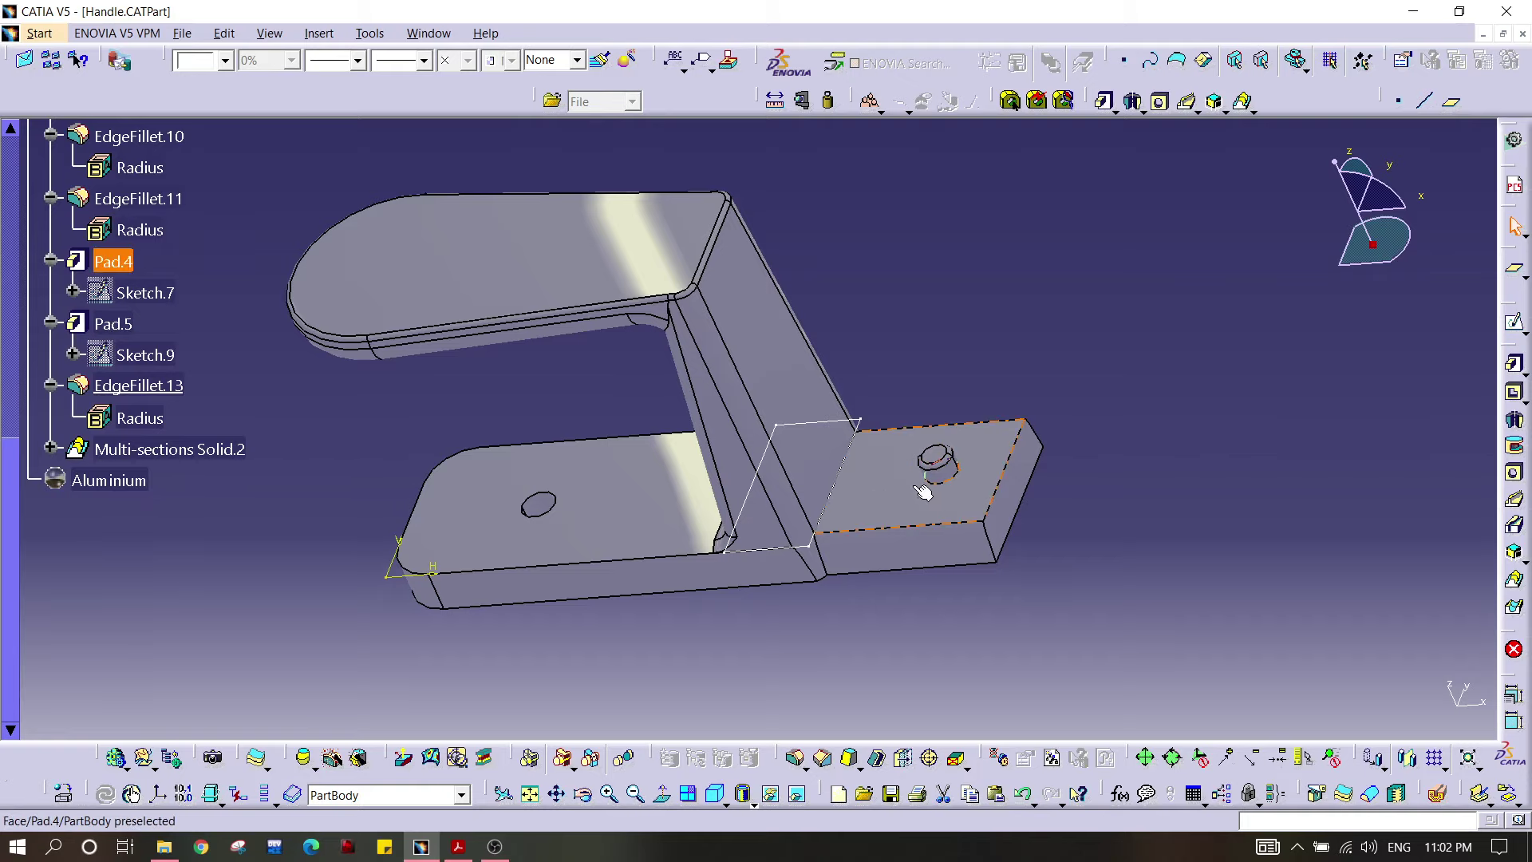
left_click(942, 467)
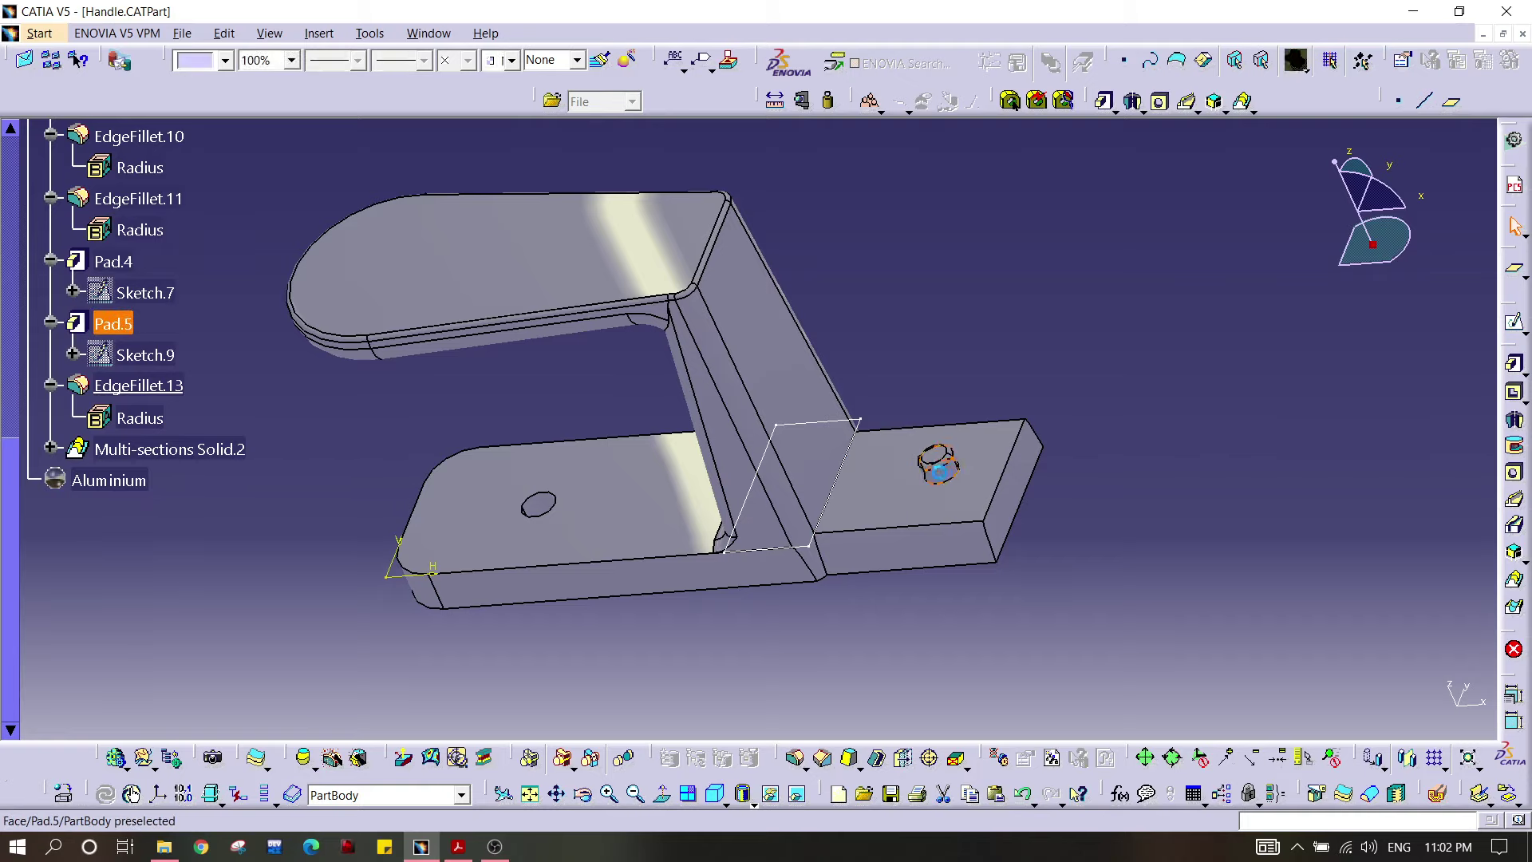
double_click(154, 355)
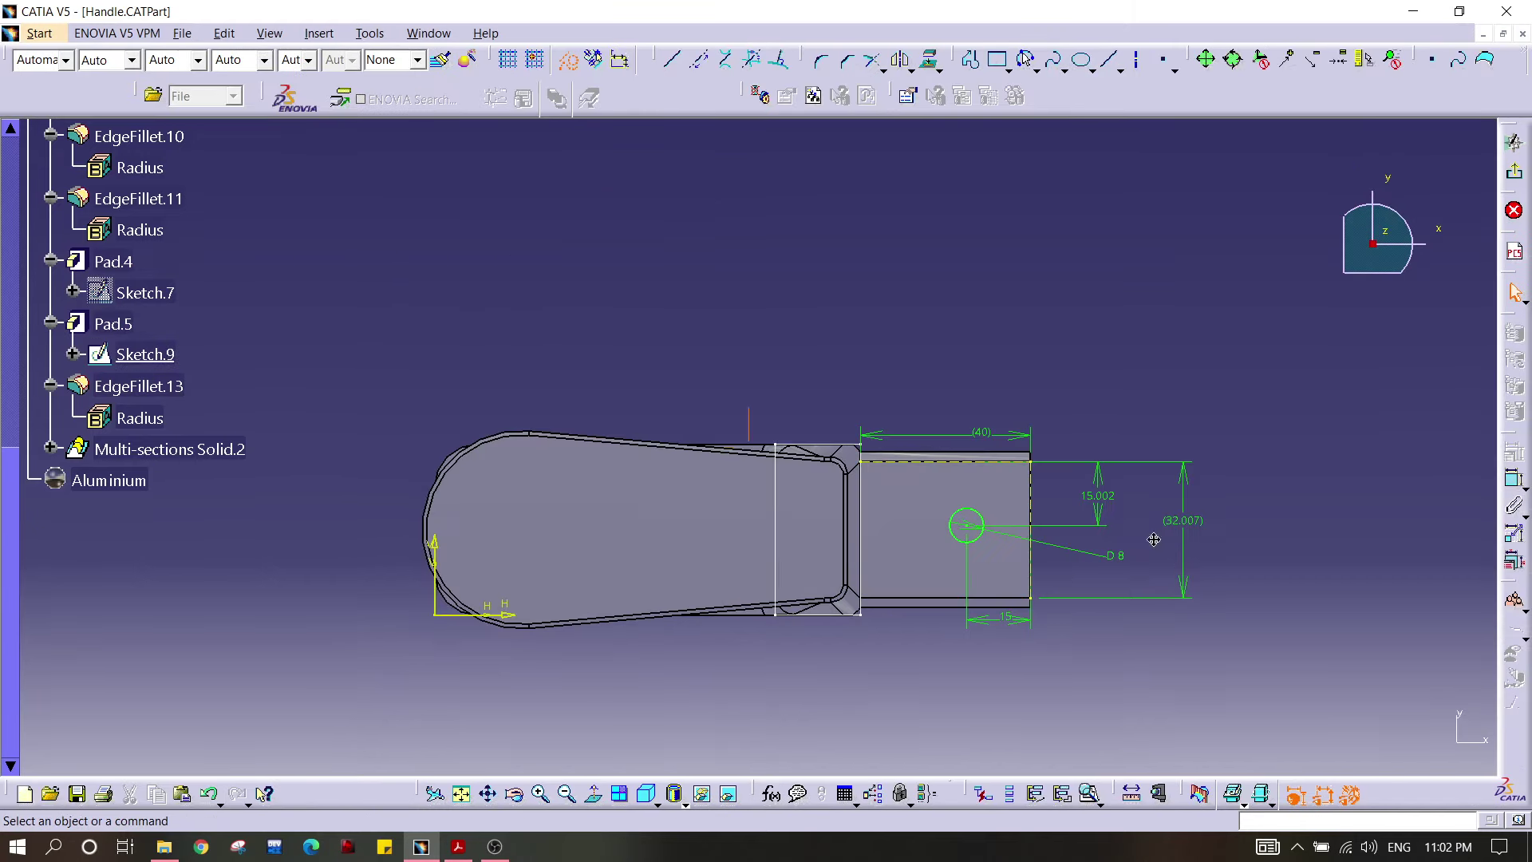
middle_click_drag(1154, 539, 948, 379)
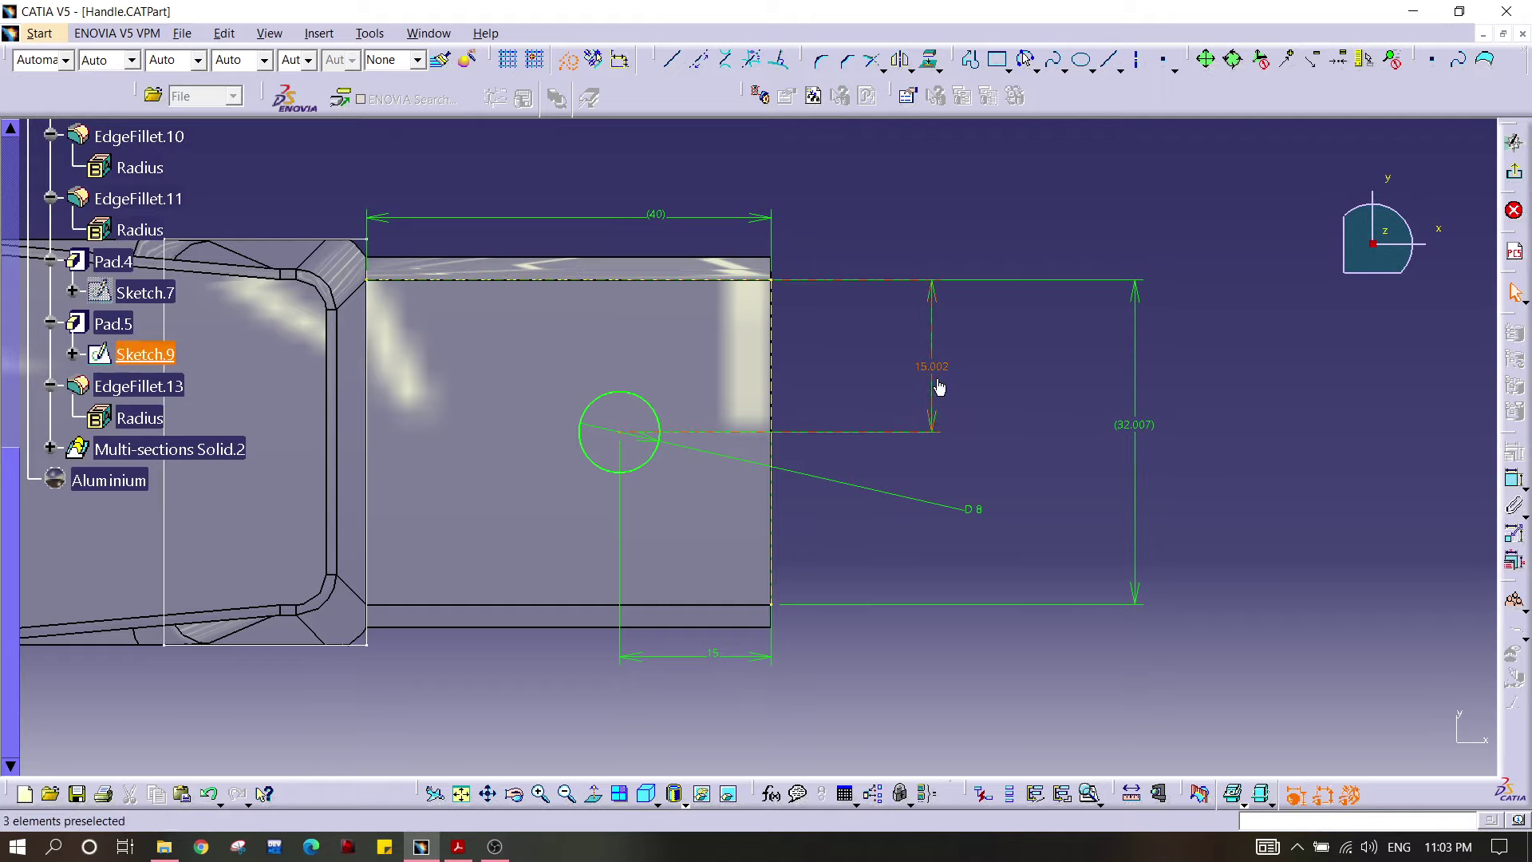
left_click(1518, 176)
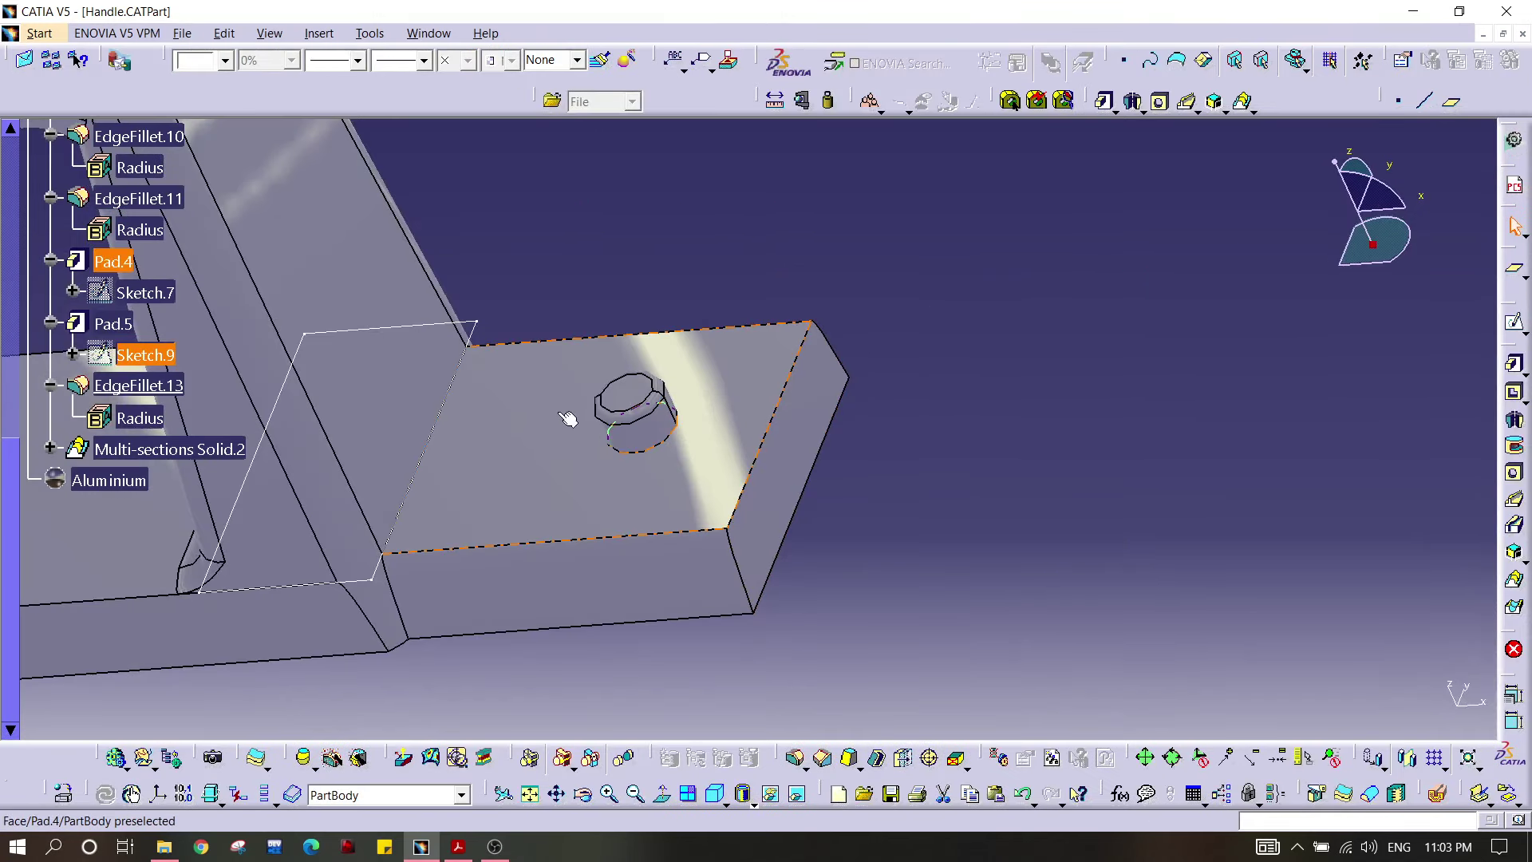
Step: Examine the pad definition of the pin on the reference handle's rear block and close it without changes
left_click(110, 323)
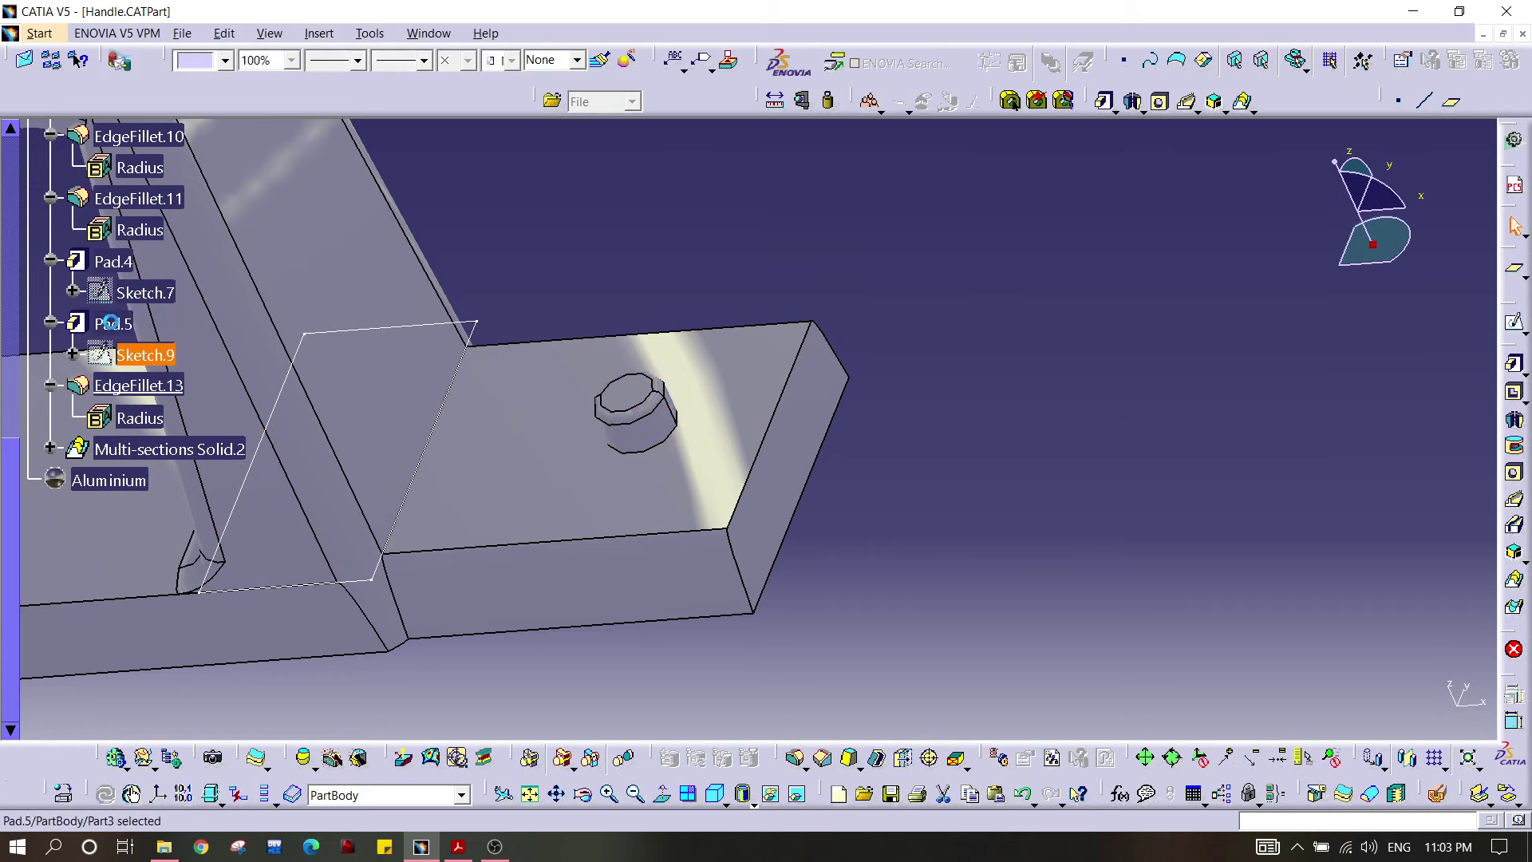
middle_click_drag(531, 438, 668, 465)
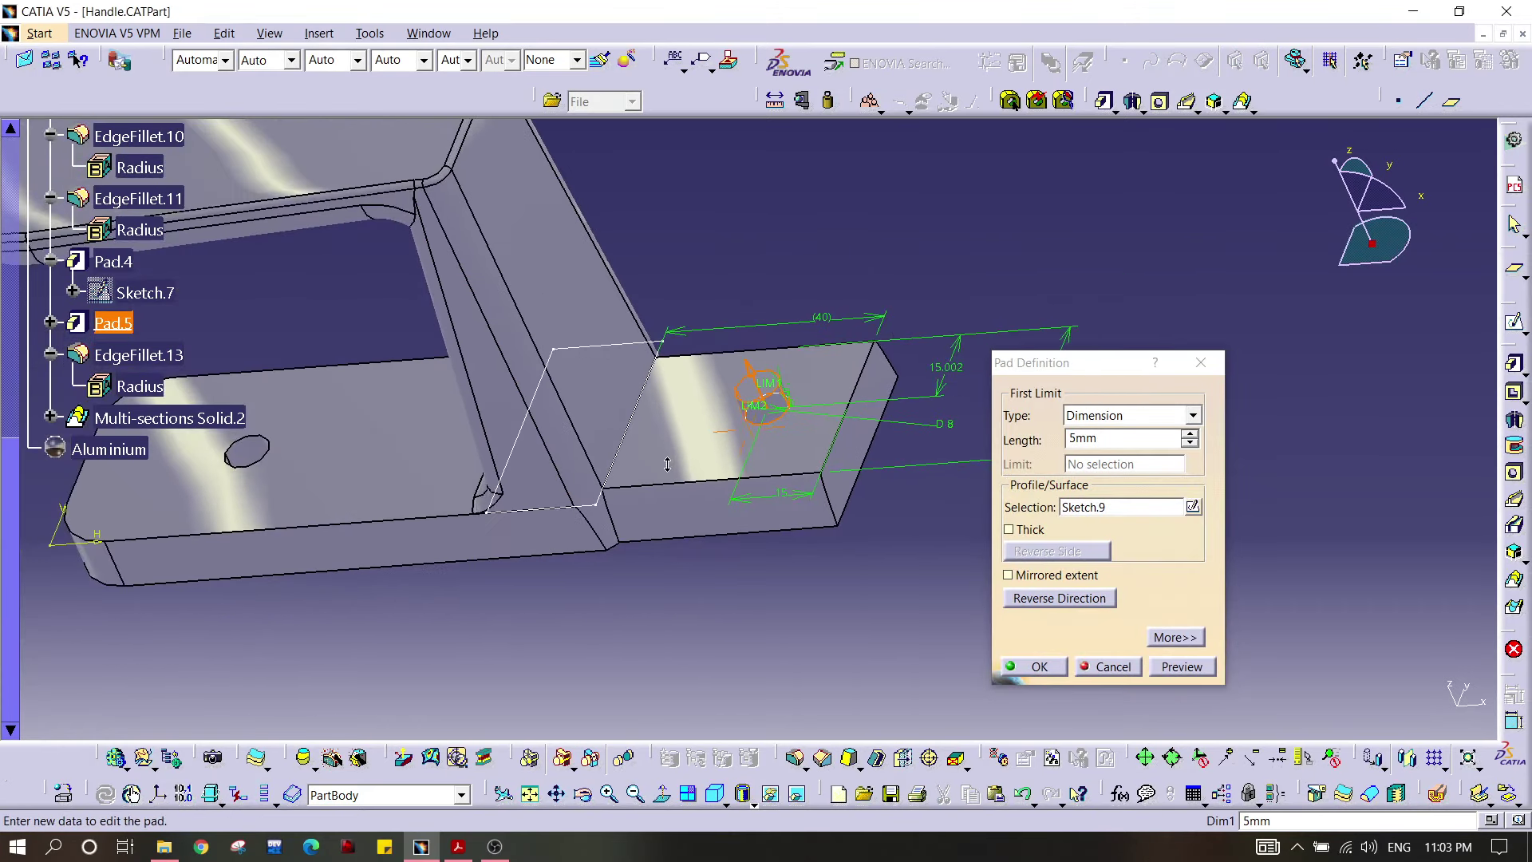
left_click(1199, 369)
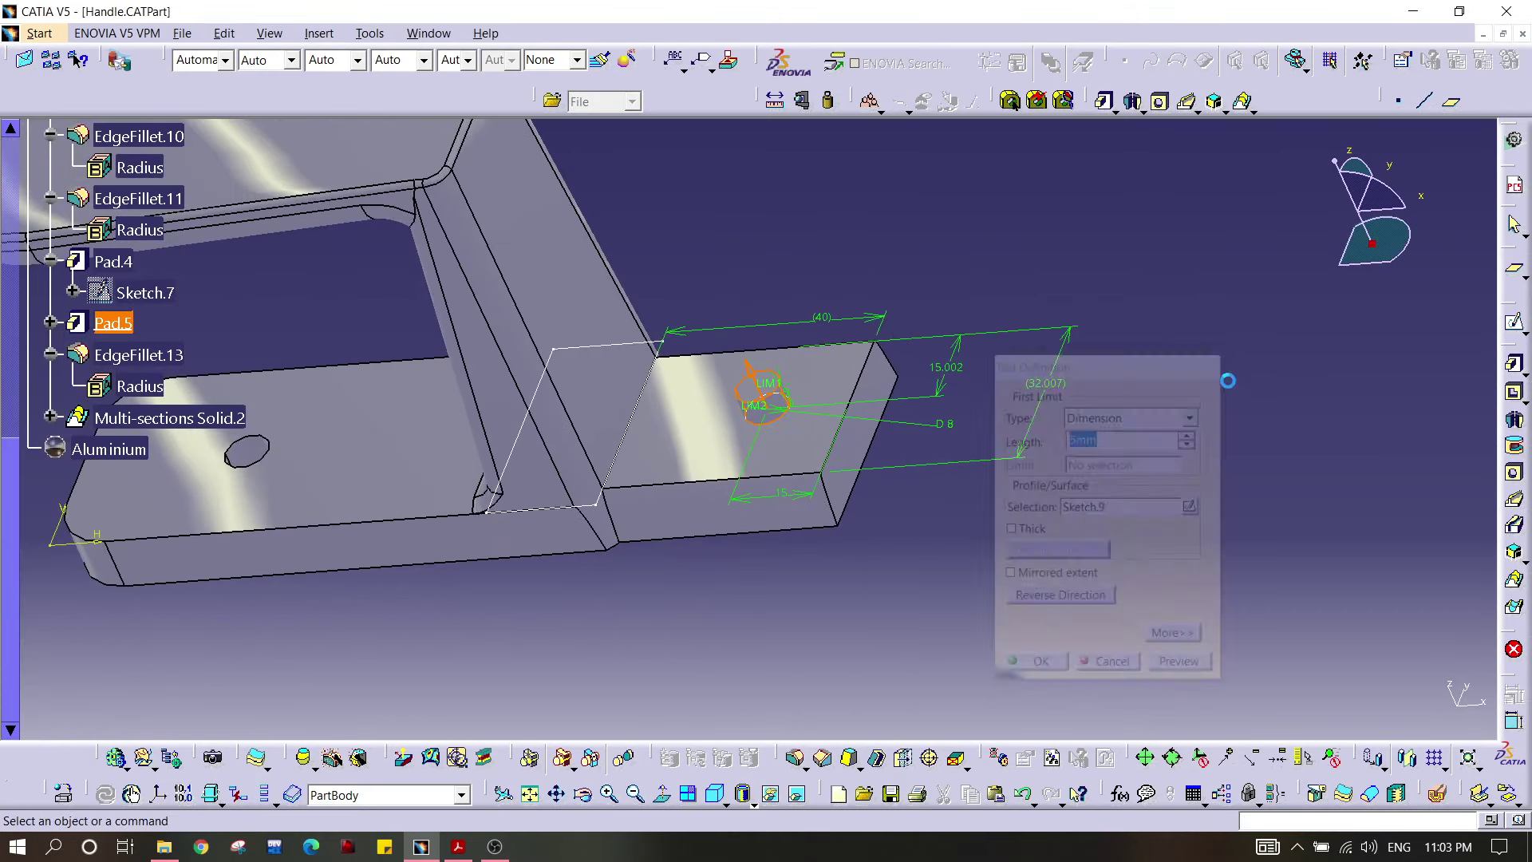
Step: Return to Part7 and sketch a circle about 4.4 mm in diameter on the upper face of the rear block
left_click(438, 40)
left_click(510, 178)
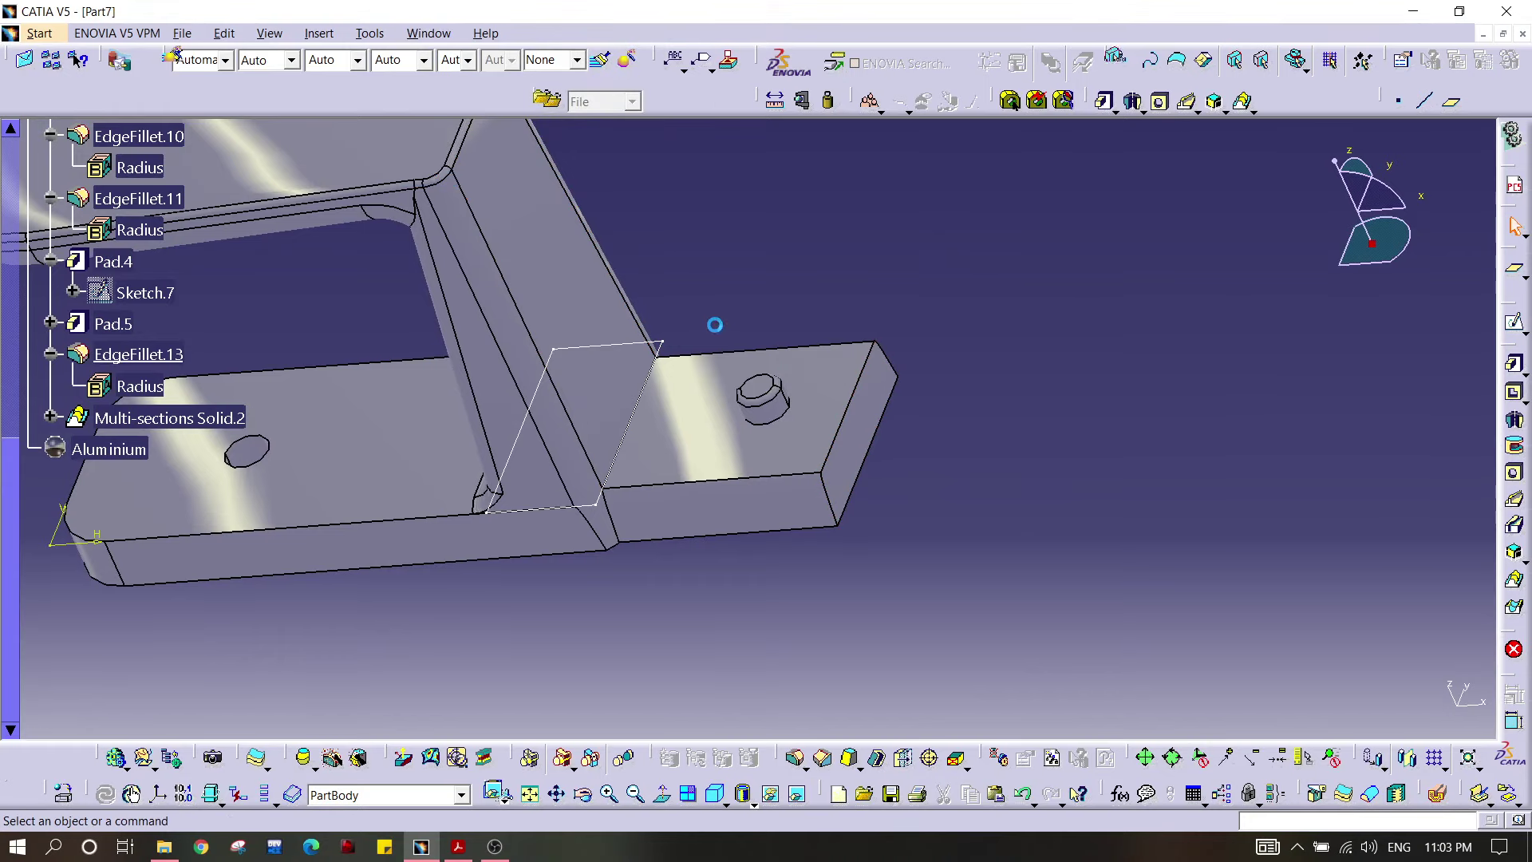
left_click(878, 451)
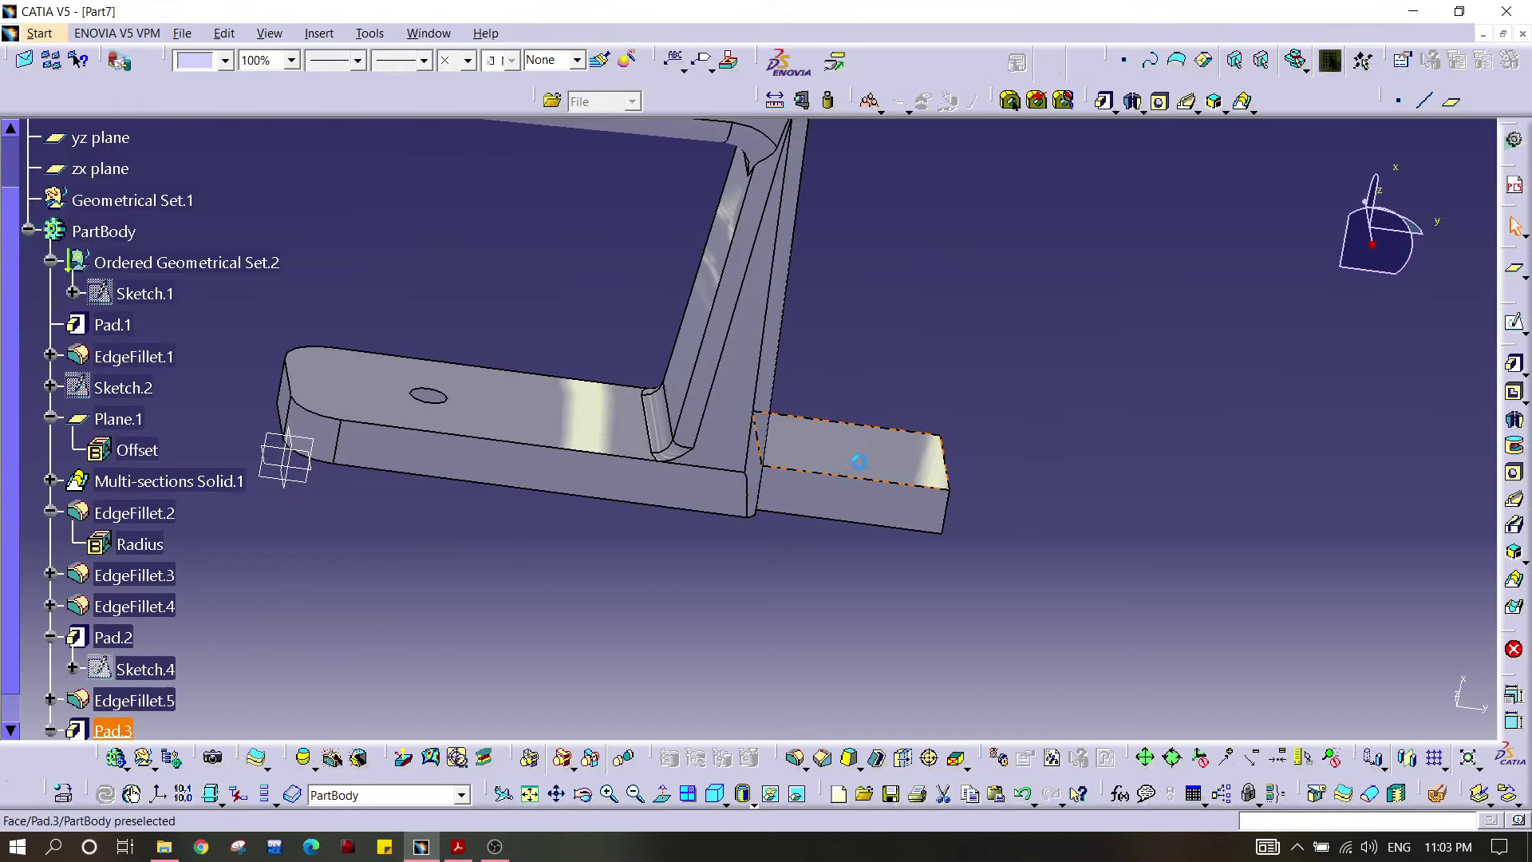
left_click(1514, 323)
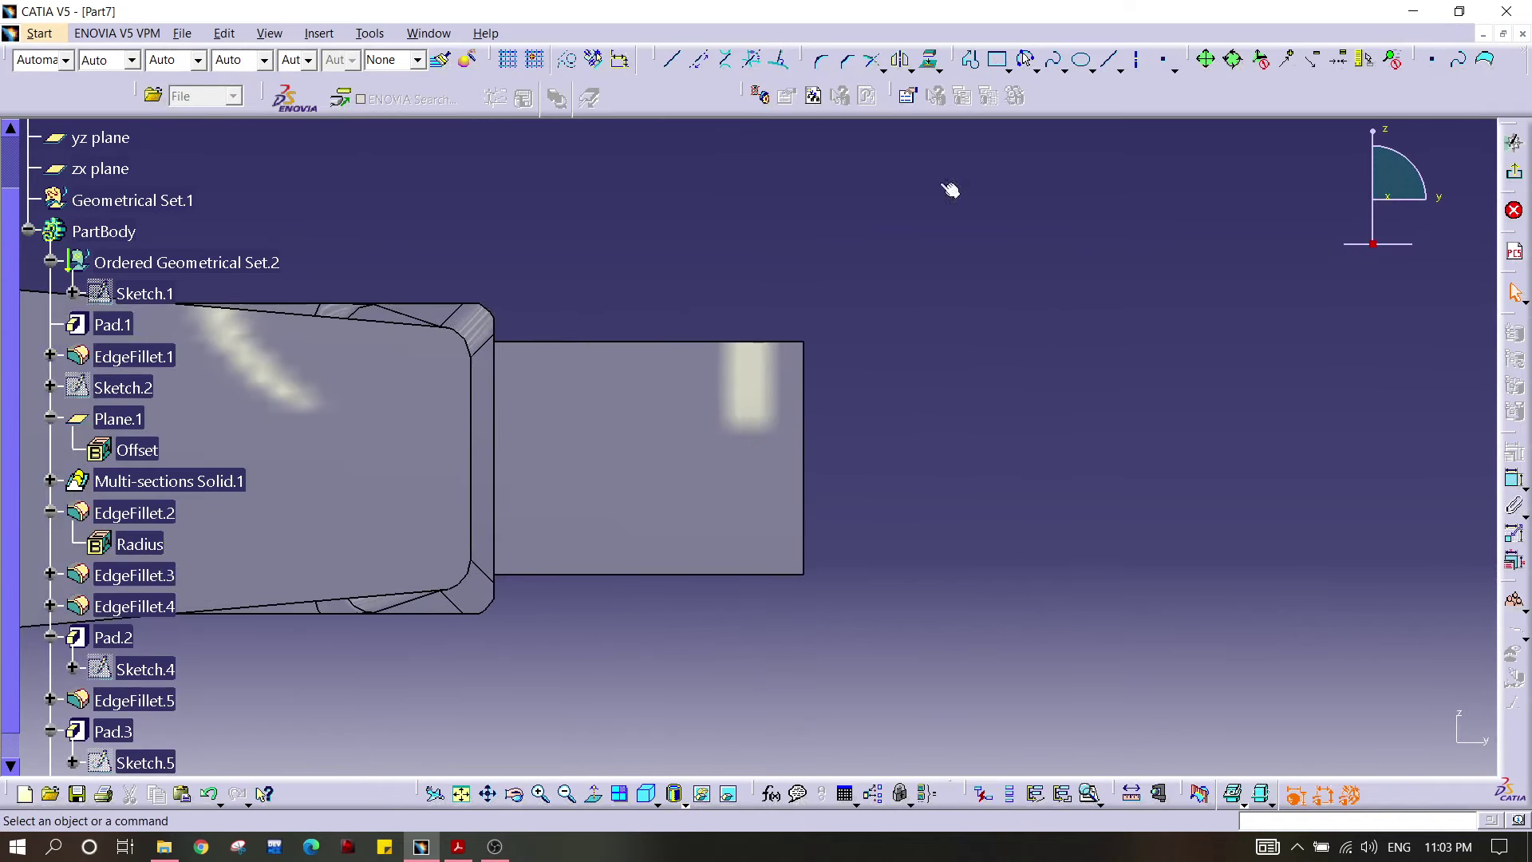
left_click(1030, 63)
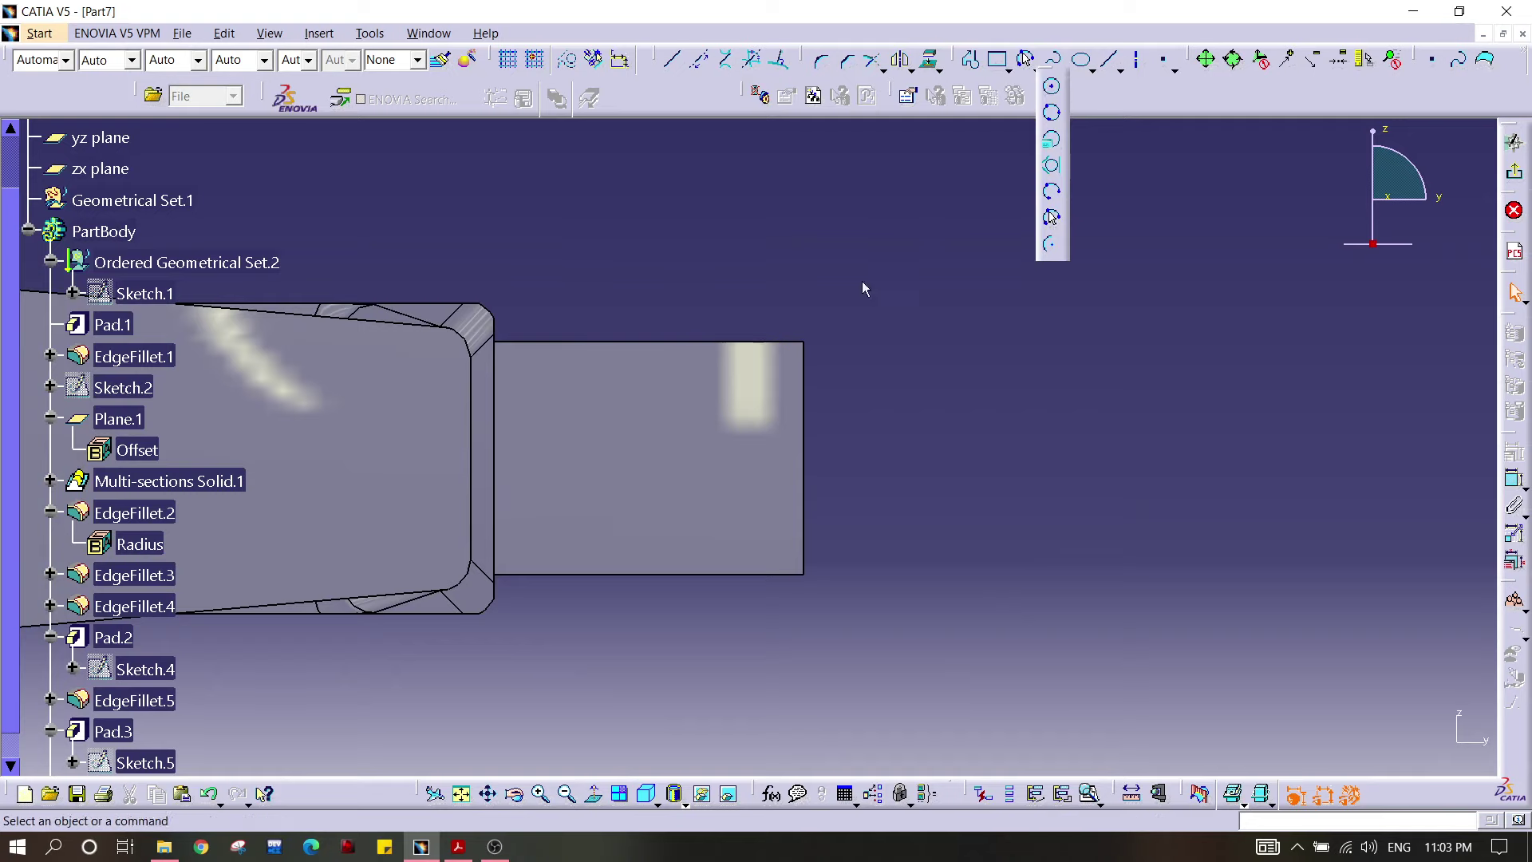
left_click(735, 445)
left_click(753, 439)
mouse_move(882, 417)
middle_mouse_down()
mouse_move(998, 444)
mouse_move(783, 400)
middle_mouse_up()
Step: Dimension the distance from the circle's center to the block's long edge on the +z side and set it to 15 mm
left_click(719, 444)
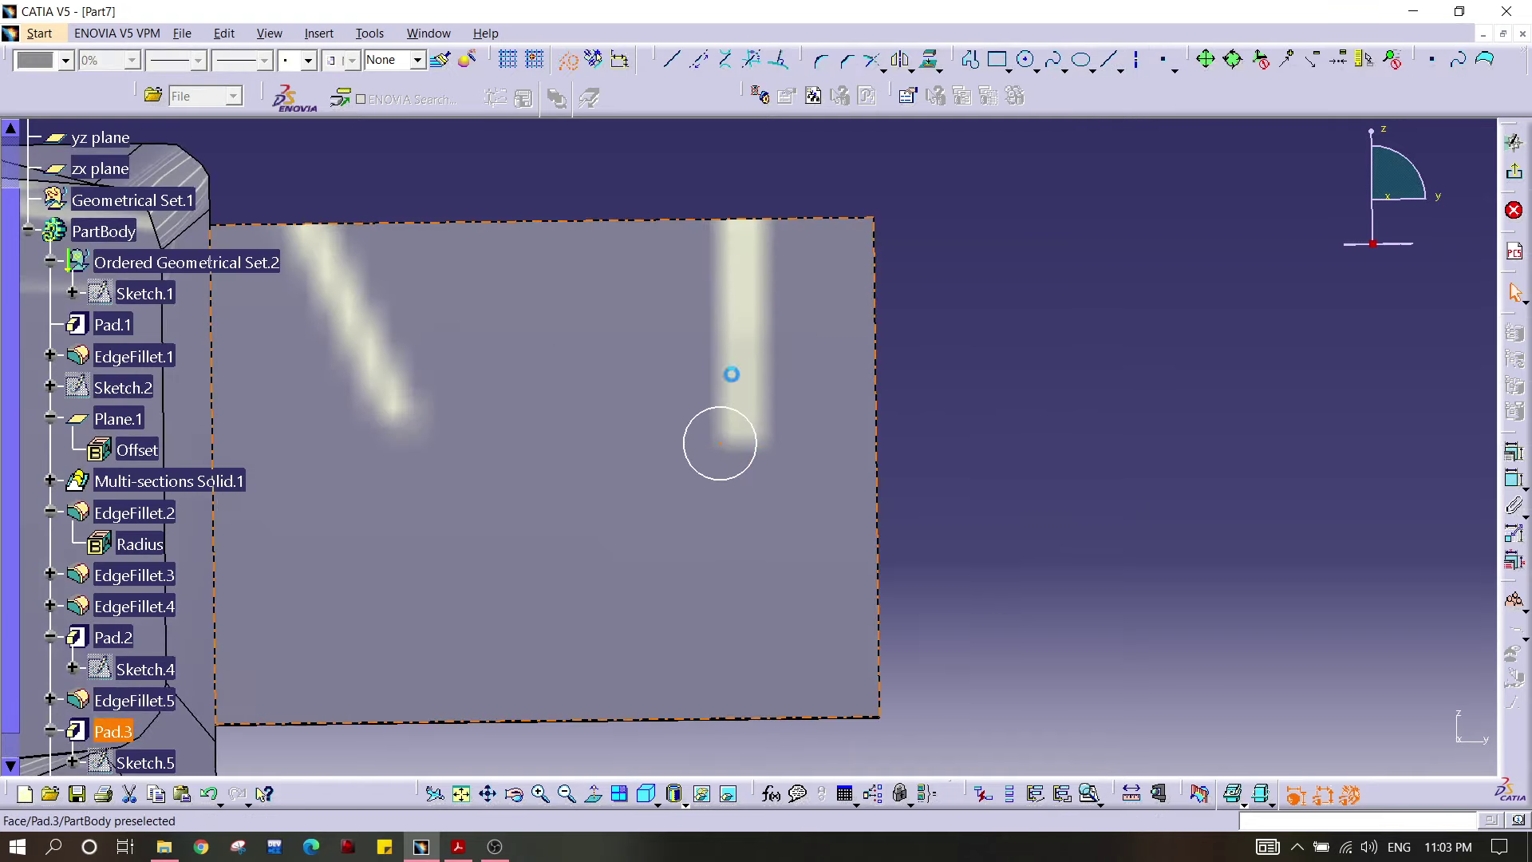
left_click(790, 221)
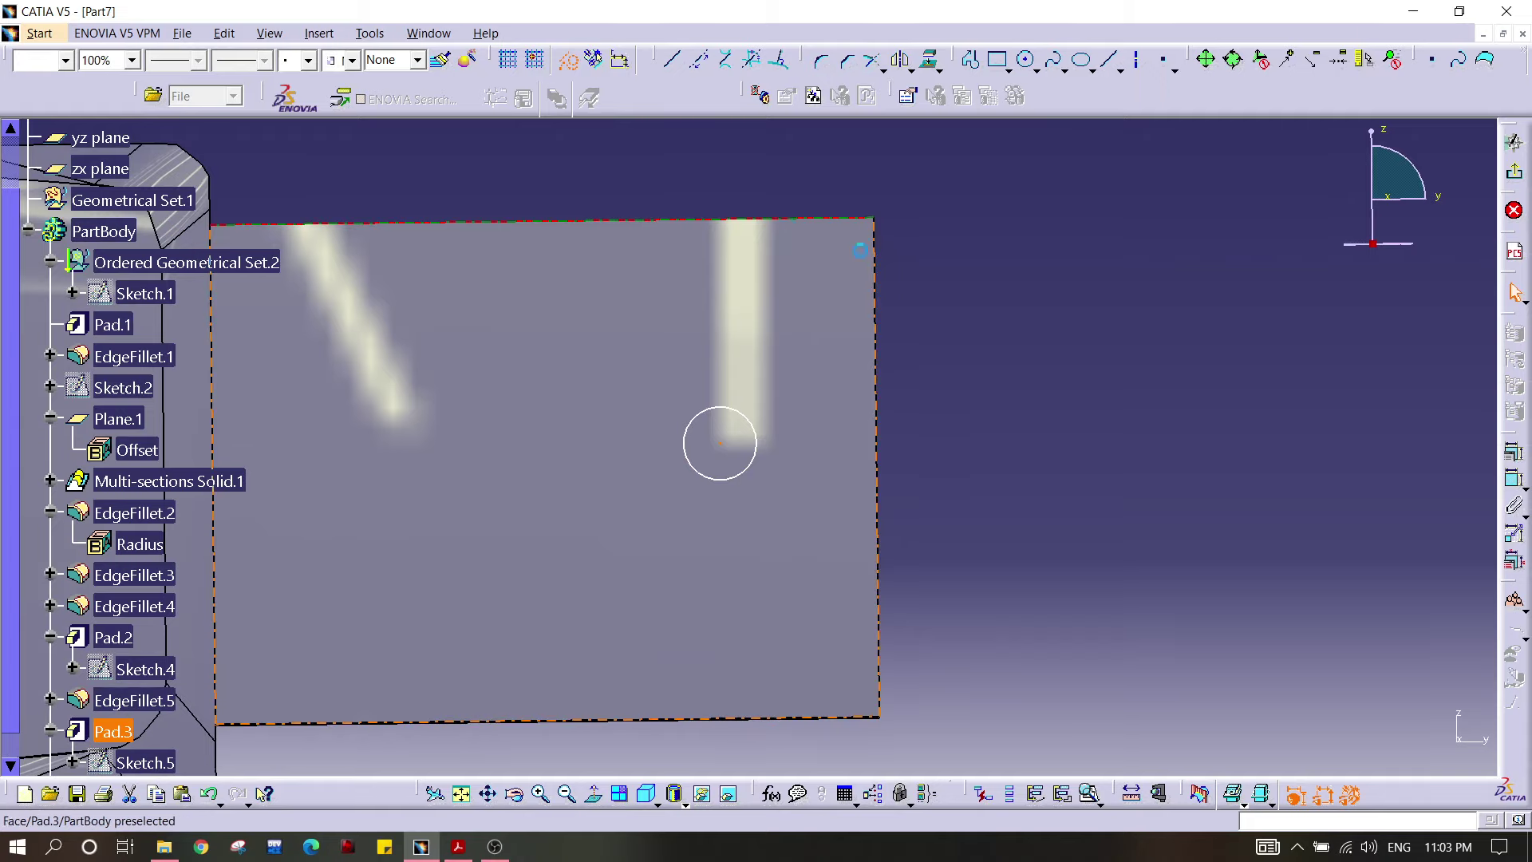
left_click(1515, 481)
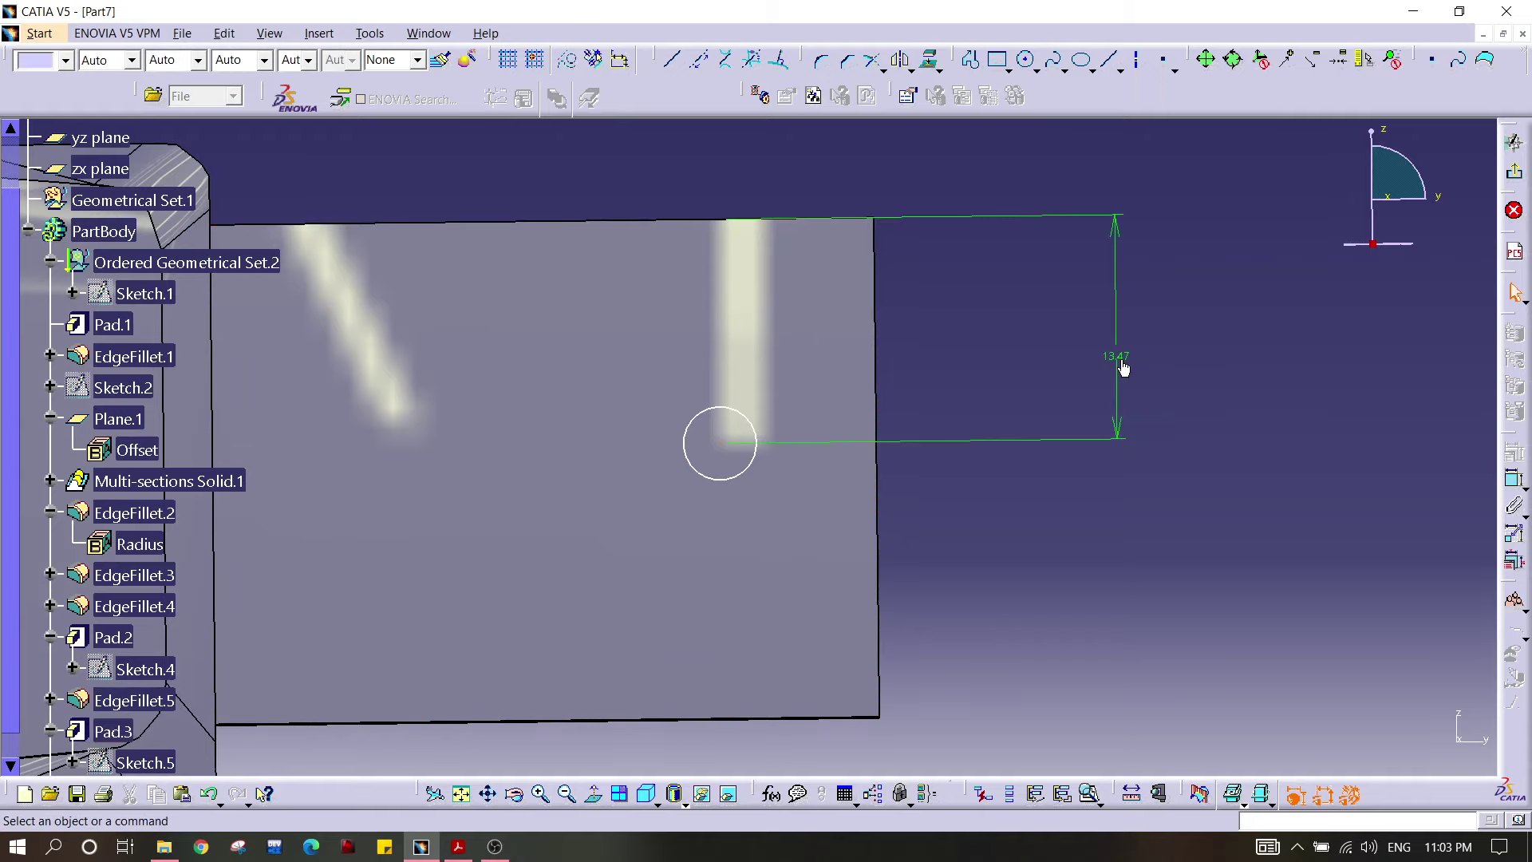
left_click(1122, 361)
double_click(1120, 361)
type("15")
key("Return")
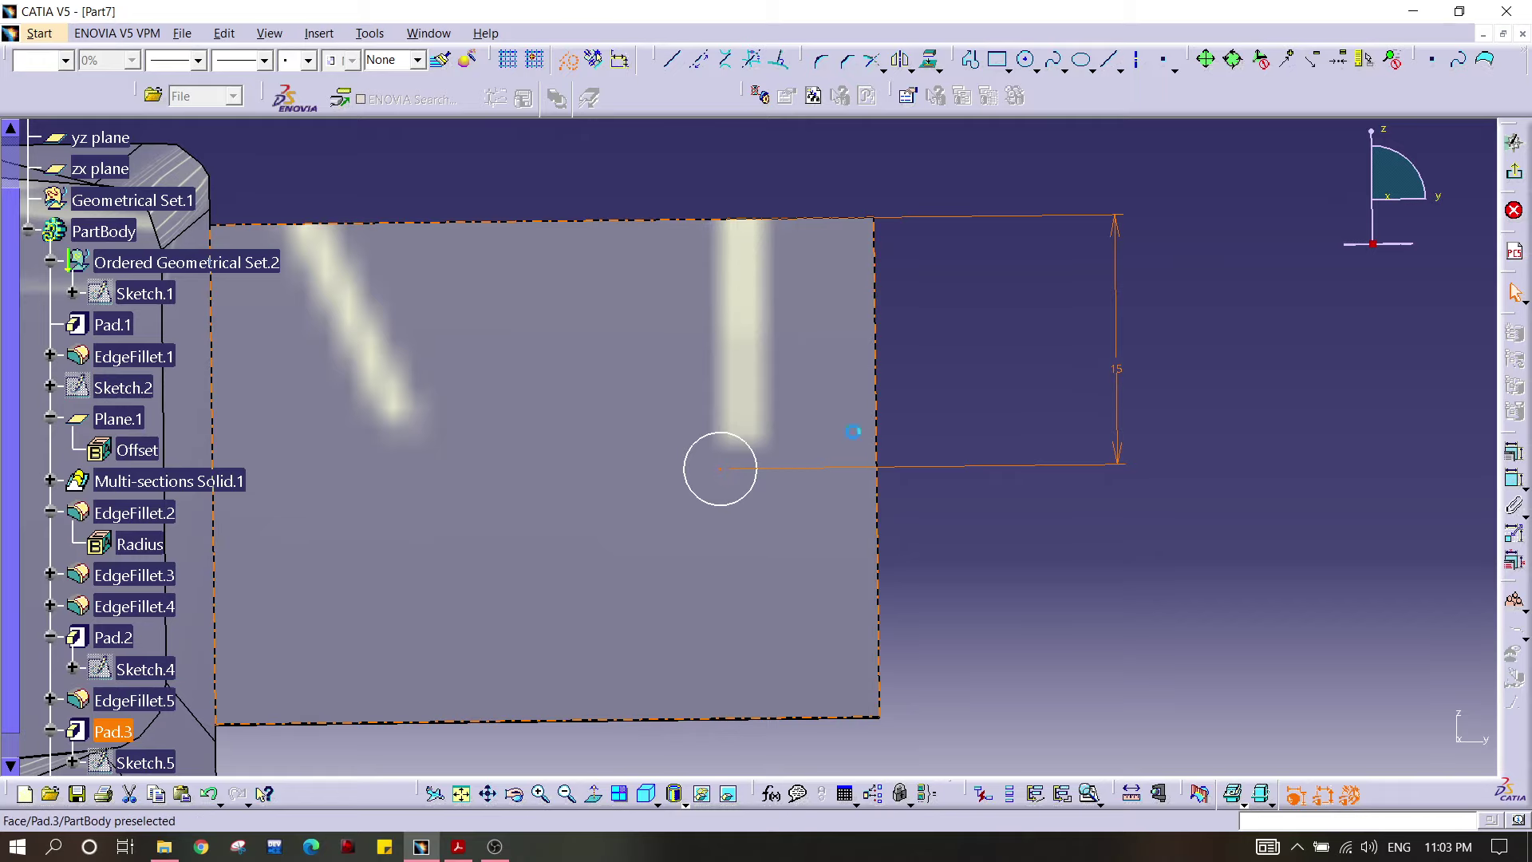
Step: Dimension the distance from the circle's center to the block's outer short edge and set it to 15 mm
left_click(937, 395)
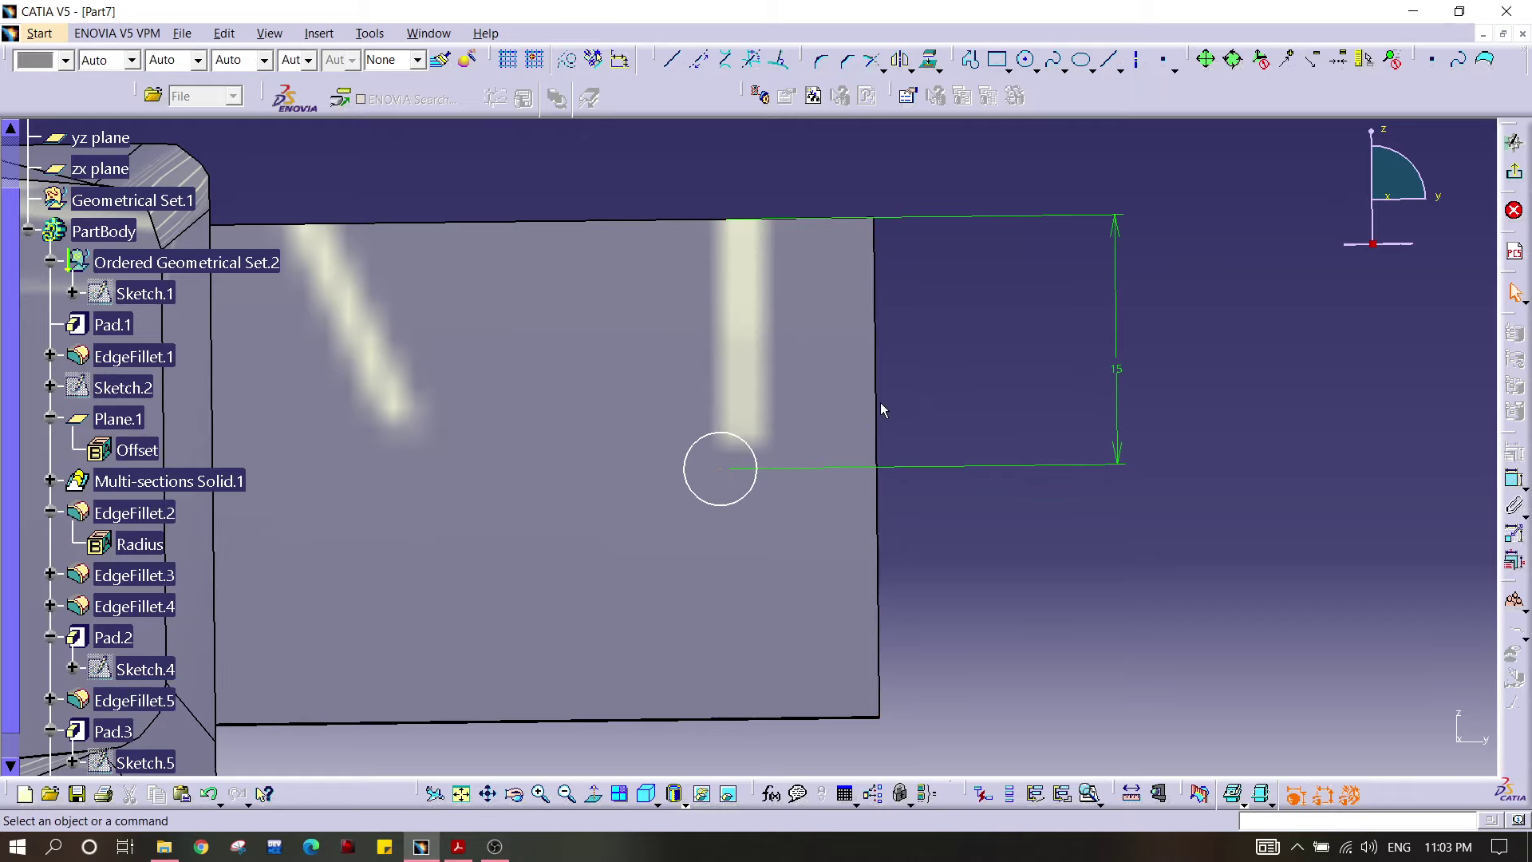
left_click(722, 471)
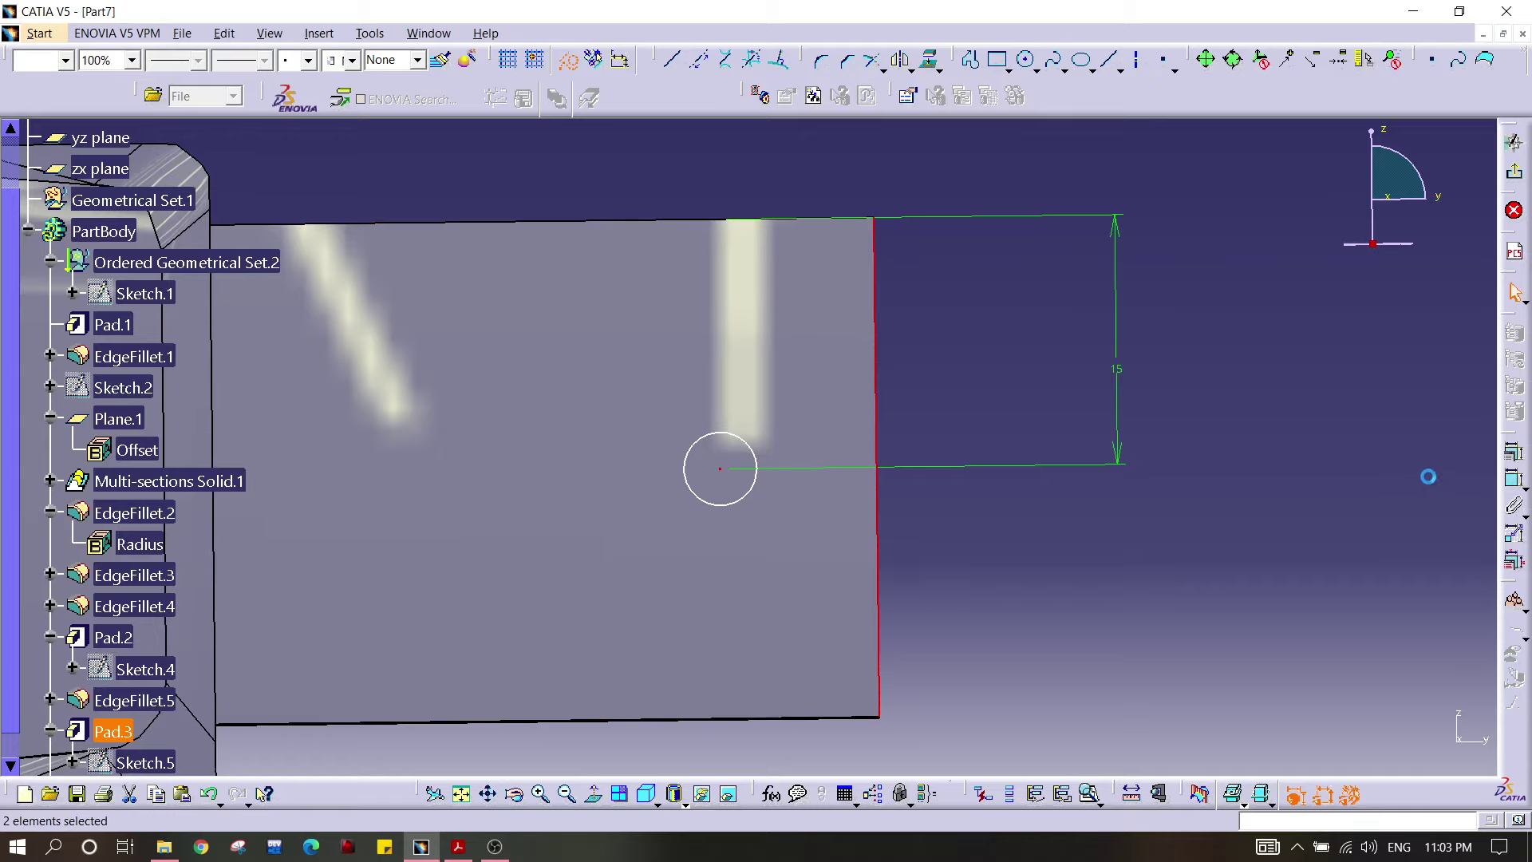
left_click(1512, 487)
left_click(766, 191)
double_click(770, 190)
type("15")
key("Return")
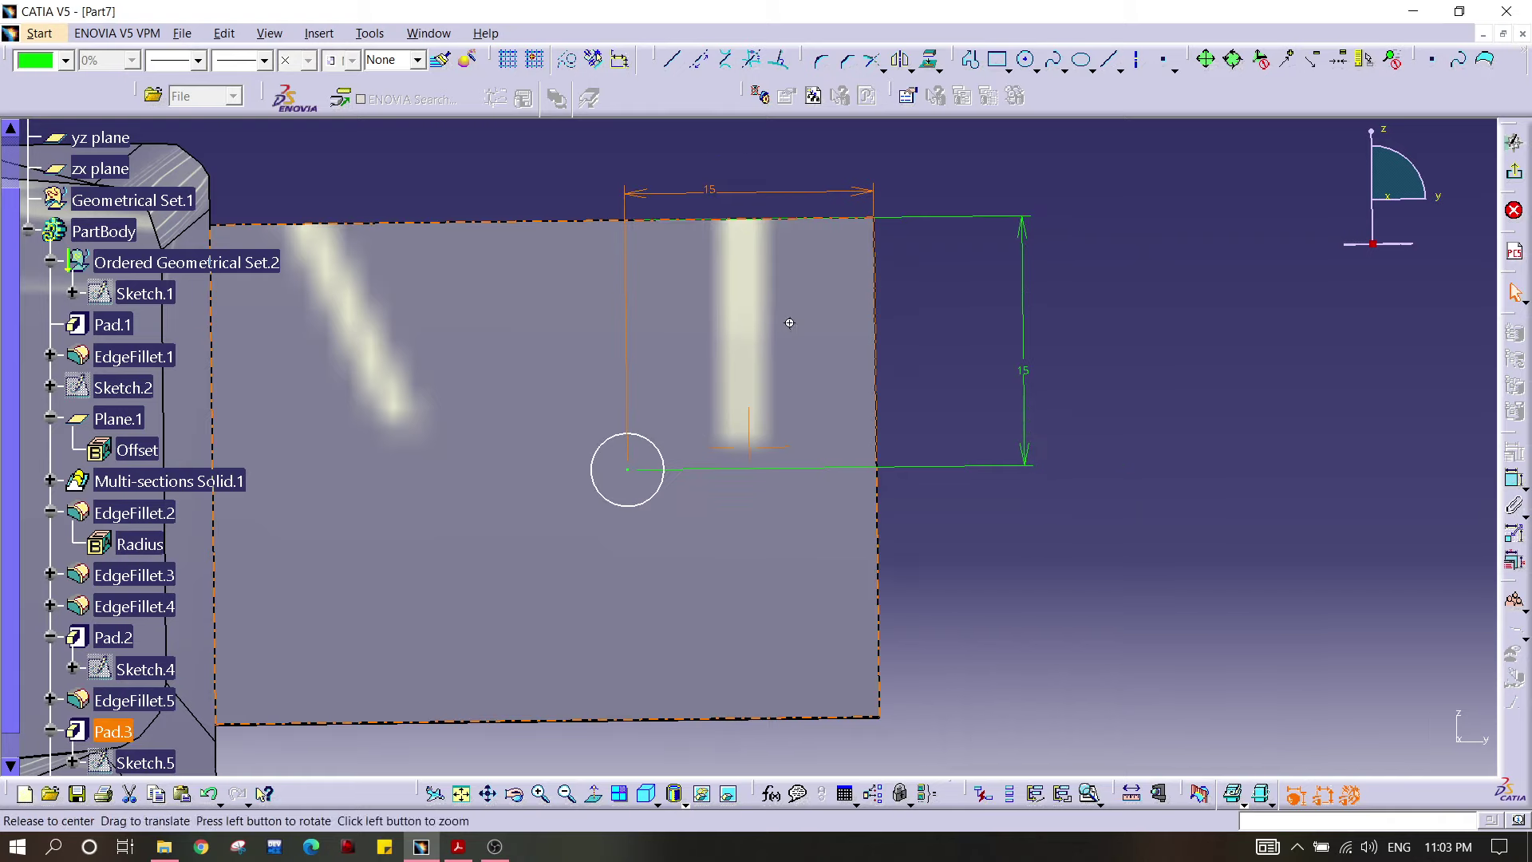
Step: Dimension the diameter of the circle on the rear block and set it to 8 mm, consulting the Handle Draft drawing
left_click(1157, 345)
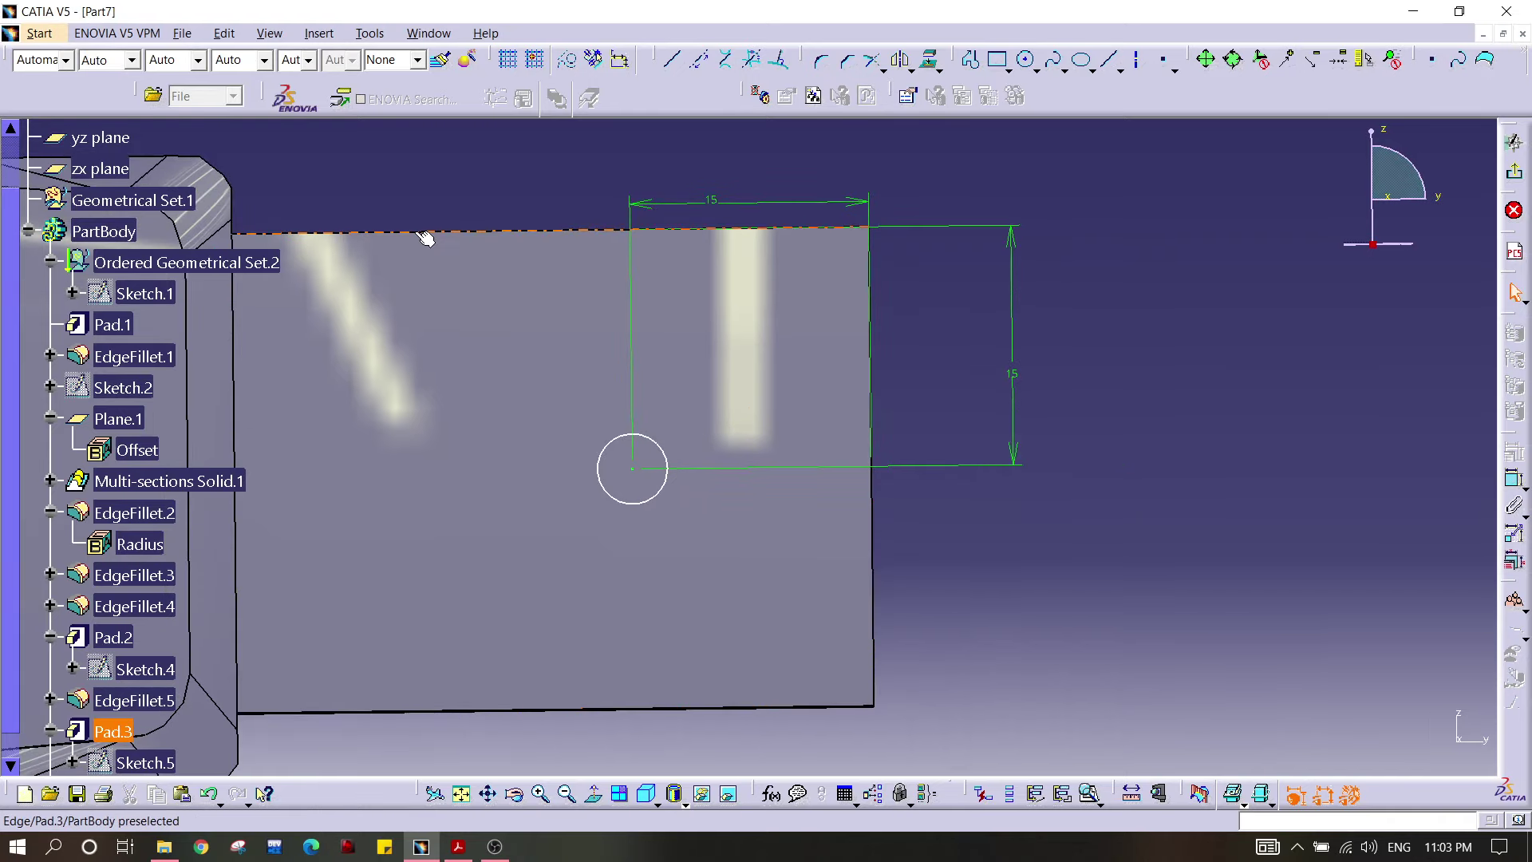
left_click(670, 452)
left_click(1515, 479)
left_click(553, 192)
key("alt+Tab")
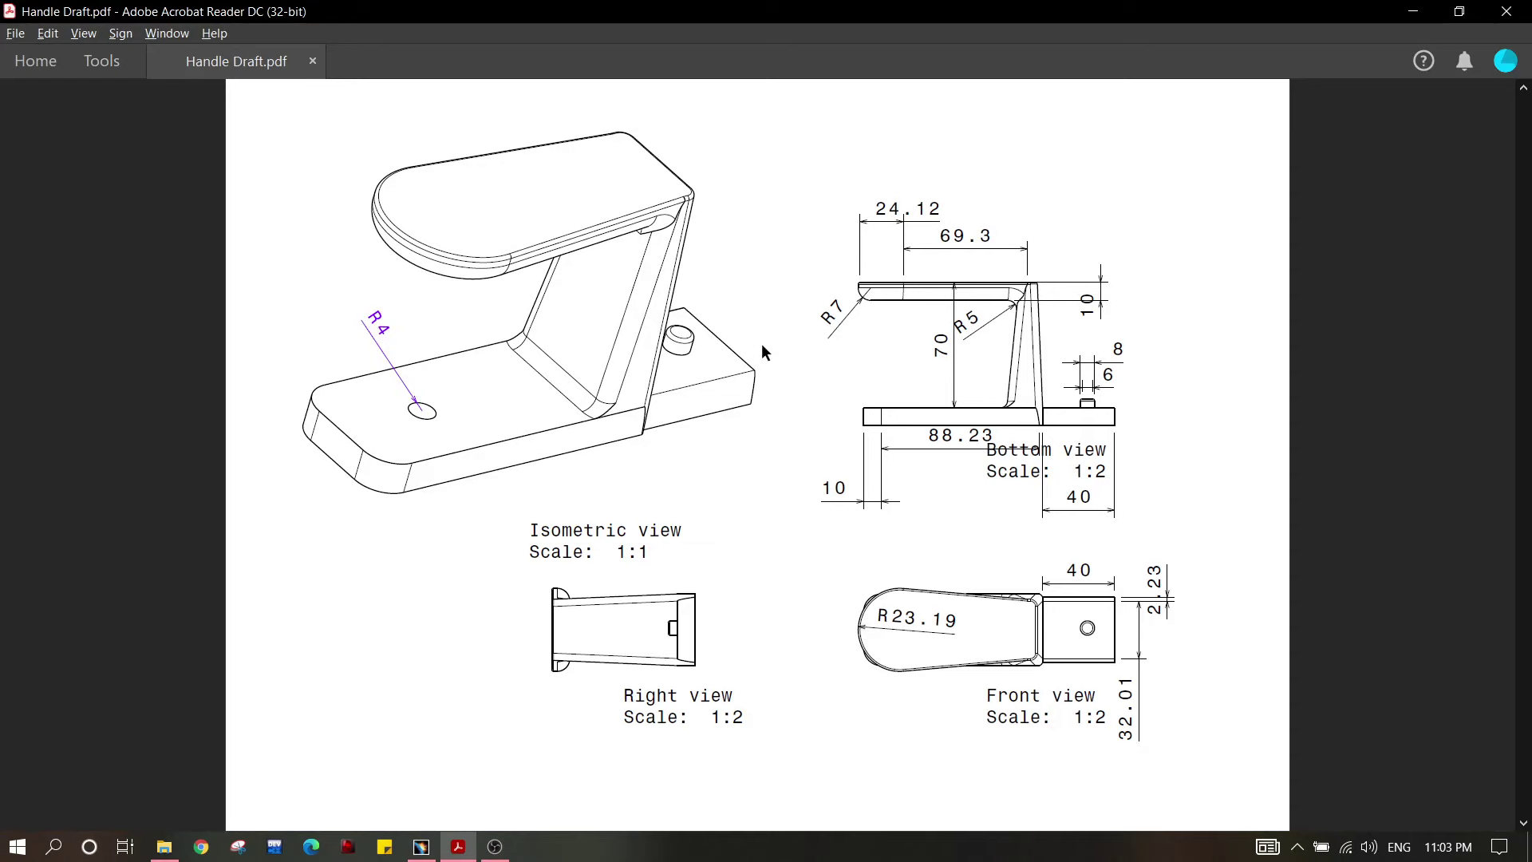
key("alt+Tab")
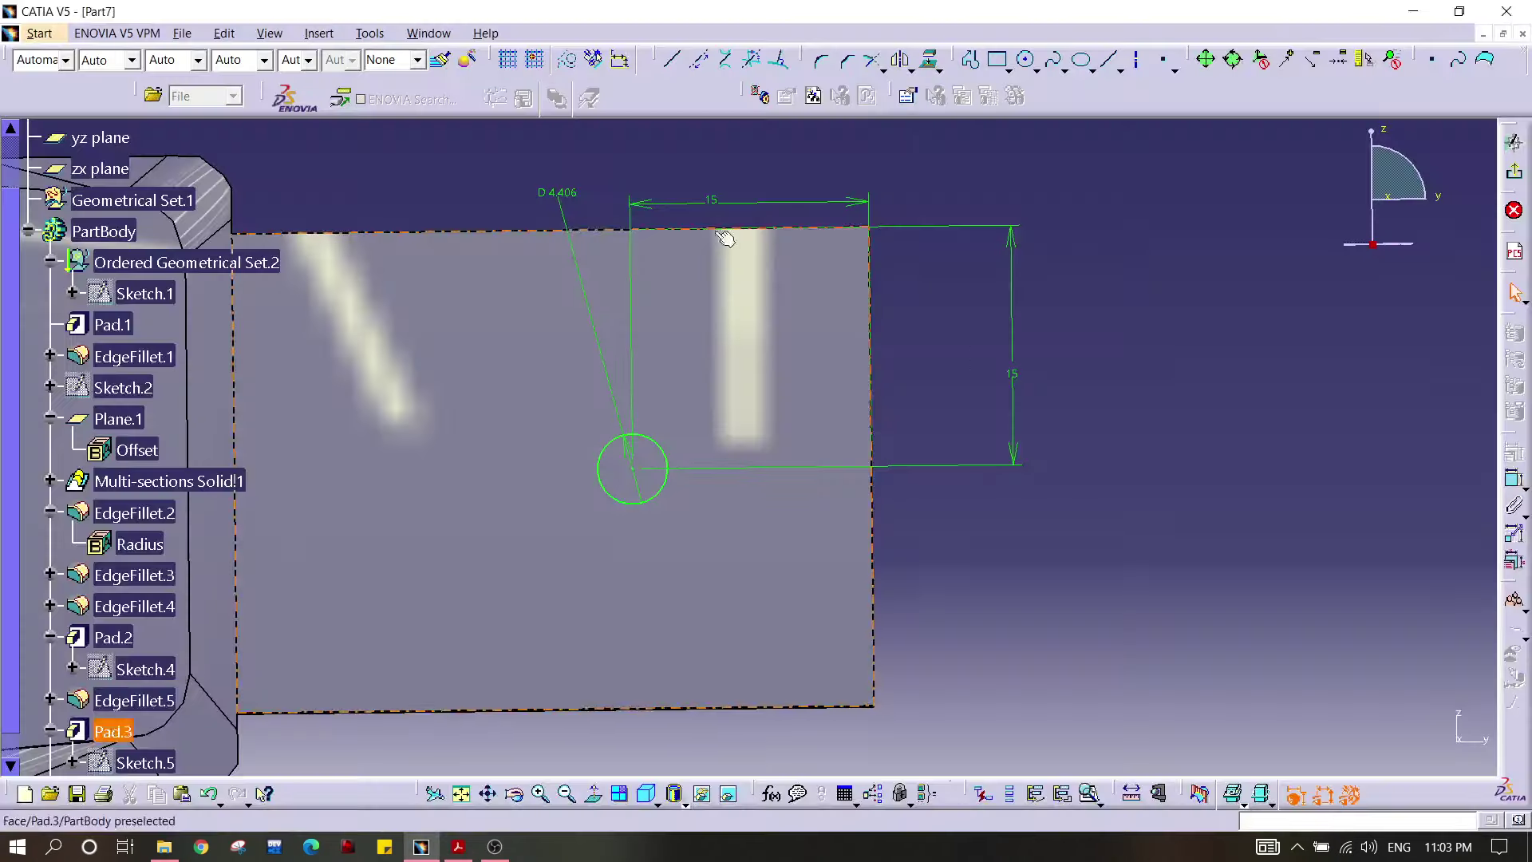
double_click(569, 195)
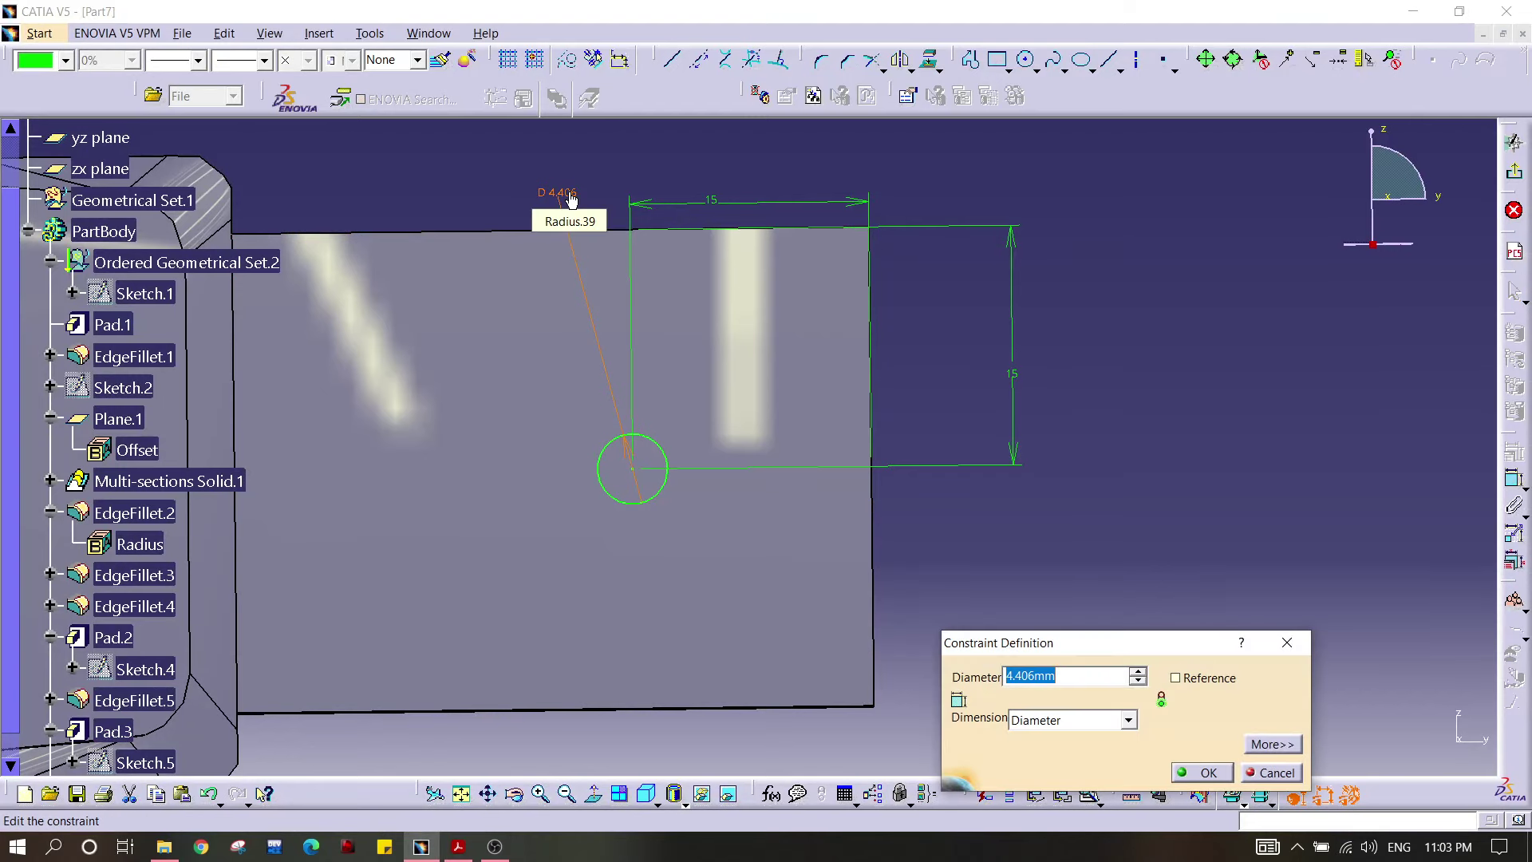
type("8")
key("Return")
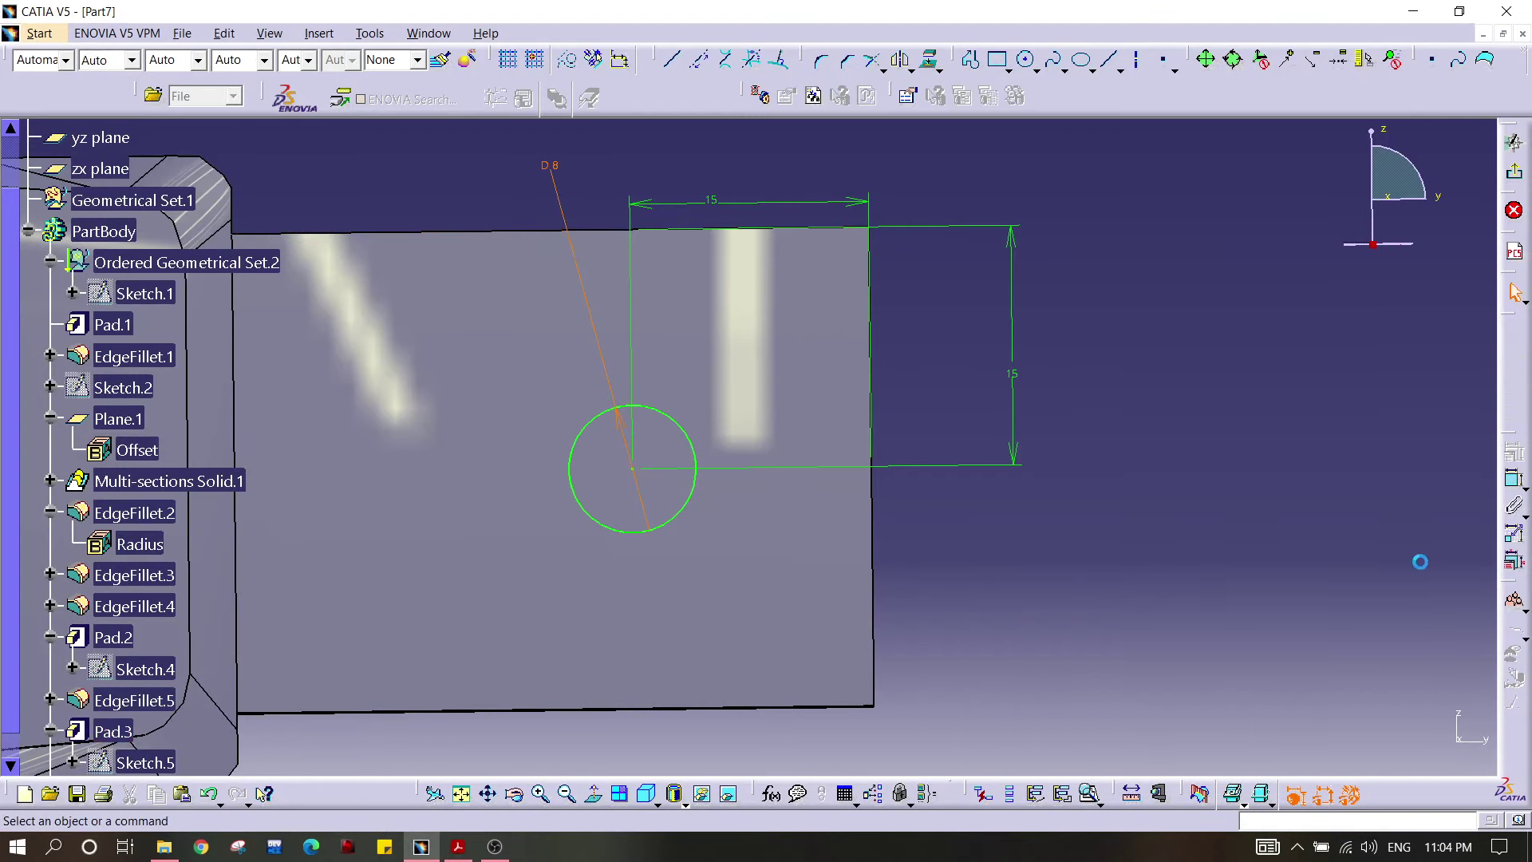
Step: Finish the sketch and pad the circle upward into a short round pin on the rear block, consulting the Handle Draft drawing
left_click(1514, 175)
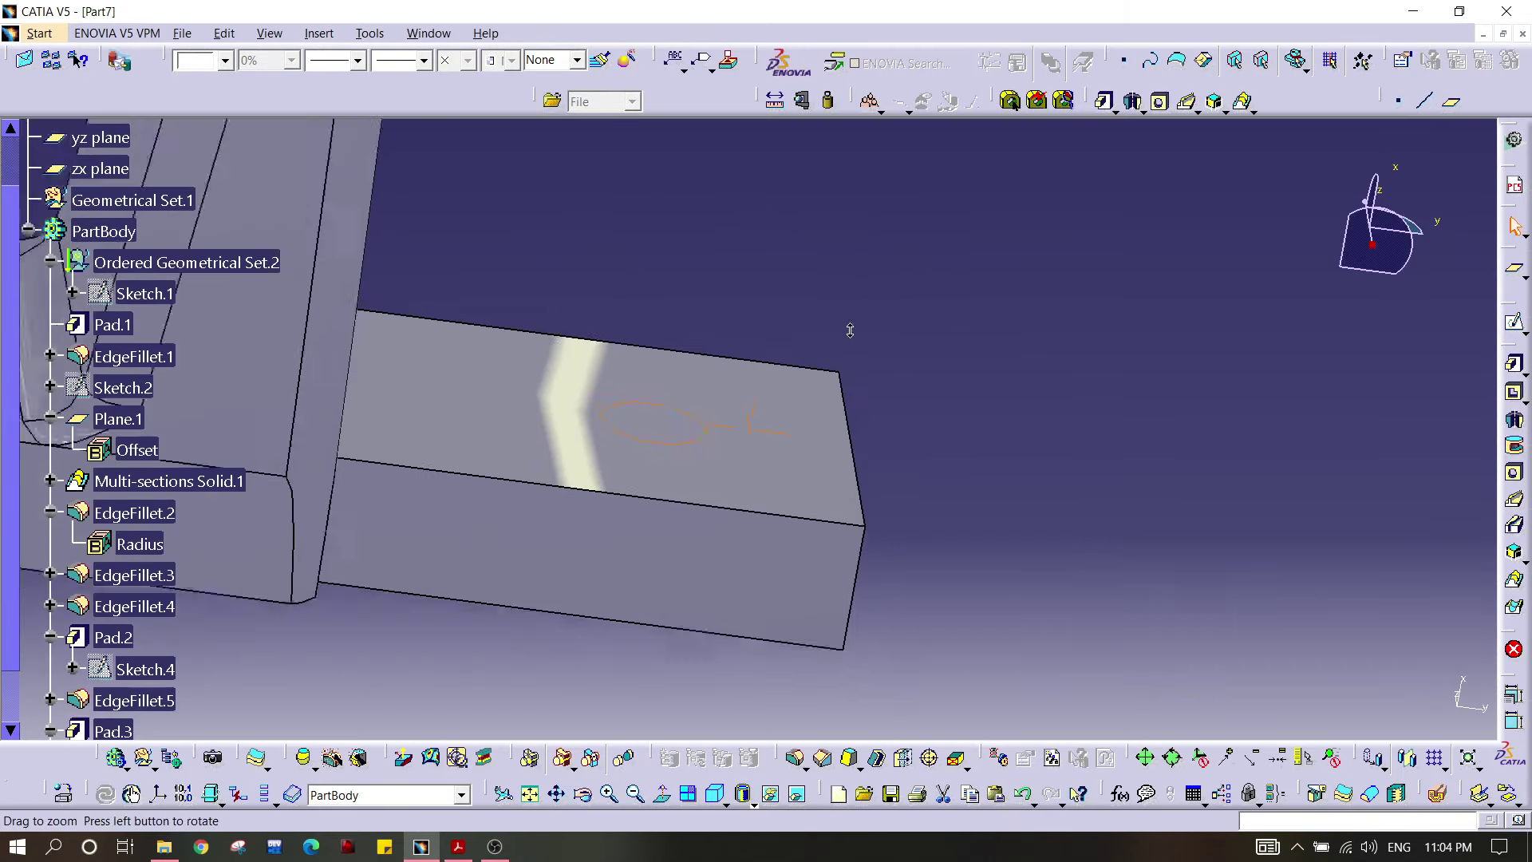
mouse_move(850, 329)
middle_mouse_down()
mouse_move(735, 266)
mouse_move(752, 356)
middle_mouse_up()
left_click(1514, 360)
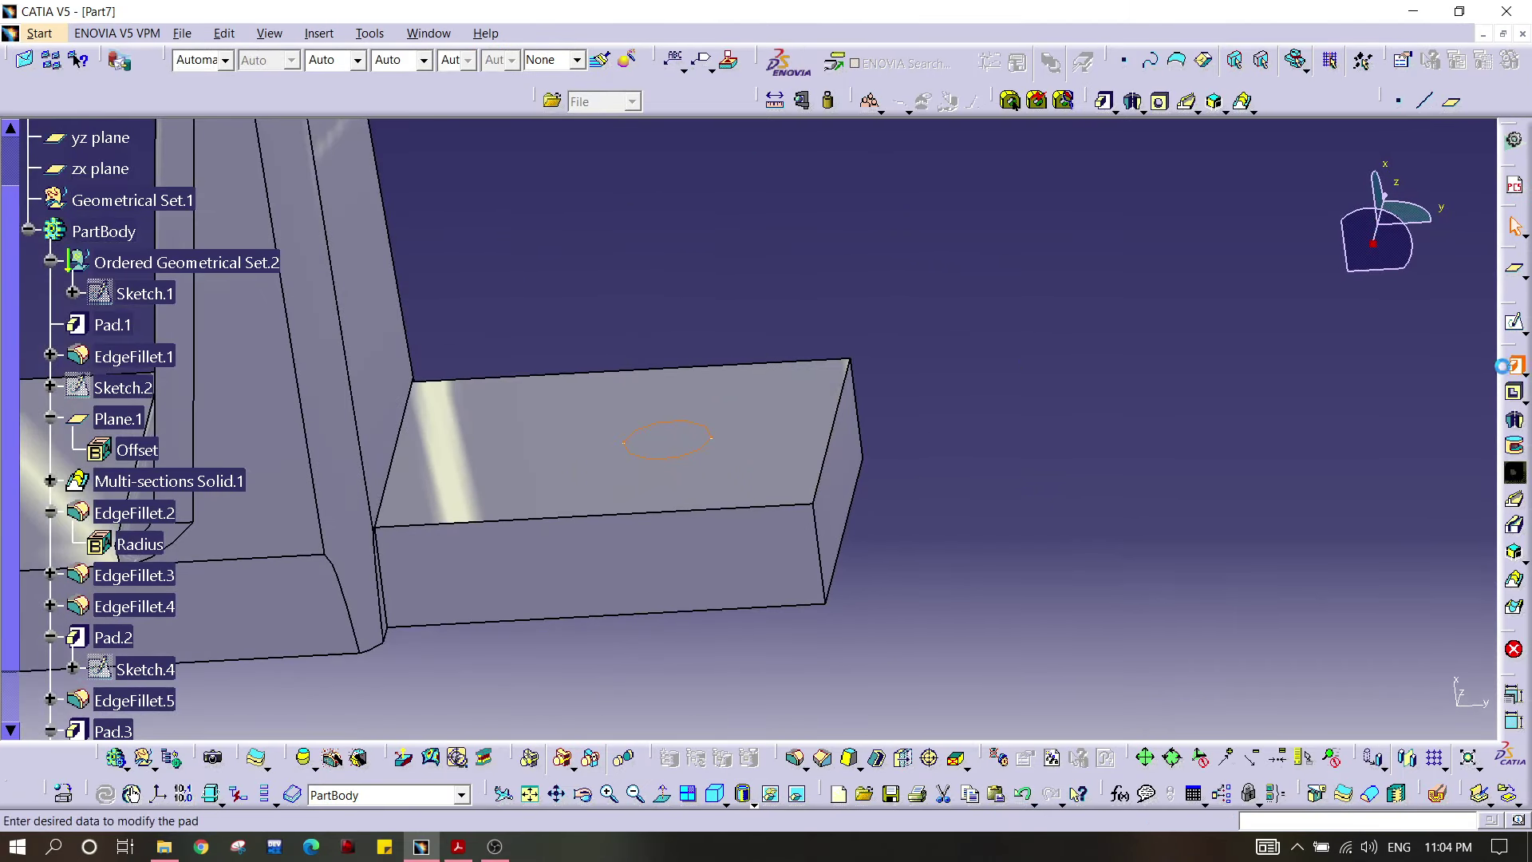
key("alt+Tab")
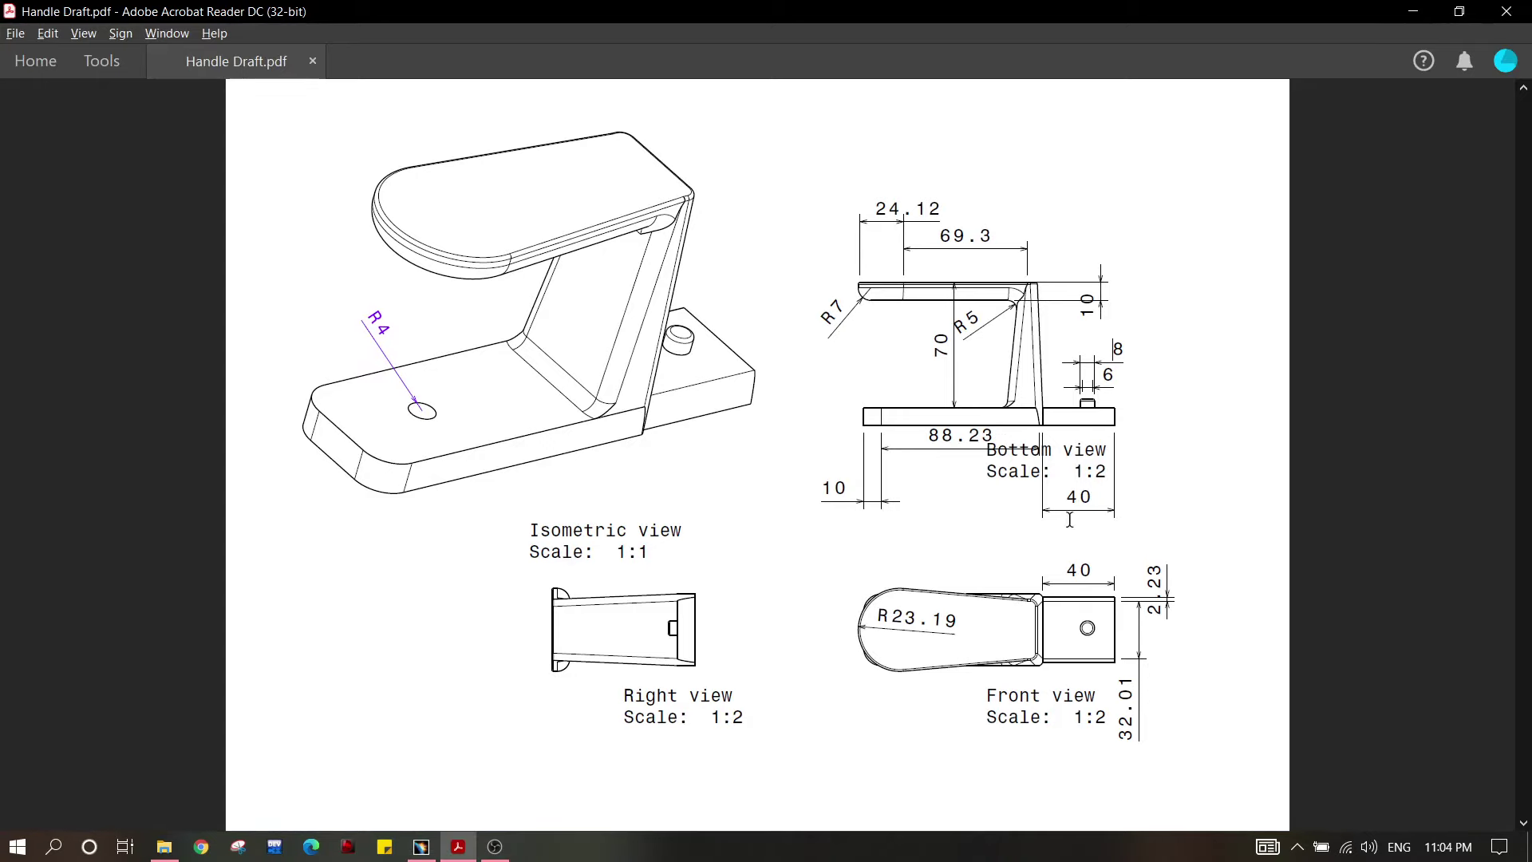
key("alt+Tab")
key("alt+Tab")
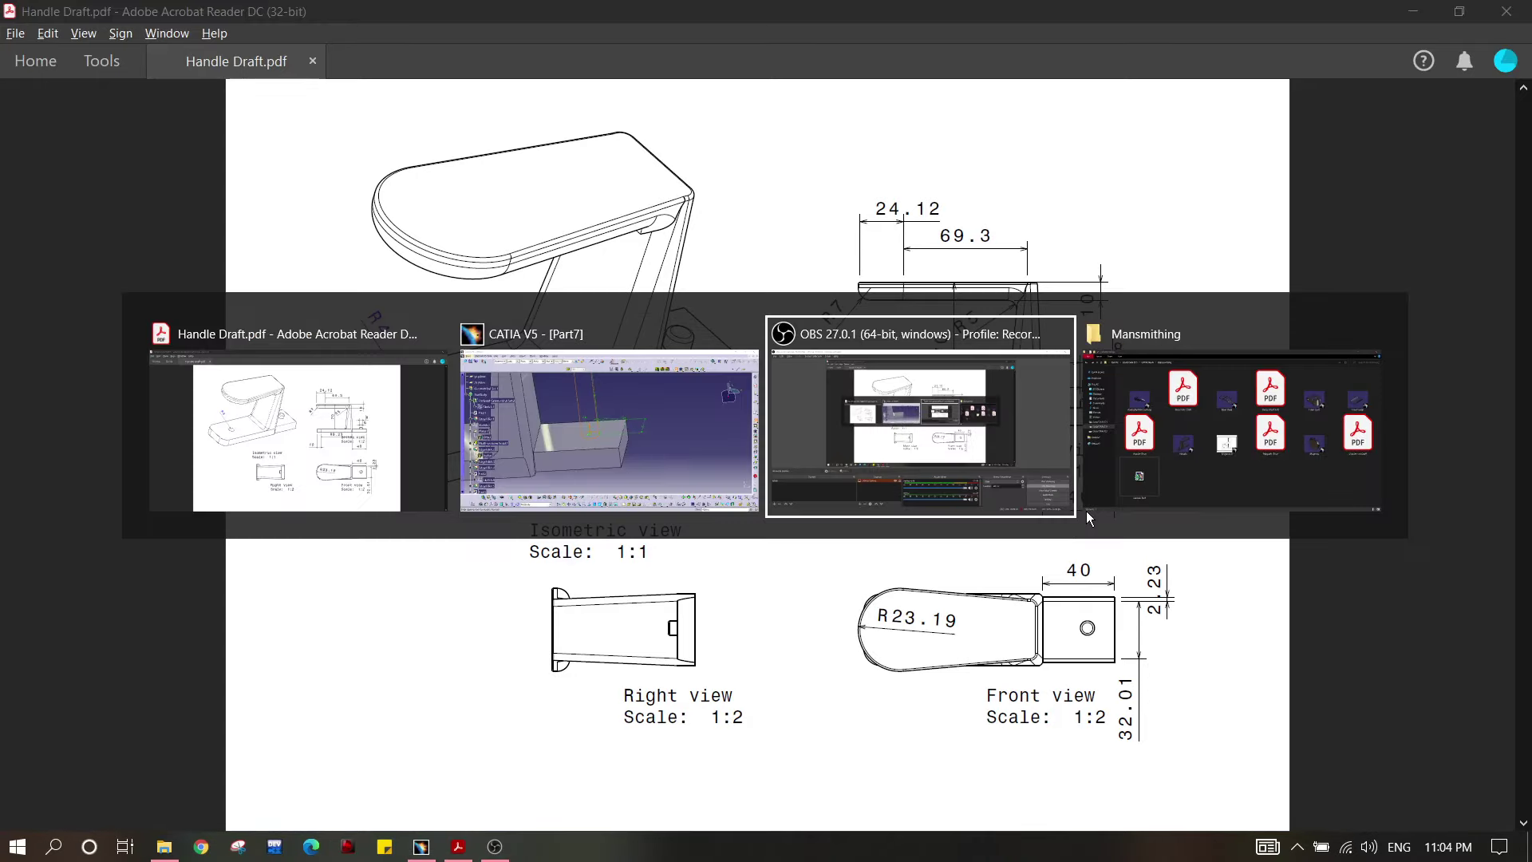
key("alt+Tab")
key("alt+Tab")
key("alt+Tab")
key("alt+Tab")
key("alt+Tab")
key("alt+Tab")
key("alt+Tab")
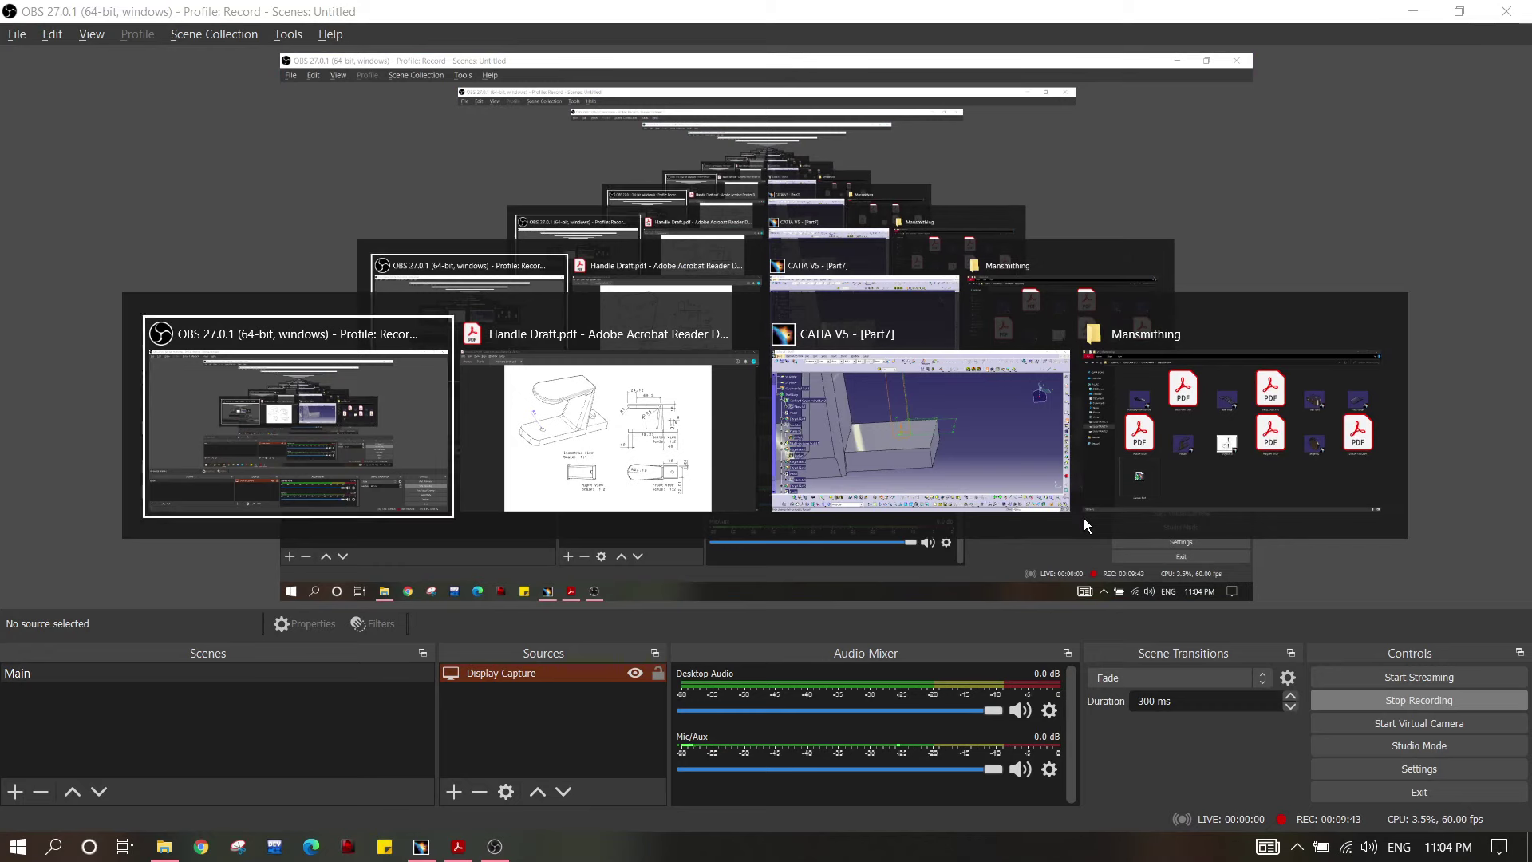
key("alt+Tab")
key("alt+Tab")
key("alt+Tab")
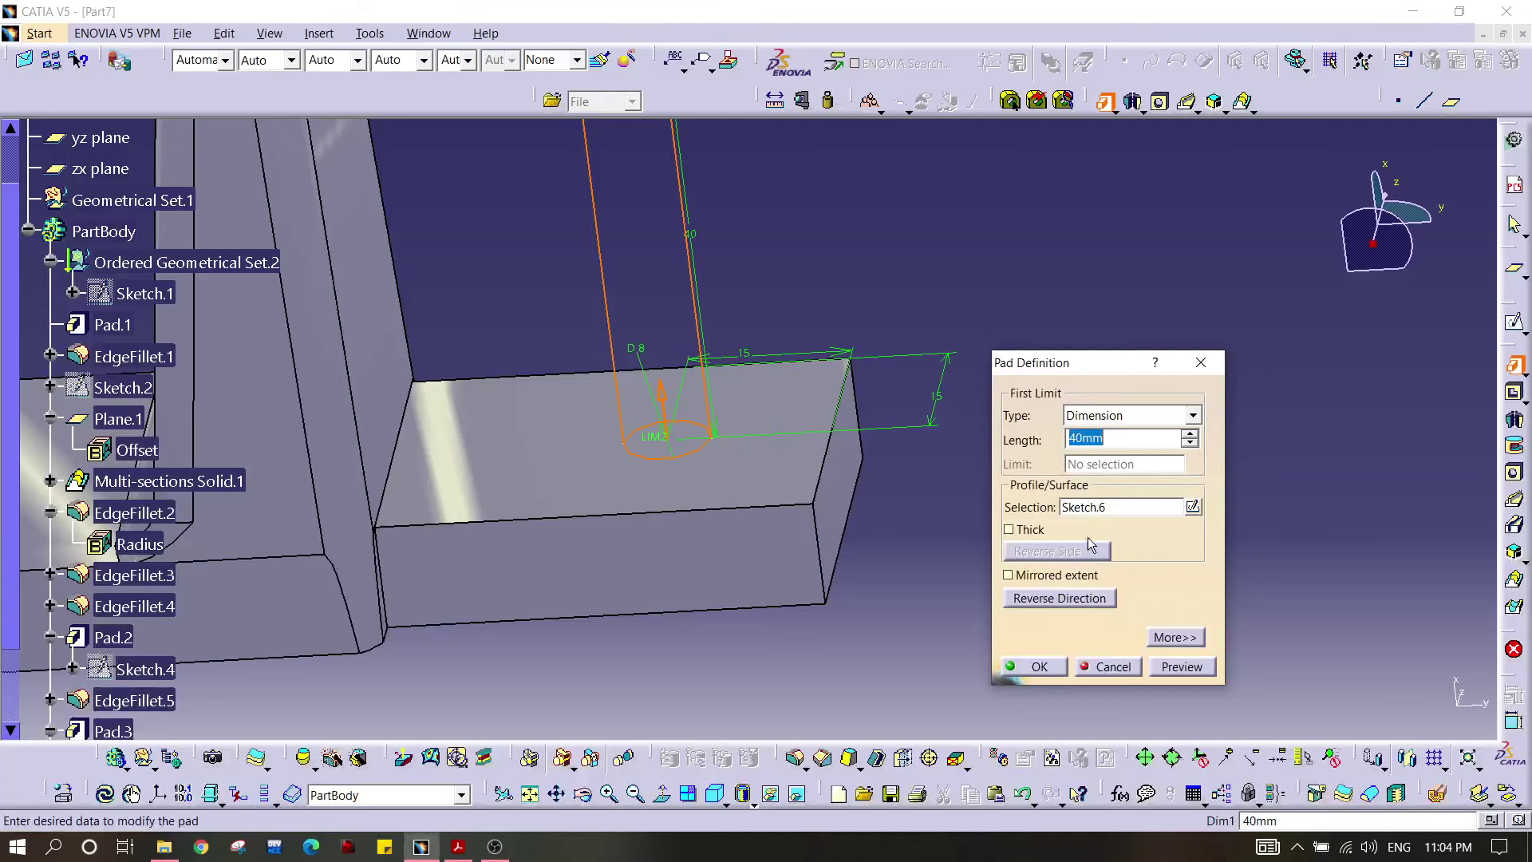
key("Return")
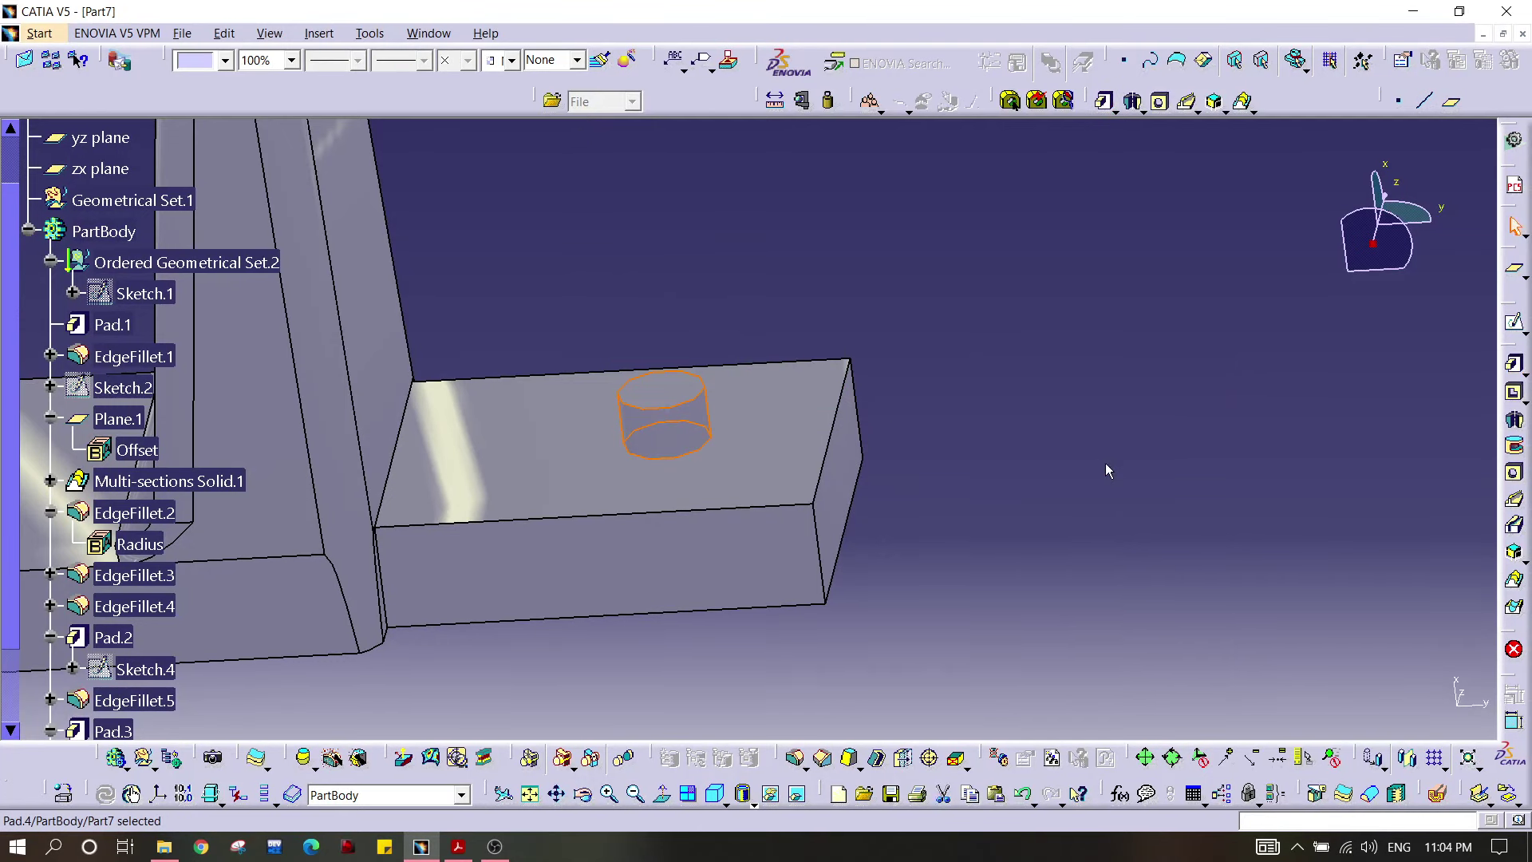
Step: Fillet the upper edge of the round pin with a 2 mm radius
left_click(791, 760)
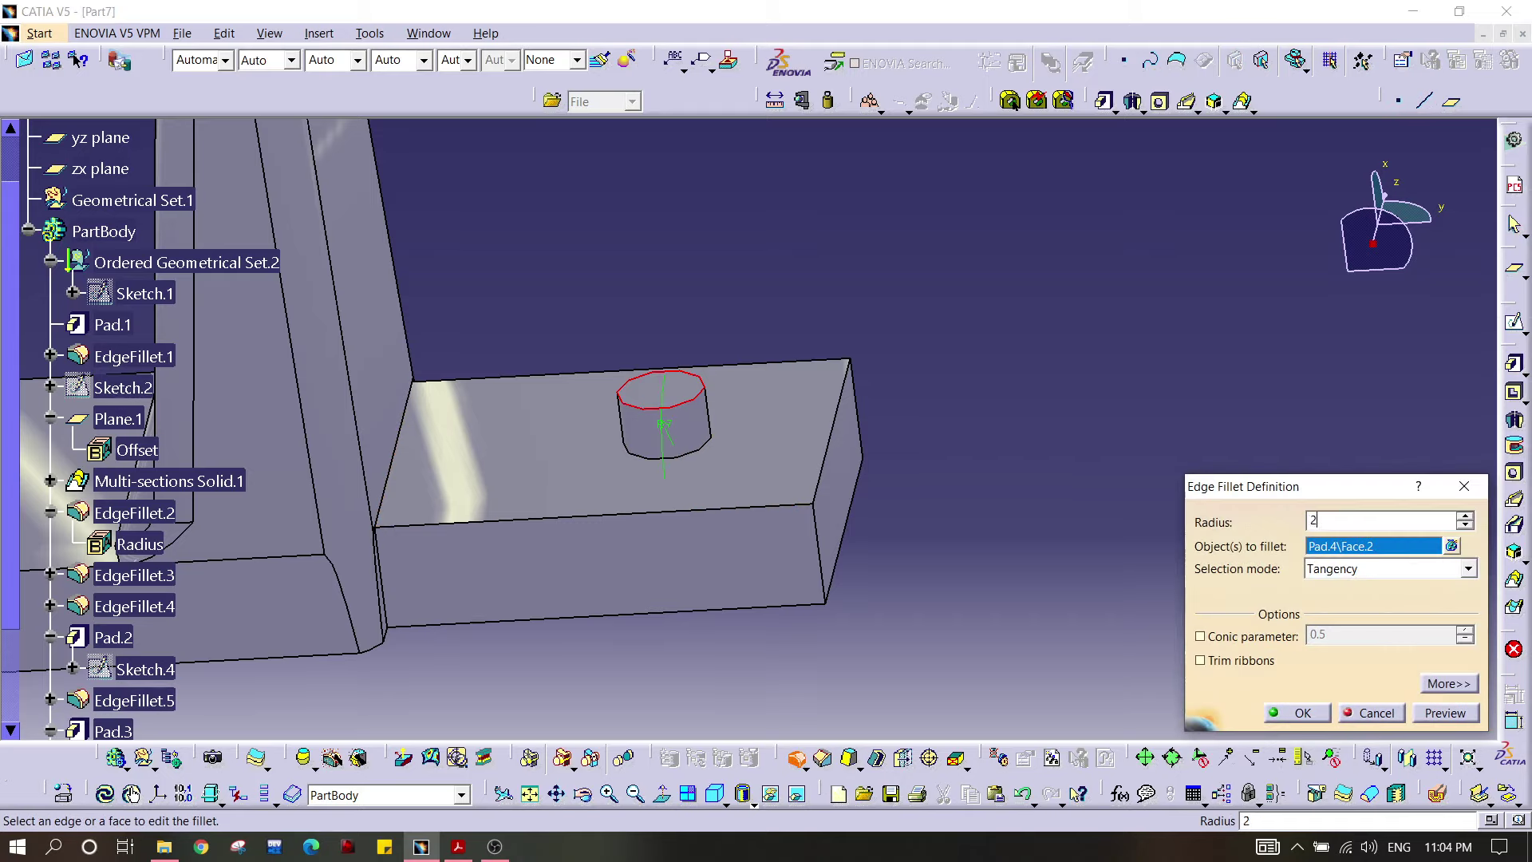
type("2")
key("Return")
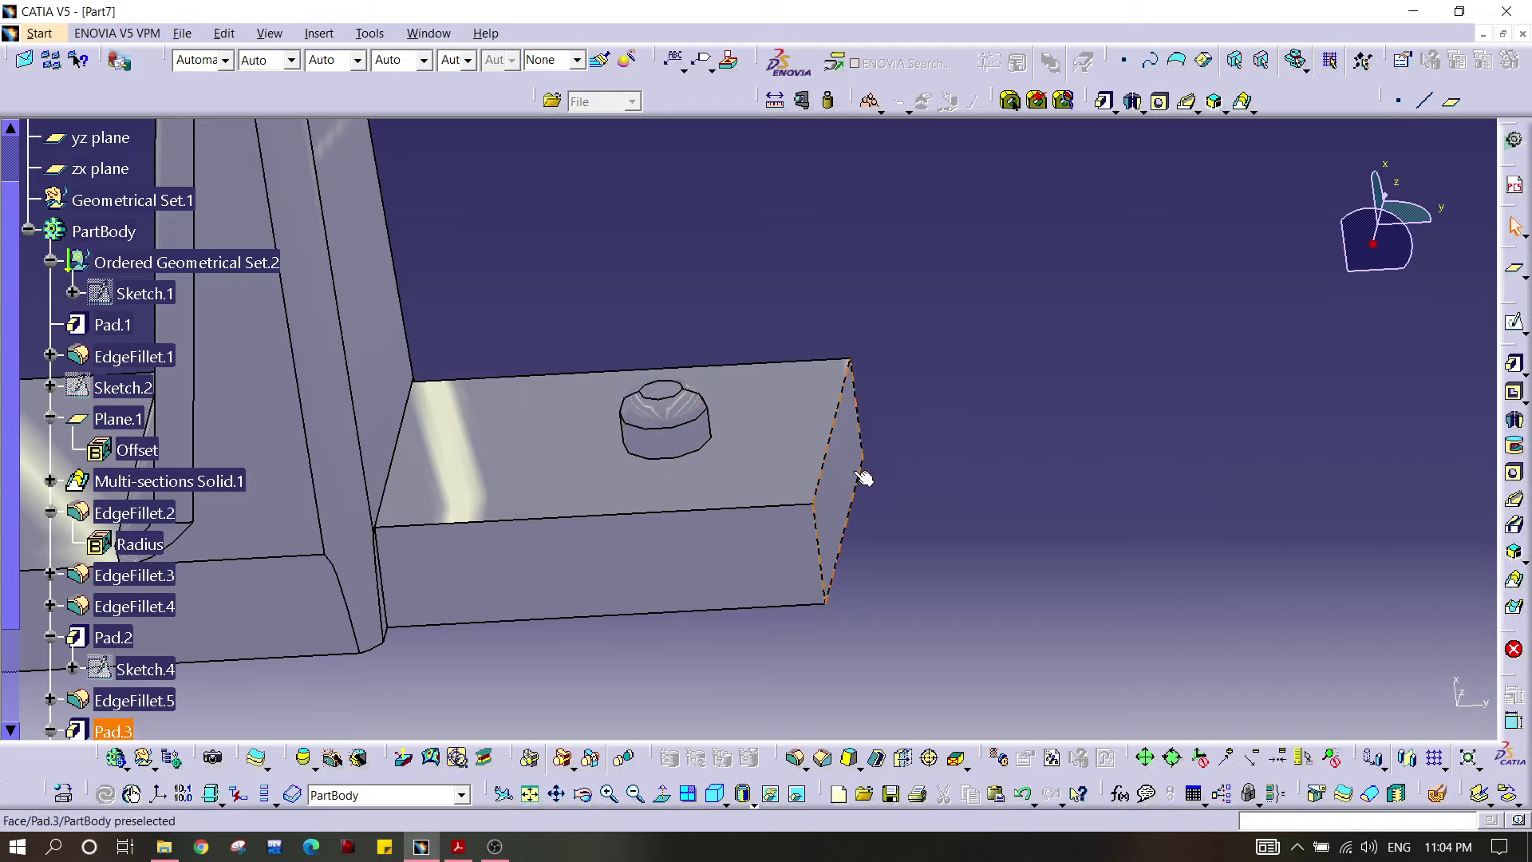
Step: Edit the pin's edge fillet and set its radius to 1 mm
scroll(159, 611, "down", 3)
double_click(159, 611)
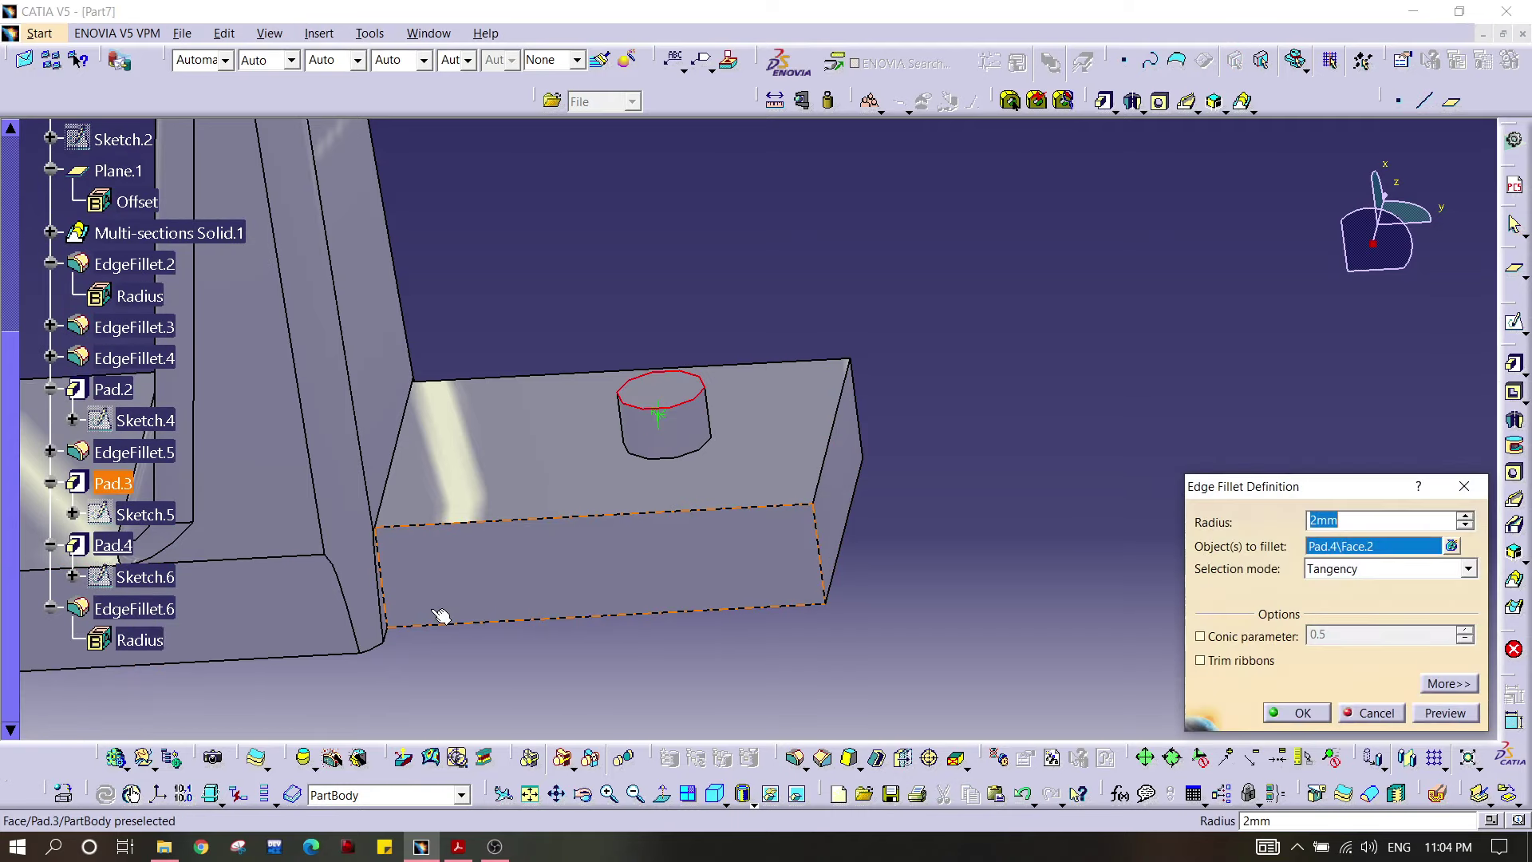
key("Return")
middle_click_drag(636, 462, 777, 469)
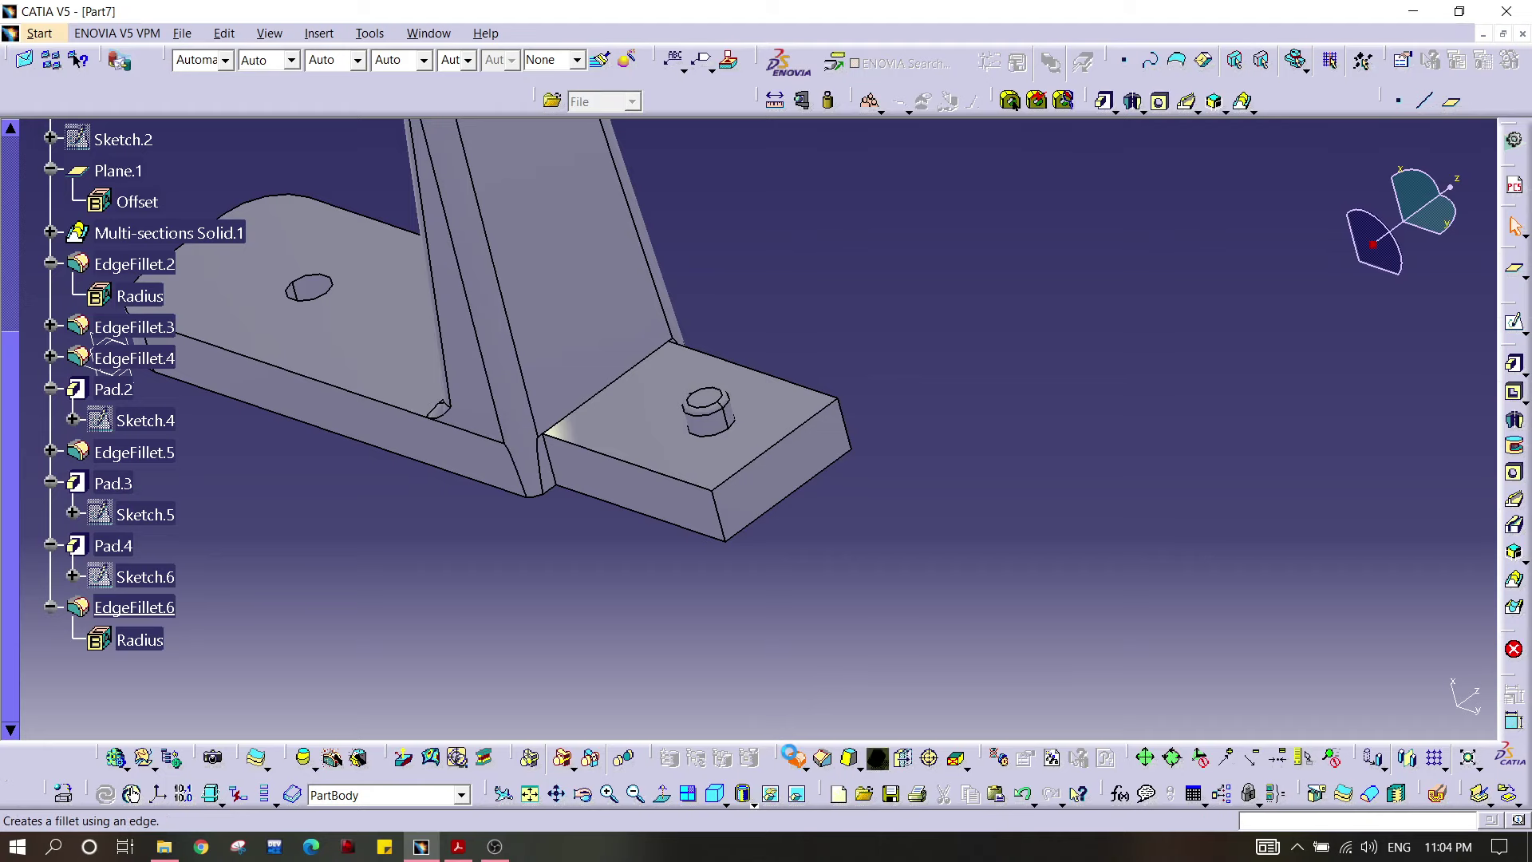
left_click(795, 757)
left_click(714, 507)
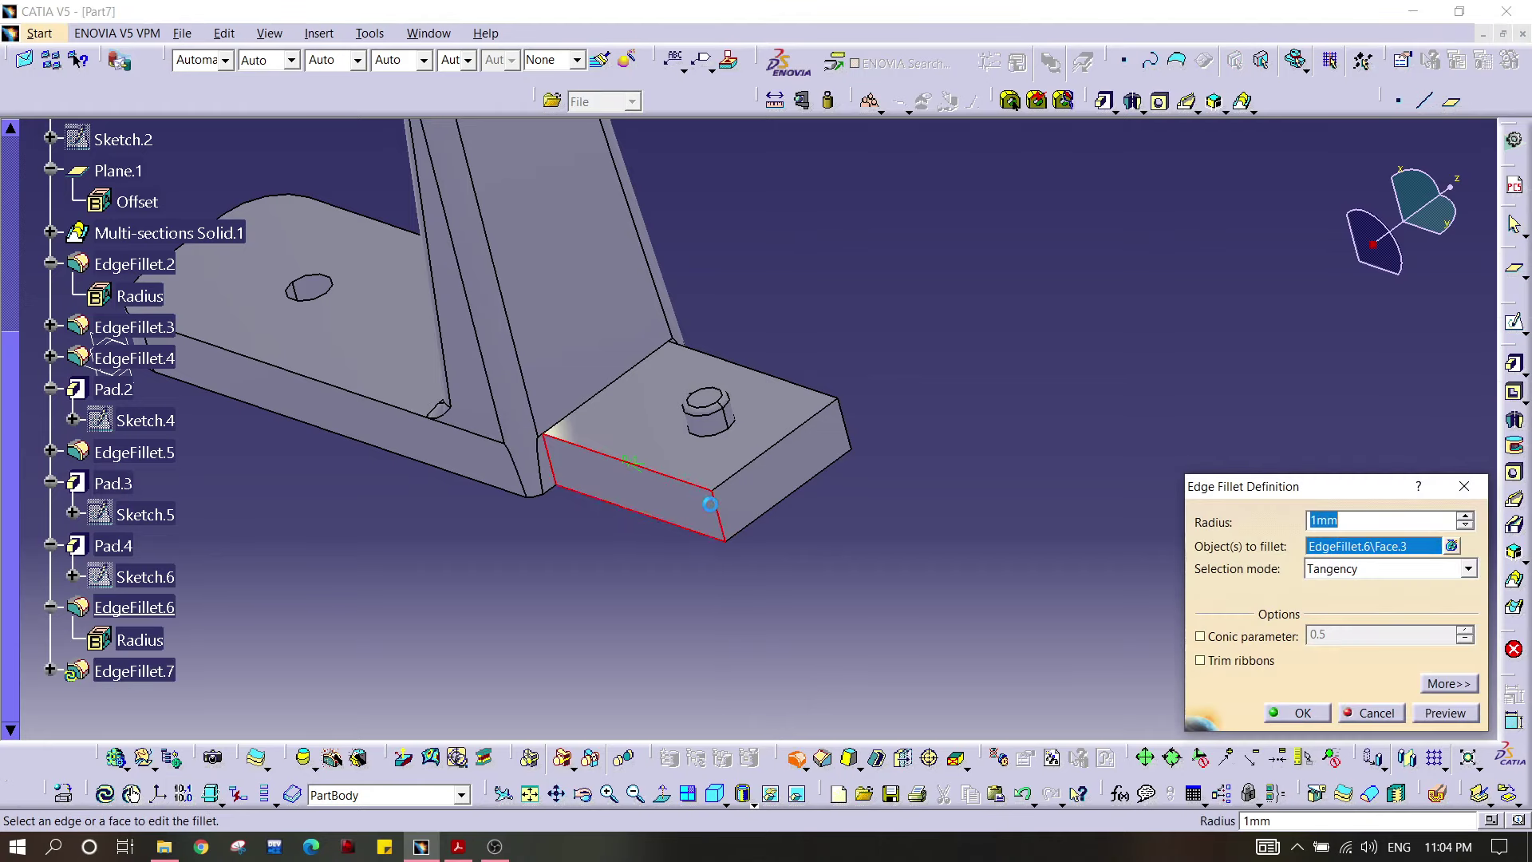
left_click(1463, 487)
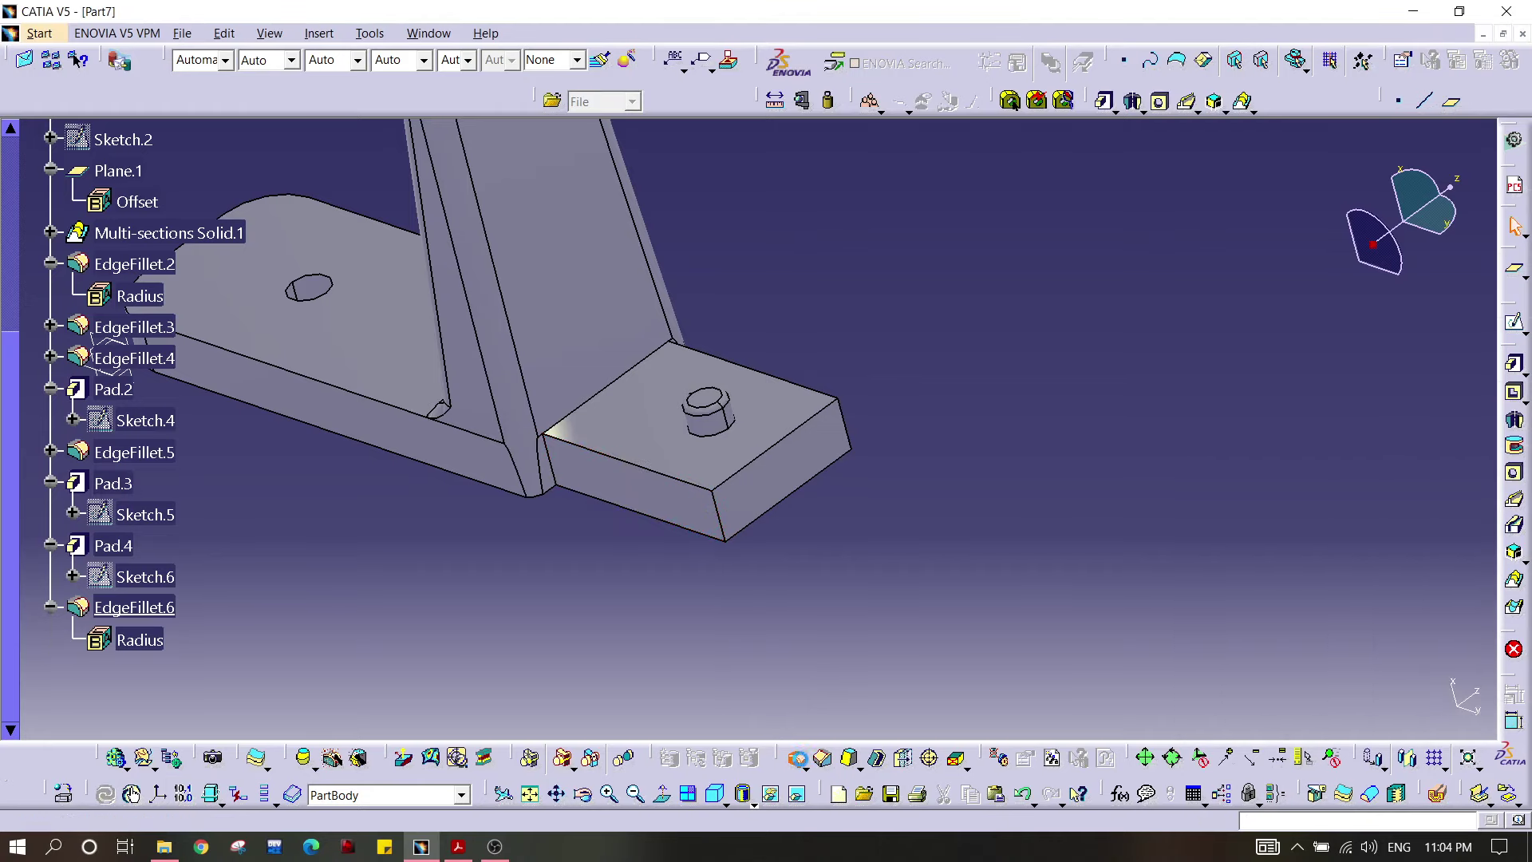
Step: Fillet the two vertical corner edges at the outer end of the rear block
left_click(795, 756)
left_click(727, 512)
left_click(844, 427)
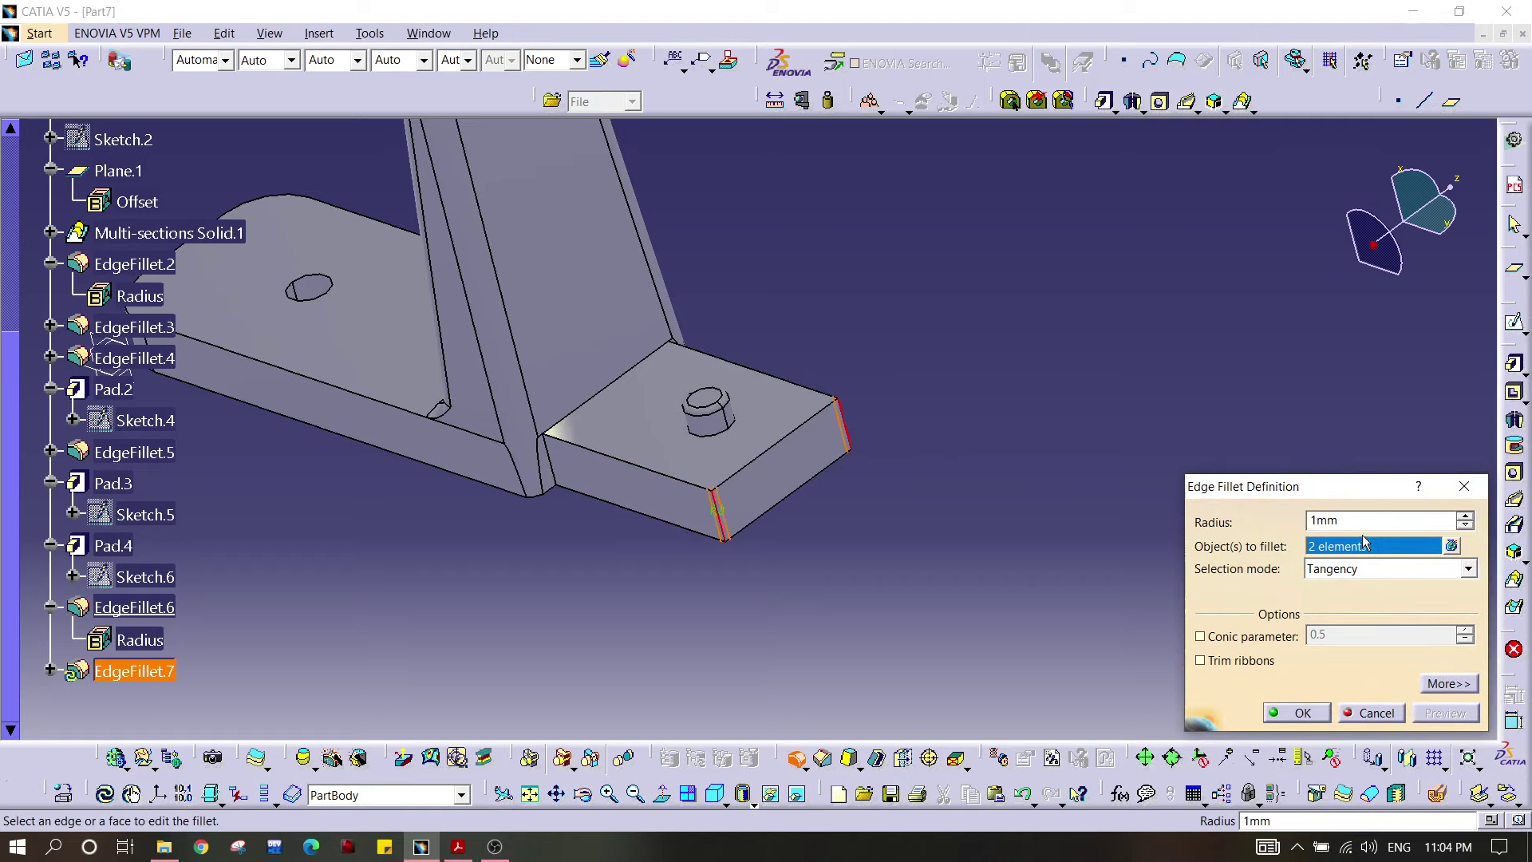
left_click(1297, 712)
middle_click_drag(833, 319, 783, 379)
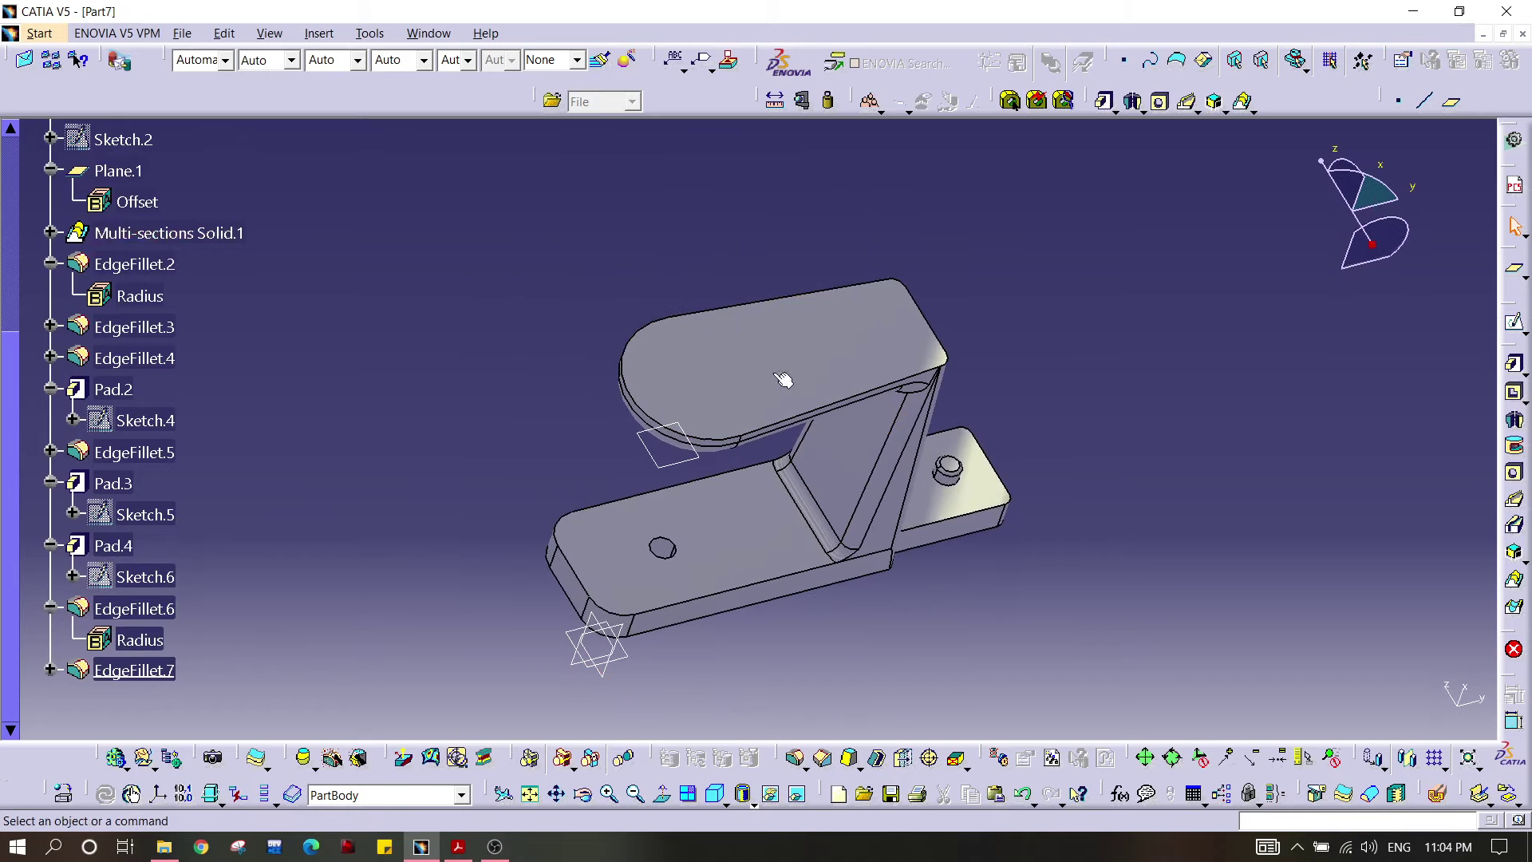
left_click(183, 34)
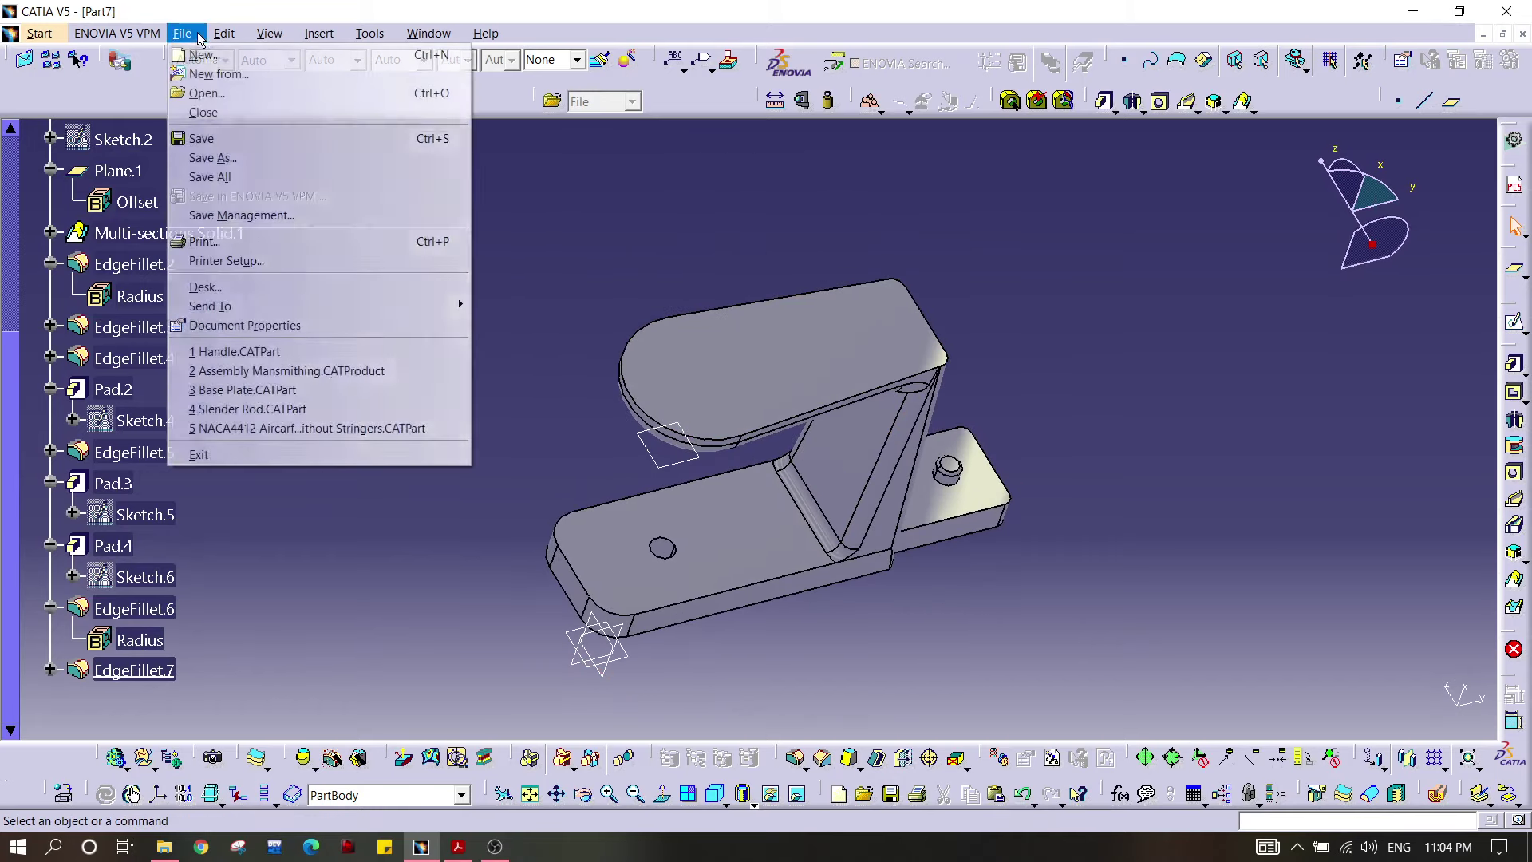
left_click(232, 141)
left_click(1506, 15)
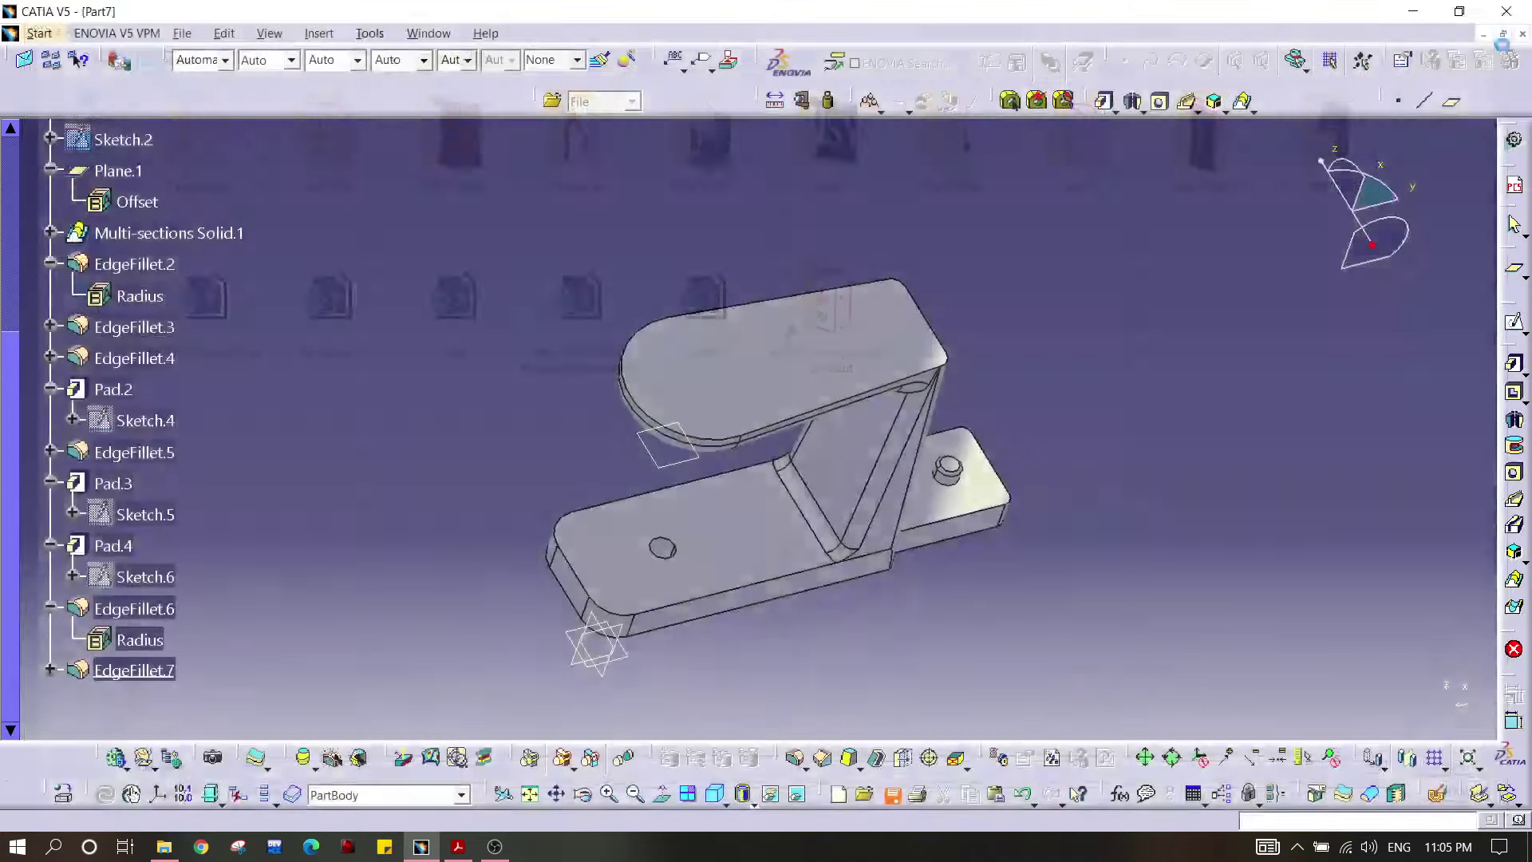
Step: Switch to the Assembly Mansmithing product and examine the handle together with the connected slender rod
middle_click_drag(810, 322, 586, 91)
left_click(428, 34)
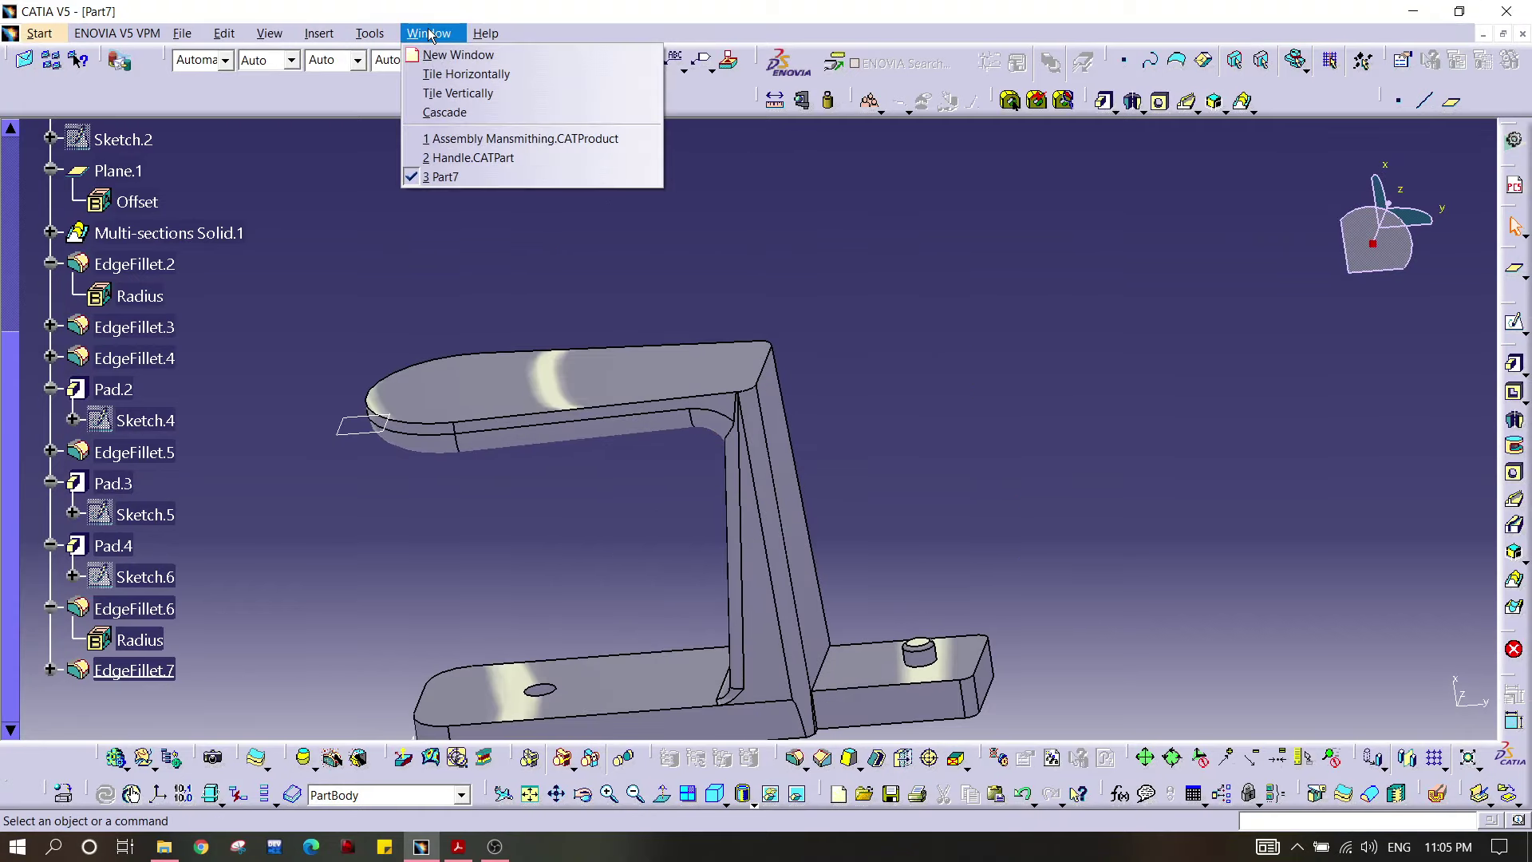
left_click(479, 133)
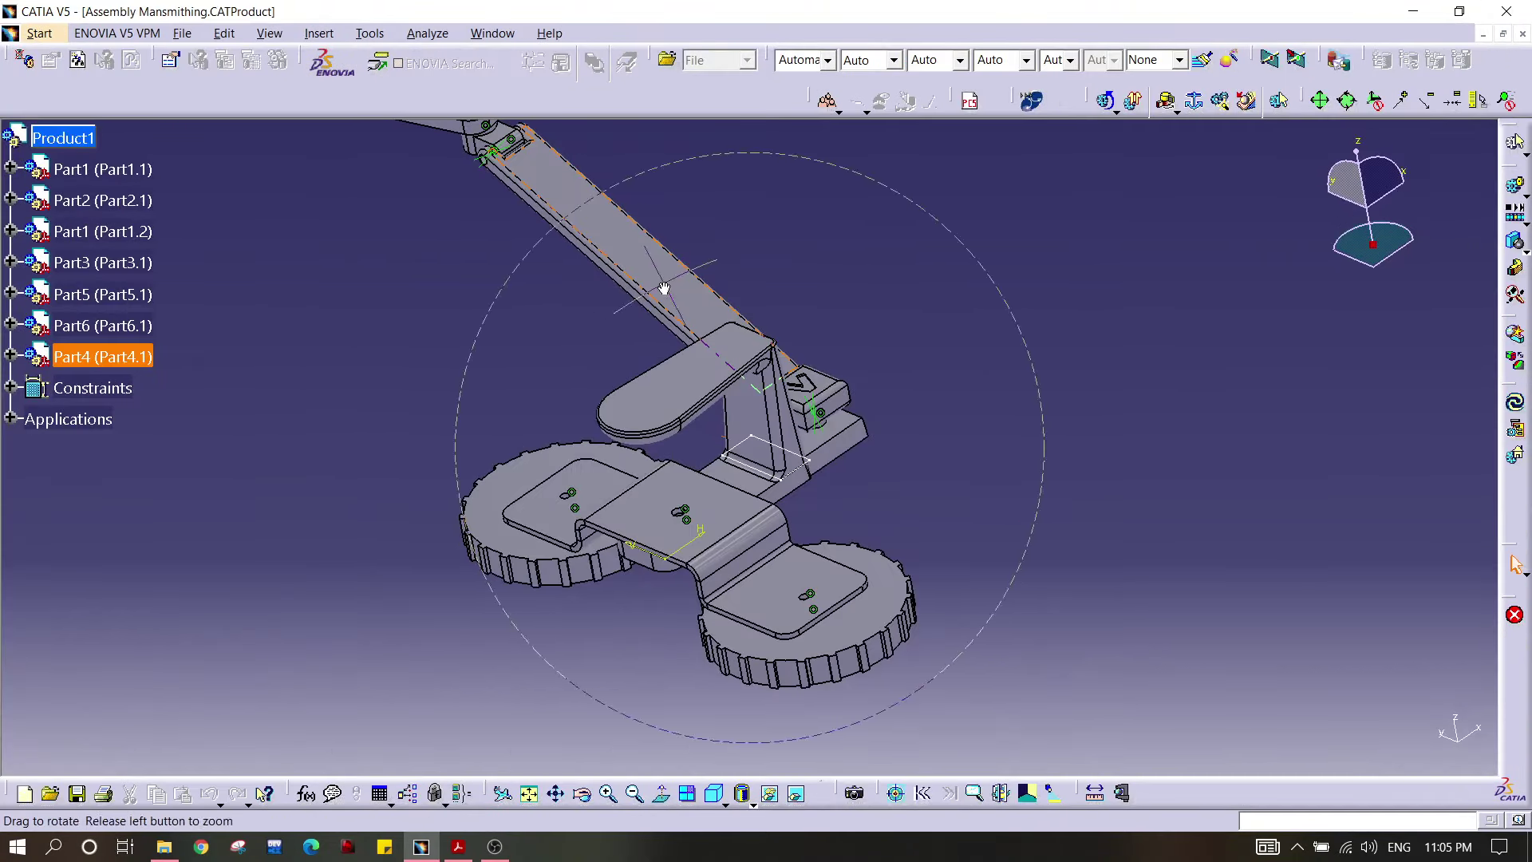
middle_click_drag(664, 288, 910, 423)
middle_click_drag(847, 240, 796, 428)
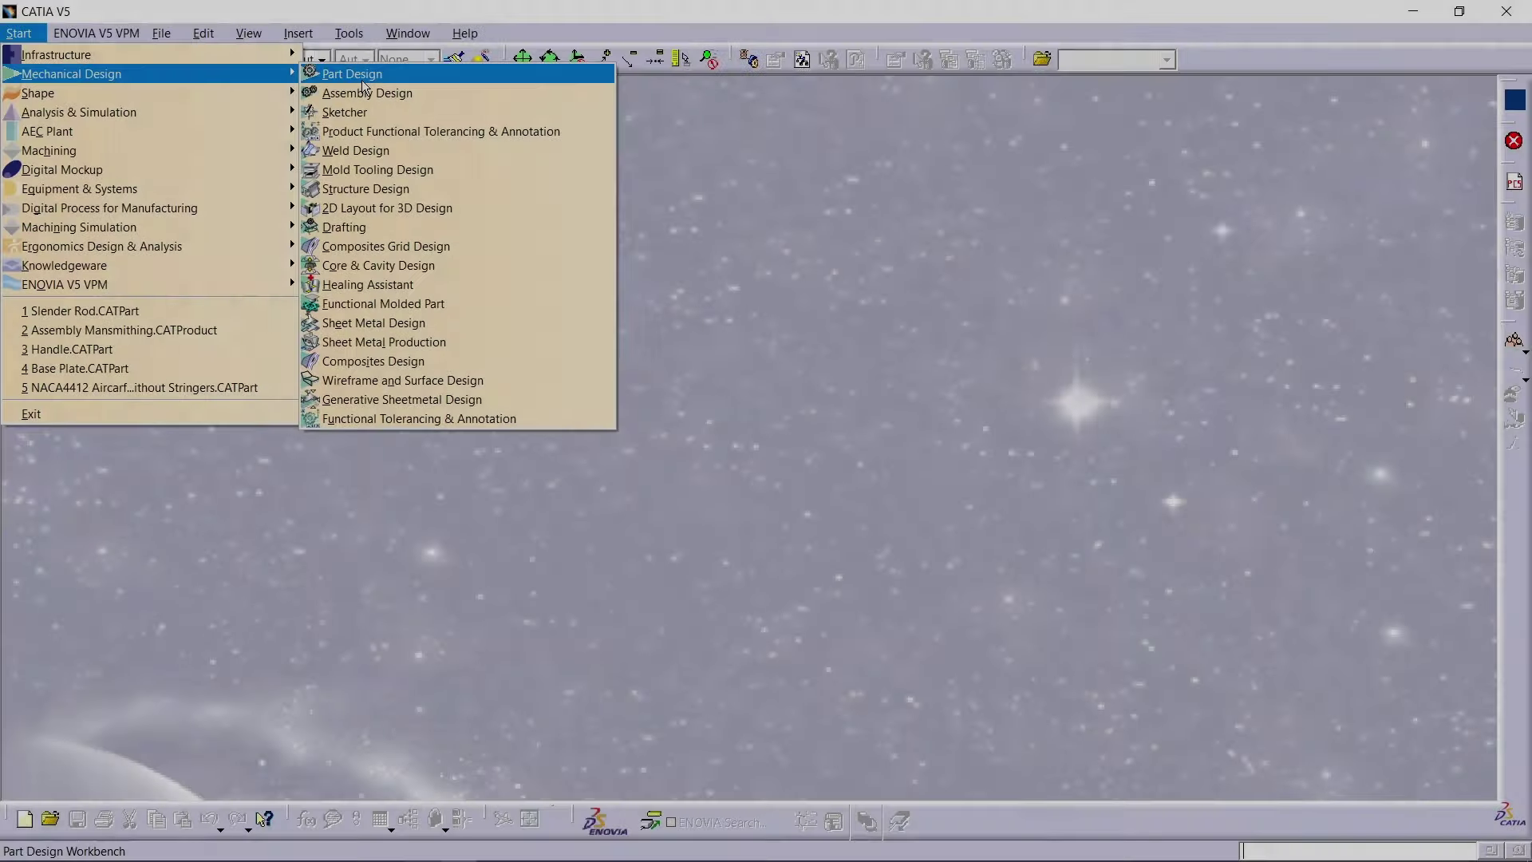
Step: Create a new part named Part1 and open the Slender rod Draft drawing from the Mansmithing folder
left_click(355, 68)
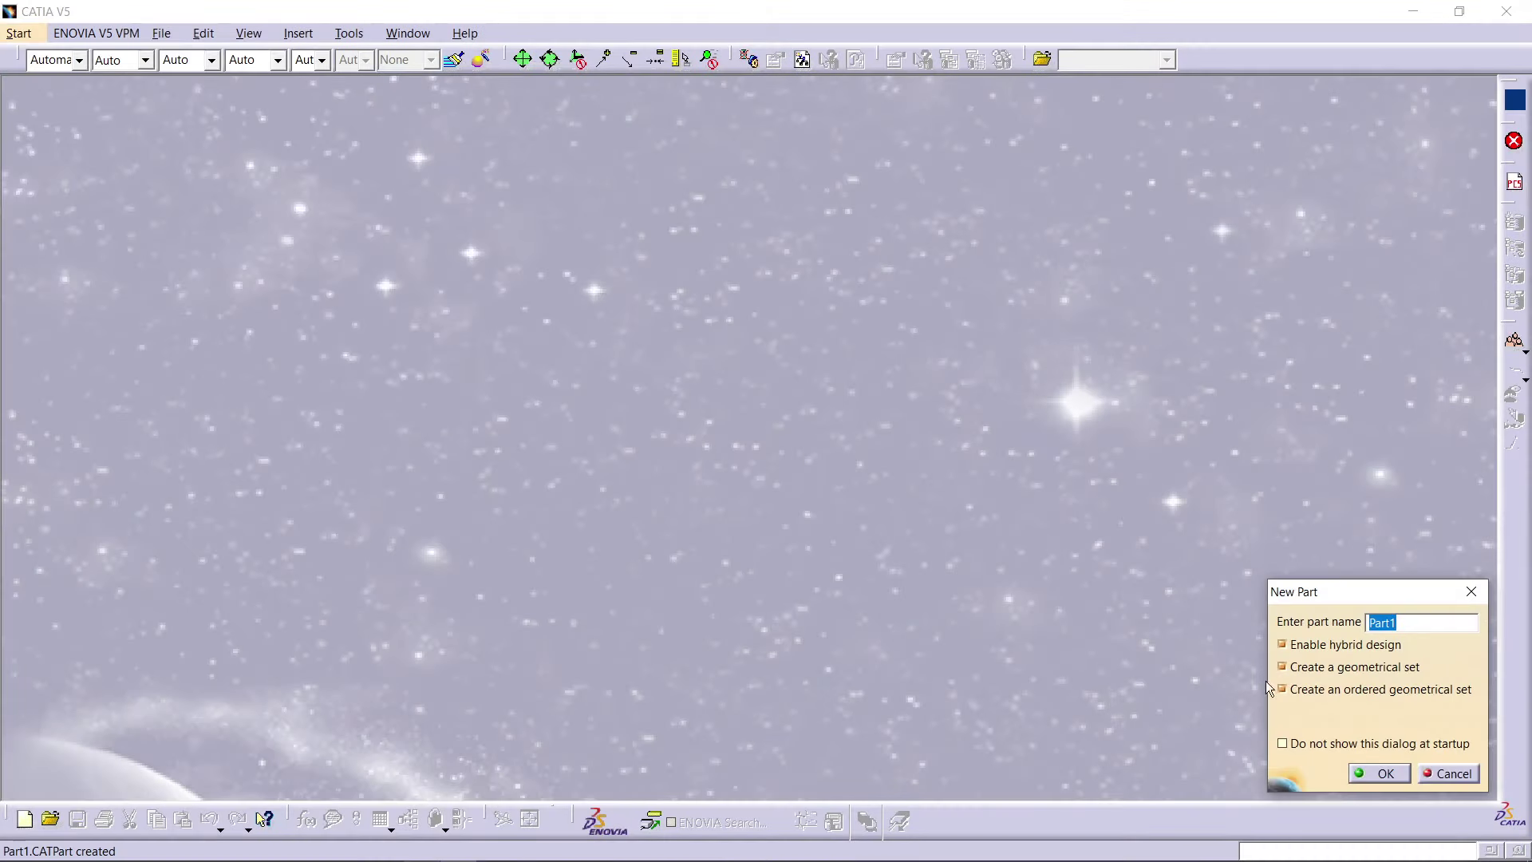
left_click(1386, 774)
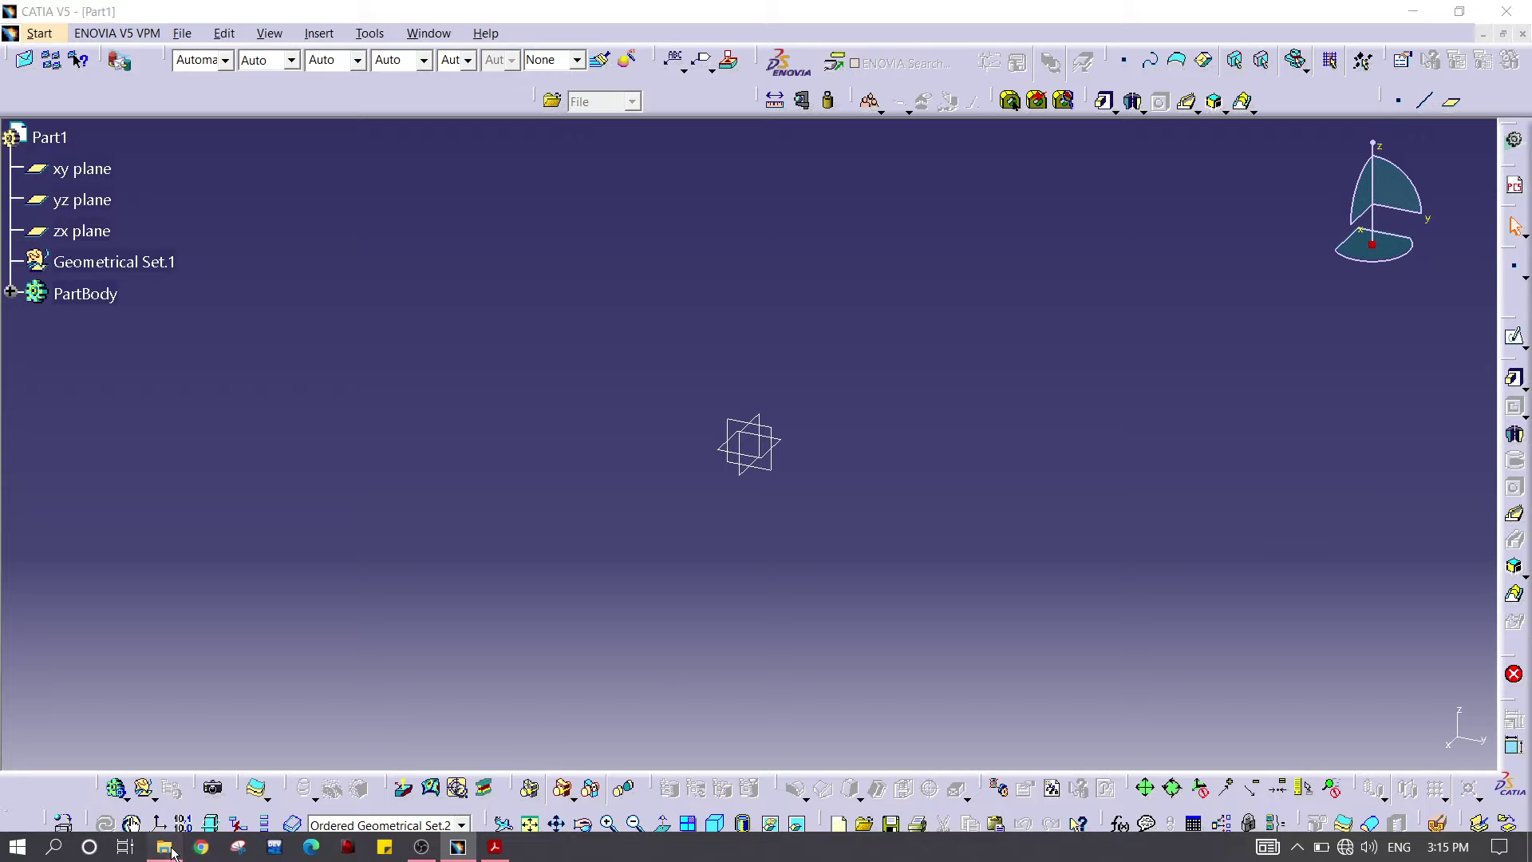
left_click(171, 850)
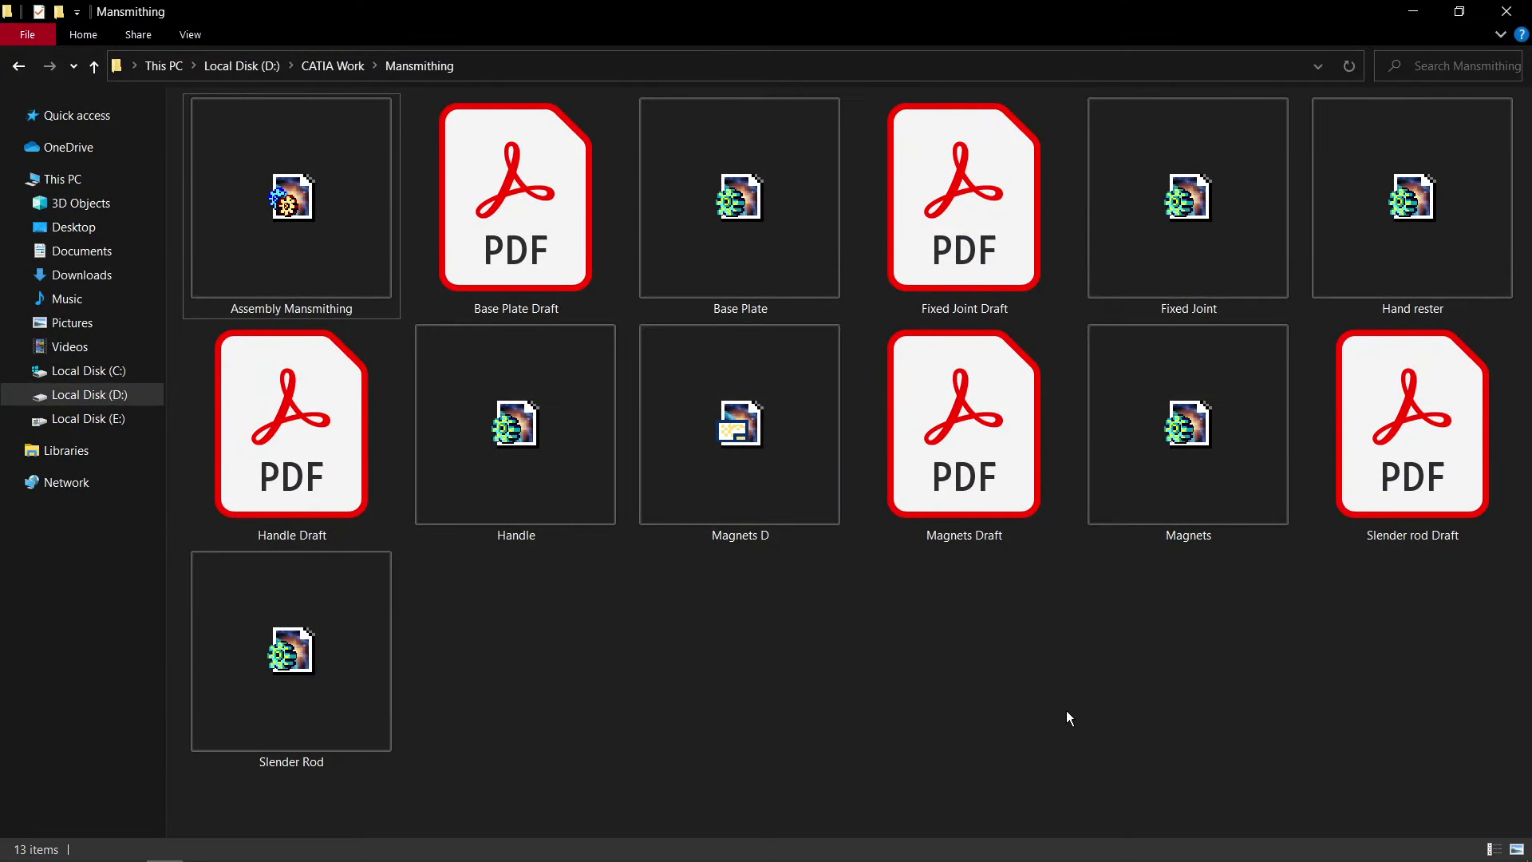
double_click(1453, 530)
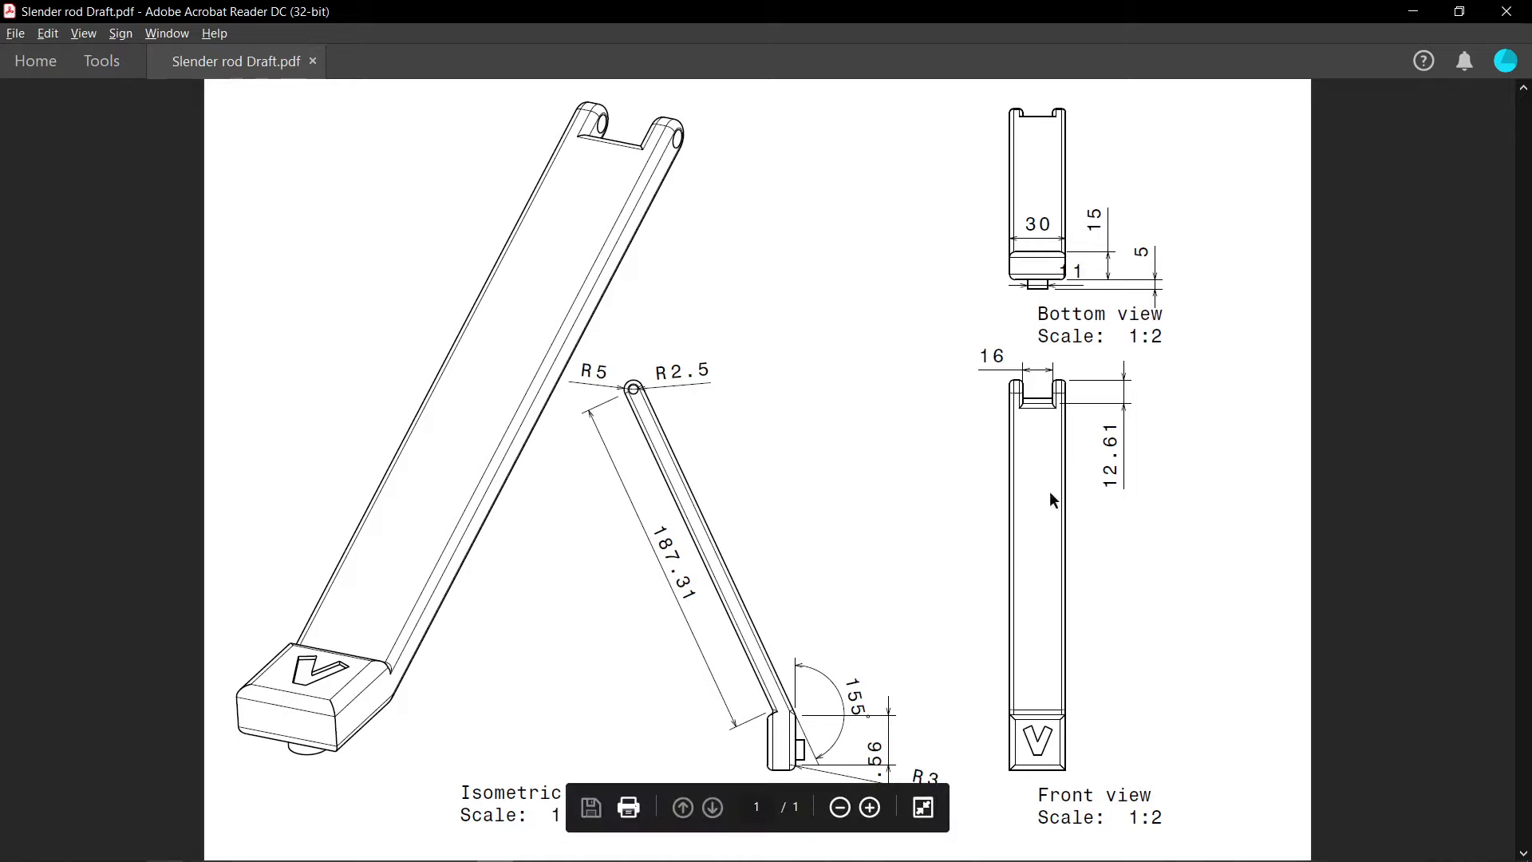
Step: Switch back to Part1 in CATIA and open a sketch on the yz plane
key("alt+Tab")
key("alt+Tab")
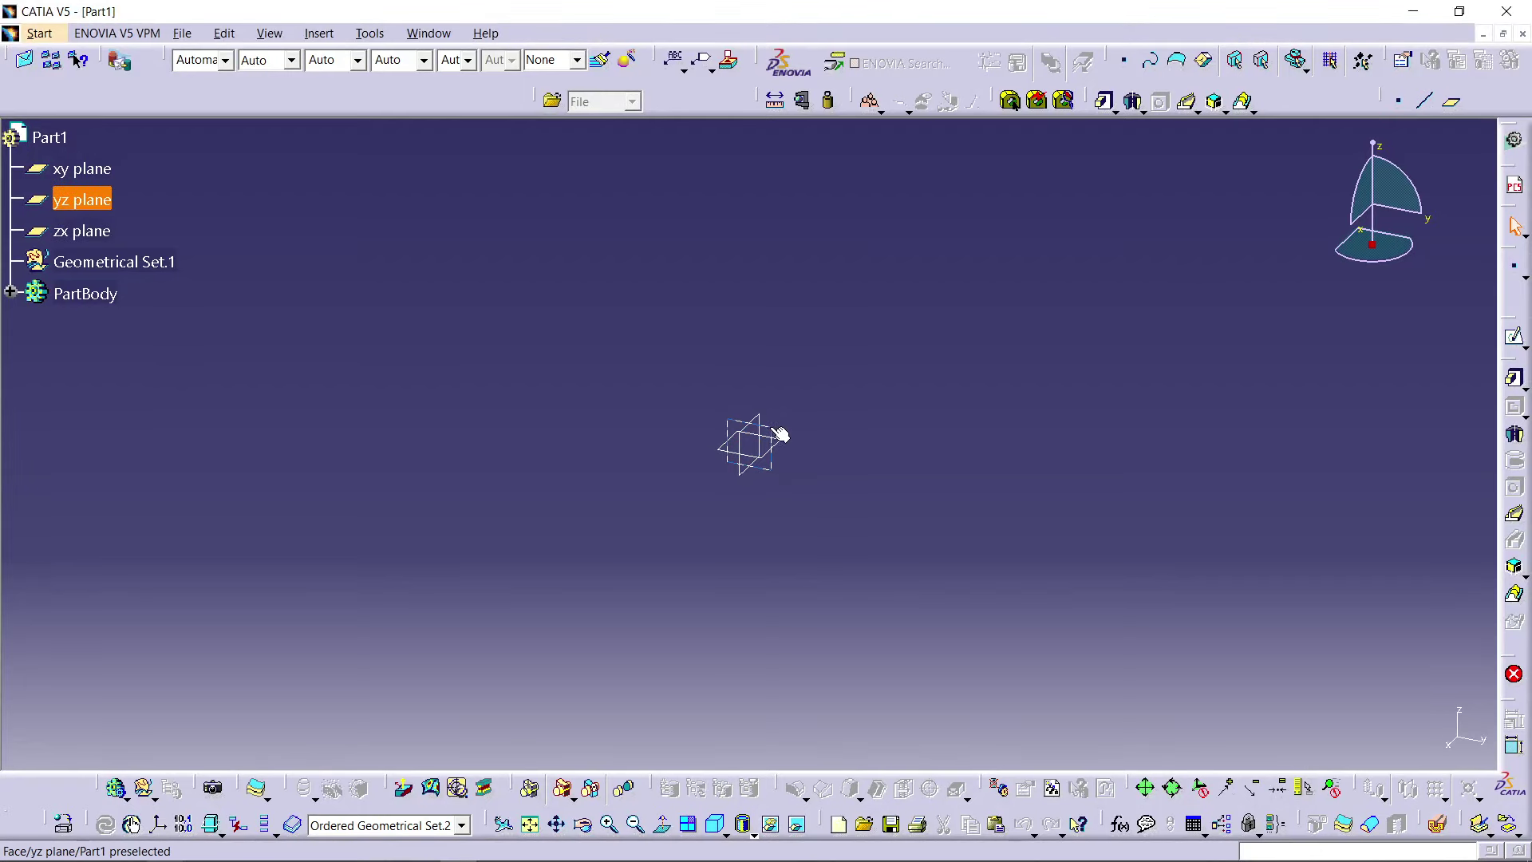
left_click(778, 434)
left_click(1514, 336)
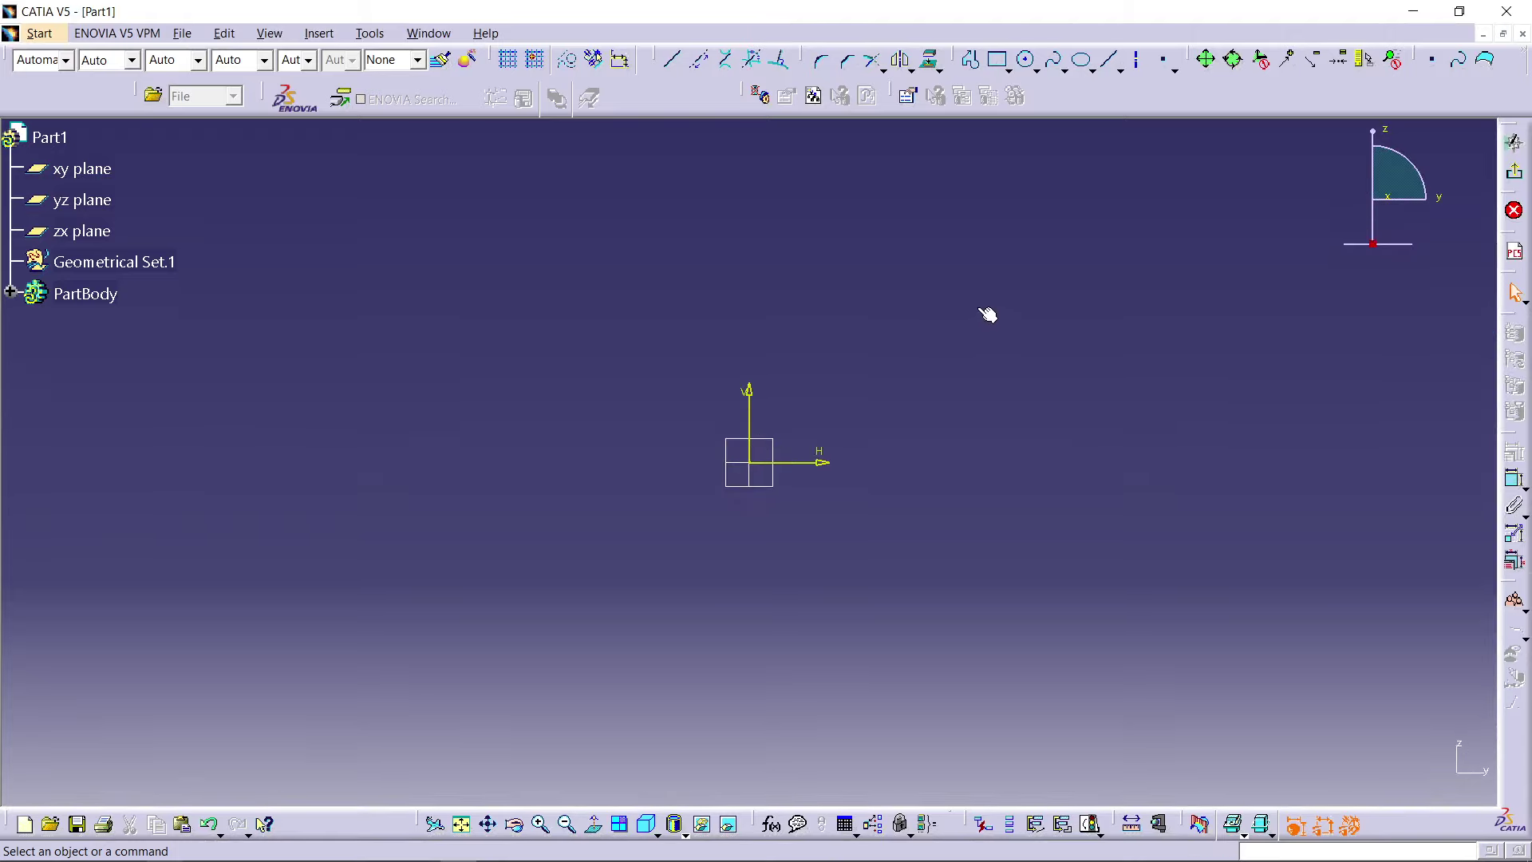
middle_click_drag(1056, 308, 965, 368)
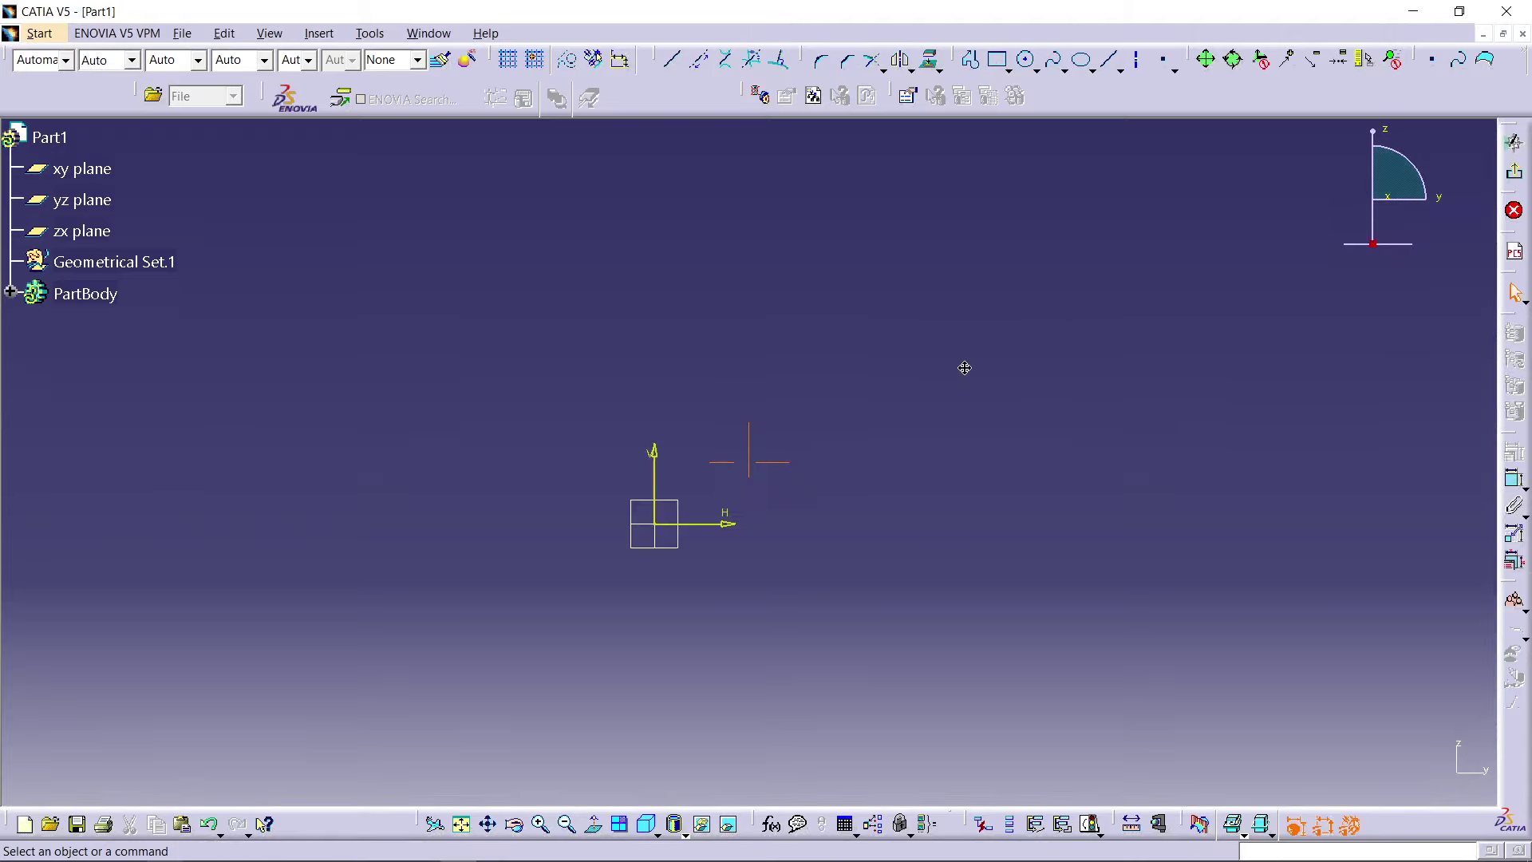
Step: Sketch two nearly parallel sloping lines about 18 mm apart, one from the origin and one from the vertical axis above it
left_click(1108, 59)
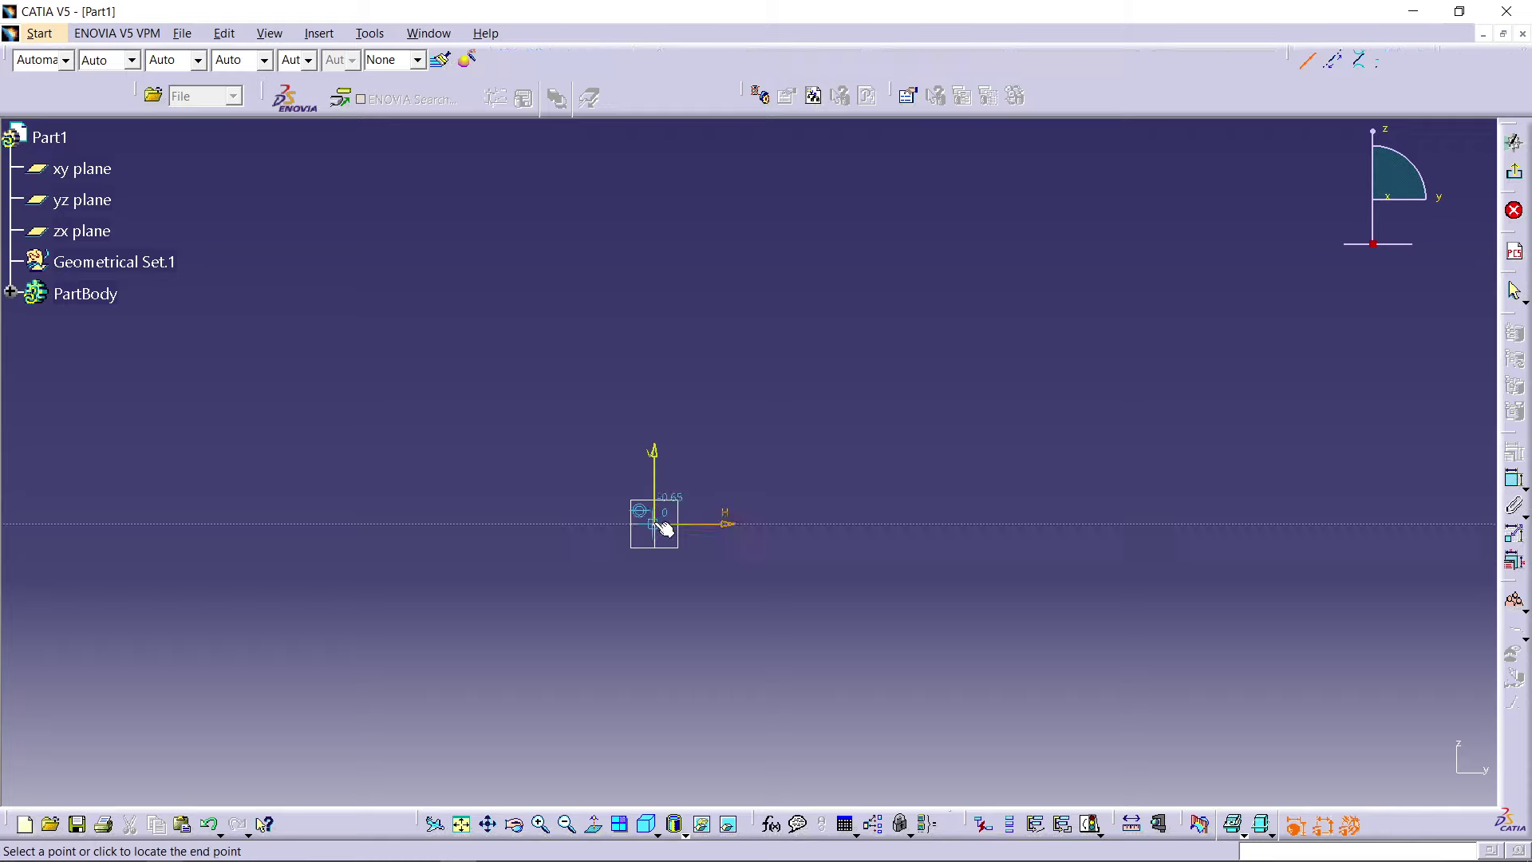
left_click(1170, 238)
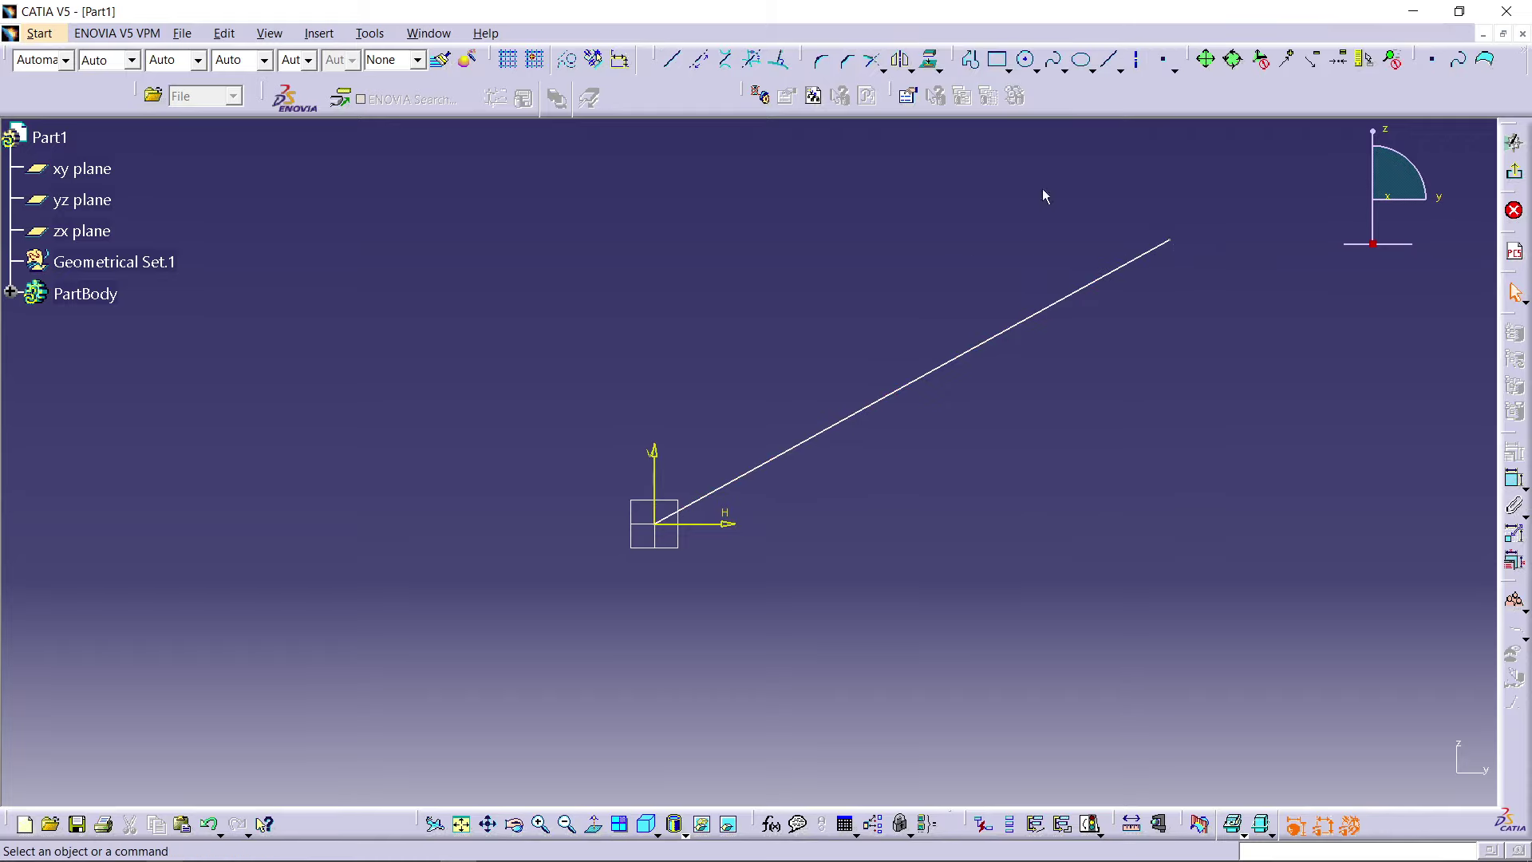
left_click(1111, 60)
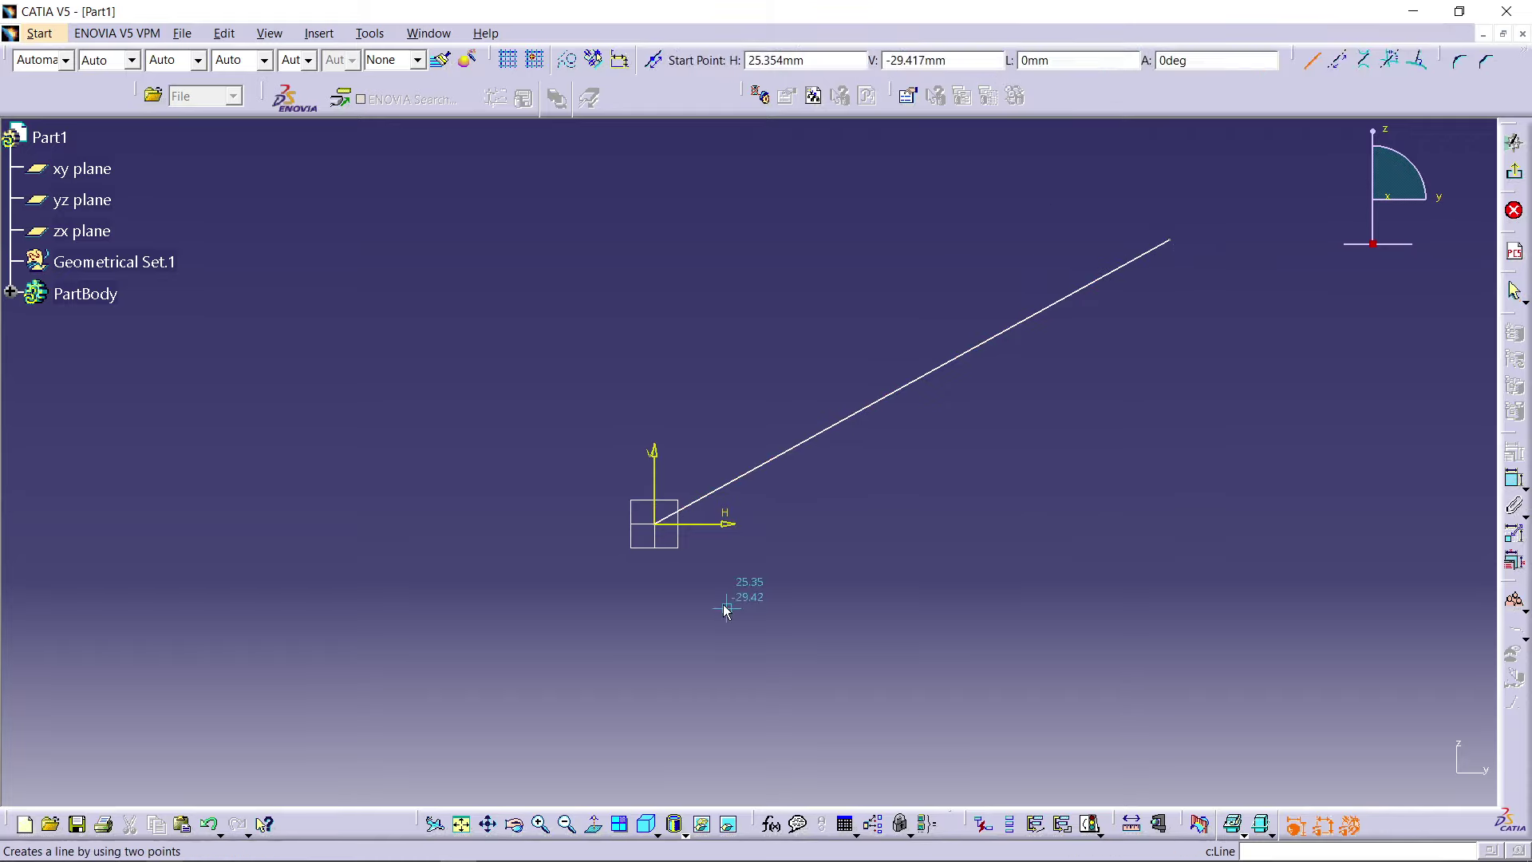
left_click(656, 461)
left_click(1133, 202)
left_click(1144, 522)
mouse_move(1086, 508)
middle_mouse_down()
mouse_move(1067, 505)
mouse_move(998, 392)
middle_mouse_up()
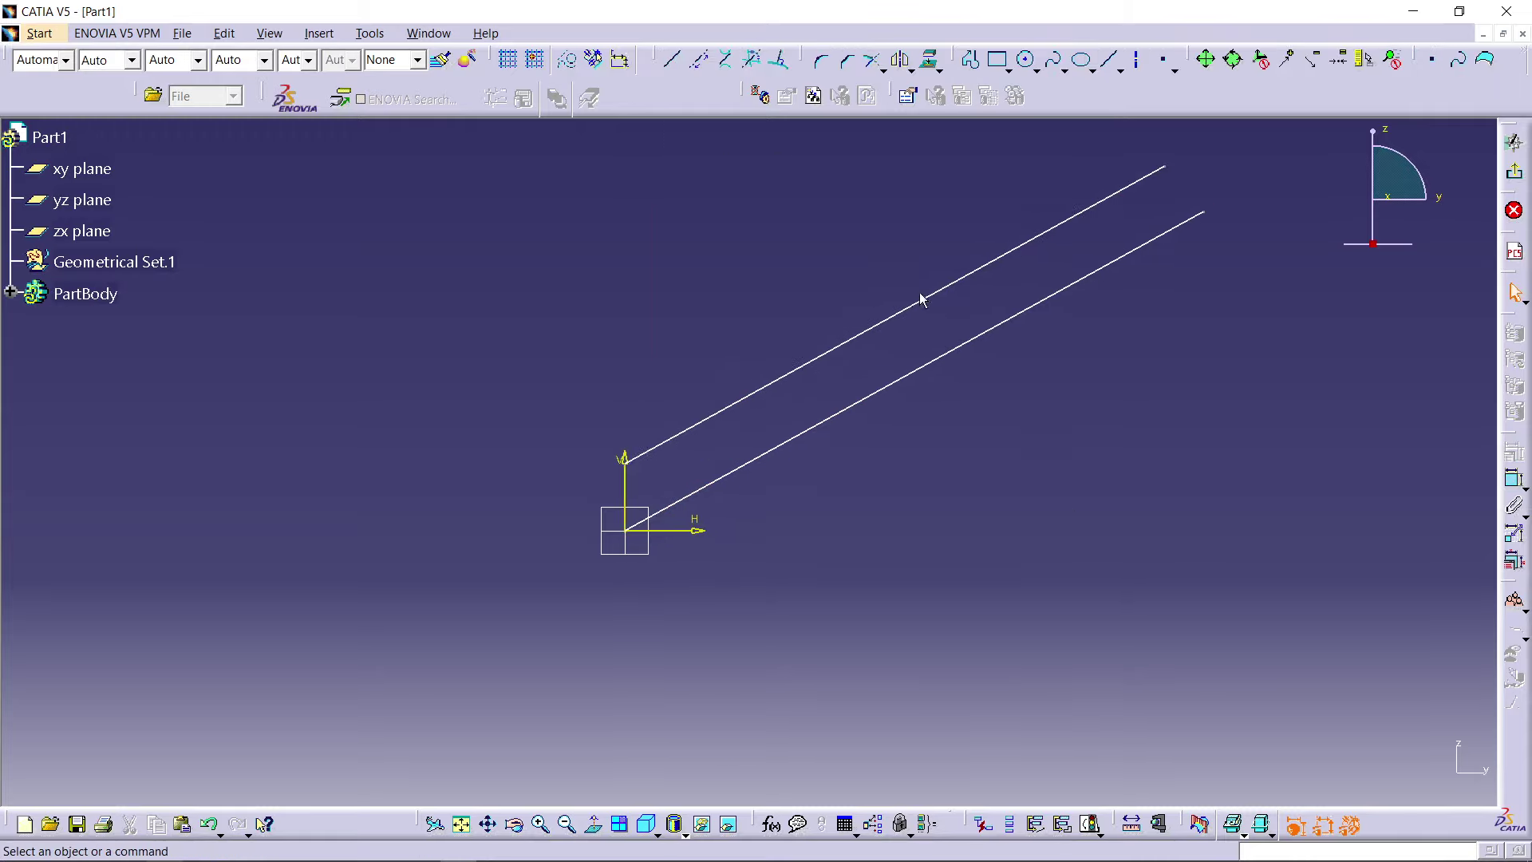
Step: Constrain the distance between the two sloping lines to 10 mm
left_click(937, 292)
left_click(982, 336, "ctrl")
left_click(1507, 481)
left_click(1249, 324)
double_click(1251, 324)
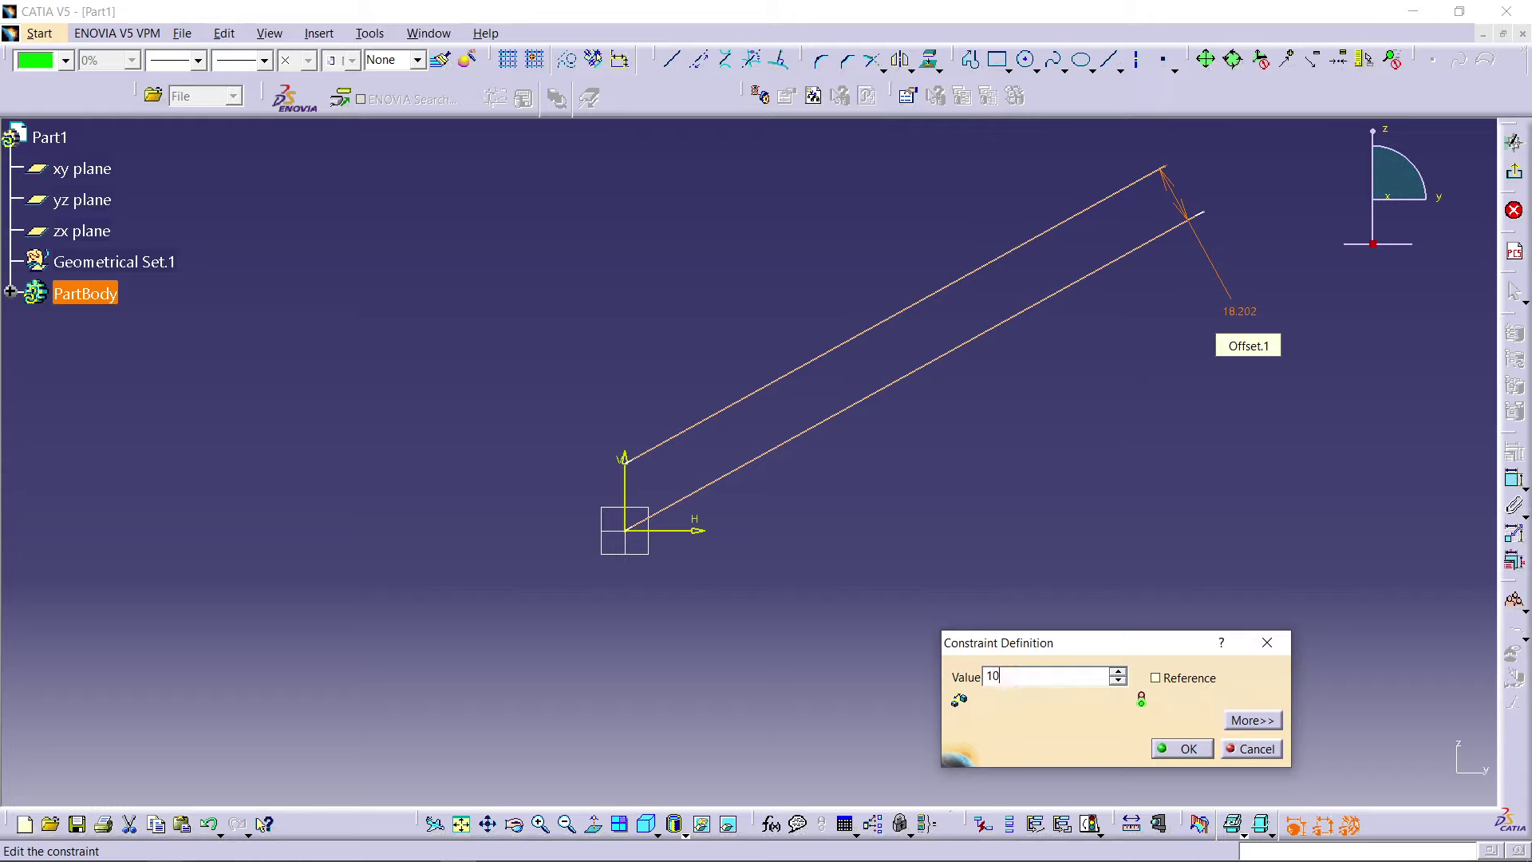
key("Return")
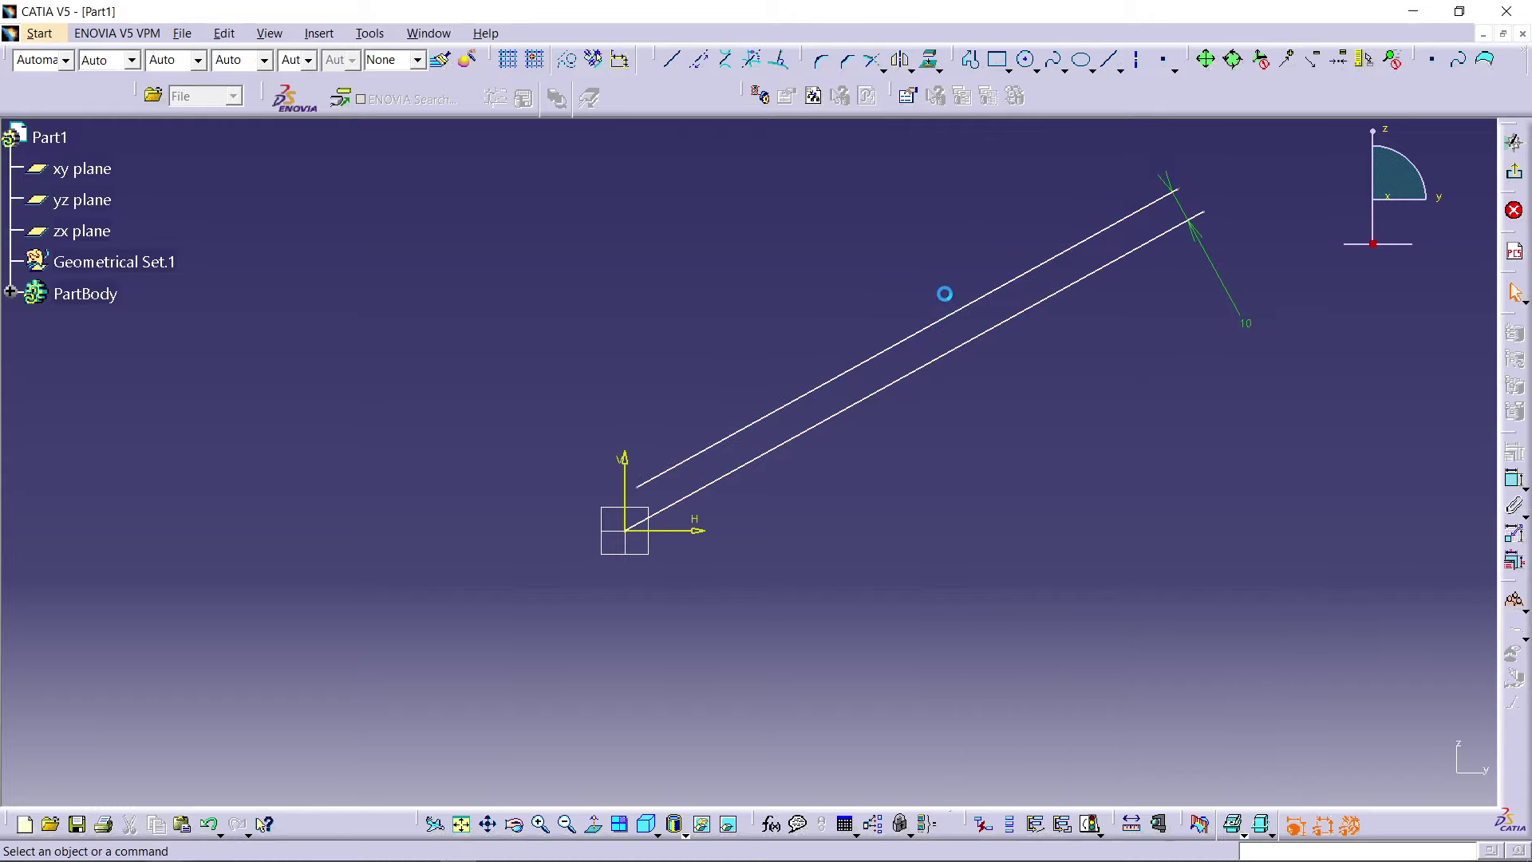
Step: Constrain the length of the upper sloping line to 190 mm
left_click(976, 301)
left_click(1512, 480)
left_click(823, 258)
double_click(824, 255)
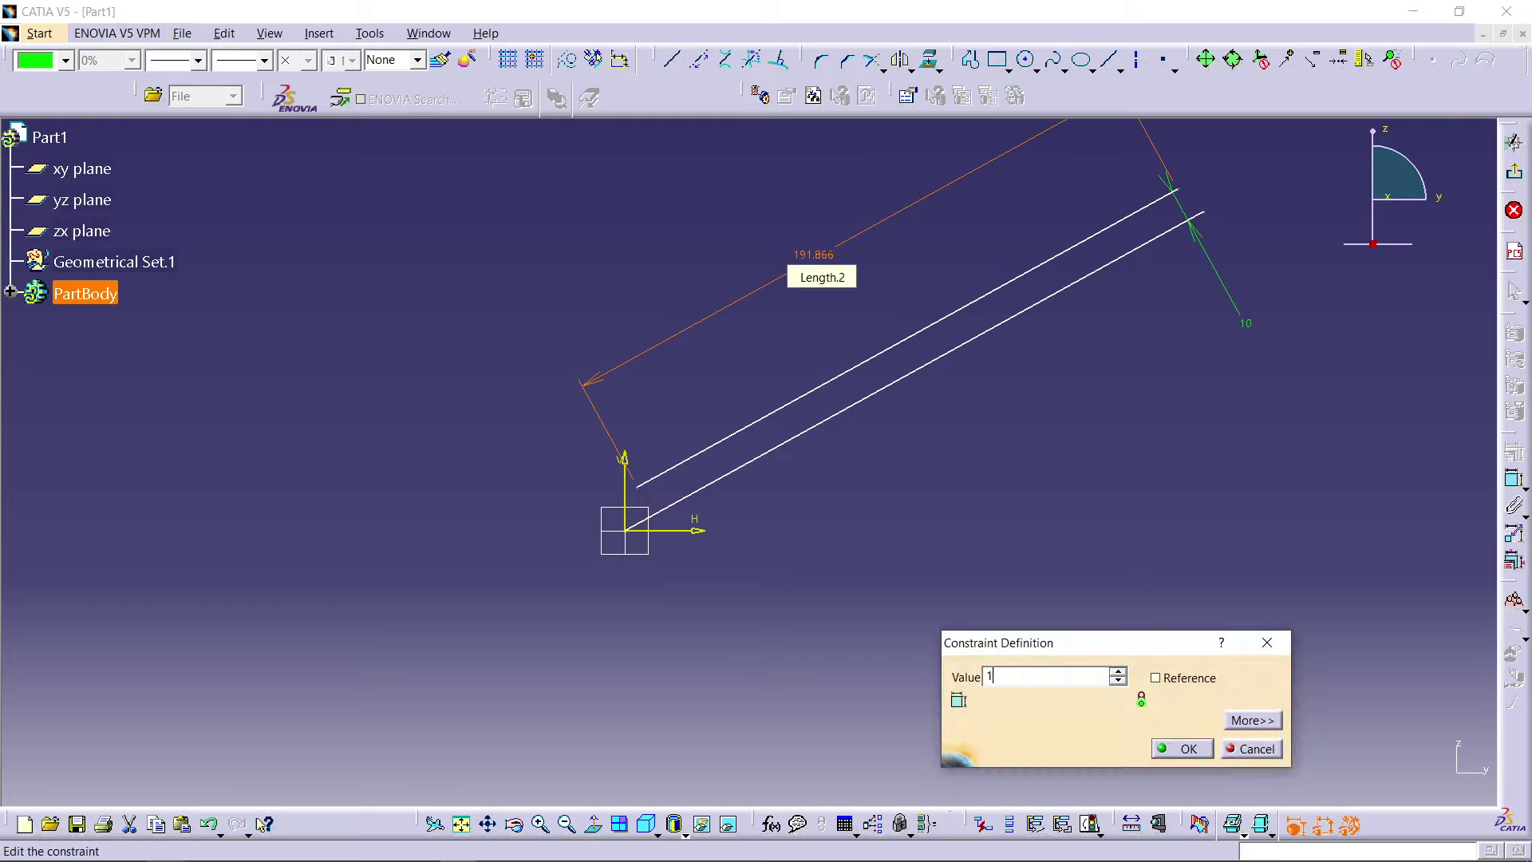
type("190")
key("Return")
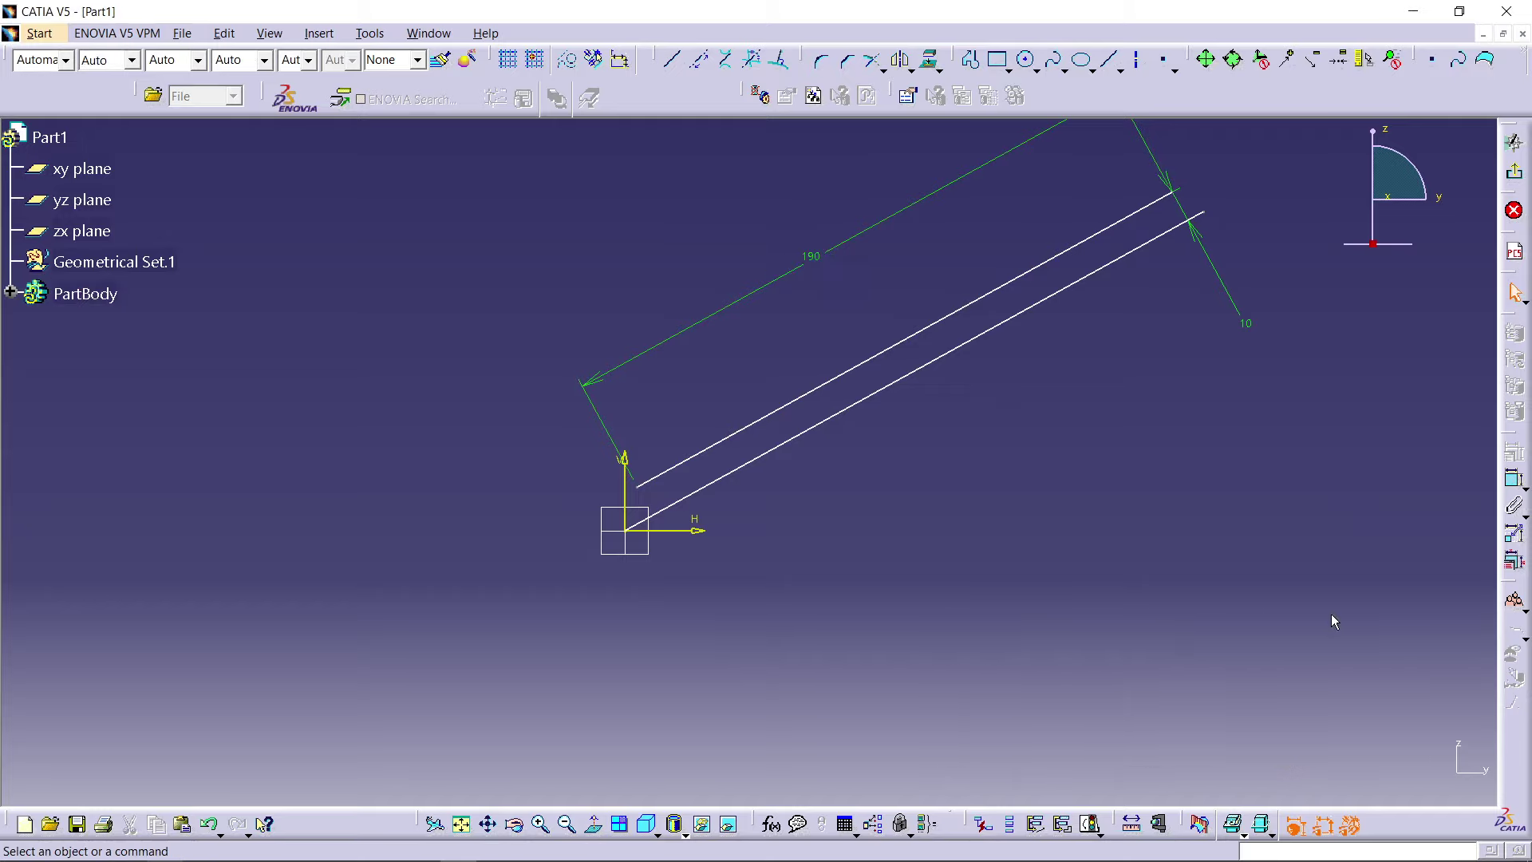
left_click(1514, 480)
left_click(803, 433)
left_click(684, 530)
key("ctrl+z")
Step: Constrain the angle between the lower sloping line and the horizontal axis to 25°
mouse_move(1043, 579)
middle_mouse_down()
mouse_move(1063, 677)
mouse_move(1061, 636)
mouse_move(883, 410)
mouse_move(1074, 476)
middle_mouse_up()
left_click(1516, 480)
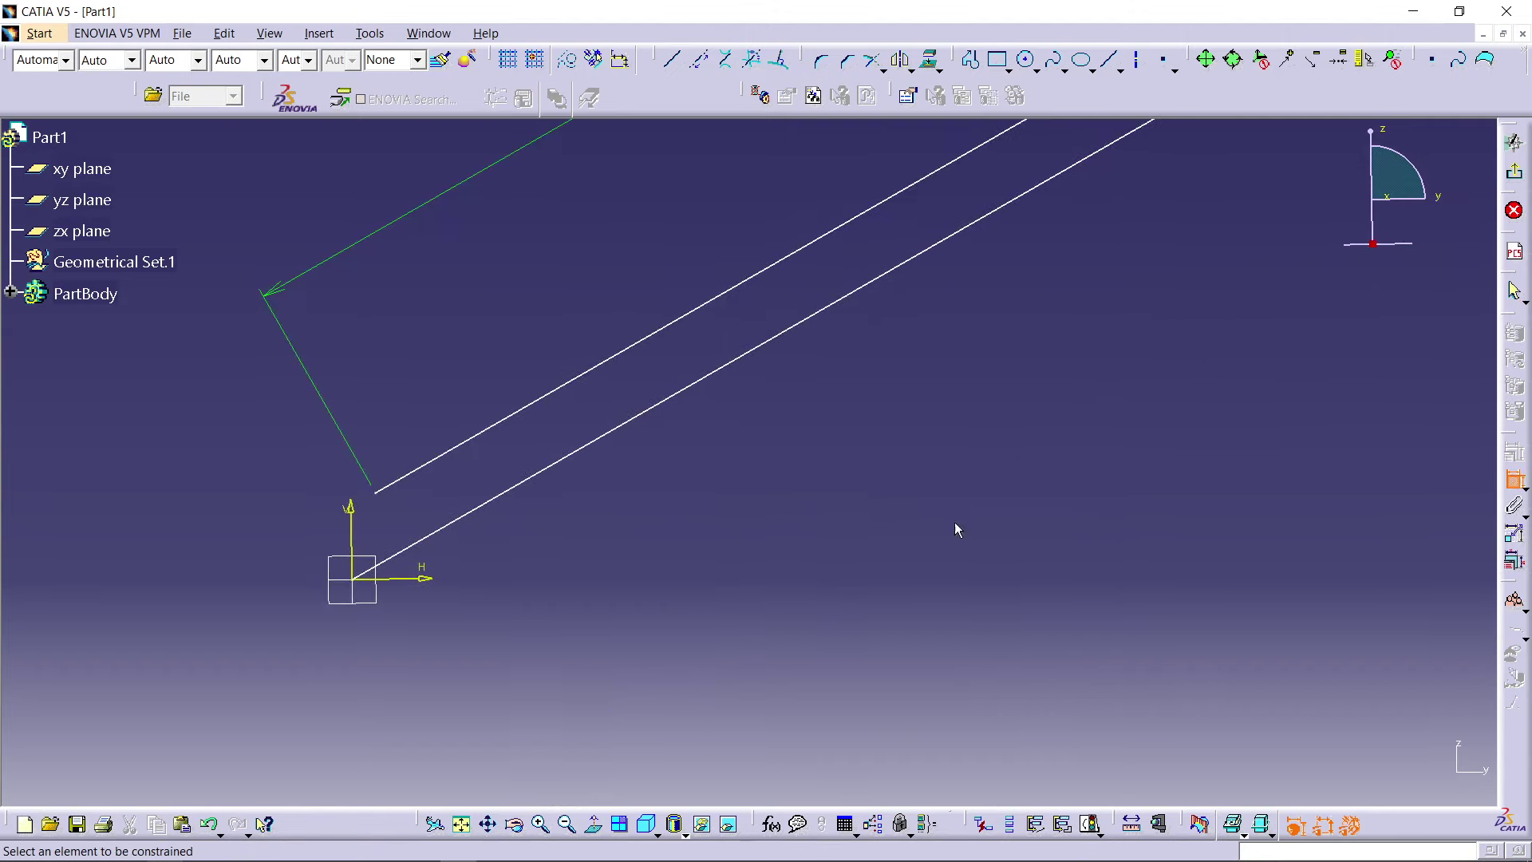
left_click(612, 440)
left_click(411, 578)
left_click(804, 549)
double_click(817, 546)
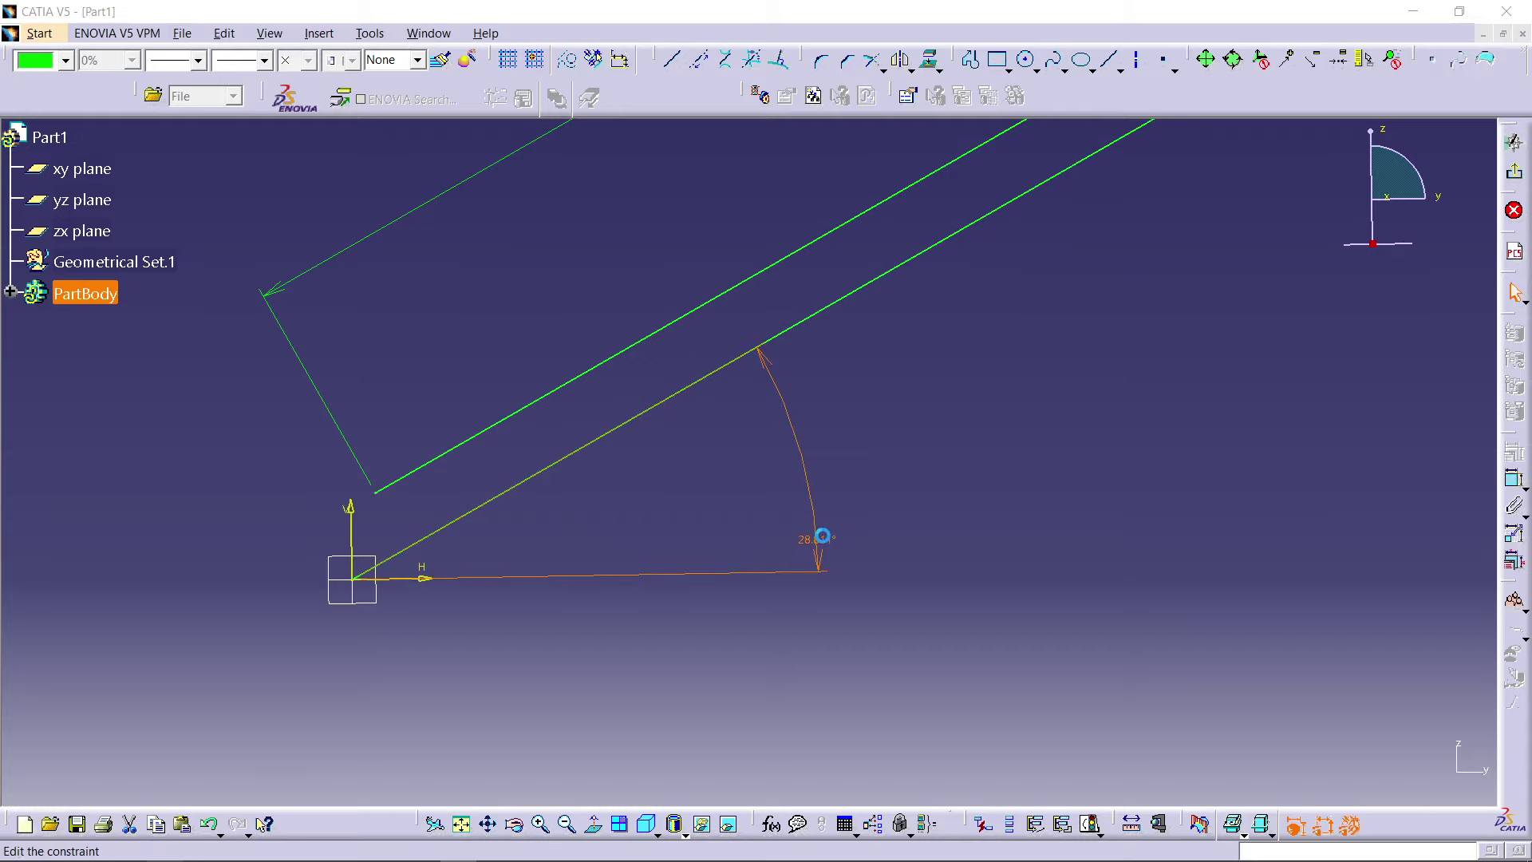
type("25")
key("Return")
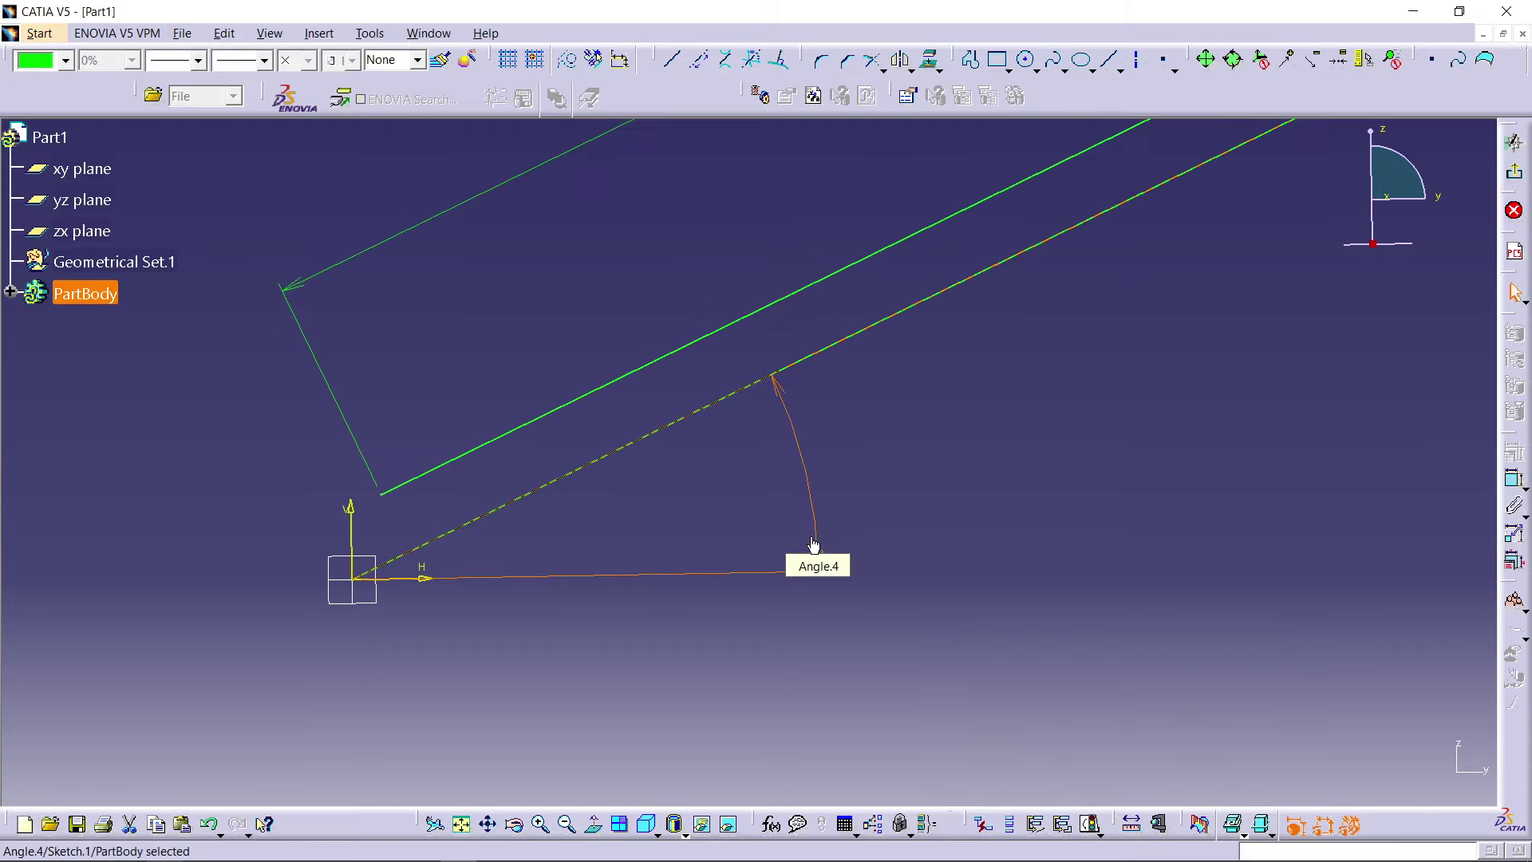
Step: Make the inner endpoint of the upper sloping line coincident with the sketch's vertical axis
middle_click_drag(466, 222, 910, 444)
middle_click_drag(804, 506, 776, 373)
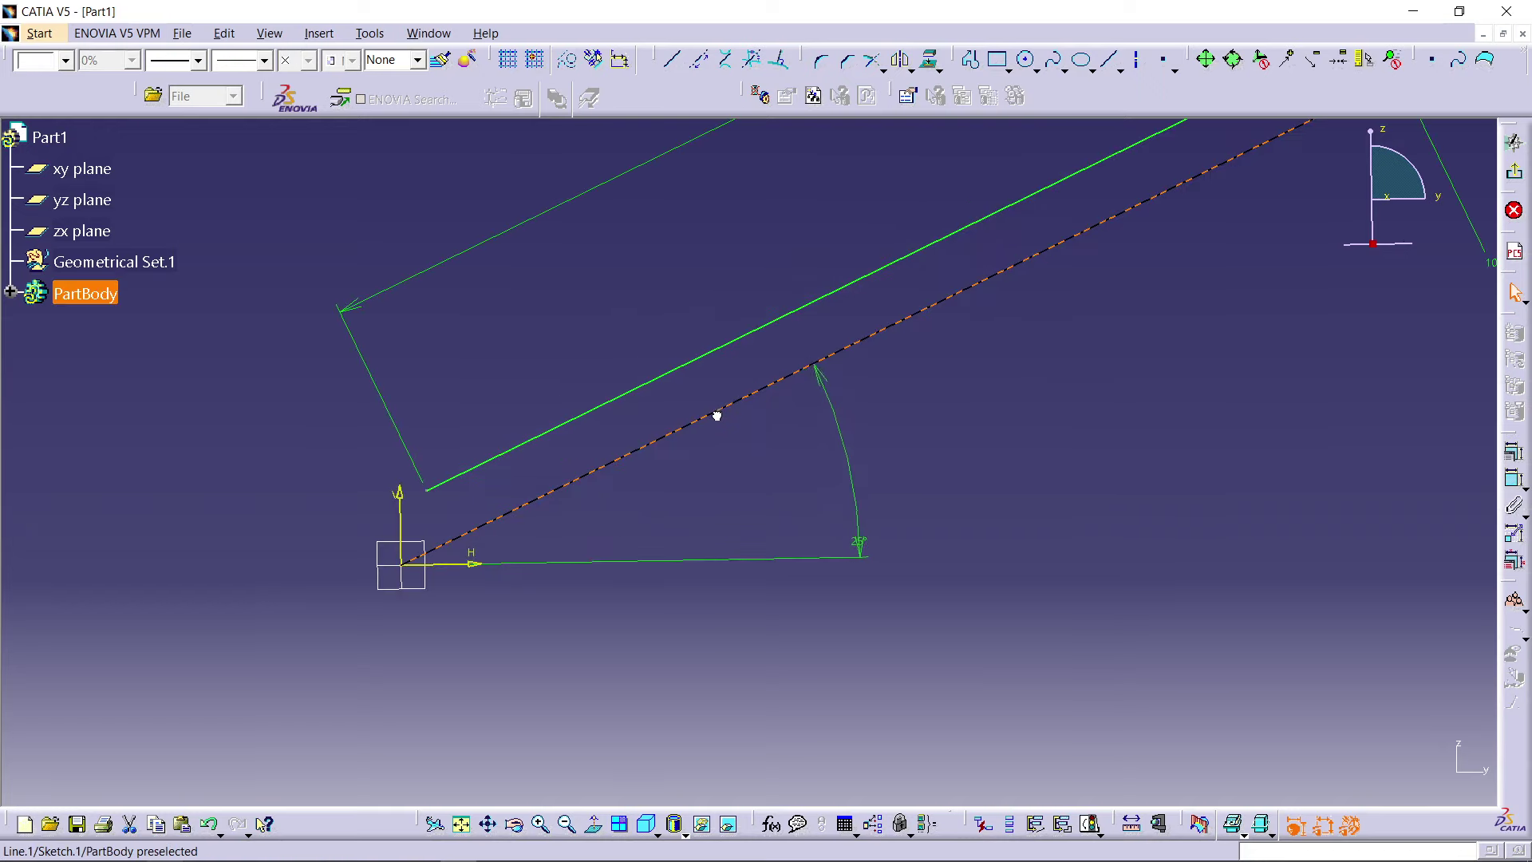
left_click(375, 484)
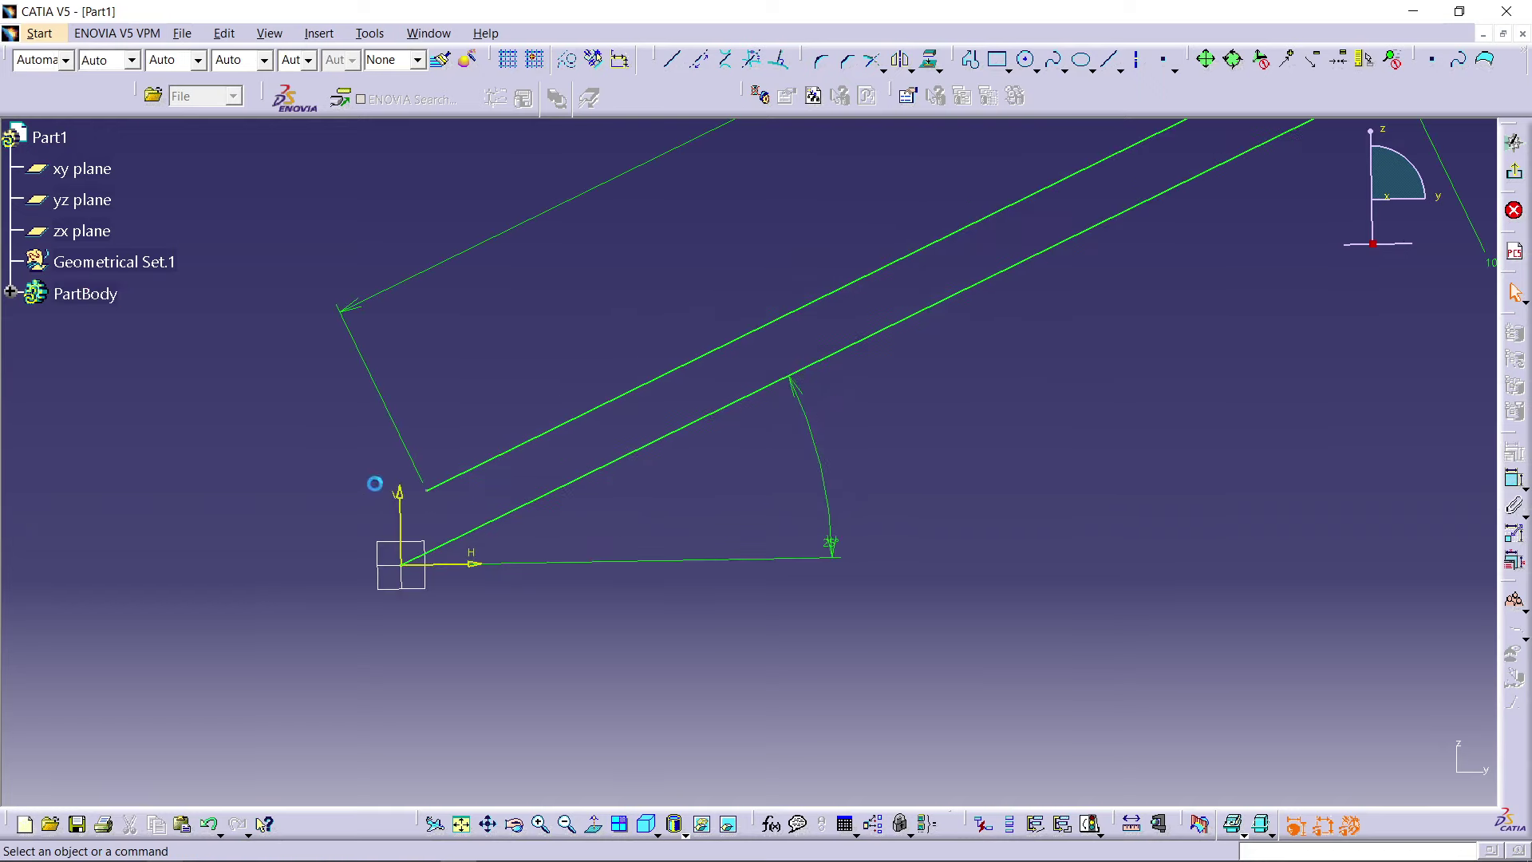
left_click(428, 491)
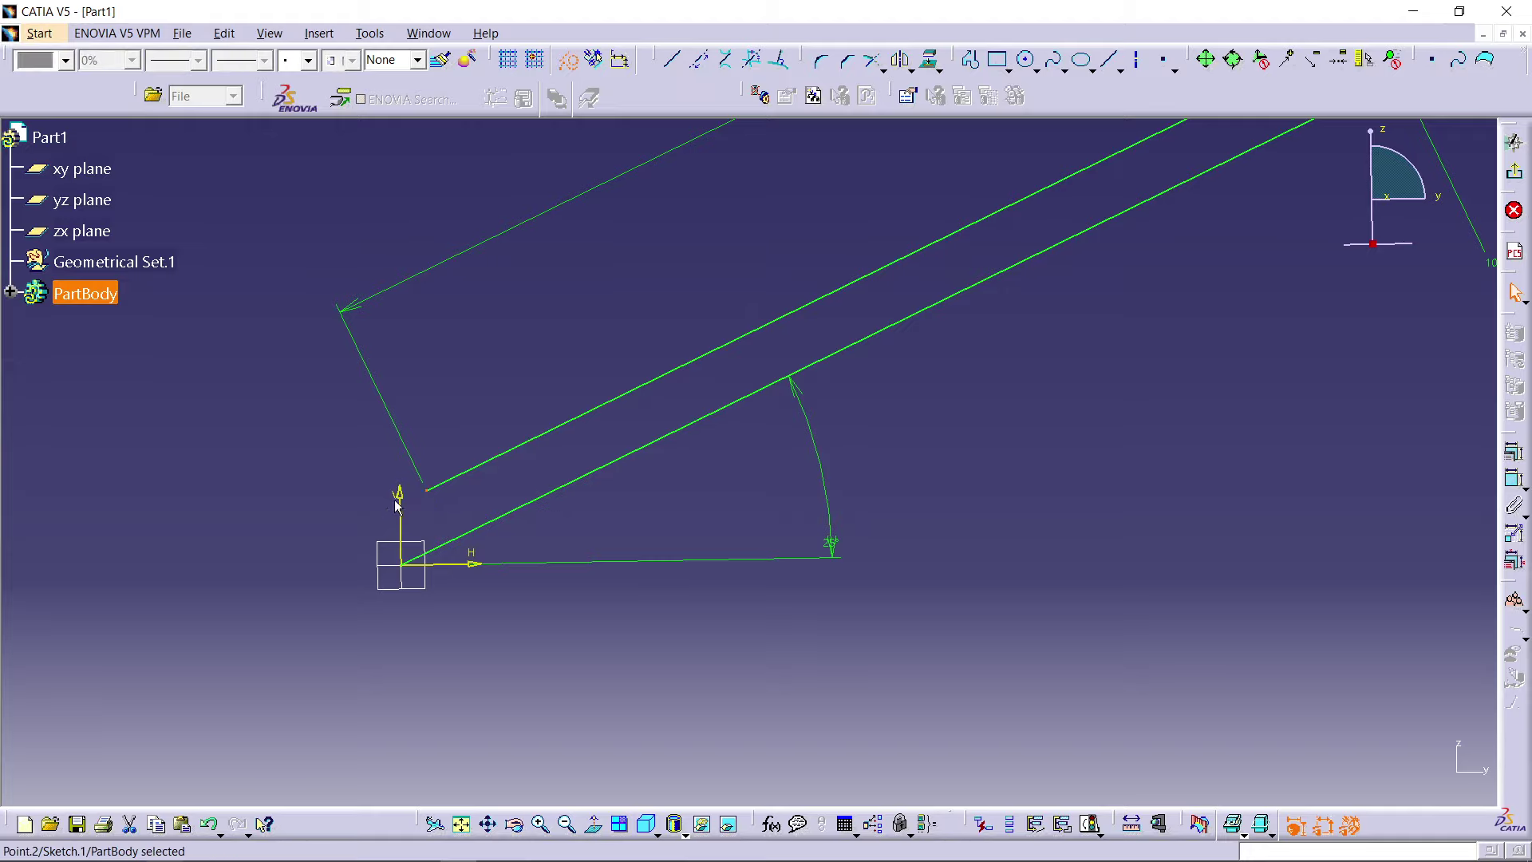
left_click(400, 501)
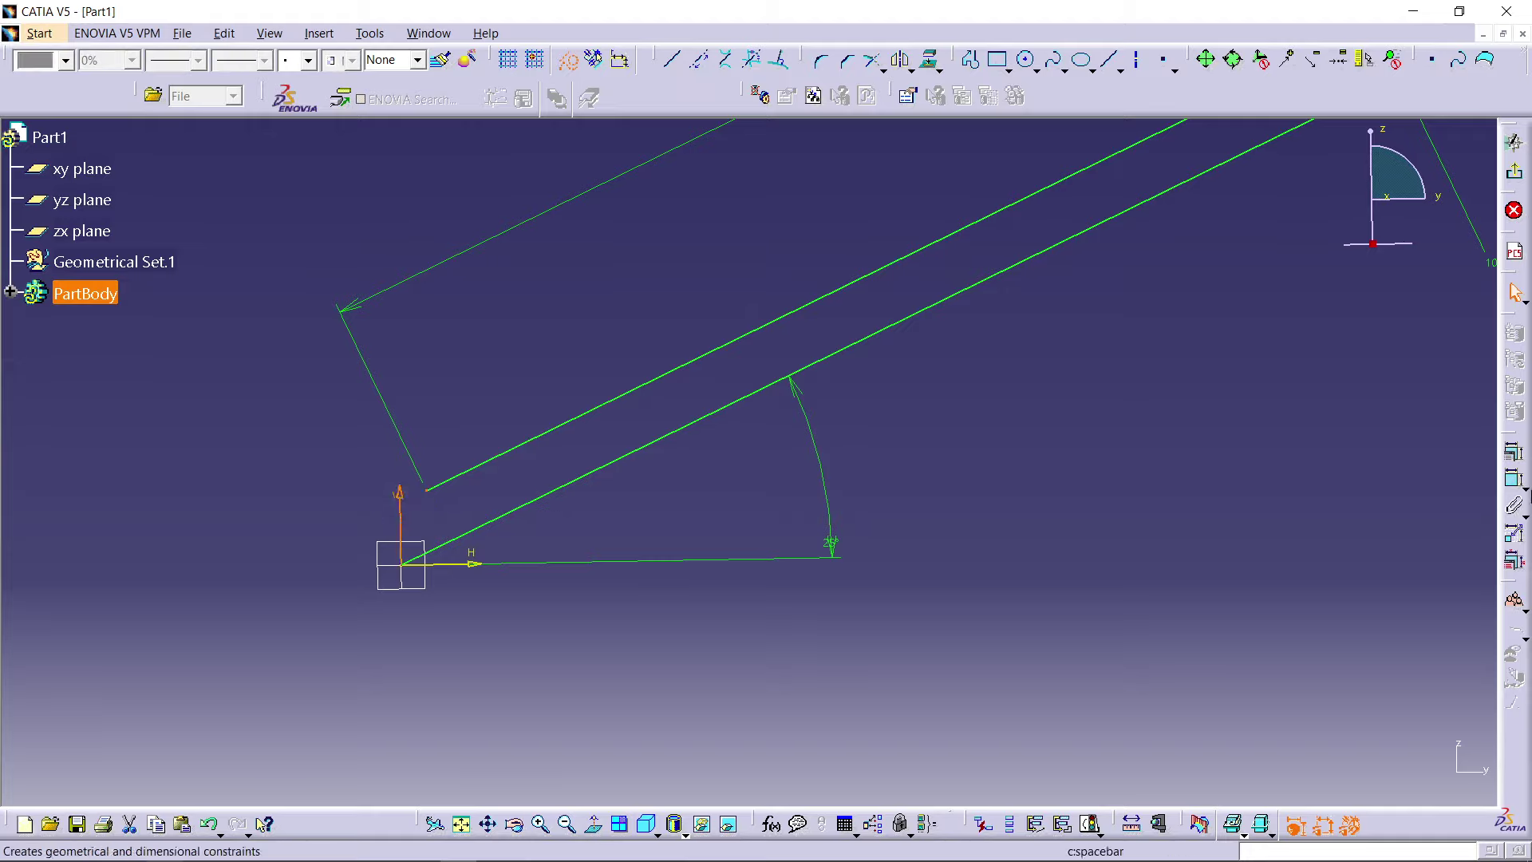
left_click(1513, 484)
right_click(1274, 517)
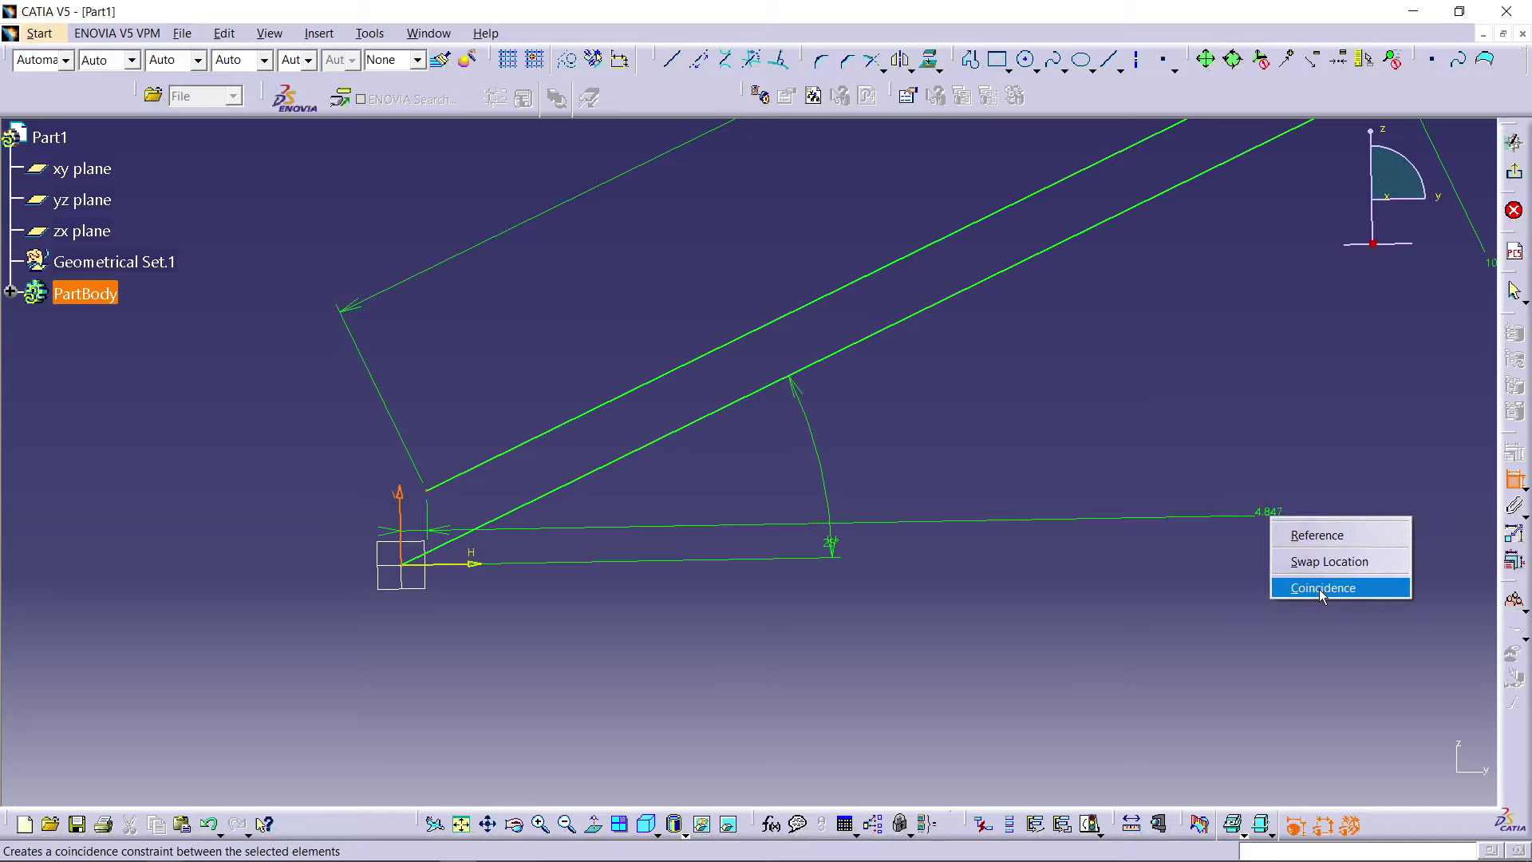
left_click(1321, 592)
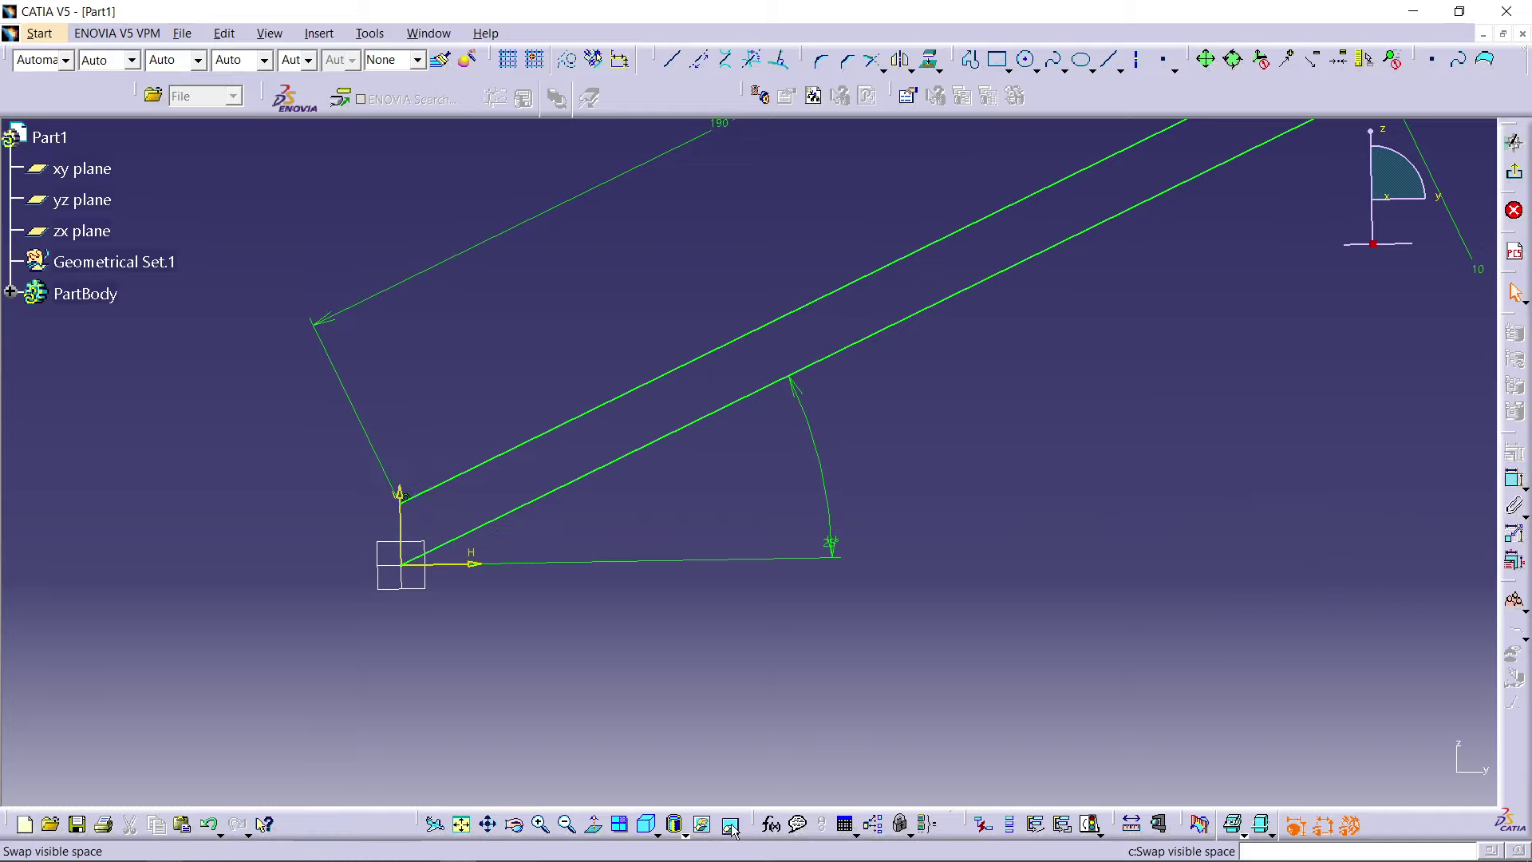
Step: Sketch a construction axis about 156 mm long, sloping downward past the outer ends of the two lines
left_click(597, 826)
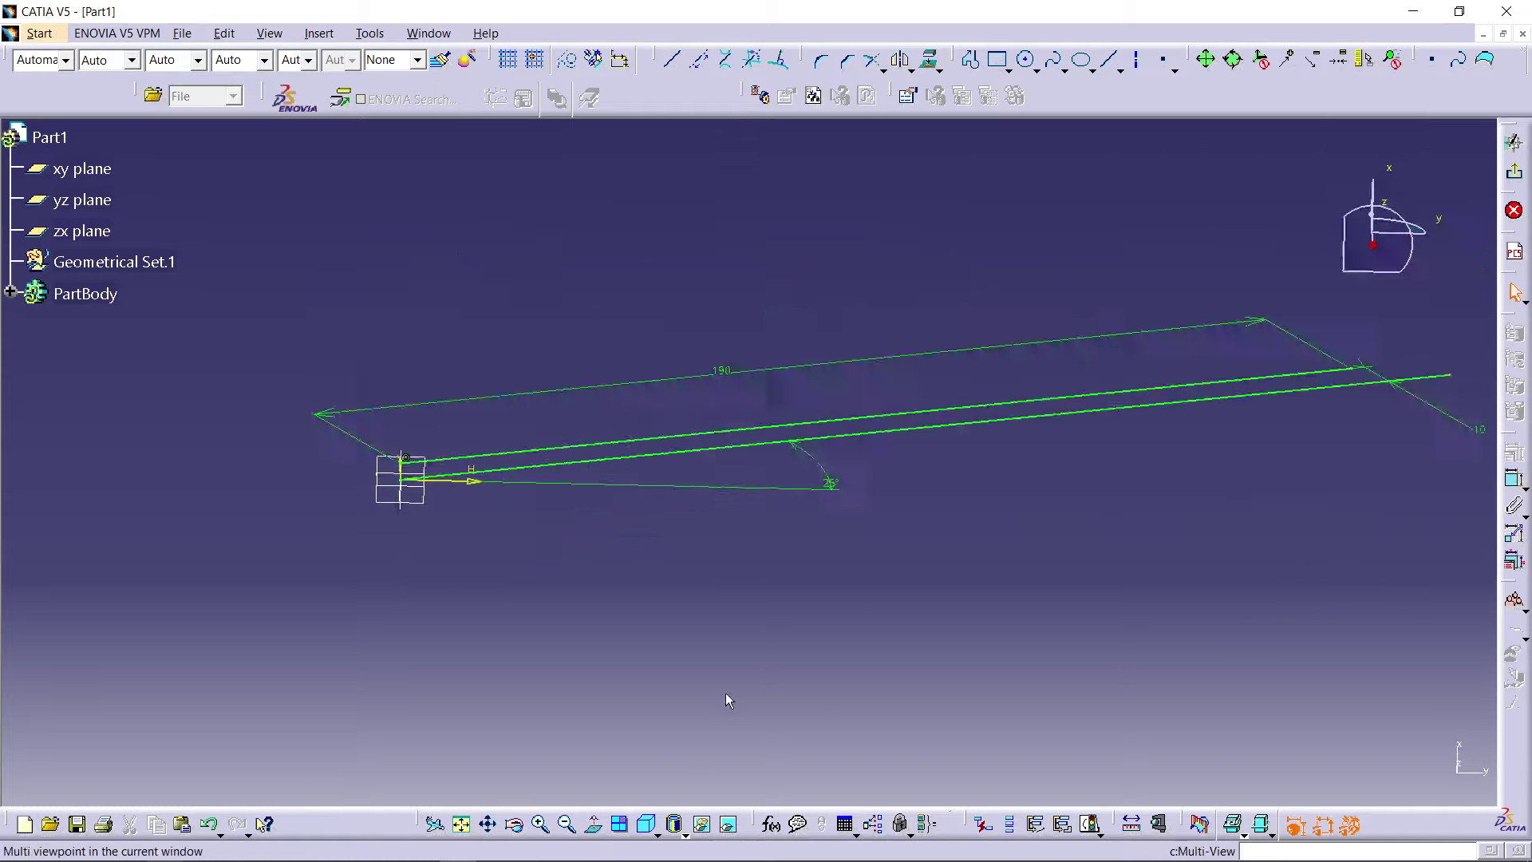
left_click(597, 826)
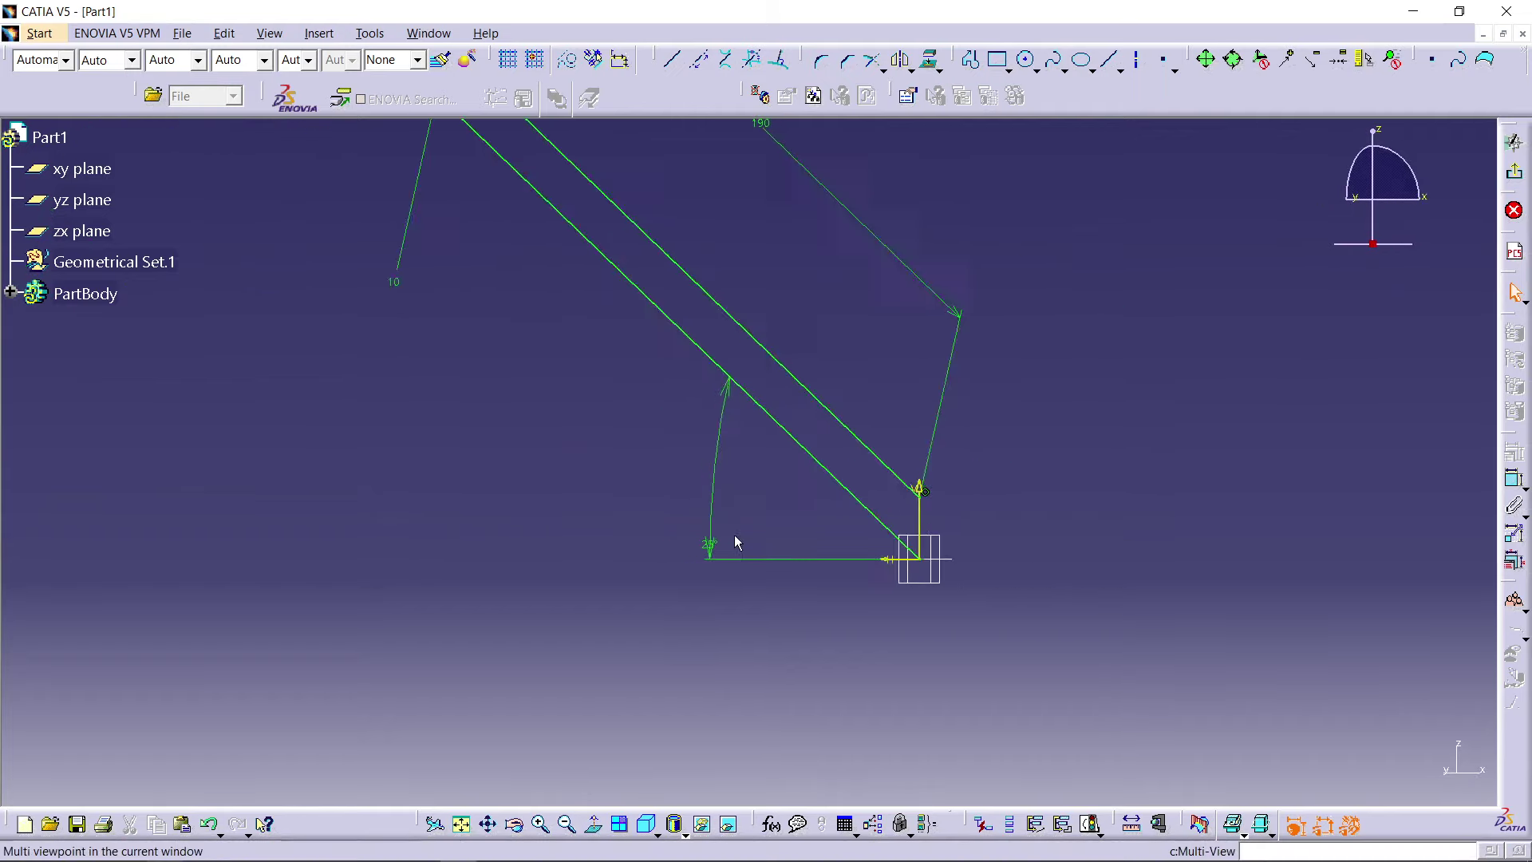
mouse_move(940, 398)
middle_mouse_down()
mouse_move(848, 482)
mouse_move(985, 328)
mouse_move(821, 414)
mouse_move(919, 428)
middle_mouse_up()
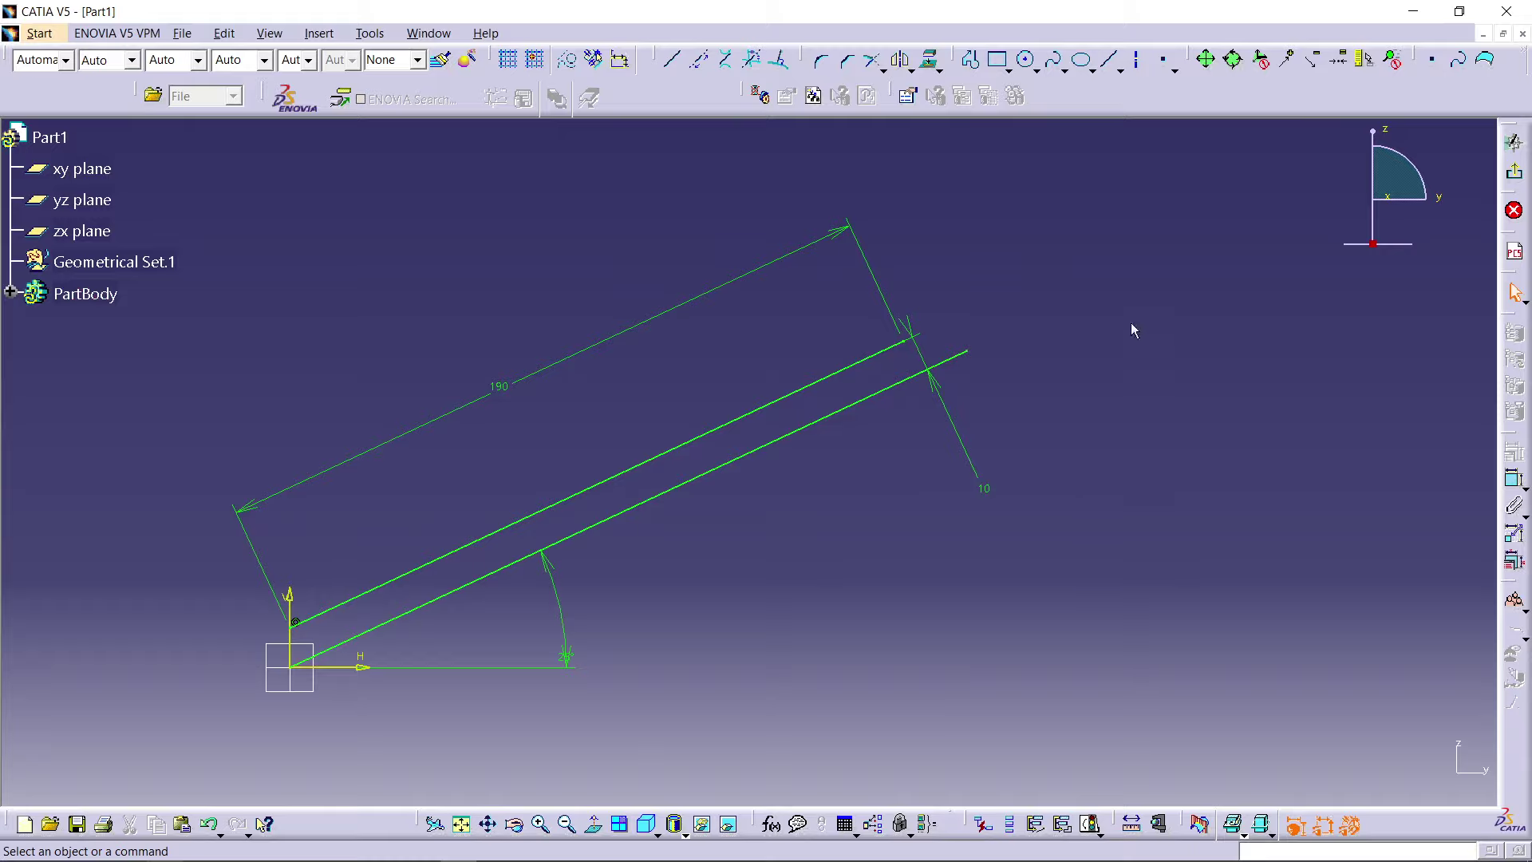
left_click(1144, 64)
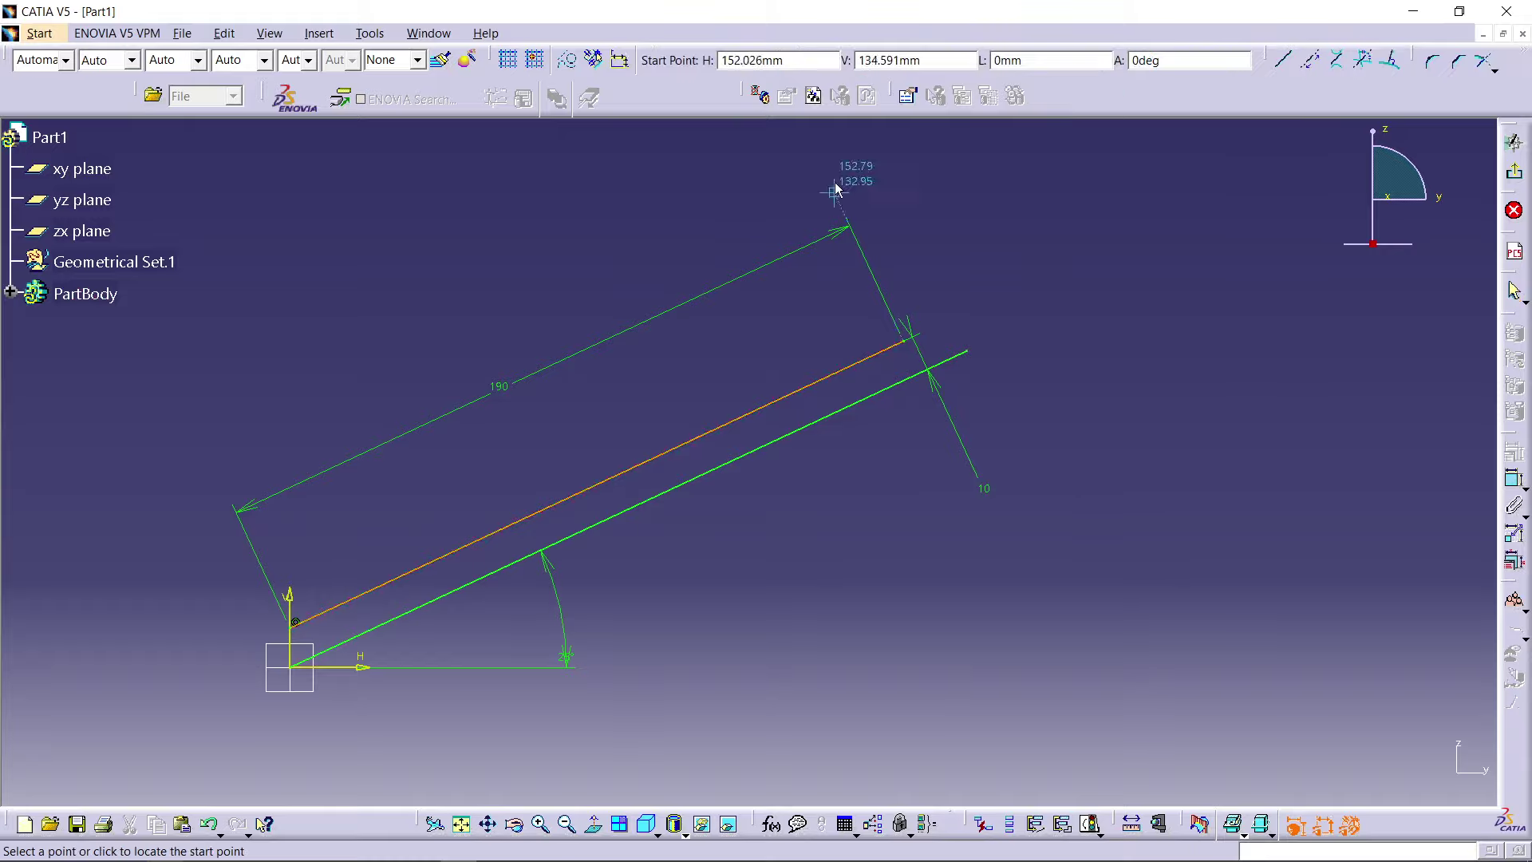
left_click(887, 144)
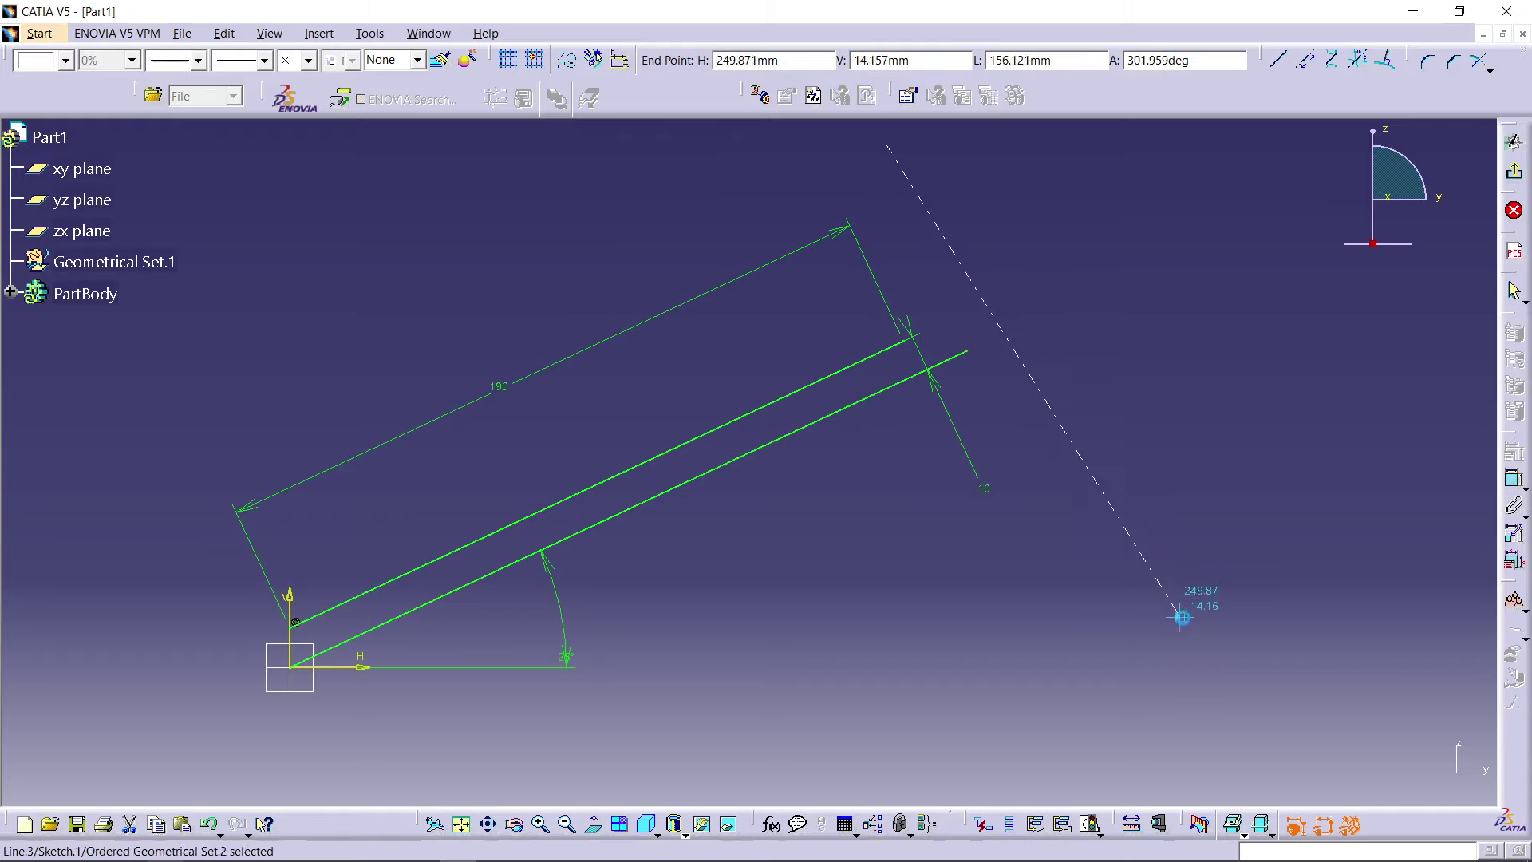
left_click(1181, 615)
Step: Constrain the angle between the construction axis and the sketch's vertical axis to 25°
left_click(975, 287)
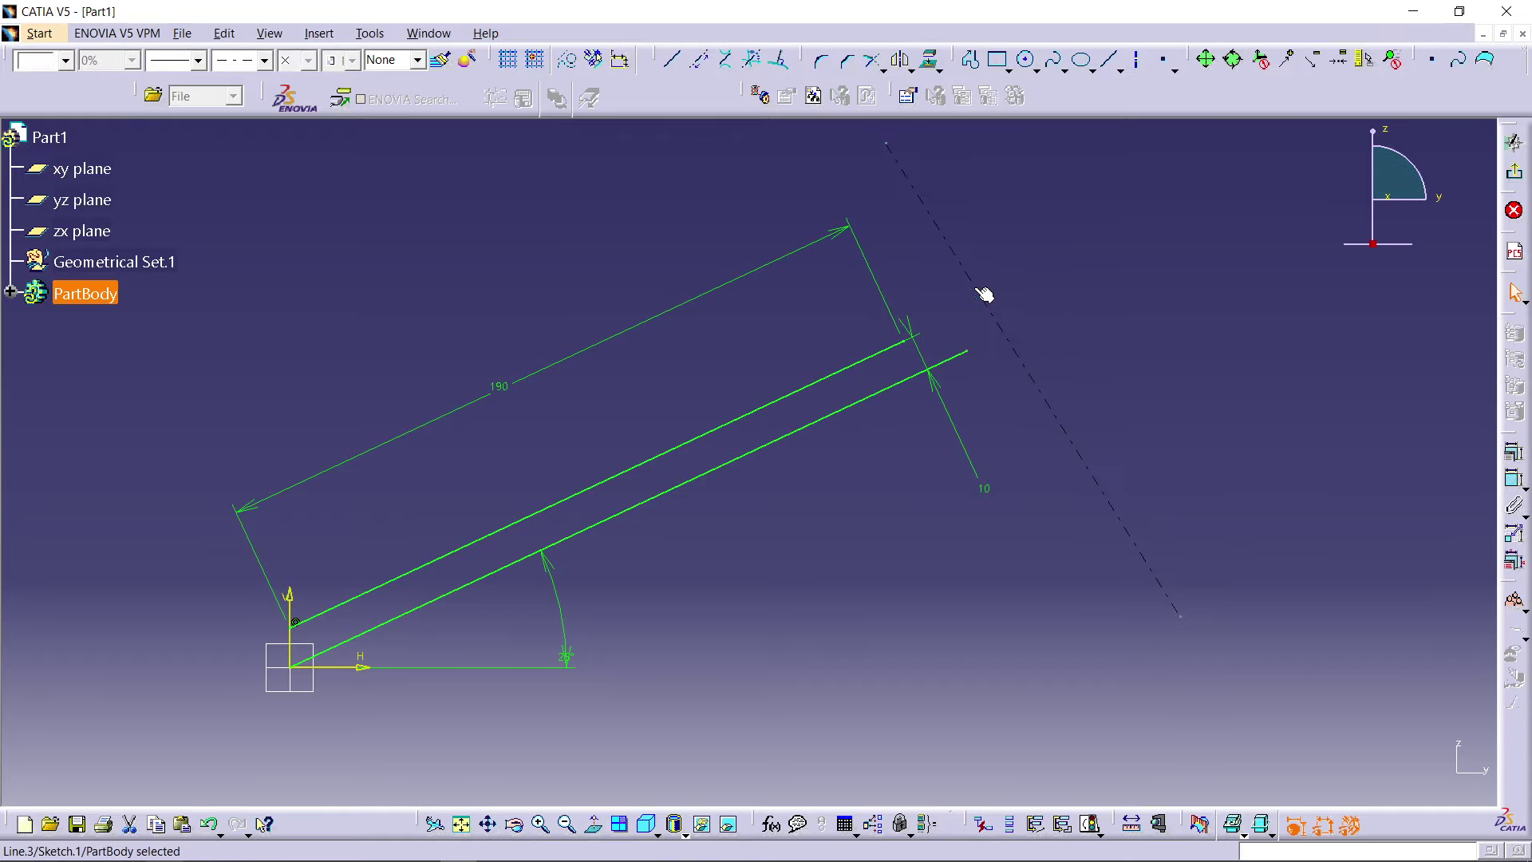
left_click(291, 595, "ctrl")
left_click(1514, 478)
left_click(610, 281)
double_click(613, 280)
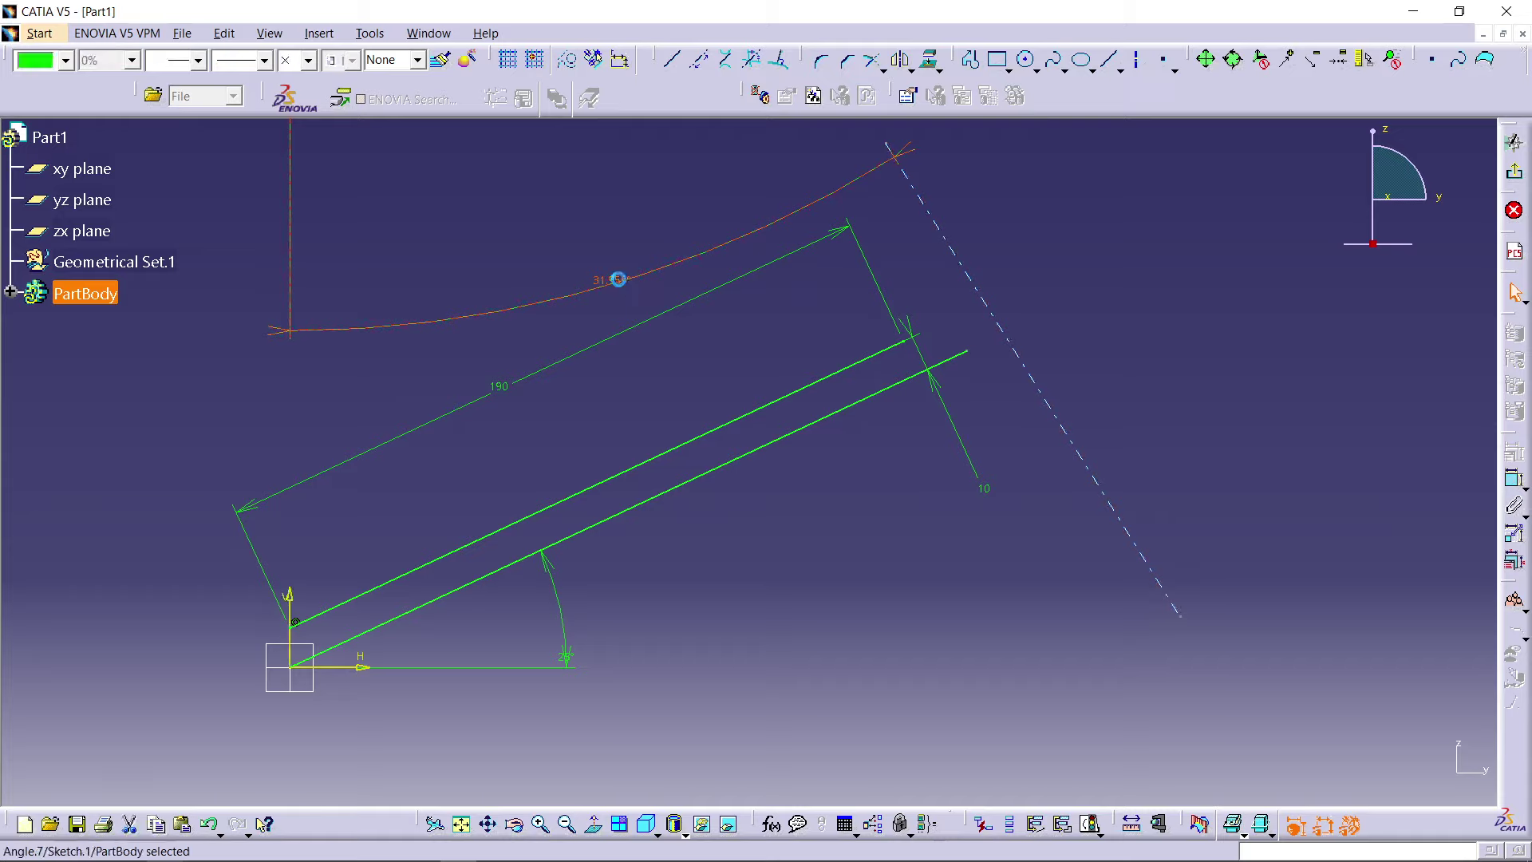
key("Return")
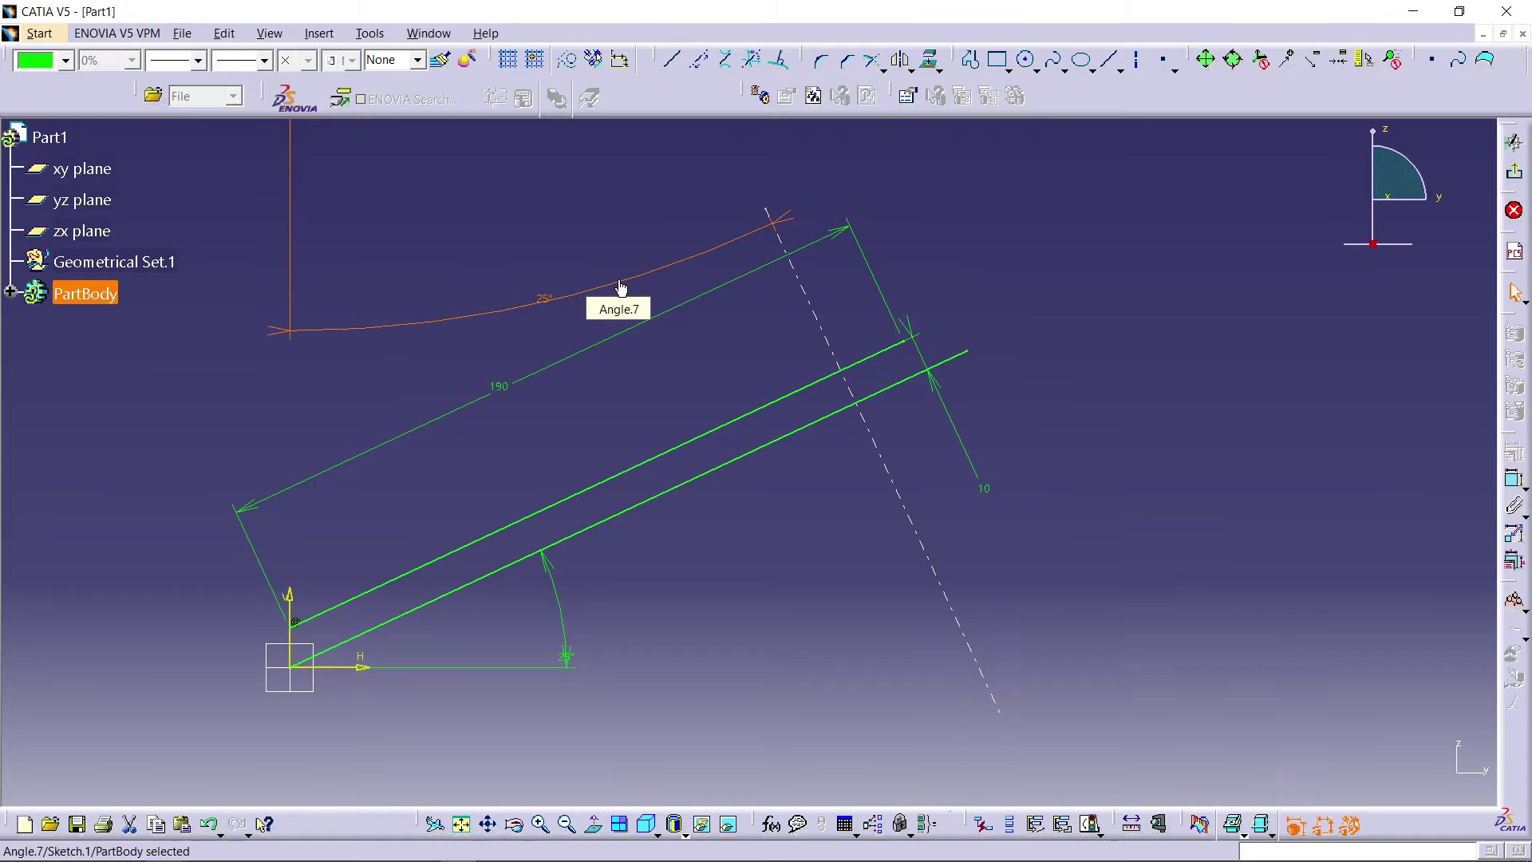
left_click(1141, 288)
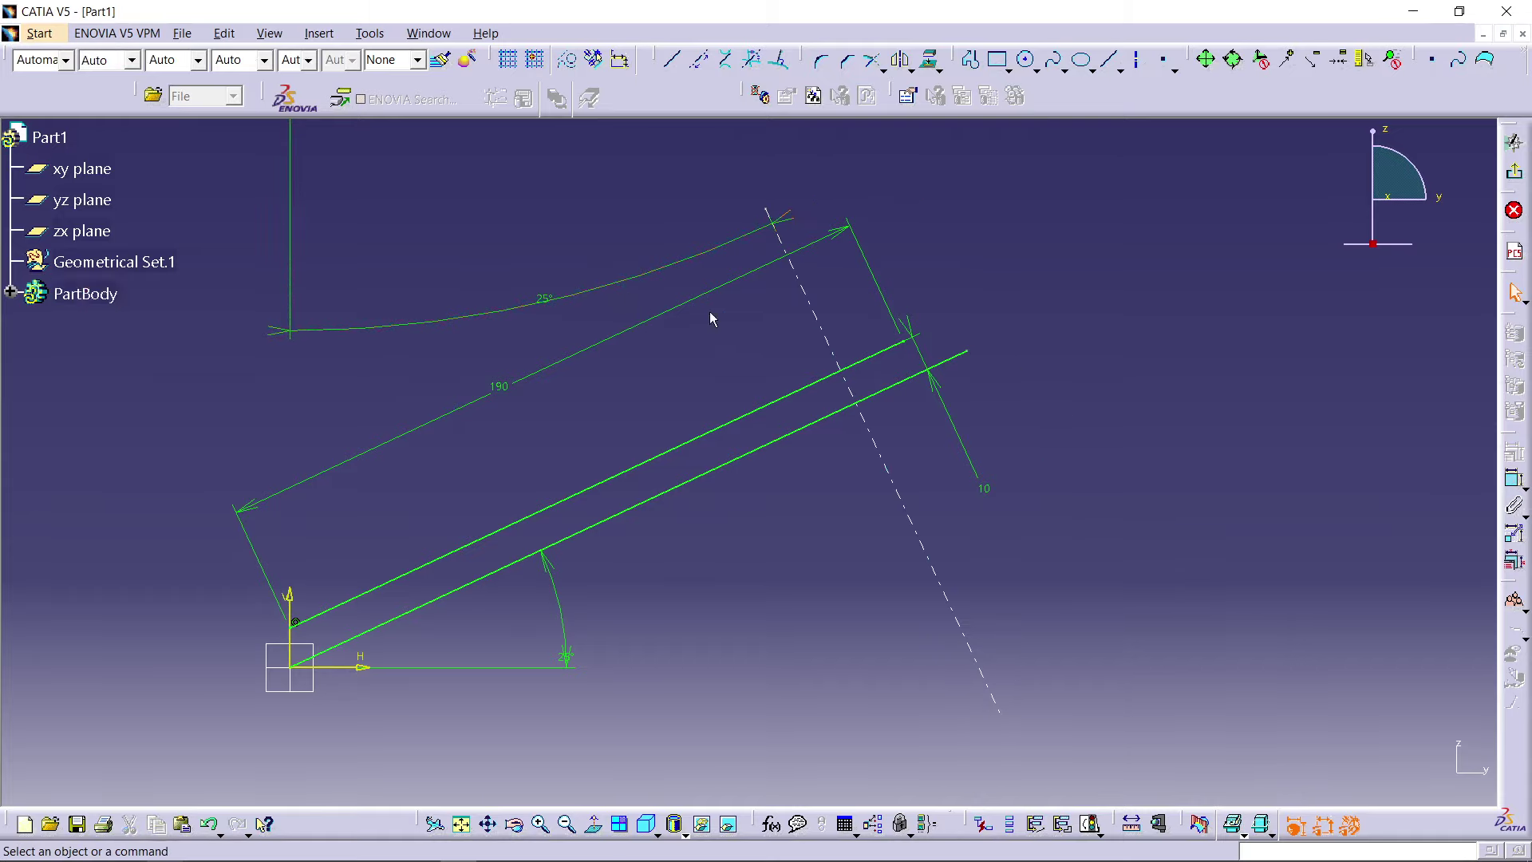
Step: Set the distance from the upper line's inner endpoint to the construction axis to 190 mm
left_click(798, 287)
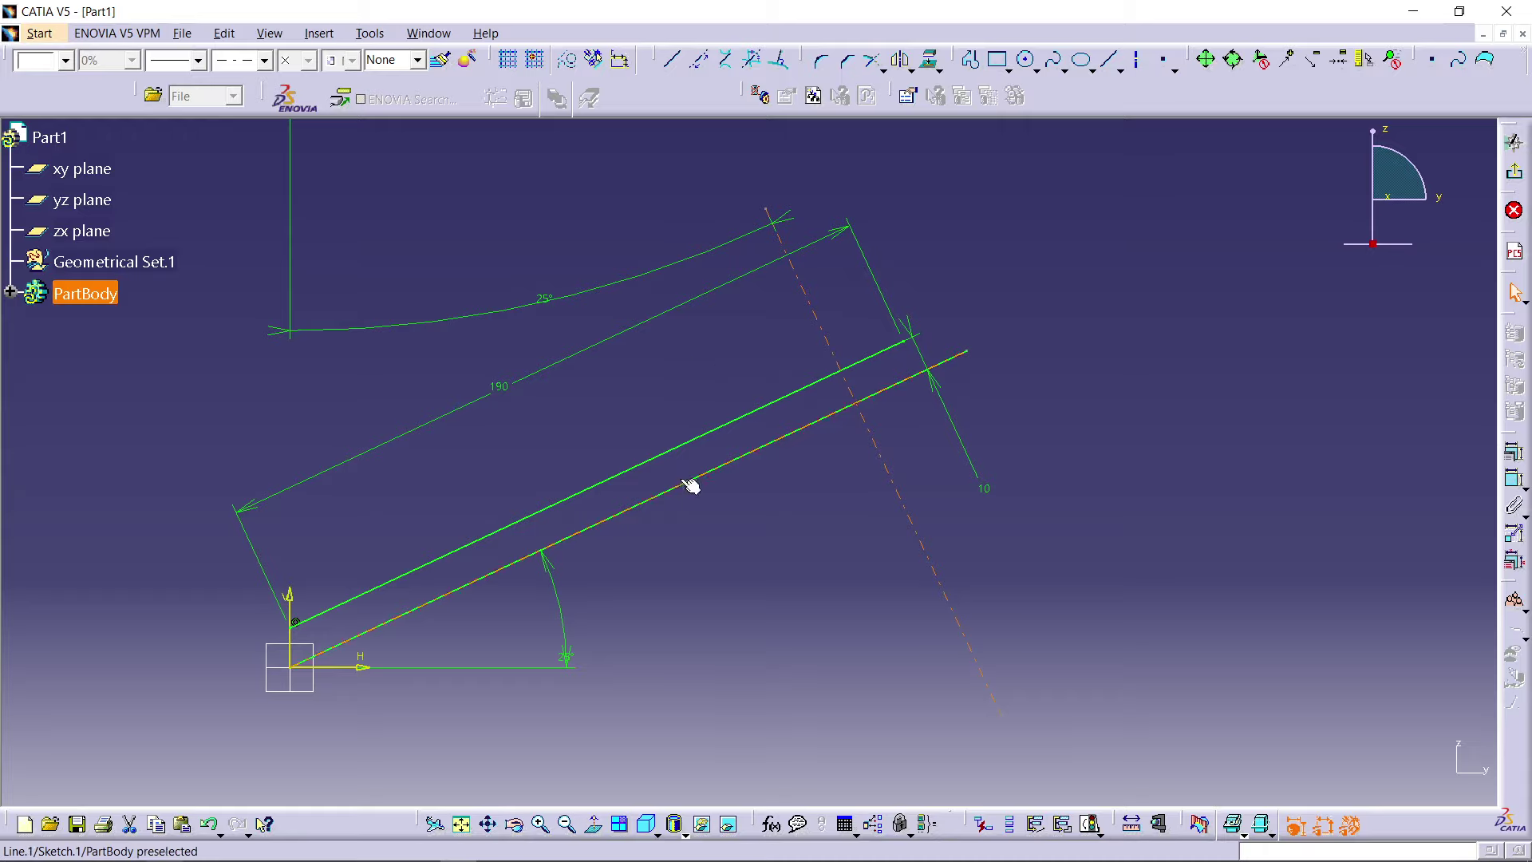
left_click(302, 629, "ctrl")
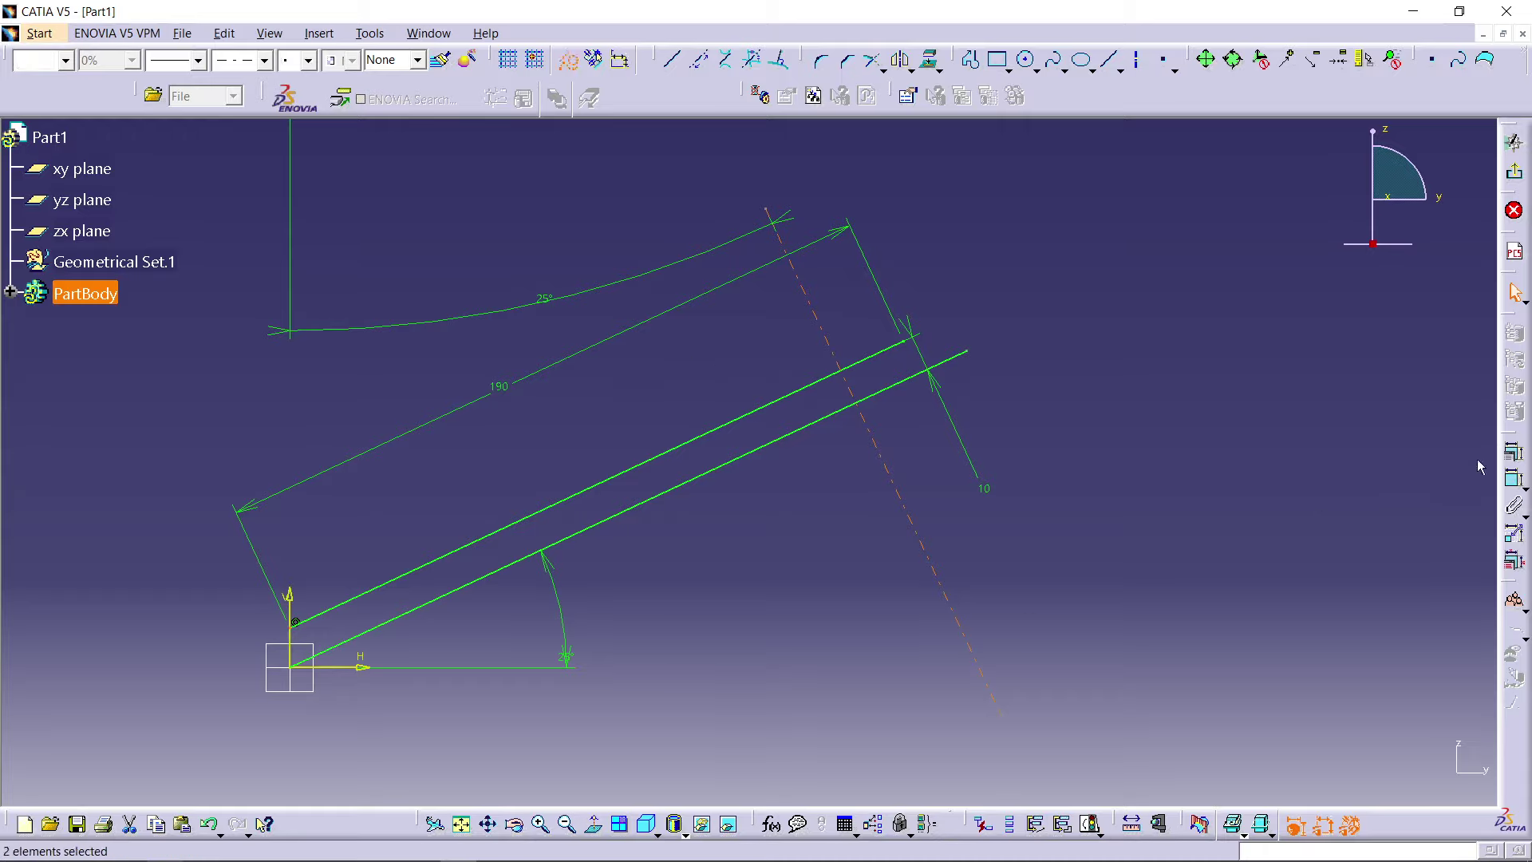
left_click(1514, 479)
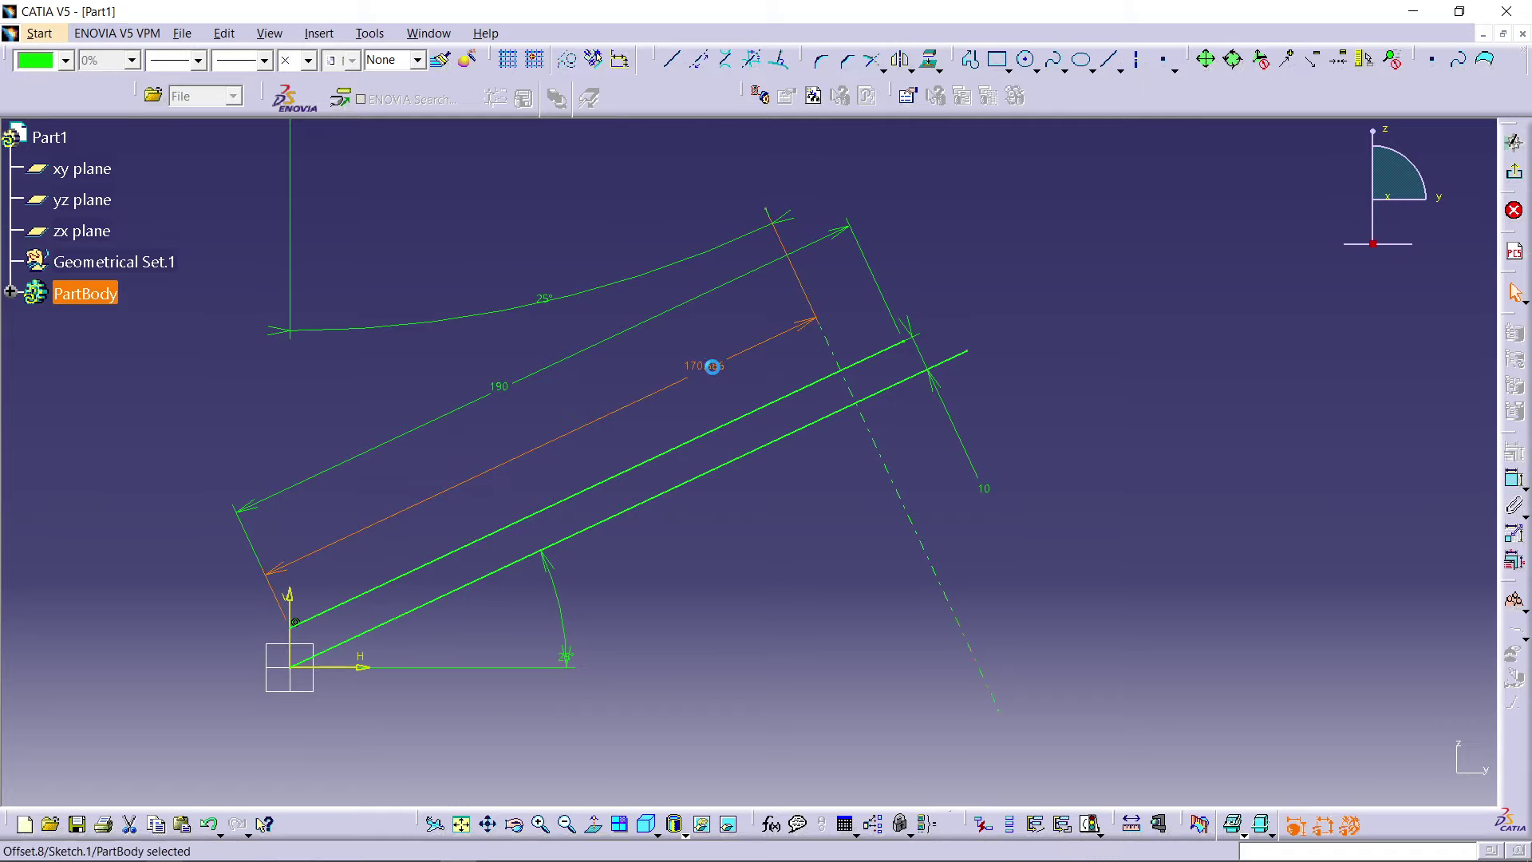
double_click(713, 366)
type("190")
key("Return")
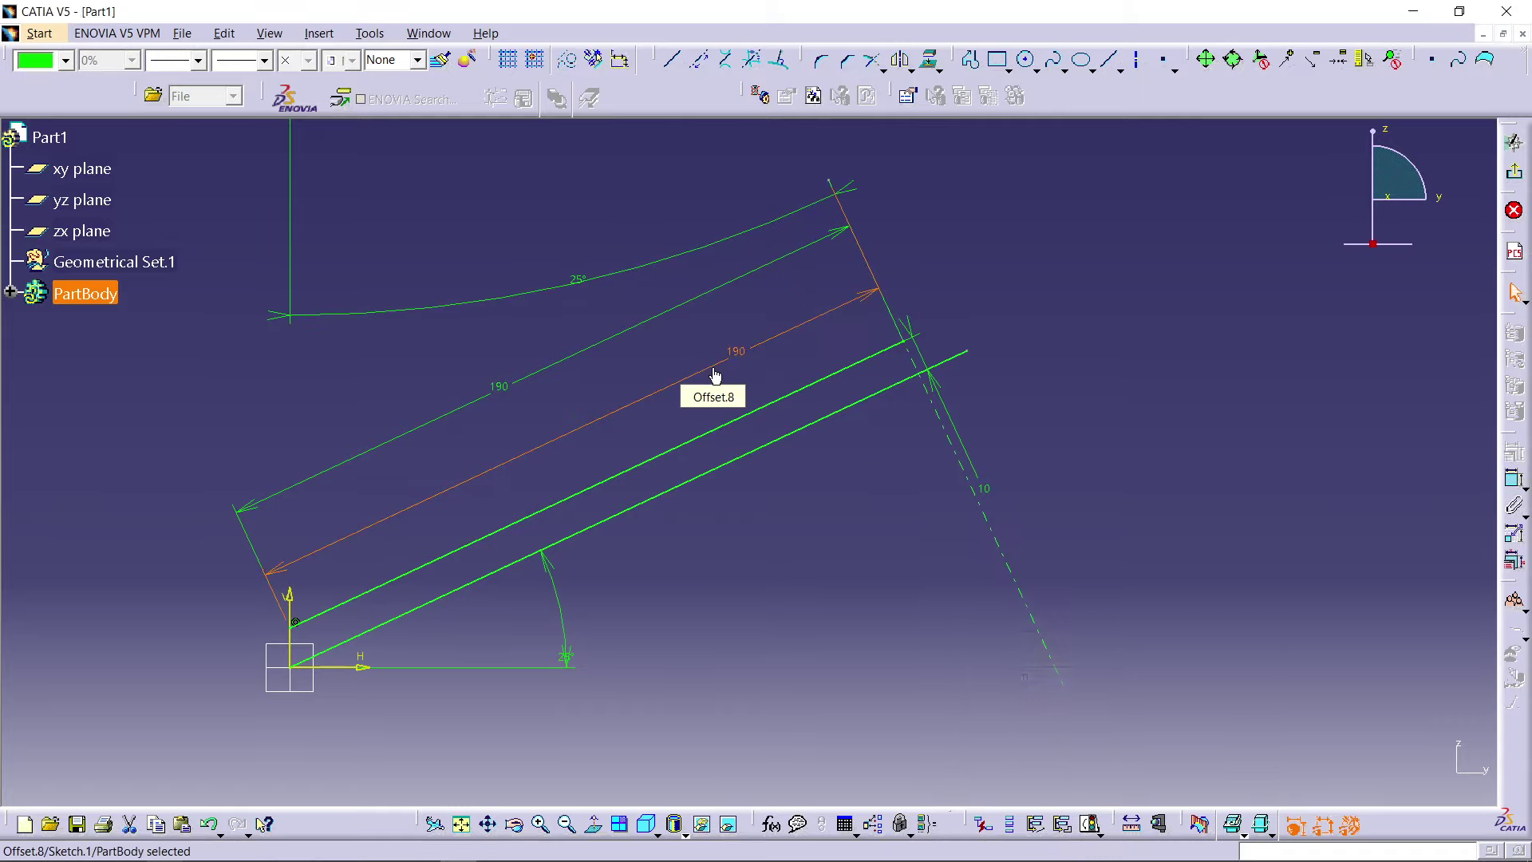
Step: Make the outer endpoint of the lower sloping line coincident with the construction axis
mouse_move(927, 468)
middle_mouse_down()
mouse_move(848, 511)
mouse_move(1057, 343)
middle_mouse_up()
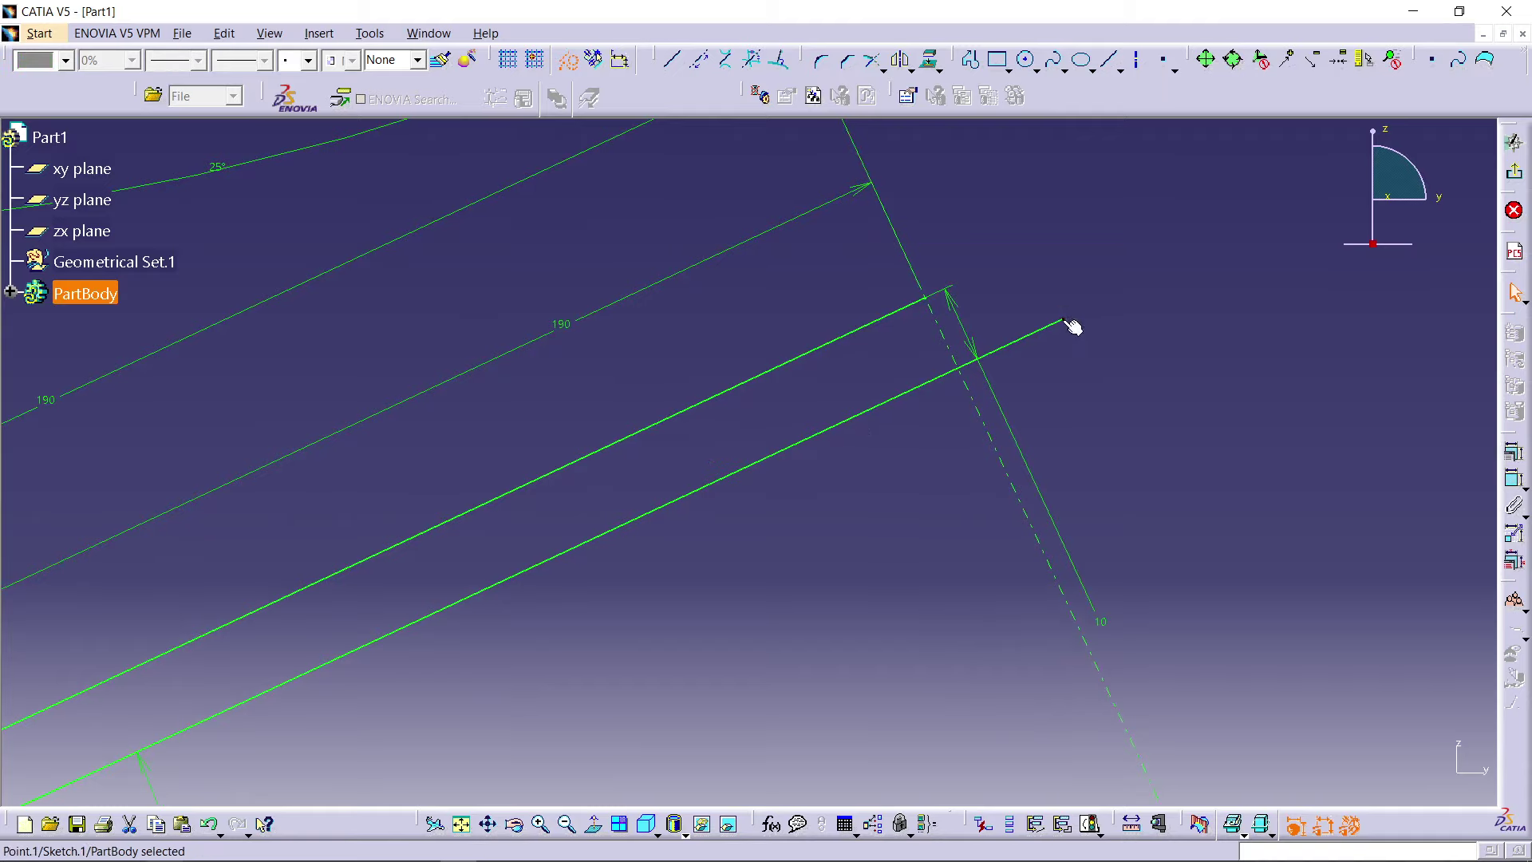
left_click(989, 427)
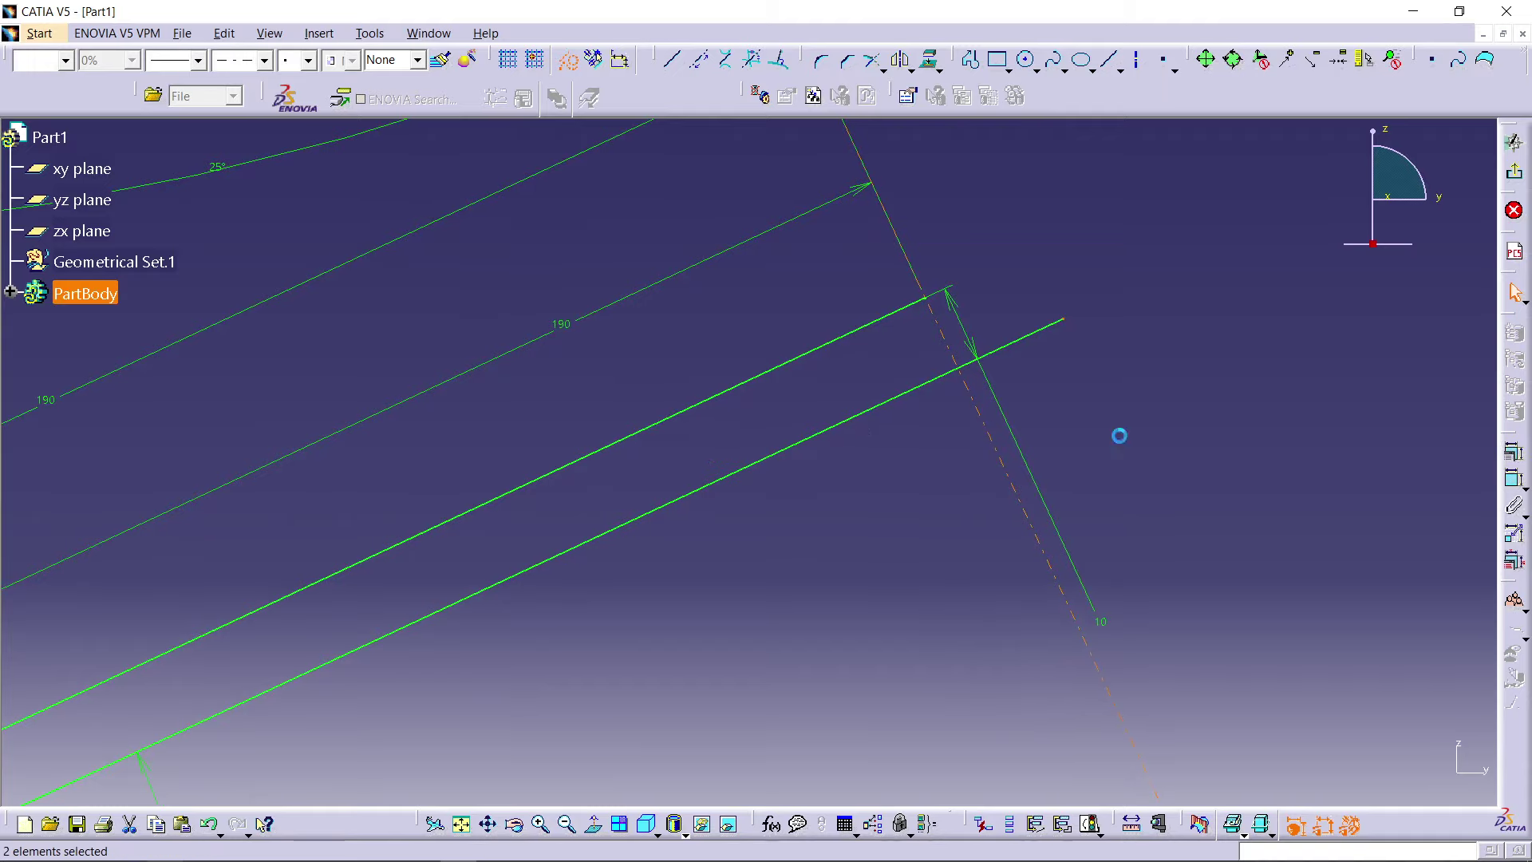
left_click(1514, 479)
right_click(1190, 429)
left_click(1243, 537)
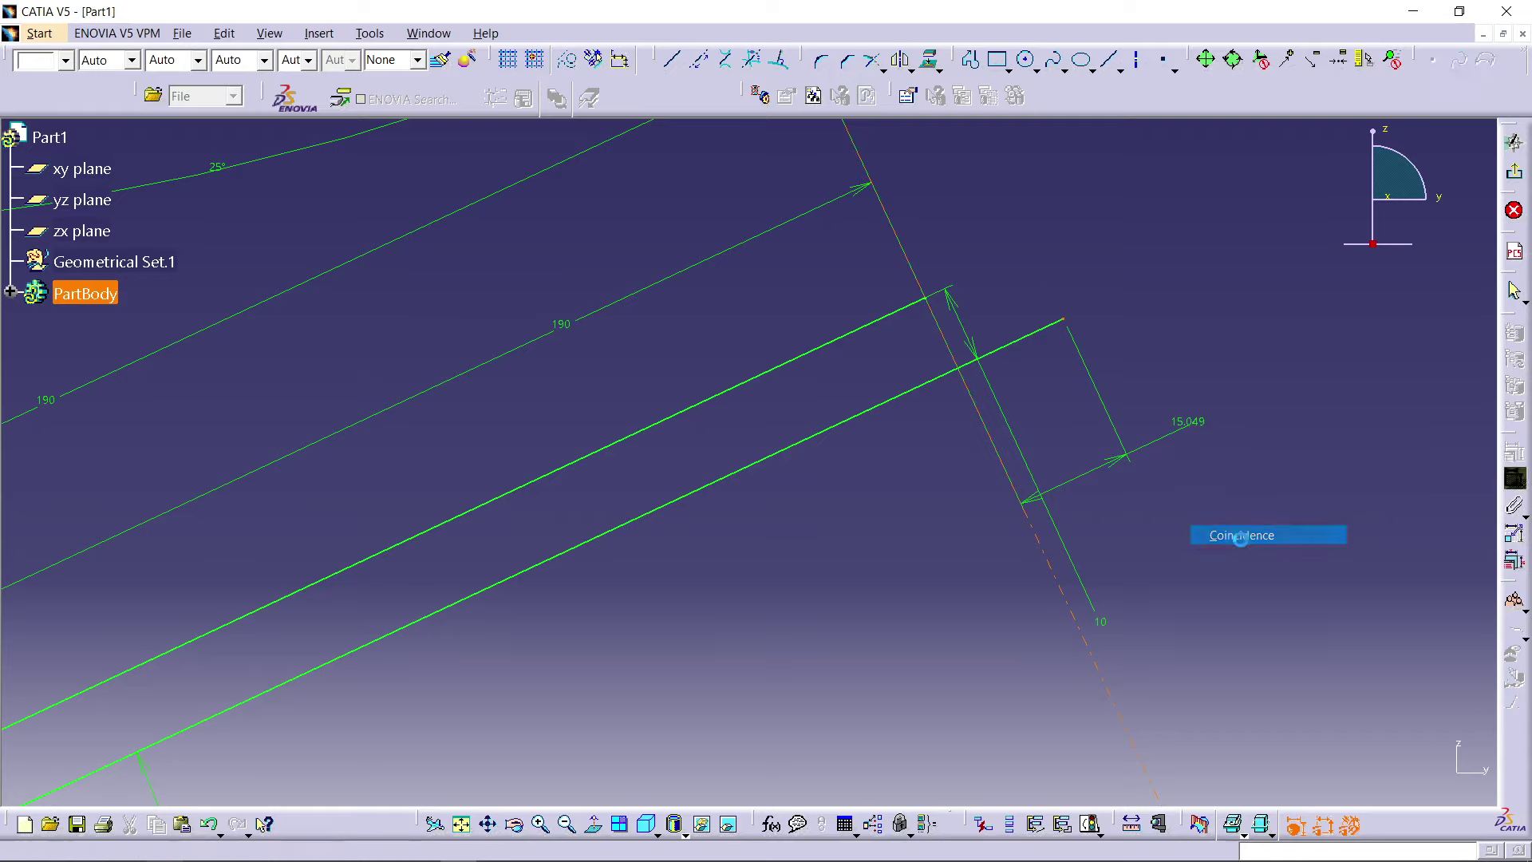
mouse_move(1157, 419)
middle_mouse_down()
mouse_move(1061, 304)
mouse_move(815, 431)
middle_mouse_up()
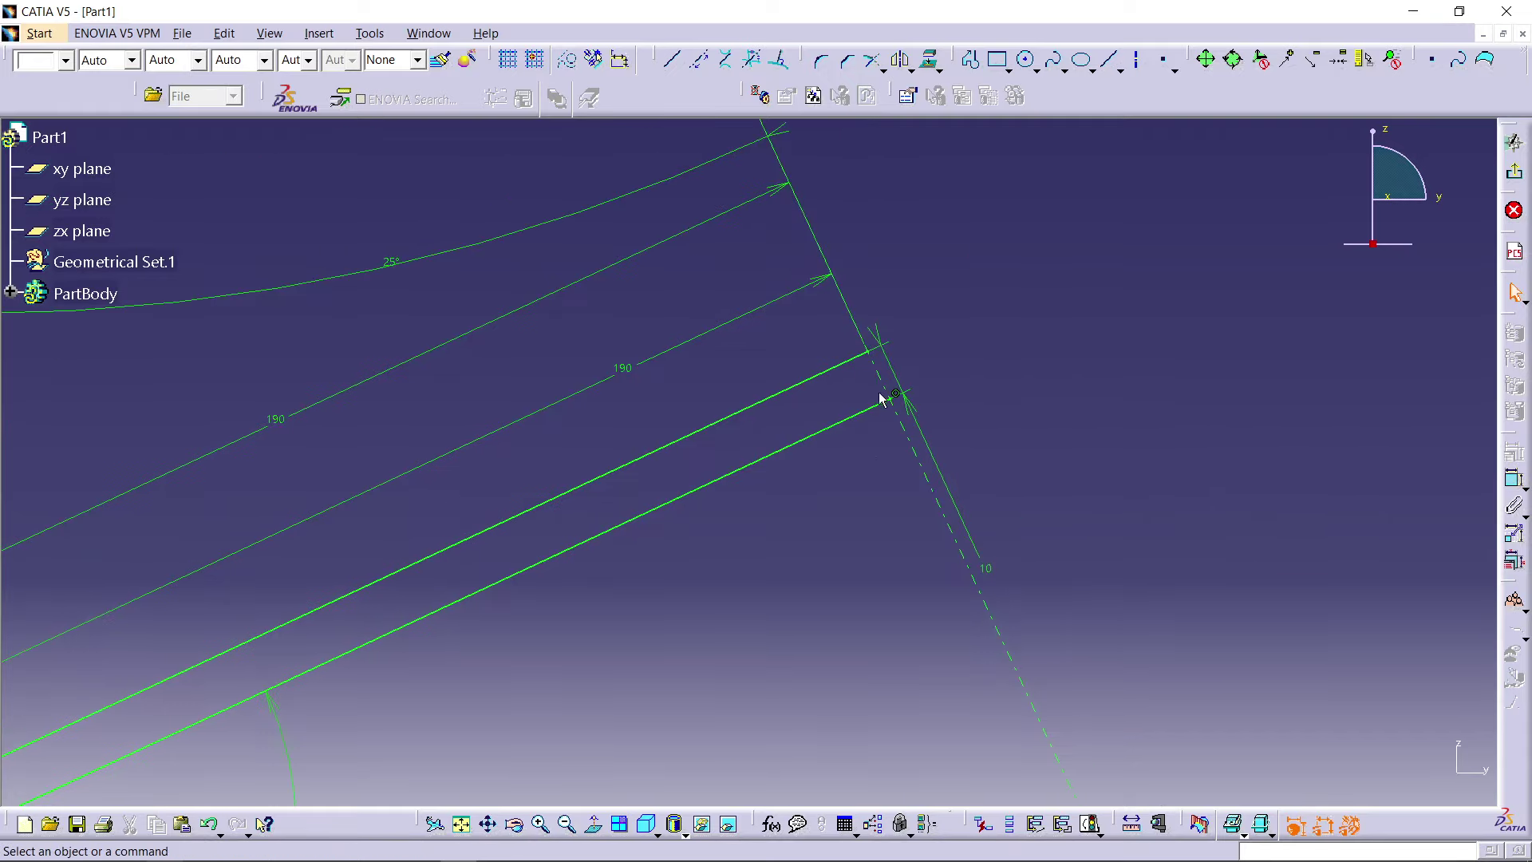
Step: Sketch a three-point arc of about 5 mm radius bulging outward between the outer endpoints of the two sloping lines
mouse_move(855, 479)
middle_mouse_down()
mouse_move(1118, 314)
mouse_move(1066, 214)
middle_mouse_up()
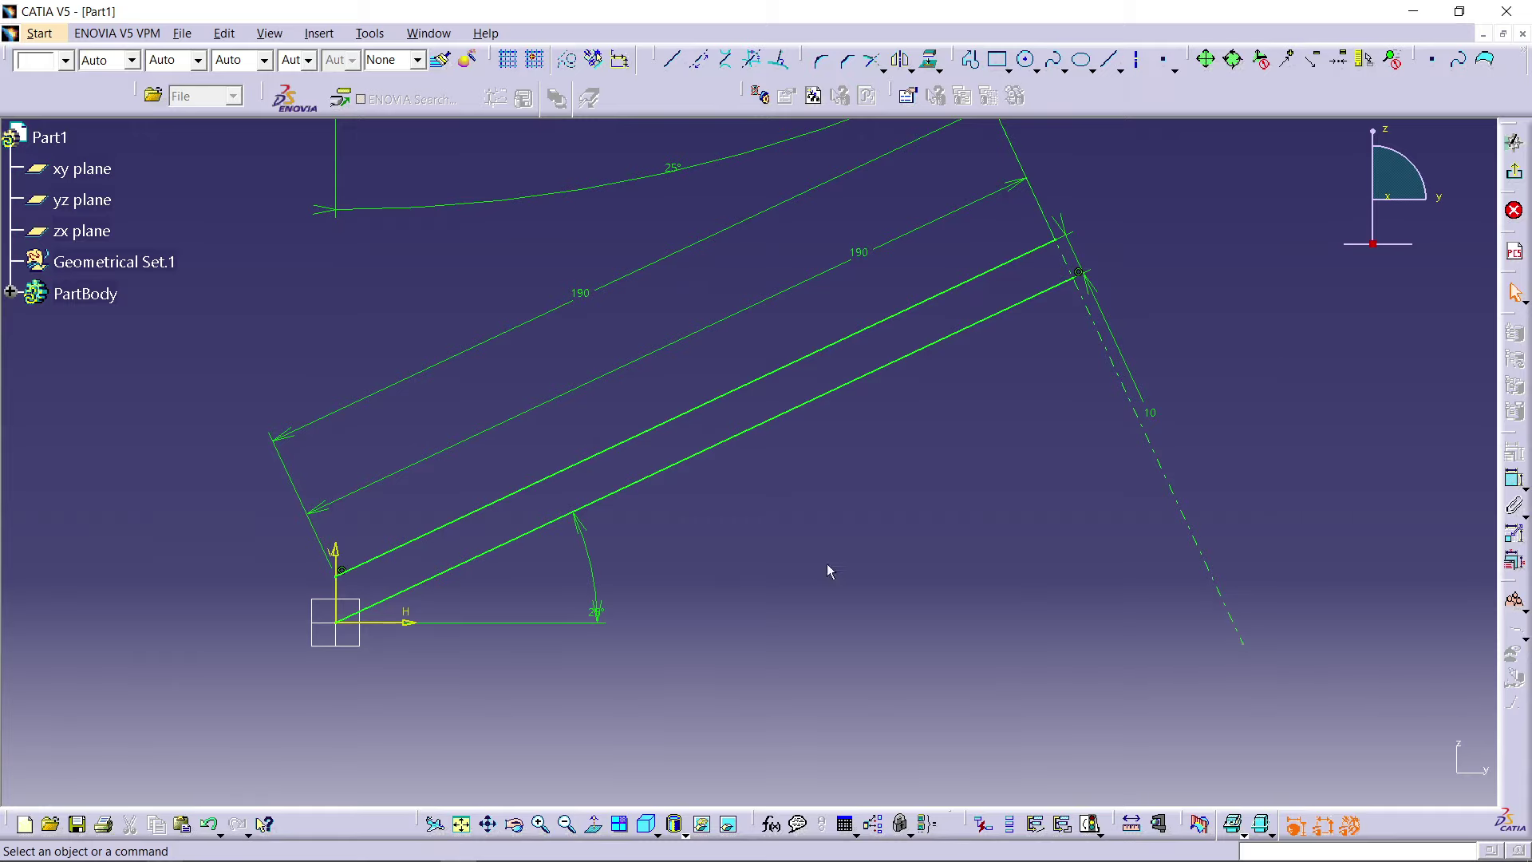
mouse_move(952, 300)
middle_mouse_down()
mouse_move(702, 463)
mouse_move(701, 410)
mouse_move(962, 329)
mouse_move(902, 373)
mouse_move(914, 357)
middle_mouse_up()
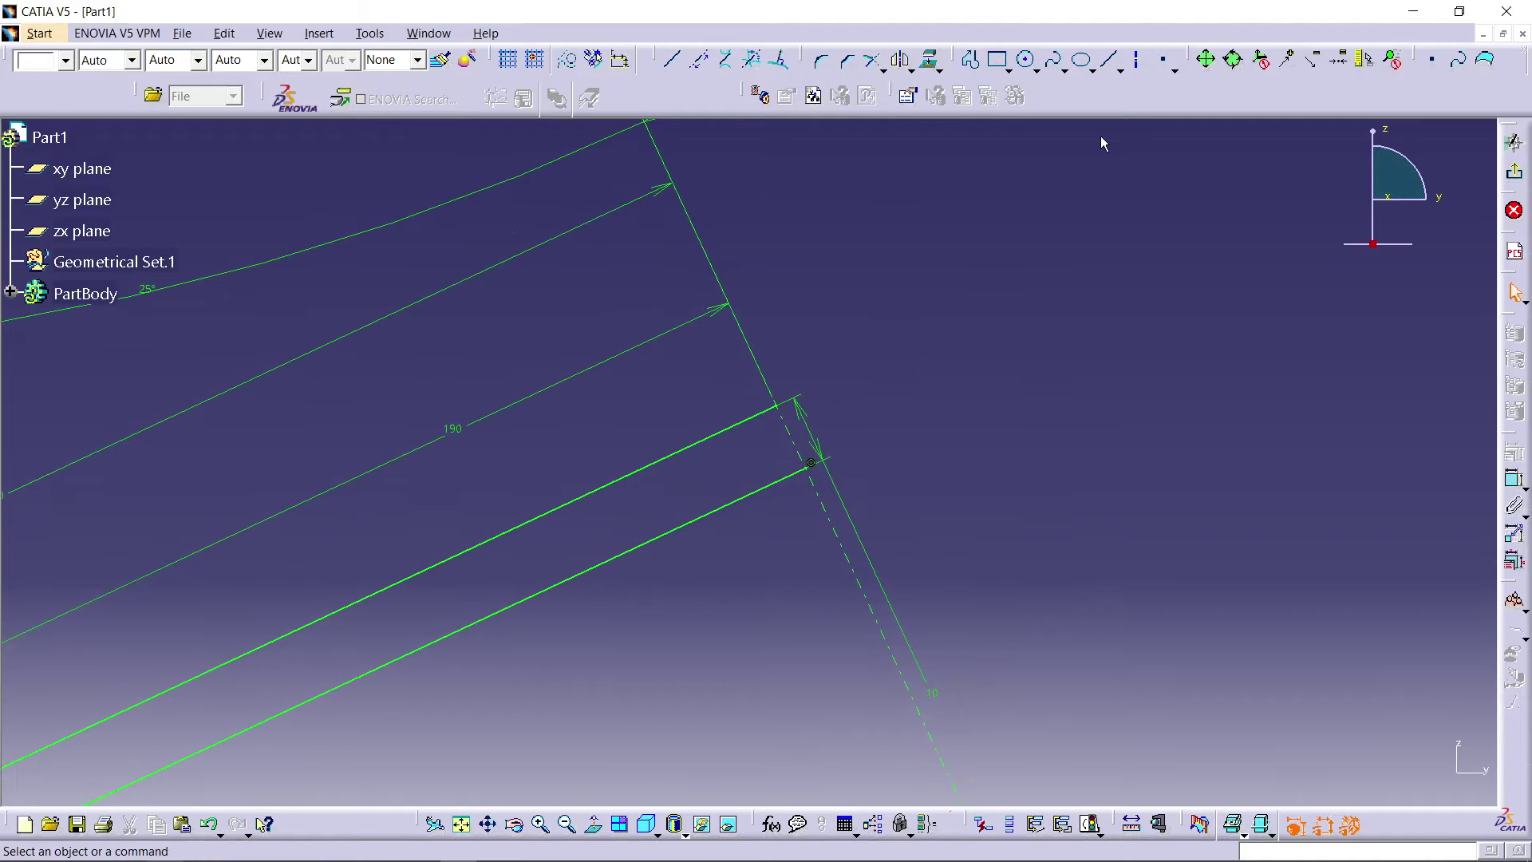
left_click(1064, 70)
left_click(1052, 221)
left_click(771, 399)
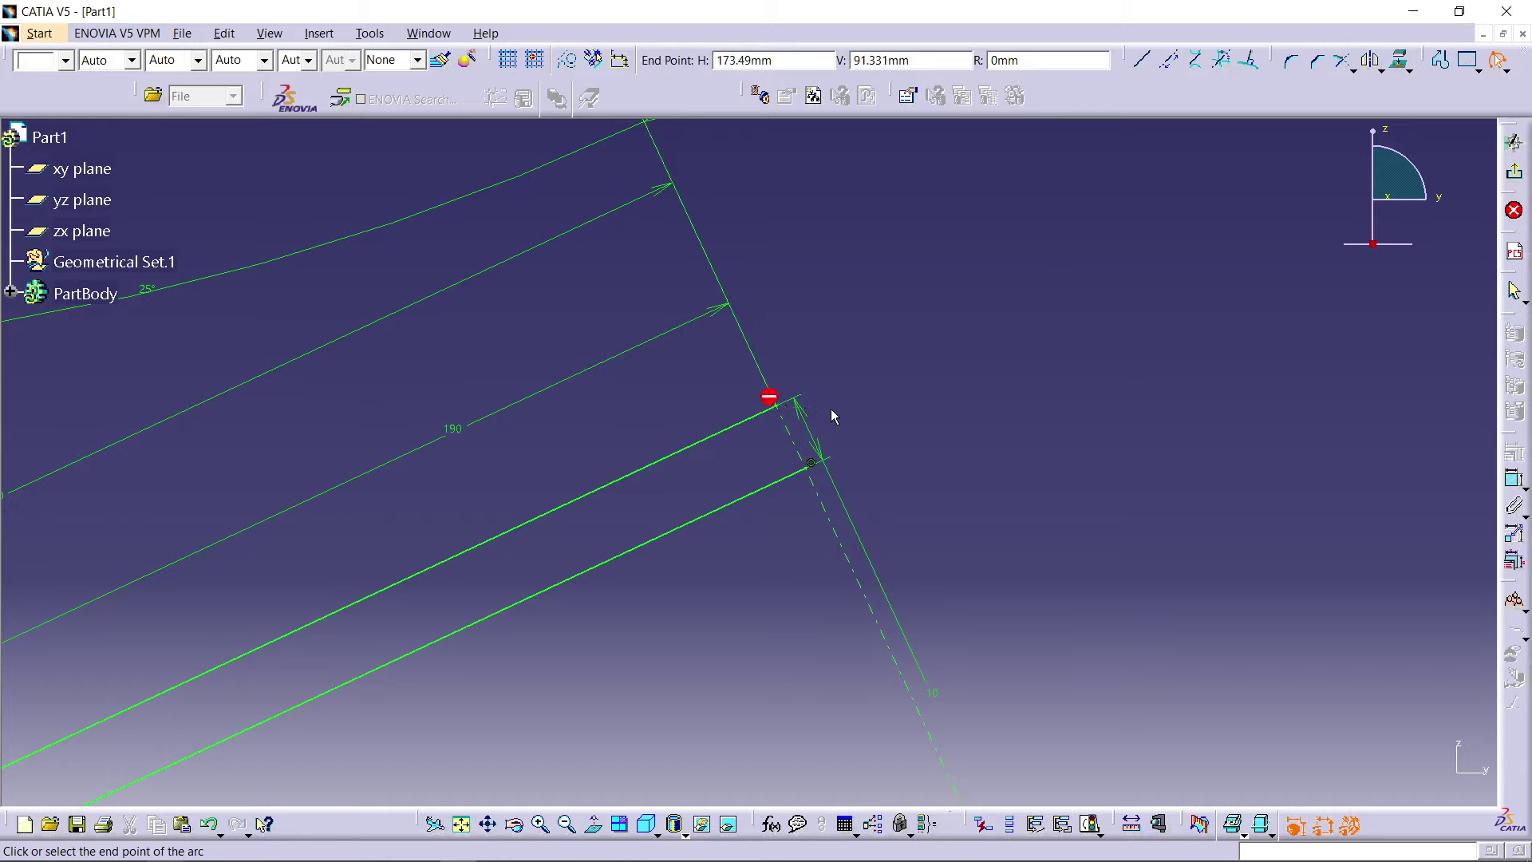
left_click(806, 471)
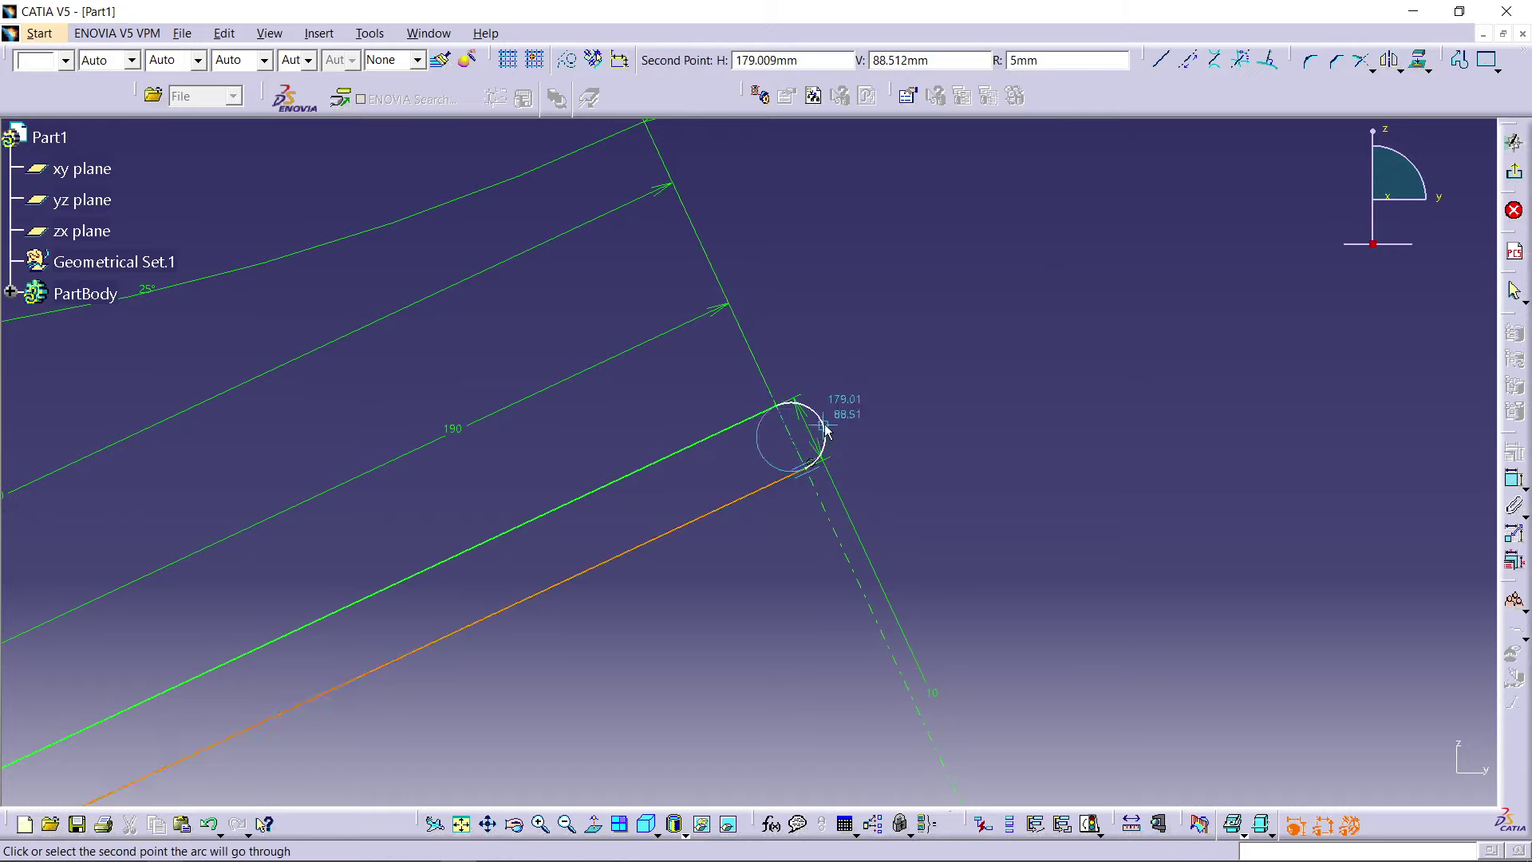
left_click(824, 423)
middle_click_drag(913, 387, 941, 299, "ctrl")
left_click(982, 321)
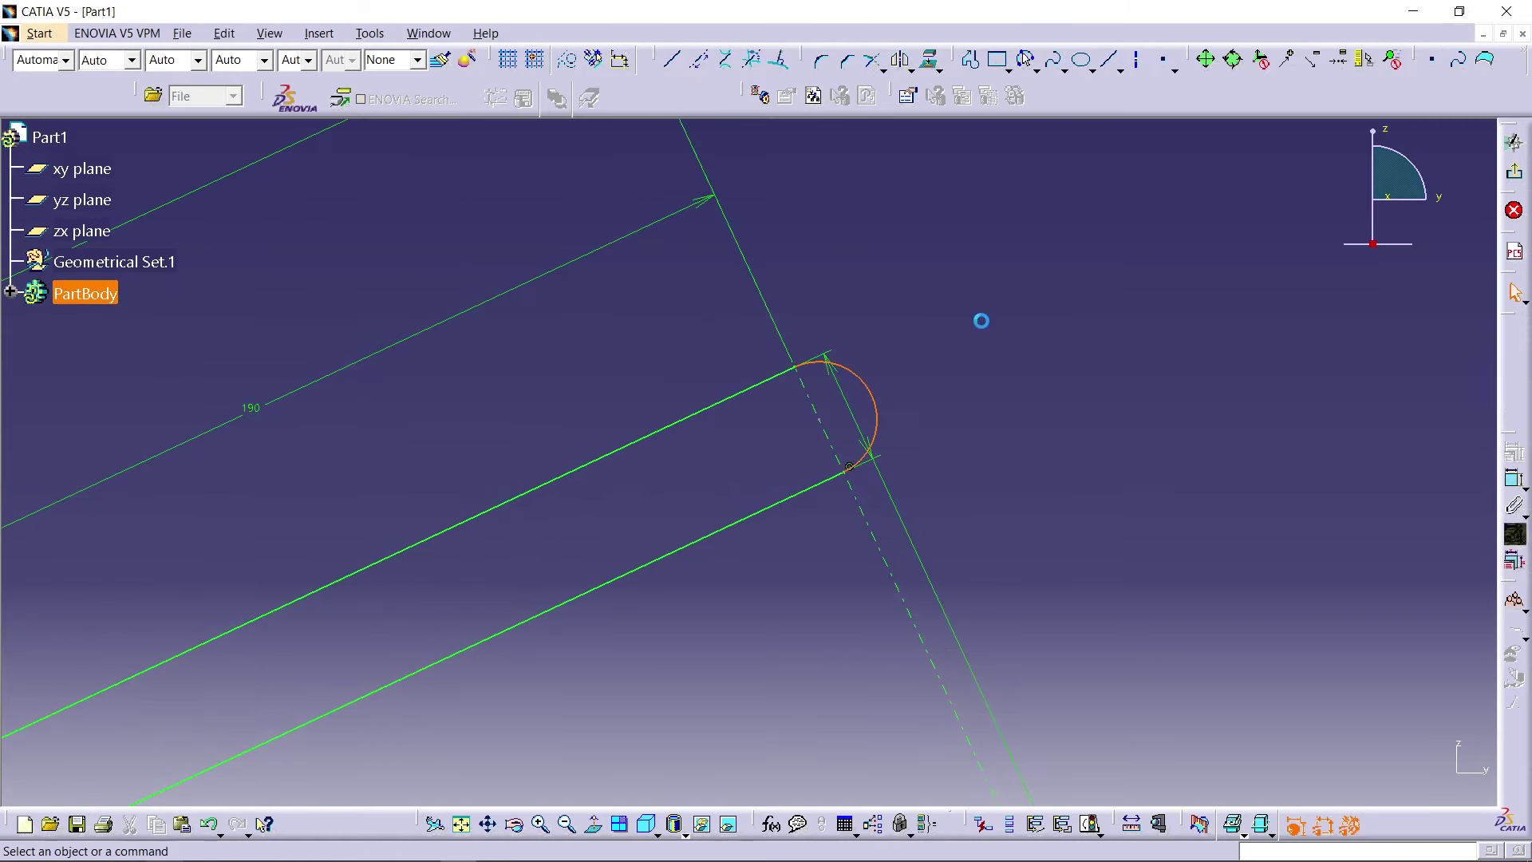
Step: Try to make the end arc tangent to the upper sloping line
left_click(770, 387)
left_click(847, 372, "ctrl")
left_click(1516, 479)
right_click(1011, 340)
left_click(1067, 404)
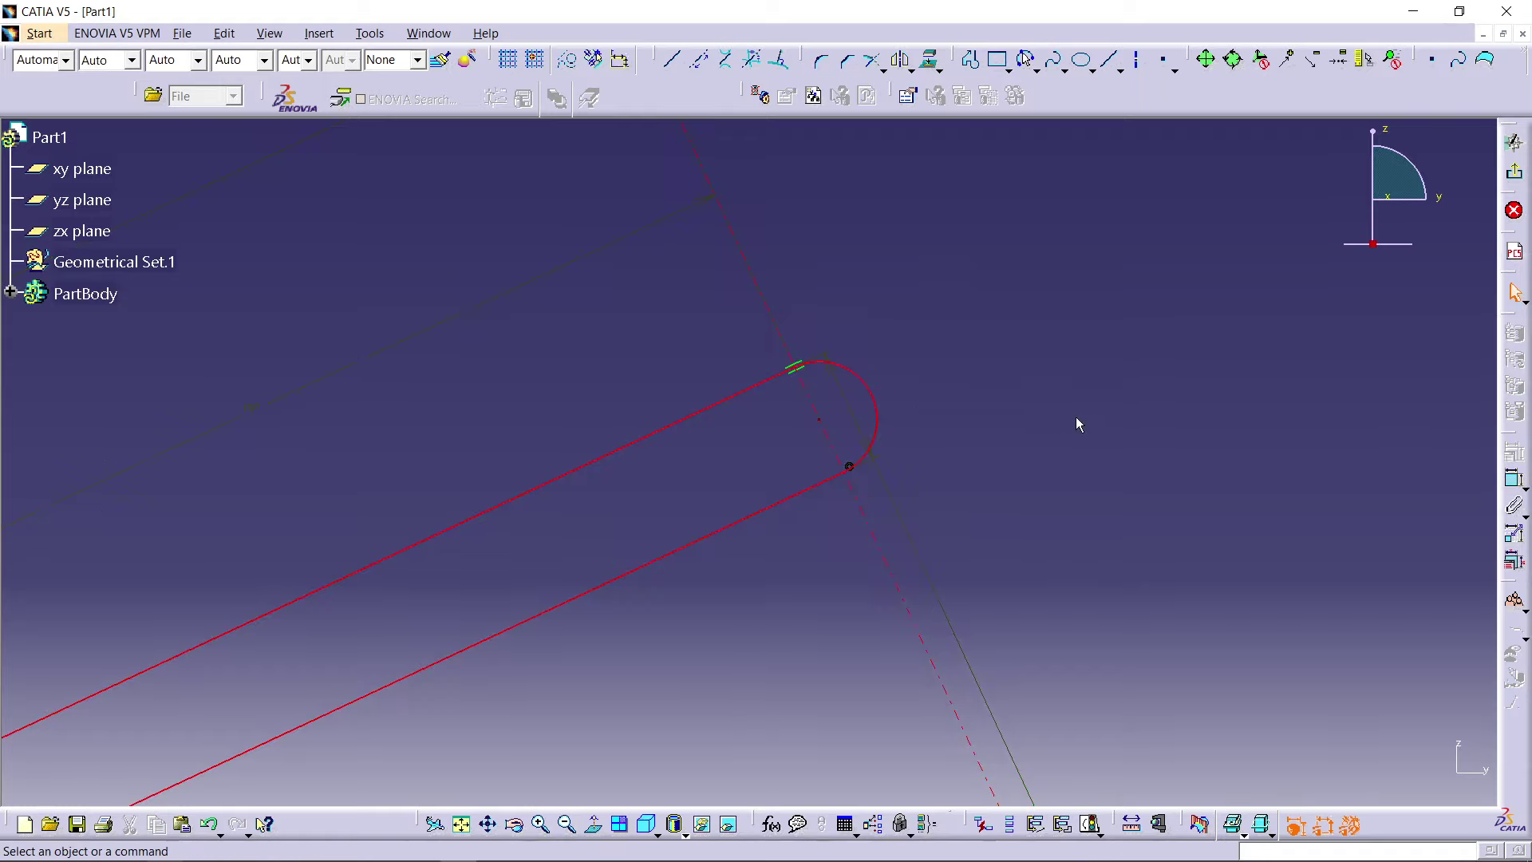
mouse_move(1015, 369)
middle_mouse_down()
mouse_move(1056, 509)
mouse_move(828, 475)
mouse_move(831, 506)
mouse_move(884, 478)
mouse_move(855, 547)
mouse_move(862, 486)
middle_mouse_up()
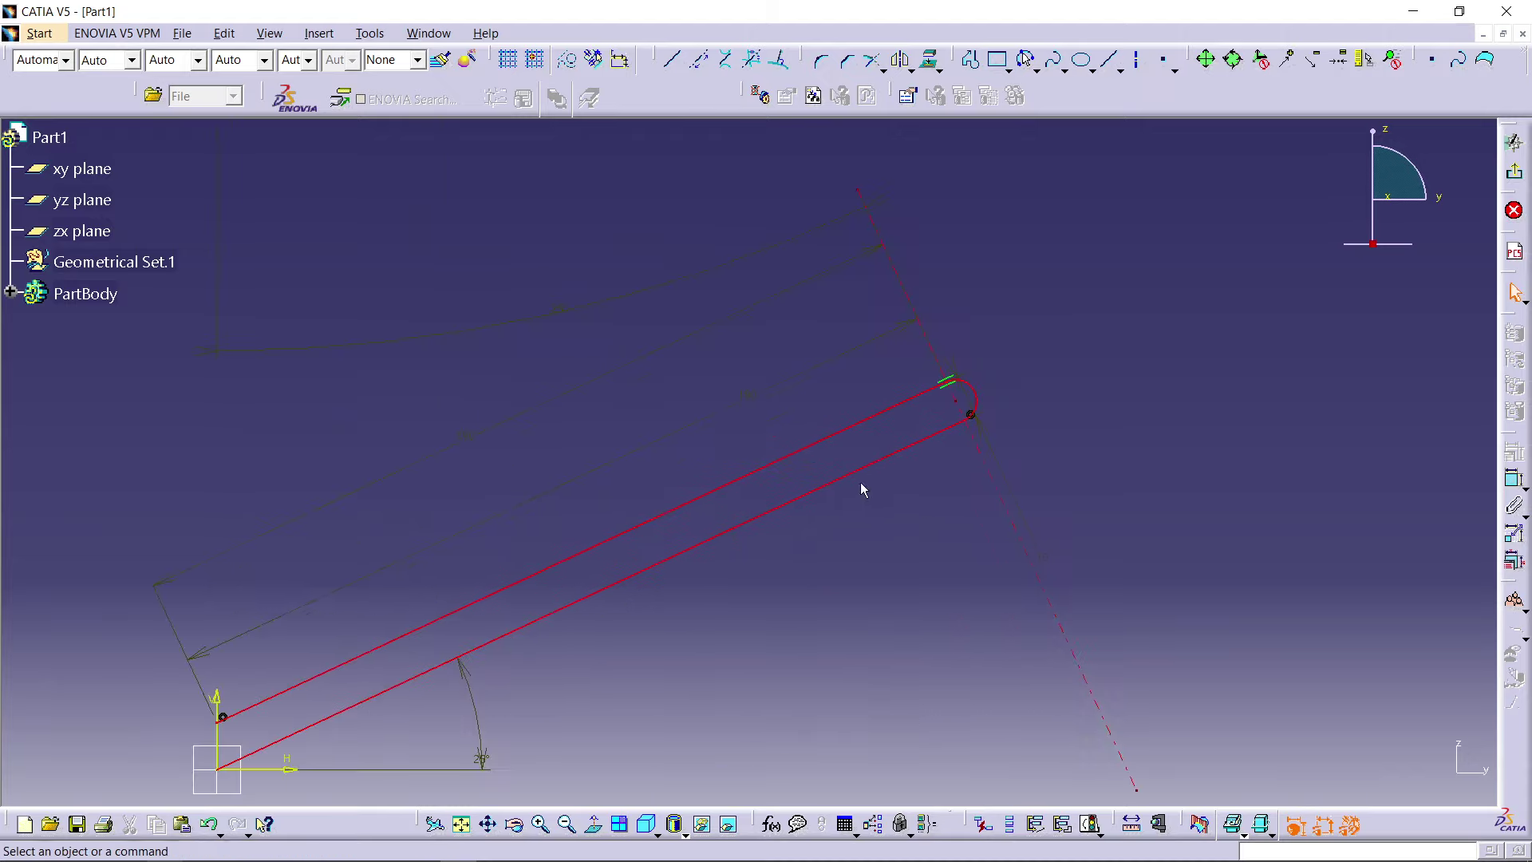
middle_click_drag(1132, 462, 1027, 415)
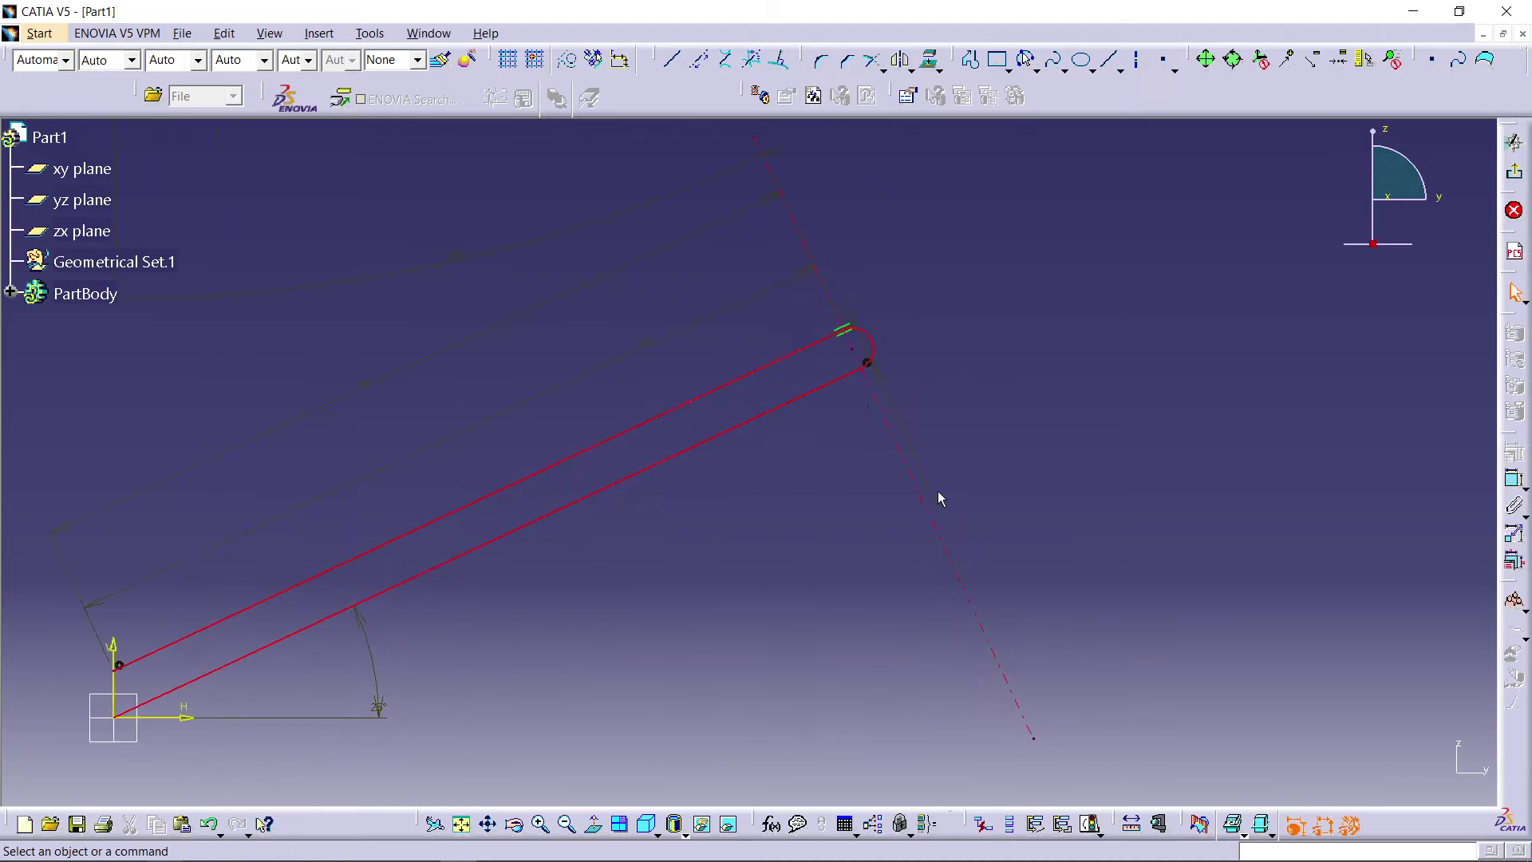
mouse_move(898, 409)
middle_mouse_down()
mouse_move(849, 404)
mouse_move(862, 315)
middle_mouse_up()
middle_click_drag(943, 351, 824, 448)
left_click(824, 449)
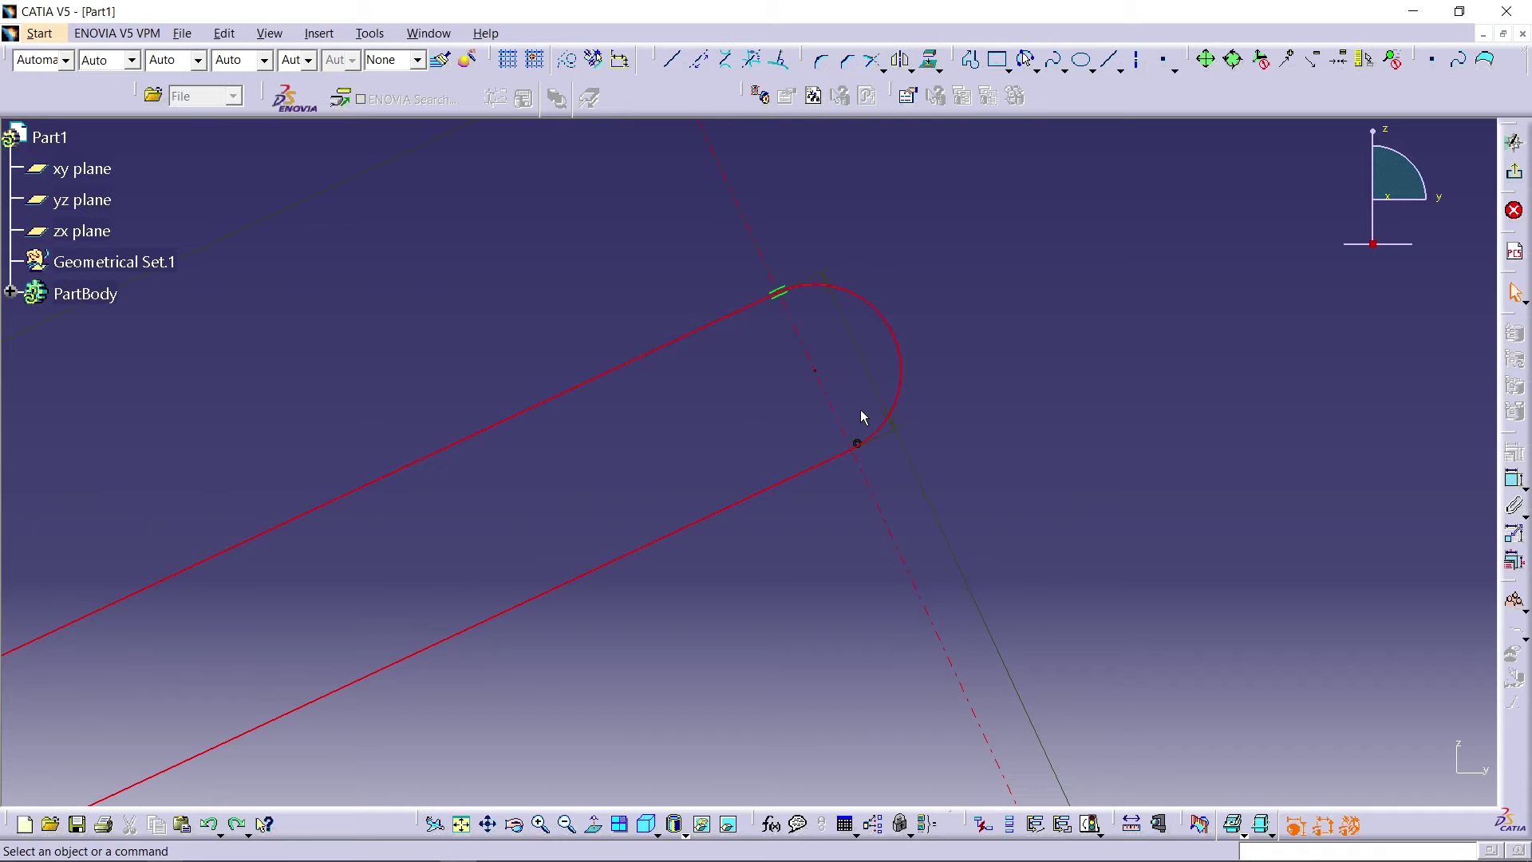
mouse_move(1030, 366)
middle_mouse_down()
mouse_move(958, 391)
mouse_move(960, 414)
mouse_move(838, 239)
mouse_move(836, 466)
middle_mouse_up()
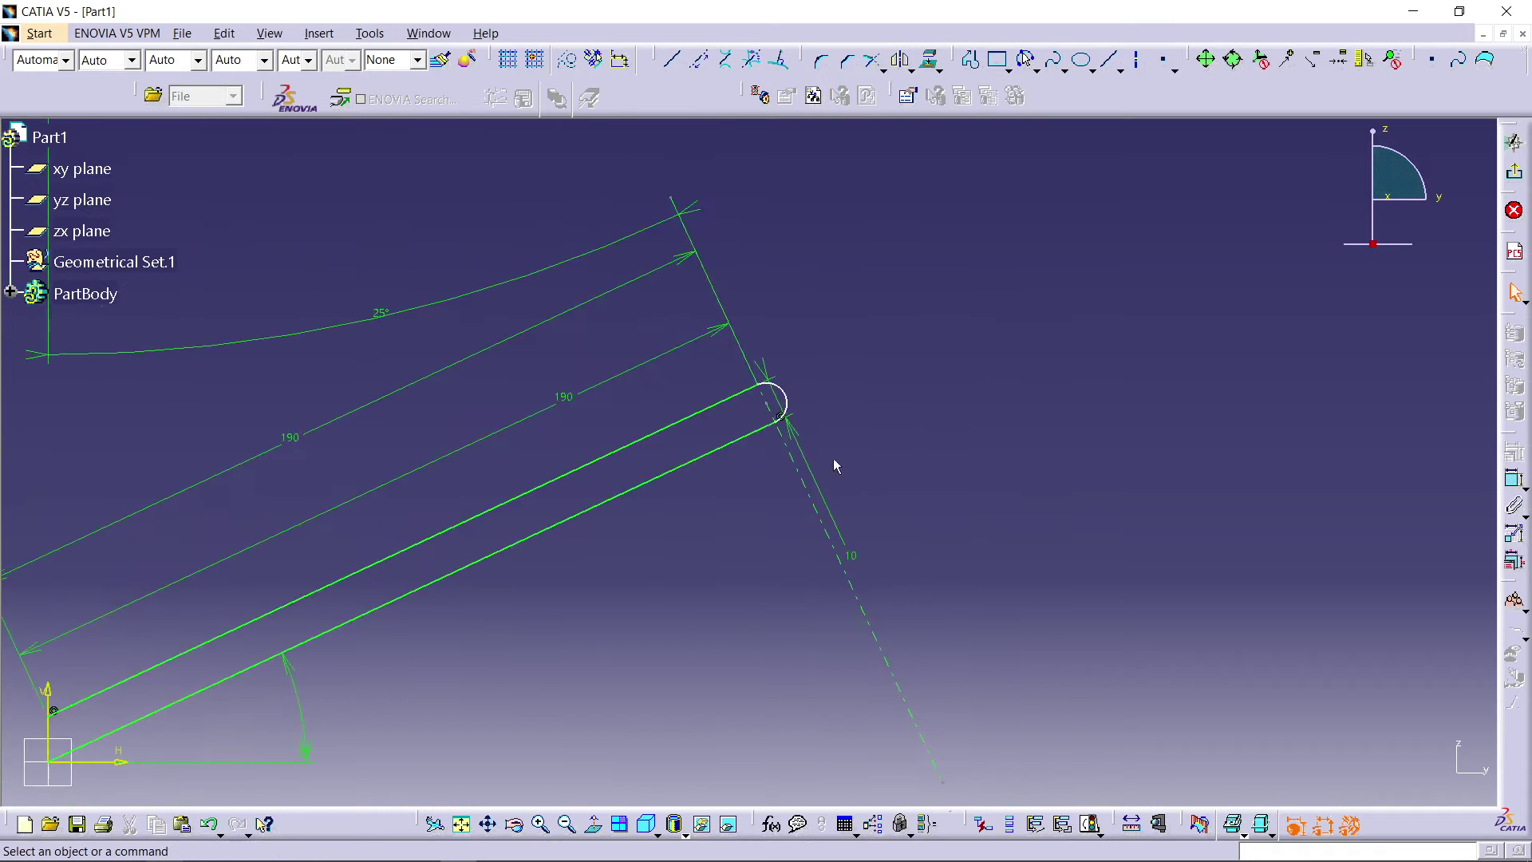
Step: Delete the coincidence constraint tying the lower line's outer endpoint to the construction axis
mouse_move(899, 407)
middle_mouse_down()
mouse_move(910, 467)
mouse_move(919, 322)
middle_mouse_up()
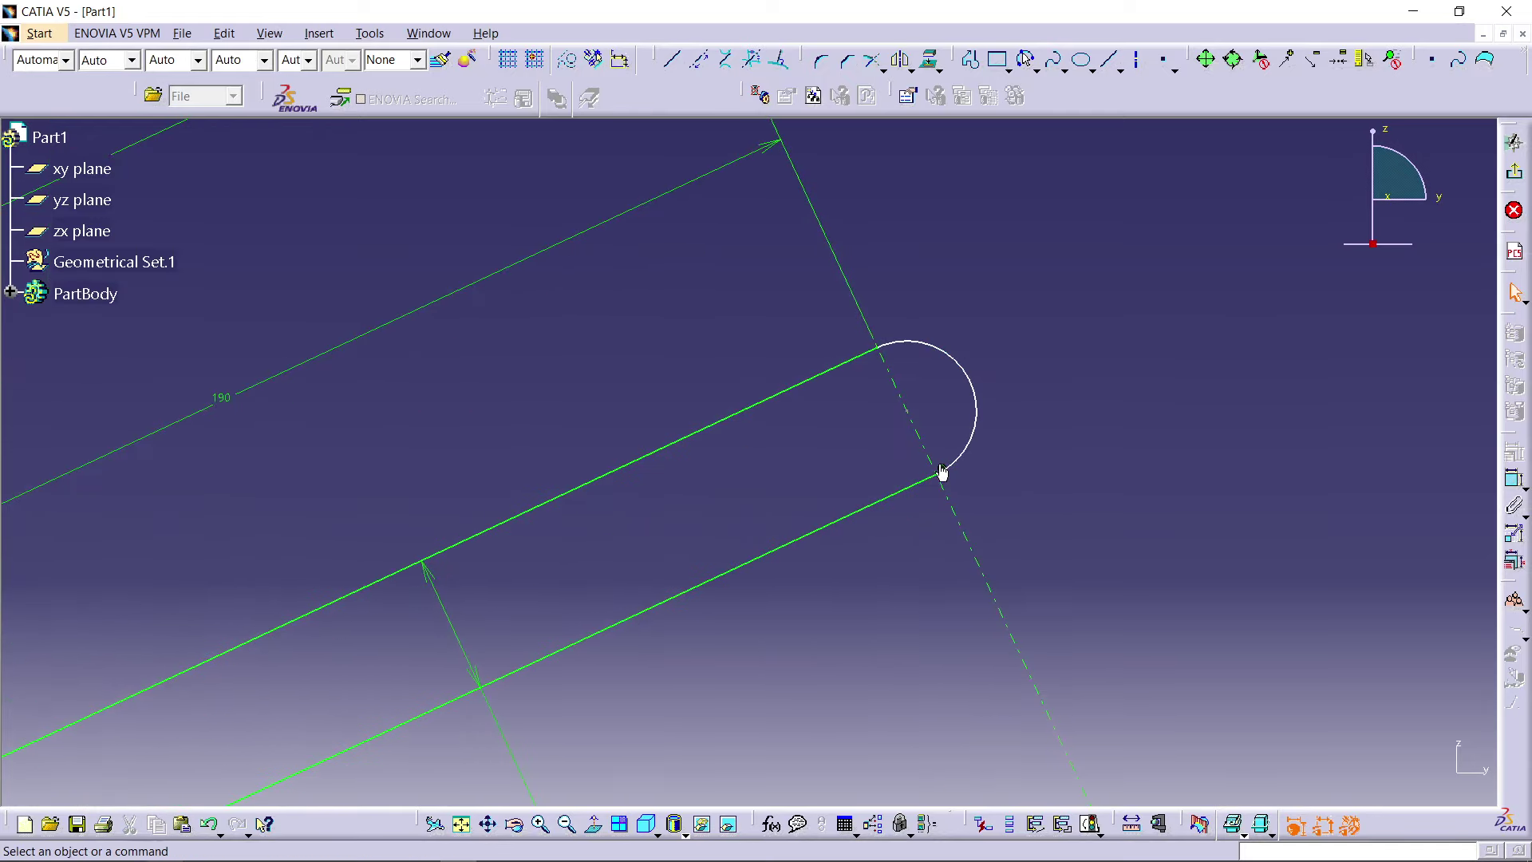
left_click(944, 472)
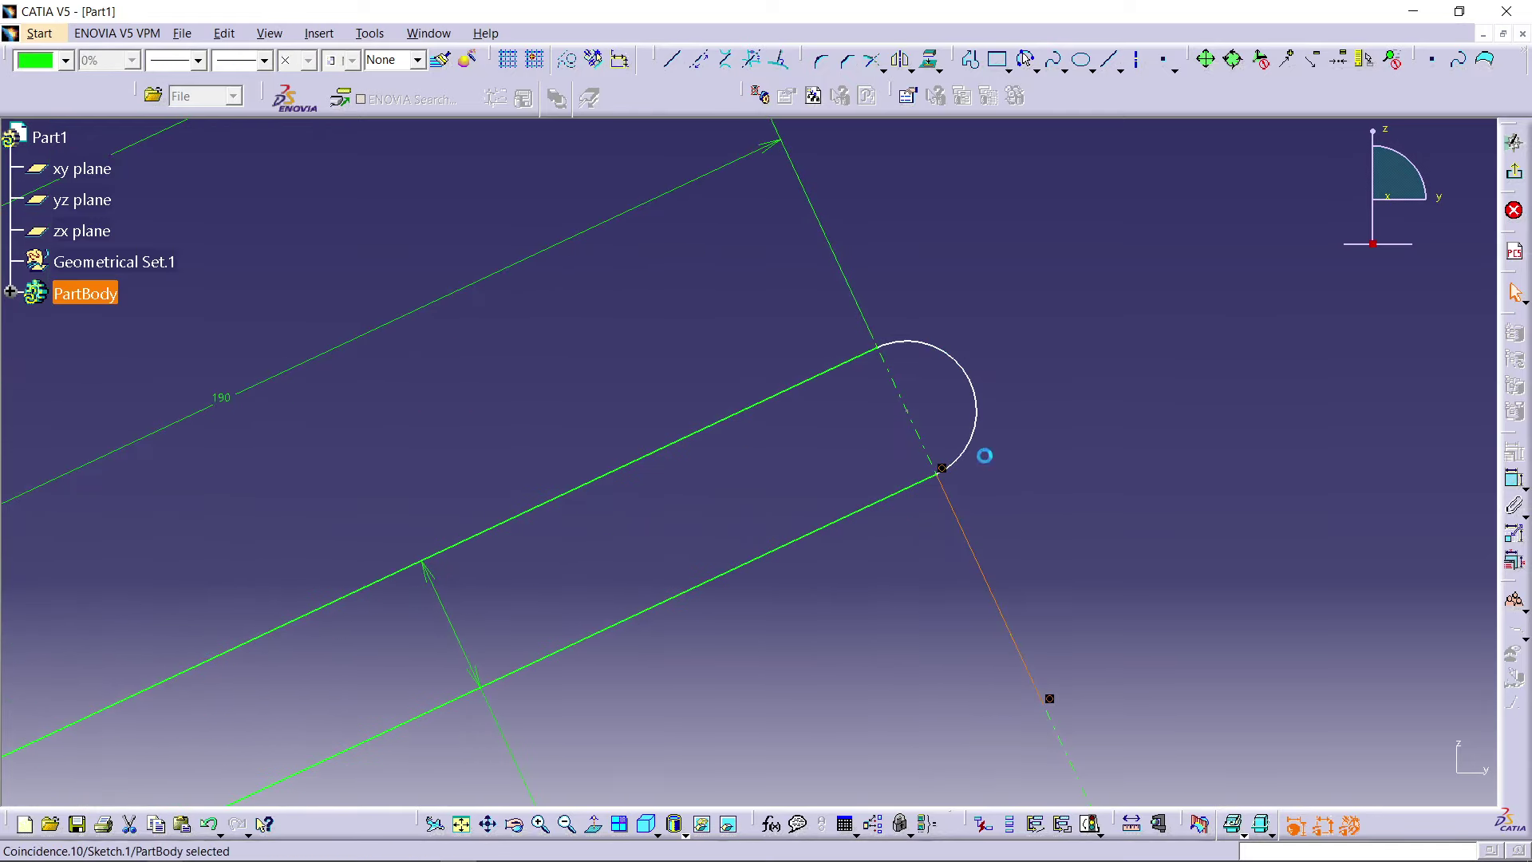
left_click(1087, 450)
mouse_move(1040, 519)
middle_mouse_down()
mouse_move(989, 298)
mouse_move(991, 345)
mouse_move(966, 266)
mouse_move(1021, 415)
middle_mouse_up()
middle_click_drag(1022, 415, 969, 331)
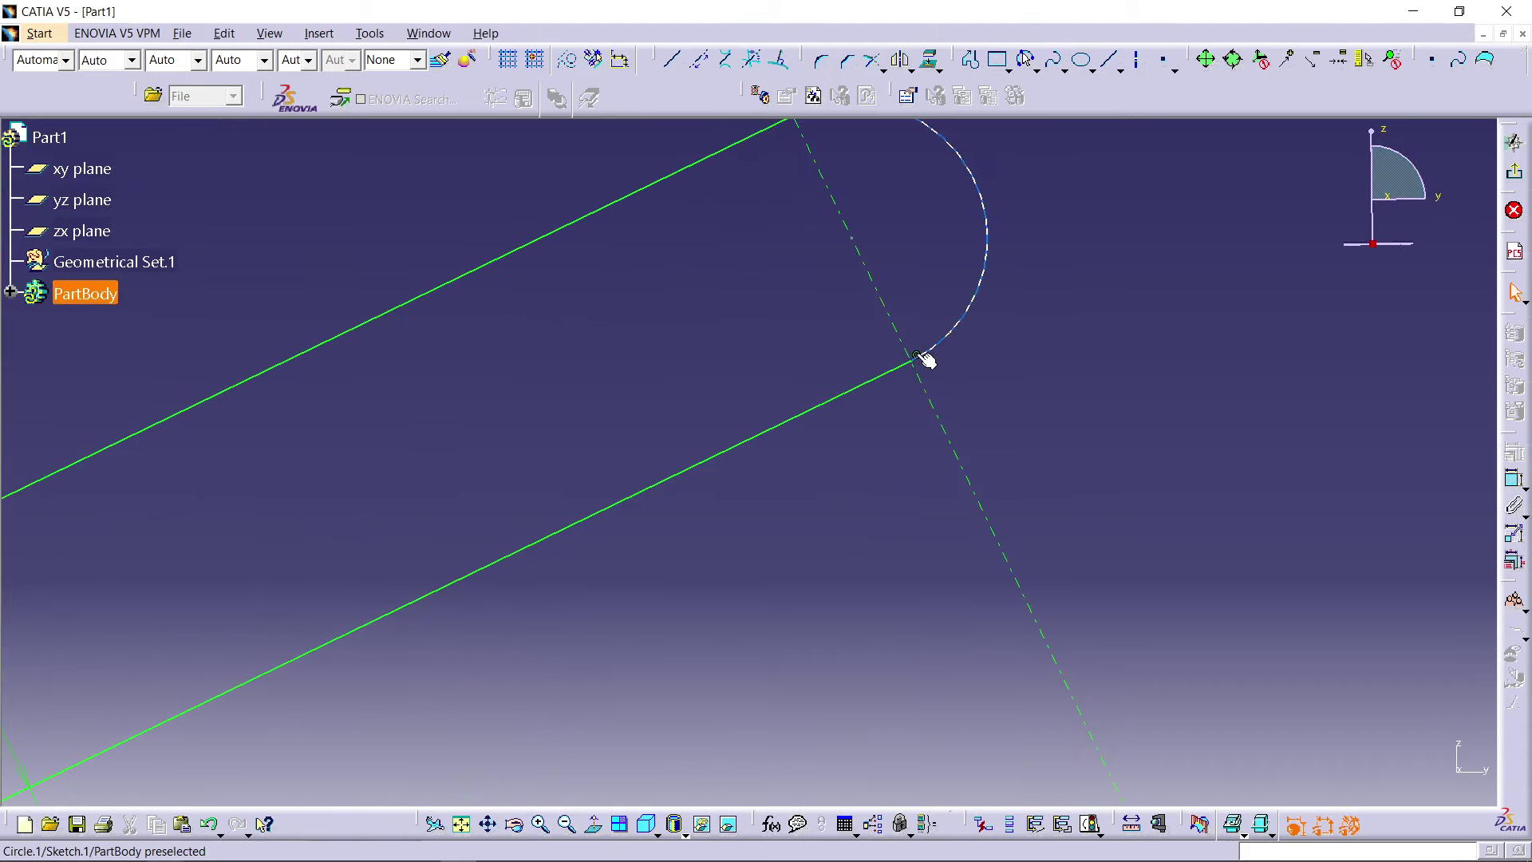
left_click(918, 354)
mouse_move(956, 372)
middle_mouse_down()
mouse_move(916, 424)
mouse_move(970, 382)
middle_mouse_up()
left_click(930, 383)
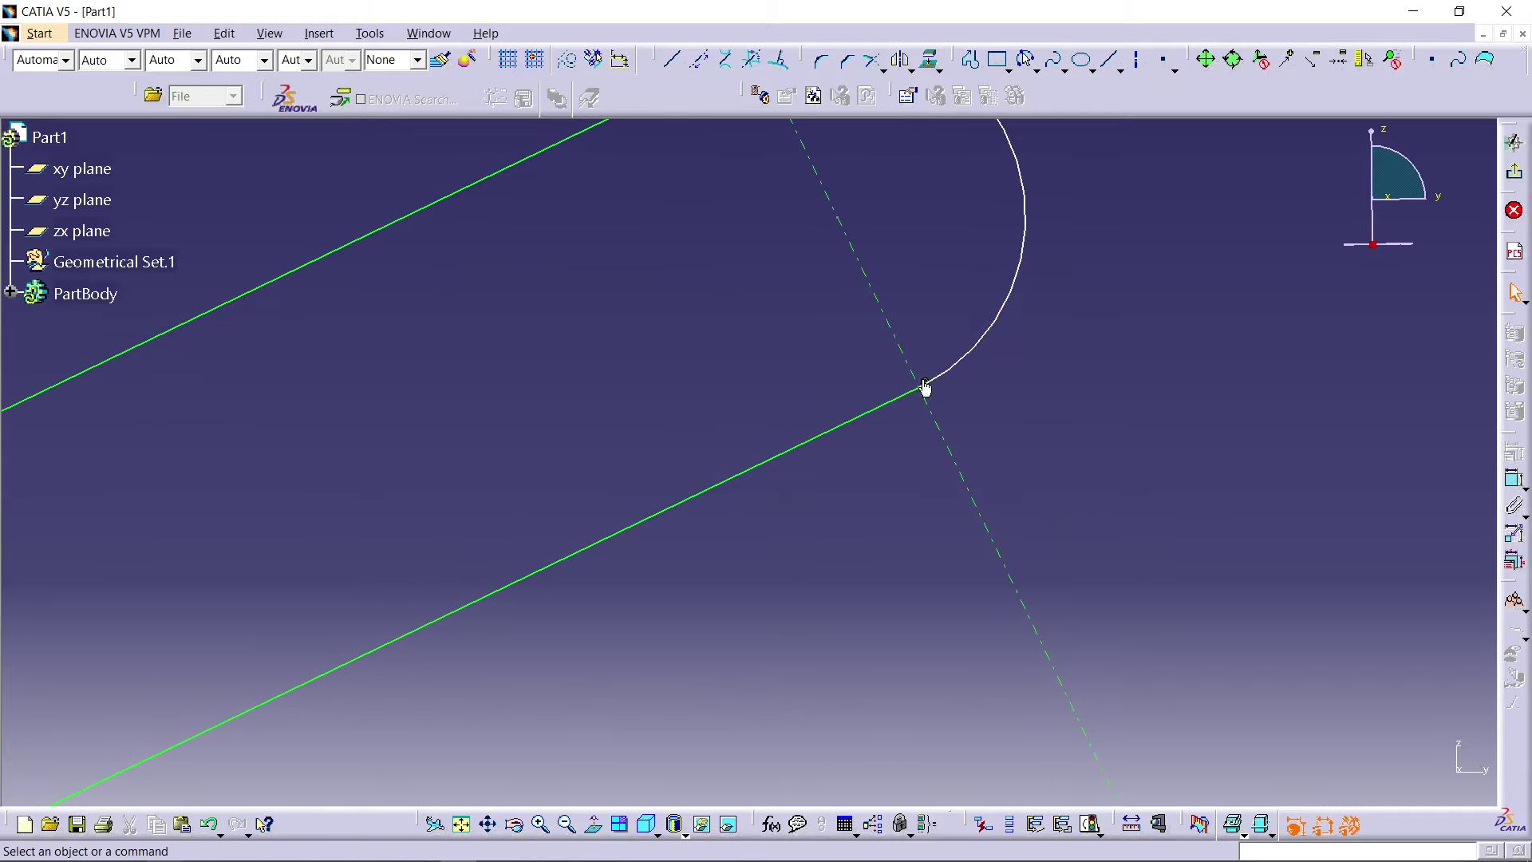
left_click(923, 383)
left_click(1080, 445)
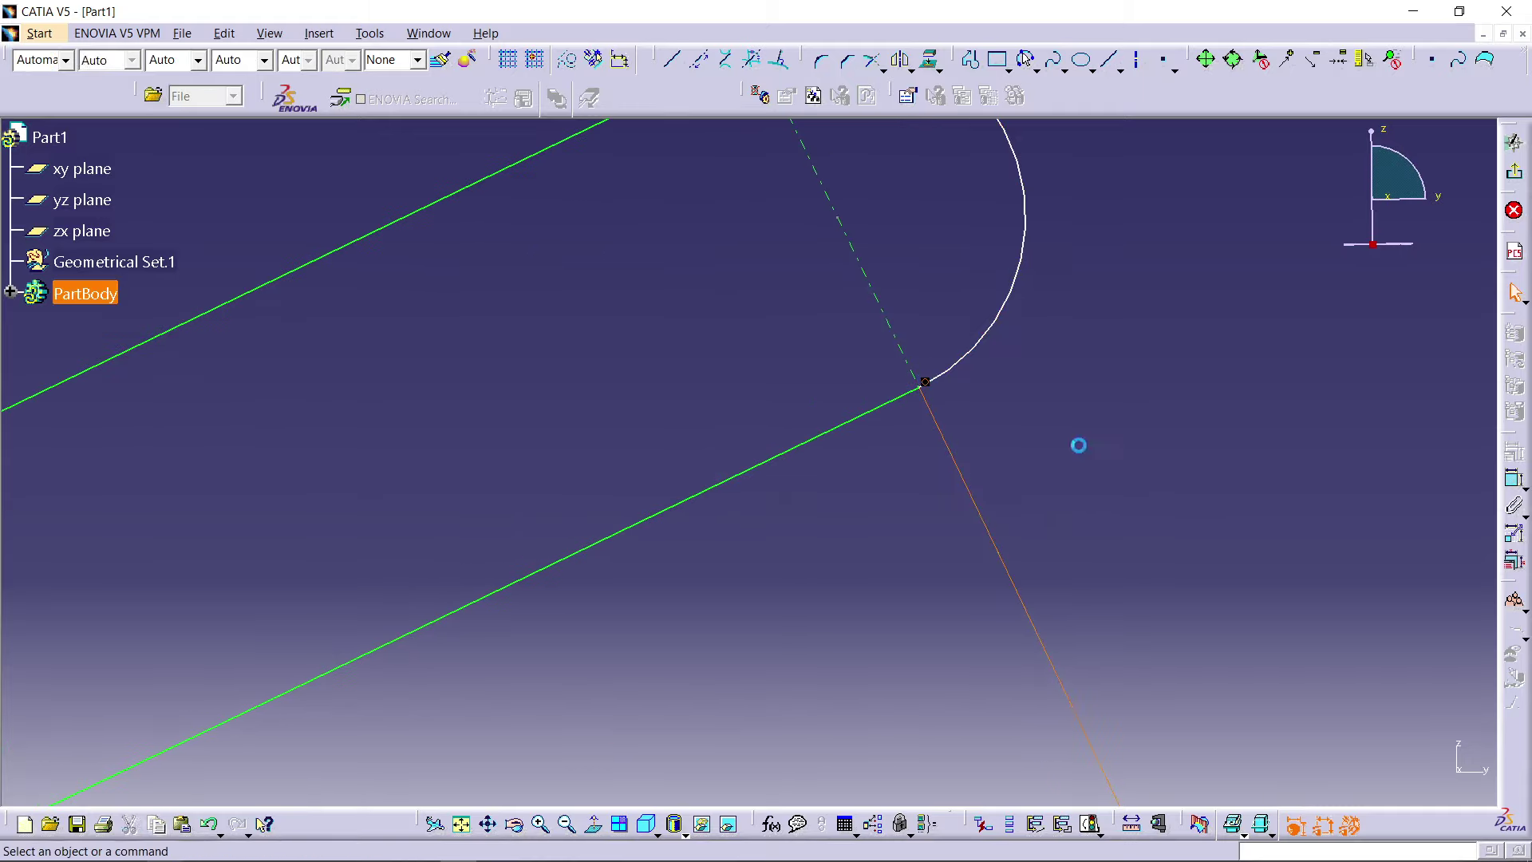
middle_click_drag(1113, 380, 1129, 455, "ctrl")
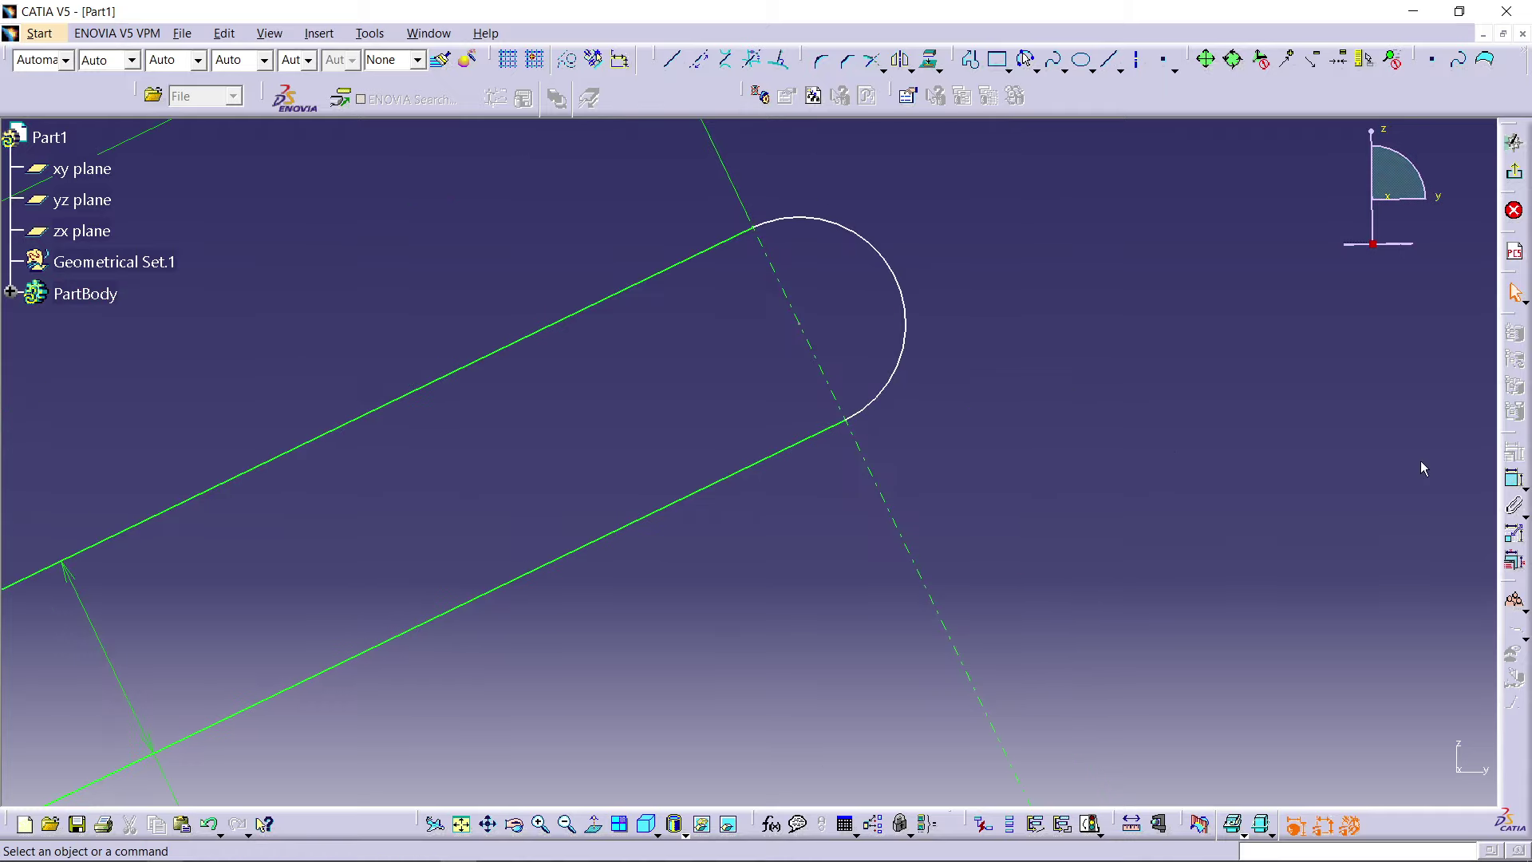
Step: Constrain the end arc to be tangent to the upper sloping line
left_click(1514, 479)
left_click(743, 238)
left_click(802, 223)
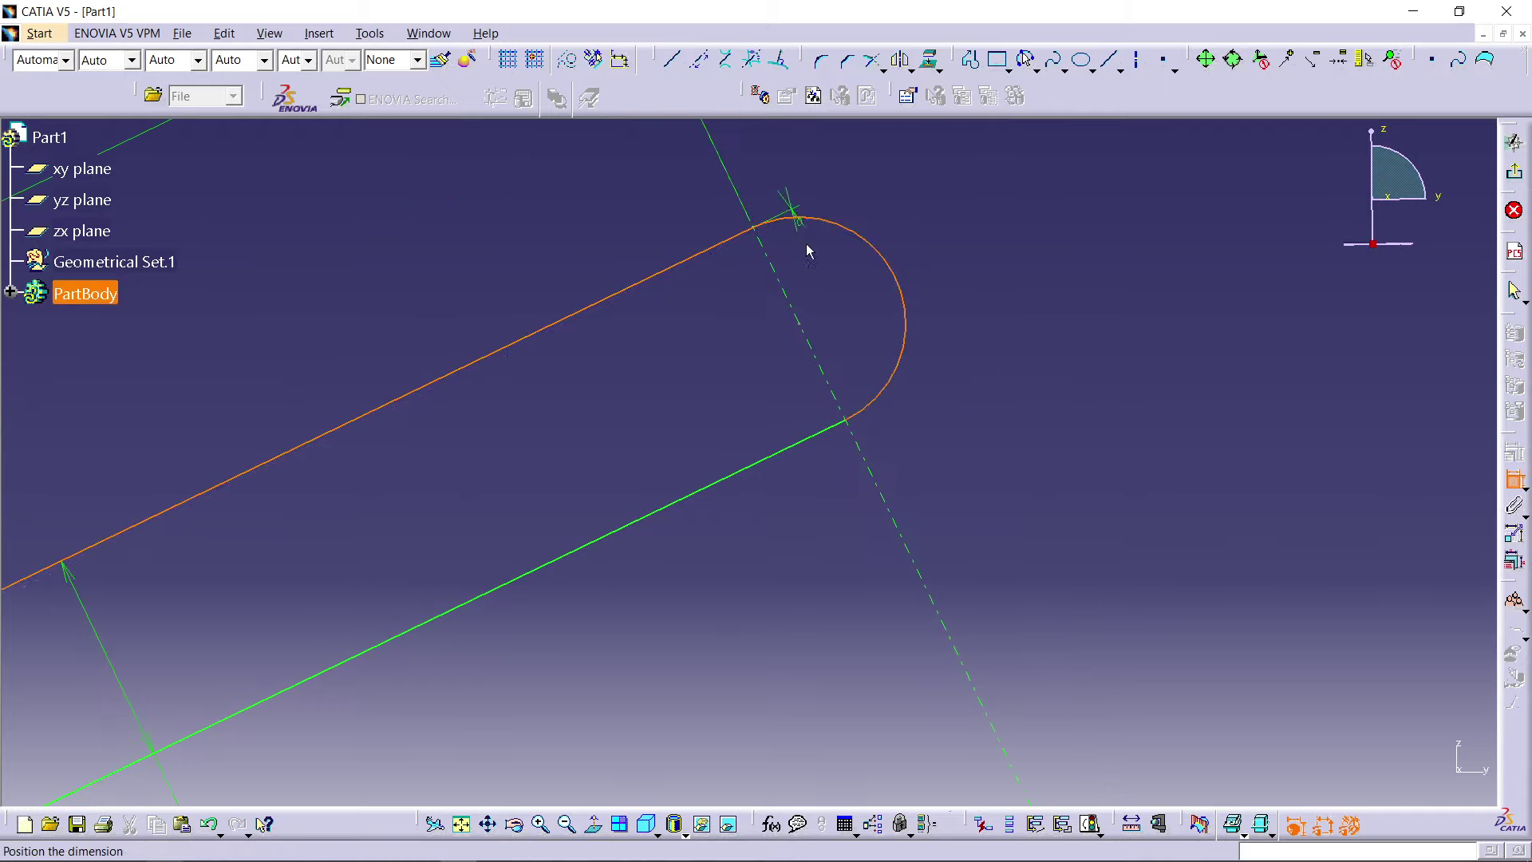
right_click(813, 285)
left_click(861, 347)
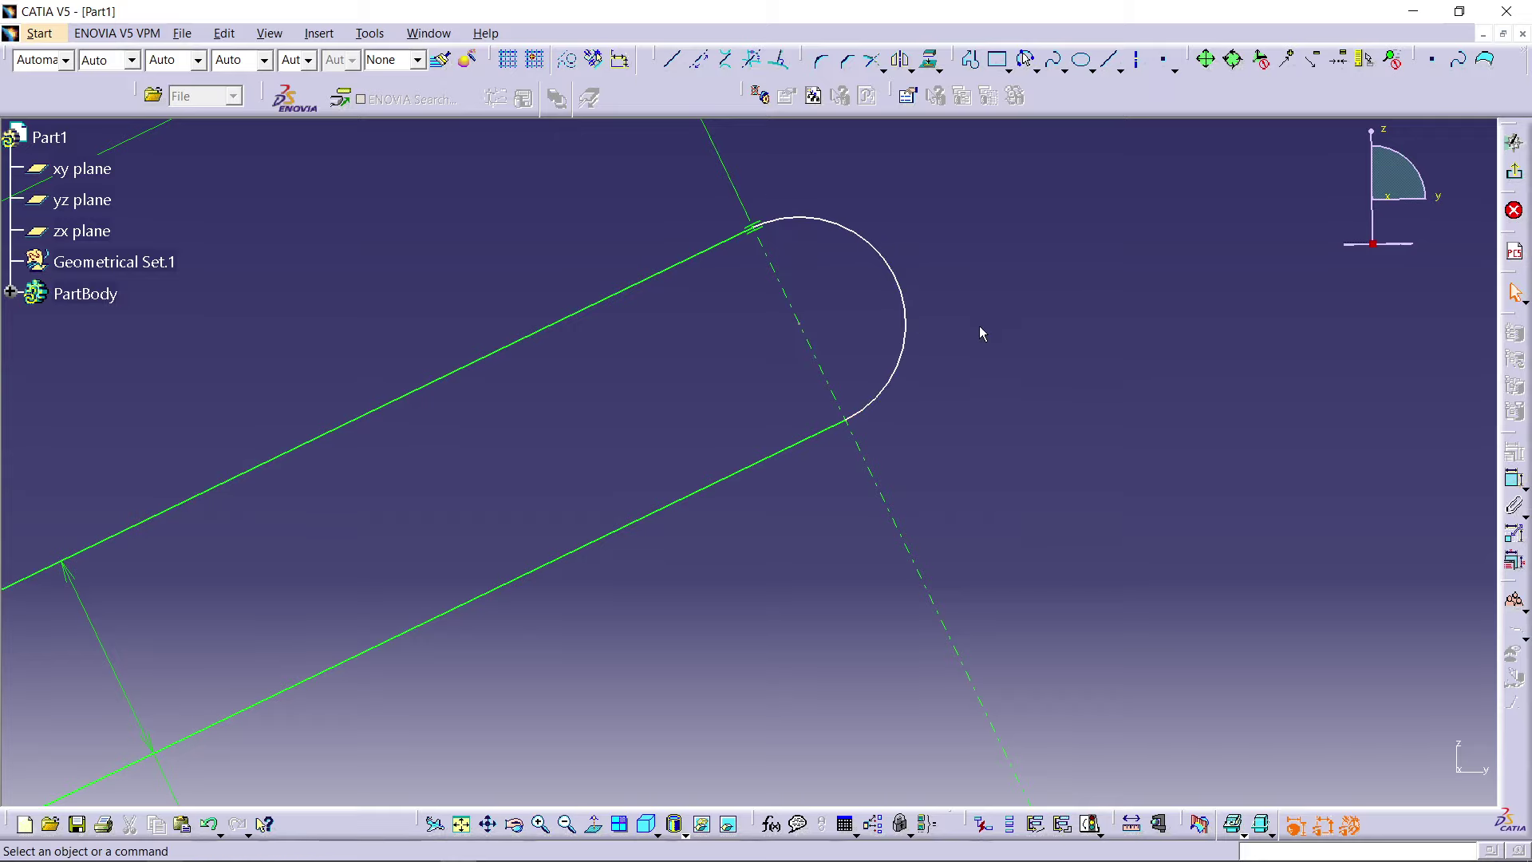
Step: Dimension the radius of the end arc
mouse_move(921, 275)
middle_mouse_down()
mouse_move(944, 376)
mouse_move(904, 393)
mouse_move(852, 547)
mouse_move(673, 507)
mouse_move(434, 579)
mouse_move(742, 469)
mouse_move(834, 459)
middle_mouse_up()
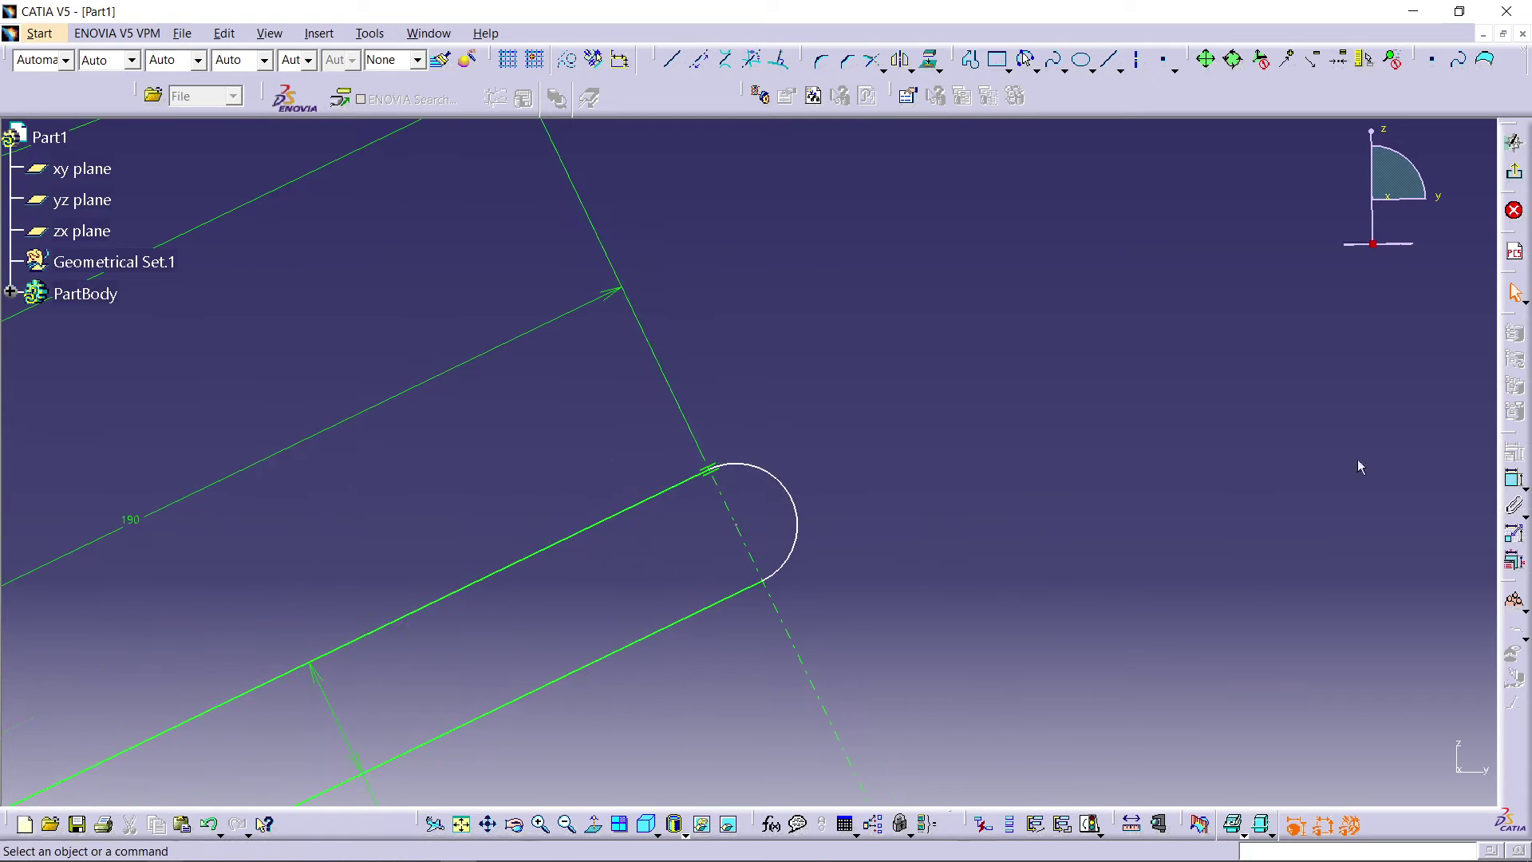
left_click(1511, 482)
left_click(751, 463)
left_click(747, 411)
Step: Close the profile with a vertical line from the upper line's inner endpoint down to the sketch origin
mouse_move(708, 474)
middle_mouse_down()
mouse_move(850, 386)
mouse_move(847, 429)
middle_mouse_up()
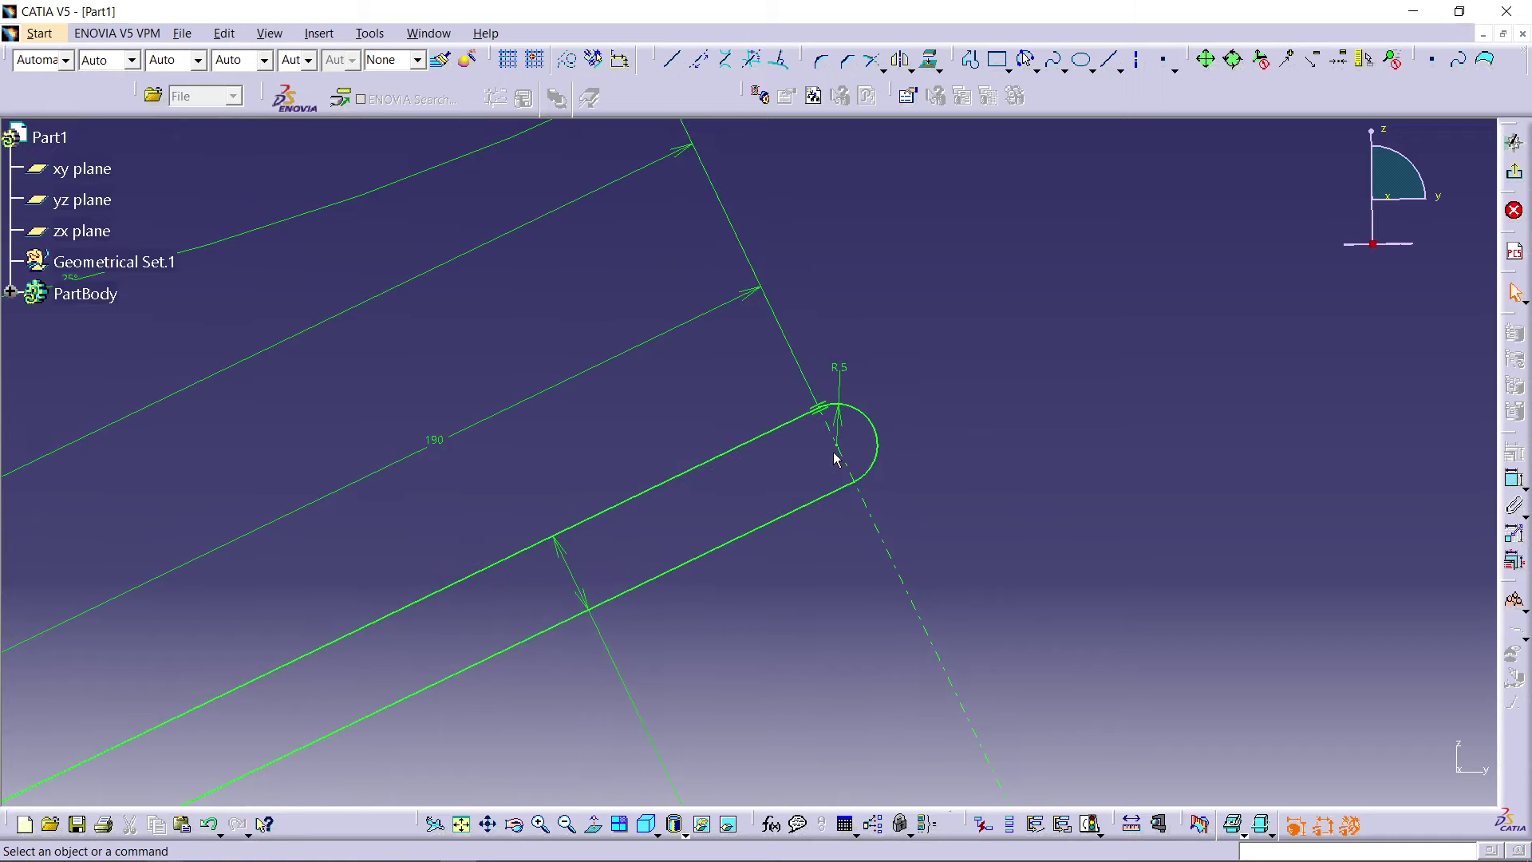
middle_click_drag(539, 458, 830, 349)
mouse_move(683, 530)
middle_mouse_down()
mouse_move(831, 439)
mouse_move(670, 522)
mouse_move(764, 568)
mouse_move(734, 500)
mouse_move(762, 427)
middle_mouse_up()
mouse_move(1262, 398)
middle_mouse_down()
mouse_move(923, 418)
mouse_move(860, 449)
middle_mouse_up()
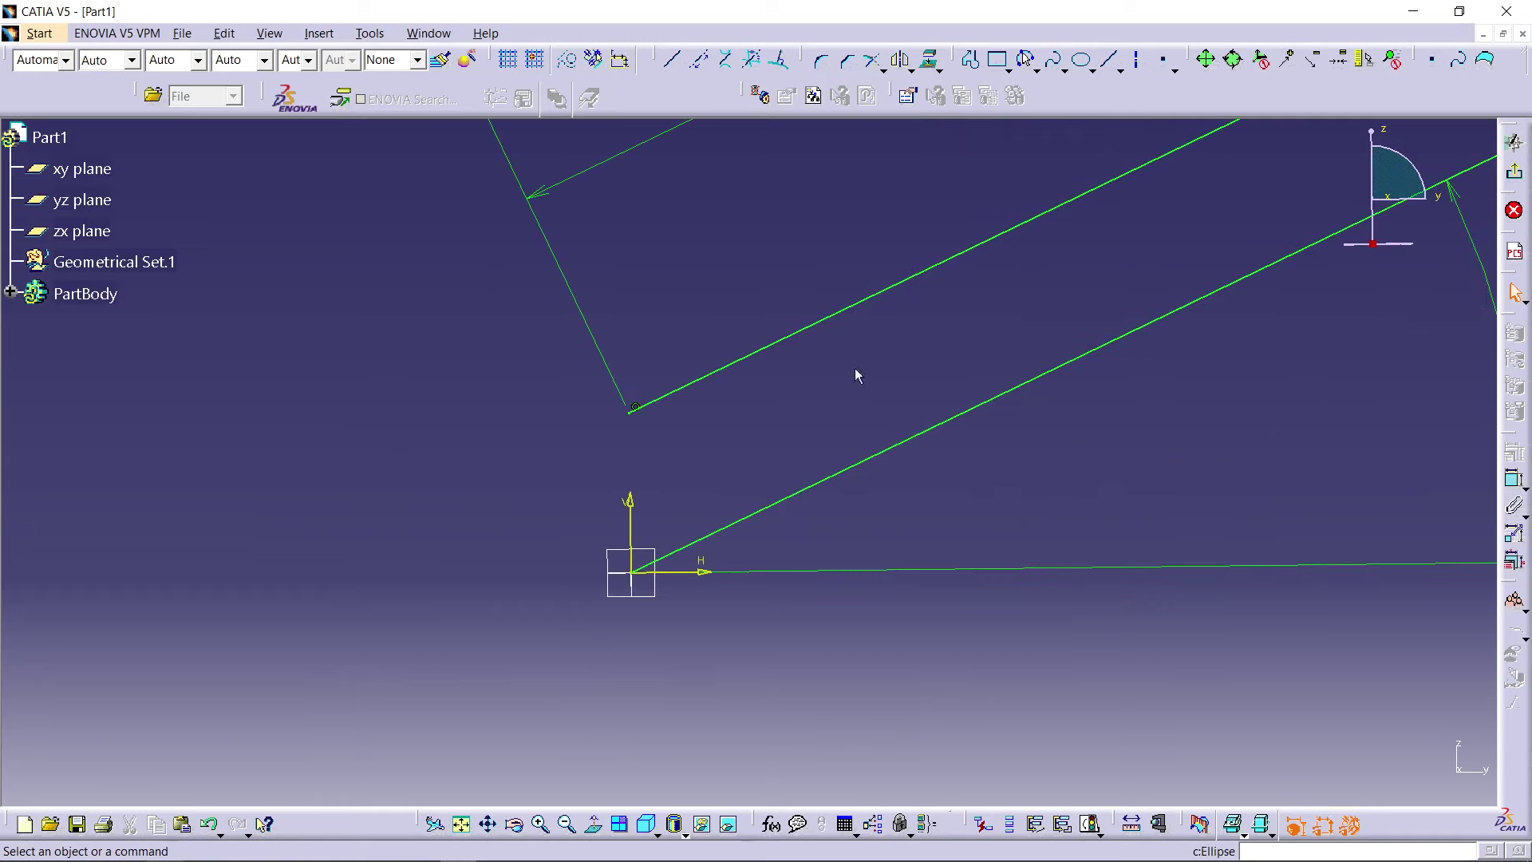
left_click(1114, 63)
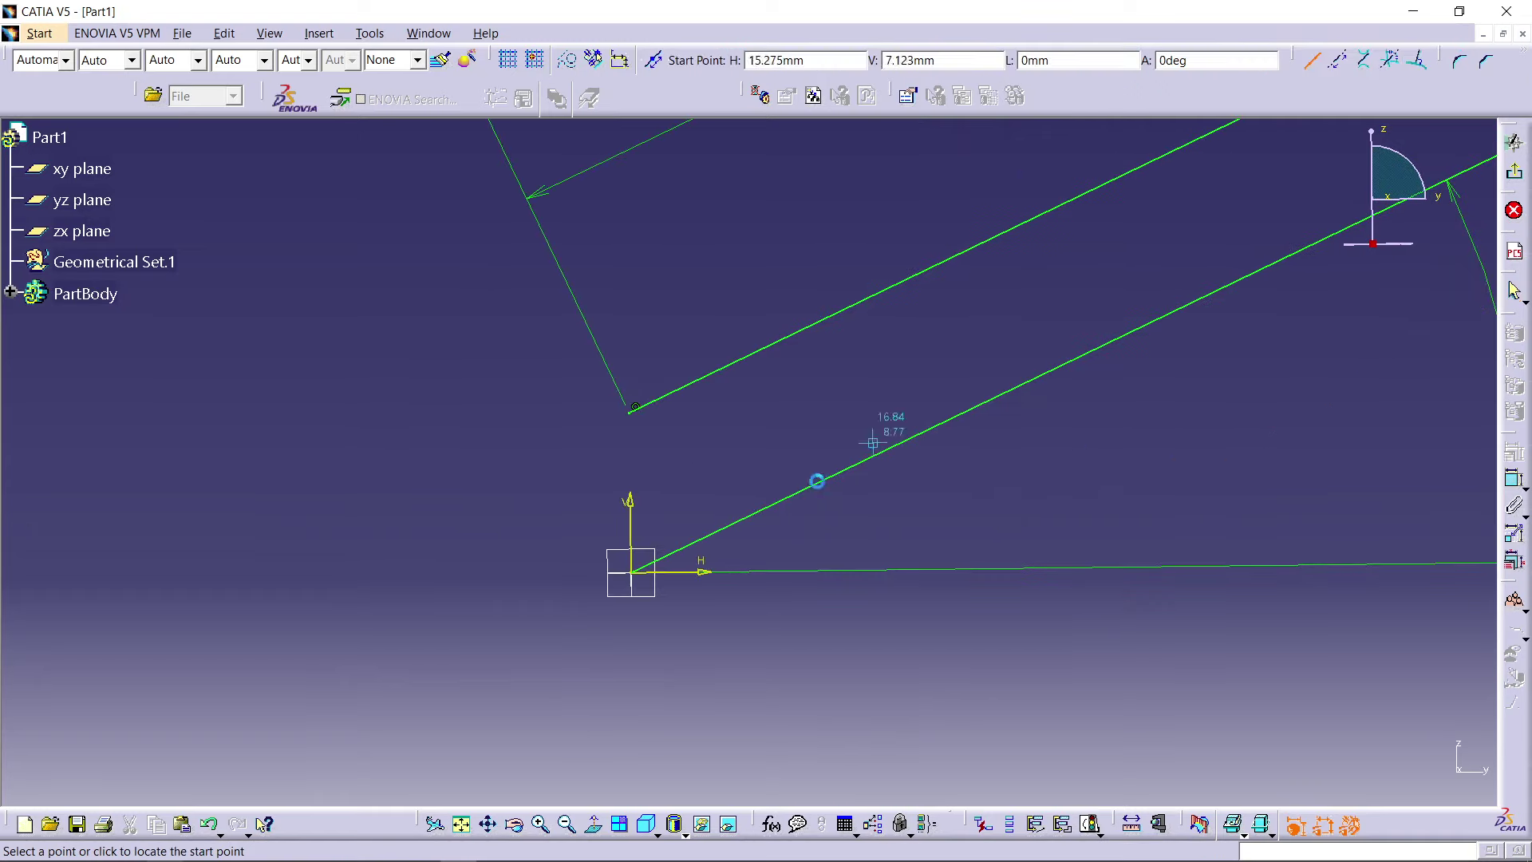
left_click(635, 410)
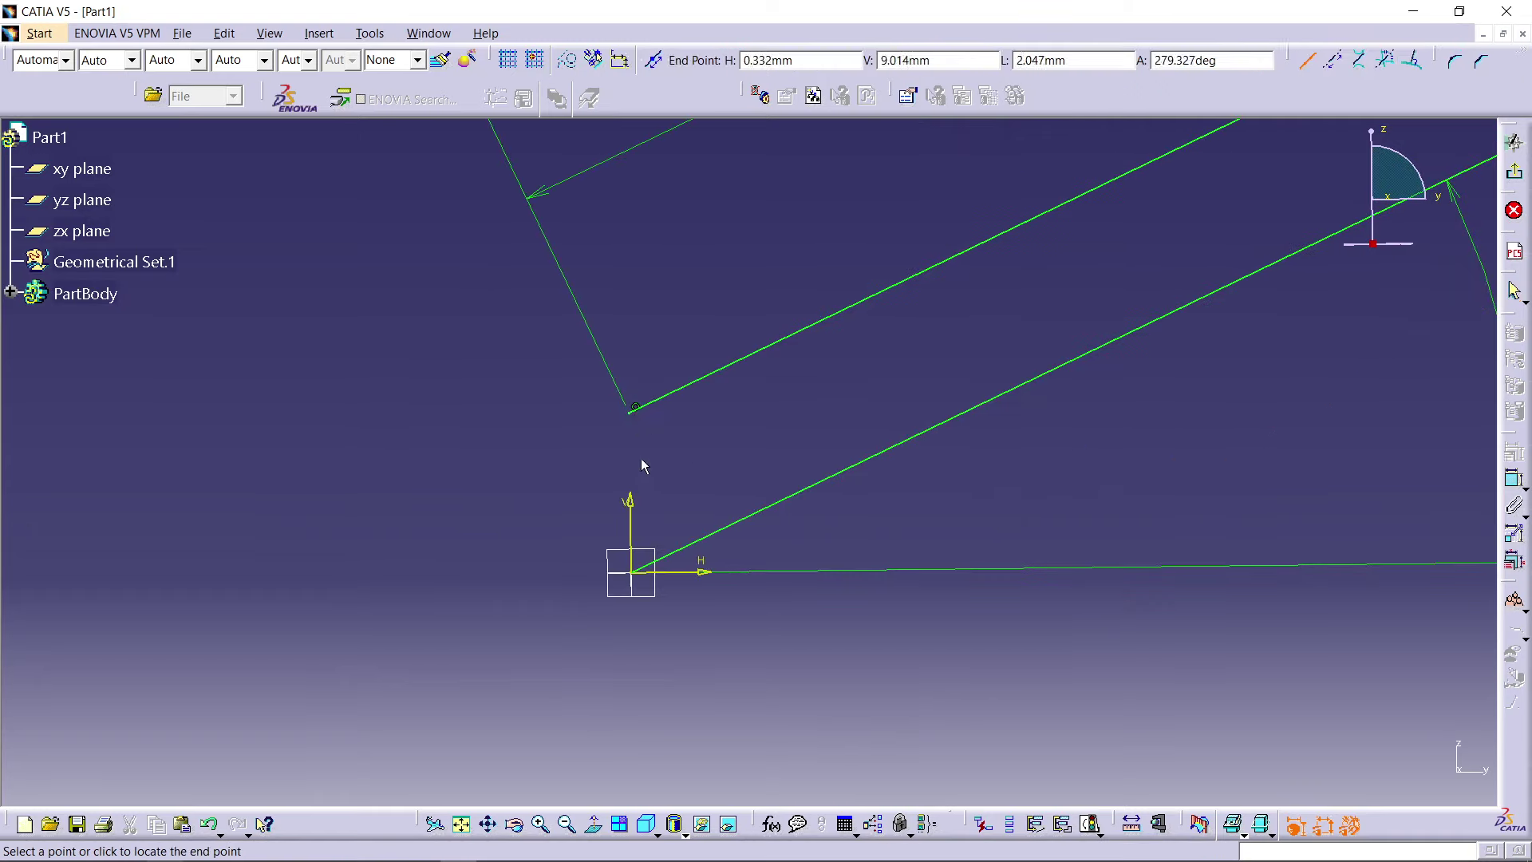
left_click(635, 568)
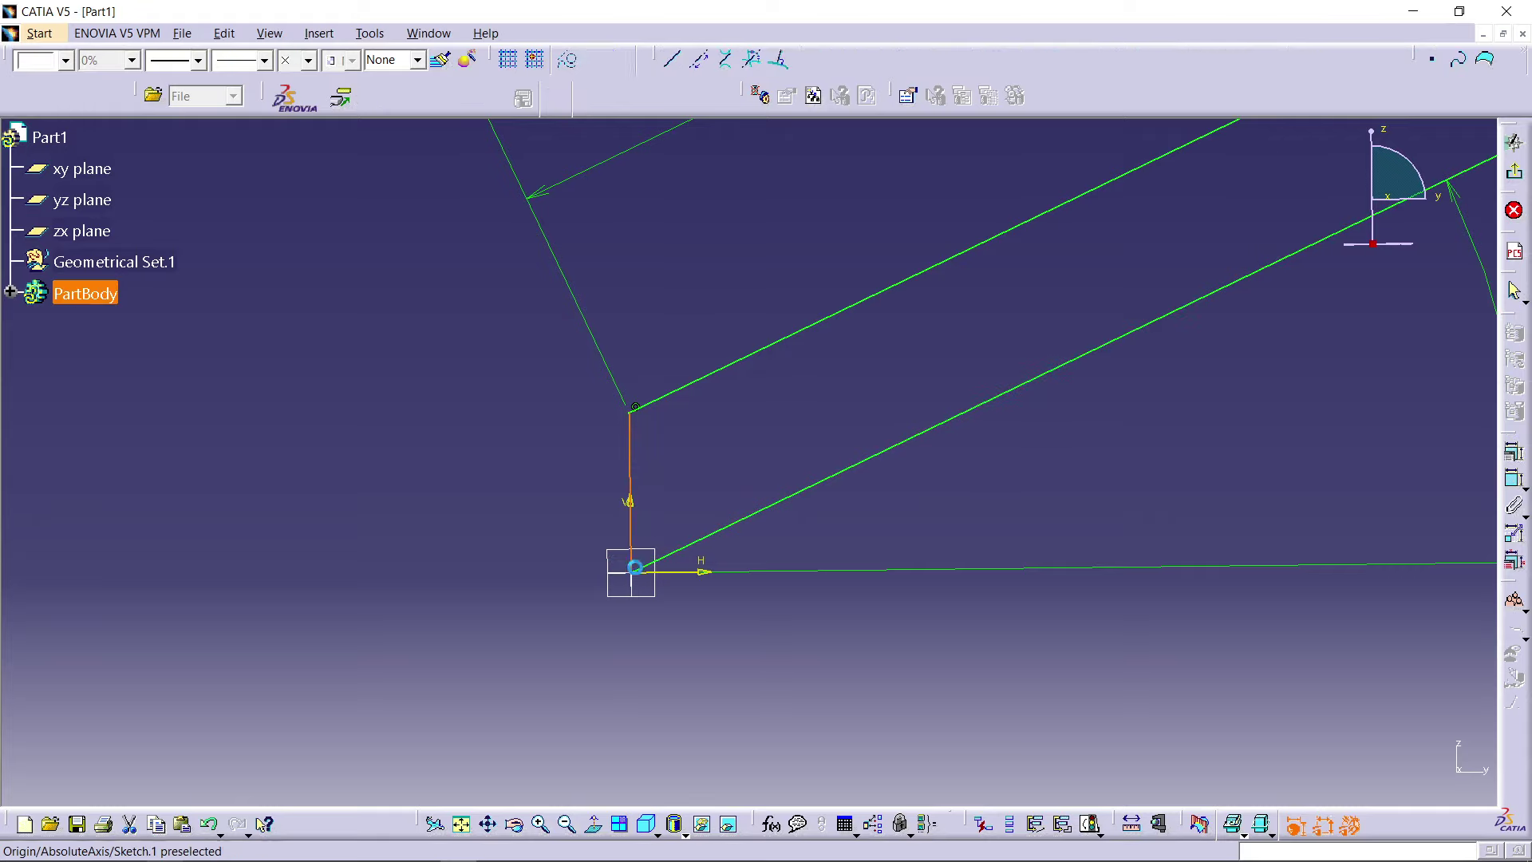
Step: Run Sketch Analysis and check whether the rod profile is closed
left_click(389, 38)
left_click(411, 274)
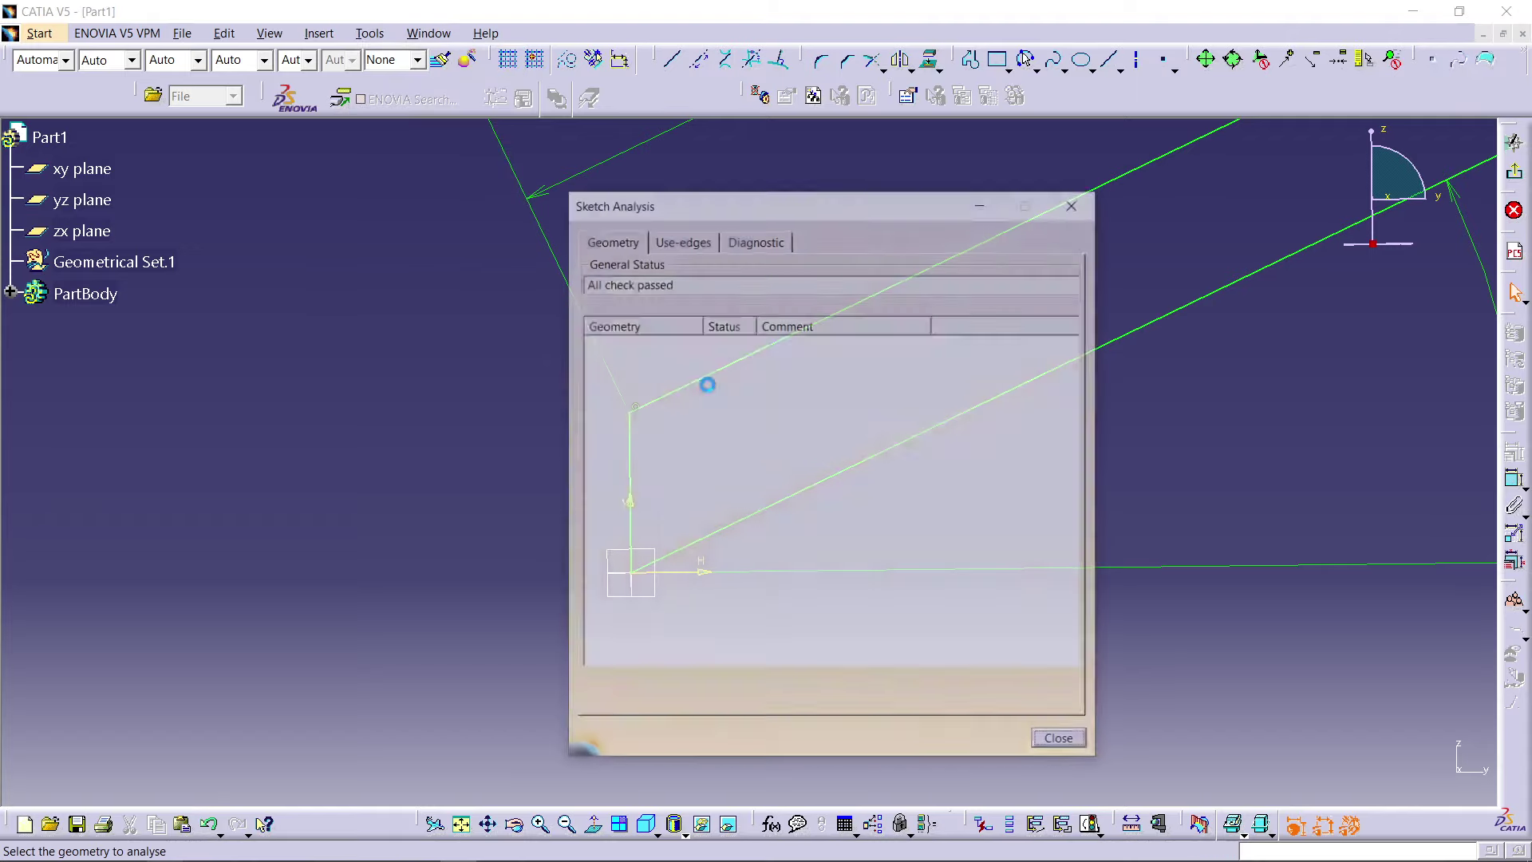
left_click(686, 343)
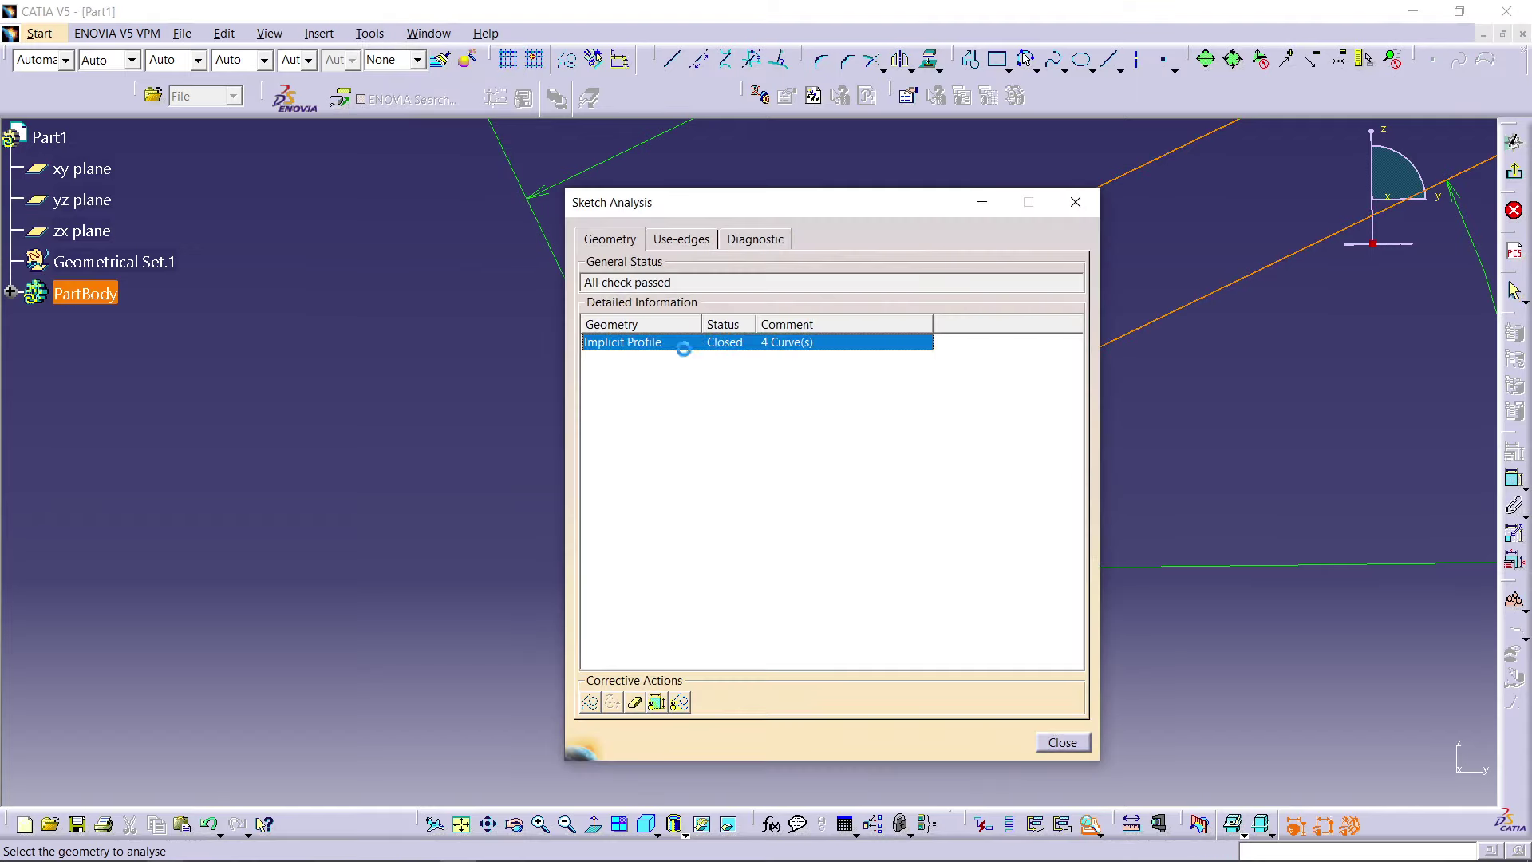
left_click(1077, 196)
Step: Exit the side-profile sketch and extrude its closed profile into a solid with Pad
middle_click_drag(930, 248, 989, 590)
mouse_move(1094, 392)
middle_mouse_down()
mouse_move(944, 452)
mouse_move(1485, 177)
middle_mouse_up()
left_click(1521, 184)
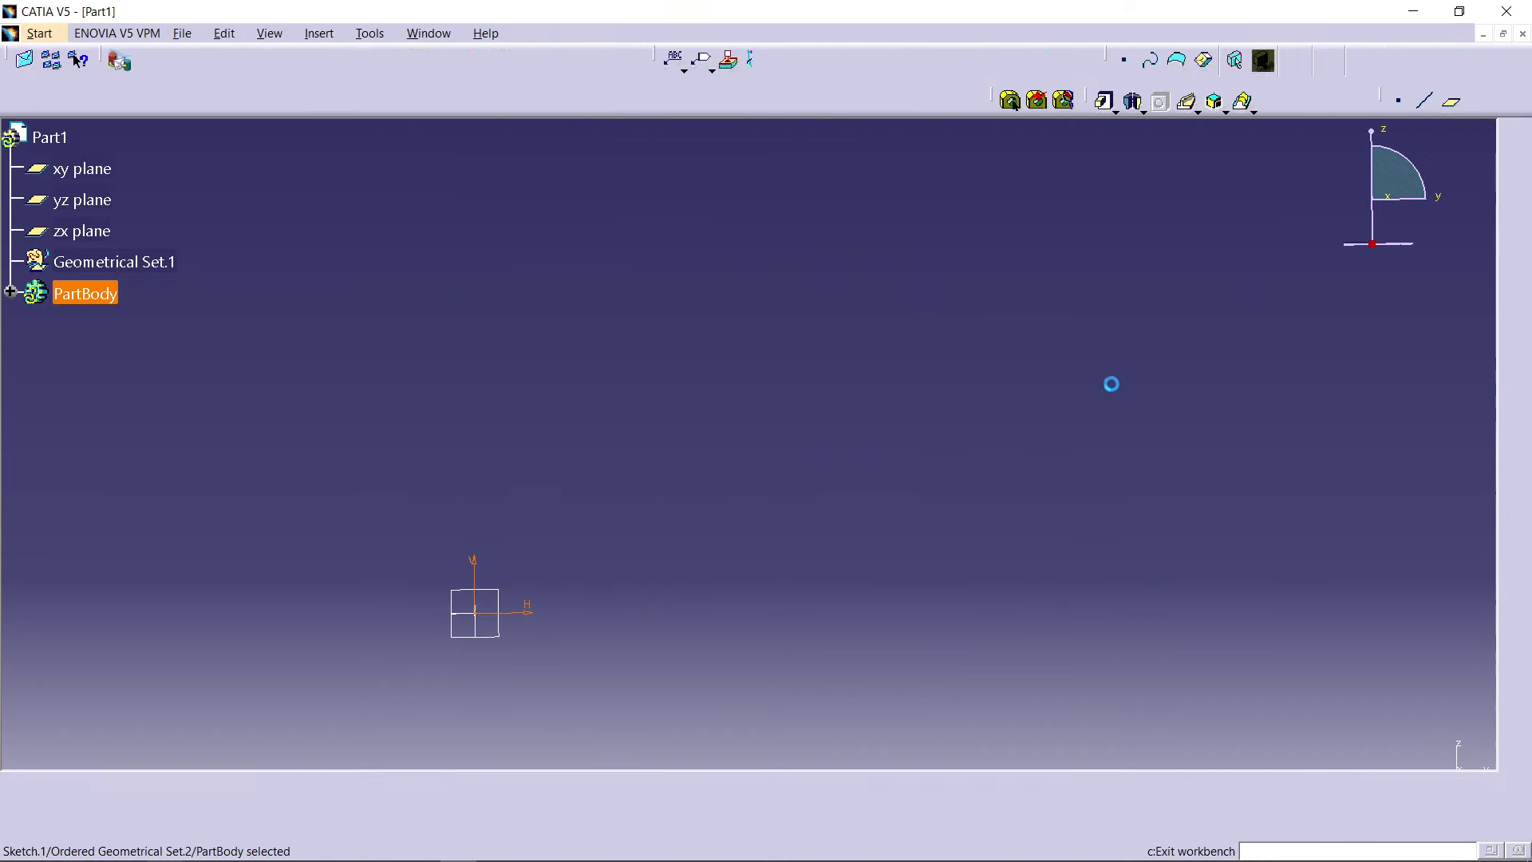
left_click(1514, 377)
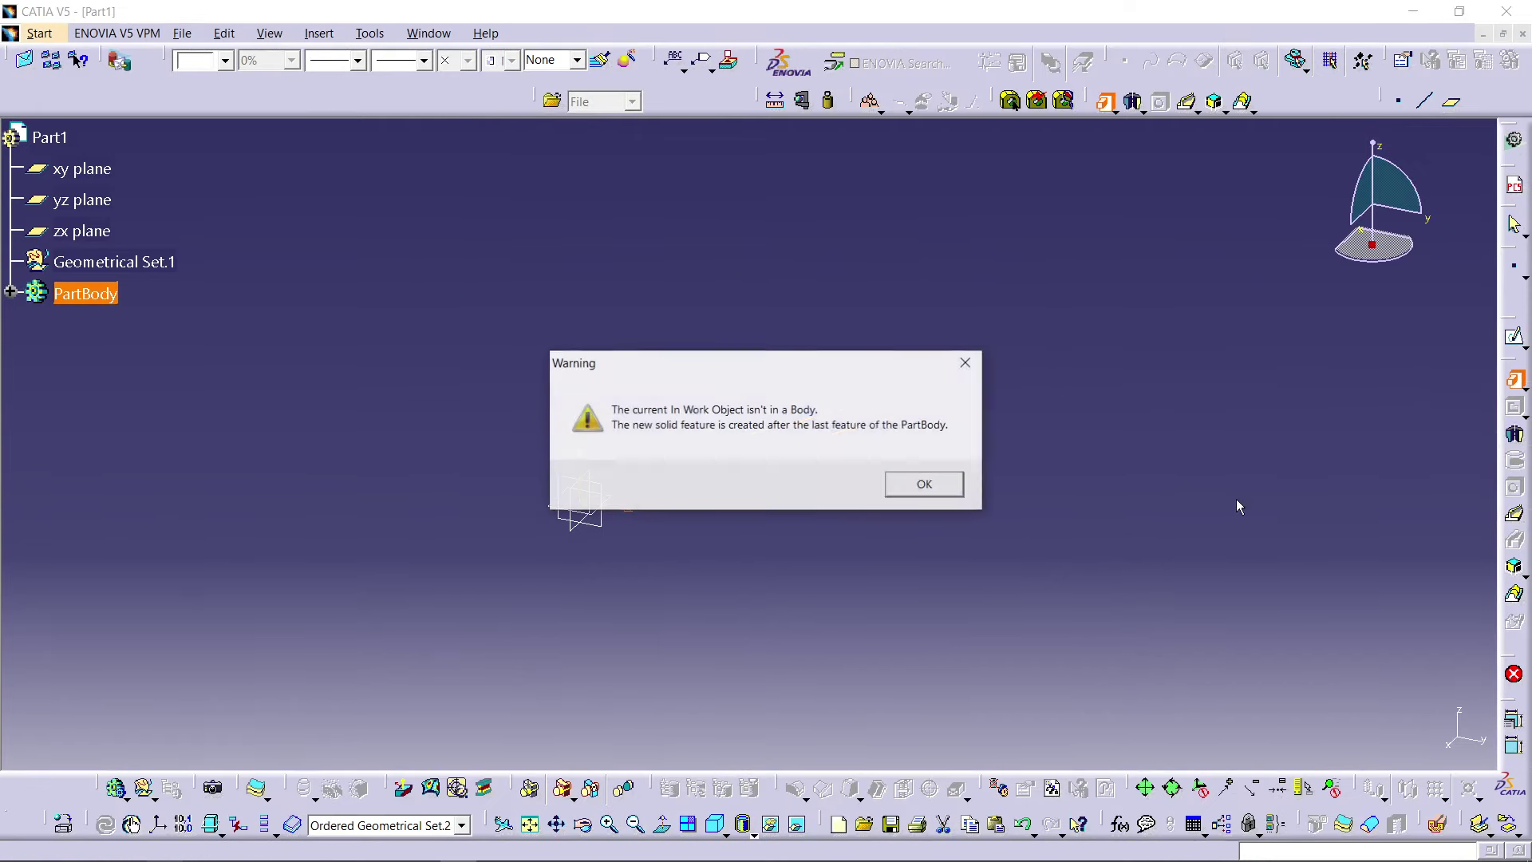
left_click(945, 481)
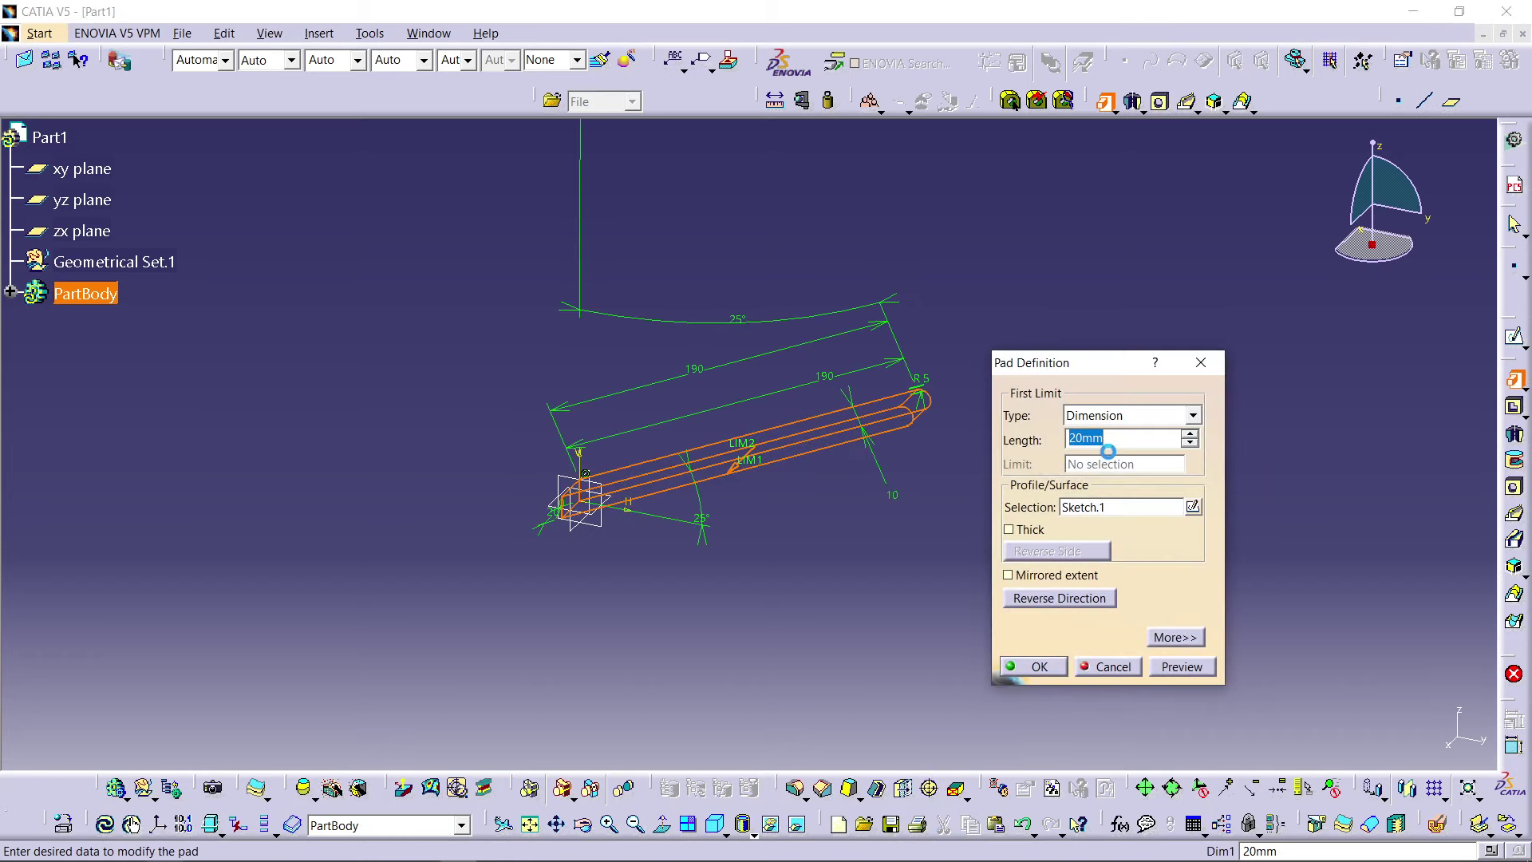
type("3")
key("Return")
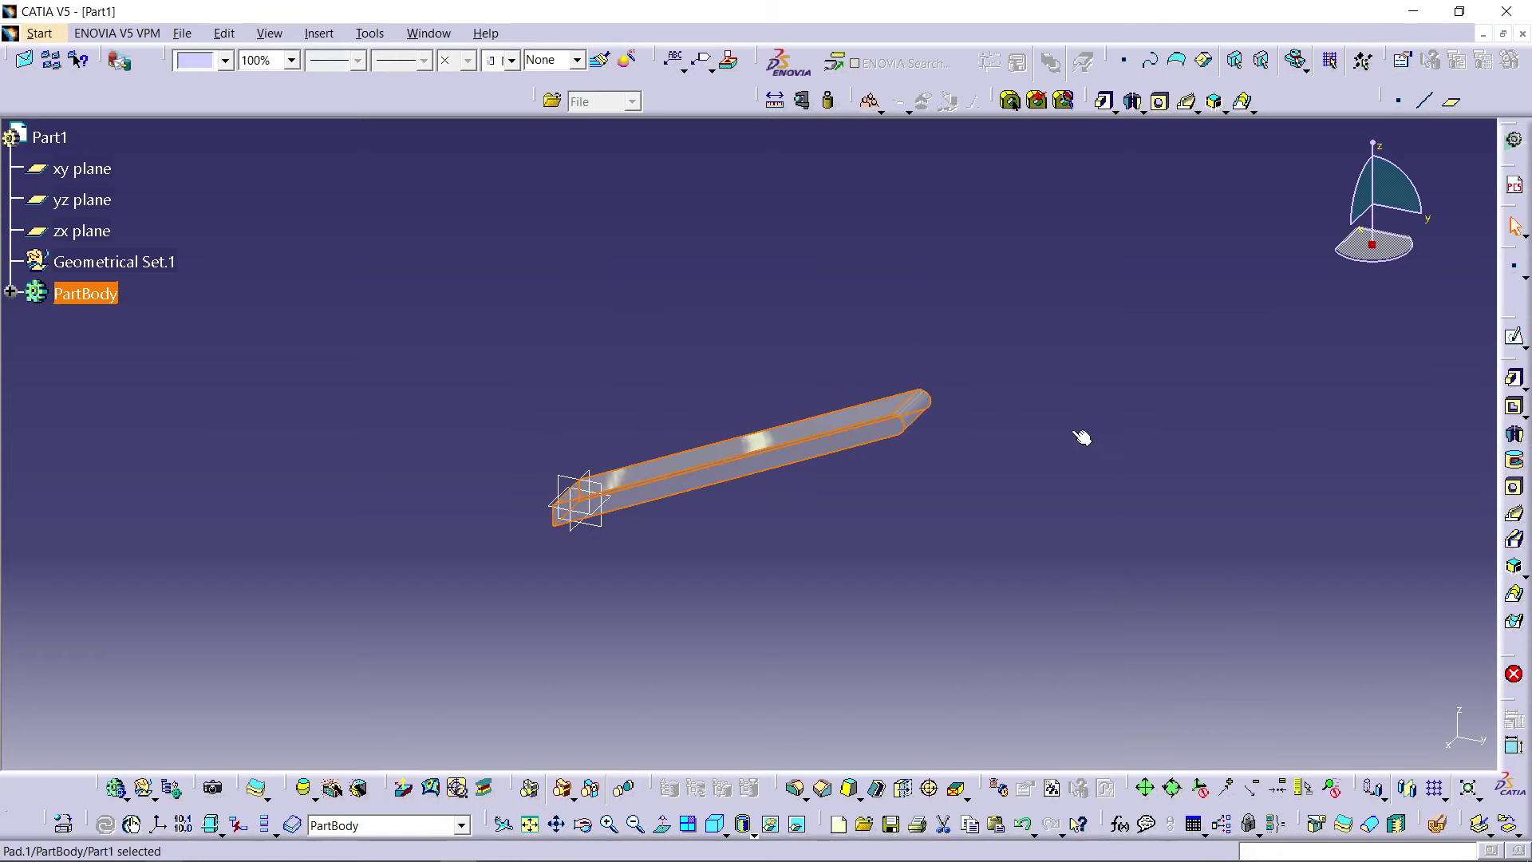
middle_click_drag(944, 537, 793, 481)
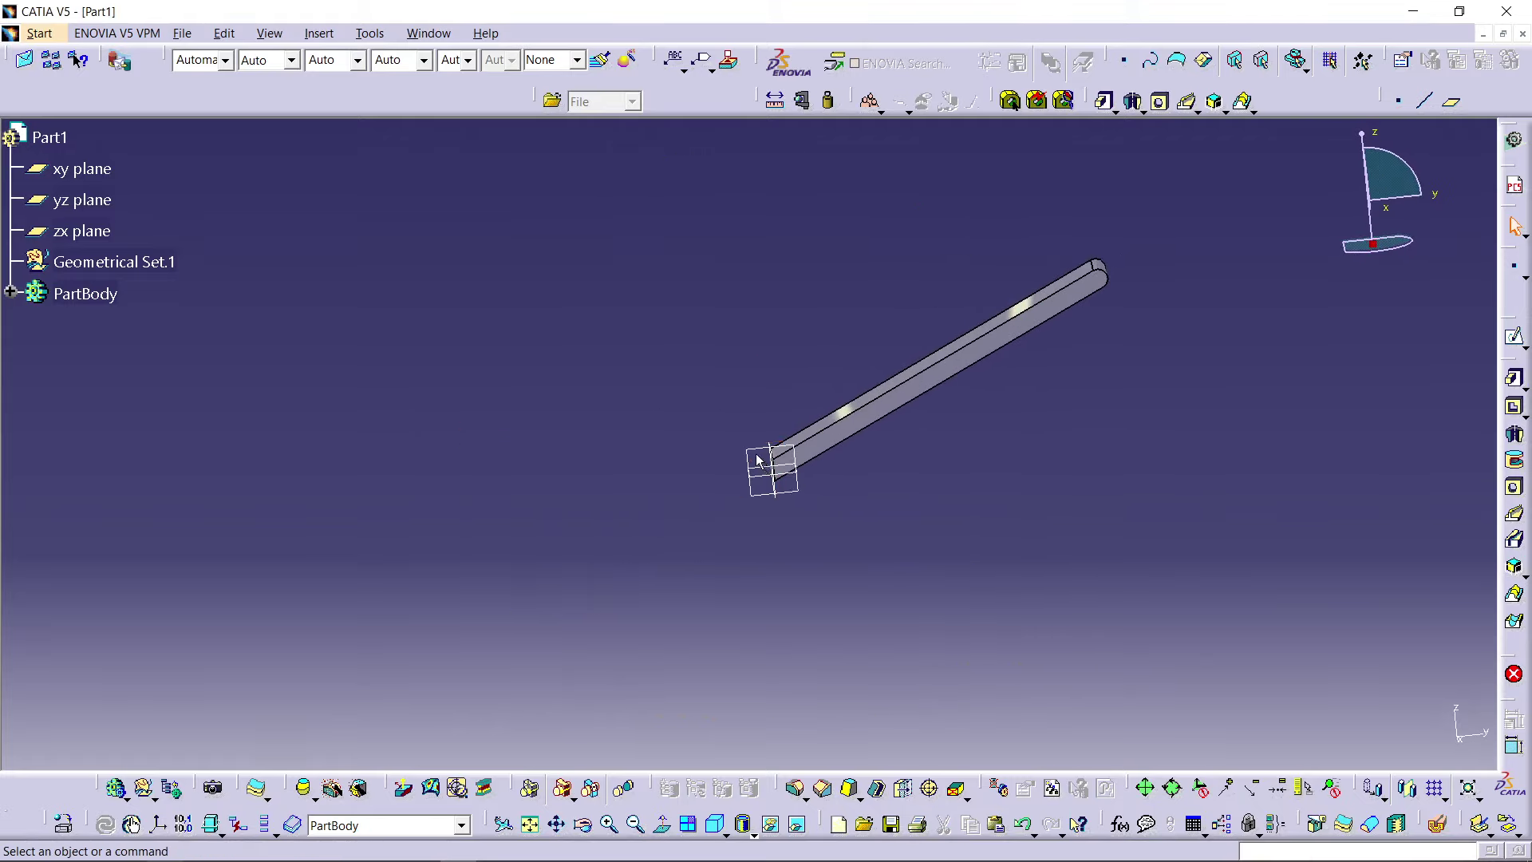
Step: On the yz plane, sketch a rectangle about 37 mm wide and 20 mm high with its lower inner corner at the origin
left_click(759, 461)
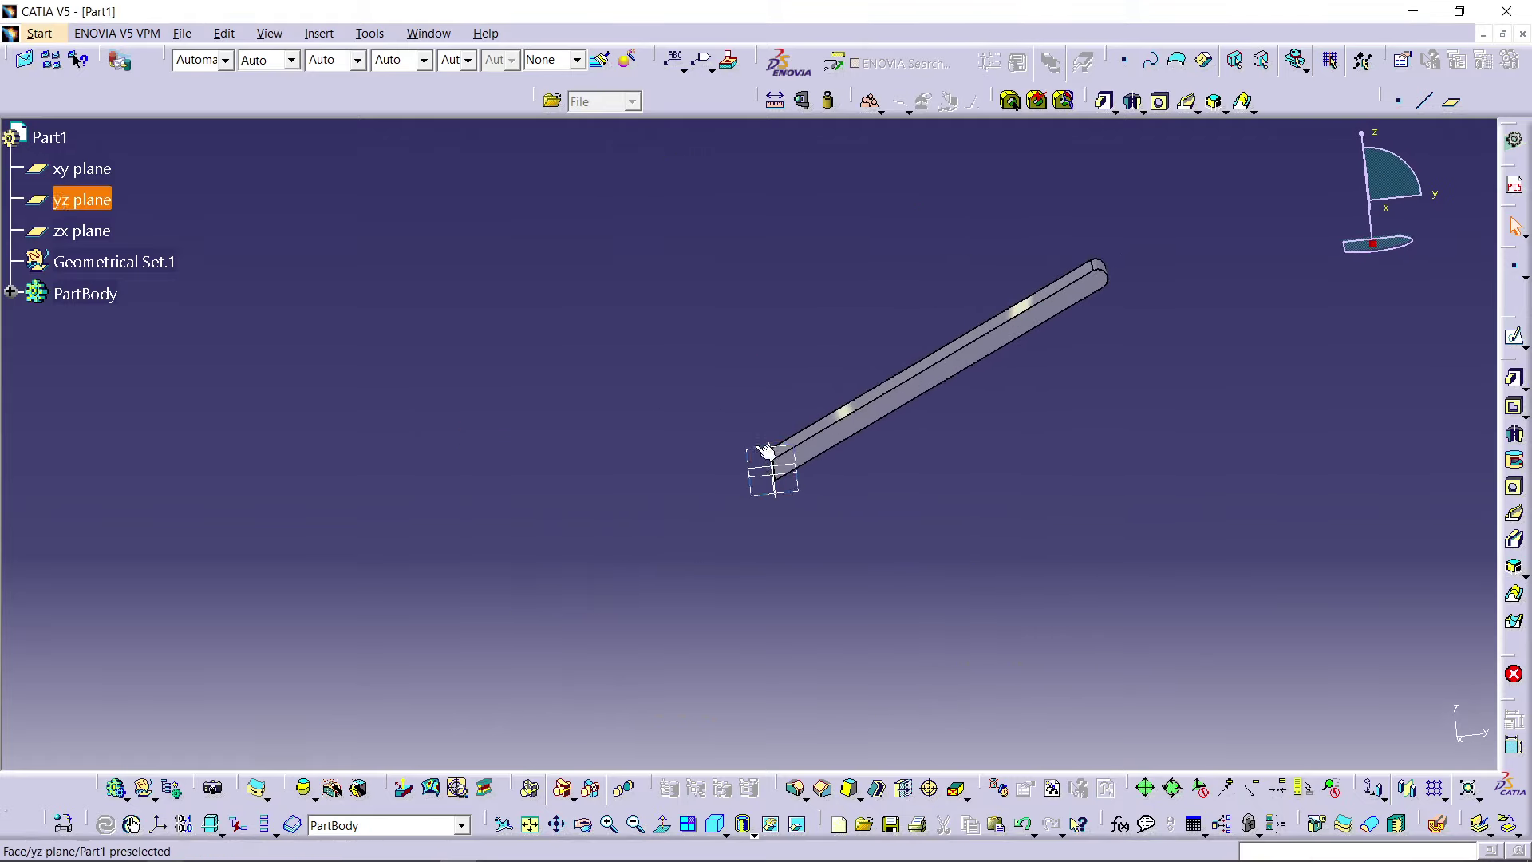
left_click(1514, 336)
mouse_move(749, 462)
middle_mouse_down()
mouse_move(926, 409)
mouse_move(802, 399)
middle_mouse_up()
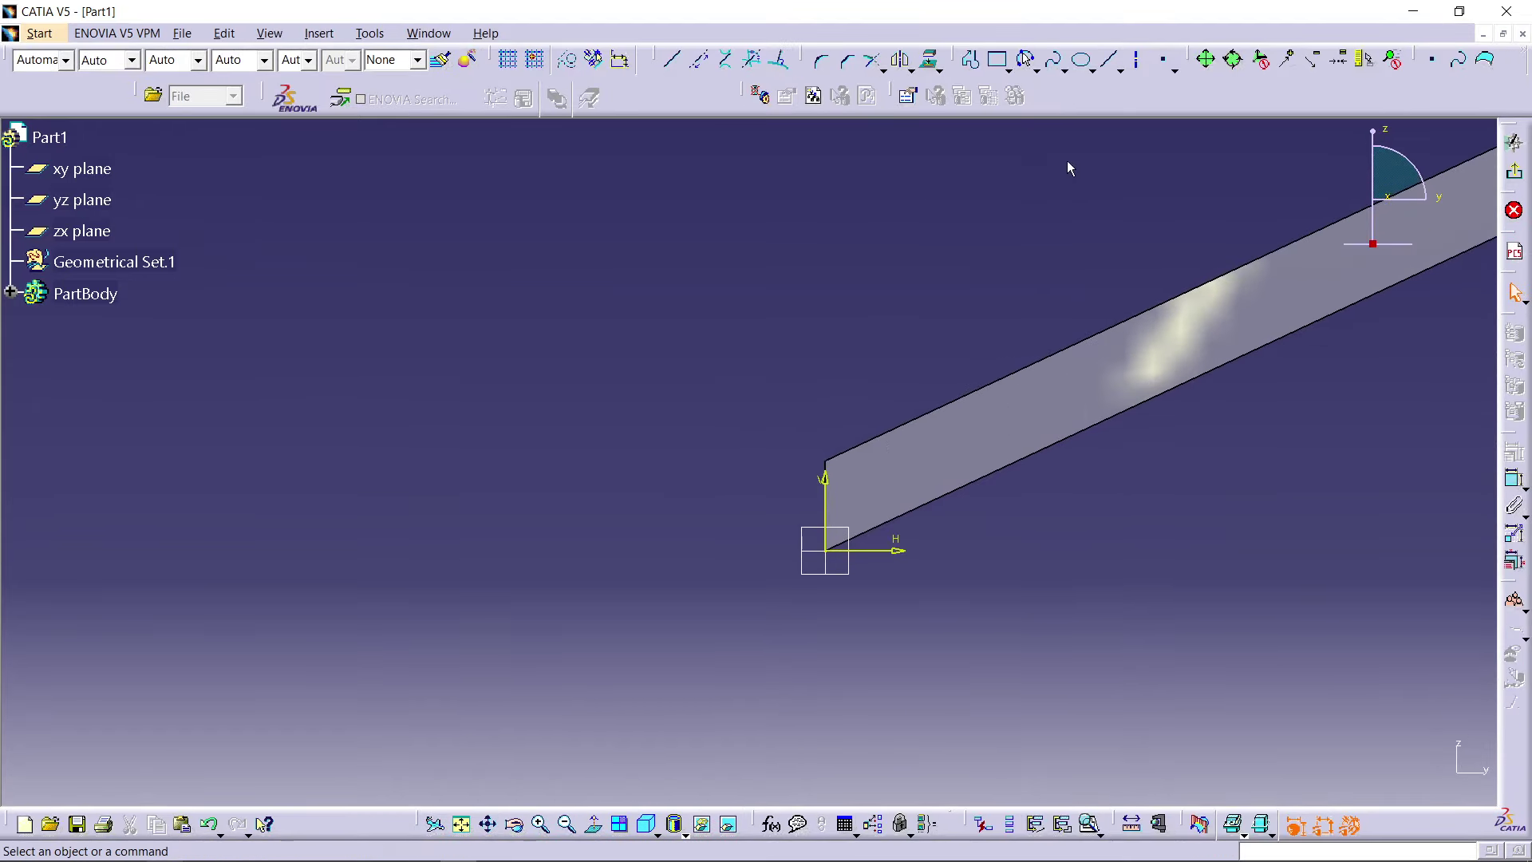
left_click(997, 59)
left_click(528, 389)
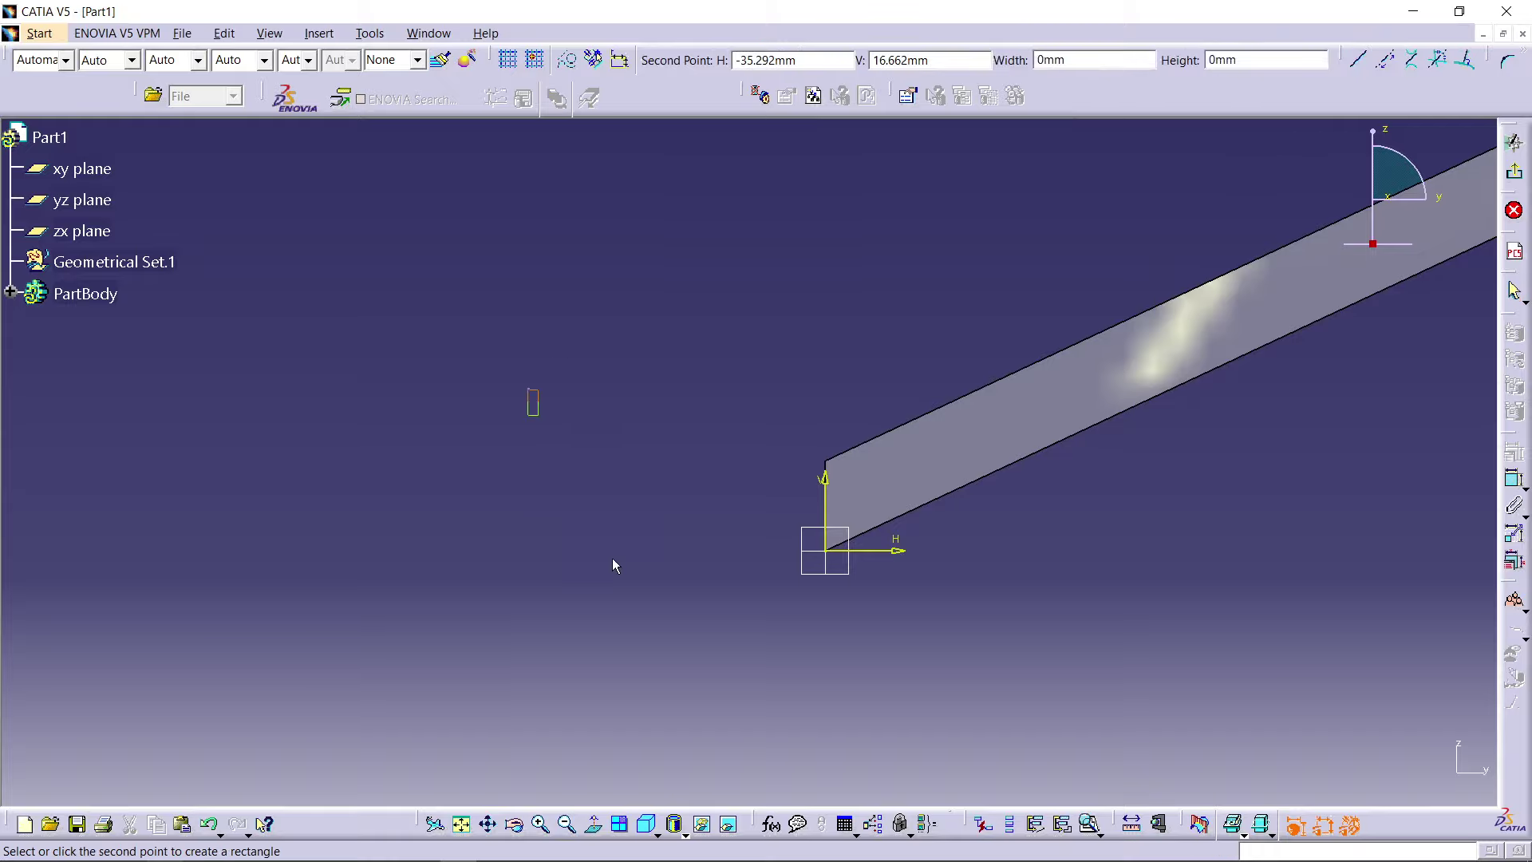
left_click(828, 549)
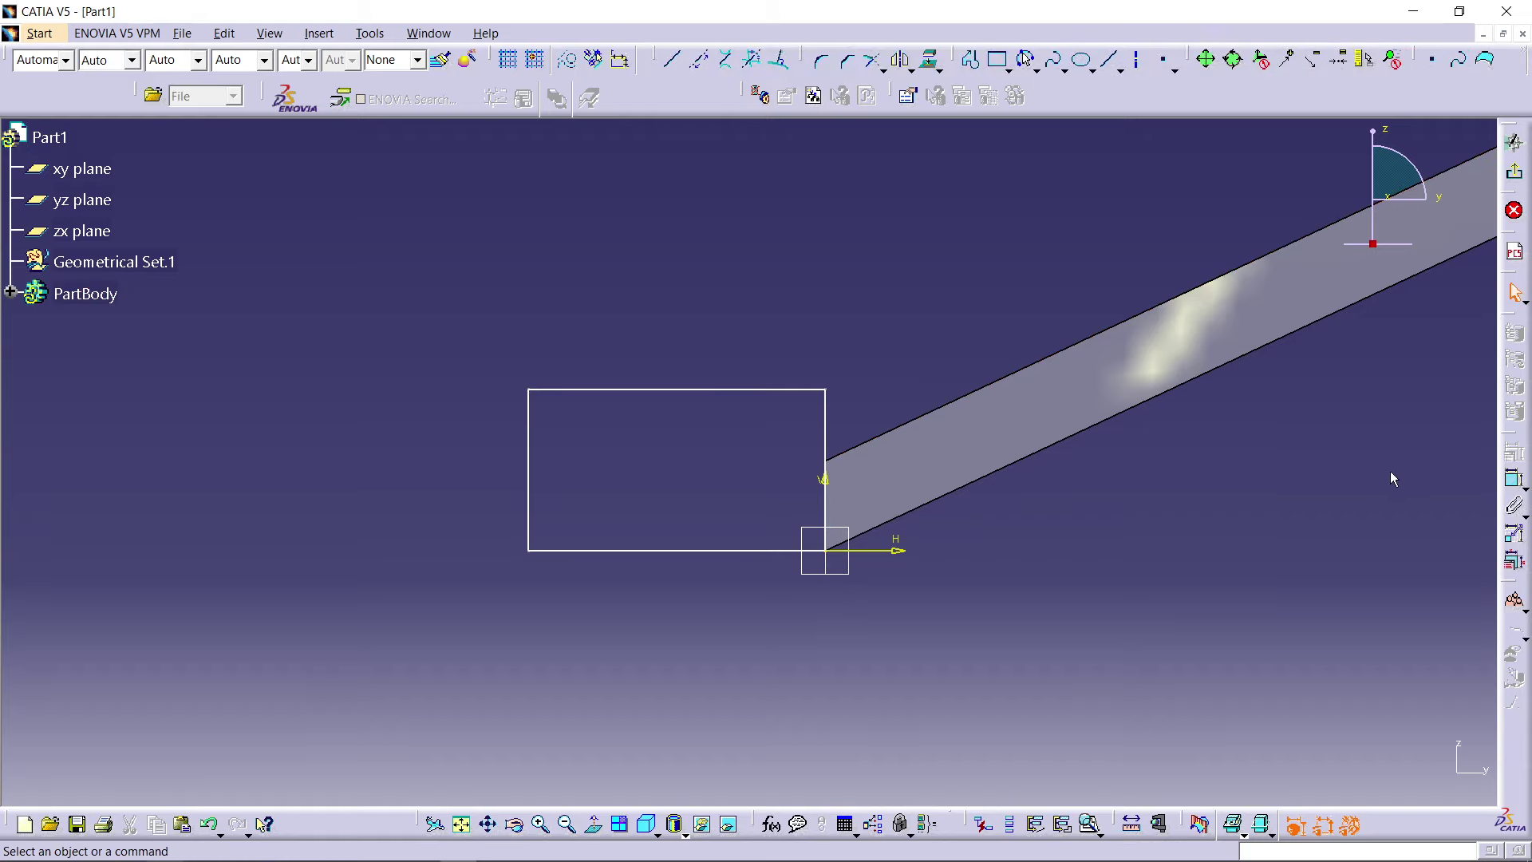
Step: Dimension the rectangle's height between its horizontal edges and set it to 20 mm
left_click(1514, 479)
left_click(795, 390)
left_click(750, 550)
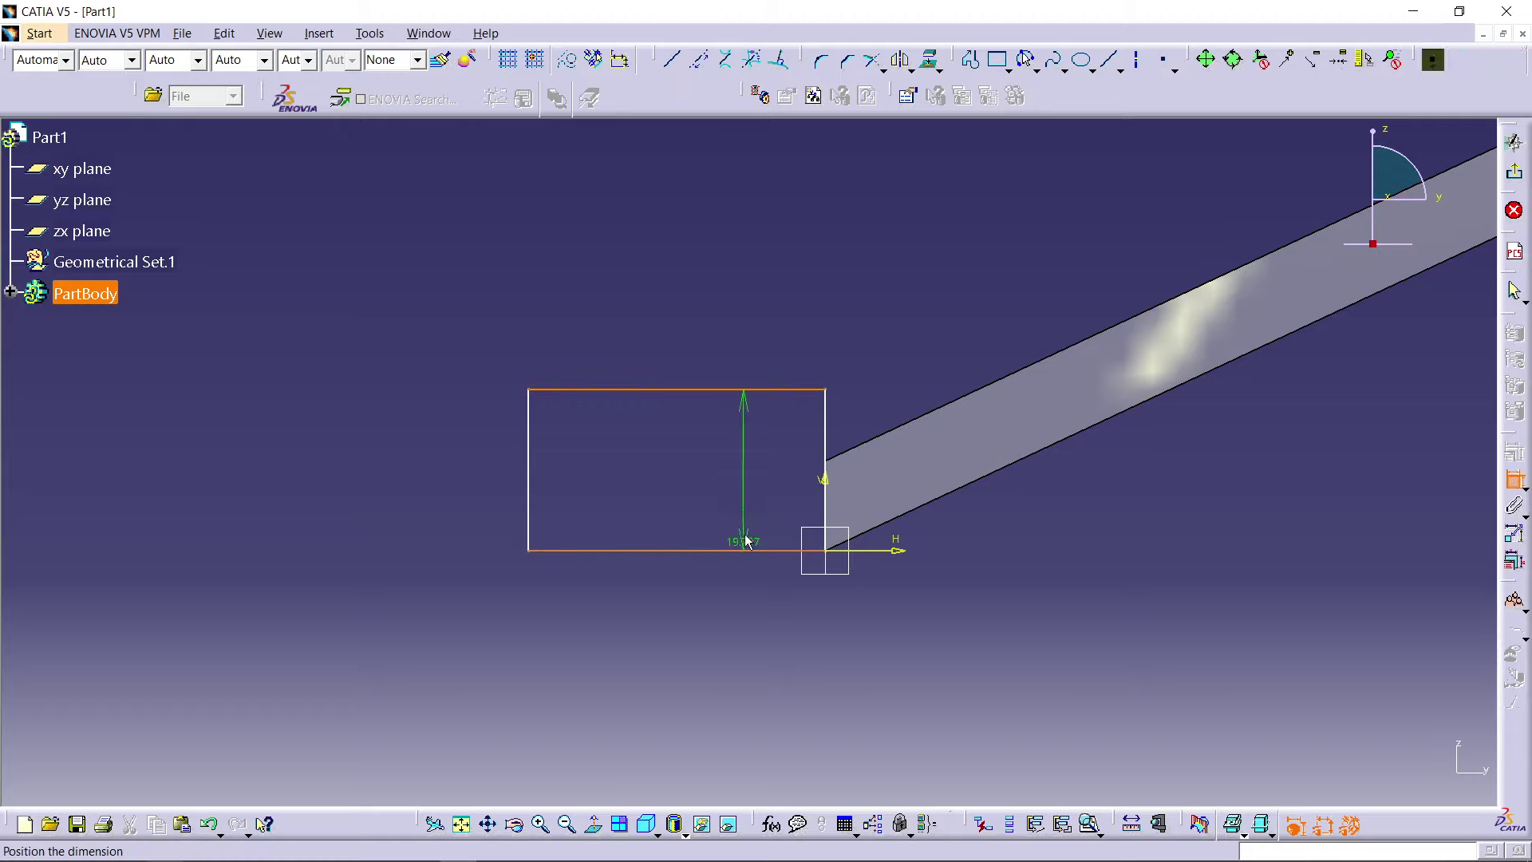
left_click(447, 489)
double_click(461, 478)
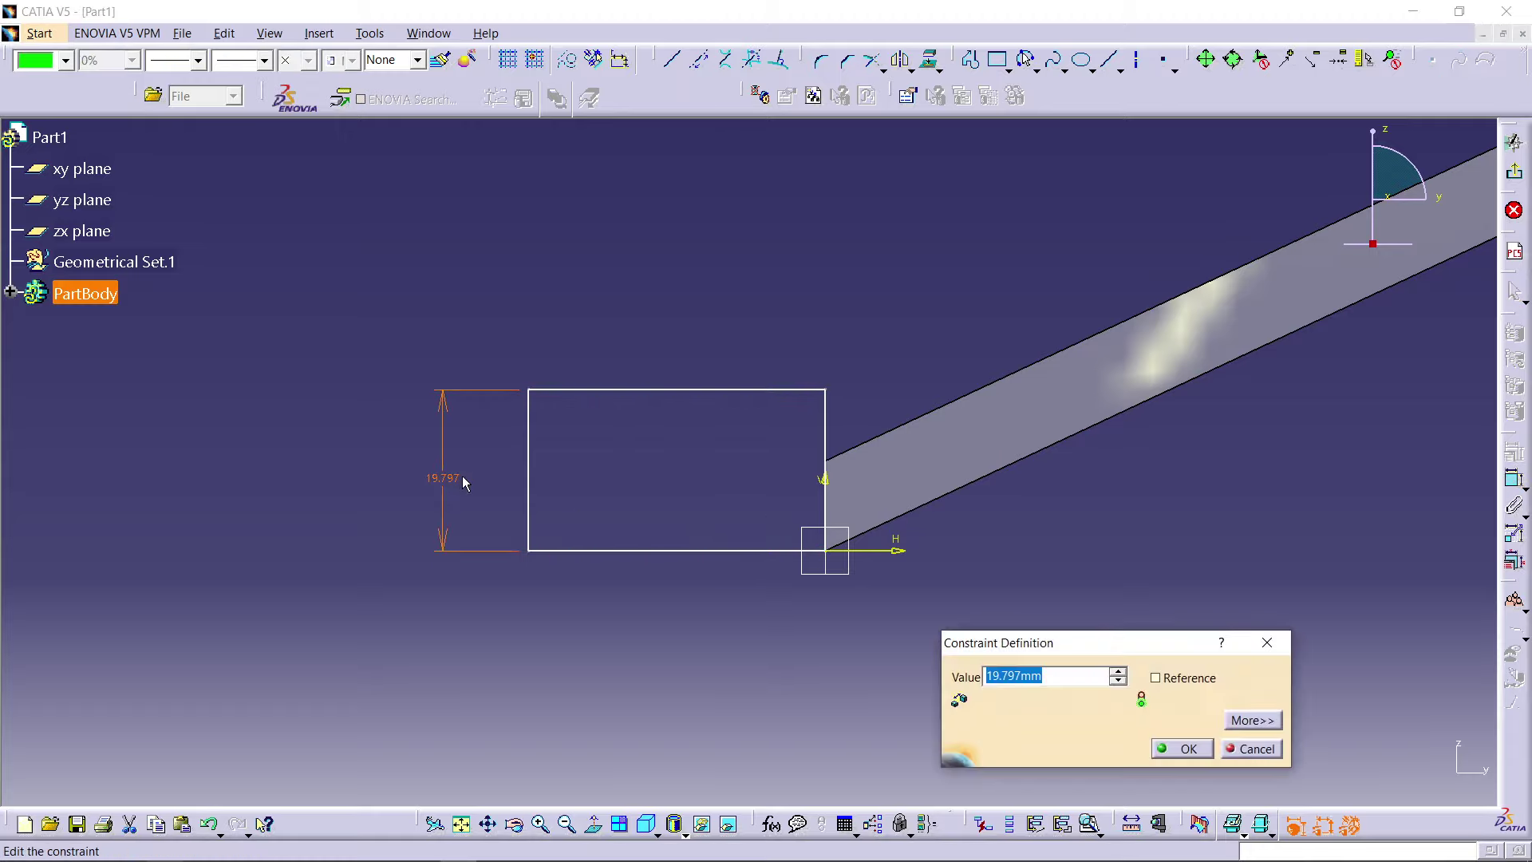
type("20")
key("Return")
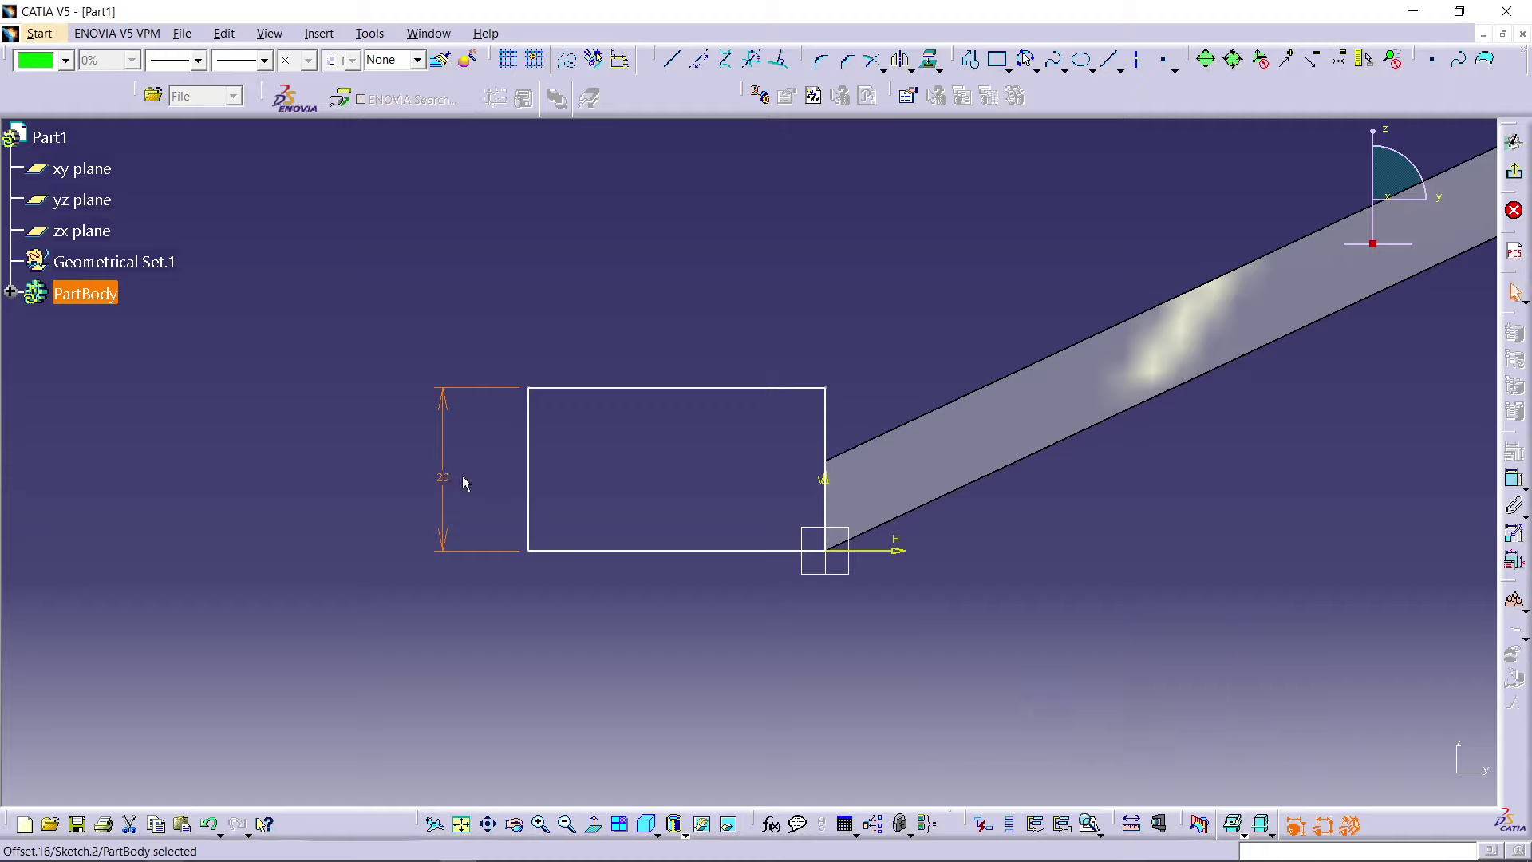
Step: Change the rectangle's height dimension to 15 mm
double_click(448, 492)
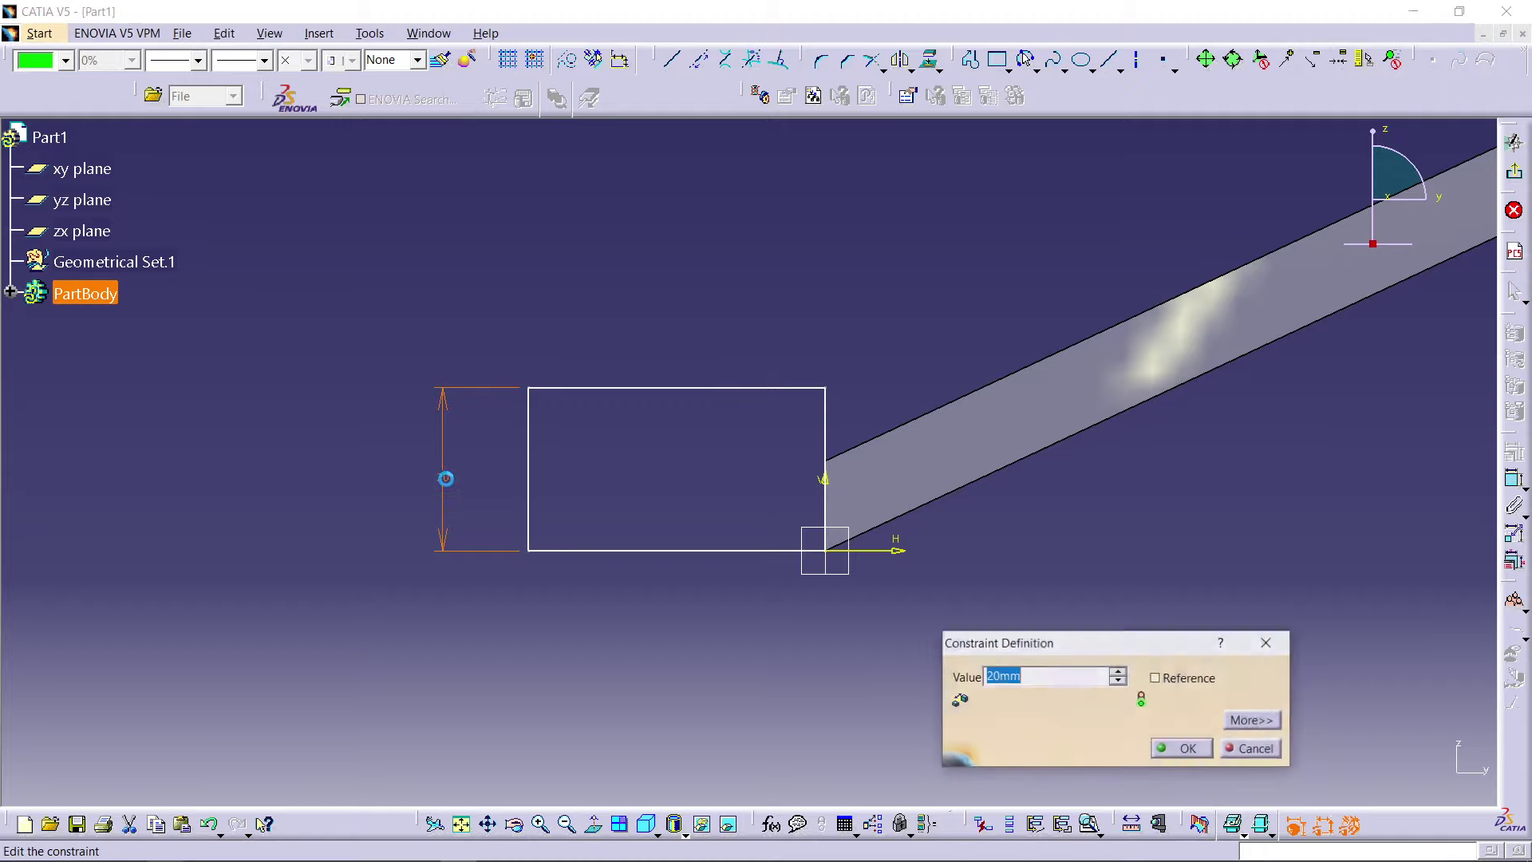
type("15")
key("Return")
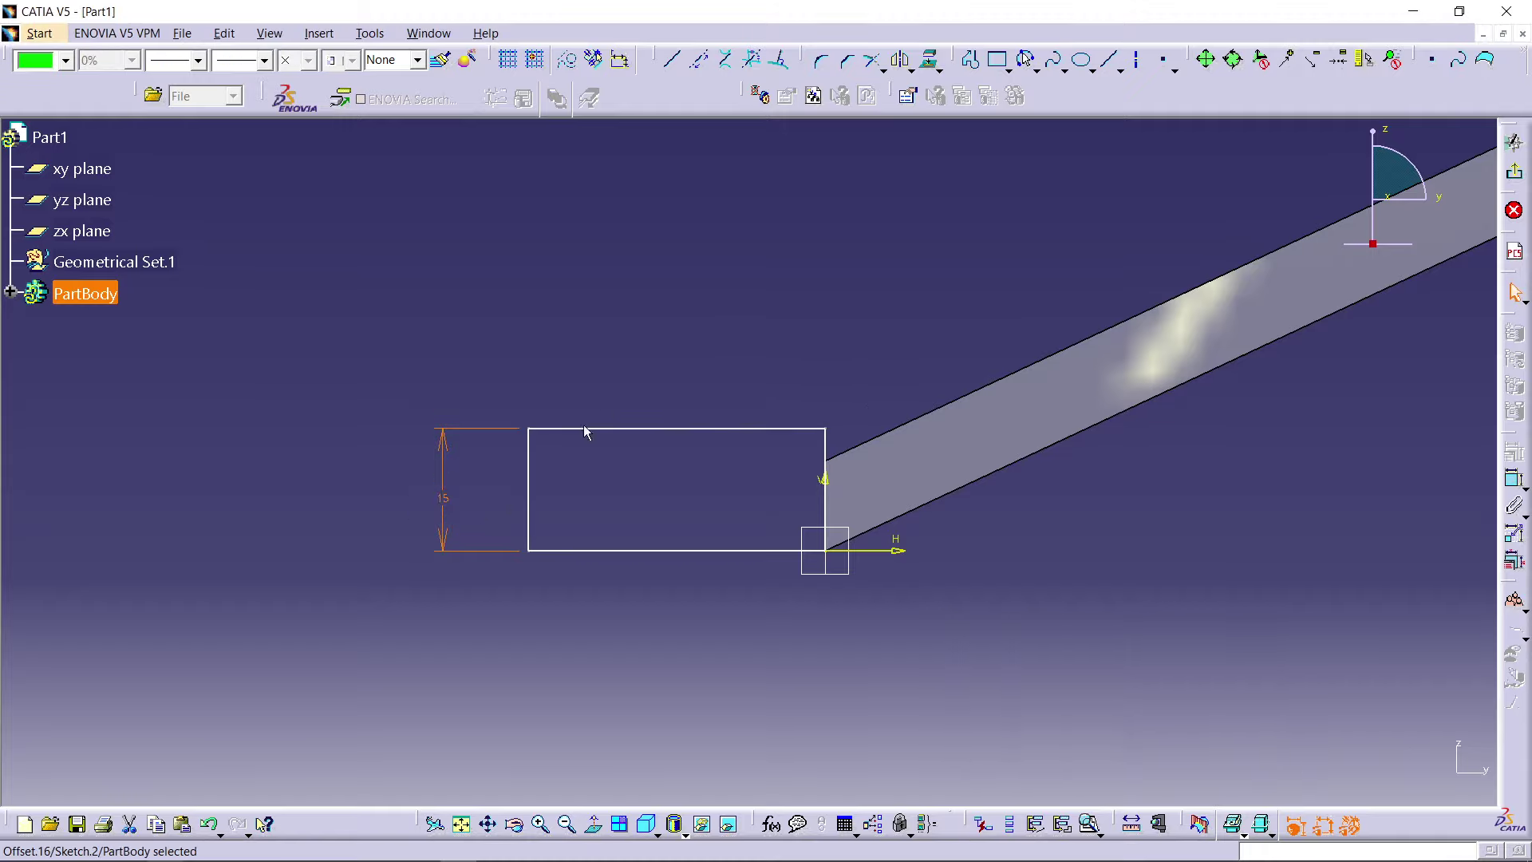
Step: Dimension the rectangle's width between its vertical edges and set it to 30 mm
left_click(529, 475)
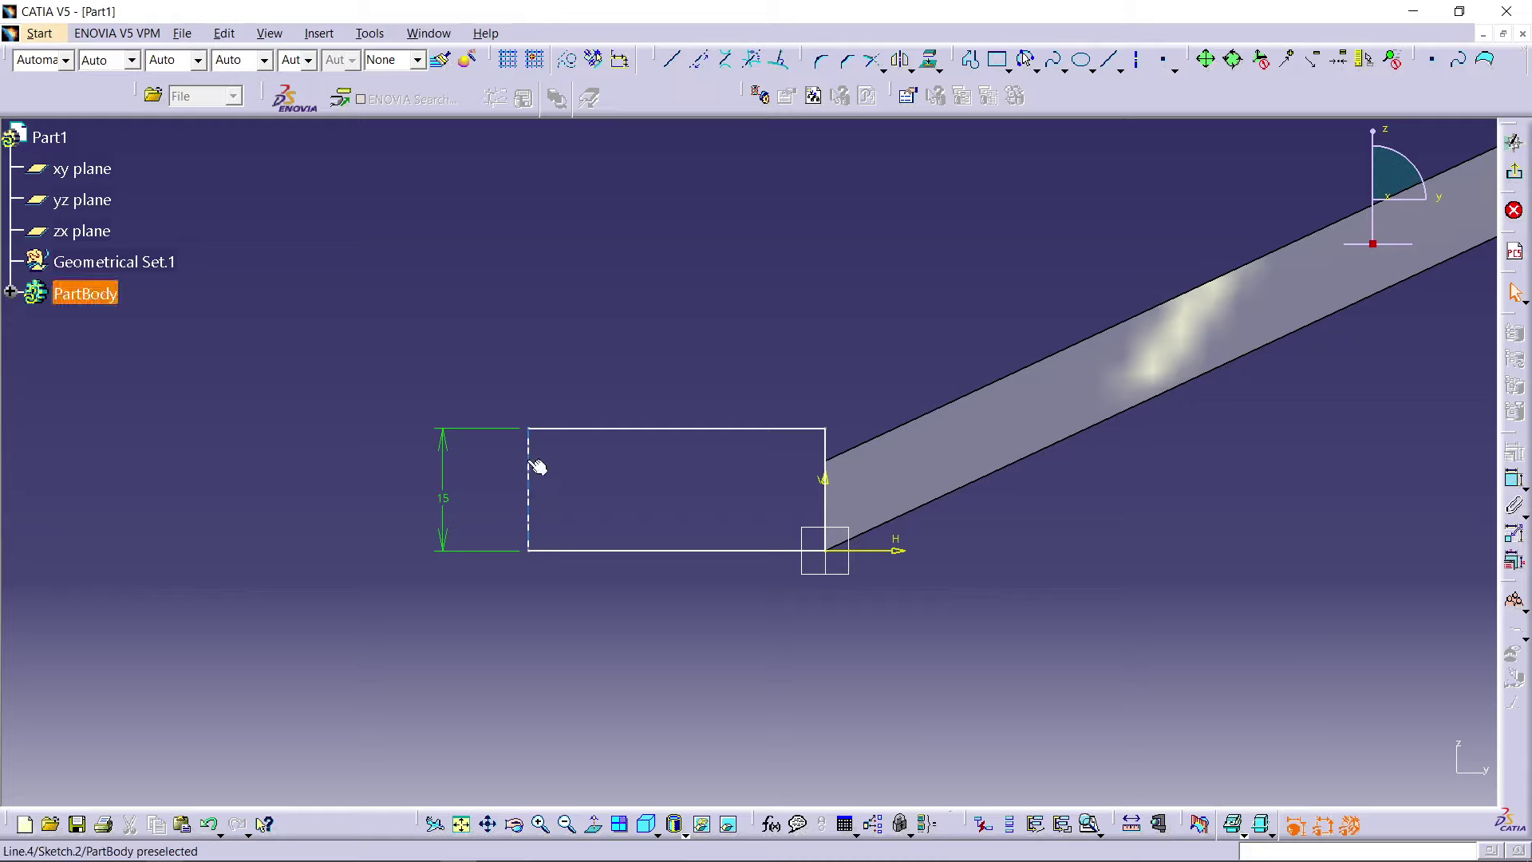
left_click(830, 443, "ctrl")
left_click(1514, 478)
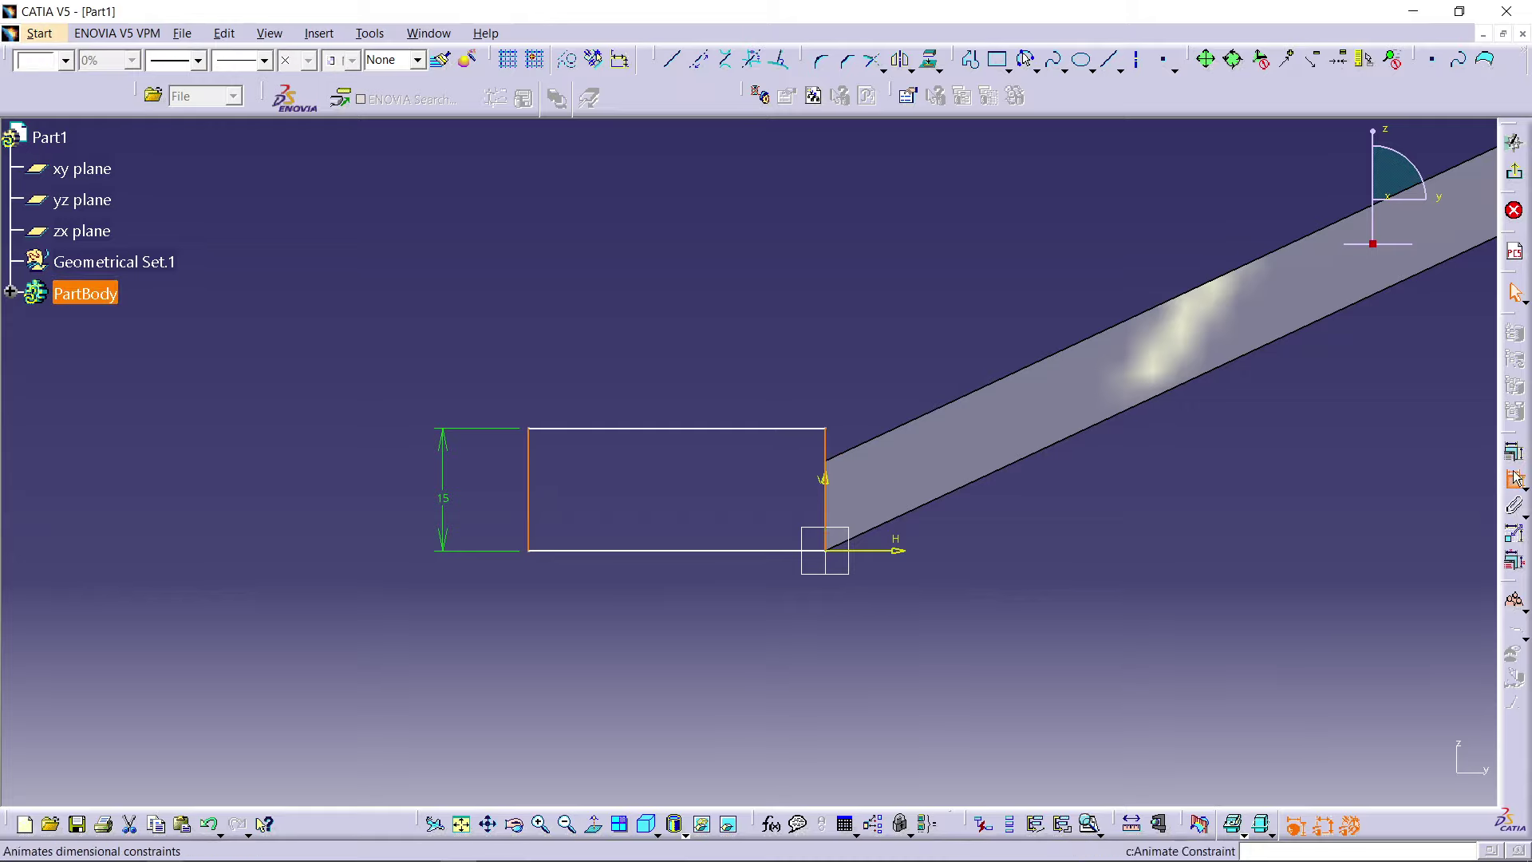
double_click(651, 339)
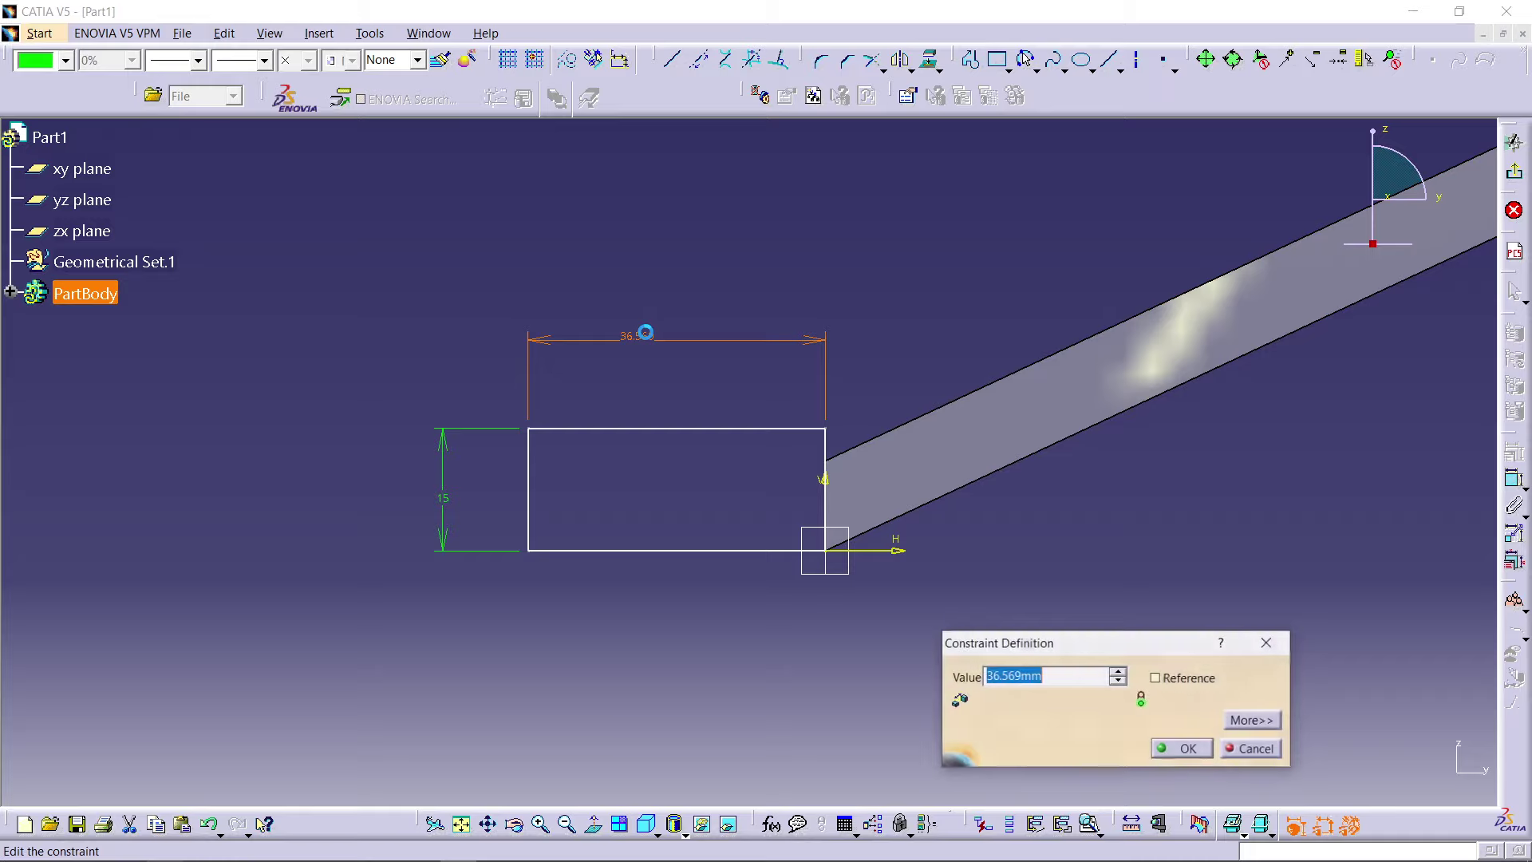
key("Return")
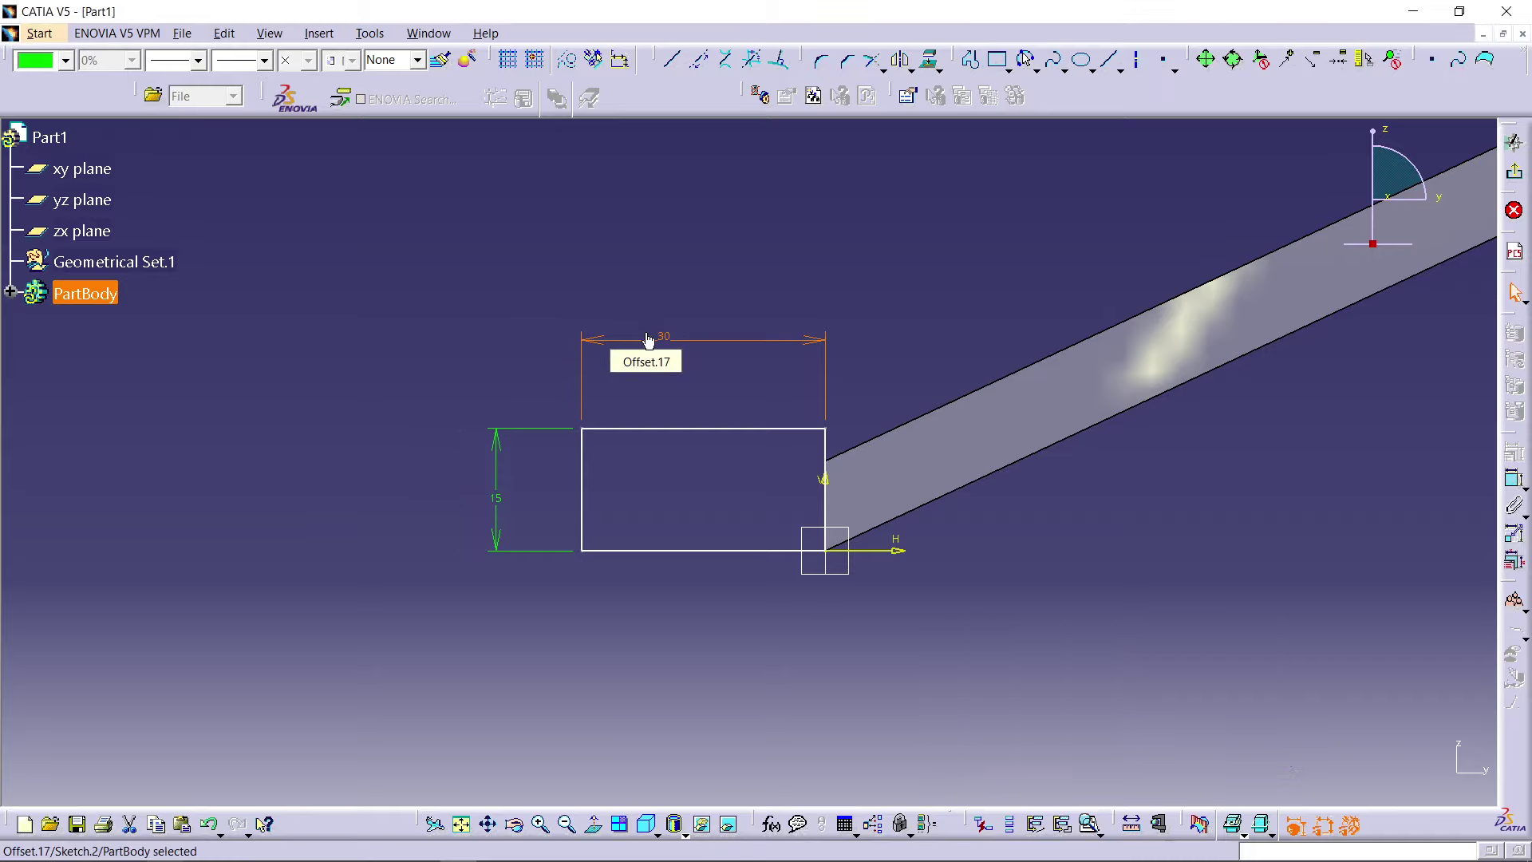
left_click(998, 612)
mouse_move(999, 612)
middle_mouse_down()
mouse_move(896, 609)
mouse_move(901, 548)
mouse_move(901, 583)
middle_mouse_up()
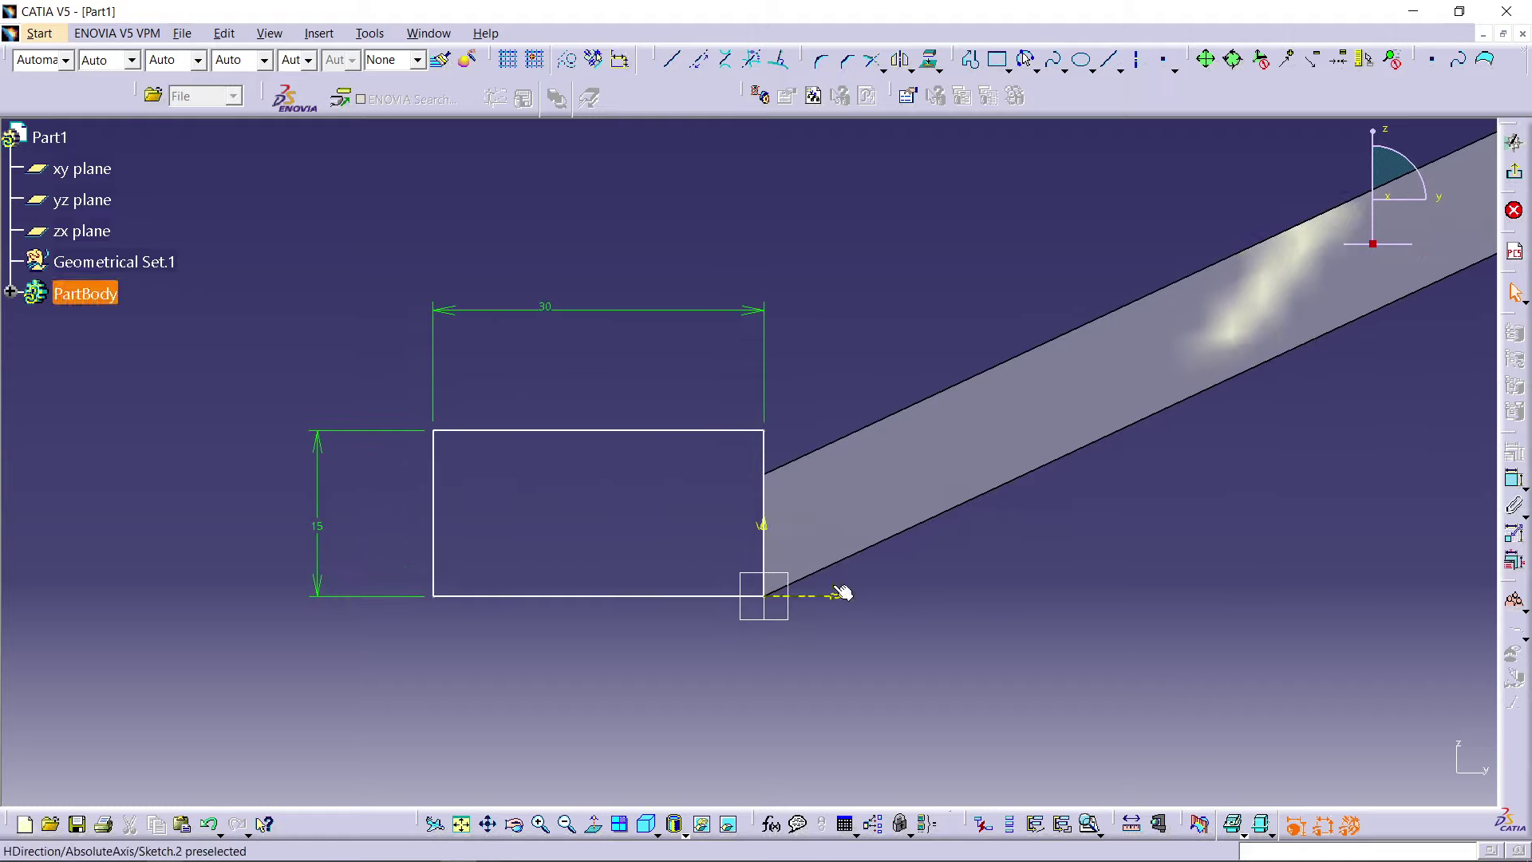
mouse_move(629, 329)
middle_mouse_down()
mouse_move(745, 455)
mouse_move(648, 300)
middle_mouse_up()
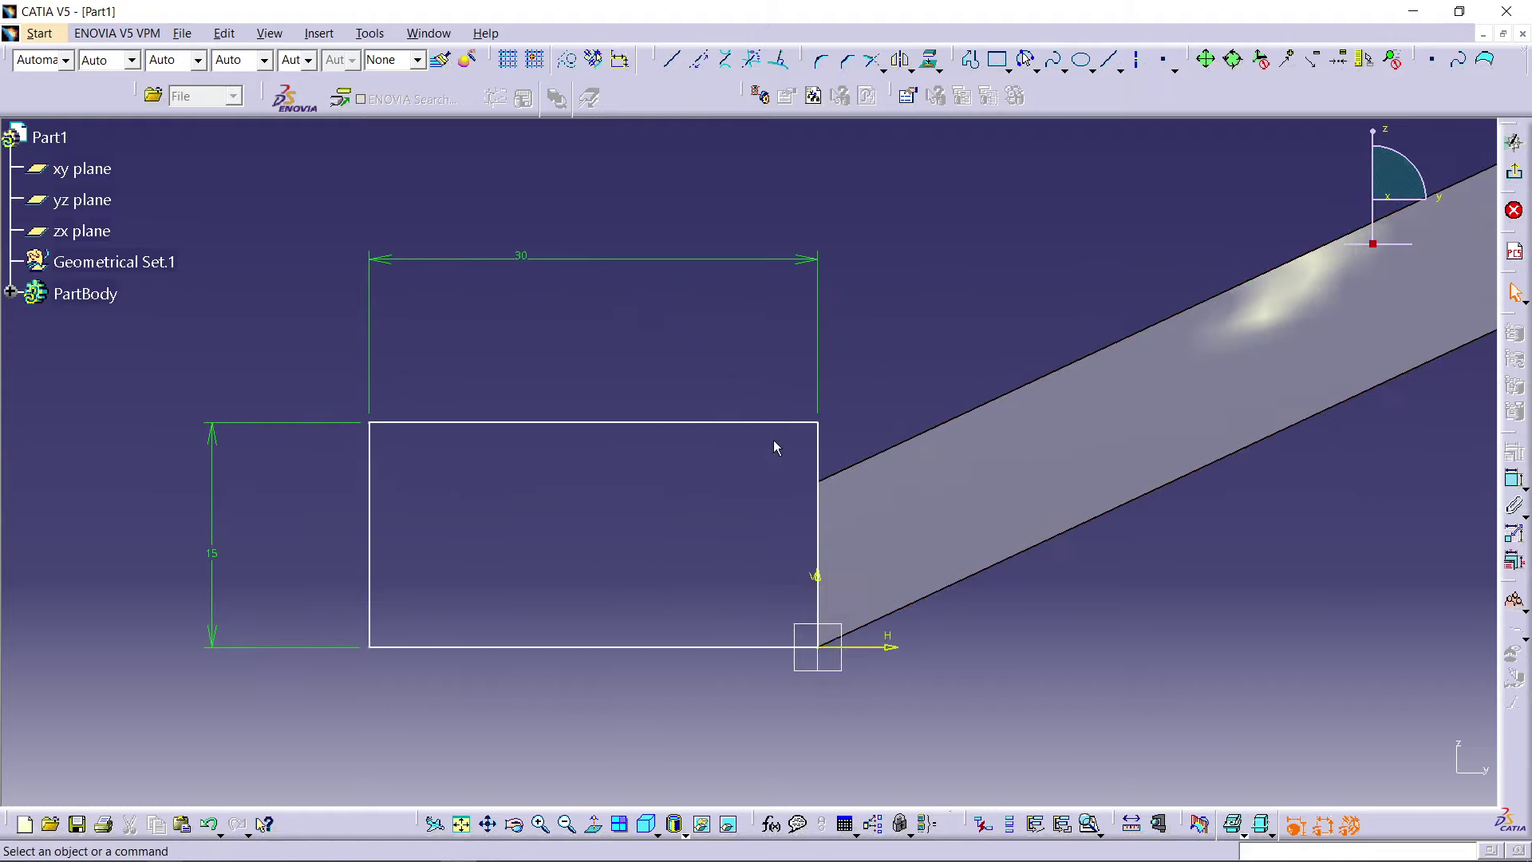
left_click(759, 423)
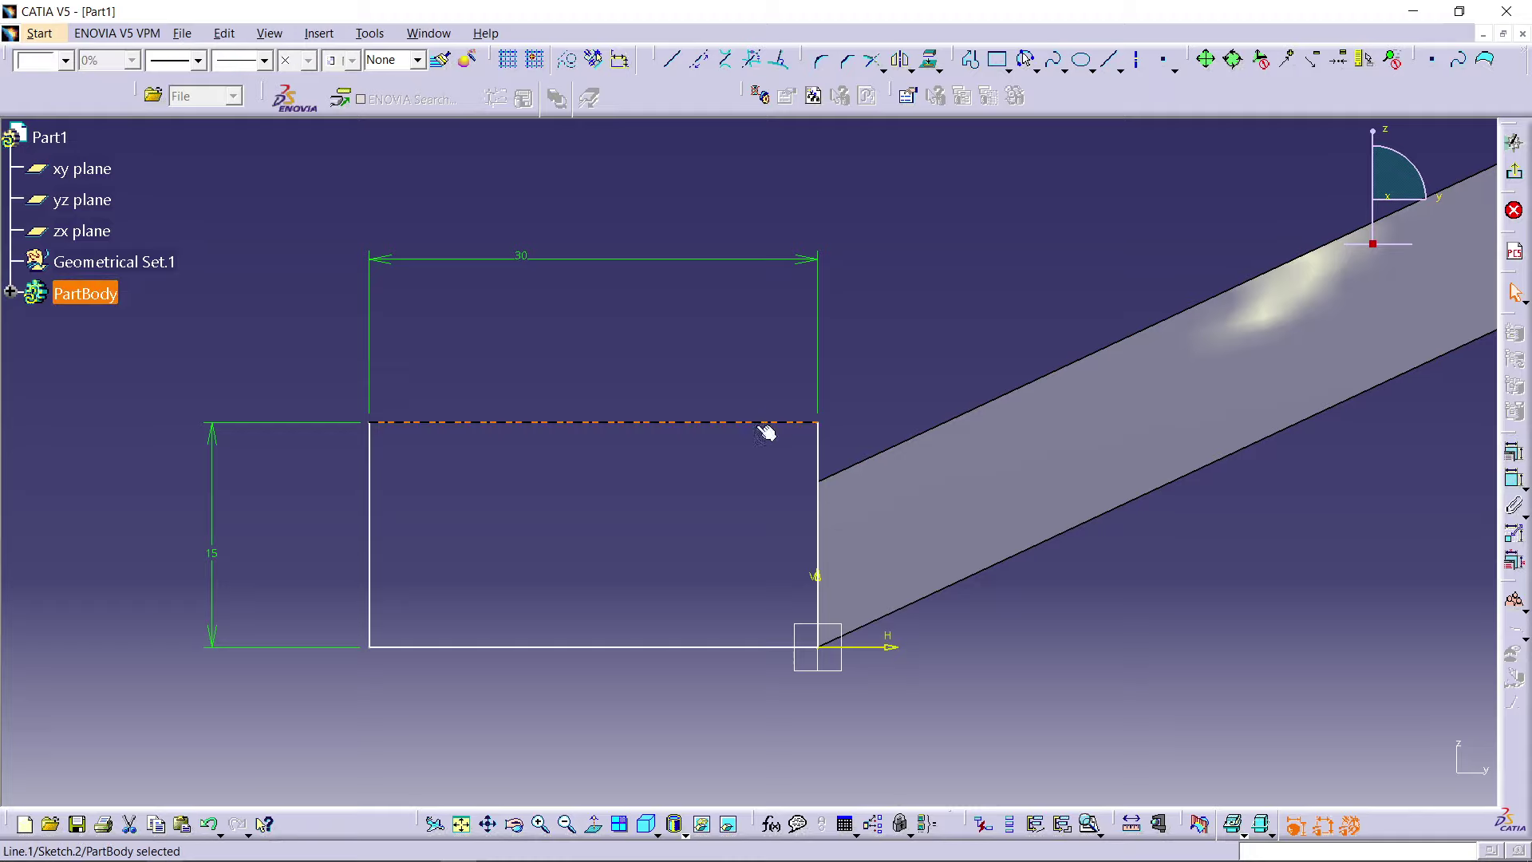
left_click(880, 647, "ctrl")
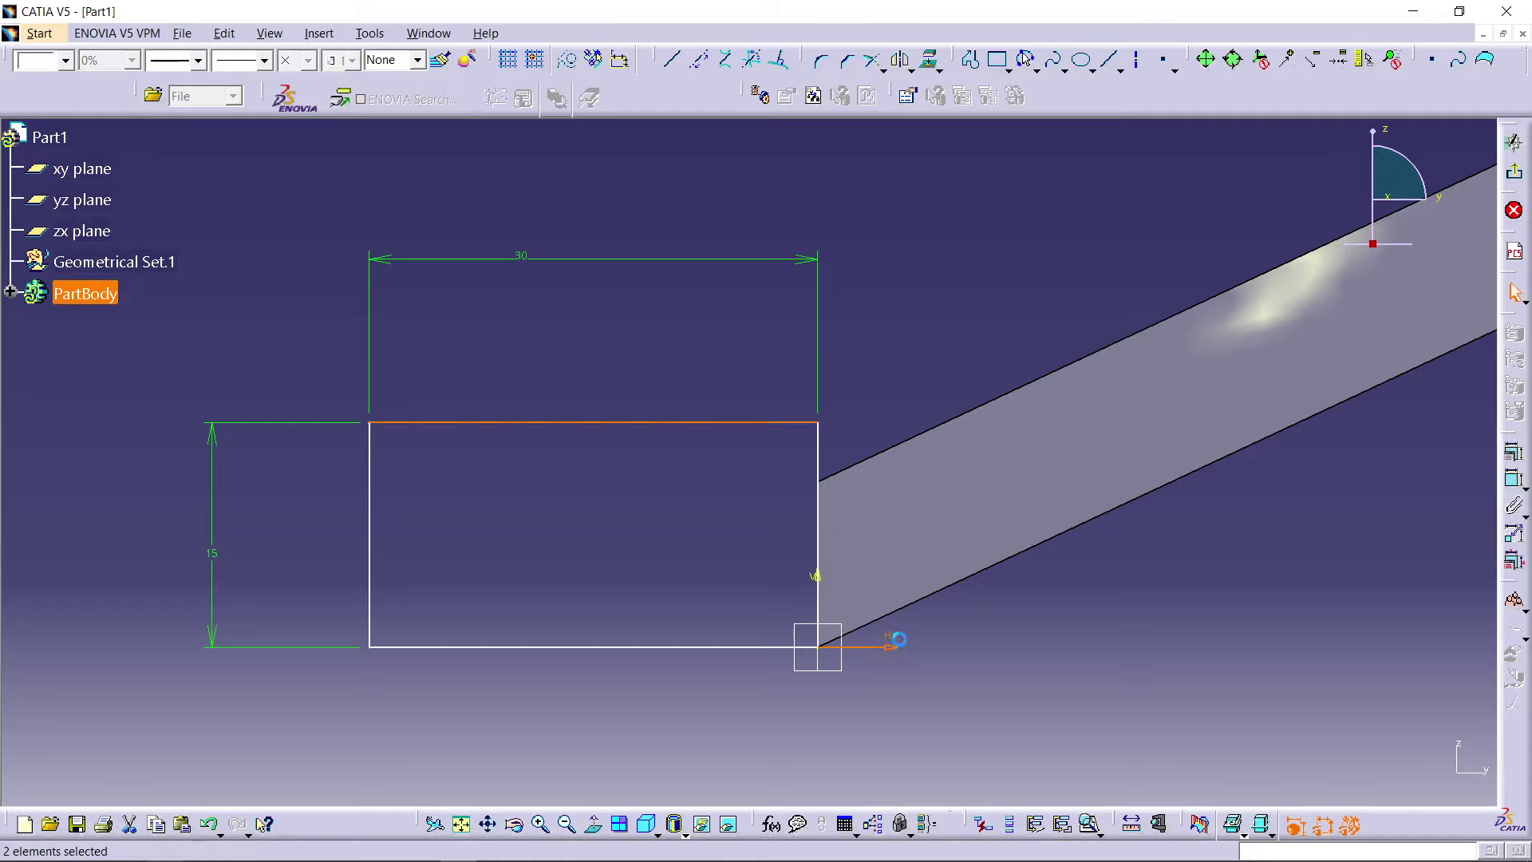
left_click(1513, 480)
right_click(1231, 534)
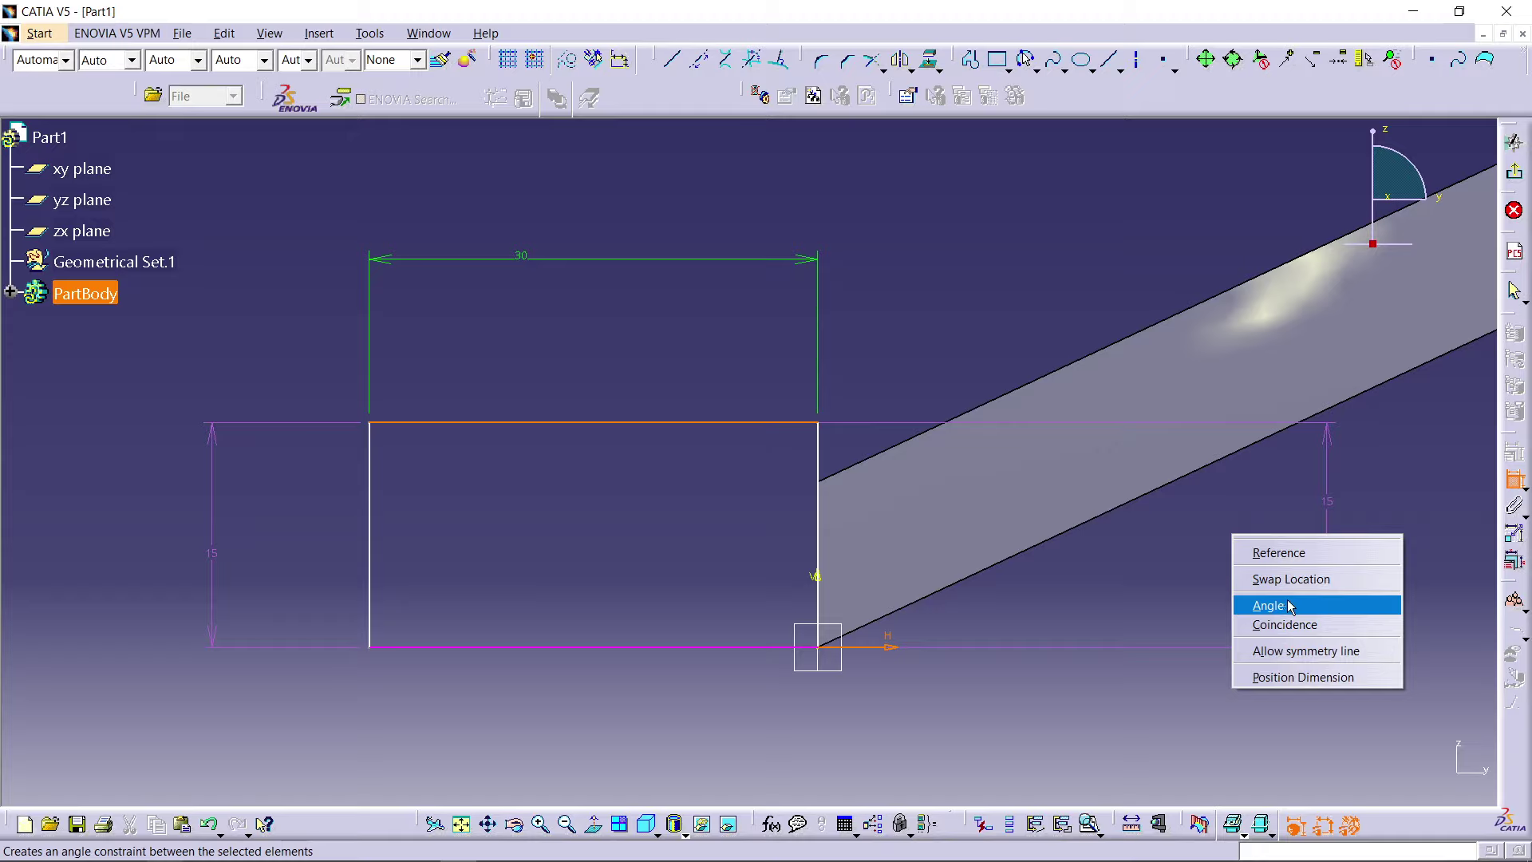
left_click(1165, 572)
key("Escape")
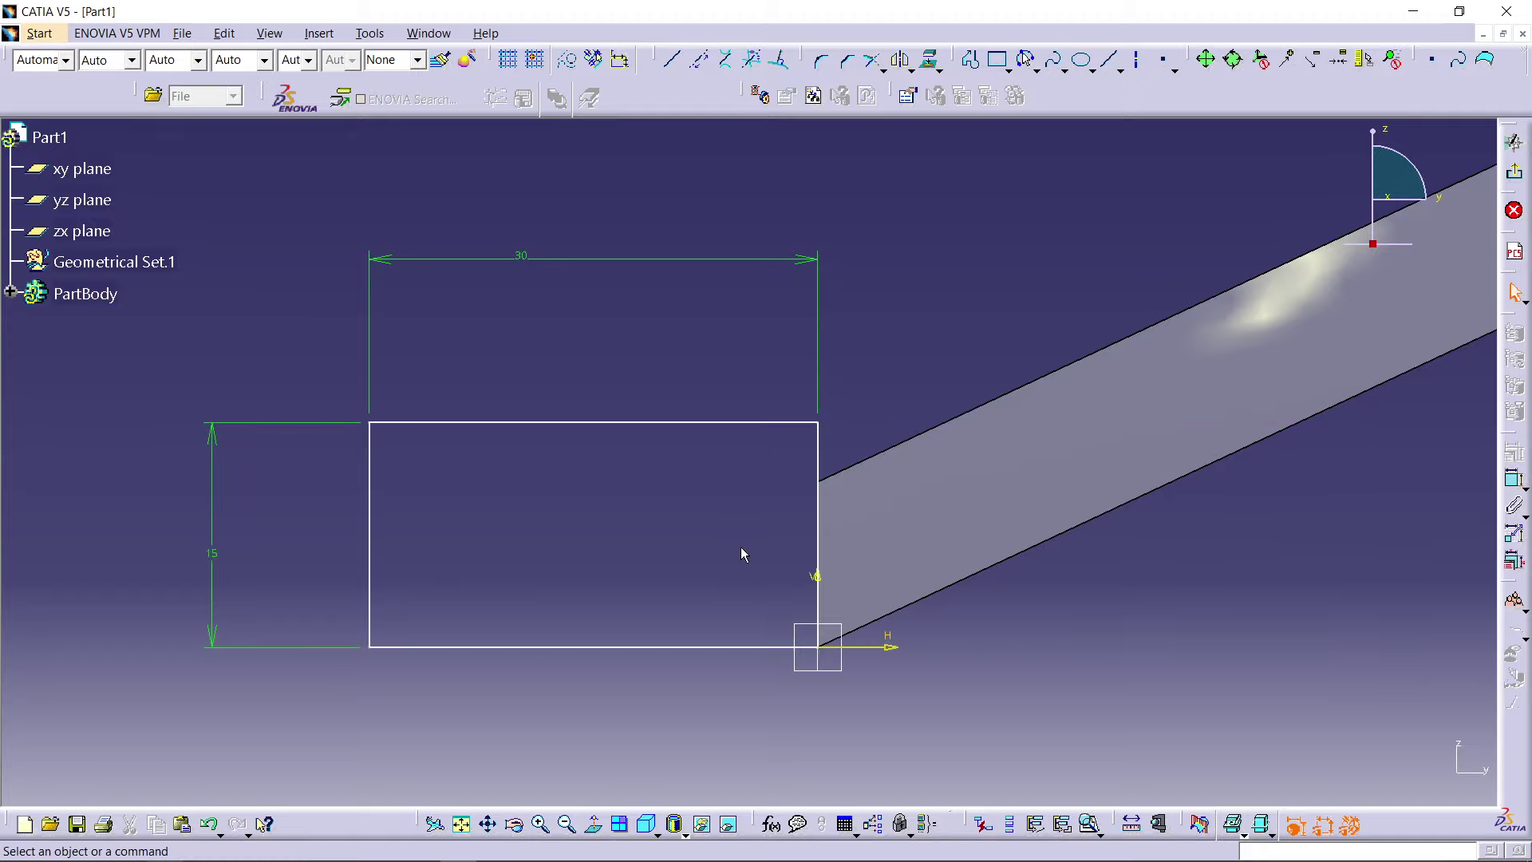
Step: Add an angle dimension between the top and right edges of the sketched rectangle
left_click(800, 423)
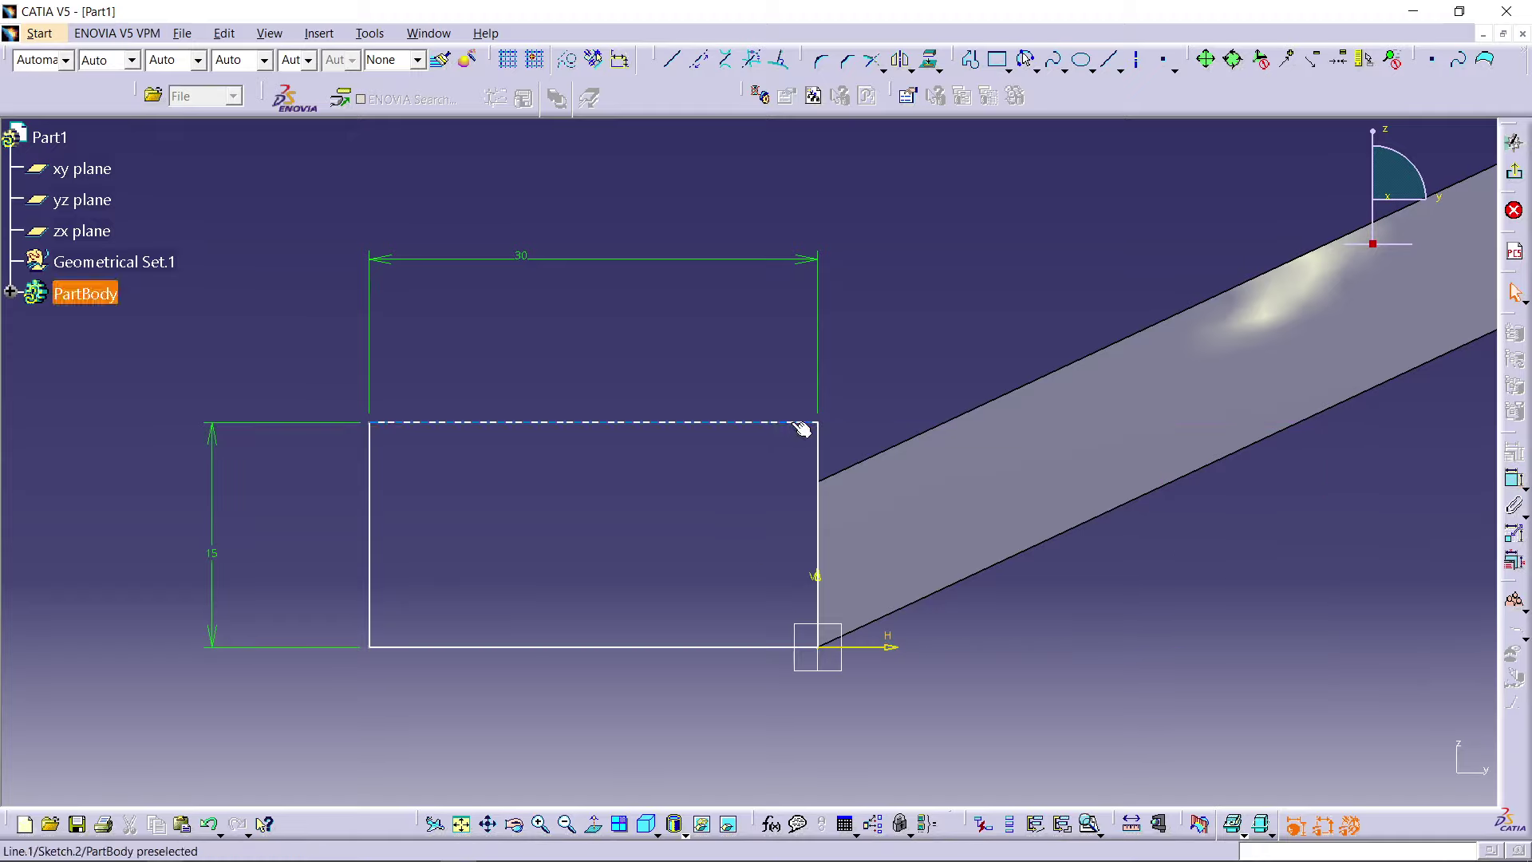
left_click(819, 460, "ctrl")
left_click(1513, 480)
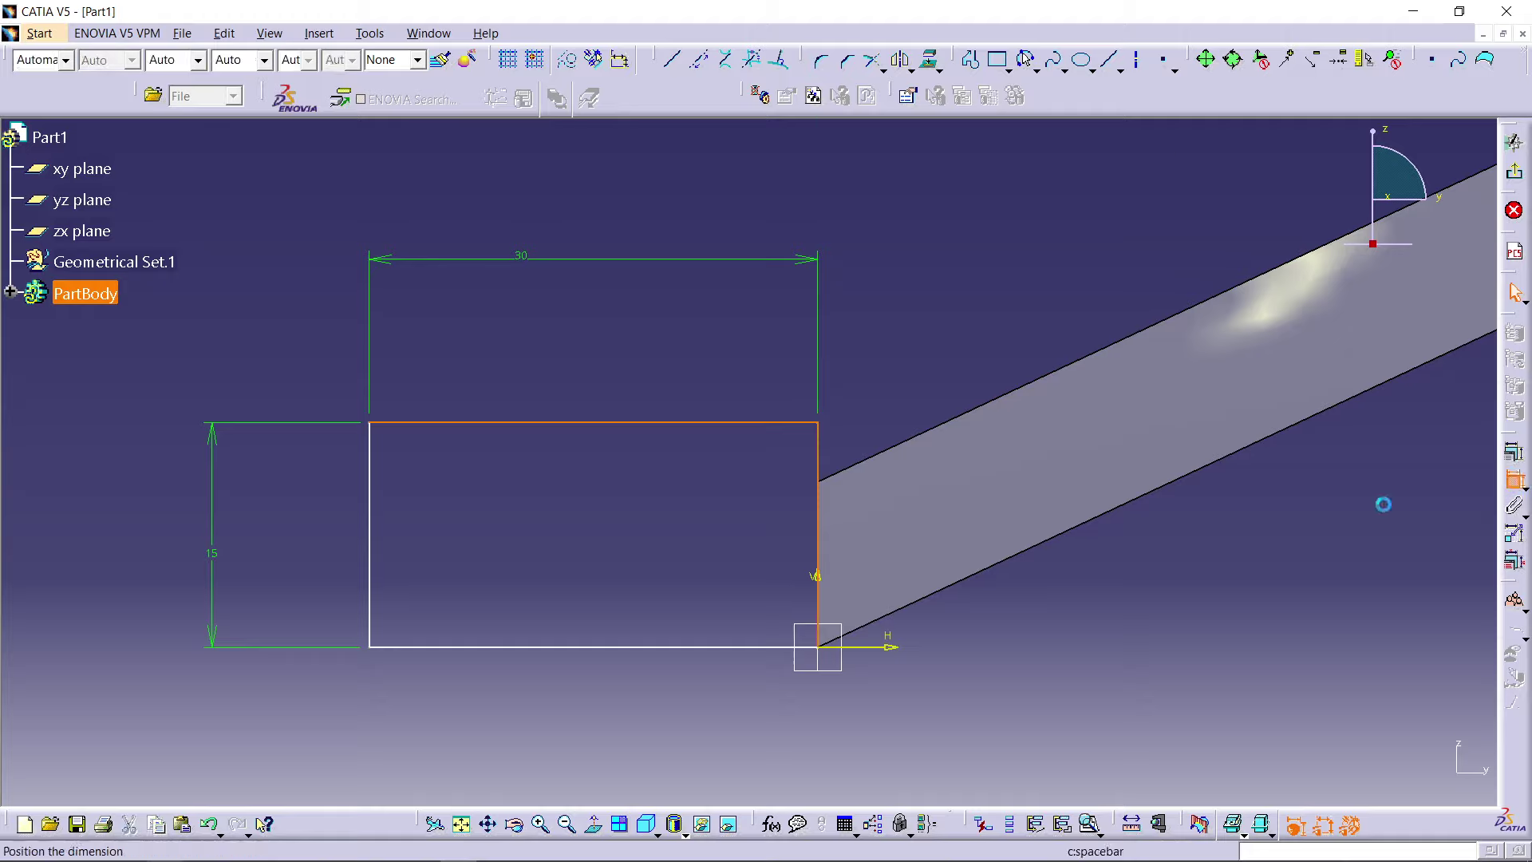
left_click(783, 466)
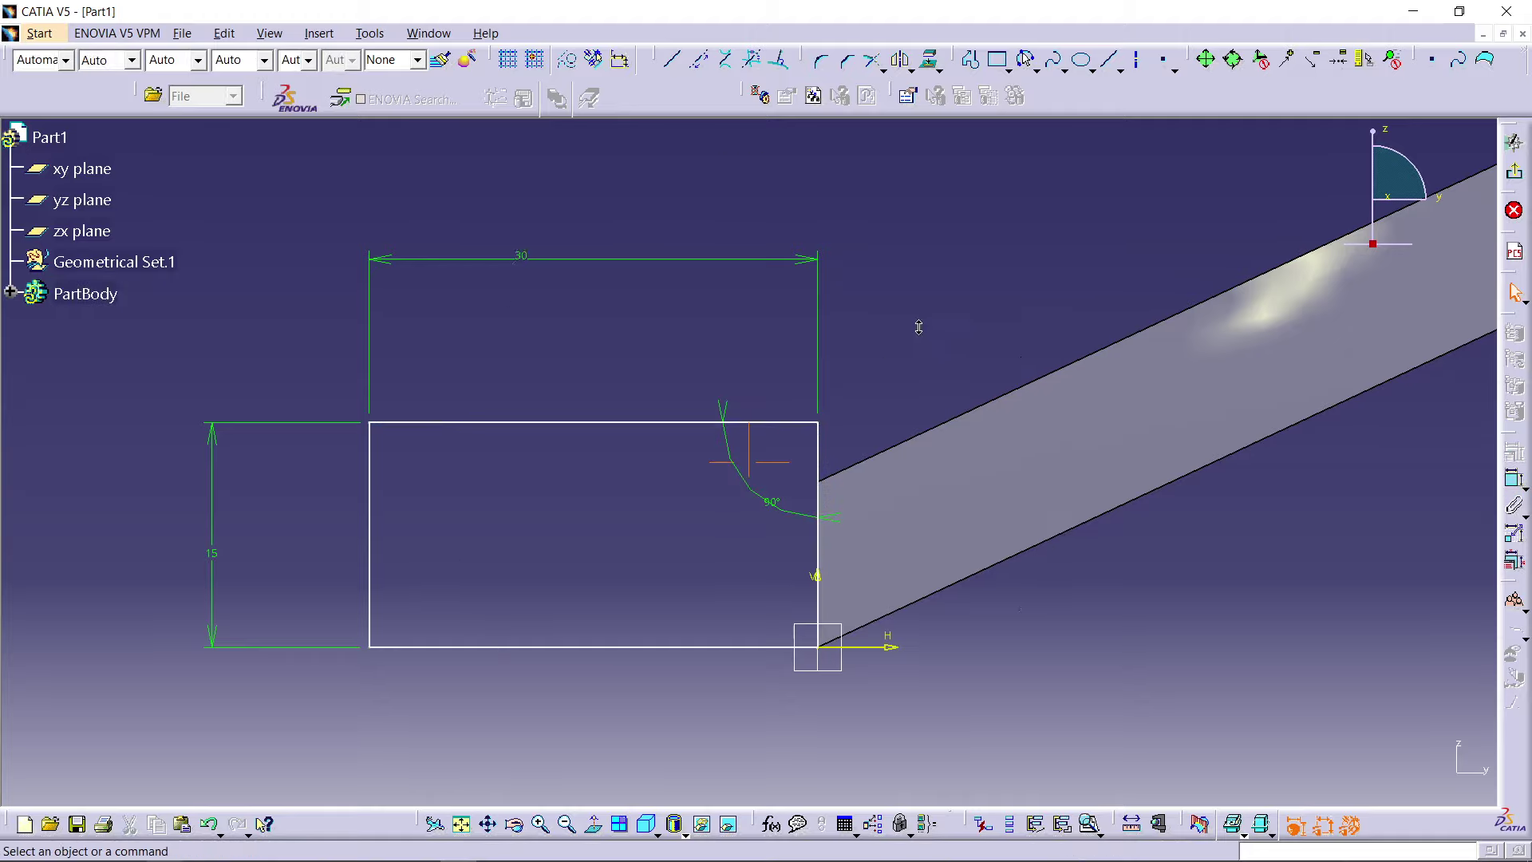
Step: Finish the rectangle sketch and pad it 30 mm to form the foot at the arm's lower end
middle_click_drag(919, 327, 1198, 433)
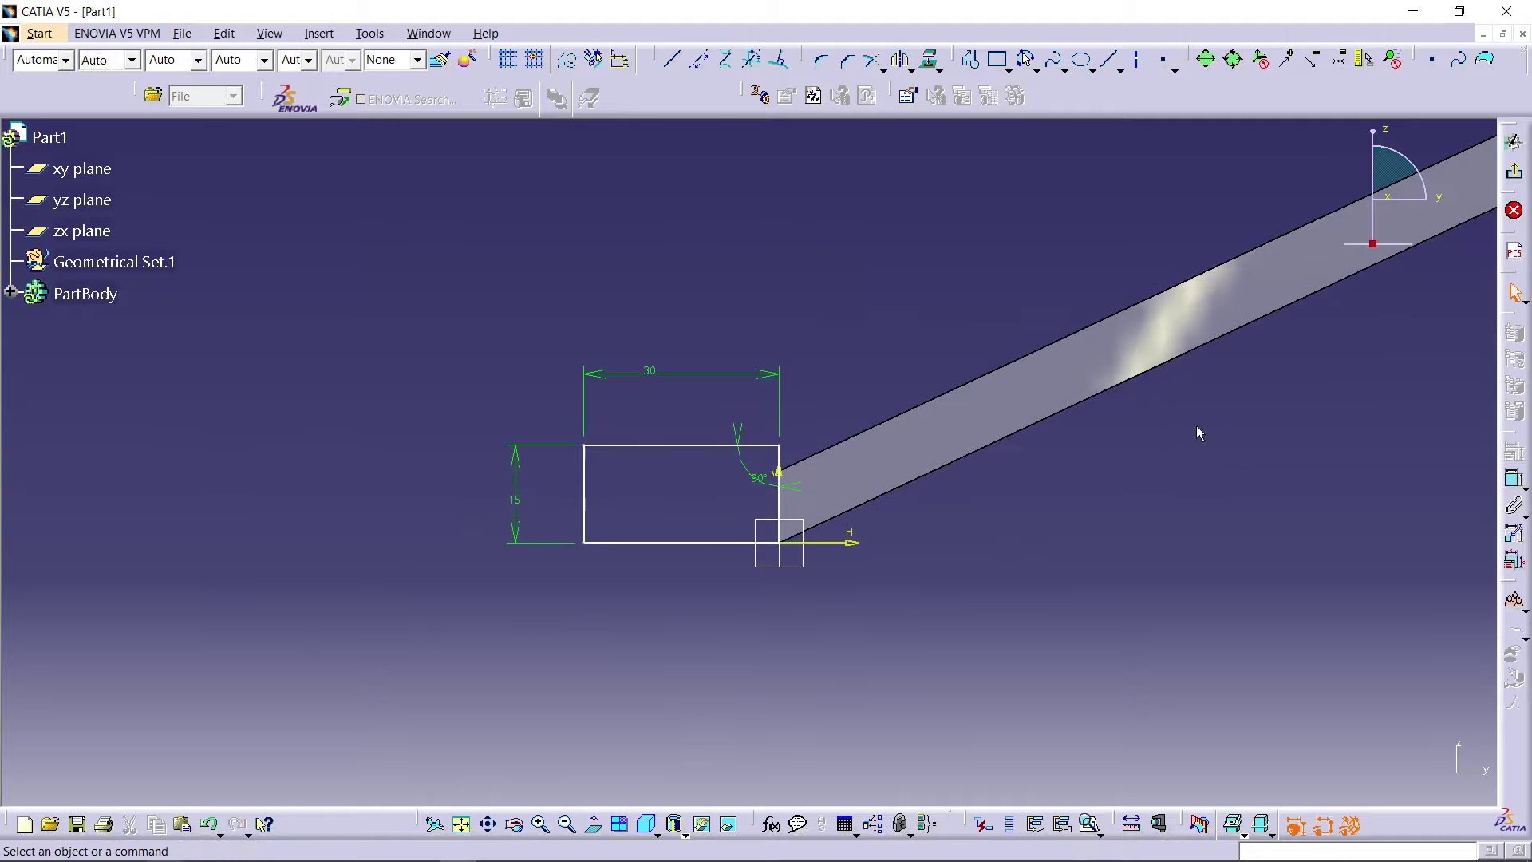
left_click(1514, 172)
middle_click_drag(885, 467, 1003, 393)
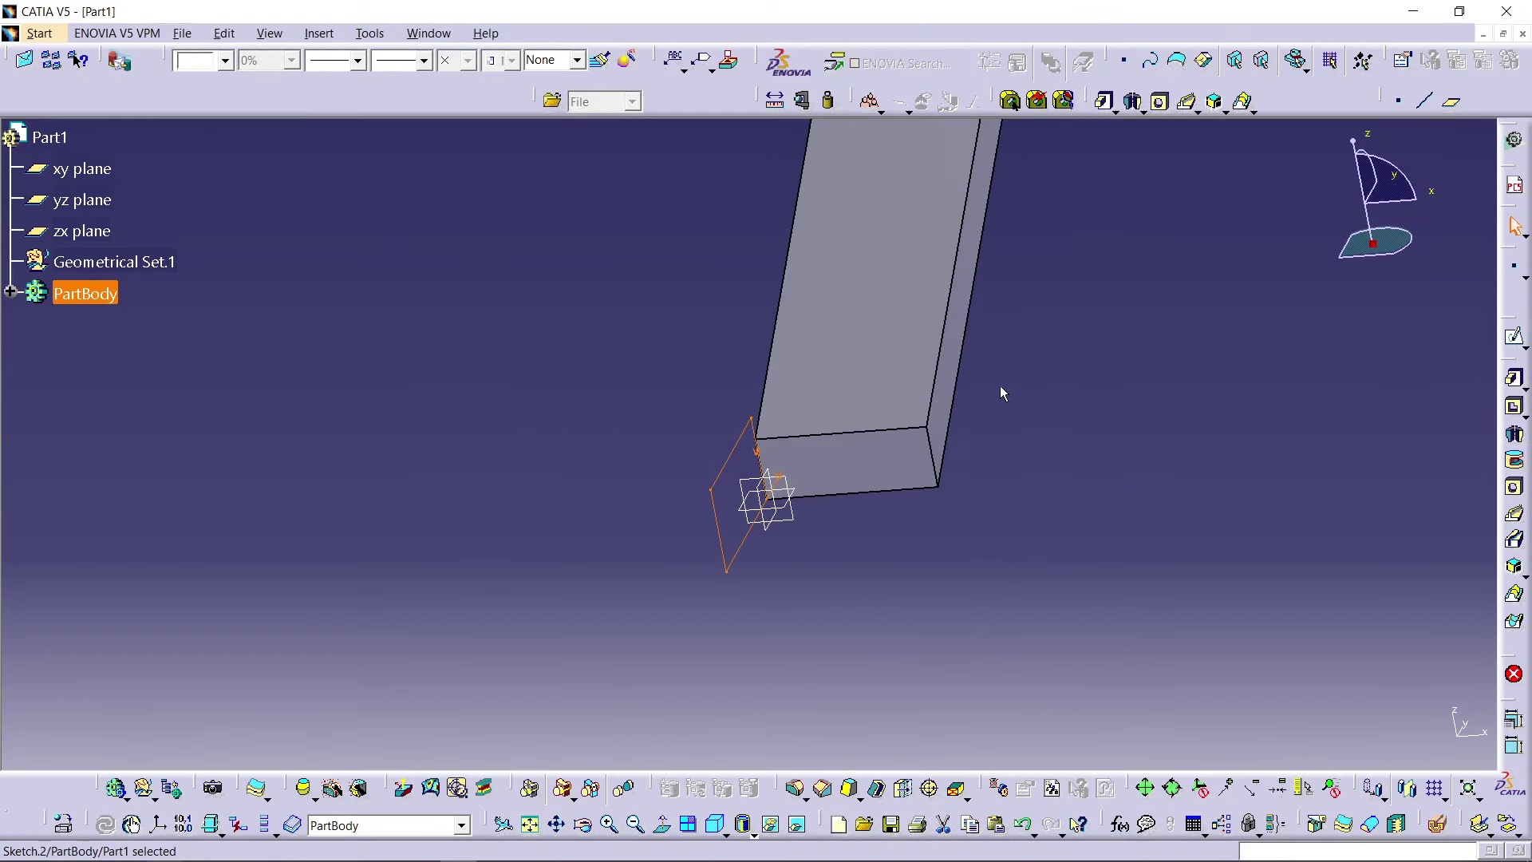
left_click(1511, 380)
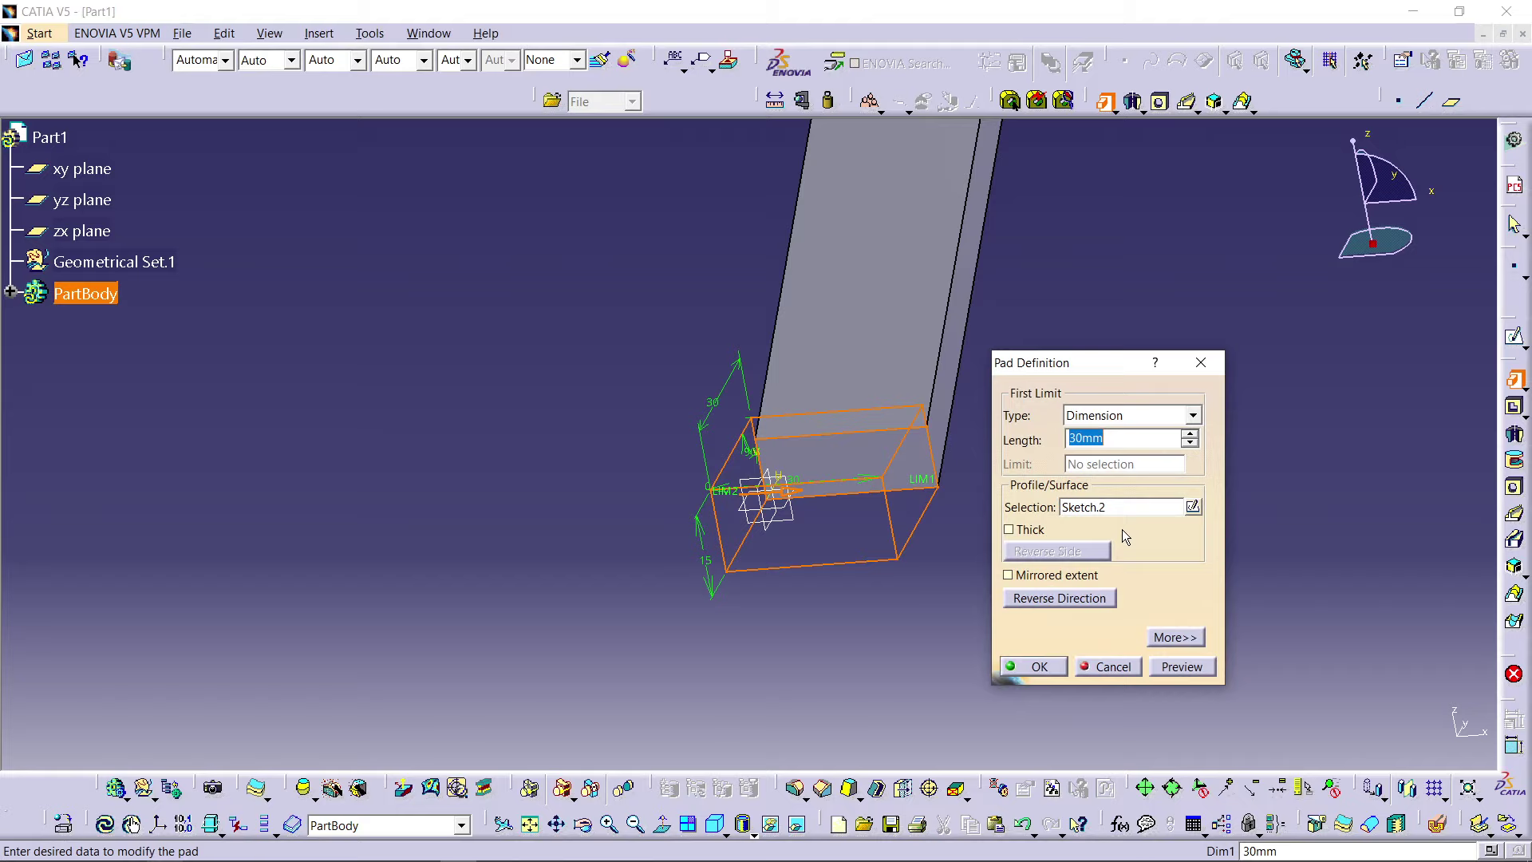
middle_click_drag(888, 469, 700, 449)
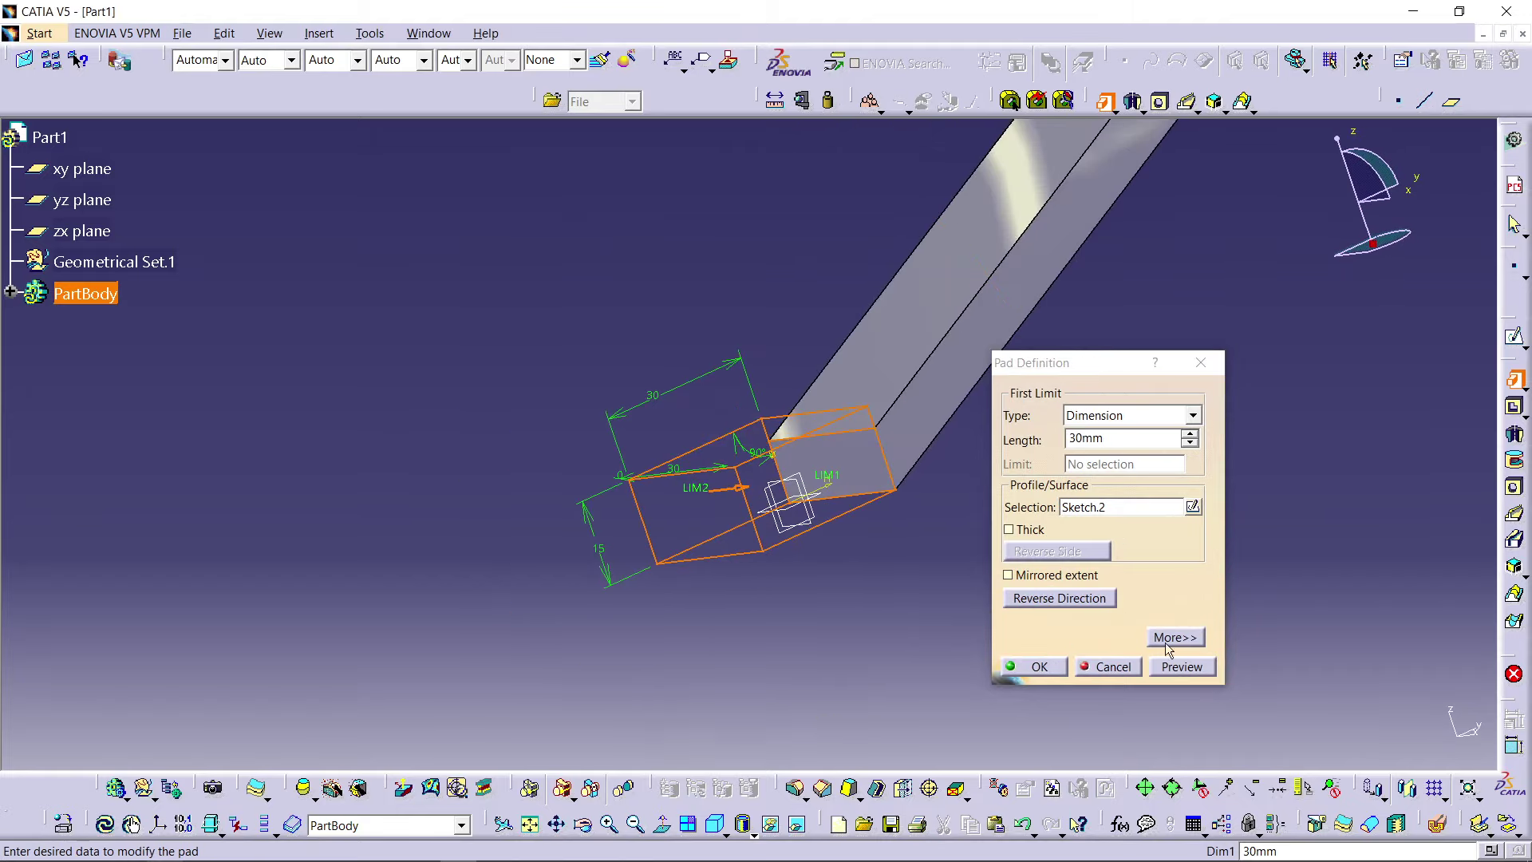
left_click(1036, 666)
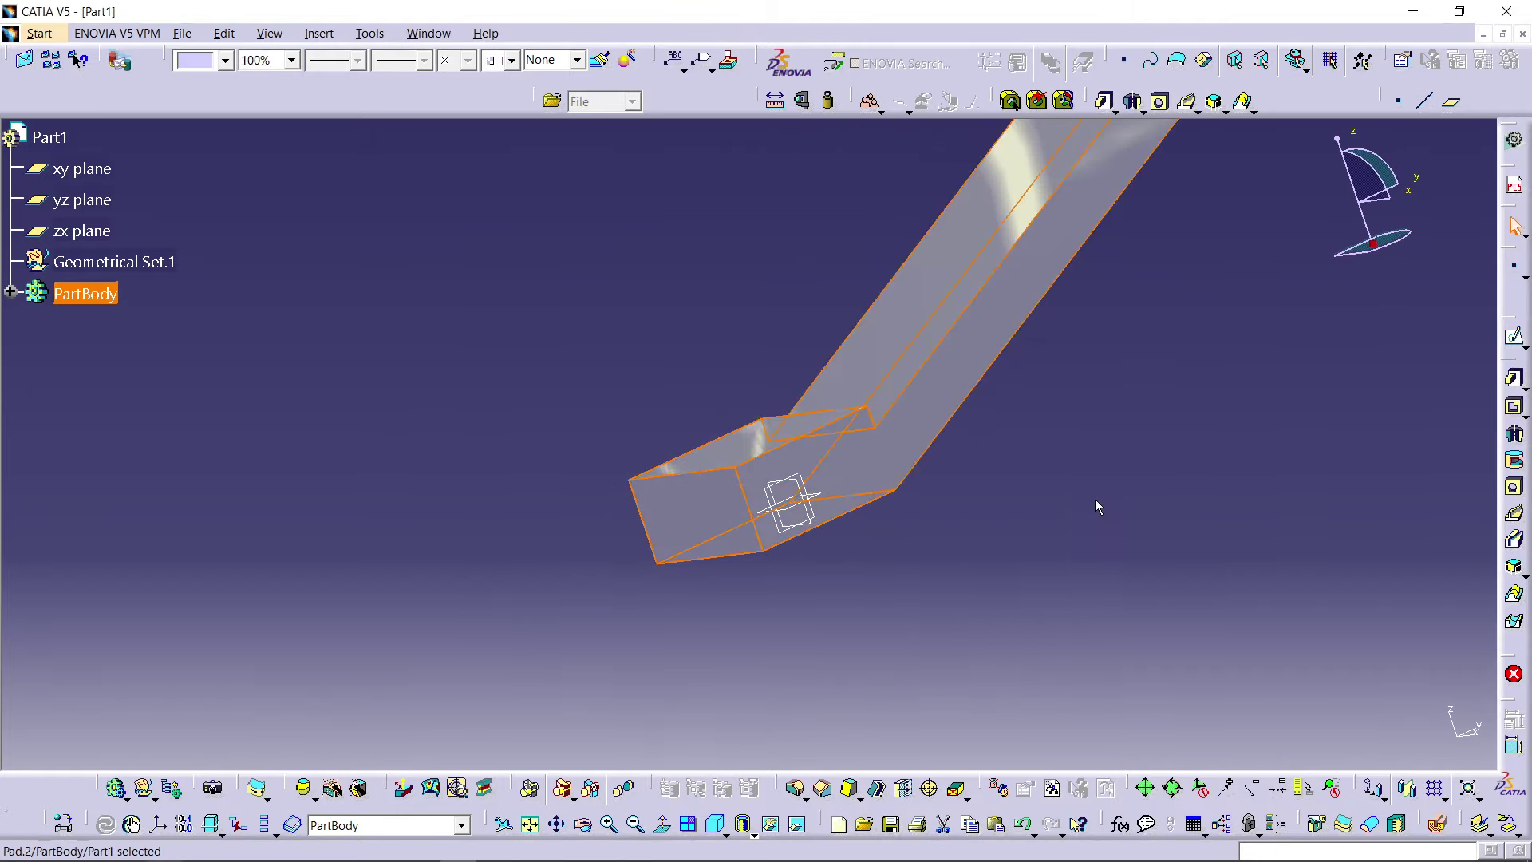
Step: Apply a 3 mm edge fillet around the top face of the foot block
middle_click_drag(1100, 402, 988, 486)
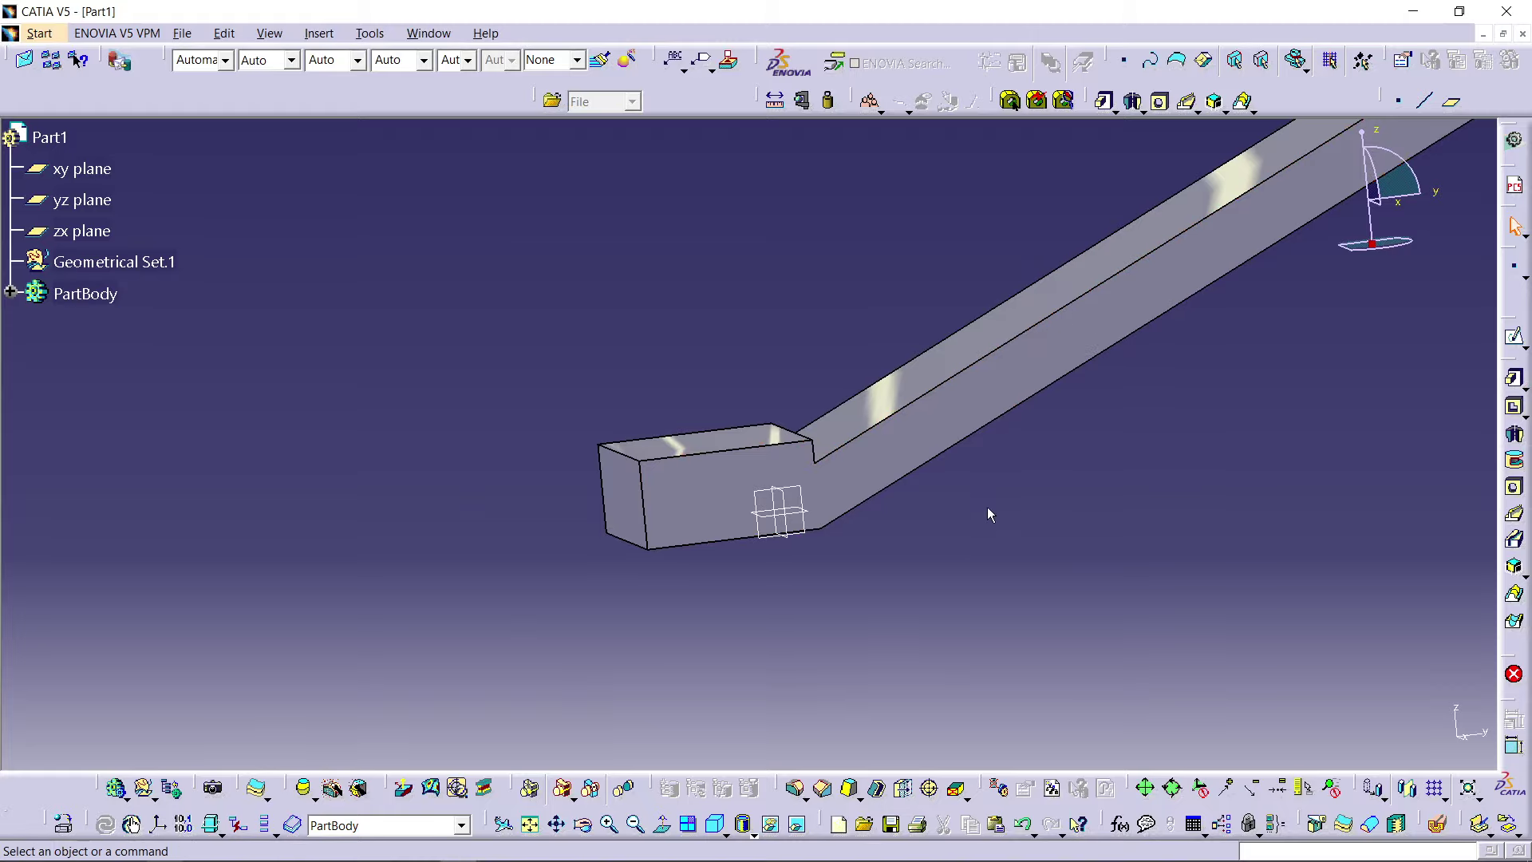
middle_click_drag(817, 403, 691, 403)
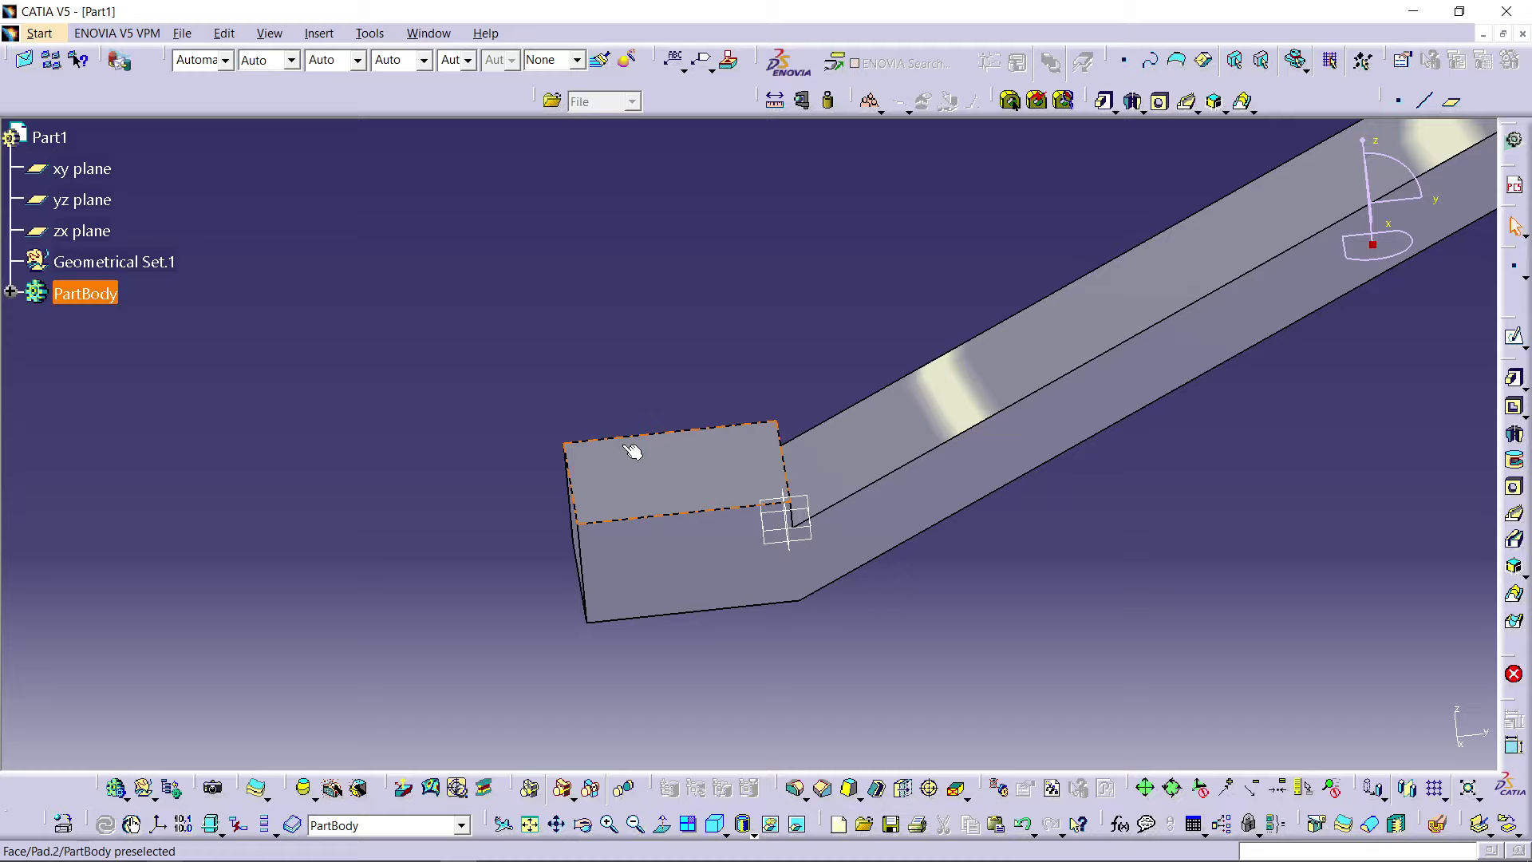
left_click(10, 293)
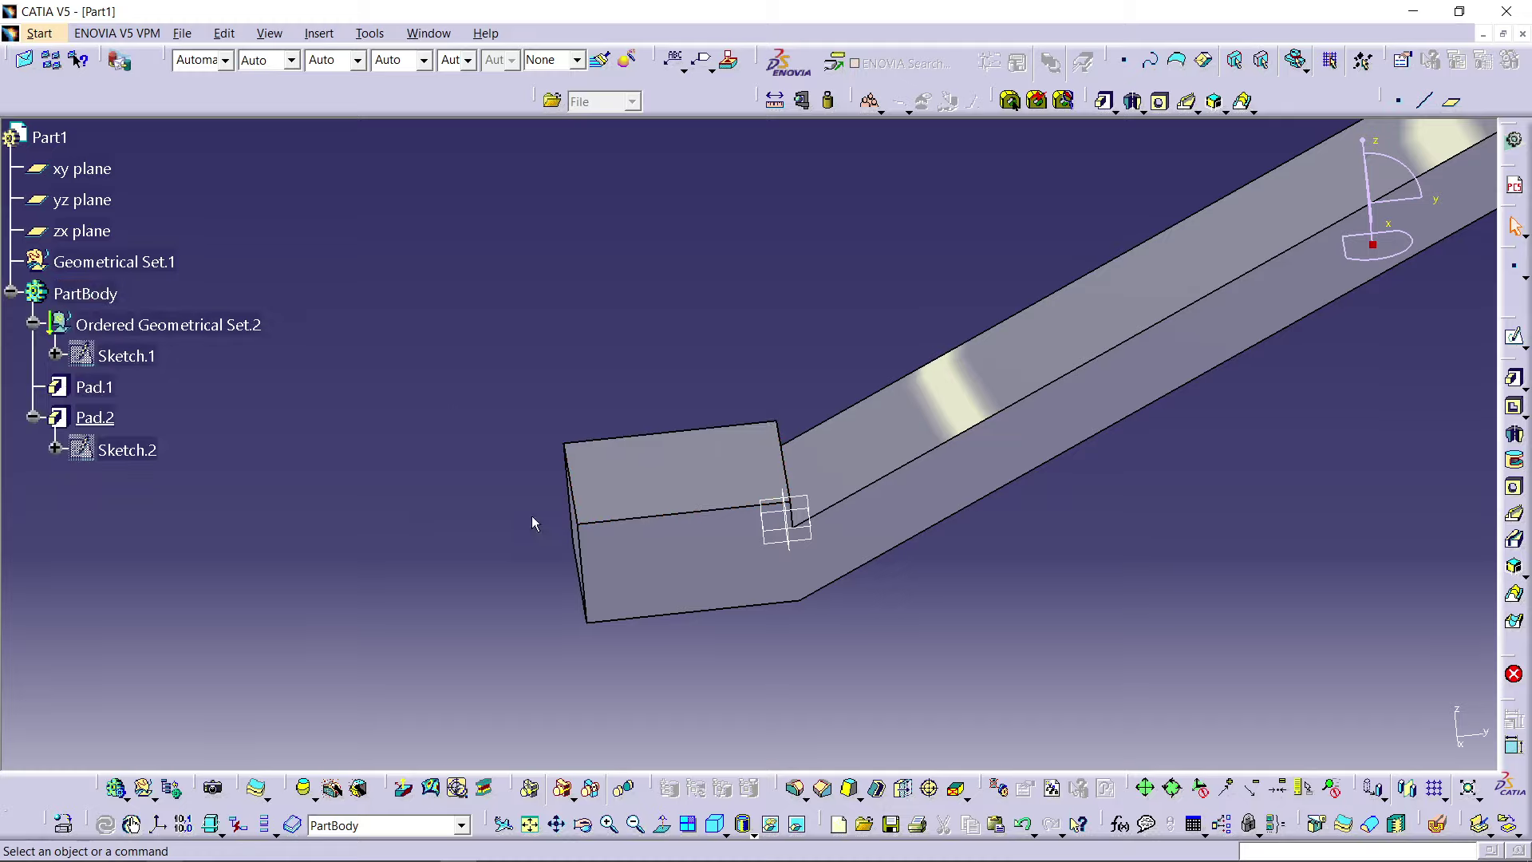
middle_click_drag(523, 547, 891, 346)
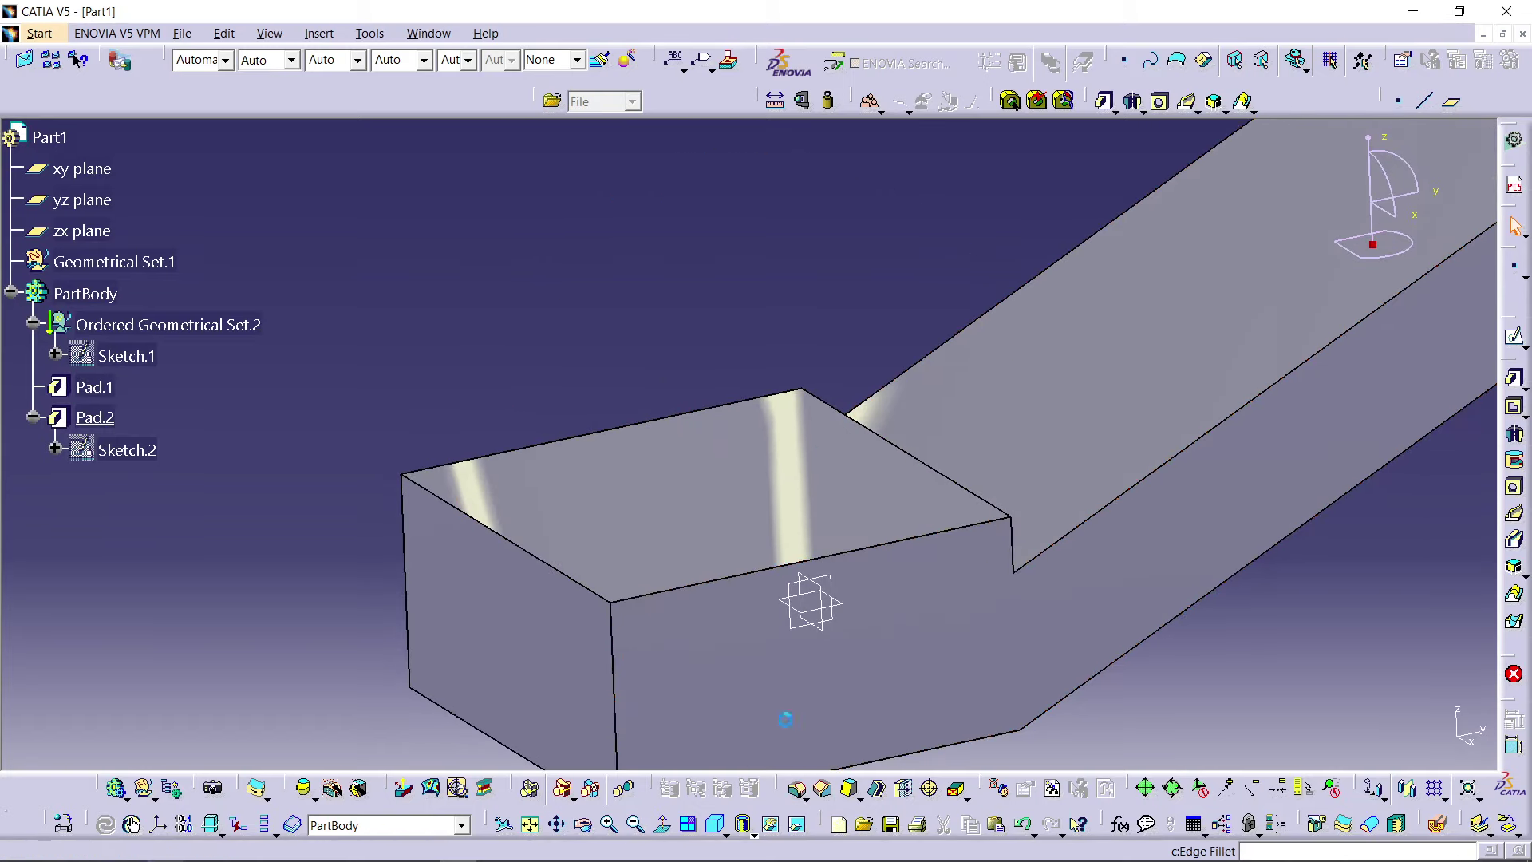
left_click(690, 489)
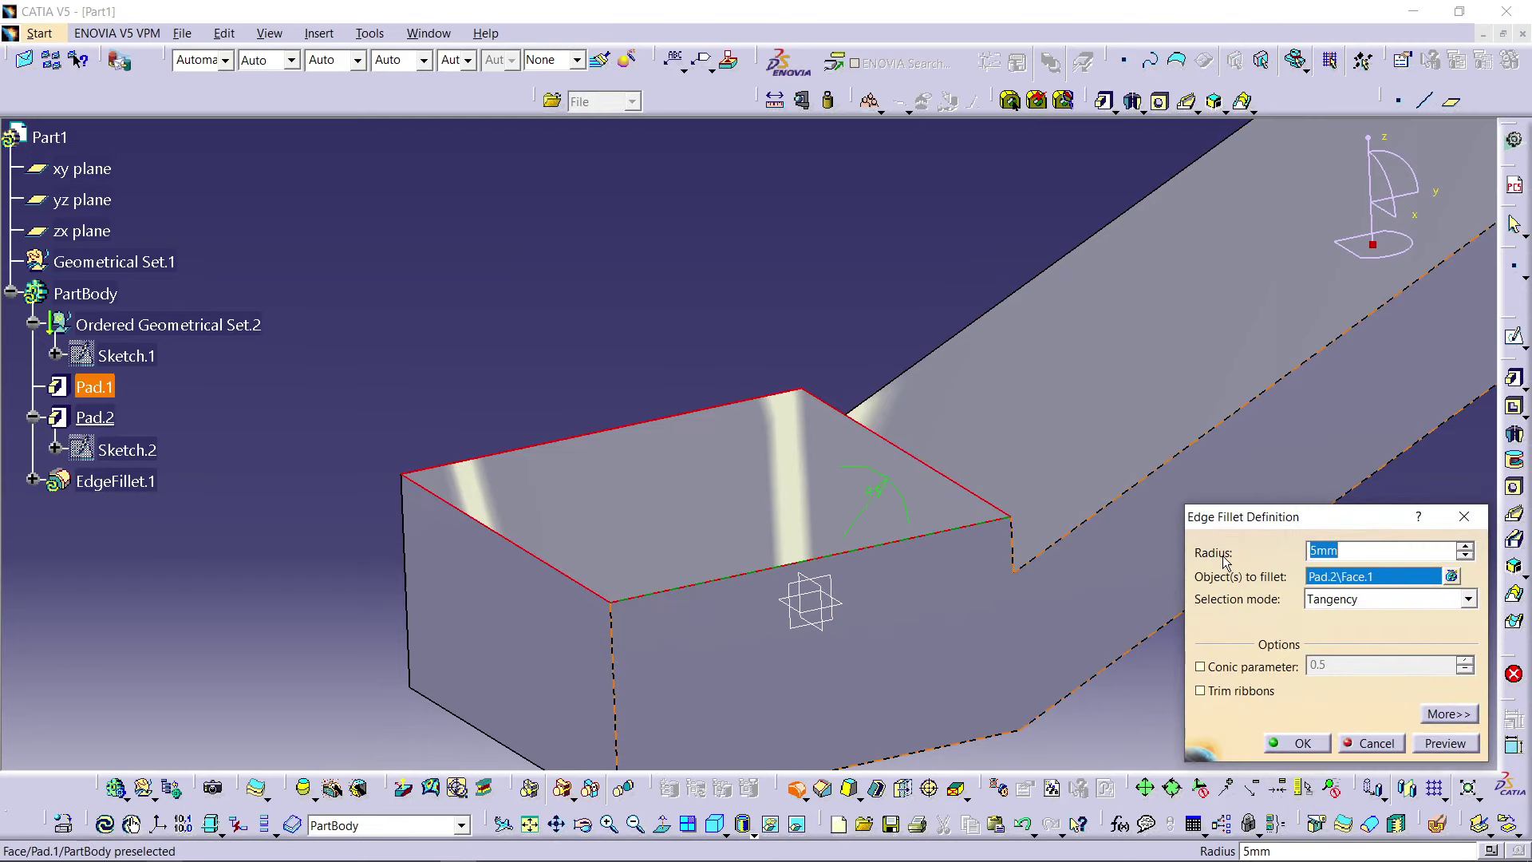
key("Return")
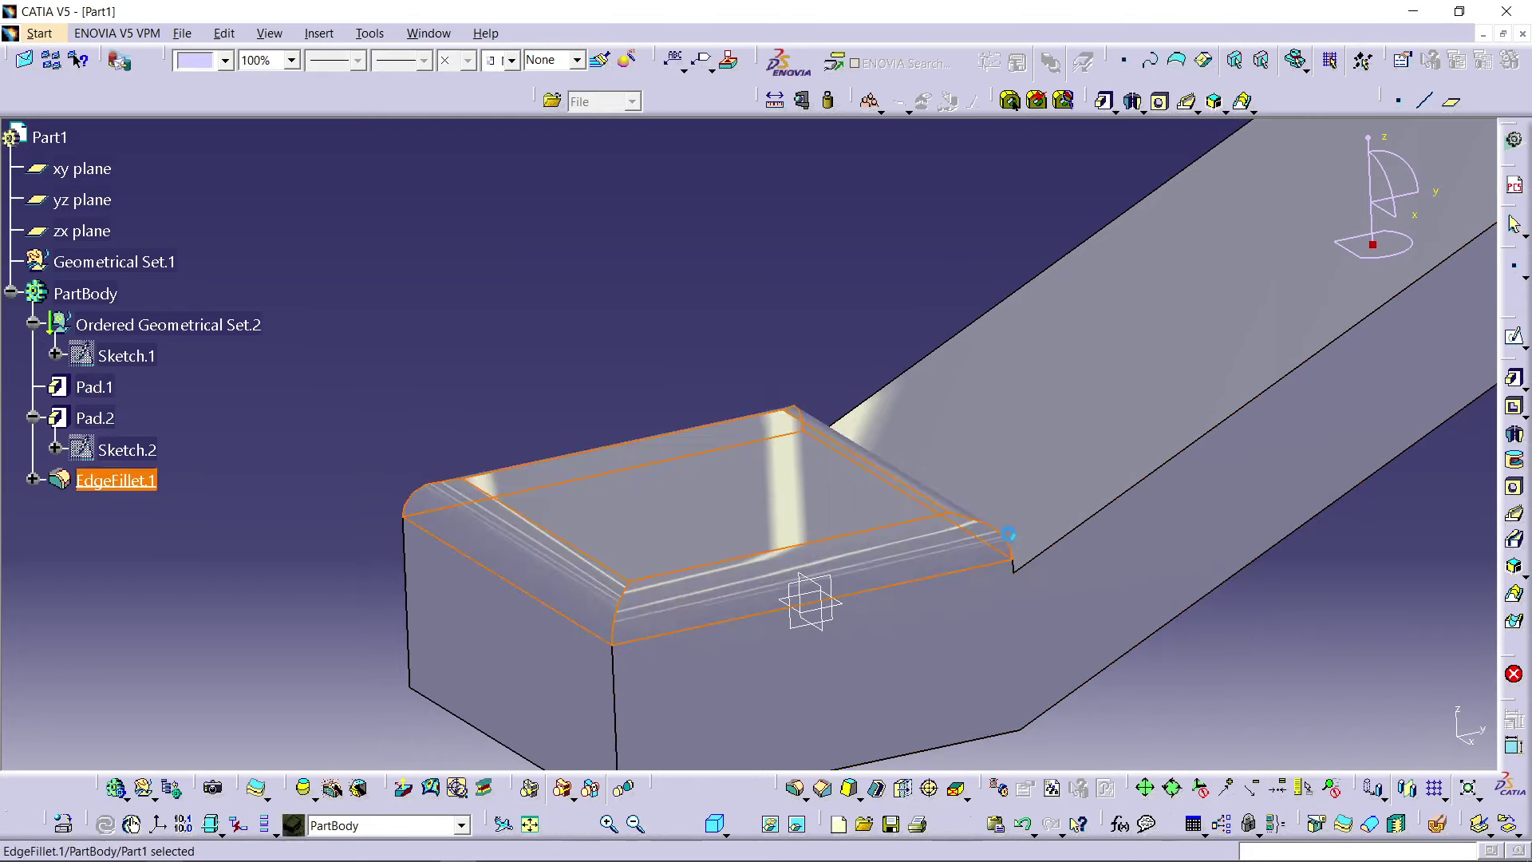
left_click(1232, 650)
Step: Fillet the three free edges of the foot block's bottom face with a 3 mm radius
middle_click_drag(1146, 393, 850, 488)
left_click(785, 520)
left_click(830, 655)
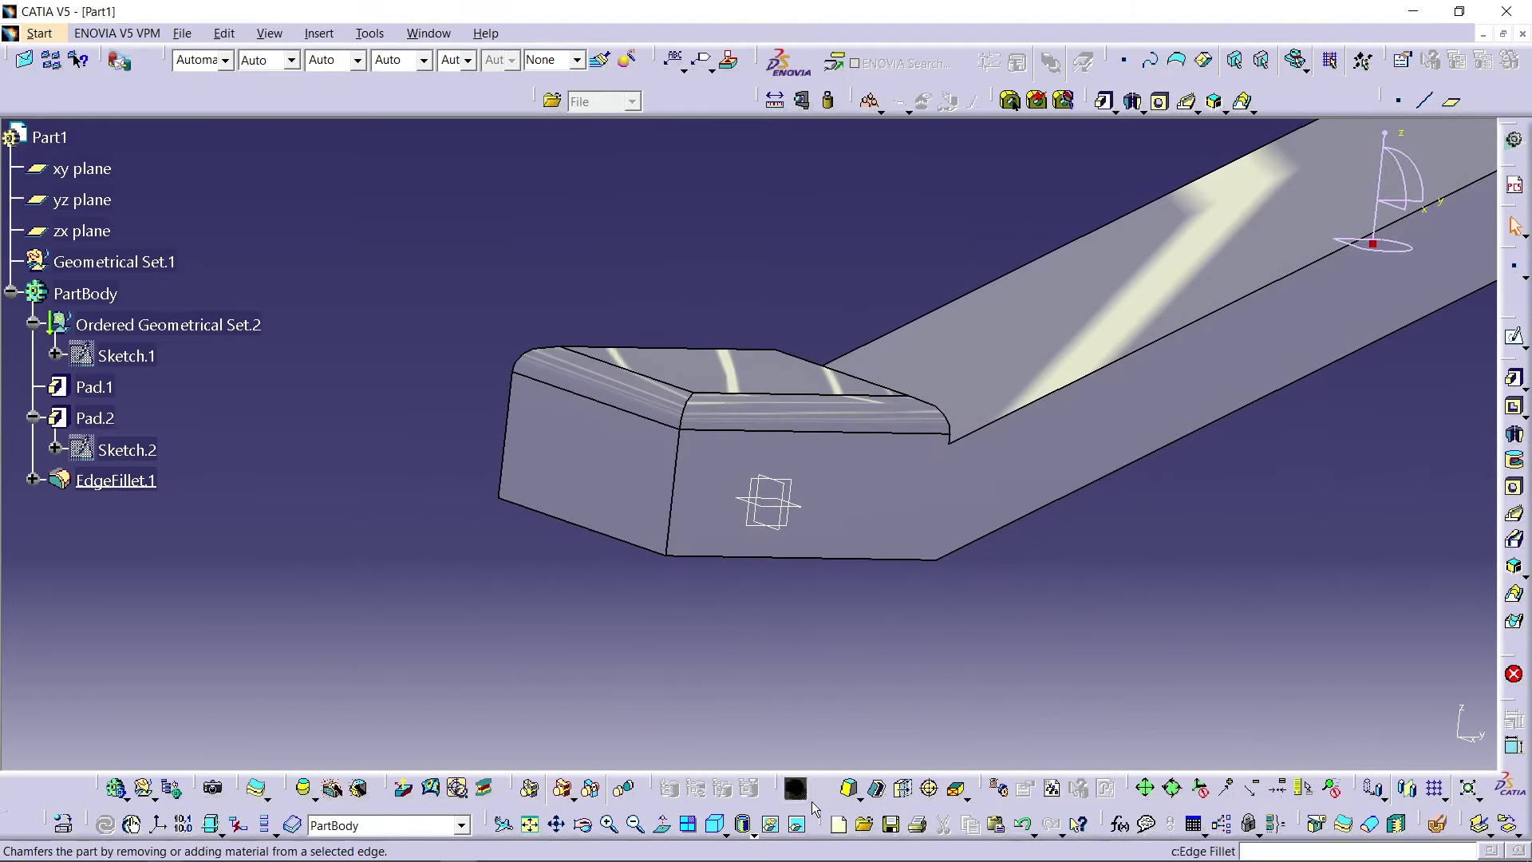
left_click(800, 791)
middle_click_drag(857, 581, 743, 369)
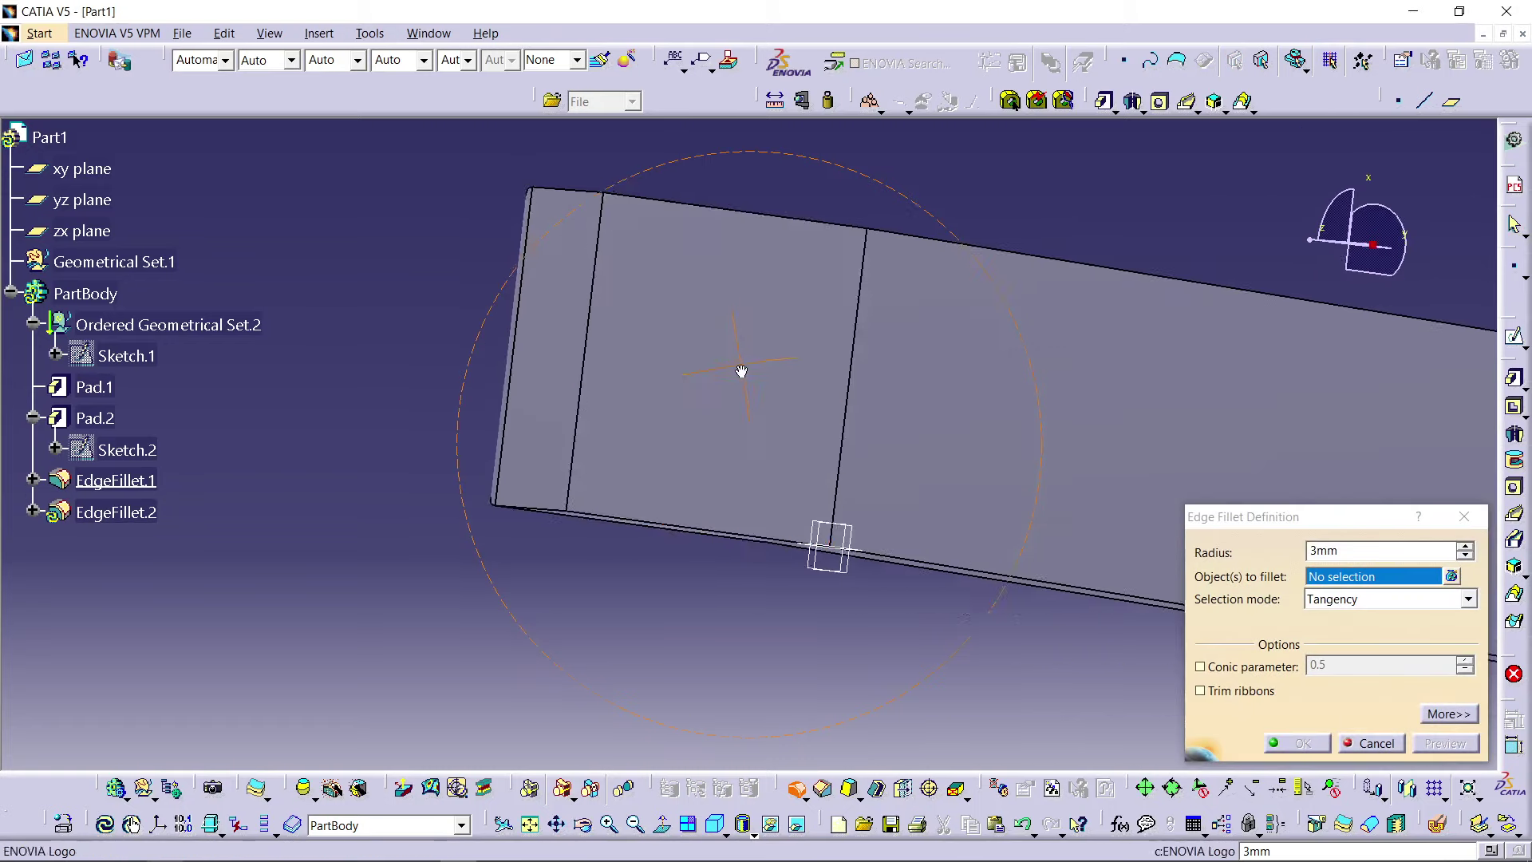
left_click(742, 212)
left_click(598, 248)
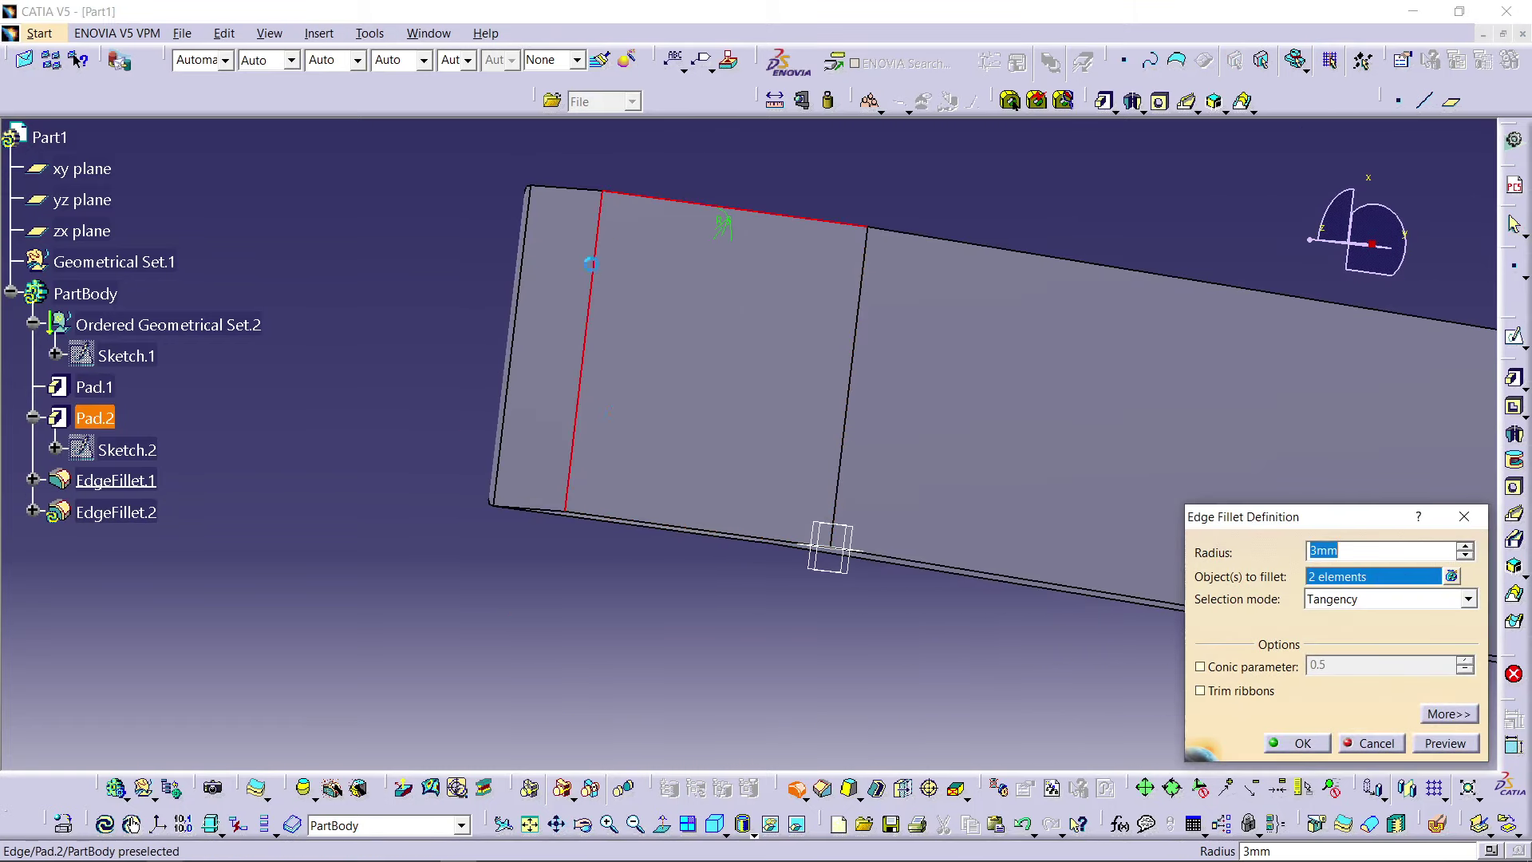
left_click(636, 524)
middle_click_drag(830, 275, 766, 446)
left_click(1445, 742)
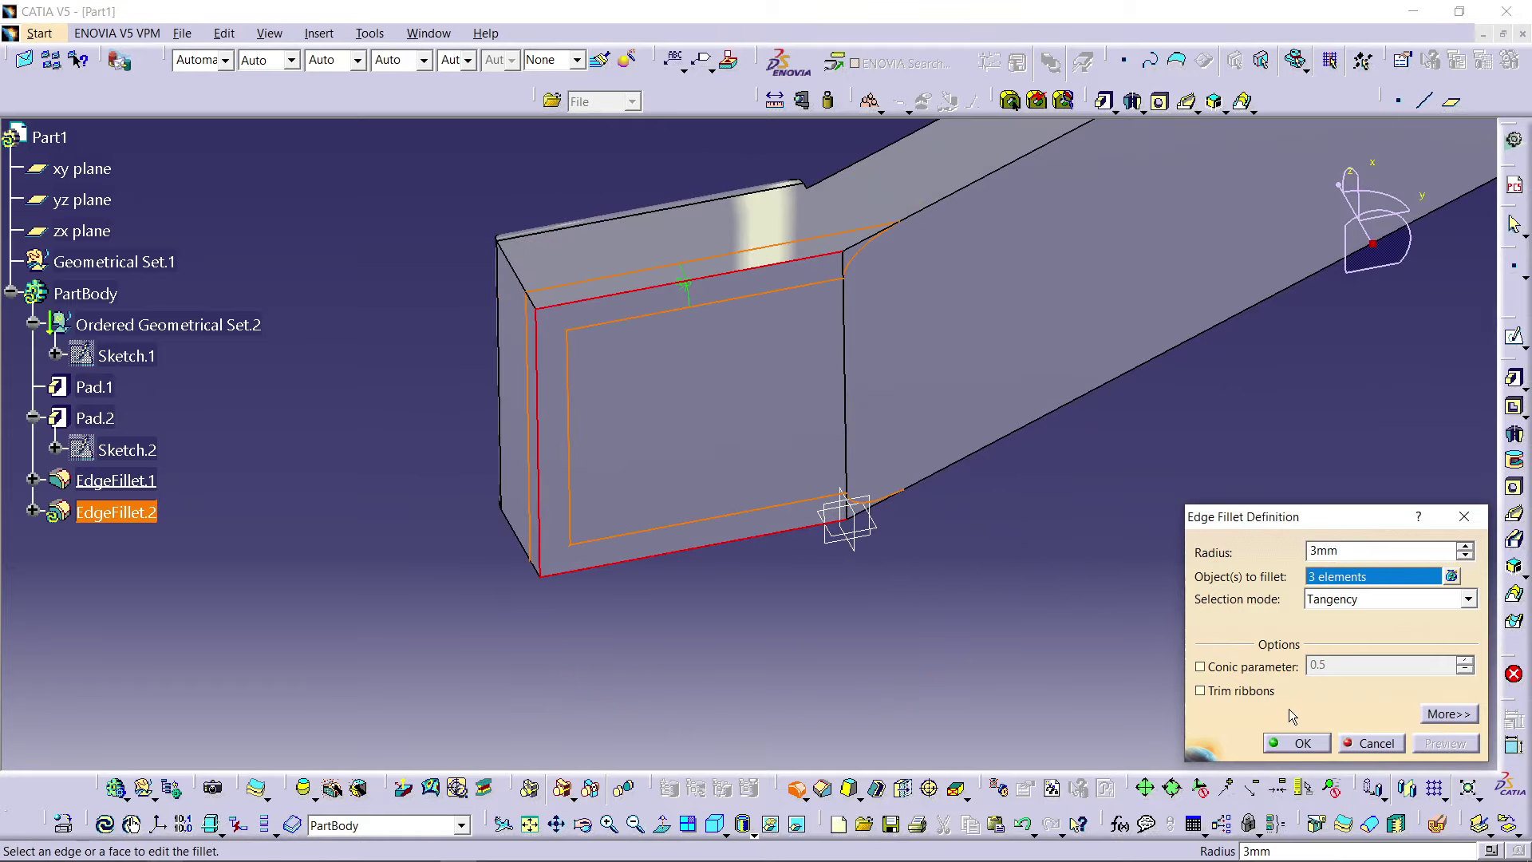
left_click(1296, 743)
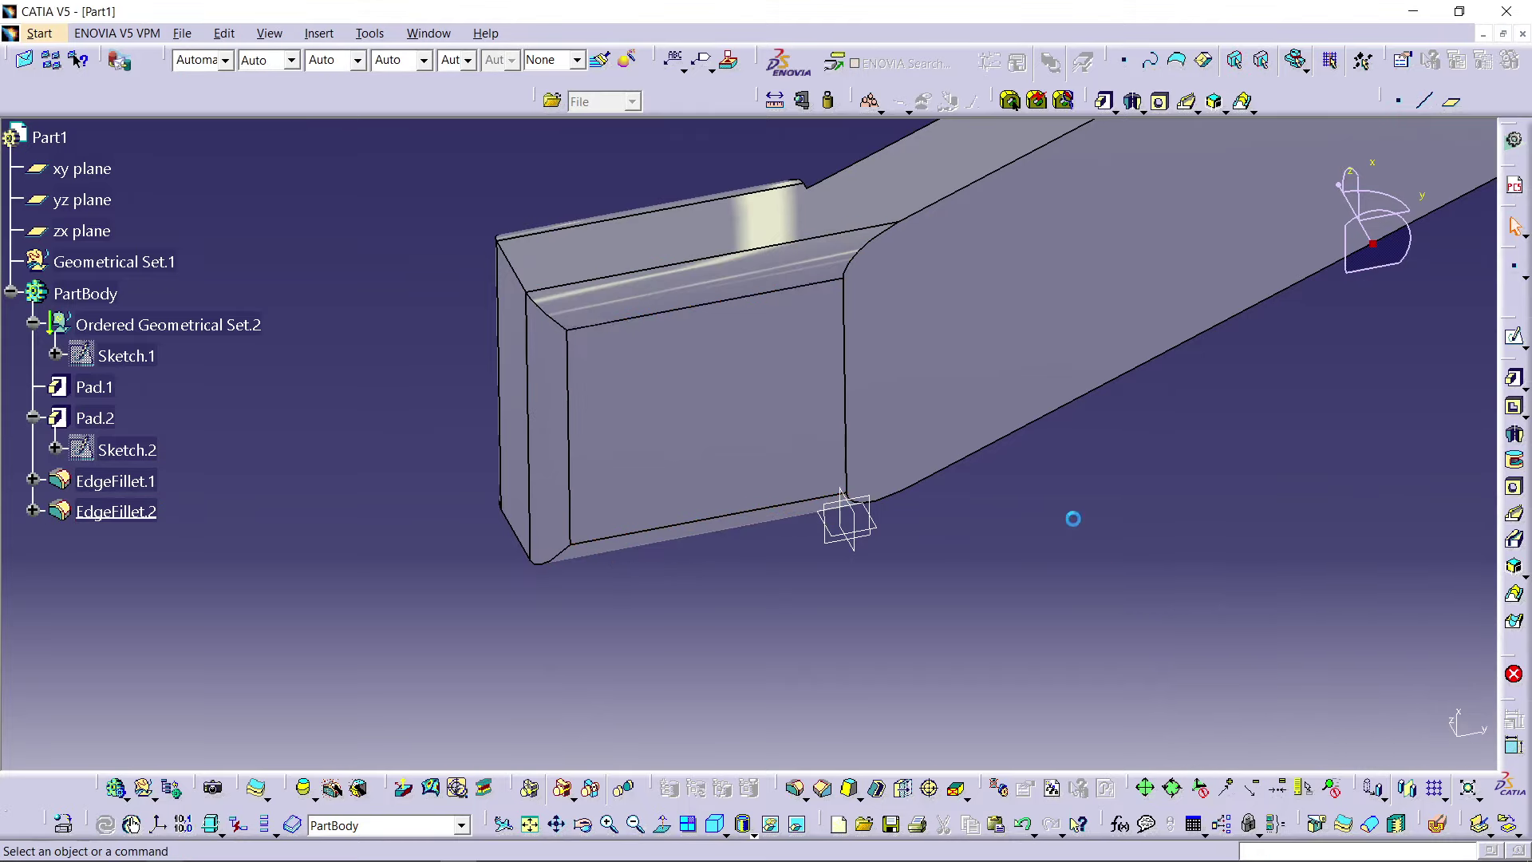
Step: Start a sketch on the underside face of the sloping arm and draw a rectangle about 18 mm wide and 132 mm long
middle_click_drag(1001, 199, 639, 520)
middle_click_drag(919, 267, 636, 353)
left_click(710, 484)
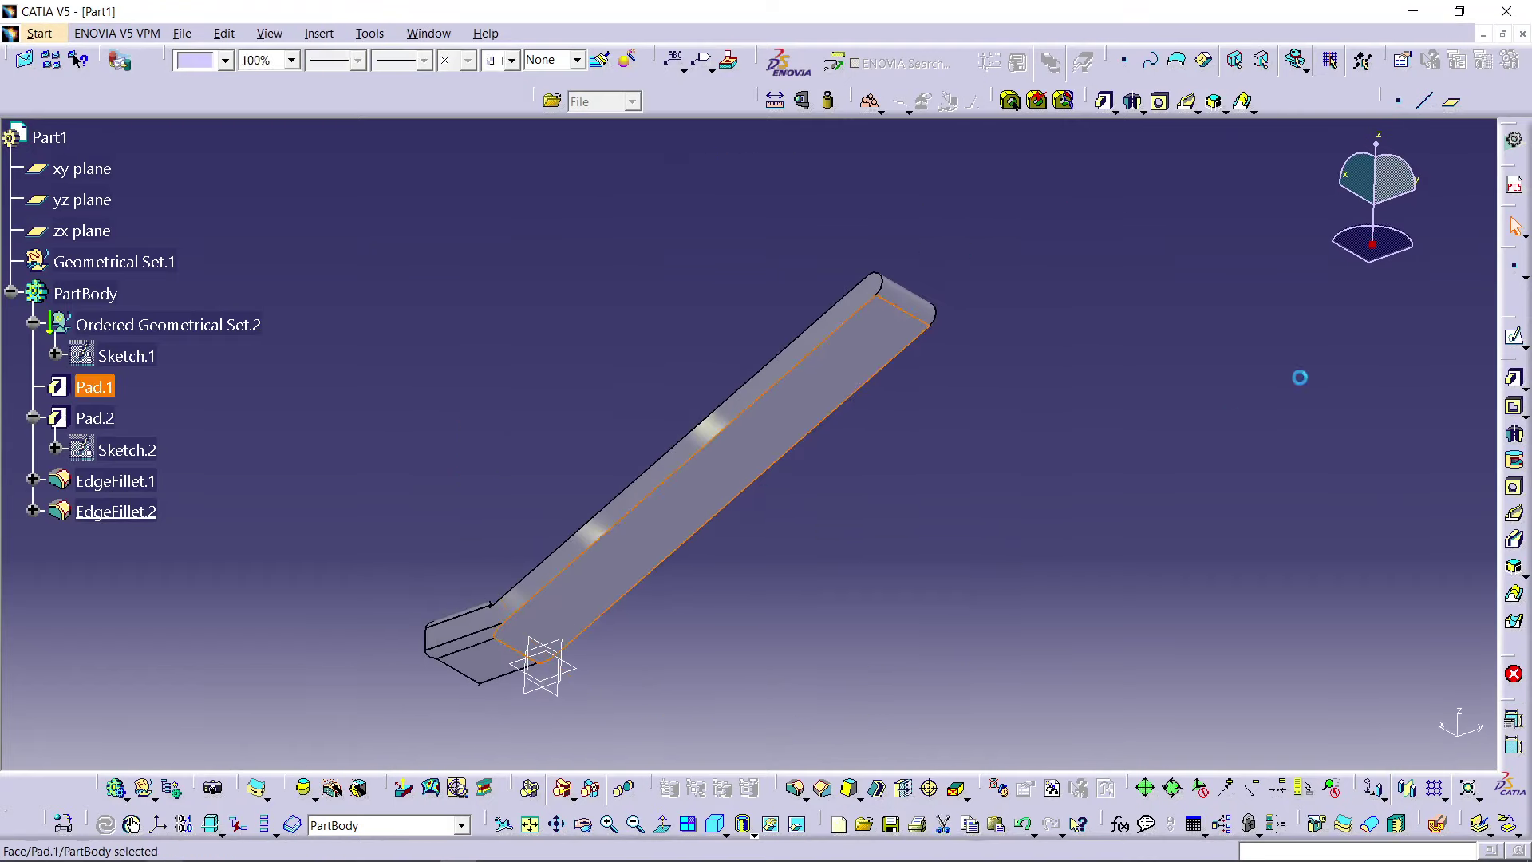
left_click(1516, 338)
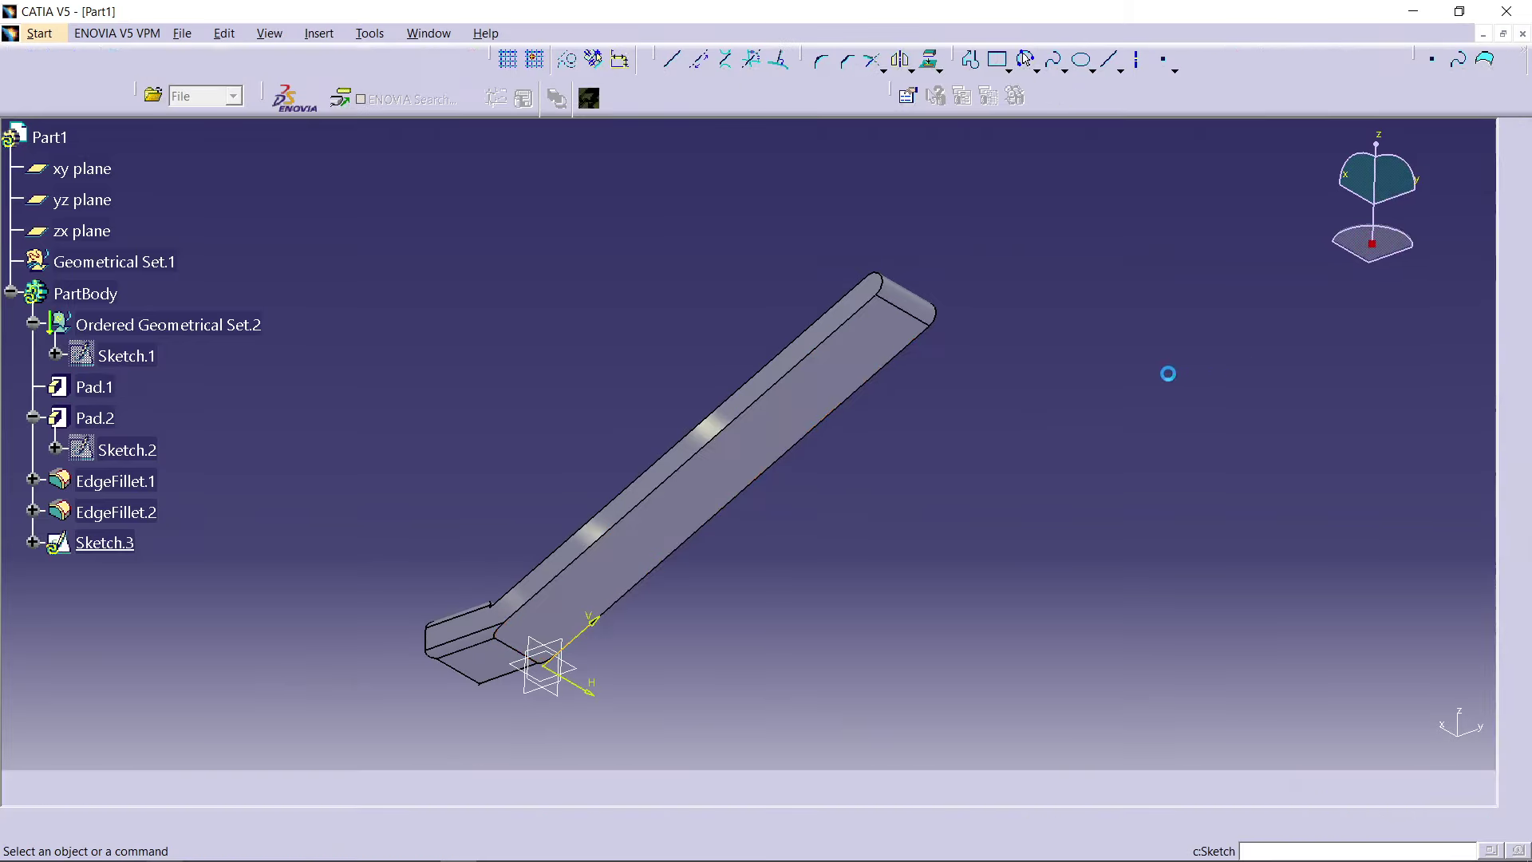
mouse_move(928, 501)
middle_mouse_down()
mouse_move(899, 333)
mouse_move(907, 421)
mouse_move(907, 386)
middle_mouse_up()
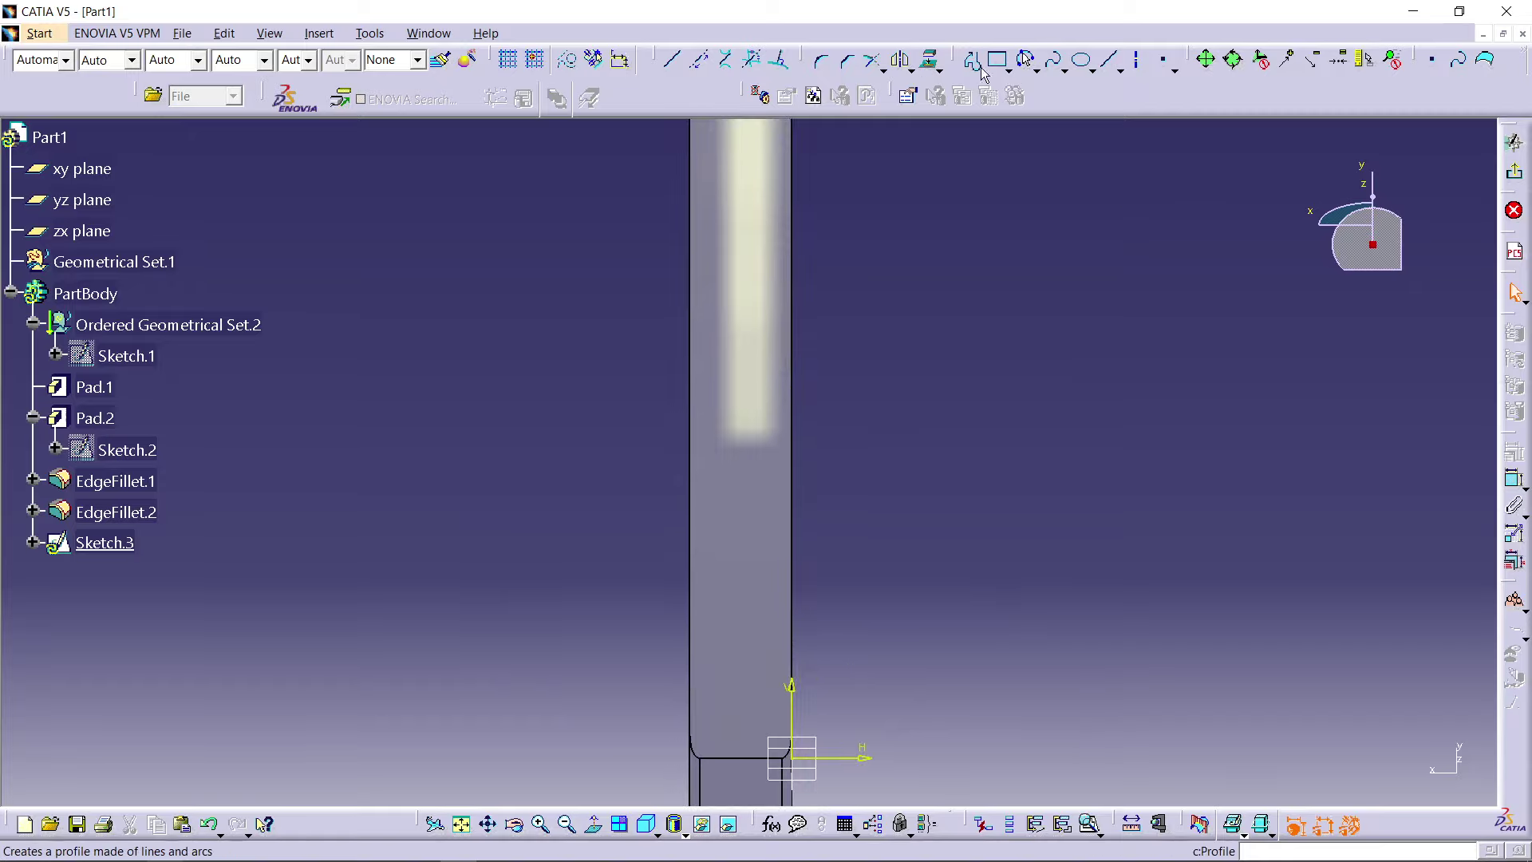
left_click(707, 237)
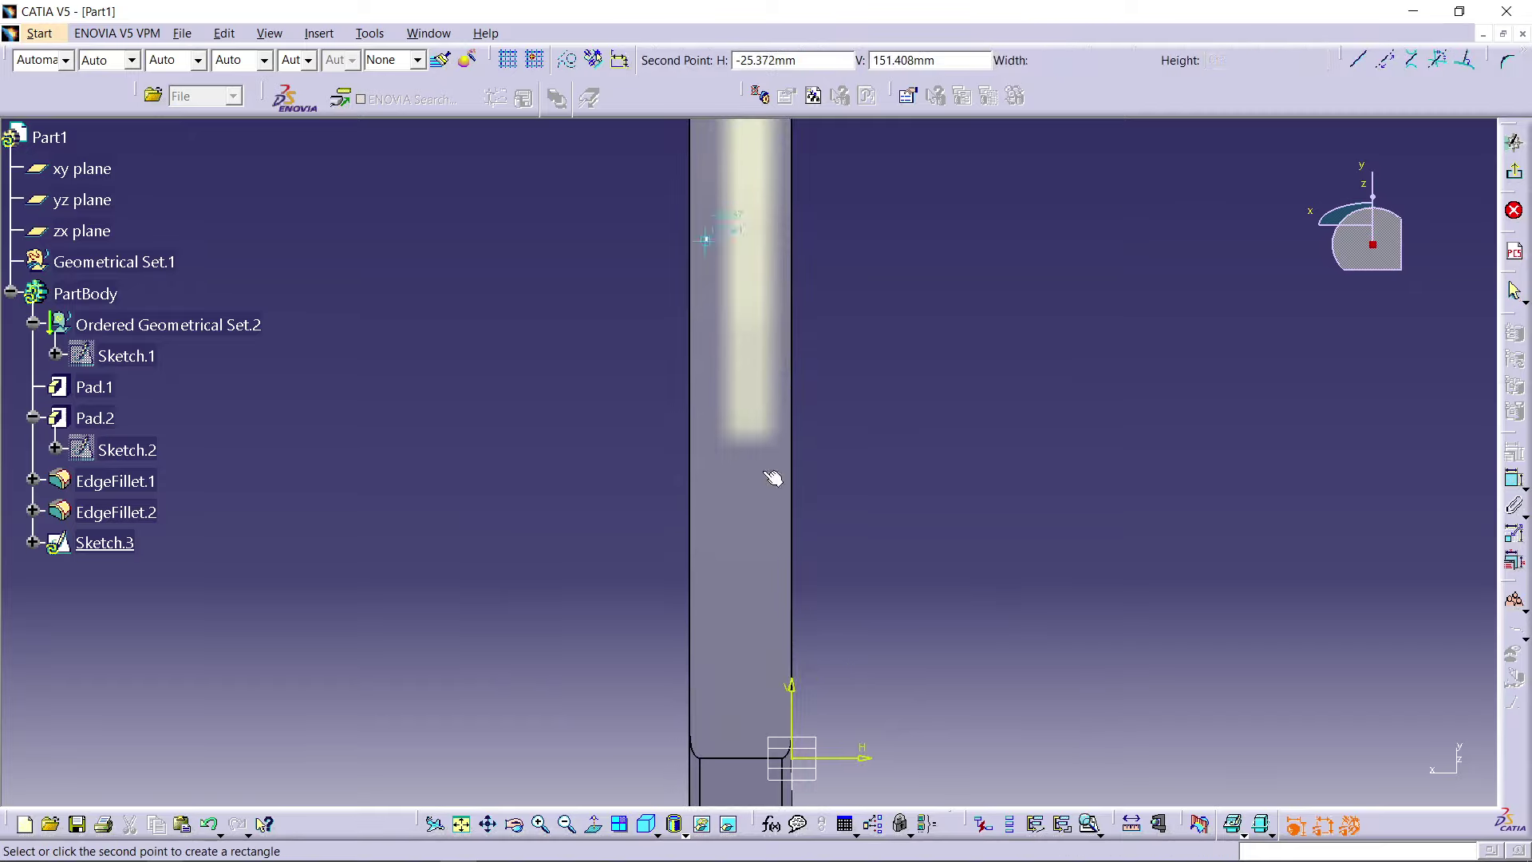
left_click(778, 694)
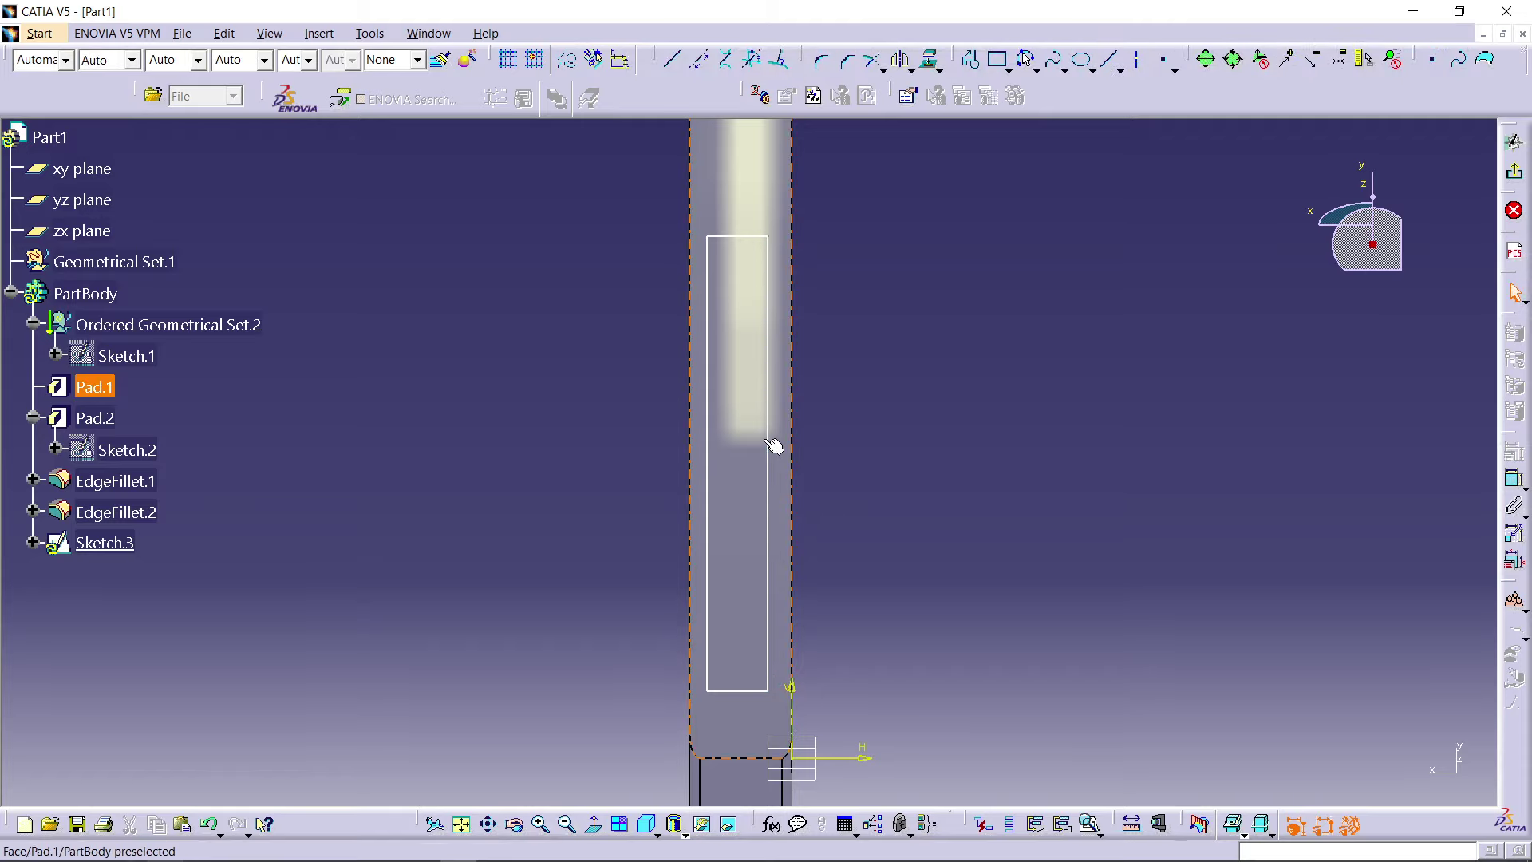
Step: Constrain the rectangle's right edge to a 6 mm offset from the arm's right edge
mouse_move(879, 394)
middle_mouse_down()
mouse_move(780, 376)
mouse_move(783, 462)
mouse_move(673, 428)
middle_mouse_up()
left_click(662, 411)
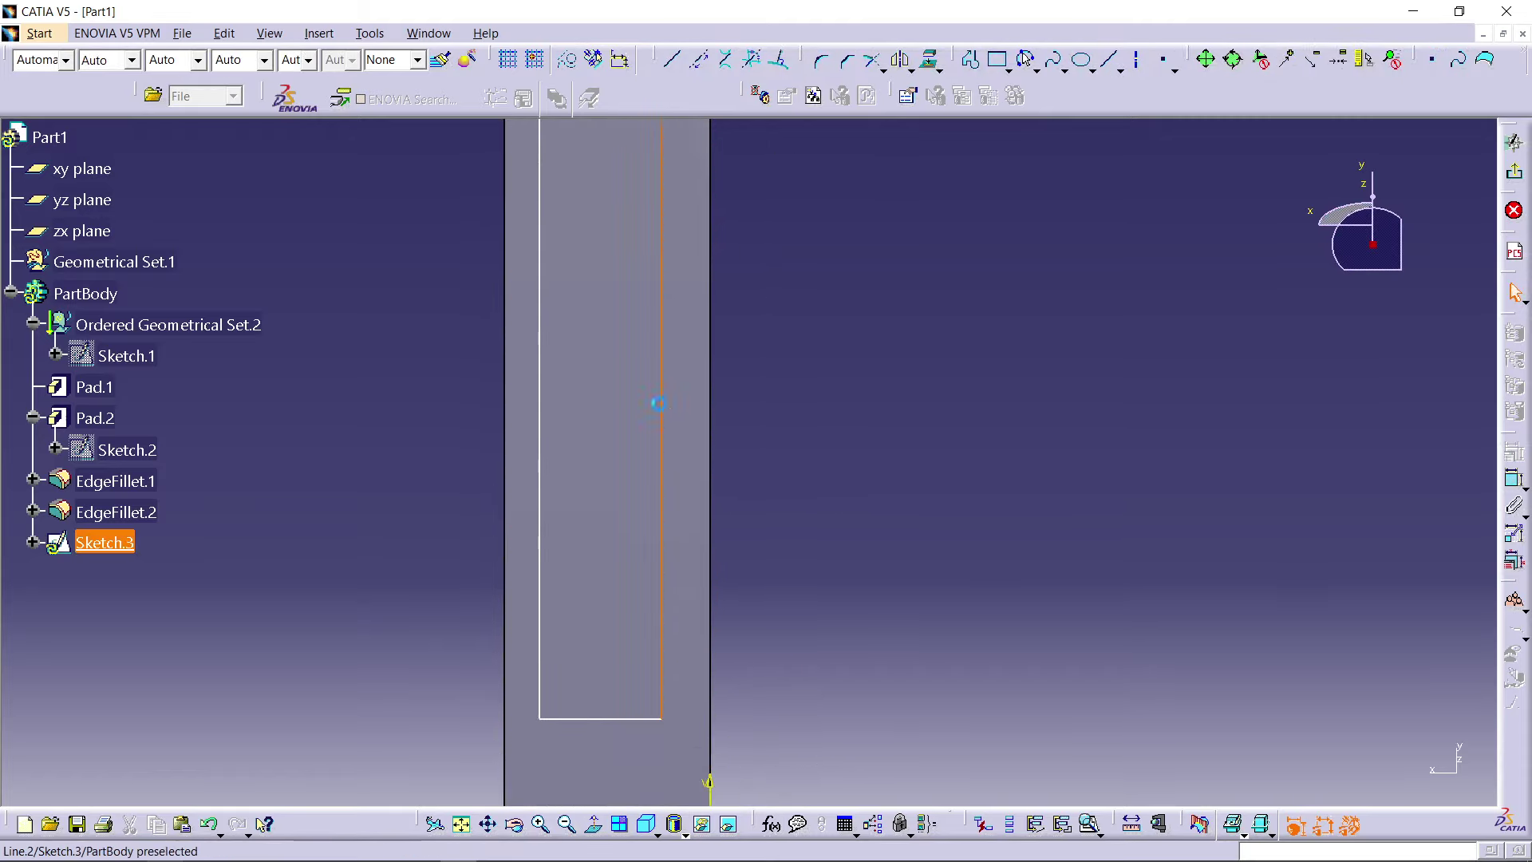
left_click(711, 366, "ctrl")
left_click(1513, 479)
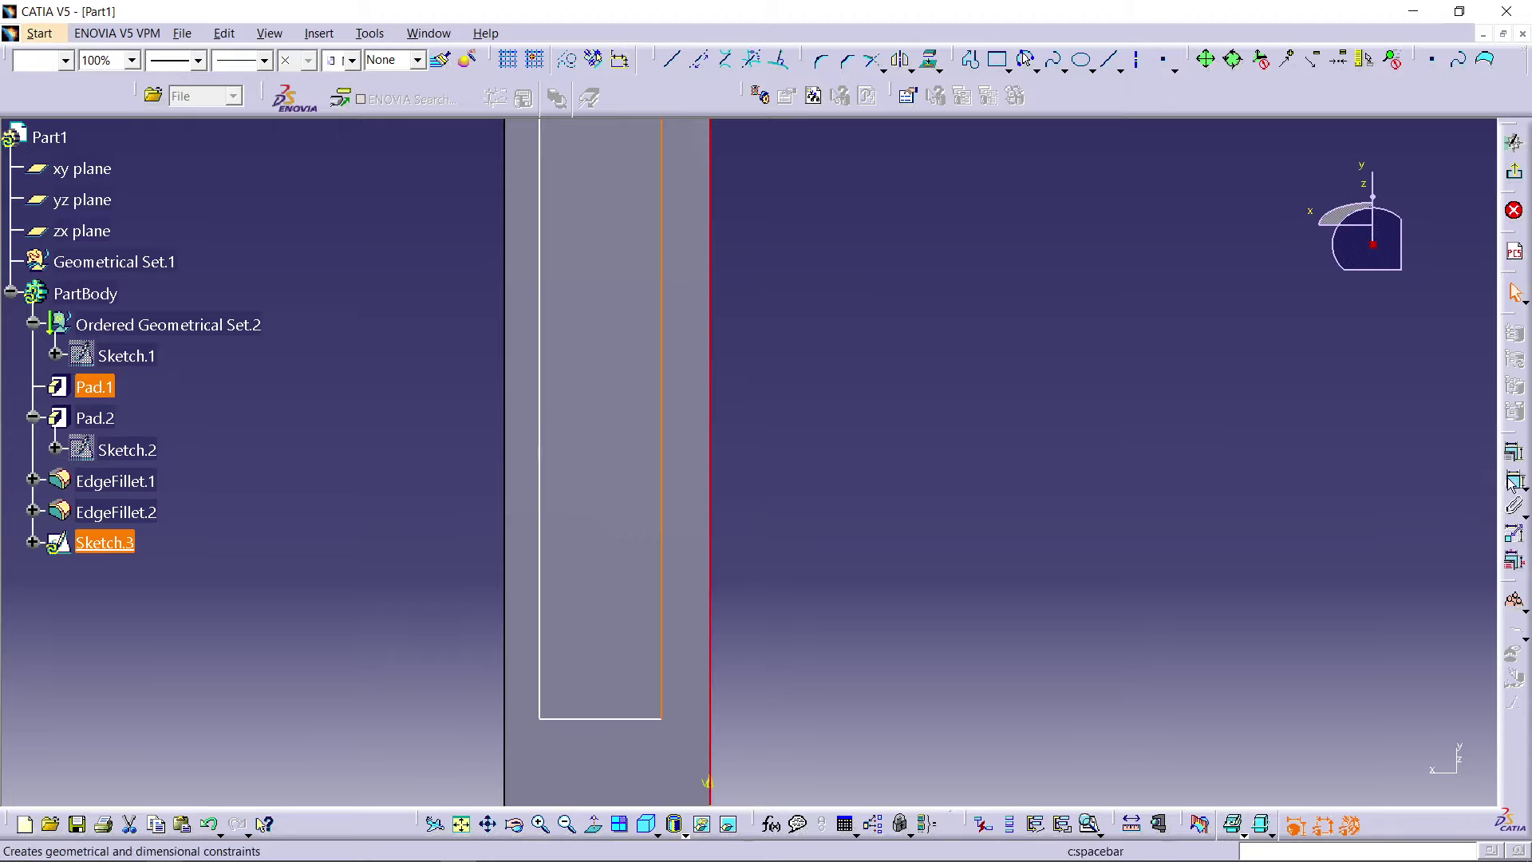
right_click(839, 373)
left_click(826, 364)
left_click(826, 363)
left_click(823, 364)
double_click(831, 362)
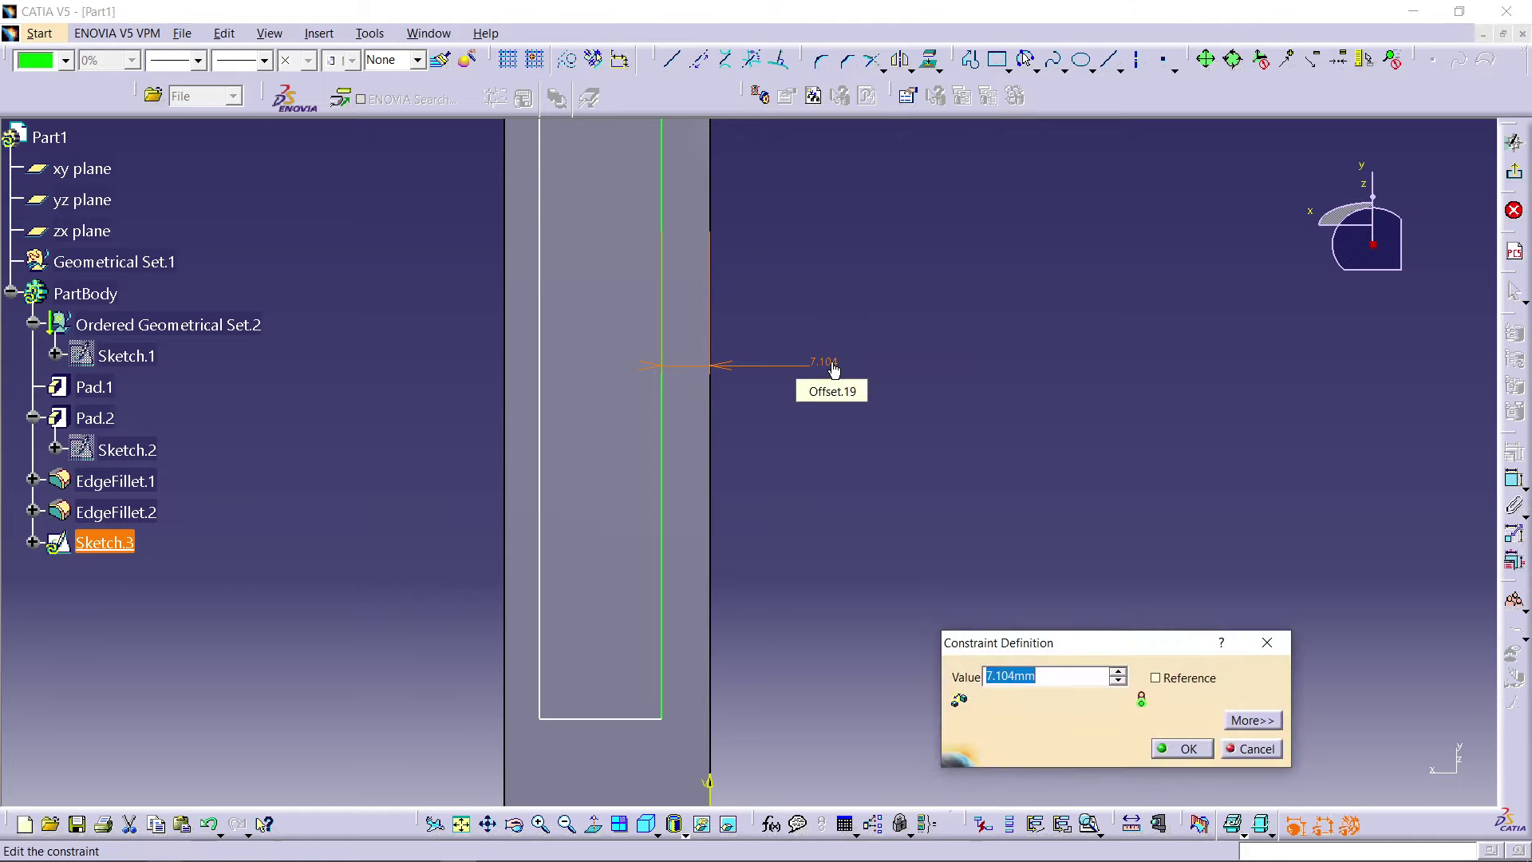
type("6")
key("Return")
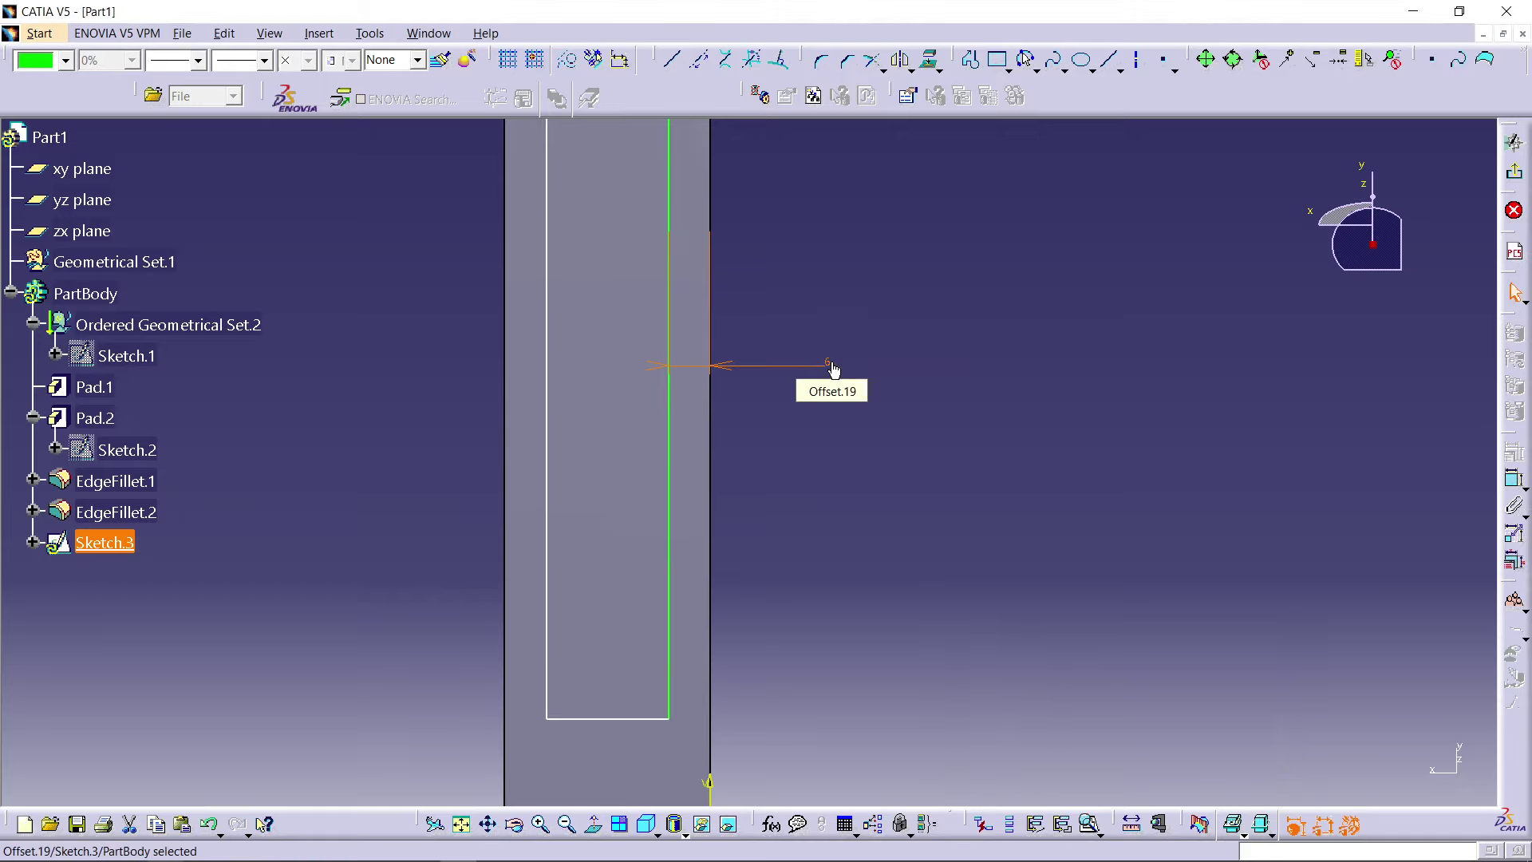
left_click(942, 287)
Step: Constrain the rectangle's left edge to a 6 mm offset from the arm's left edge
left_click(548, 390)
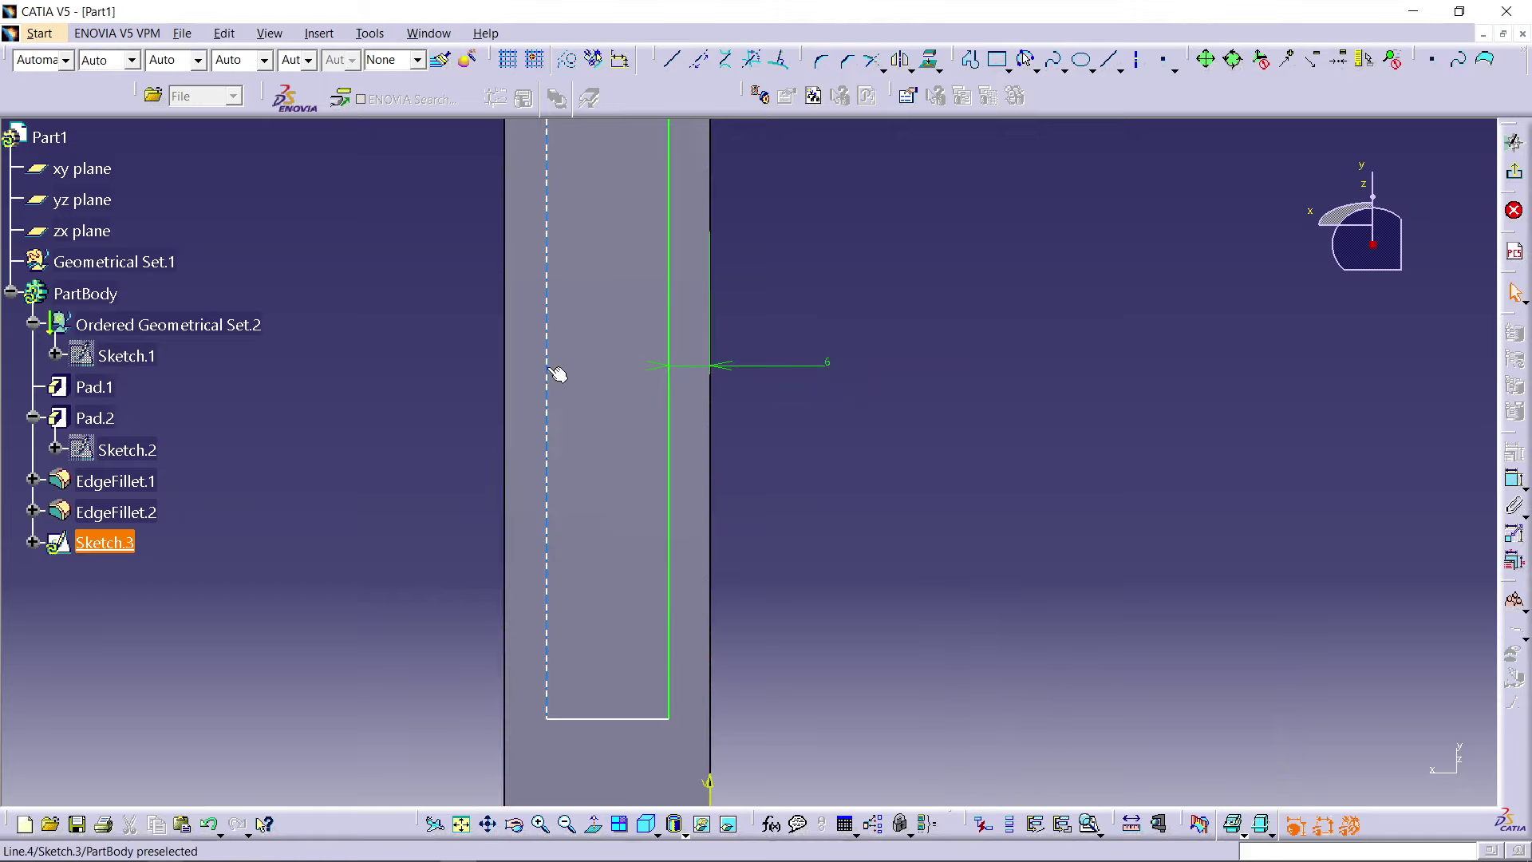
left_click(504, 351, "ctrl")
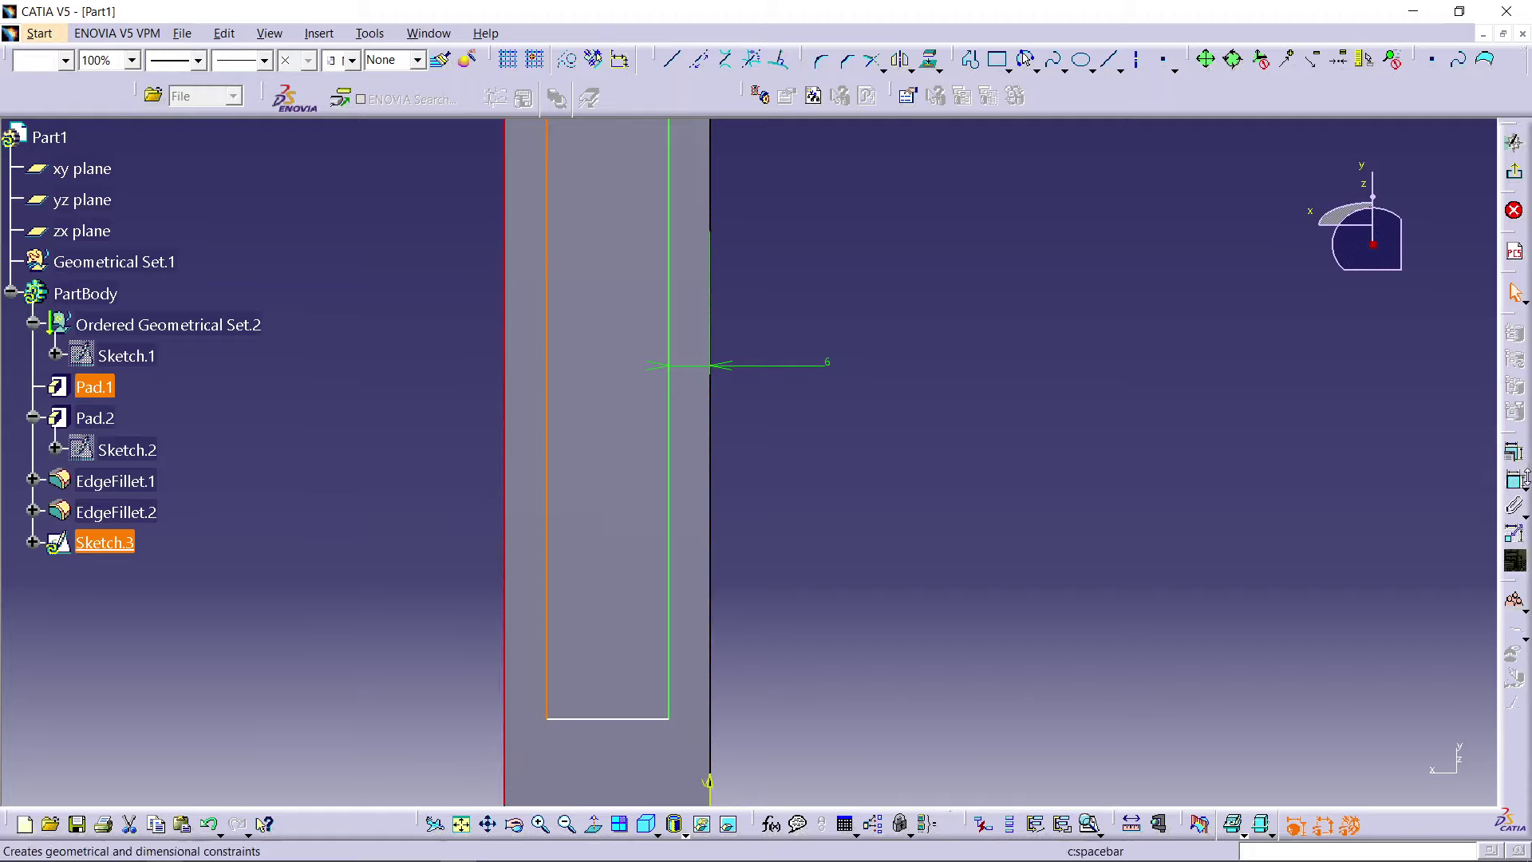
left_click(1515, 480)
left_click(1050, 429)
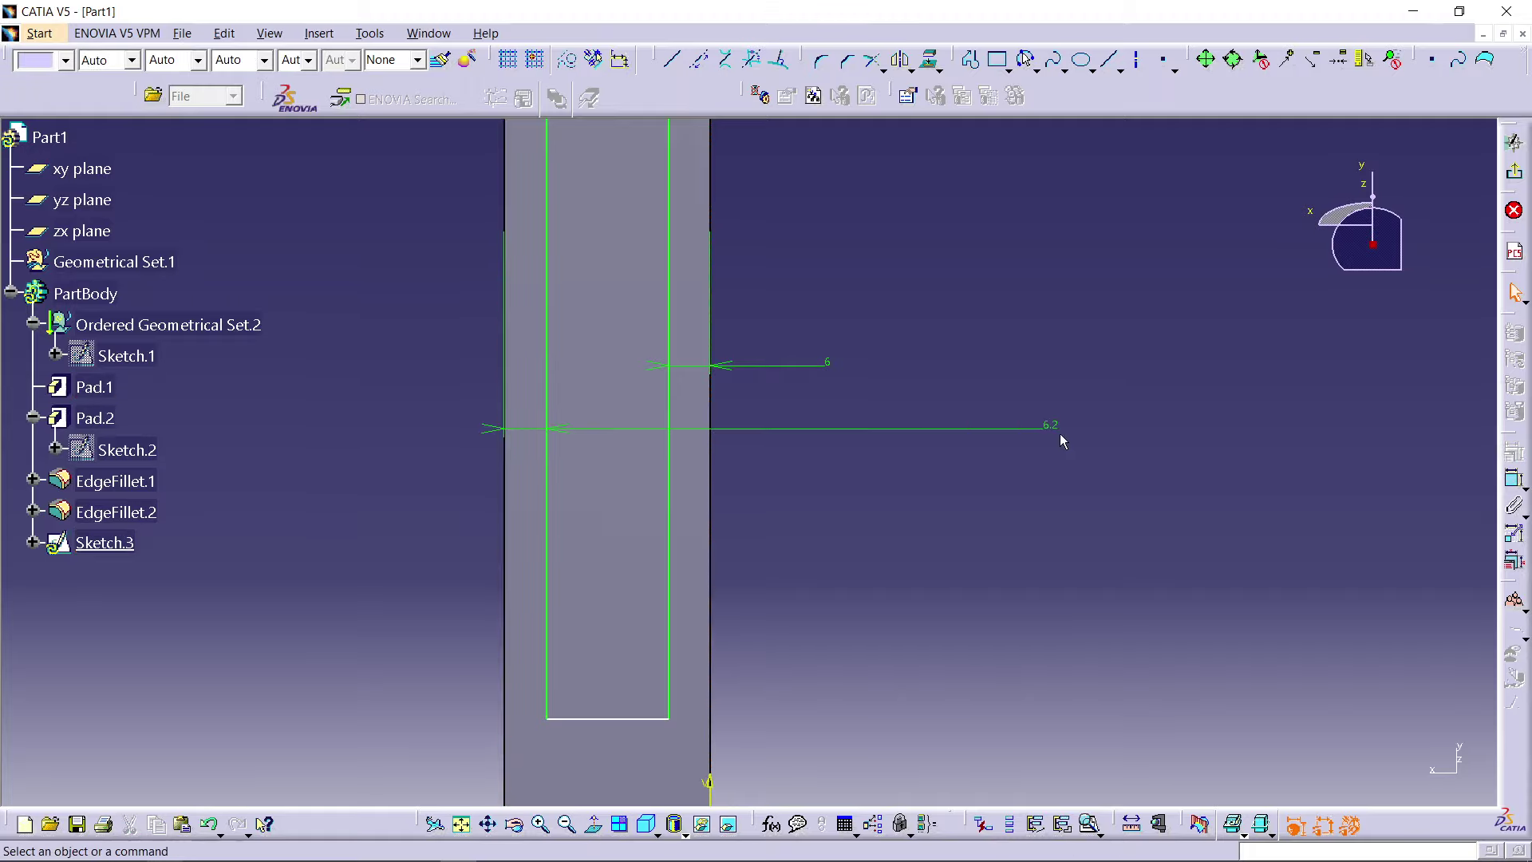
left_click(1052, 420)
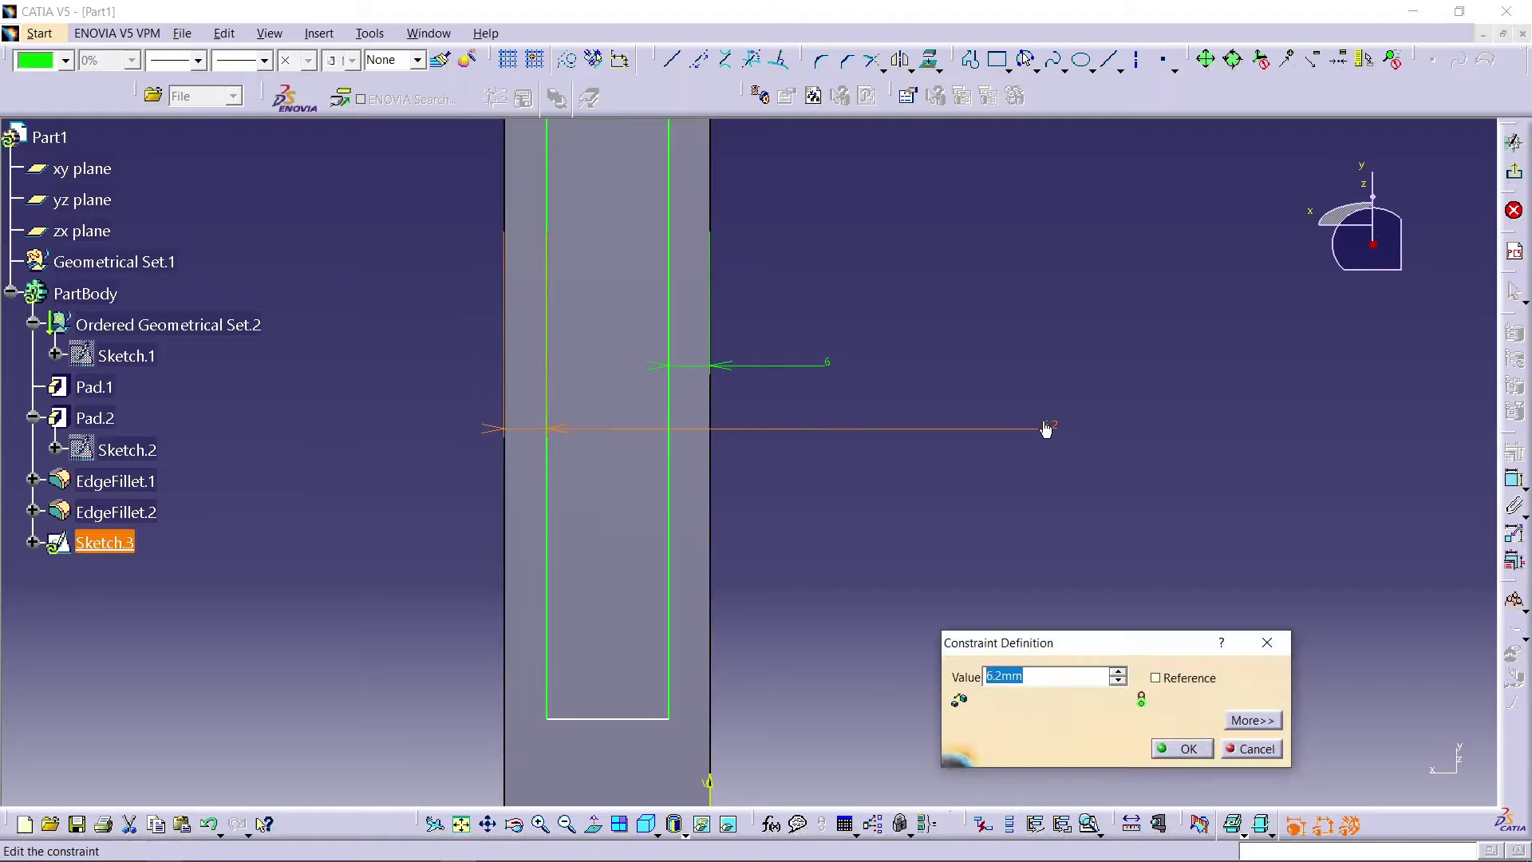
type("6")
key("Return")
left_click(1030, 523)
left_click(818, 472)
Step: Constrain the rectangle's short edge nearest the foot block to a 26 mm offset from the sketch's horizontal axis
mouse_move(844, 588)
middle_mouse_down()
mouse_move(817, 471)
mouse_move(786, 559)
mouse_move(701, 566)
mouse_move(702, 586)
middle_mouse_up()
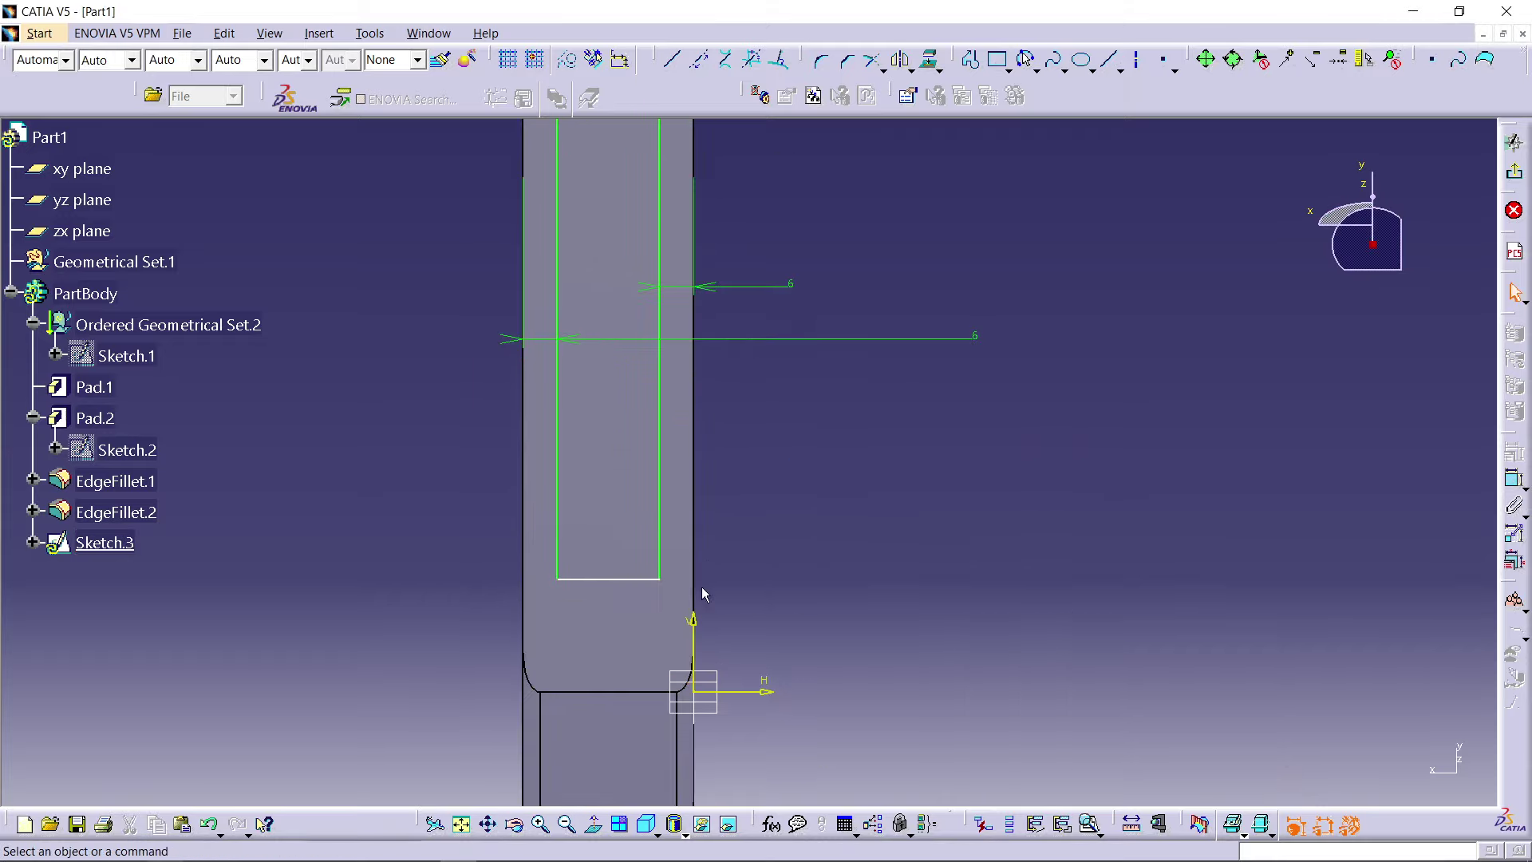
left_click(766, 693)
left_click(654, 581)
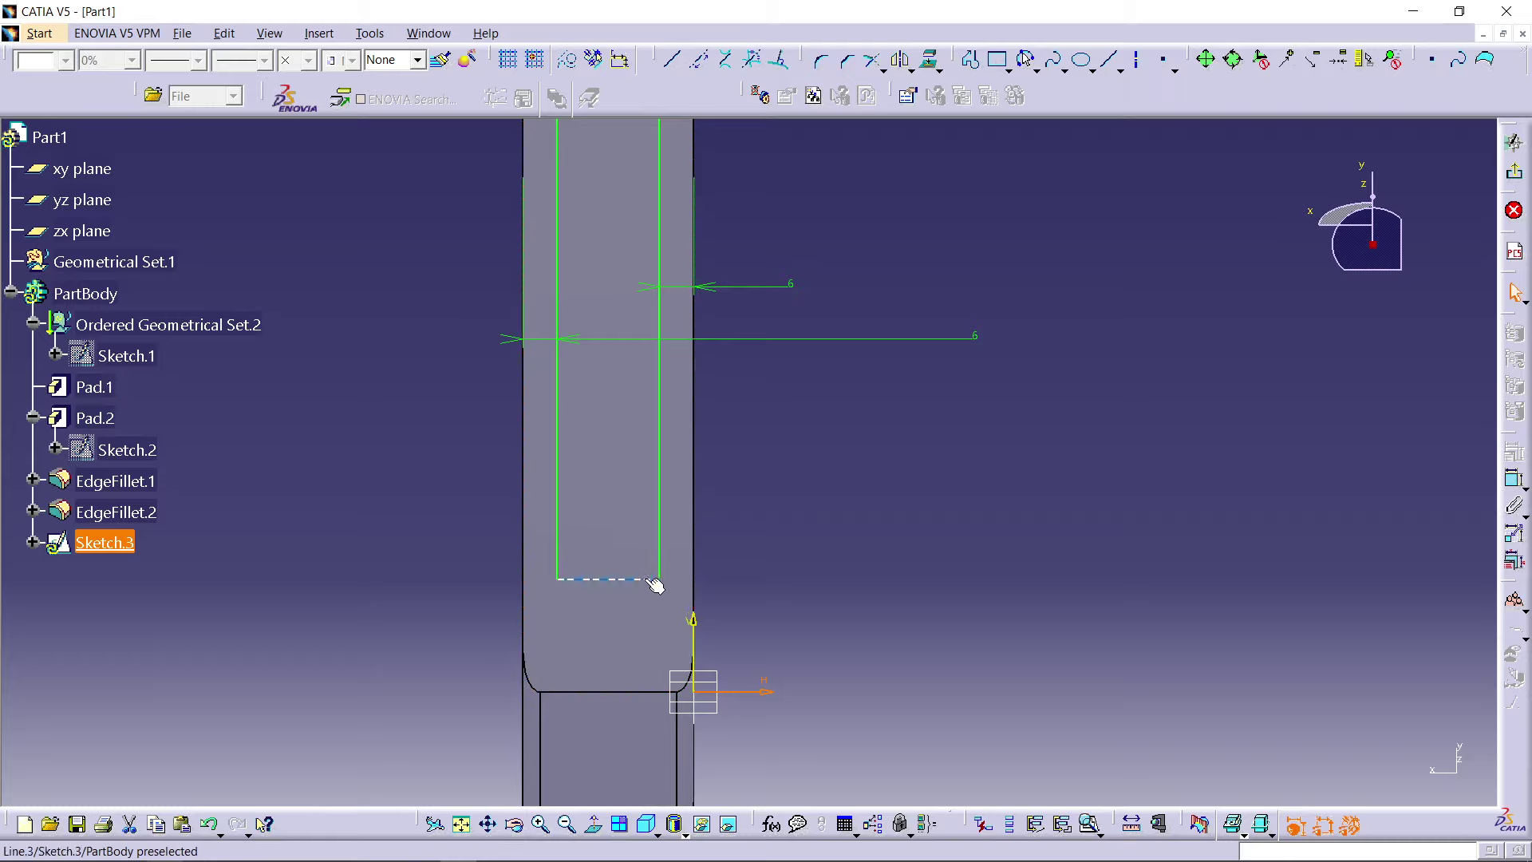
left_click(1514, 479)
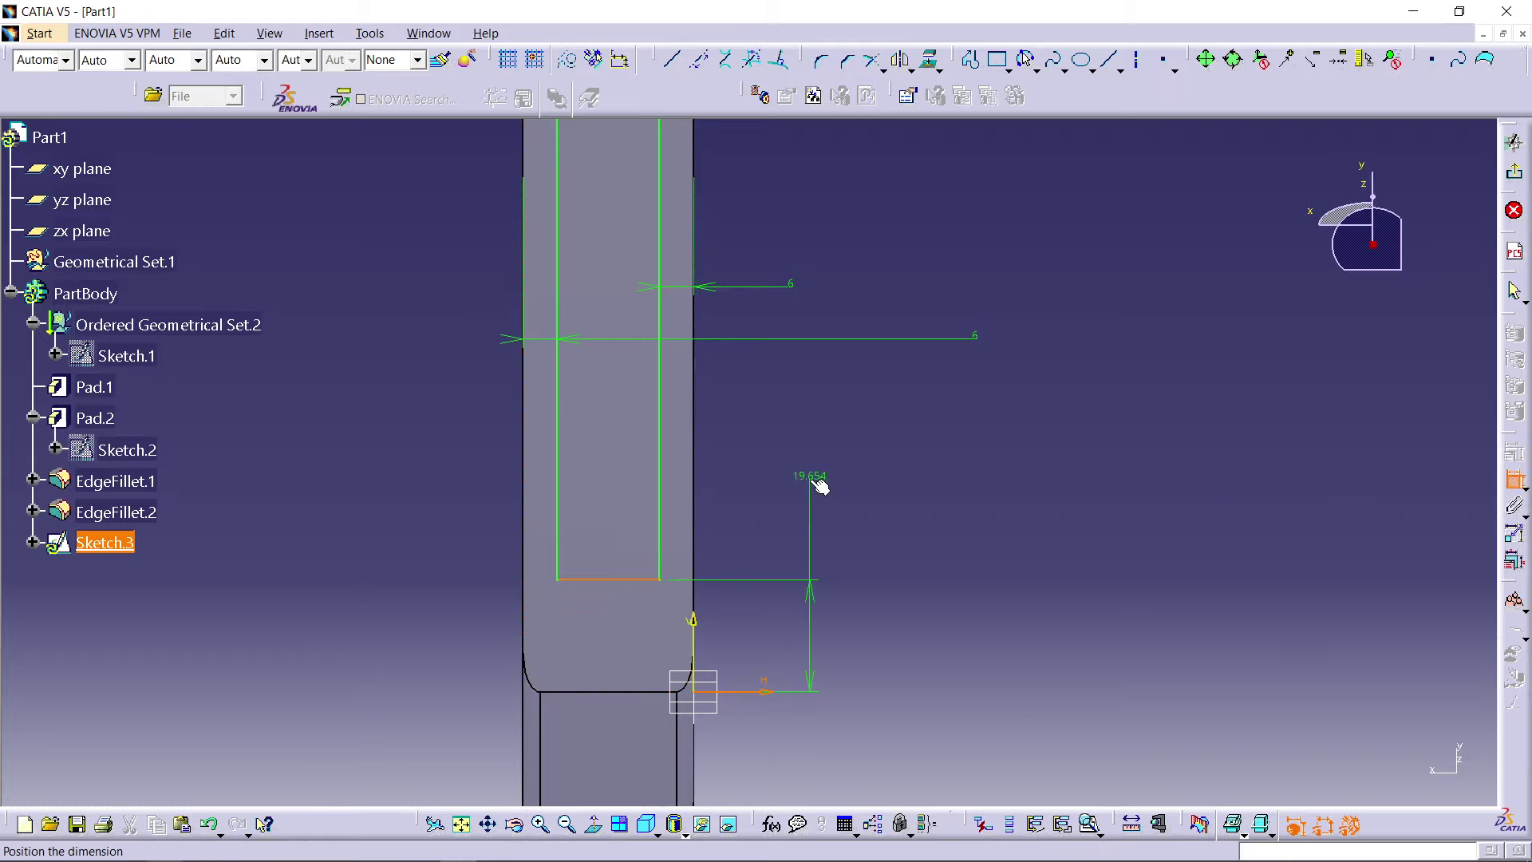
left_click(821, 477)
double_click(822, 472)
type("26")
key("Return")
Step: Change the offset between the rectangle's near short edge and the horizontal axis to 22 mm
mouse_move(807, 474)
middle_mouse_down()
mouse_move(718, 386)
mouse_move(831, 476)
mouse_move(1037, 438)
mouse_move(719, 383)
mouse_move(755, 417)
middle_mouse_up()
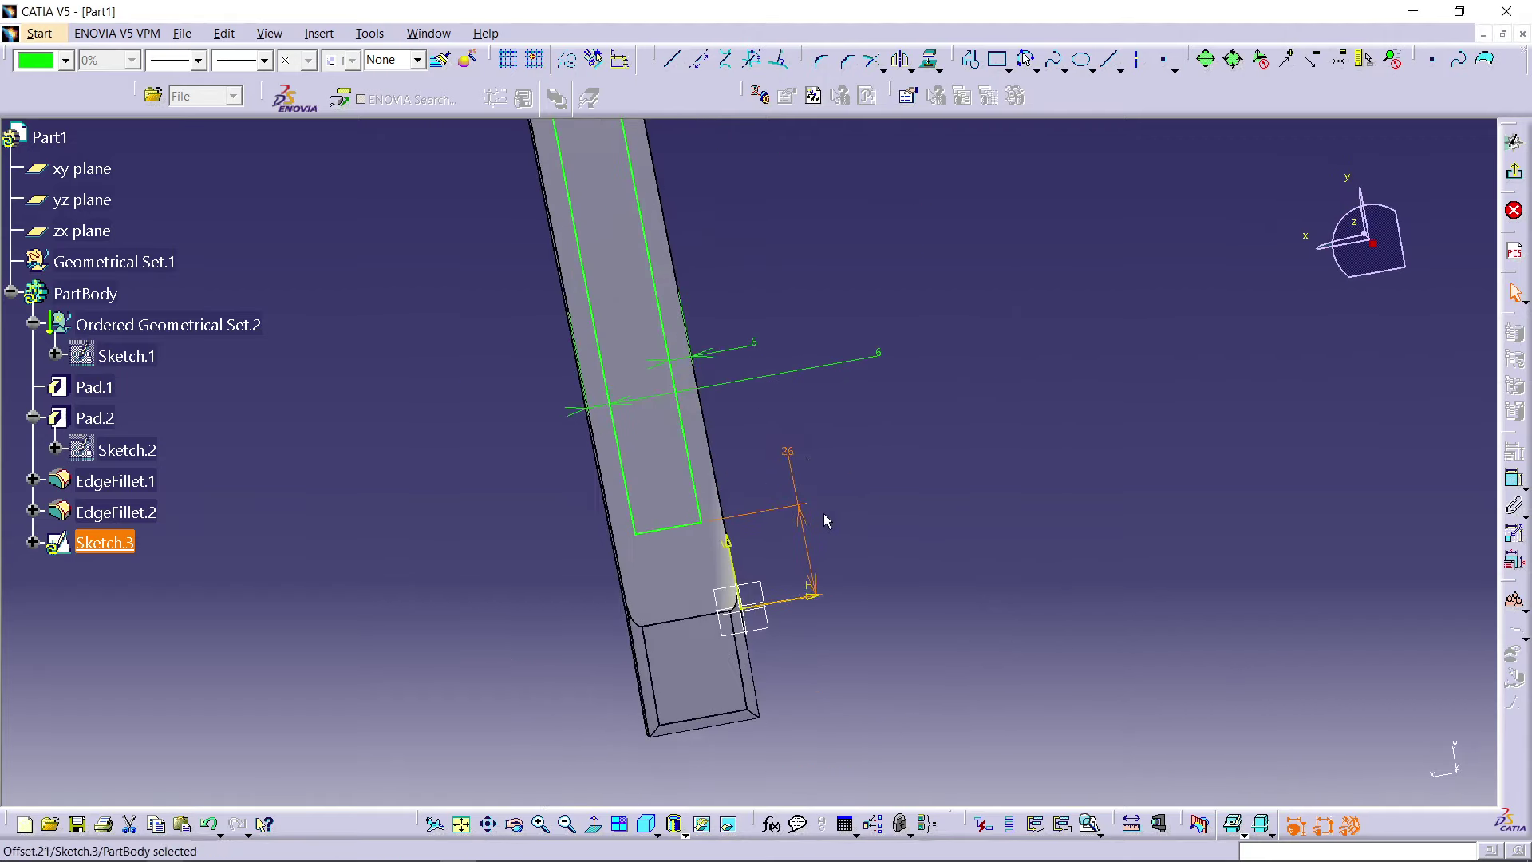
double_click(787, 447)
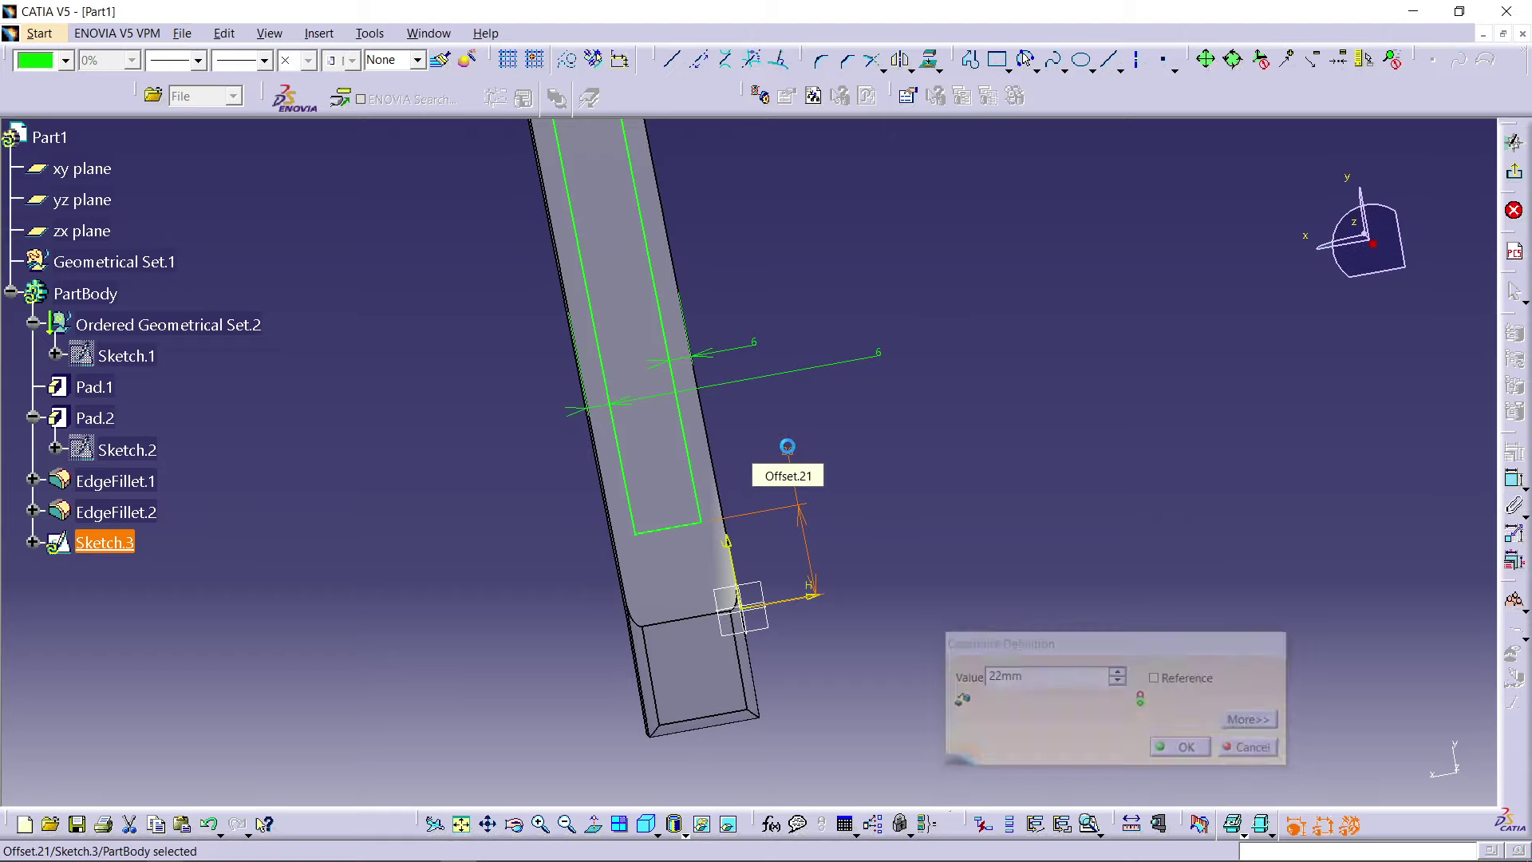
left_click(817, 374)
Step: Constrain the rectangle's far short edge to a 155 mm offset from the sketch's horizontal axis
middle_click_drag(709, 135, 777, 463)
middle_click_drag(772, 407, 705, 352)
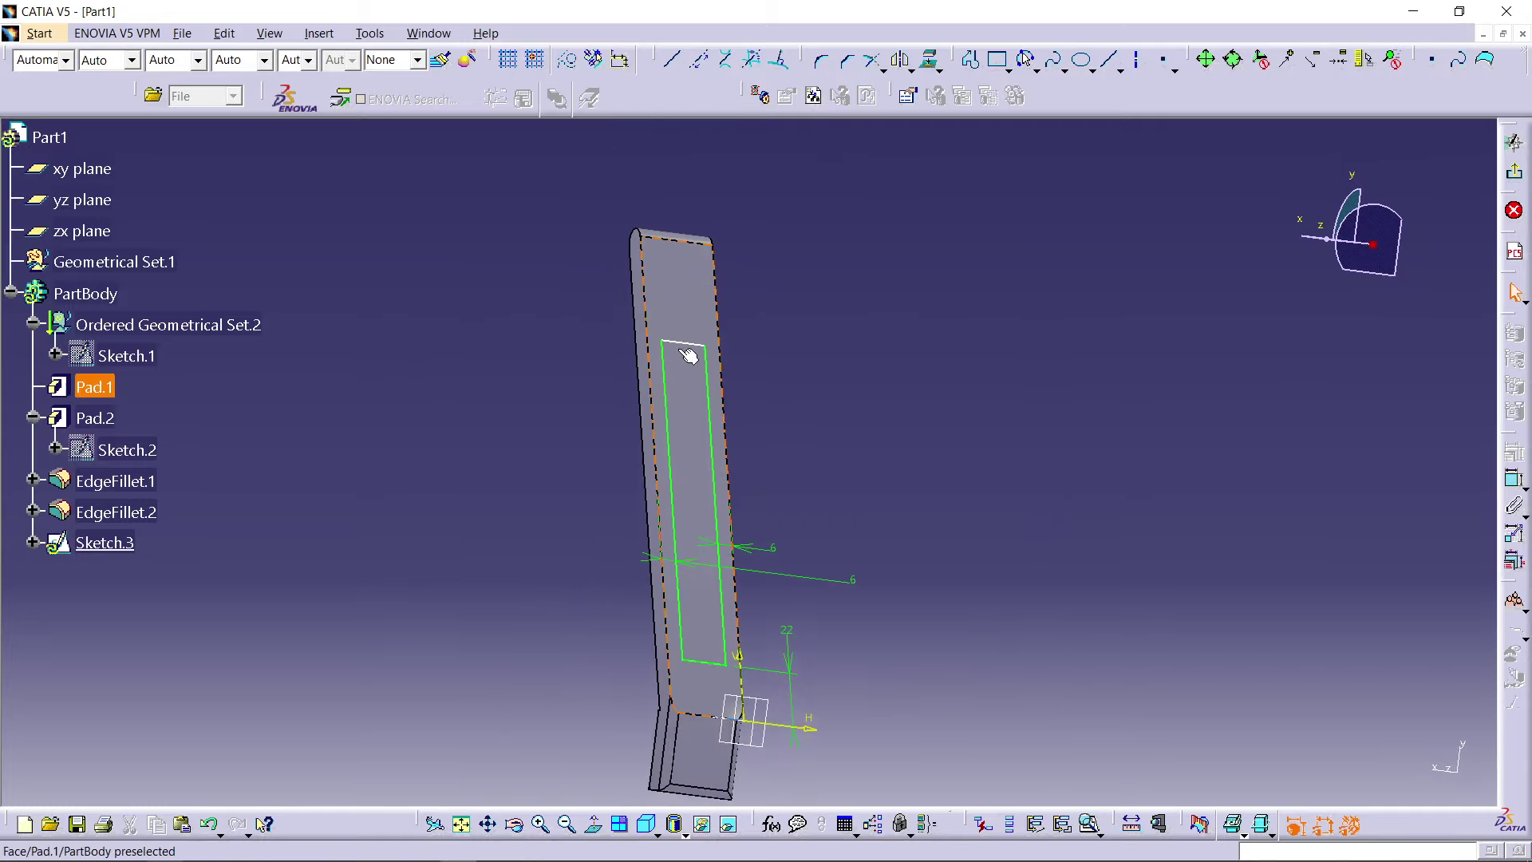
left_click(693, 345)
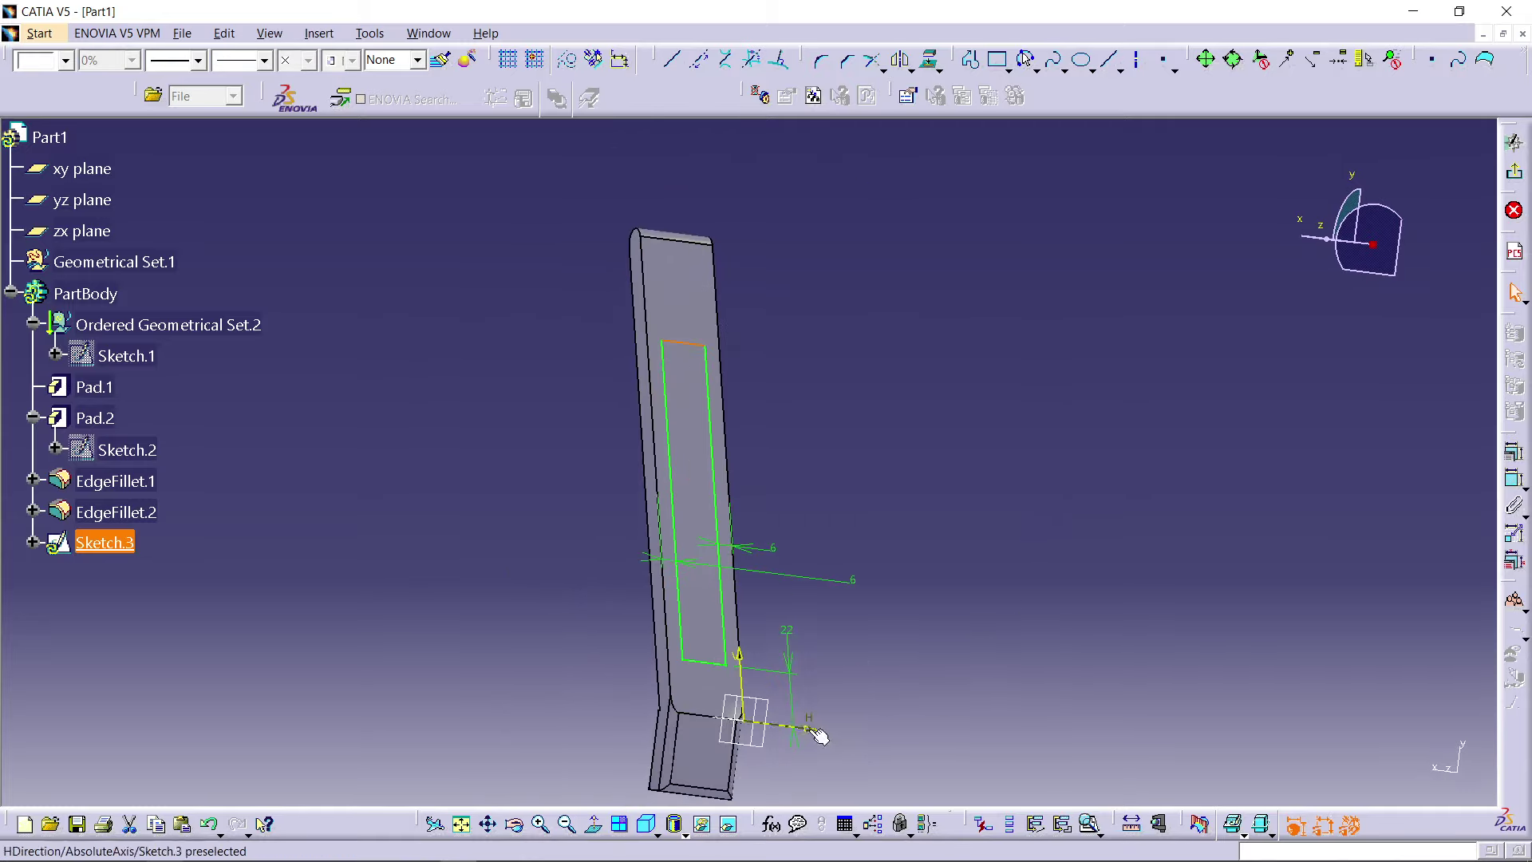
left_click(1514, 479)
left_click(982, 496)
double_click(969, 484)
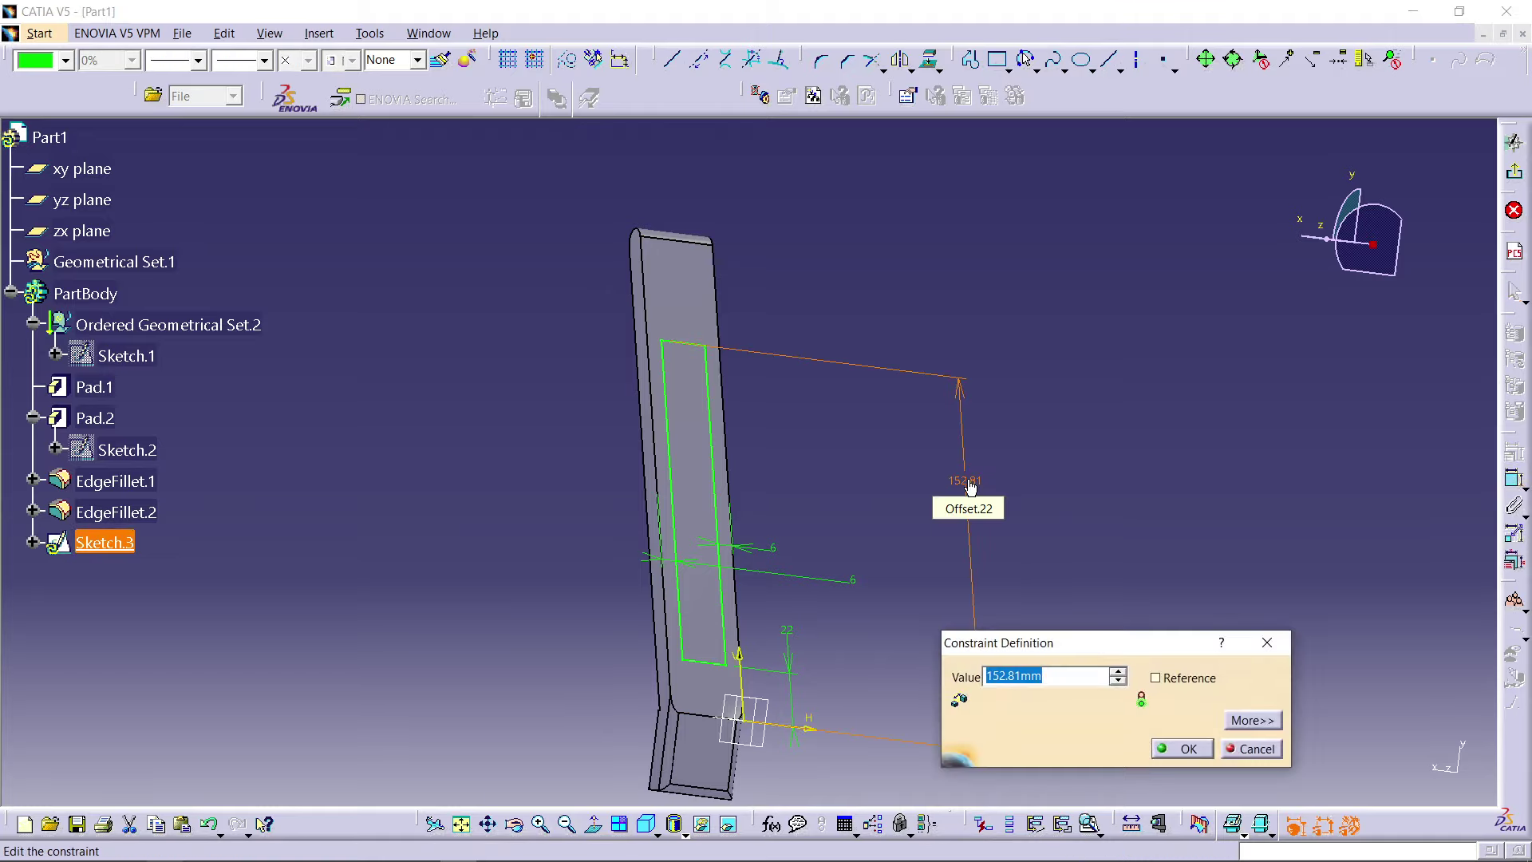
key("Return")
Step: Exit the sketch and cut a shallow pocket into the arm's underside from the rectangular profile
mouse_move(595, 271)
middle_mouse_down()
mouse_move(937, 332)
mouse_move(851, 272)
mouse_move(831, 301)
mouse_move(794, 301)
mouse_move(913, 423)
mouse_move(924, 397)
mouse_move(875, 357)
middle_mouse_up()
mouse_move(974, 284)
middle_mouse_down()
mouse_move(968, 343)
mouse_move(843, 351)
mouse_move(864, 301)
middle_mouse_up()
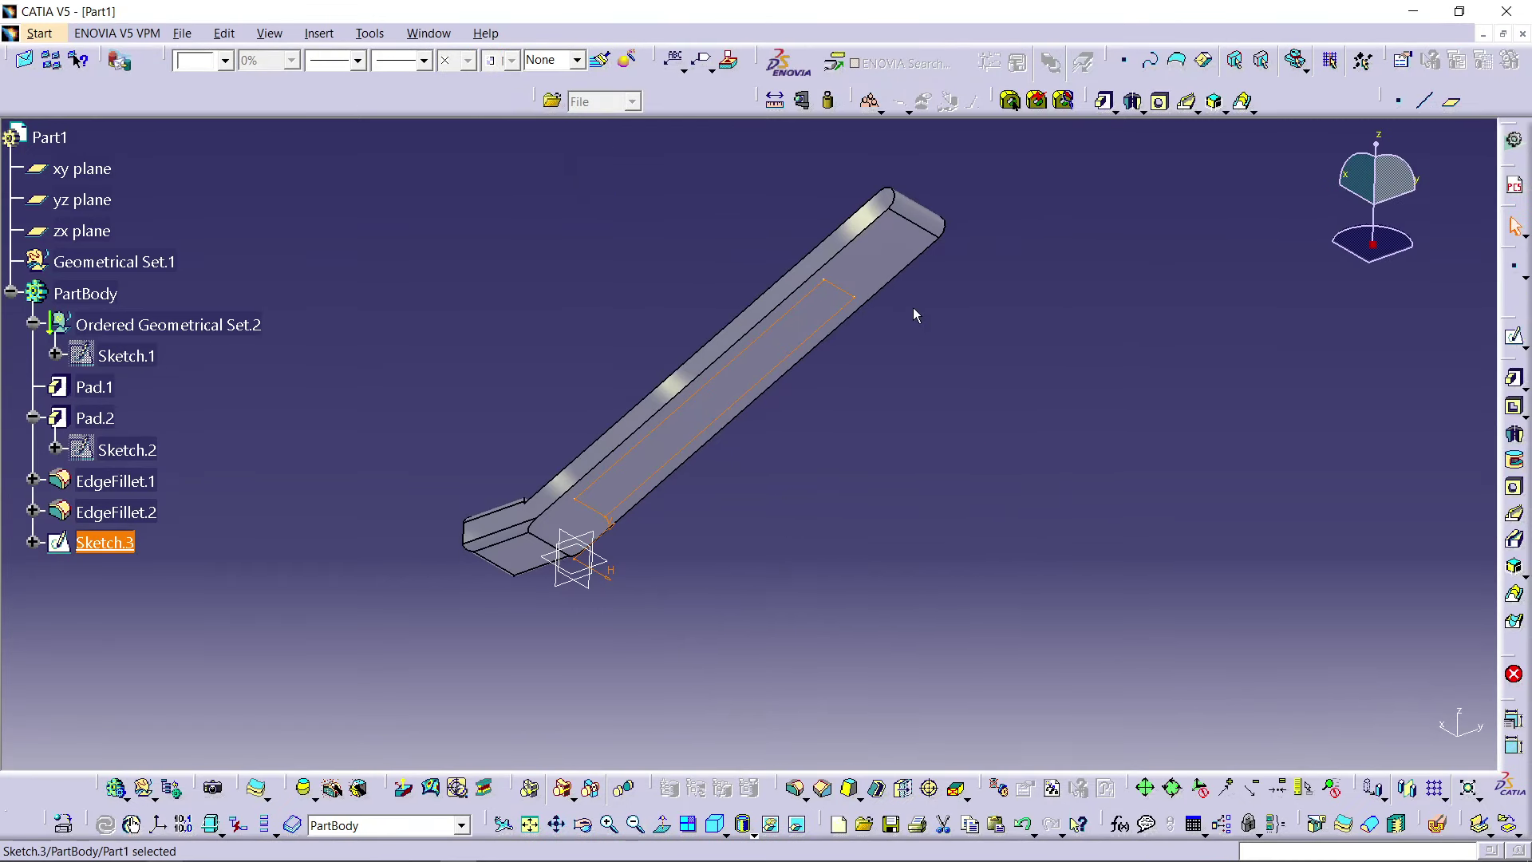
left_click(1514, 408)
middle_click_drag(796, 347, 798, 383)
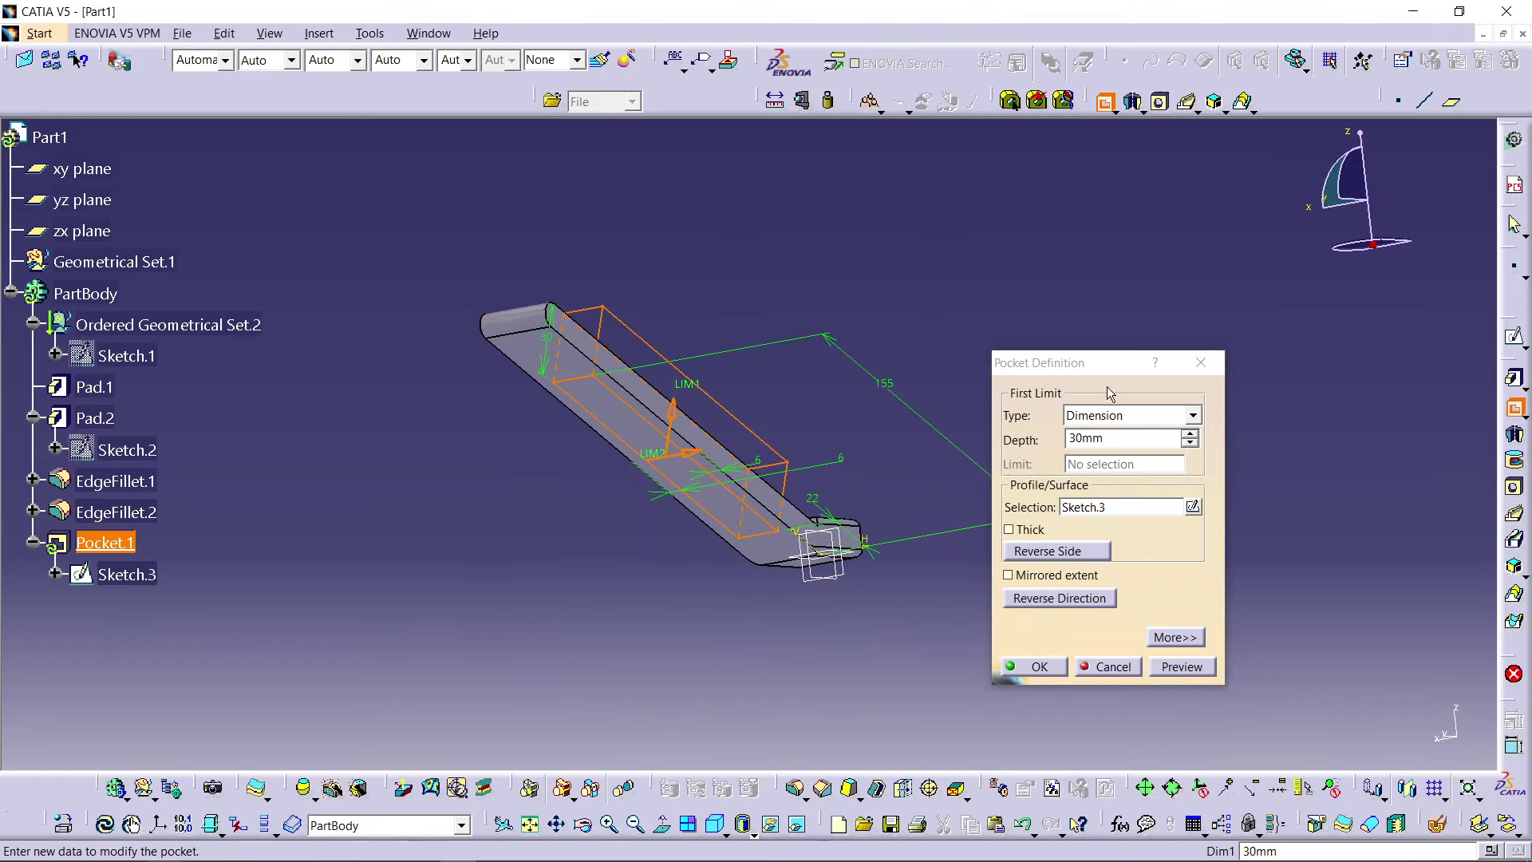
left_click(1147, 437)
key("Return")
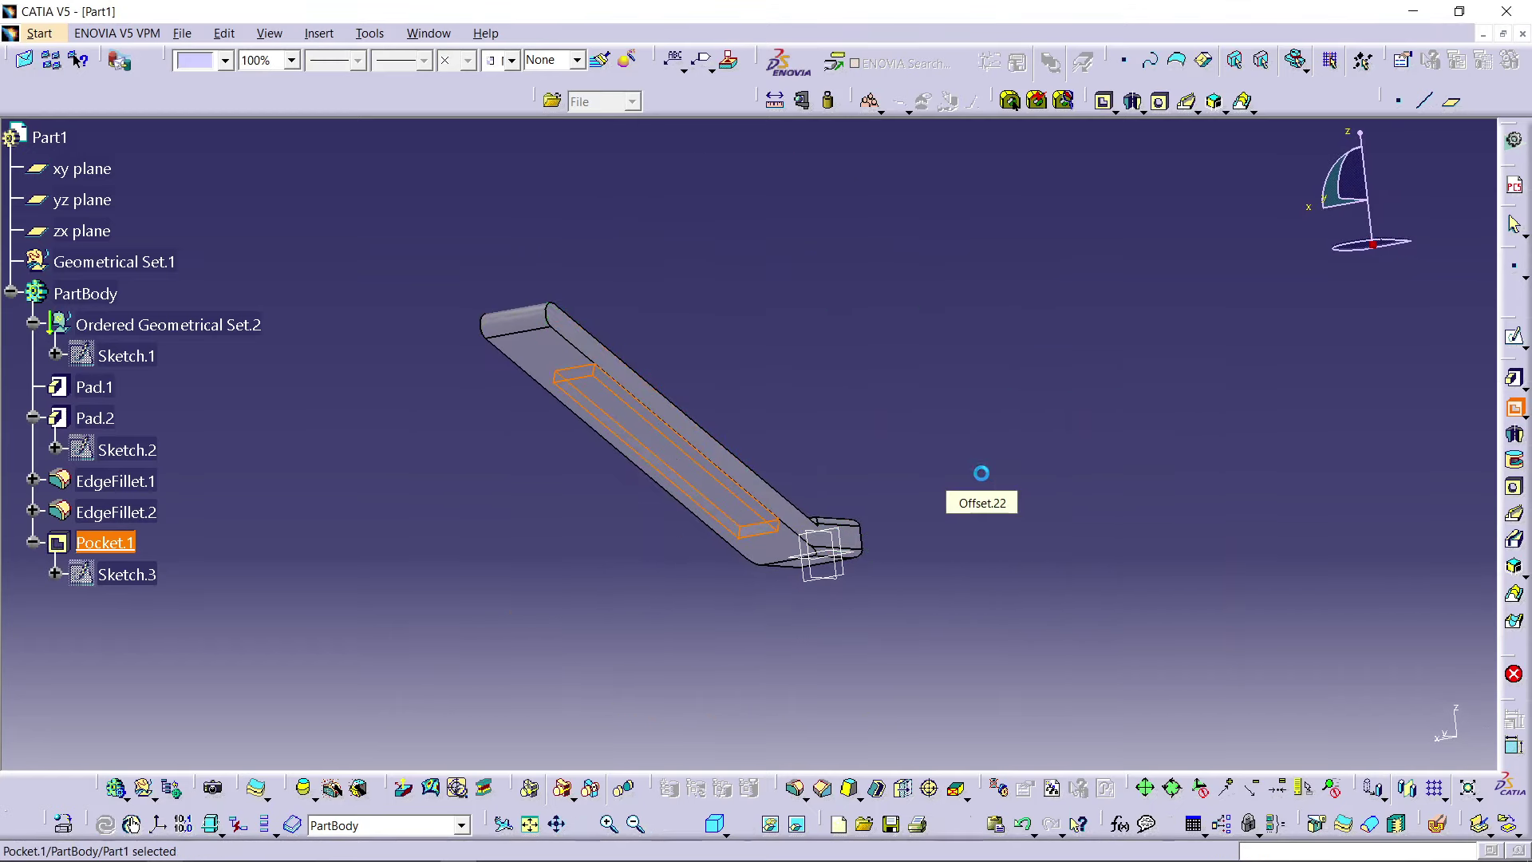
left_click(972, 466)
Step: Fillet the edges of the arm pocket's floor face with a 4 mm radius
middle_click_drag(522, 482, 838, 447)
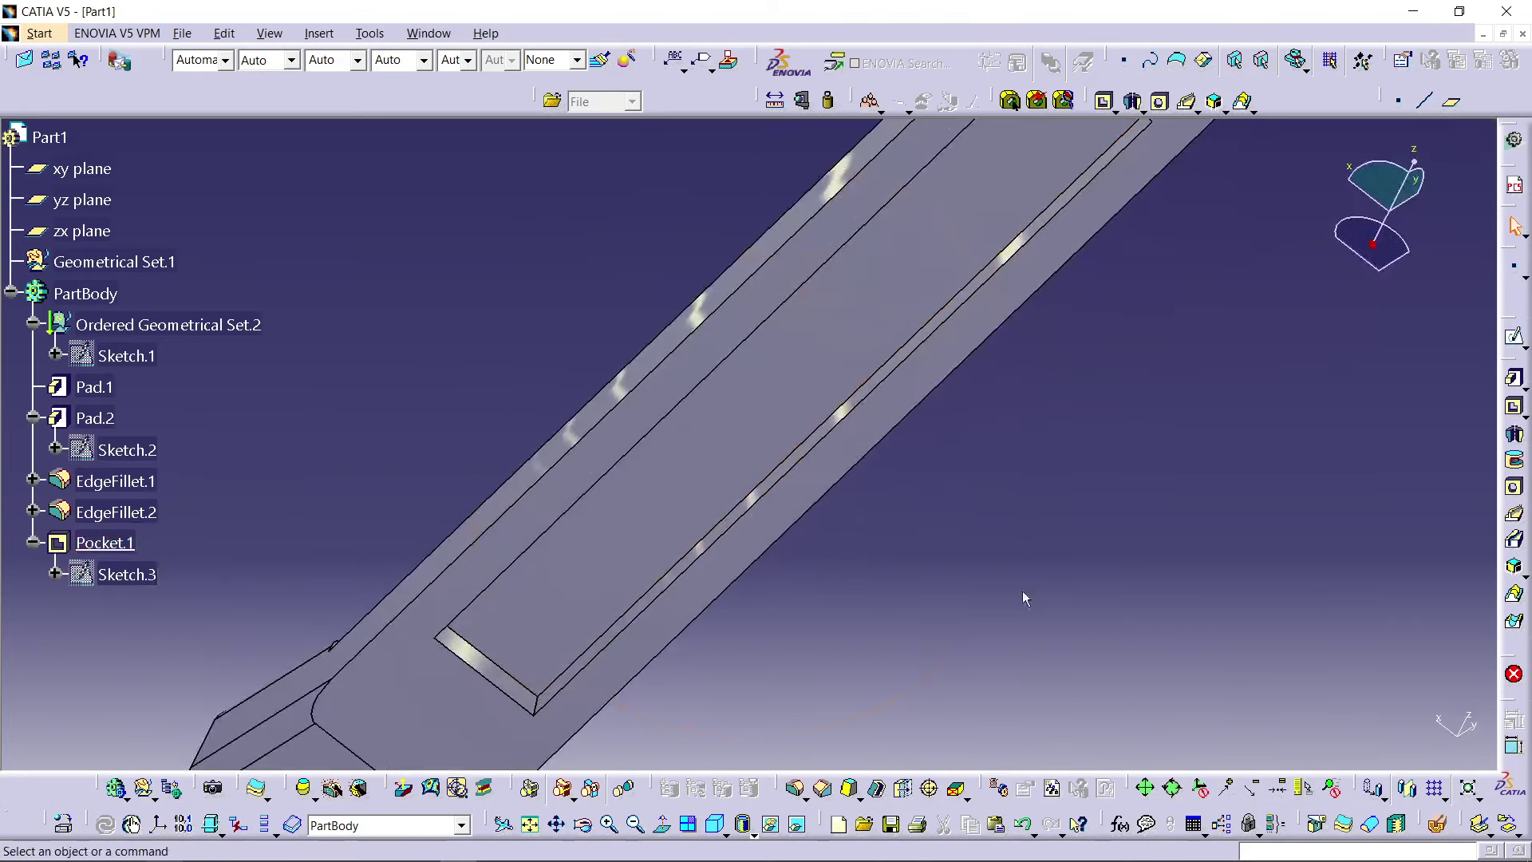
left_click(797, 787)
left_click(737, 408)
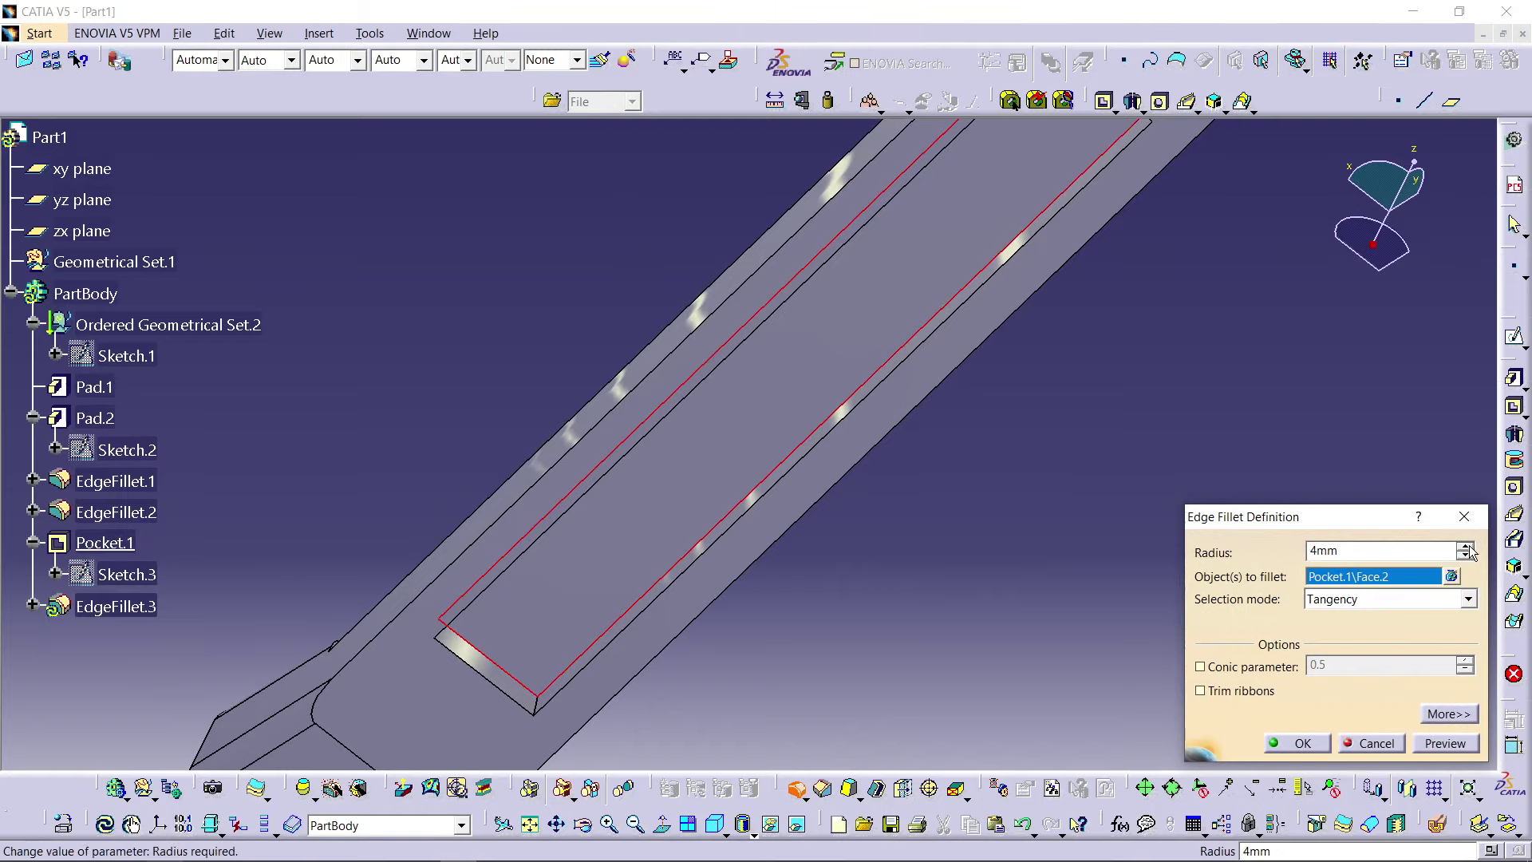
left_click(1442, 744)
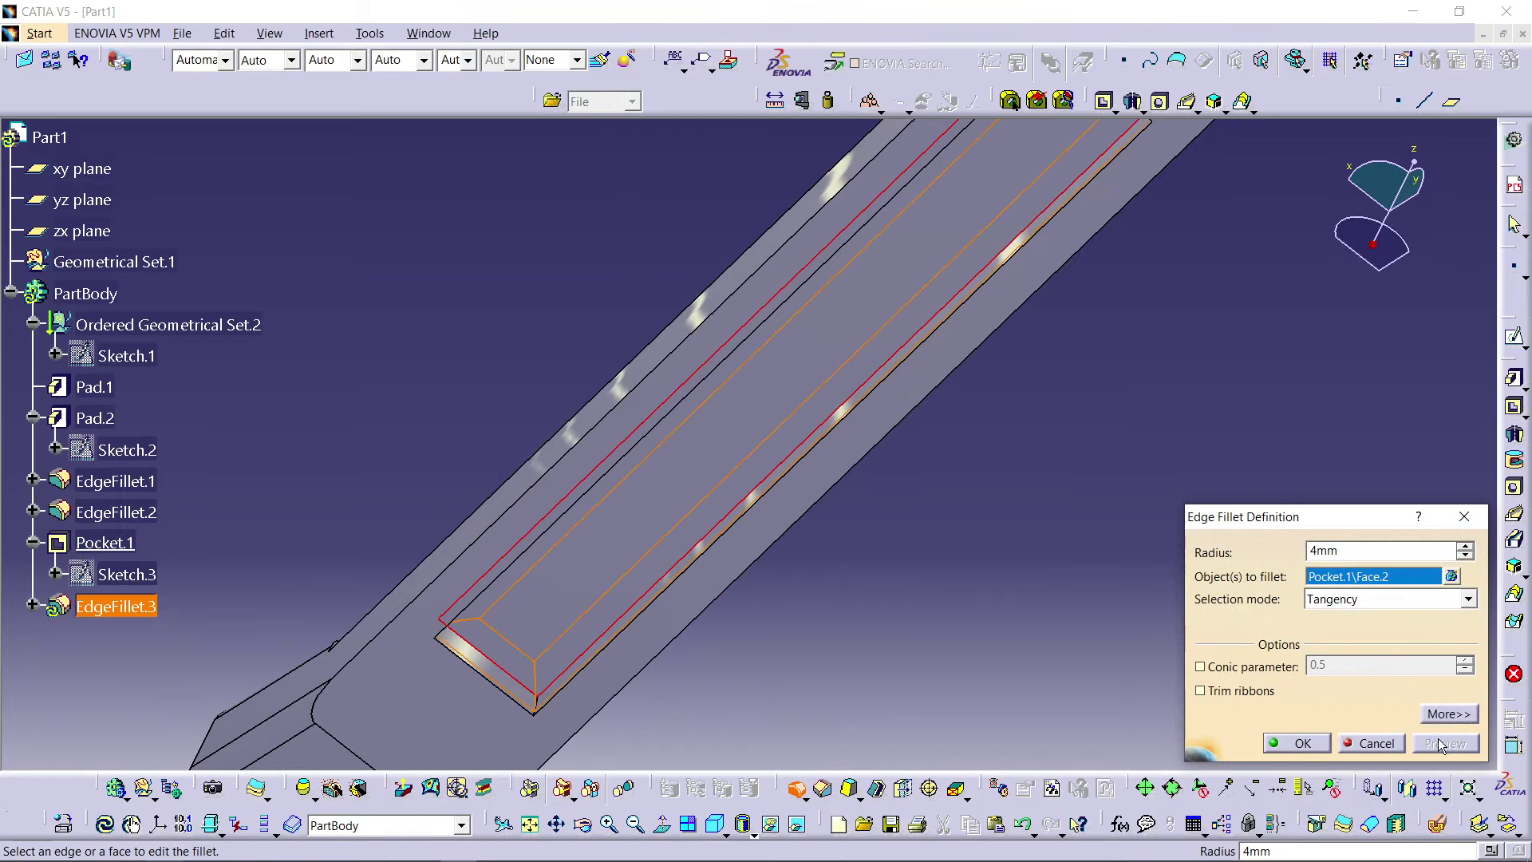
left_click(1278, 744)
Step: Start a sketch on the top face of the foot block
middle_click_drag(984, 428, 795, 405)
middle_click_drag(749, 308, 925, 341)
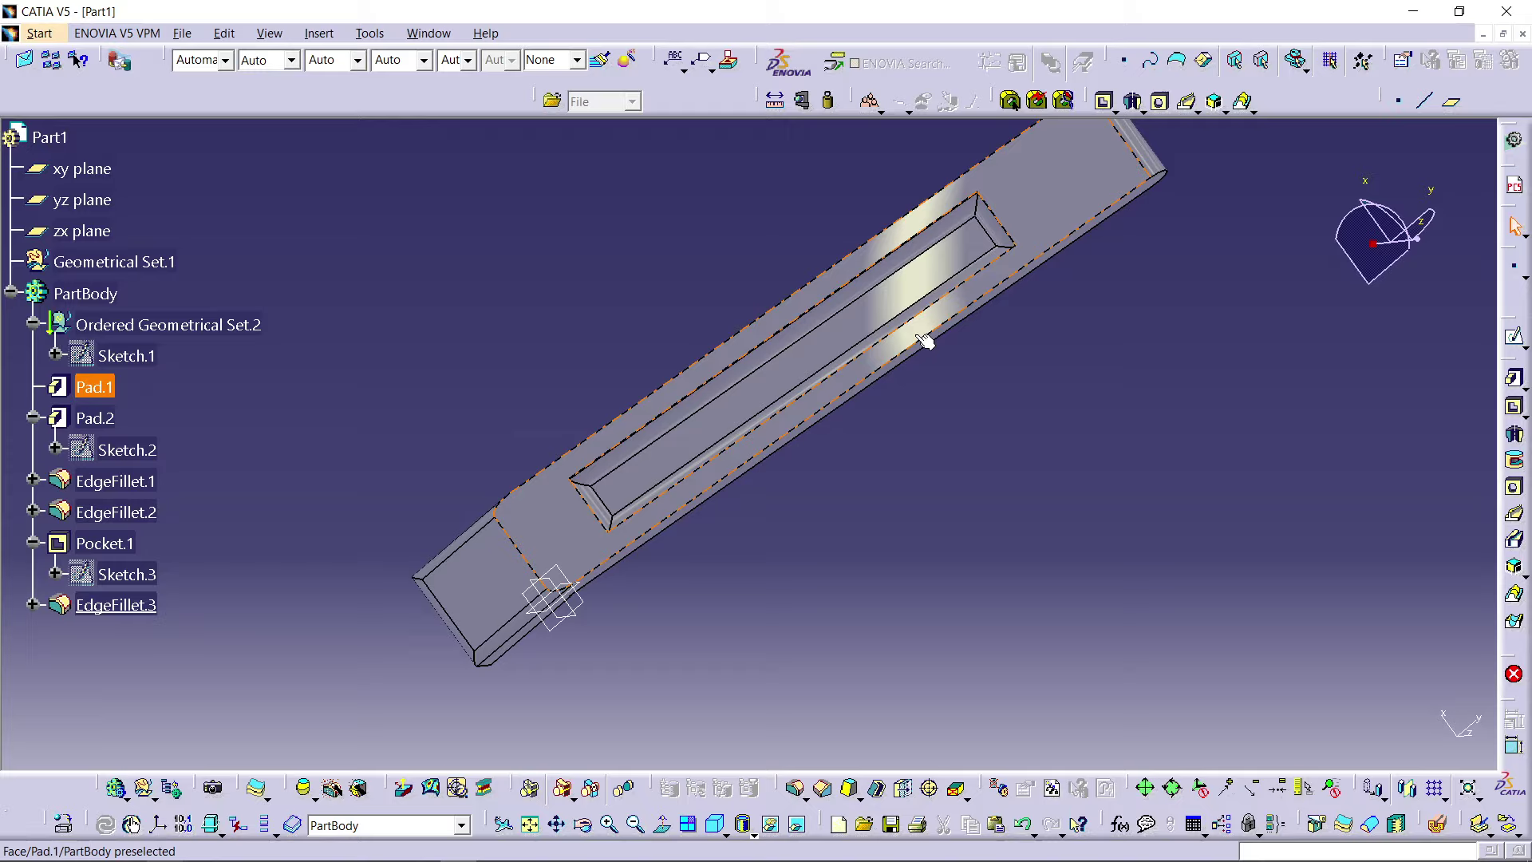
middle_click_drag(892, 211, 744, 297)
middle_click_drag(482, 248, 713, 423)
left_click(614, 385)
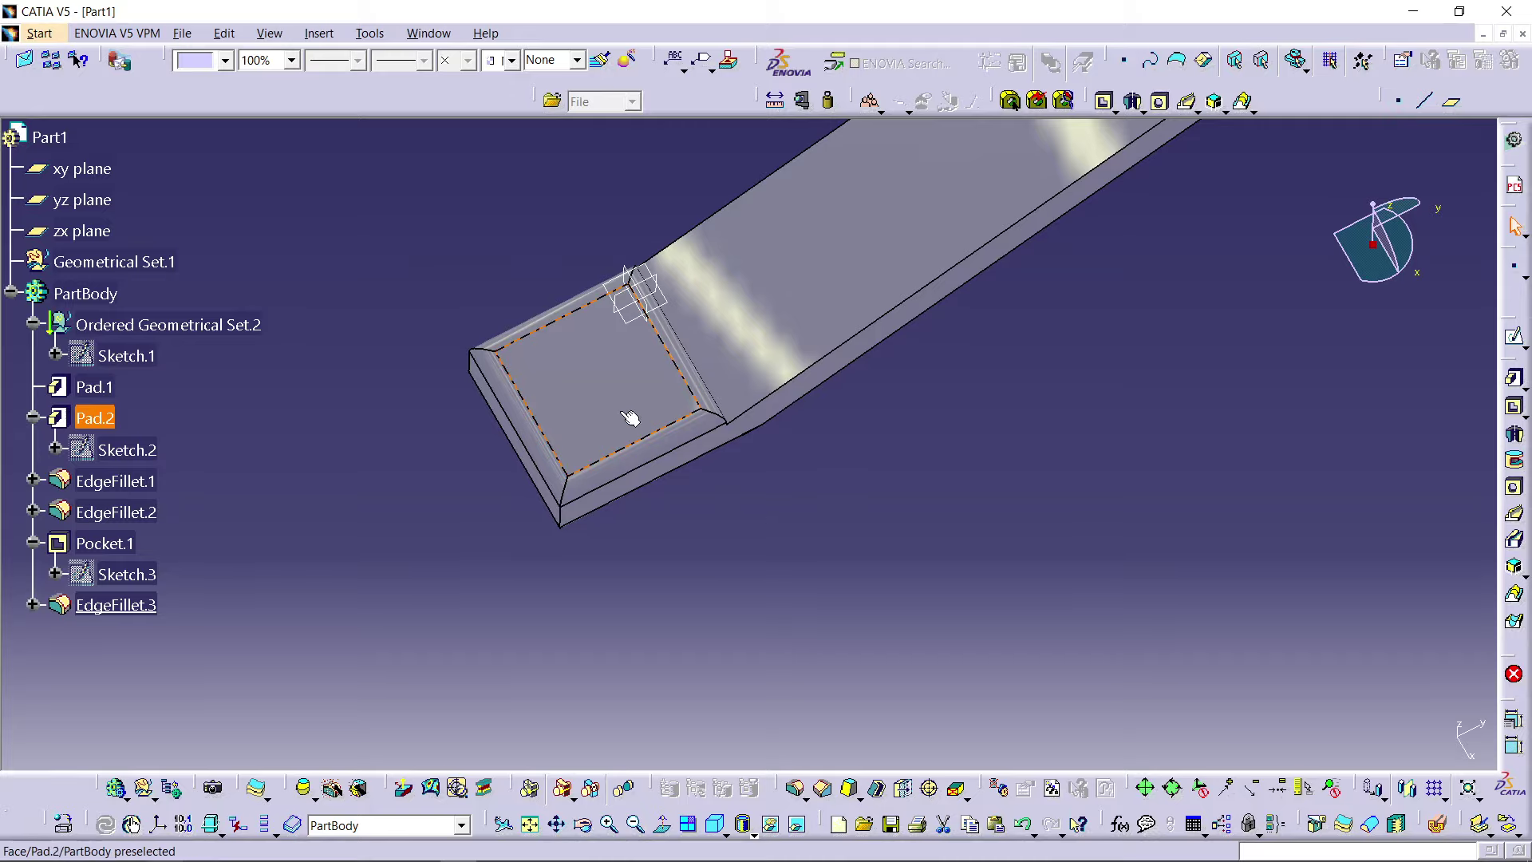
left_click(712, 471)
left_click(855, 540)
left_click(639, 388)
left_click(1514, 336)
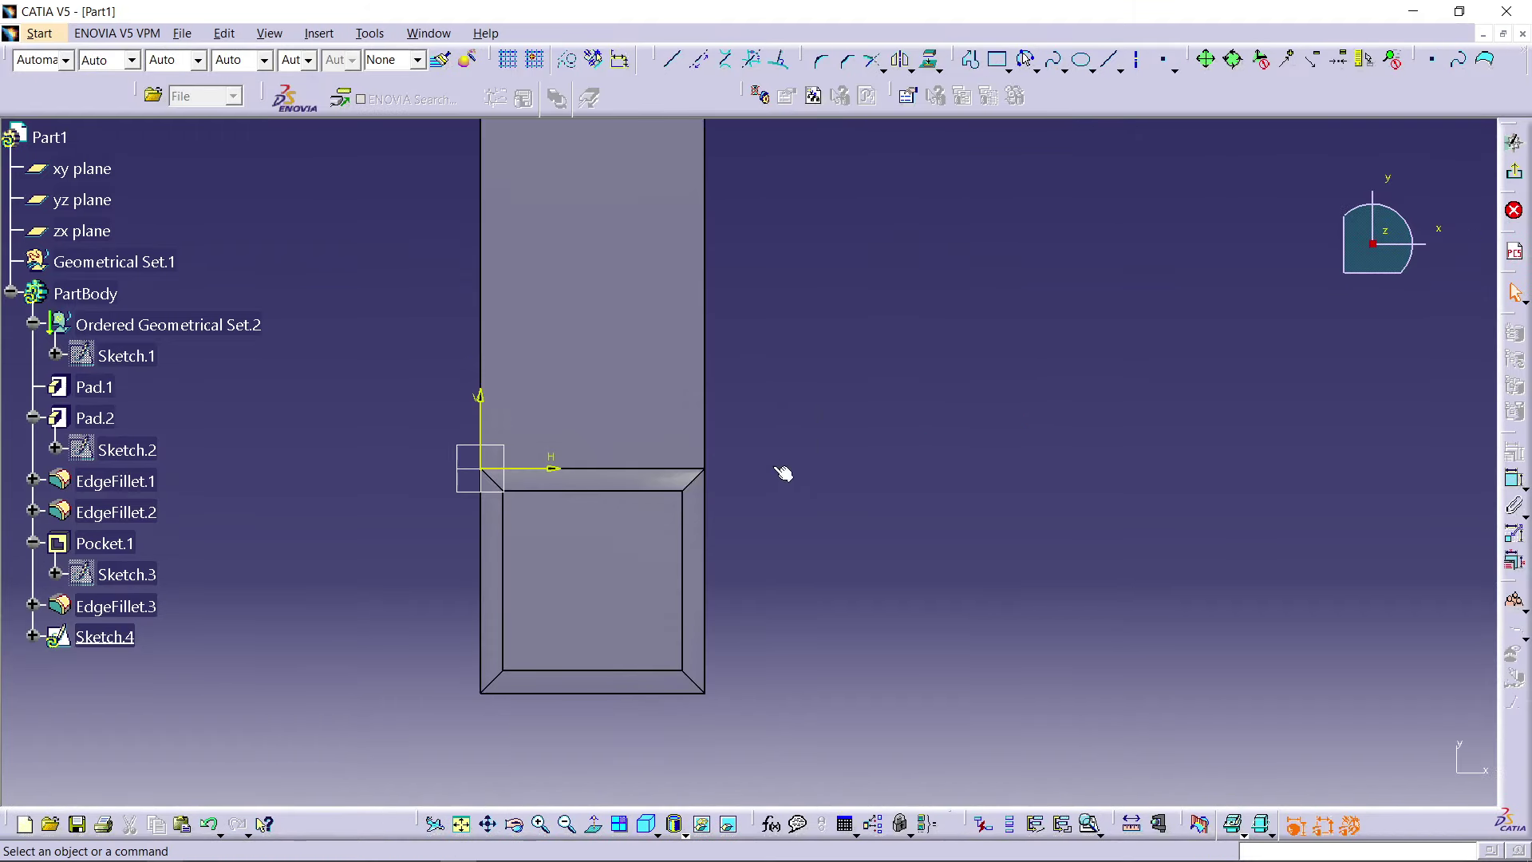
mouse_move(776, 471)
middle_mouse_down()
mouse_move(883, 384)
mouse_move(869, 201)
middle_mouse_up()
mouse_move(715, 340)
middle_mouse_down()
mouse_move(749, 246)
mouse_move(786, 332)
middle_mouse_up()
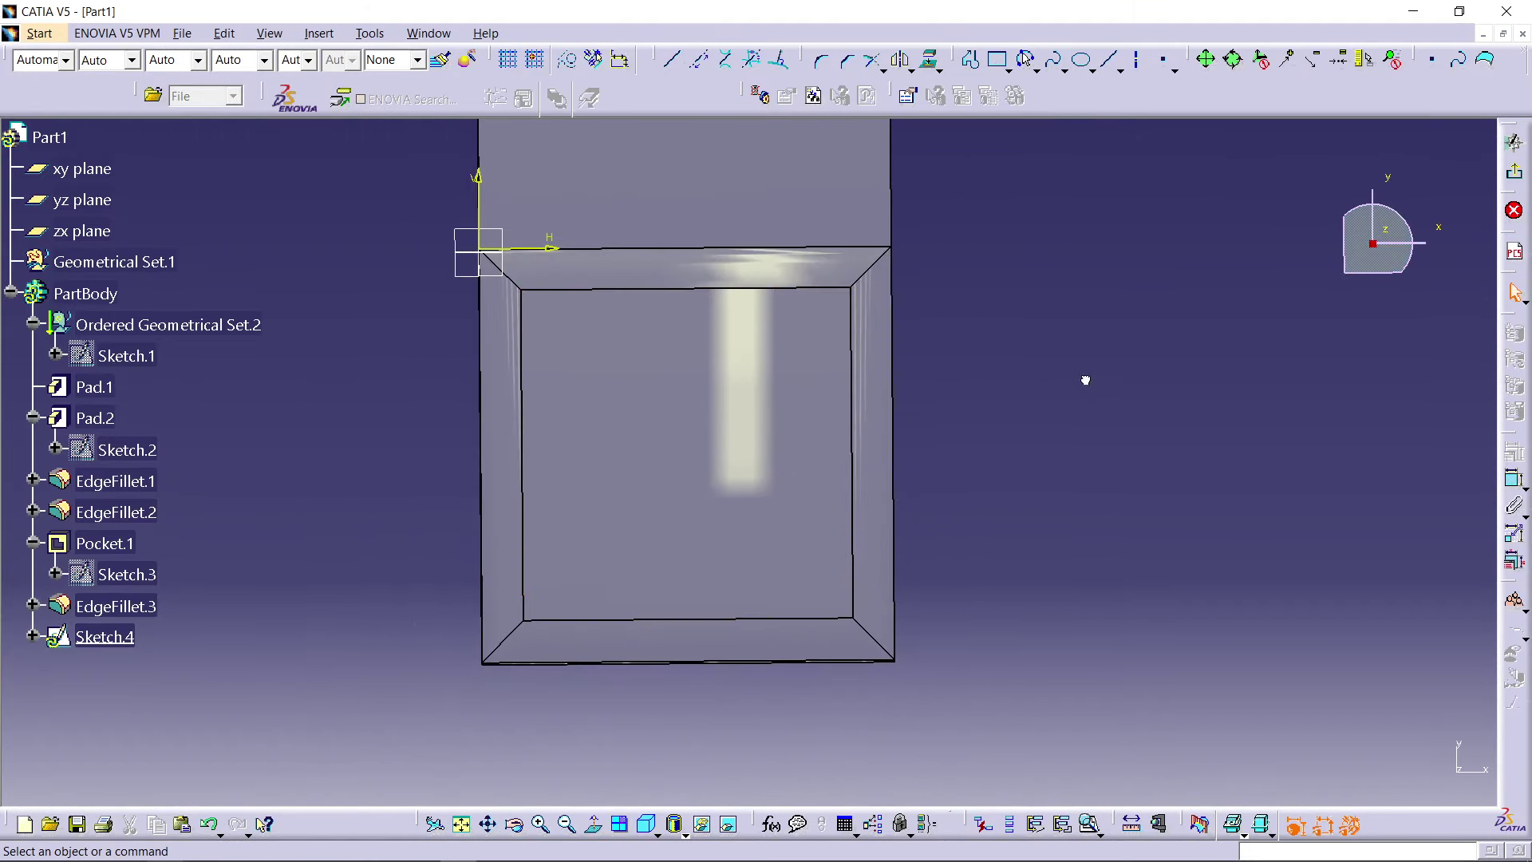
left_click(999, 62)
left_click(610, 335)
key("Escape")
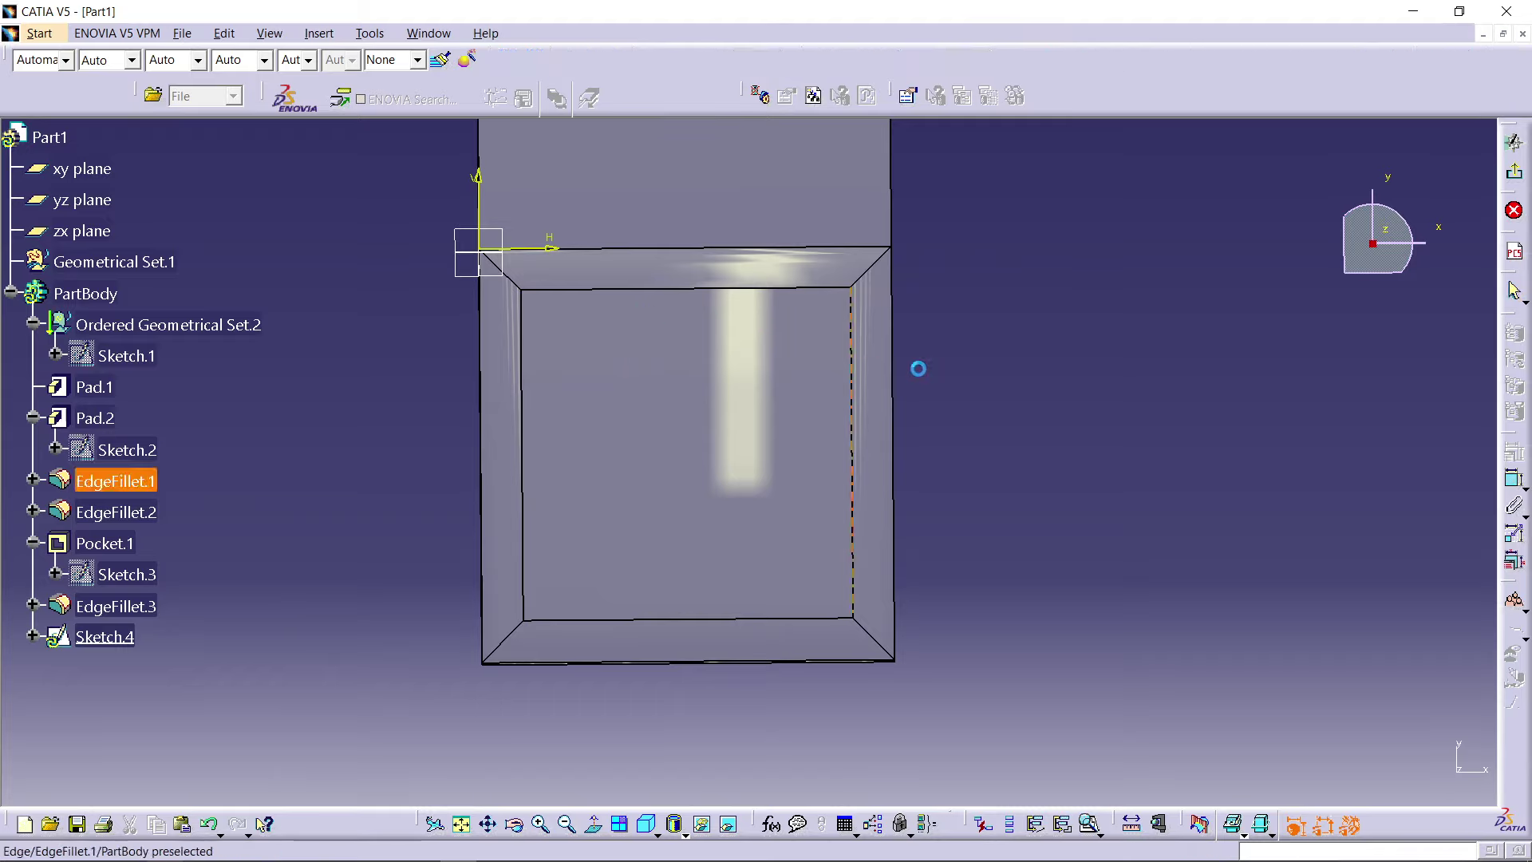
Step: Draw a narrow upright rectangle near the middle of the foot block's top face
left_click(998, 59)
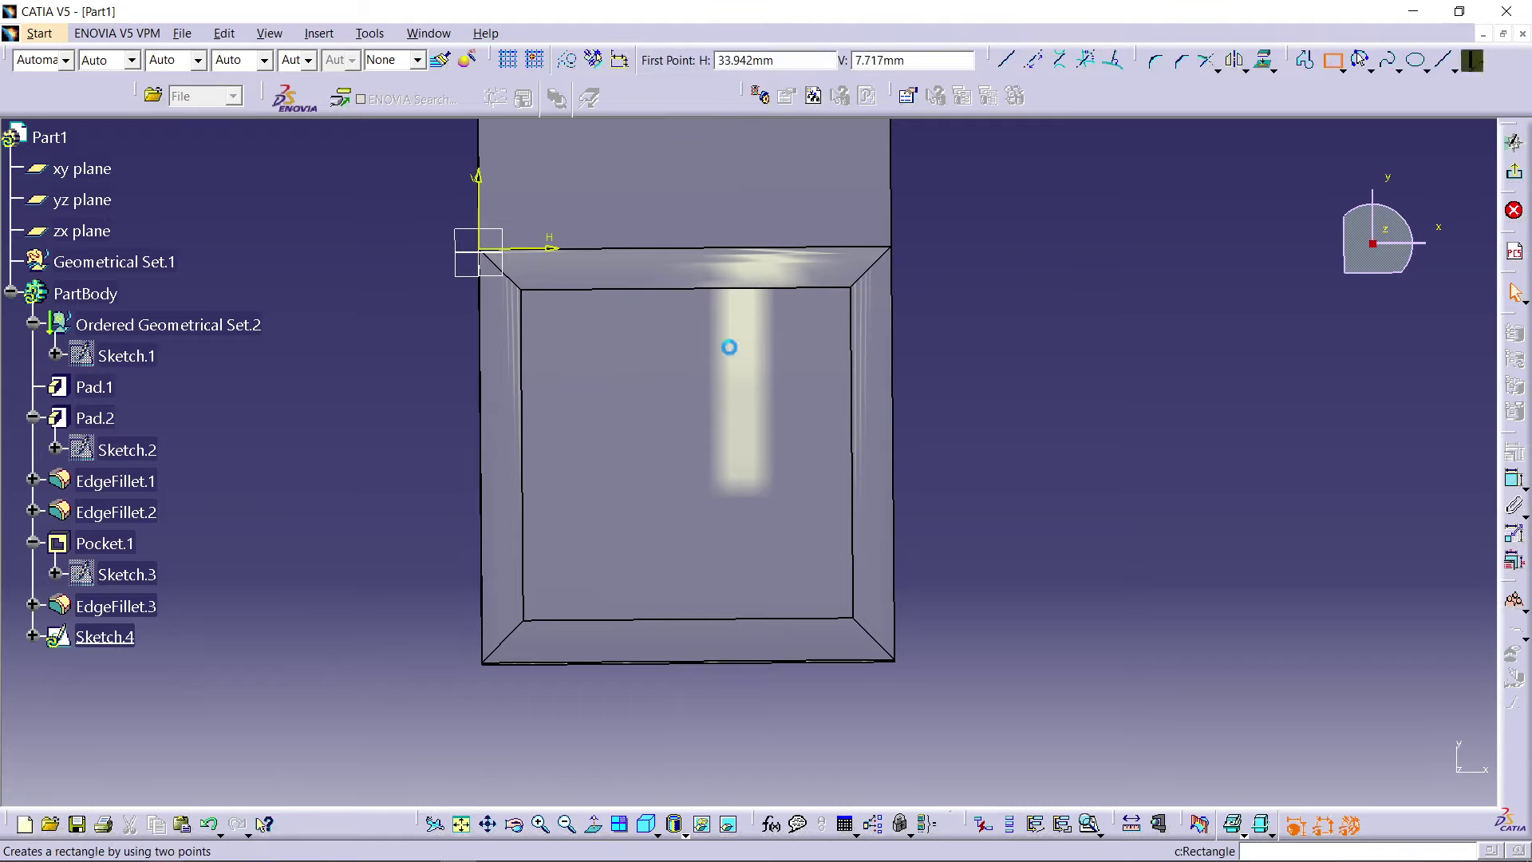
left_click(655, 336)
left_click(715, 567)
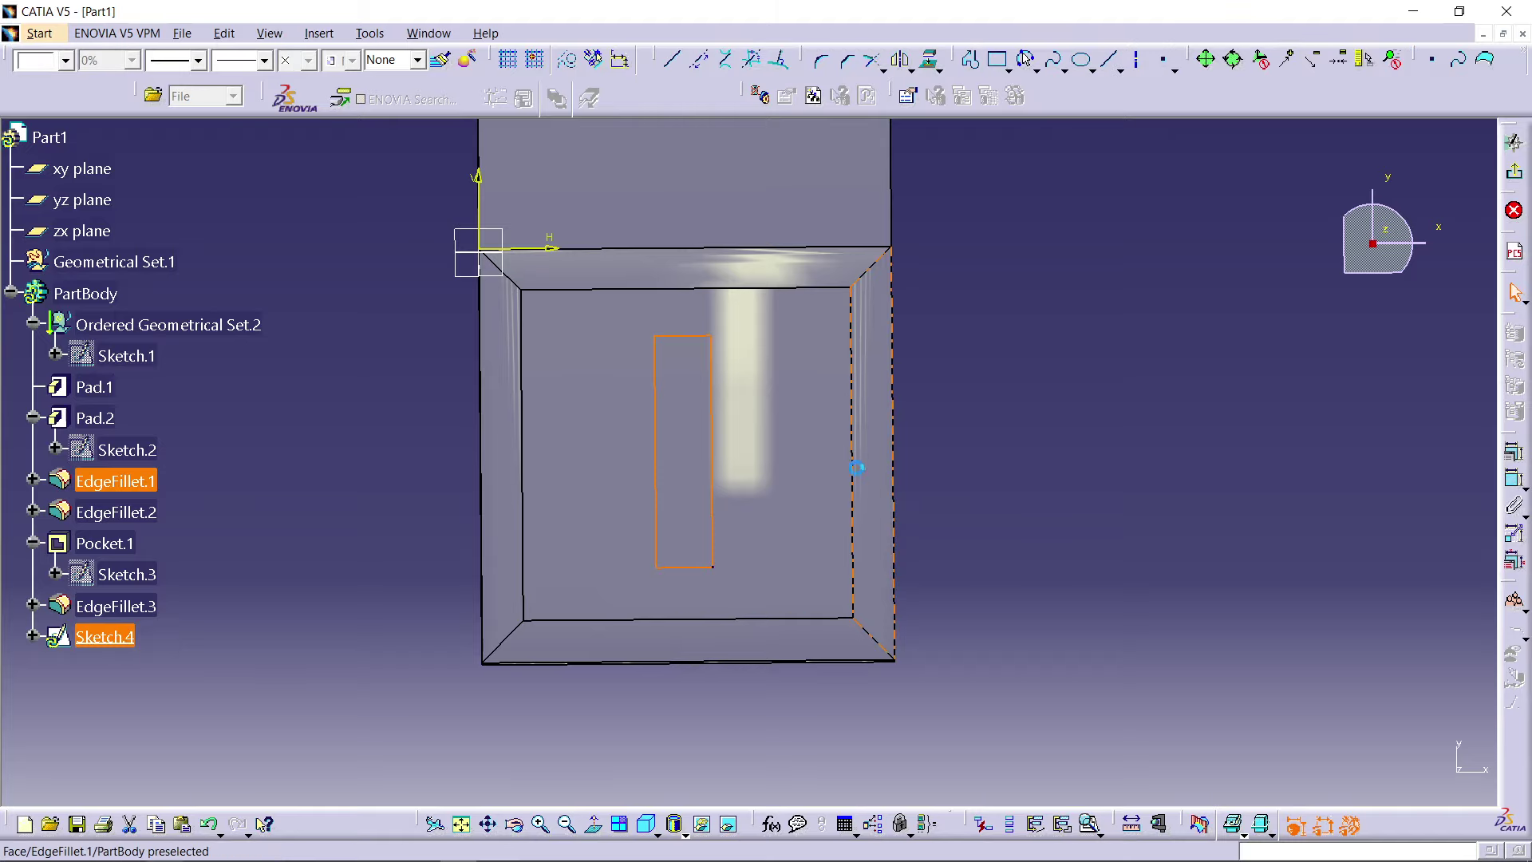
left_click(606, 827)
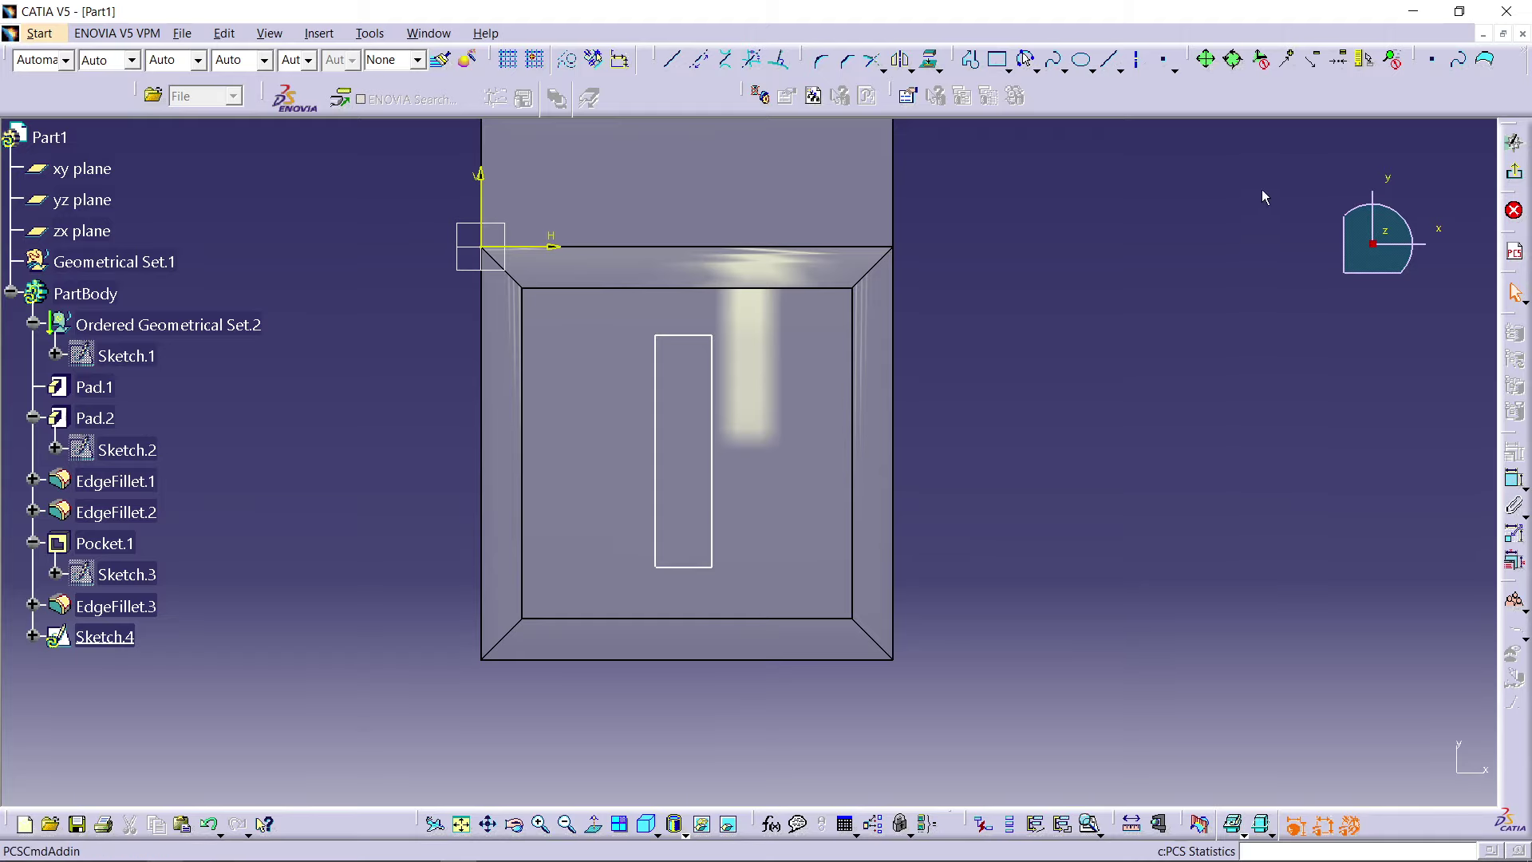
Step: Exit the sketch and cut a 2 mm deep pocket into the foot block from the narrow rectangle
left_click(1514, 142)
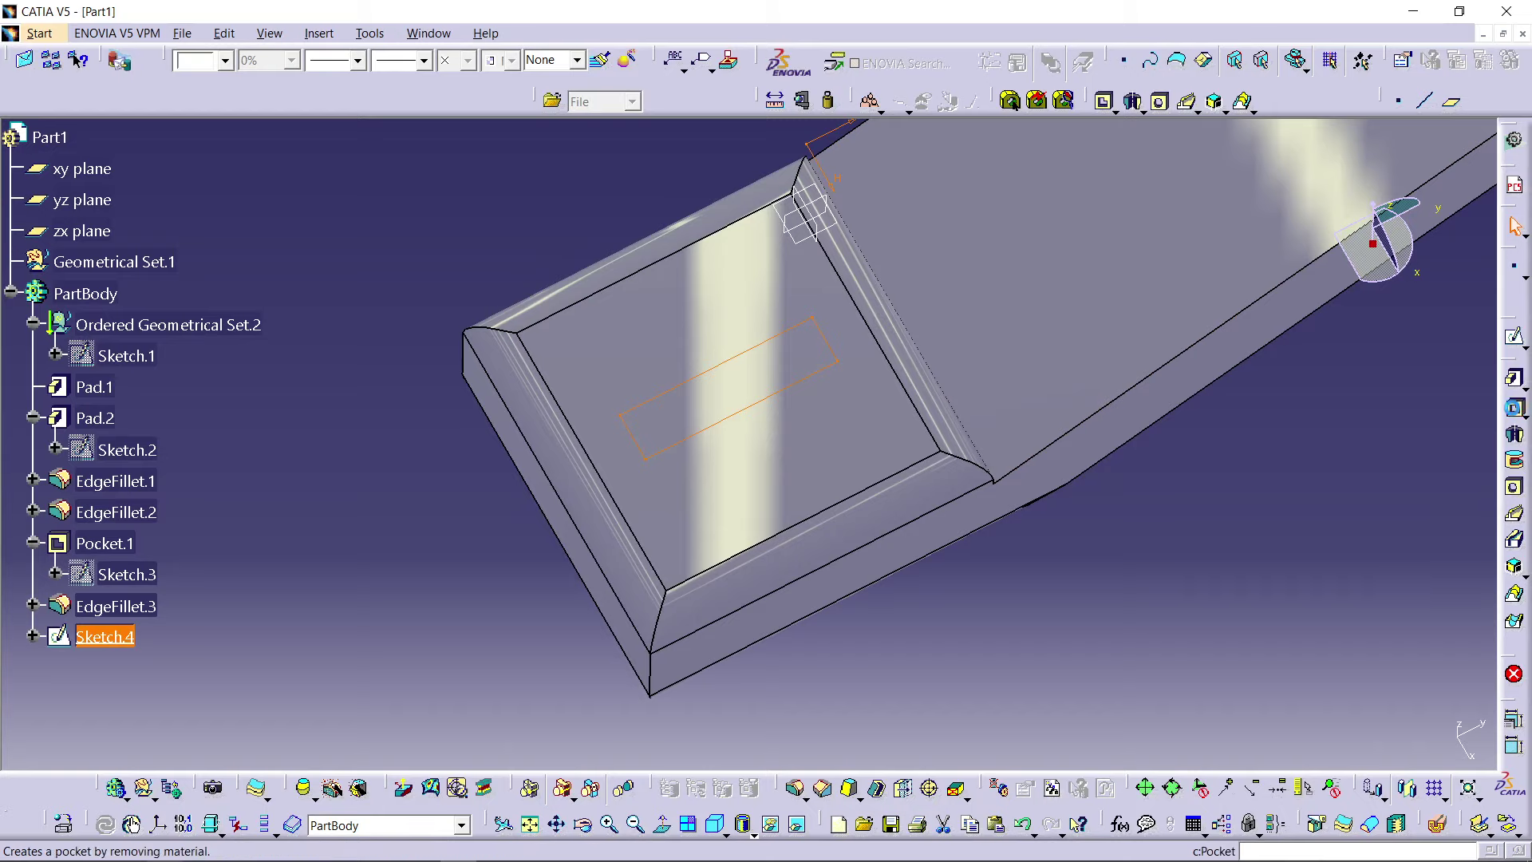
left_click(1515, 410)
type("2")
key("Return")
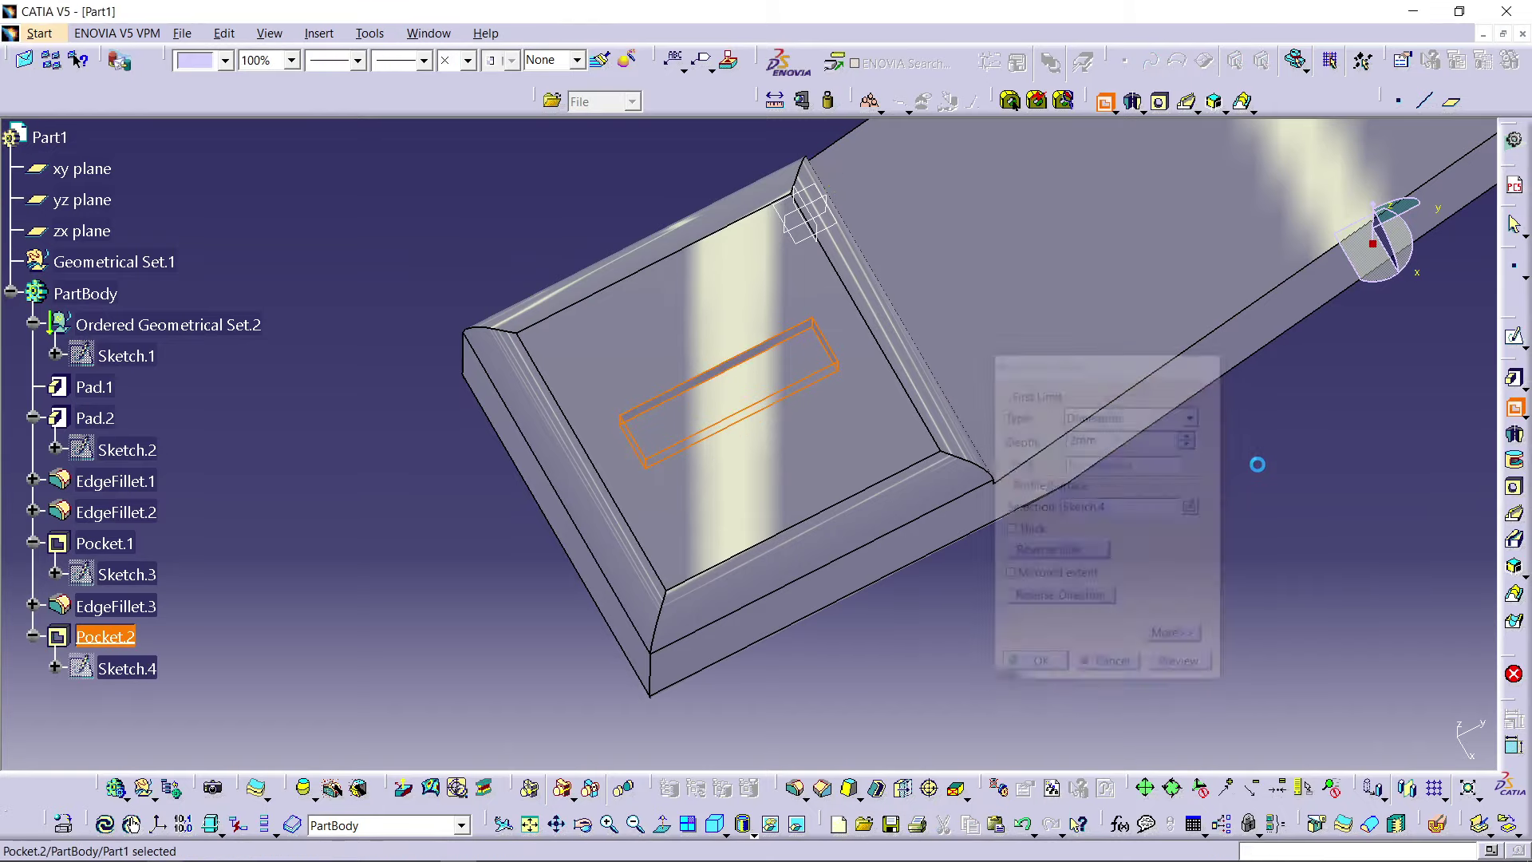
left_click(1044, 540)
Step: Fillet the edges of the narrow slot's end wall nearest the arm with a 0.5 mm radius
middle_click_drag(1043, 541, 1259, 495)
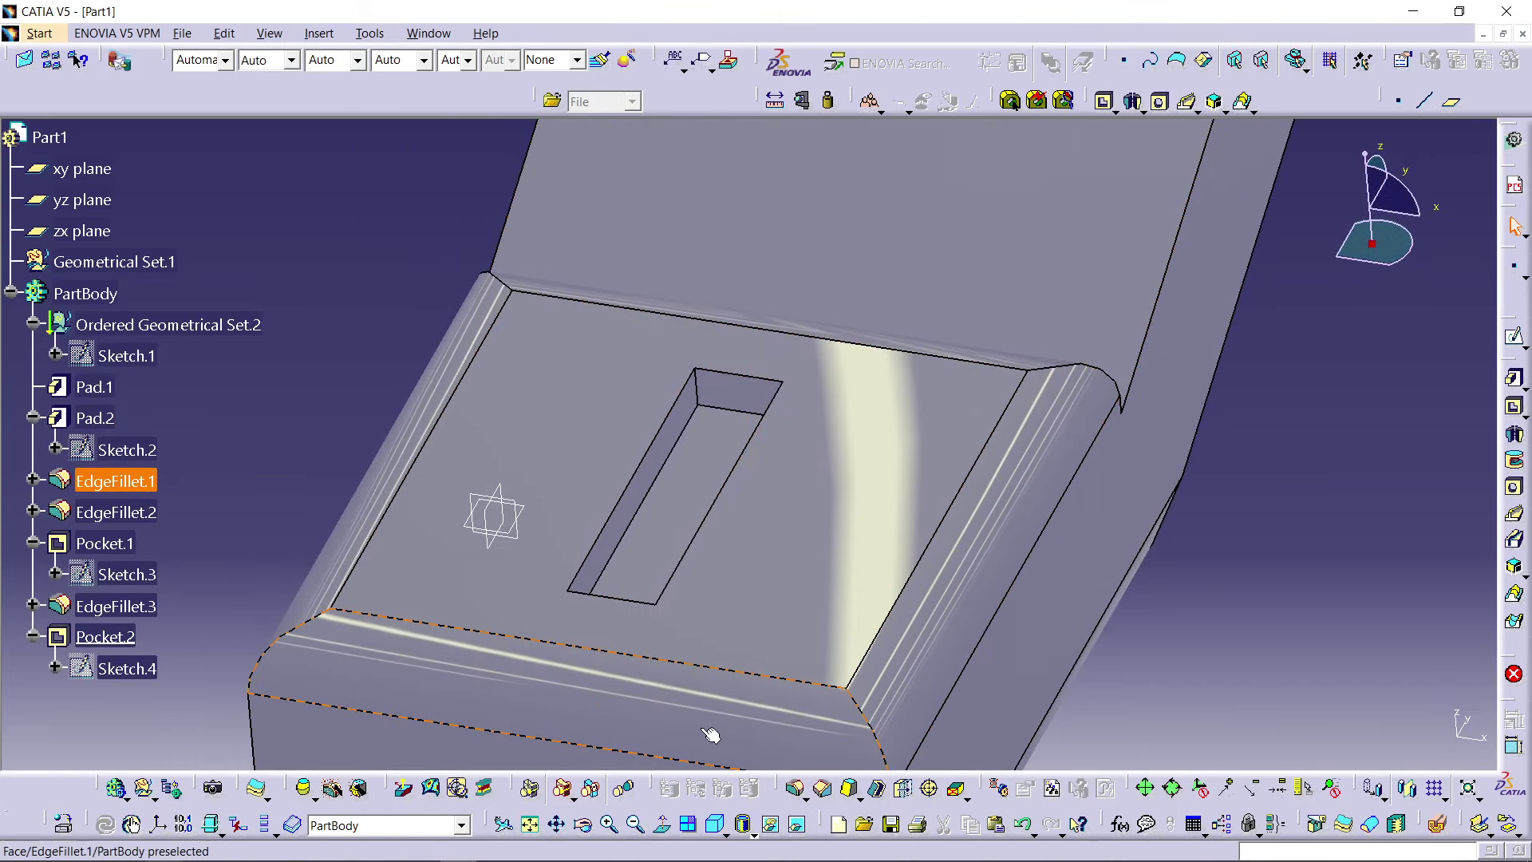
left_click(796, 788)
left_click(719, 388)
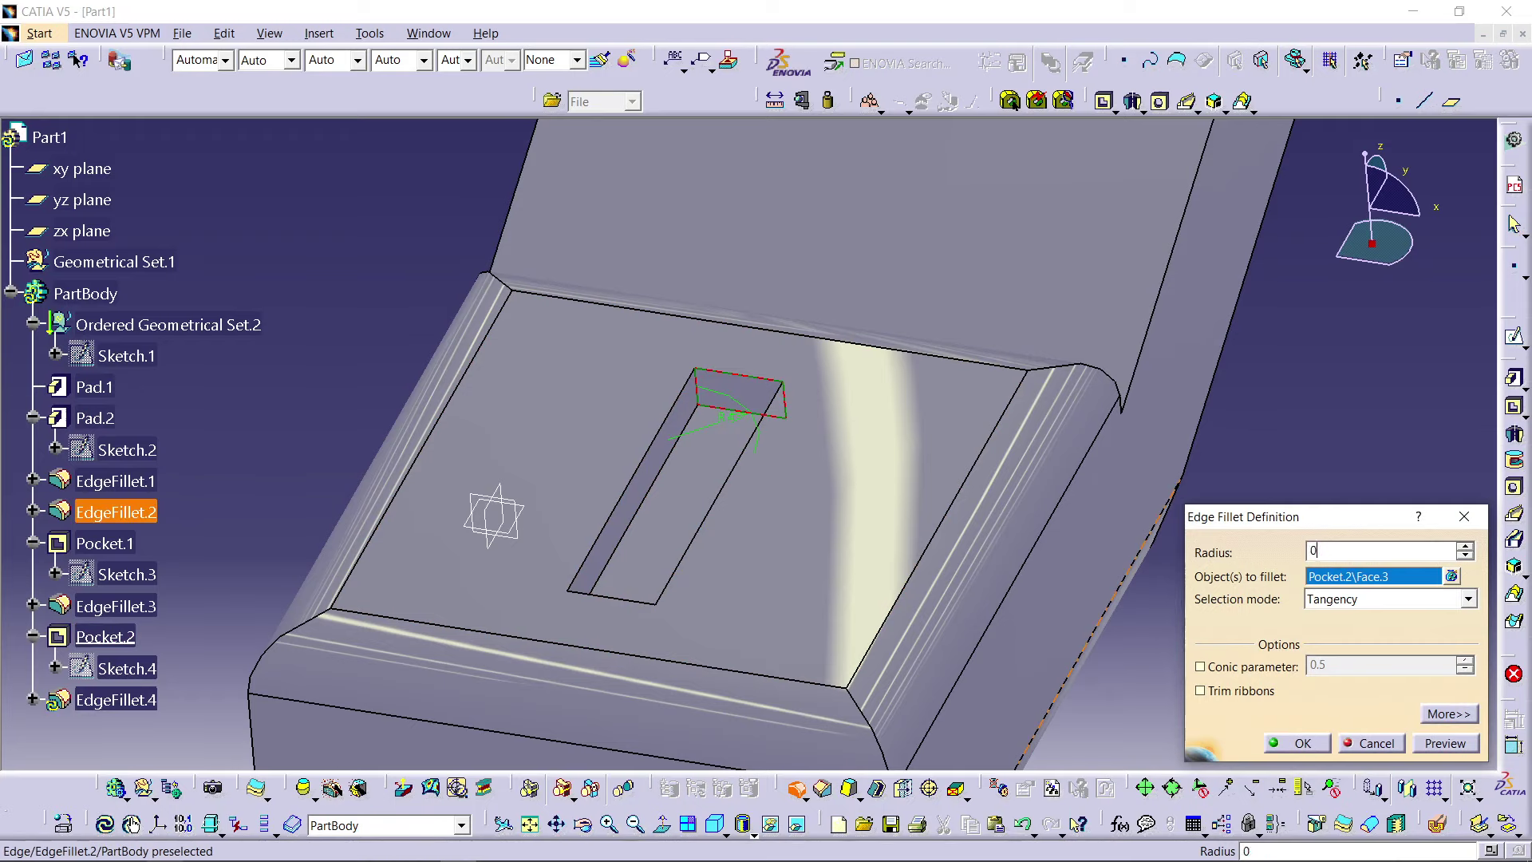
key("Return")
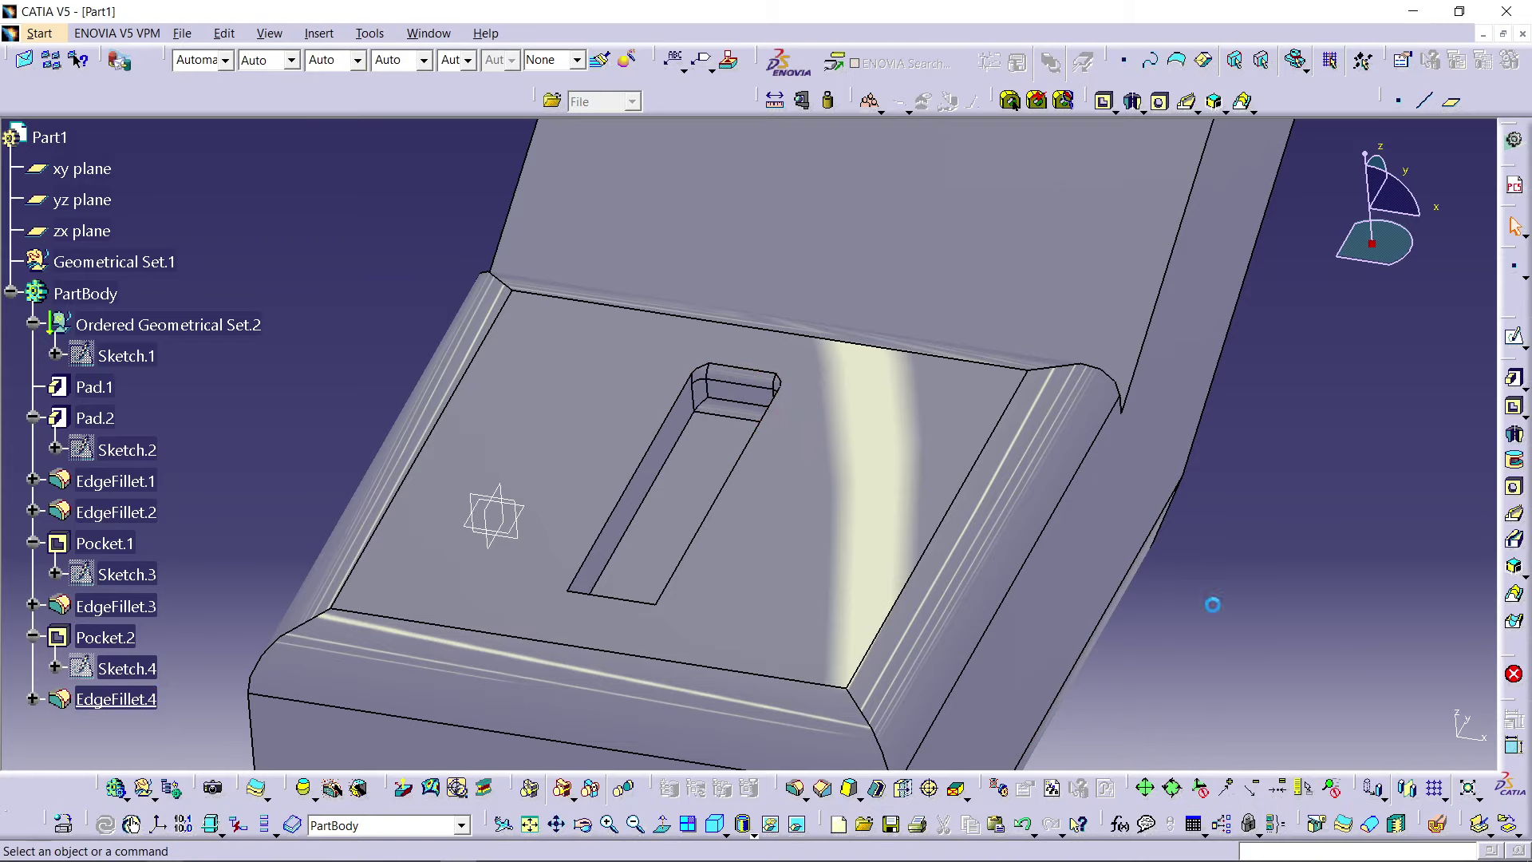
Step: Fillet the edges of the slot's opposite end wall, away from the arm, with a 0.5 mm radius
middle_click_drag(649, 261, 755, 856)
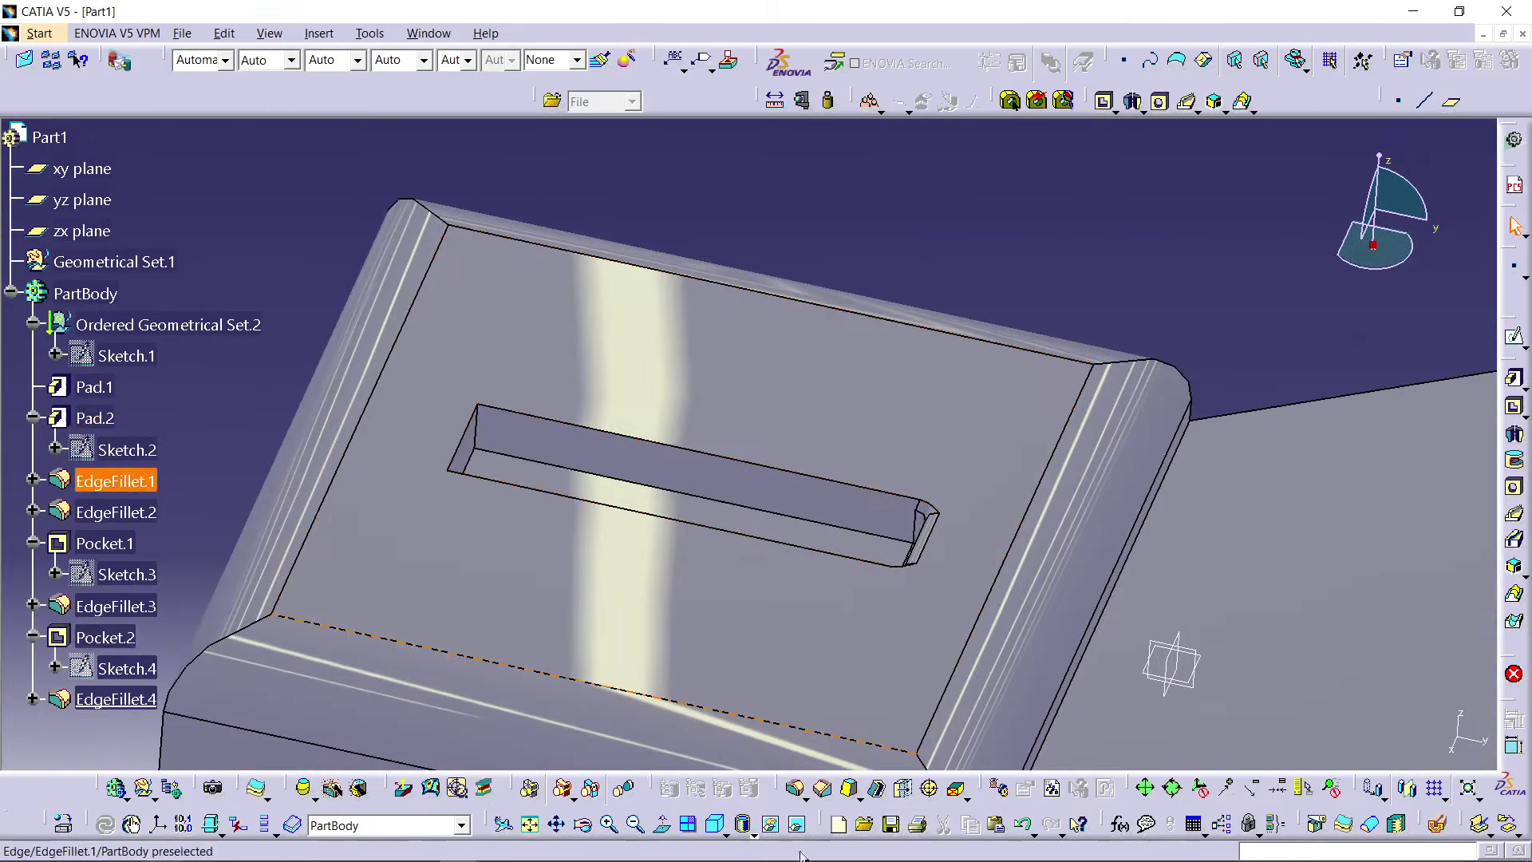
left_click(796, 789)
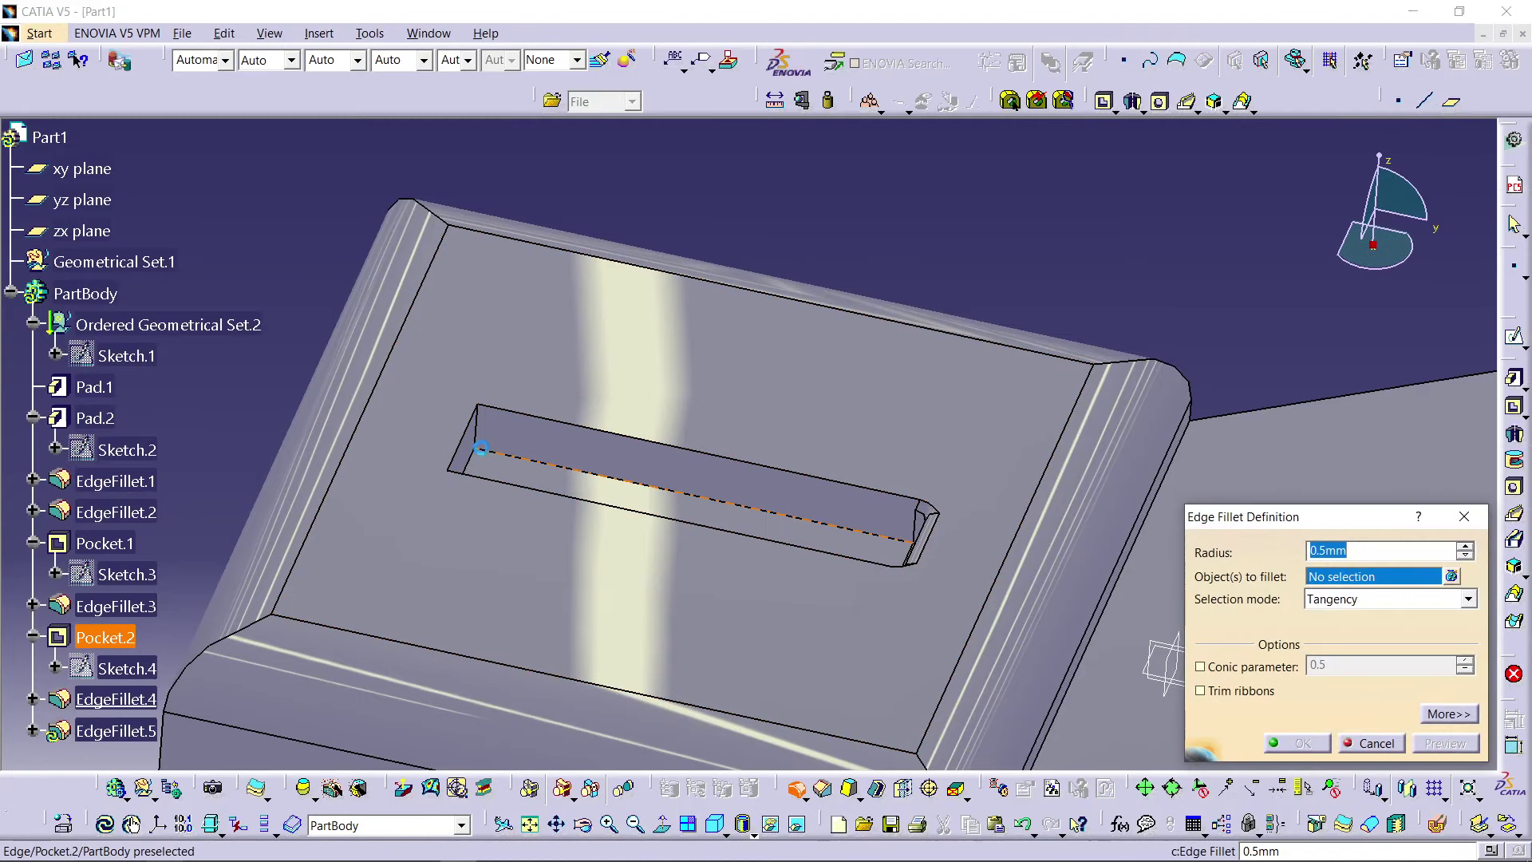
middle_click_drag(481, 449, 694, 427)
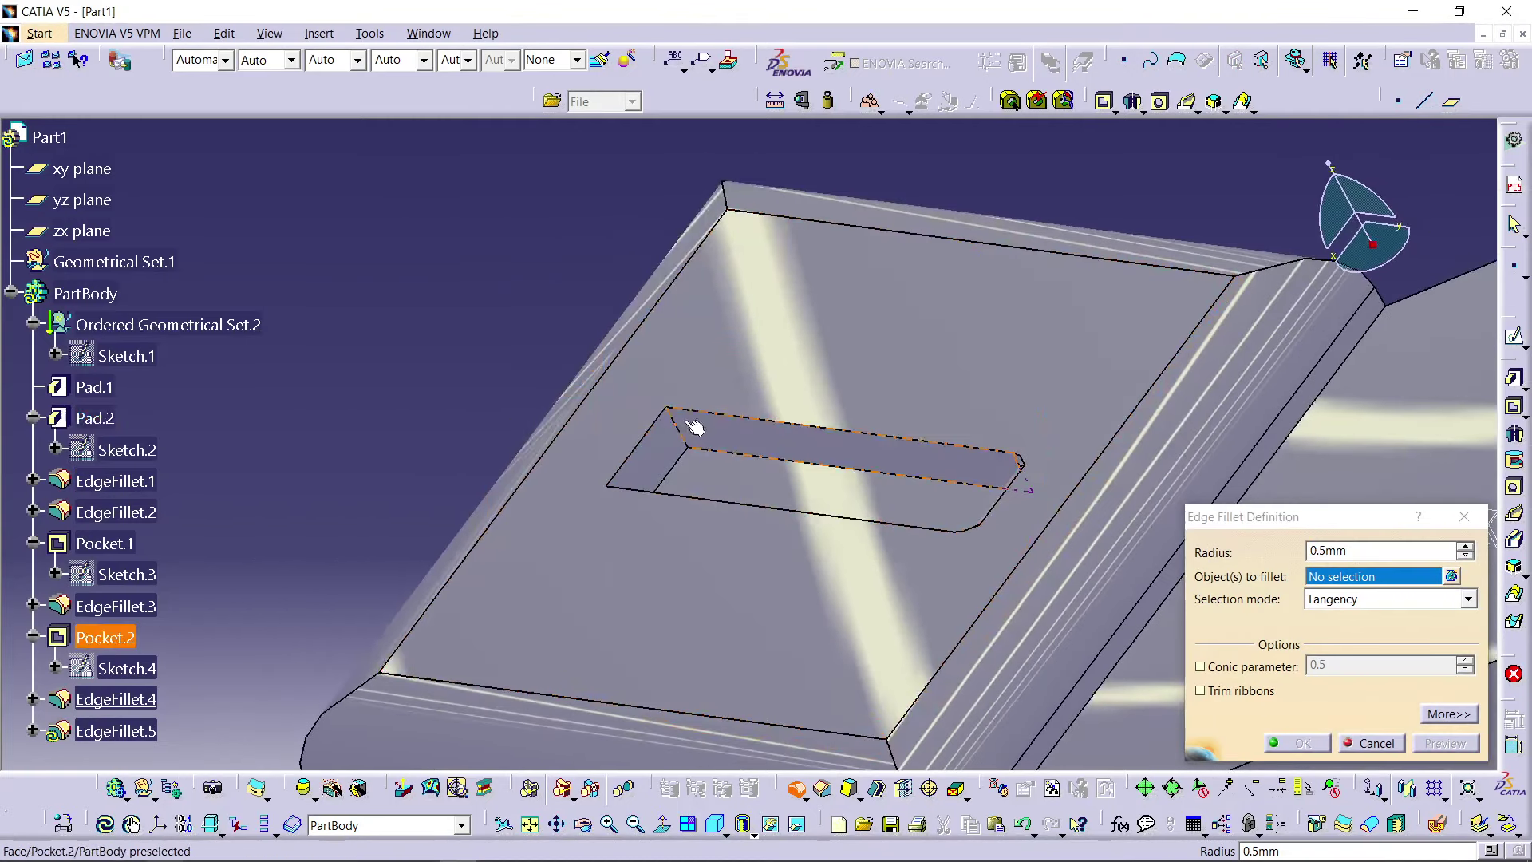
left_click(653, 459)
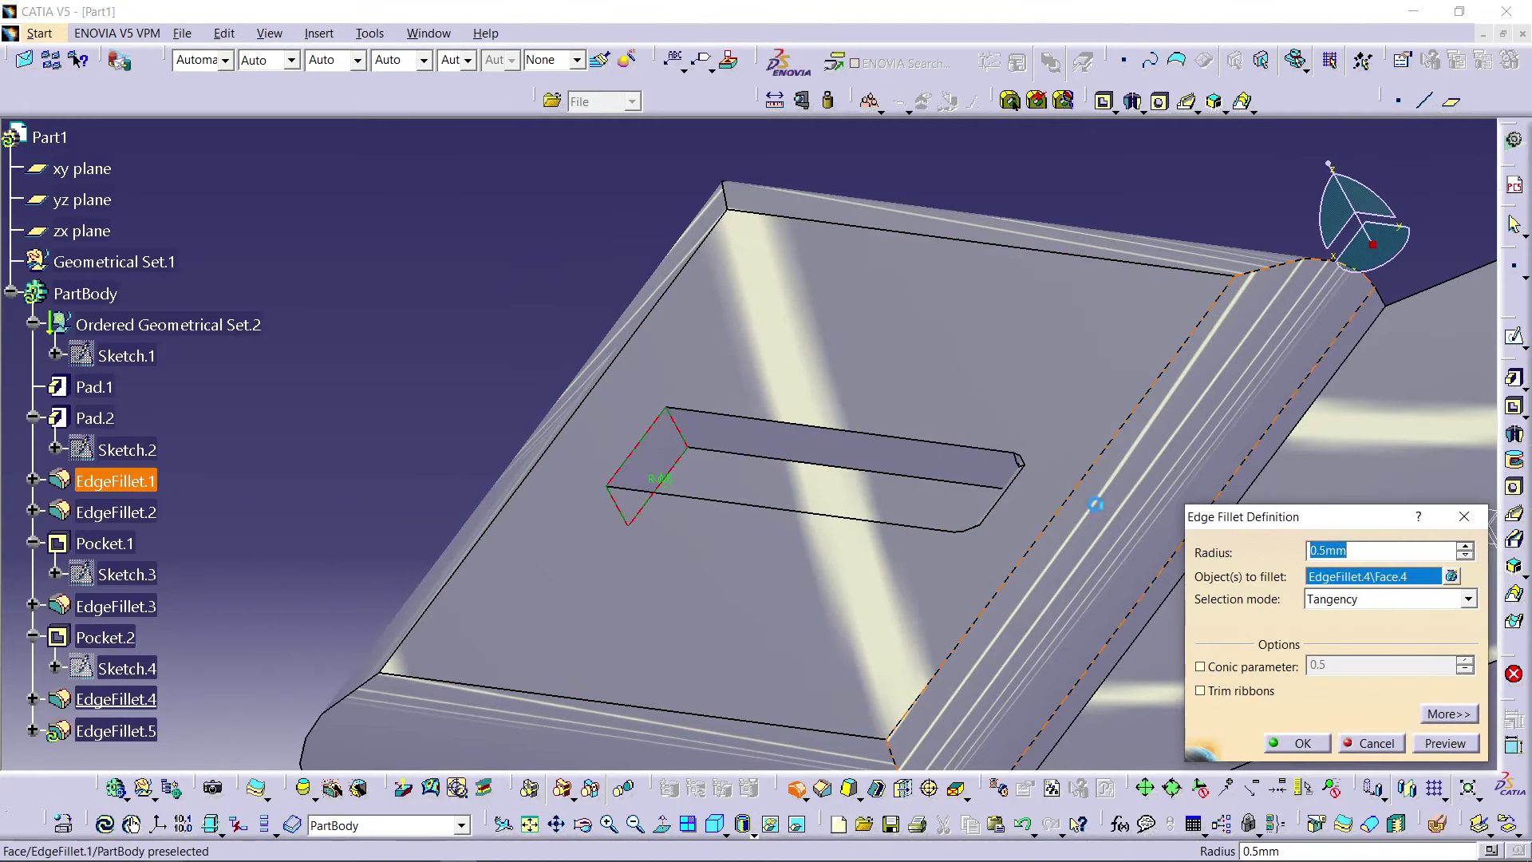
left_click(1437, 738)
left_click(1299, 746)
Step: Start a sketch on the bottom face of the foot block
middle_click_drag(472, 314, 706, 387)
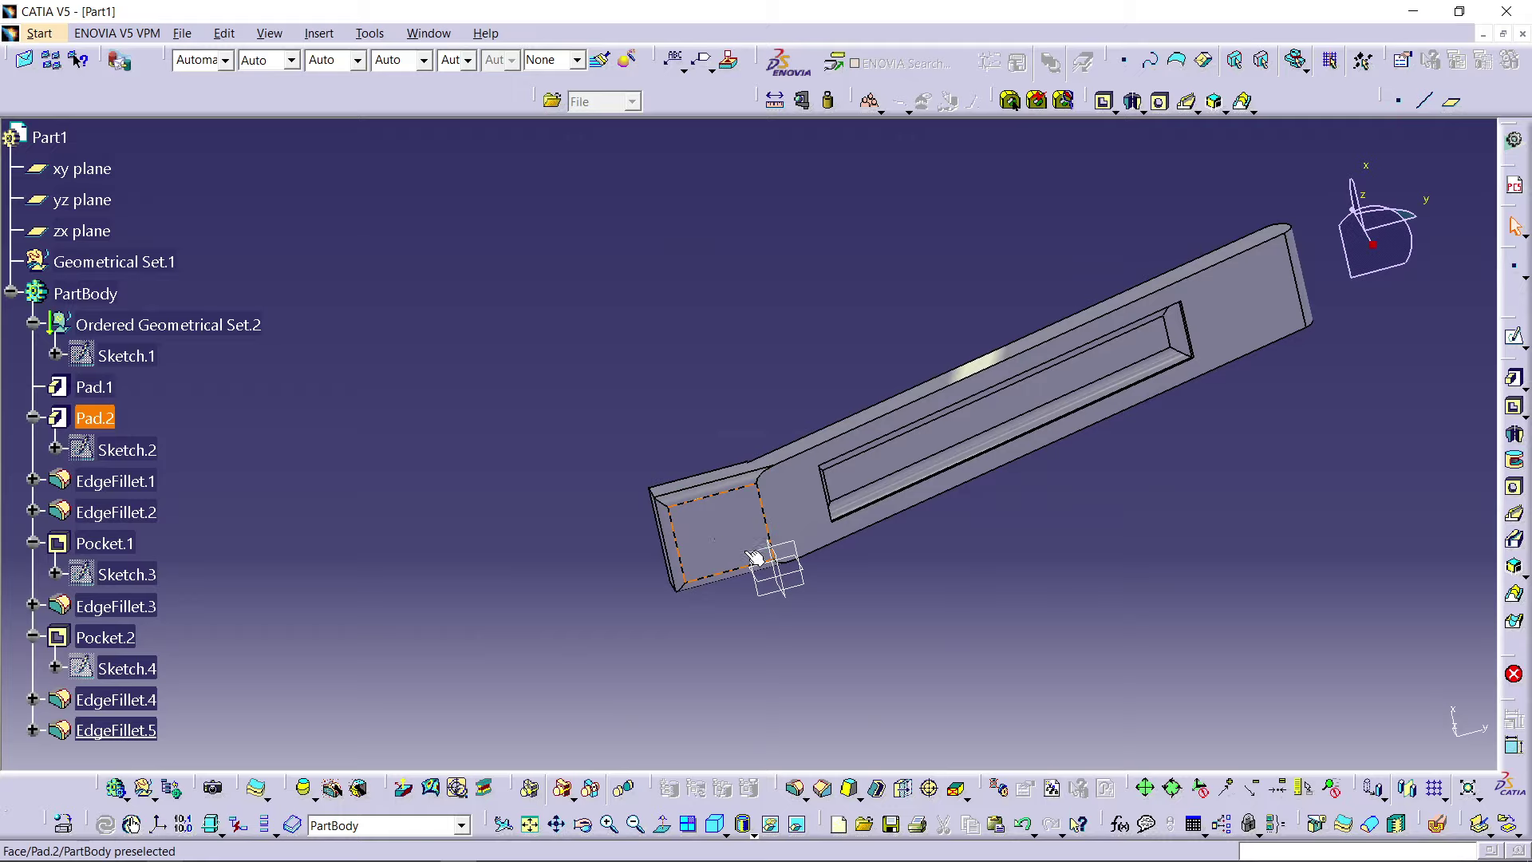
middle_click_drag(722, 514, 714, 450)
left_click(662, 372)
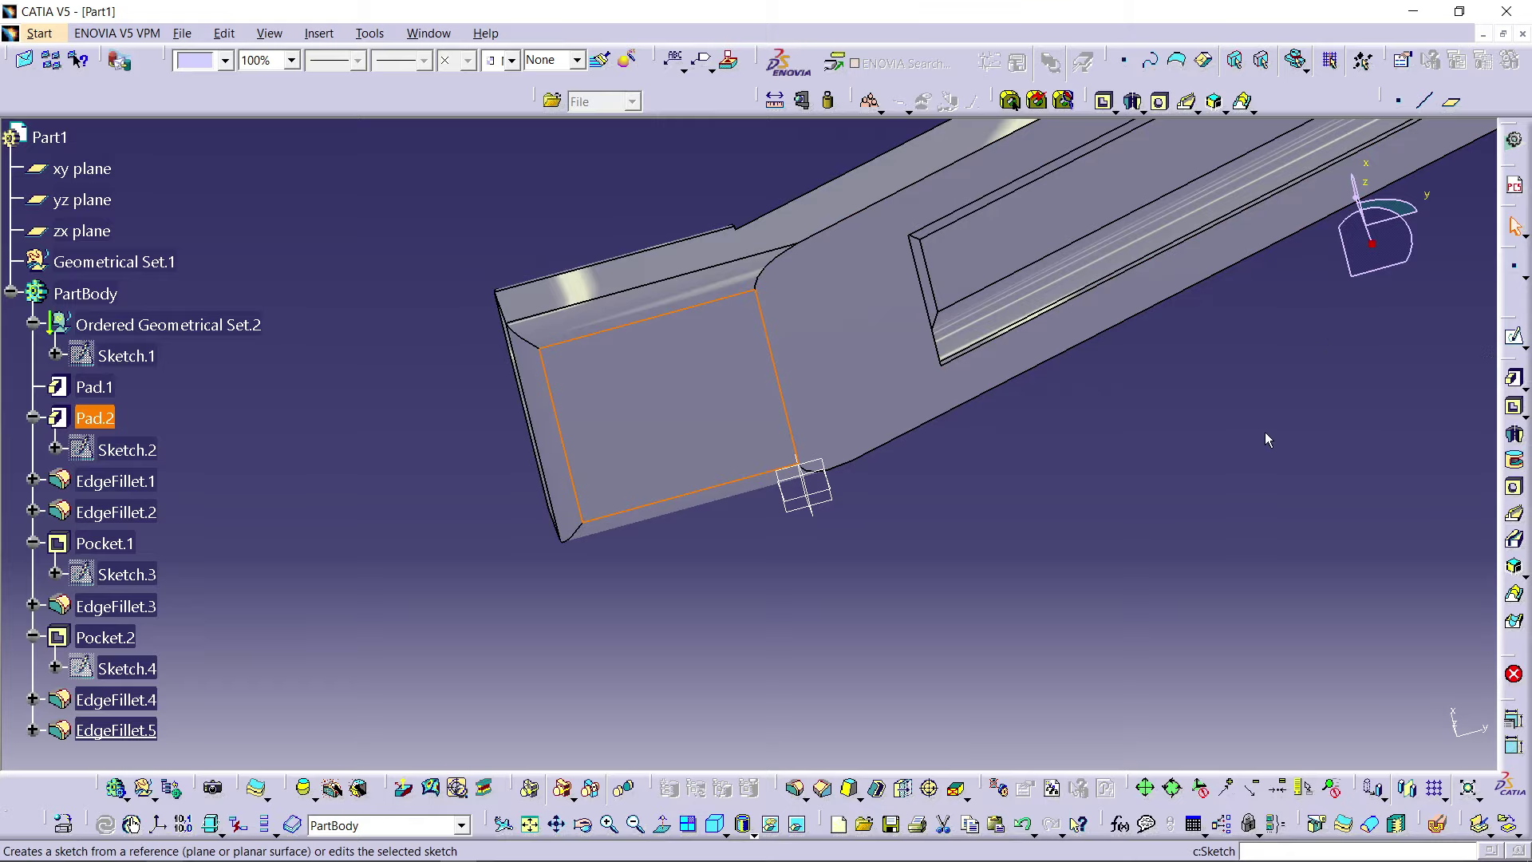
left_click(1514, 336)
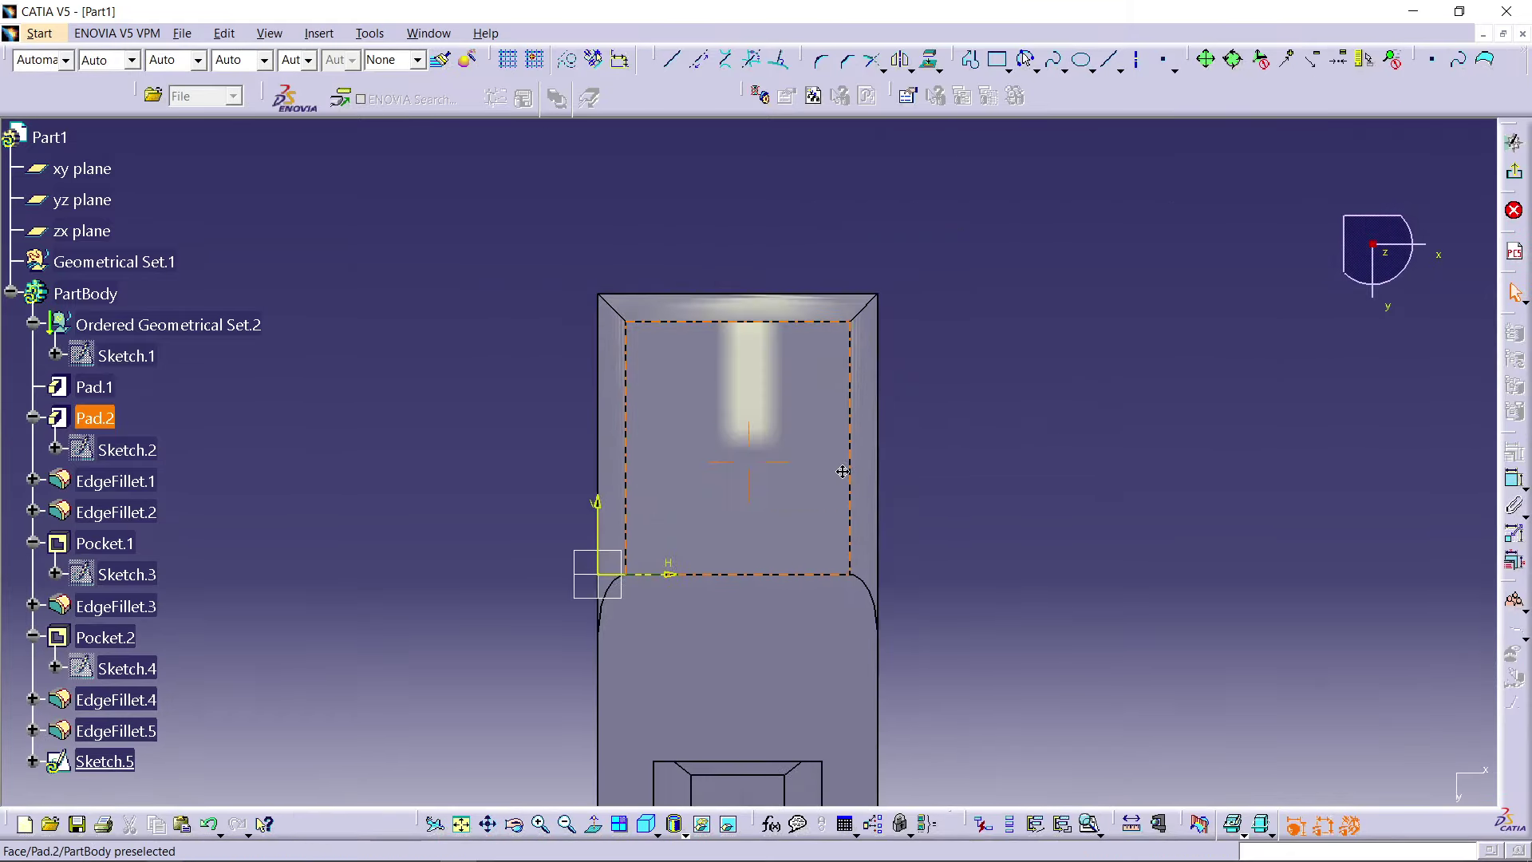
middle_click_drag(1014, 383, 989, 244, "ctrl")
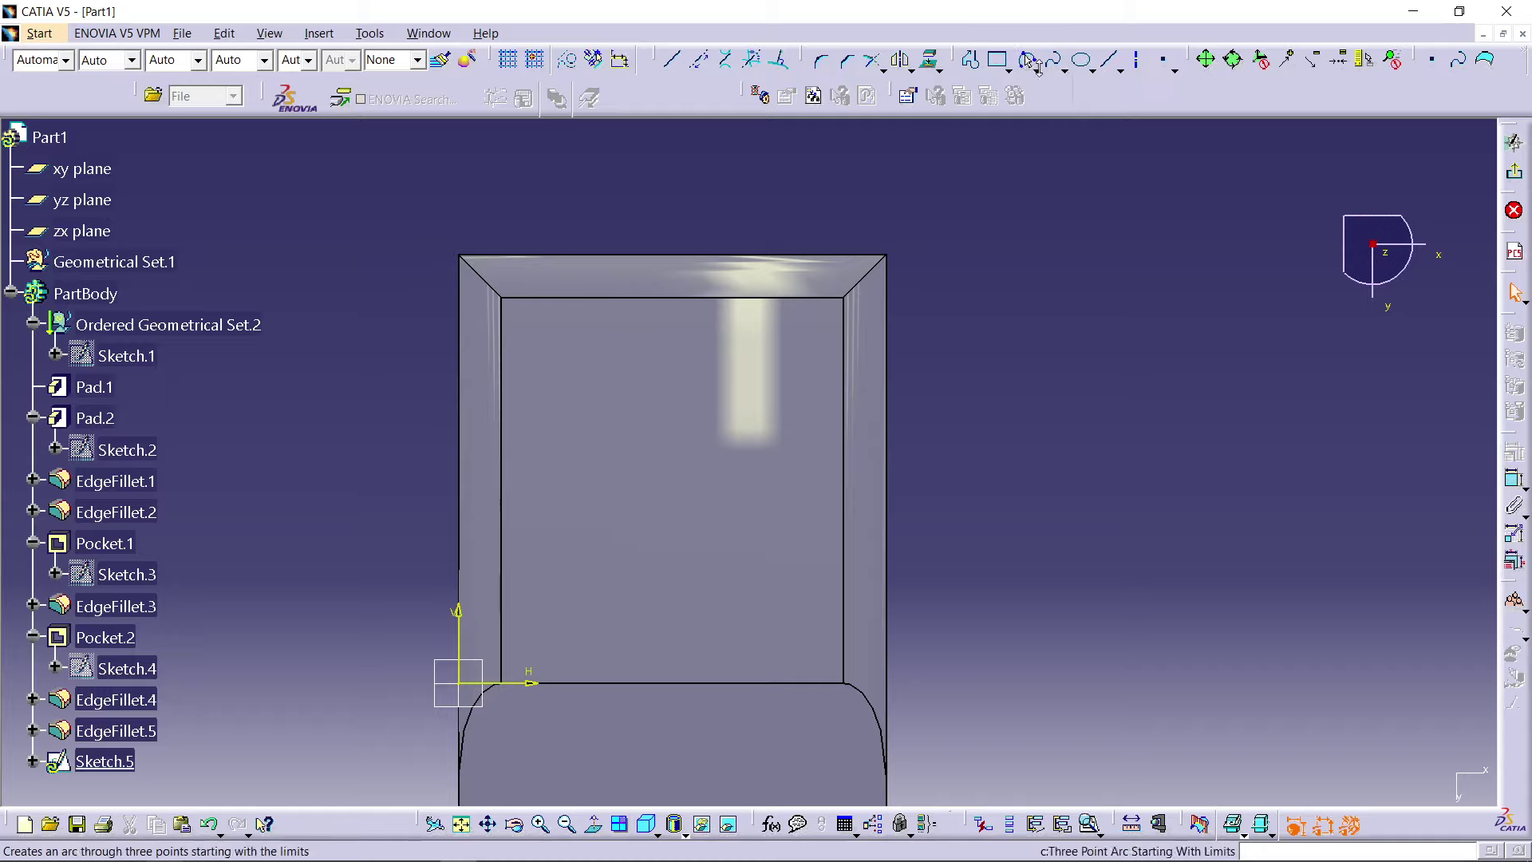
Step: Project the foot block's two long side edges and its outer end edge into the sketch as construction lines
left_click(1064, 70)
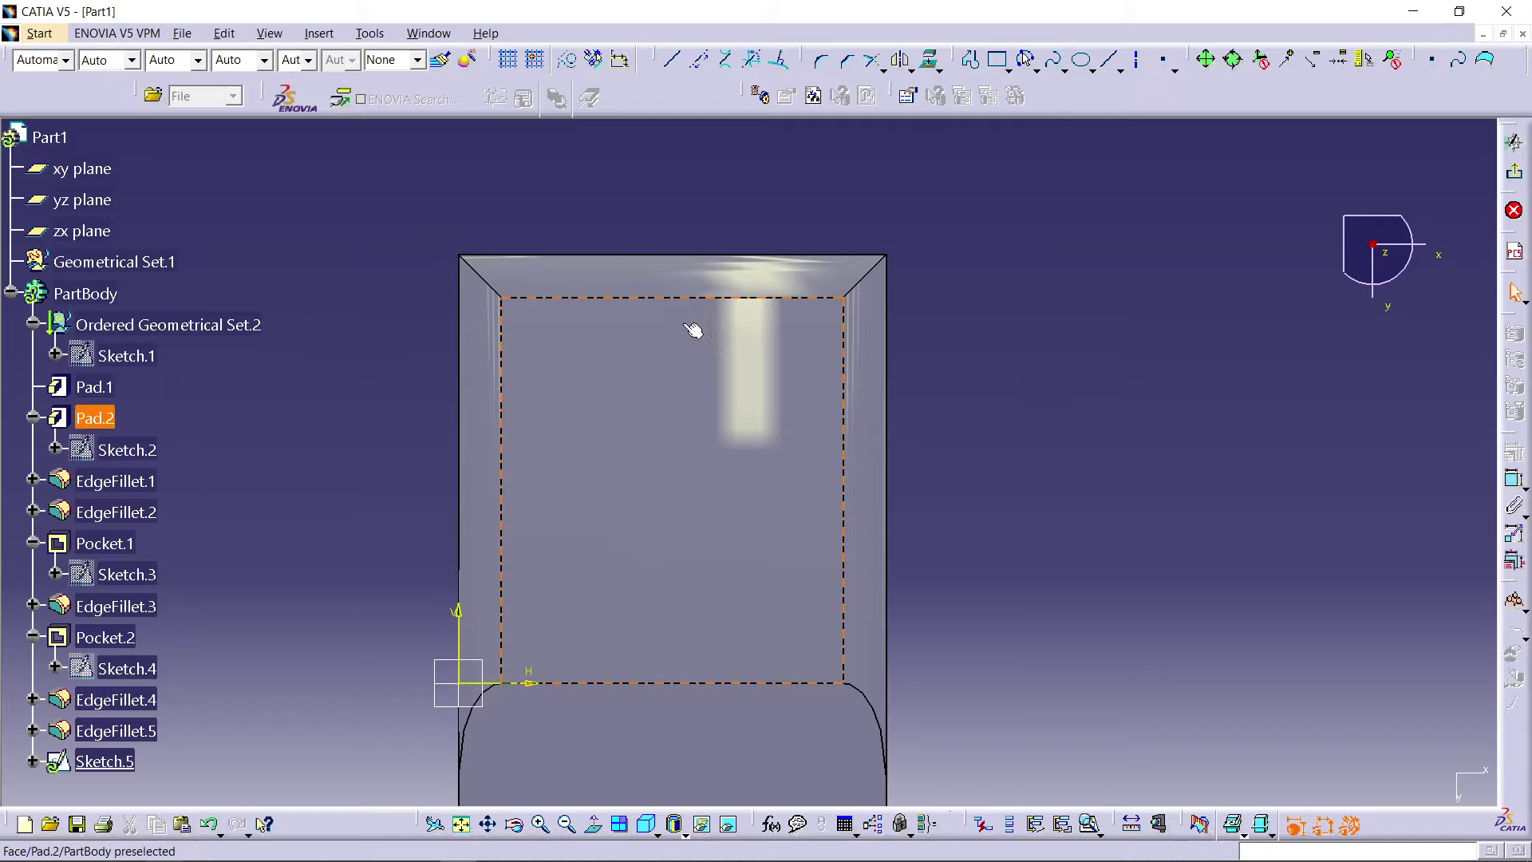
left_click(470, 372)
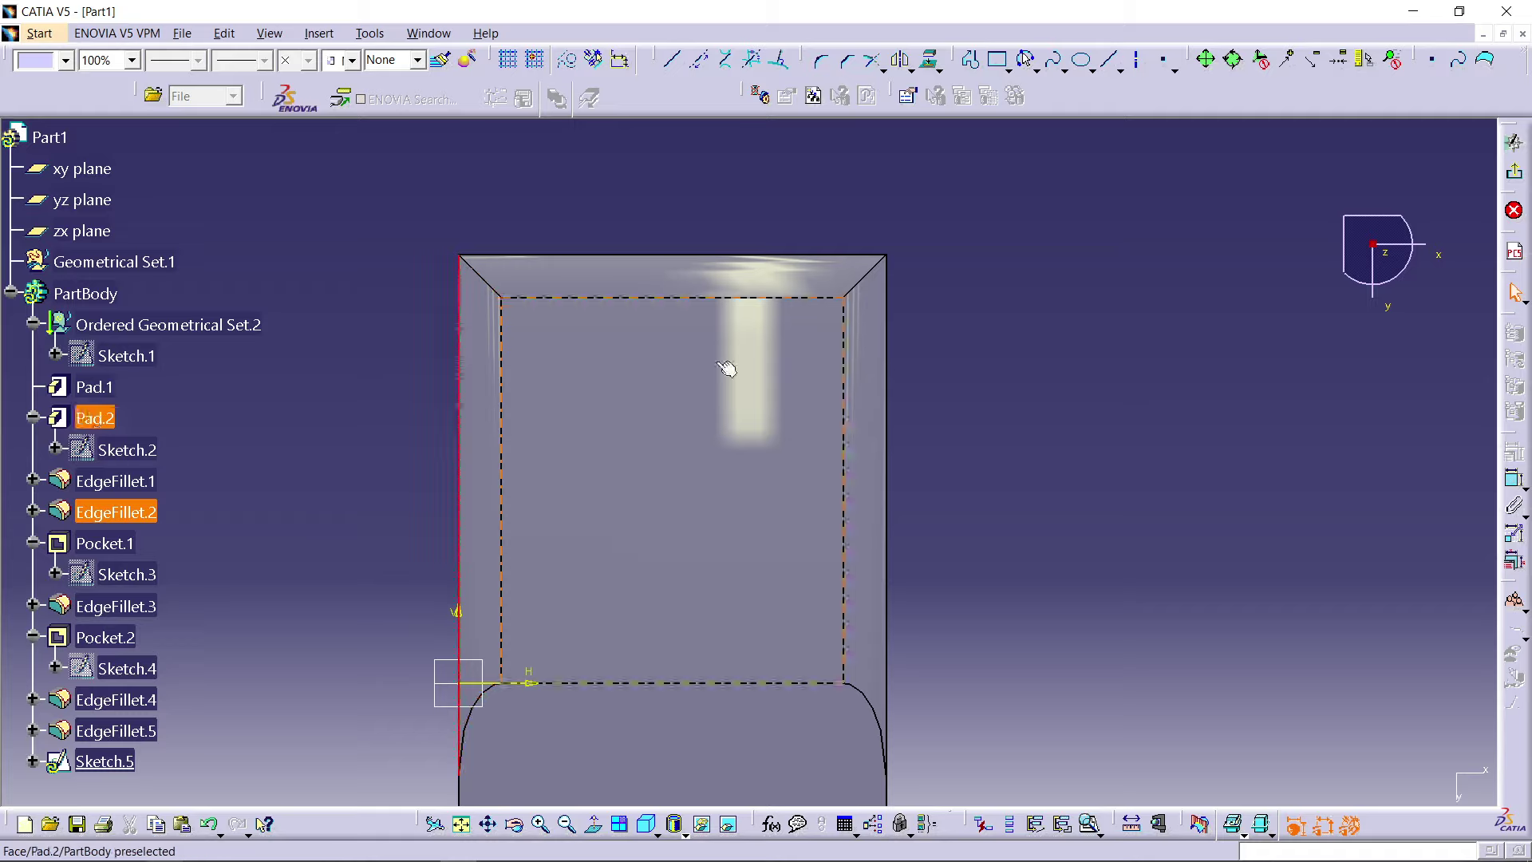
left_click(930, 64)
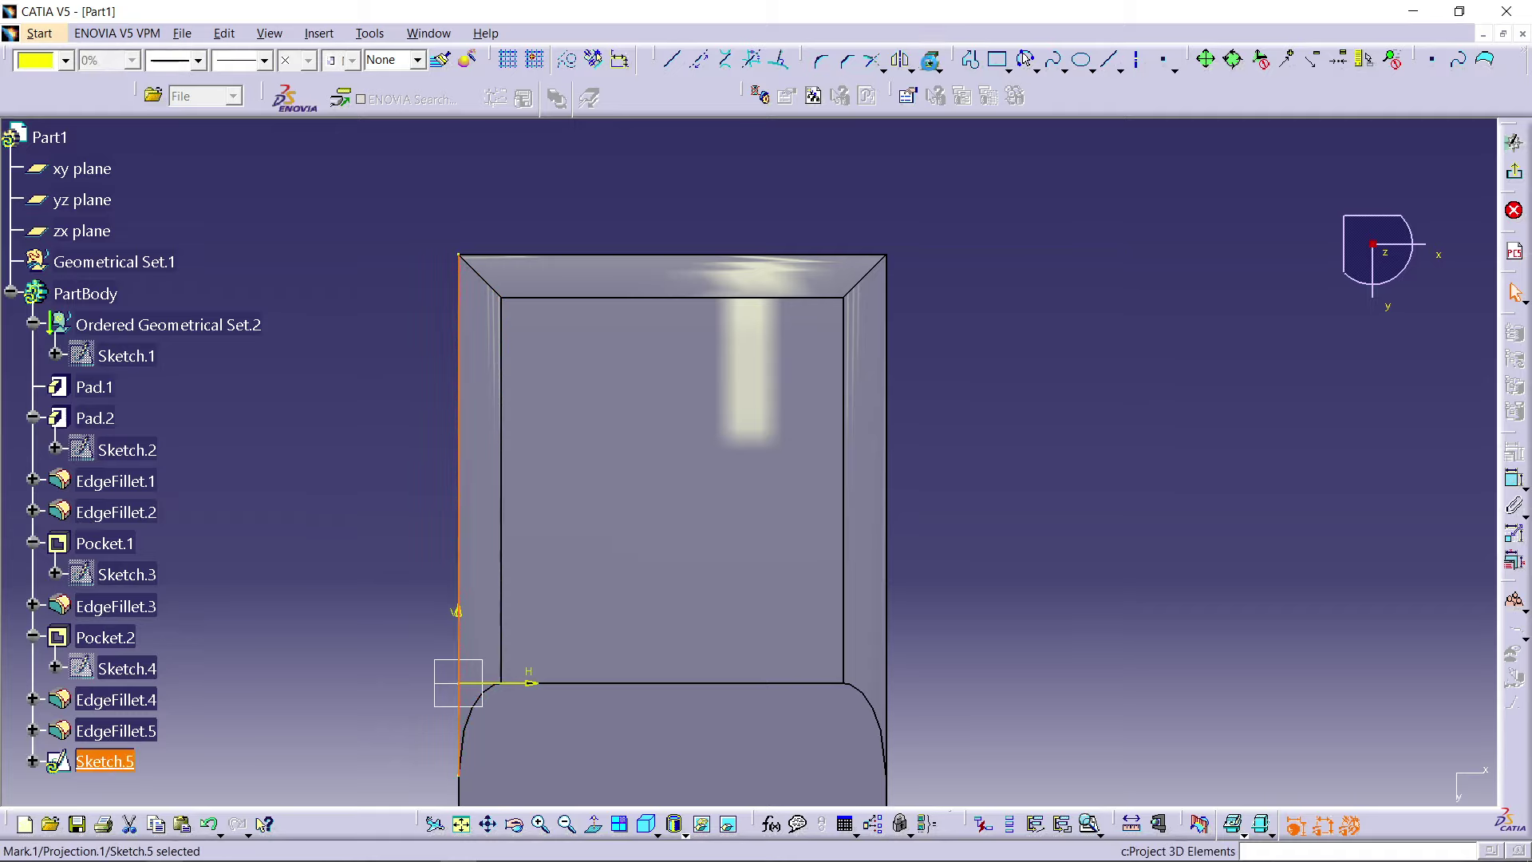
left_click(564, 62)
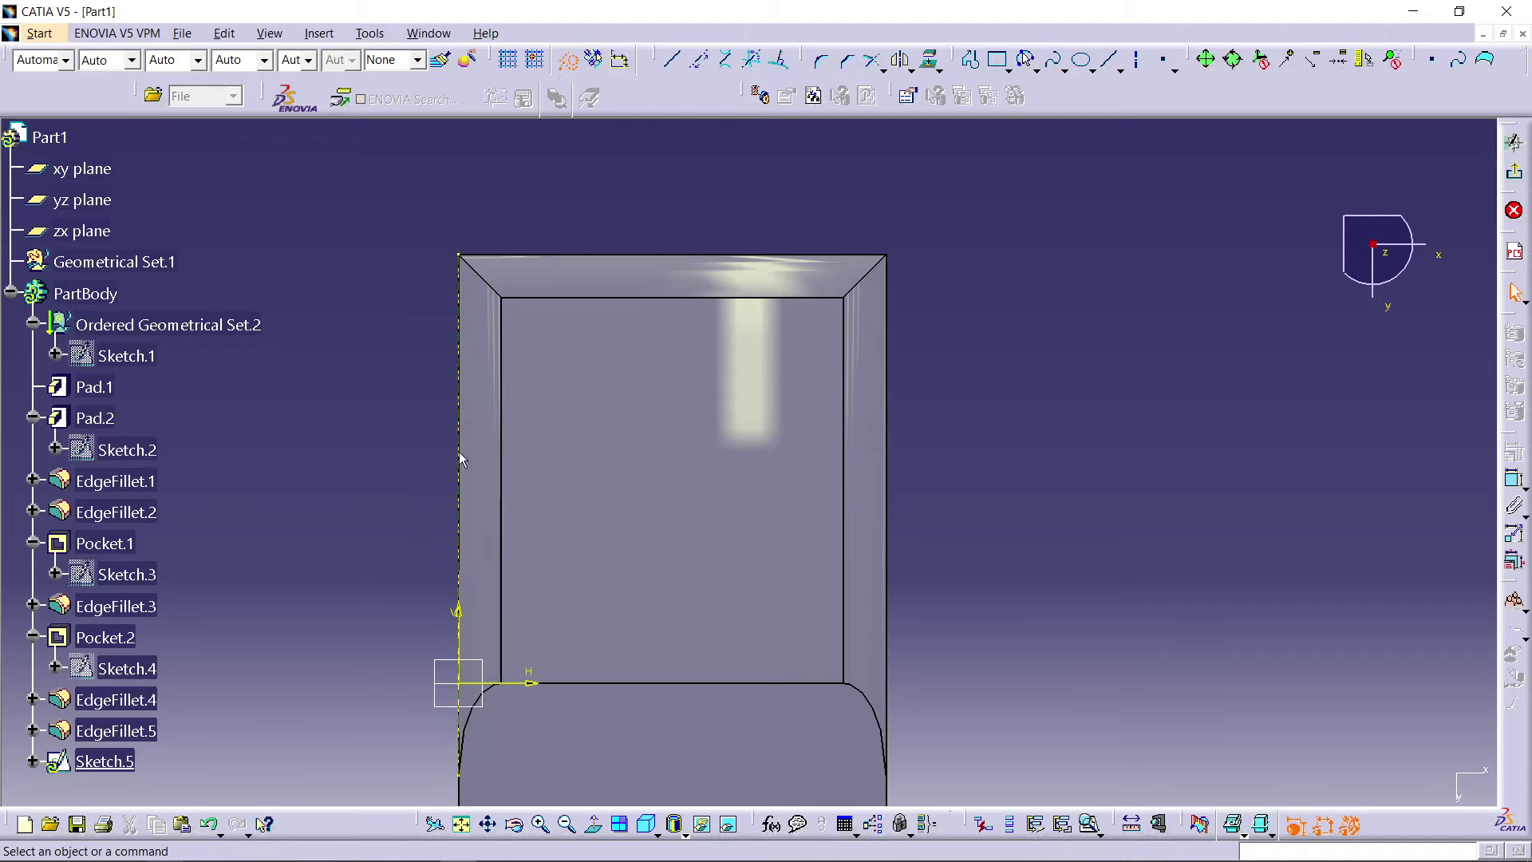
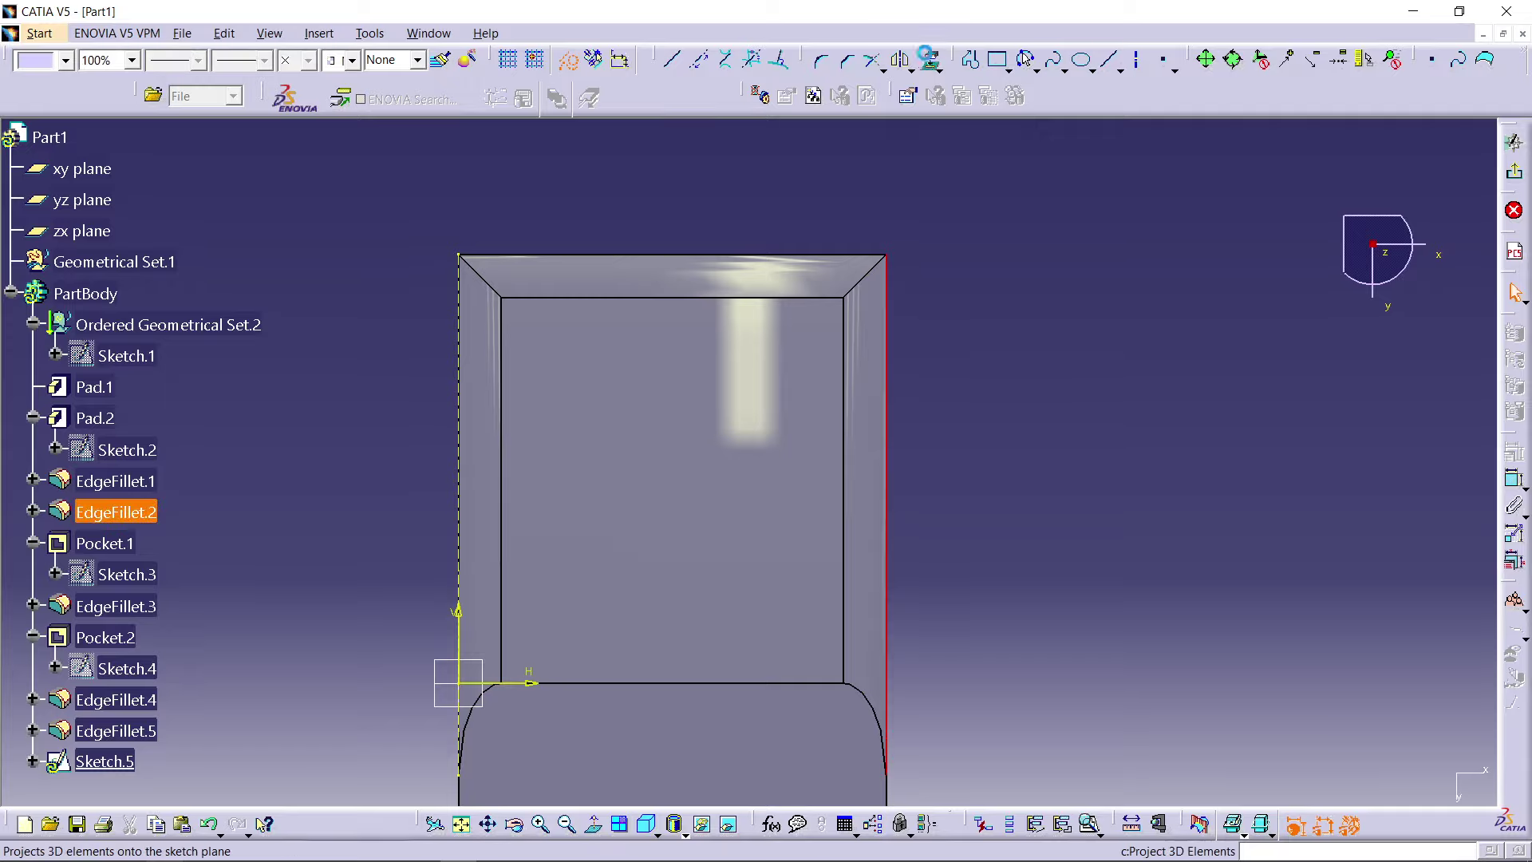
left_click(928, 59)
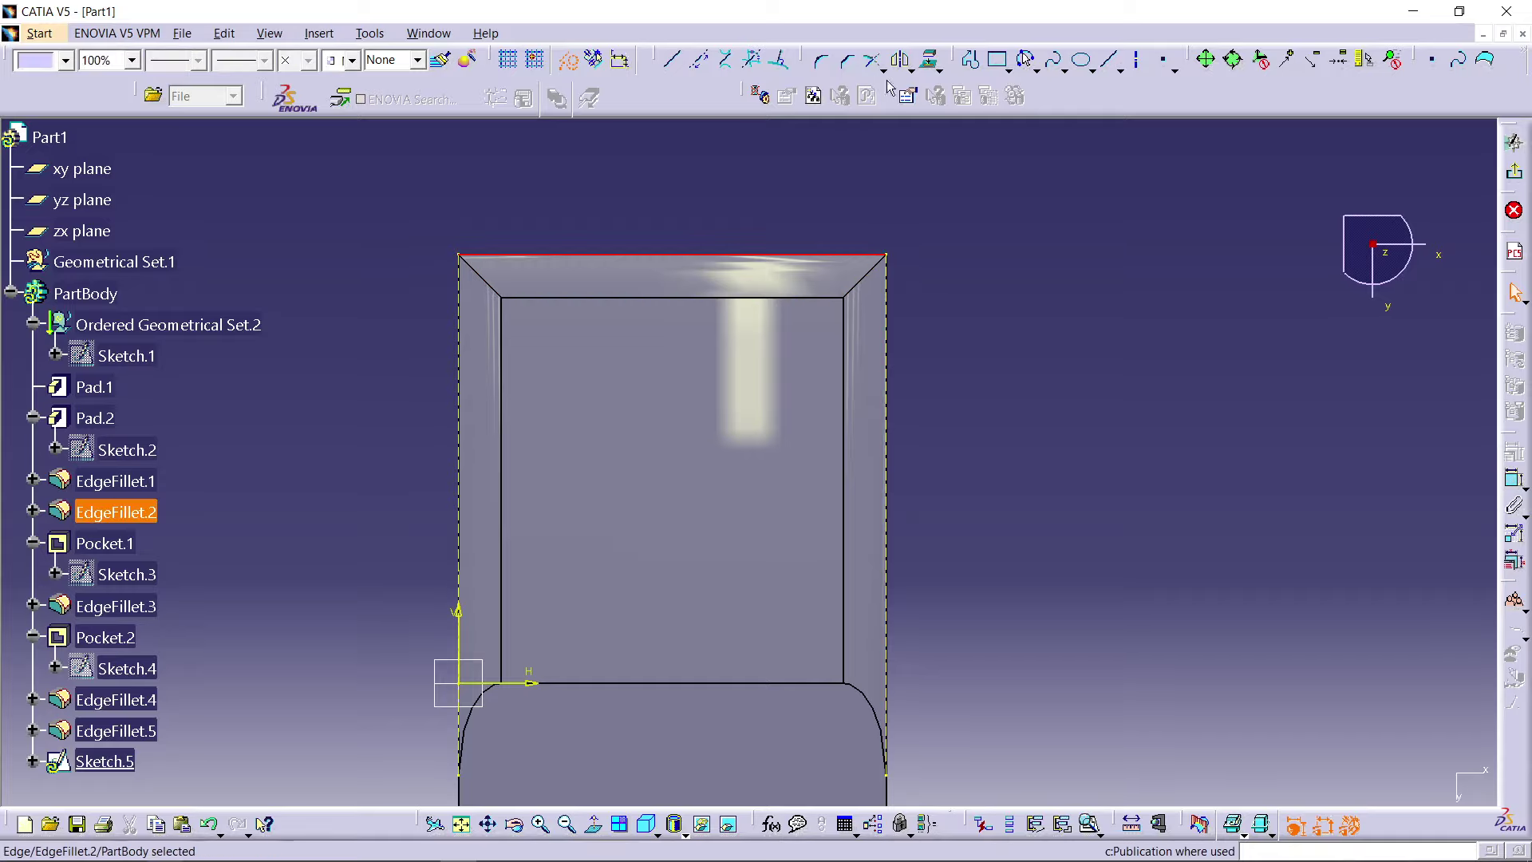
left_click(929, 60)
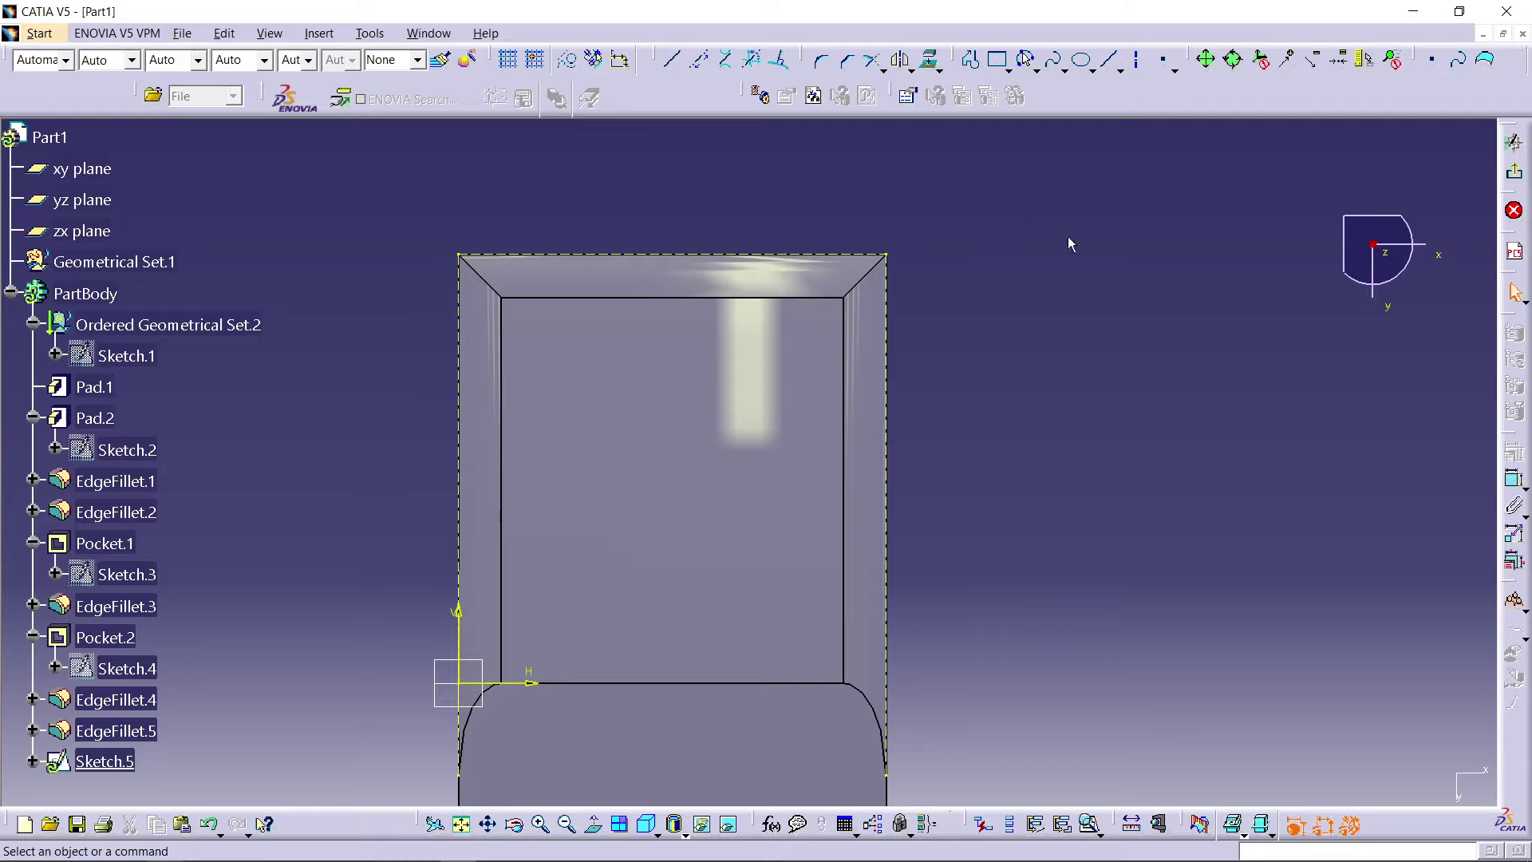
Step: Sketch a circle on the foot block's bottom face, centred about 15 mm from the side edge and 10 mm from the outer end edge
left_click(1032, 67)
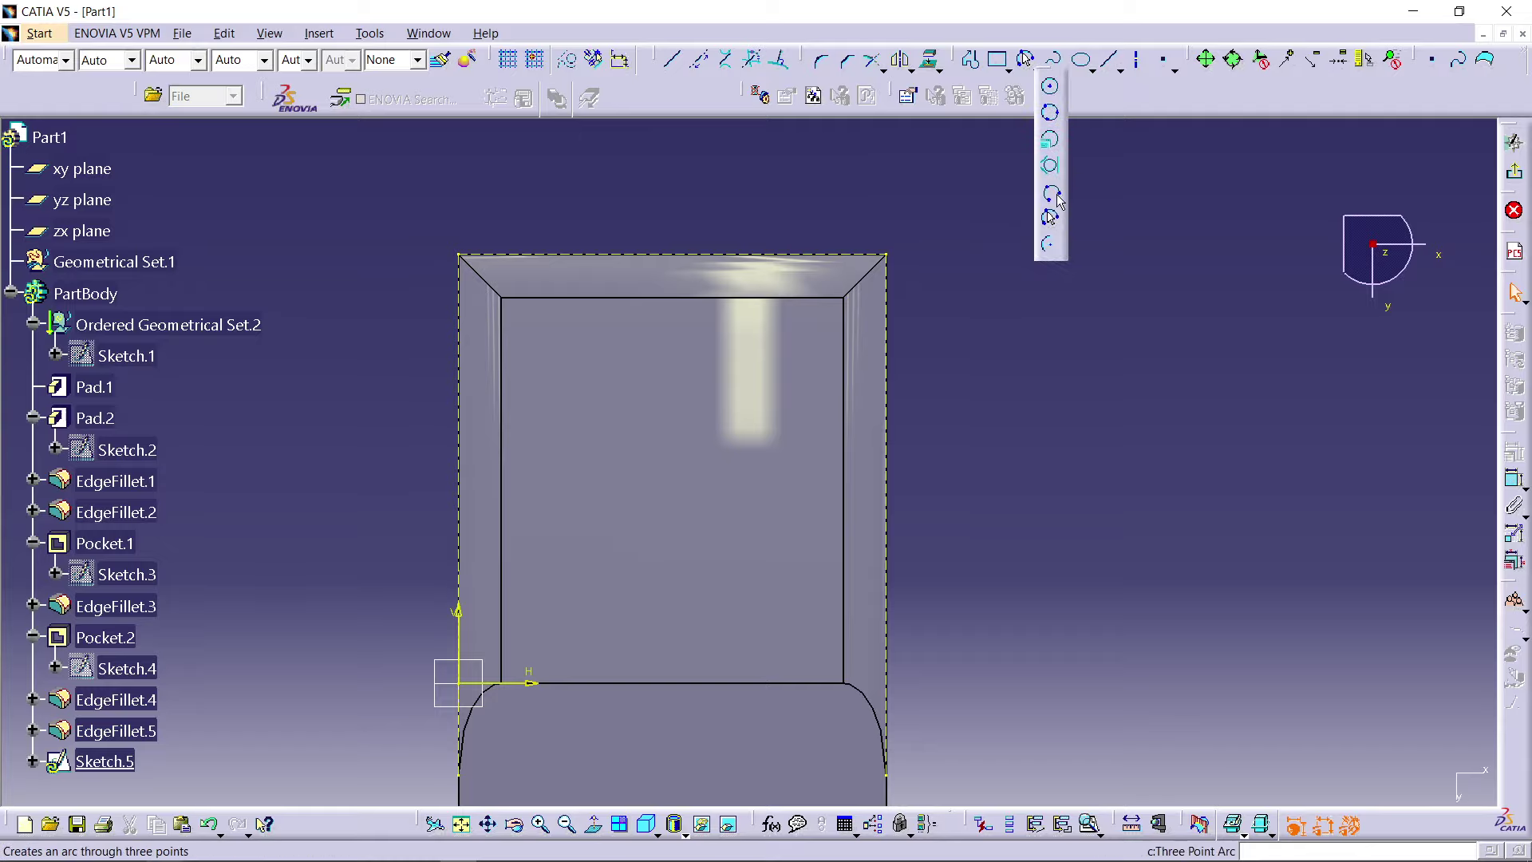
left_click(1050, 87)
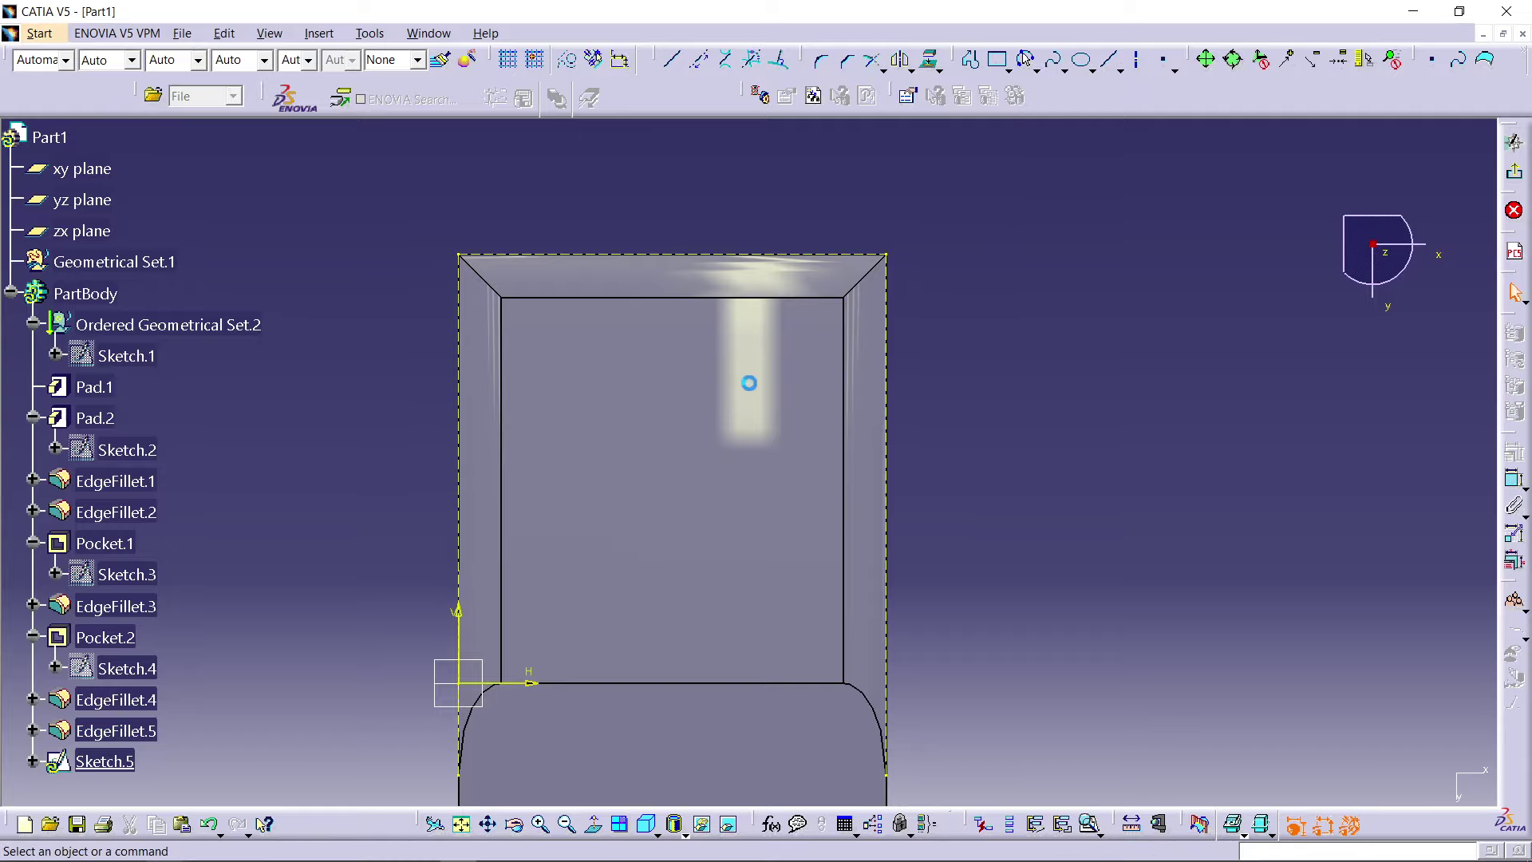
left_click(673, 439)
left_click(725, 392)
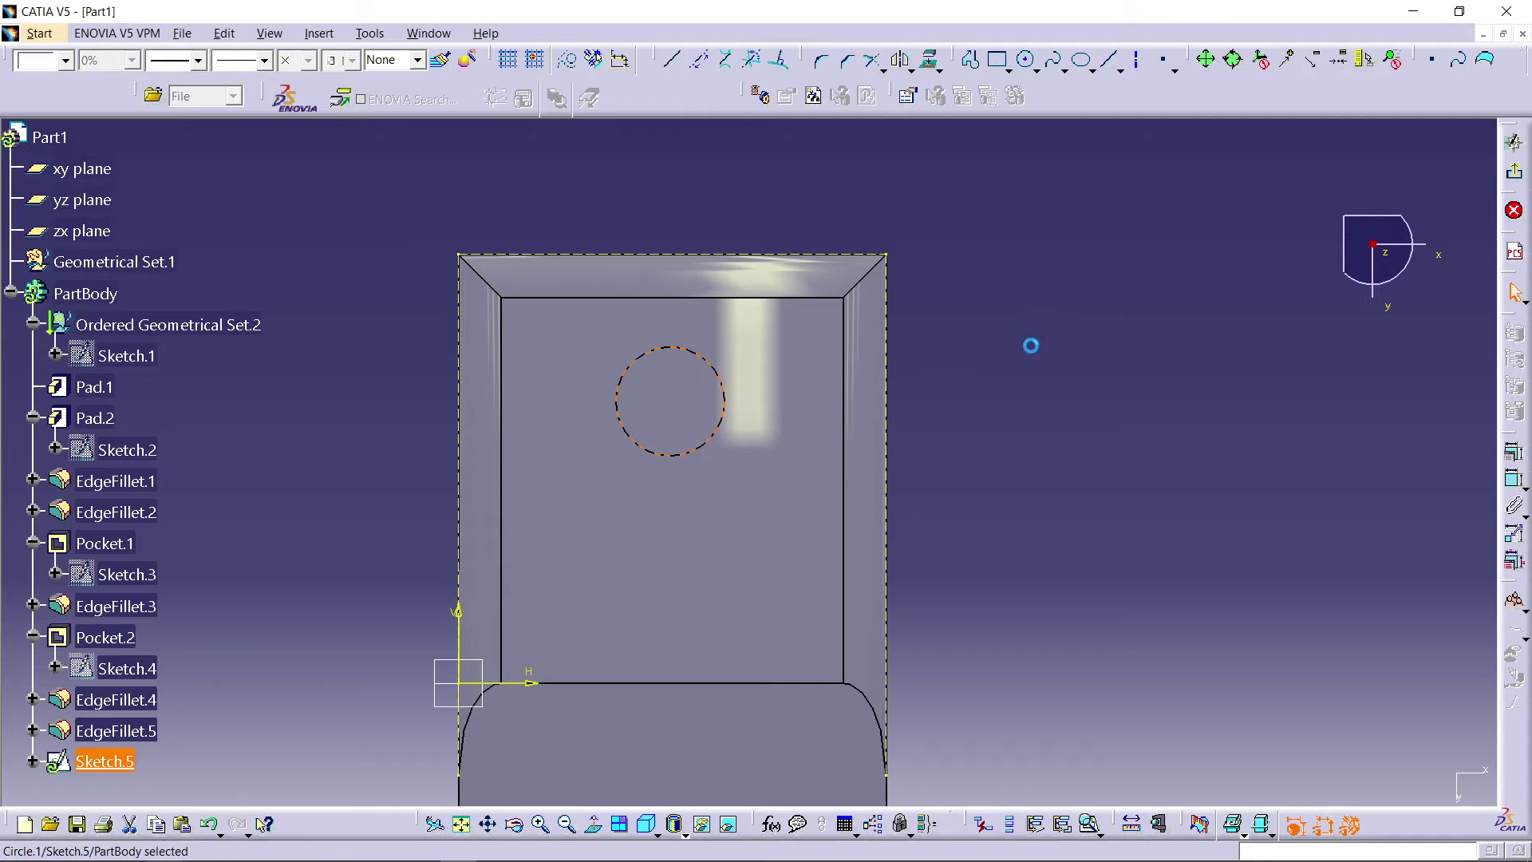
left_click(1026, 60)
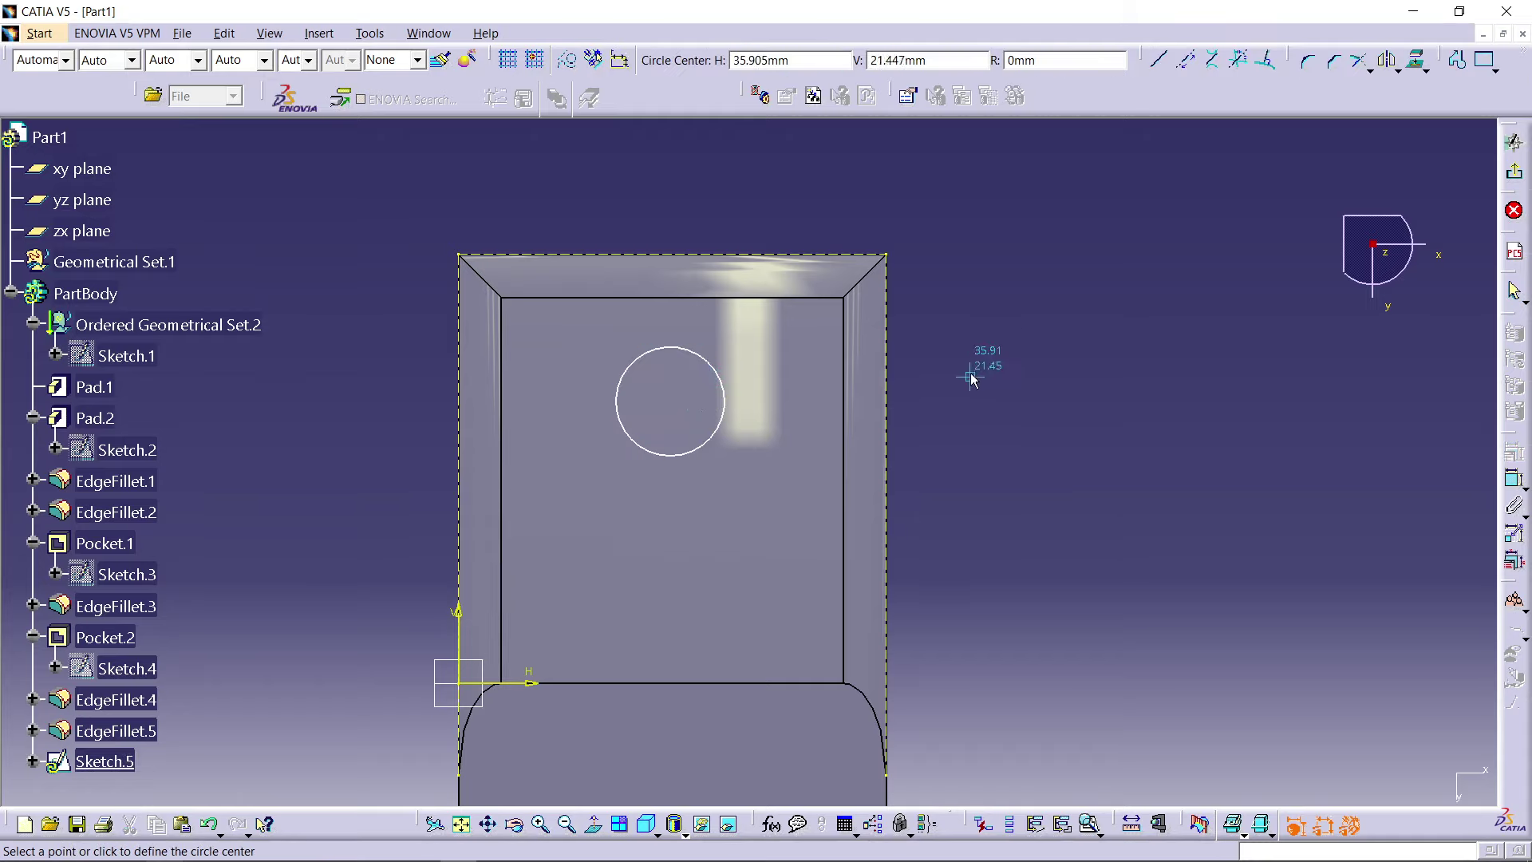
key("Escape")
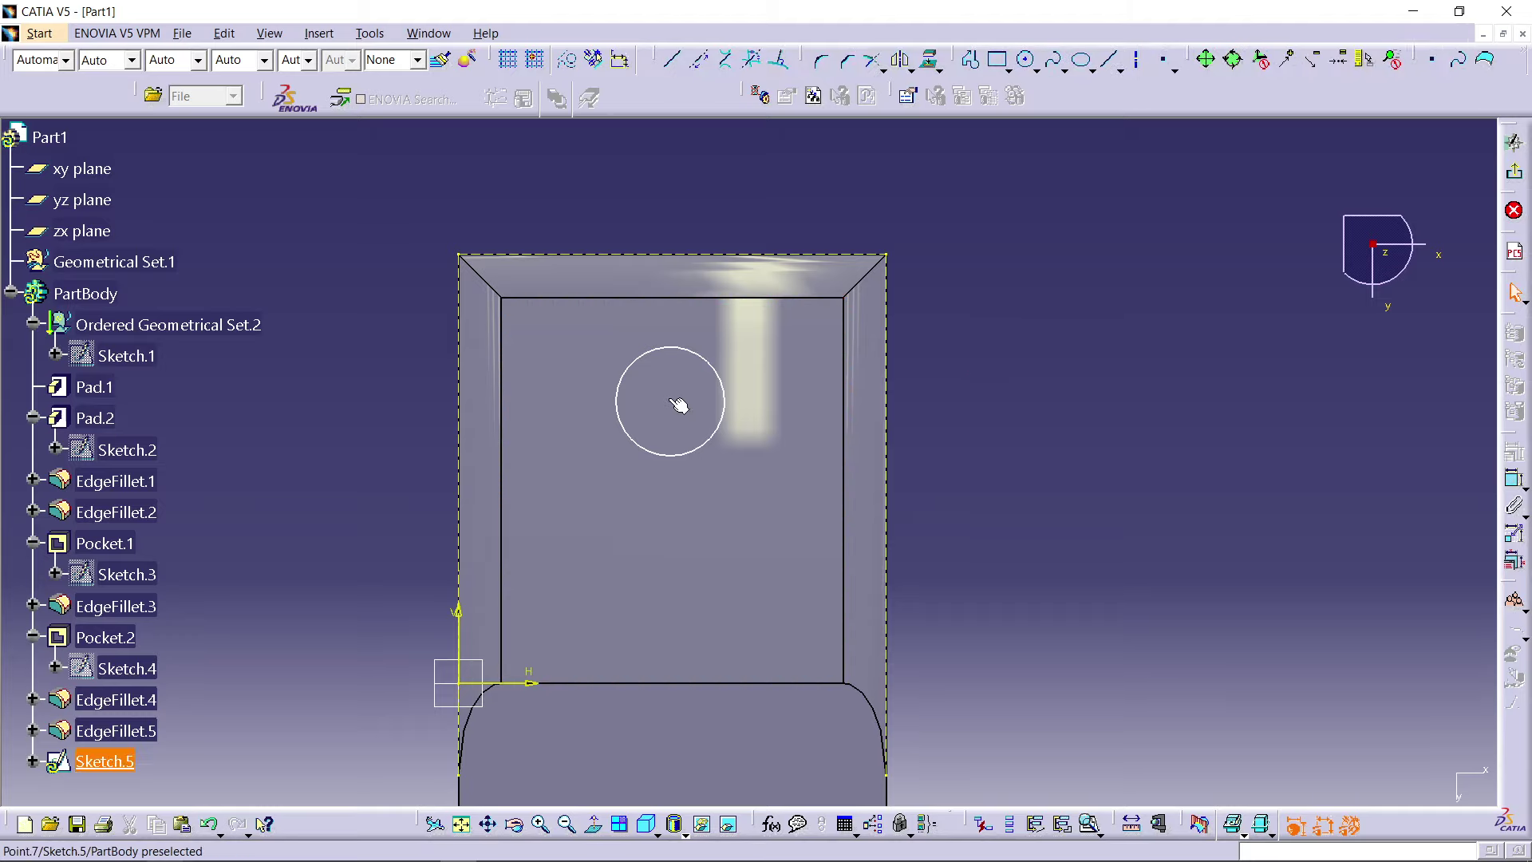
Step: Dimension the circle's centre from the projected side edge and set the distance to 15 mm
left_click(679, 404)
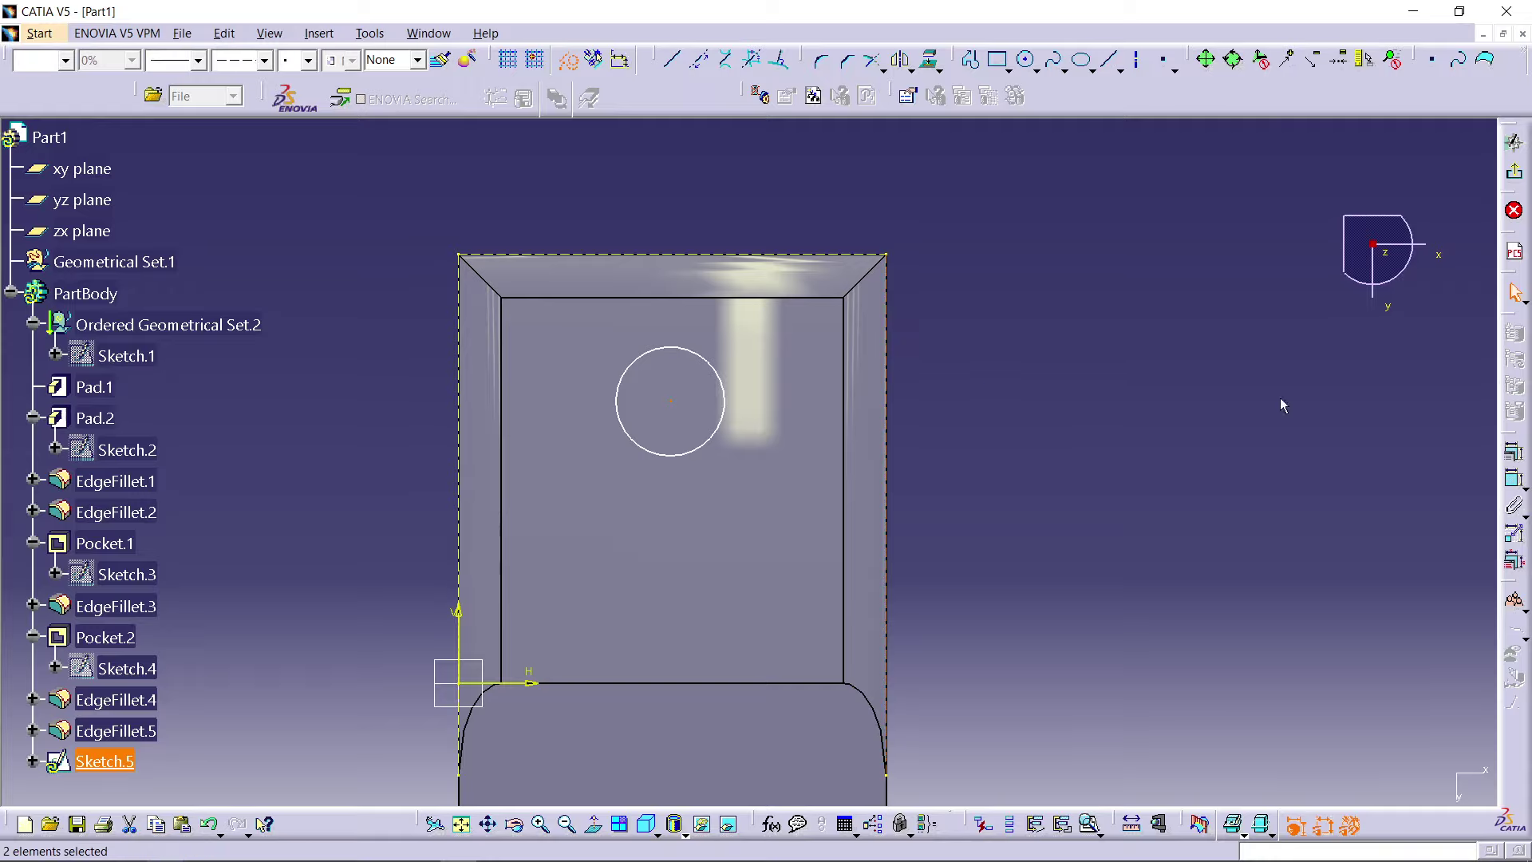
left_click(1512, 483)
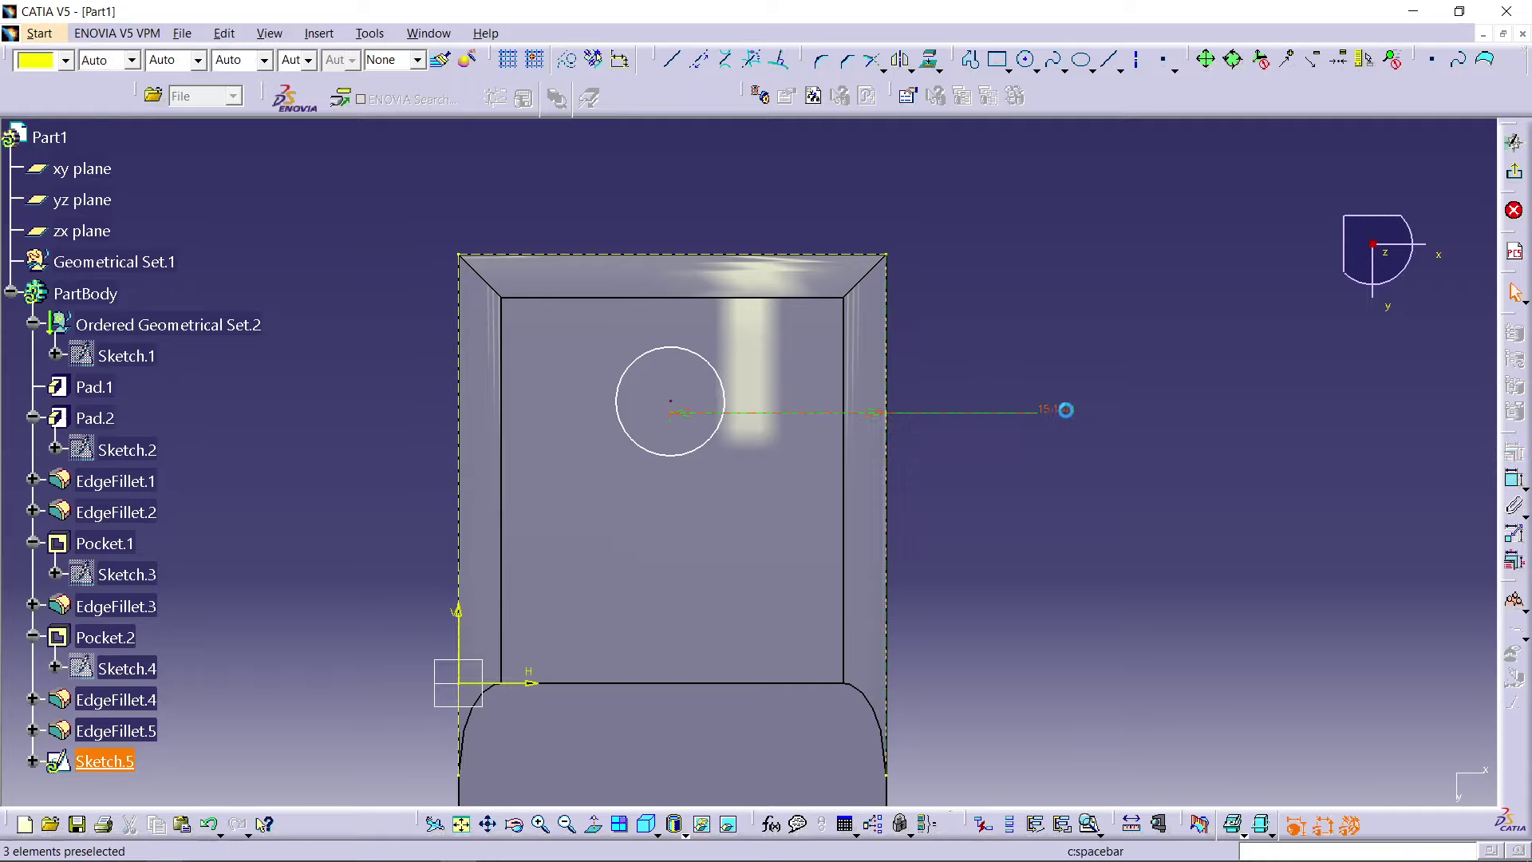
double_click(1082, 411)
type("15")
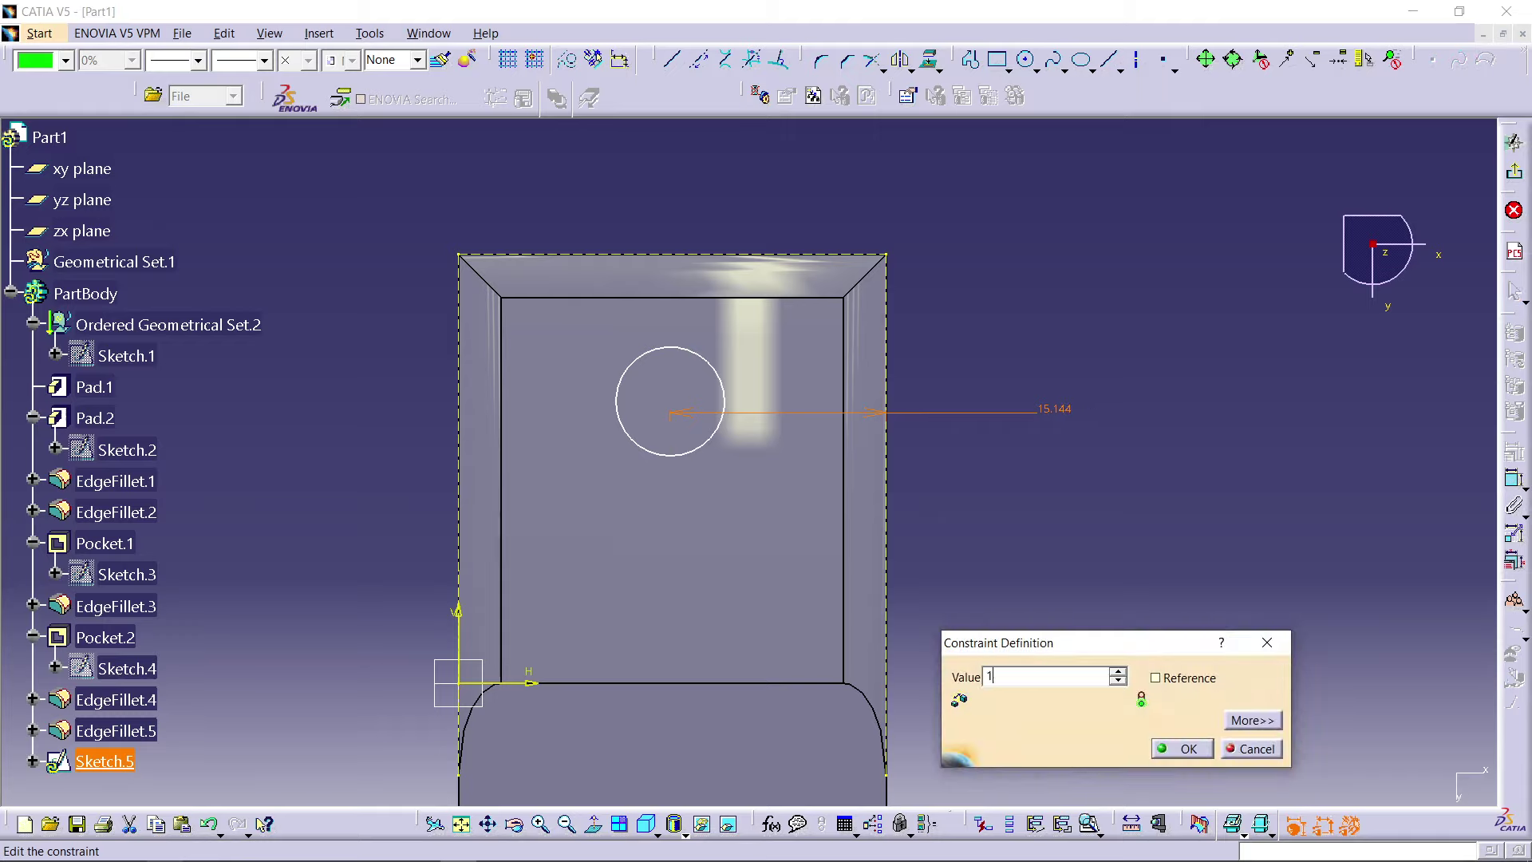
key("Return")
left_click(1238, 397)
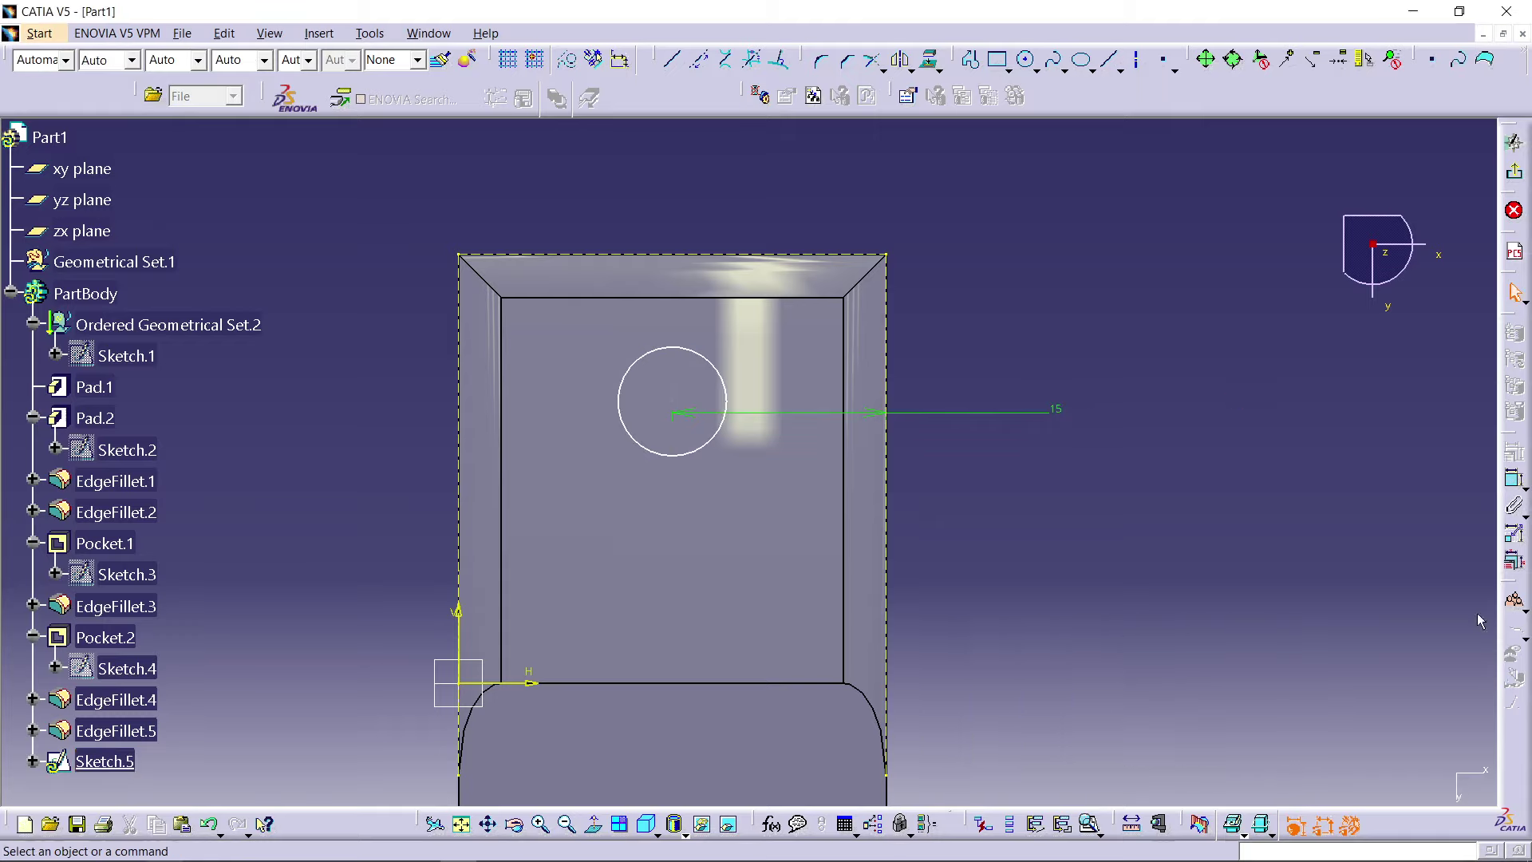
Step: Dimension the circle's centre from the projected outer end edge and set the distance to 11 mm
left_click(1514, 481)
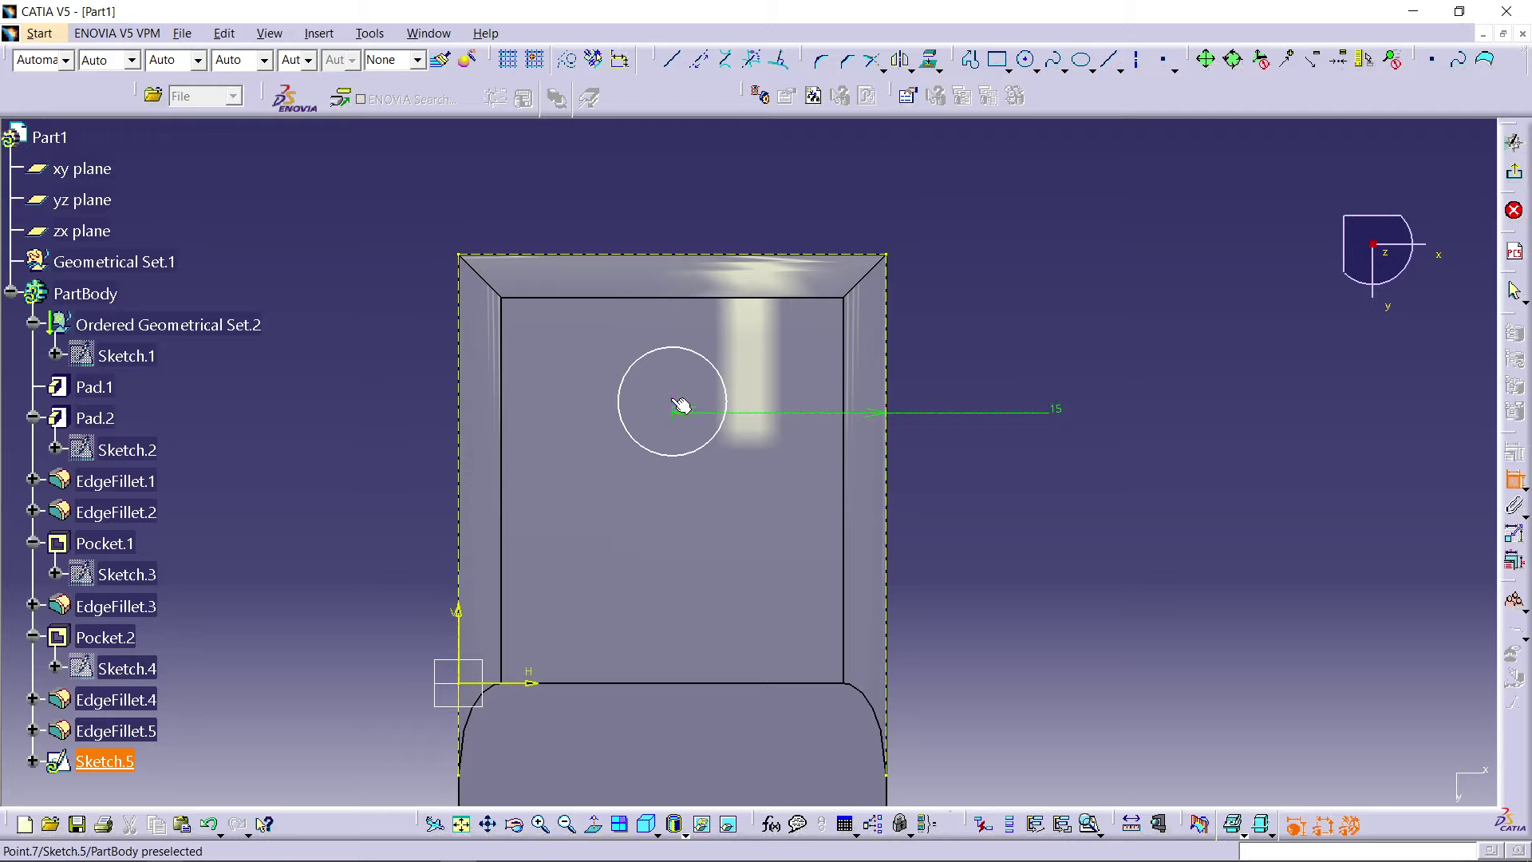
left_click(733, 260)
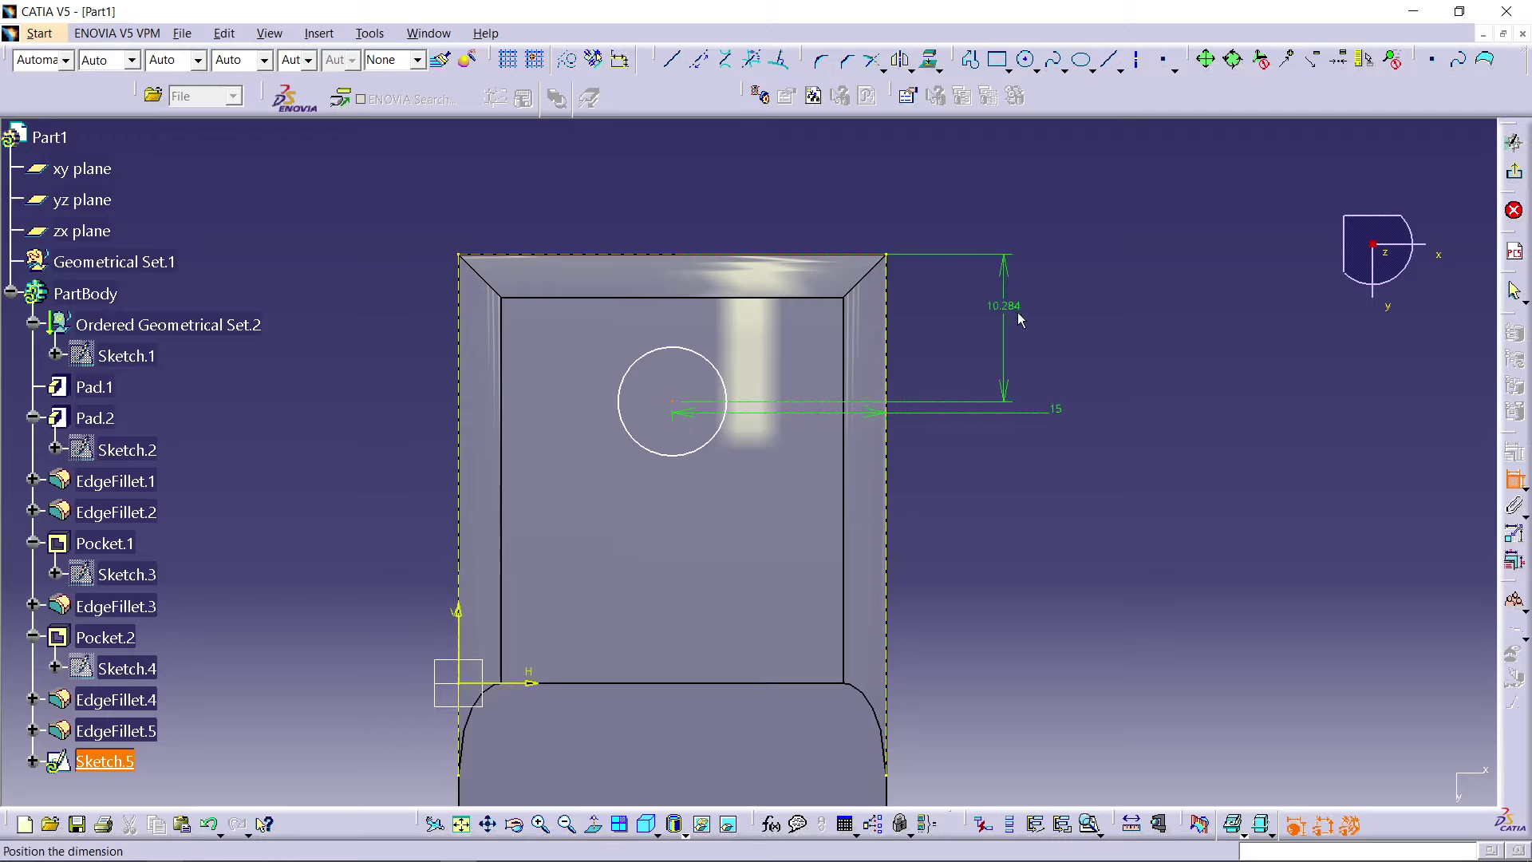
left_click(1027, 317)
double_click(1029, 320)
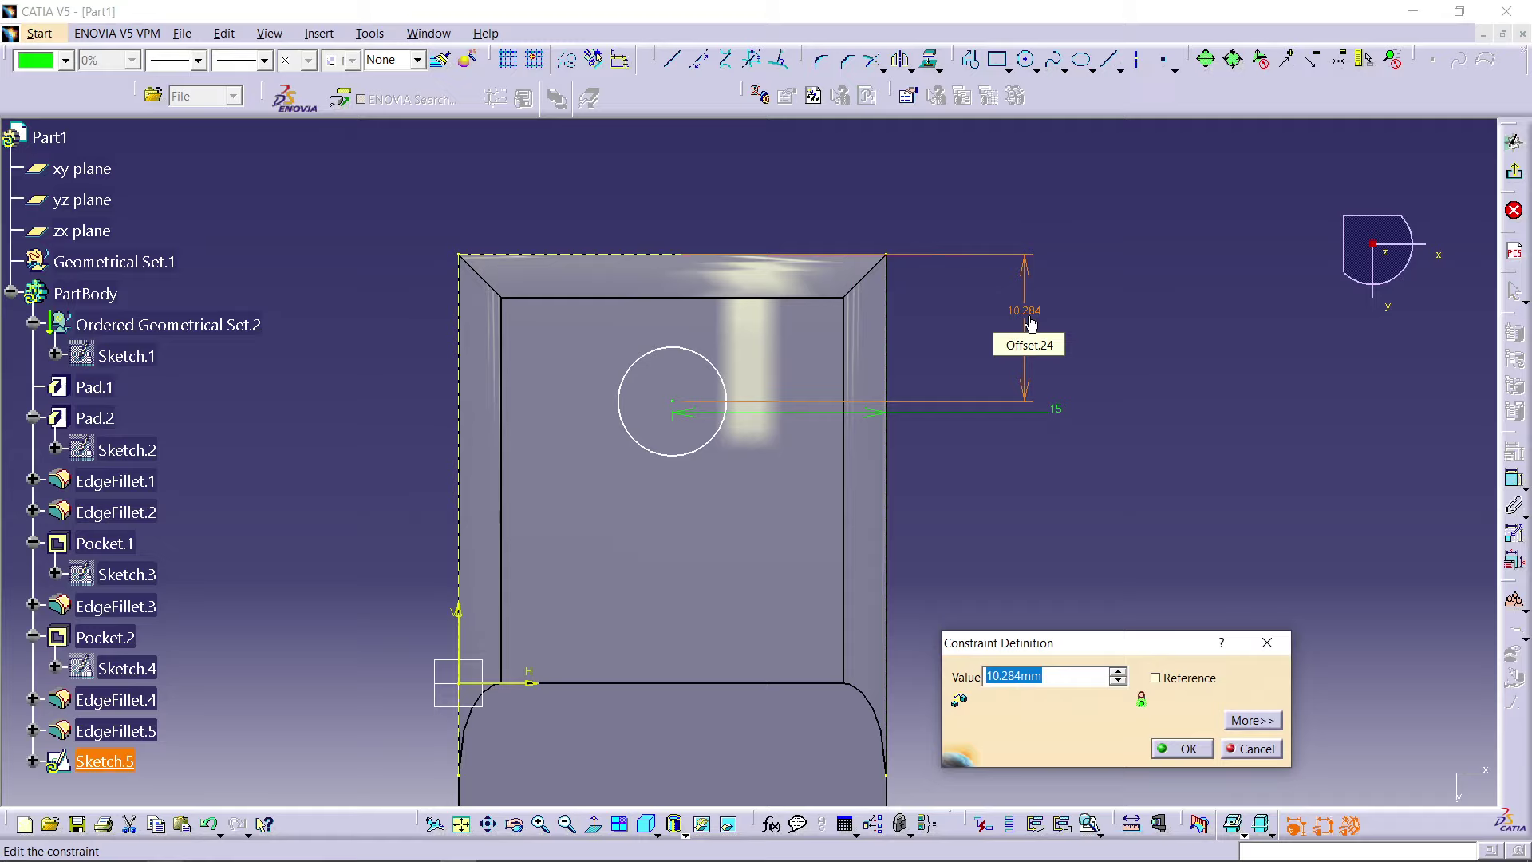
type("1mm")
key("Return")
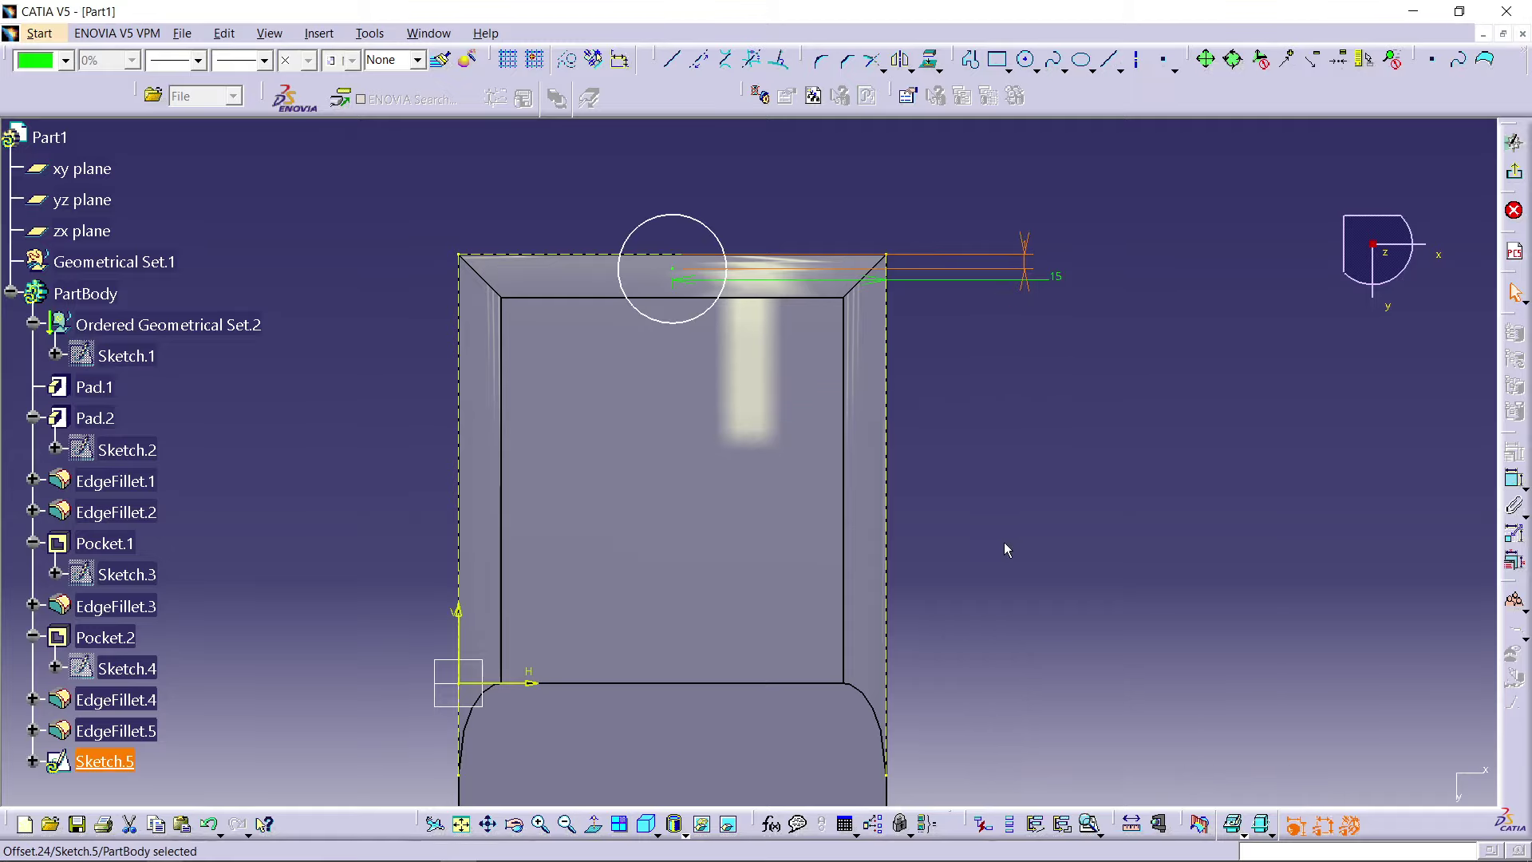
left_click(1022, 358)
mouse_move(1022, 357)
middle_mouse_down()
mouse_move(1117, 199)
mouse_move(1151, 235)
middle_mouse_up()
double_click(1157, 249)
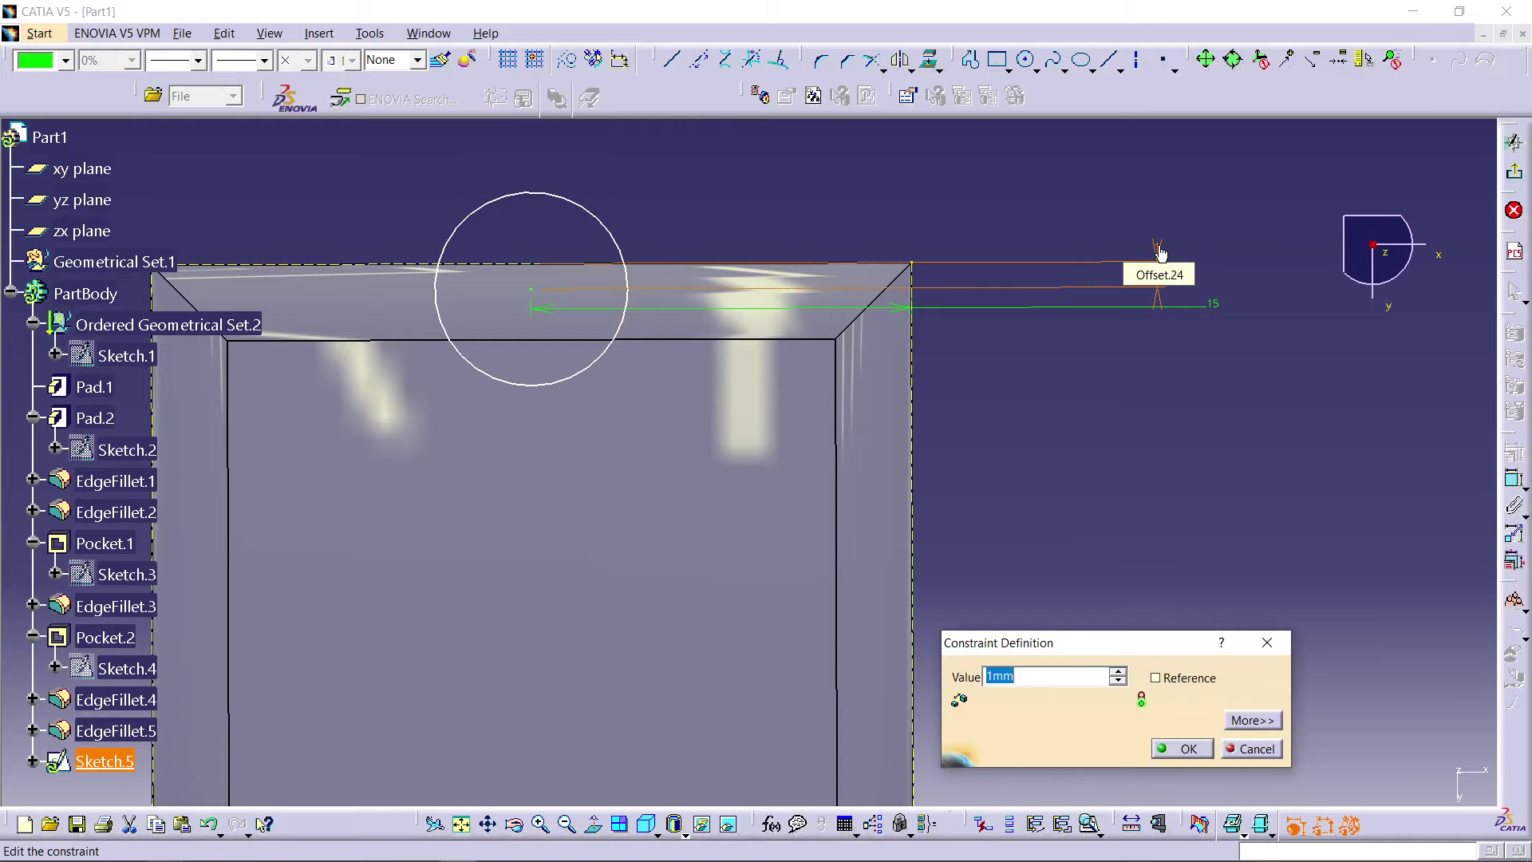
type("11")
key("Return")
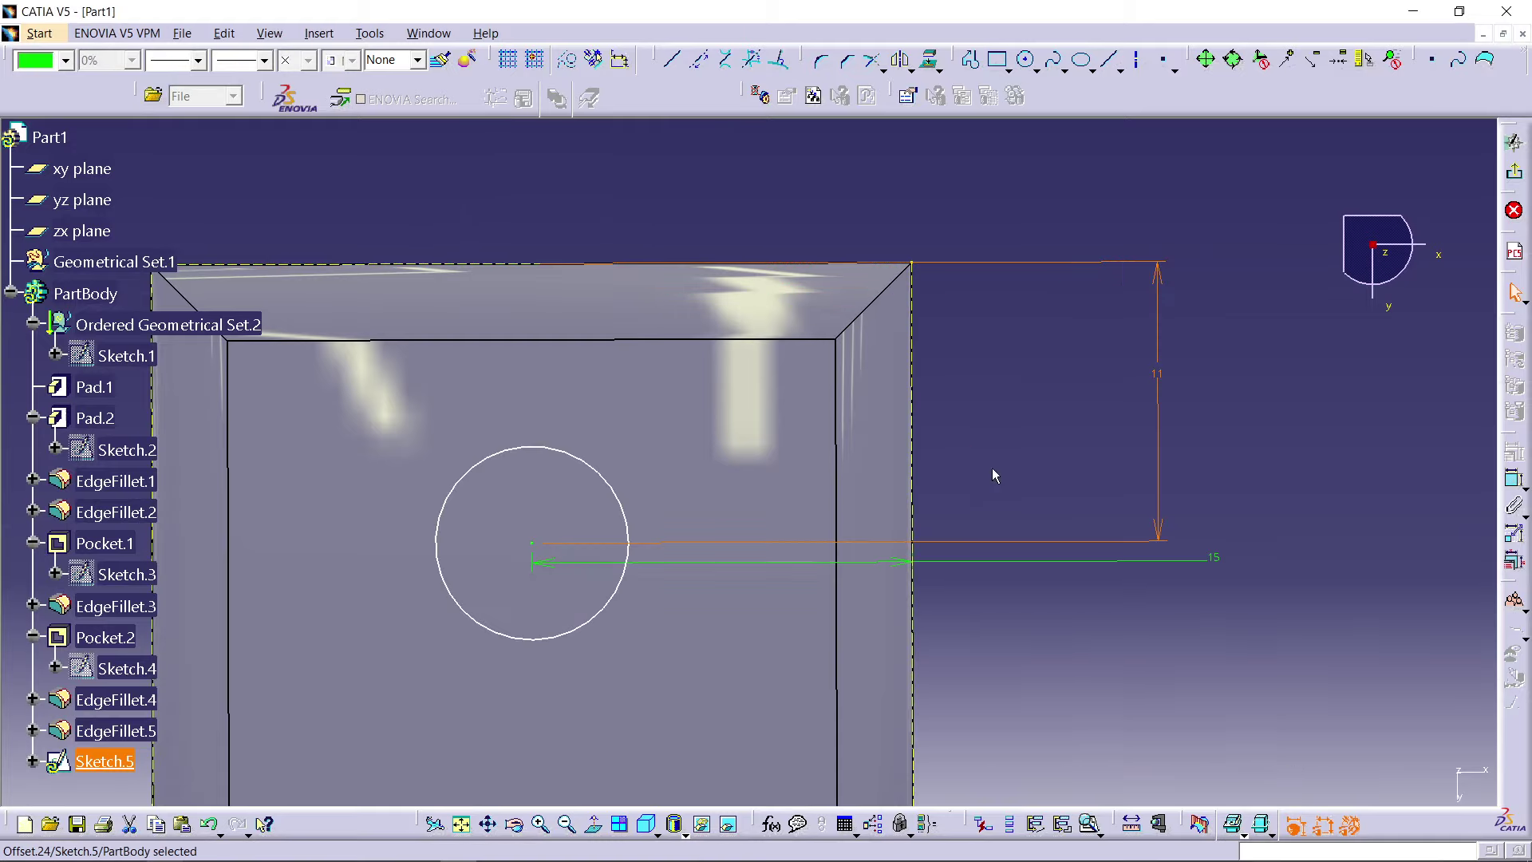
left_click(994, 451)
Step: Dimension the circle's diameter and set it to 8 mm
middle_click_drag(995, 433, 992, 573)
middle_click_drag(980, 409, 1012, 319)
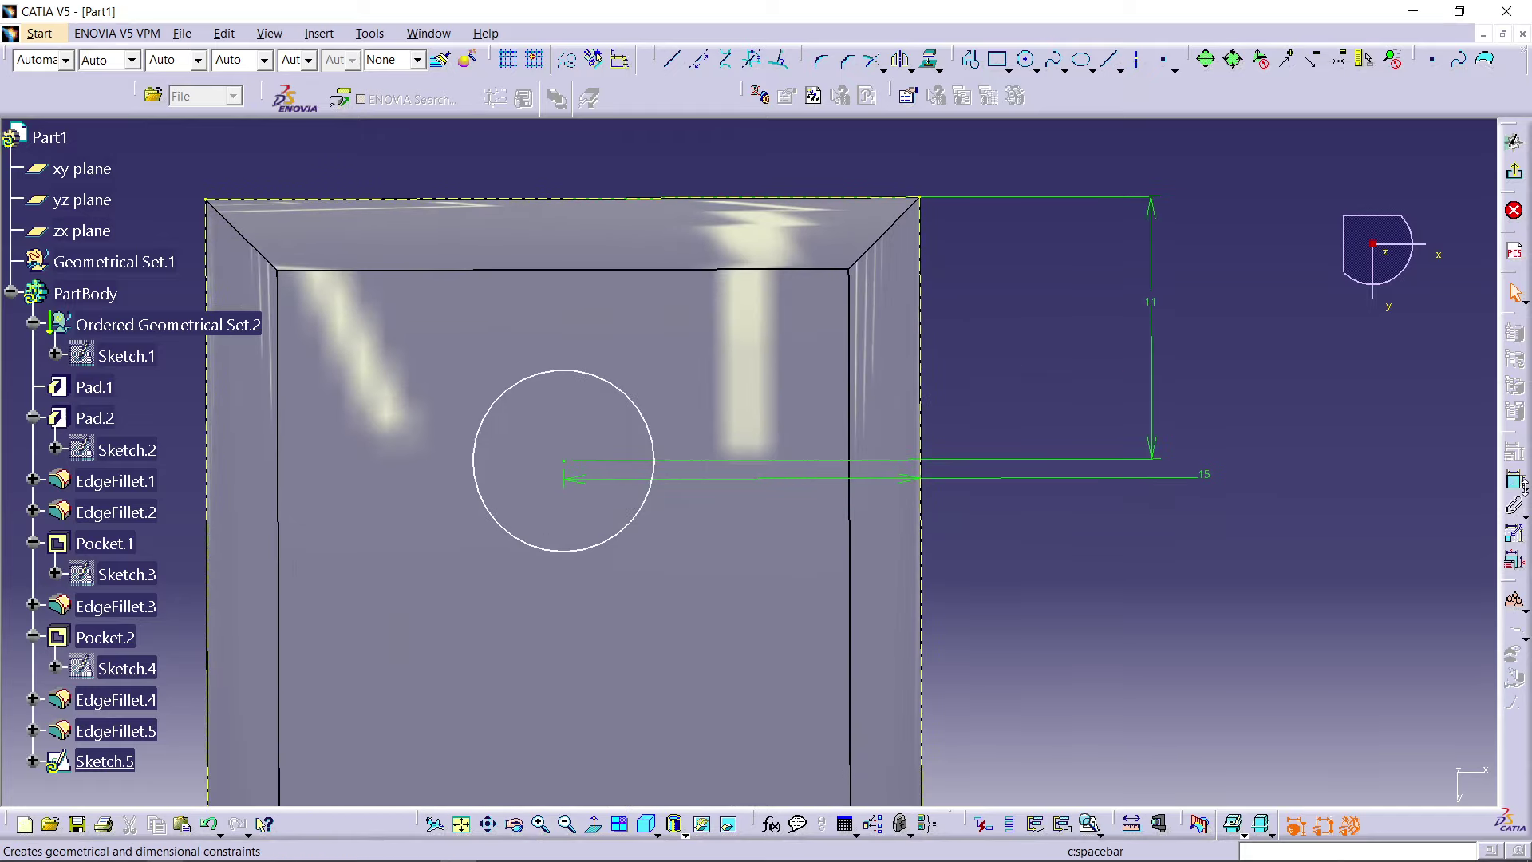
left_click(1516, 482)
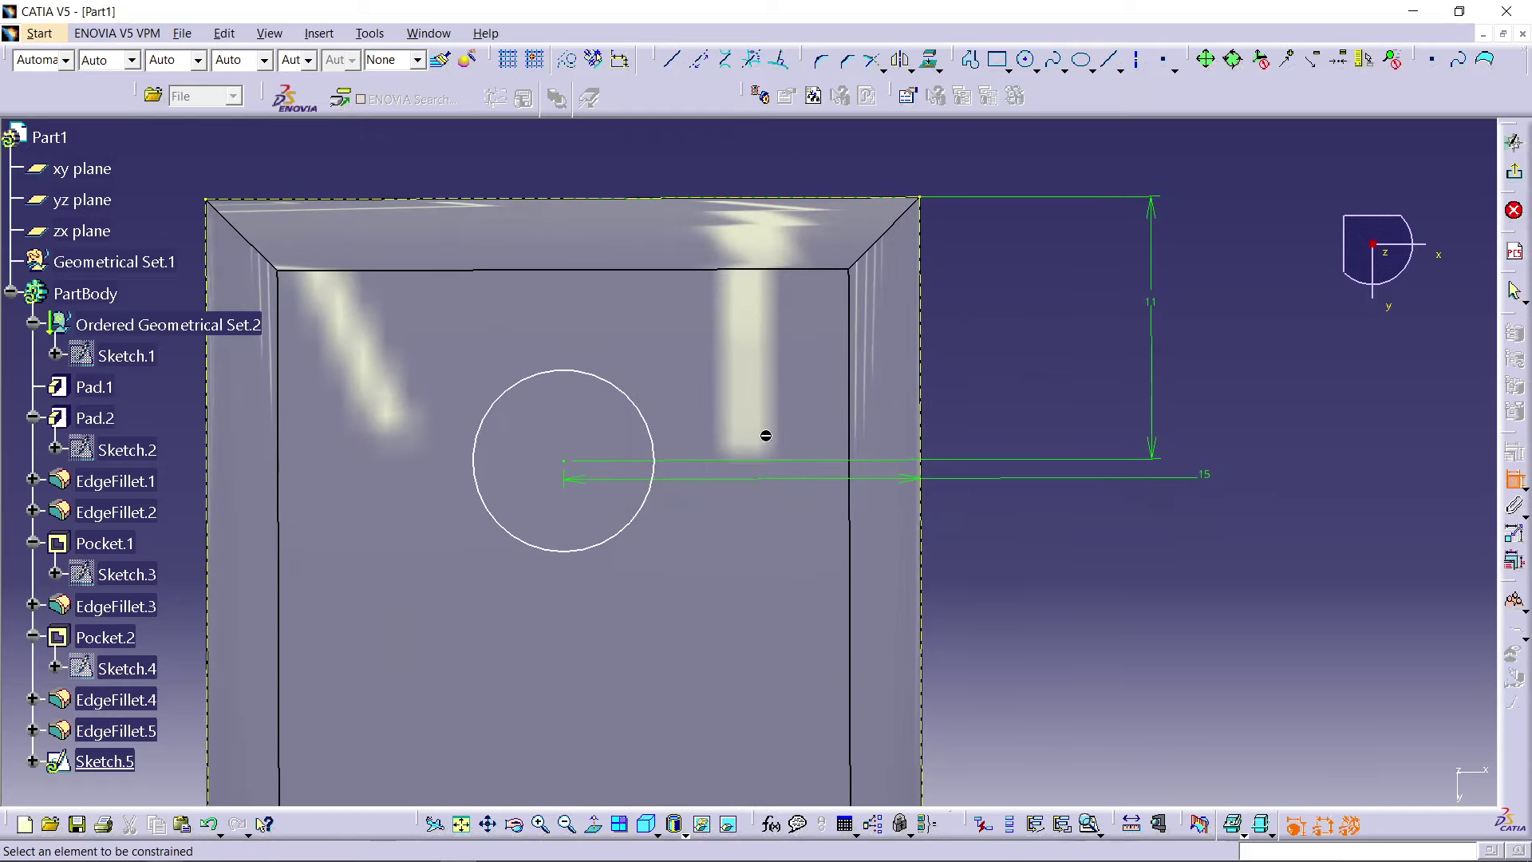
left_click(650, 429)
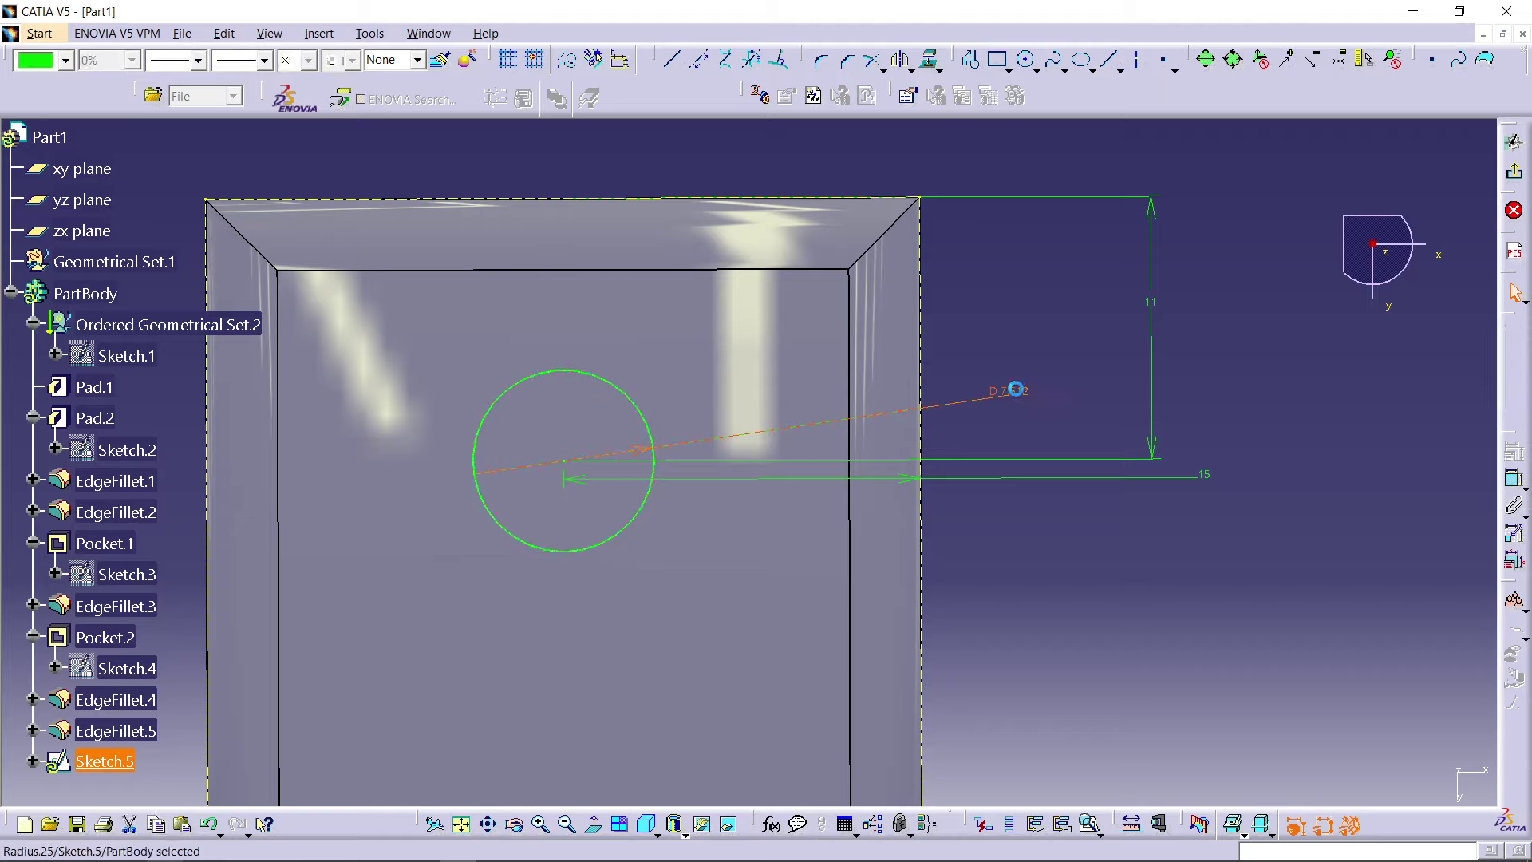
double_click(1016, 389)
key("Return")
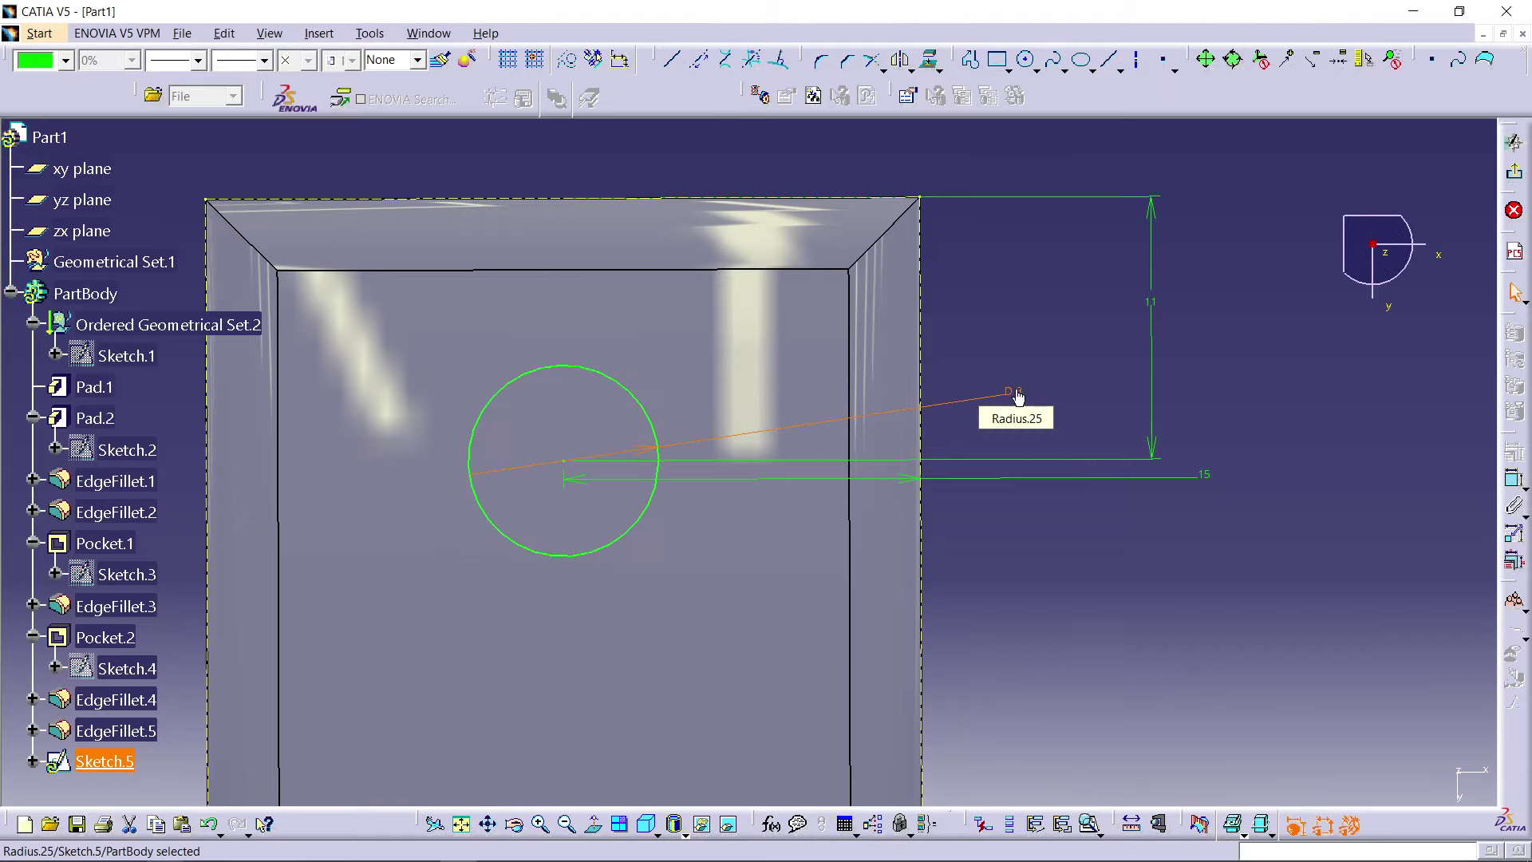
left_click(1087, 392)
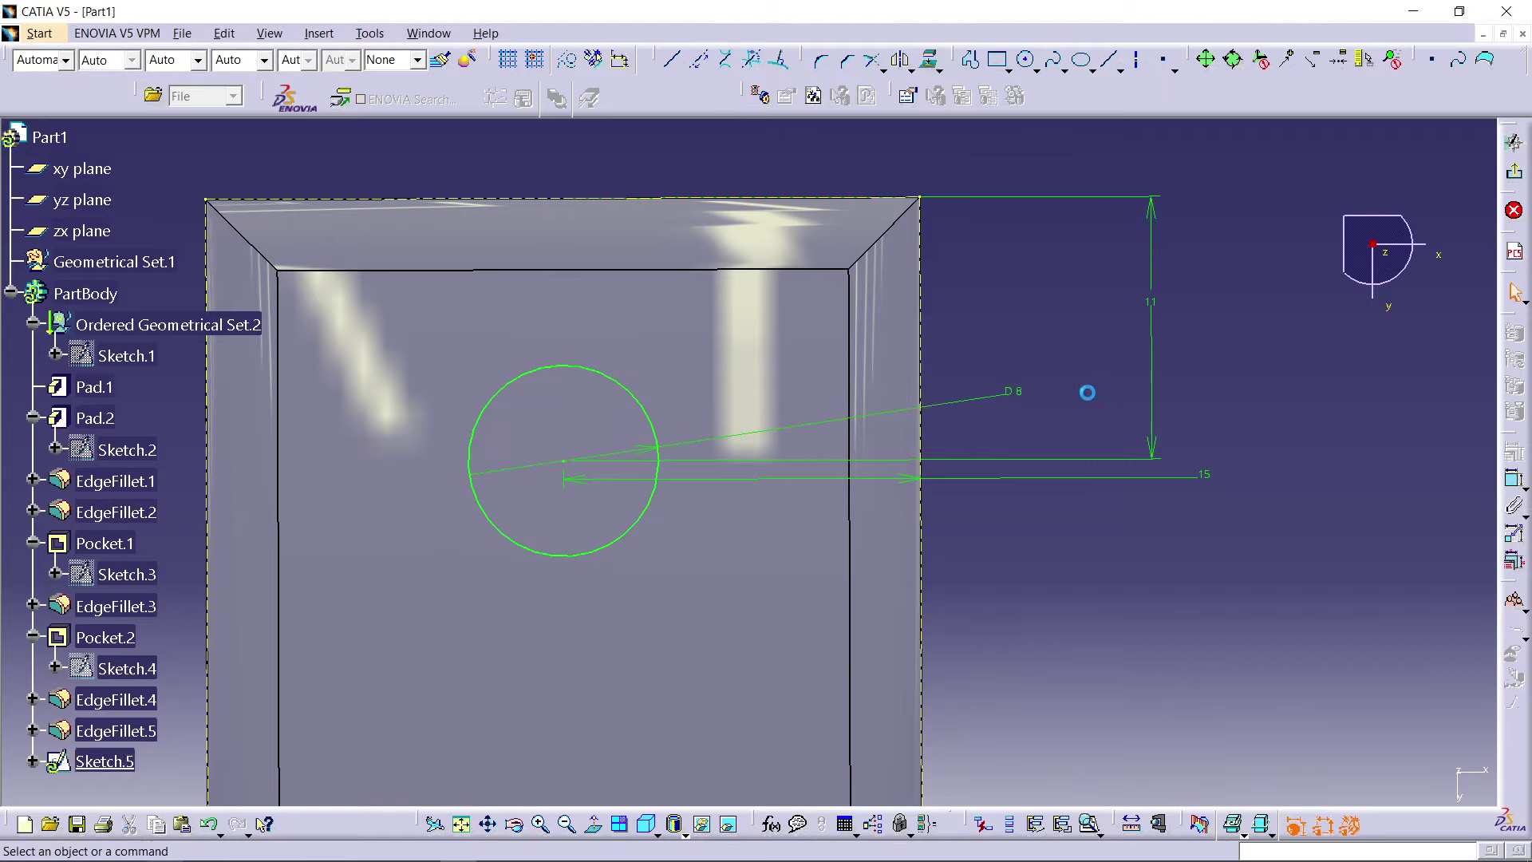
Step: Sketch a larger circle concentric with the 8 mm one and set its diameter to 11 mm
left_click(1026, 59)
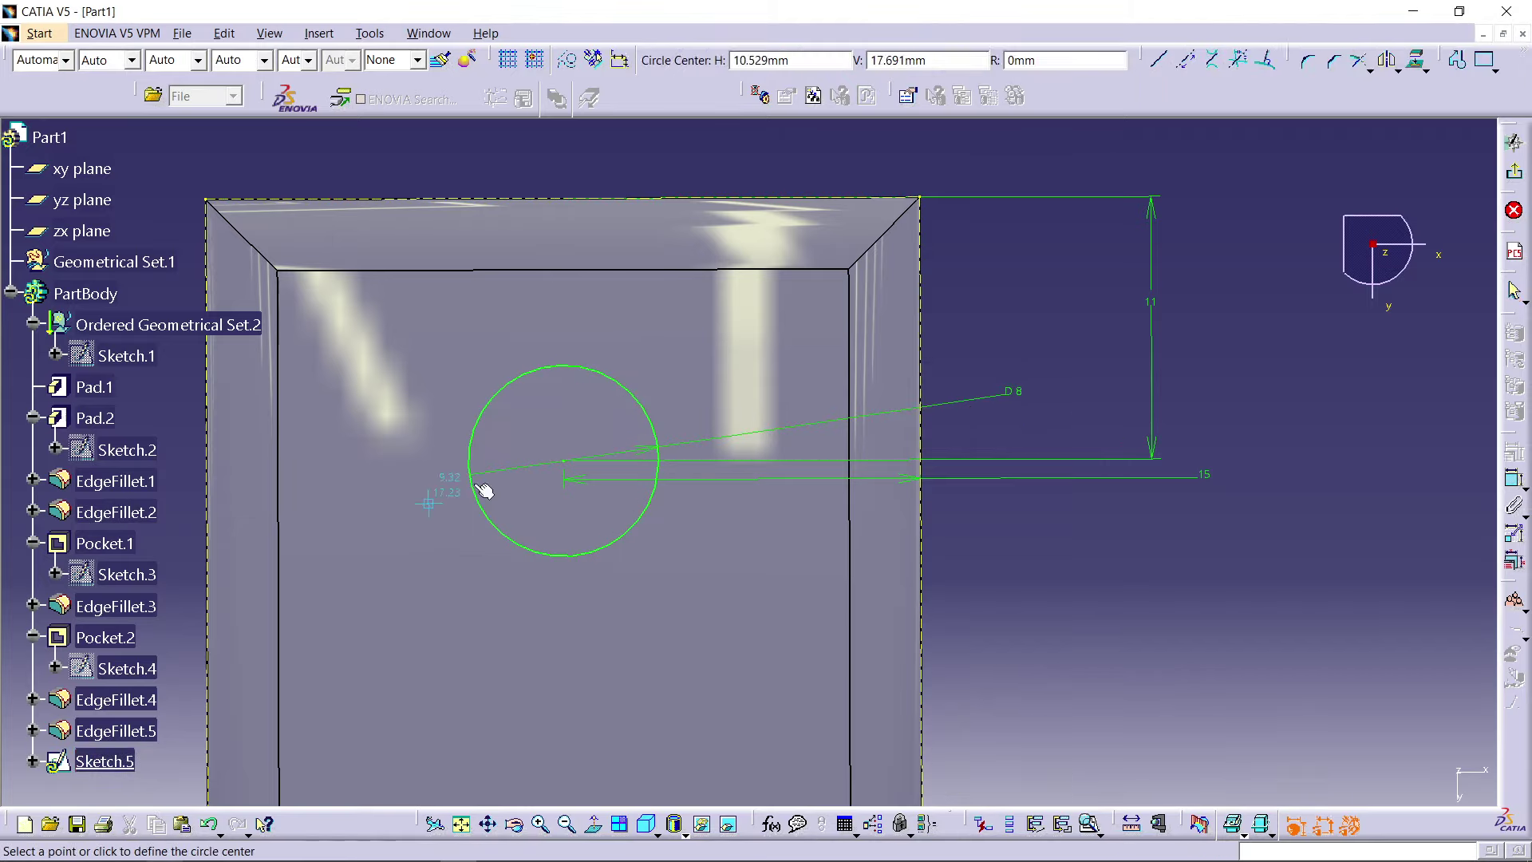
left_click(564, 461)
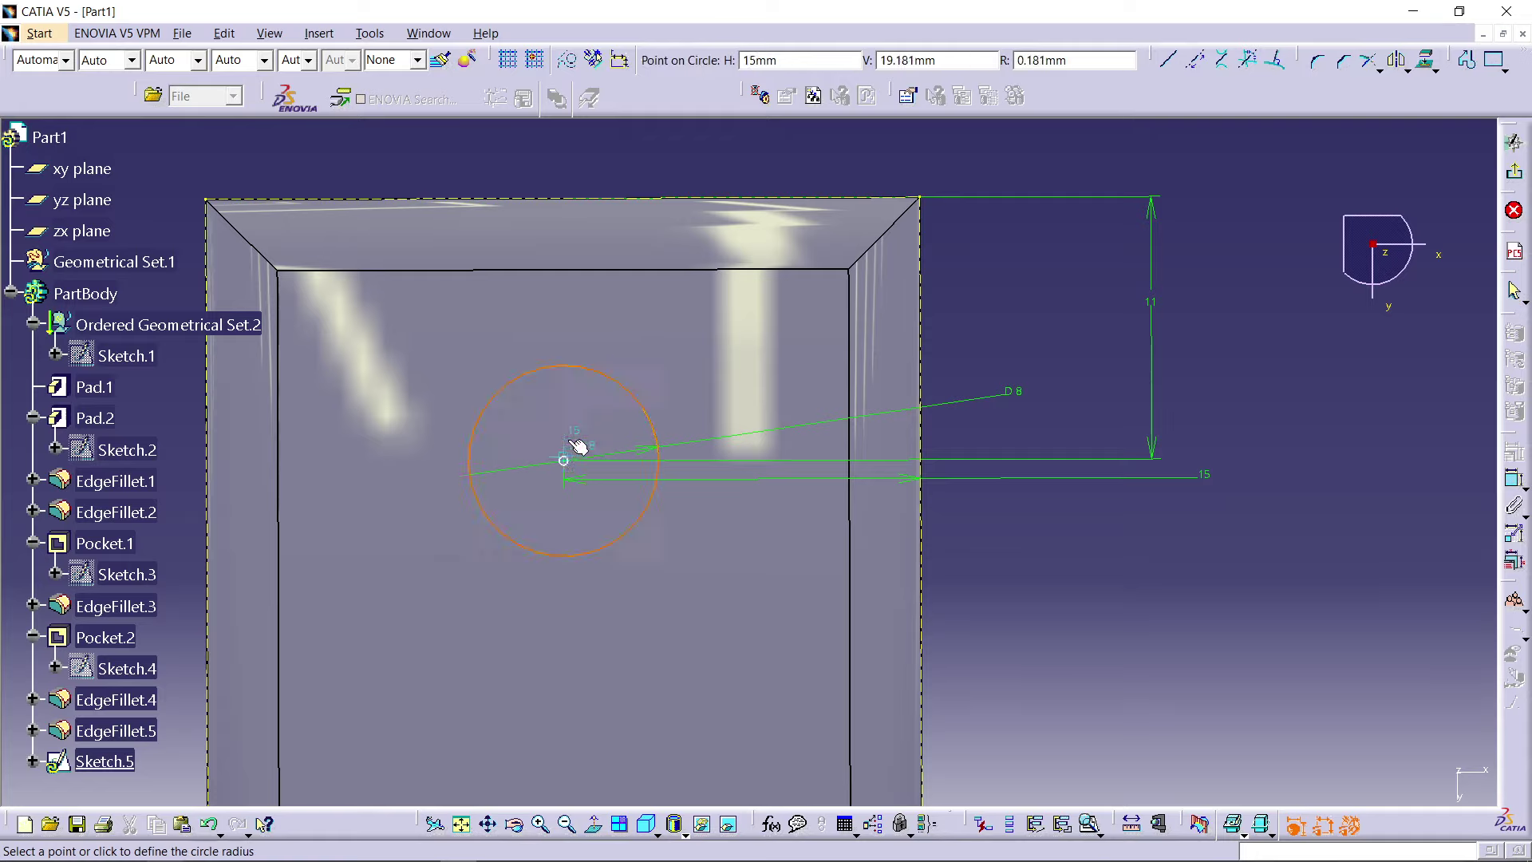
left_click(636, 371)
left_click(1525, 489)
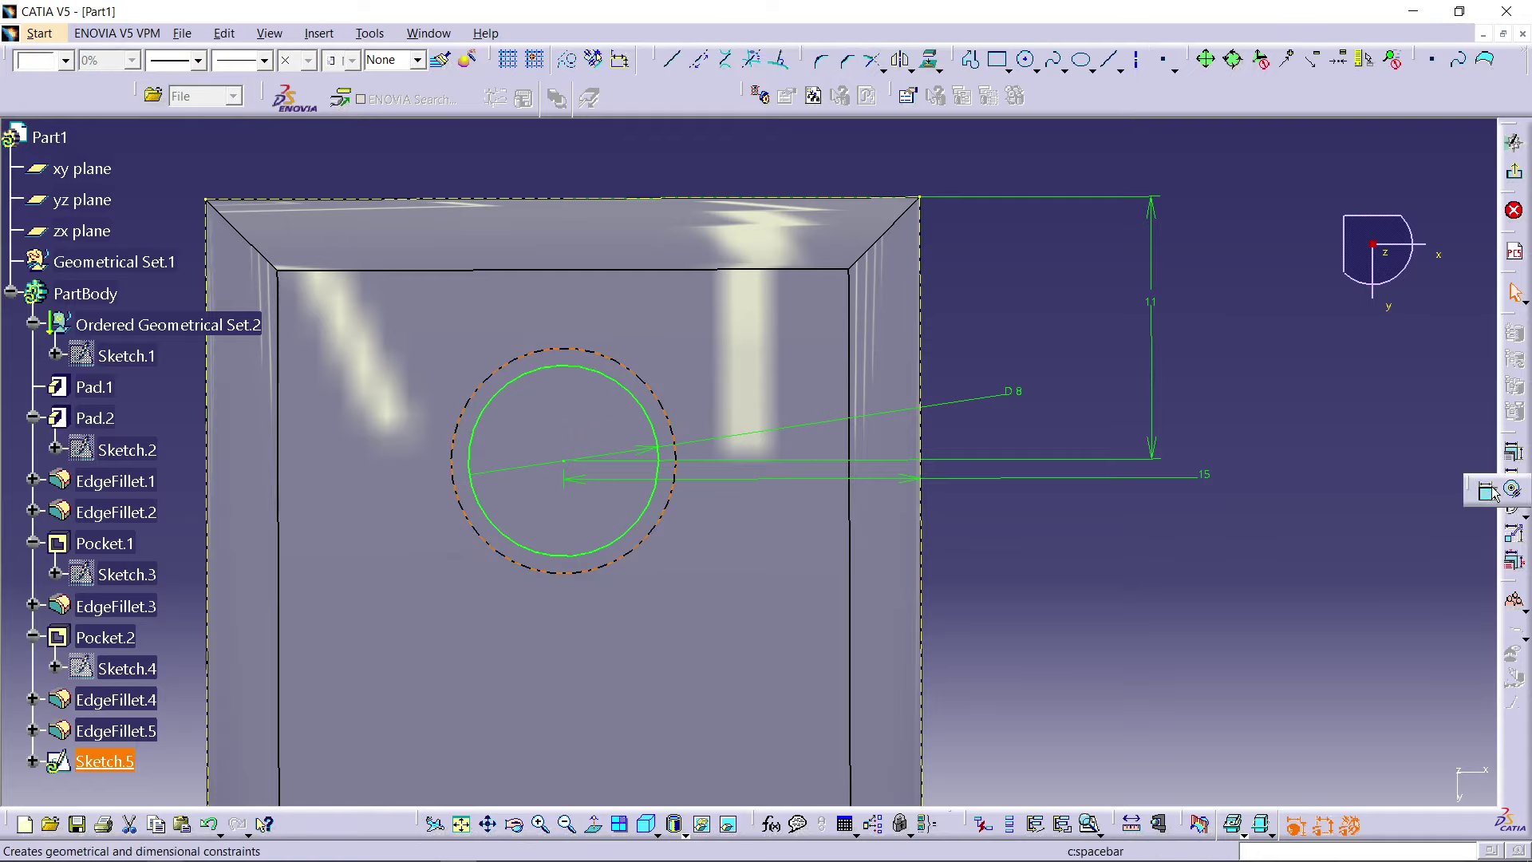
left_click(1485, 489)
left_click(1163, 549)
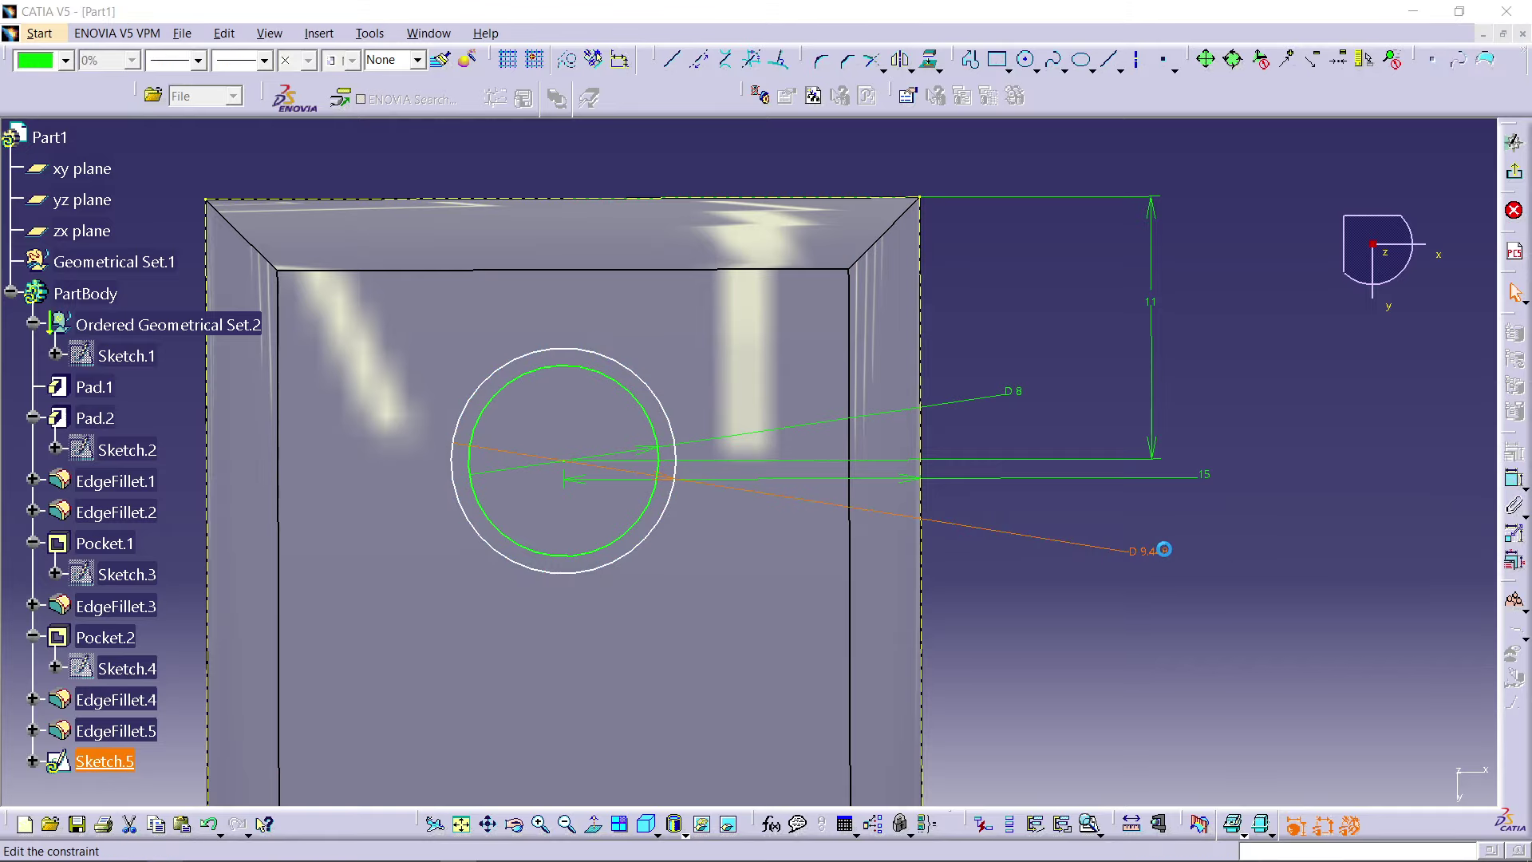
double_click(1165, 552)
key("Return")
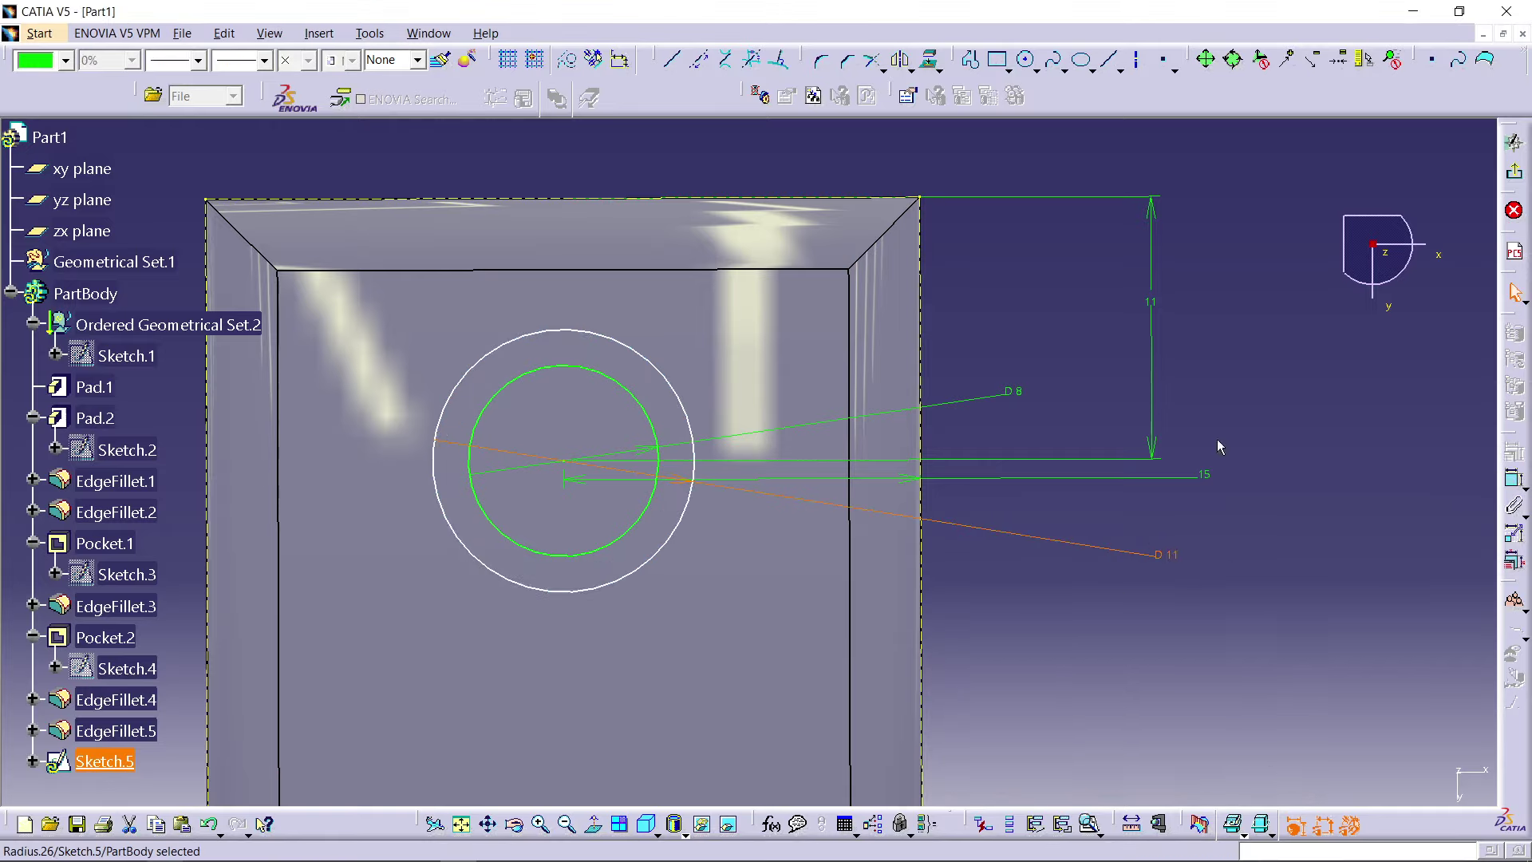
middle_click_drag(1071, 387, 1071, 446)
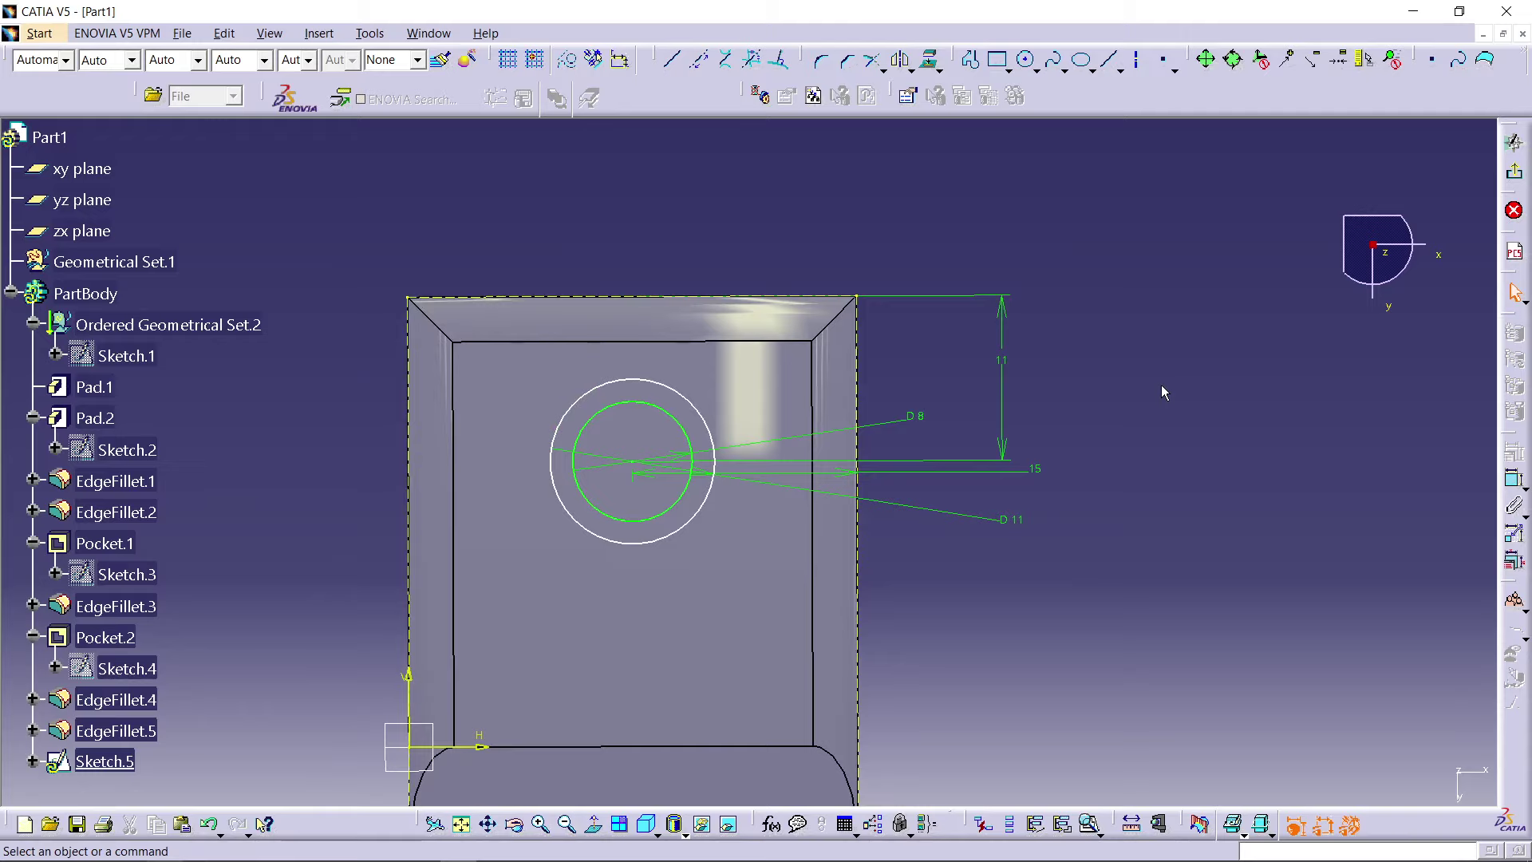
Step: Exit the sketch and pad the ring between the two concentric circles outward from the block's bottom face
left_click(1514, 171)
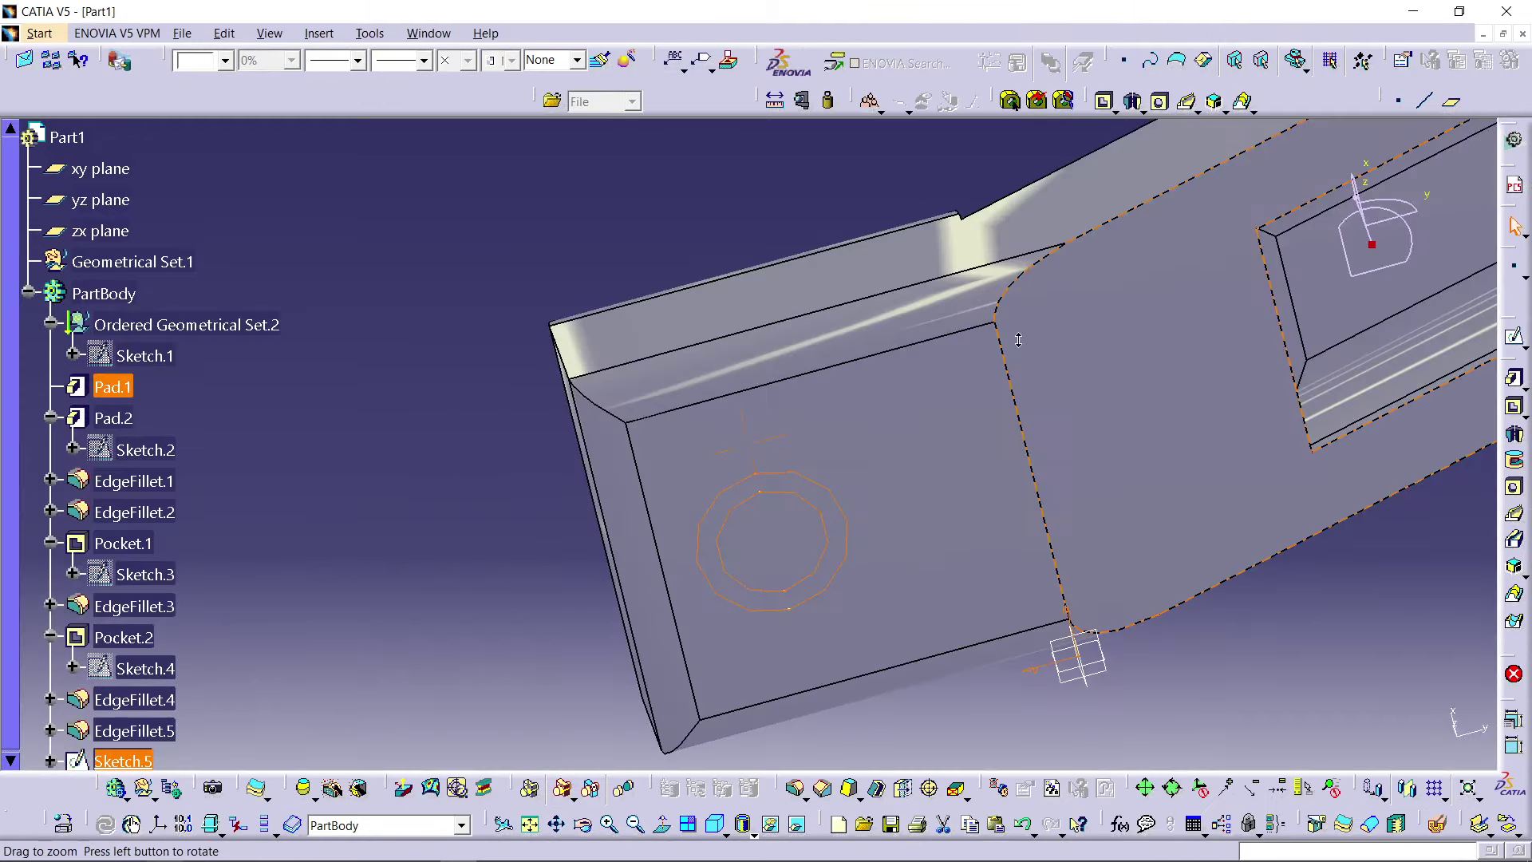
mouse_move(1028, 348)
middle_mouse_down()
mouse_move(1030, 513)
mouse_move(739, 402)
mouse_move(746, 446)
middle_mouse_up()
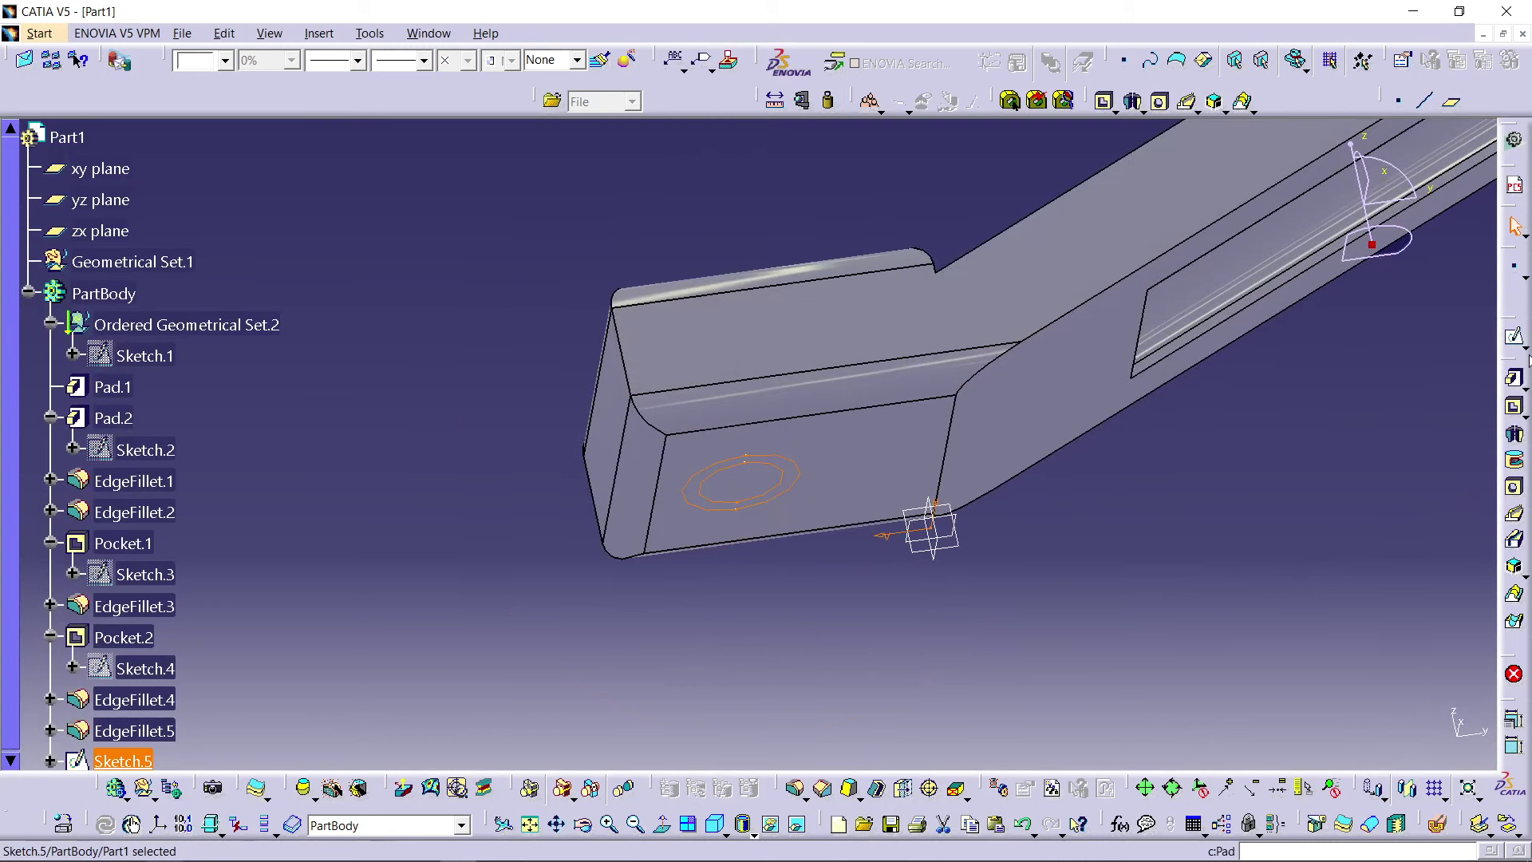
left_click(1513, 380)
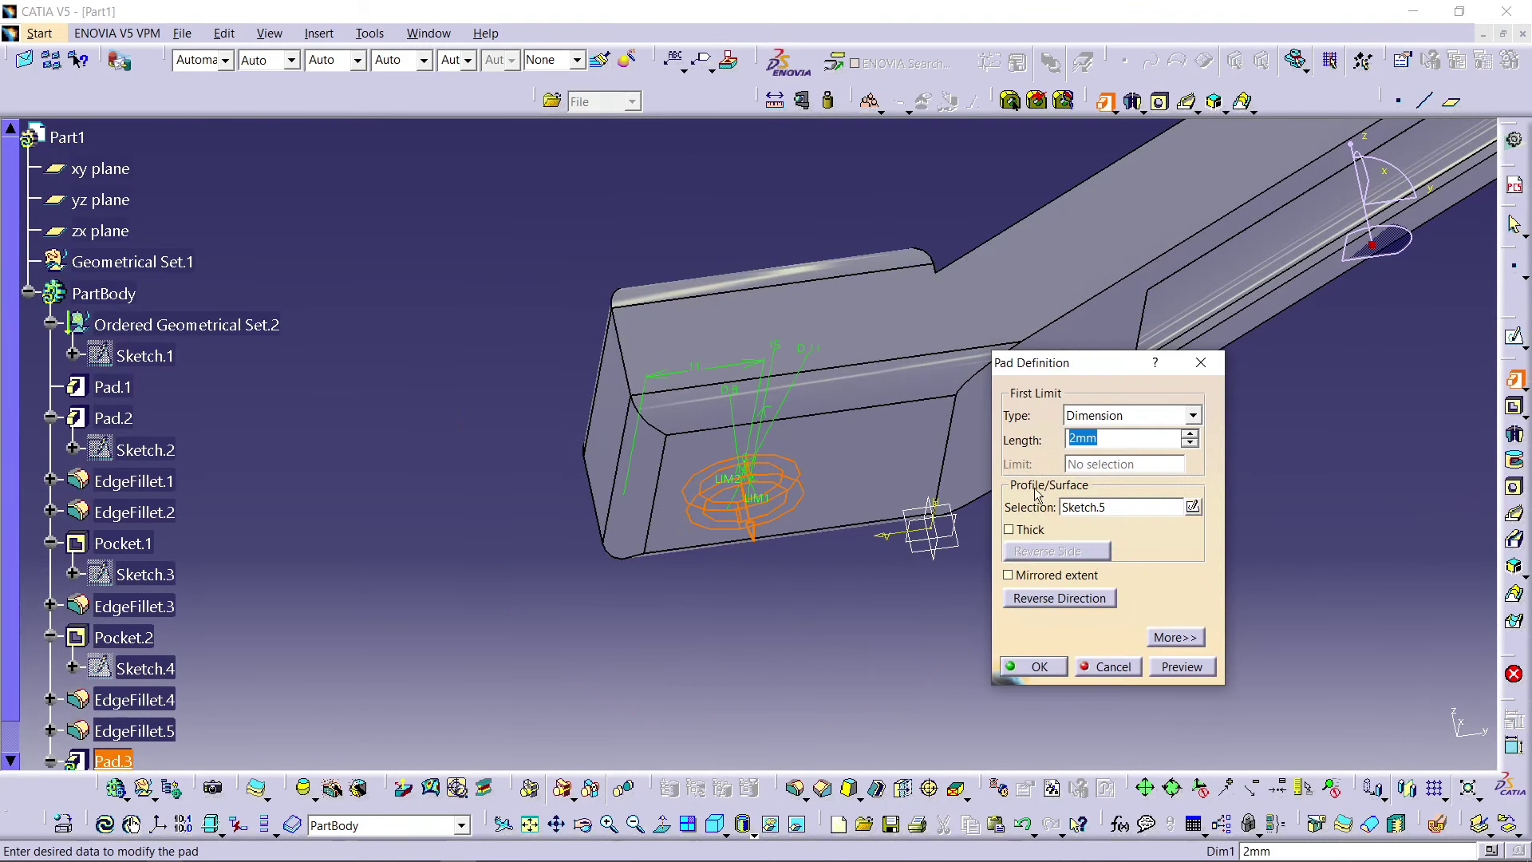
middle_click_drag(878, 495, 997, 452)
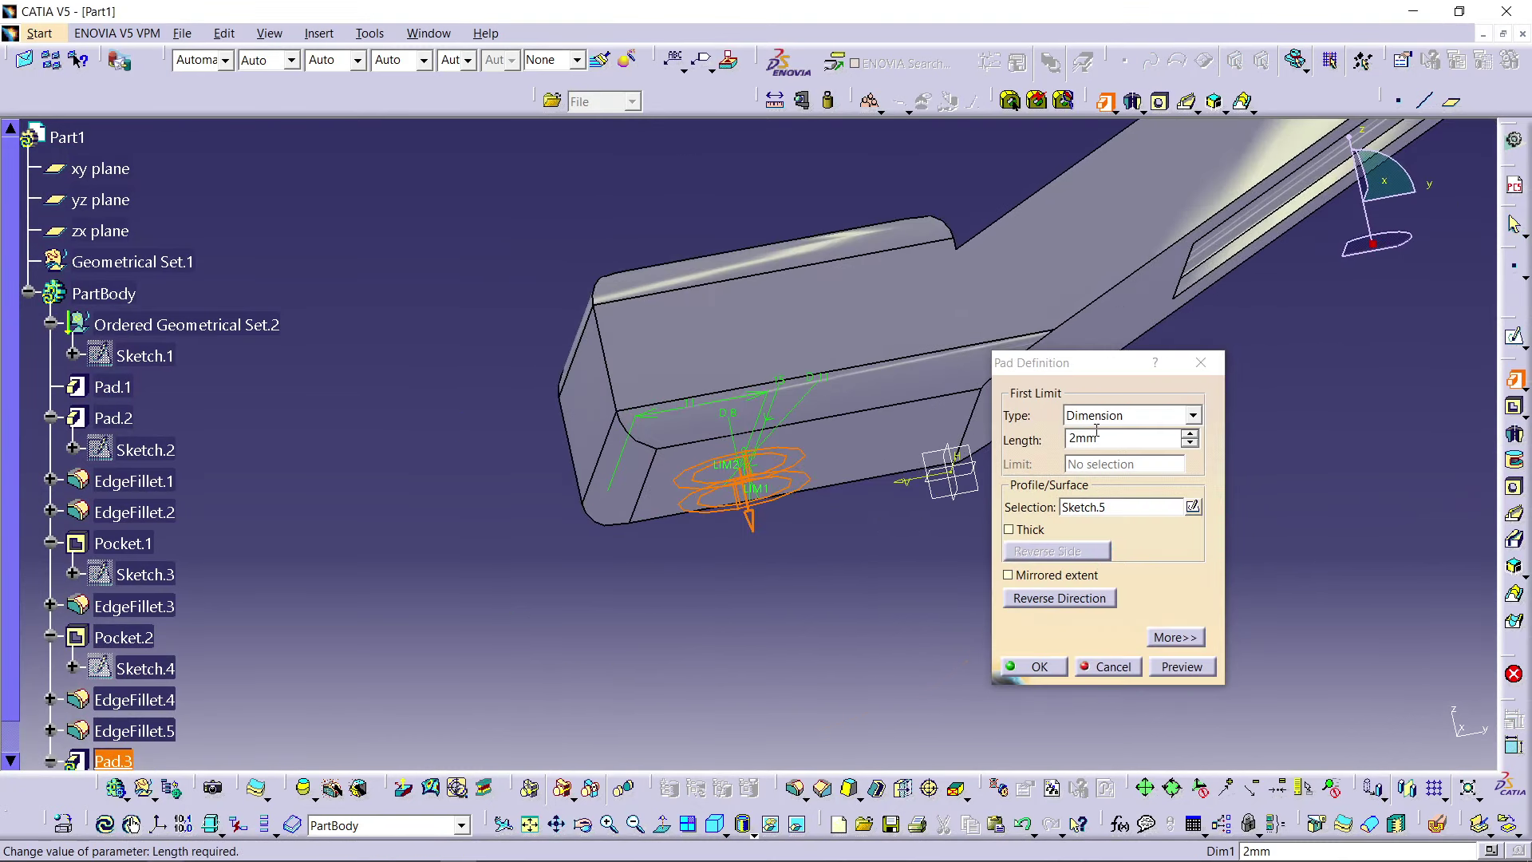
left_click_drag(1097, 436, 1030, 445)
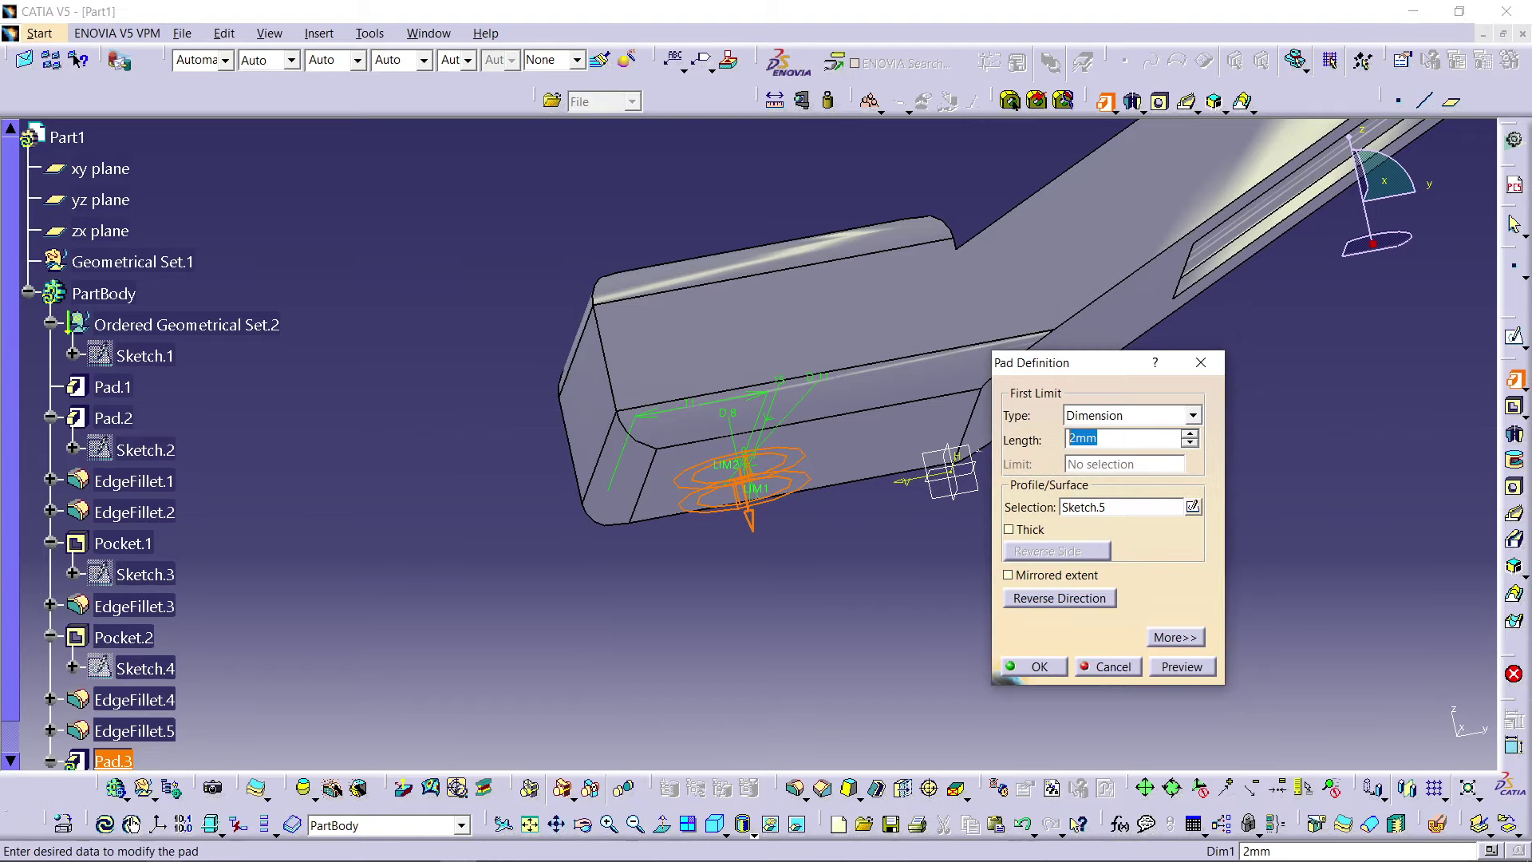
left_click(1036, 666)
middle_click_drag(901, 575, 558, 431)
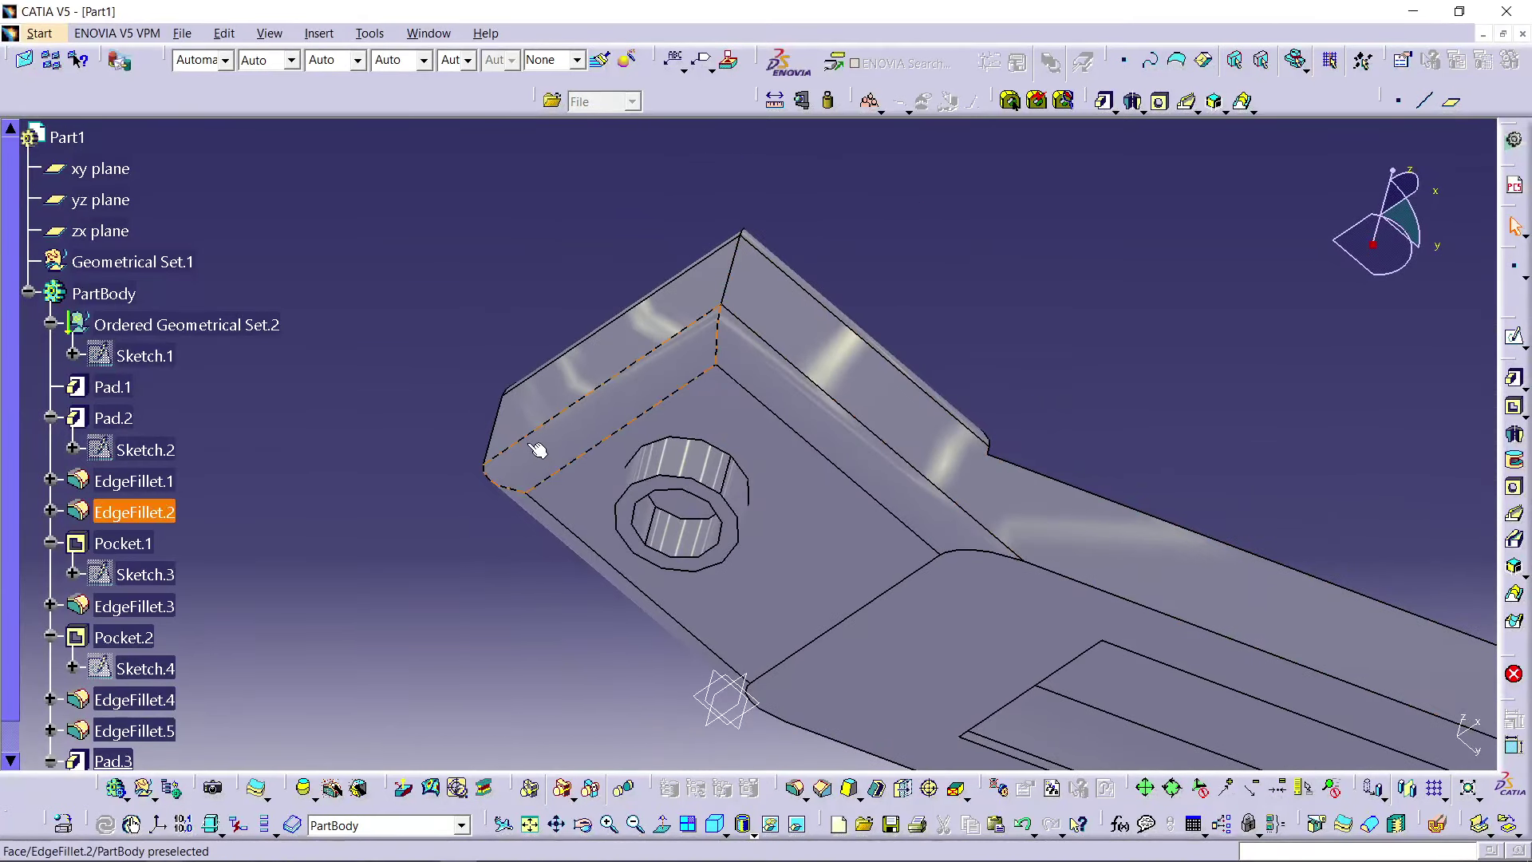
Step: Start a sketch on the arm's flat face and draw a narrow rectangle overlapping the arm's rounded far end
middle_click_drag(645, 289, 782, 220)
middle_click_drag(925, 250, 845, 425)
left_click(796, 382)
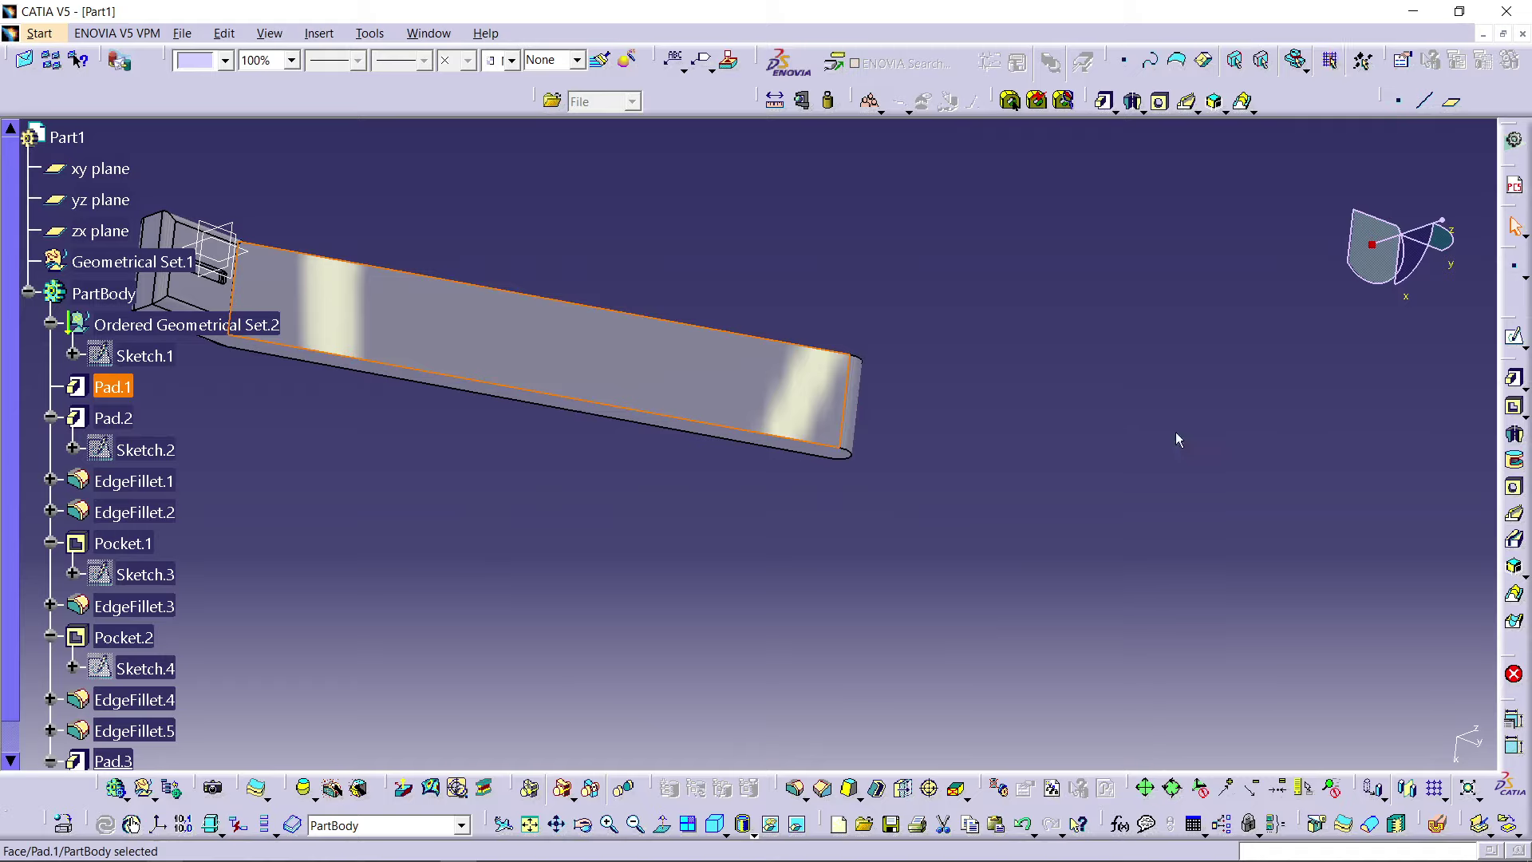
left_click(1514, 343)
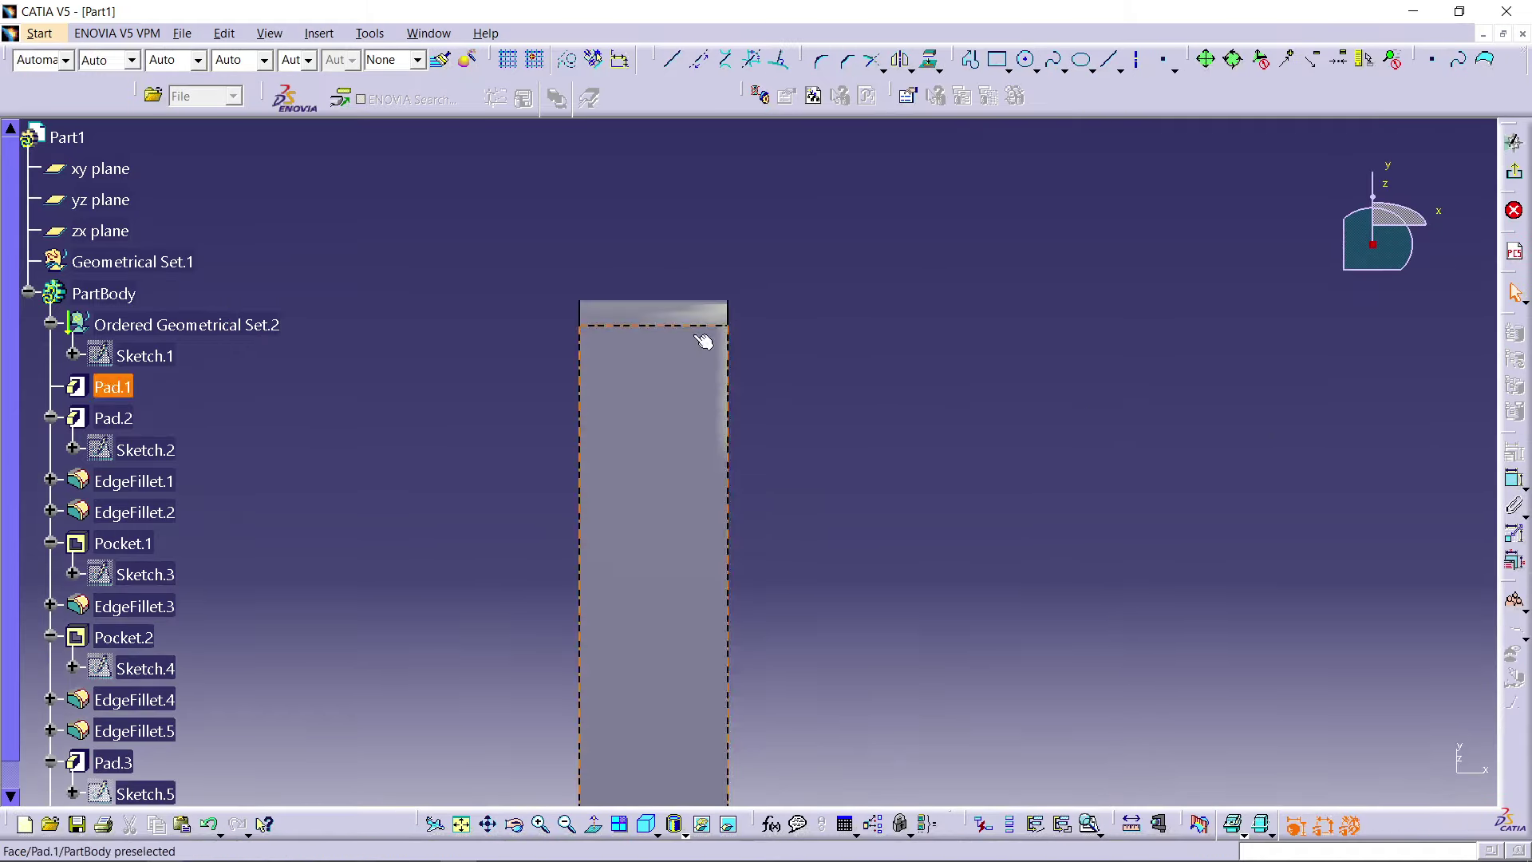
left_click(1000, 64)
left_click(741, 188)
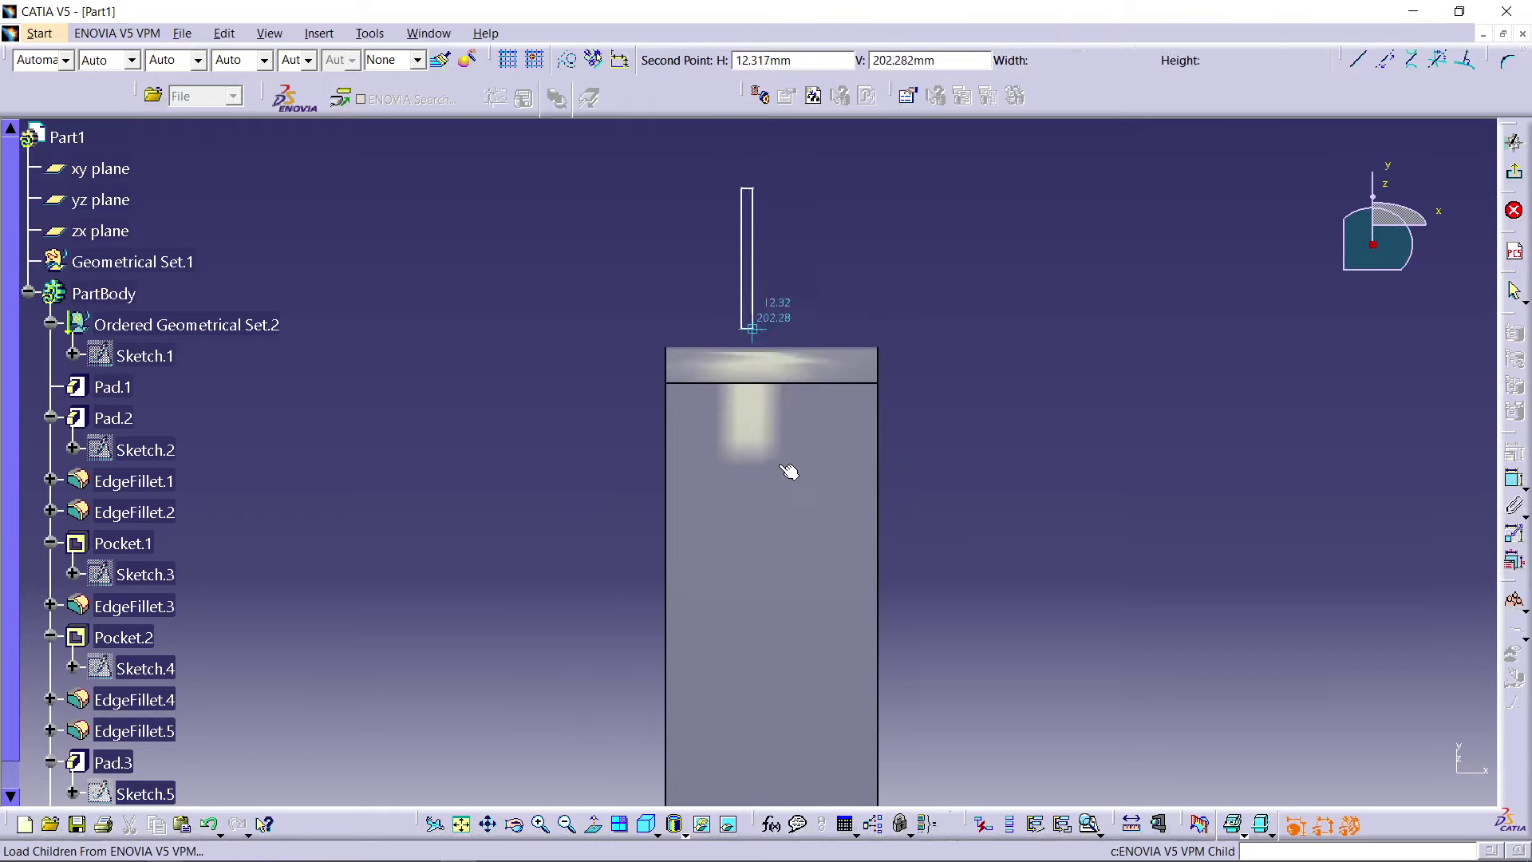
left_click(822, 534)
Step: Dimension both long sides of the rectangle from the nearest arm side edges and set the left offset to 7 mm
left_click(823, 425)
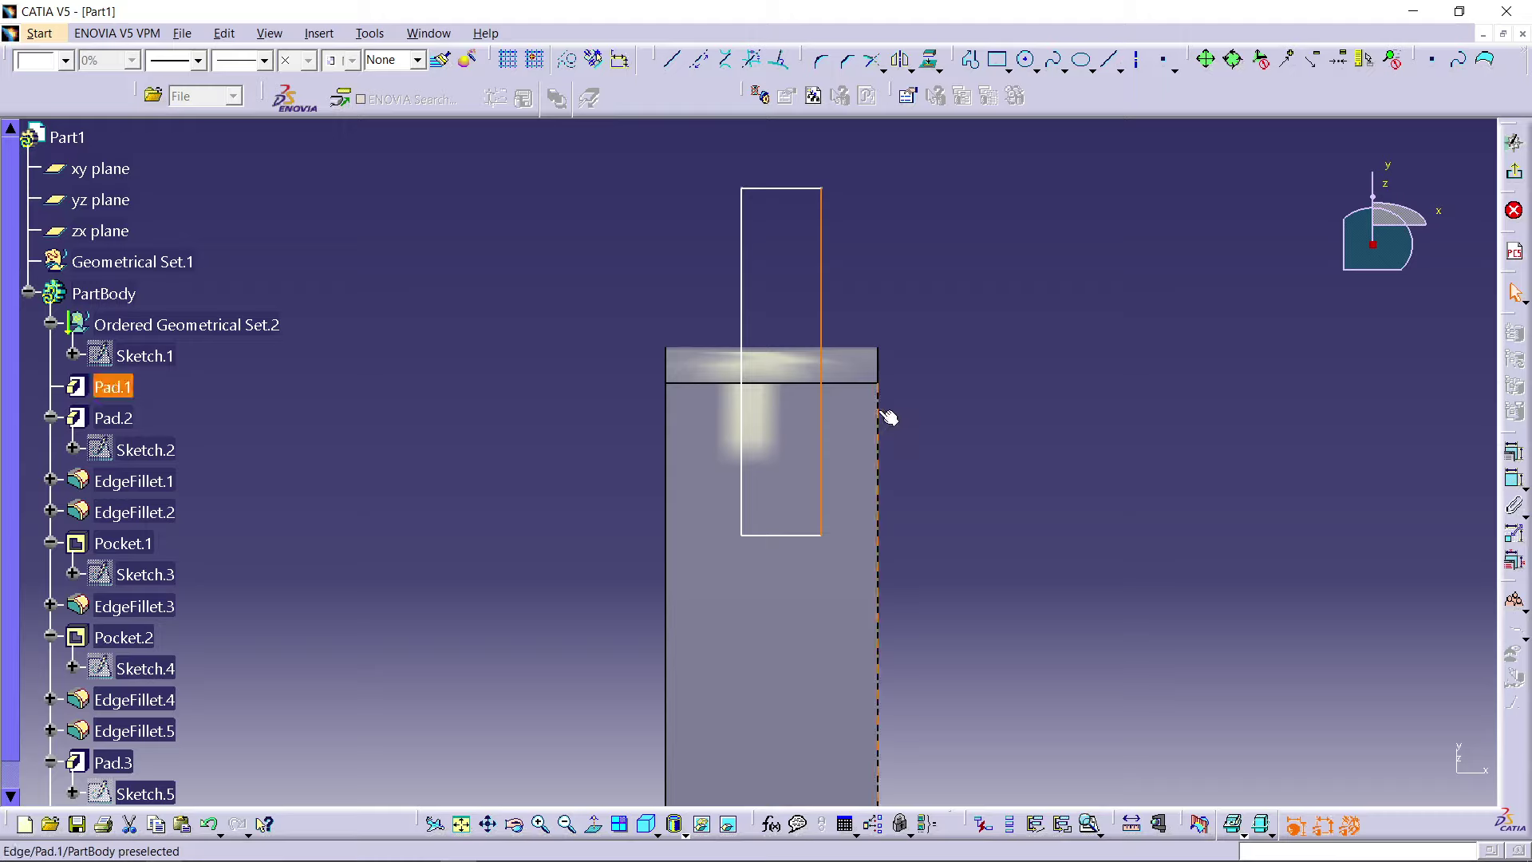
left_click(1515, 534)
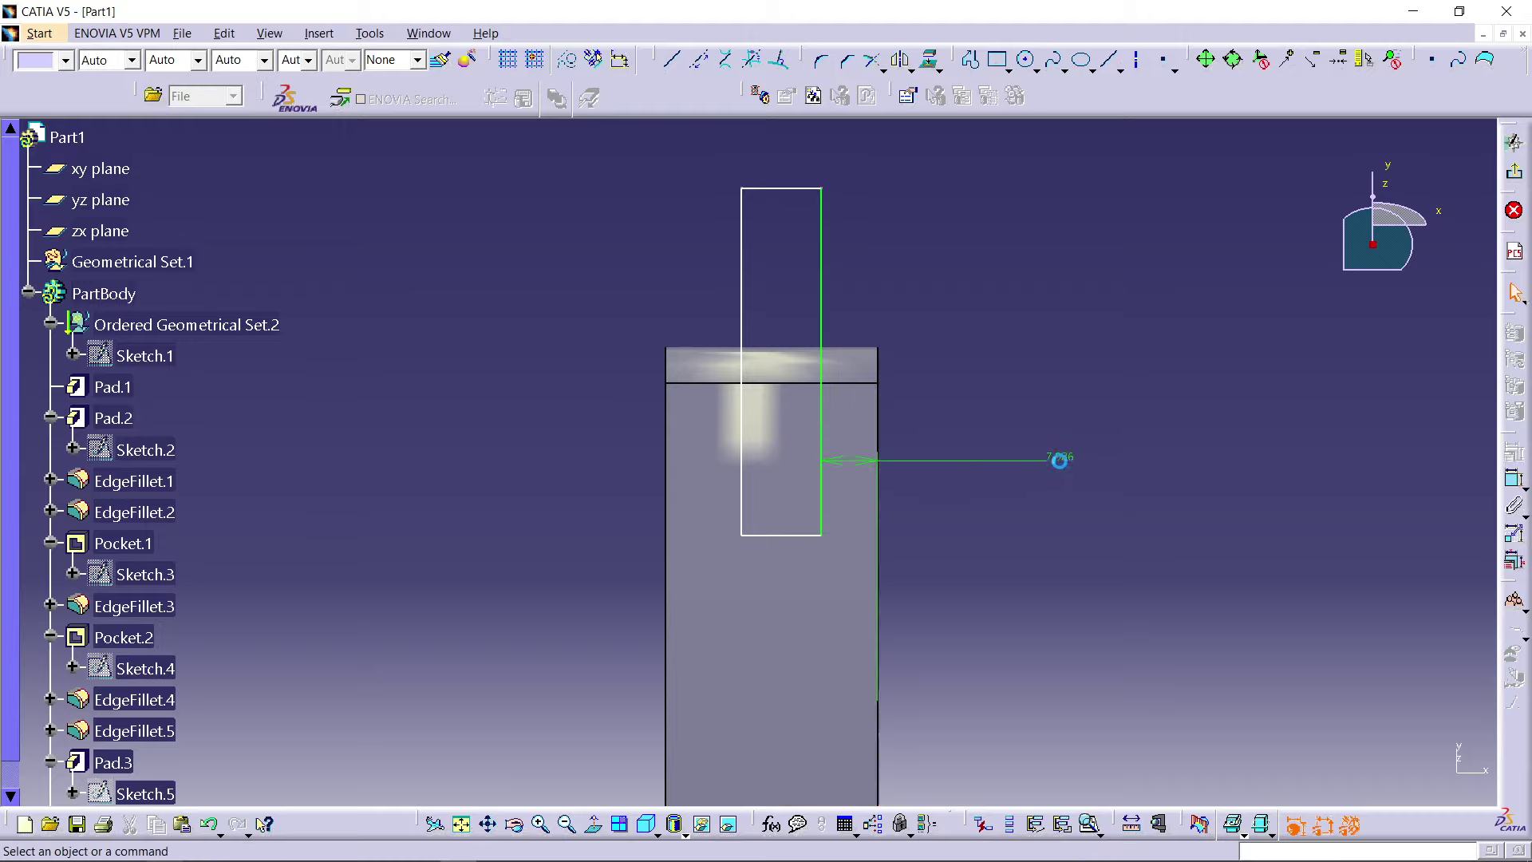
left_click(1525, 489)
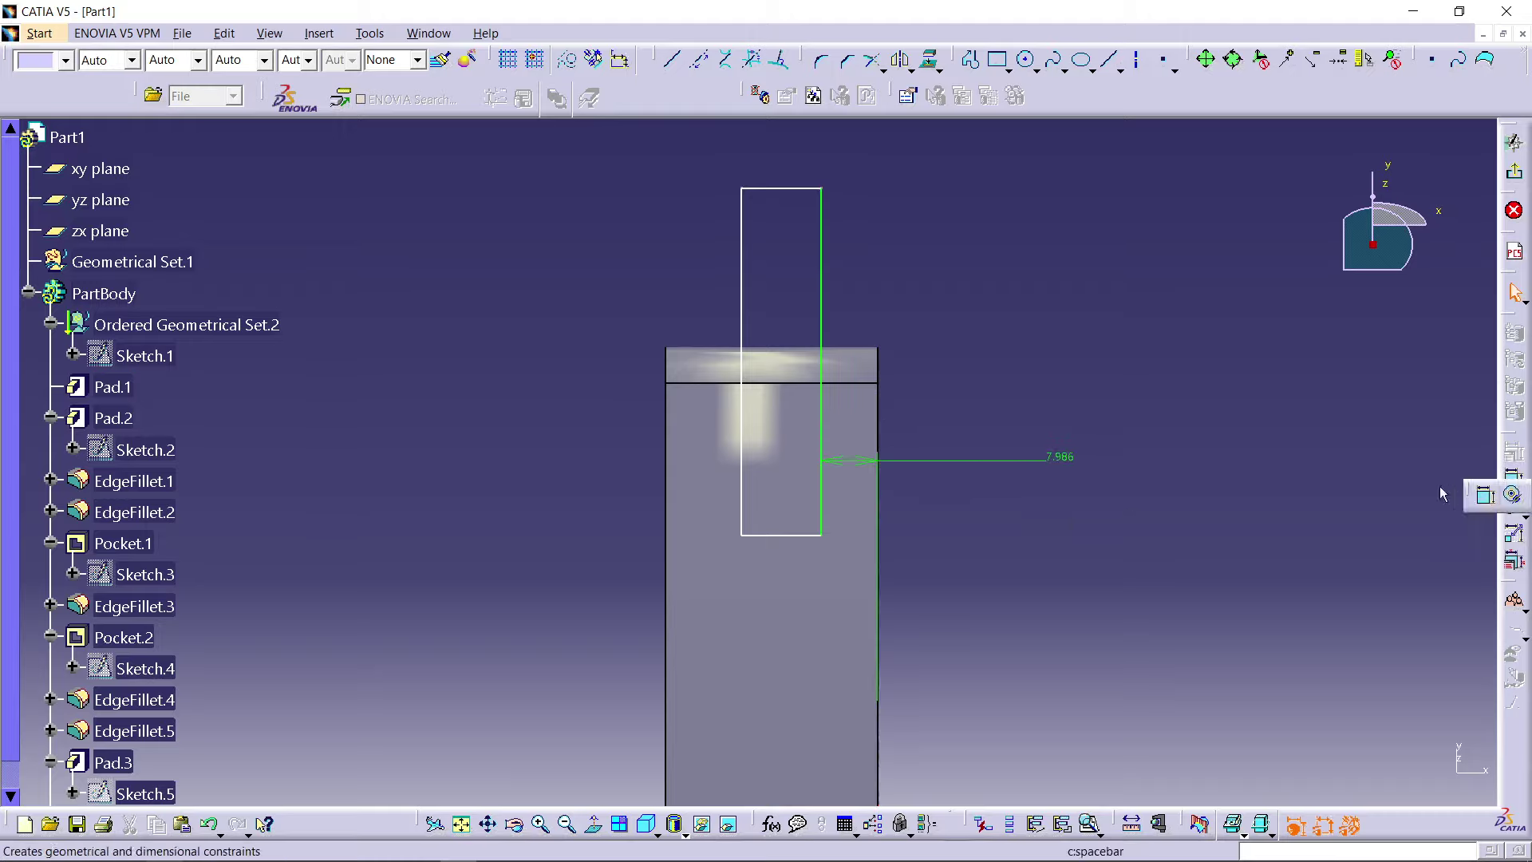
left_click(1486, 499)
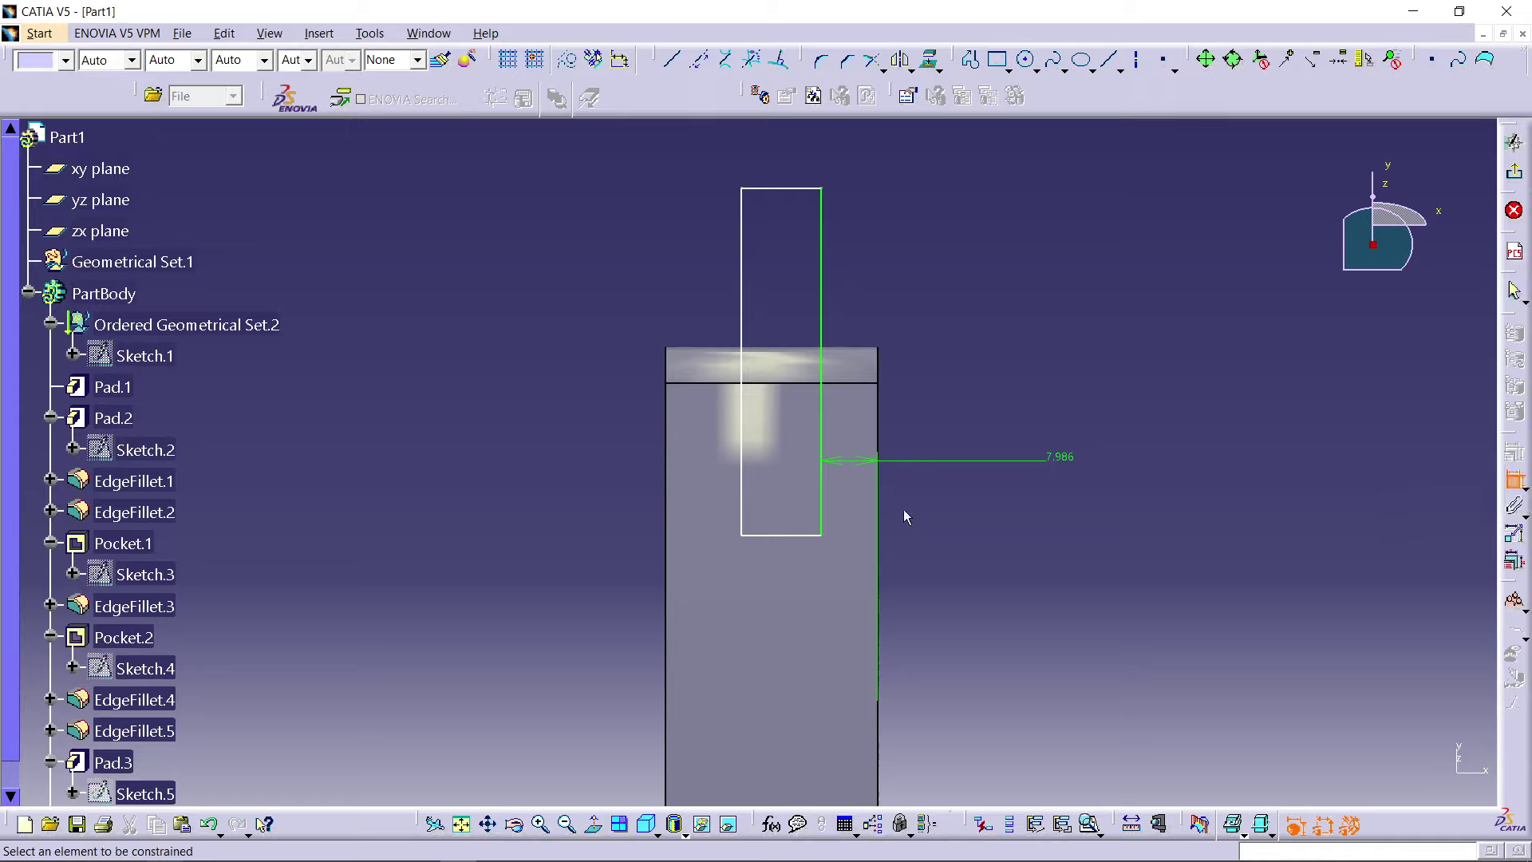
left_click(751, 426)
left_click(666, 451)
left_click(585, 434)
double_click(574, 431)
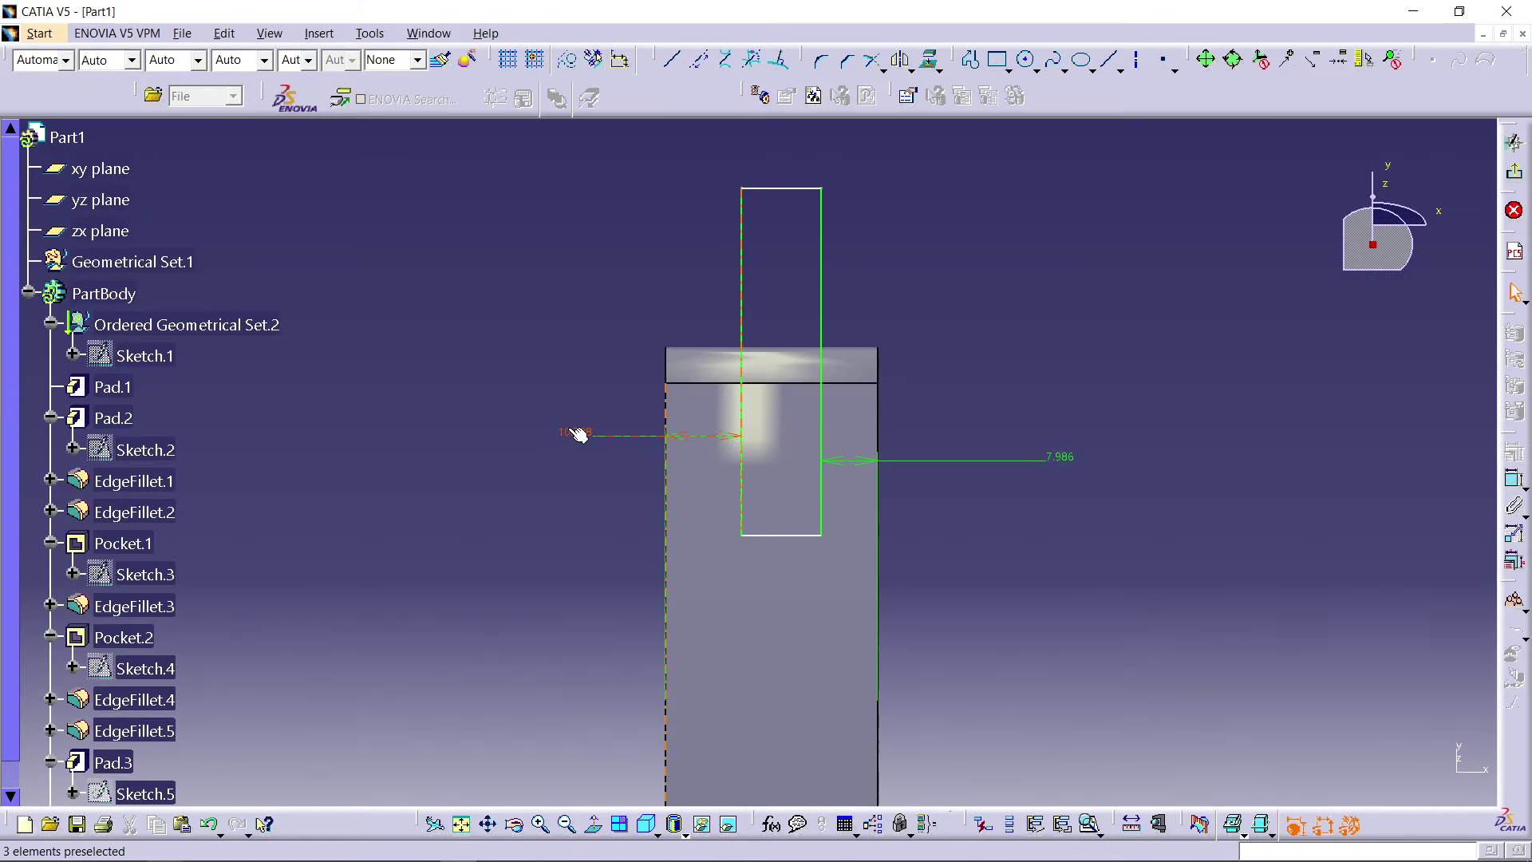
double_click(578, 433)
type("7")
key("Return")
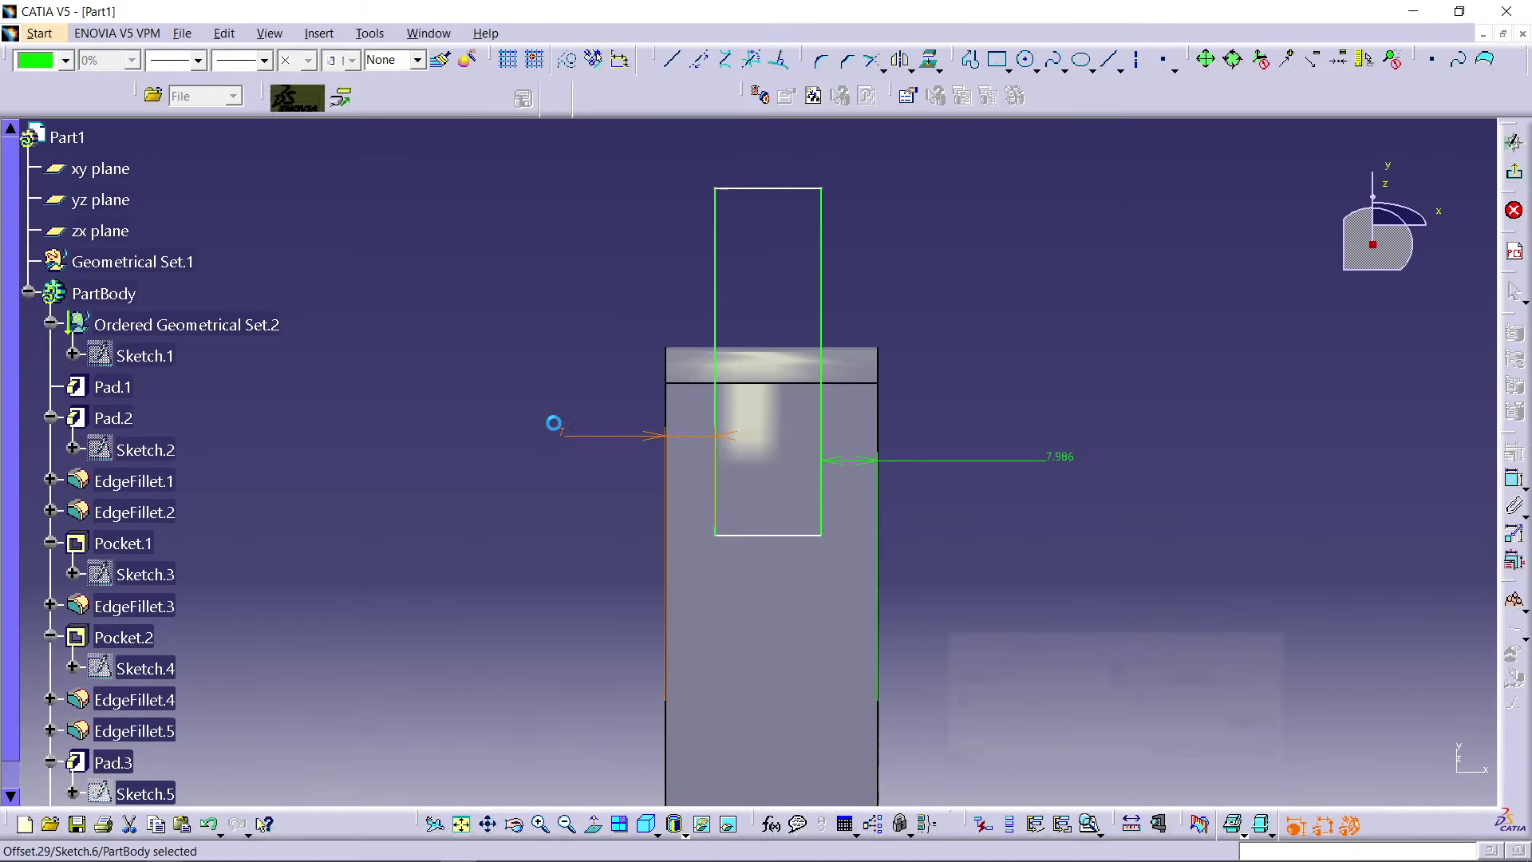
Step: Project the side edge of the arm's rounded end into the sketch as construction geometry
left_click(783, 536)
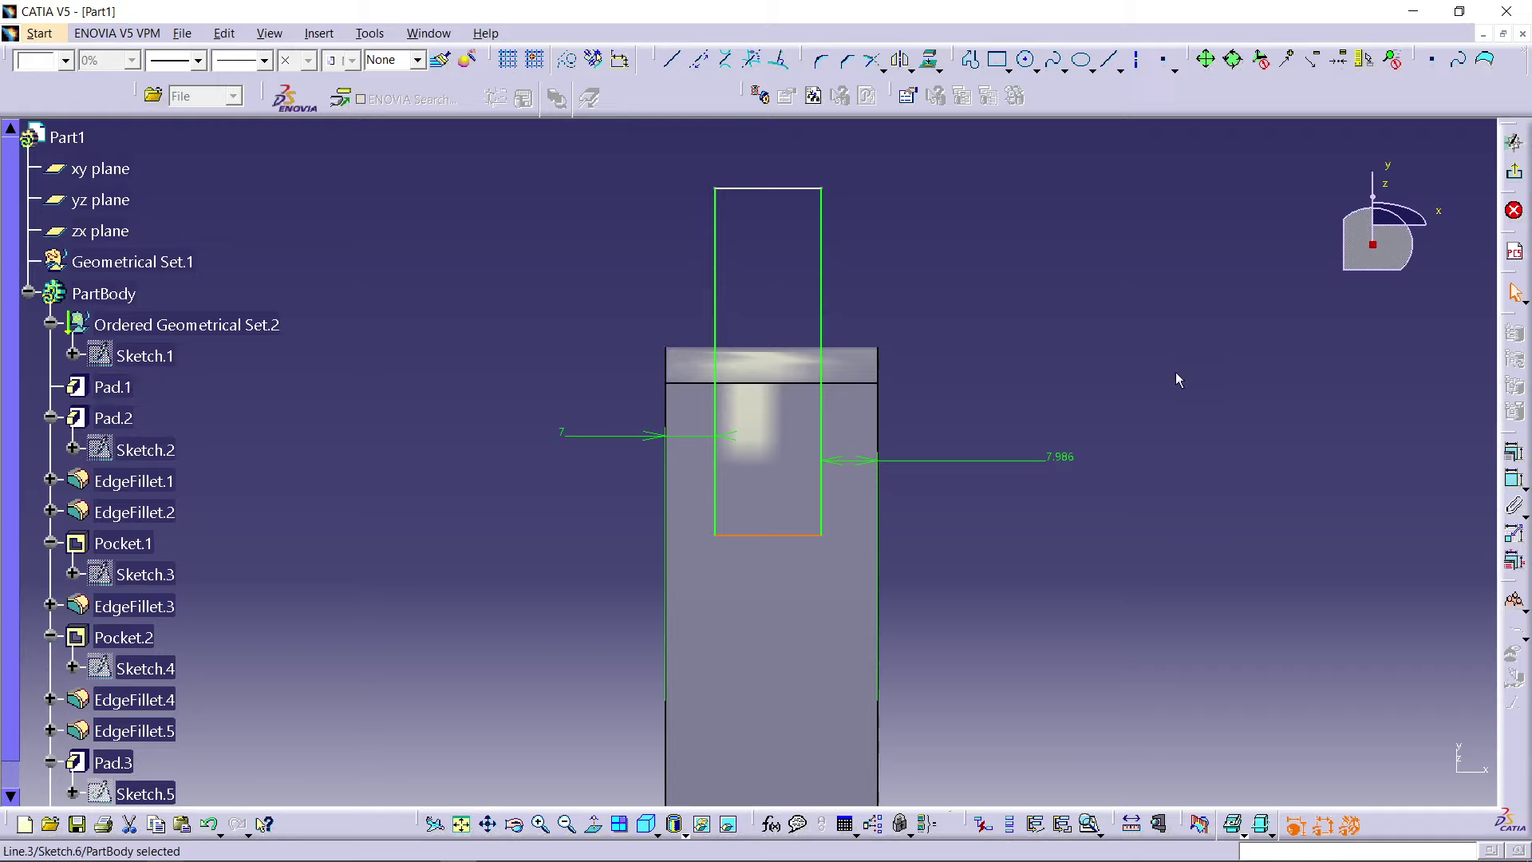
left_click(1071, 356)
middle_click_drag(1070, 356, 588, 479)
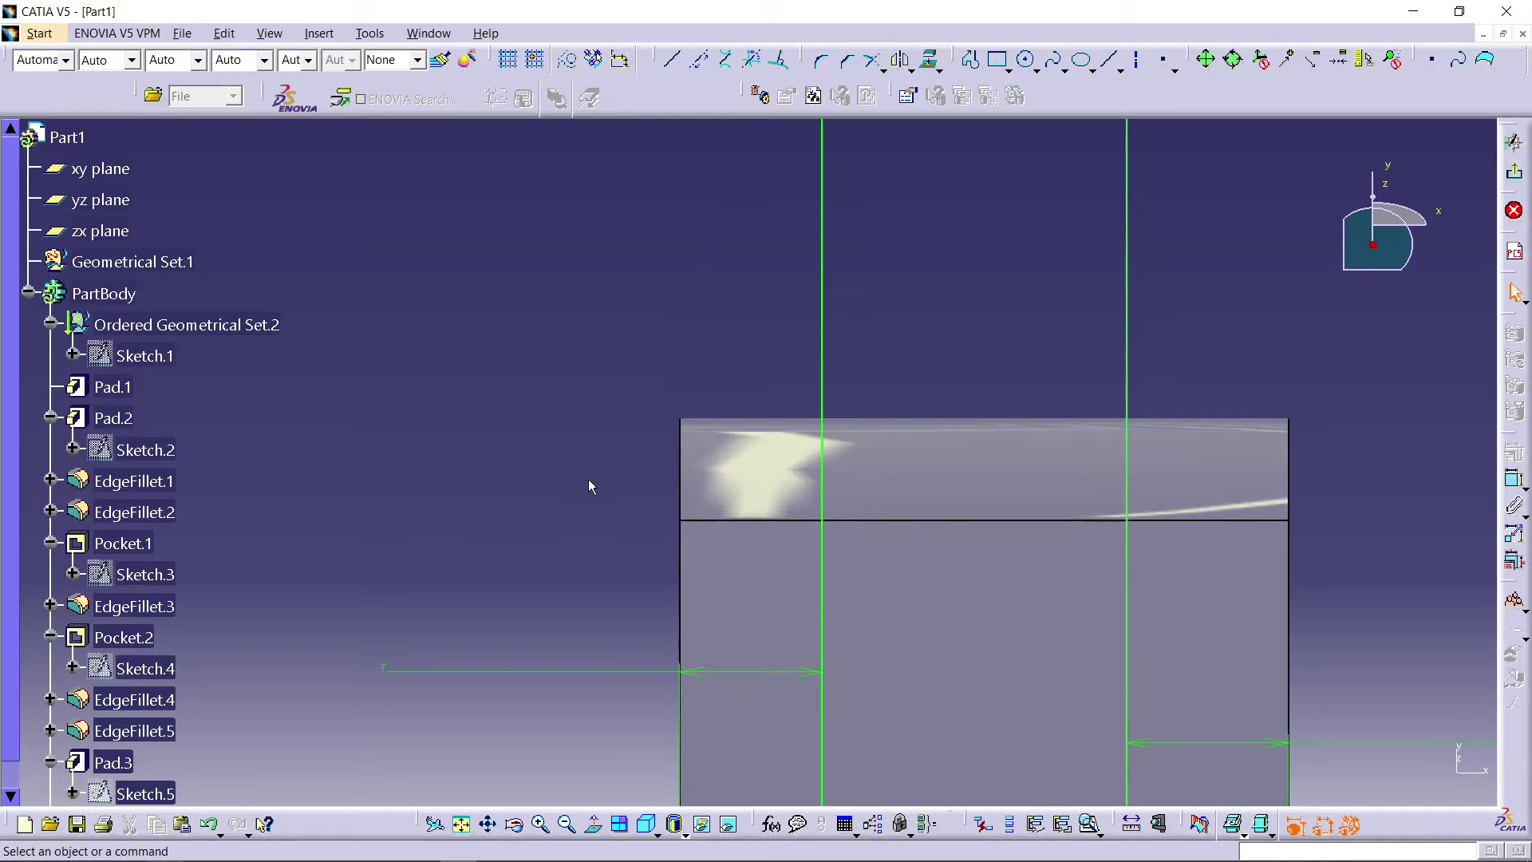
left_click(678, 435)
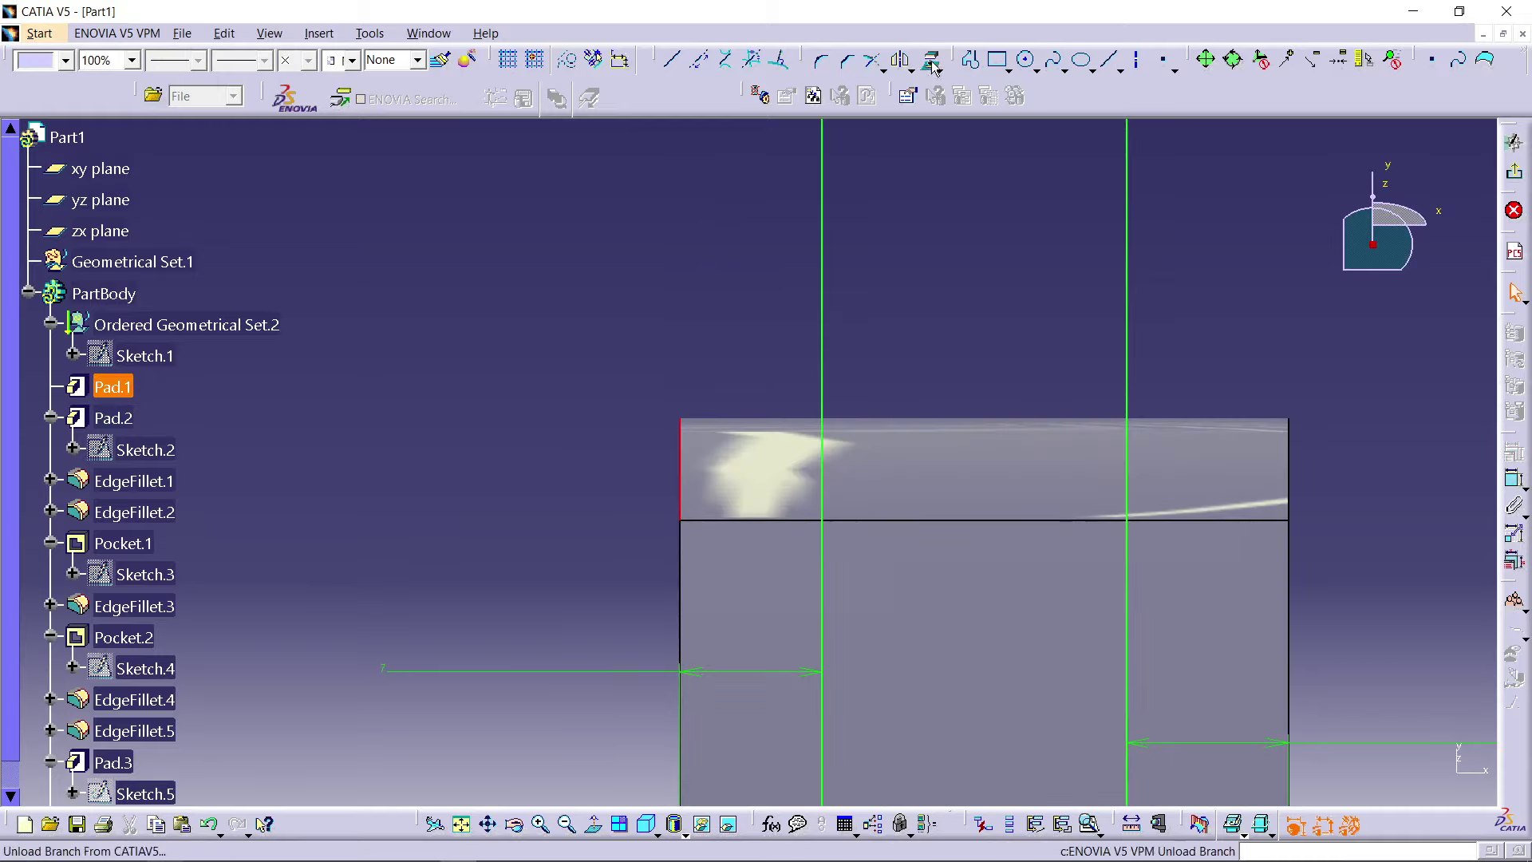
left_click(570, 69)
middle_click_drag(642, 281, 632, 289, "ctrl")
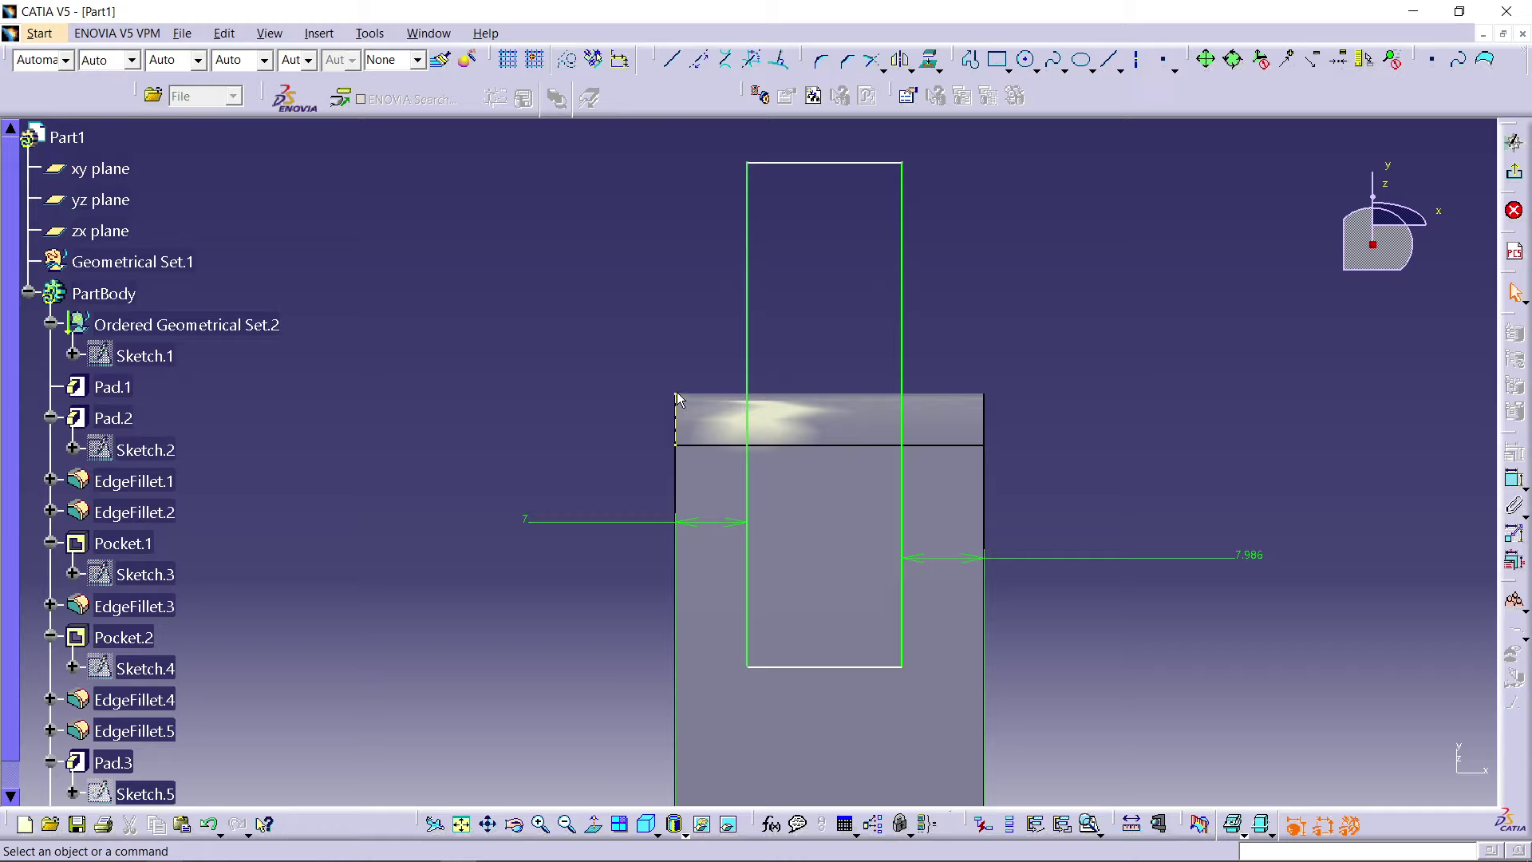
Step: Dimension the rectangle's inner short side from the outer end of the projected edge and set the distance to 12 mm
left_click(861, 673)
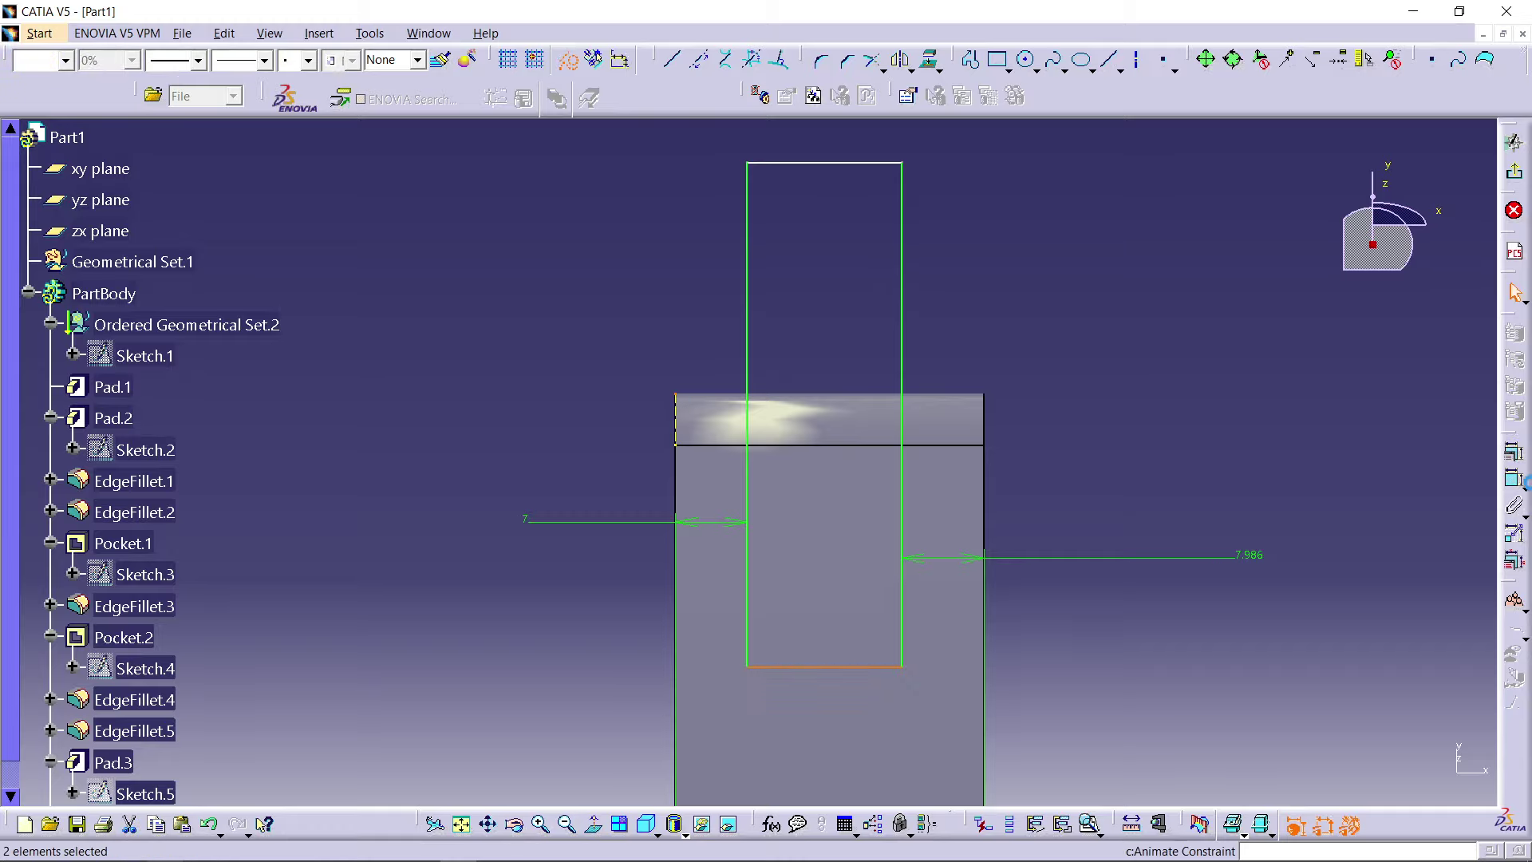
left_click(1149, 471)
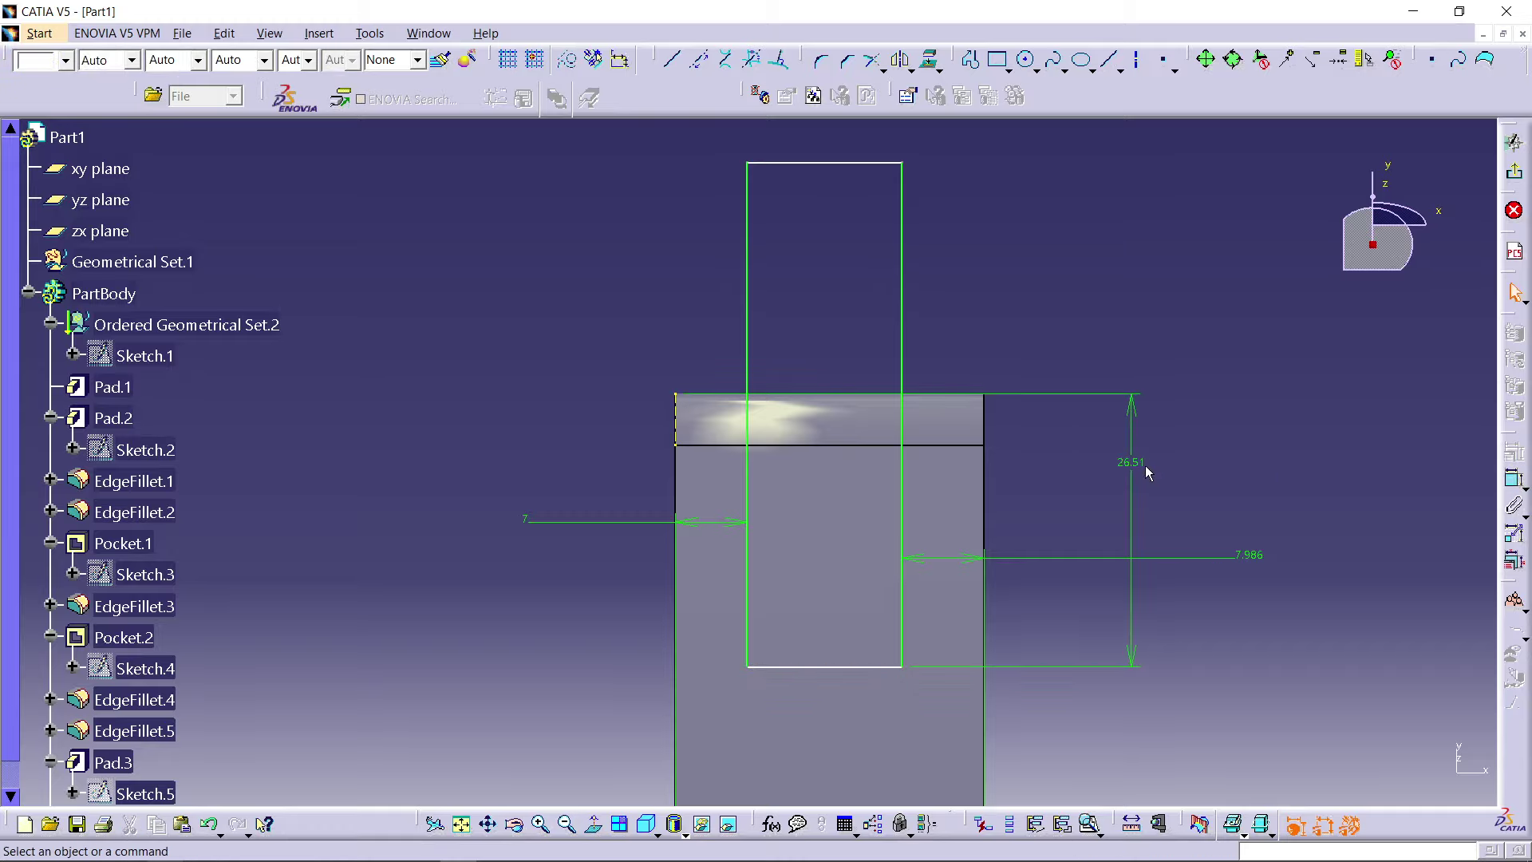
double_click(1133, 463)
key("Return")
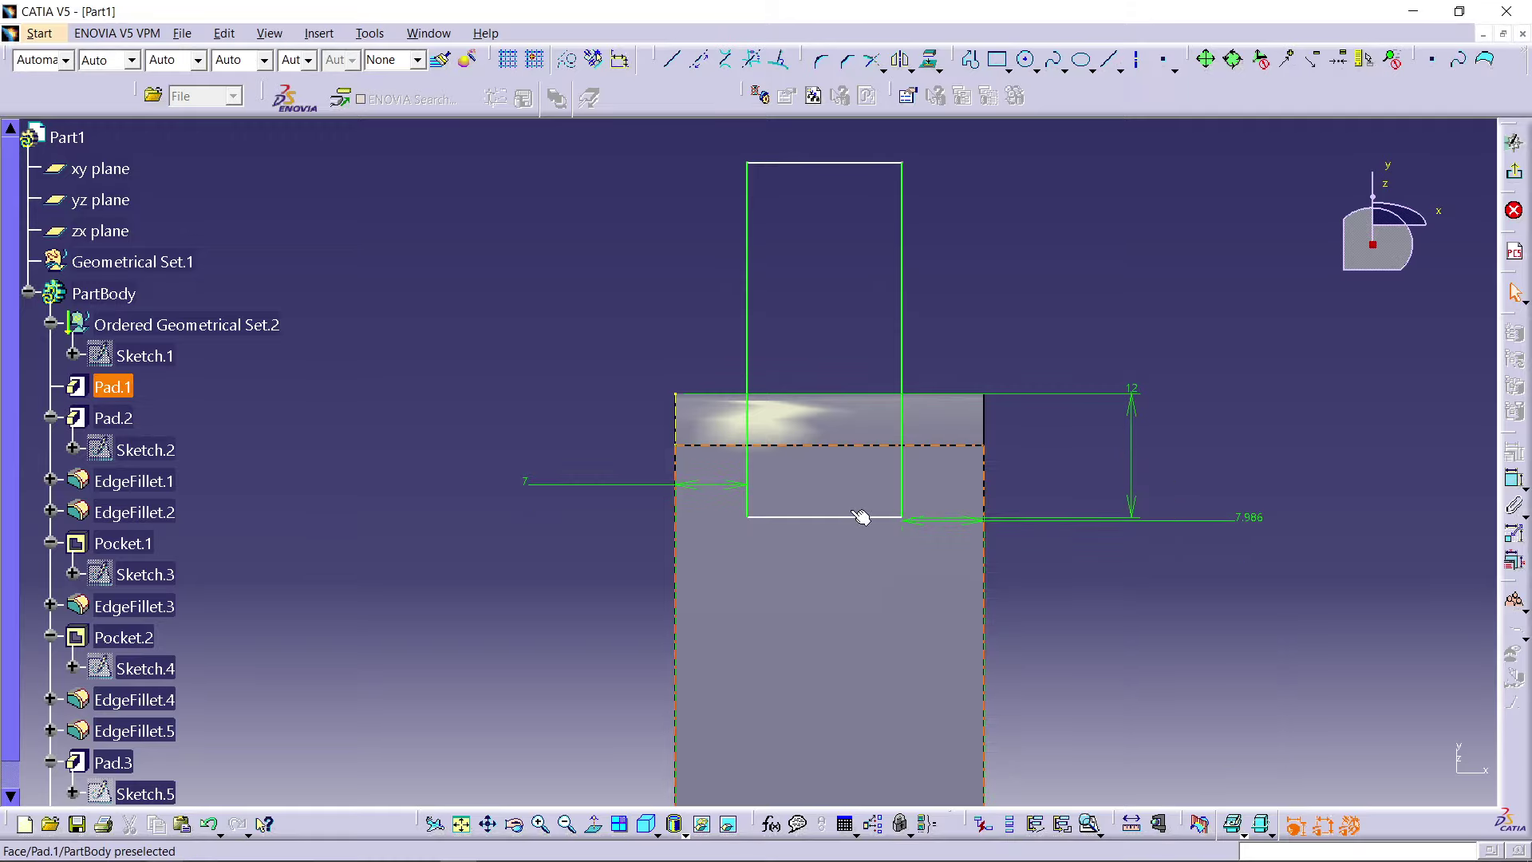
Step: Dimension the width between the rectangle's long sides and delete the conflicting right-side offset dimension
left_click(906, 261)
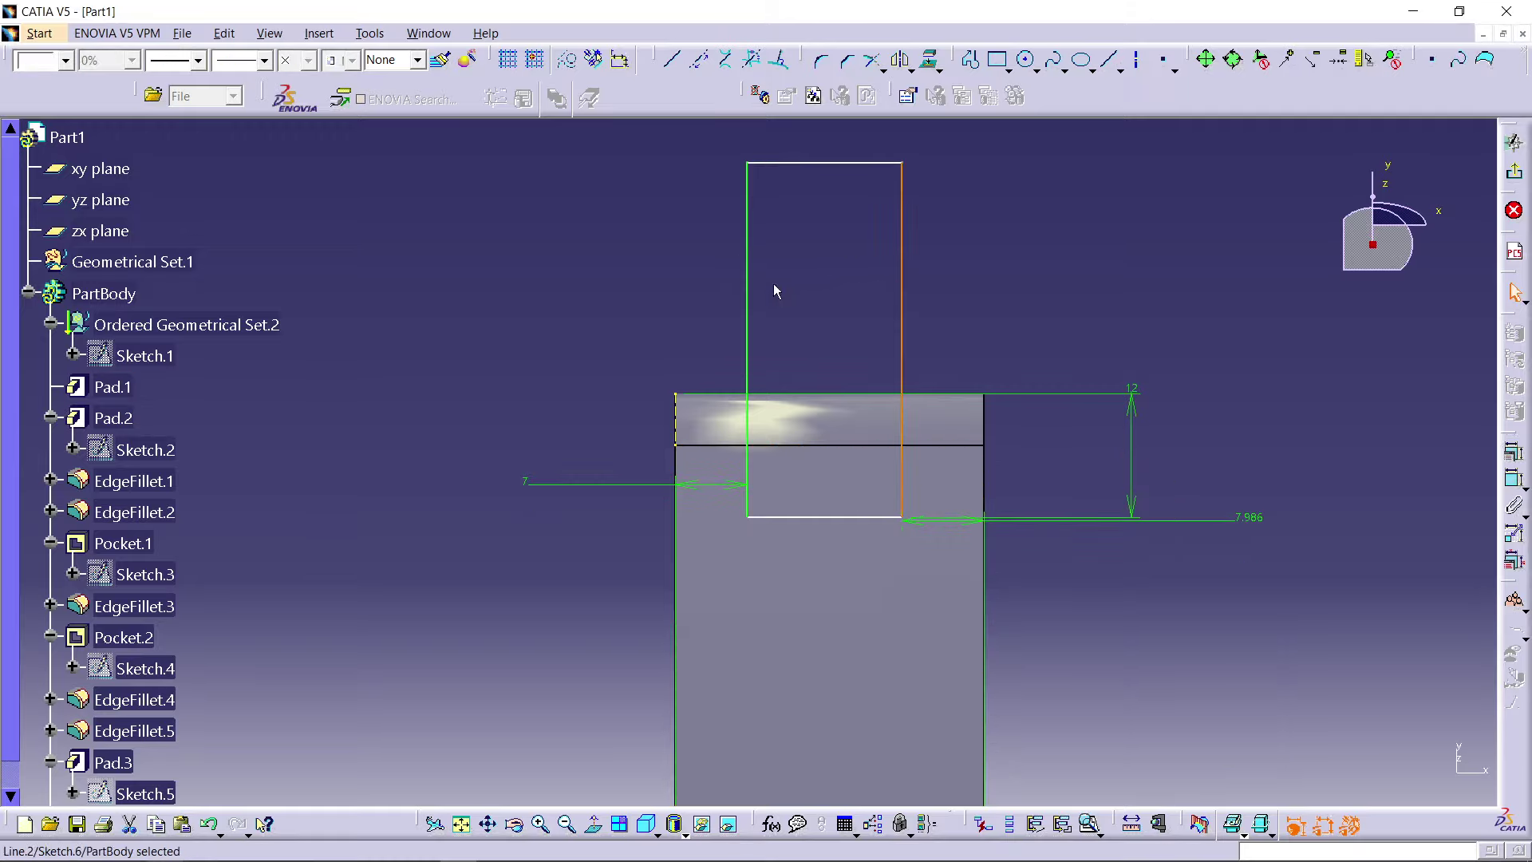
left_click(759, 261, "ctrl")
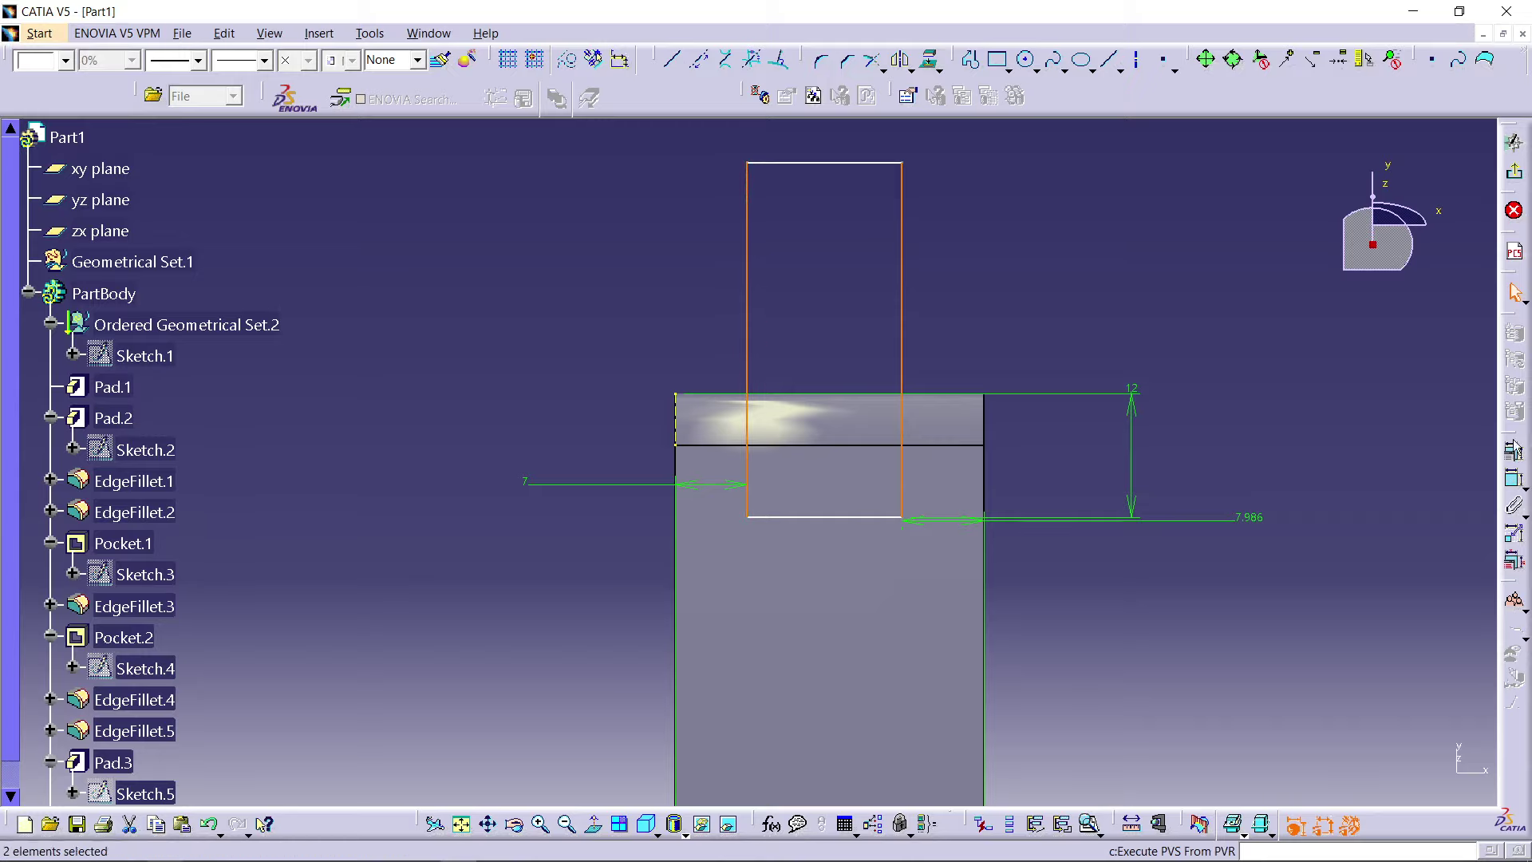
left_click(1516, 480)
left_click(818, 262)
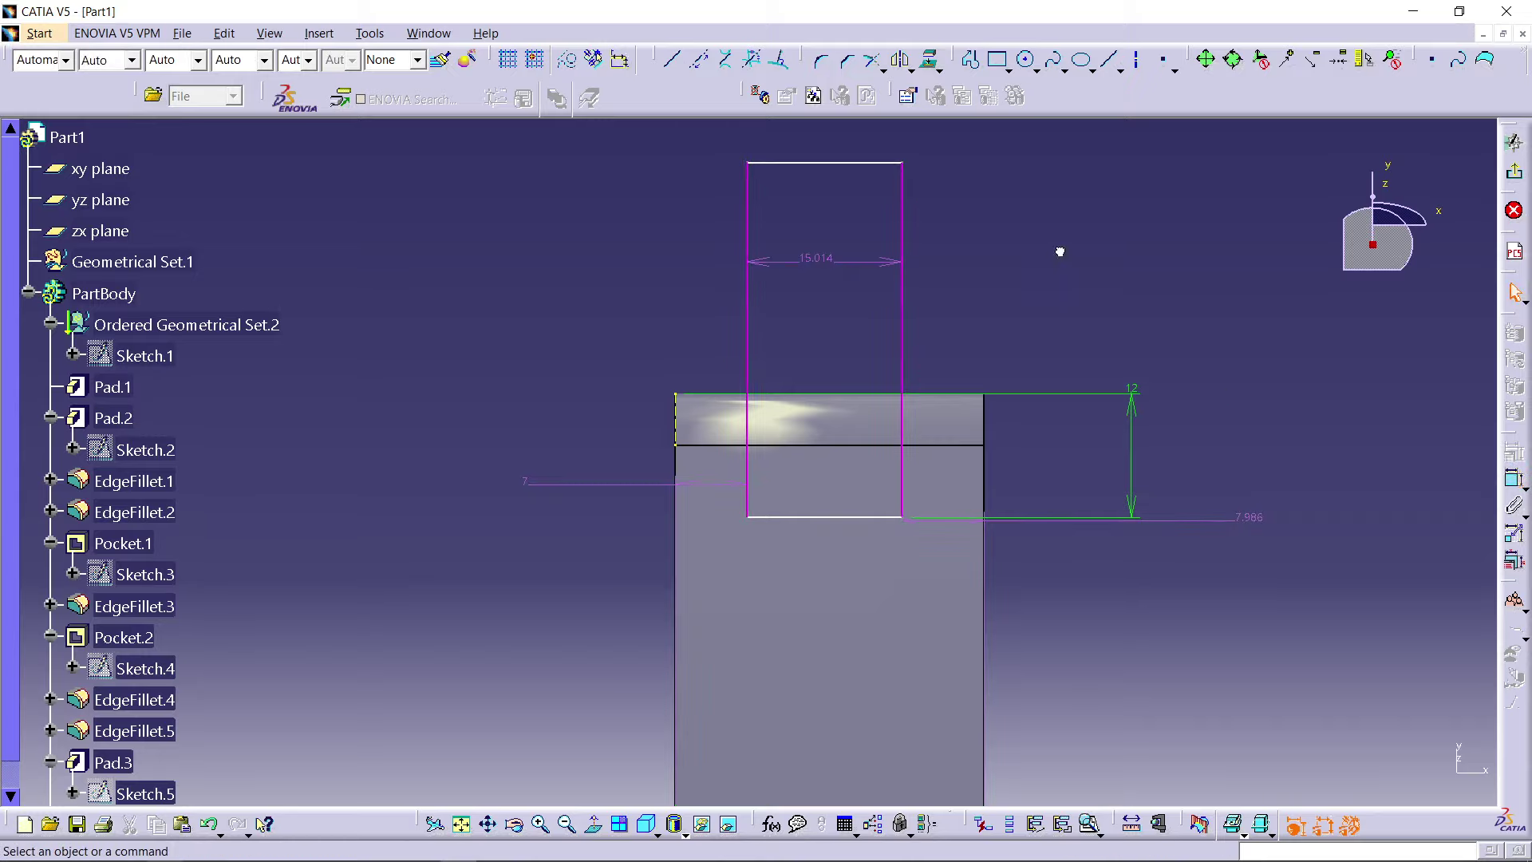
left_click(1268, 523)
key("Delete")
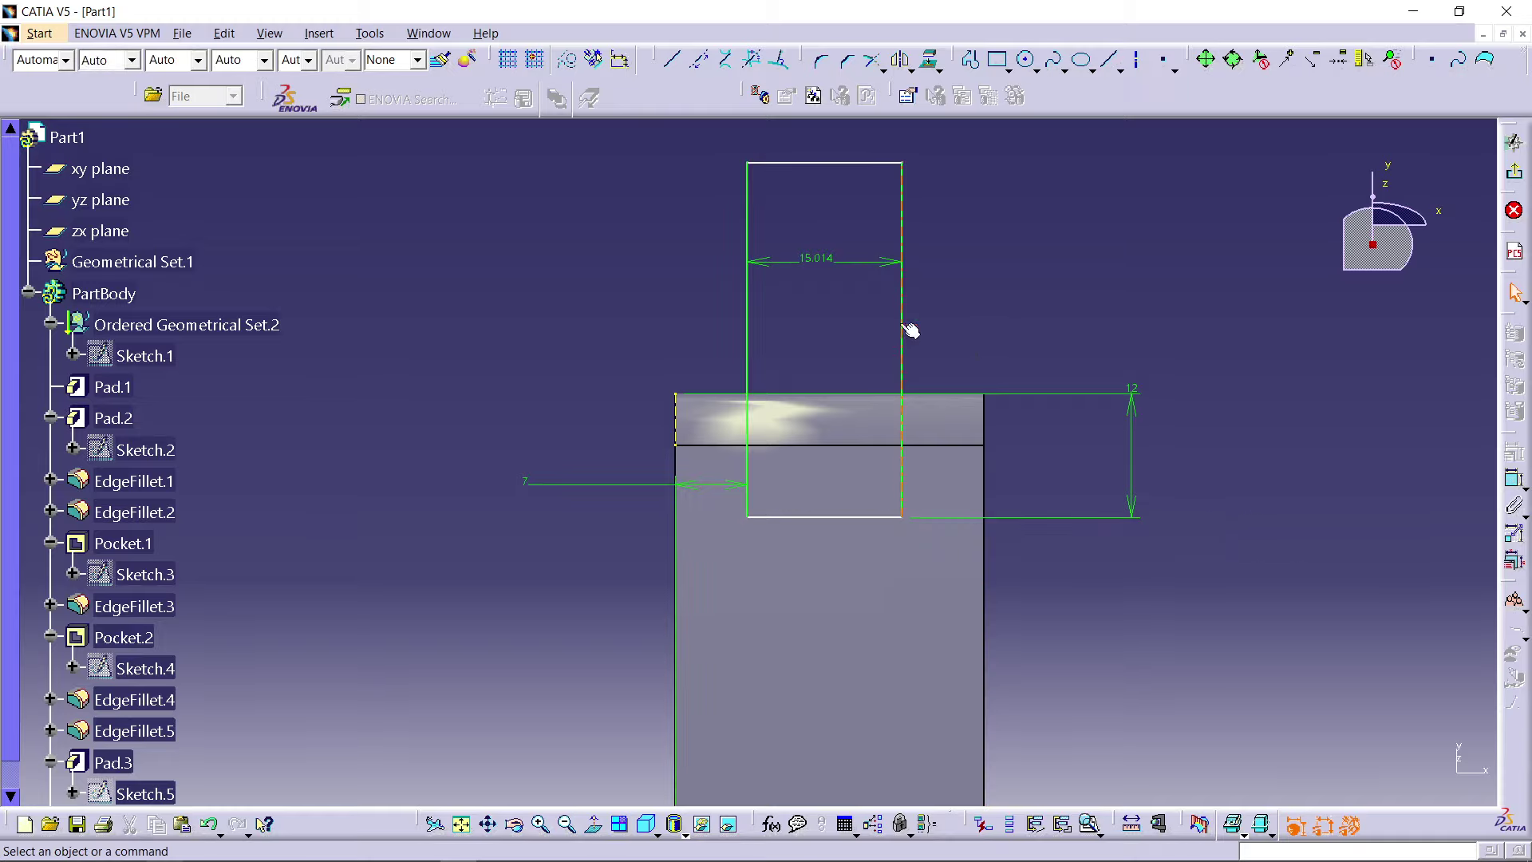
Step: Set the rectangle's width to 16 mm
left_click(810, 262)
double_click(809, 261)
type("16")
key("Return")
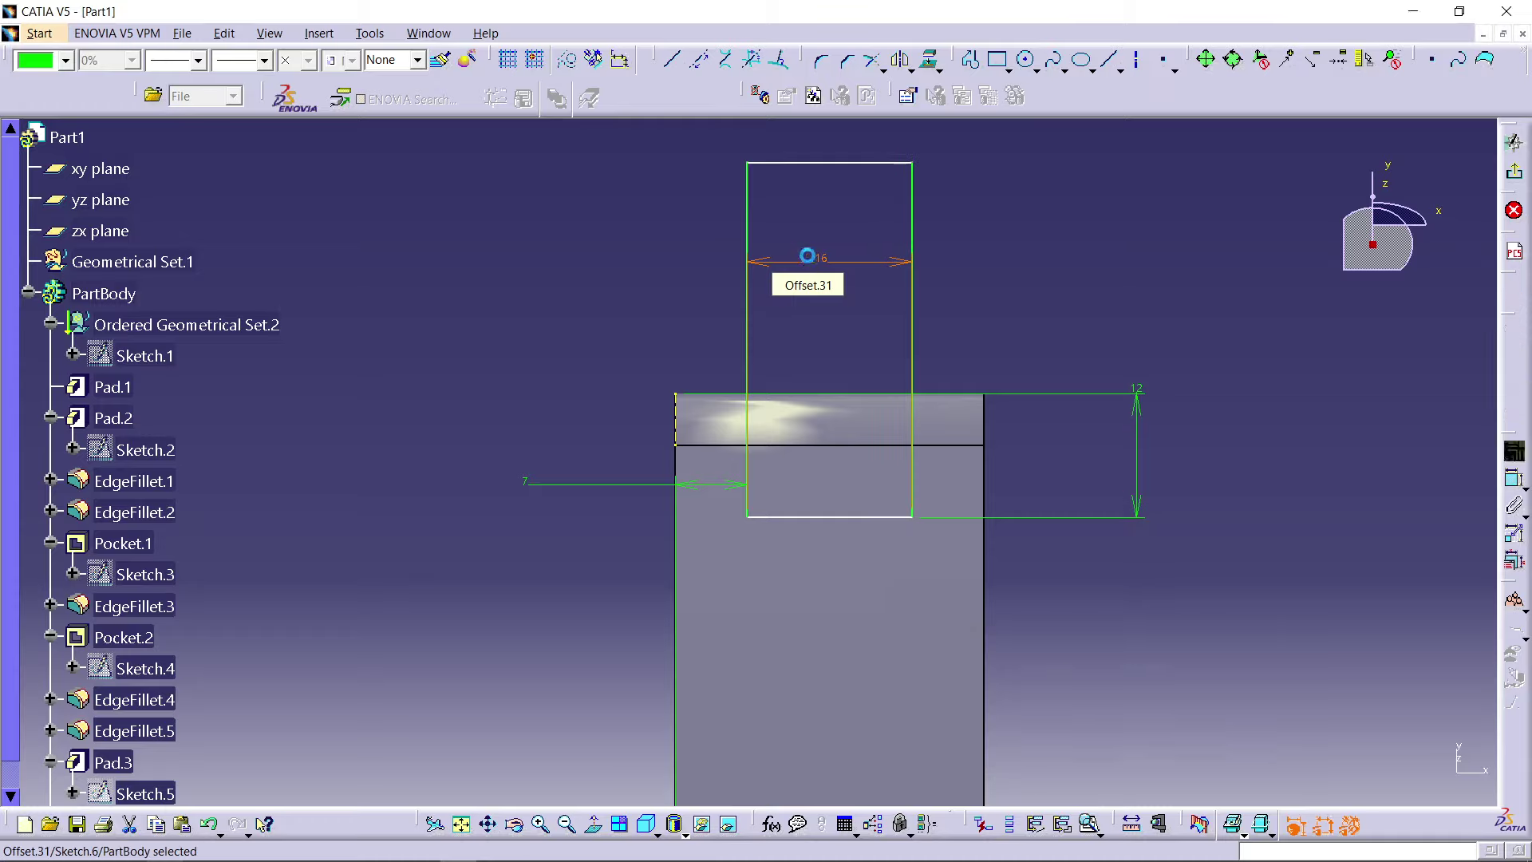
Step: Exit the sketch and cut the rectangle as a 13 mm deep pocket through the arm's rounded end
middle_click_drag(1057, 287, 1003, 375)
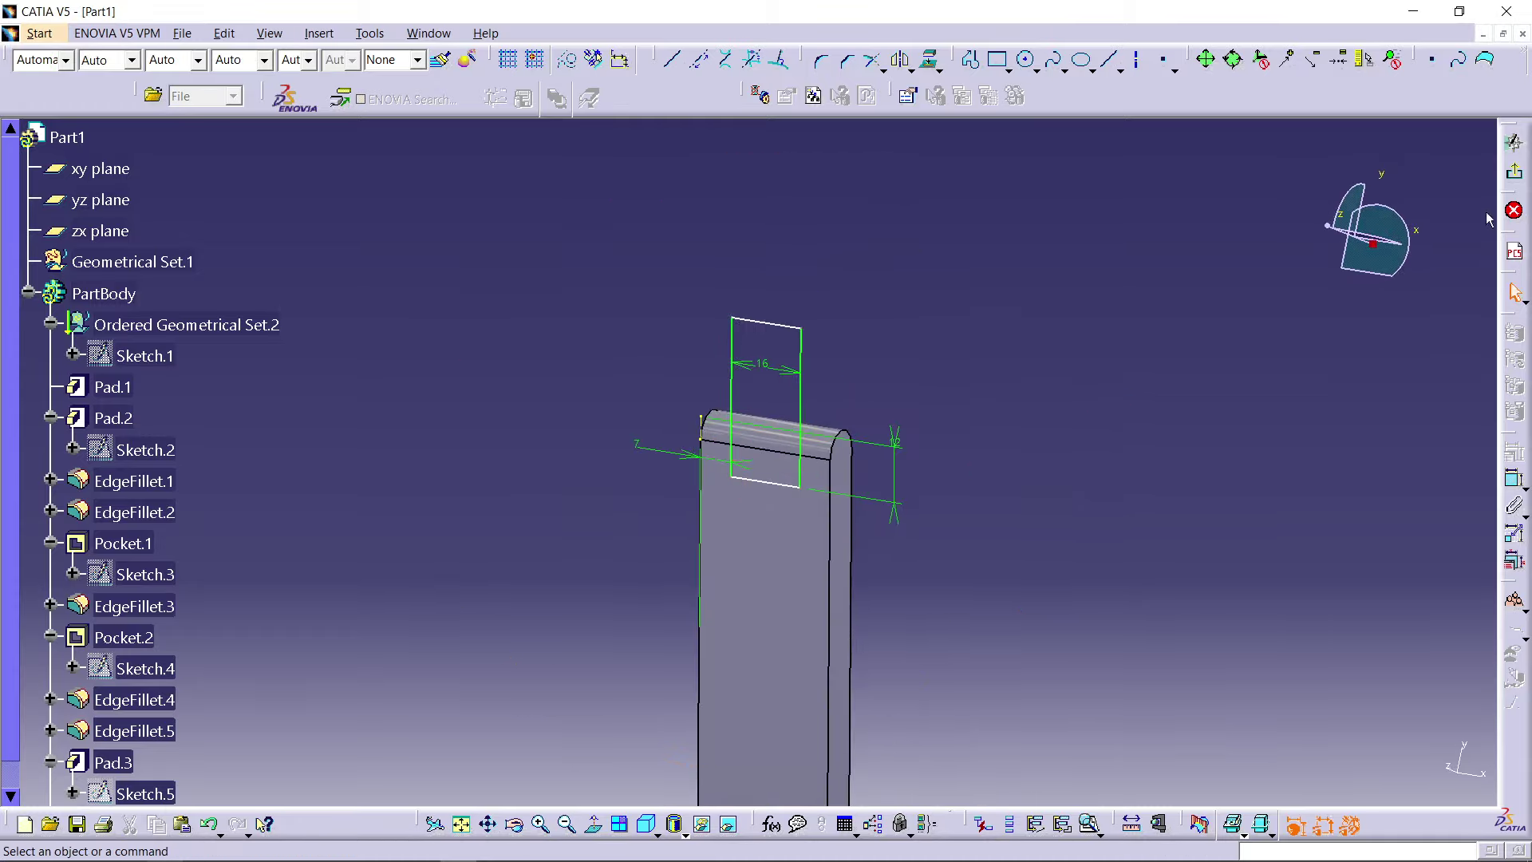
left_click(1514, 209)
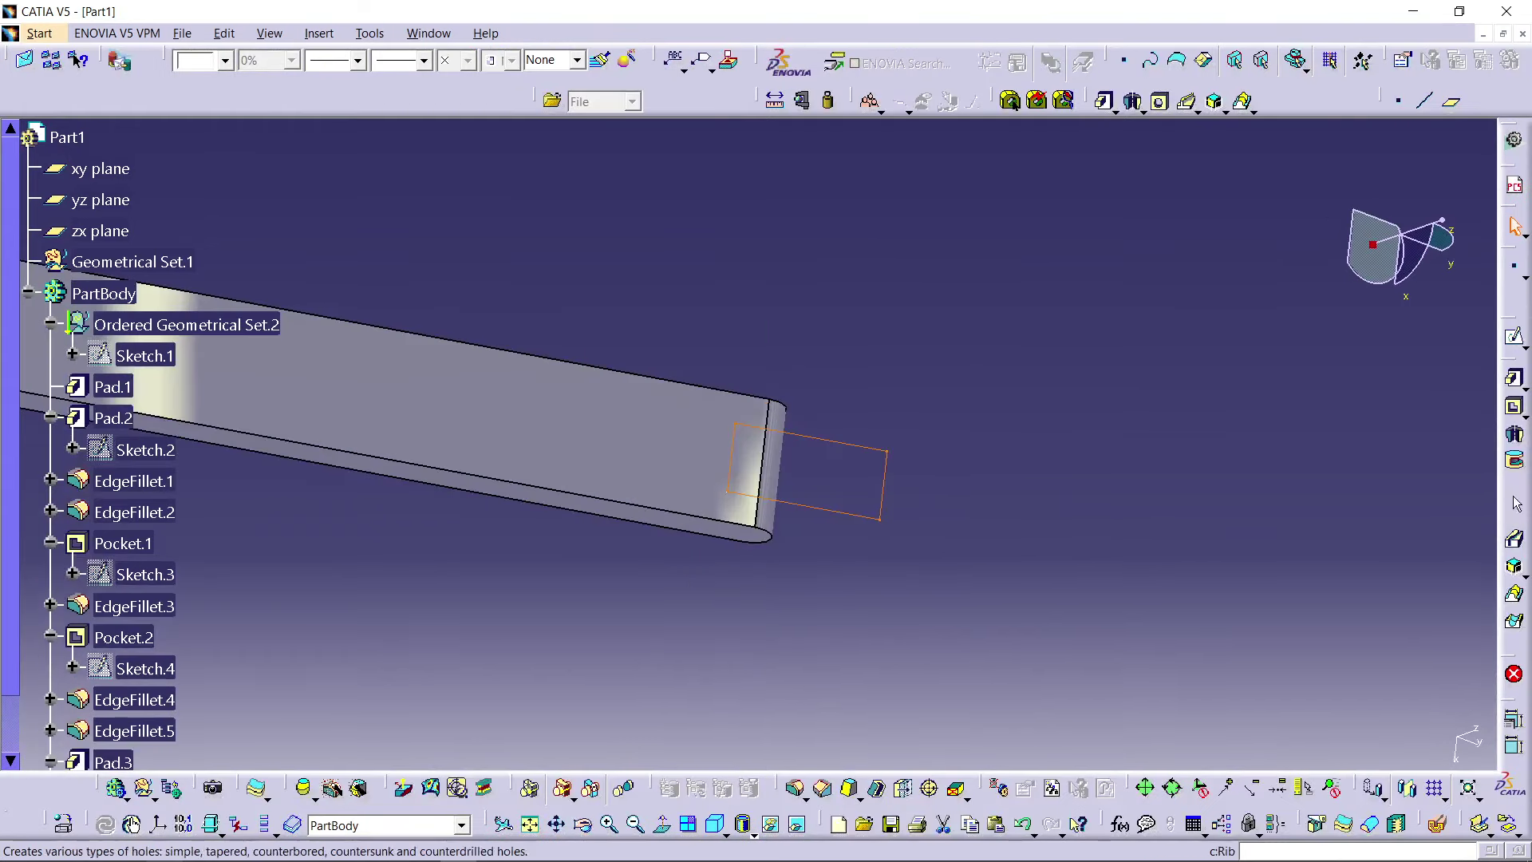
left_click(1514, 407)
middle_click_drag(607, 479, 559, 574)
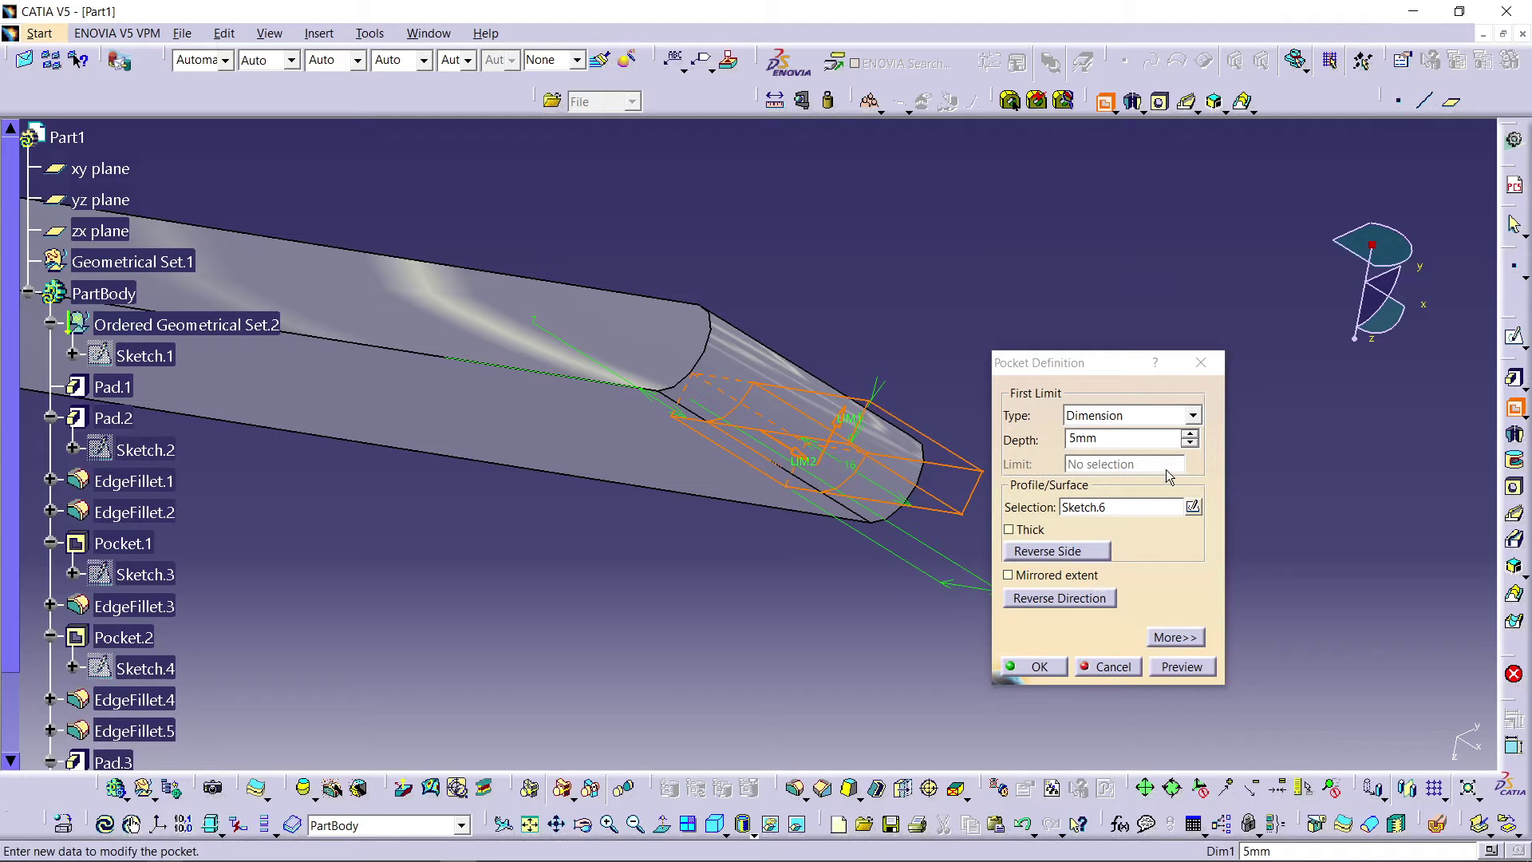
left_click(1190, 435)
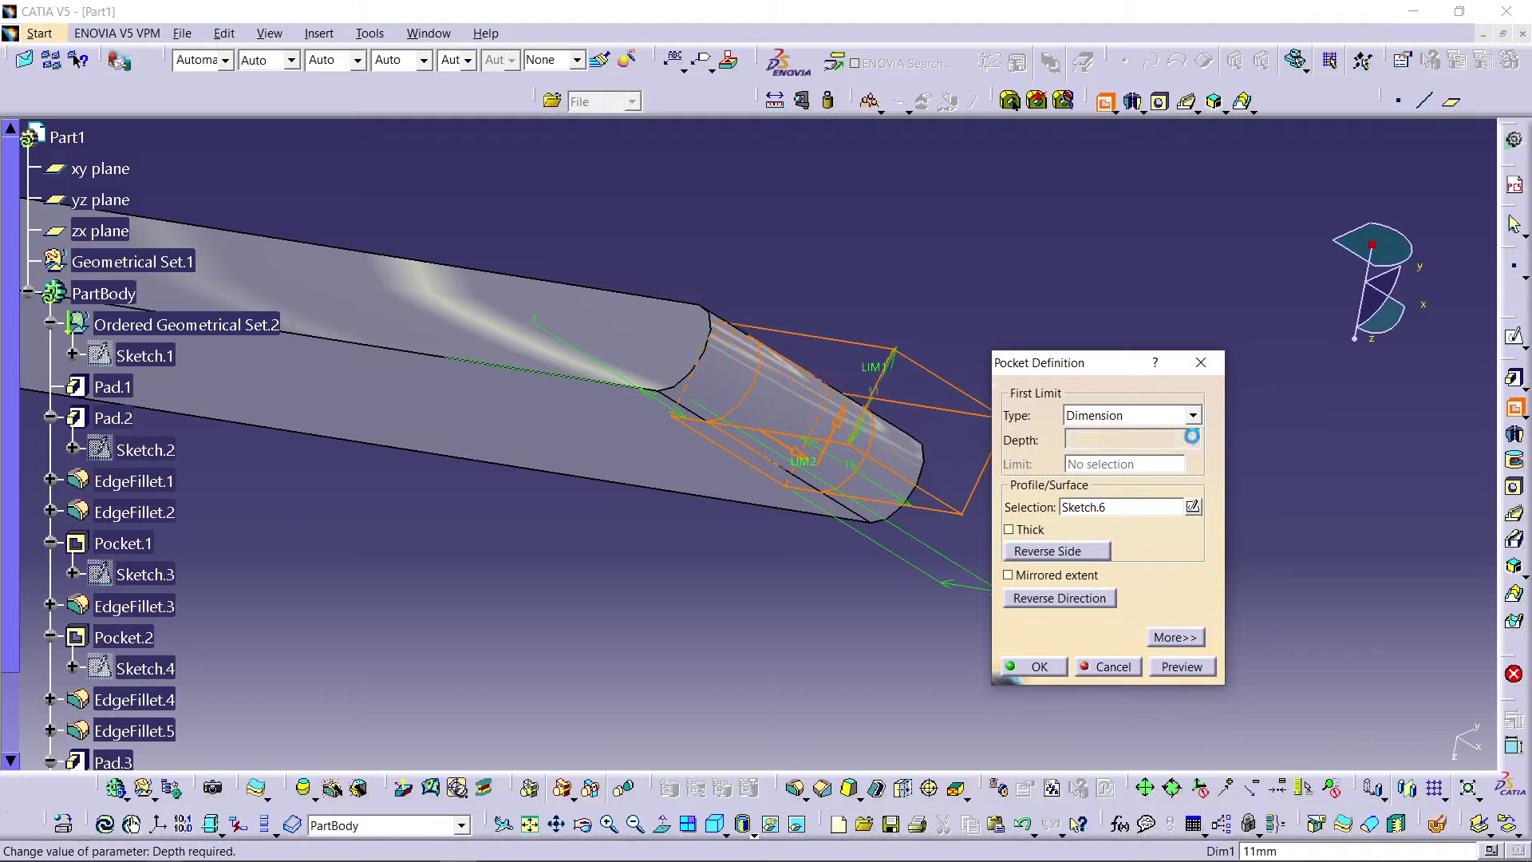
left_click(1183, 667)
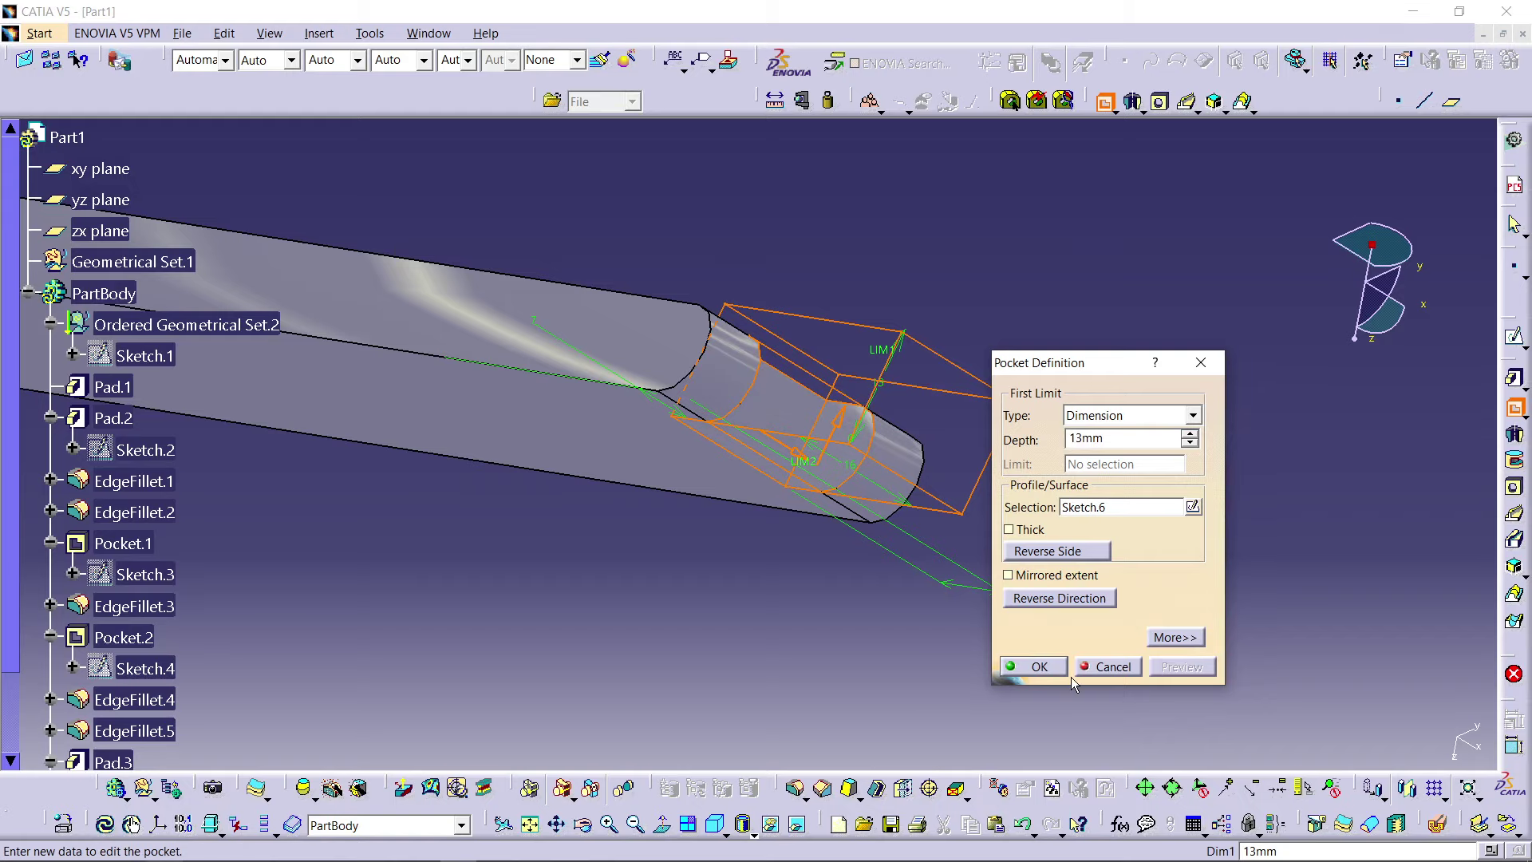
left_click(1040, 666)
Step: Fillet the inner end face of the notch between the arm's two prongs with a 2 mm radius
middle_click_drag(776, 568, 682, 254)
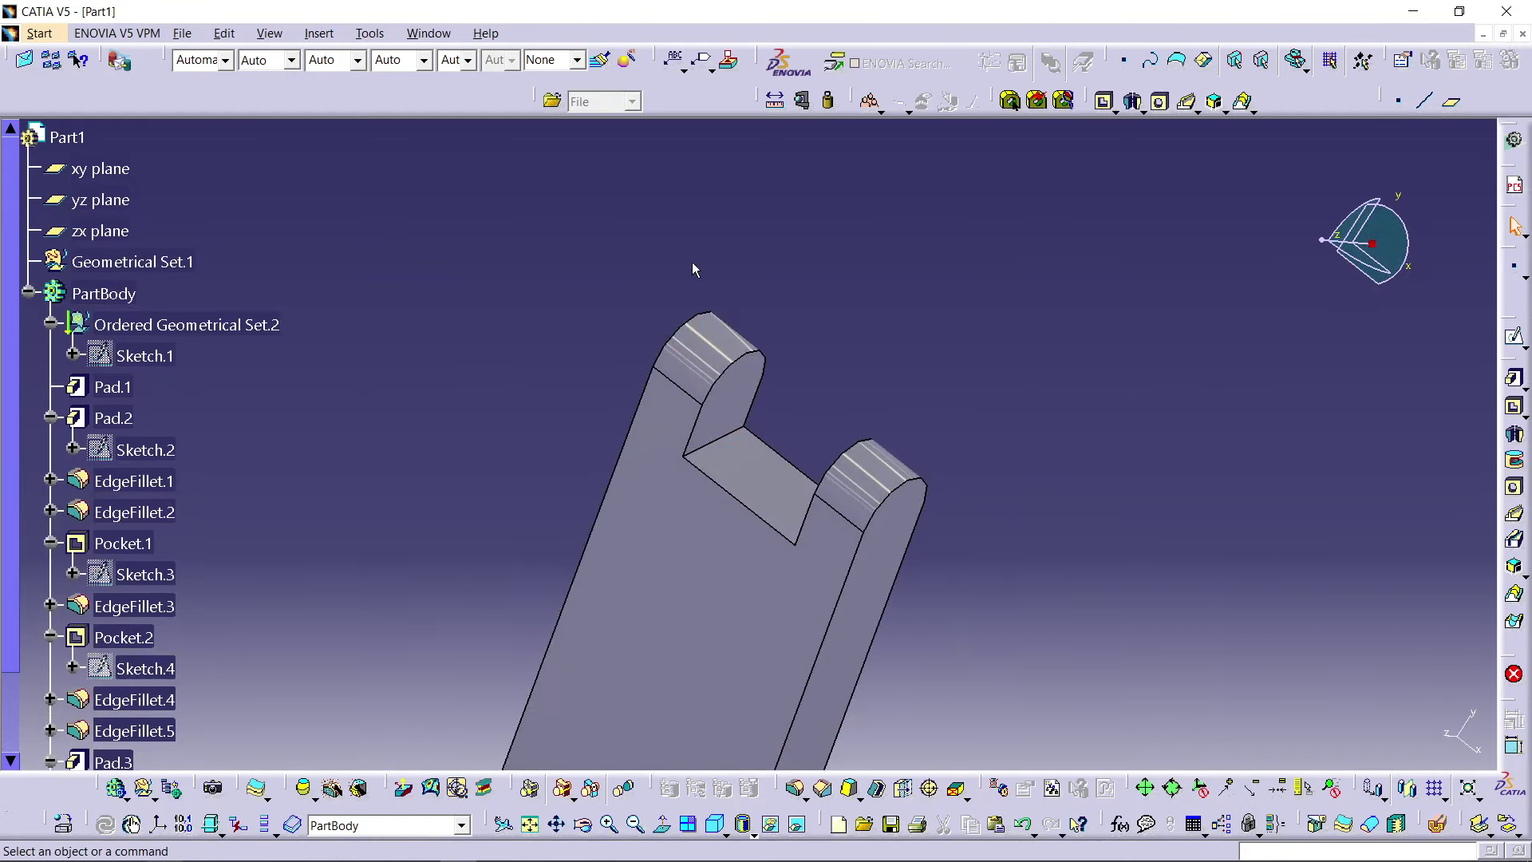
middle_click_drag(661, 342, 879, 434)
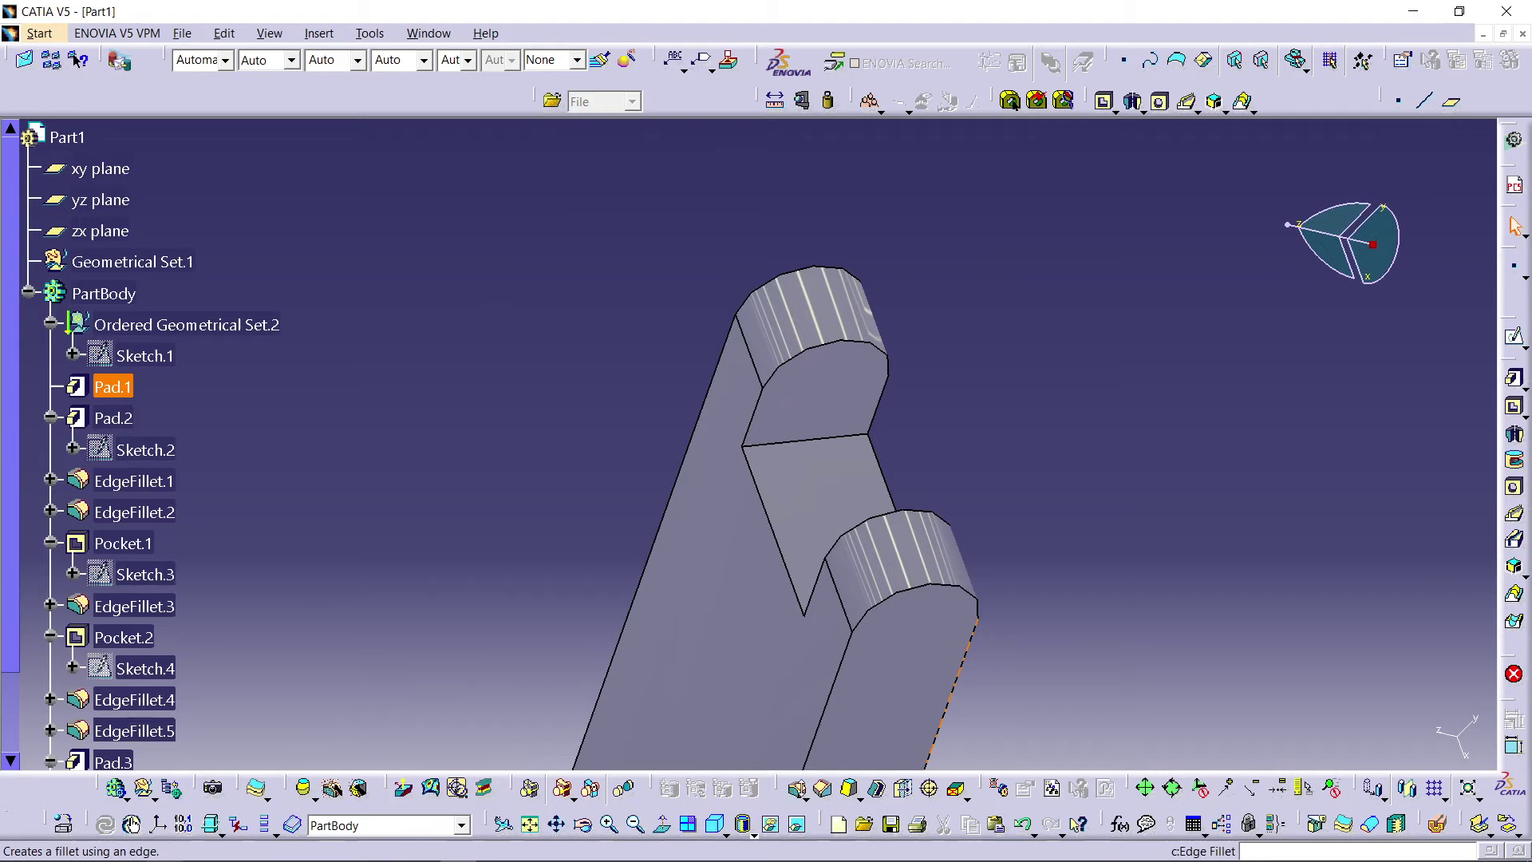
left_click(803, 793)
left_click(790, 794)
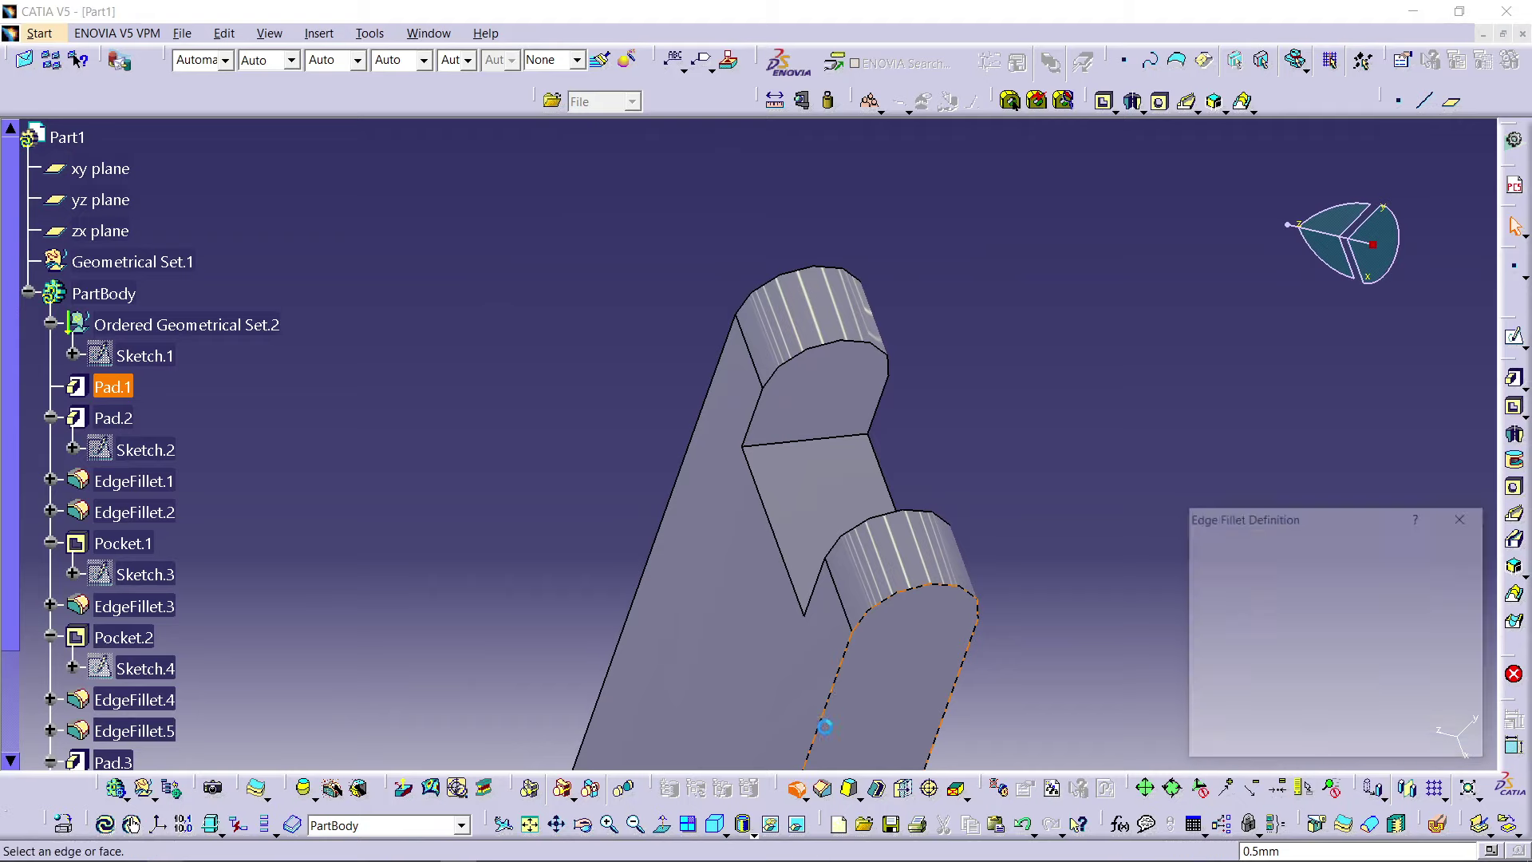
left_click(815, 519)
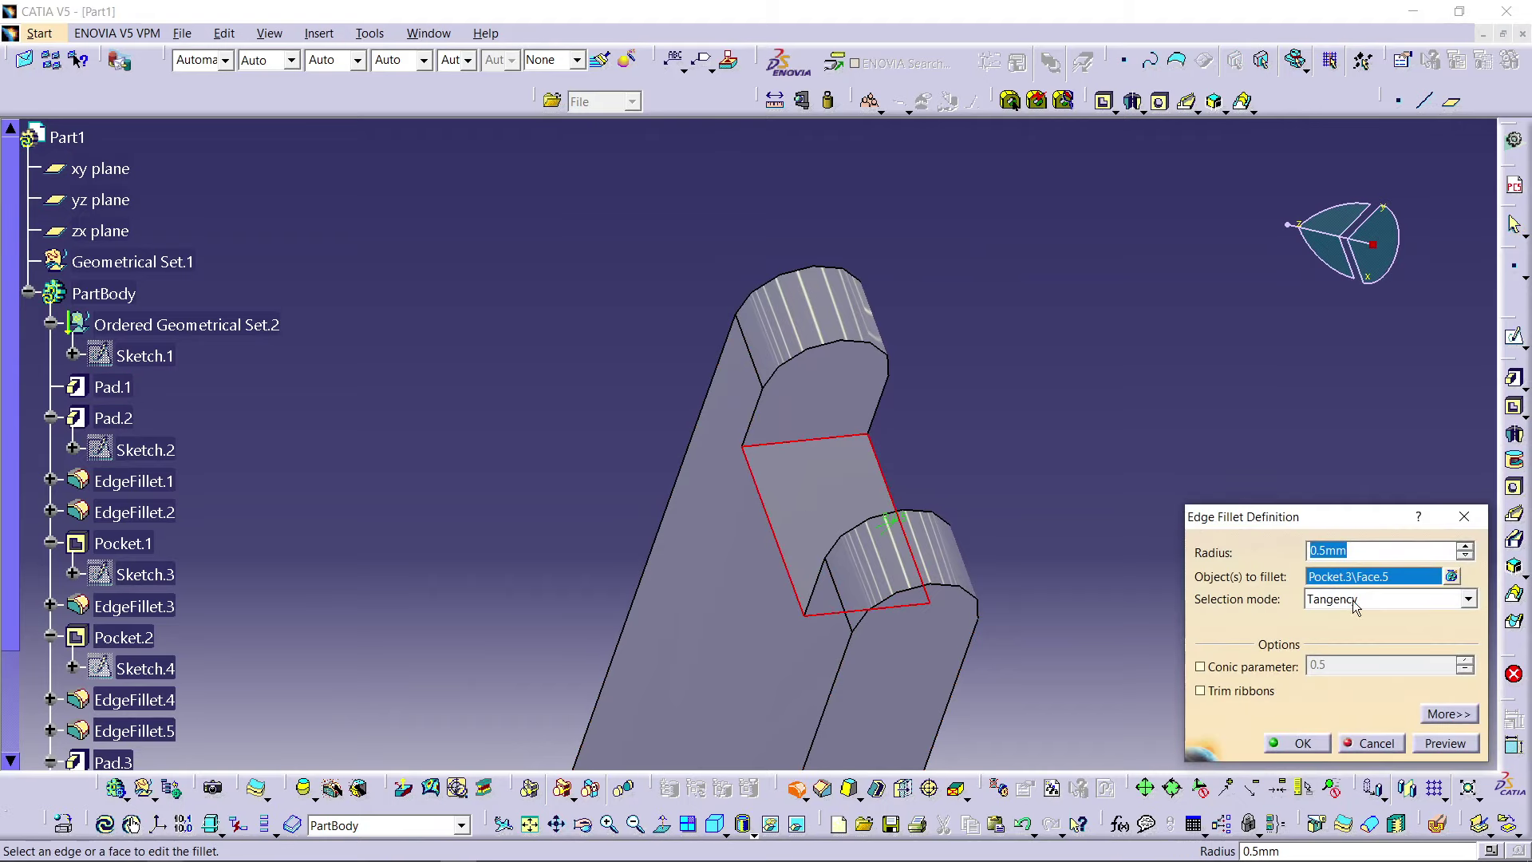
key("Return")
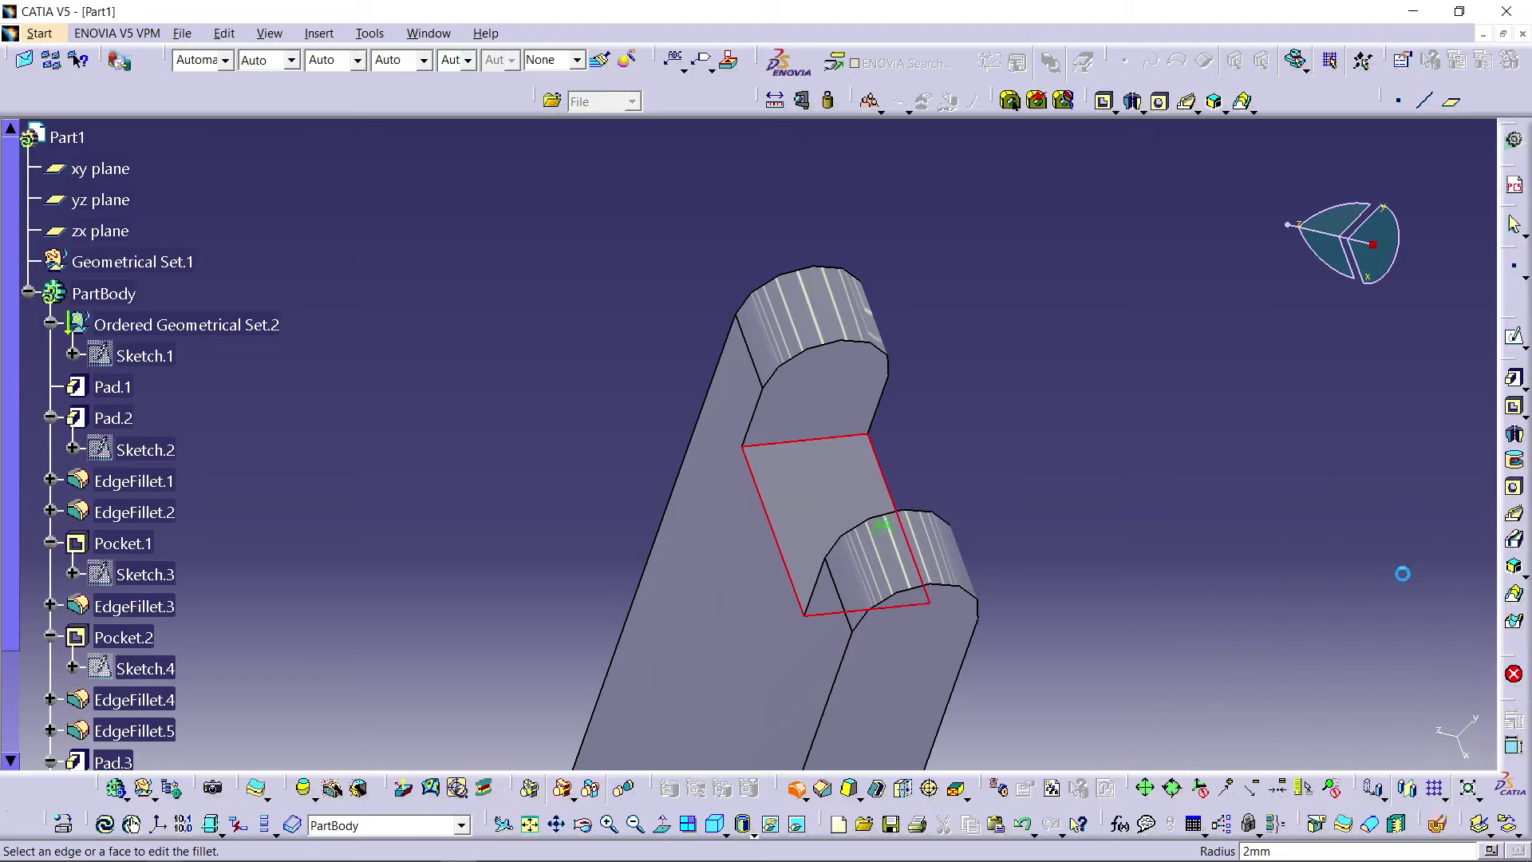
middle_click_drag(1207, 537, 988, 375)
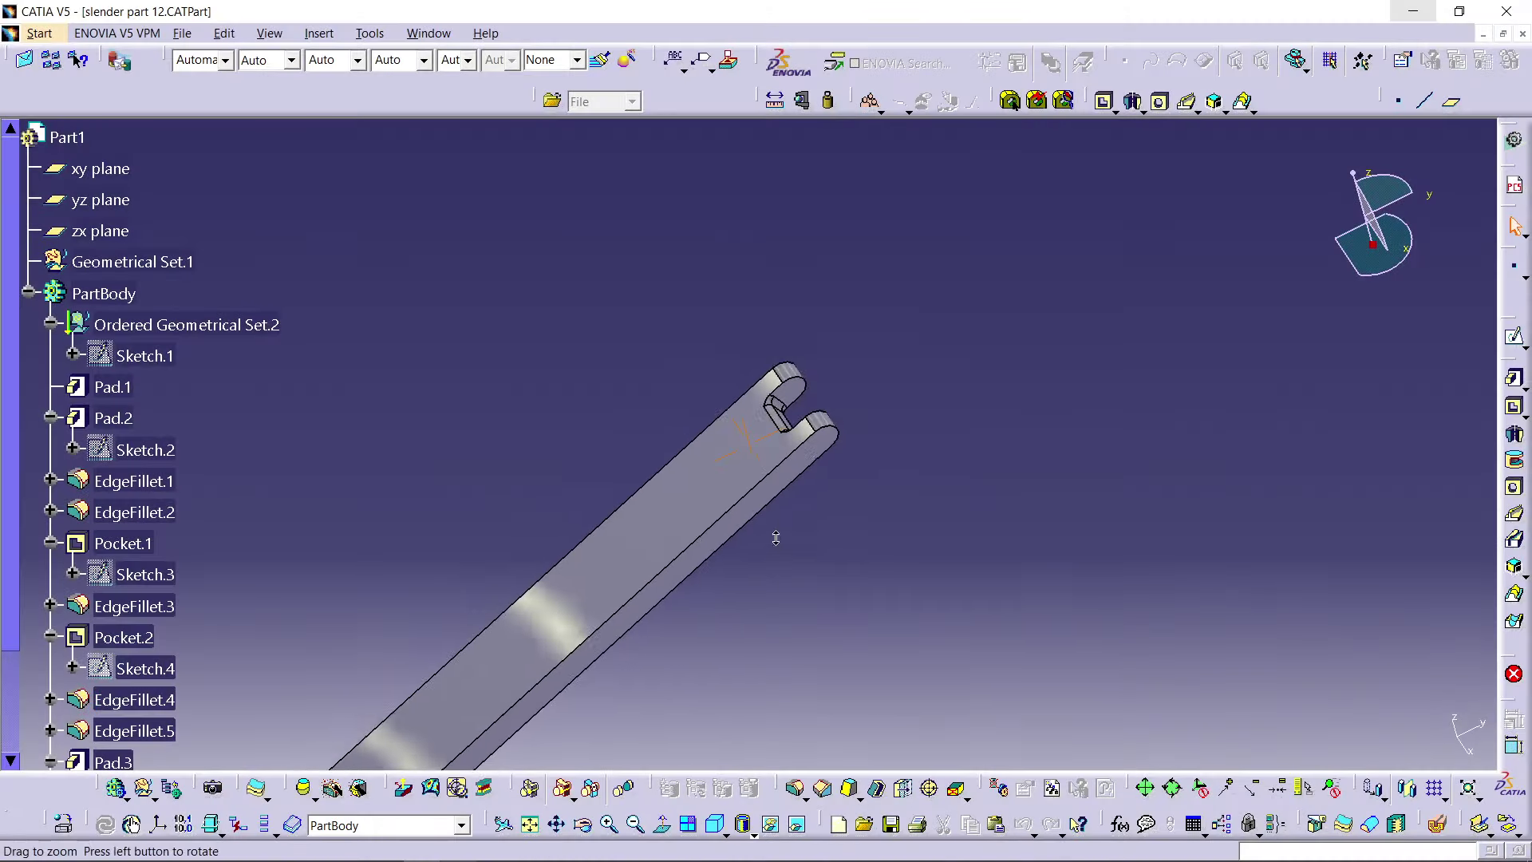
Step: Sketch a circle about 4.4 mm in diameter on the arm's outer side face near the rounded end
middle_click_drag(776, 538, 826, 351)
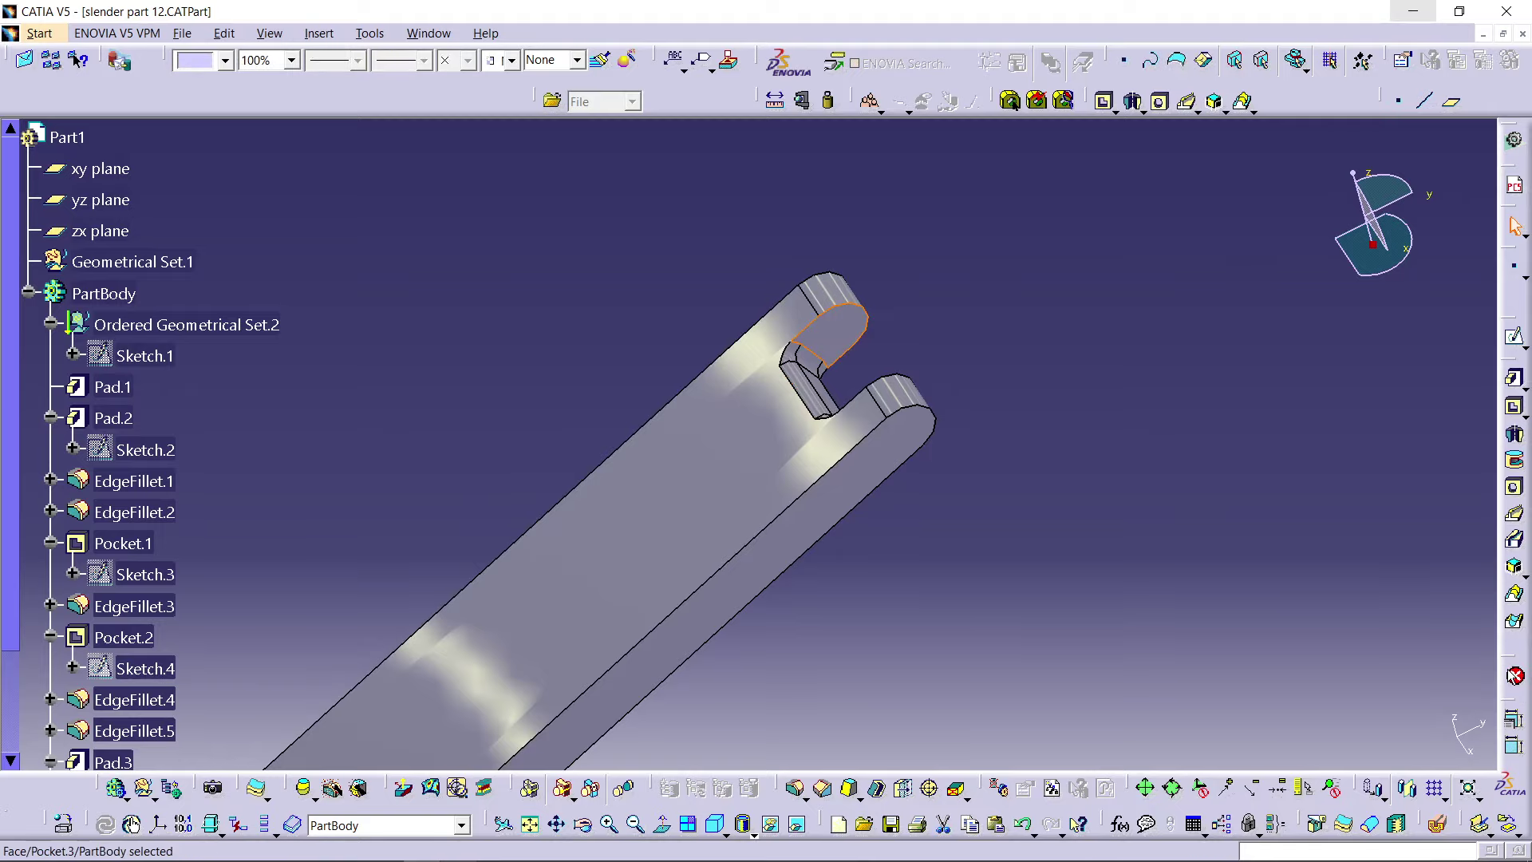
left_click(865, 479)
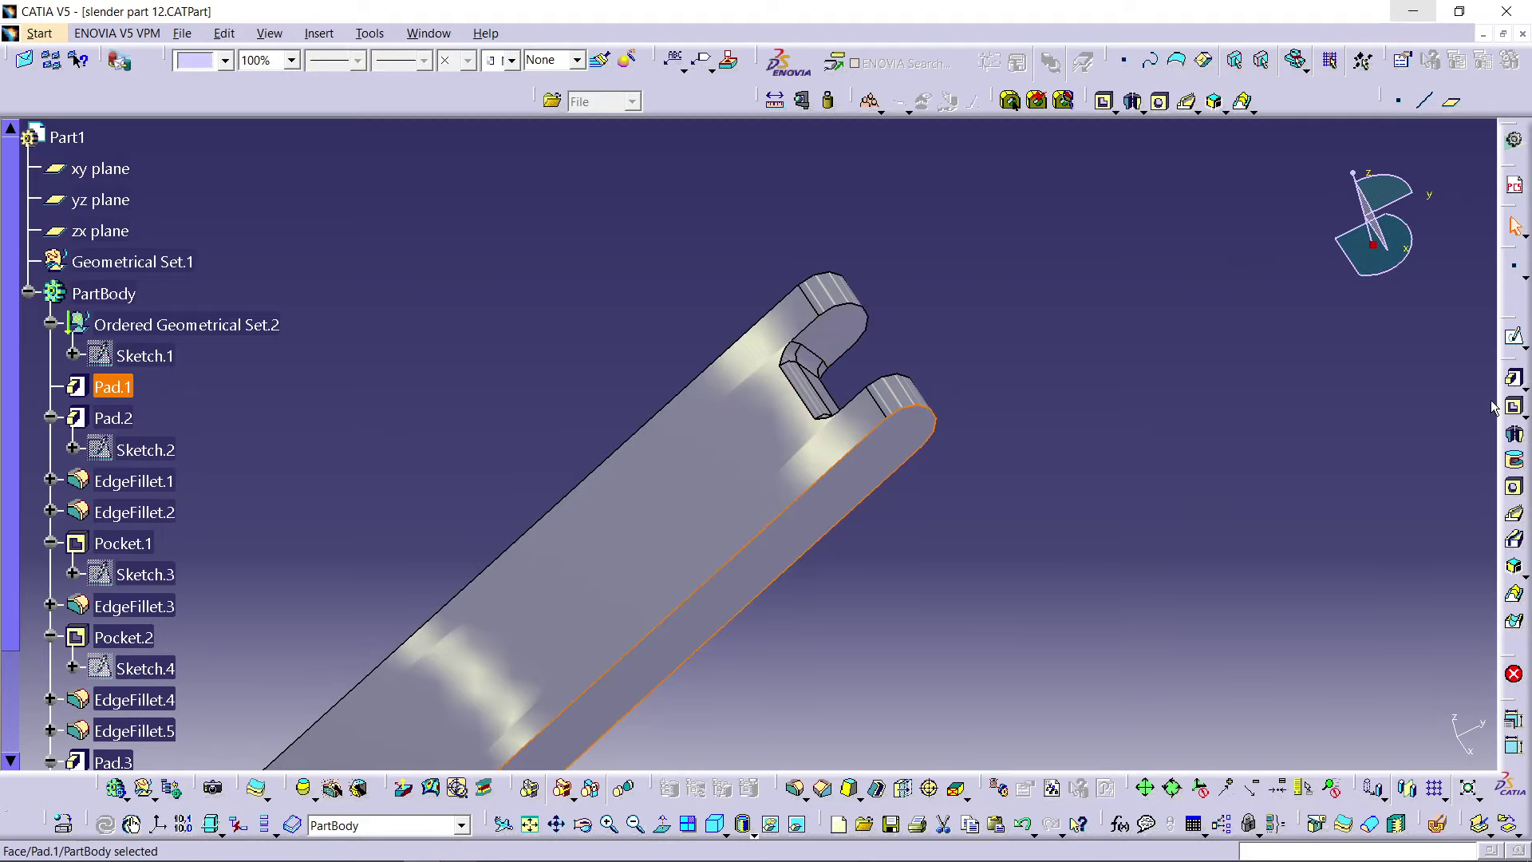
left_click(1514, 337)
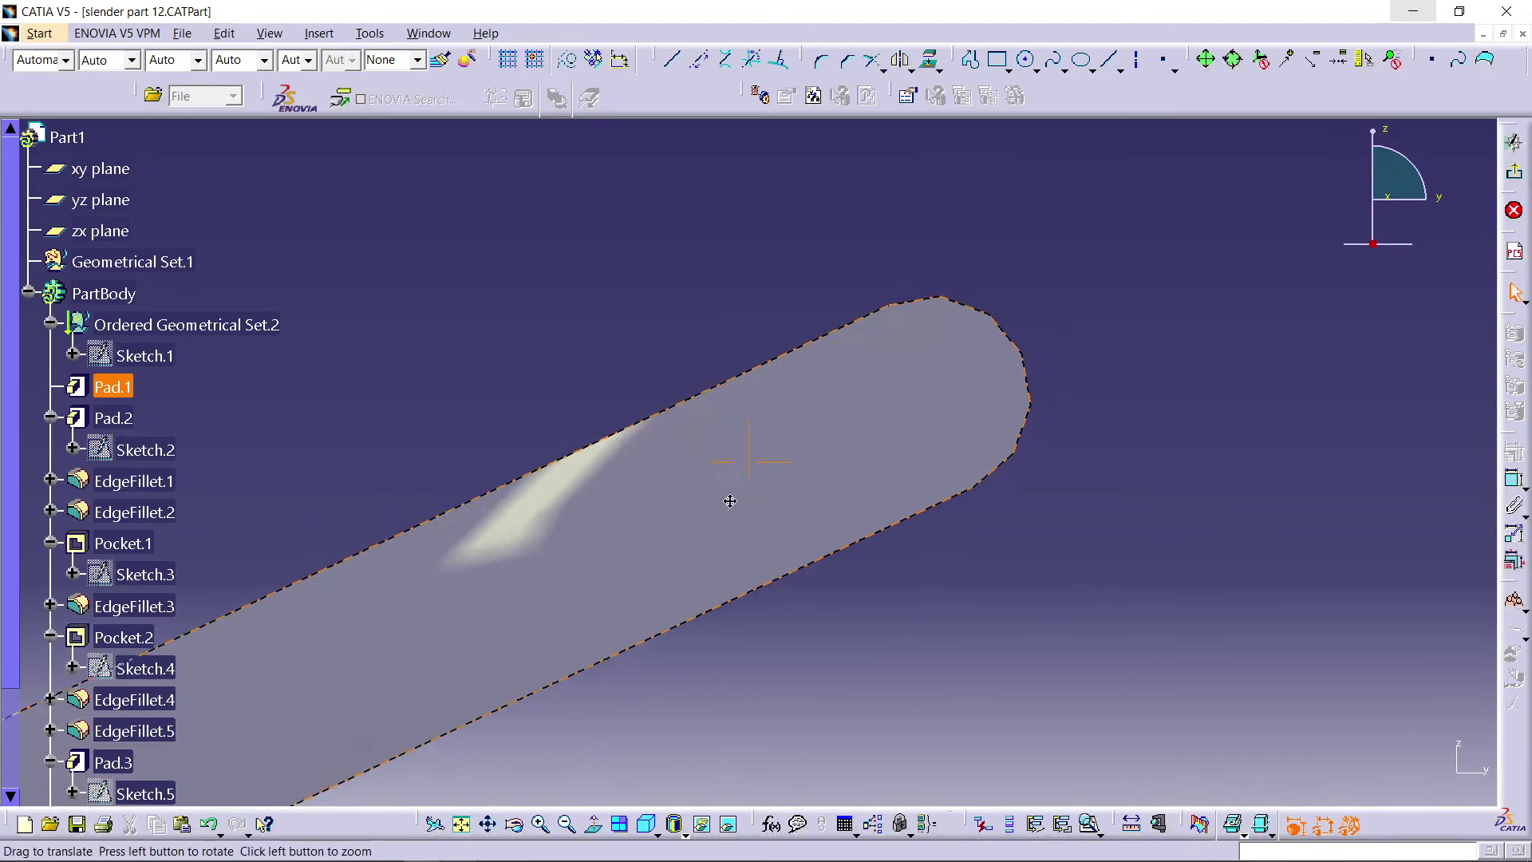
left_click(1027, 59)
left_click(978, 436)
left_click(1029, 392)
Step: Project the rounded end's edge into the sketch and convert it to a construction element
left_click(1118, 361)
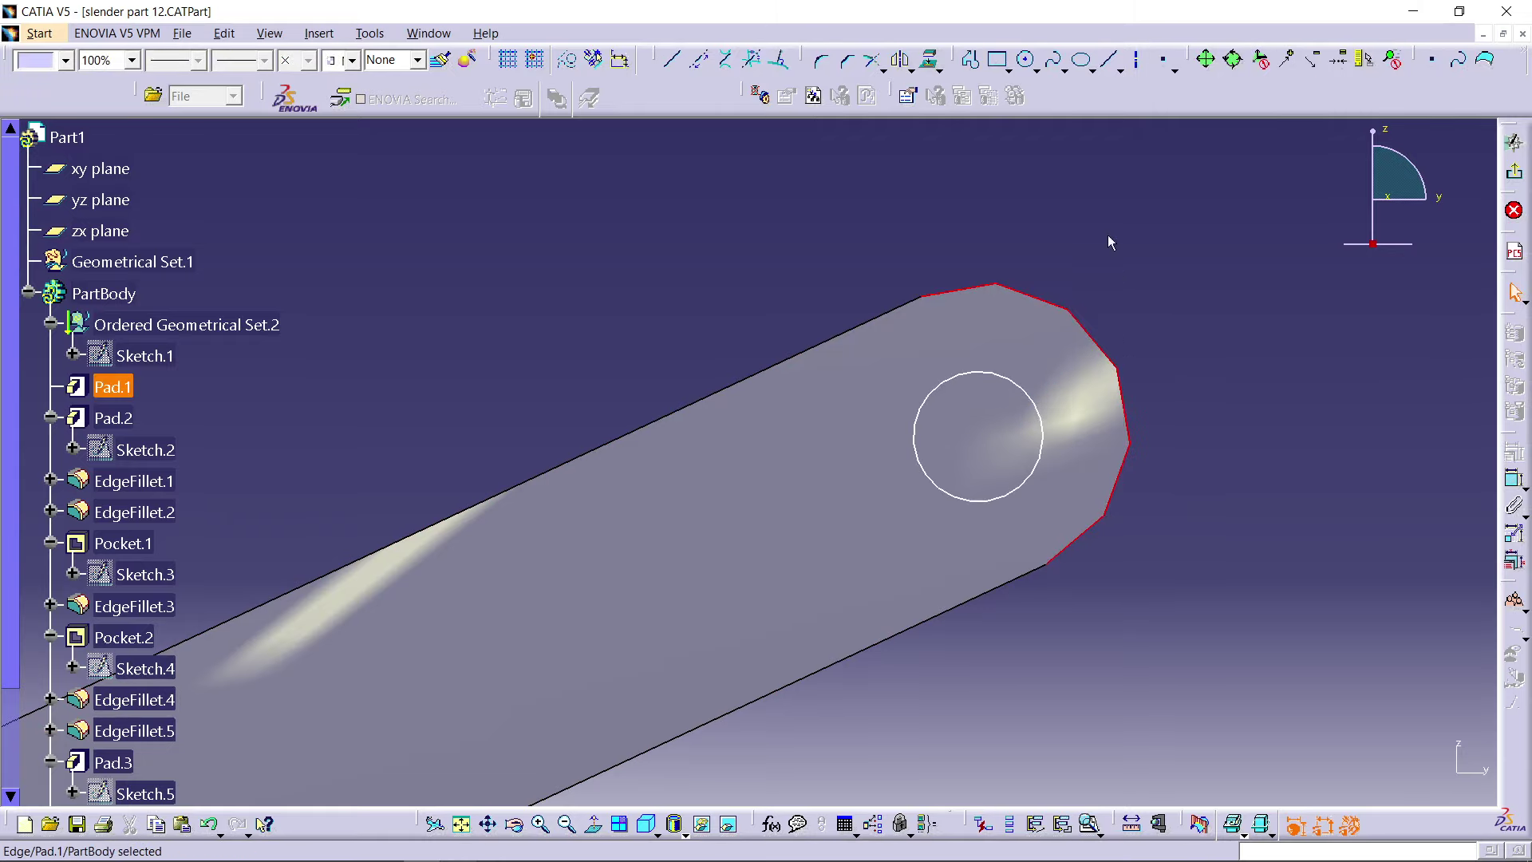
left_click(931, 59)
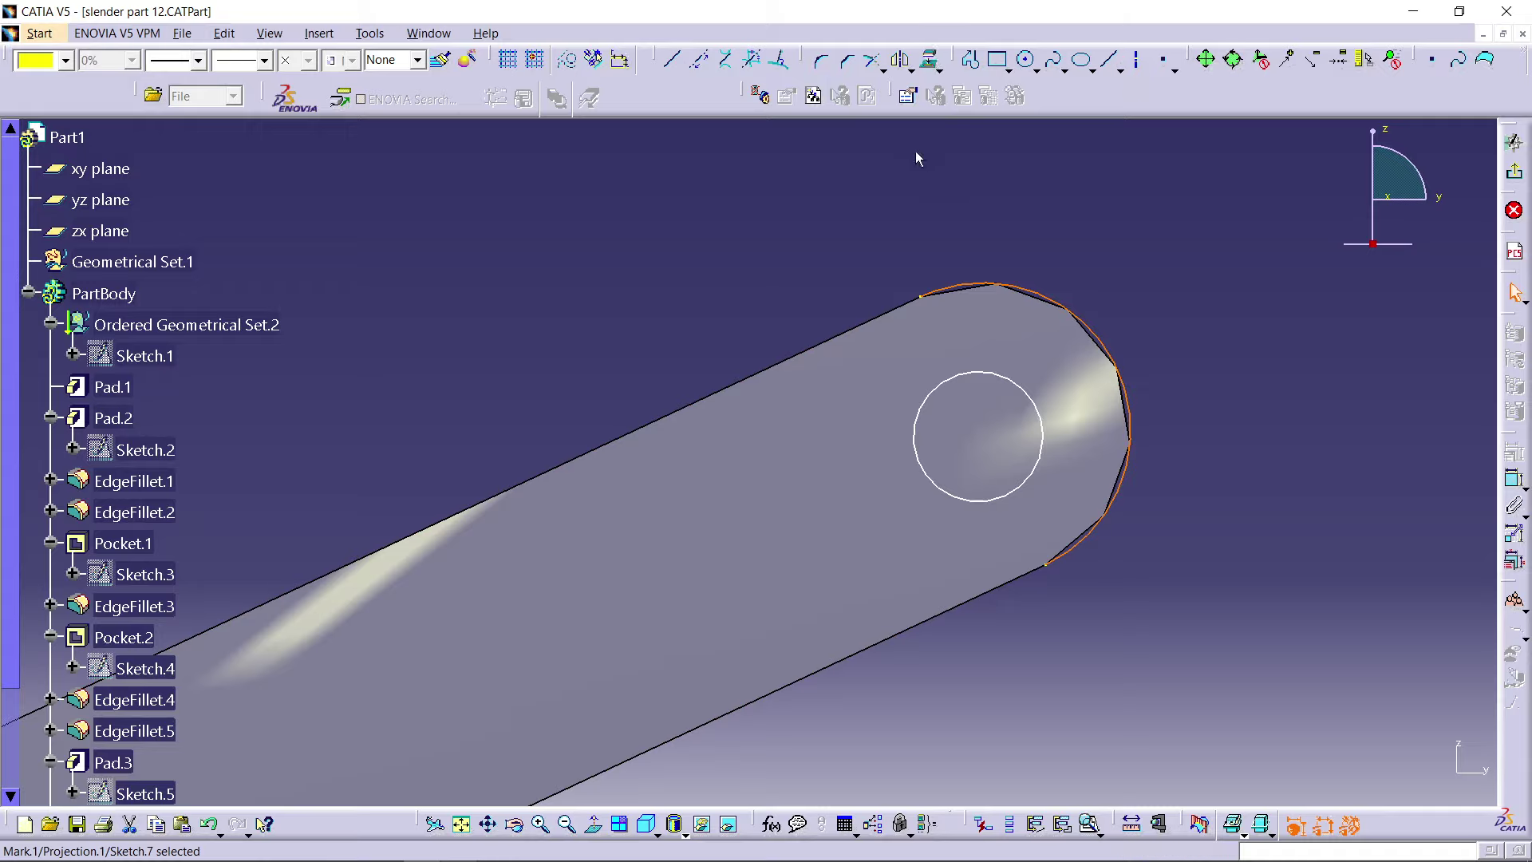
left_click(572, 60)
left_click(809, 227)
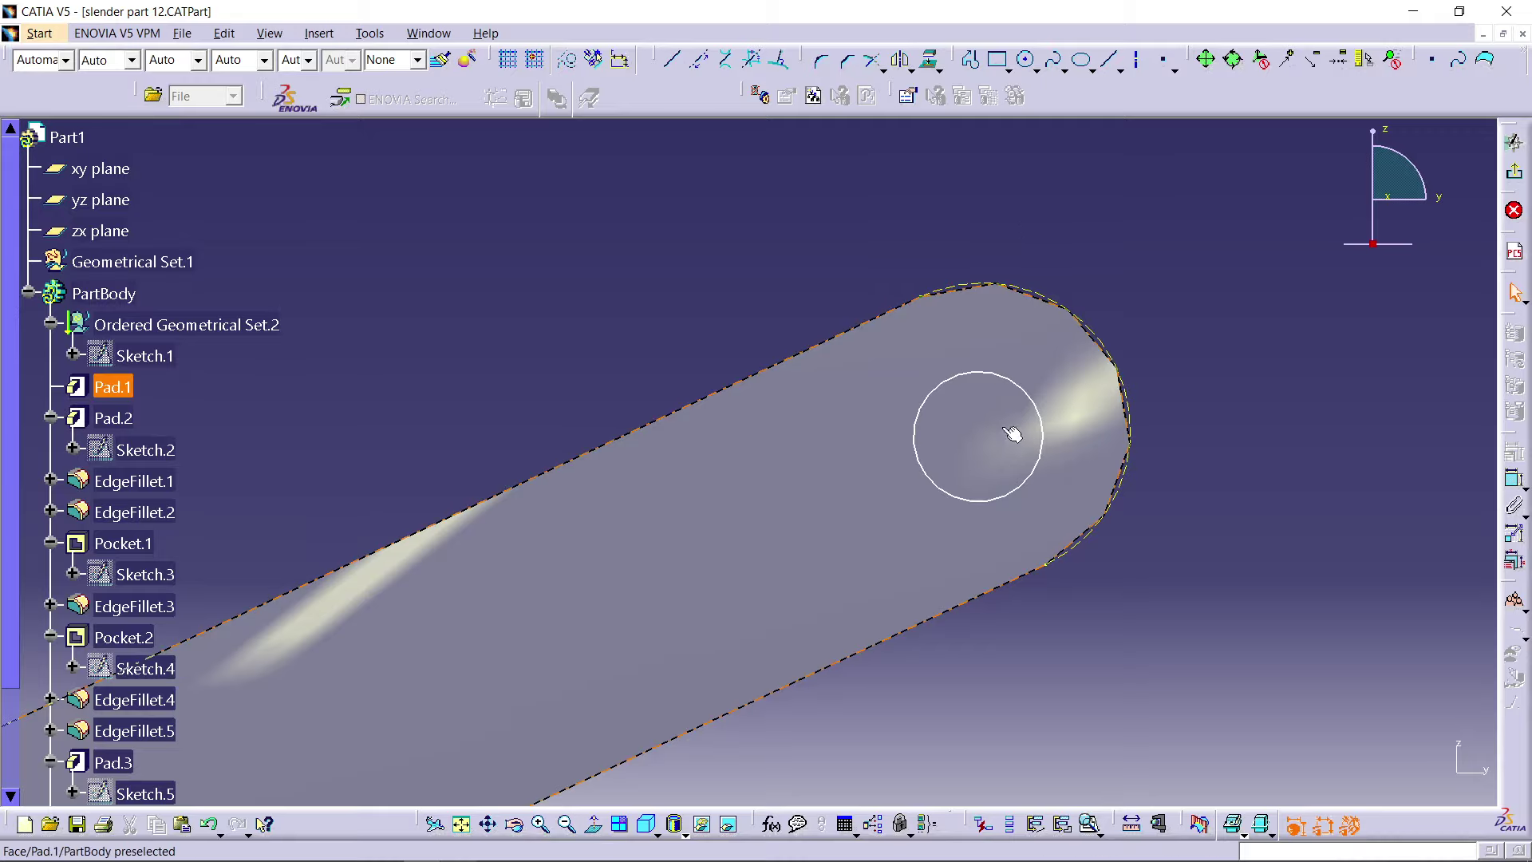
Step: Try a coincidence constraint between the circle and the projected end arc, and undo it
left_click(1037, 407)
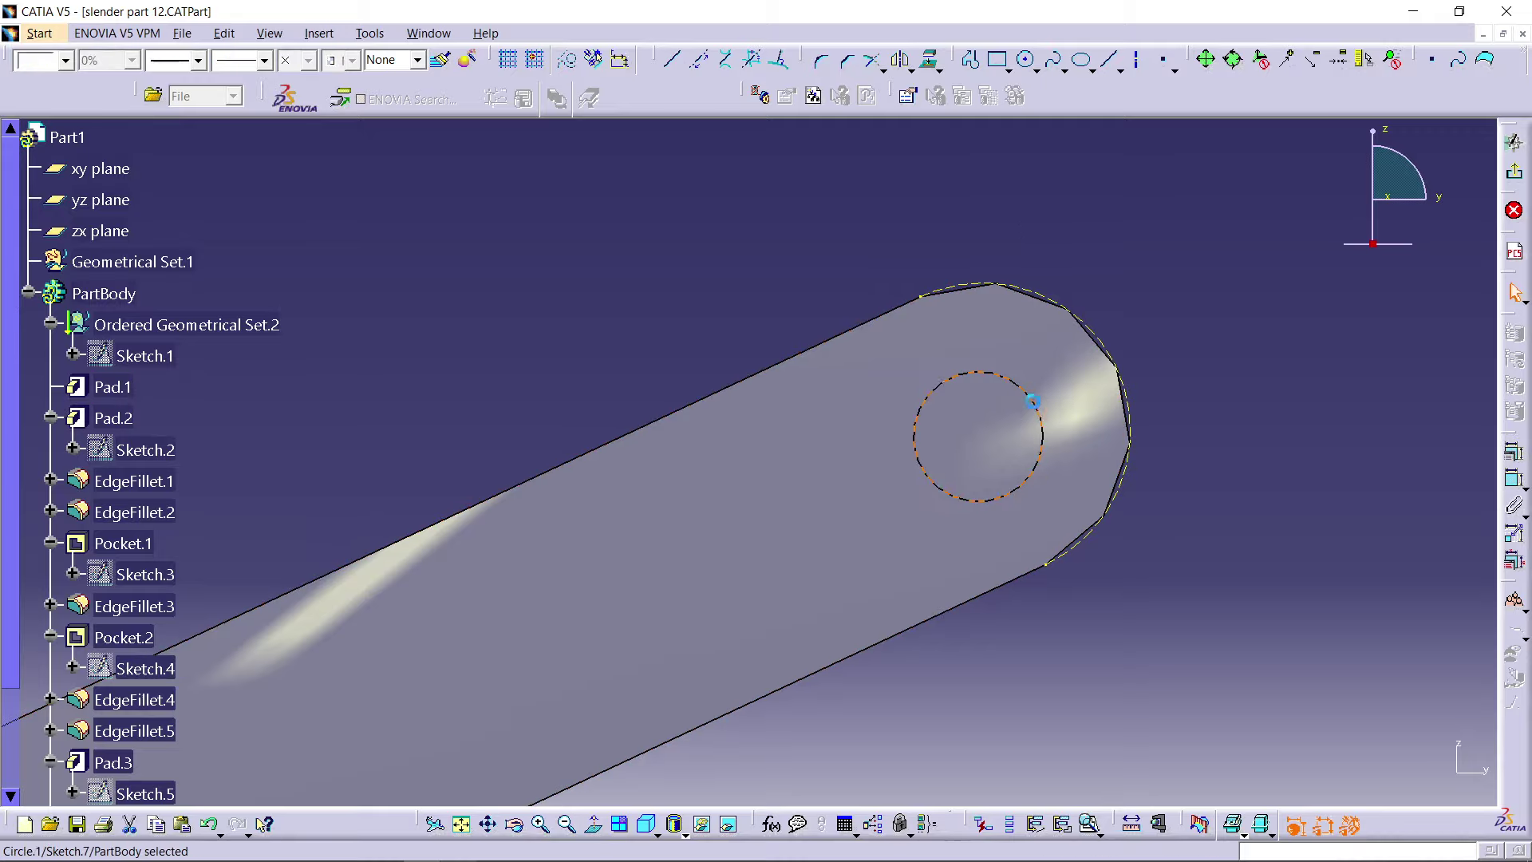
left_click(1114, 352, "ctrl")
left_click(1514, 479)
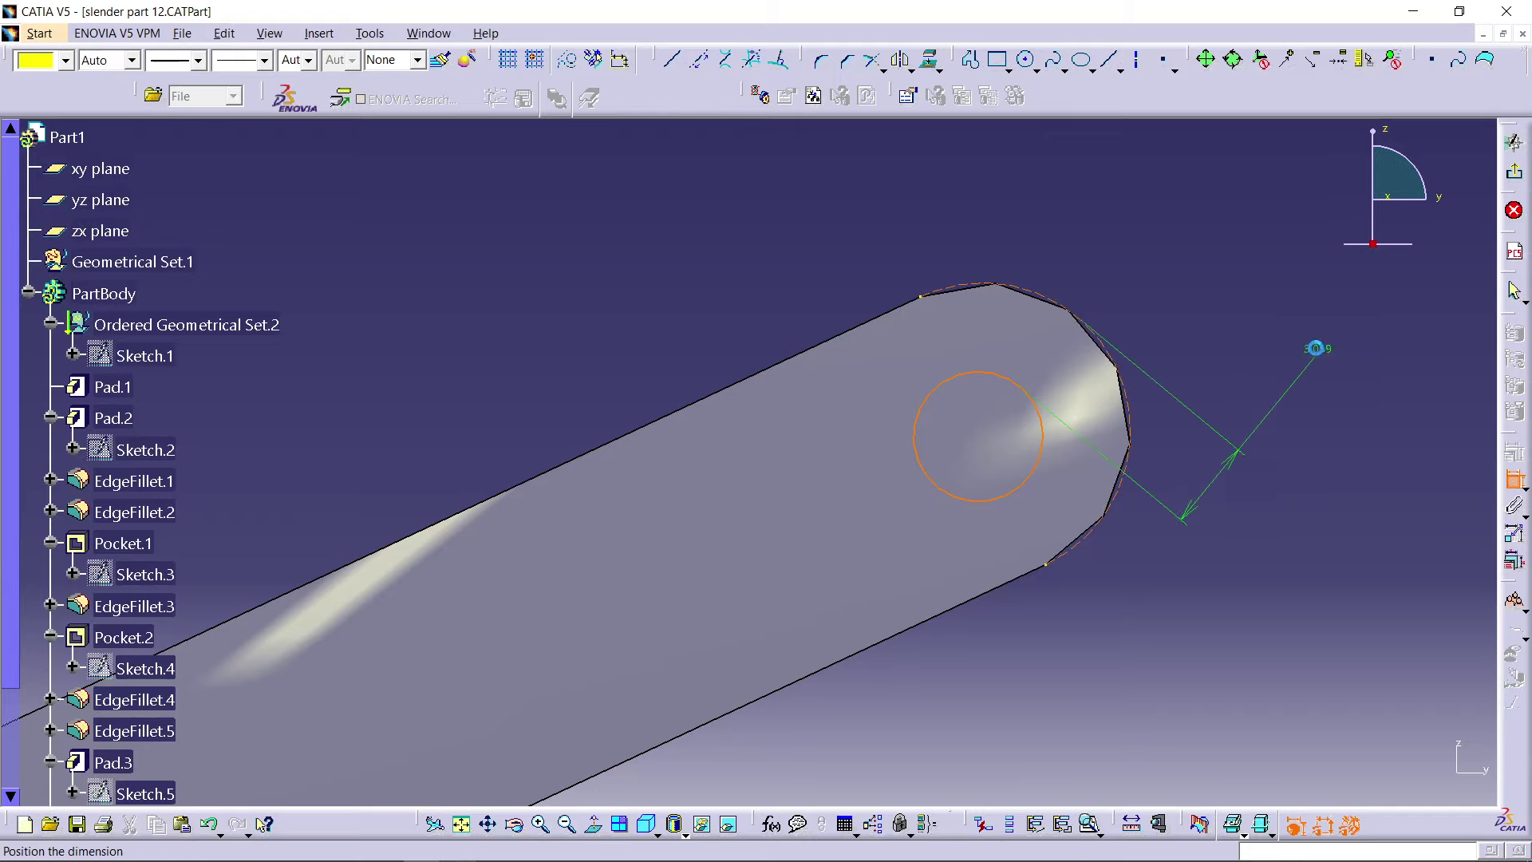
right_click(1310, 341)
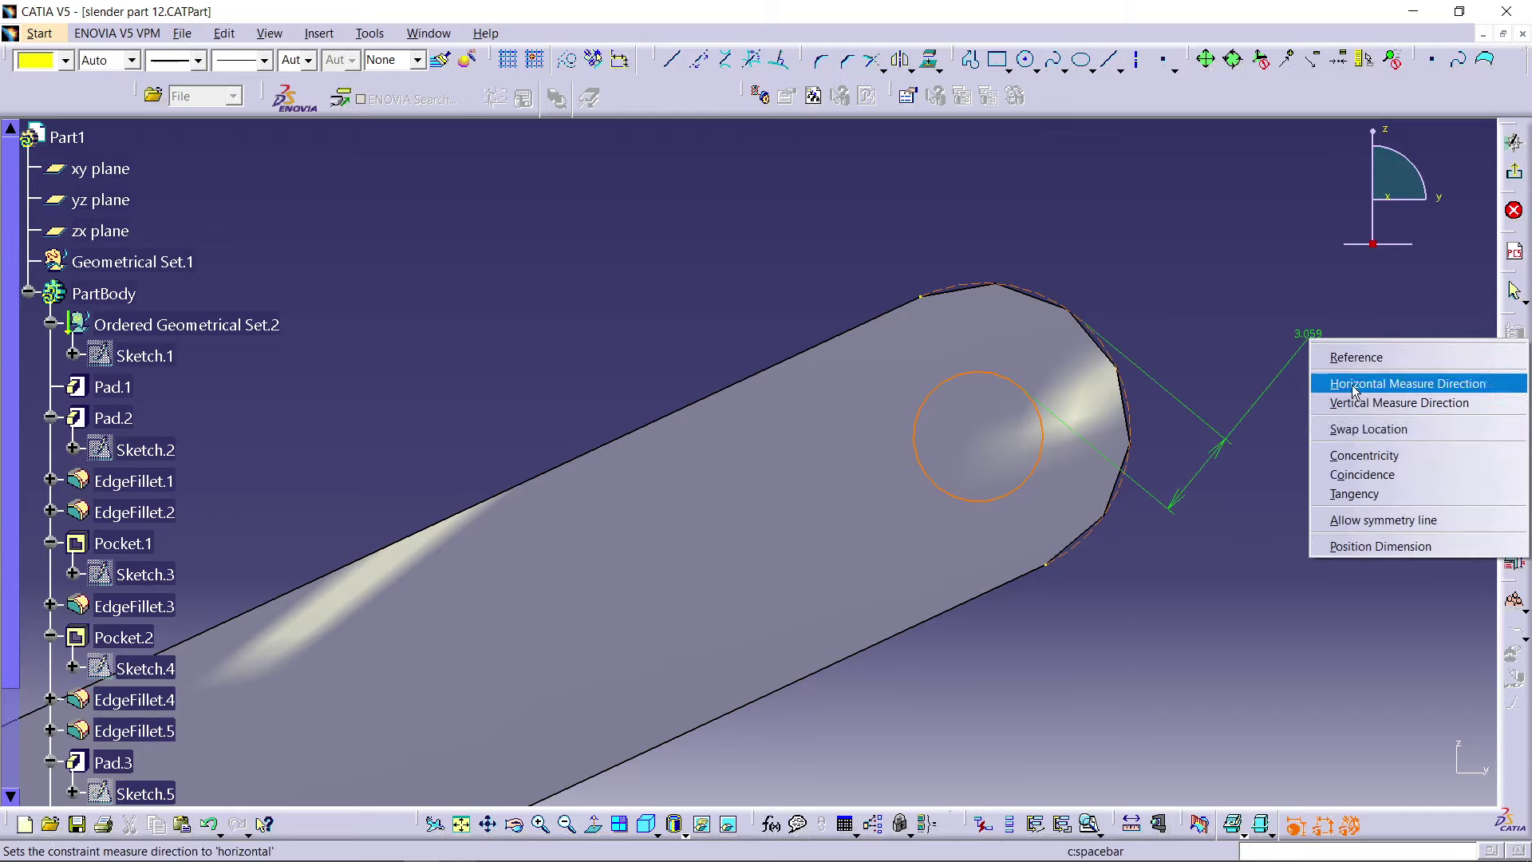
left_click(1414, 474)
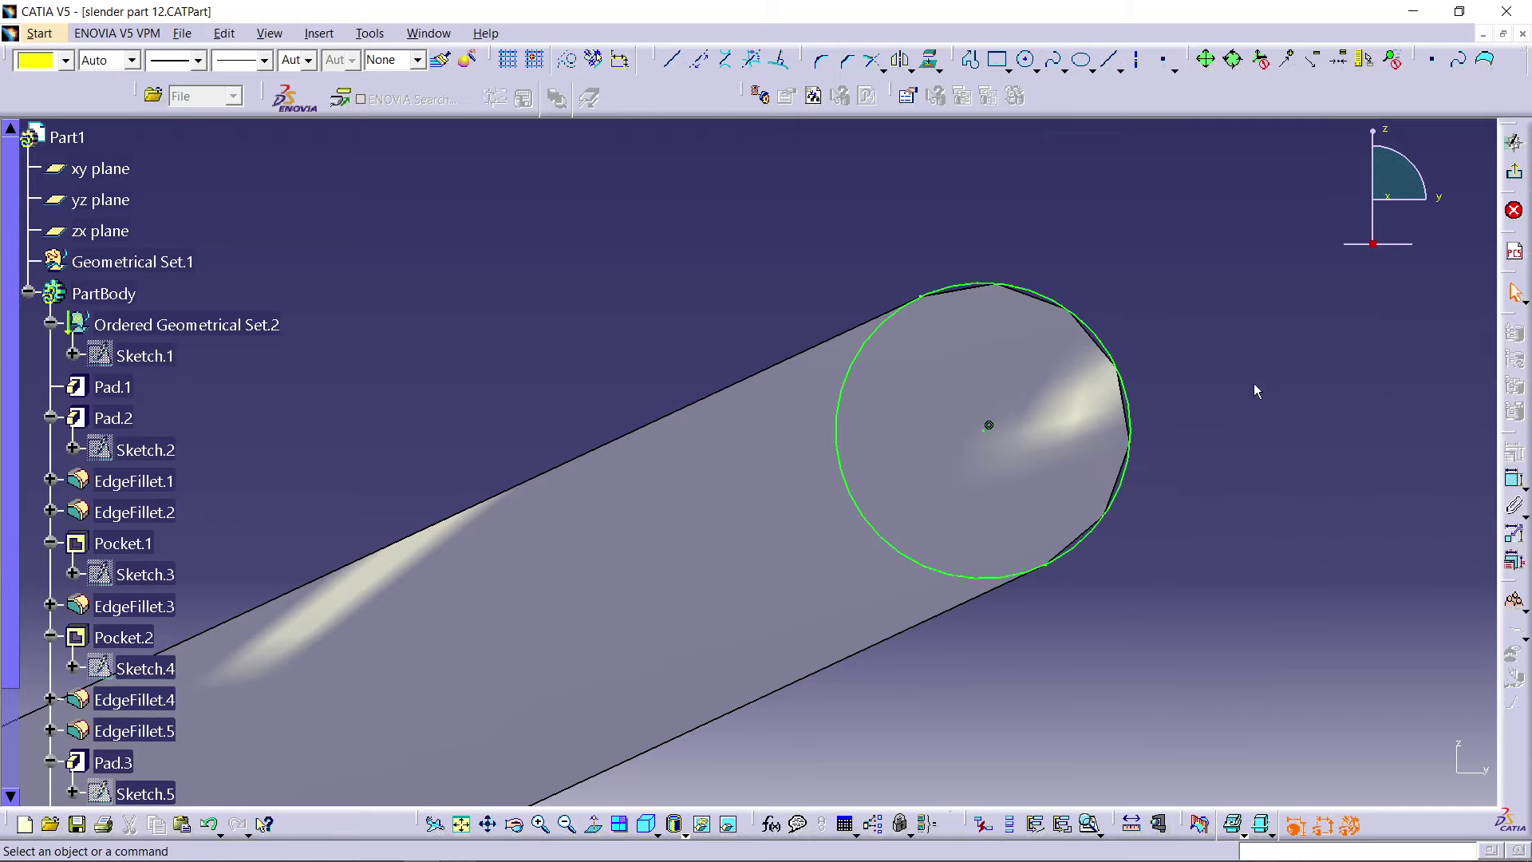
key("ctrl+z")
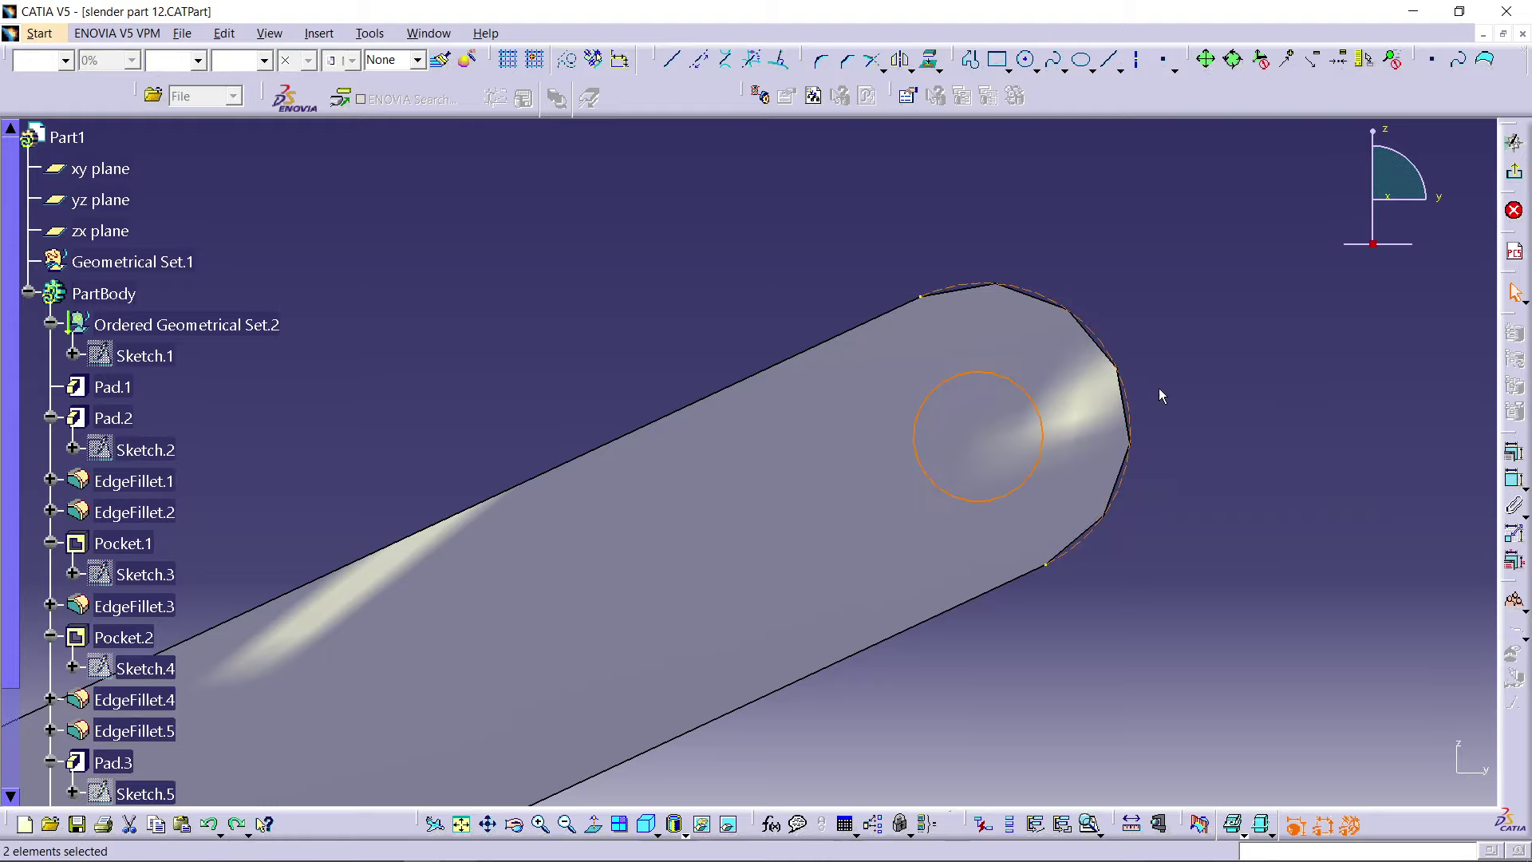
Step: Make the circle concentric with the projected end arc
left_click(1504, 485)
right_click(1245, 337)
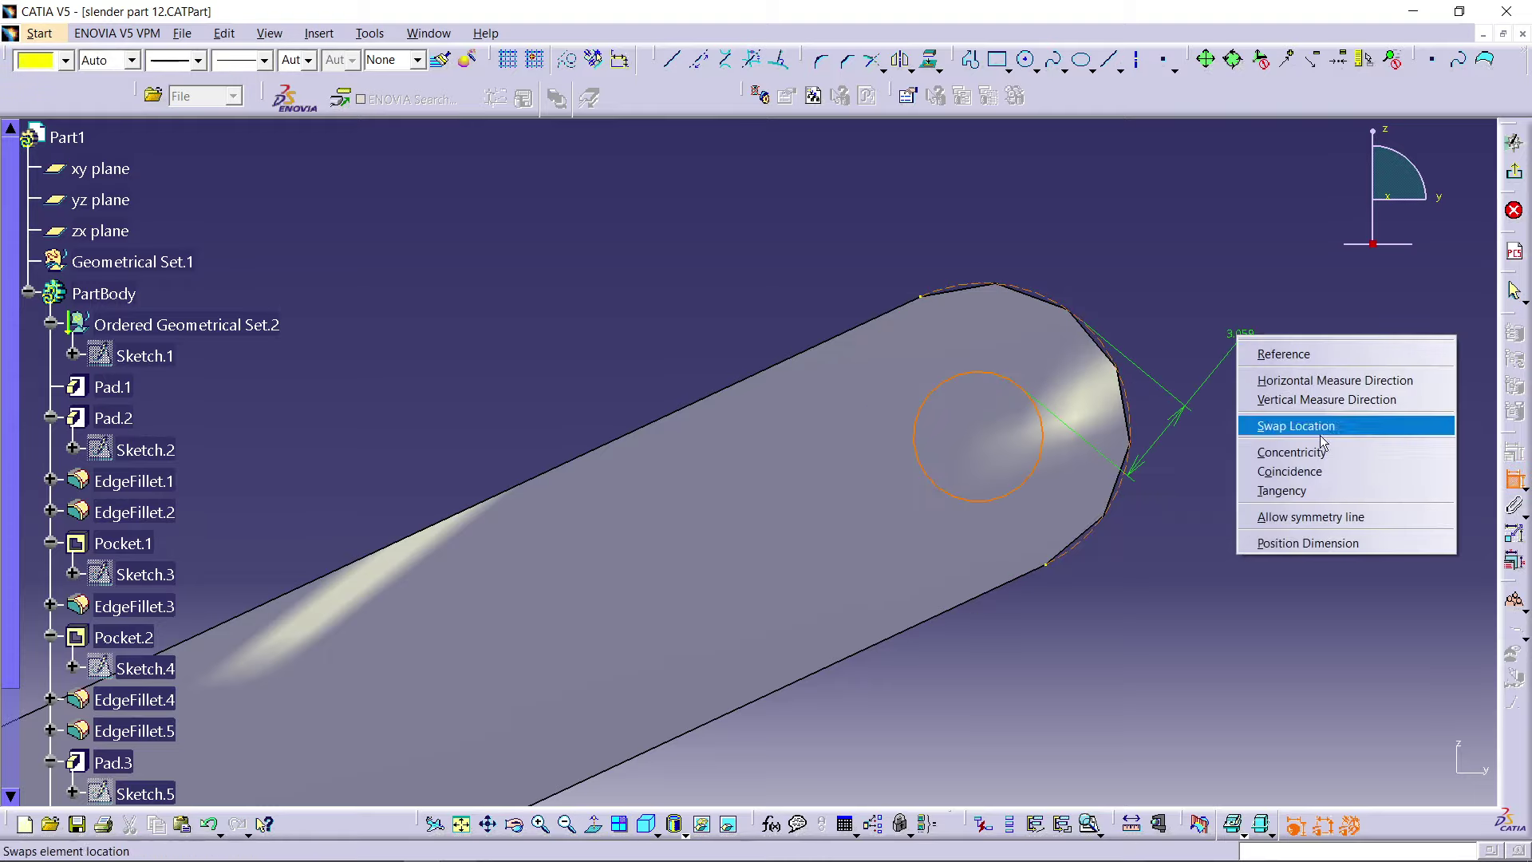
left_click(1328, 453)
Step: Dimension the circle and set its diameter to 5 mm
middle_click_drag(1165, 311, 975, 445)
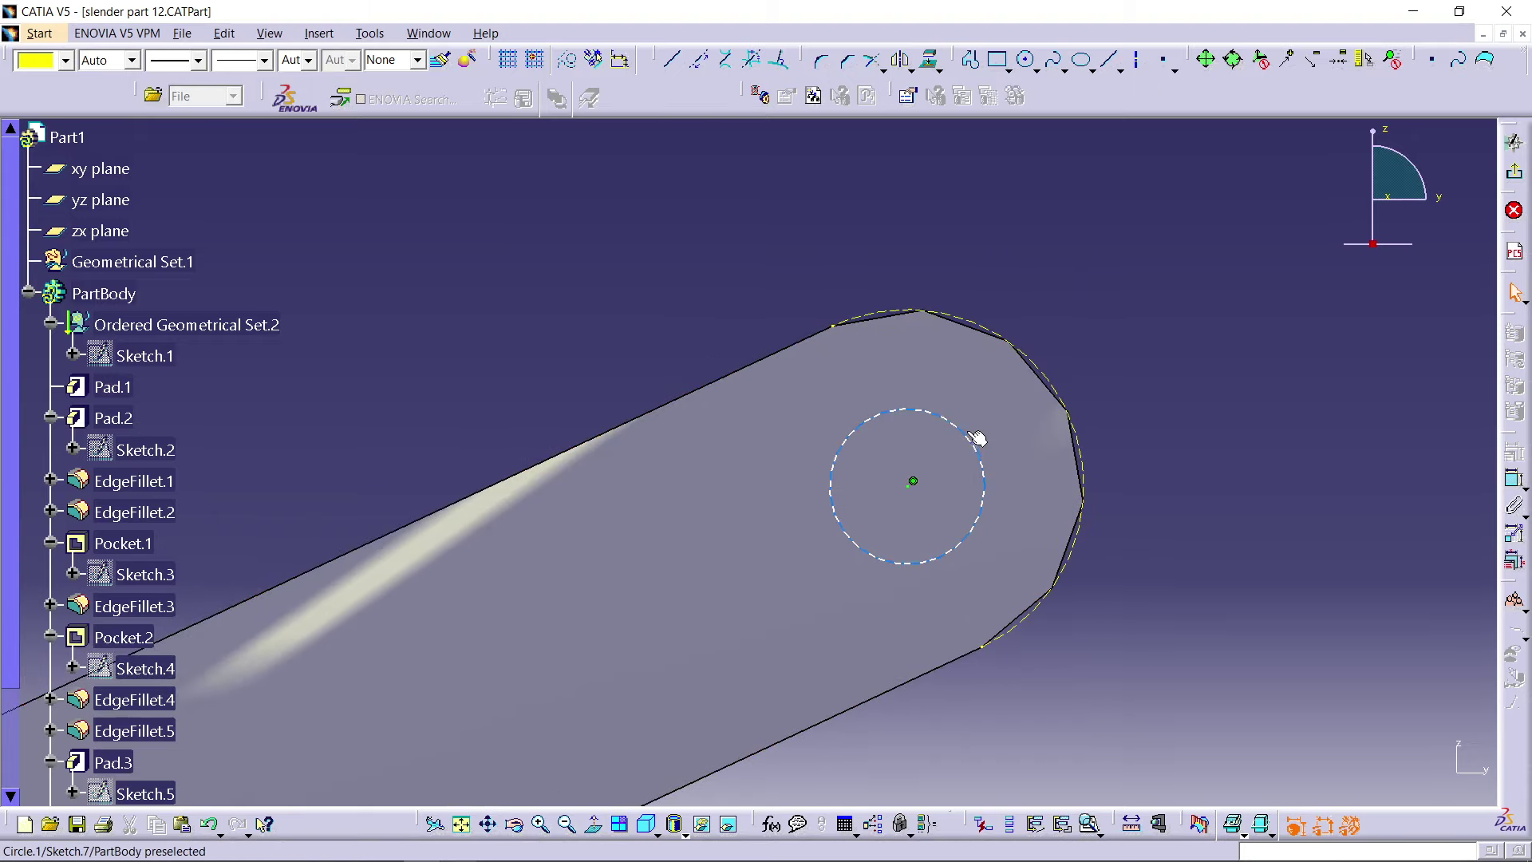
left_click(974, 445)
left_click(1512, 481)
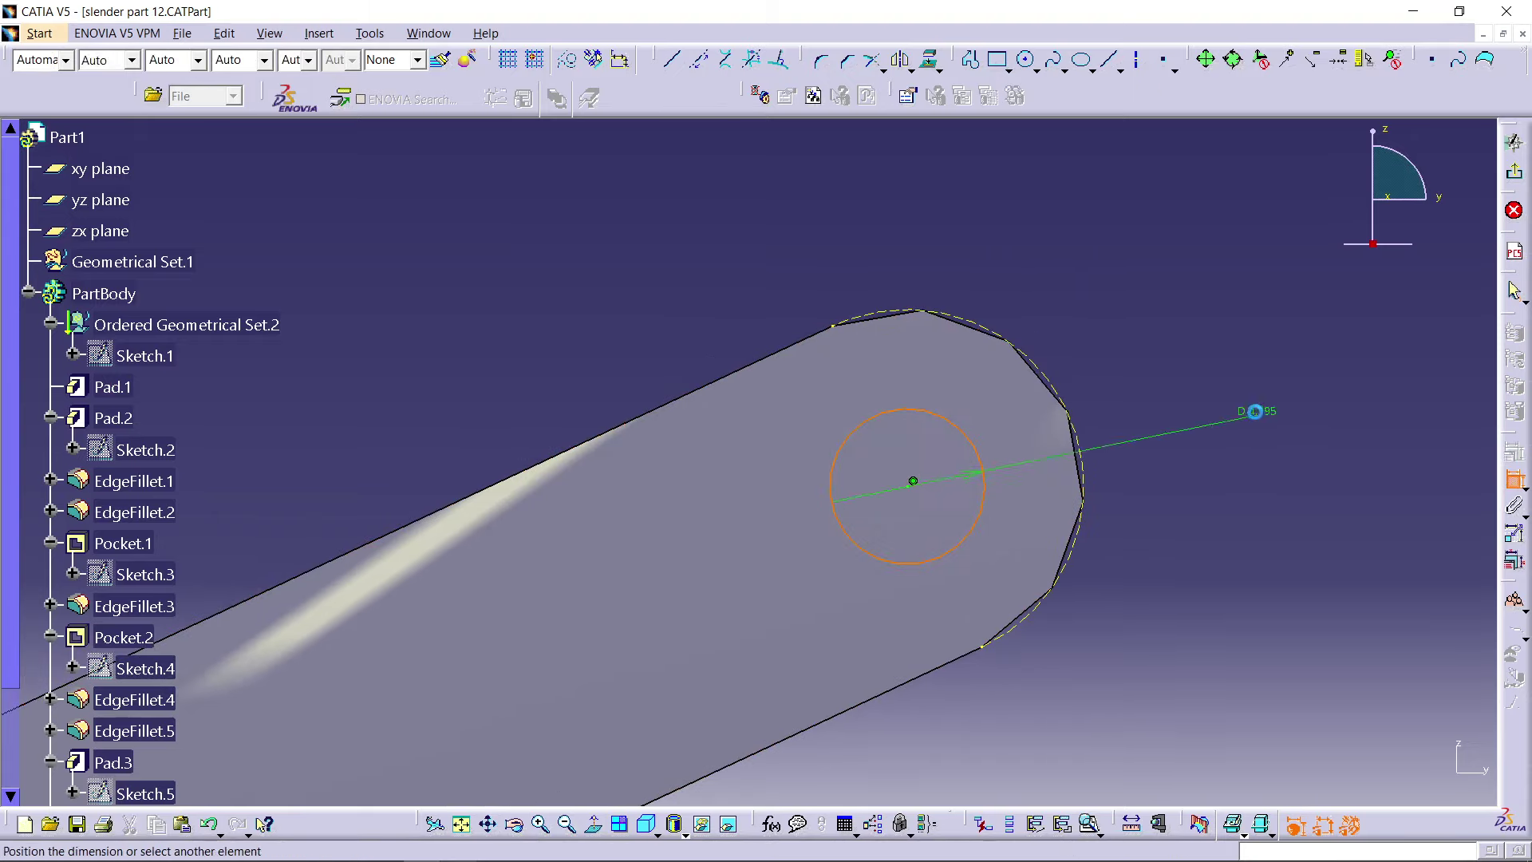
double_click(1279, 417)
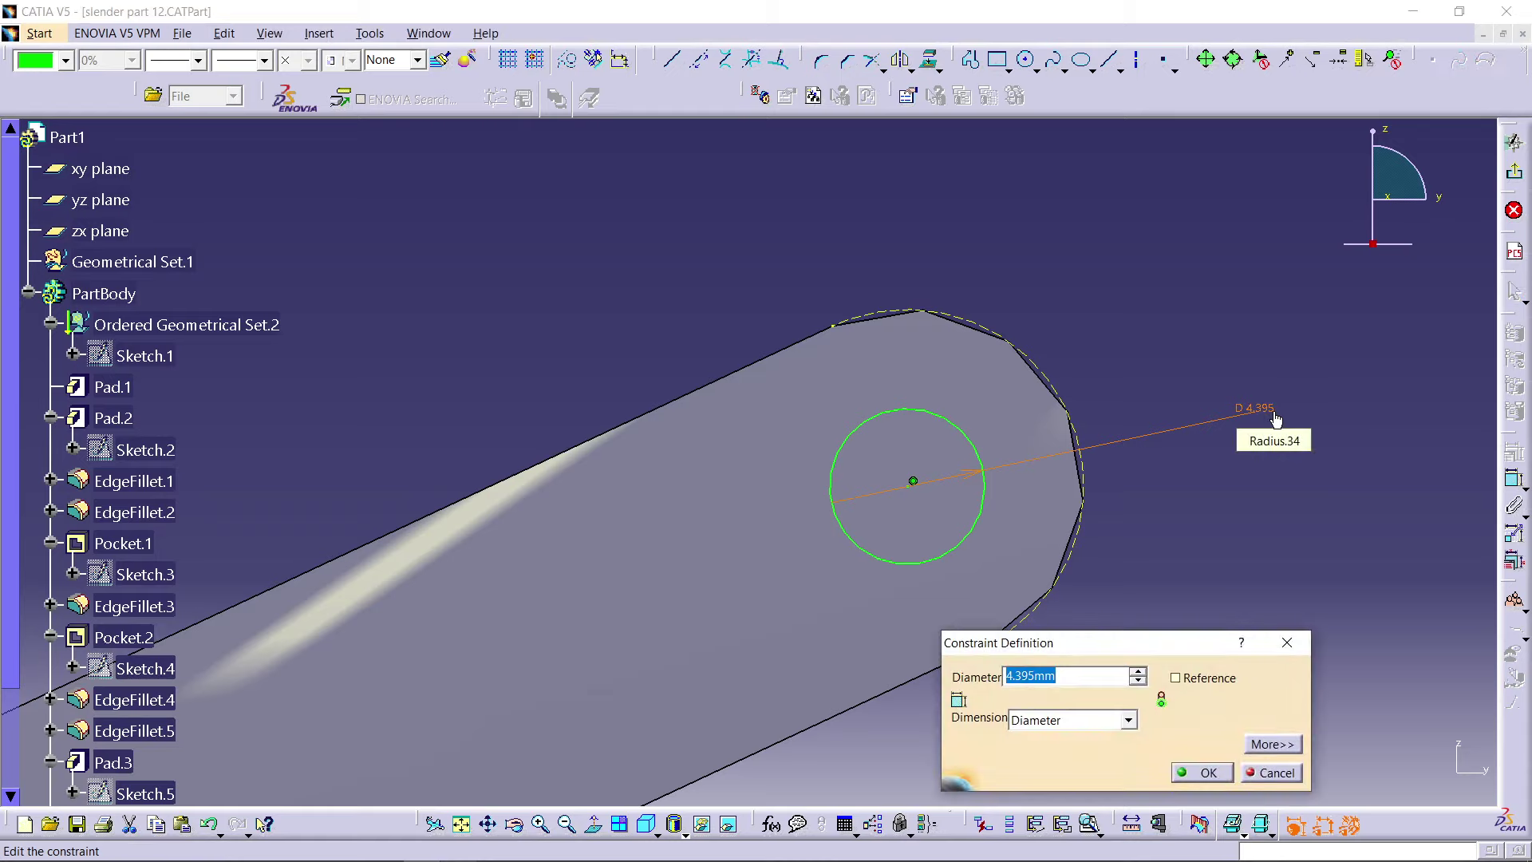
type("5")
key("Return")
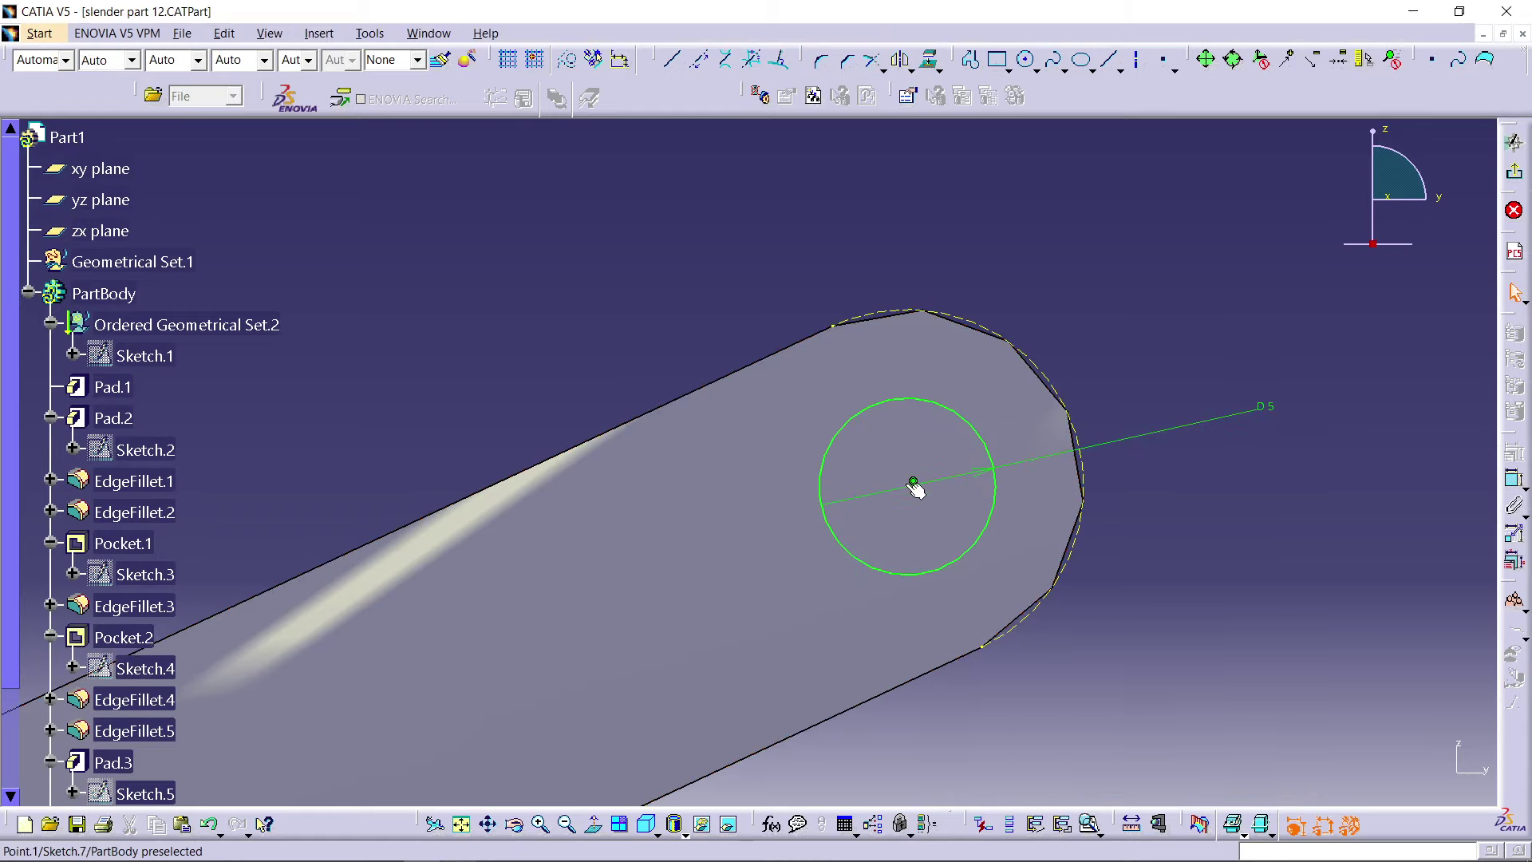
Step: Try a horizontal offset dimension between the circle and the projected end arc, and delete it
left_click(1073, 407)
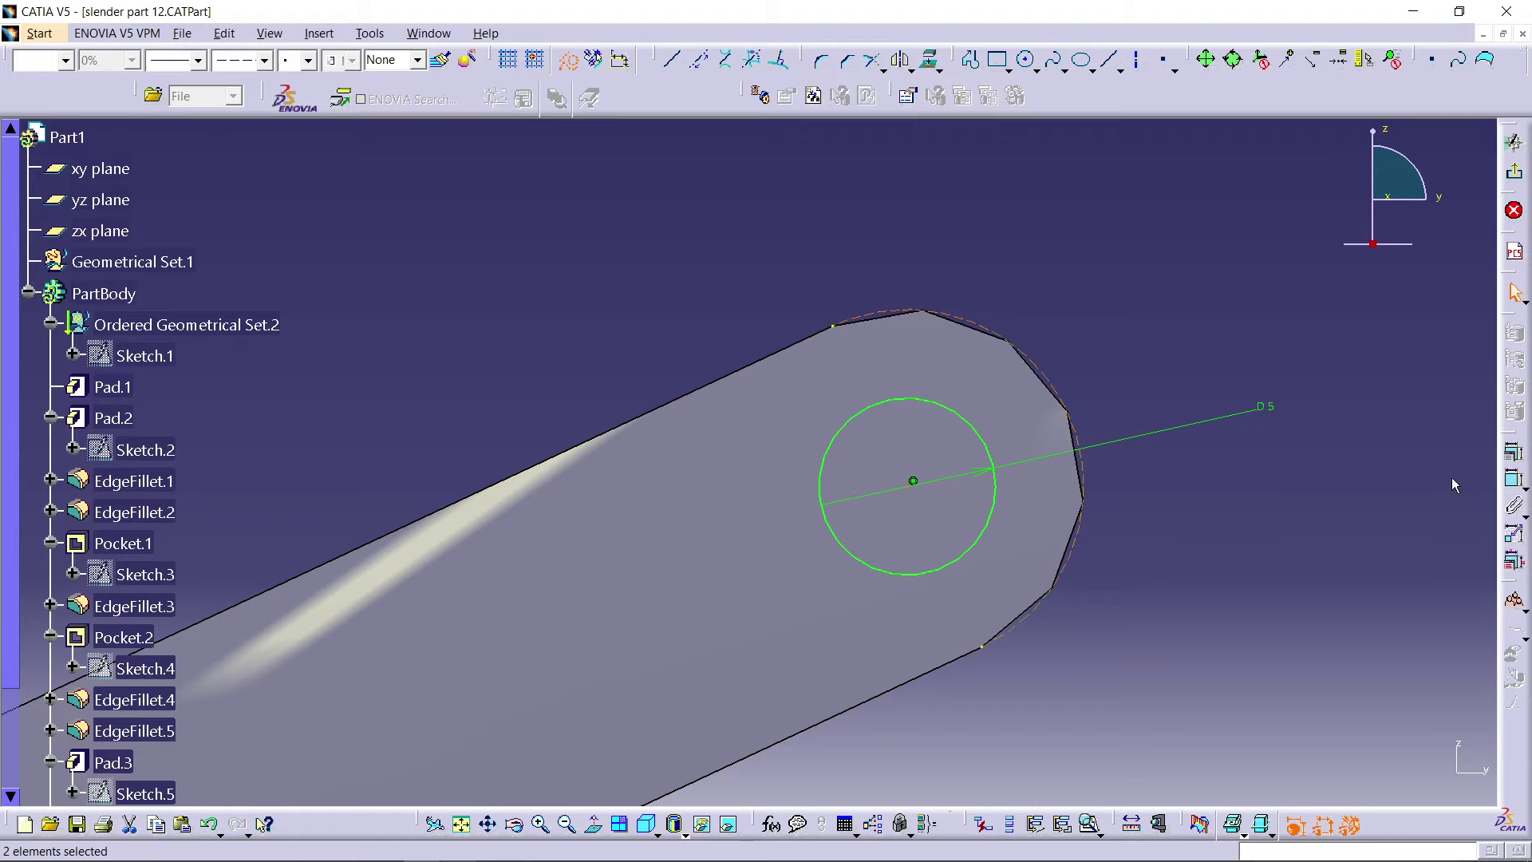
left_click(1516, 482)
left_click(995, 479)
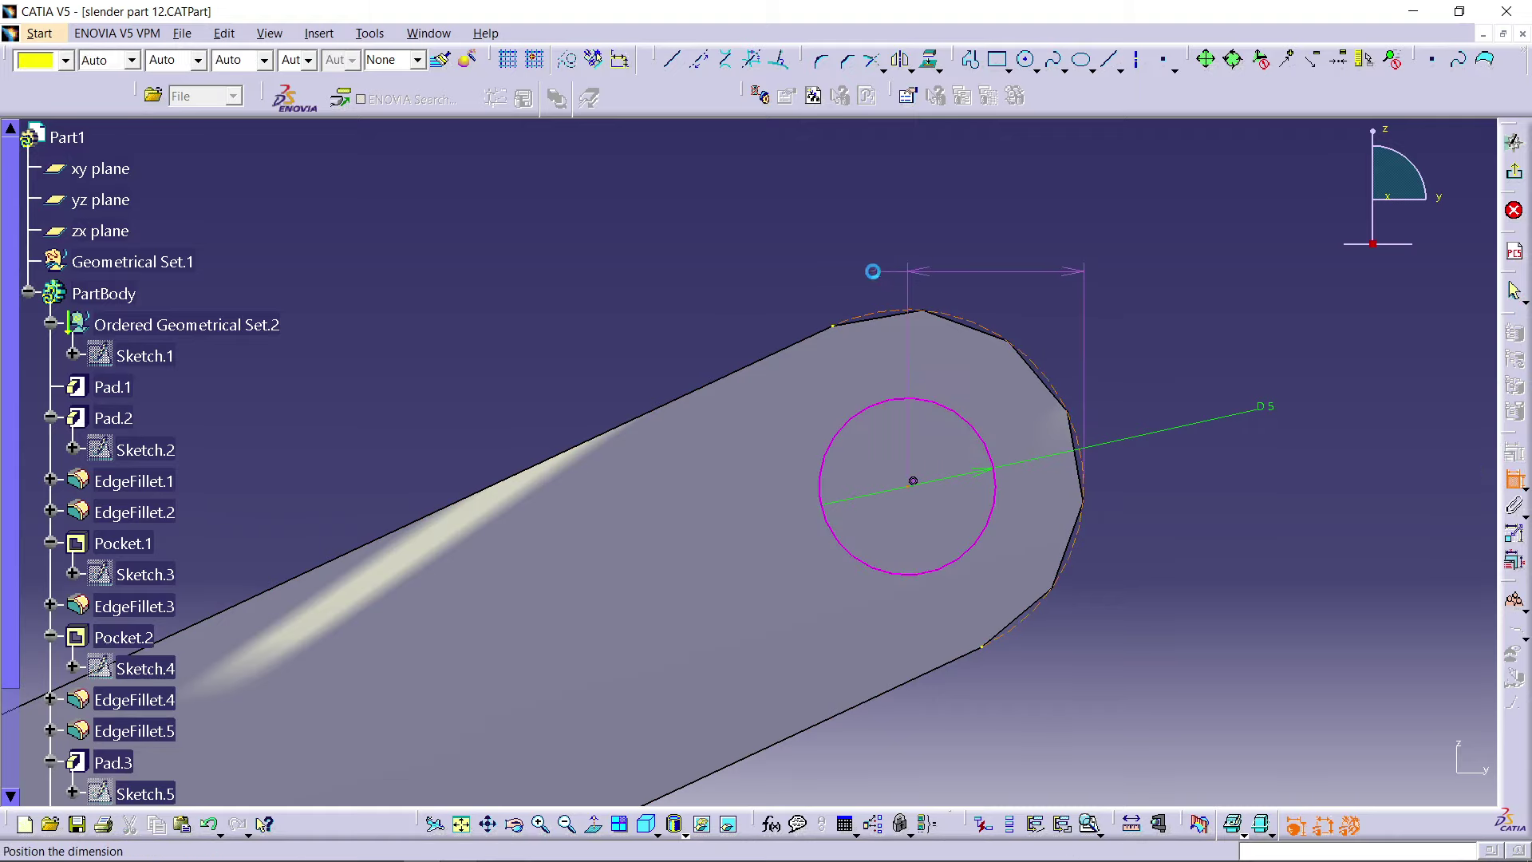
left_click(907, 272)
key("Delete")
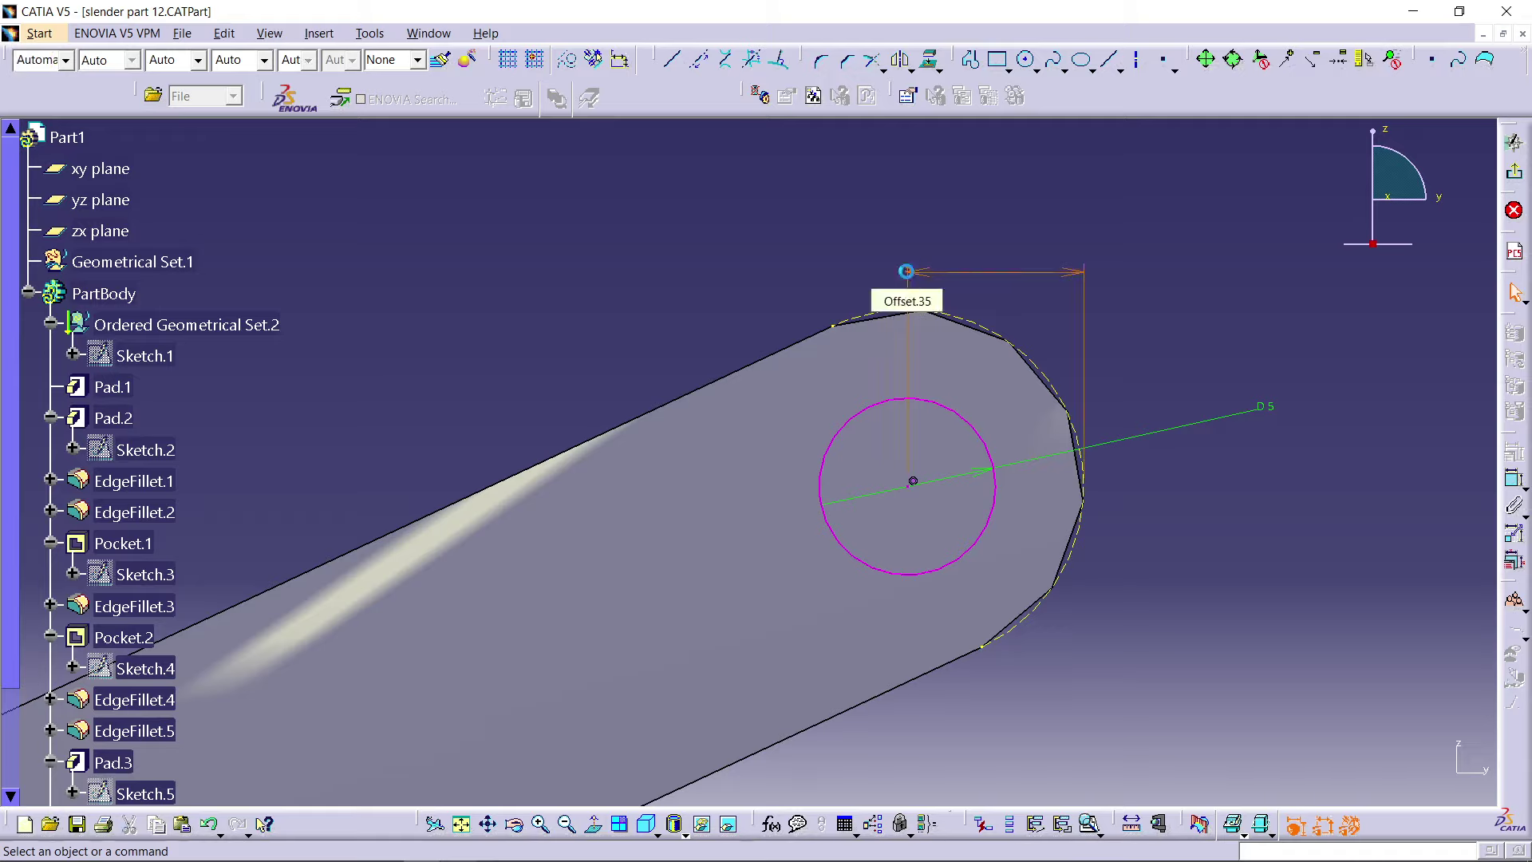
Step: Exit the sketch and start a pocket from the 5 mm circle
middle_click_drag(1004, 319, 925, 312)
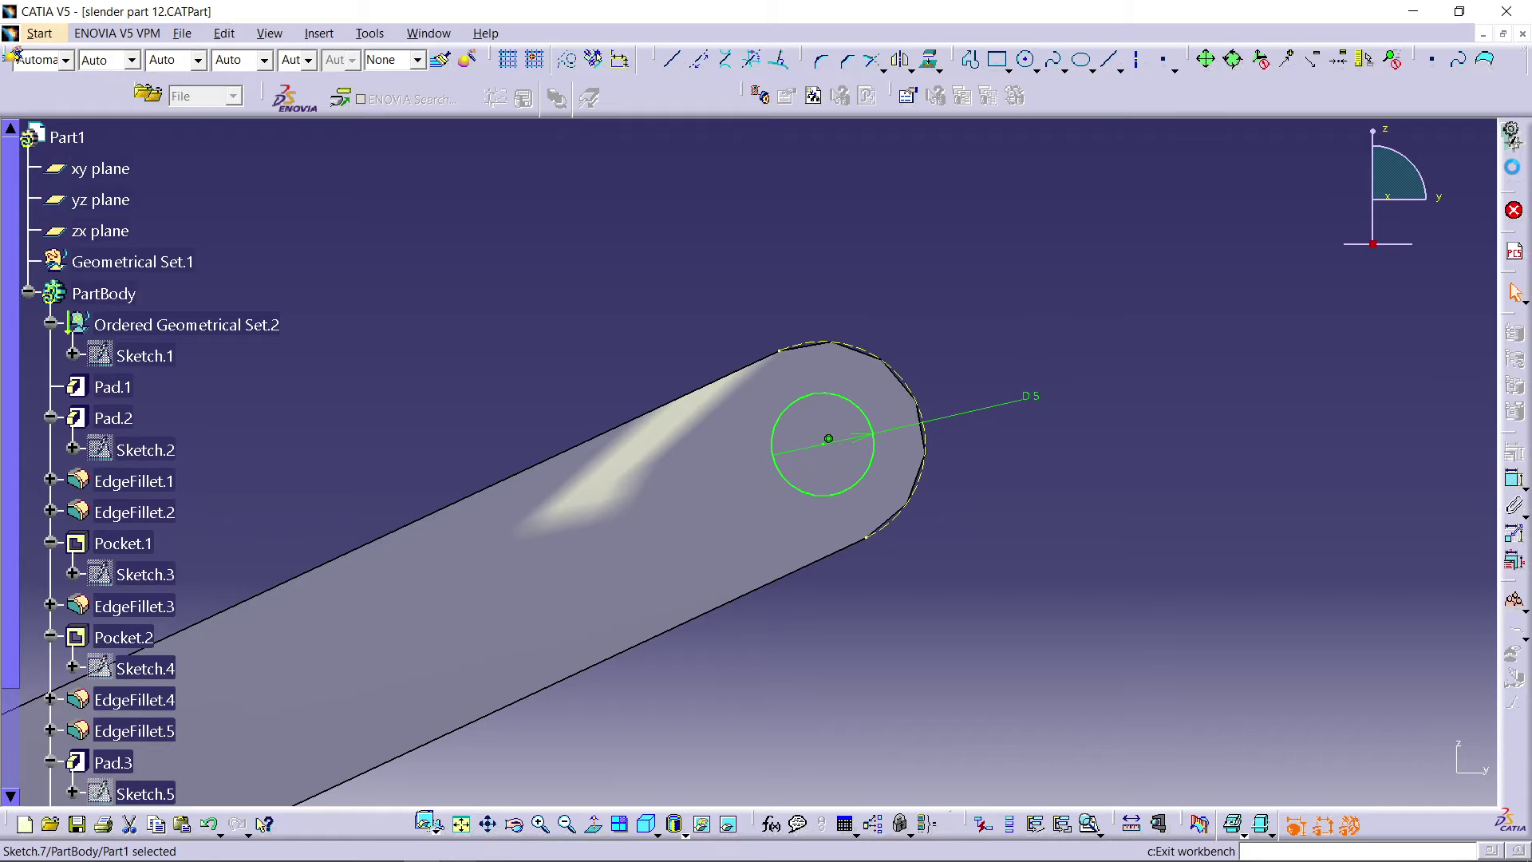
left_click(1514, 171)
middle_click_drag(1076, 328, 1117, 423)
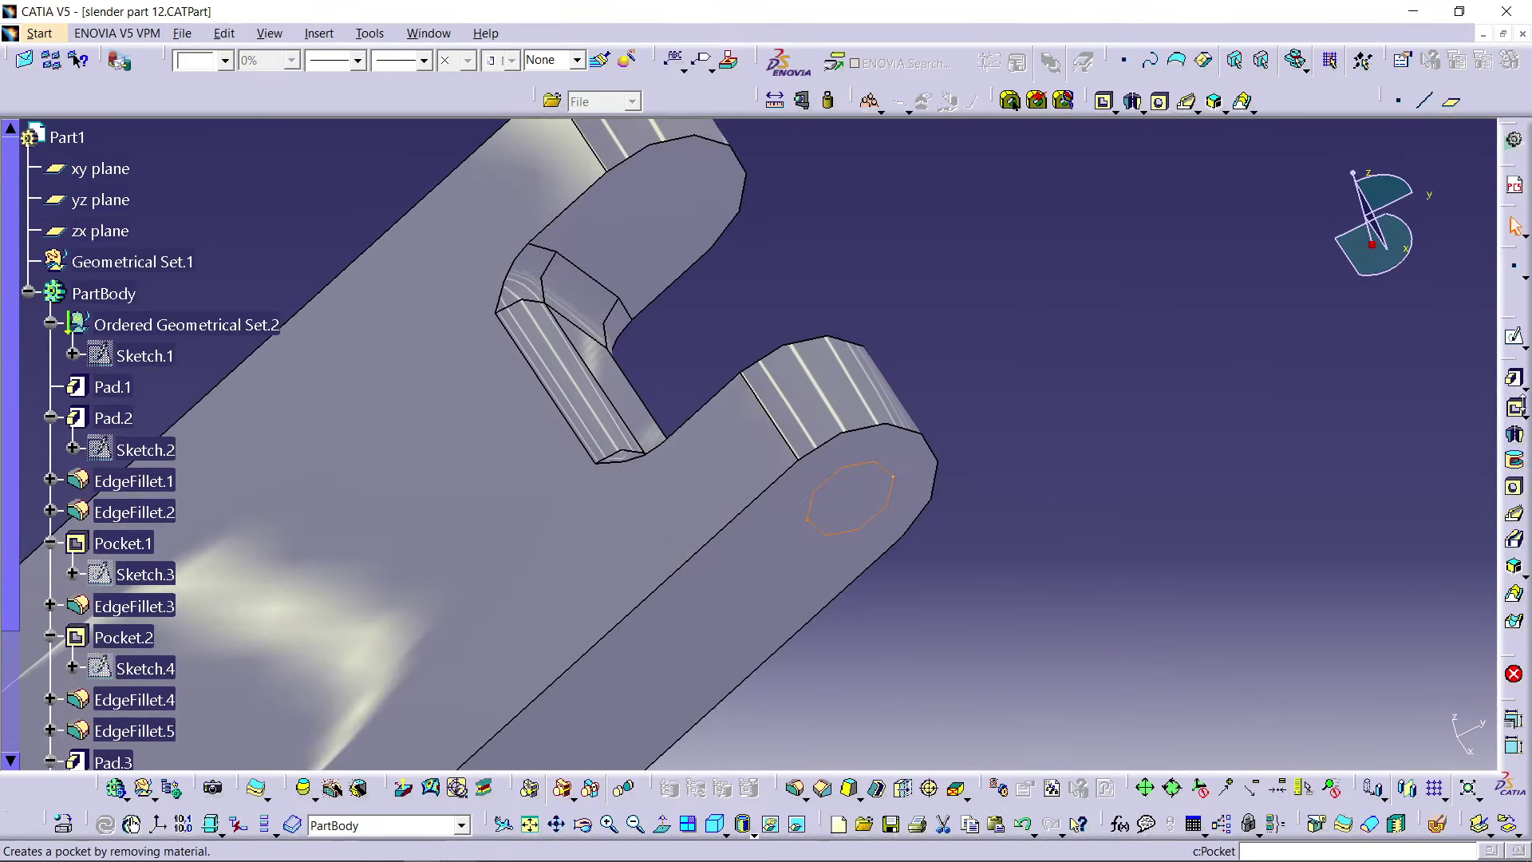
left_click(1514, 408)
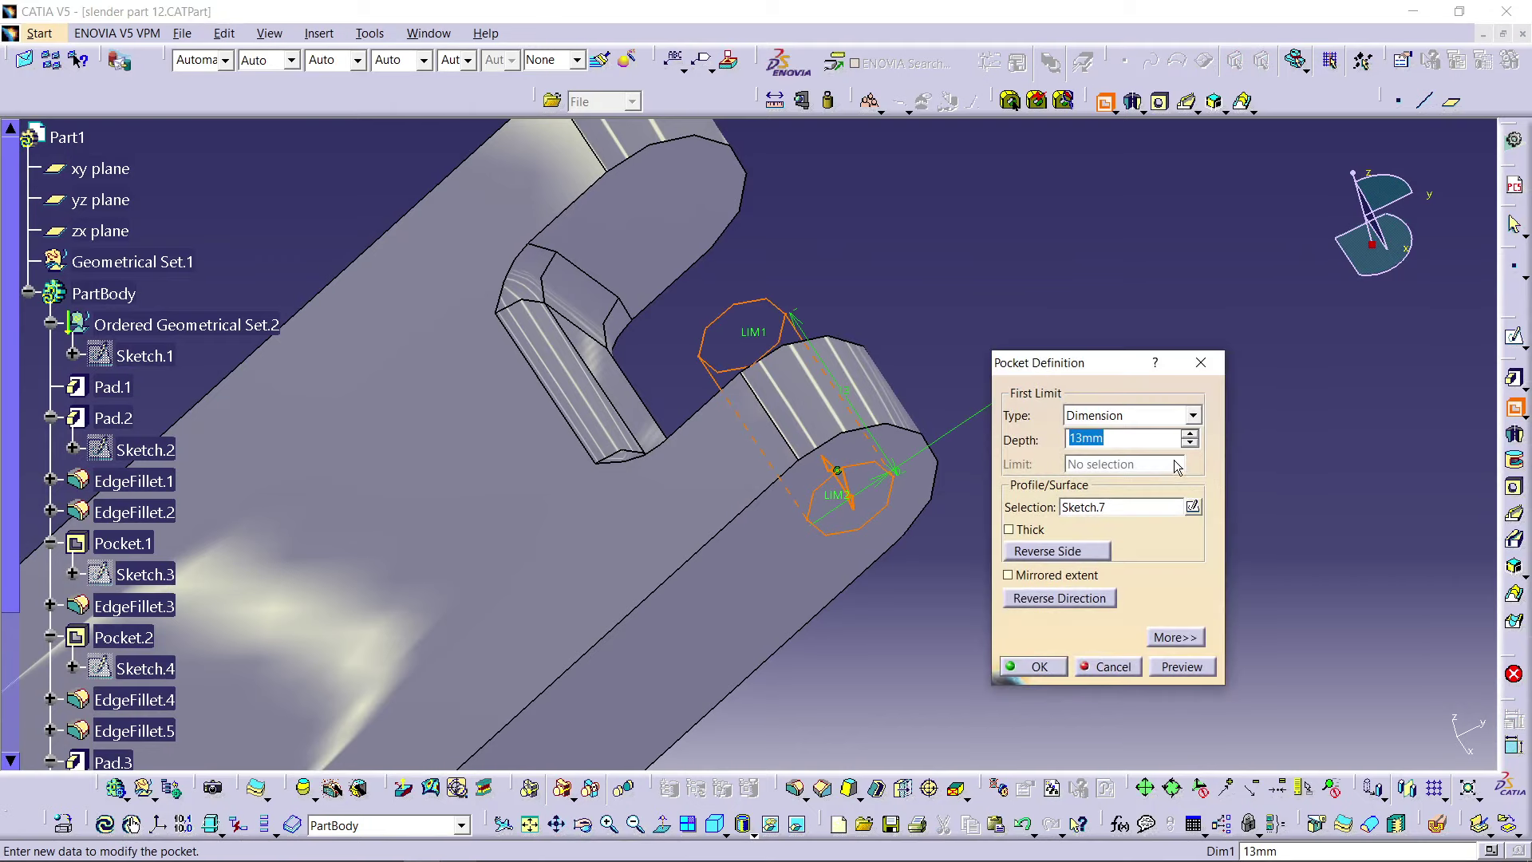
Step: Try Up to next and Up to last as the pocket's limit types
left_click(1137, 421)
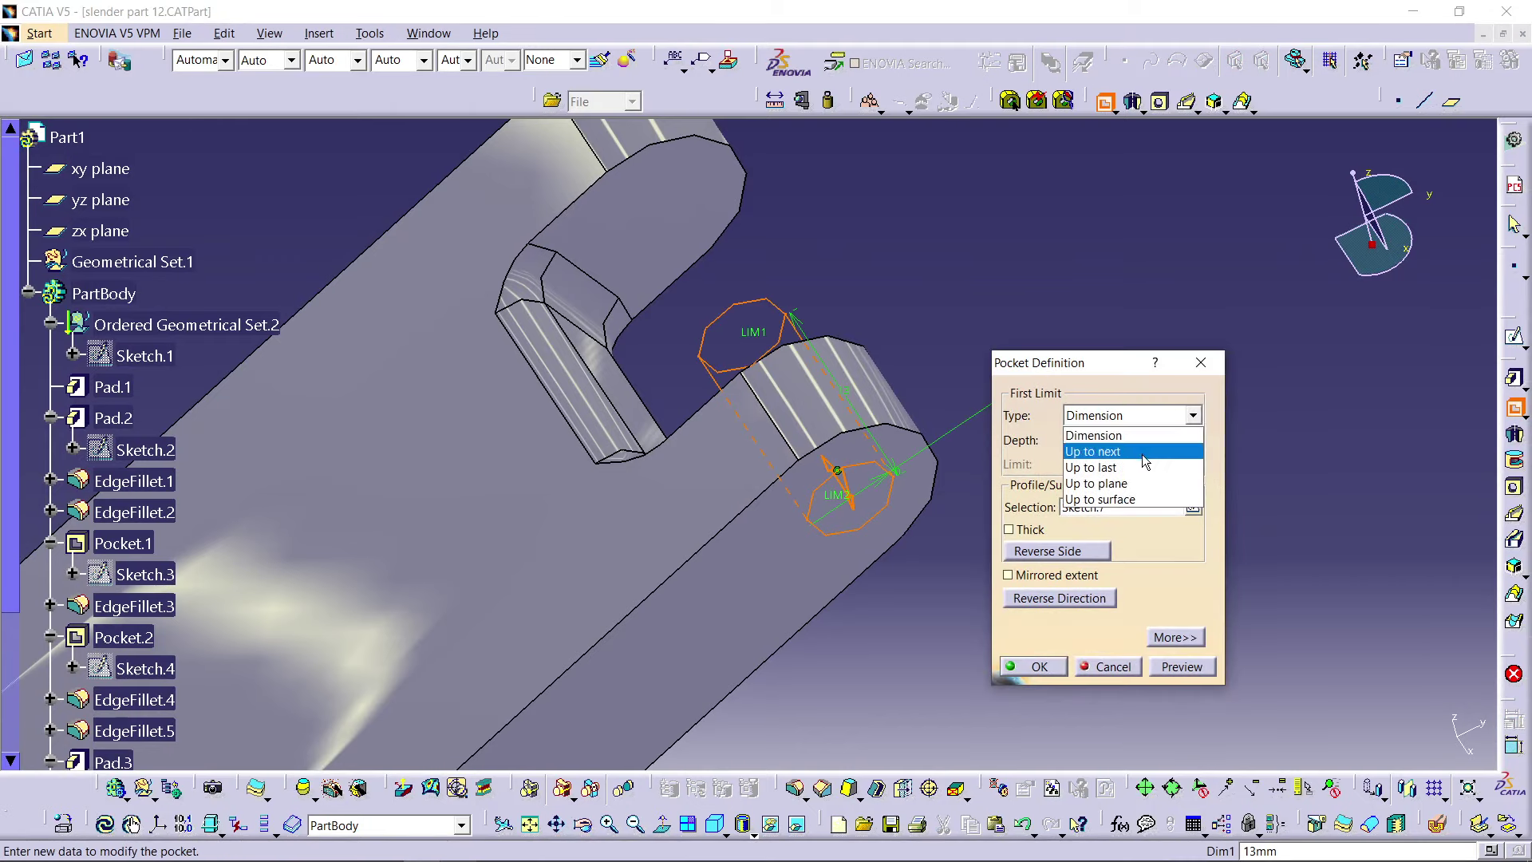
left_click(1142, 449)
left_click(1140, 420)
left_click(1133, 465)
middle_click_drag(659, 266, 941, 375)
Step: Cut the hole through both prongs with the pocket limited up to the opposite prong's outer side face
left_click(1083, 415)
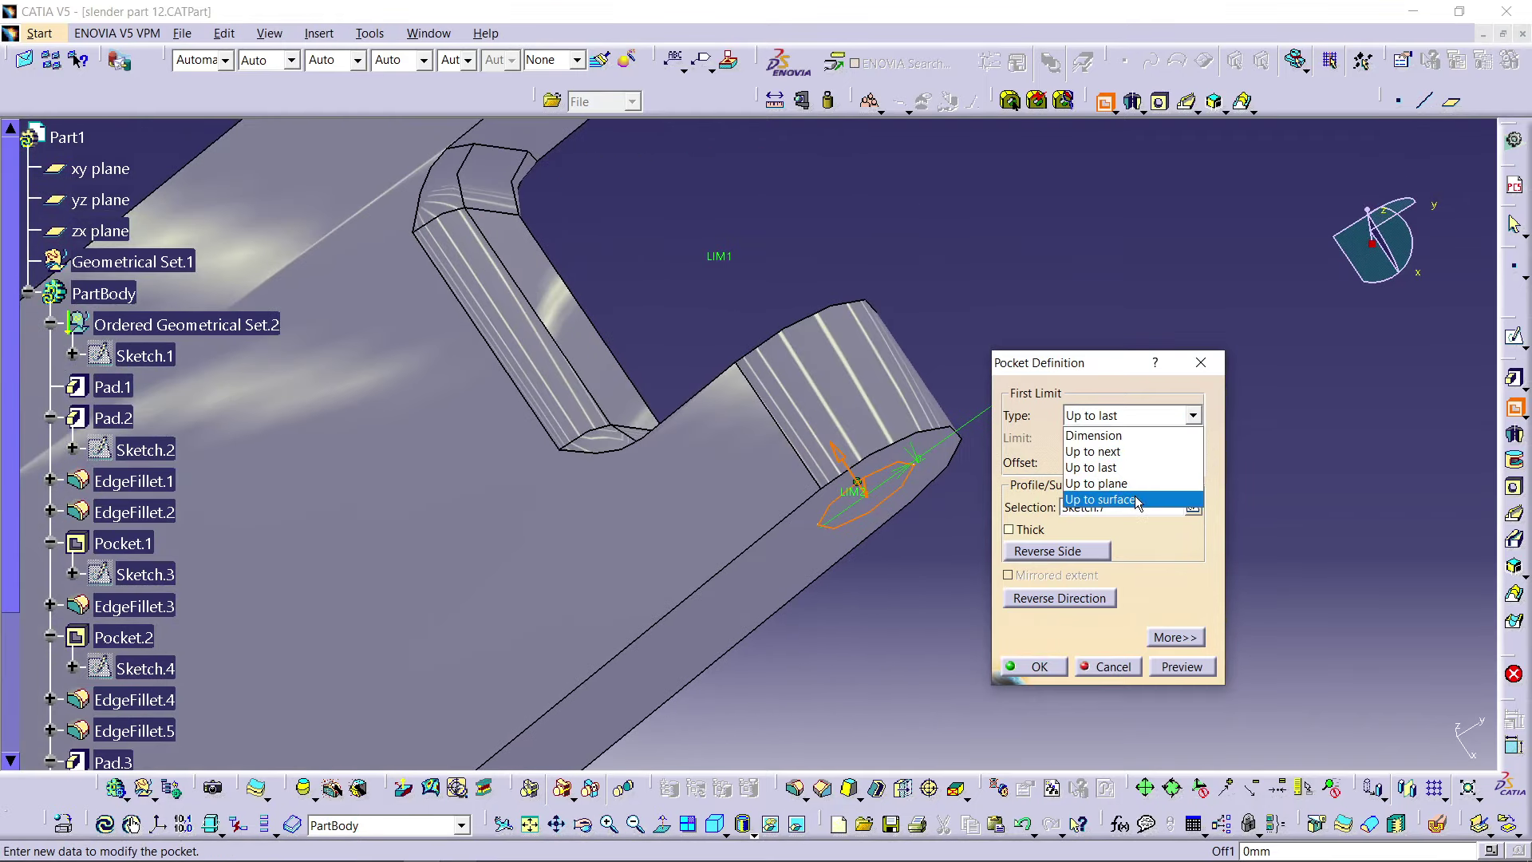
left_click(1138, 501)
middle_click_drag(634, 271, 745, 383)
left_click(747, 345)
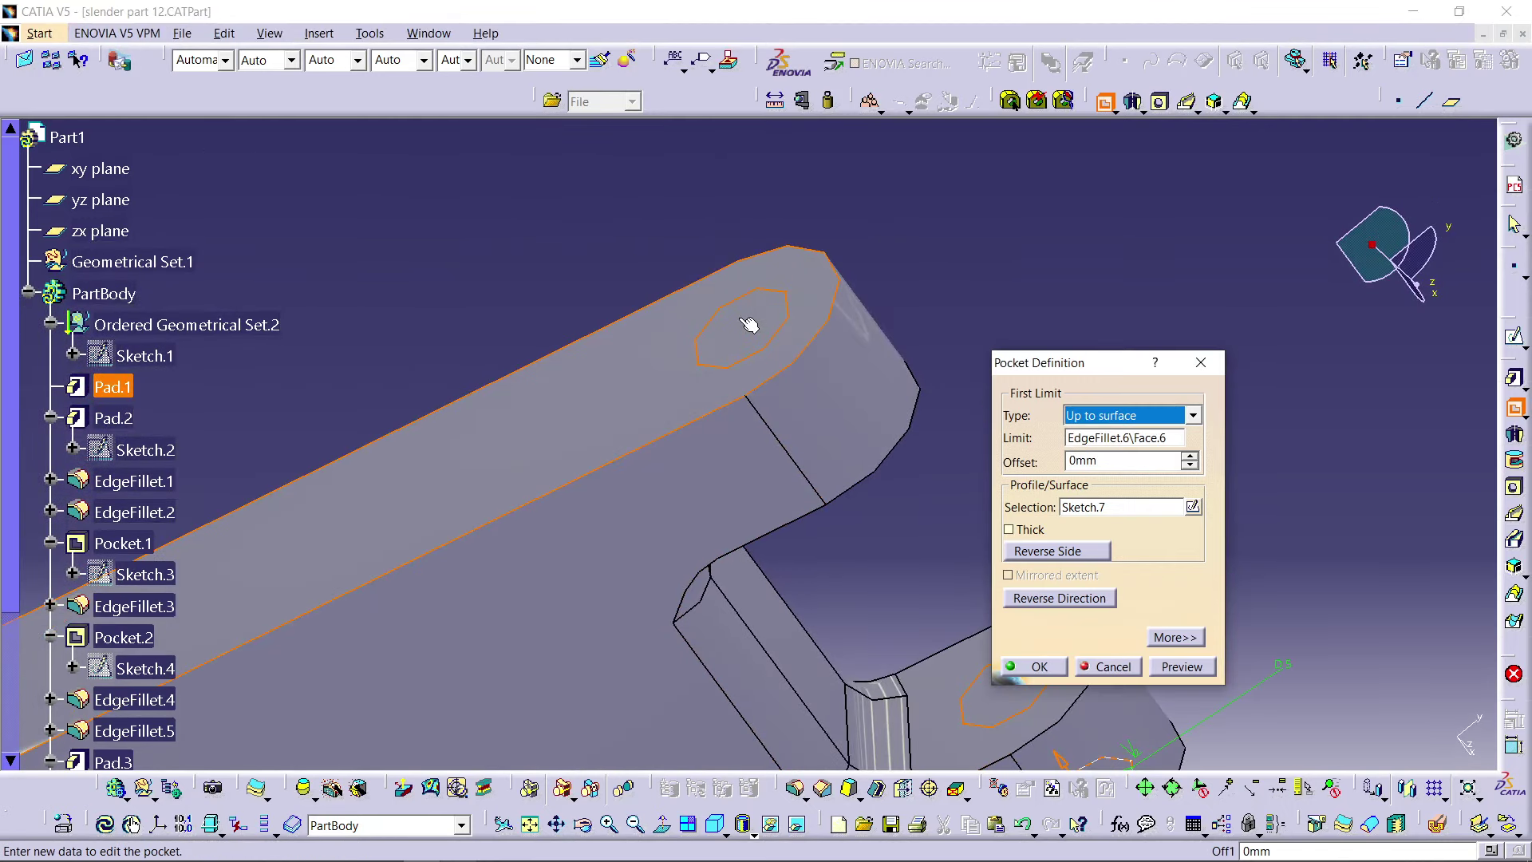
left_click(1188, 669)
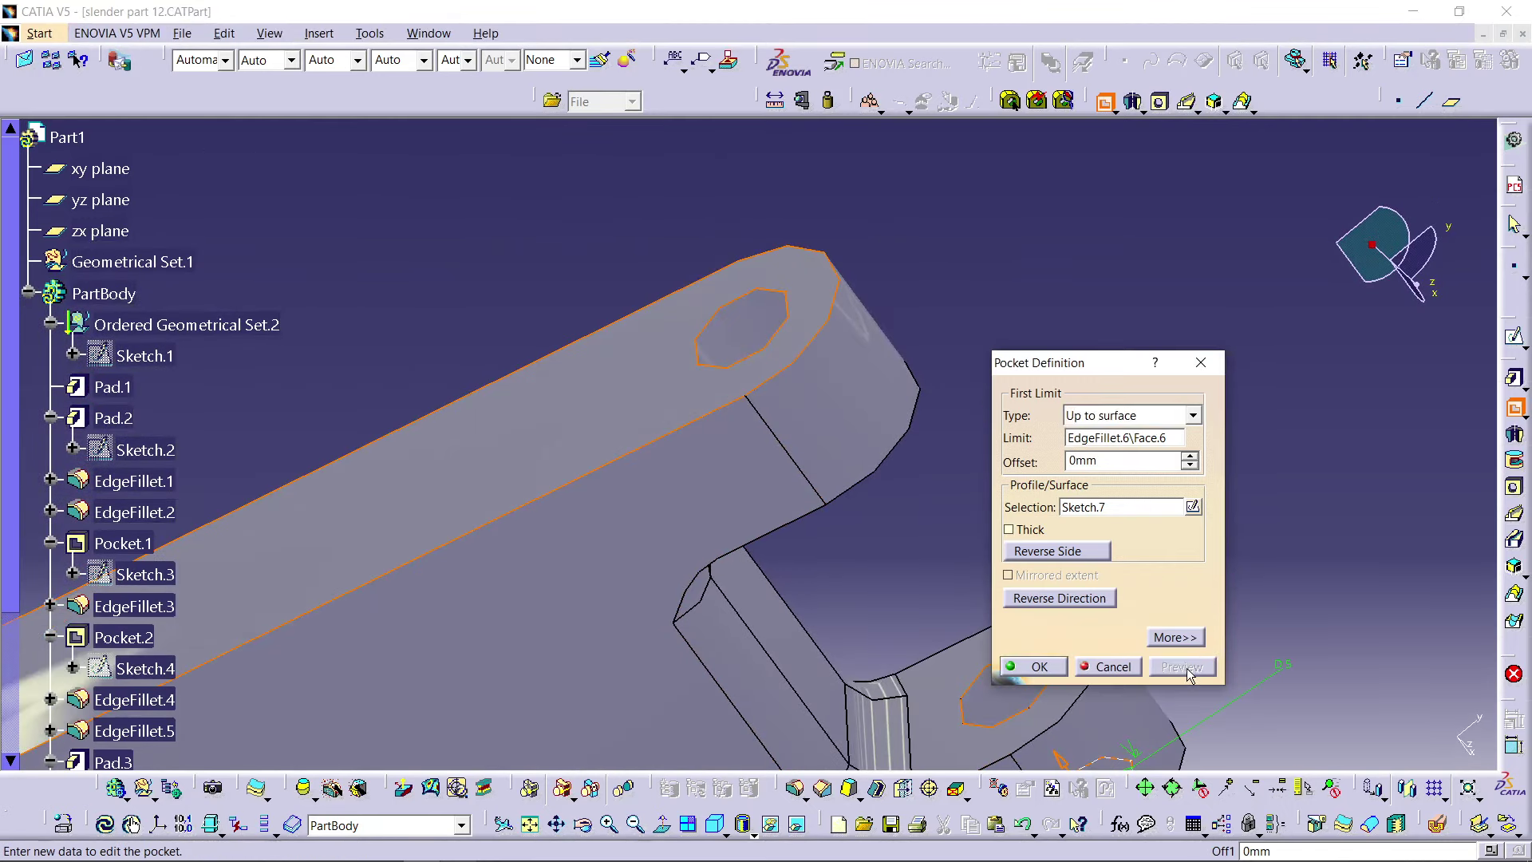
left_click(1031, 667)
middle_click_drag(1080, 438, 786, 616)
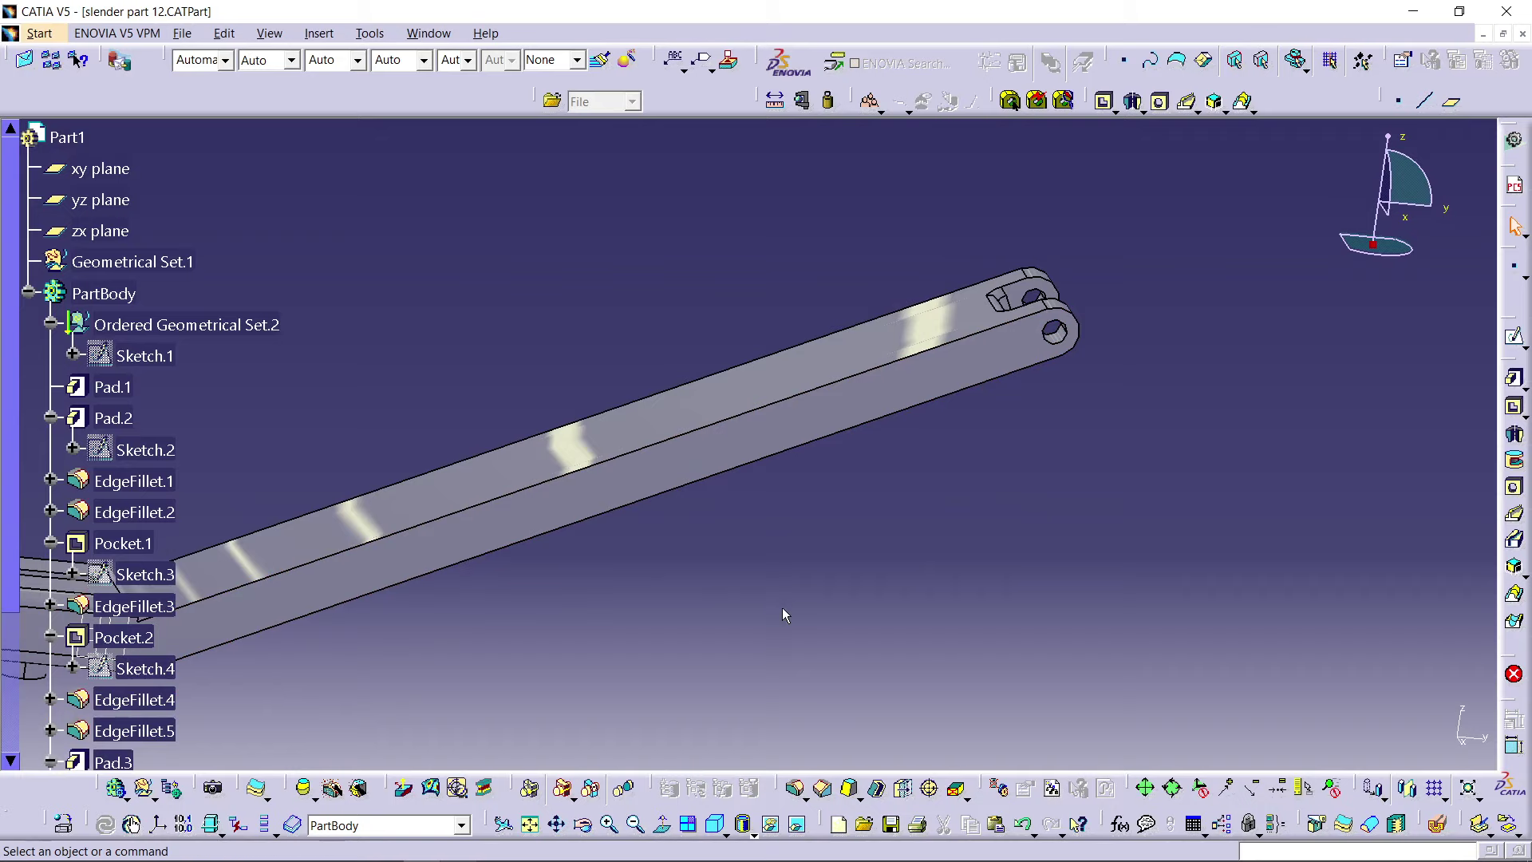
left_click(796, 790)
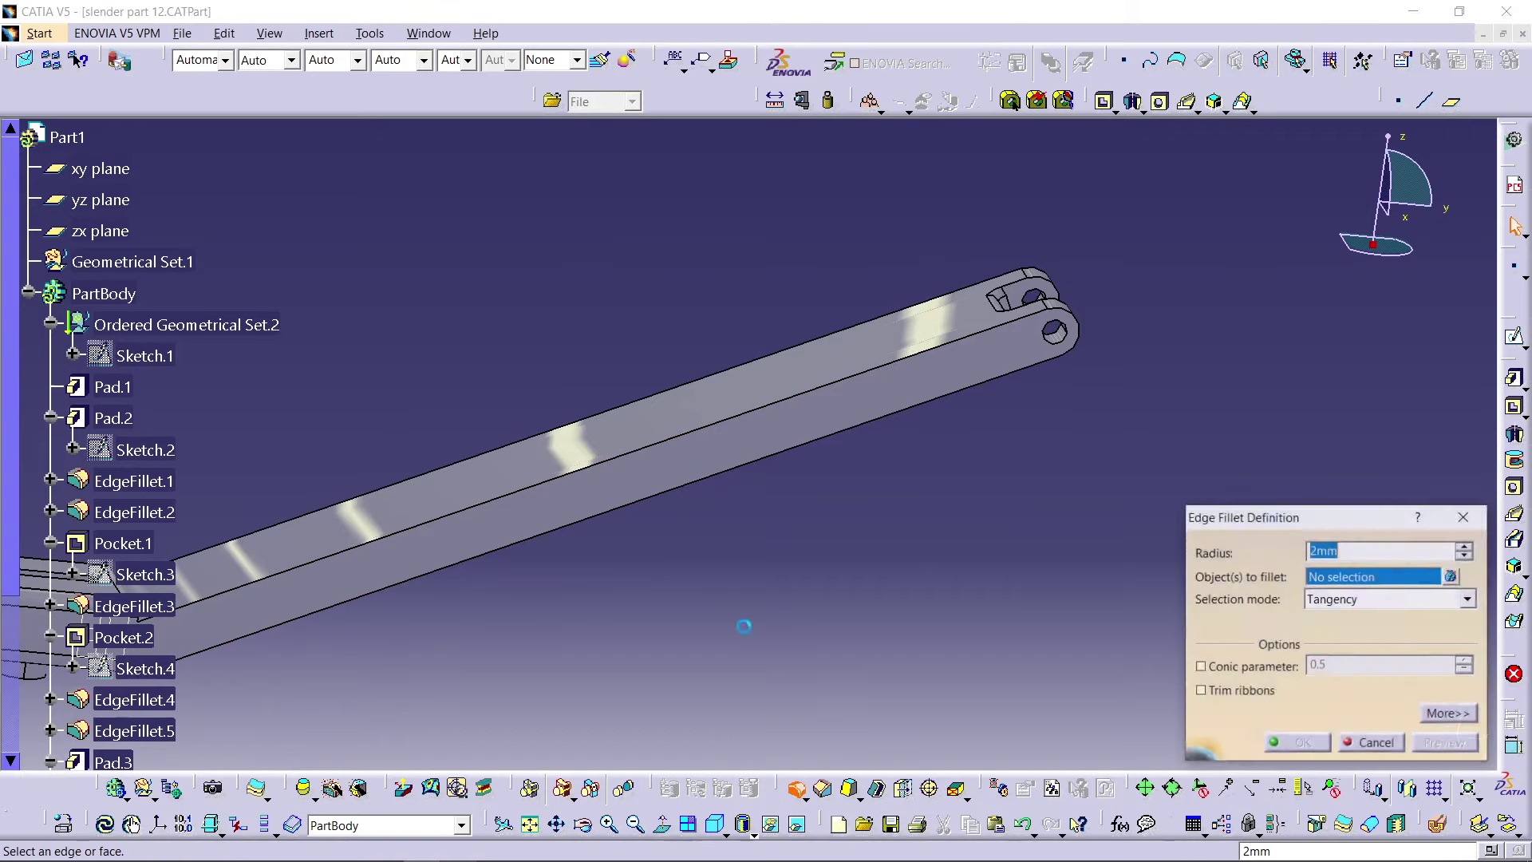
middle_click_drag(990, 559, 947, 513)
left_click(872, 438)
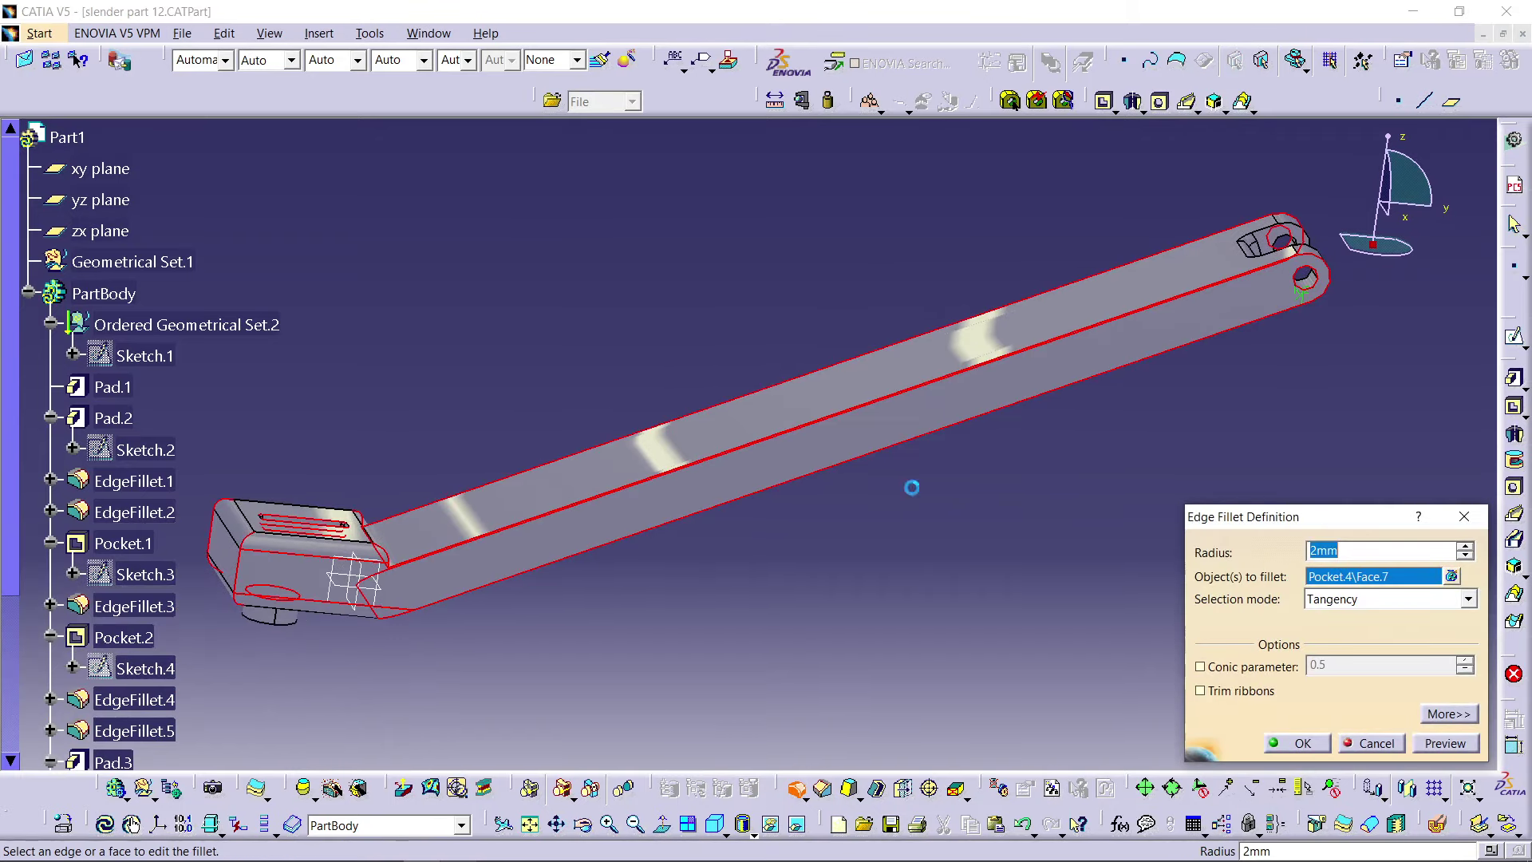
left_click(1465, 516)
Step: Round the arm's long upper side edge with a 2 mm edge fillet using tangency selection
left_click(796, 788)
middle_click_drag(918, 702, 746, 438, "ctrl")
left_click(899, 512)
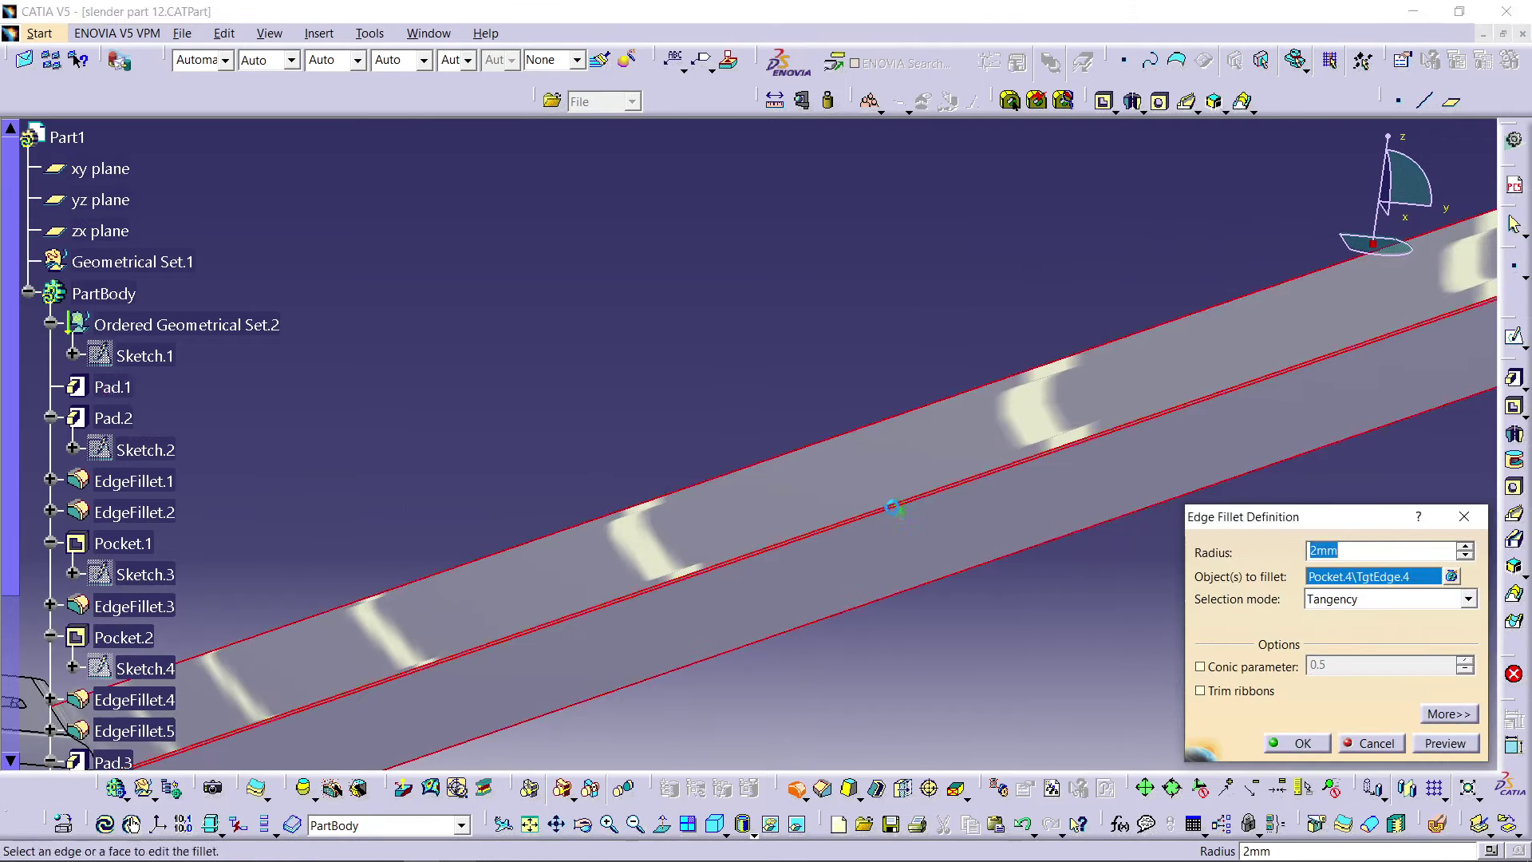
middle_click_drag(1105, 571, 878, 551, "ctrl")
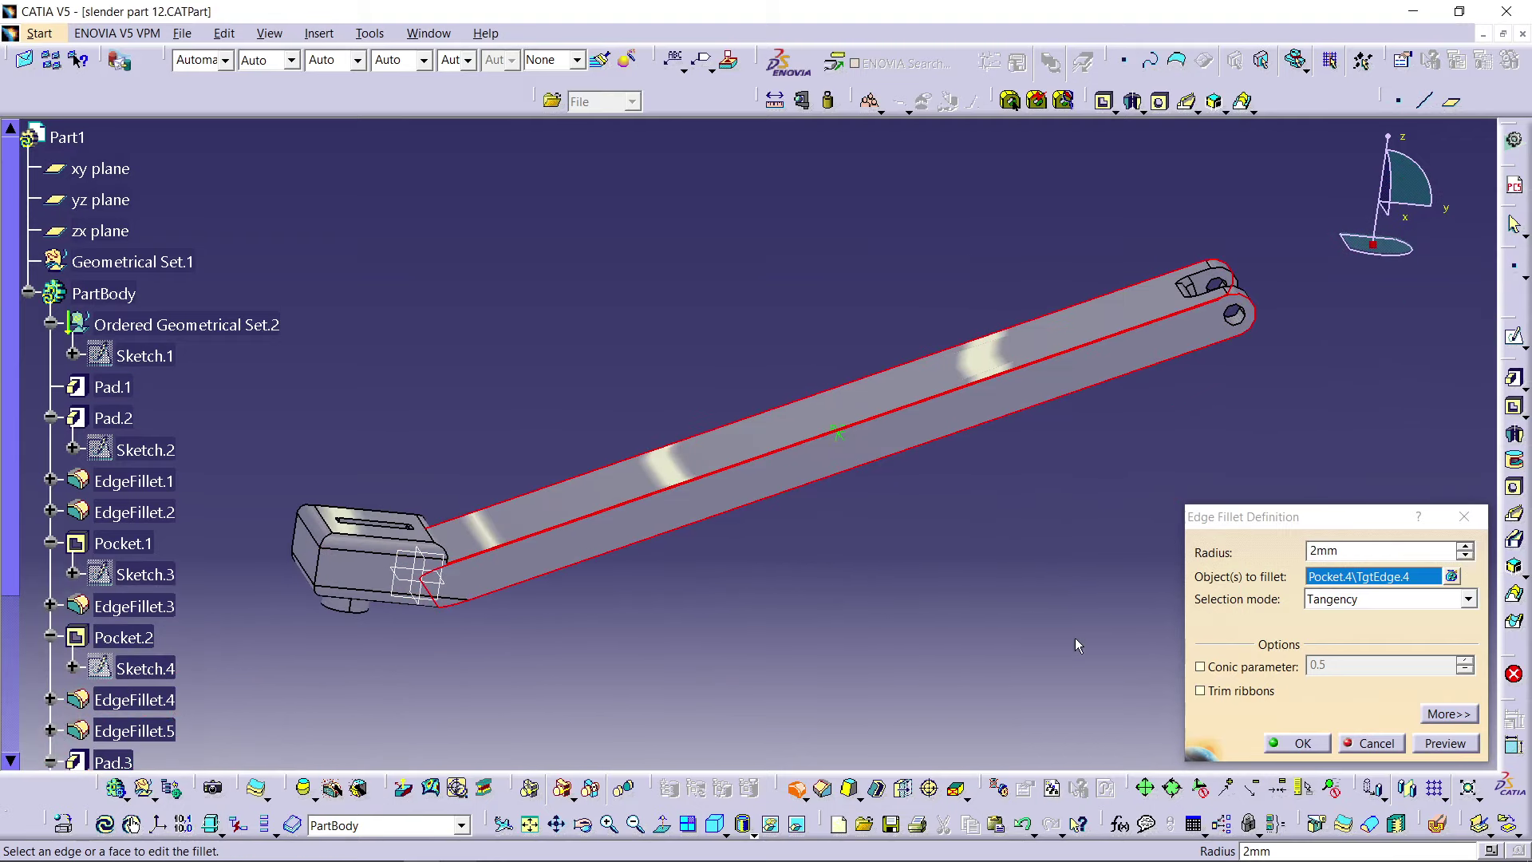
left_click(1289, 743)
middle_click_drag(619, 303, 857, 413)
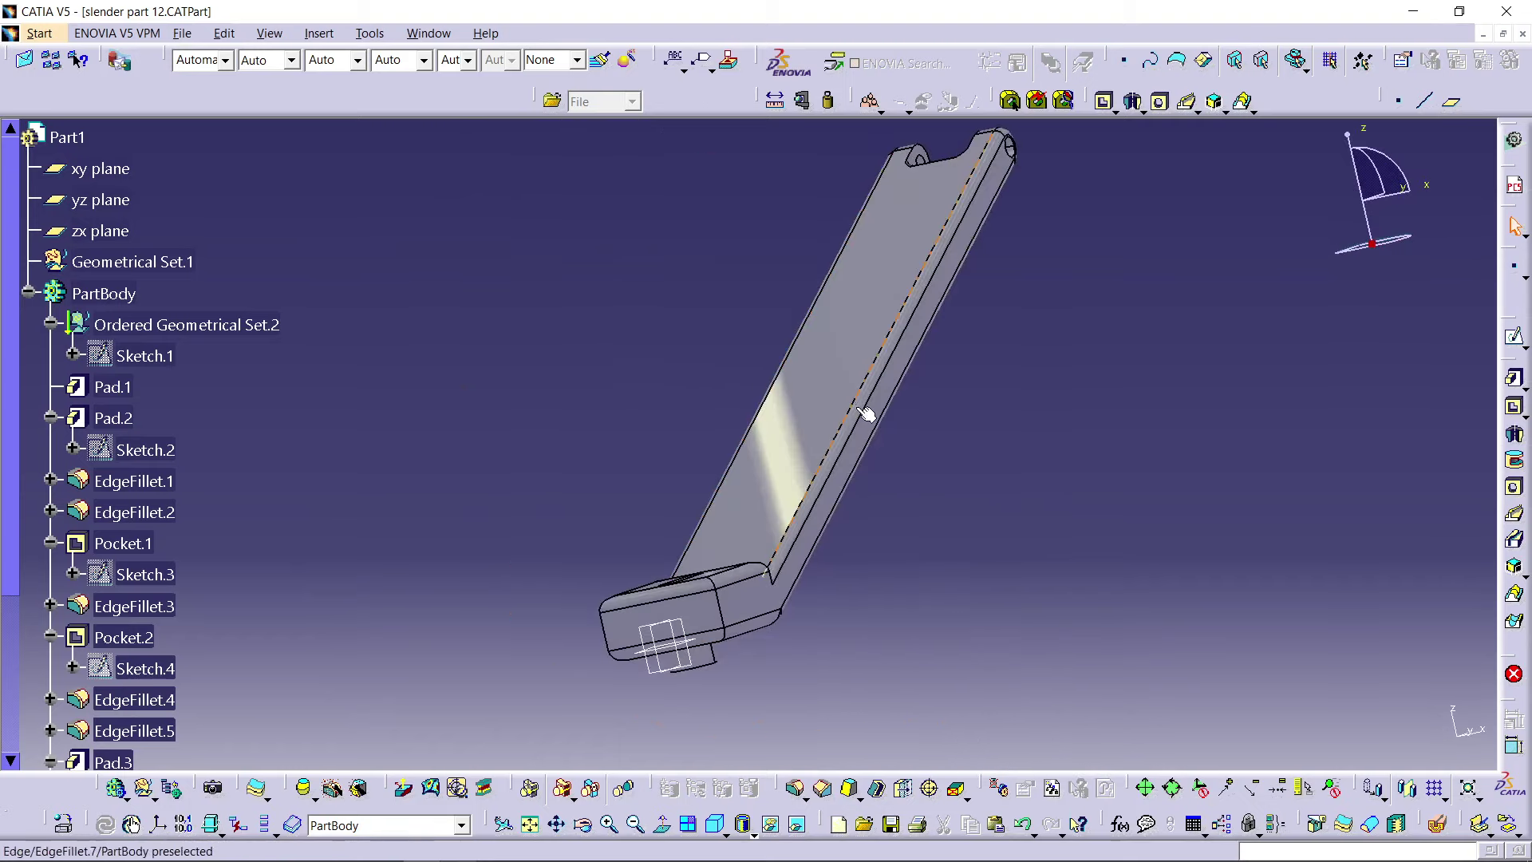
middle_click_drag(1023, 359, 727, 444)
Step: Consult the Fixed Joint Draft drawing in Adobe Acrobat Reader and create a new part named Part8 in CATIA
left_click(477, 846)
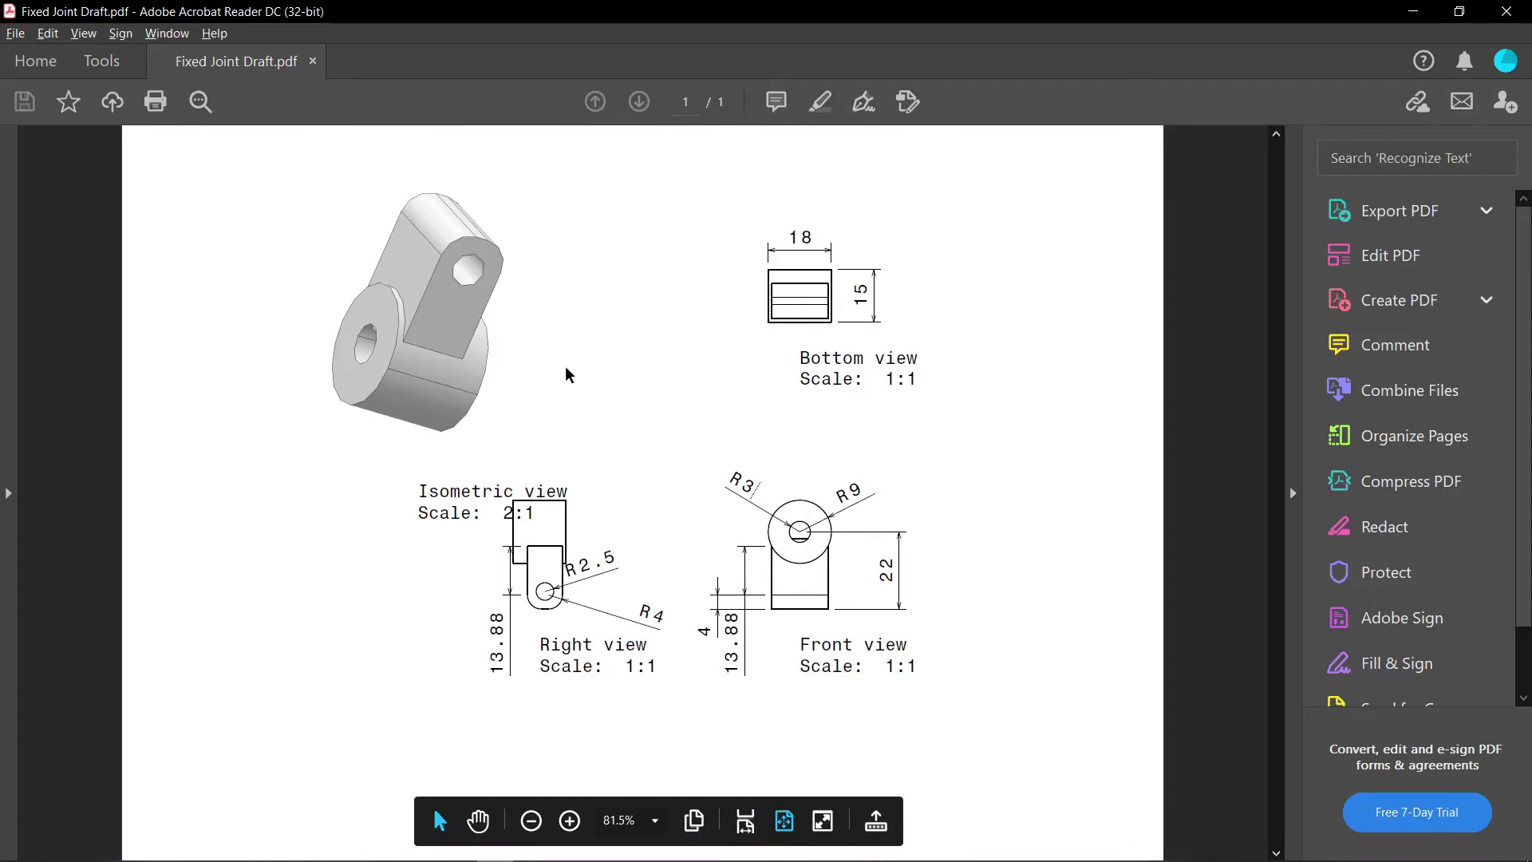
left_click(1423, 14)
left_click(48, 34)
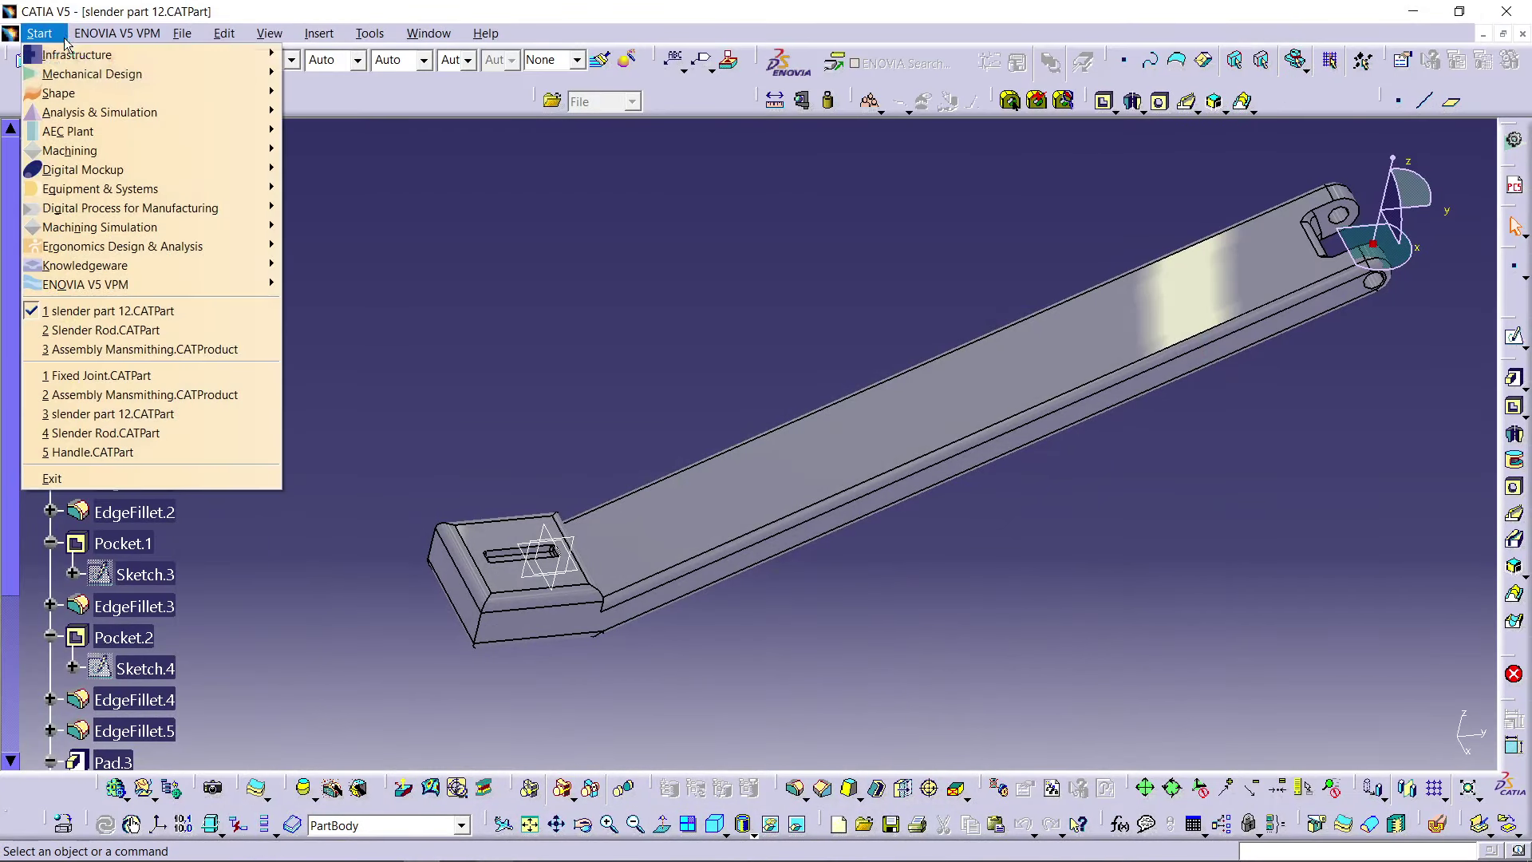
mouse_move(199, 74)
left_click(349, 75)
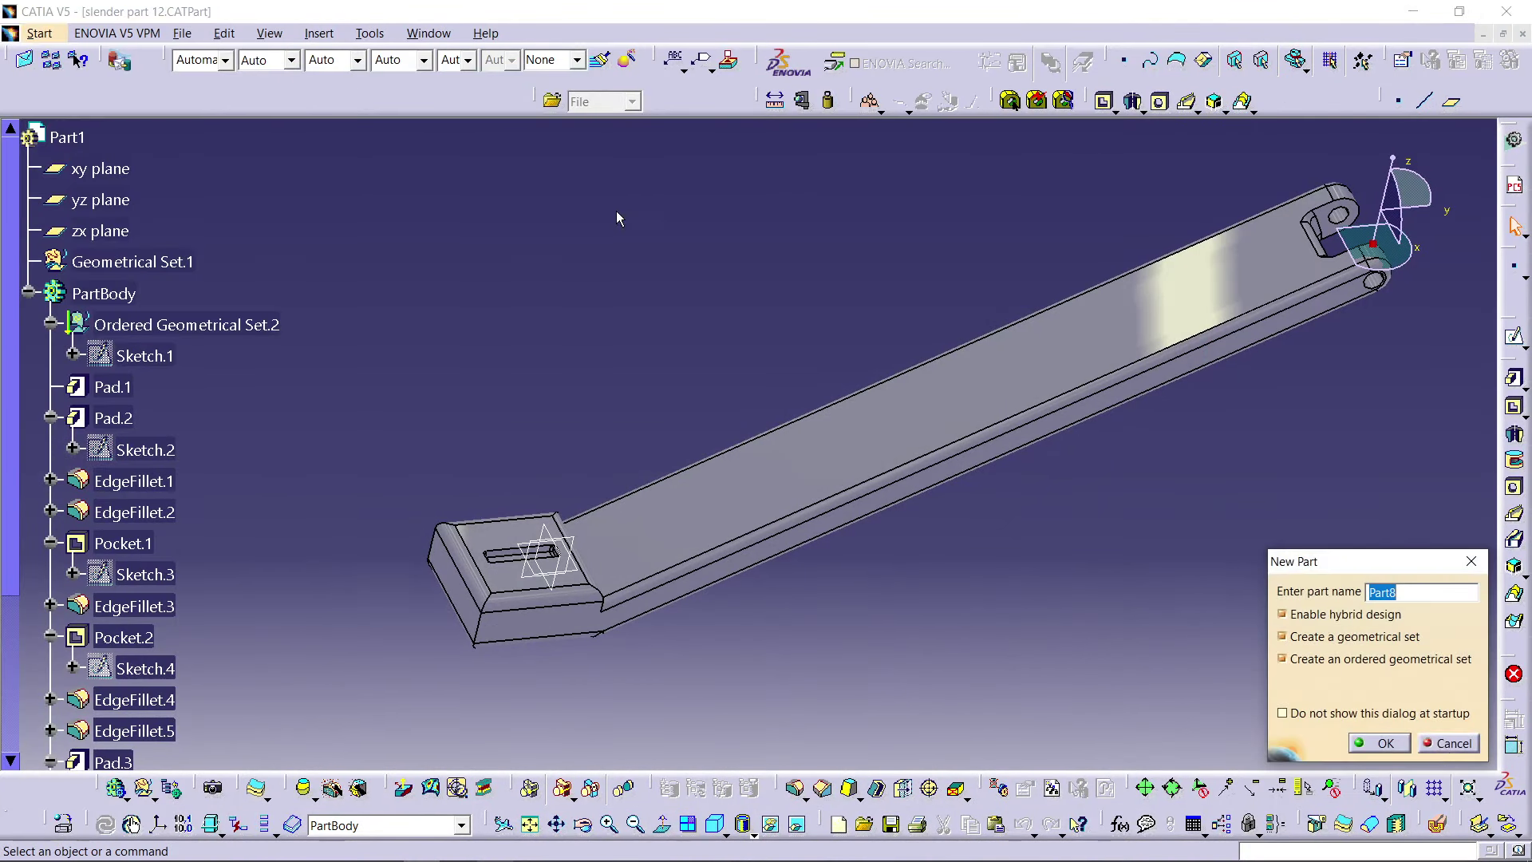
left_click(1386, 744)
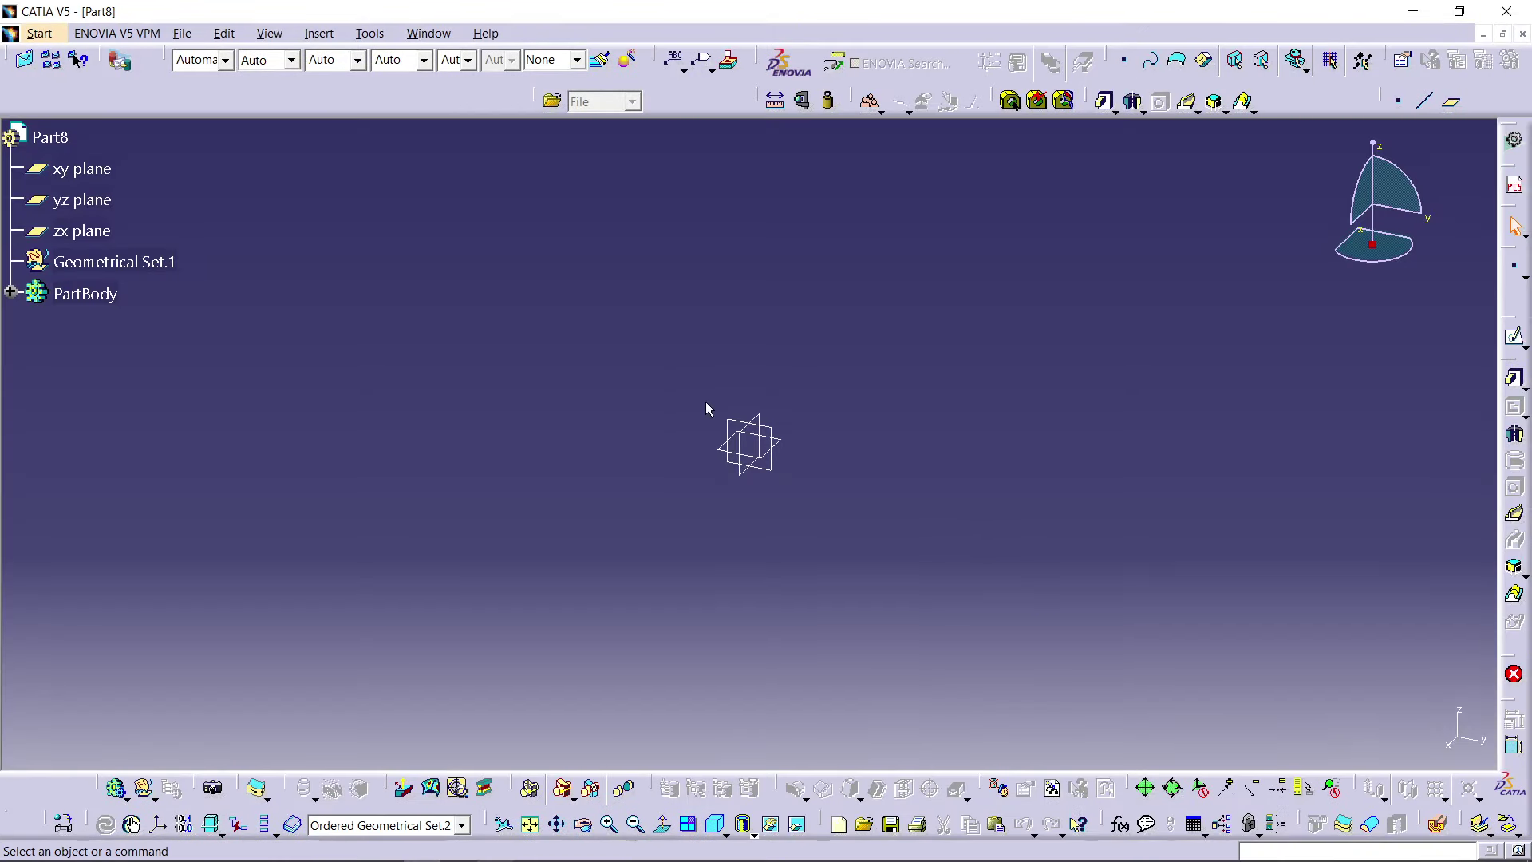
Step: Sketch a rectangle about 111 mm wide on the yz plane with its lower-left corner at the origin
left_click(742, 423)
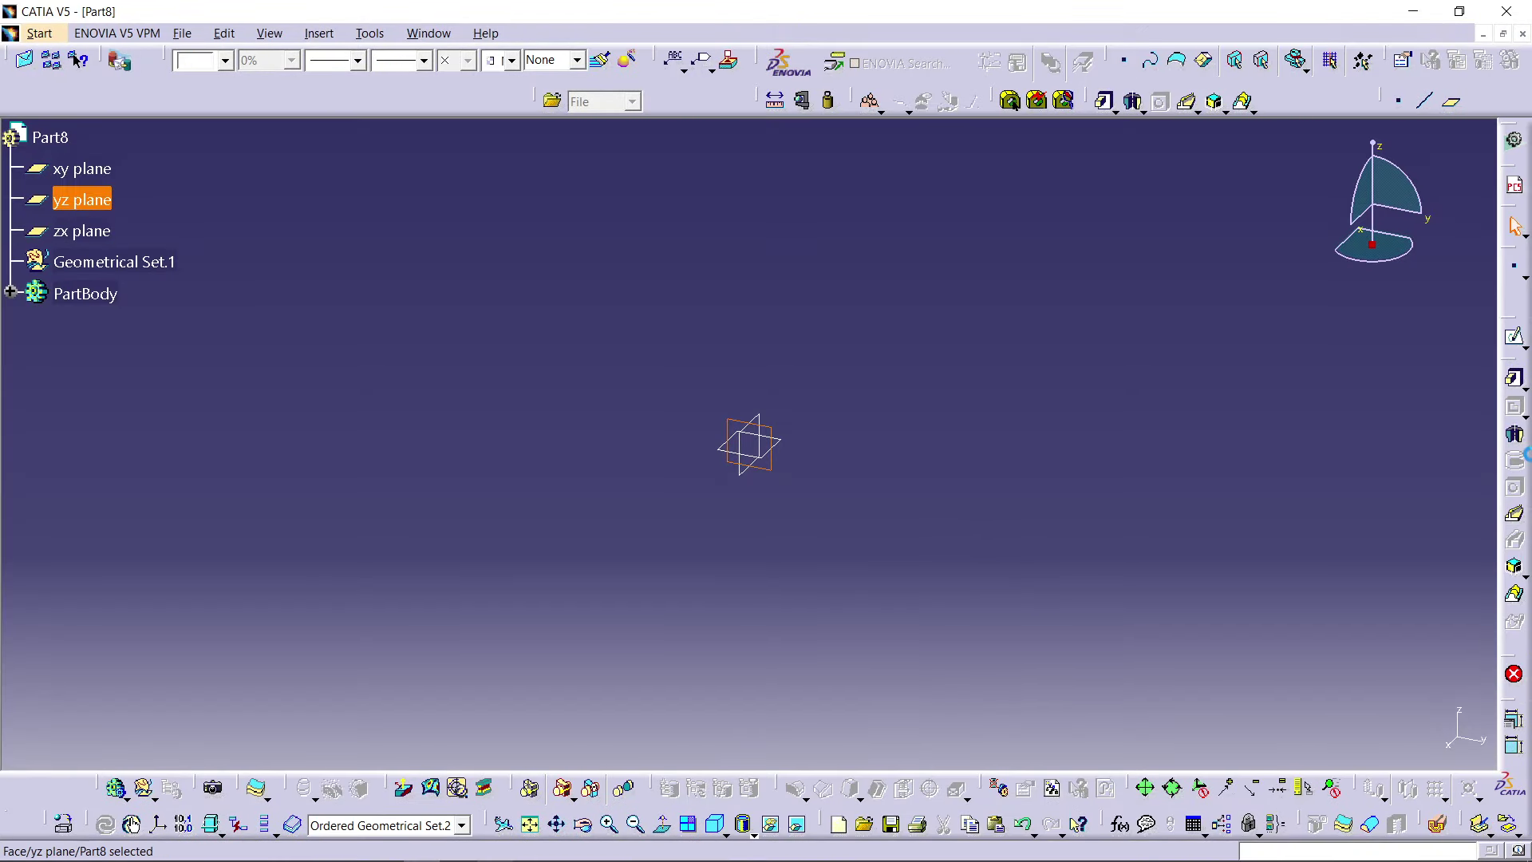
left_click(1514, 352)
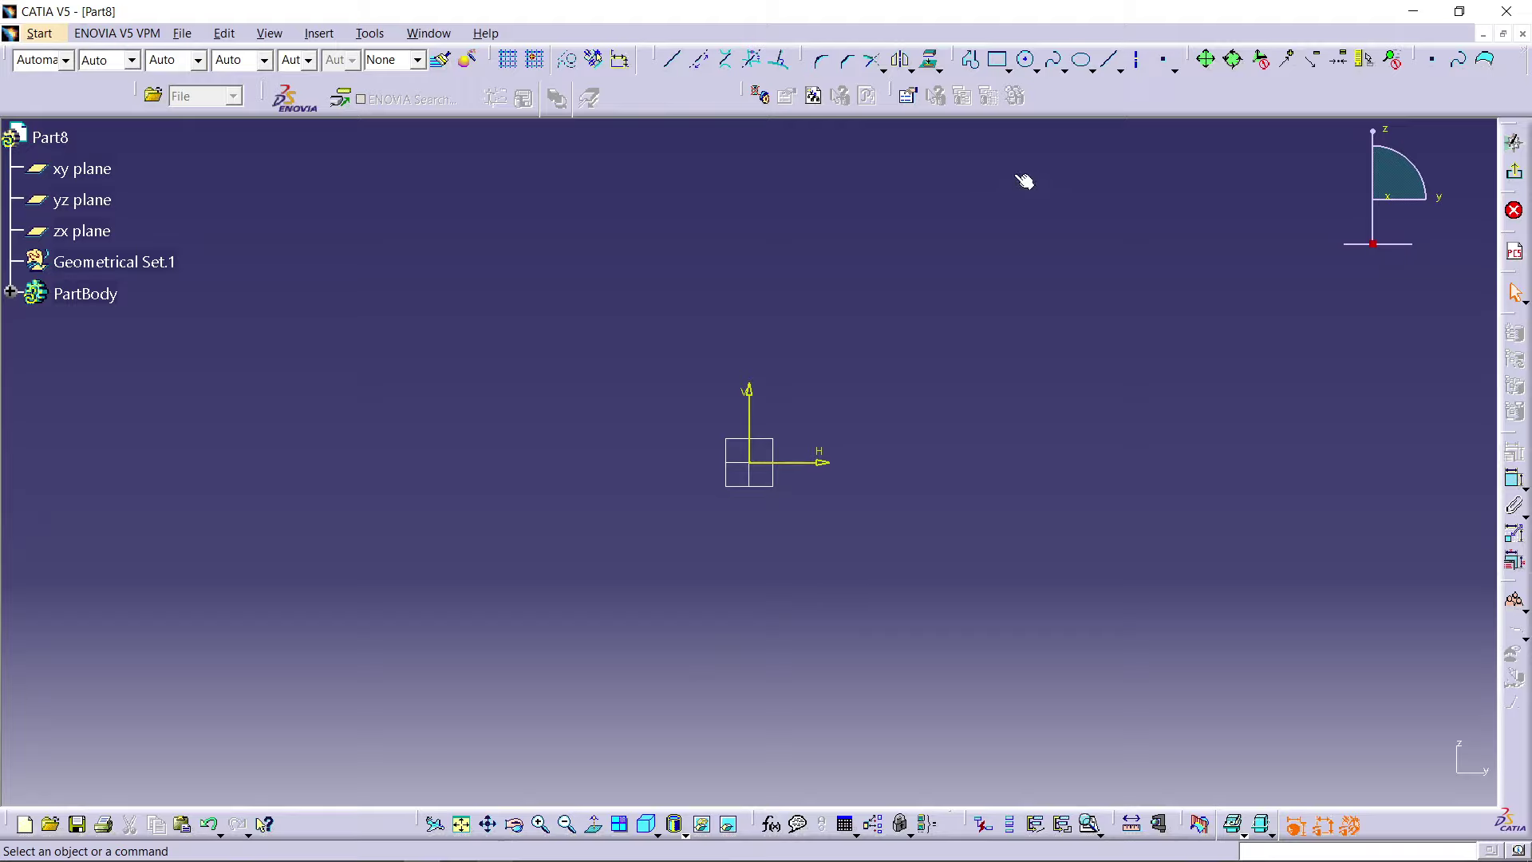
left_click(997, 59)
left_click(754, 466)
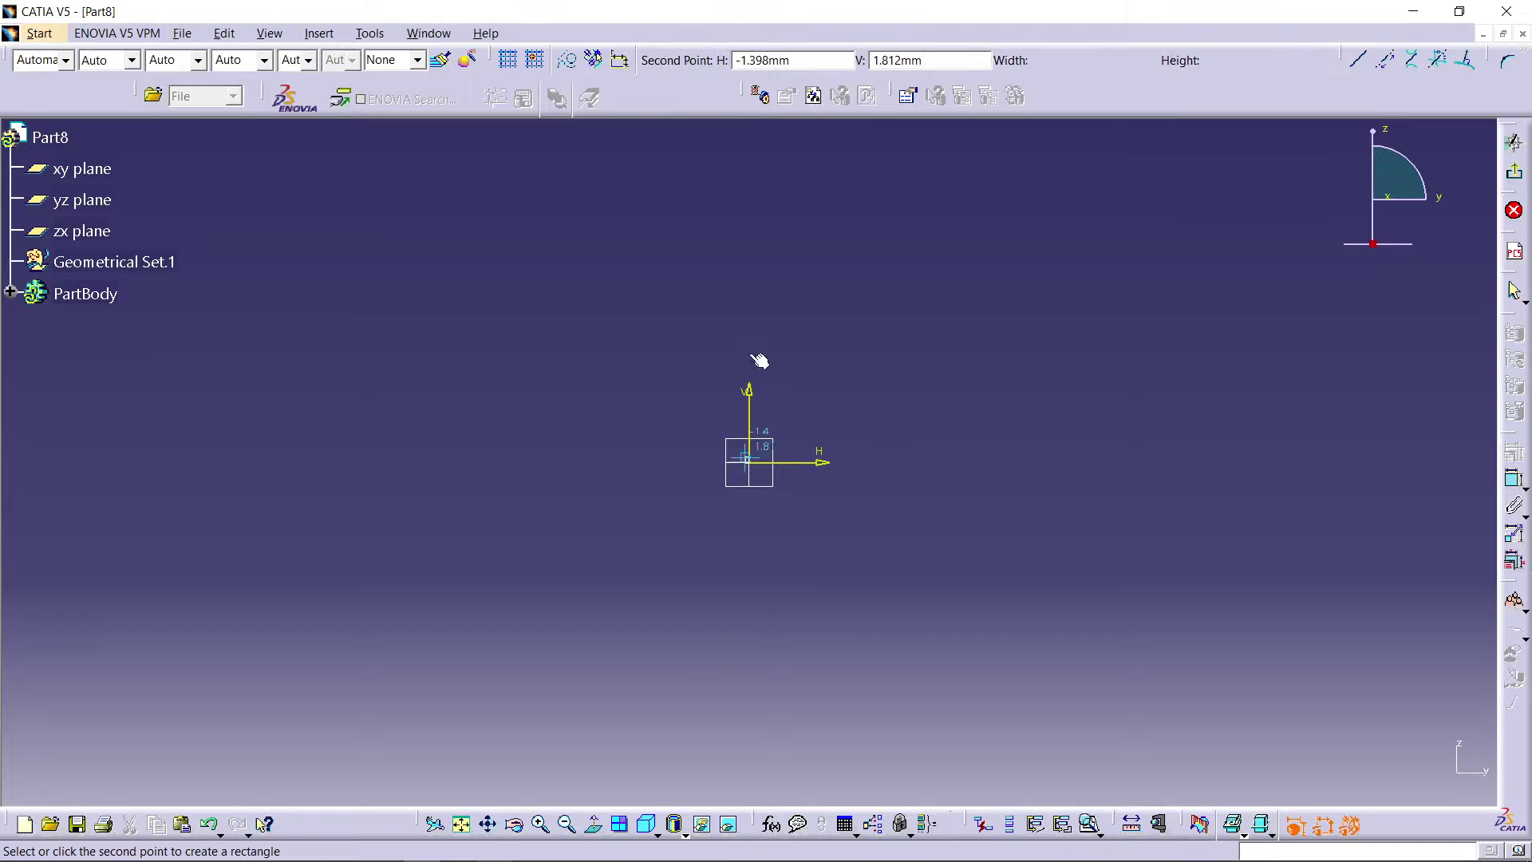
left_click(1069, 305)
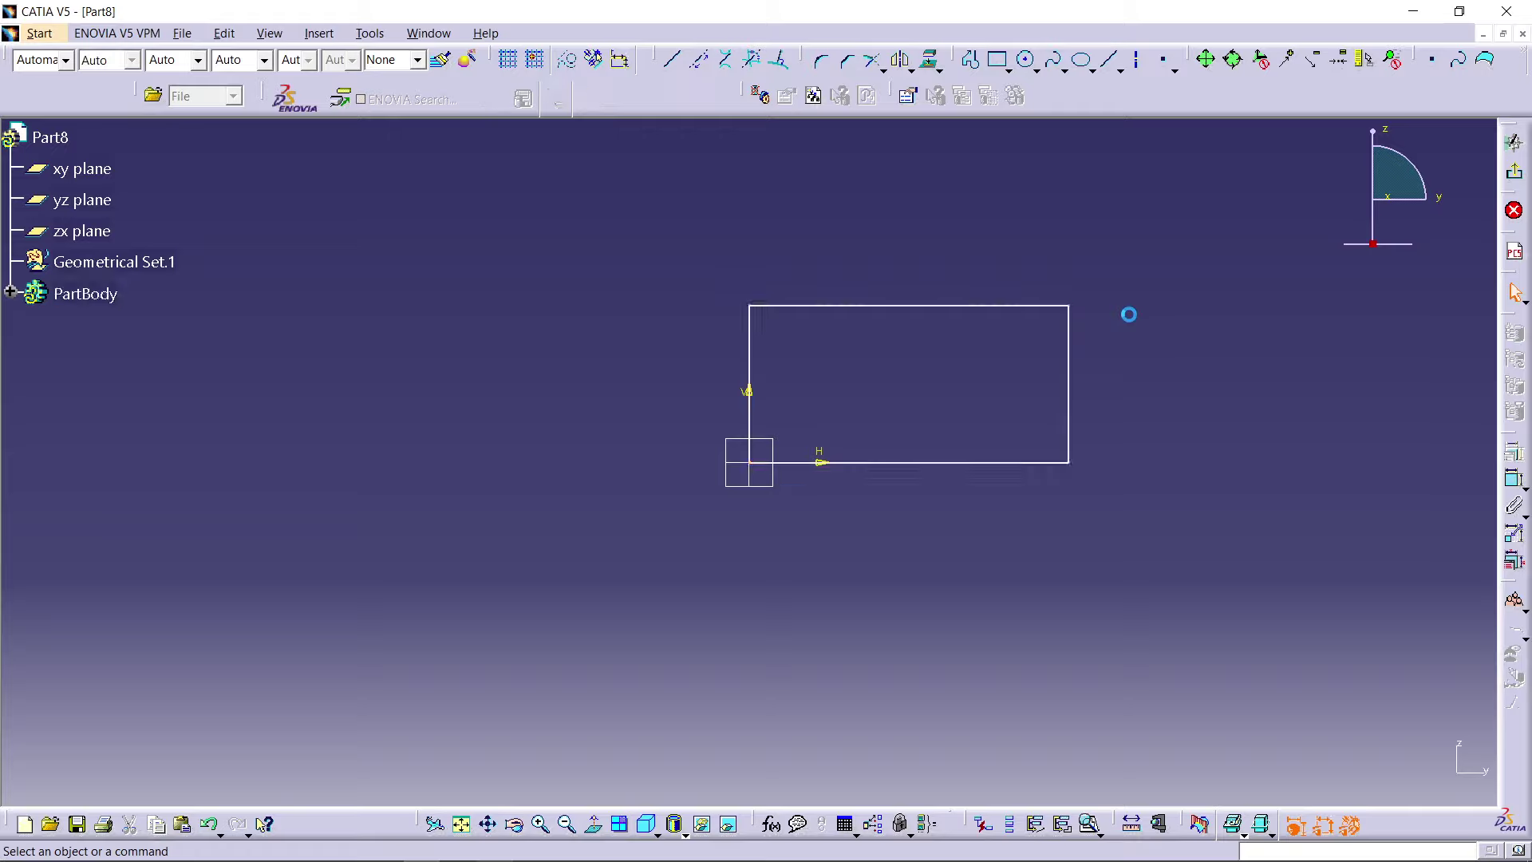
Step: Dimension the rectangle's height between its two horizontal sides and set it to 10 mm
left_click(998, 308)
left_click(1014, 467, "ctrl")
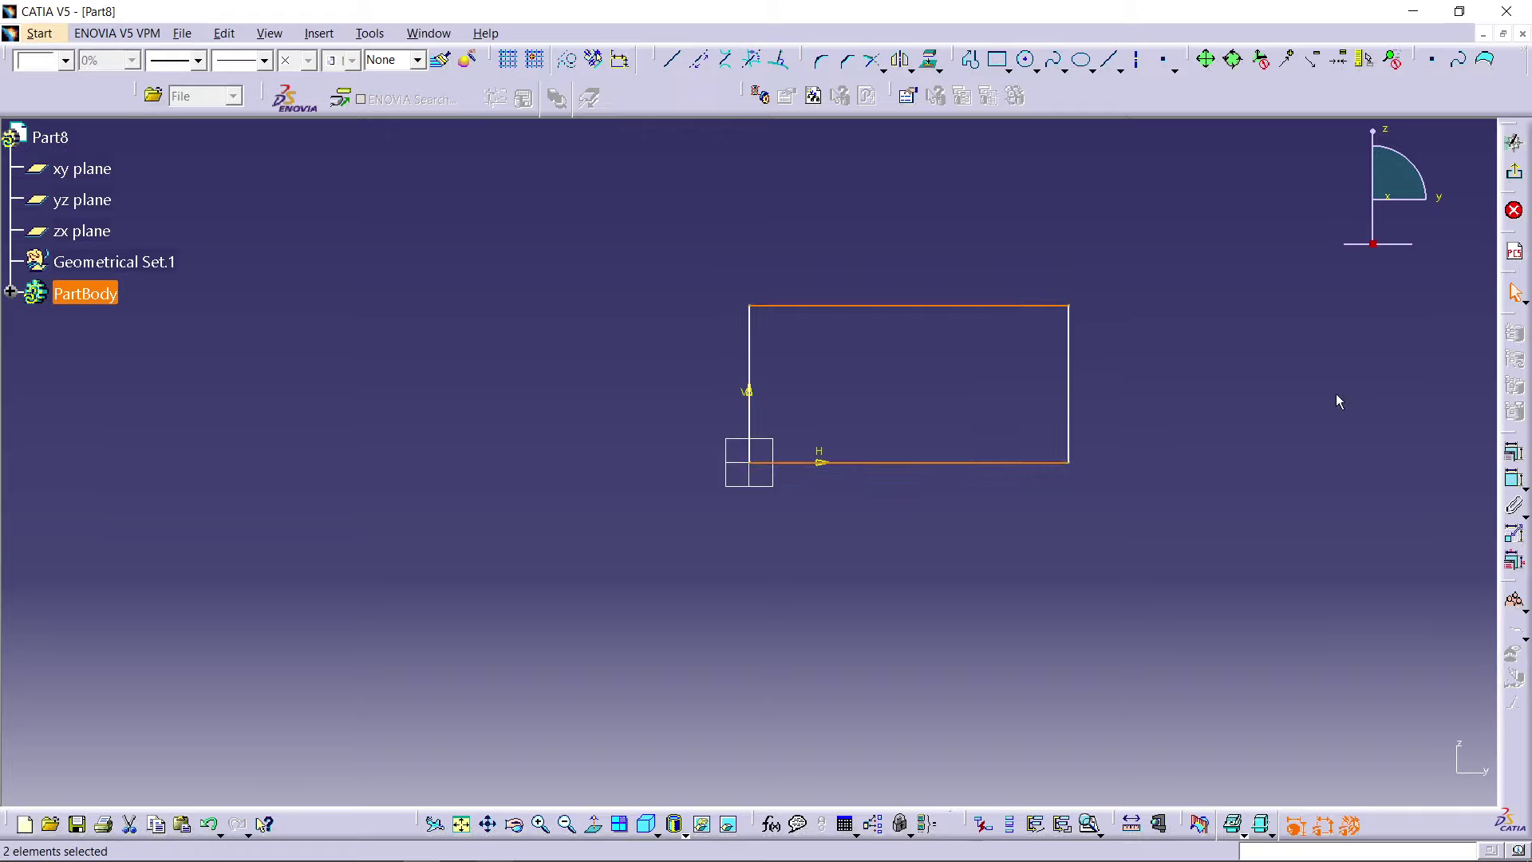
left_click(1514, 479)
left_click(1258, 355)
double_click(1265, 354)
type("10")
key("Return")
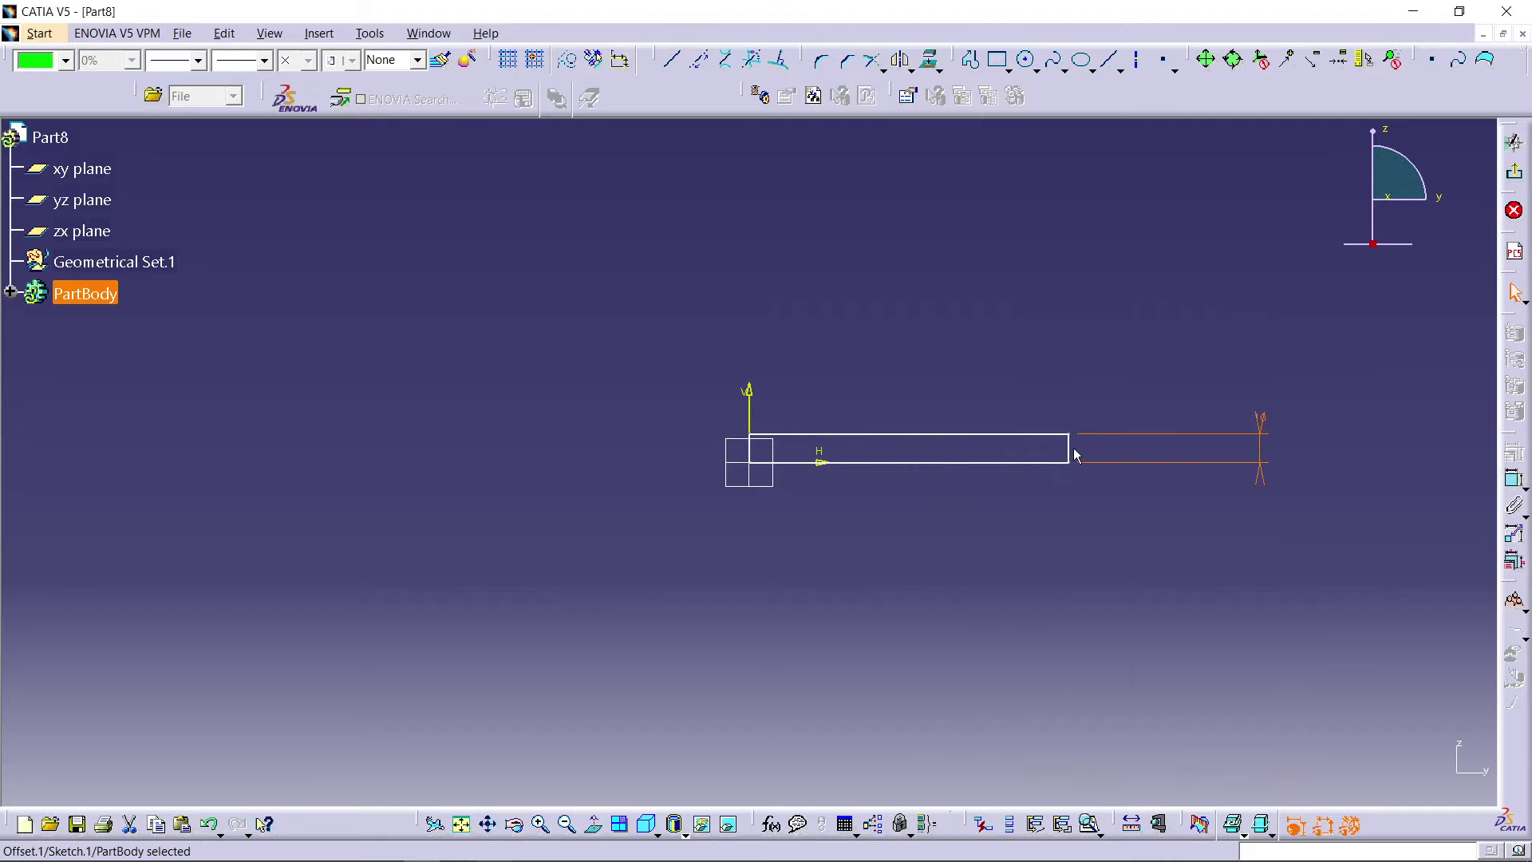
Step: Dimension the rectangle's width between its two vertical sides and set it to 20 mm
left_click(753, 450, "ctrl")
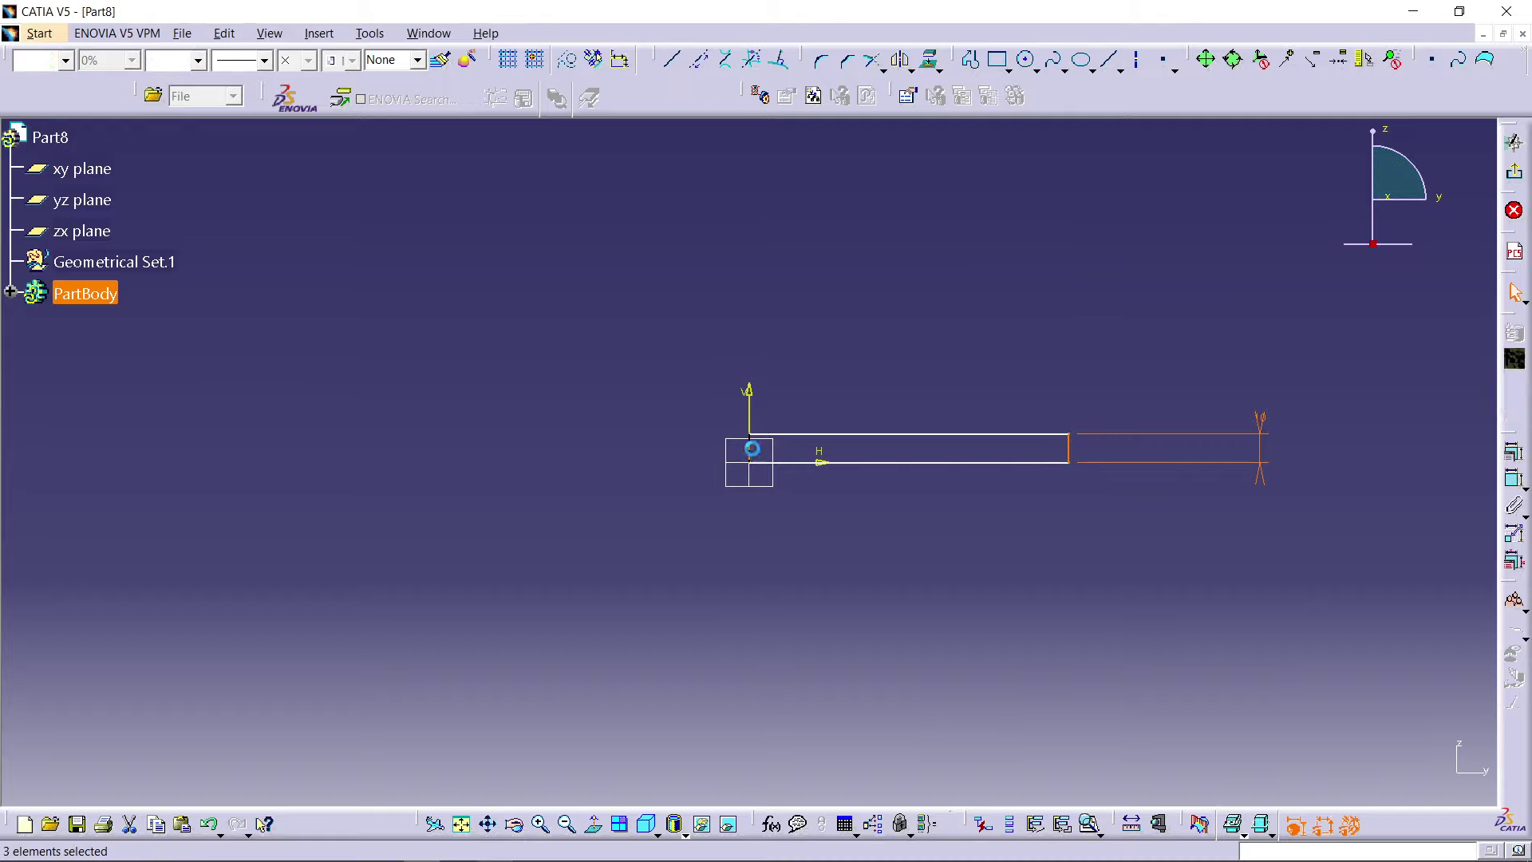
left_click(1514, 484)
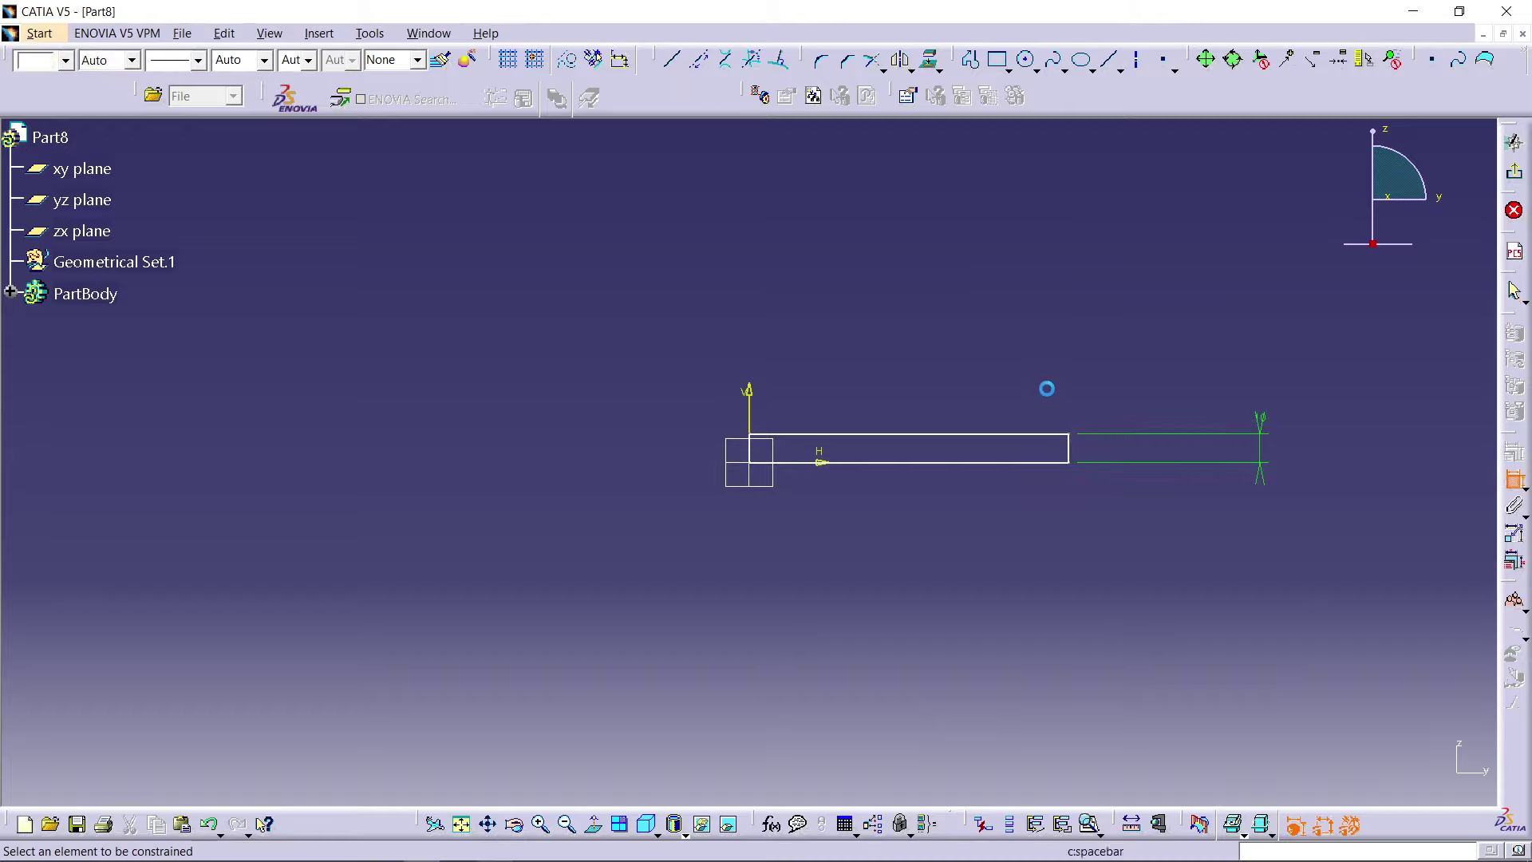
left_click(1065, 449)
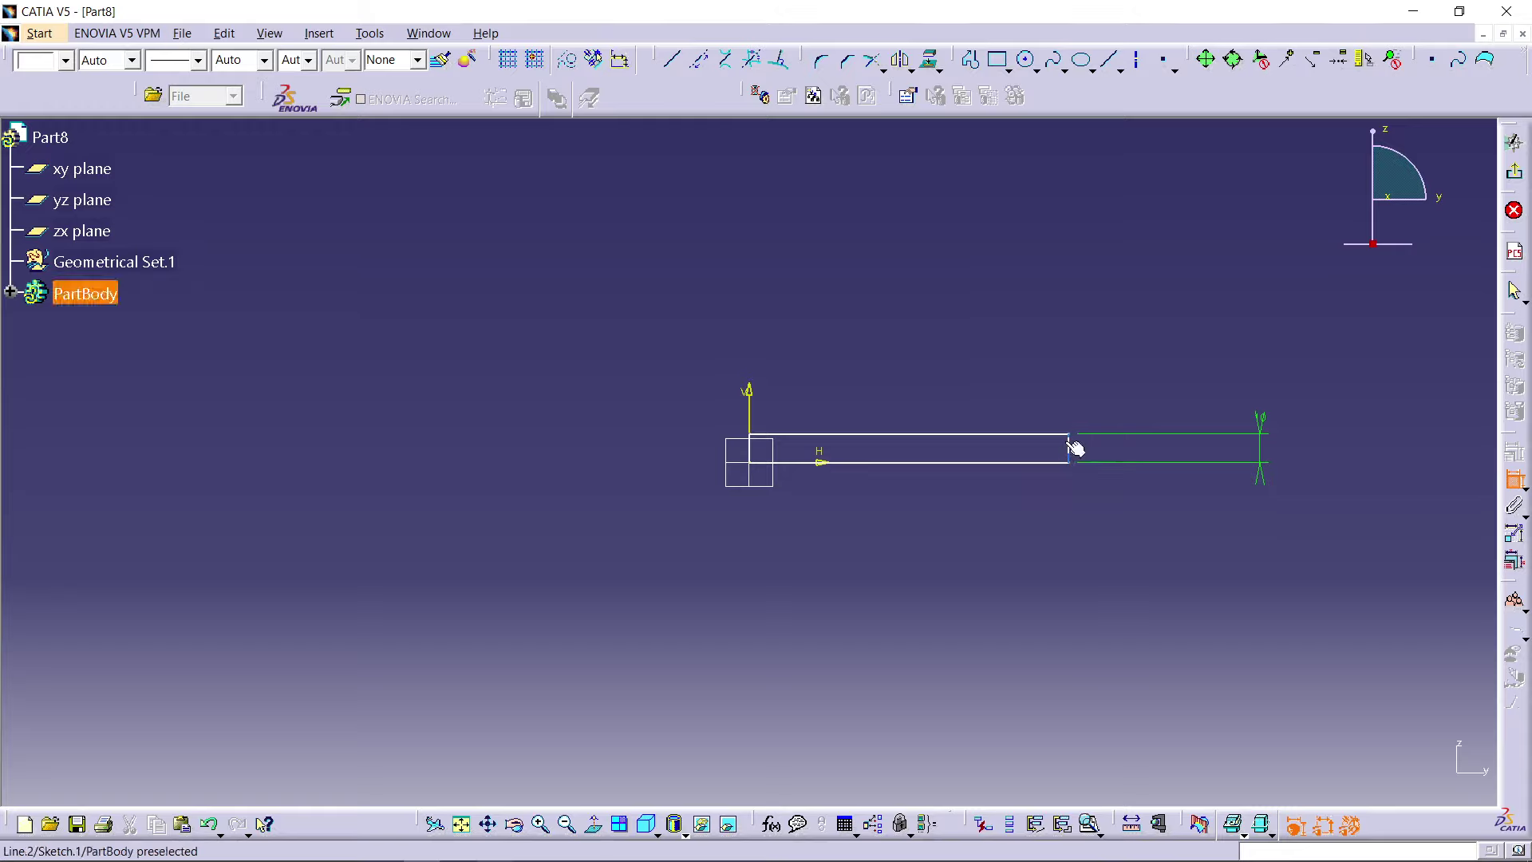
left_click(756, 456)
left_click(872, 396)
double_click(874, 396)
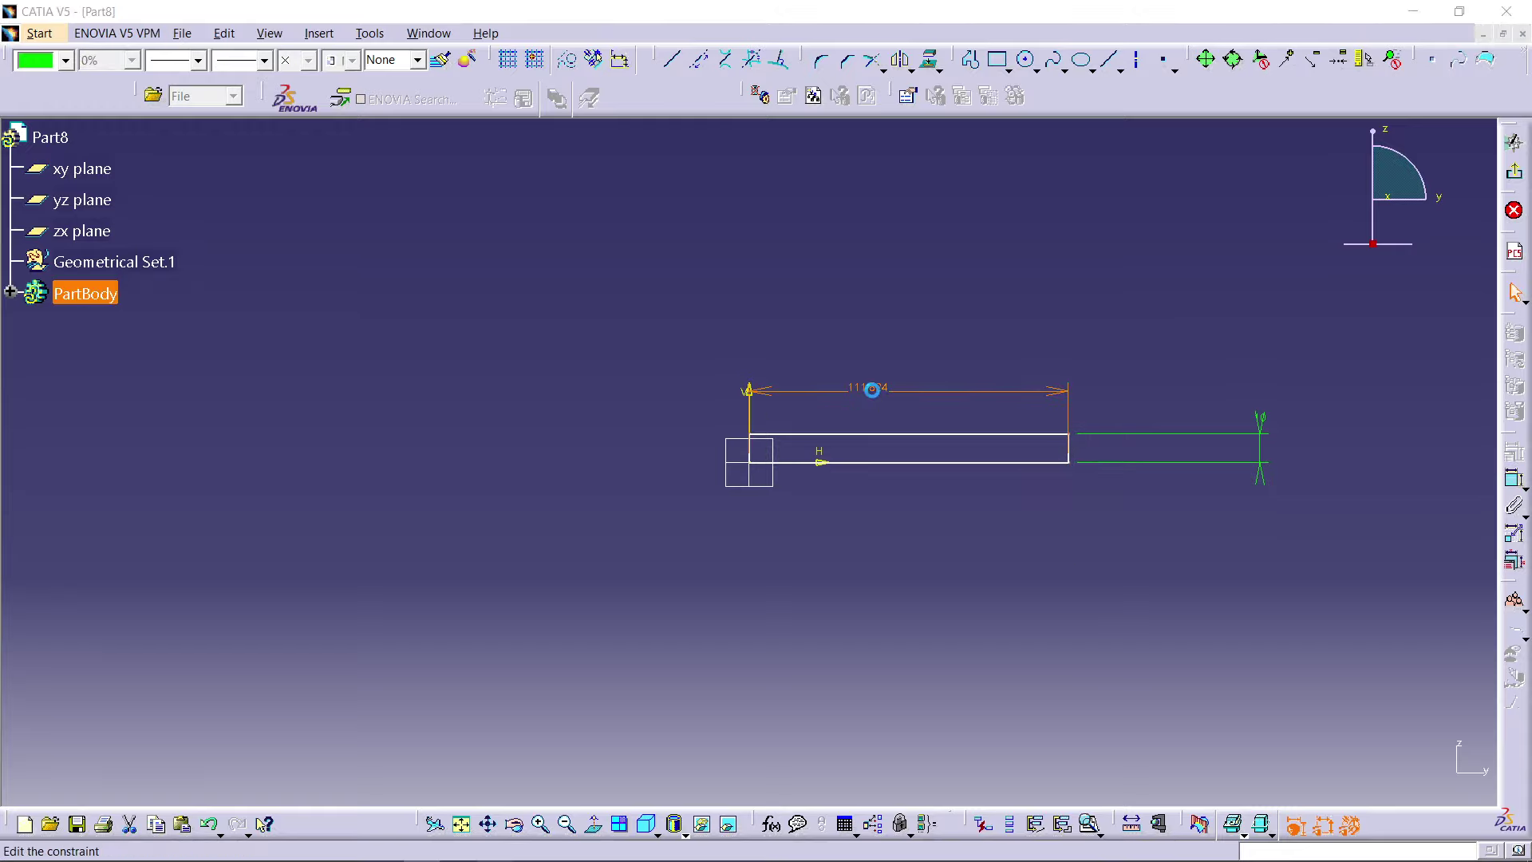
type("20")
key("Return")
Step: Add a 90° angle constraint between the rectangle's right side and its bottom side
mouse_move(814, 453)
middle_mouse_down()
mouse_move(804, 255)
mouse_move(679, 360)
mouse_move(719, 430)
middle_mouse_up()
left_click(838, 440)
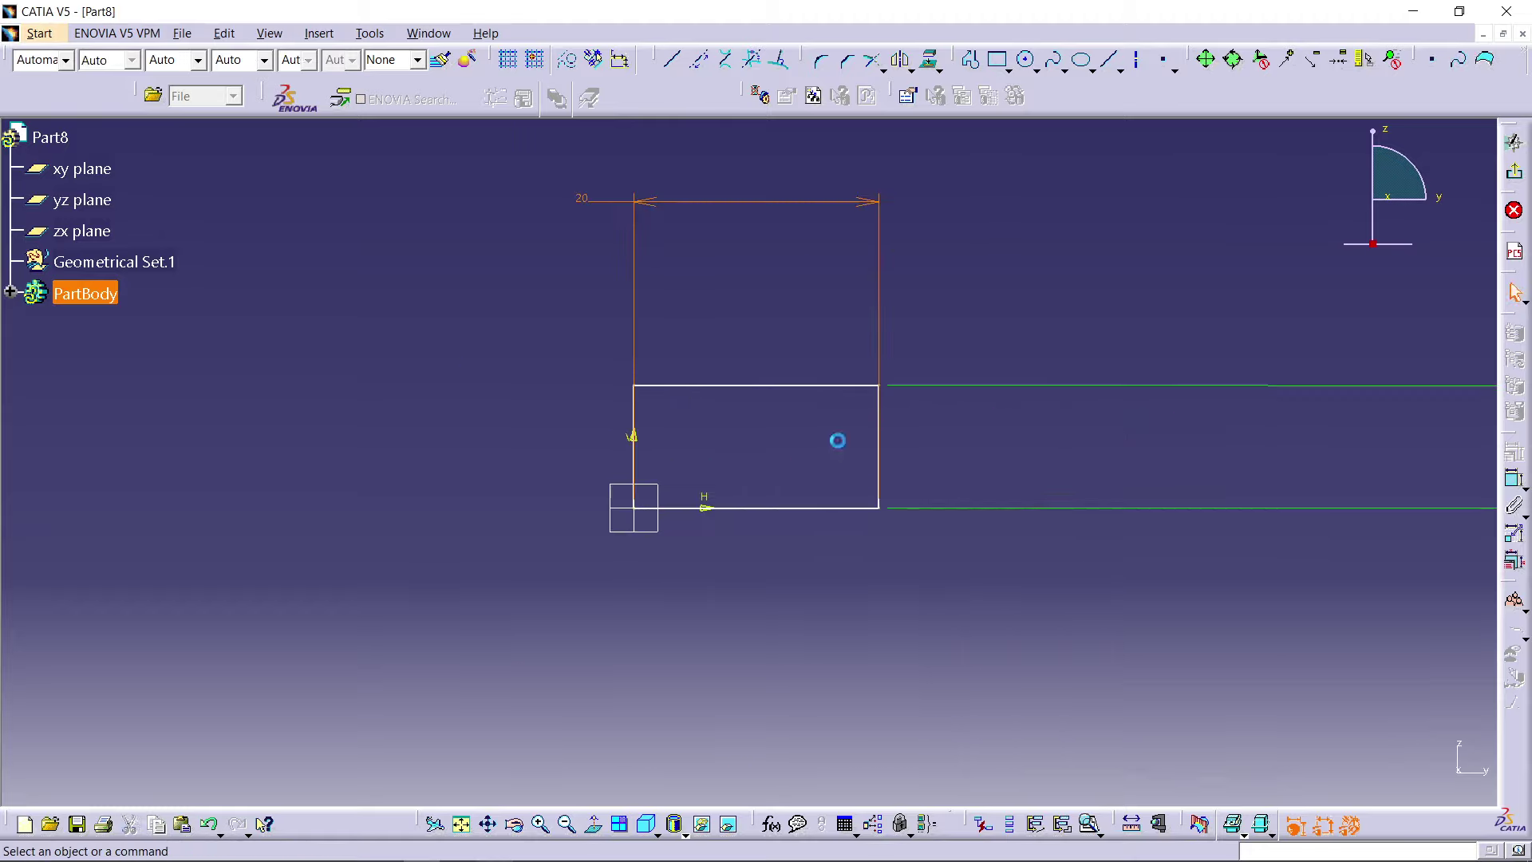
left_click(885, 435)
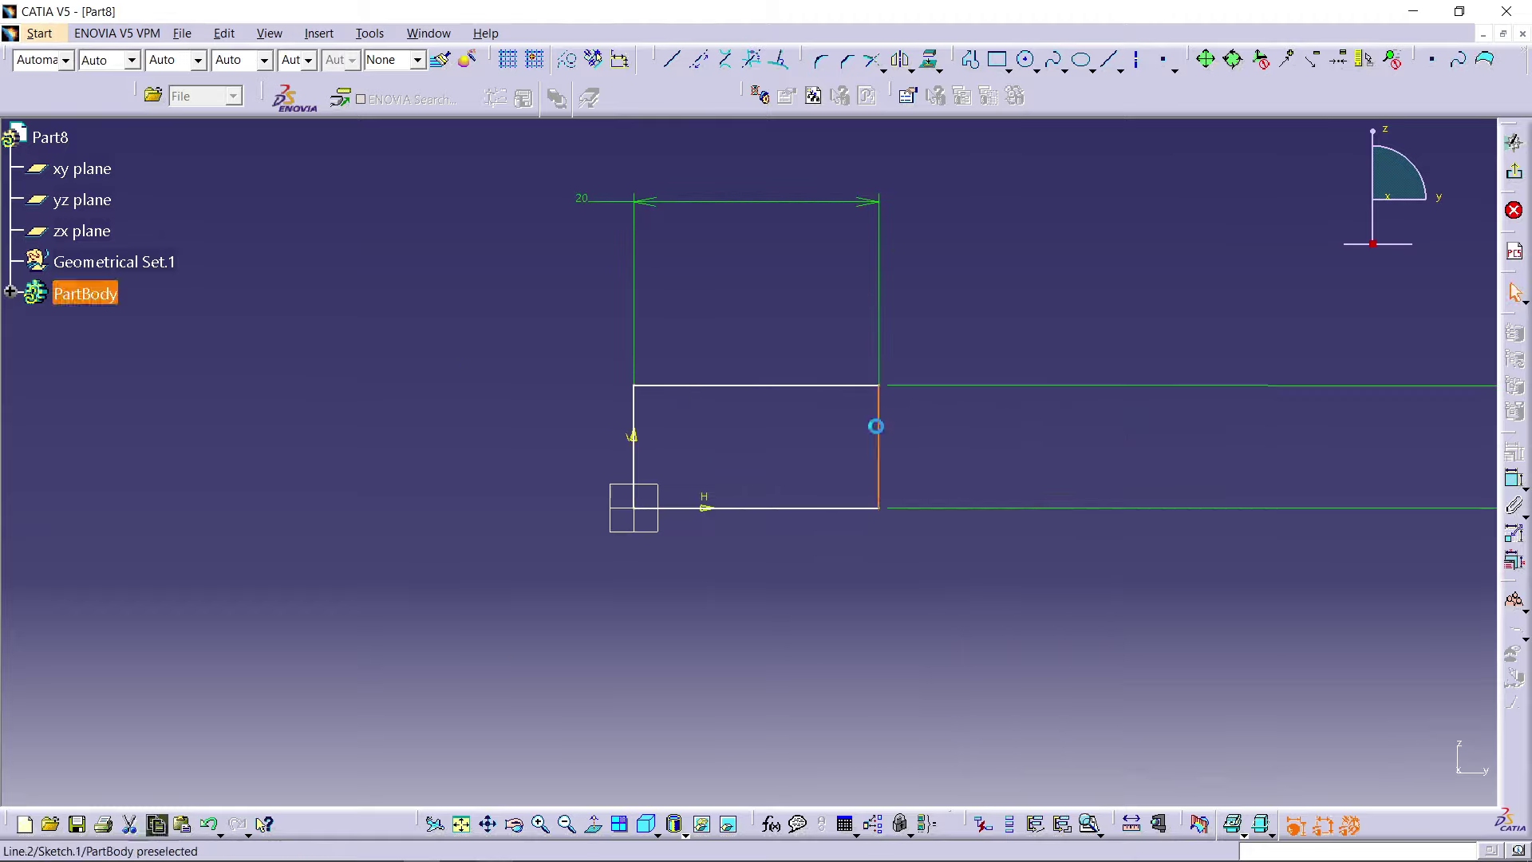
left_click(800, 507, "ctrl")
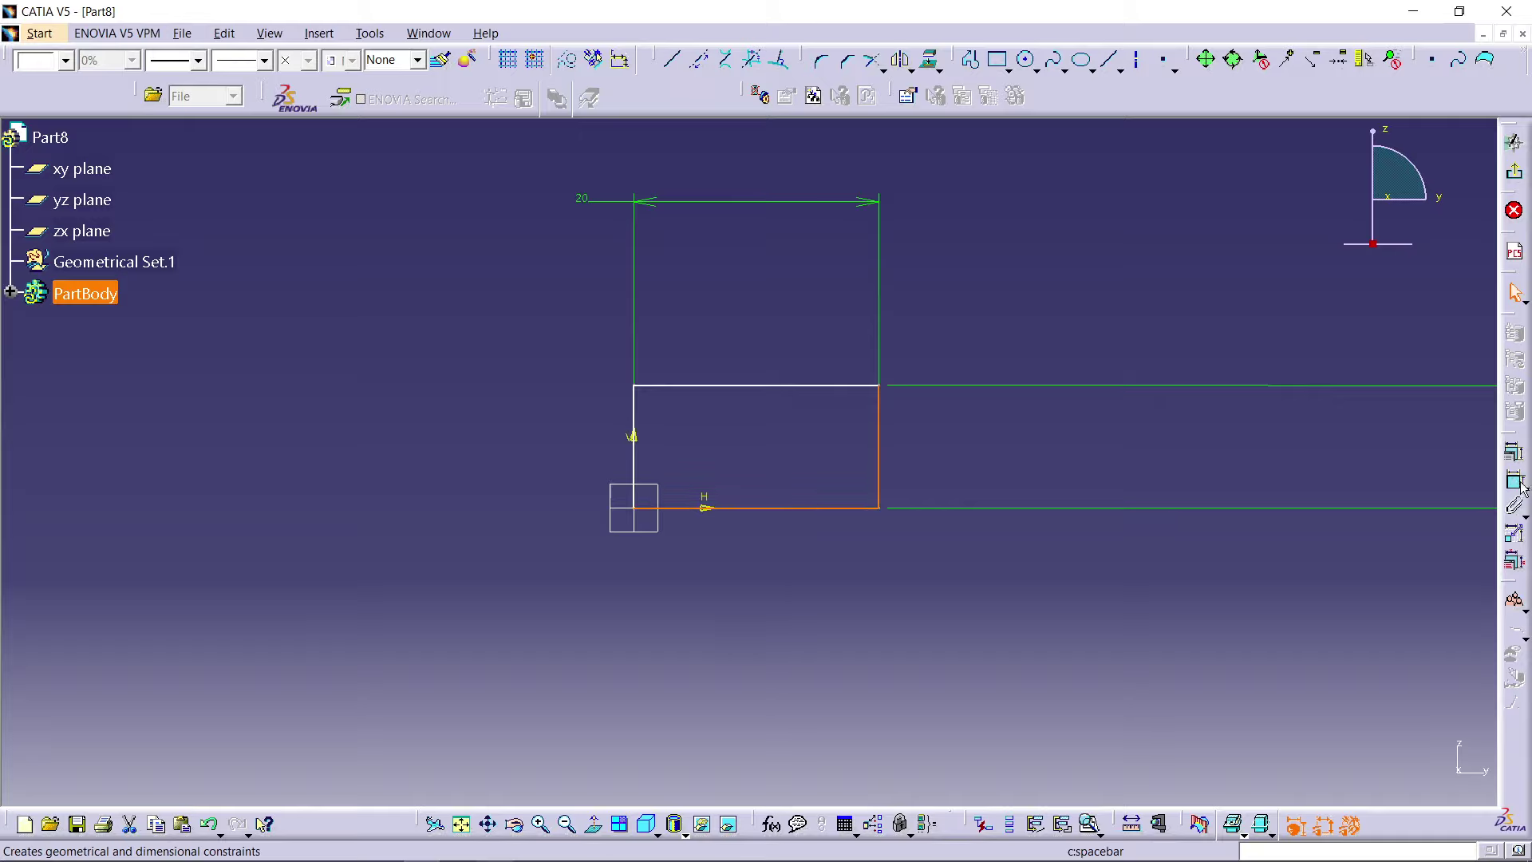
left_click(1514, 479)
left_click(854, 461)
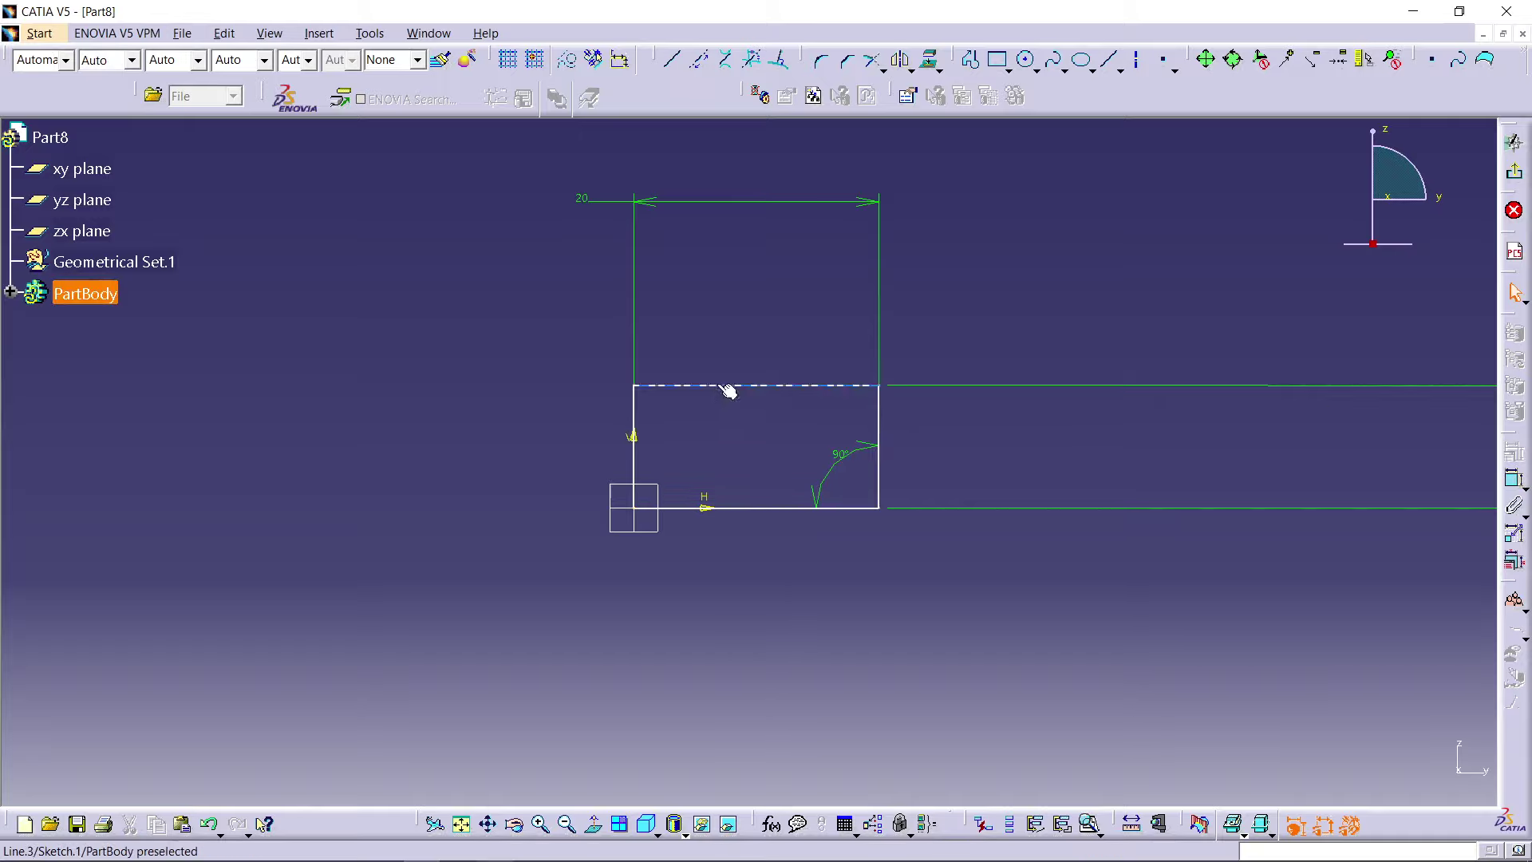
Step: Try an angle constraint between the rectangle's top and left sides, and undo it
left_click(729, 386)
left_click(633, 415, "ctrl")
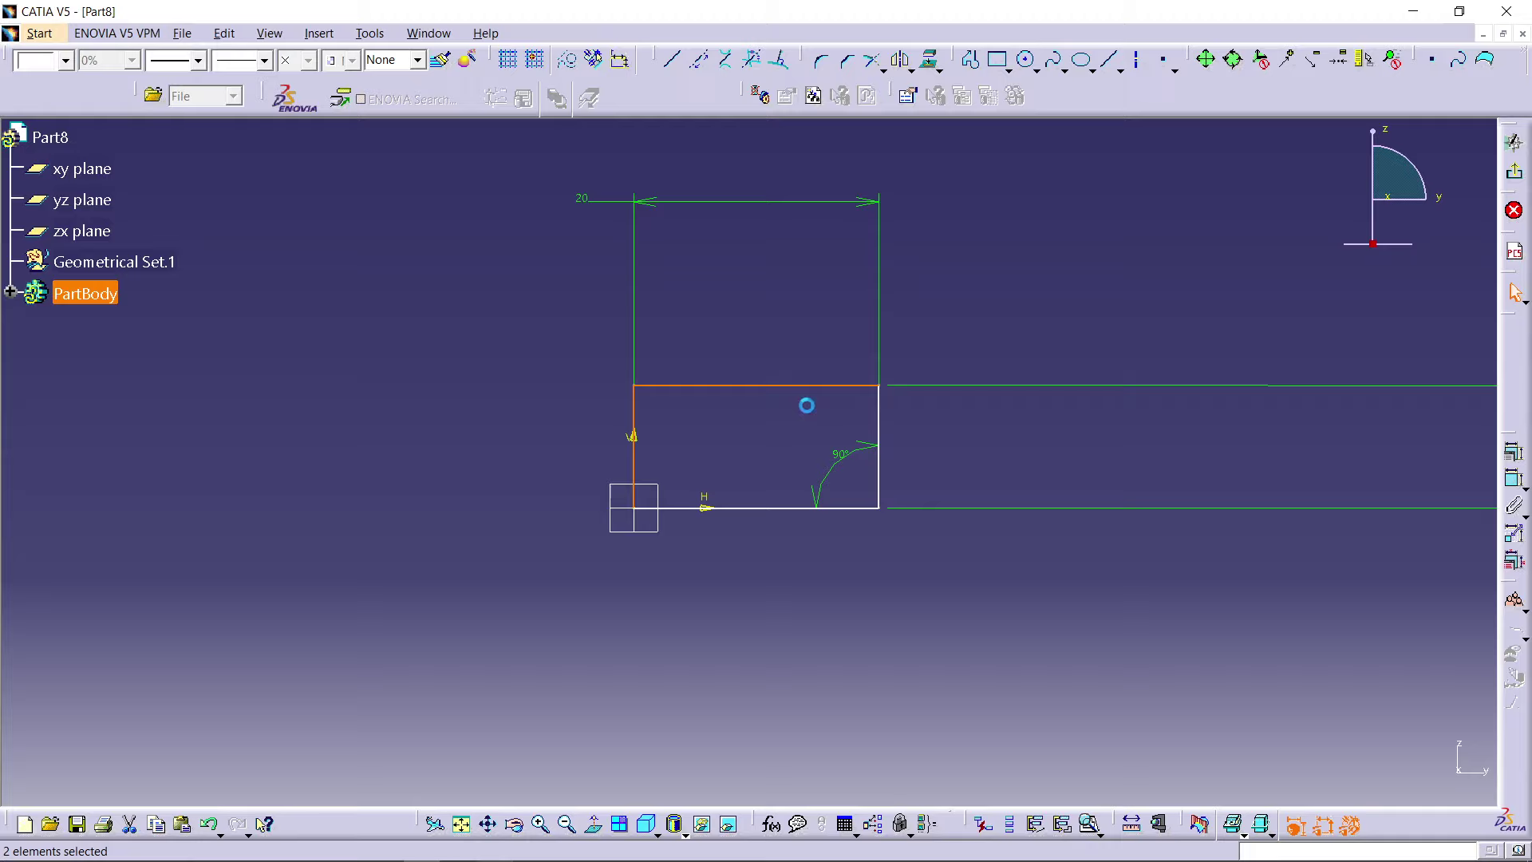
left_click(1514, 479)
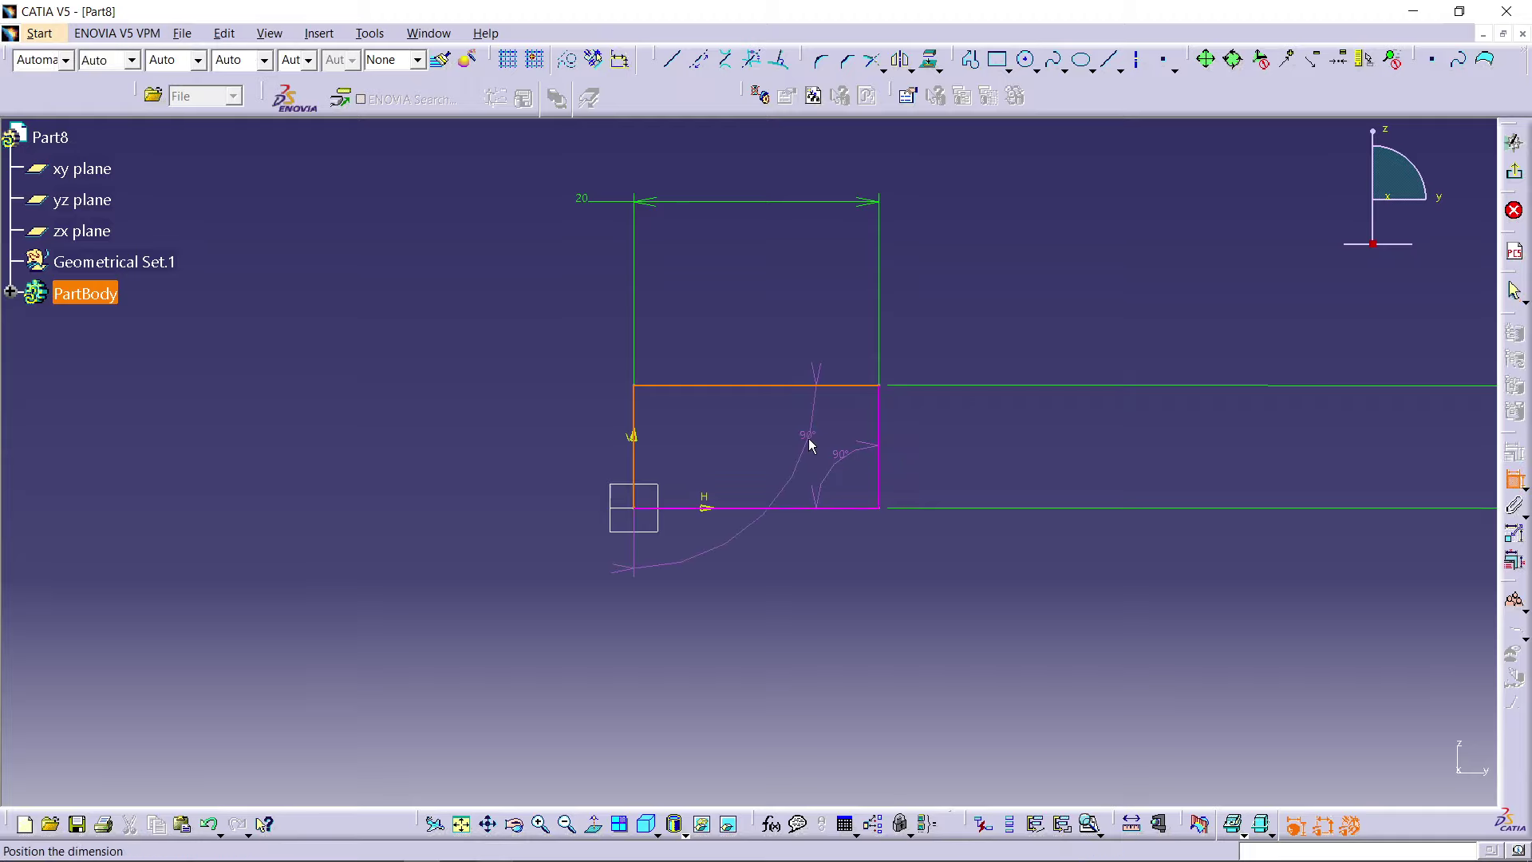
left_click(814, 444)
key("ctrl+z")
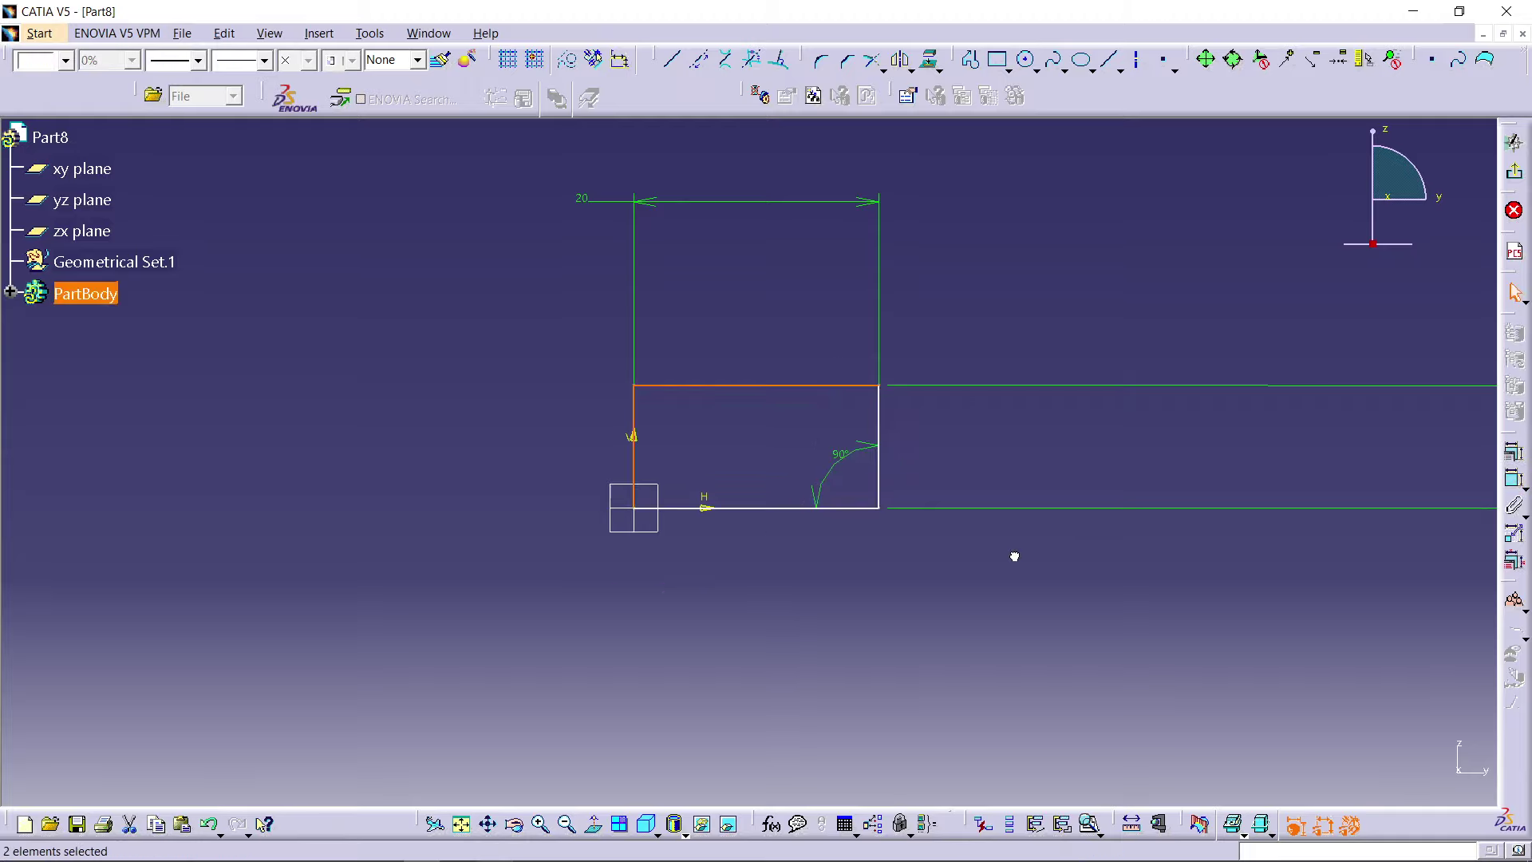
left_click(1188, 423)
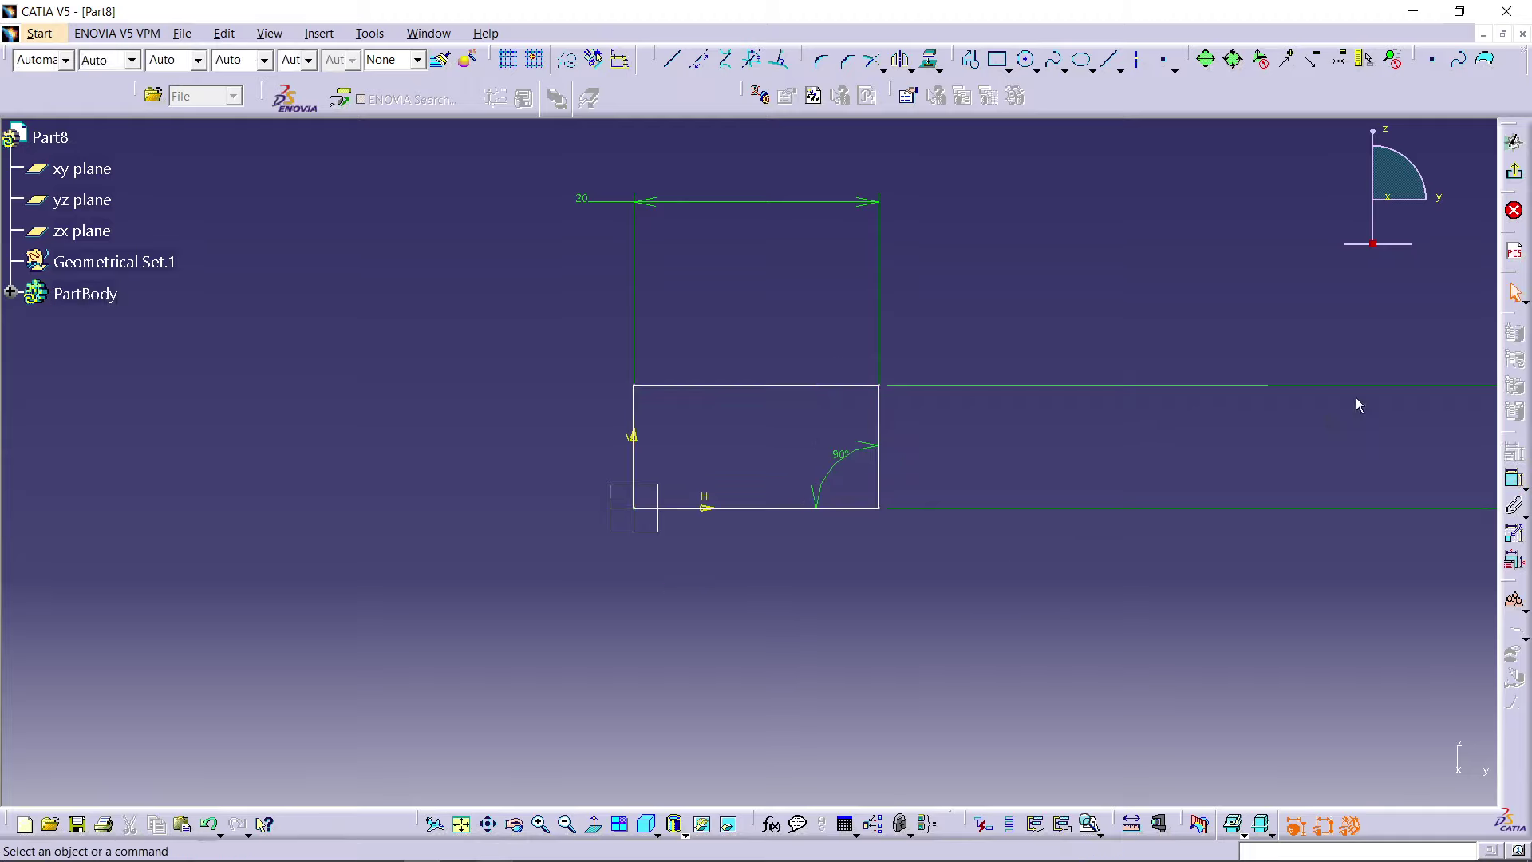
Step: Exit the sketch and extrude the rectangle into a solid block with a dimension-limited pad
left_click(1516, 178)
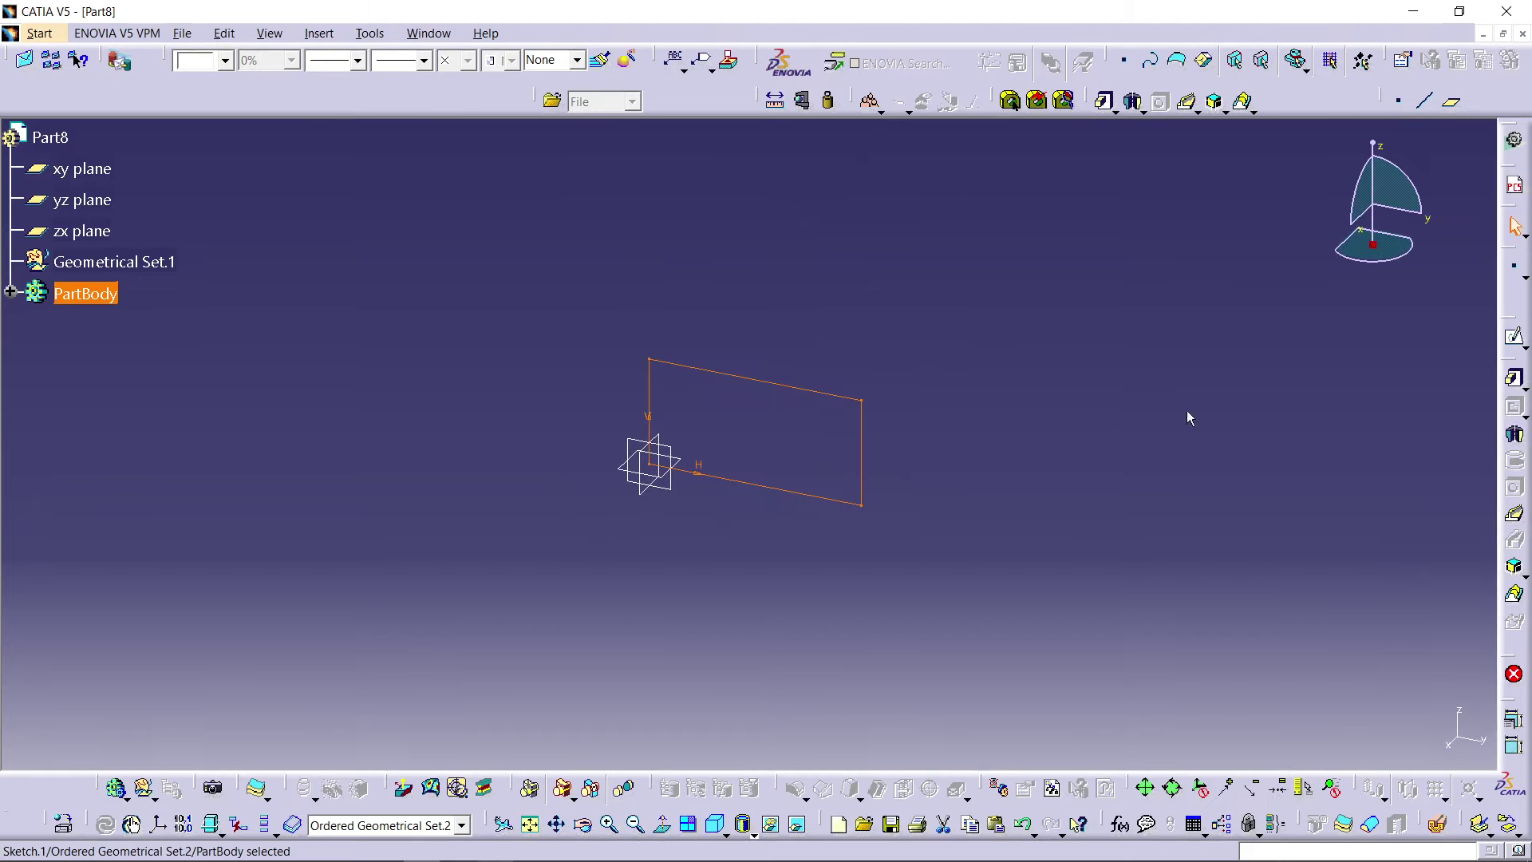
left_click(1515, 378)
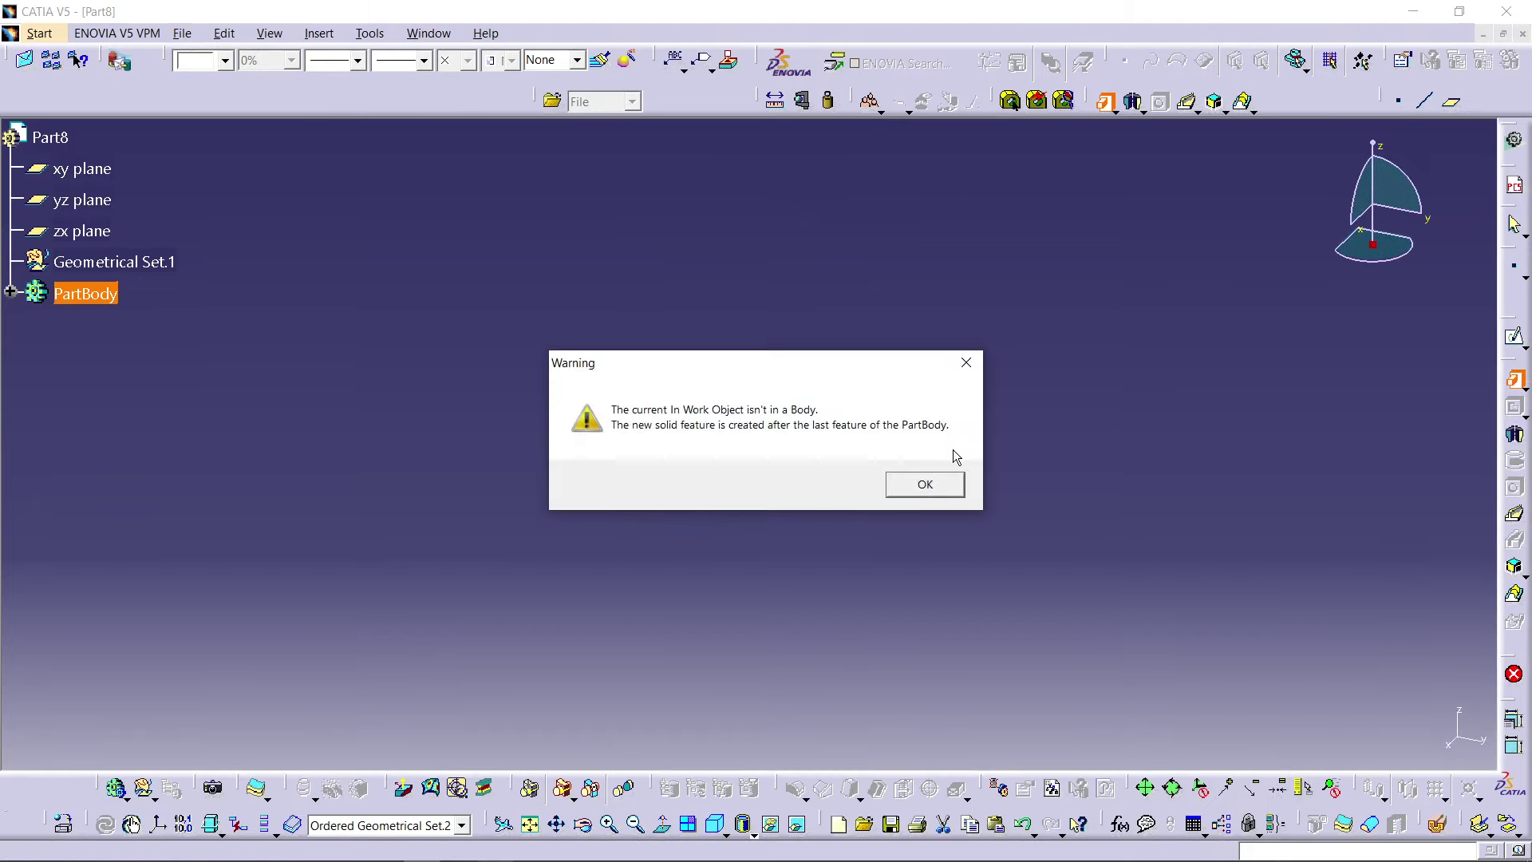
left_click(936, 490)
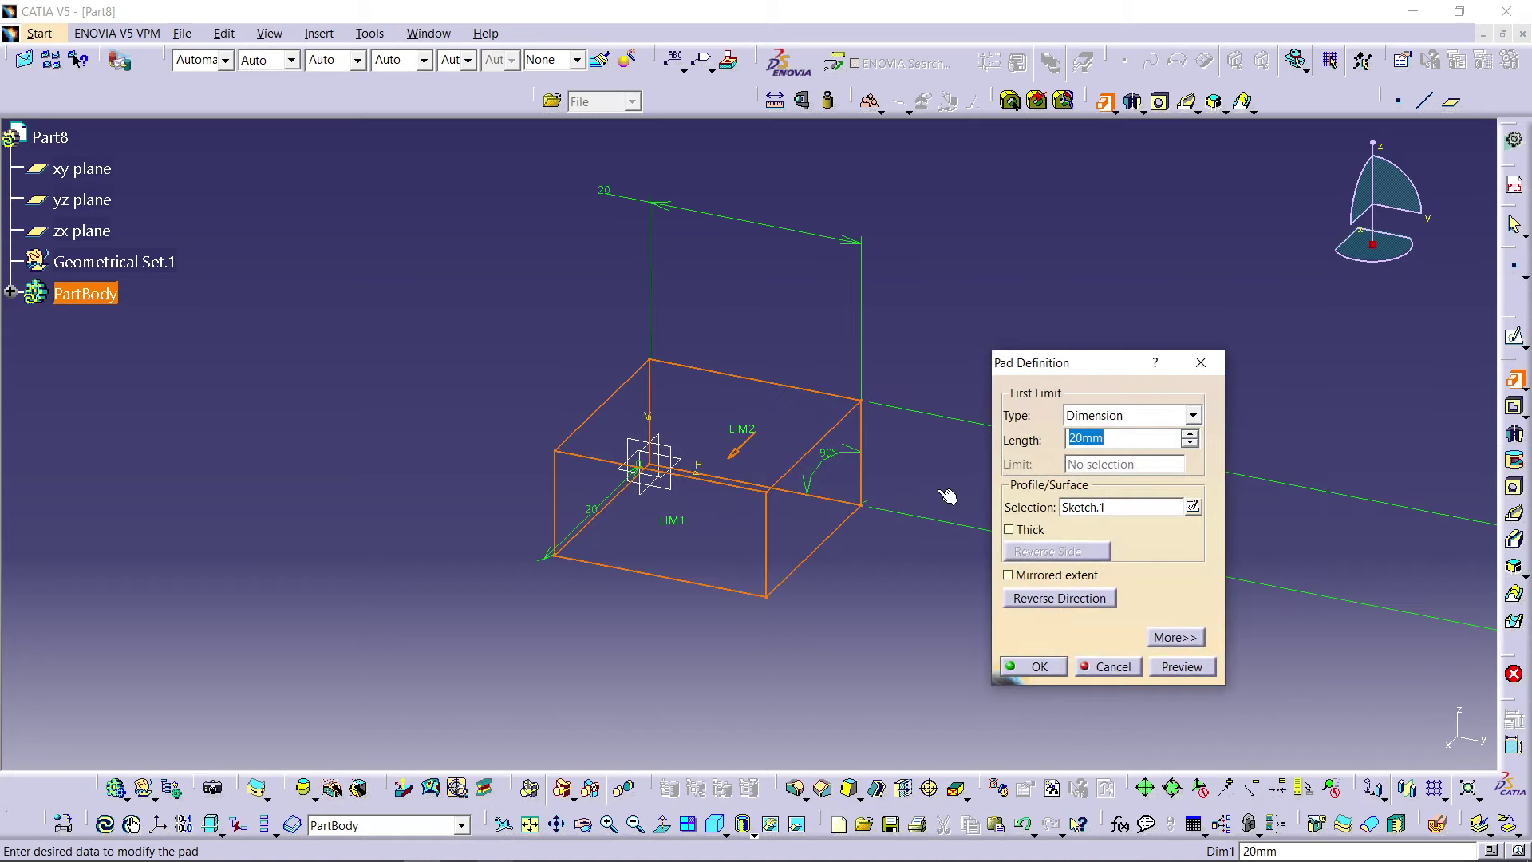
type("1")
key("Return")
middle_click_drag(602, 500, 730, 450)
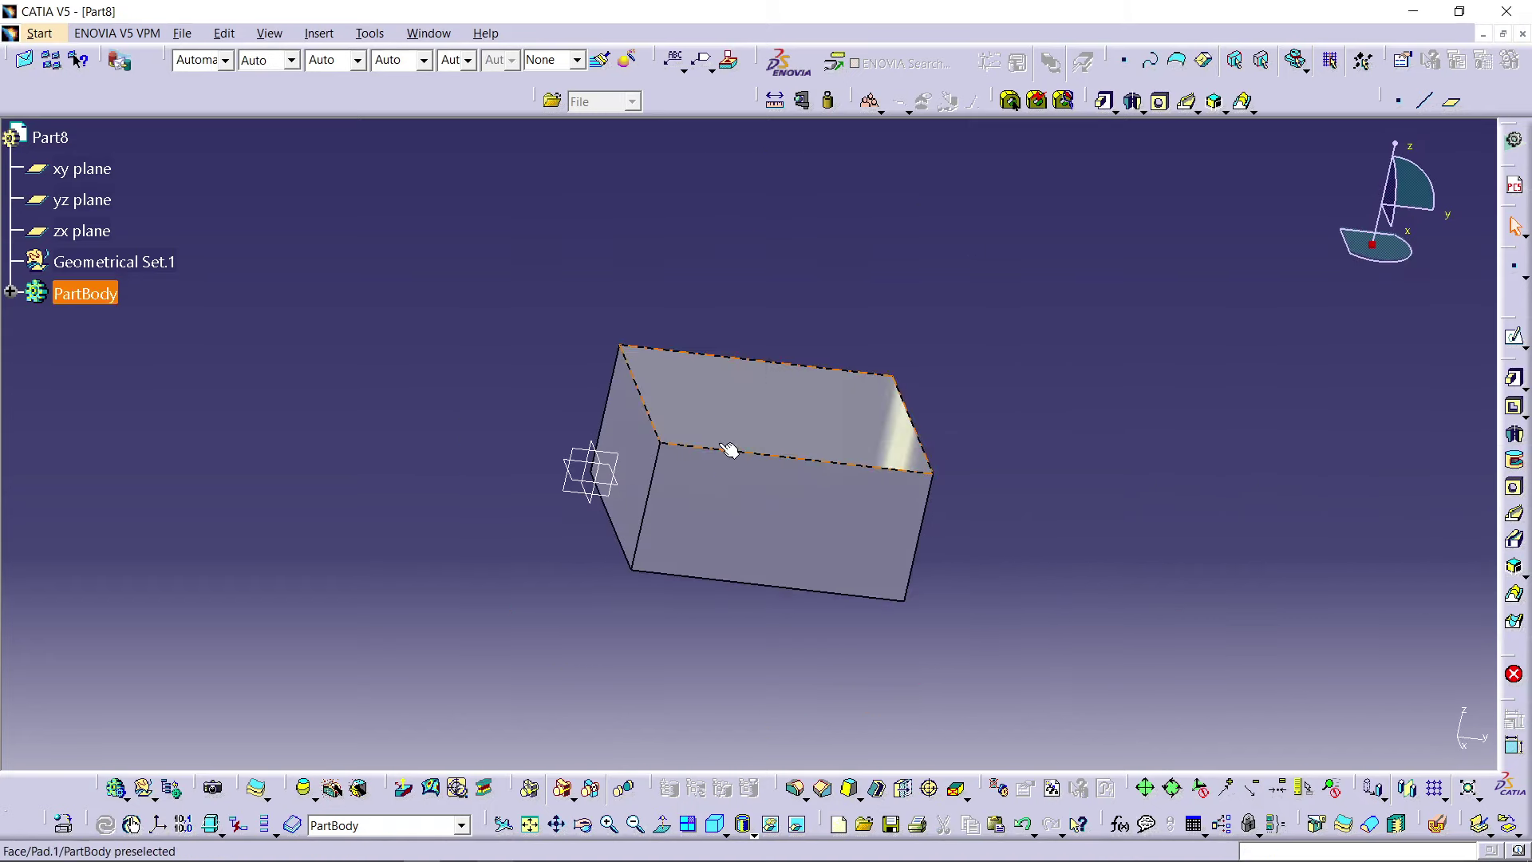
Step: Round the upper and lower edges of the block's end face nearest the origin with a 4 mm edge fillet
key("alt+Tab")
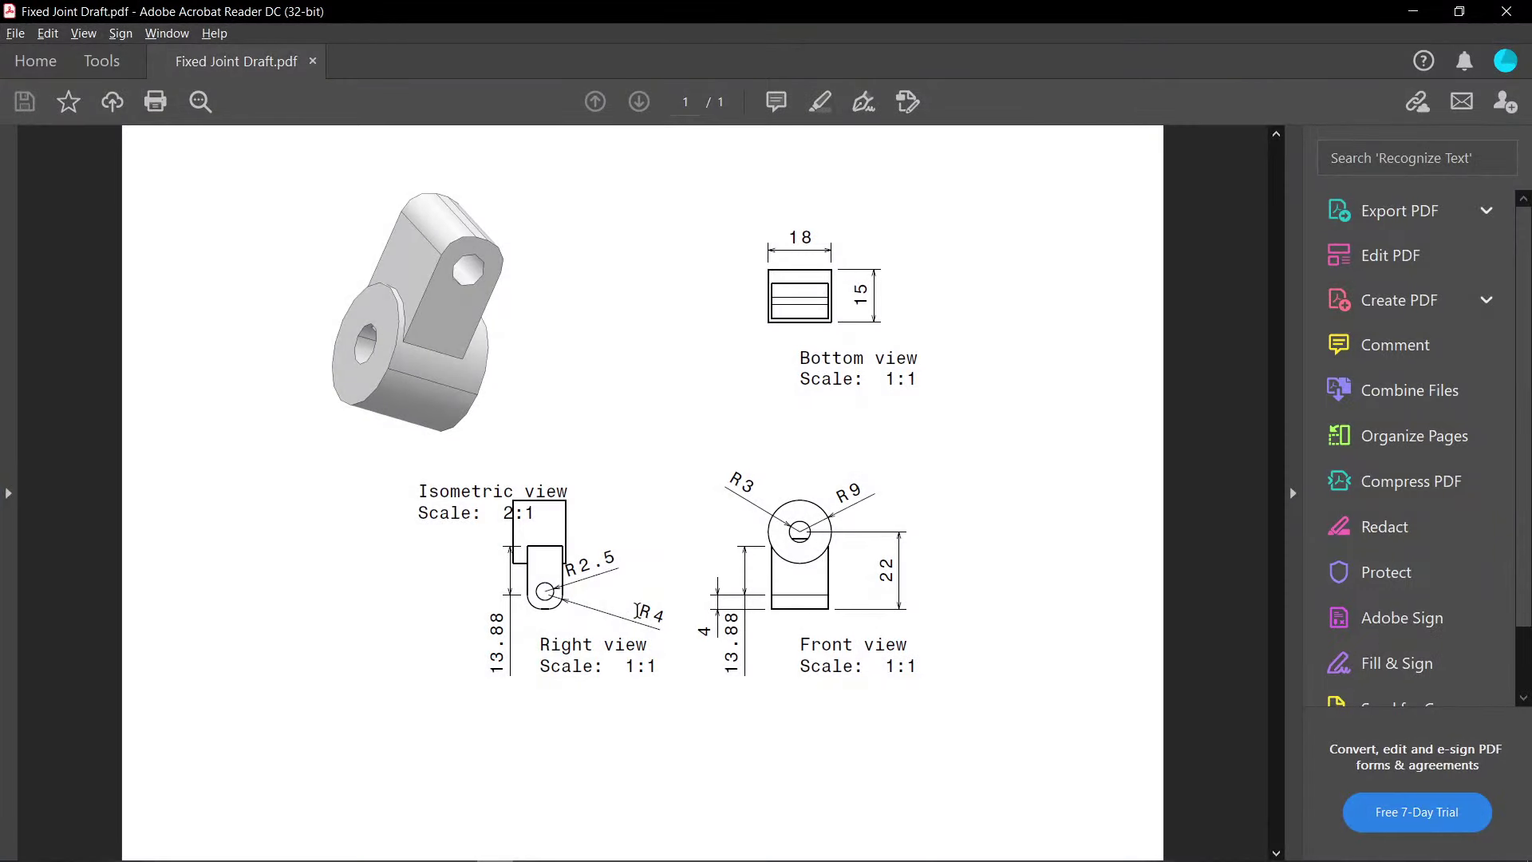
key("alt+Tab")
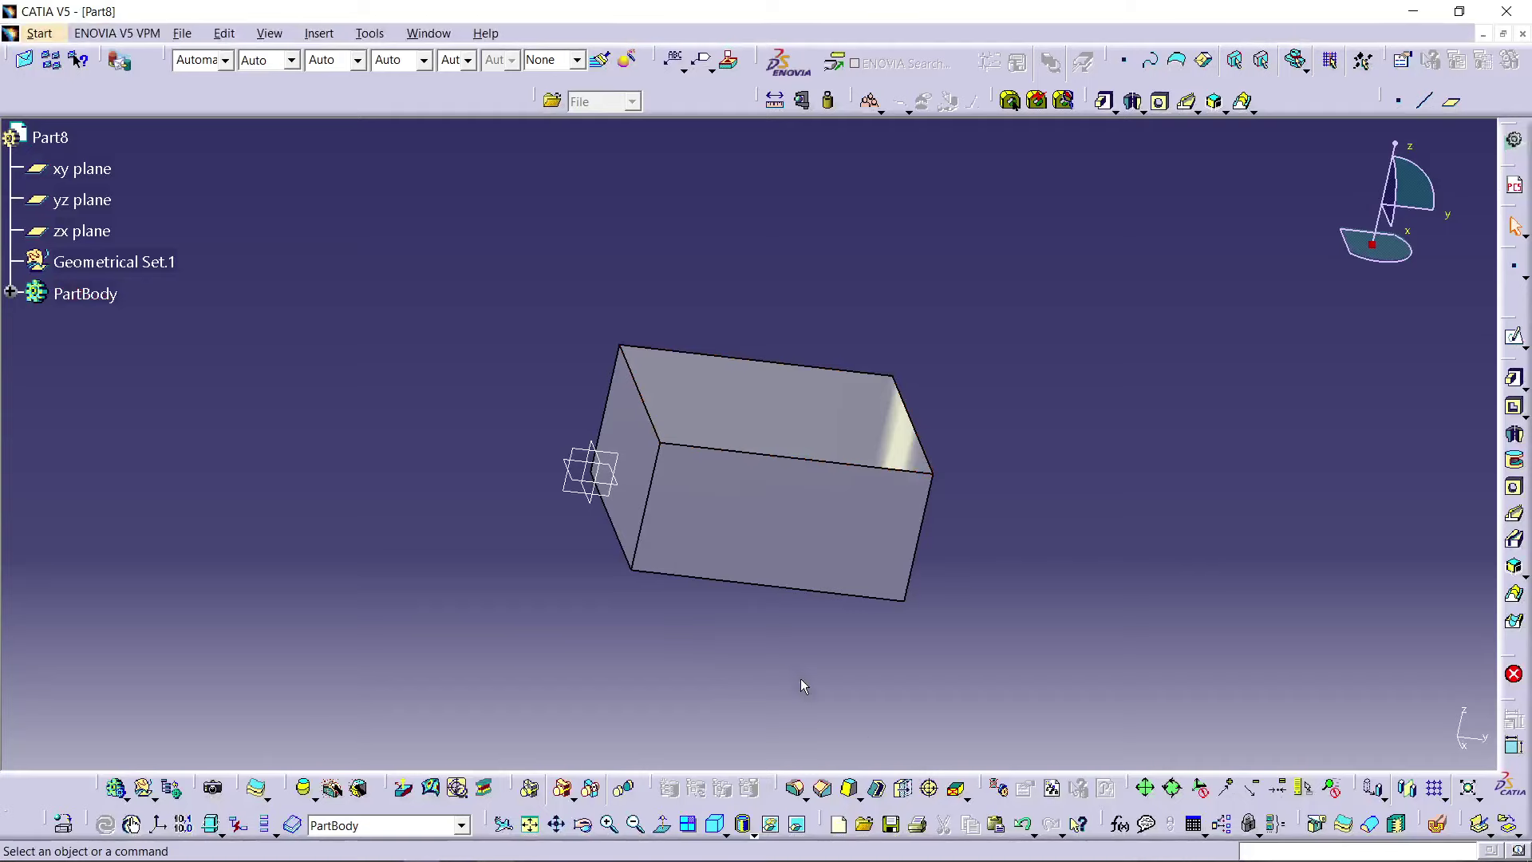
left_click(796, 790)
left_click(650, 417)
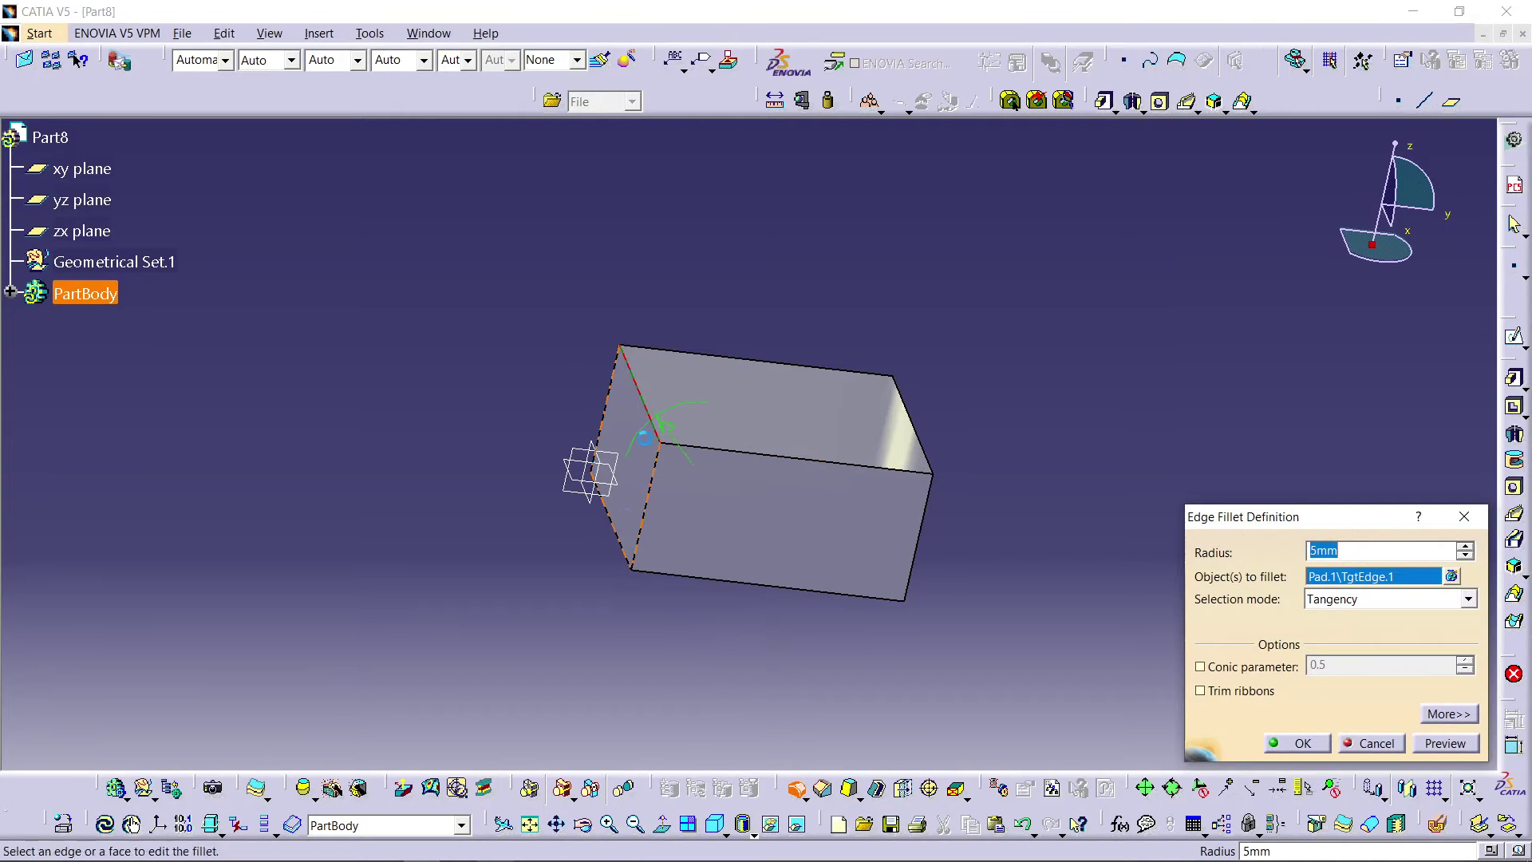
left_click(620, 535)
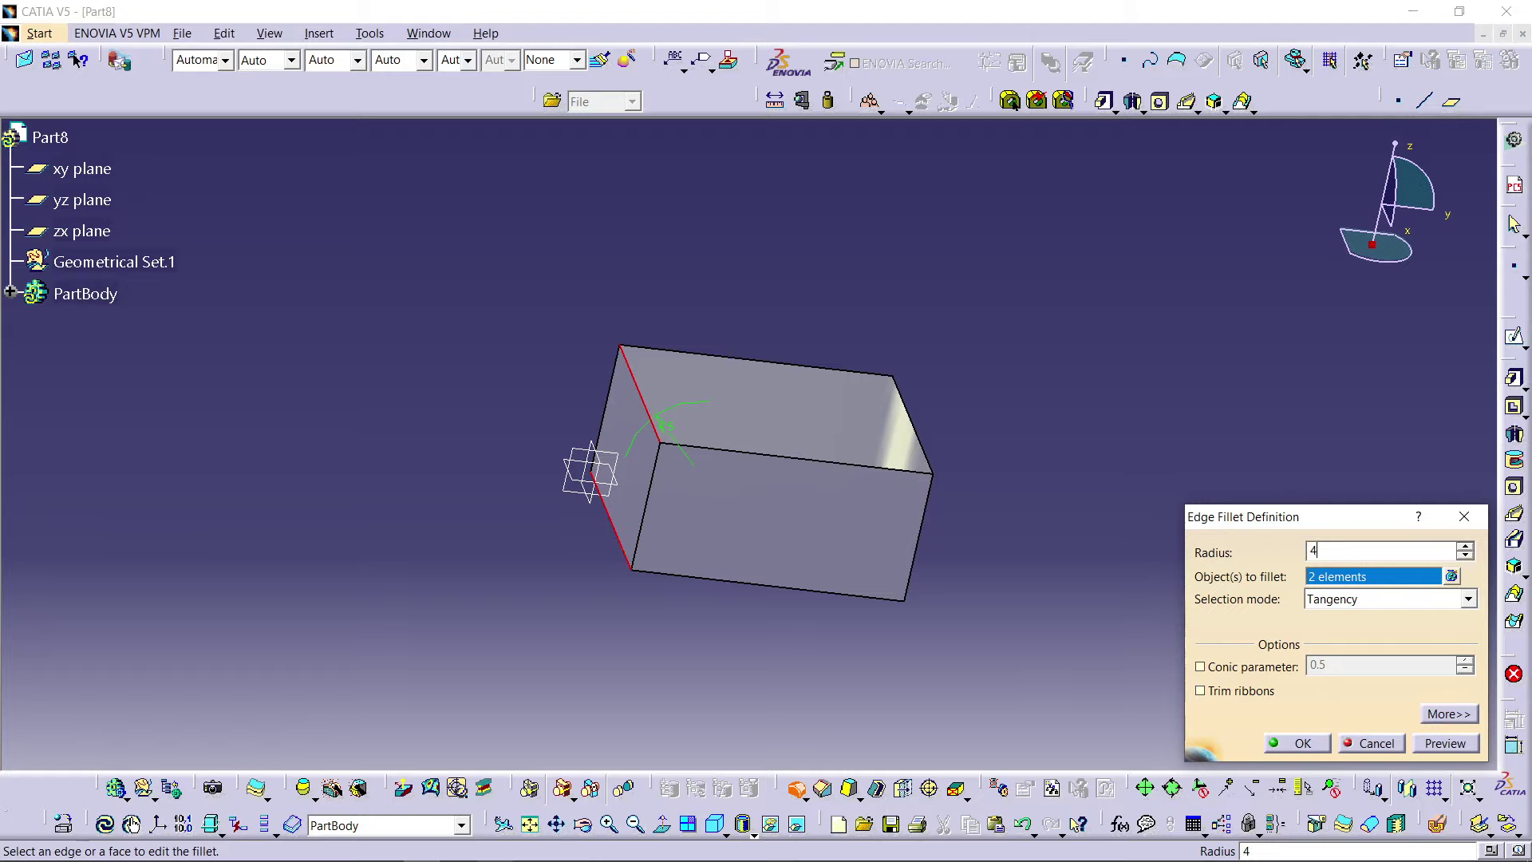
left_click(1298, 743)
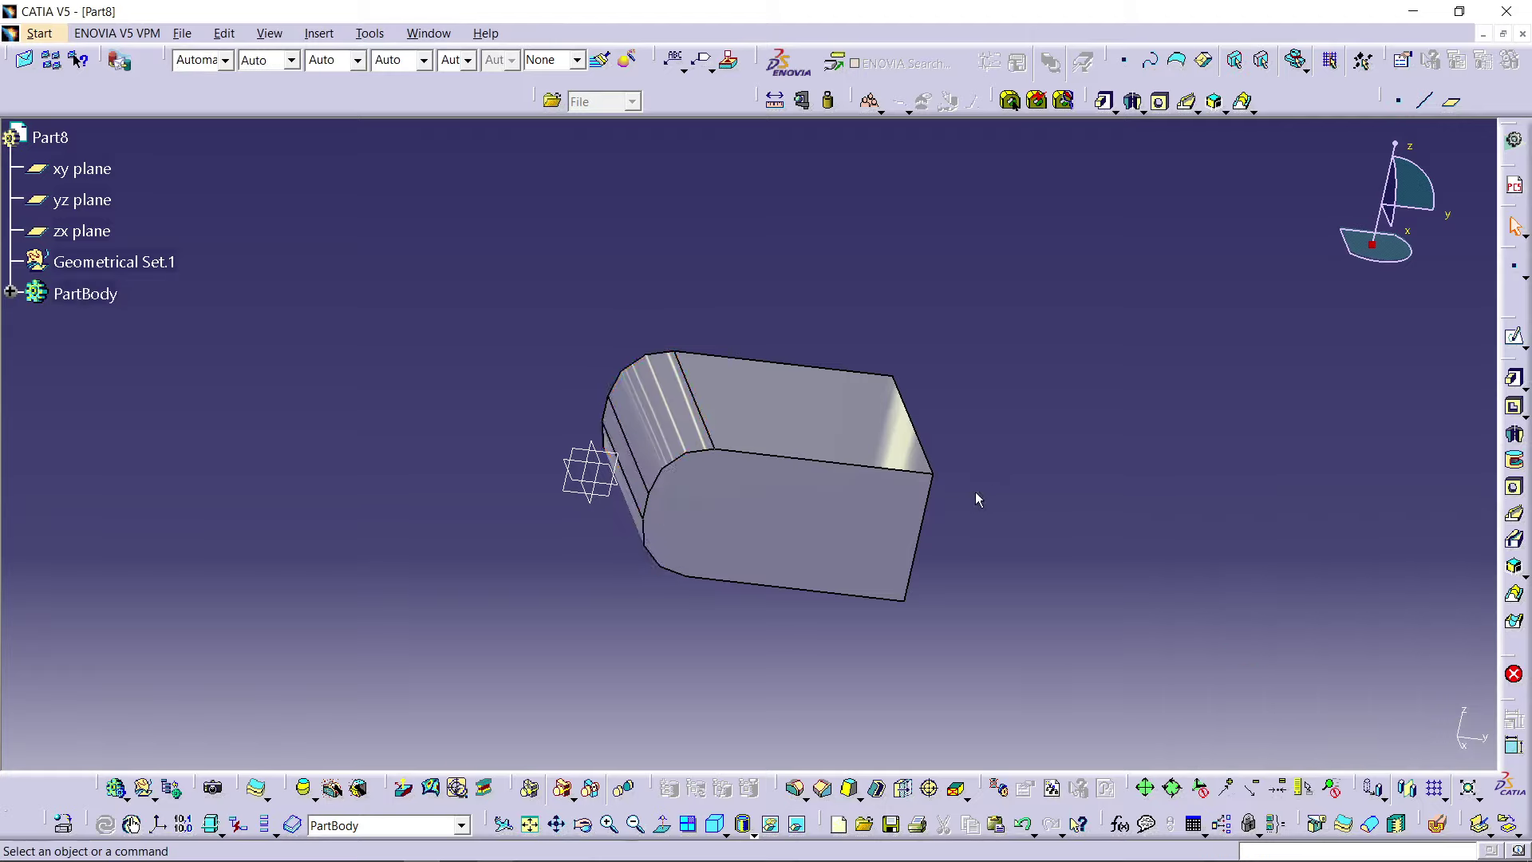
Step: Start a sketch on the block's flat side face and draw a circle about 4.9 mm in diameter near the rounded end
middle_click_drag(876, 387, 793, 445)
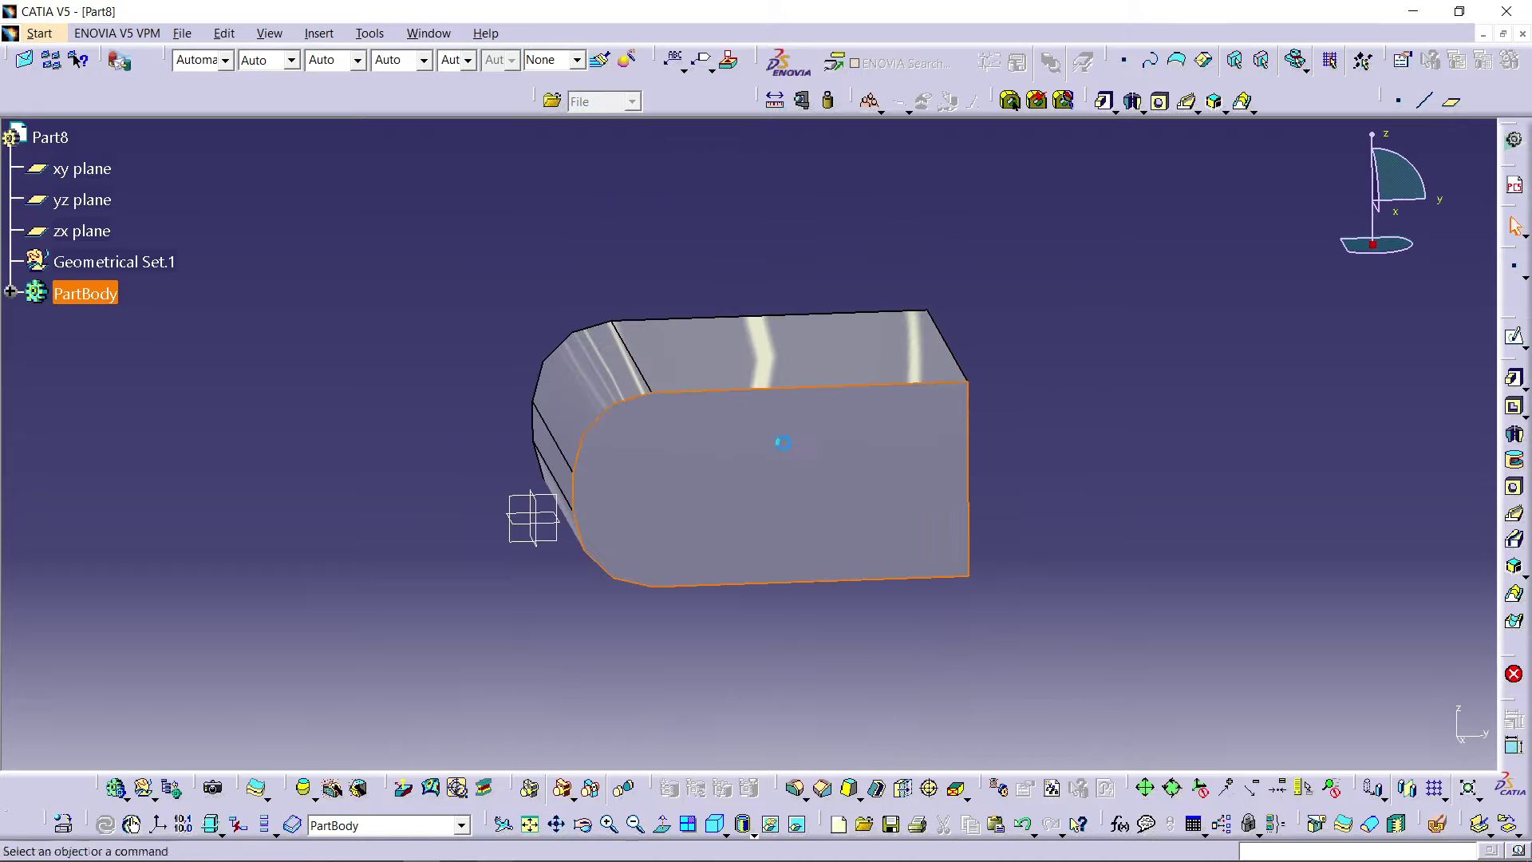
left_click(793, 444)
left_click(1514, 336)
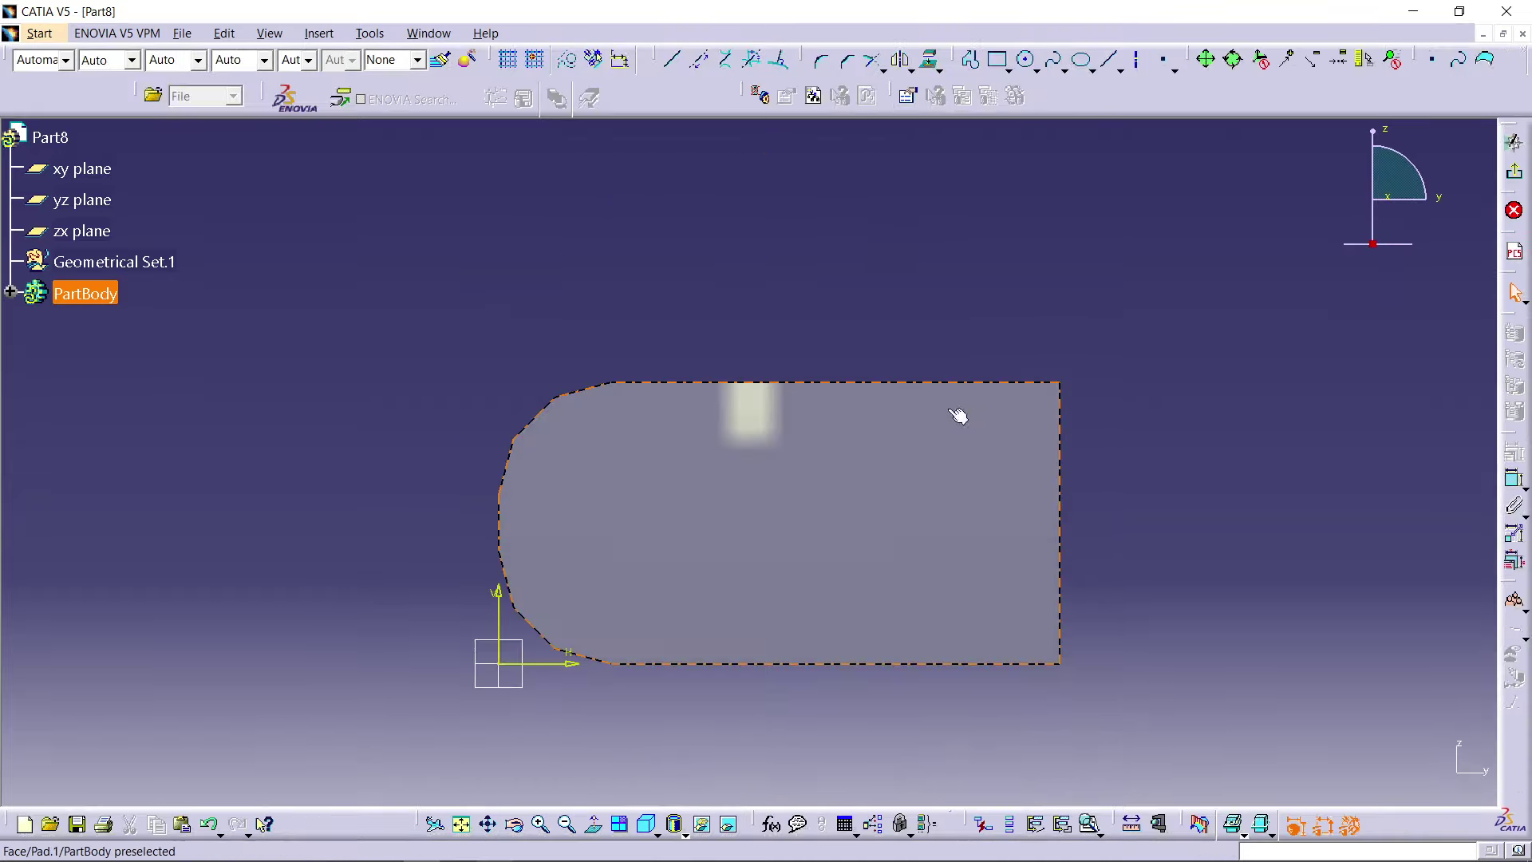
mouse_move(957, 416)
middle_mouse_down()
mouse_move(1013, 319)
mouse_move(979, 328)
middle_mouse_up()
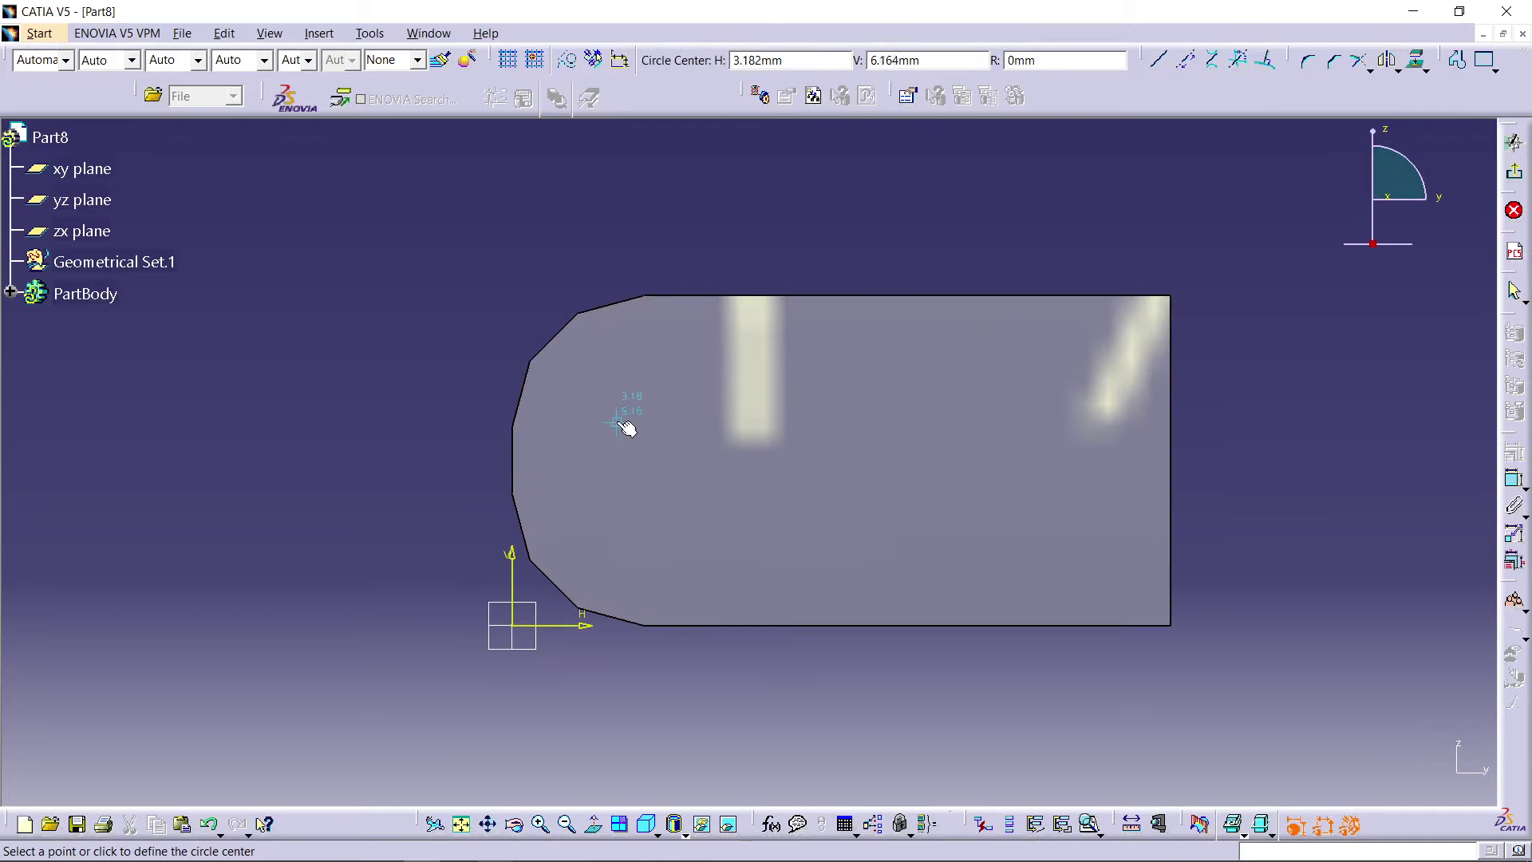
left_click(666, 458)
left_click(735, 414)
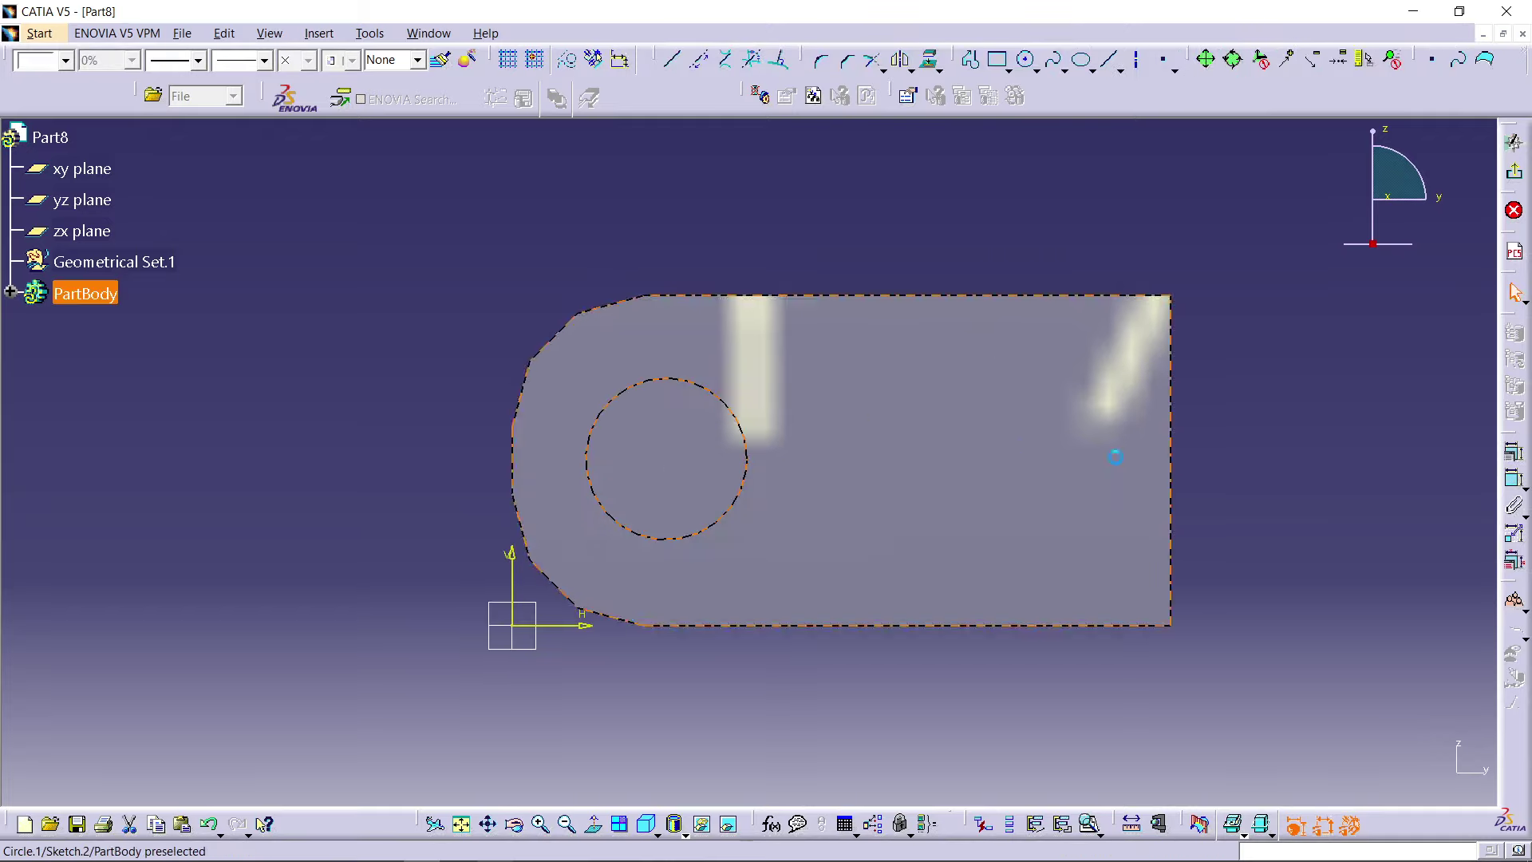
Step: Dimension the circle's diameter and set it to 5 mm
left_click(1508, 479)
left_click(712, 391)
left_click(831, 212)
double_click(836, 216)
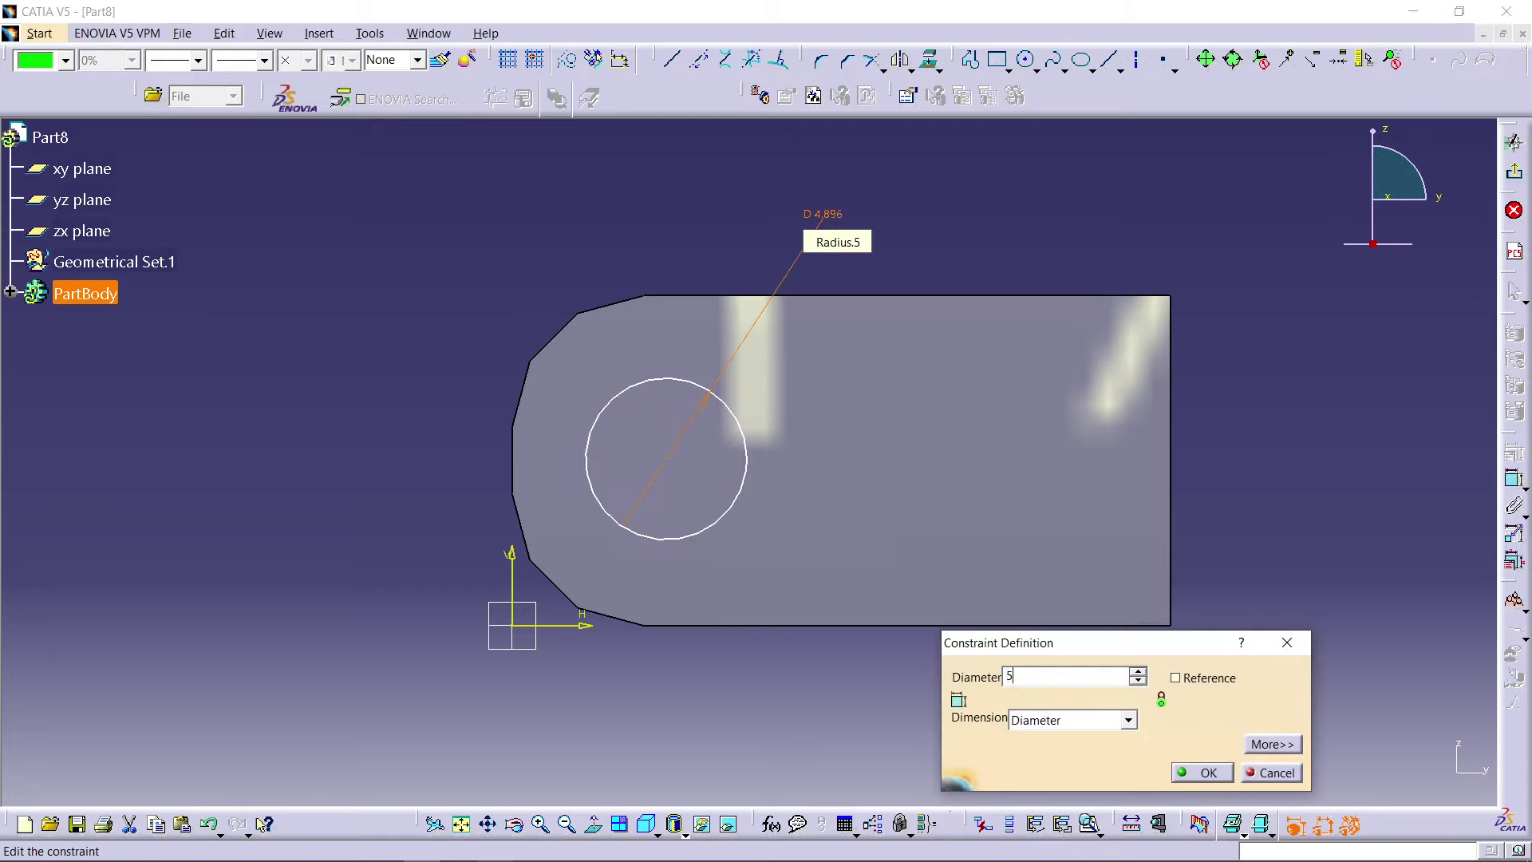
key("Return")
left_click(910, 217)
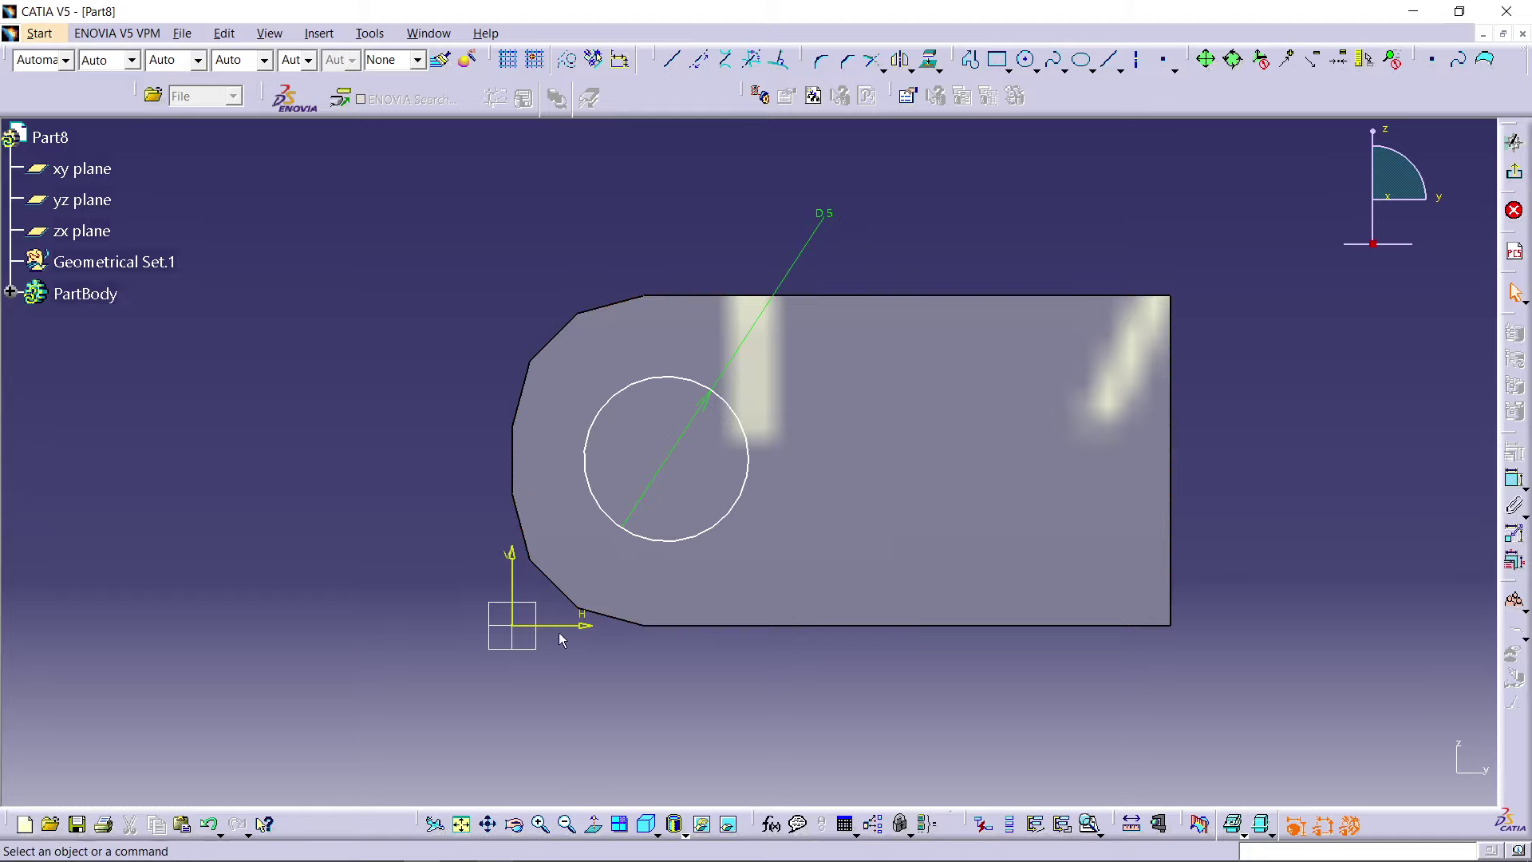
Step: Dimension the circle centre's vertical distance from the horizontal sketch axis and set it to 5 mm
left_click(679, 502)
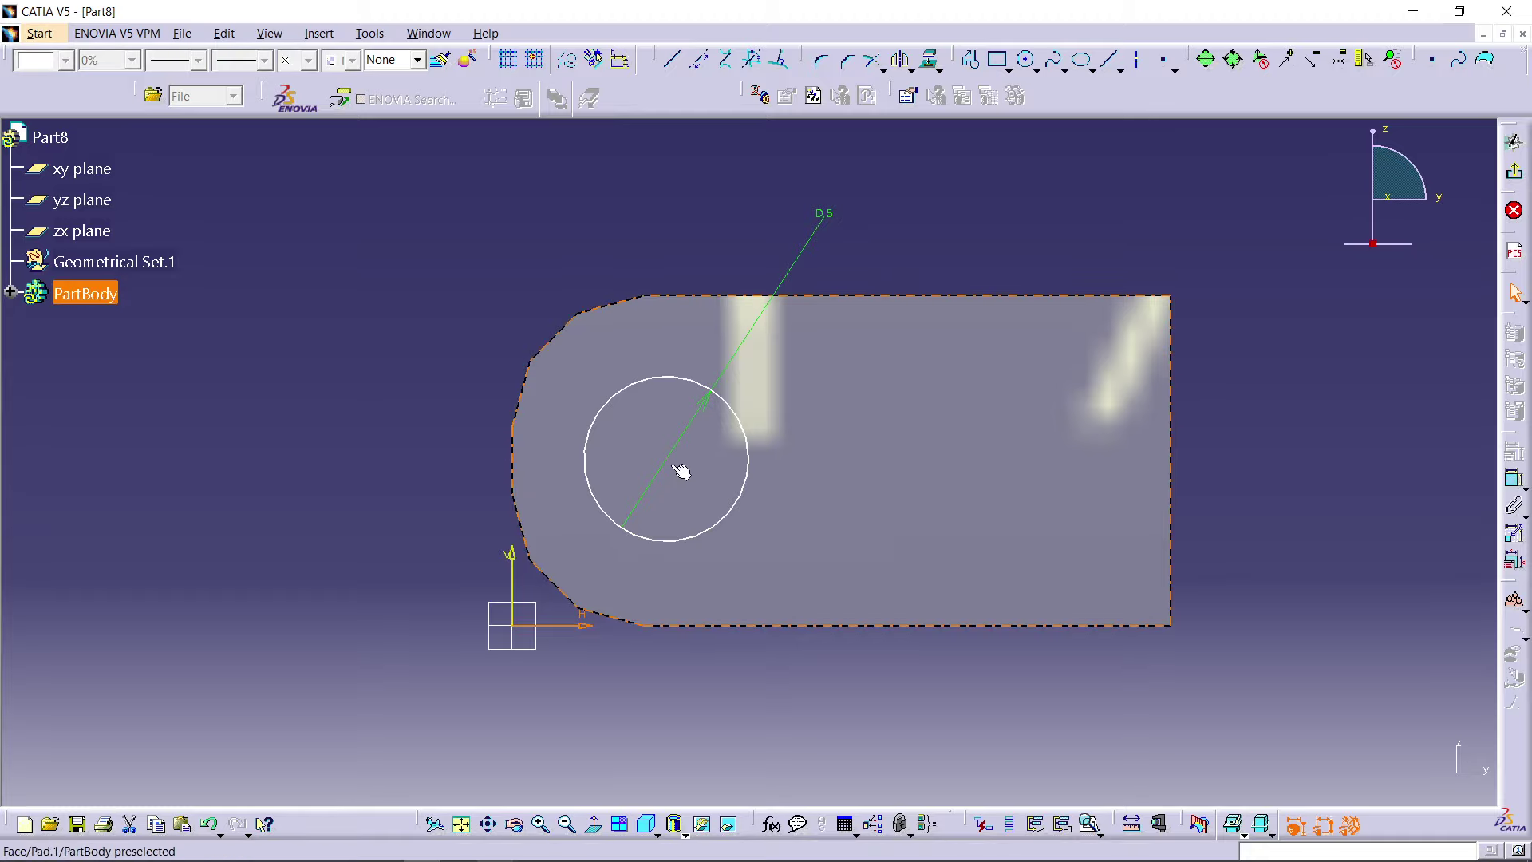
left_click(670, 459, "ctrl")
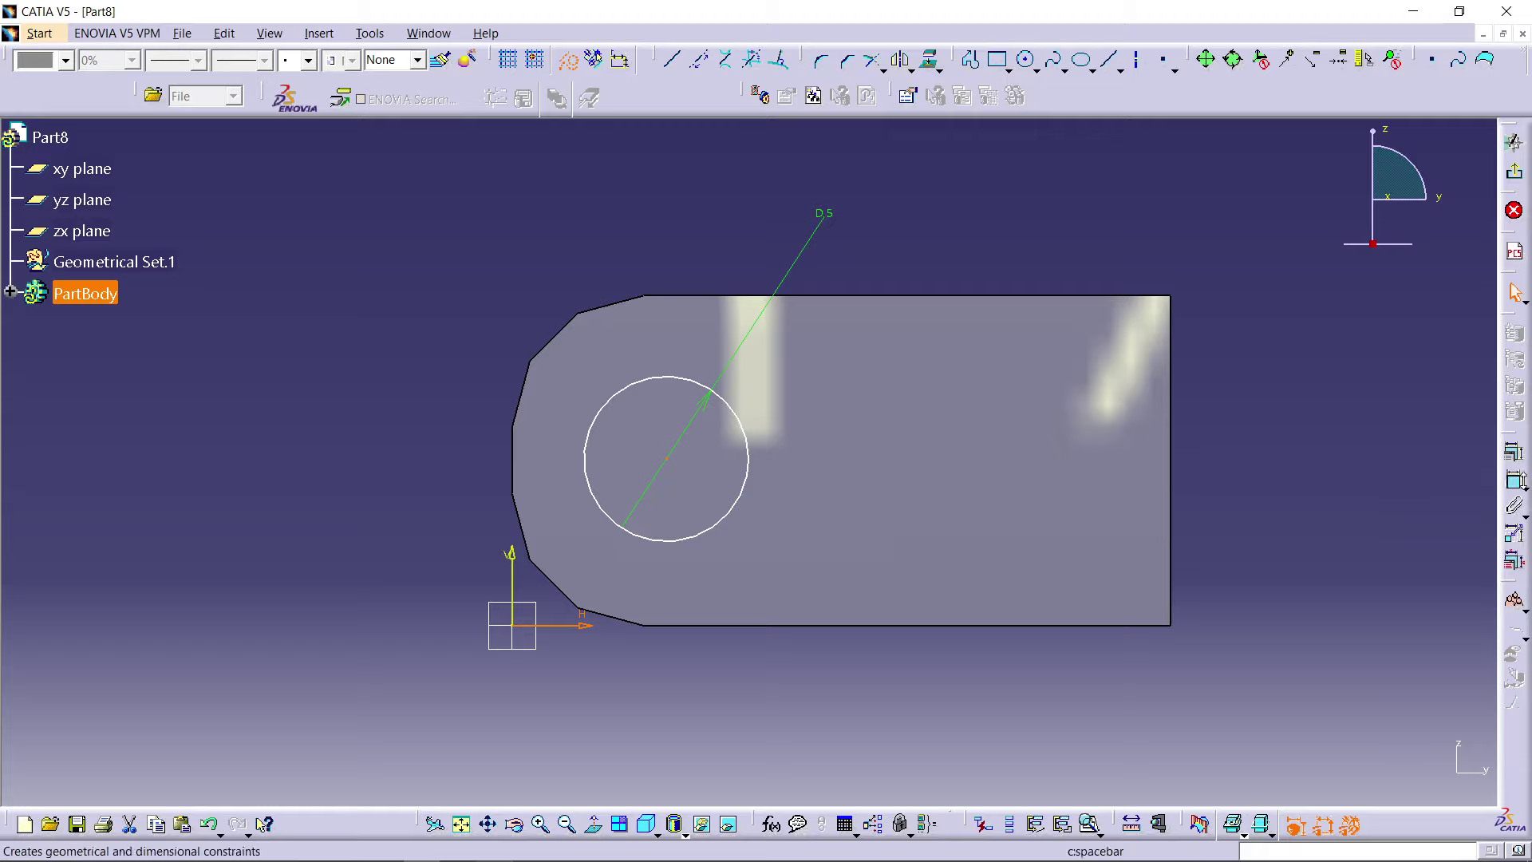
left_click(1514, 479)
double_click(1363, 522)
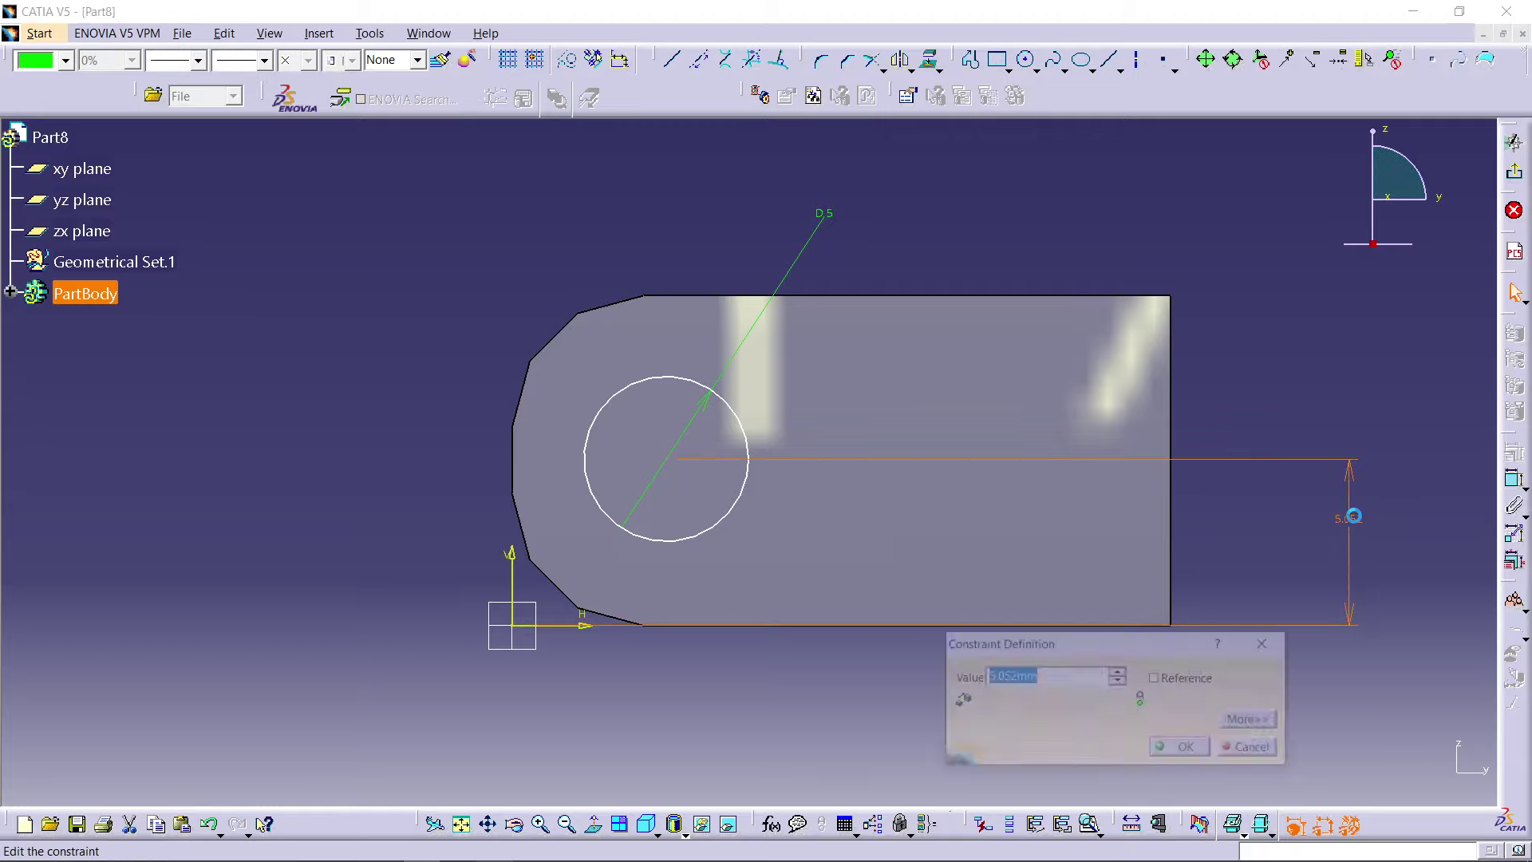
type("5")
key("Return")
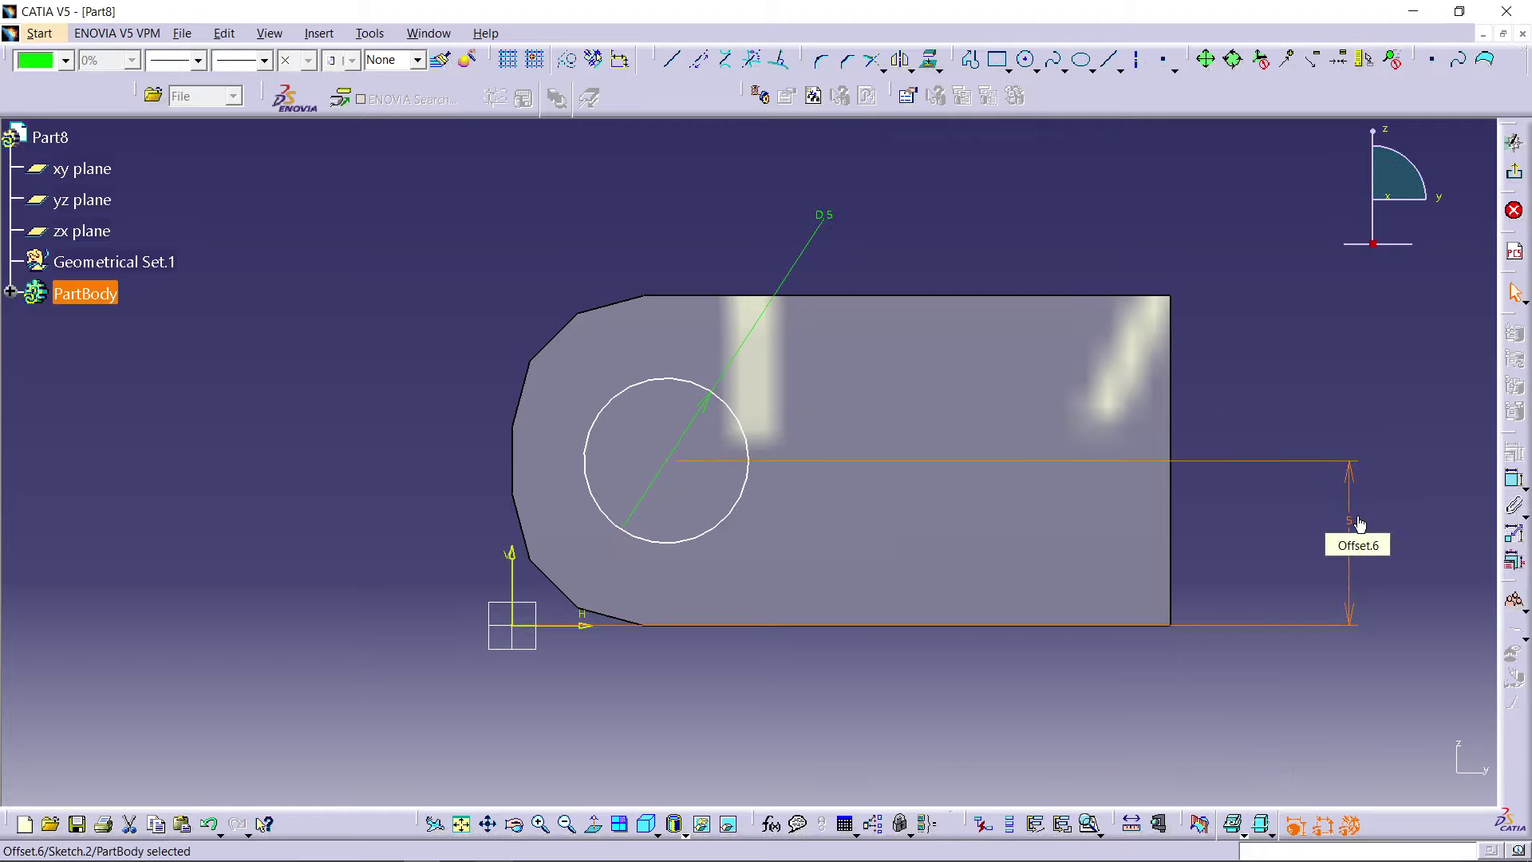
left_click(1411, 344)
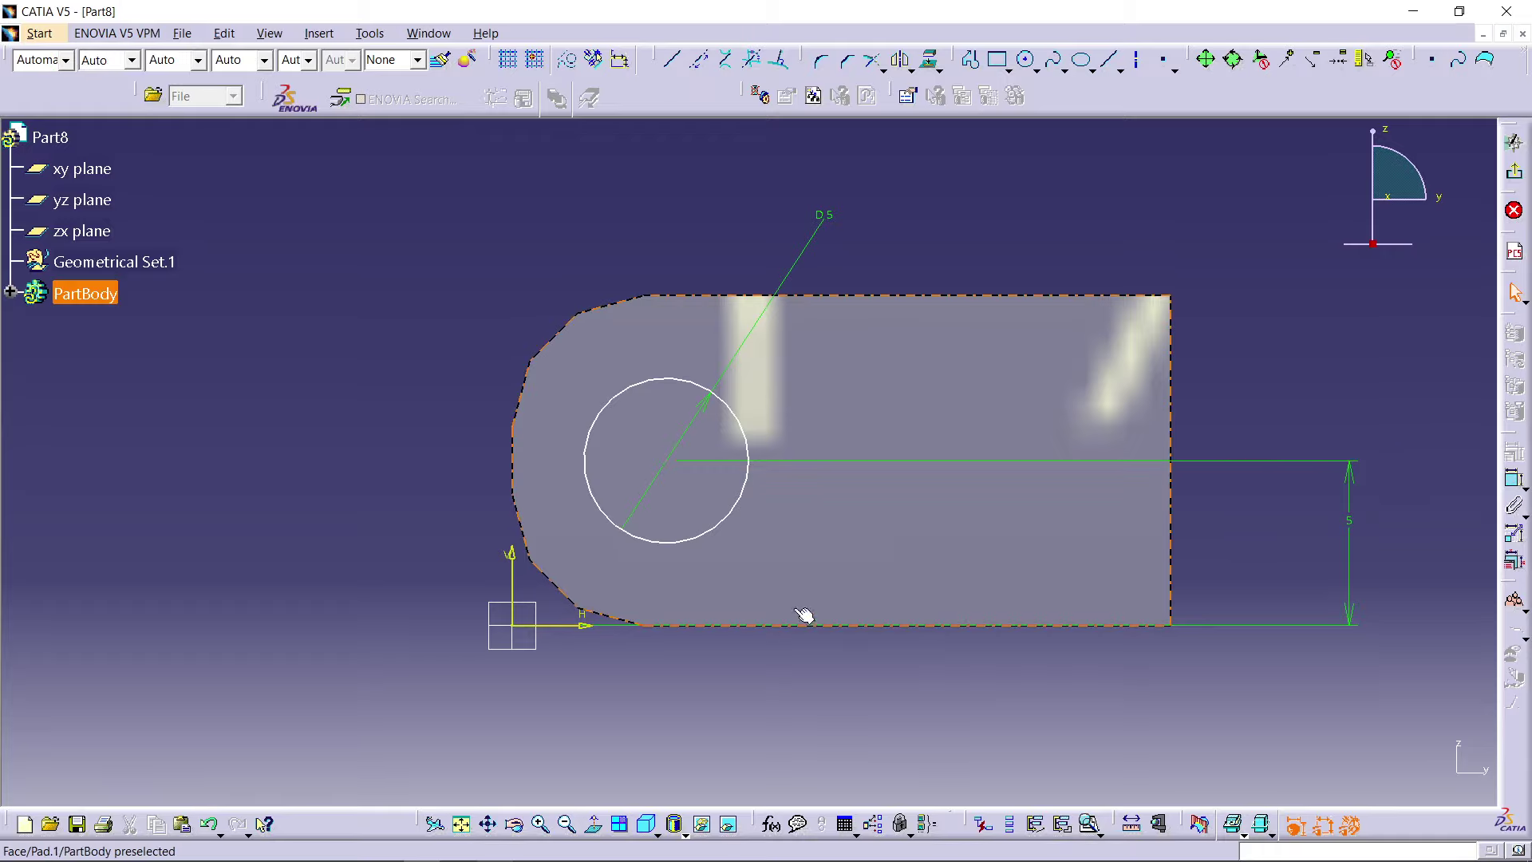
Step: Dimension the circle centre's horizontal distance from the vertical sketch axis and set it to 5 mm
left_click(519, 558)
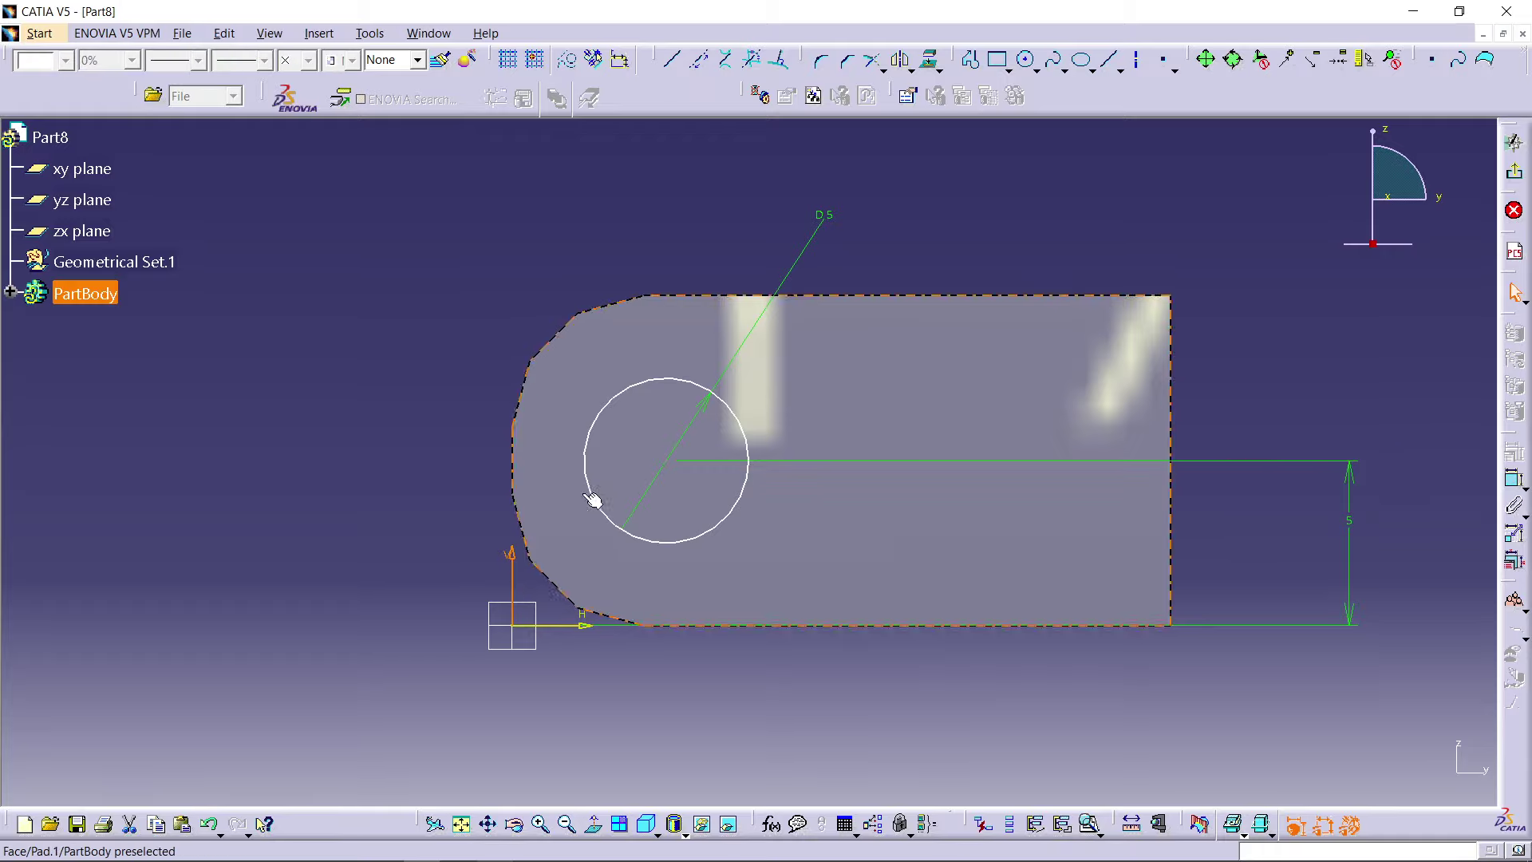
left_click(675, 466)
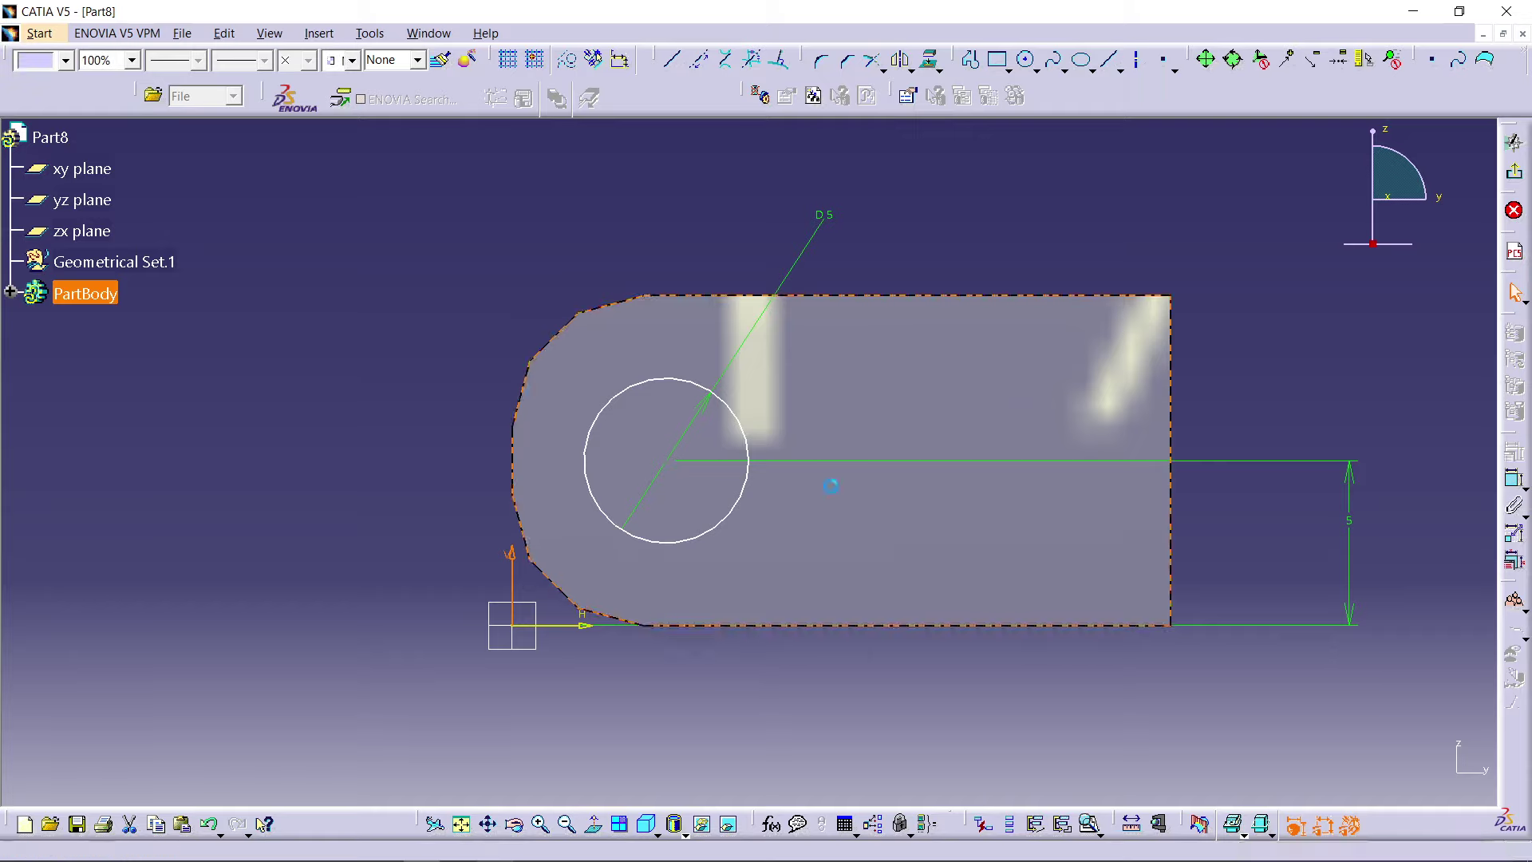
left_click(1515, 480)
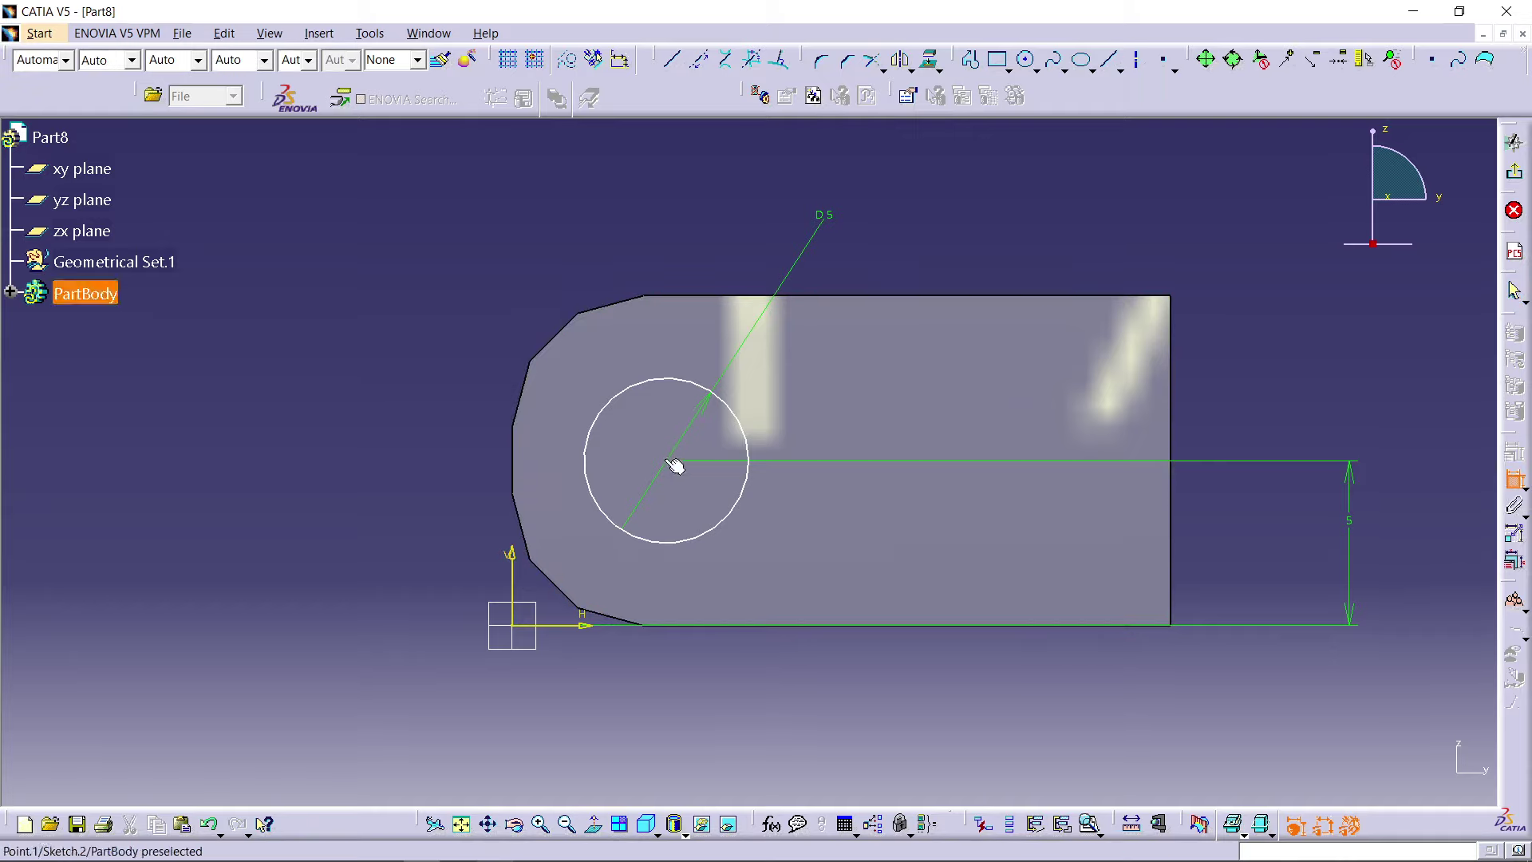
left_click(513, 561)
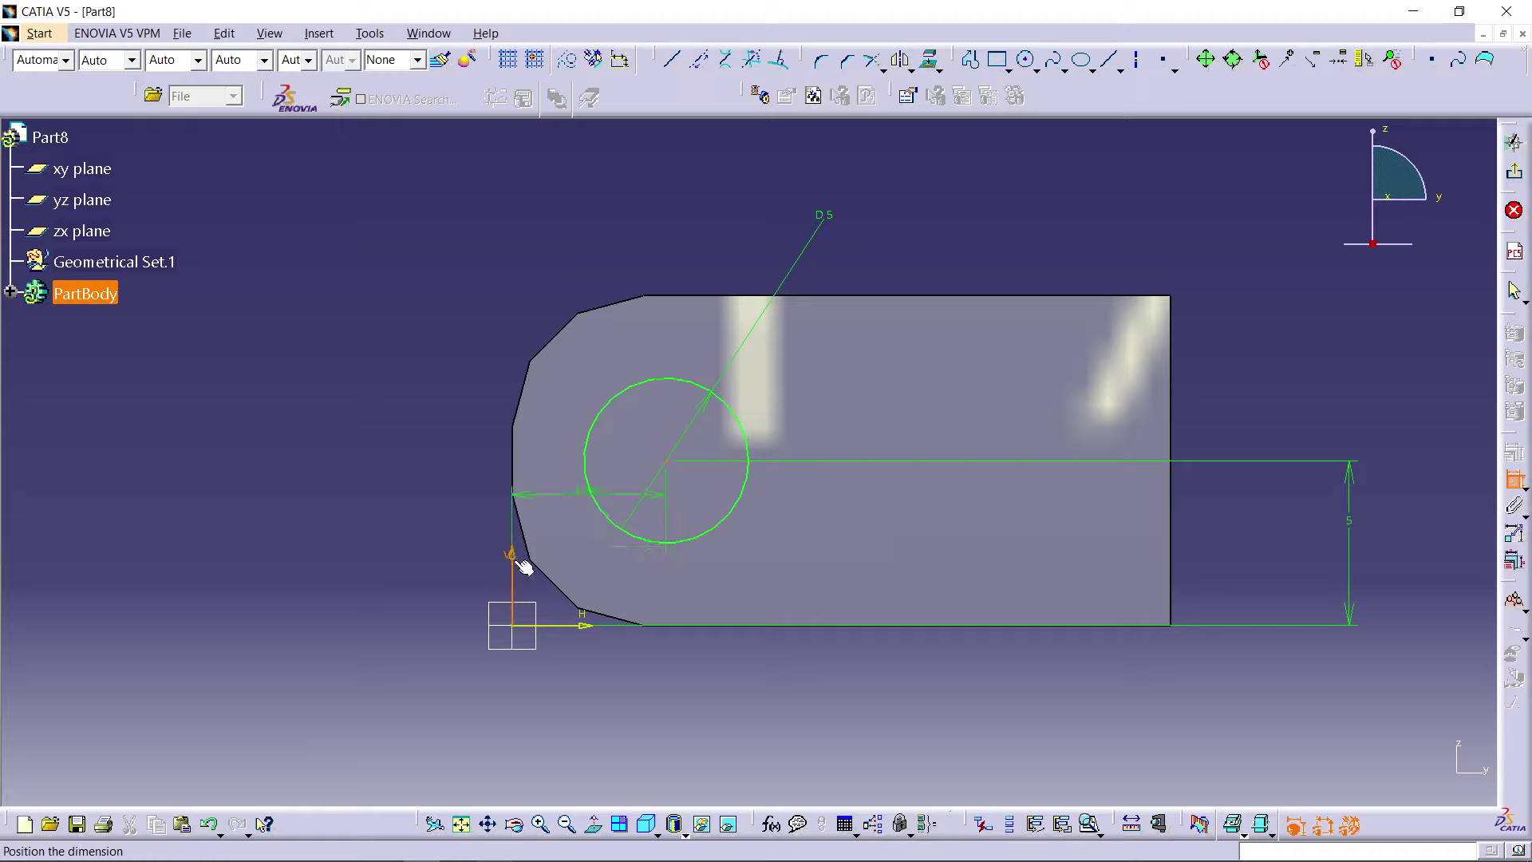
left_click(552, 238)
double_click(560, 243)
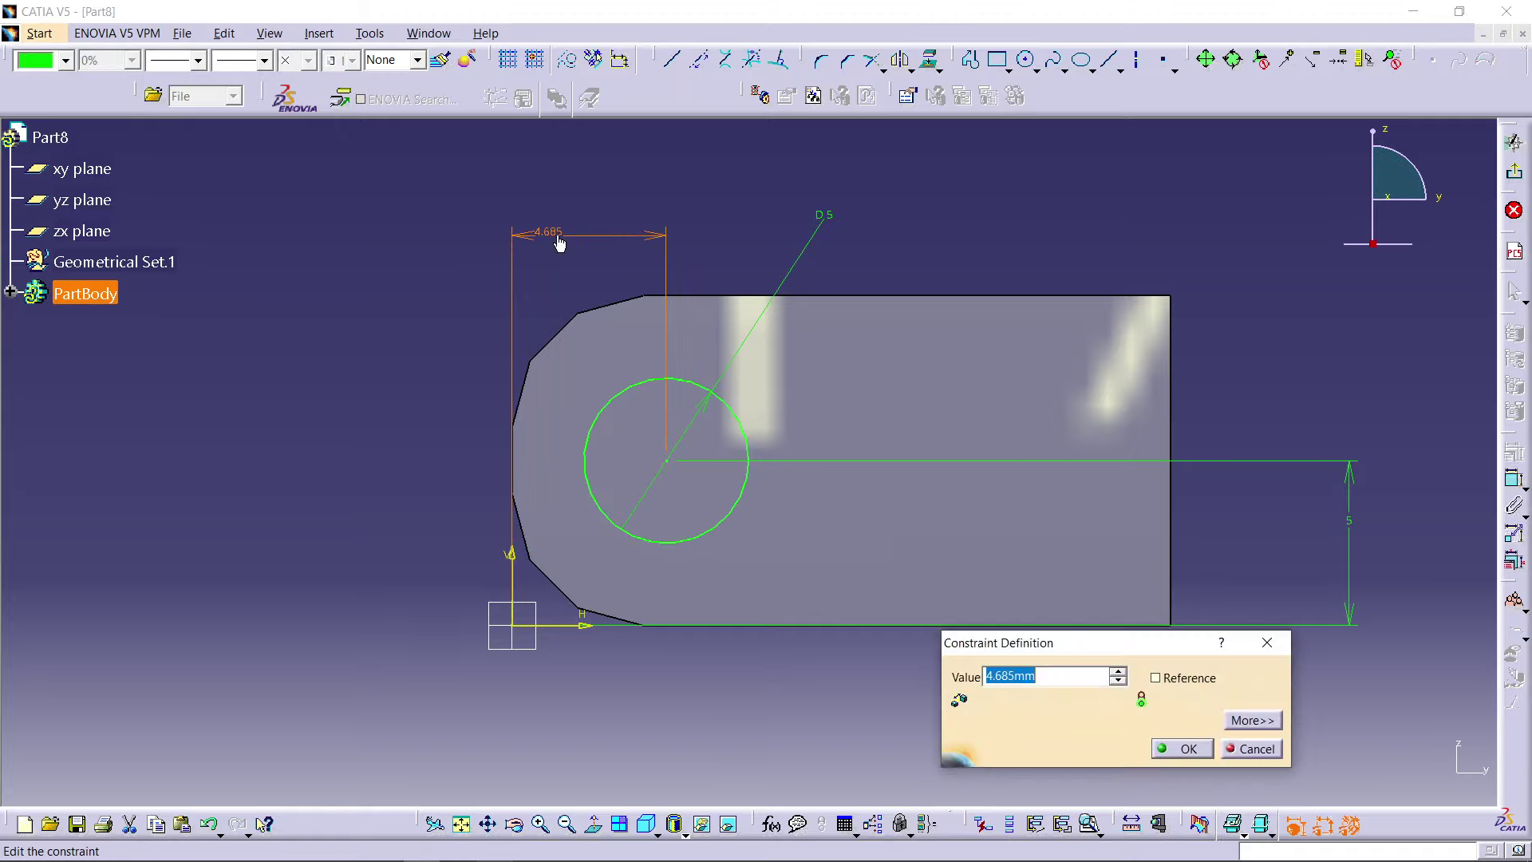
key("Return")
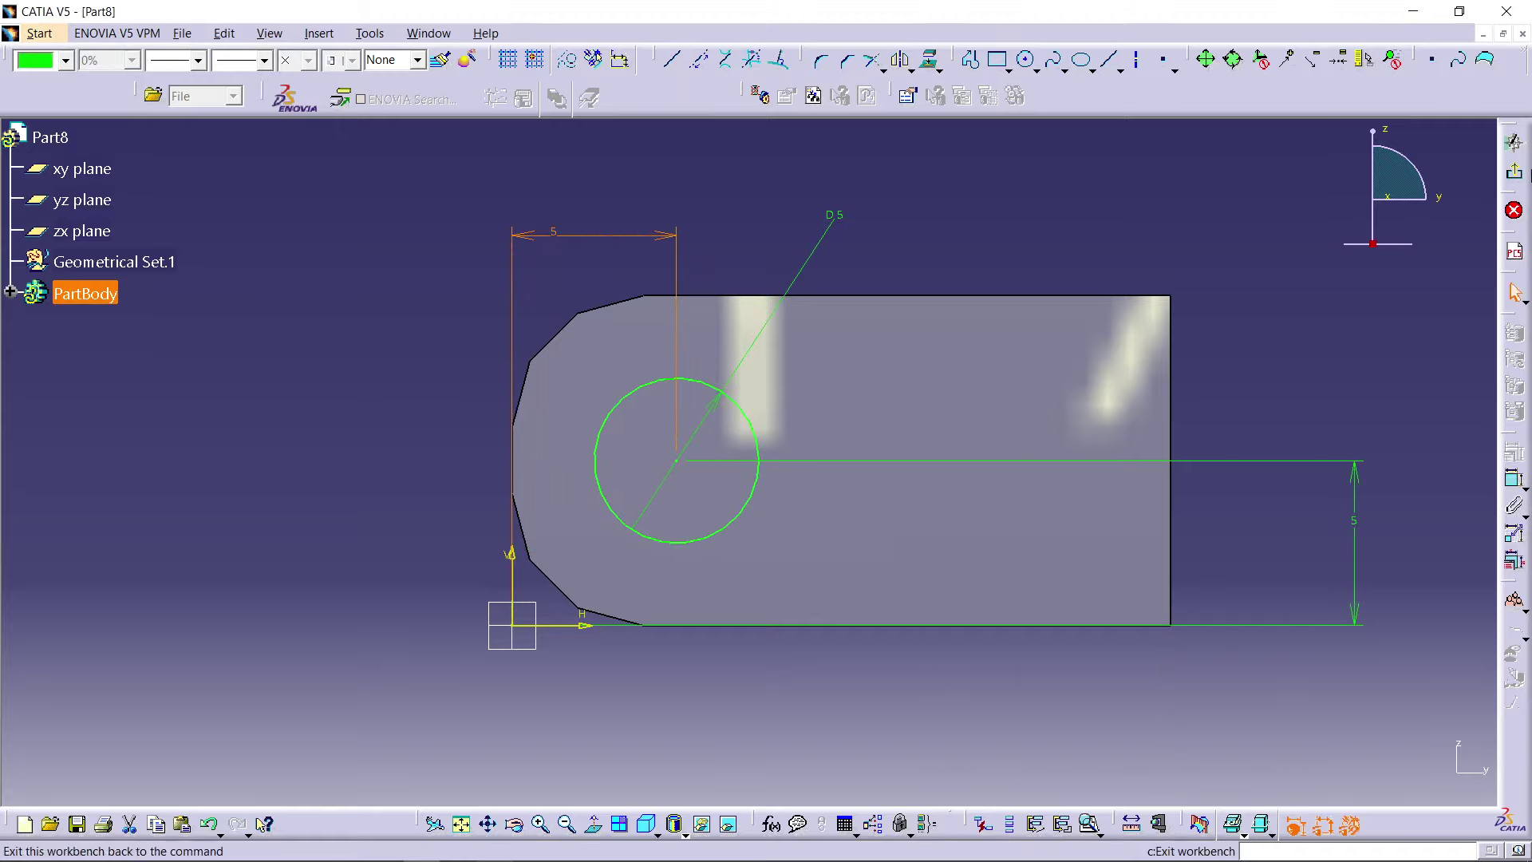
Step: Exit the sketch and cut the circle through the block with a 16 mm deep pocket
left_click(1514, 144)
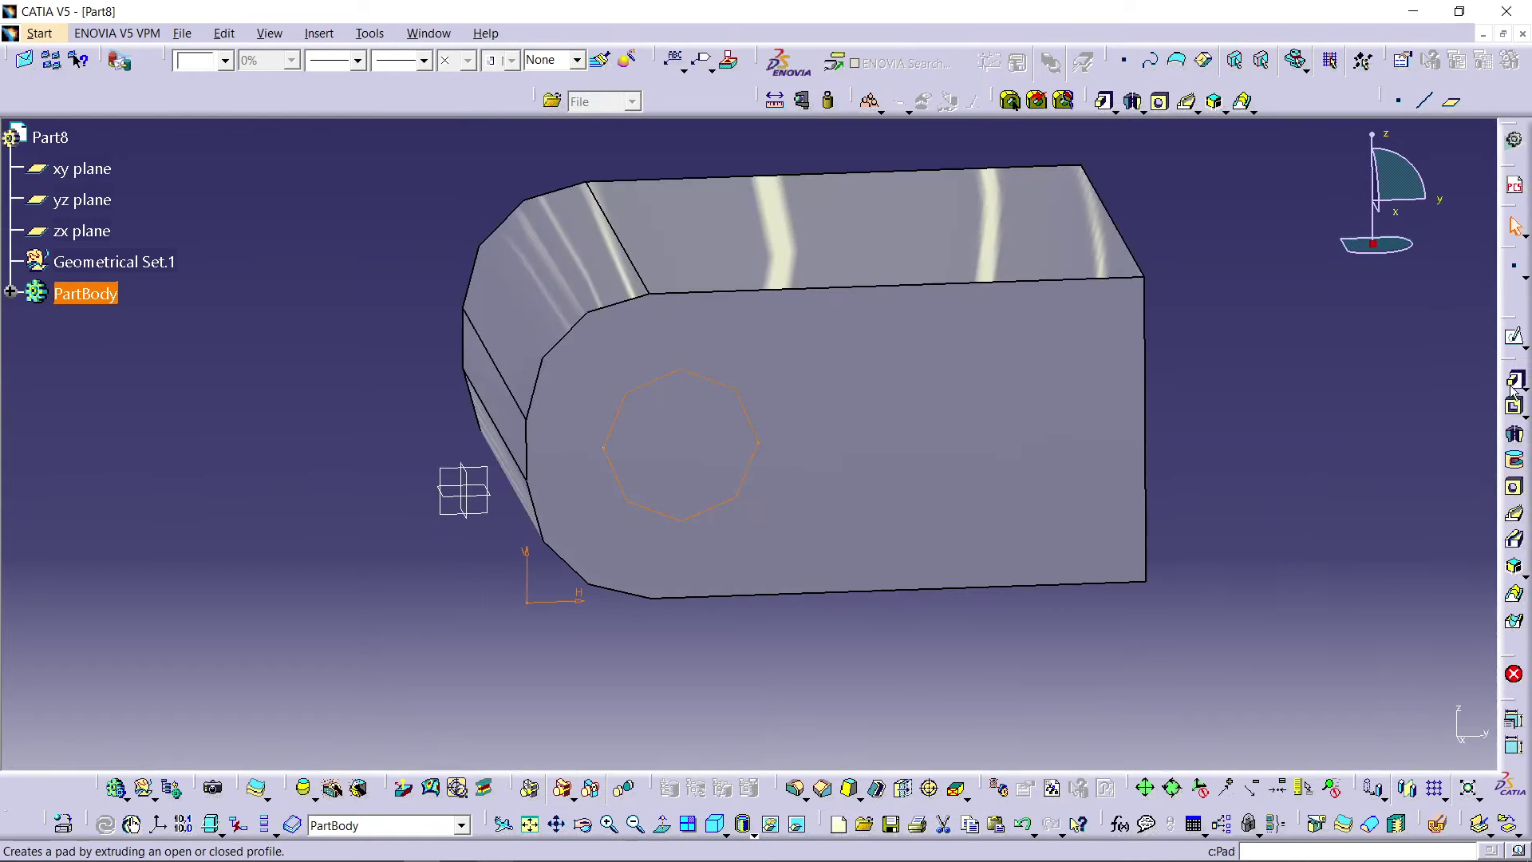
left_click(1514, 408)
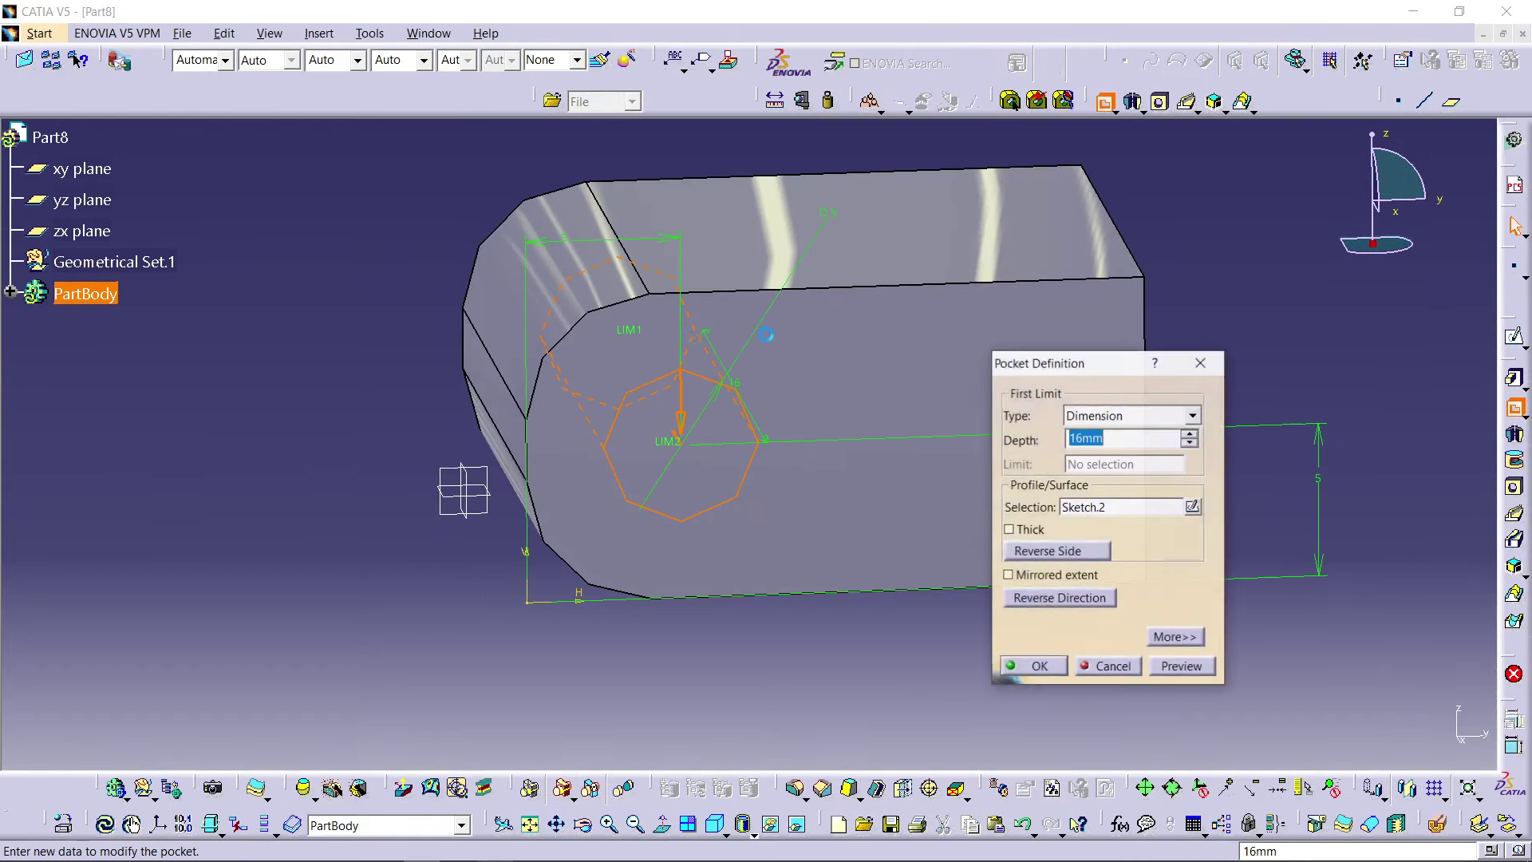
middle_click_drag(665, 328, 870, 324)
middle_click_drag(718, 383, 433, 386)
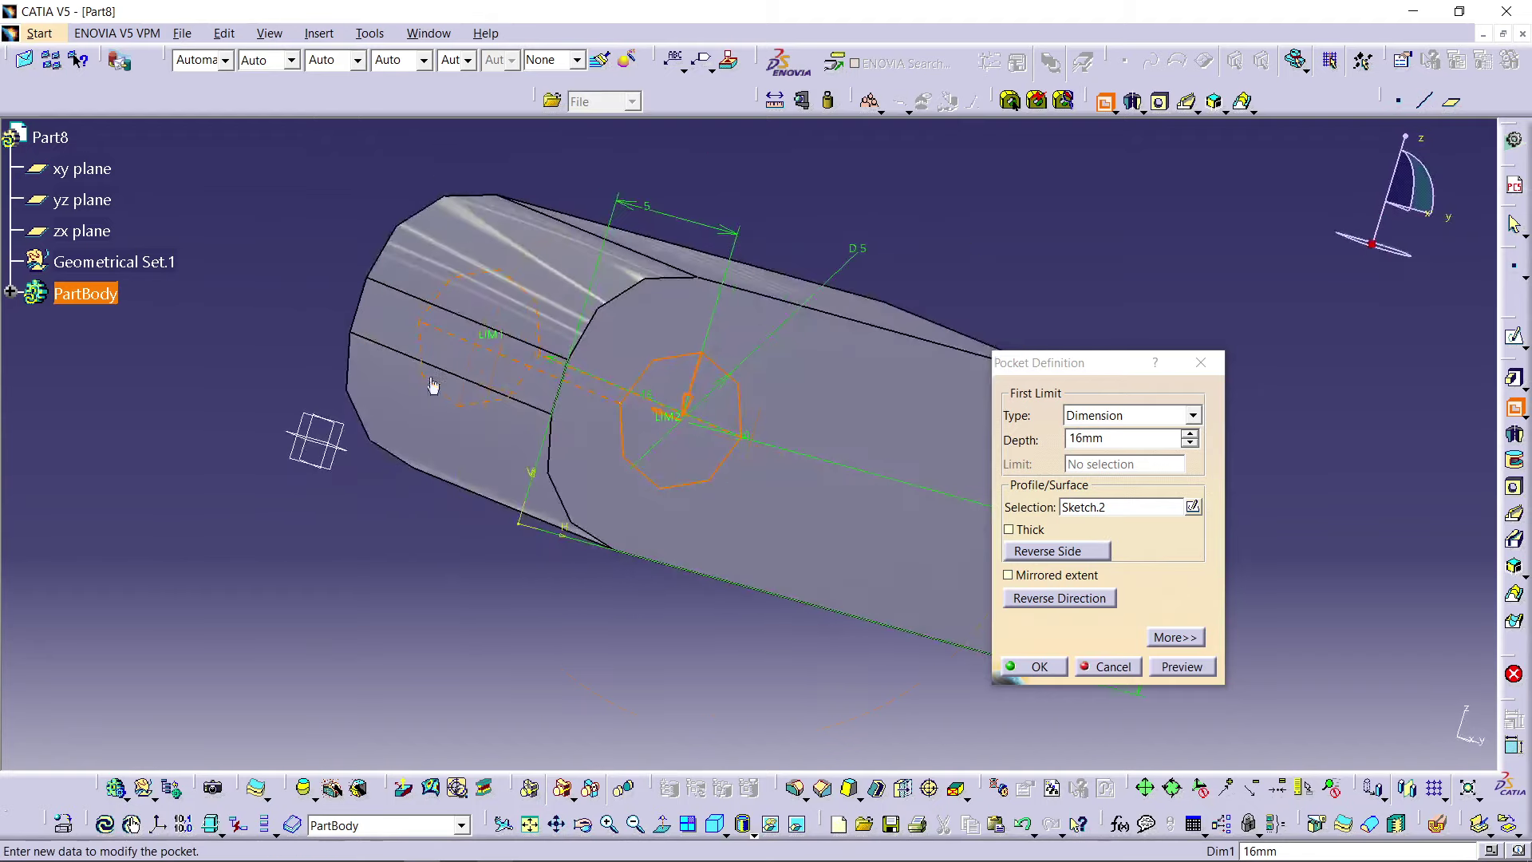
left_click(1178, 666)
left_click(1056, 672)
mouse_move(1252, 571)
middle_mouse_down()
mouse_move(1064, 394)
mouse_move(883, 335)
mouse_move(959, 486)
mouse_move(917, 558)
mouse_move(982, 479)
middle_mouse_up()
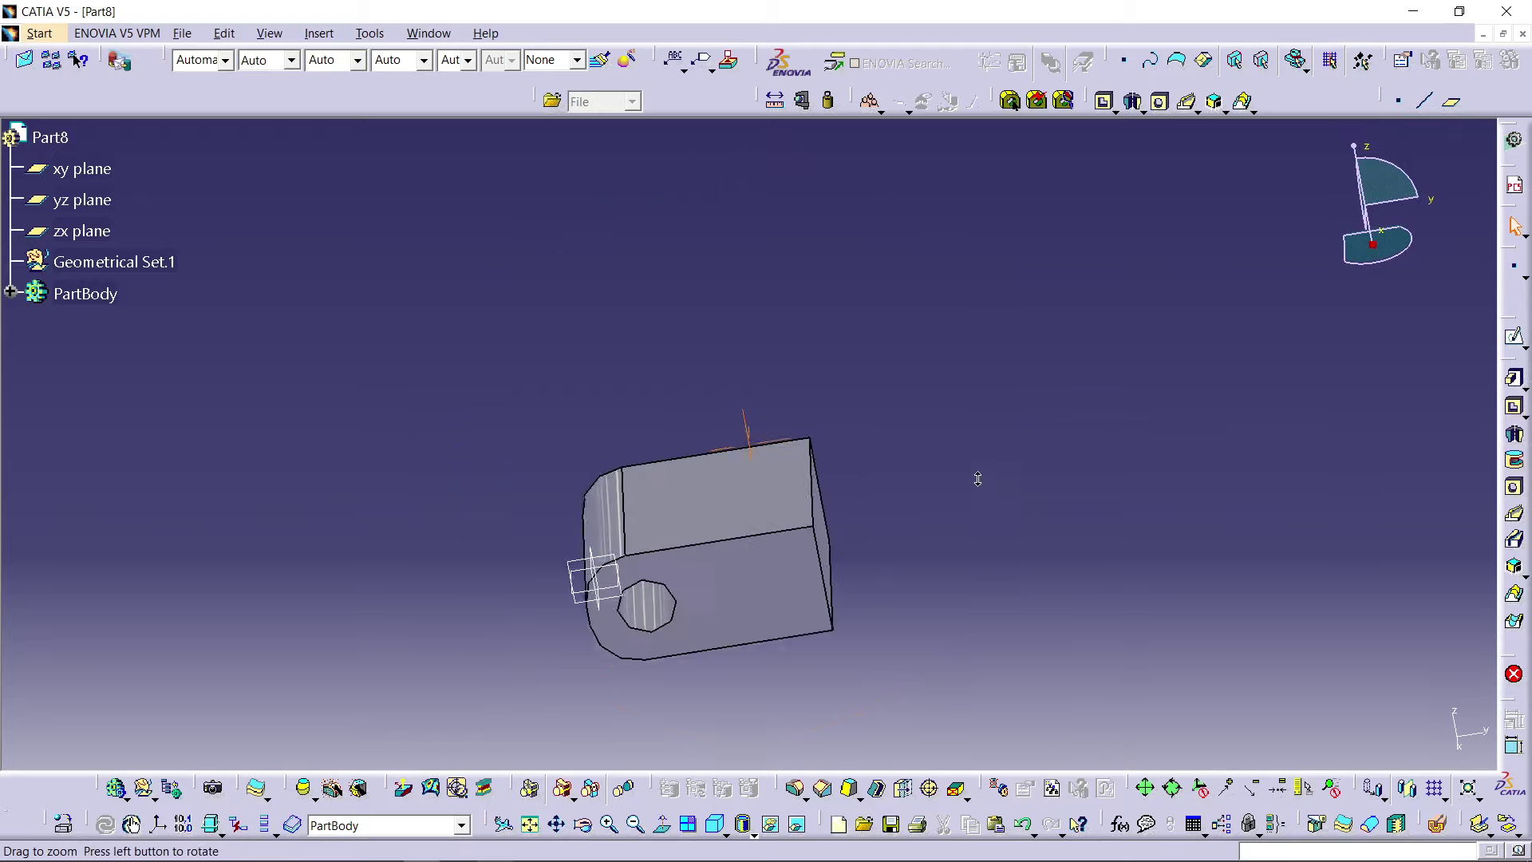
Step: Check the Fixed Joint drawing, then sketch a circle about 23 mm in diameter on the block's top face, overlapping its square end
key("alt+Tab")
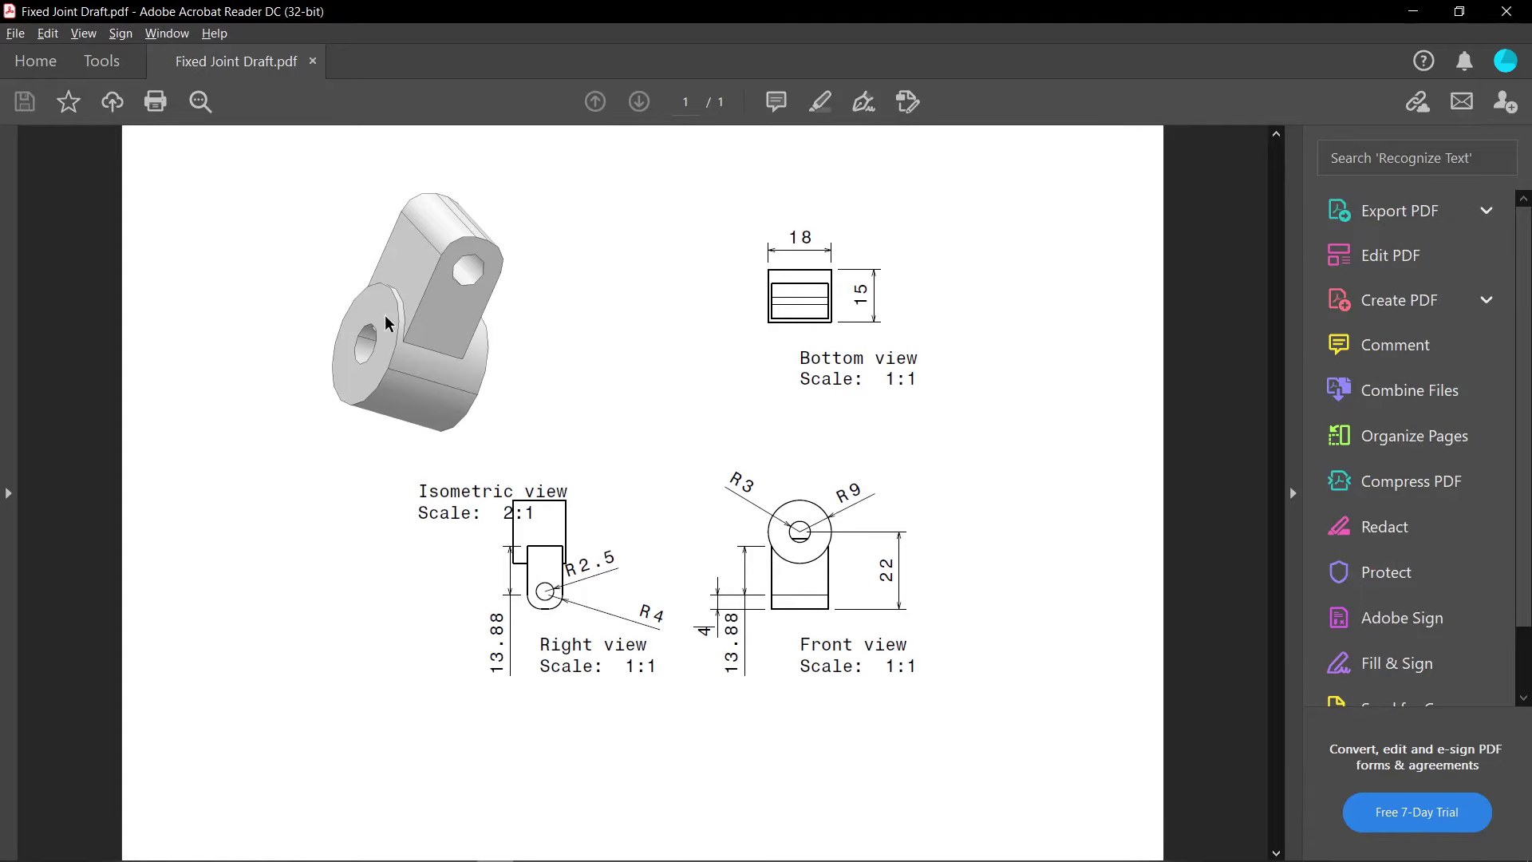
key("alt+Tab")
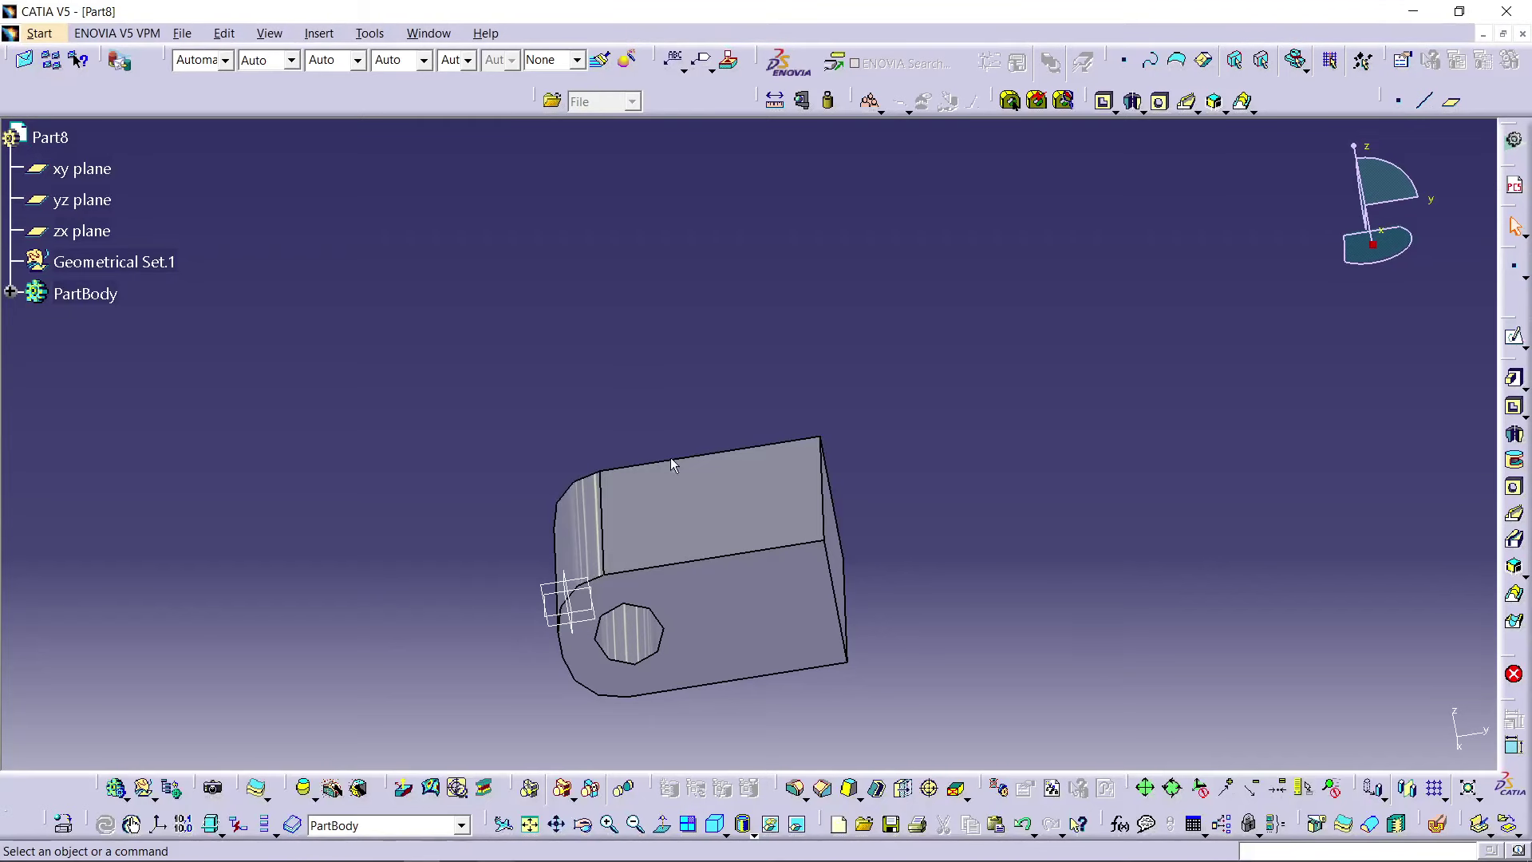
left_click(1516, 339)
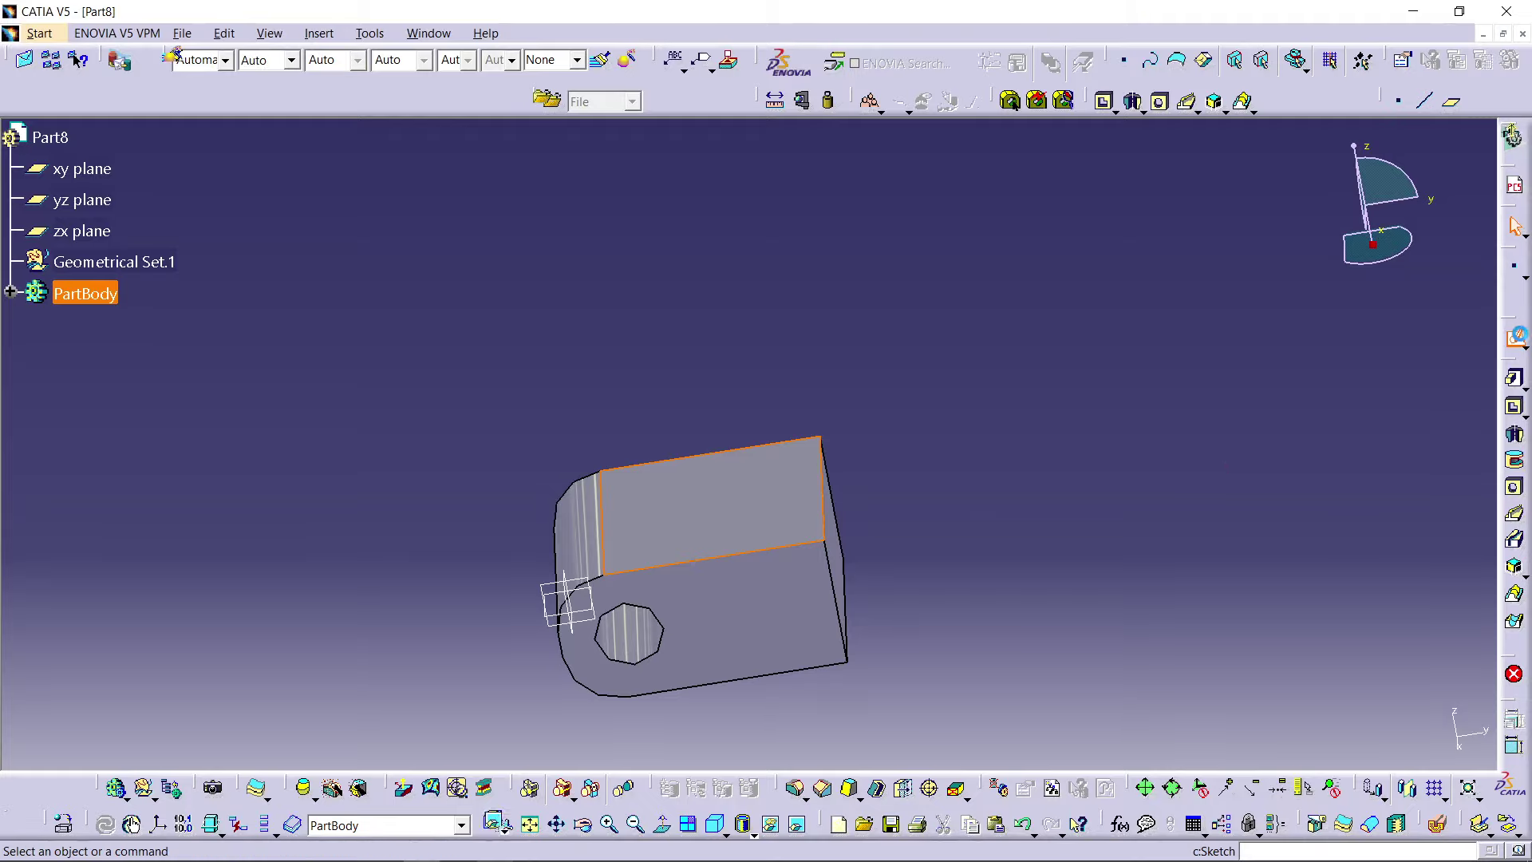
left_click(710, 504)
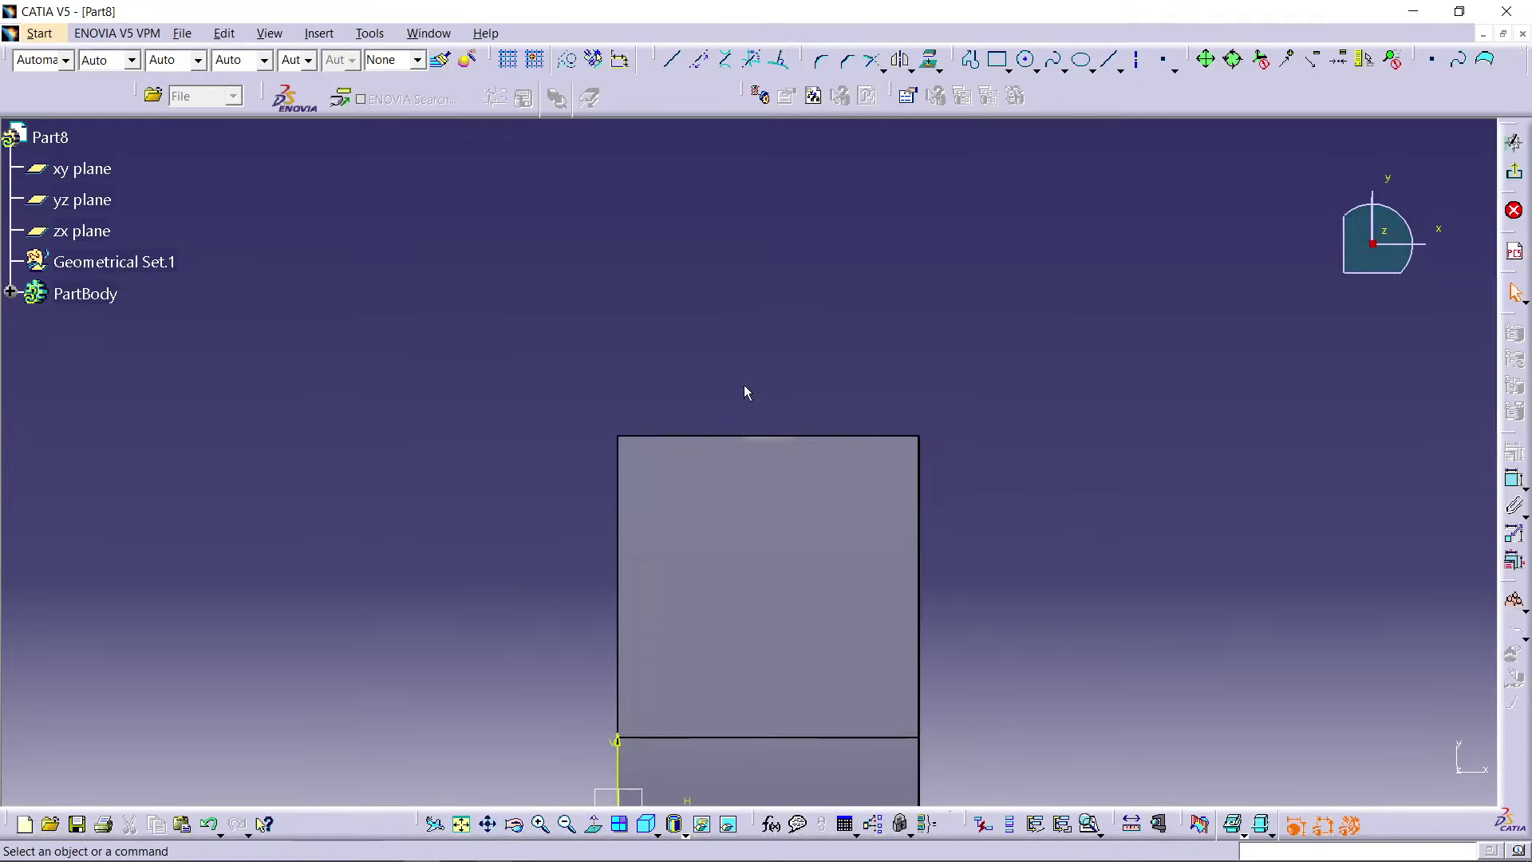
left_click(1026, 59)
left_click(777, 319)
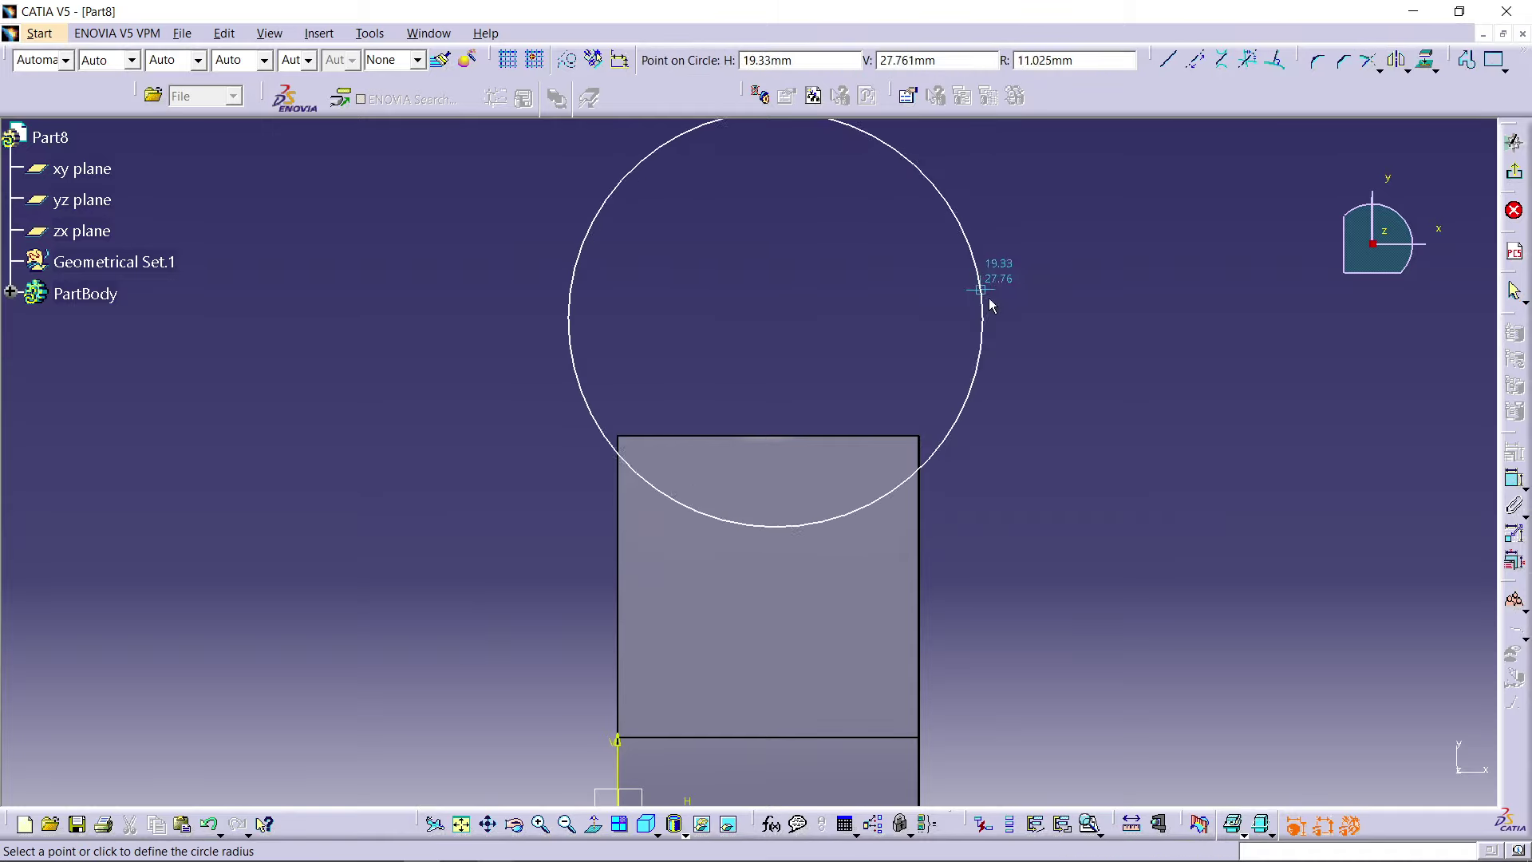
left_click(991, 311)
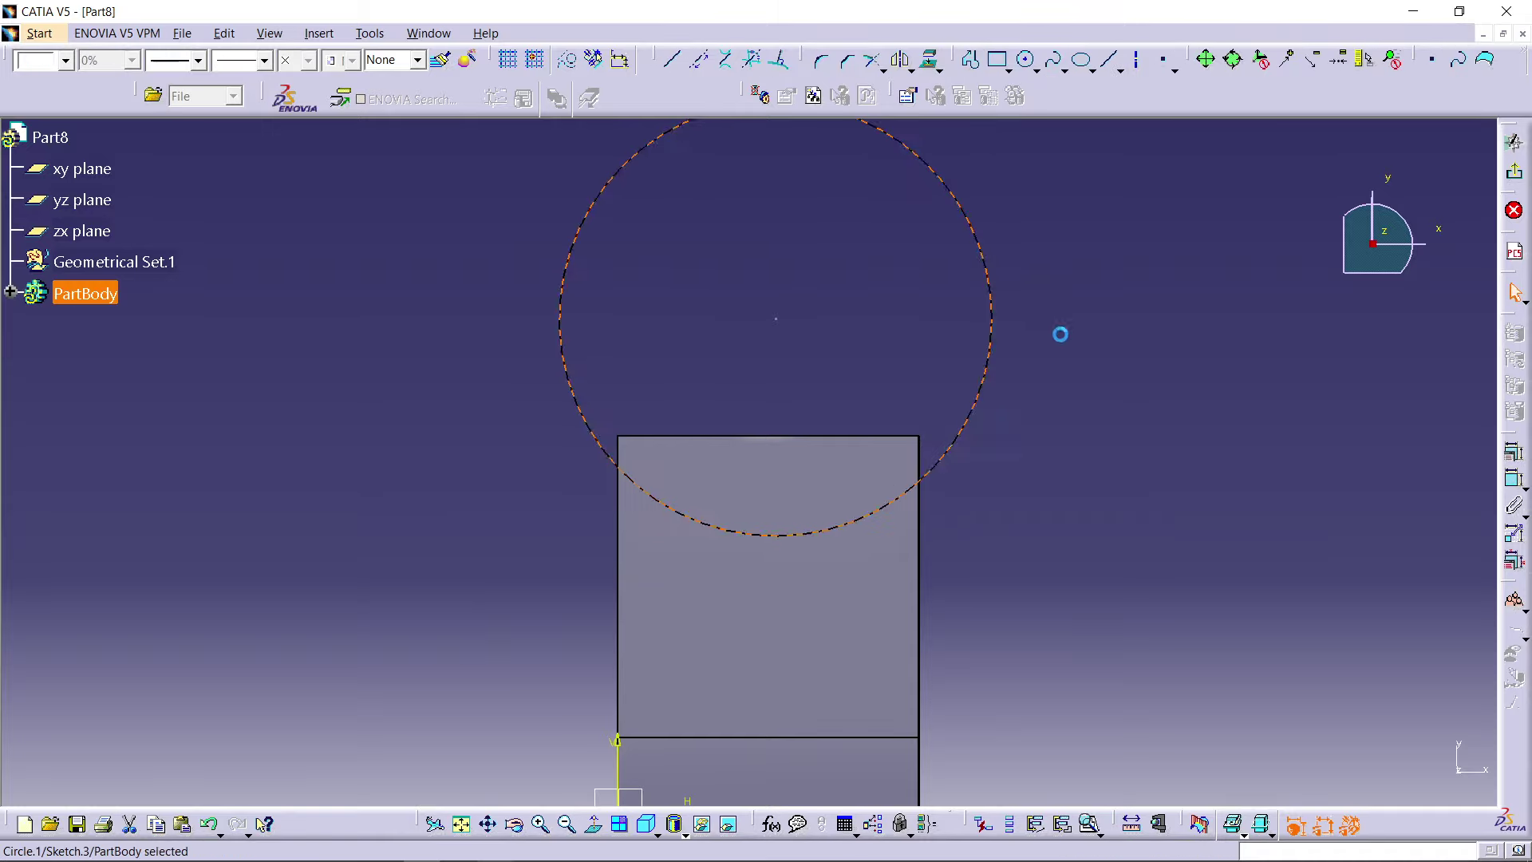
Step: Dimension the large circle's diameter and set it to 18 mm
left_click(999, 300)
left_click(1514, 478)
left_click(1245, 376)
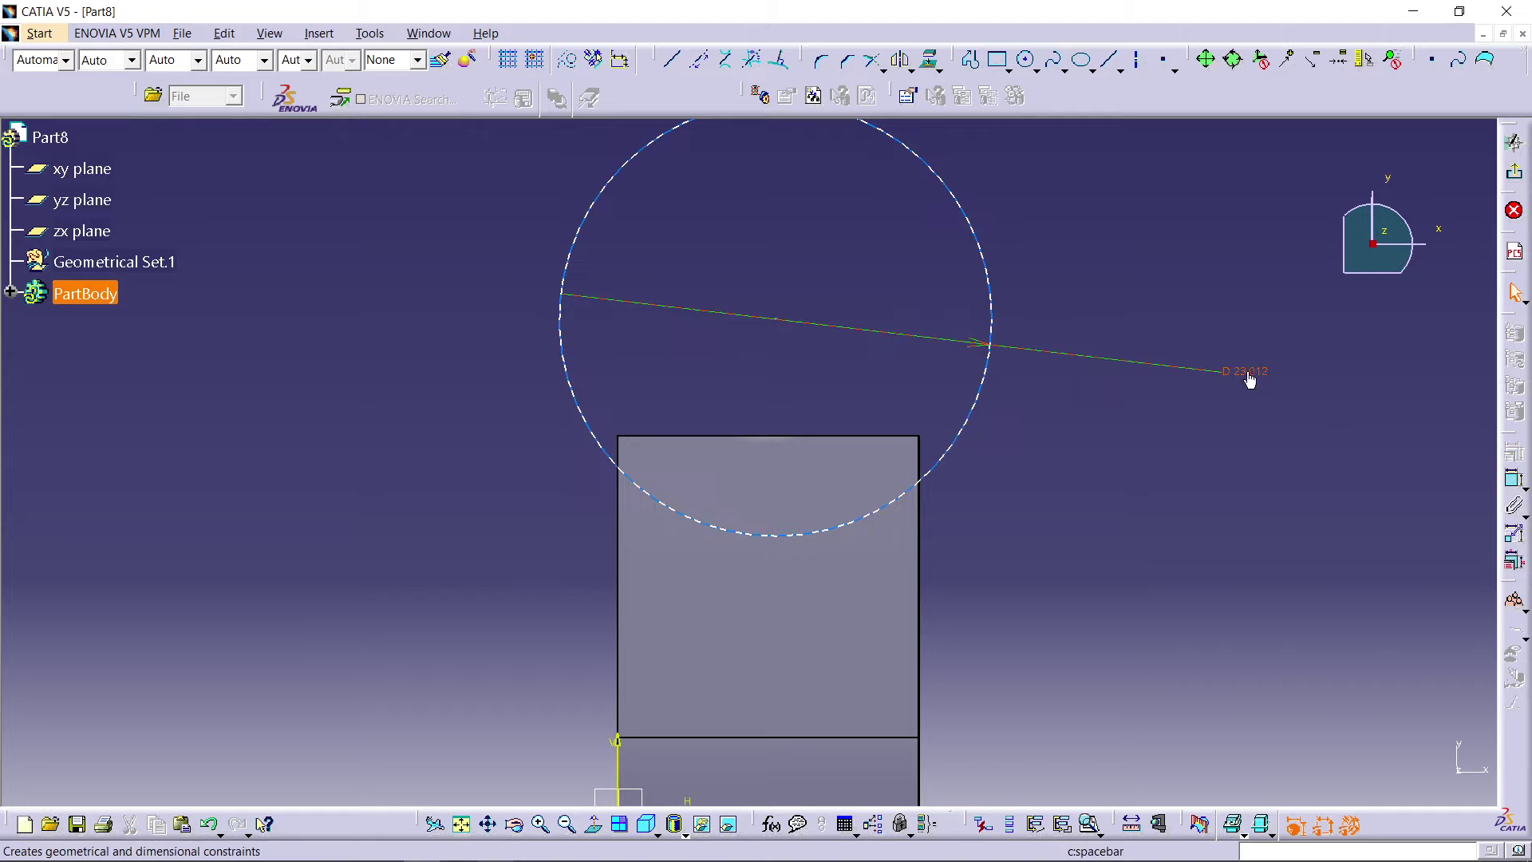
double_click(1250, 374)
type("18")
key("Return")
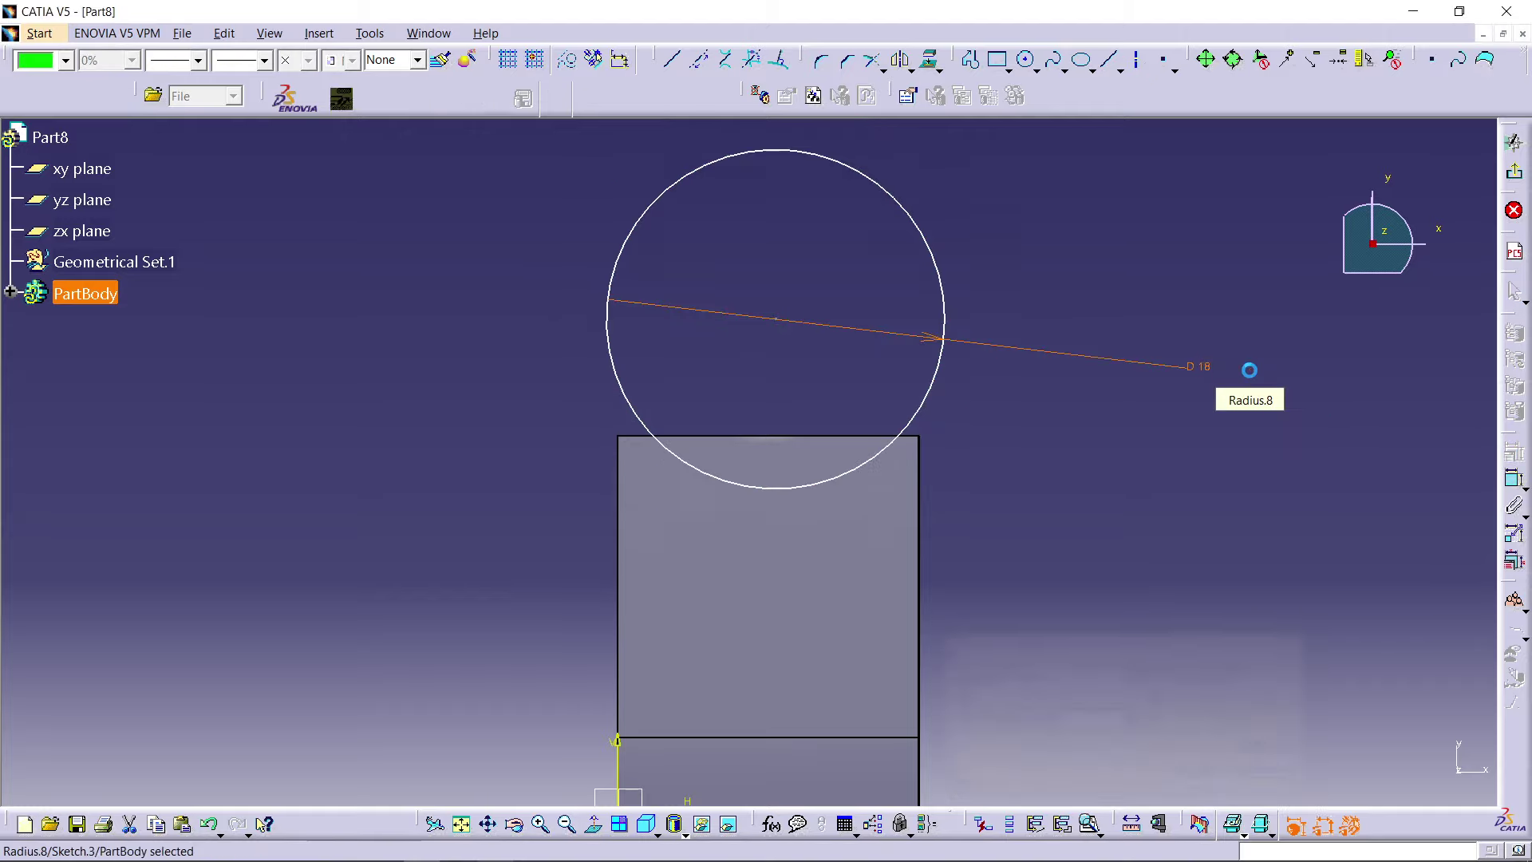
left_click(1071, 537)
middle_click_drag(1063, 427, 1053, 341)
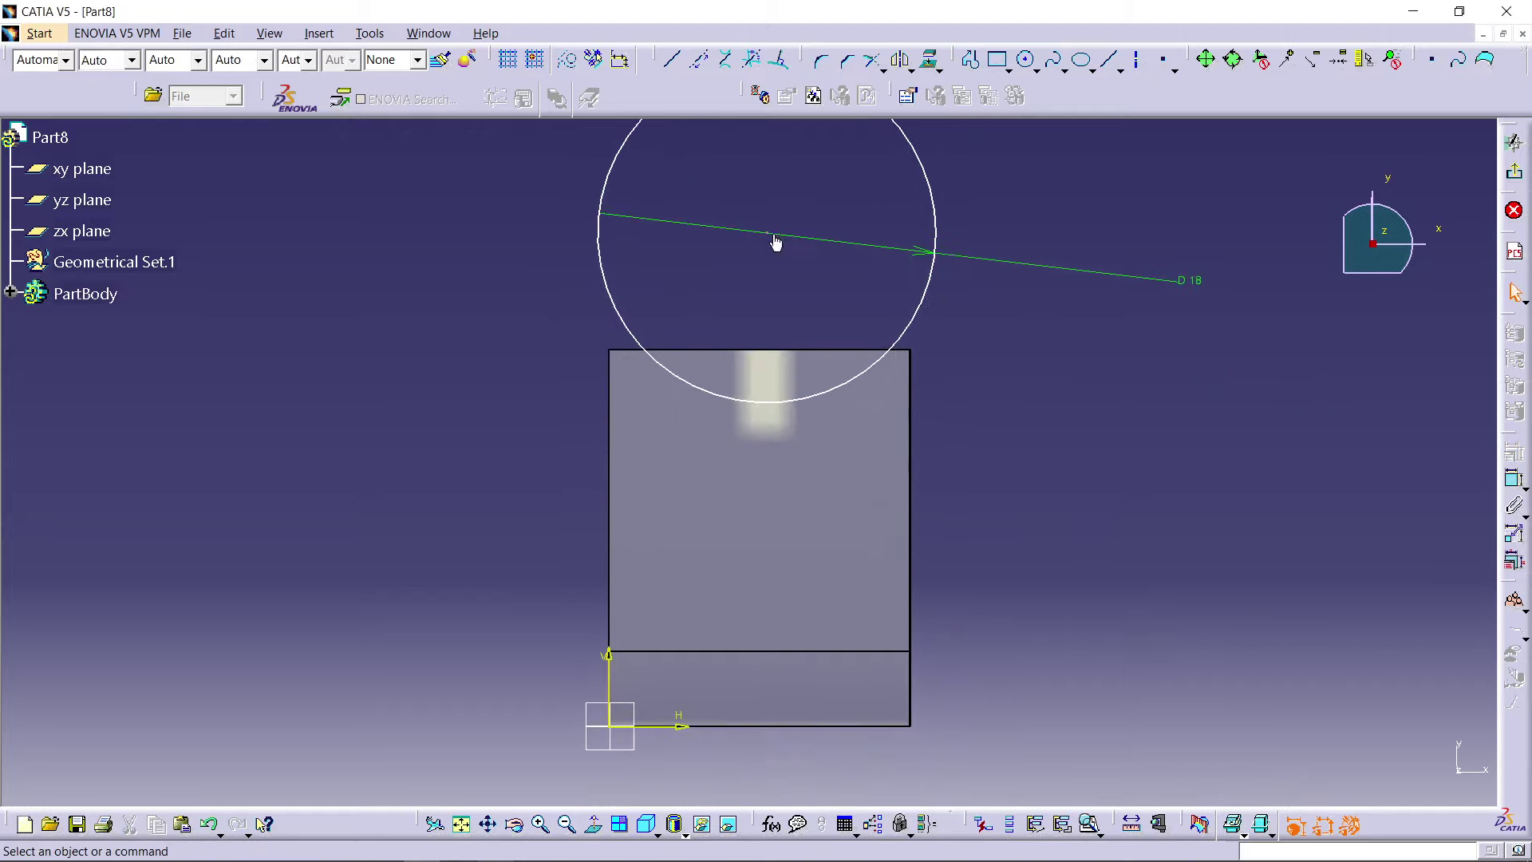
Step: Dimension the large circle's centre vertically from the tangent edge at the block's rounded end and set the distance to 18 mm
left_click(765, 236)
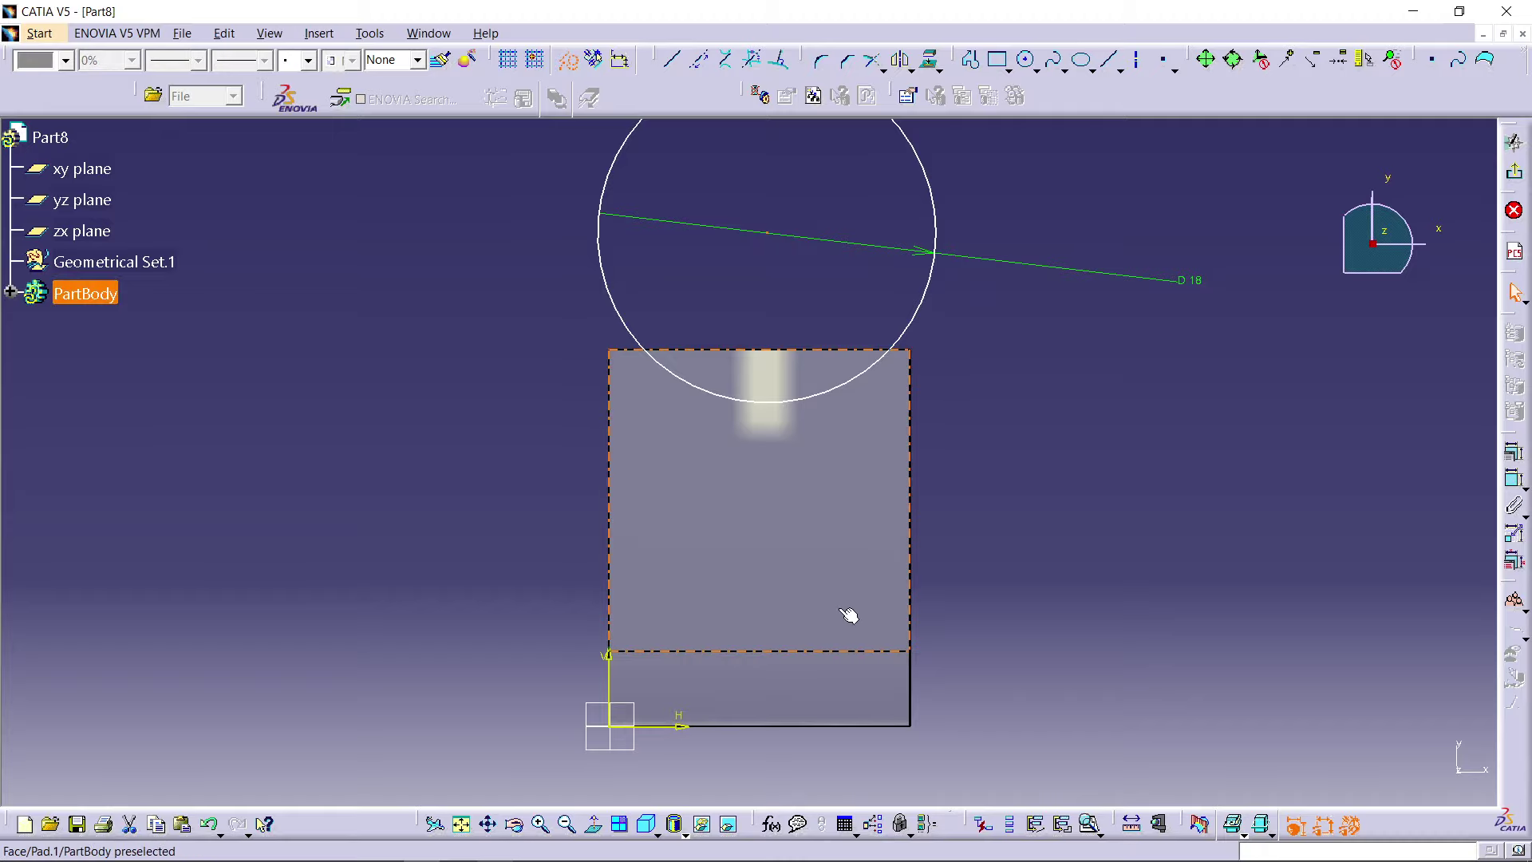
left_click(846, 659)
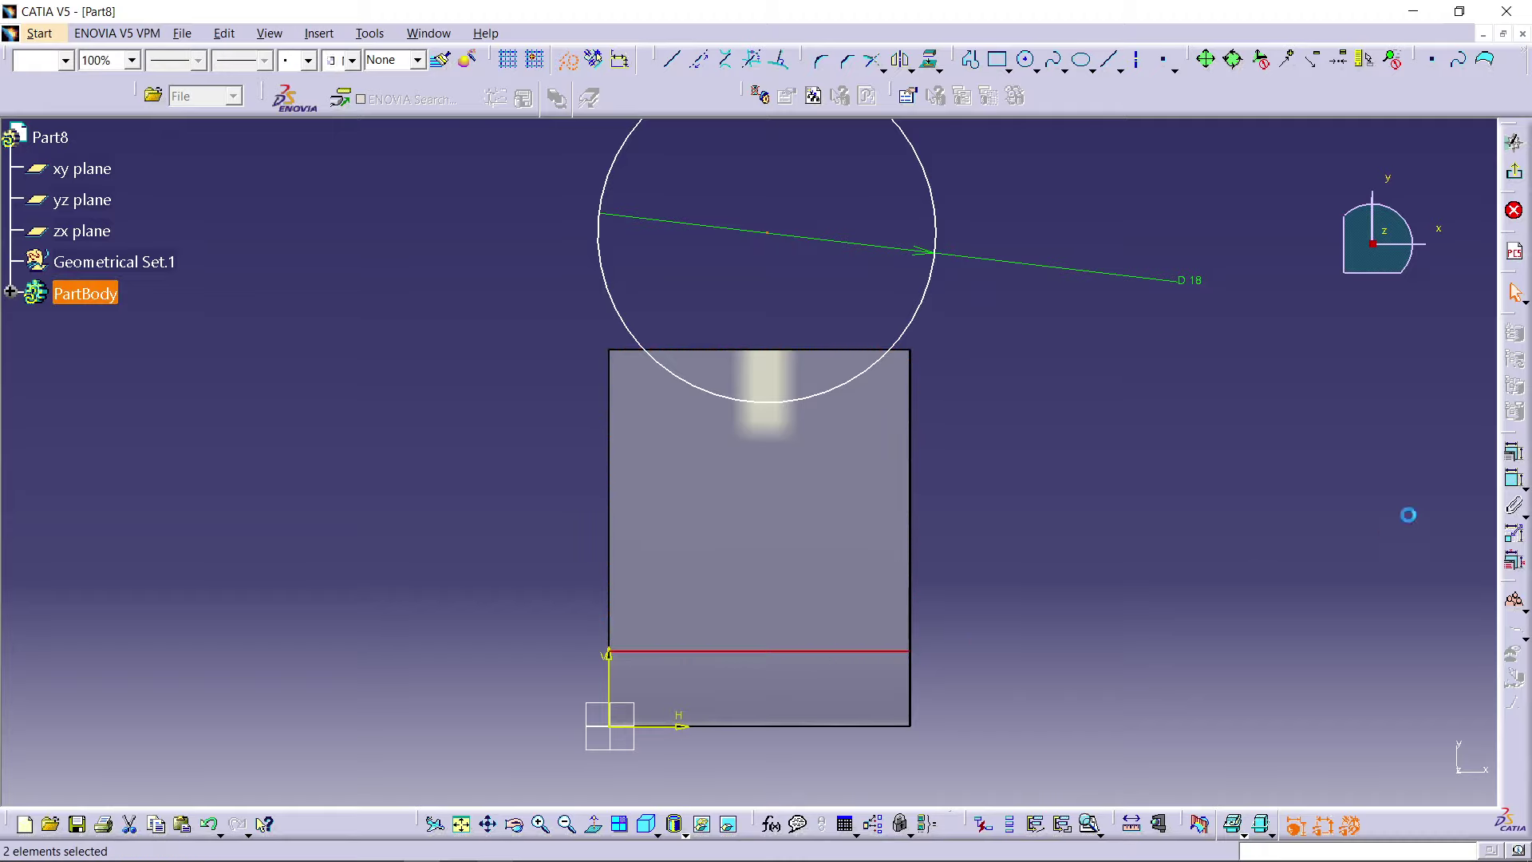
left_click(1516, 489)
left_click(1213, 476)
double_click(1214, 476)
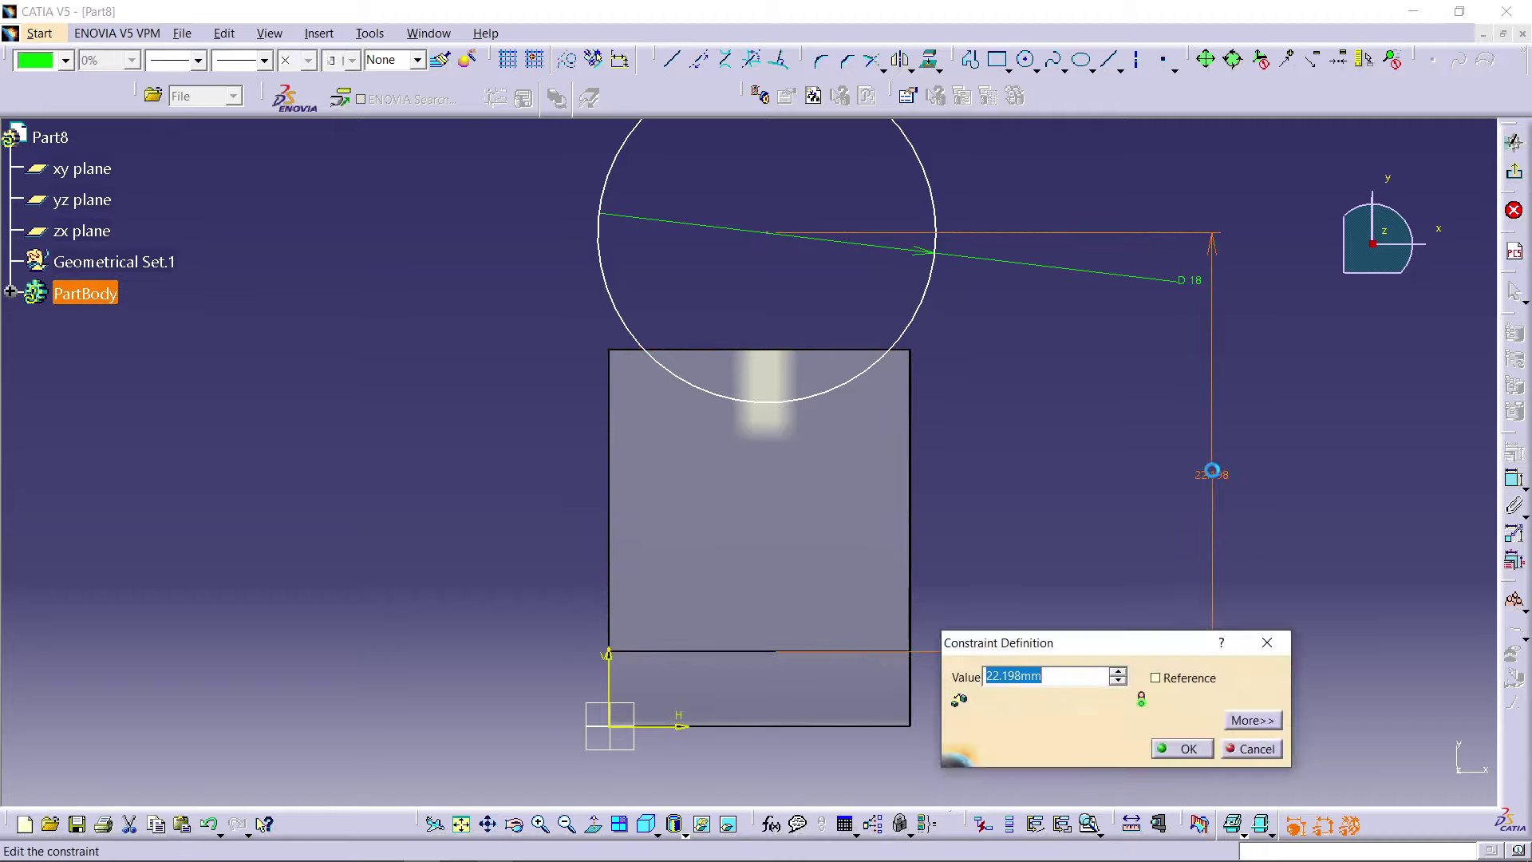
type("18")
key("Return")
left_click(1101, 438)
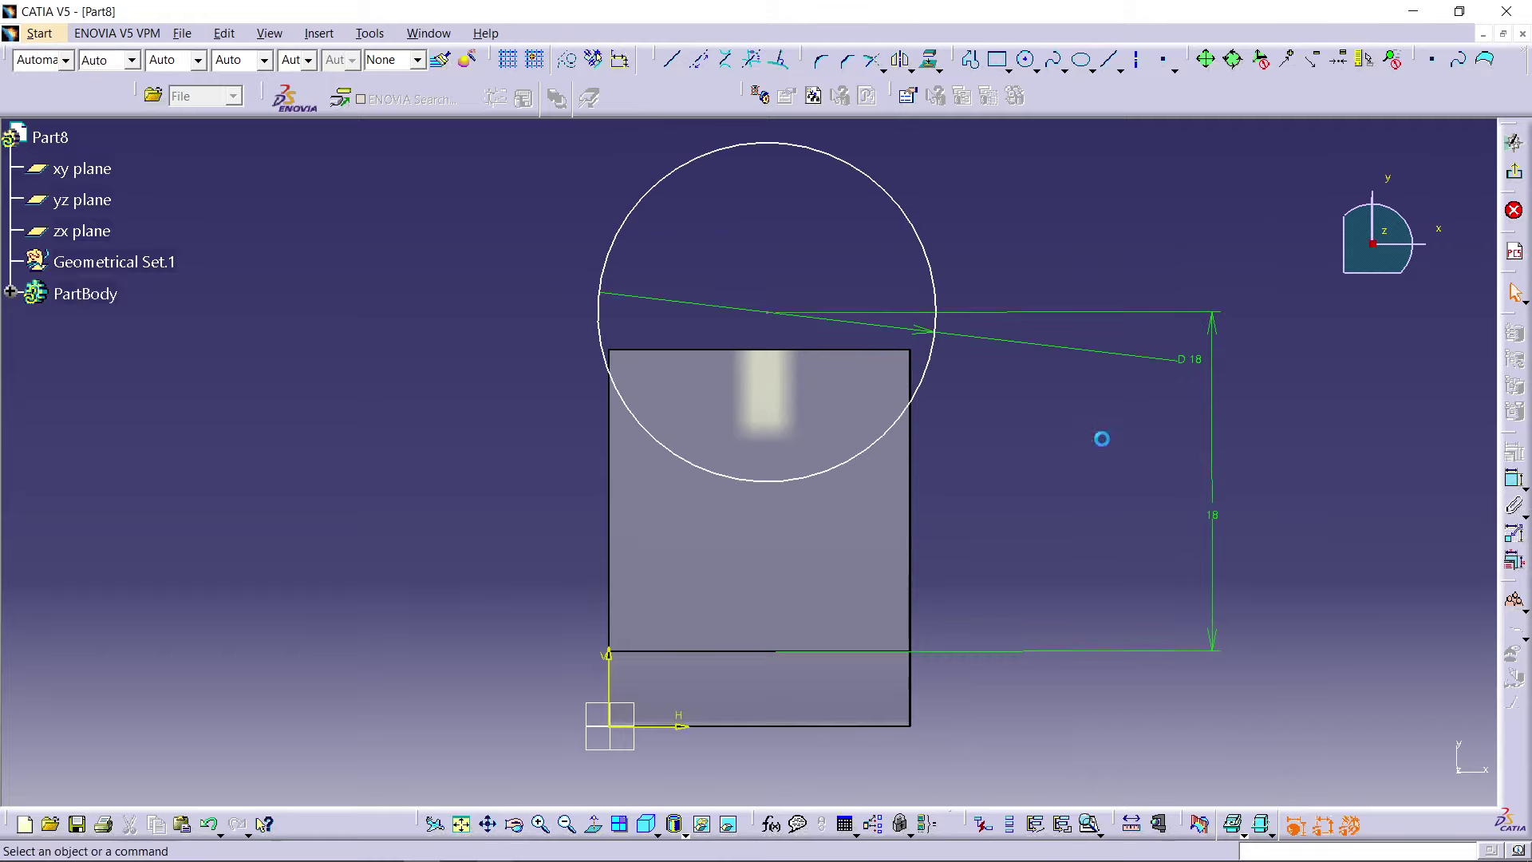
Step: Dimension the large circle's centre horizontally from the block's long side edge and set the distance to 8 mm
left_click(772, 315)
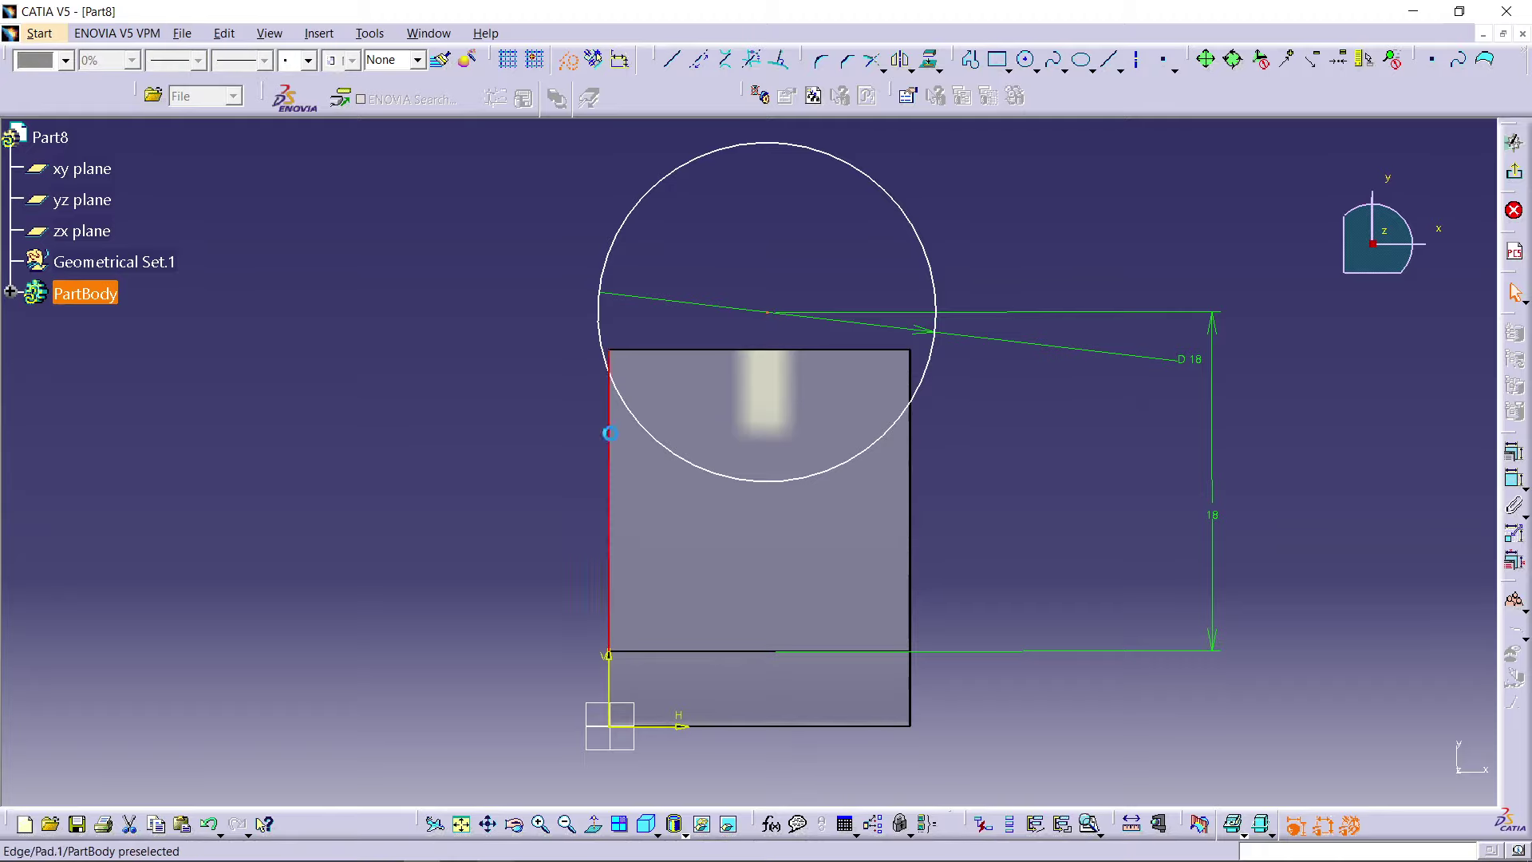
left_click(610, 434, "ctrl")
left_click(1514, 479)
left_click(467, 431)
double_click(466, 436)
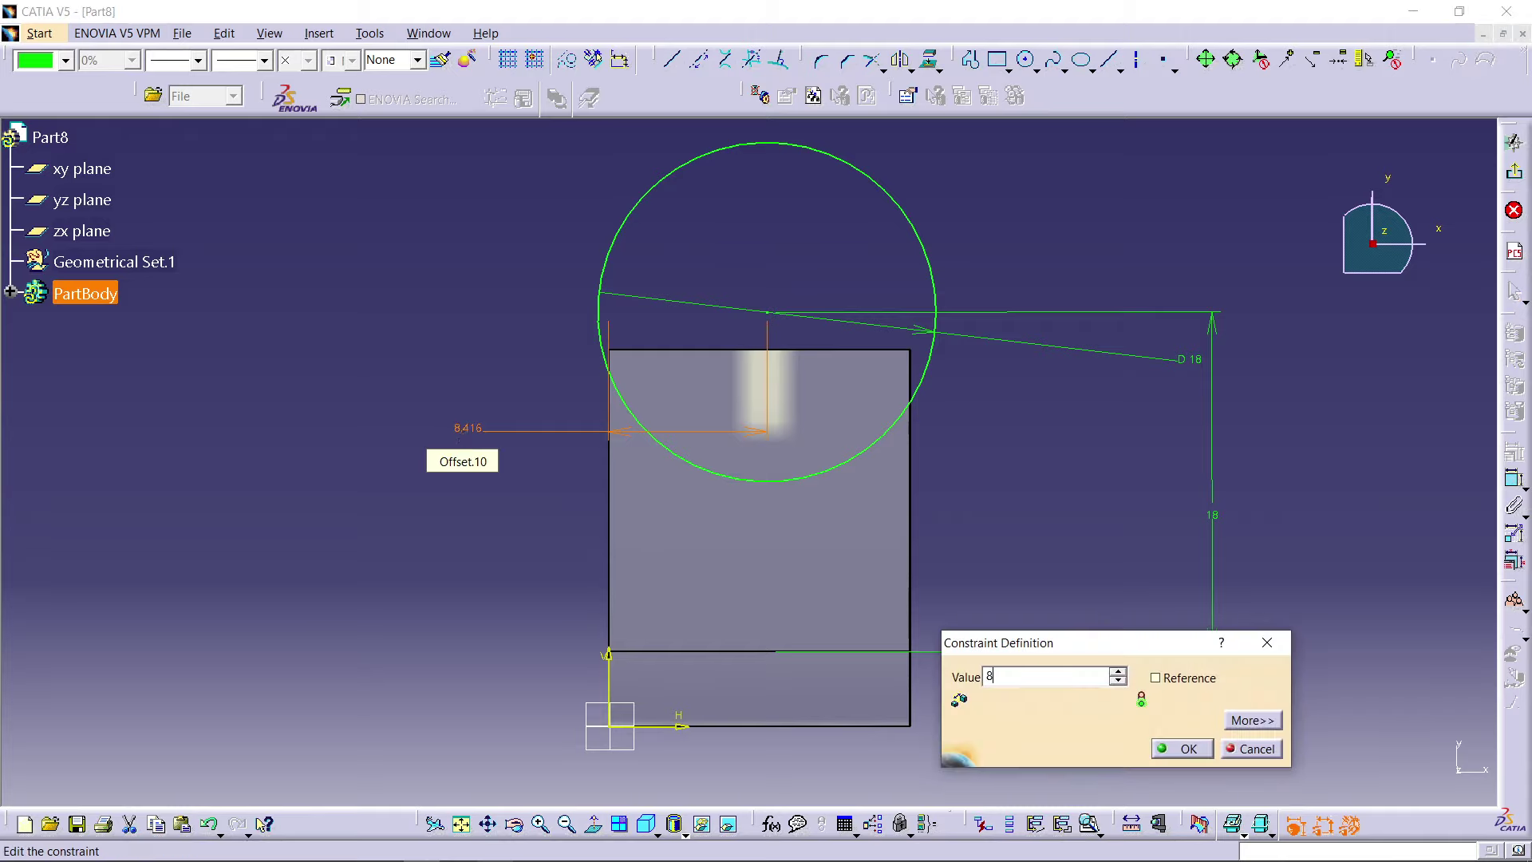
key("Return")
left_click(975, 499)
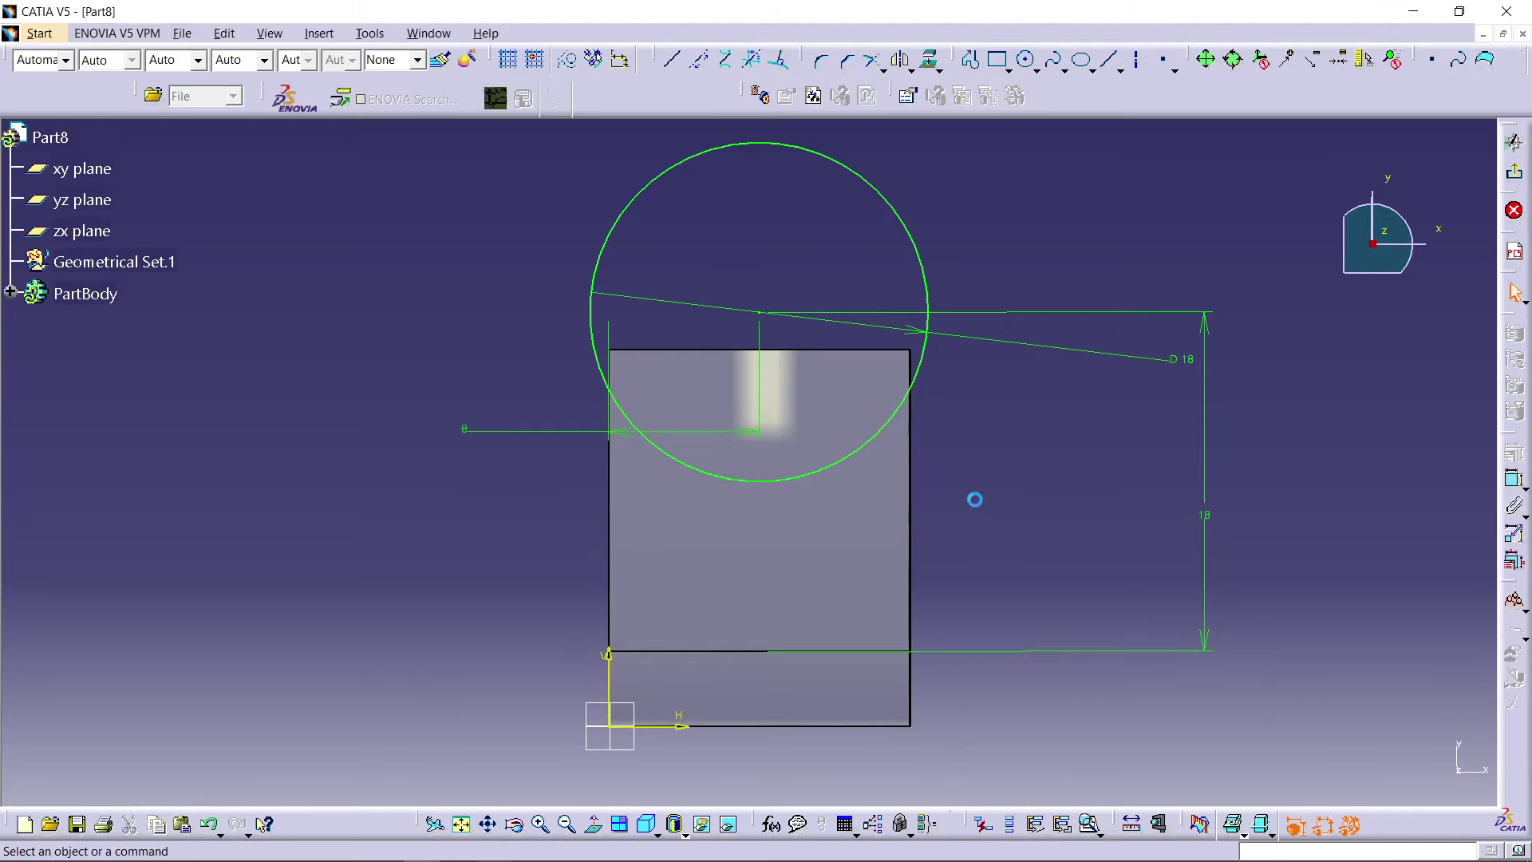
Step: Exit the sketch and pad the circle with a first limit of 2 mm and a second limit of 16 mm
middle_click_drag(1039, 386, 1042, 399)
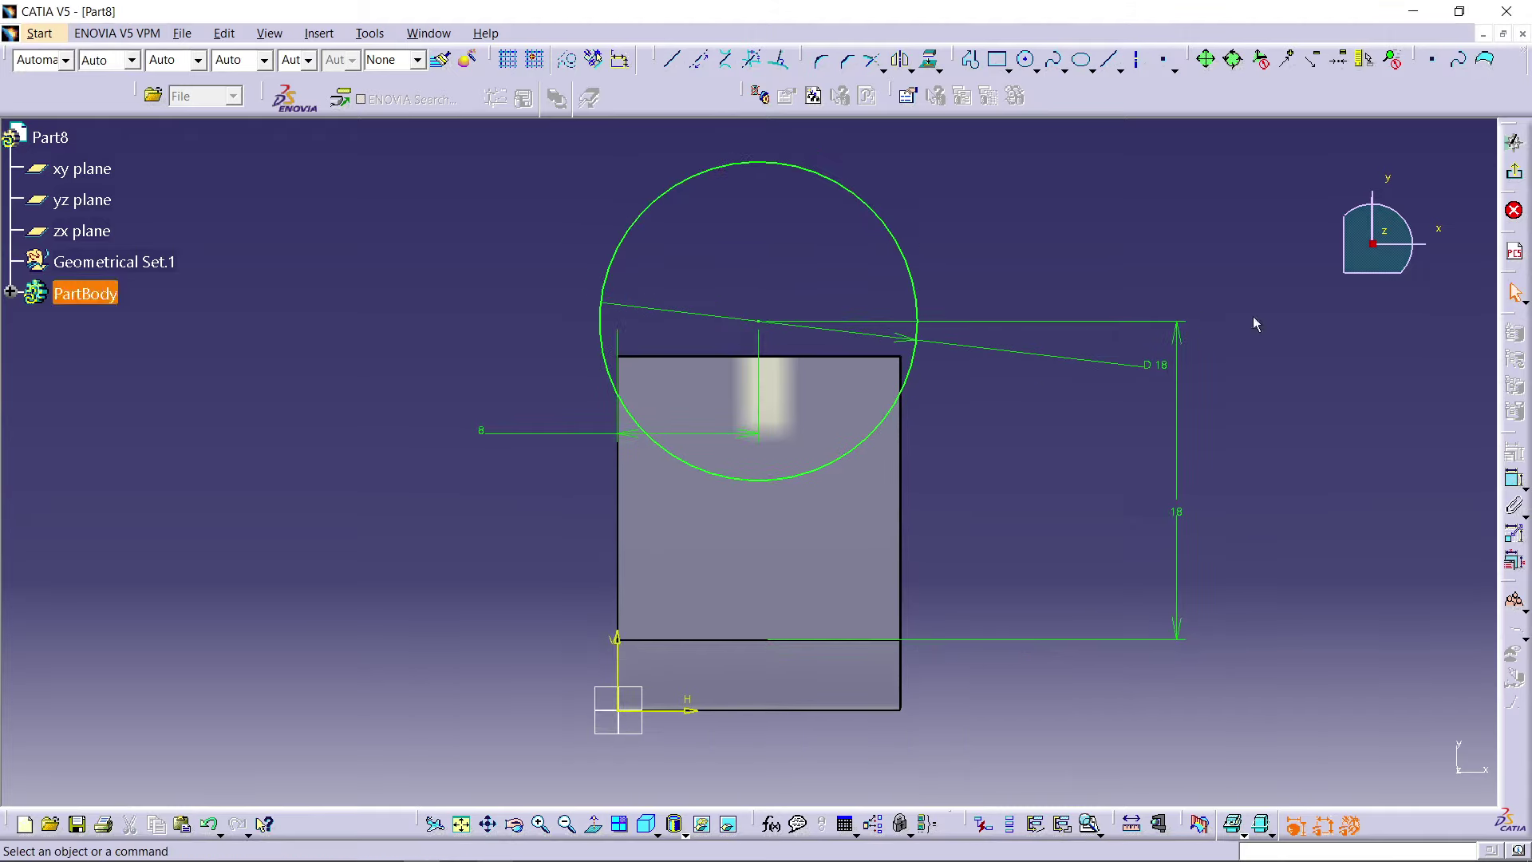
left_click(1514, 169)
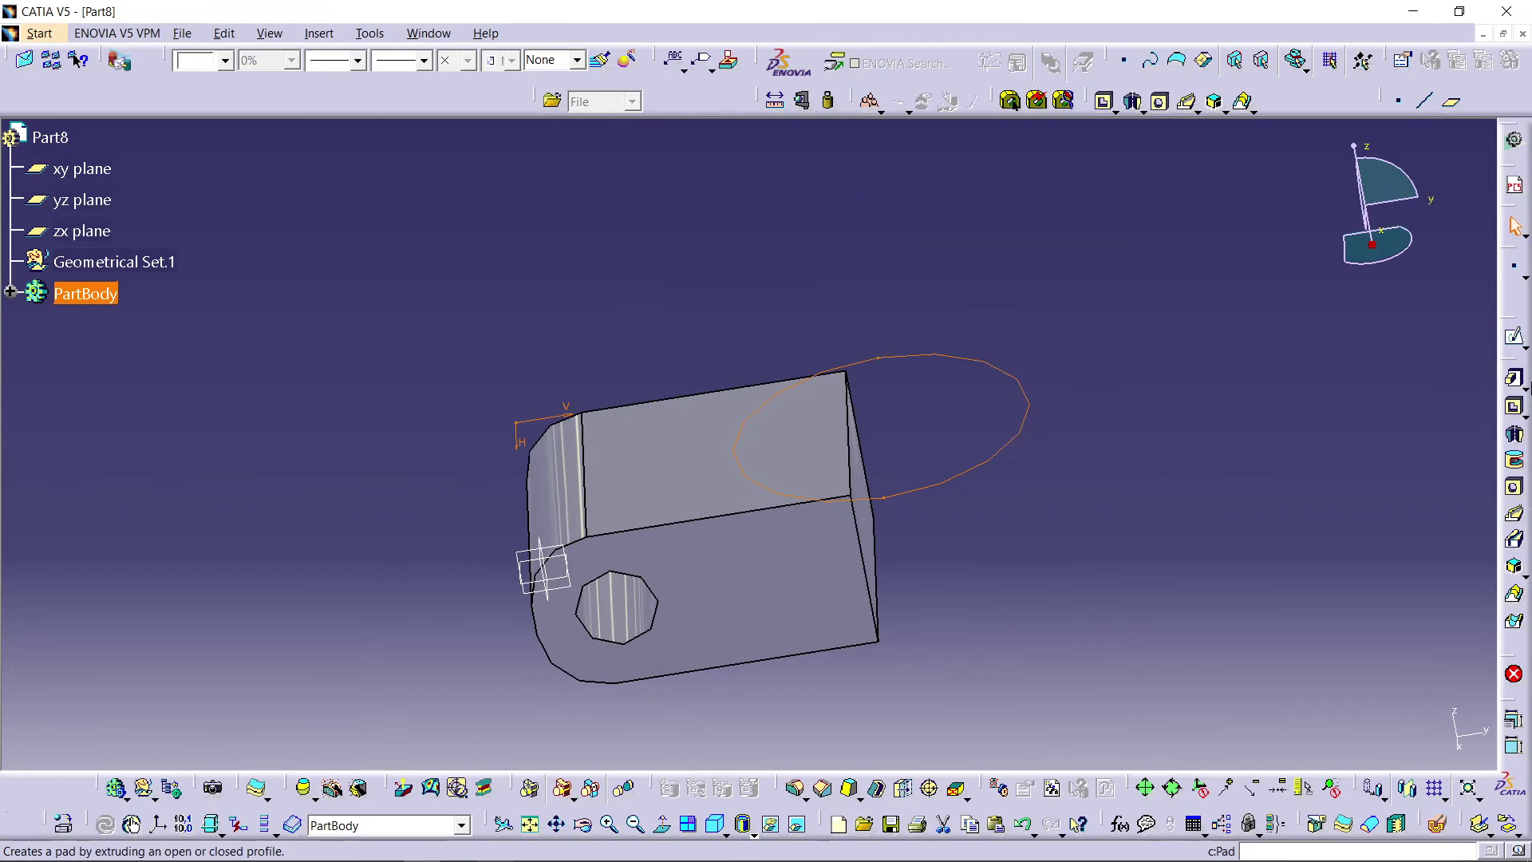
left_click(1514, 380)
middle_click_drag(934, 421, 670, 416)
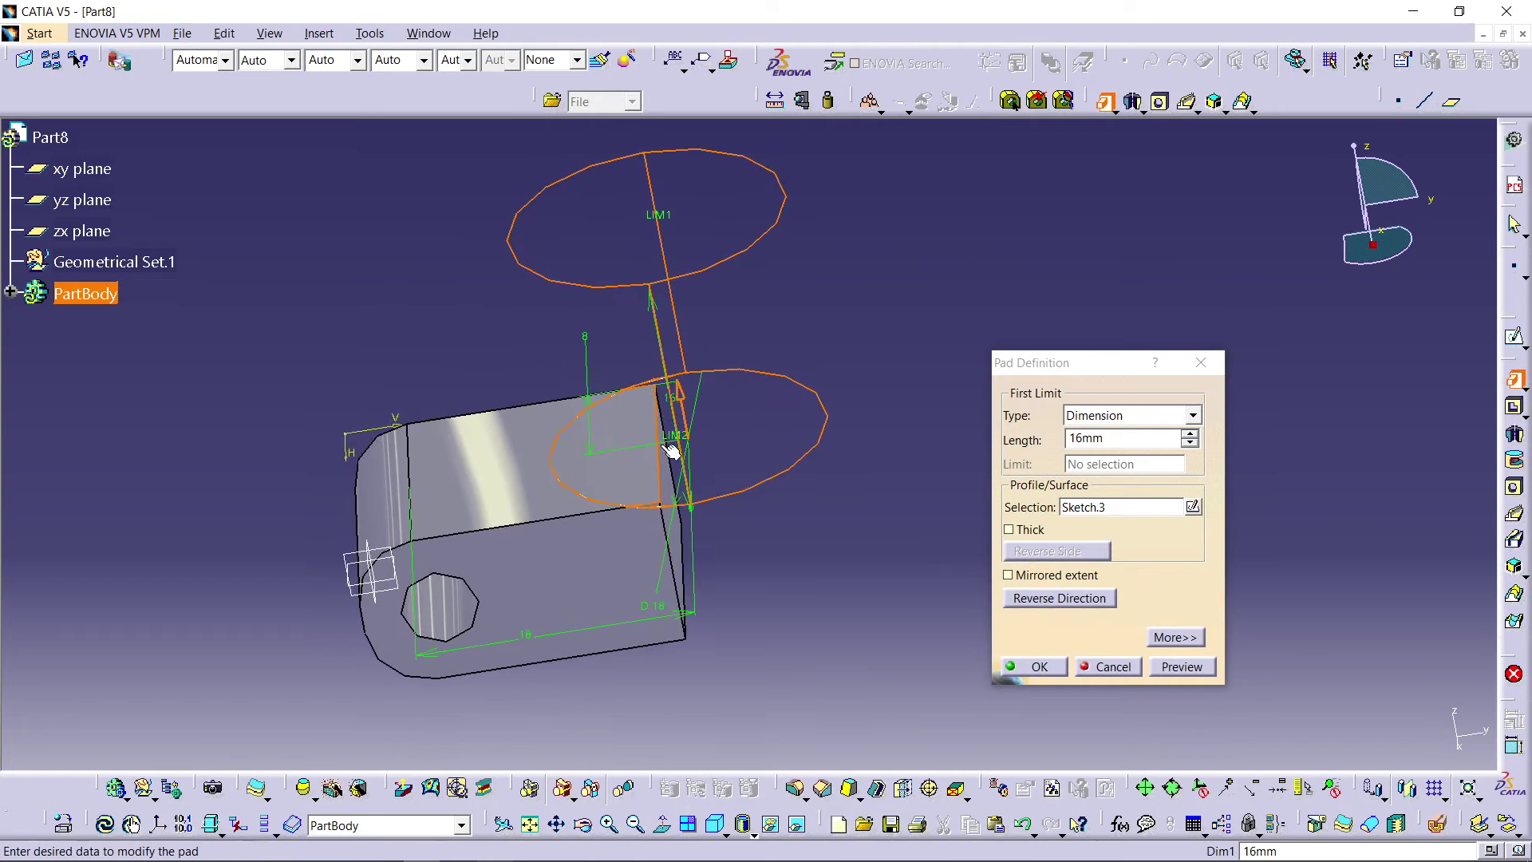
left_click(1176, 637)
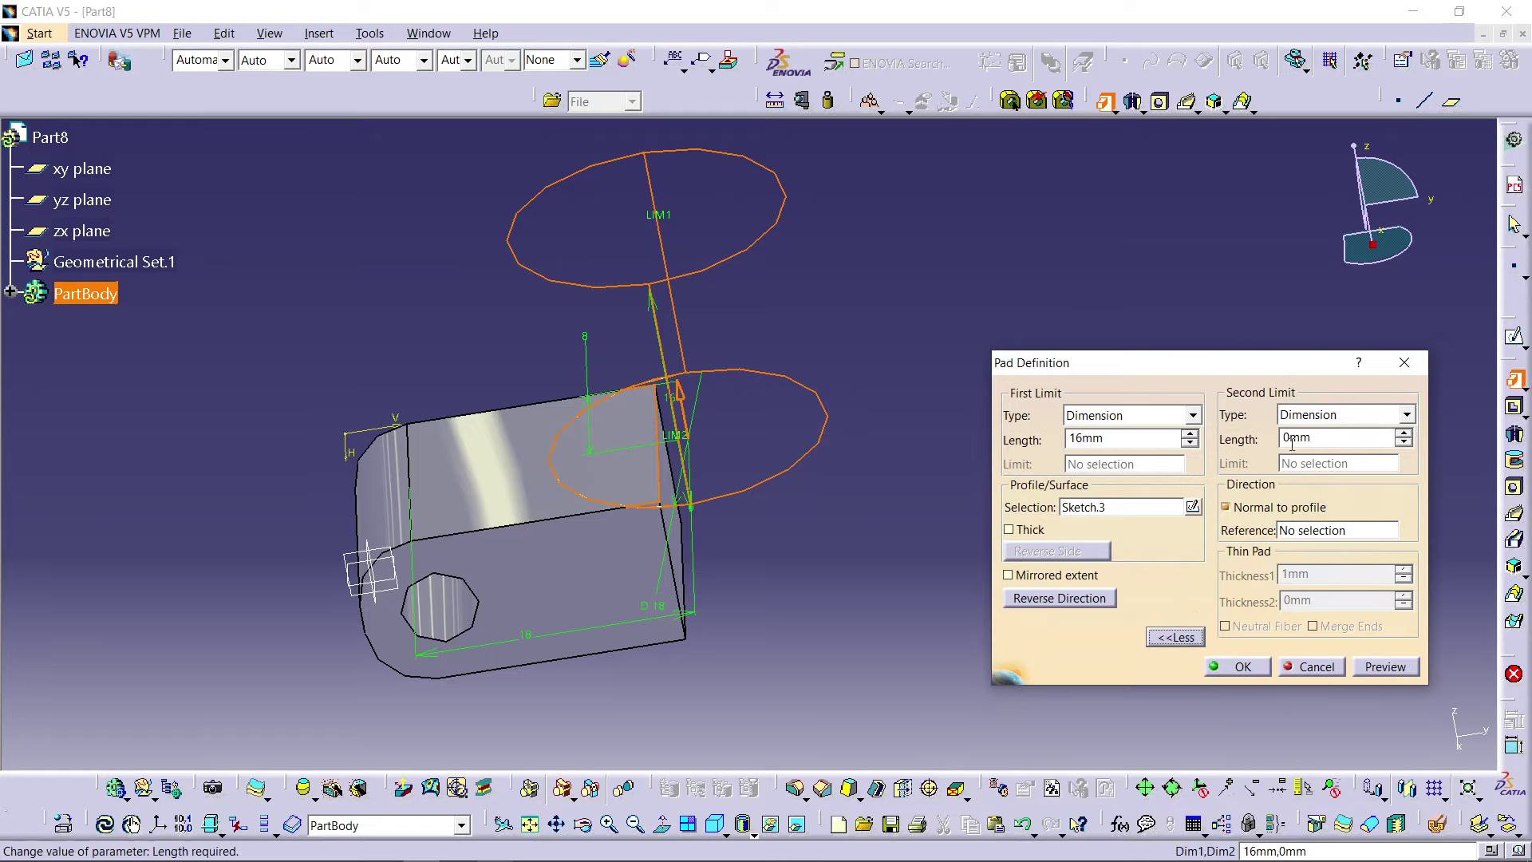
left_click(1136, 440)
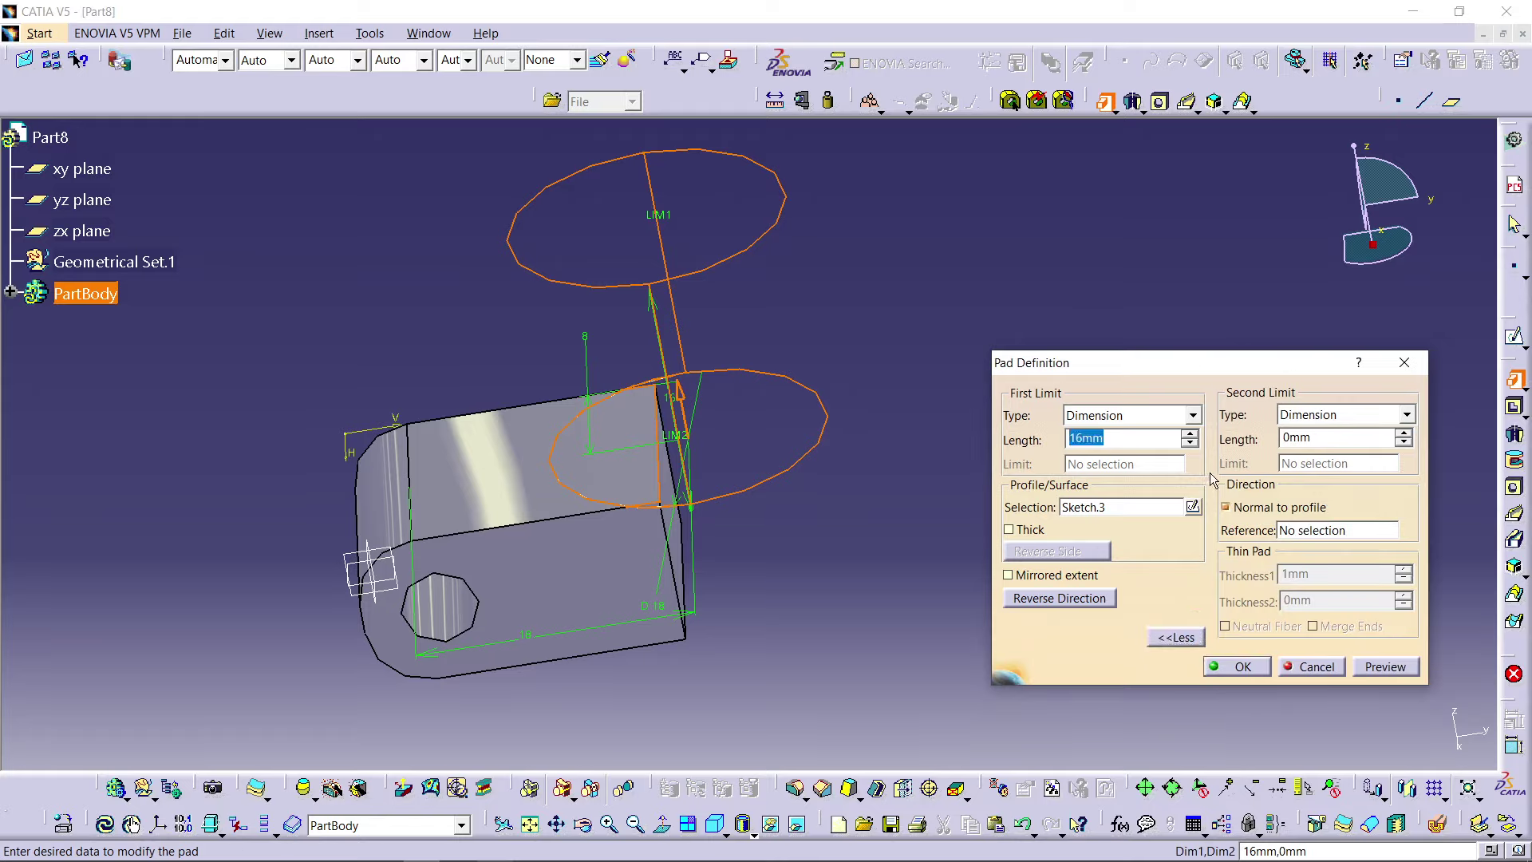
left_click(1313, 436)
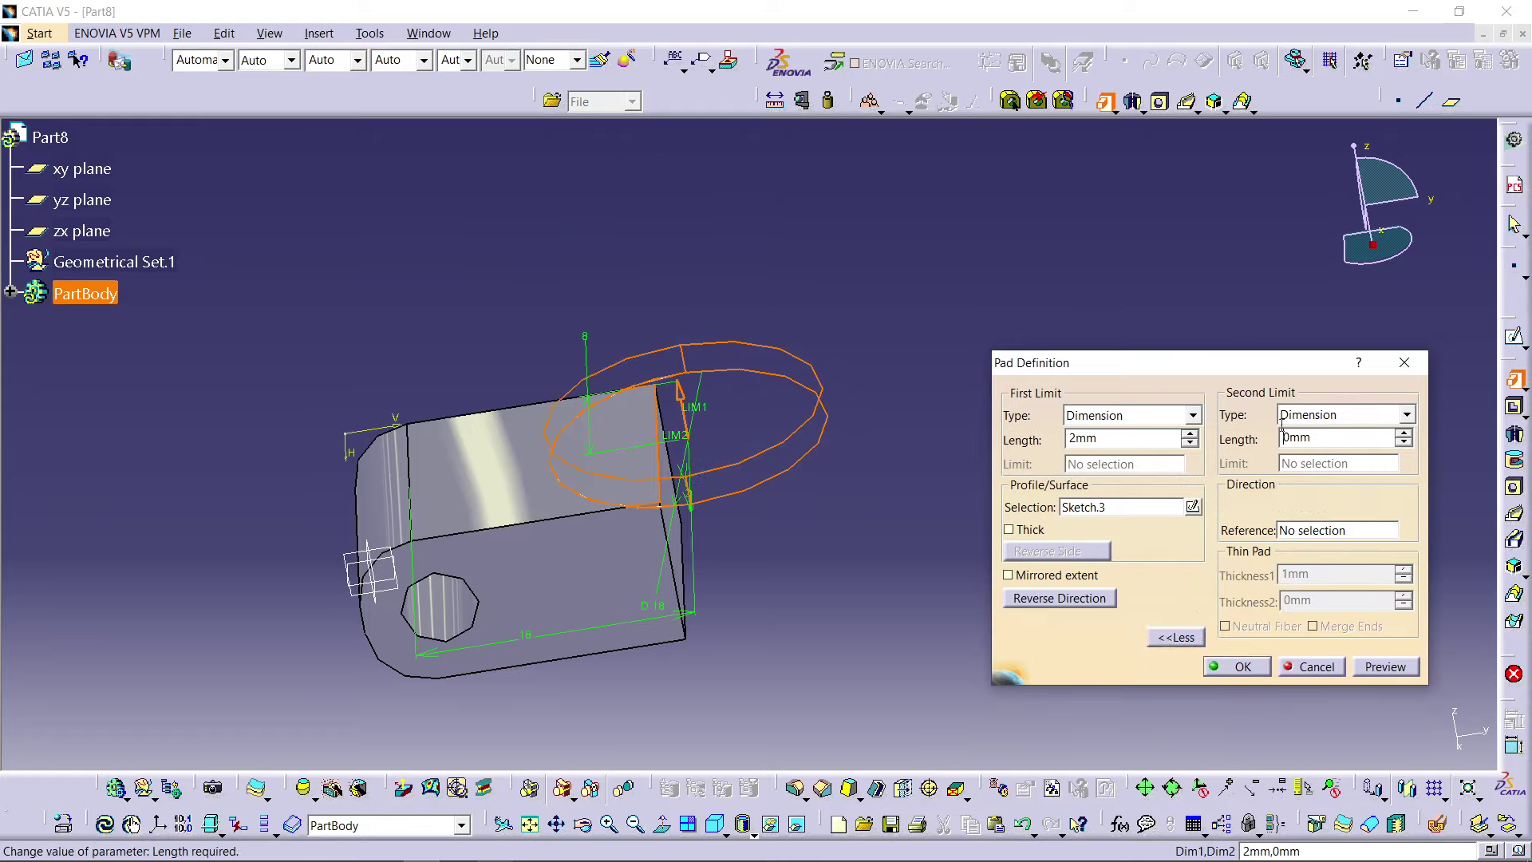
left_click_drag(1325, 431, 1268, 430)
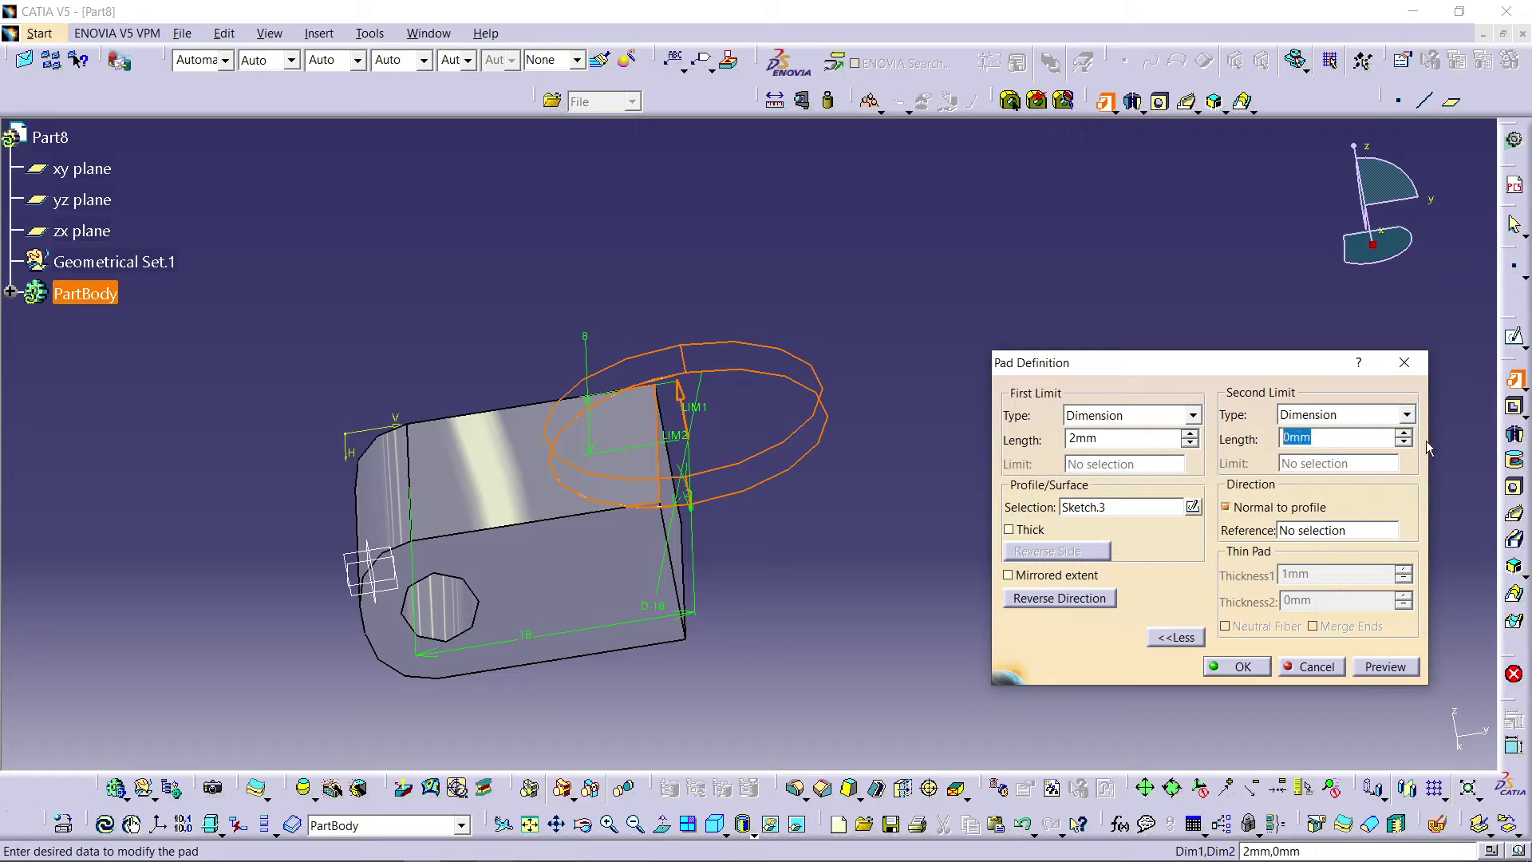
type("16")
left_click(1366, 669)
left_click(1243, 667)
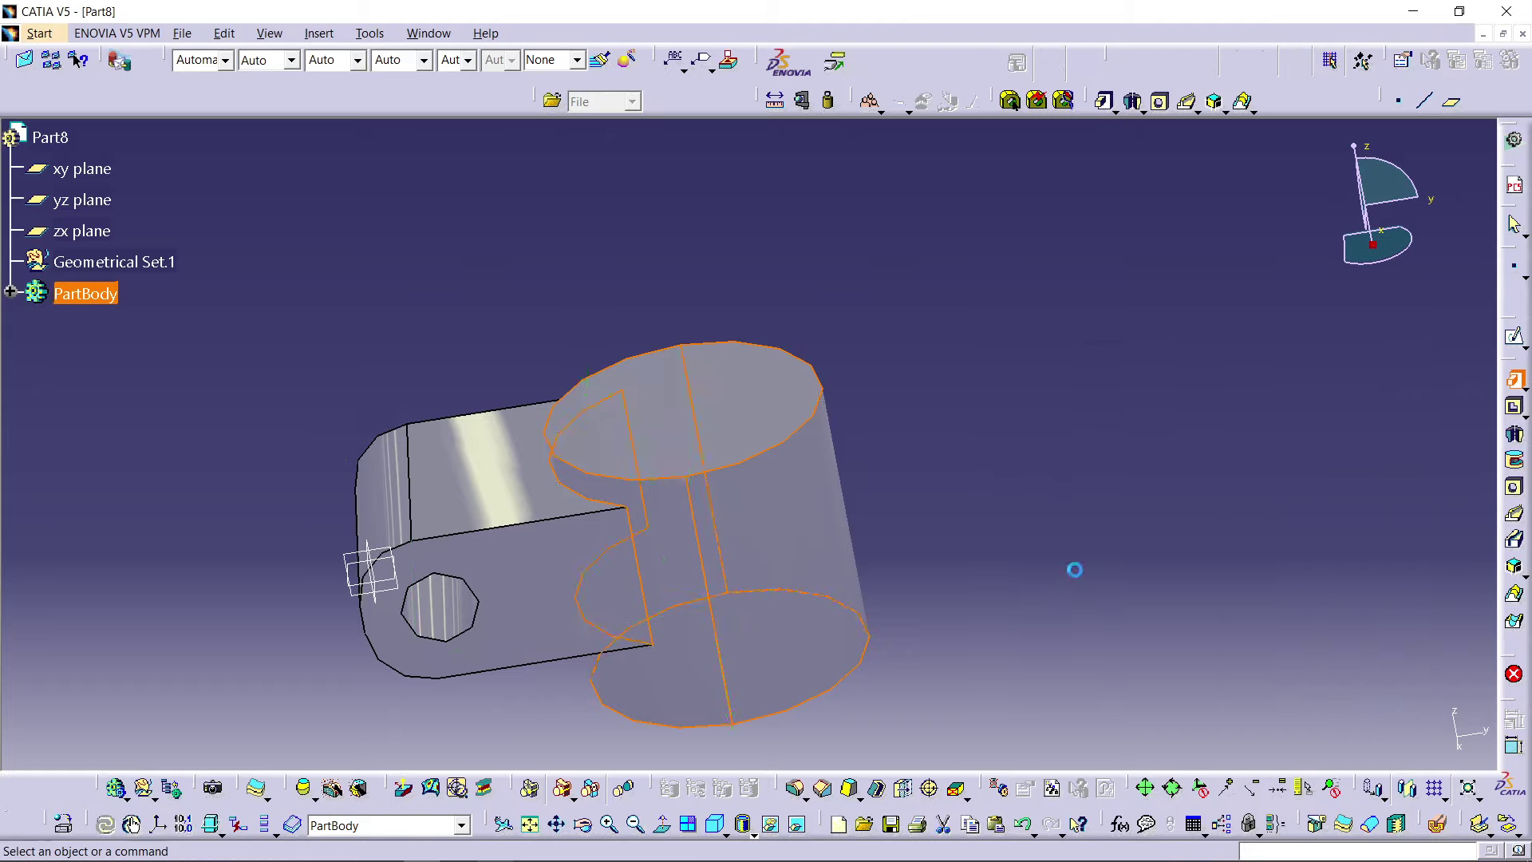
Step: Start a sketch on the round boss's top face and project the face outline into it as construction geometry
middle_click_drag(862, 362, 916, 533)
left_click(735, 418)
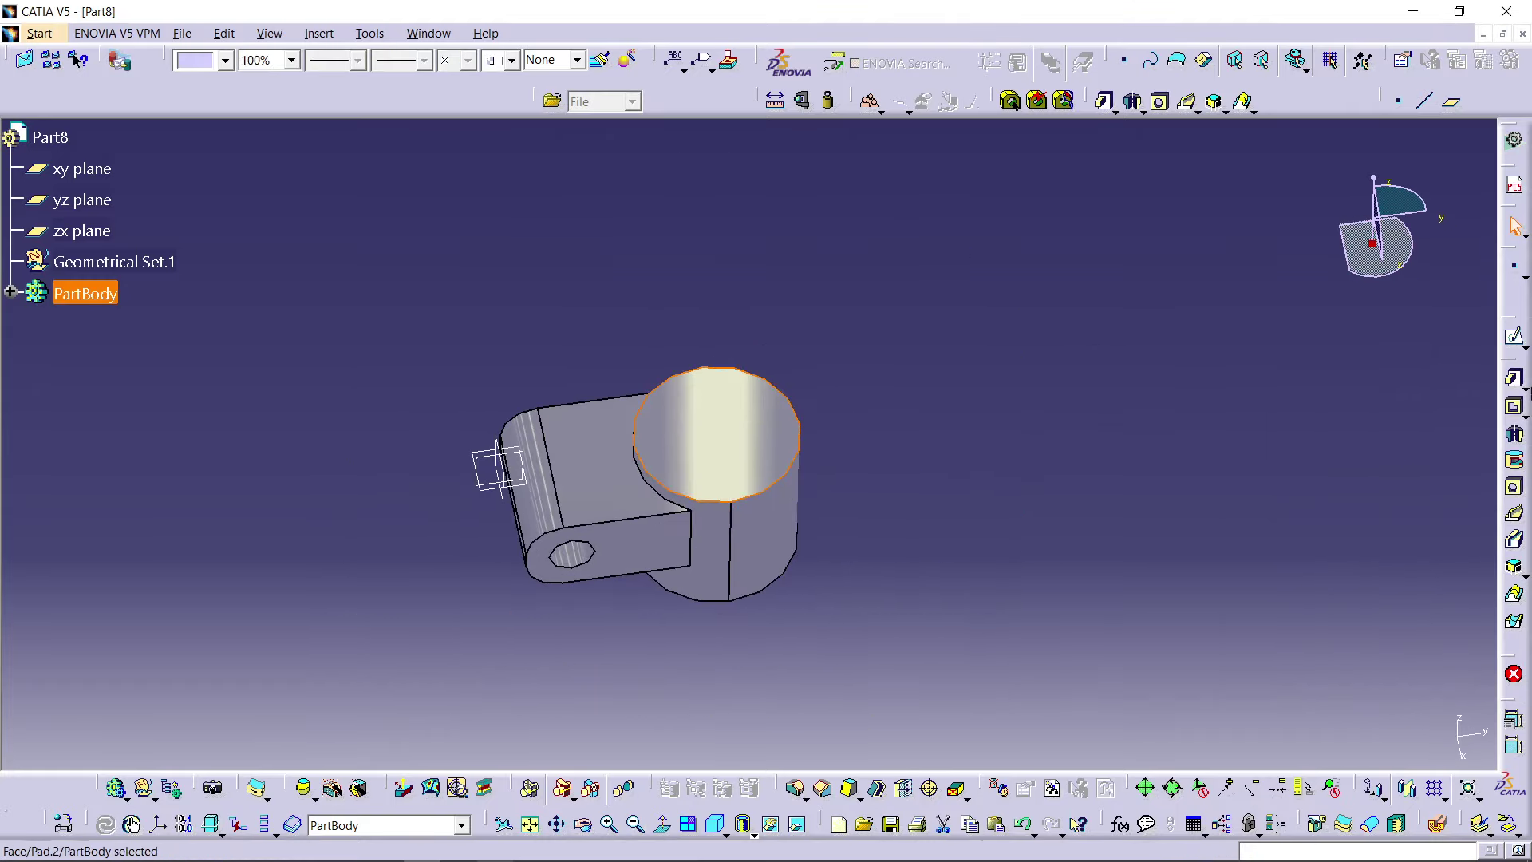
left_click(1514, 339)
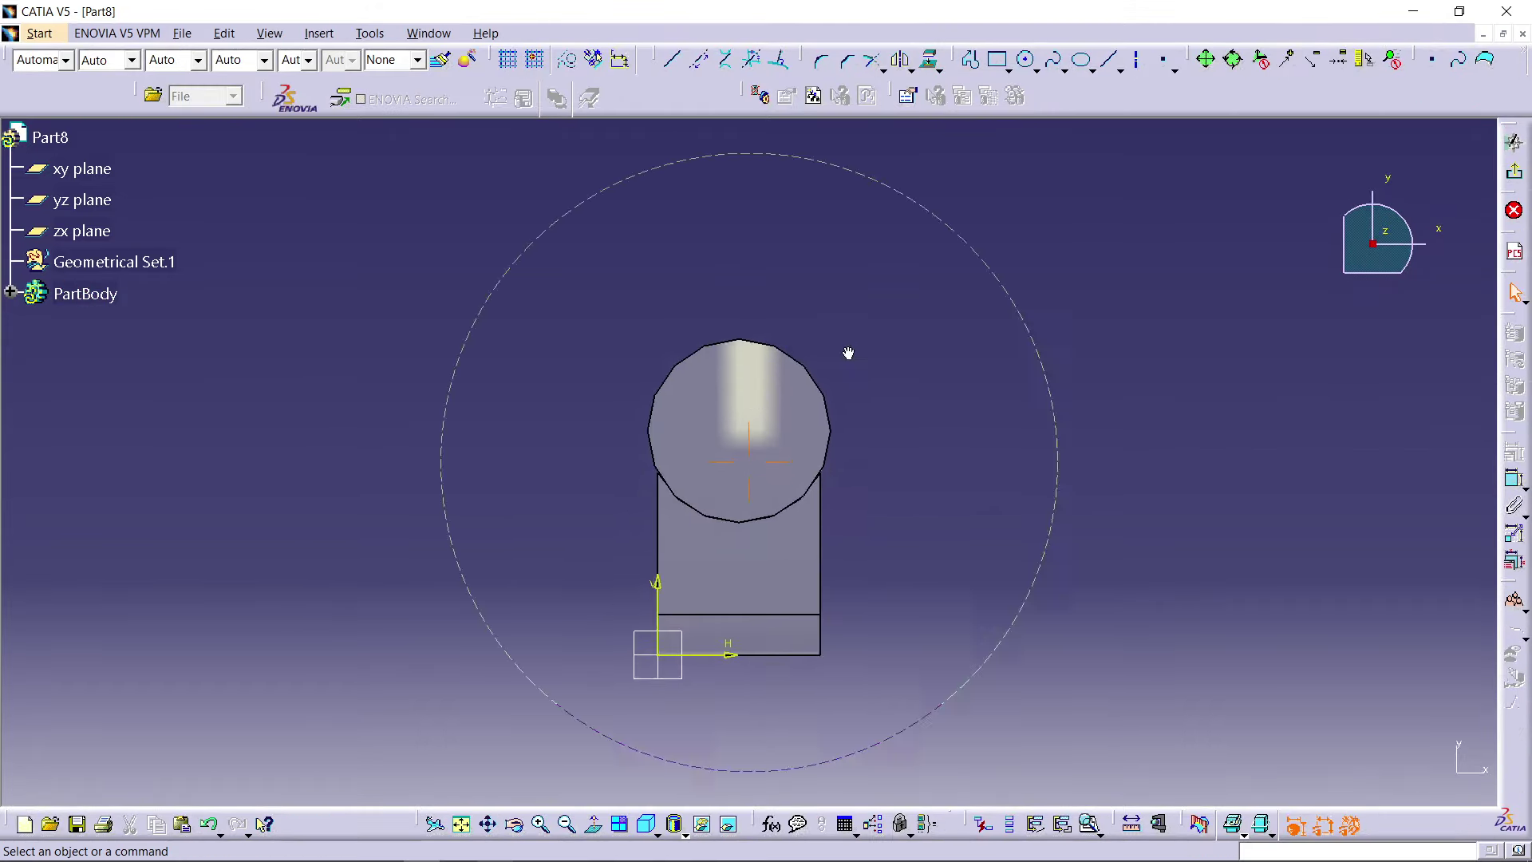
left_click(807, 386)
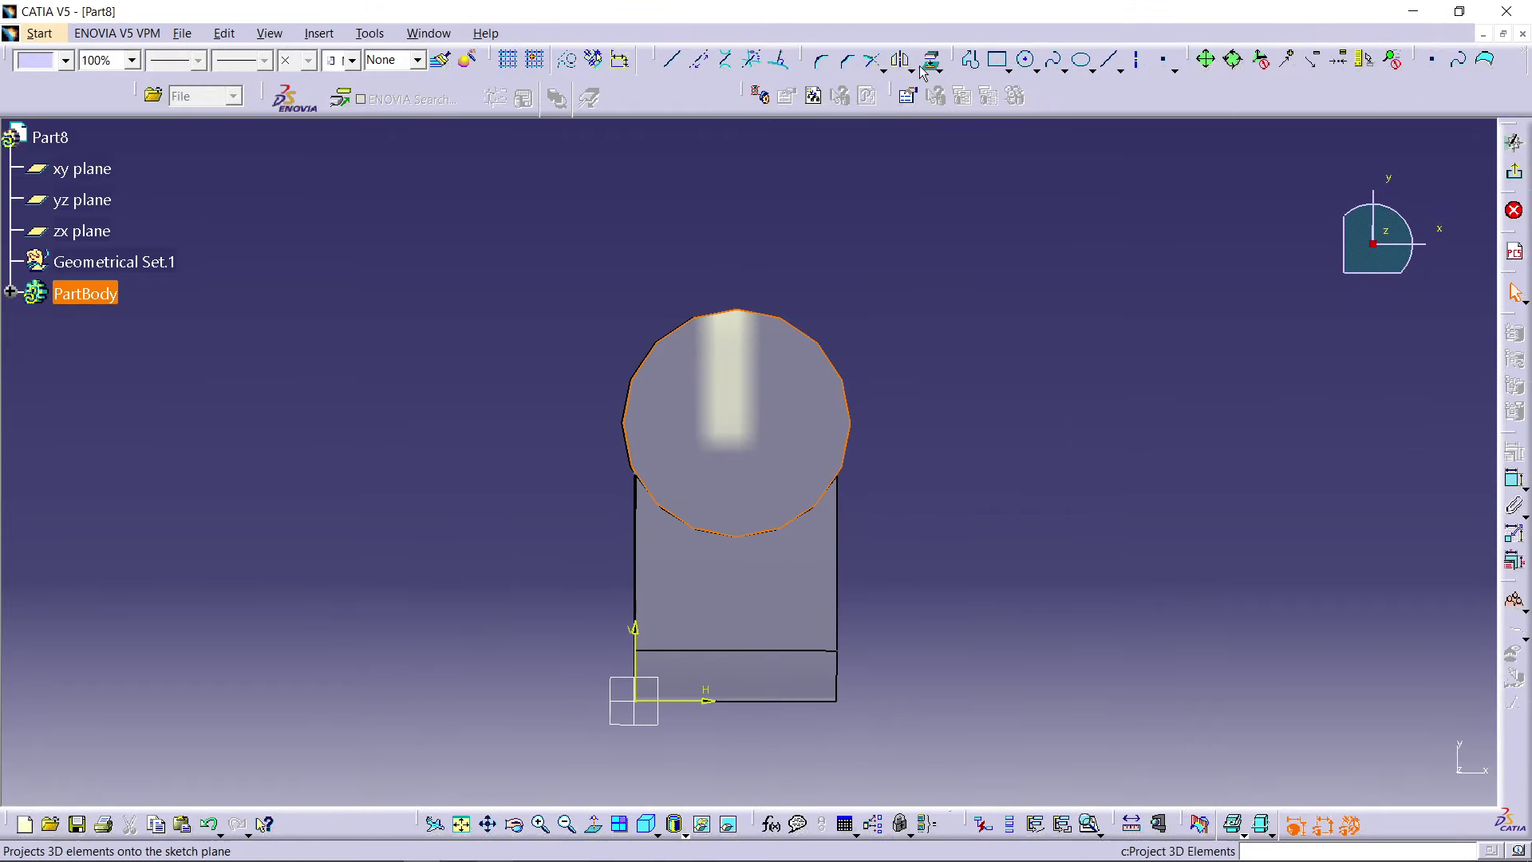
left_click(622, 59)
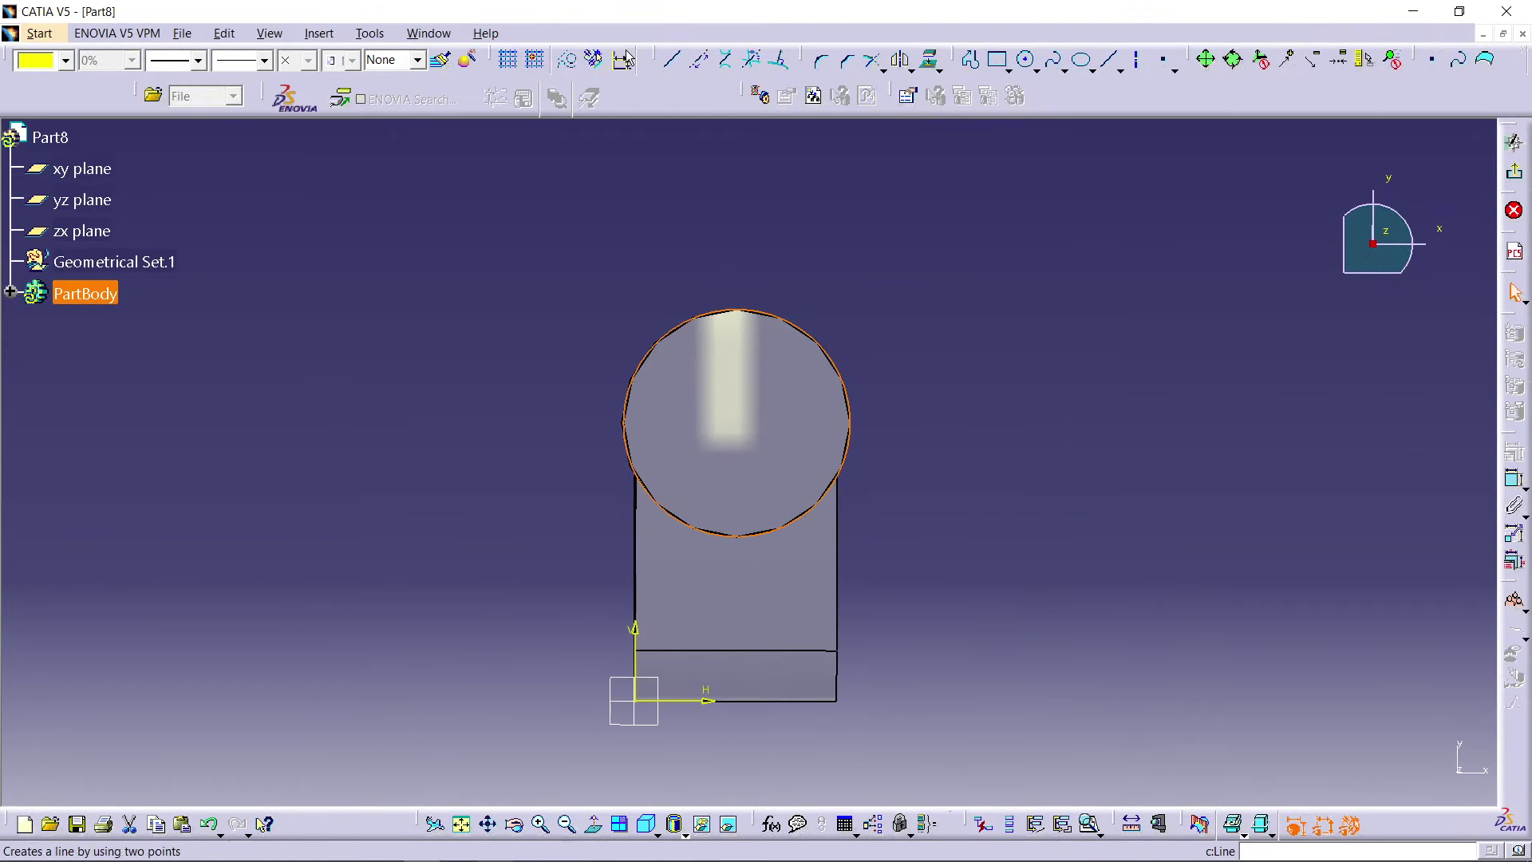
left_click(568, 64)
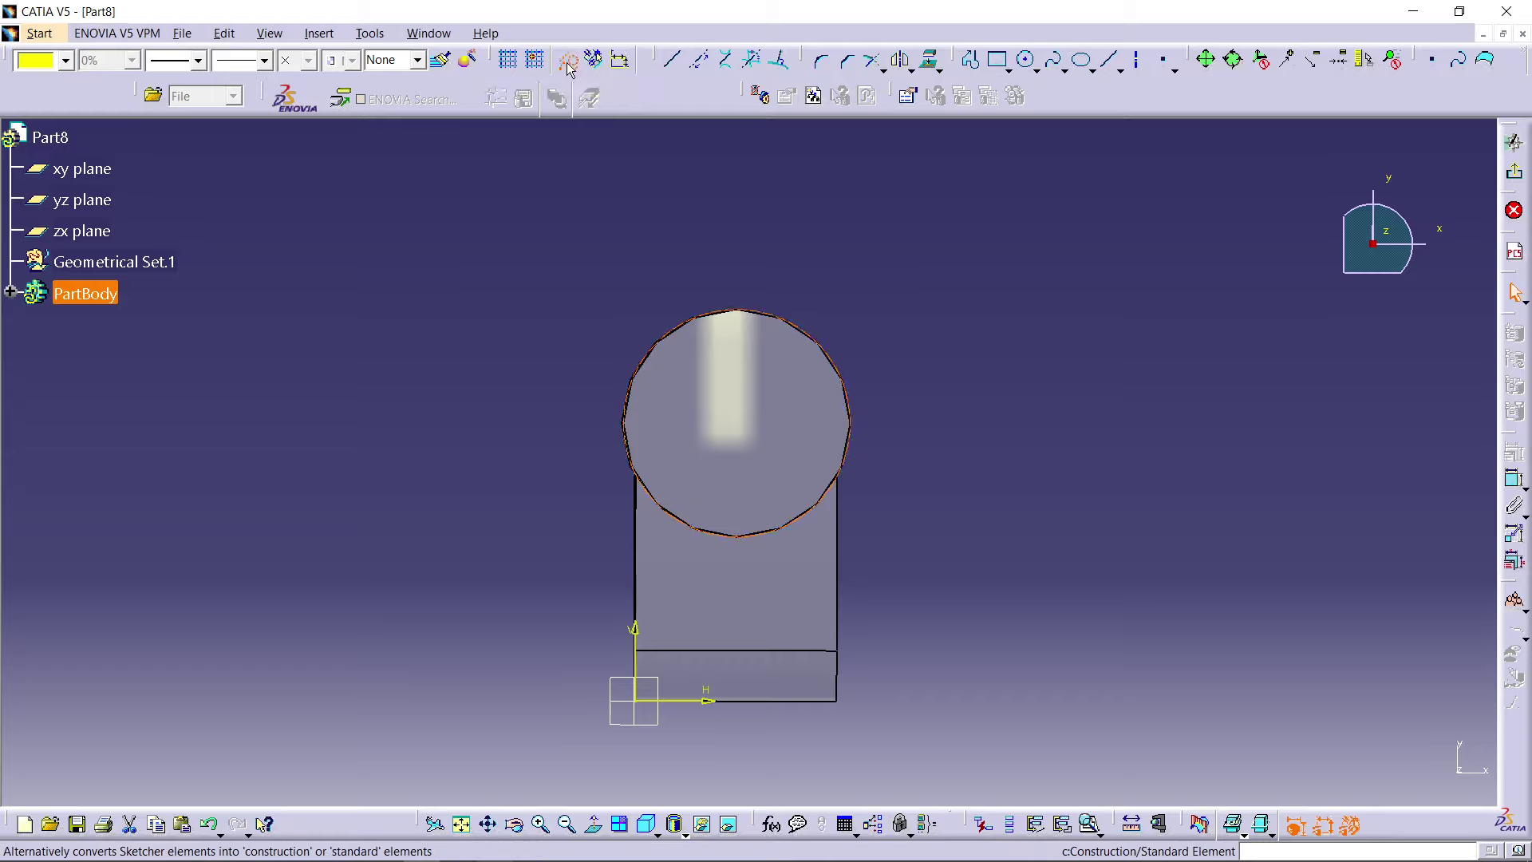
left_click(769, 147)
Step: Sketch a circle about 5 mm in diameter near the middle of the boss's top face
mouse_move(934, 279)
middle_mouse_down()
mouse_move(1041, 294)
mouse_move(1040, 271)
mouse_move(908, 230)
mouse_move(921, 190)
middle_mouse_up()
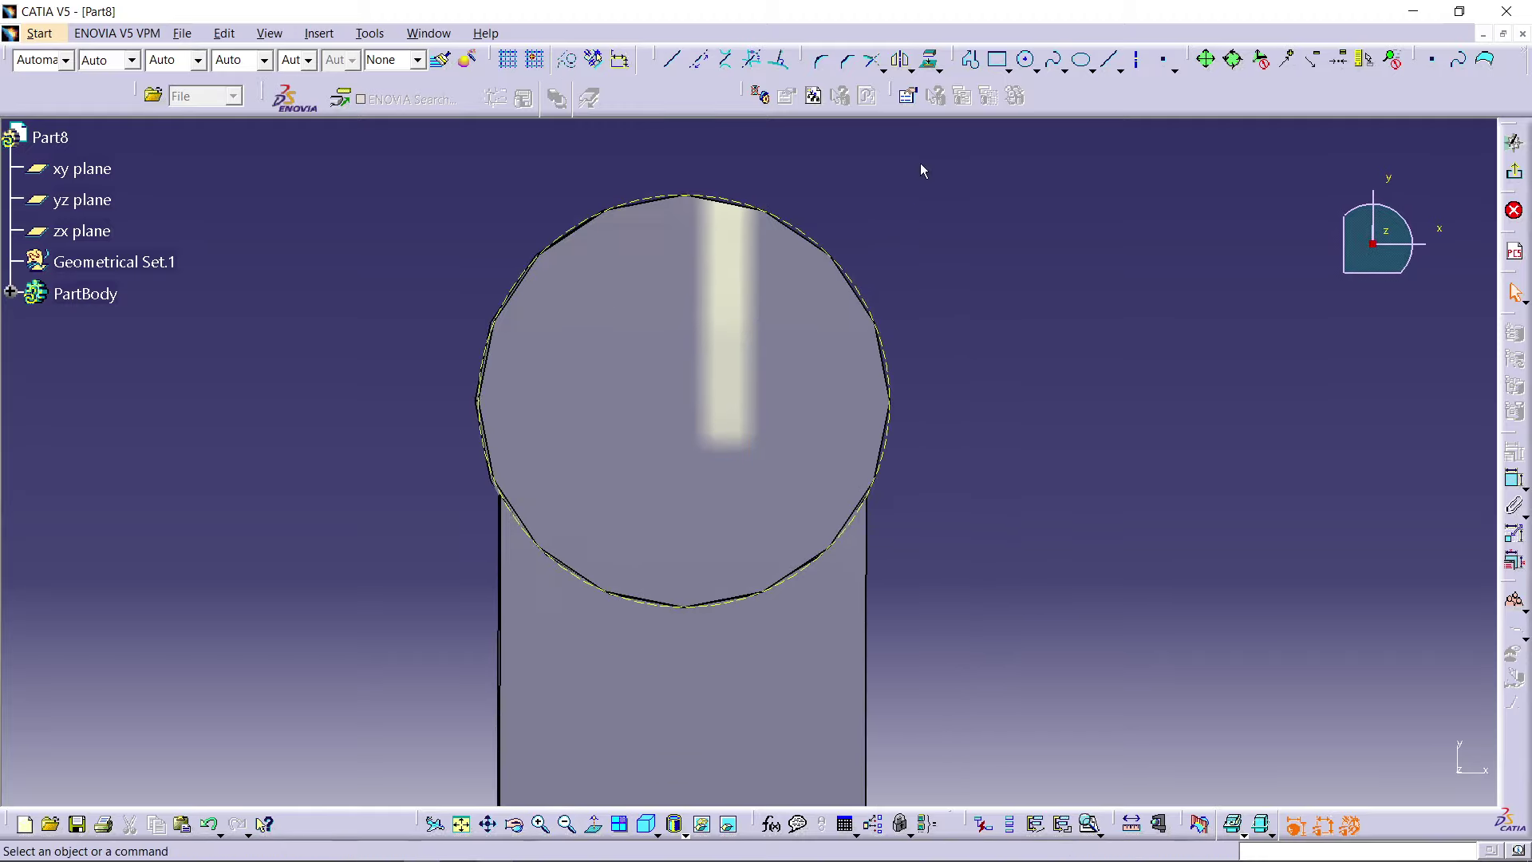
mouse_move(977, 389)
middle_mouse_down()
mouse_move(941, 421)
mouse_move(1009, 469)
mouse_move(1028, 451)
middle_mouse_up()
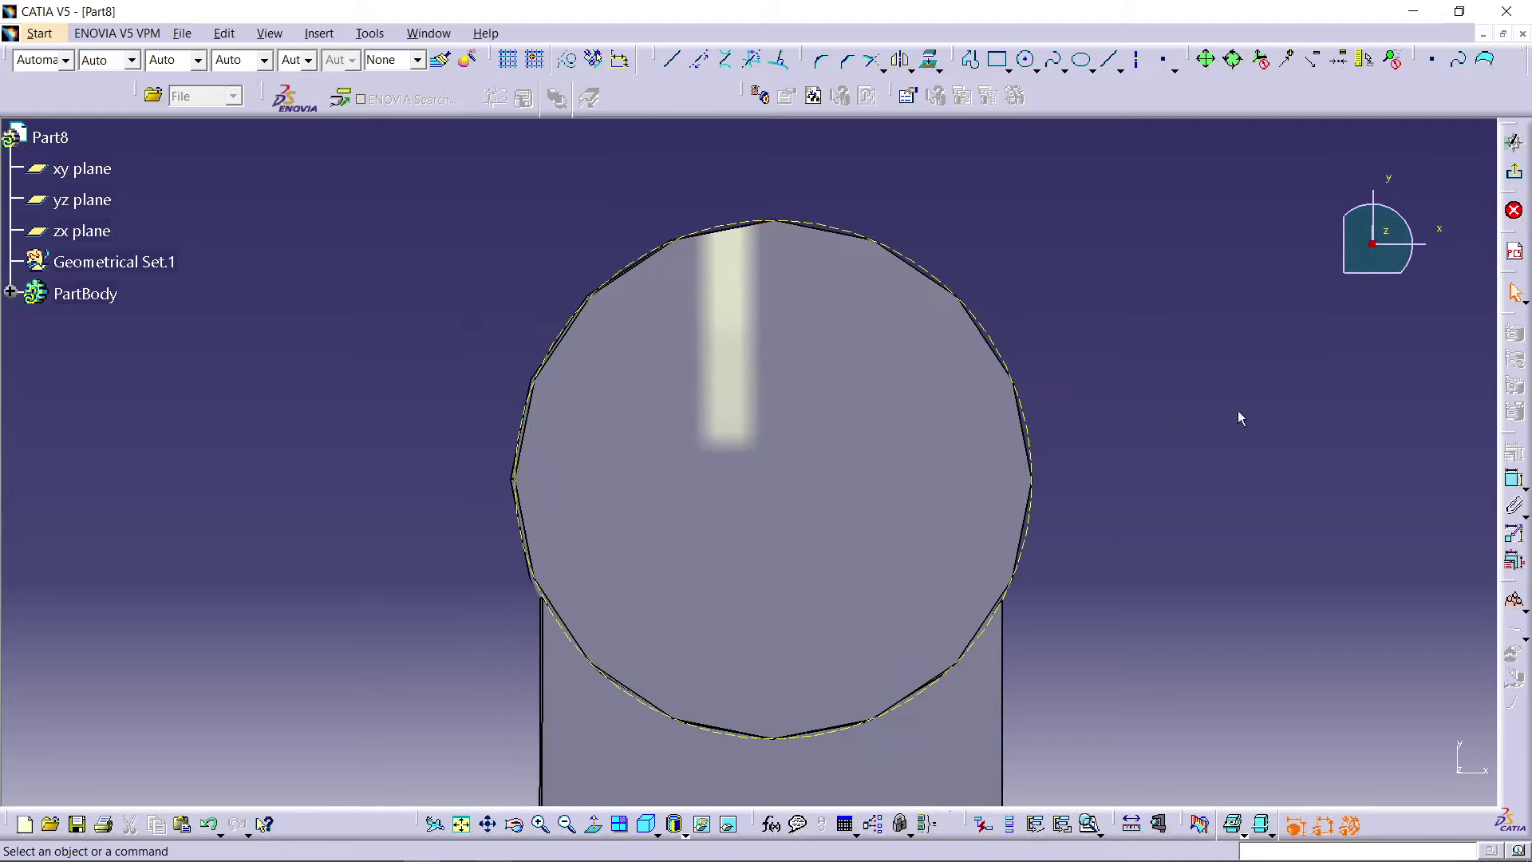
left_click(1027, 60)
left_click(767, 466)
left_click(821, 416)
left_click(1189, 399)
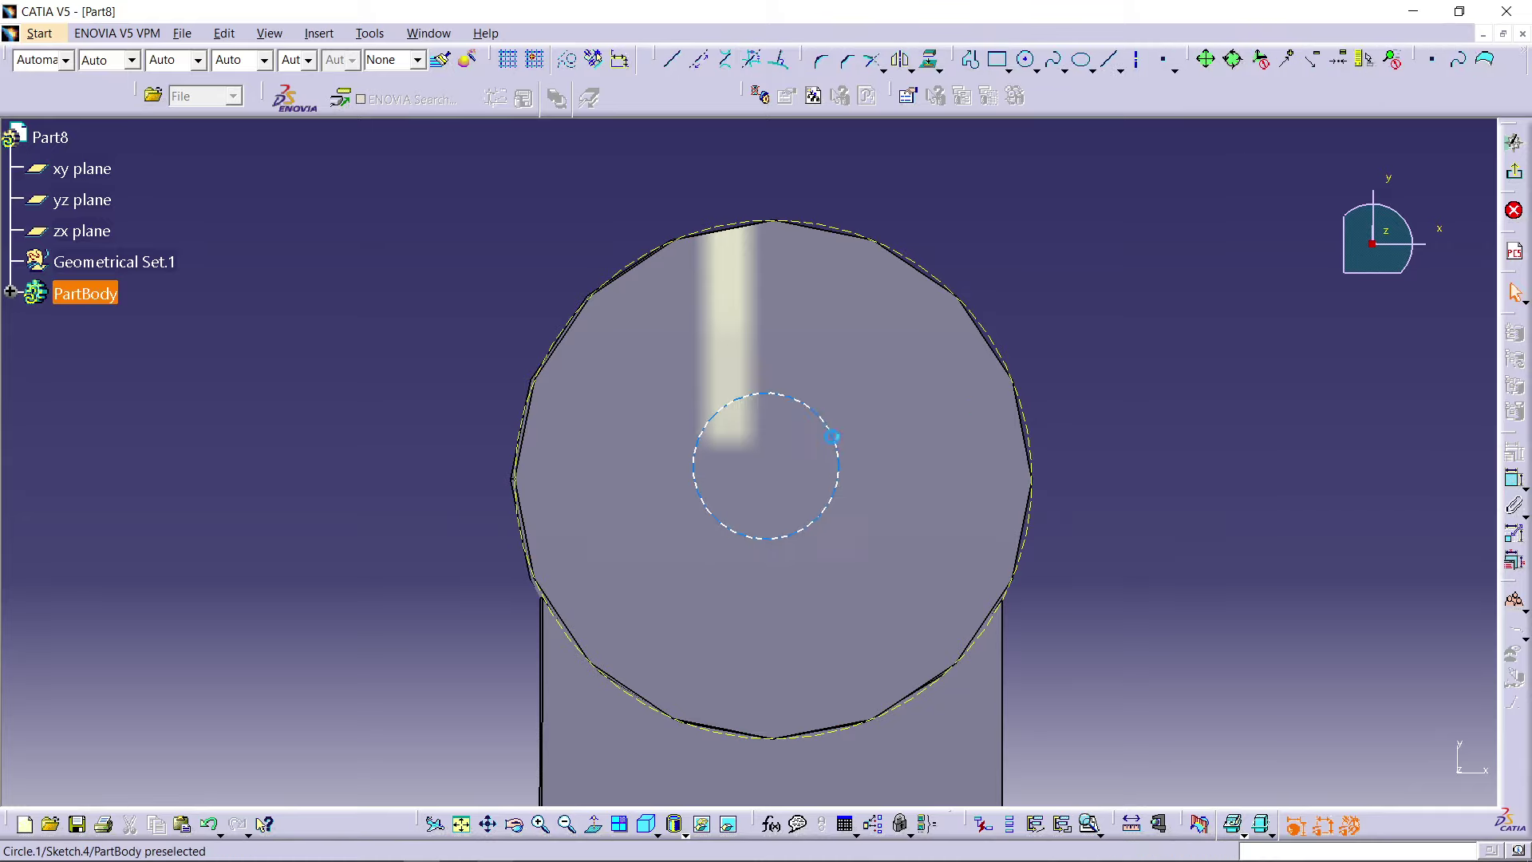
Step: Make the small circle concentric with the projected boss outline
left_click(832, 431)
left_click(988, 335, "ctrl")
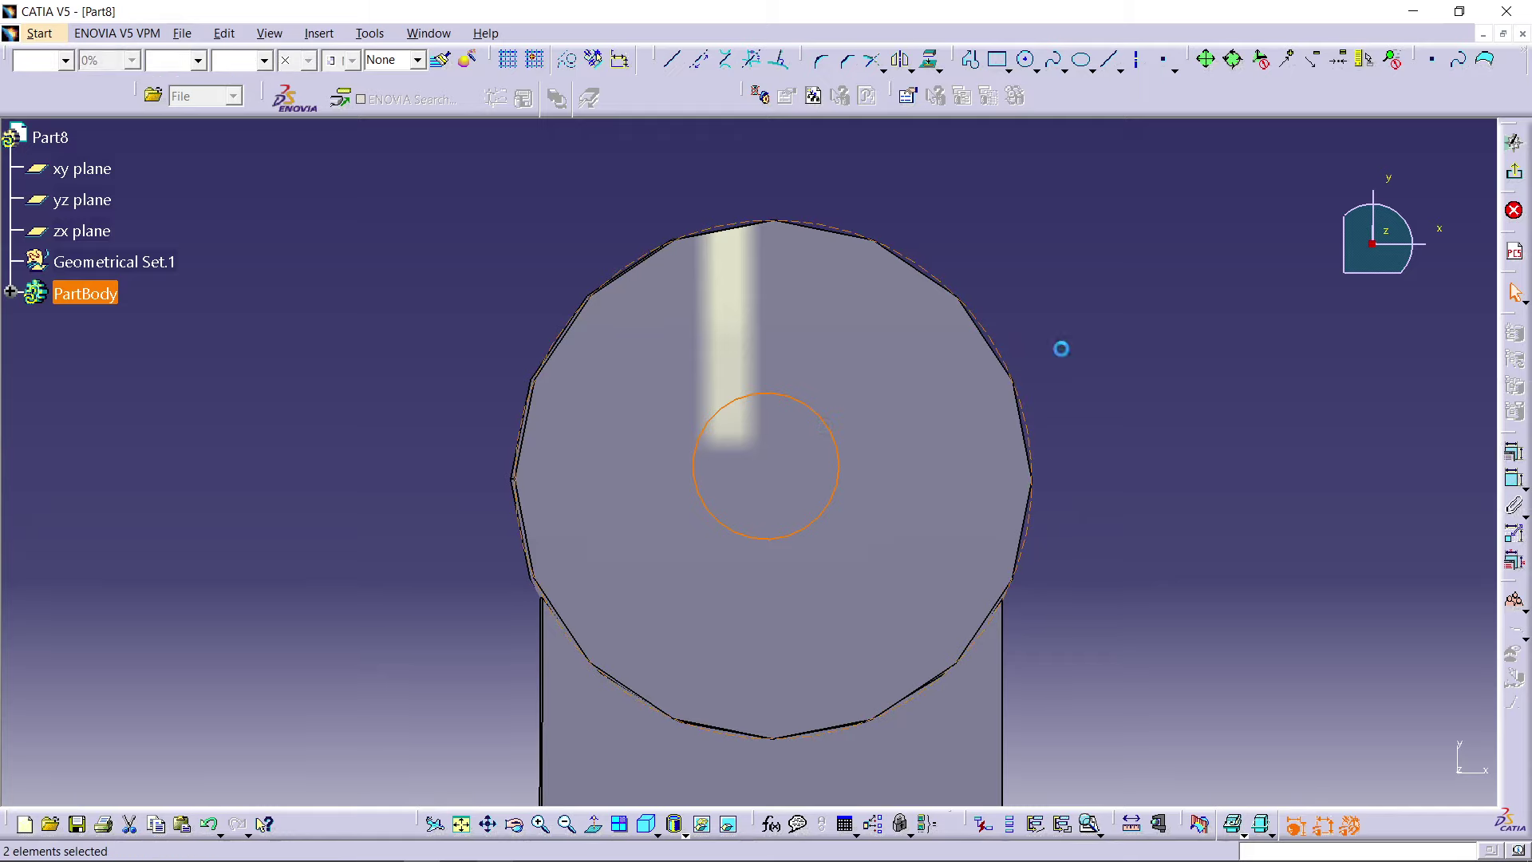
left_click(1516, 478)
right_click(1167, 400)
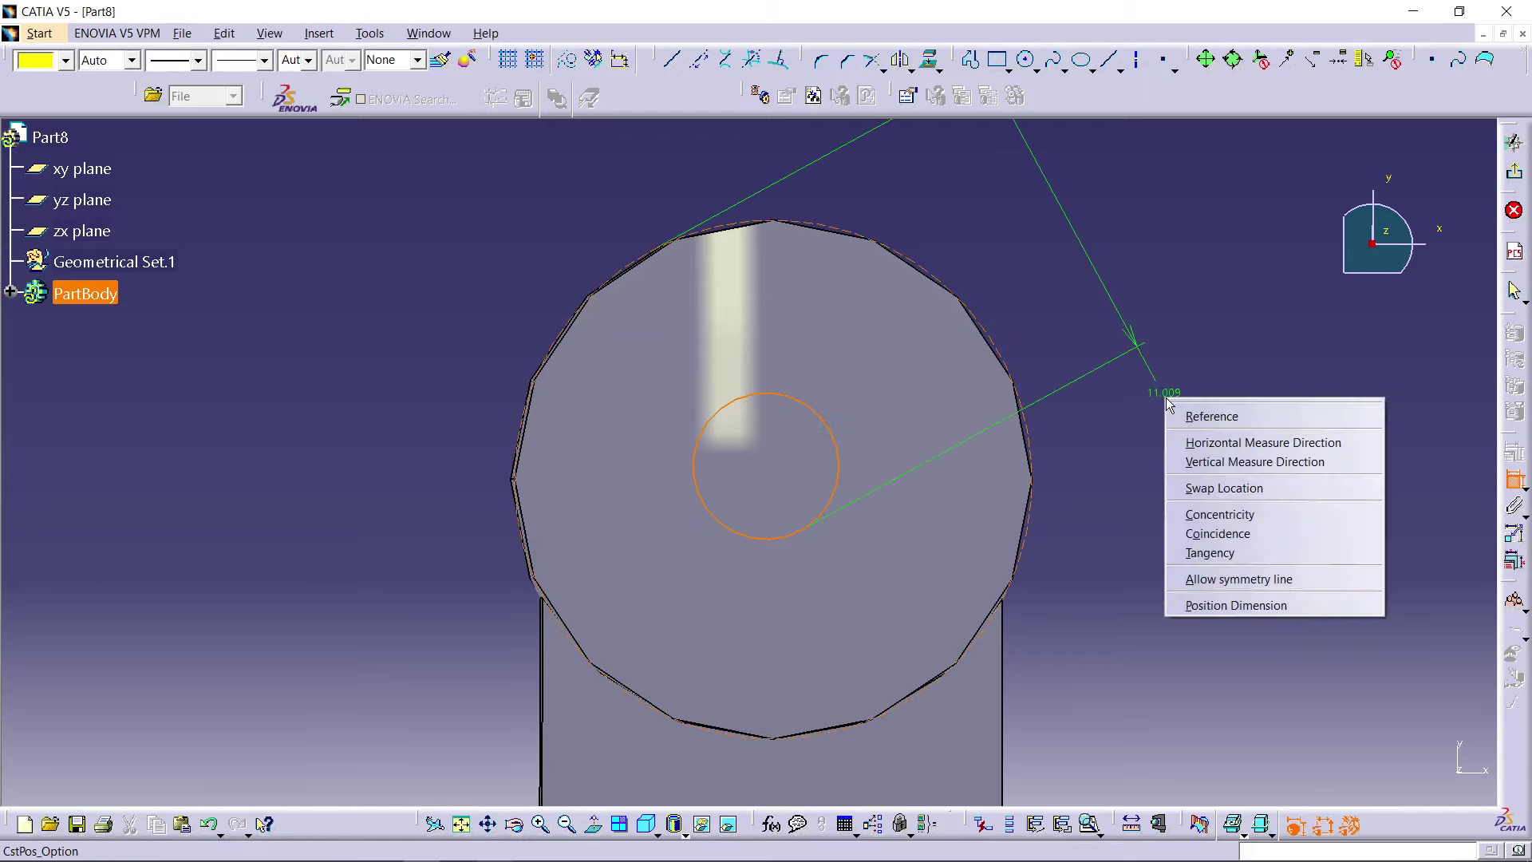
left_click(1250, 514)
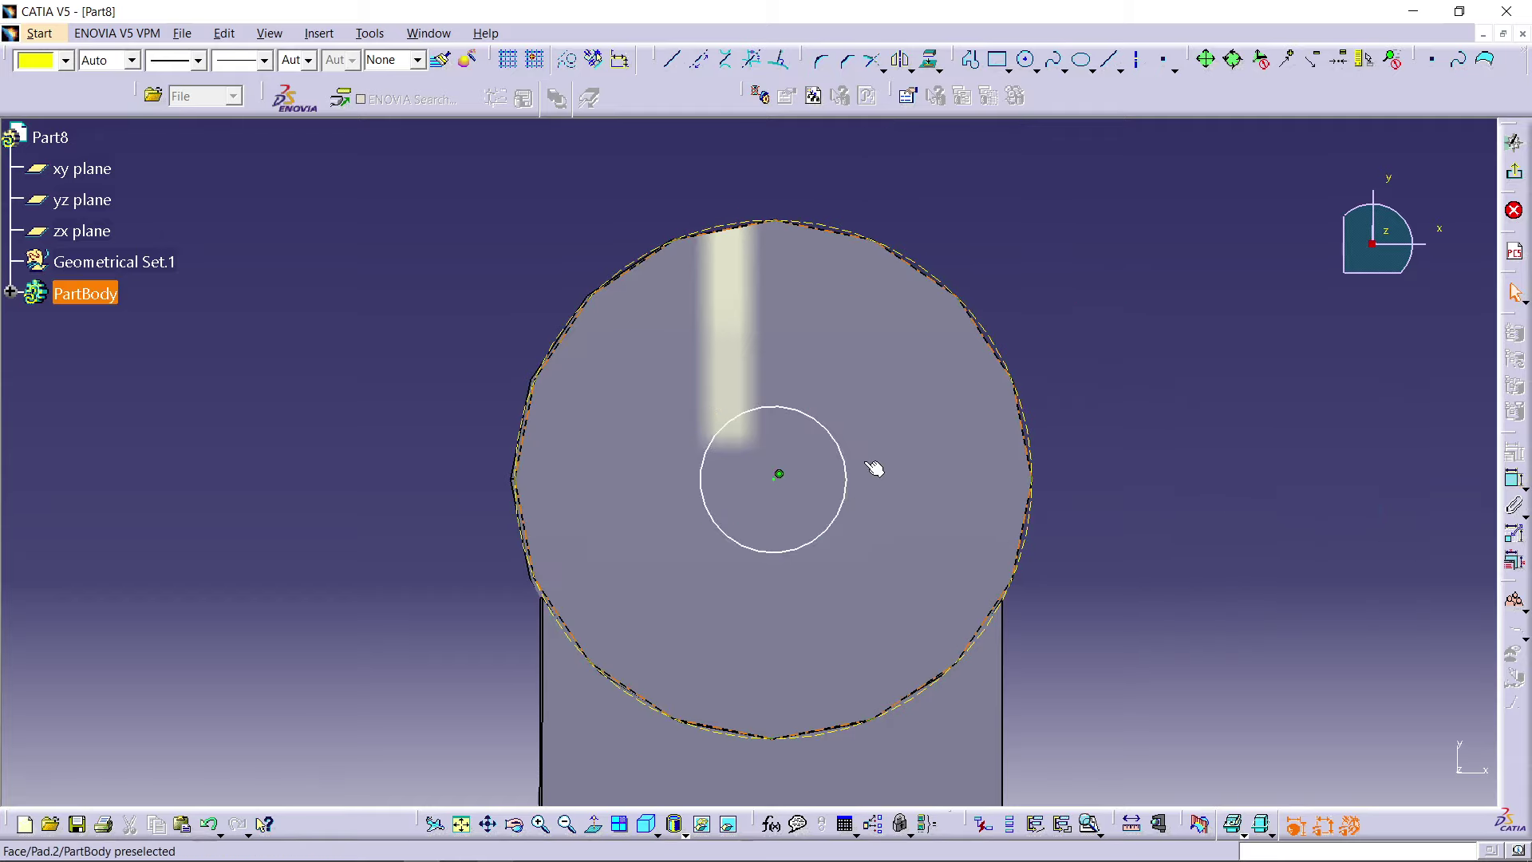
Step: Dimension the small circle's diameter and set it to 6 mm
left_click(846, 454)
left_click(1514, 479)
left_click(1253, 410)
double_click(1259, 402)
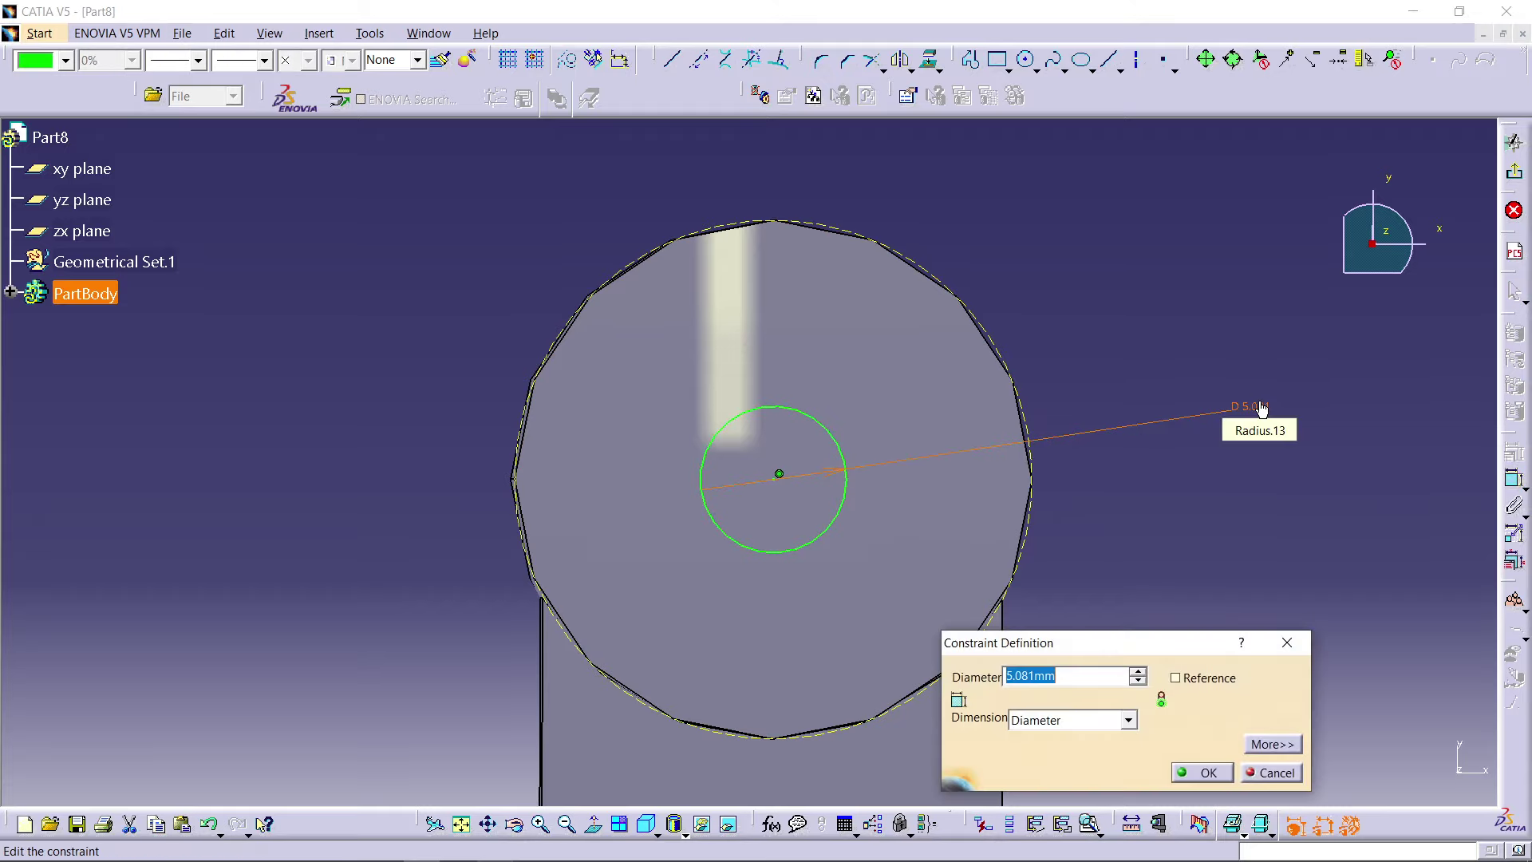
key("Return")
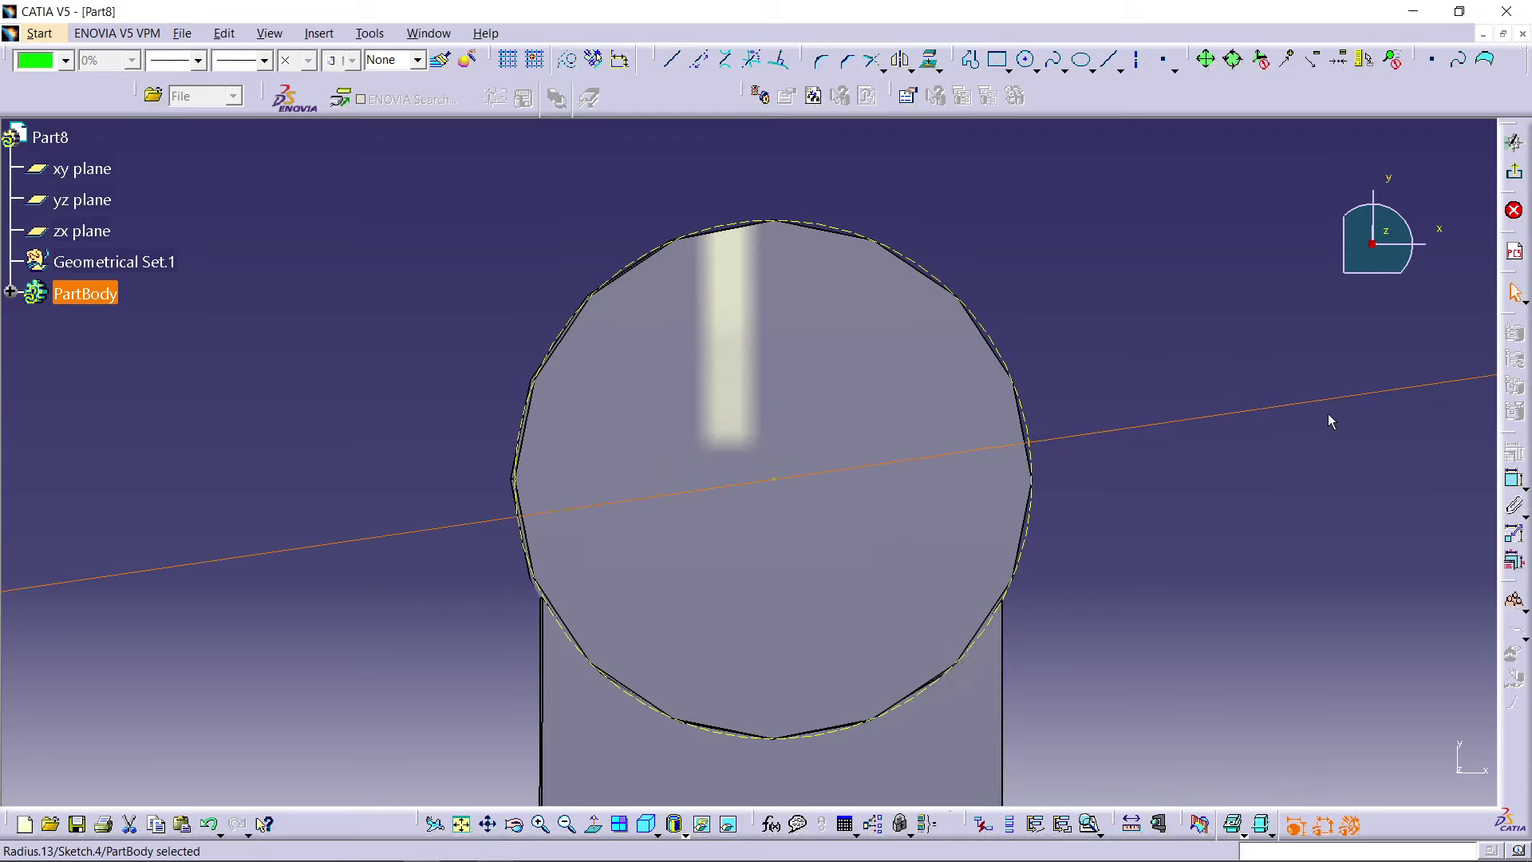
double_click(1269, 408)
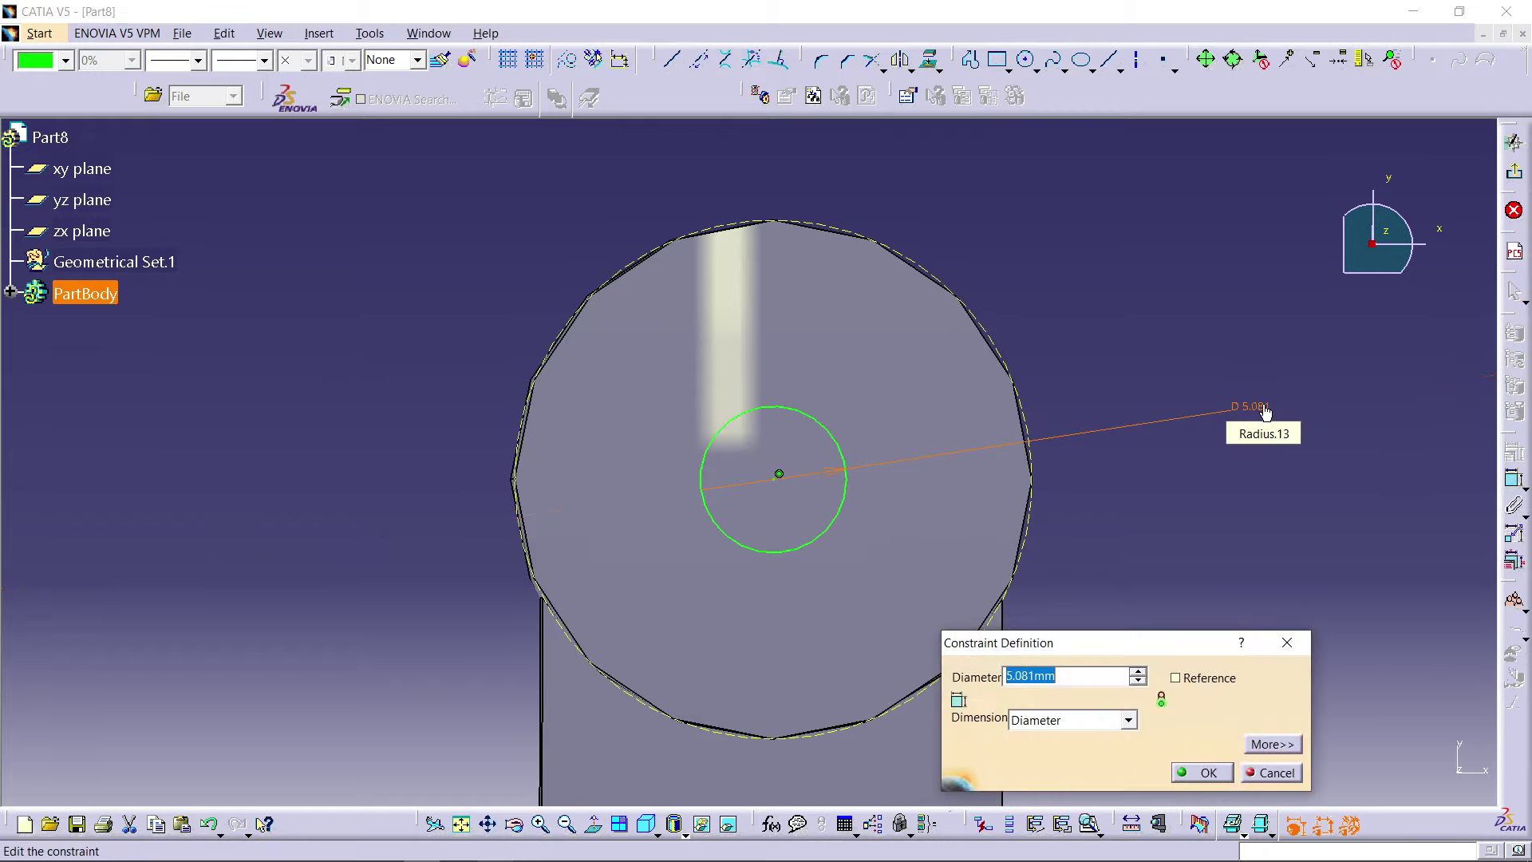
type("6")
key("Return")
left_click(1244, 337)
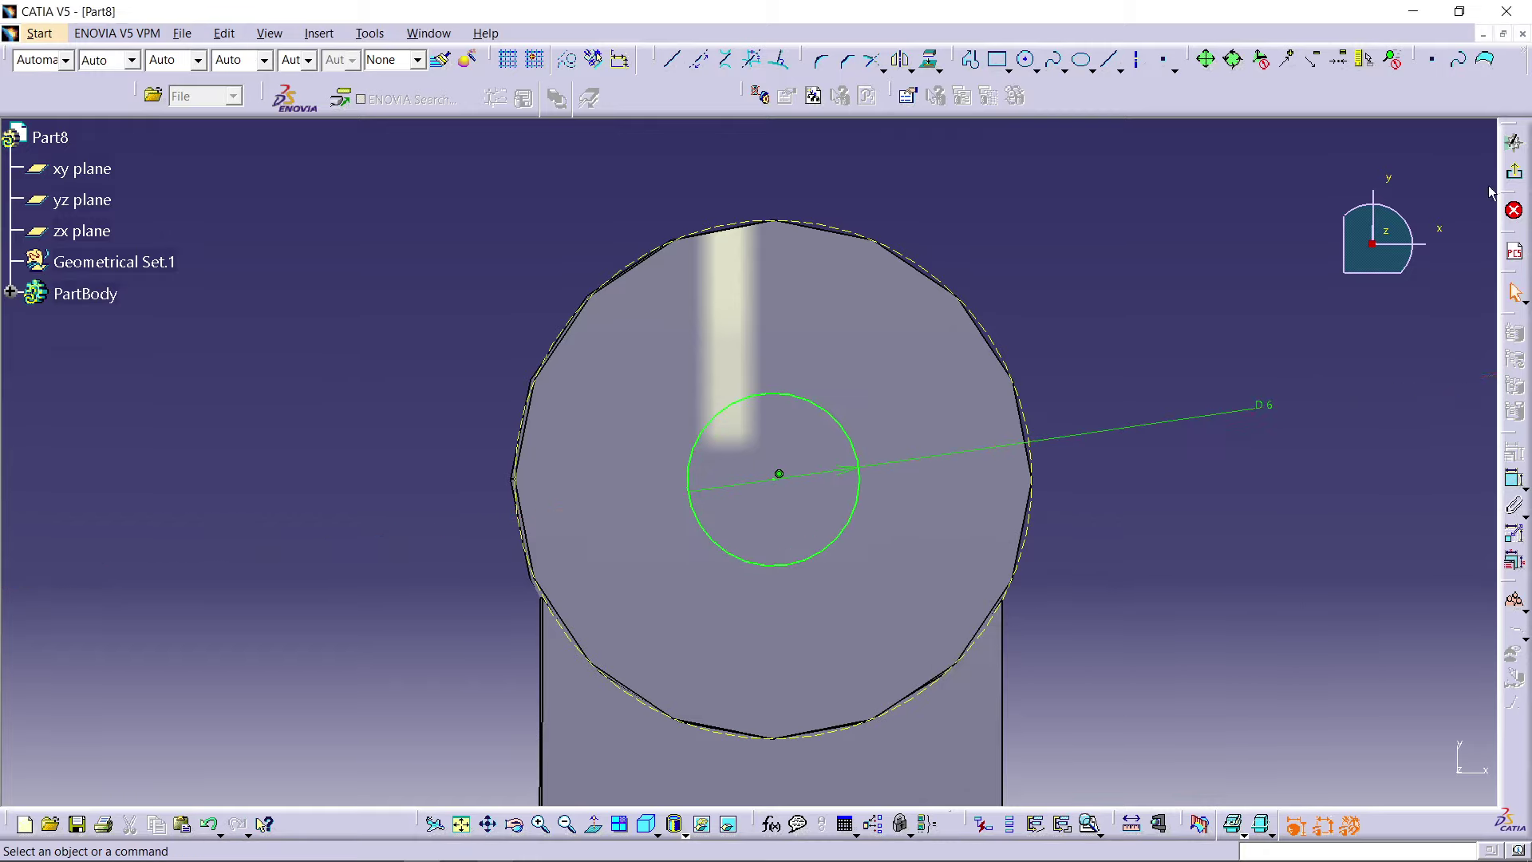
Step: Finish the sketch and cut the 6 mm circle through the round boss as a pocket with the Up to next limit
left_click(1514, 171)
mouse_move(1081, 397)
middle_mouse_down()
mouse_move(866, 453)
mouse_move(866, 399)
middle_mouse_up()
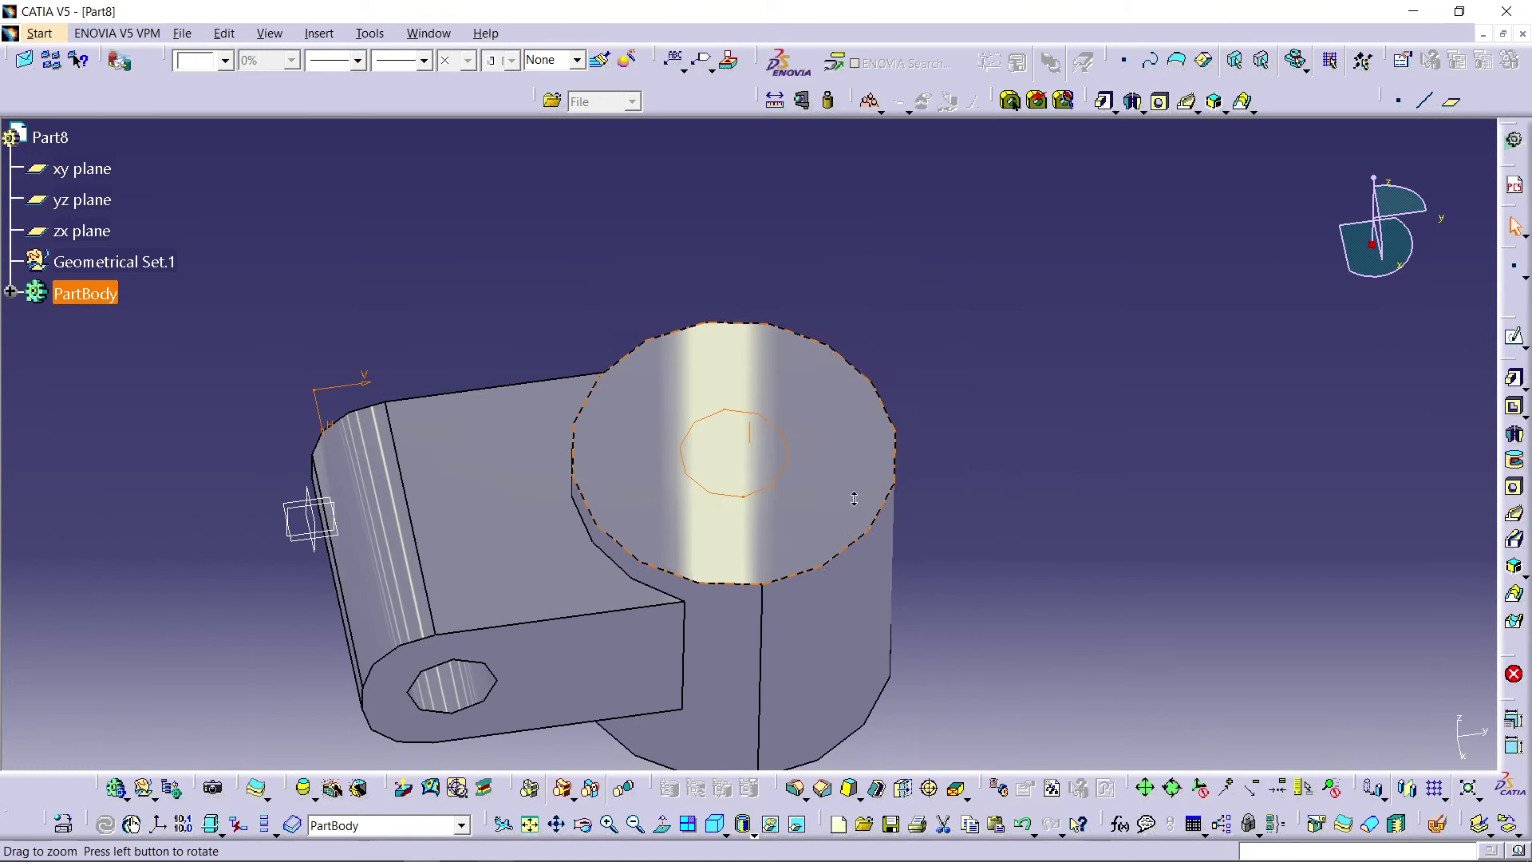
left_click(1510, 408)
mouse_move(907, 585)
middle_mouse_down()
mouse_move(855, 438)
mouse_move(1075, 391)
middle_mouse_up()
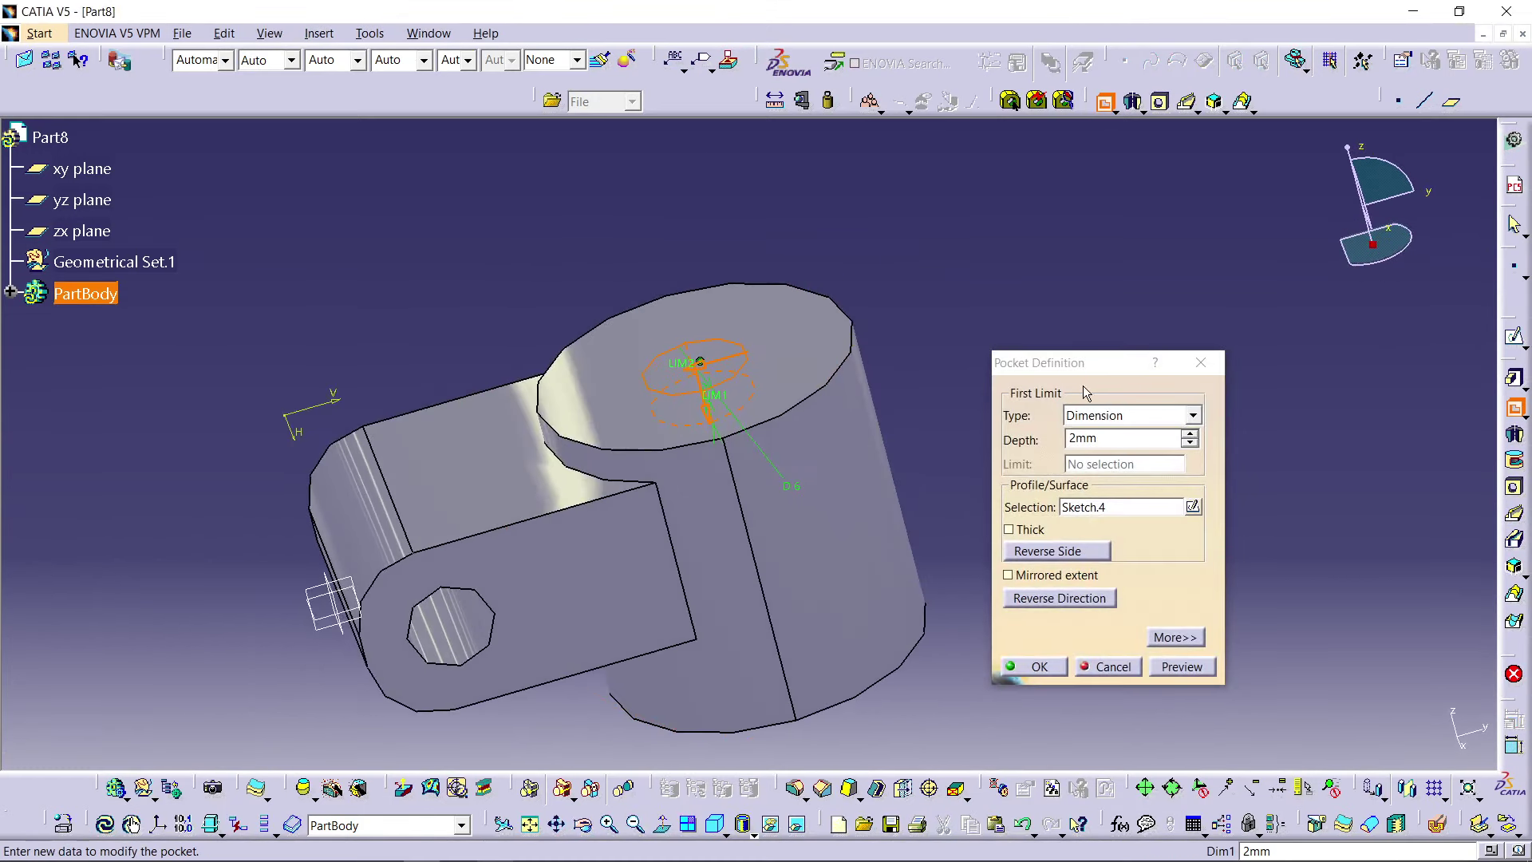
left_click(1149, 417)
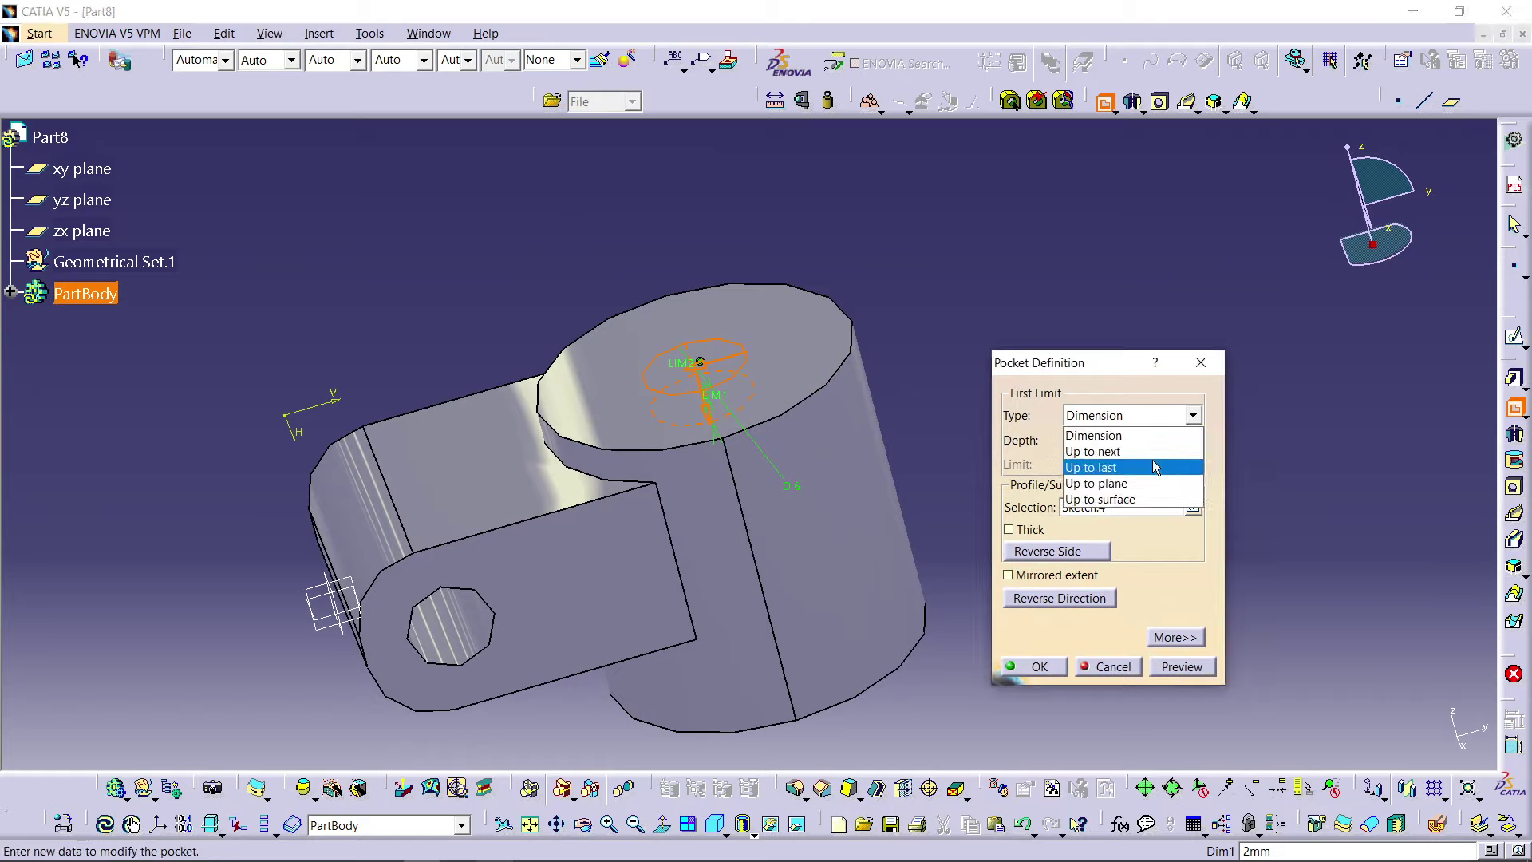
left_click(1150, 453)
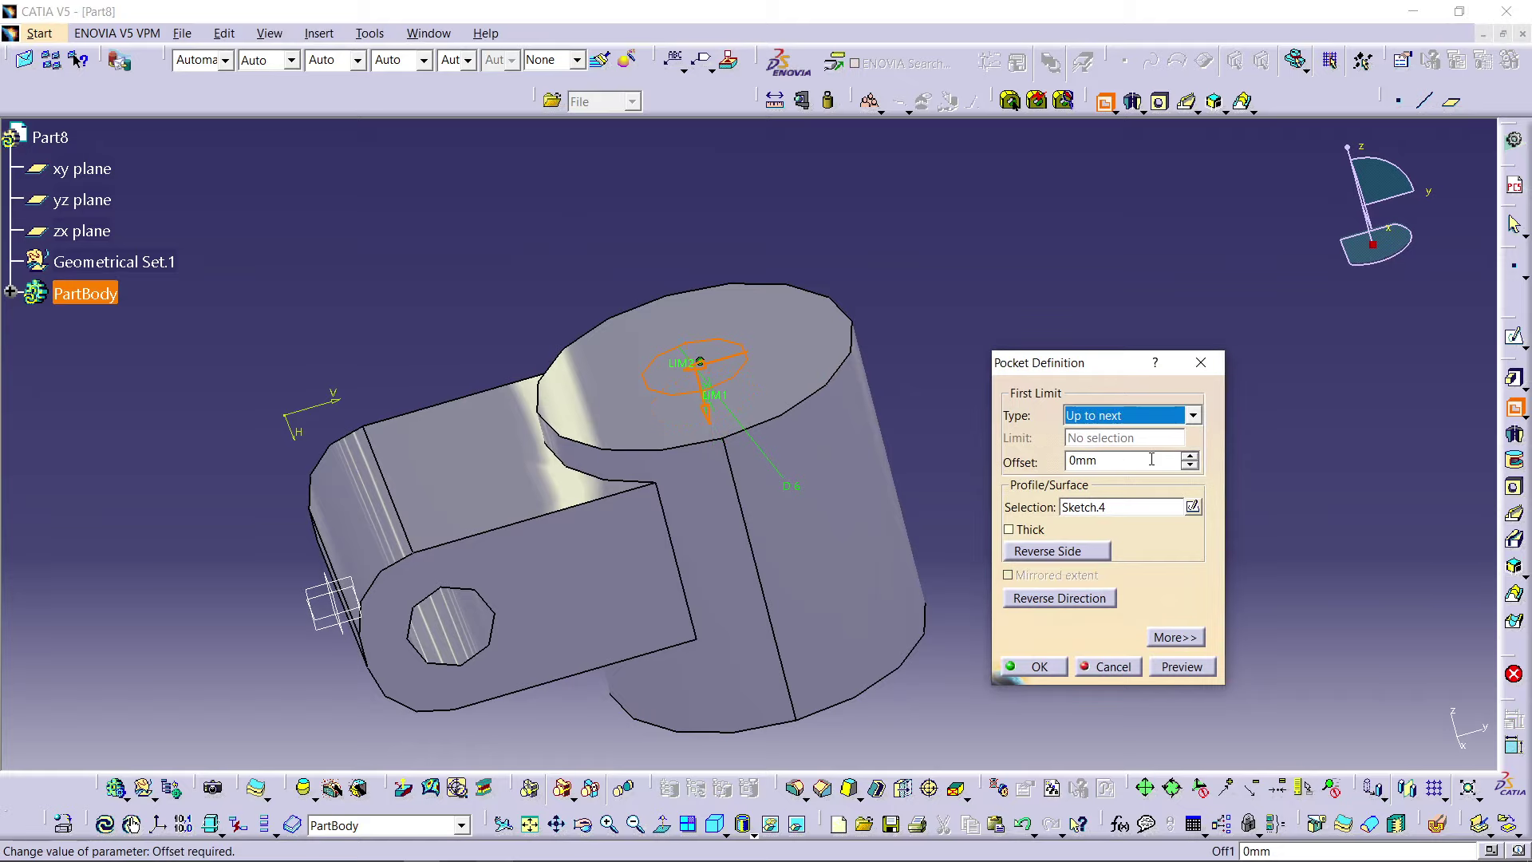
middle_click_drag(718, 383, 774, 605)
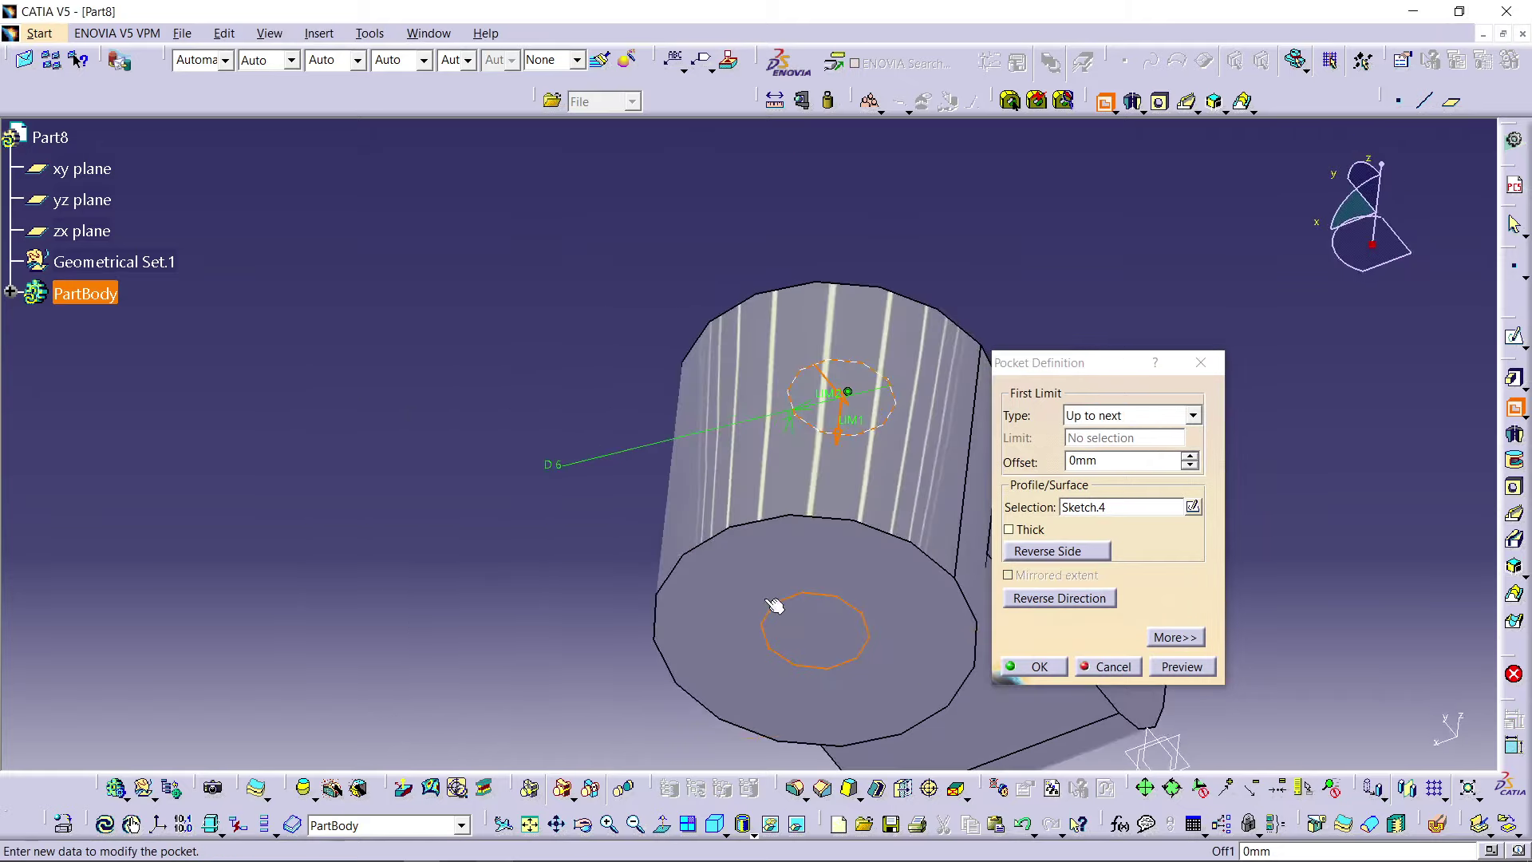
left_click(1181, 667)
left_click(1036, 667)
middle_click_drag(1174, 467, 1020, 407)
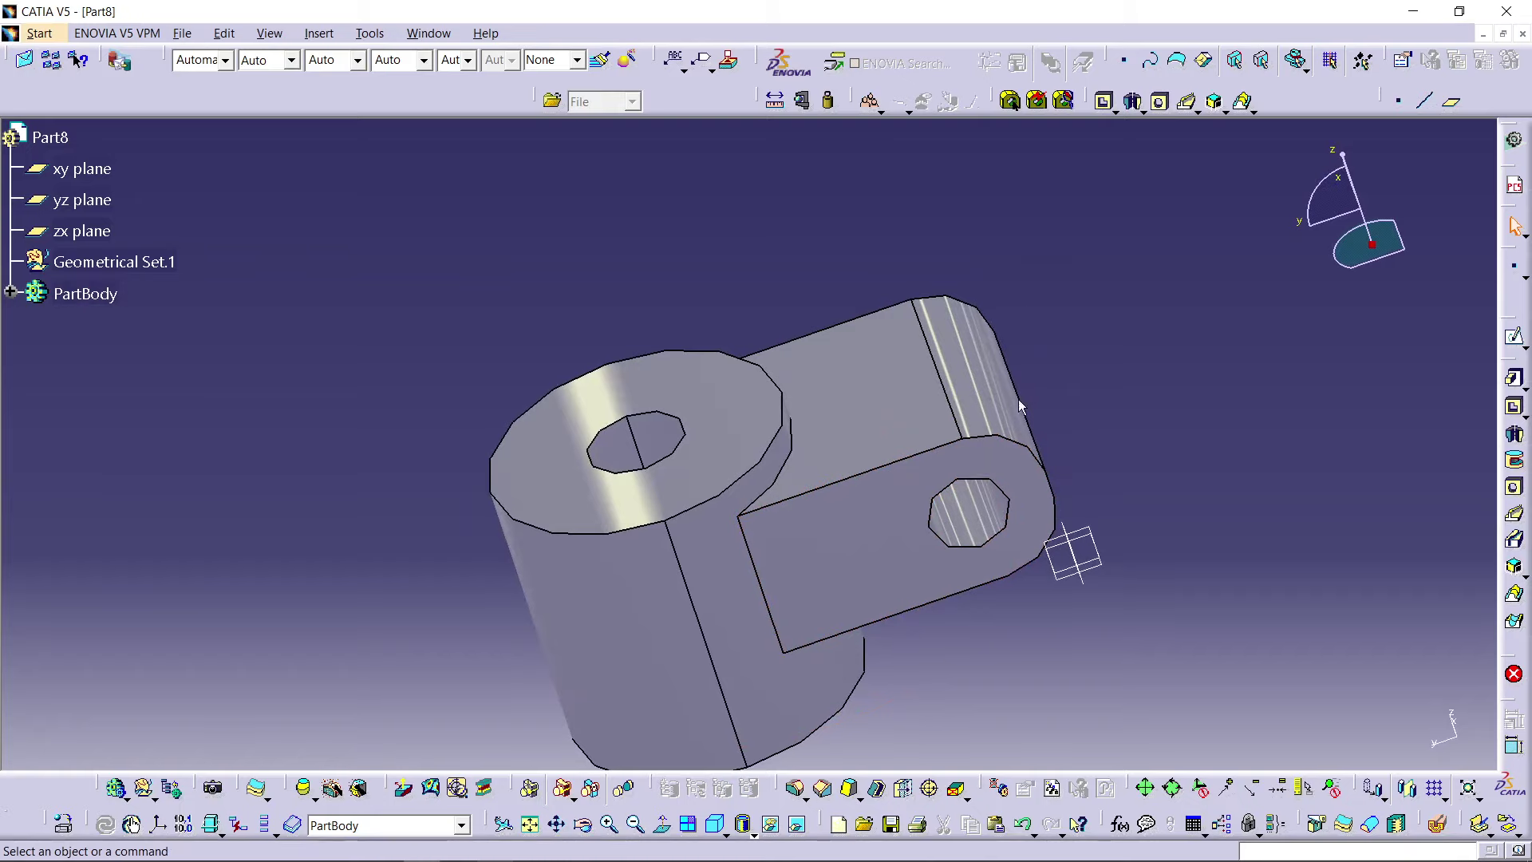
Step: Apply an edge fillet with a 1 mm radius to the faces at both ends of the round boss
left_click(795, 788)
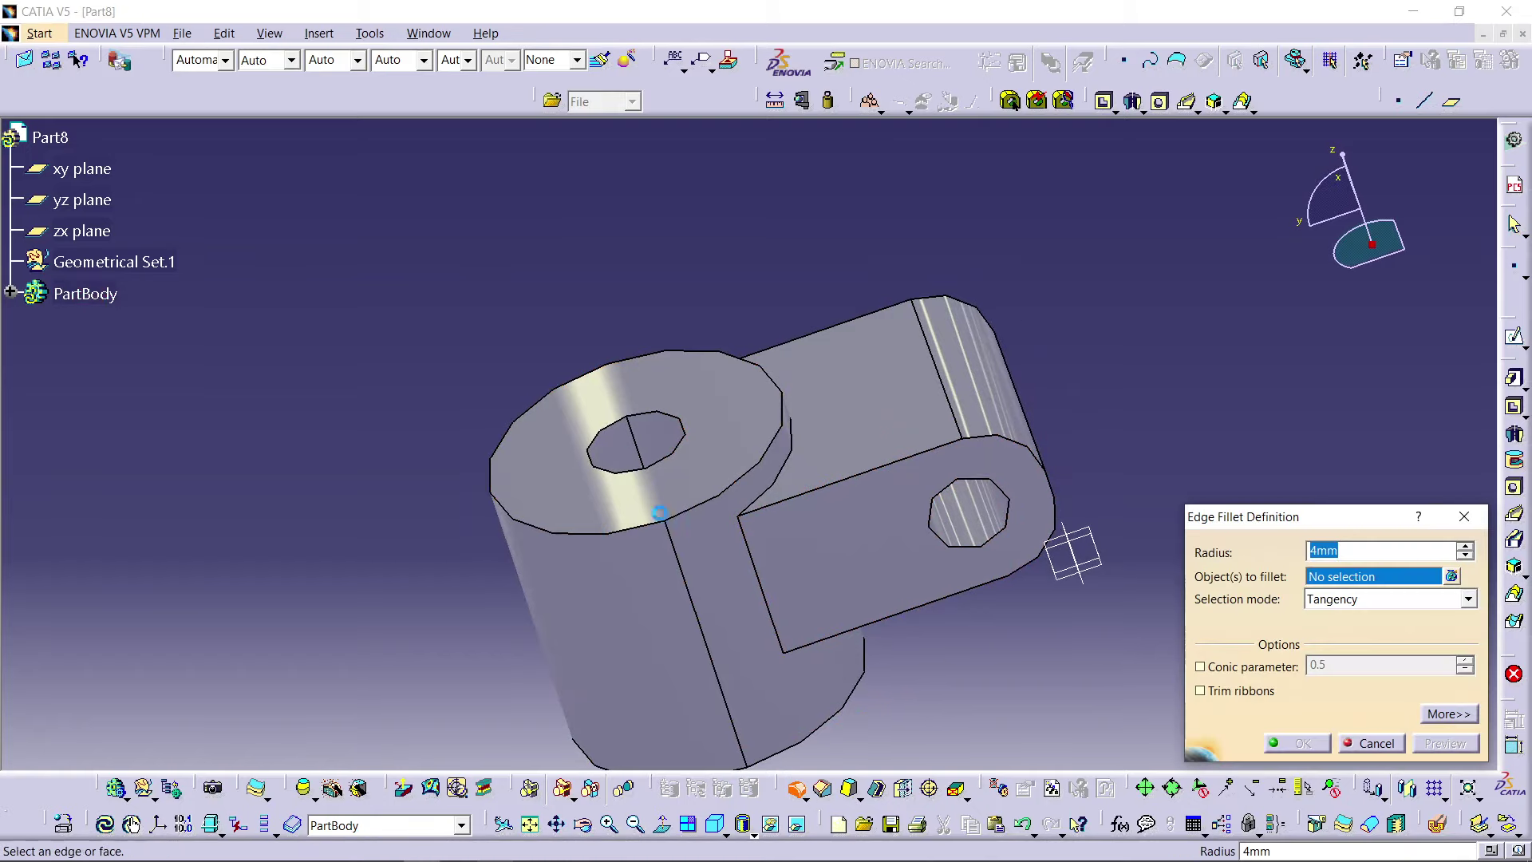
left_click(593, 411)
middle_click_drag(593, 411, 609, 534)
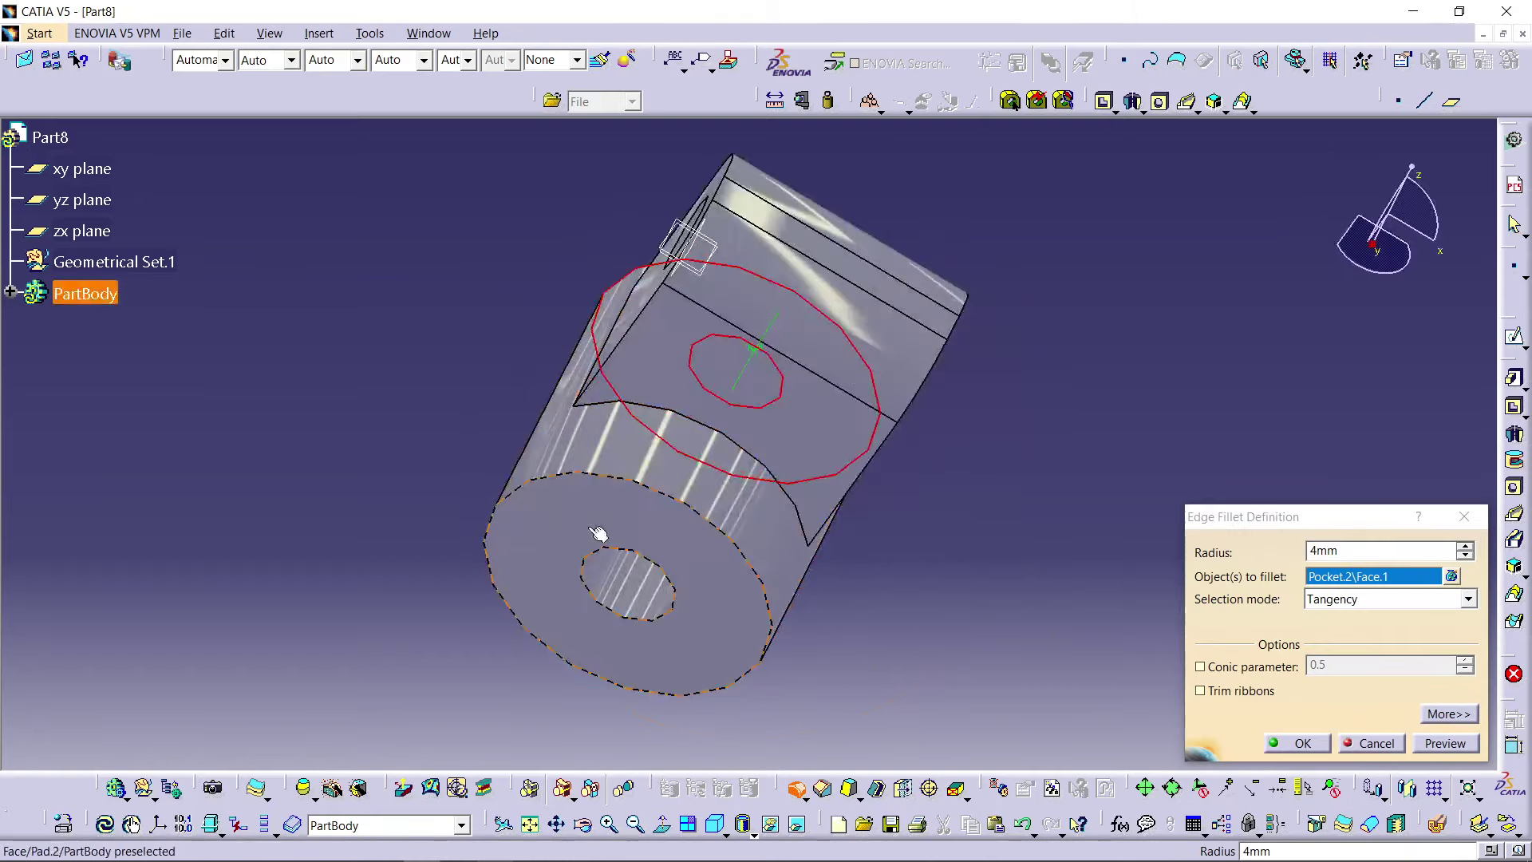
left_click(589, 528)
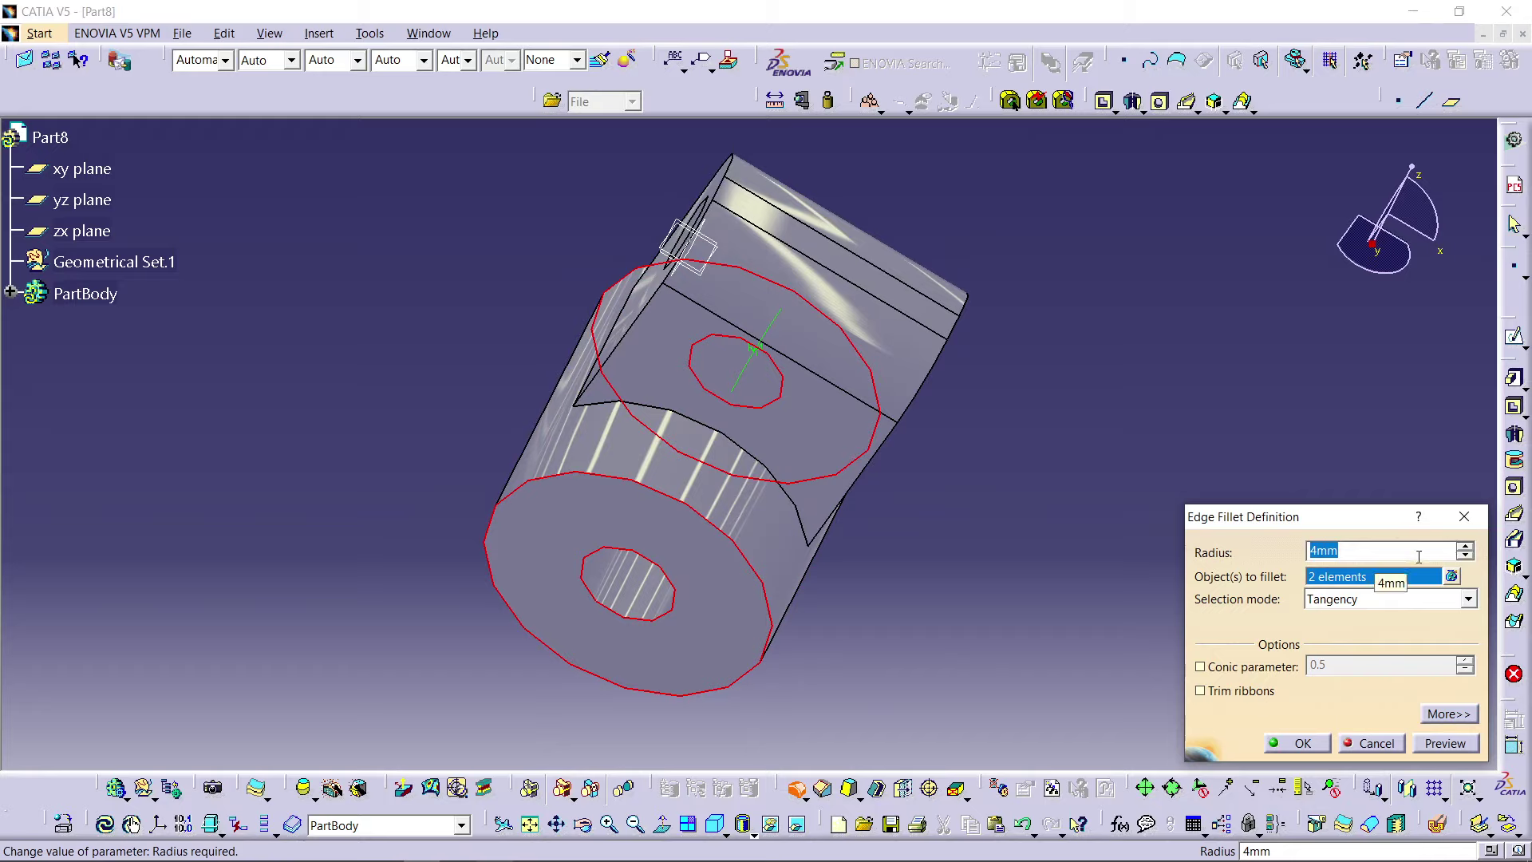
key("Return")
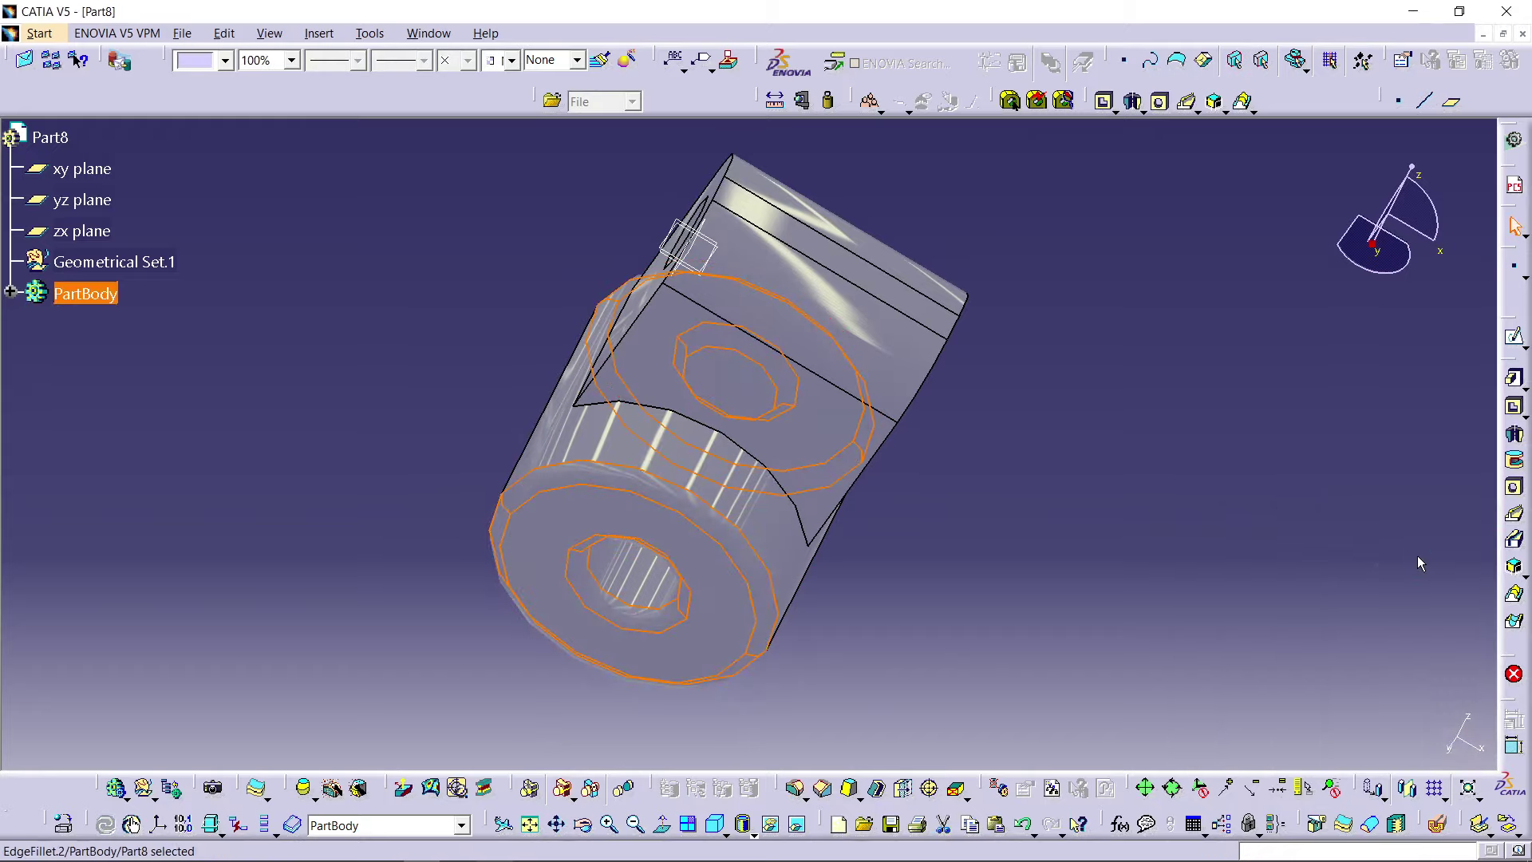
Step: Apply an edge fillet with a 1 mm radius to one of the block's drilled side faces
middle_click_drag(936, 519, 746, 618)
left_click(878, 491)
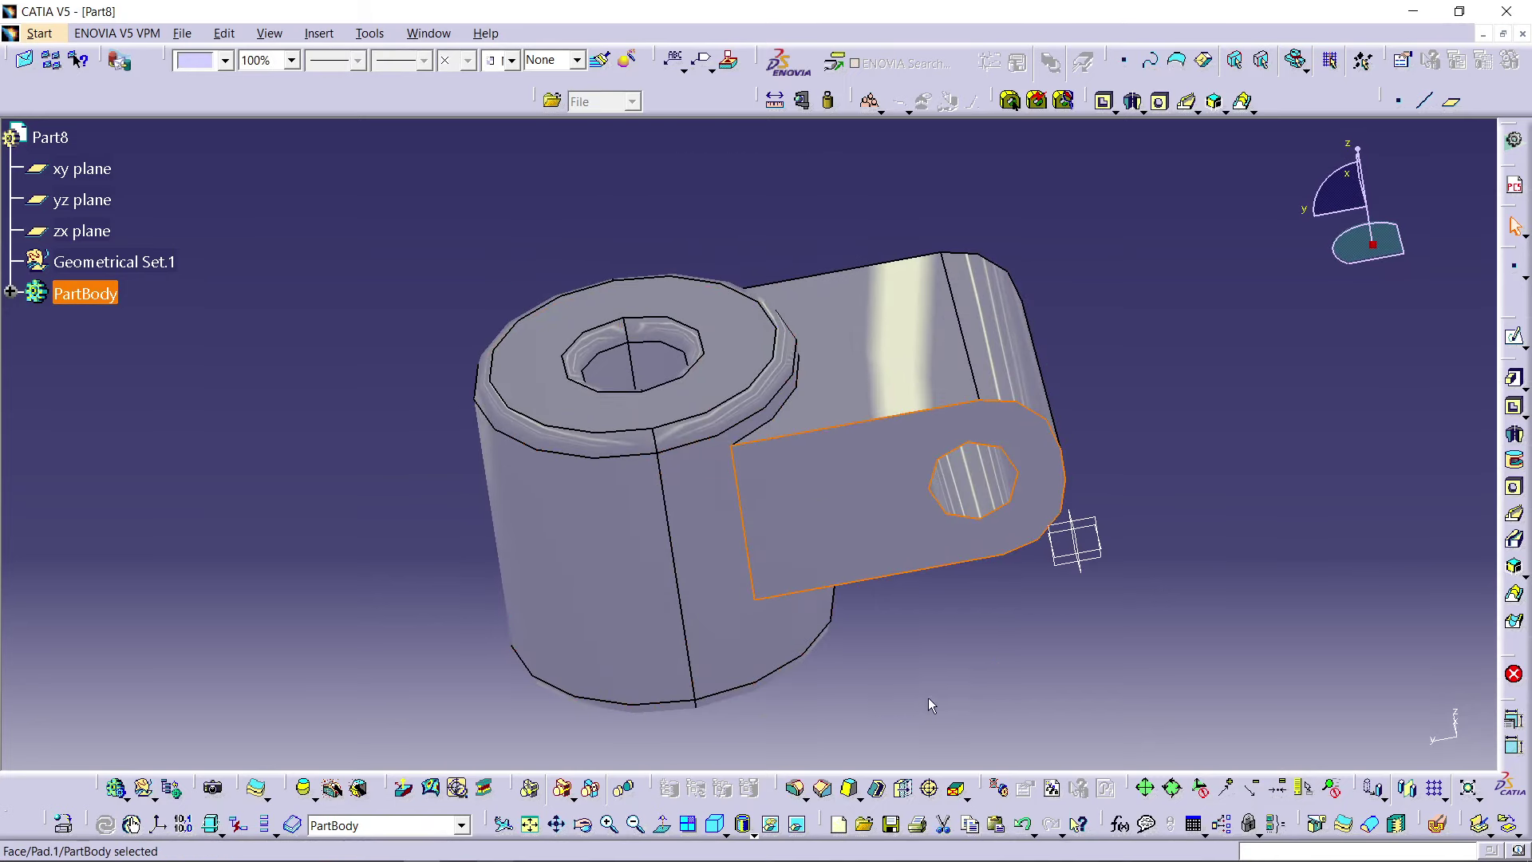
left_click(797, 789)
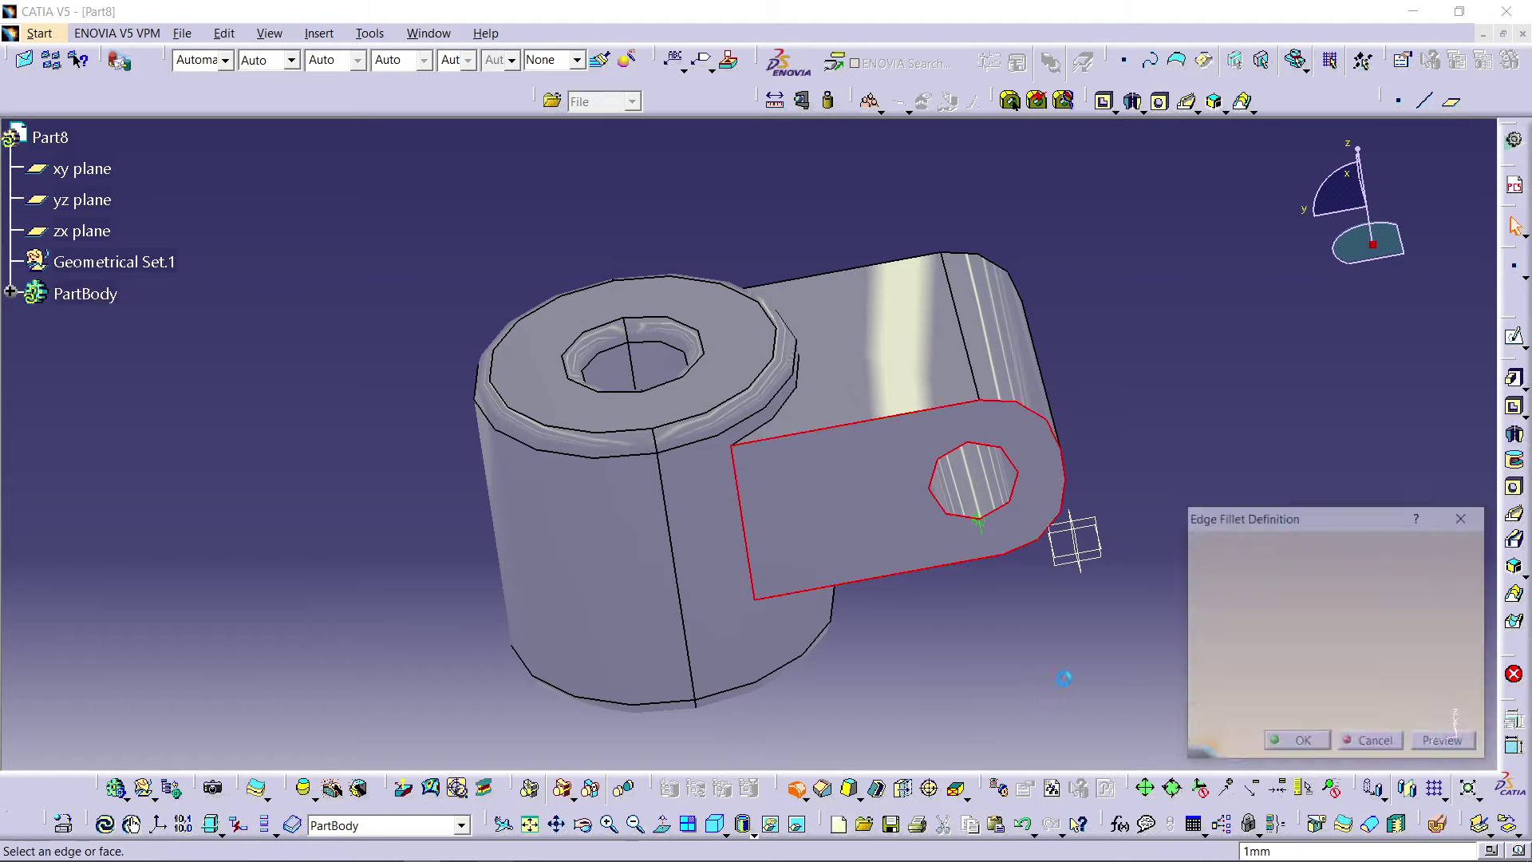
left_click(1426, 743)
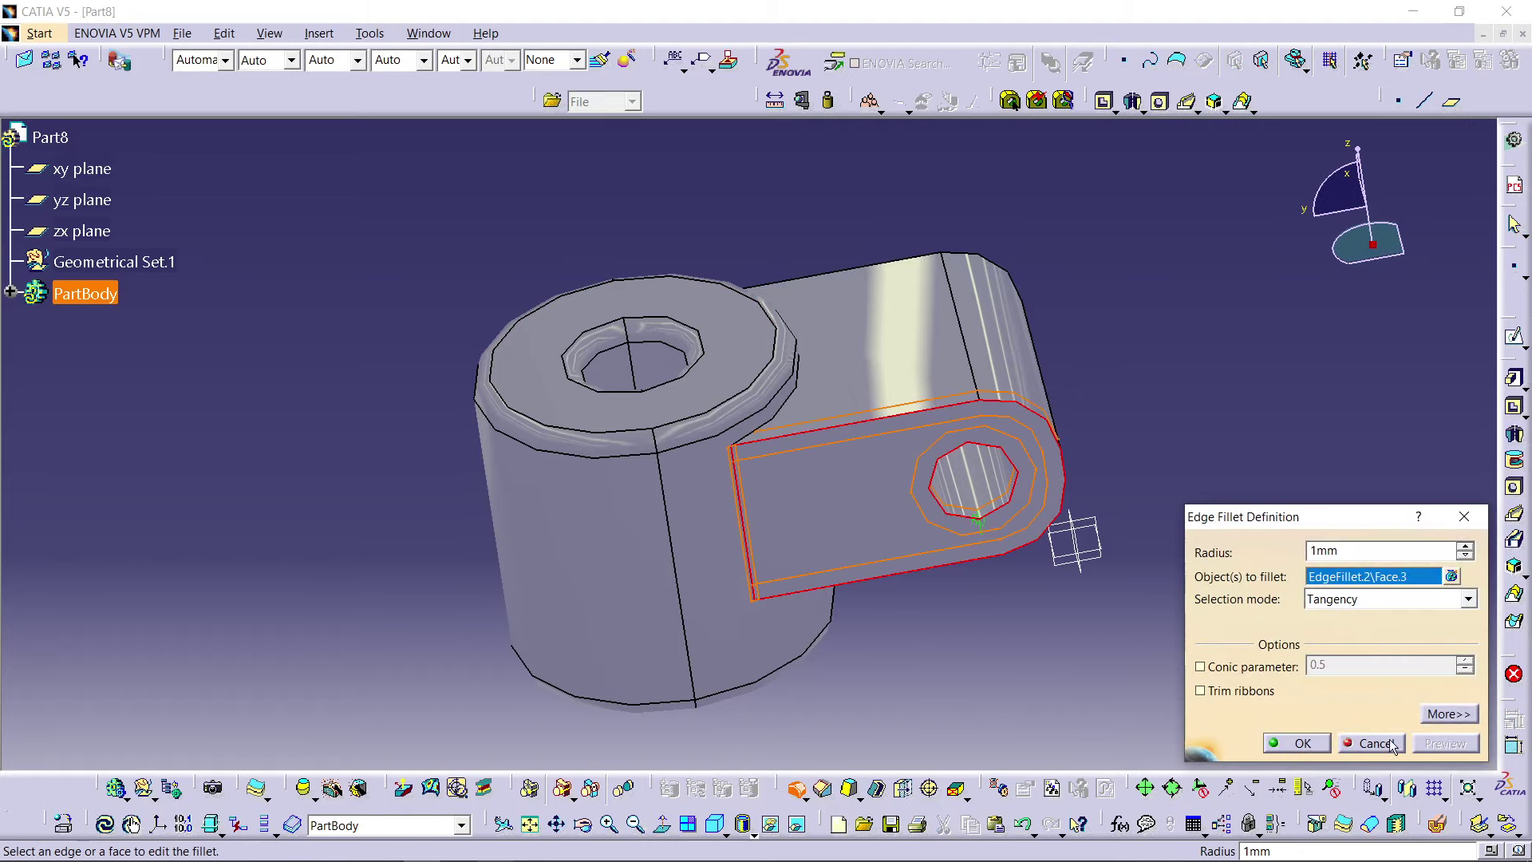
left_click(1303, 743)
Step: Fillet the edges of the block's opposite drilled side face with a 1 mm radius
middle_click_drag(1080, 534, 889, 407)
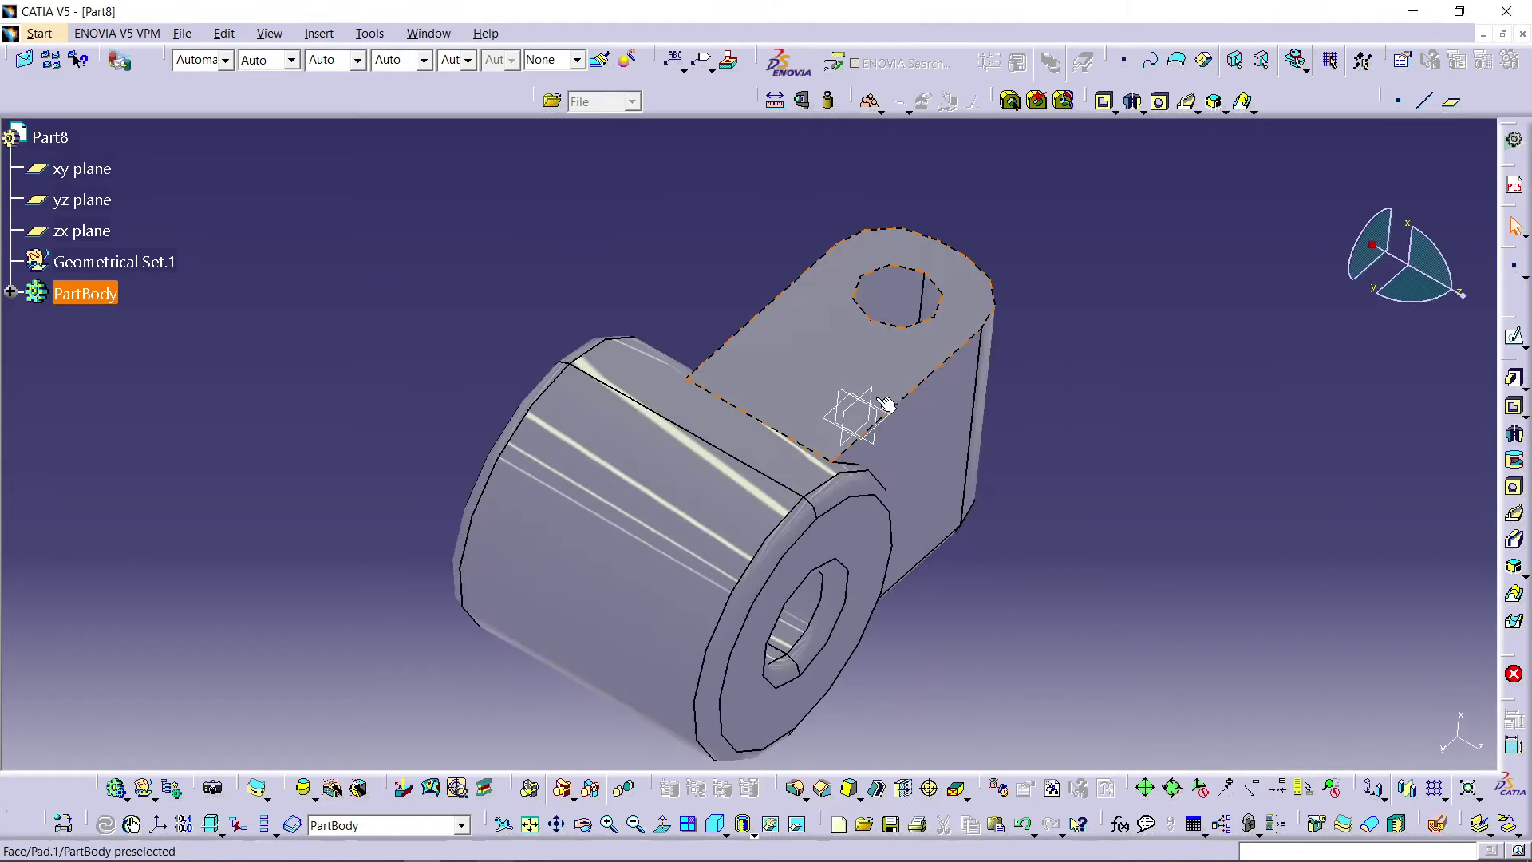
left_click(889, 407)
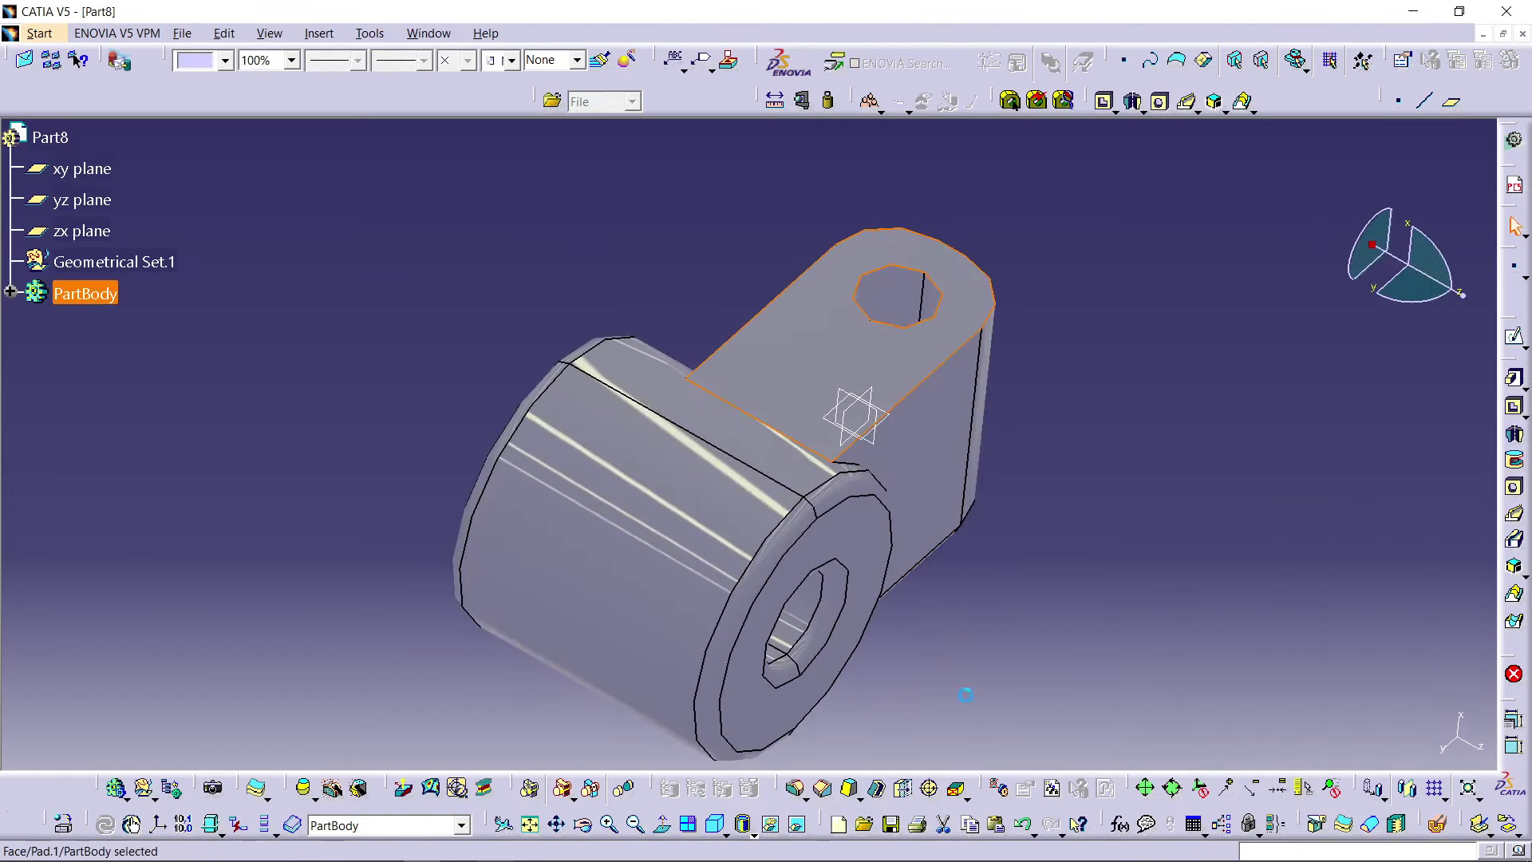
left_click(797, 788)
left_click(1301, 744)
middle_click_drag(1130, 508, 863, 536)
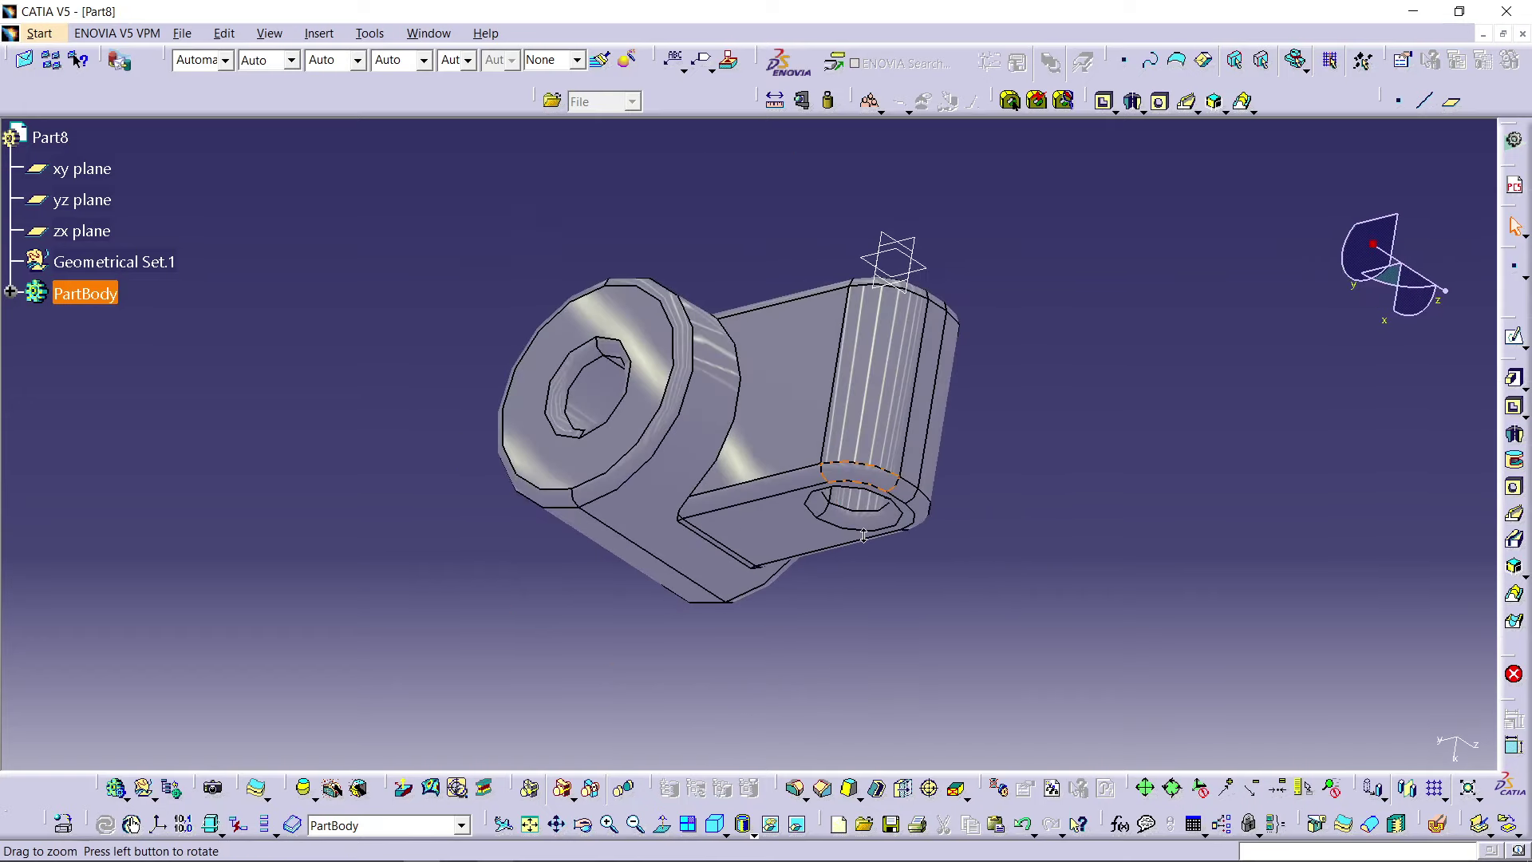
left_click(182, 32)
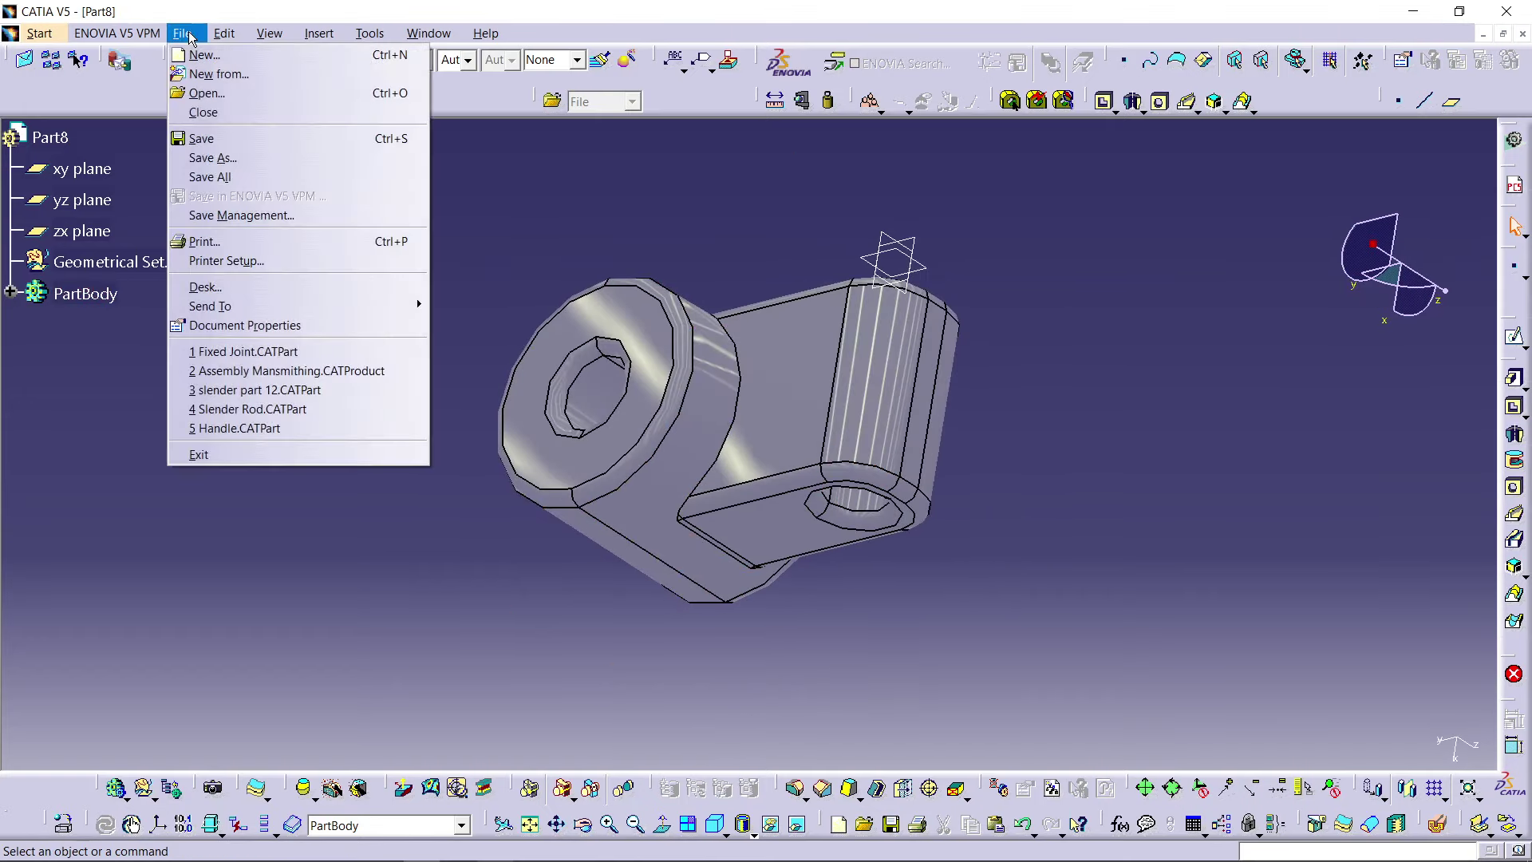
left_click(205, 138)
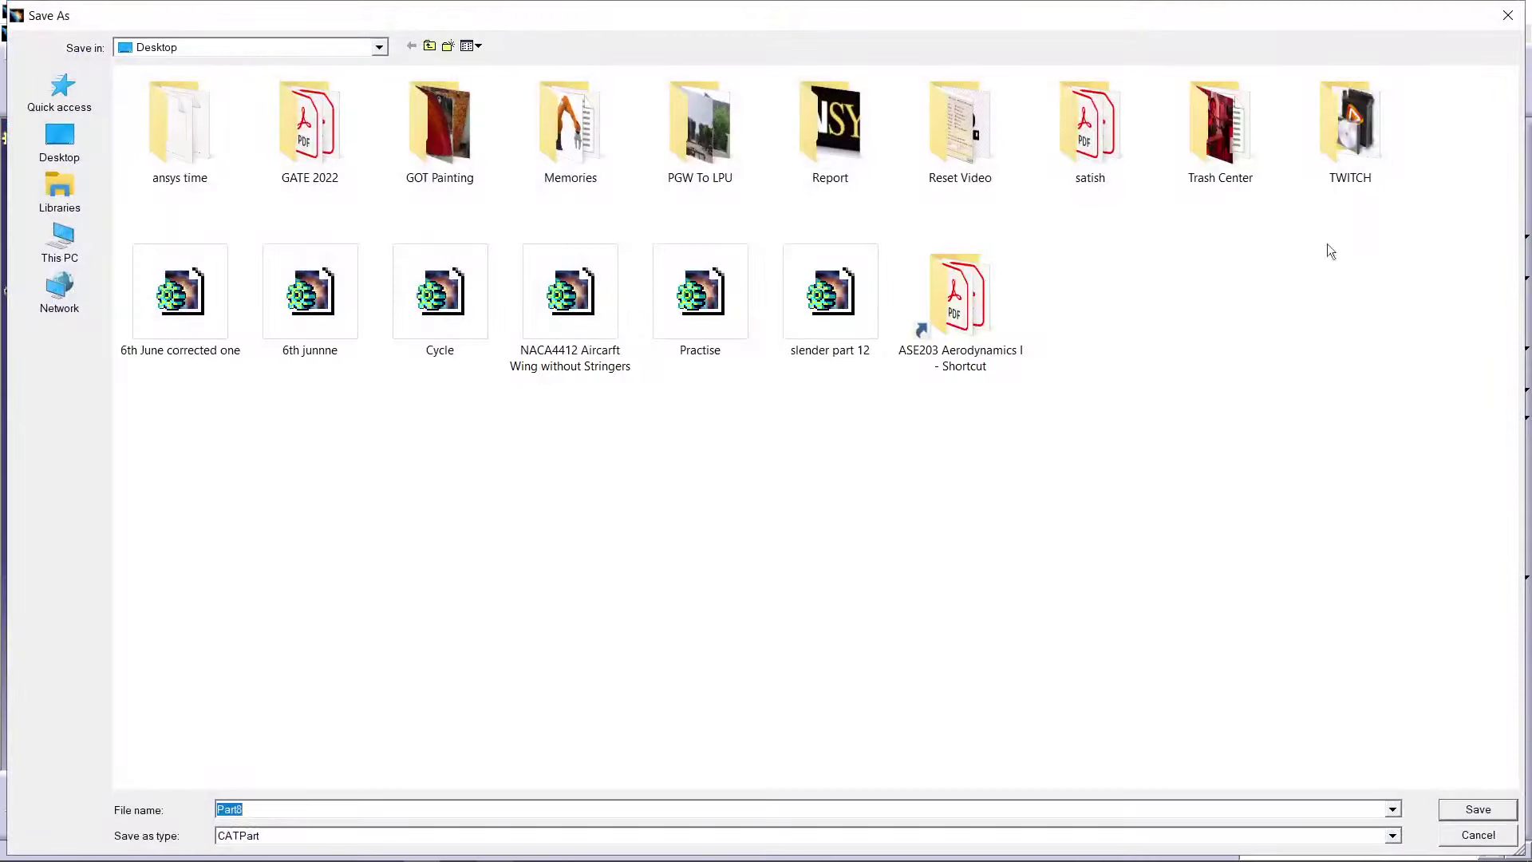
left_click(1510, 14)
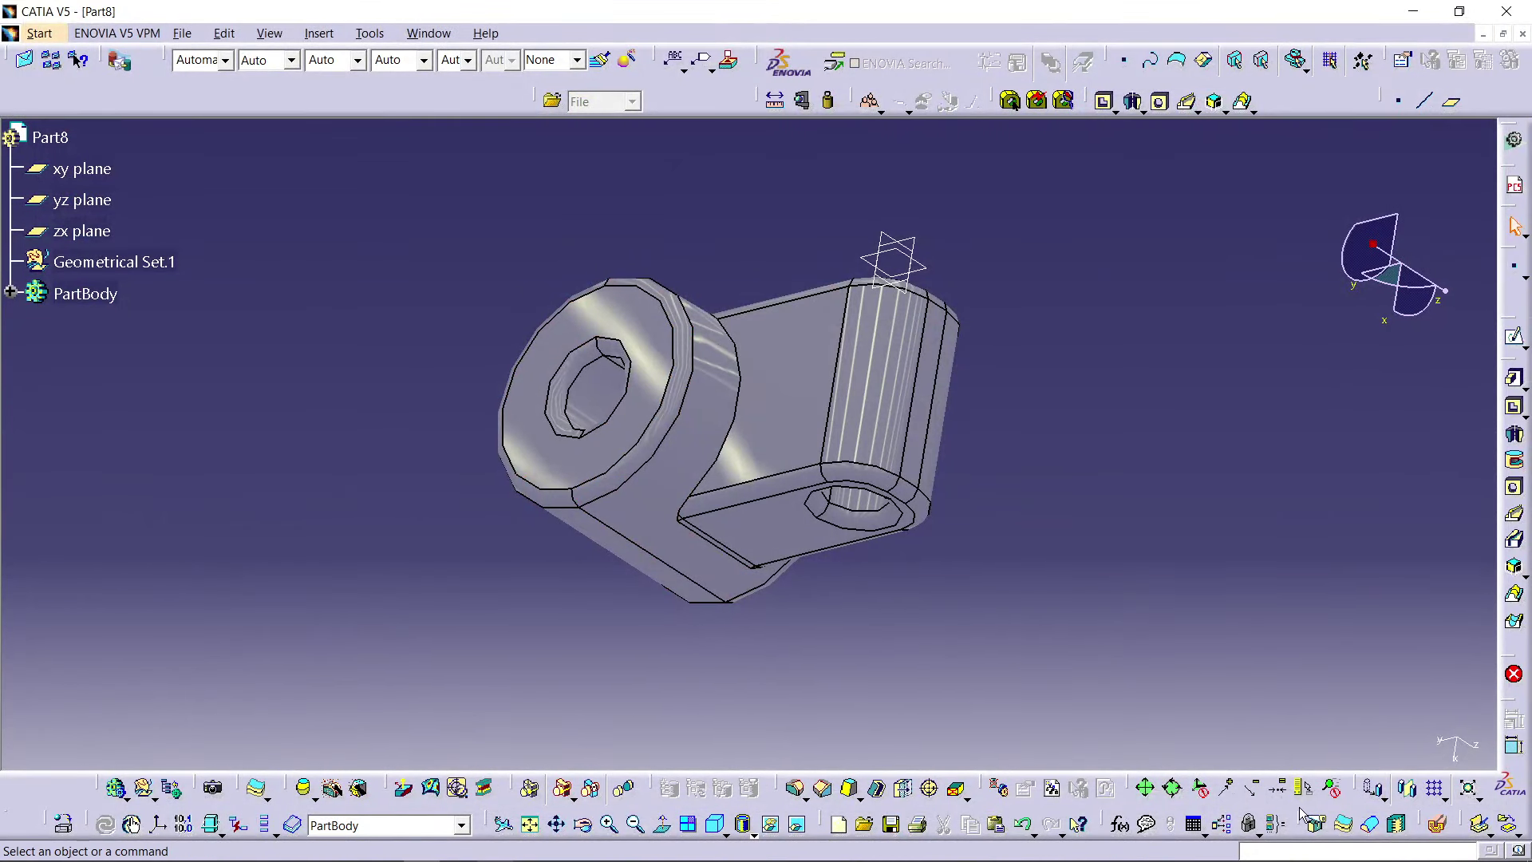
middle_click_drag(984, 482, 876, 378)
middle_click_drag(956, 290, 942, 616)
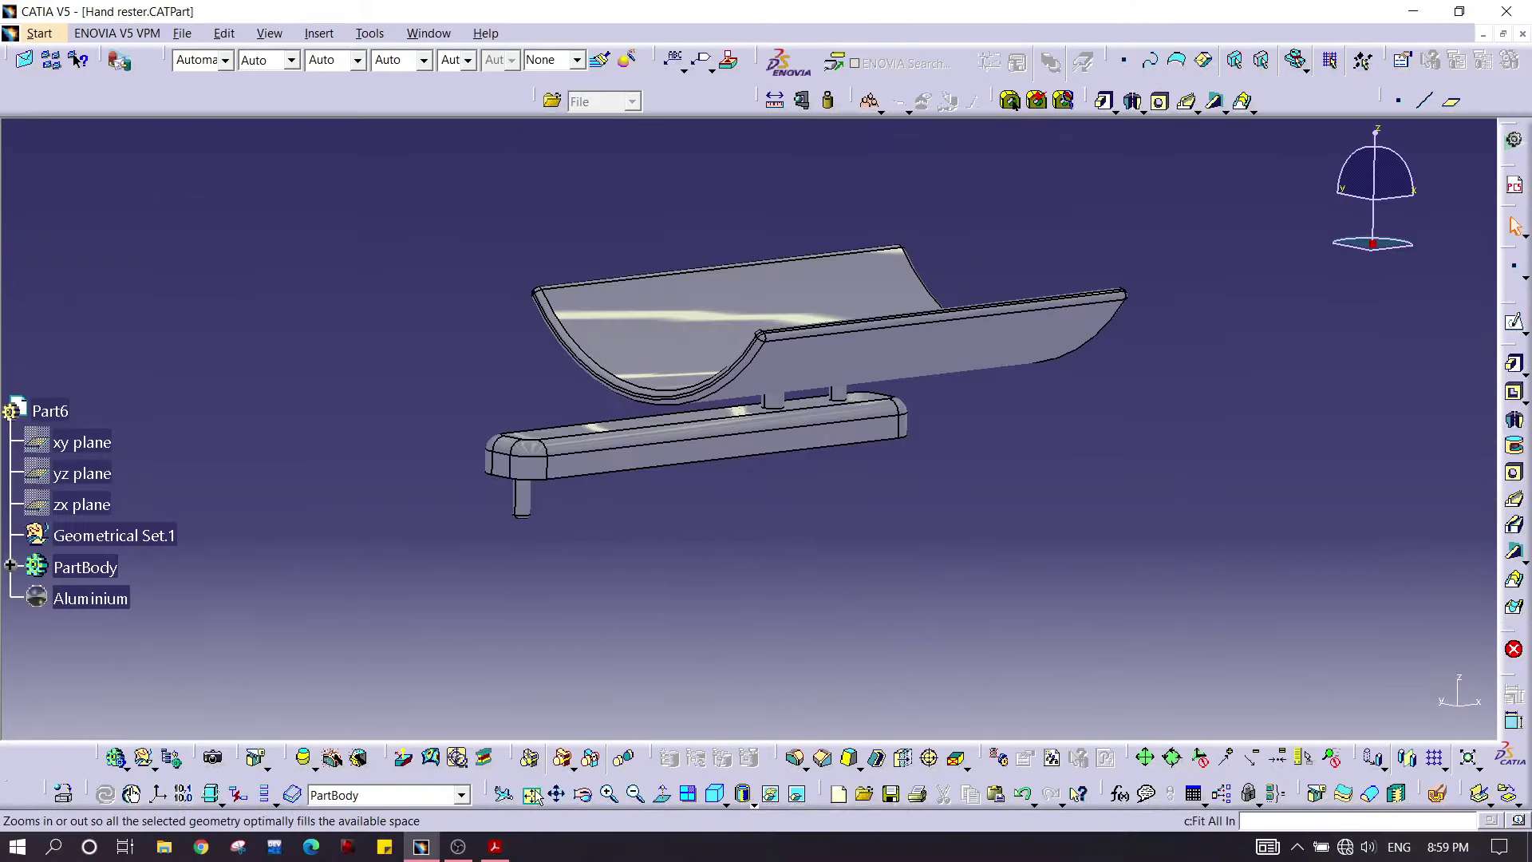
Step: Switch to Acrobat Reader and examine the views and dimensions on the Hand Rester draft sheet
left_click(502, 857)
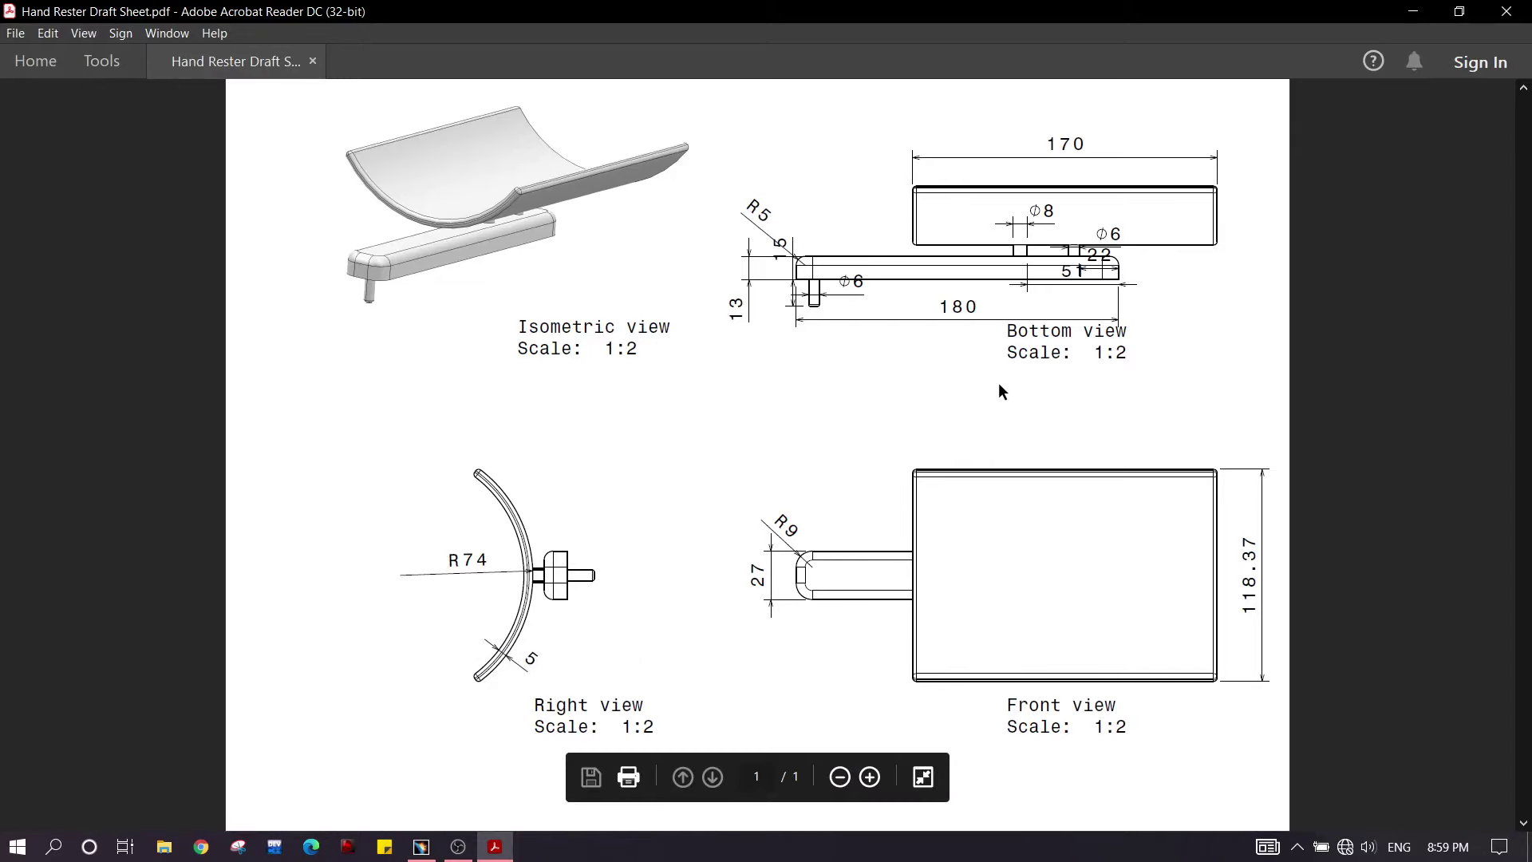
scroll(1002, 391, "up", 2, "ctrl")
scroll(1003, 392, "down", 1, "ctrl")
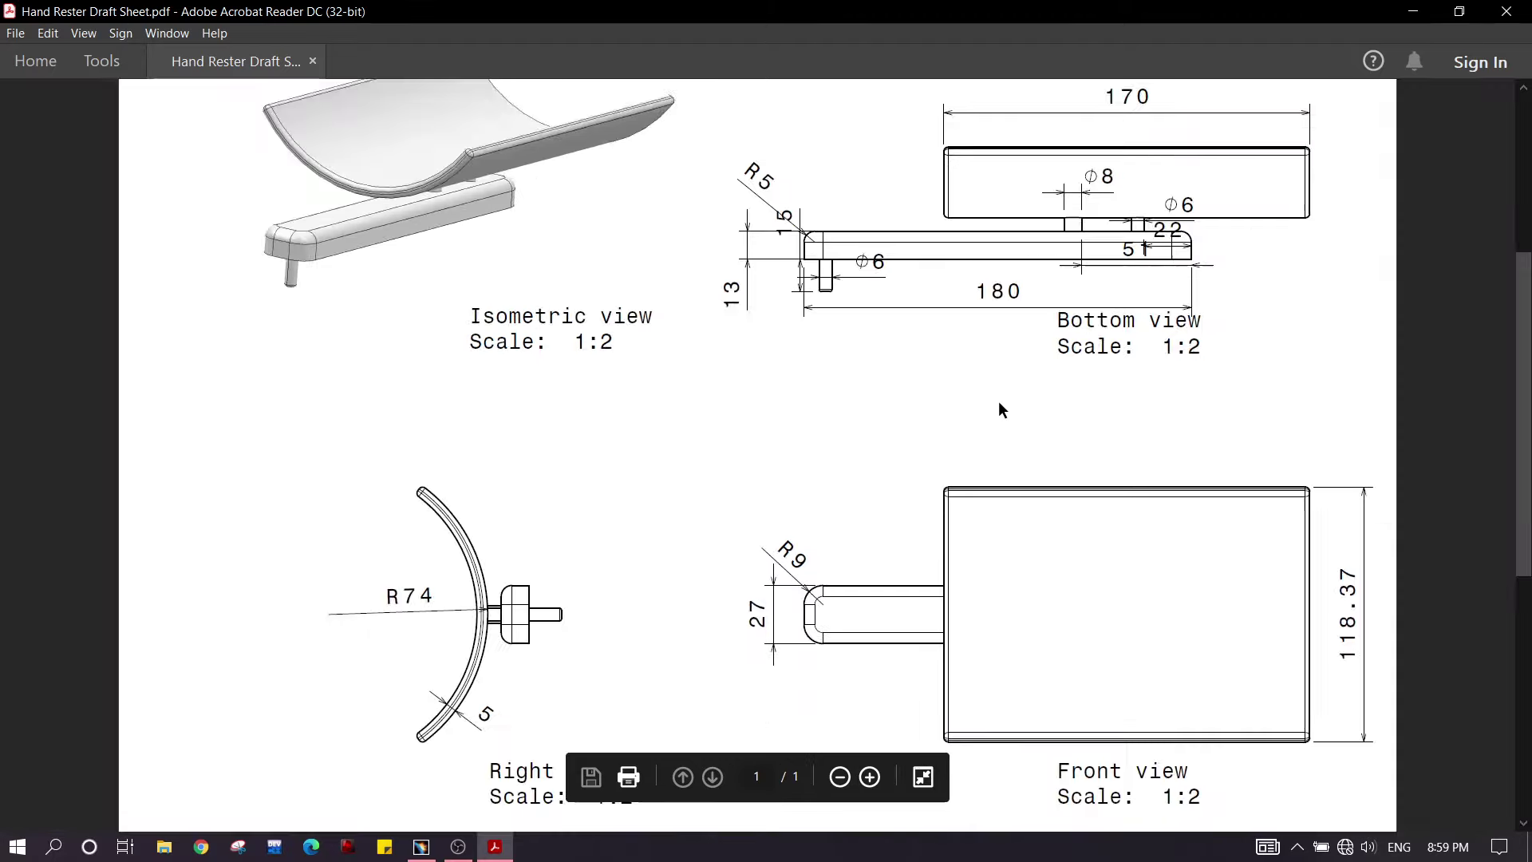
scroll(999, 411, "down", 1, "ctrl")
scroll(807, 239, "up", 3, "ctrl")
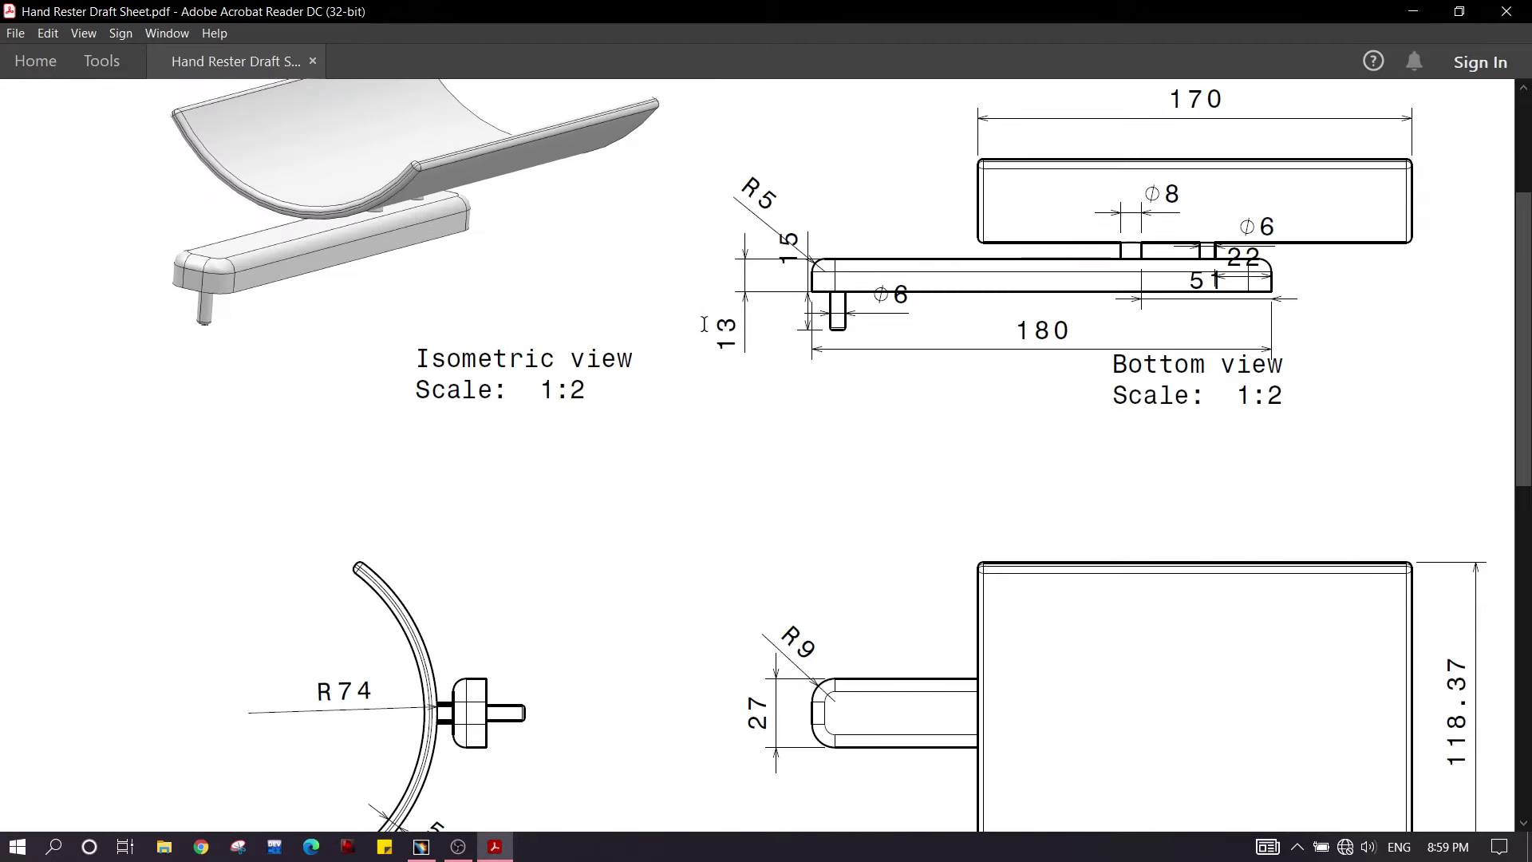
key("ctrl+0")
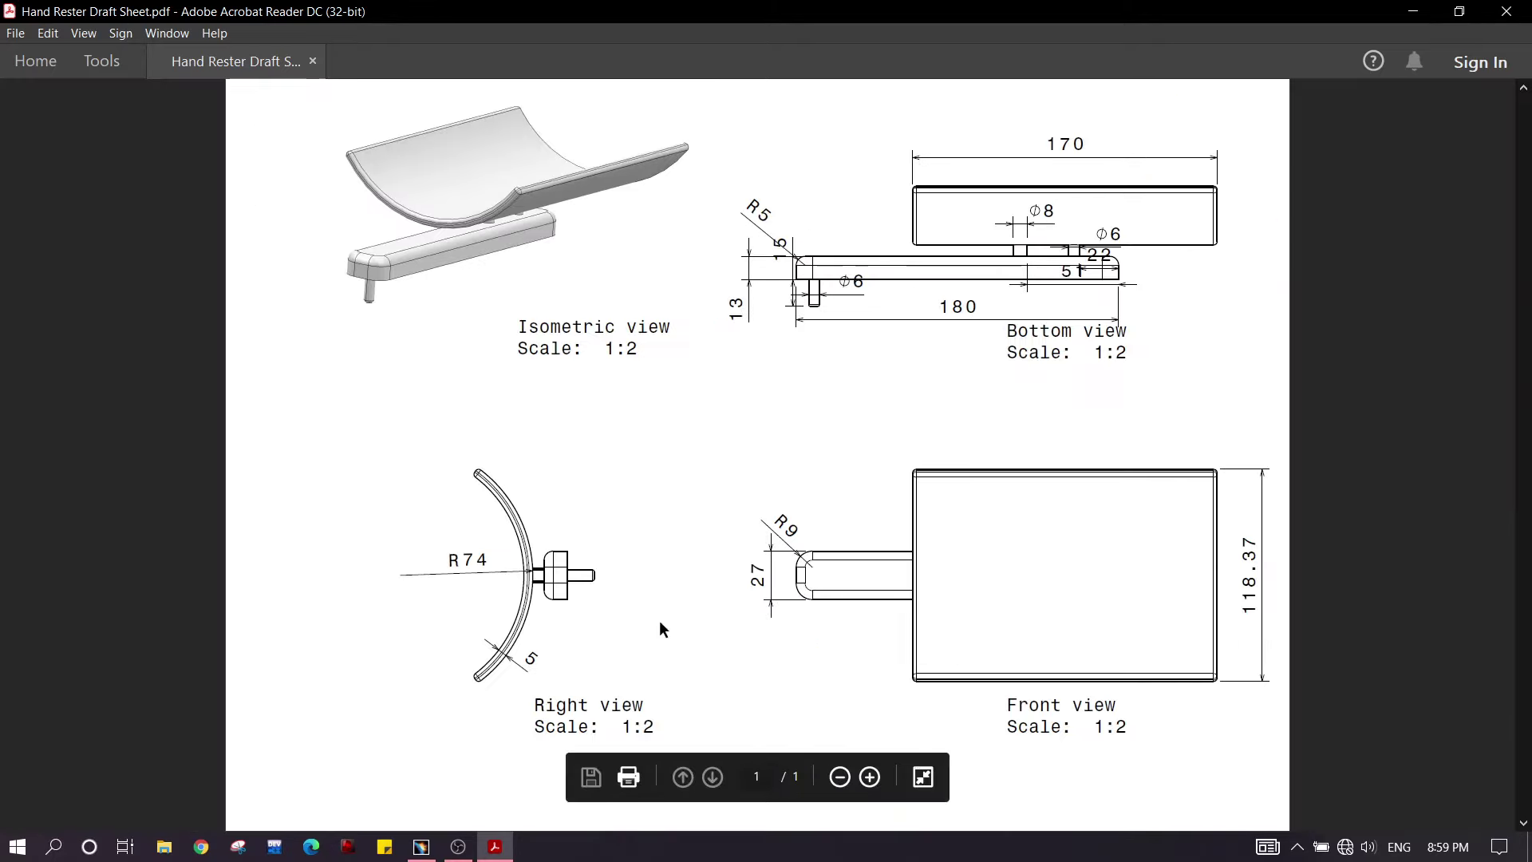
left_click(459, 846)
left_click(458, 846)
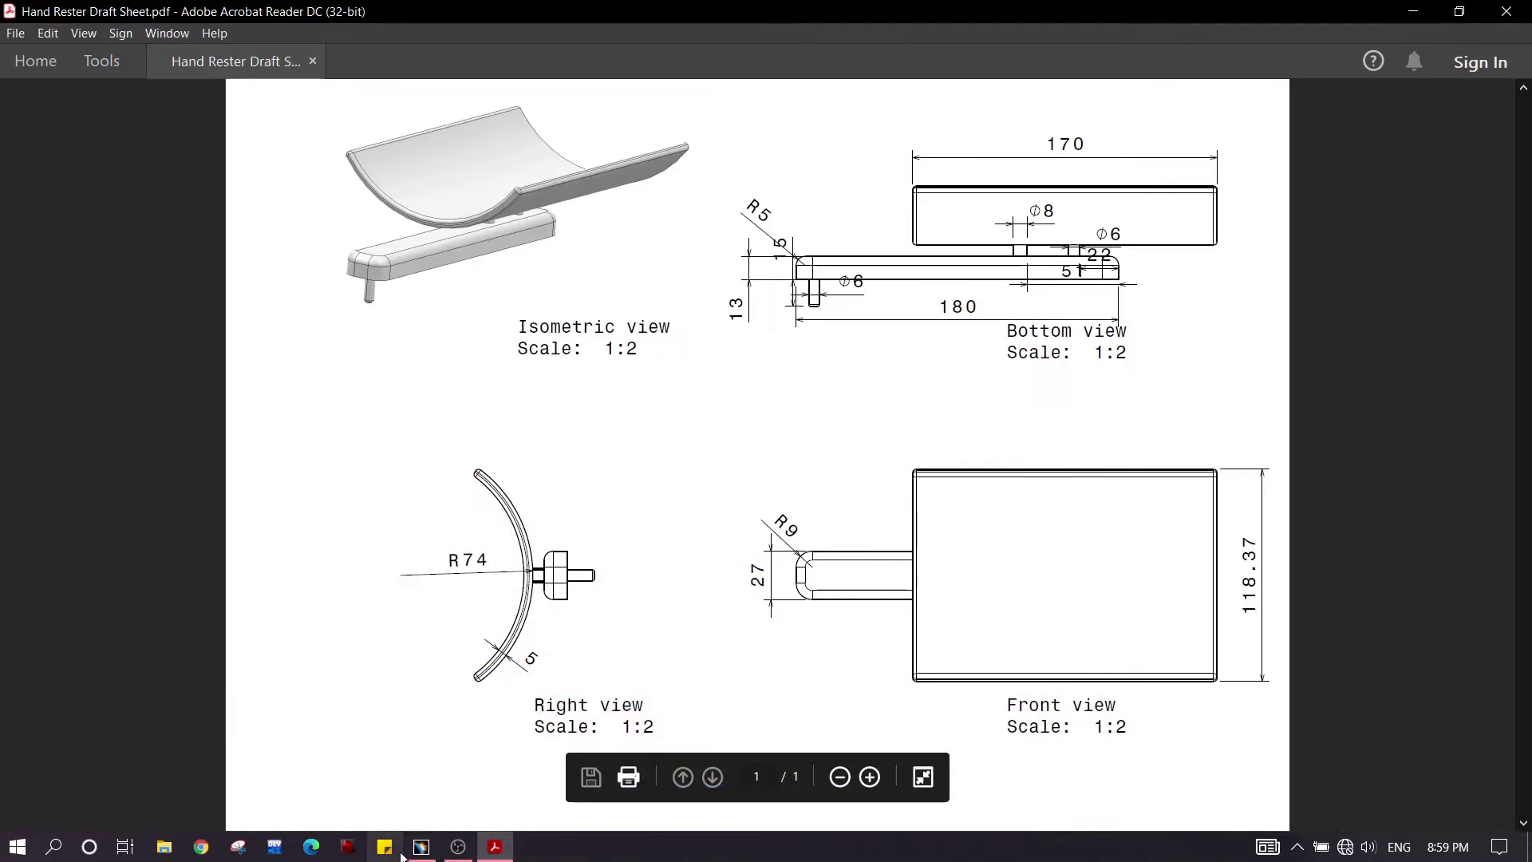
Step: Switch to CATIA and create a new part in the Part Design workbench
left_click(423, 848)
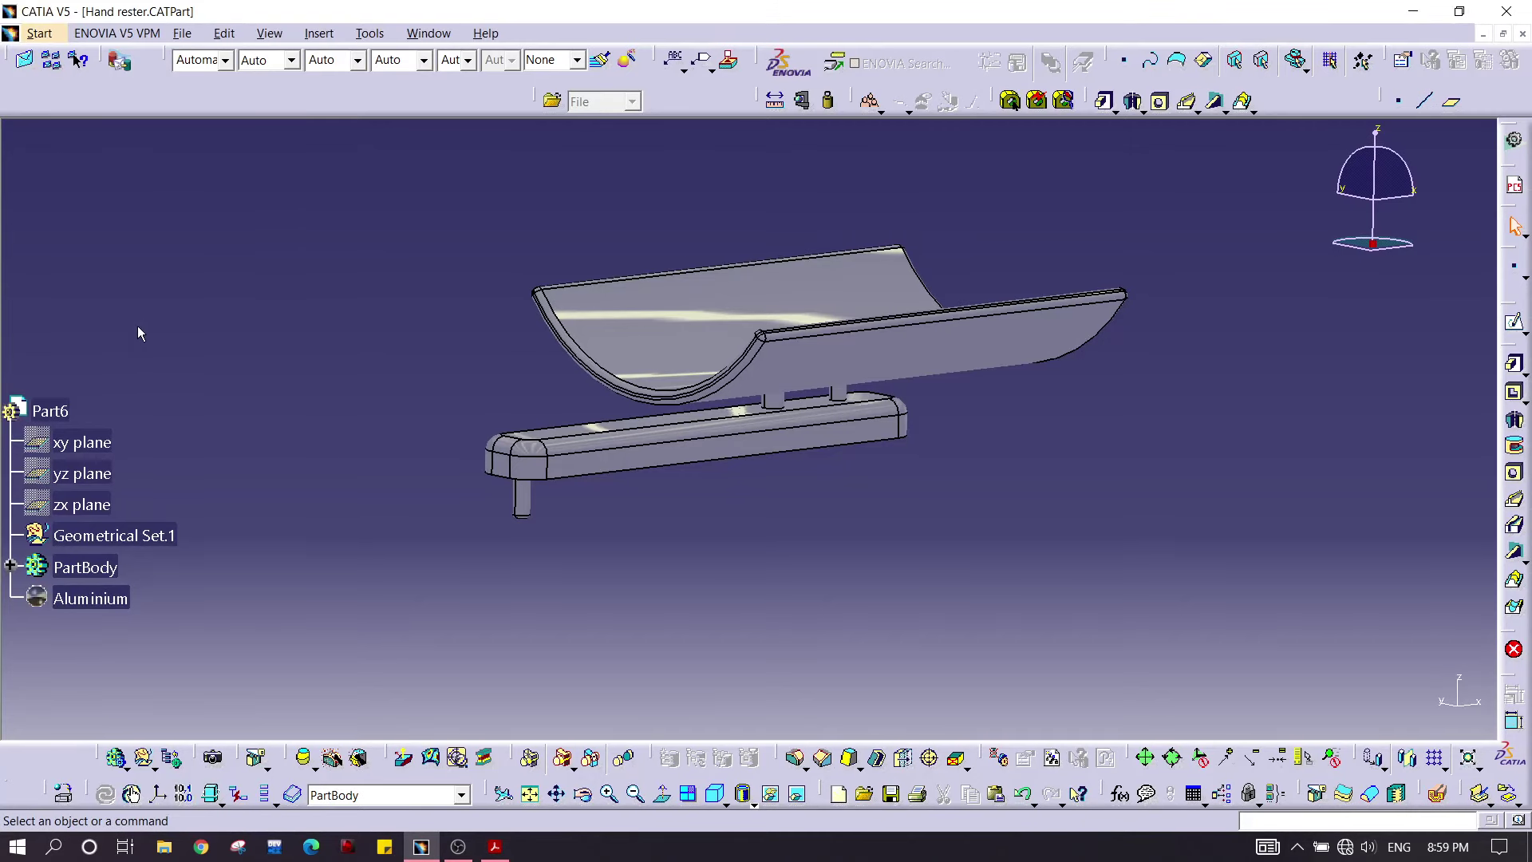
left_click(39, 33)
mouse_move(92, 74)
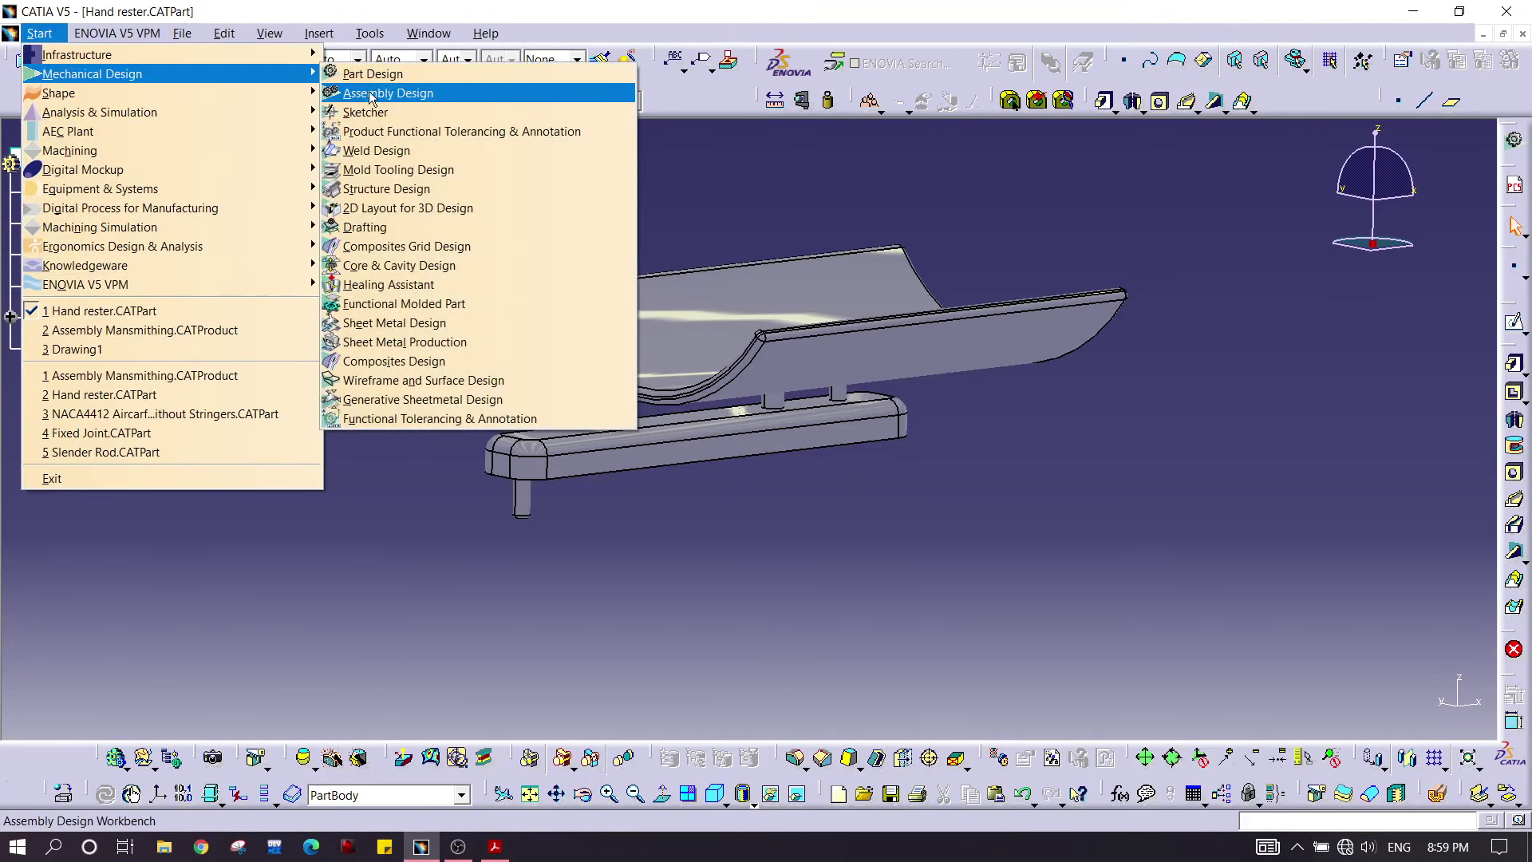
left_click(397, 94)
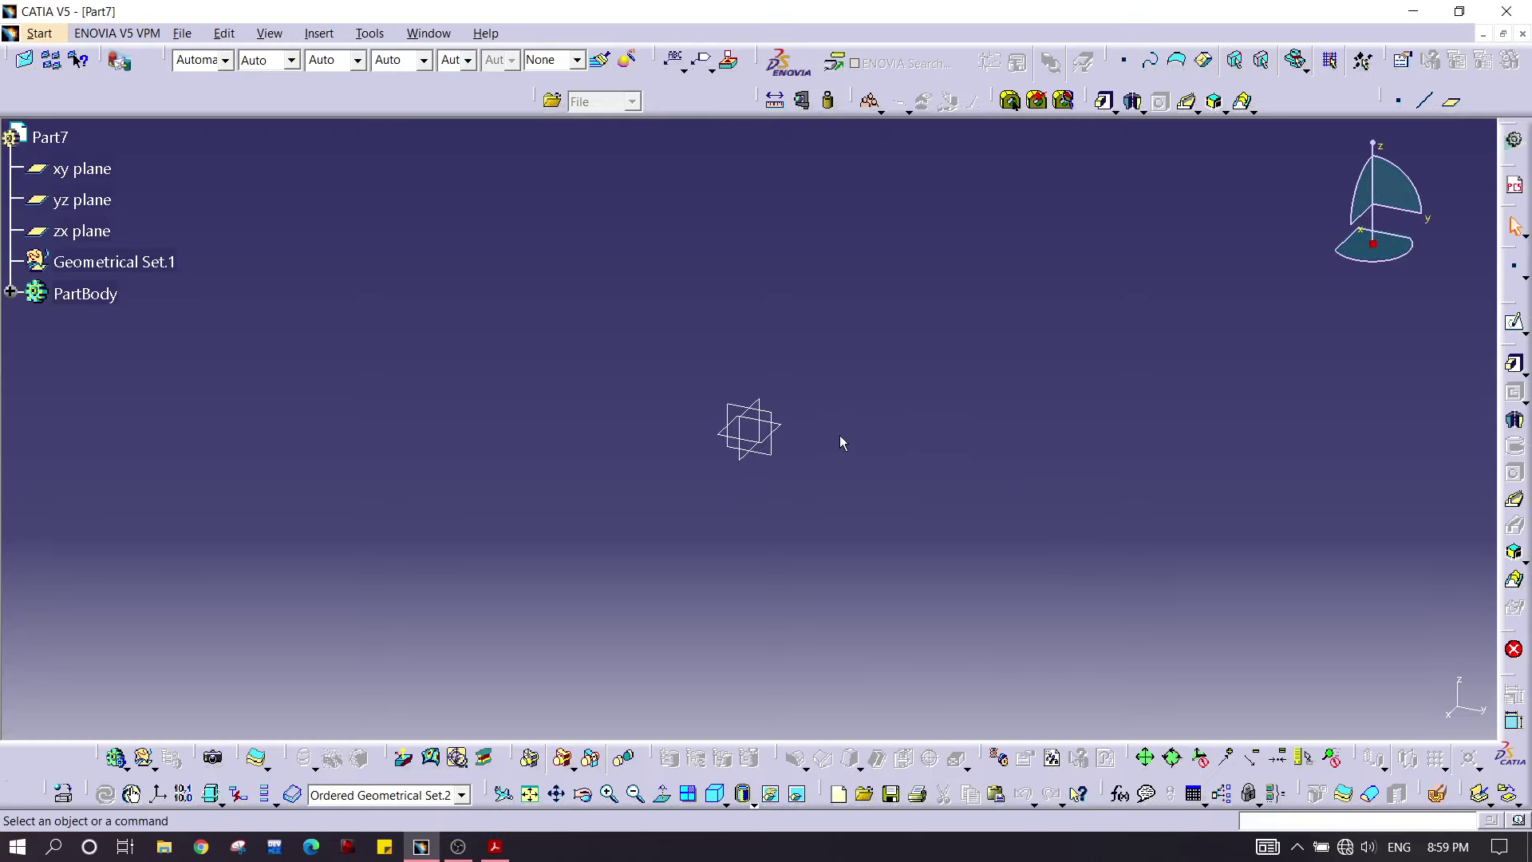
Step: Start a sketch on the yz plane and draw a rectangle from the origin, about 82 mm wide and 47 mm high
left_click(779, 423)
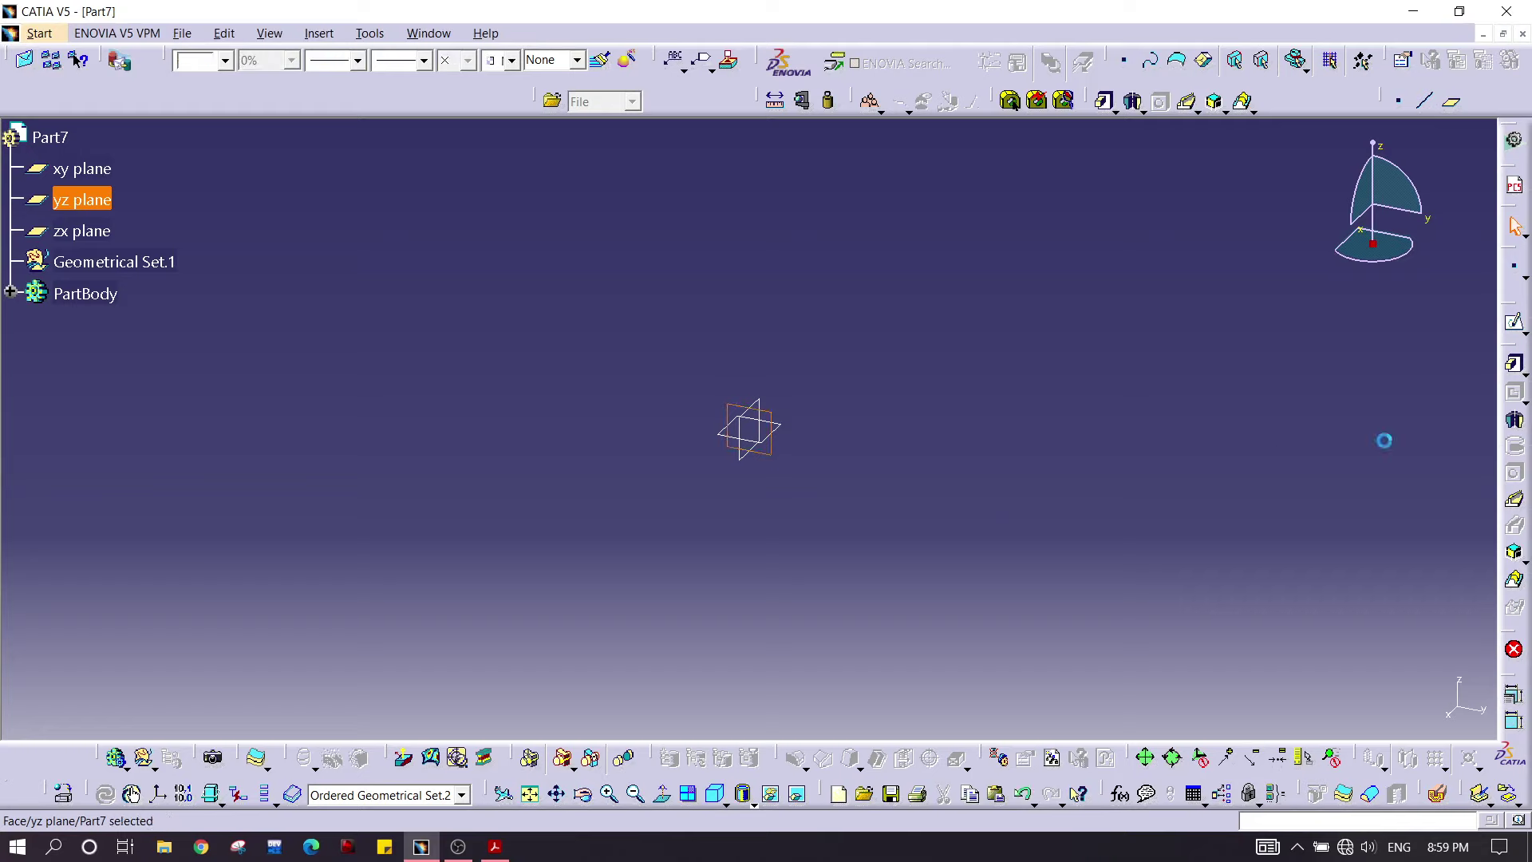
left_click(1516, 324)
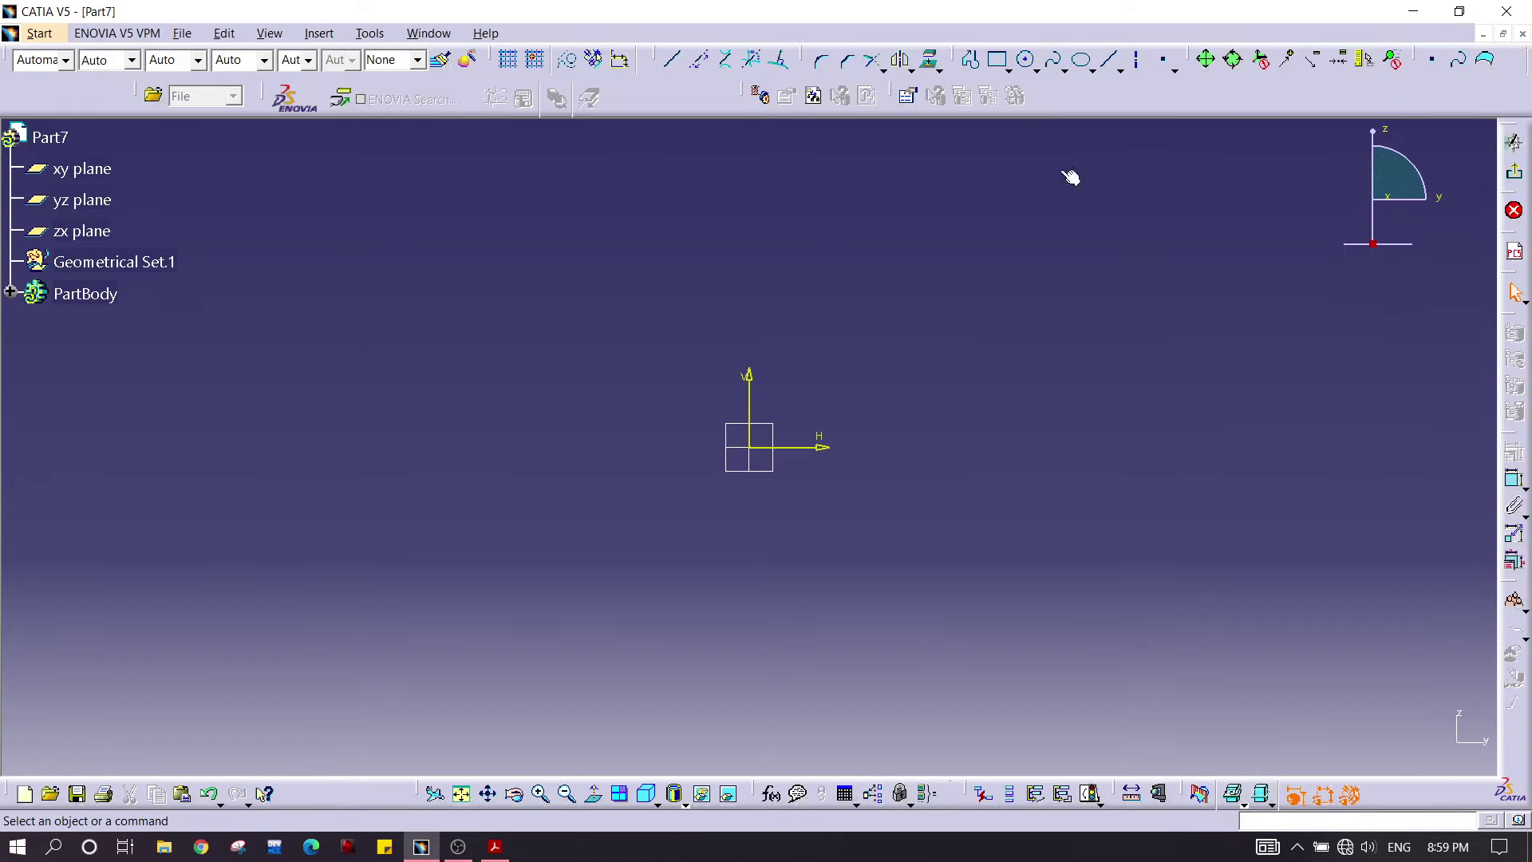
left_click(748, 445)
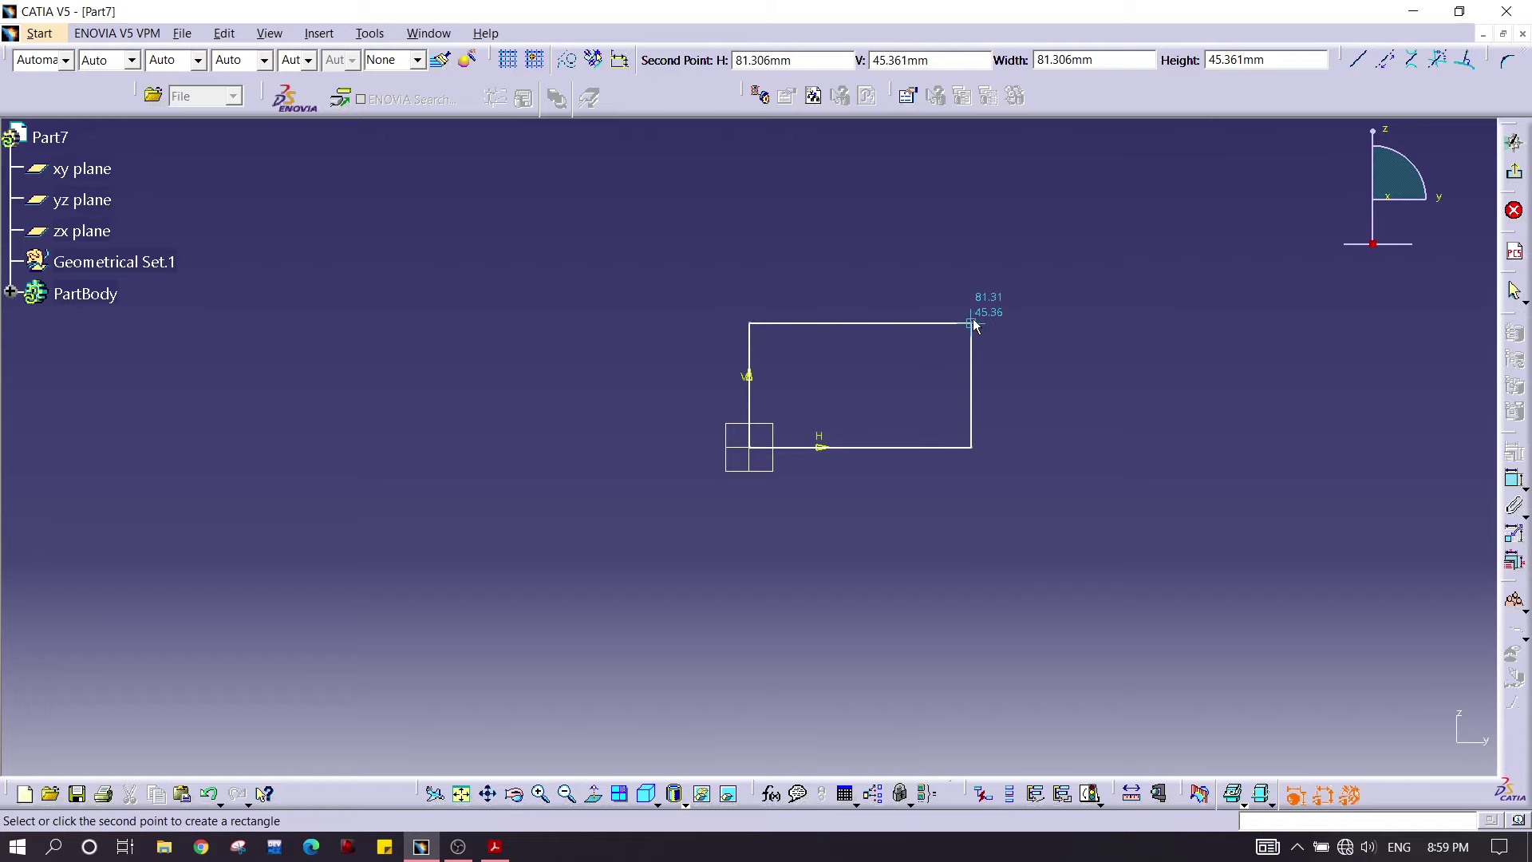
left_click(972, 319)
mouse_move(1067, 352)
middle_mouse_down()
mouse_move(1027, 385)
mouse_move(1363, 434)
middle_mouse_up()
left_click(1364, 434)
Step: Dimension the rectangle's height between its upper and lower edges, placing the dimension beside the rectangle
left_click(1512, 480)
left_click(975, 363)
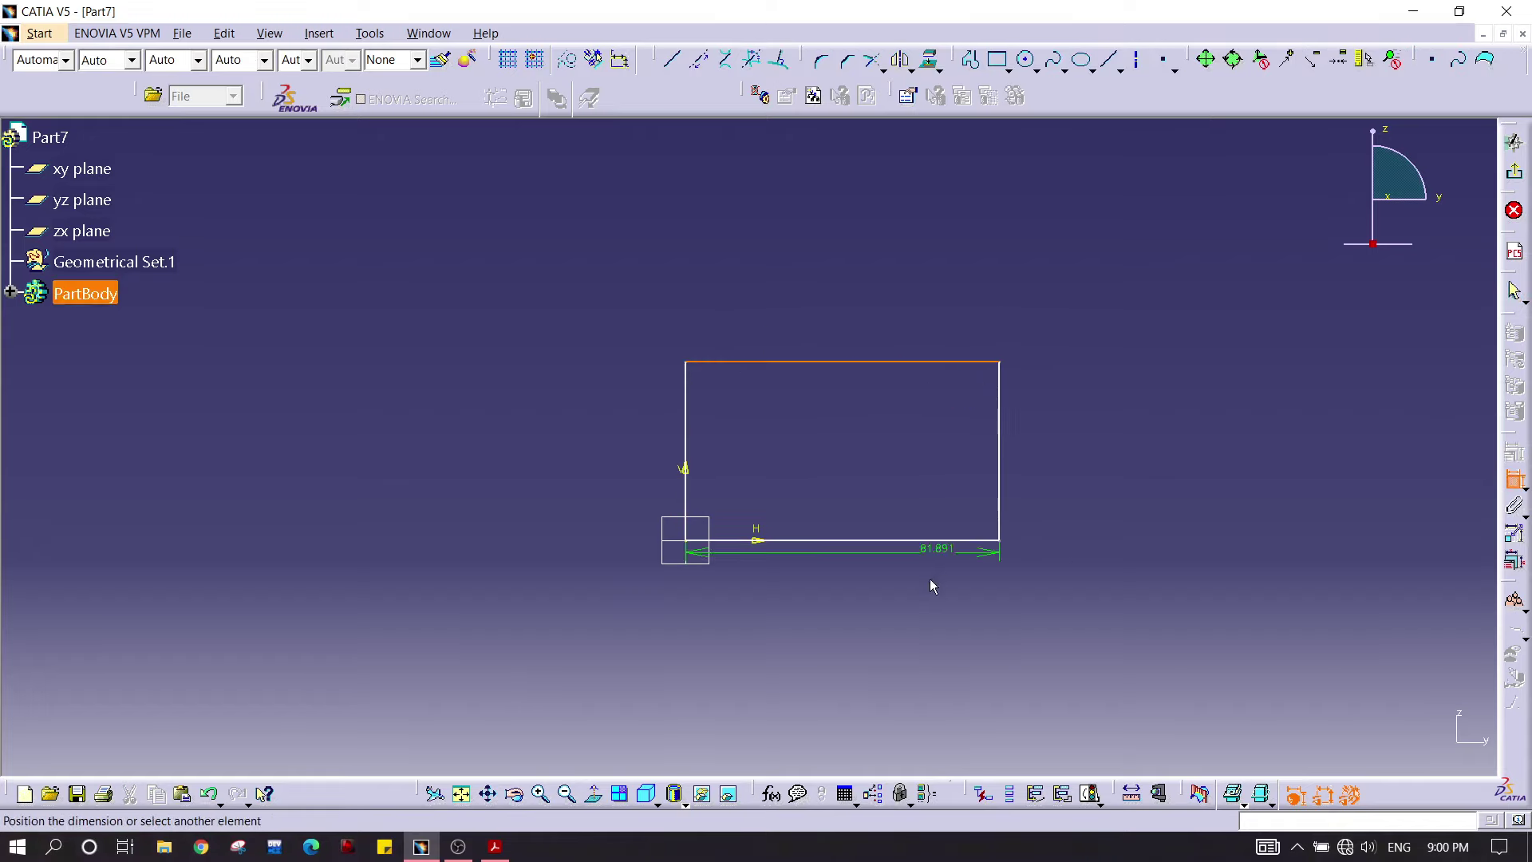
left_click(939, 546)
left_click(1118, 442)
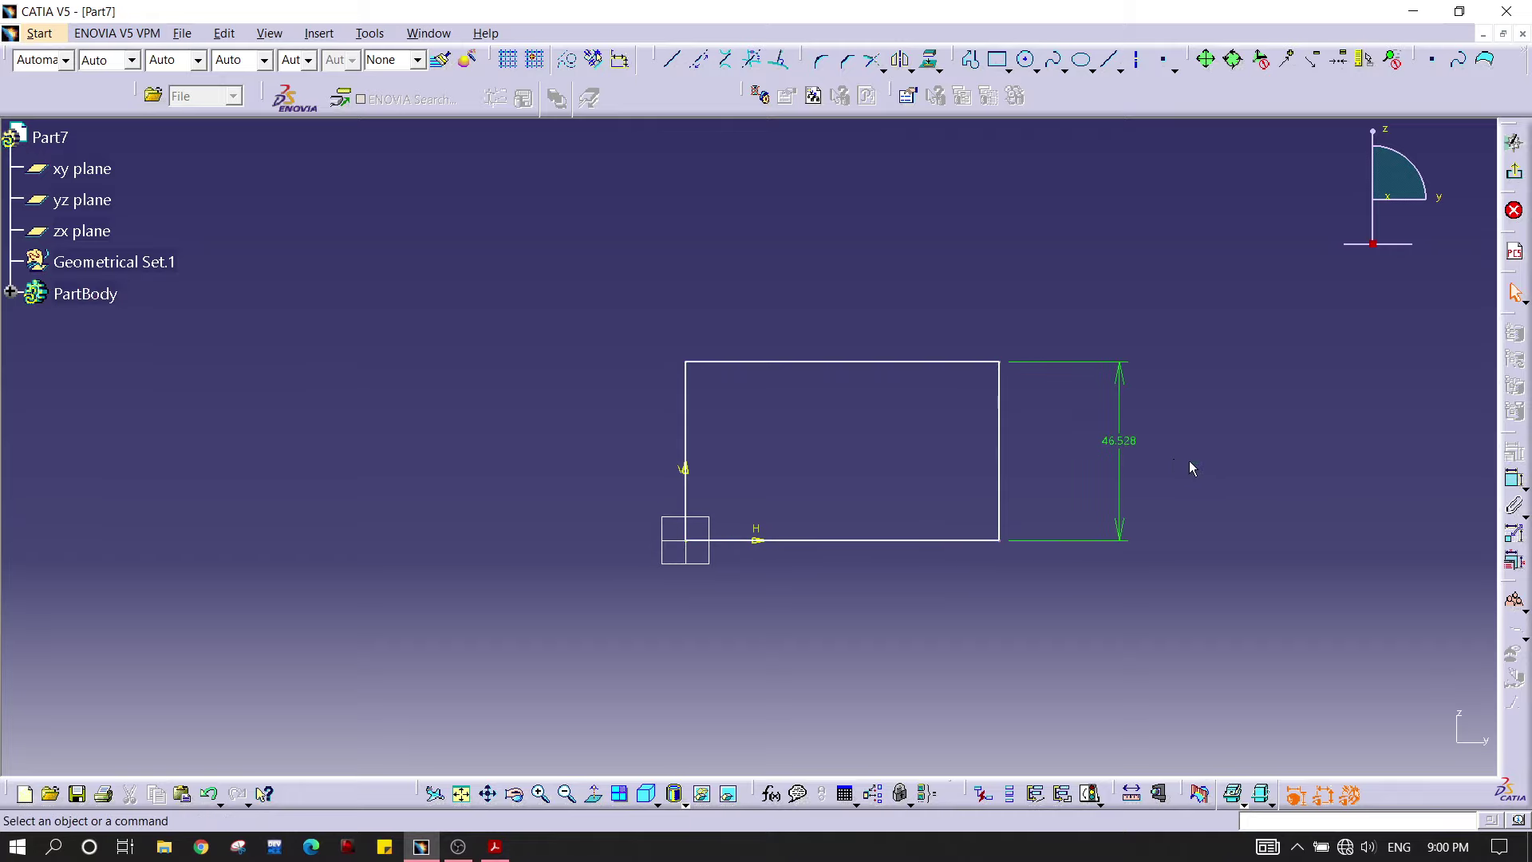
Step: Dimension the rectangle's width between its two vertical edges, placing the dimension above the rectangle
left_click(1516, 483)
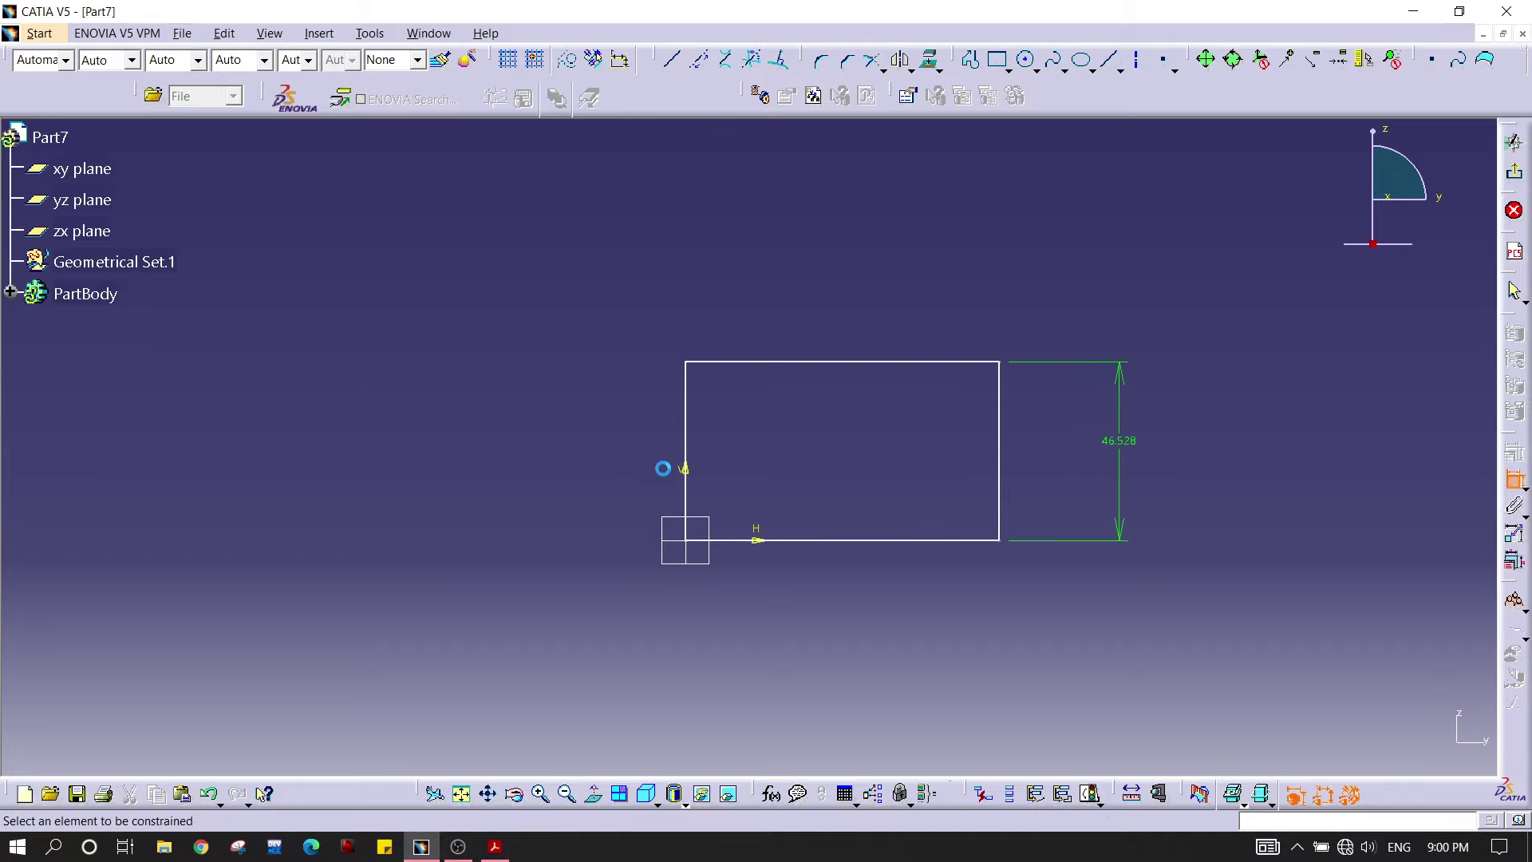
left_click(686, 434)
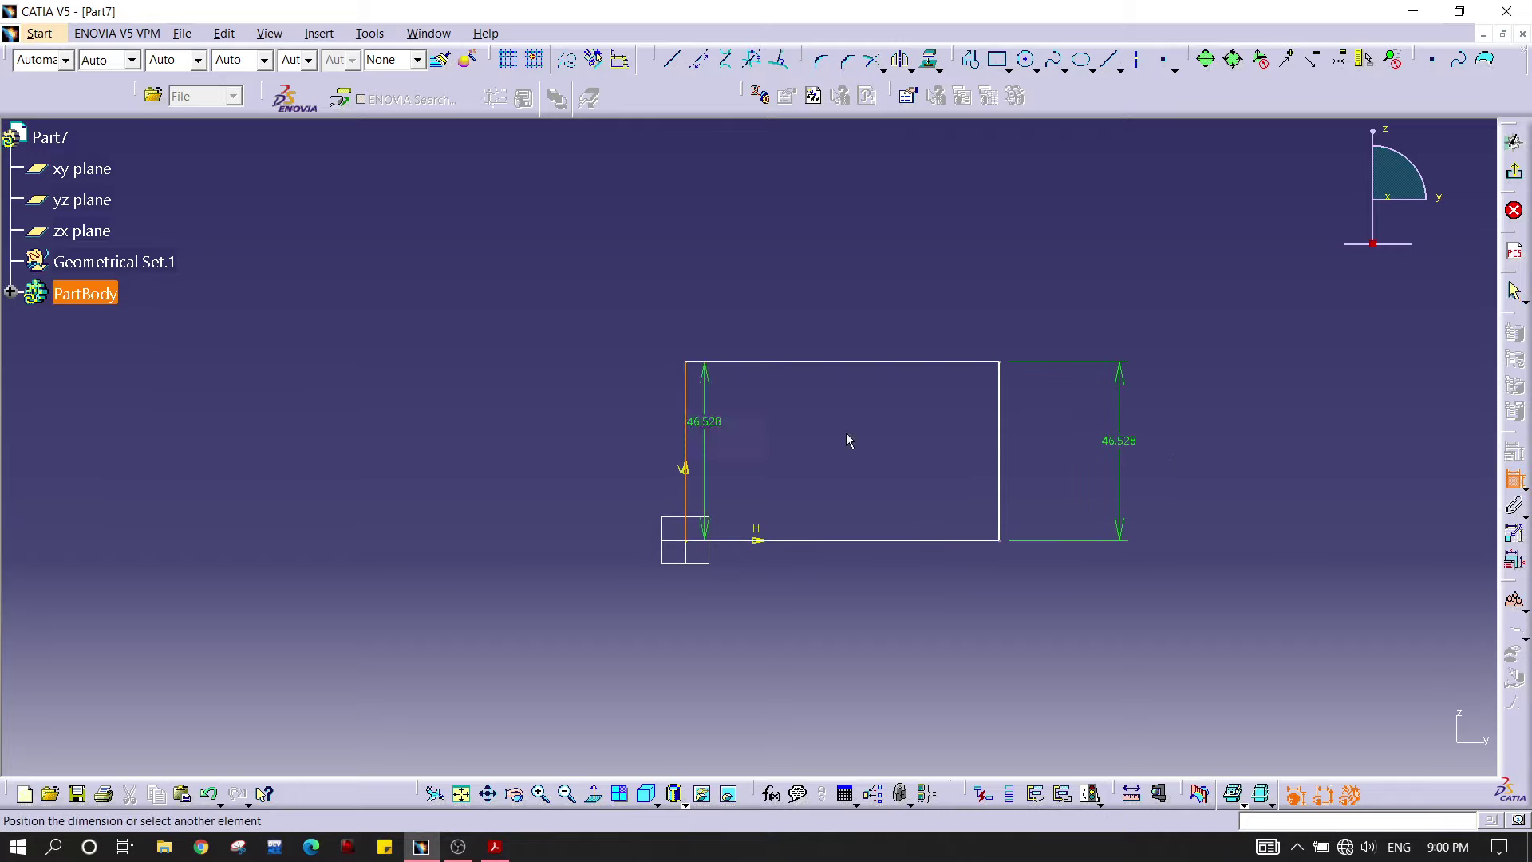
left_click(1000, 432)
left_click(896, 308)
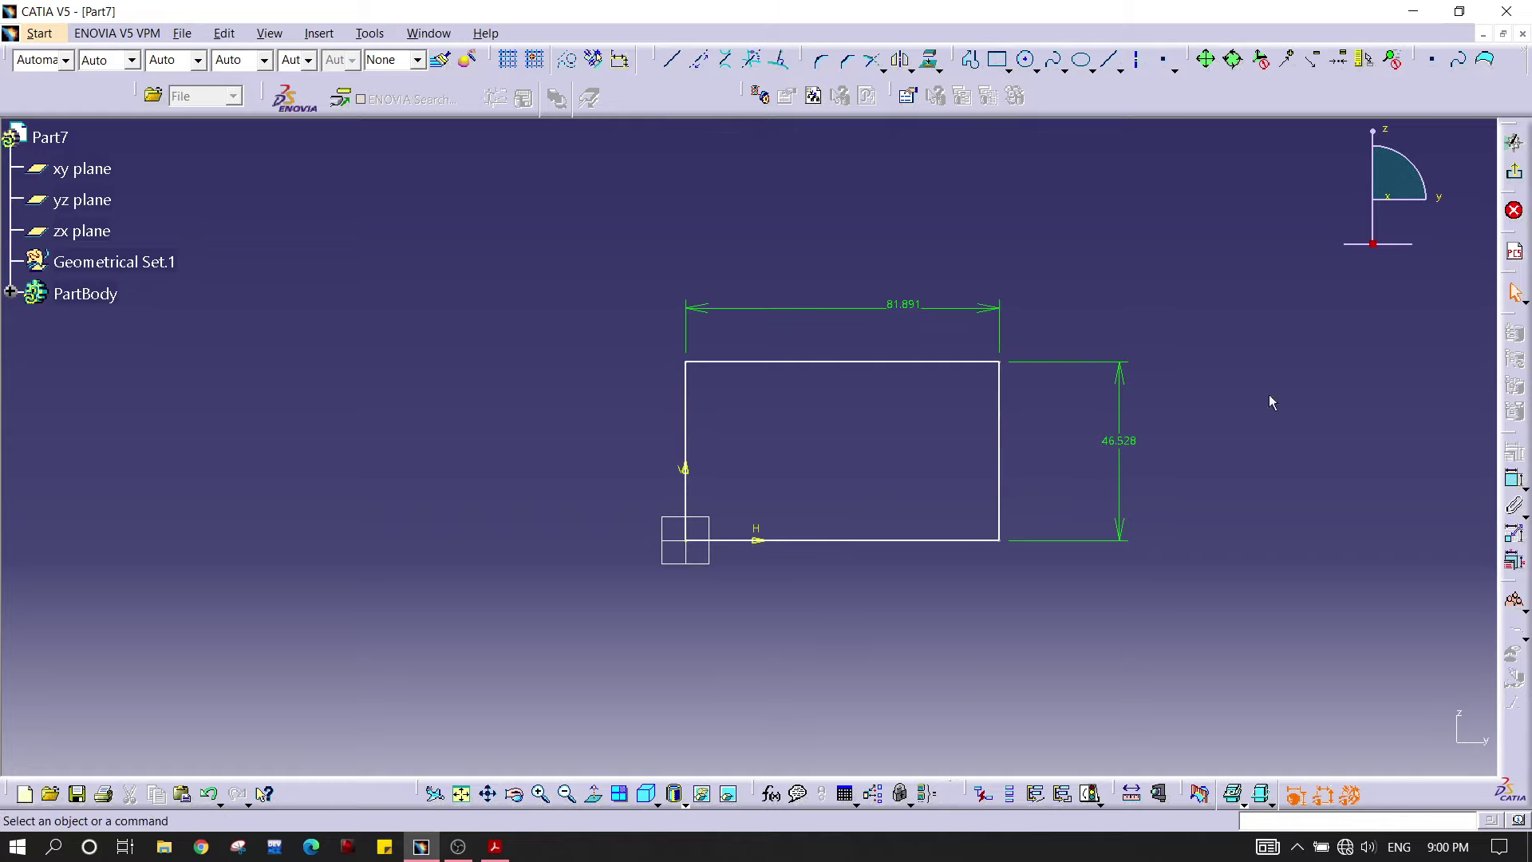
left_click(1516, 480)
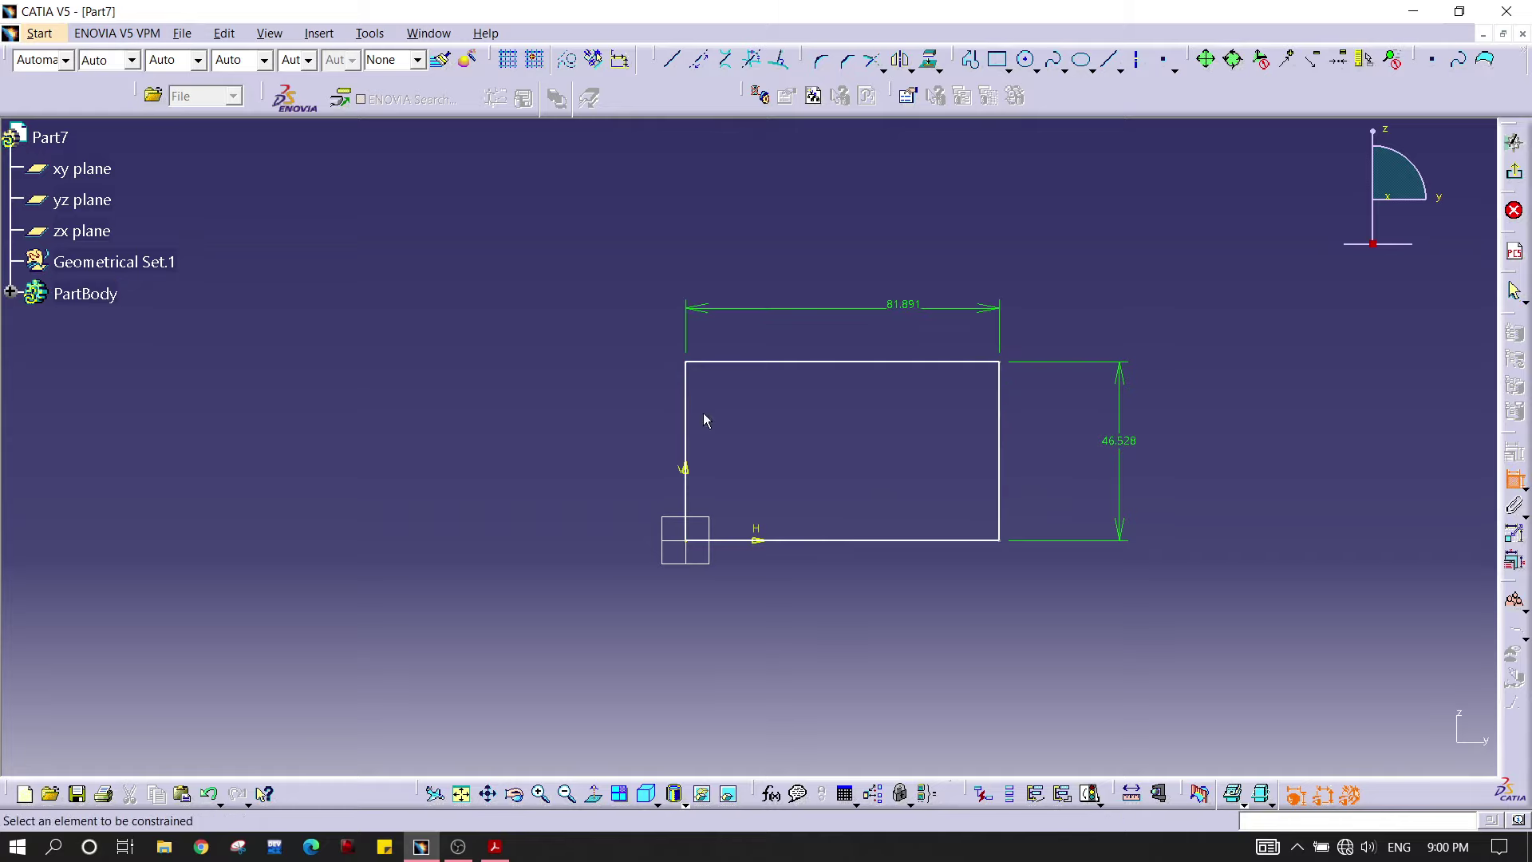
left_click(690, 385)
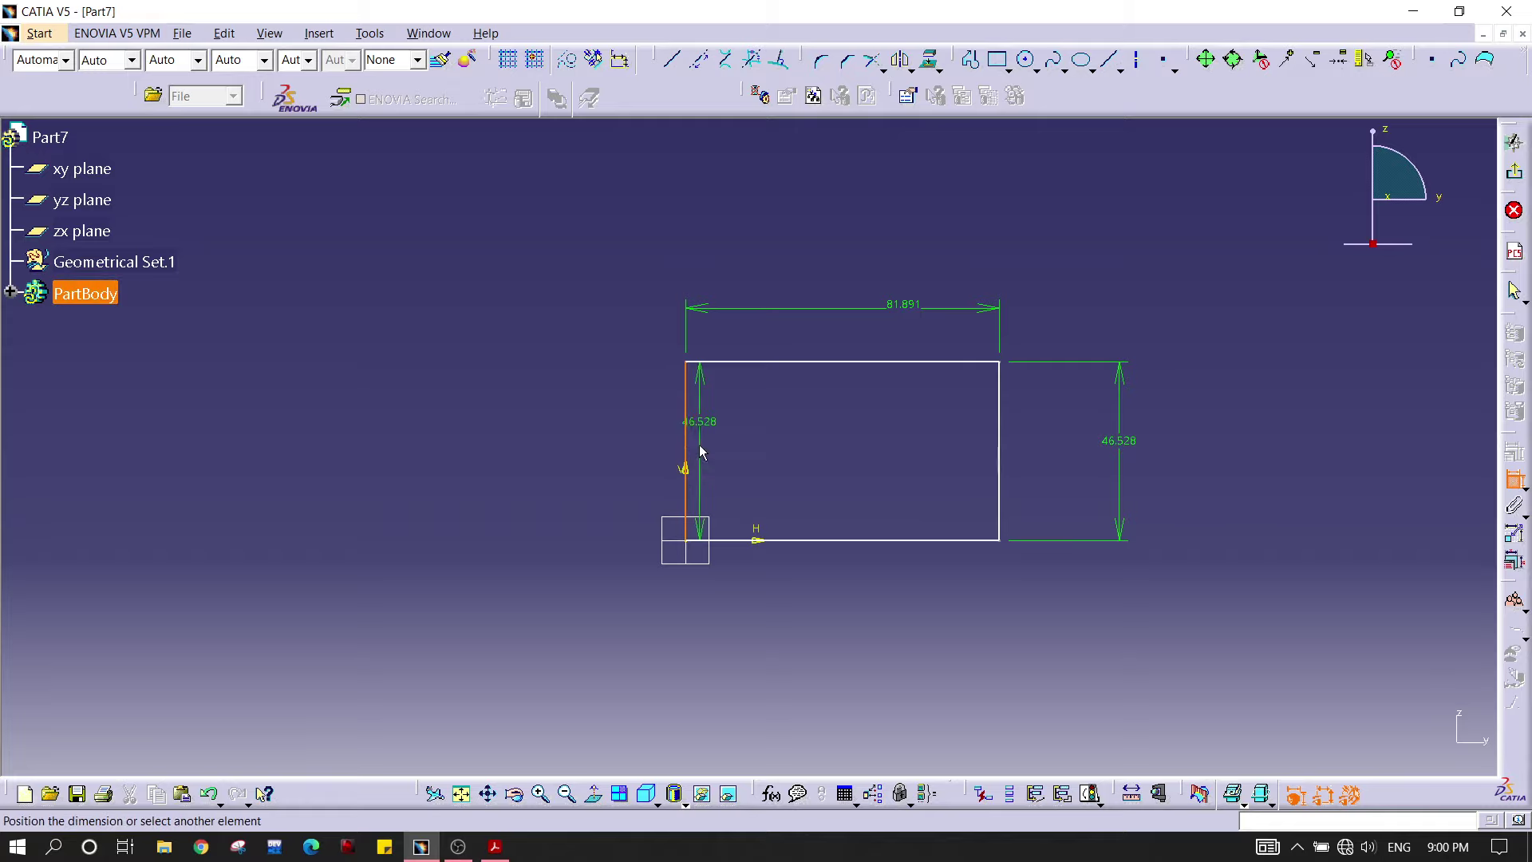
key("Escape")
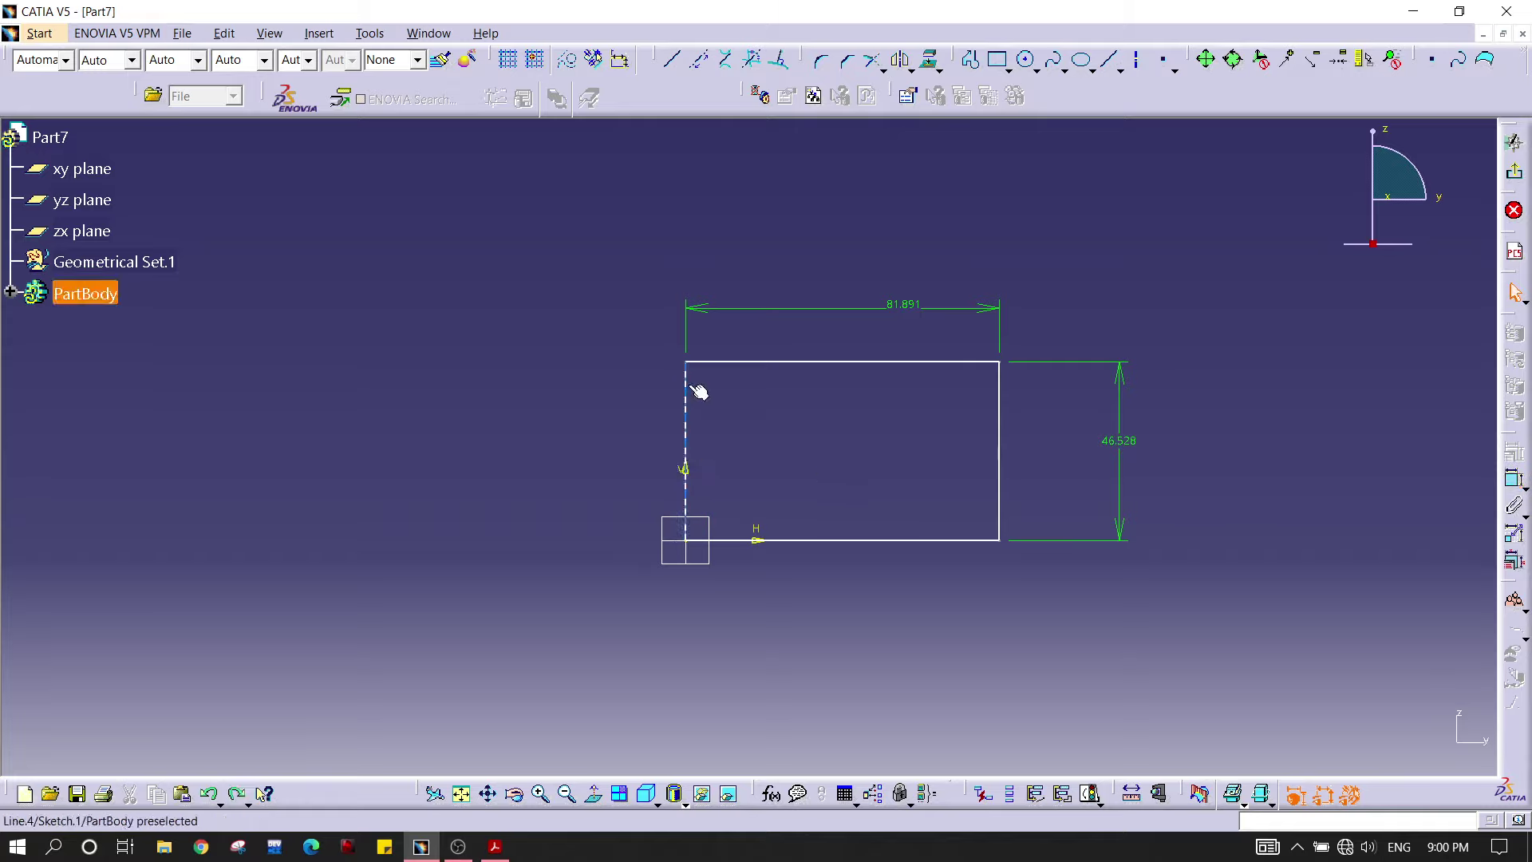
Step: Constrain the rectangle's left edge to be coincident with the sketch's vertical axis
left_click(686, 395)
left_click(687, 468, "ctrl")
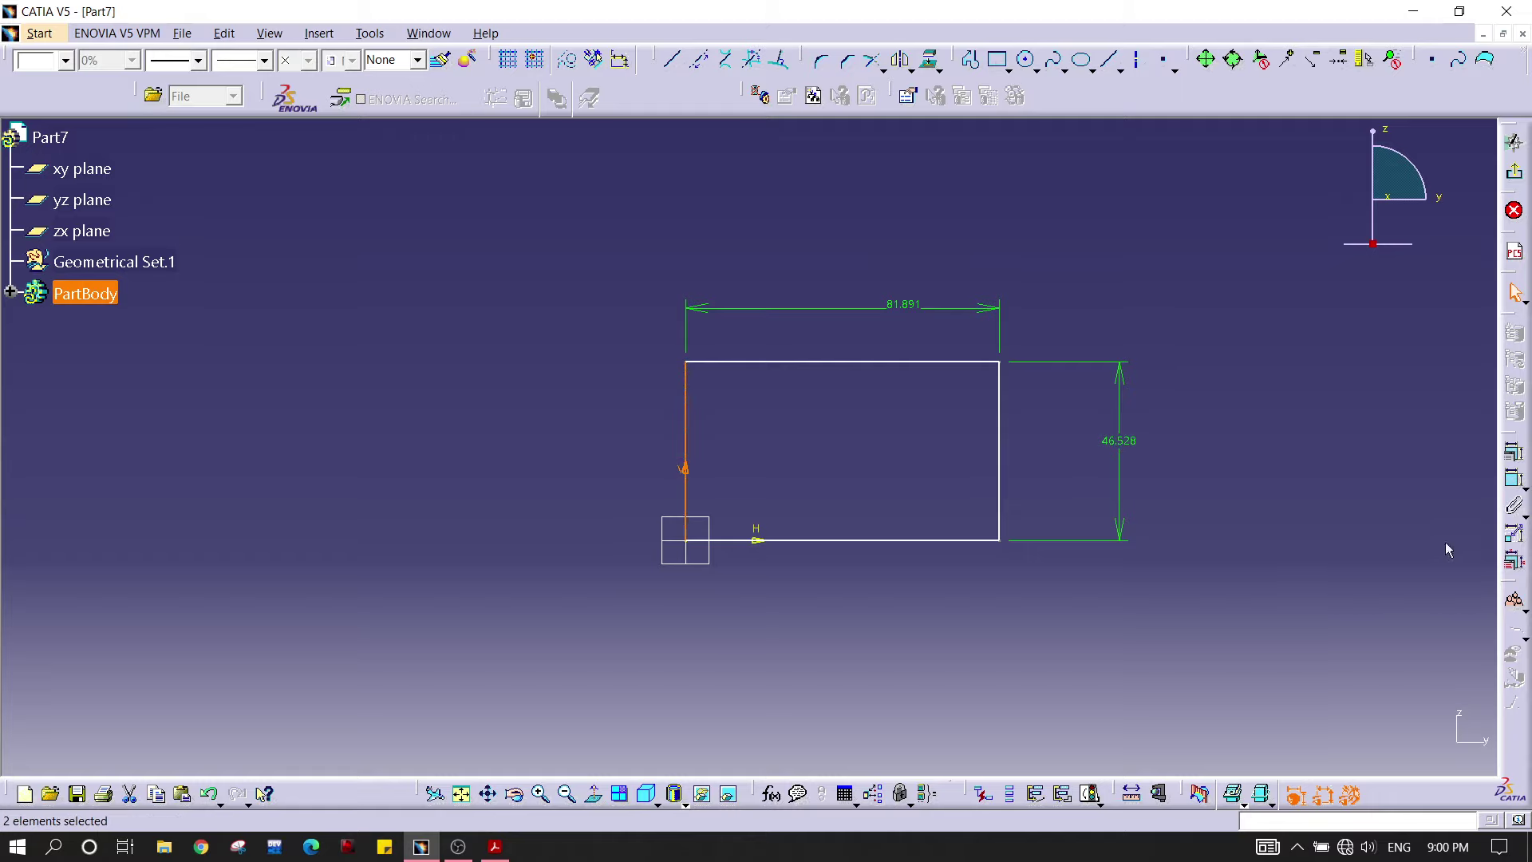
left_click(1514, 479)
right_click(834, 471)
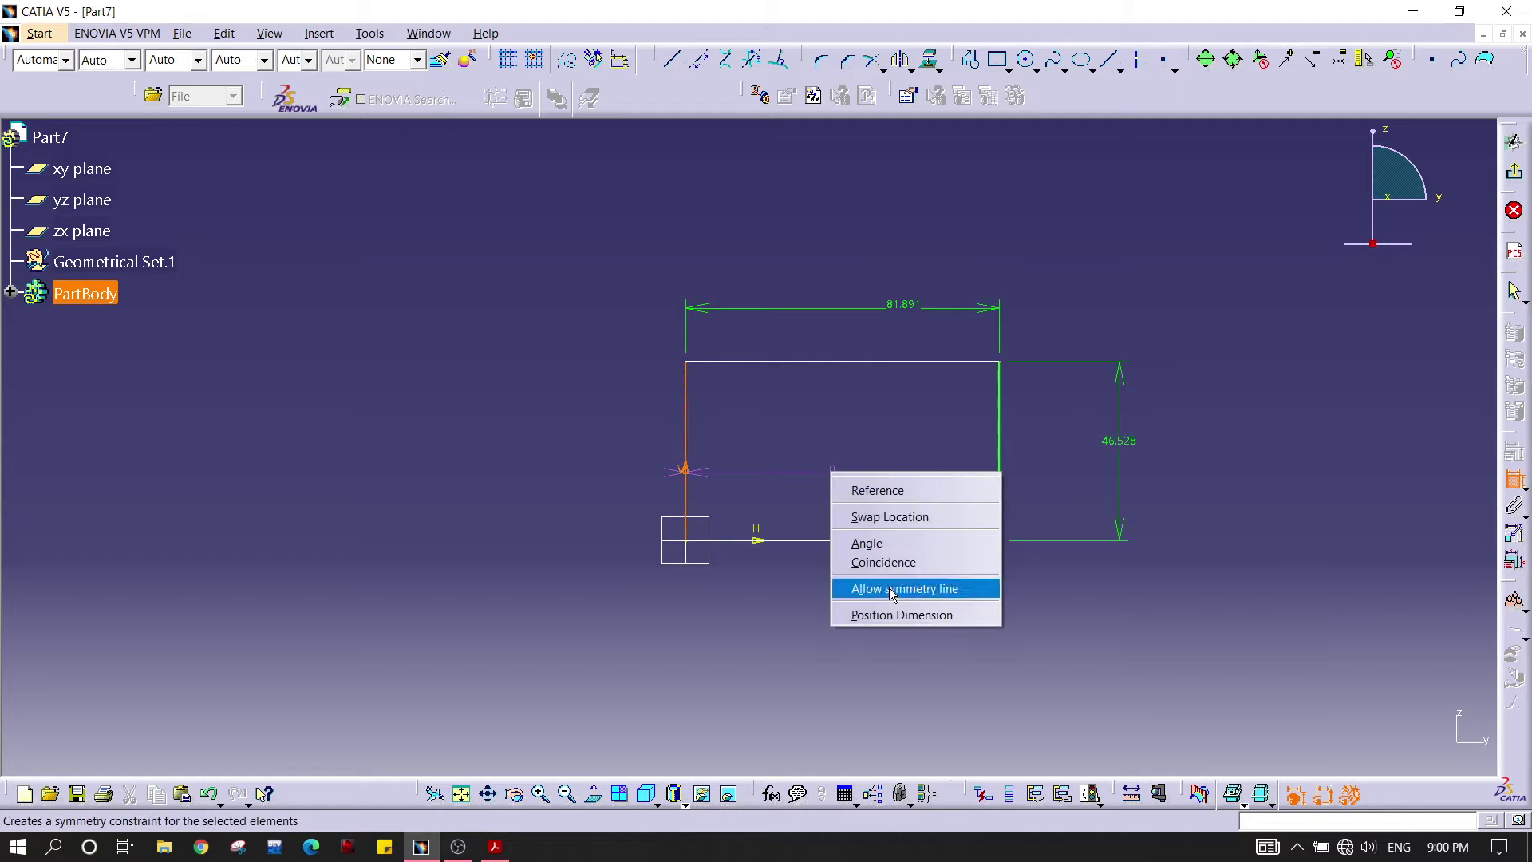
left_click(883, 563)
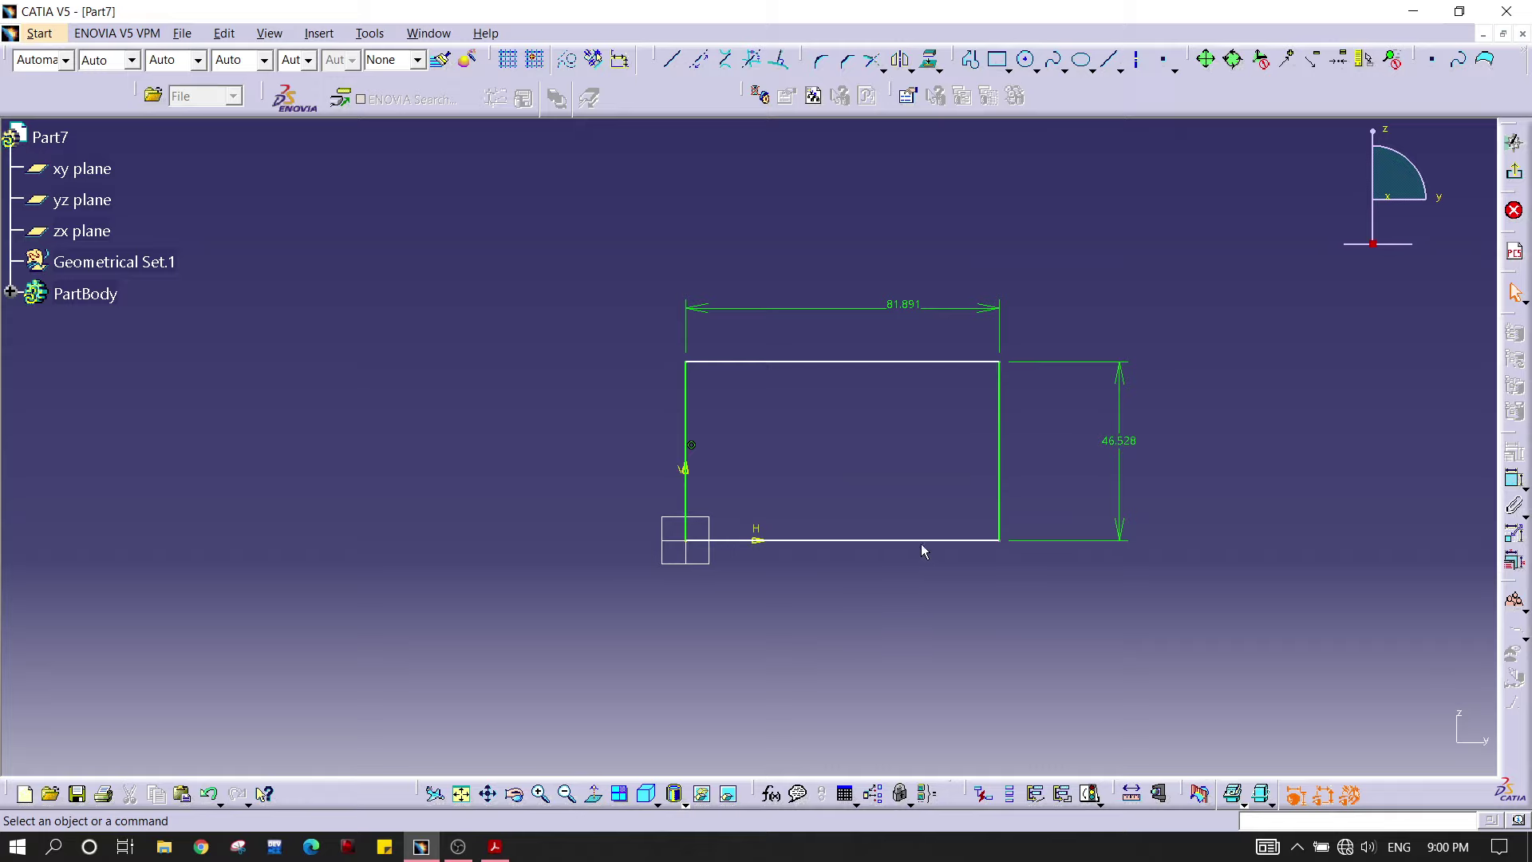
Step: Constrain the rectangle's lower edge to be coincident with the sketch's horizontal axis
left_click(756, 533)
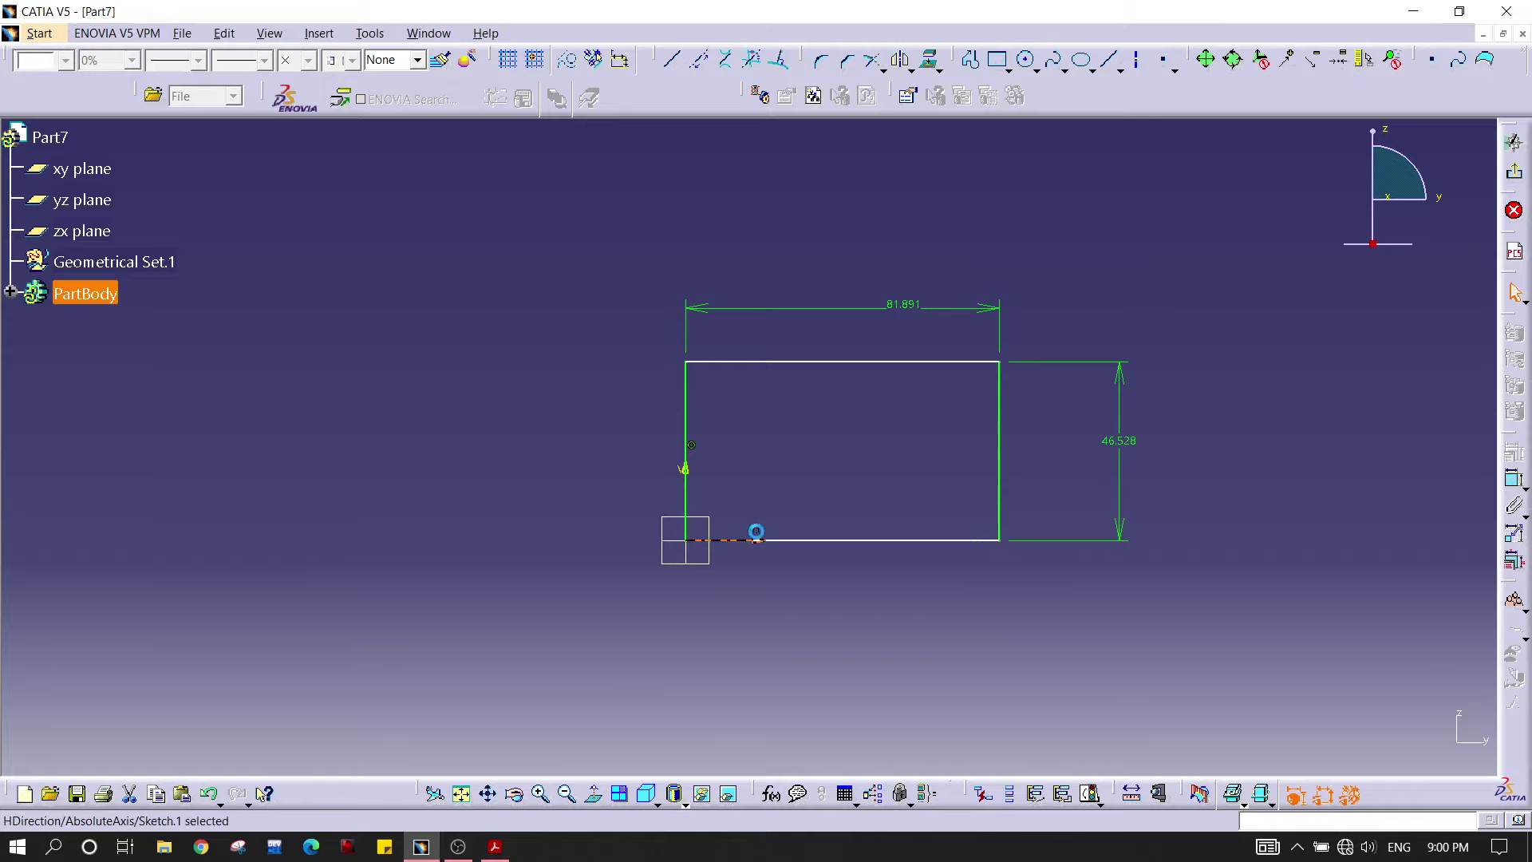
left_click(1514, 479)
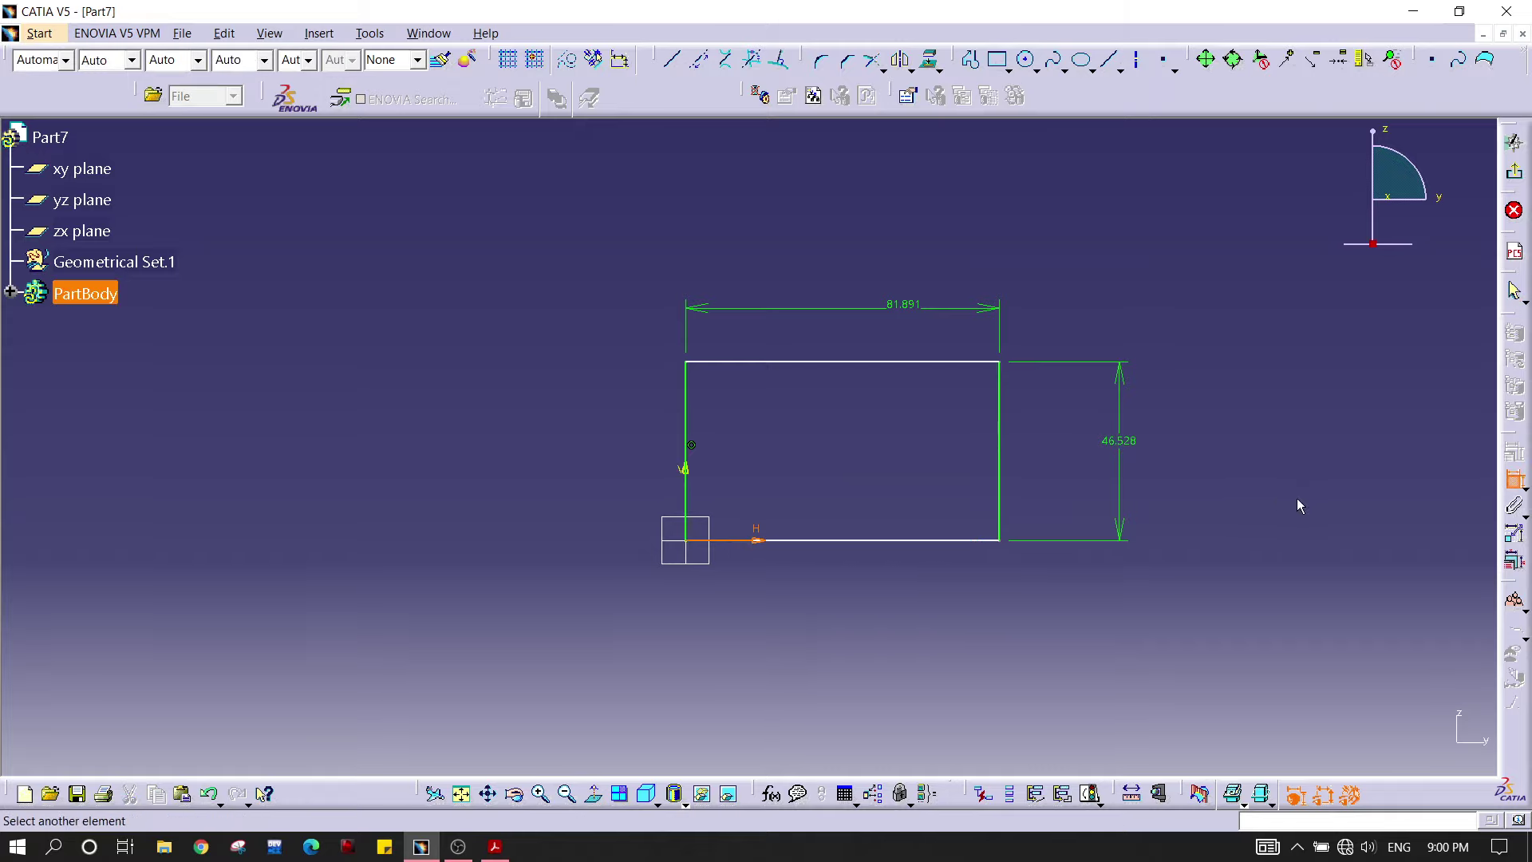
left_click(870, 542)
right_click(1185, 515)
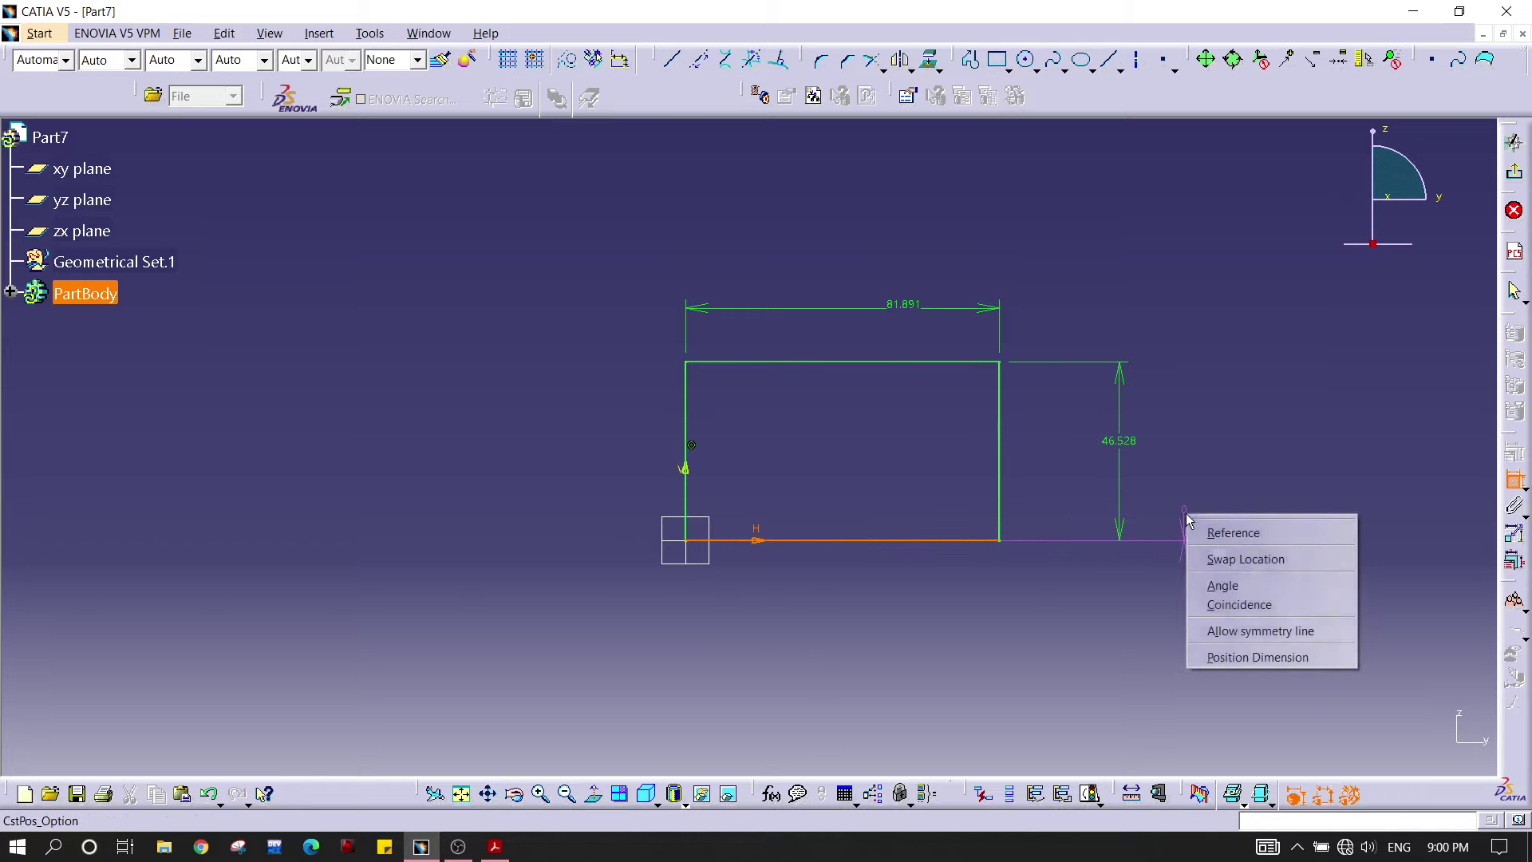
left_click(1233, 604)
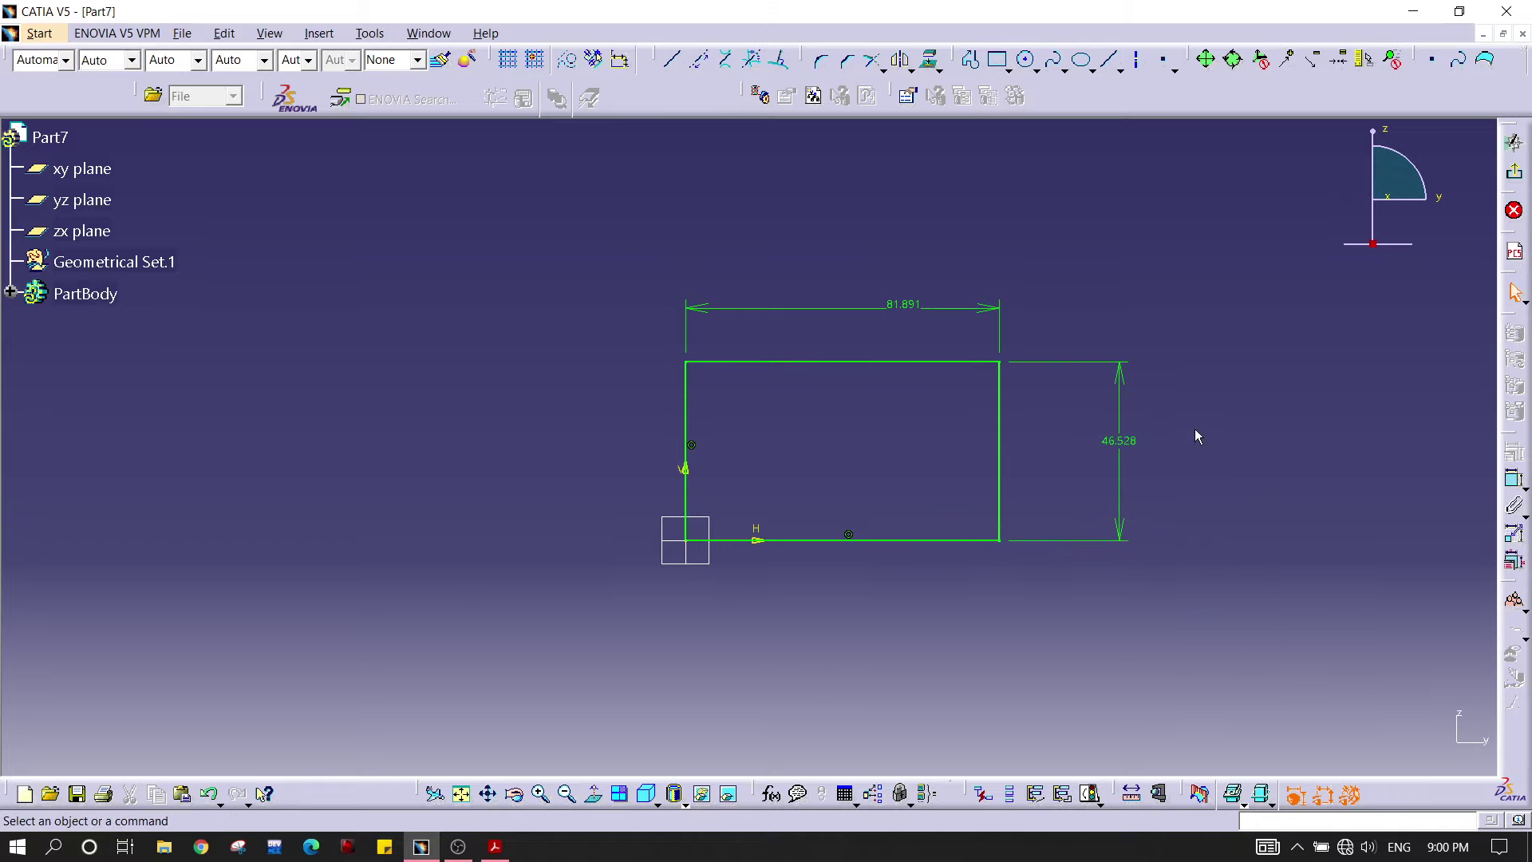
Step: Switch to Acrobat Reader and check the base bar's thickness and width on the Hand Rester draft sheet
key("alt+Tab")
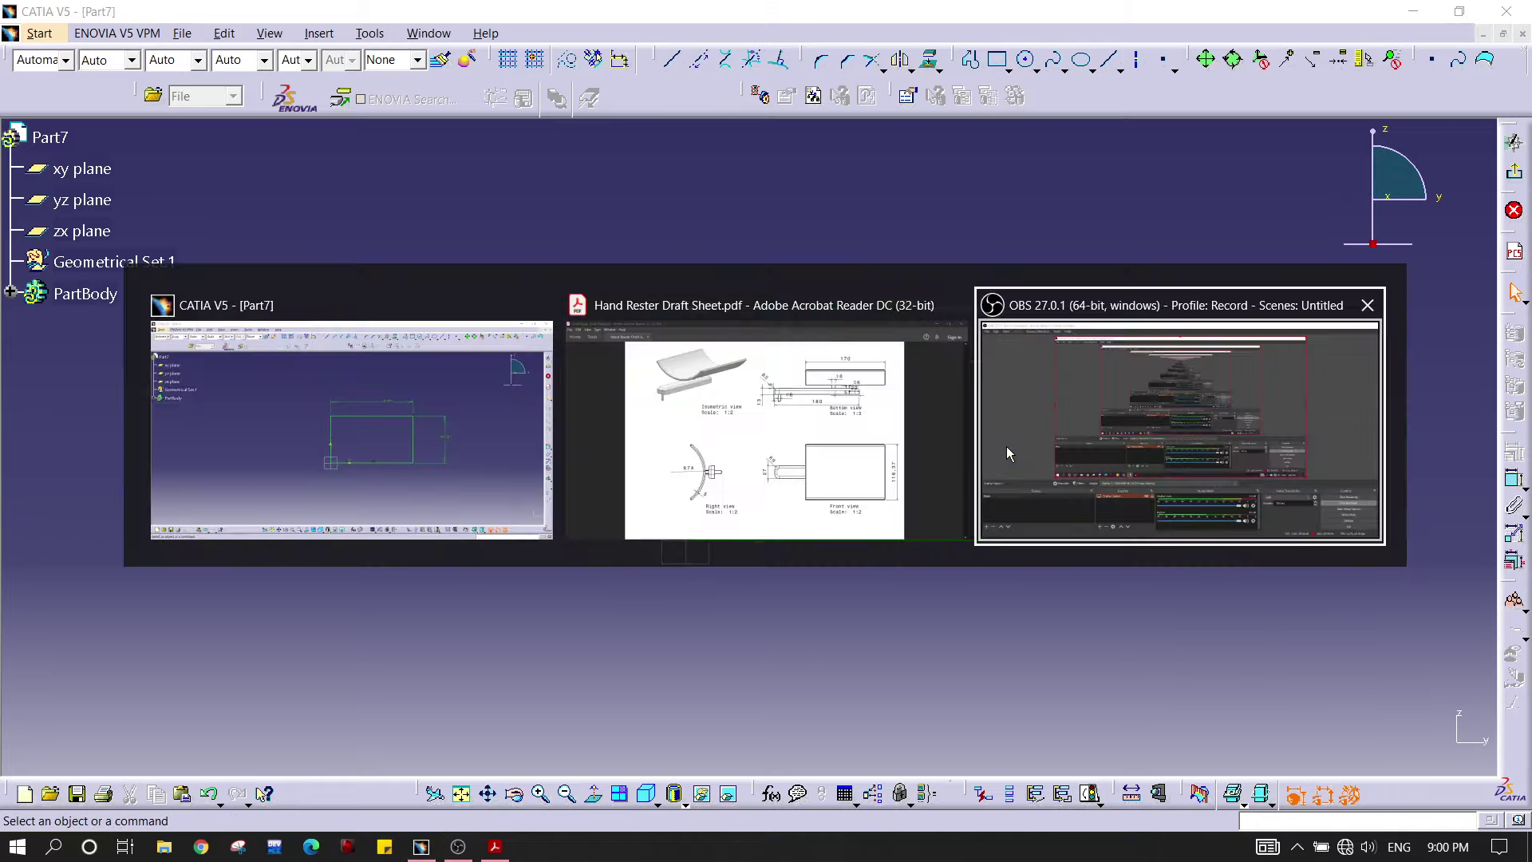
key("alt+shift+Tab")
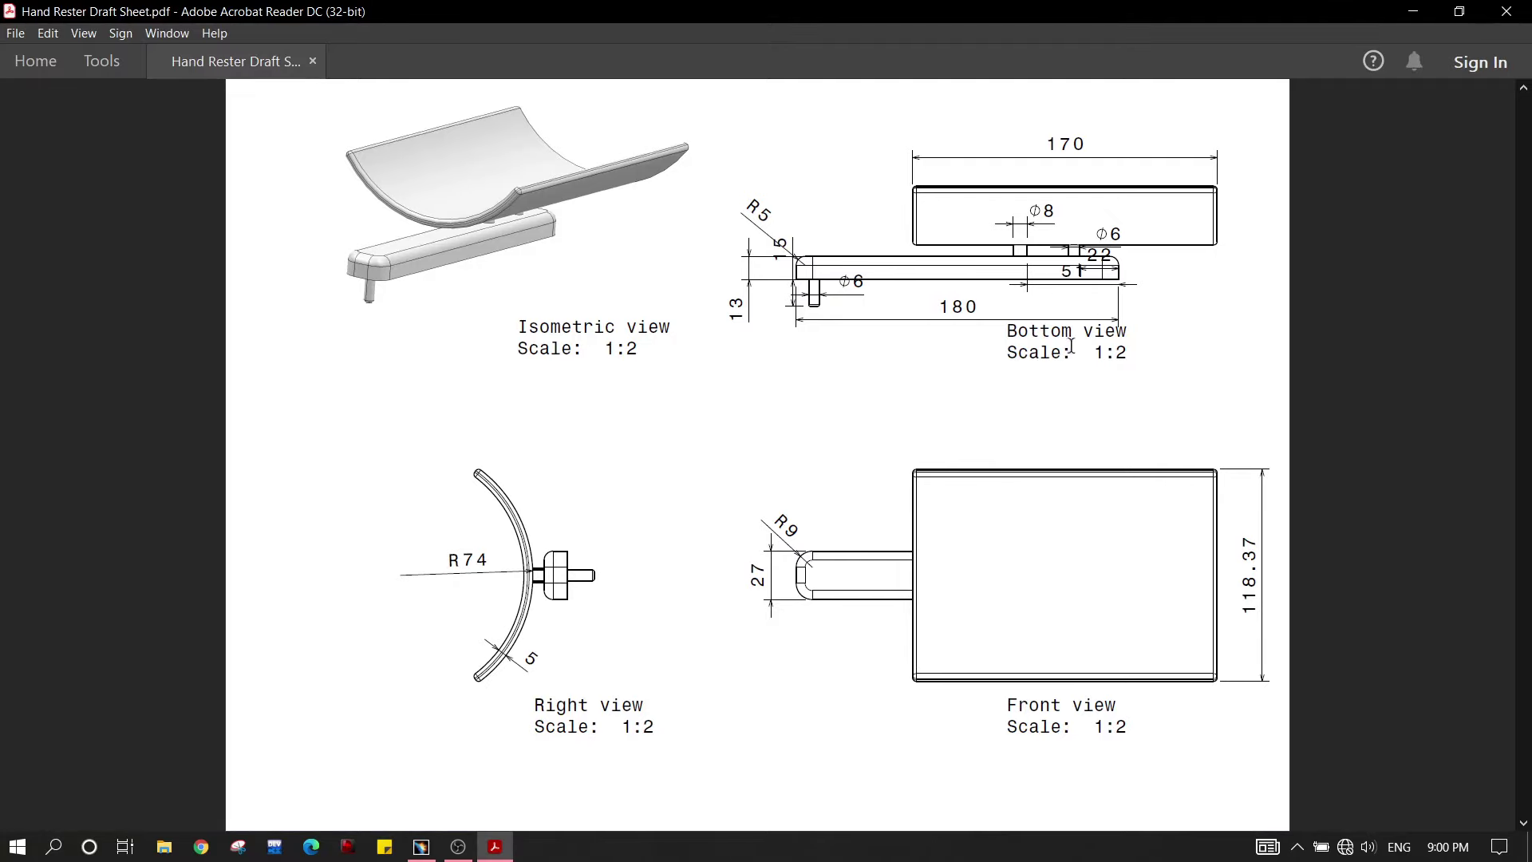
scroll(1071, 345, "up", 1, "ctrl")
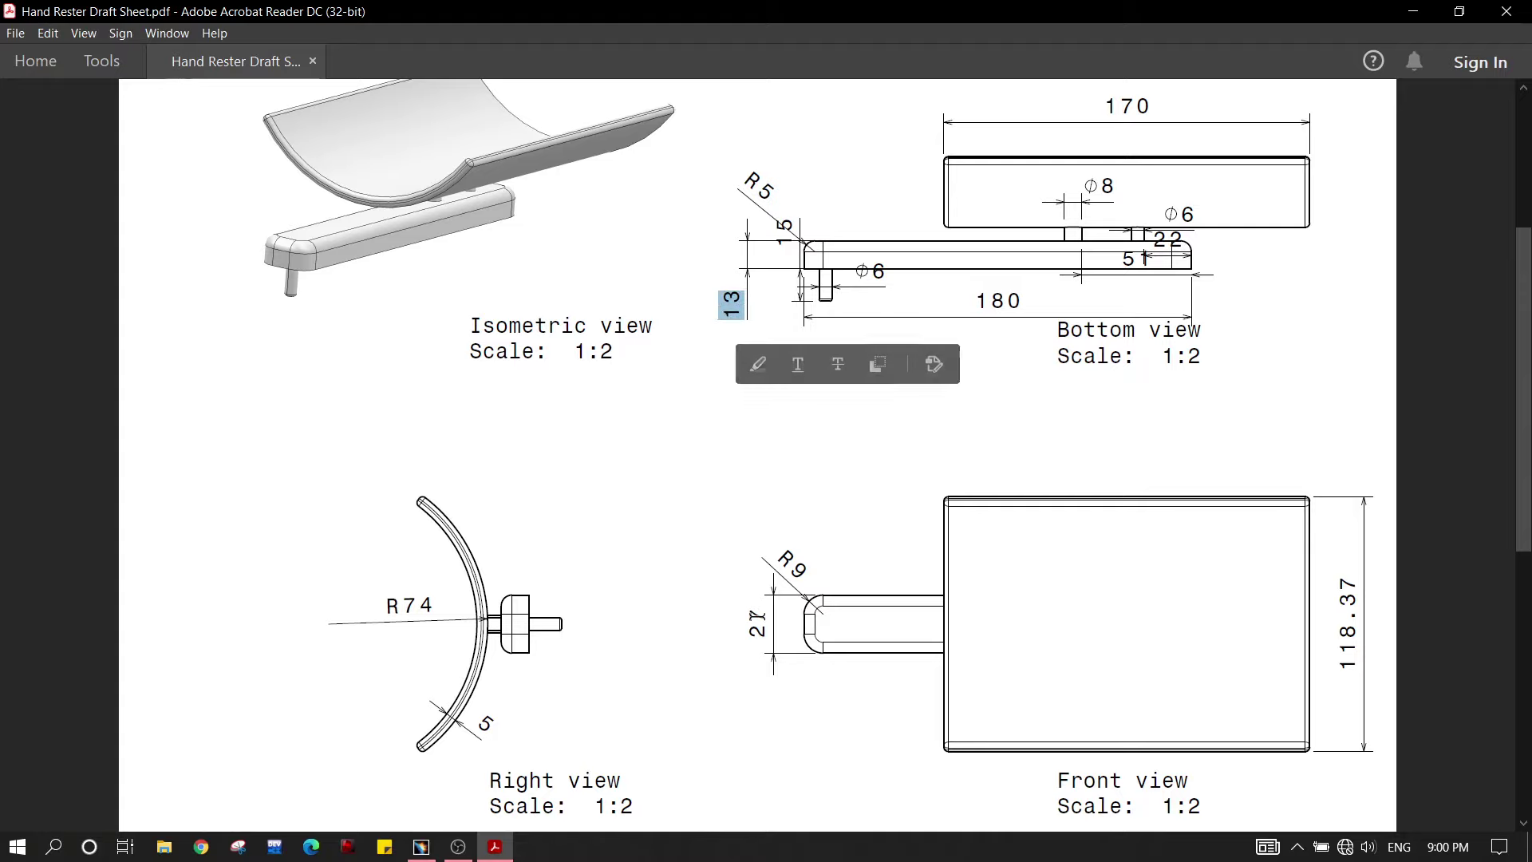
left_click_drag(751, 617, 757, 639)
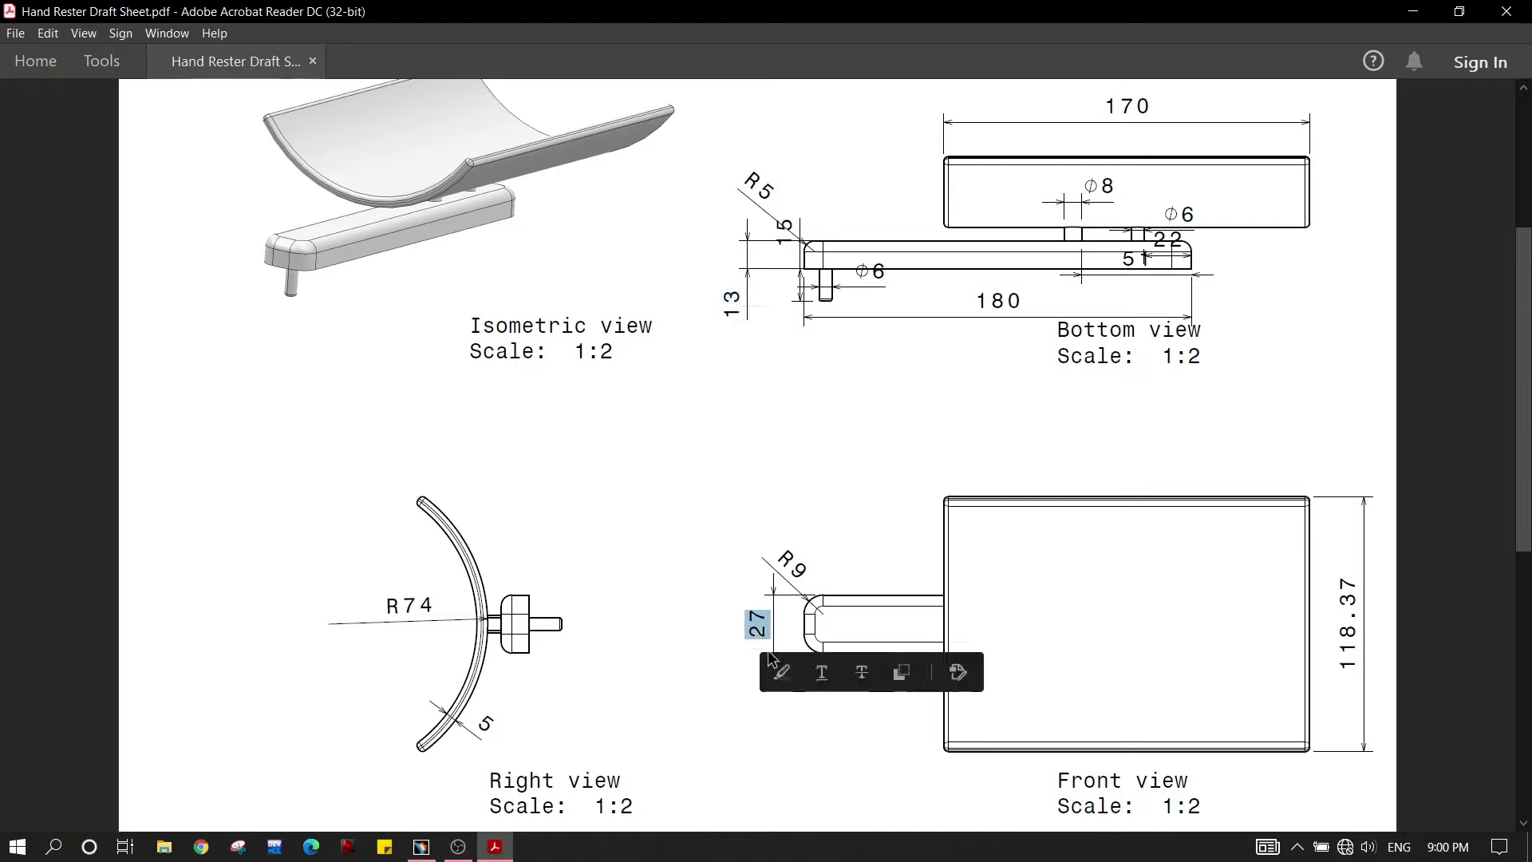
Step: Switch to CATIA and set the rectangle's height to 13 mm and its width to 27 mm
key("alt+Tab")
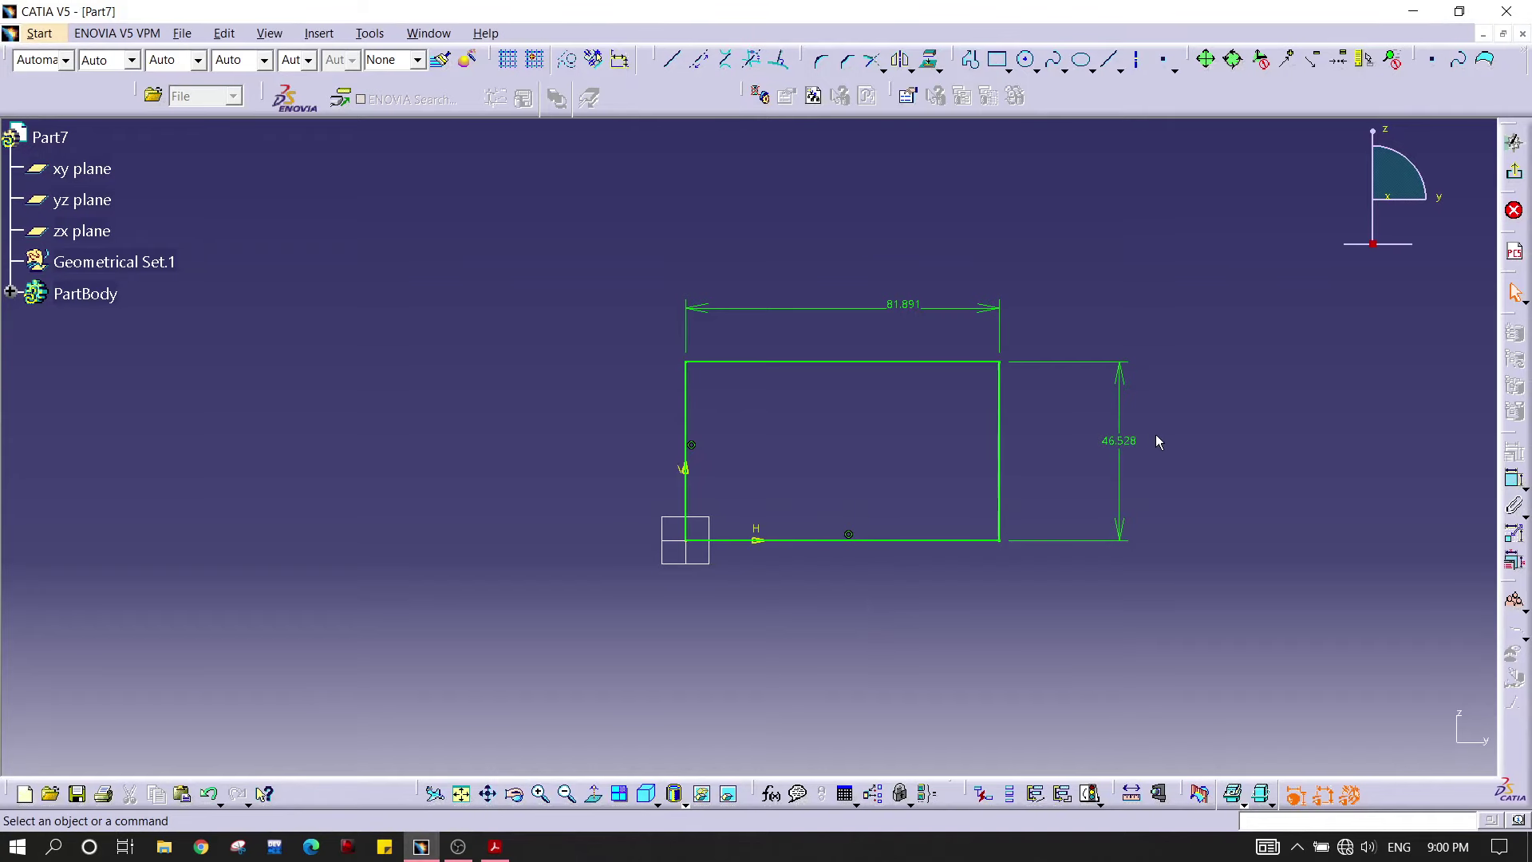
double_click(1122, 454)
key("alt+Tab")
key("alt+Tab")
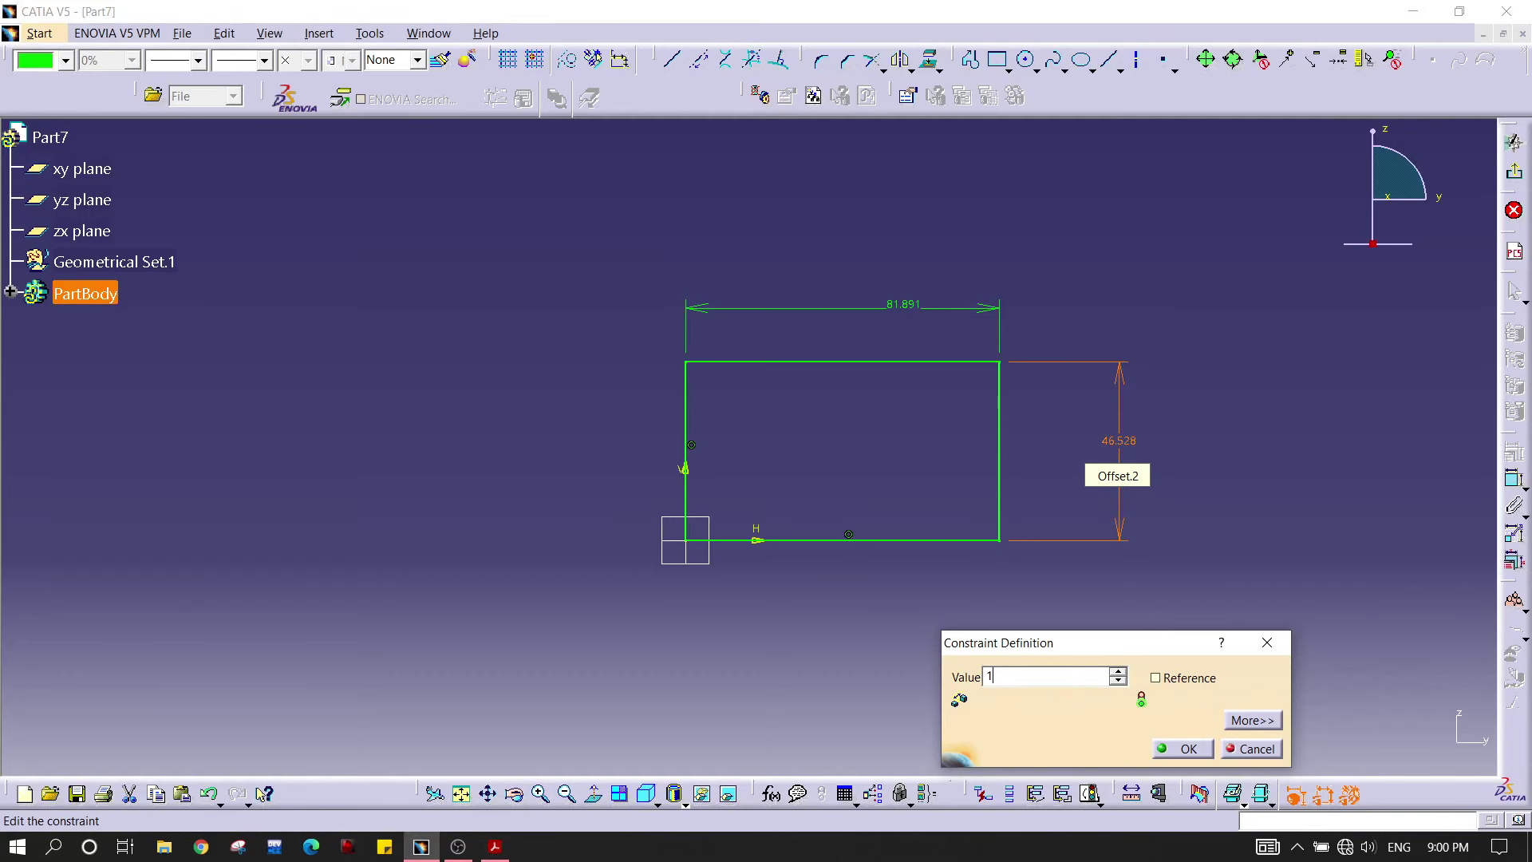
key("Return")
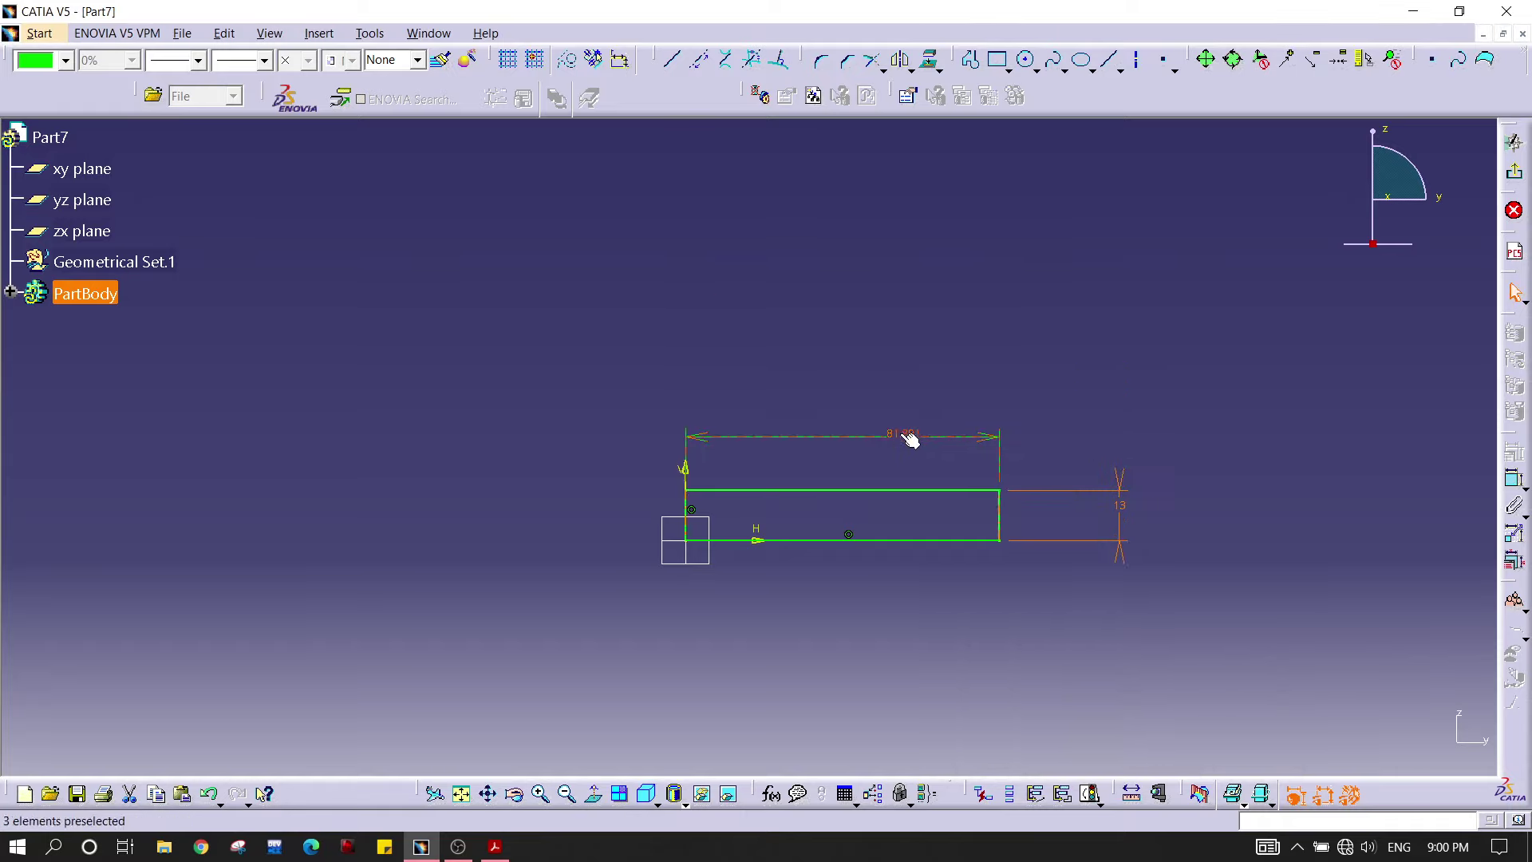
double_click(904, 436)
key("Return")
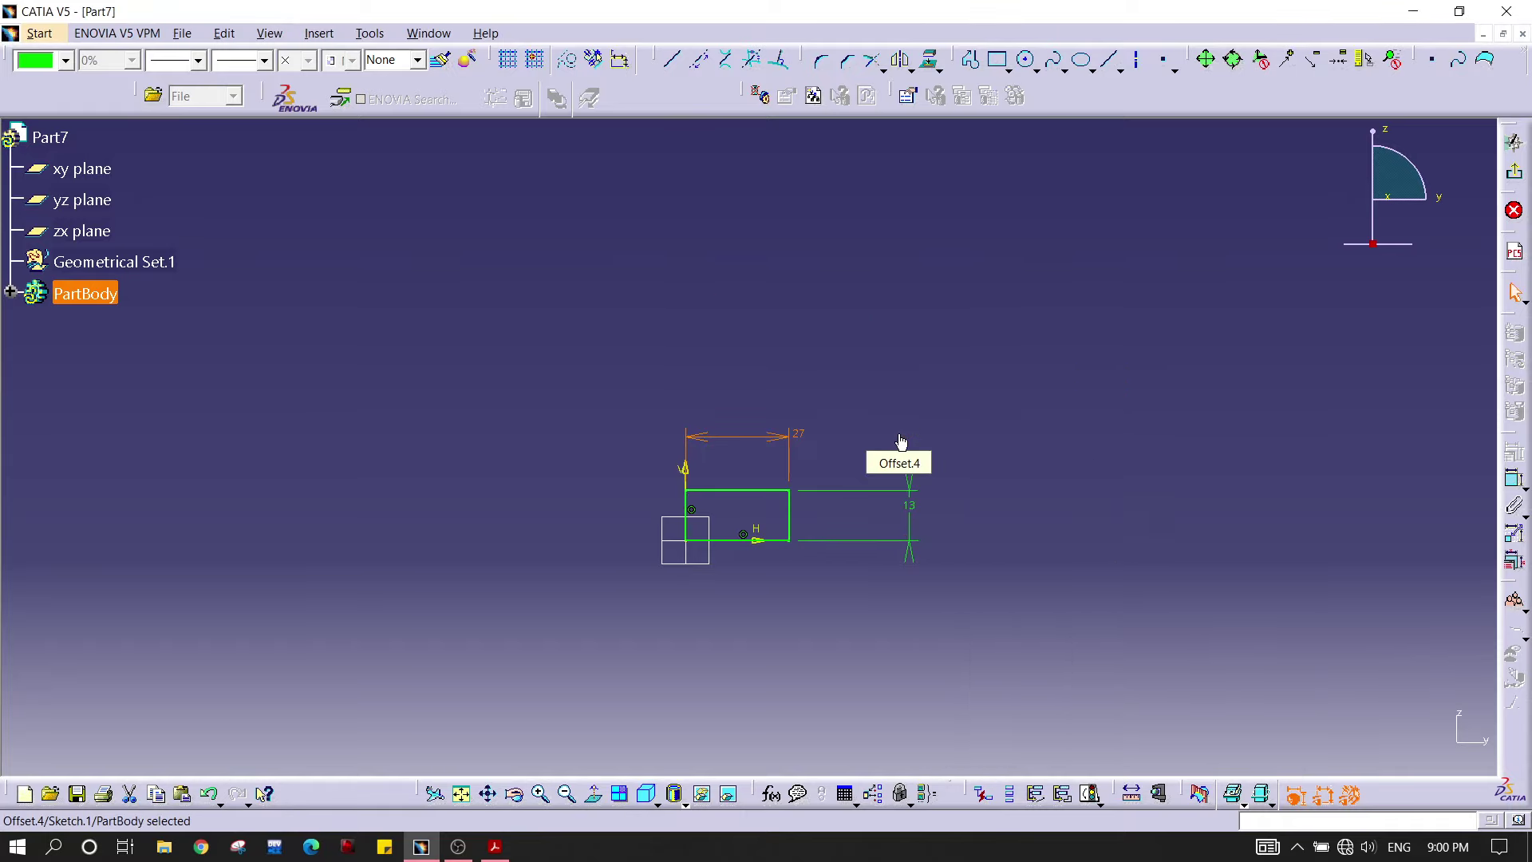
mouse_move(901, 553)
middle_mouse_down()
mouse_move(978, 481)
mouse_move(975, 376)
mouse_move(783, 404)
middle_mouse_up()
left_click(979, 482)
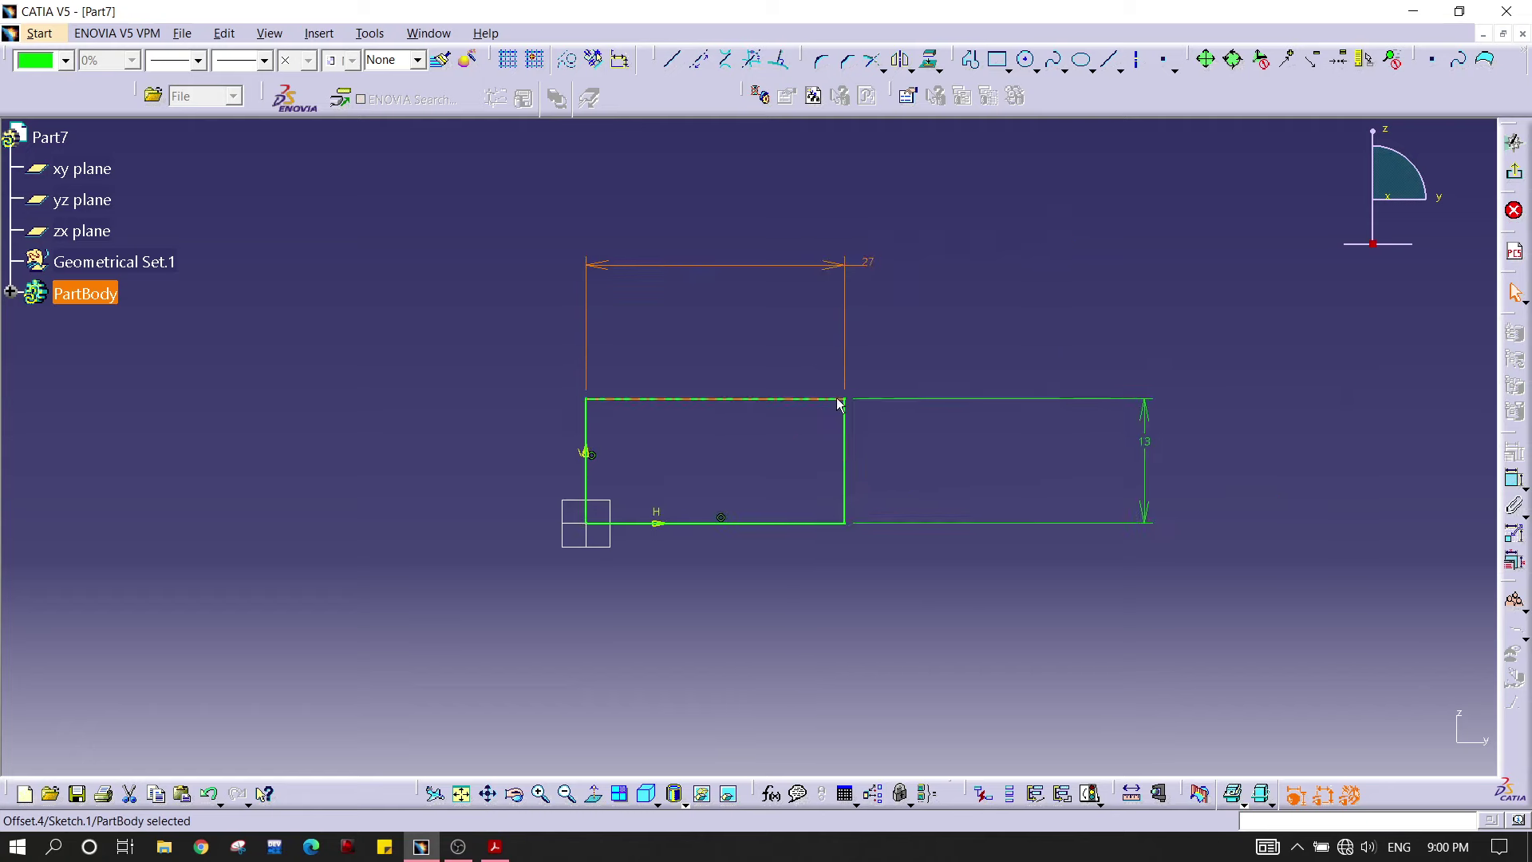
Step: Exit the sketch and pad the rectangle 180 mm in the reversed direction
left_click(1514, 143)
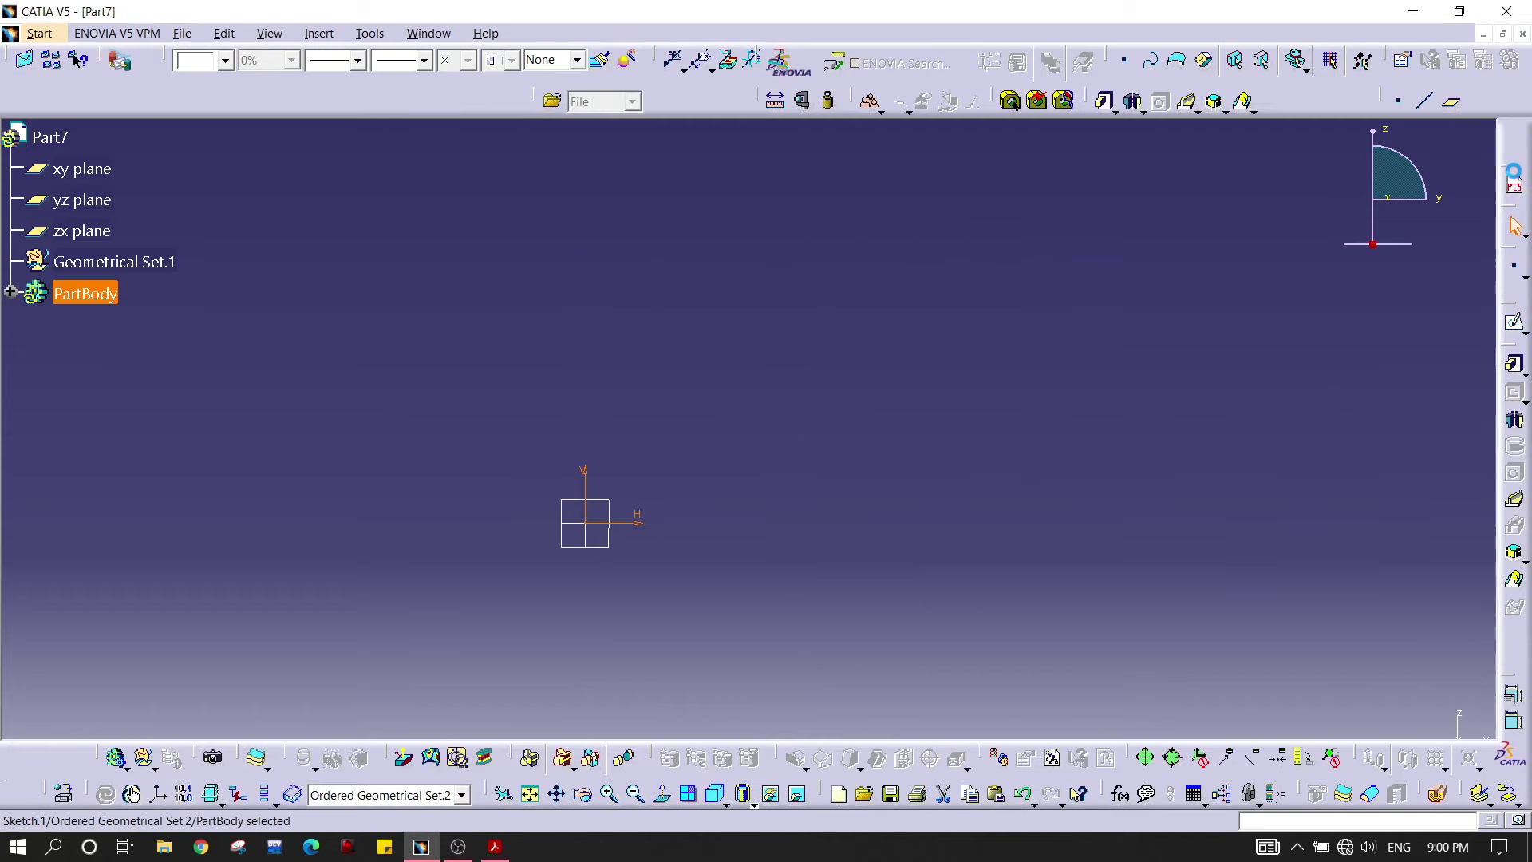
mouse_move(941, 314)
middle_mouse_down()
mouse_move(939, 351)
mouse_move(882, 401)
middle_mouse_up()
left_click(940, 315)
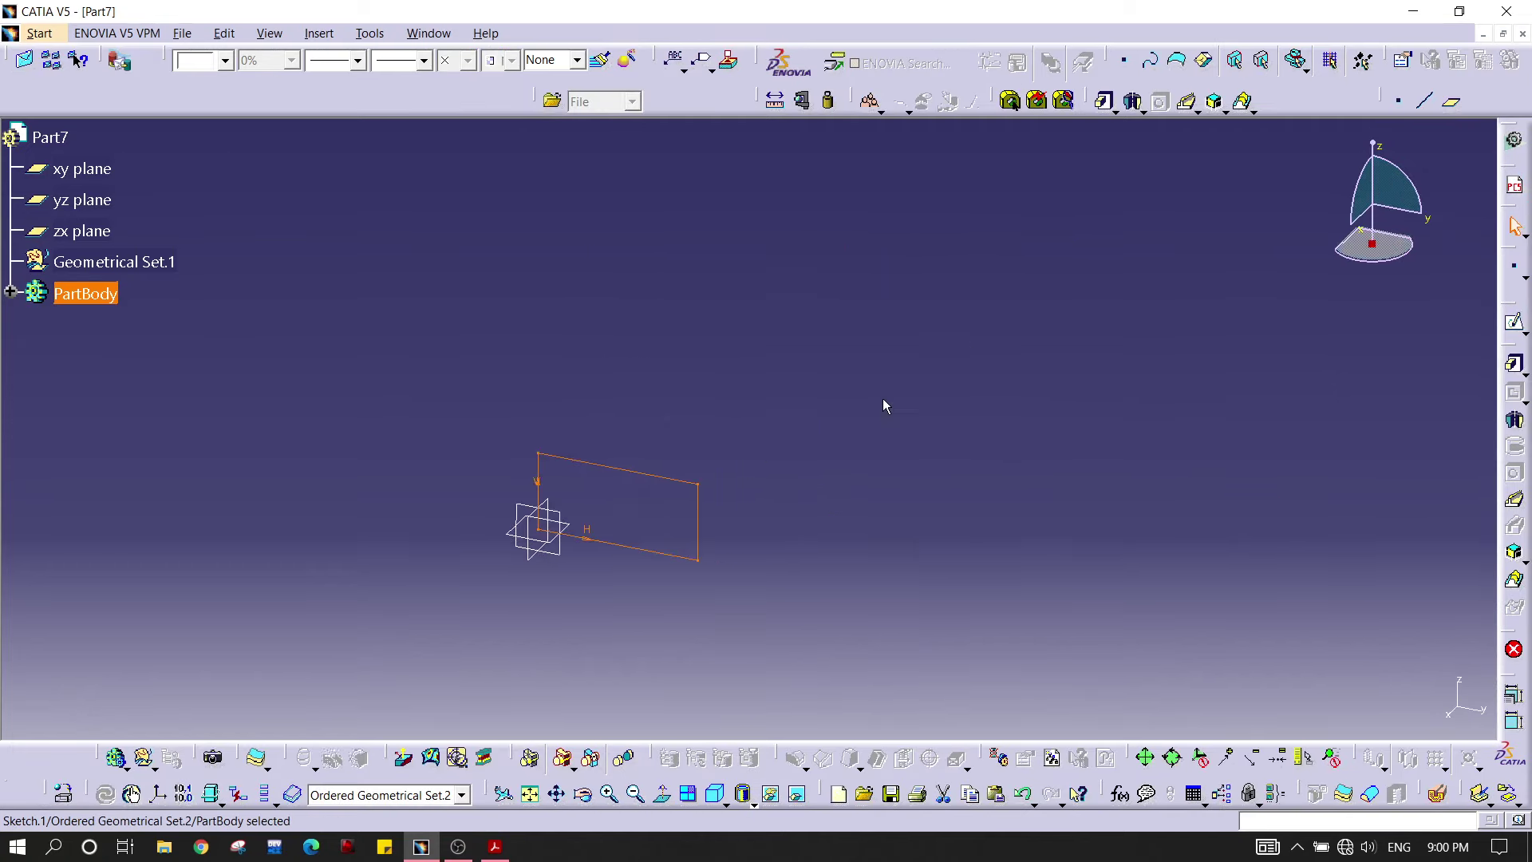
left_click(1519, 363)
left_click(920, 471)
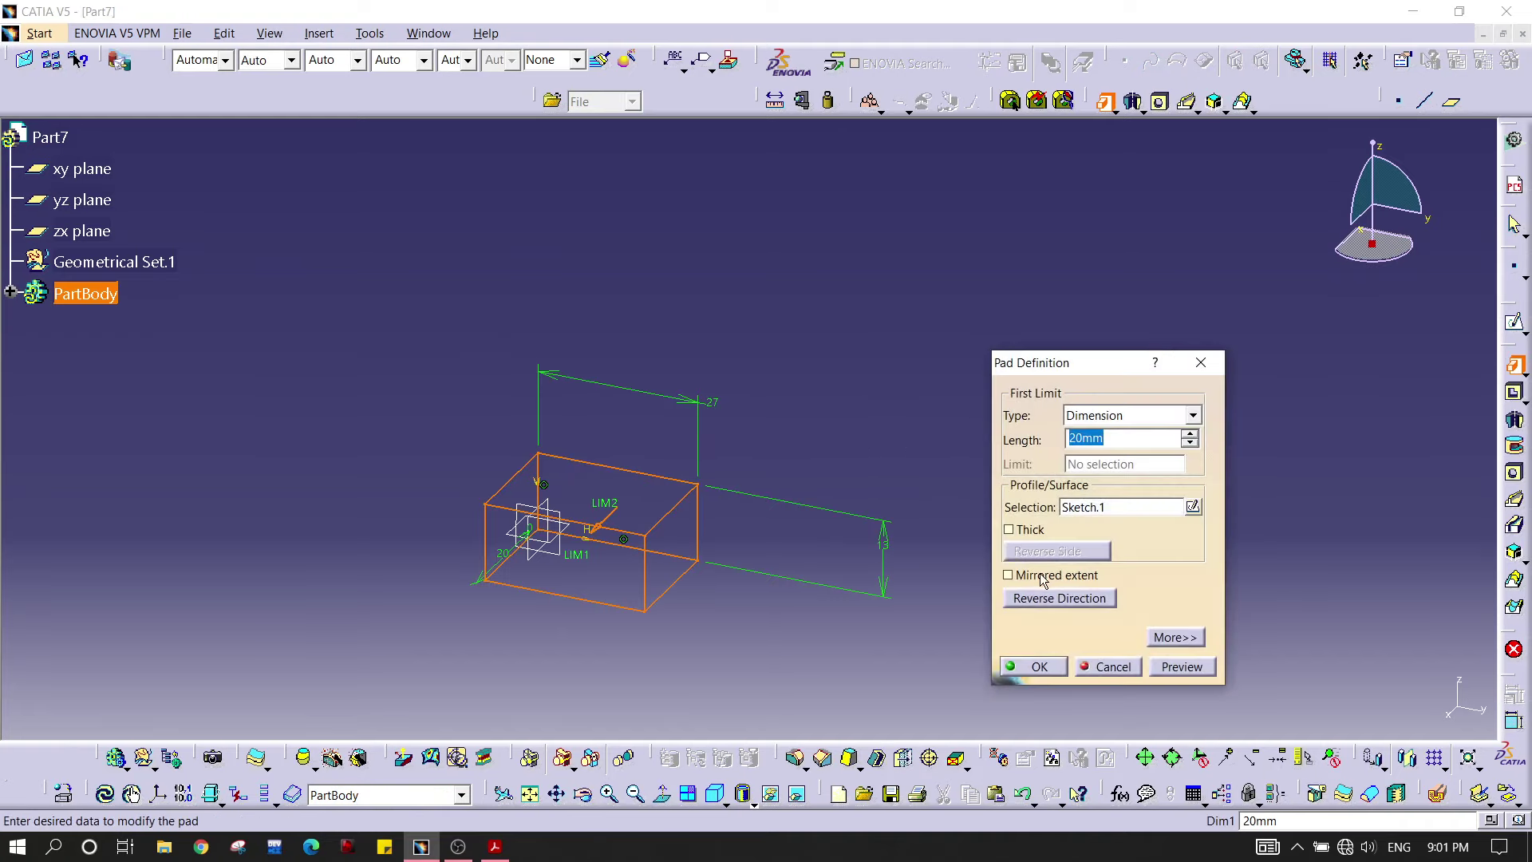
left_click(1054, 594)
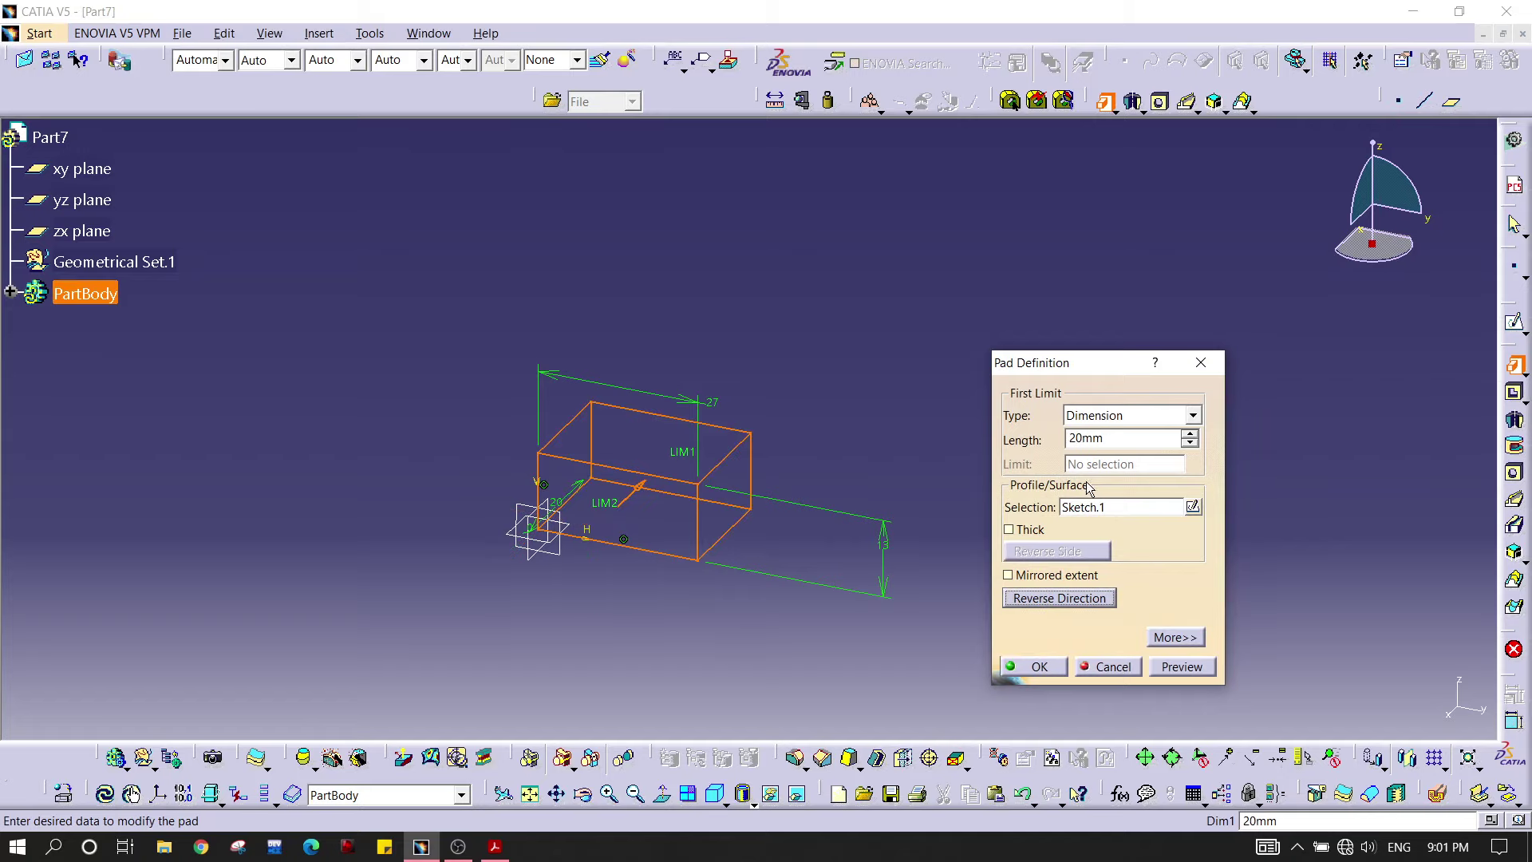
type("180")
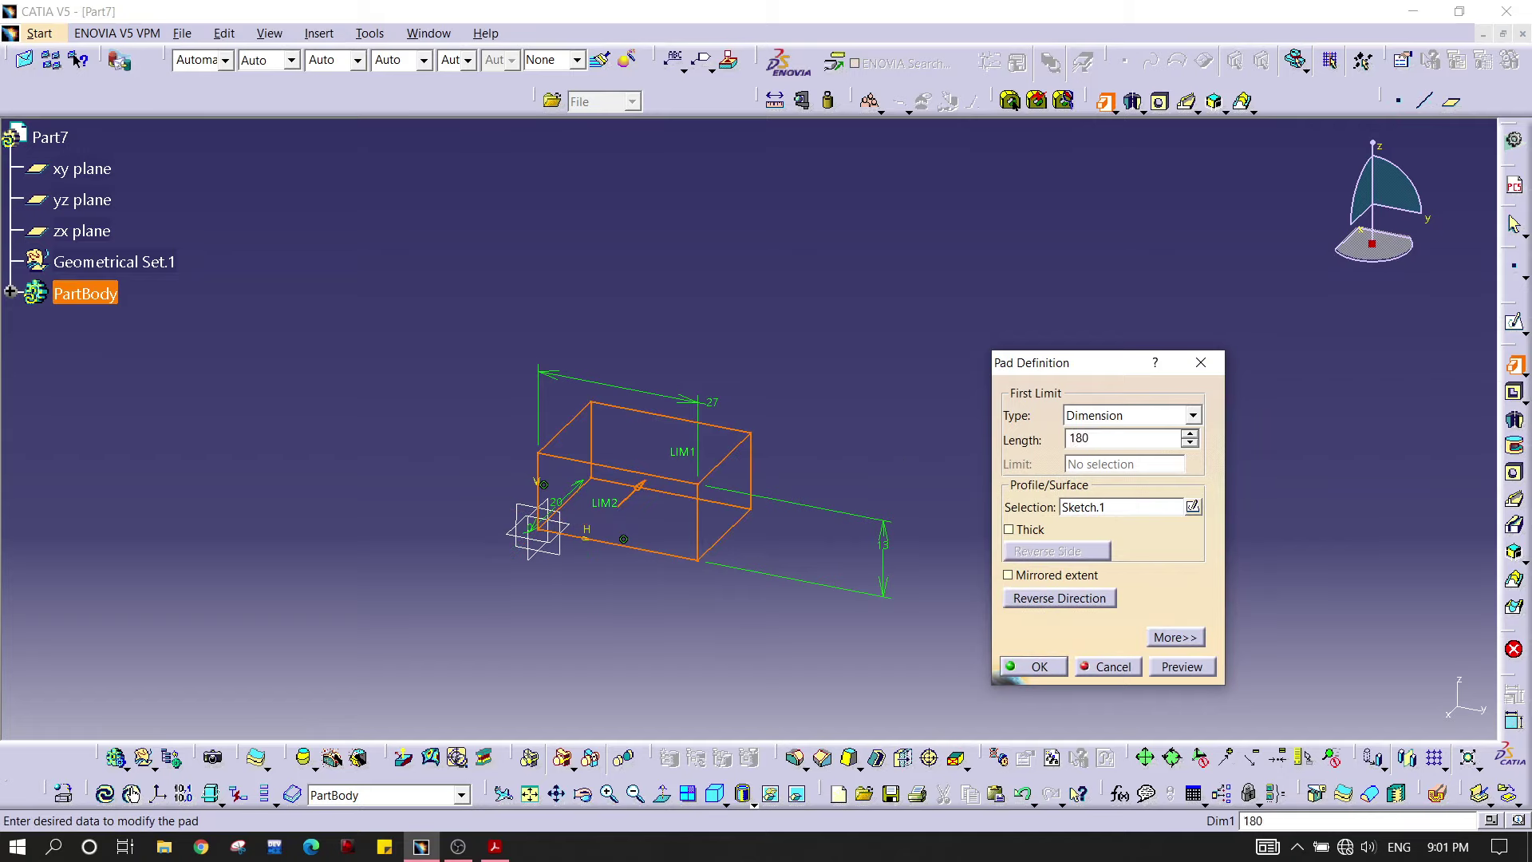
key("Return")
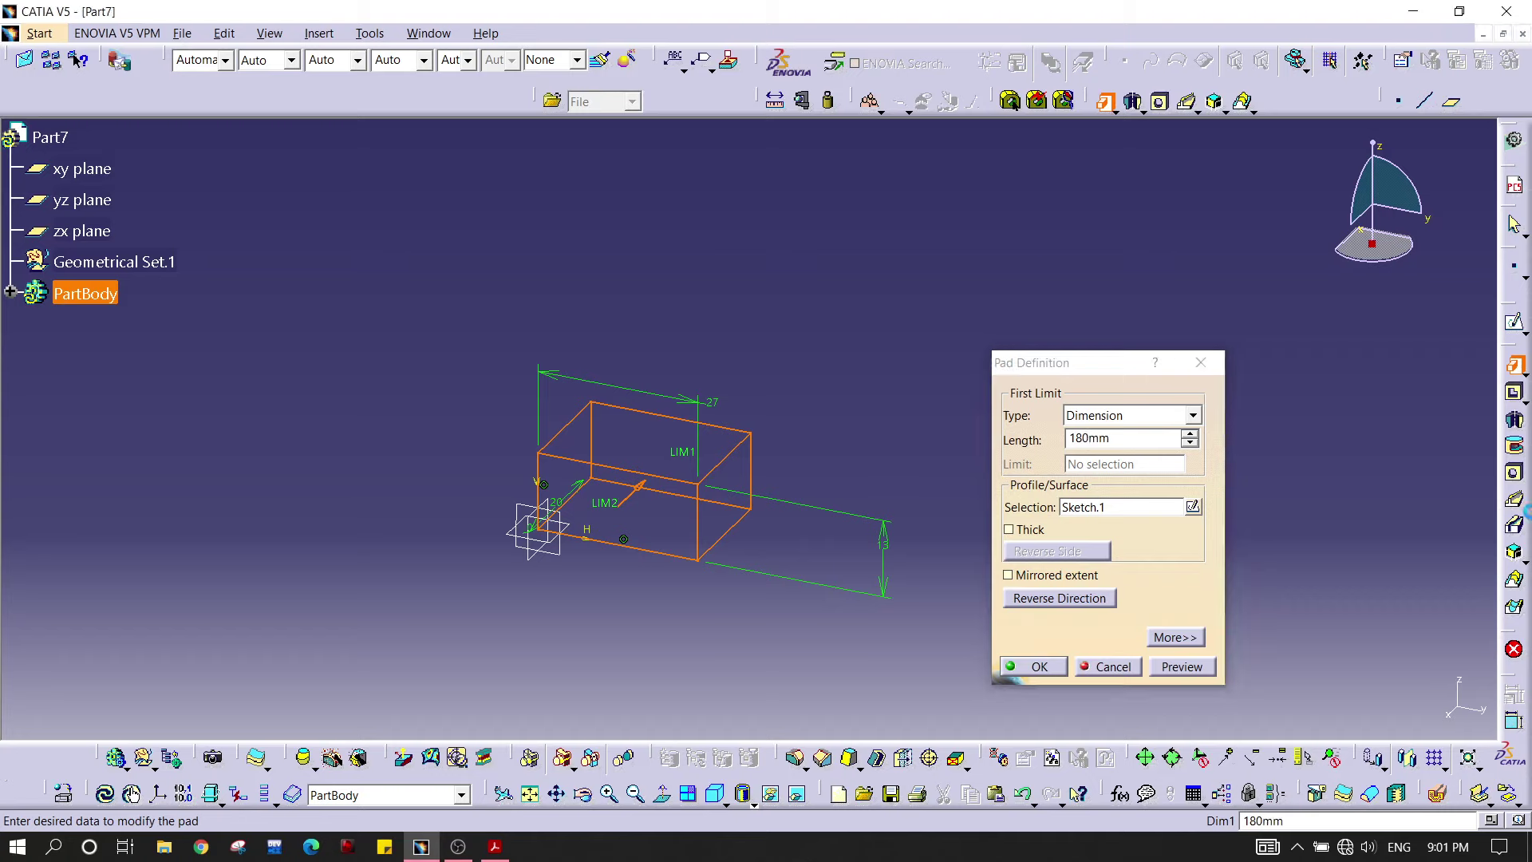
Step: Fillet the two vertical edges at the bar's origin end with a 9 mm radius
middle_click_drag(1230, 365, 1197, 488)
middle_click_drag(933, 469, 959, 437)
middle_click(959, 437)
middle_click_drag(865, 448, 1069, 410)
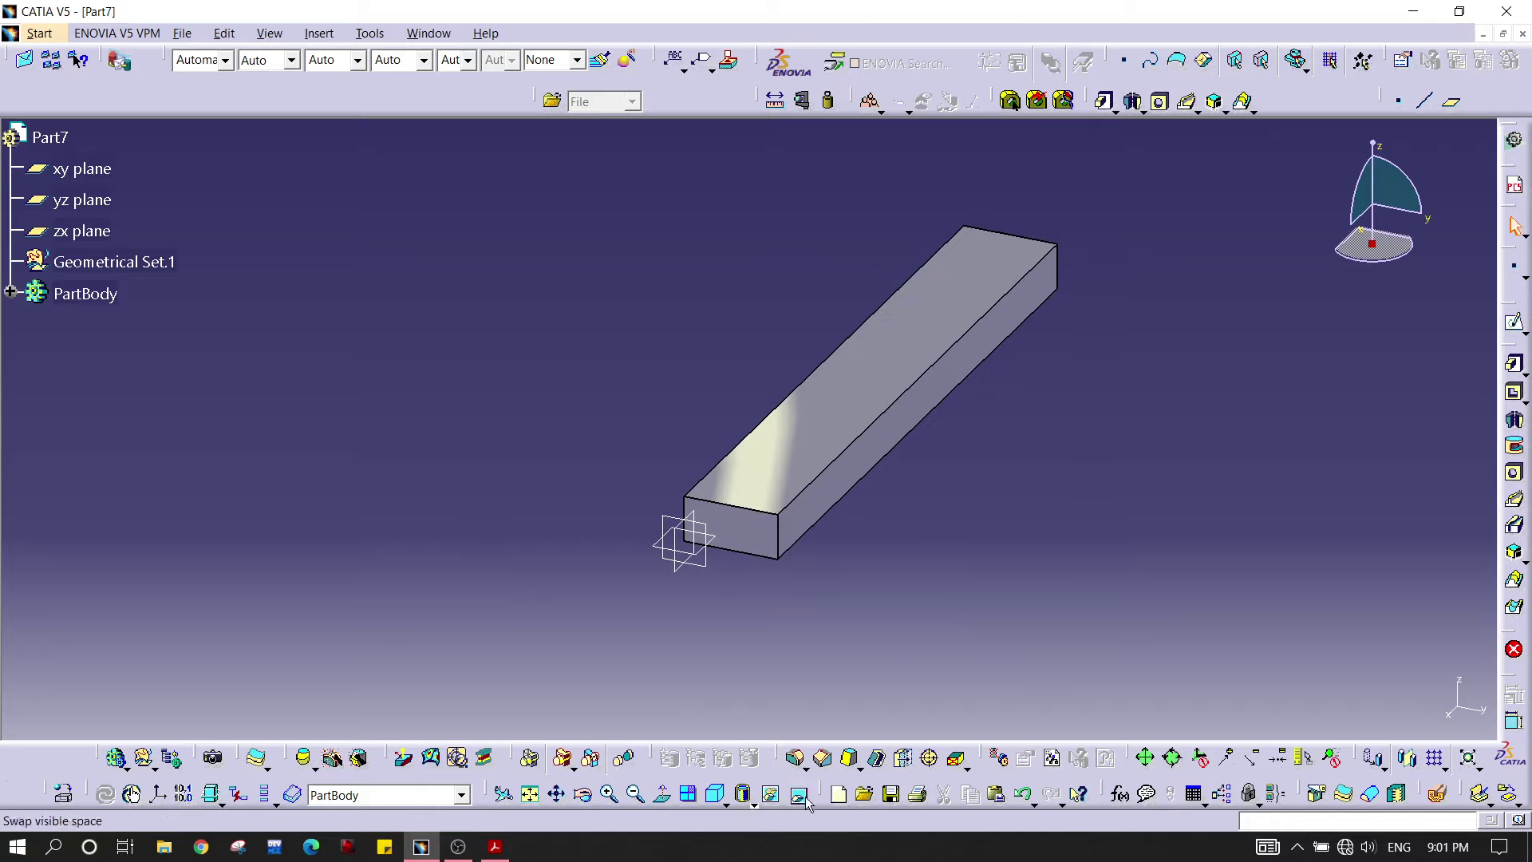
left_click(796, 758)
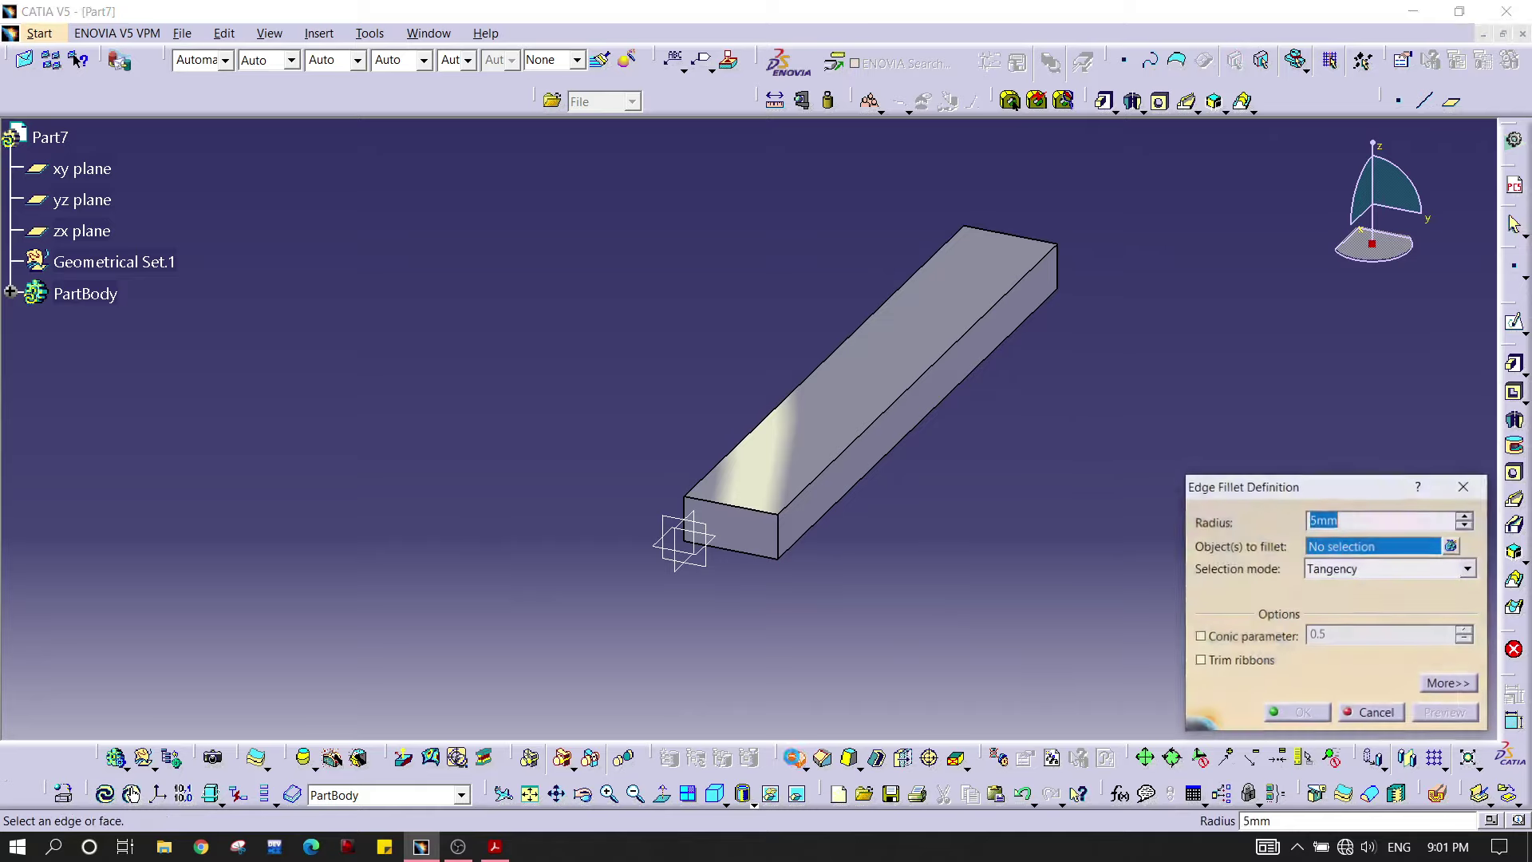
left_click(781, 539)
middle_click_drag(629, 540, 636, 423, "ctrl")
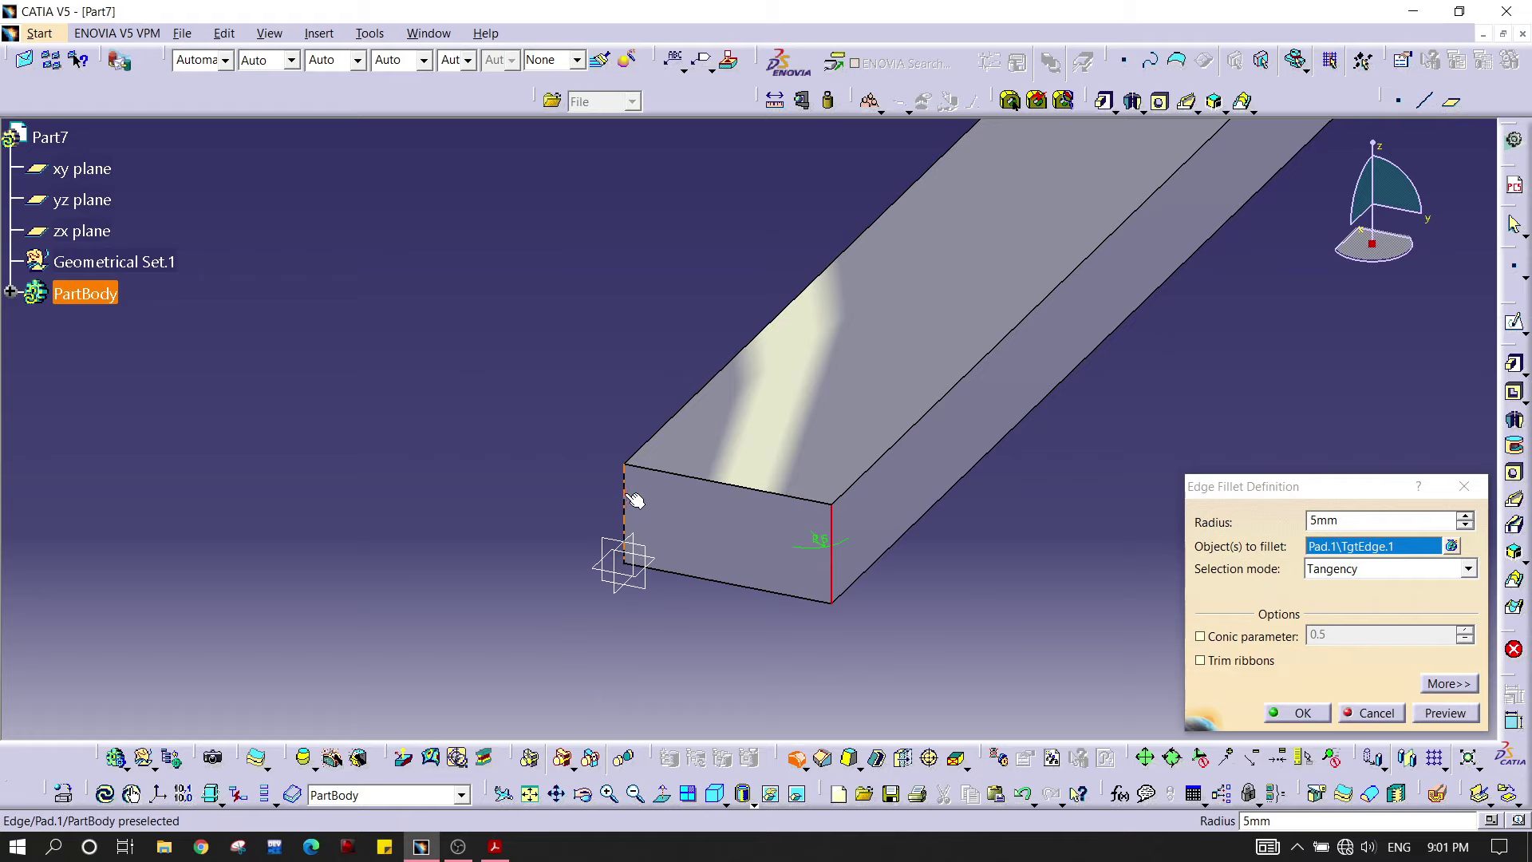
left_click(630, 496)
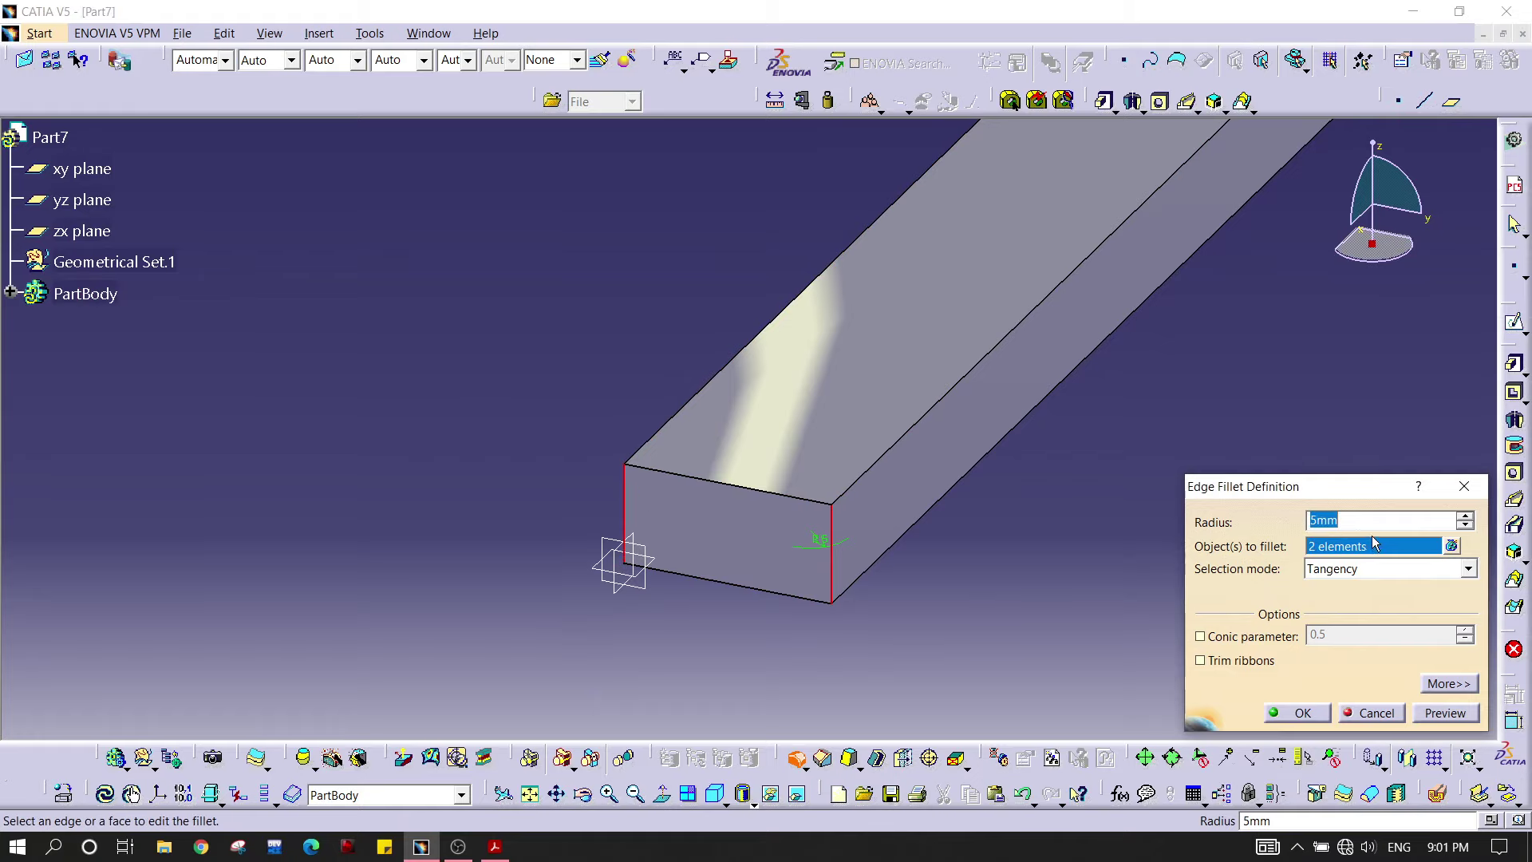
type("9")
key("Return")
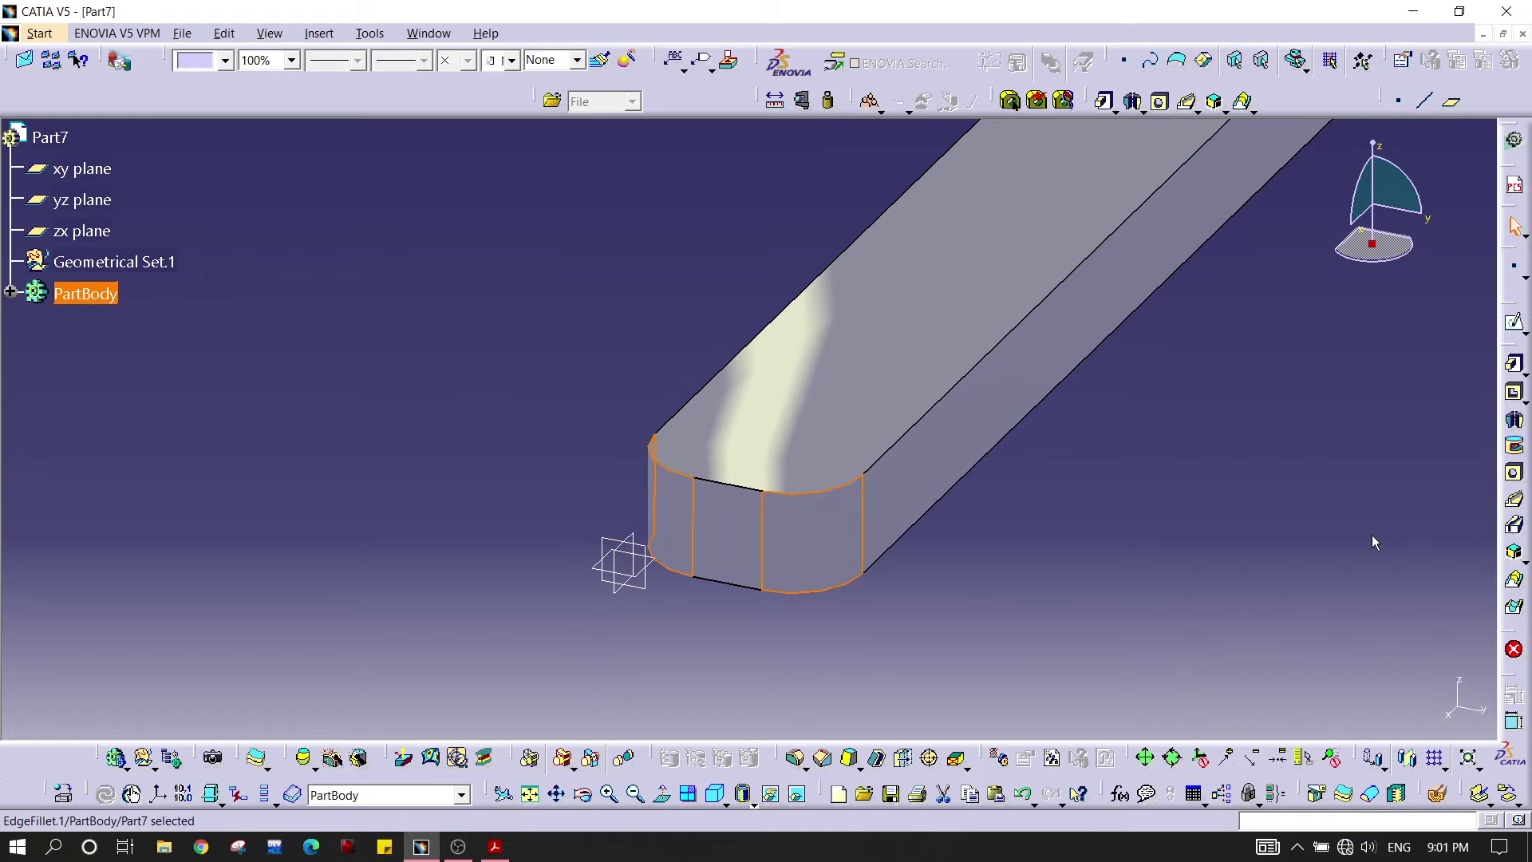
Step: Fillet the two vertical edges at the base bar's far end with a 9 mm radius
middle_click_drag(1022, 404, 1028, 567)
middle_click_drag(1052, 193, 804, 393)
middle_click_drag(1184, 205, 840, 477)
middle_click_drag(833, 324, 744, 312)
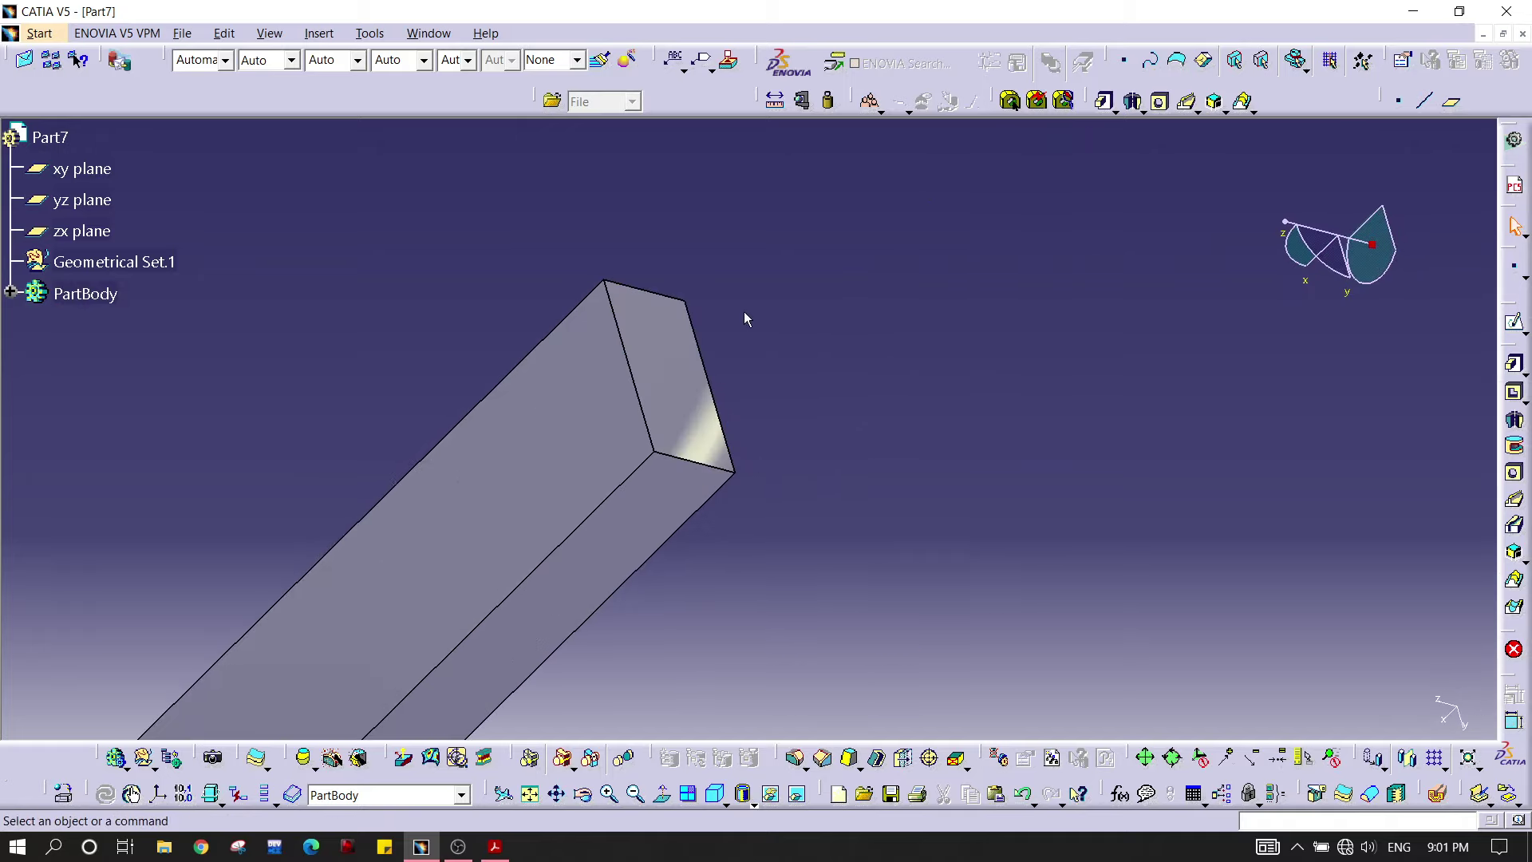
left_click(795, 758)
left_click(728, 437)
left_click(696, 468)
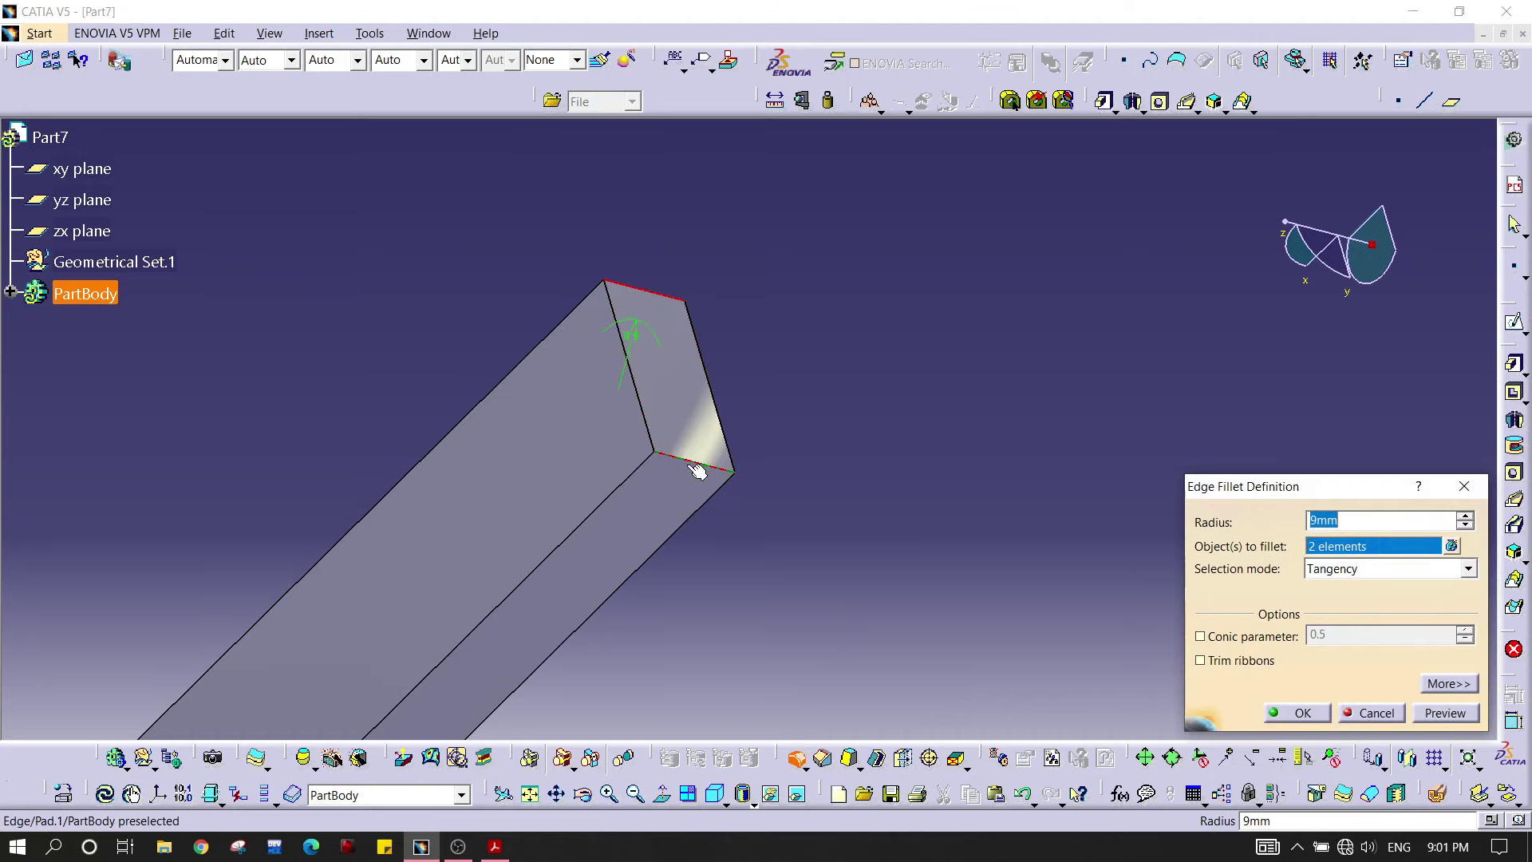
left_click(1445, 713)
left_click(1301, 713)
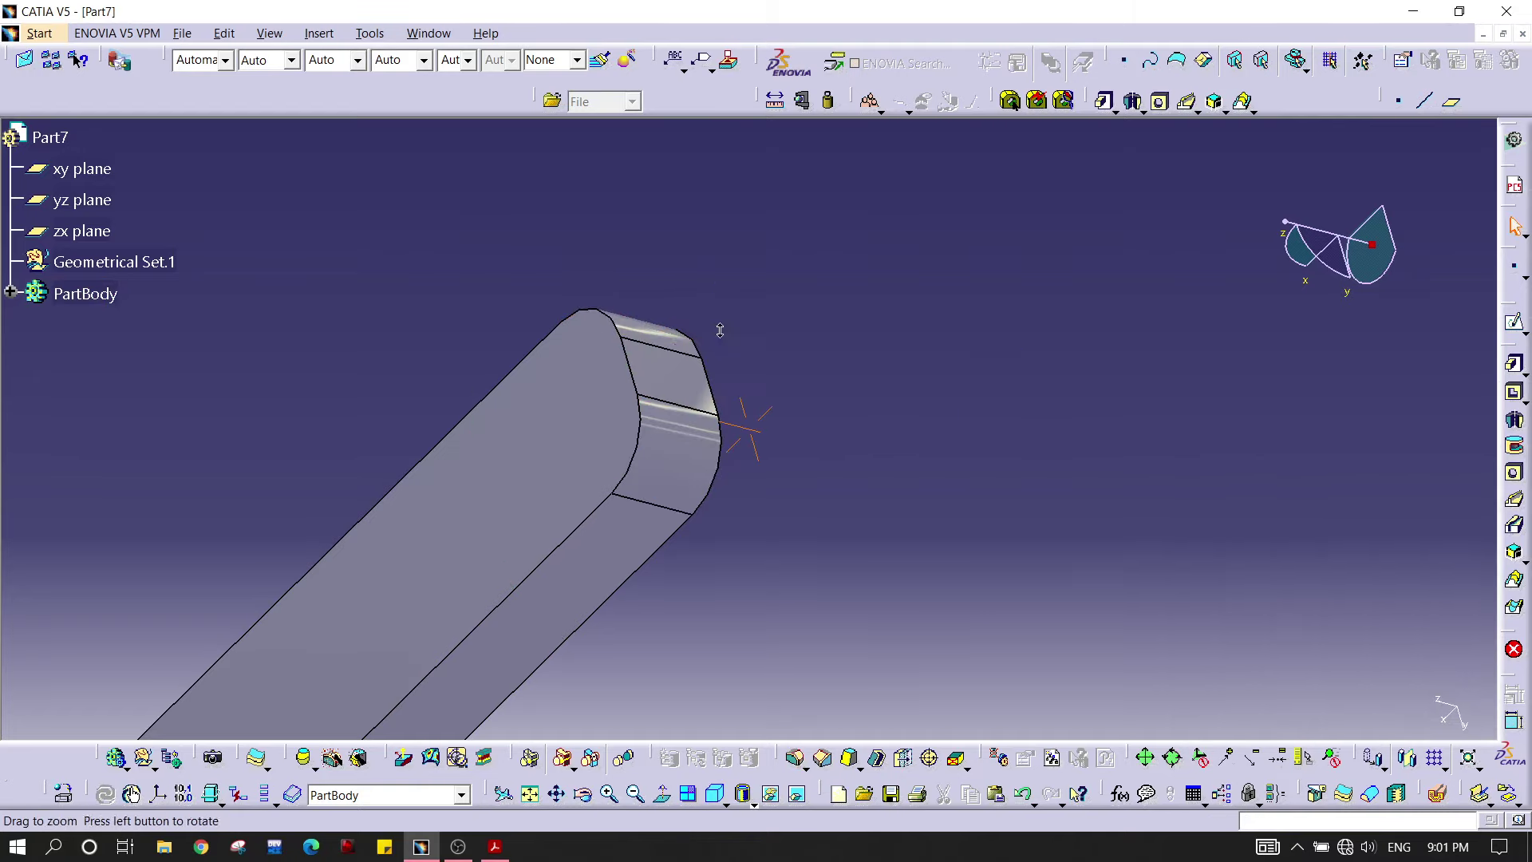
Step: Fillet all edges around the base bar's top face with a 5 mm radius
middle_click_drag(720, 330, 803, 394)
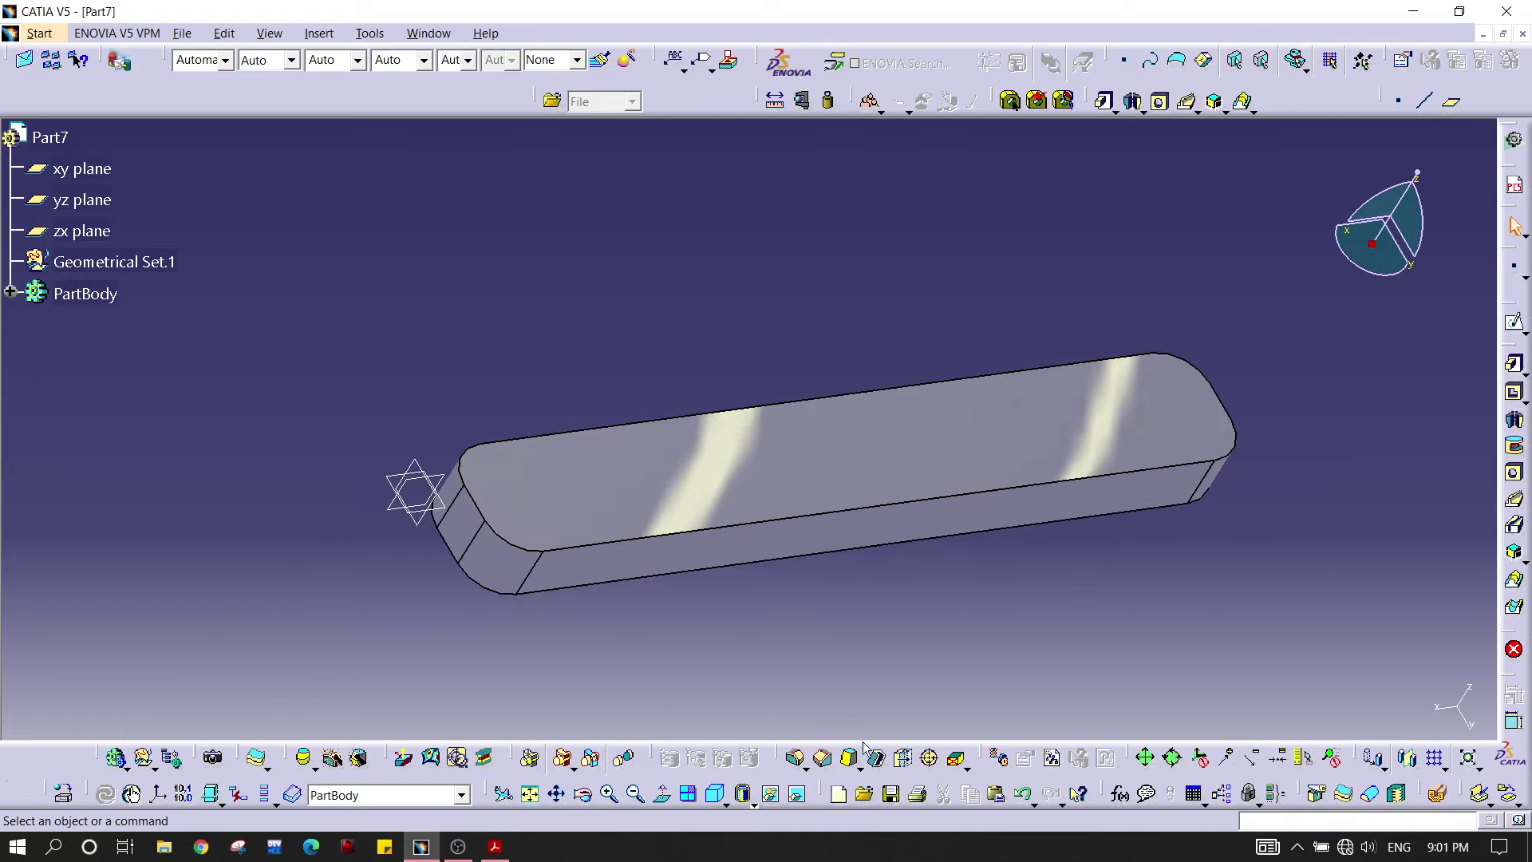
left_click(797, 758)
left_click(830, 456)
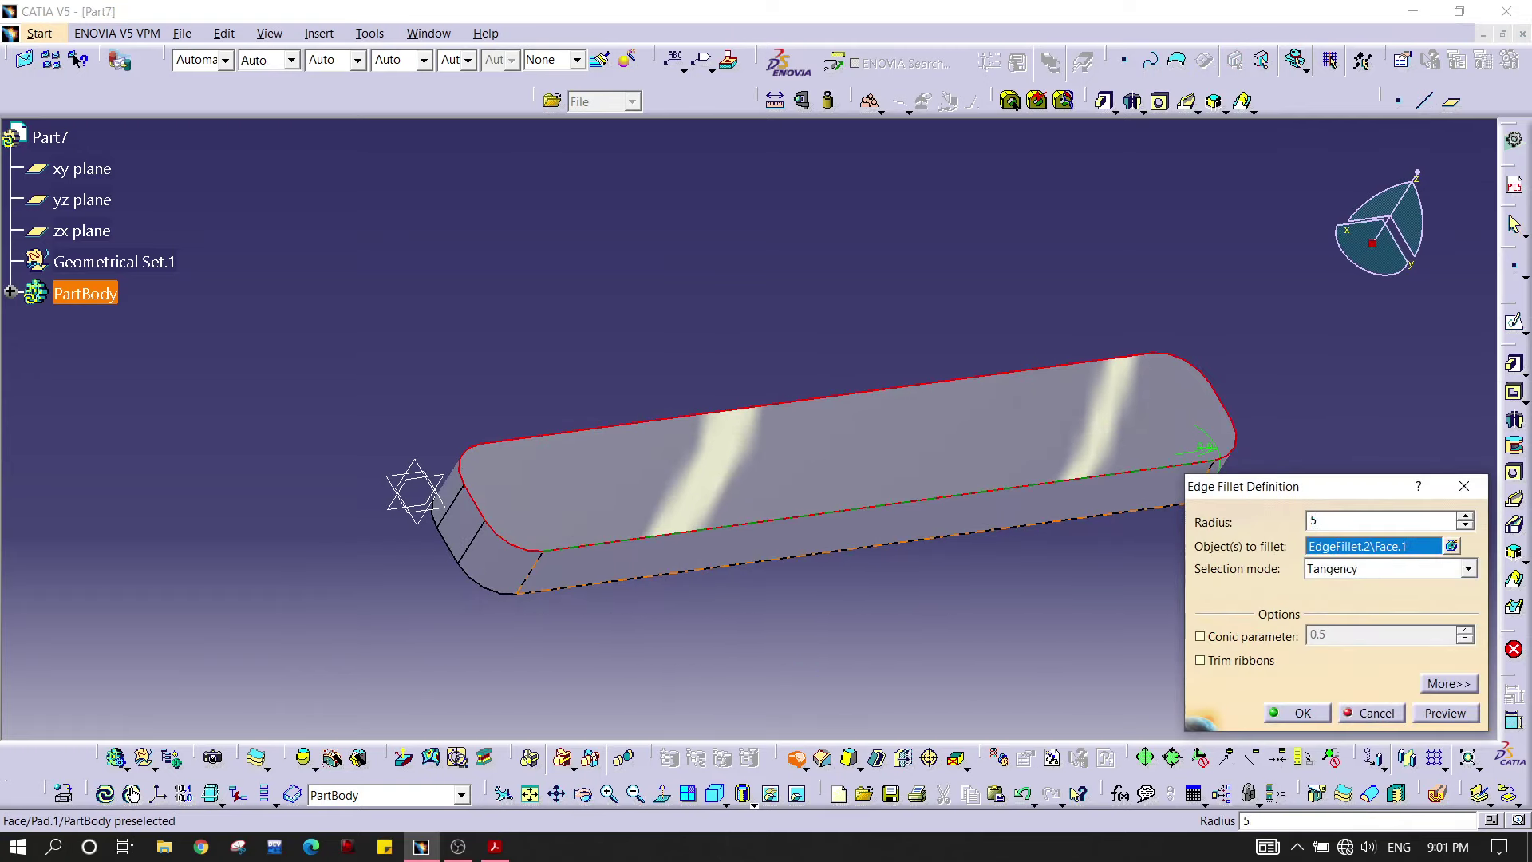
key("Return")
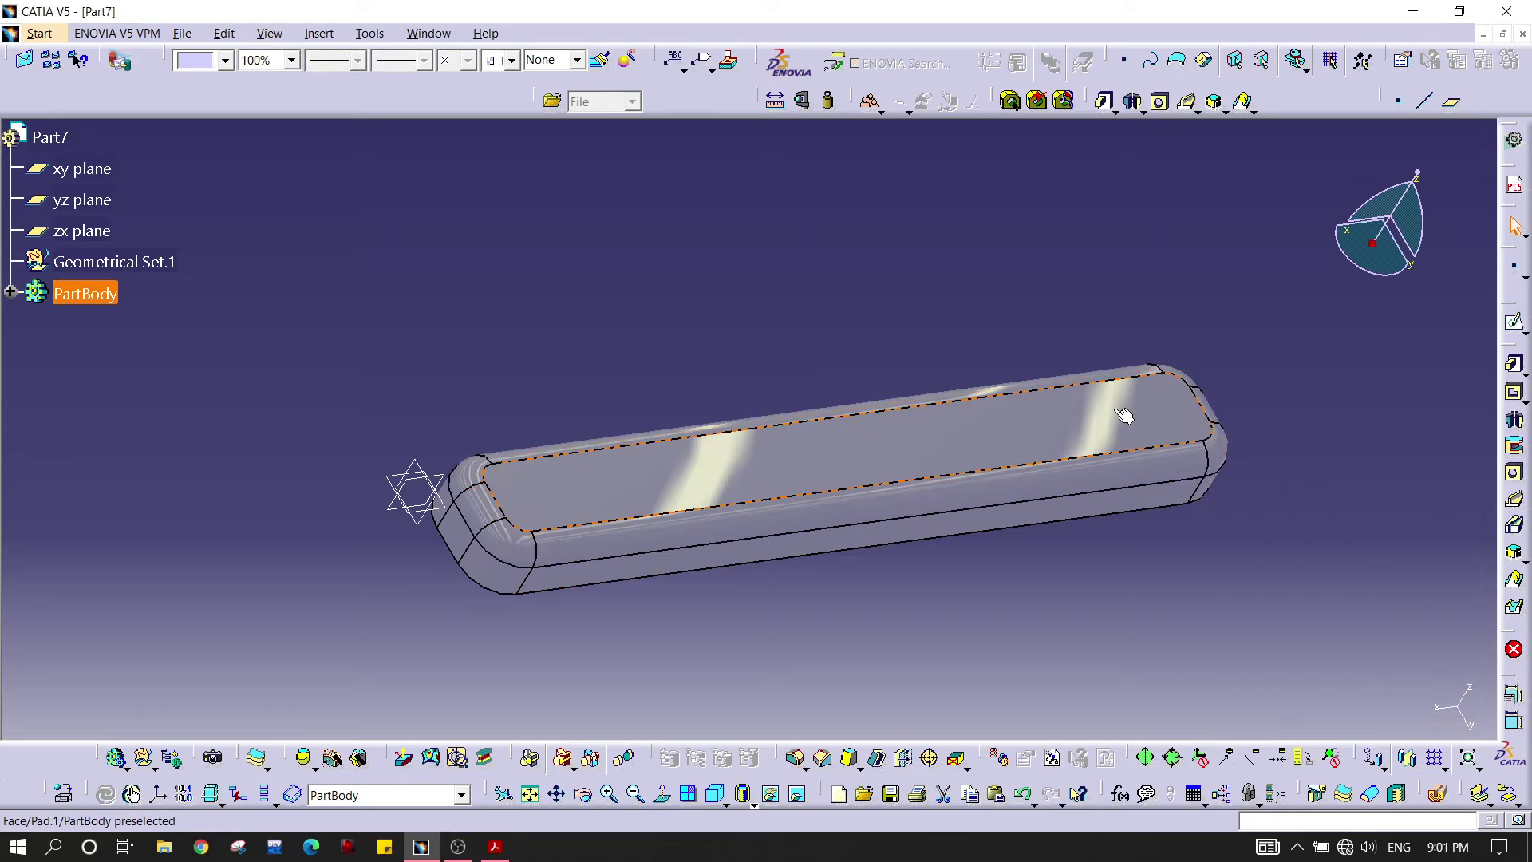
left_click(1300, 373)
Step: Start a sketch on the base bar's flat underside and draw a circle about 8.1 mm in diameter near the origin end
middle_click_drag(1300, 372, 659, 509)
left_click(659, 508)
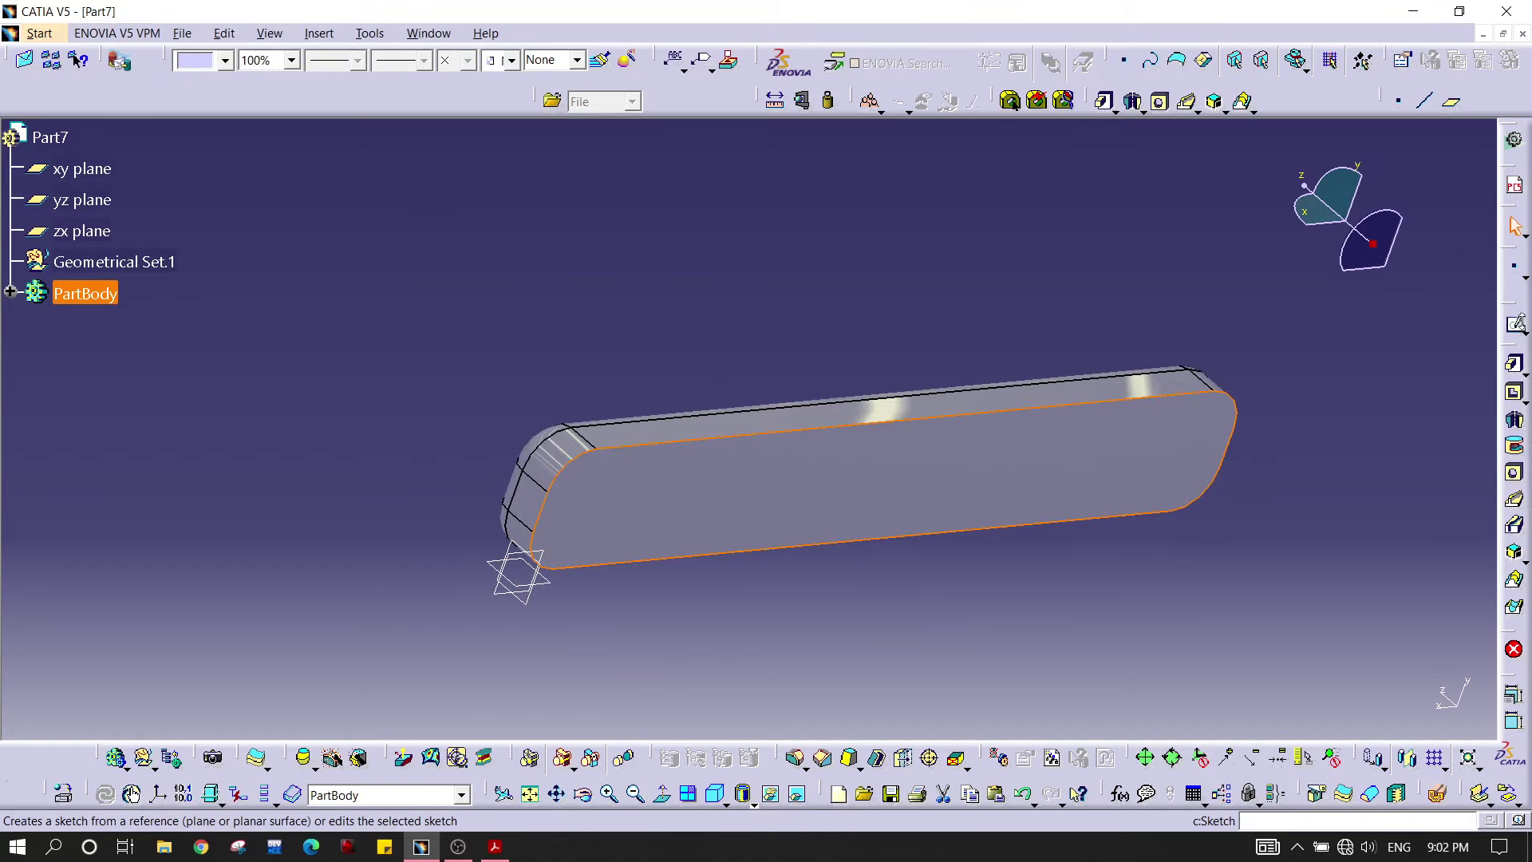
left_click(1515, 323)
middle_click_drag(611, 381, 1131, 470)
middle_click_drag(819, 444, 300, 355)
left_click(756, 404)
mouse_move(1040, 354)
middle_mouse_down()
mouse_move(756, 404)
mouse_move(764, 348)
middle_mouse_up()
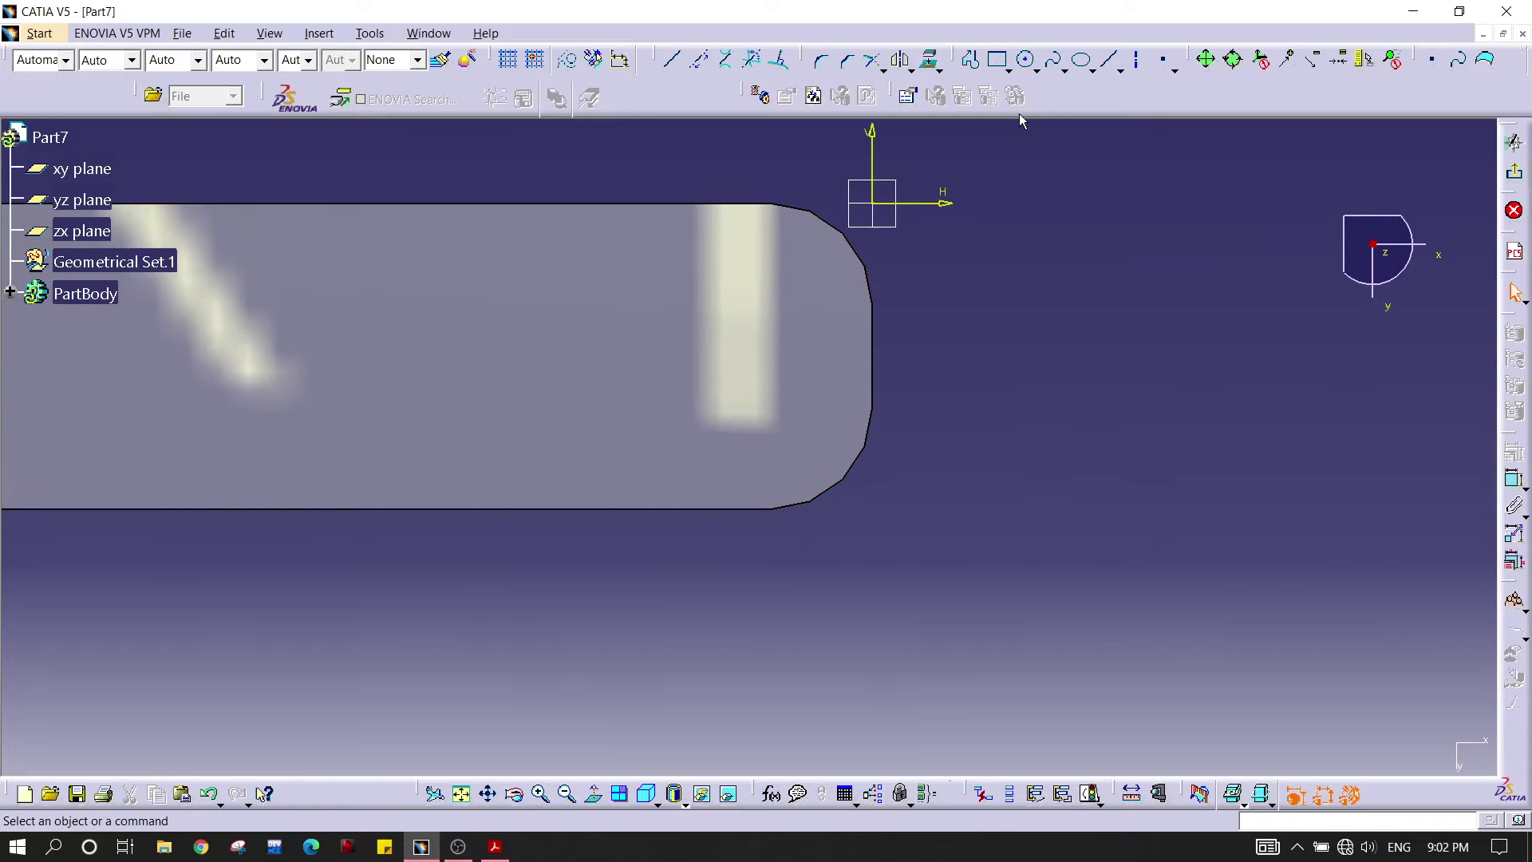
left_click(1027, 65)
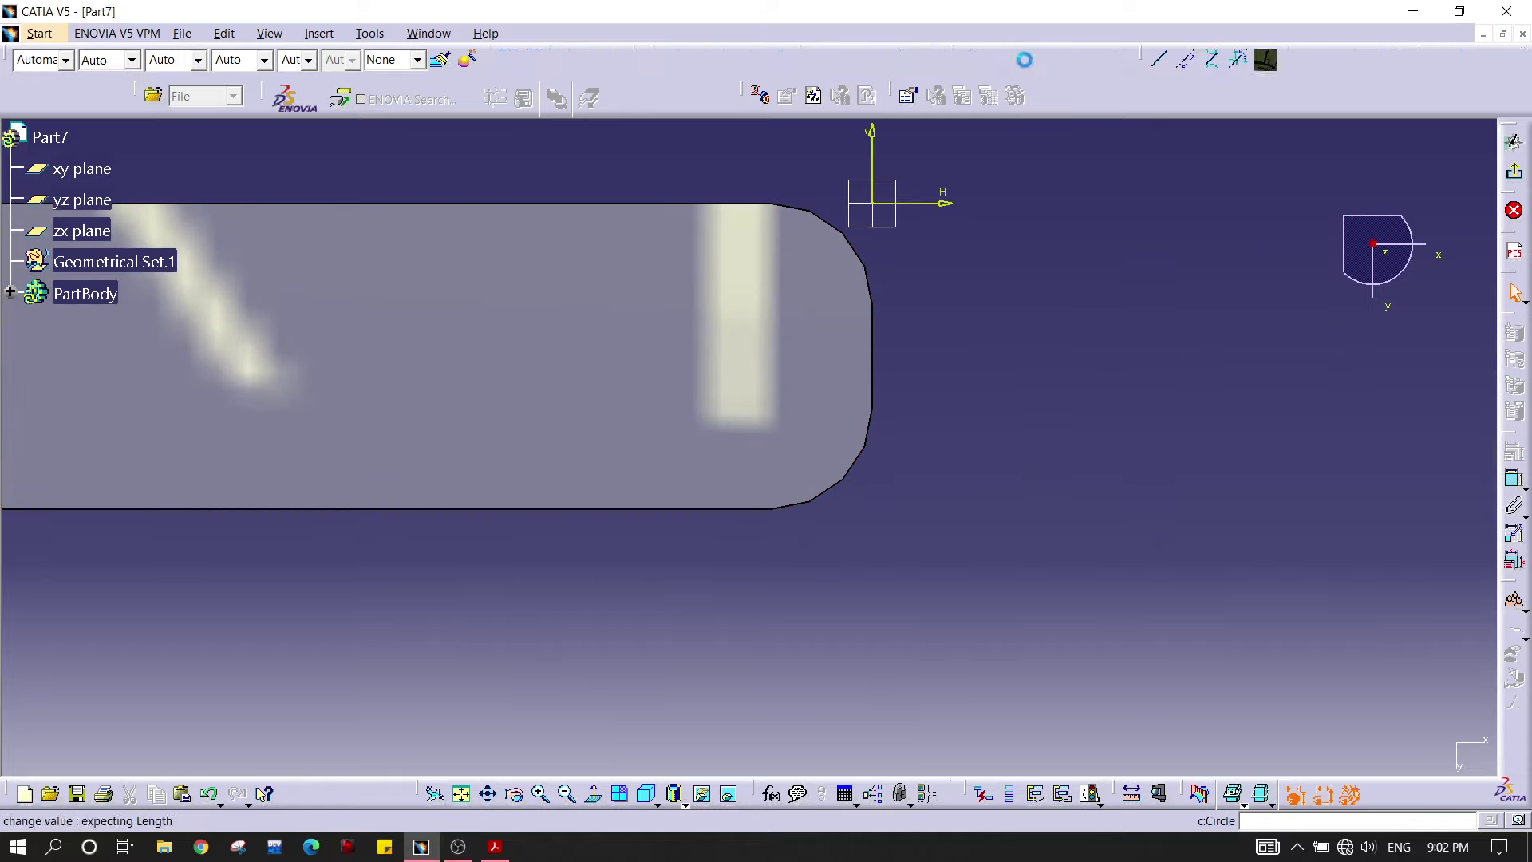
mouse_move(652, 337)
middle_mouse_down()
mouse_move(739, 349)
mouse_move(742, 308)
mouse_move(748, 351)
middle_mouse_up()
left_click(740, 349)
left_click(822, 353)
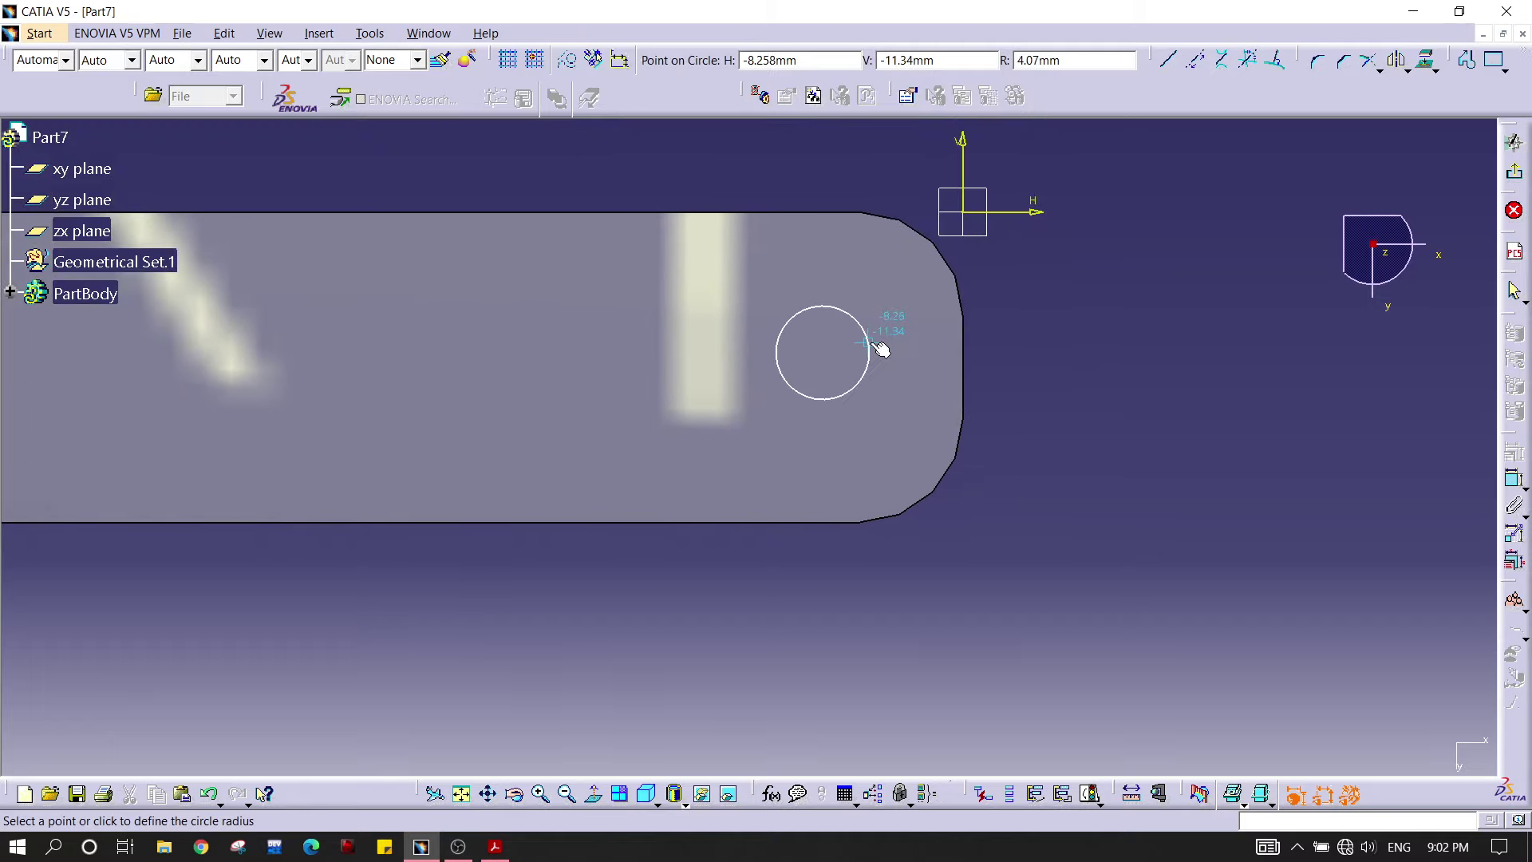
left_click(866, 338)
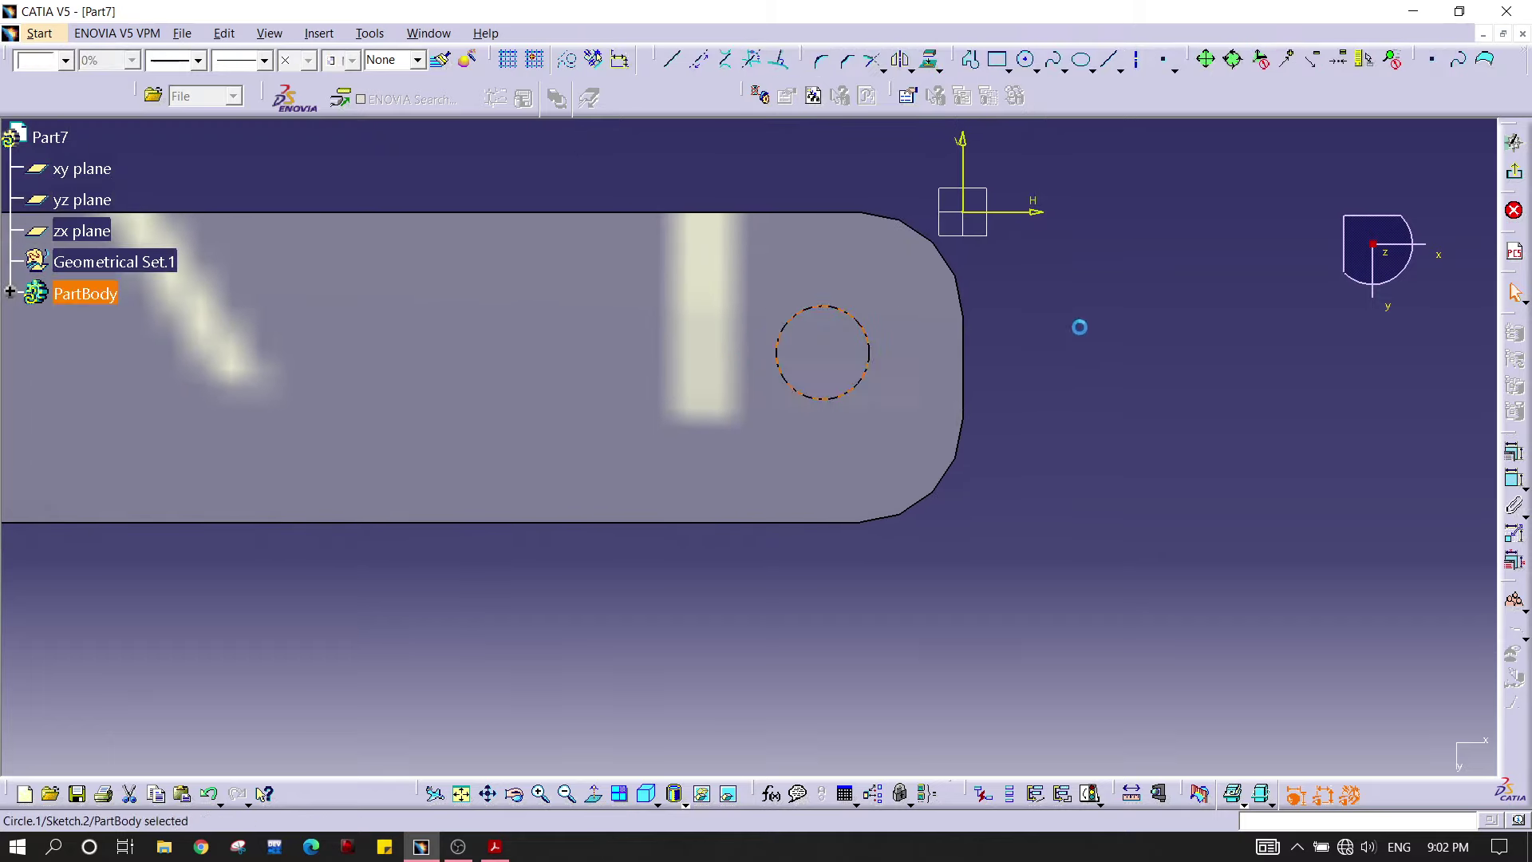
Step: Dimension the circle's centre from the bar's long edge opposite the origin and set the distance to 13.5 mm
left_click(827, 353)
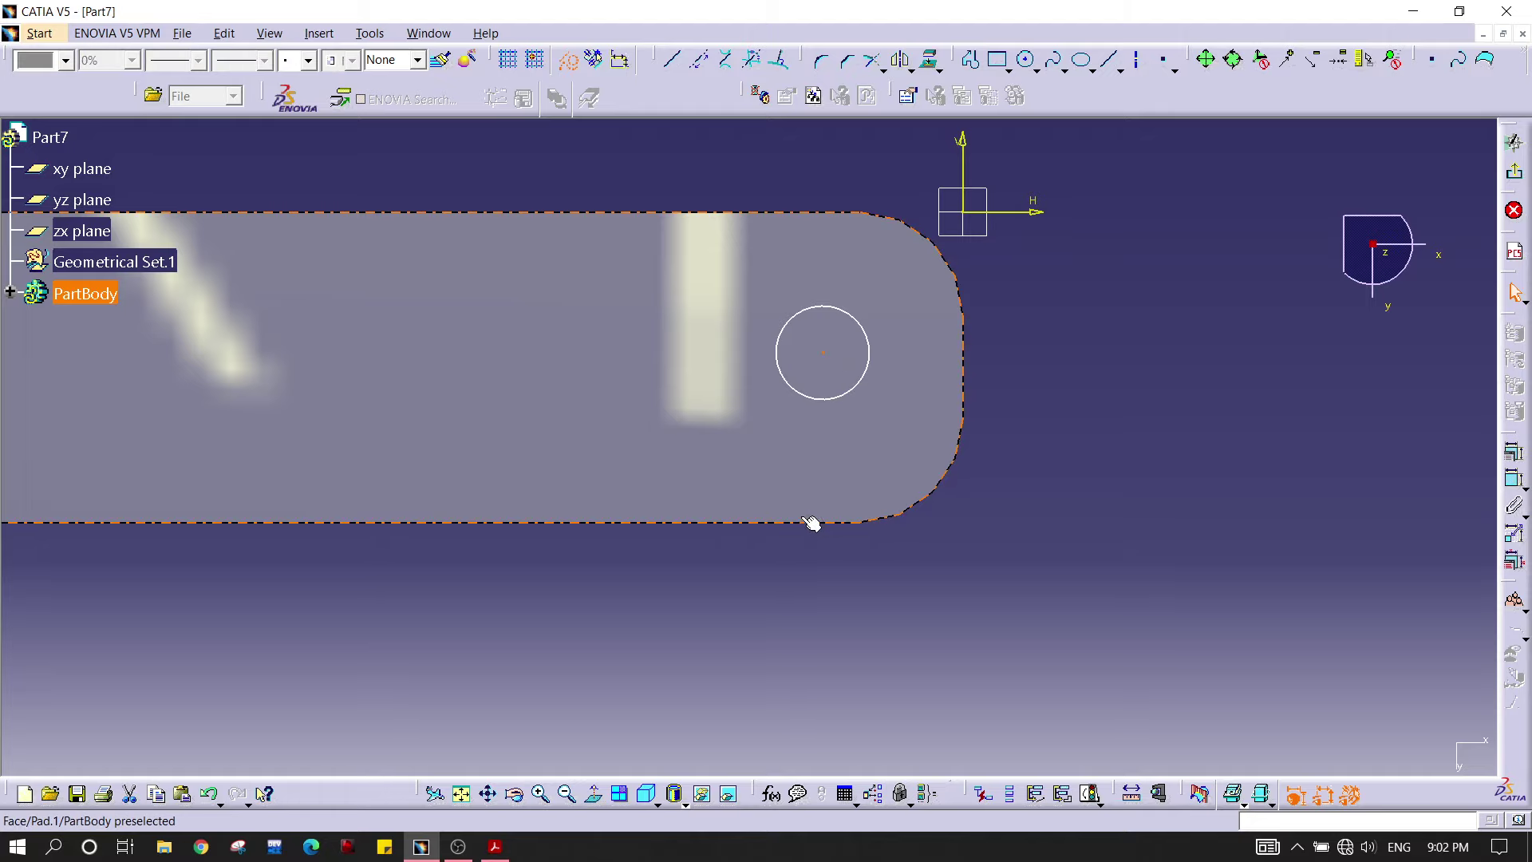
left_click(838, 523)
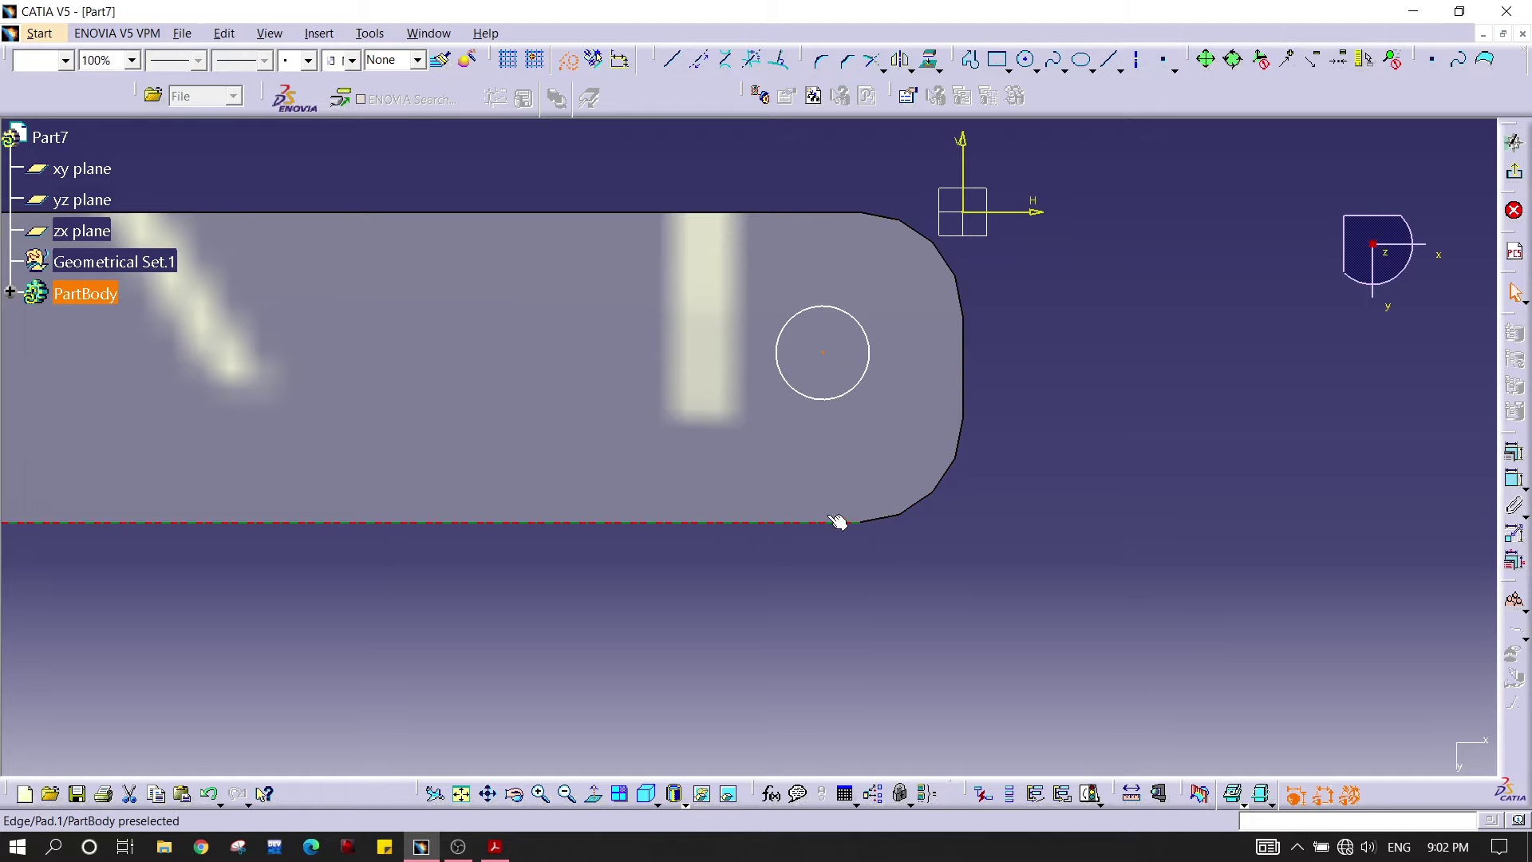
left_click(1505, 479)
left_click(1188, 404)
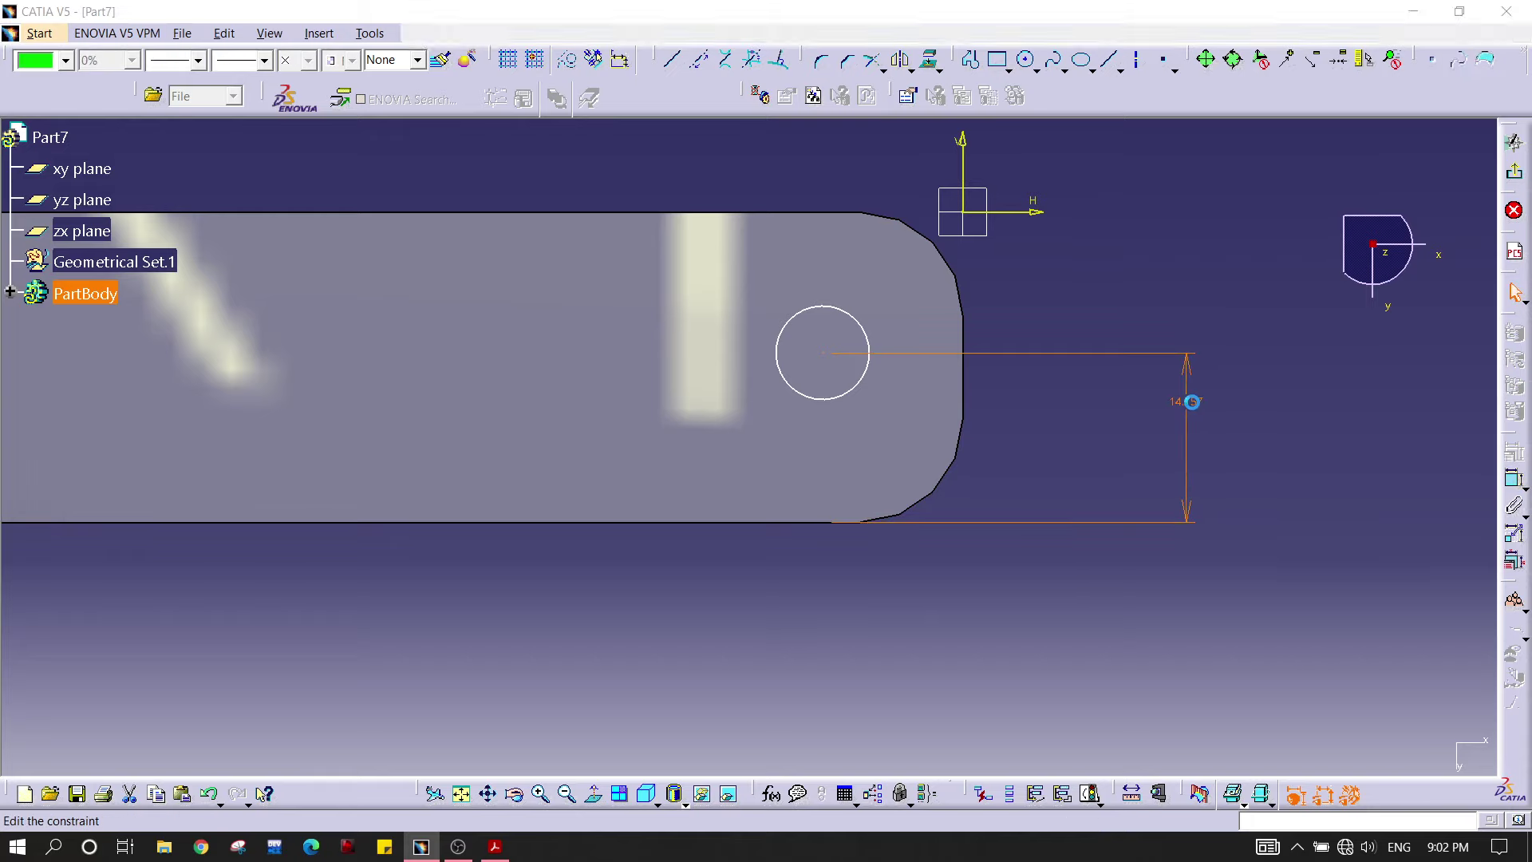
double_click(1193, 408)
type("13.5")
key("Return")
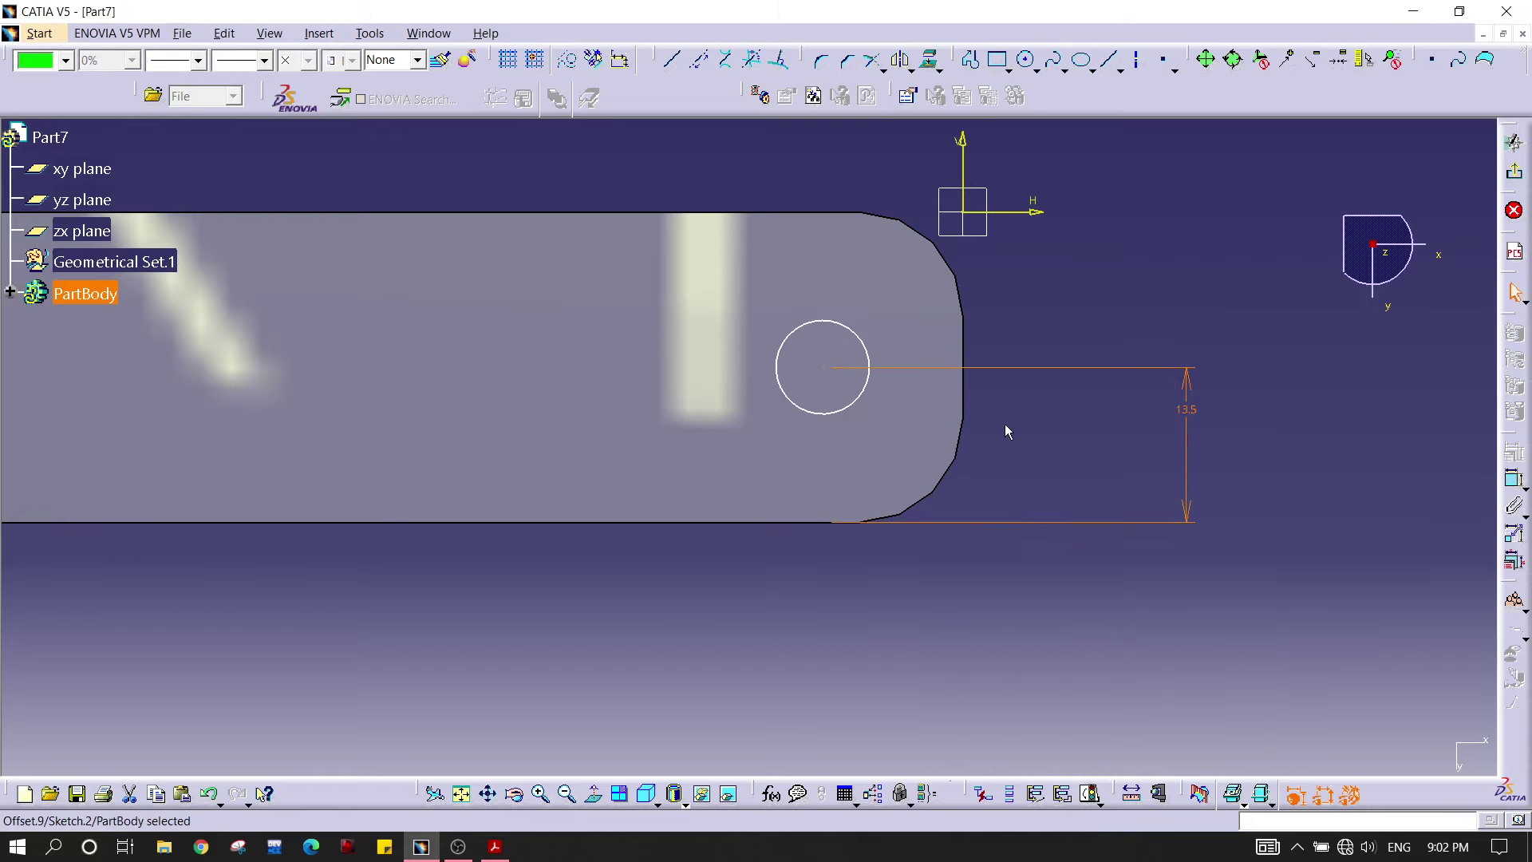
middle_click_drag(944, 463, 890, 501)
left_click(1171, 470)
Step: Dimension the circle's diameter, check the pin size on the Hand Rester sheet in Acrobat Reader, and set it to 8 mm back in CATIA
left_click(1514, 479)
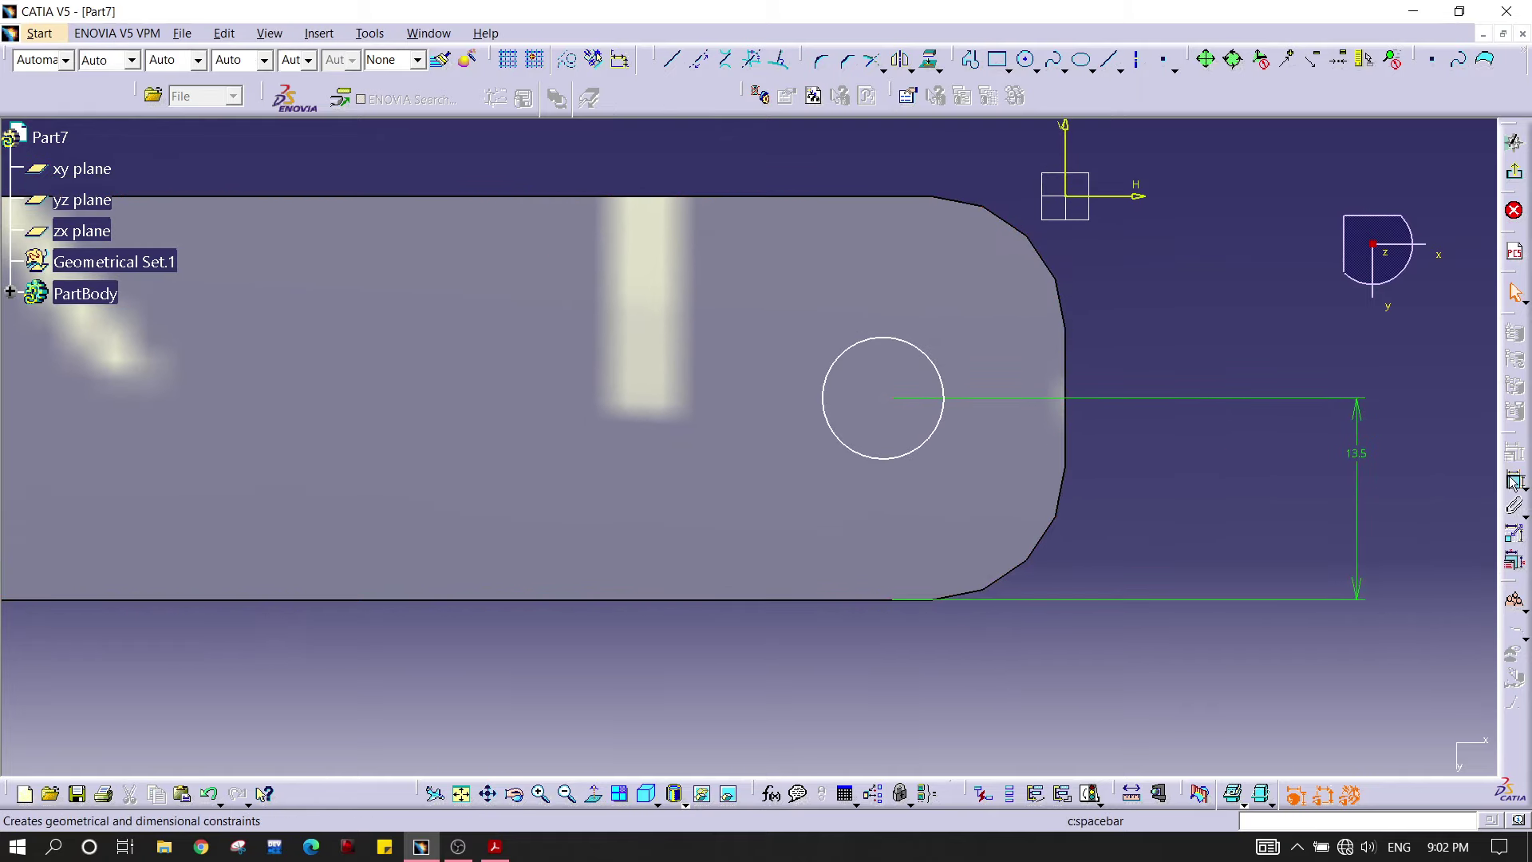
left_click(928, 353)
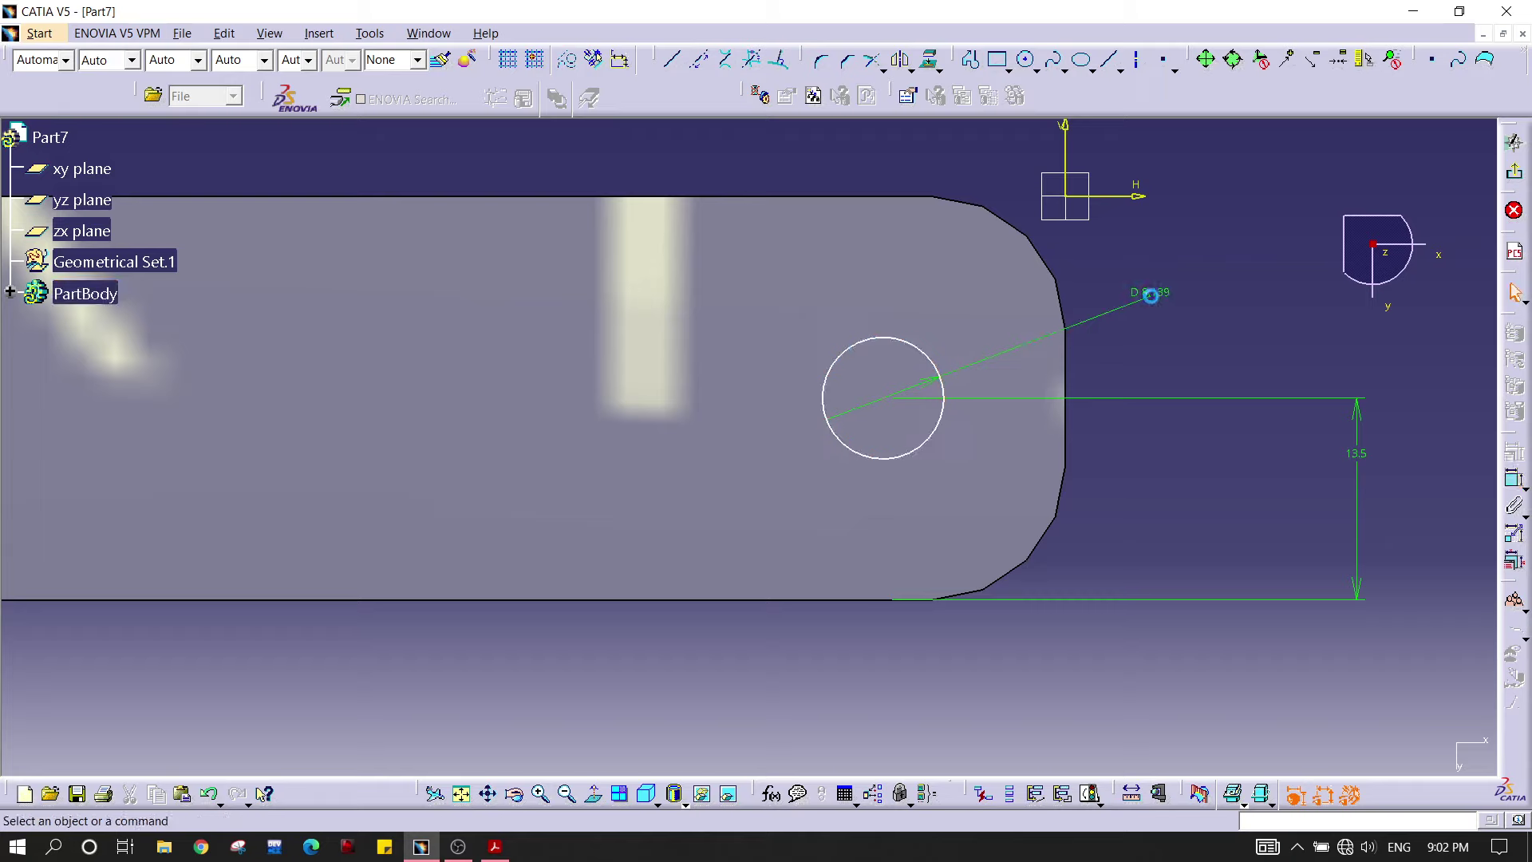
double_click(1161, 289)
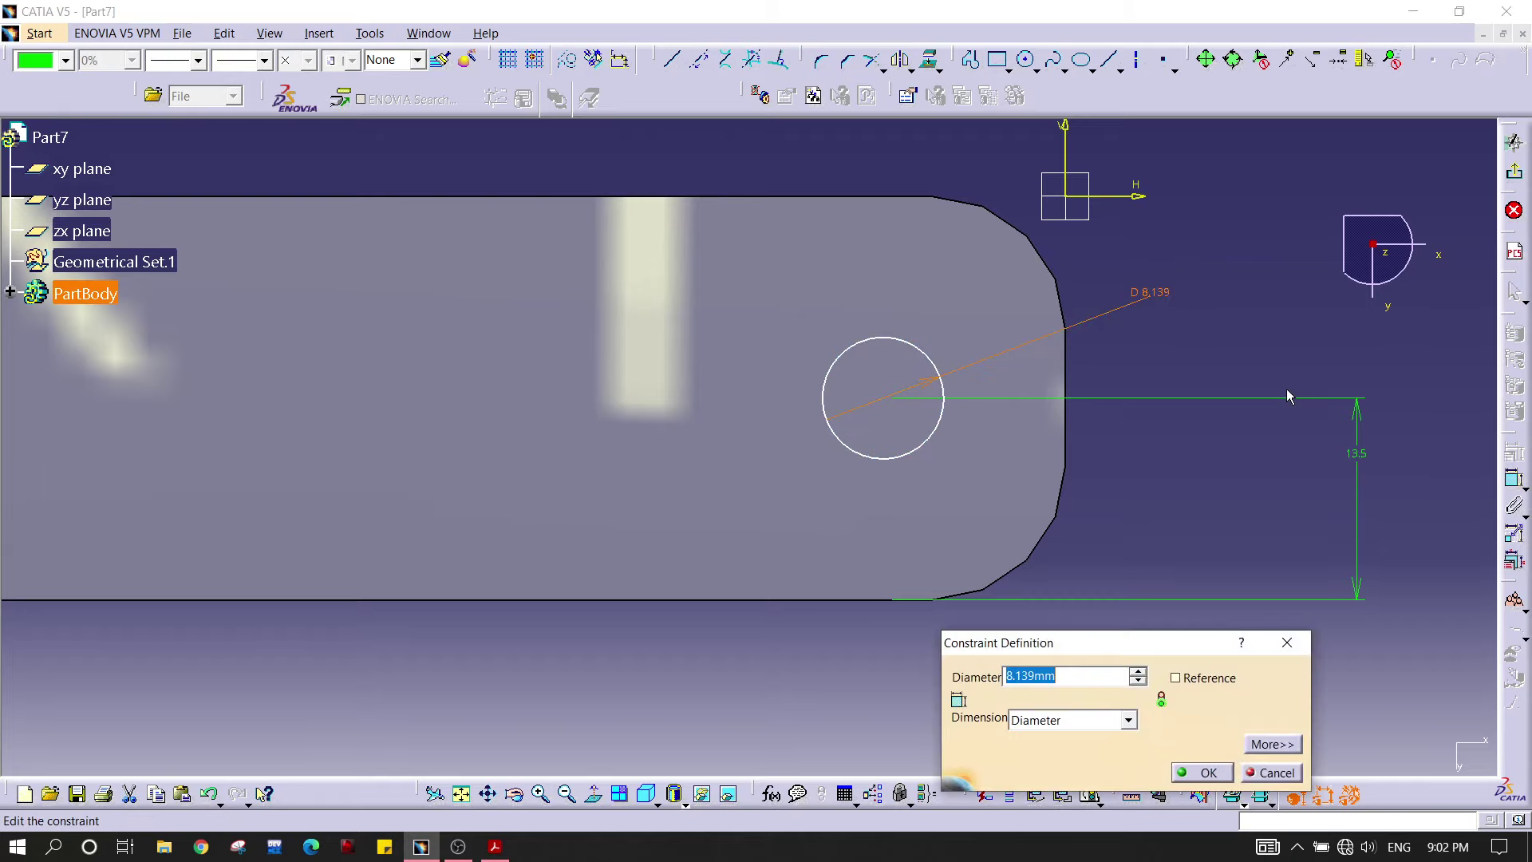
key("alt+Tab")
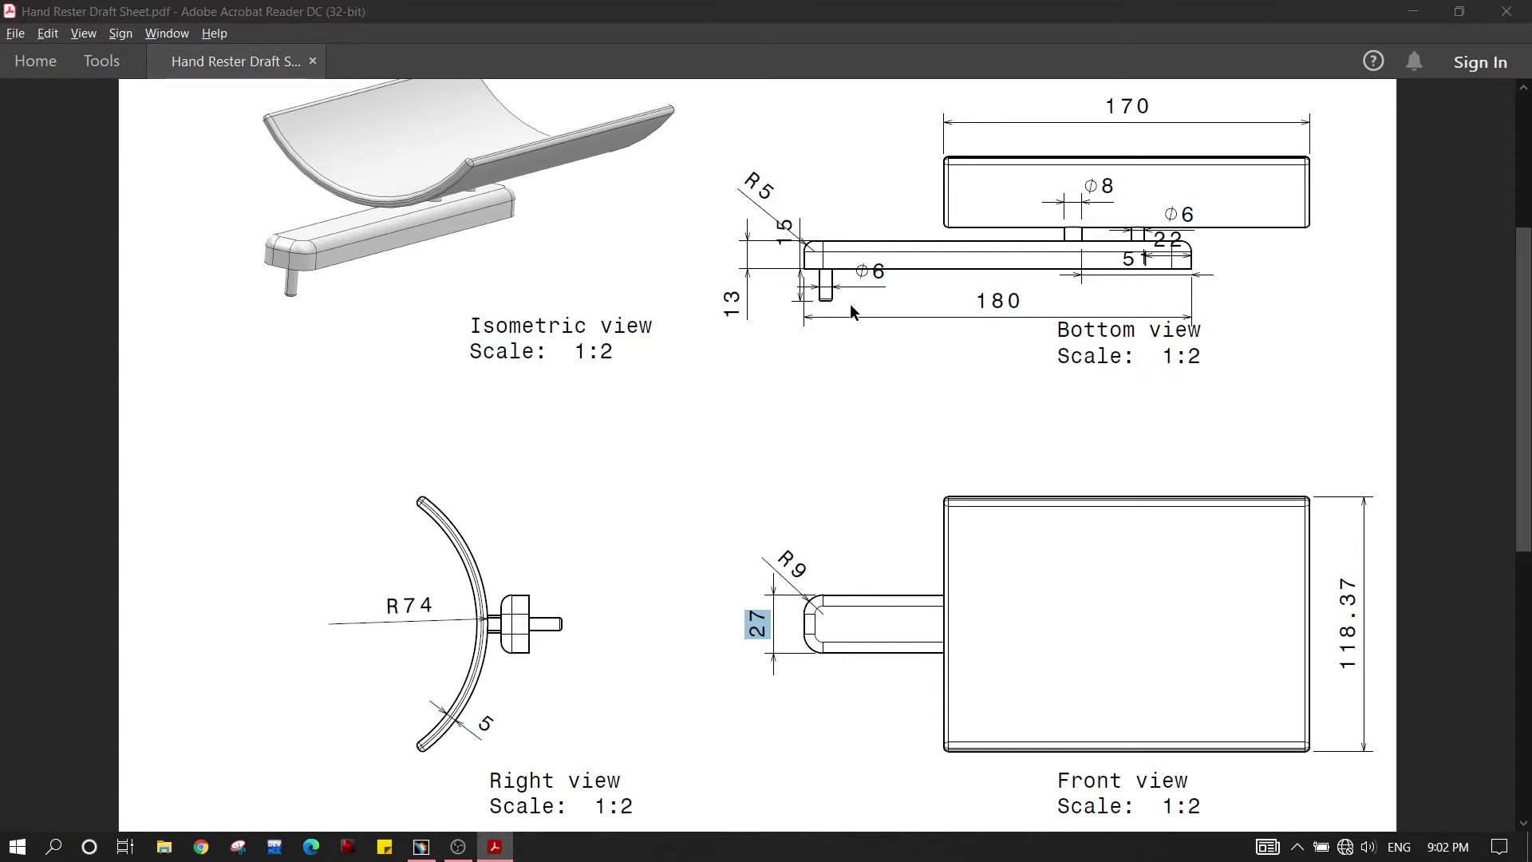
key("alt+Tab")
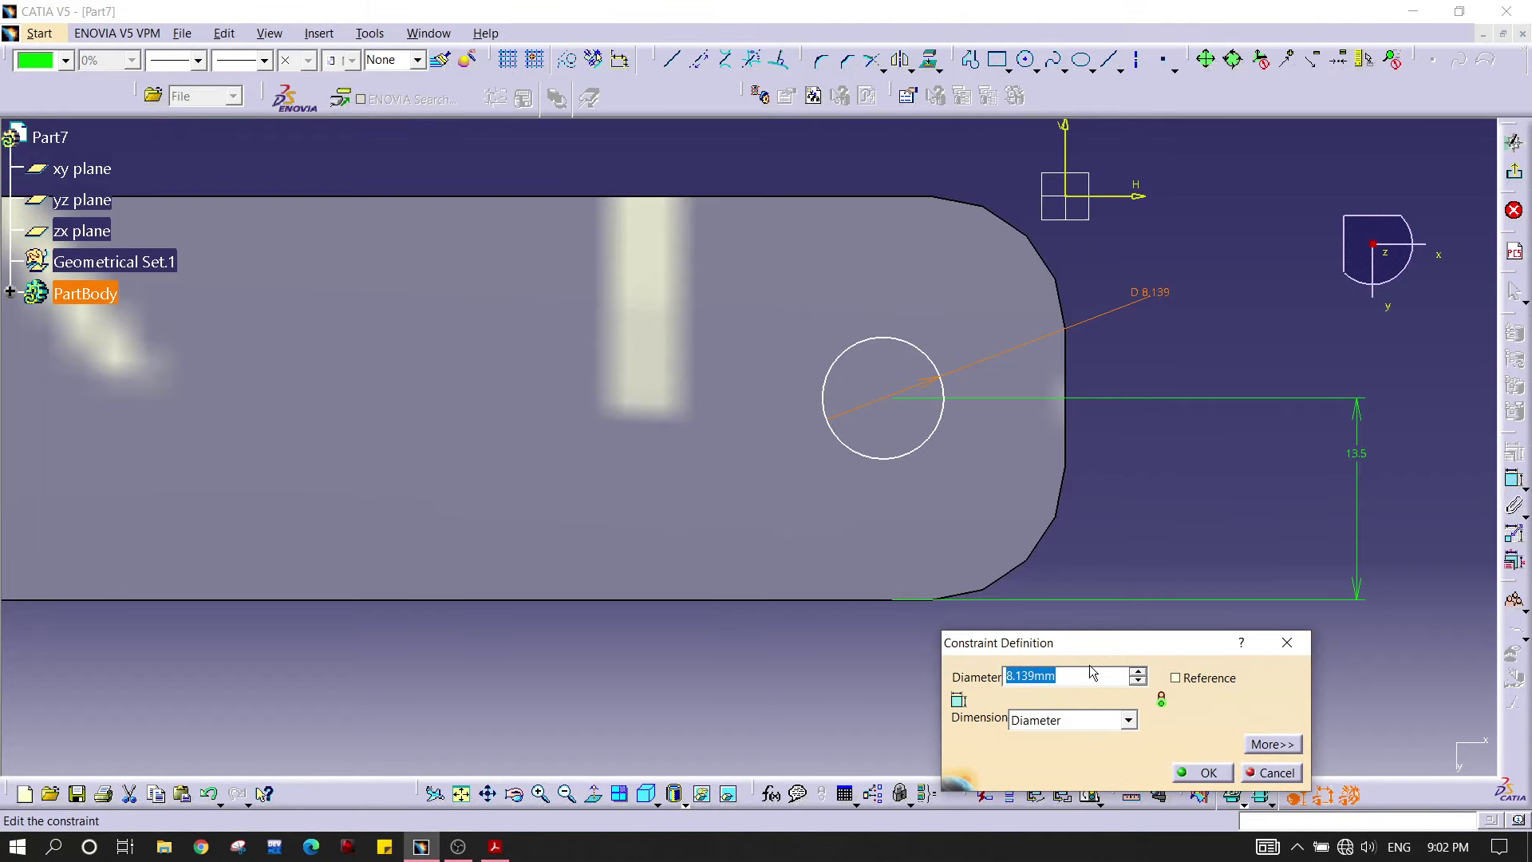
type("8")
key("Return")
Step: Switch to Acrobat Reader and check the base bar's pin dimensions on the Hand Rester draft sheet
key("alt+Tab")
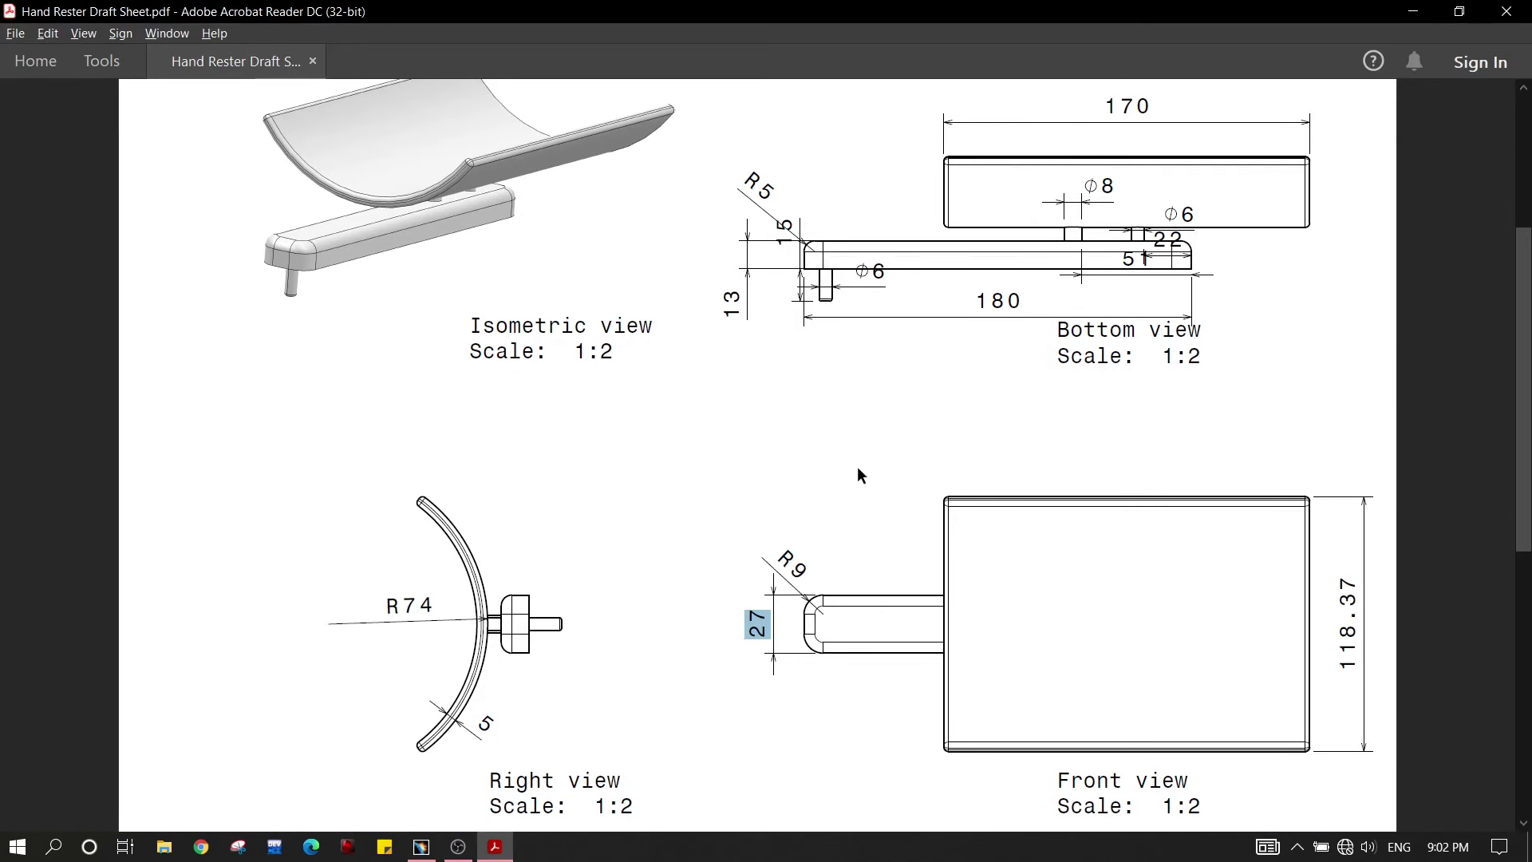
scroll(829, 339, "up", 1, "ctrl")
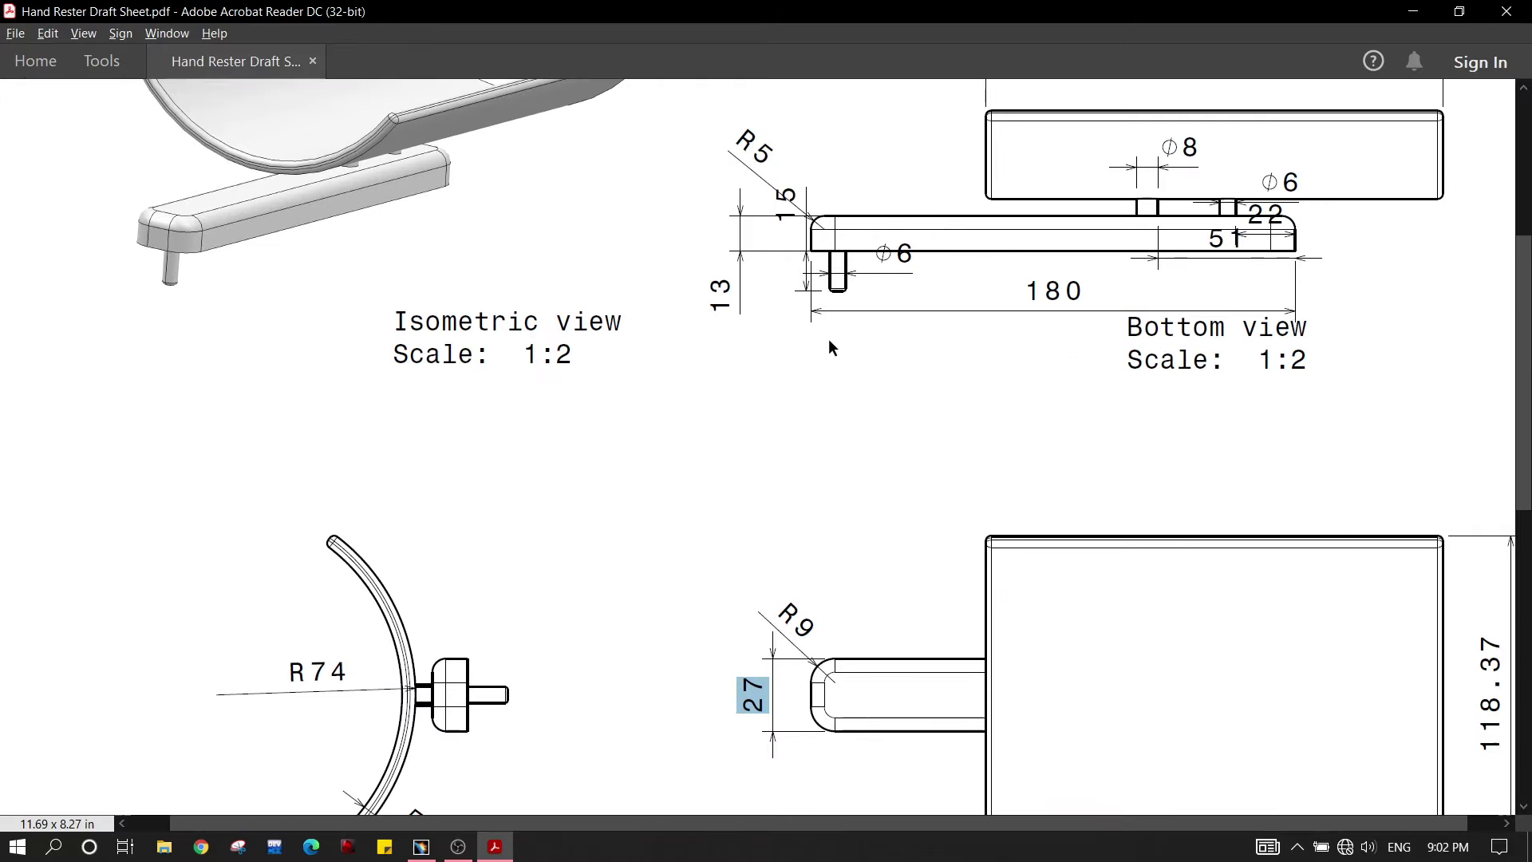
scroll(683, 513, "down", 1)
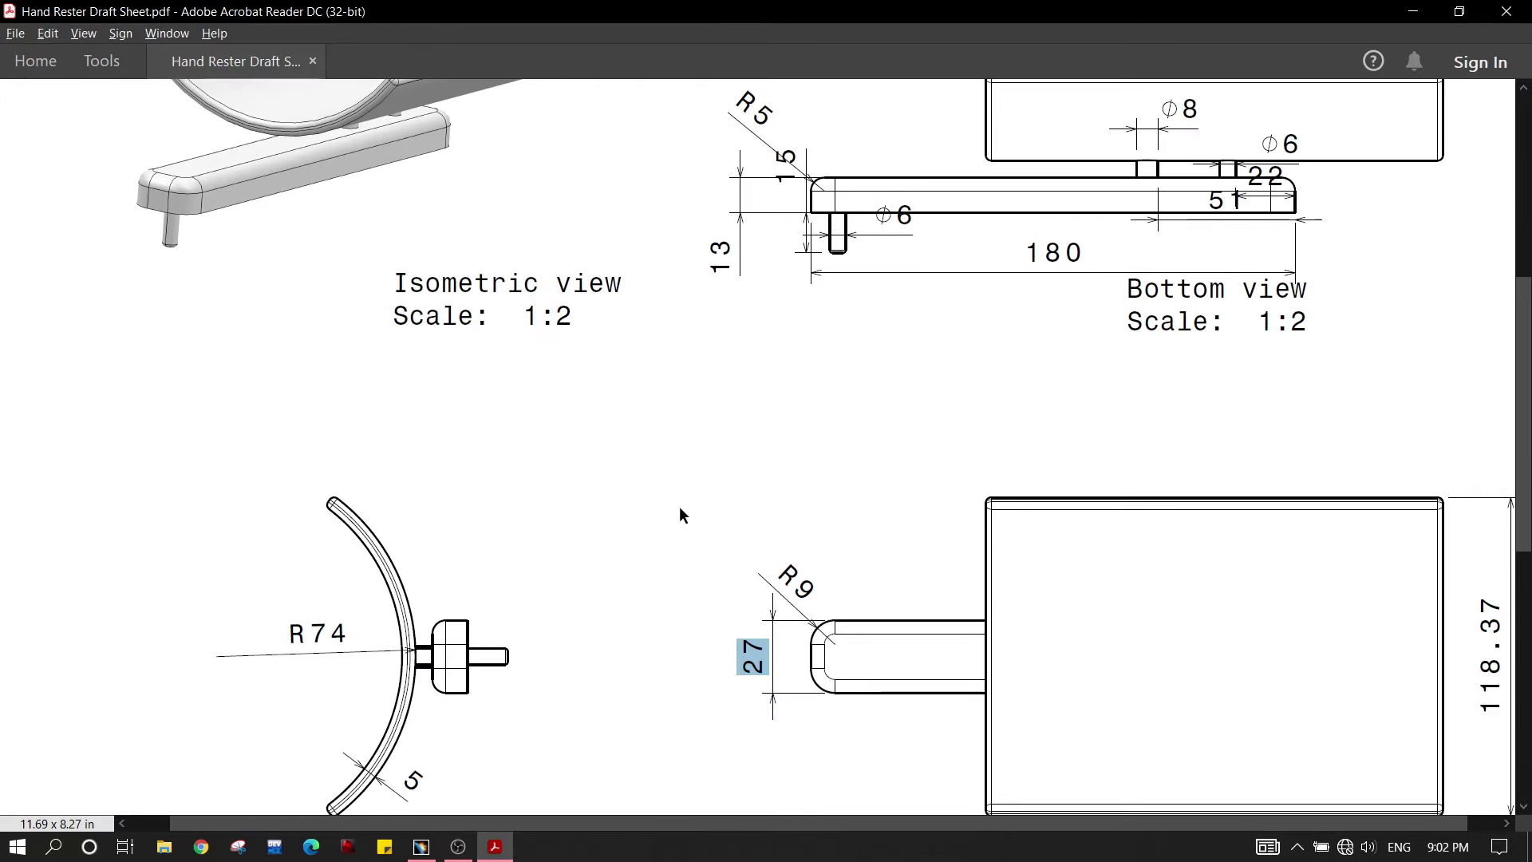
Step: Switch to CATIA, dimension the pin circle's centre 10 mm from the bar's end edge, and exit the sketch
key("alt+Tab")
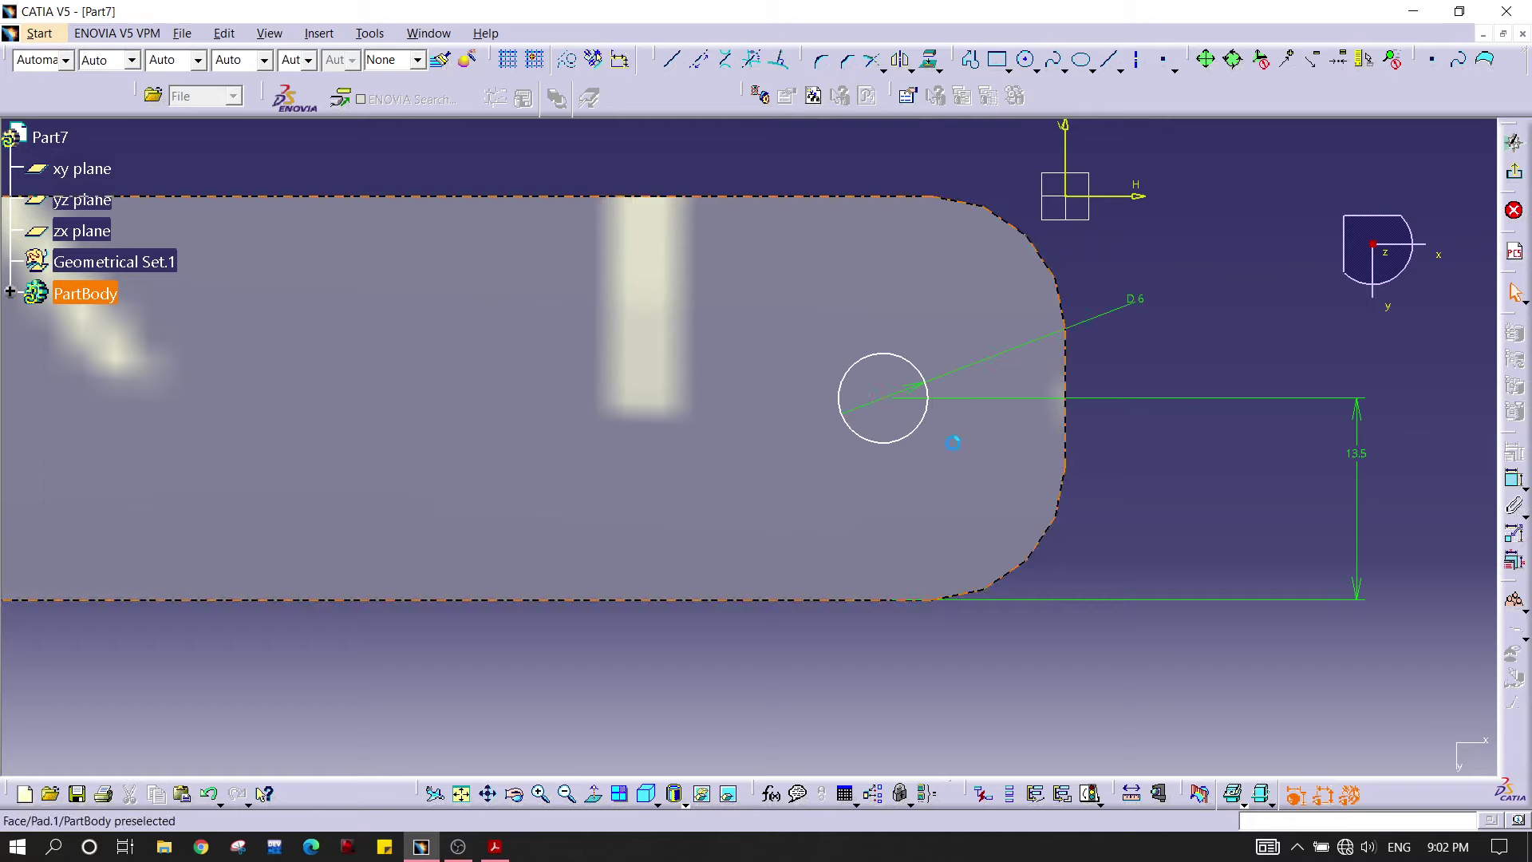
left_click(885, 399)
left_click(1066, 427, "ctrl")
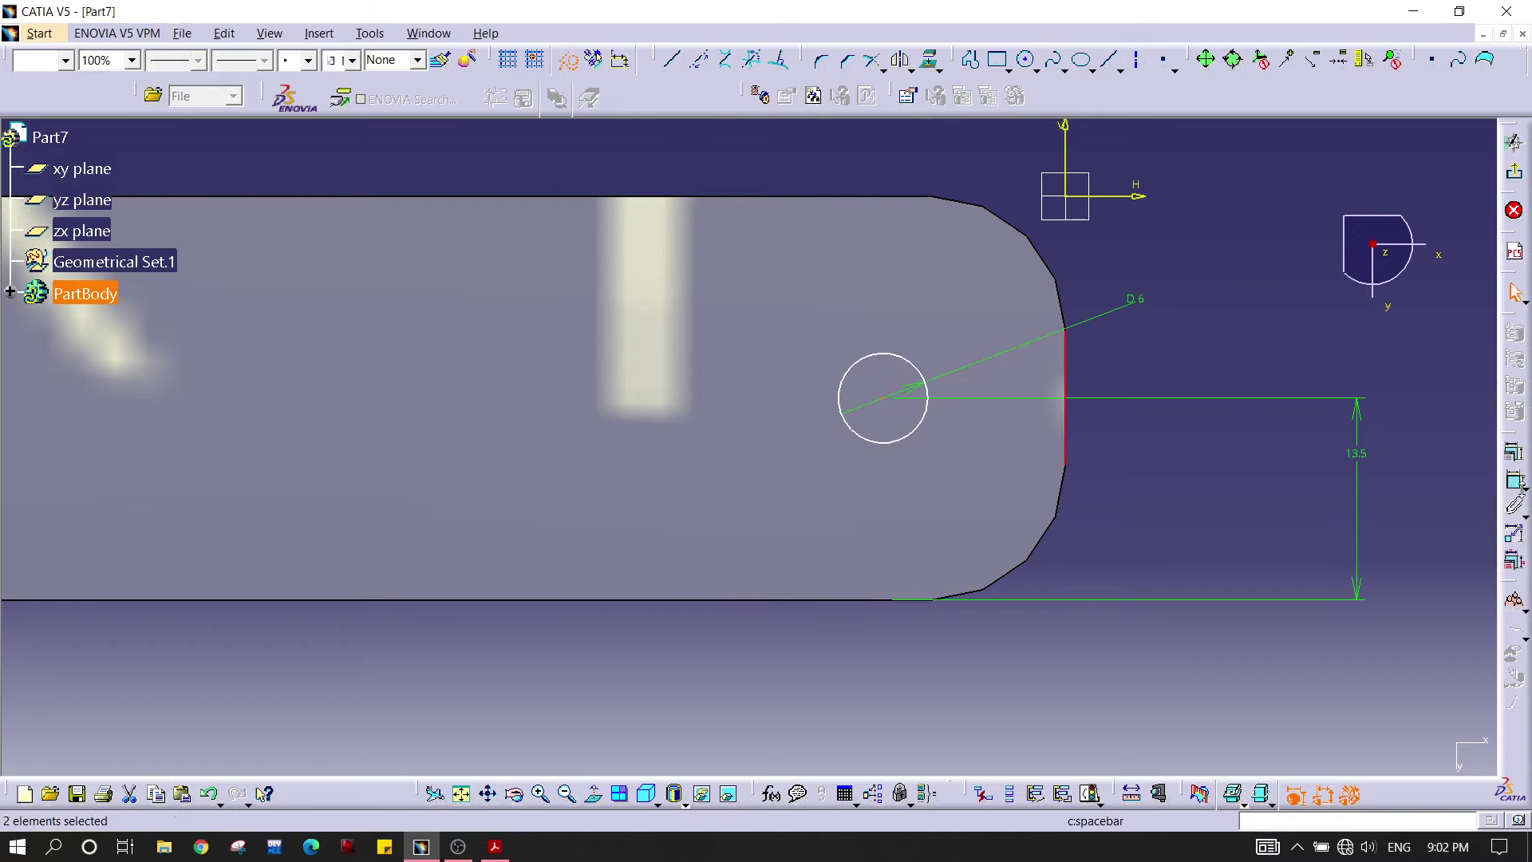
left_click(1514, 480)
left_click(910, 174)
double_click(930, 172)
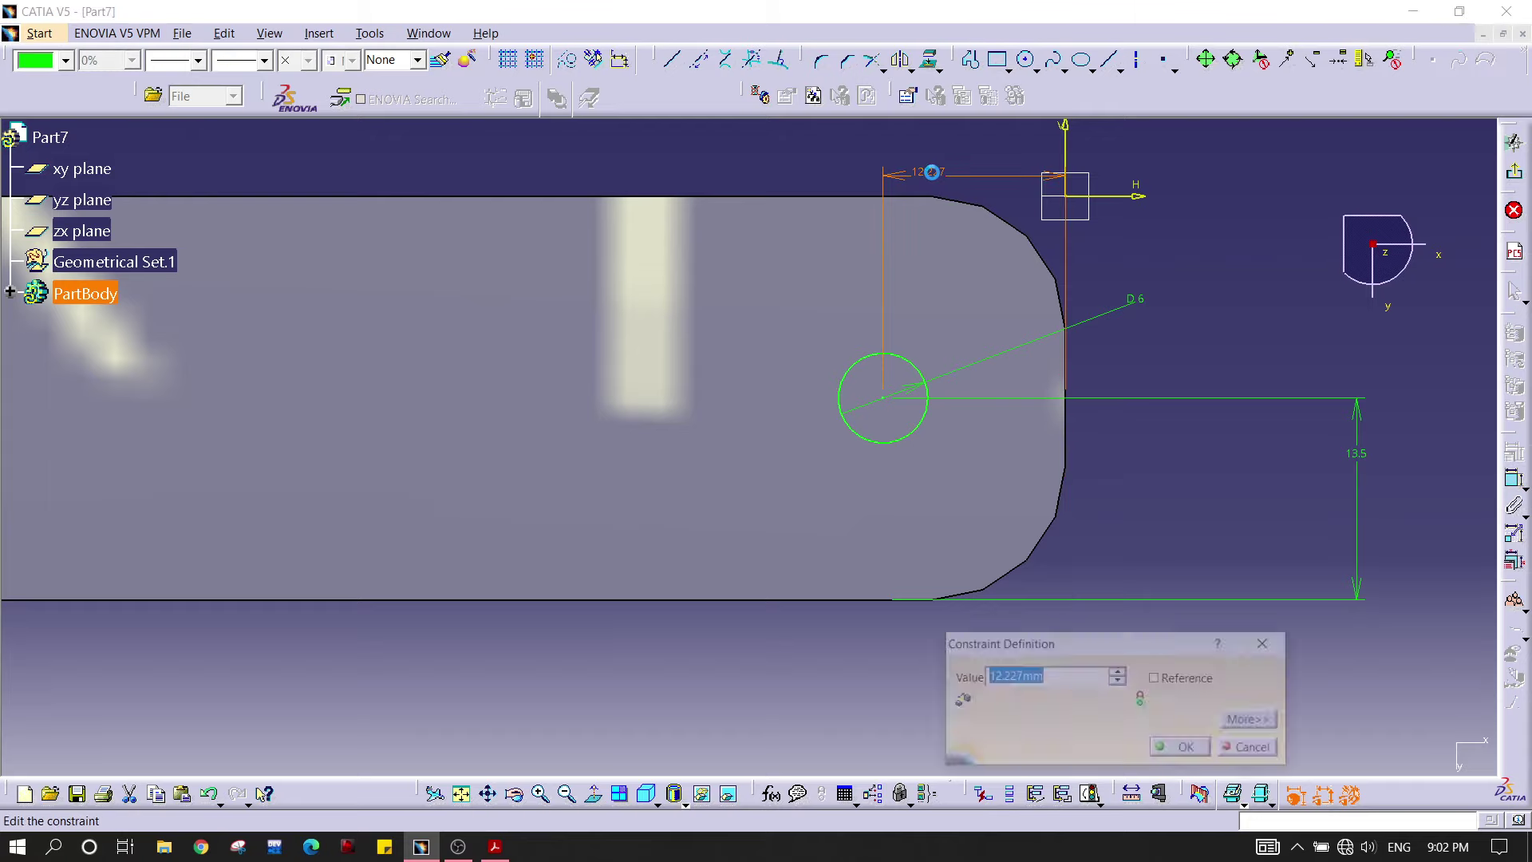
key("Return")
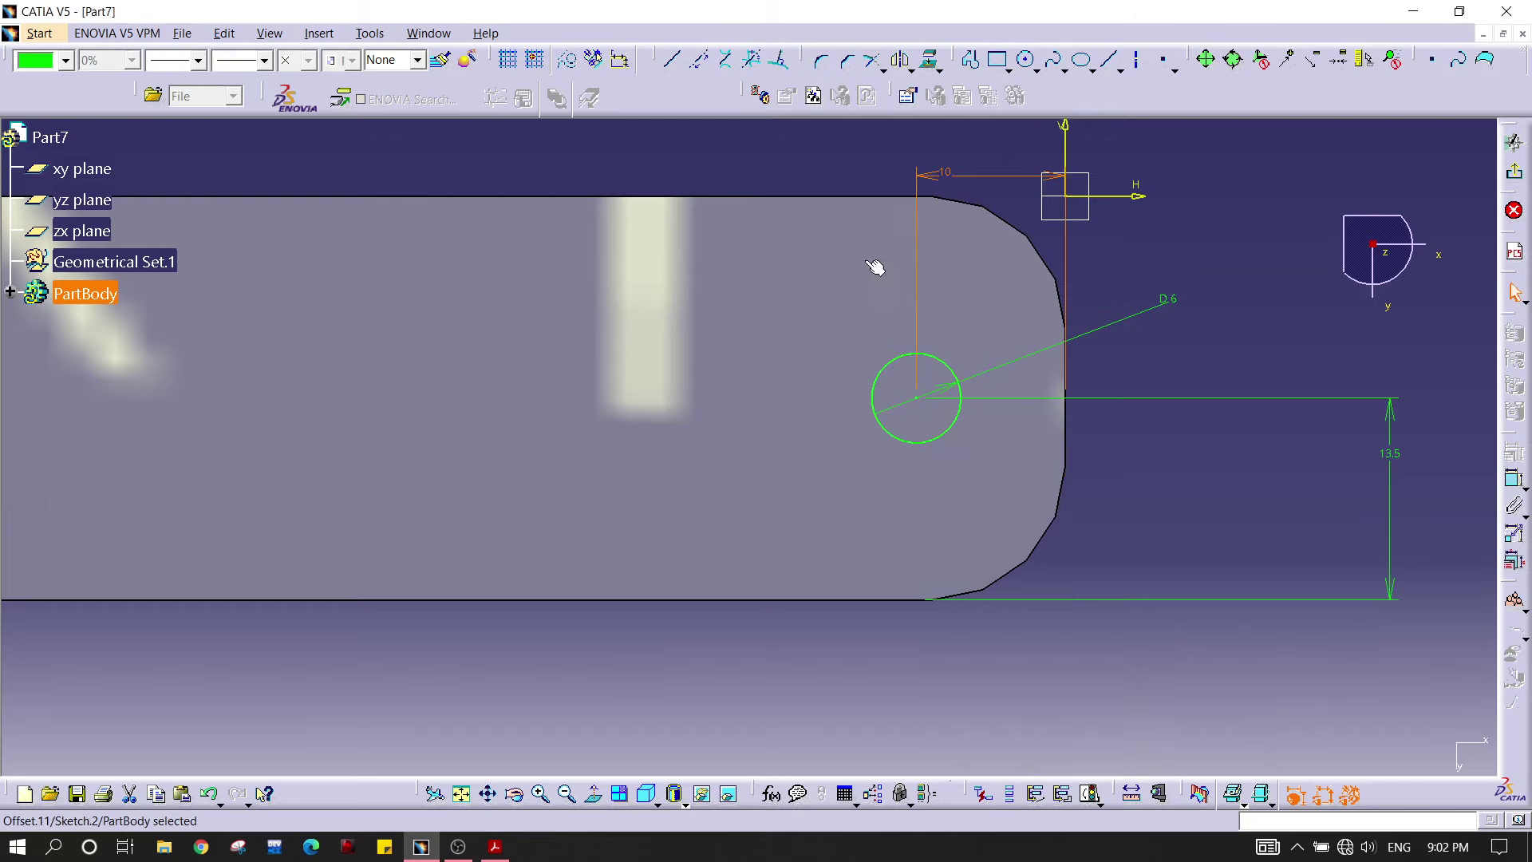
left_click(1250, 259)
left_click(1513, 172)
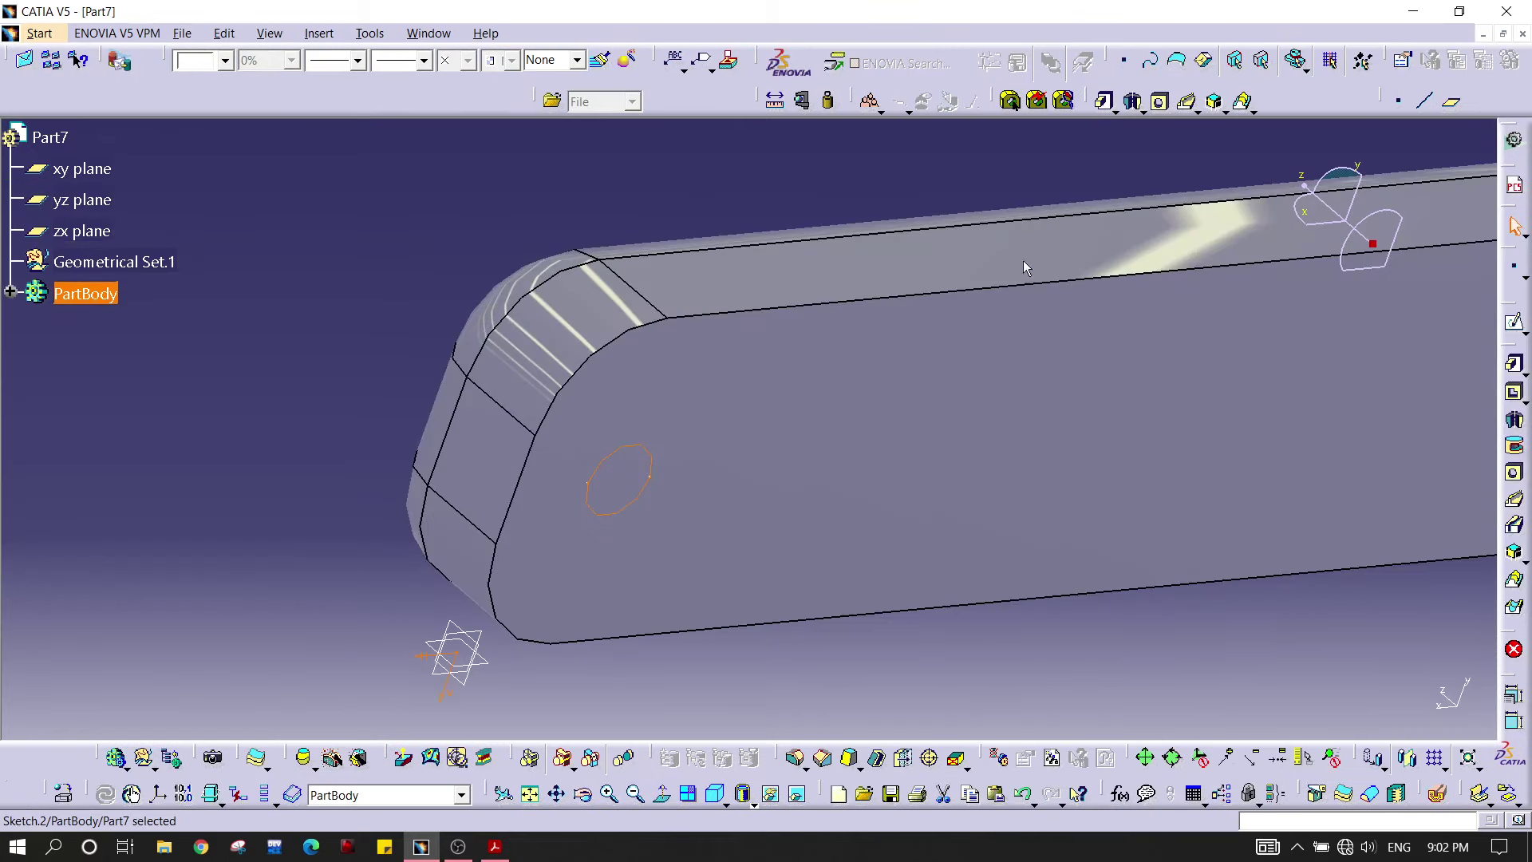
Step: Pad the circle 15 mm outward from the bar's underside, consulting the PDF drawing for the pin length
middle_click_drag(1024, 260, 742, 447)
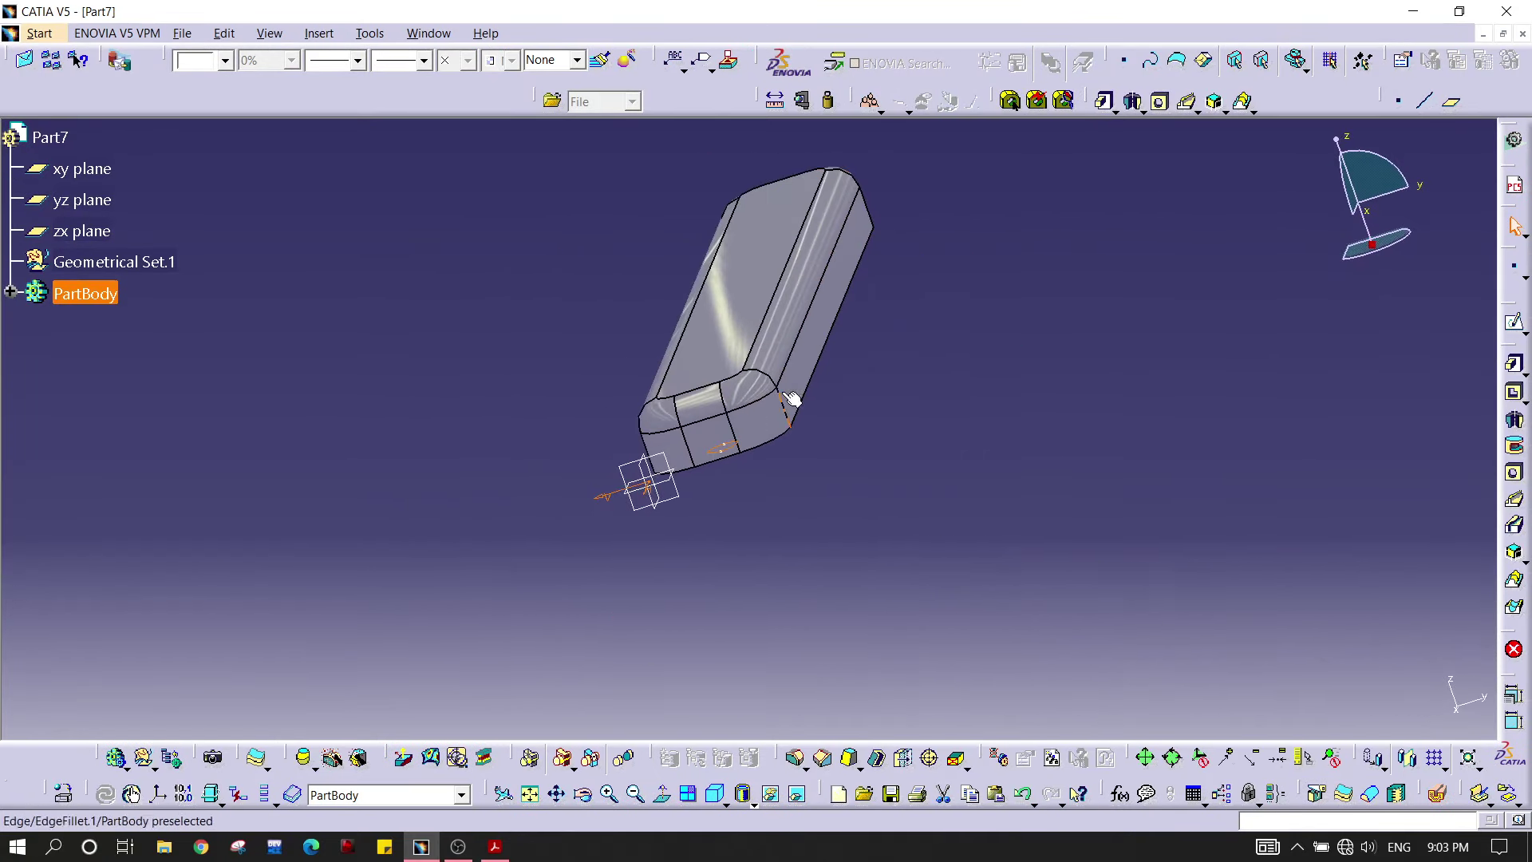
left_click(1515, 373)
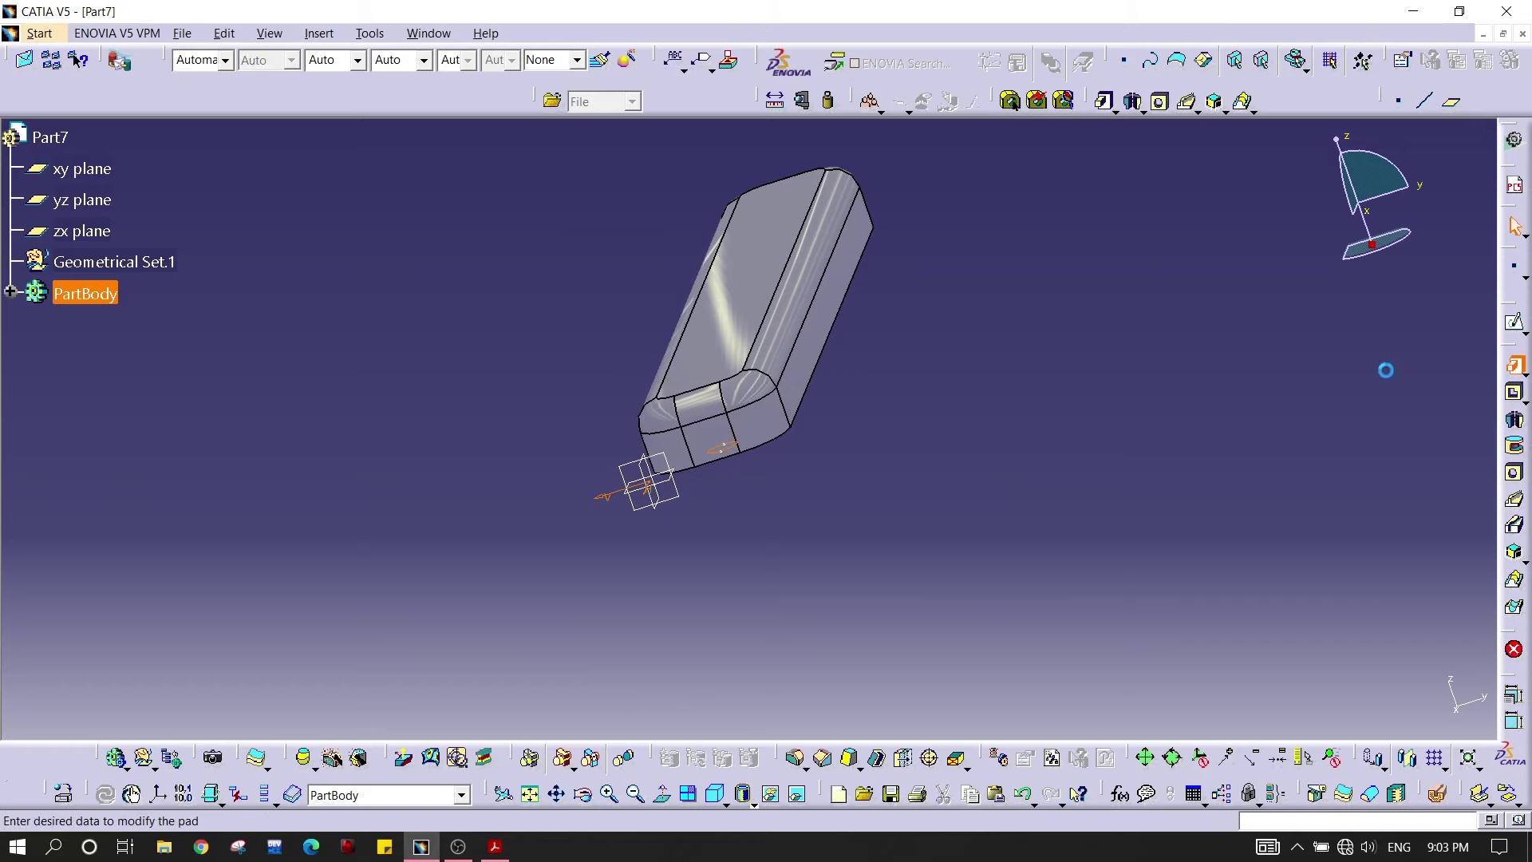
mouse_move(669, 481)
middle_mouse_down()
mouse_move(629, 429)
mouse_move(607, 221)
middle_mouse_up()
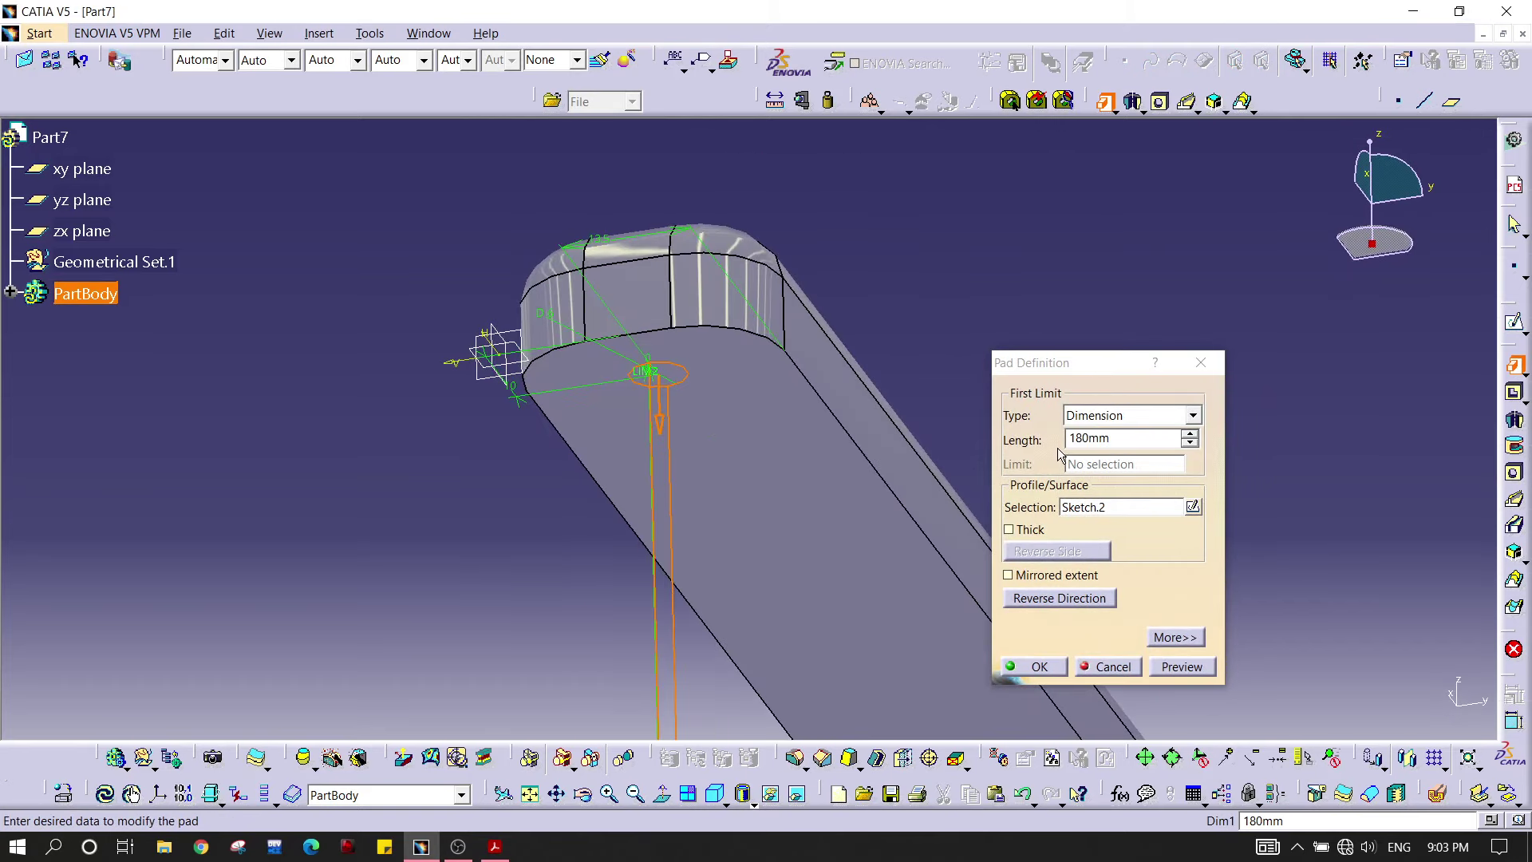
key("alt+Tab")
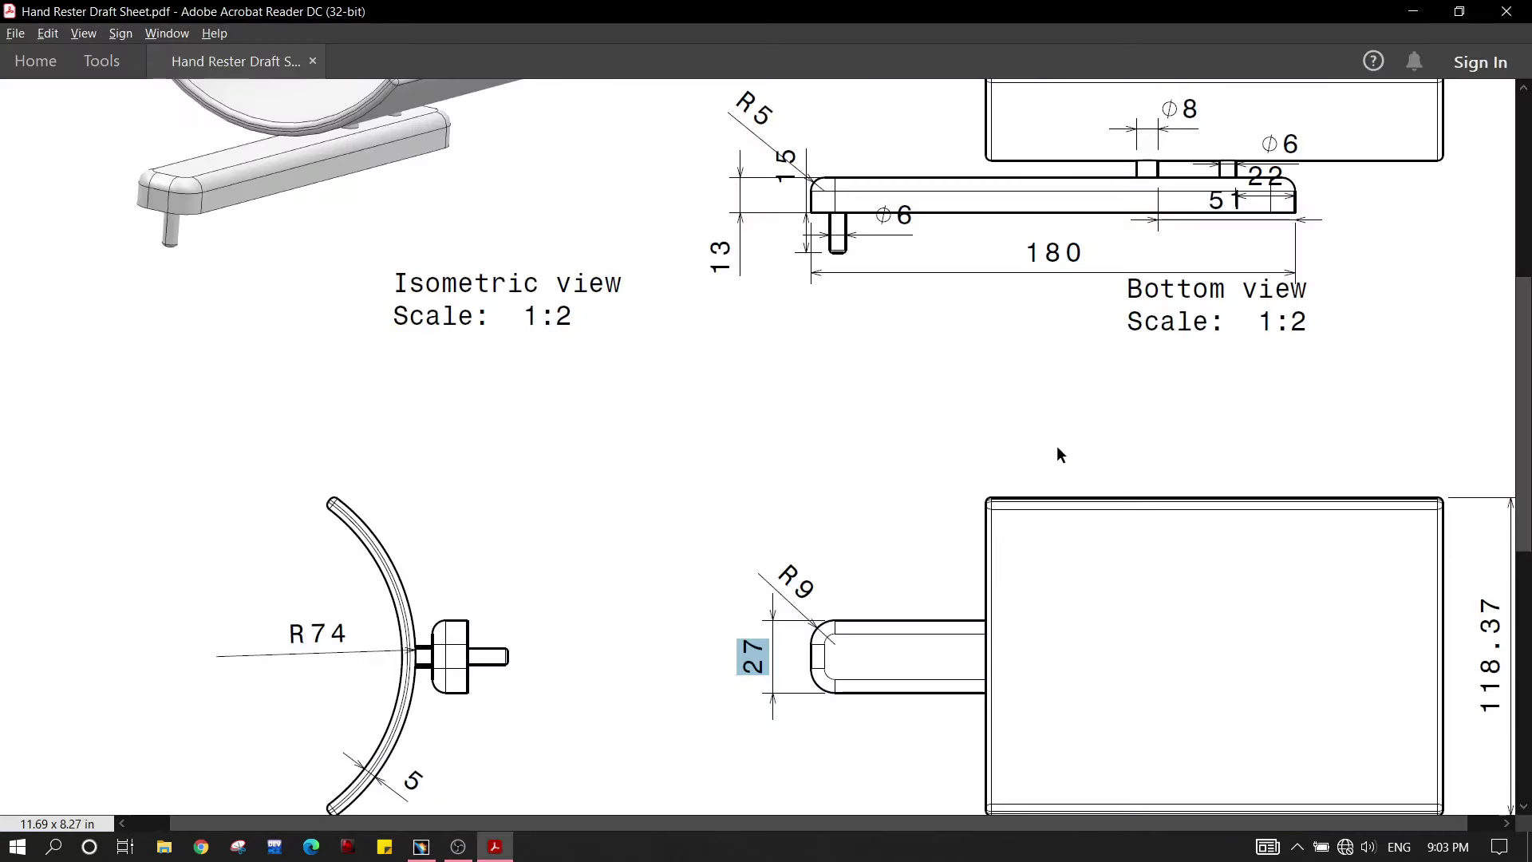
scroll(801, 238, "up", 3)
right_click(786, 230)
left_click(689, 365)
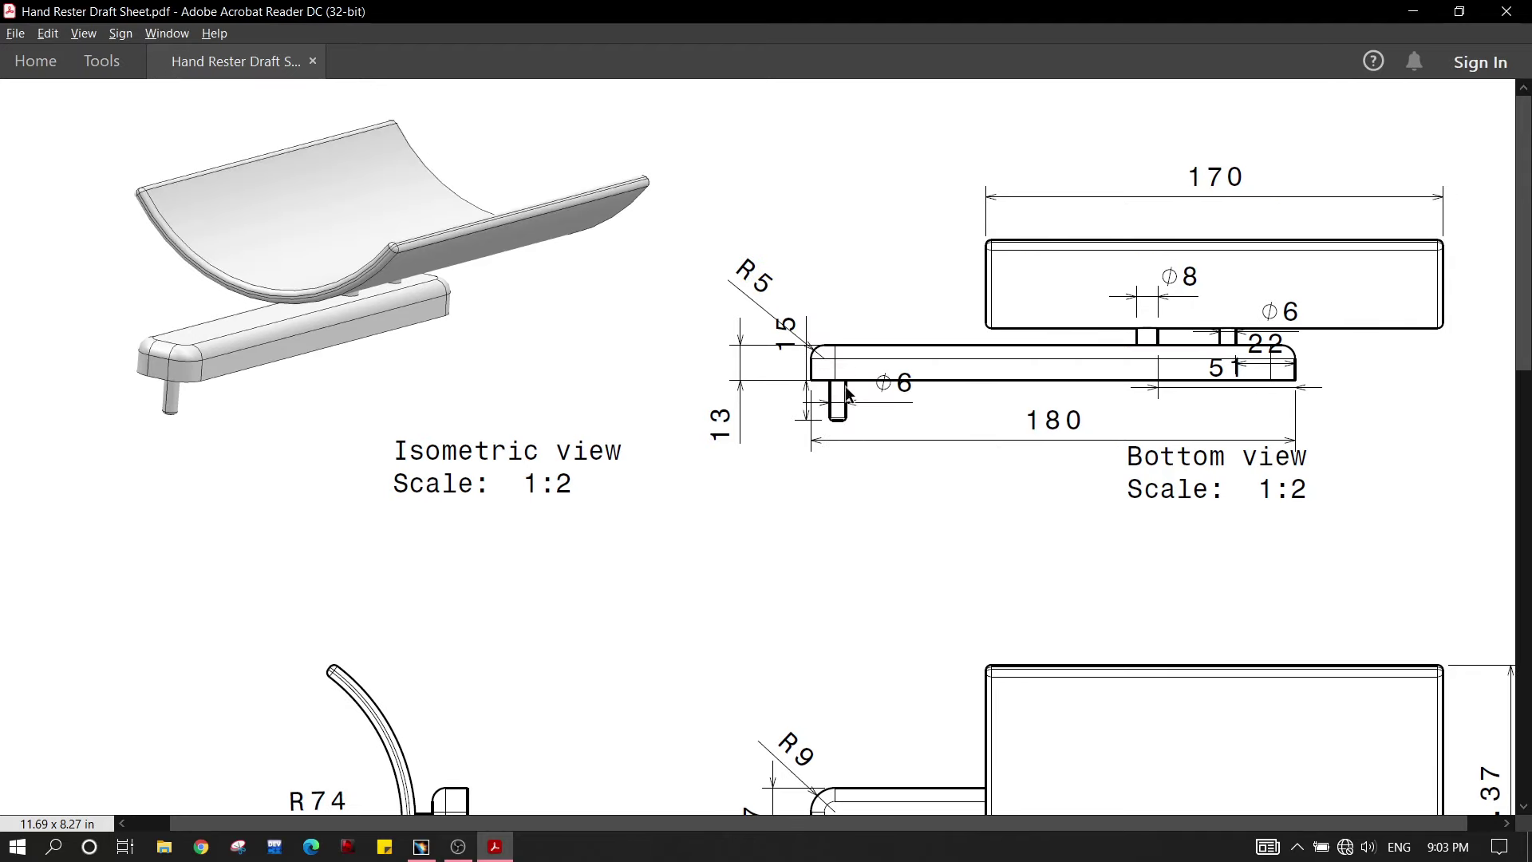
key("alt+Tab")
left_click_drag(1127, 441, 1038, 449)
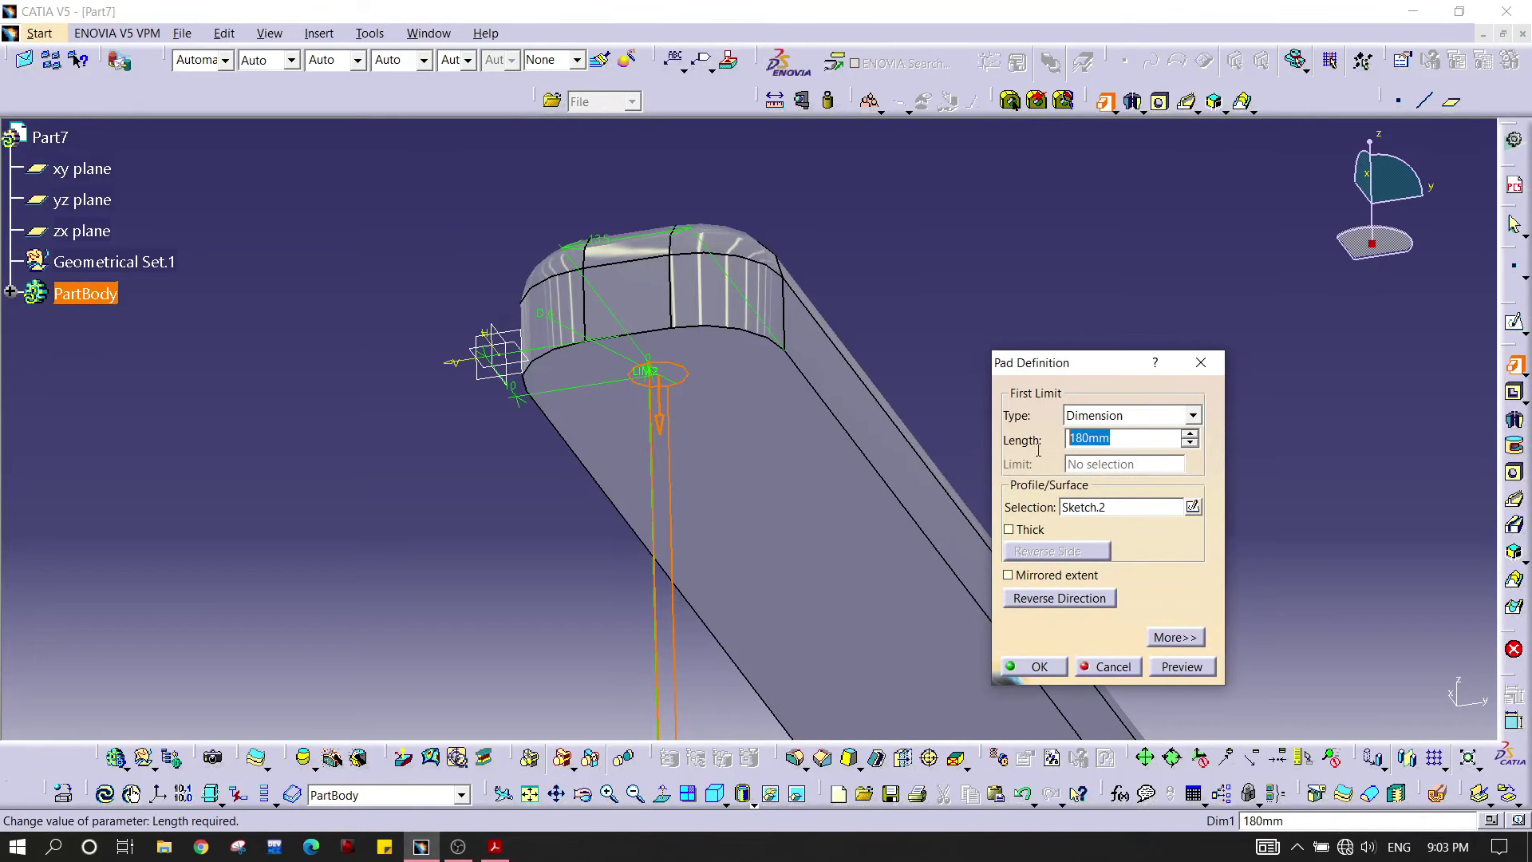
type("15")
key("Return")
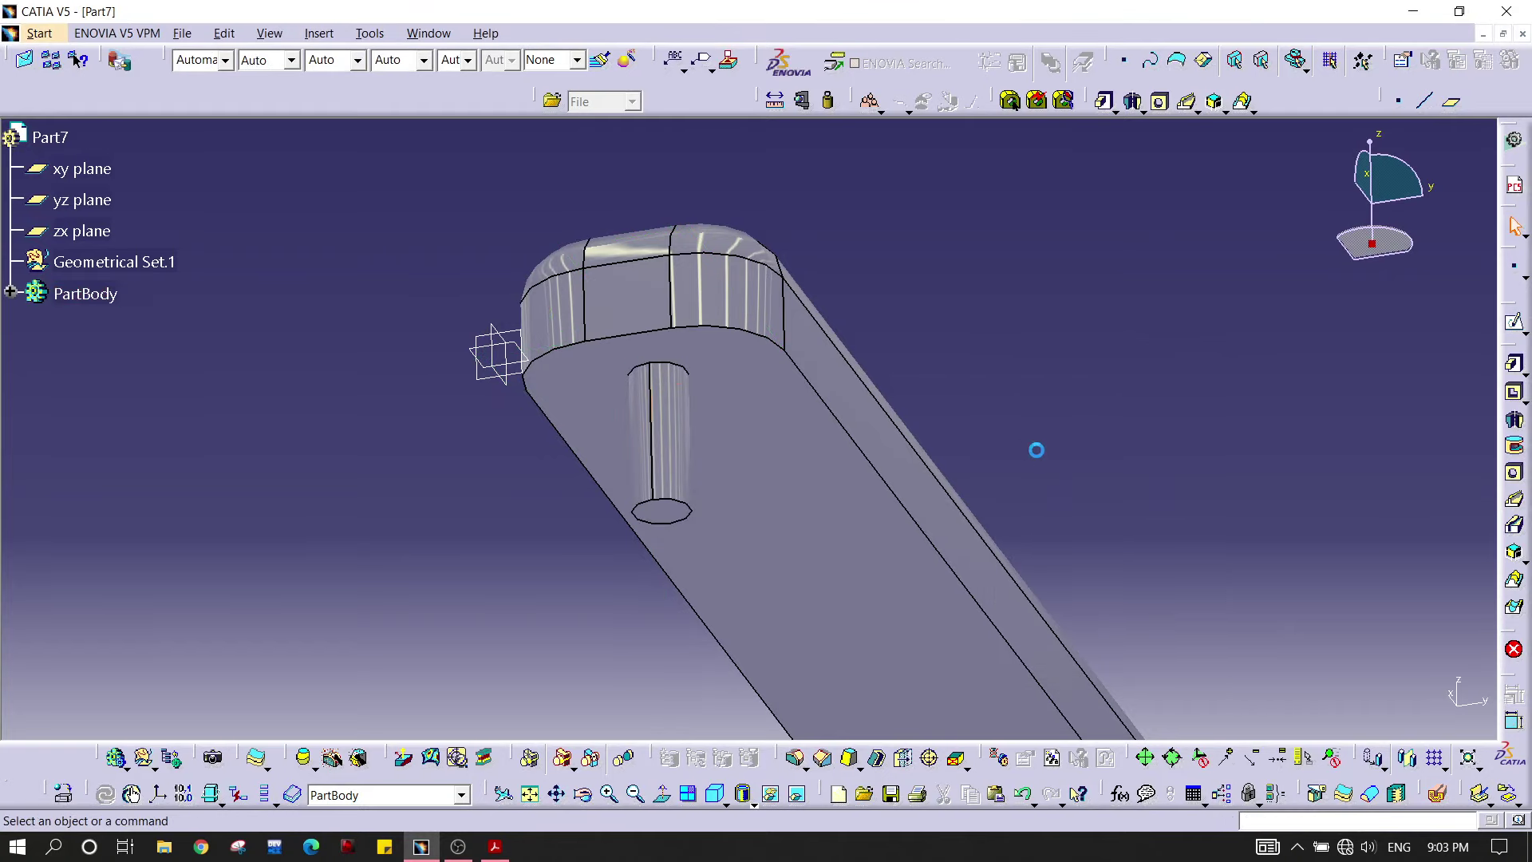
Step: Round the circular edge at the pin's free end with a 1 mm edge fillet
left_click(796, 757)
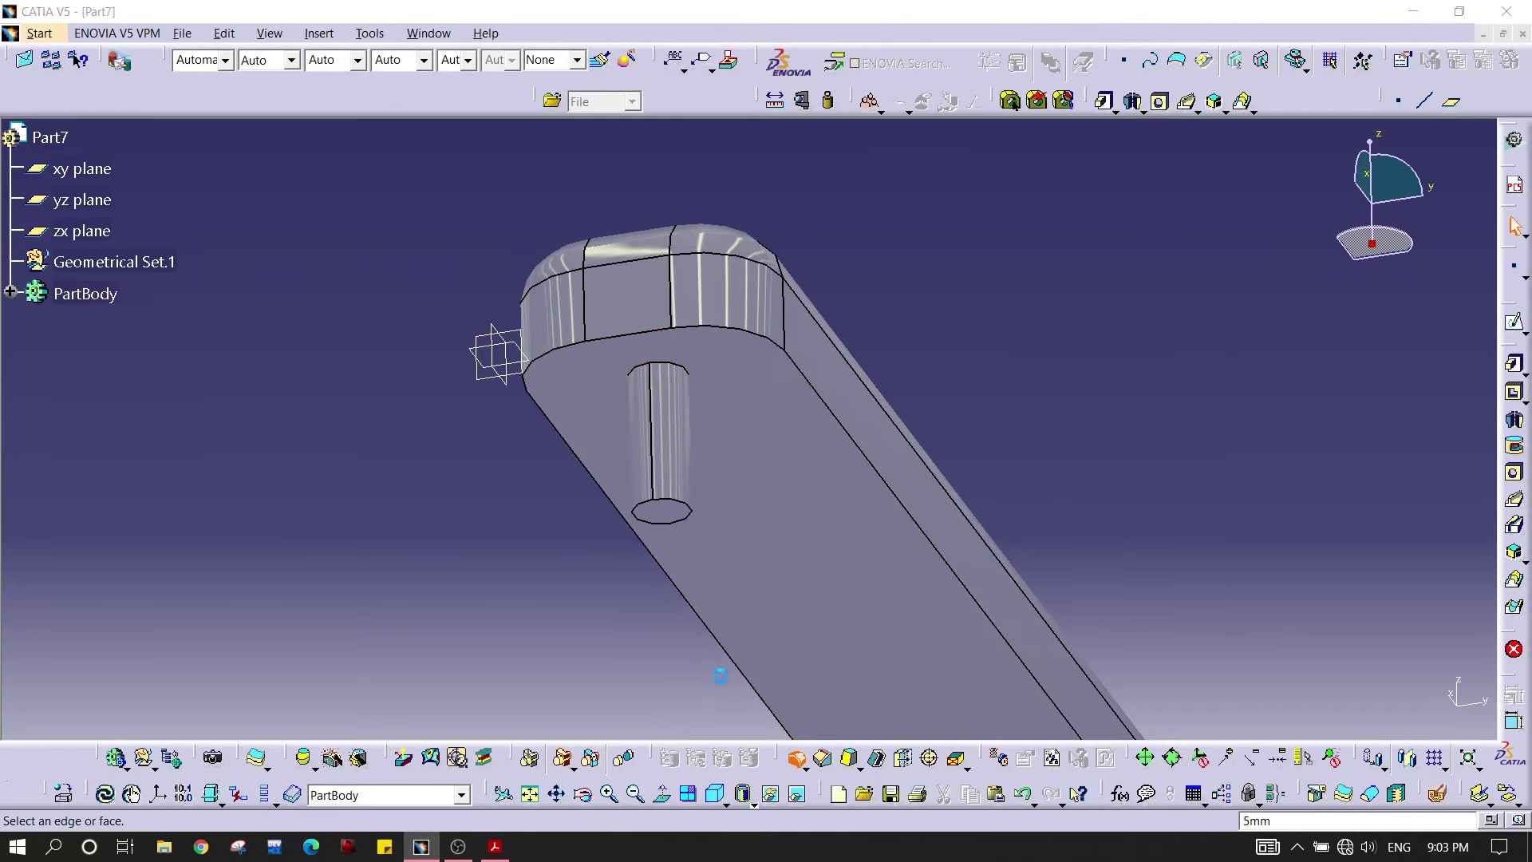
left_click(661, 542)
type("1")
key("Return")
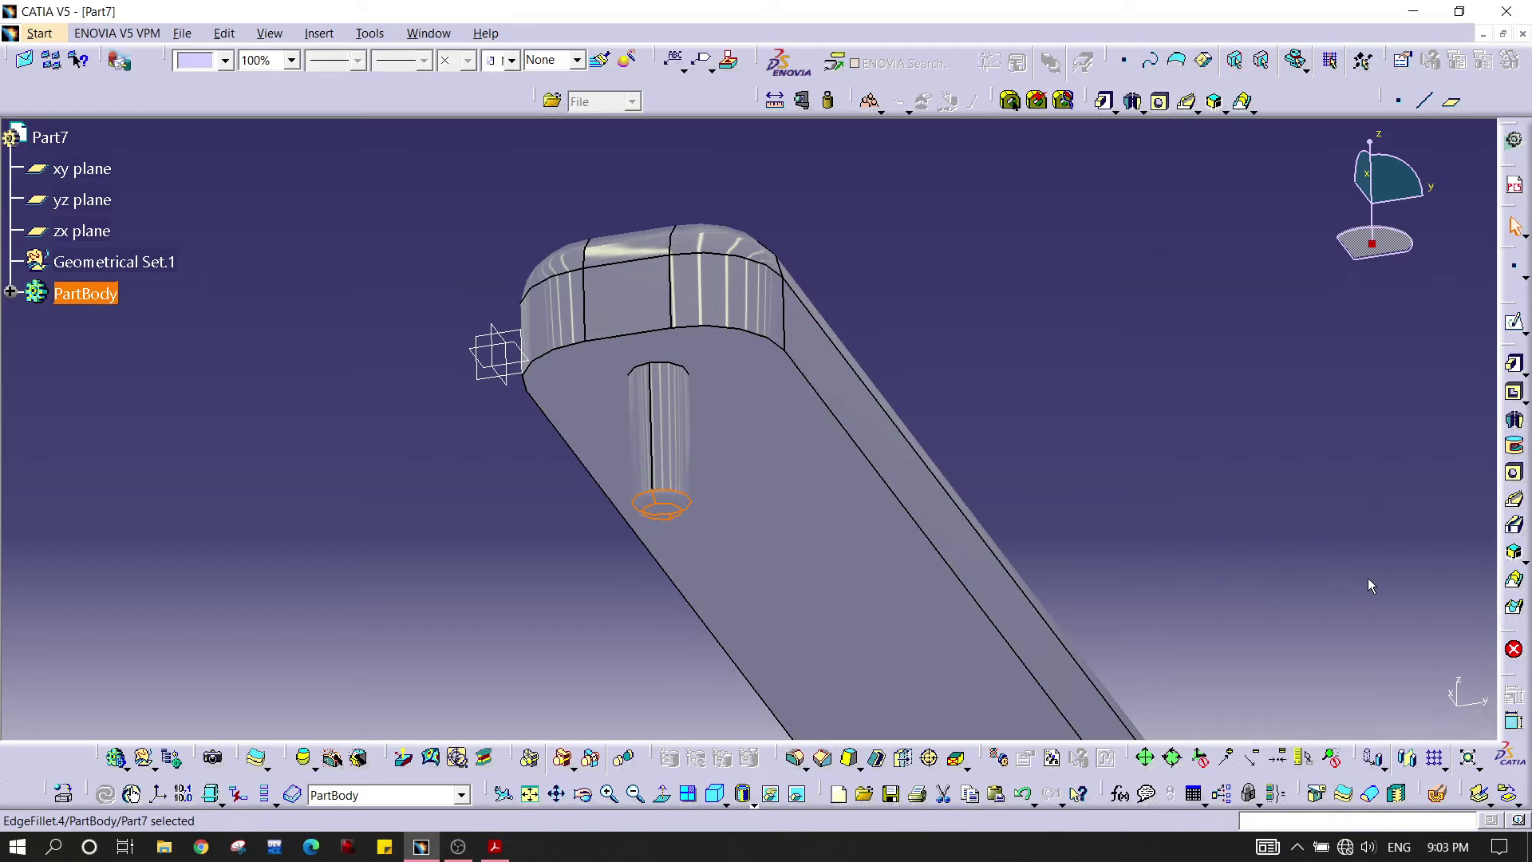
left_click(1368, 579)
Step: Start a sketch on the bar's flat top face, check the PDF drawing for the connecting pins' diameters, and orient the view normal to the sketch
middle_click_drag(1070, 342, 875, 467)
left_click(875, 466)
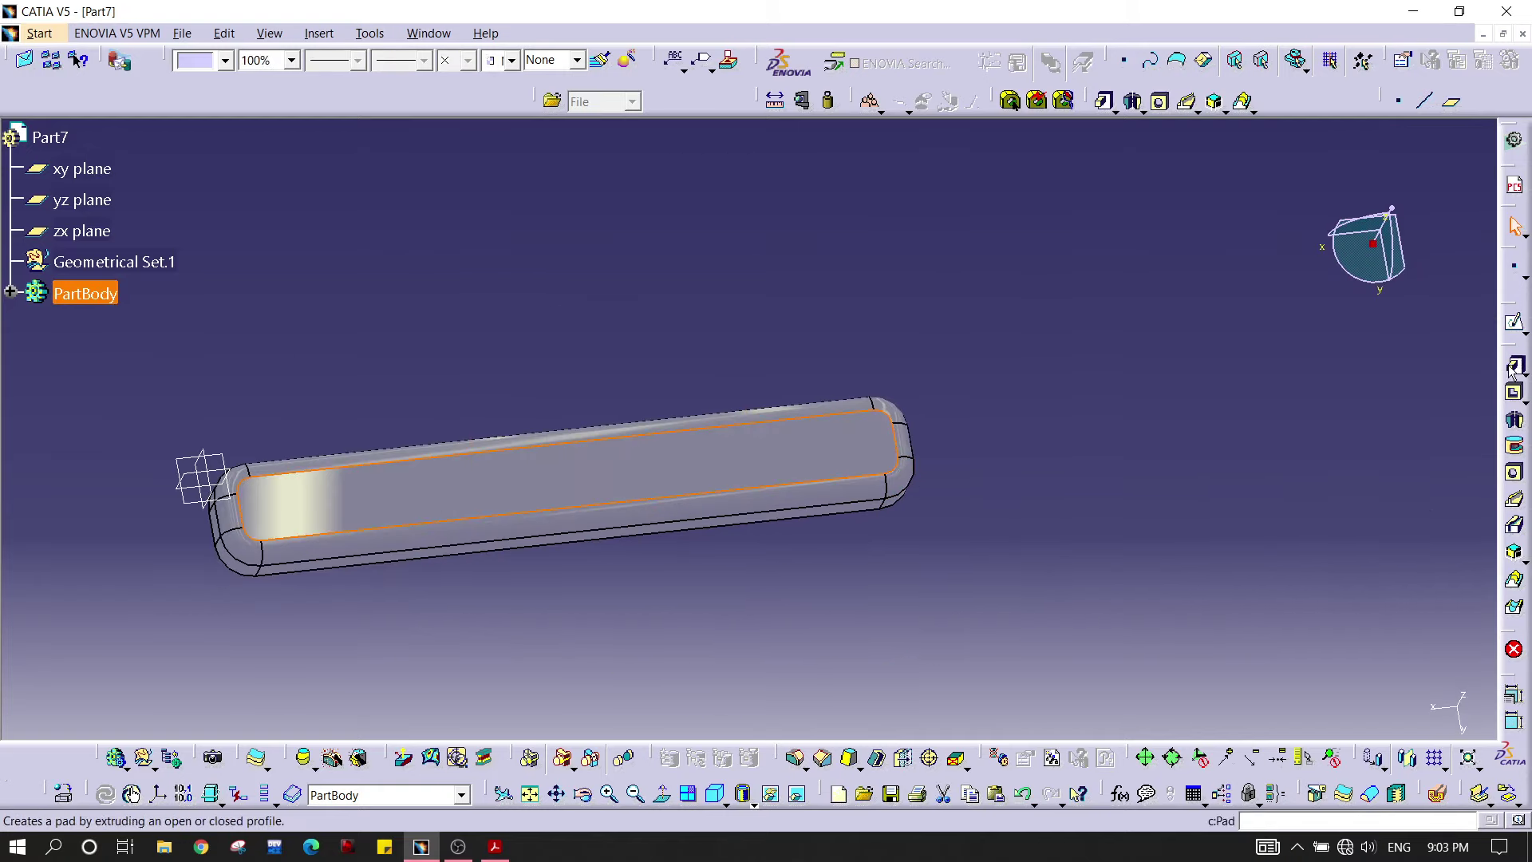
left_click(1513, 324)
key("alt+Tab")
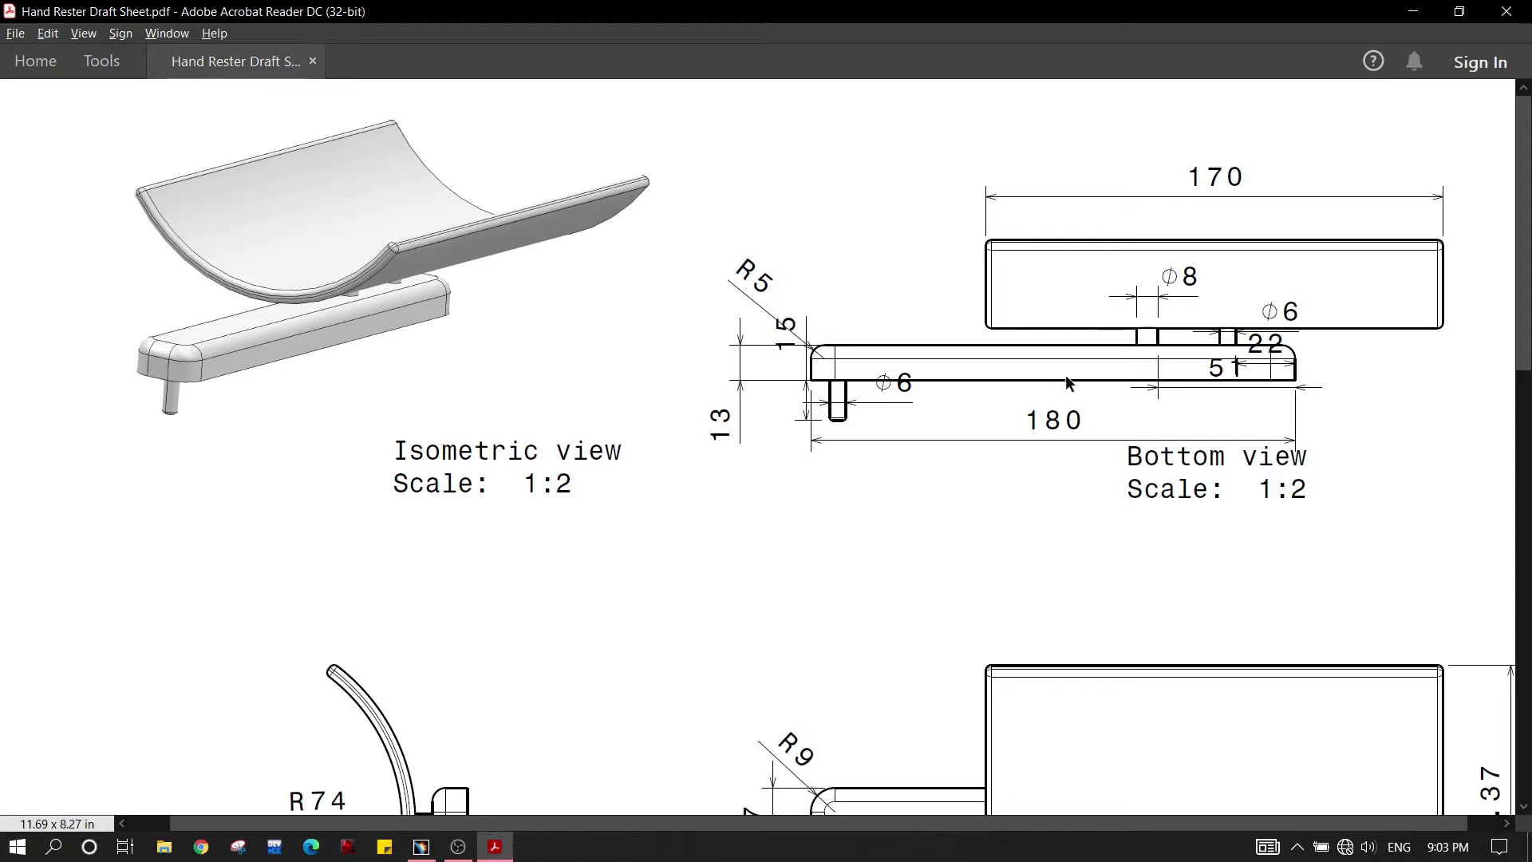
scroll(1089, 476, "down", 2)
scroll(1100, 479, "up", 2)
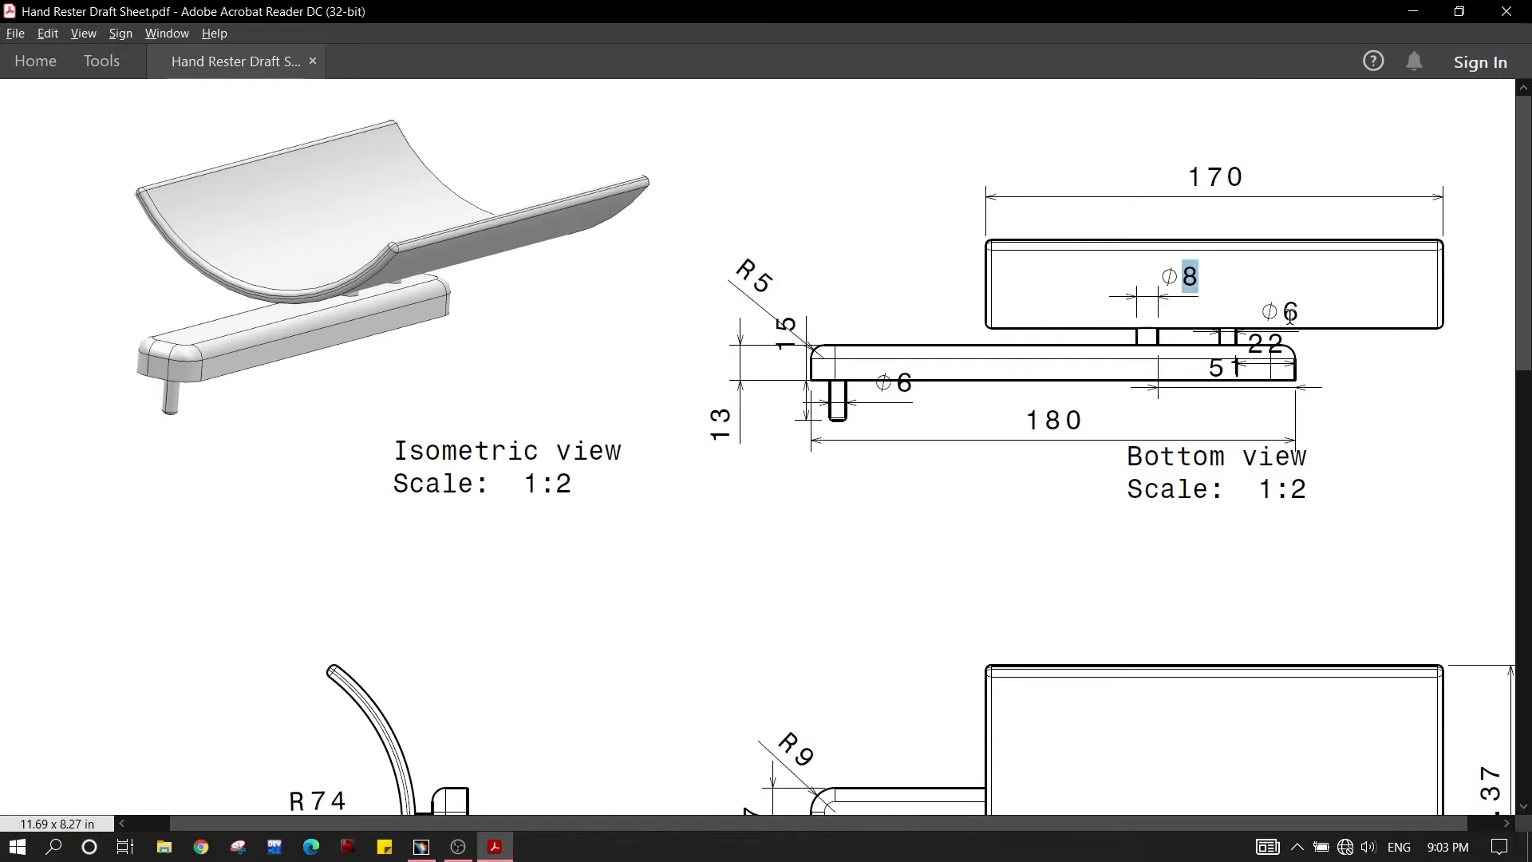
key("alt+Tab")
middle_click_drag(1237, 383, 1275, 386)
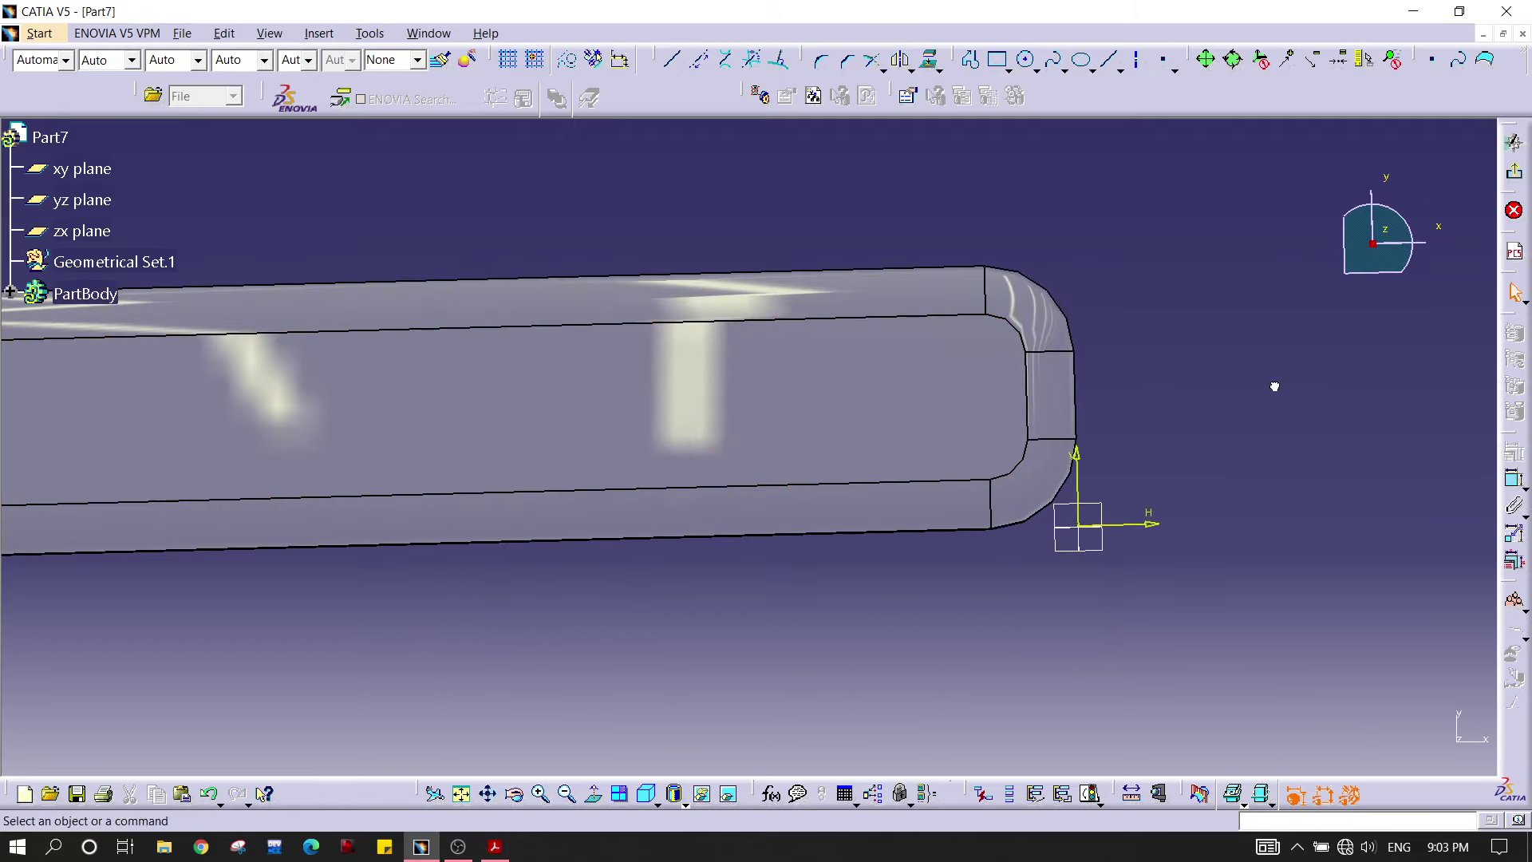
middle_click_drag(1103, 300, 1133, 479)
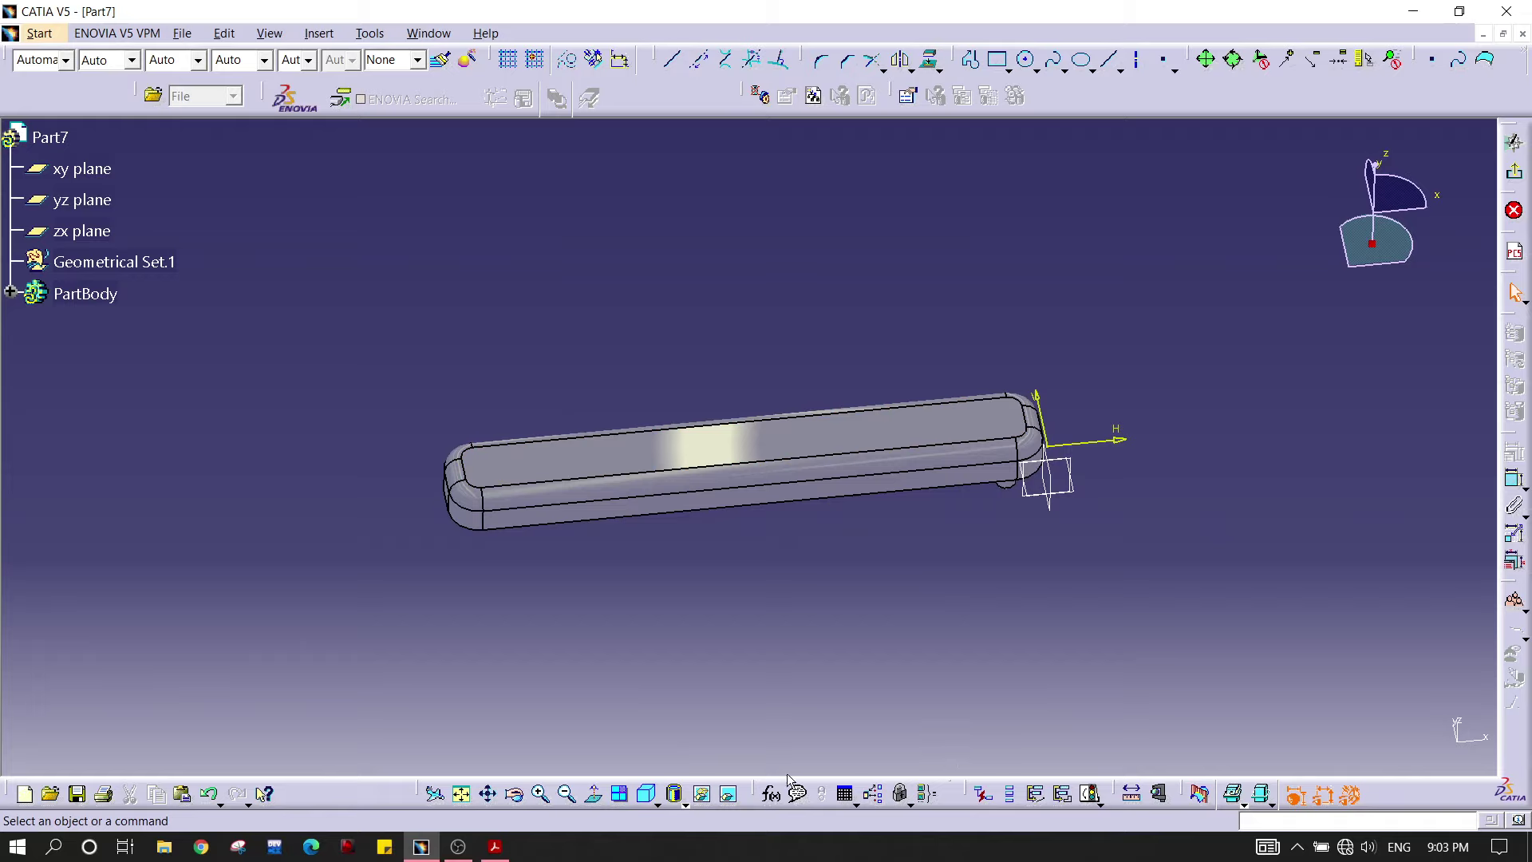
left_click(595, 796)
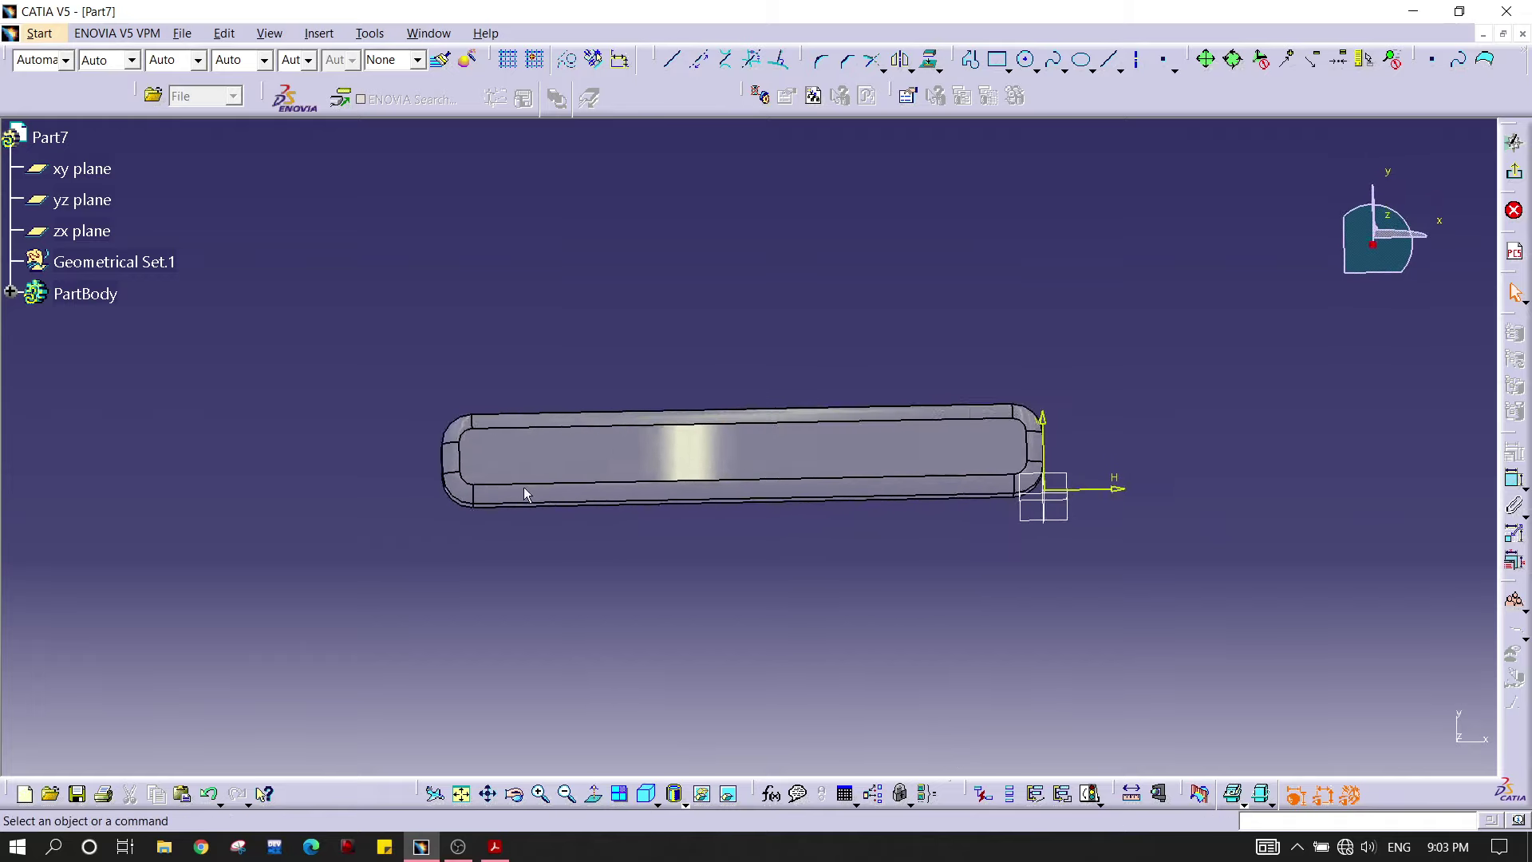
mouse_move(800, 506)
middle_mouse_down()
mouse_move(660, 509)
mouse_move(802, 530)
middle_mouse_up()
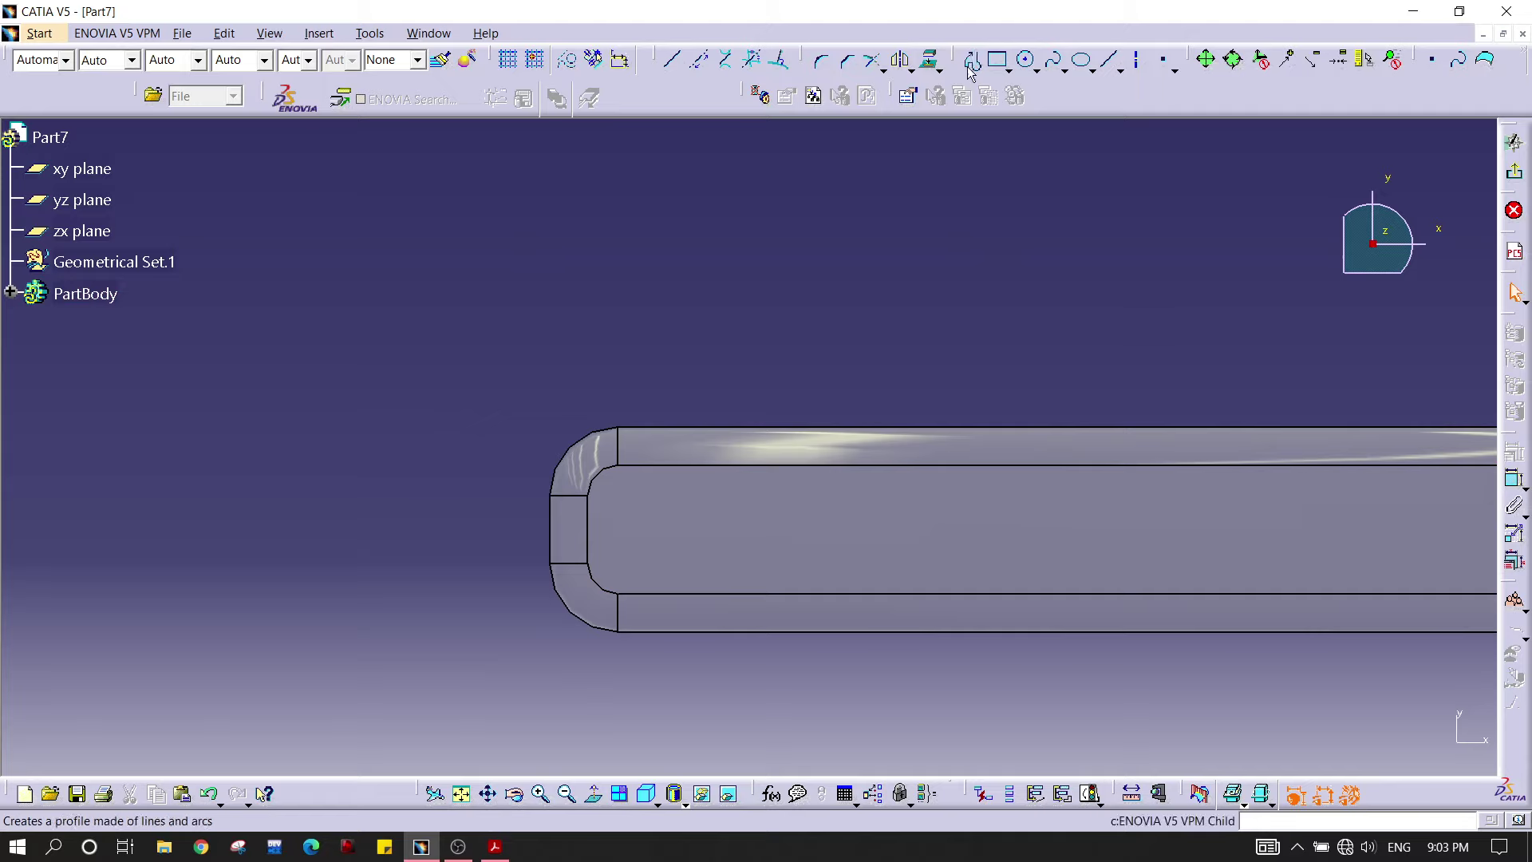
Step: Sketch two circles, about 6.3 mm and 8.4 mm in diameter, side by side near the end of the top face
left_click(1026, 59)
left_click(694, 522)
left_click(717, 518)
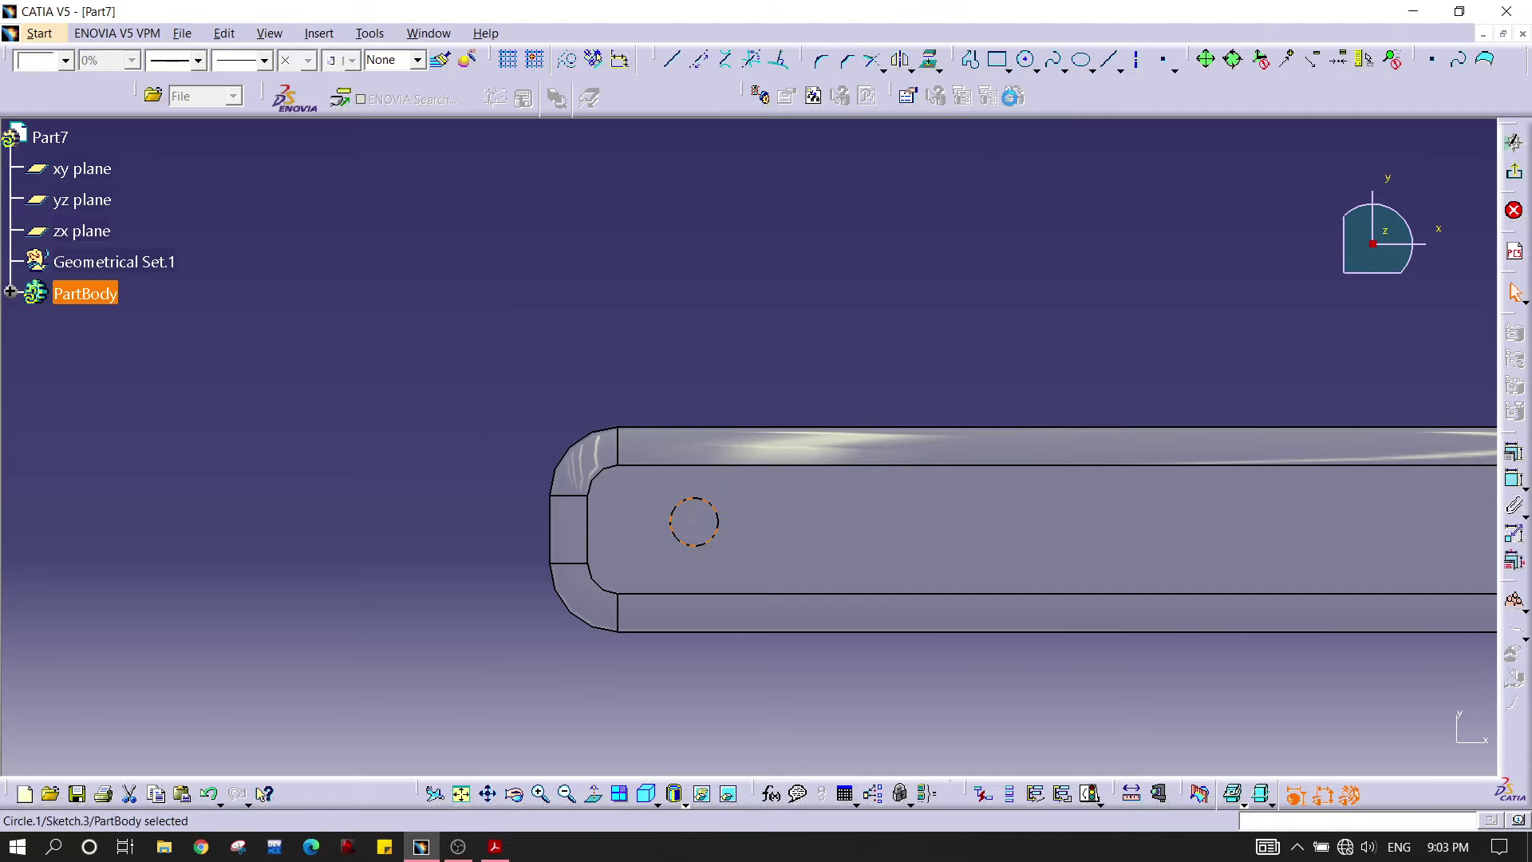
left_click(1027, 60)
left_click(846, 512)
left_click(870, 488)
Step: Dimension the smaller circle, nearer the bar's end, with a diameter of 6 mm
middle_click_drag(888, 370, 951, 650)
left_click(1514, 483)
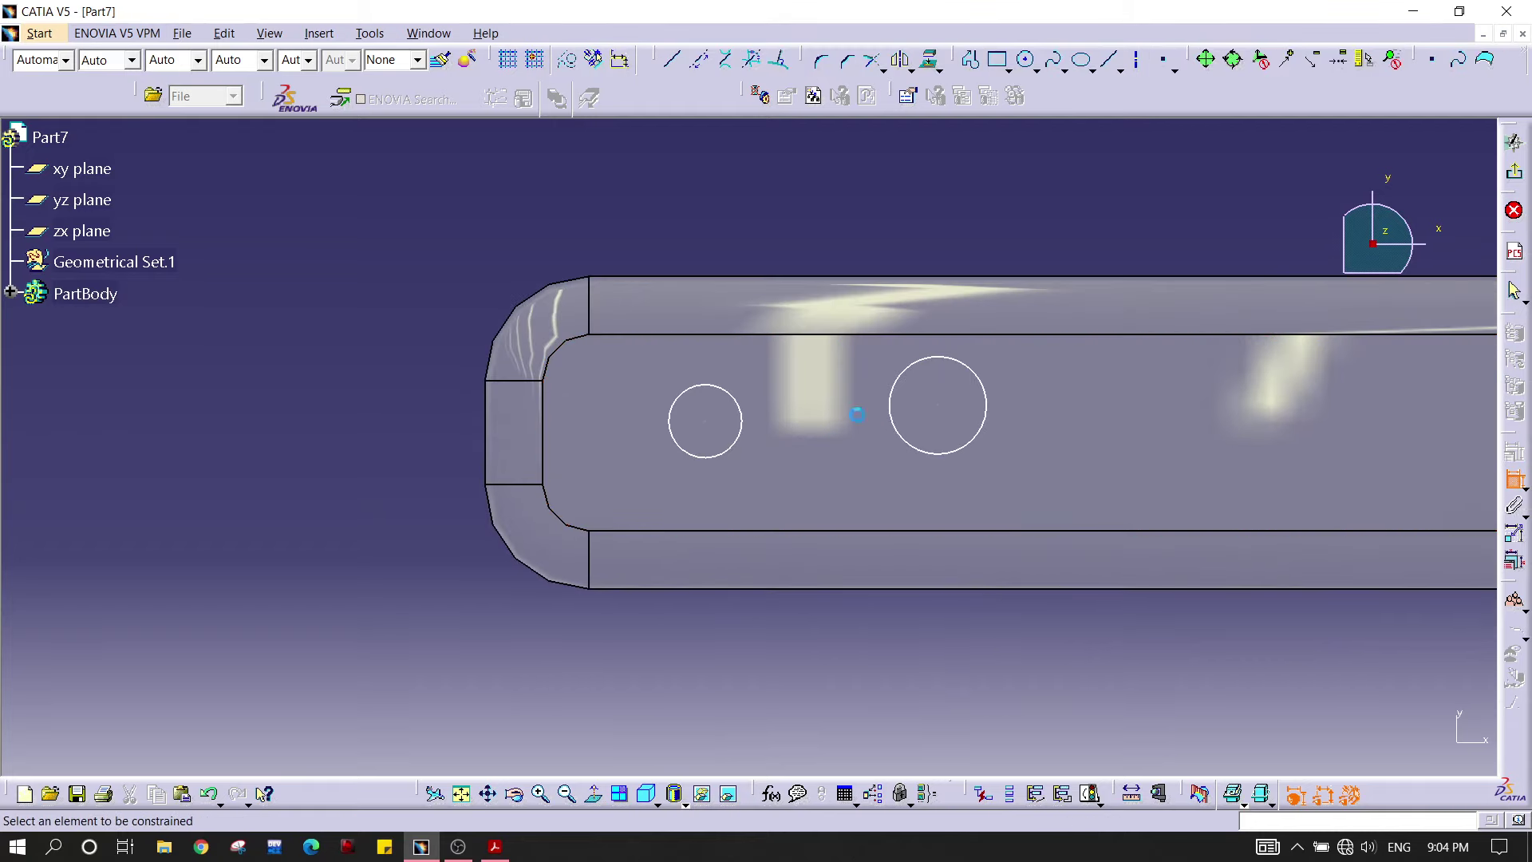
left_click(746, 220)
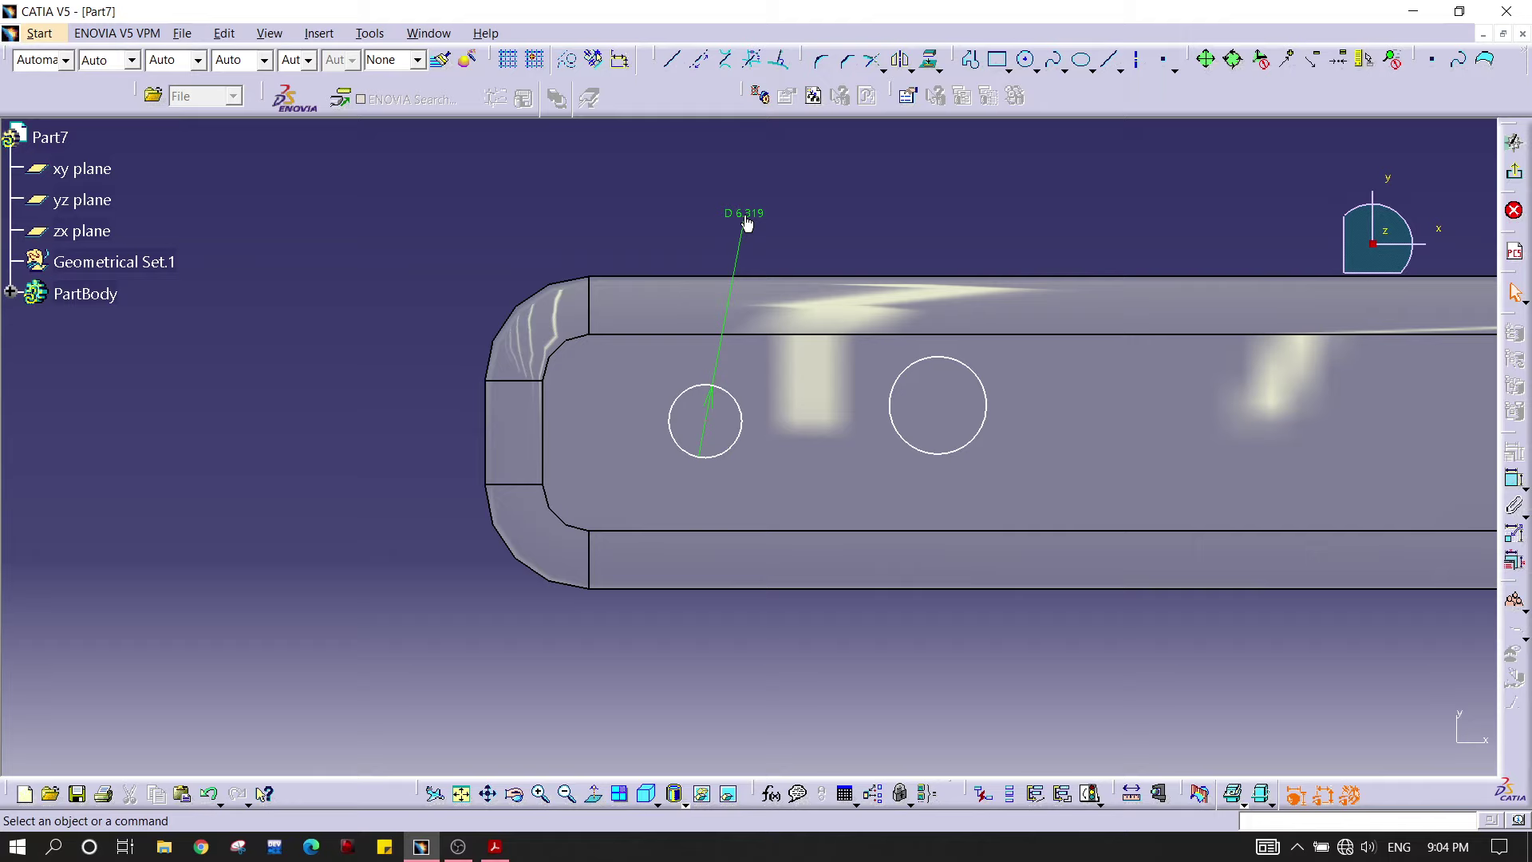
double_click(756, 213)
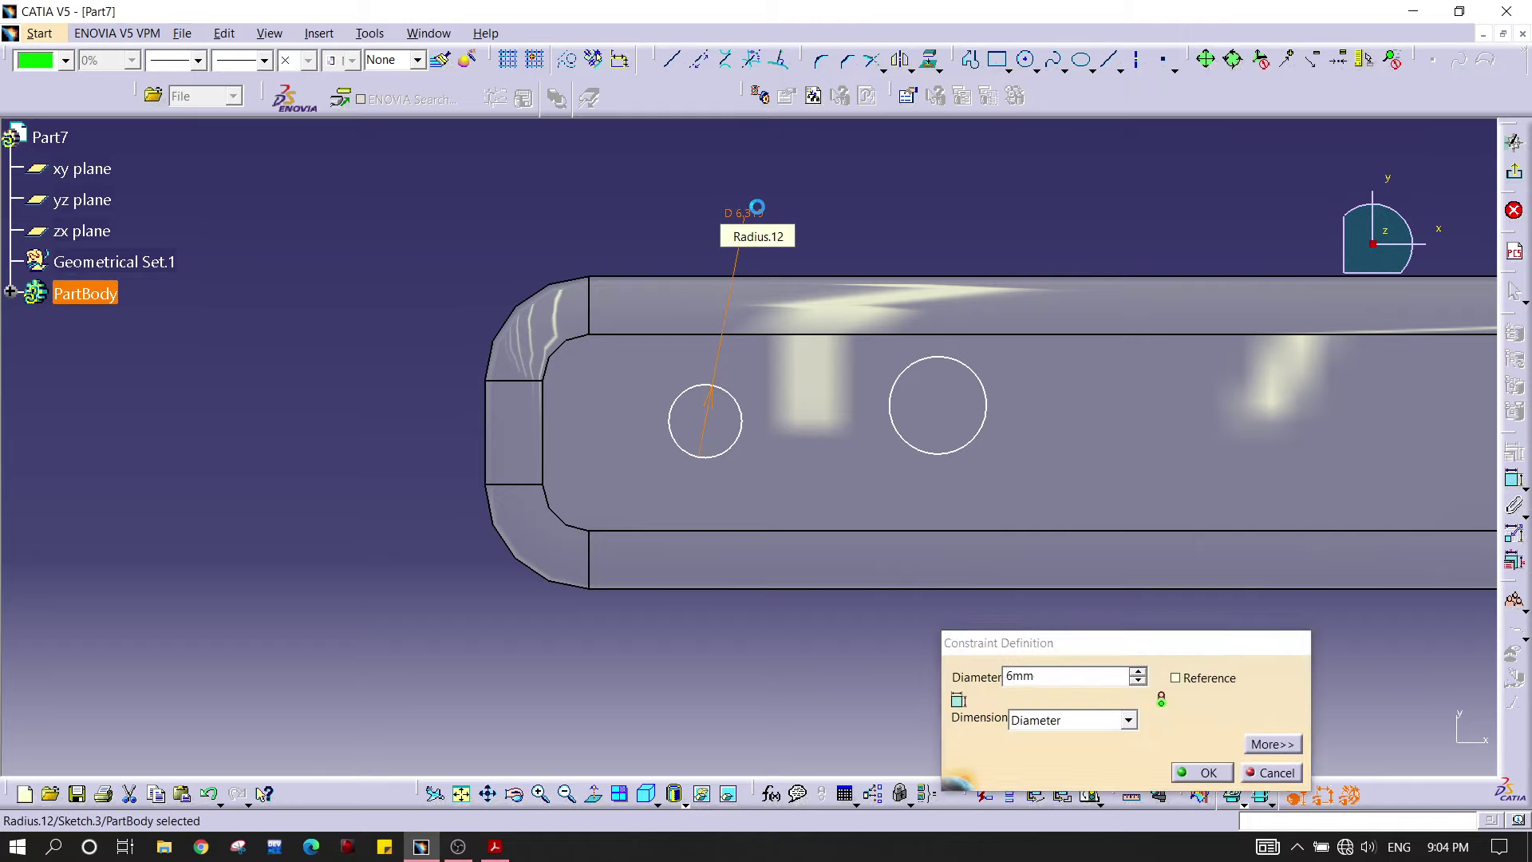
type("6")
key("Return")
left_click(851, 172)
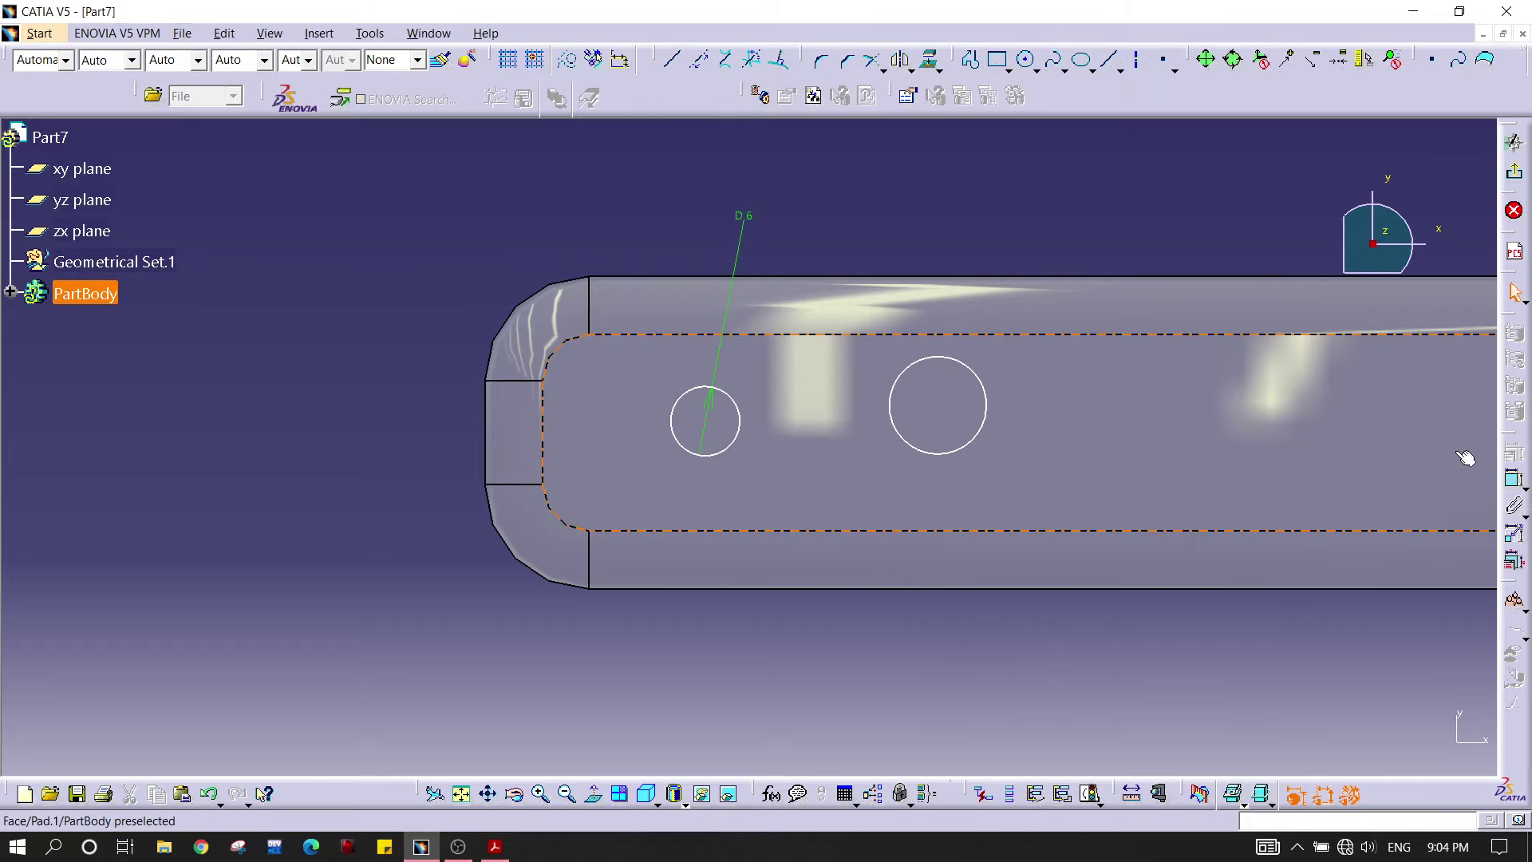
Step: Dimension the larger circle, farther from the bar's end, with a diameter of 8 mm
left_click(1514, 478)
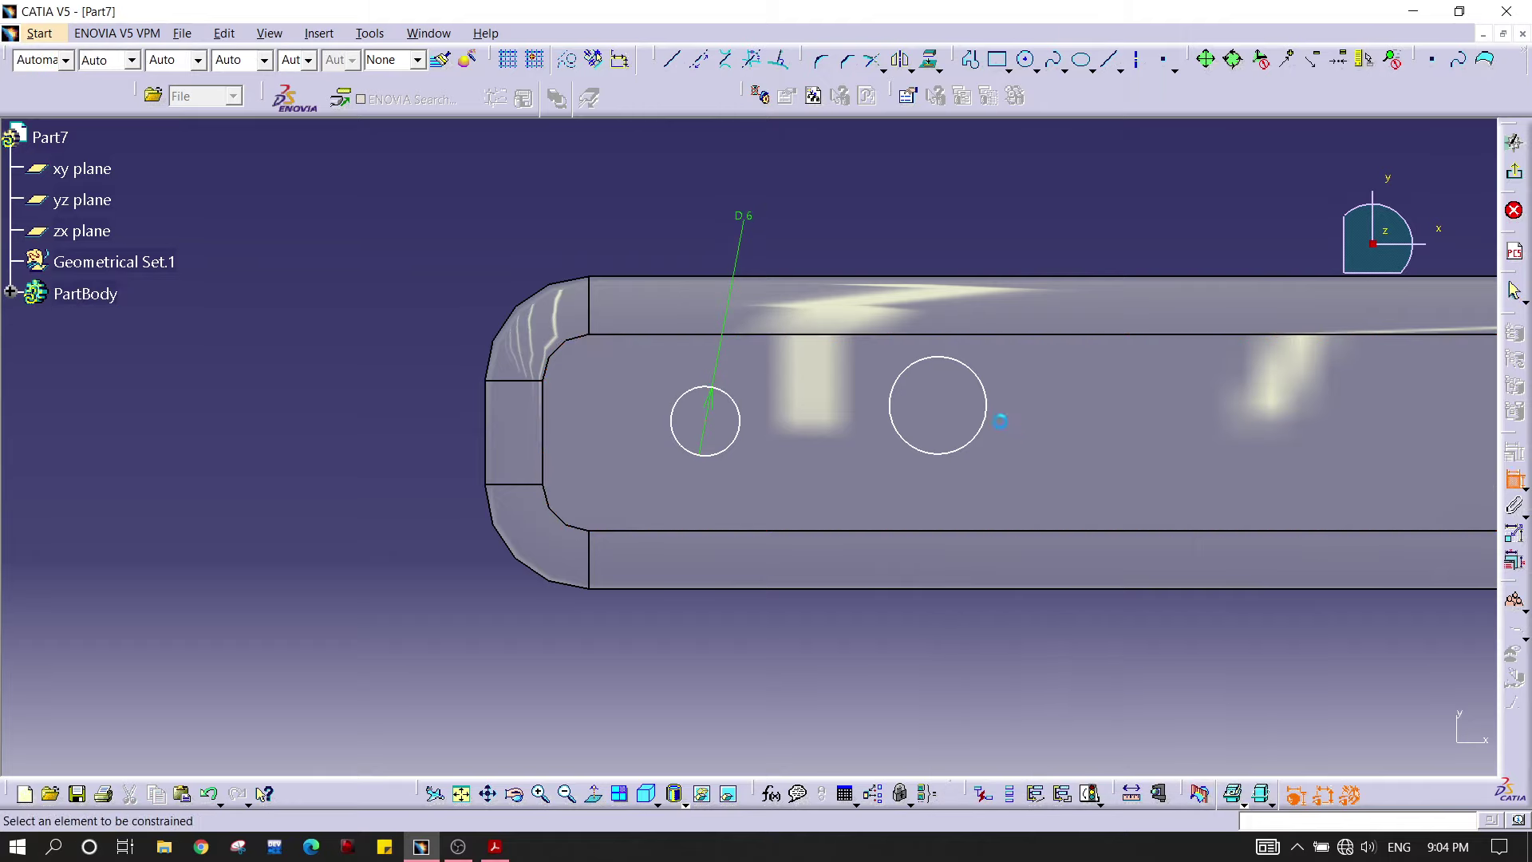
left_click(975, 377)
left_click(998, 234)
double_click(998, 234)
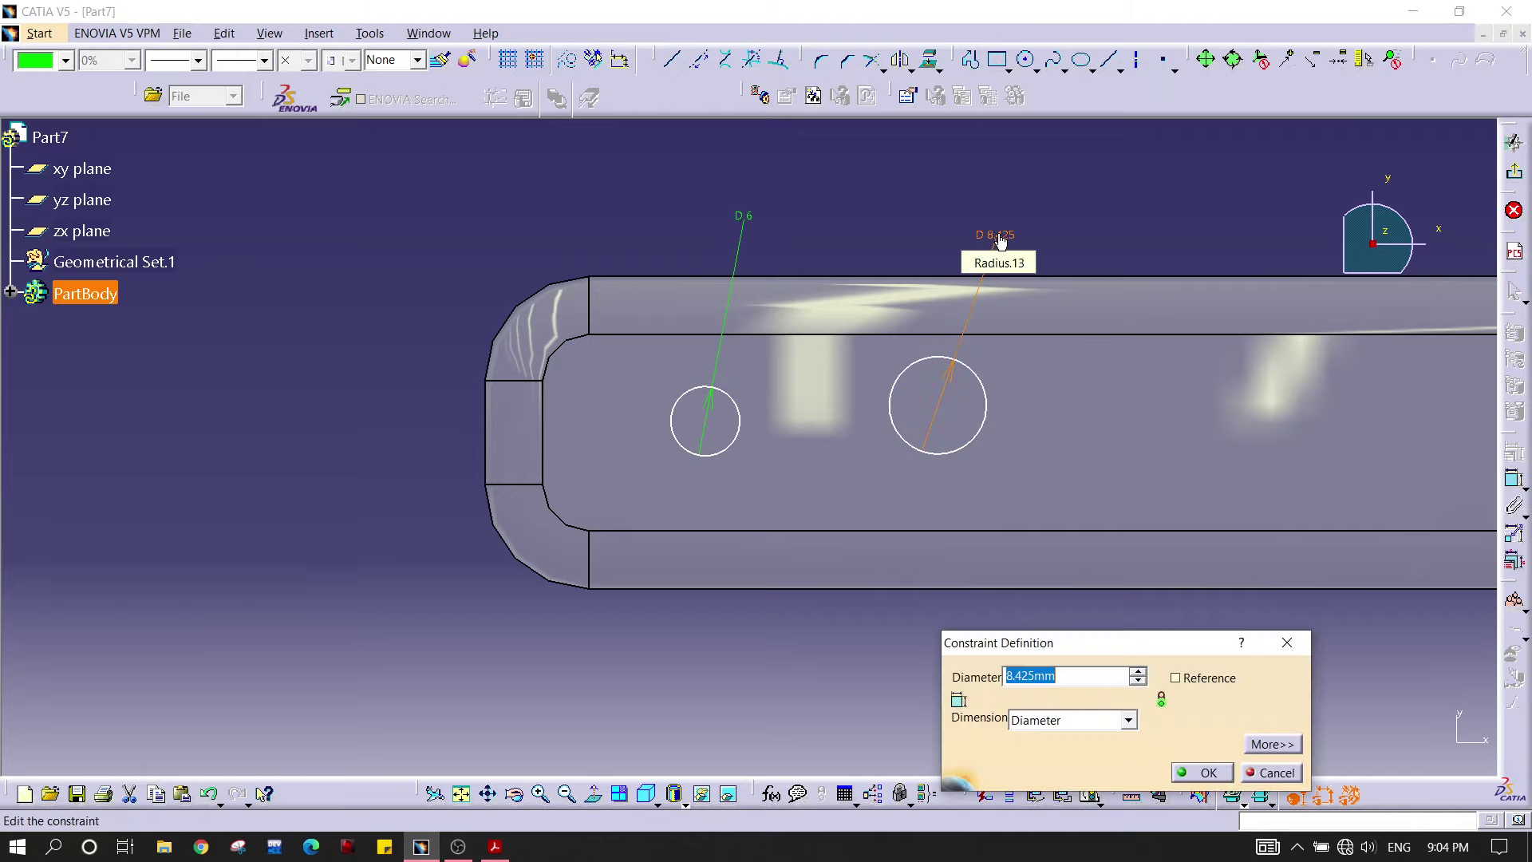
key("Return")
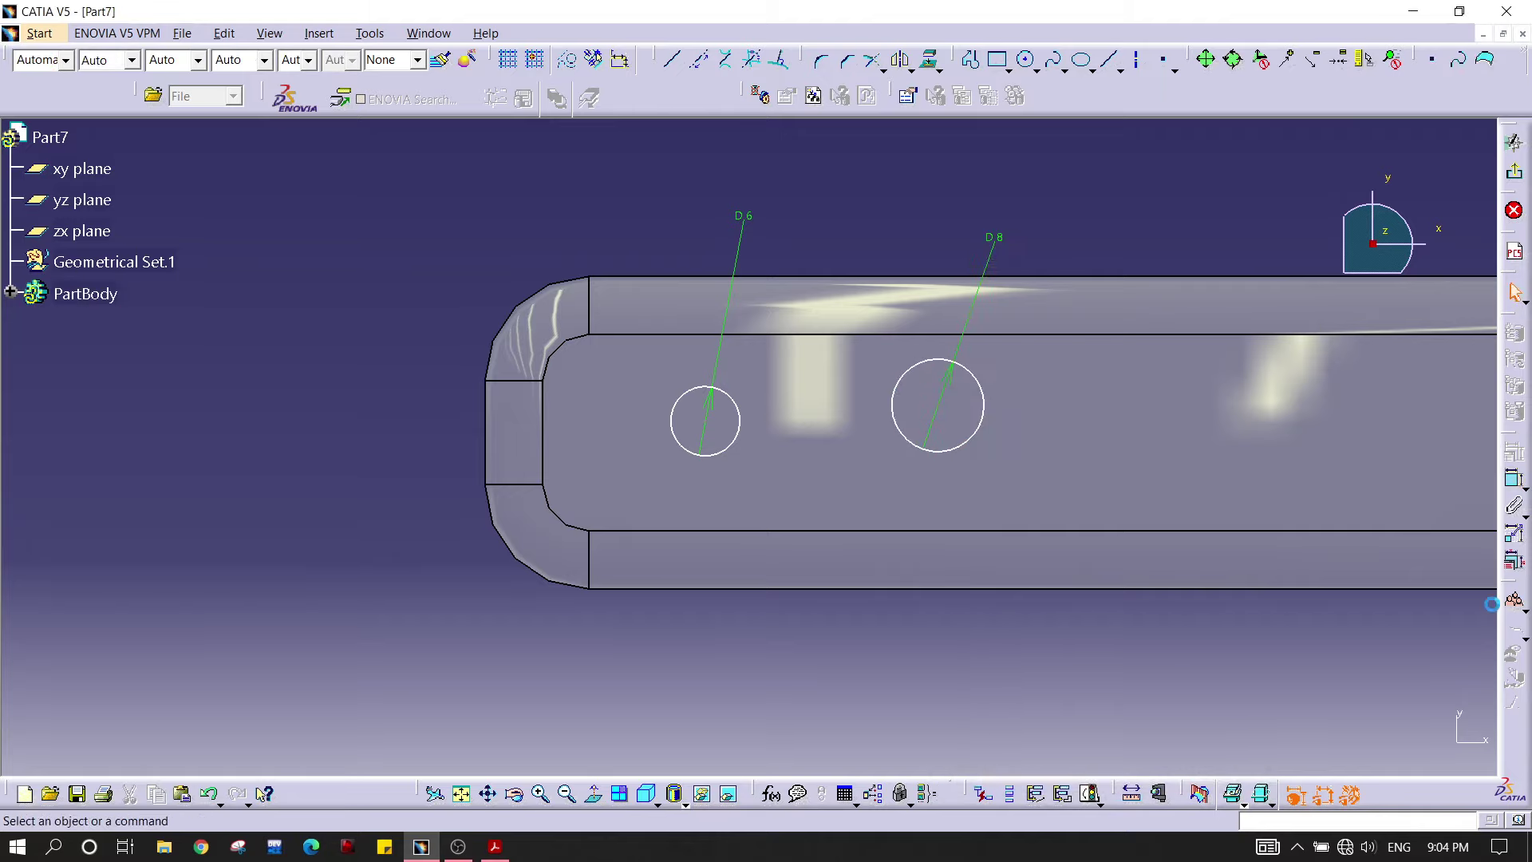
Step: Constrain the 6 mm circle's centre to 13.5 mm from the bar's lower outer long edge
left_click(1514, 479)
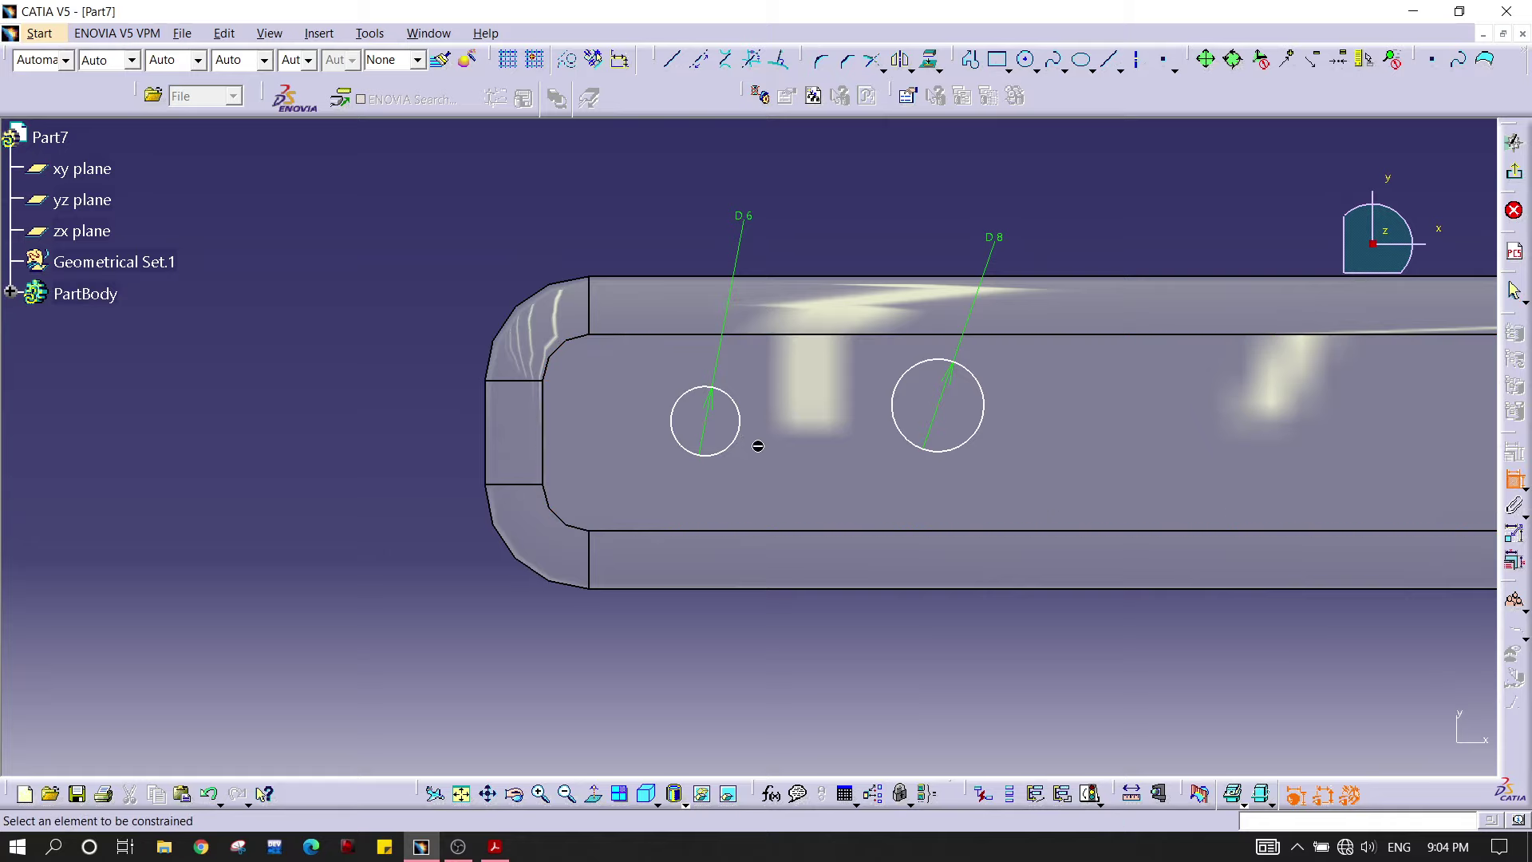
left_click(711, 426)
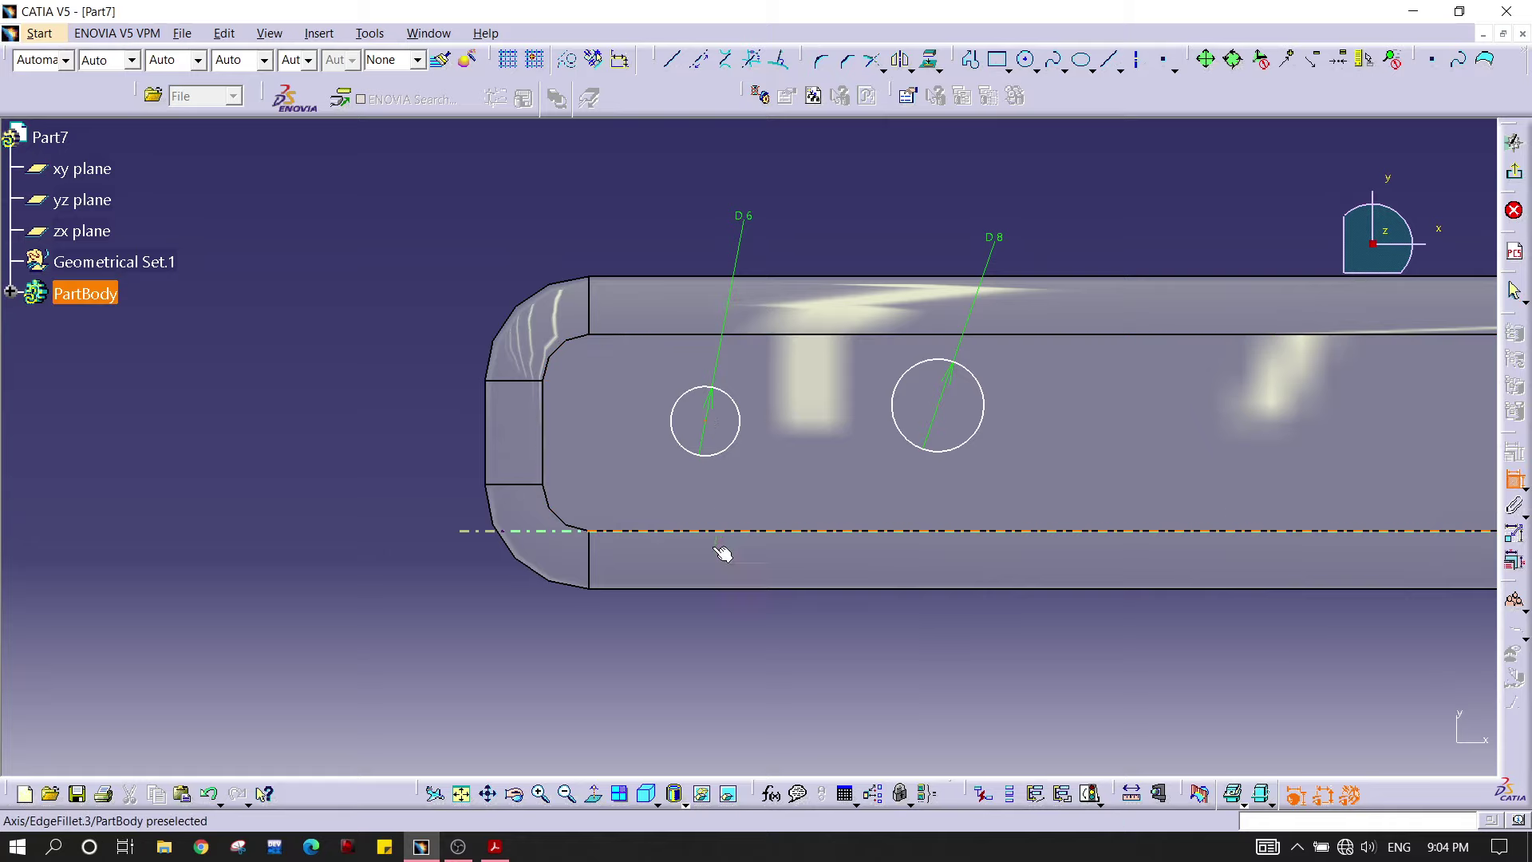
left_click(708, 593)
left_click(314, 462)
double_click(324, 461)
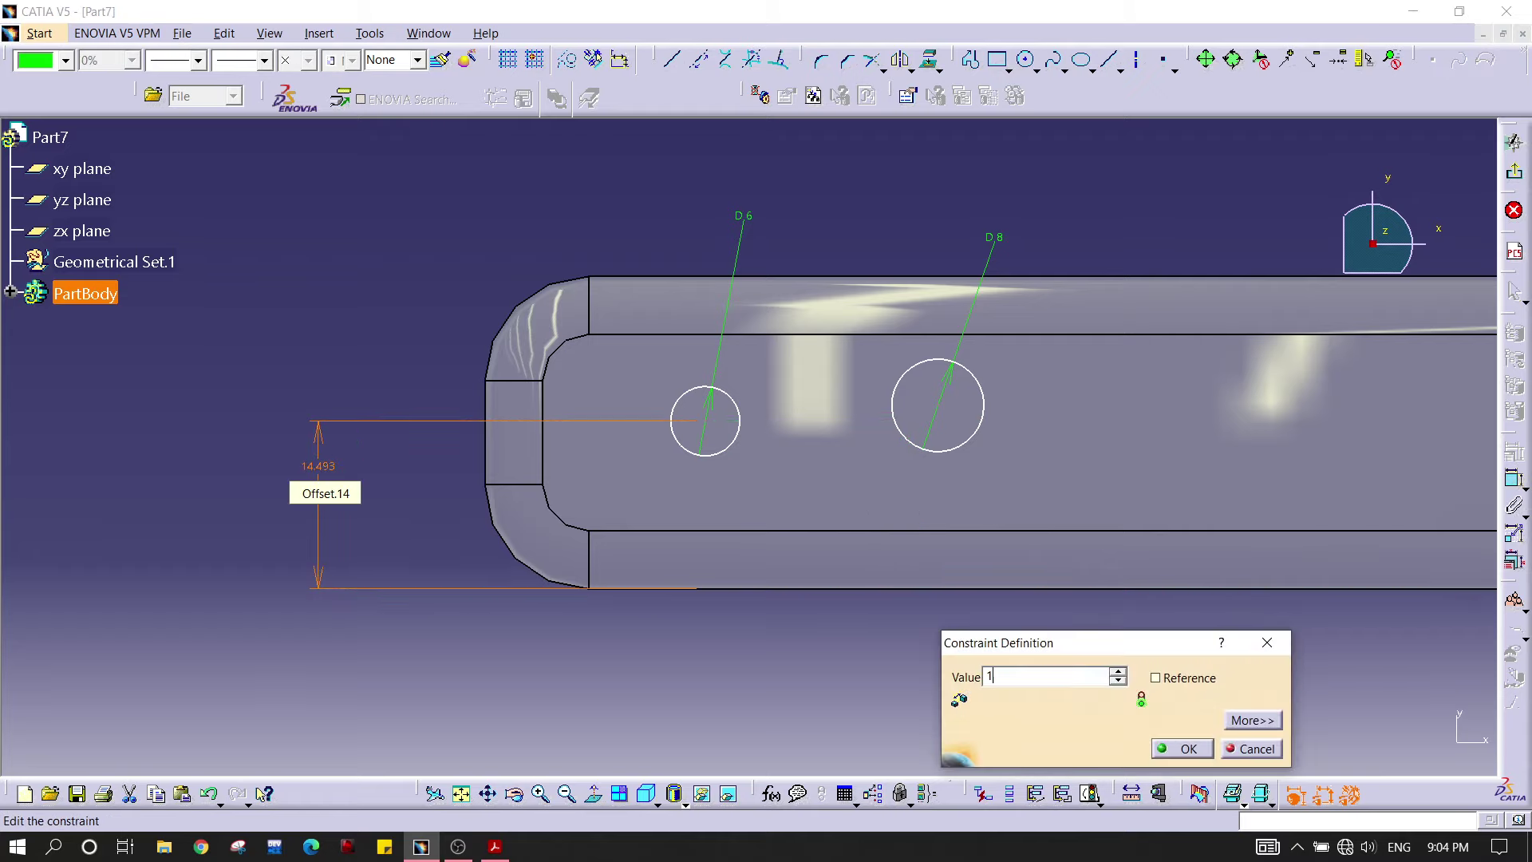
key("Return")
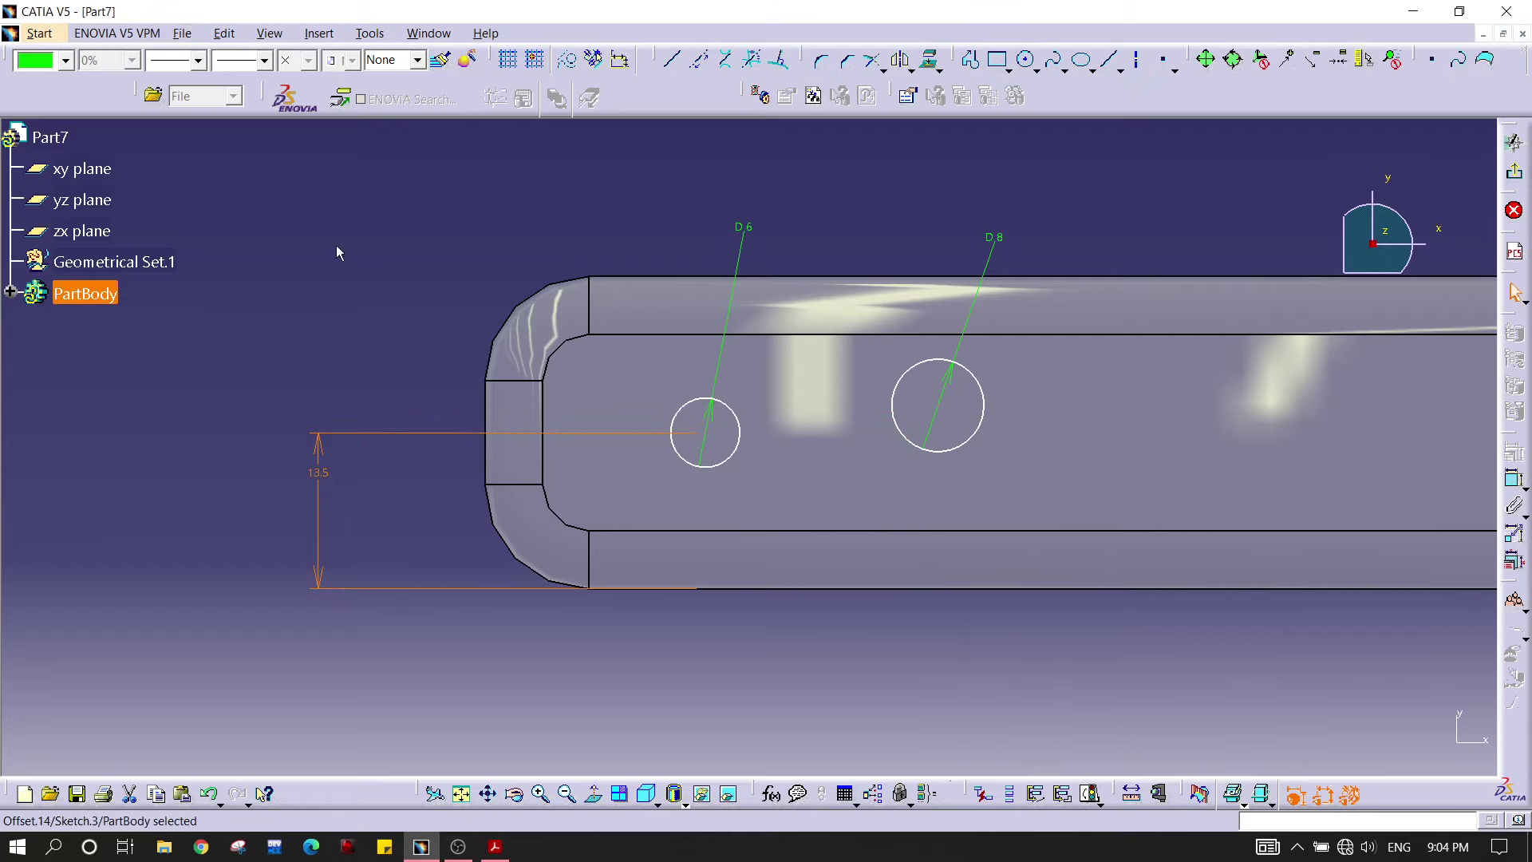
Step: Constrain the 8 mm circle's centre to 13.5 mm from the bar's lower outer long edge
left_click(938, 405)
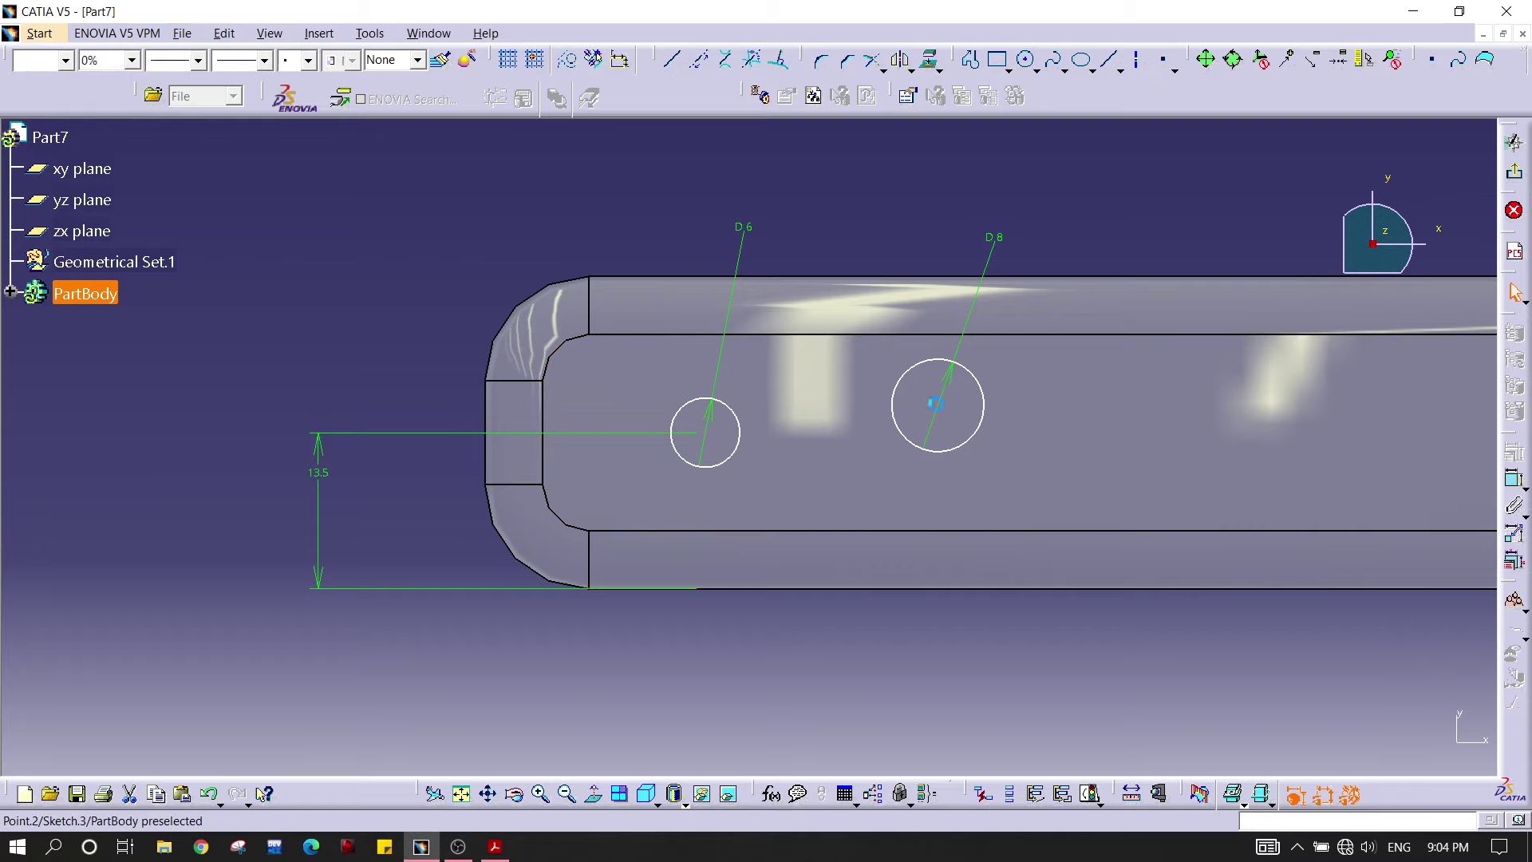
left_click(958, 593, "ctrl")
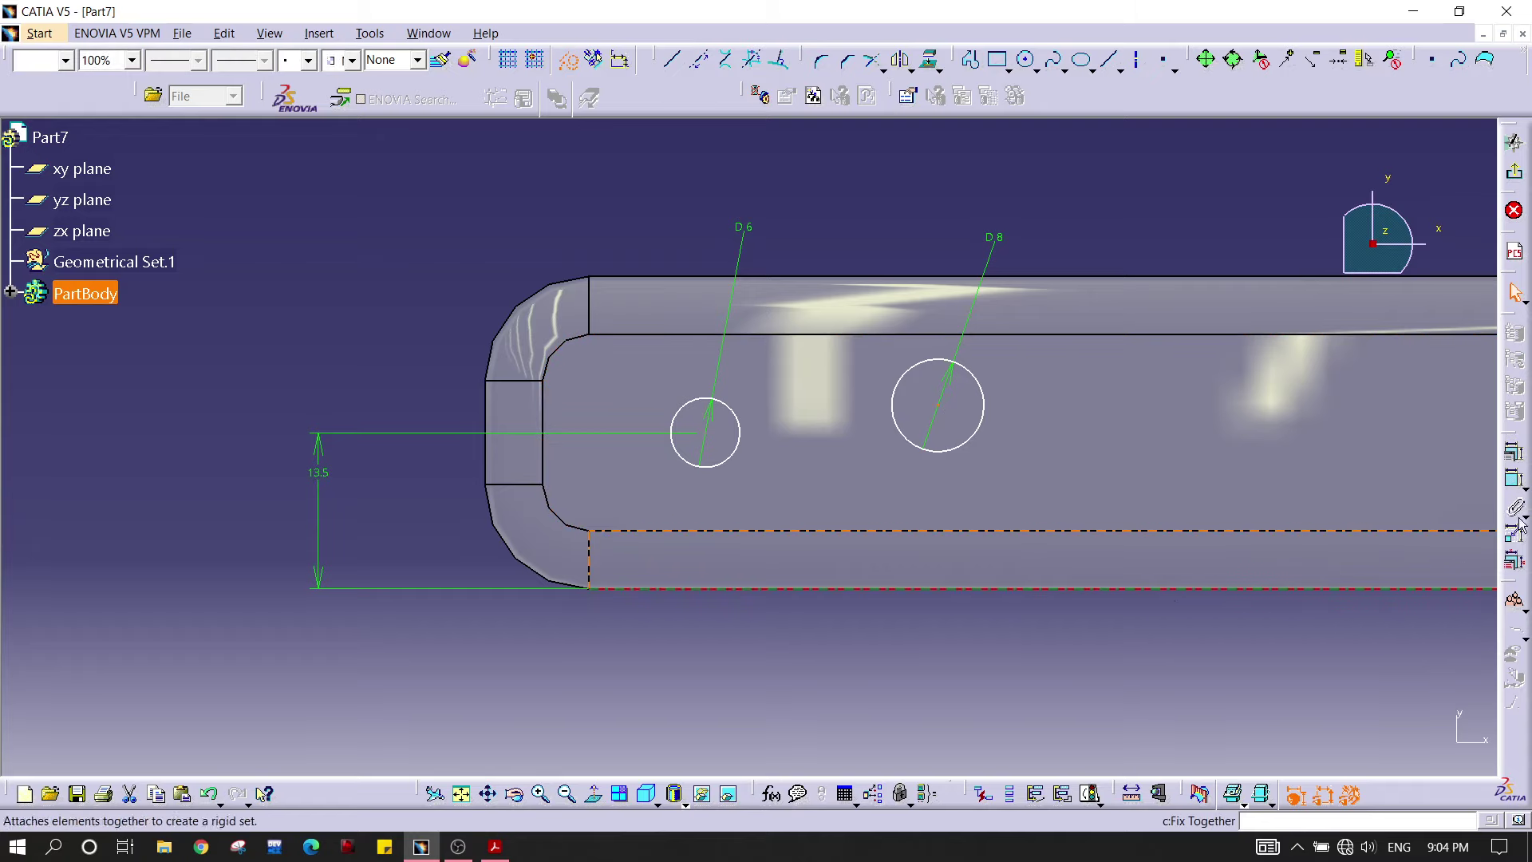
left_click(1514, 479)
left_click(390, 267)
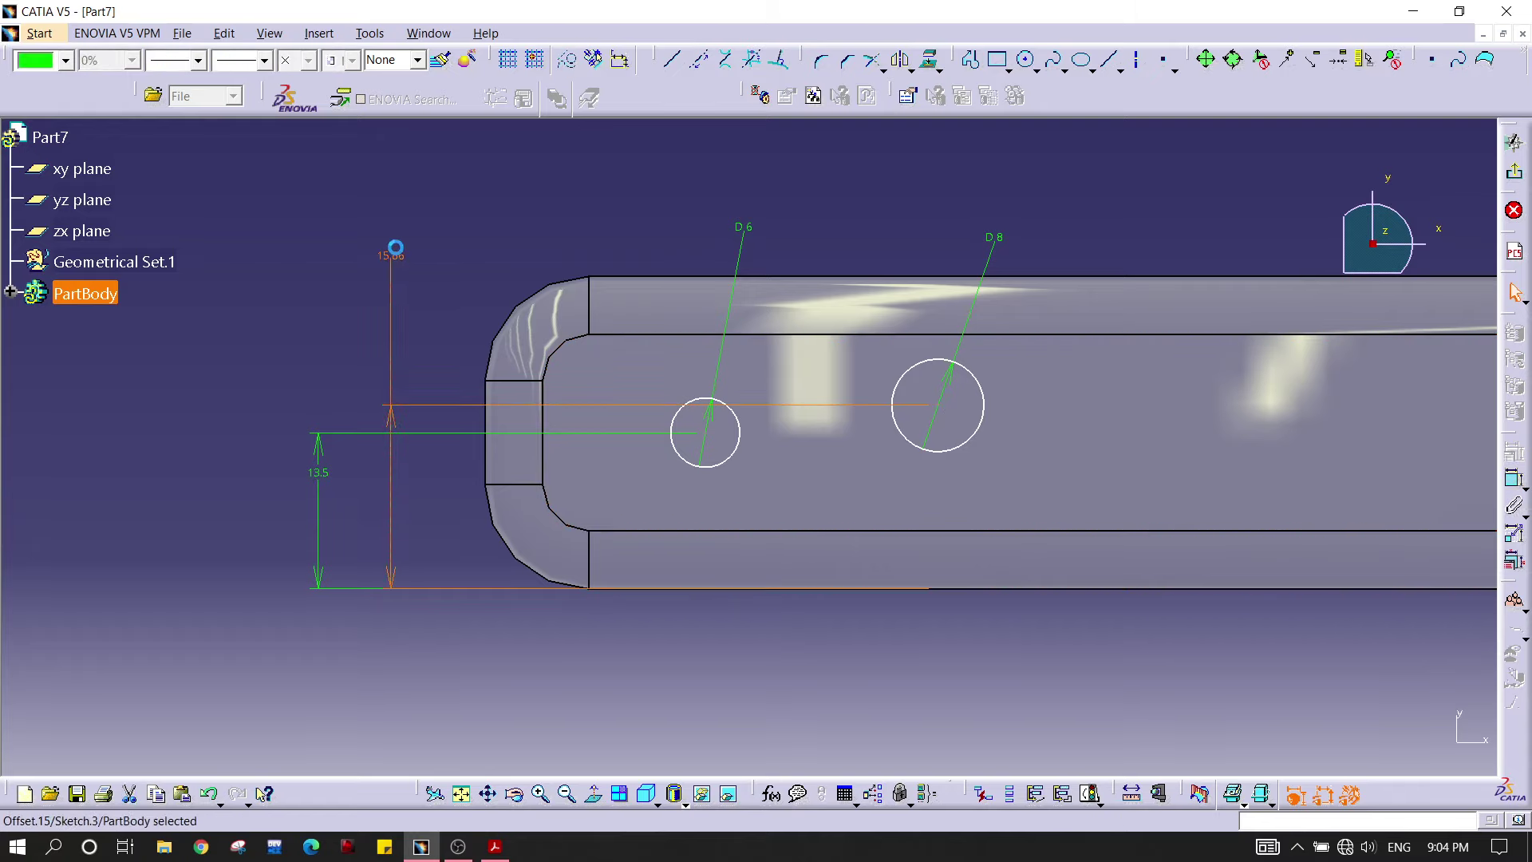
double_click(396, 255)
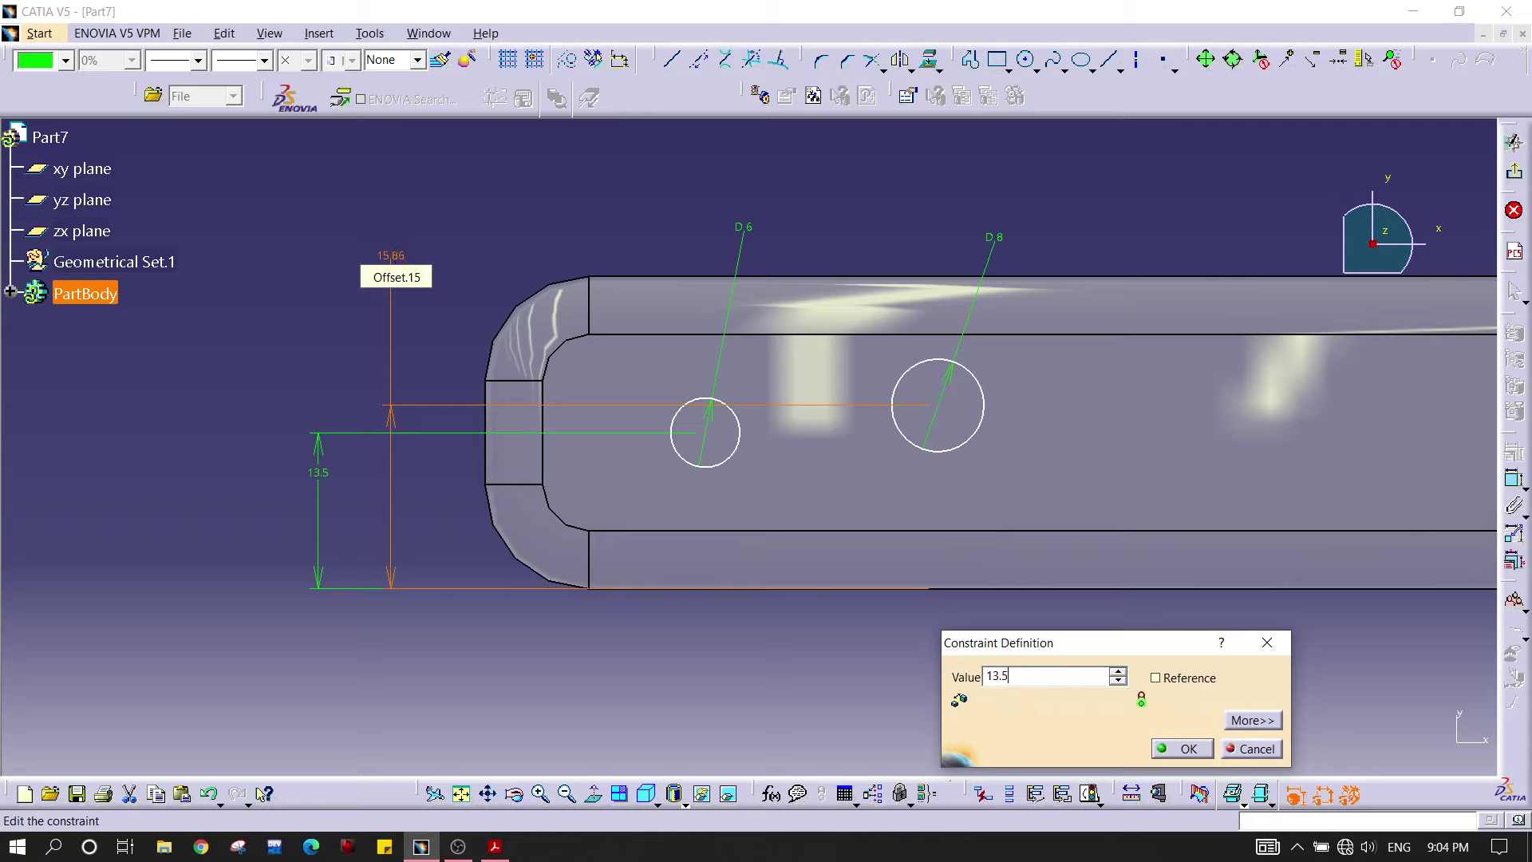
key("Return")
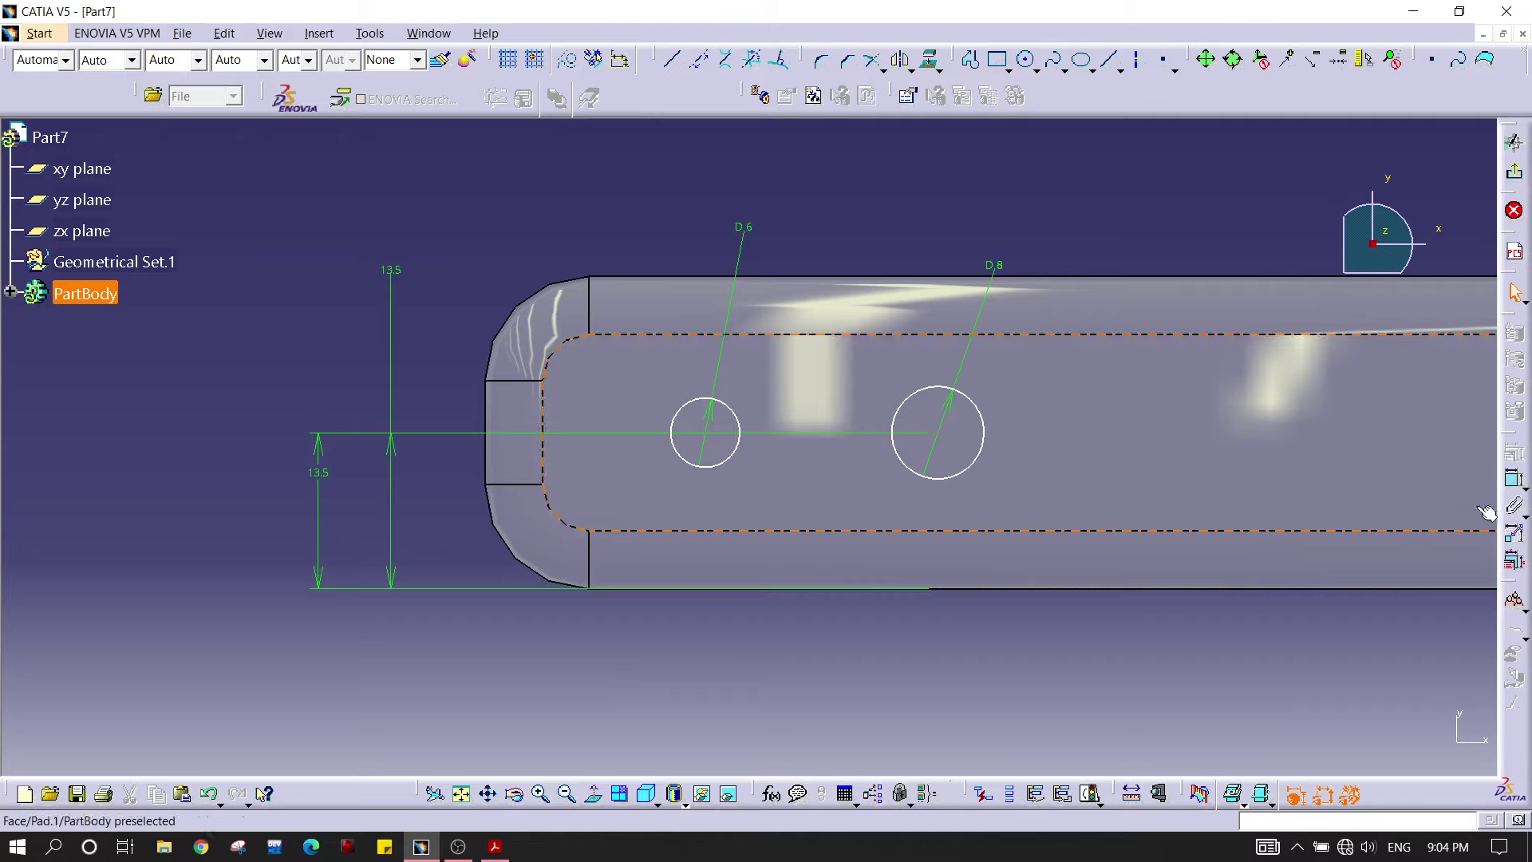
Step: Constrain the 6 mm circle's centre to 20 mm from the bar's outer end edge
left_click(1514, 479)
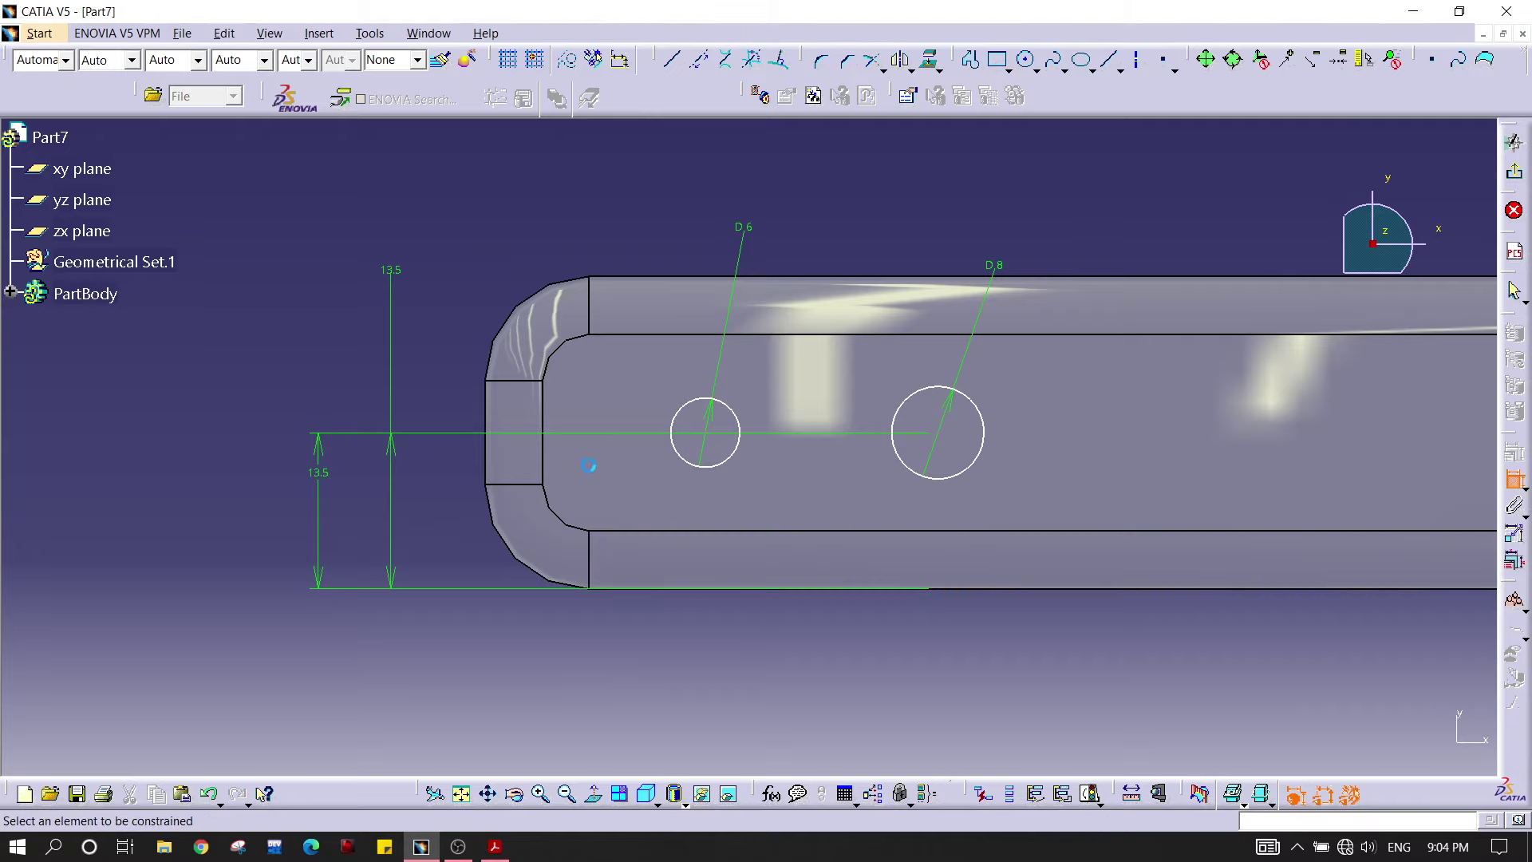
left_click(714, 434)
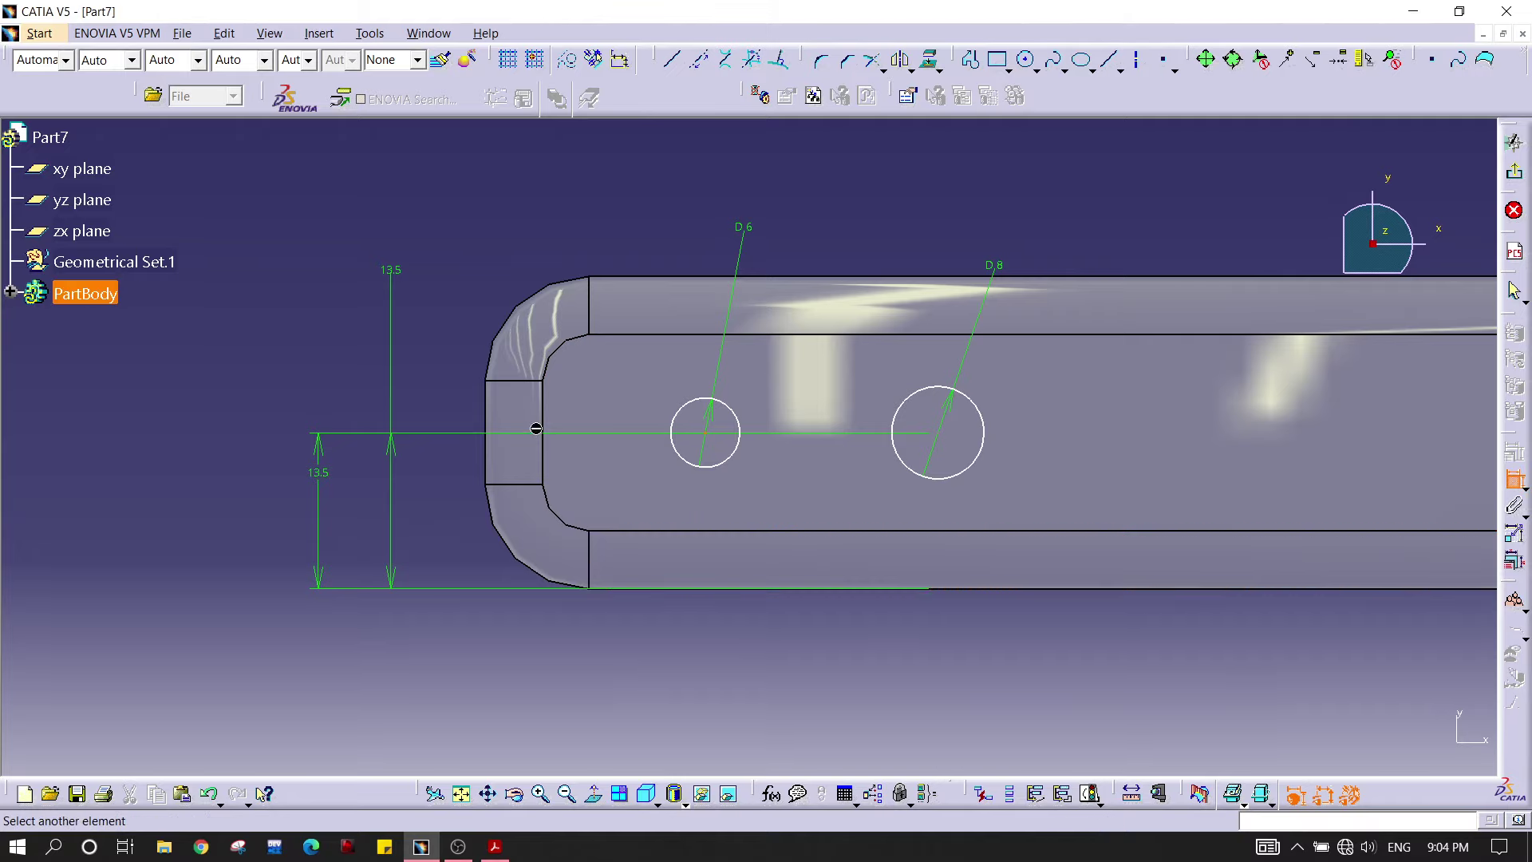
left_click(487, 417)
left_click(591, 675)
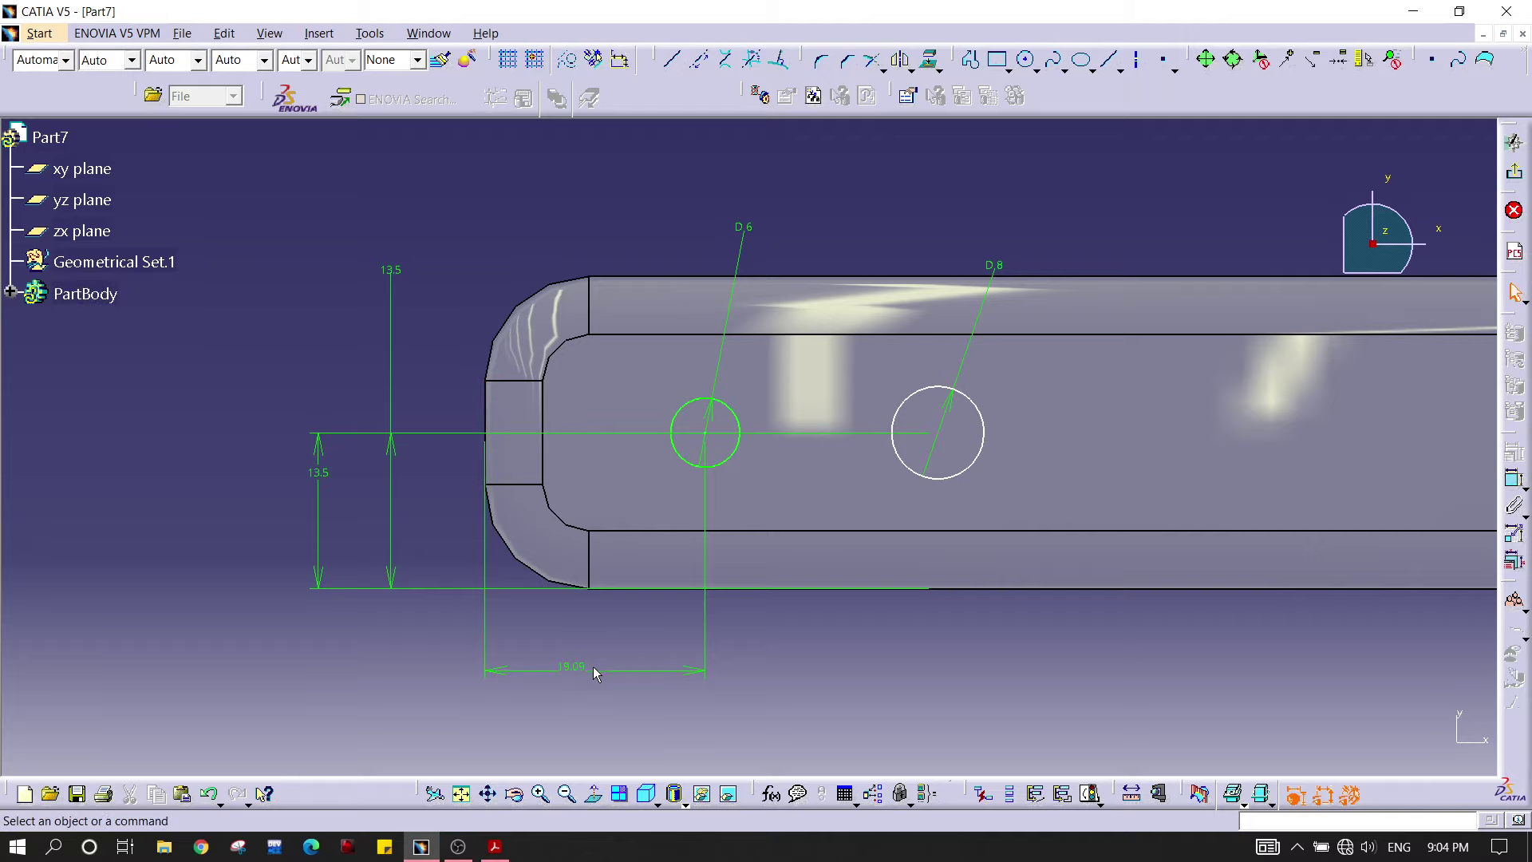
double_click(578, 670)
type("20mm")
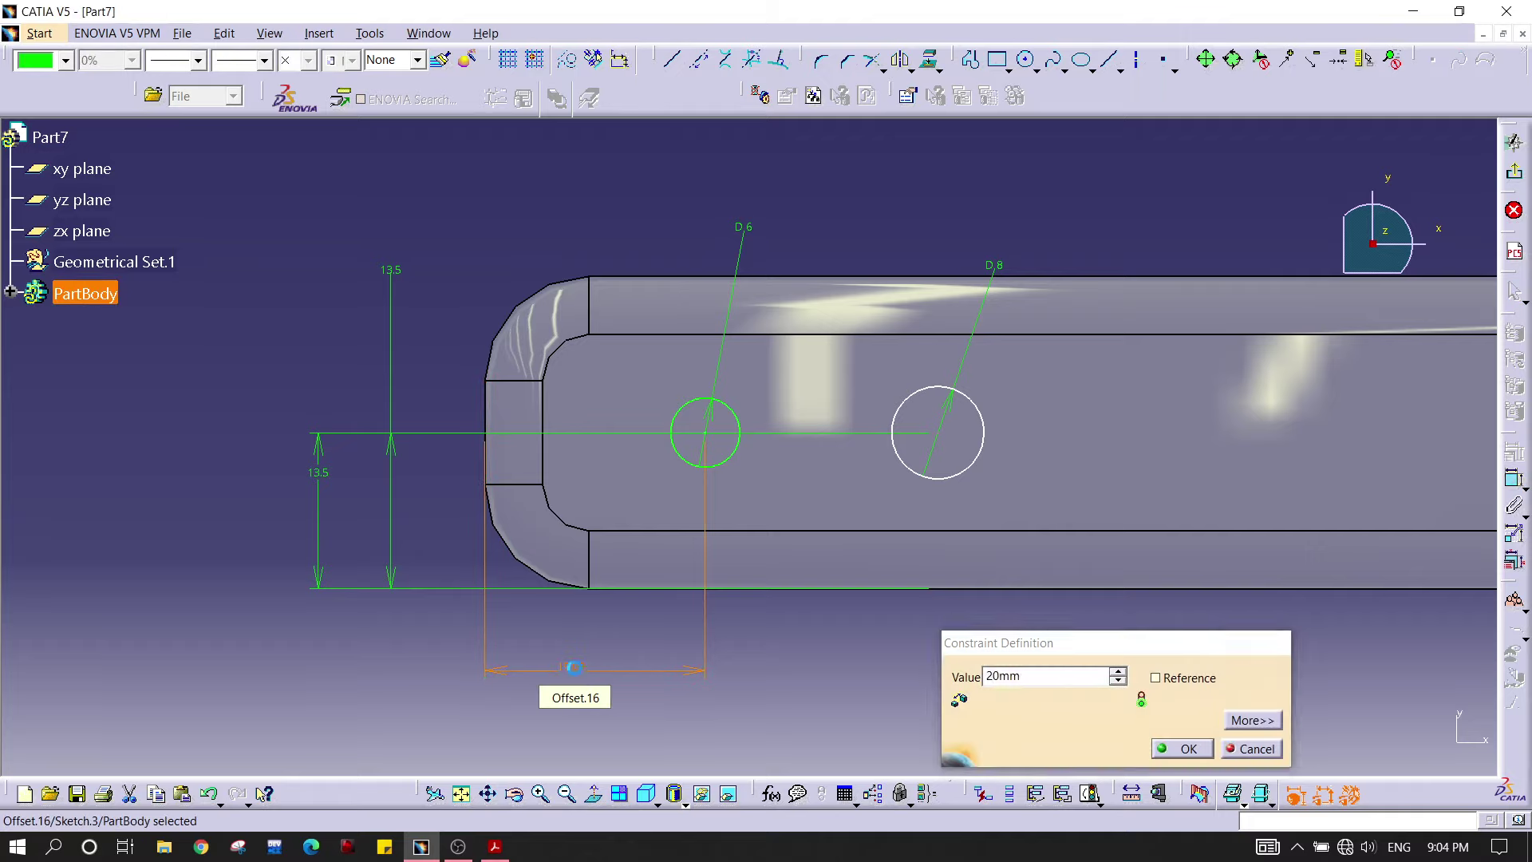
key("Return")
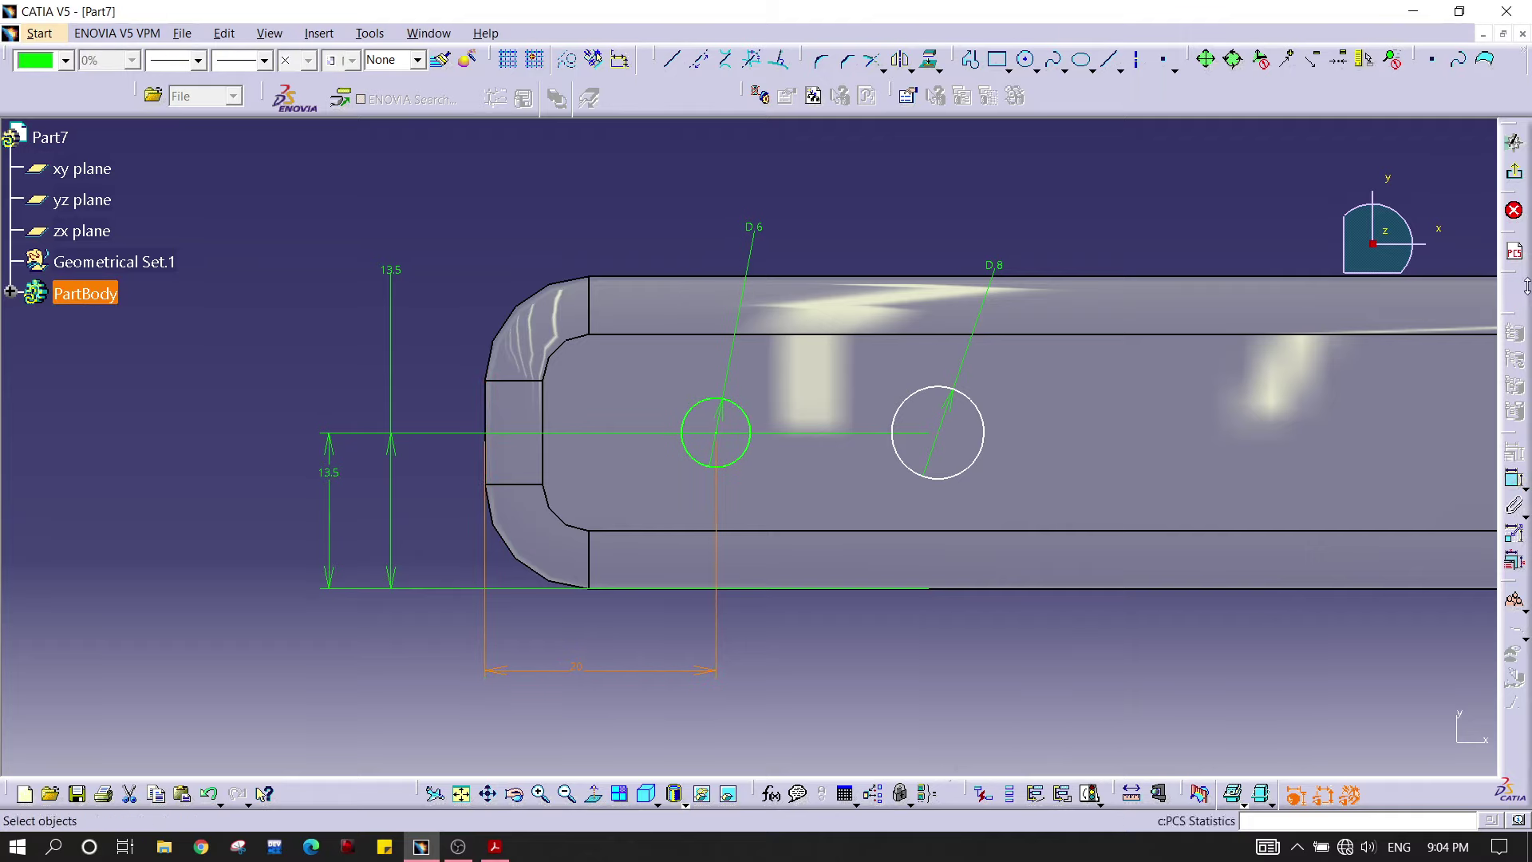
Step: Constrain the 8 mm circle's centre to 50 mm from the bar's outer end edge
left_click(1514, 476)
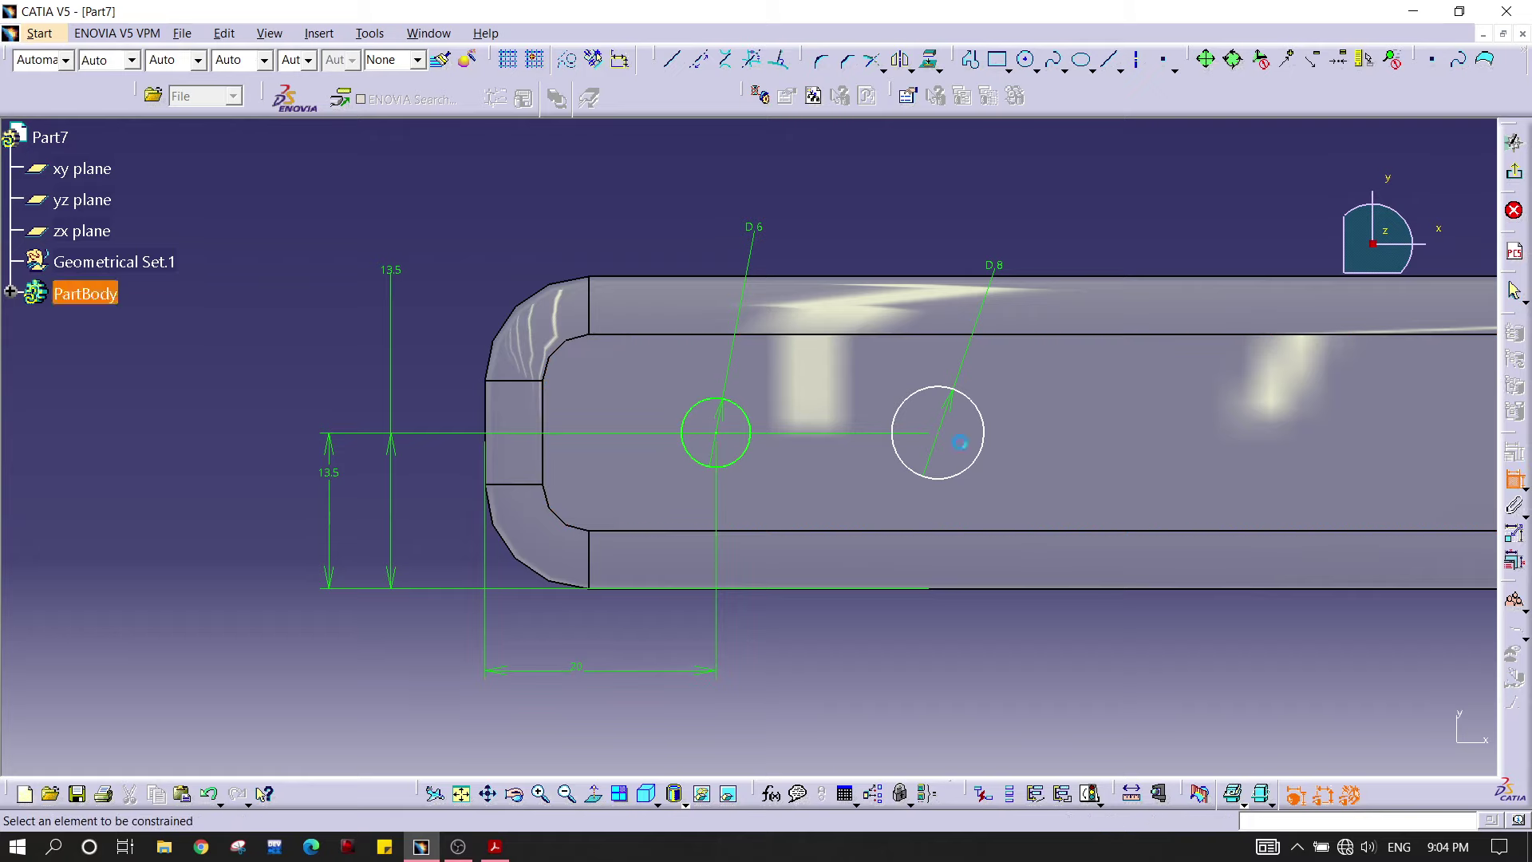
left_click(494, 444)
left_click(734, 214)
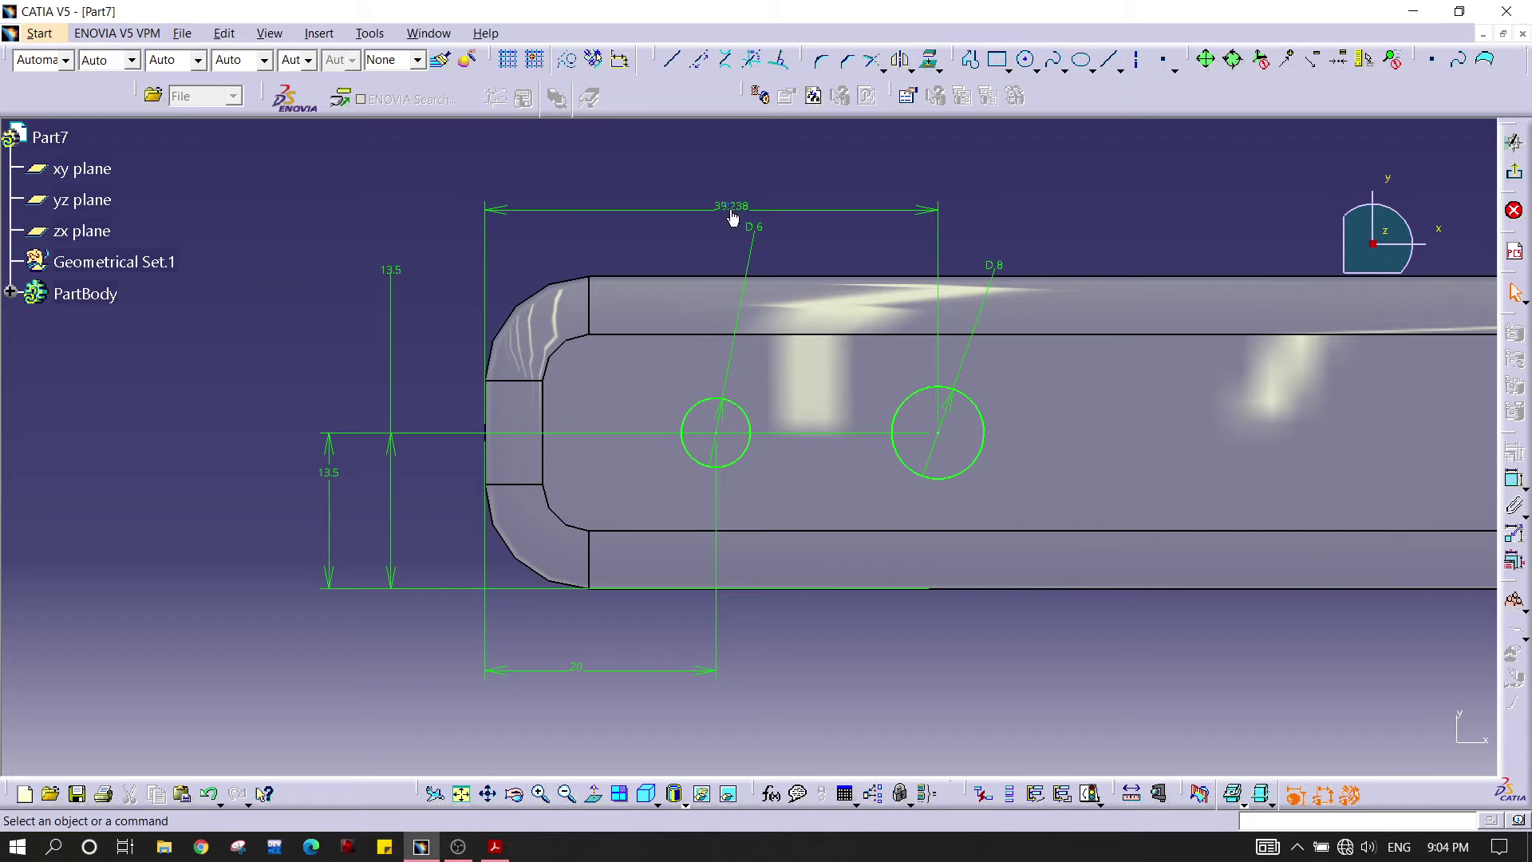
double_click(733, 214)
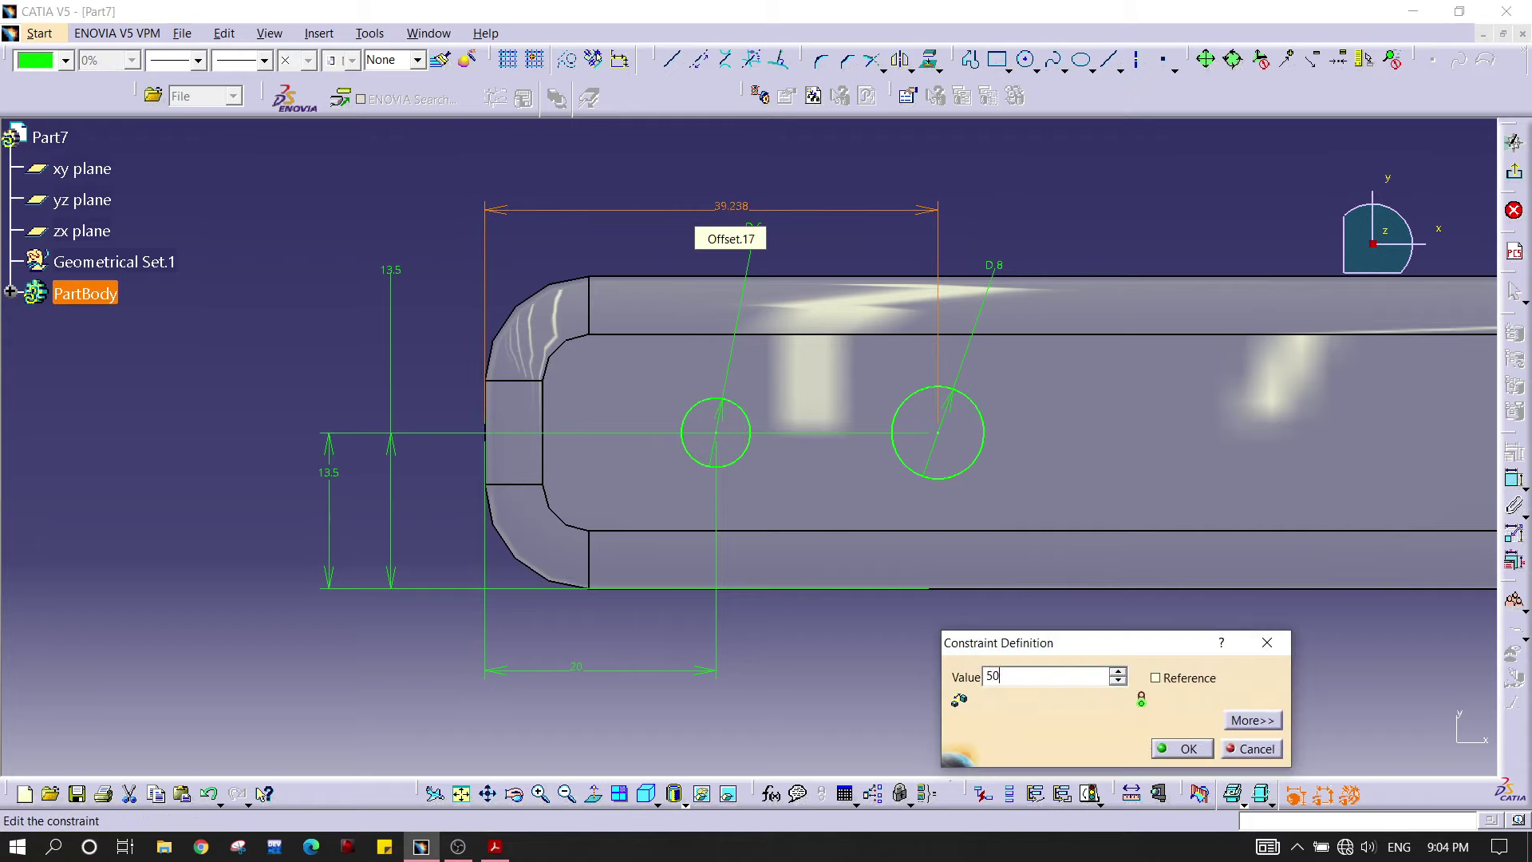
key("Return")
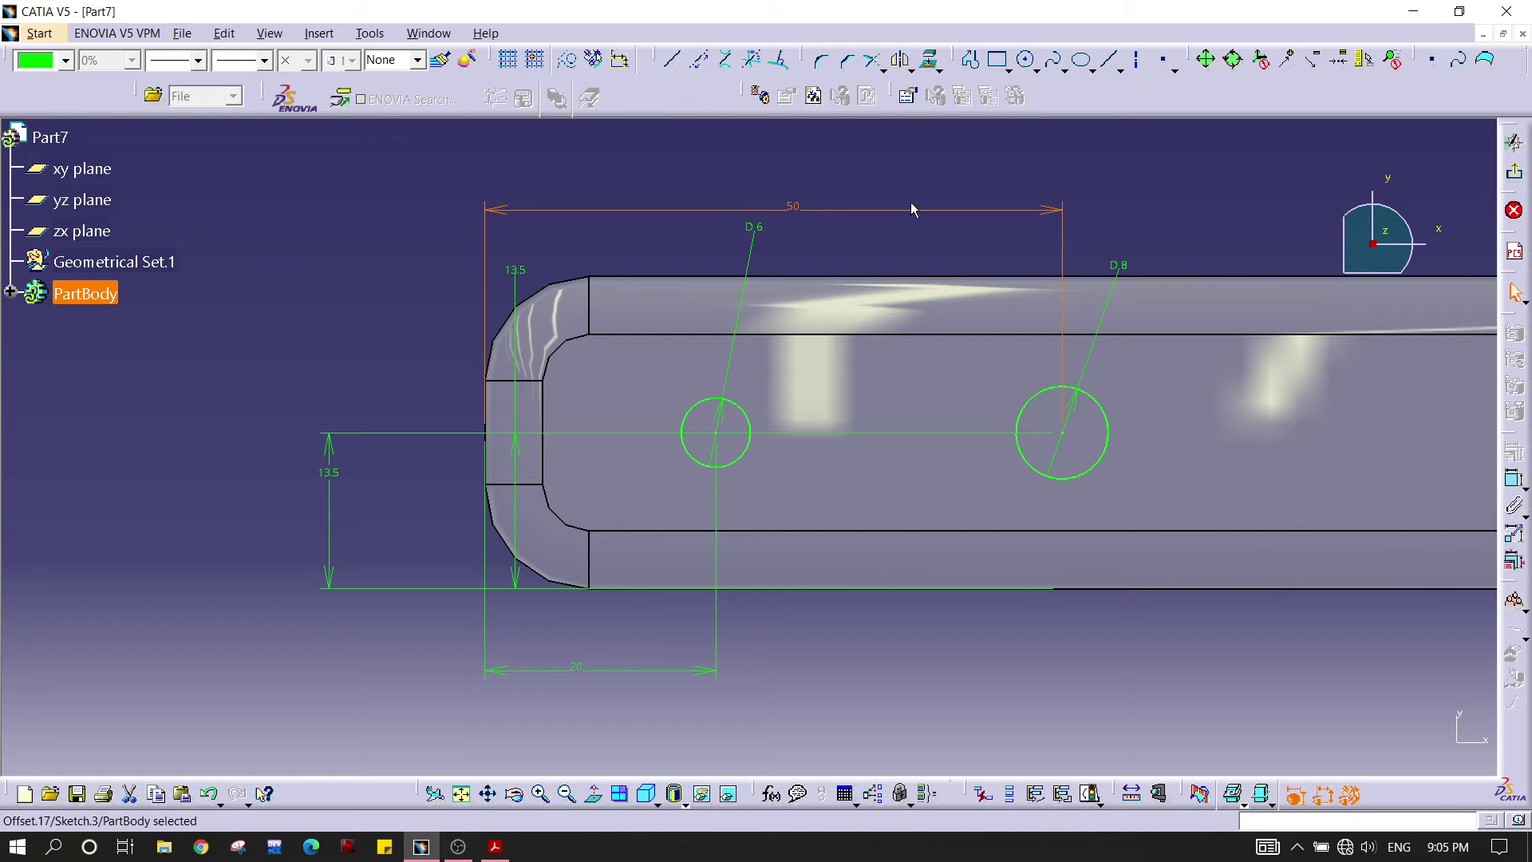
Step: Exit the sketch and pad the two circles 7 mm upward as pins on the bar's top face
middle_click_drag(998, 188, 917, 250)
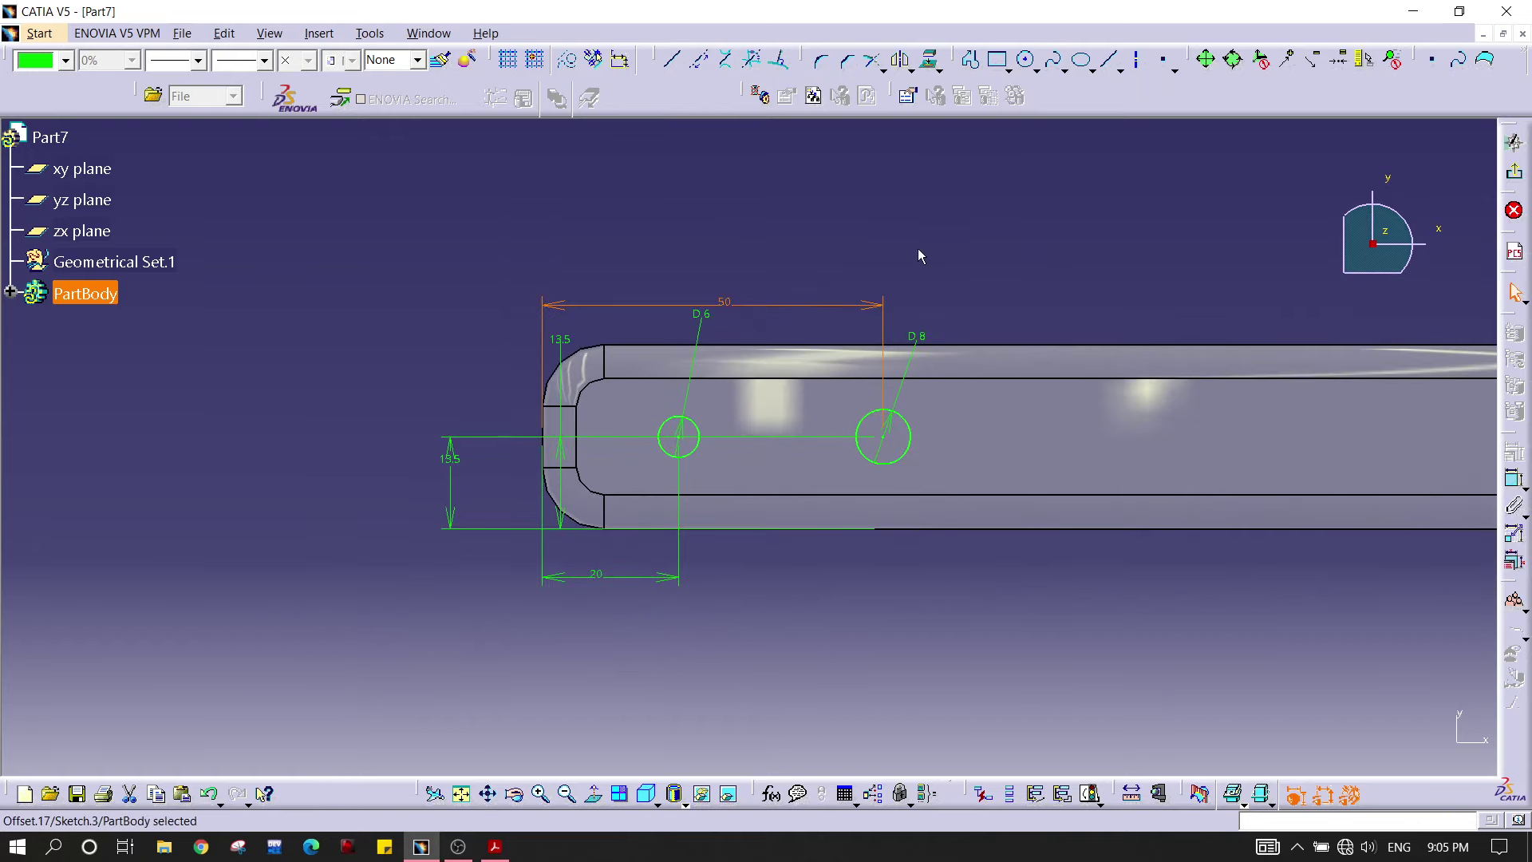
middle_click_drag(928, 527, 902, 439)
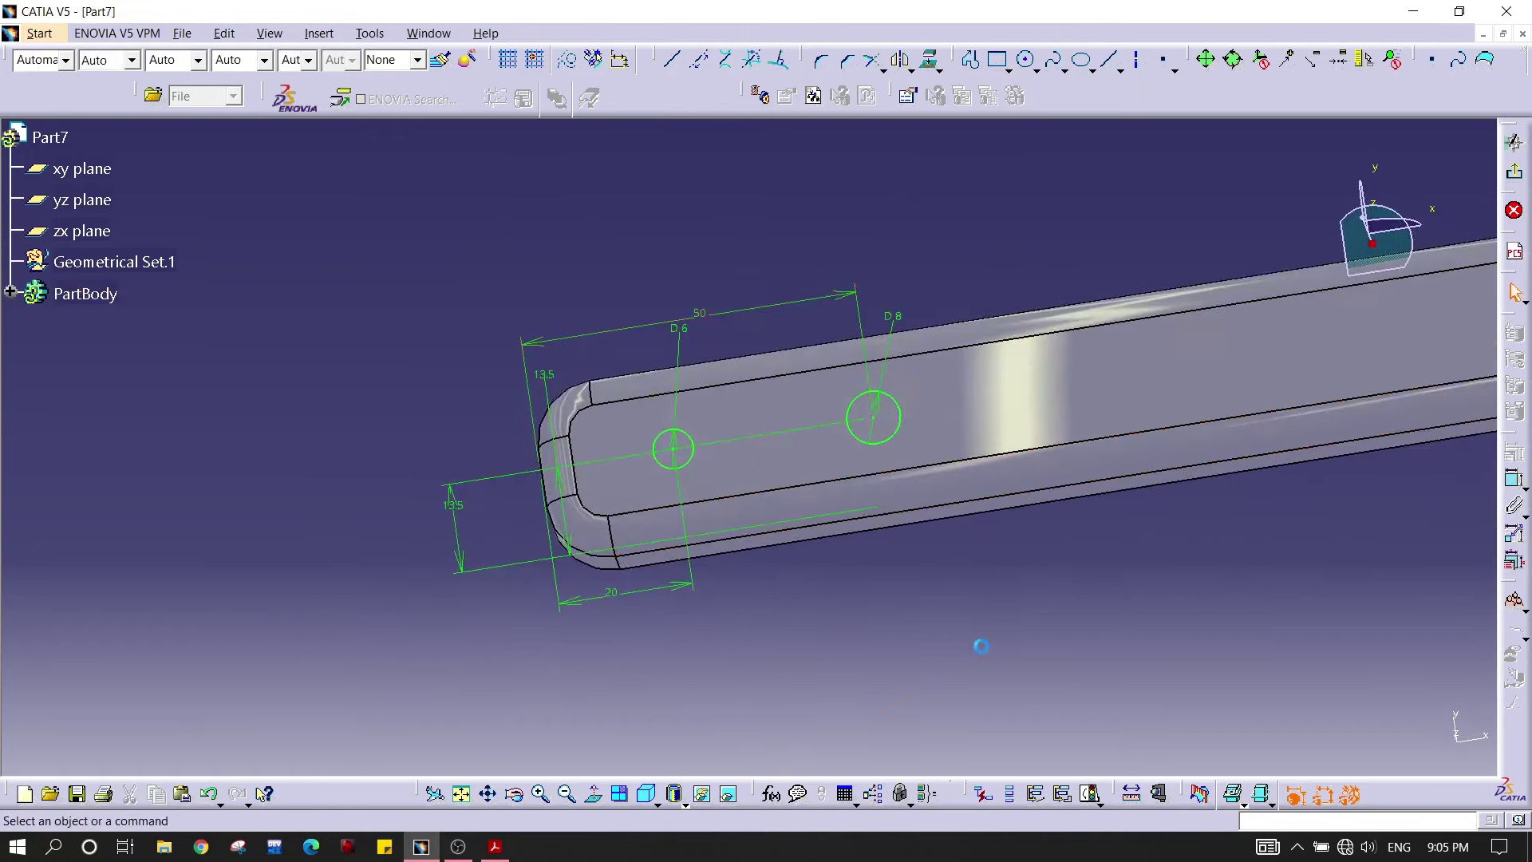
left_click(1514, 171)
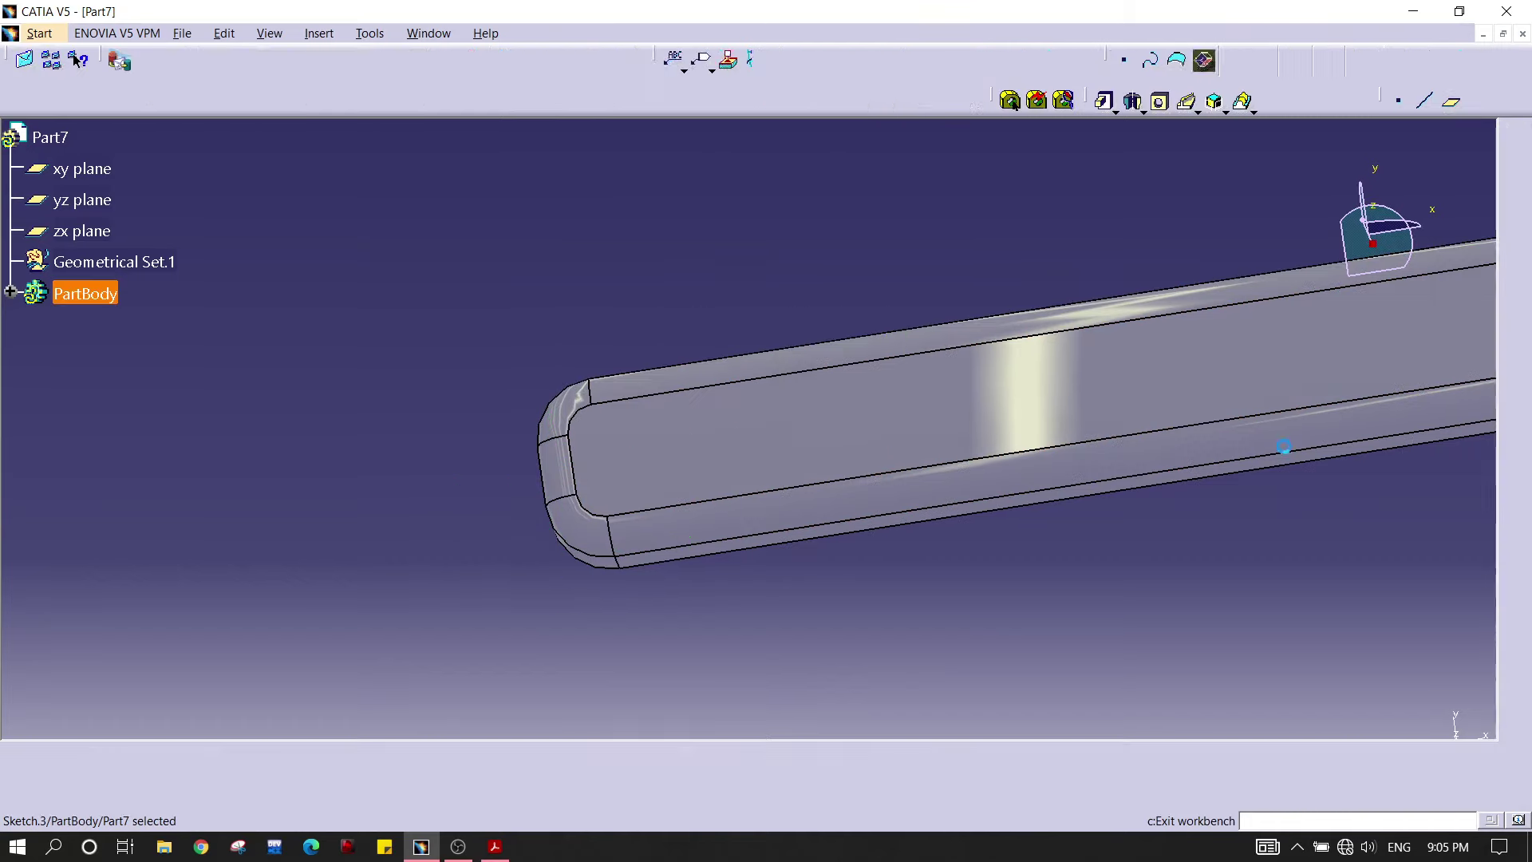
mouse_move(1282, 448)
middle_mouse_down()
mouse_move(820, 509)
mouse_move(735, 295)
middle_mouse_up()
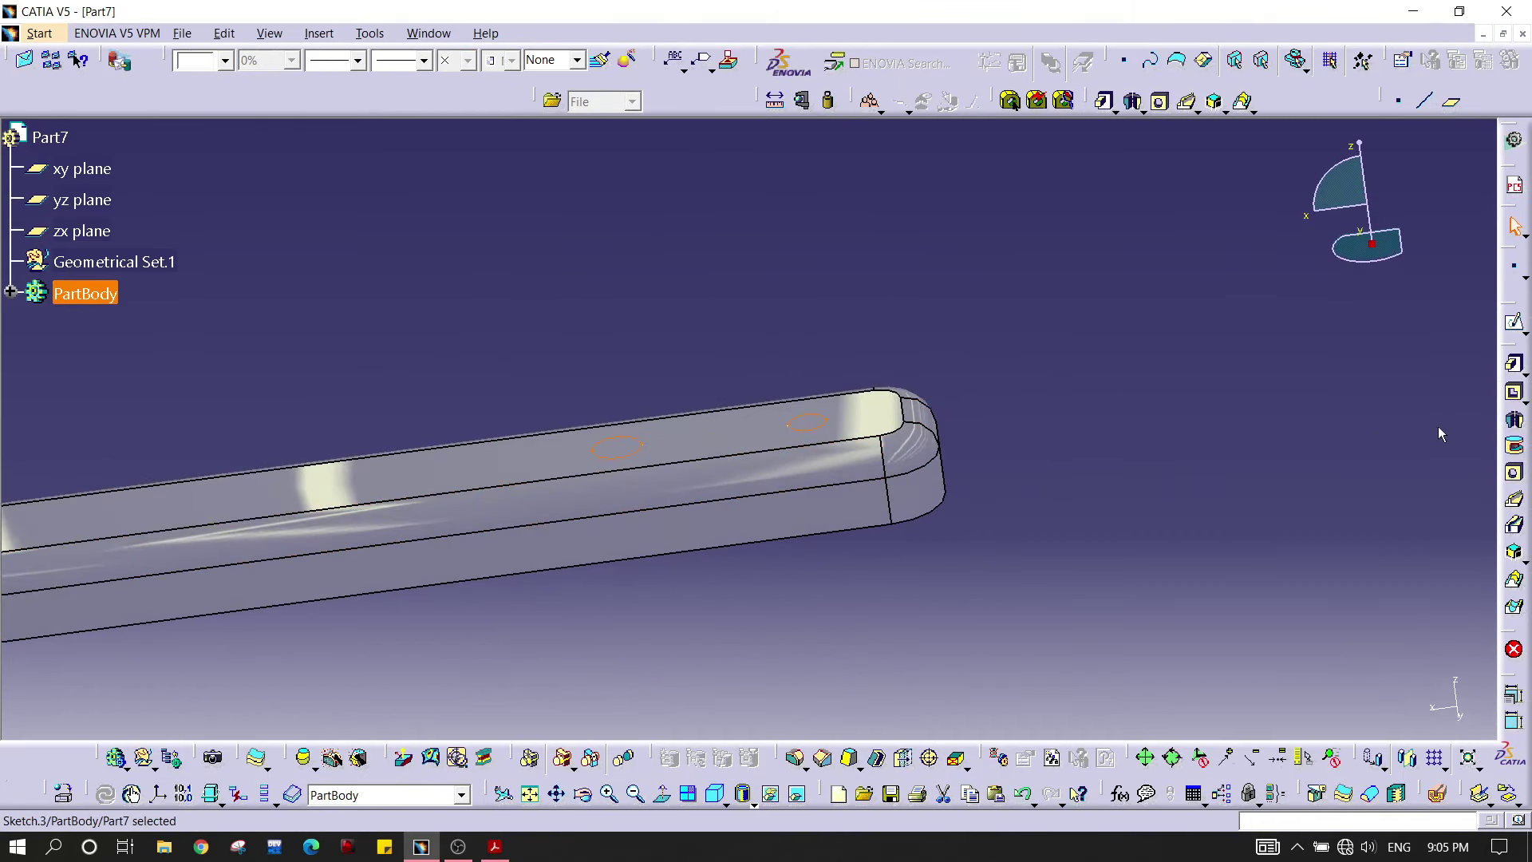
left_click(1516, 365)
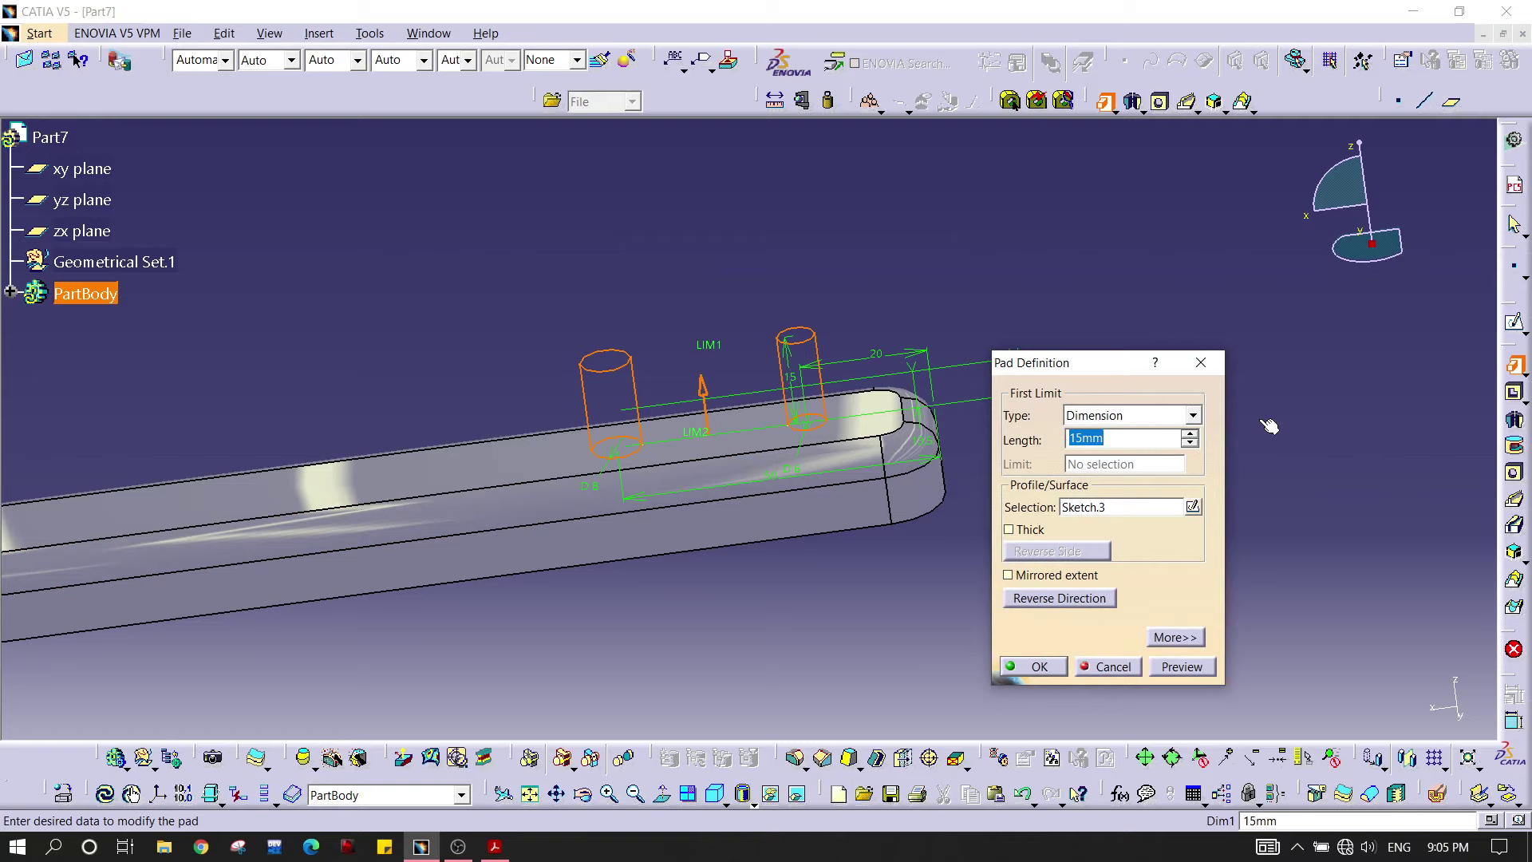
type("7")
key("Return")
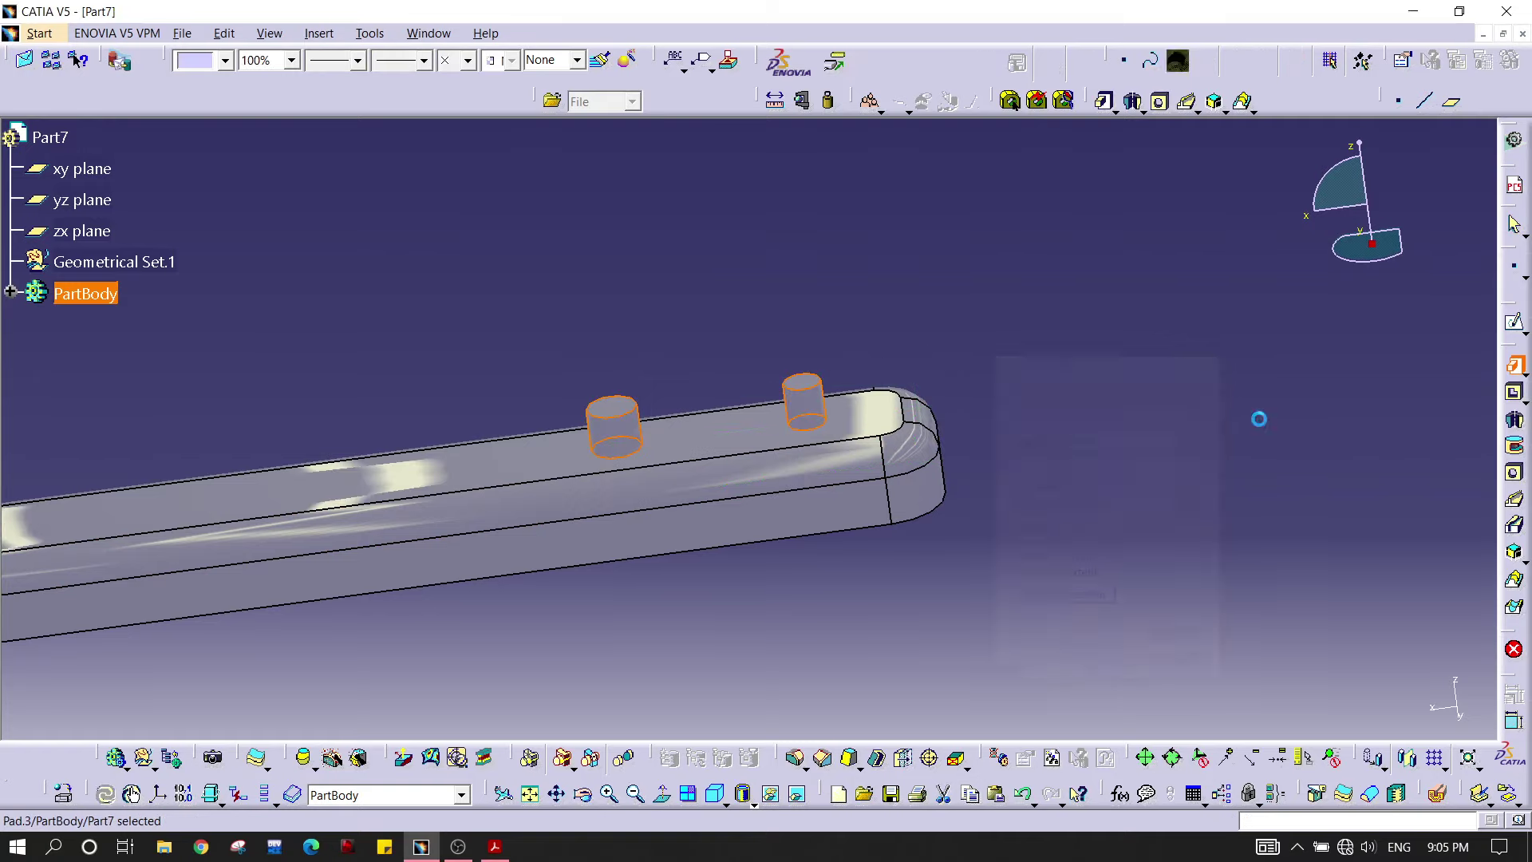
Step: Create a reference plane offset 125 mm from the yz plane, with the direction reversed toward the bar's pinned end
middle_click_drag(1046, 112, 801, 219)
middle_click_drag(715, 408, 894, 366)
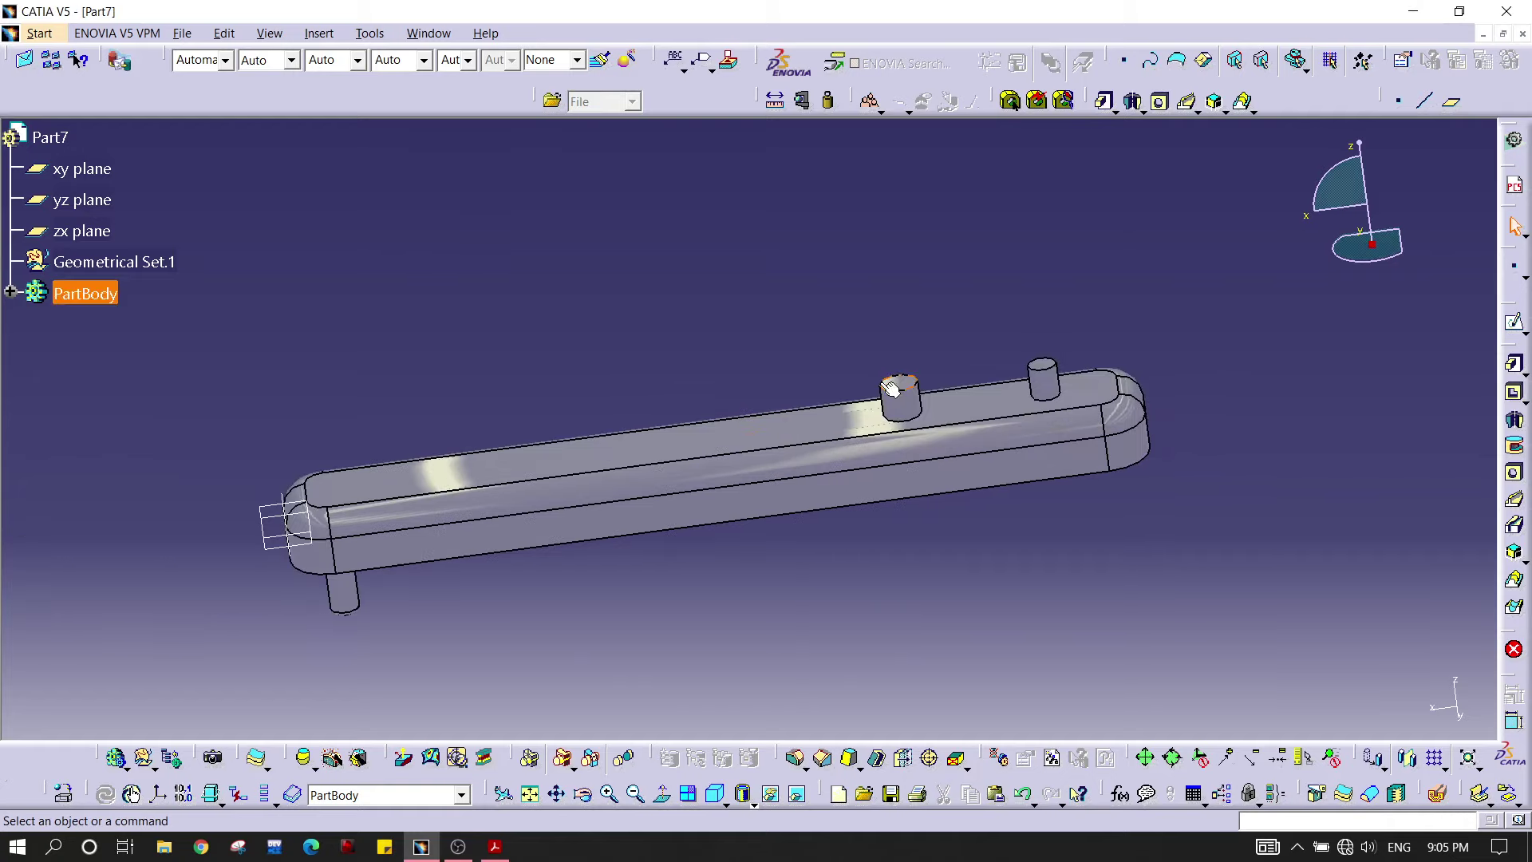
middle_click_drag(222, 511, 451, 503)
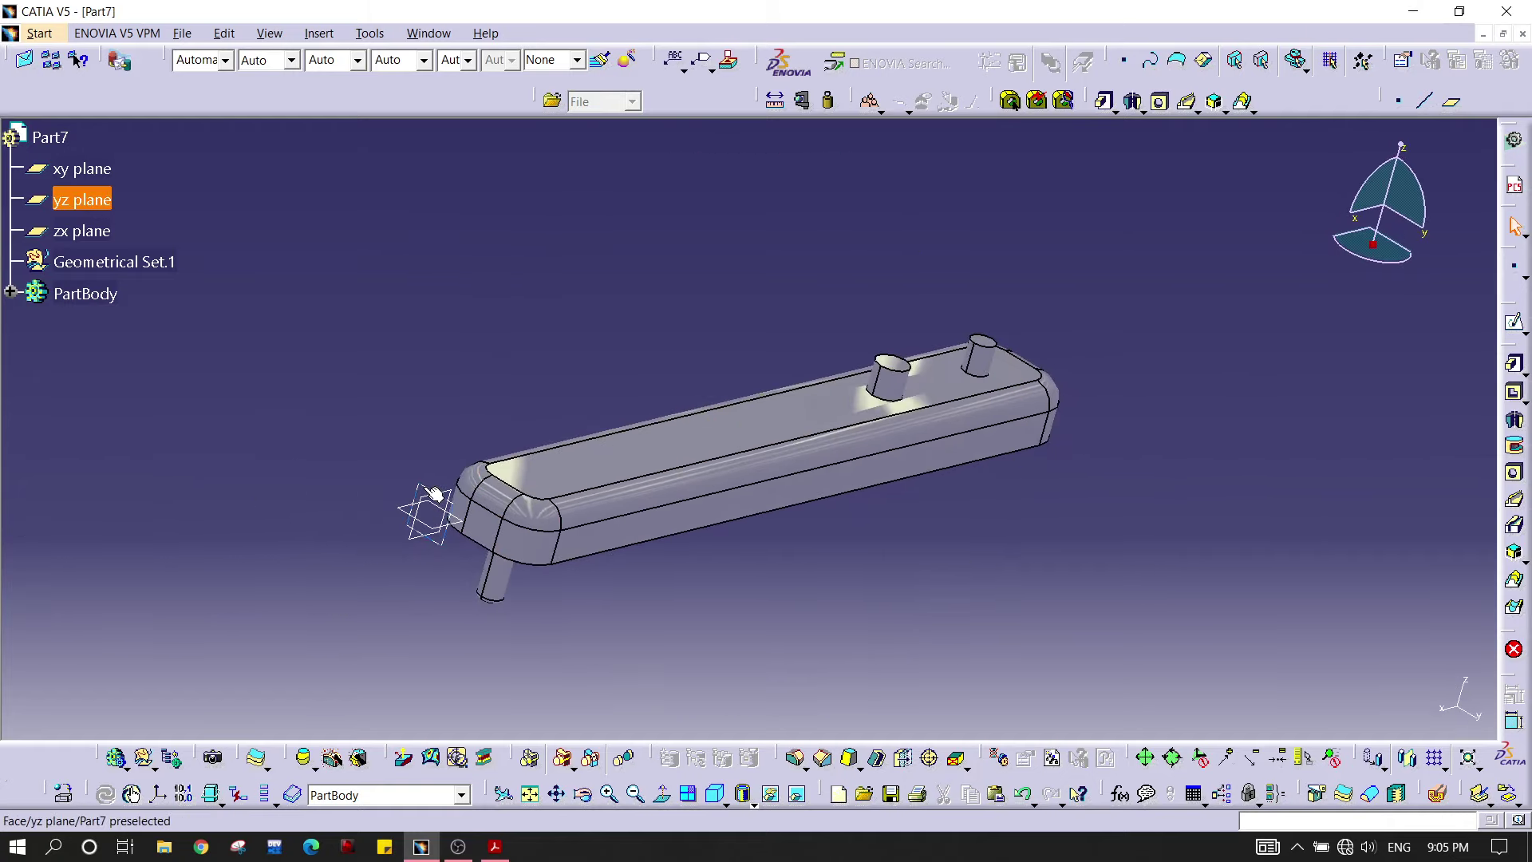
left_click(449, 503)
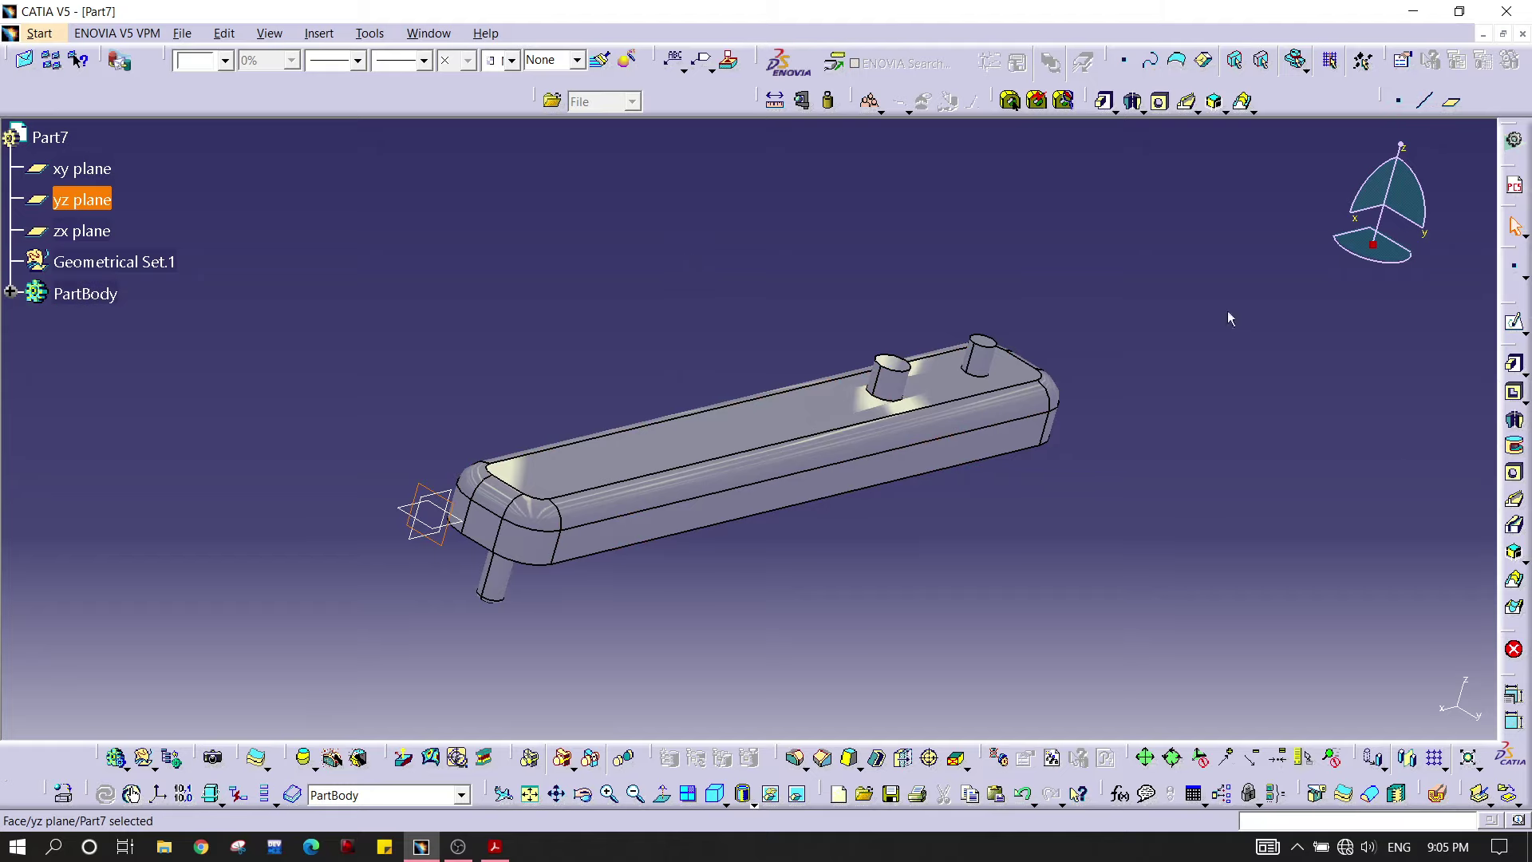
left_click(1457, 102)
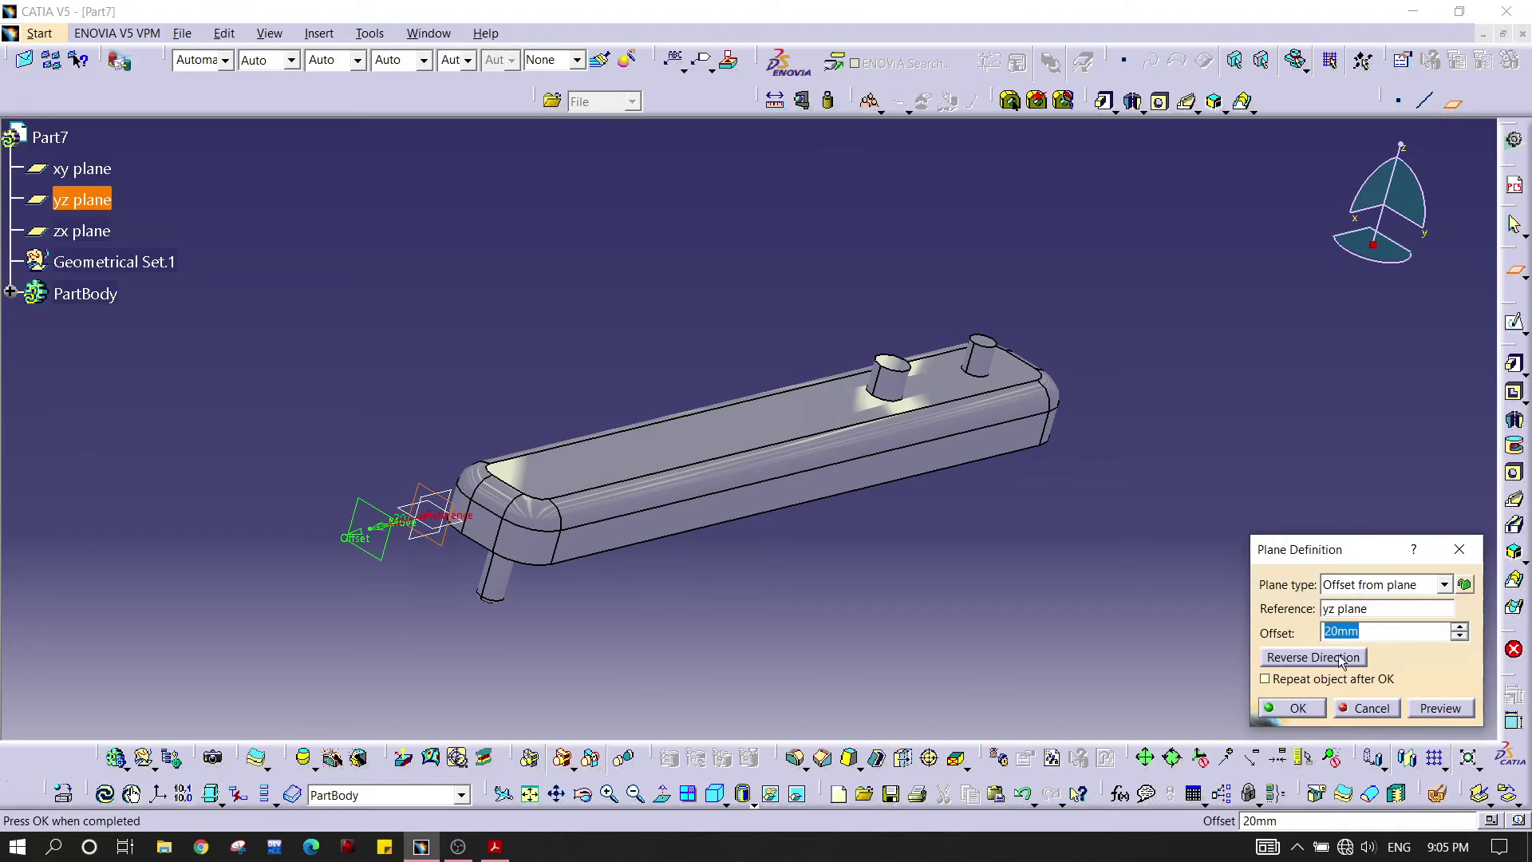
left_click(1340, 662)
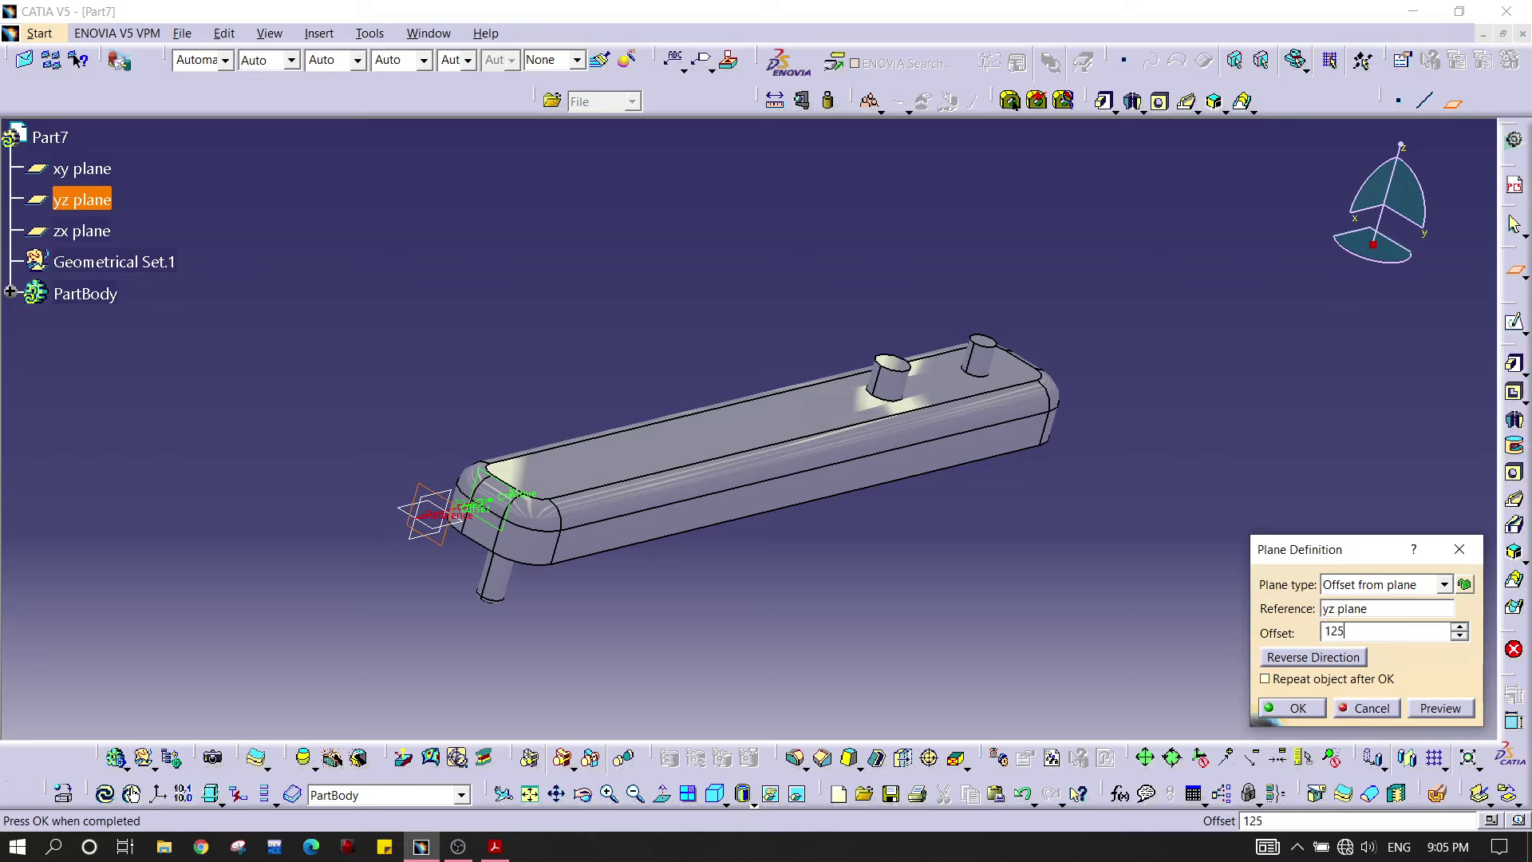
key("Return")
Step: Open a new sketch on the offset plane that crosses the bar near the 8 mm pin
middle_click_drag(1194, 350, 927, 385)
middle_click_drag(992, 341, 972, 473)
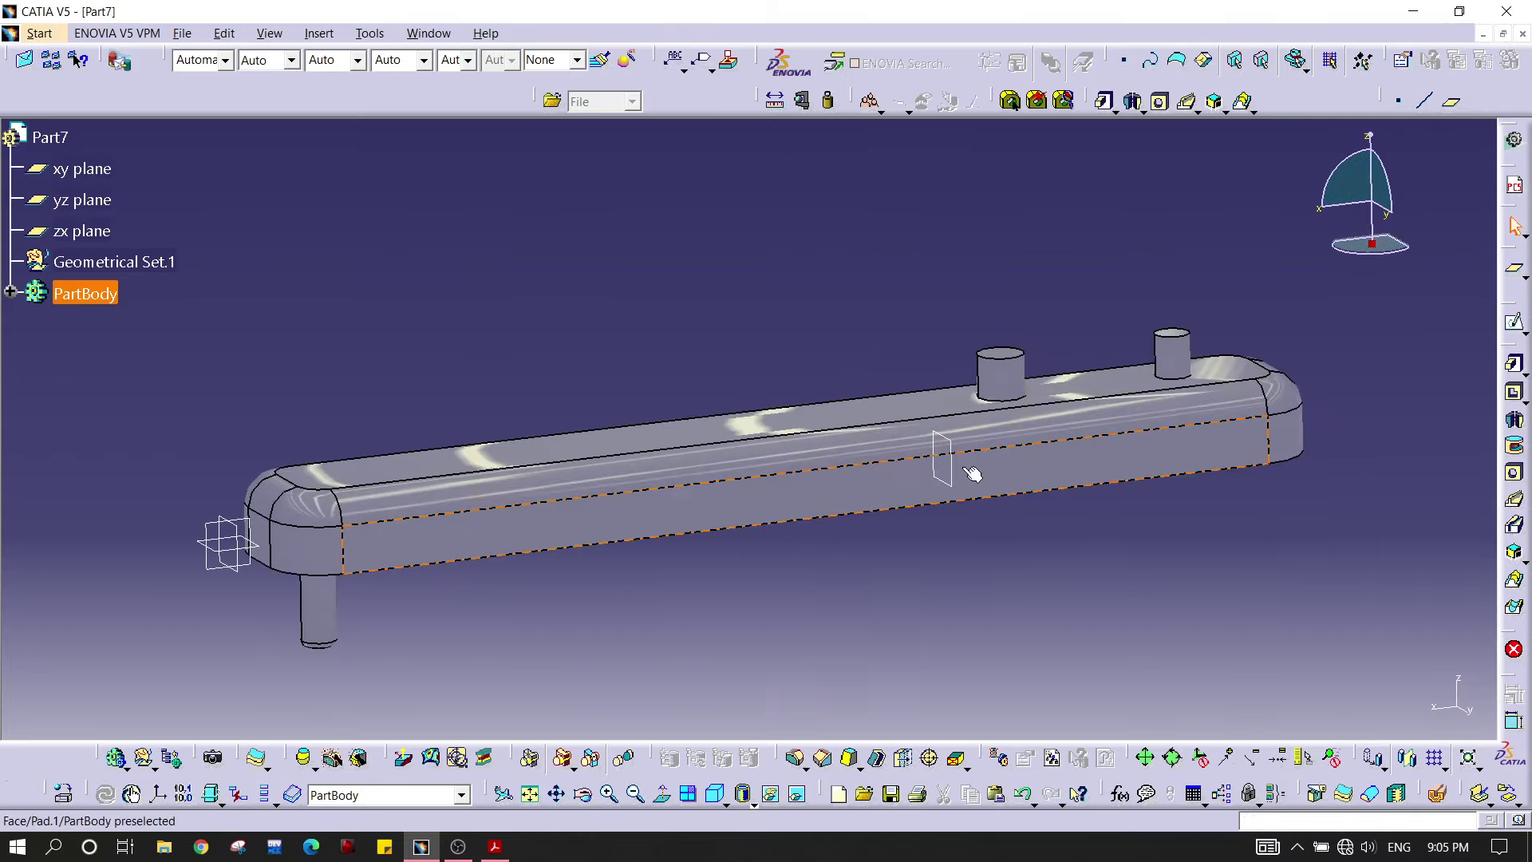
left_click(956, 472)
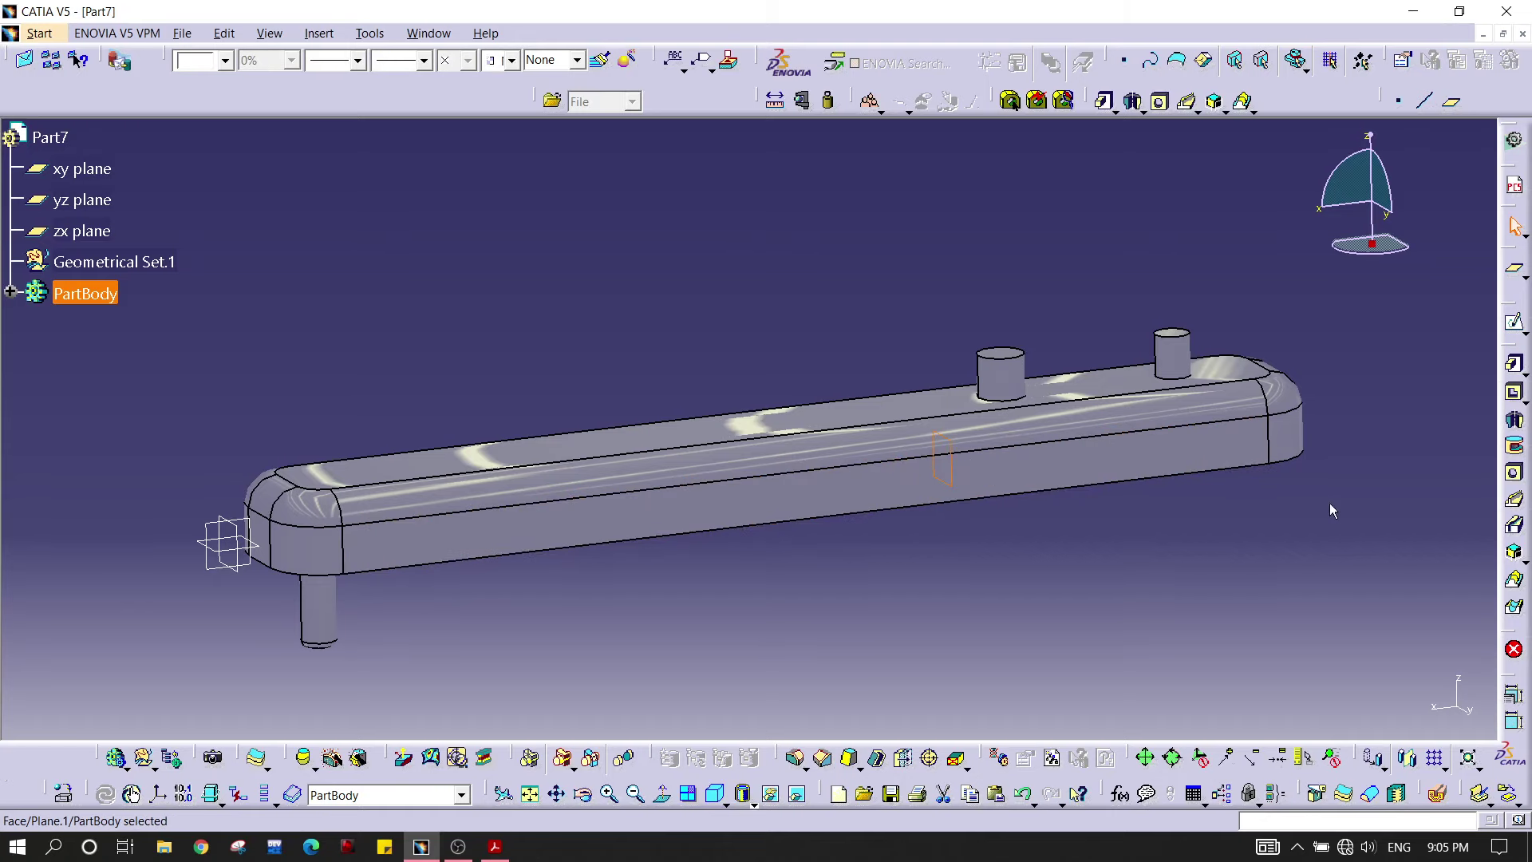
middle_click_drag(1025, 509, 1016, 412)
middle_click(1097, 529)
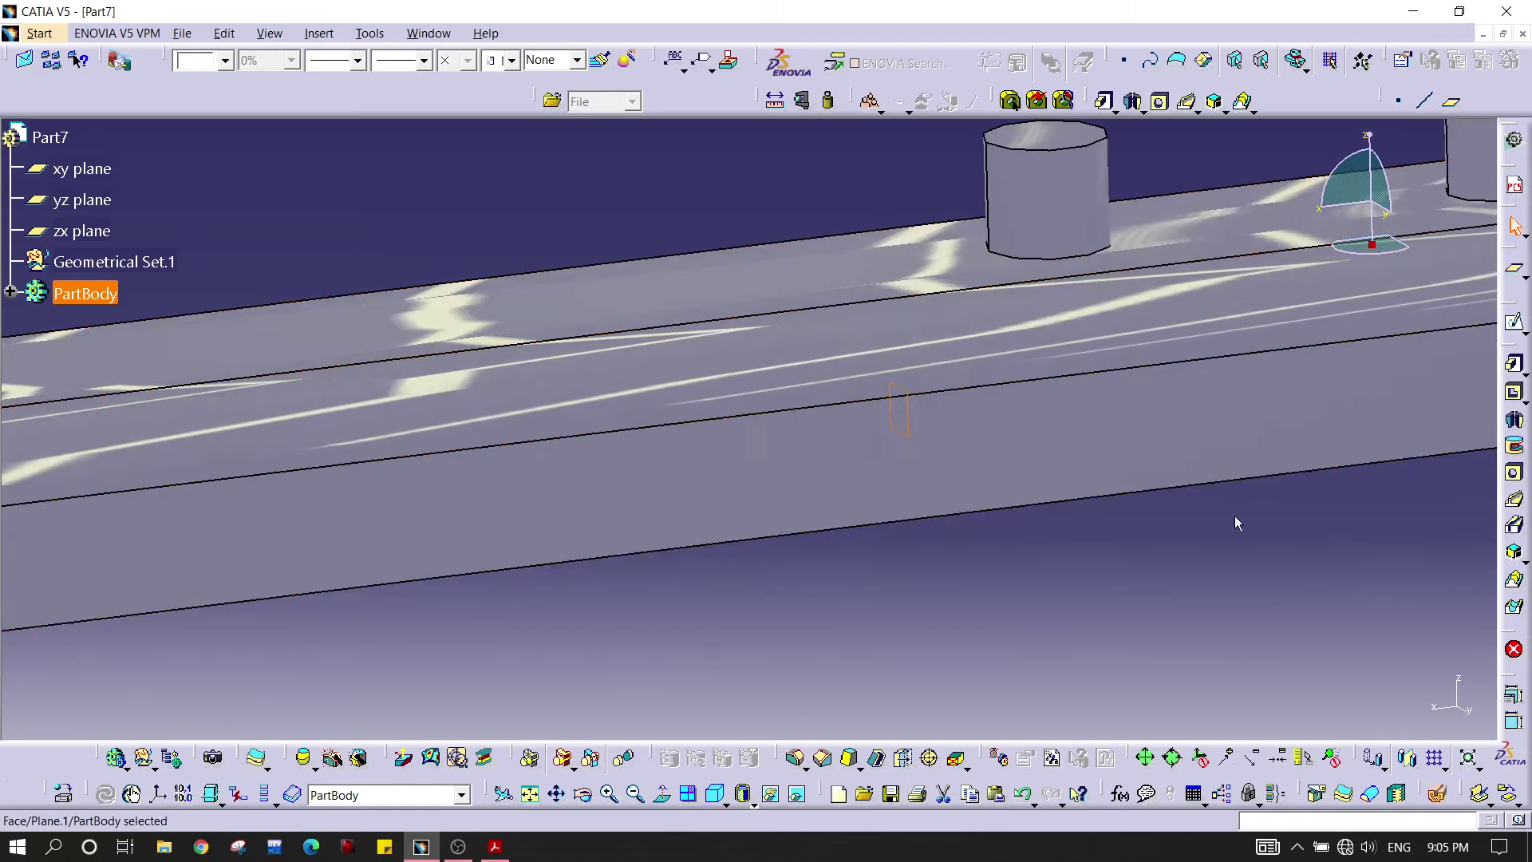
left_click(1514, 321)
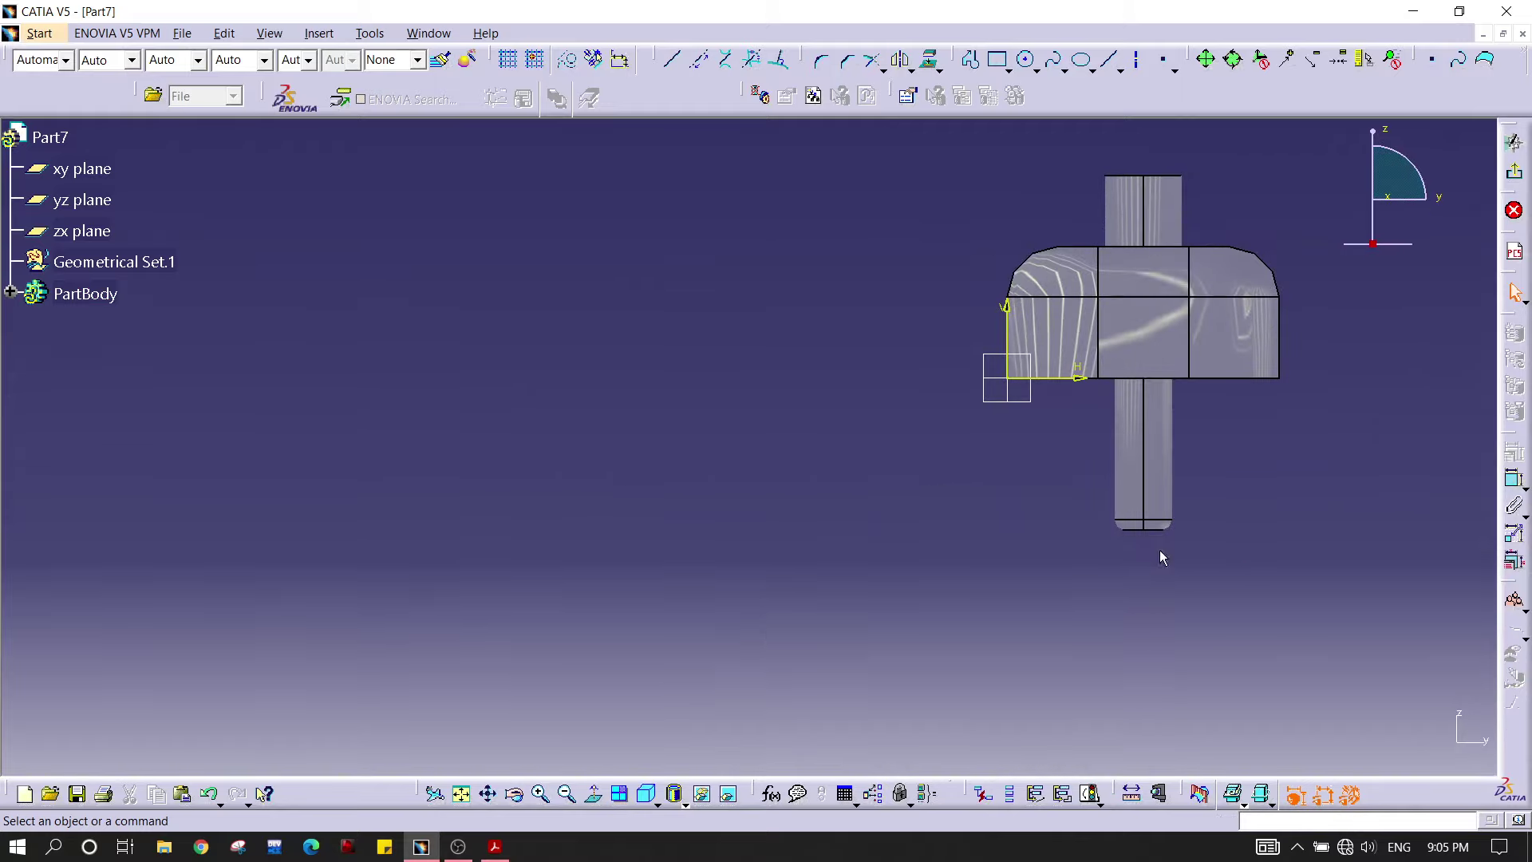
Step: Draw a horizontal axis line about 59 mm long above the bar and its top pins
mouse_move(1161, 557)
middle_mouse_down()
mouse_move(1078, 559)
mouse_move(693, 645)
mouse_move(651, 389)
mouse_move(680, 471)
mouse_move(692, 417)
middle_mouse_up()
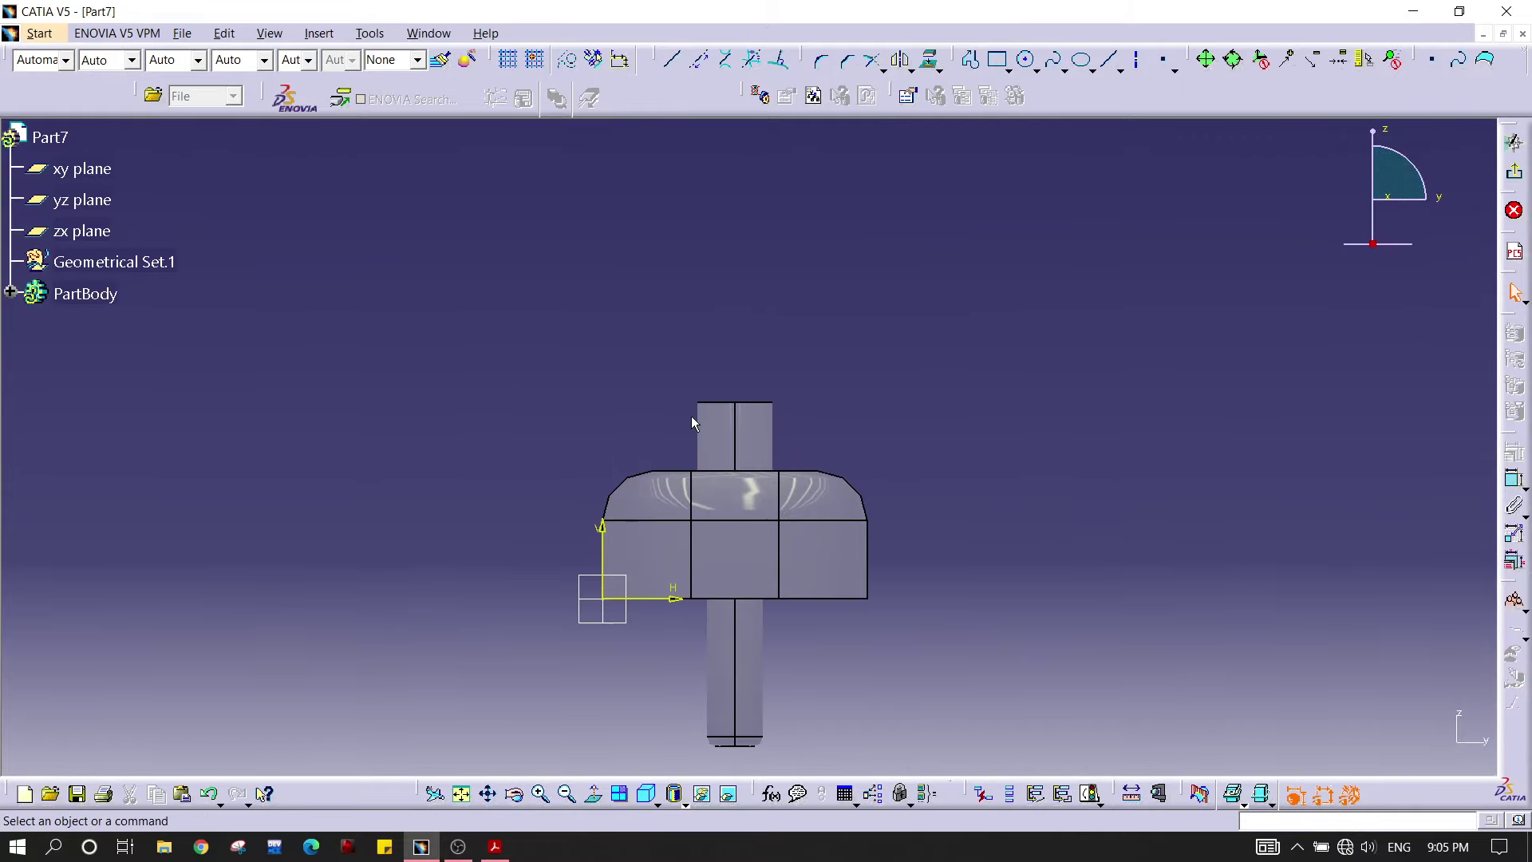
mouse_move(852, 359)
middle_mouse_down()
mouse_move(864, 331)
mouse_move(886, 471)
mouse_move(885, 430)
middle_mouse_up()
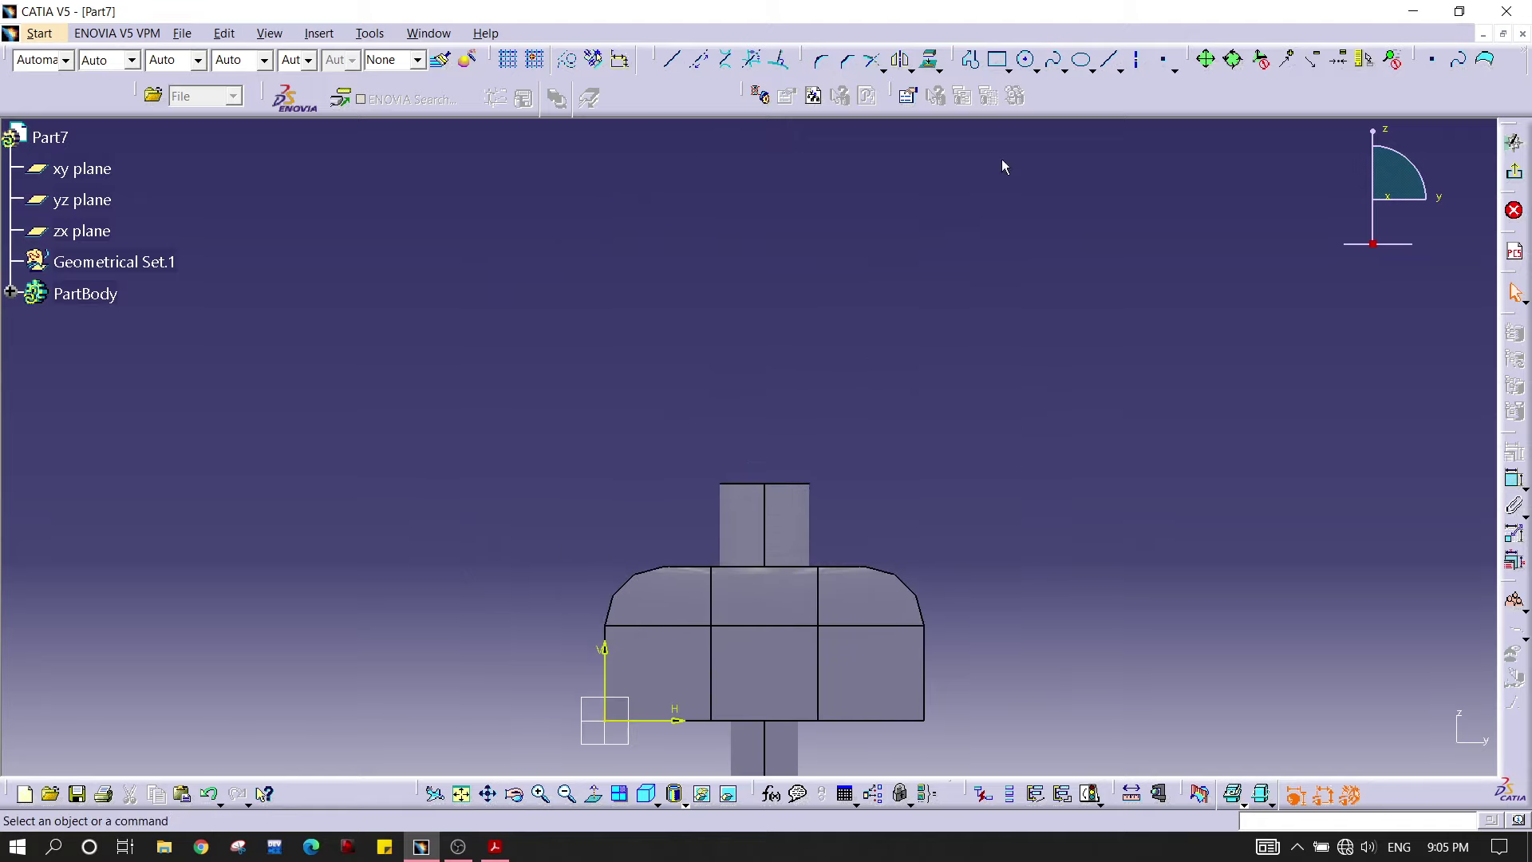
left_click(1146, 63)
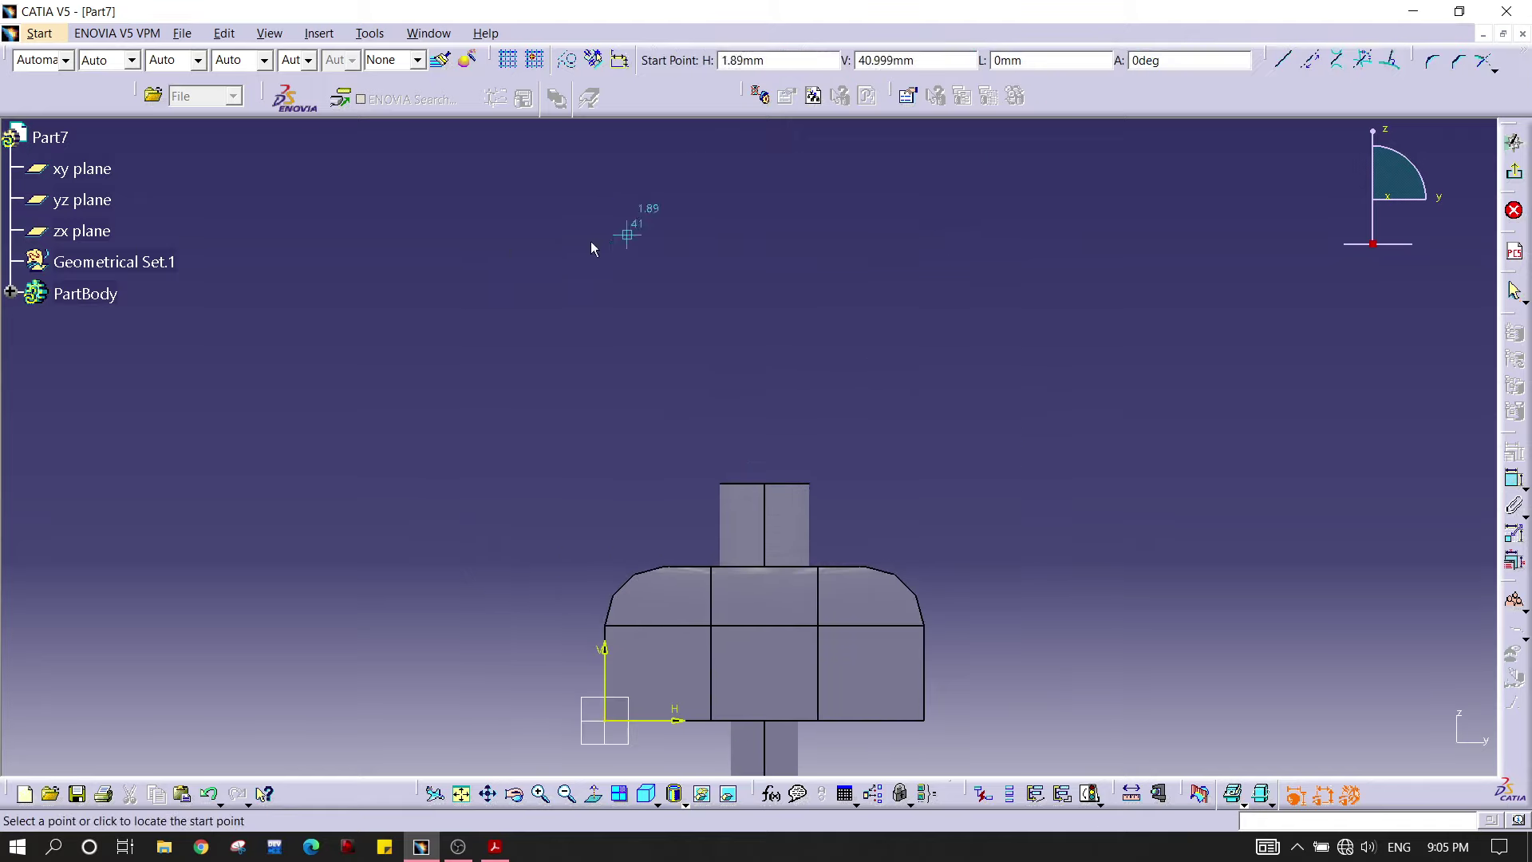
left_click(383, 227)
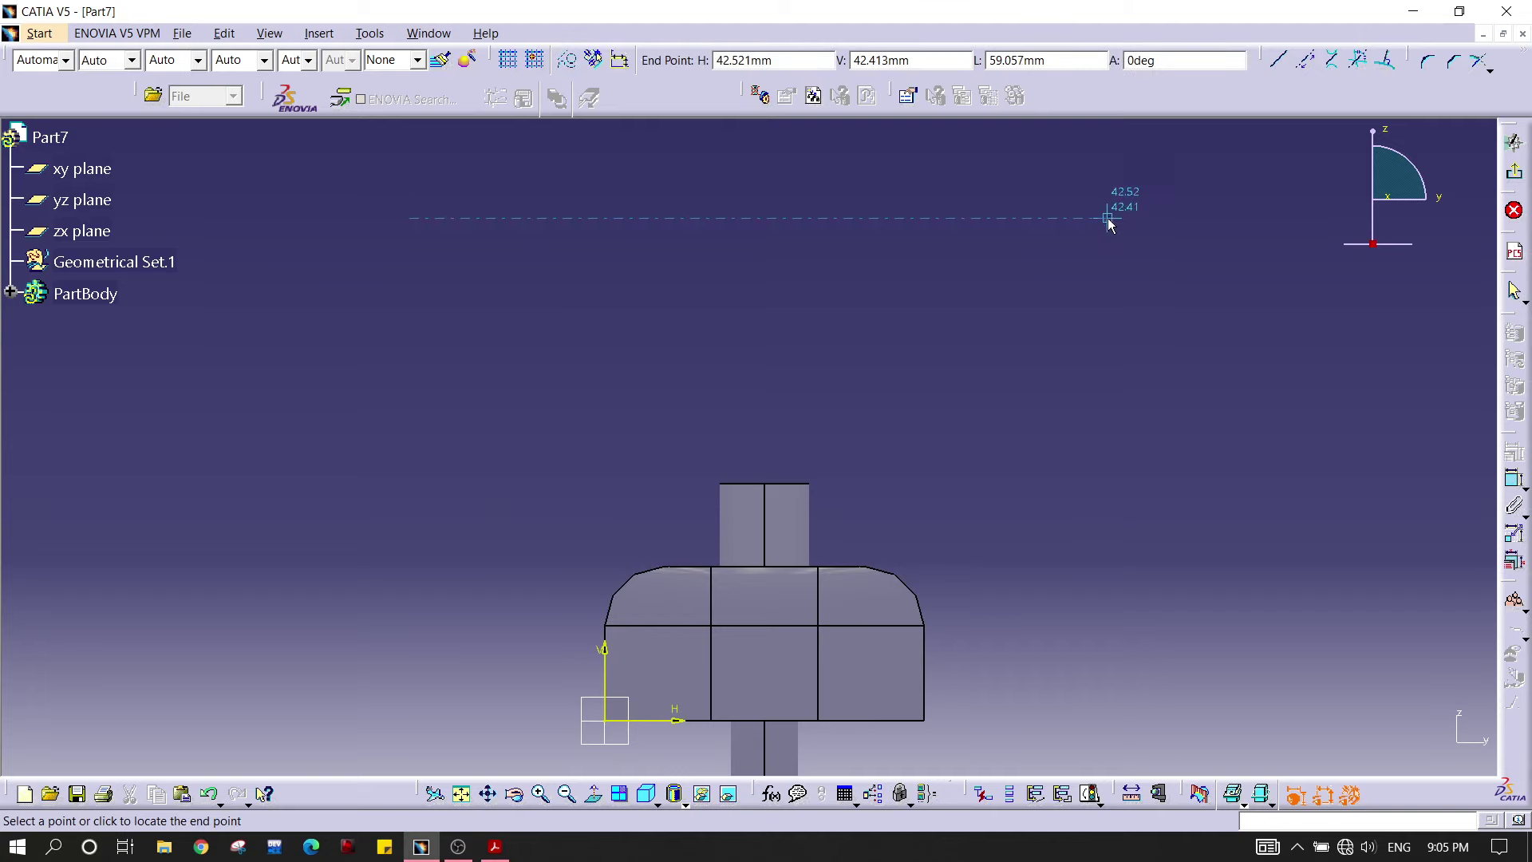
left_click(1108, 224)
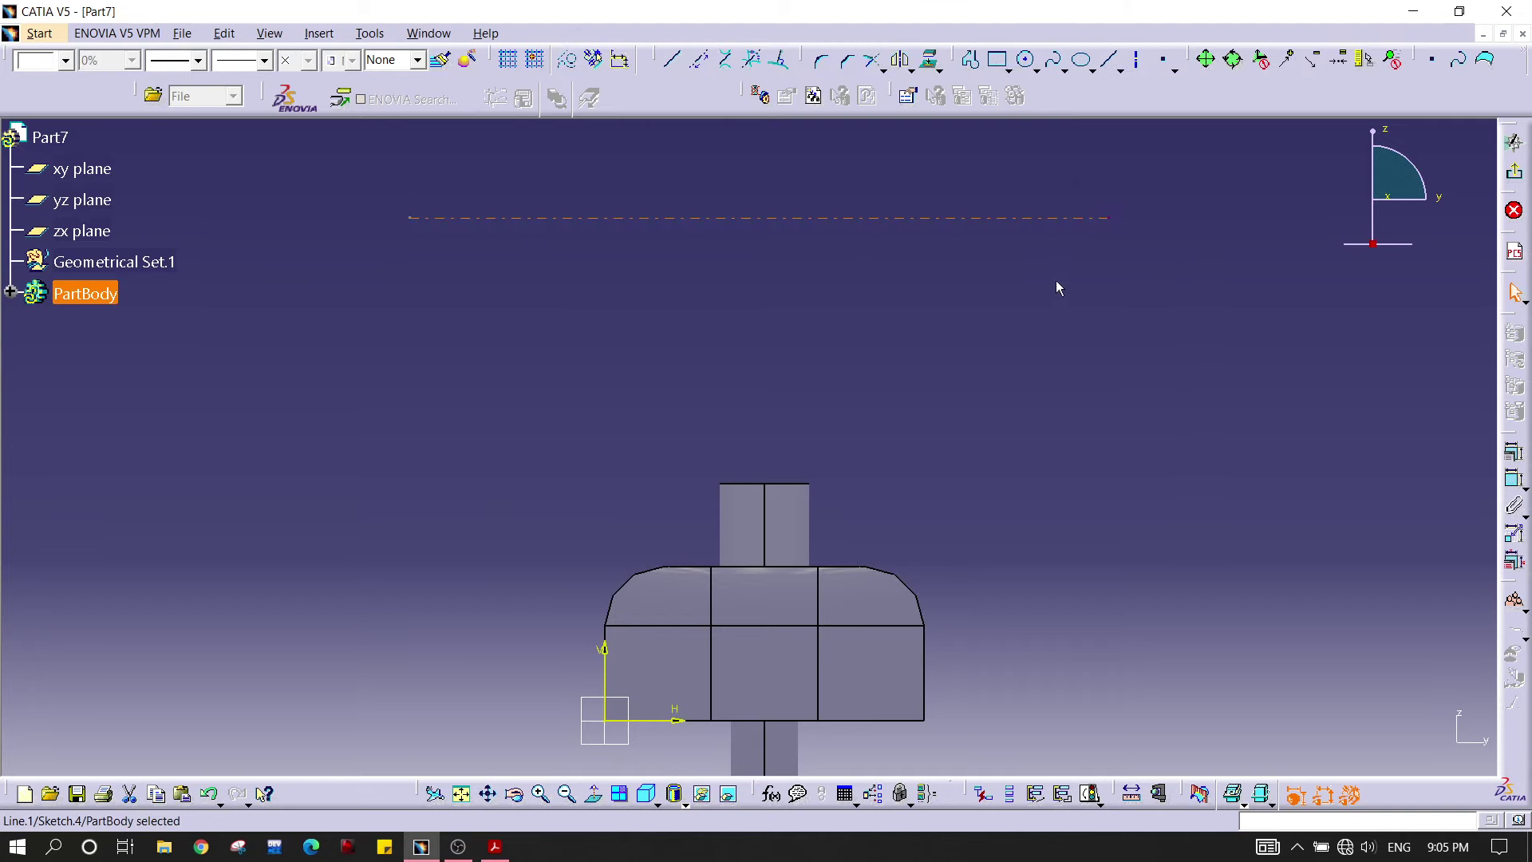
Step: Dimension the horizontal axis line and set its length to 120 mm
left_click(1514, 452)
left_click(878, 218)
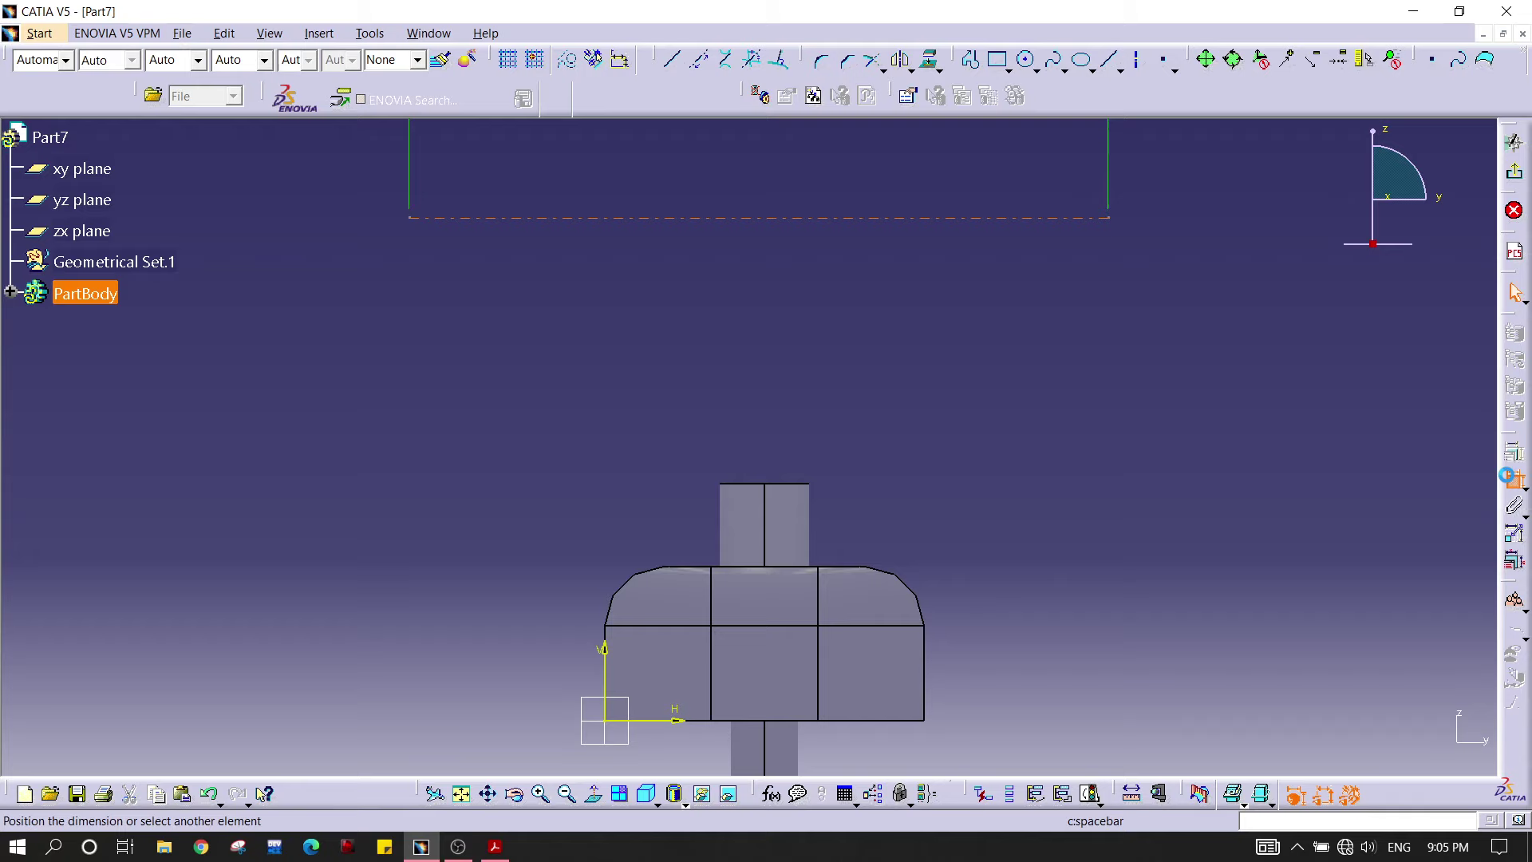
left_click(882, 352)
double_click(875, 351)
type("120")
key("Return")
Step: Move the 120 mm axis line so that it sits roughly centred above the bar and its pin
mouse_move(870, 261)
middle_mouse_down()
mouse_move(869, 405)
mouse_move(982, 364)
middle_mouse_up()
mouse_move(1015, 349)
left_mouse_down()
mouse_move(846, 308)
mouse_move(855, 270)
mouse_move(881, 258)
left_mouse_up()
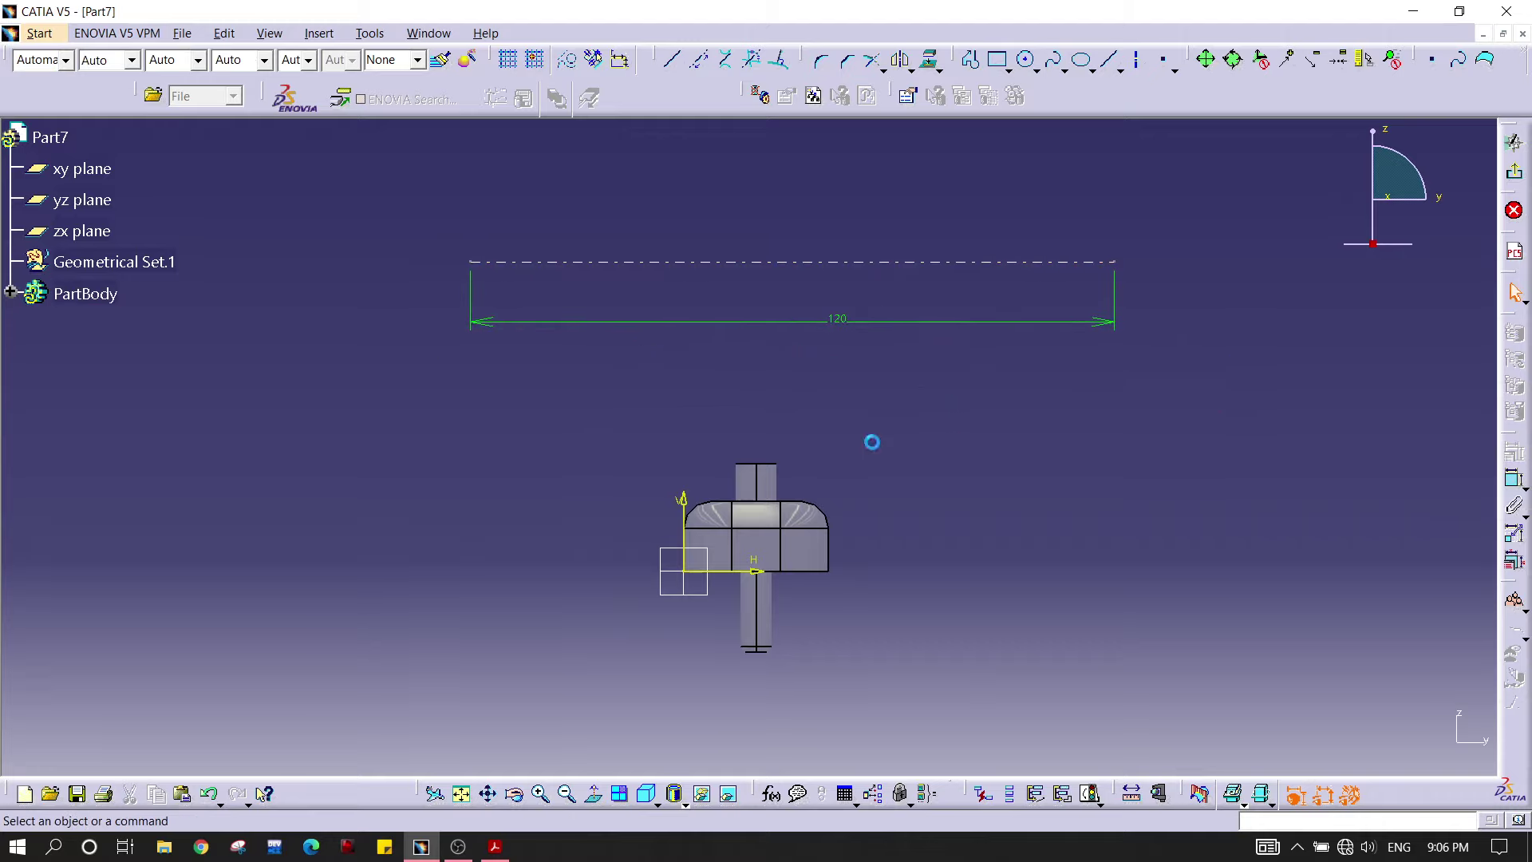
left_click(477, 265)
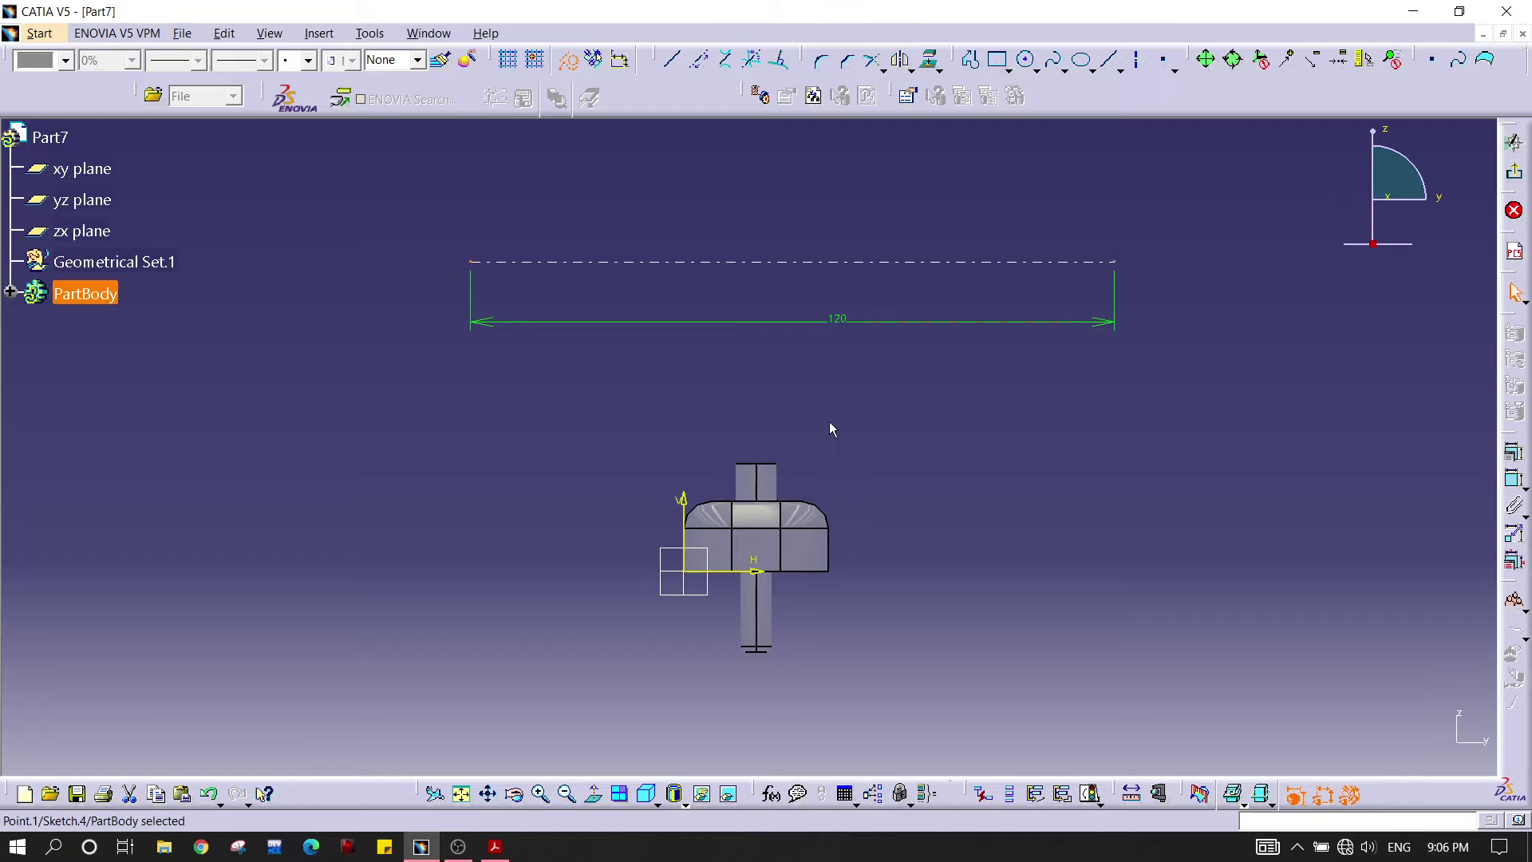
left_click(968, 407)
mouse_move(968, 407)
middle_mouse_down()
mouse_move(865, 359)
mouse_move(870, 328)
mouse_move(935, 418)
middle_mouse_up()
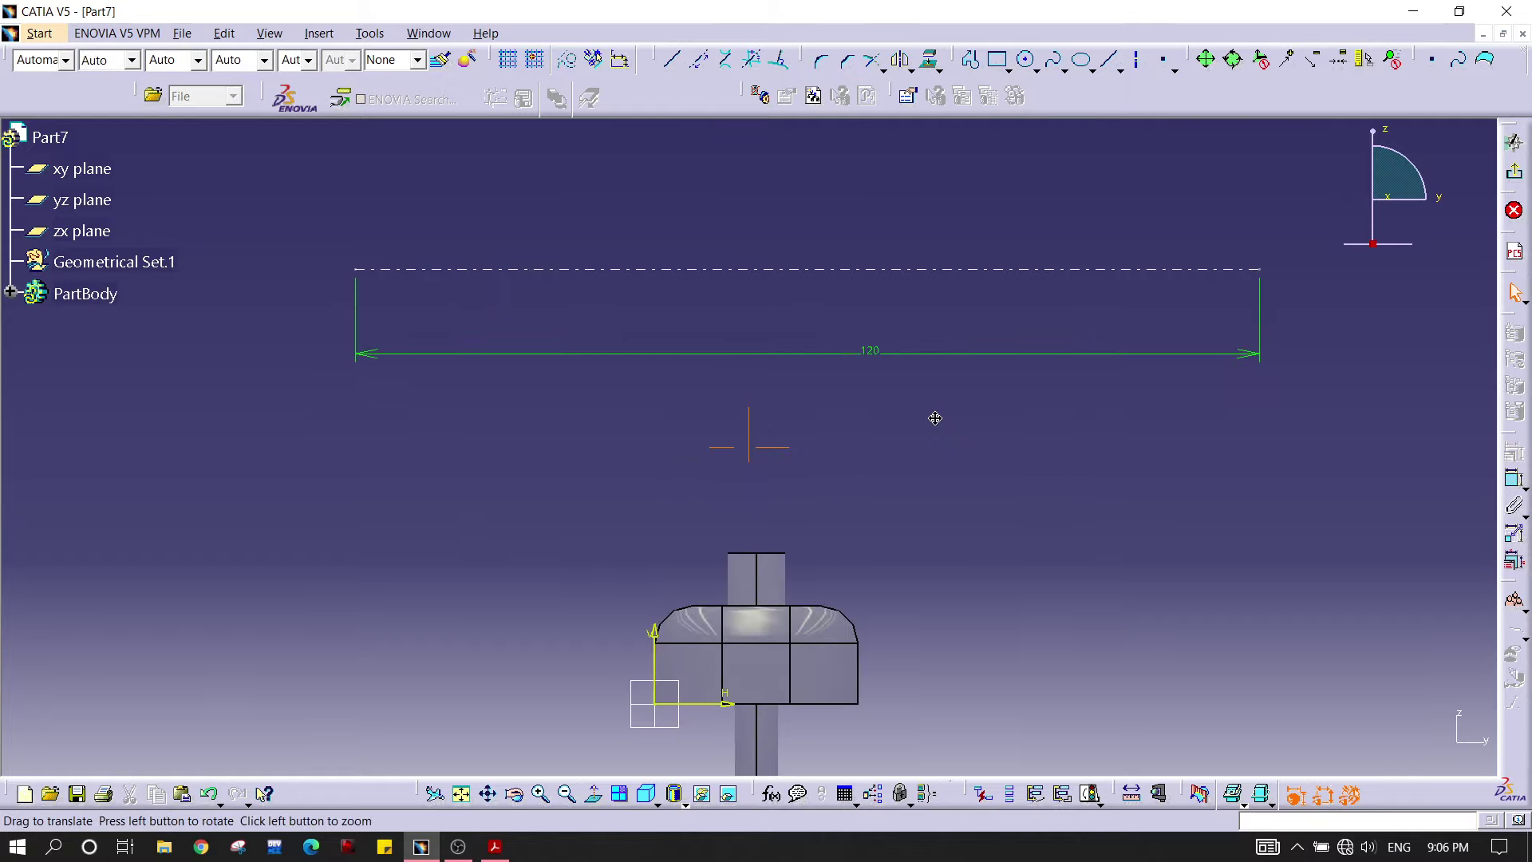
left_click_drag(968, 275, 887, 261)
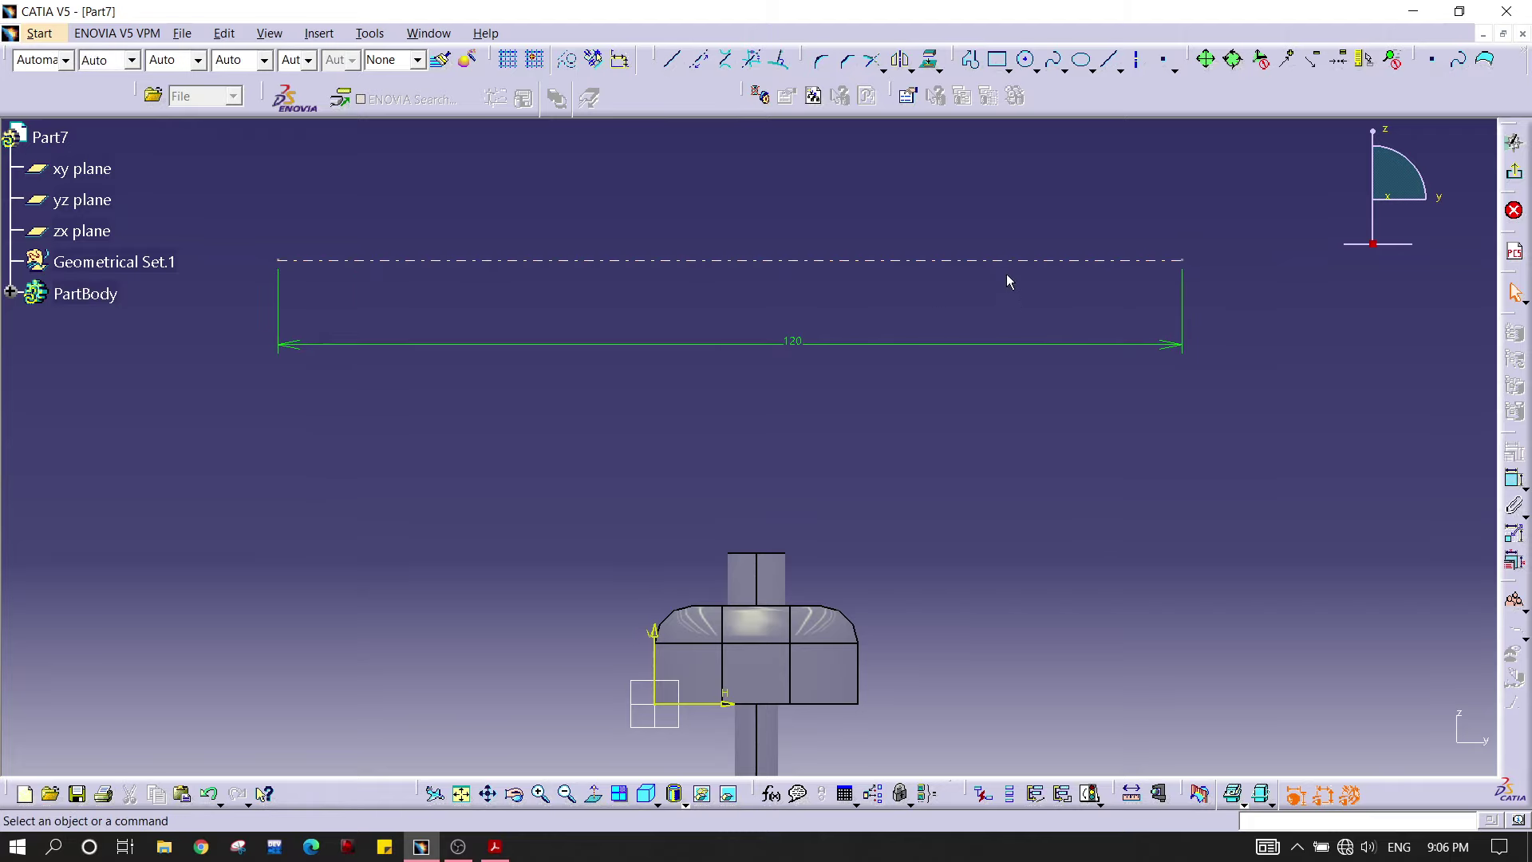
left_click_drag(1009, 264, 1016, 270)
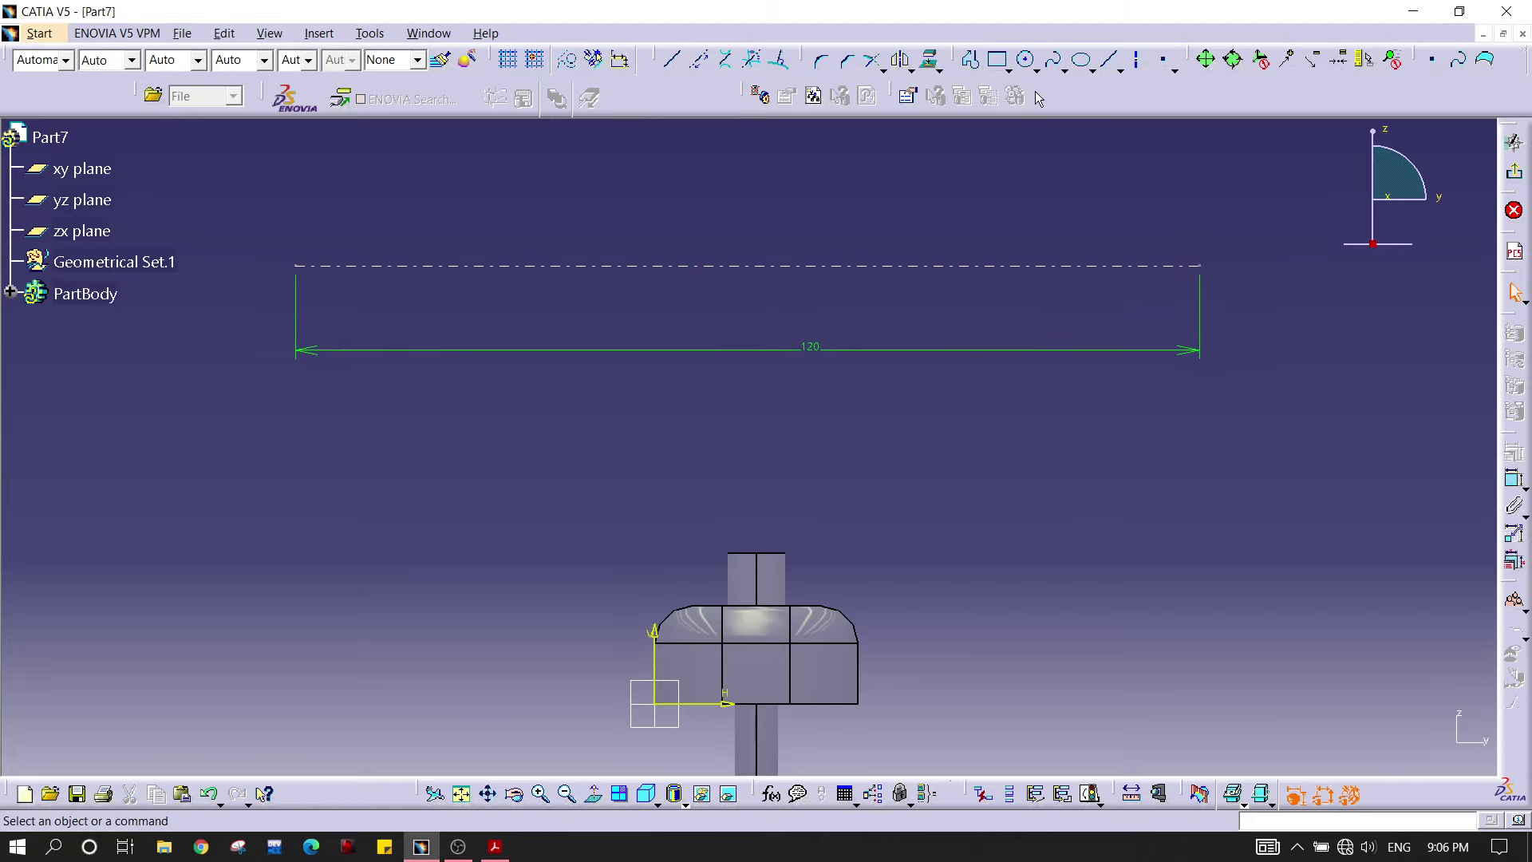
Step: Draw a three-point arc of about 65 mm radius between the axis line's endpoints, bulging down toward the pin
left_click(1037, 70)
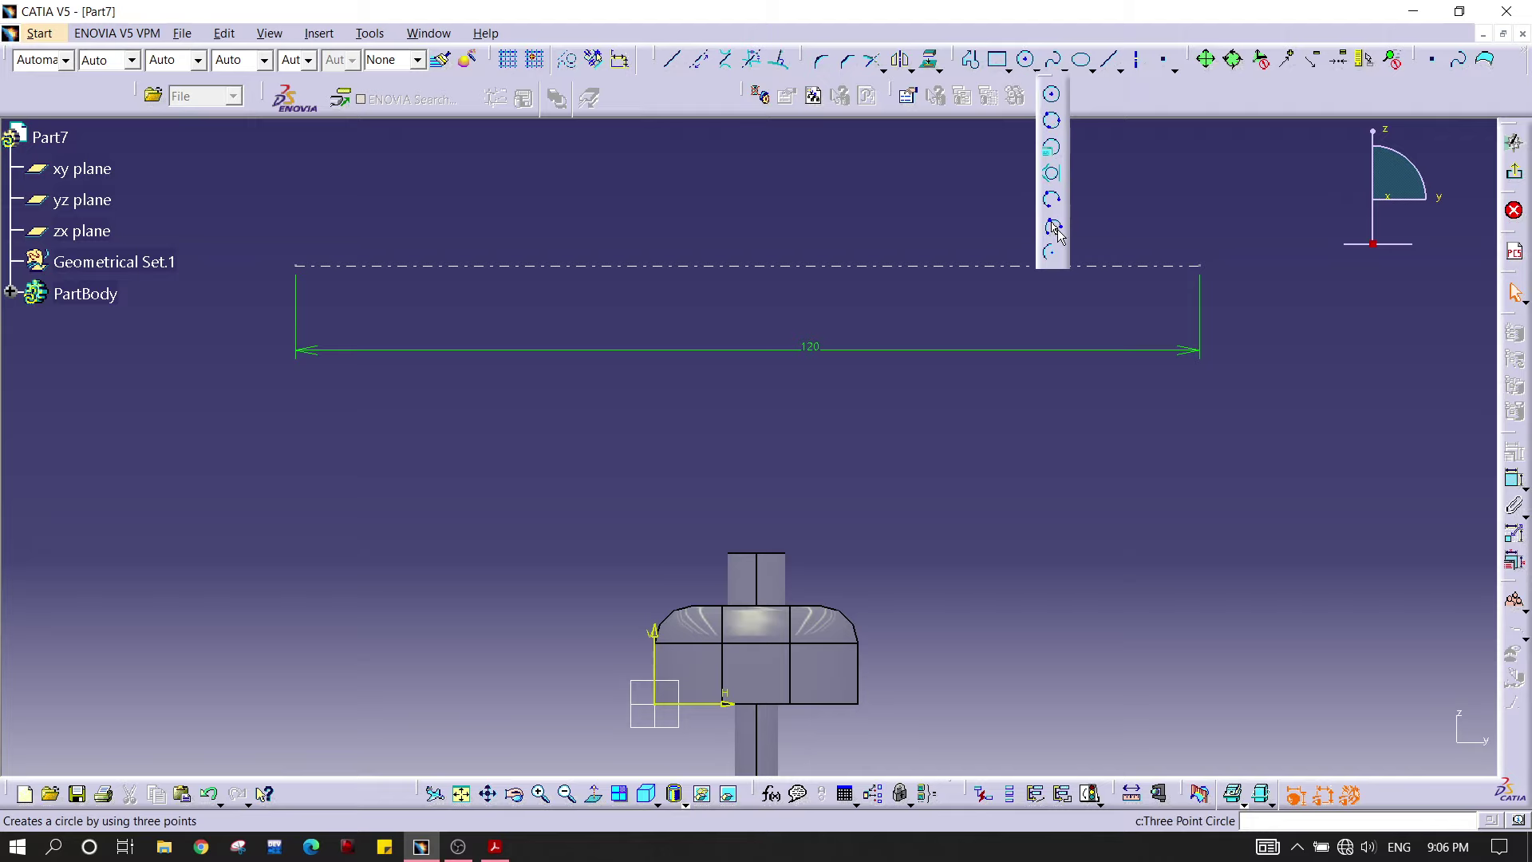
left_click(1038, 251)
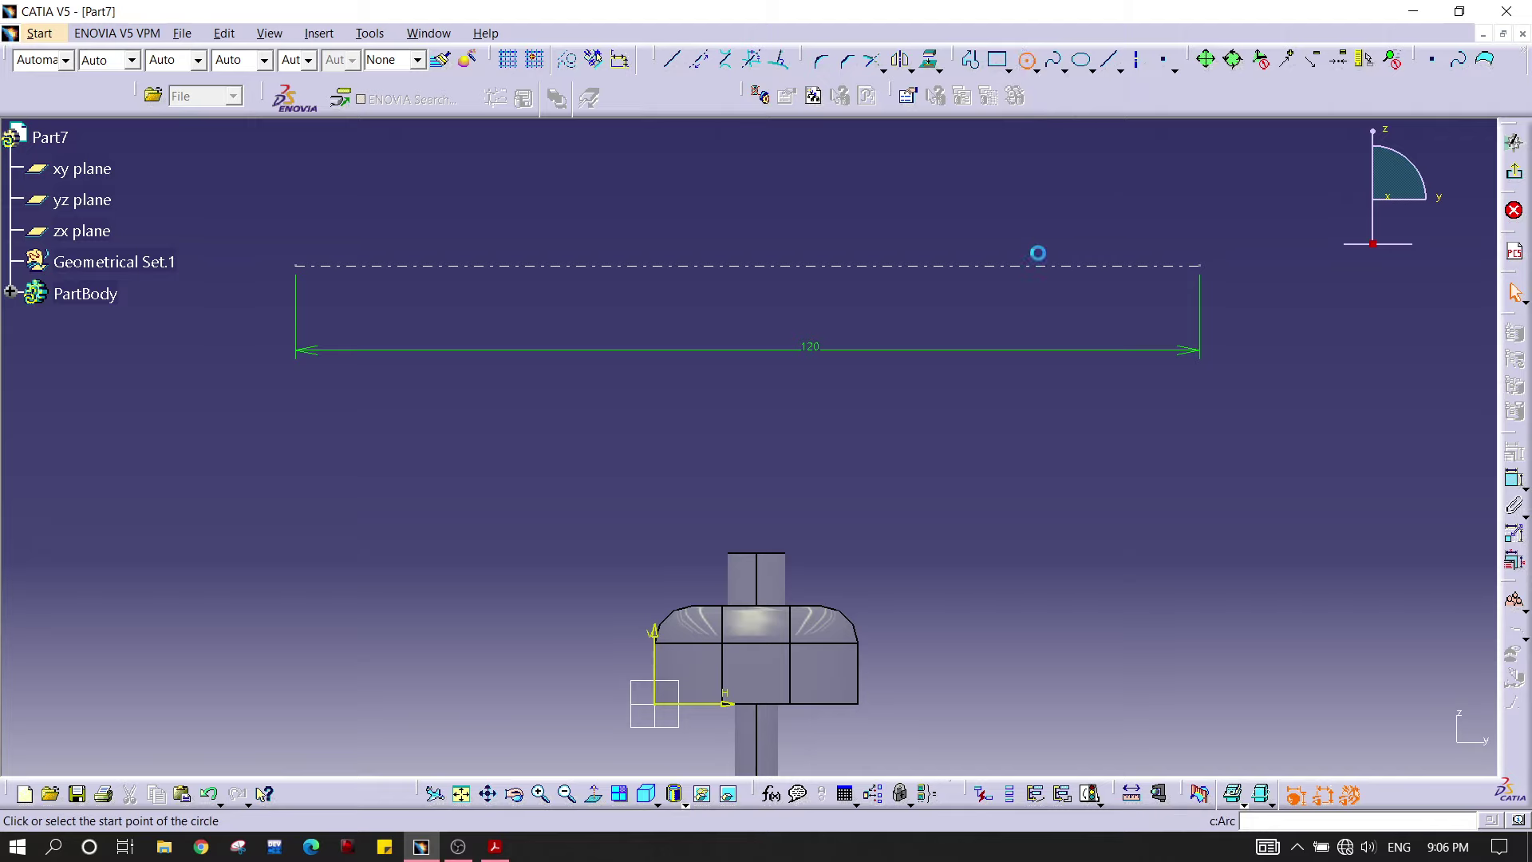
left_click(296, 265)
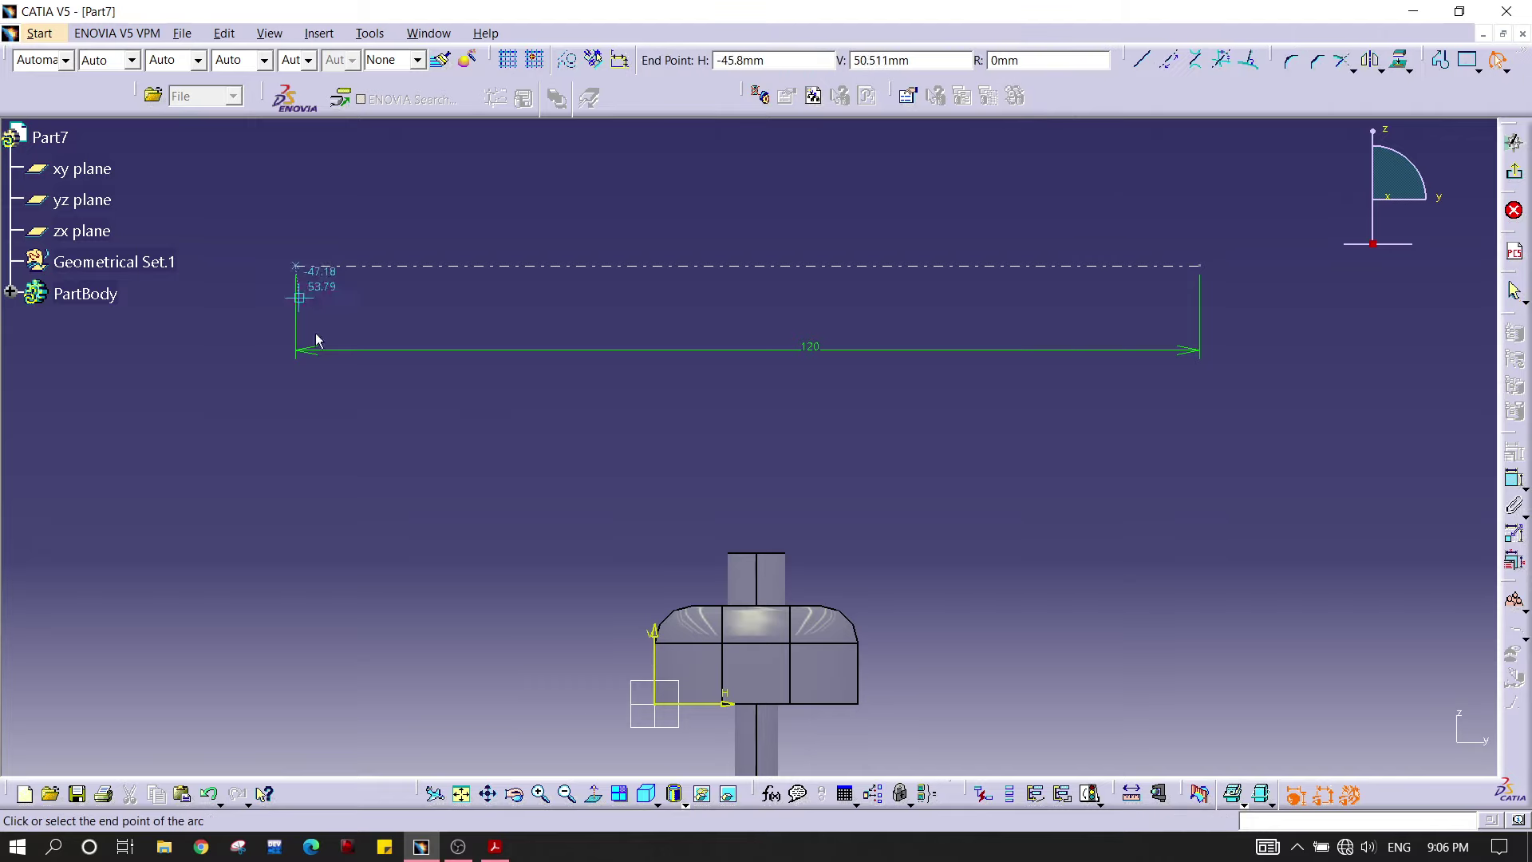
left_click(1201, 266)
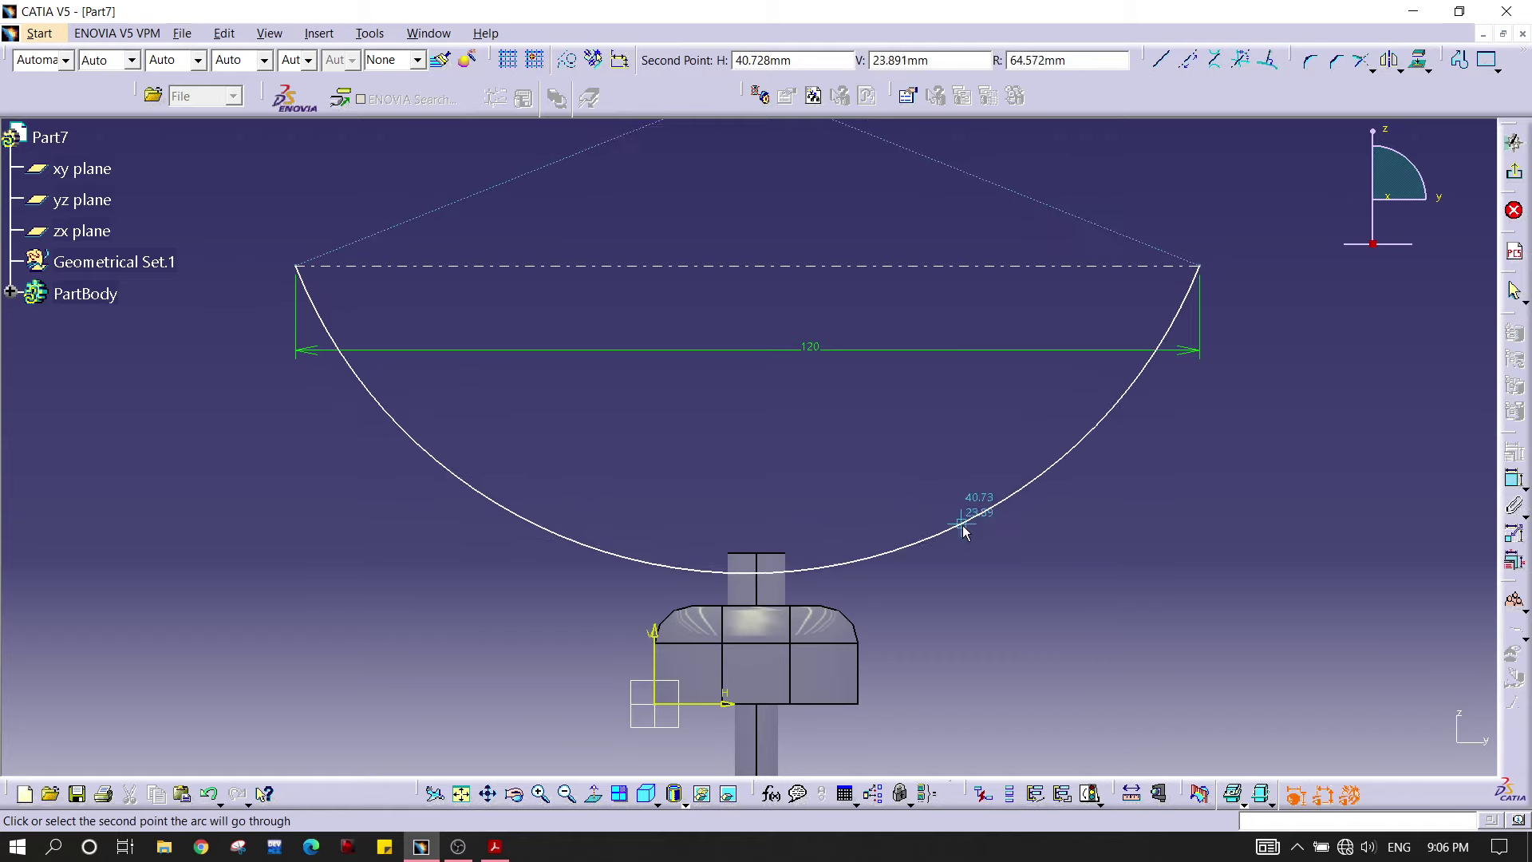
left_click(975, 509)
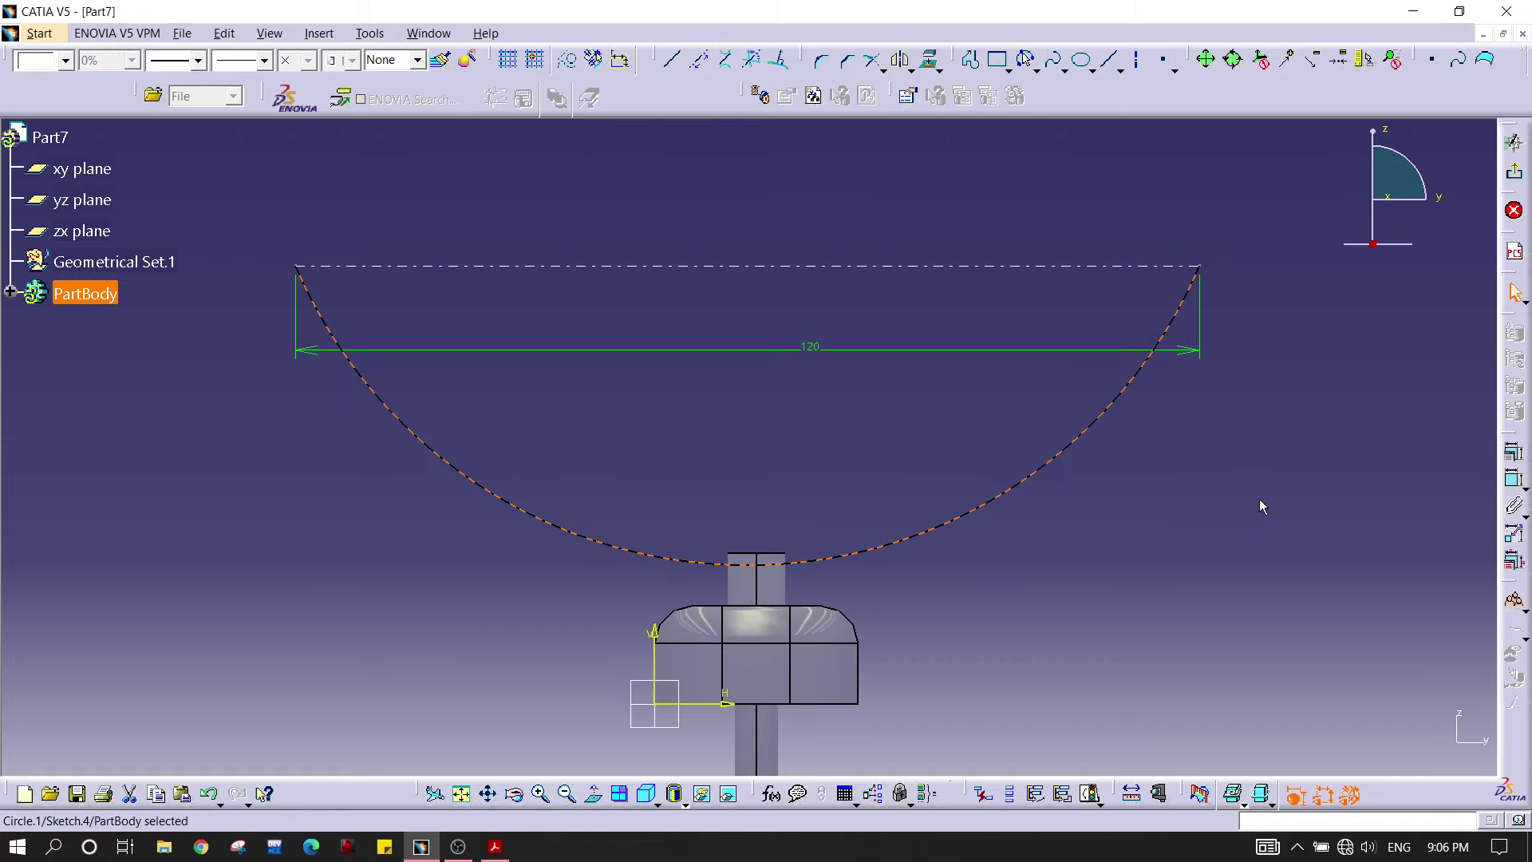
Step: Dimension the arc's radius and set it to 74 mm
left_click(1514, 479)
left_click(1203, 493)
double_click(1205, 484)
type("7")
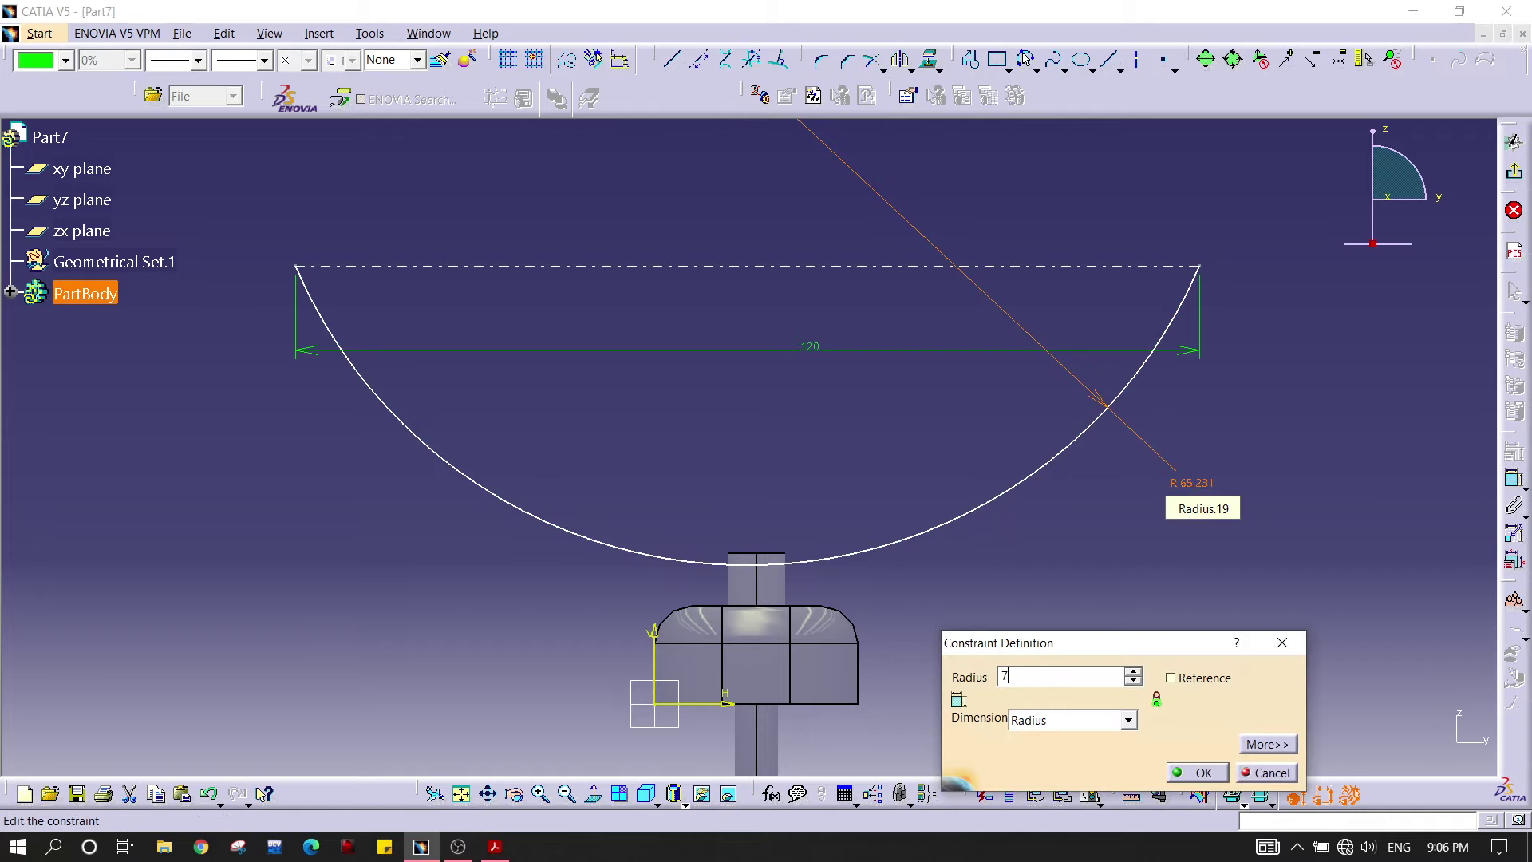
type("4")
key("Return")
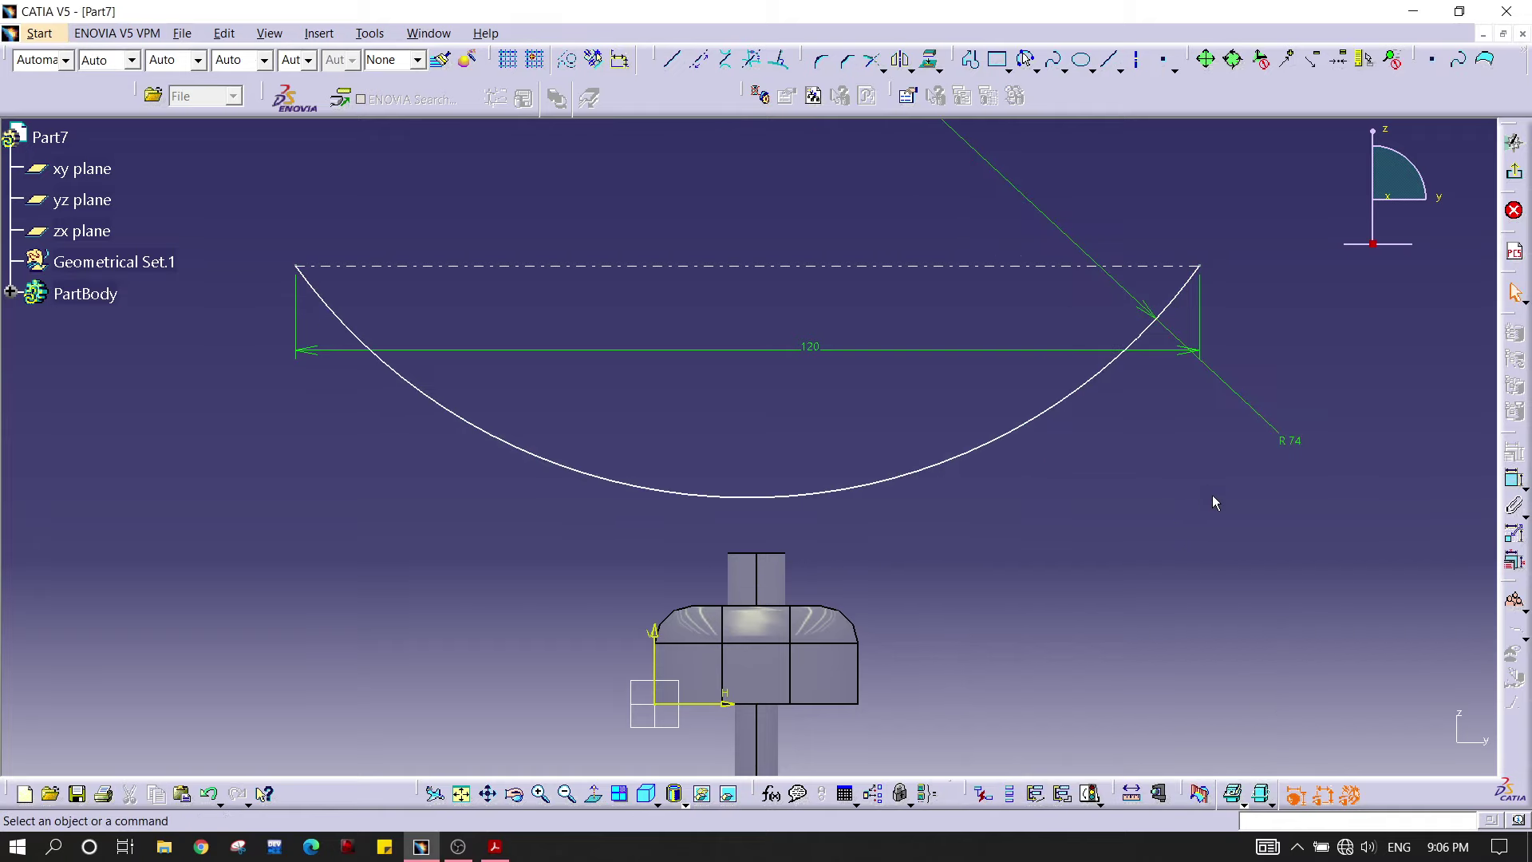
Step: Check the curved rest's views in the PDF draft sheet, and constrain the axis line 30 mm above the pin's top edge in CATIA
key("alt+Tab")
scroll(893, 541, "down", 3)
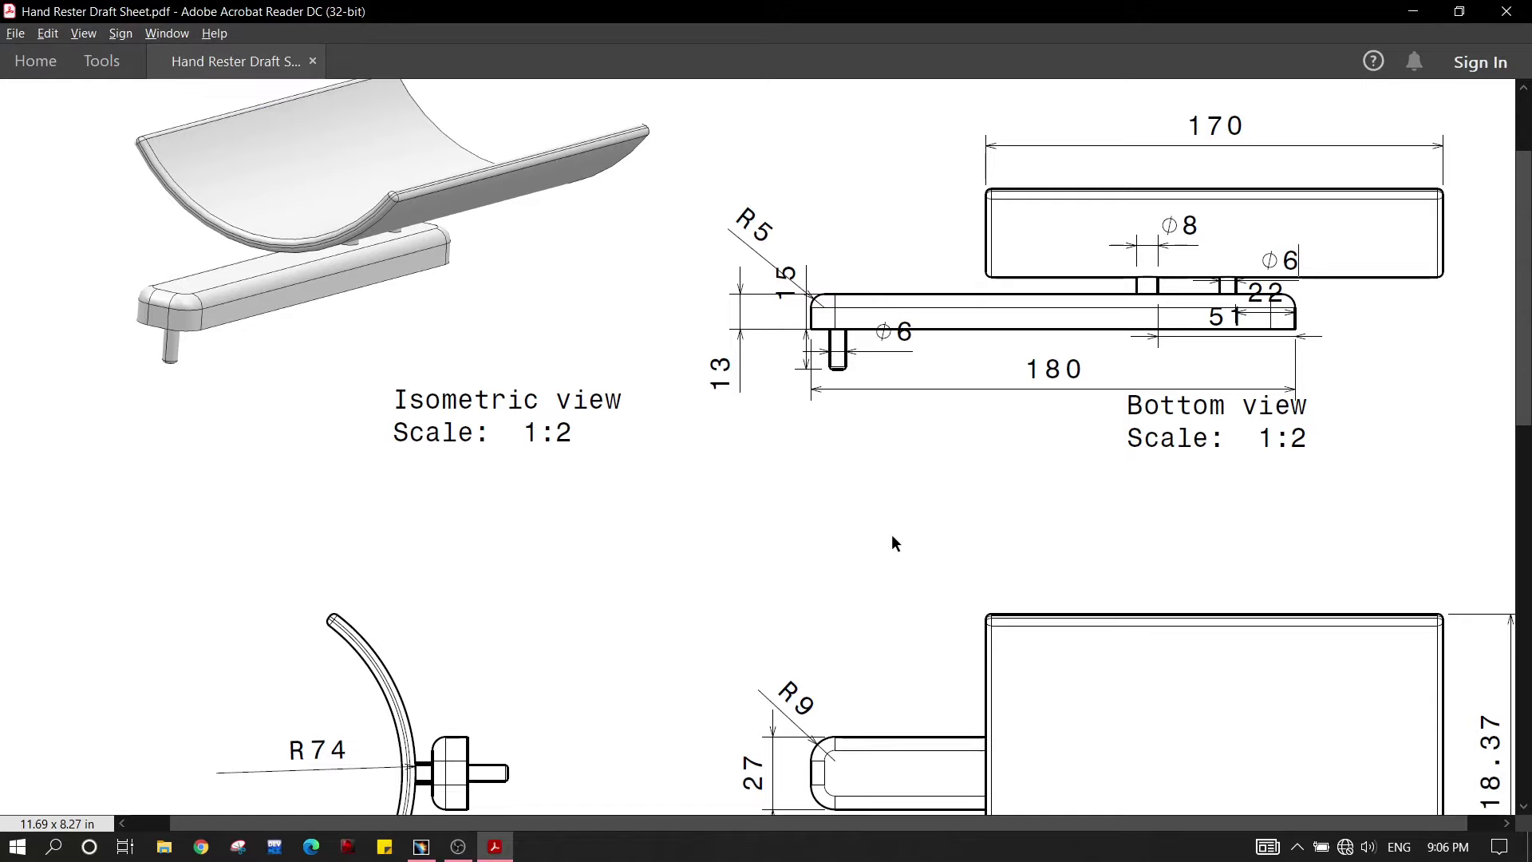
scroll(212, 657, "down", 2)
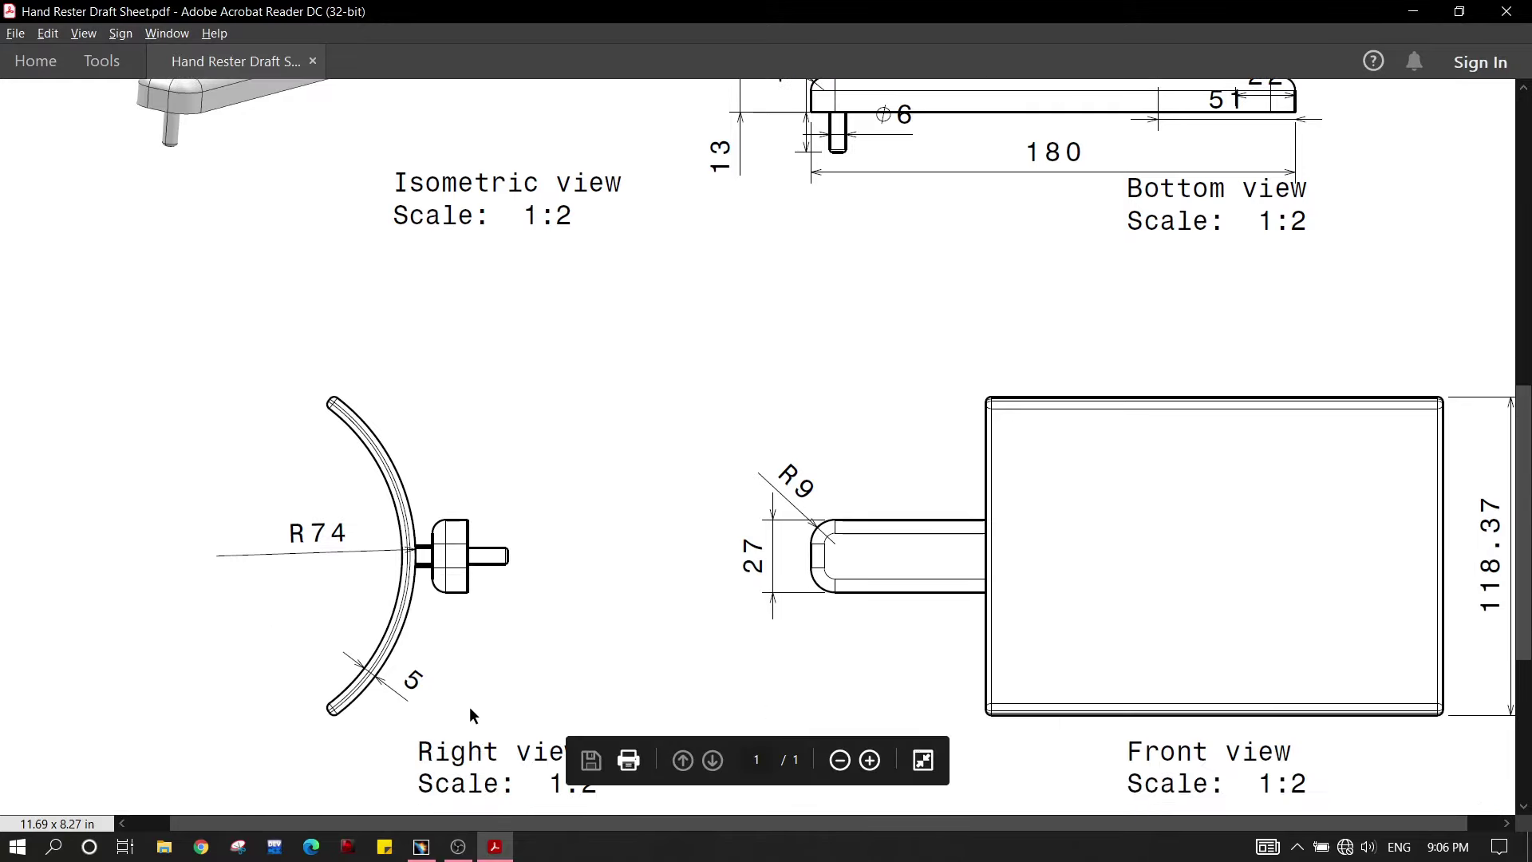
scroll(553, 593, "up", 3)
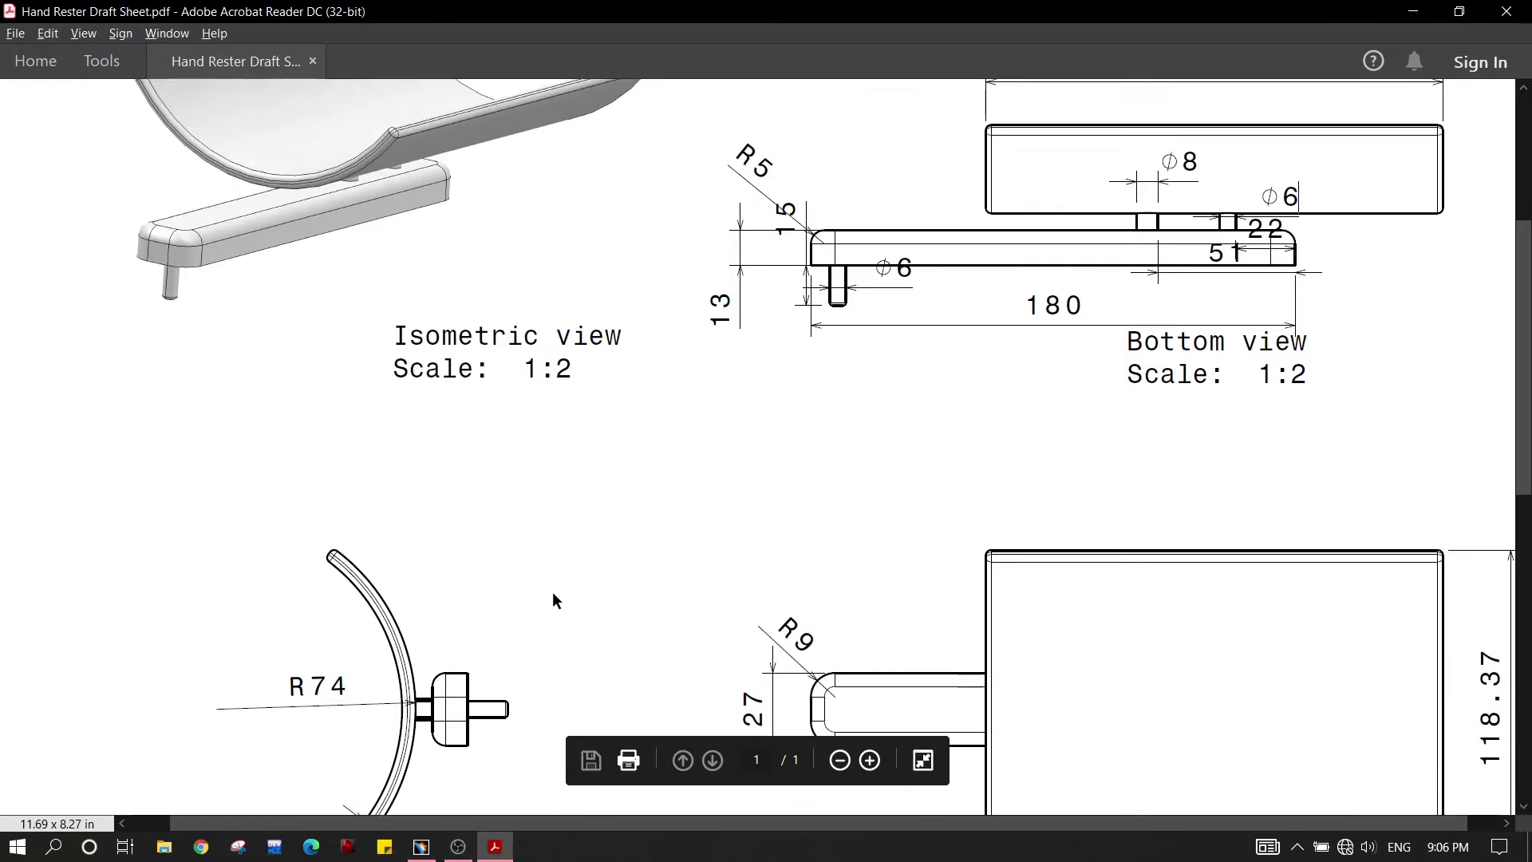
key("alt+Tab")
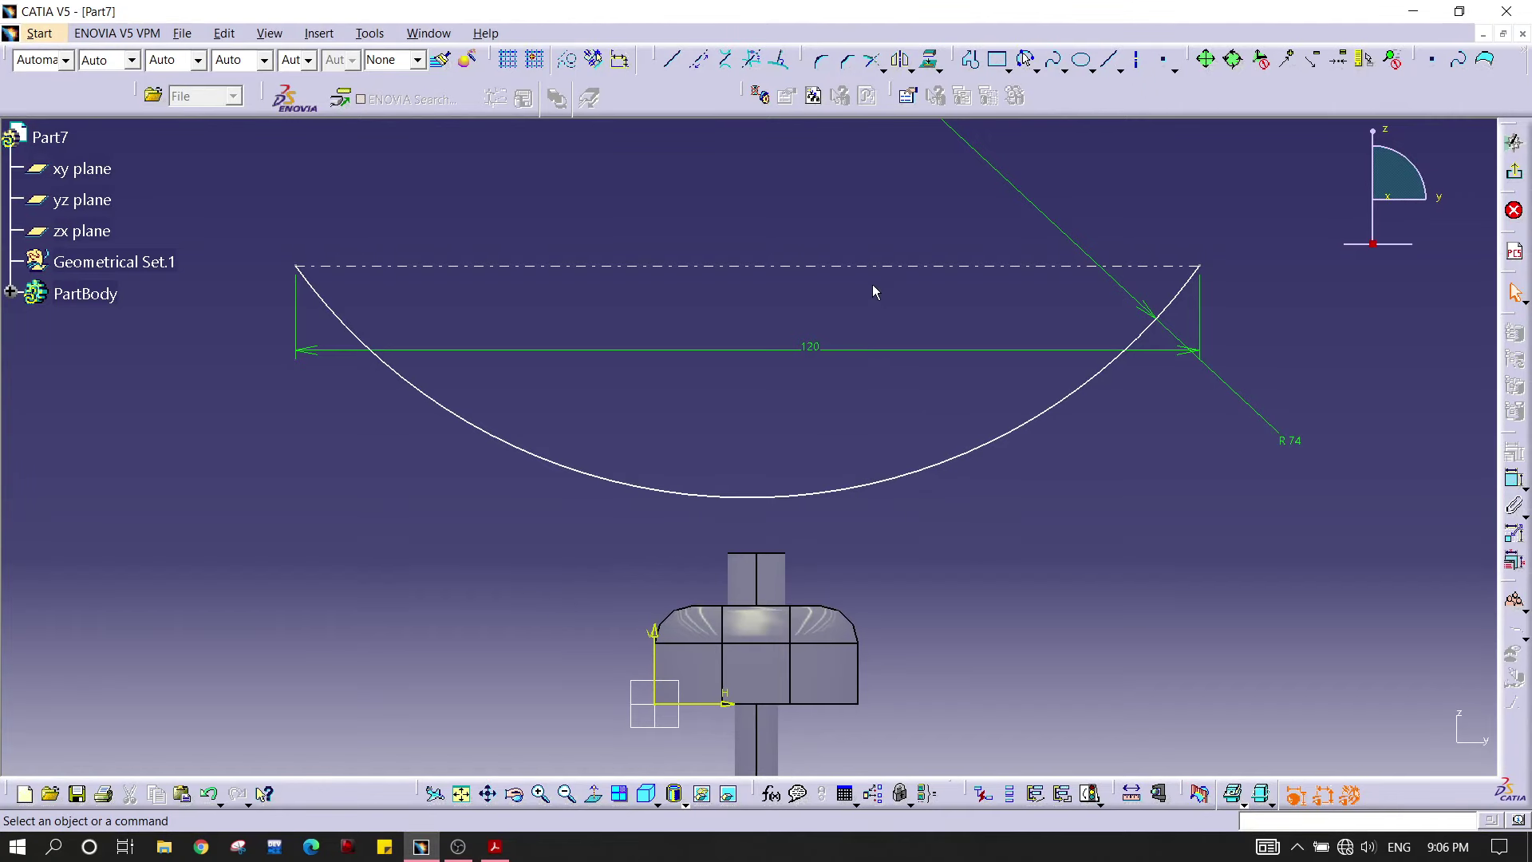
left_click(888, 267)
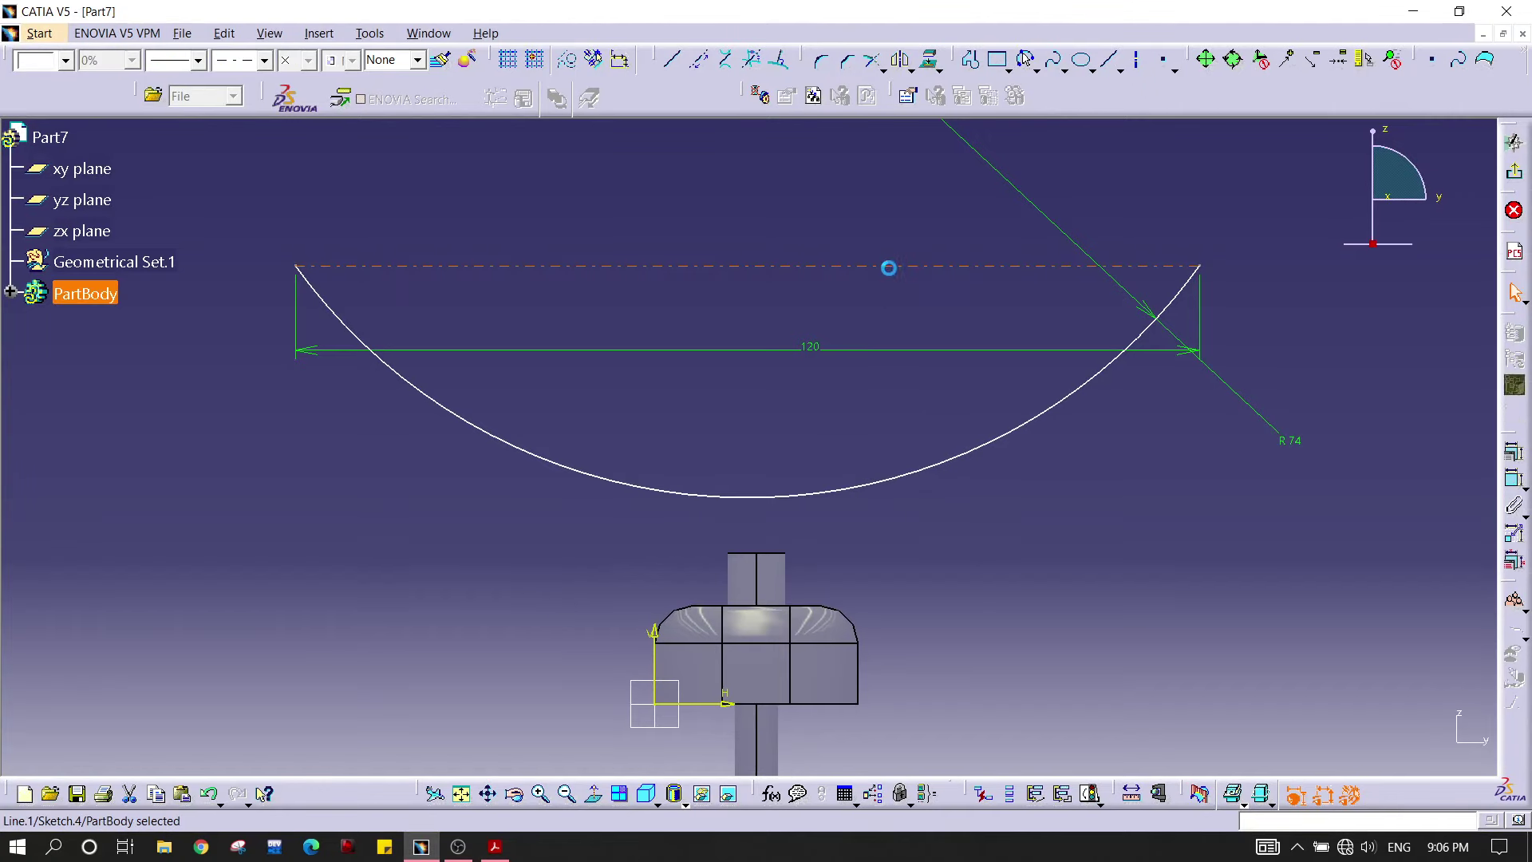
left_click(771, 553, "ctrl")
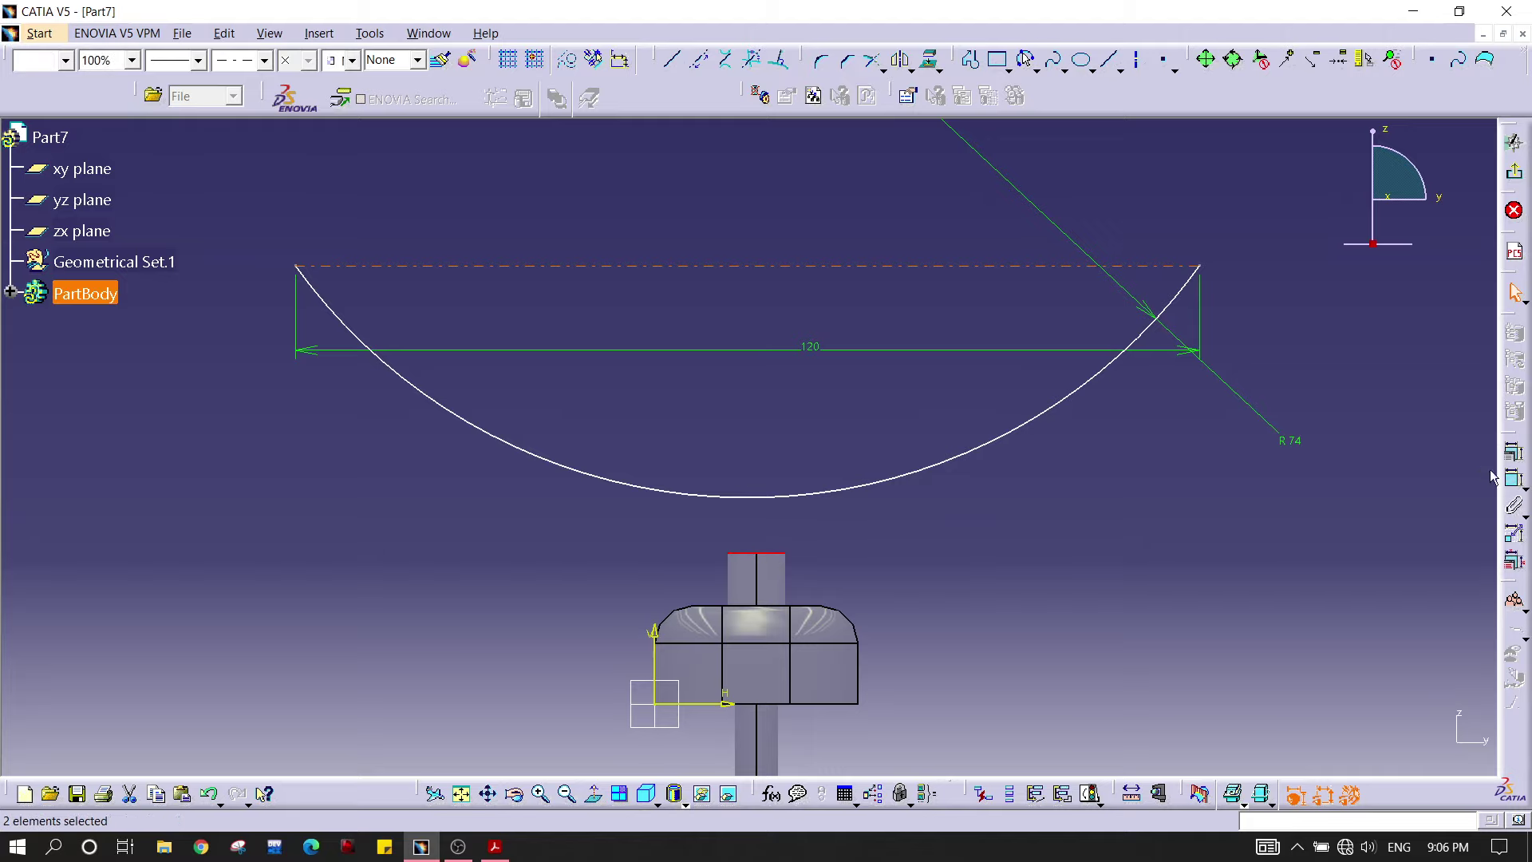
left_click(1514, 478)
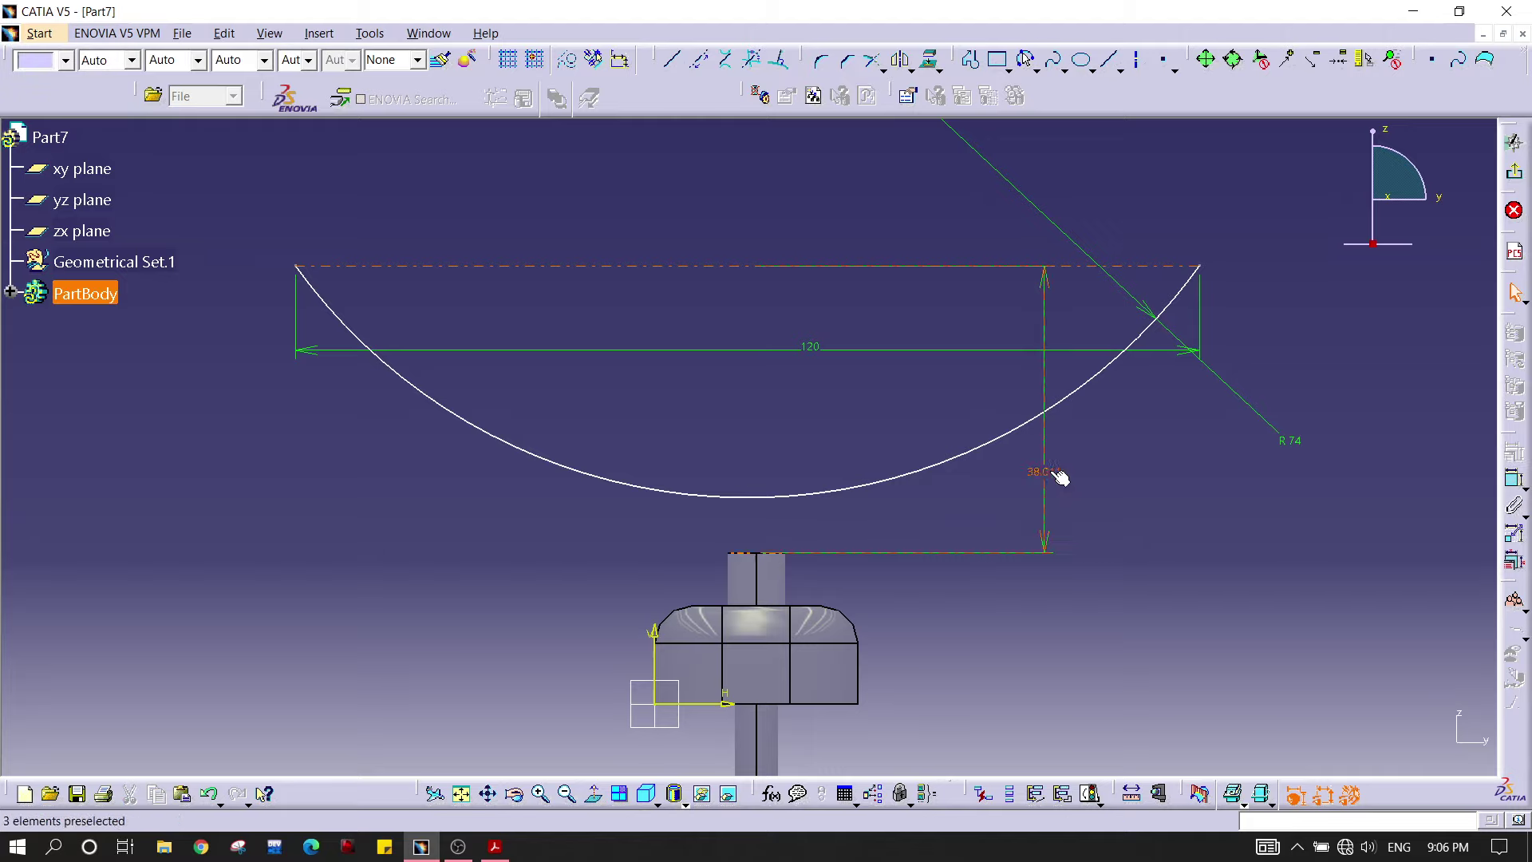
double_click(1057, 475)
key("Return")
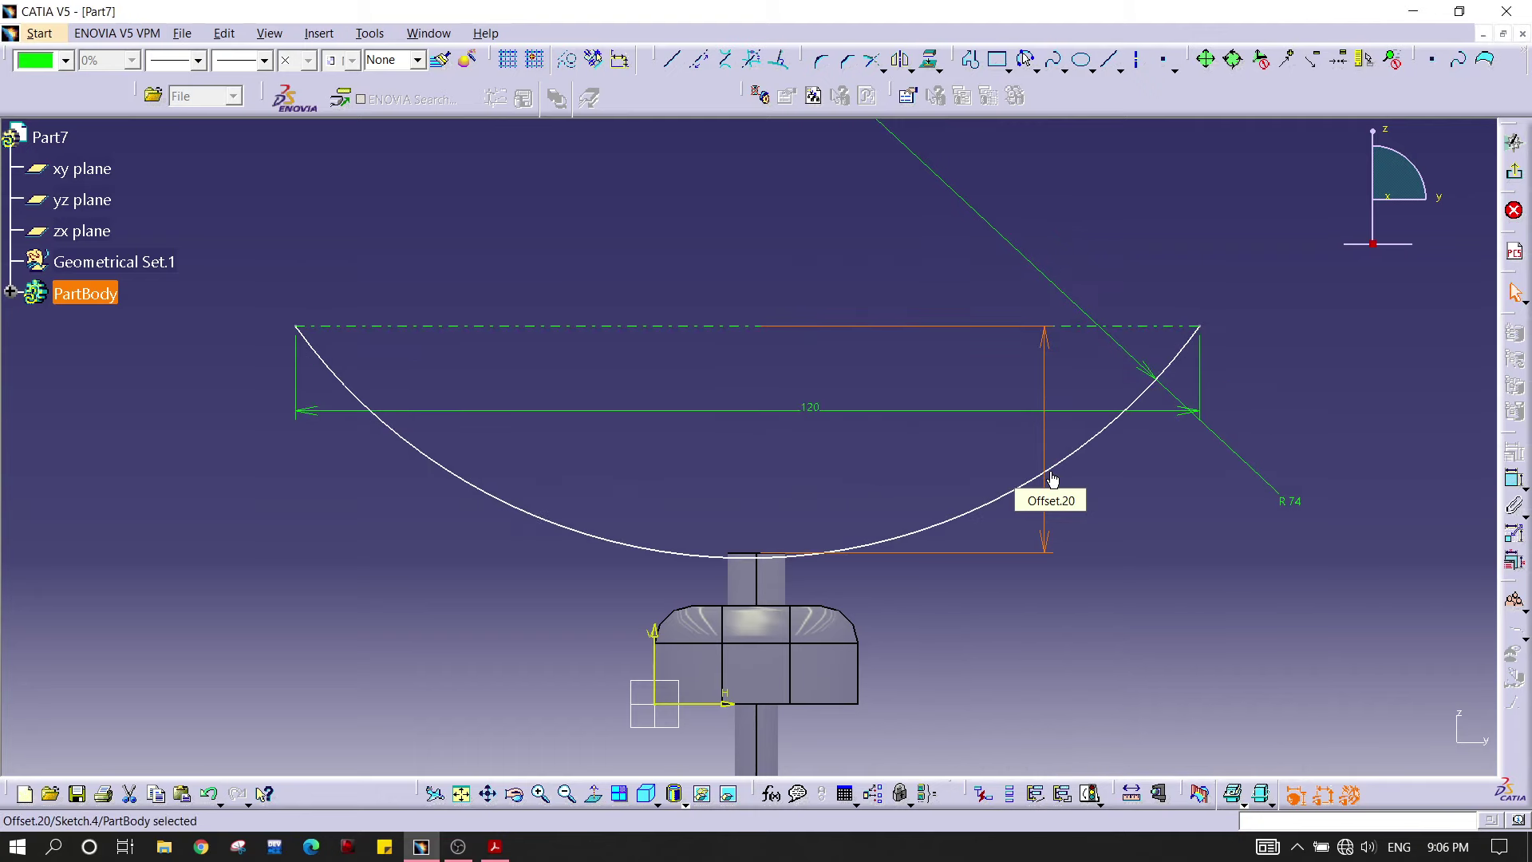
Step: Constrain the arc's left endpoint at a horizontal distance of 46.5 mm from the sketch's vertical axis
middle_click_drag(1082, 515, 1144, 448)
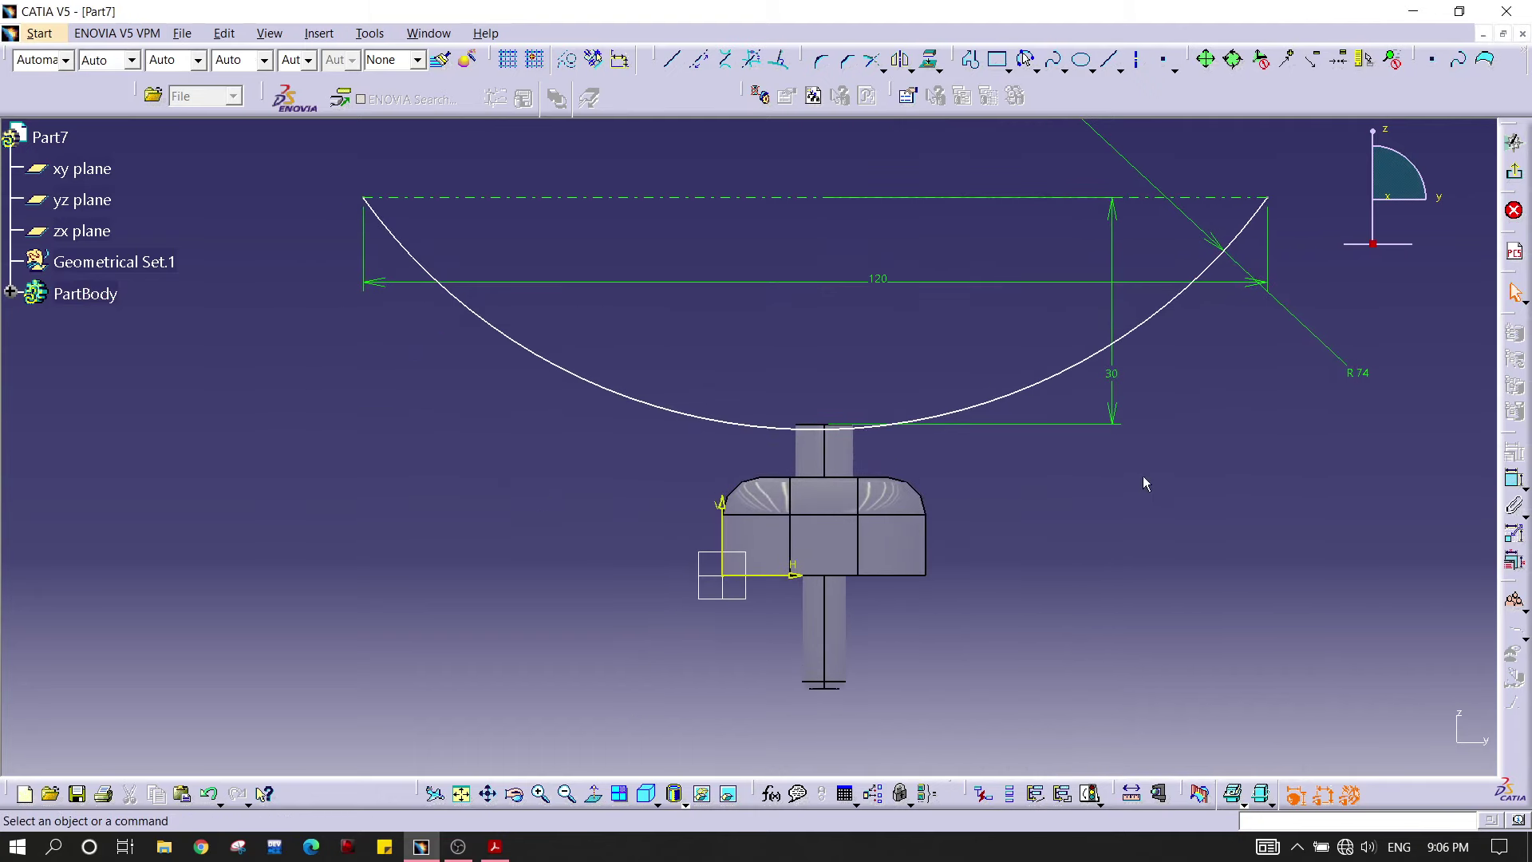
left_click(360, 200)
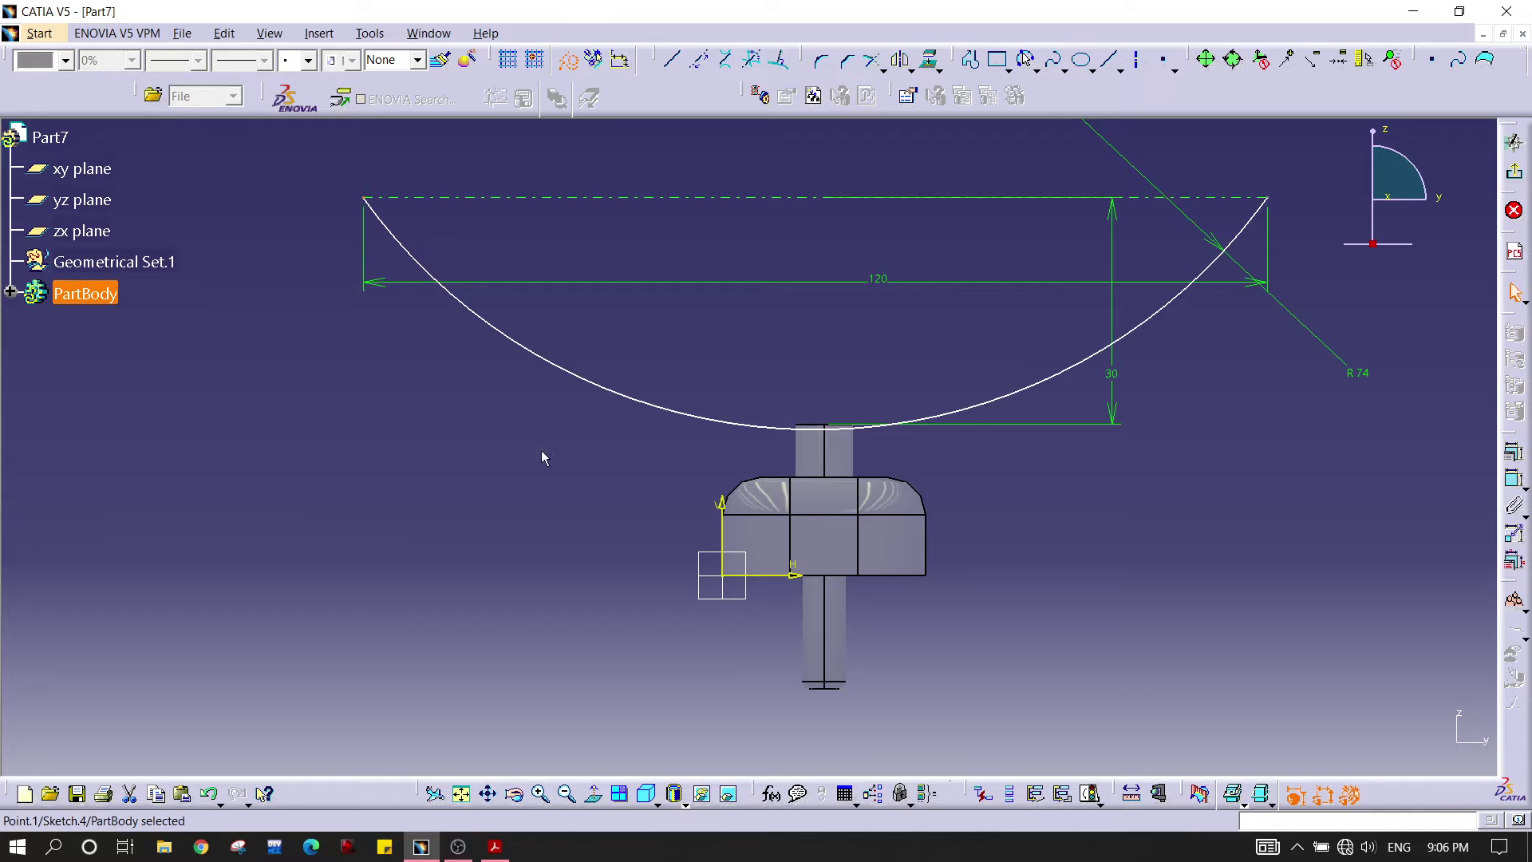
left_click(723, 502, "ctrl")
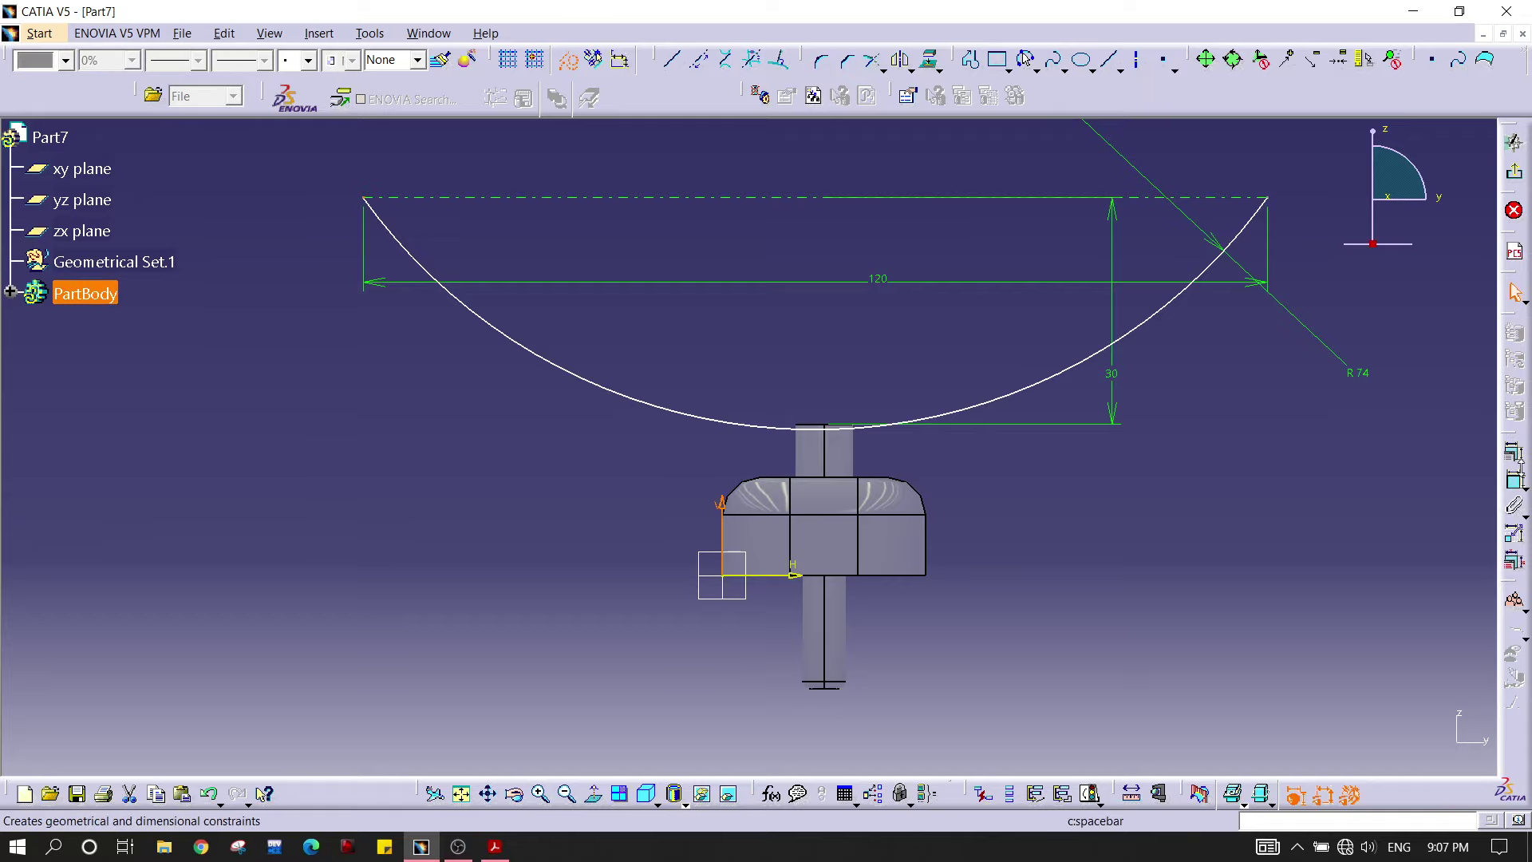
left_click(1514, 501)
left_click(637, 479)
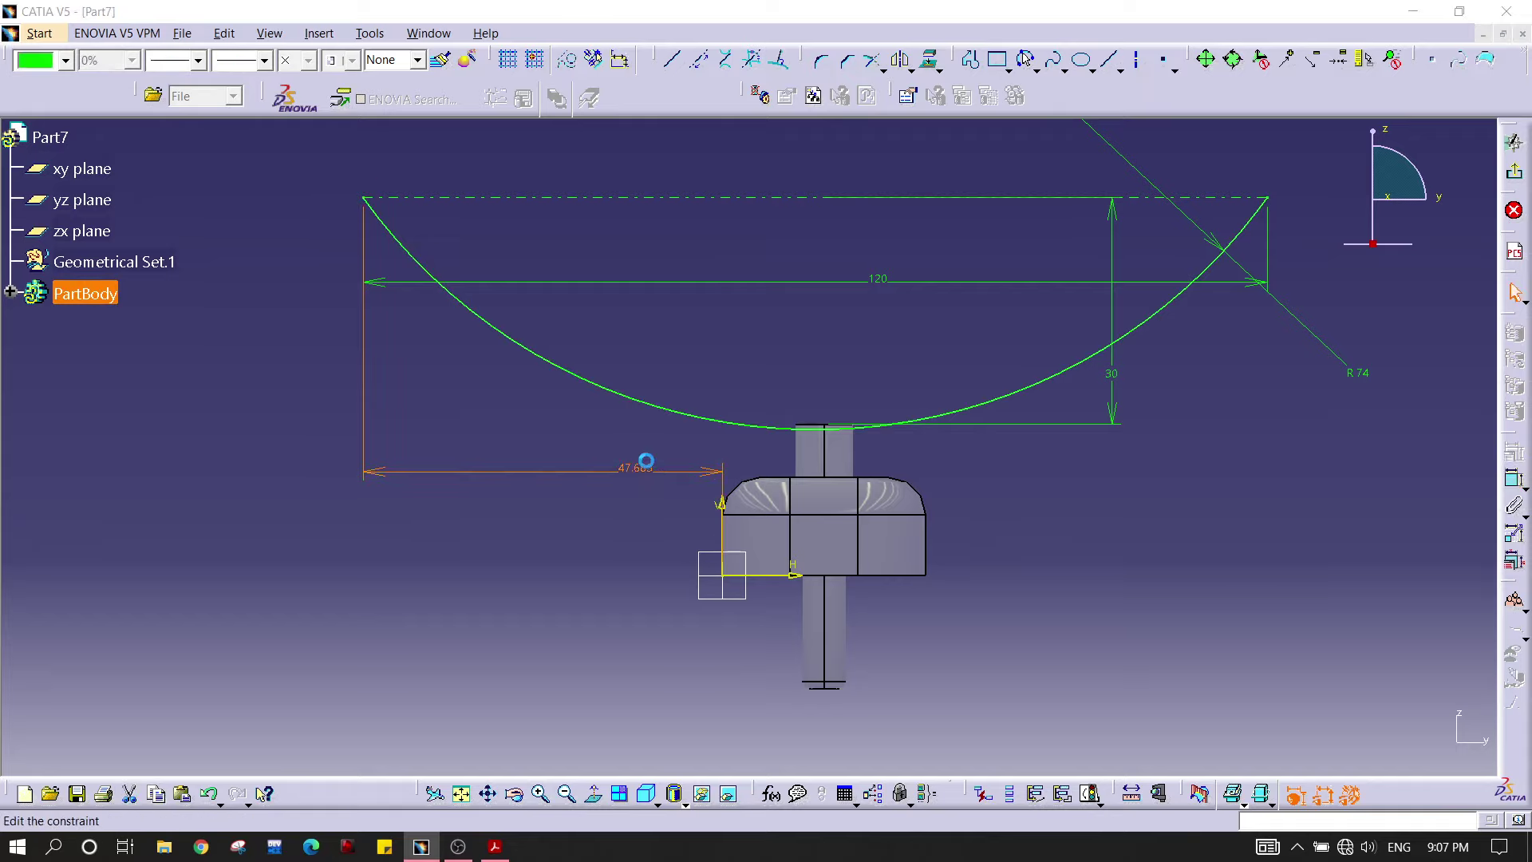
double_click(648, 467)
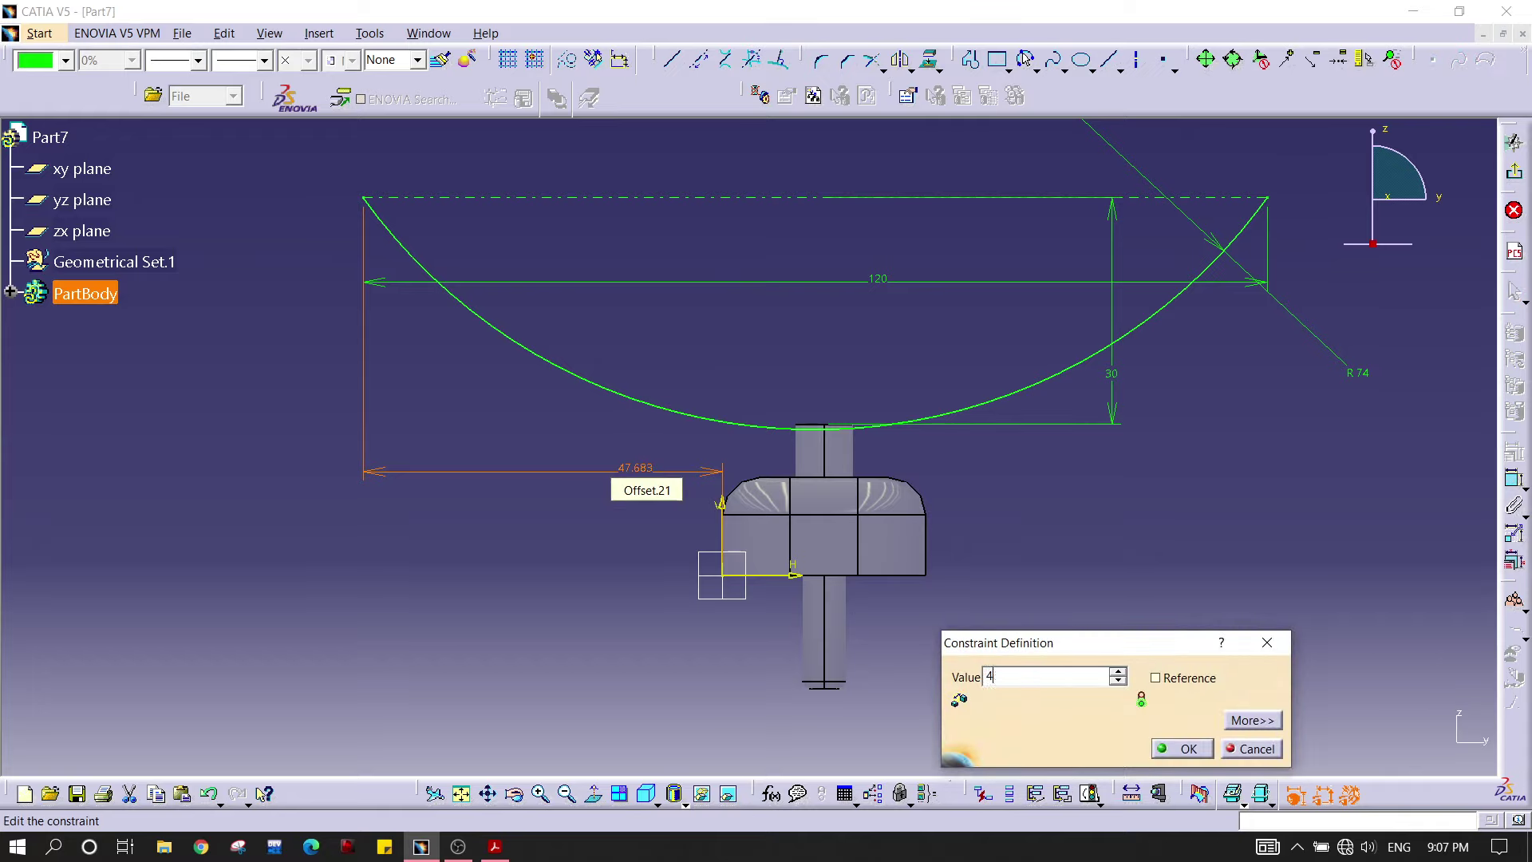
key("Return")
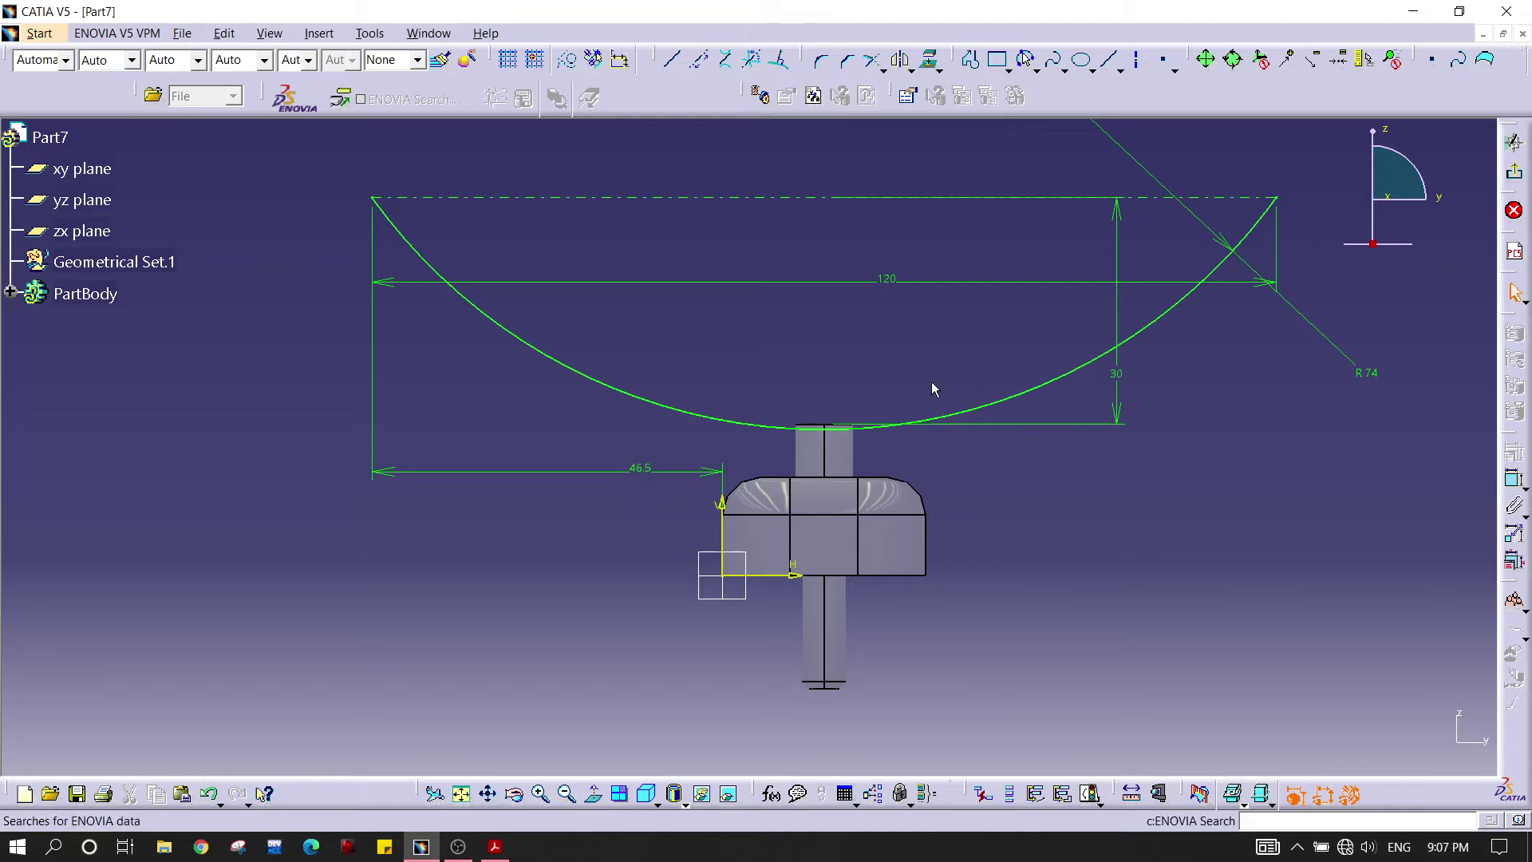
Step: Exit the arc sketch and switch to the Wireframe and Surface Design workbench
mouse_move(905, 367)
middle_mouse_down()
mouse_move(893, 304)
mouse_move(901, 343)
mouse_move(906, 322)
mouse_move(834, 404)
middle_mouse_up()
left_click(1511, 172)
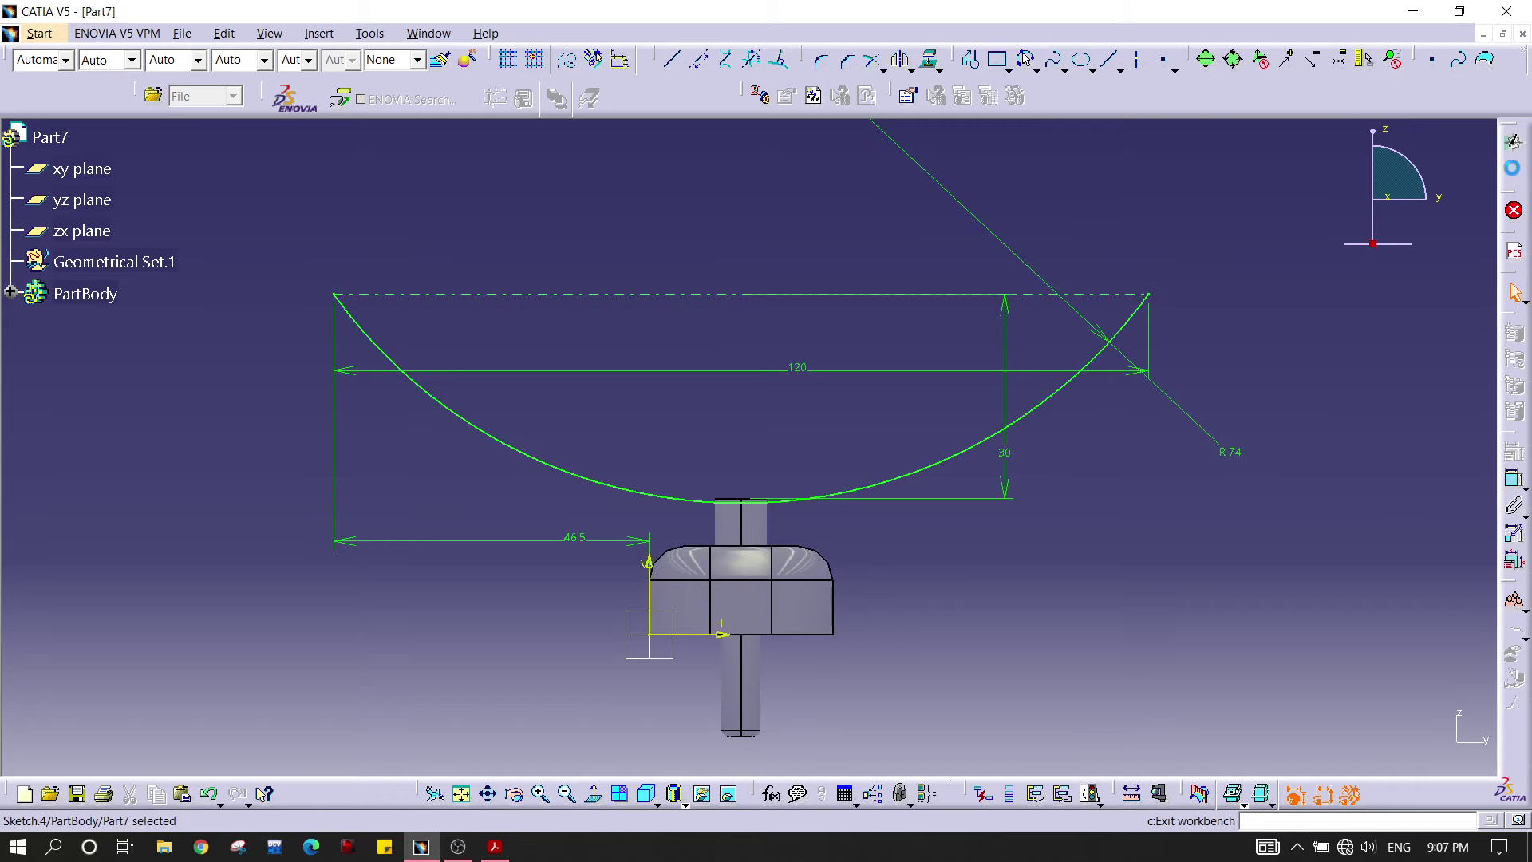
mouse_move(1032, 317)
middle_mouse_down()
mouse_move(1029, 375)
mouse_move(838, 360)
mouse_move(1056, 356)
middle_mouse_up()
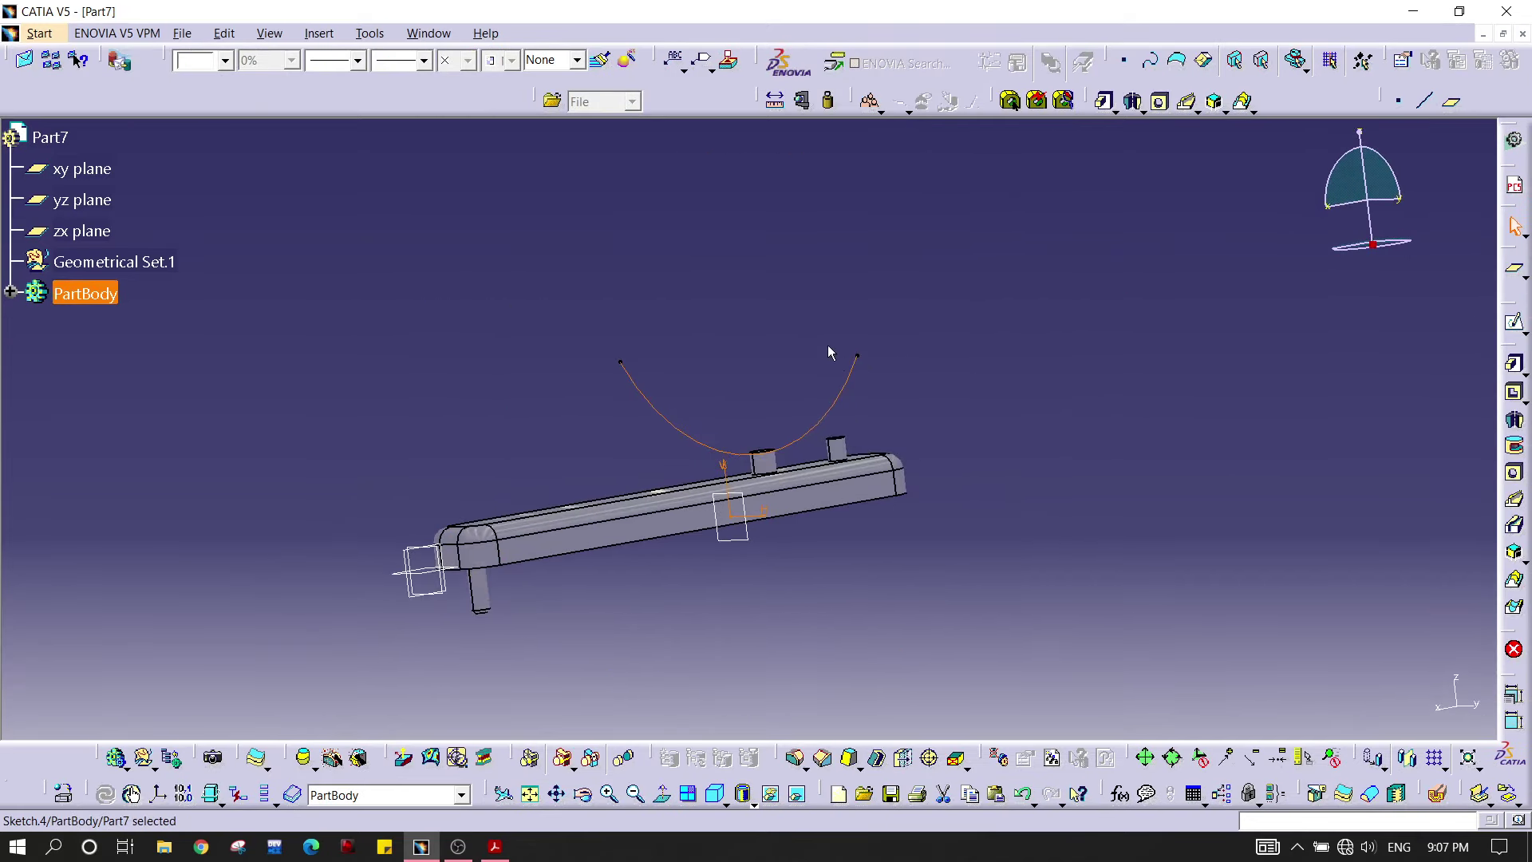
left_click(750, 292)
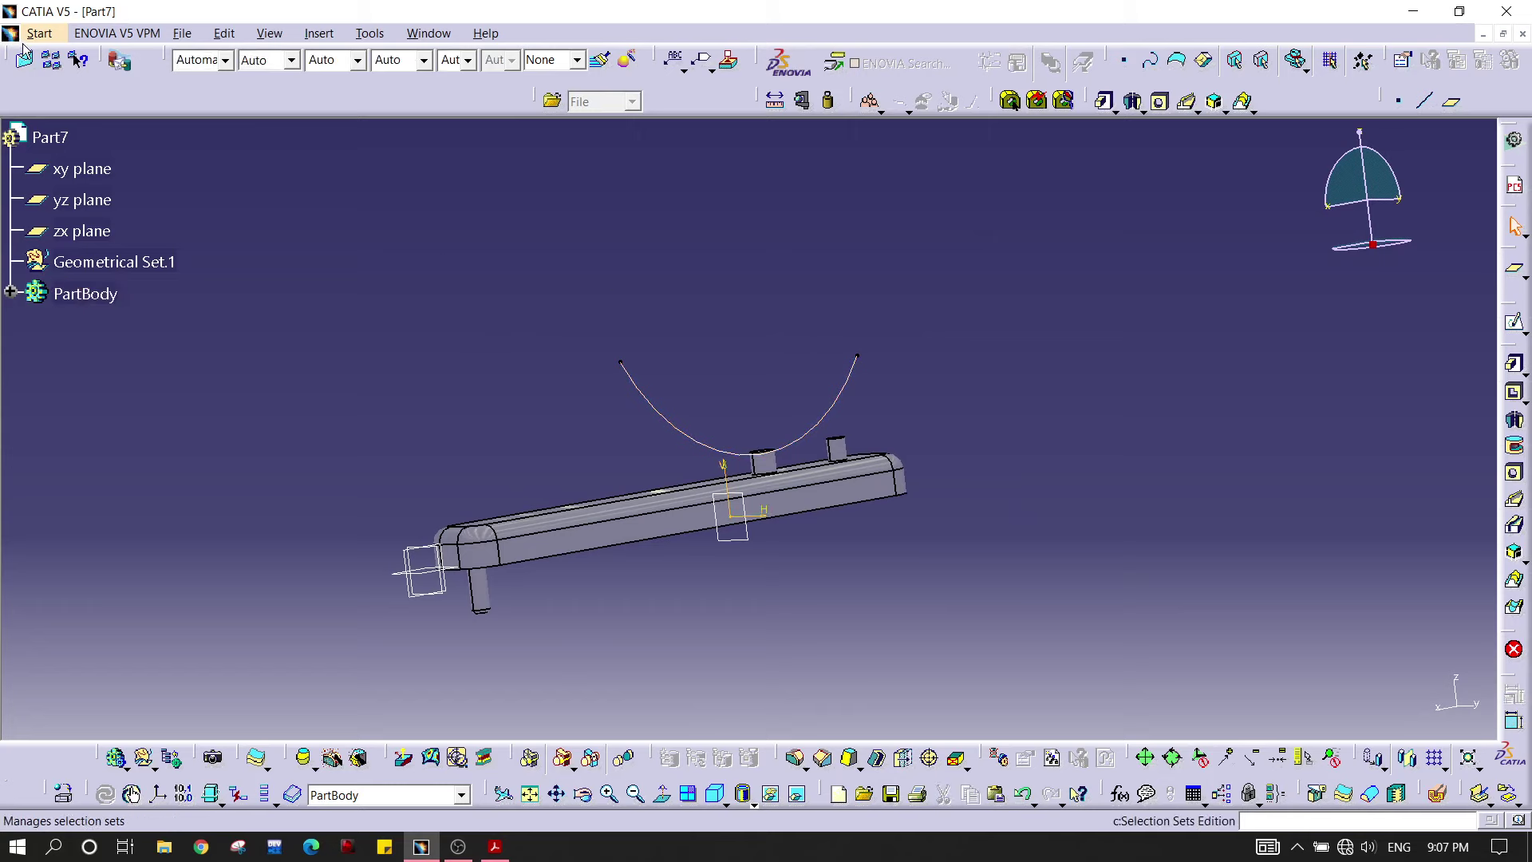
left_click(38, 33)
mouse_move(176, 74)
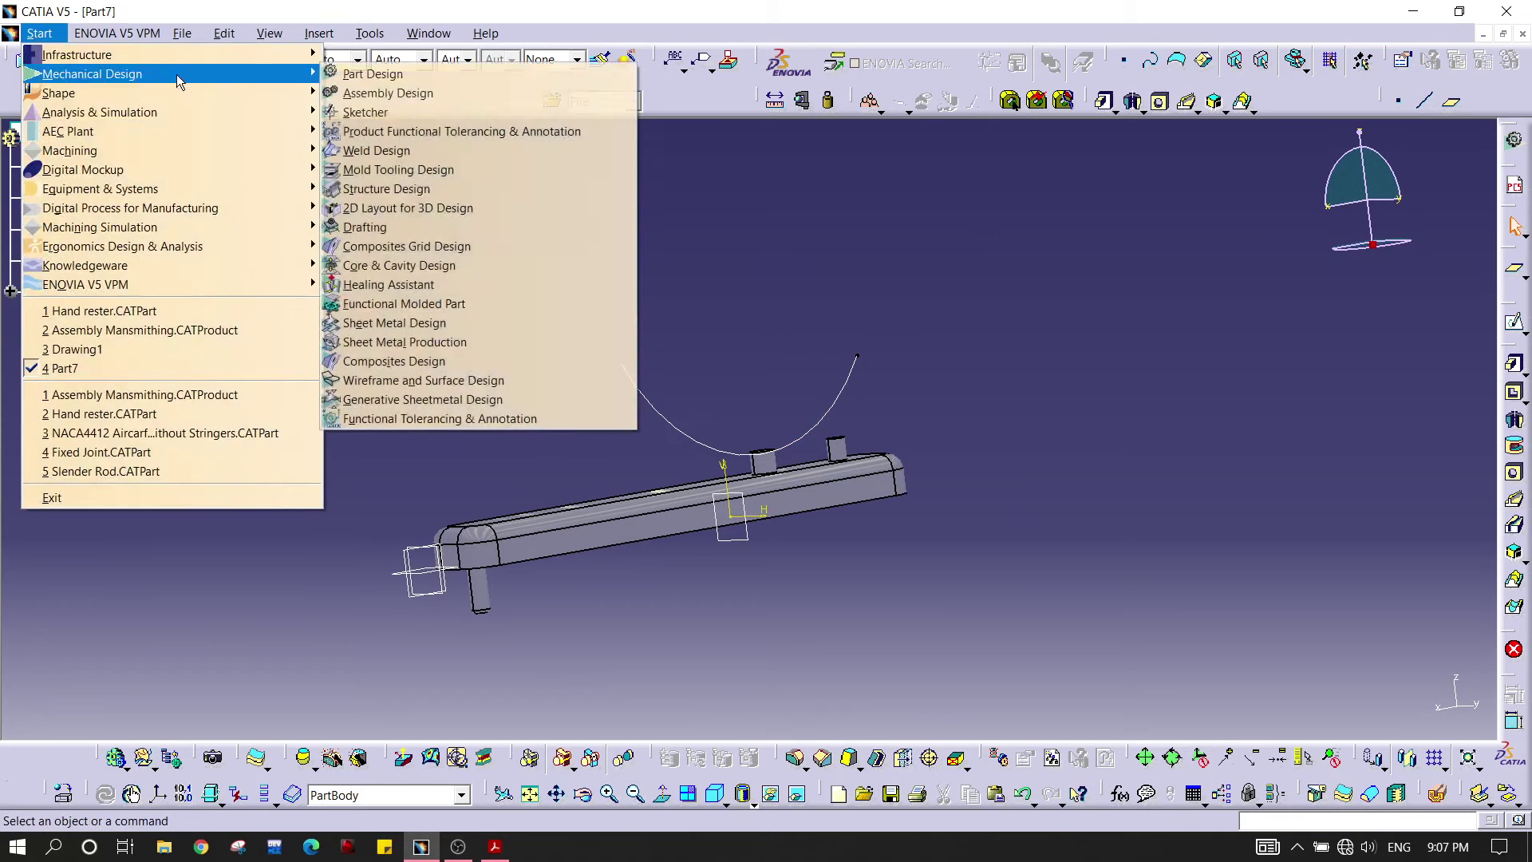
left_click(503, 380)
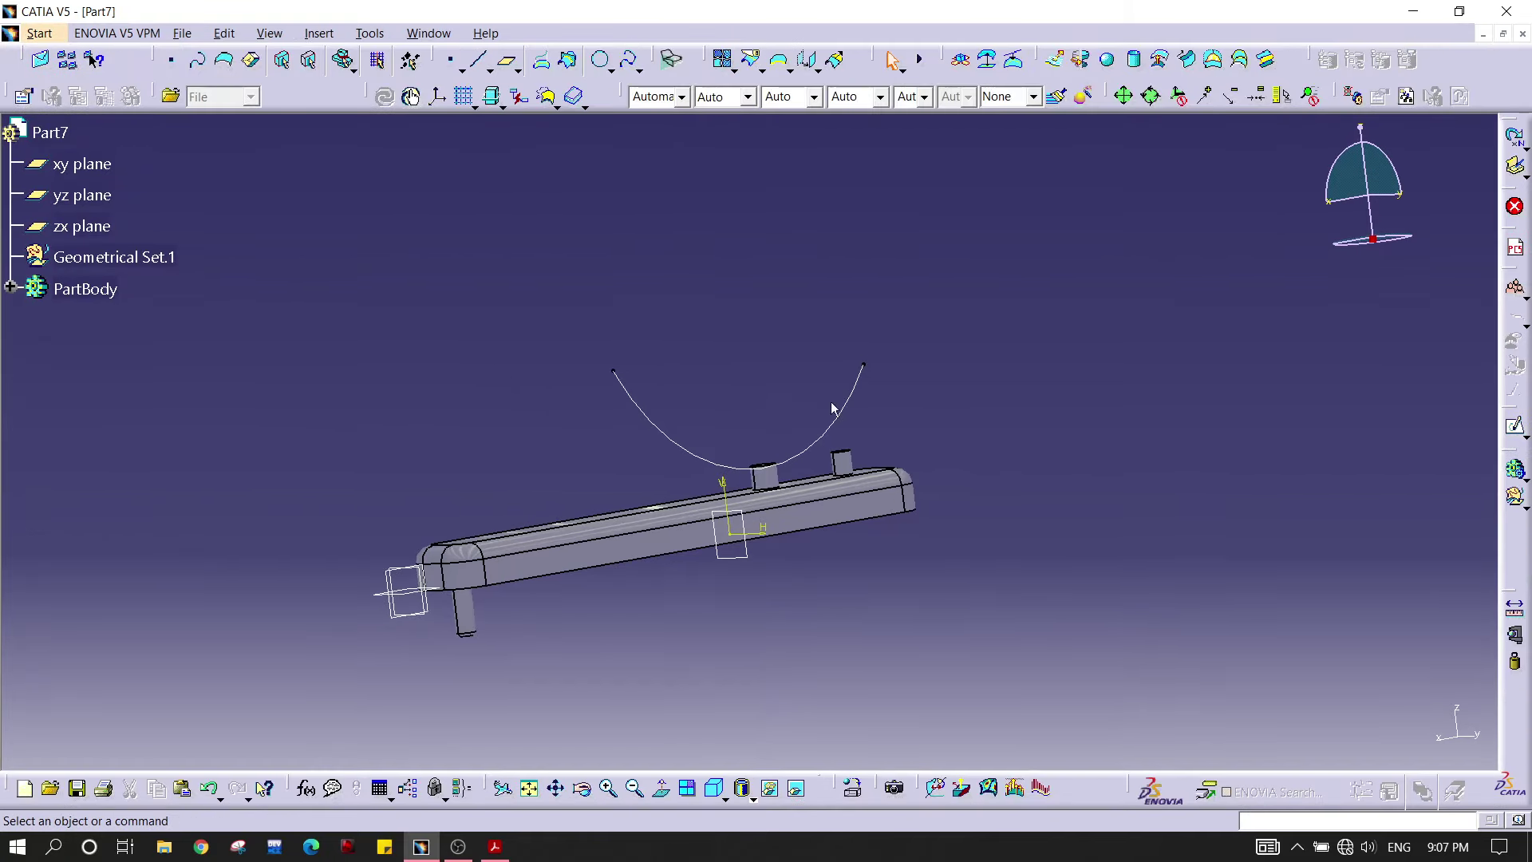
Step: Extrude the arc sketch as a surface along its sketch normal, with limits of 60 mm and 110 mm
left_click(1053, 64)
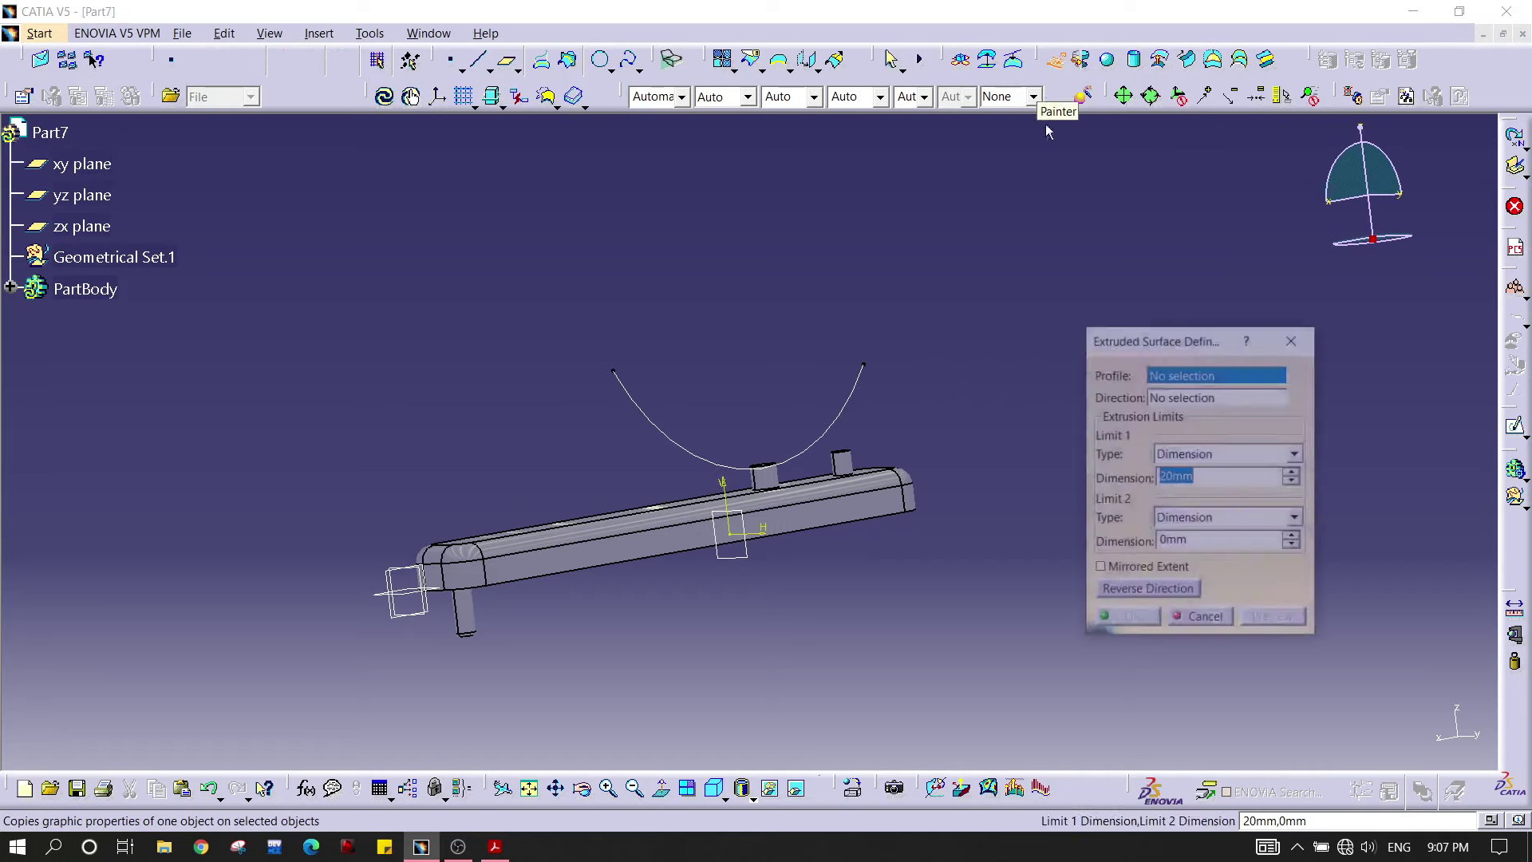
left_click(850, 399)
middle_click_drag(866, 327, 692, 295)
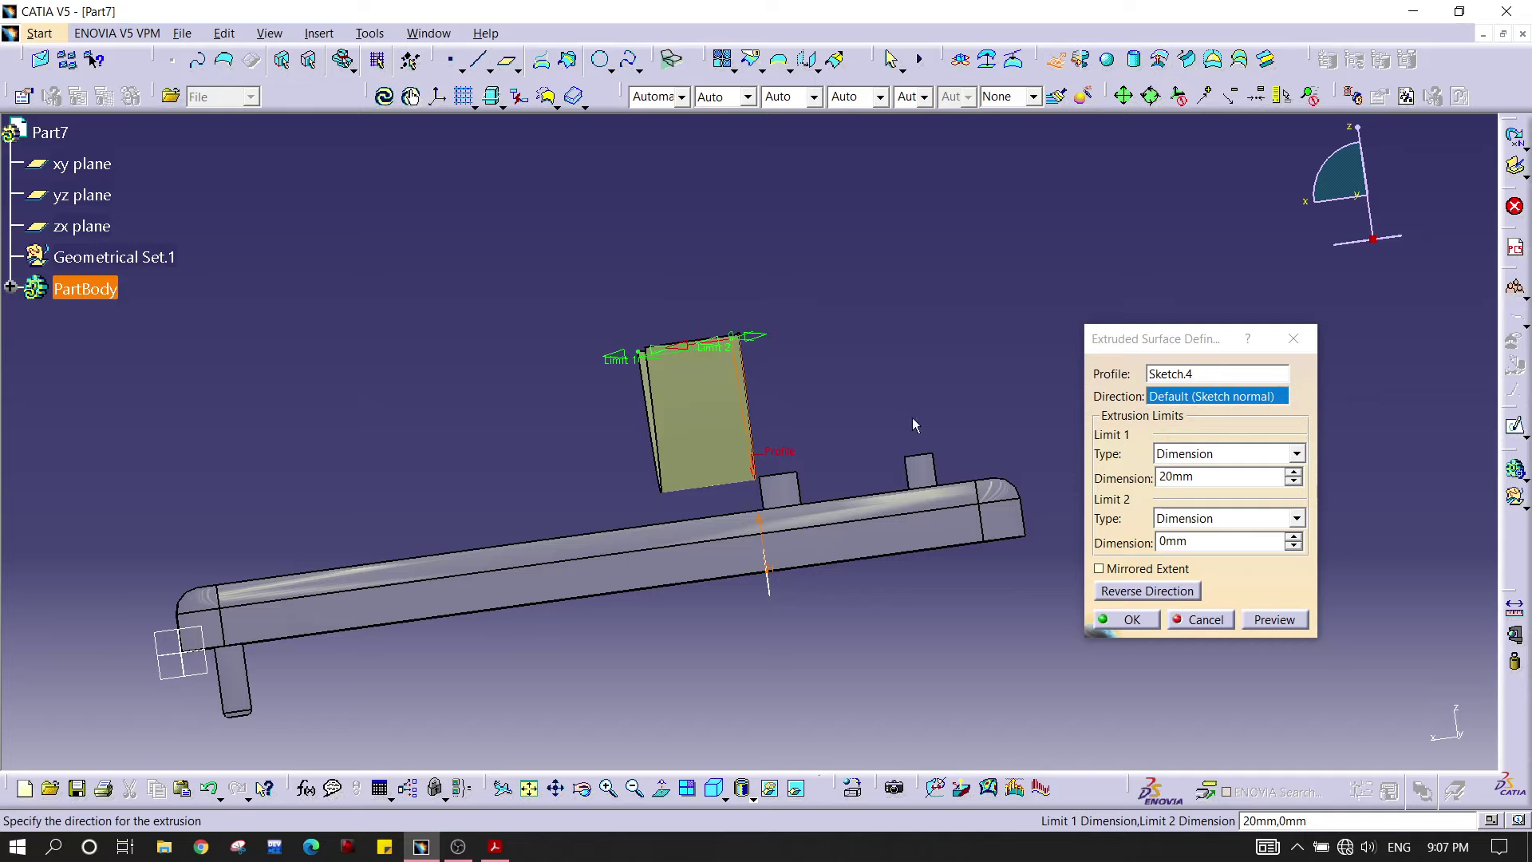
left_click(1195, 476)
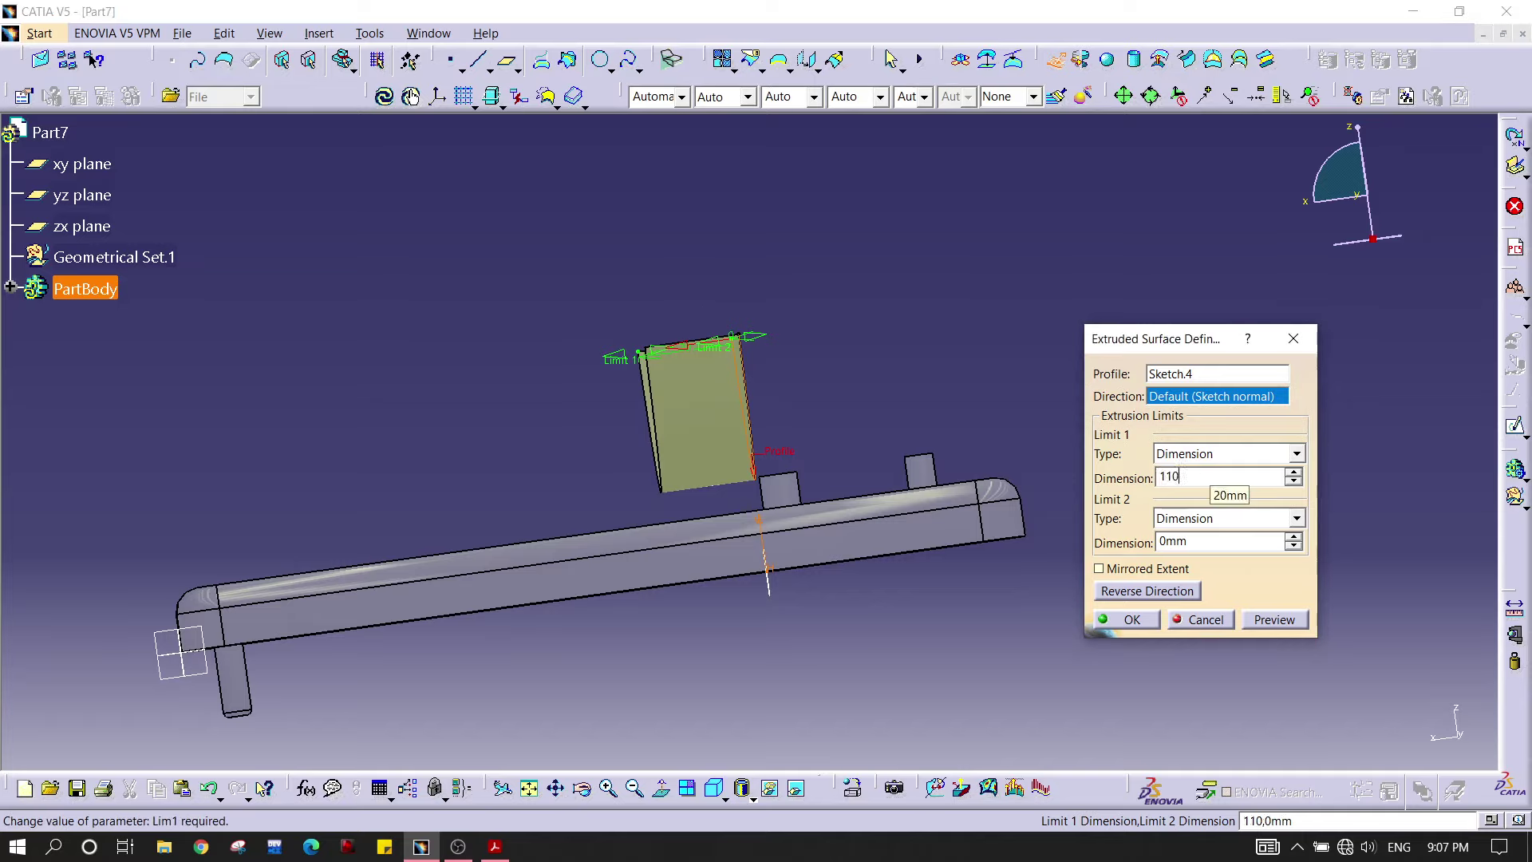
left_click(1272, 621)
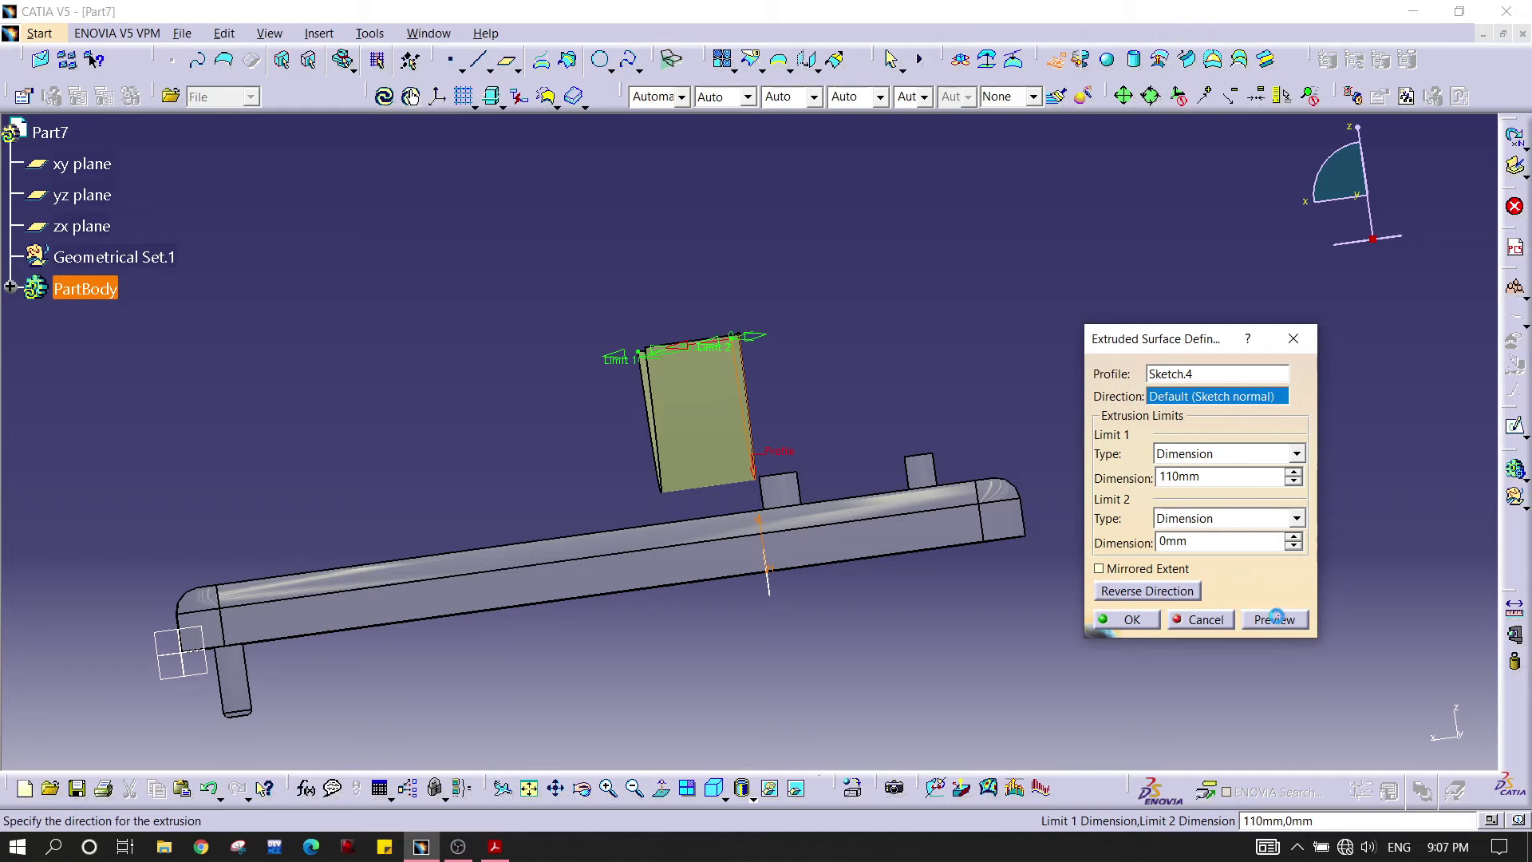
left_click(1208, 541)
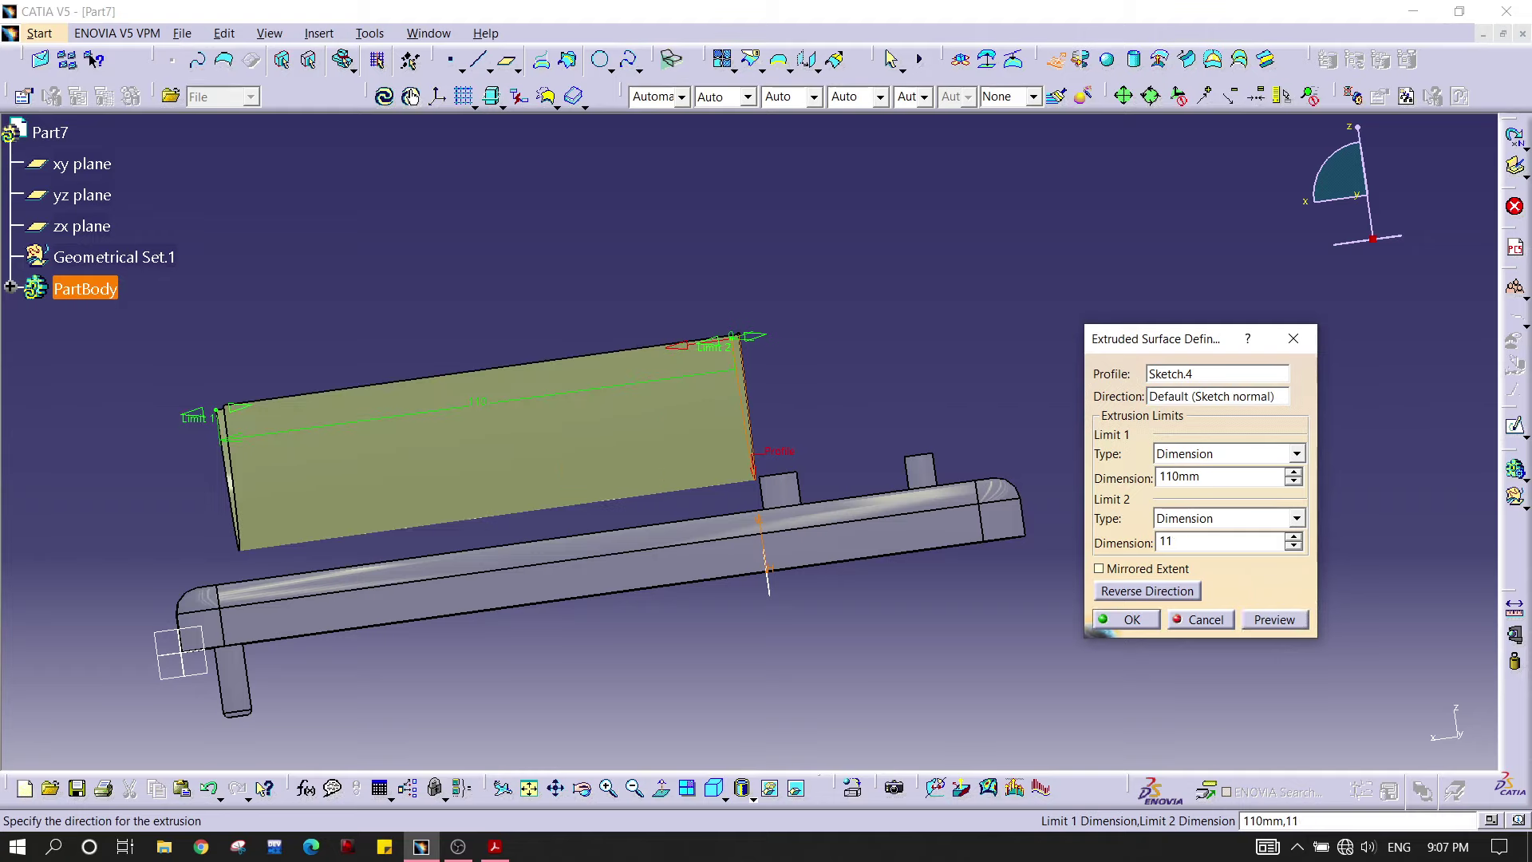
left_click(1227, 479)
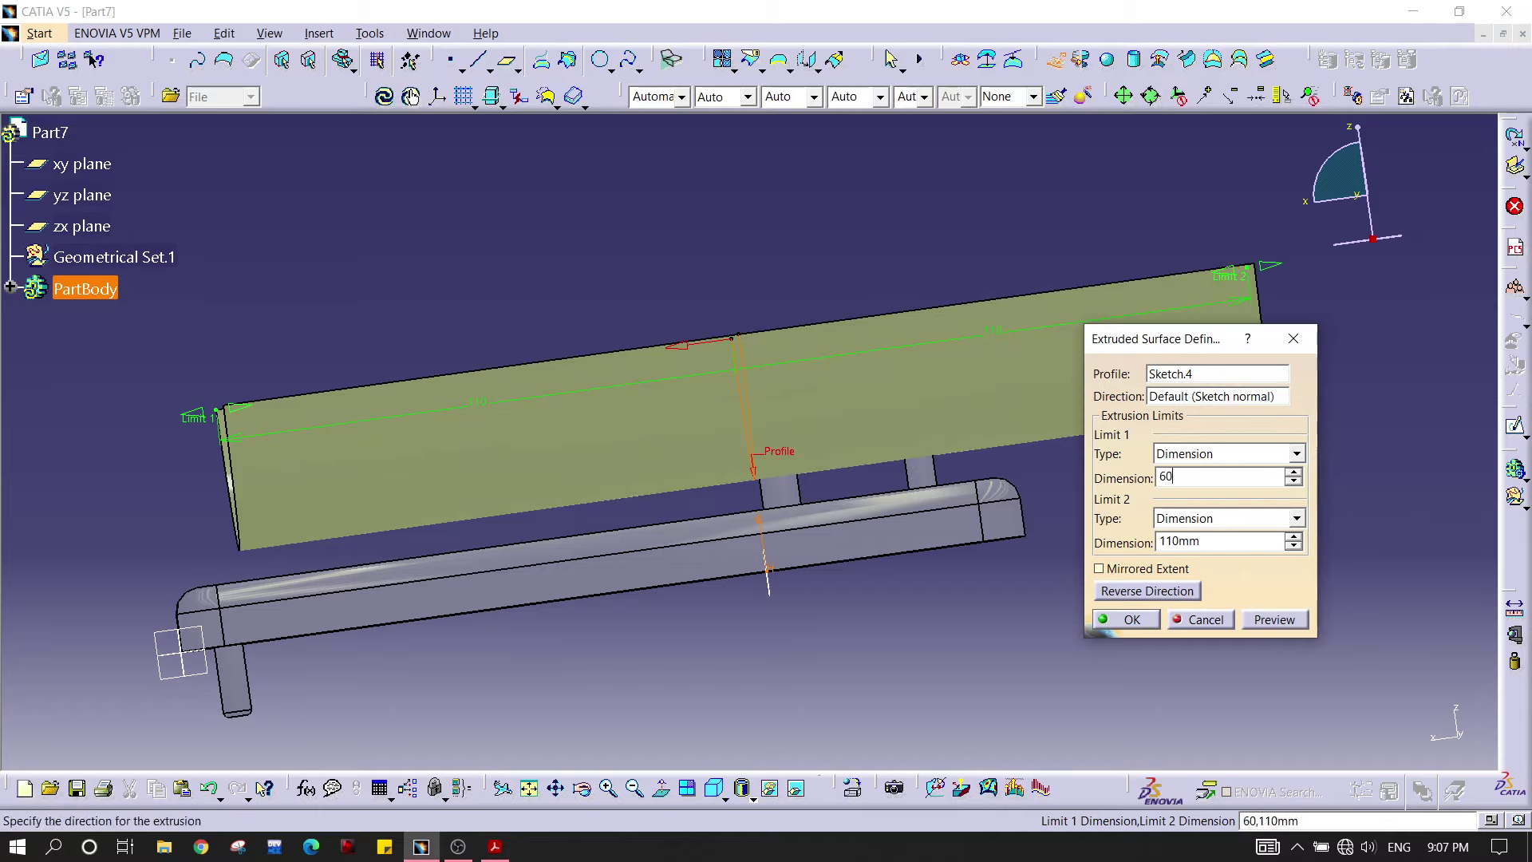
type("60")
key("Return")
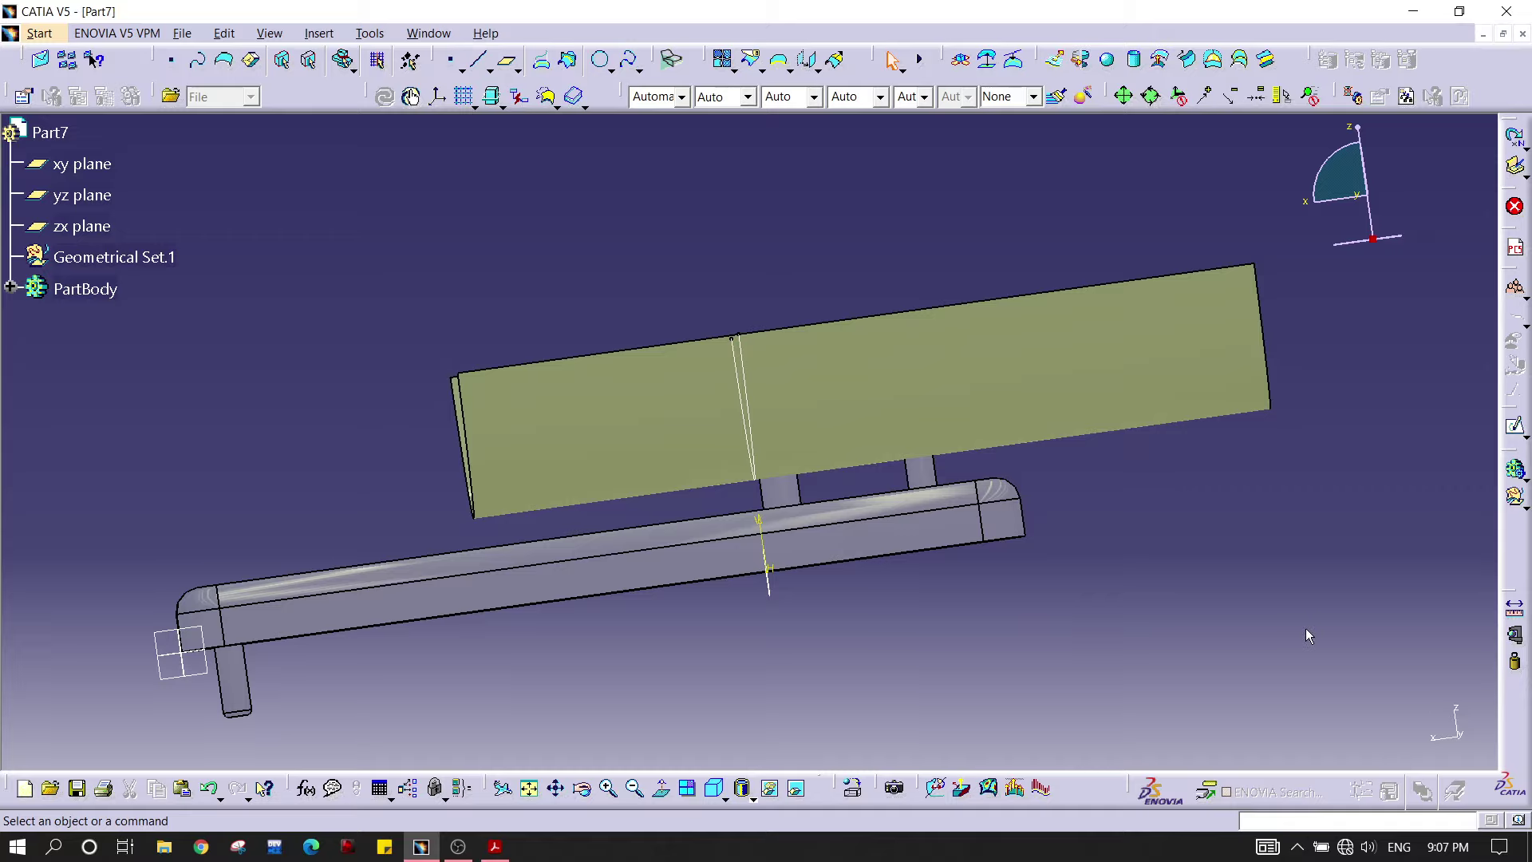
Step: Check the curved rest's overall length in the PDF draft sheet and return to CATIA
key("alt+Tab")
scroll(1037, 530, "down", 2)
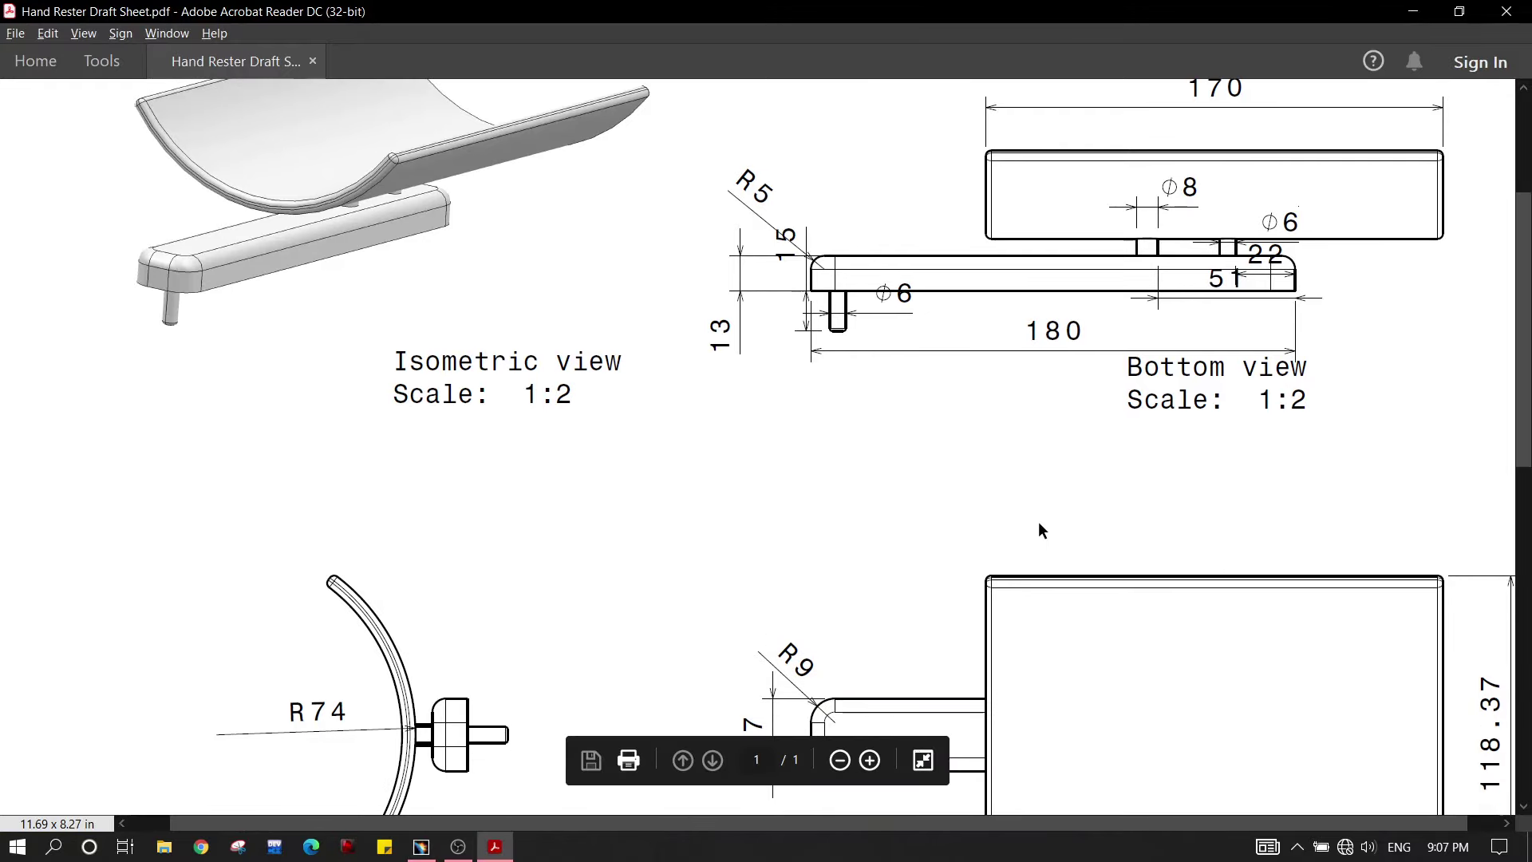
scroll(1200, 162, "up", 1)
double_click(1247, 136)
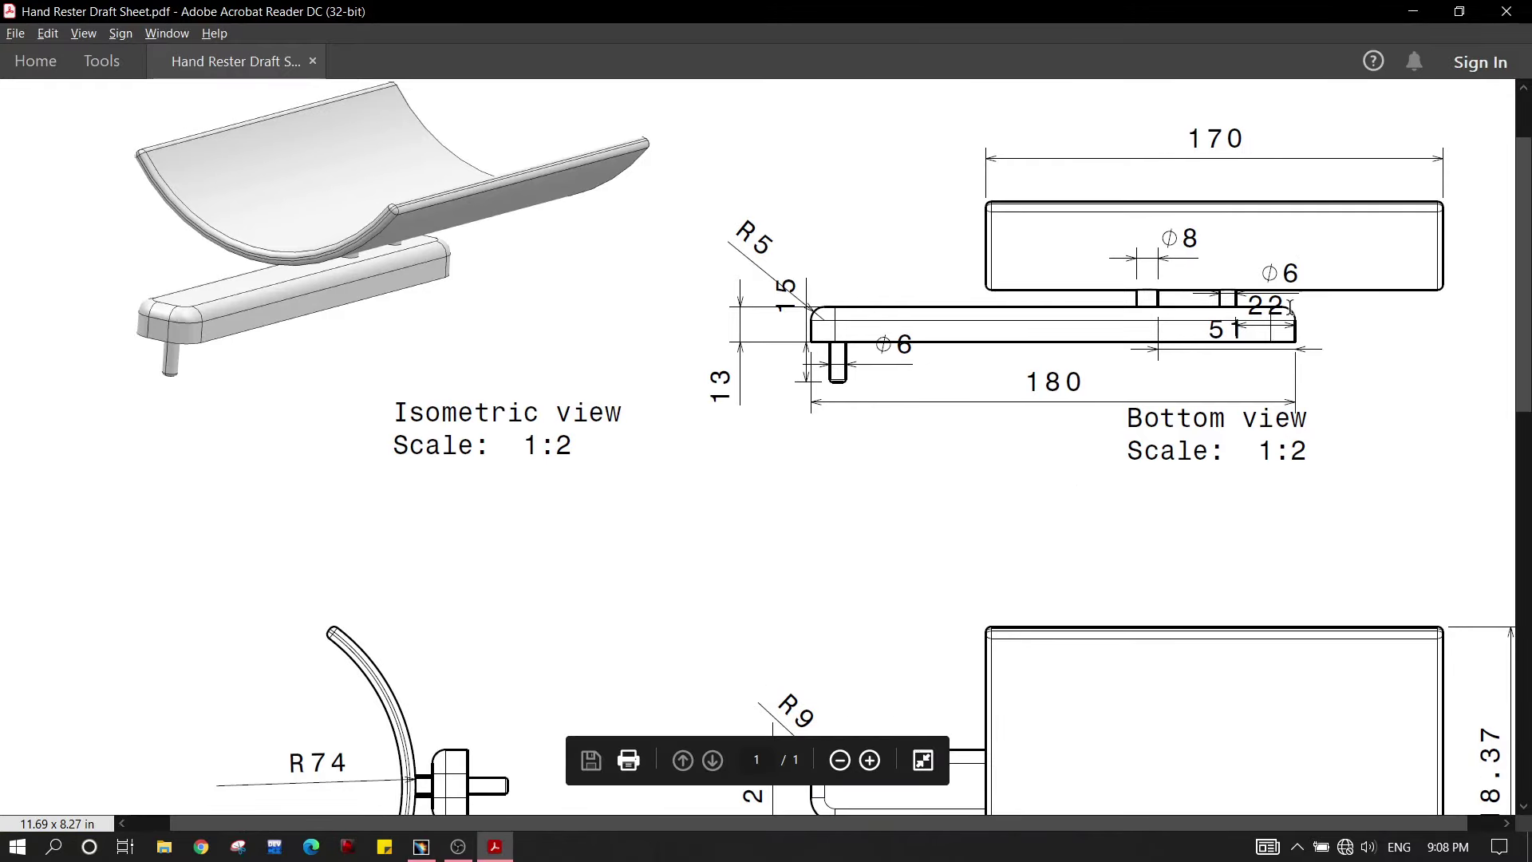
key("alt+Tab")
Step: Switch from the surface workbench to Part Design
middle_click_drag(824, 345, 735, 362)
left_click(39, 33)
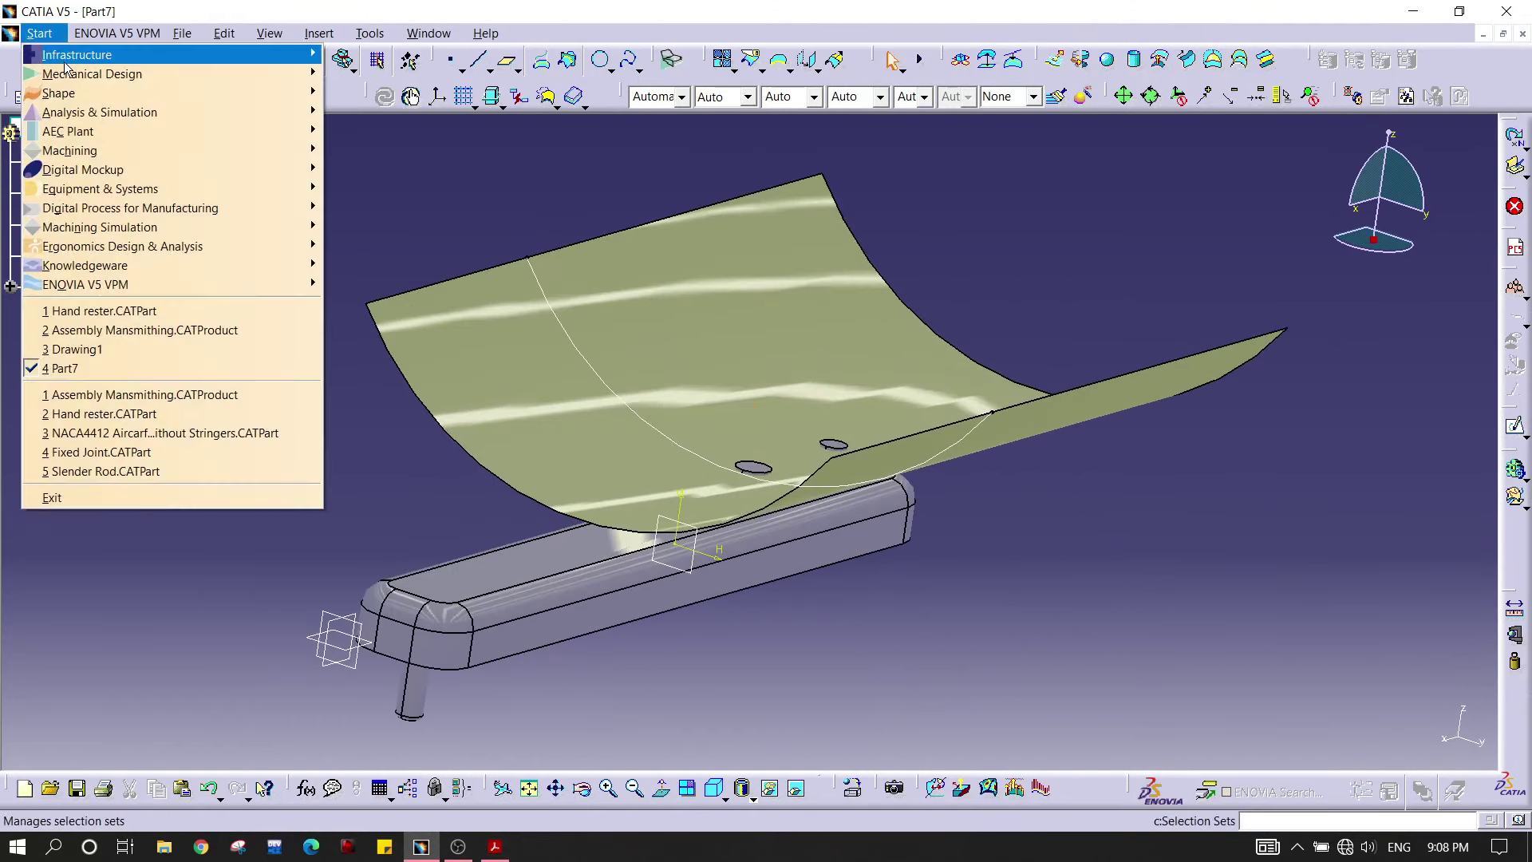
mouse_move(304, 73)
left_click(383, 74)
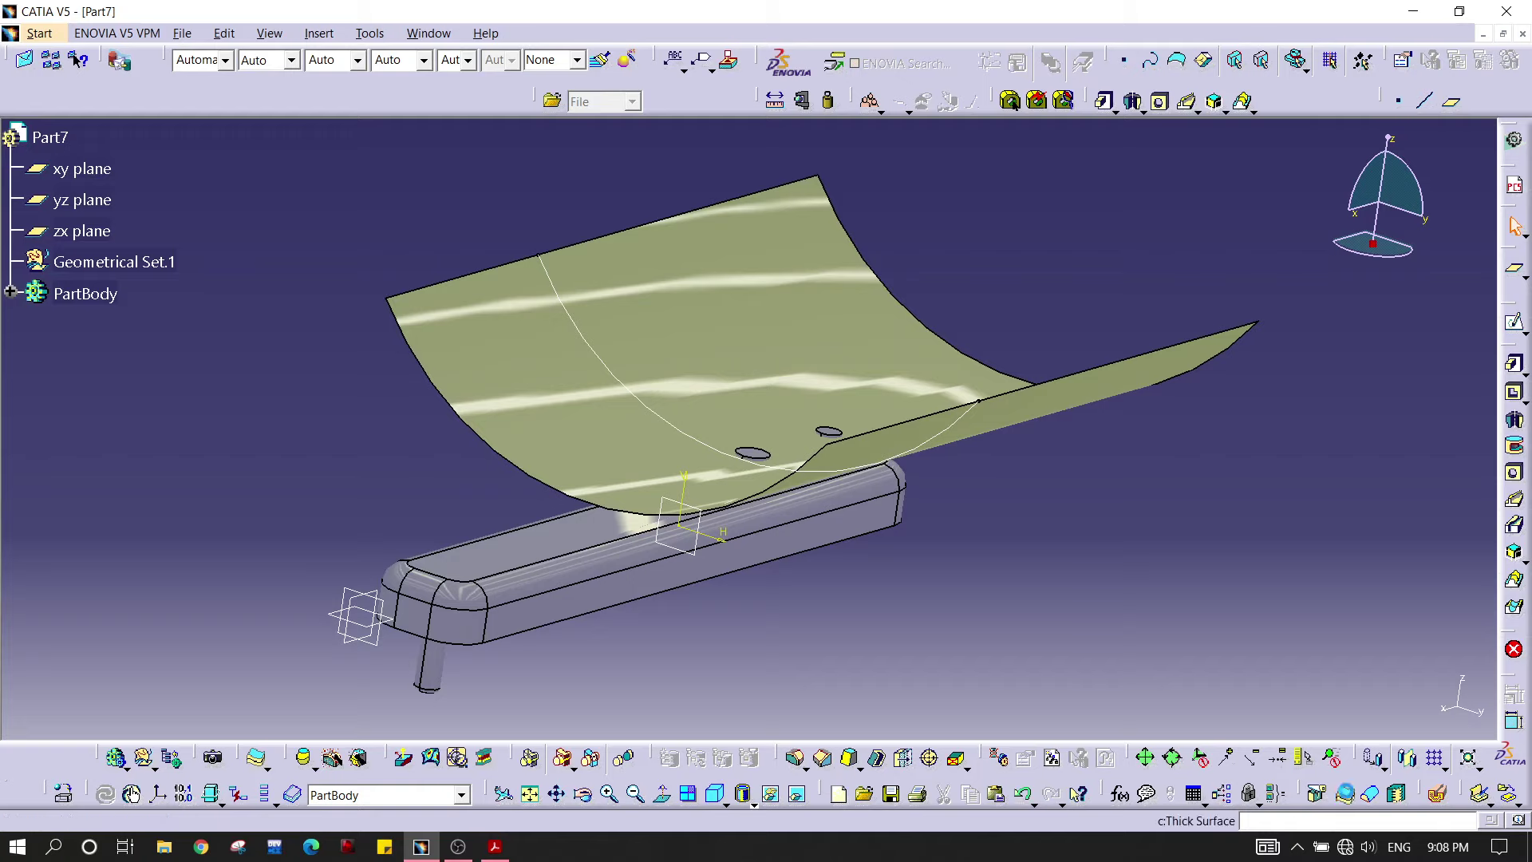
Step: Thicken the extruded arc surface into a solid with Thick Surface, using a first offset of 5 mm
left_click(257, 756)
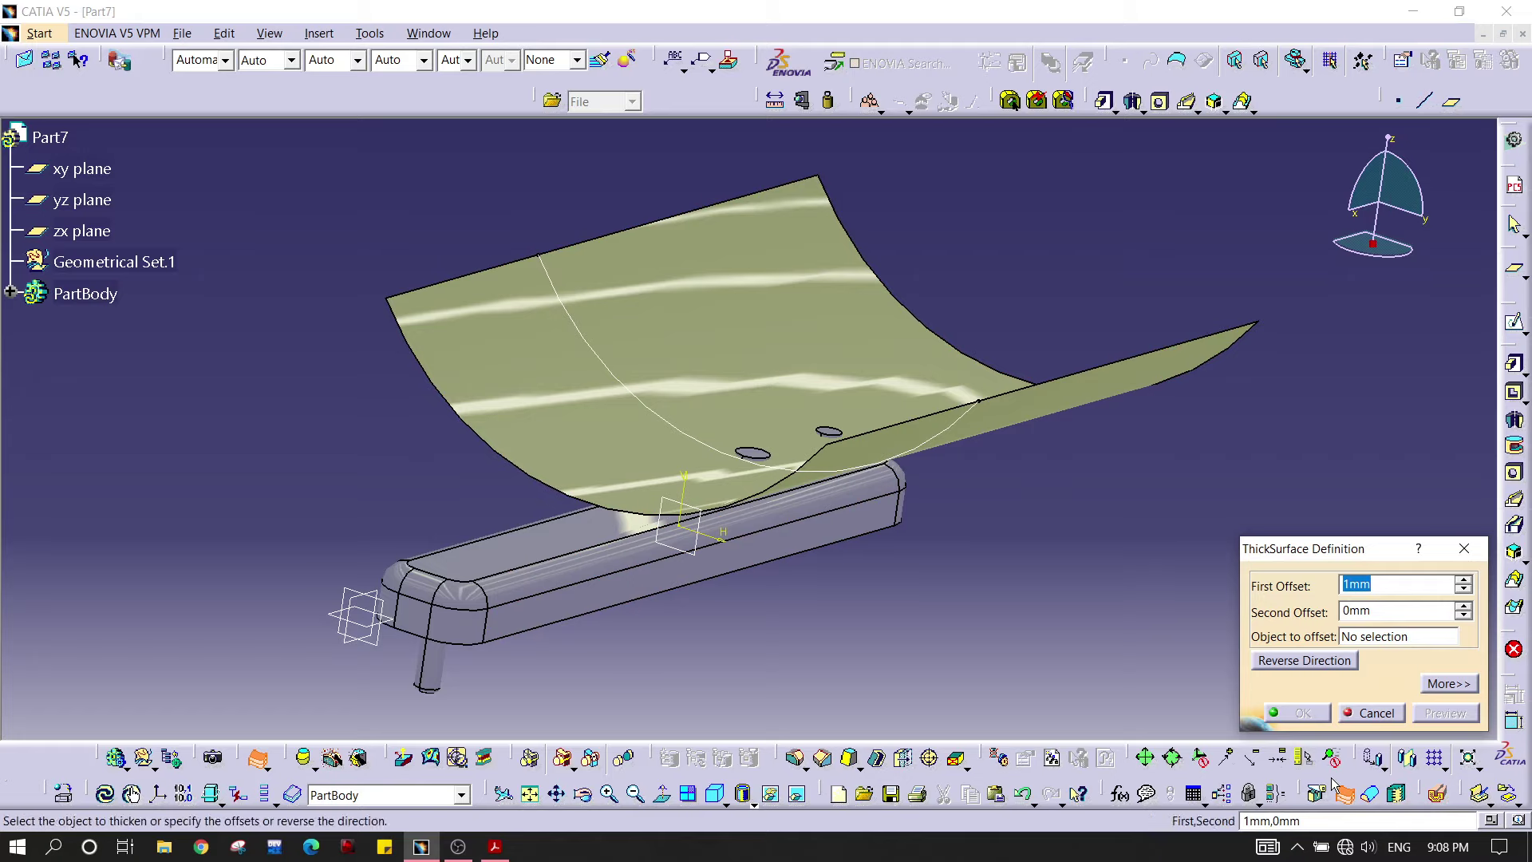
left_click(324, 34)
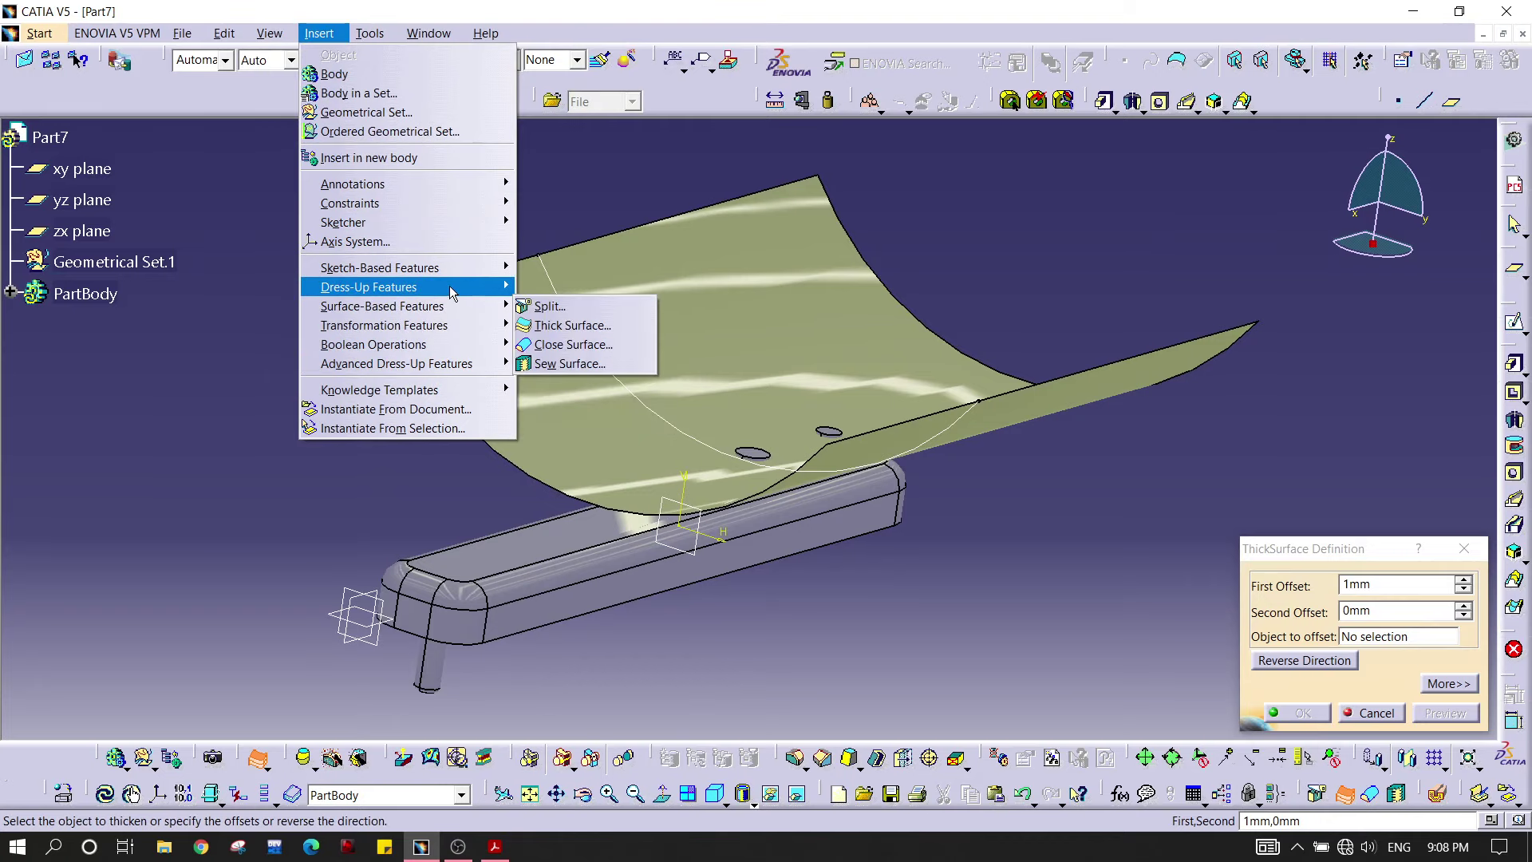
mouse_move(448, 293)
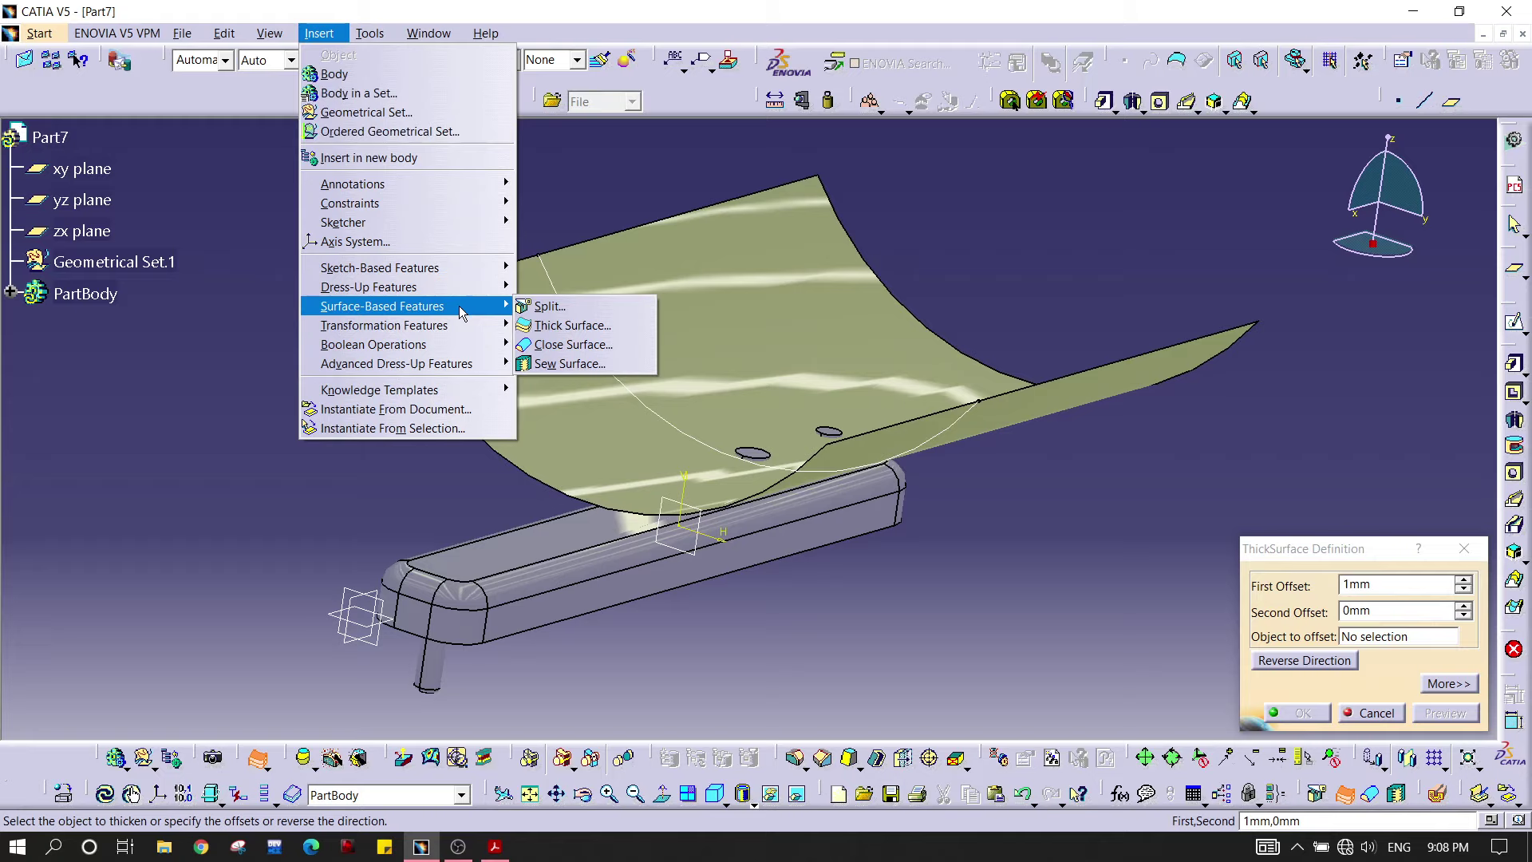
left_click(599, 336)
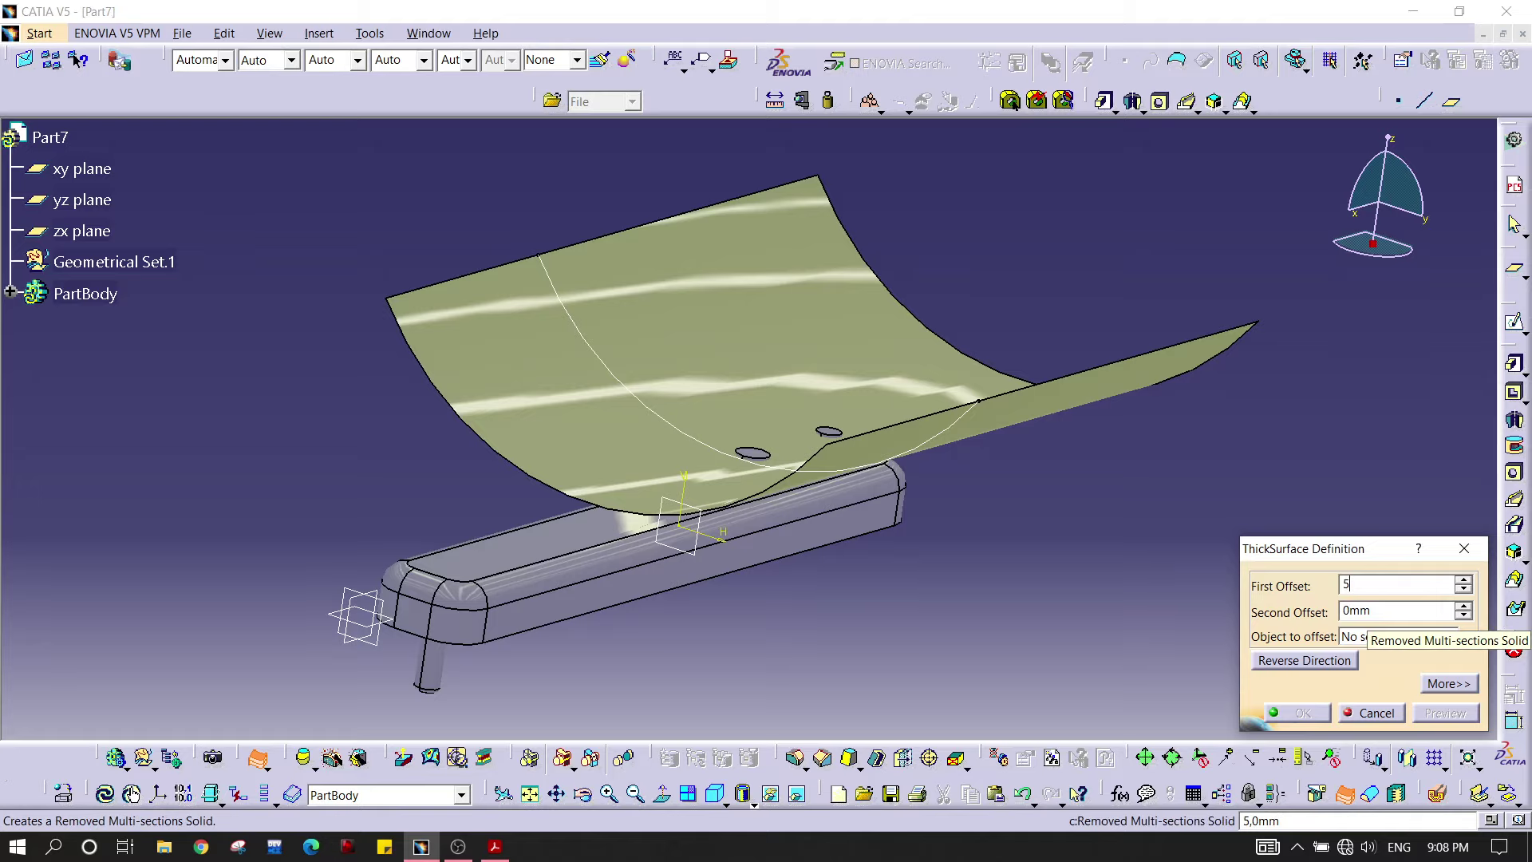
type("5")
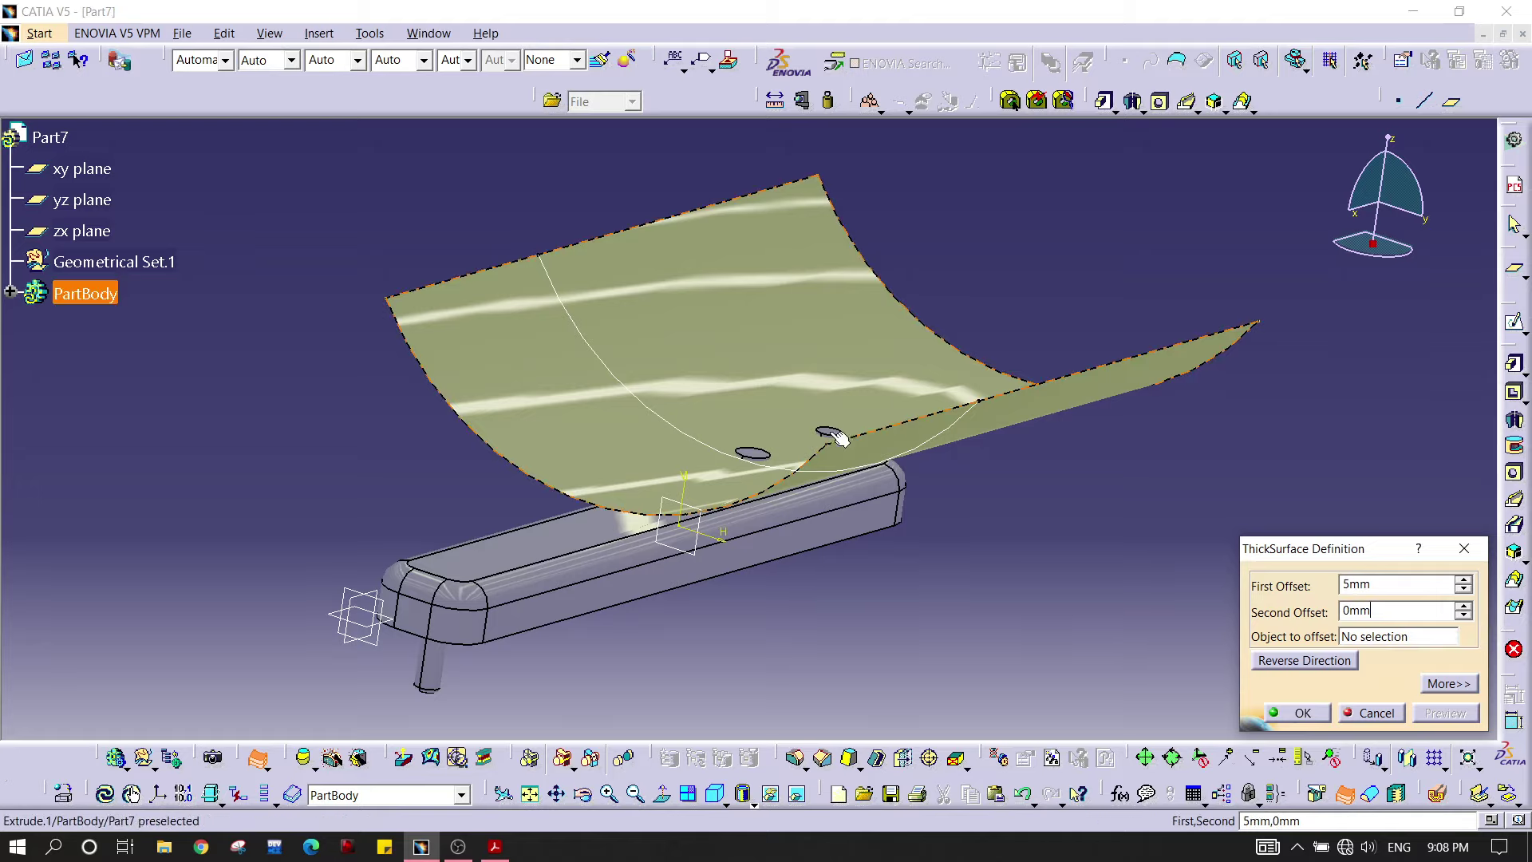
left_click(838, 356)
middle_click_drag(819, 619, 795, 533)
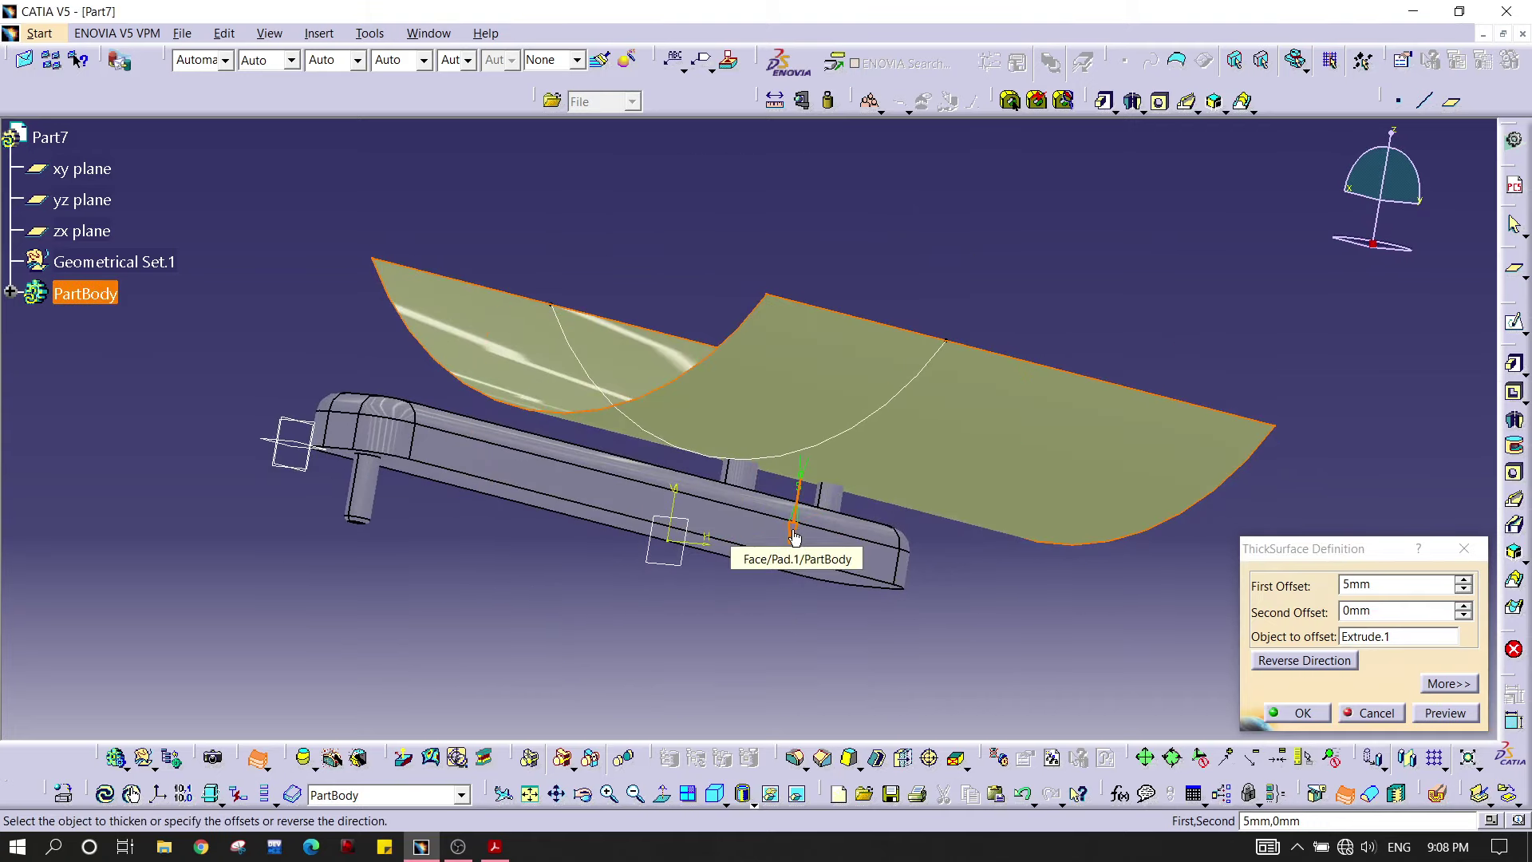
middle_click_drag(802, 523, 904, 547)
left_click(1419, 715)
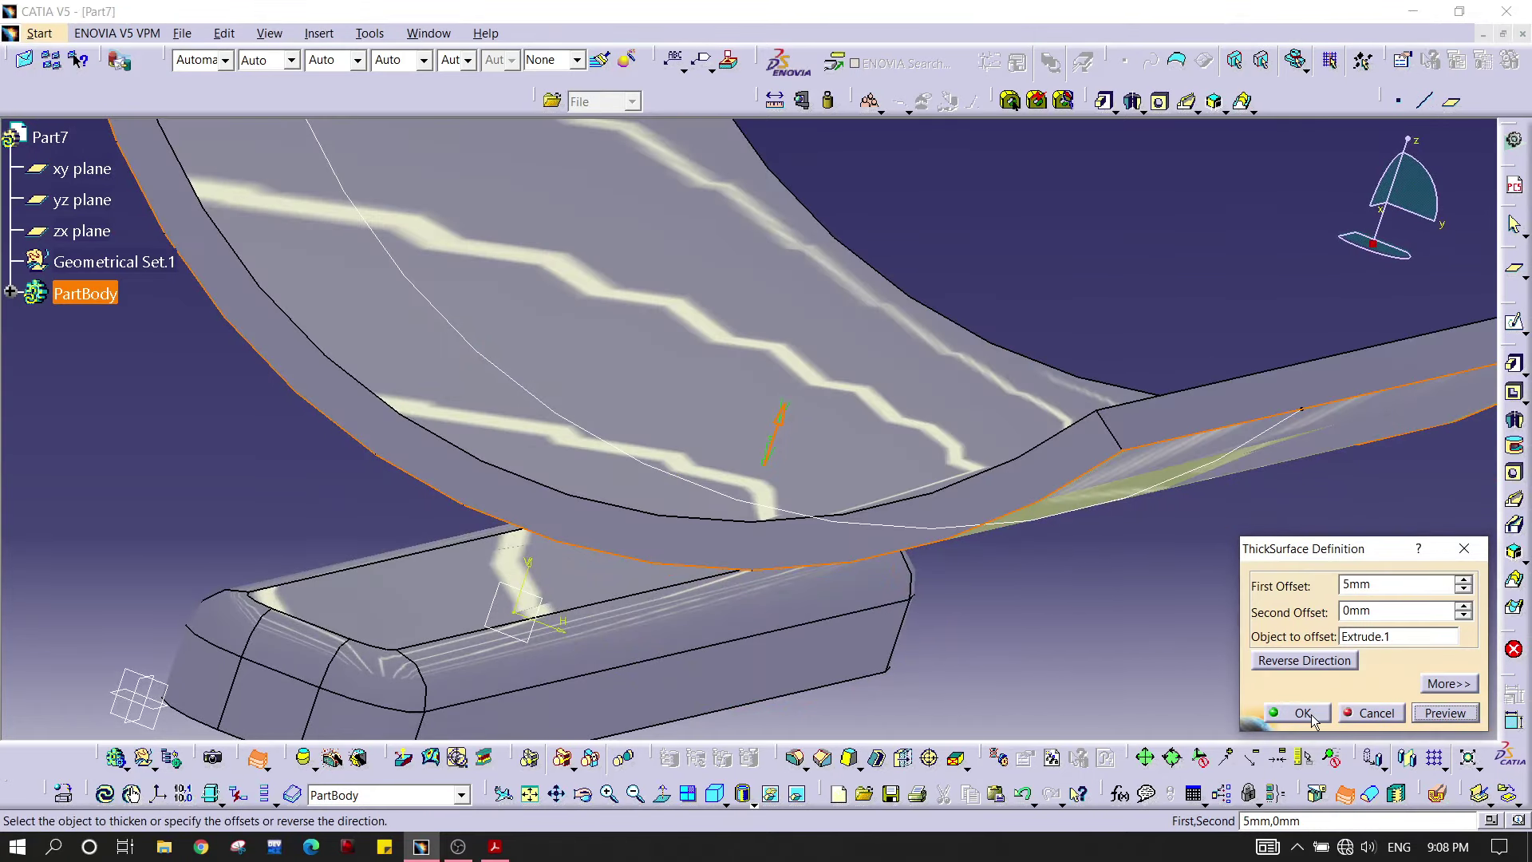
left_click(1309, 713)
Step: Hide the extruded surface Extrude.1, leaving the thickened solid displayed
middle_click_drag(1052, 573, 1061, 665)
middle_click_drag(878, 471, 326, 281)
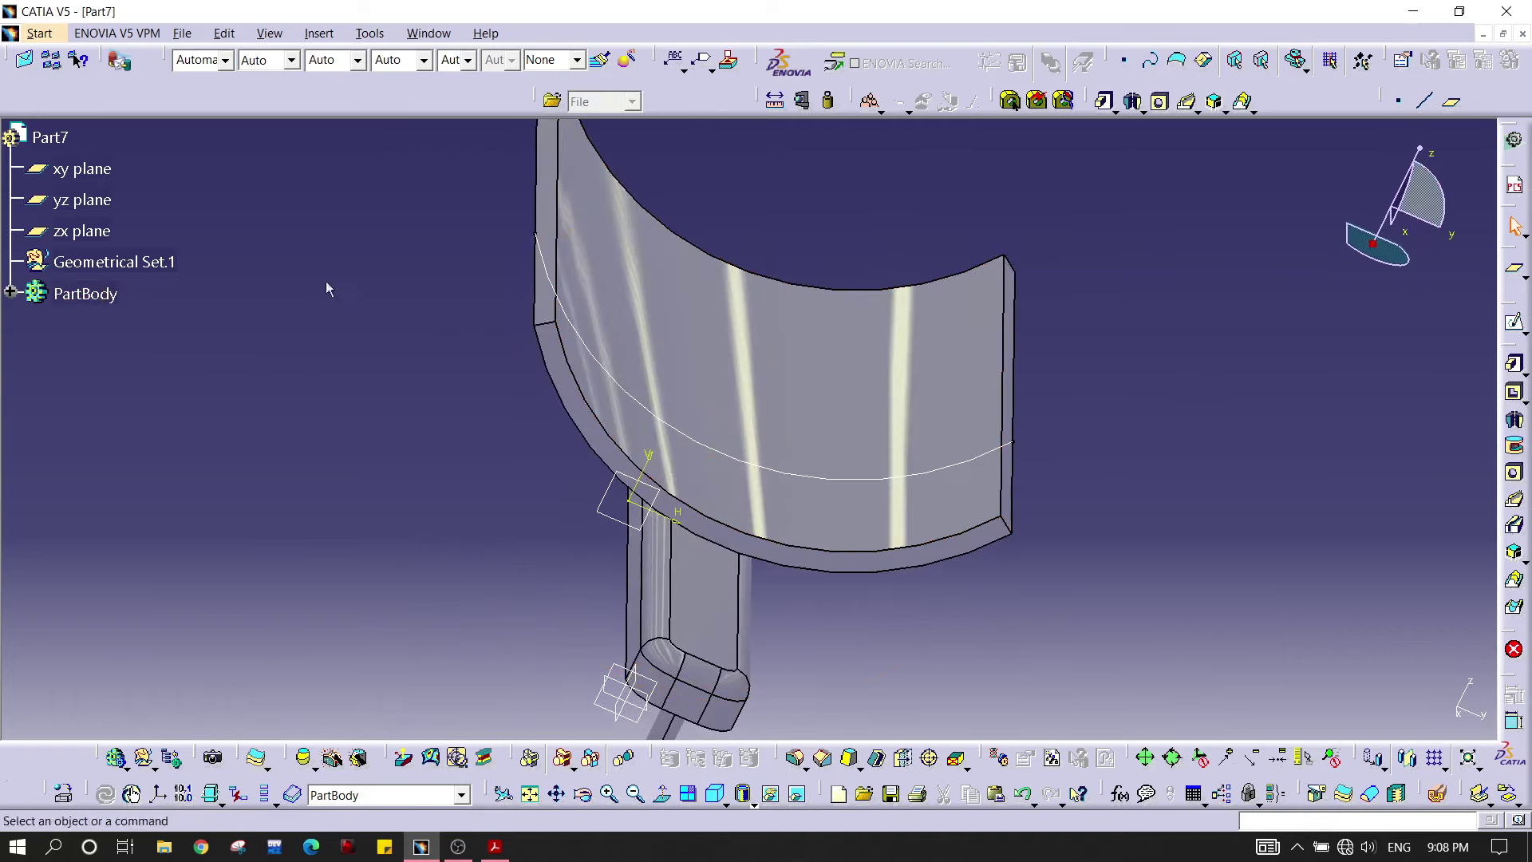
left_click(12, 293)
scroll(123, 492, "down", 5)
scroll(125, 490, "up", 3)
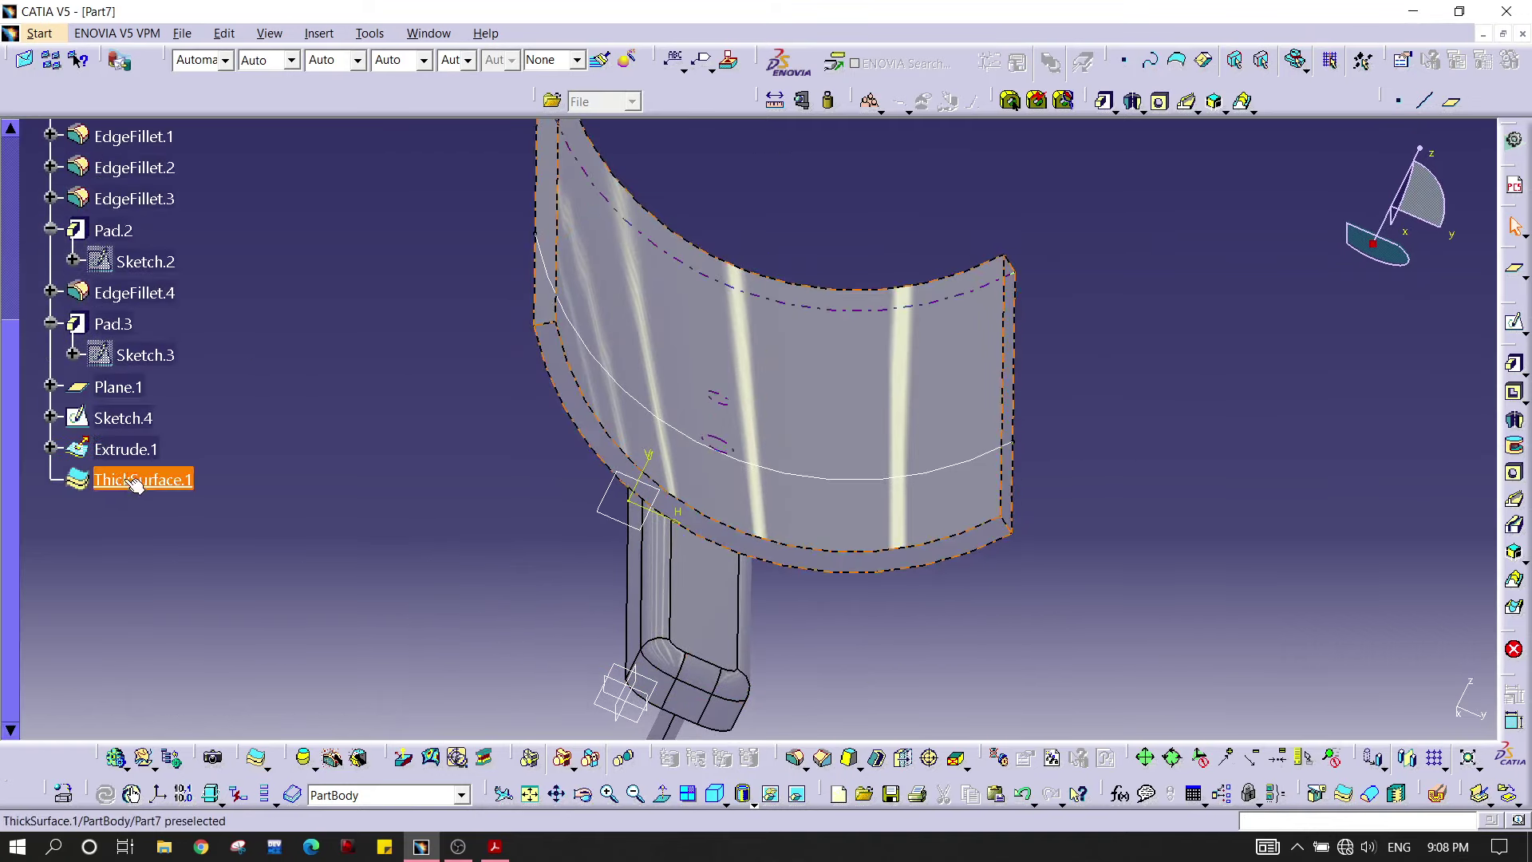
left_click(120, 441)
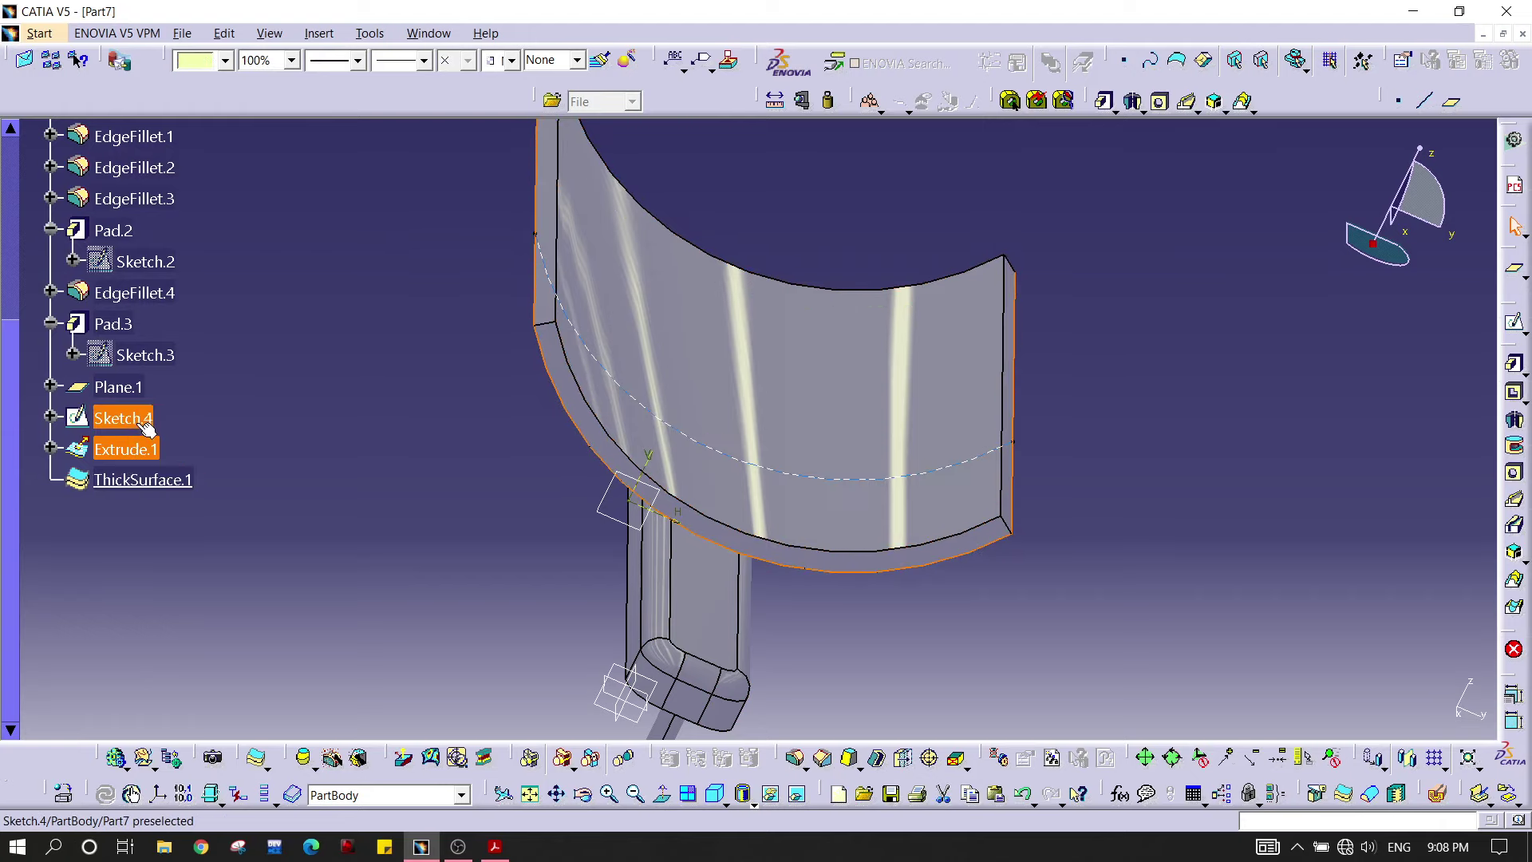
right_click(148, 453)
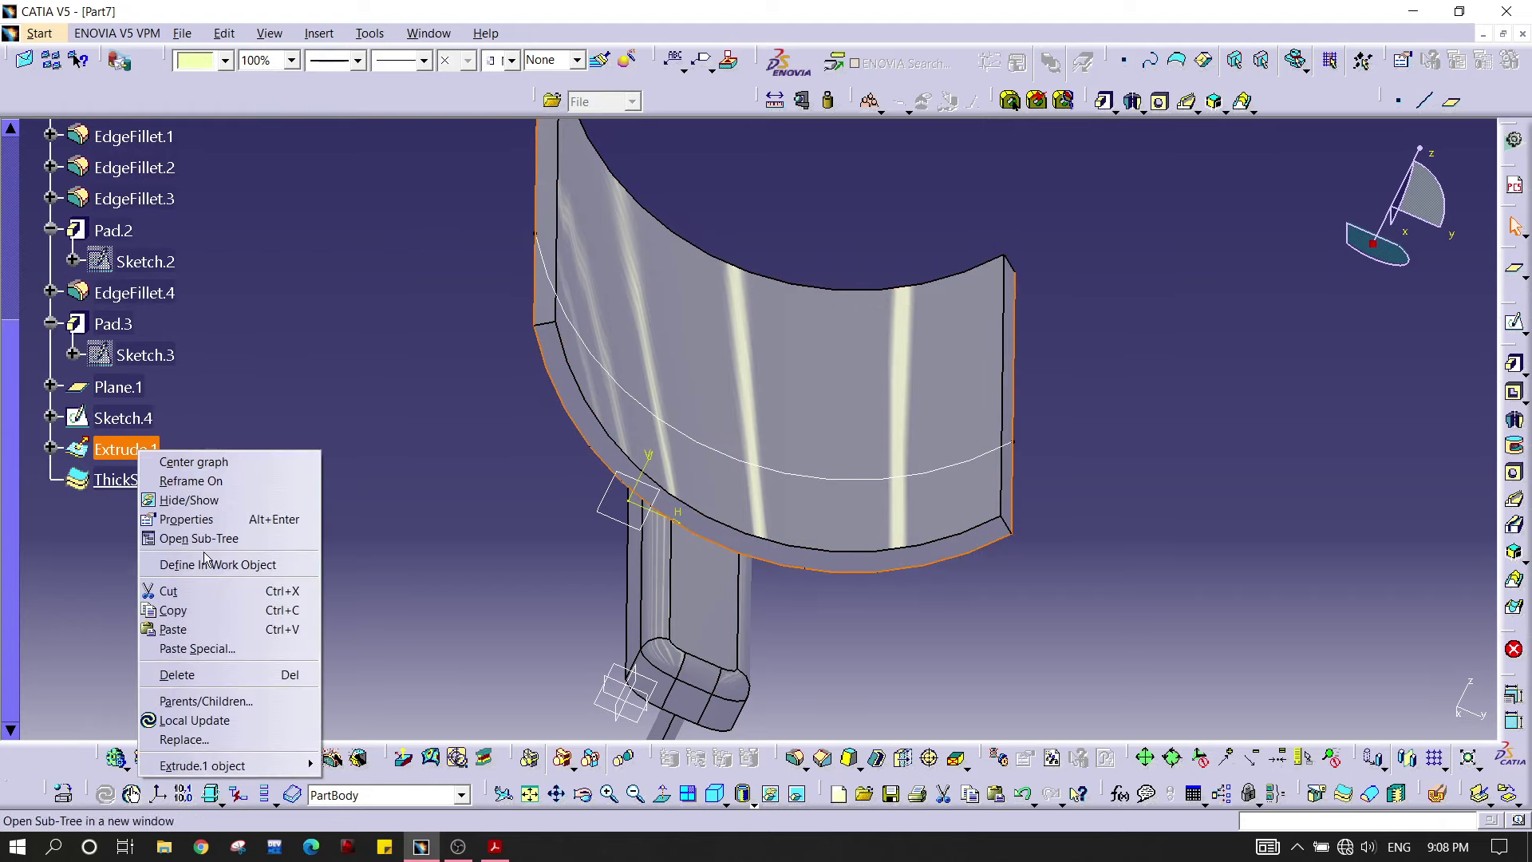
left_click(231, 506)
Step: Start an edge fillet, then examine the curved rest's rounded edges in the PDF draft sheet and return to CATIA
mouse_move(375, 359)
middle_mouse_down()
mouse_move(702, 295)
mouse_move(774, 386)
mouse_move(864, 374)
mouse_move(657, 346)
mouse_move(696, 395)
middle_mouse_up()
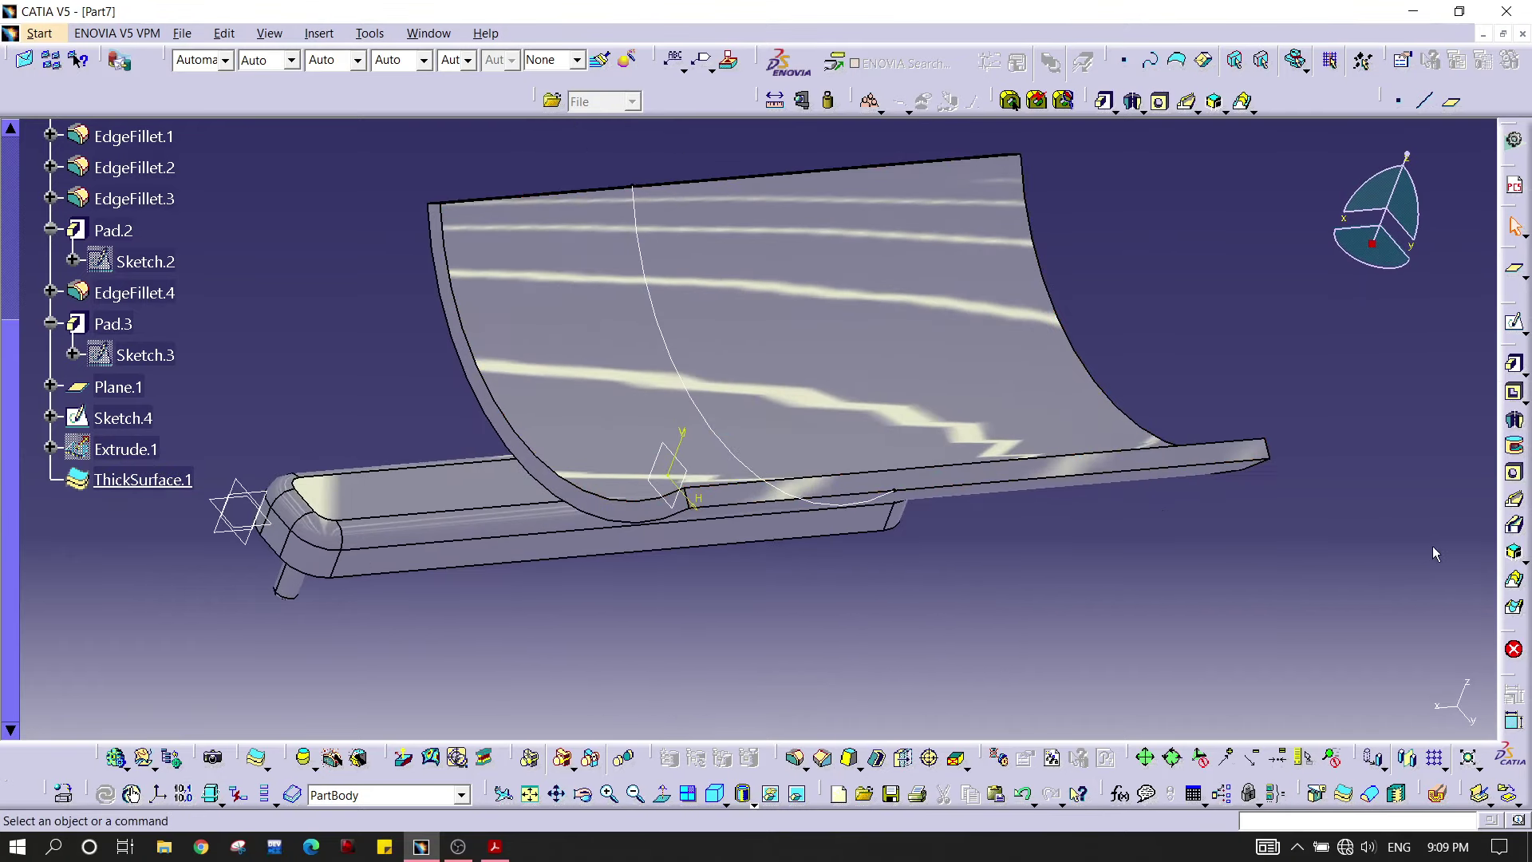
left_click(790, 760)
middle_click_drag(512, 352, 467, 498)
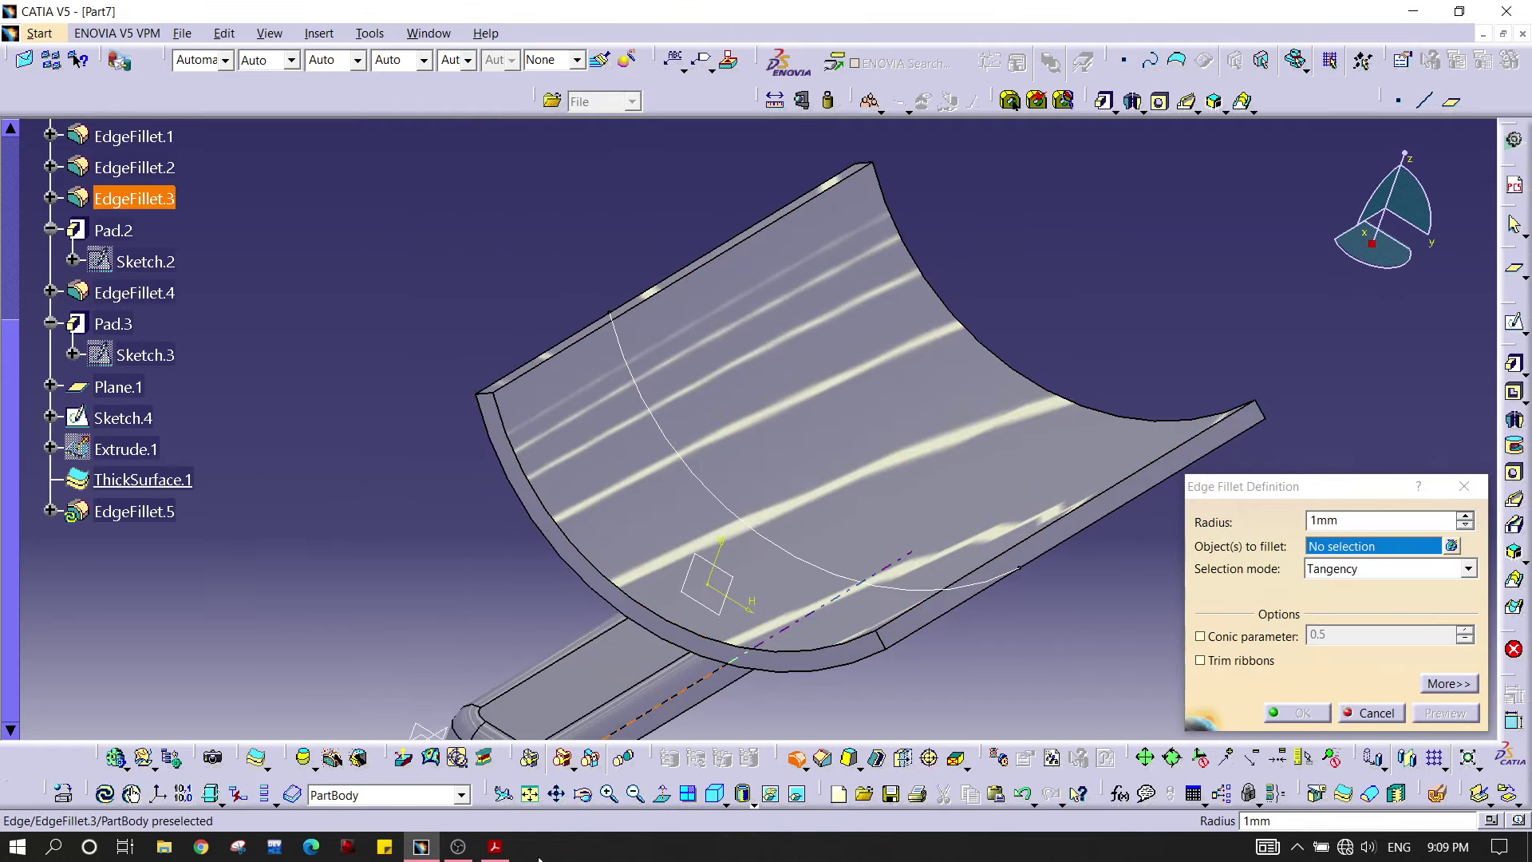
left_click(458, 846)
left_click(458, 847)
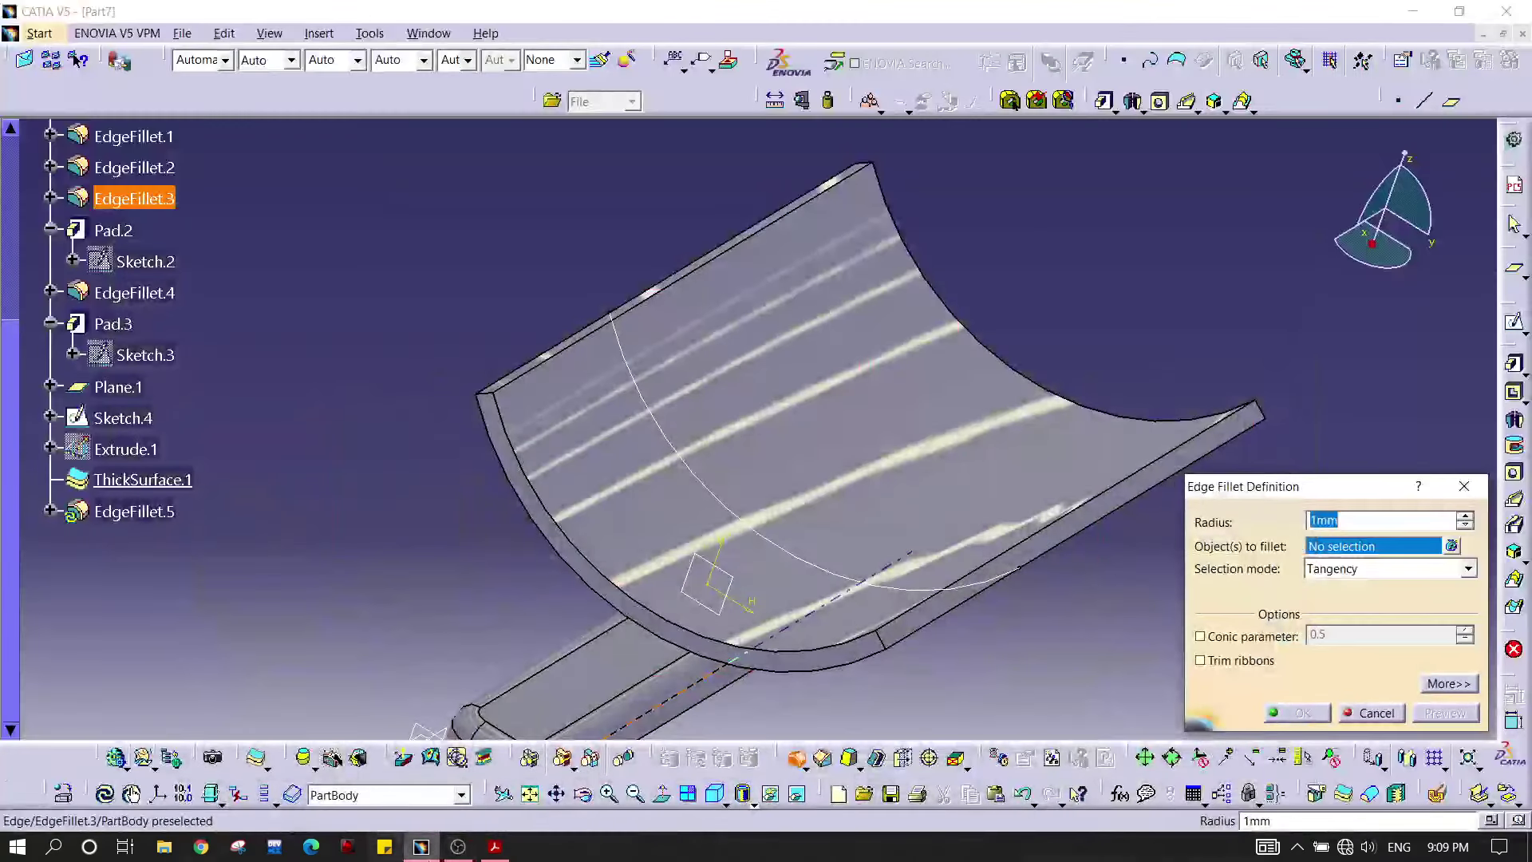
left_click(495, 847)
scroll(620, 506, "down", 3)
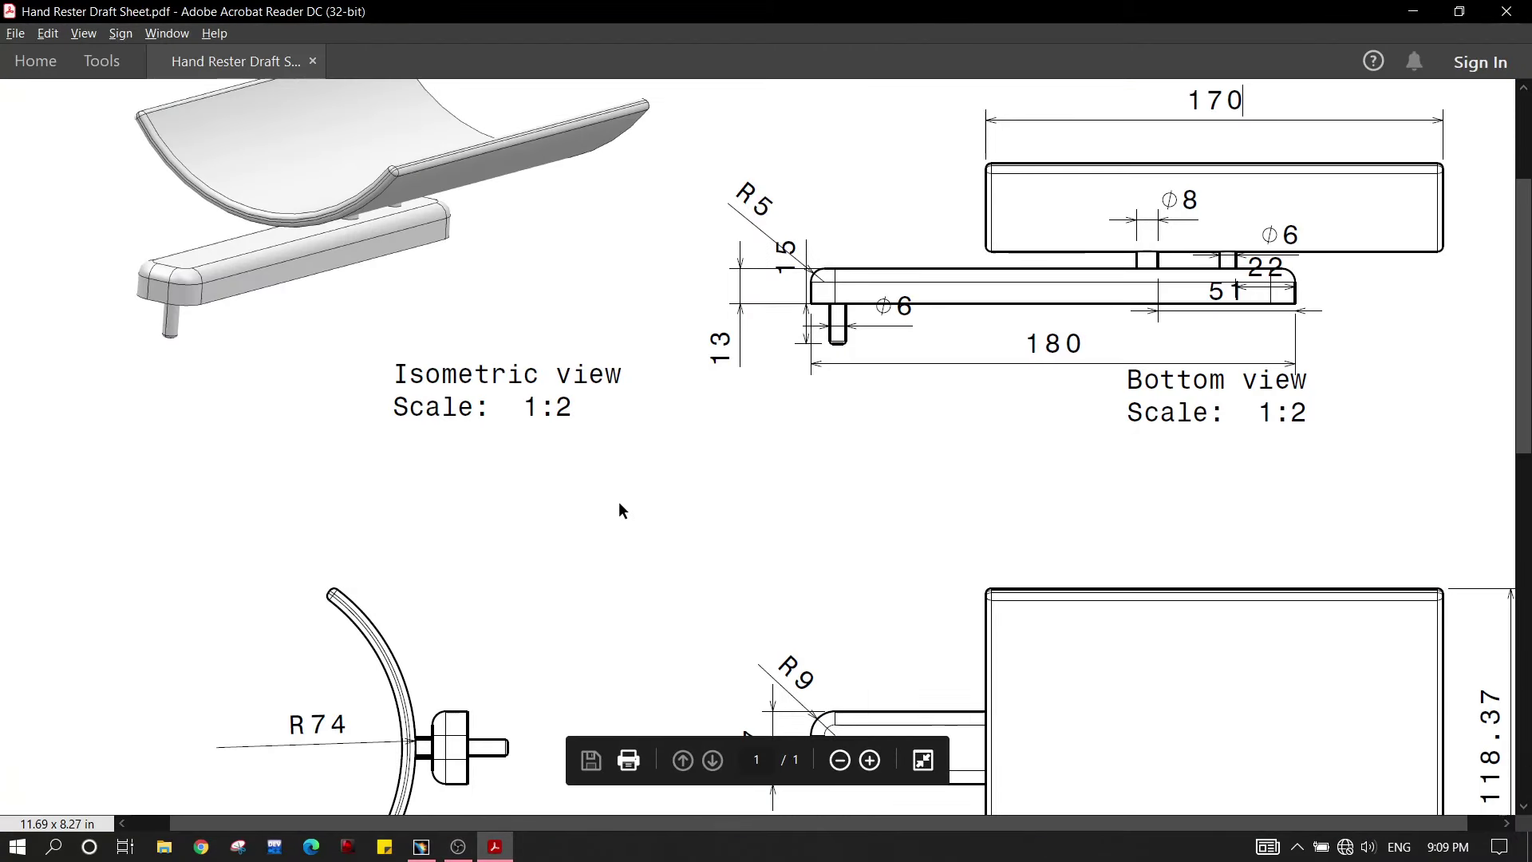
scroll(369, 163, "up", 1)
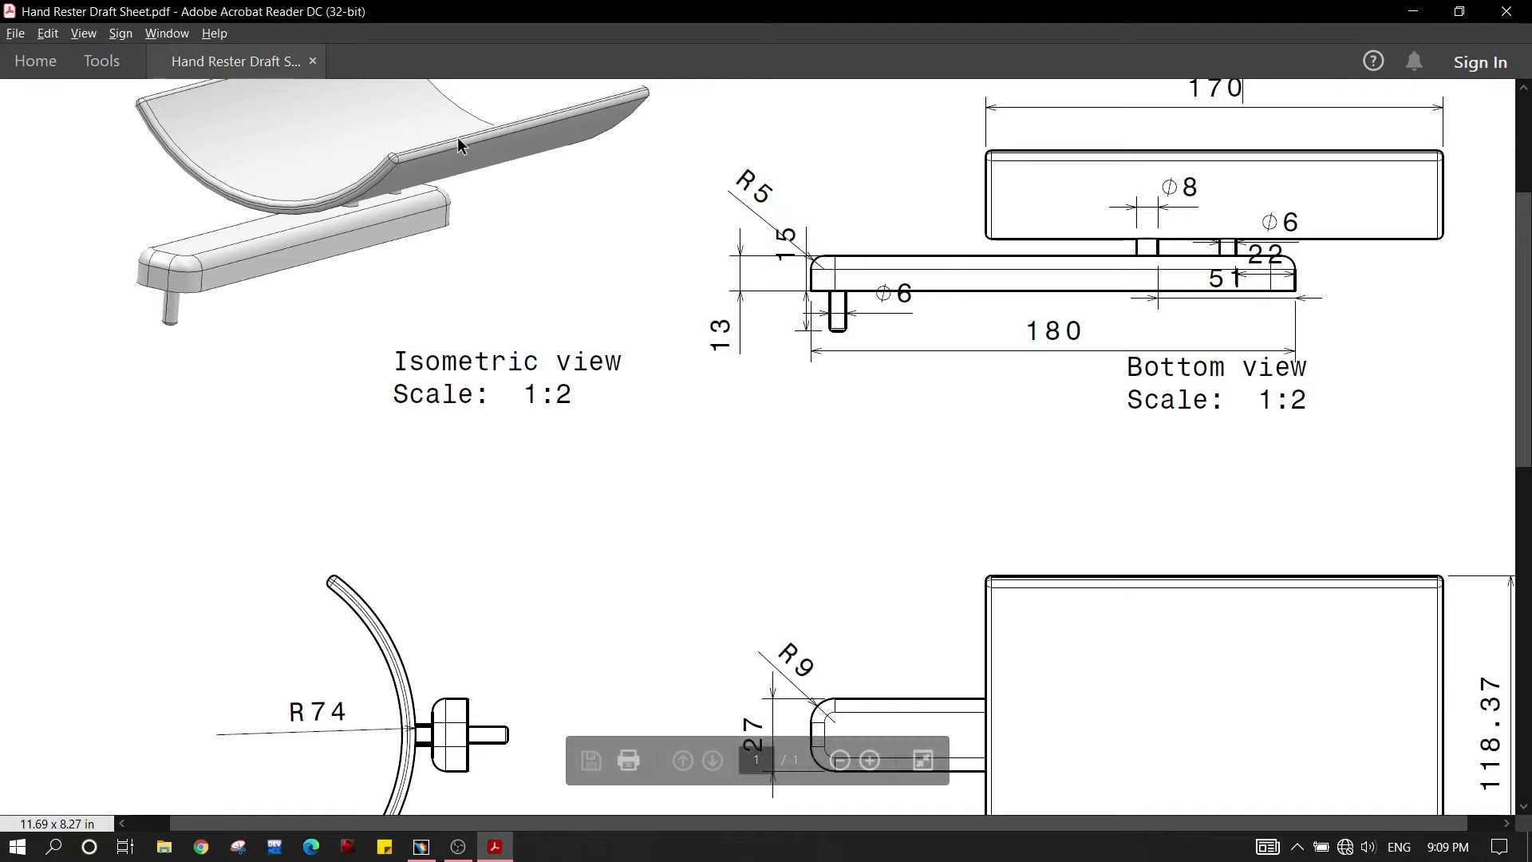
scroll(667, 391, "up", 3)
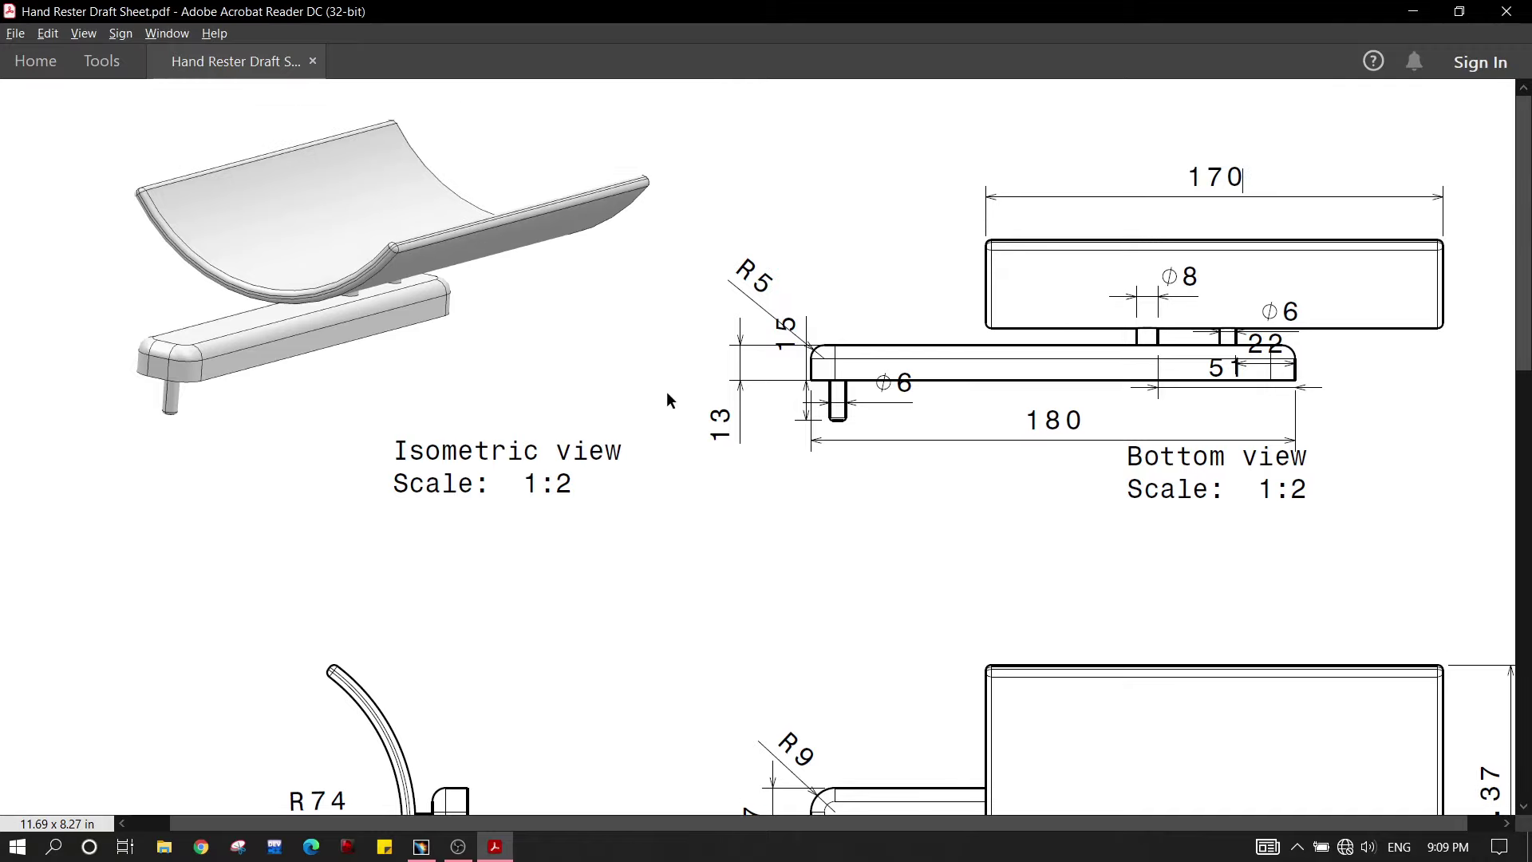
key("alt+Tab")
Step: Fillet the edges of the curved rest's two arc-shaped end faces with a 1.5 mm radius
left_click(609, 588)
middle_click_drag(1002, 375, 803, 364)
left_click(765, 398)
middle_click_drag(729, 414, 896, 467)
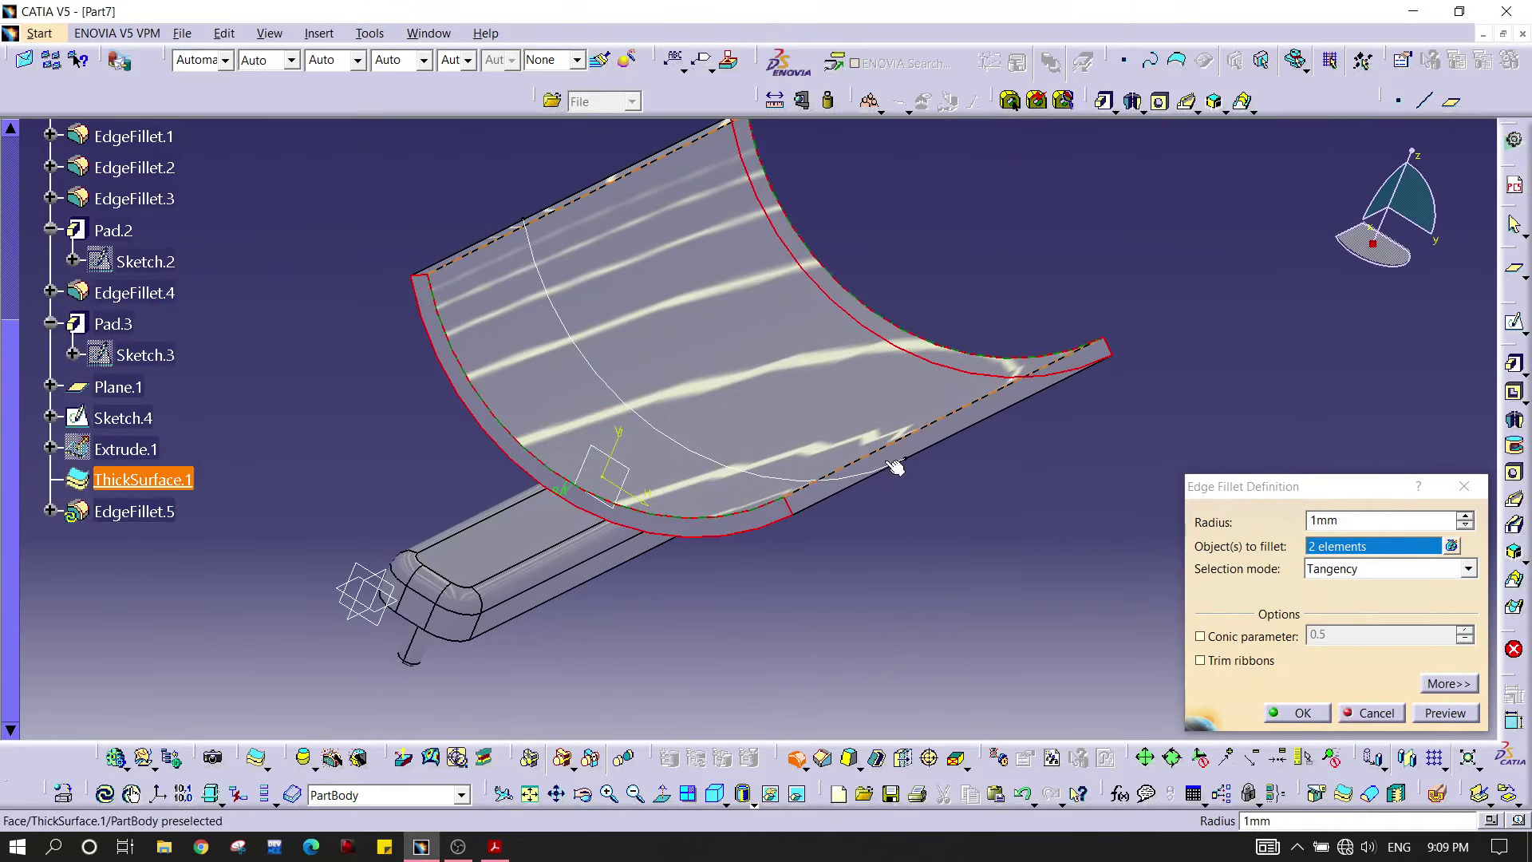
left_click(1465, 715)
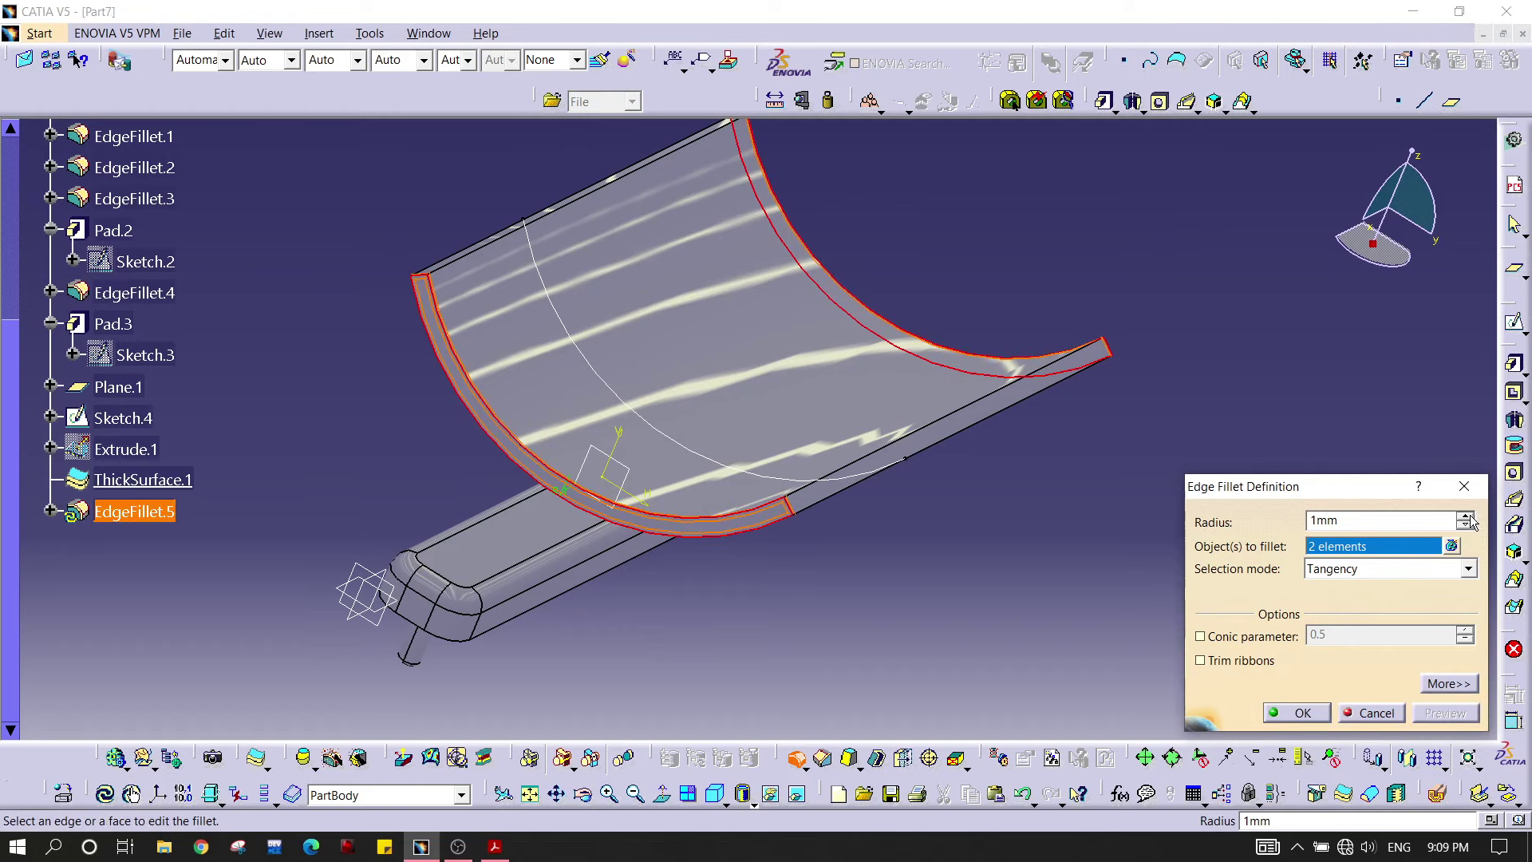
type("1.5")
left_click(1446, 713)
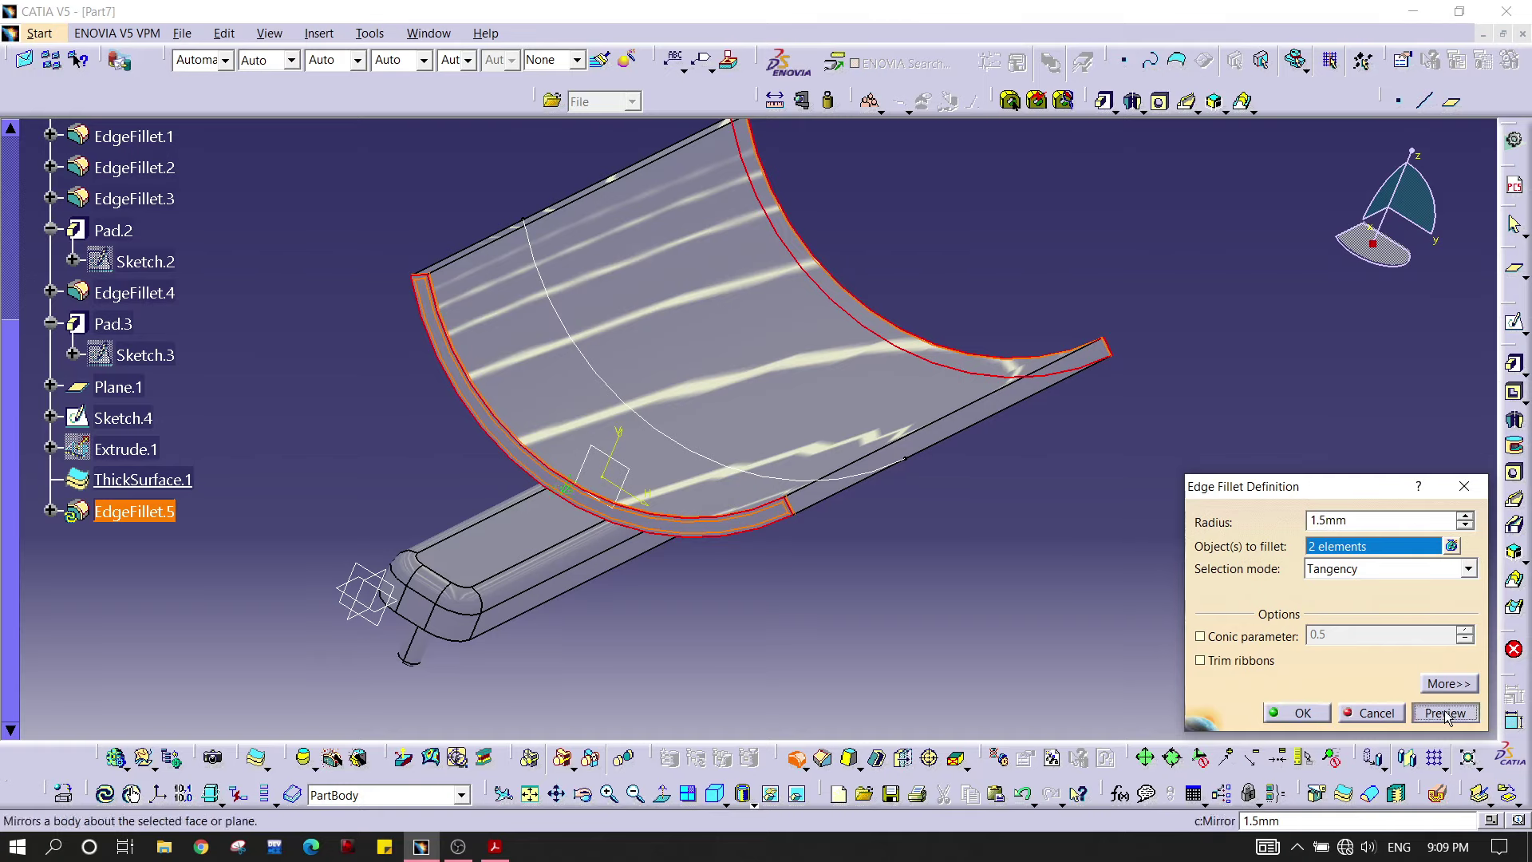
left_click(1290, 713)
middle_click_drag(911, 573, 883, 559)
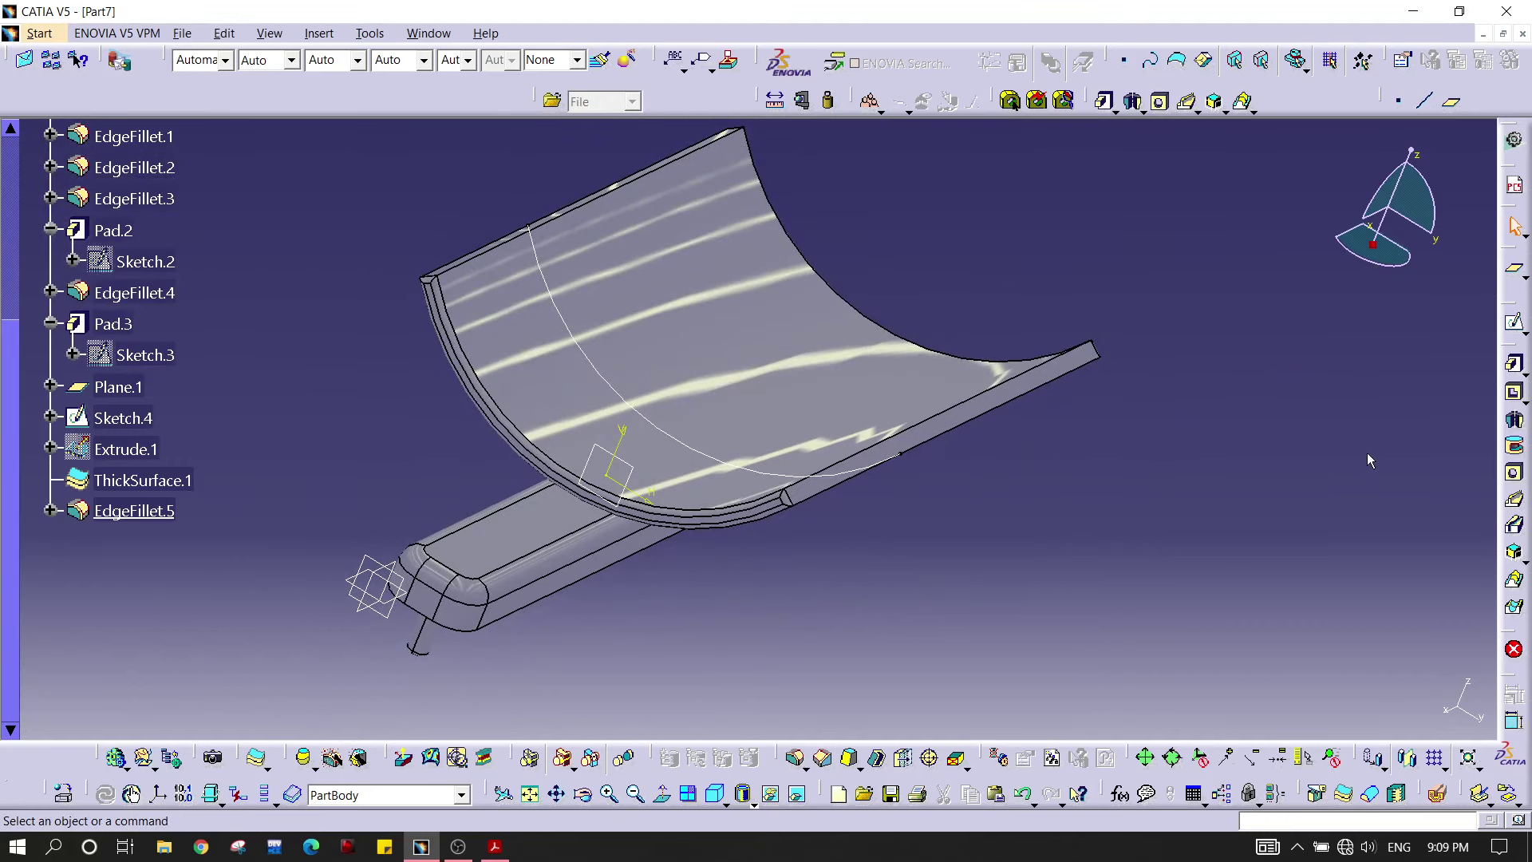
left_click(794, 758)
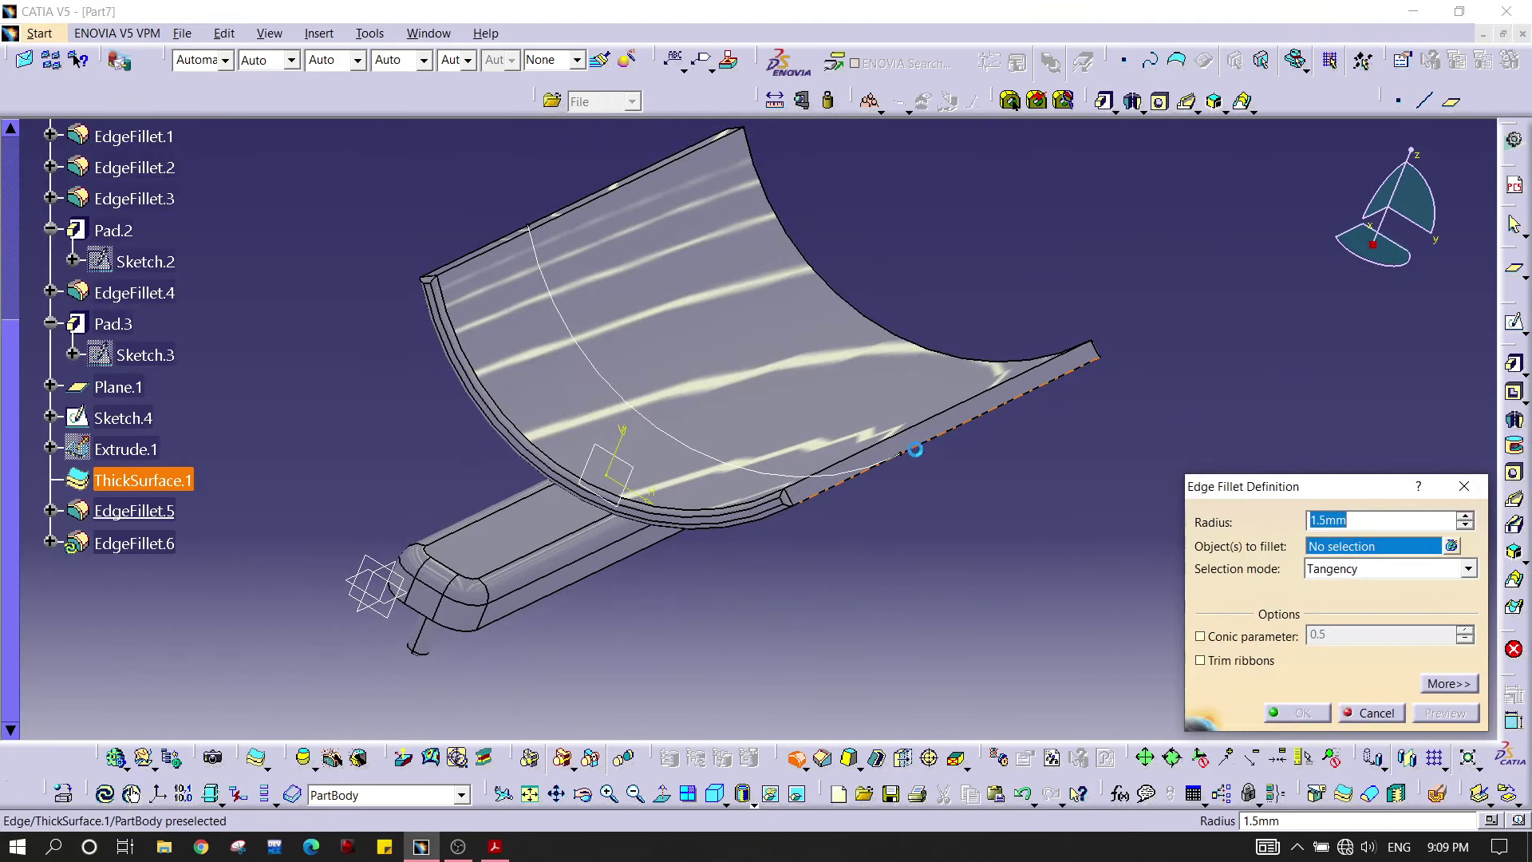
middle_click_drag(639, 288, 595, 384)
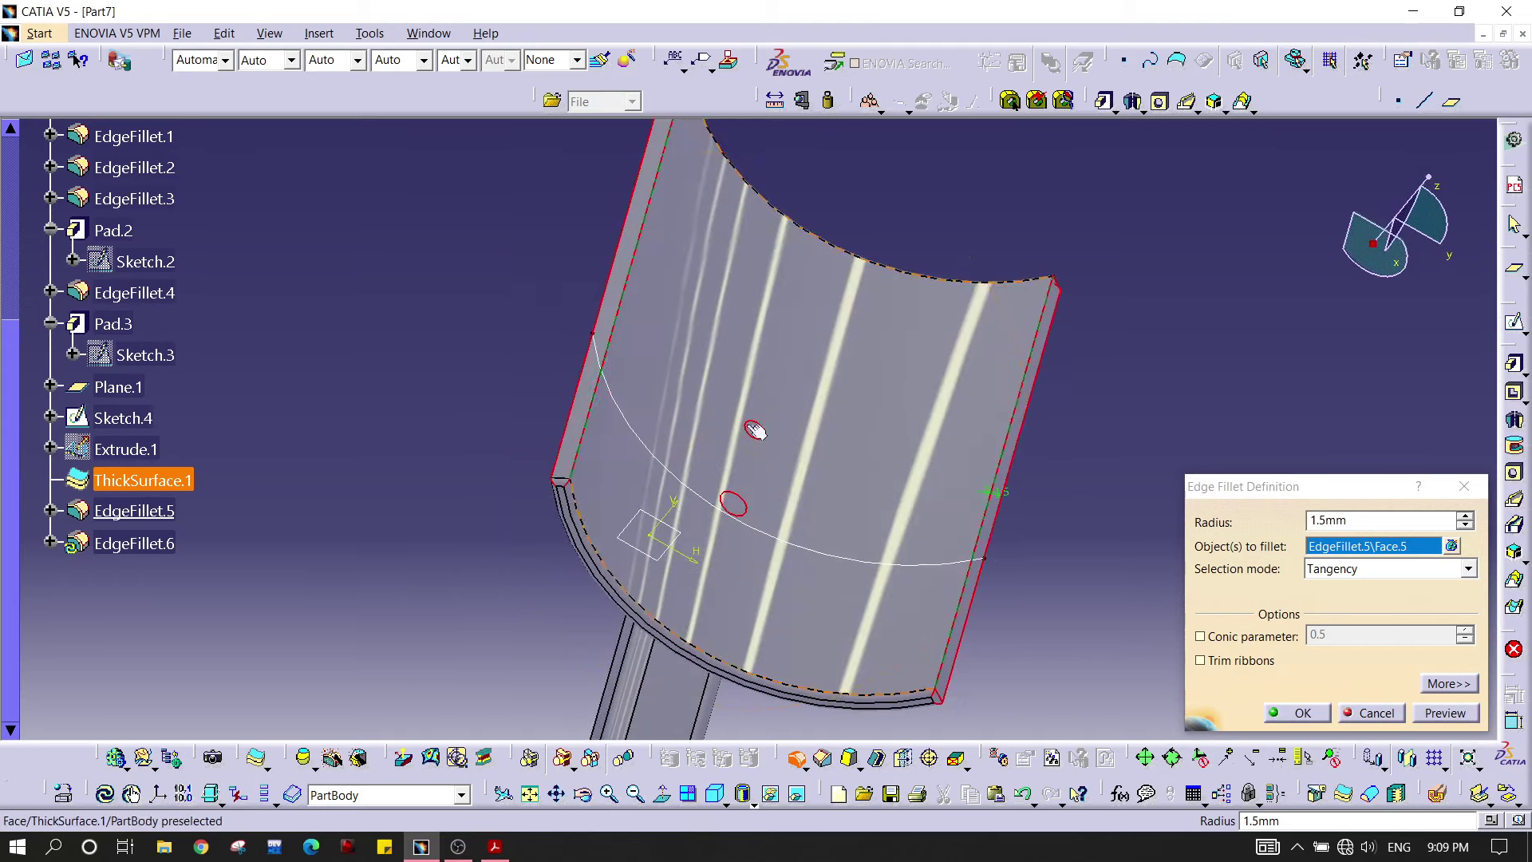
left_click(1464, 486)
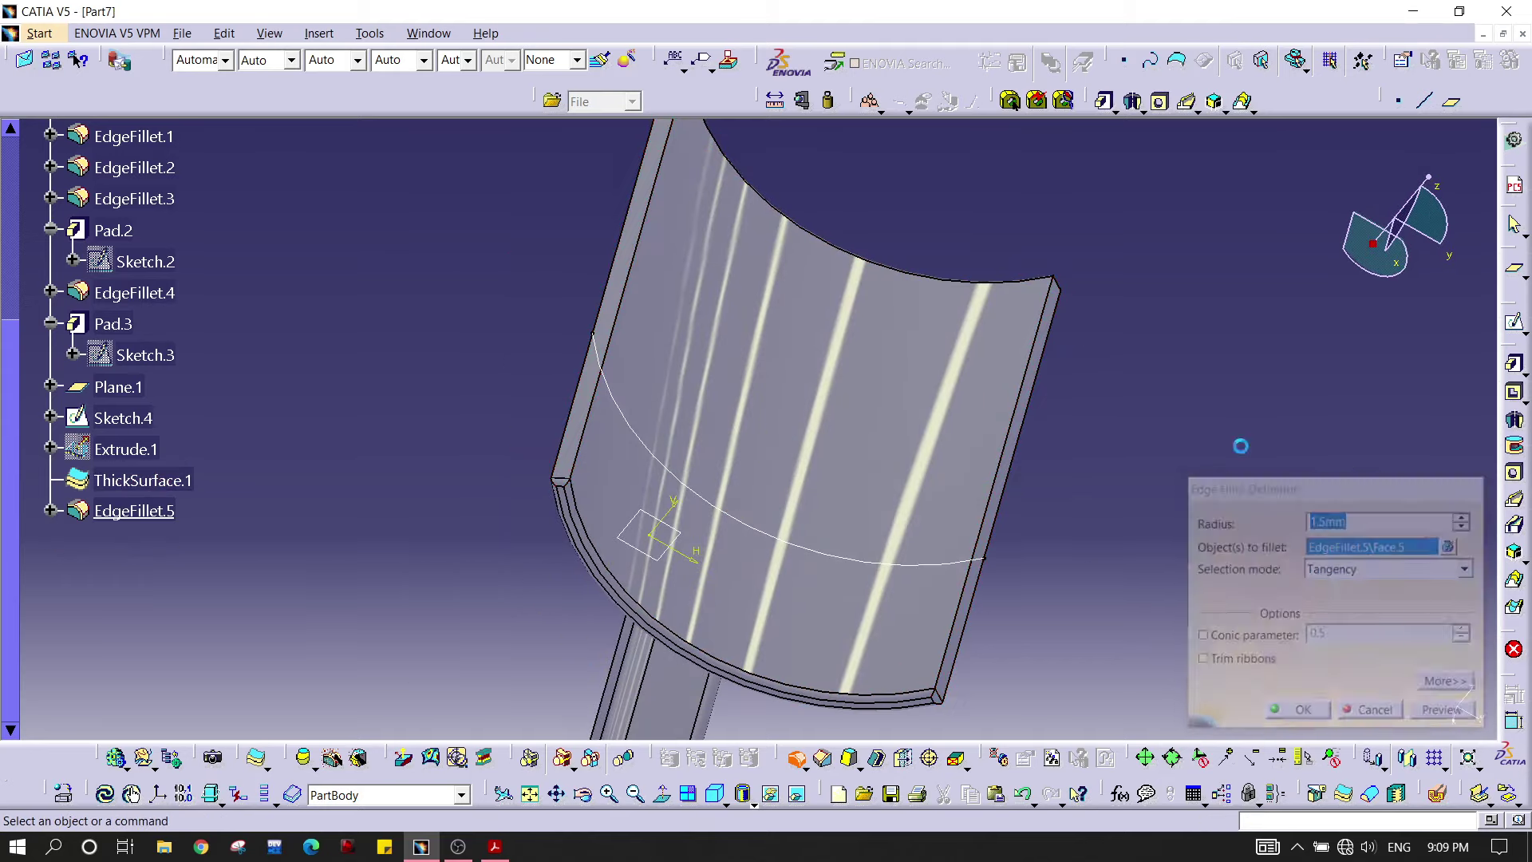
Step: Fillet the edges of the curved rest's two long straight side faces with a 1.5 mm radius
middle_click_drag(1070, 568, 1025, 479)
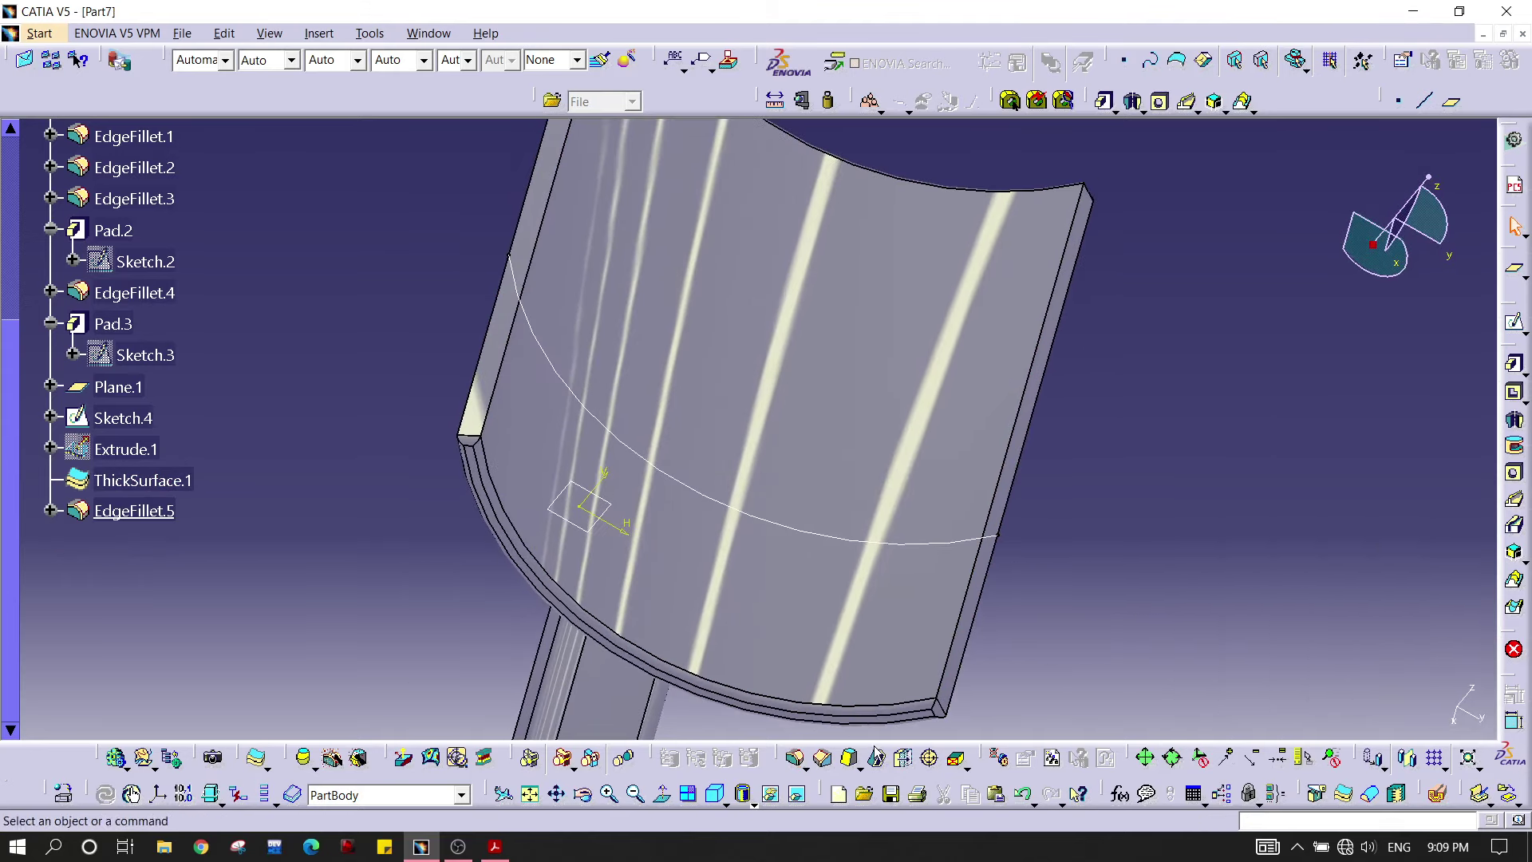
left_click(790, 760)
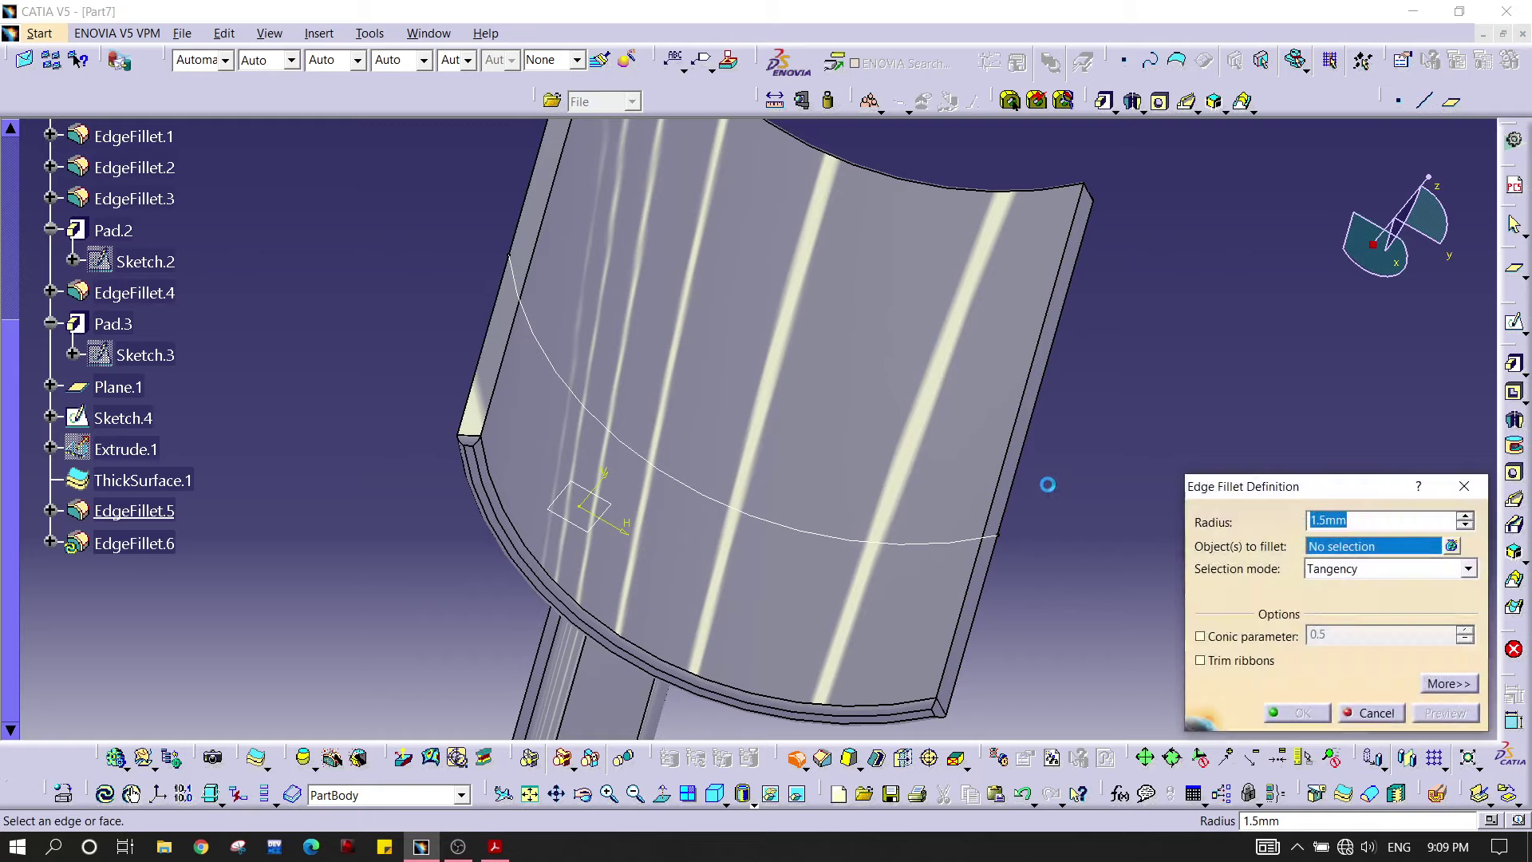
left_click(1033, 418)
middle_click_drag(667, 530, 559, 392)
left_click(1443, 713)
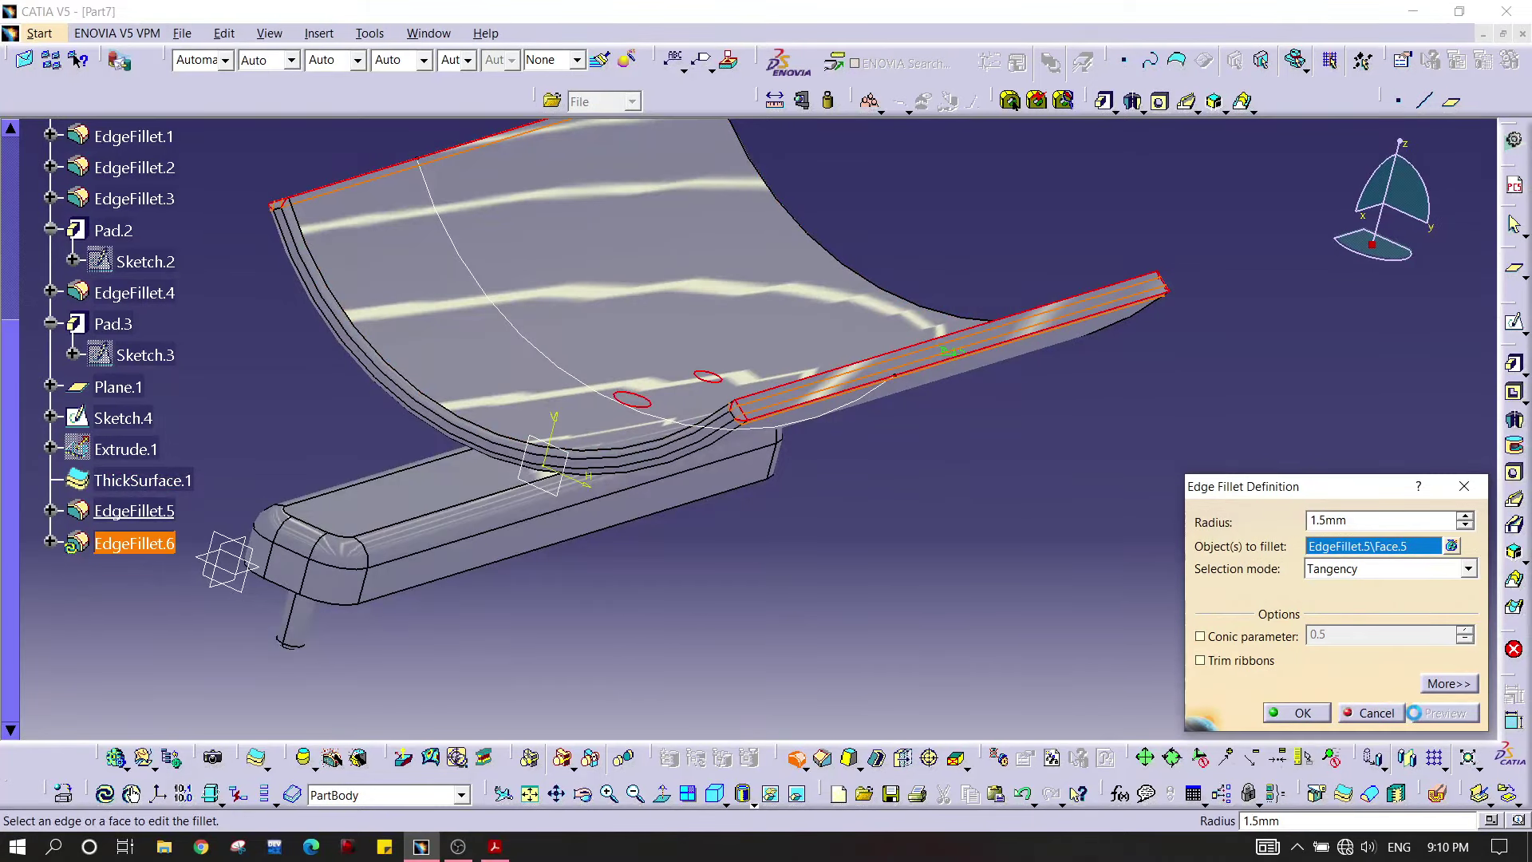
left_click(1307, 716)
Step: Hide the arc sketch Sketch.4 that lies across the curved rest
mouse_move(1070, 585)
middle_mouse_down()
mouse_move(804, 479)
mouse_move(691, 246)
mouse_move(663, 352)
mouse_move(684, 455)
mouse_move(822, 571)
mouse_move(527, 362)
mouse_move(630, 576)
mouse_move(754, 495)
middle_mouse_up()
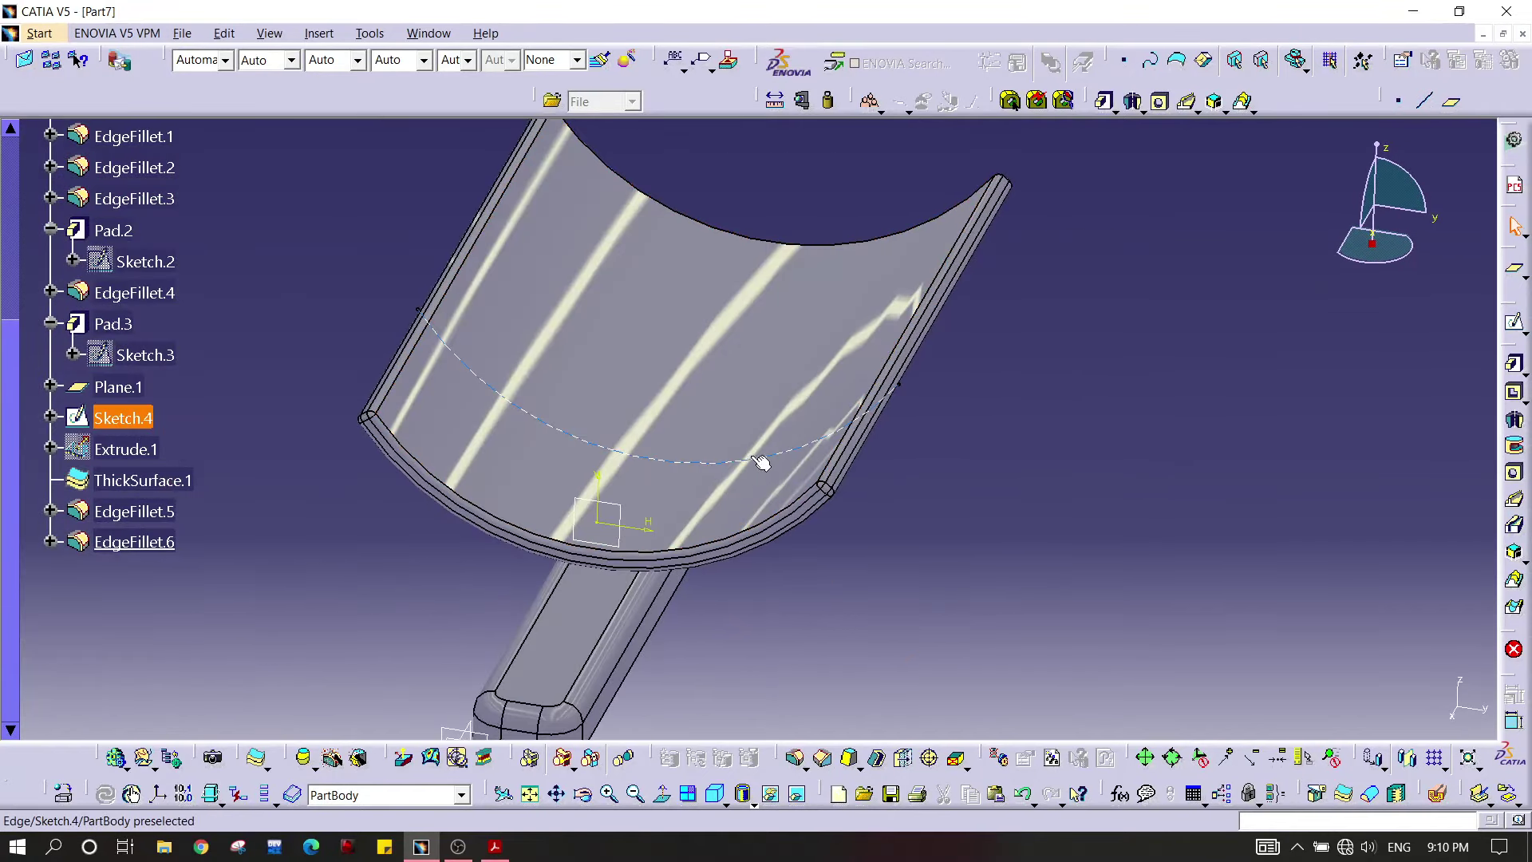
right_click(749, 462)
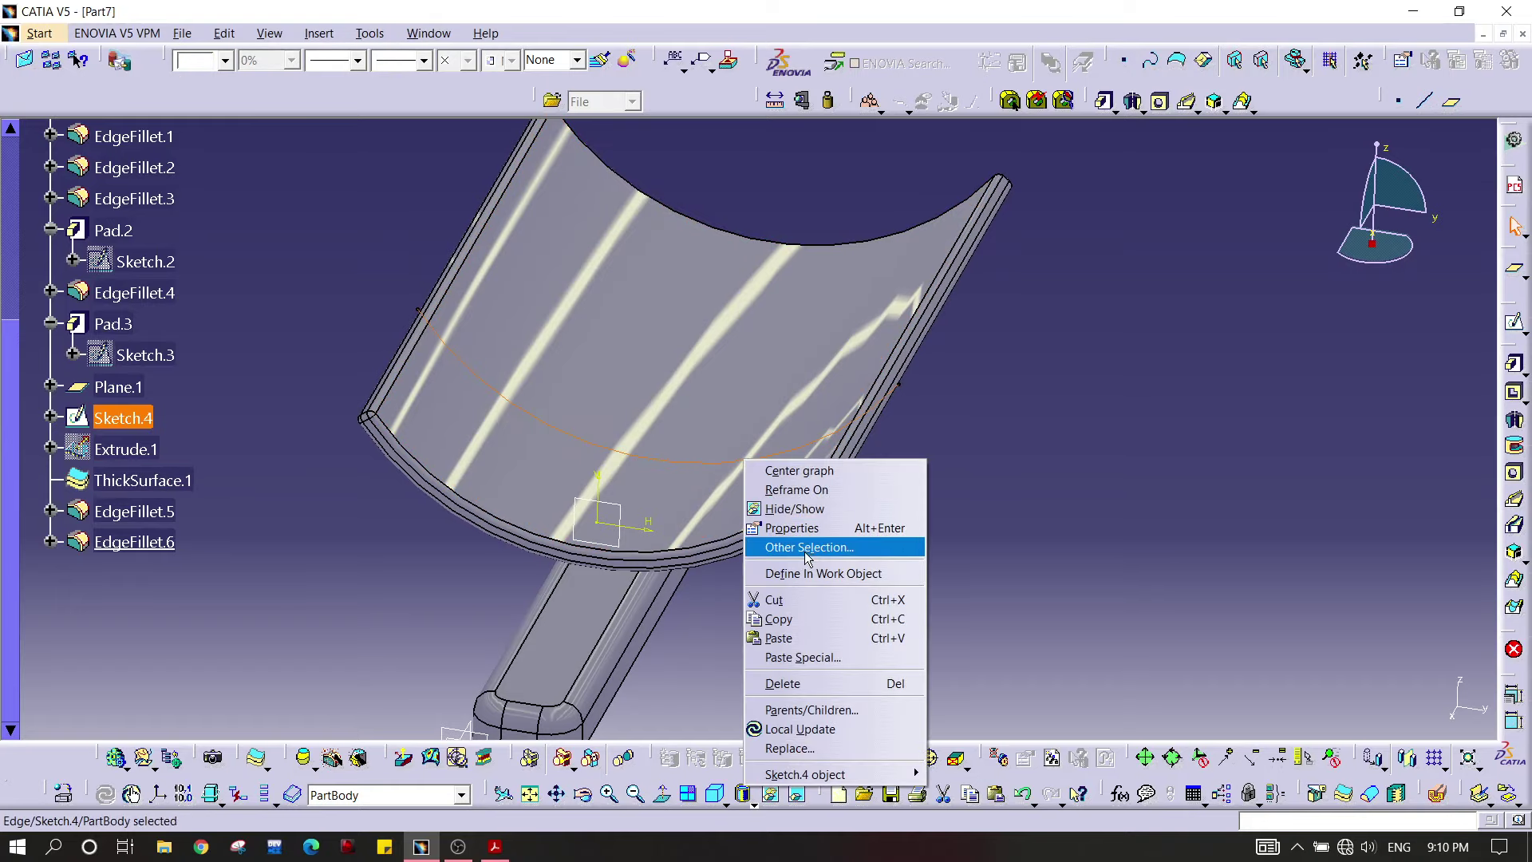
left_click(812, 508)
Step: Hide all planes in the hand rester model
middle_click_drag(1050, 386, 828, 362)
middle_click_drag(759, 275, 1139, 469)
middle_click_drag(958, 400, 898, 383)
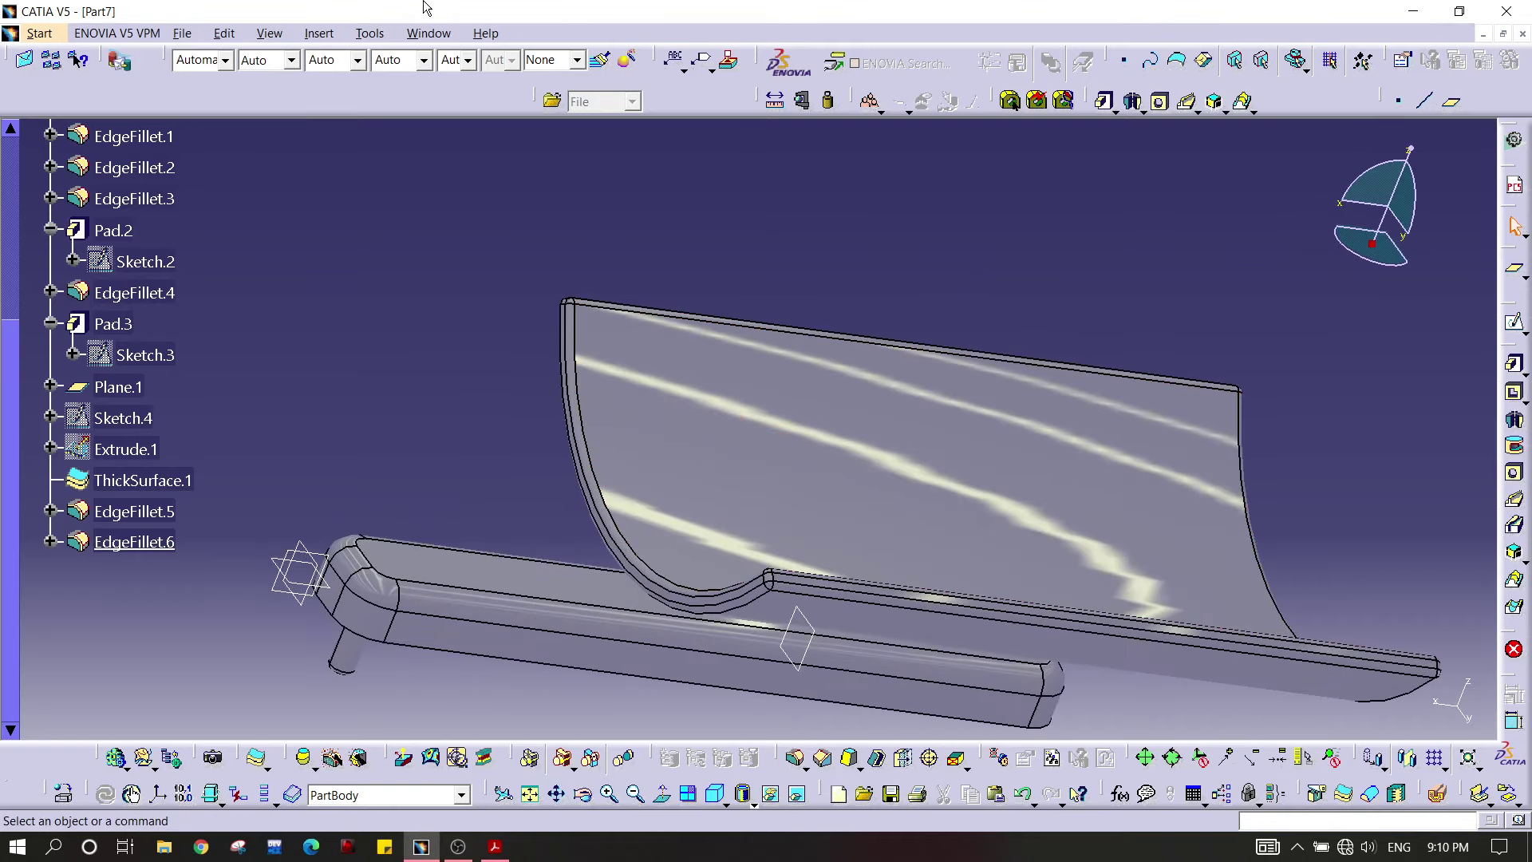
left_click(319, 33)
mouse_move(370, 32)
mouse_move(391, 166)
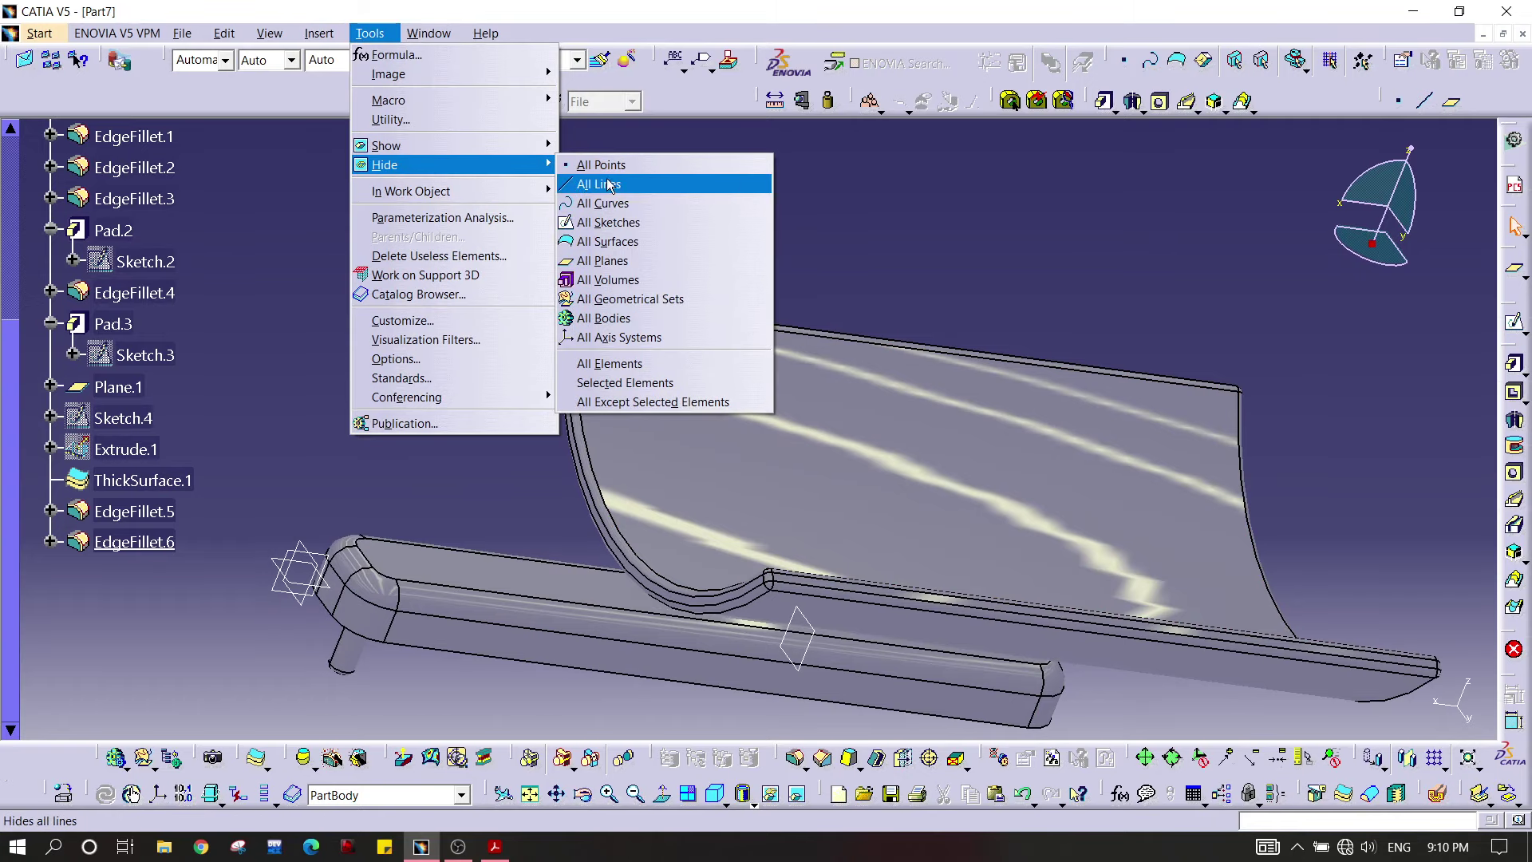
left_click(642, 261)
middle_click_drag(523, 327, 620, 375)
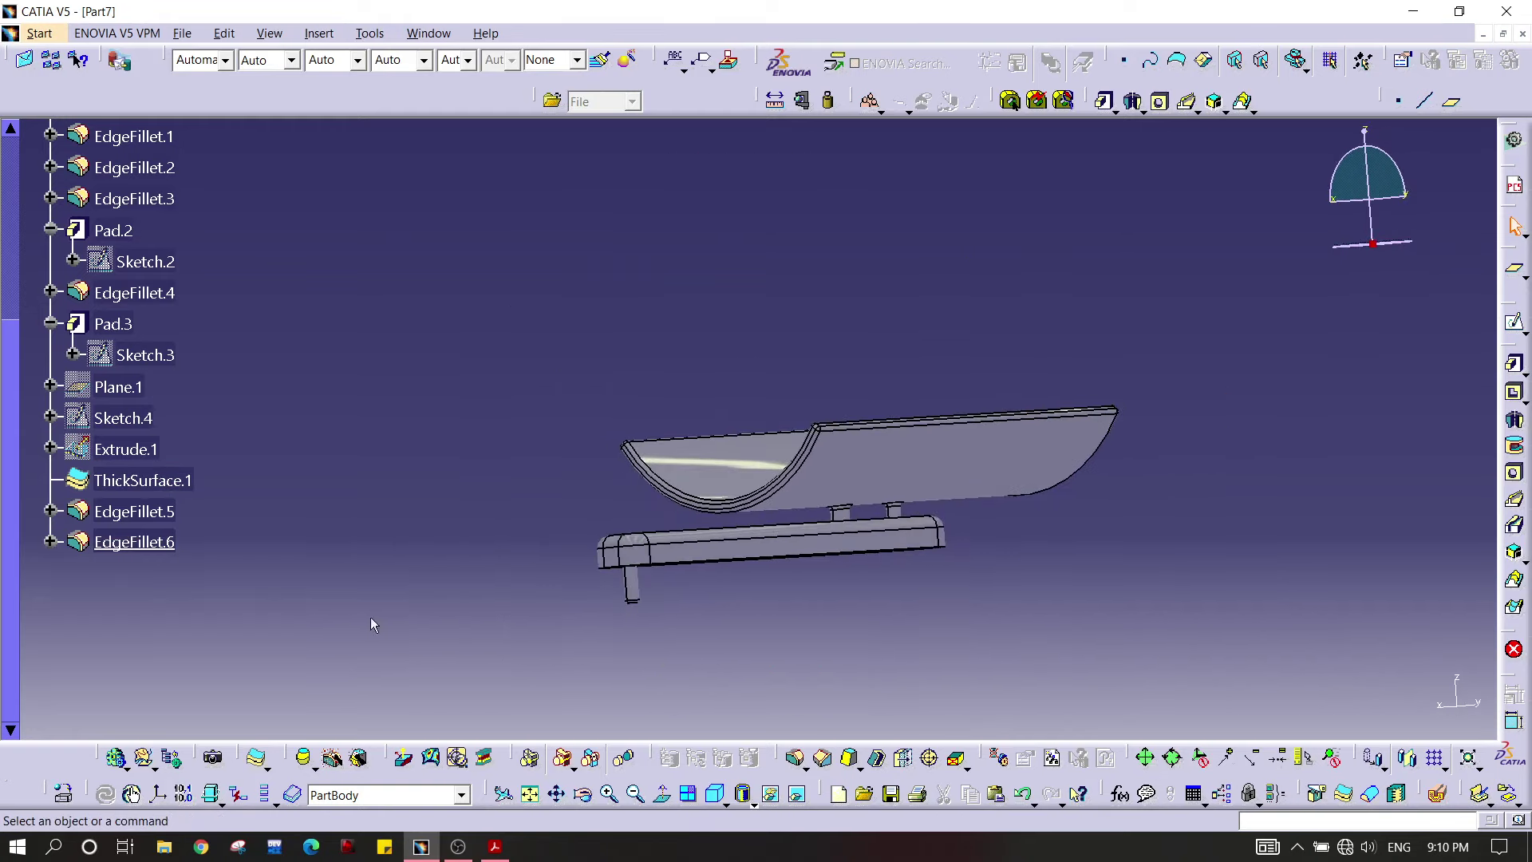
Step: Apply the Al 6061 material from the material library to the whole part, Part7
left_click(66, 795)
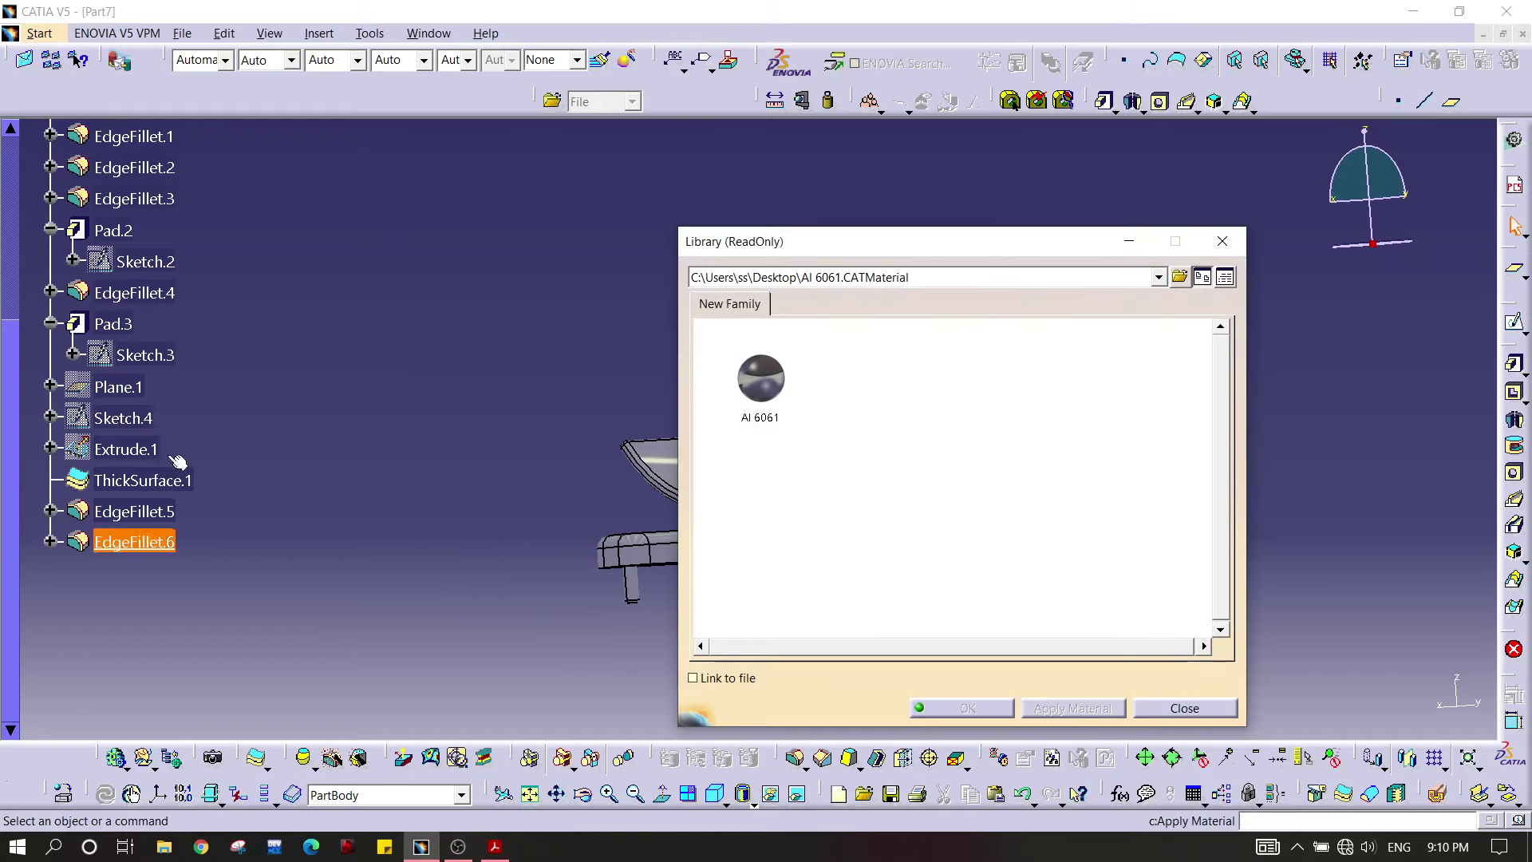
scroll(178, 455, "up", 5)
left_click(68, 352)
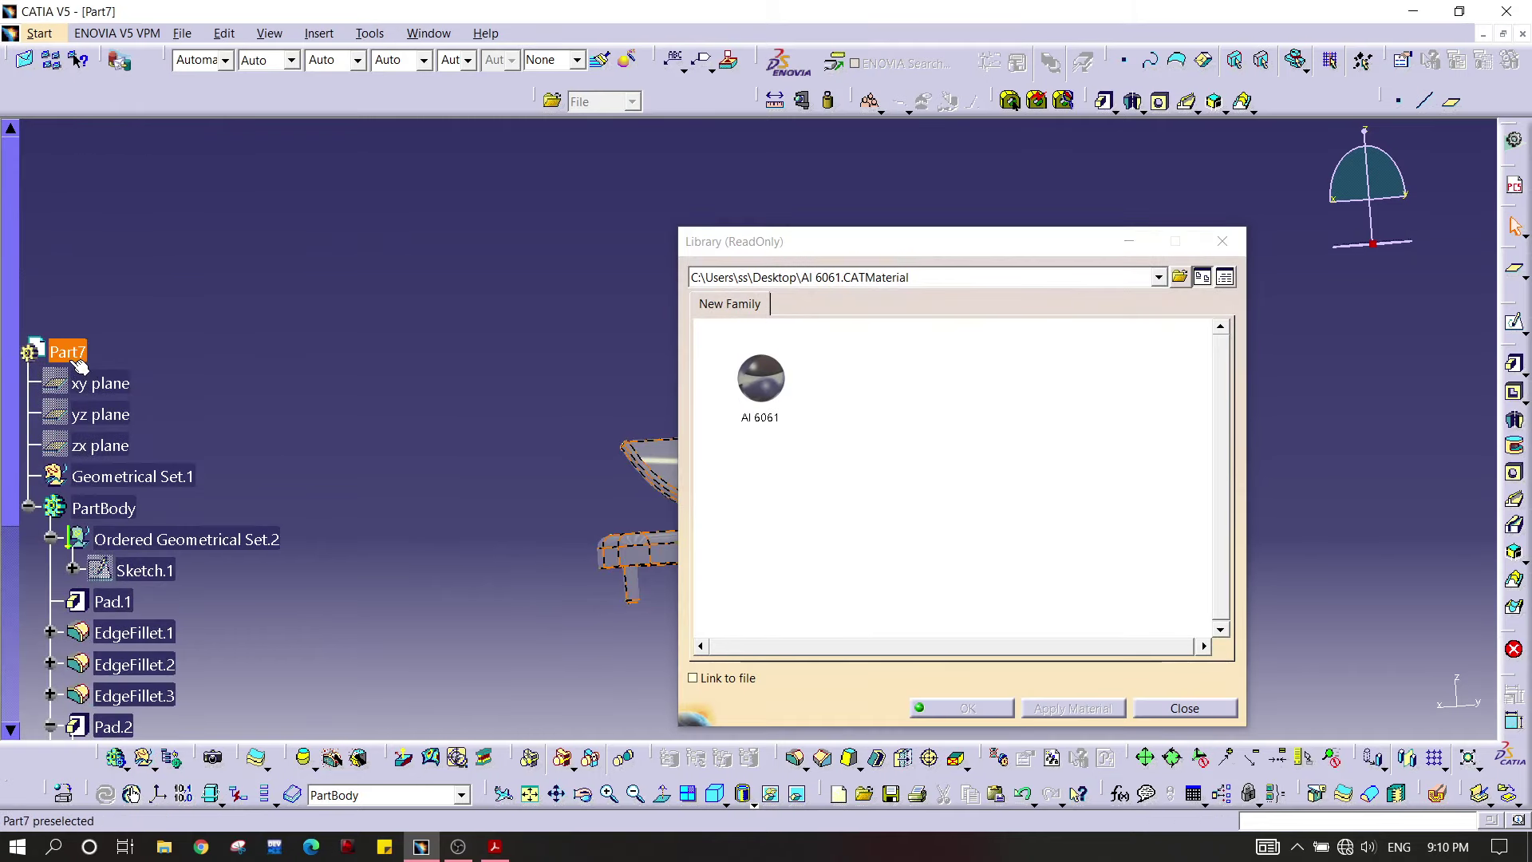
middle_click_drag(400, 352, 253, 281)
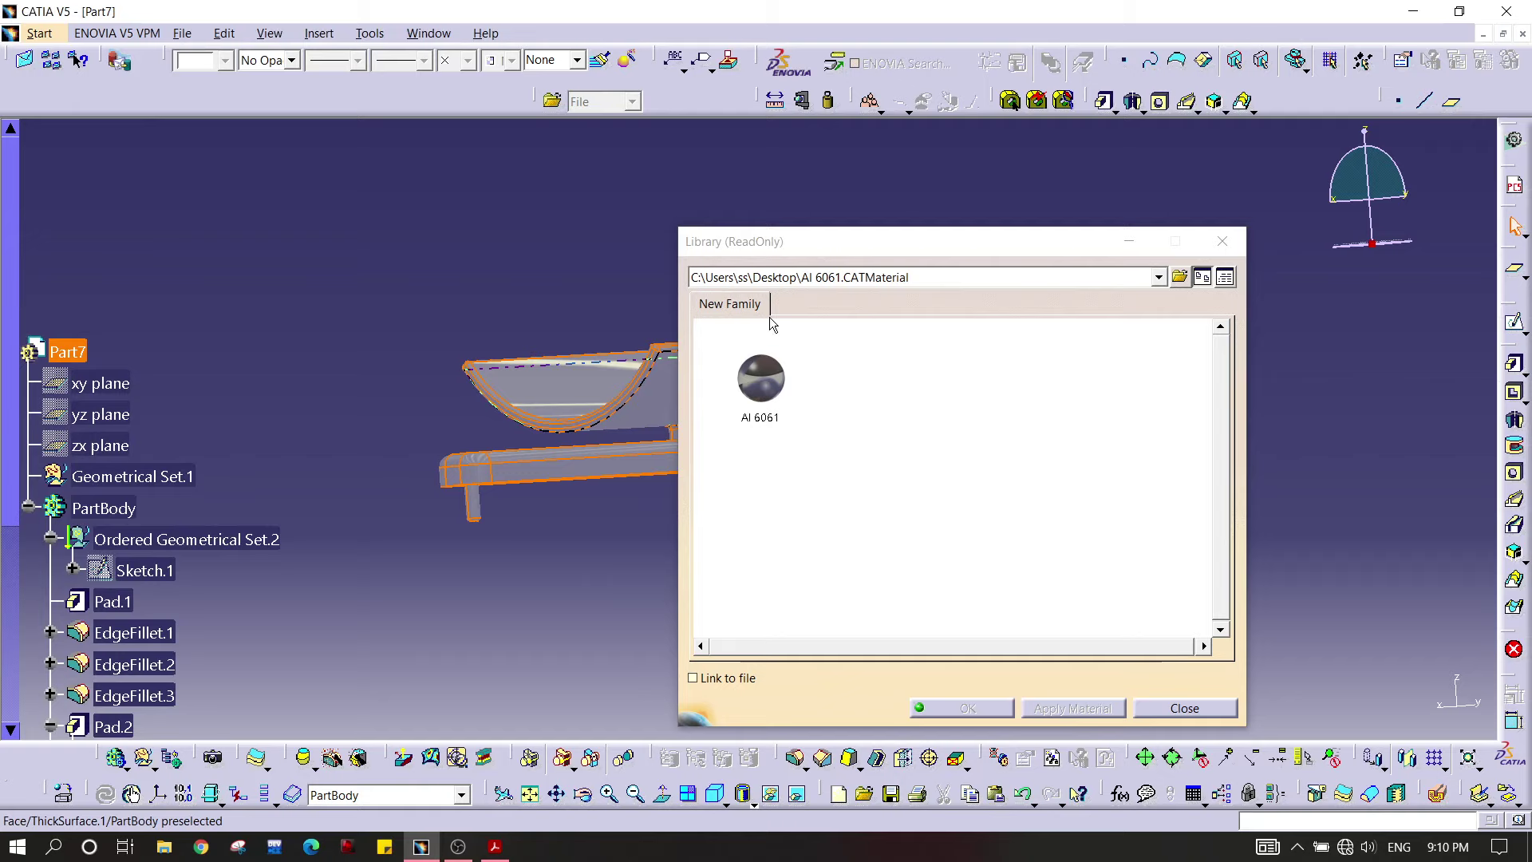
left_click(778, 395)
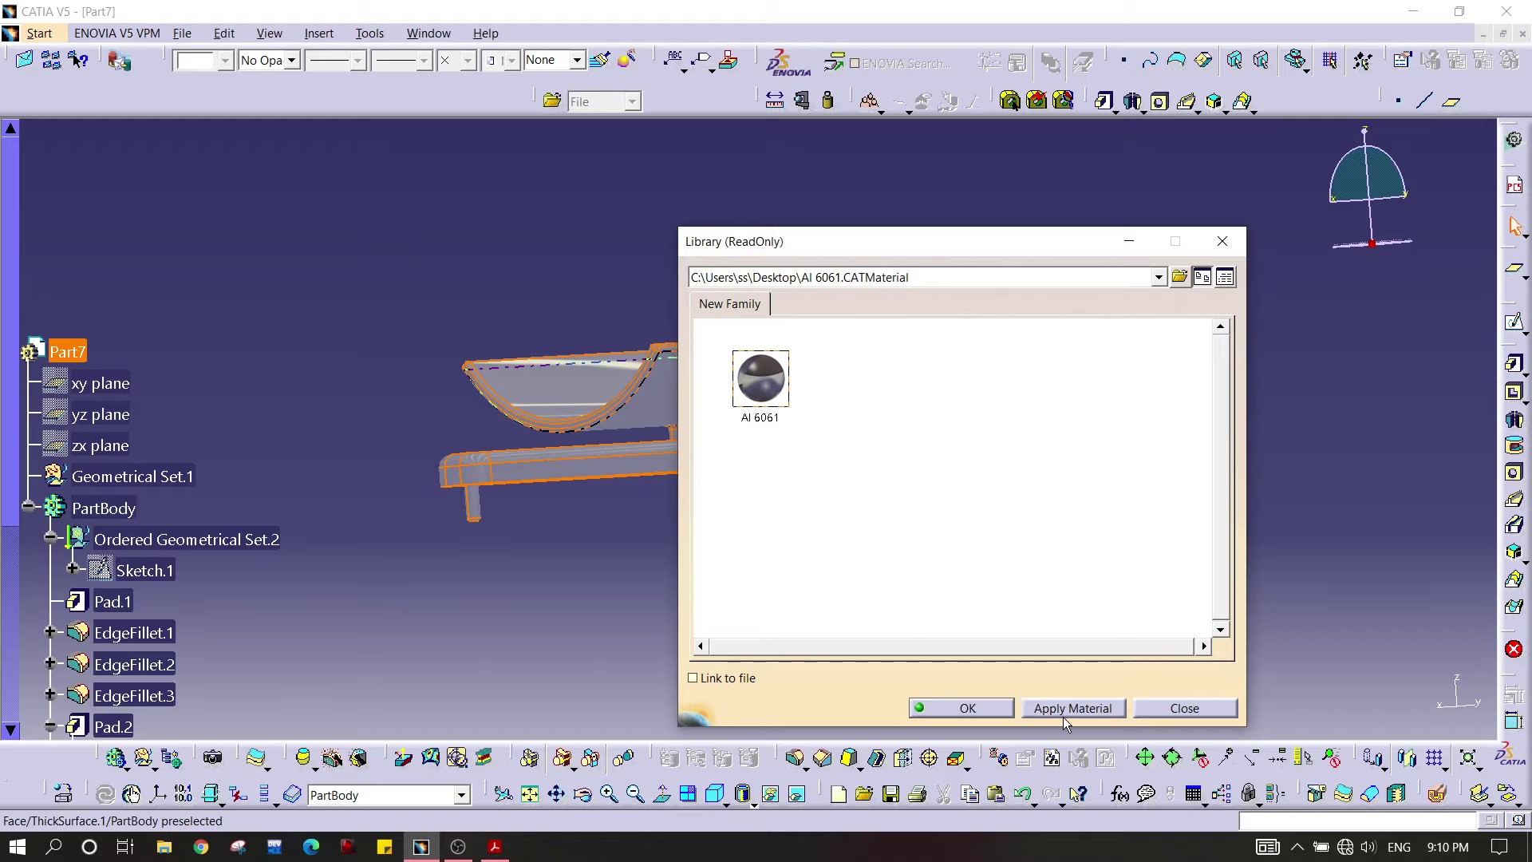
left_click(1003, 713)
scroll(279, 404, "down", 10)
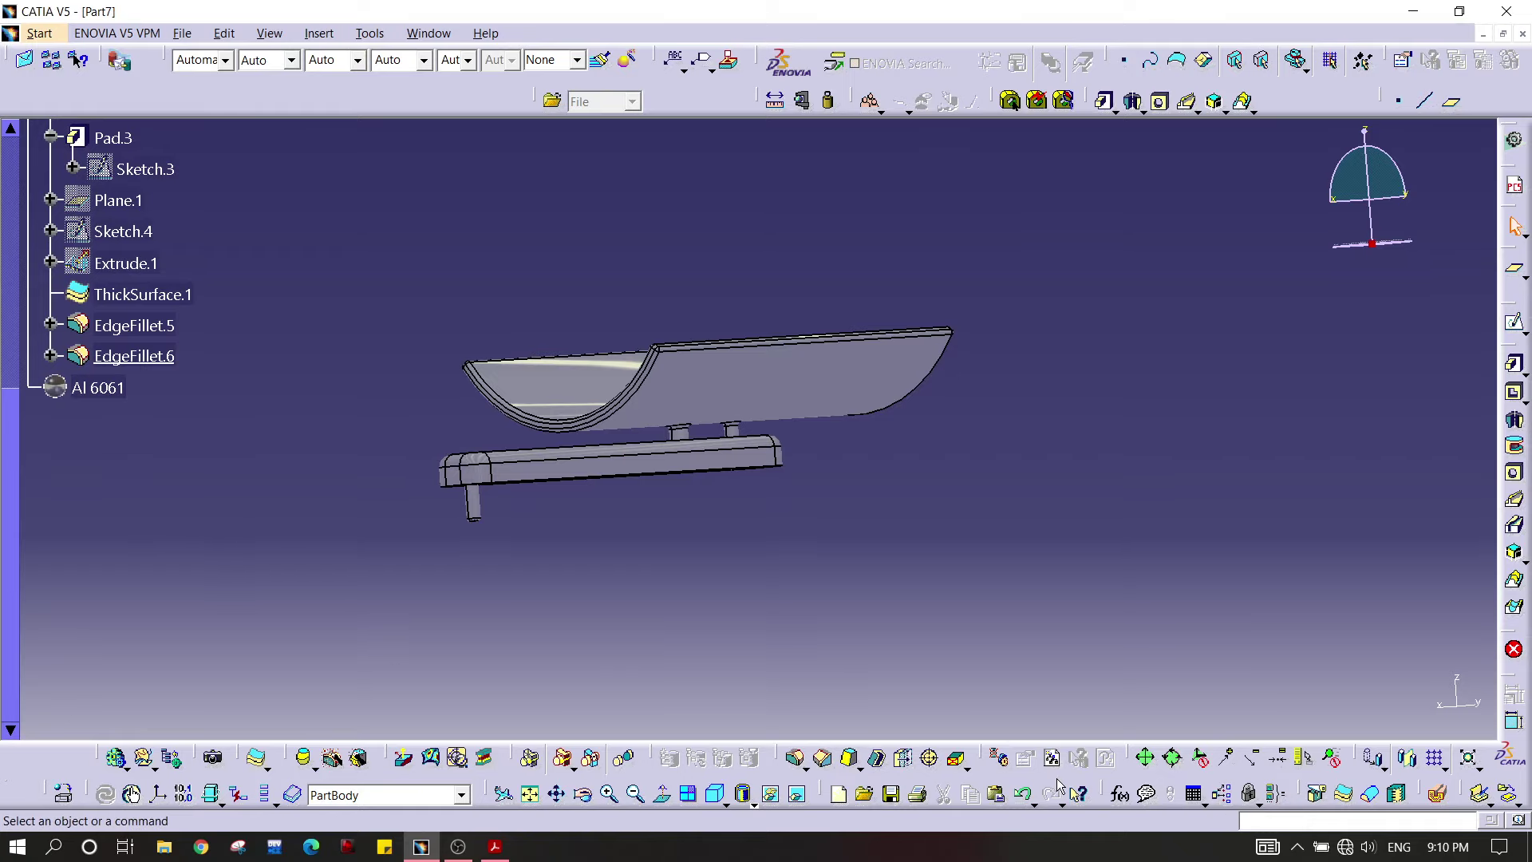
Step: Examine the hand rester in Shading with Material, and switch the display back to Shading with Edges
left_click(748, 799)
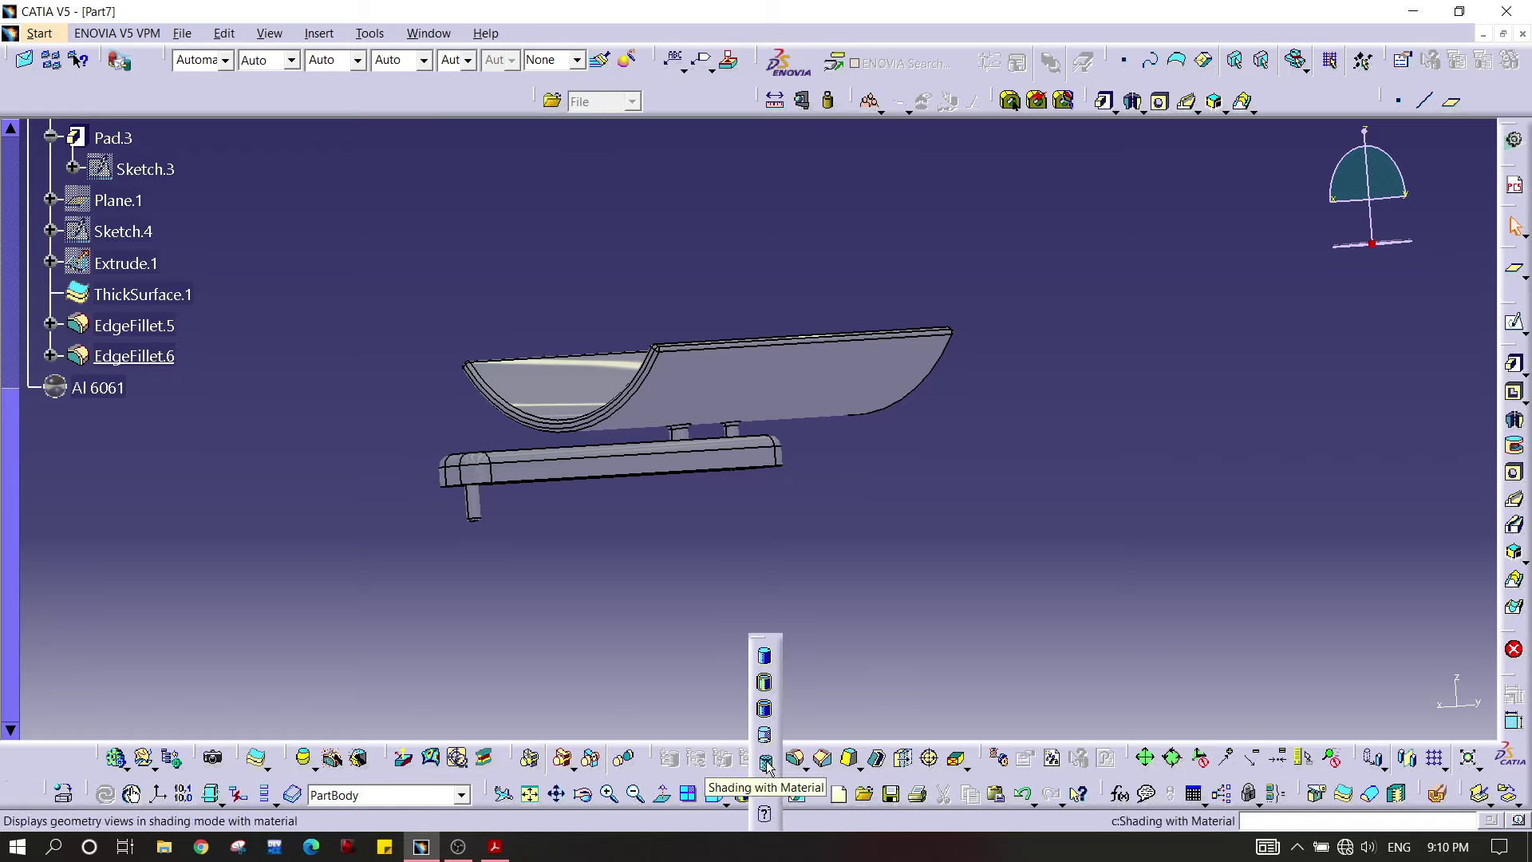
left_click(767, 762)
middle_click_drag(603, 281, 751, 832)
left_click(754, 806)
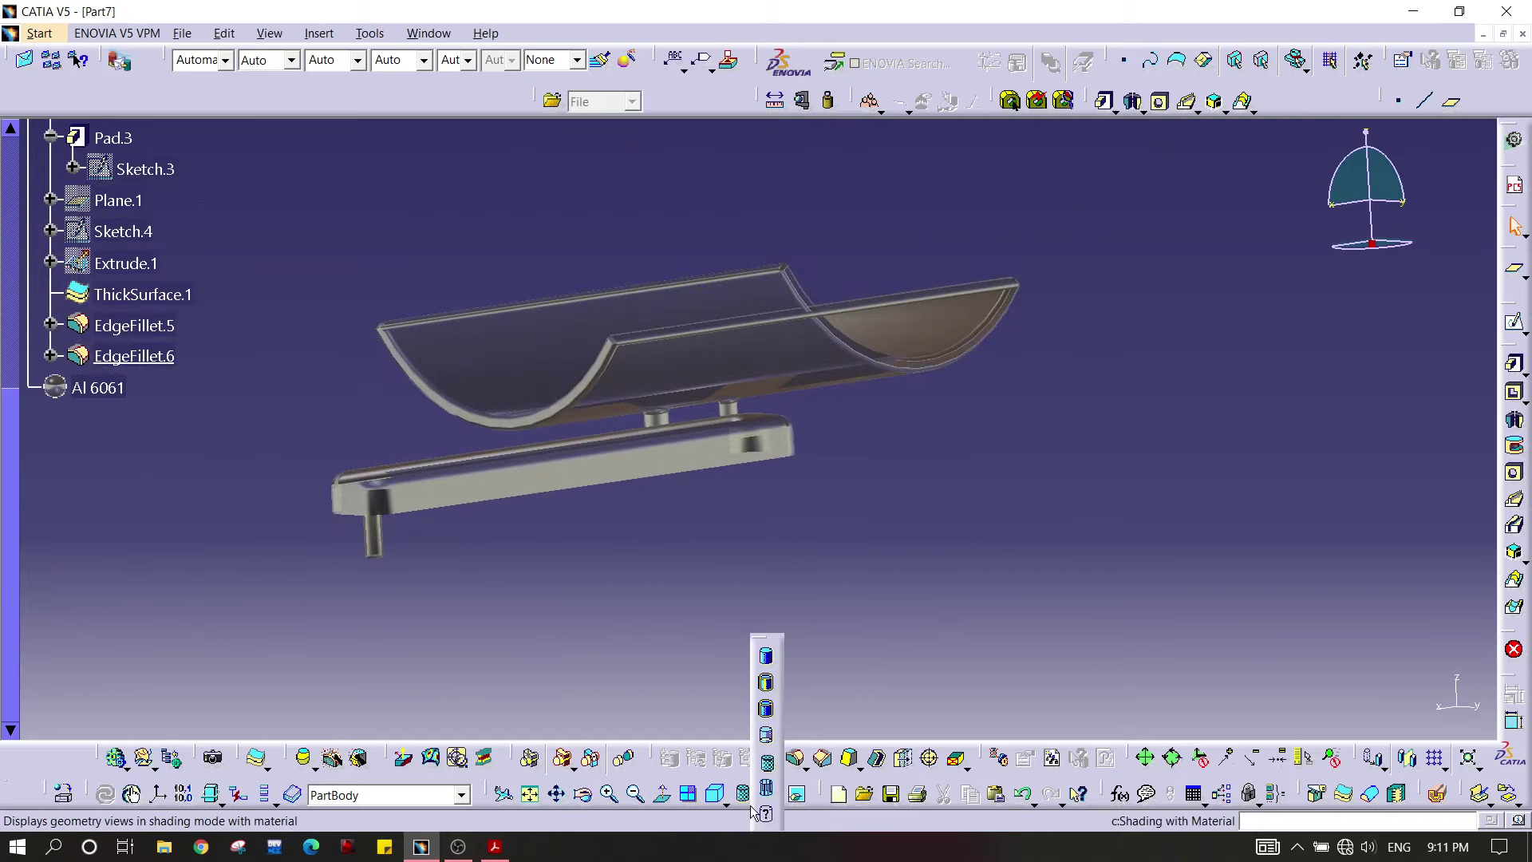
left_click(768, 687)
middle_click_drag(835, 507, 876, 435)
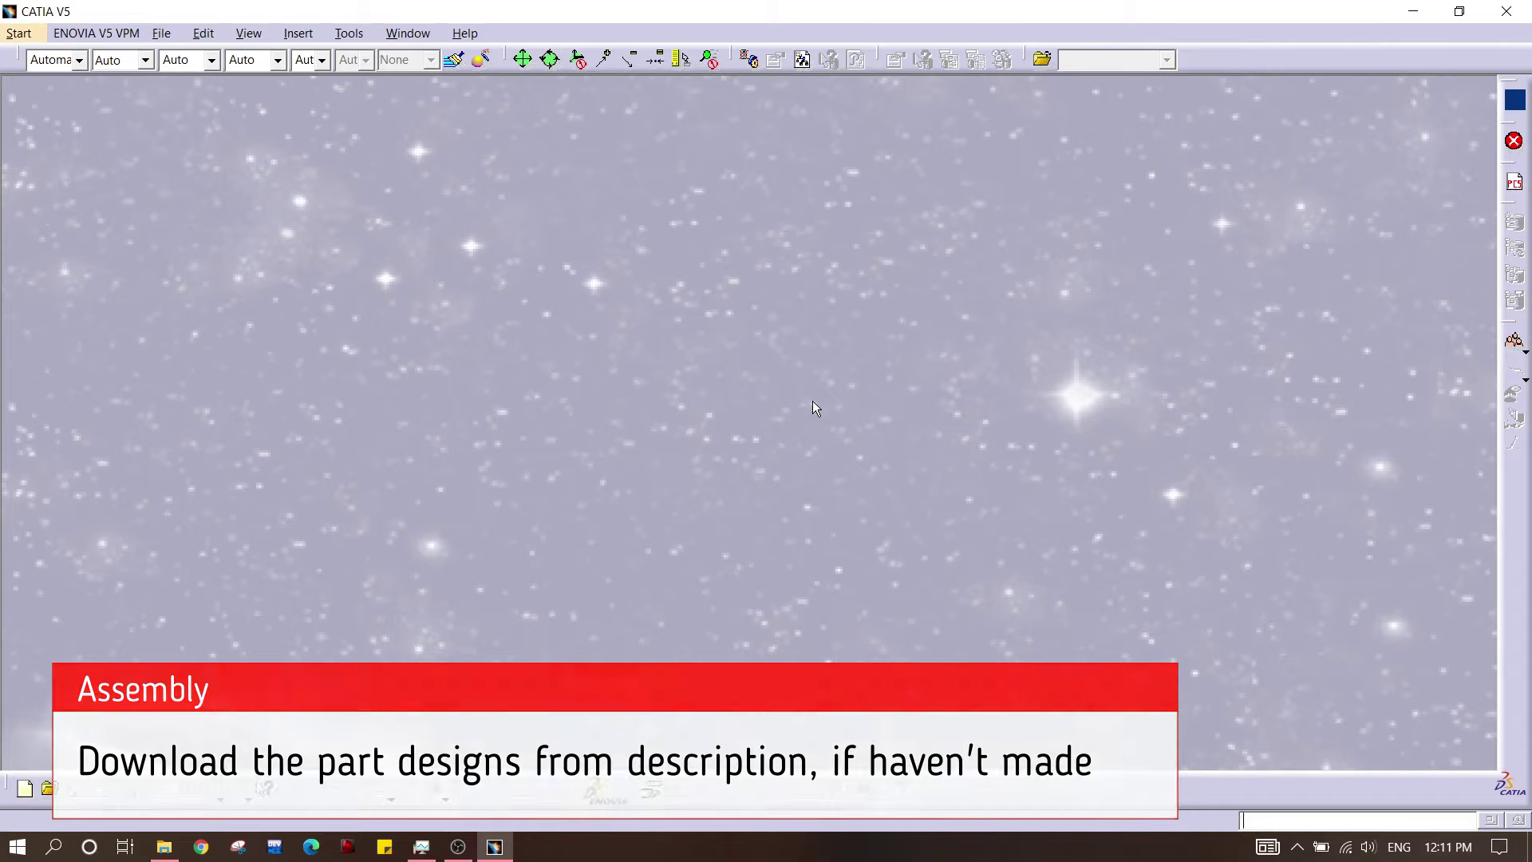
Step: Create a new product in the Assembly Design workbench
left_click(167, 38)
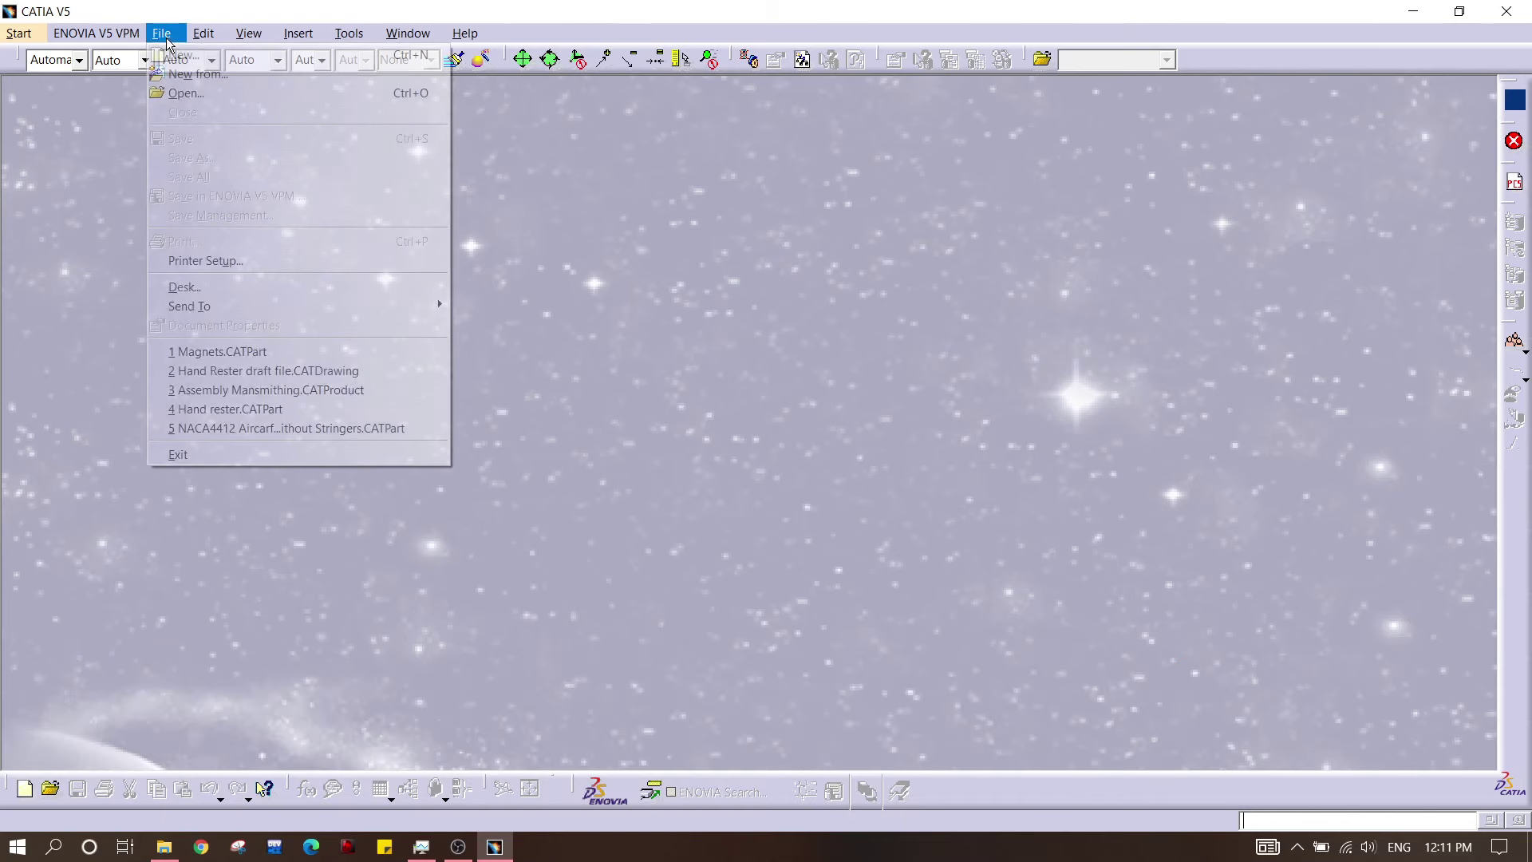
mouse_move(7, 36)
mouse_move(113, 79)
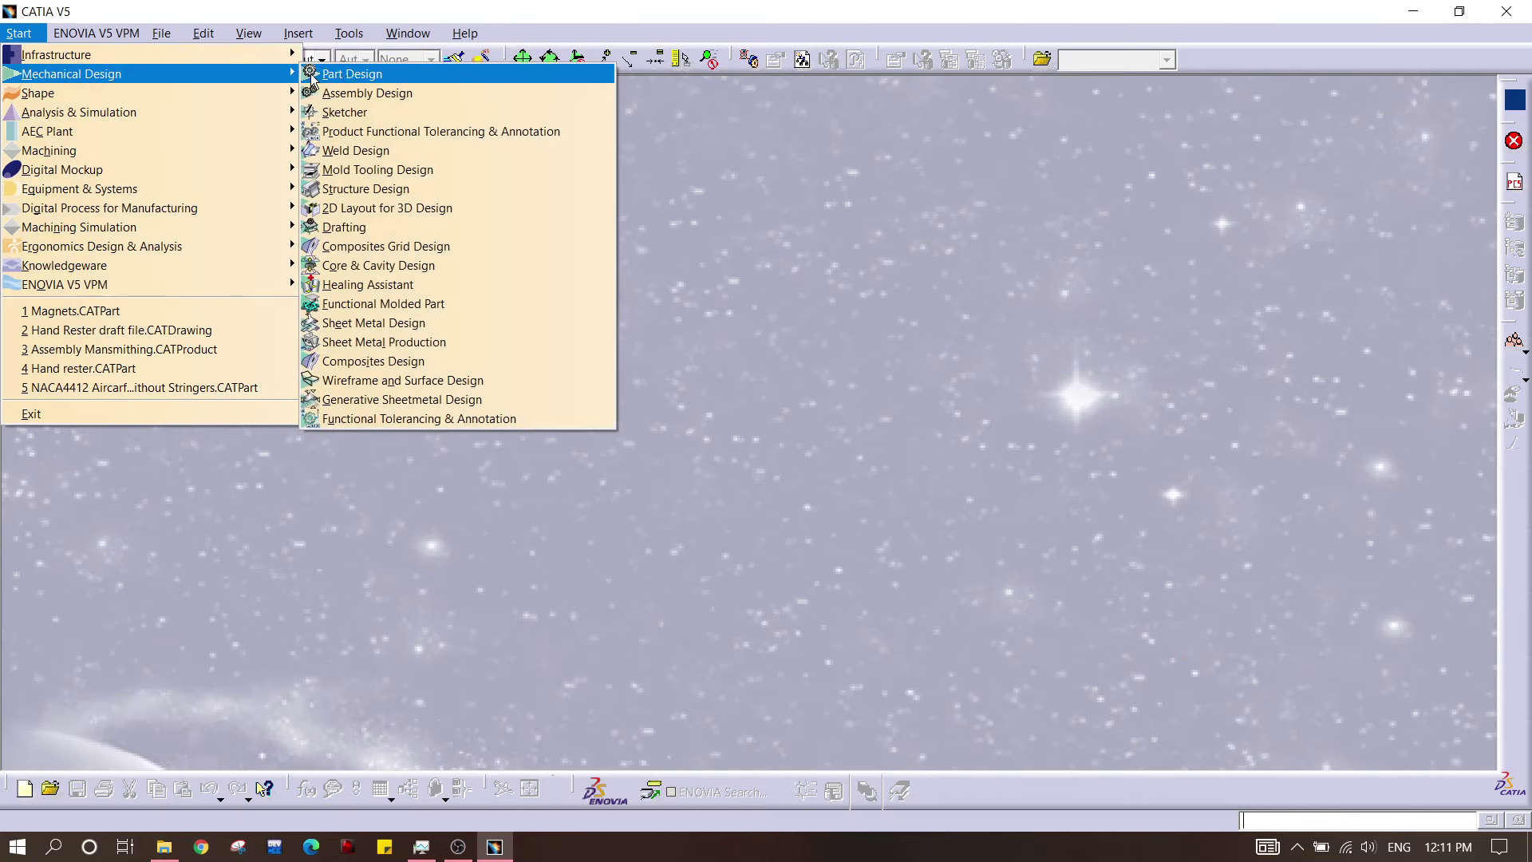
left_click(357, 92)
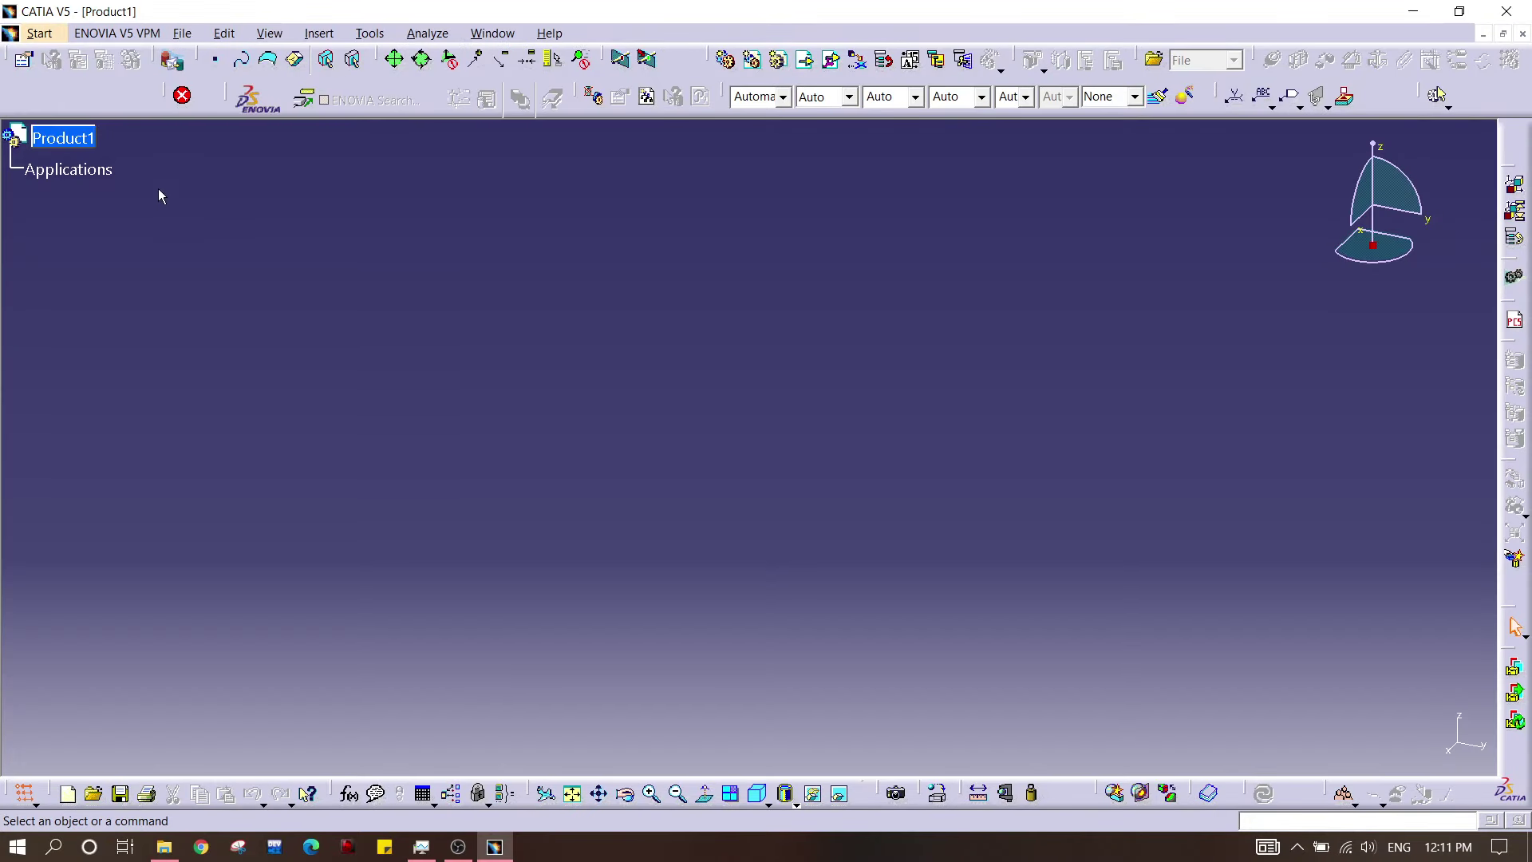
Step: Insert the existing parts Magnets and Base Plate from the Mansmithing folder into Product1
left_click(84, 139)
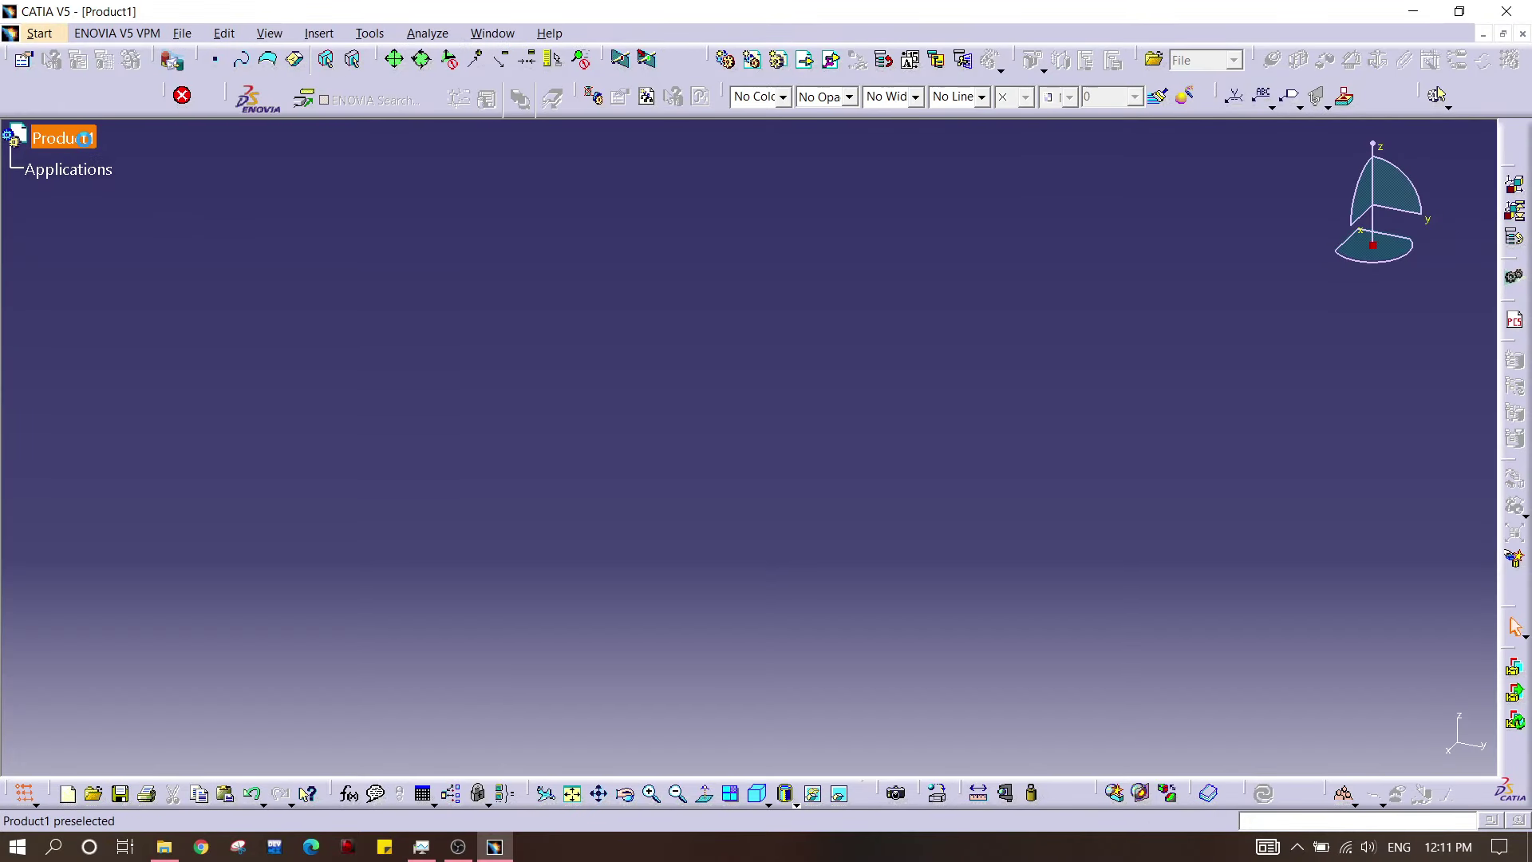
left_click(814, 61)
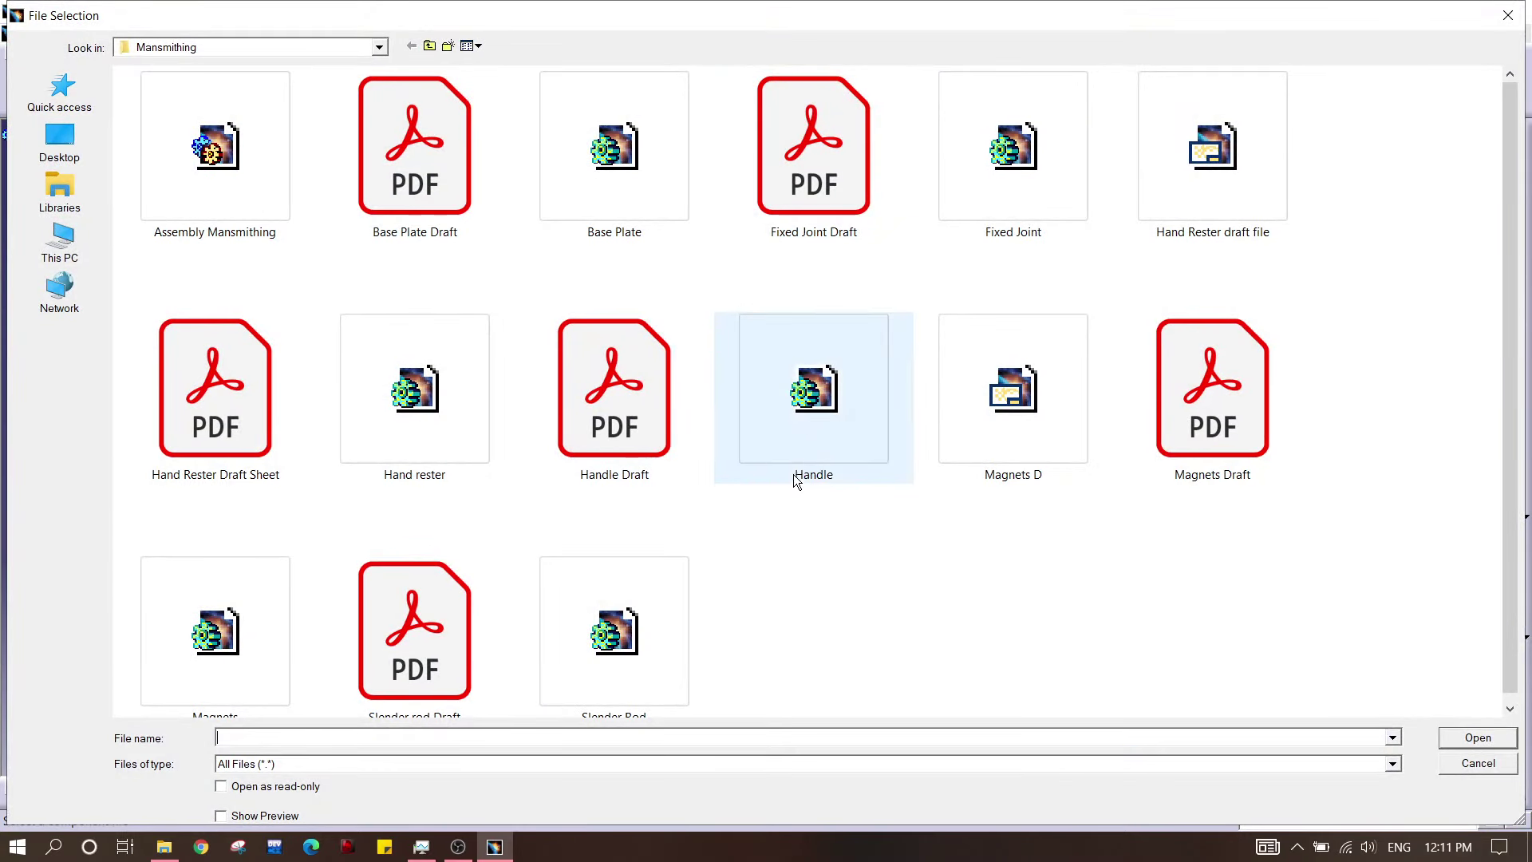
scroll(782, 471, "down", 1)
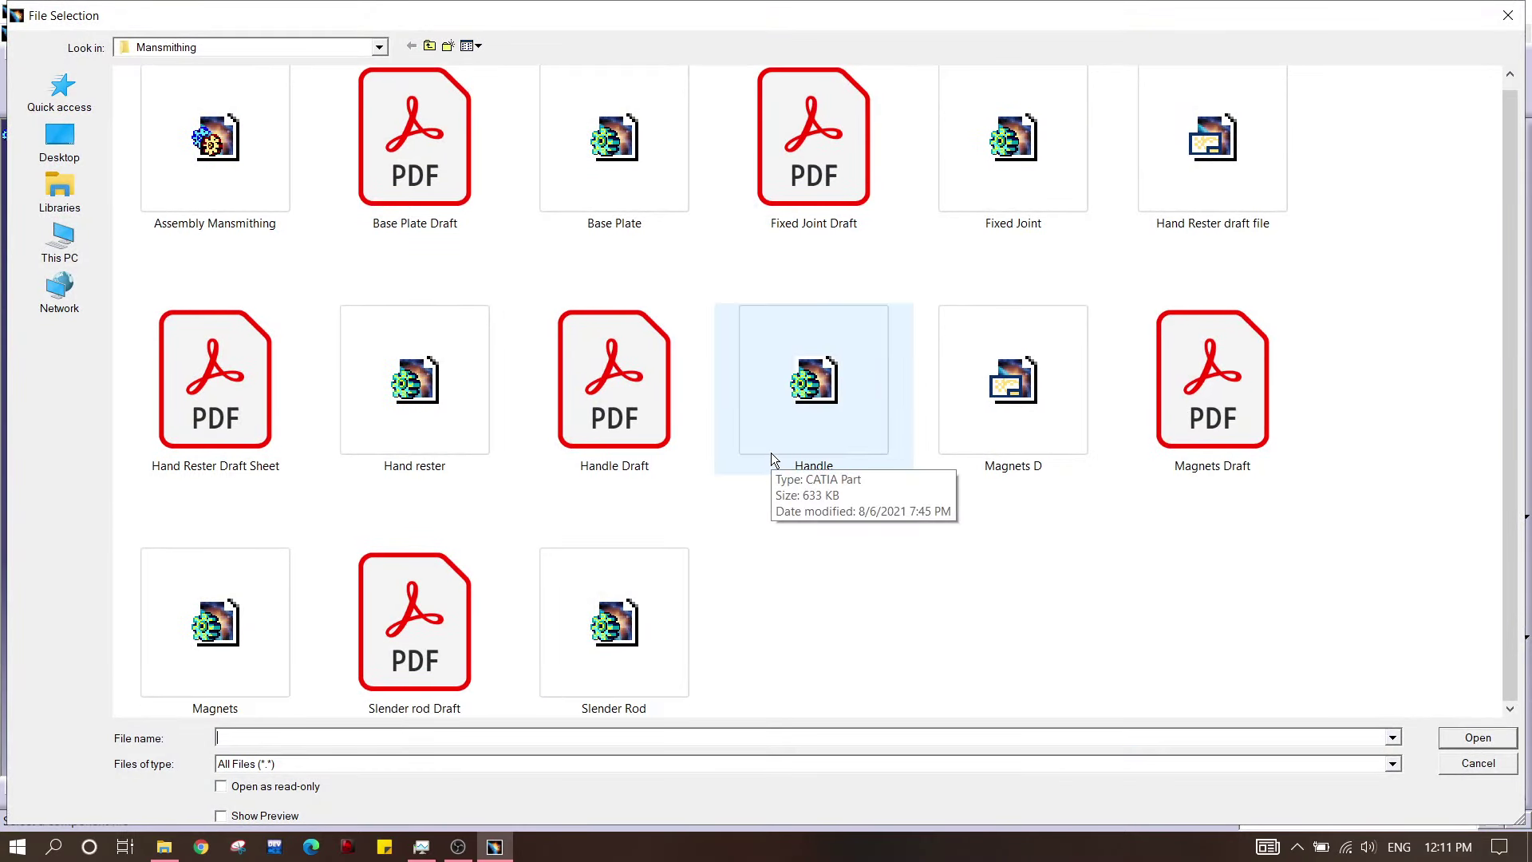
left_click(663, 176)
left_click(267, 626, "ctrl")
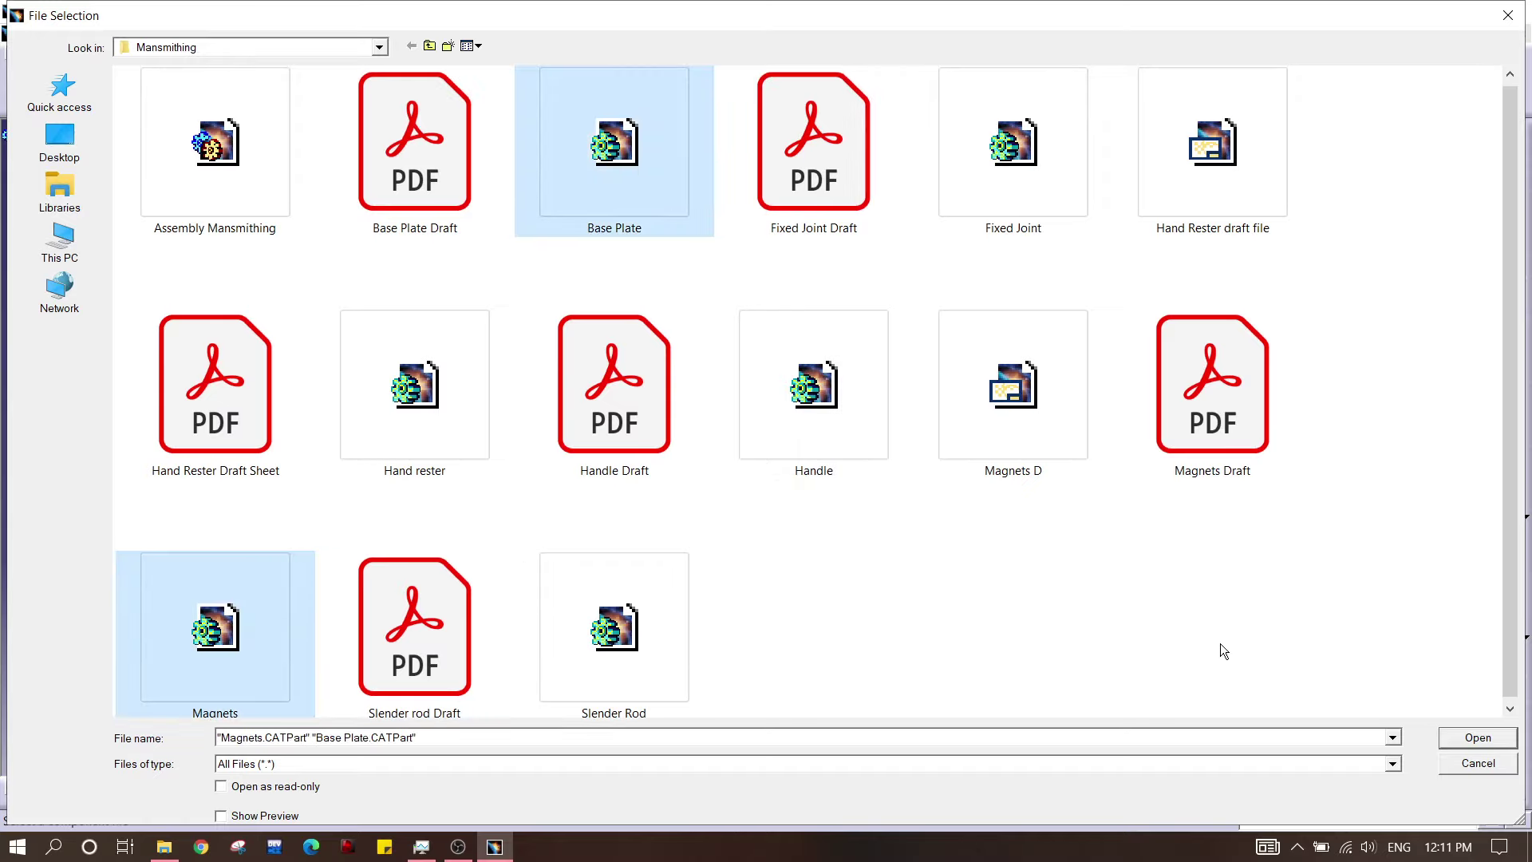
left_click(1514, 736)
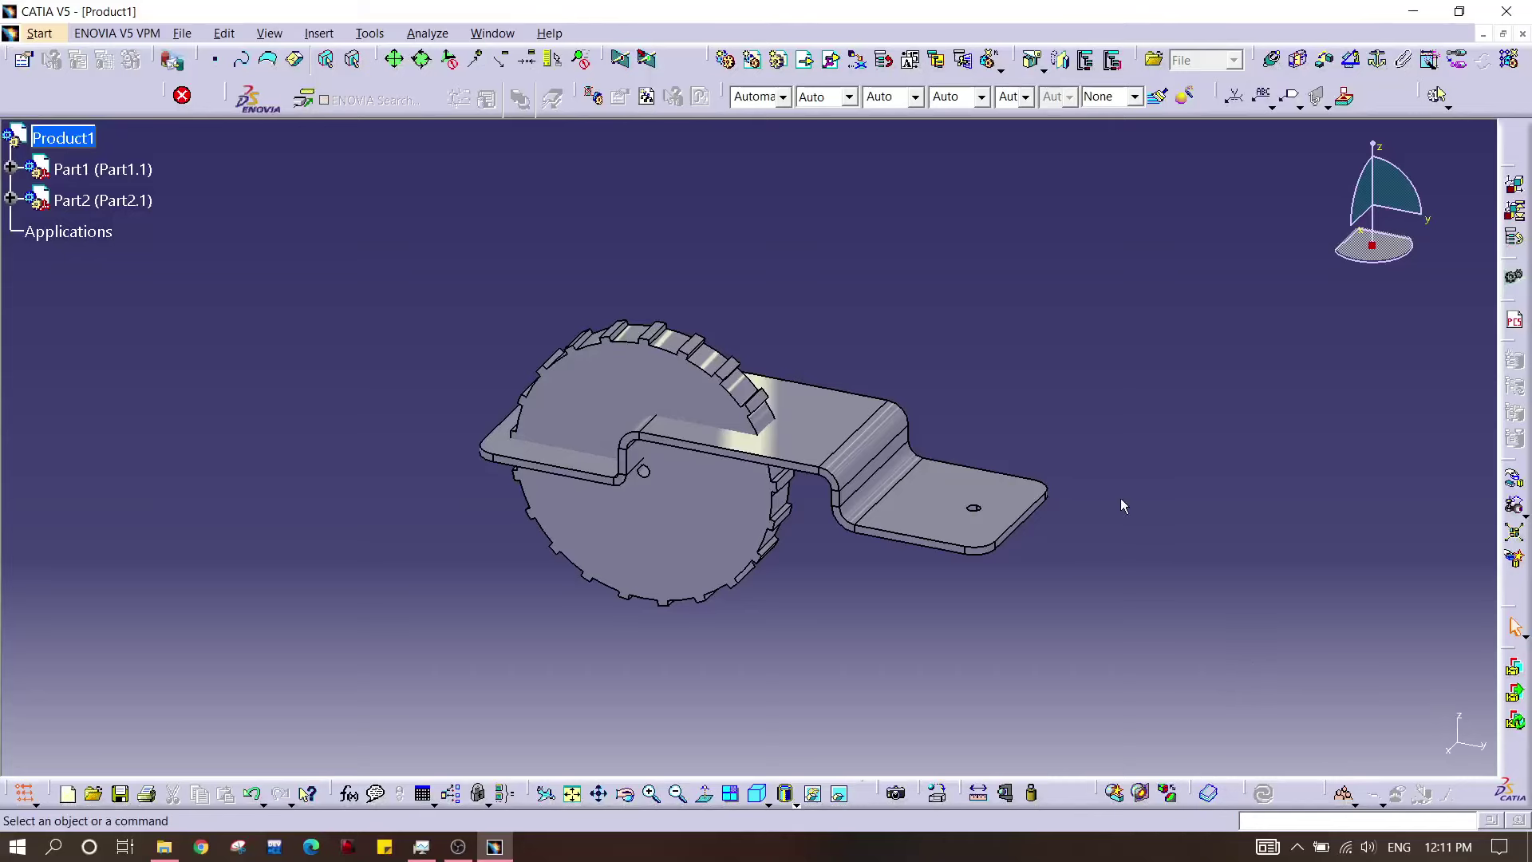
Step: Move the toothed magnet disc along the X axis with Manipulation until it stands clear of the base plate
middle_click_drag(664, 281, 695, 519)
left_click(775, 550)
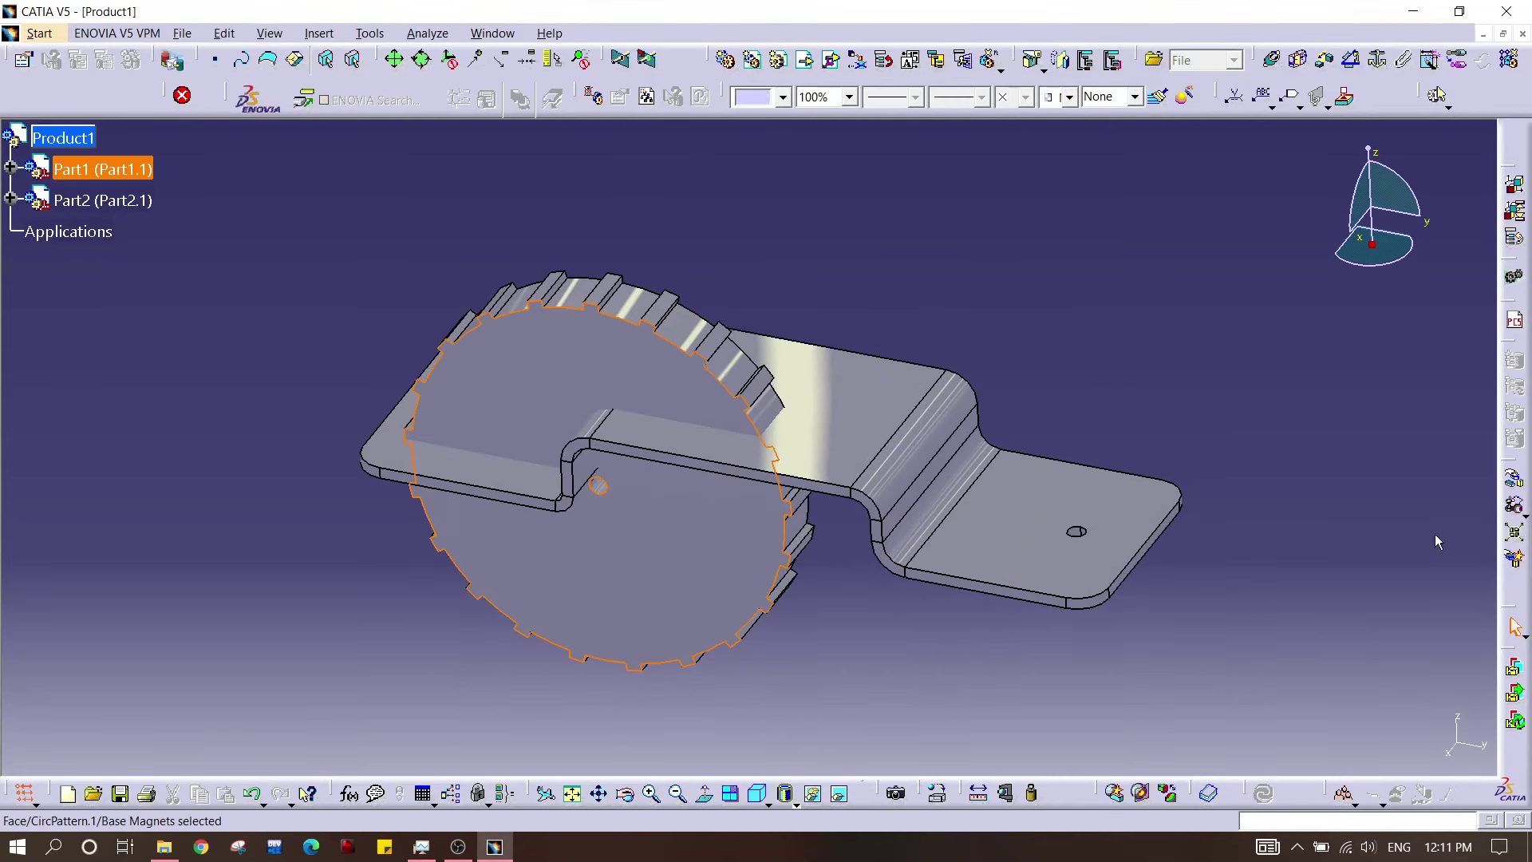
left_click(1514, 479)
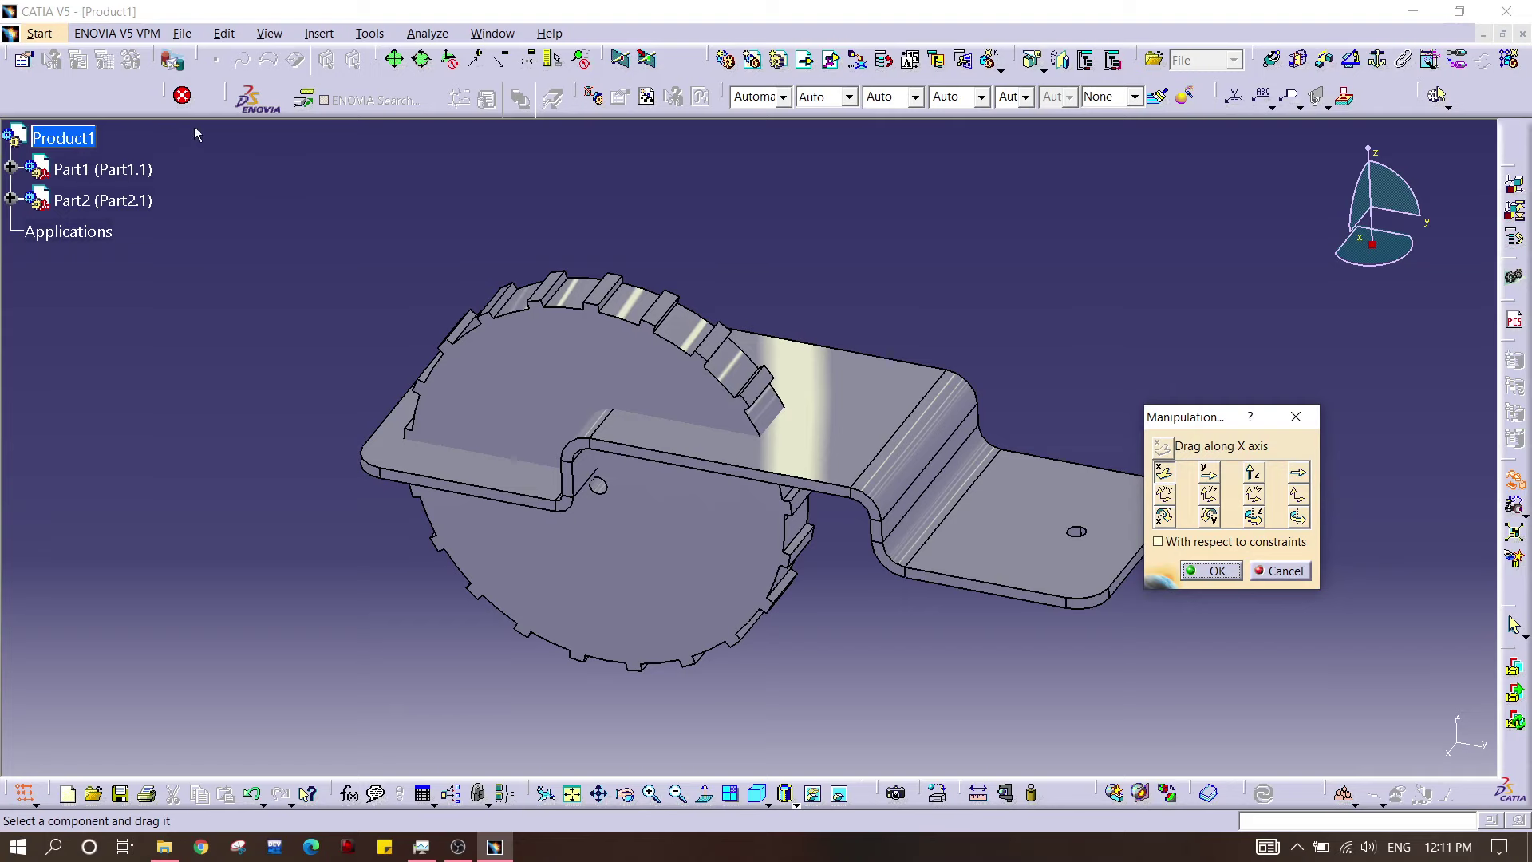
right_click(121, 105)
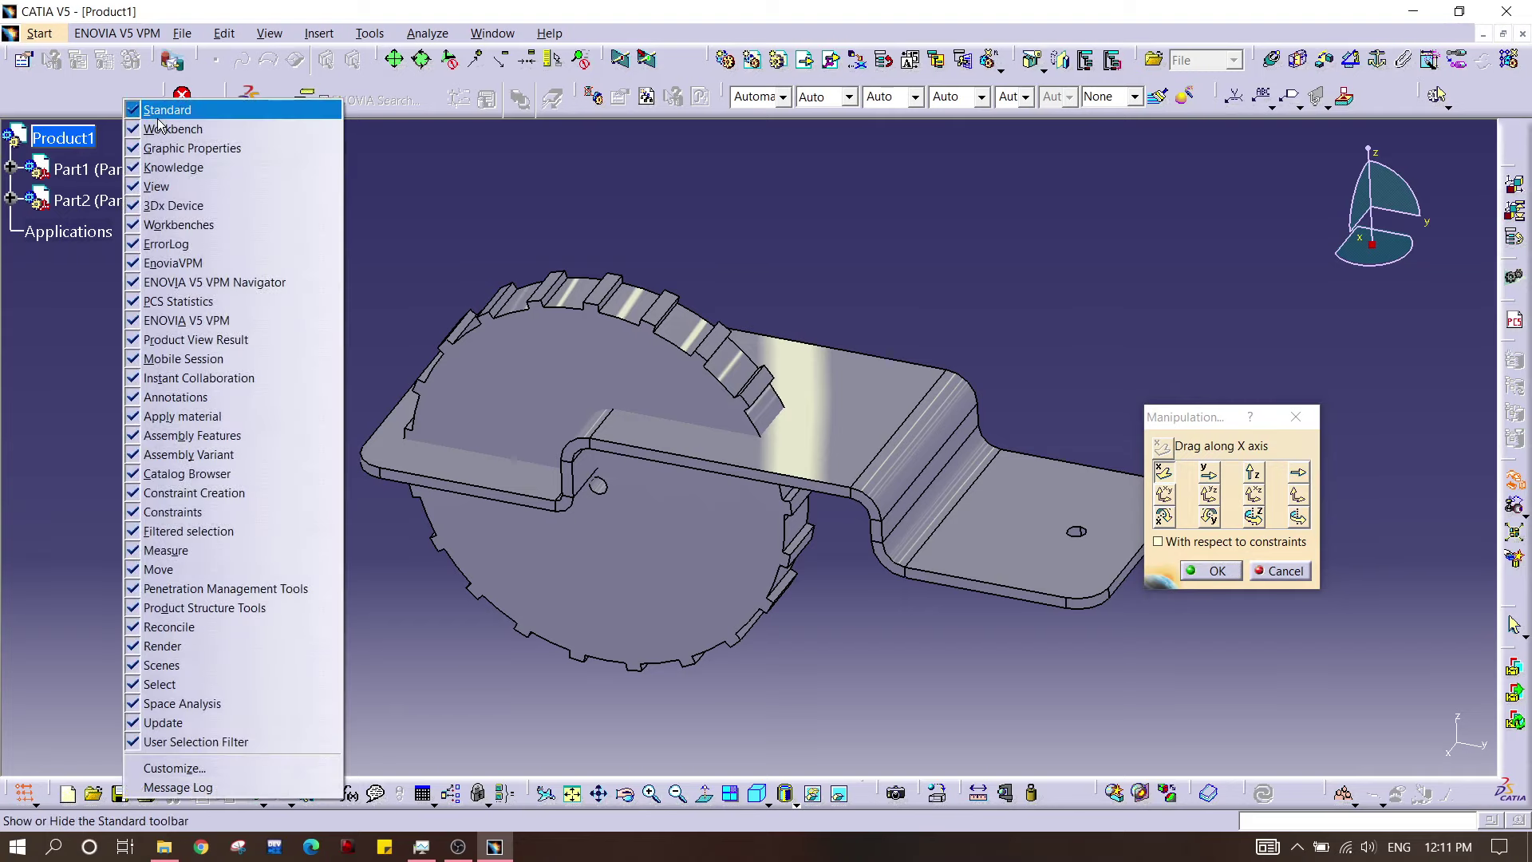
left_click(438, 191)
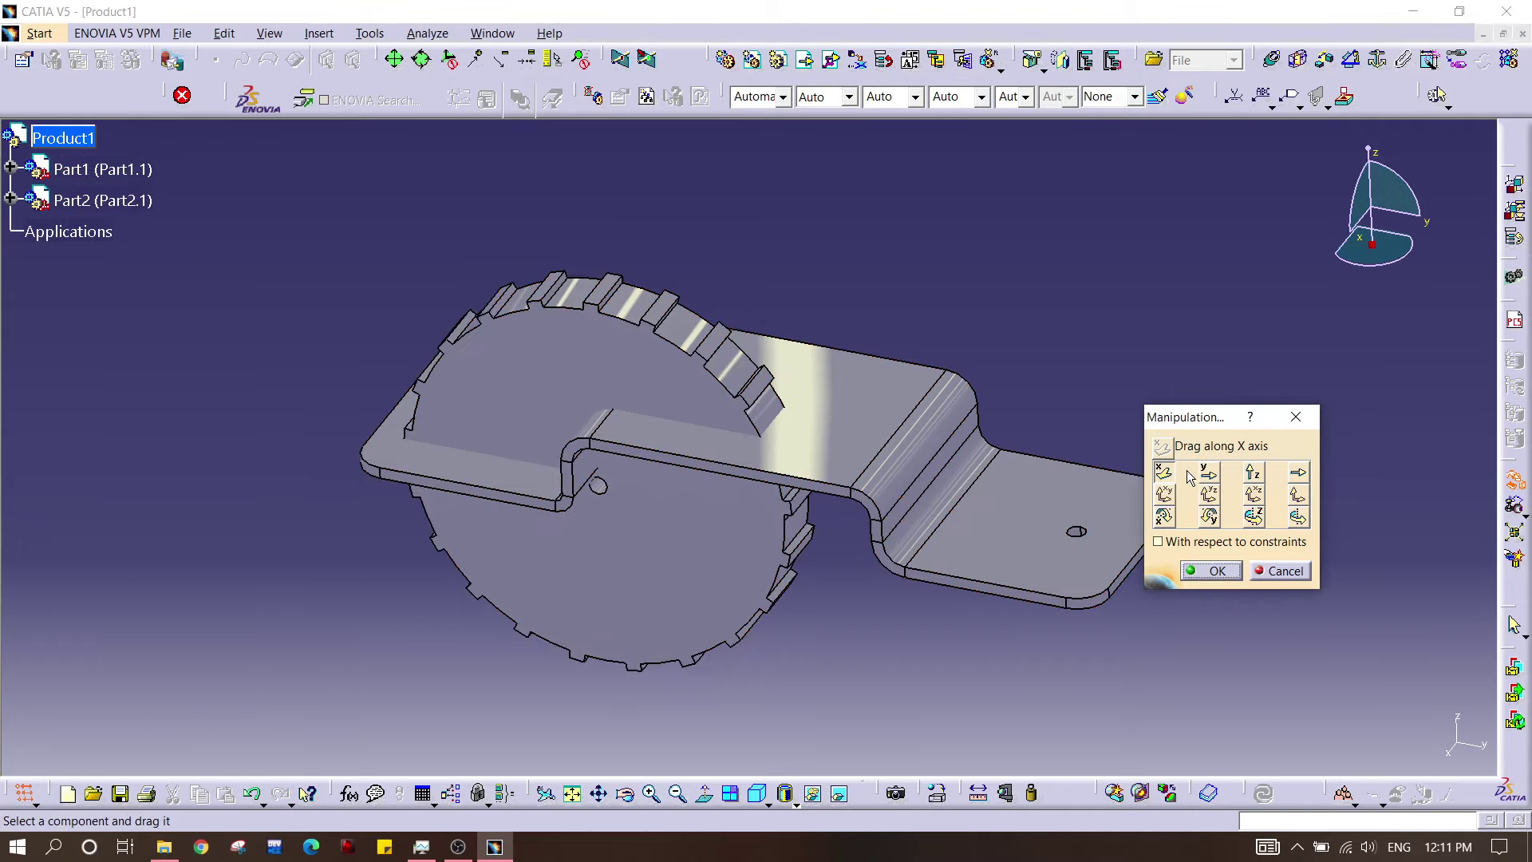
left_click_drag(605, 575, 596, 636)
middle_click_drag(595, 636, 751, 514)
mouse_move(592, 582)
left_mouse_down()
mouse_move(648, 509)
mouse_move(606, 568)
left_mouse_up()
middle_click_drag(830, 582, 863, 464)
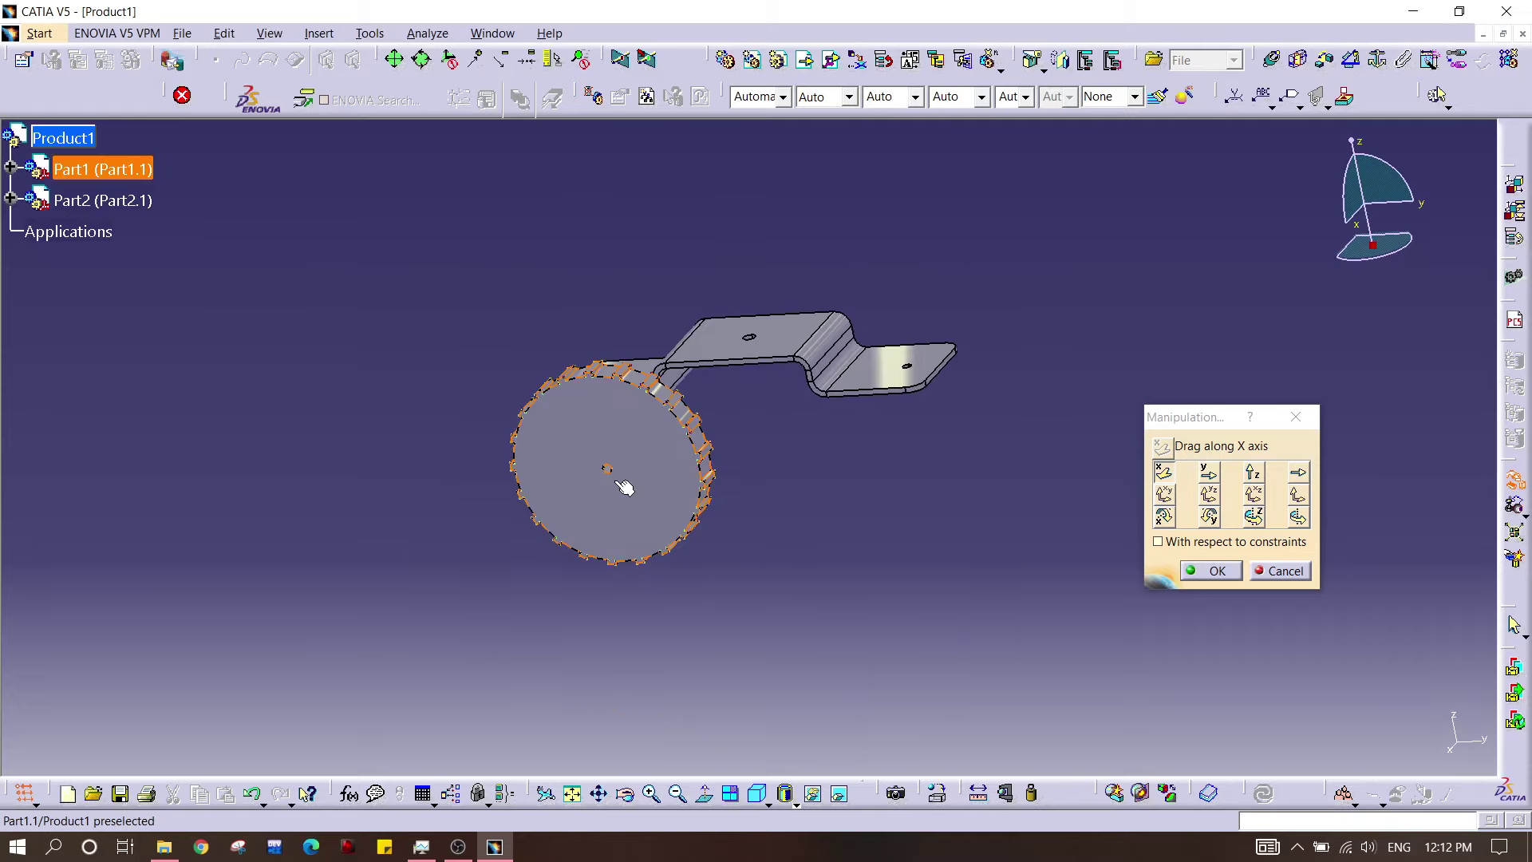
left_click_drag(625, 488, 633, 524)
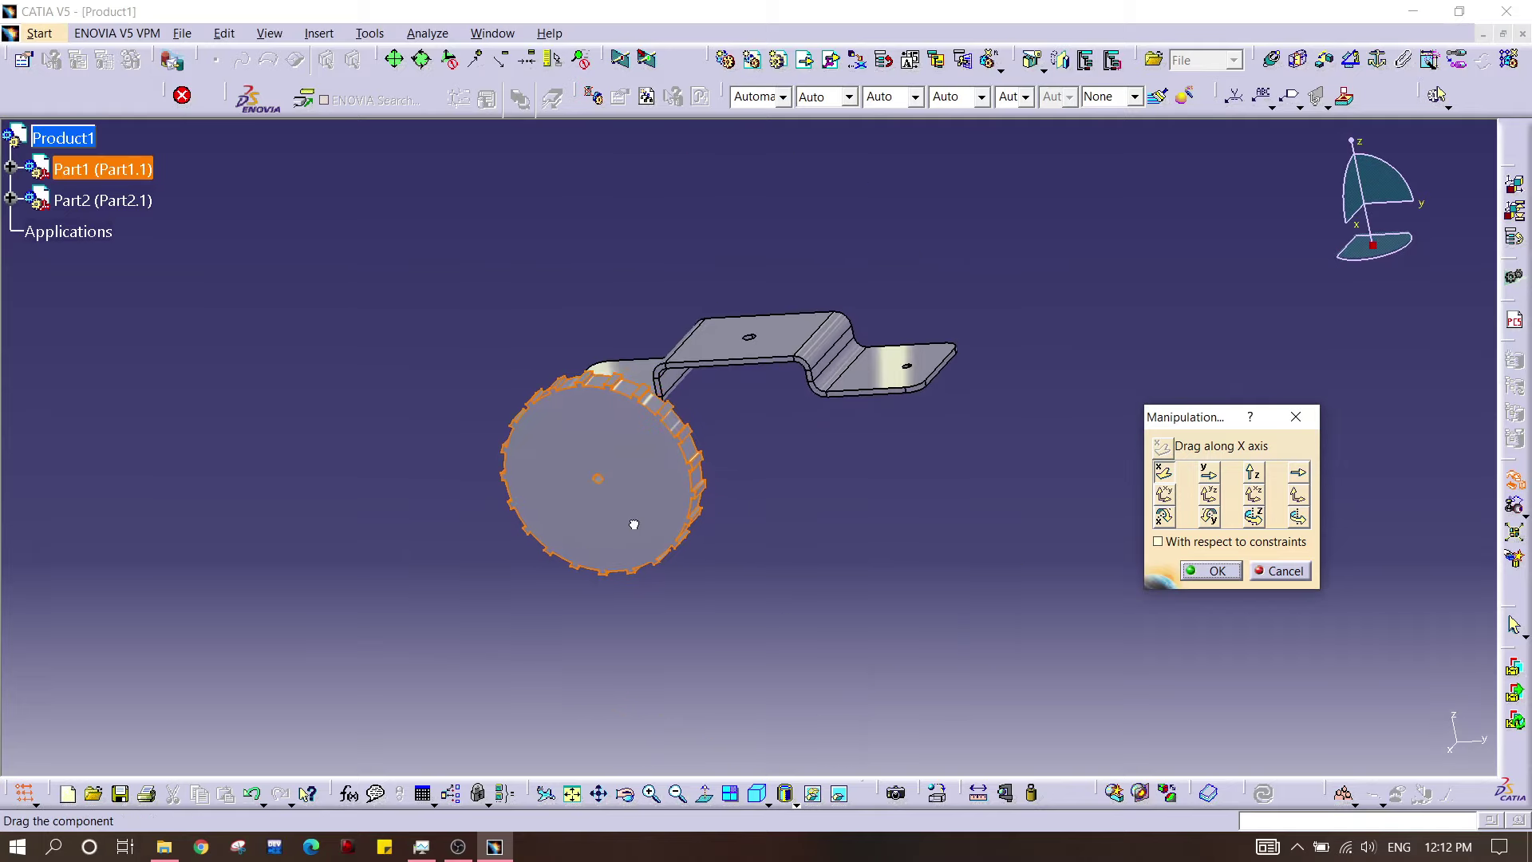
Step: Rotate the magnet disc with Manipulation, using the X and Y axis rotations, so it lies nearly flat below the base plate
left_click(1163, 518)
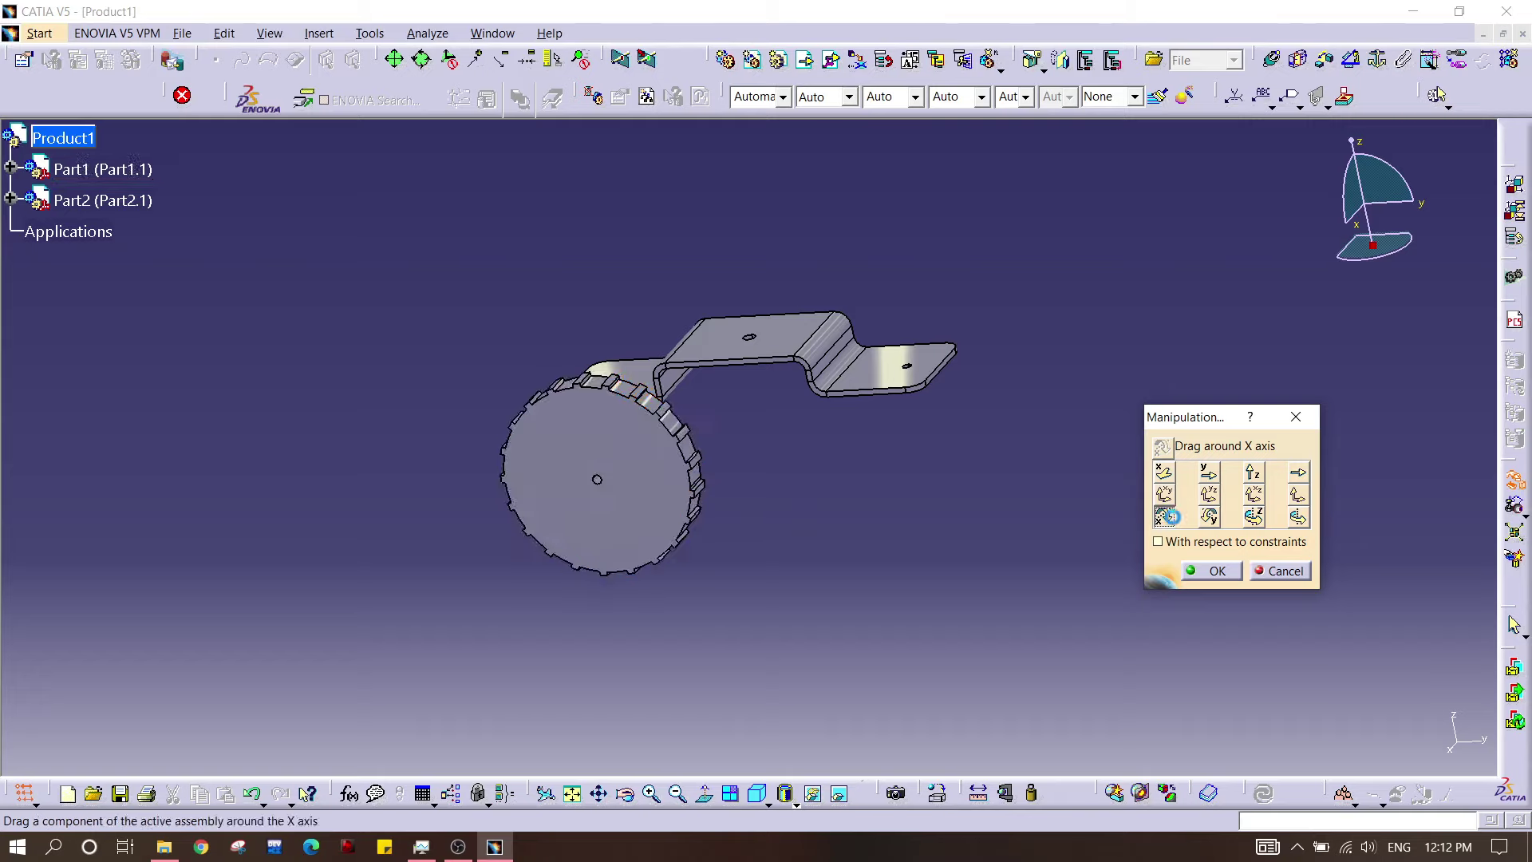
left_click_drag(631, 515, 784, 767)
middle_click_drag(742, 708, 1120, 588)
left_click(1205, 569)
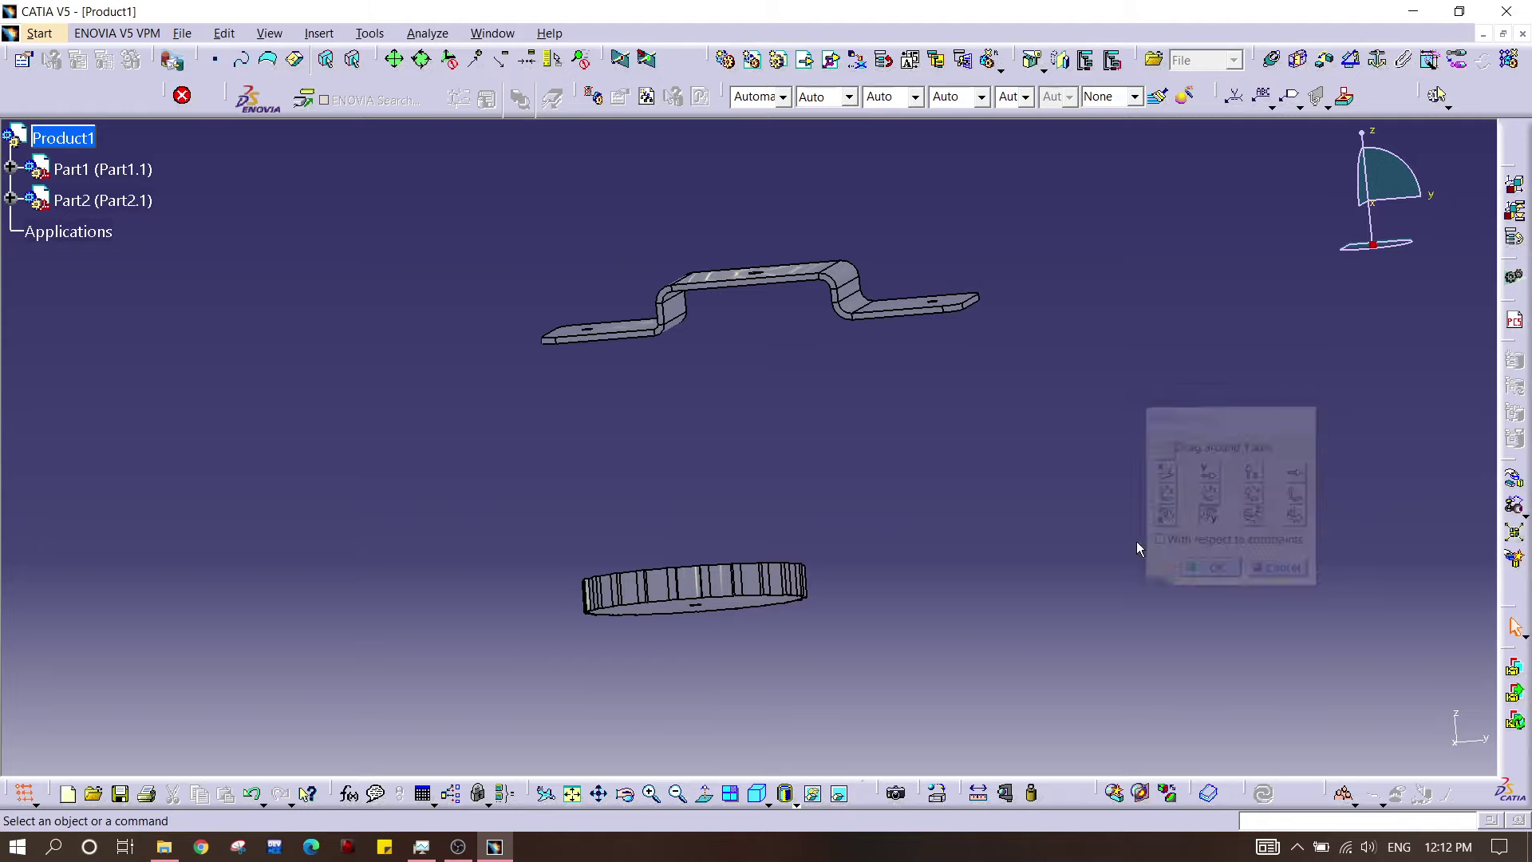
Step: Show the assembly in the standard front view to check the magnet disc's orientation against the base plate
middle_click_drag(615, 345, 823, 734)
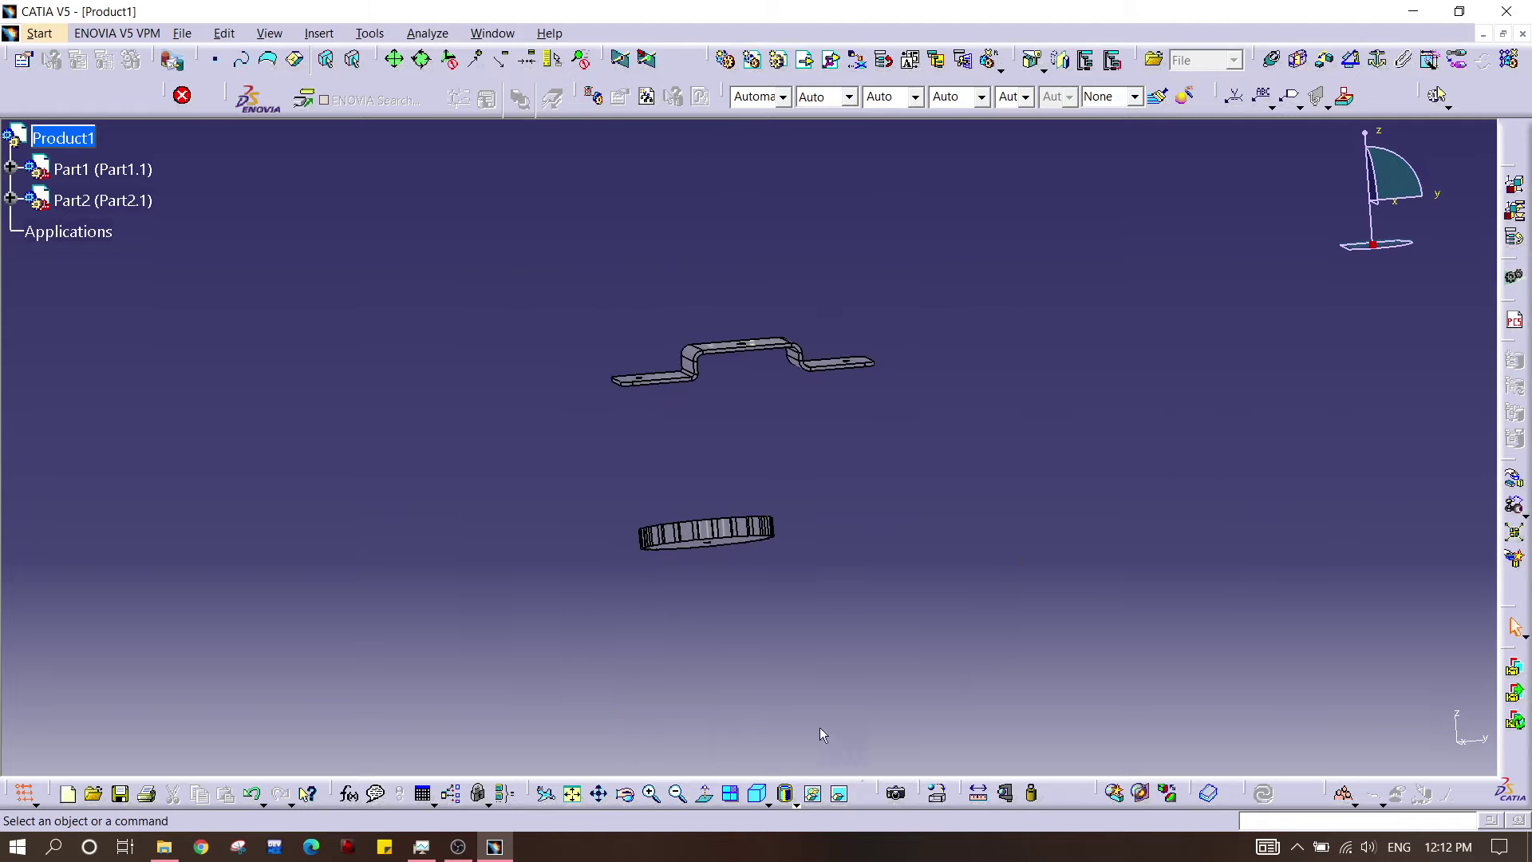
left_click(765, 804)
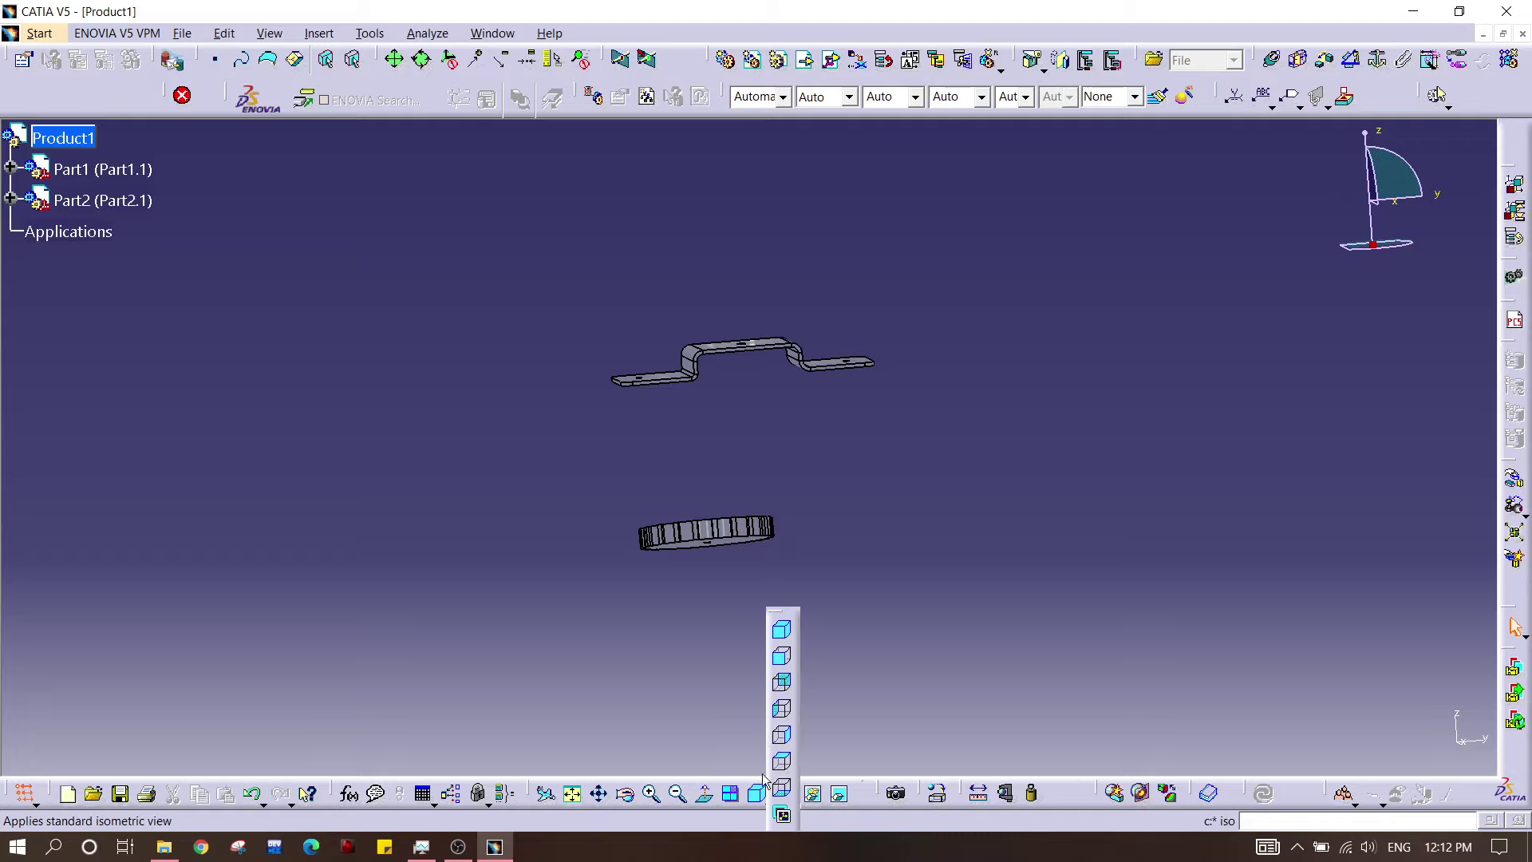
left_click(783, 669)
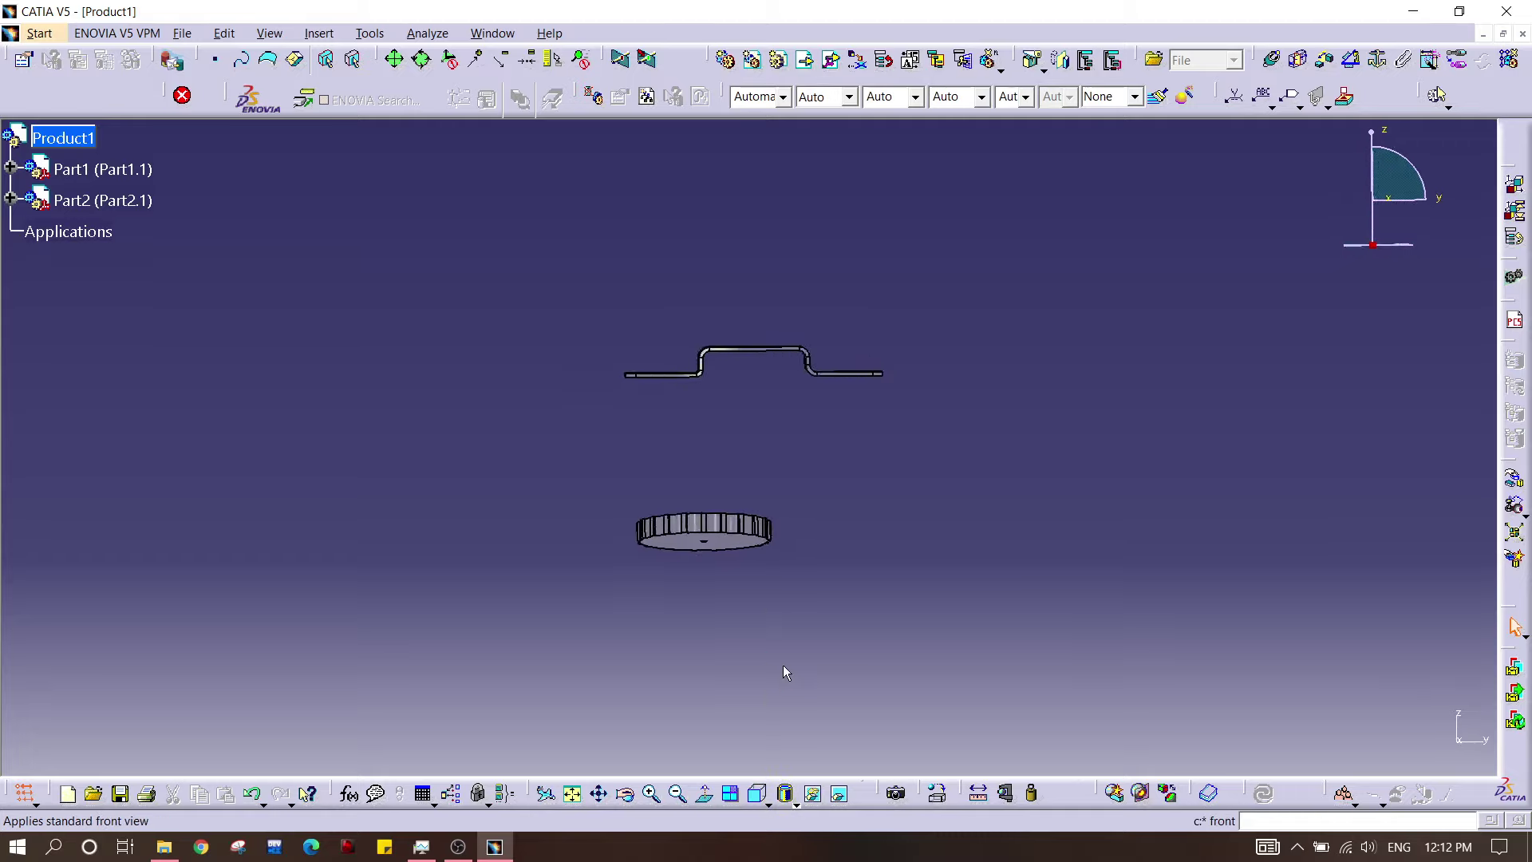
Step: Anchor the base plate in place with a Fix constraint
middle_click_drag(659, 288, 739, 437)
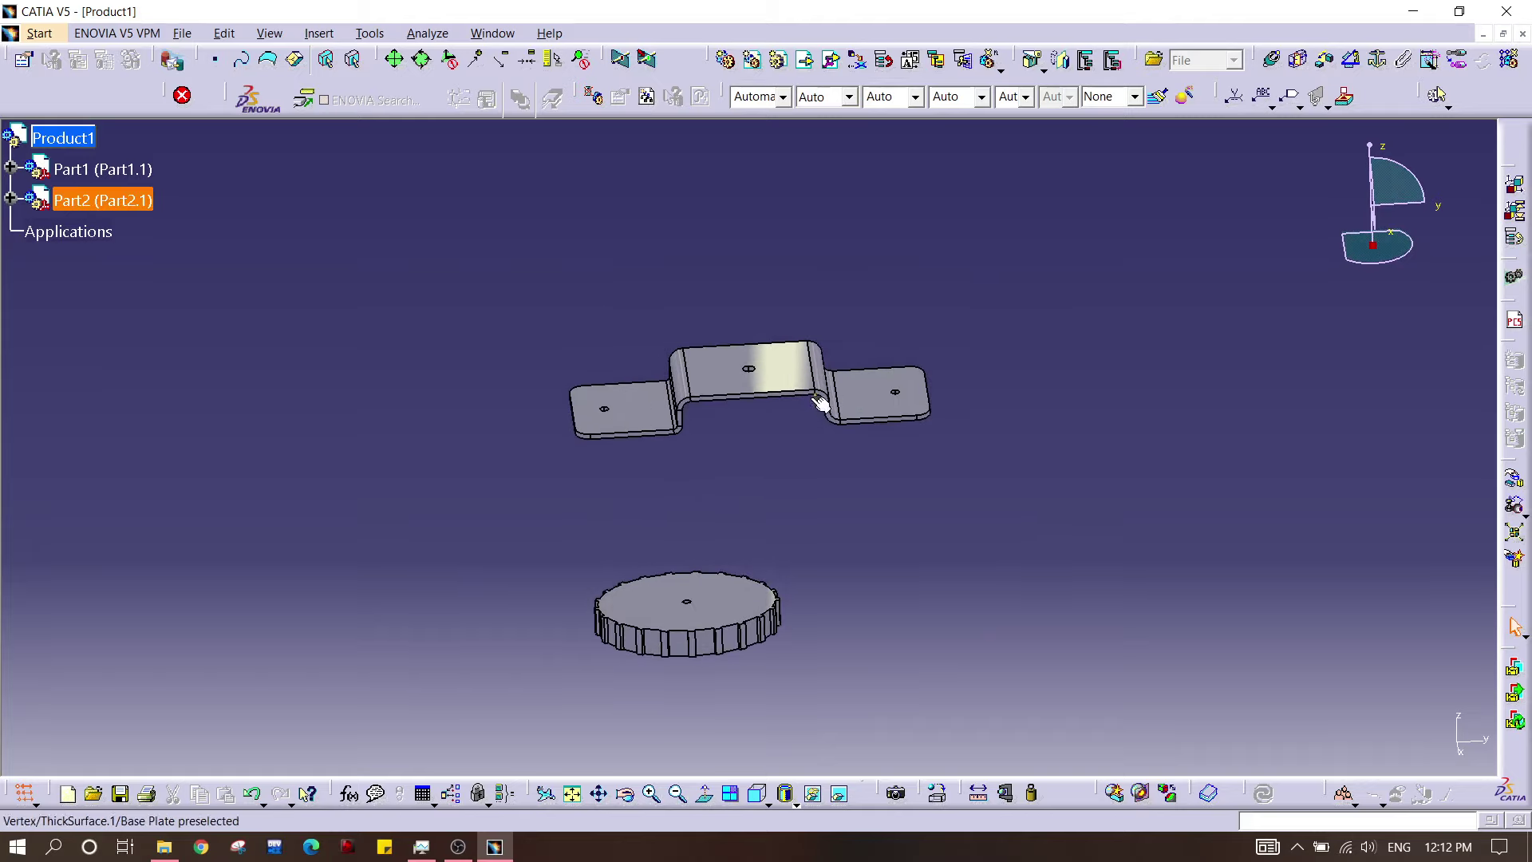
left_click(158, 211)
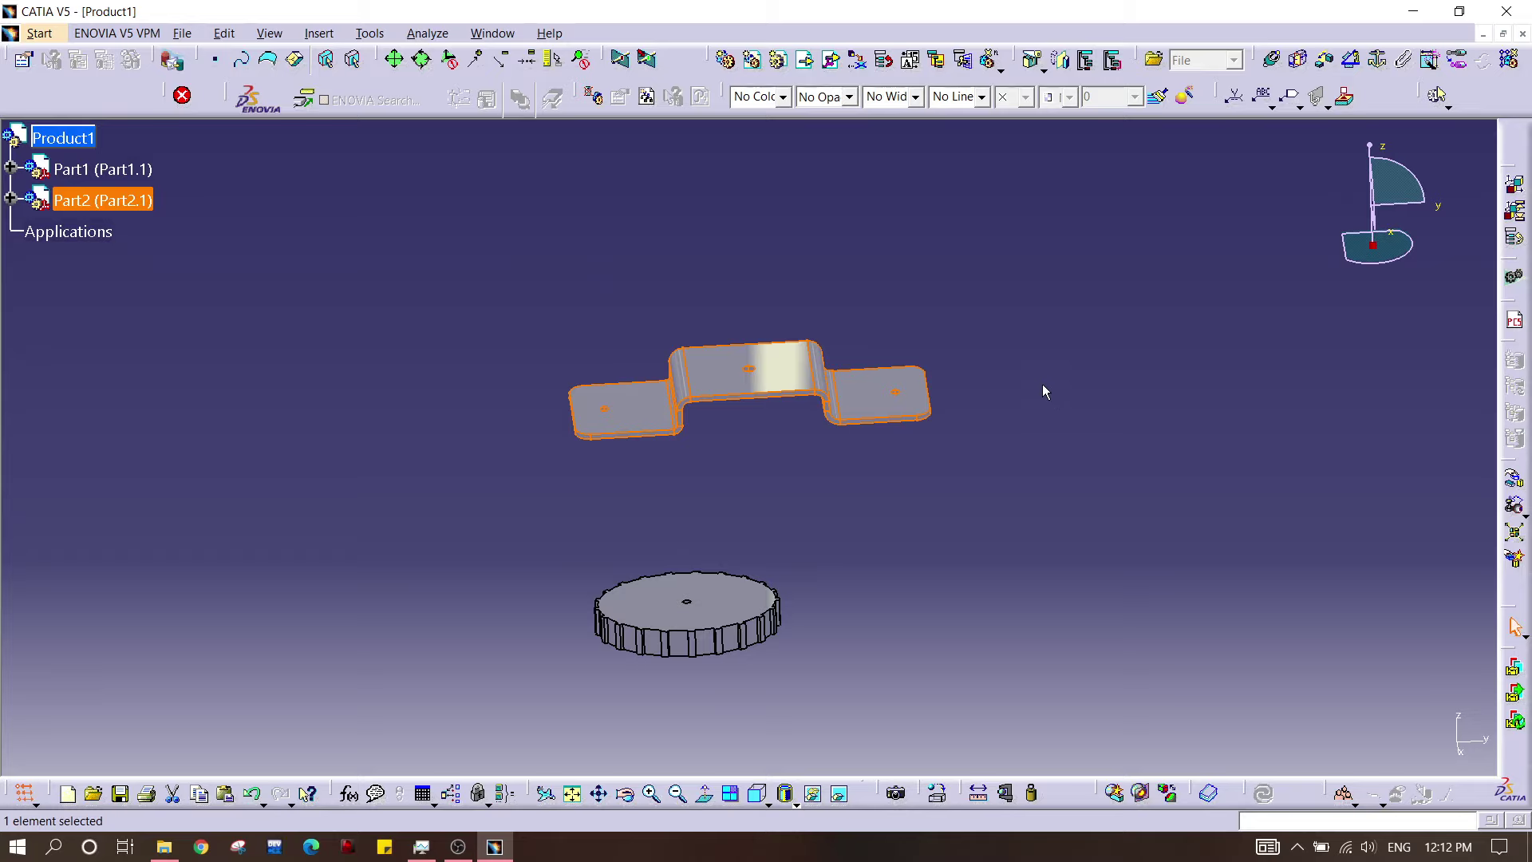
left_click(1383, 67)
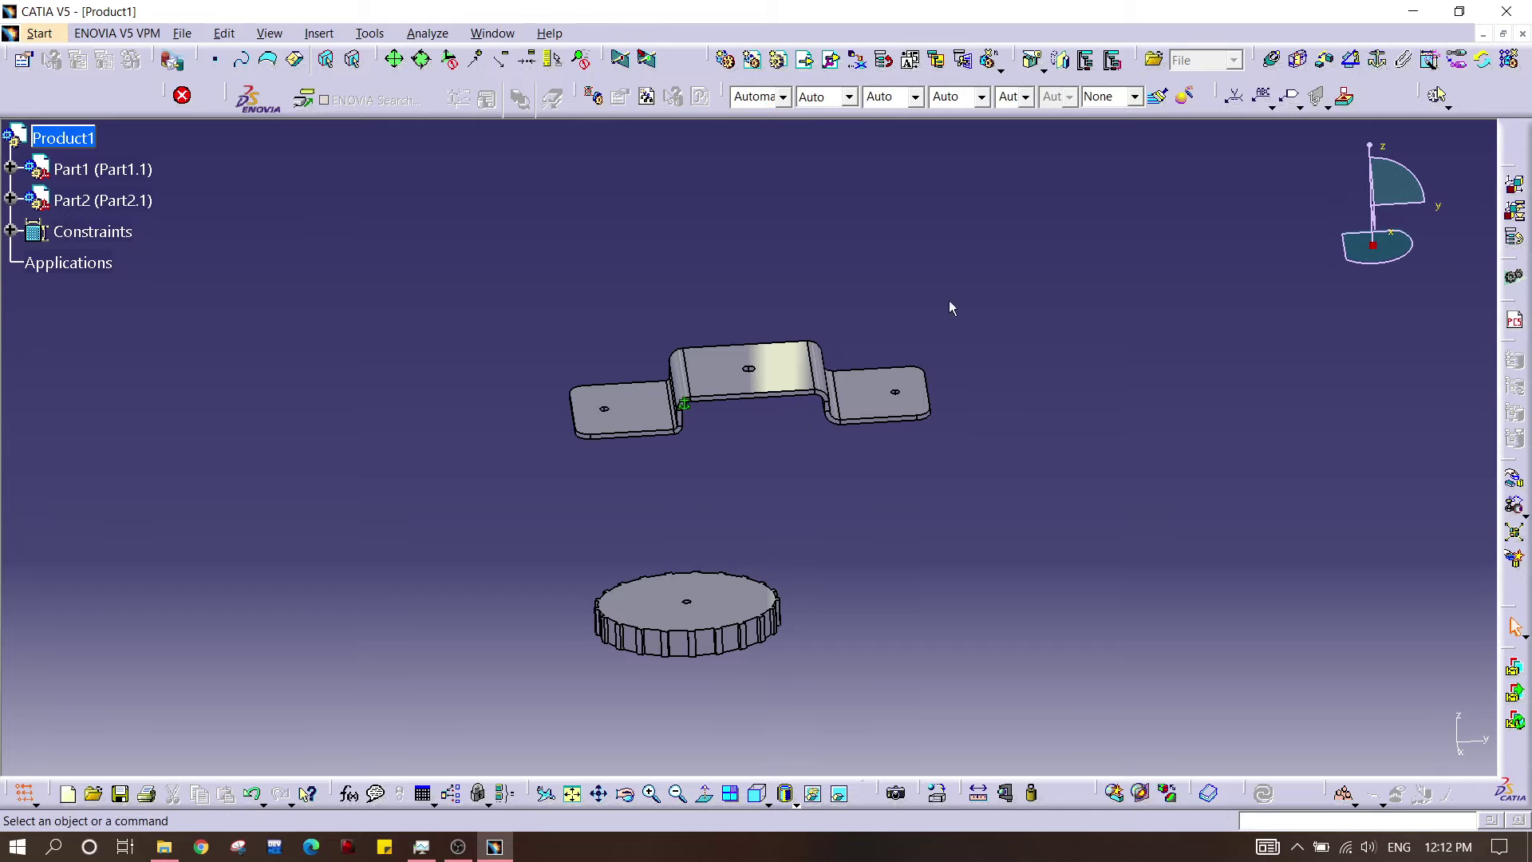
Step: Add a coincidence constraint between the axis of the base plate's end-tab hole and the magnet disc's centre hole axis
left_click(1273, 64)
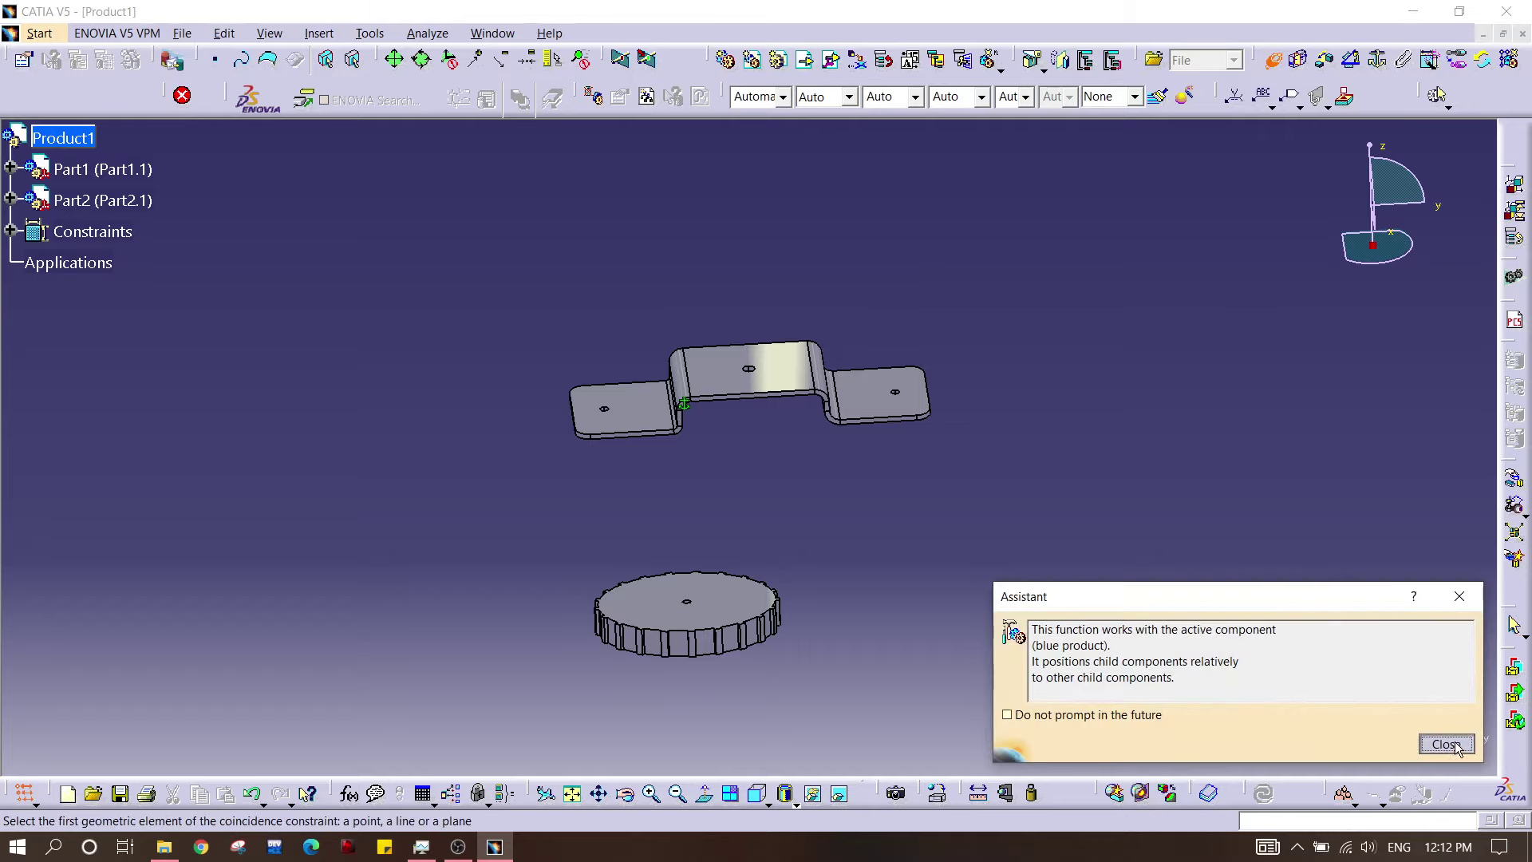
left_click(1446, 744)
middle_click_drag(709, 438, 681, 496)
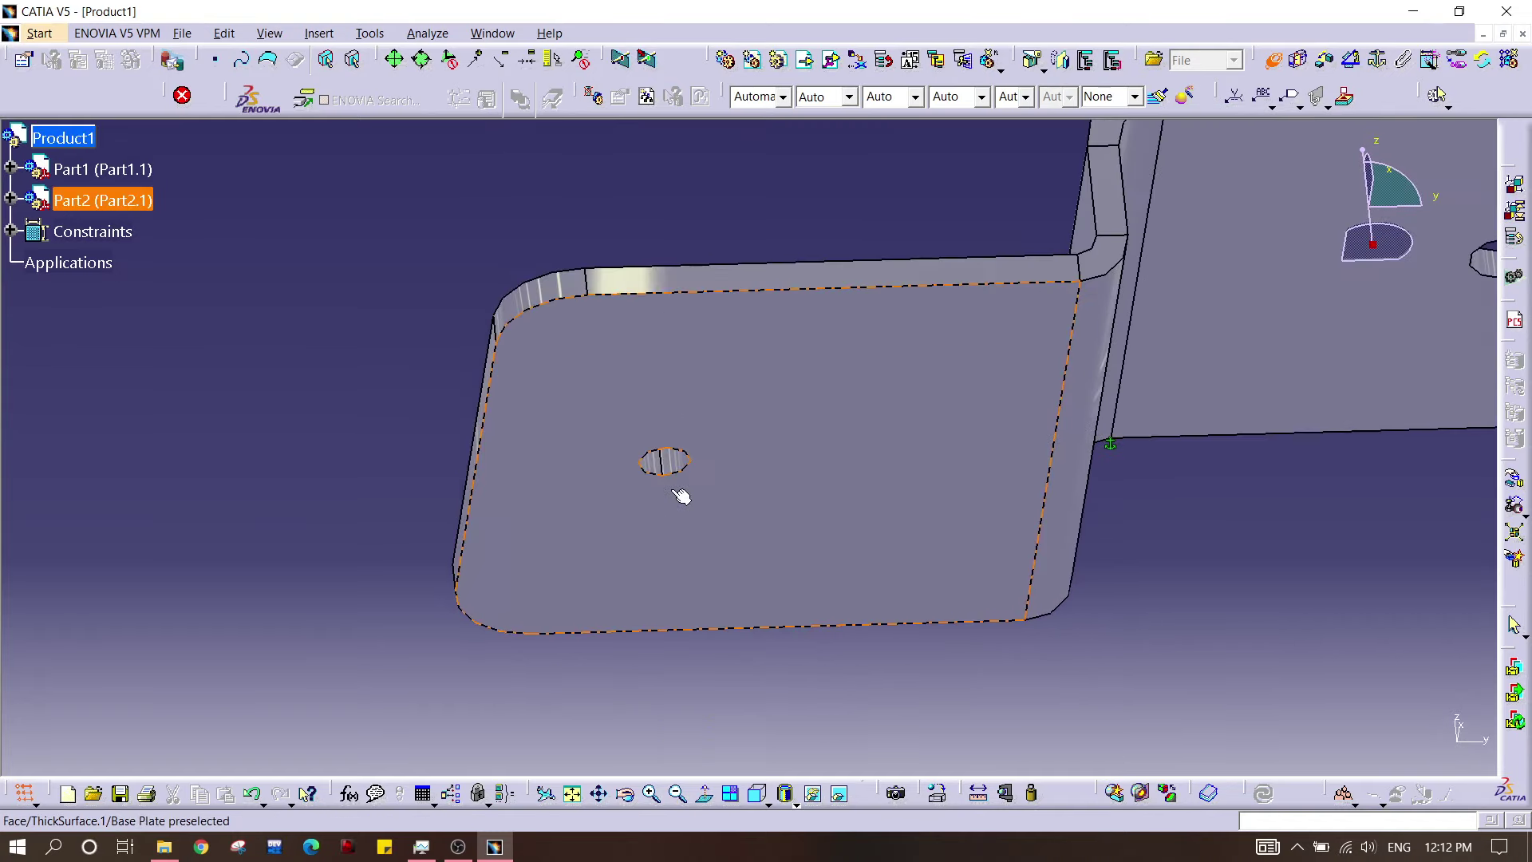
left_click(668, 466)
middle_click_drag(752, 391, 920, 445)
left_click(870, 529)
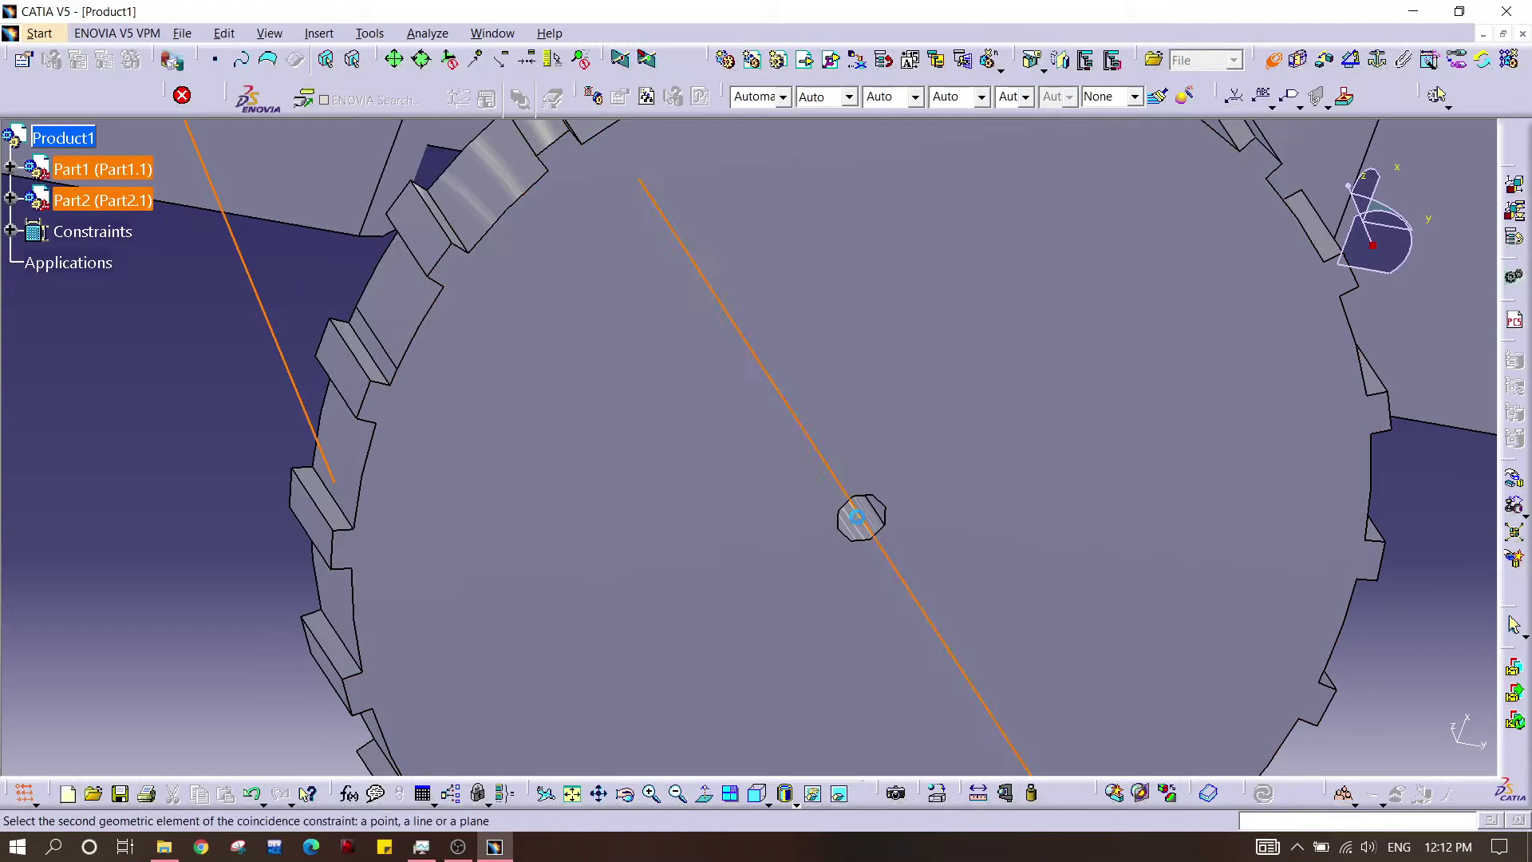
middle_click_drag(907, 188, 948, 488)
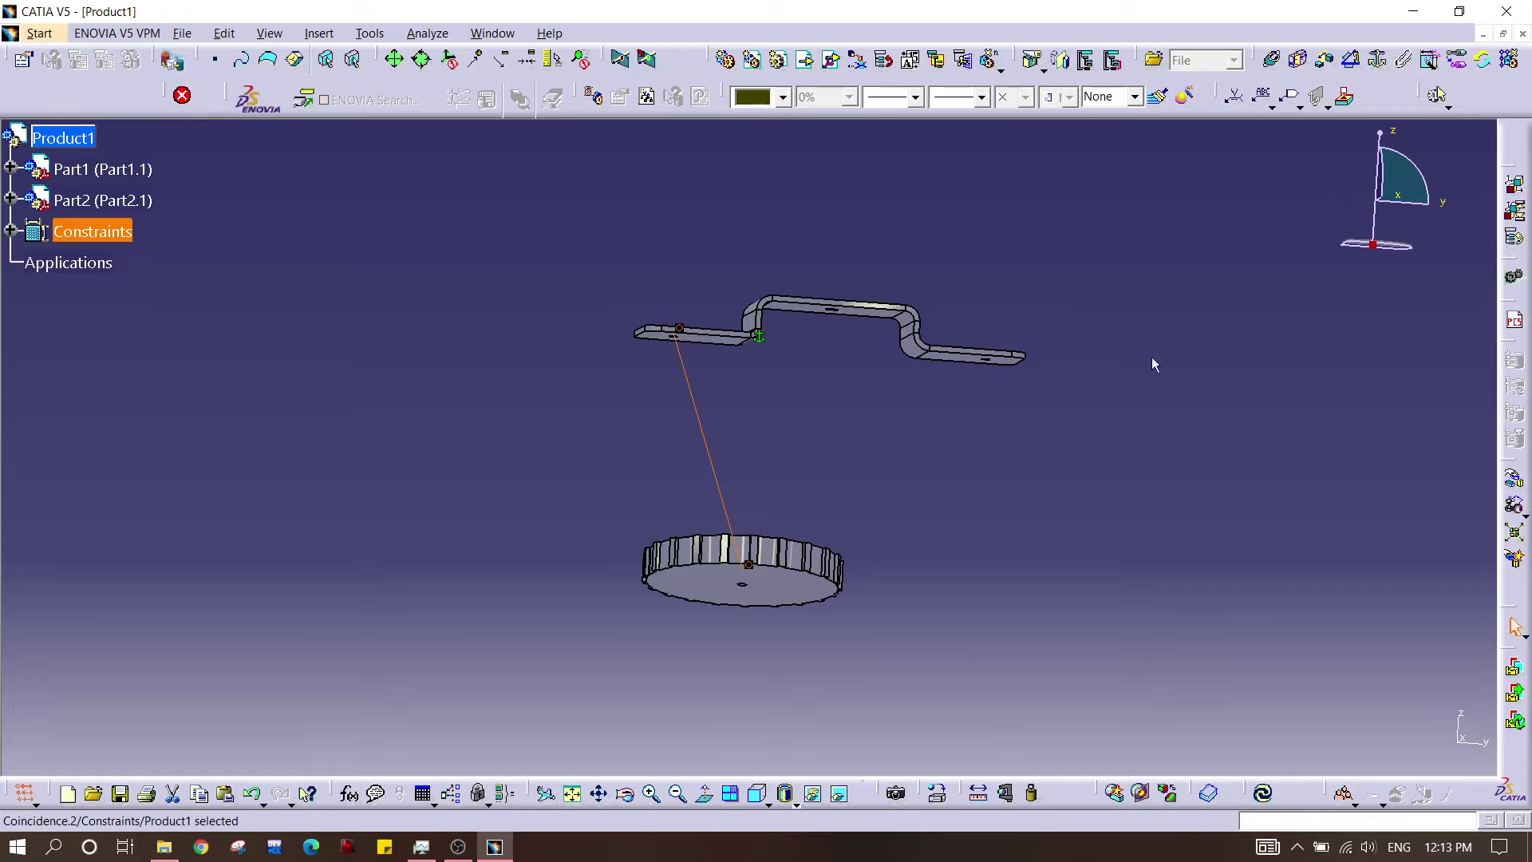
Step: Try to add a contact constraint between the base plate end tab's underside and the magnet disc's flat face
left_click(1298, 64)
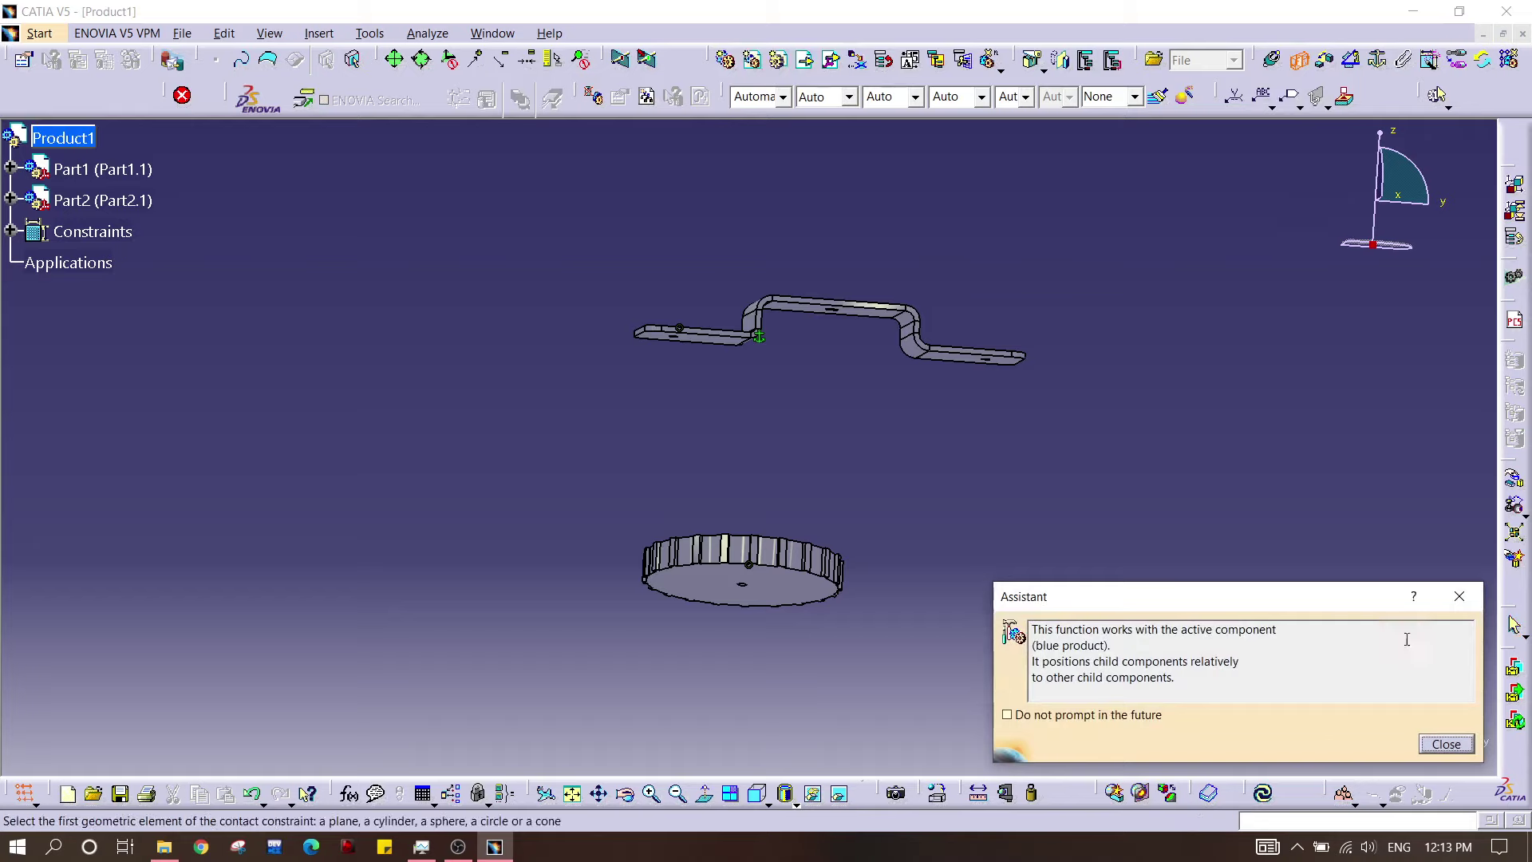
left_click(1446, 744)
middle_click_drag(728, 438, 822, 383)
left_click(795, 581)
middle_click_drag(795, 582, 923, 554)
left_click(902, 526)
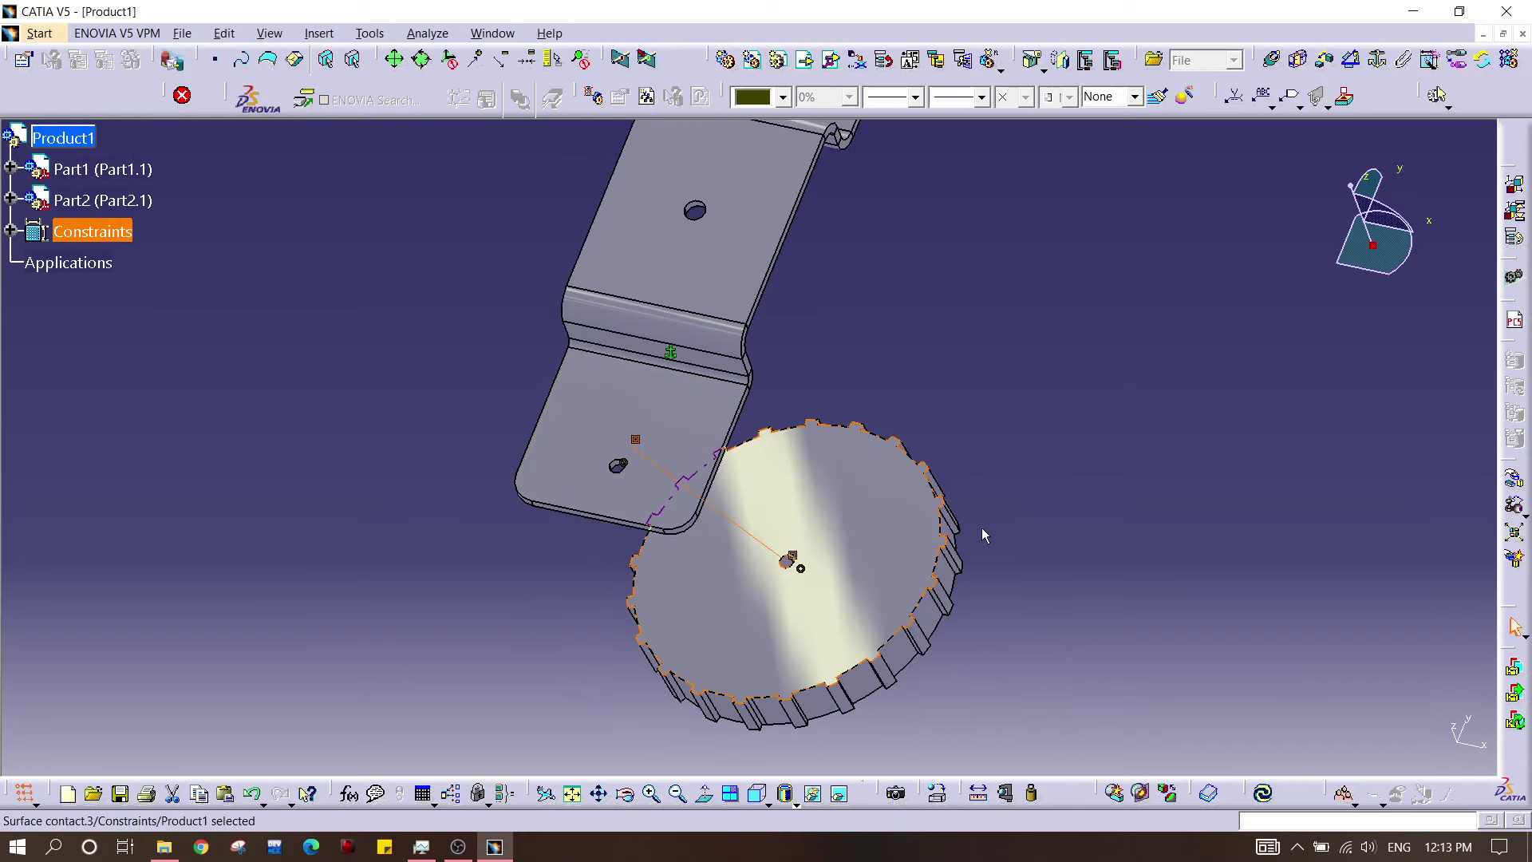
middle_click_drag(1050, 452, 1270, 231)
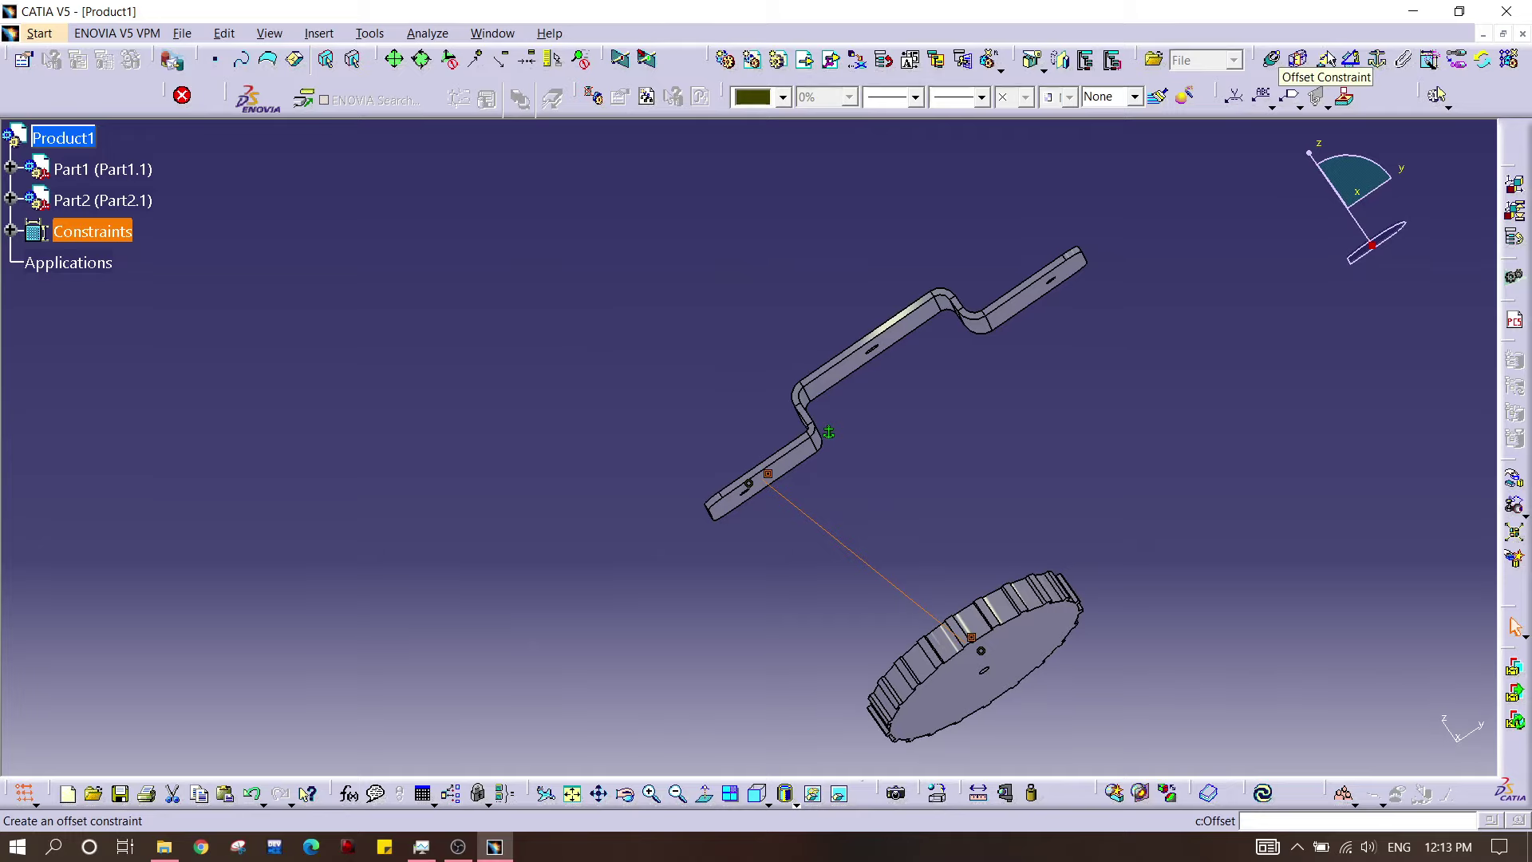
key("Escape")
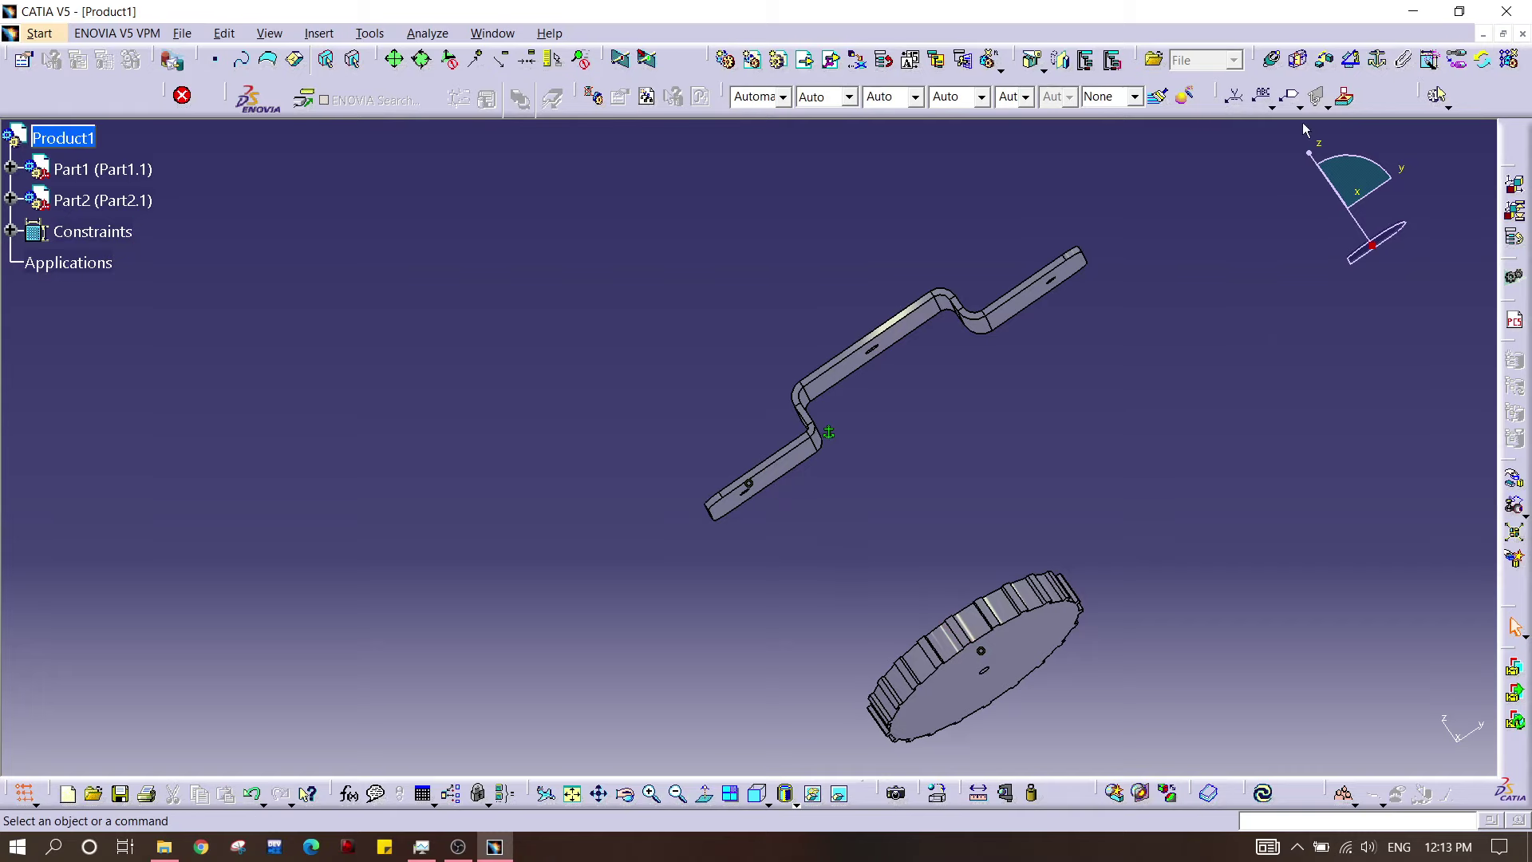
Step: Seat the magnet disc against the end tab's underside with a 0 mm offset constraint in Opposite orientation, and update the assembly
left_click(1325, 69)
middle_click_drag(883, 537, 872, 431)
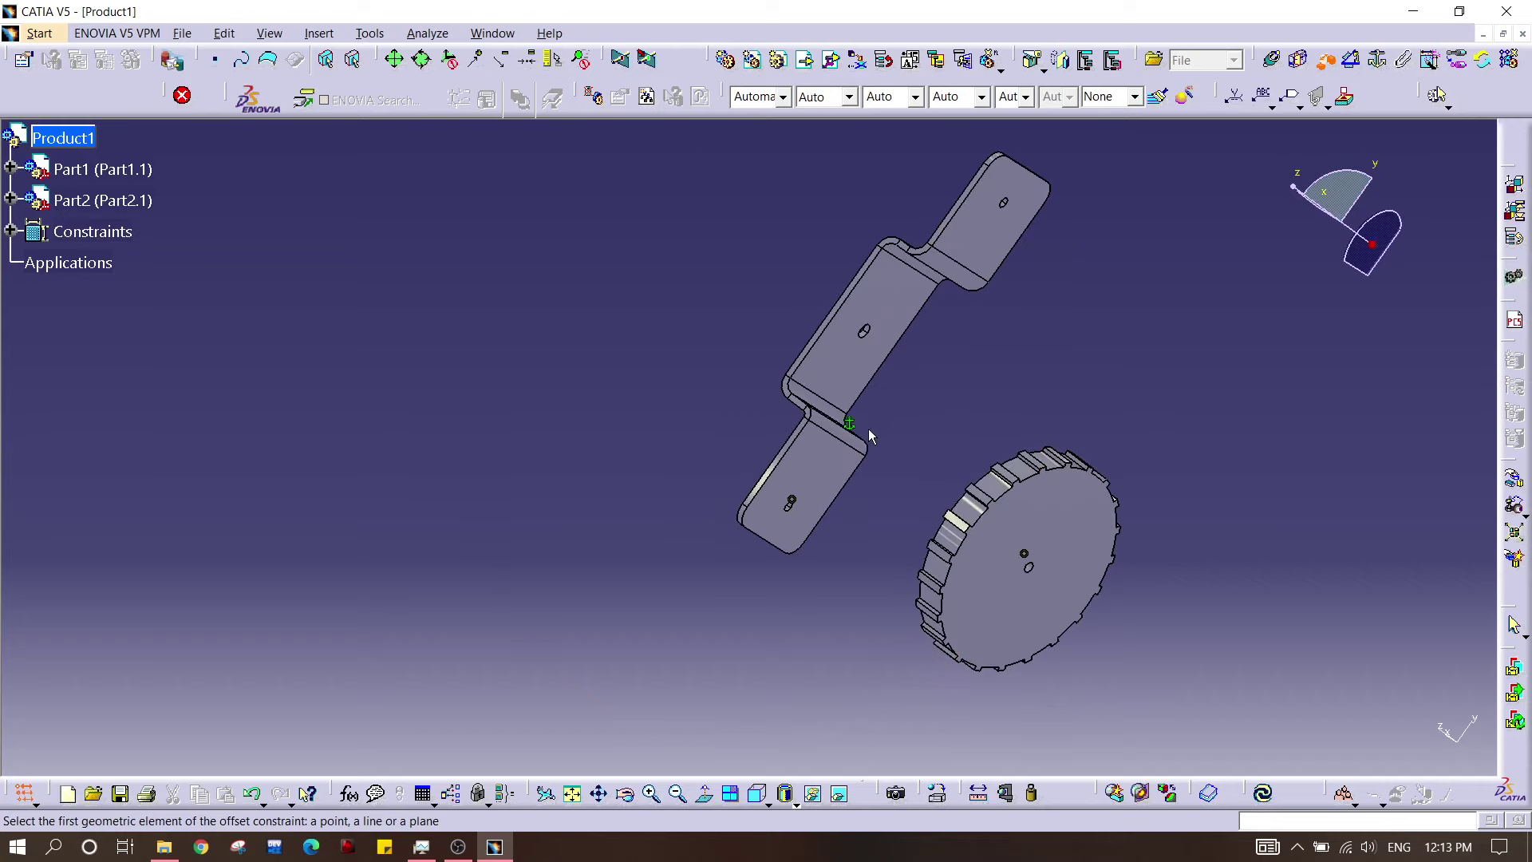
left_click(848, 463)
middle_click_drag(828, 495, 1047, 534)
left_click(868, 488)
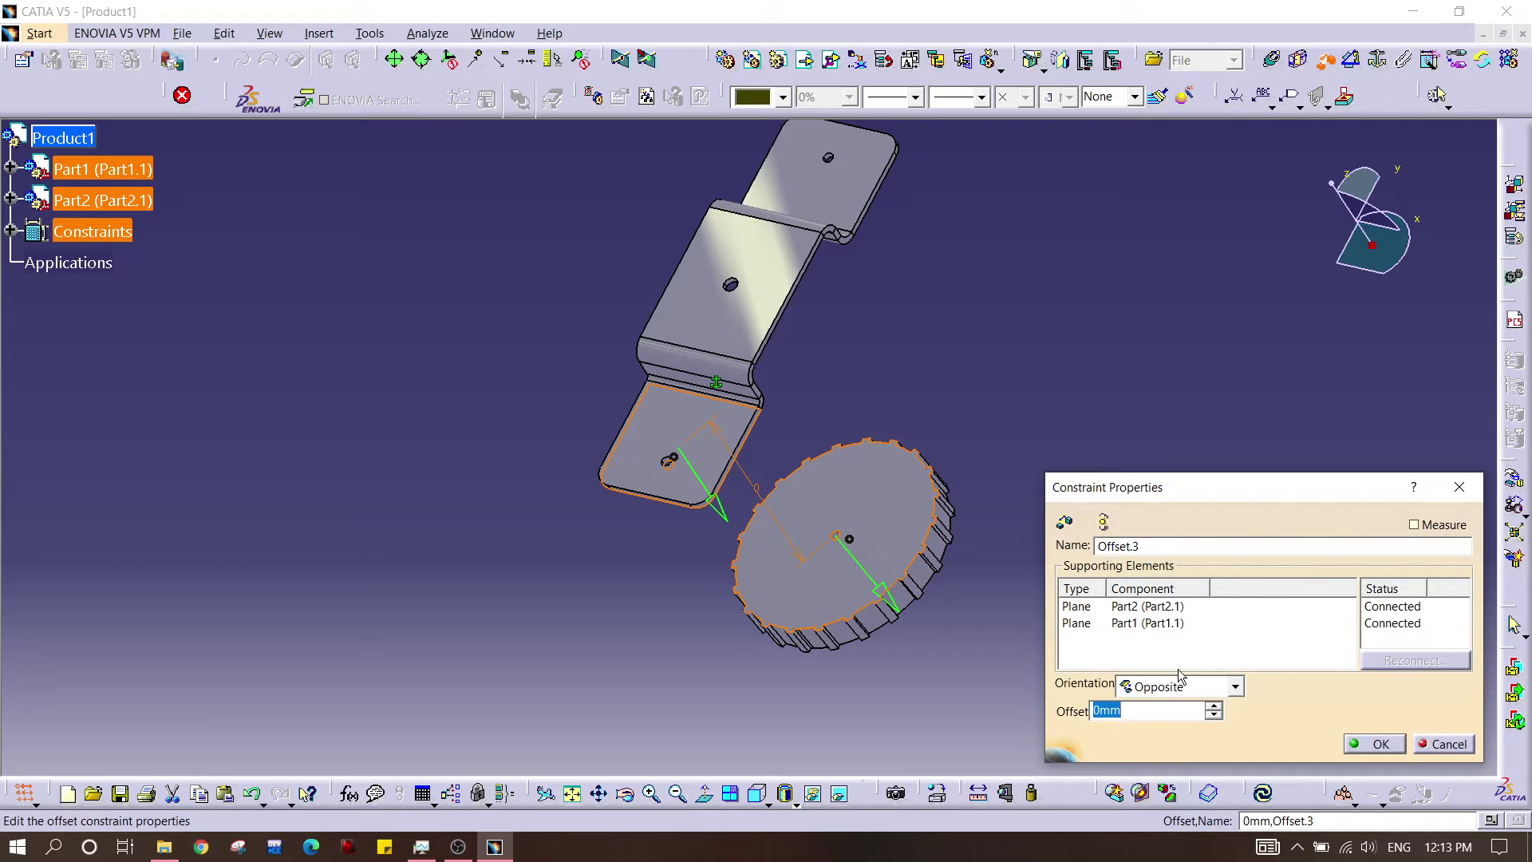
left_click(1371, 743)
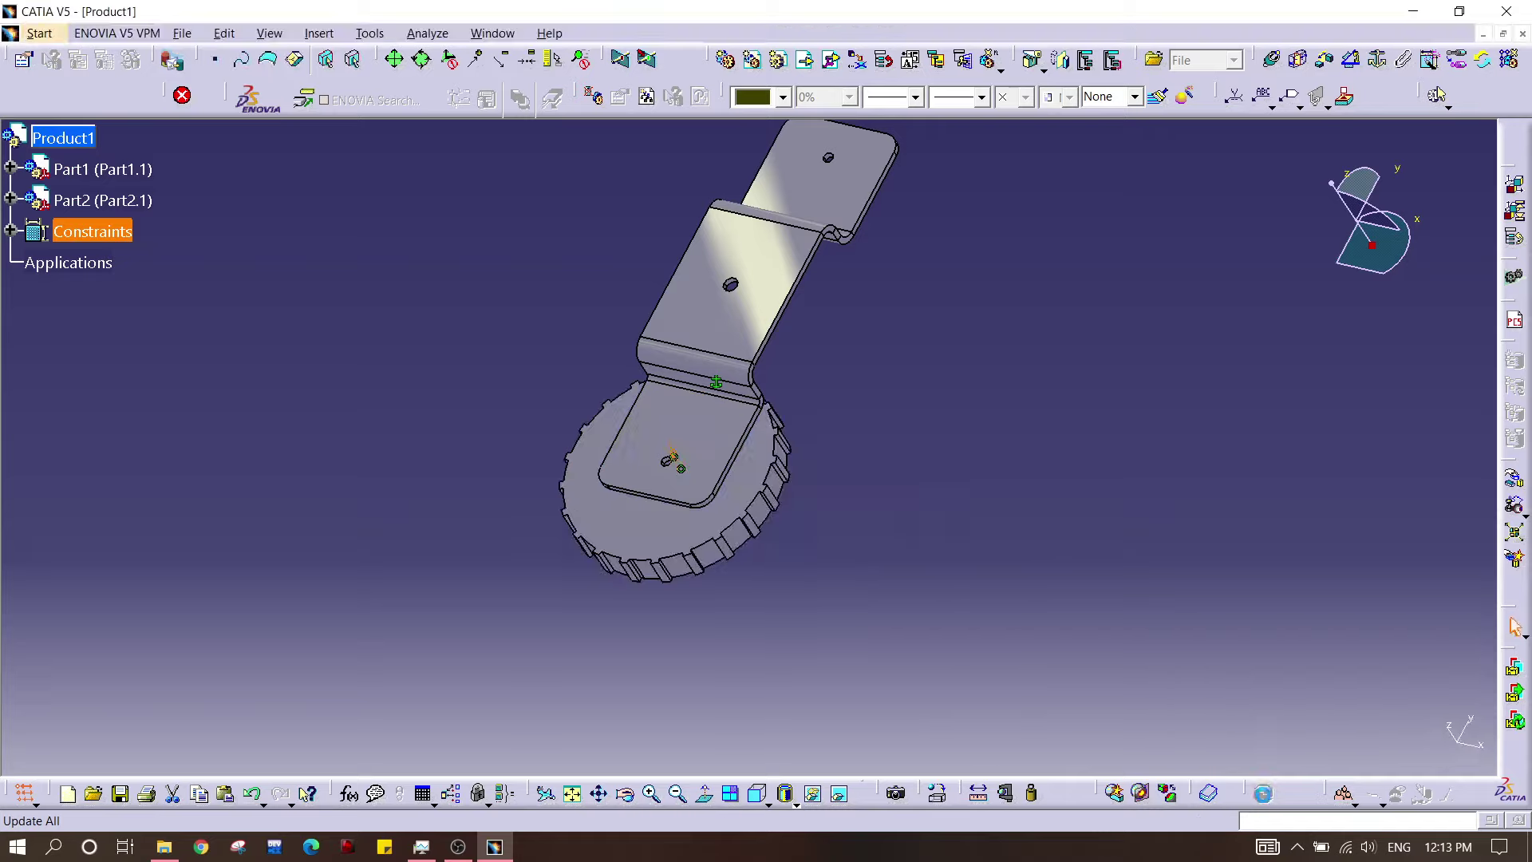
Step: Insert a second copy of the existing Magnets part from the Mansmithing folder into Product1
middle_click_drag(1010, 361, 537, 215)
middle_click_drag(716, 501, 958, 588)
middle_click_drag(1054, 465, 869, 521)
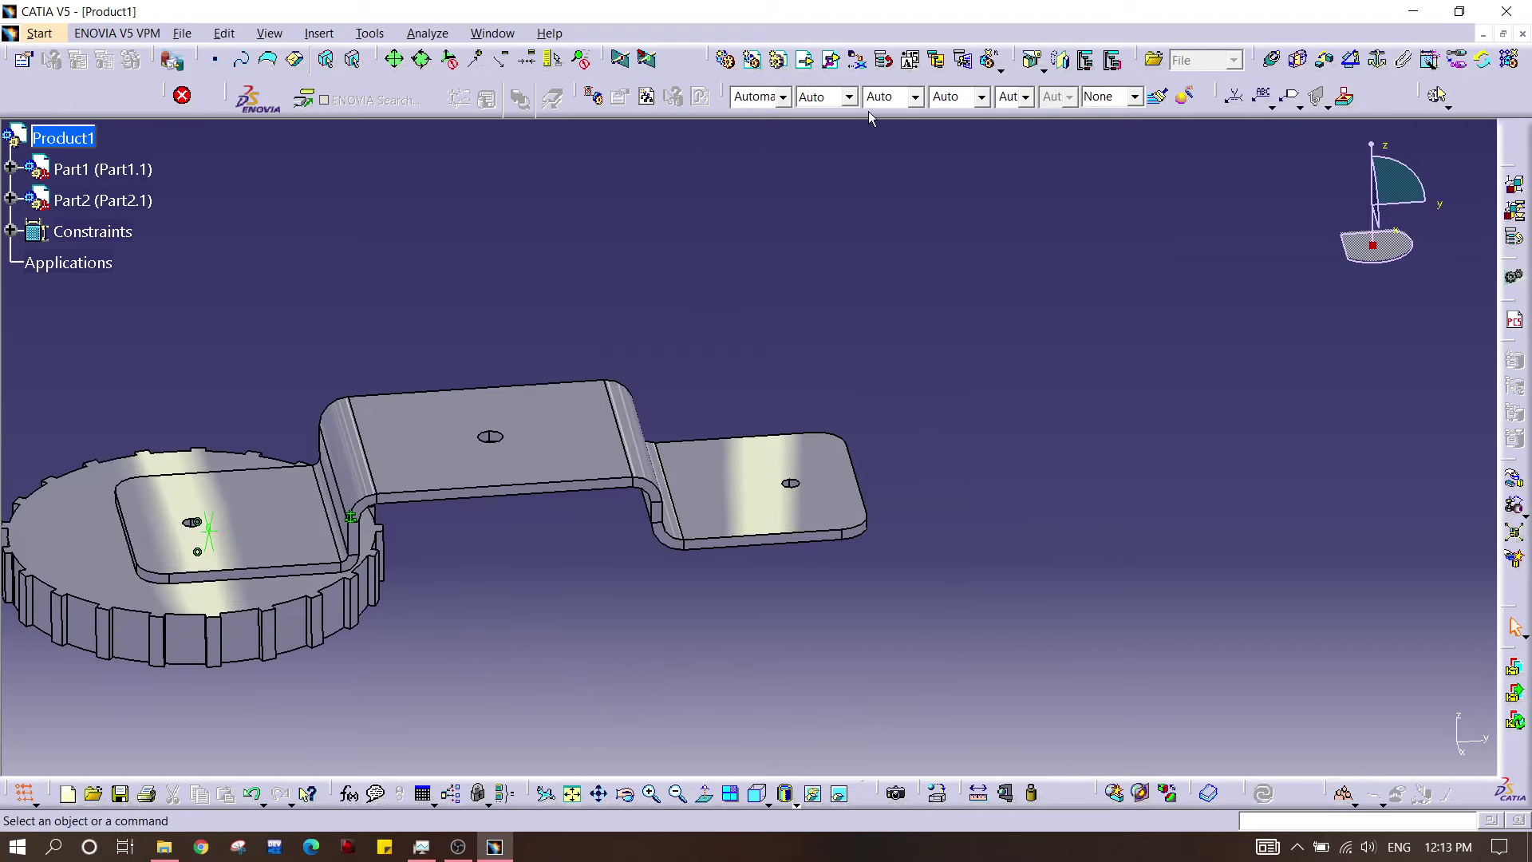
left_click(84, 138)
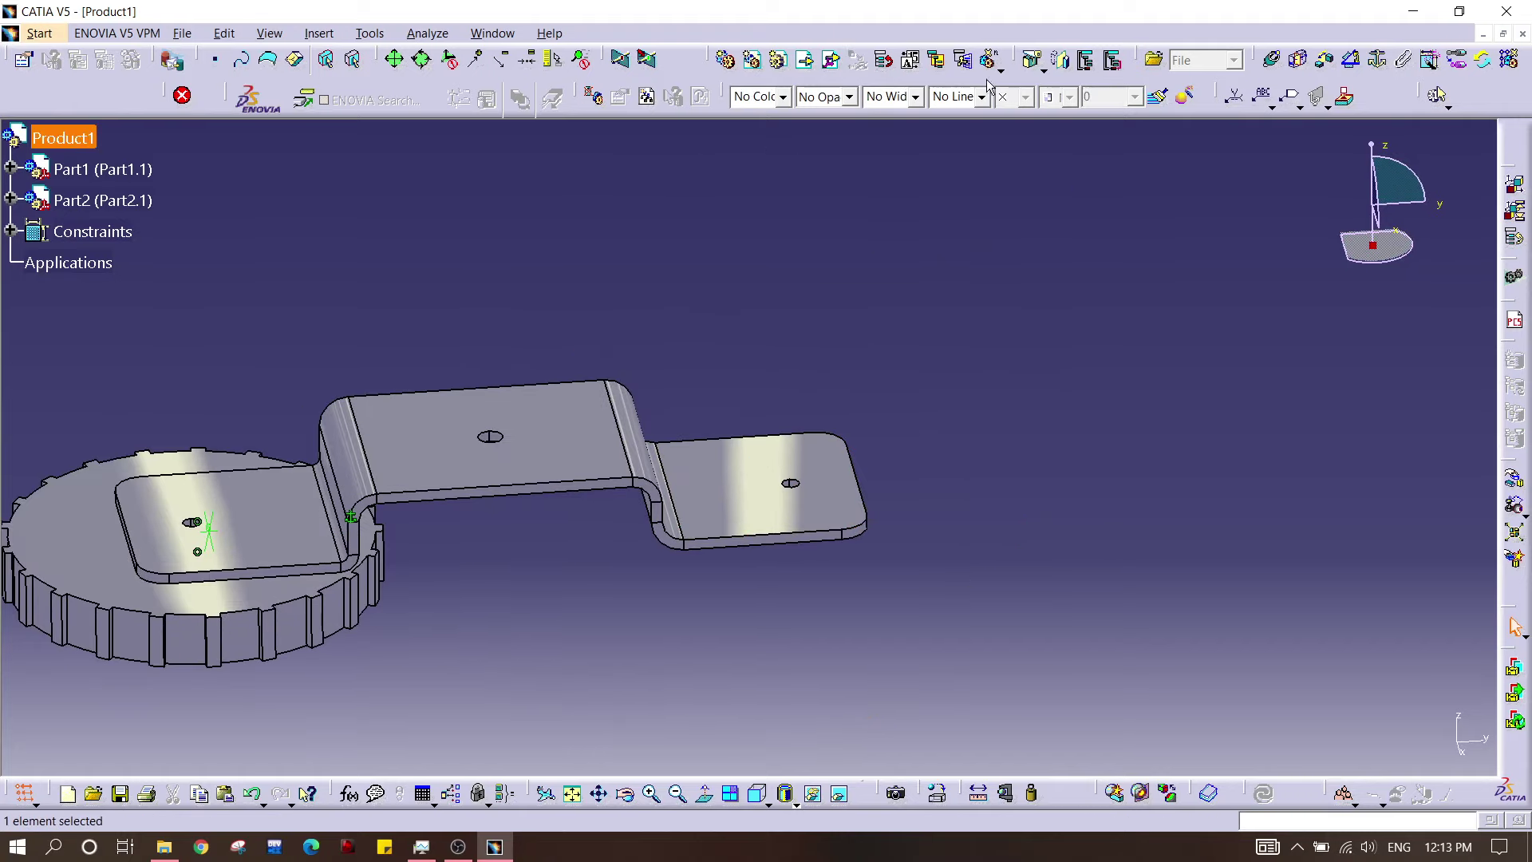
left_click(804, 59)
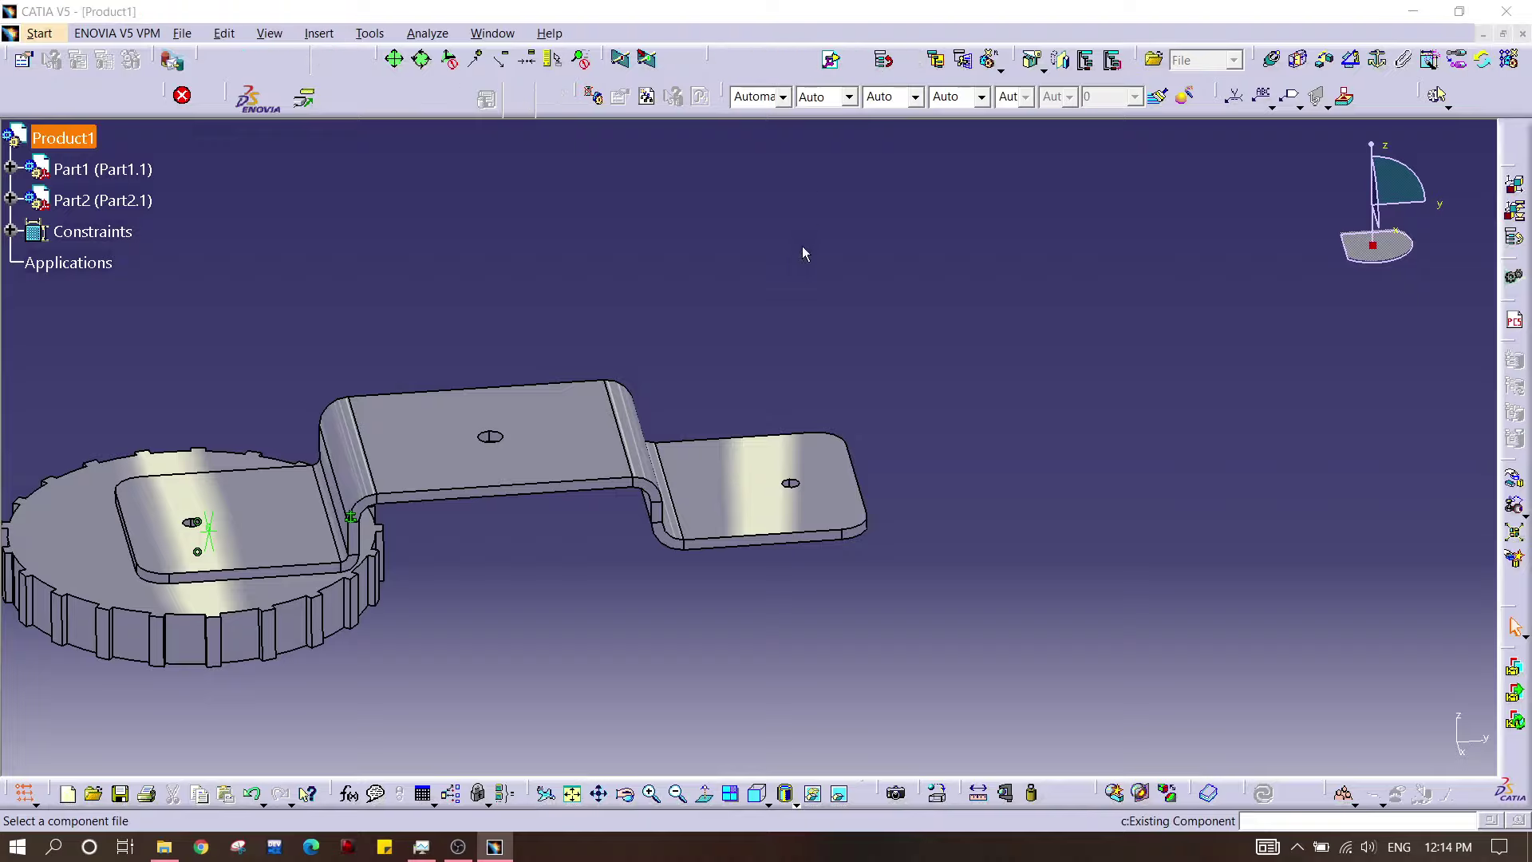
left_click(245, 648)
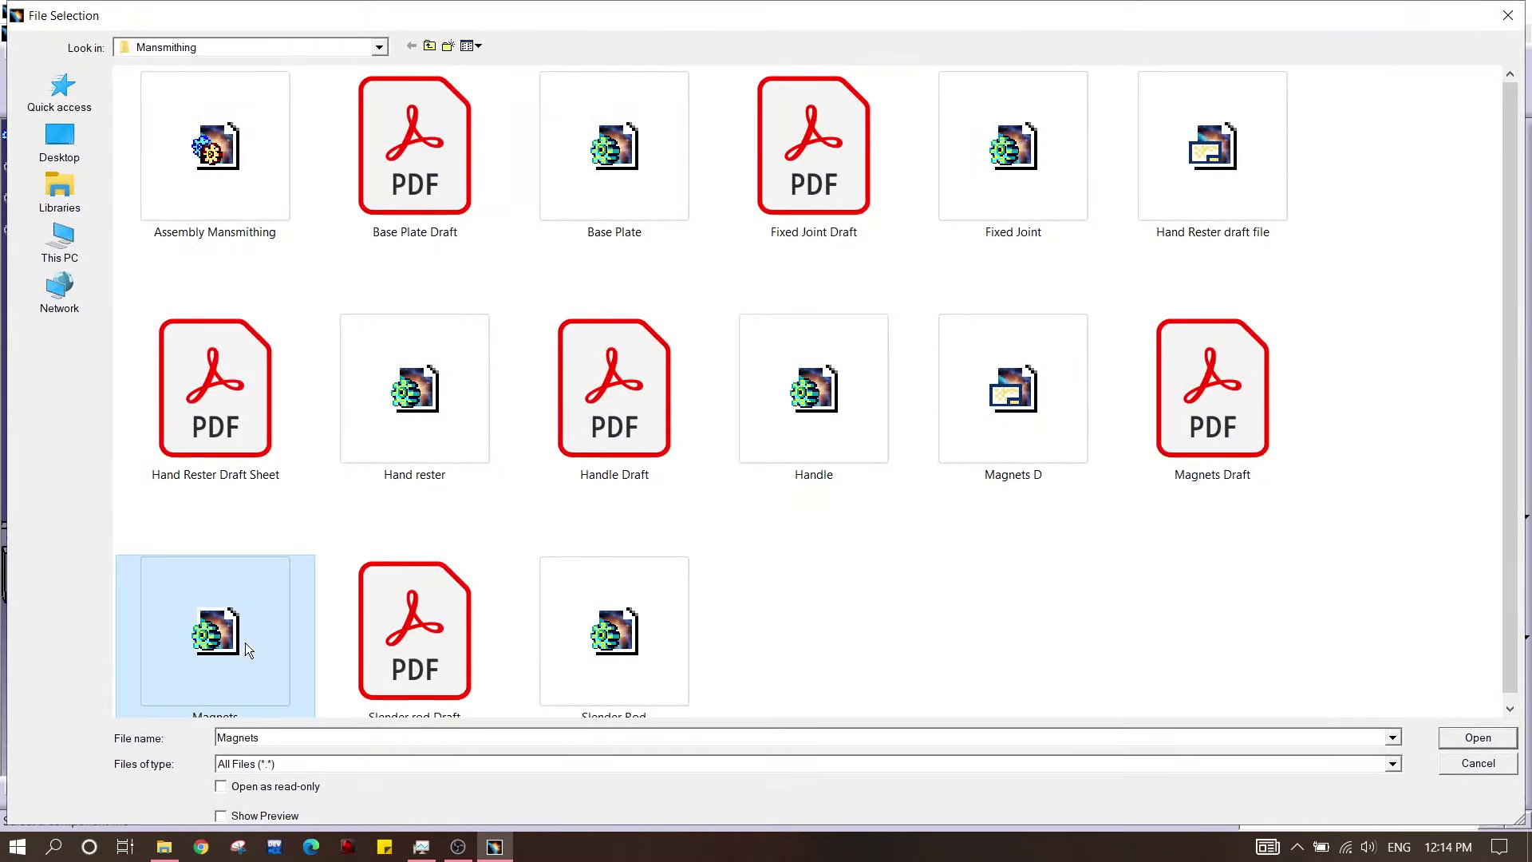
left_click(1478, 739)
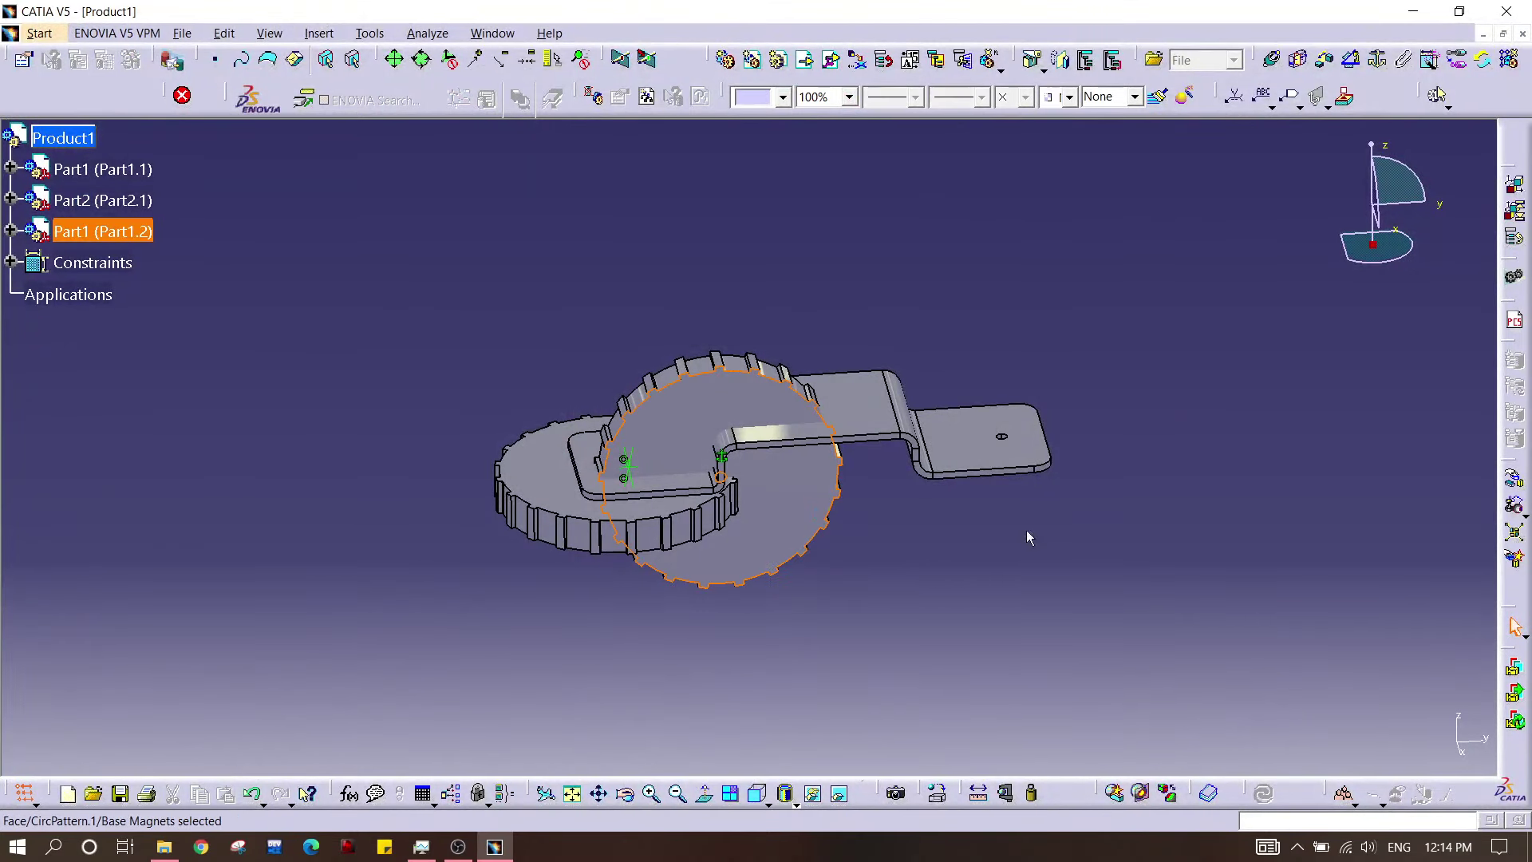
Step: With Manipulation, move the second magnet disc along the Y axis toward the base plate's free end and rotate it about Y to lie flat
left_click(1515, 479)
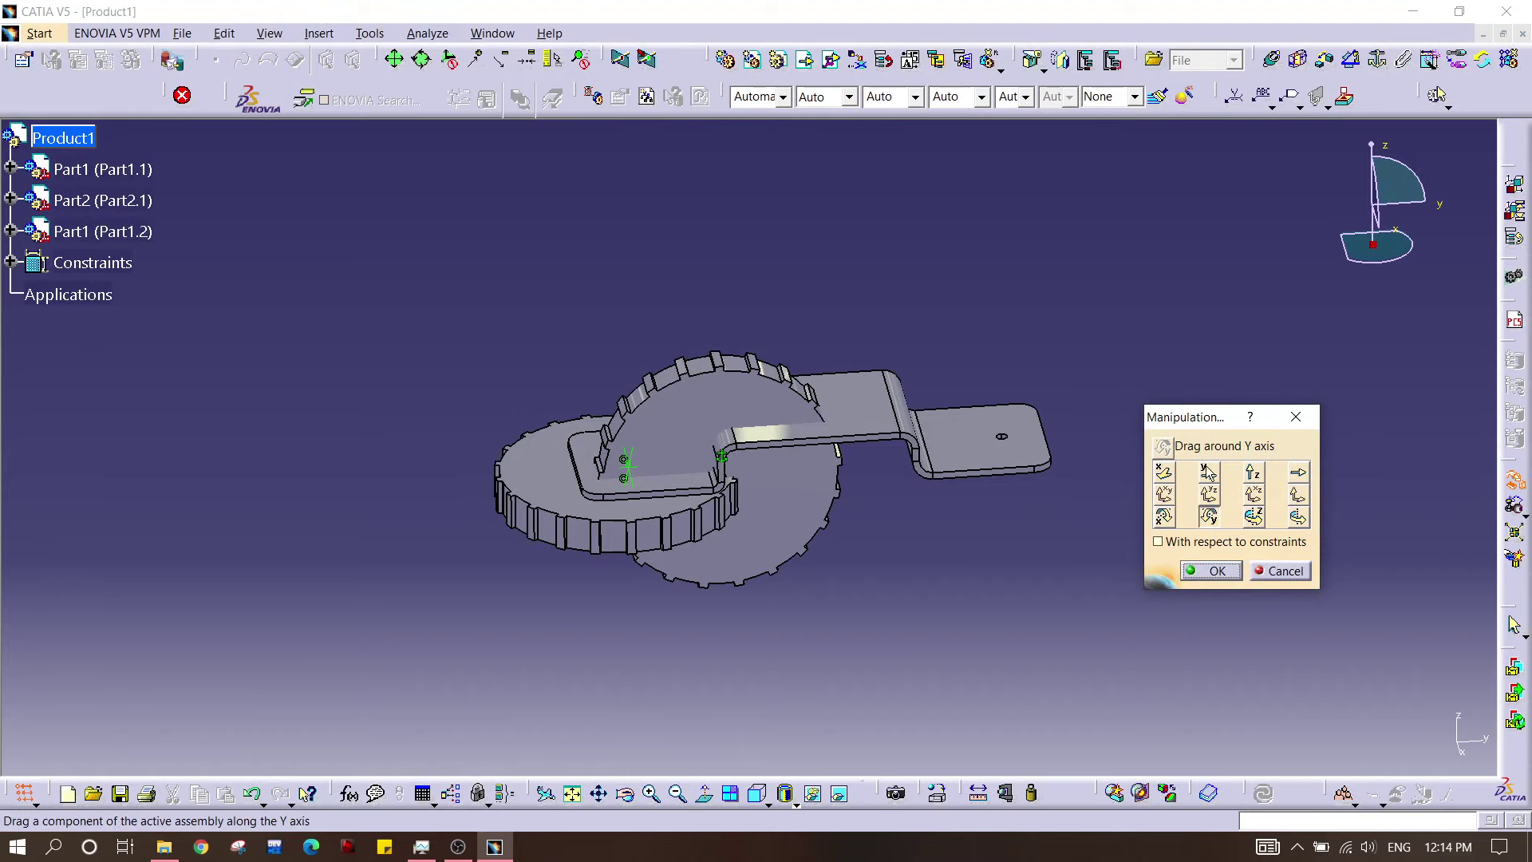
left_click_drag(790, 531, 978, 531)
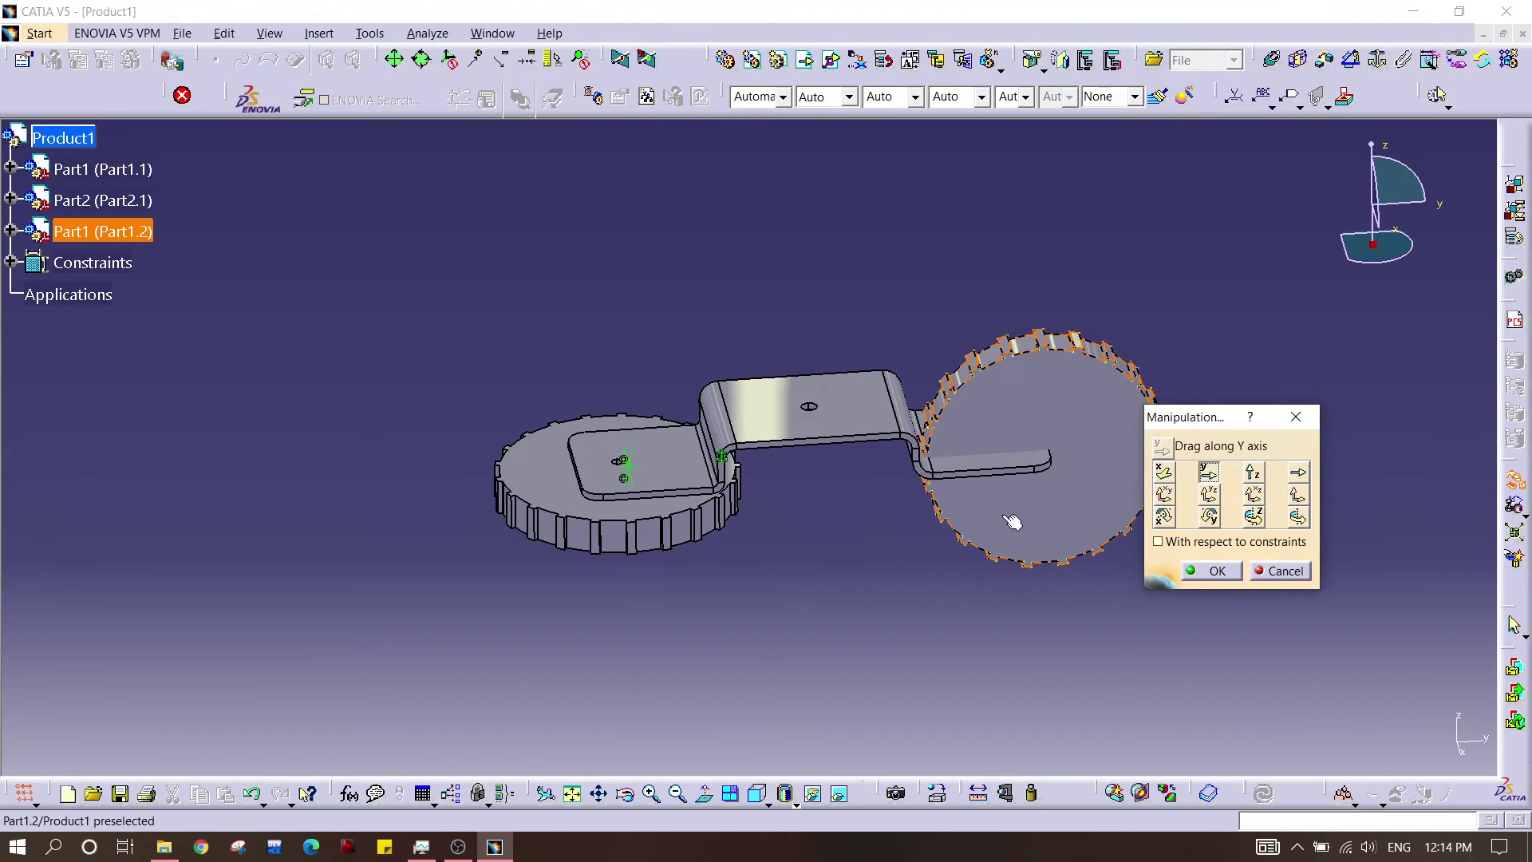
left_click(1210, 517)
left_click_drag(1093, 543, 955, 198)
middle_click_drag(985, 387, 703, 365)
left_click_drag(860, 397, 886, 452)
Step: Shift the second magnet disc farther out along Y and down along Z until it is well clear below the base plate
left_click(1208, 475)
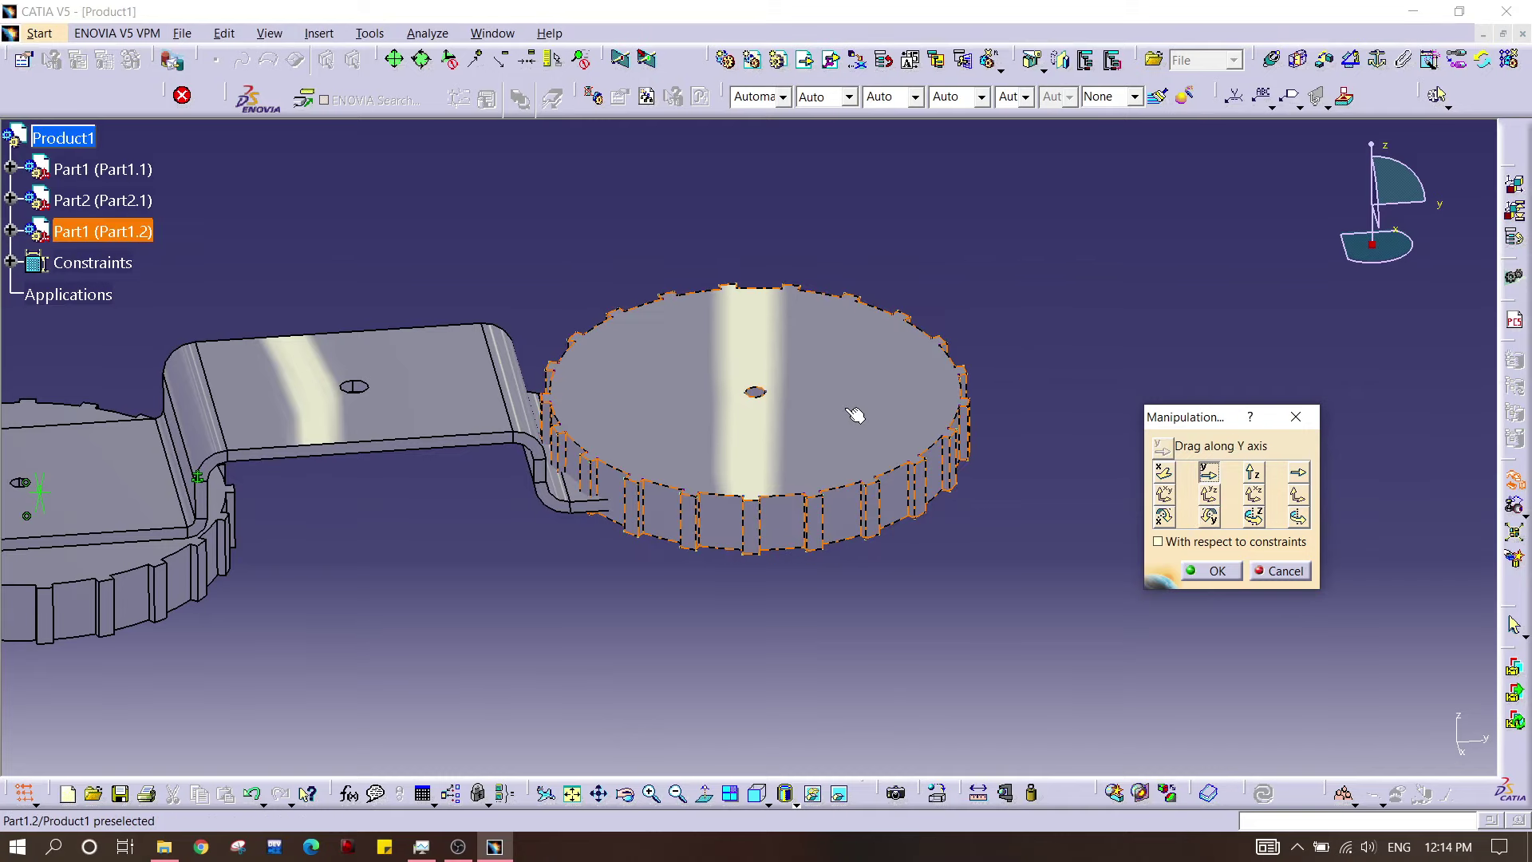
left_click_drag(845, 502, 988, 503)
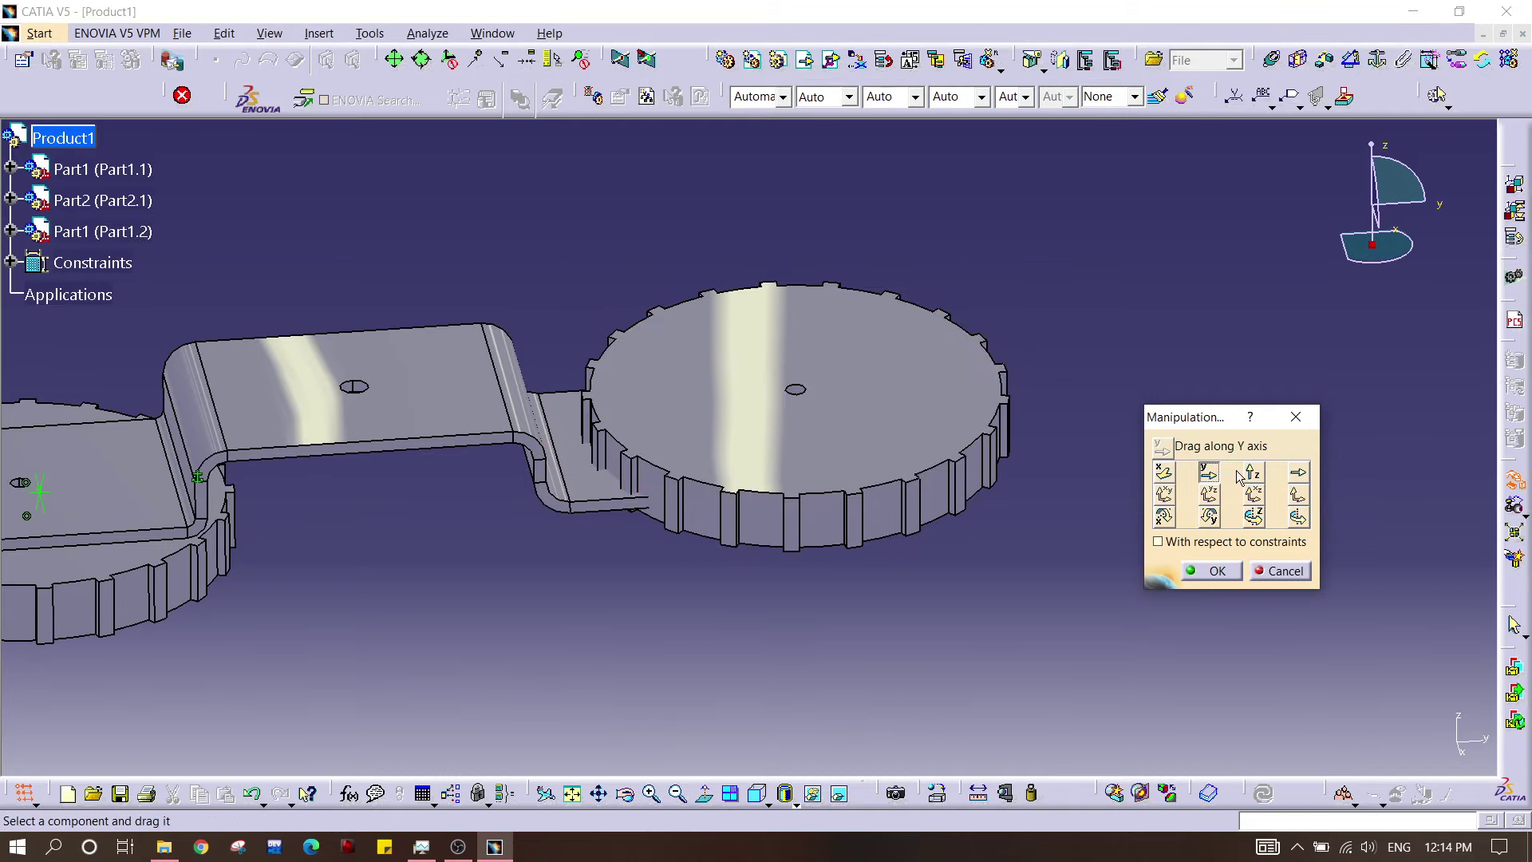
left_click_drag(951, 443, 992, 742)
middle_click_drag(899, 549, 862, 428)
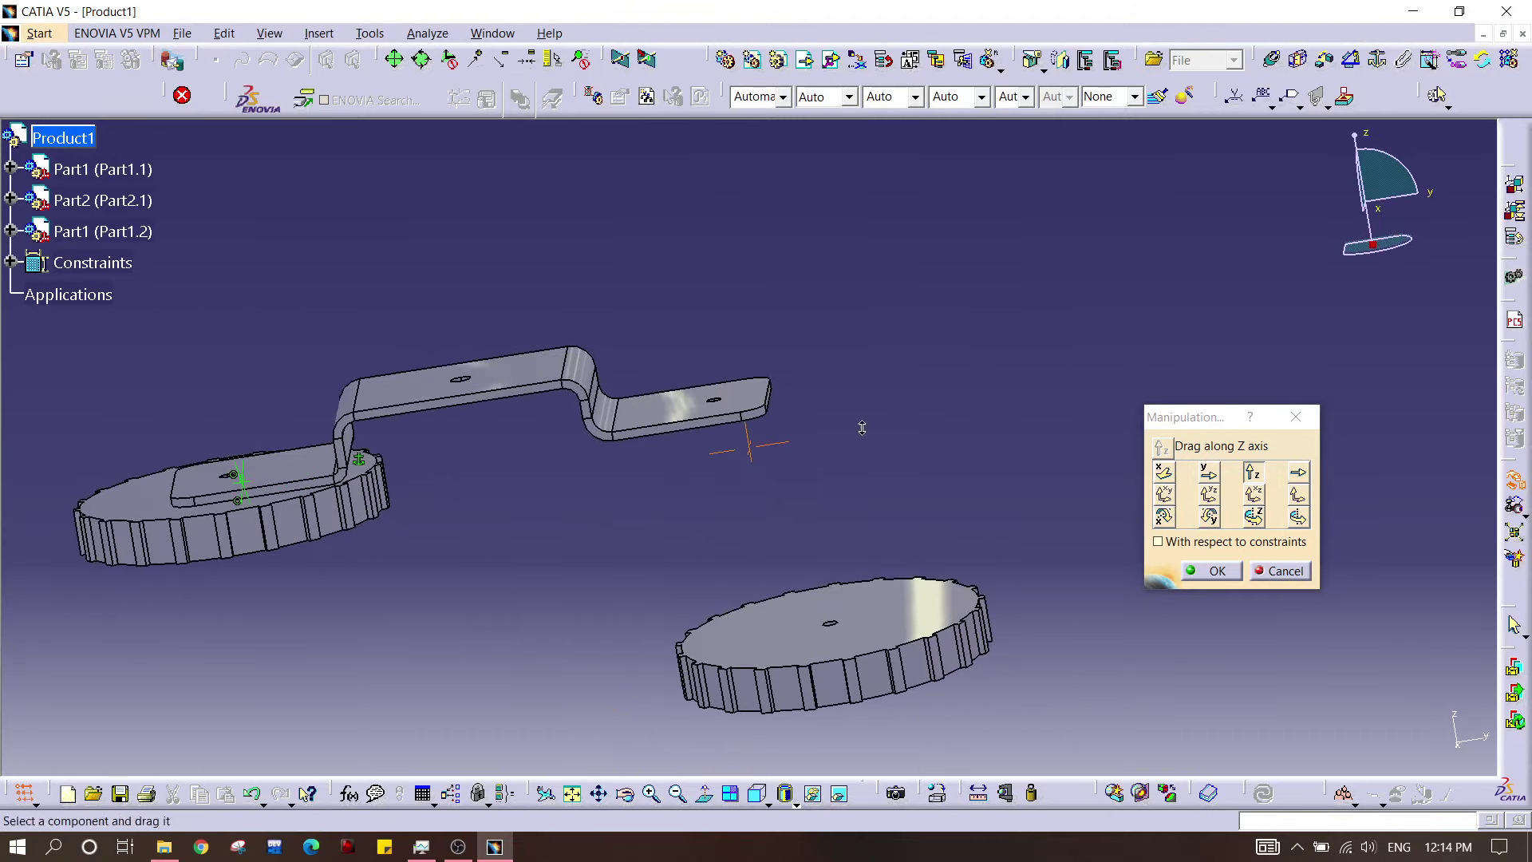
left_click(1216, 569)
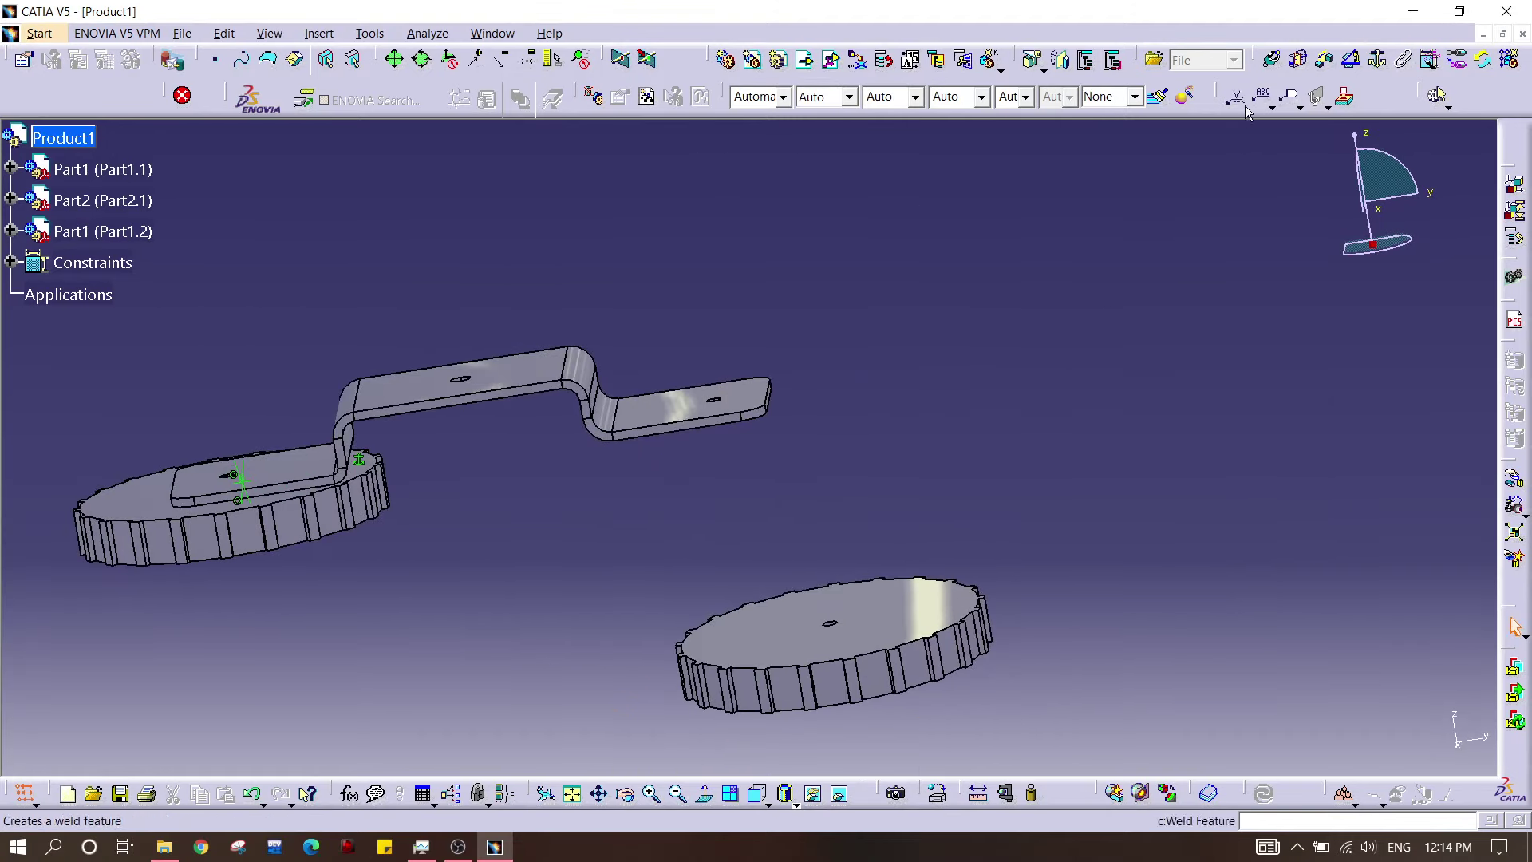
Step: Add a coincidence constraint between the hole axis of the base plate's free end tab and the second magnet disc's centre hole axis
middle_click_drag(1001, 343, 755, 259)
left_click(763, 276)
middle_click_drag(870, 244, 868, 434)
middle_click_drag(1097, 307, 791, 246)
left_click(933, 447)
middle_click_drag(648, 268, 646, 466)
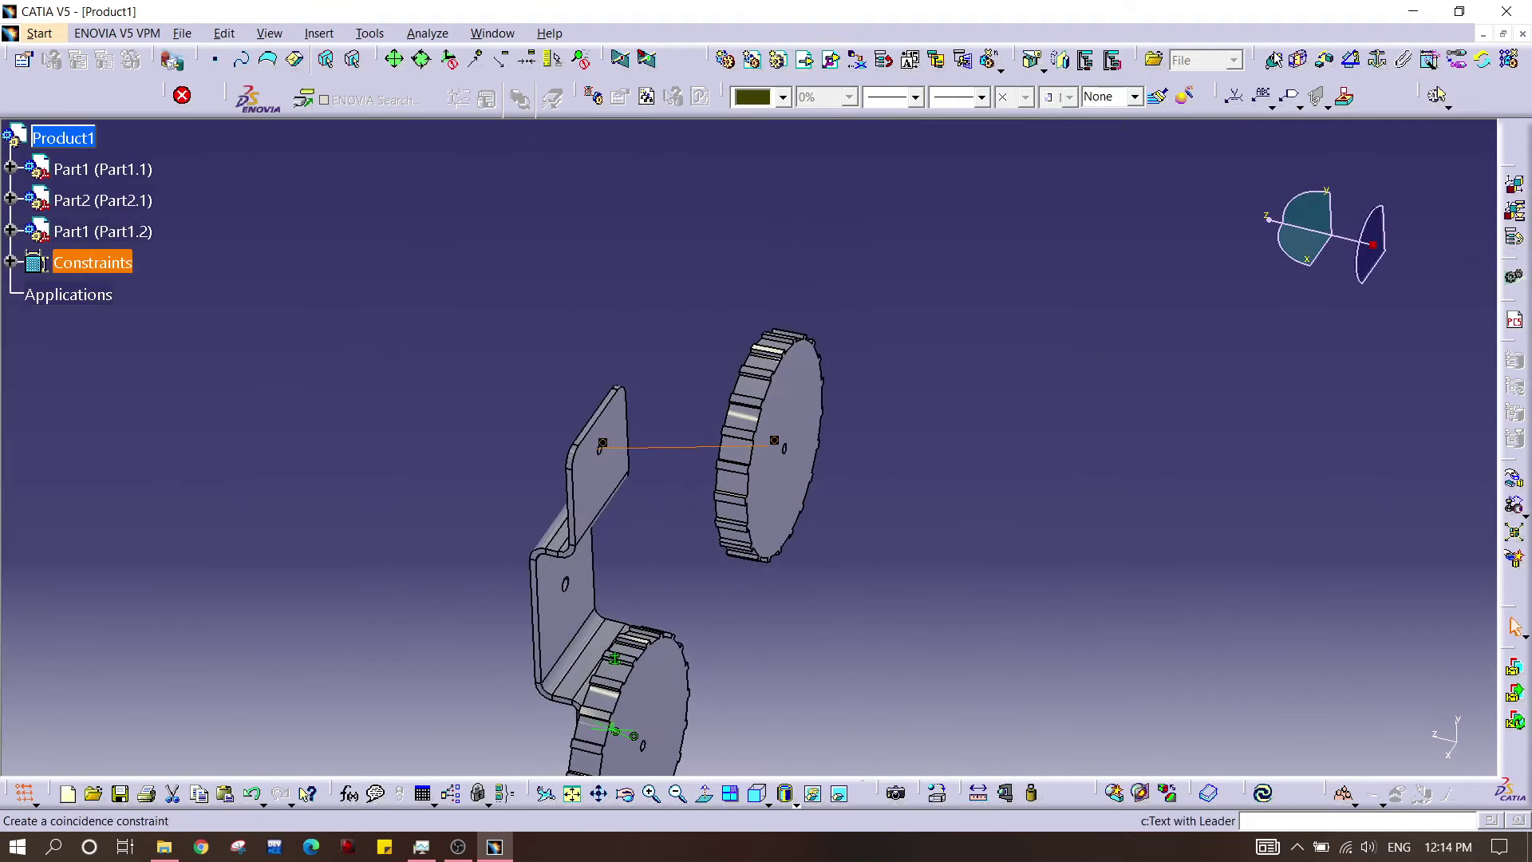
Step: Constrain the second magnet disc to the free end tab's underside with a 0 mm Opposite offset, and update the assembly
left_click(1321, 65)
mouse_move(766, 319)
middle_mouse_down()
mouse_move(766, 336)
mouse_move(763, 309)
middle_mouse_up()
left_click(764, 309)
middle_click_drag(580, 225, 1026, 381)
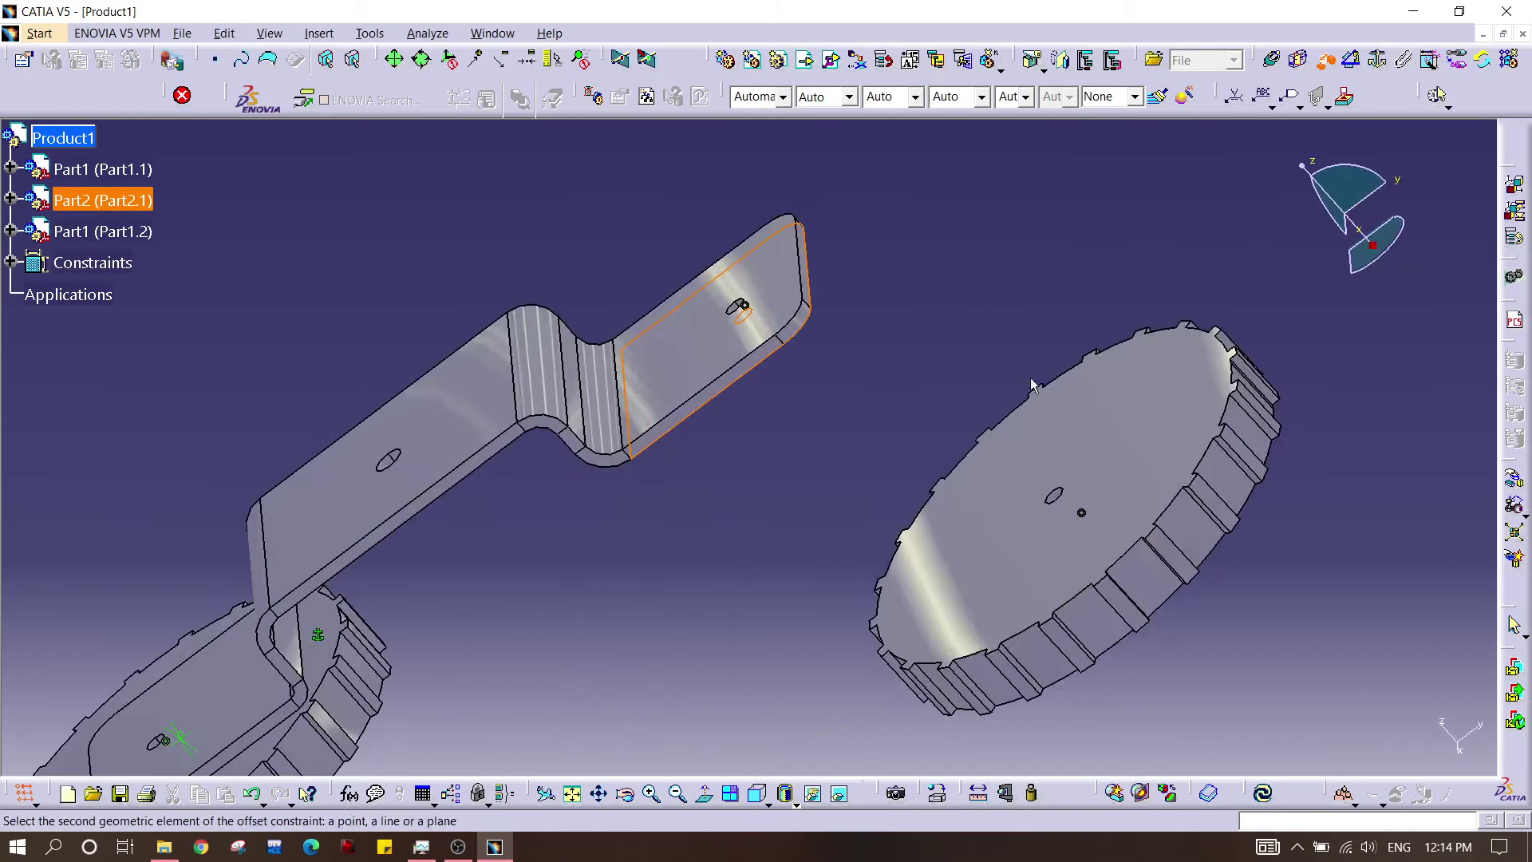
left_click(1114, 432)
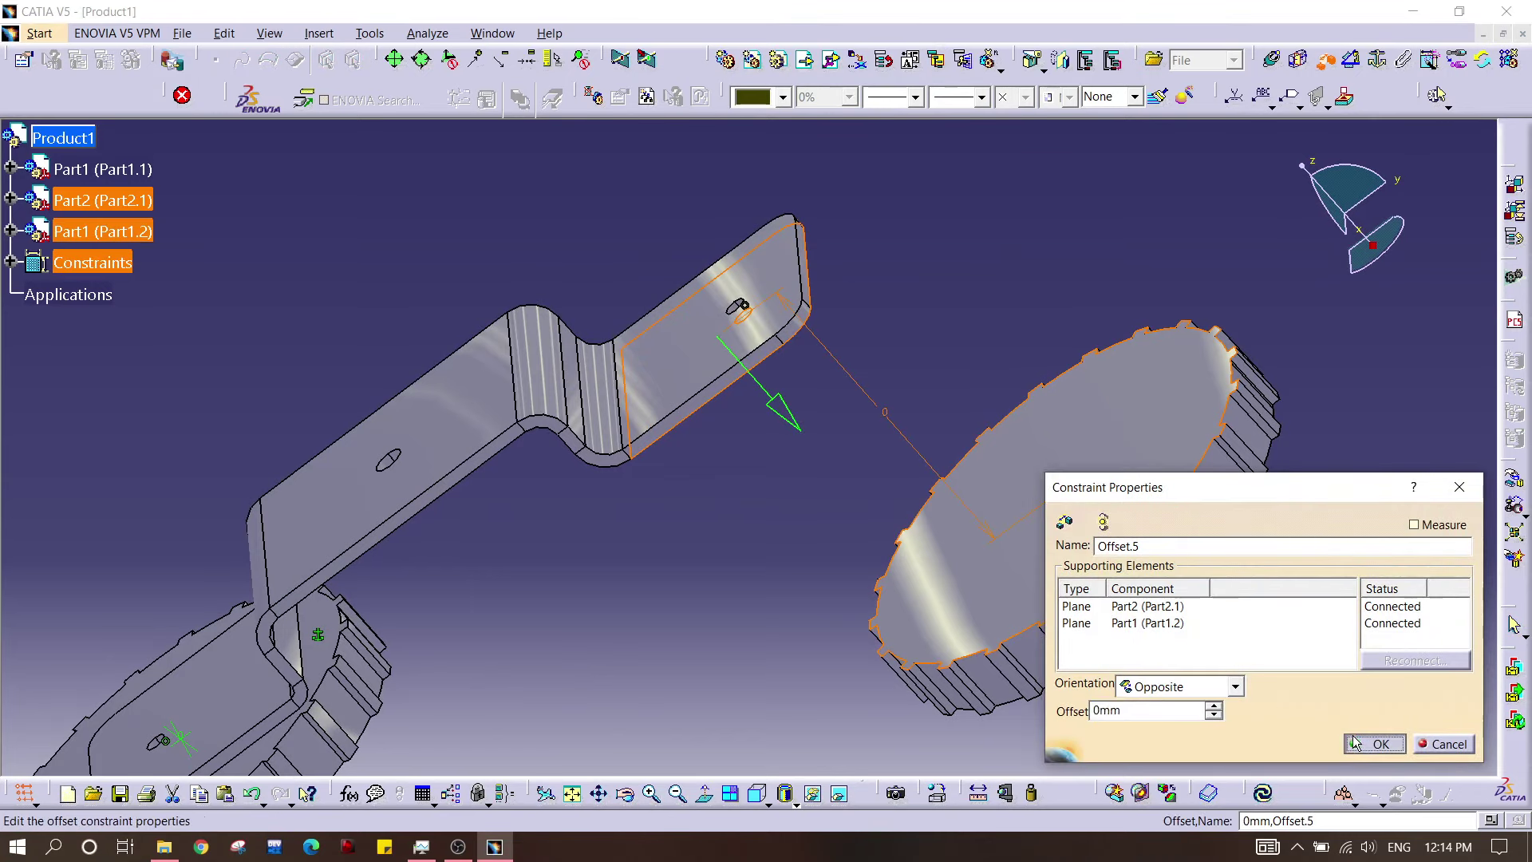
left_click(1354, 742)
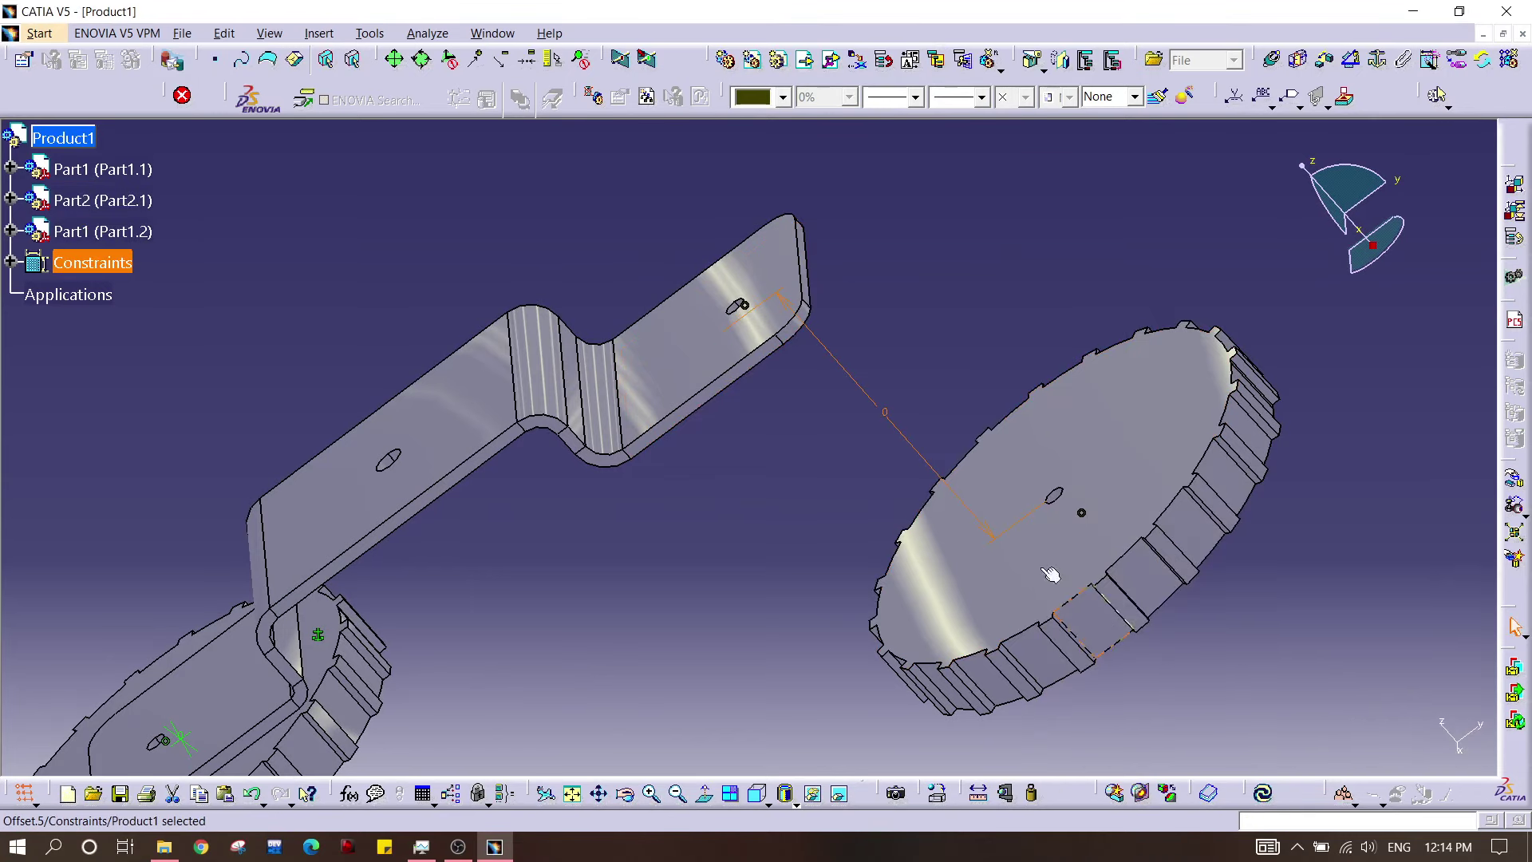
left_click(1265, 794)
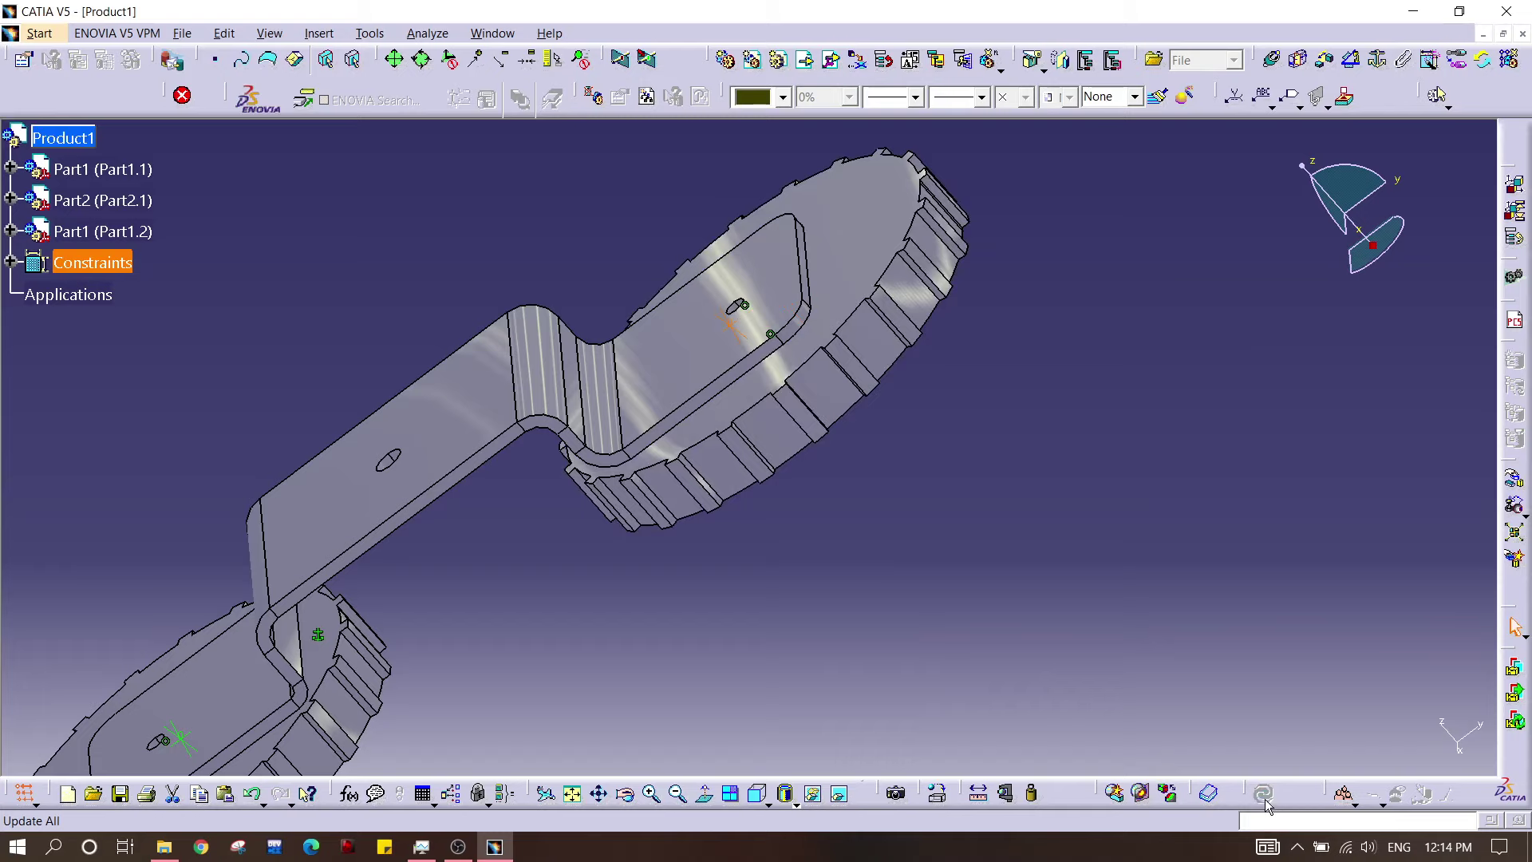
Step: Insert the existing Handle part from the Mansmithing folder into Product1
middle_click_drag(530, 360, 702, 479)
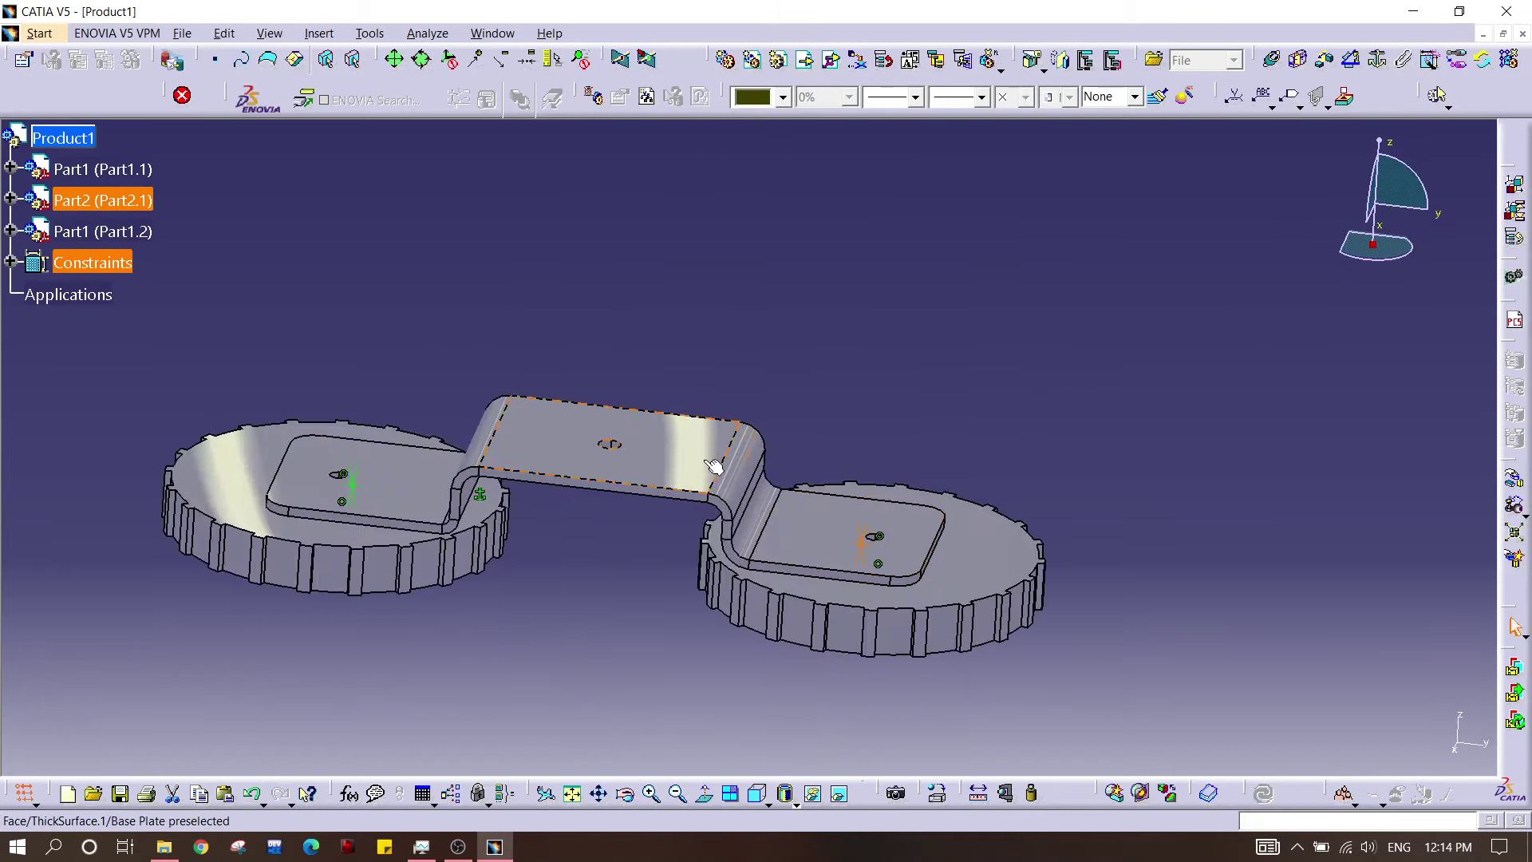
left_click(68, 142)
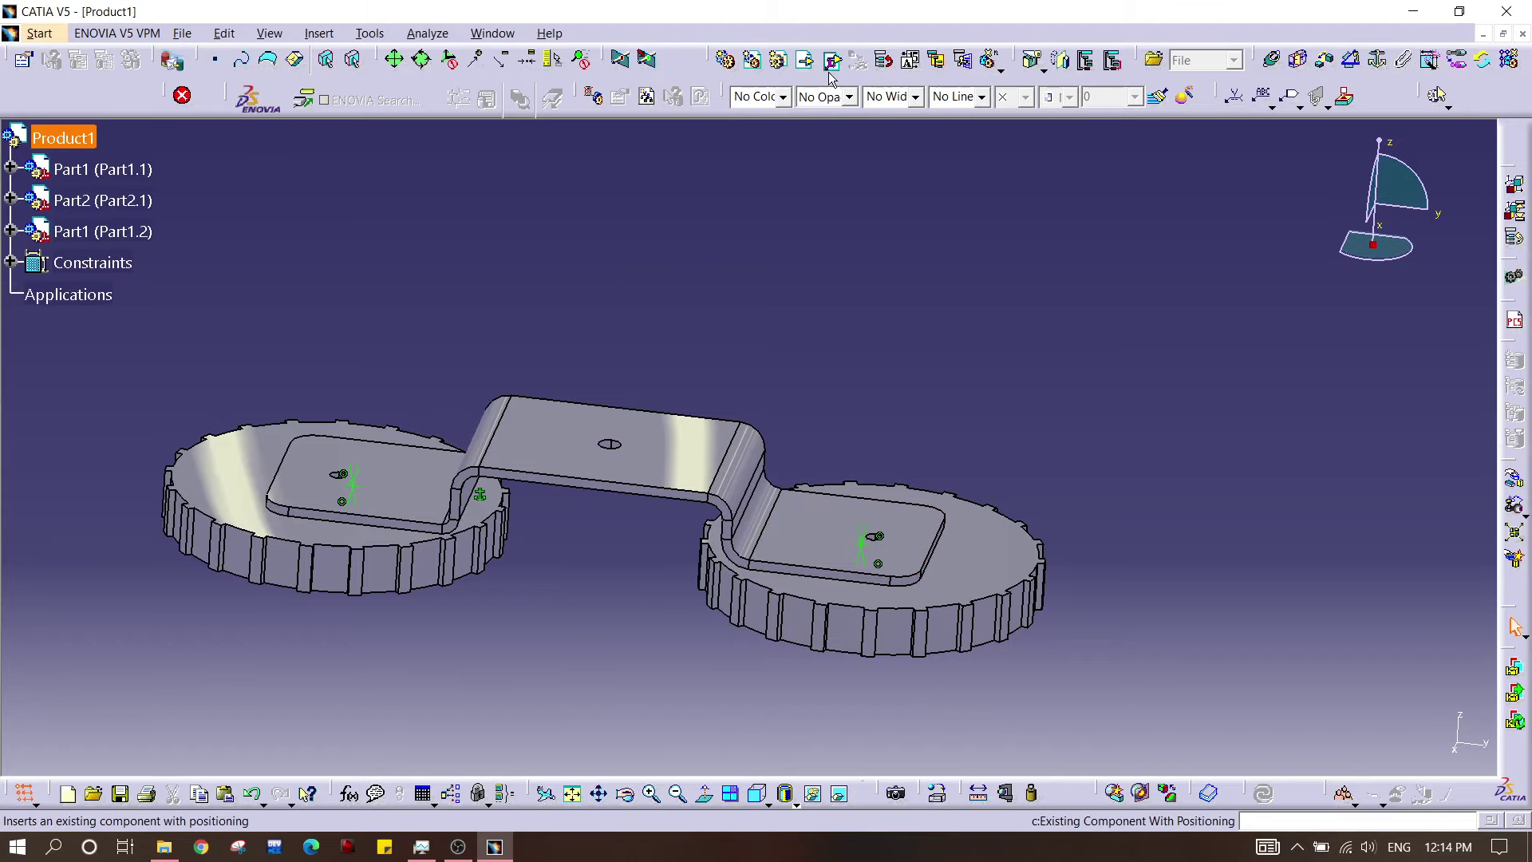
left_click(801, 63)
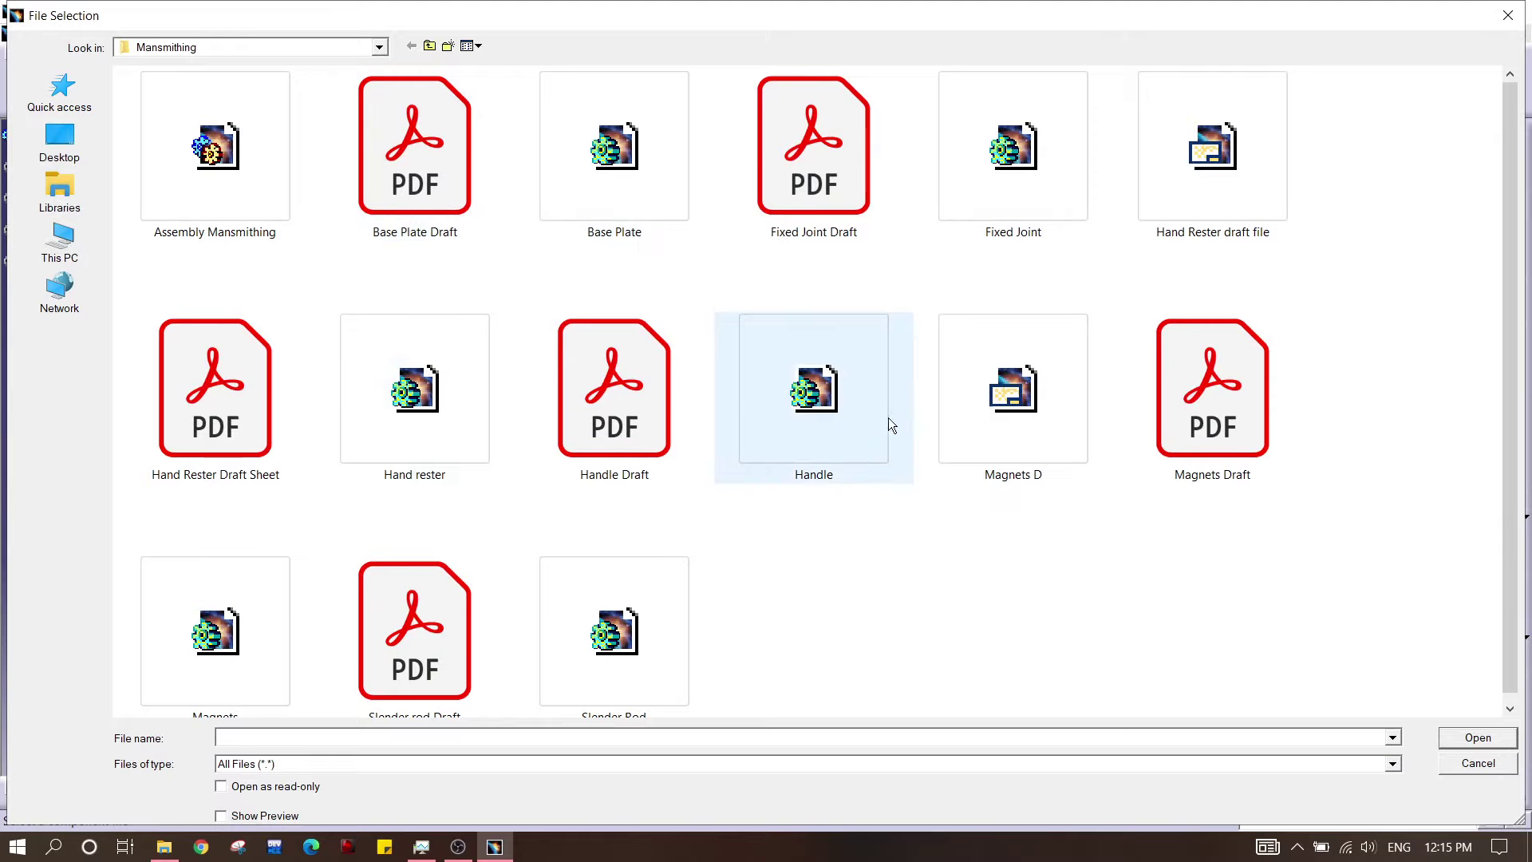
left_click(846, 410)
left_click(1459, 744)
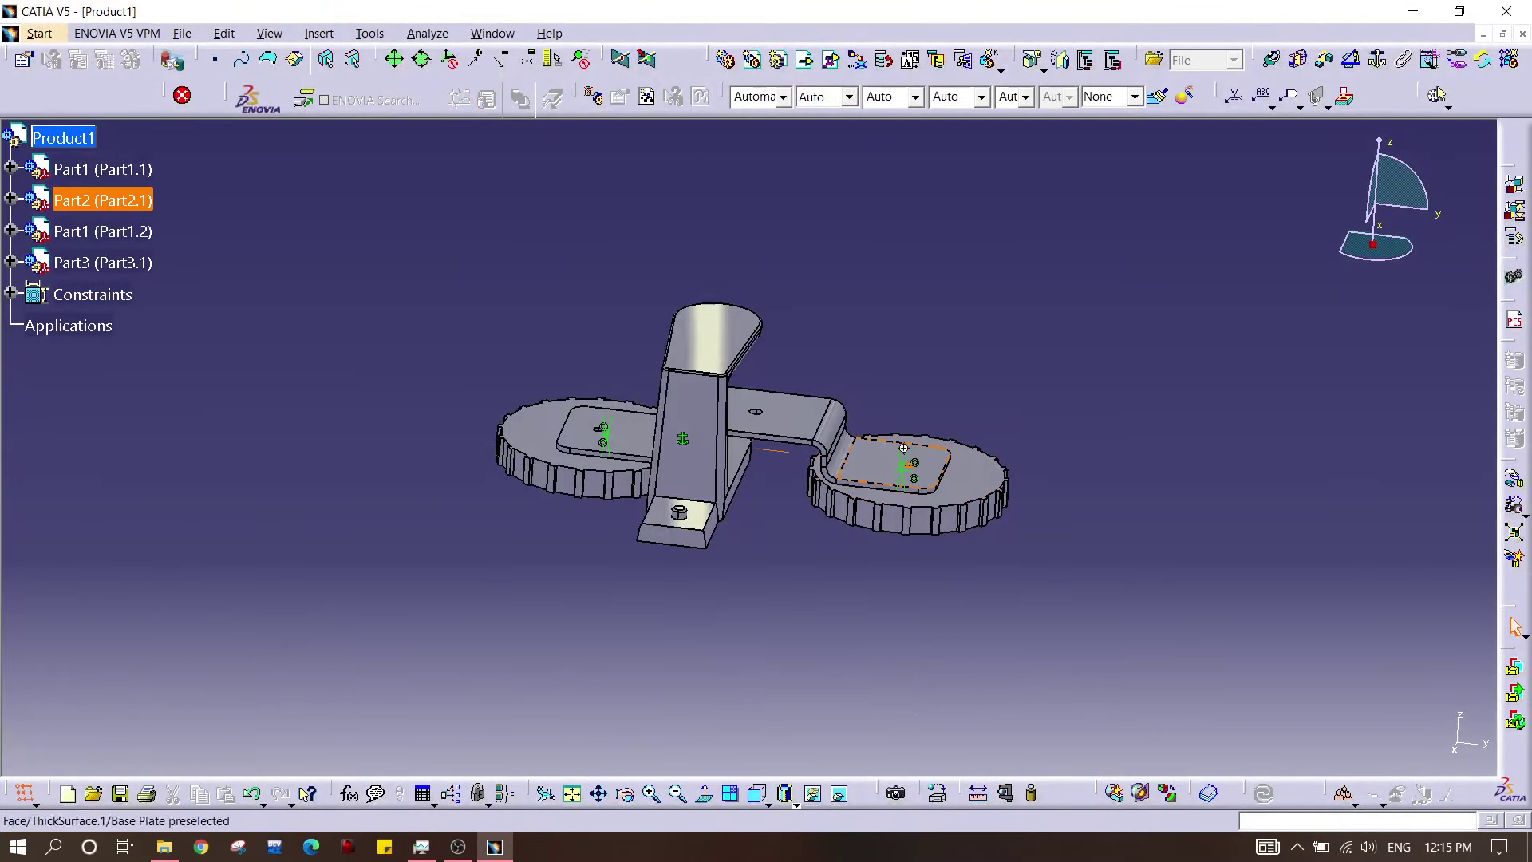
middle_click_drag(944, 667, 561, 469)
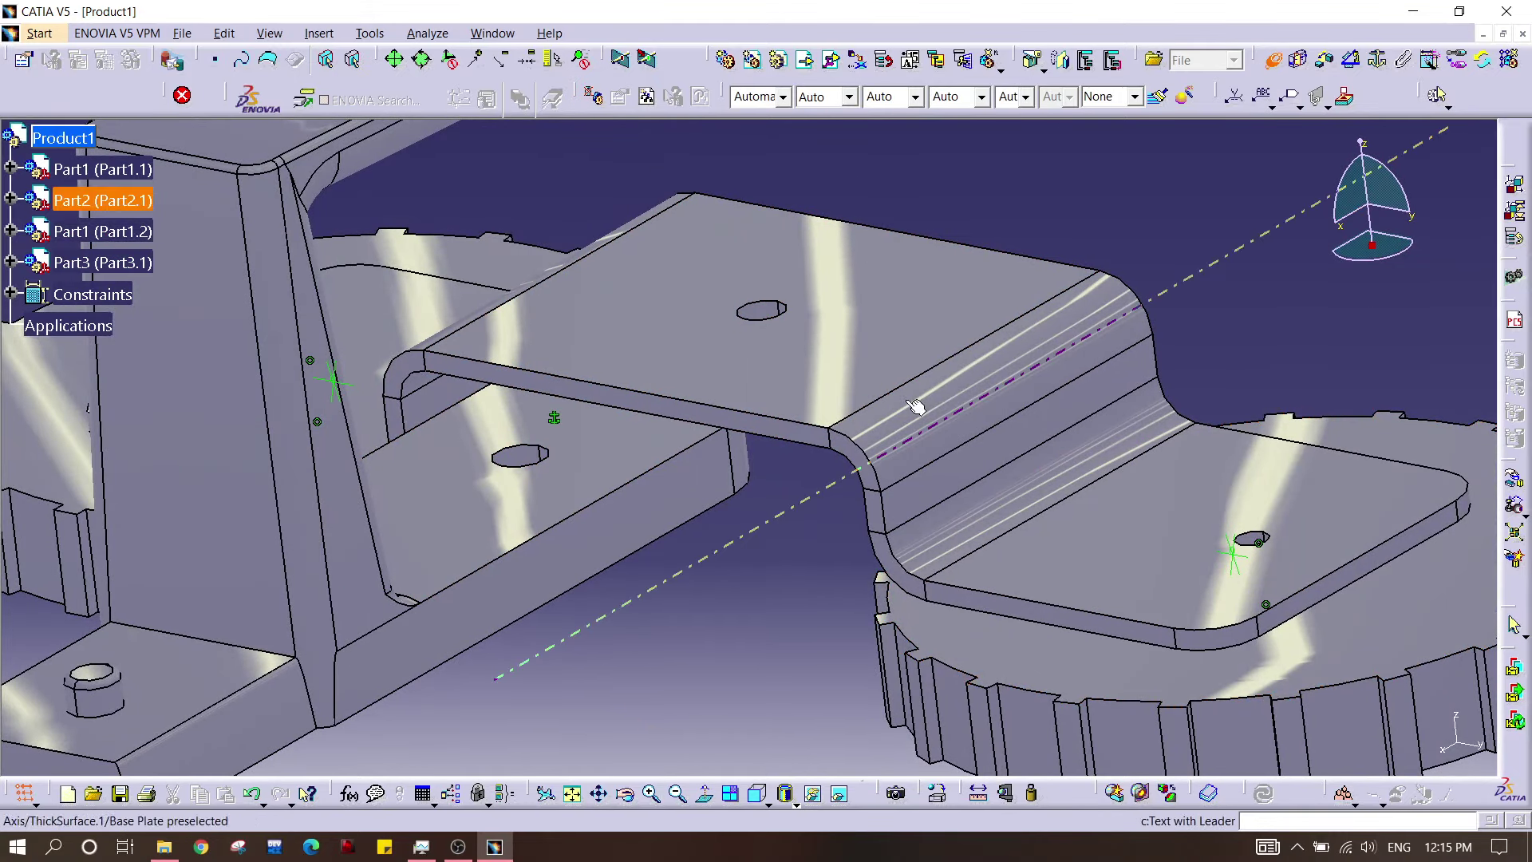
Step: Raise the handle along the Z axis until it is clear above the base plate
left_click(1514, 477)
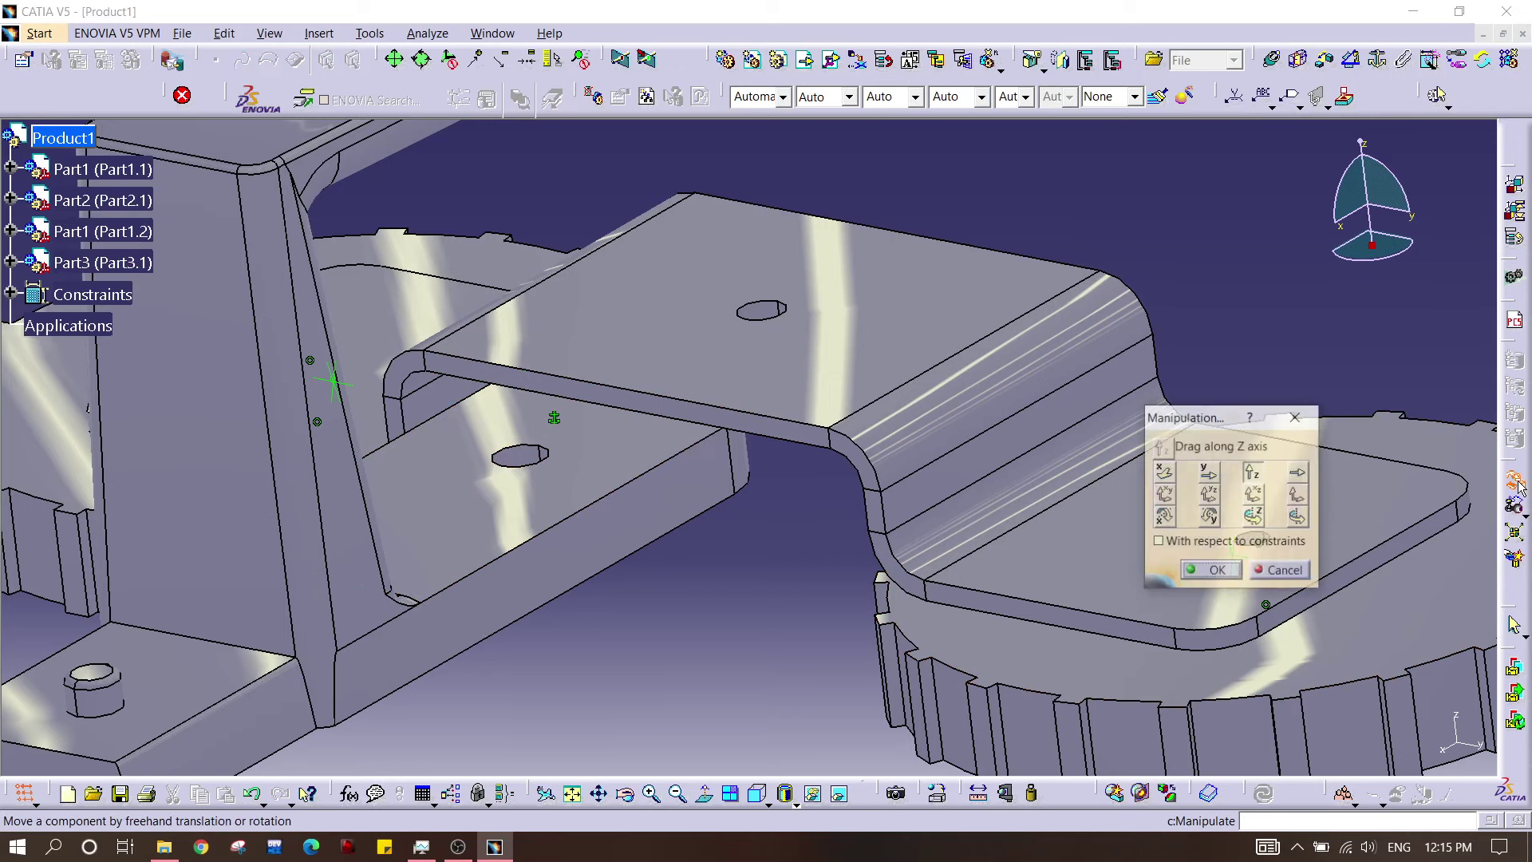
middle_click_drag(650, 446, 599, 457)
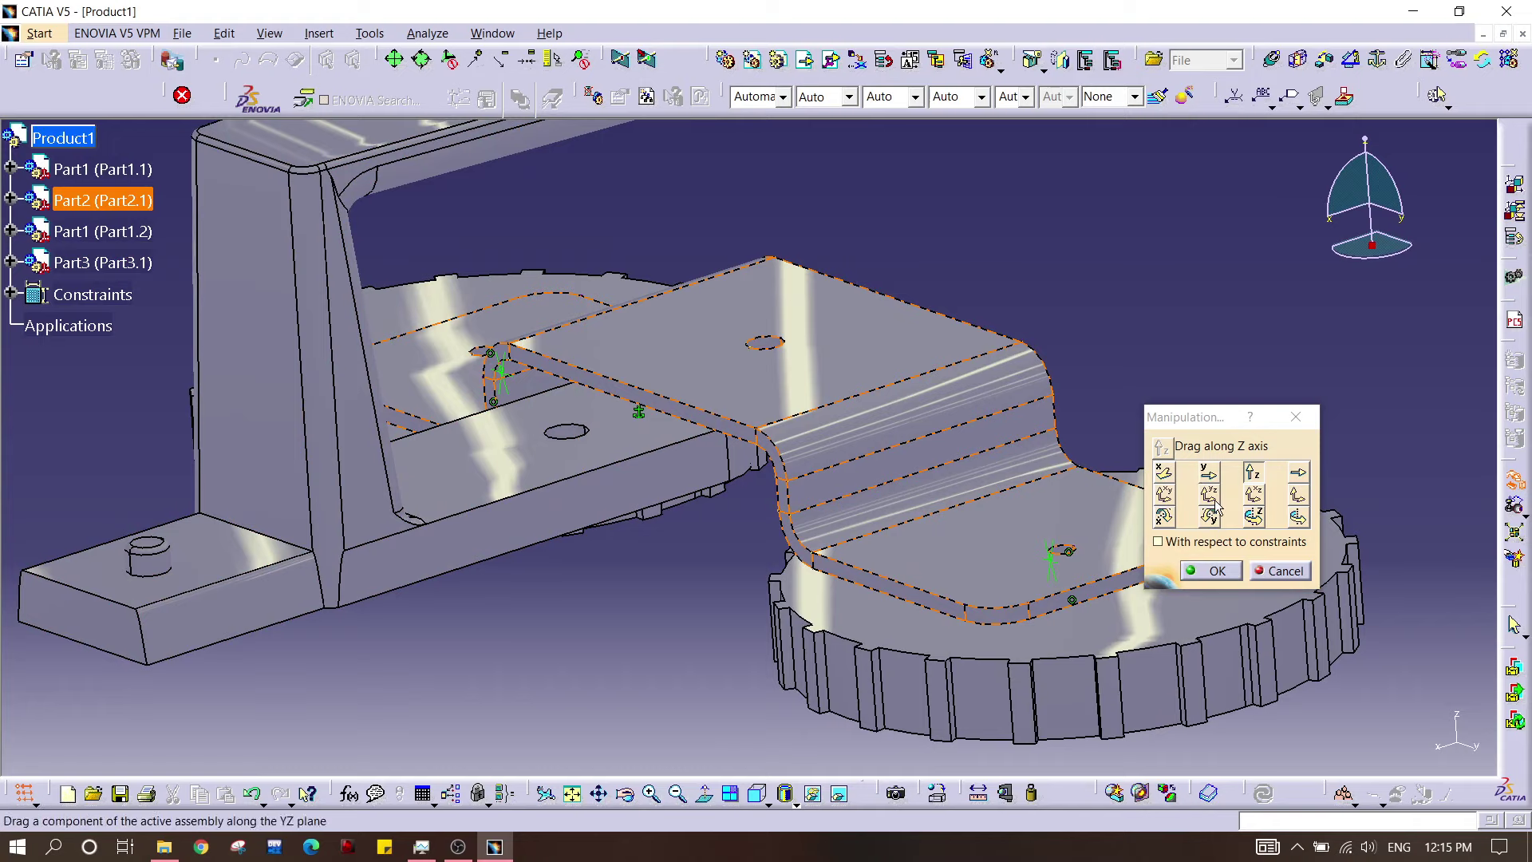
left_click_drag(550, 504, 562, 198)
middle_click_drag(522, 398, 968, 489)
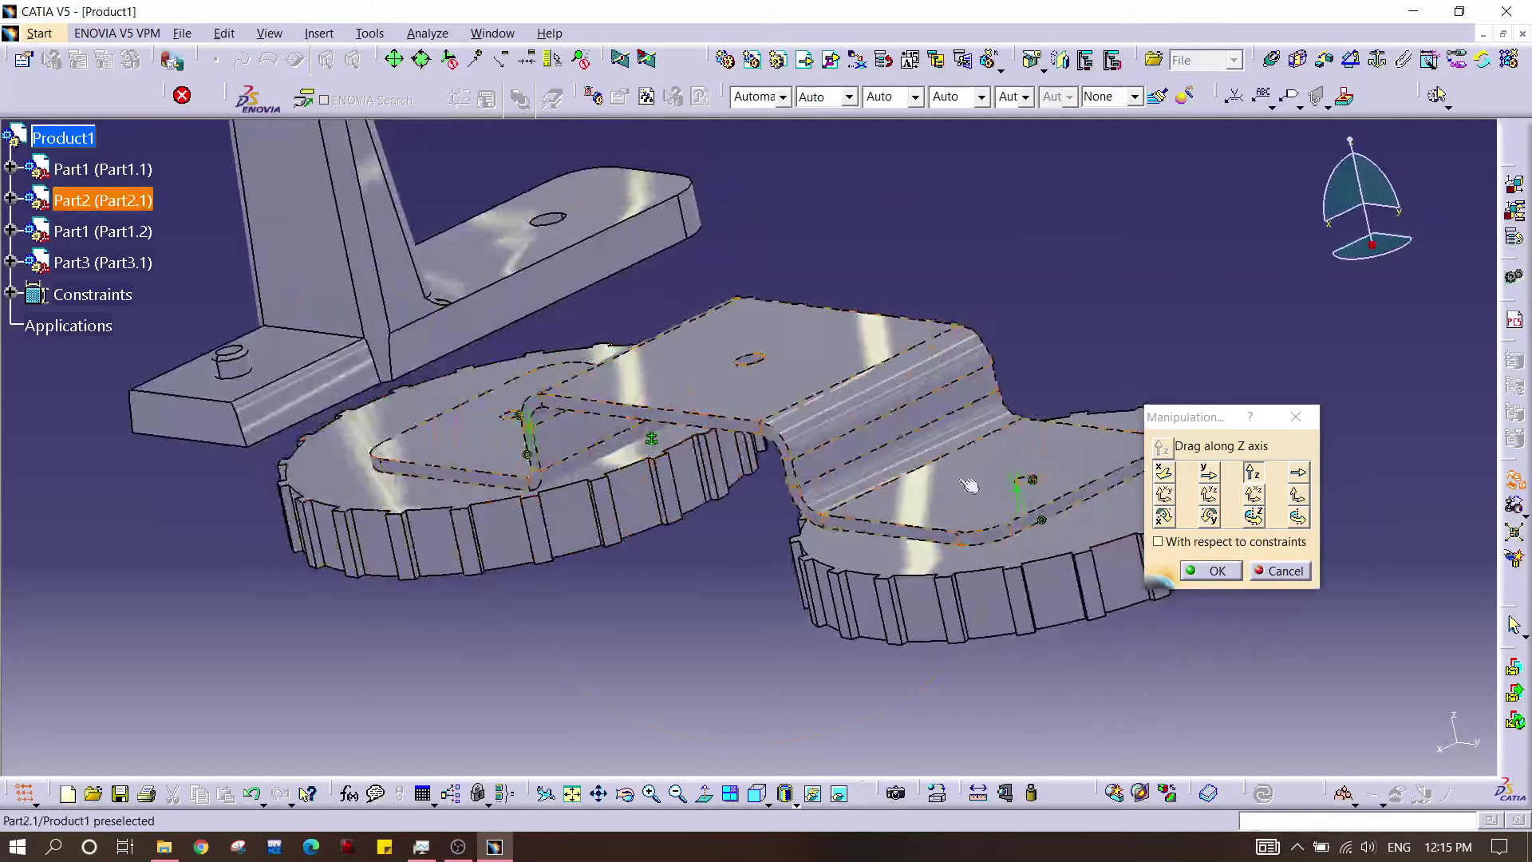
left_click(1296, 417)
Step: Add a coincidence constraint between the axis of the handle foot's hole and the hole axis of the base plate's raised middle section
middle_click_drag(896, 249, 911, 332)
middle_click_drag(931, 353, 933, 302)
middle_click_drag(686, 374, 990, 352)
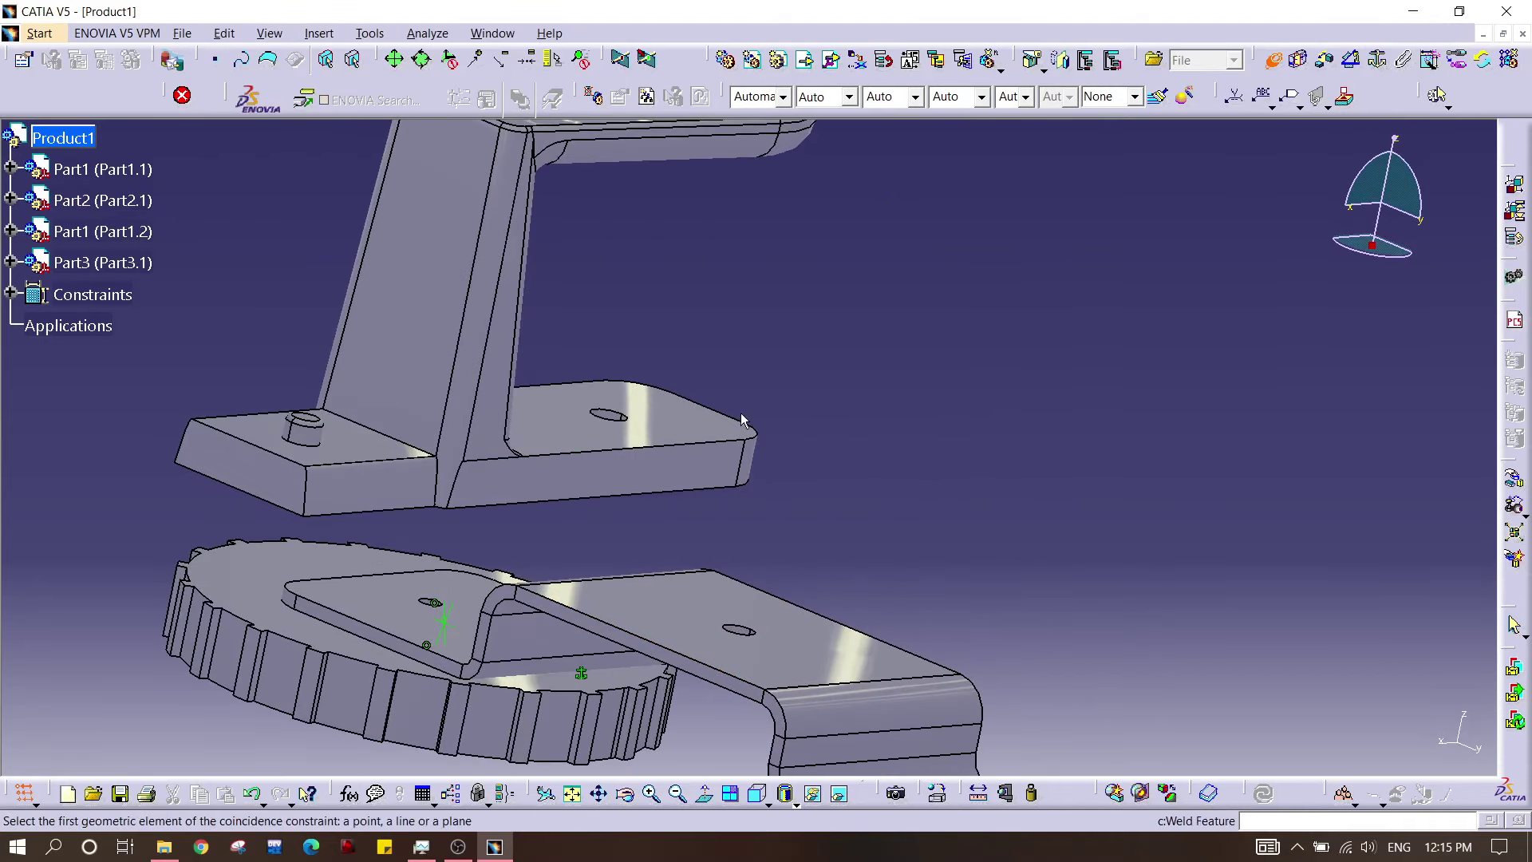
left_click(608, 416)
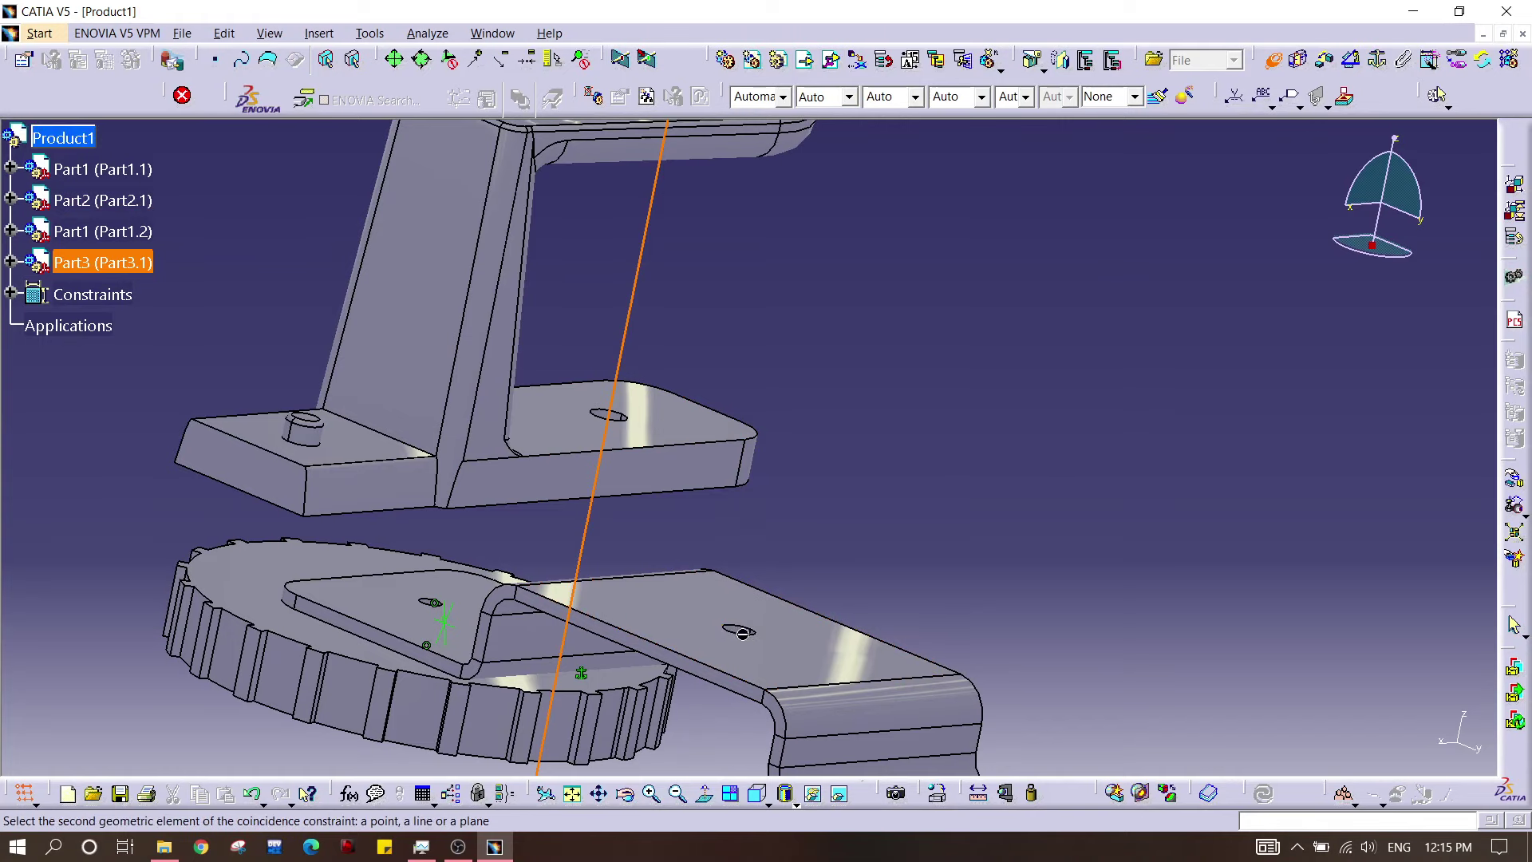
middle_click_drag(740, 631, 677, 576)
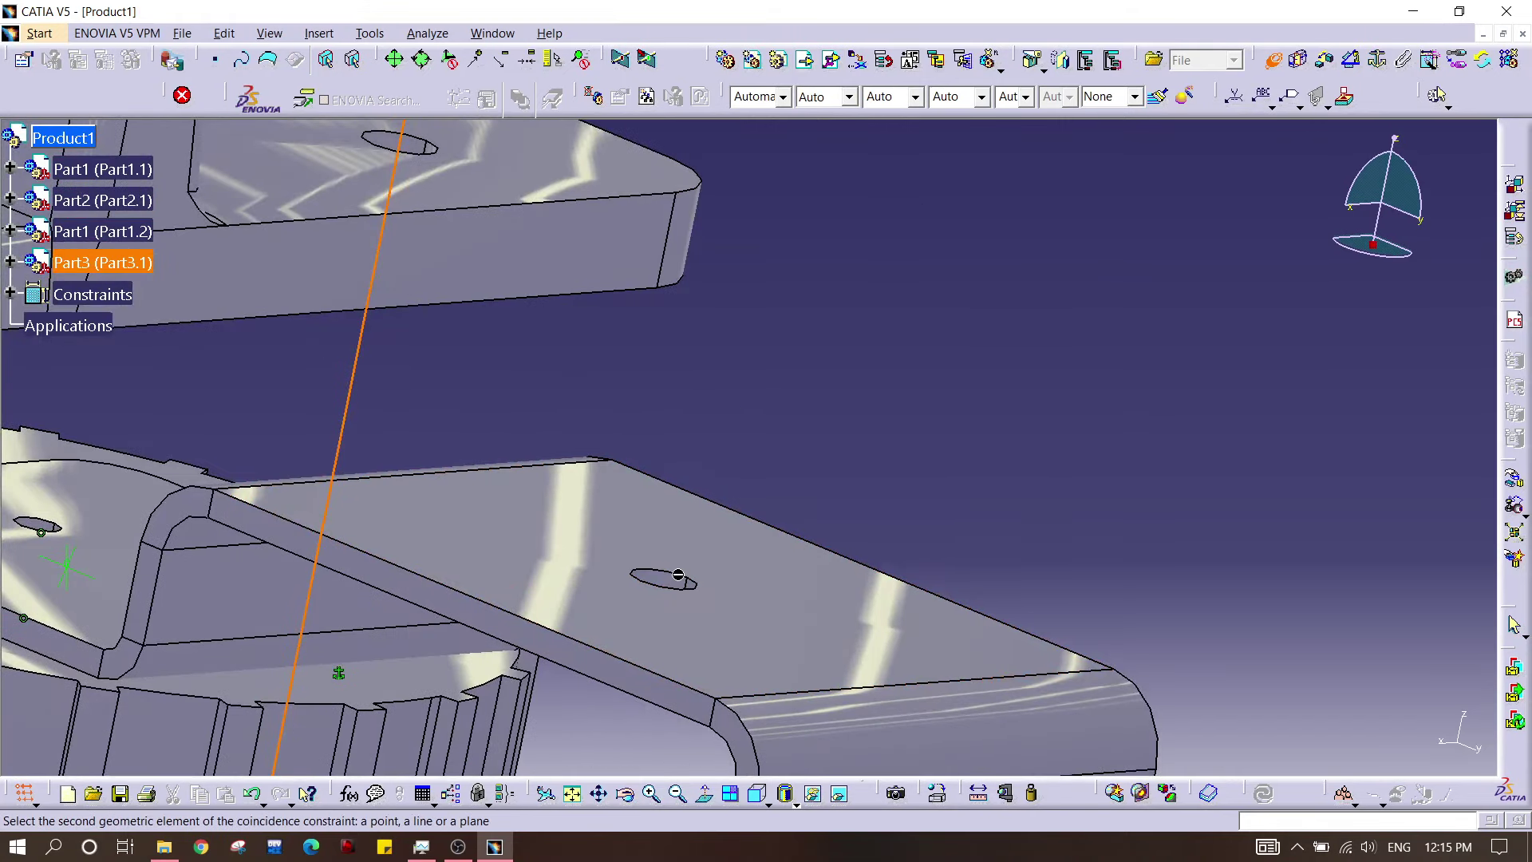
left_click(678, 578)
middle_click_drag(958, 400, 953, 506)
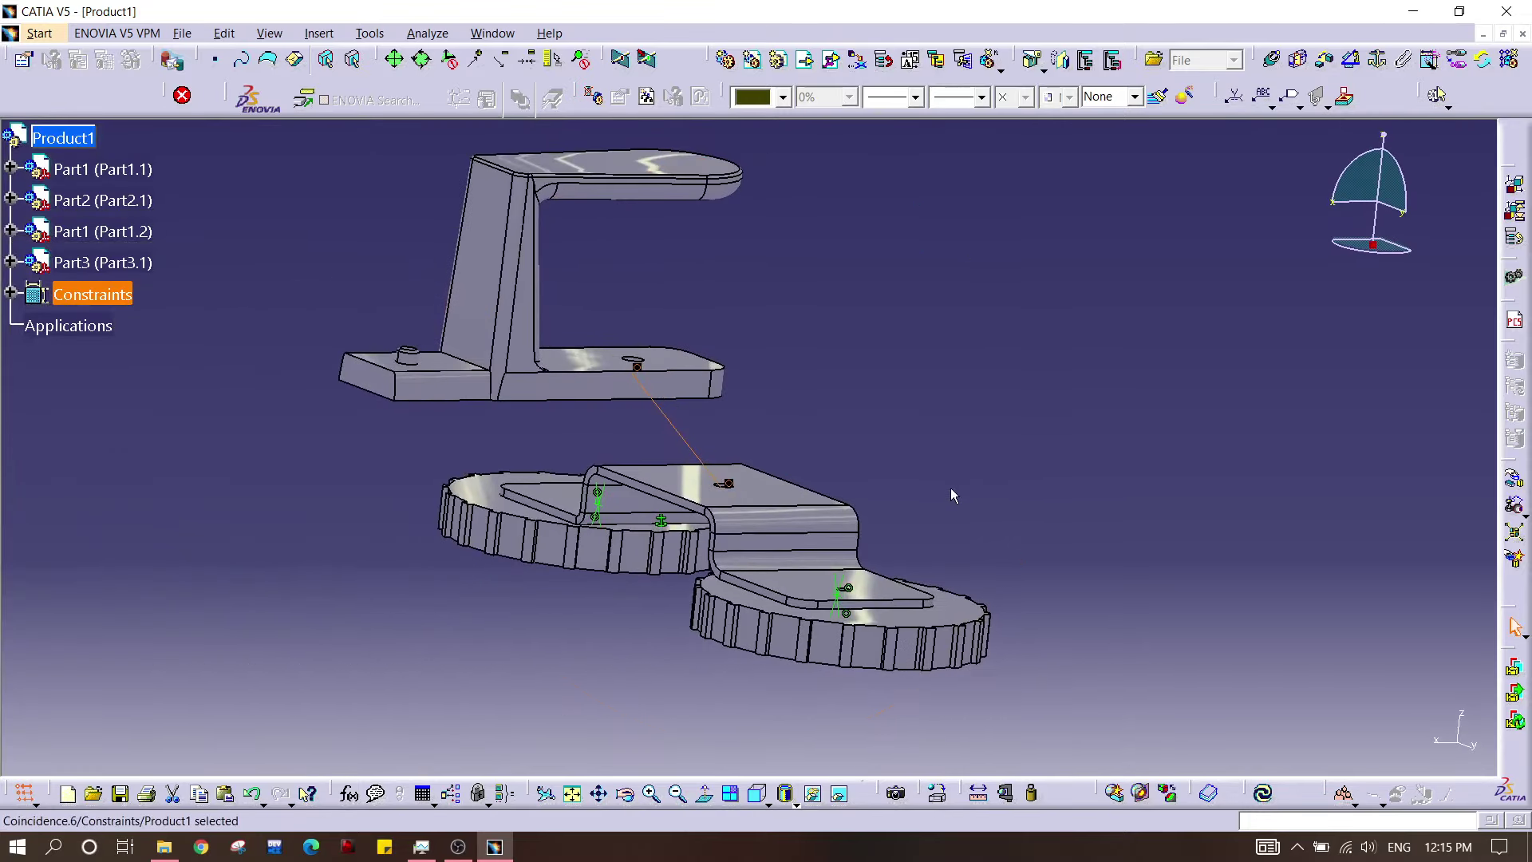
Step: Constrain the handle foot's top face to the underside of the base plate's raised section with a 0 mm Opposite offset, and update the assembly
left_click(1333, 64)
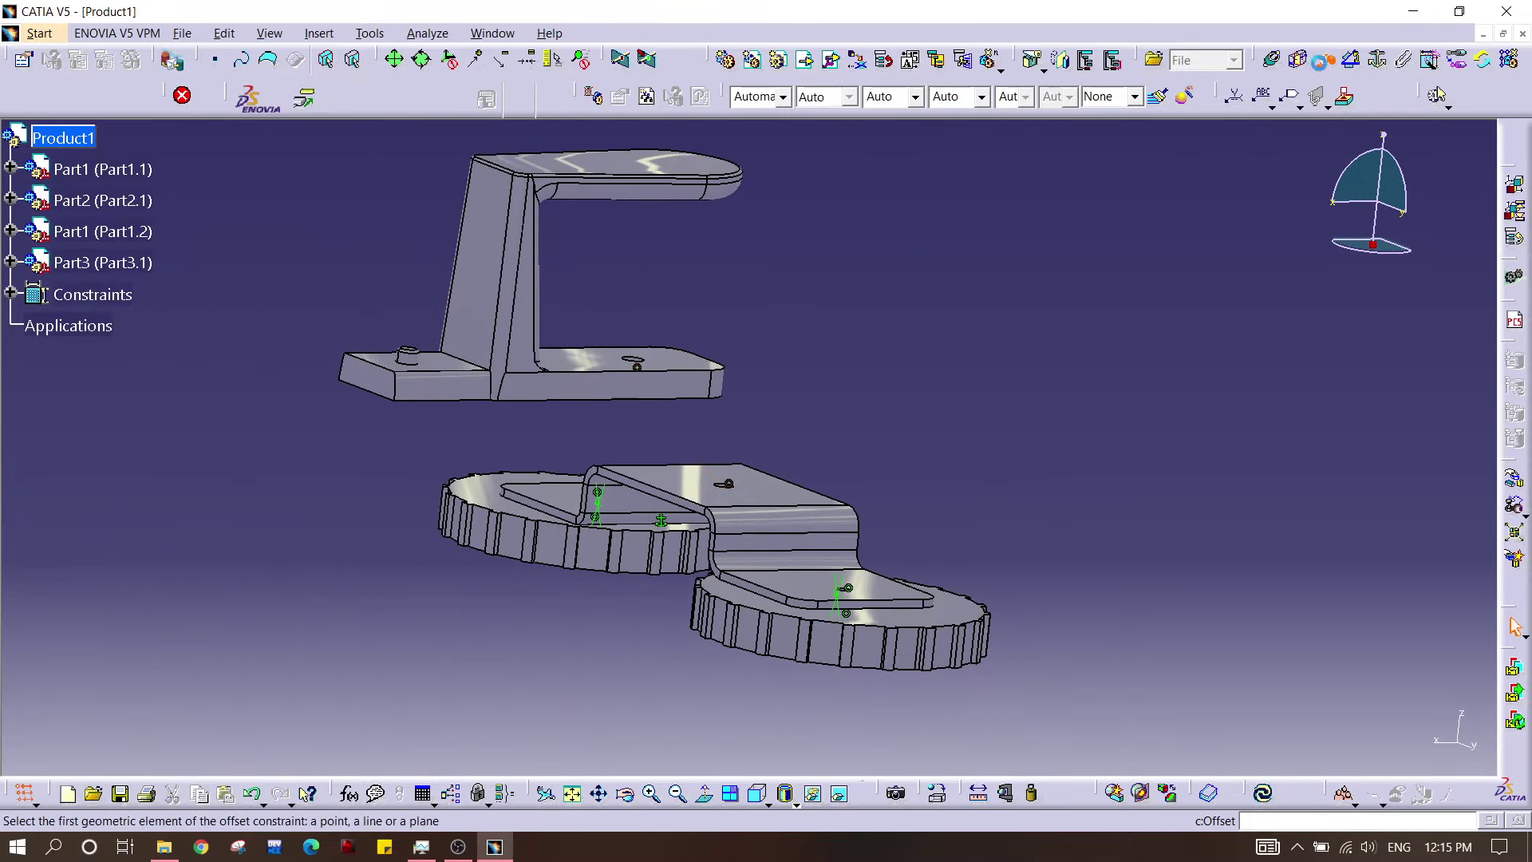
middle_click_drag(814, 271, 741, 294)
middle_click_drag(648, 292, 797, 408)
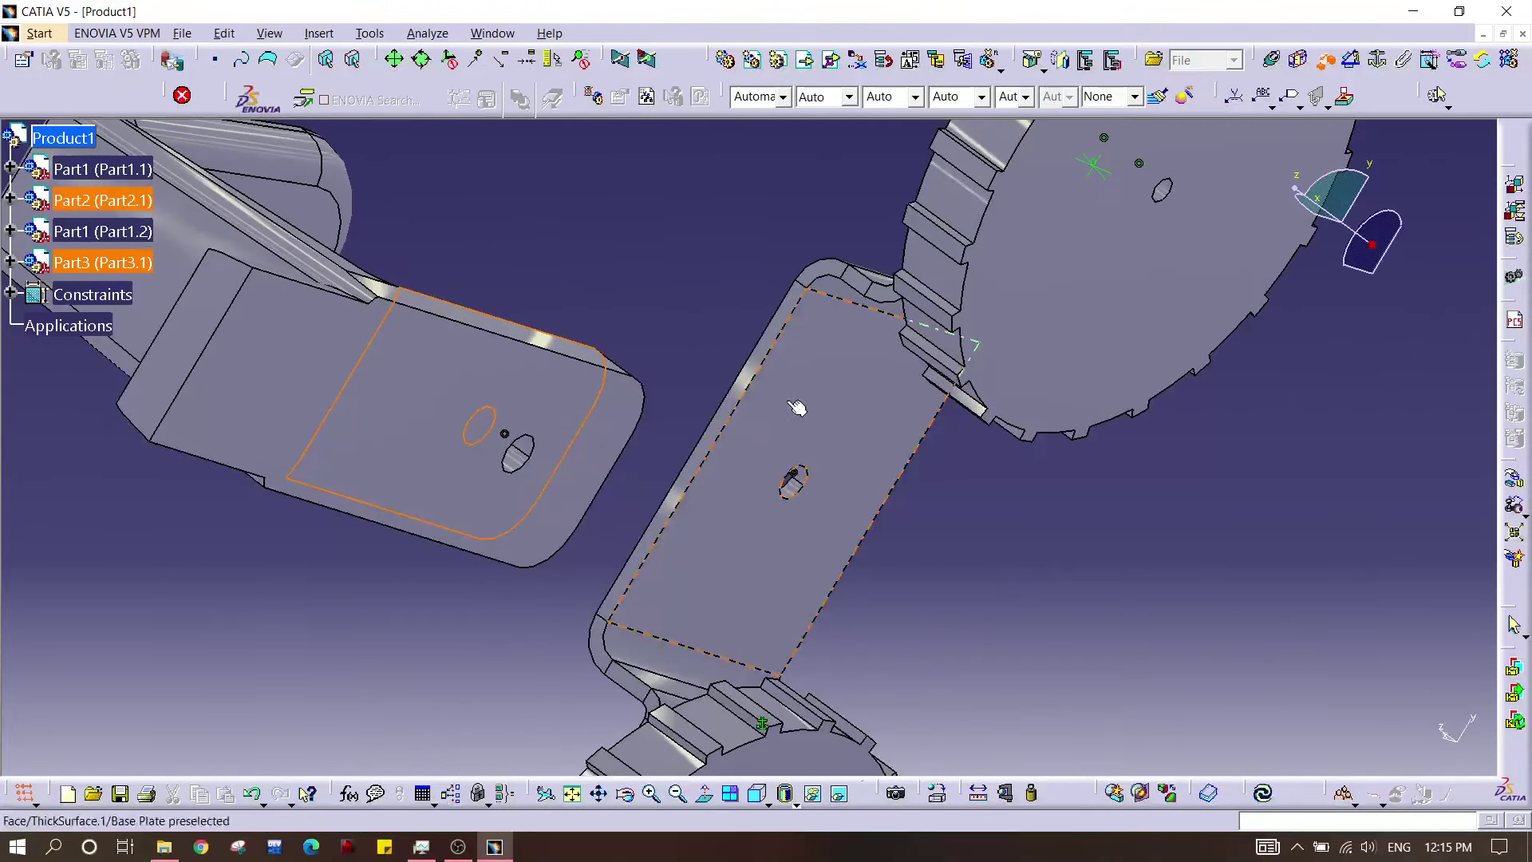
left_click(797, 408)
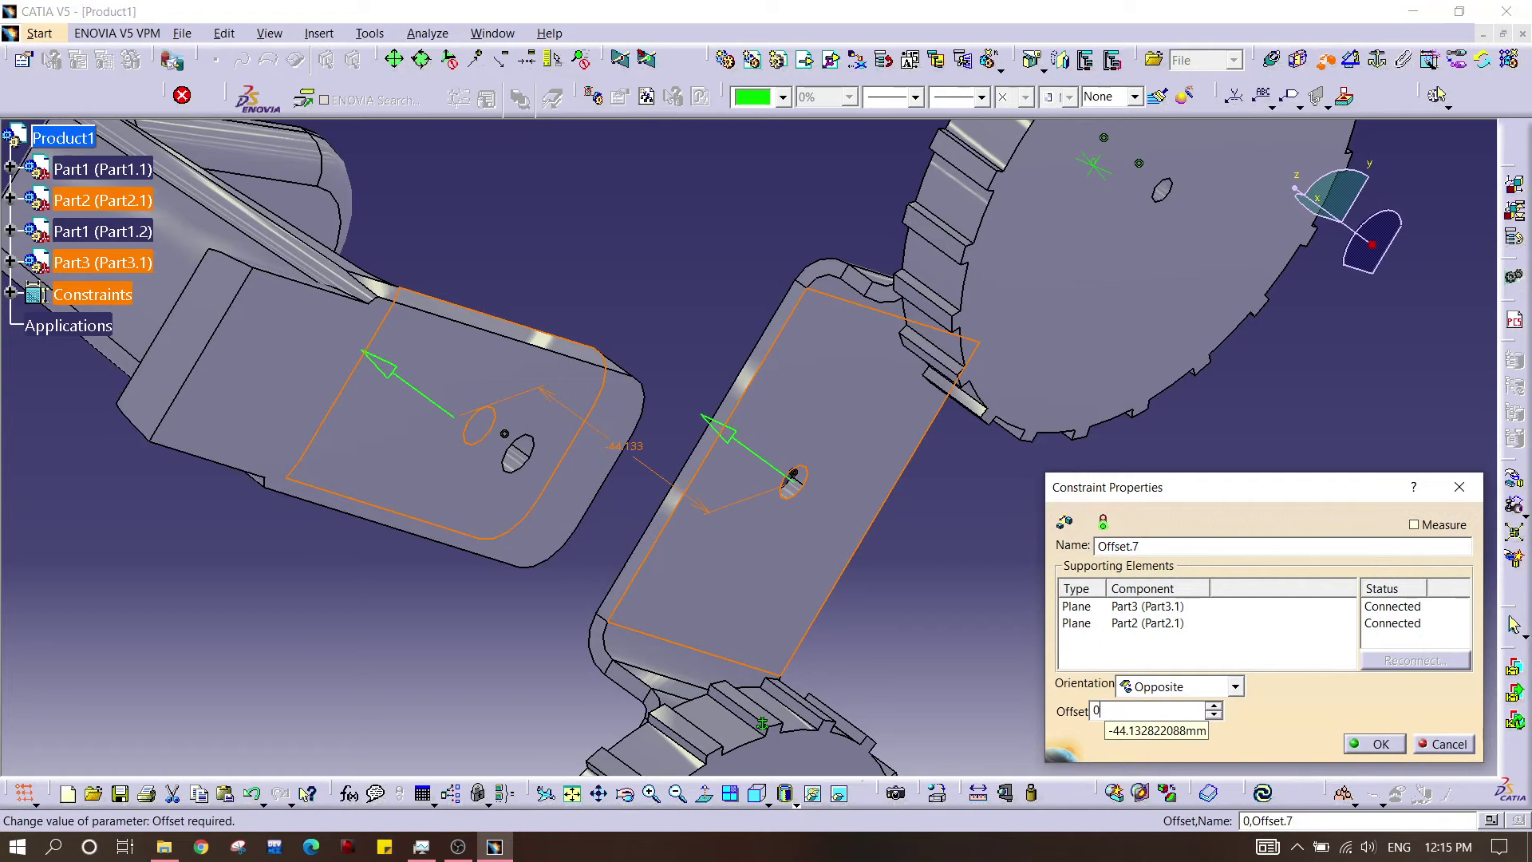
key("Return")
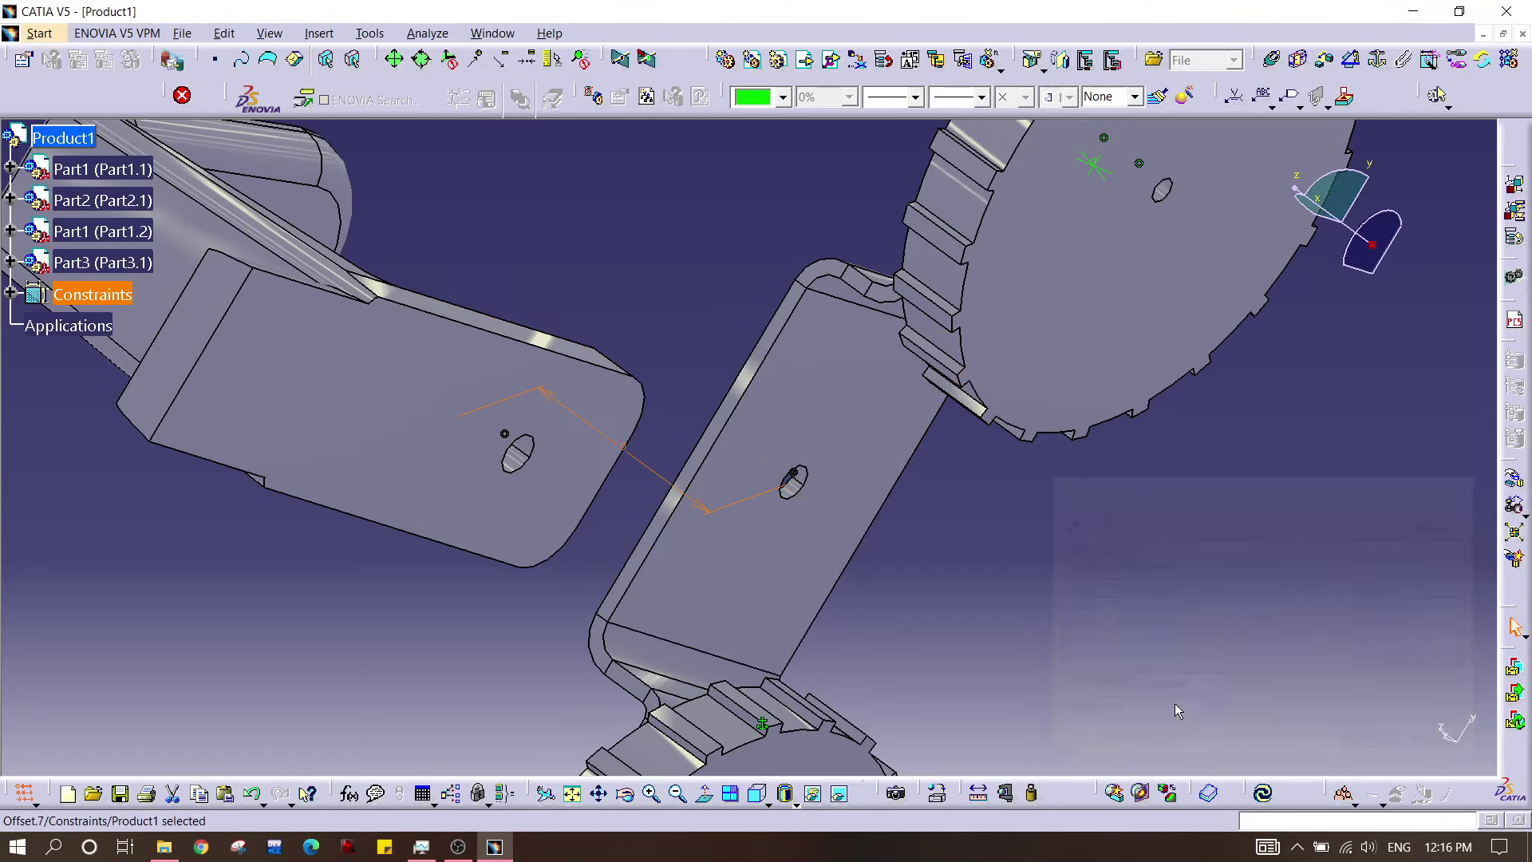
left_click(1265, 799)
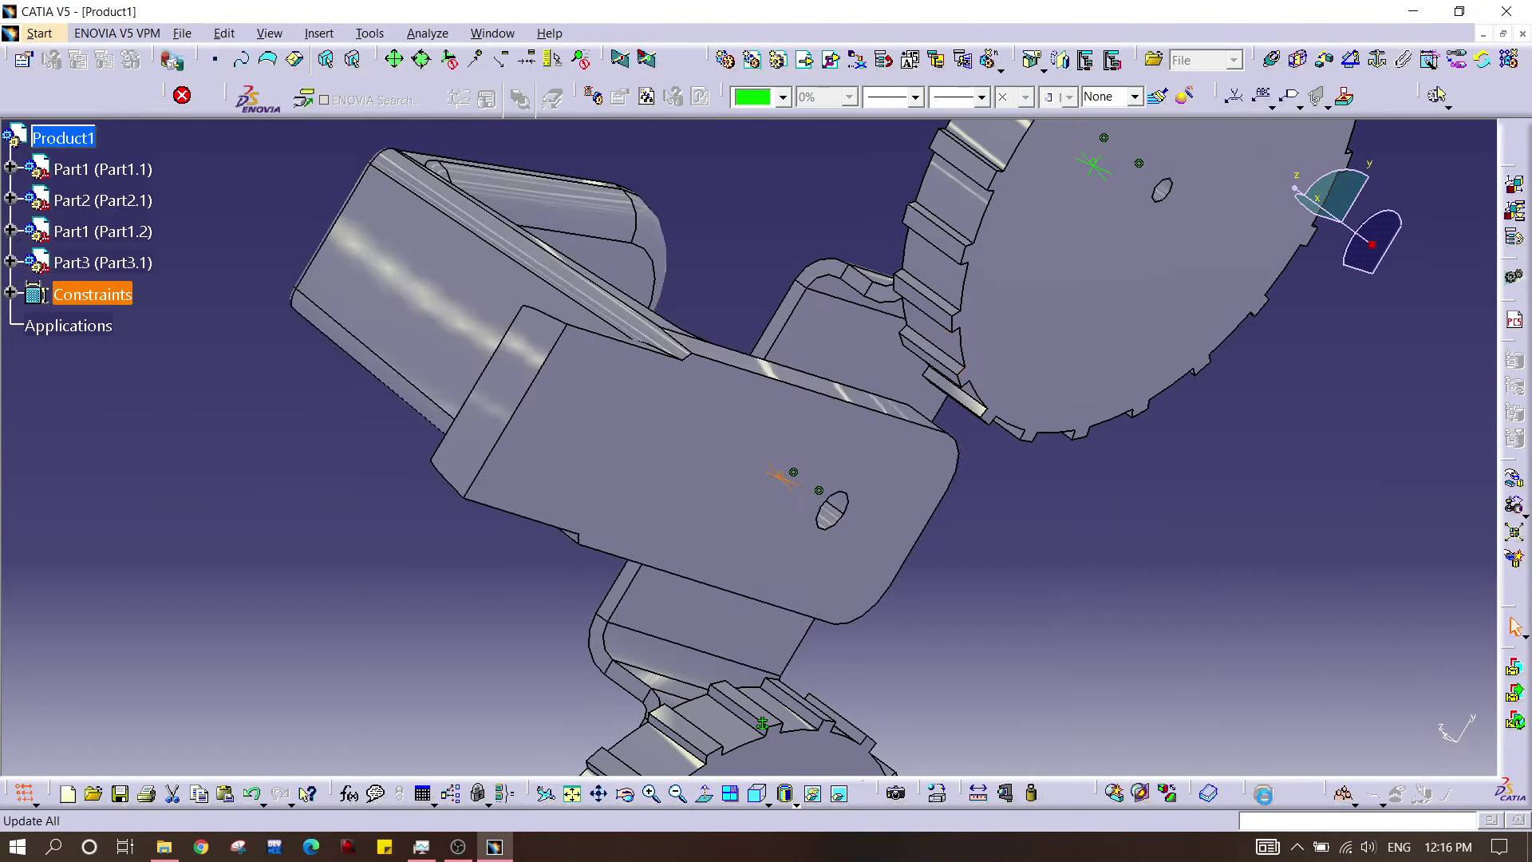
middle_click_drag(787, 343, 1113, 351)
middle_click_drag(1183, 386, 788, 461)
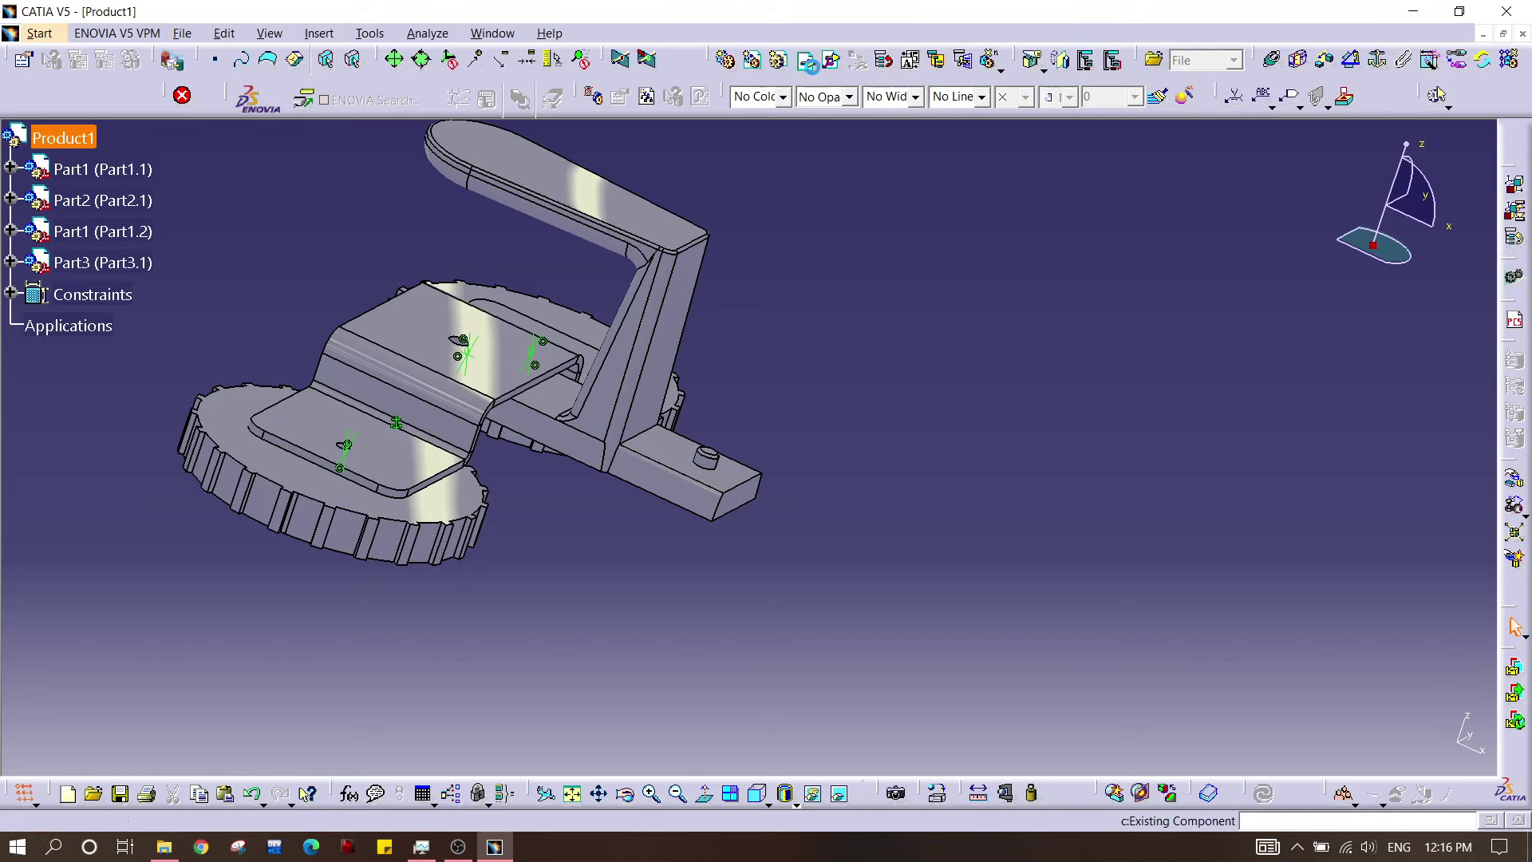
Step: Insert the existing Slender Rod part from the Mansmithing folder into Product1
left_click(813, 68)
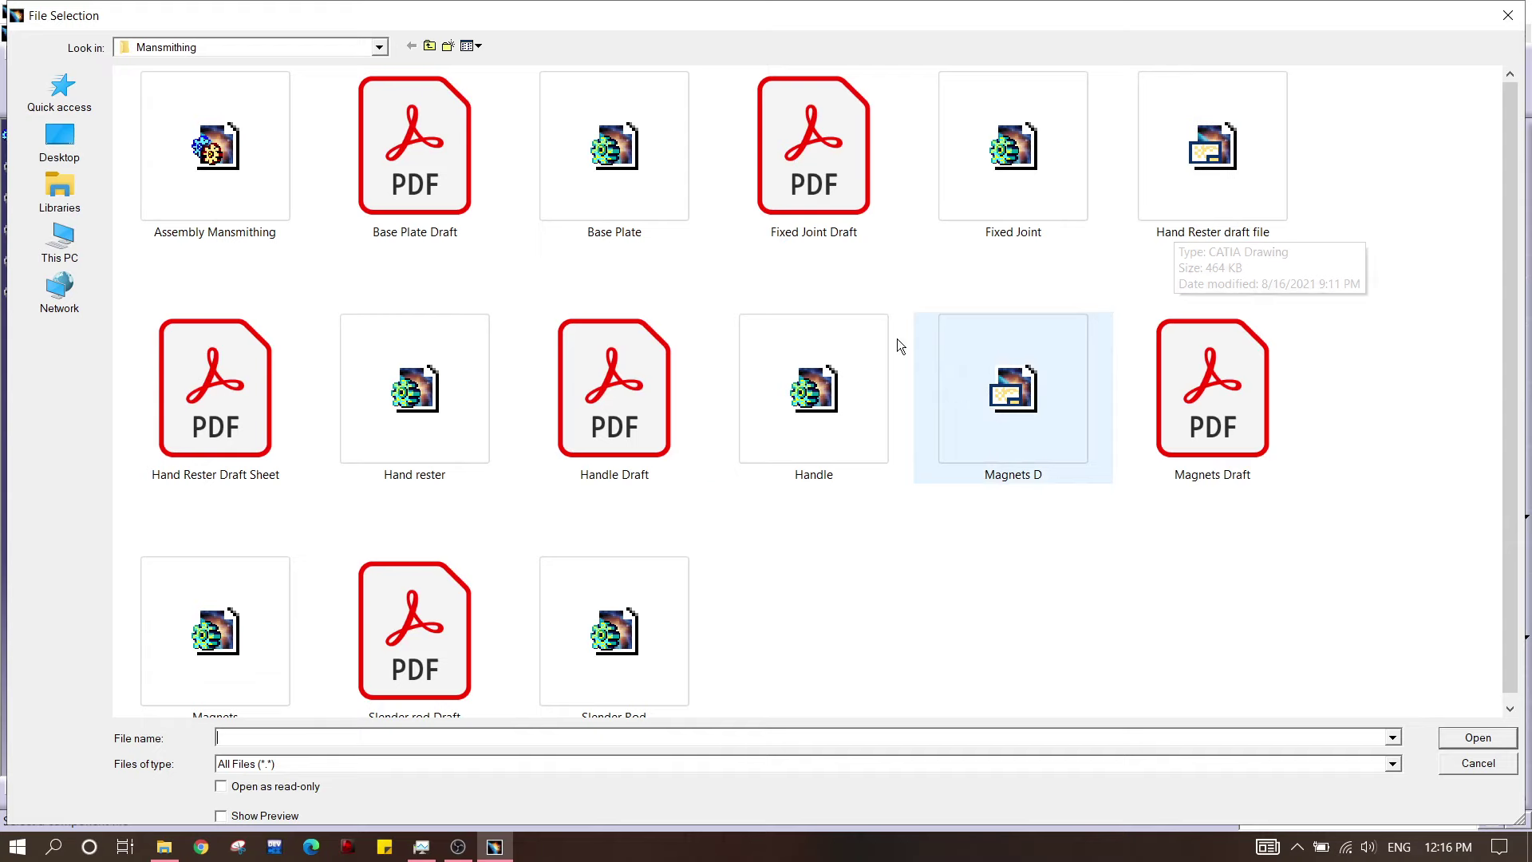
scroll(813, 383, "down", 1)
left_click(578, 664)
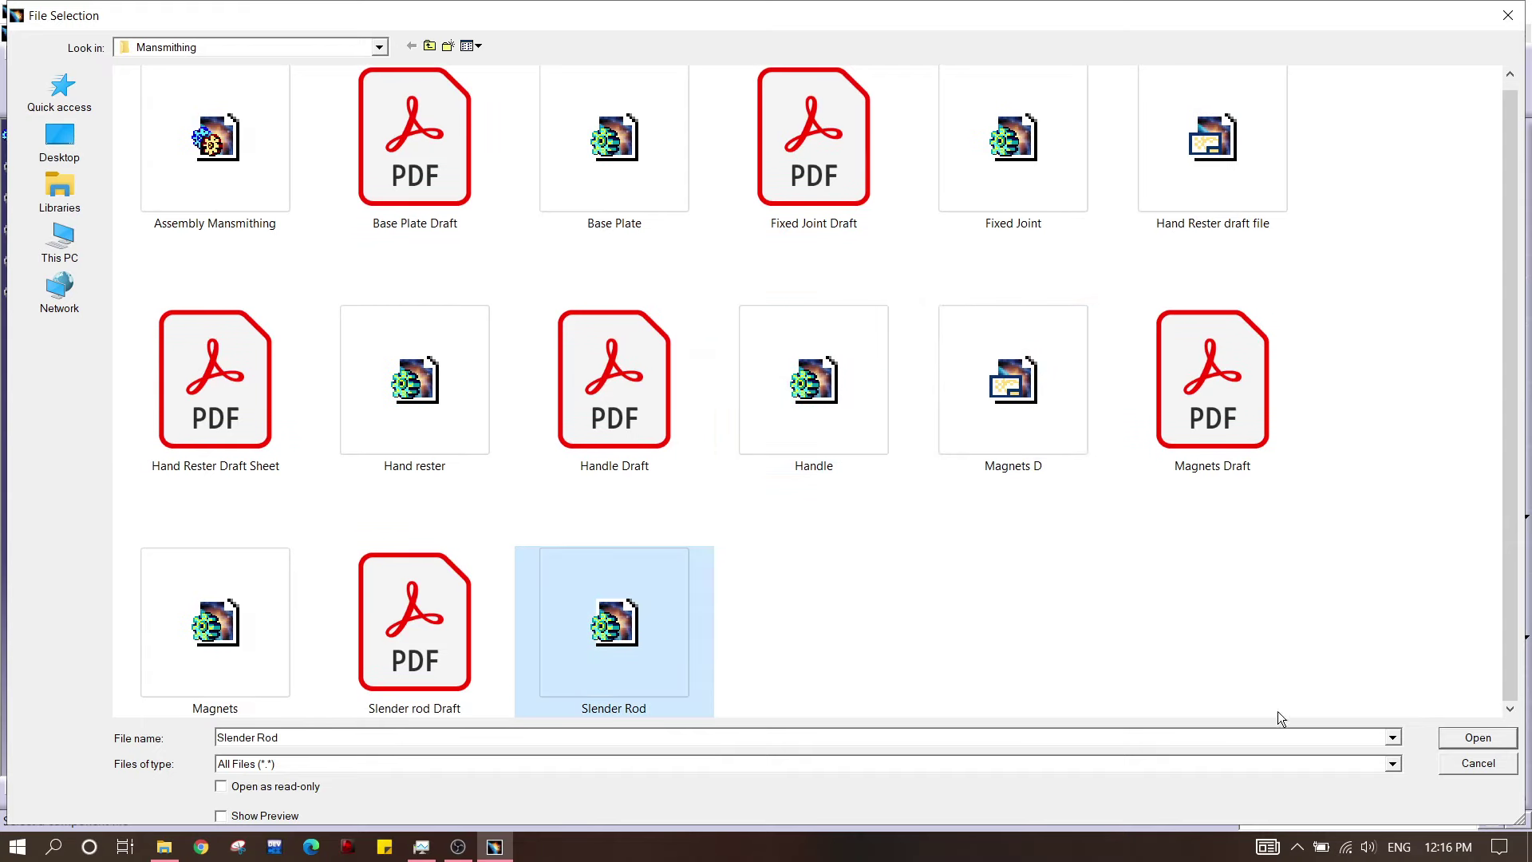
left_click(1477, 738)
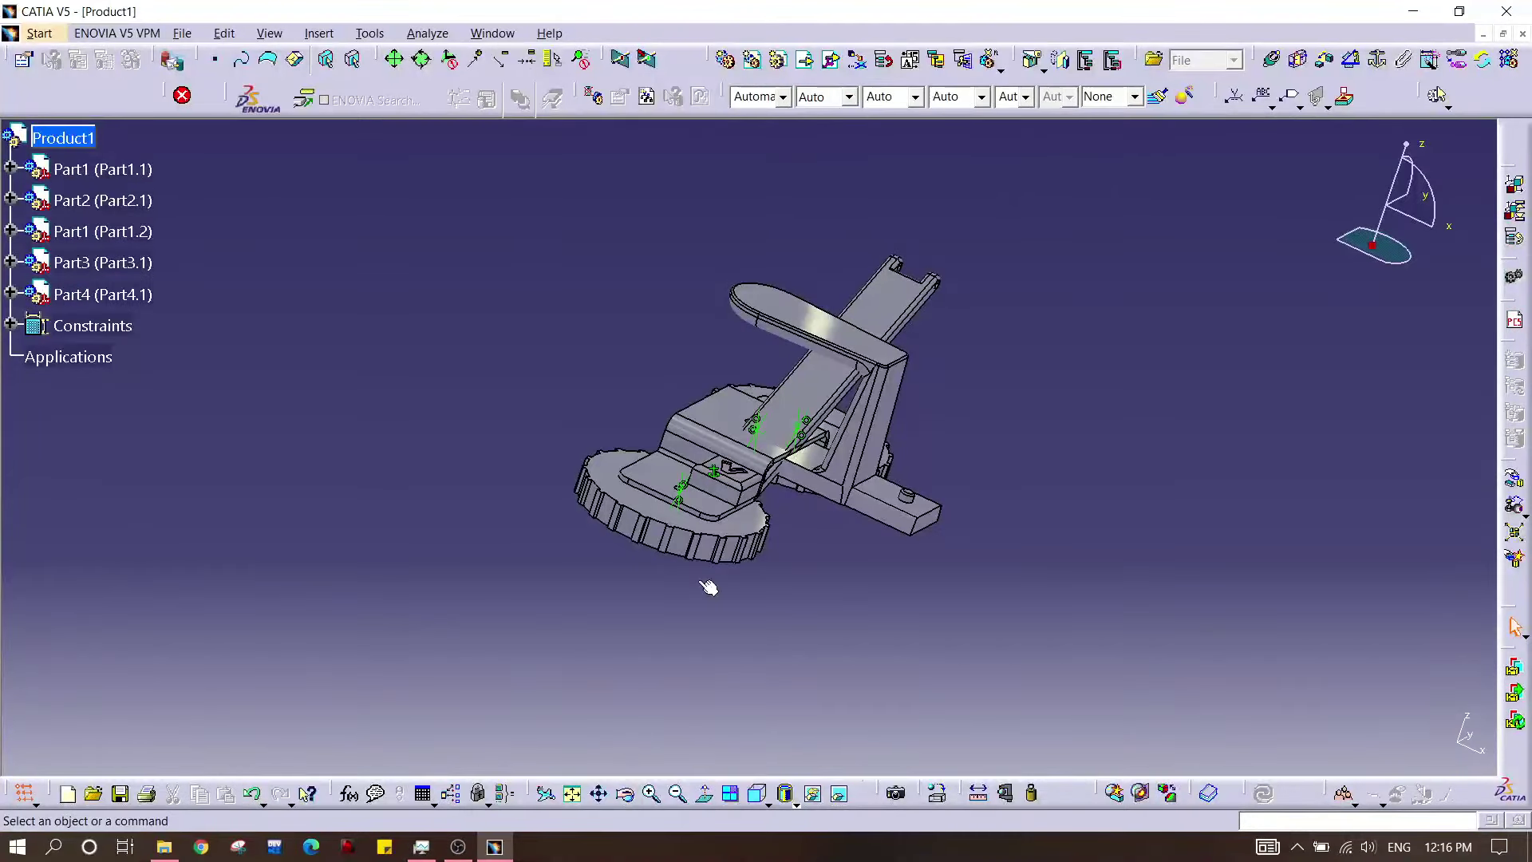
Step: Shift the slender rod along the Y and X axes until it is clear of the handle and base plate
left_click(892, 340)
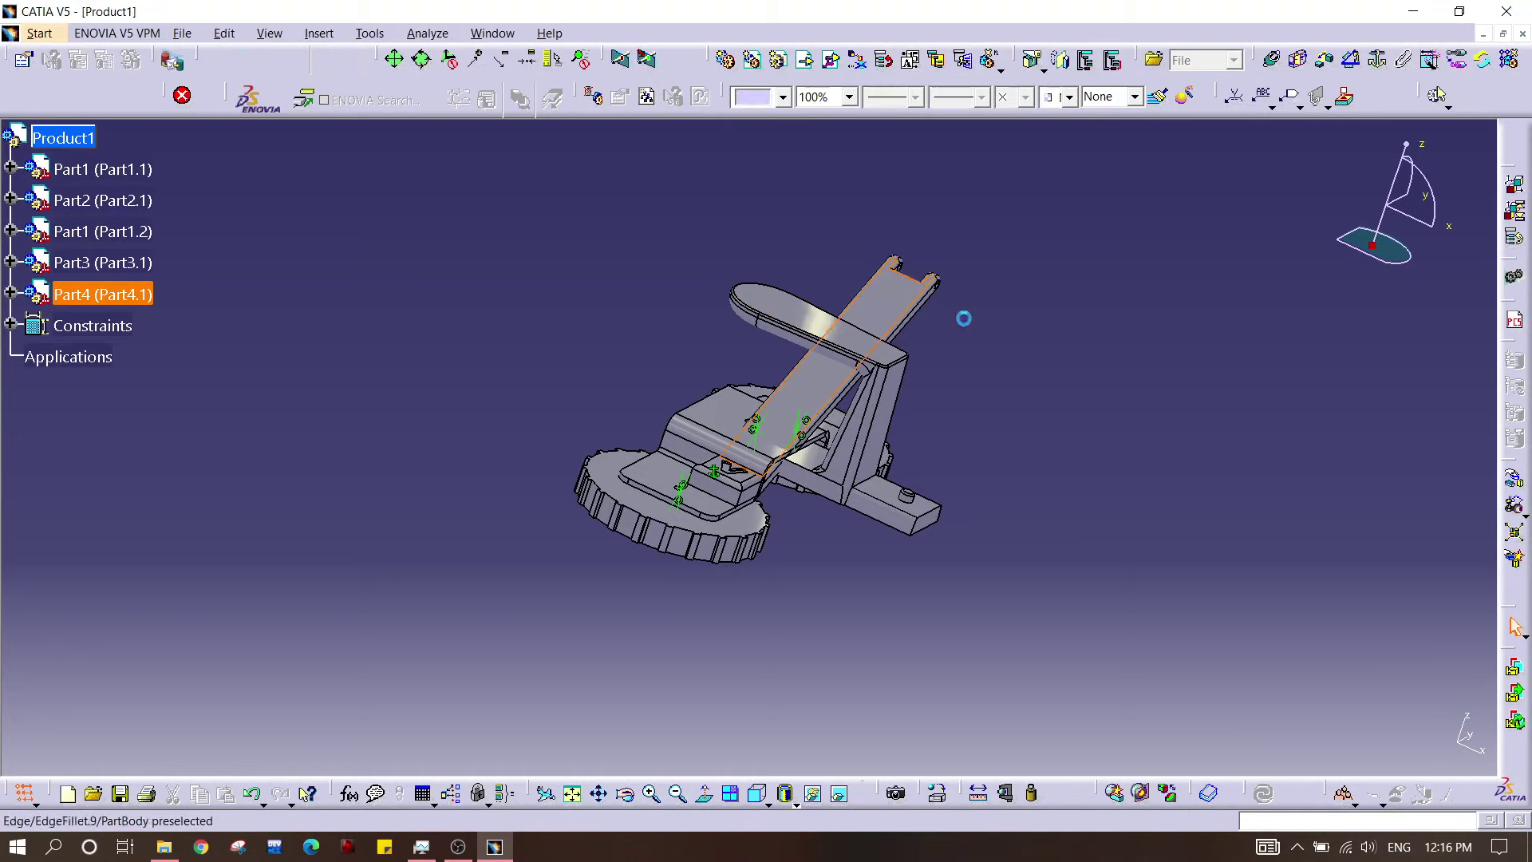
left_click(1511, 482)
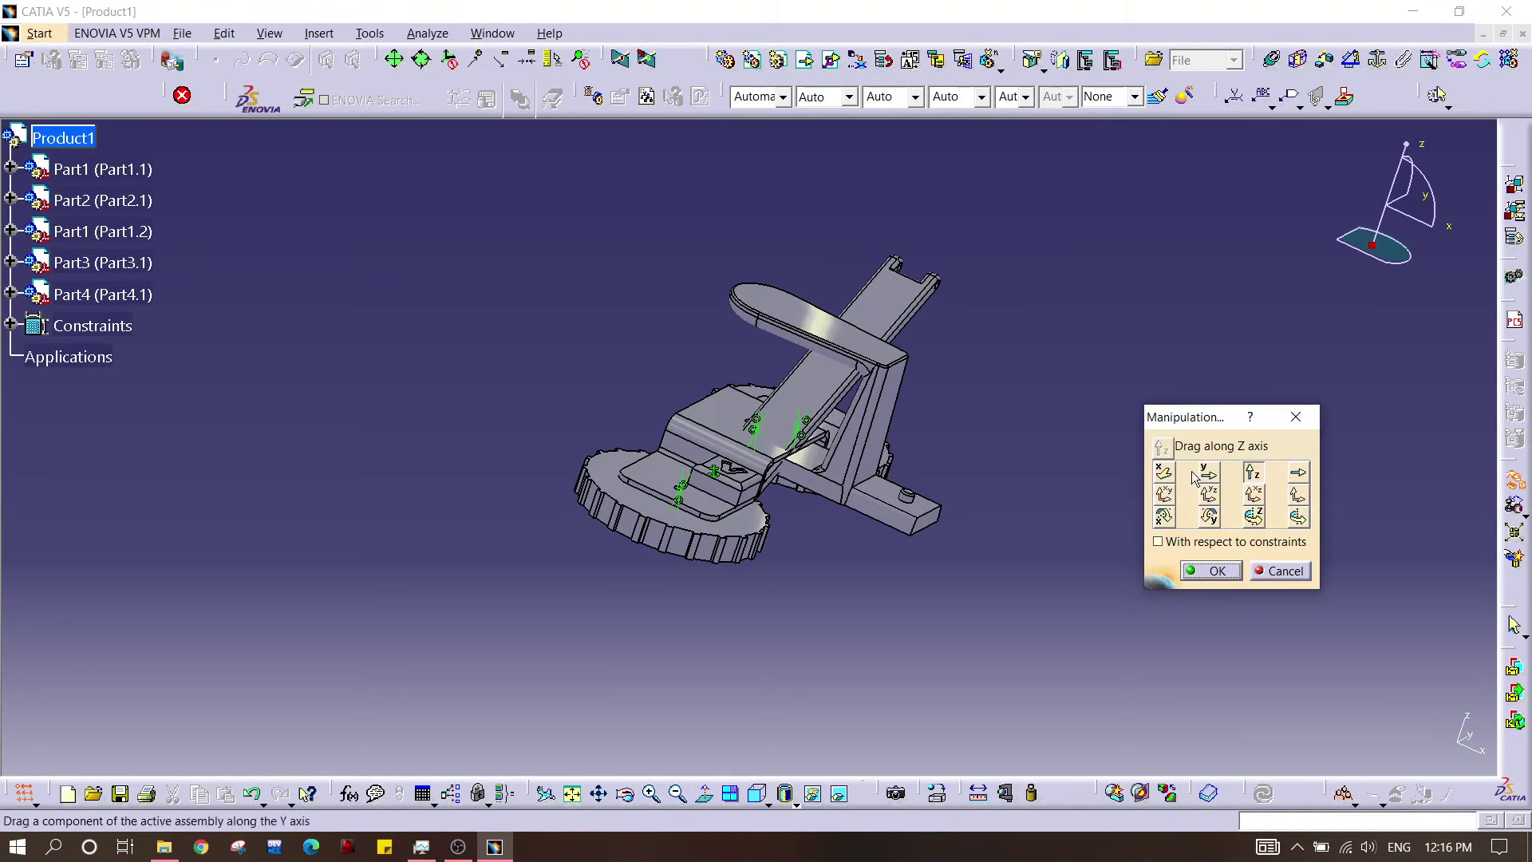
left_click_drag(935, 312, 1157, 355)
middle_click_drag(417, 448, 547, 448)
middle_click_drag(745, 348, 657, 515)
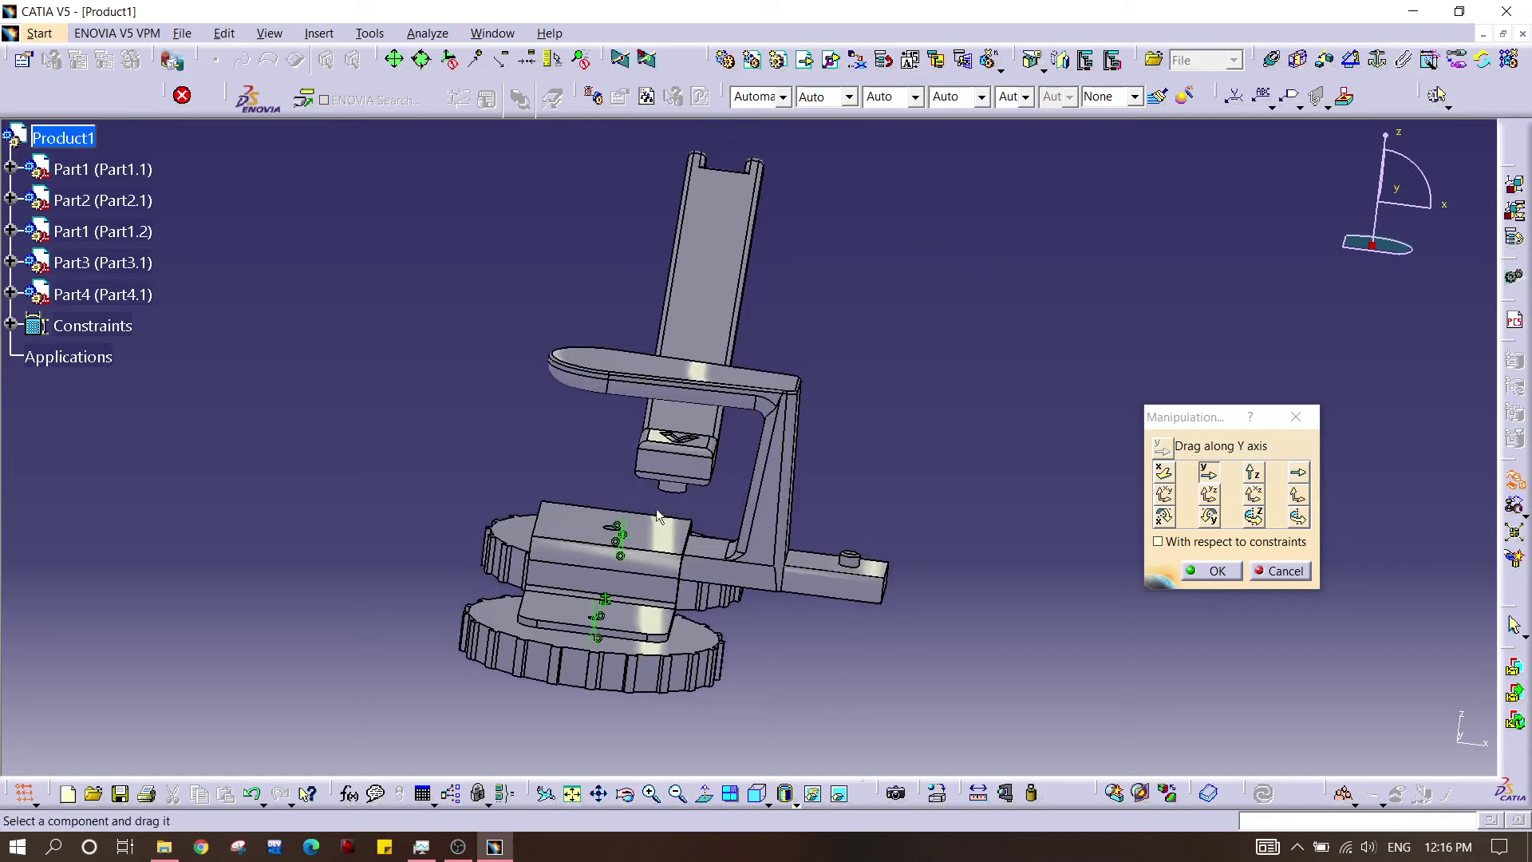
left_click_drag(670, 291, 994, 371)
middle_click_drag(840, 393, 958, 479)
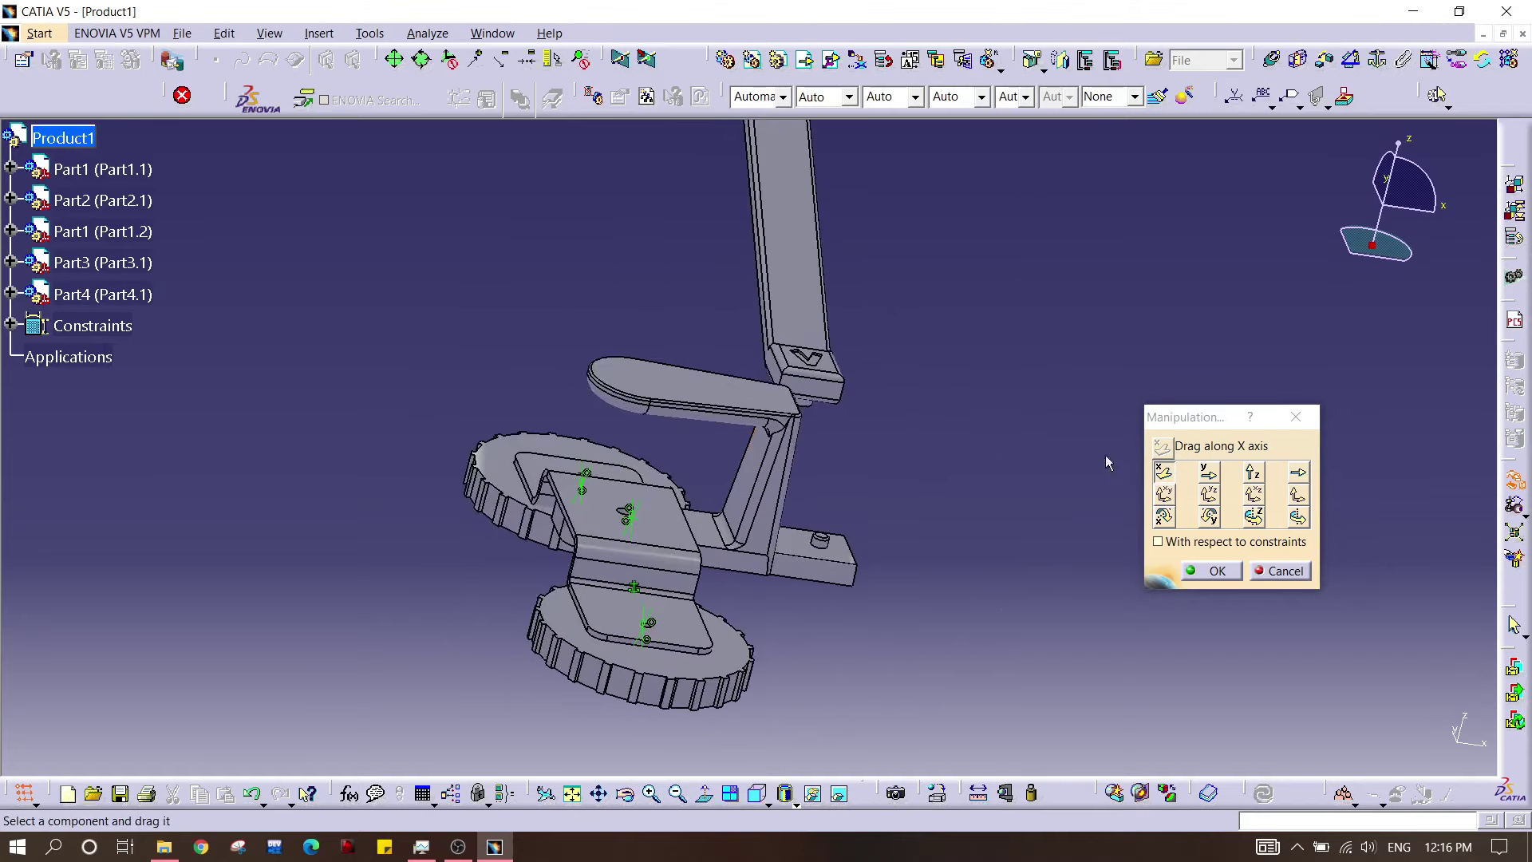
Step: Lower the slender rod along Z and shift it along Y until it stands beside the handle's pegged end
left_click(1255, 477)
left_click_drag(810, 218, 934, 335)
middle_click_drag(784, 468, 774, 247)
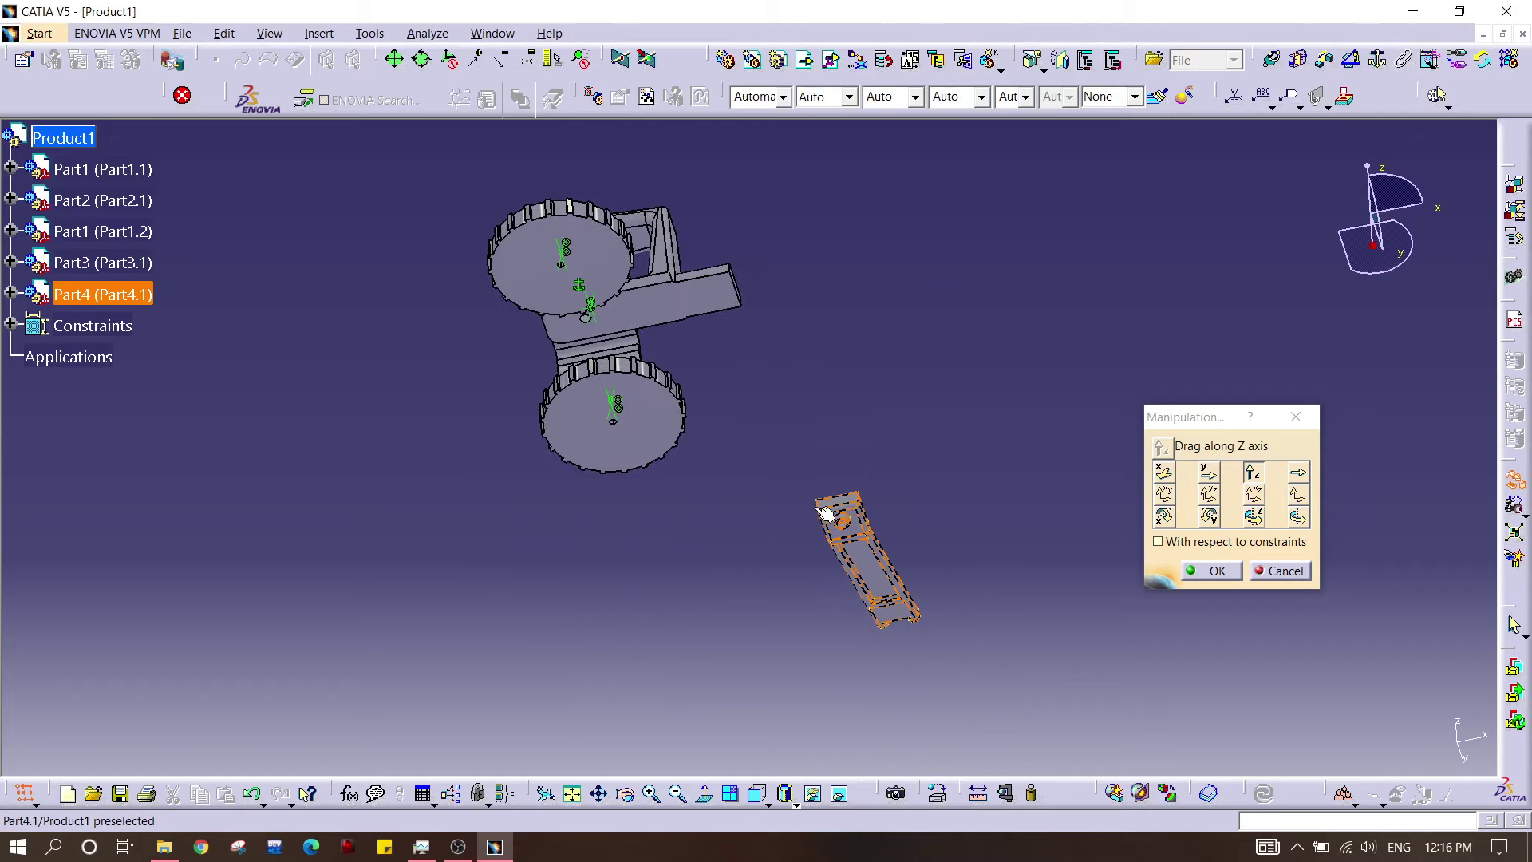
middle_click_drag(710, 358, 737, 478)
left_click_drag(851, 334, 784, 431)
middle_click_drag(785, 435, 815, 506)
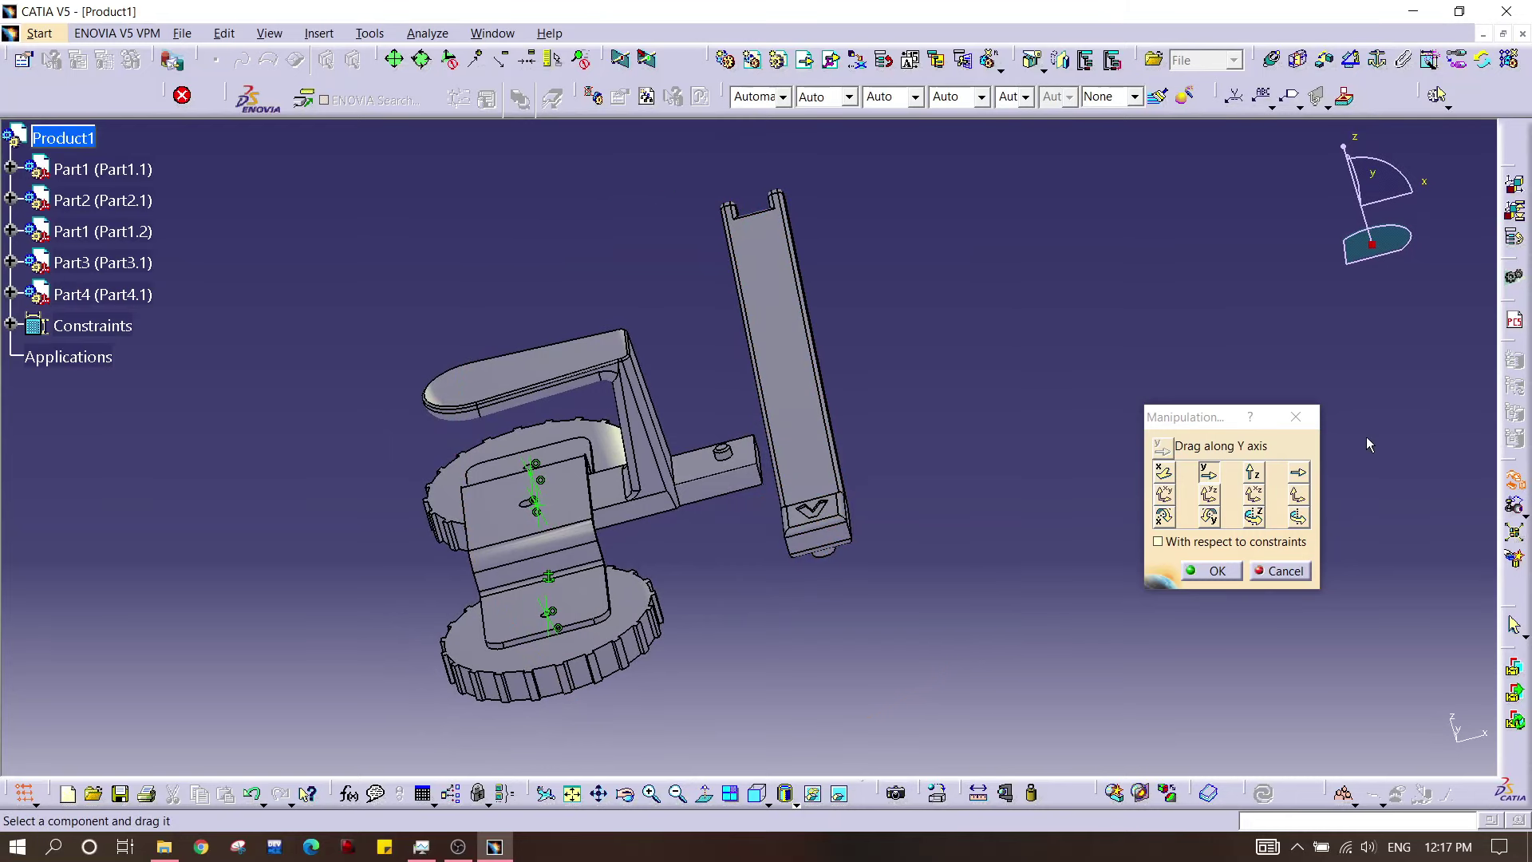
left_click(1210, 570)
Step: Add a coincidence constraint between the handle's peg axis and the axis of the boss under the slender rod's lower end
middle_click_drag(876, 399, 866, 431)
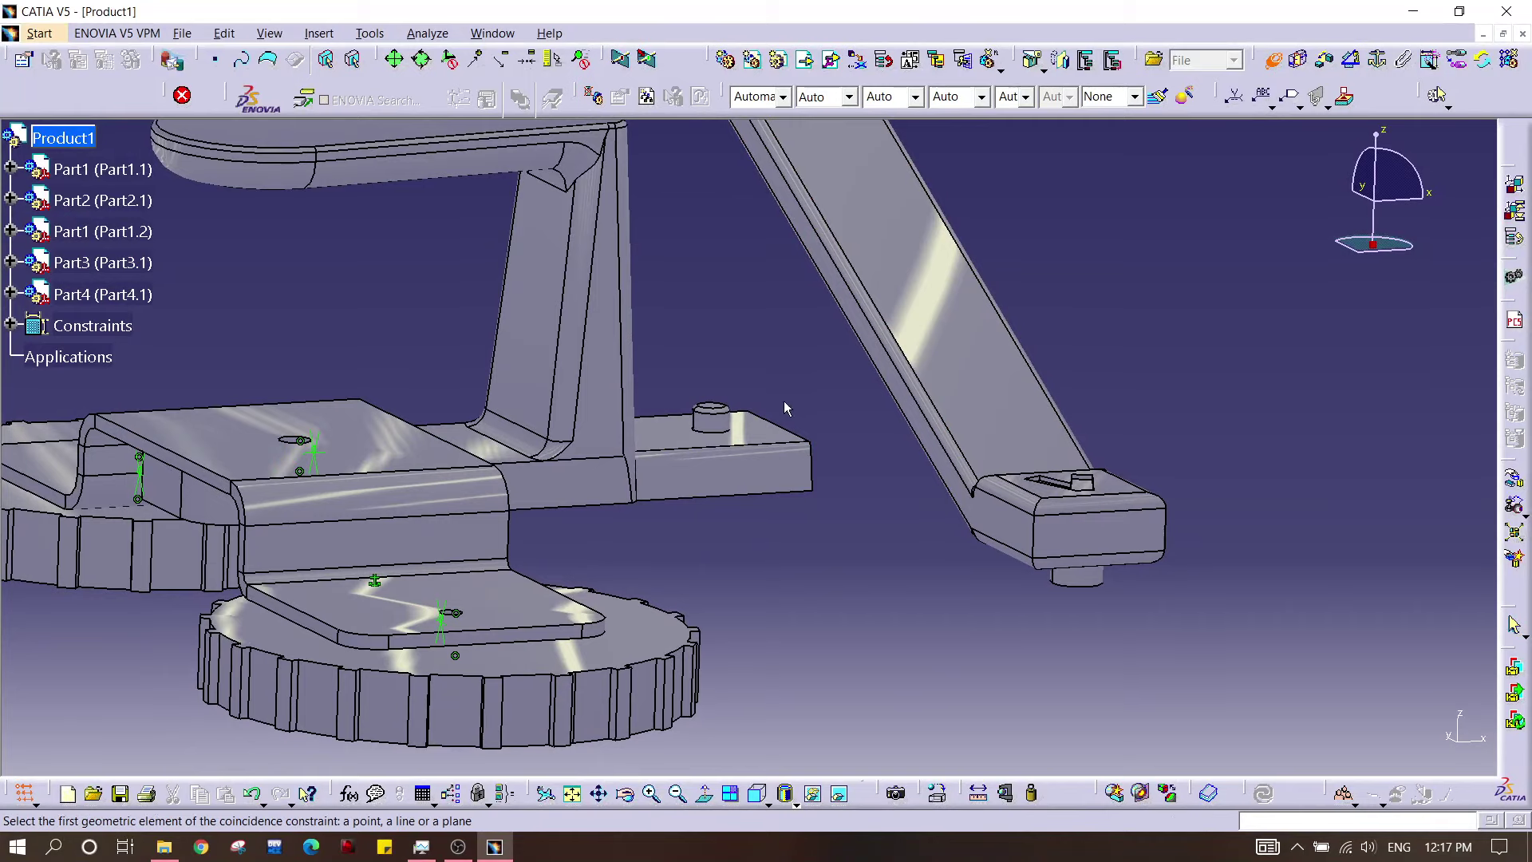
middle_click_drag(716, 418, 669, 241)
left_click(684, 191)
middle_click_drag(781, 250, 1150, 401)
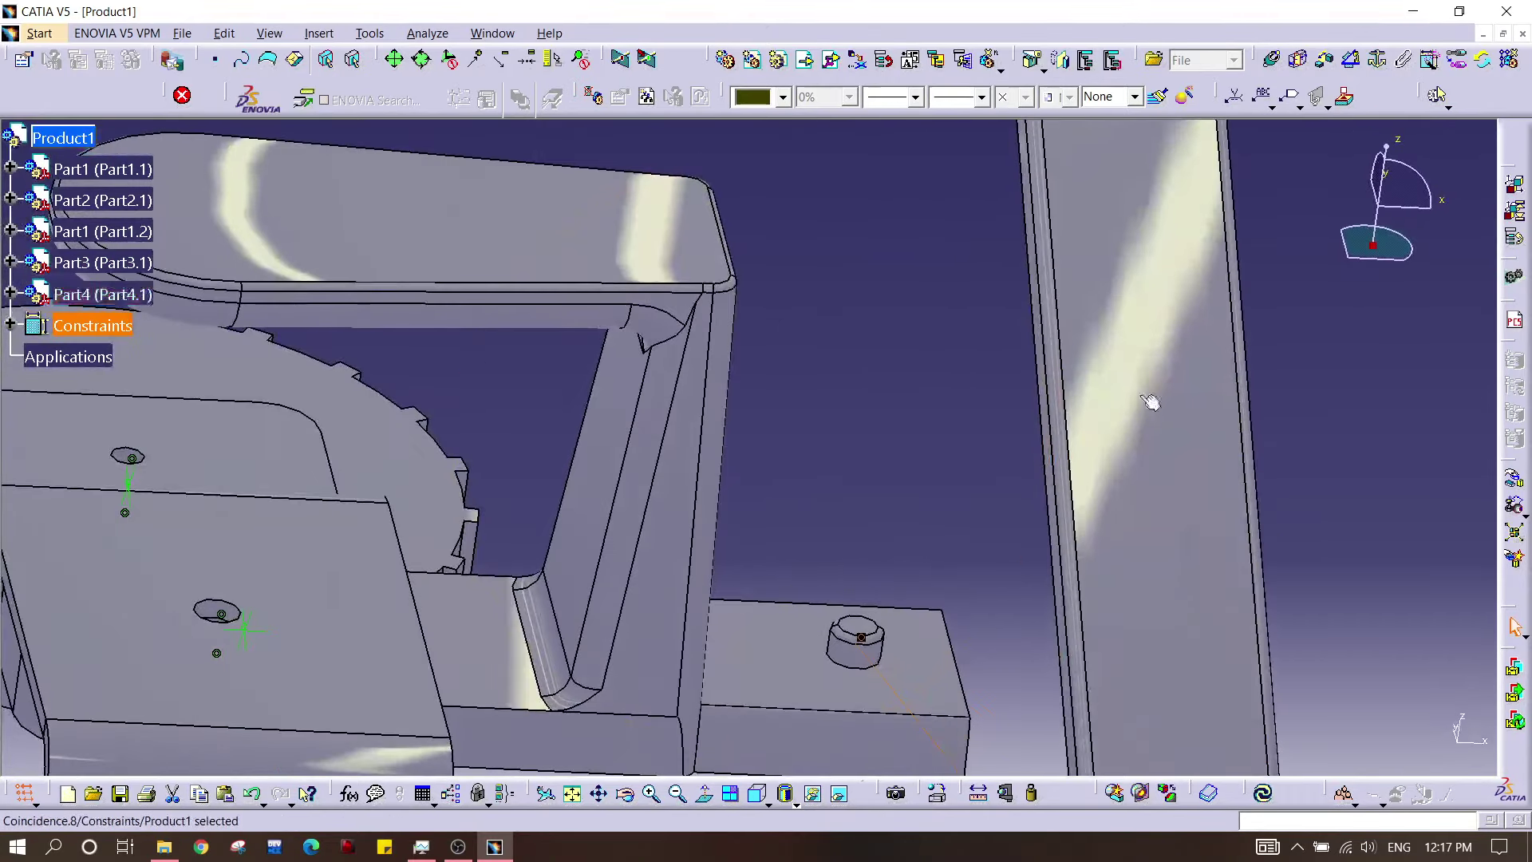
Step: Add an Opposite offset constraint between the handle peg's top face and the boss face under the slender rod, and update the assembly
left_click(1325, 62)
middle_click_drag(810, 507, 860, 344)
middle_click_drag(848, 576, 858, 314)
middle_click_drag(759, 323, 785, 340)
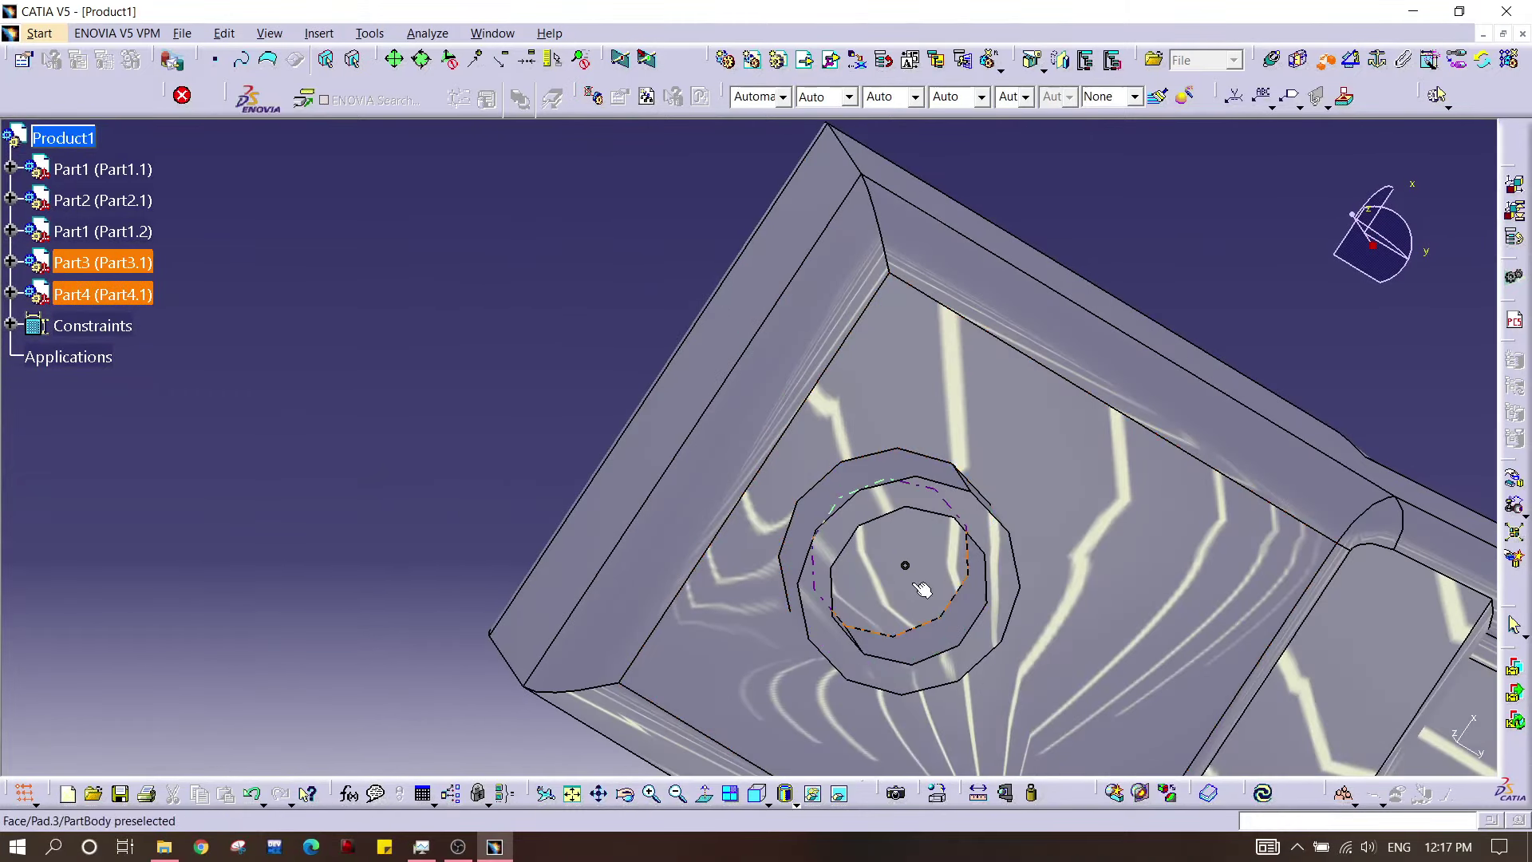
left_click(902, 598)
middle_click_drag(902, 597, 1088, 670)
left_click(1168, 718)
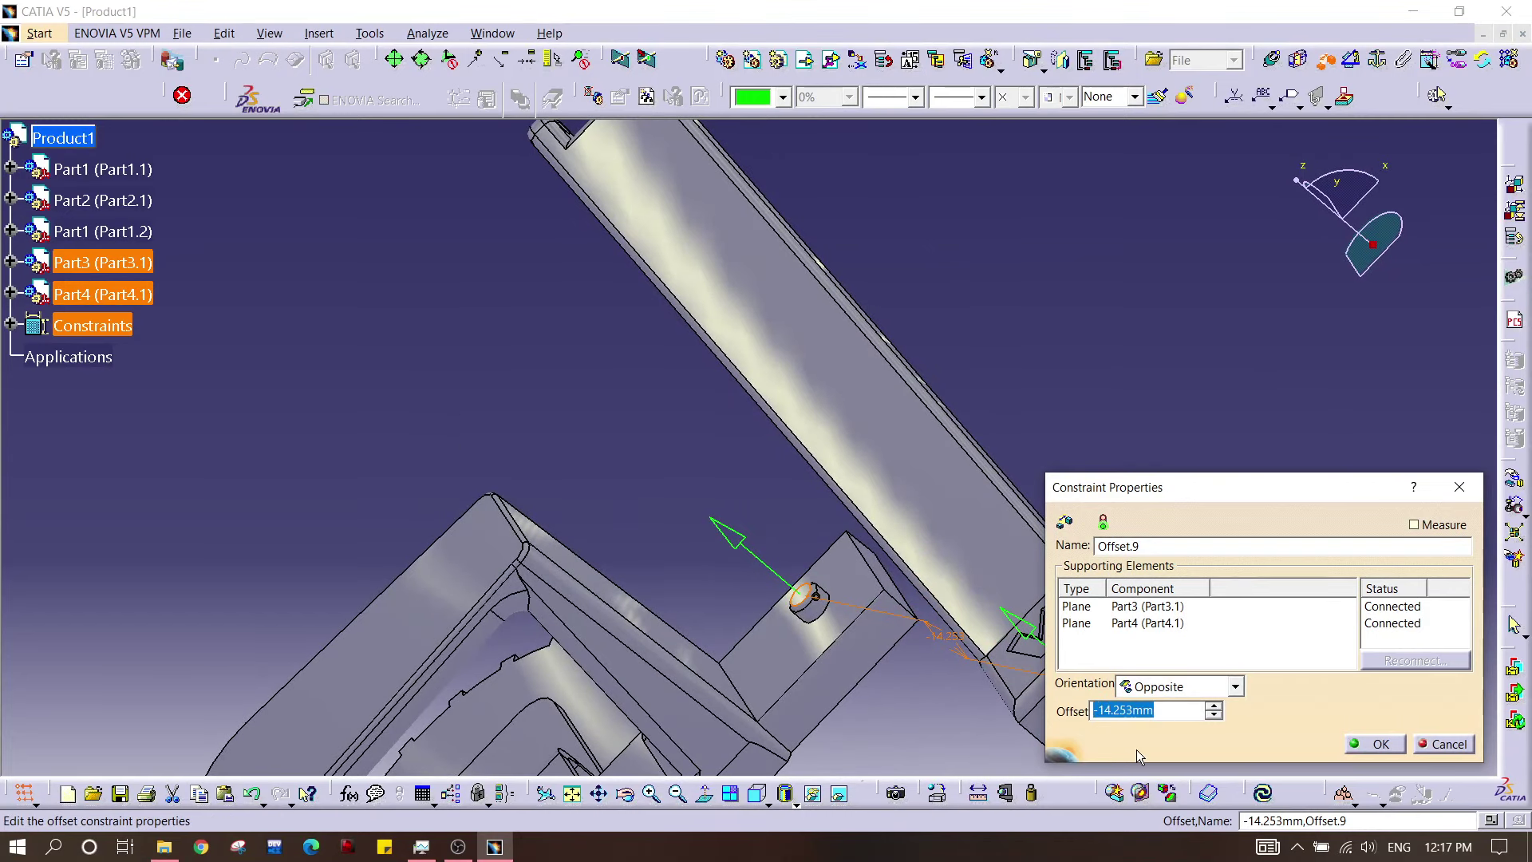
key("Return")
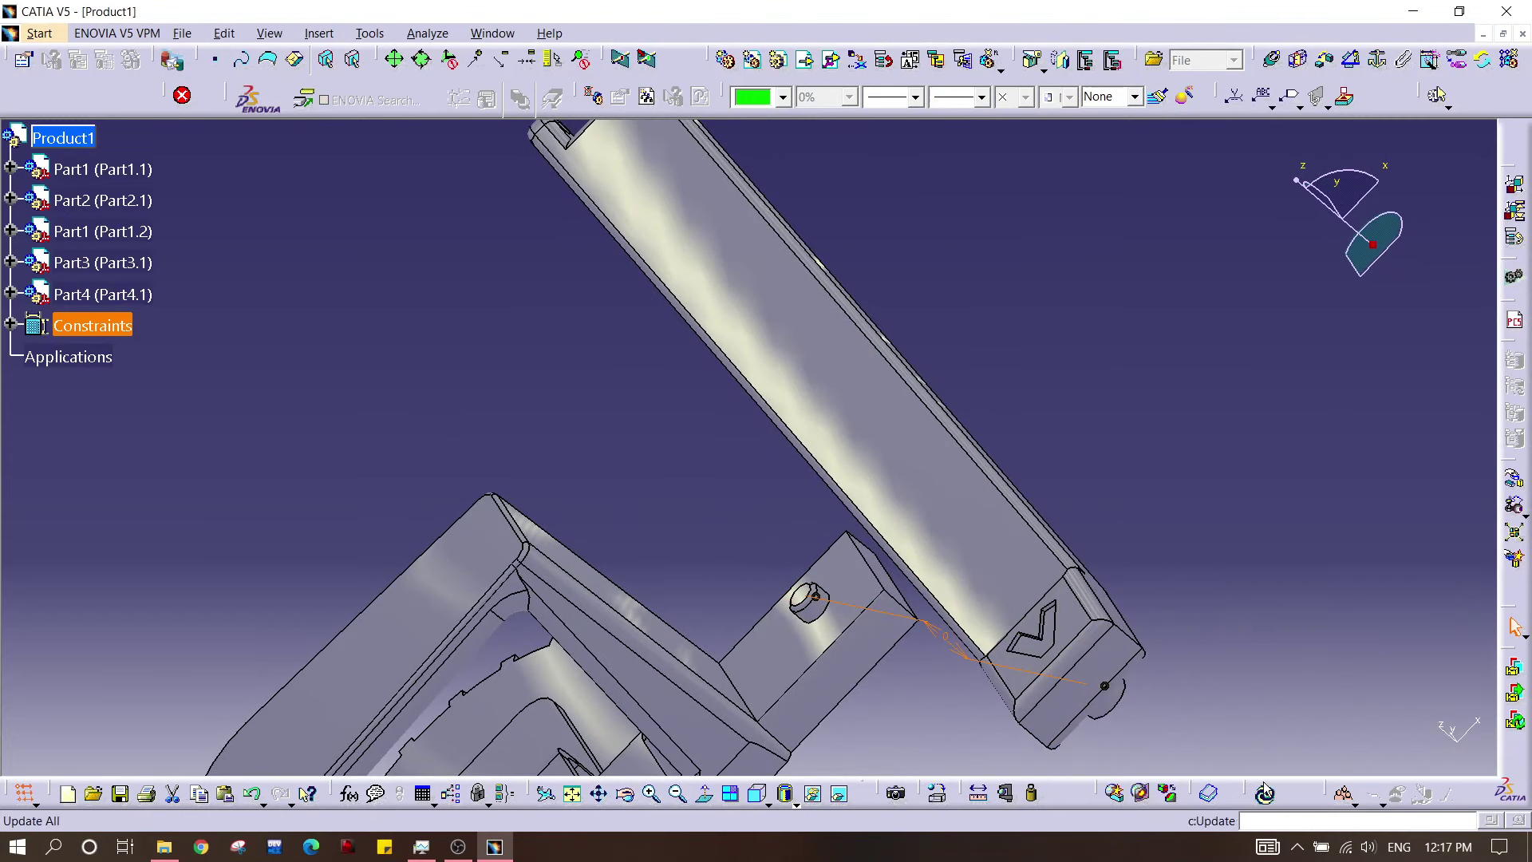
Step: Insert the existing Fixed Joint part from the Mansmithing folder into Product1
middle_click_drag(616, 419, 840, 562)
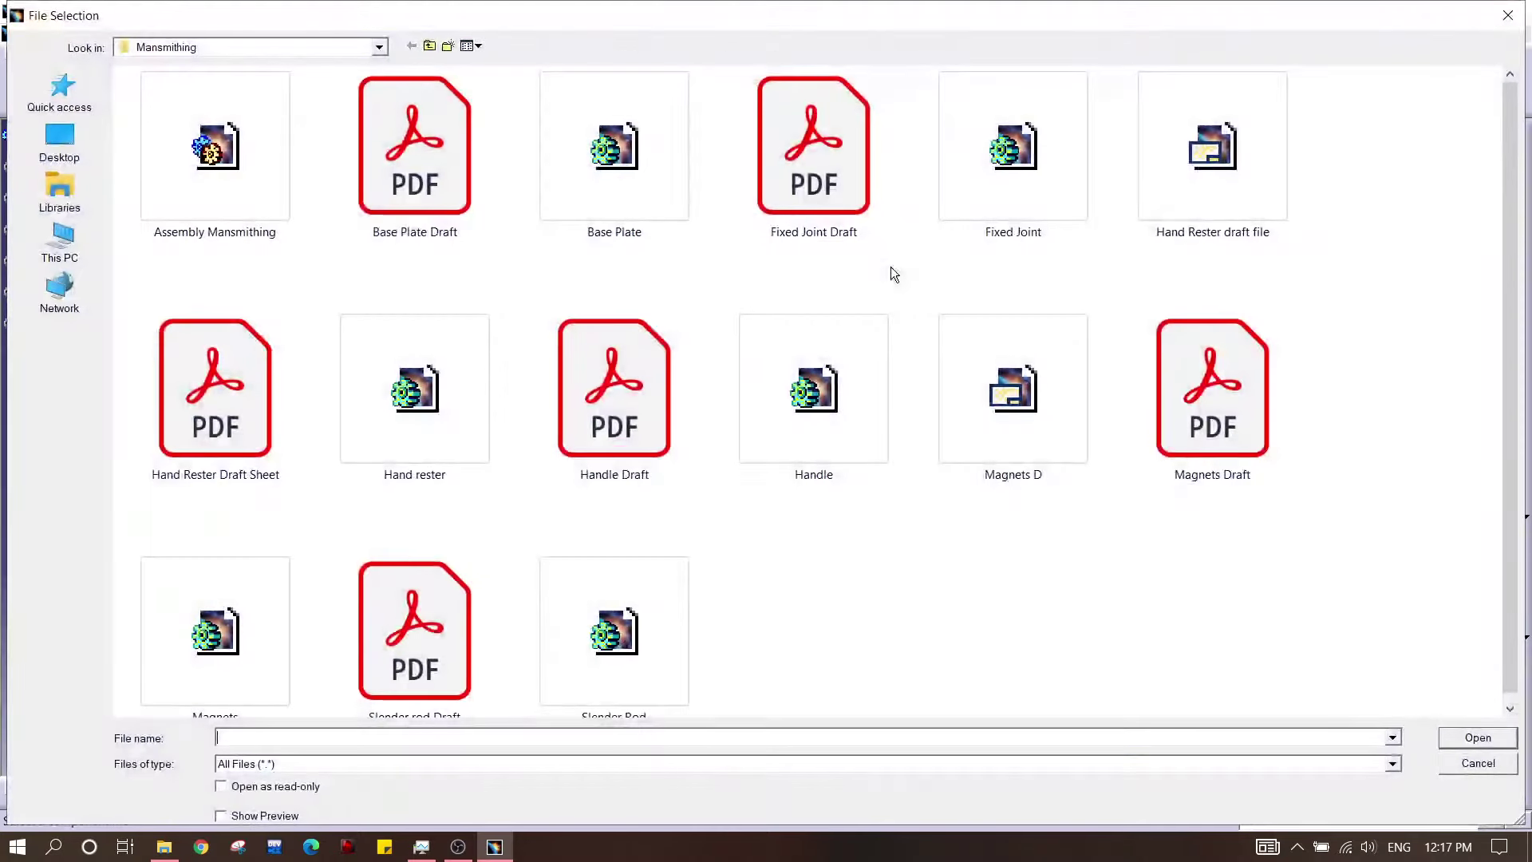
left_click(1022, 216)
left_click(1477, 739)
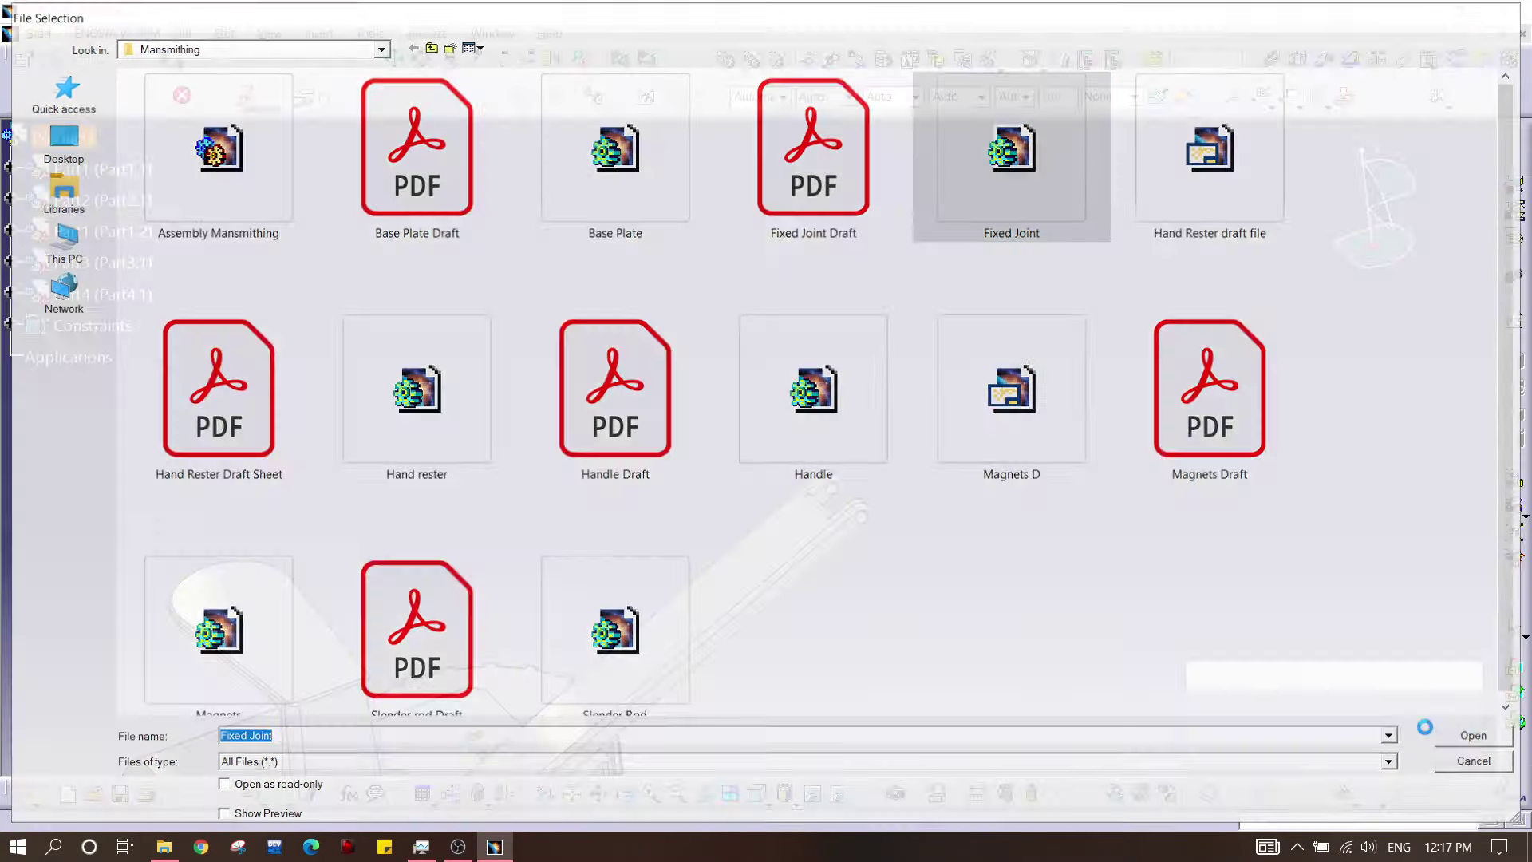
Step: Add a coincidence constraint between the fixed joint's side hole axis and the hole axis of the slender rod's forked end
middle_click_drag(1043, 554, 1021, 369)
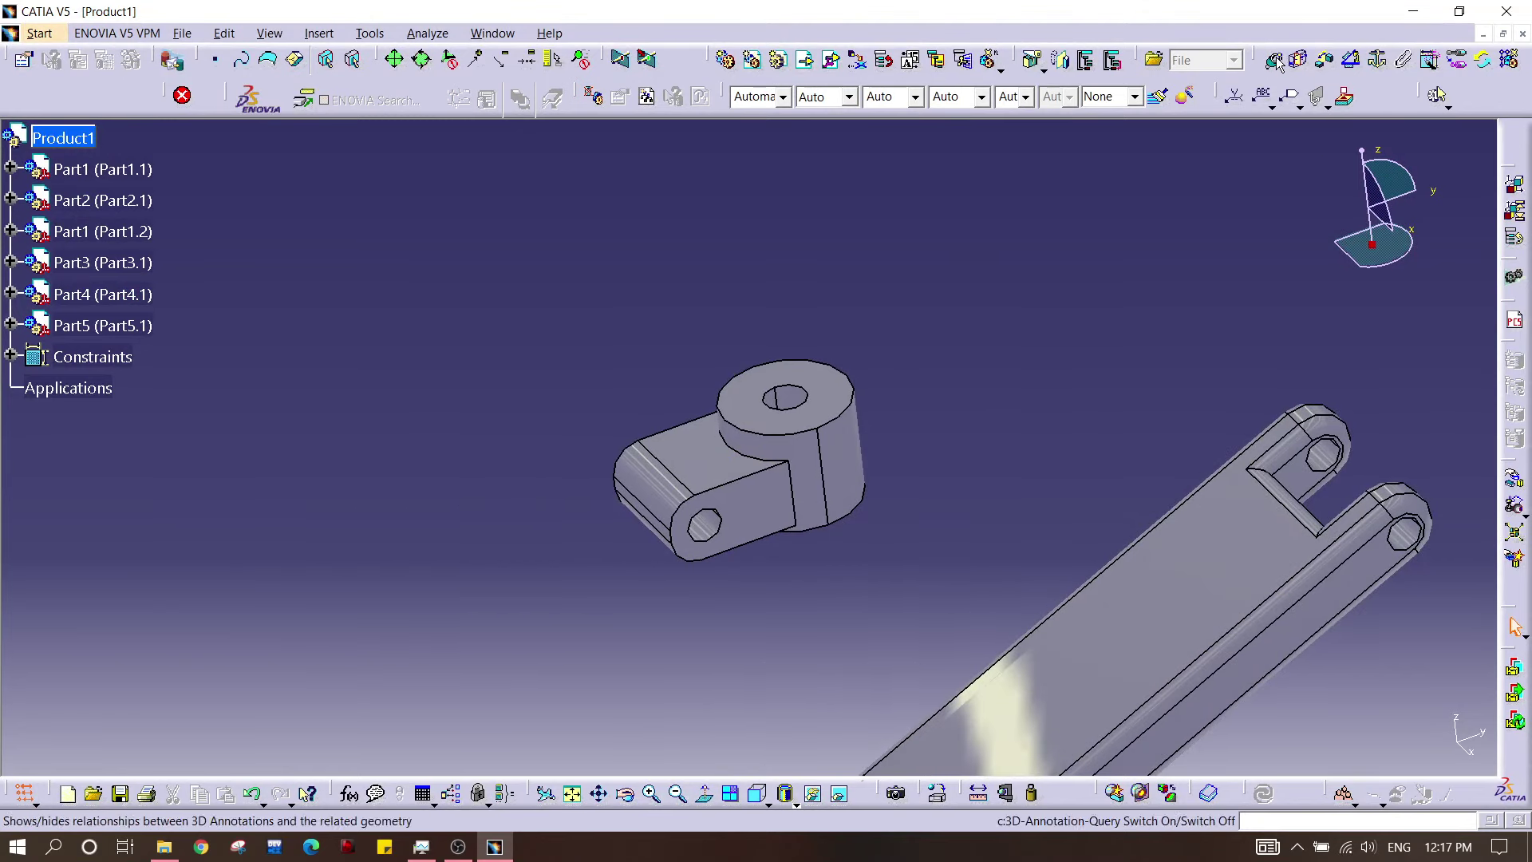
middle_click_drag(1201, 485, 1061, 217)
left_click(1107, 473)
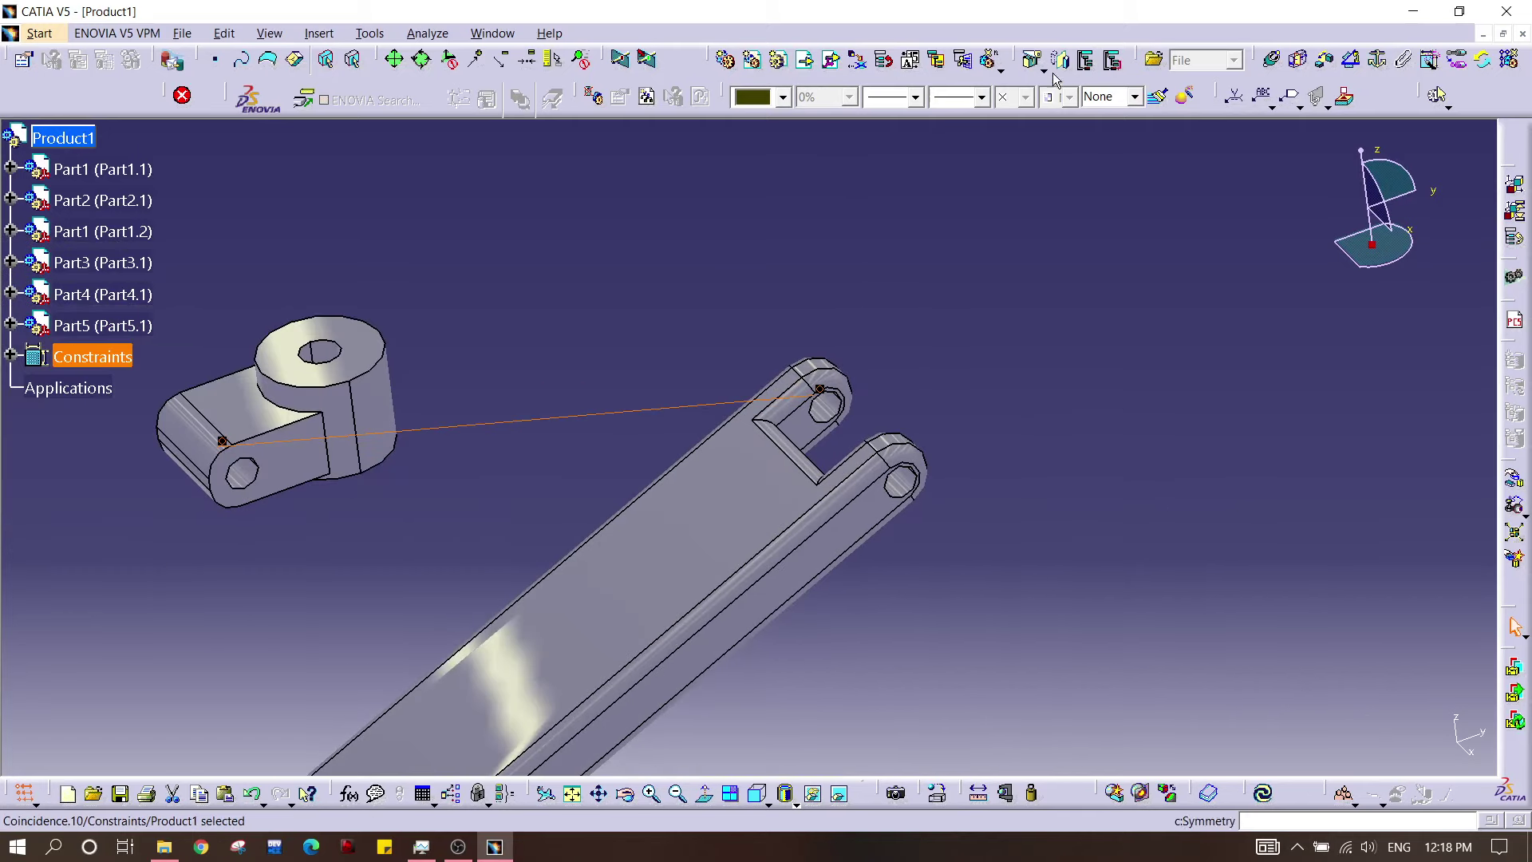
Step: Constrain the fixed joint's side face to the inner face of one fork arm with a 0 mm Opposite offset, and update the assembly
left_click(1339, 61)
middle_click_drag(624, 355, 665, 497)
middle_click_drag(760, 380, 1138, 562)
middle_click_drag(1042, 411, 790, 431)
left_click(826, 683)
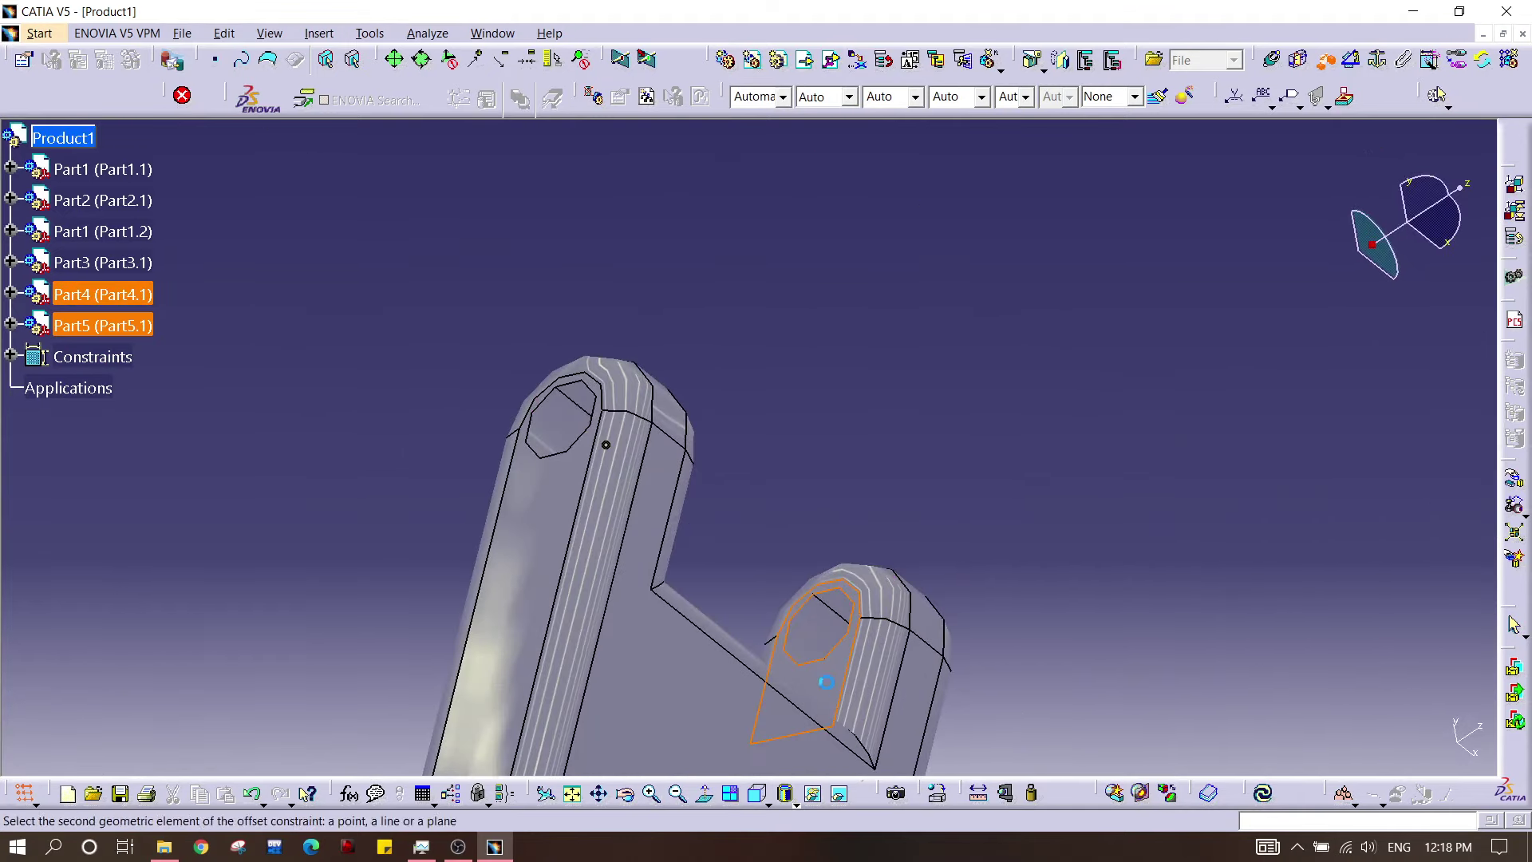
left_click(870, 661)
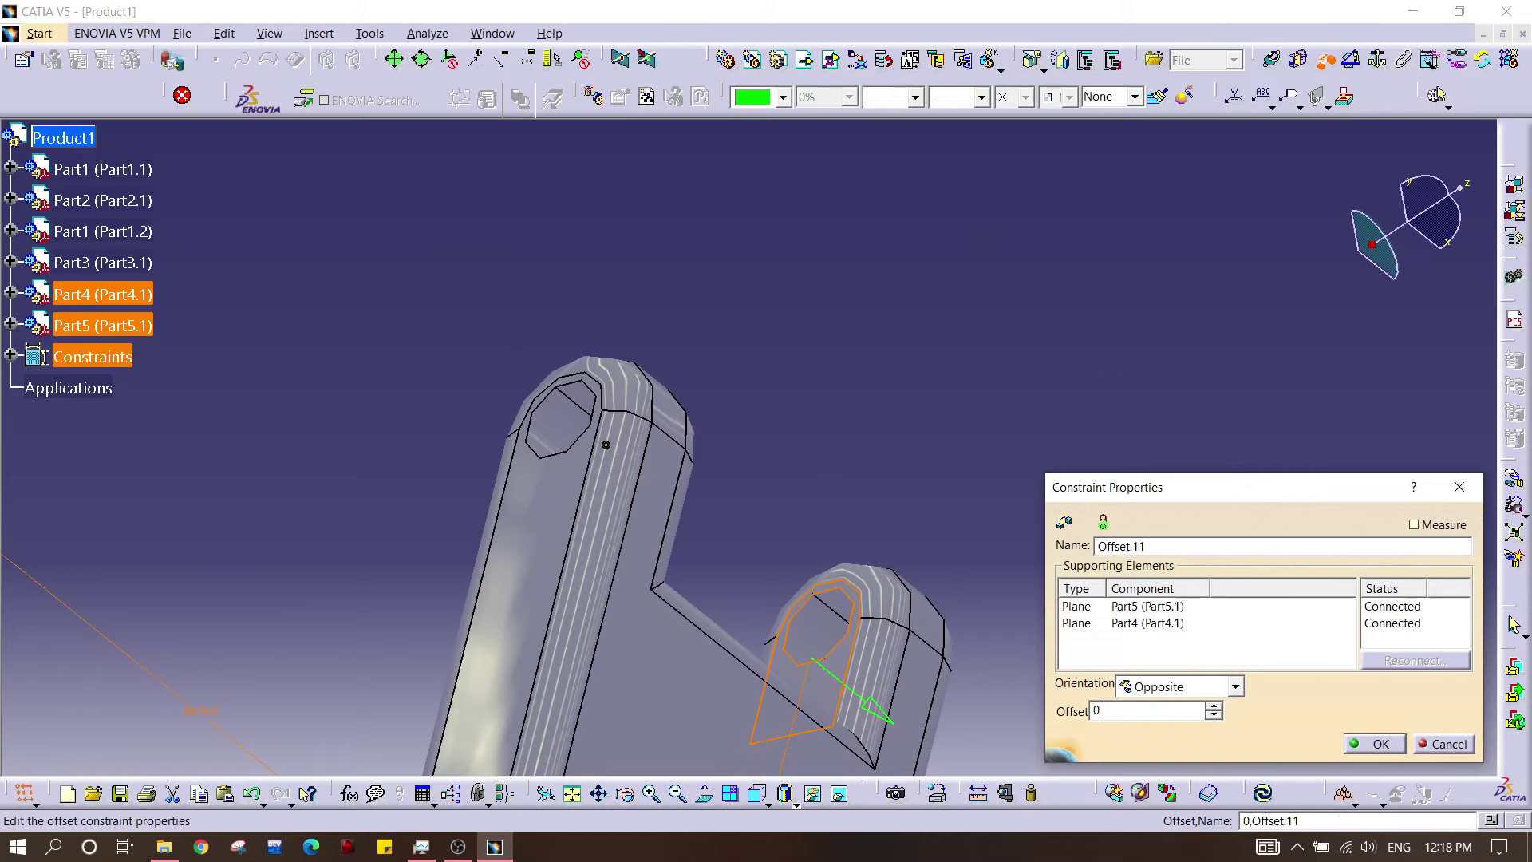
key("Return")
middle_click_drag(1145, 511, 1201, 732)
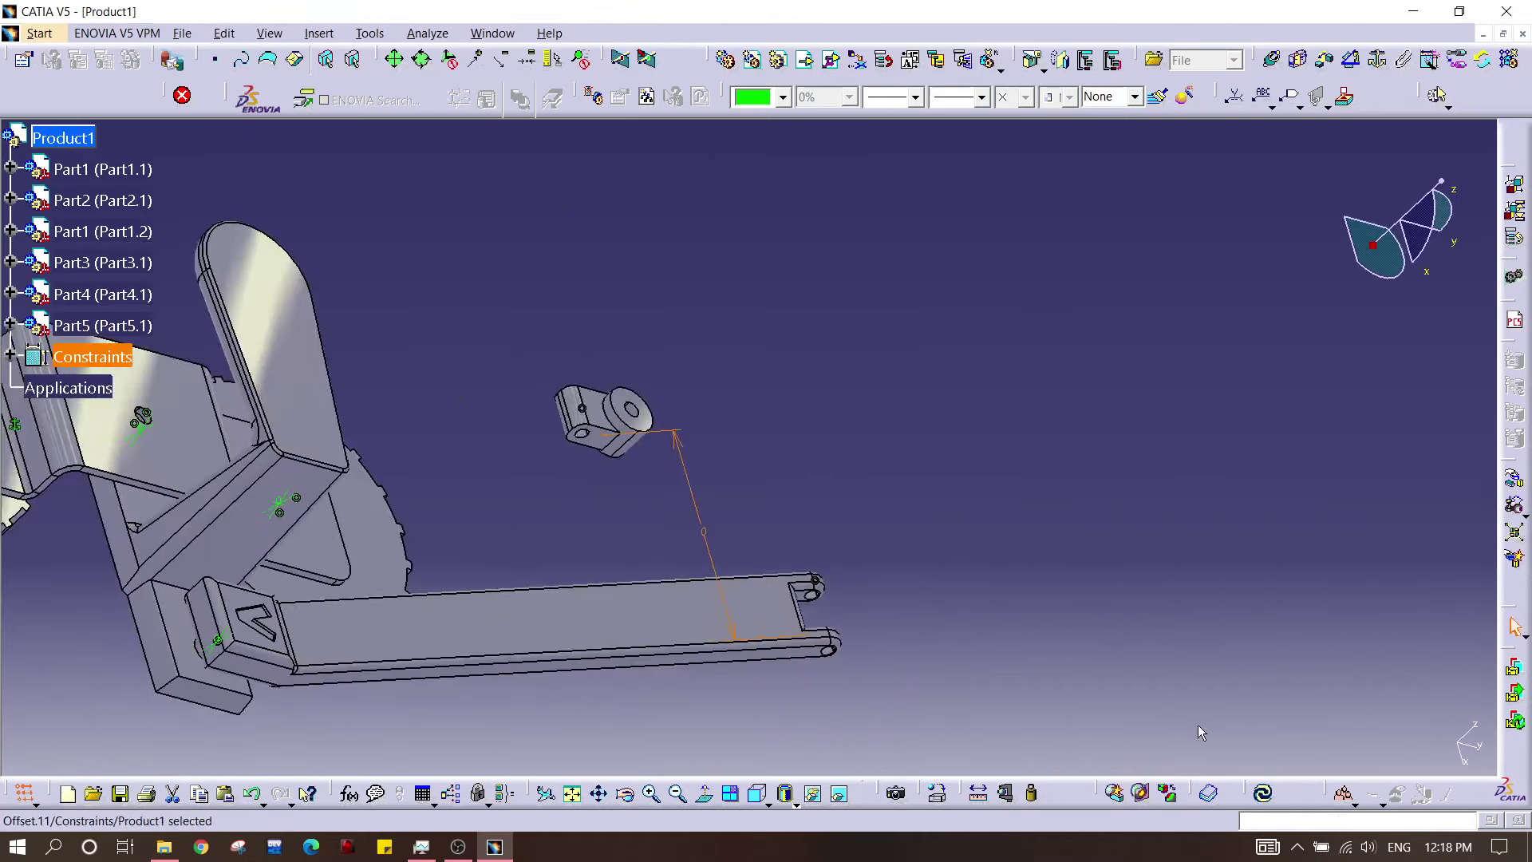
left_click(1272, 800)
mouse_move(971, 621)
middle_mouse_down()
mouse_move(762, 427)
mouse_move(768, 399)
mouse_move(833, 475)
mouse_move(903, 386)
mouse_move(716, 318)
mouse_move(721, 359)
mouse_move(787, 412)
mouse_move(778, 383)
middle_mouse_up()
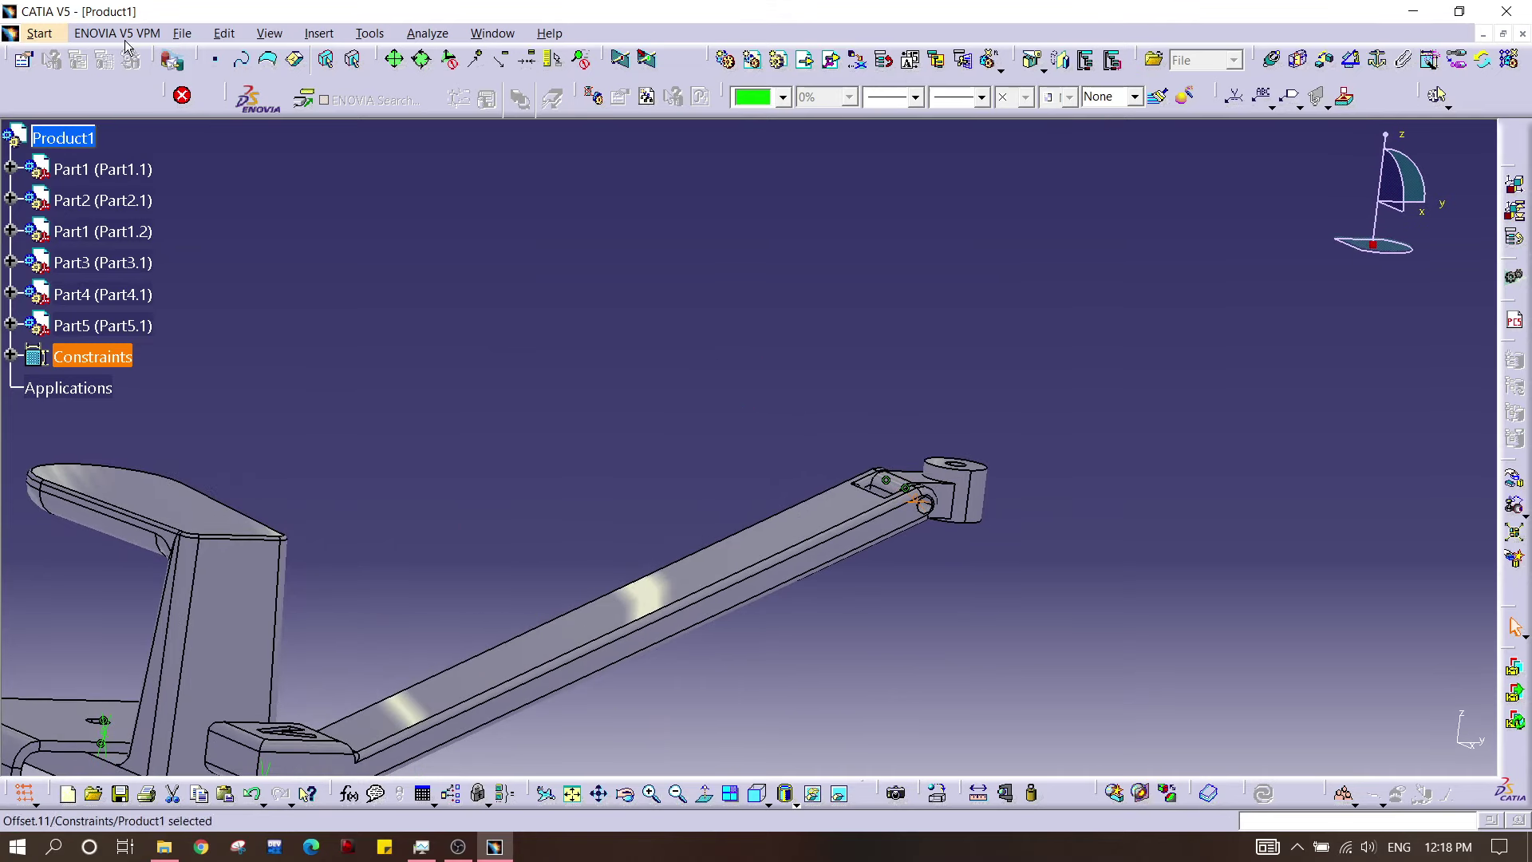
Step: Insert the existing Hand rester part from the Mansmithing folder into Product1
left_click(62, 137)
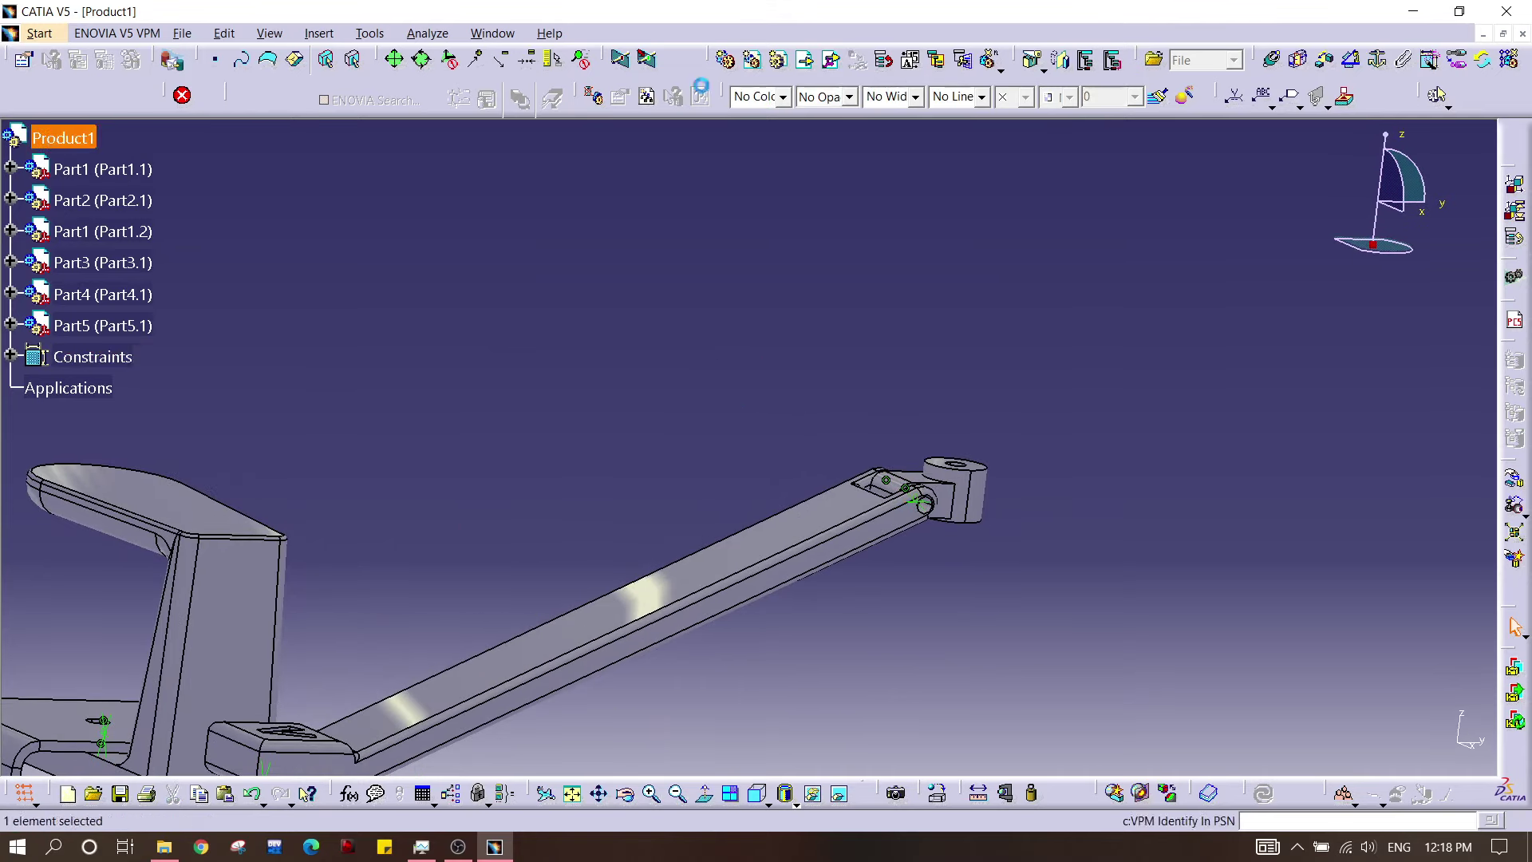
left_click(811, 69)
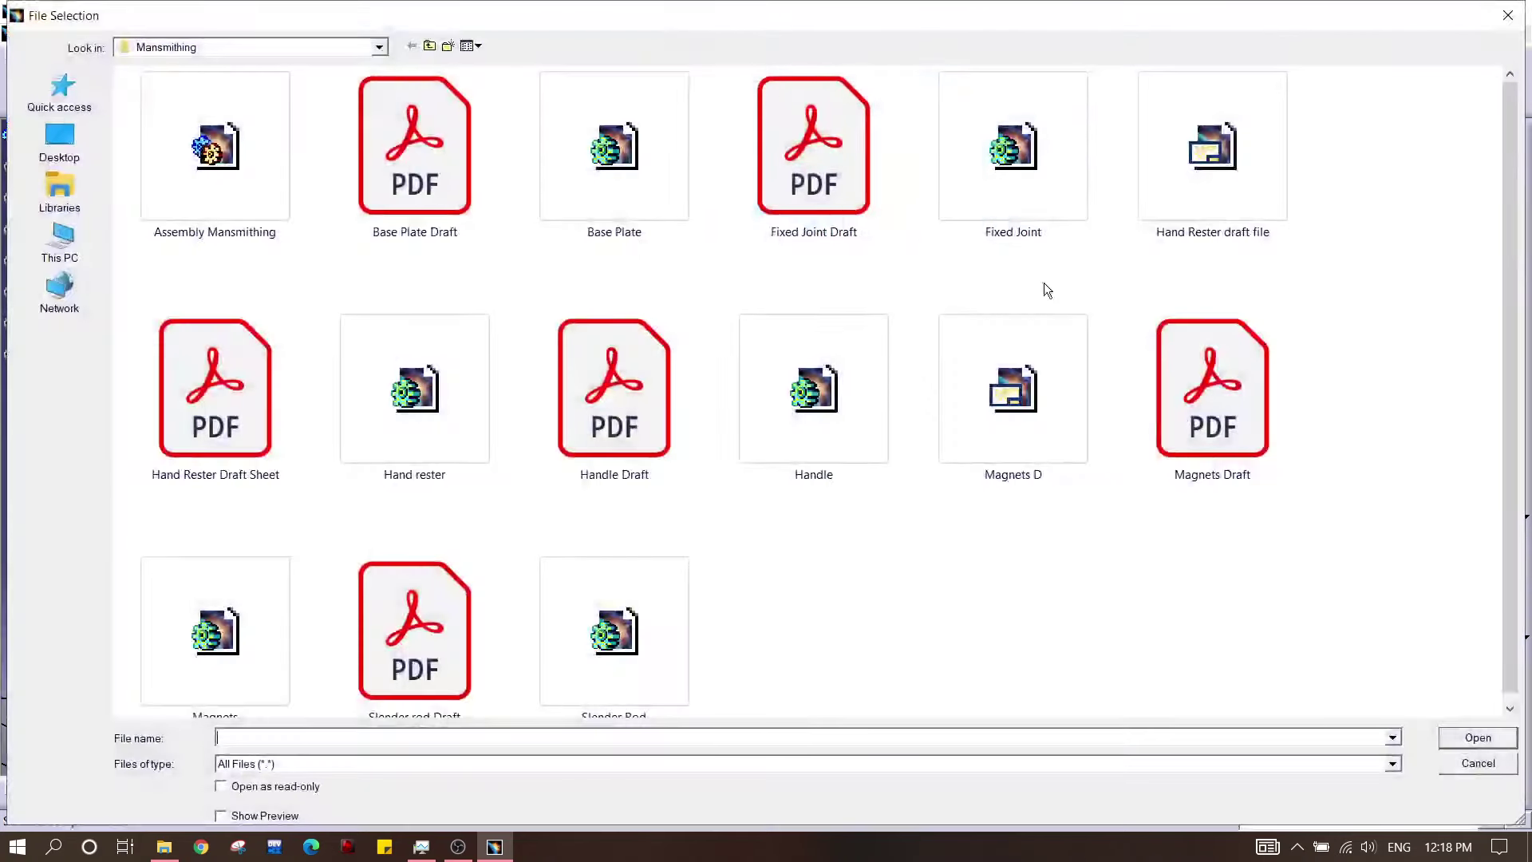
scroll(559, 463, "down", 1)
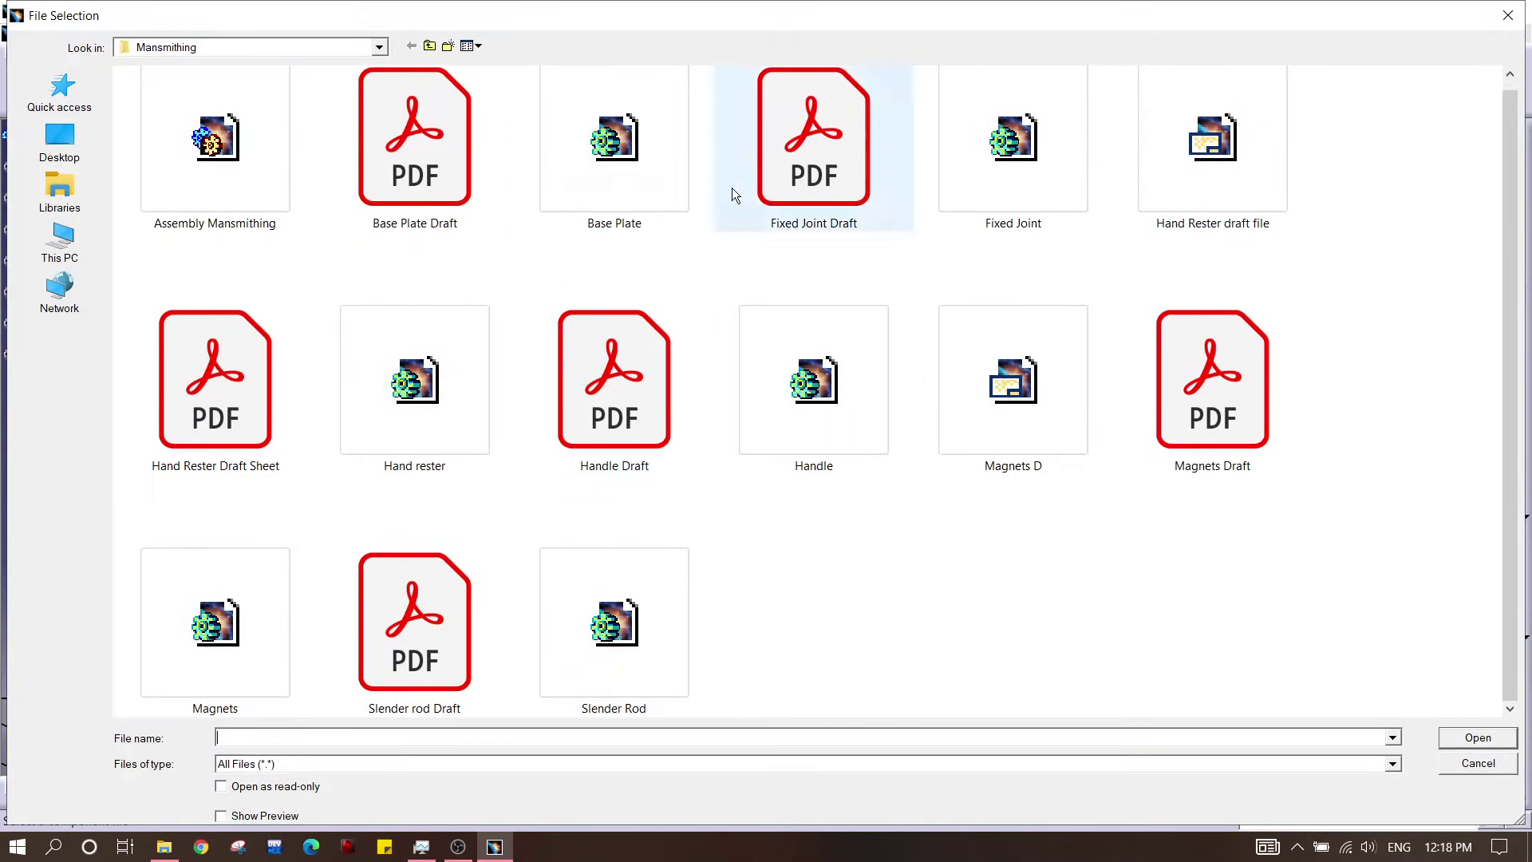
left_click(402, 413)
left_click(1466, 741)
Step: Start manipulating the hand rester, moving it up along Z, outward along Y, and within the YZ plane away from the base
middle_click_drag(987, 470, 773, 462)
left_click(1514, 480)
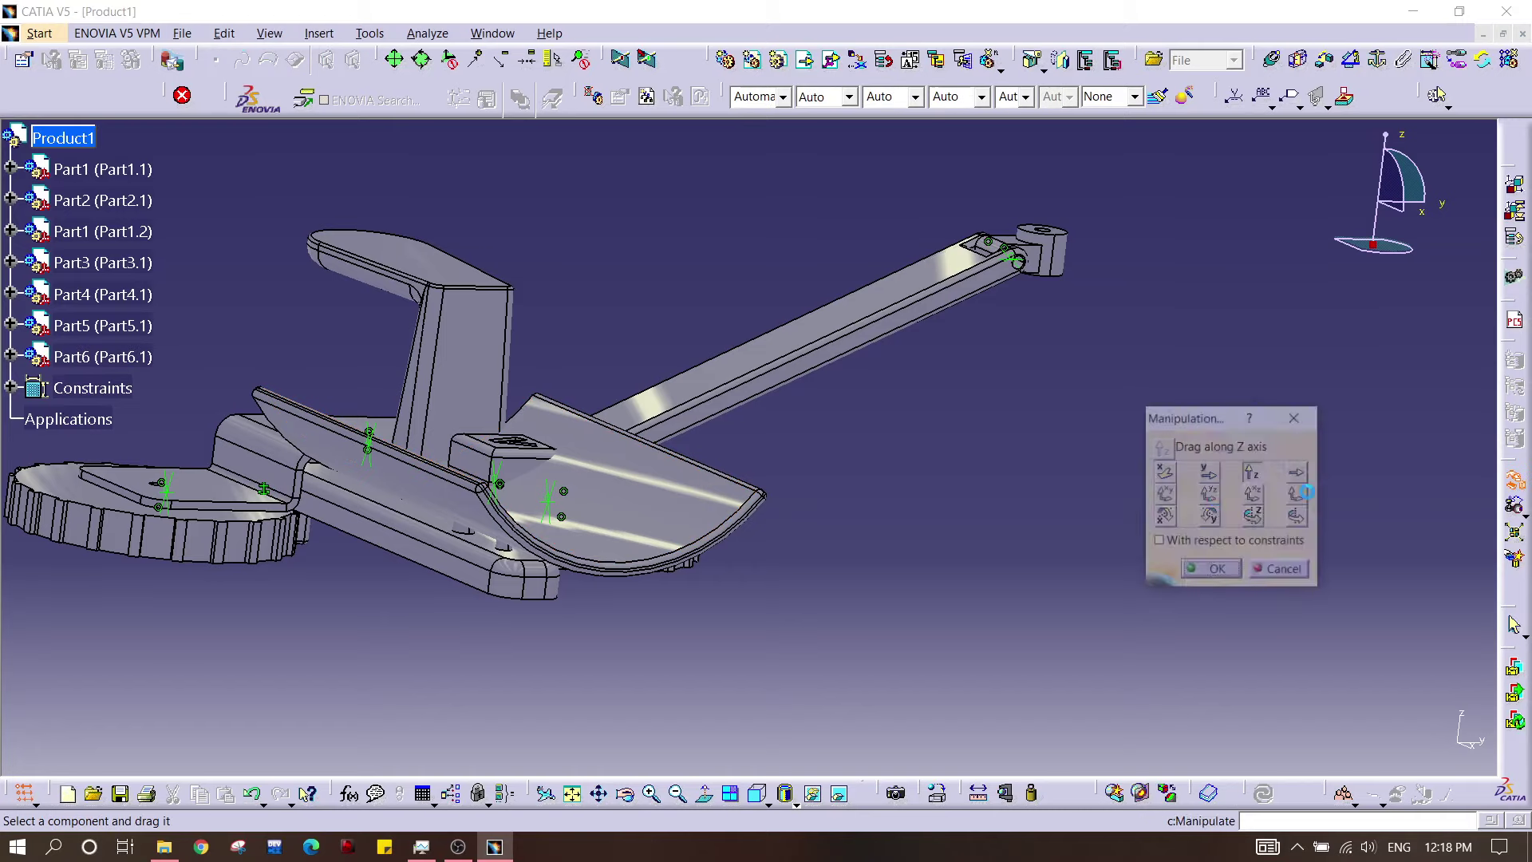
left_click_drag(675, 473, 702, 164)
middle_click_drag(421, 438, 434, 520)
left_click_drag(741, 302, 1085, 287)
left_click(1162, 473)
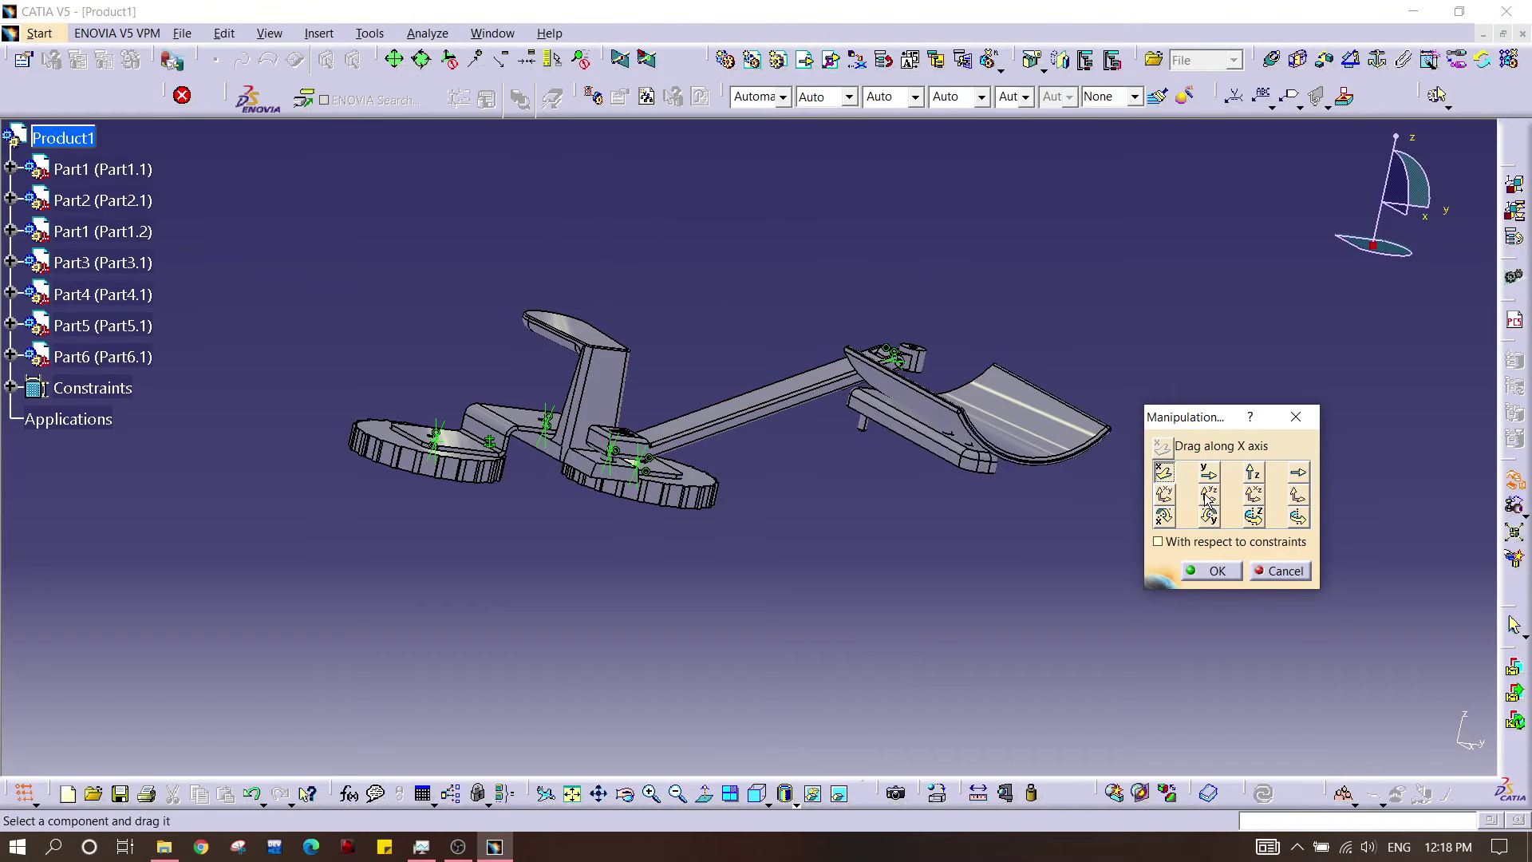
left_click_drag(967, 432, 1029, 334)
Step: Move the hand rester along the X axis until it sits above the slender rod's forked end
middle_click_drag(716, 429, 832, 504)
middle_click_drag(704, 435, 1142, 524)
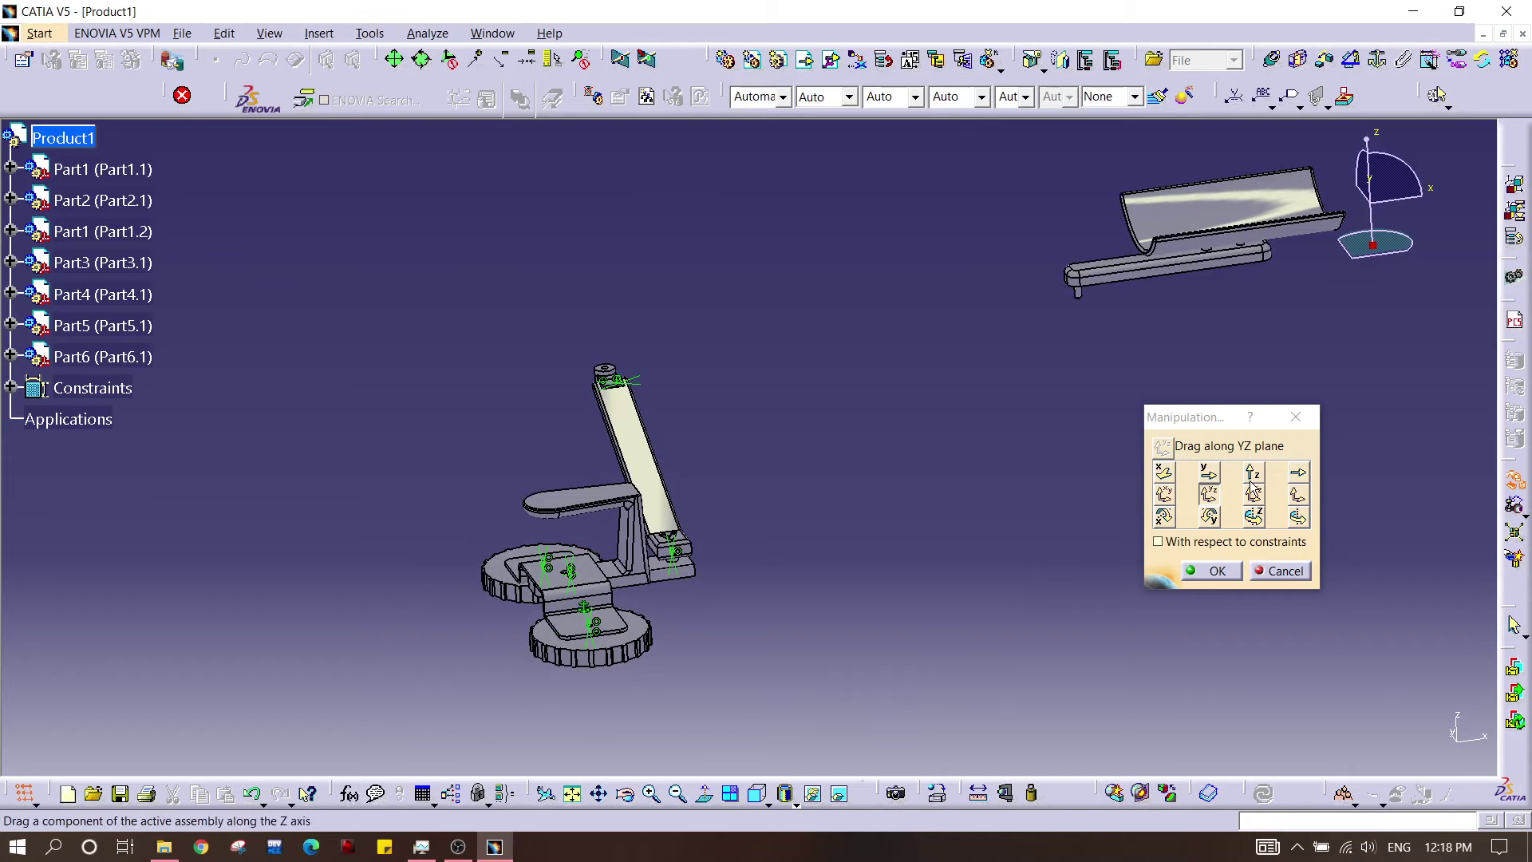
left_click(1163, 472)
left_click_drag(1181, 224, 754, 296)
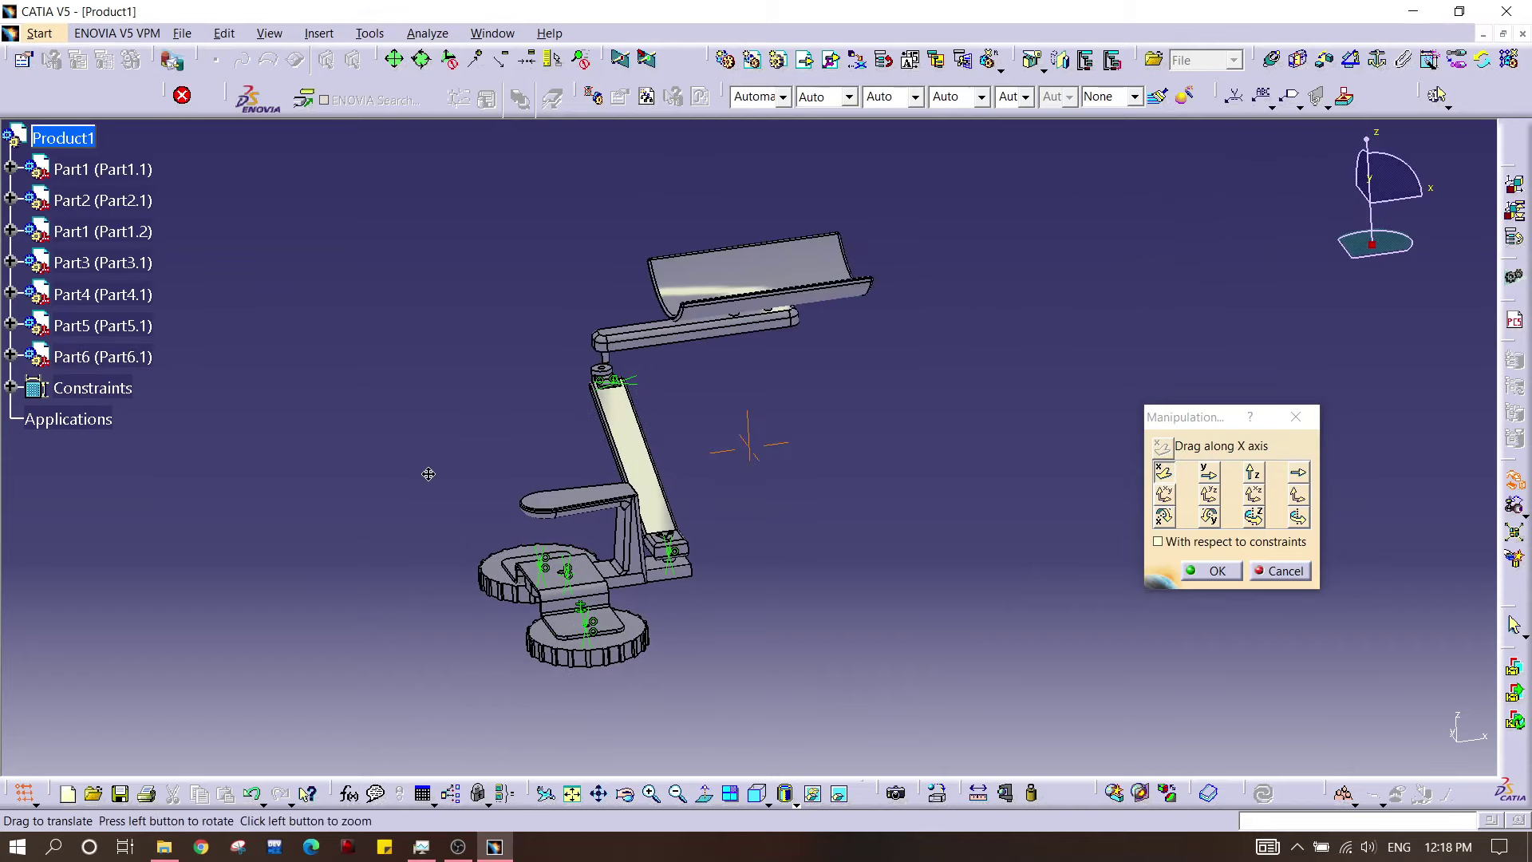
middle_click_drag(427, 471, 820, 586)
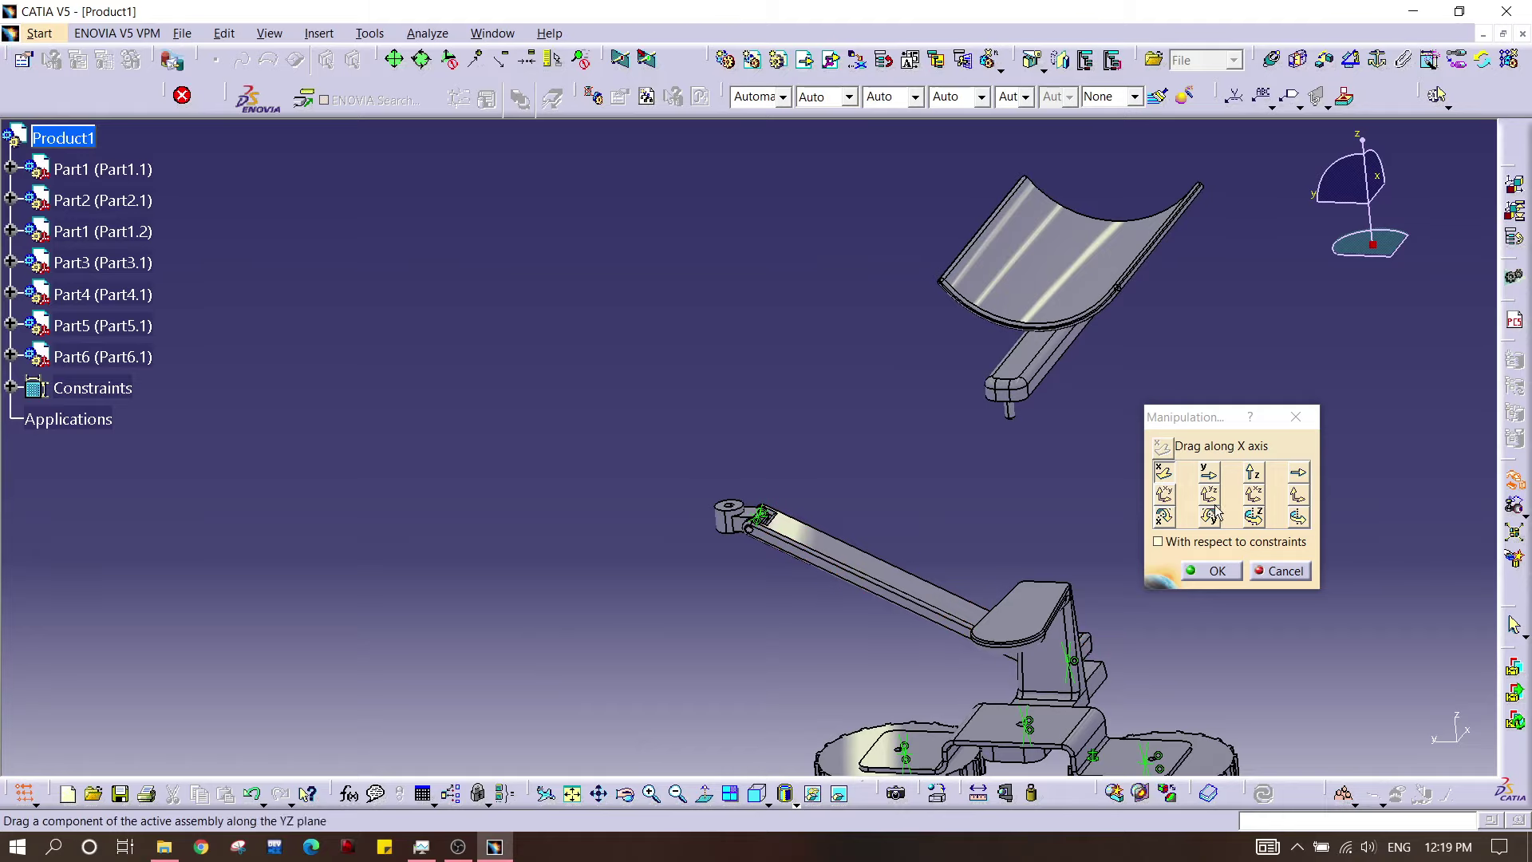
Step: Rotate the hand rester about the X and Z axes to swing its peg end around, and finish the manipulation
left_click(1169, 517)
left_click_drag(985, 280, 949, 282)
left_click(1212, 517)
left_click(1253, 517)
left_click_drag(1017, 336, 674, 339)
middle_click_drag(745, 428, 991, 385)
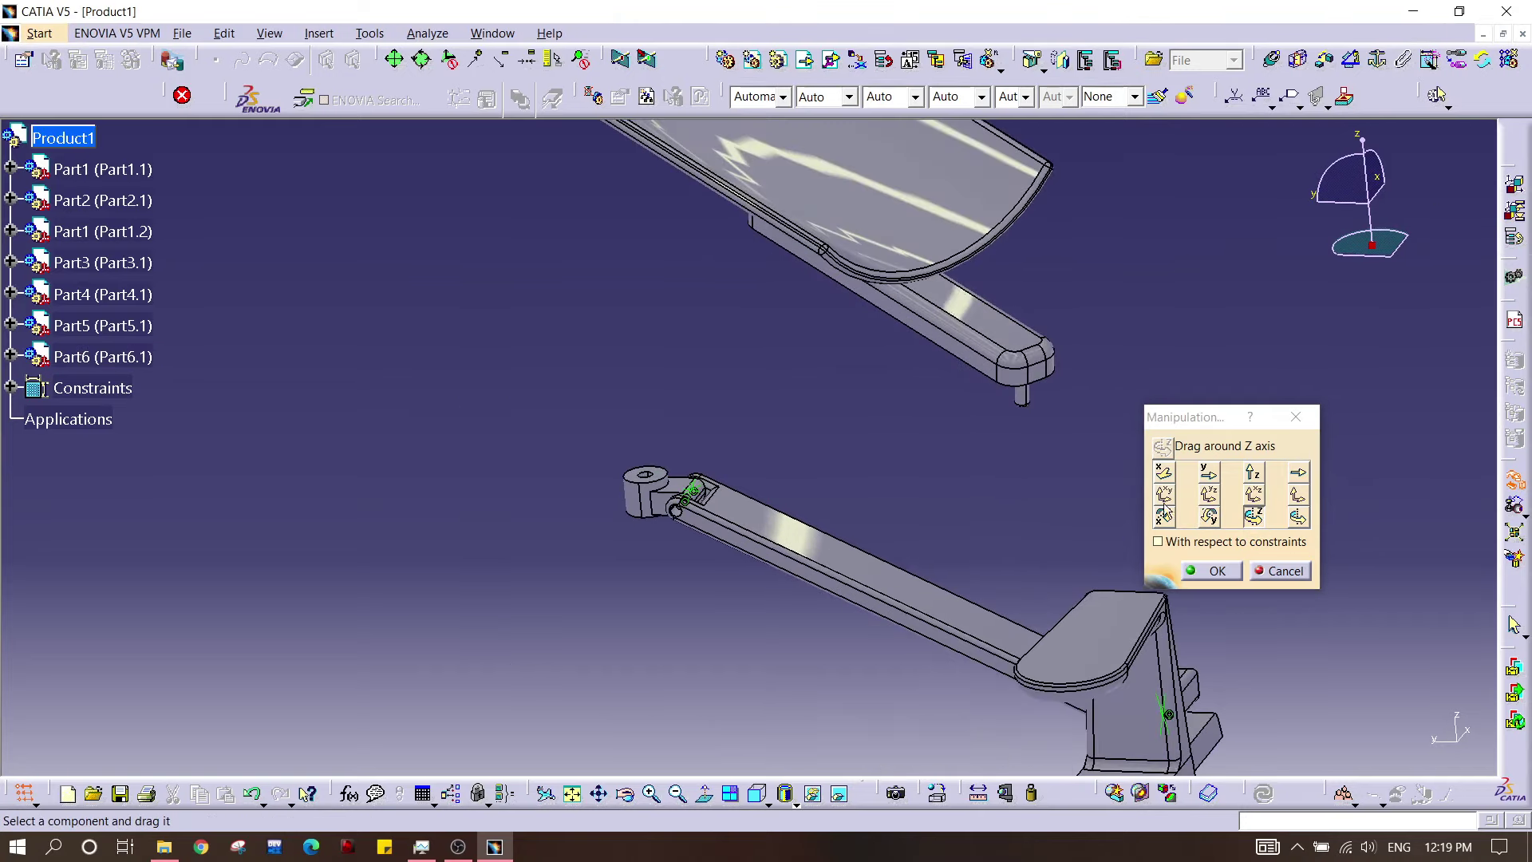
left_click(1298, 418)
Step: Add a coincidence constraint between the hand rester's peg axis and the fixed joint's vertical hole axis
middle_click_drag(1155, 487, 757, 474)
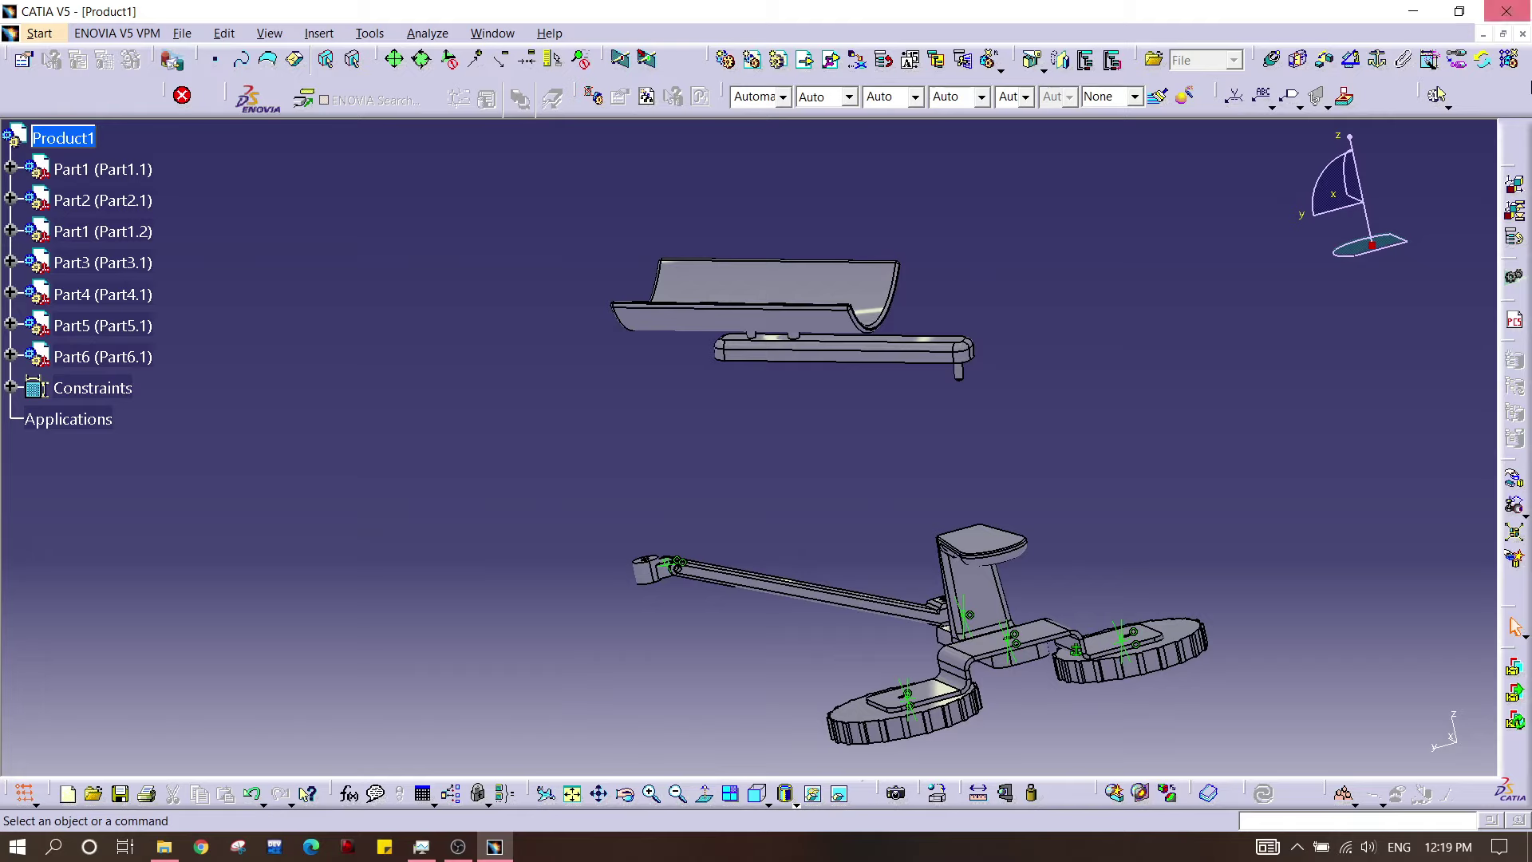
middle_click_drag(1011, 397, 896, 376)
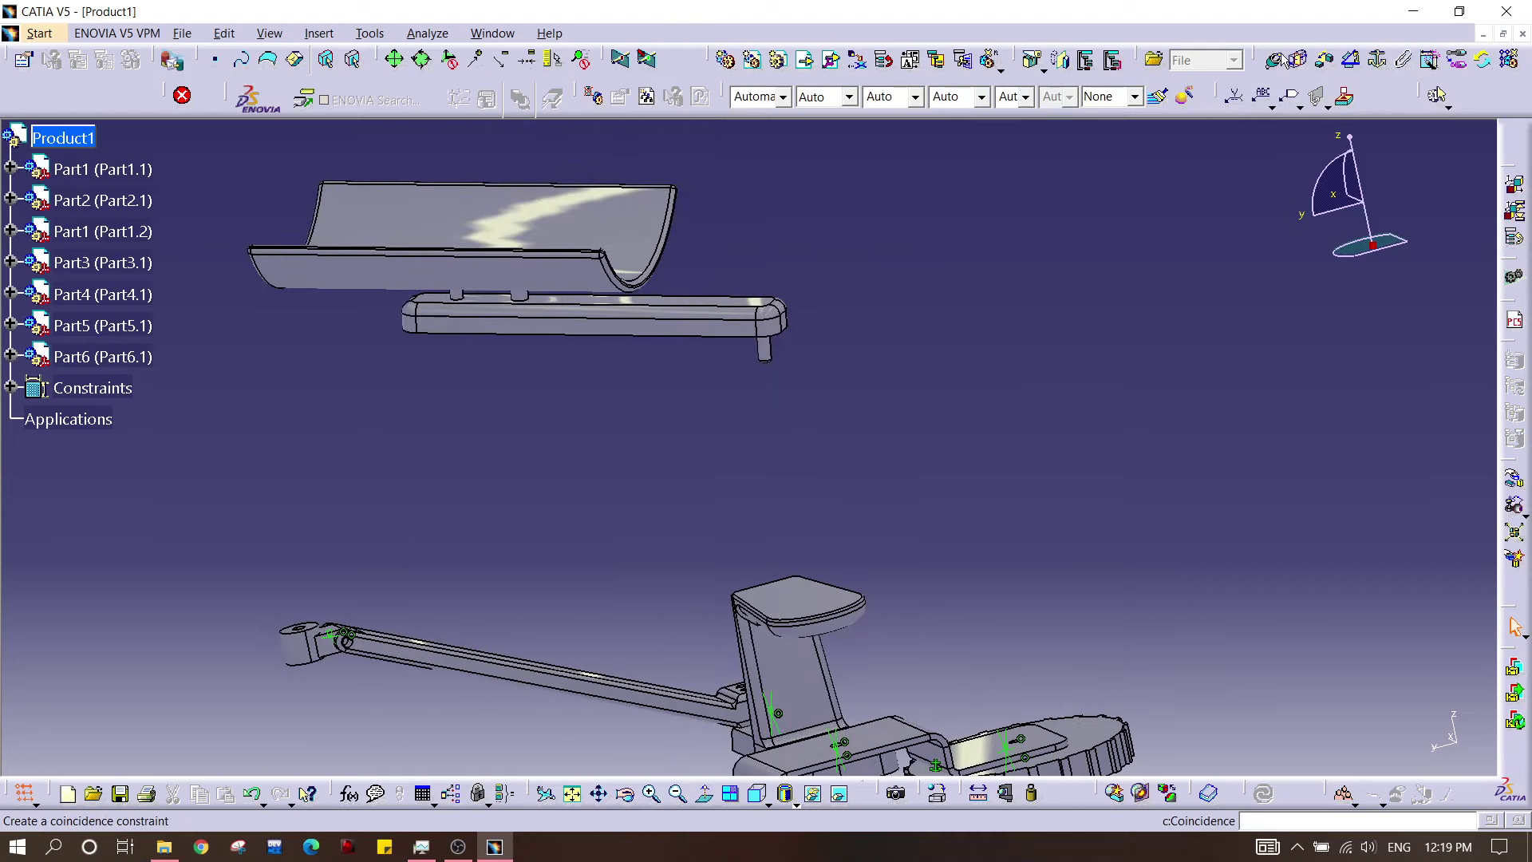
middle_click_drag(812, 308, 746, 435)
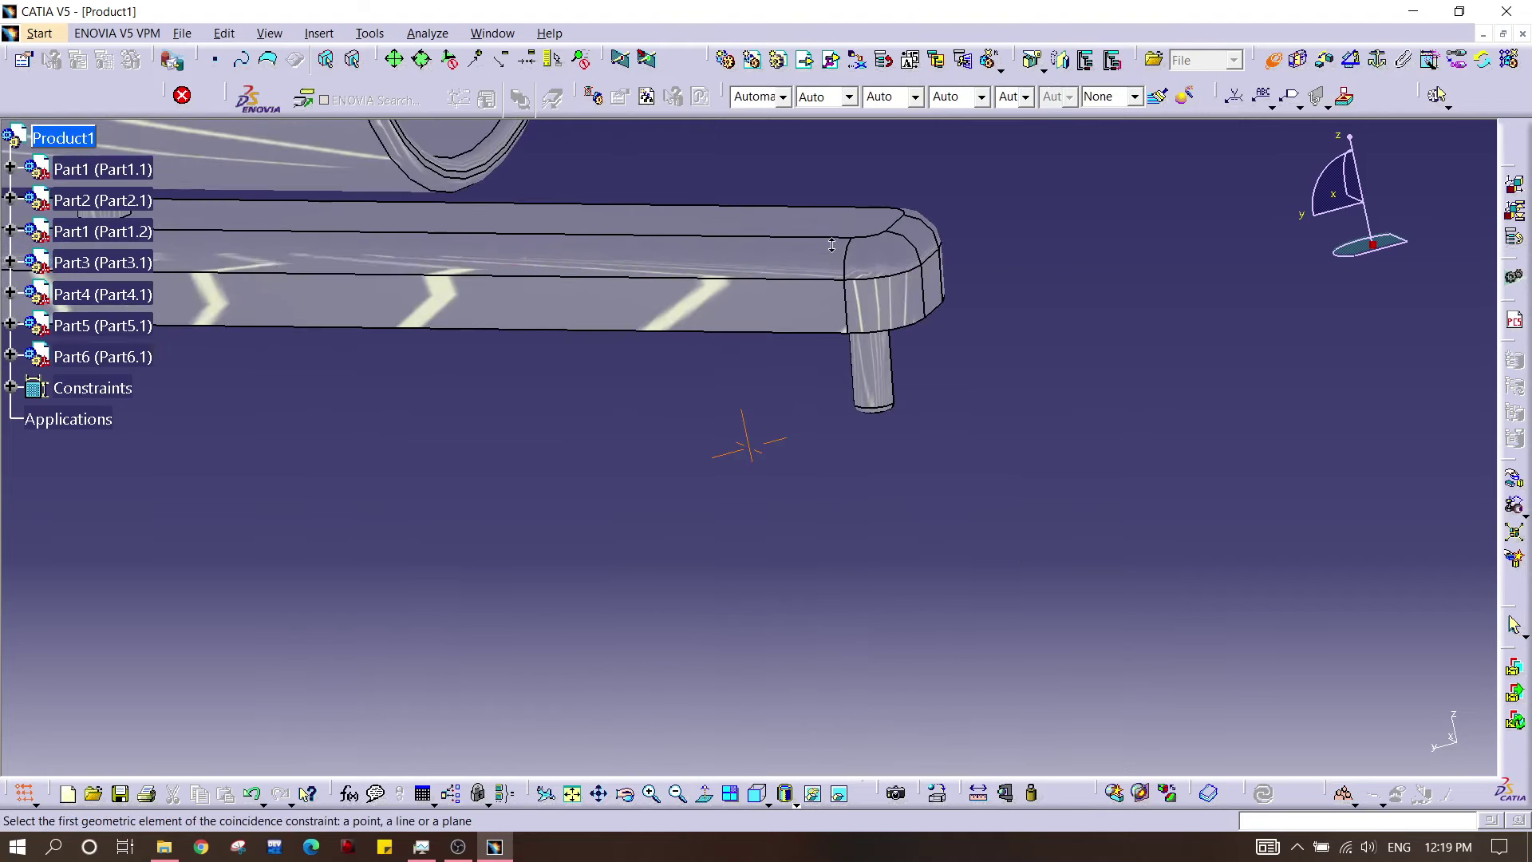
middle_click_drag(623, 397, 897, 460)
left_click(938, 449)
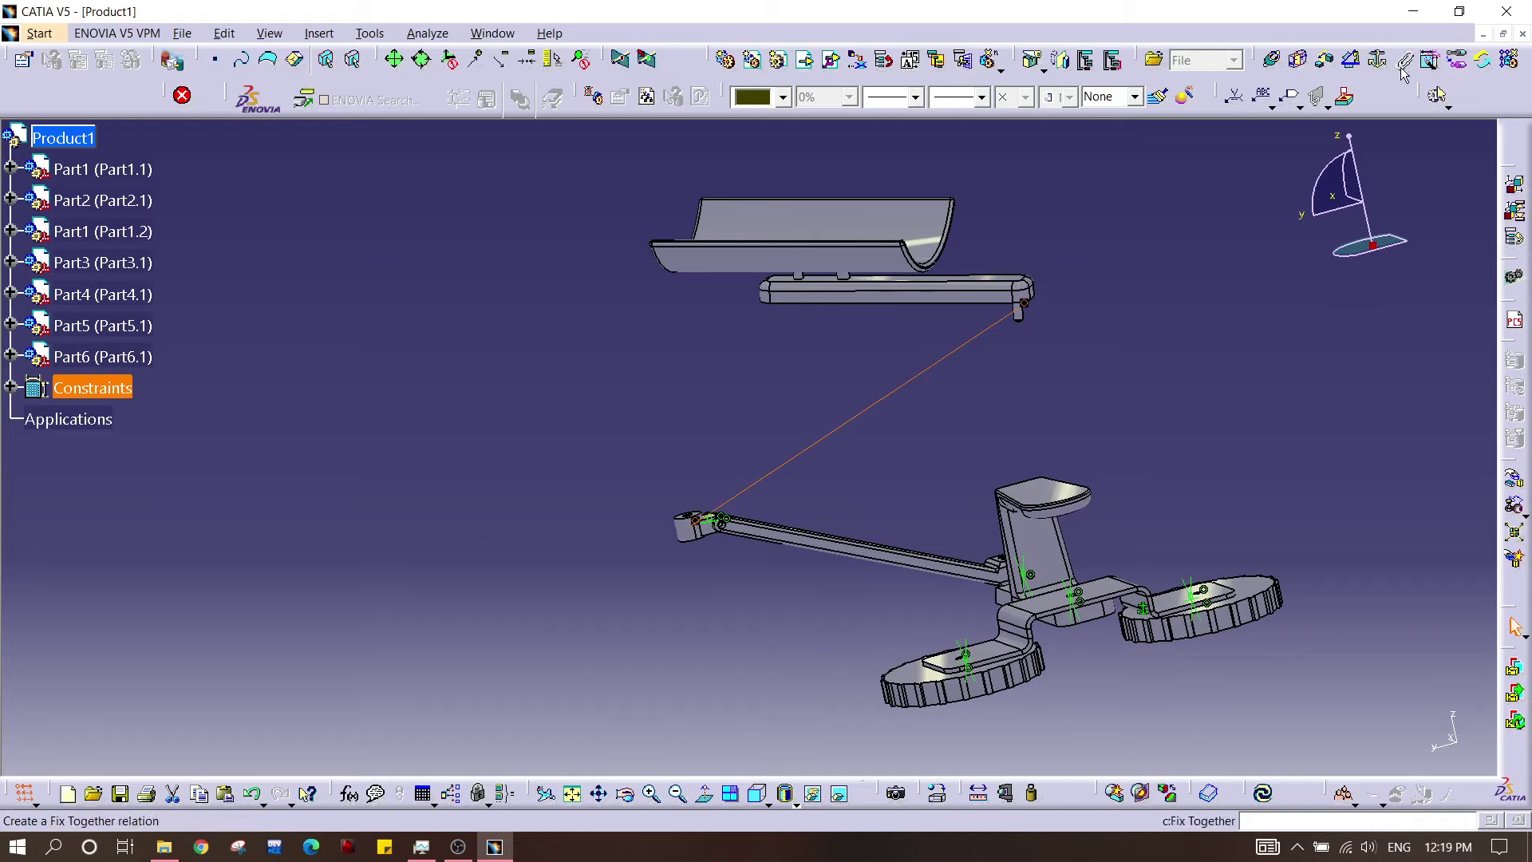
Step: Constrain the hand rester peg's end face to the fixed joint's lower face with a 0 mm Same-orientation offset, and update the assembly
left_click(1326, 60)
middle_click_drag(1228, 247, 759, 424)
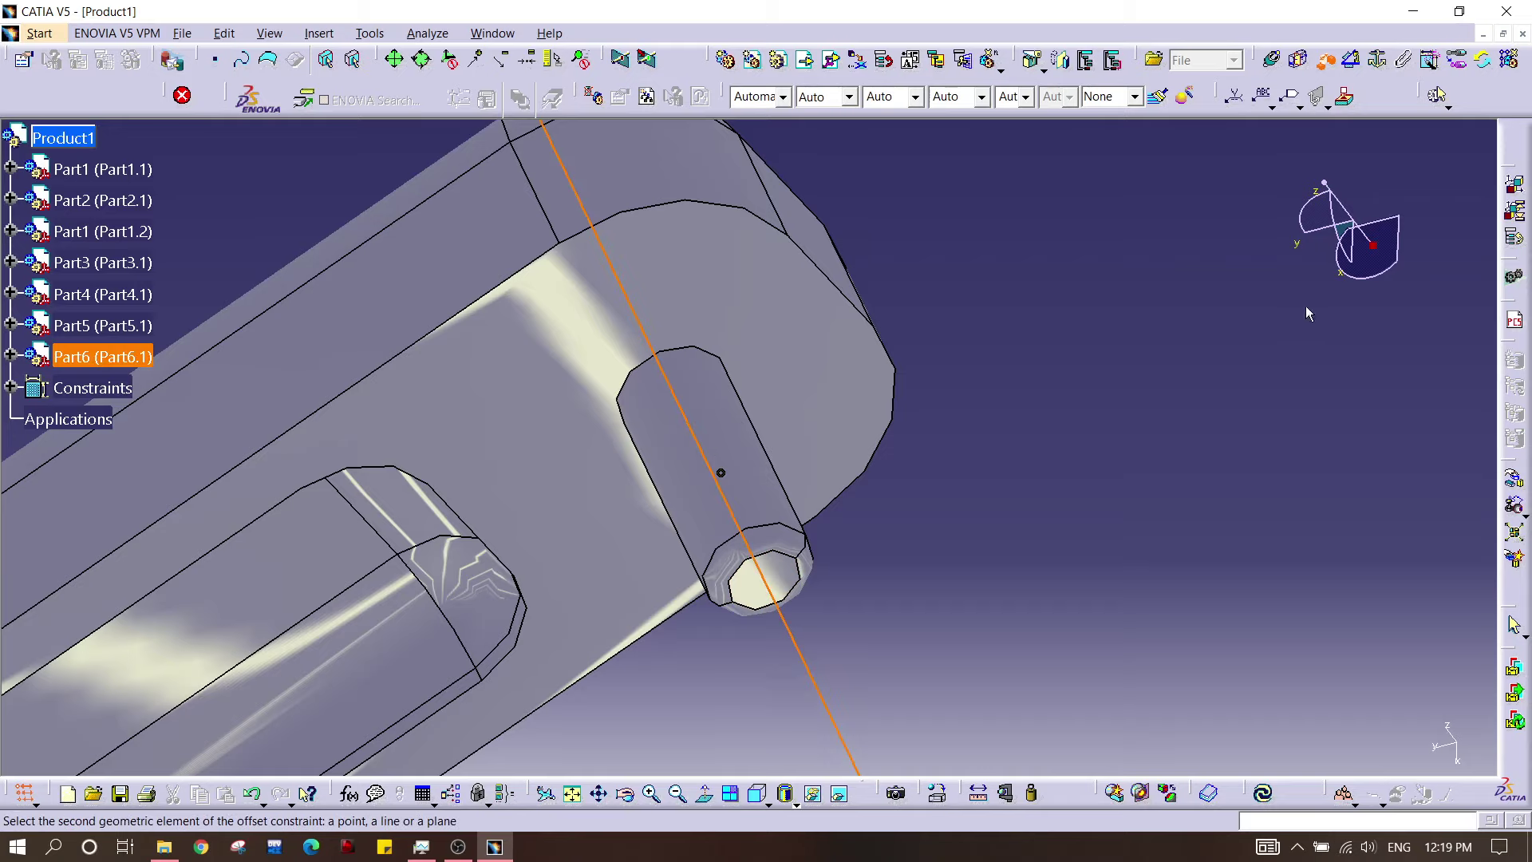
key("ctrl+z")
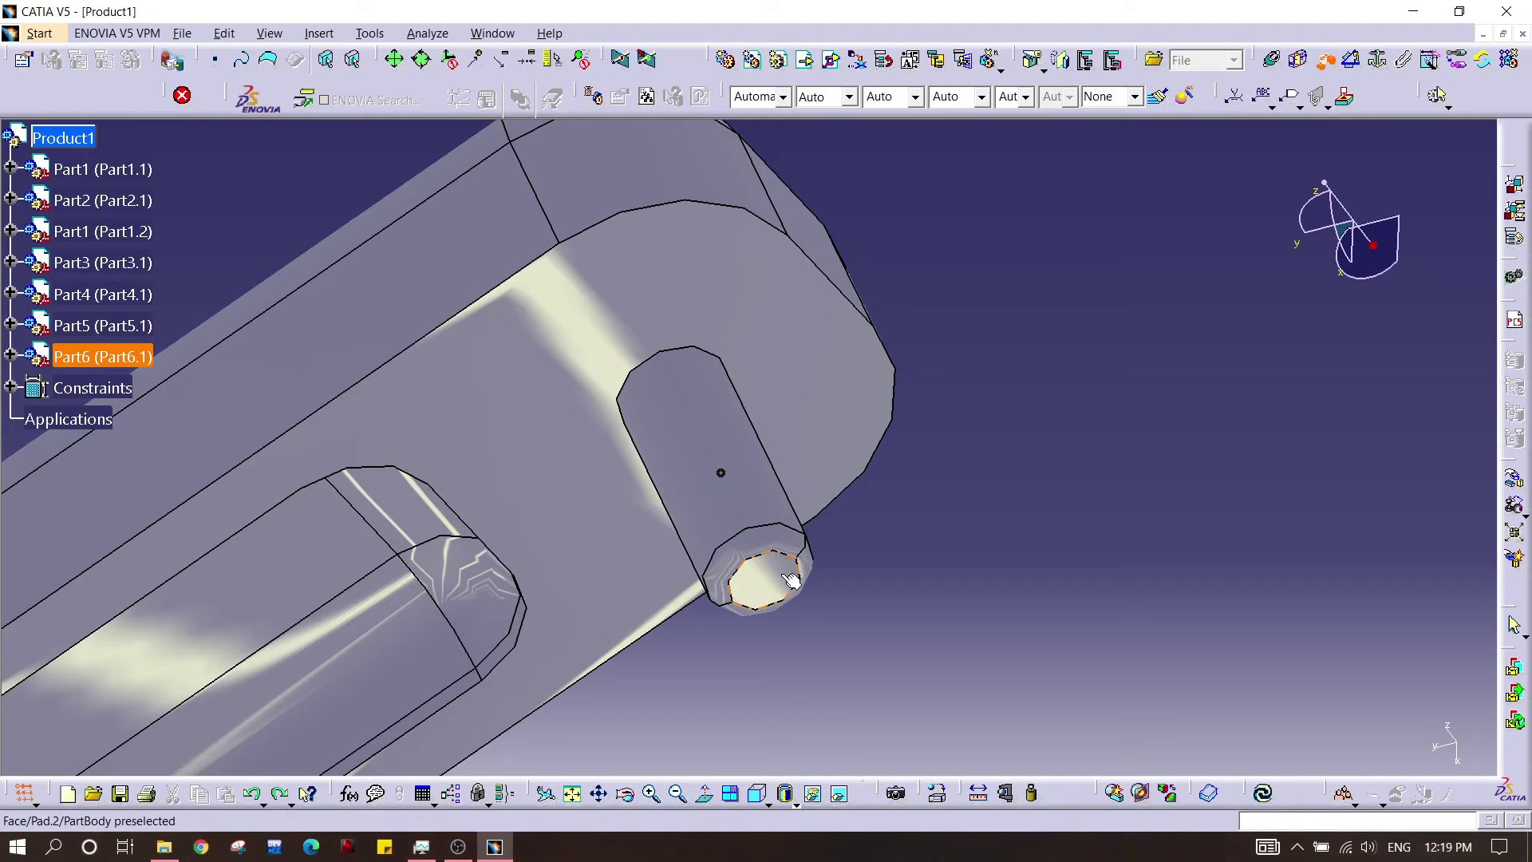
middle_click_drag(579, 375, 733, 339)
middle_click_drag(617, 589, 622, 478, "ctrl")
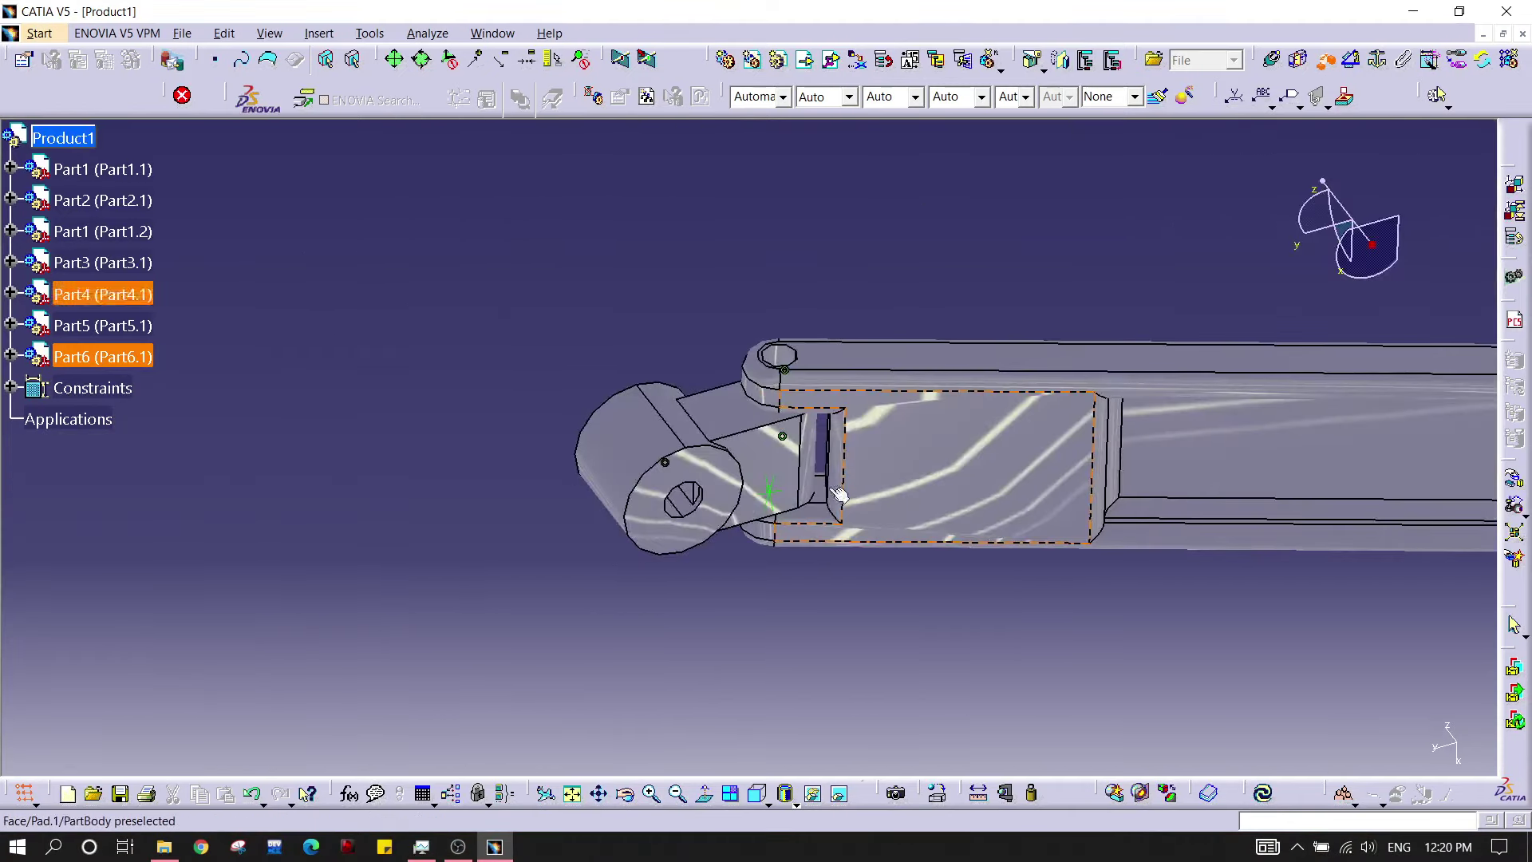
middle_click_drag(721, 609, 724, 516, "ctrl")
left_click(724, 517)
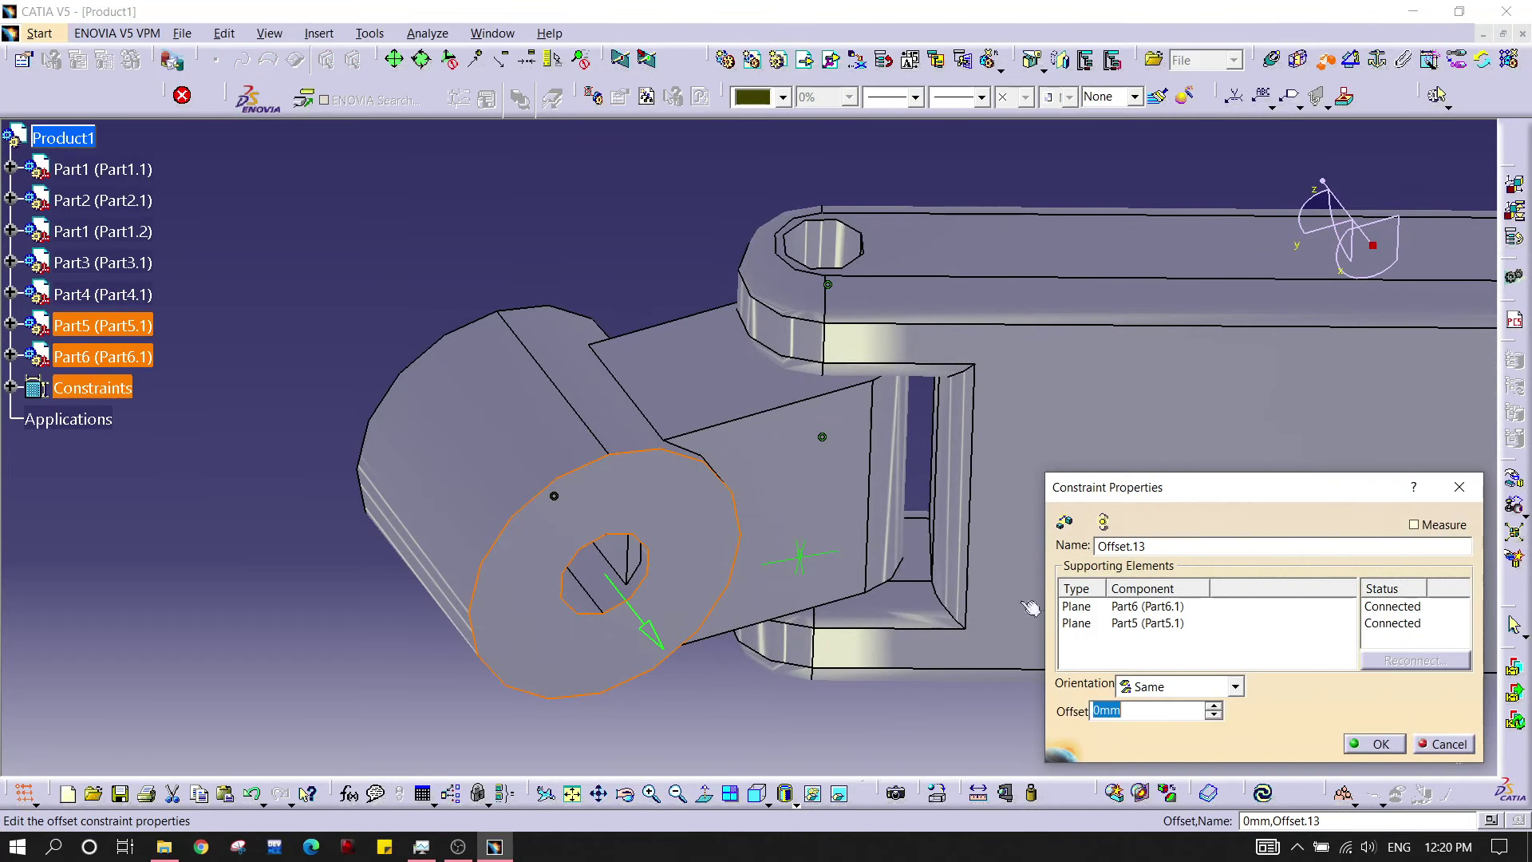
left_click(1382, 744)
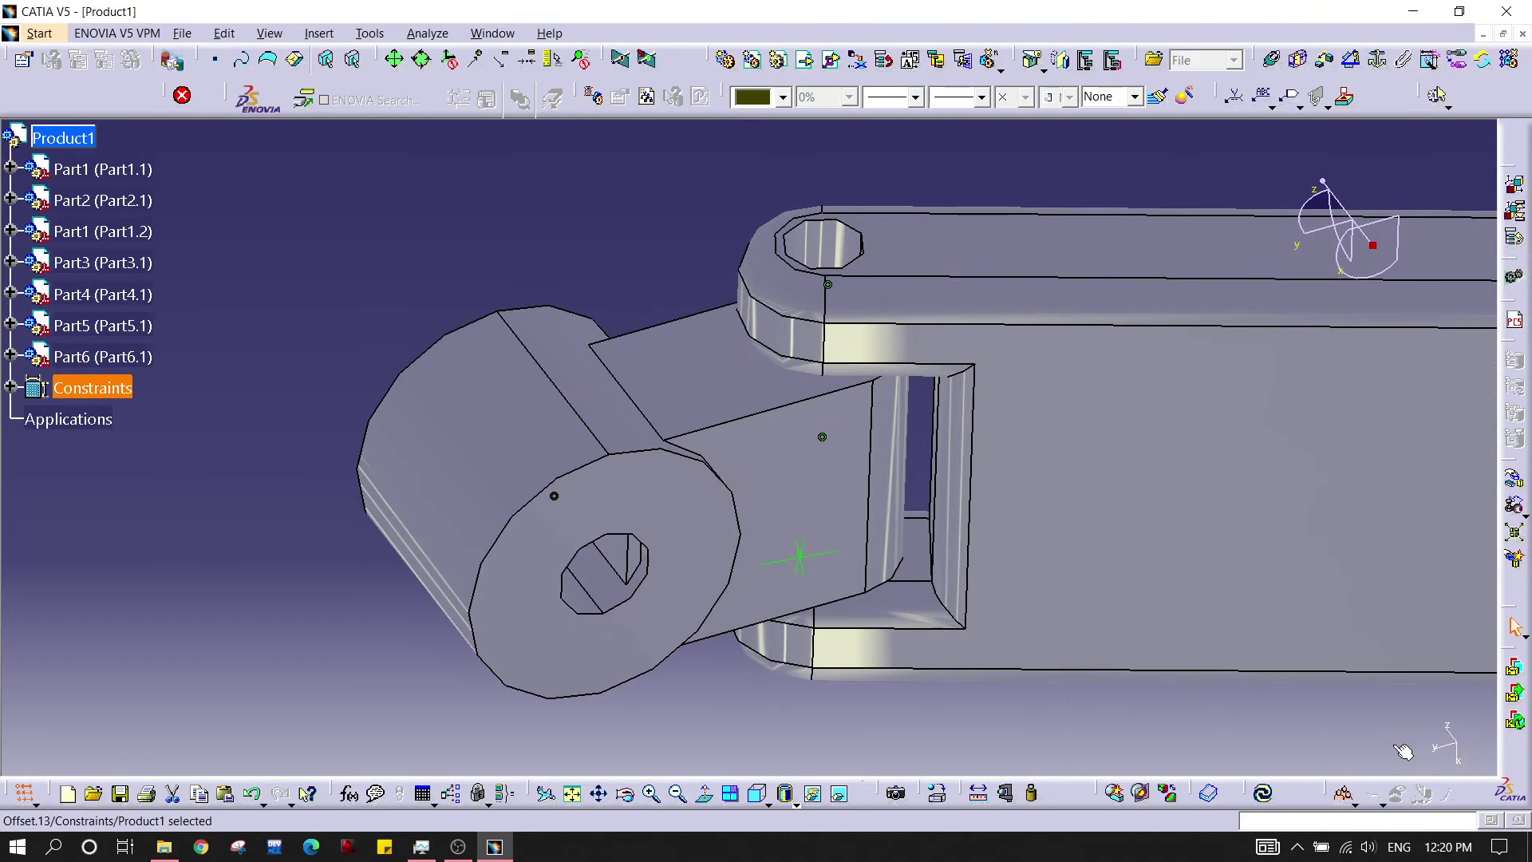
left_click(1265, 794)
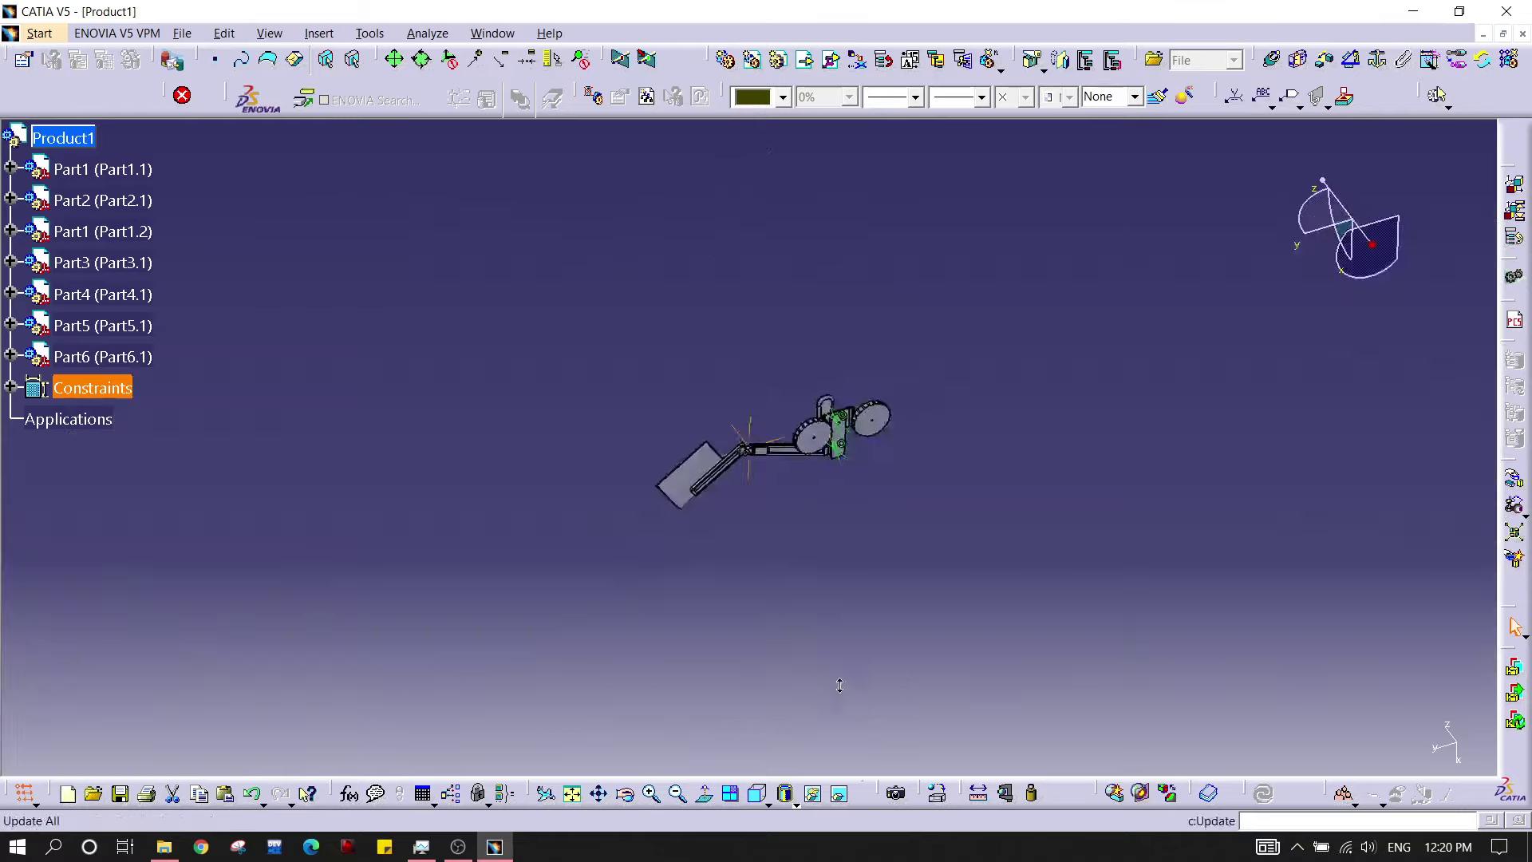
left_click(1265, 793)
Step: Examine the complete assembly from several sides, including how the hand rester sits on the fixed joint
middle_click_drag(986, 288, 714, 455)
middle_click_drag(702, 645, 536, 395)
middle_click_drag(694, 463, 691, 399)
middle_click_drag(621, 543, 898, 680)
middle_click_drag(786, 726, 706, 575)
middle_click_drag(1054, 486, 537, 506)
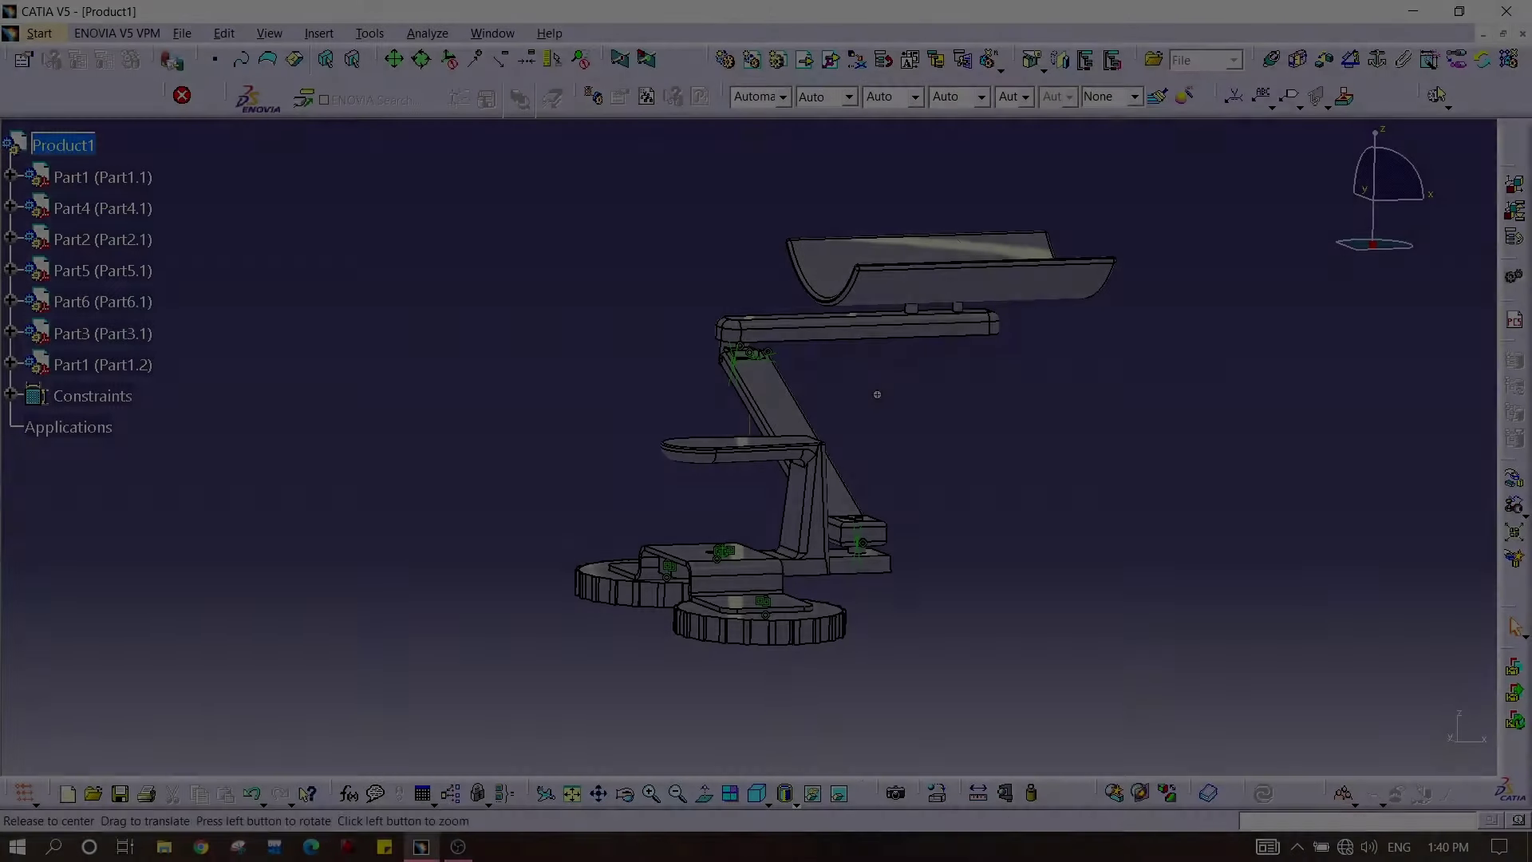
middle_click_drag(873, 386, 877, 465)
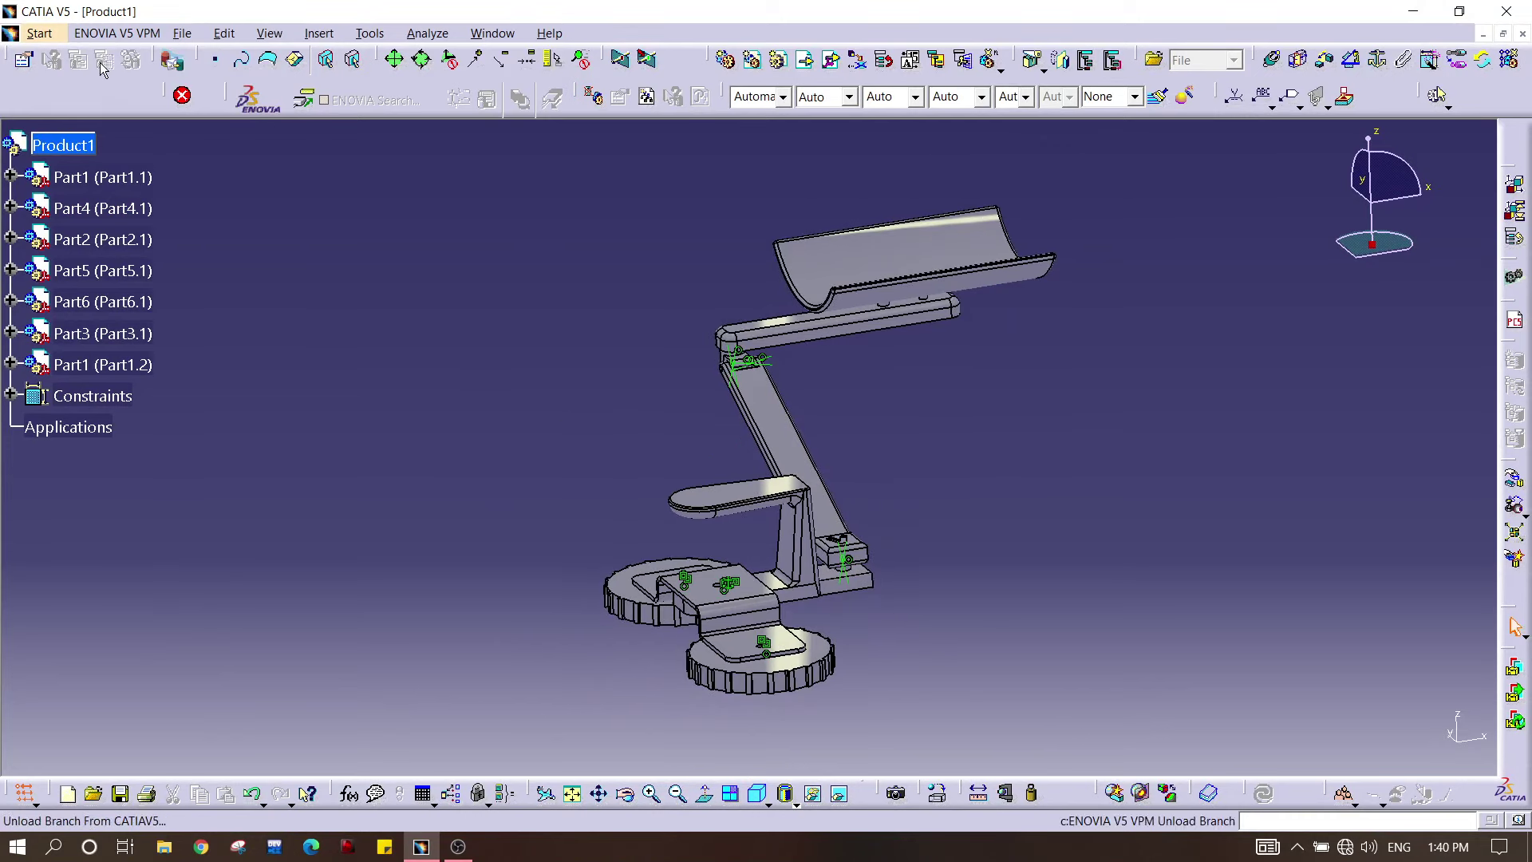
Step: Switch Product1 to the DMU Kinematics workbench
left_click(39, 33)
mouse_move(111, 97)
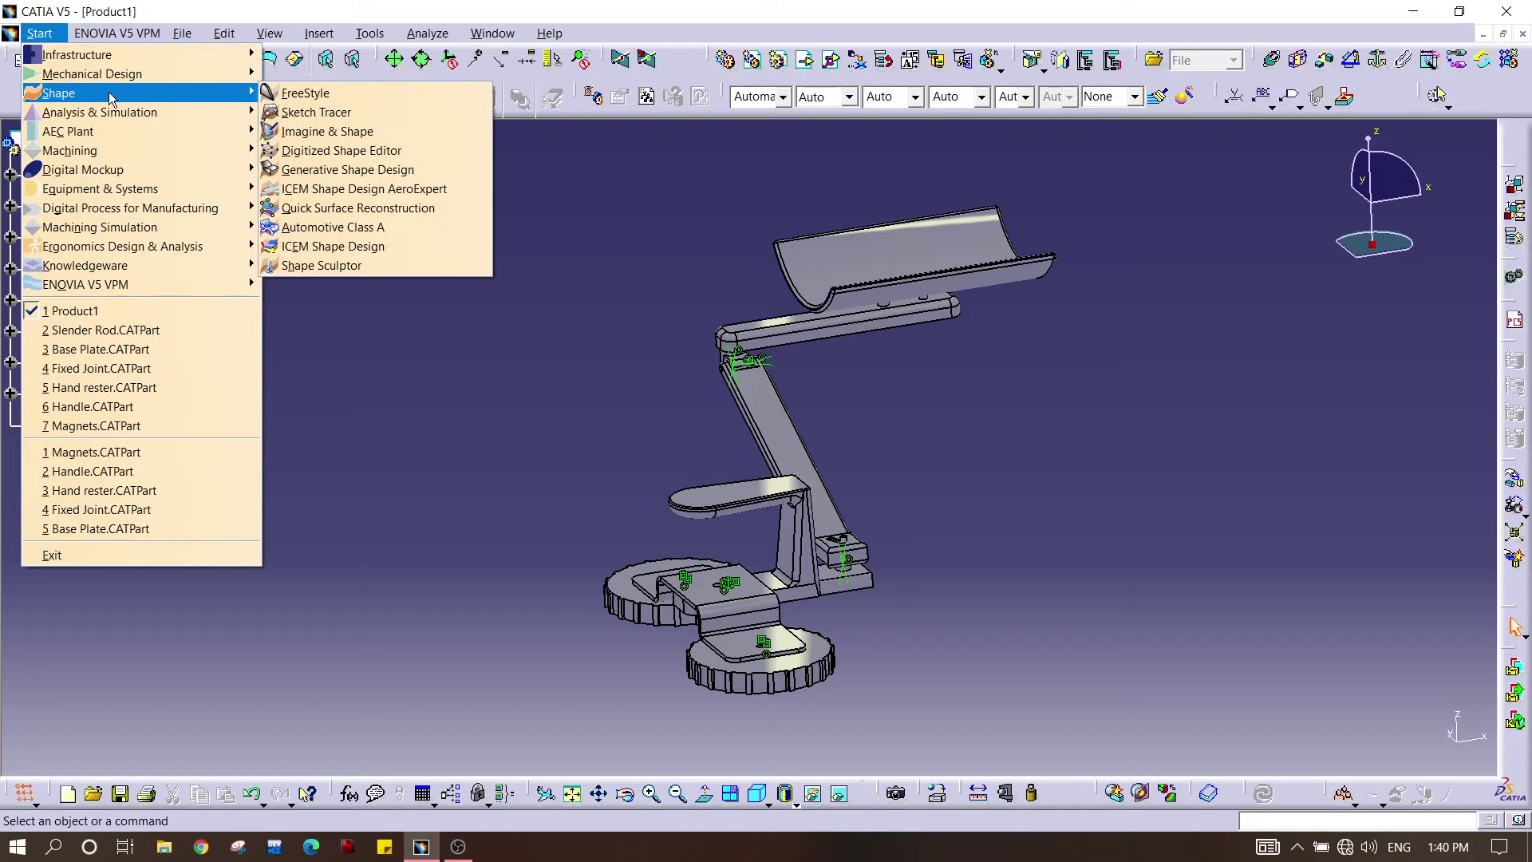
mouse_move(168, 167)
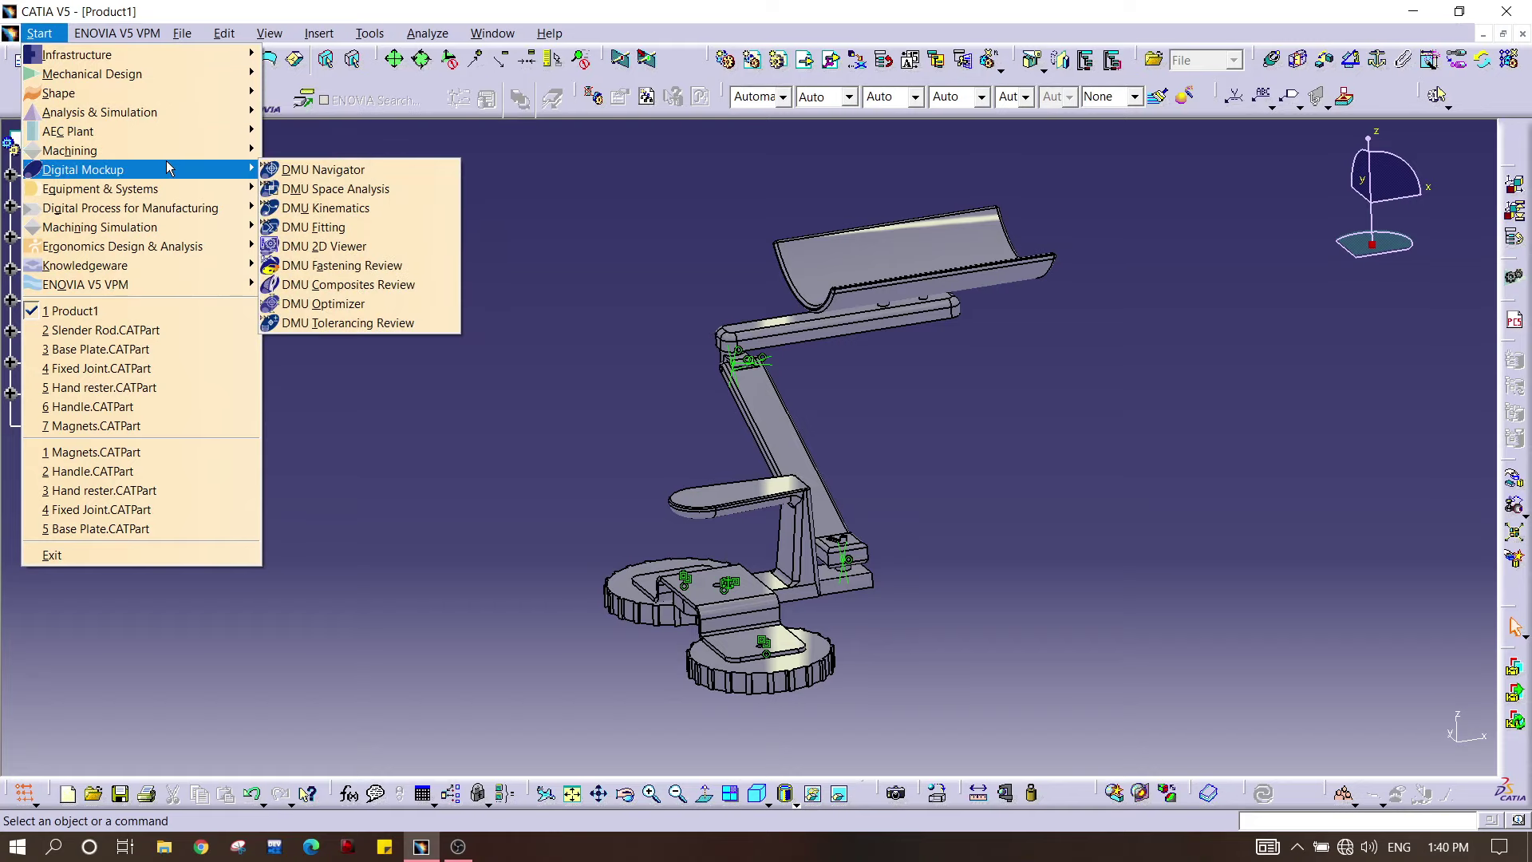
left_click(320, 206)
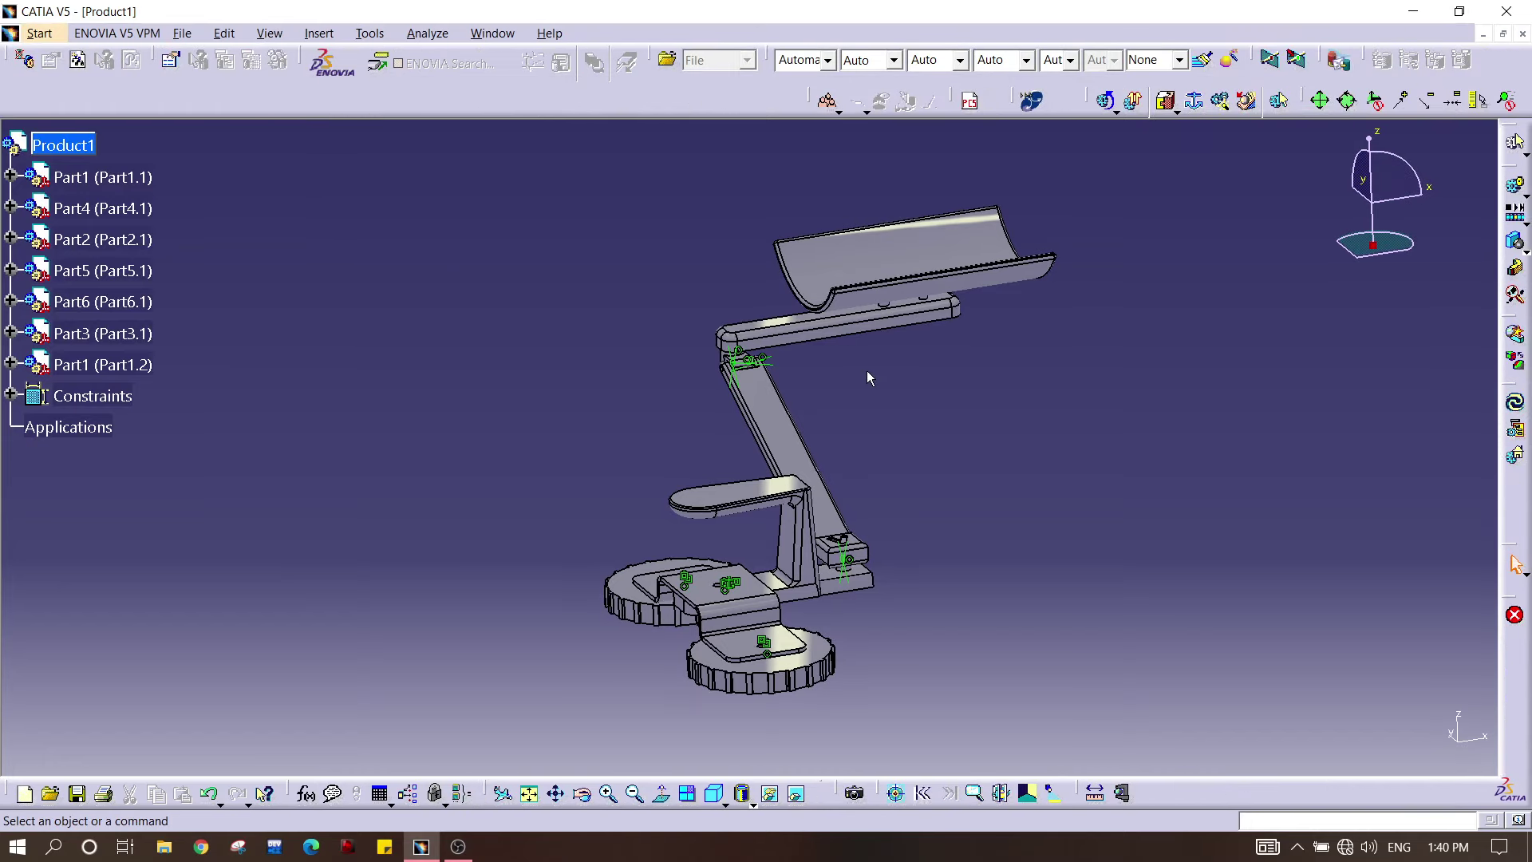
Step: Examine the connections at the slender rod's pivot, the fixed joint and the base plate
middle_click_drag(920, 445, 630, 529)
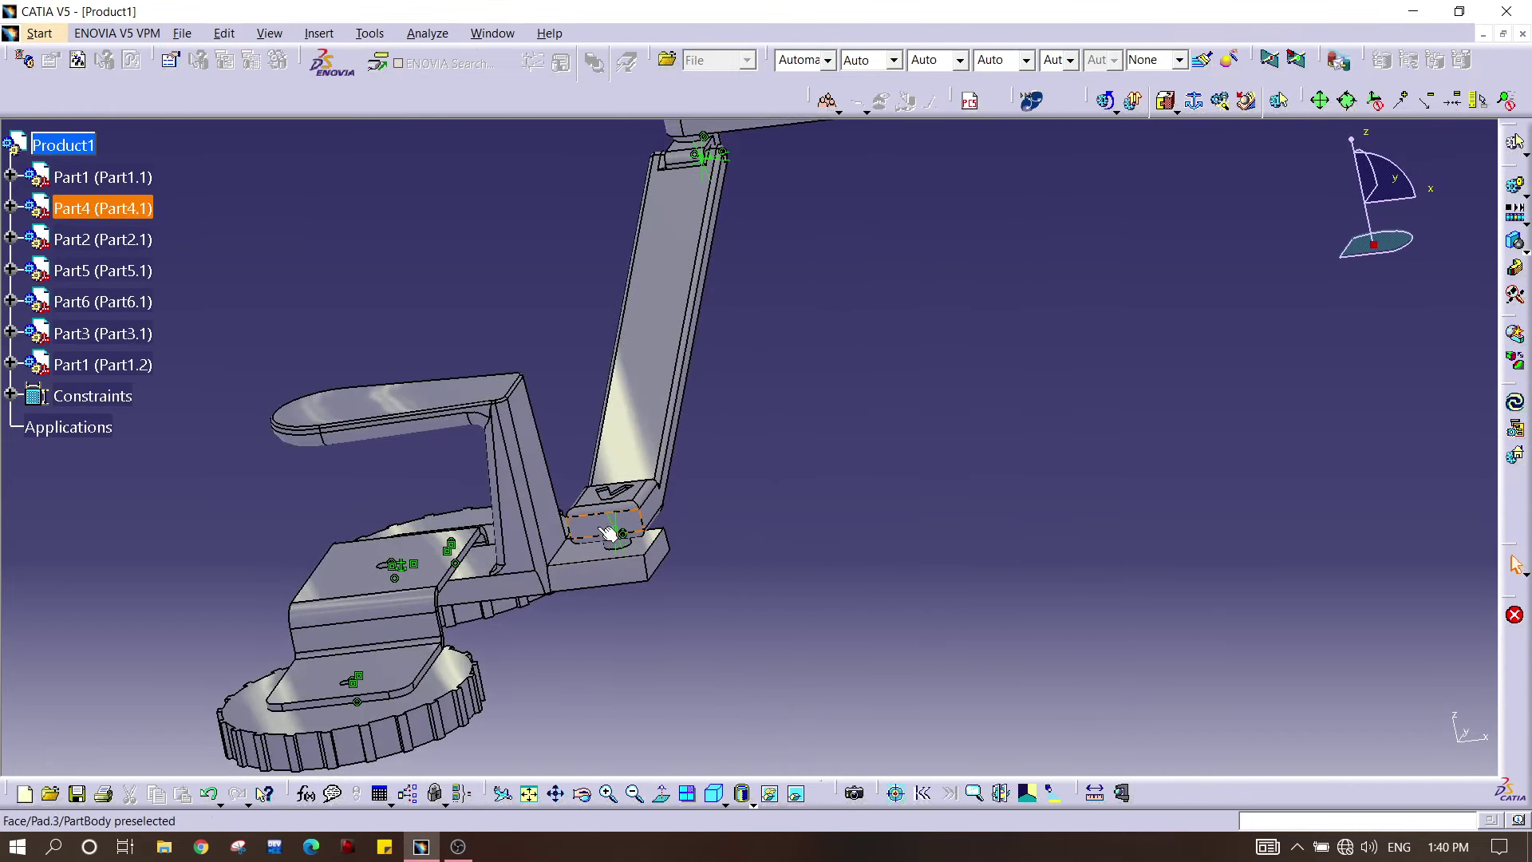
middle_click_drag(704, 382, 704, 538)
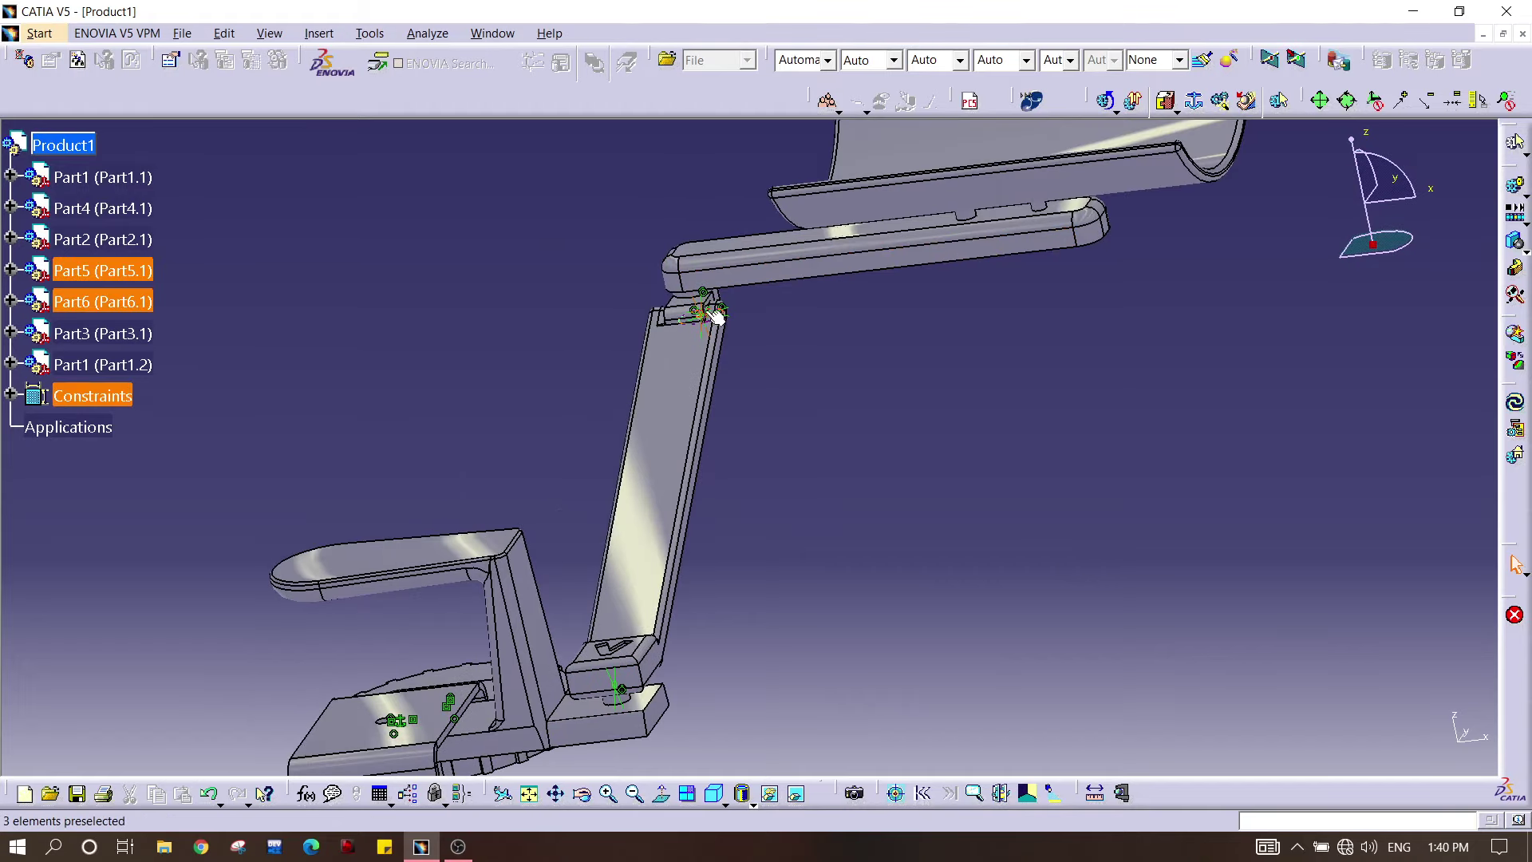
scroll(632, 489, "down", 1)
middle_click(615, 672)
middle_click_drag(404, 367, 604, 431)
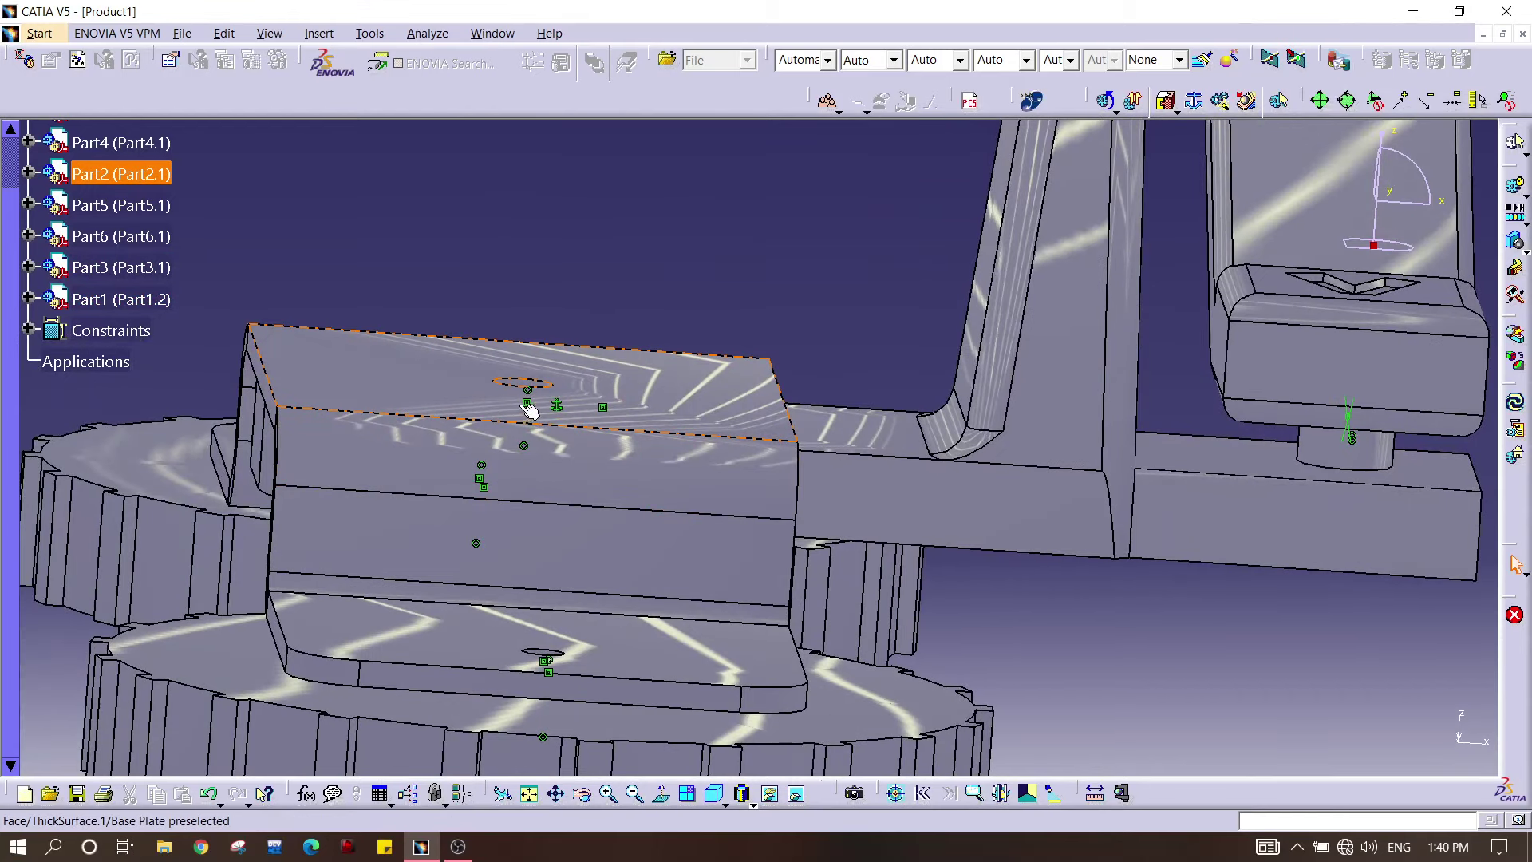
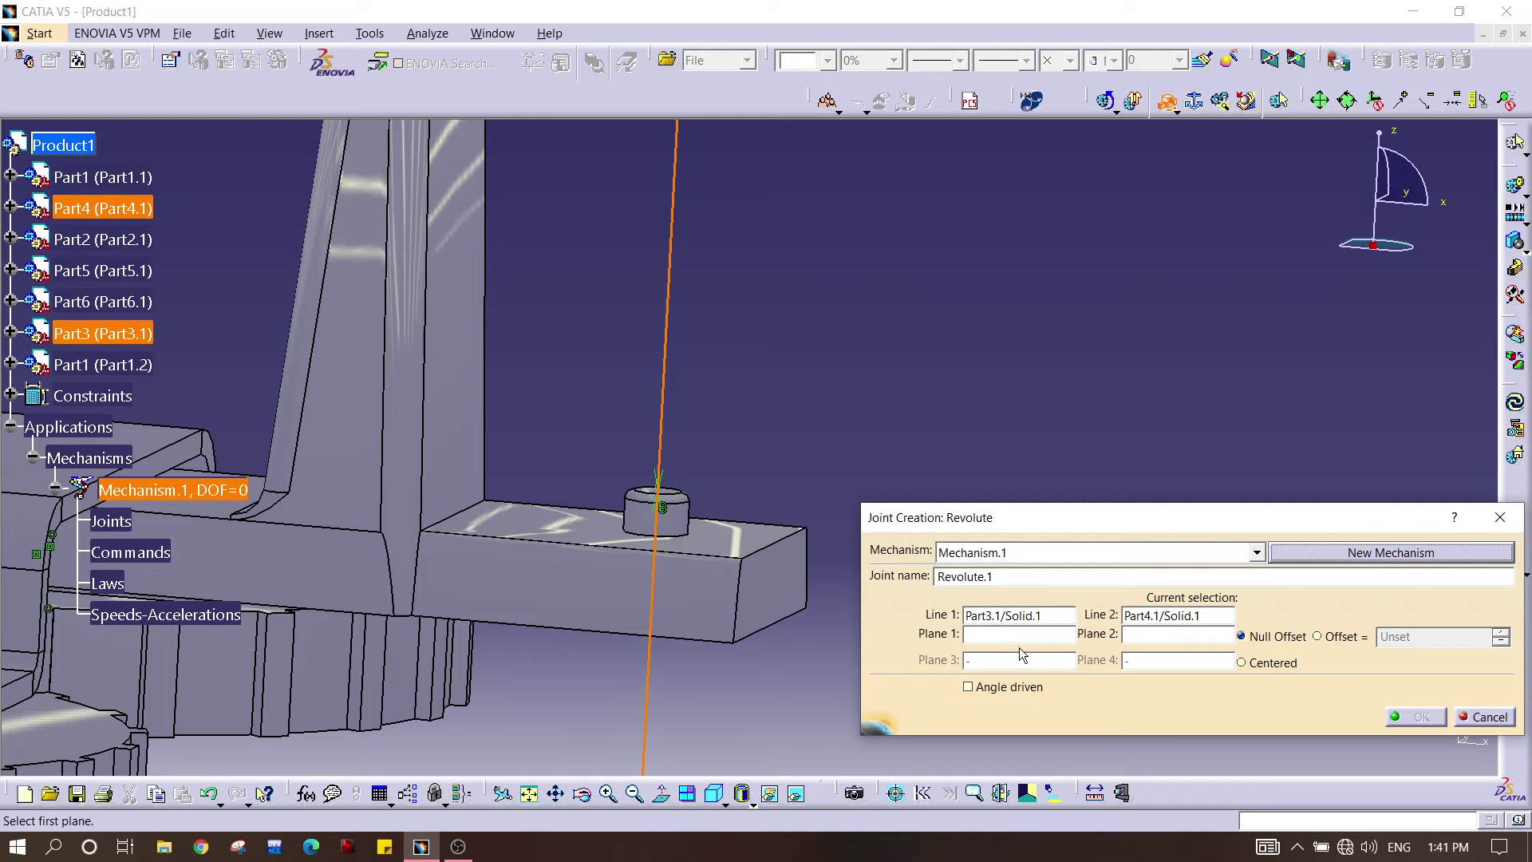
Step: Complete the angle-driven revolute joint using the handle peg's top face and the slender rod's matching boss face as planes
middle_click_drag(646, 521, 598, 199)
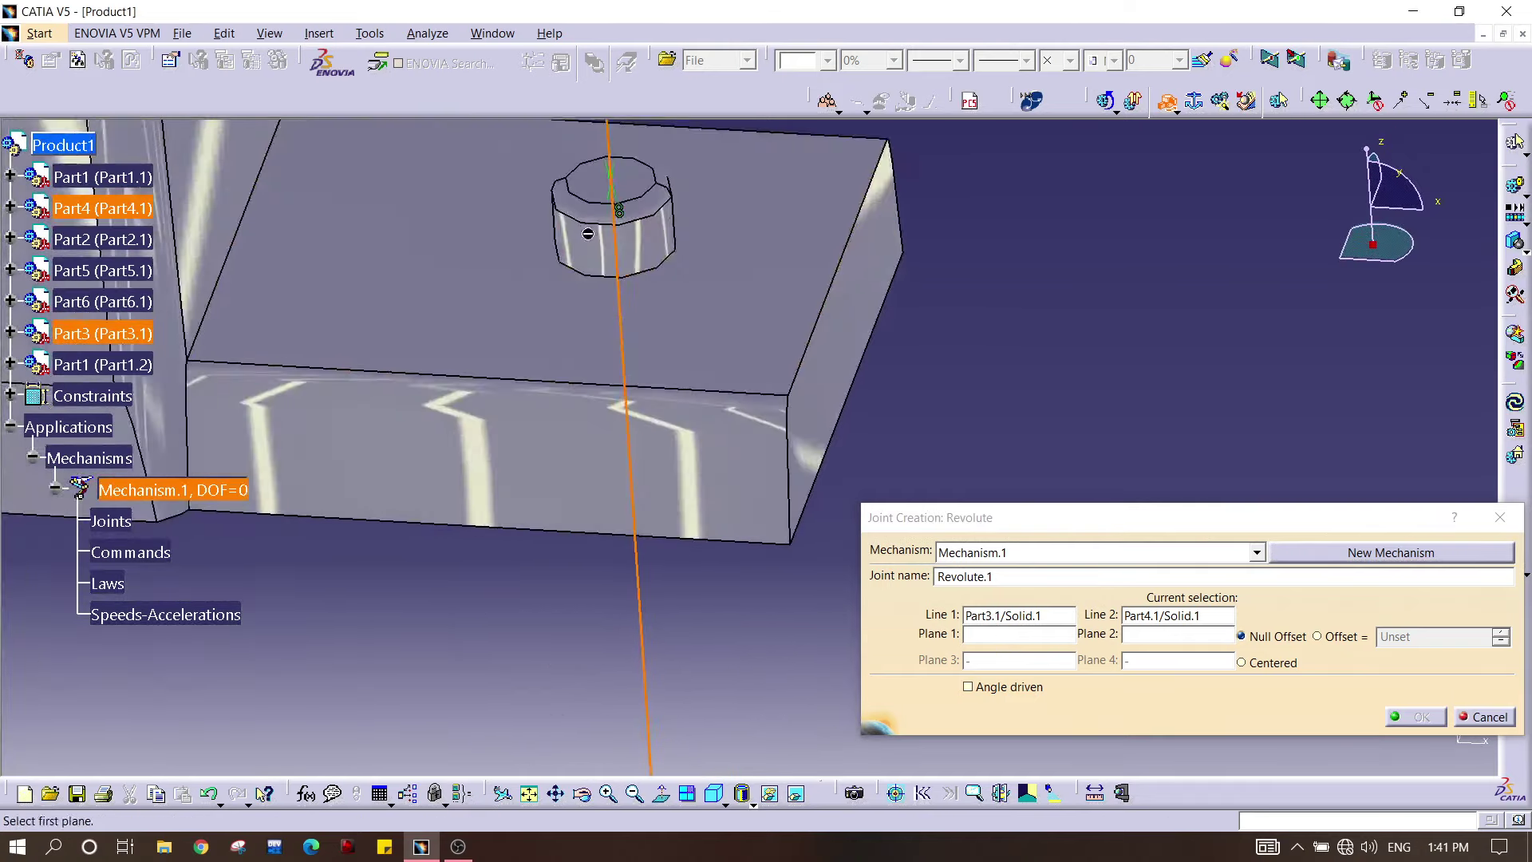
left_click(597, 182)
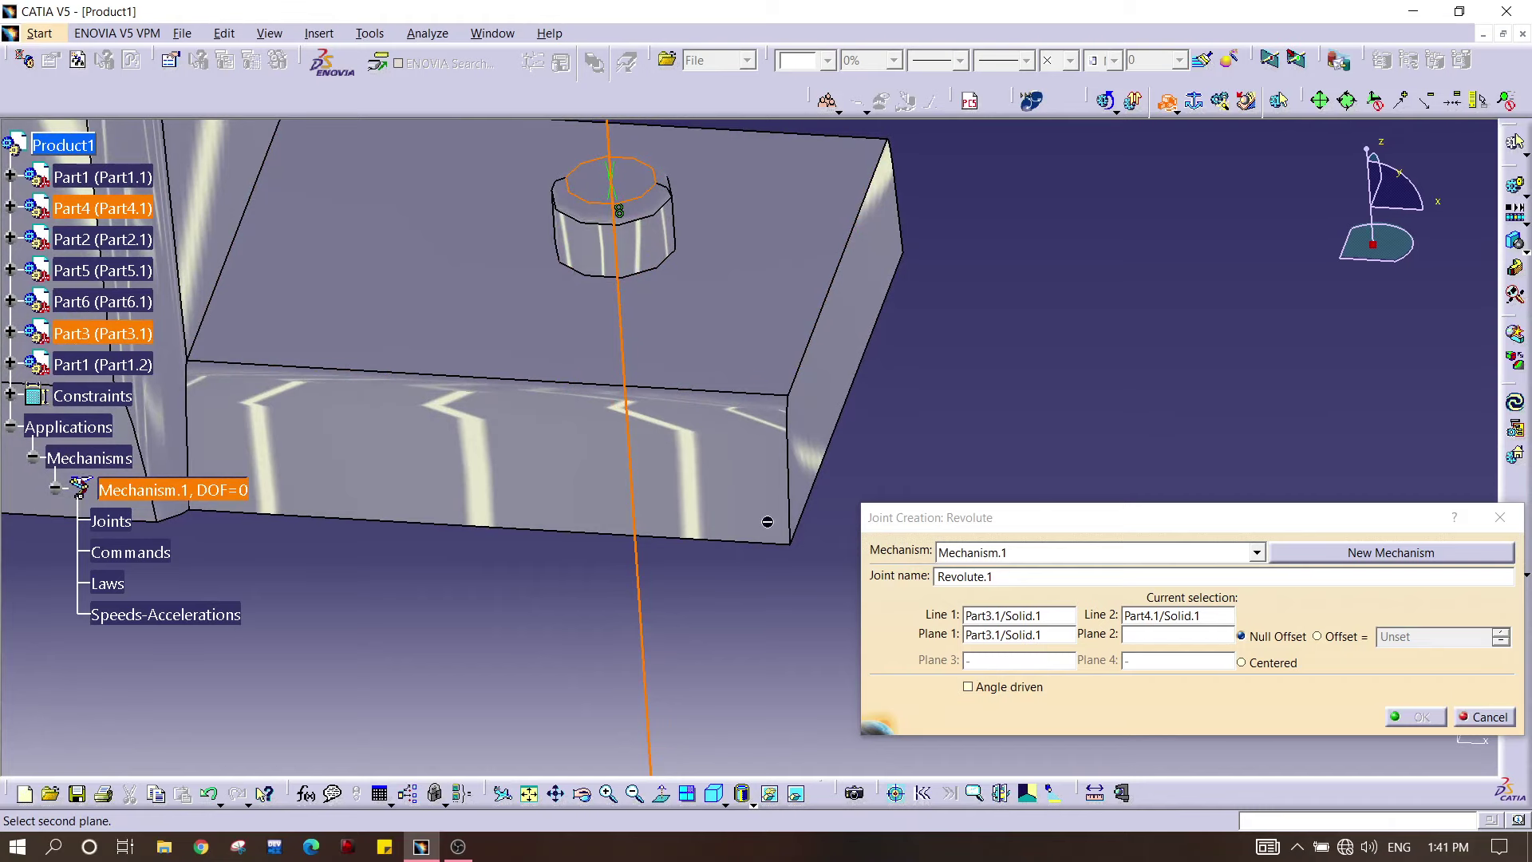
left_click(796, 793)
middle_click_drag(614, 591, 663, 266)
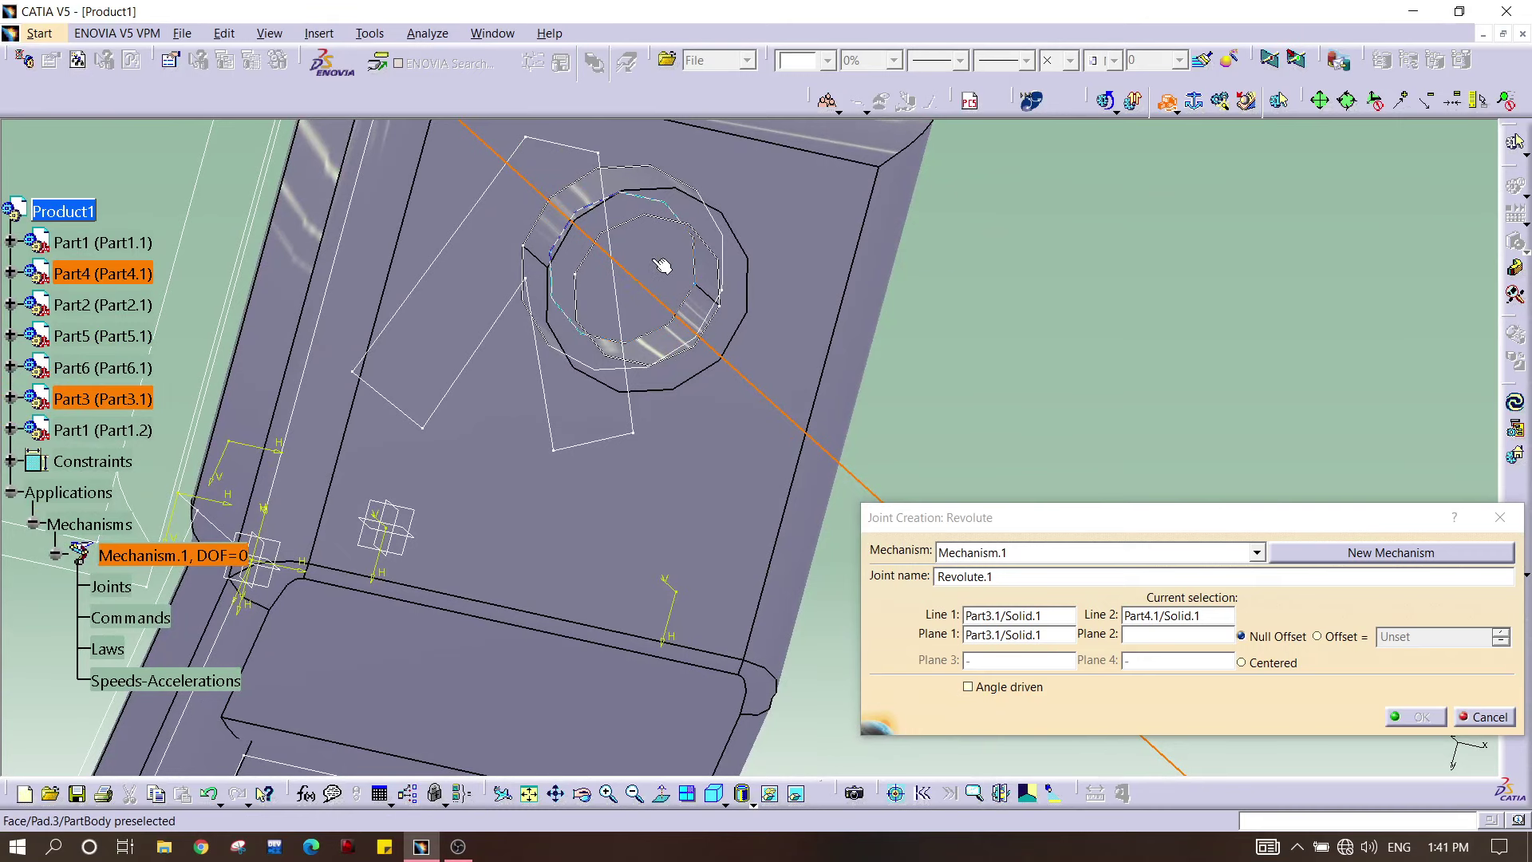
left_click(662, 266)
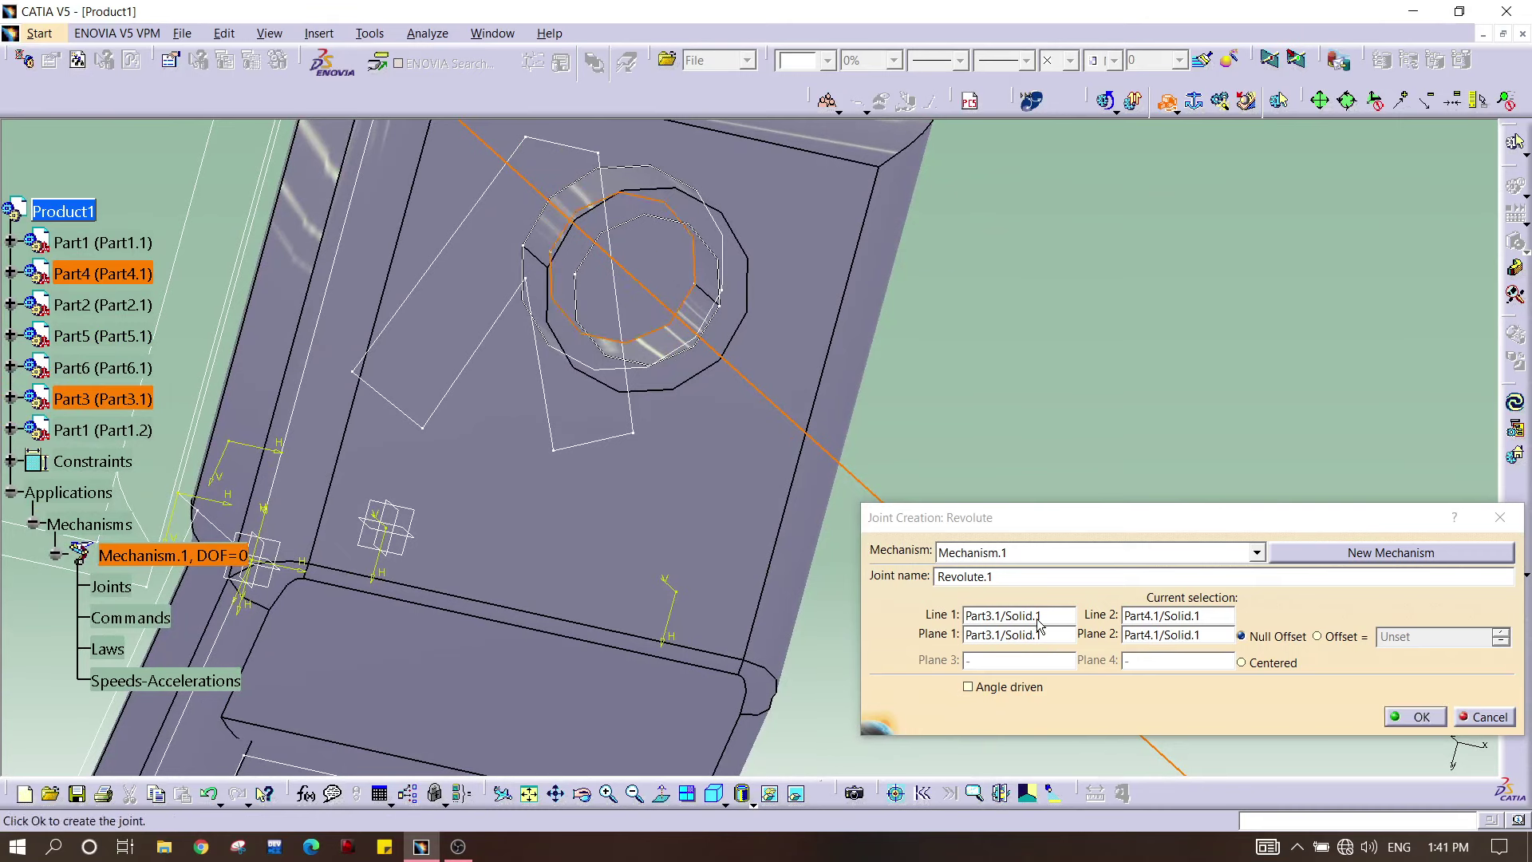
left_click(990, 691)
left_click(1413, 715)
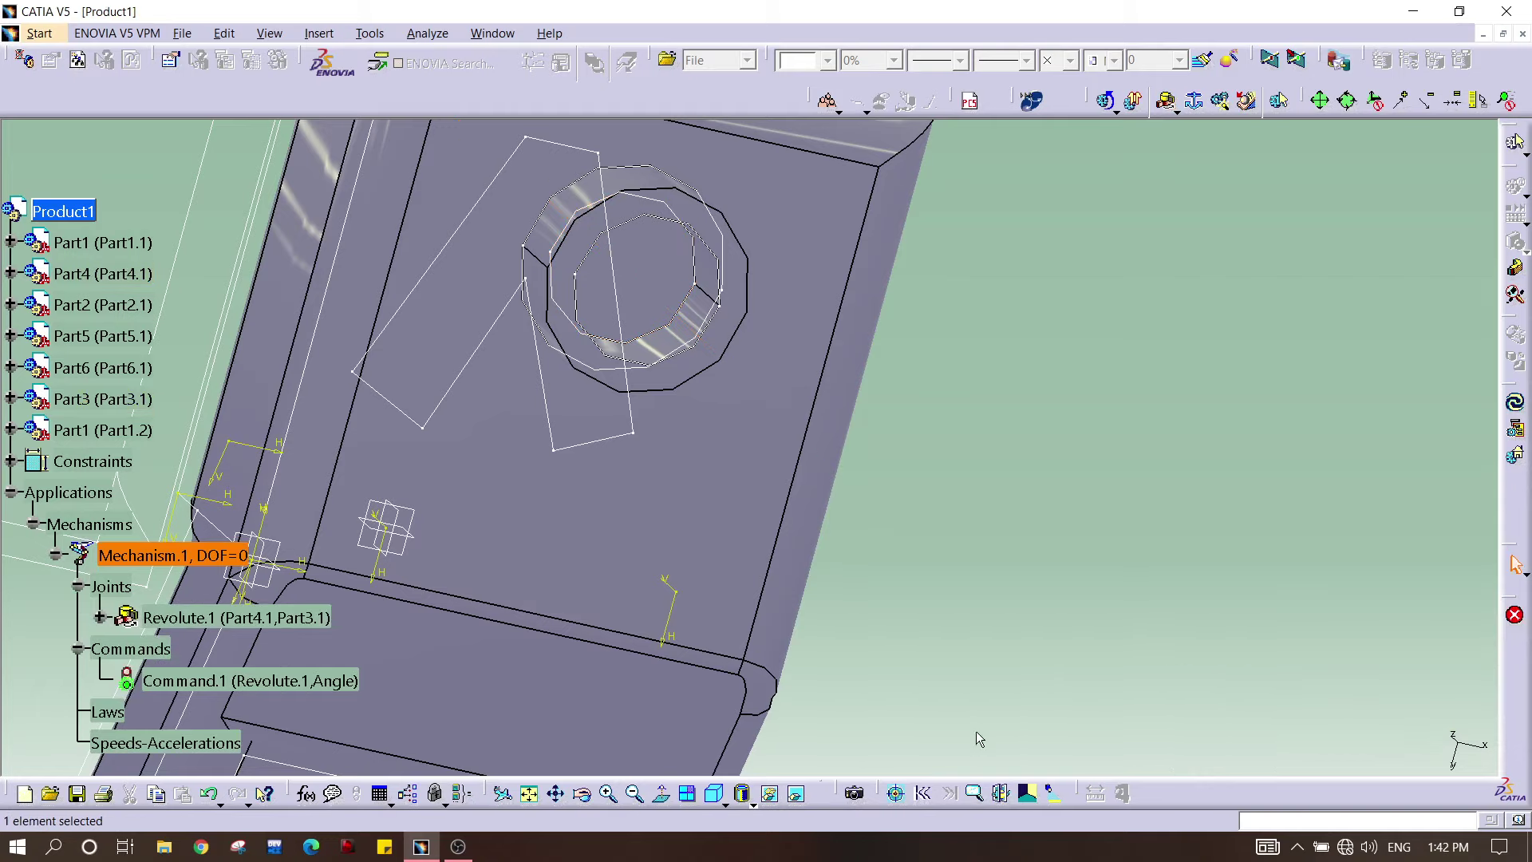
Step: Return the hidden slender rod to the visible space
right_click(779, 277)
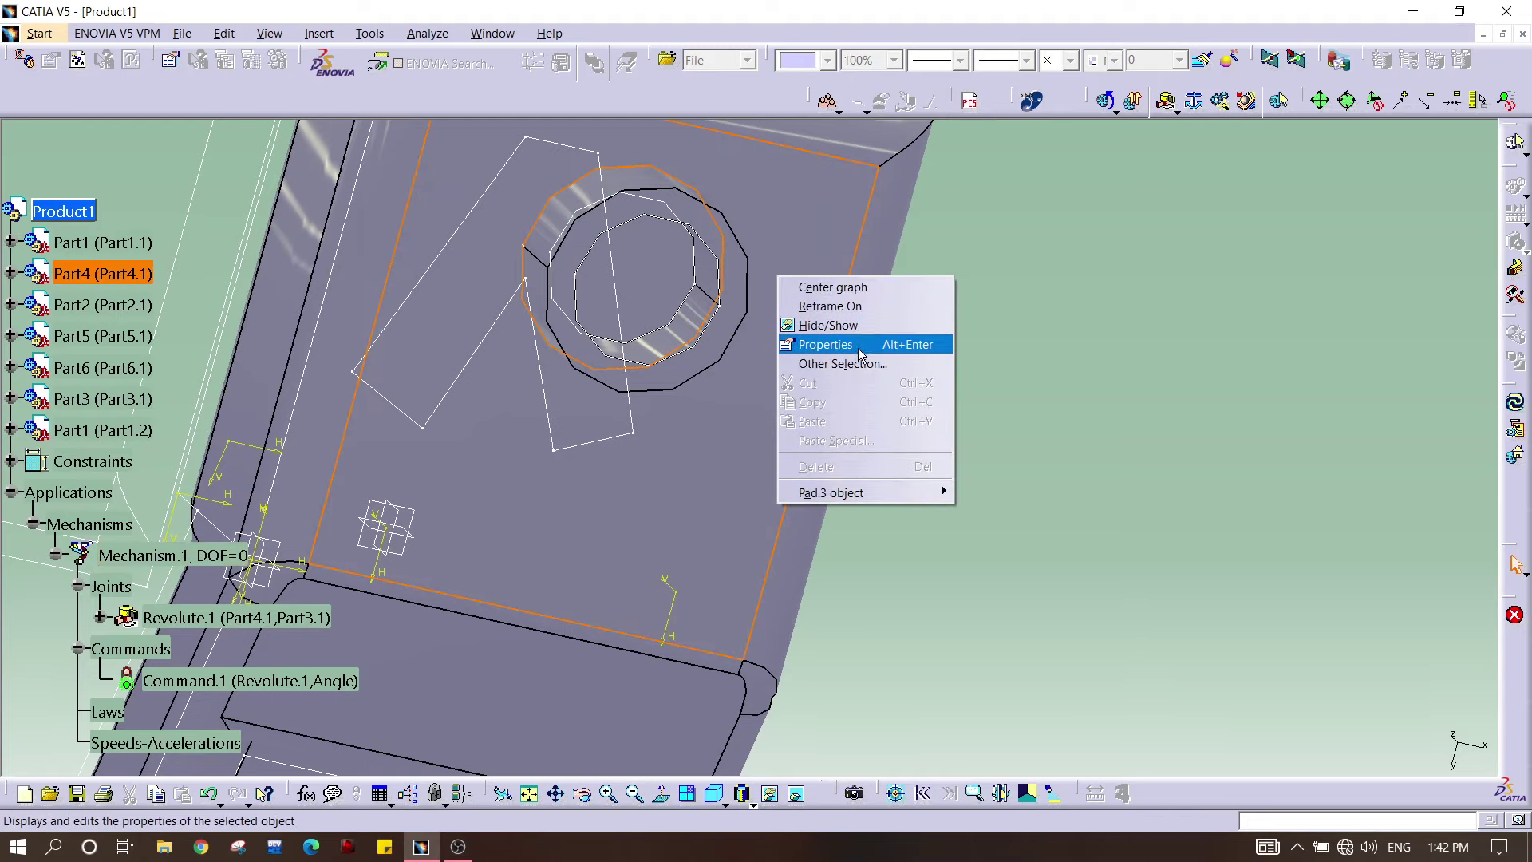
left_click(828, 325)
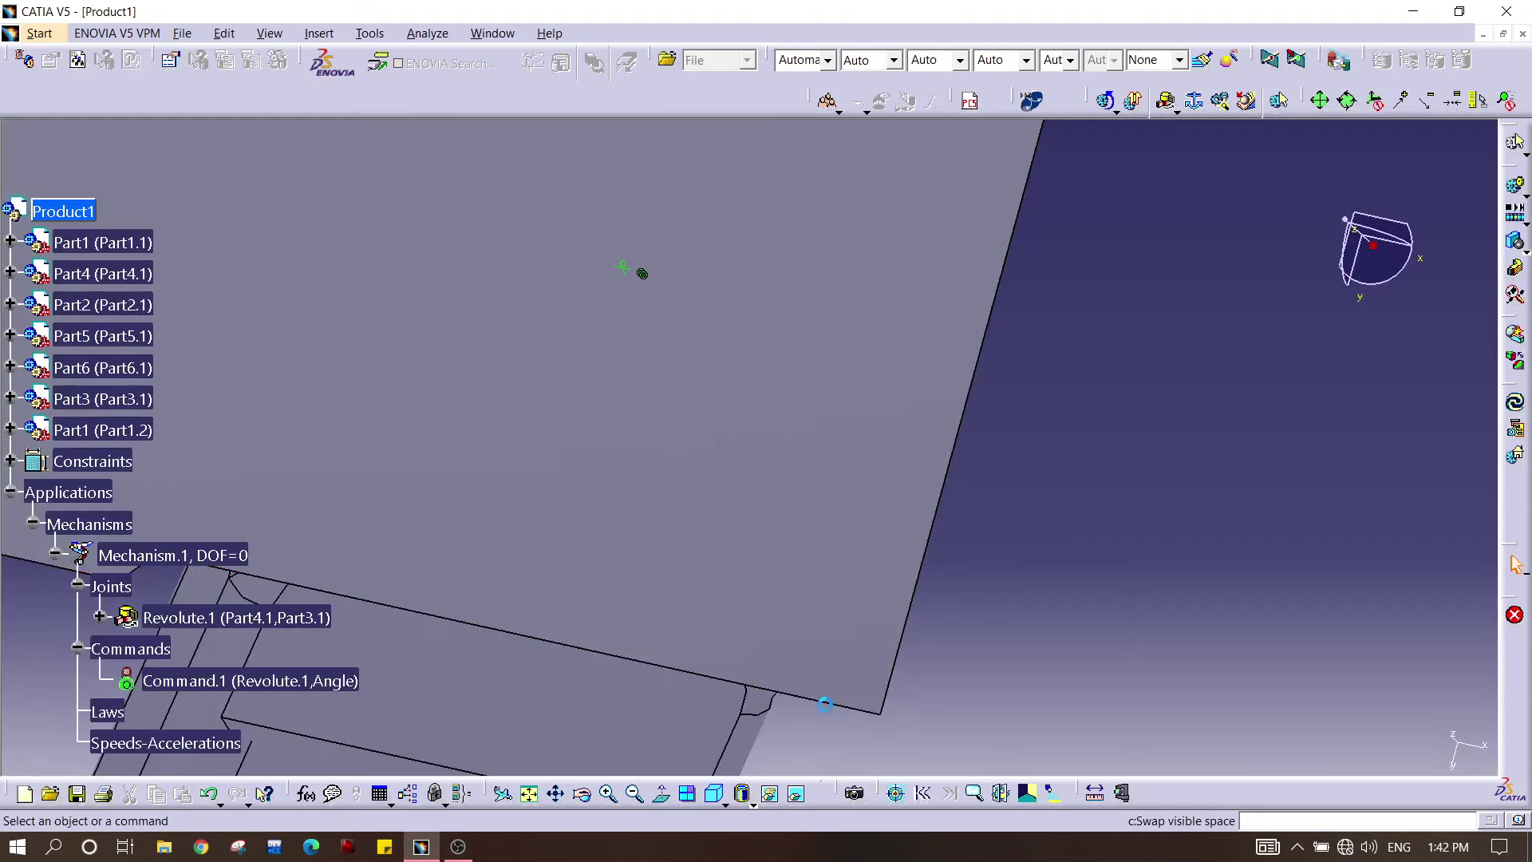
Step: Hide the long arm, Part6, that covers the connector at the slender link's upper end
middle_click_drag(828, 287, 796, 506)
middle_click_drag(906, 263, 631, 576)
middle_click_drag(772, 309, 738, 308)
right_click(731, 303)
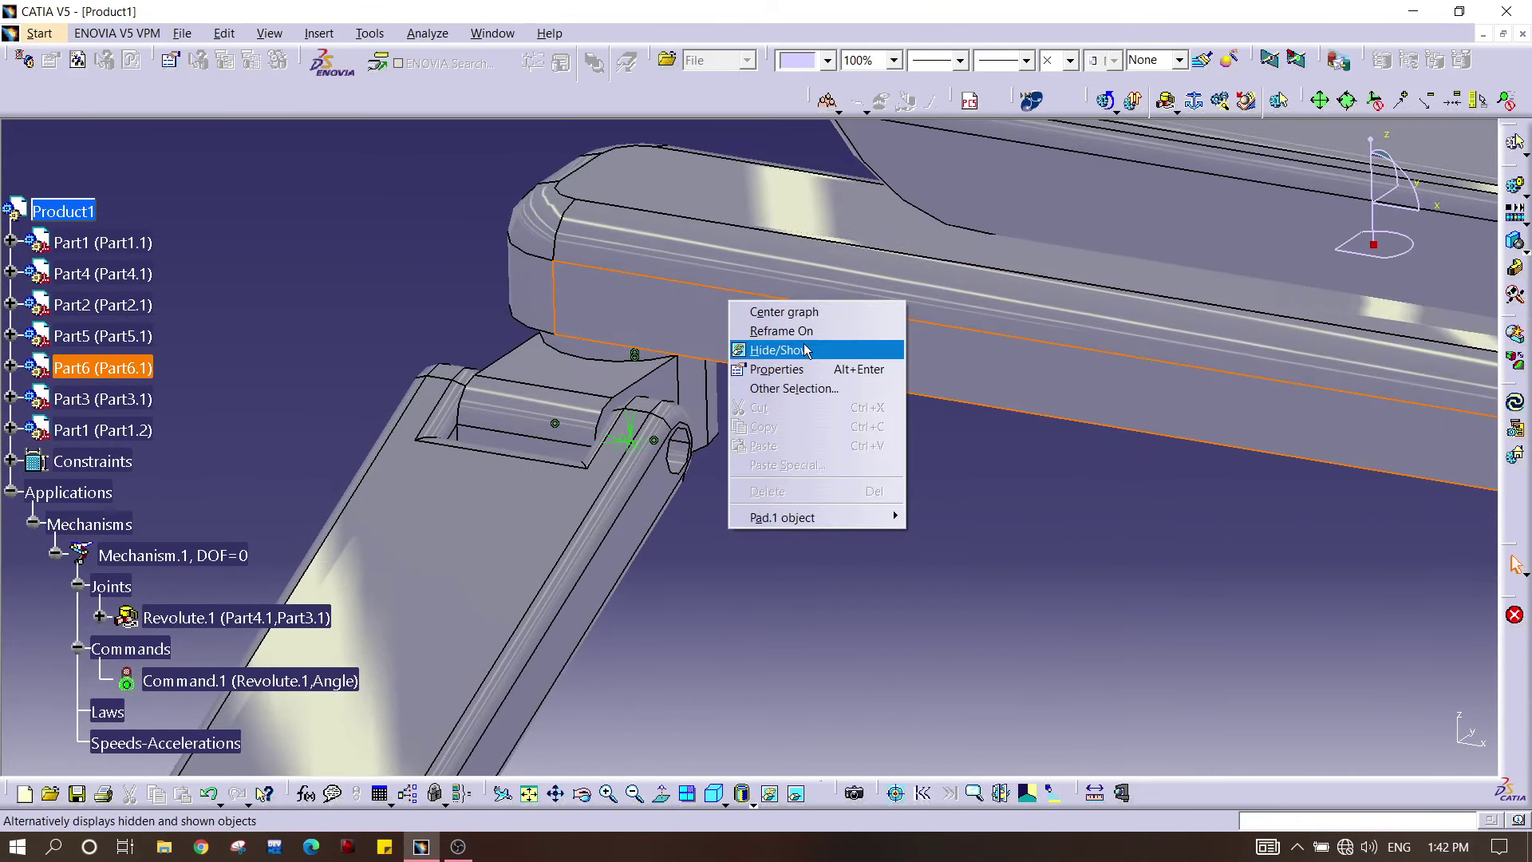
left_click(807, 350)
Step: Start a revolute joint in Mechanism.1 using the Part5 connector's vertical hole axis and the hidden Part6 arm's pin axis as lines
middle_click_drag(854, 346, 903, 427)
scroll(969, 257, "down", 1)
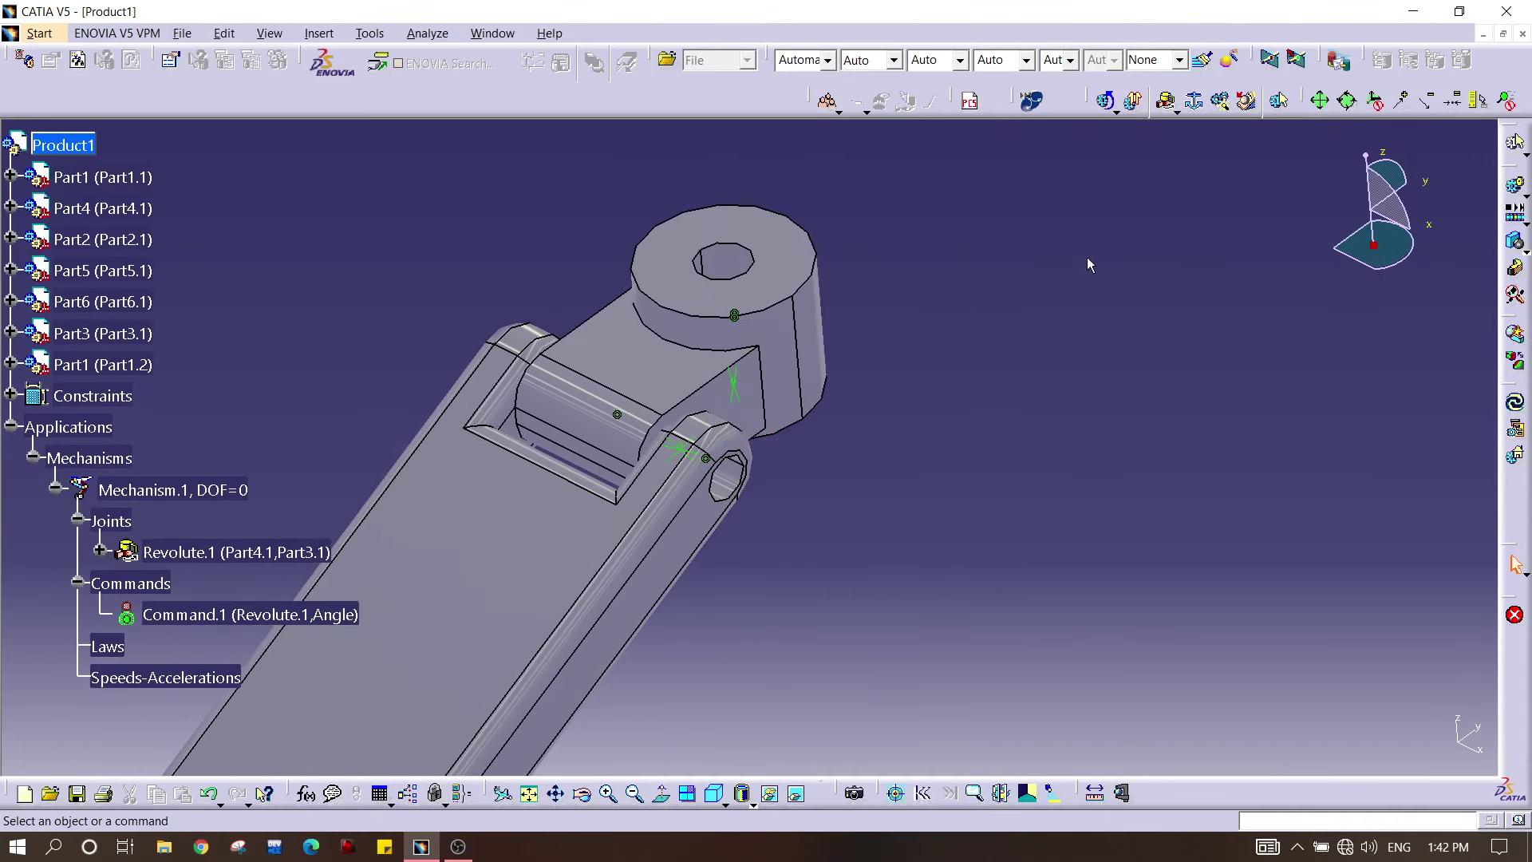
left_click(1165, 101)
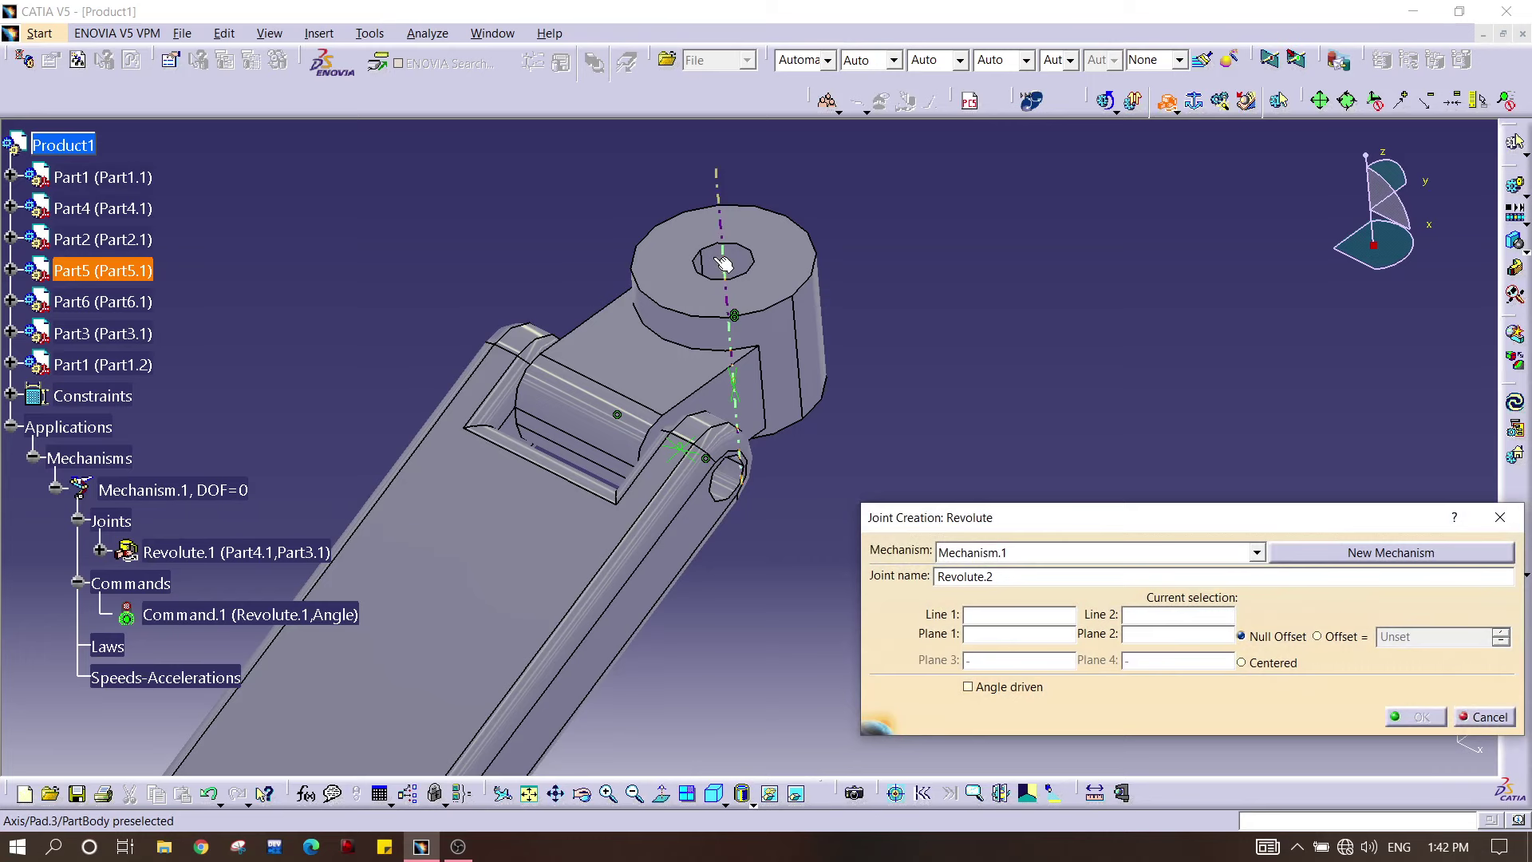
left_click(738, 328)
left_click(795, 793)
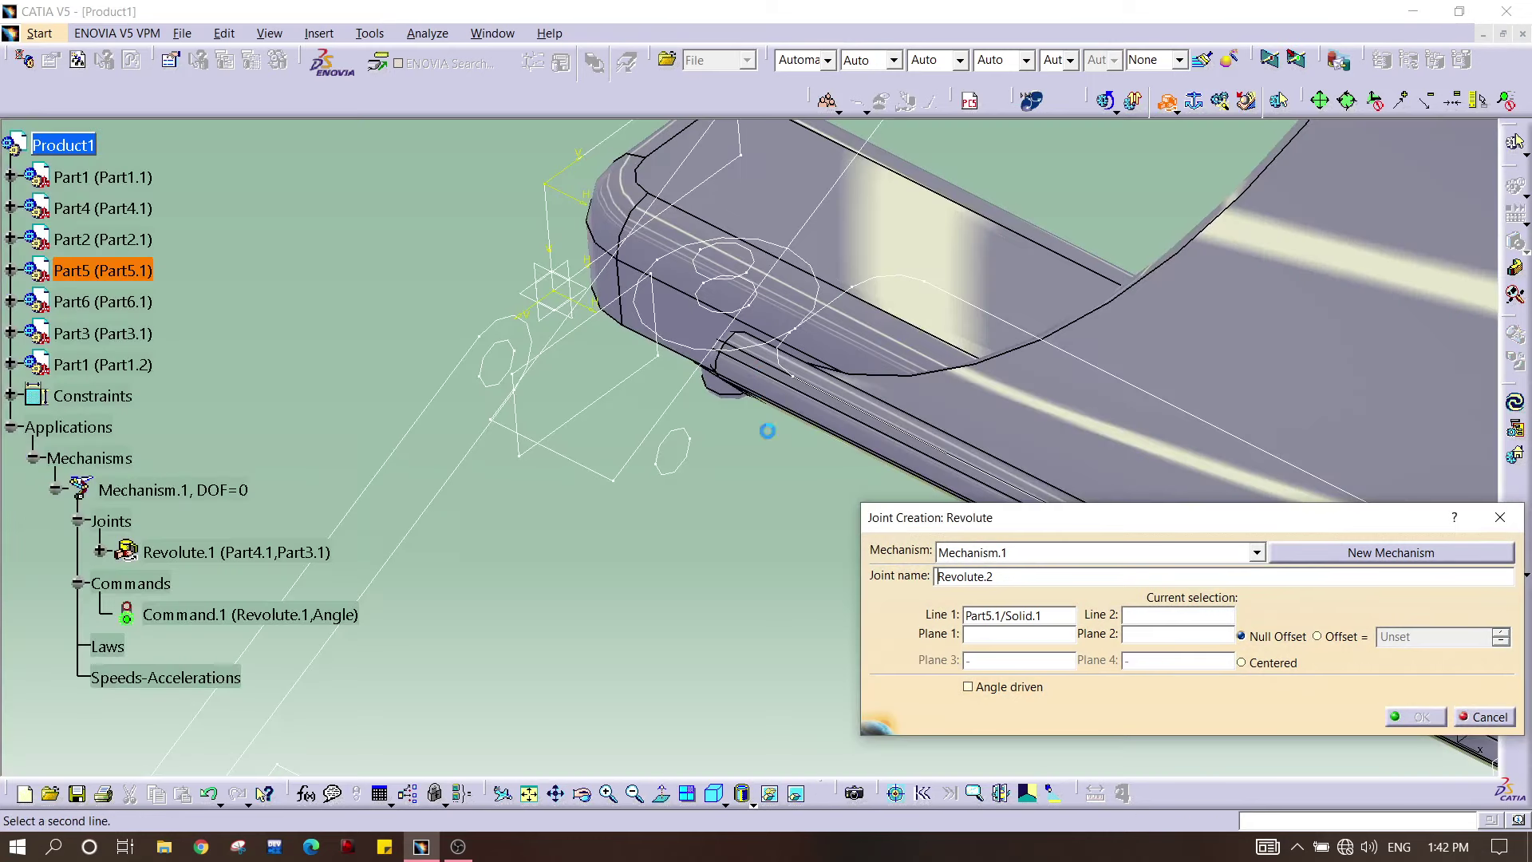
middle_click_drag(811, 379, 763, 499)
left_click(763, 495)
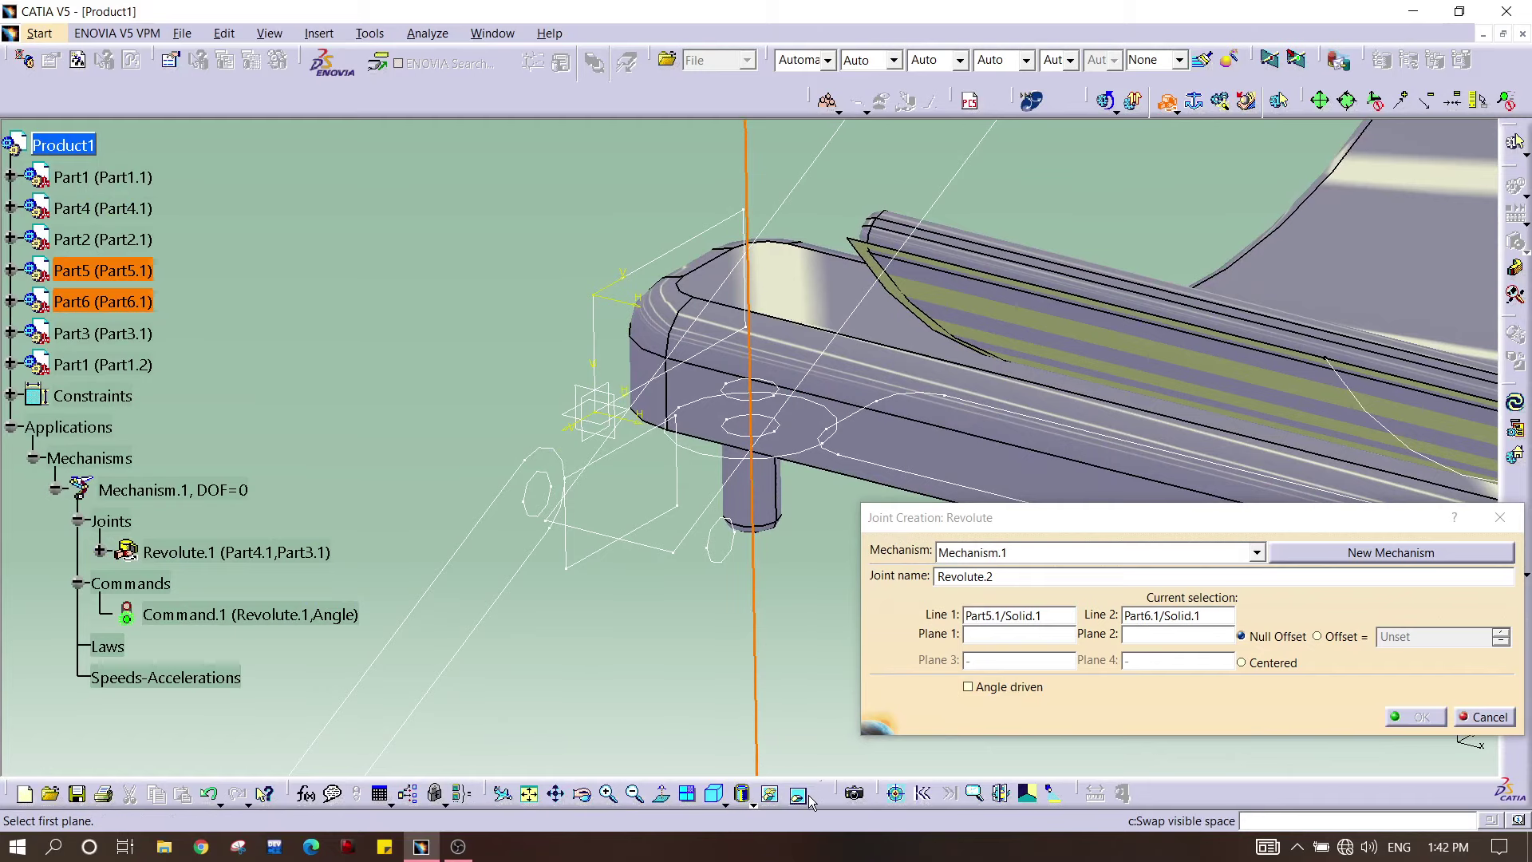
Step: Complete the revolute joint as angle driven, using the connector ring's underside and the end face of the arm's pin as planes
left_click(796, 793)
middle_click_drag(779, 532, 697, 352)
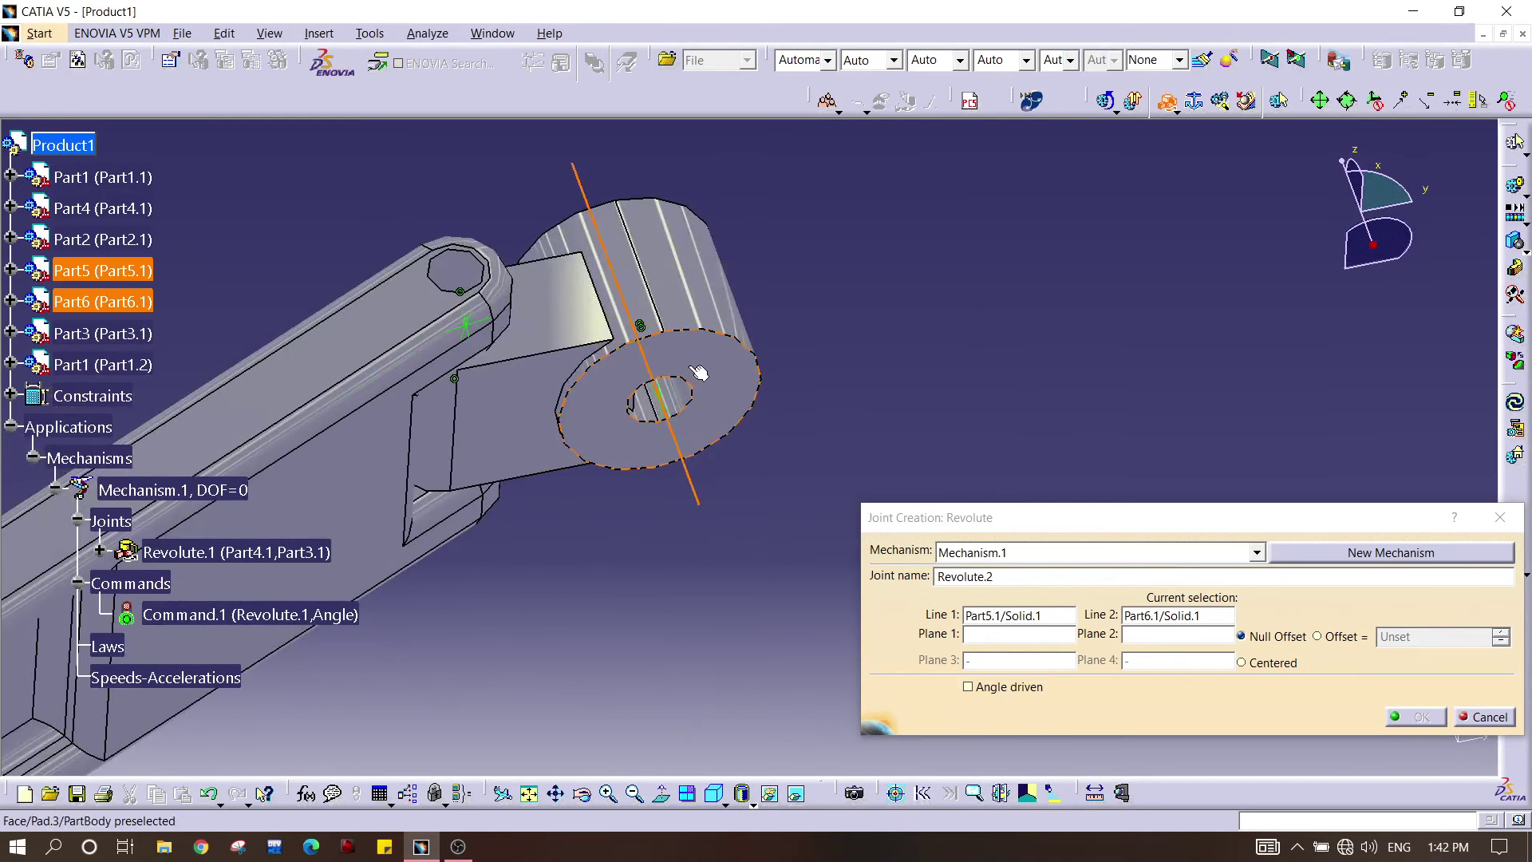
left_click(691, 367)
left_click(794, 790)
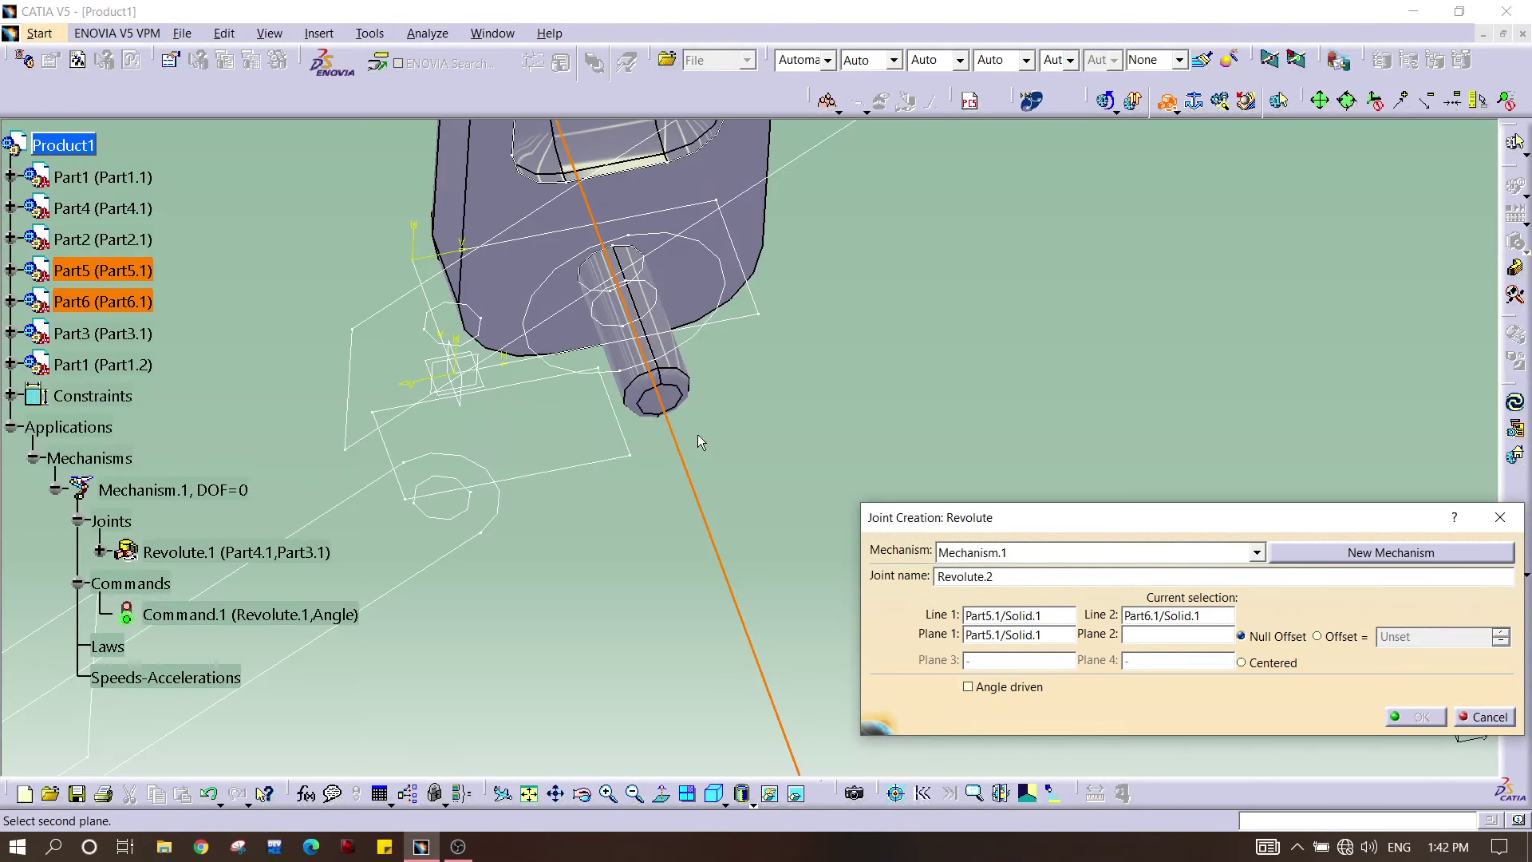
left_click(684, 401)
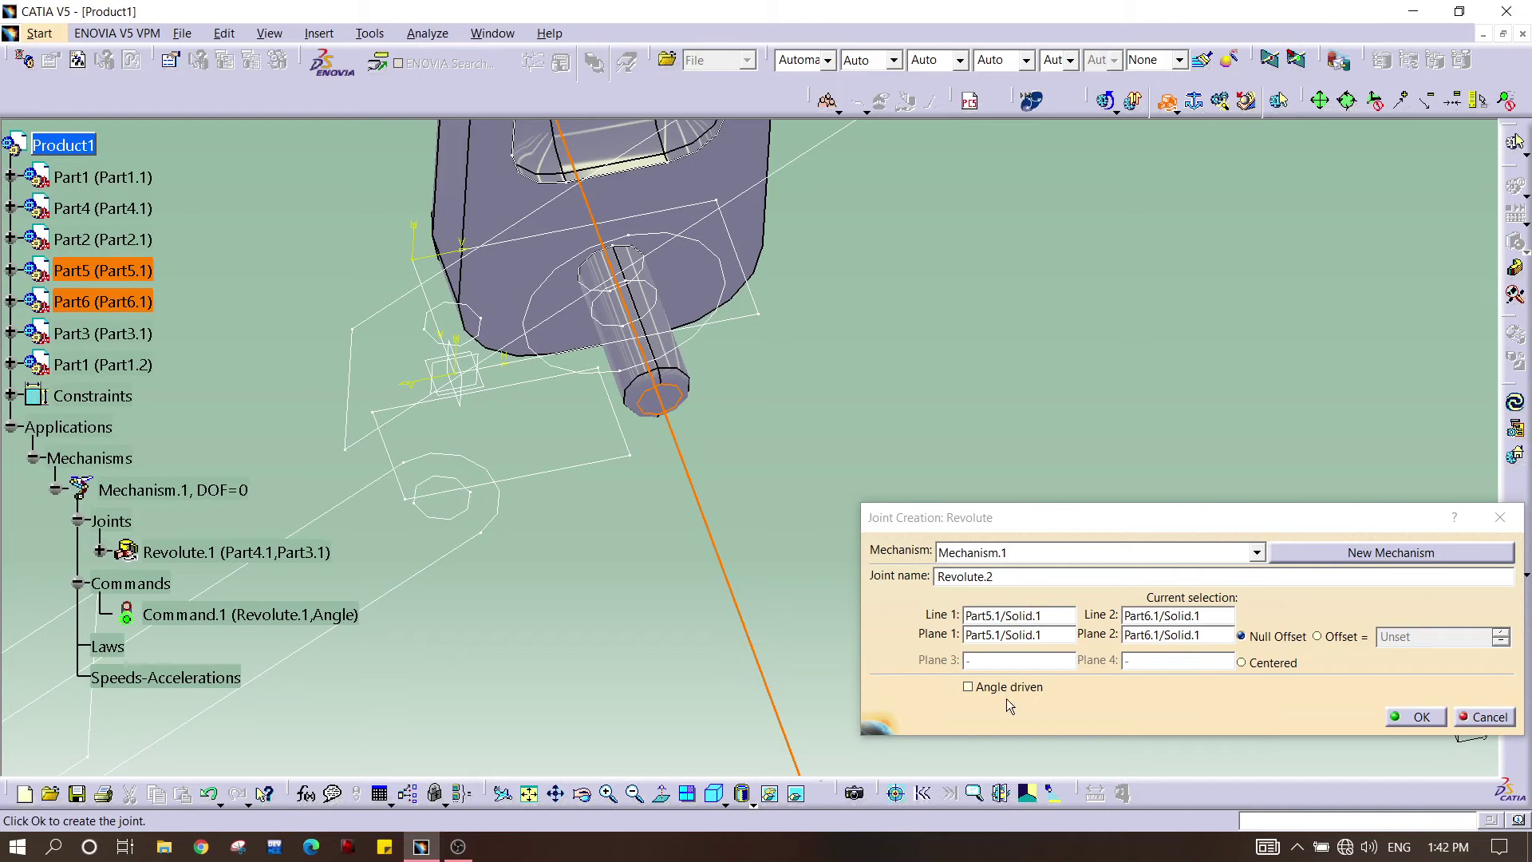
left_click(968, 687)
left_click(1416, 716)
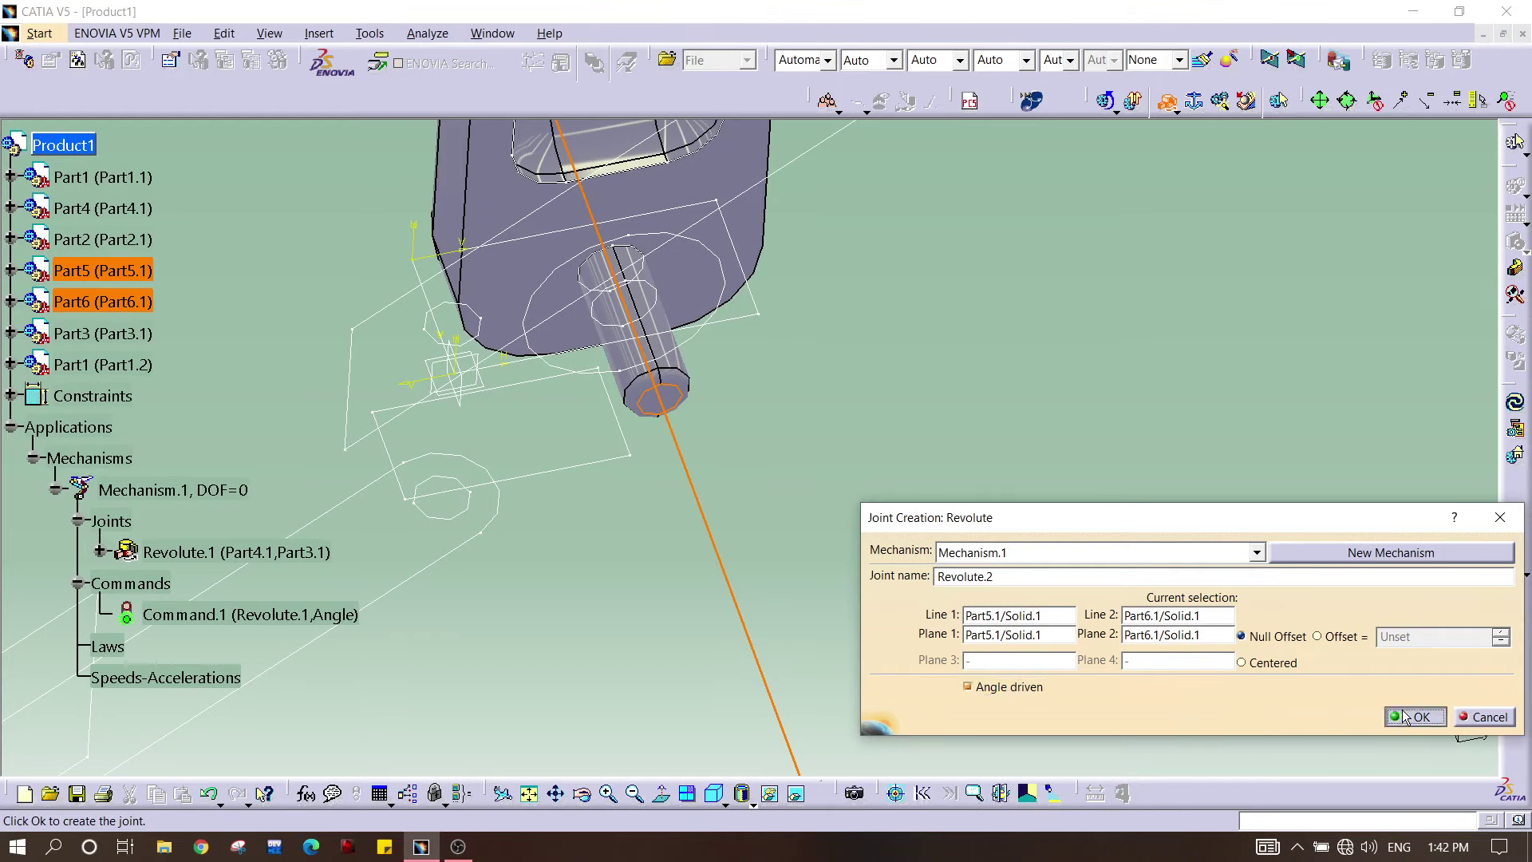
Step: Return the hidden Part6 arm to the visible space
right_click(501, 199)
left_click(548, 247)
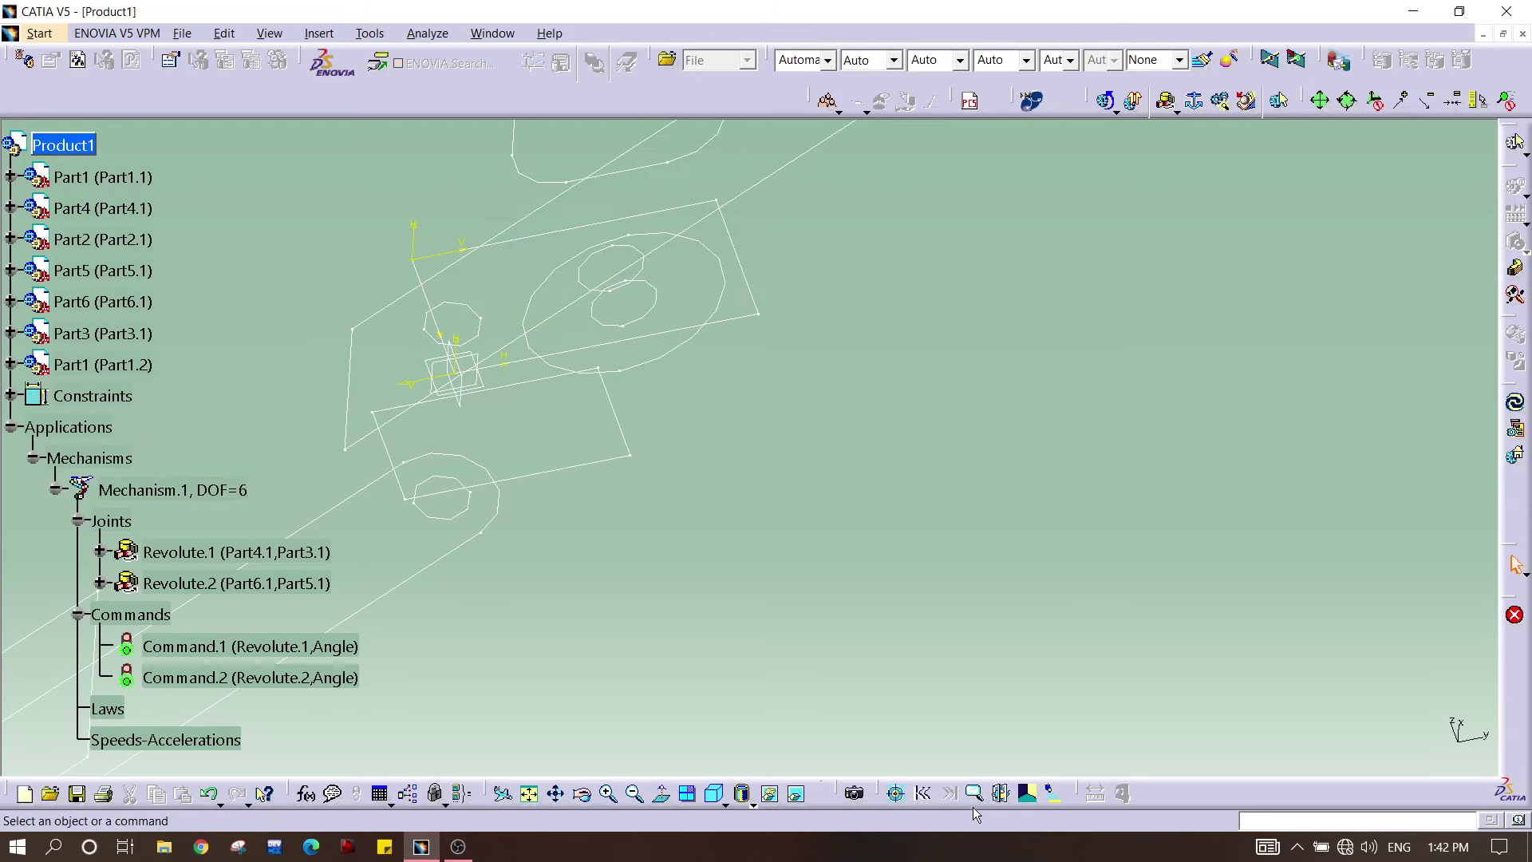
left_click(798, 794)
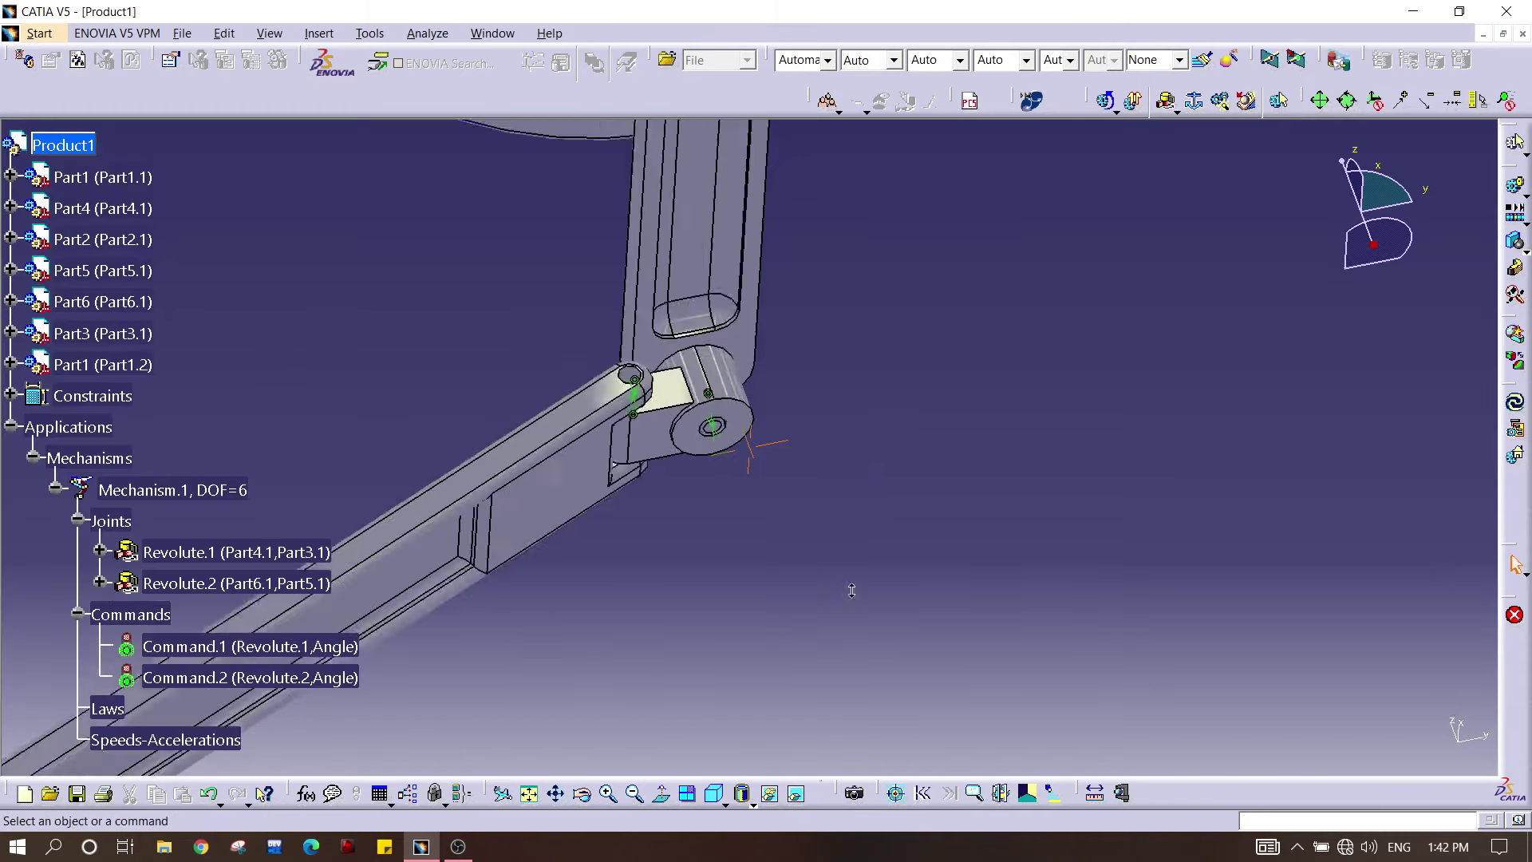
middle_click_drag(741, 358, 879, 454)
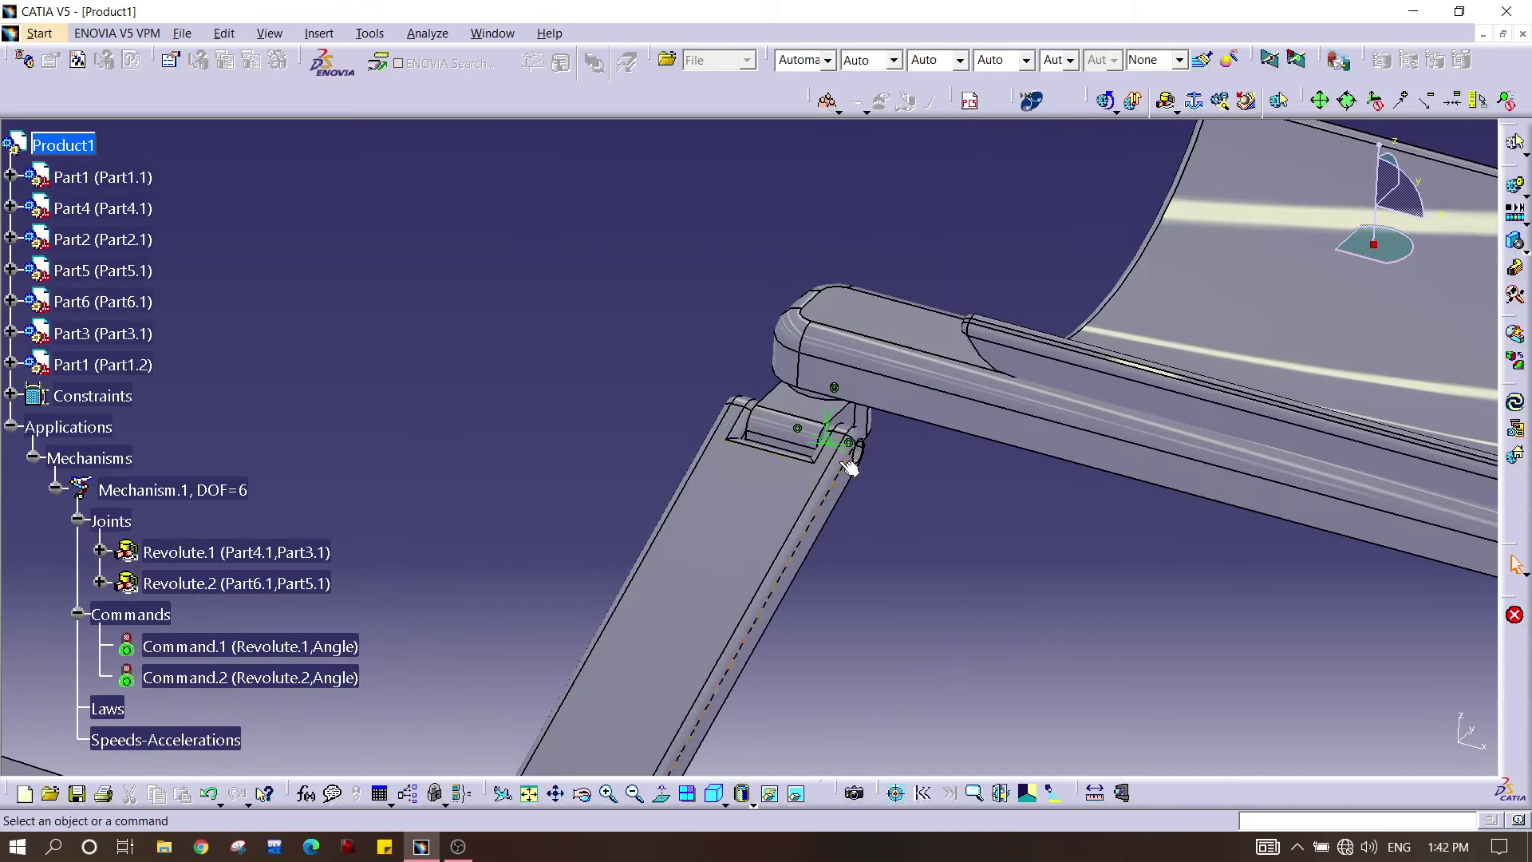
Step: Create a rigid joint in Mechanism.1 between the base plate Part2 and the handle Part3
middle_click_drag(786, 442, 830, 501)
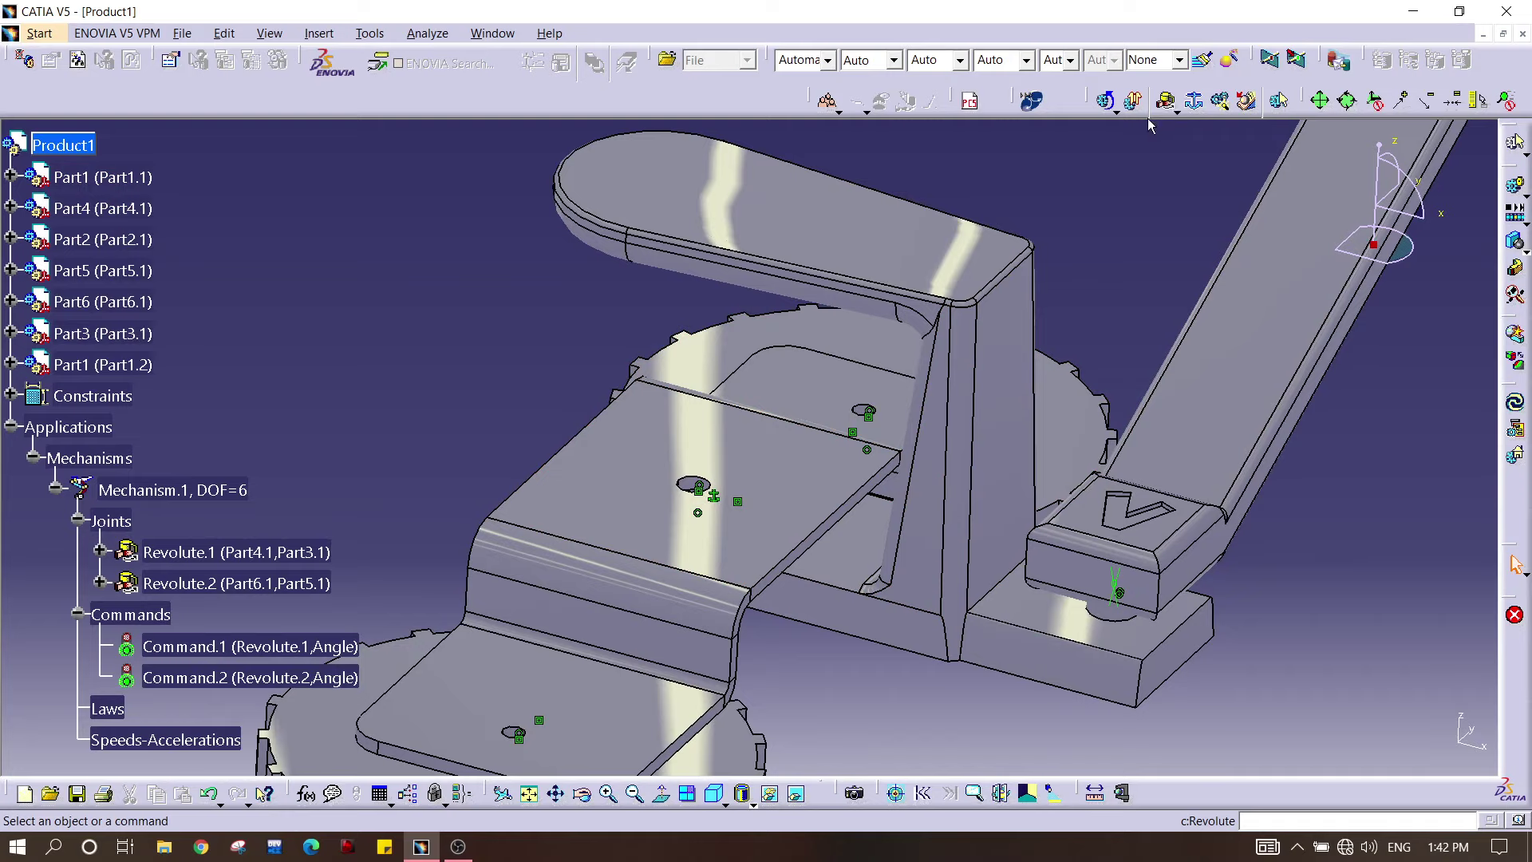
left_click(1177, 113)
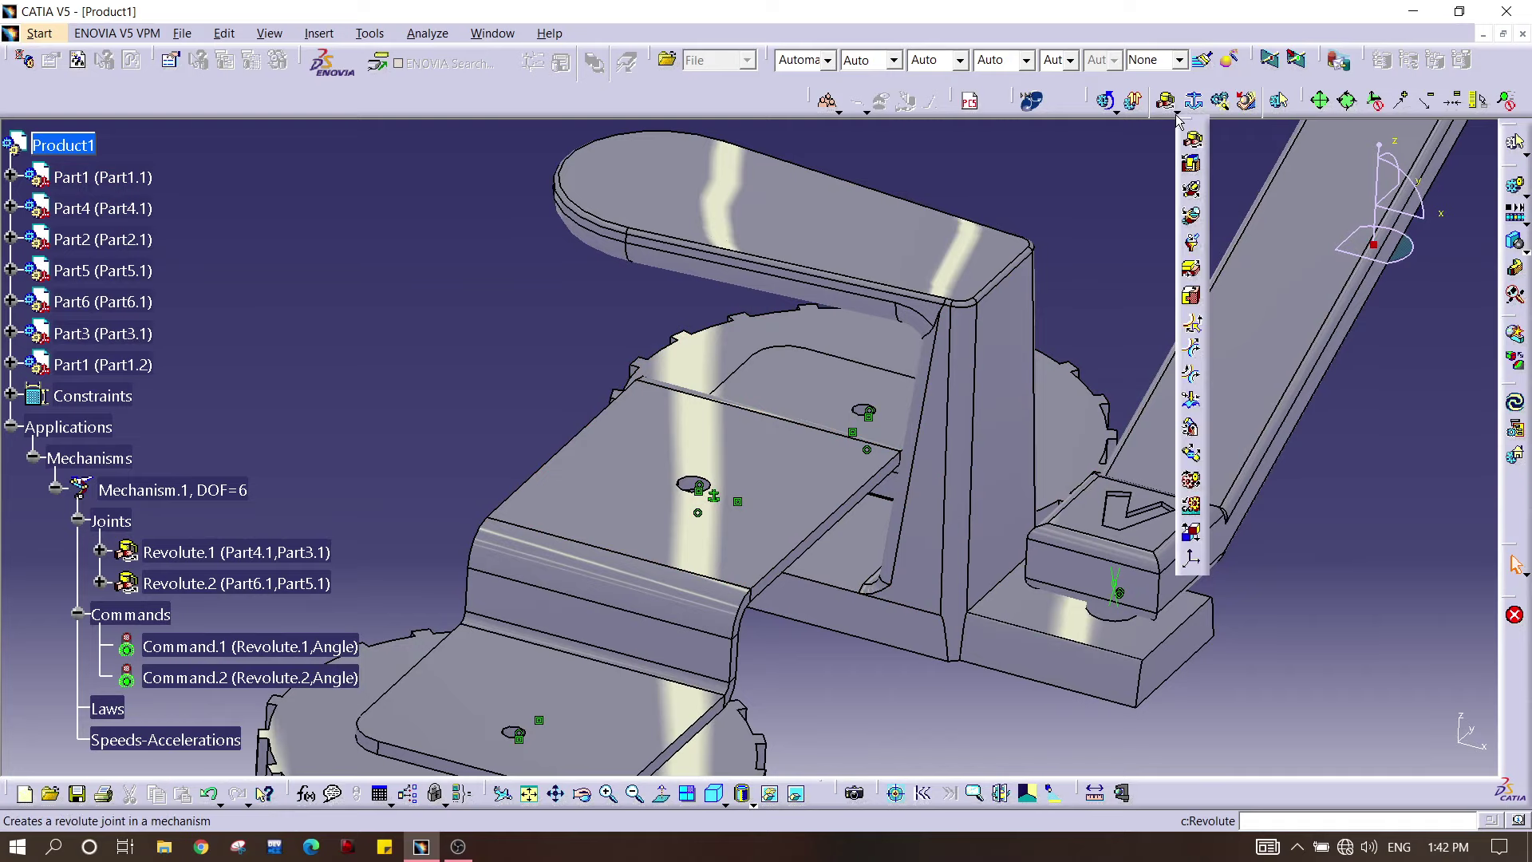
left_click(1197, 299)
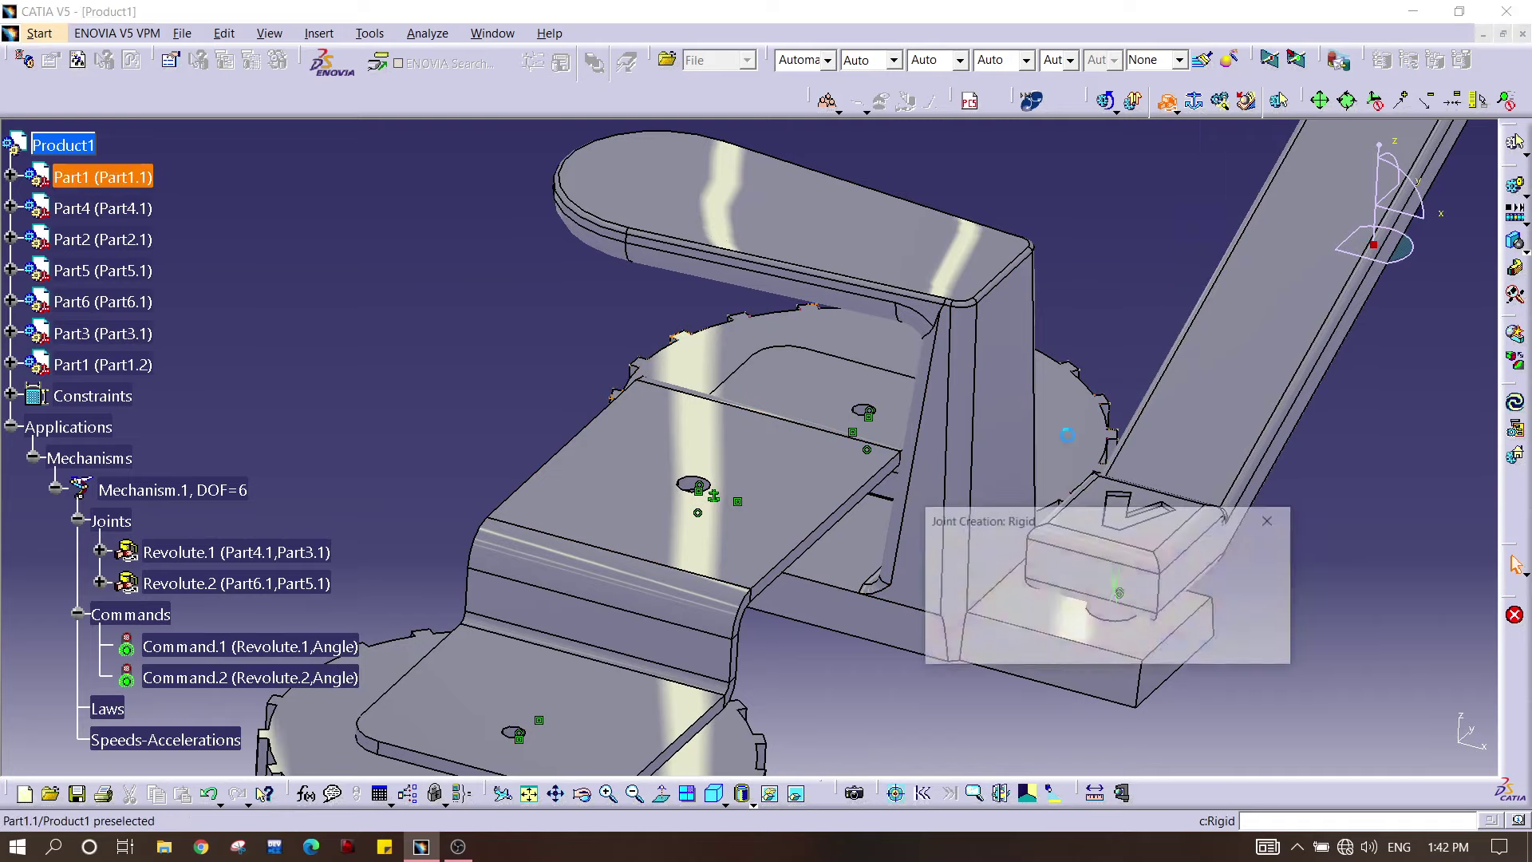
left_click(758, 535)
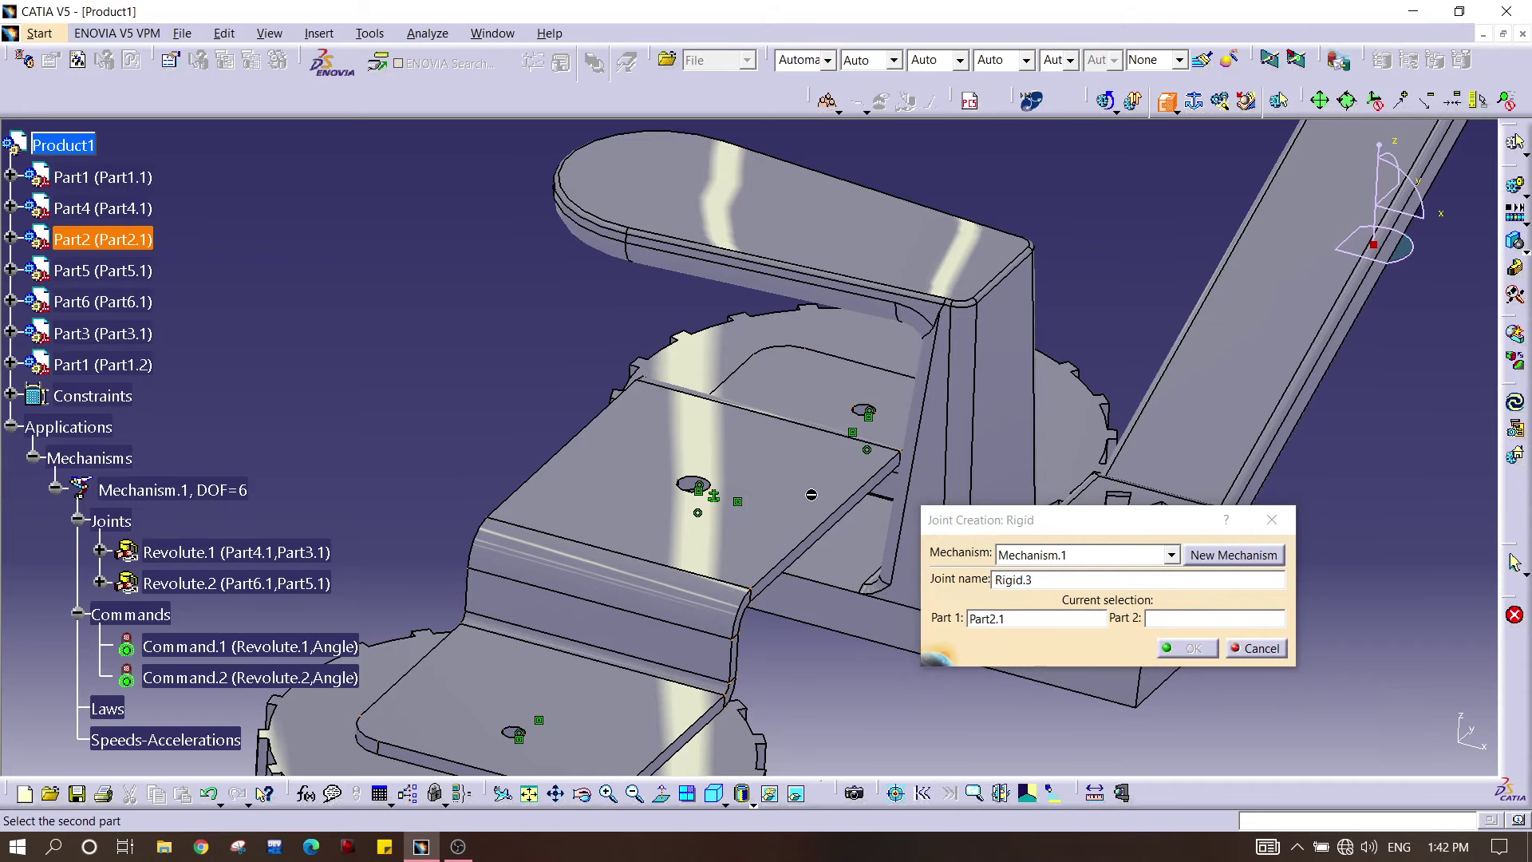
left_click(858, 561)
middle_click_drag(858, 561, 679, 351)
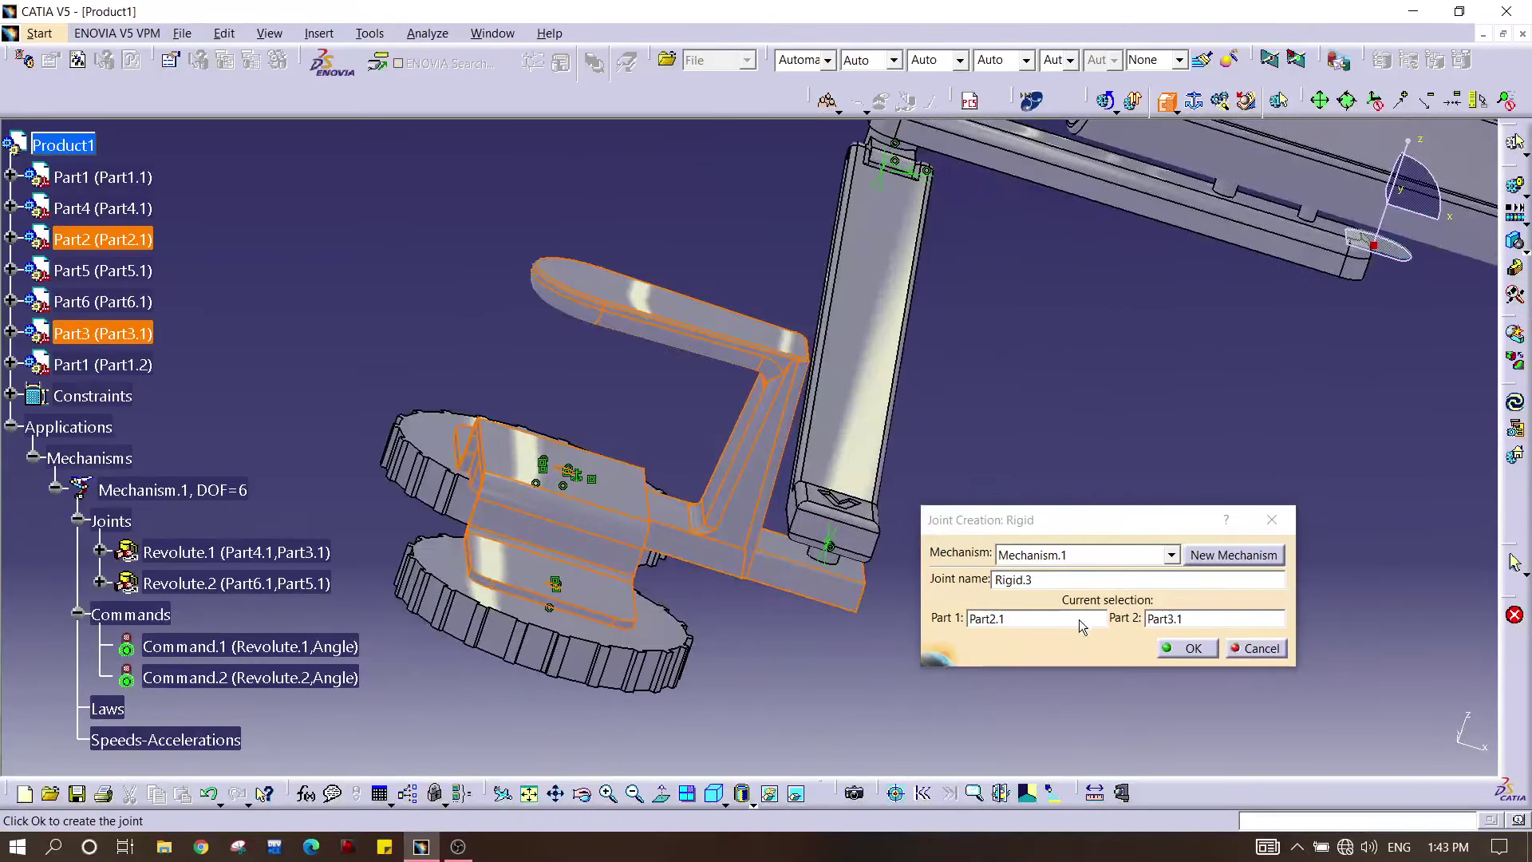
left_click(1189, 648)
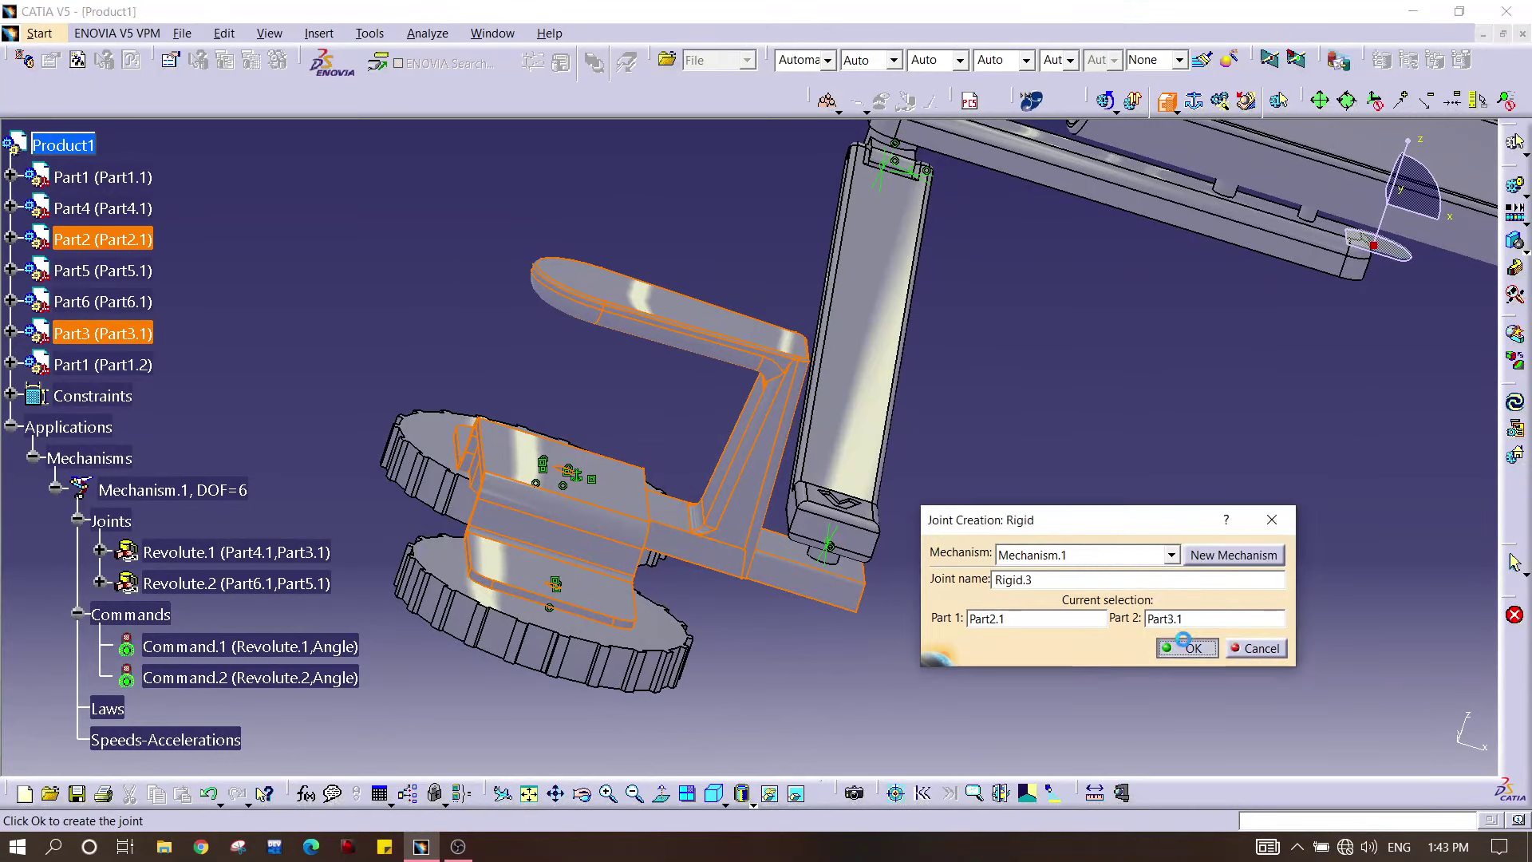
Step: Create a rigid joint in Mechanism.1 between the slender link Part4 and the connector Part5
middle_click_drag(1189, 524, 1025, 473)
middle_click_drag(838, 515, 834, 453)
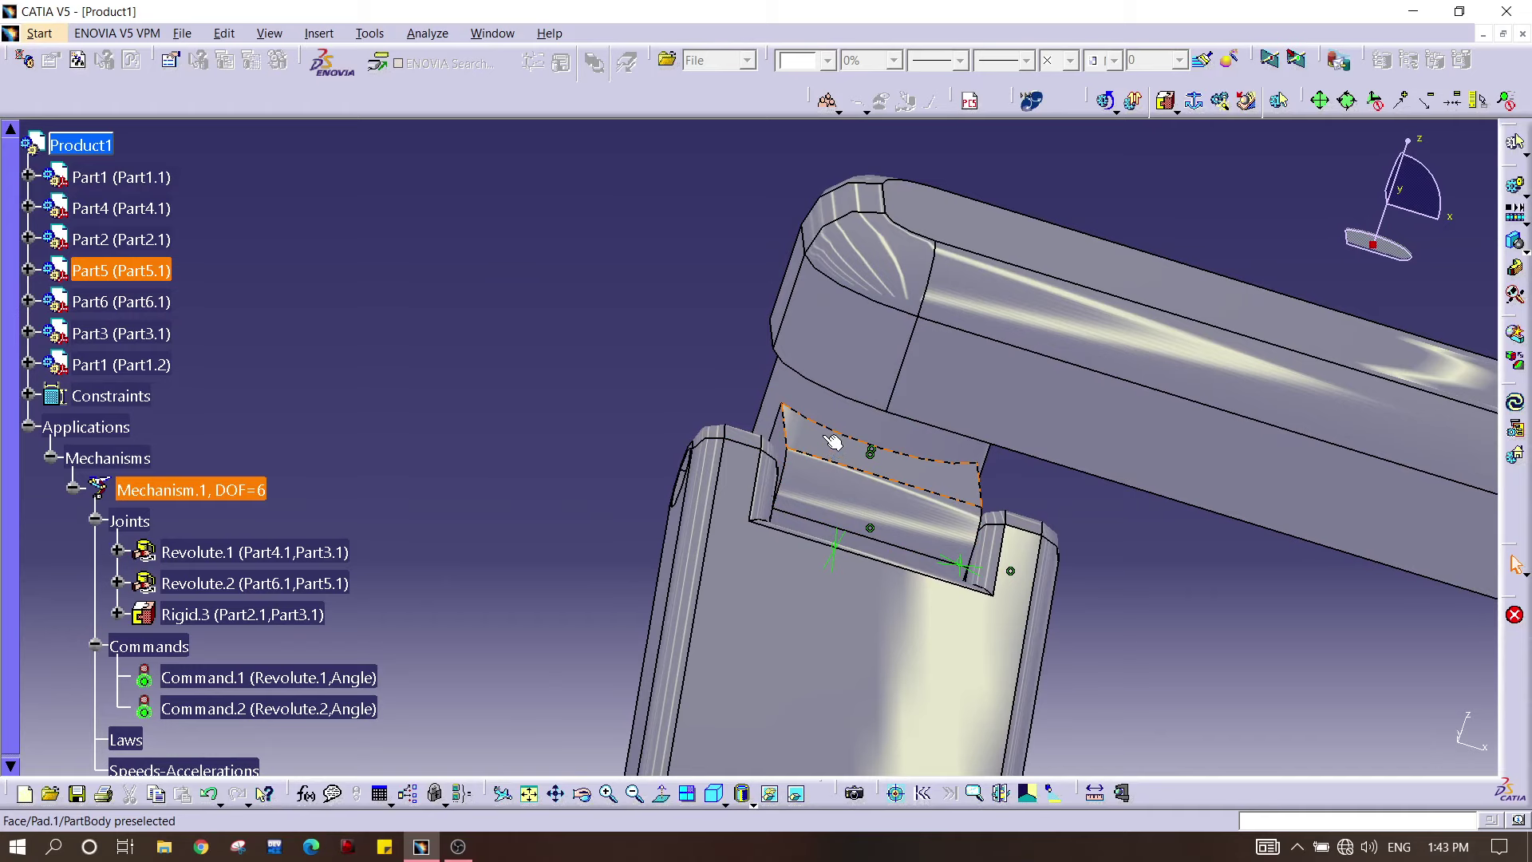
left_click(1166, 104)
left_click(806, 574)
left_click(833, 500)
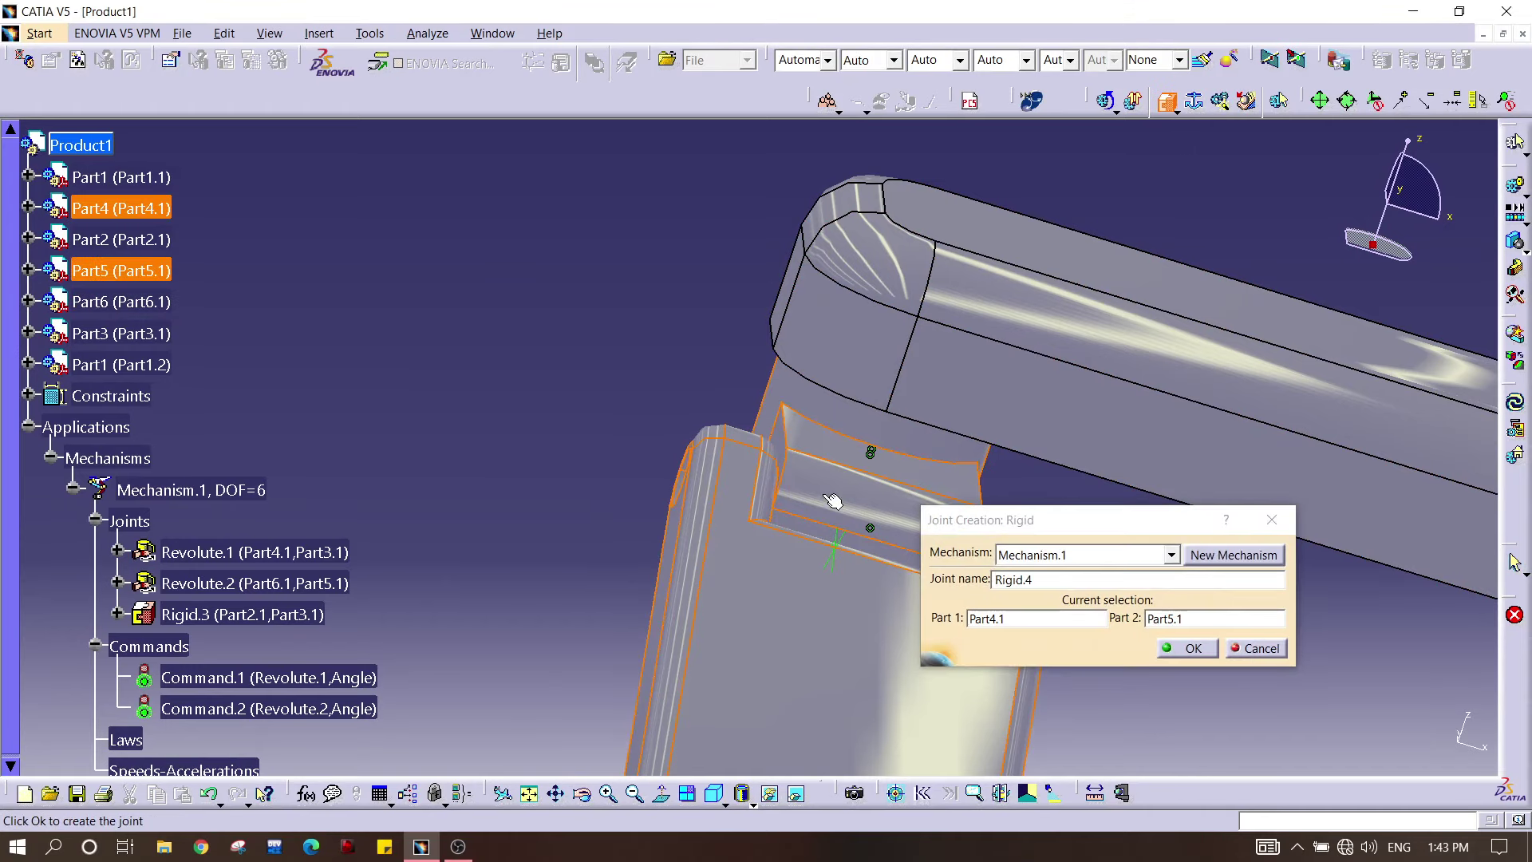
left_click(1207, 648)
Step: Update the positions of Mechanism.1 without taking the current positions for the rigid joints
middle_click_drag(1020, 337, 823, 562)
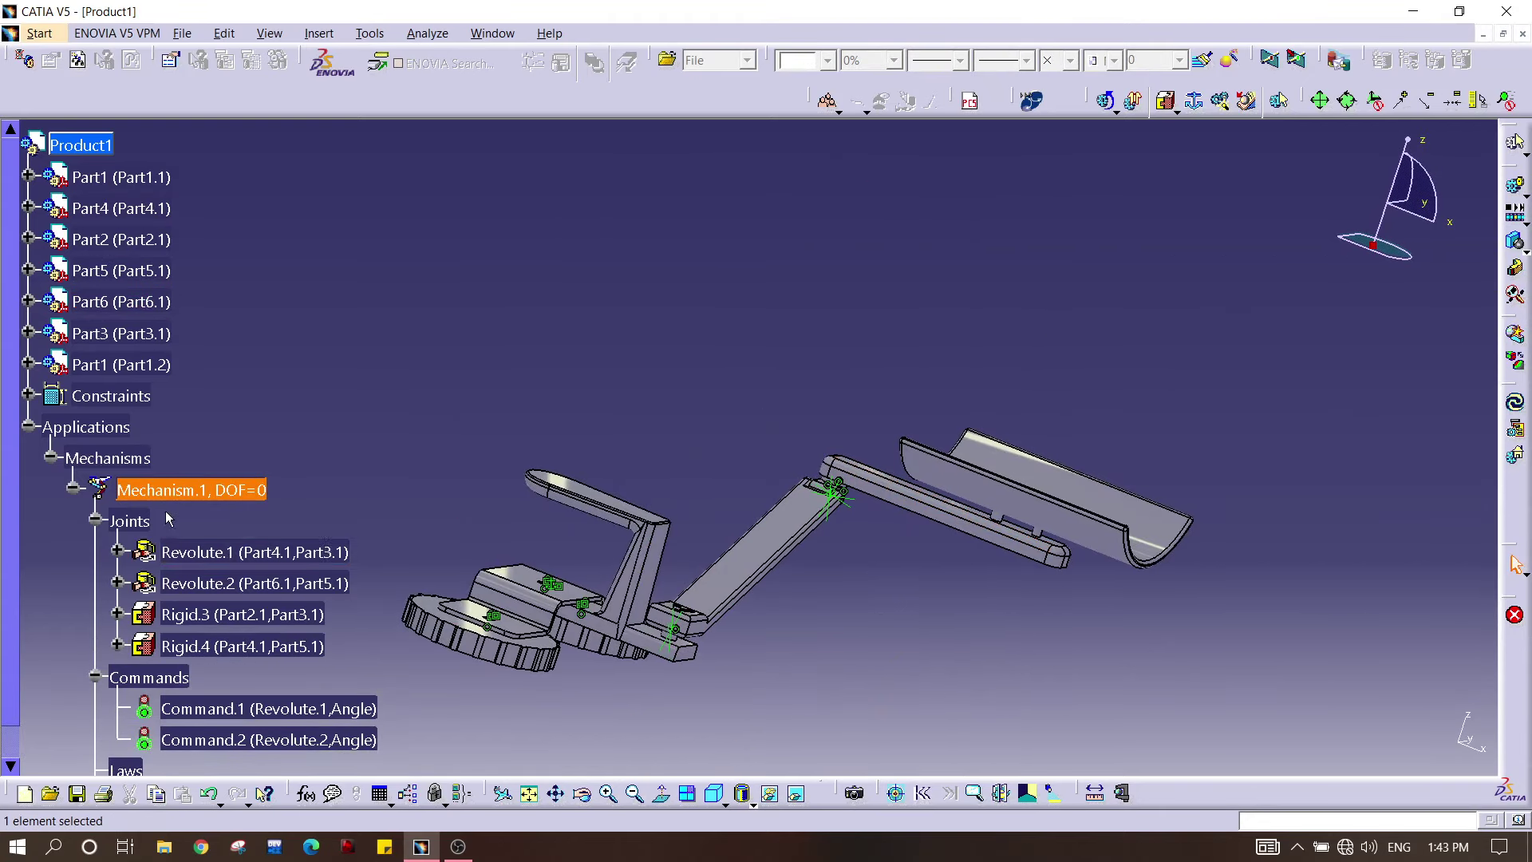
scroll(170, 392, "down", 3)
scroll(170, 393, "up", 3)
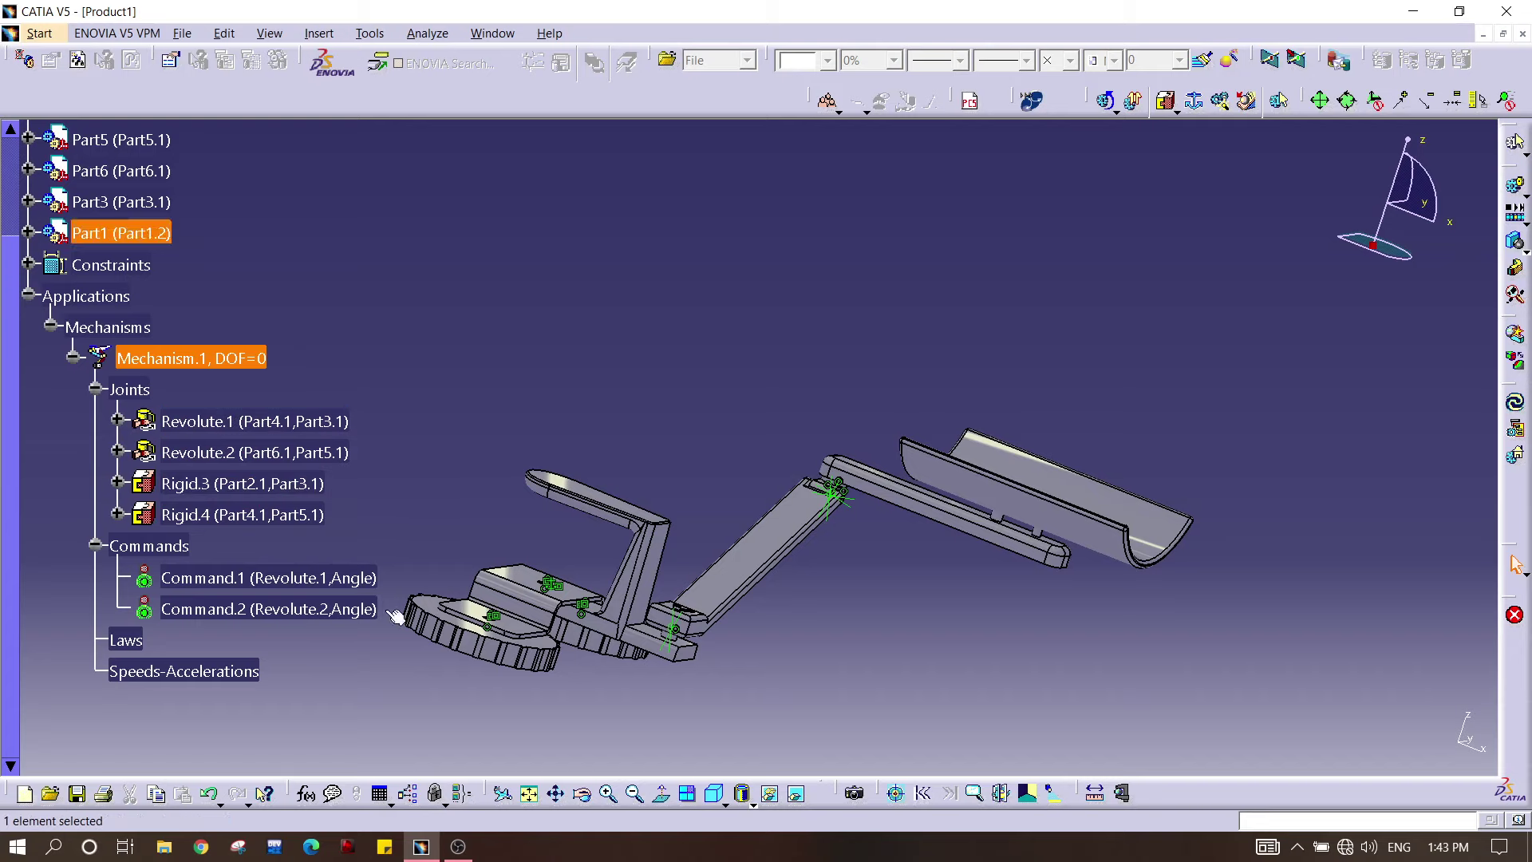
middle_click_drag(622, 592, 848, 441)
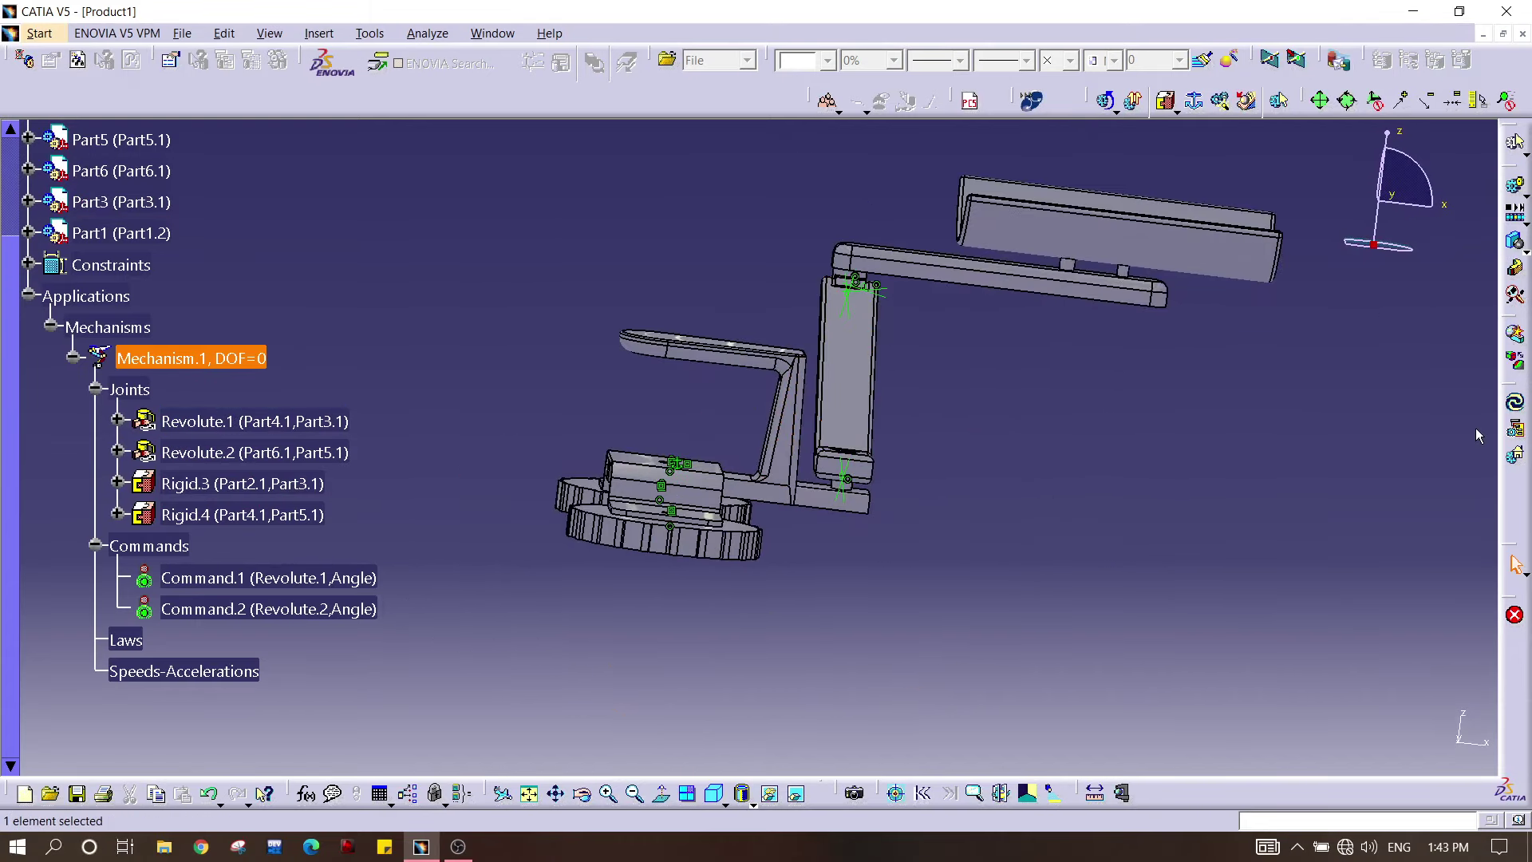
left_click(1516, 409)
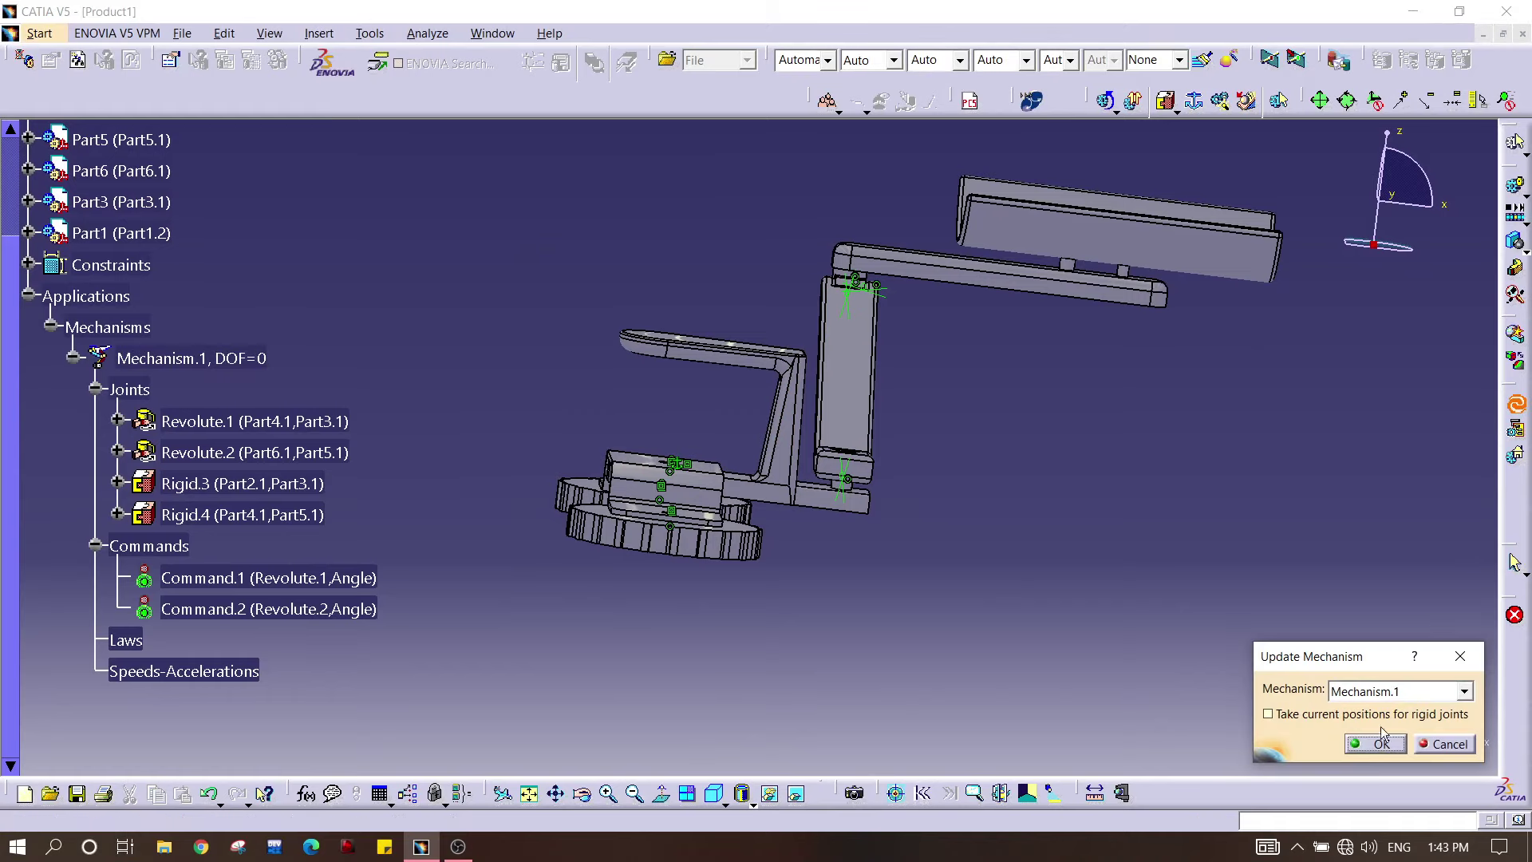
left_click(1377, 750)
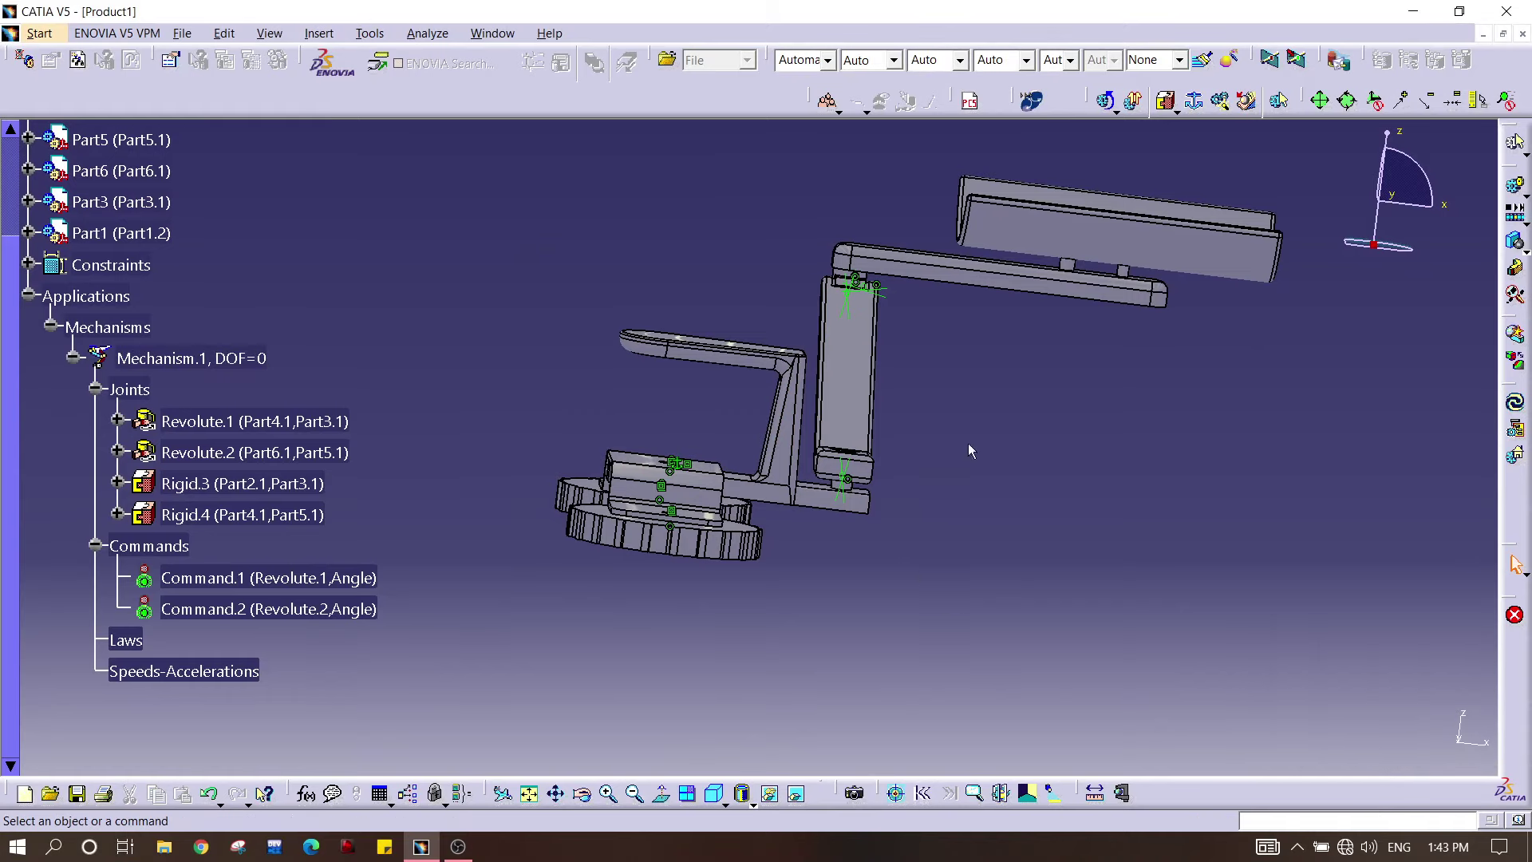
left_click(1514, 188)
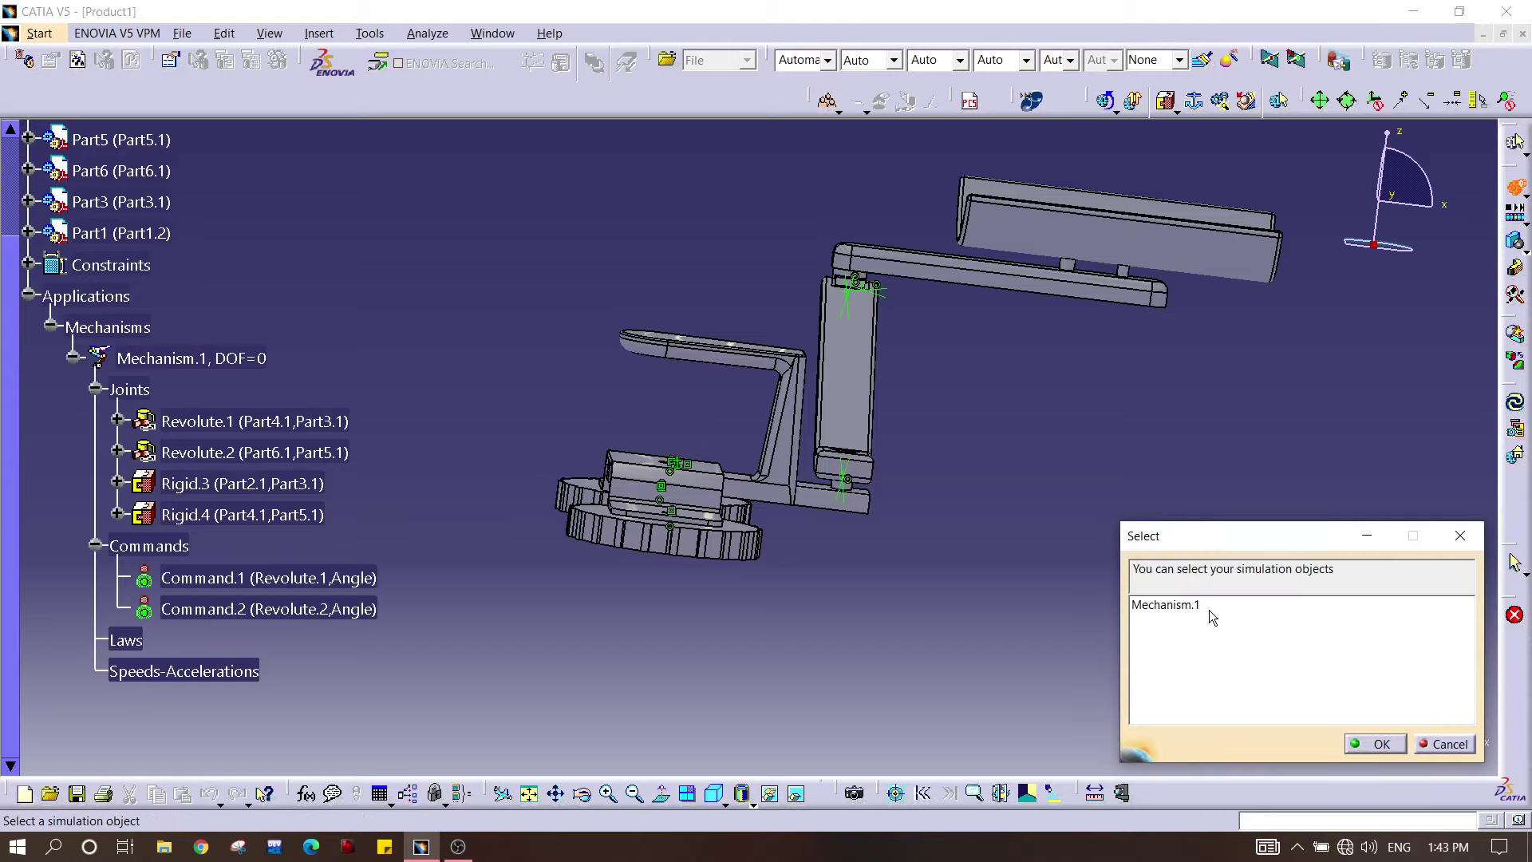
left_click(1211, 607)
left_click(1367, 749)
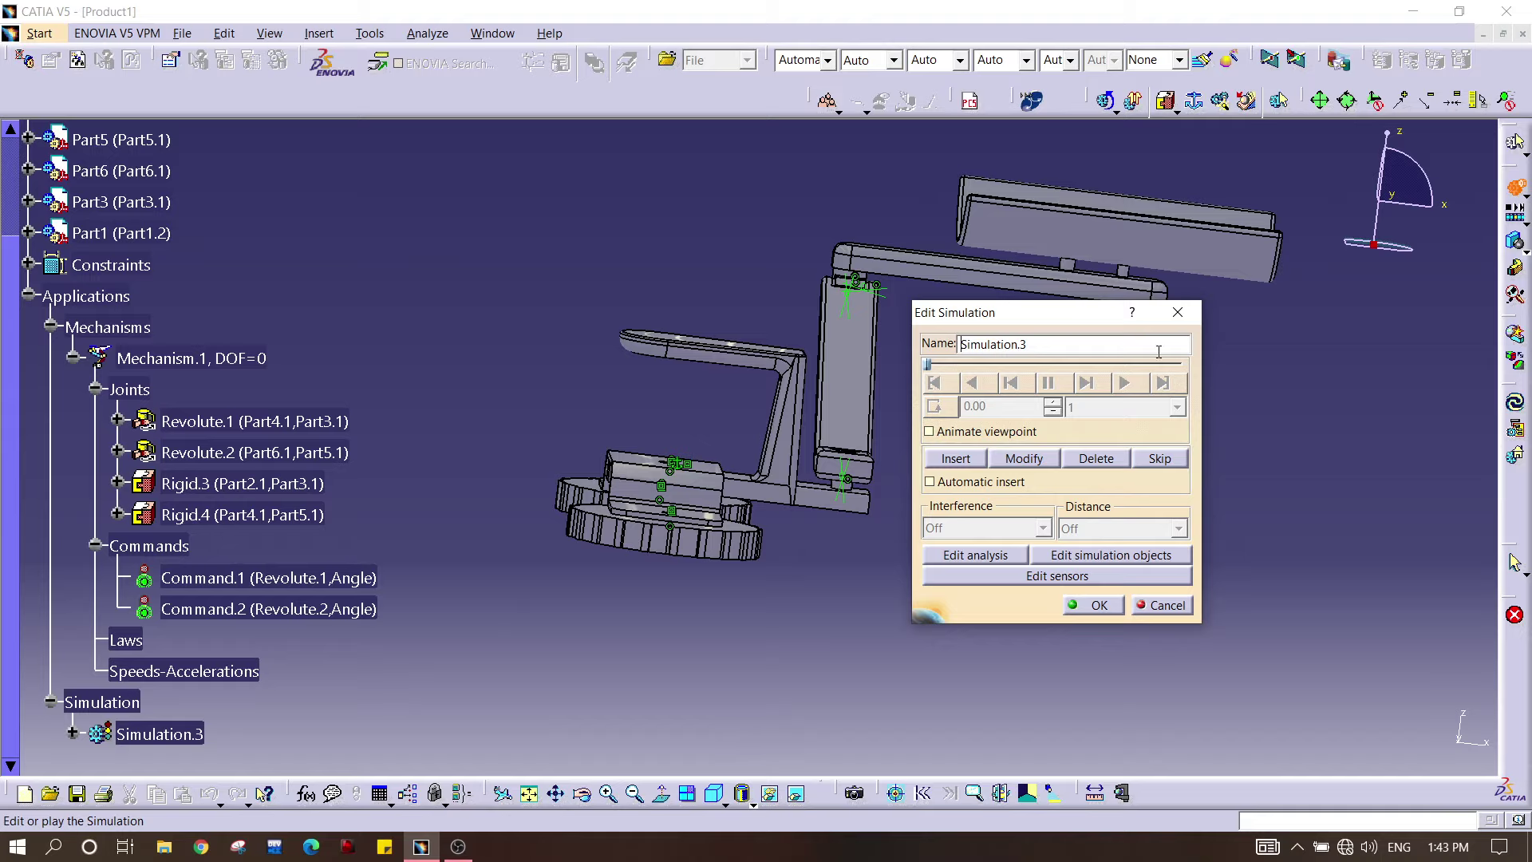
left_click(1180, 312)
Step: Check the command-driven kinematics simulation of Mechanism.1 for anything still required to run it
middle_click_drag(913, 339, 862, 480)
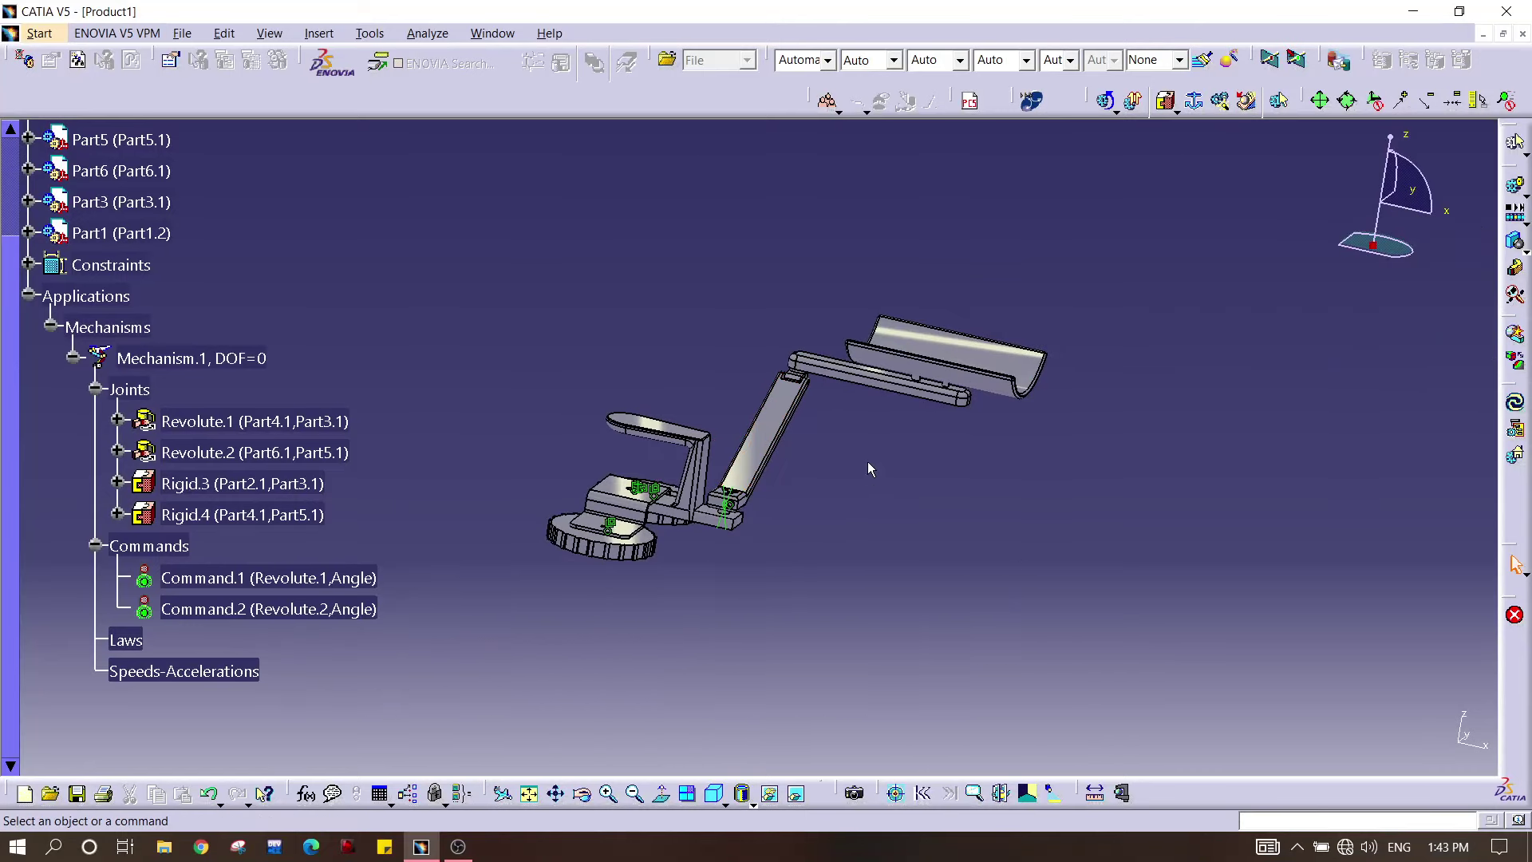
left_click(1107, 102)
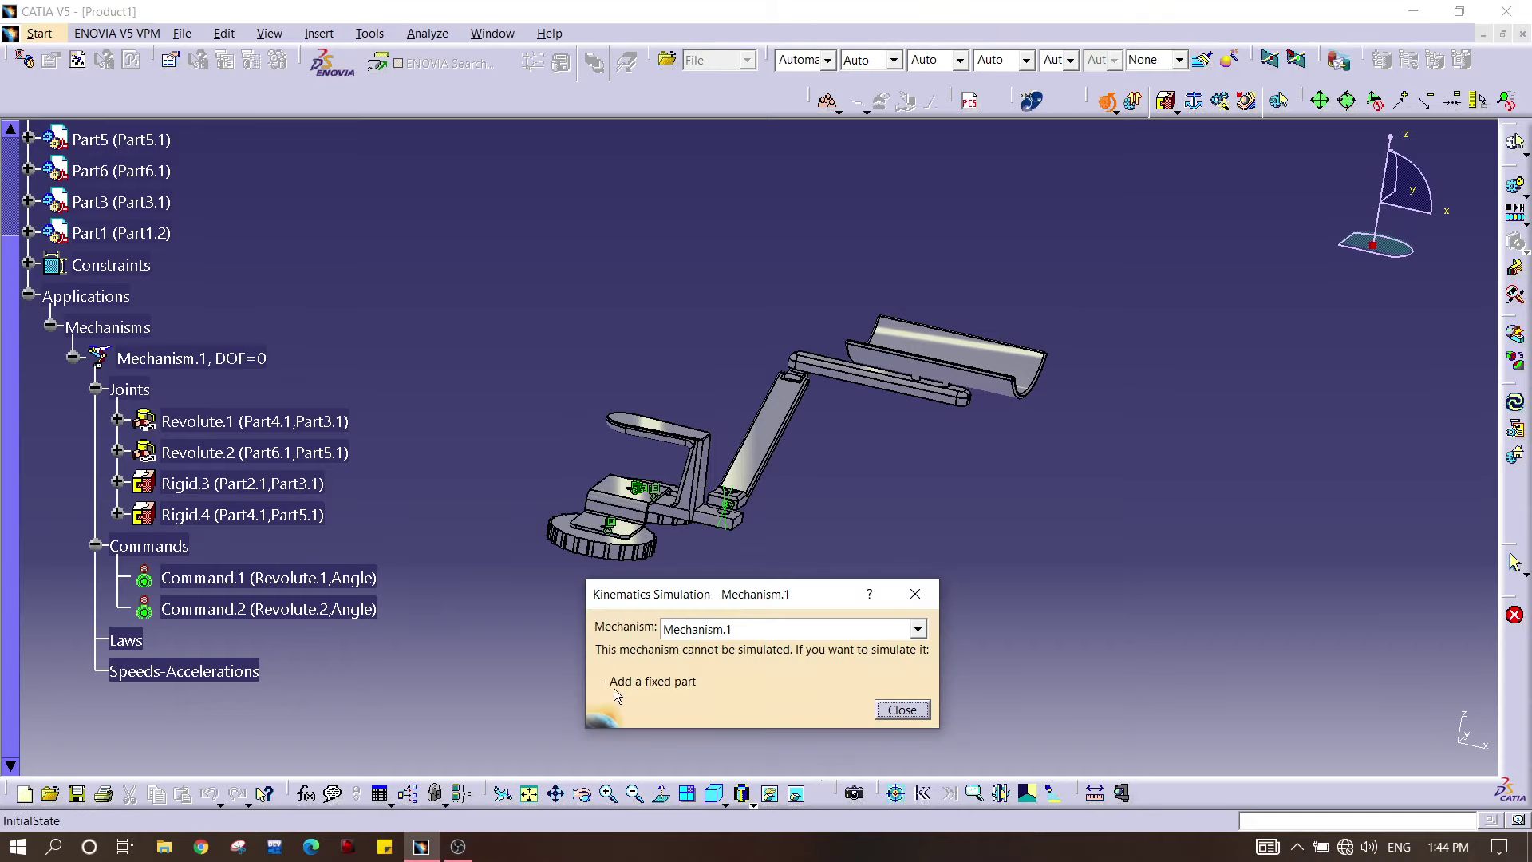
left_click(915, 593)
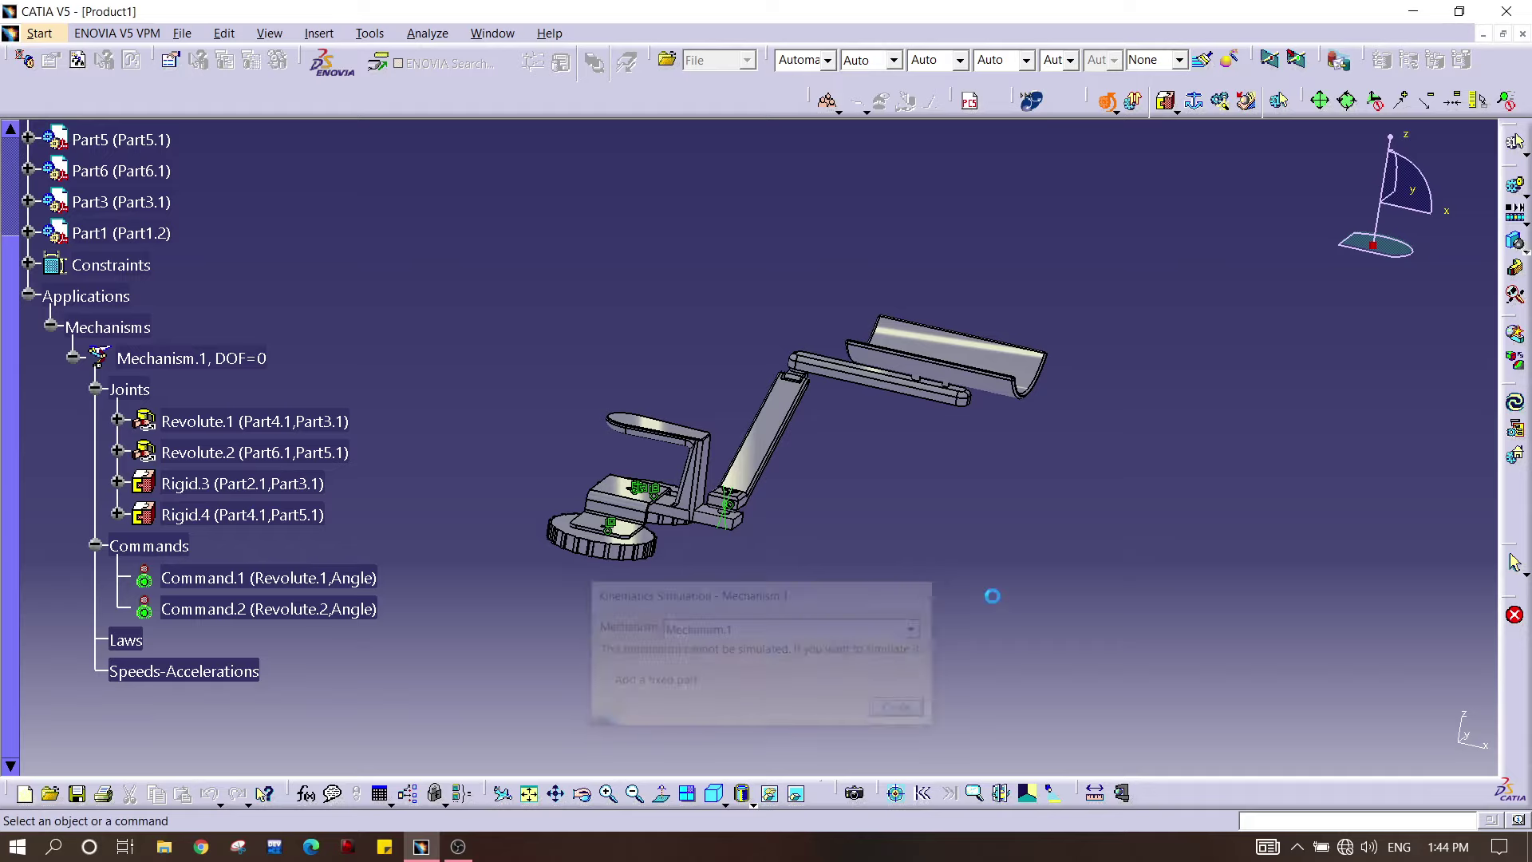
Step: Make the base plate Part2.1 the fixed part of Mechanism.1 by converting its Fix.16 assembly constraint
left_click(1222, 102)
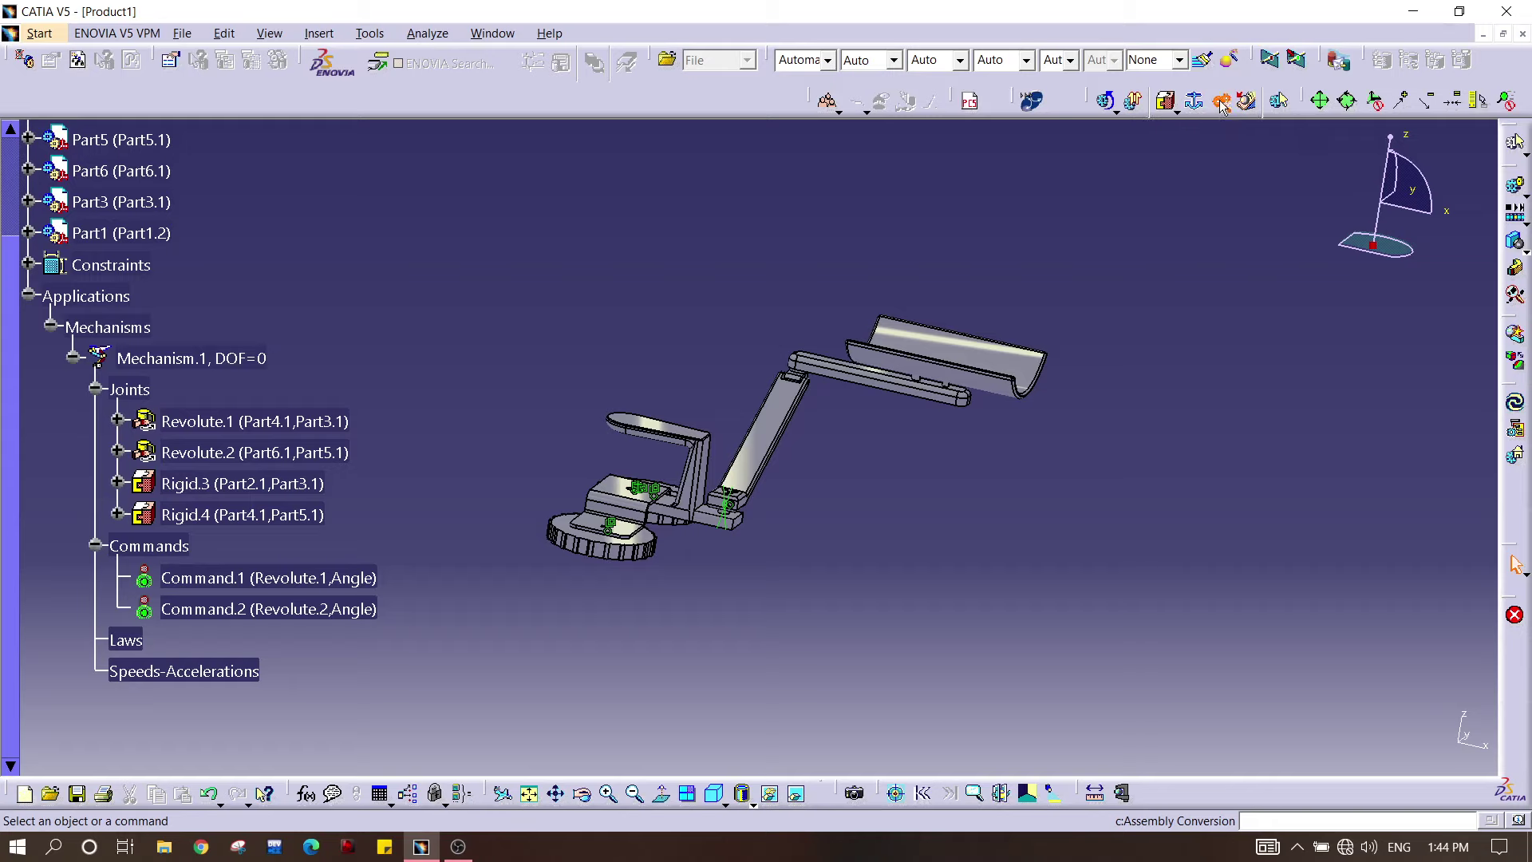
left_click_drag(1292, 647, 1142, 544)
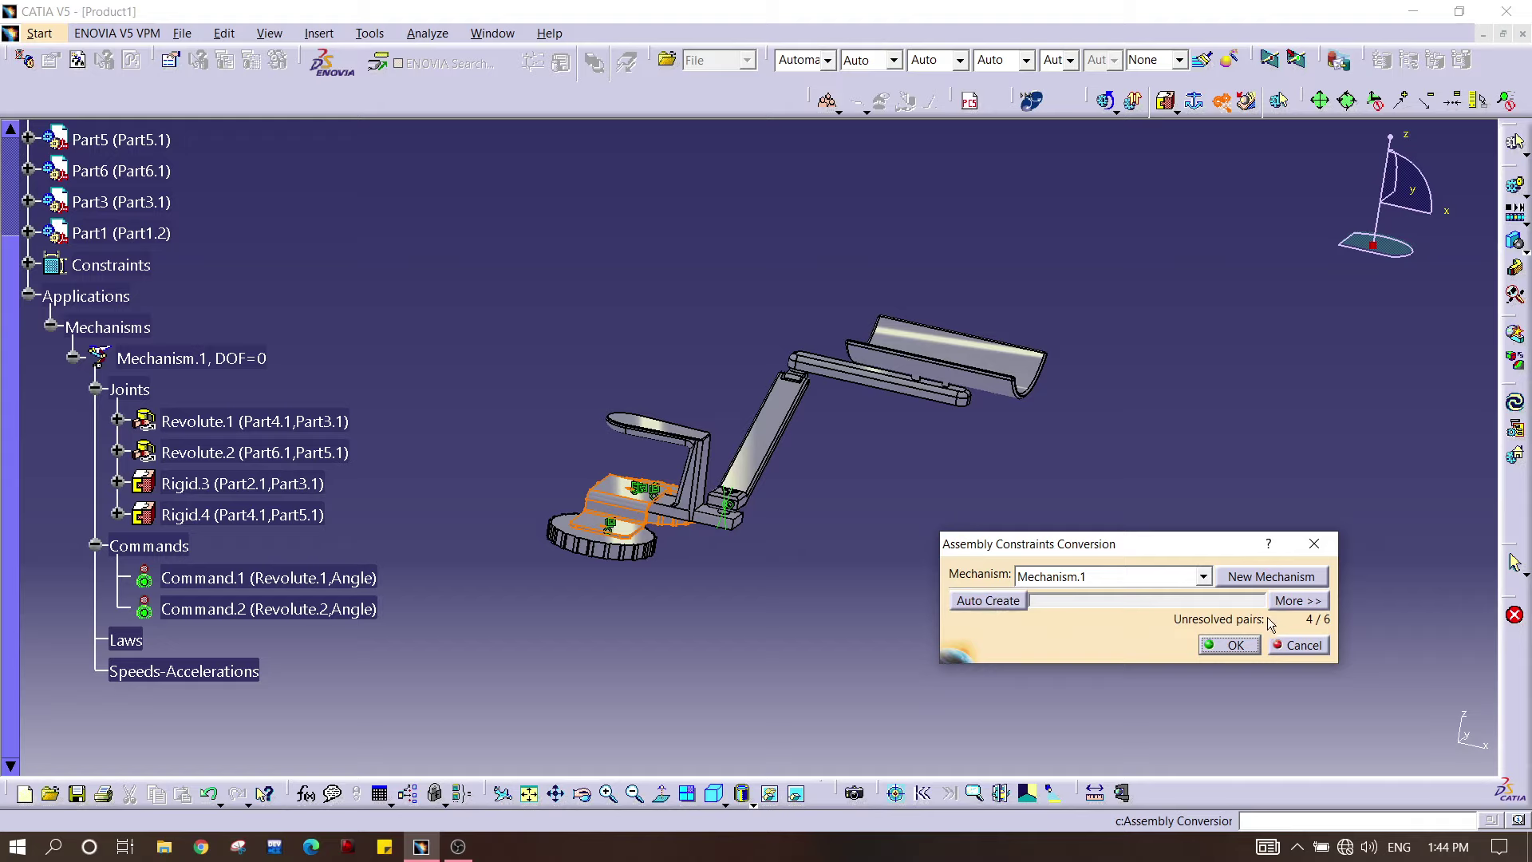
left_click(1298, 601)
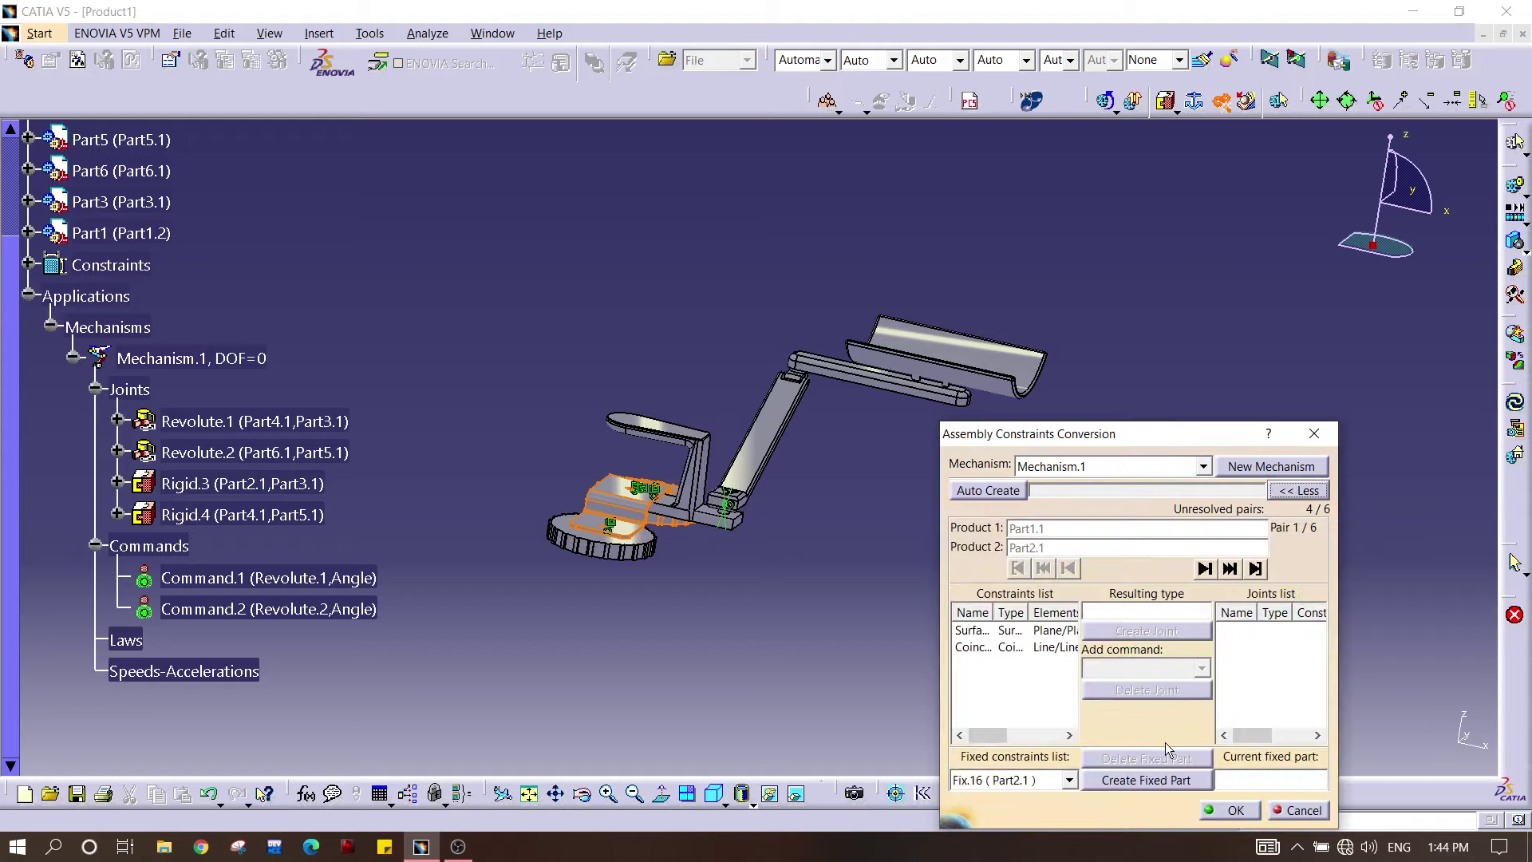
left_click_drag(1048, 443, 964, 214)
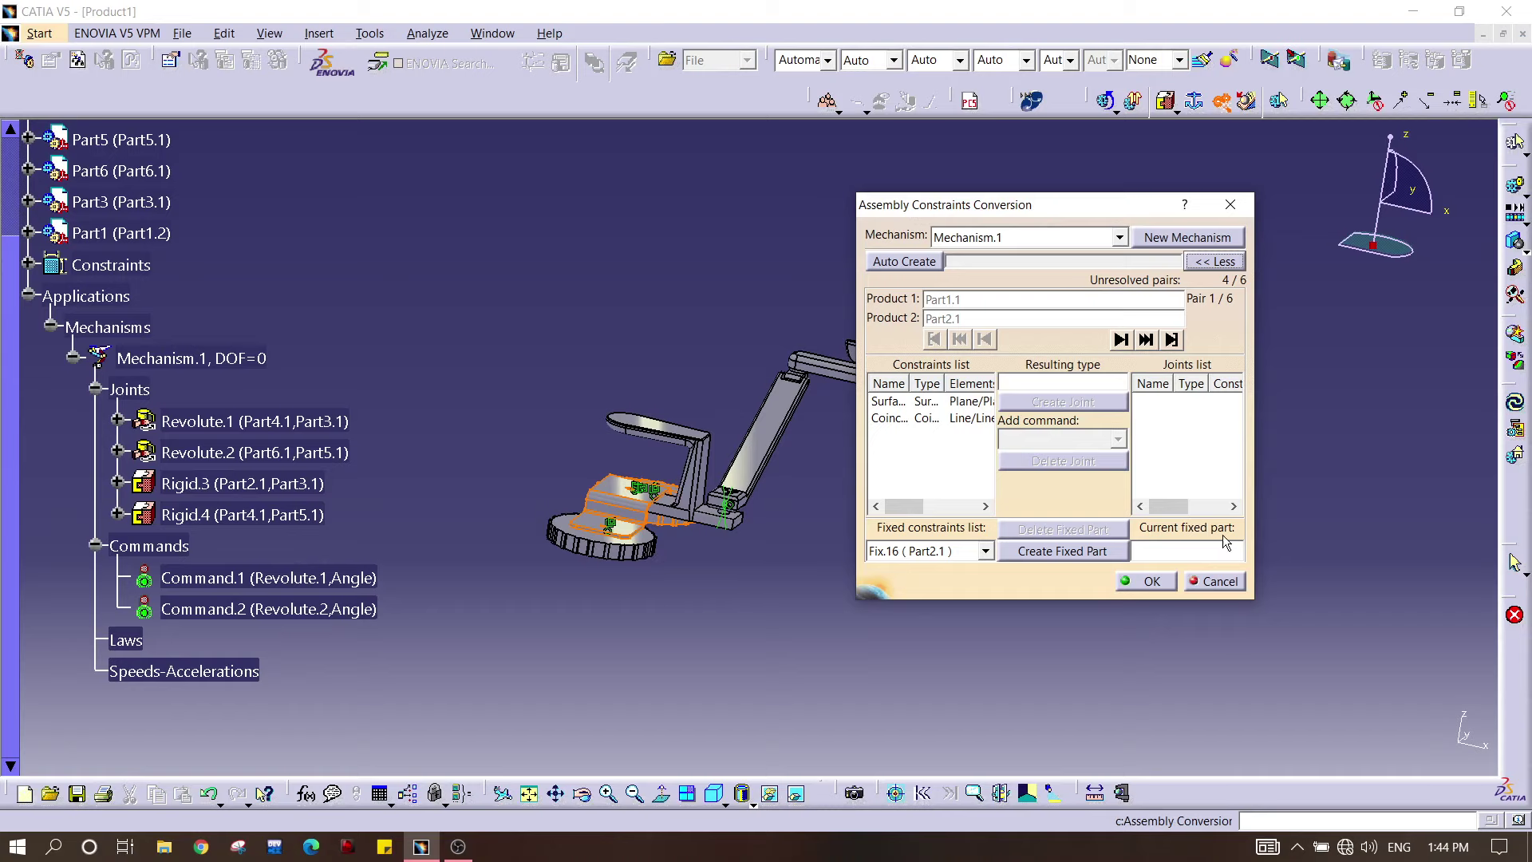
left_click(1031, 553)
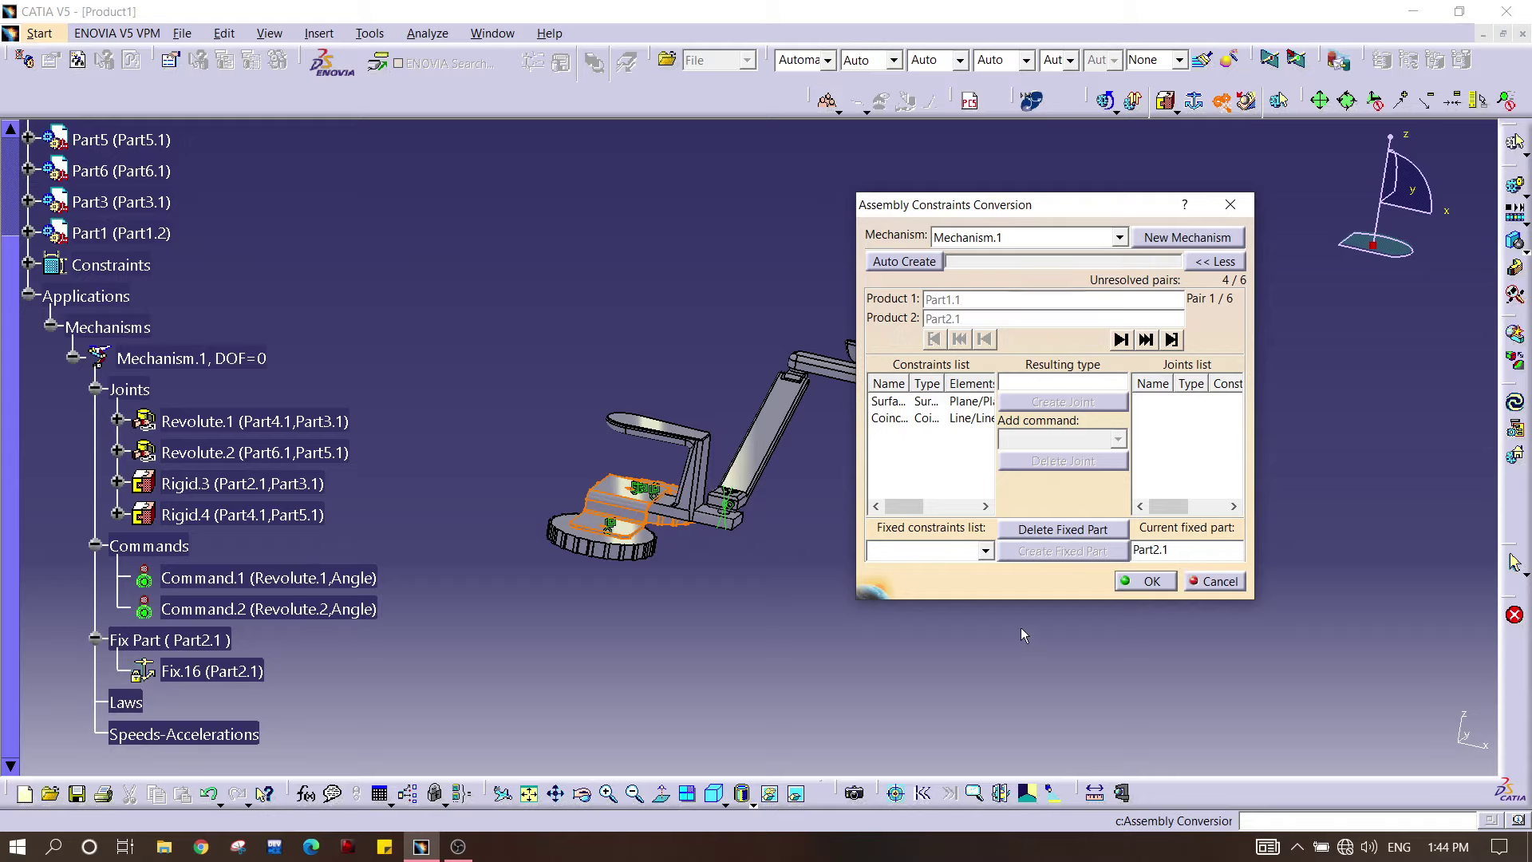
Step: Accept the constraints conversion and update the positions of Mechanism.1 without taking the current positions for the rigid joints
left_click(1118, 586)
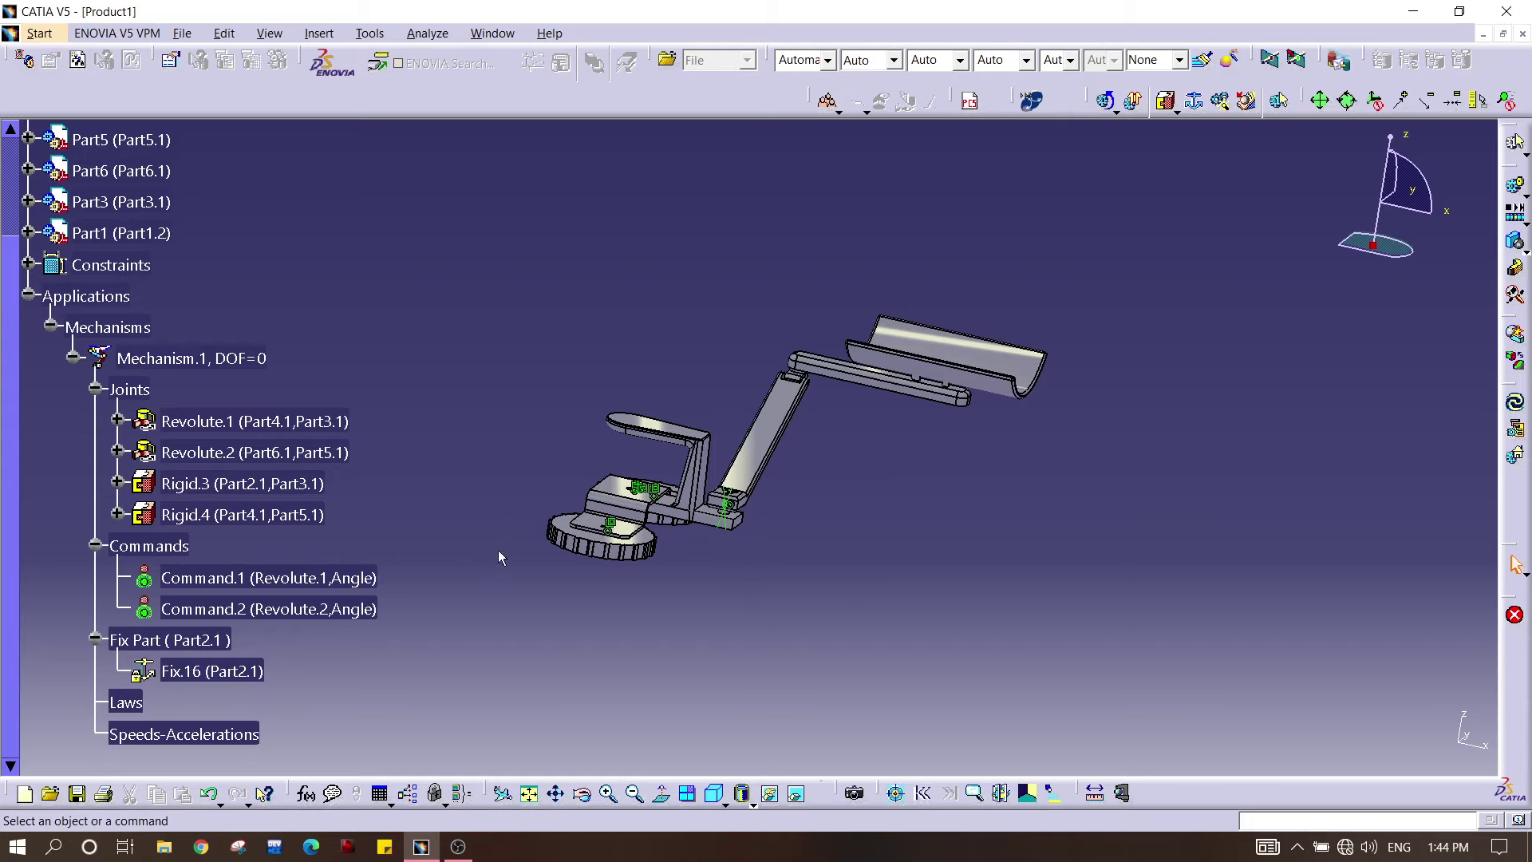
left_click(1522, 403)
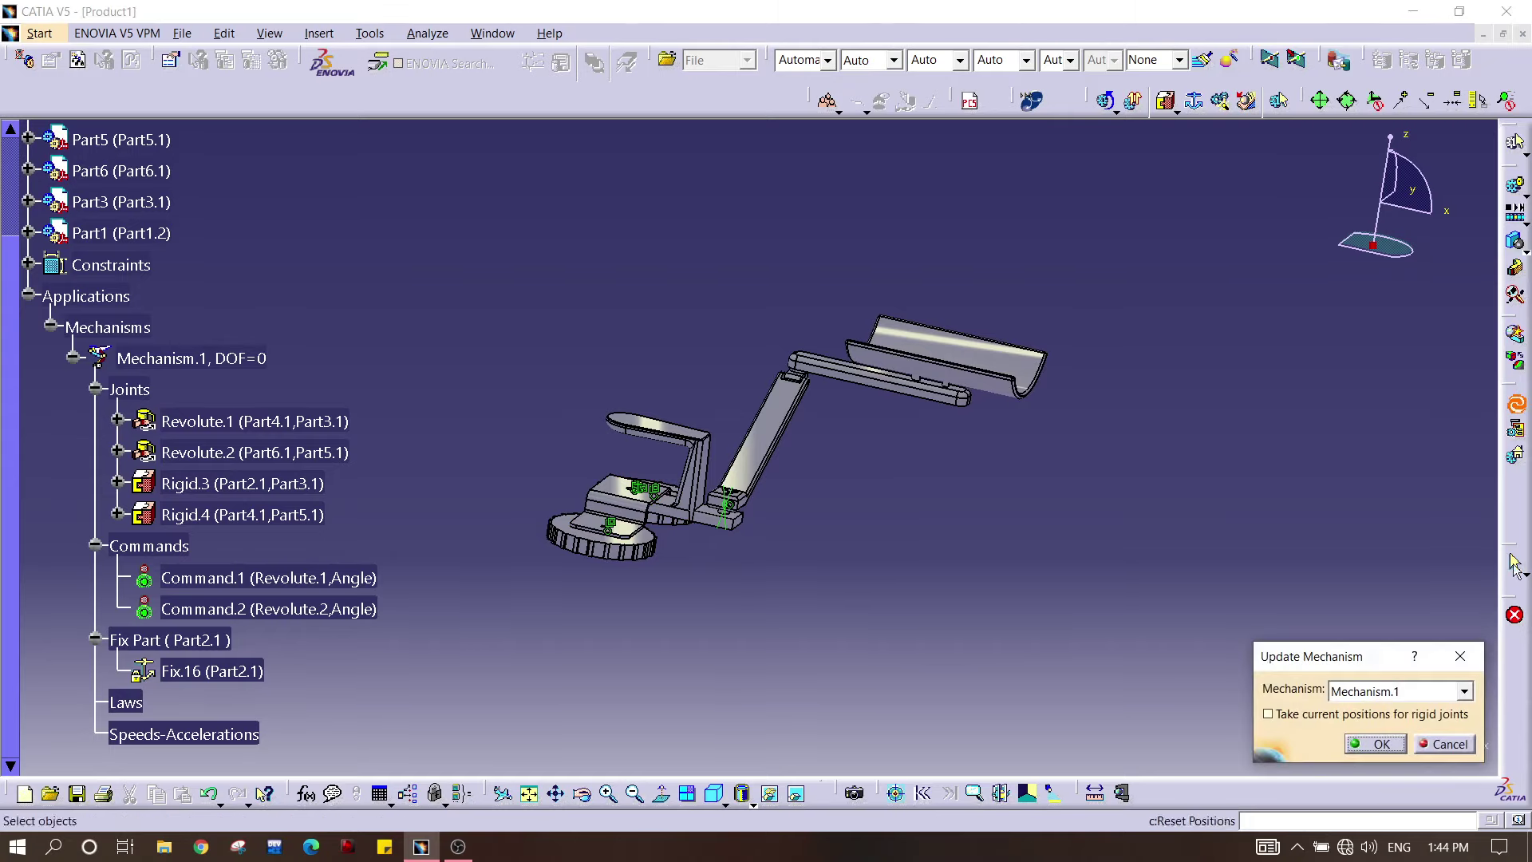
left_click(1393, 746)
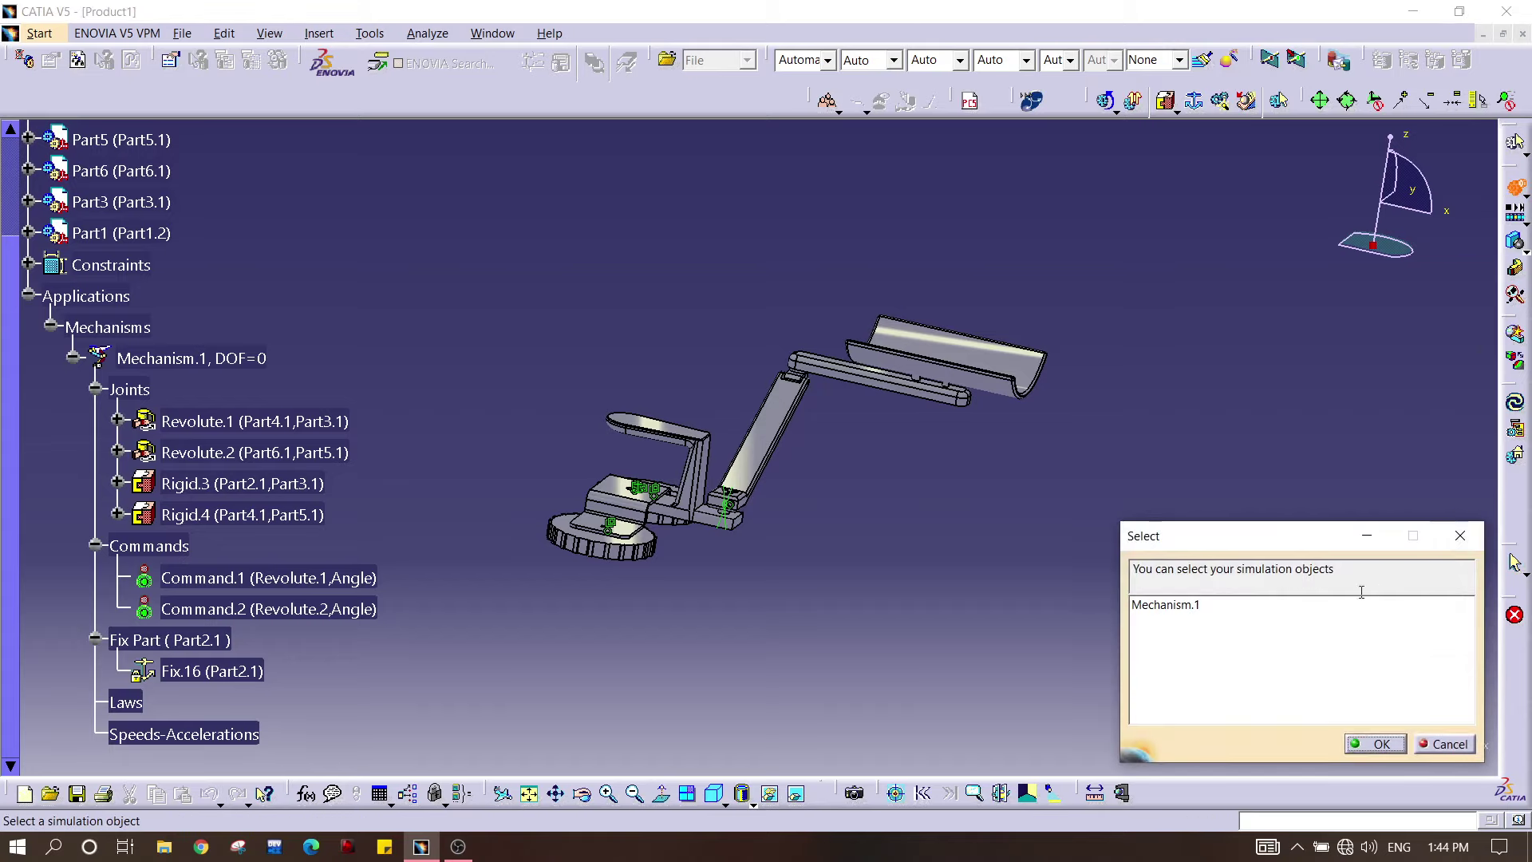
Step: Create a new simulation with Mechanism.1 as its object and arrange the simulation windows clear of the assembly
left_click(1264, 603)
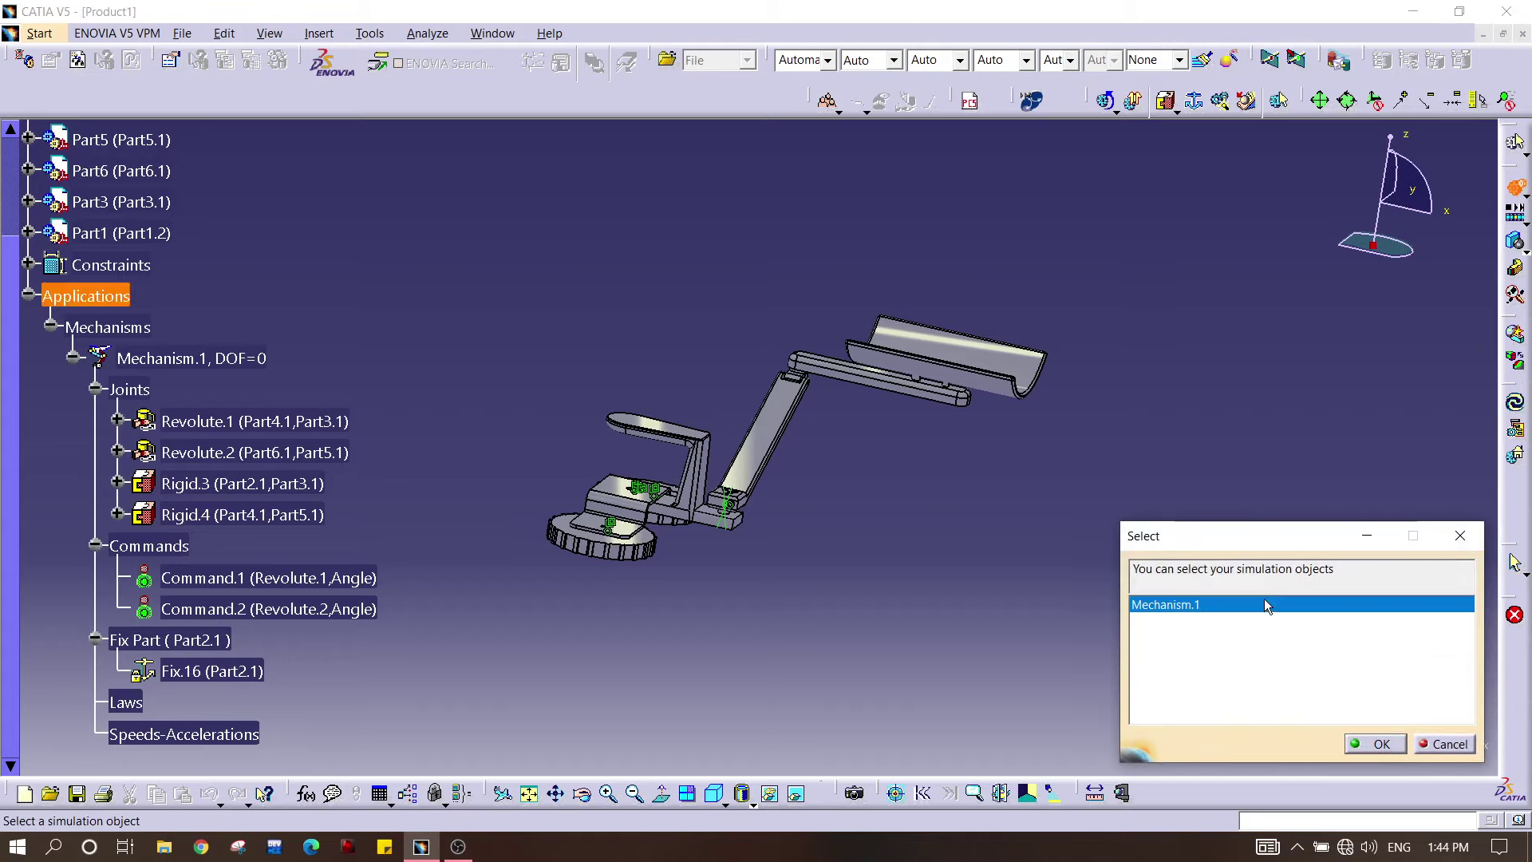
left_click(1379, 744)
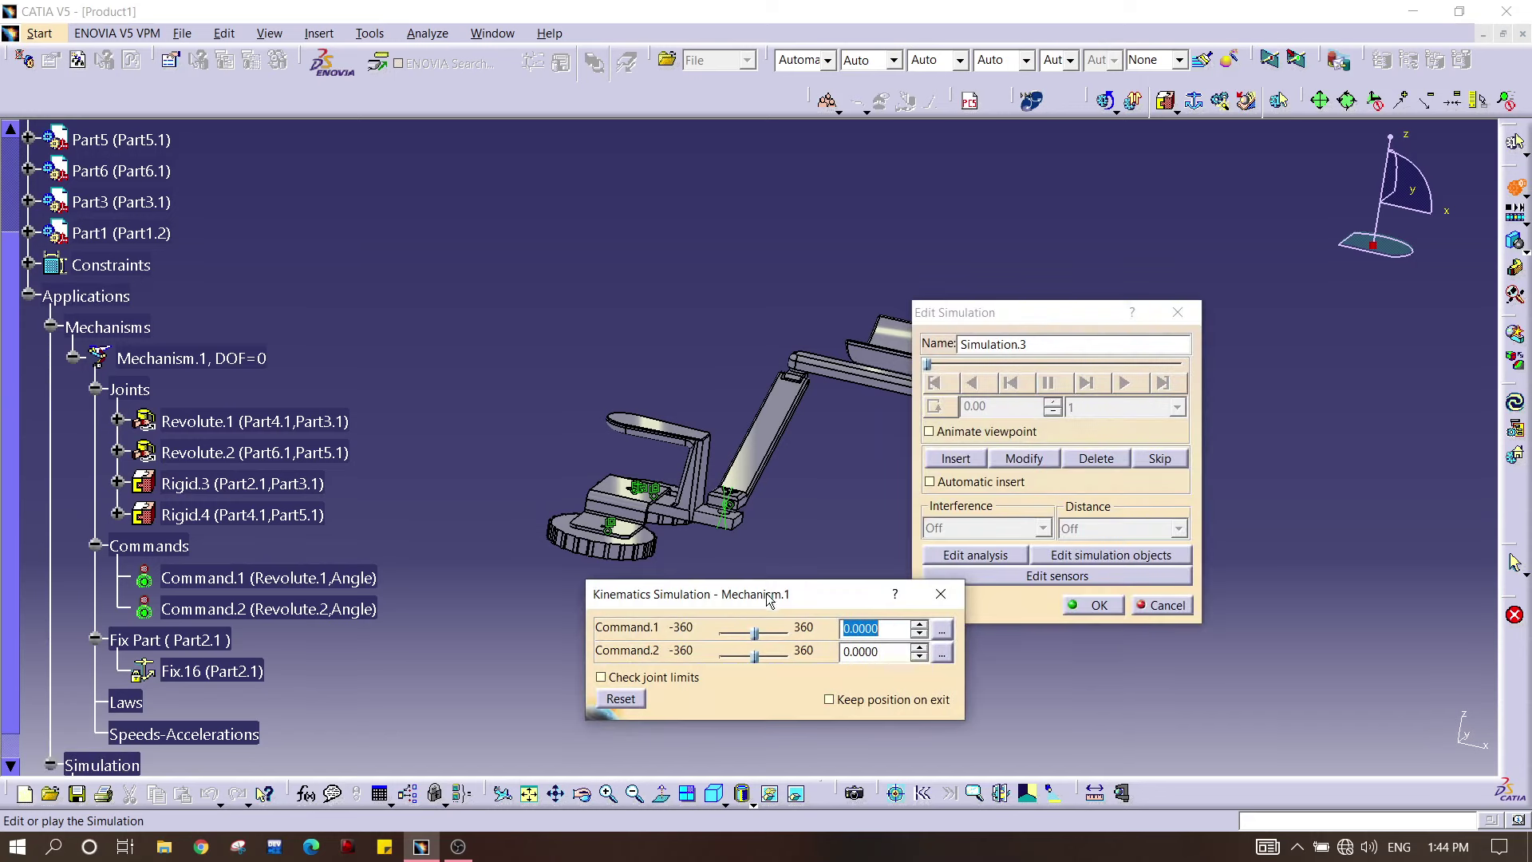
left_click_drag(769, 599, 695, 596)
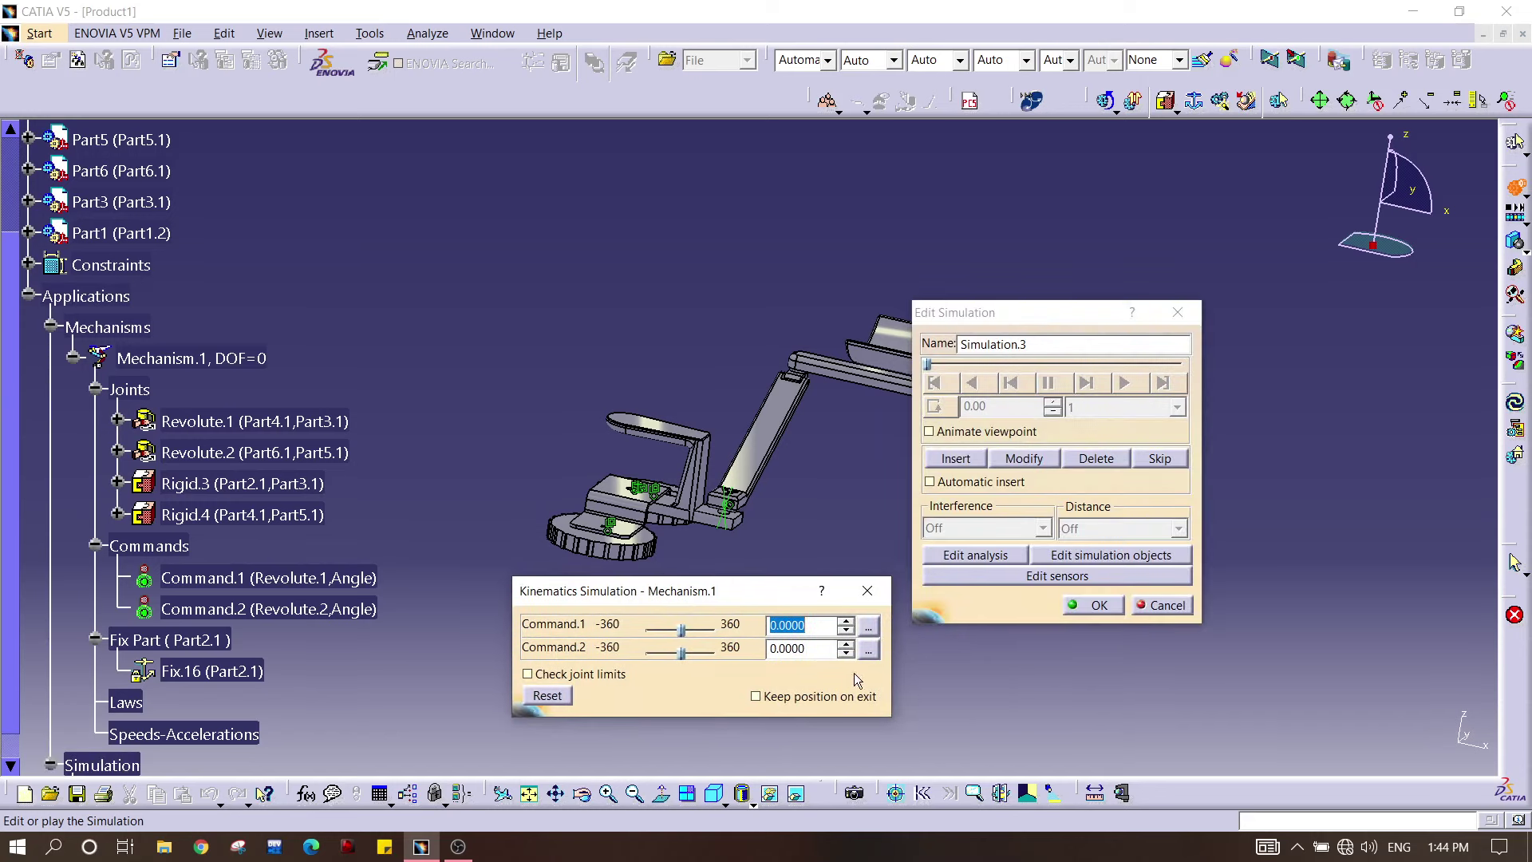
middle_click_drag(694, 511, 700, 450)
middle_click_drag(760, 581, 556, 240)
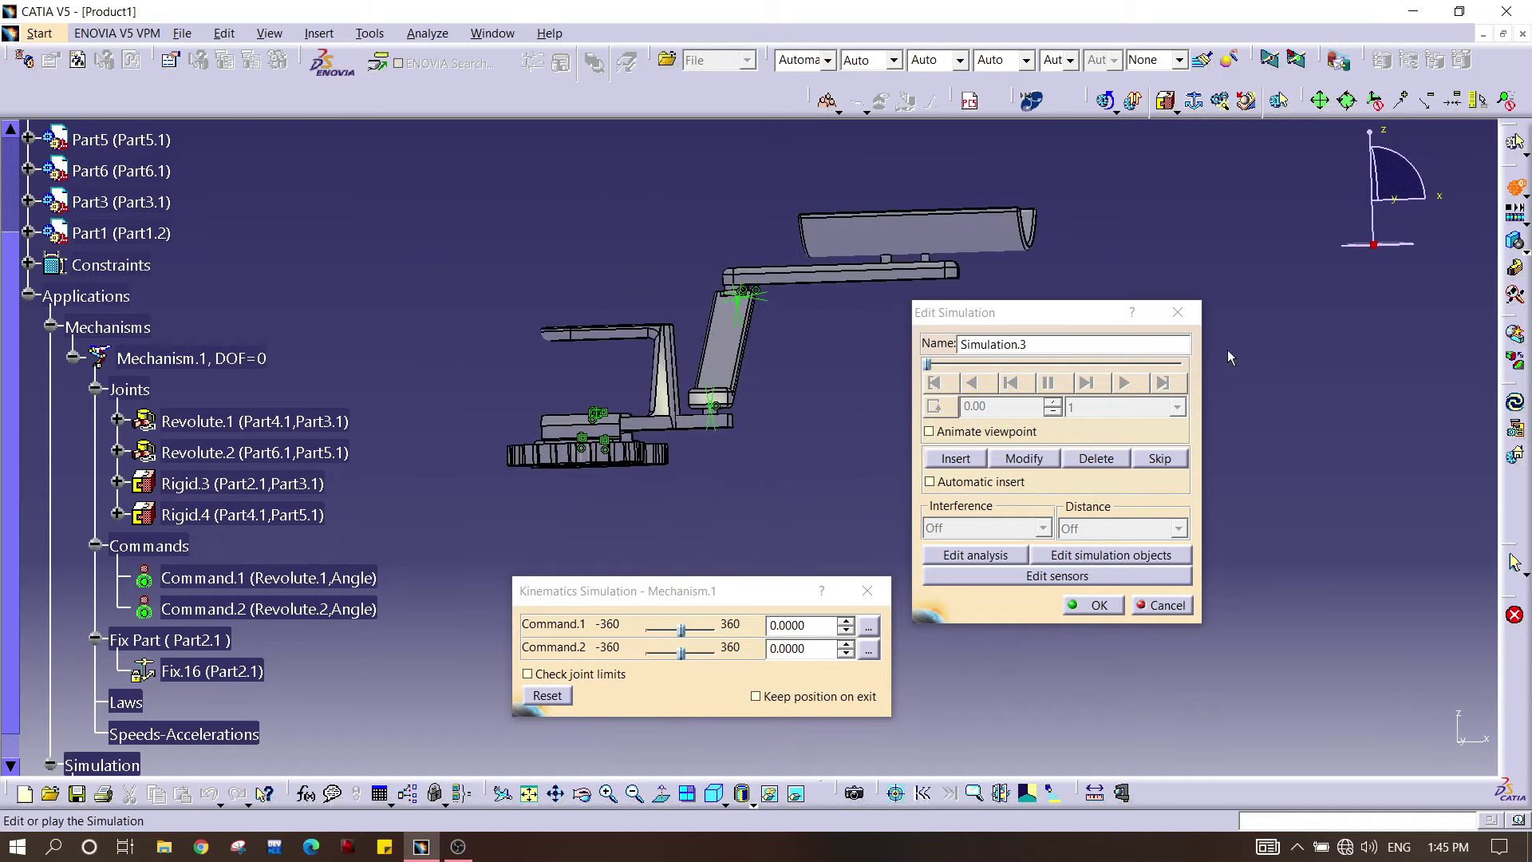
left_click_drag(1028, 310, 1226, 277)
left_click_drag(713, 602, 1137, 648)
middle_click_drag(901, 479, 1081, 627)
Step: Test the arm's motion by setting Command.2 to 172.8 and lowering Command.1 to -187.2
mouse_move(1115, 674)
left_mouse_down()
mouse_move(1069, 675)
mouse_move(1112, 668)
mouse_move(1100, 670)
left_mouse_up()
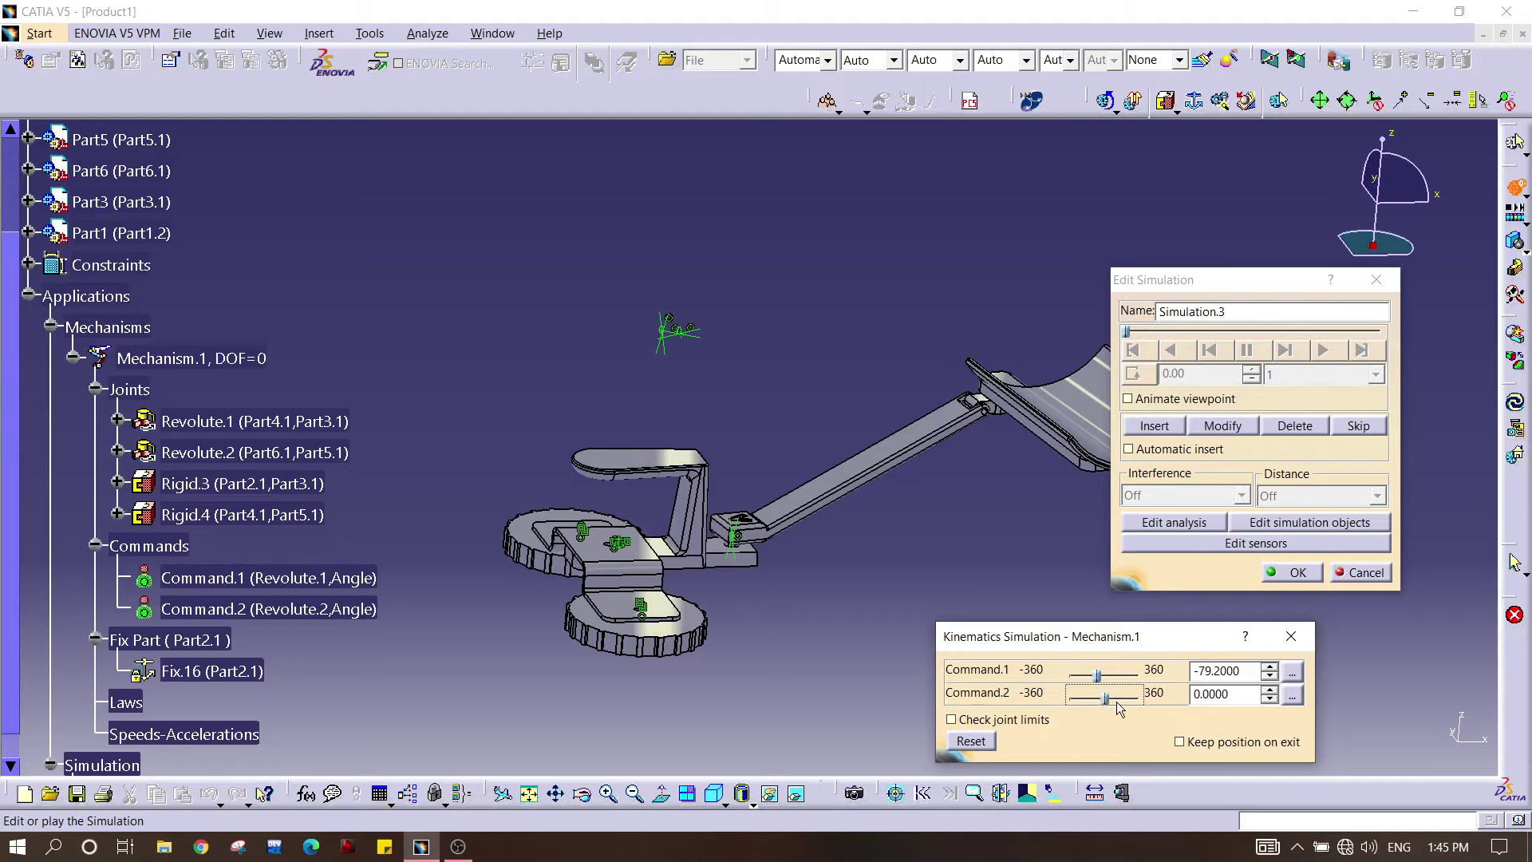
left_click_drag(1106, 698, 1122, 694)
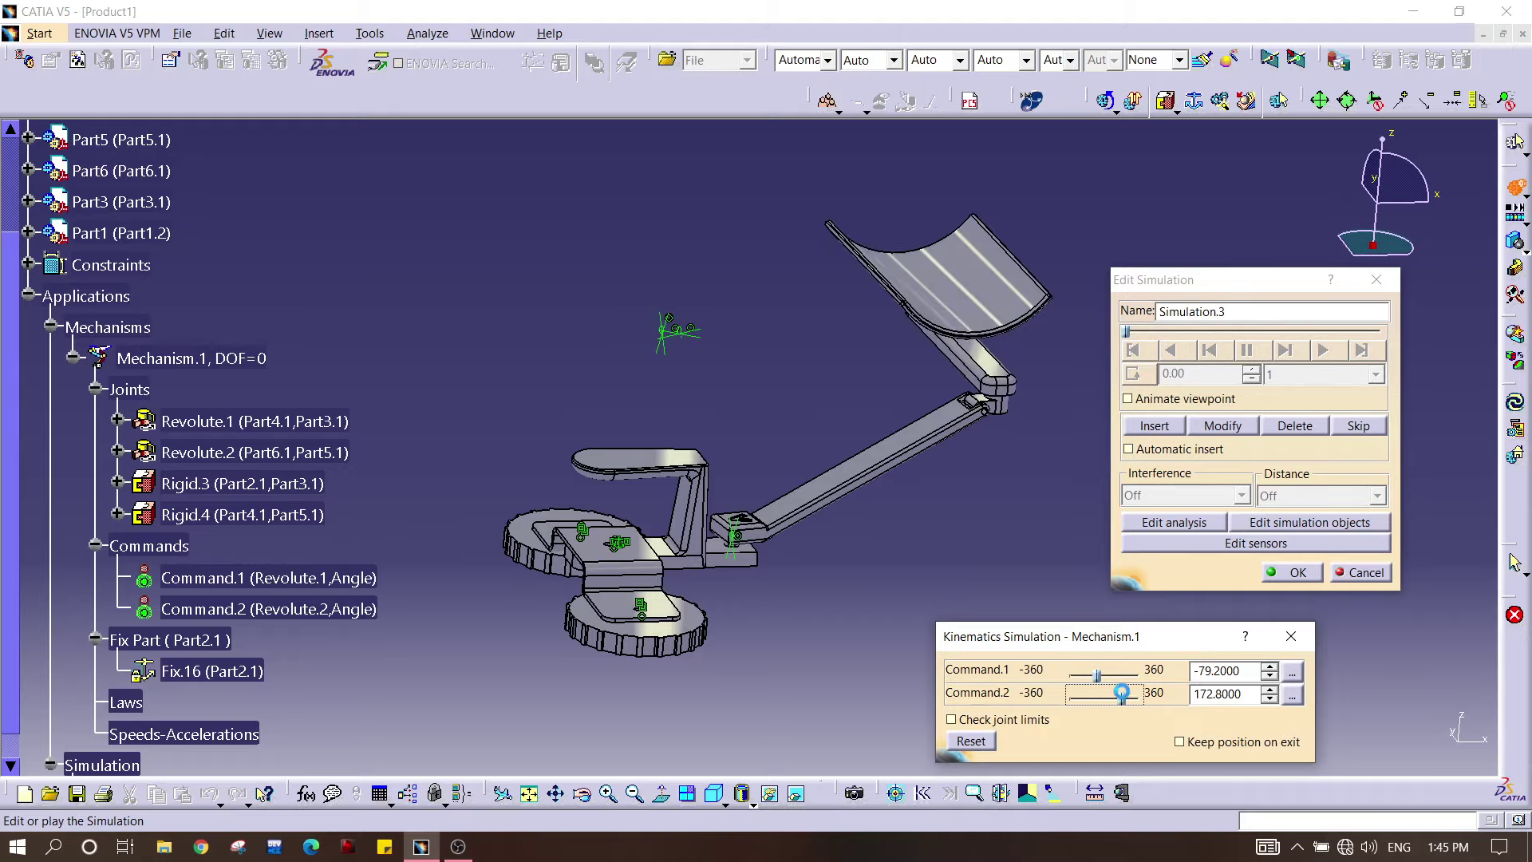
left_click(1269, 678)
left_click(1269, 678)
left_click(1270, 677)
left_click(1270, 678)
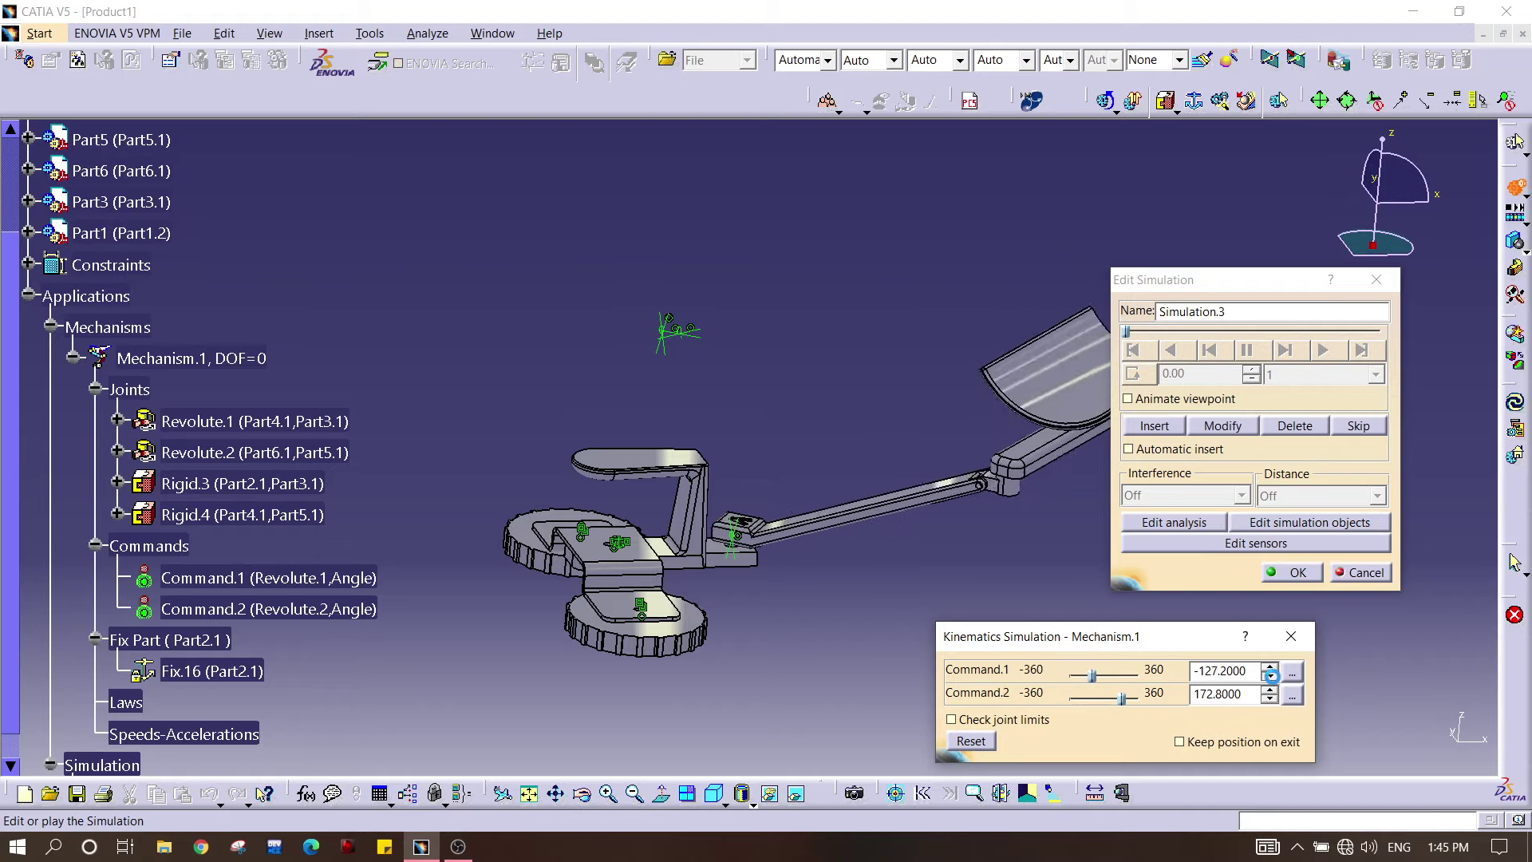
left_click(1270, 678)
left_click(1269, 678)
left_click(1270, 677)
left_click(1270, 678)
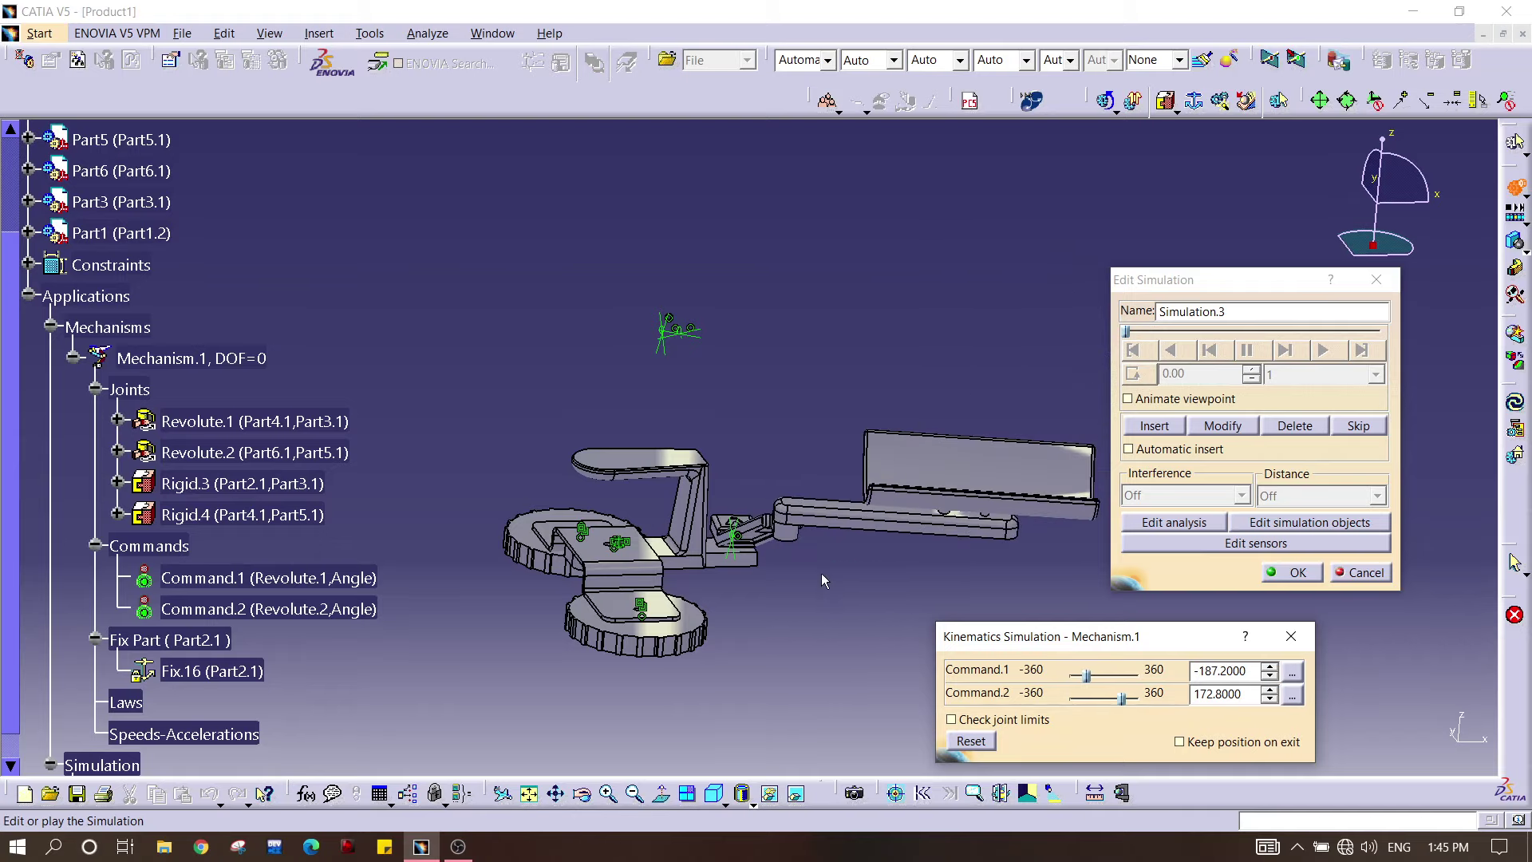
Step: Raise Command.1 to 10.8 to check how far the lower link can swing in the opposite direction
middle_click_drag(822, 573, 738, 495)
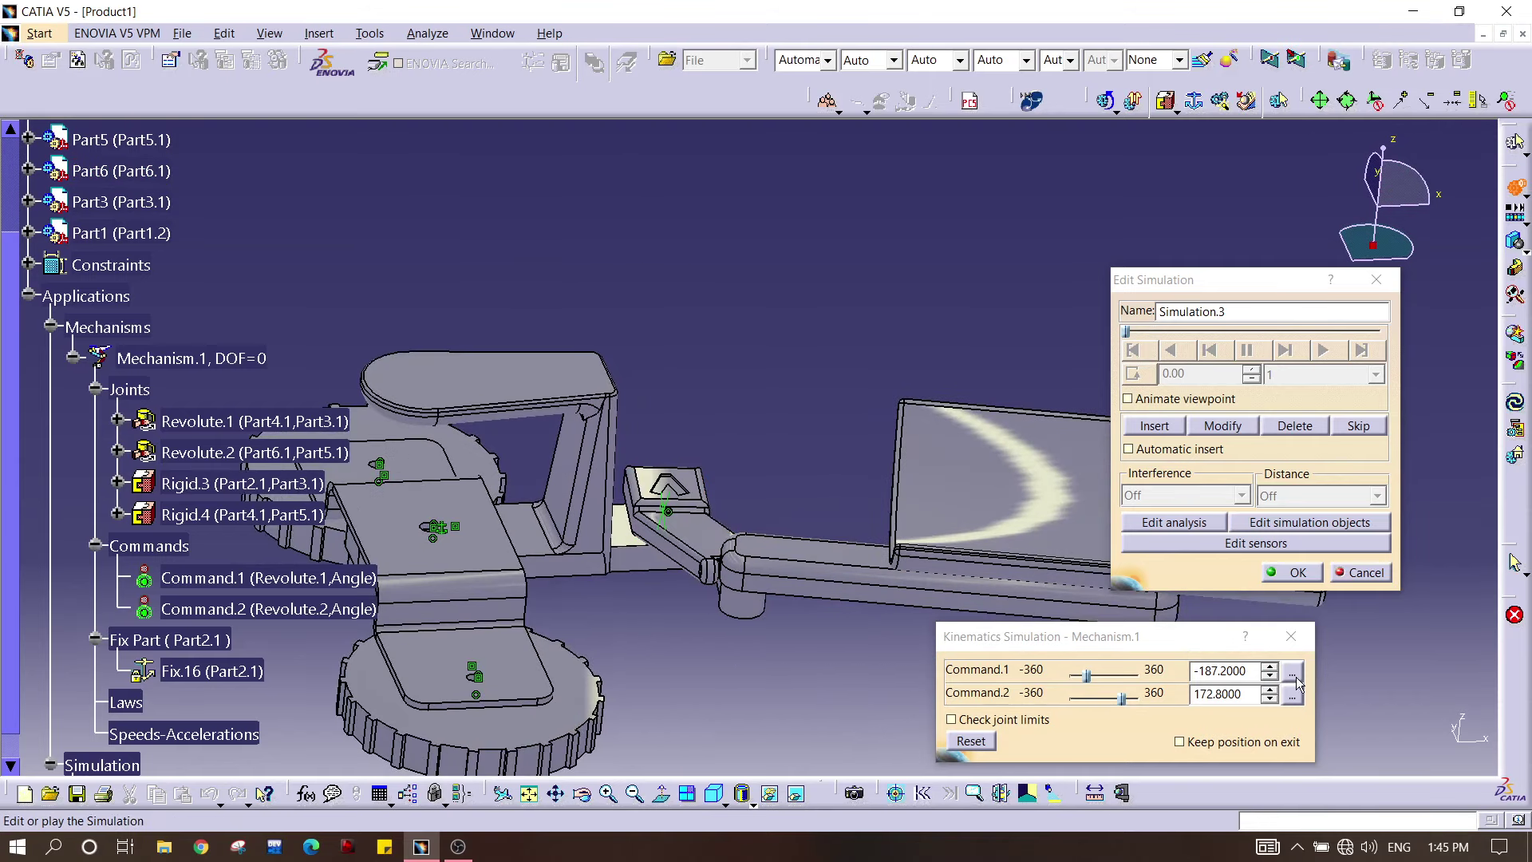
left_click(1269, 667)
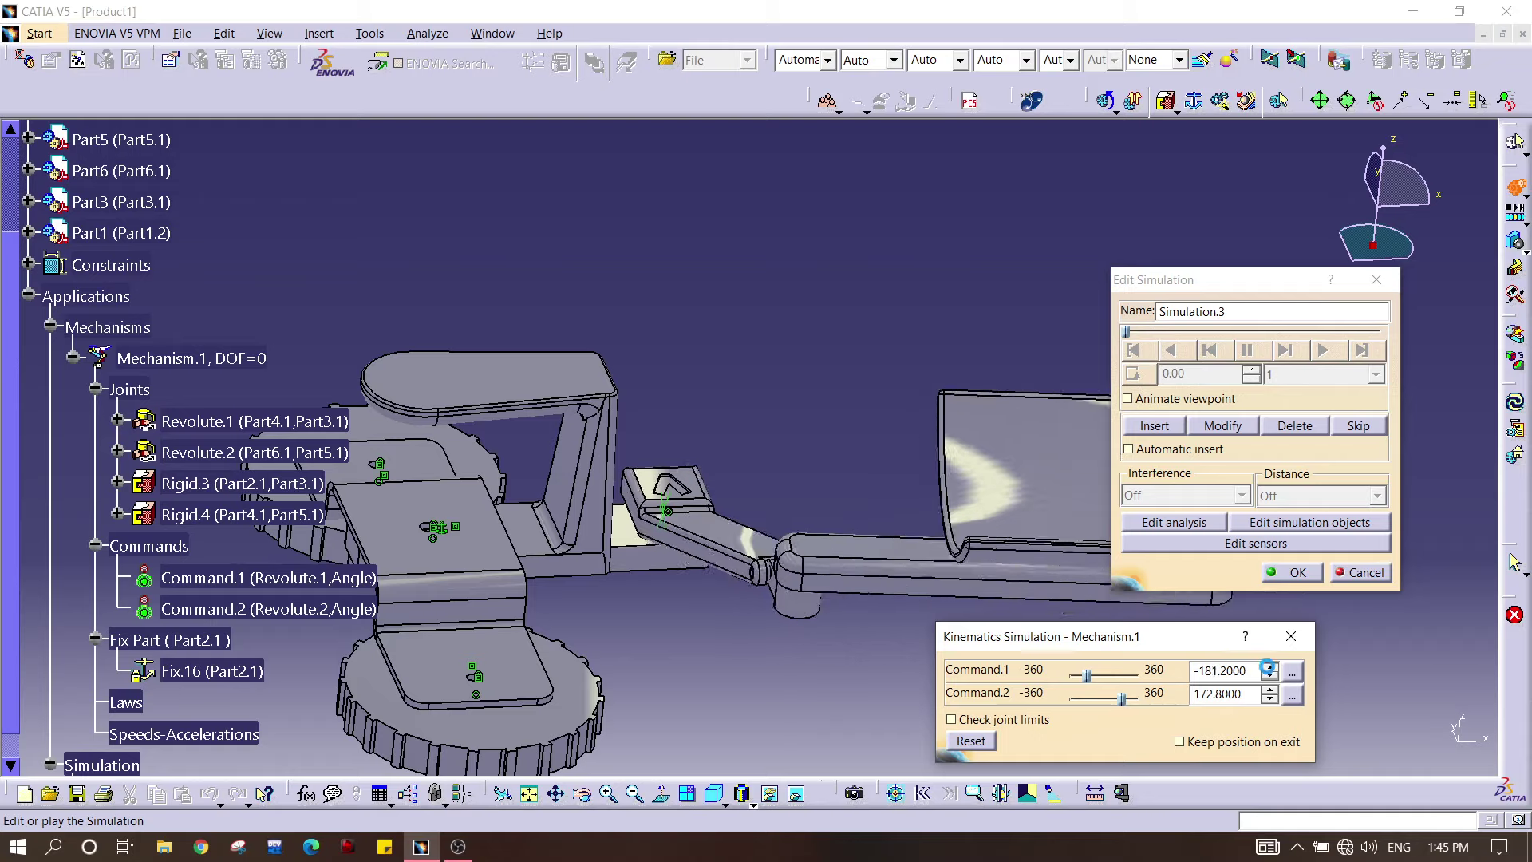
left_click(1269, 667)
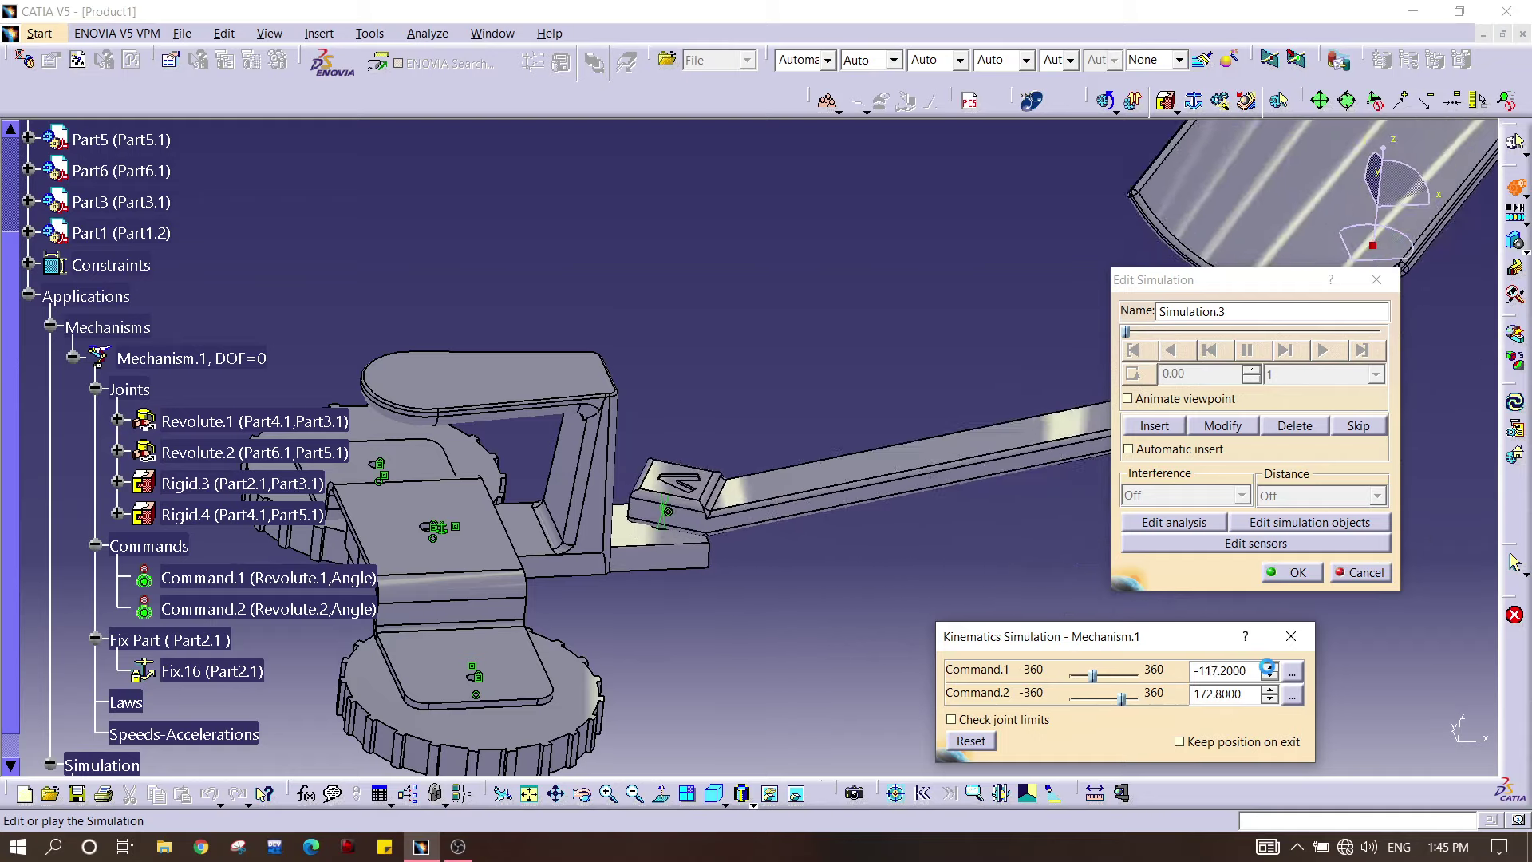
left_click(1269, 668)
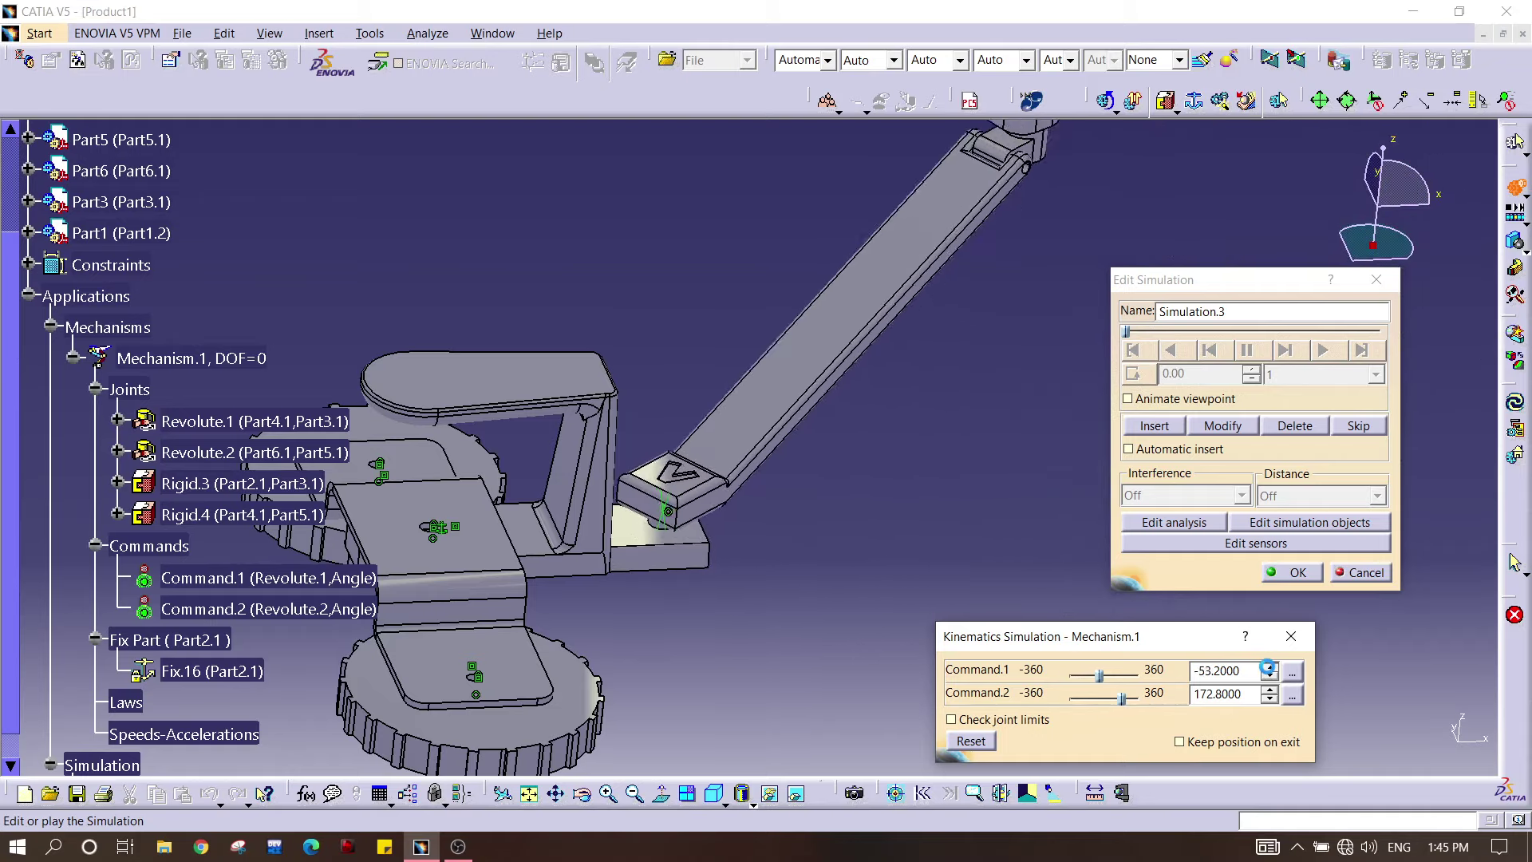
left_click(1269, 667)
middle_click_drag(804, 457, 734, 474)
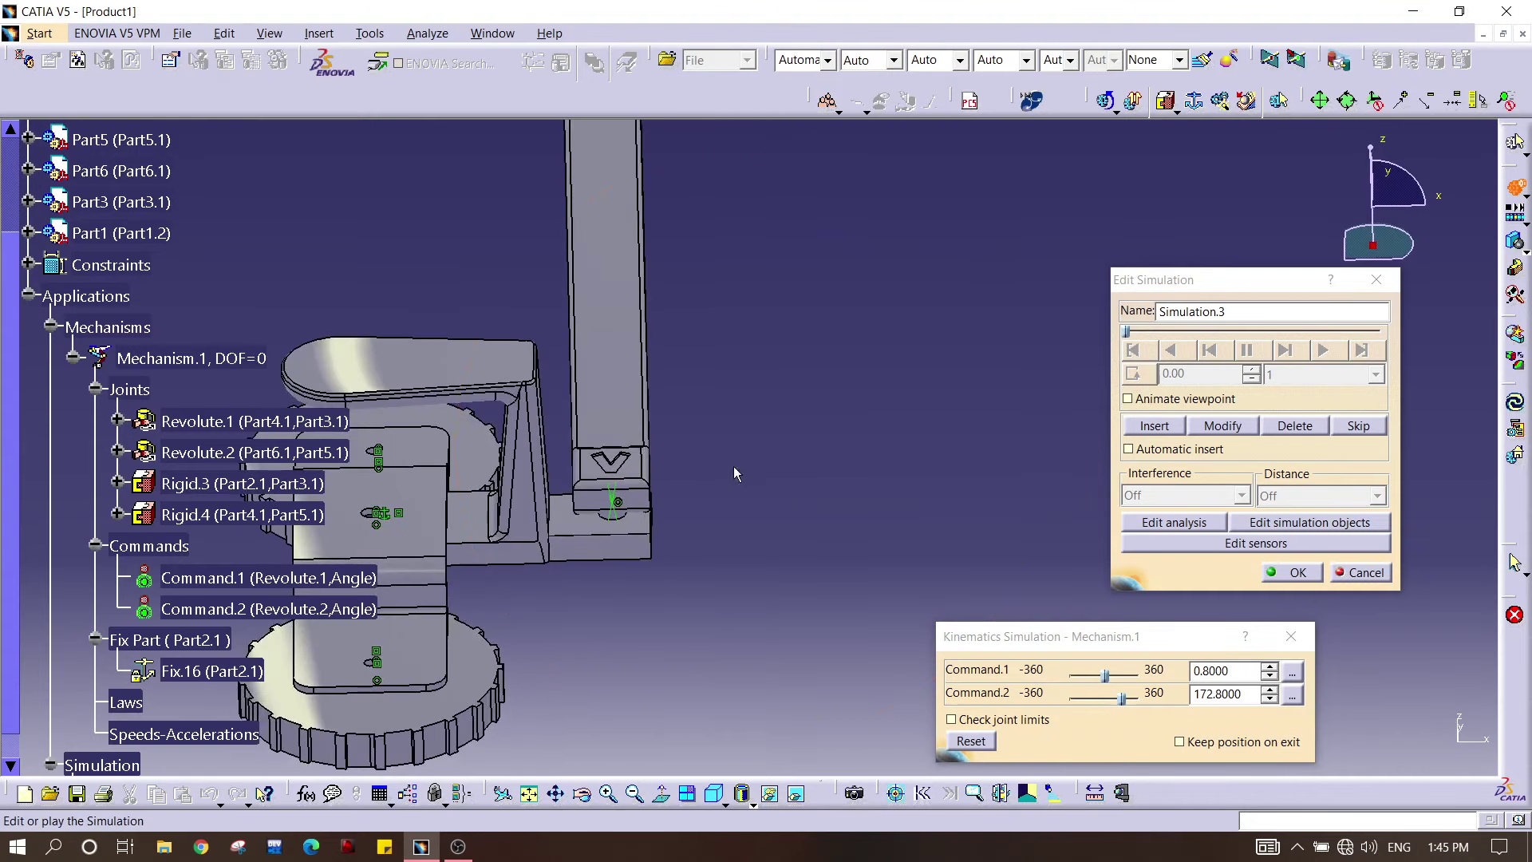
left_click(1274, 668)
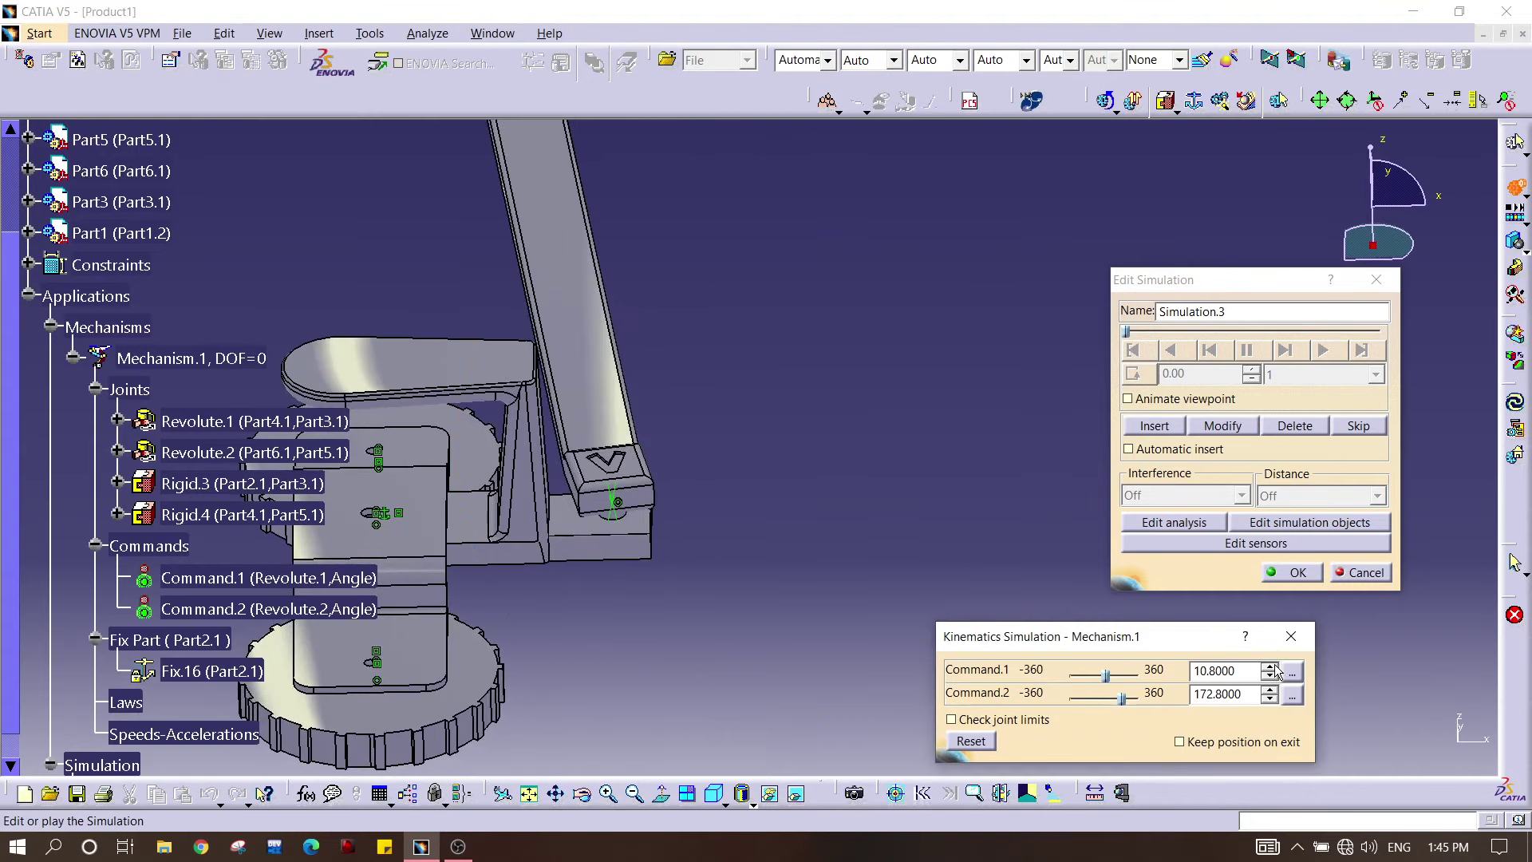
Step: Limit Command.1 to between -185 and 10.8 with spin box increments of 2, and sweep it to its lowest value
left_click(1299, 675)
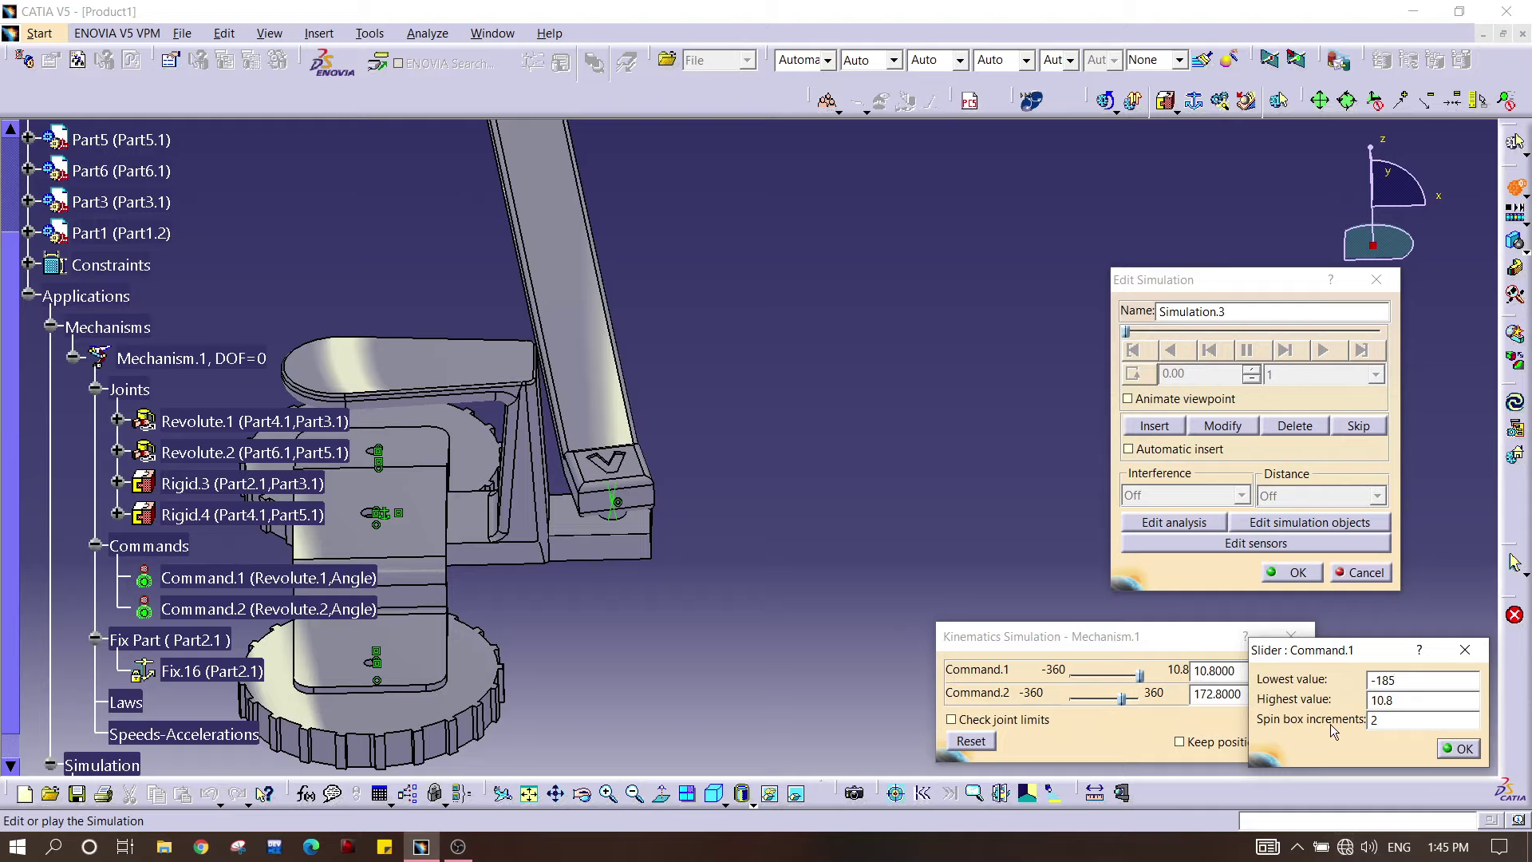
left_click(1460, 748)
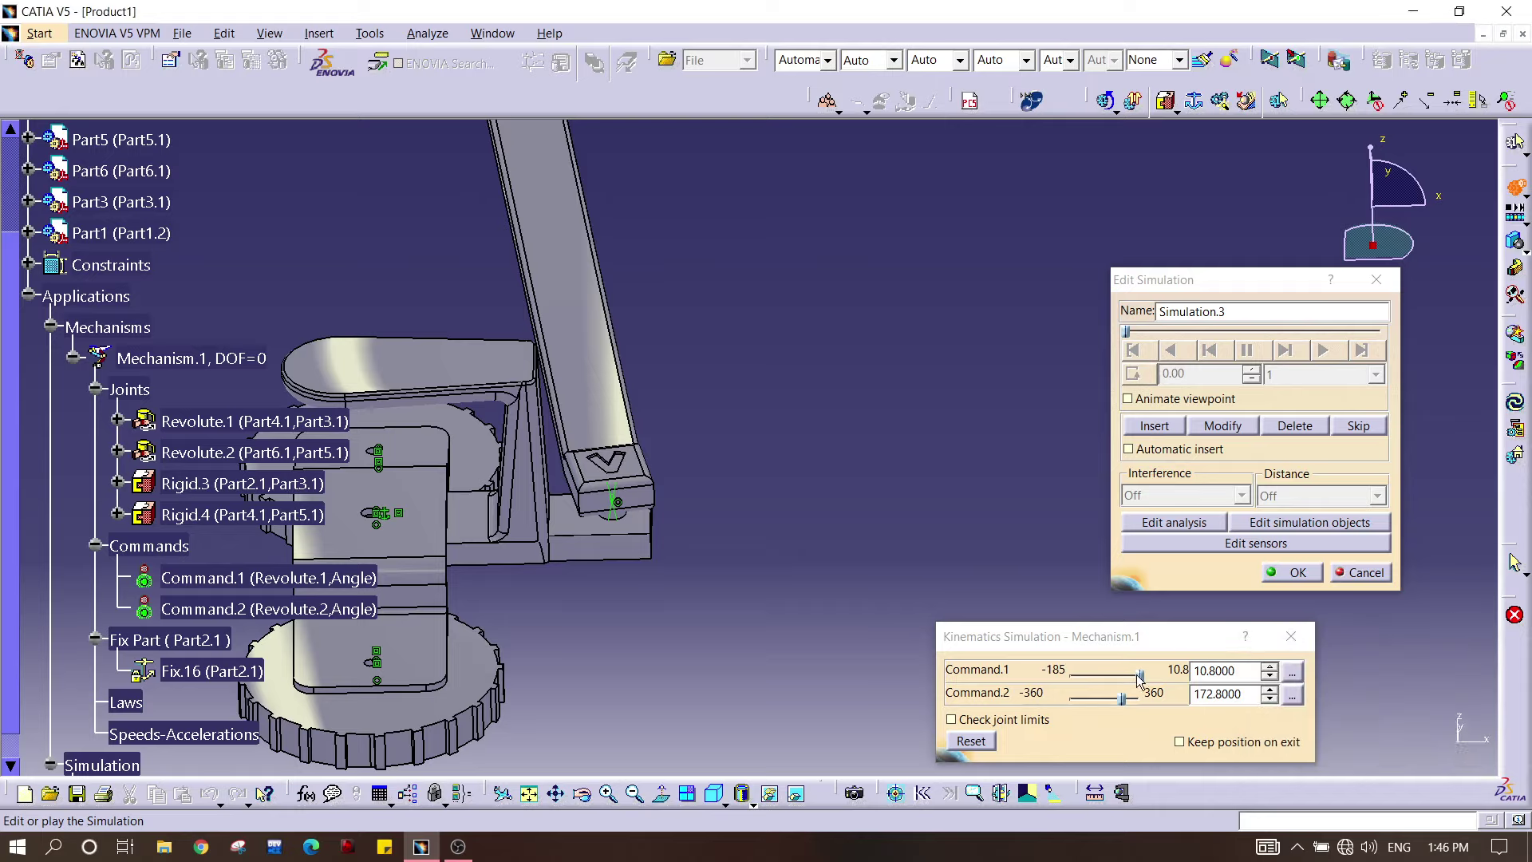
left_click_drag(1139, 677, 950, 673)
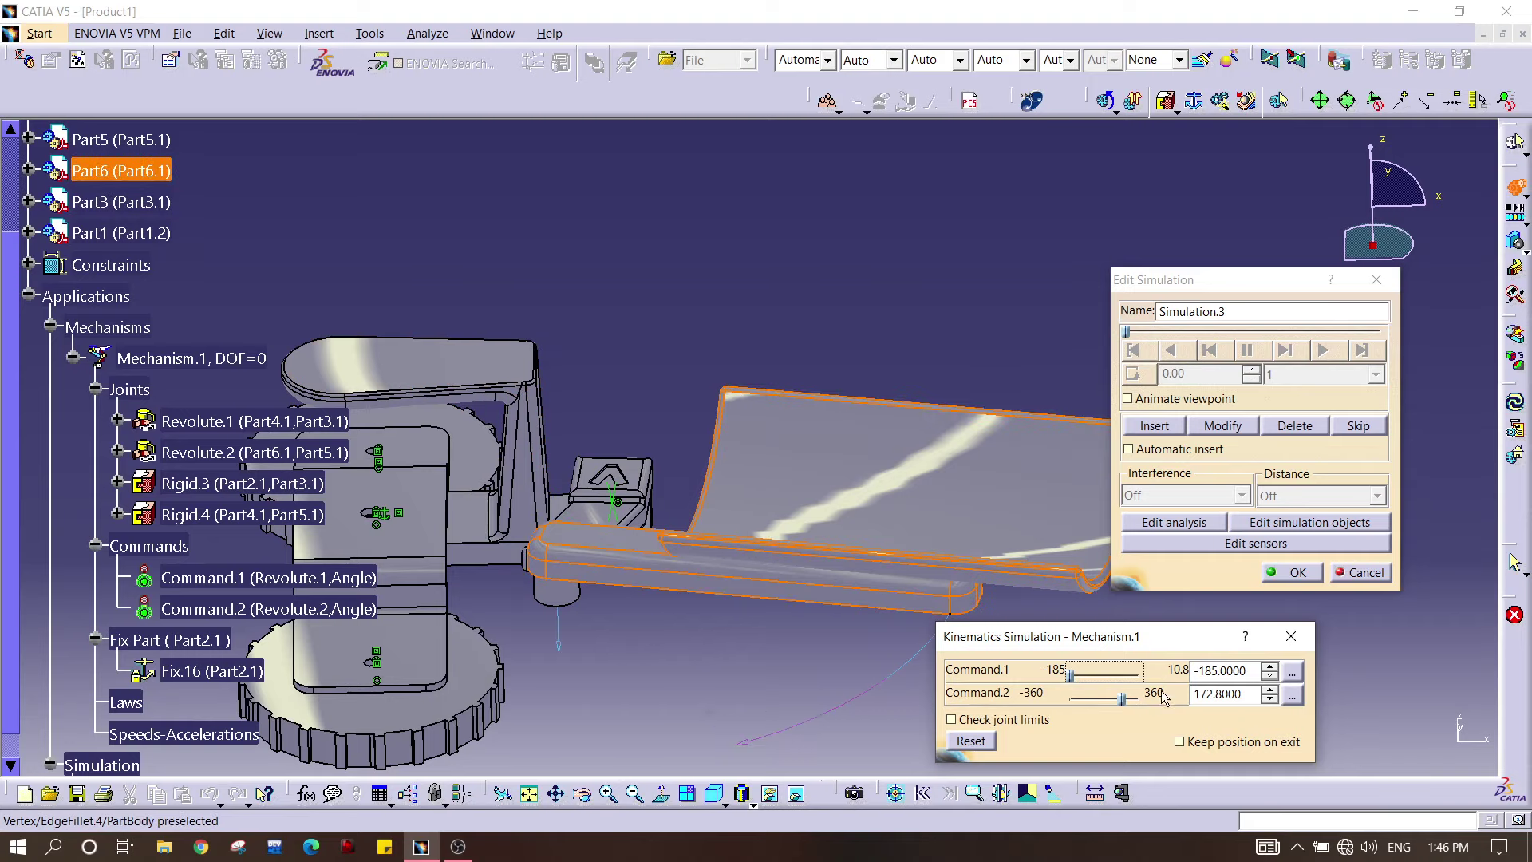
Step: Set Command.1 to 10.8 and Command.2 to -252, and insert this pose as the first simulation shot
mouse_move(1070, 677)
left_mouse_down()
mouse_move(1122, 683)
mouse_move(1132, 708)
mouse_move(1128, 688)
mouse_move(1087, 693)
left_mouse_up()
middle_click_drag(870, 422, 892, 578)
middle_click_drag(766, 506, 947, 626)
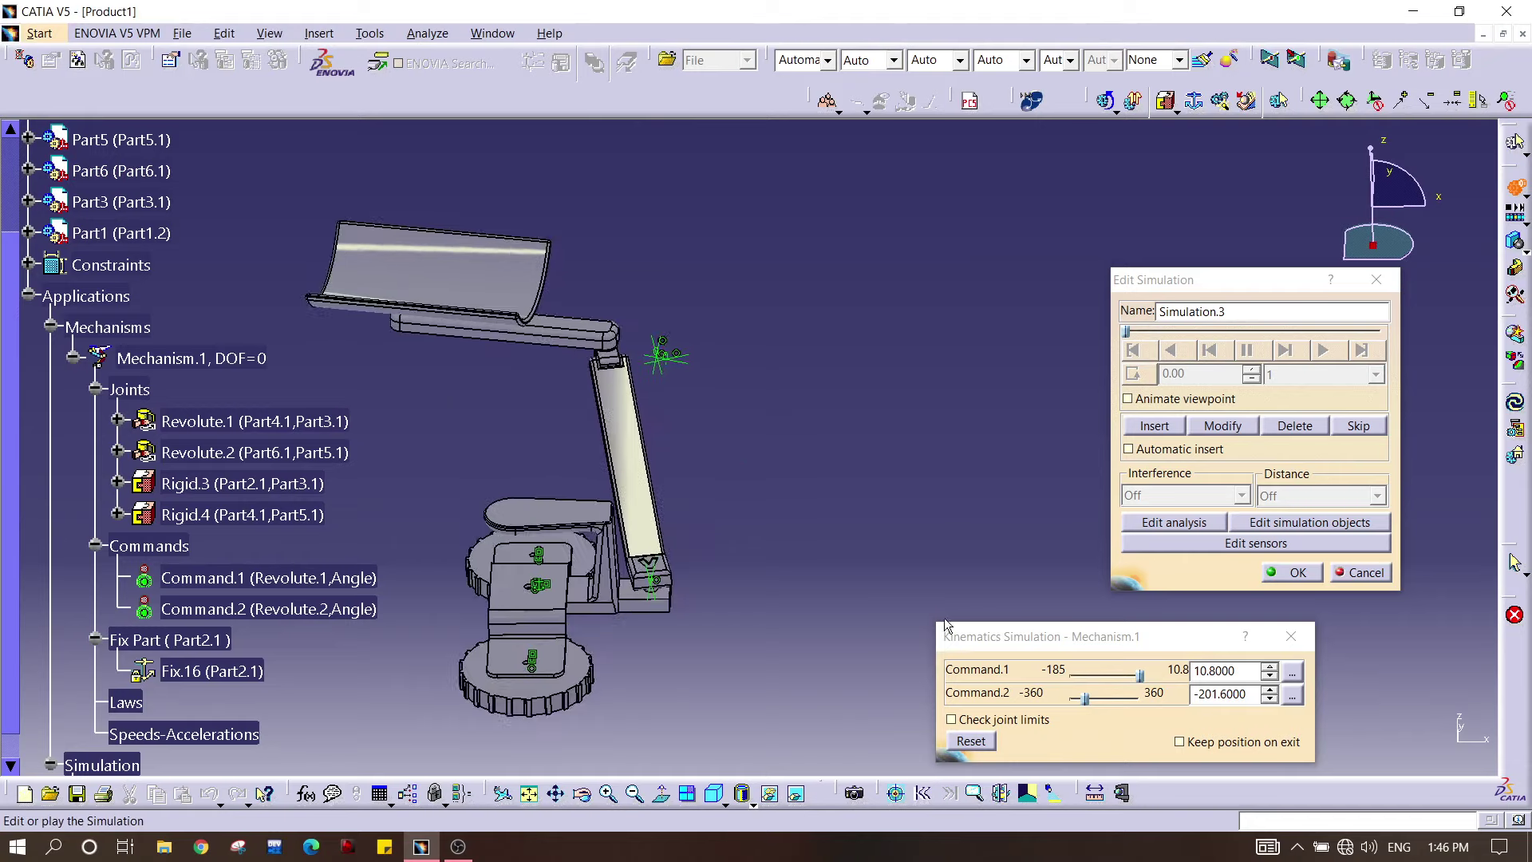
left_click_drag(1086, 703, 1084, 692)
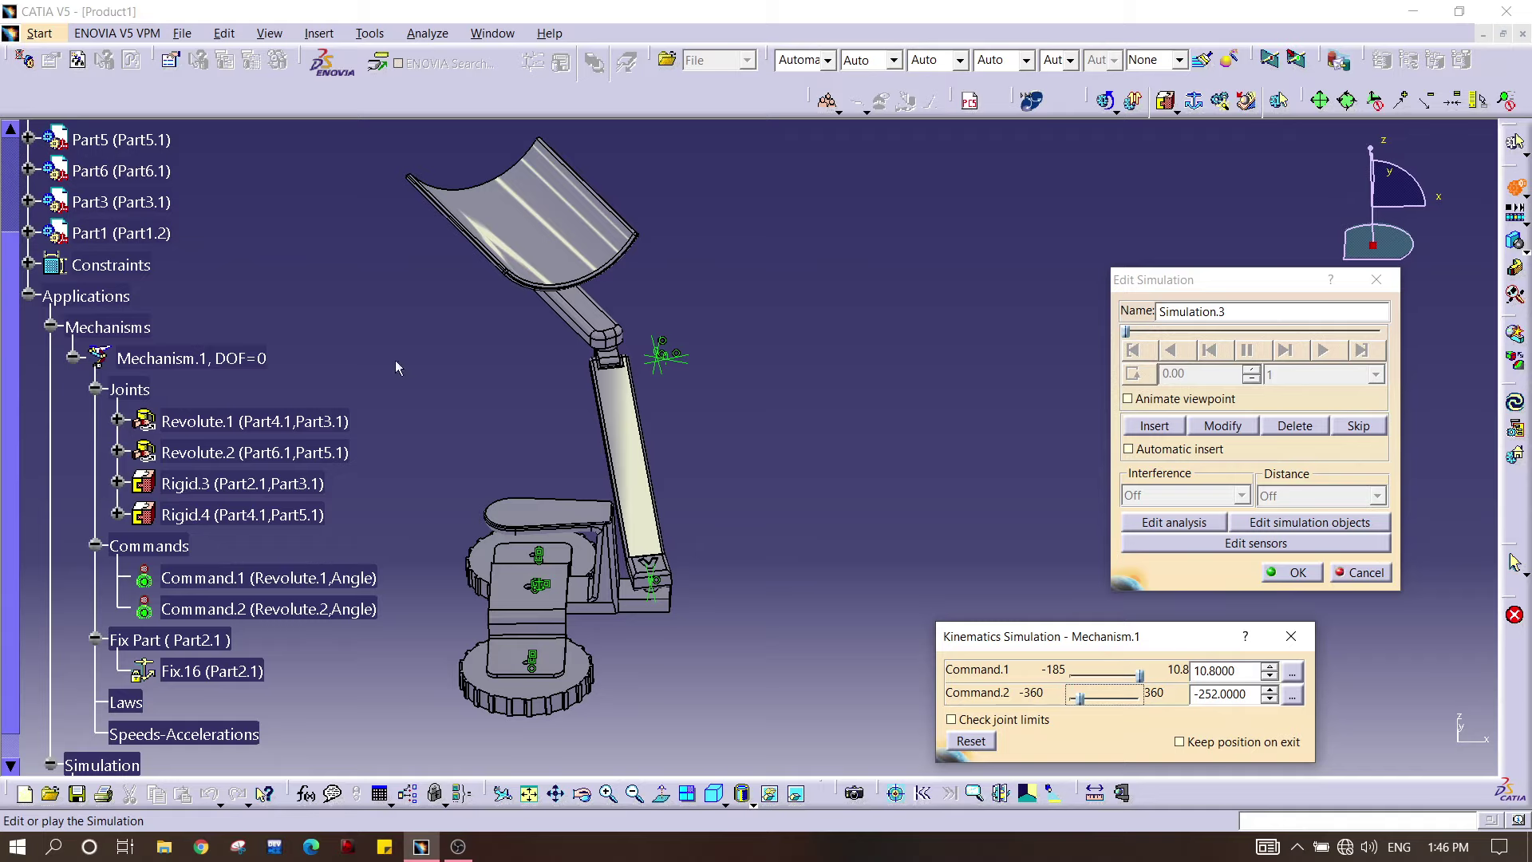
left_click(1154, 425)
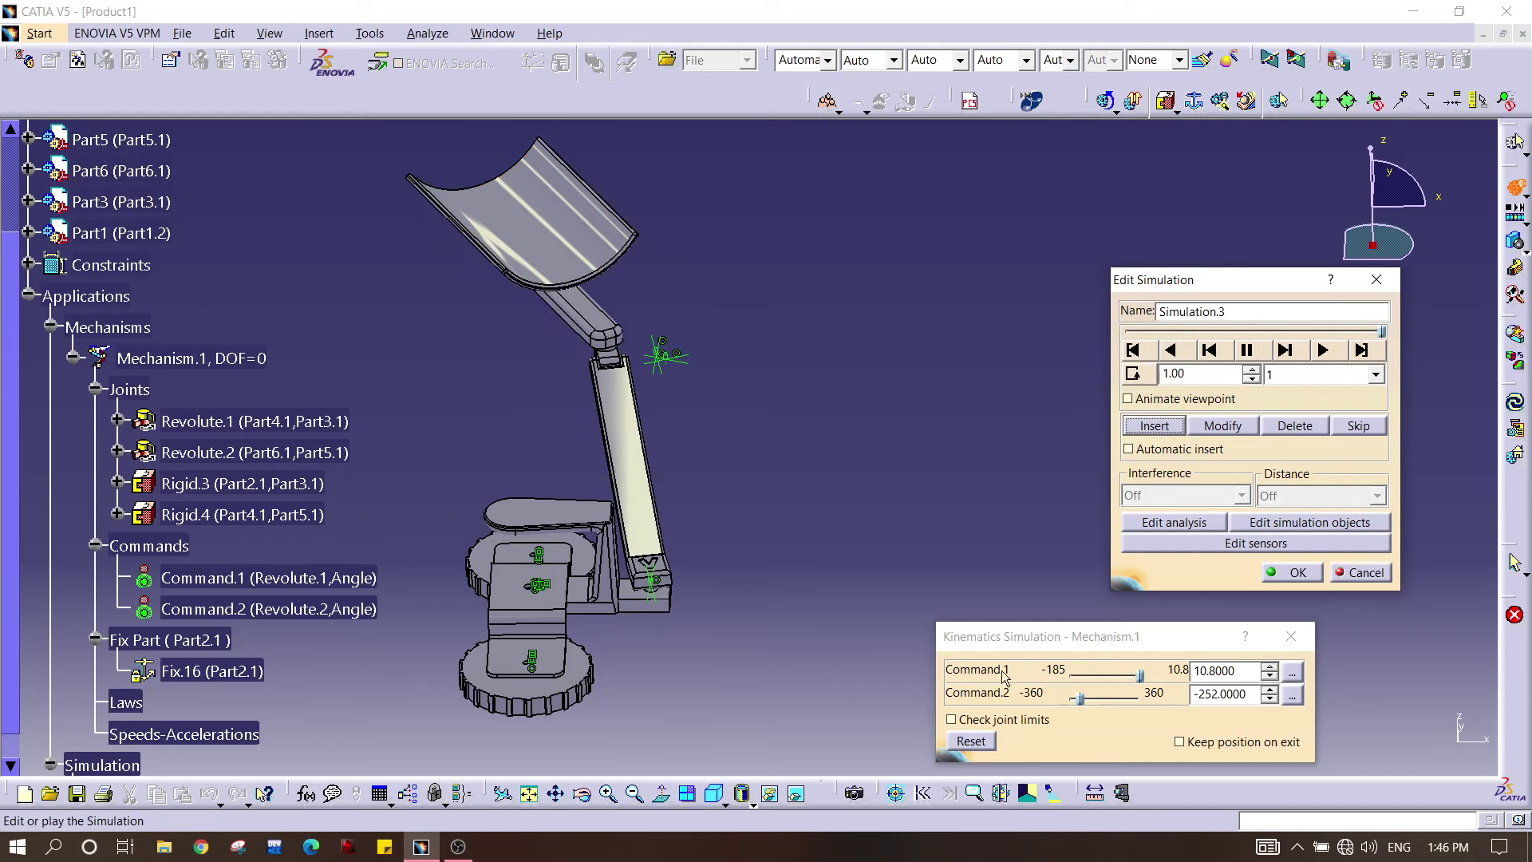
Step: Move Command.1 to -5.2 and Command.2 to -279, and insert the pose as the second simulation shot
left_click(1273, 675)
left_click(1272, 675)
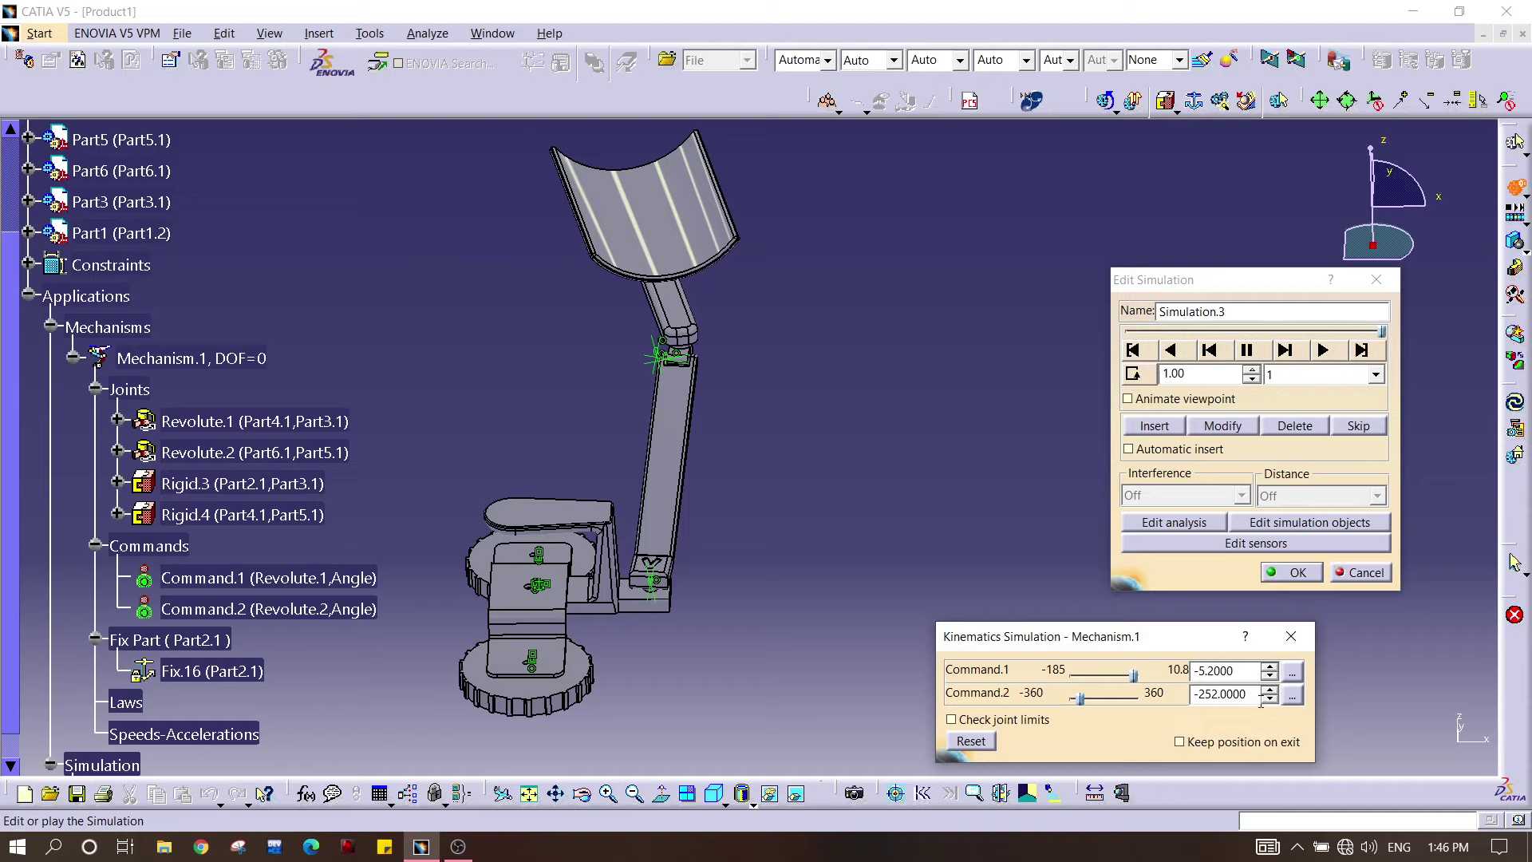
left_click(1274, 697)
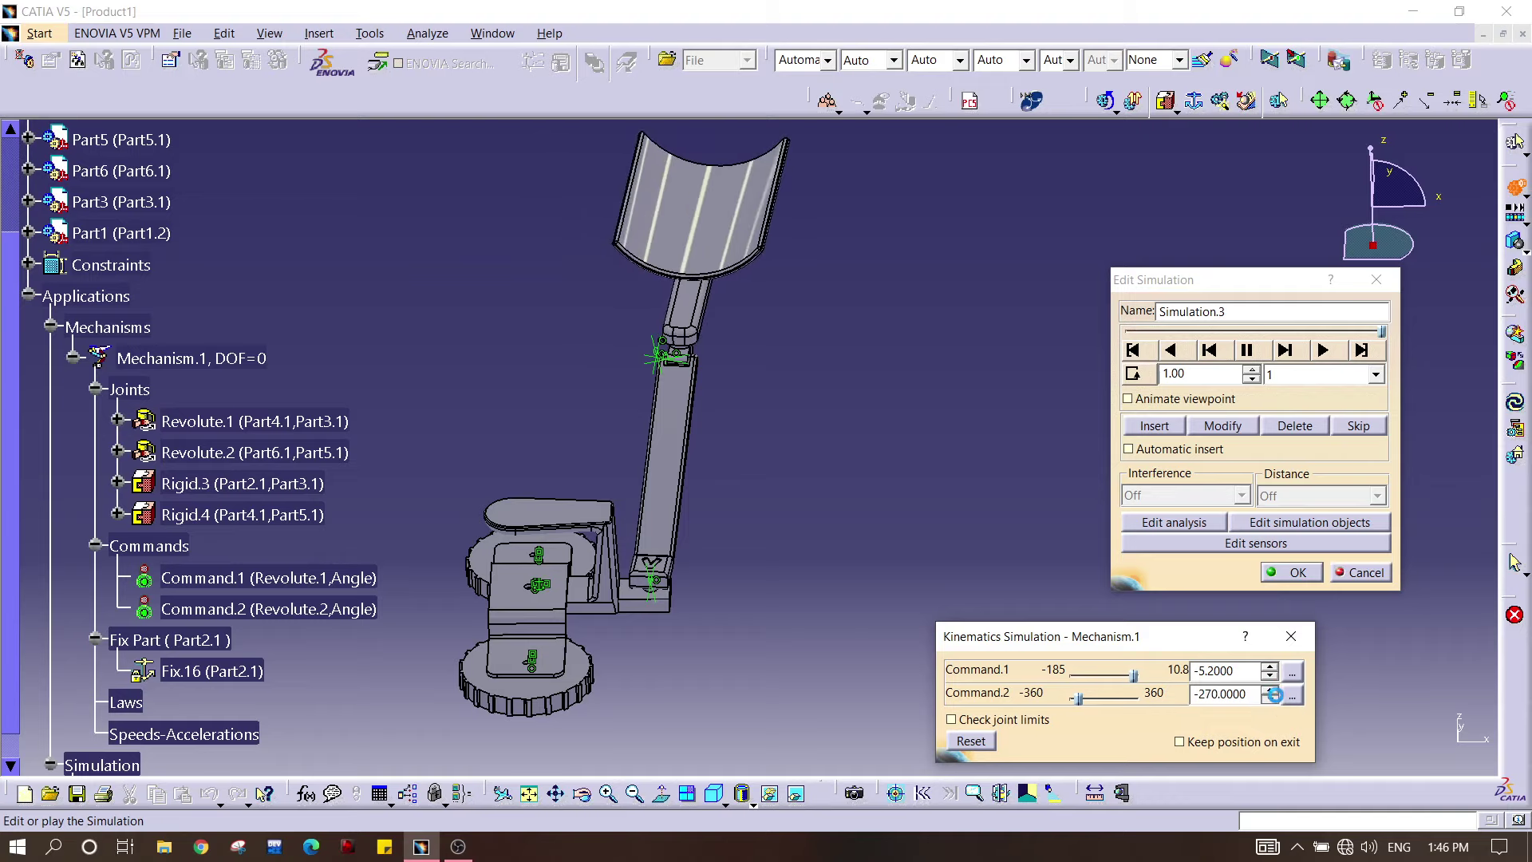
left_click(1170, 431)
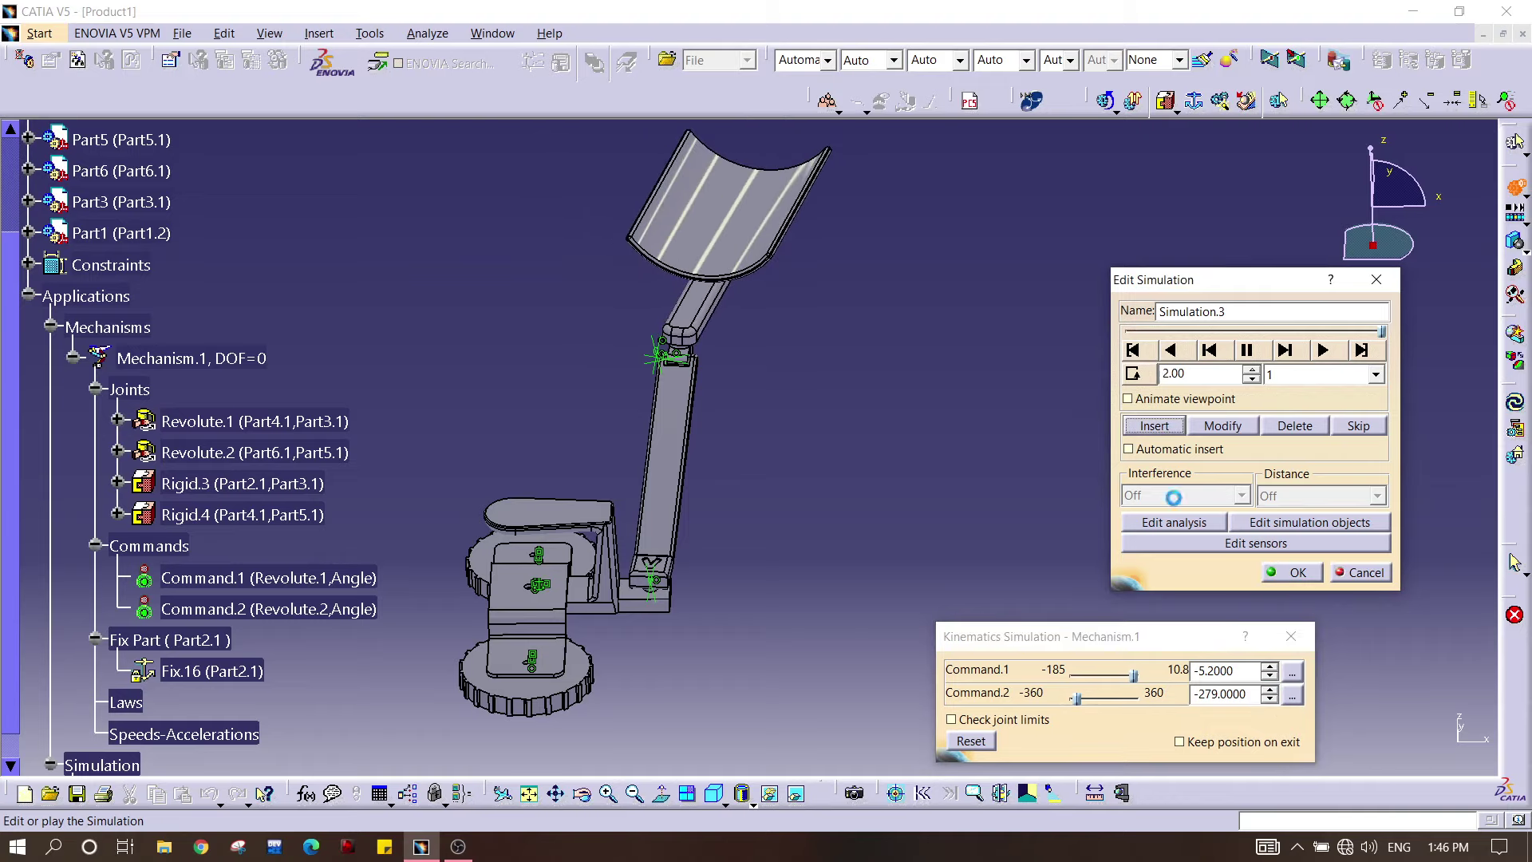
Step: Lower Command.1 to about -13.2, adjust Command.2, and insert the pose as the third simulation shot
left_click(1271, 668)
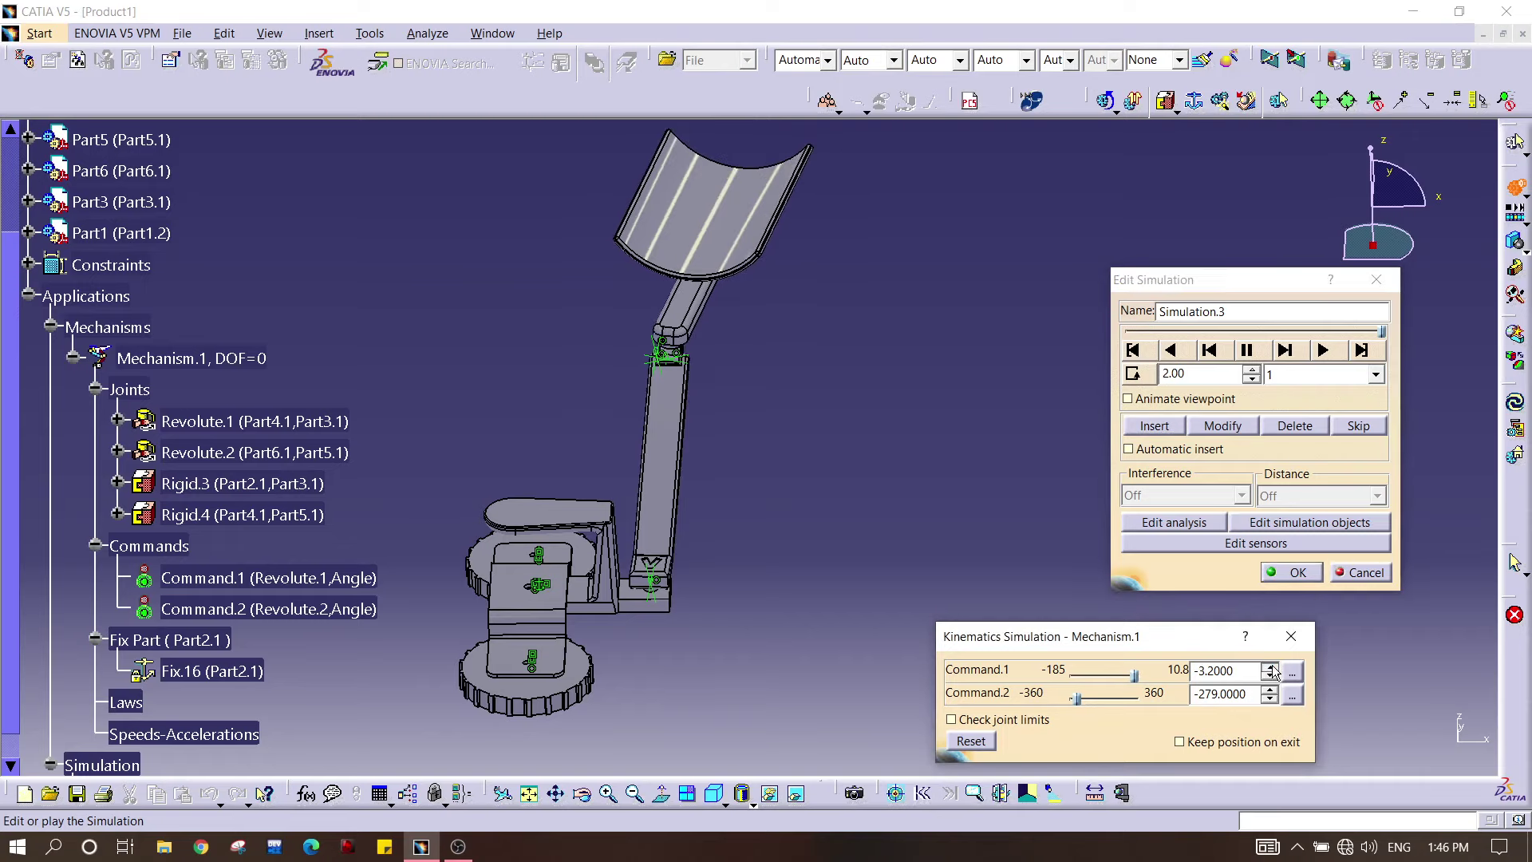
left_click(1271, 676)
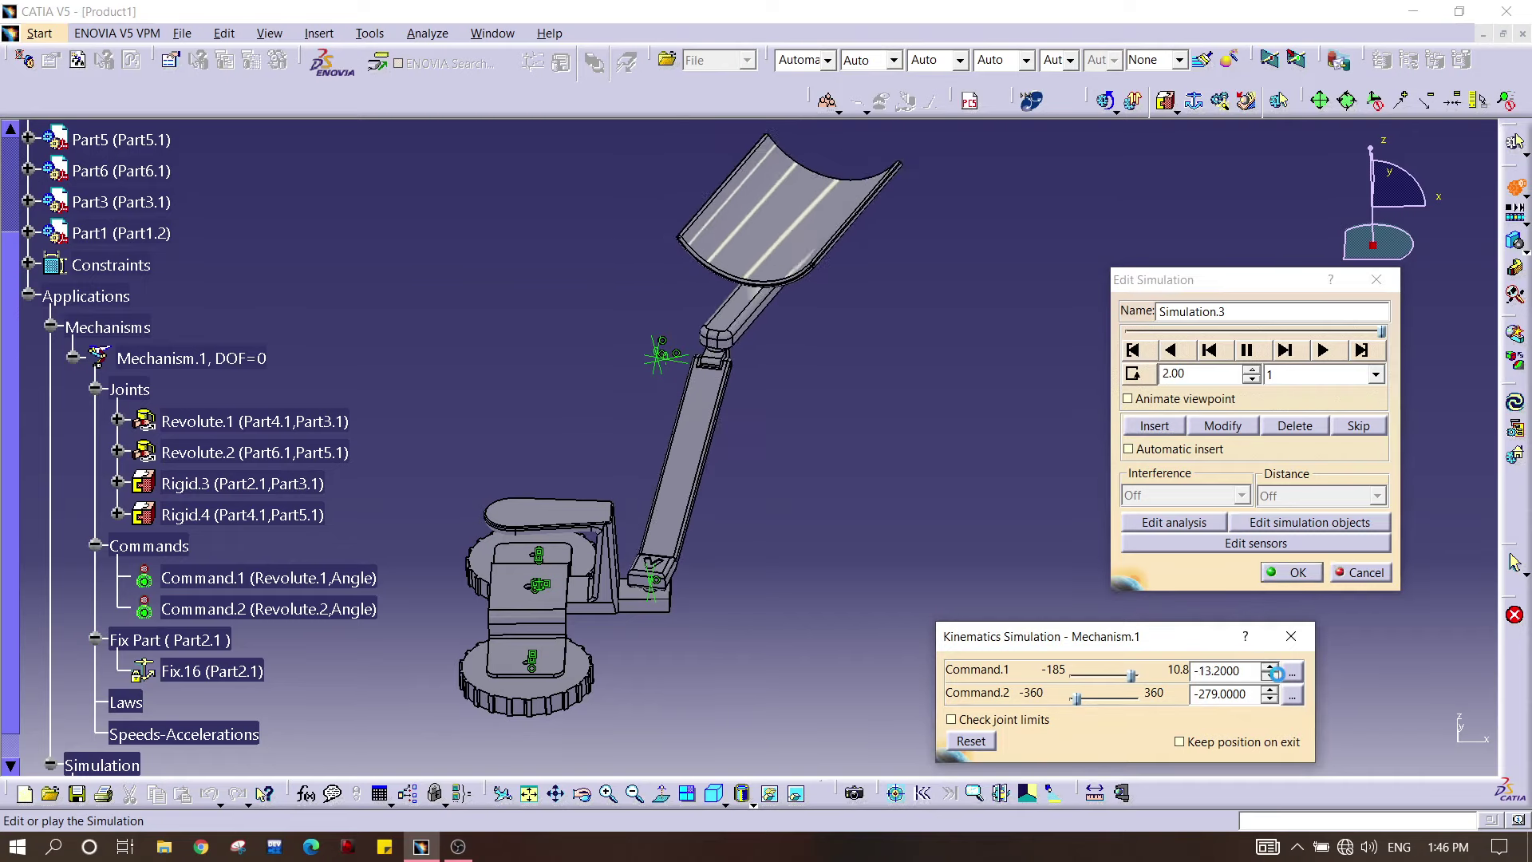
left_click(1269, 699)
left_click(1155, 425)
Step: Lower Command.2 to -307 and Command.1 to -67.2, and insert the pose as the fourth simulation shot
left_click(1270, 700)
left_click(1269, 676)
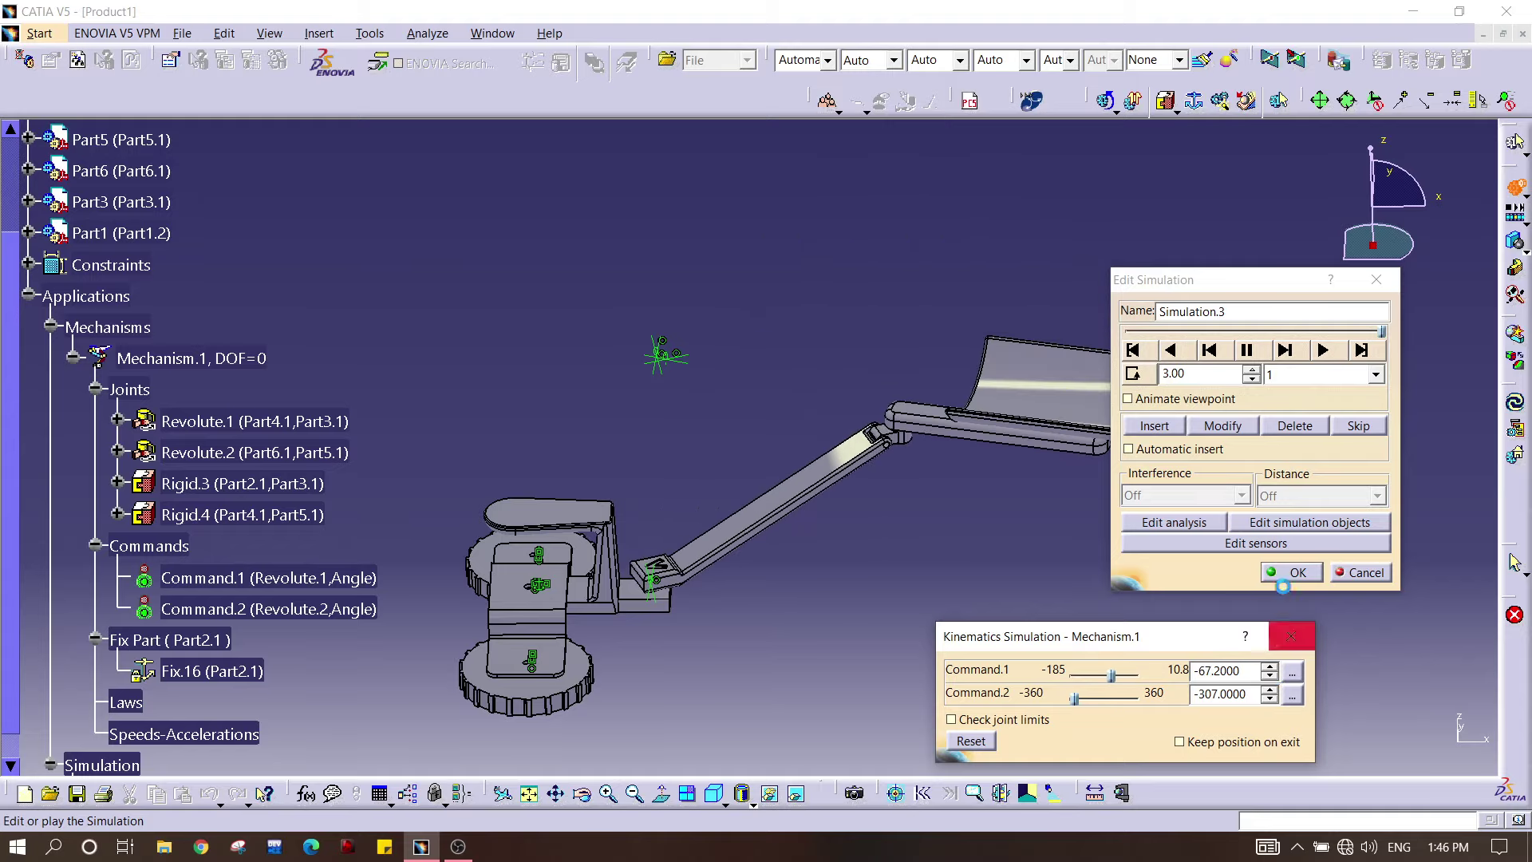
left_click(1155, 426)
Step: Lower Command.1 to -119.2 and insert the pose as the fifth simulation shot
middle_click_drag(506, 356, 786, 421)
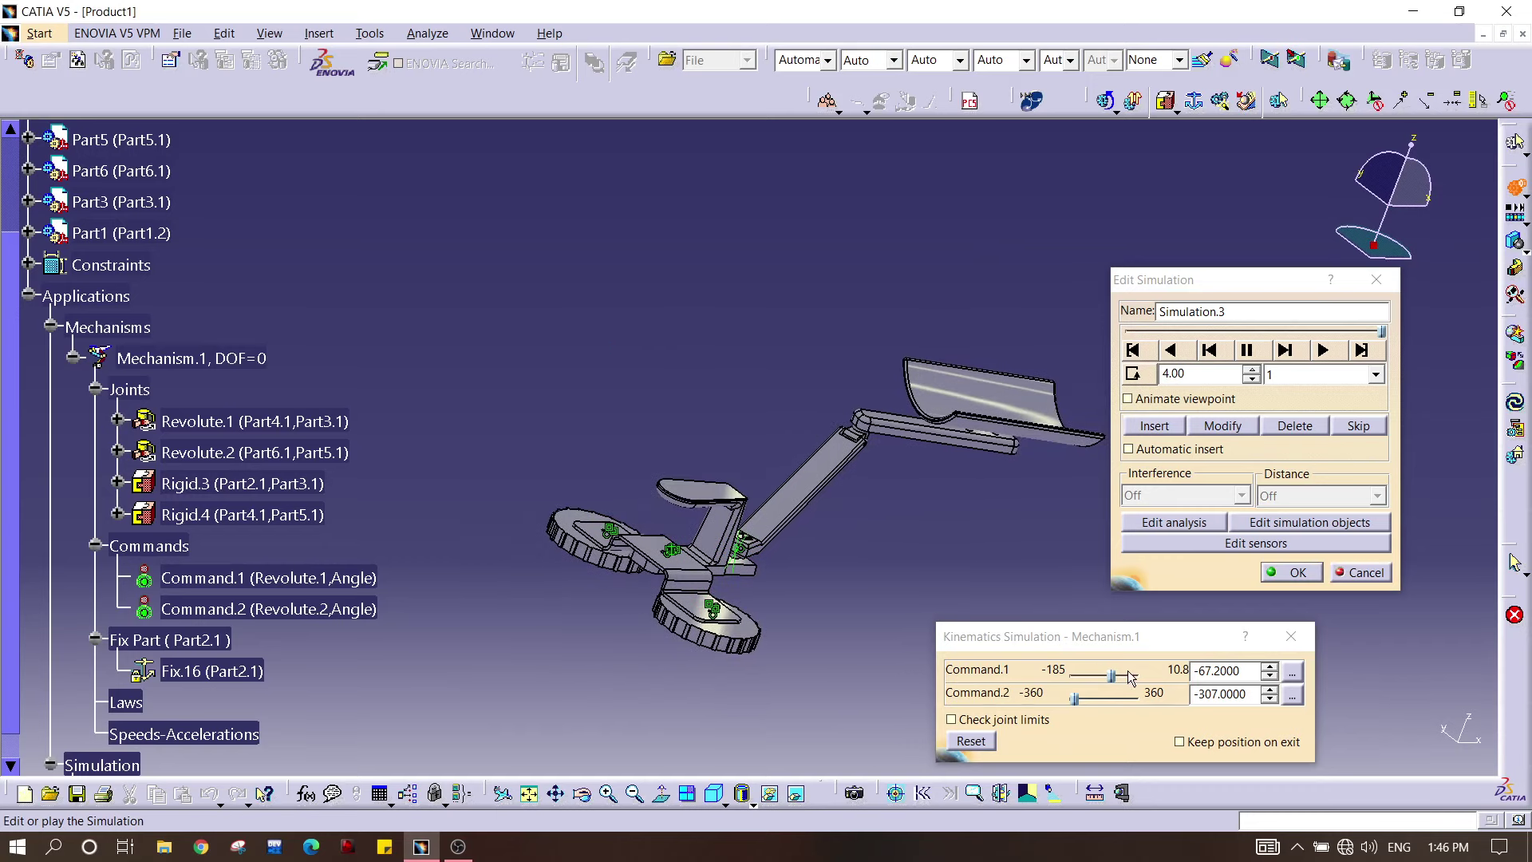
left_click(1269, 676)
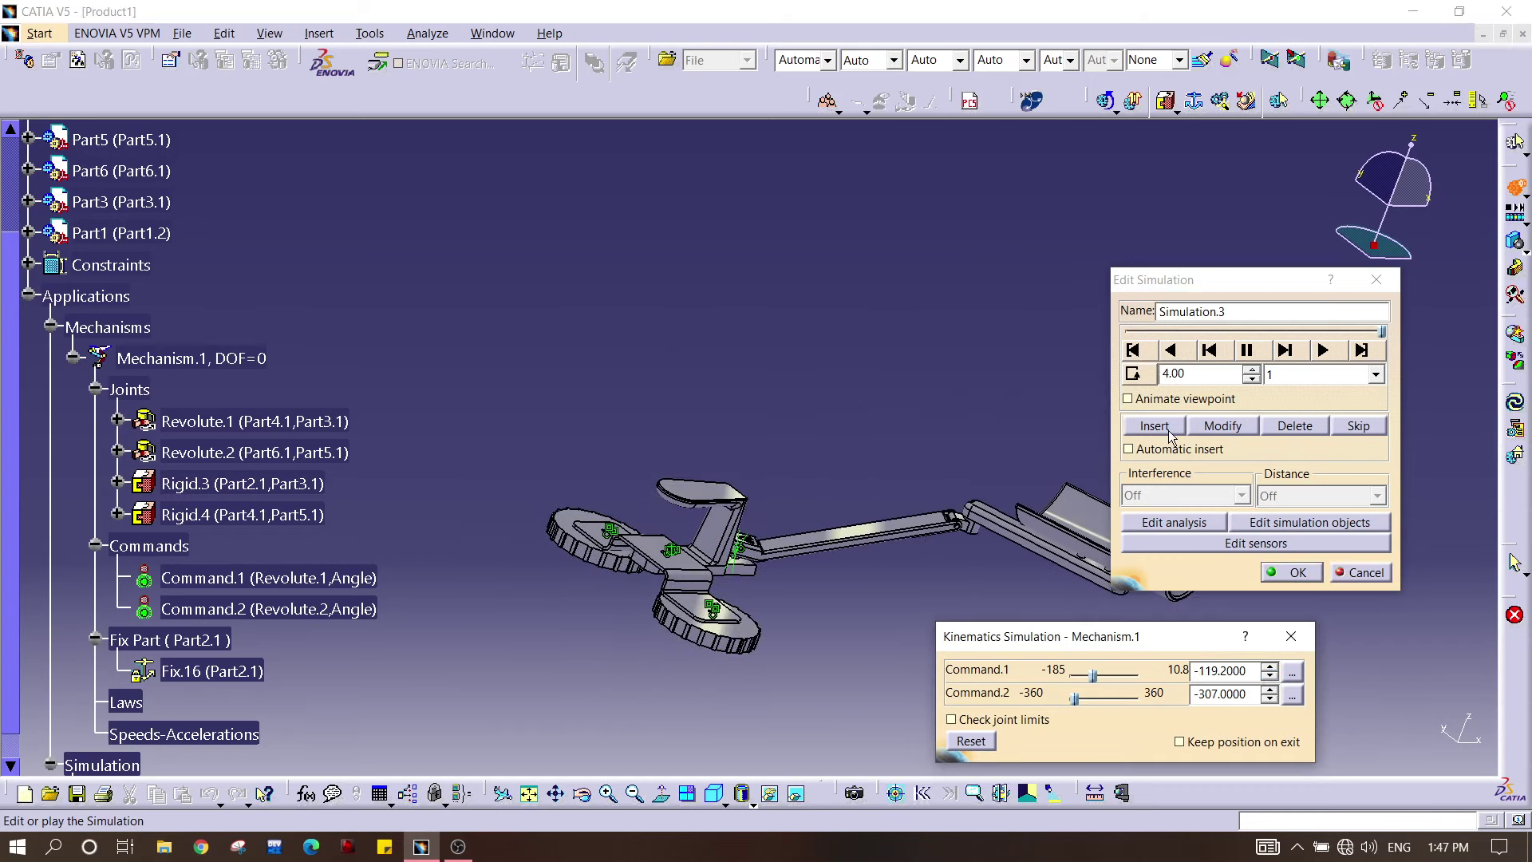
middle_click_drag(636, 303, 681, 387)
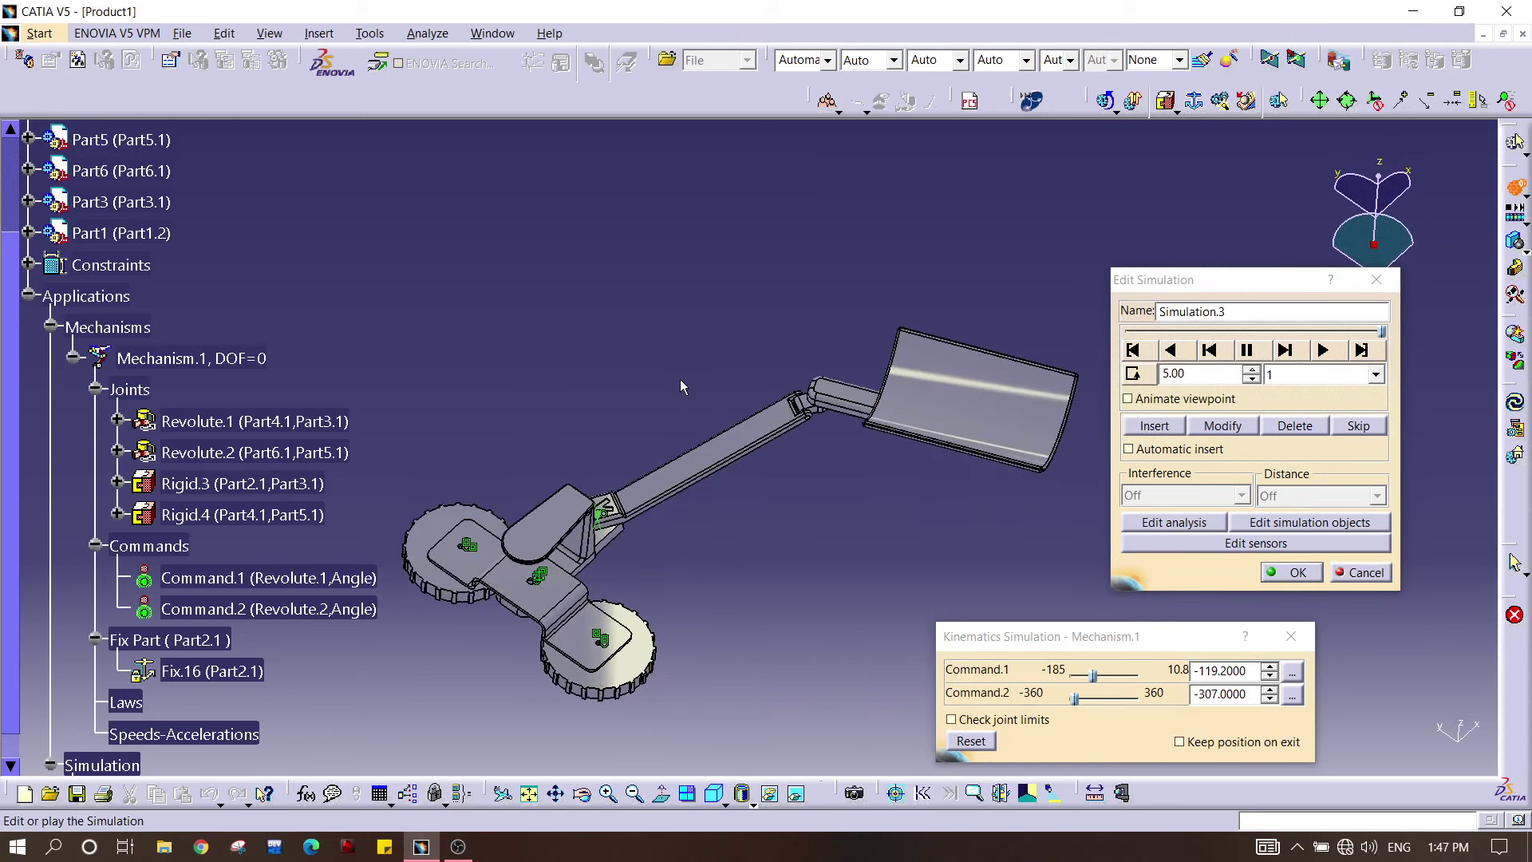
Step: Set Command.1 to -145.2 and Command.2 to -239, and insert the pose as the sixth simulation shot
left_click(1270, 676)
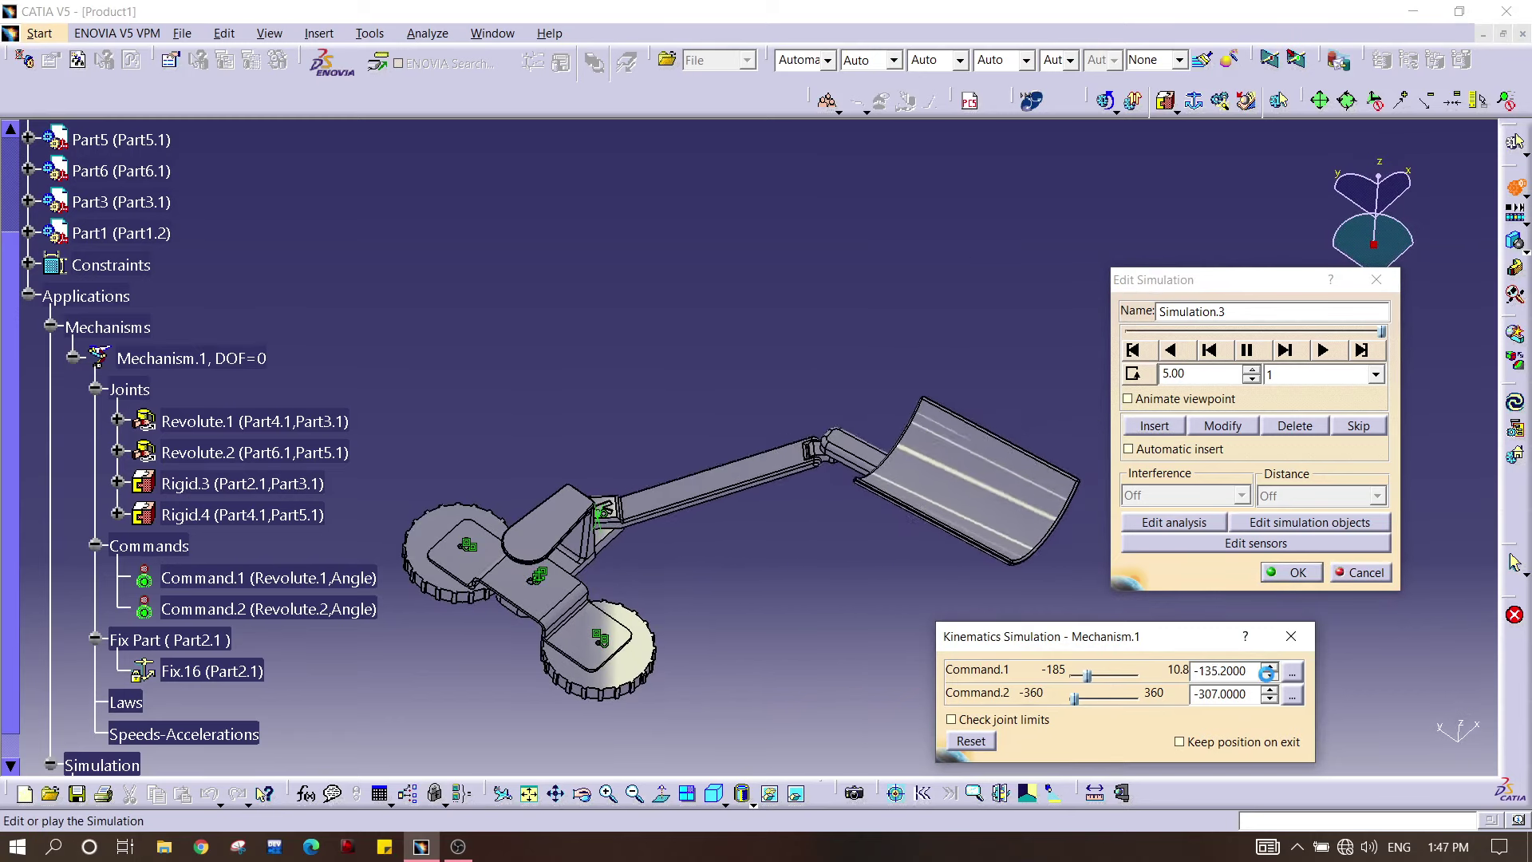
left_click(1270, 688)
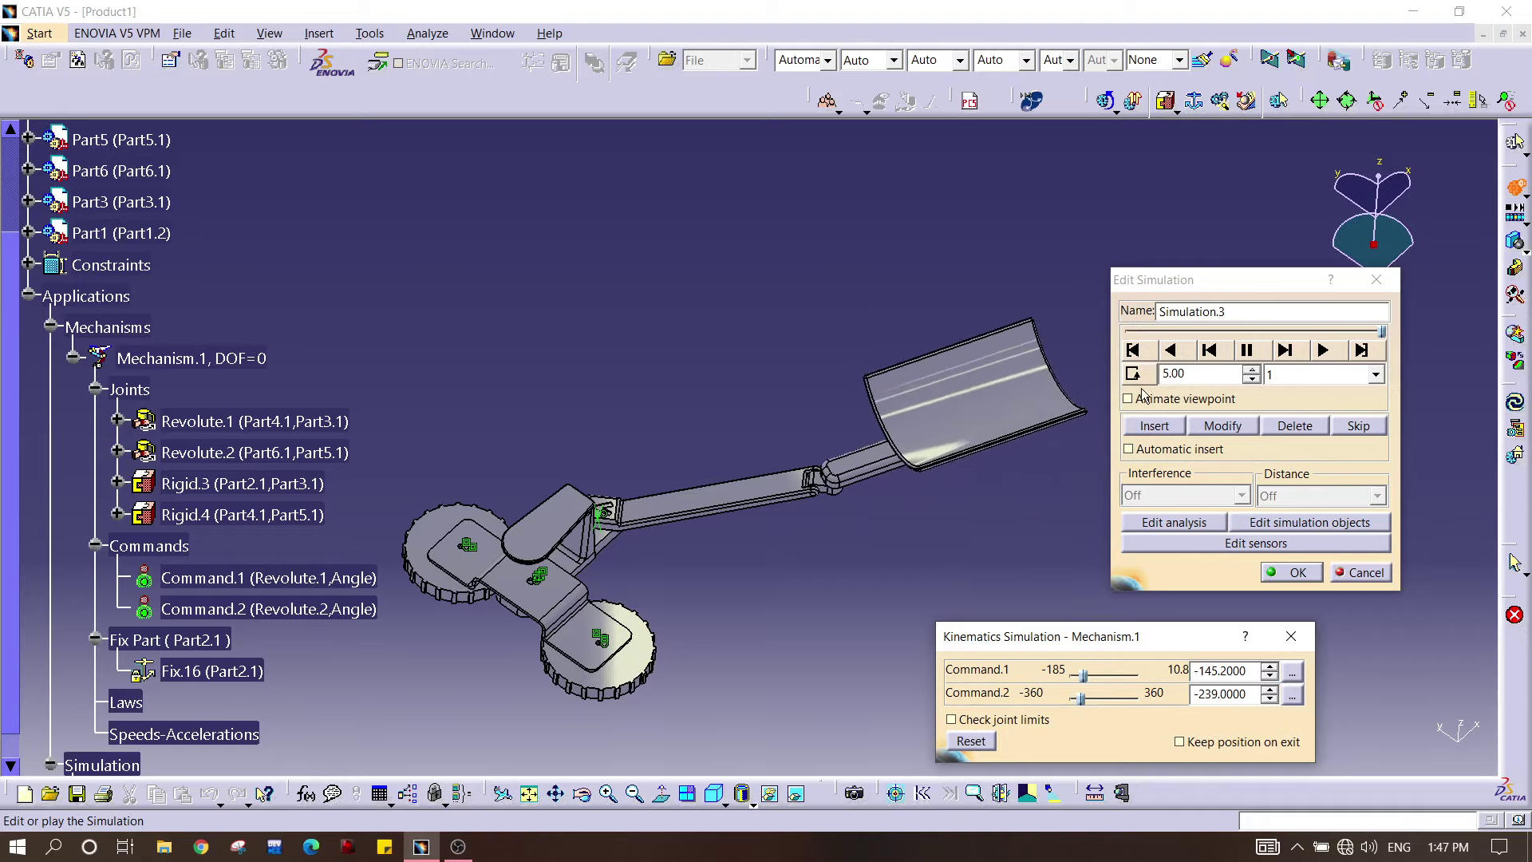
middle_click_drag(607, 320, 665, 297)
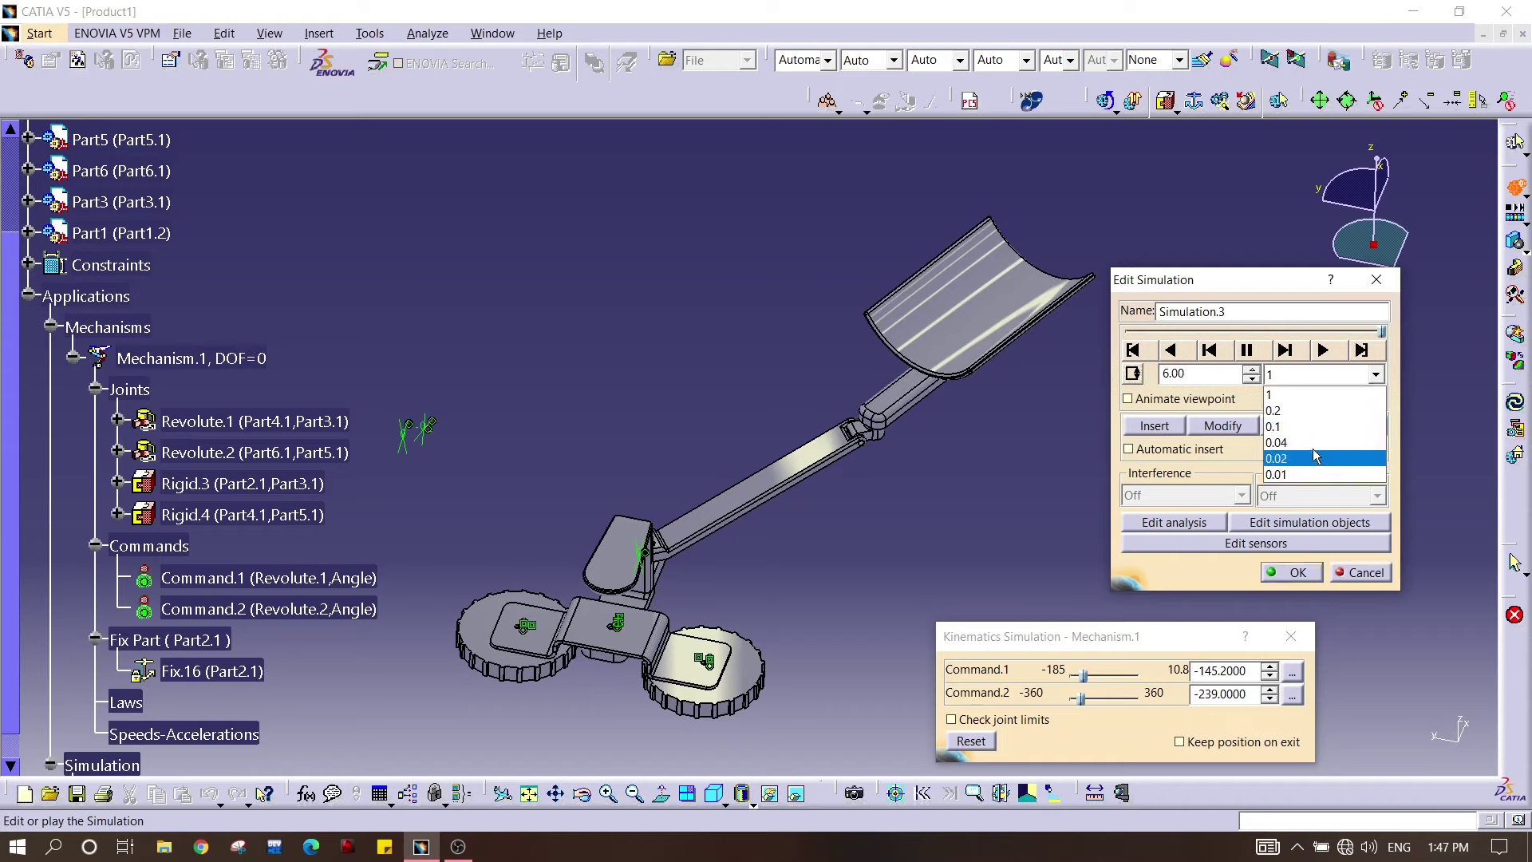
Step: Set the interpolation step of Simulation.3 to 0.02 for slower playback
left_click(1315, 446)
left_click(1309, 377)
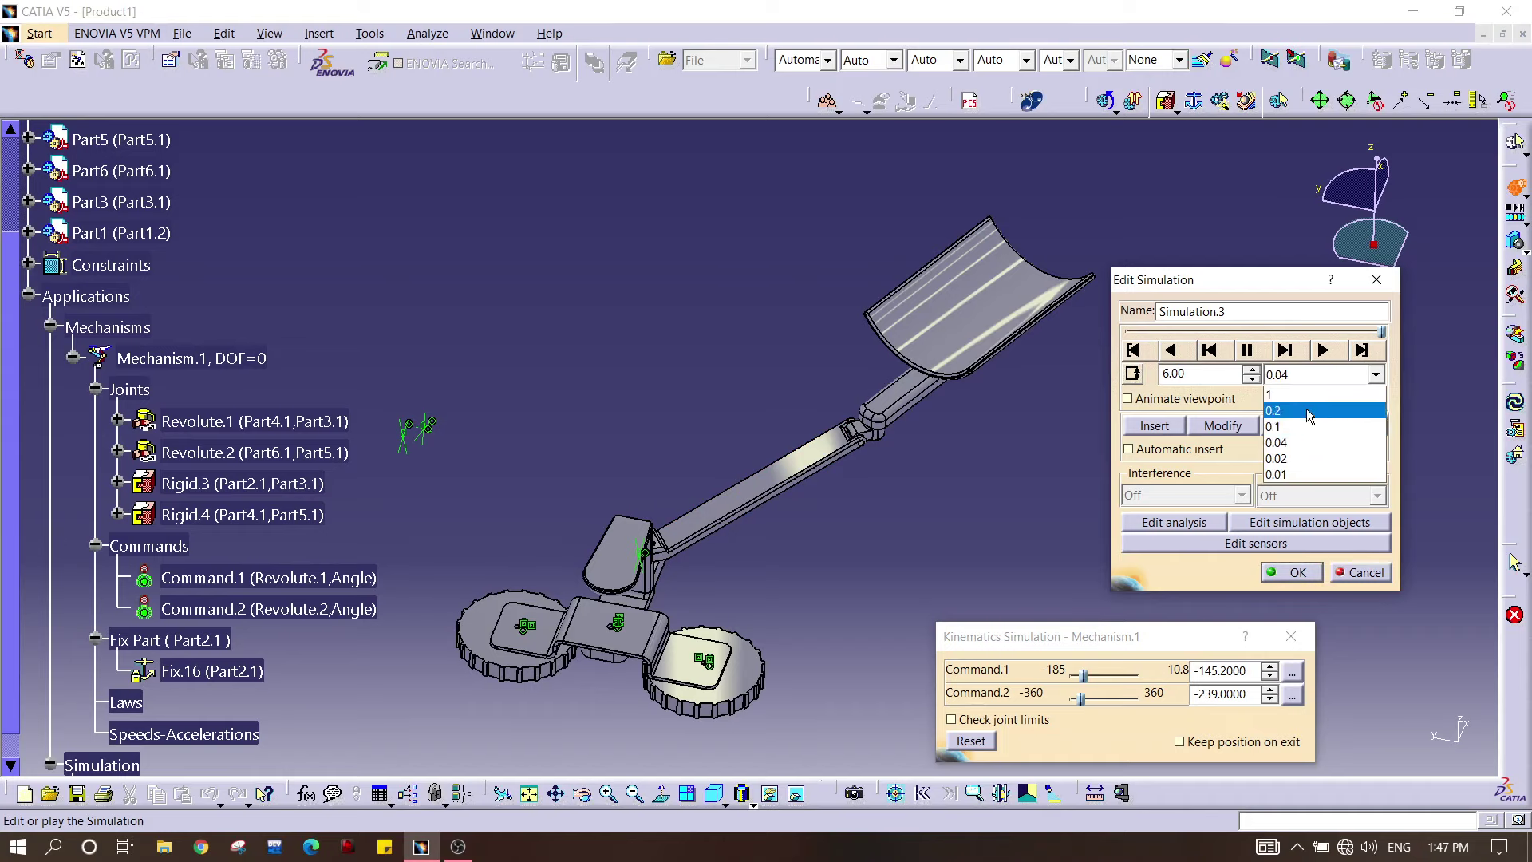
left_click(1306, 460)
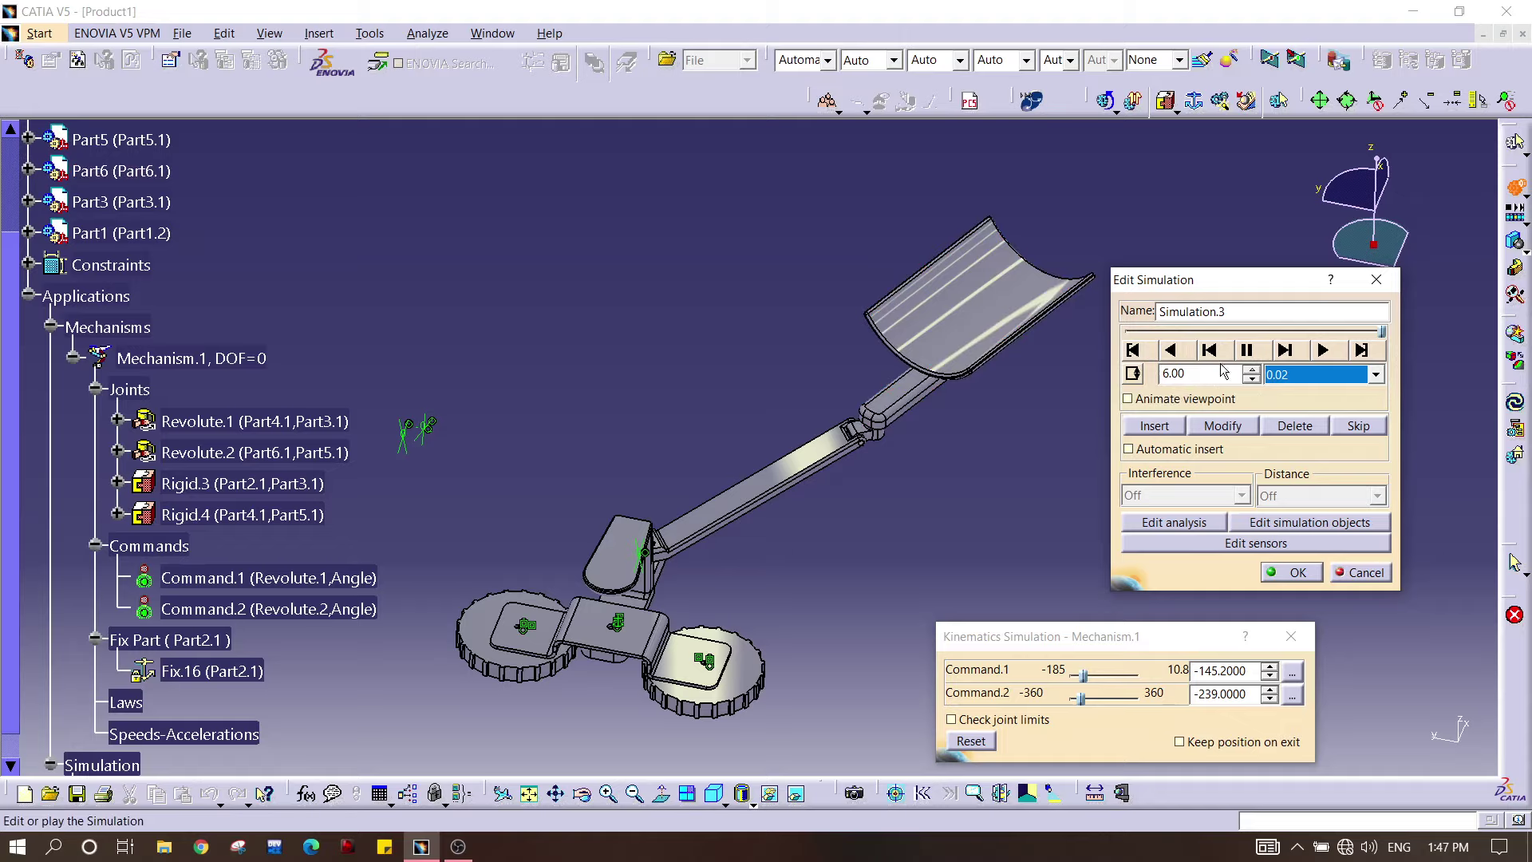
Step: Play Simulation.3 backward from its last shot and examine the arm's motion from several viewing angles
left_click(1170, 351)
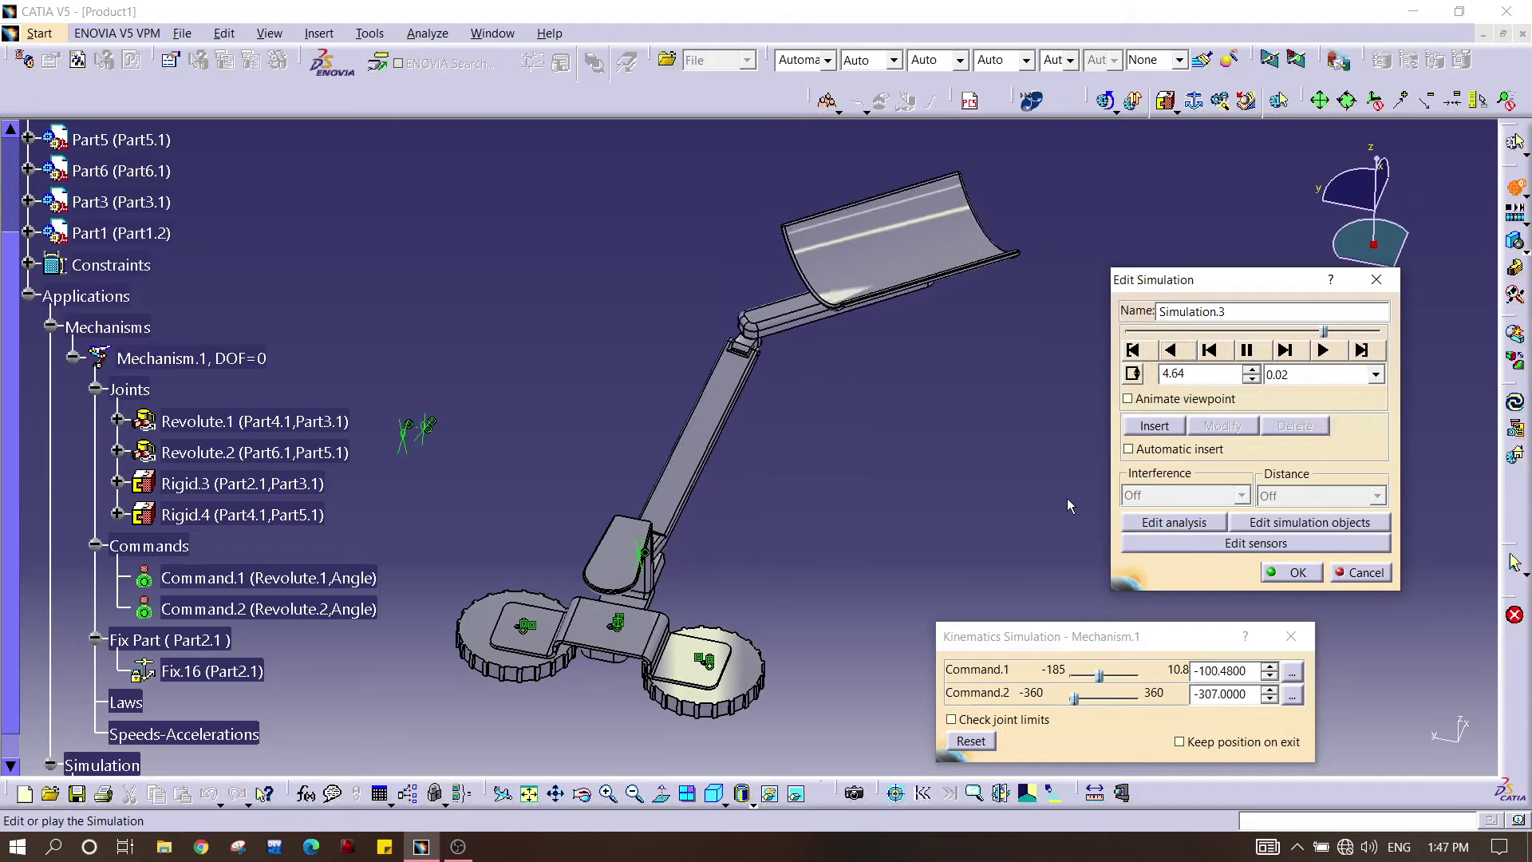
middle_click_drag(707, 522, 676, 473)
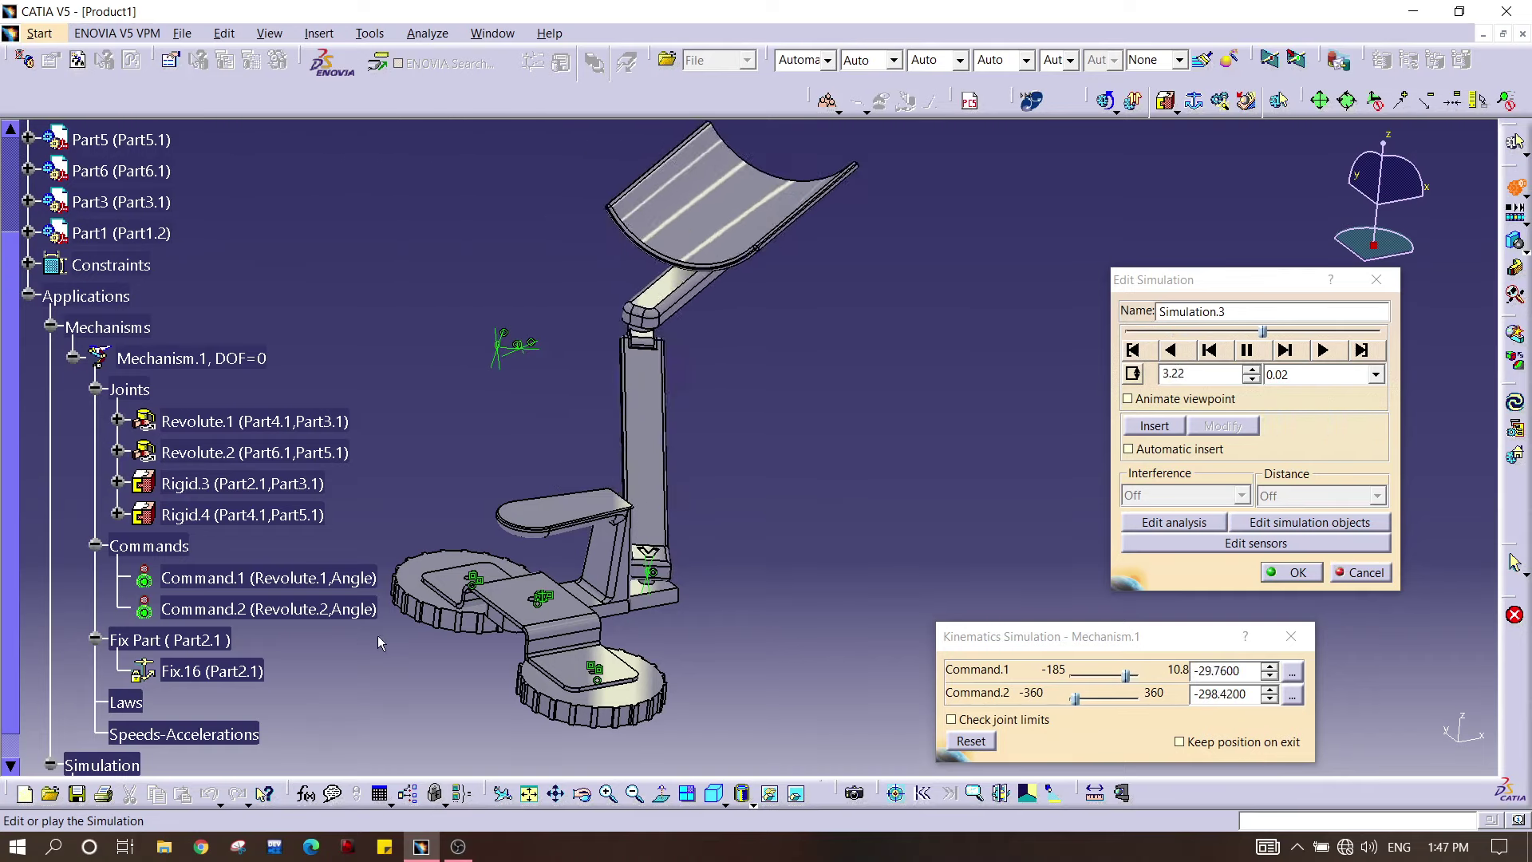
middle_click_drag(799, 381, 721, 597)
middle_click_drag(900, 482, 656, 418)
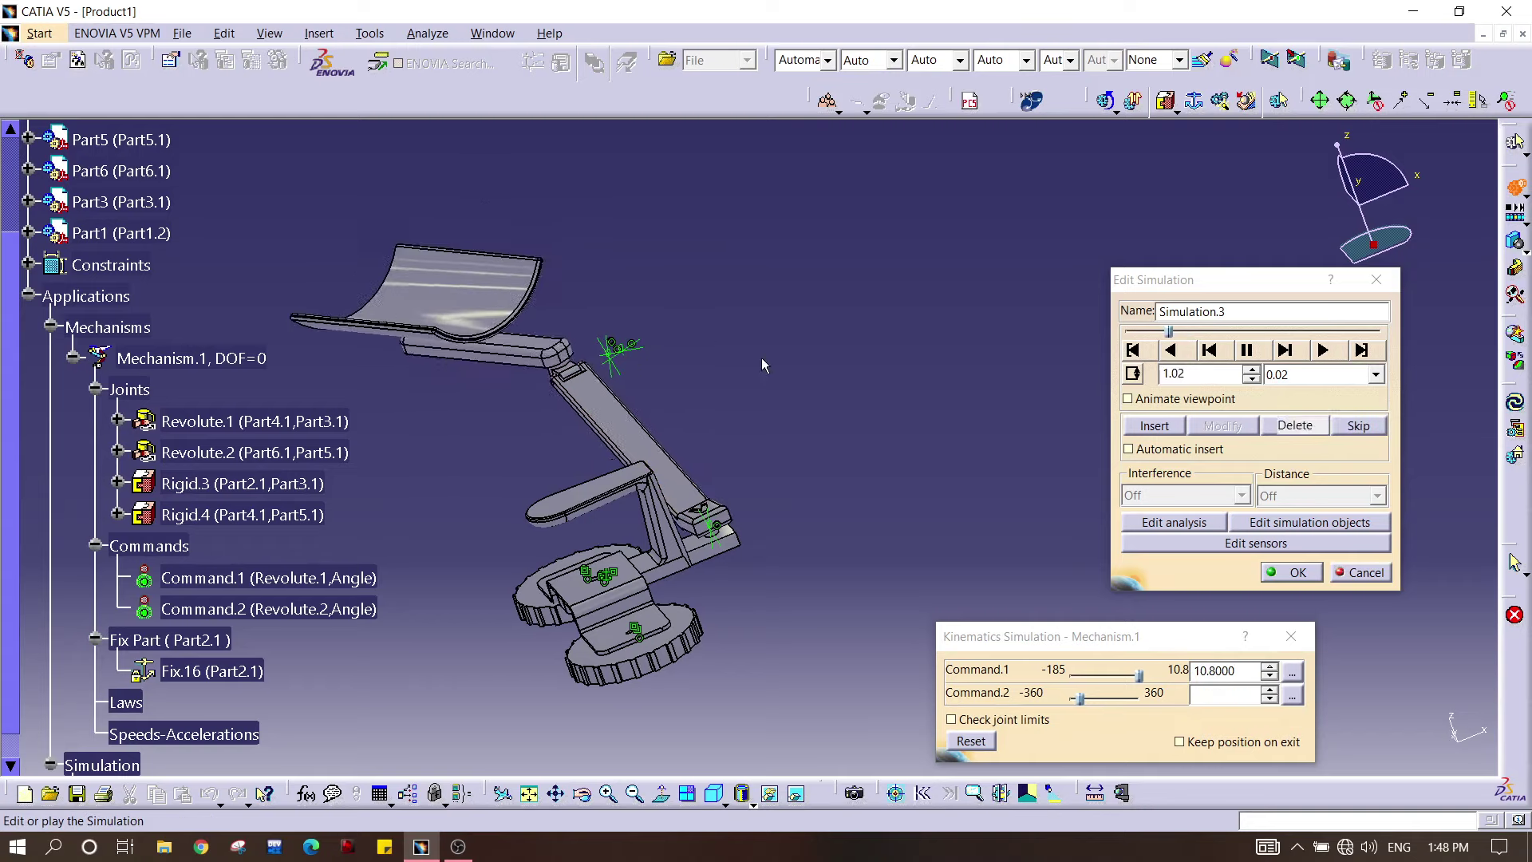
middle_click_drag(729, 276, 517, 493)
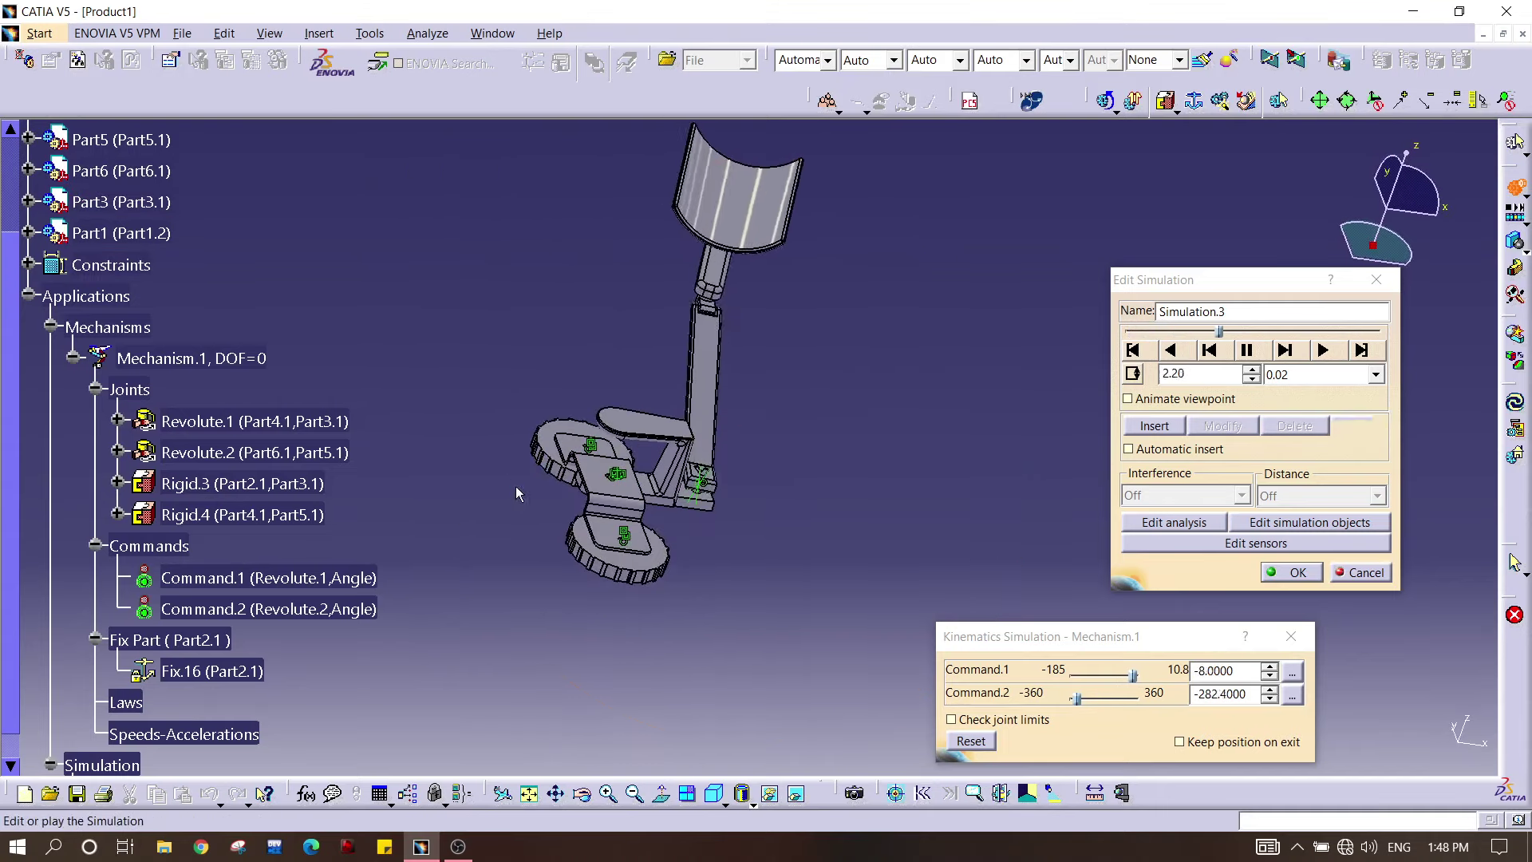